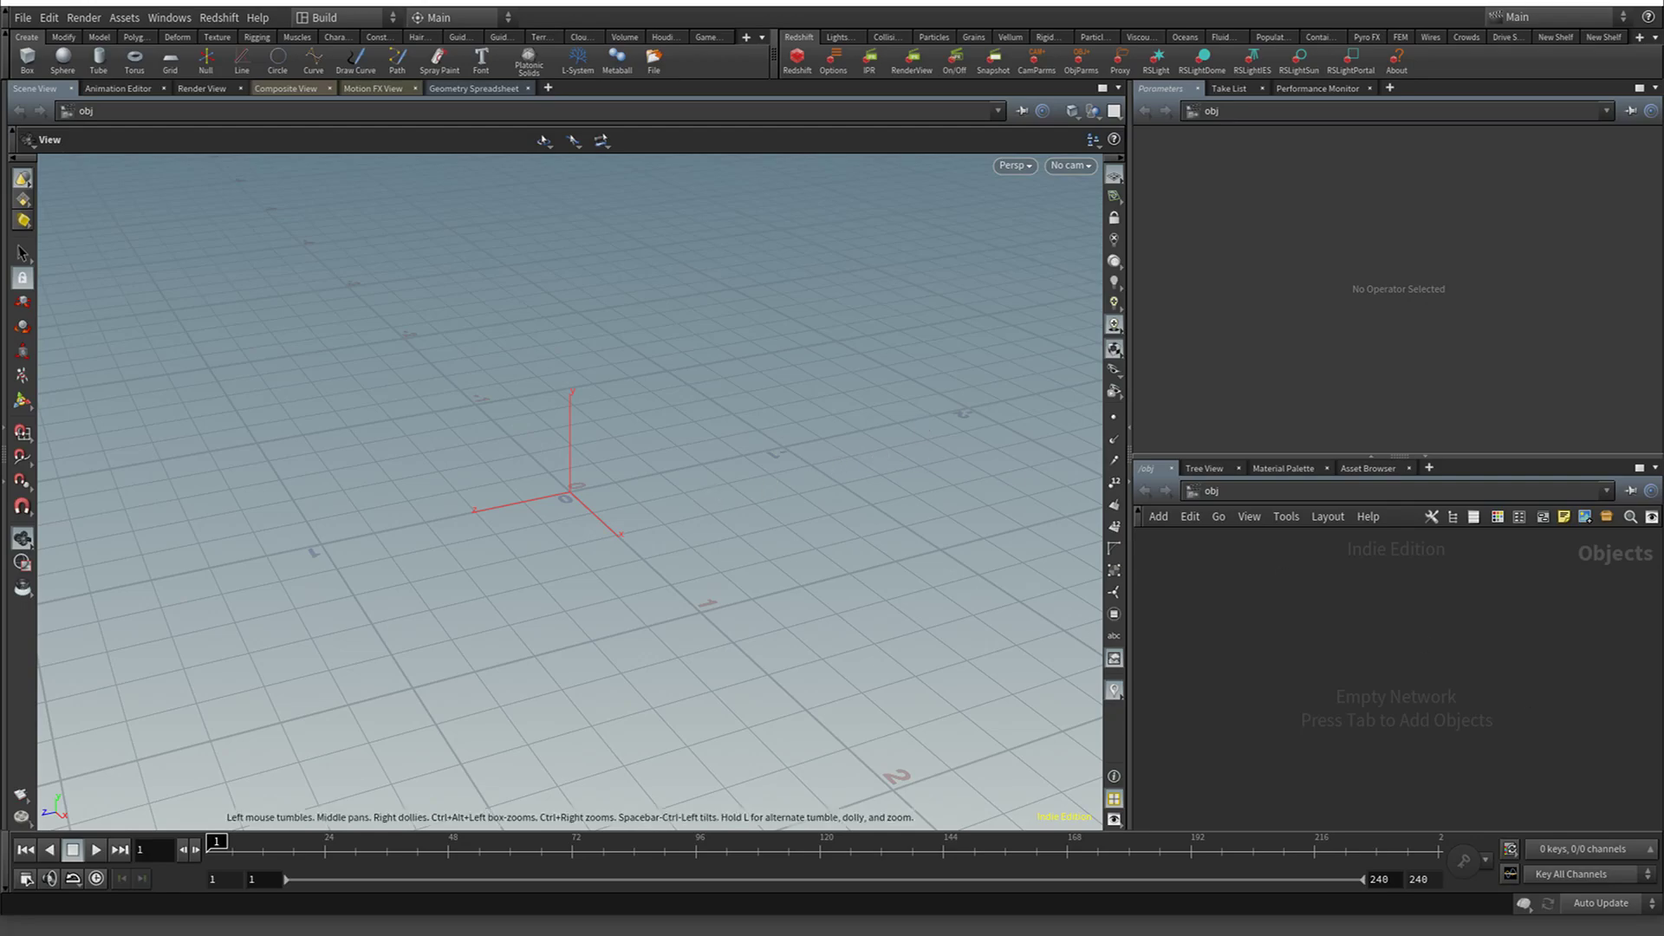
Create a sphere object at the scene origin
left_click_drag(777, 409, 696, 425)
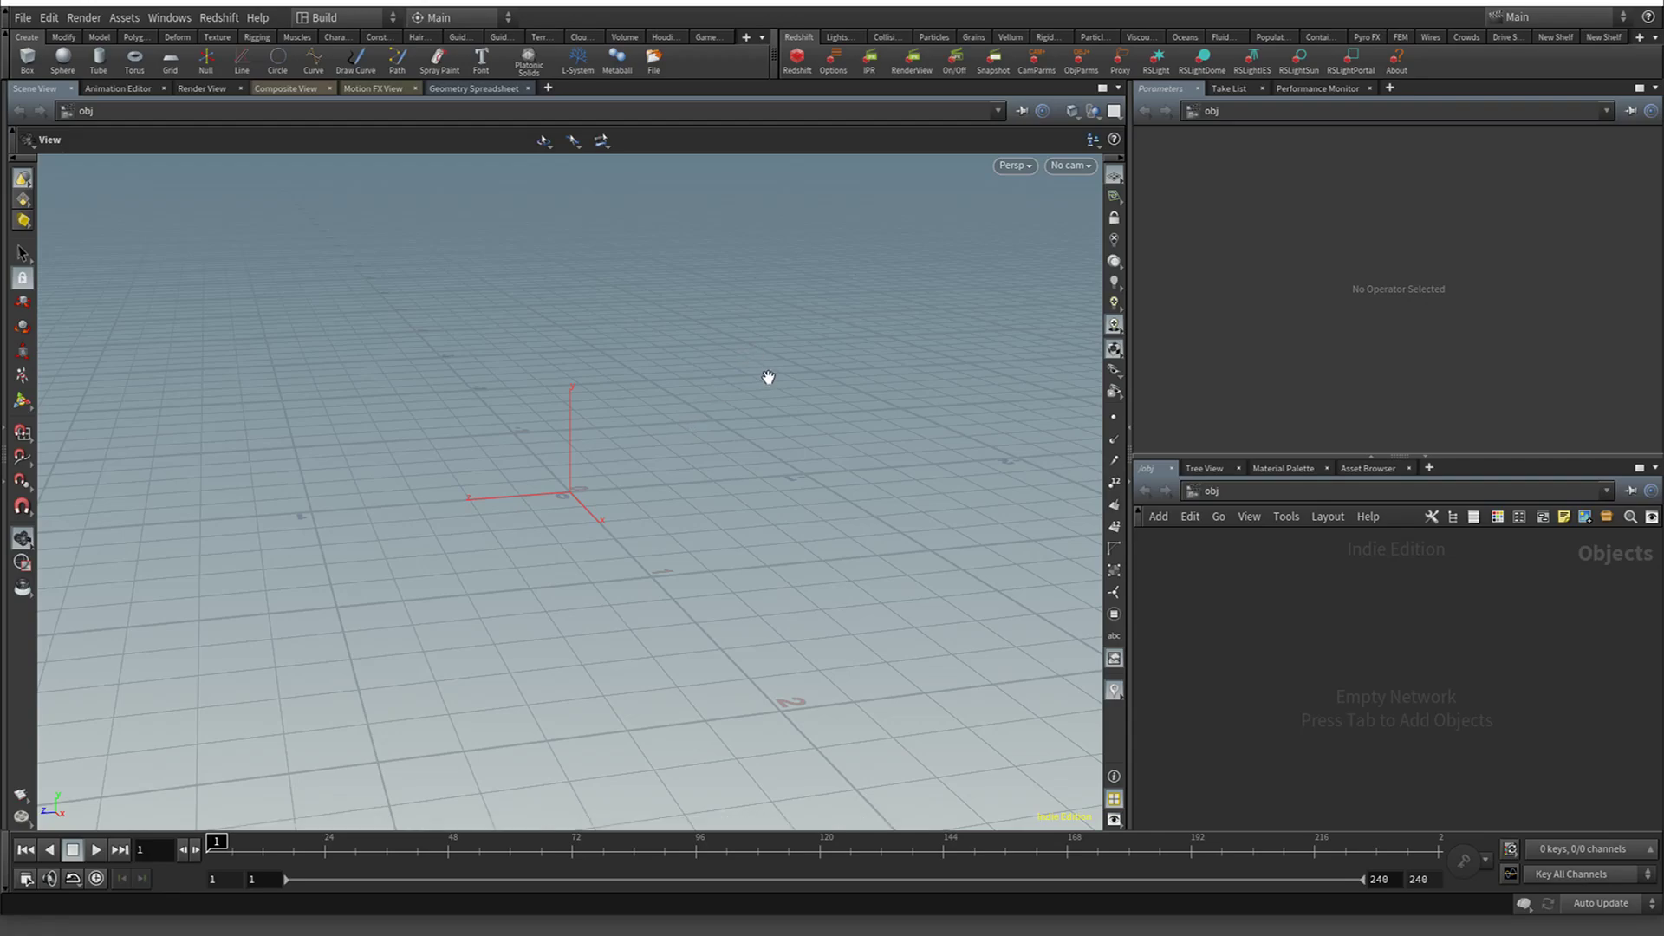
mouse_move(762, 372)
left_mouse_down()
mouse_move(818, 462)
mouse_move(751, 420)
mouse_move(731, 376)
left_mouse_up()
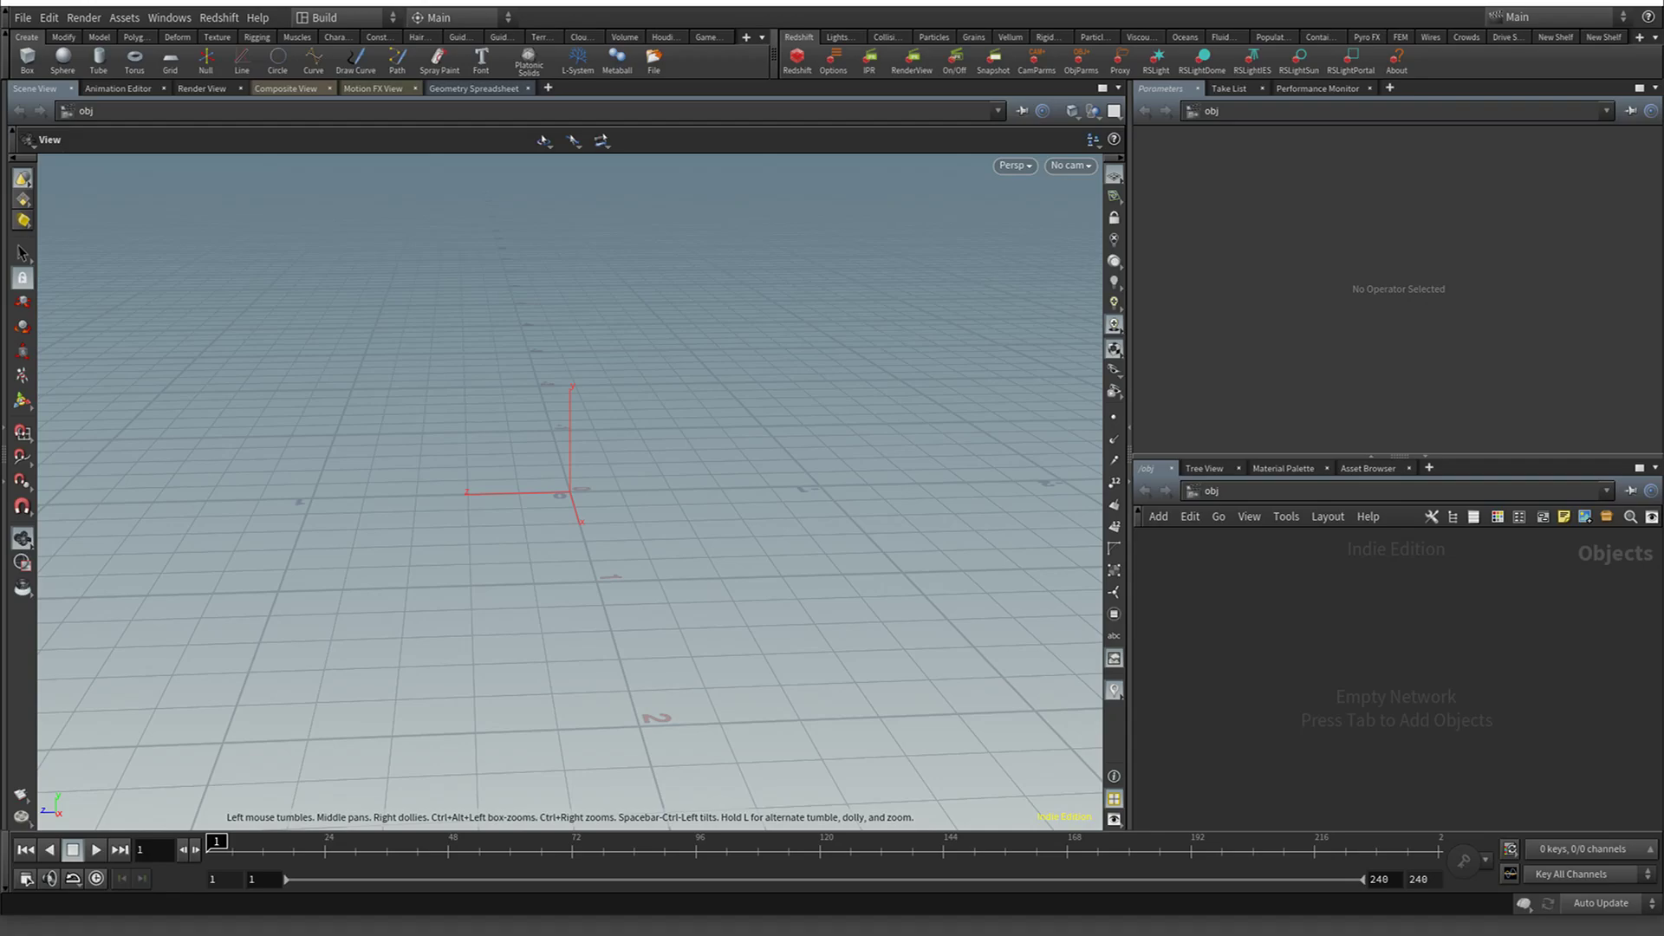
left_click_drag(565, 515, 642, 546)
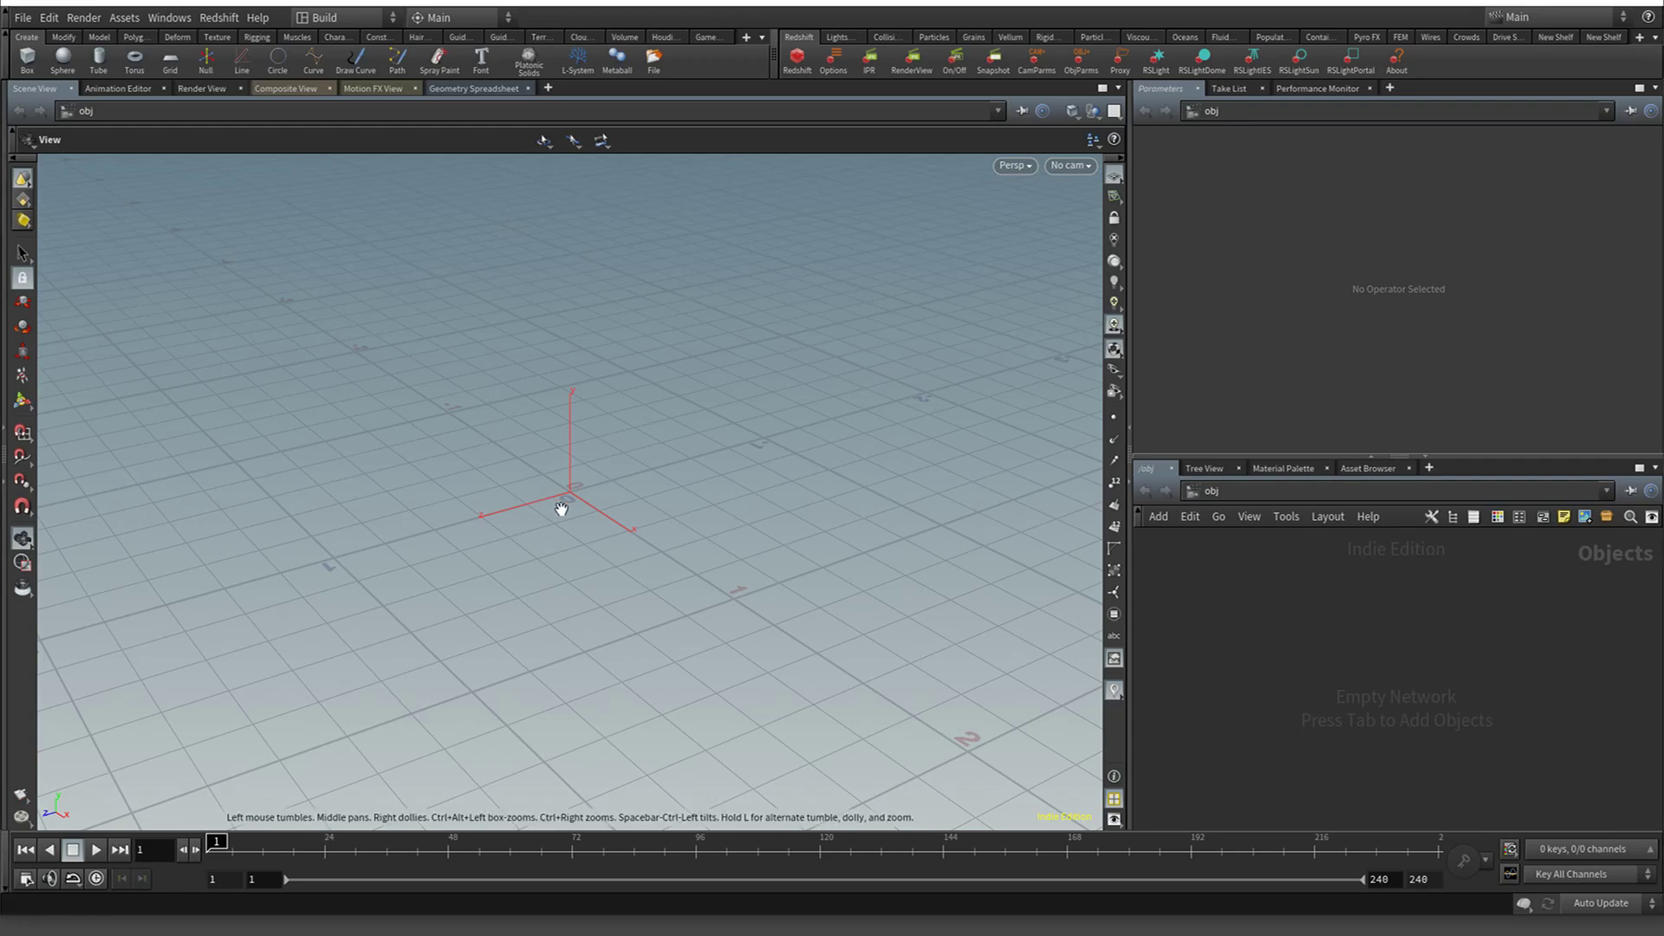
key("Tab")
type("sphere")
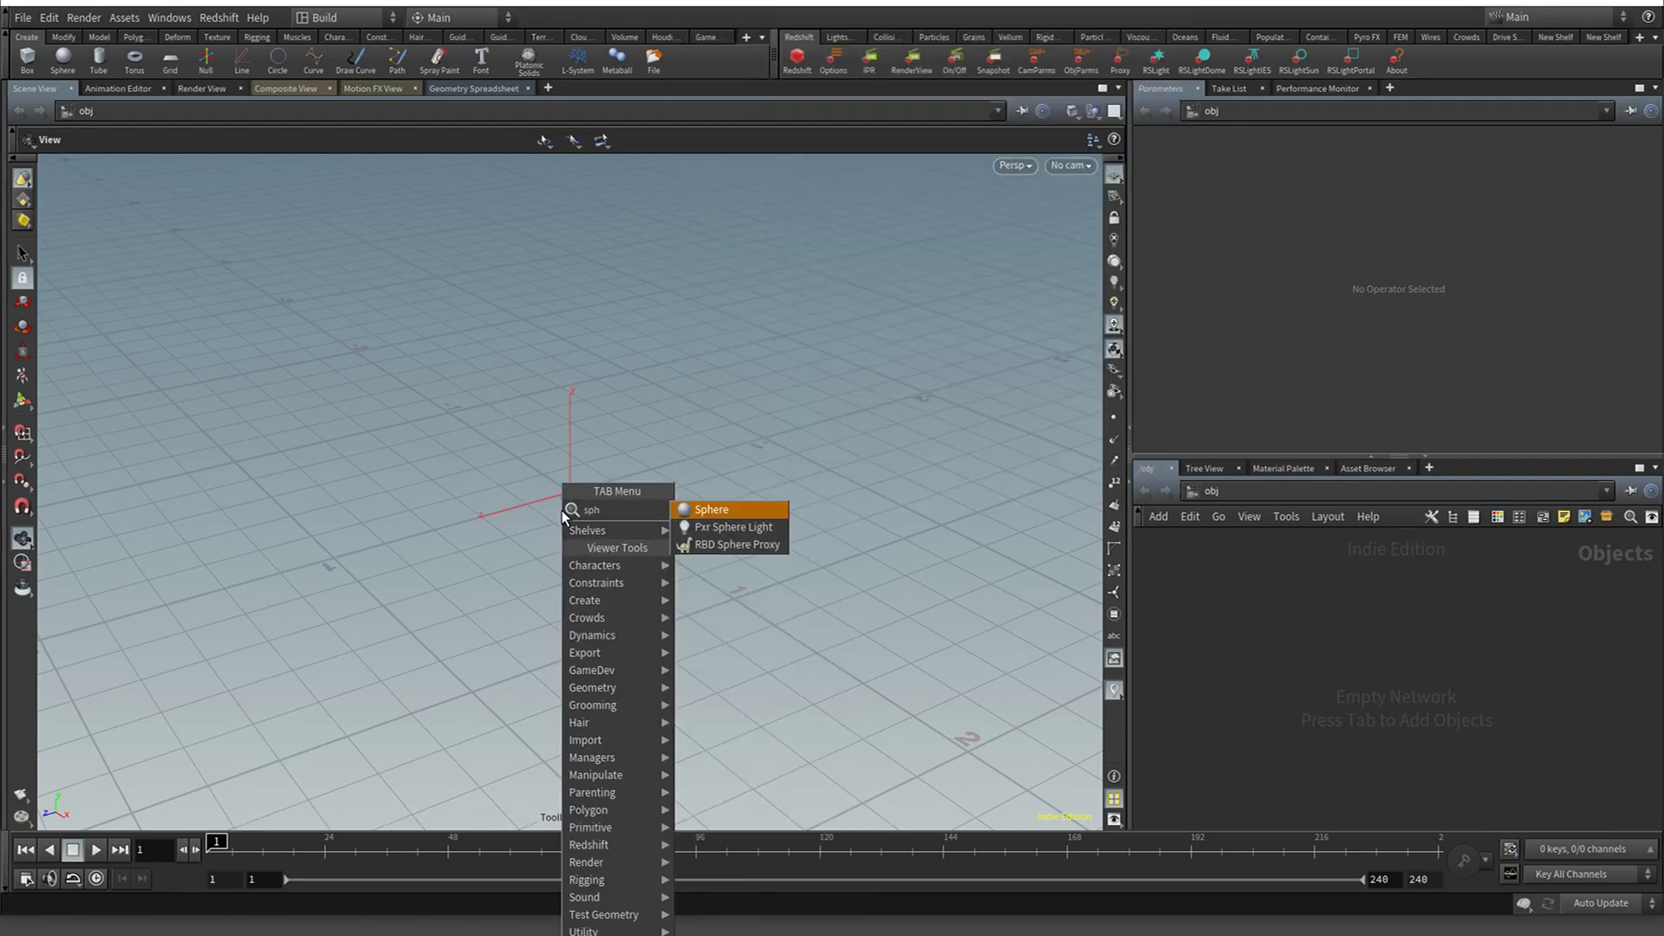
key("Return")
key("Return")
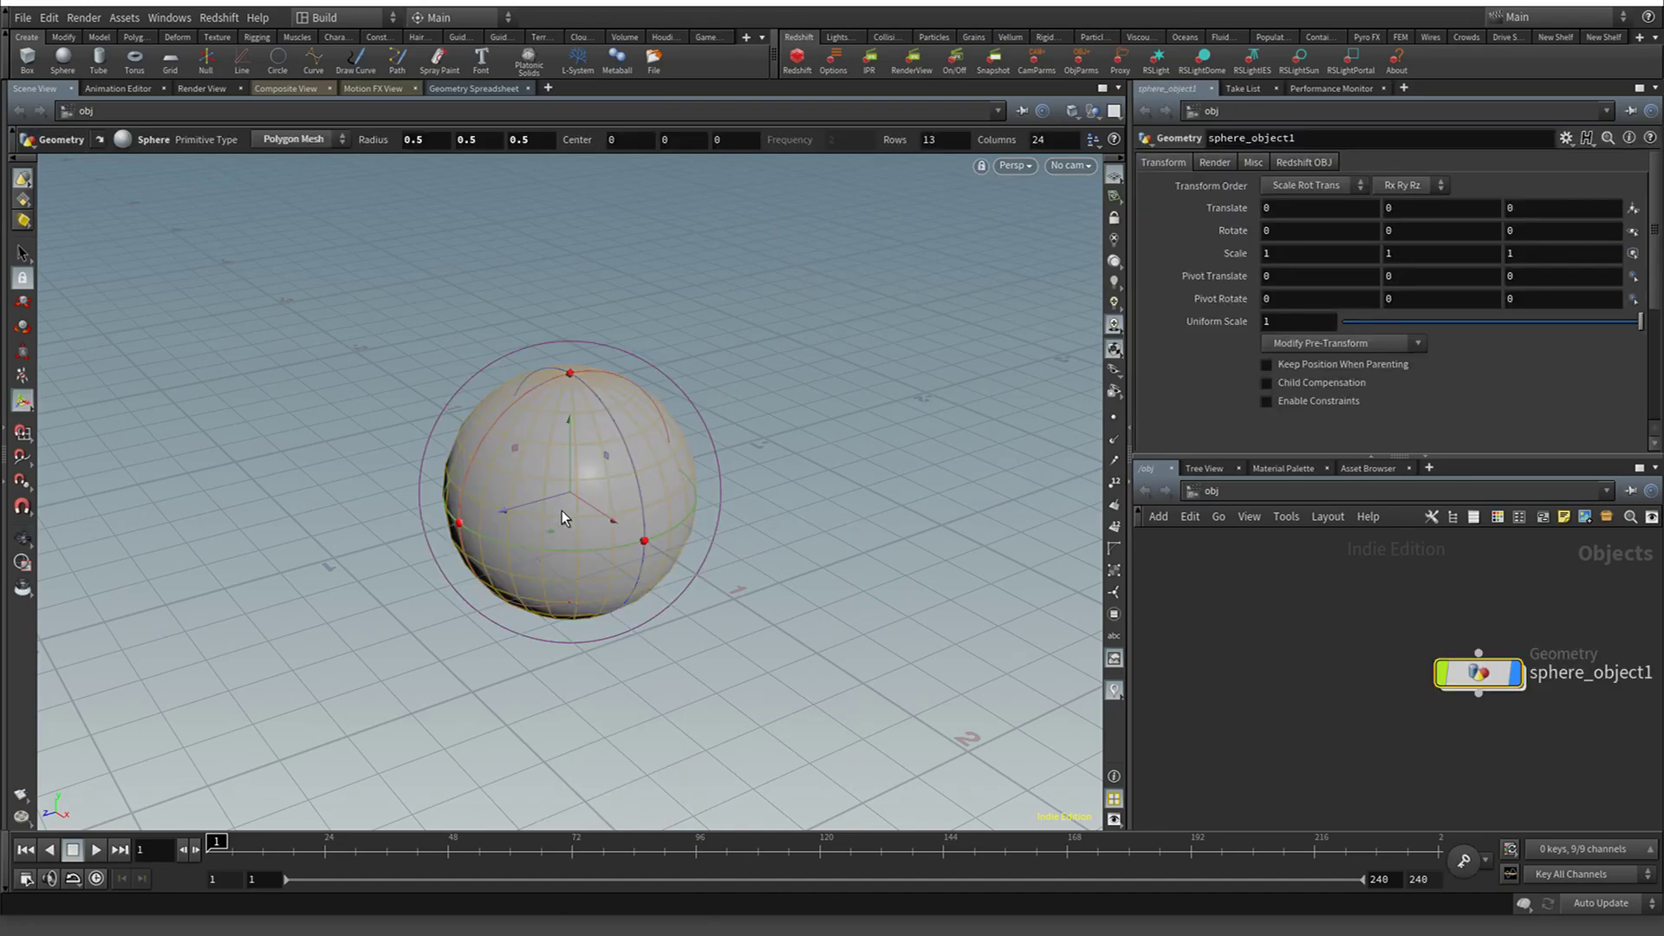
Enter the sphere object's network and duplicate its sphere node beside the original
double_click(1465, 669)
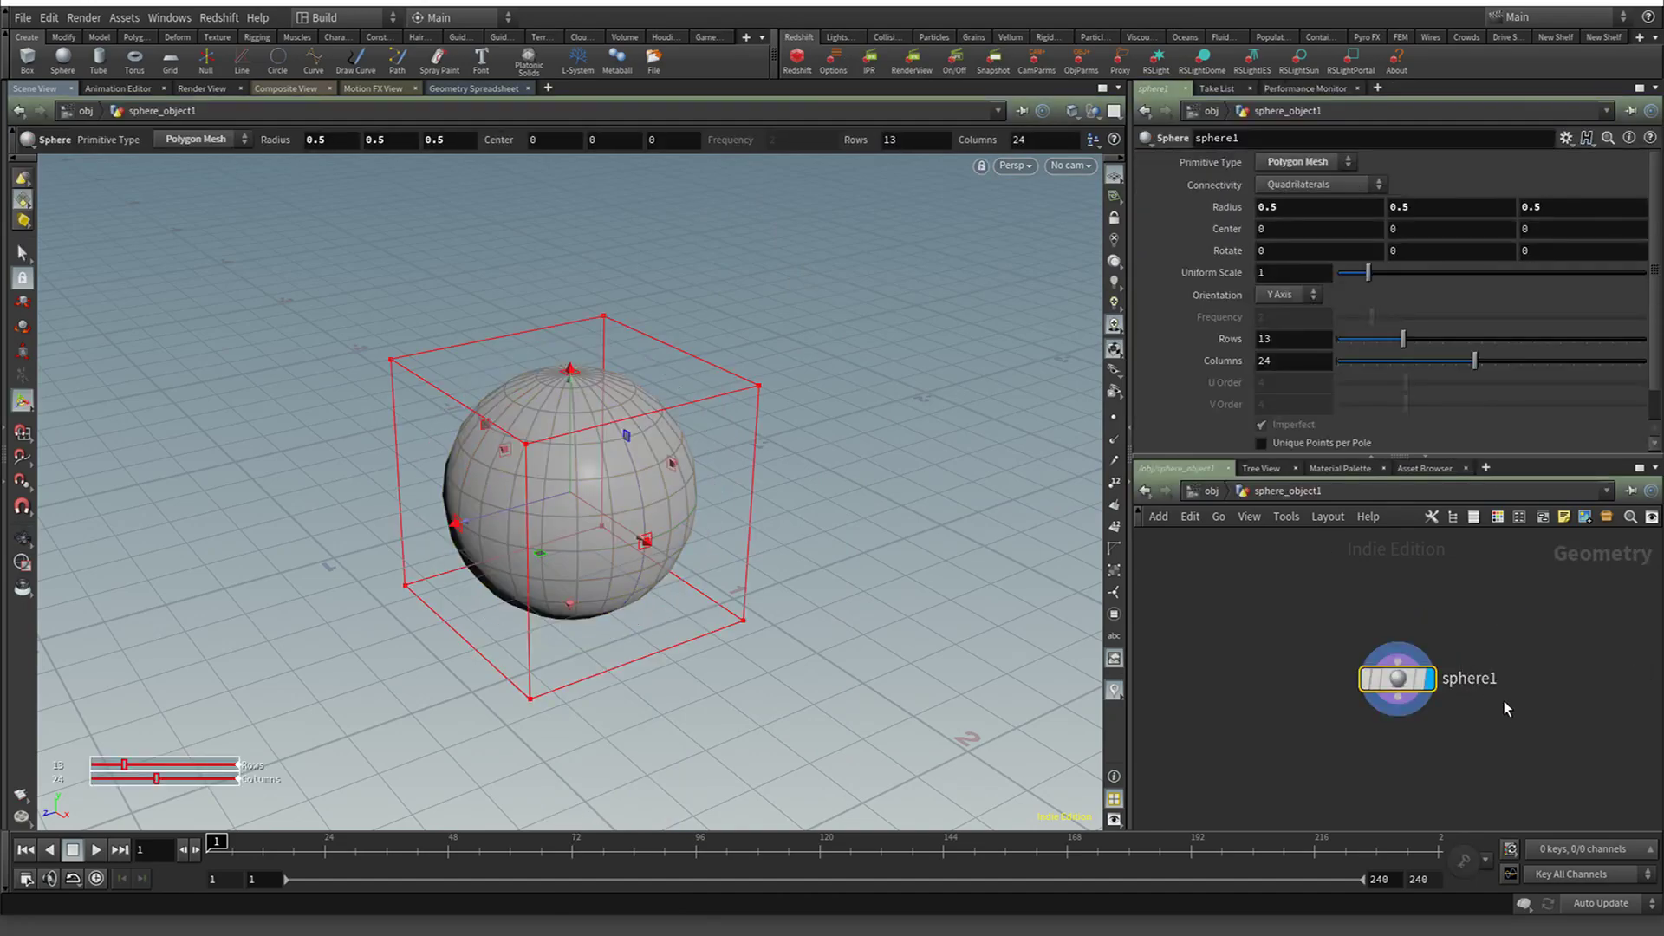
left_click_drag(1286, 649, 1392, 648, "alt")
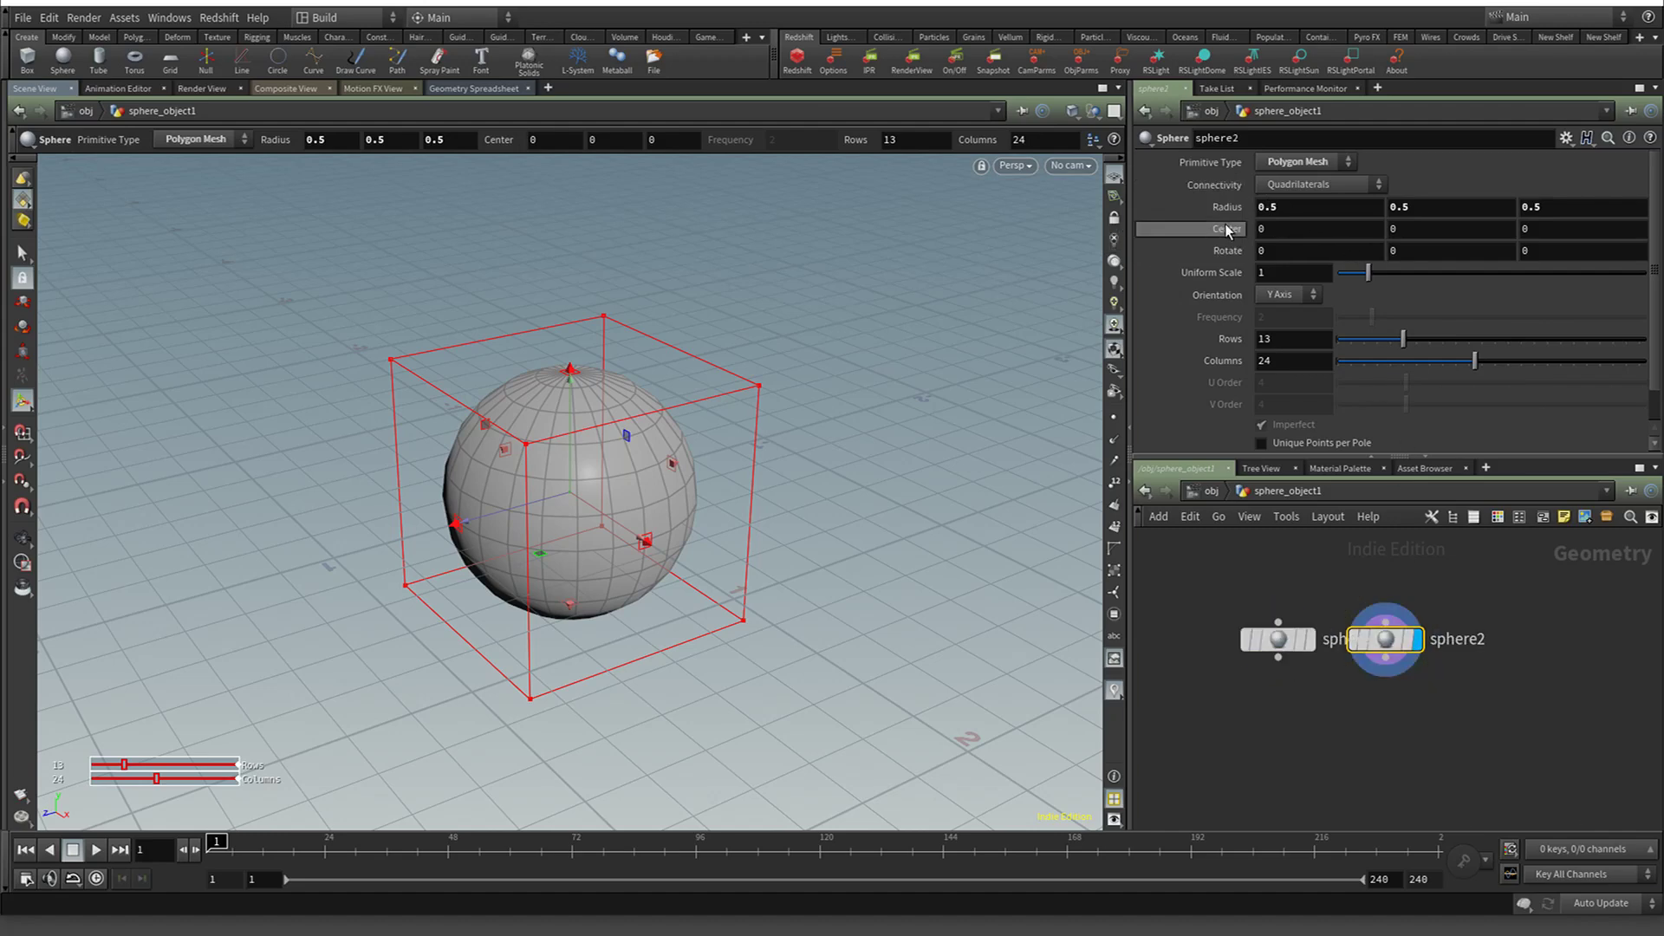
key("super+Tab")
left_click(586, 140)
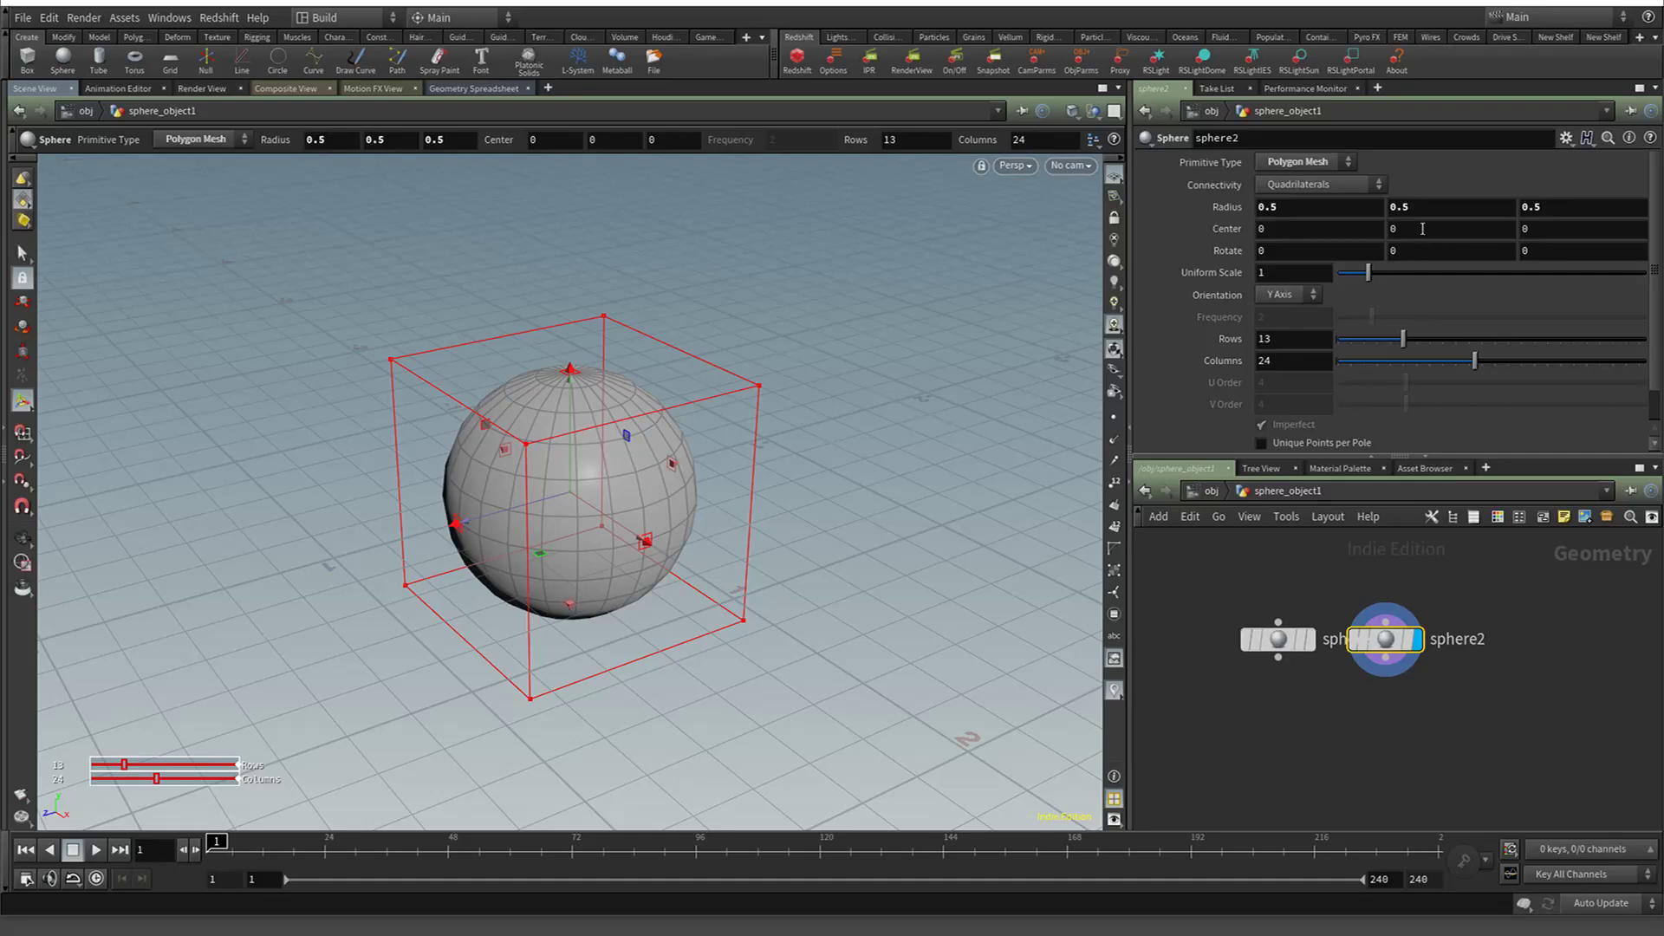
Set the duplicated sphere's X center to 1
left_click(1422, 228)
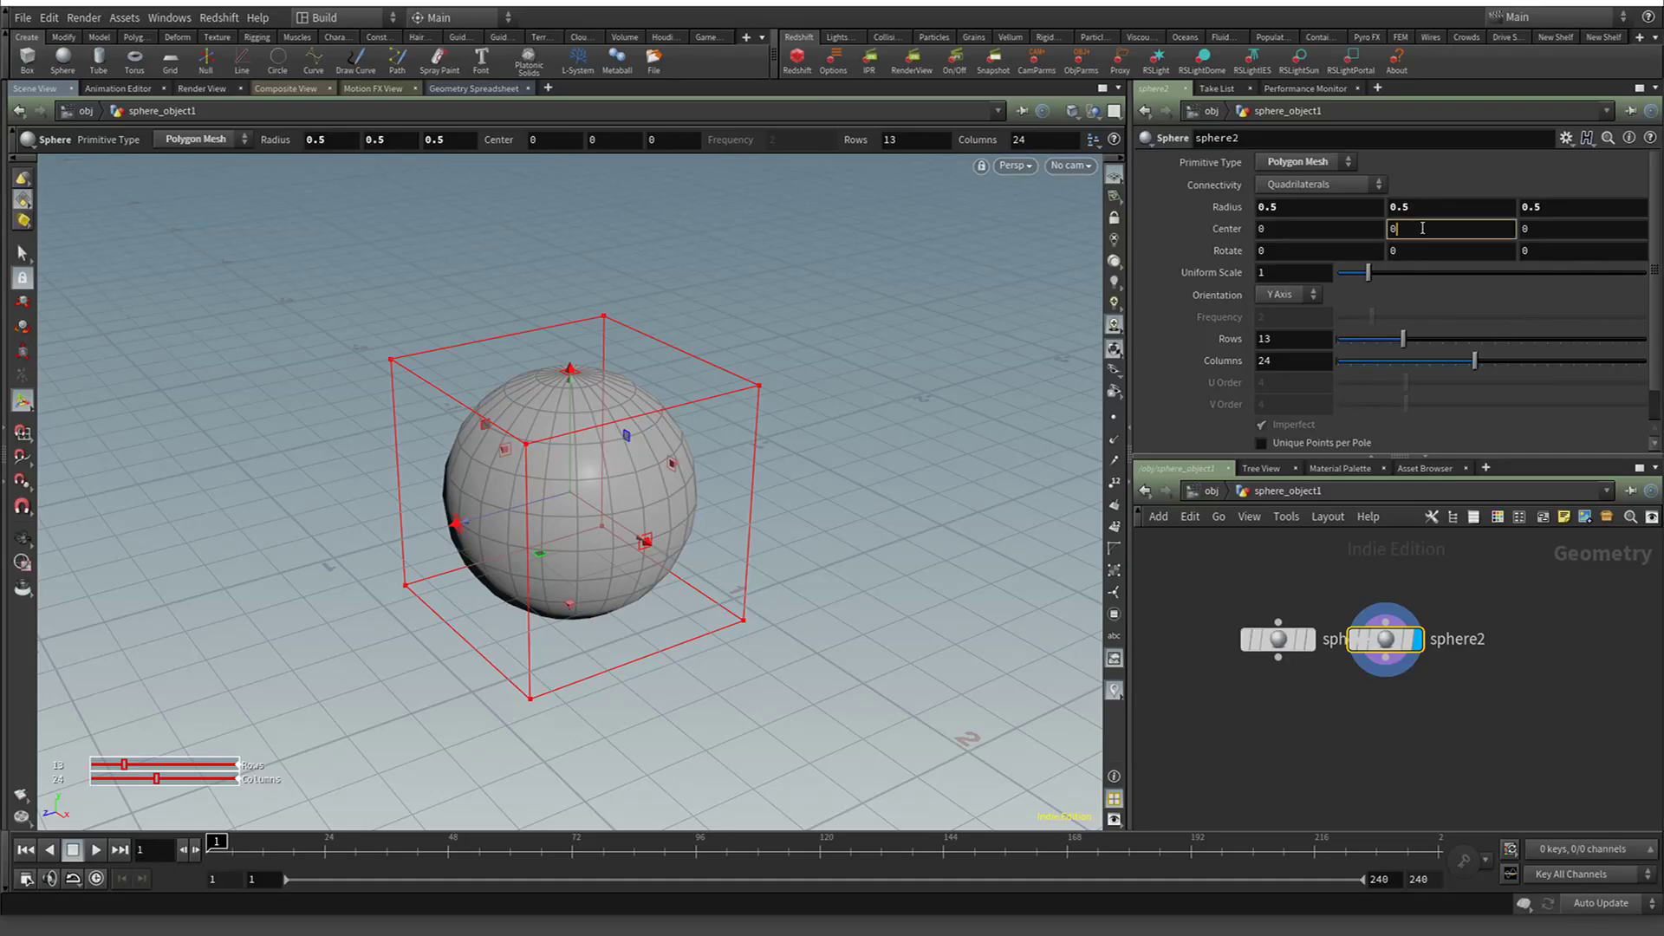
left_click(1367, 228)
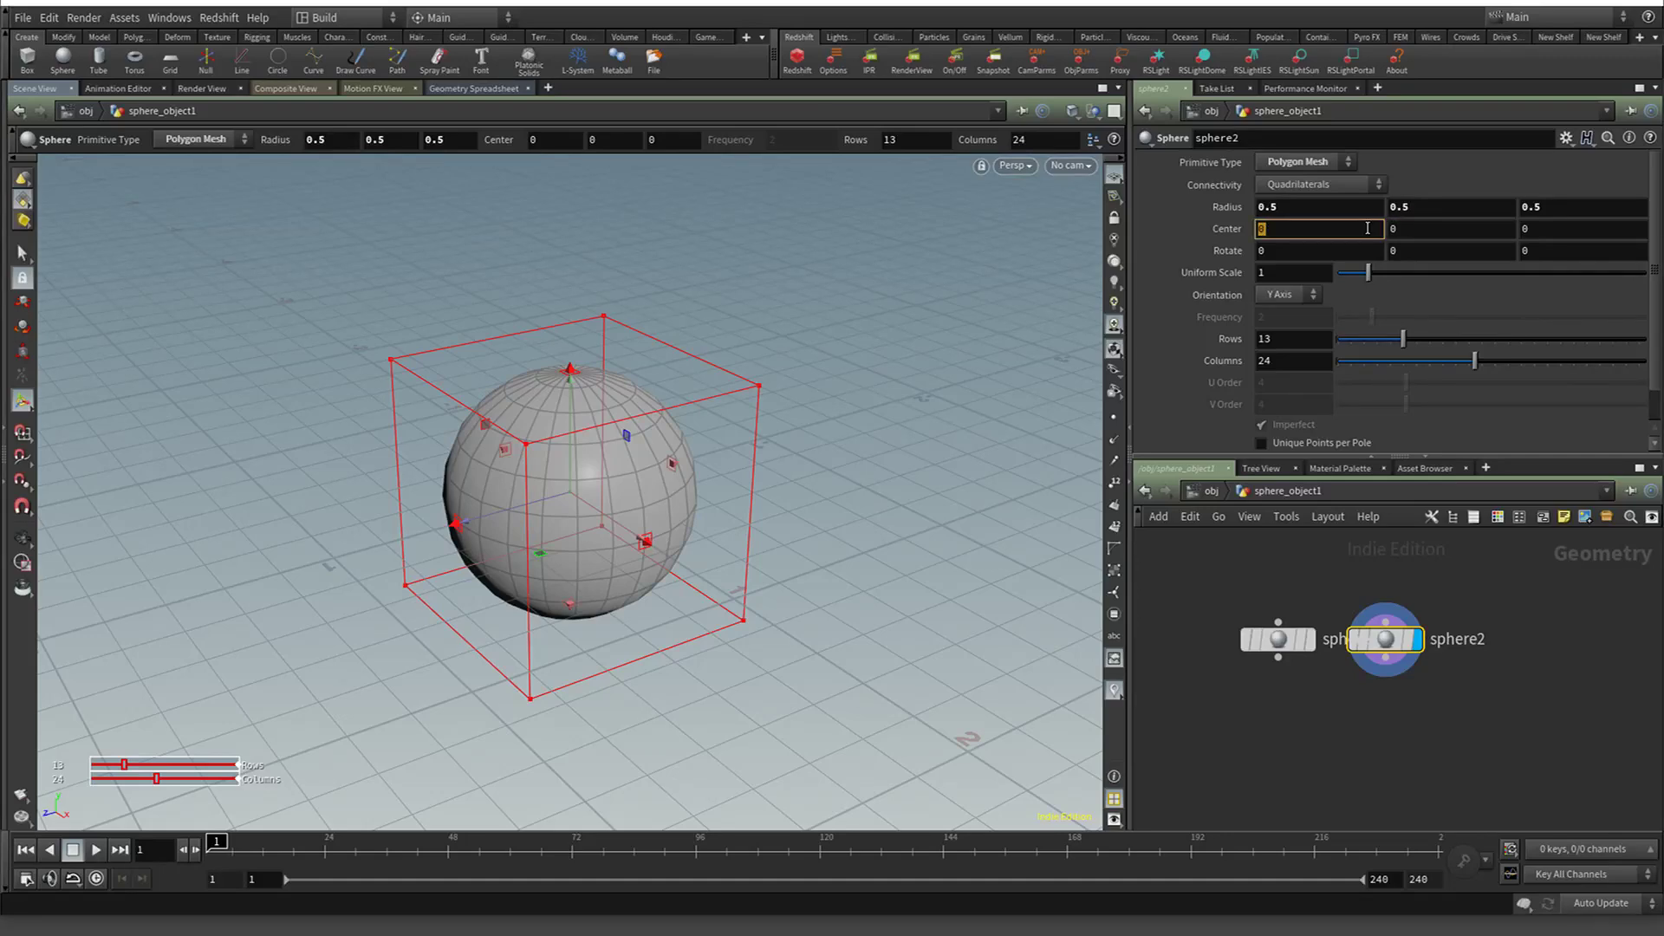
key("Return")
left_click(1367, 228)
type("\\")
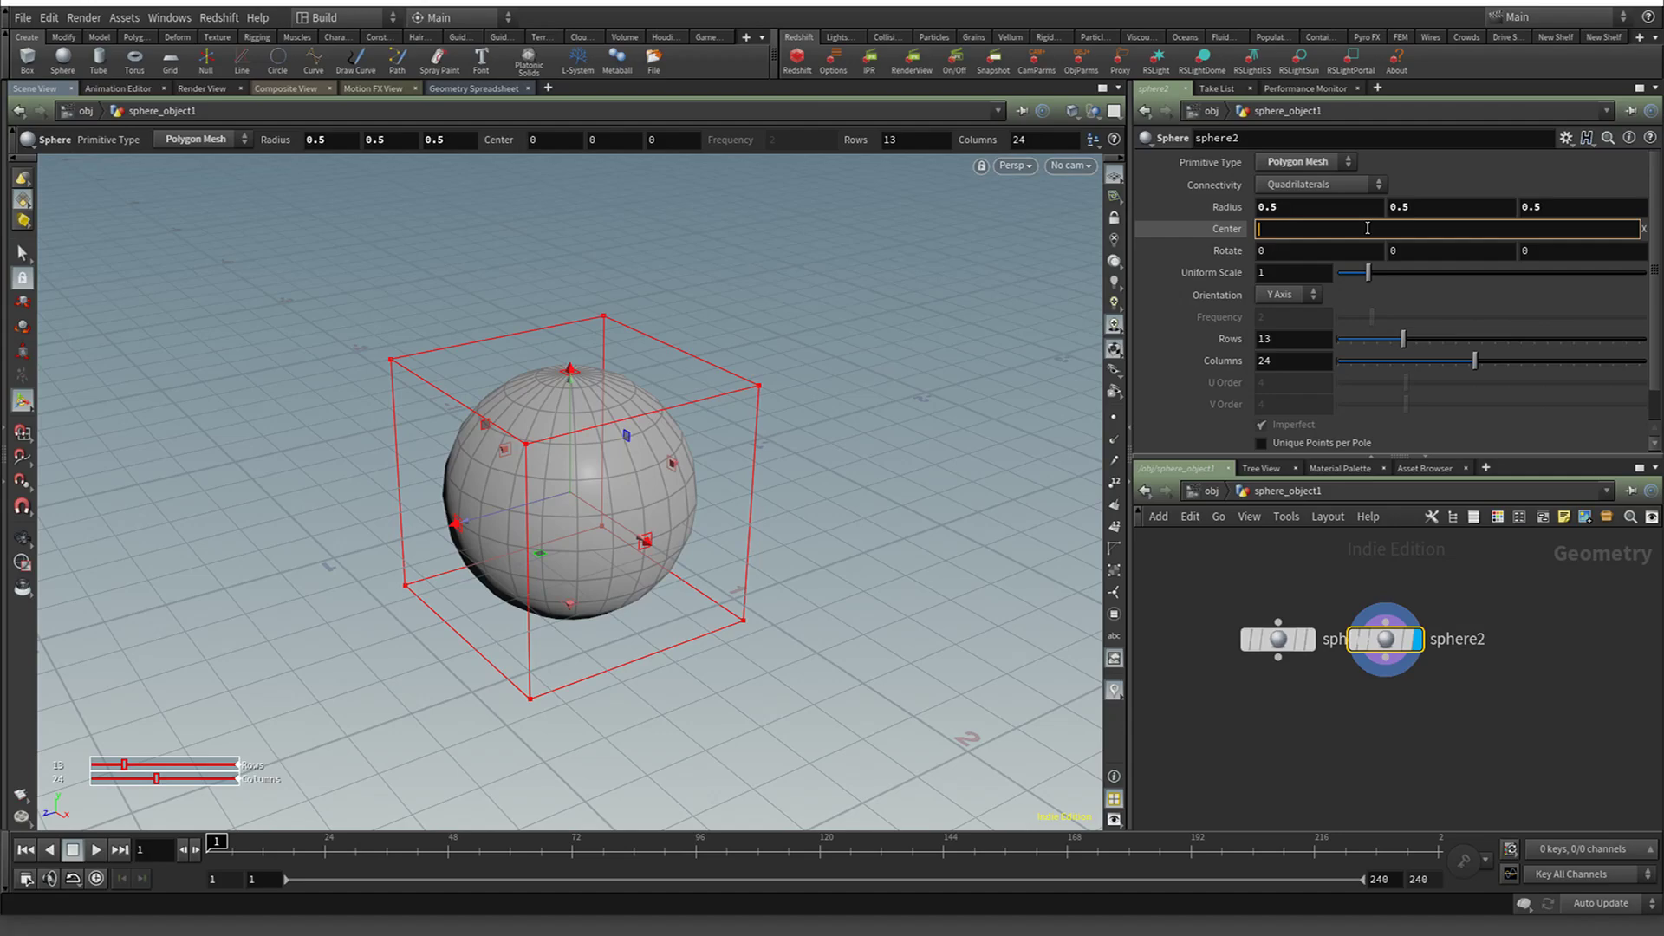
type("5")
key("Return")
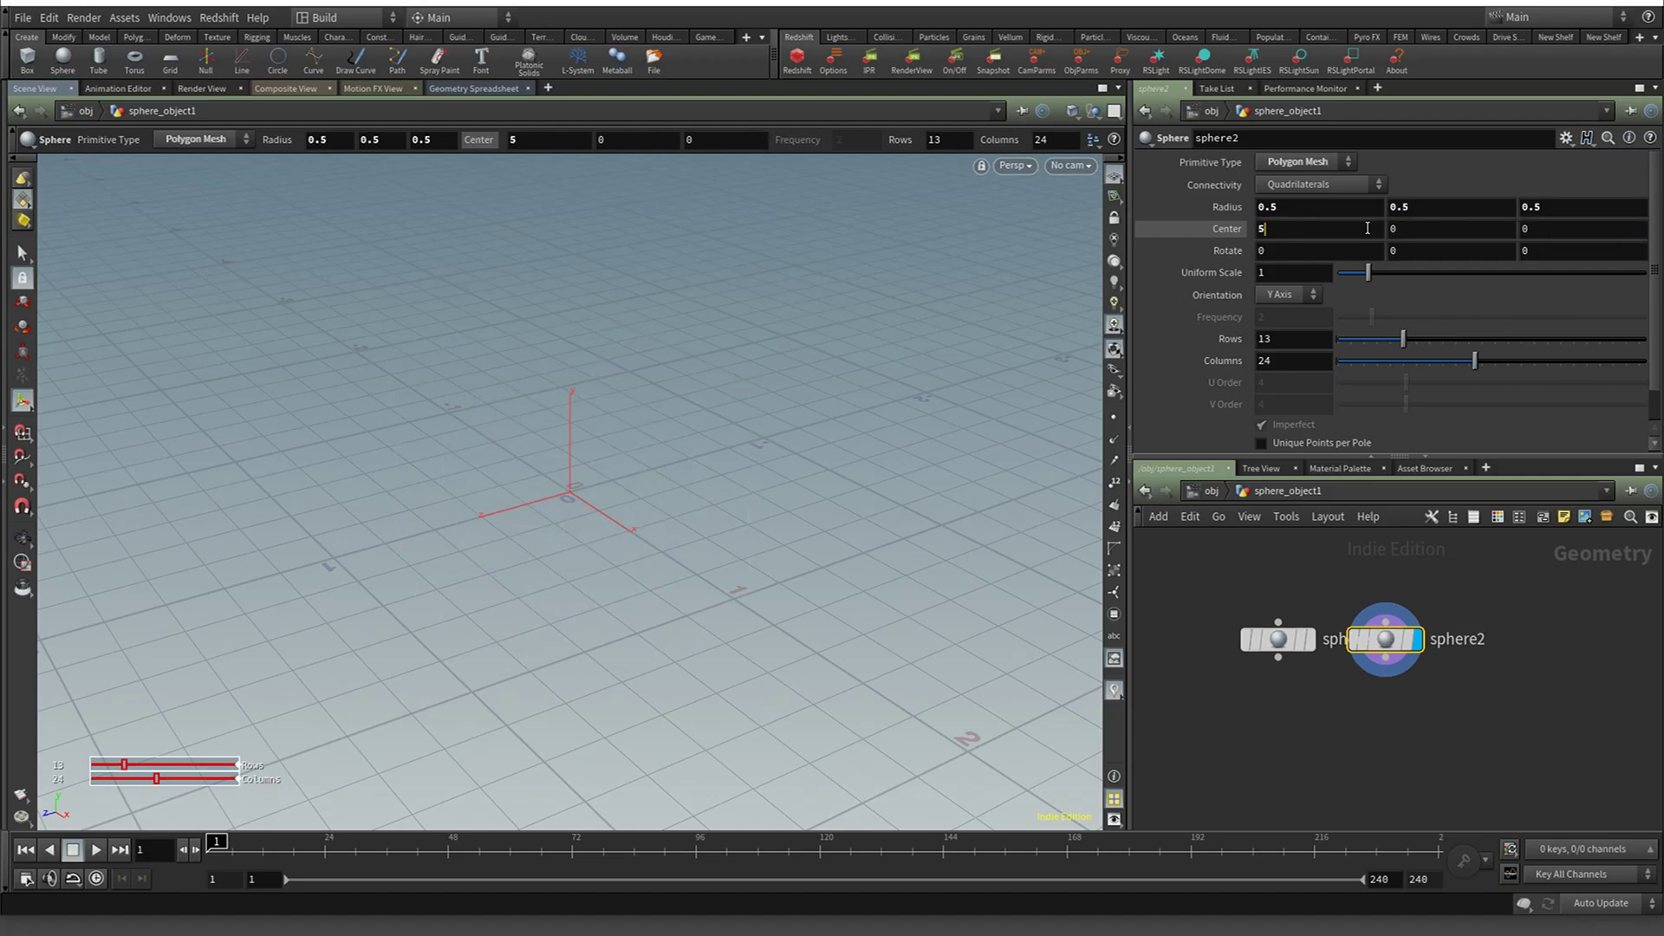
left_click(1367, 228)
type("1")
key("Return")
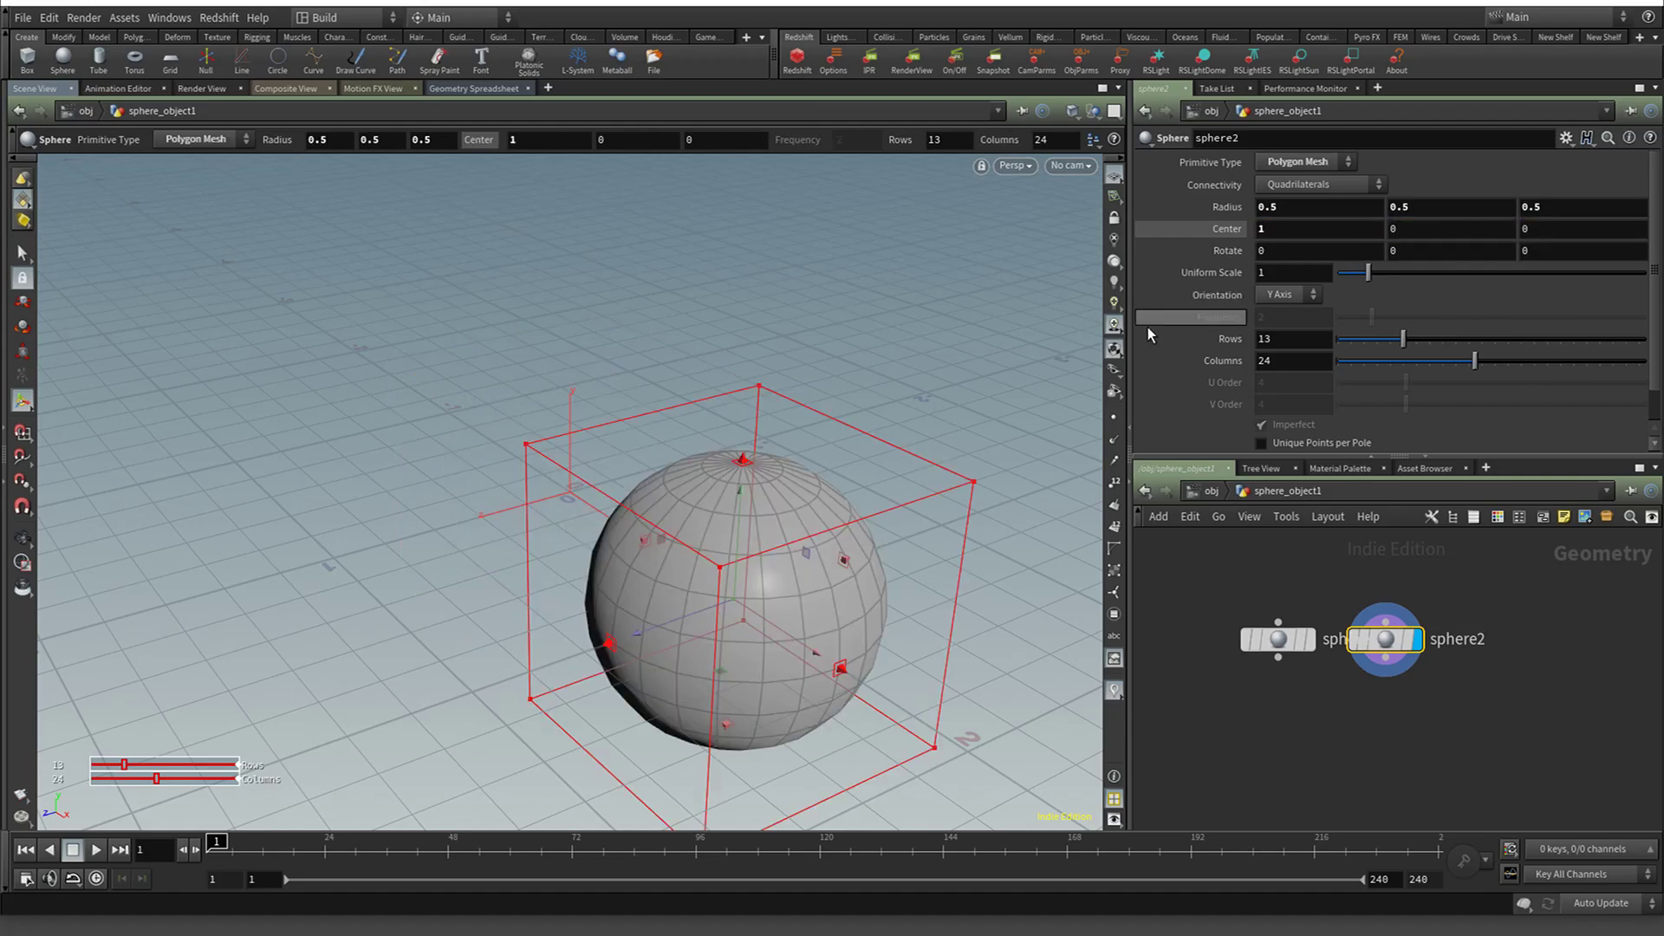
Display the original sphere as a template wireframe alongside the duplicate
left_click(1317, 679)
key("Escape")
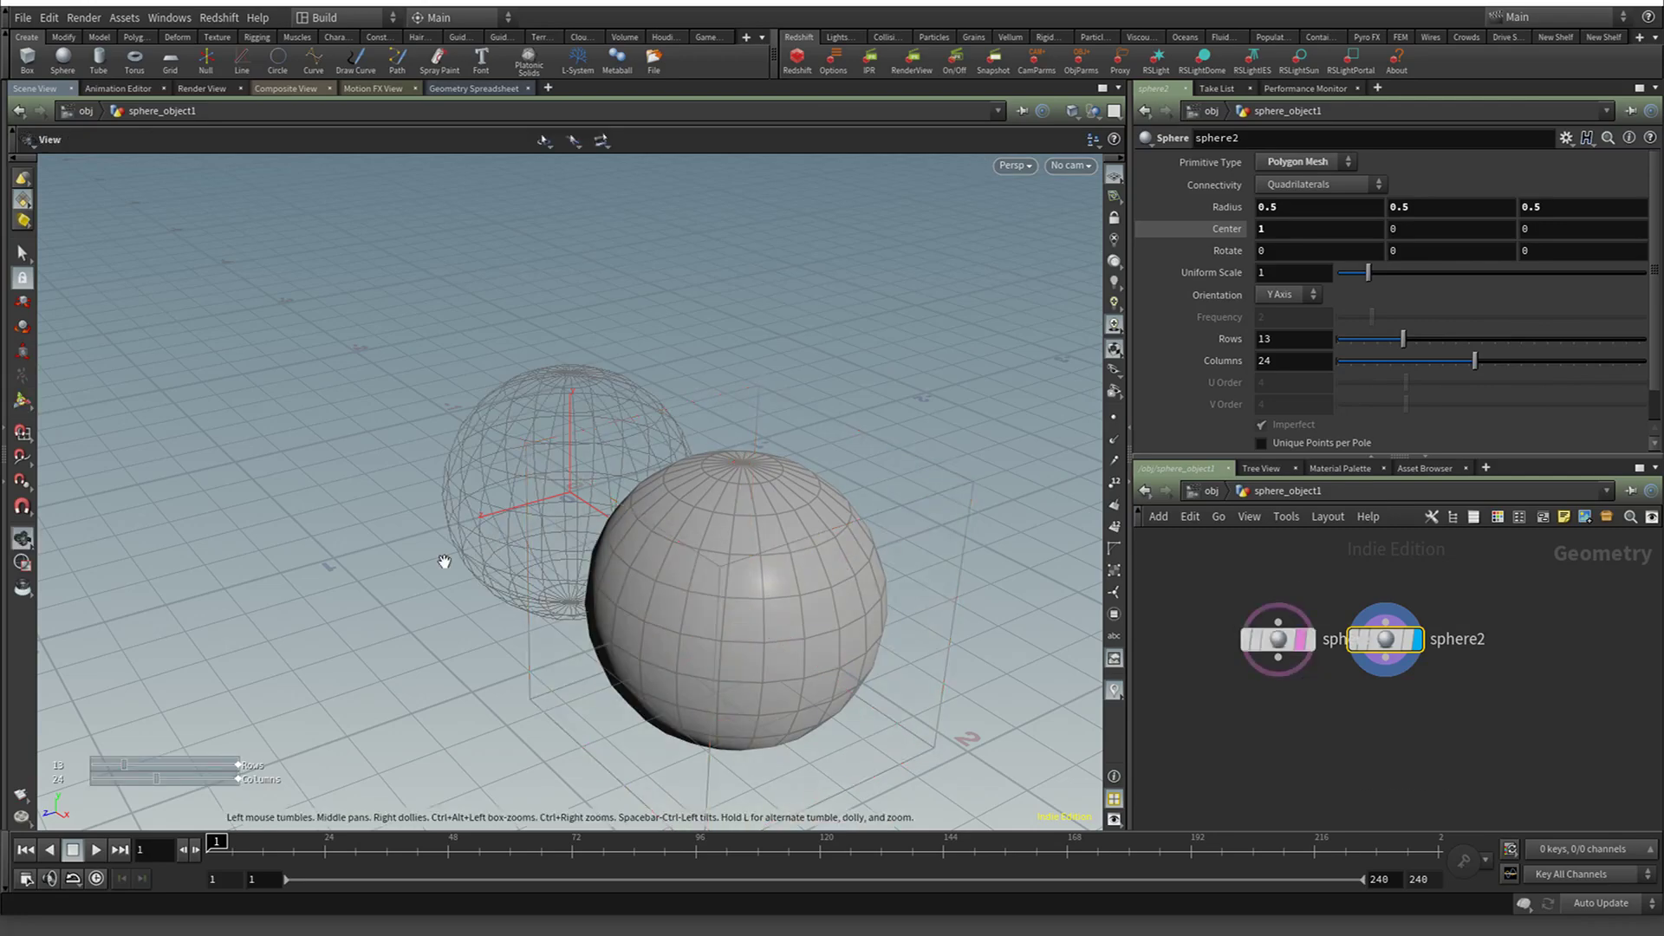
left_click_drag(442, 564, 600, 569)
key("Return")
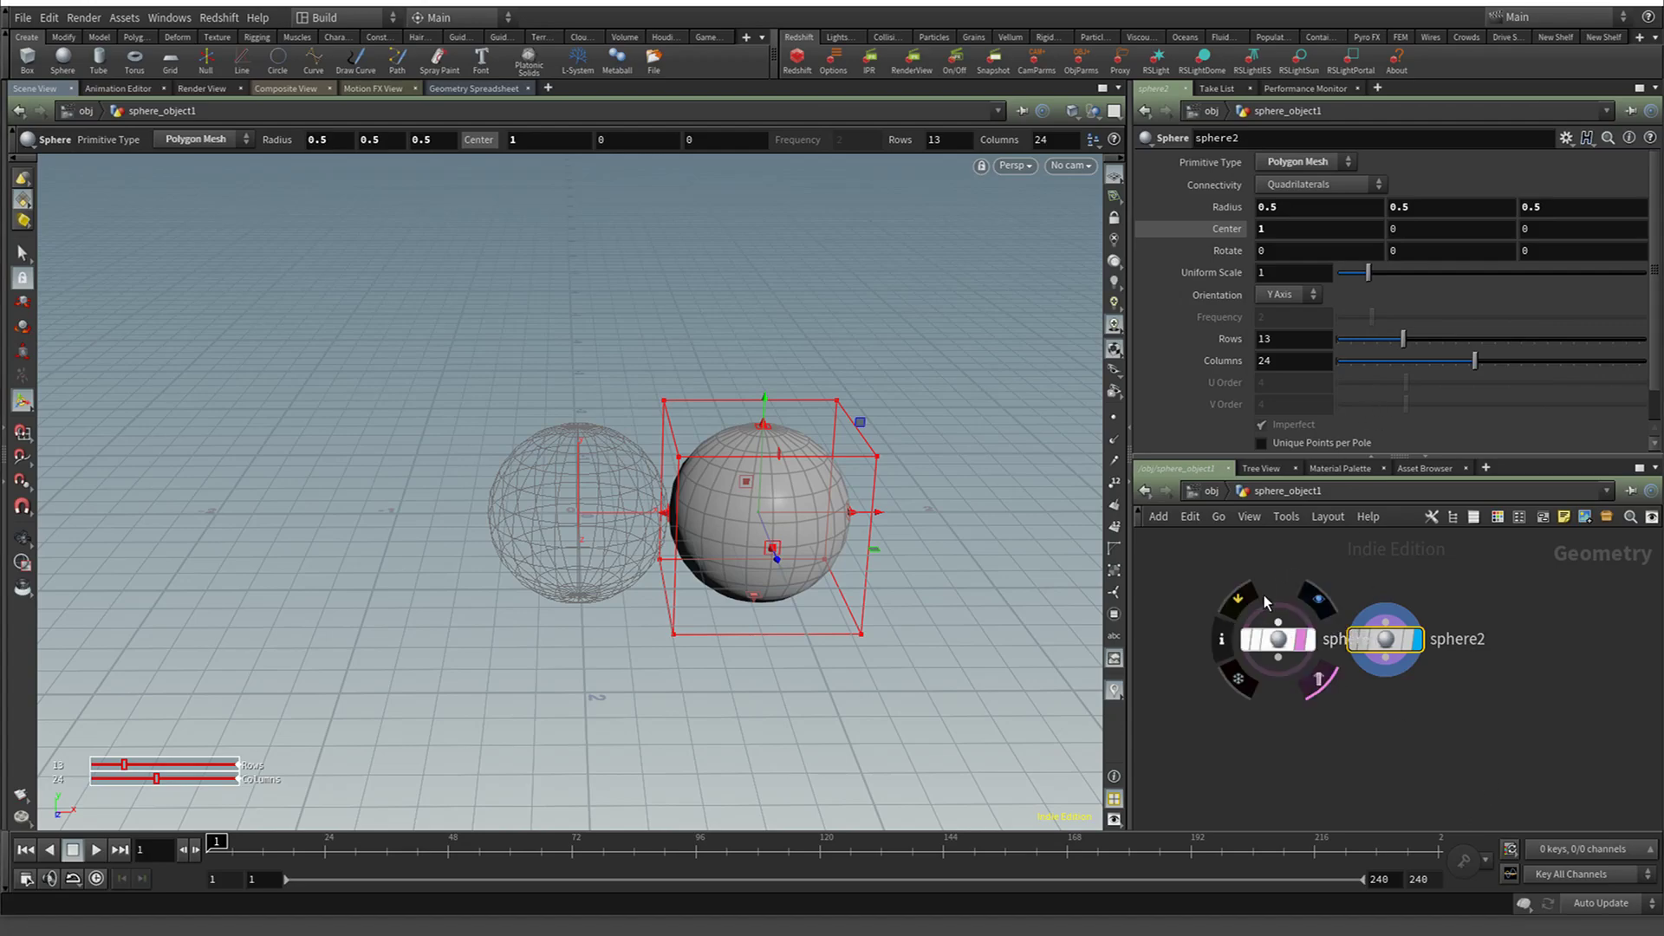
Combine both spheres with a Merge node and display the merged geometry
left_click_drag(1231, 561, 1458, 729)
key("Tab")
type("mer")
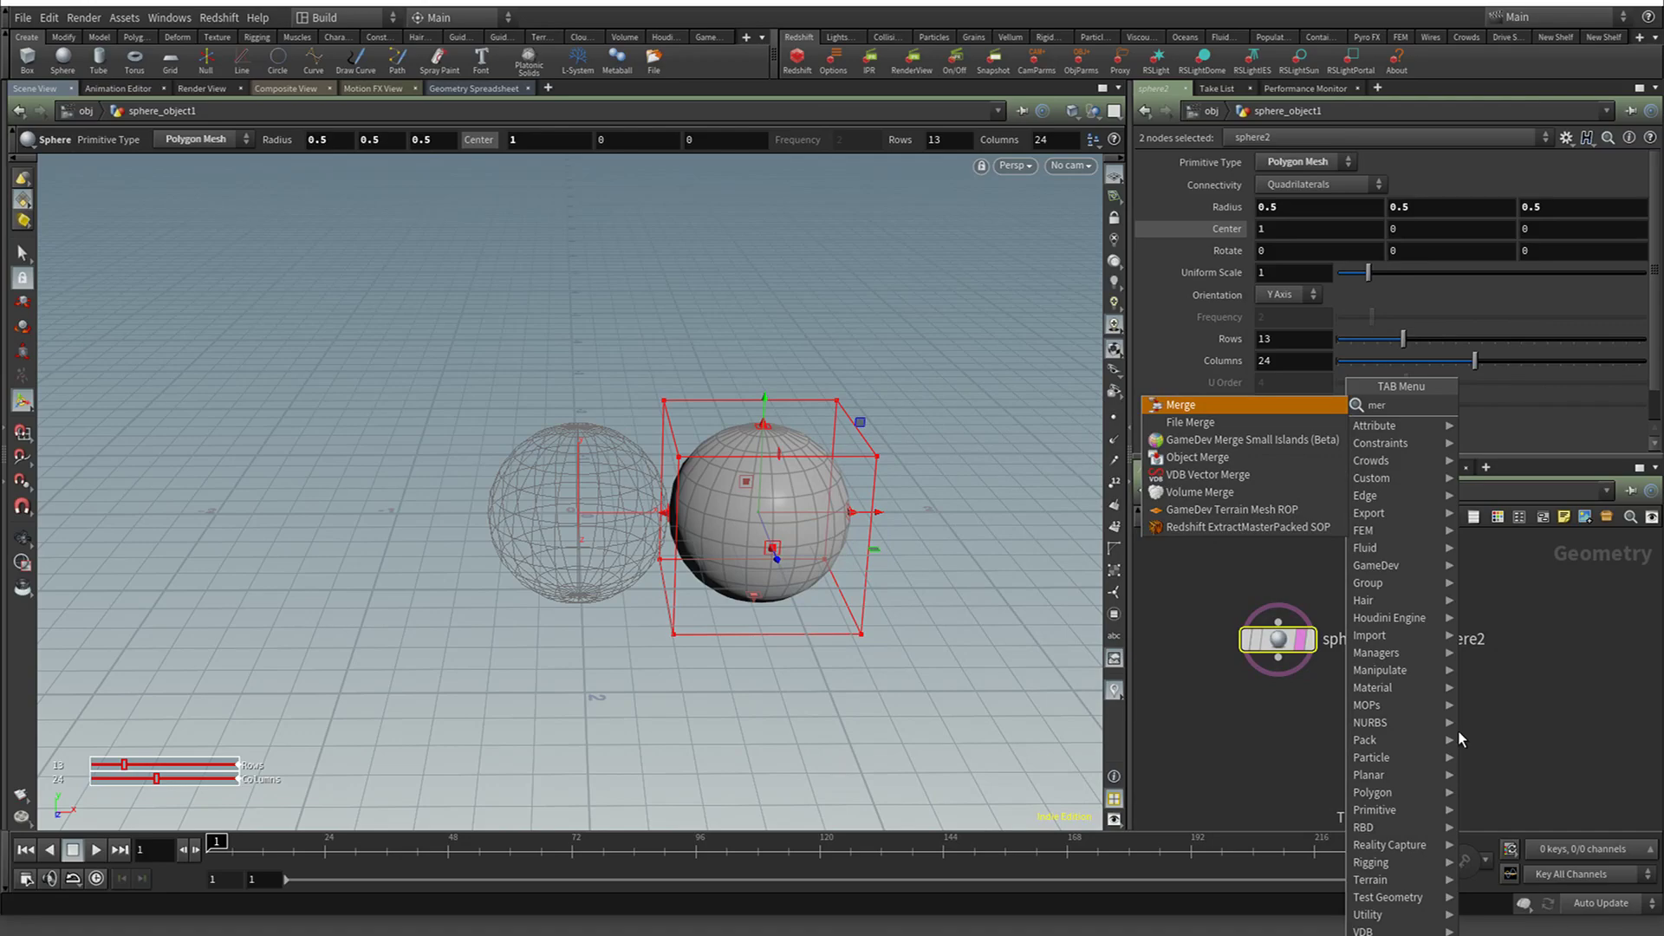
key("Return")
left_click_drag(1279, 659, 1386, 693)
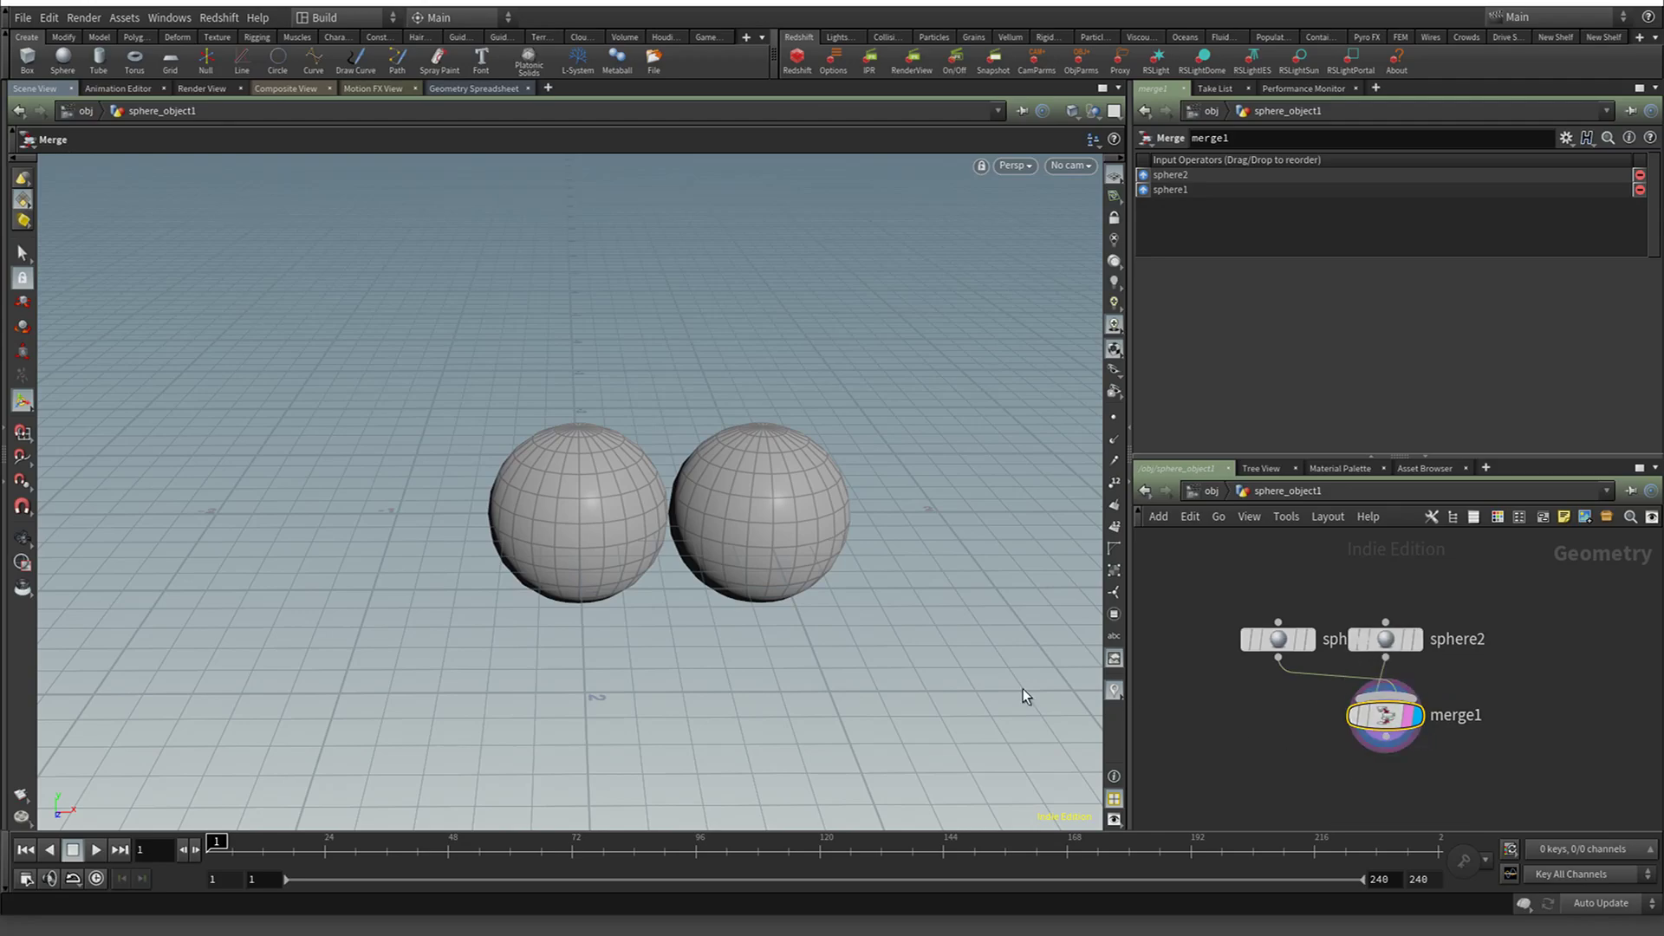
key("Escape")
scroll(743, 594, "down", 5)
left_click_drag(722, 614, 788, 691)
key("Return")
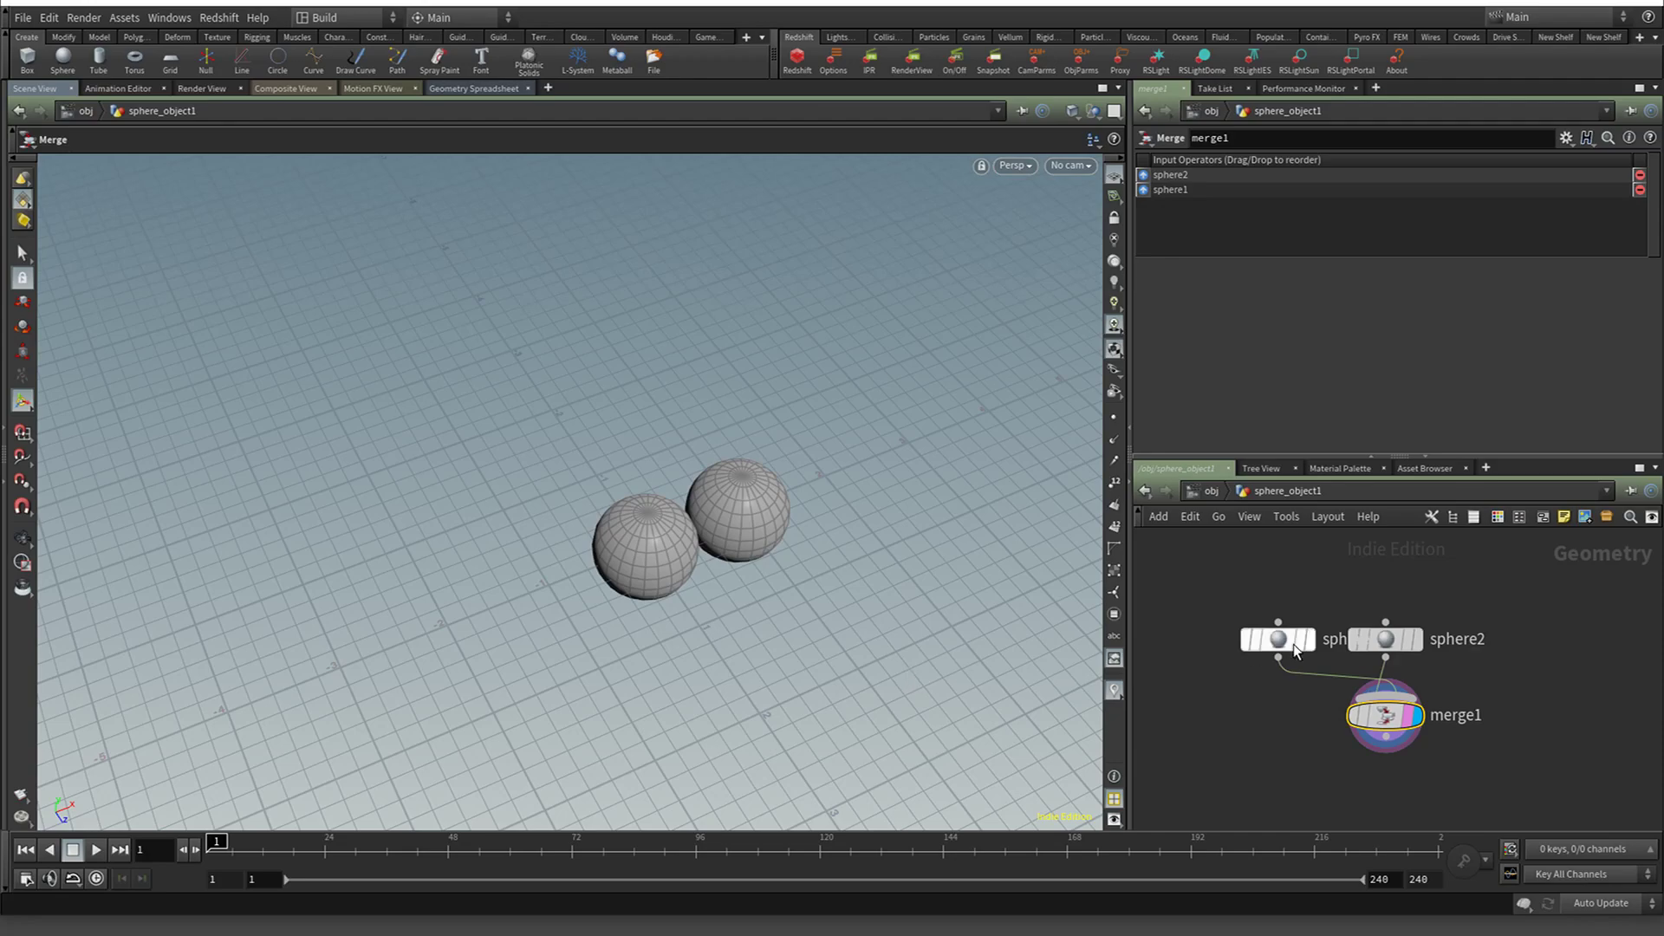
Delete both sphere nodes and the Merge node from the geometry network
mouse_move(1359, 641)
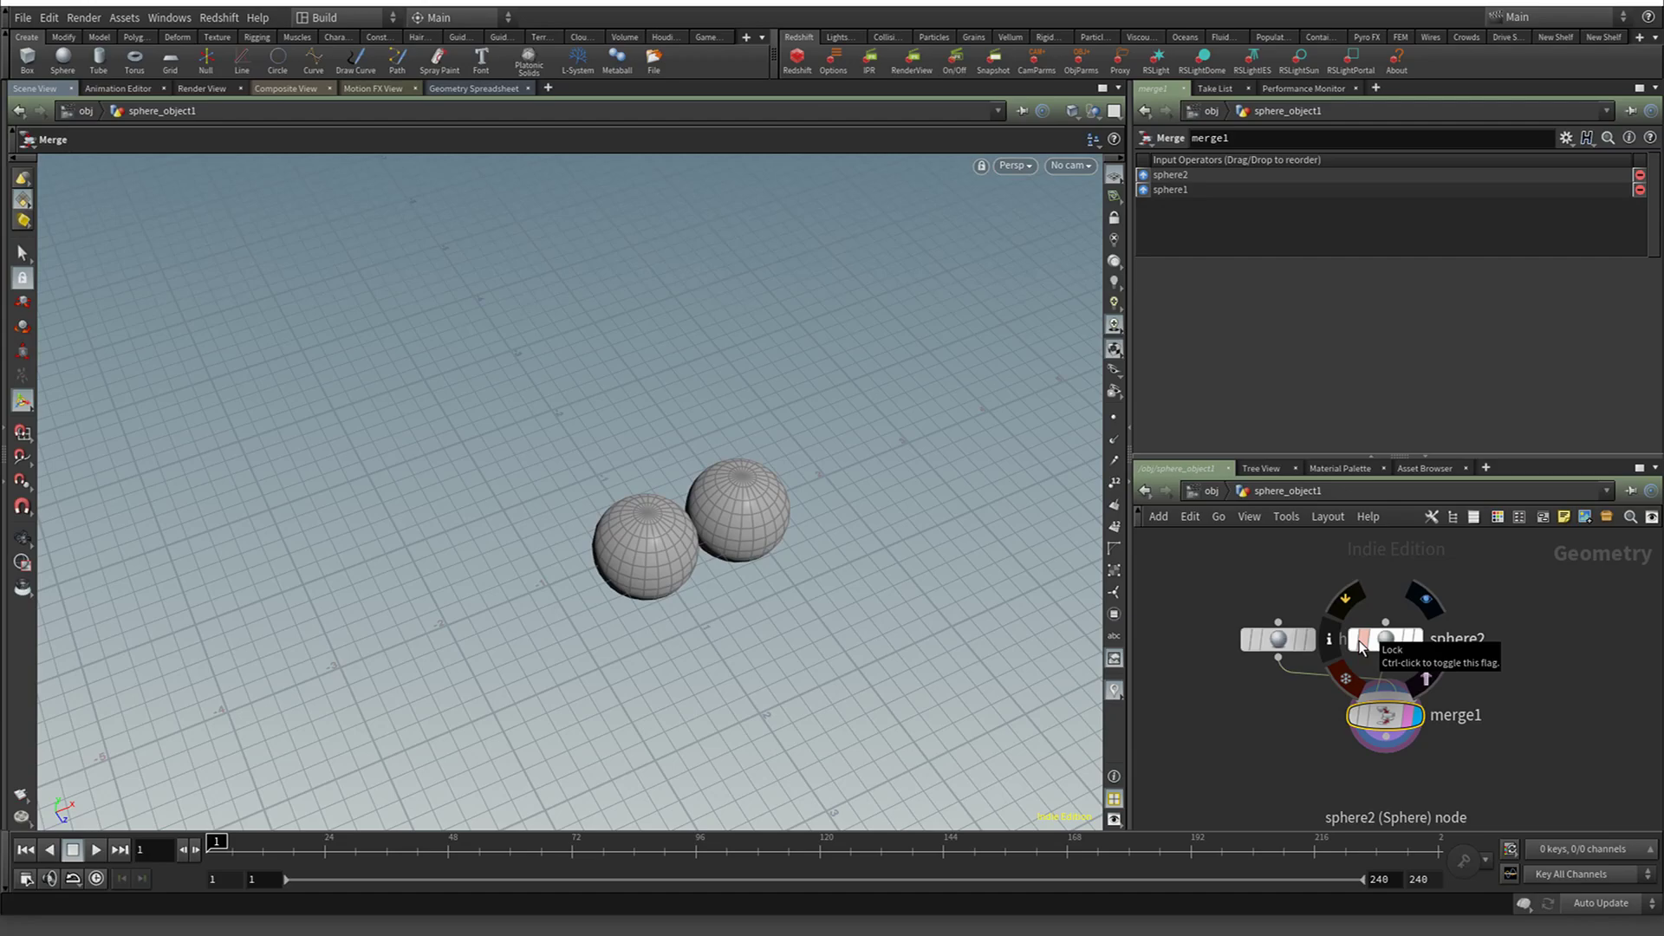
mouse_move(1384, 750)
left_mouse_down()
mouse_move(1278, 622)
mouse_move(1415, 747)
left_mouse_up()
key("Delete")
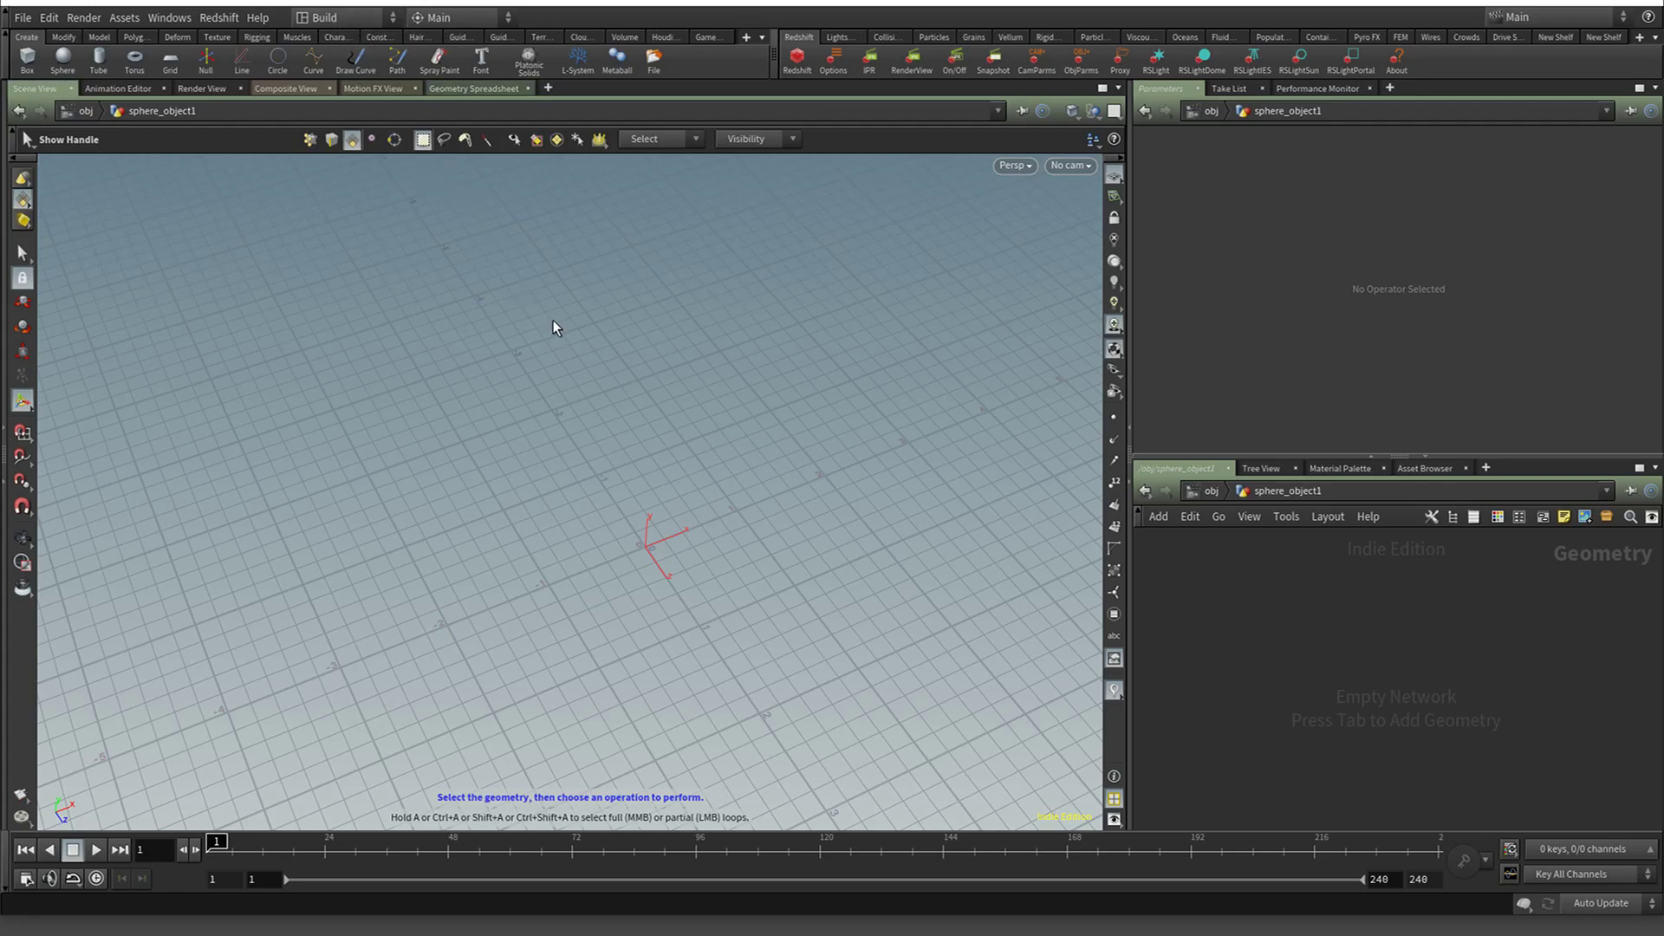
left_click(699, 3)
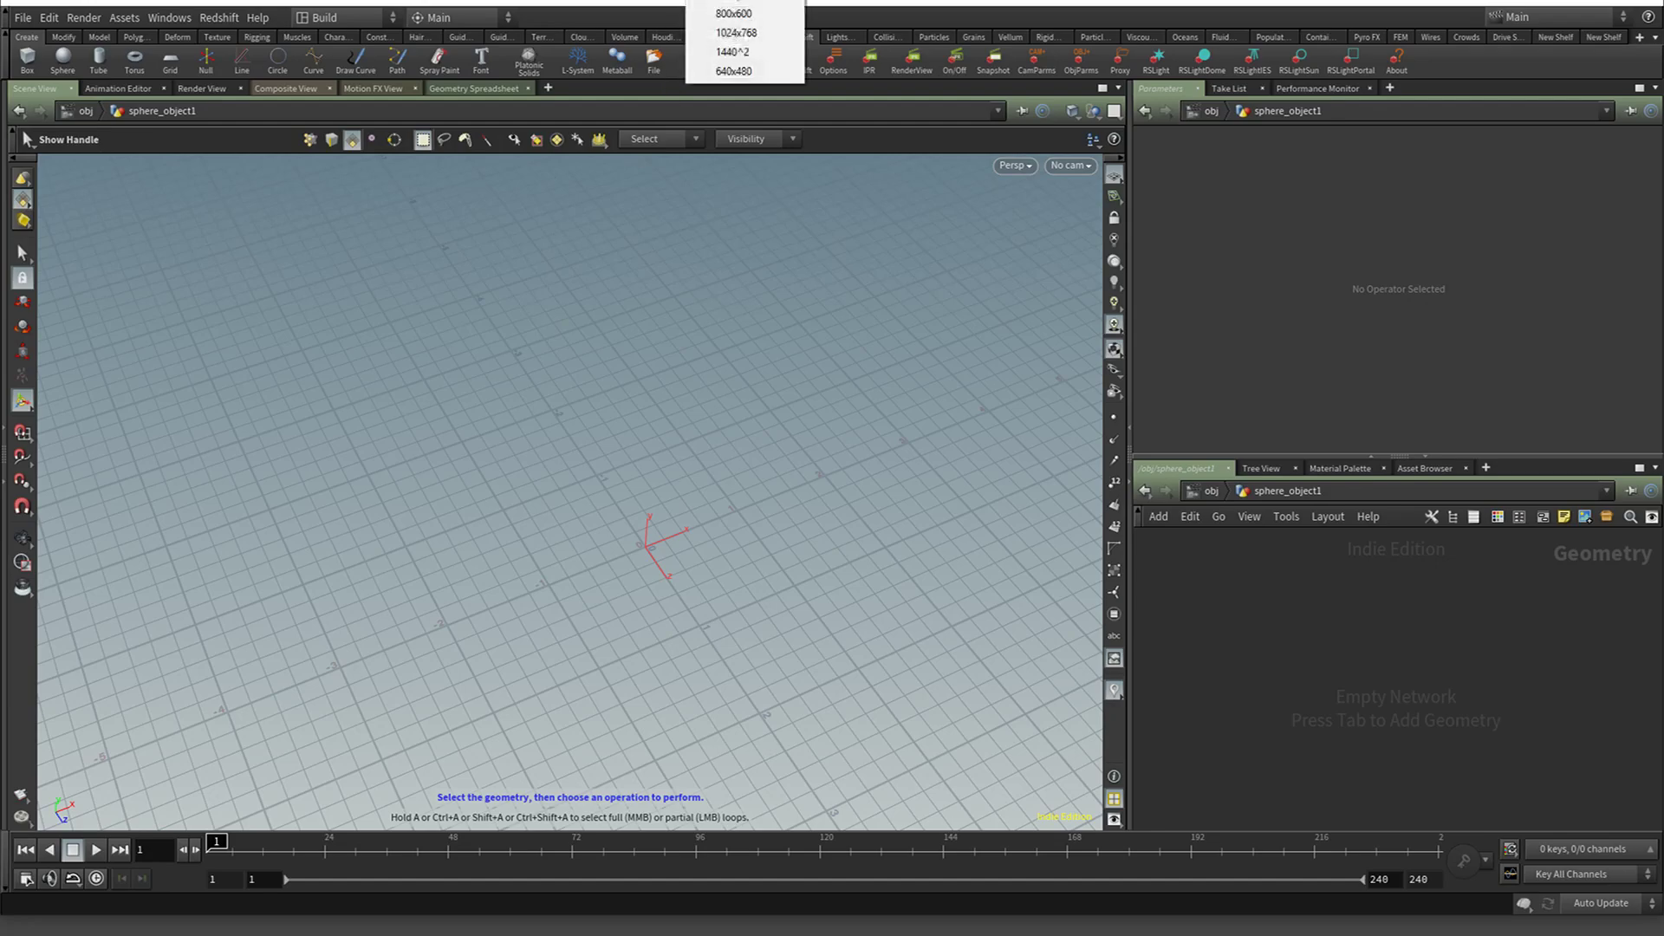
left_click(700, 1)
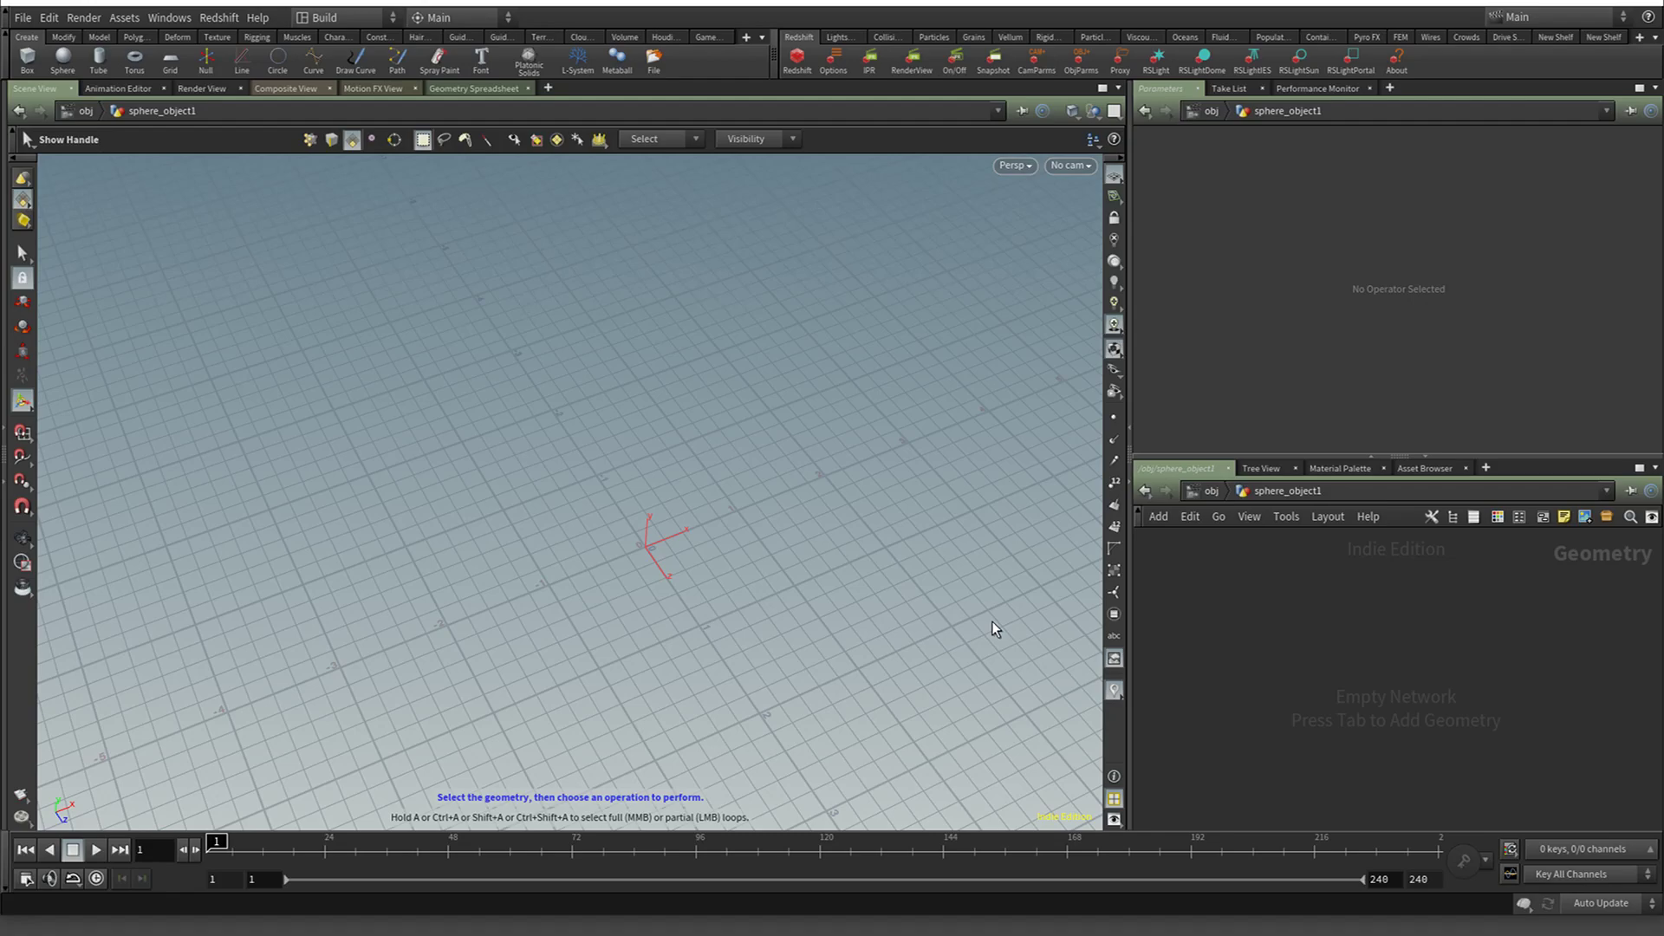
Add the Test Geometry: Rubber Toy as a new object at the origin
key("Tab")
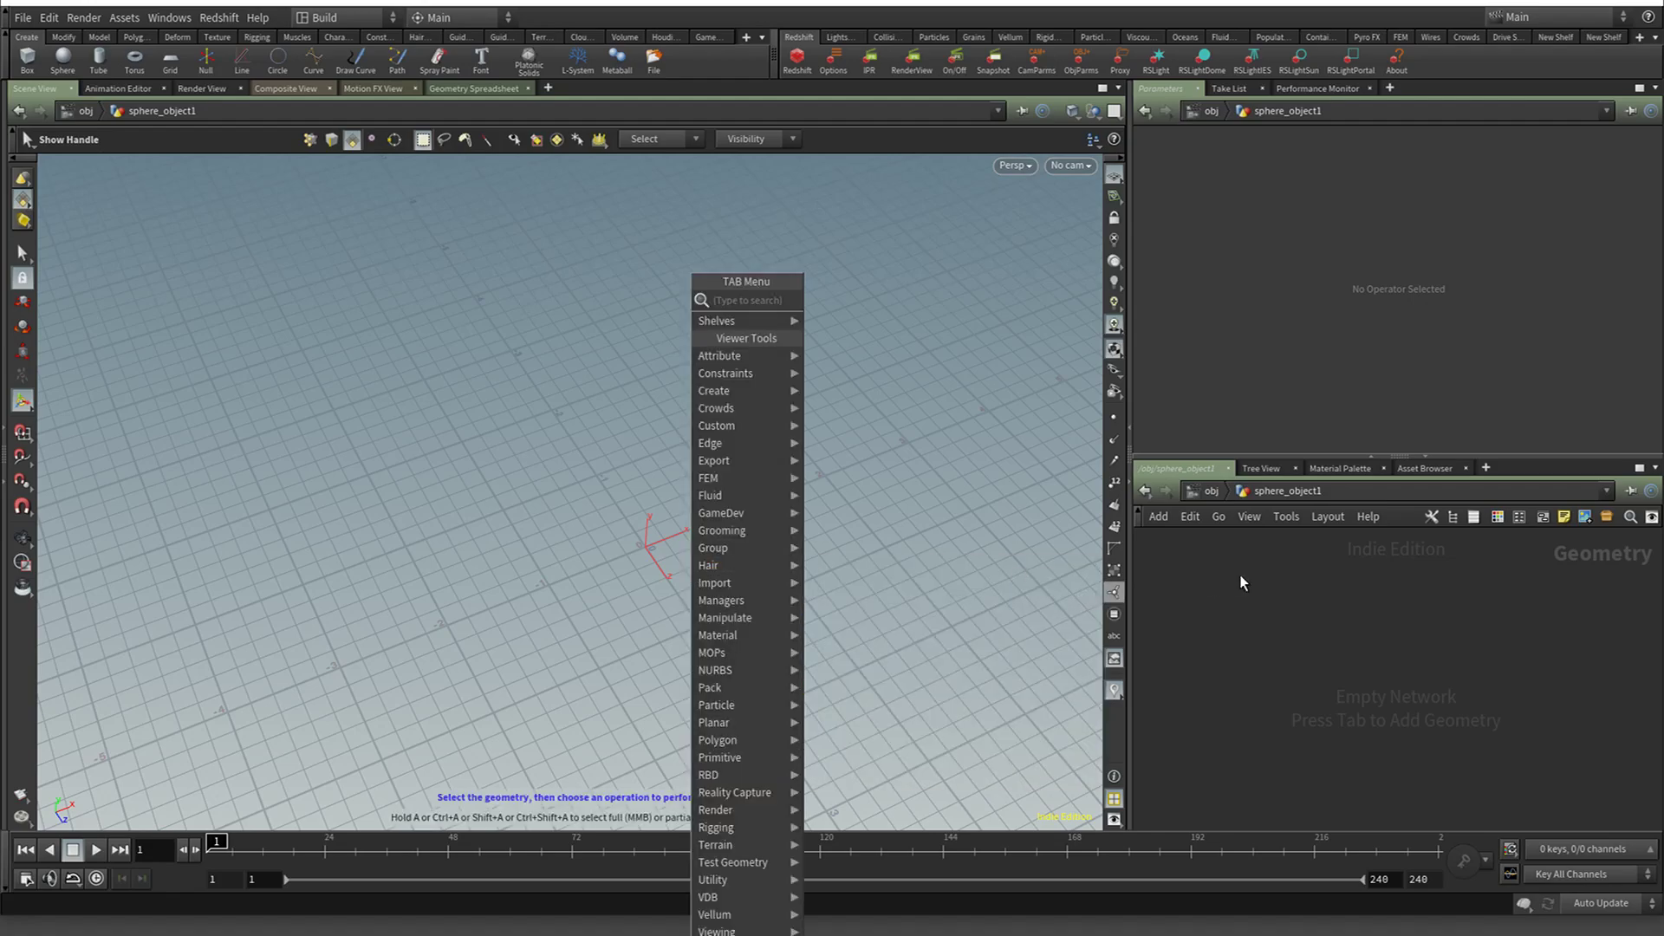
type("rubb")
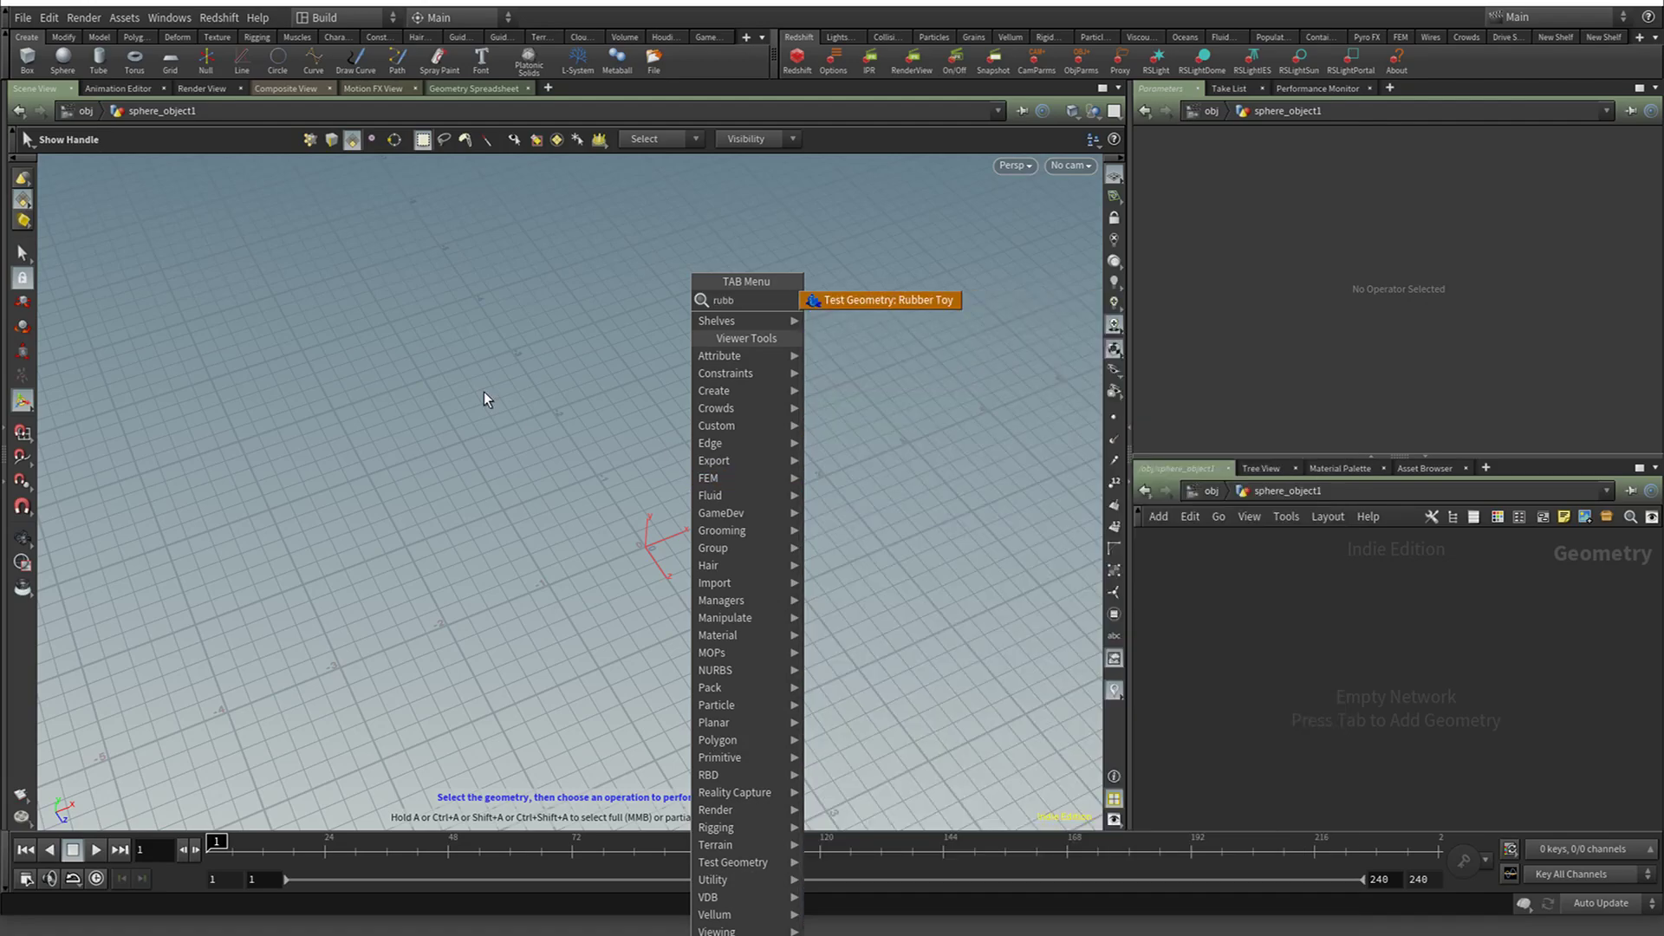
key("Return")
key("Return")
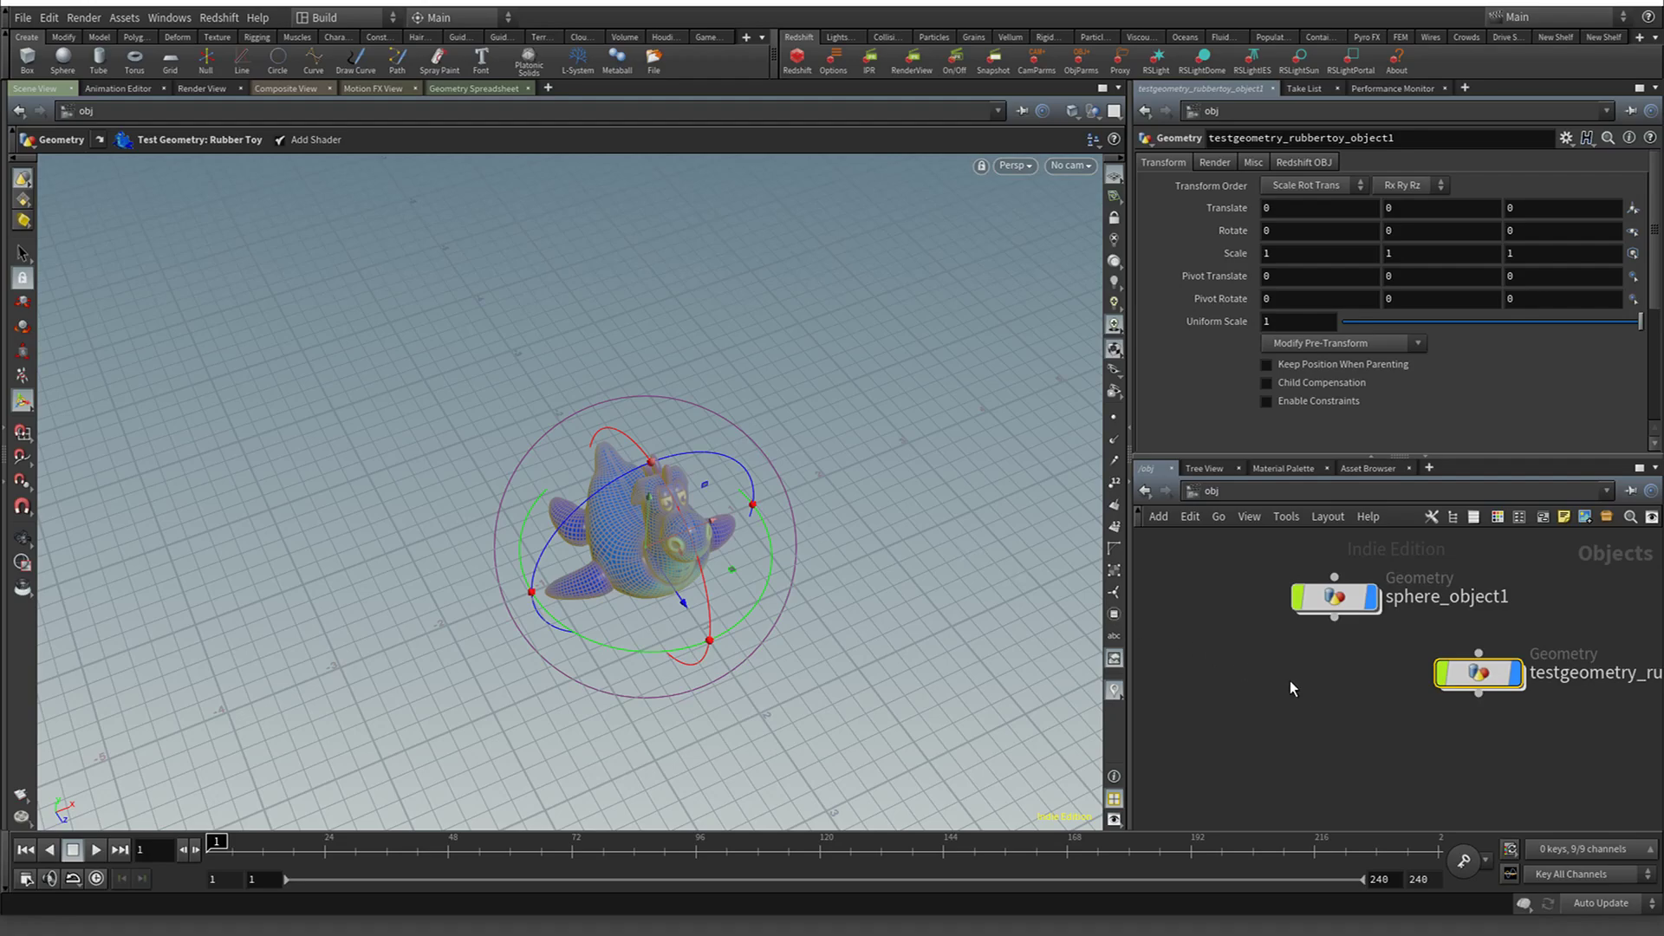
Check the contents of the sphere object and delete it from the object network
double_click(1335, 606)
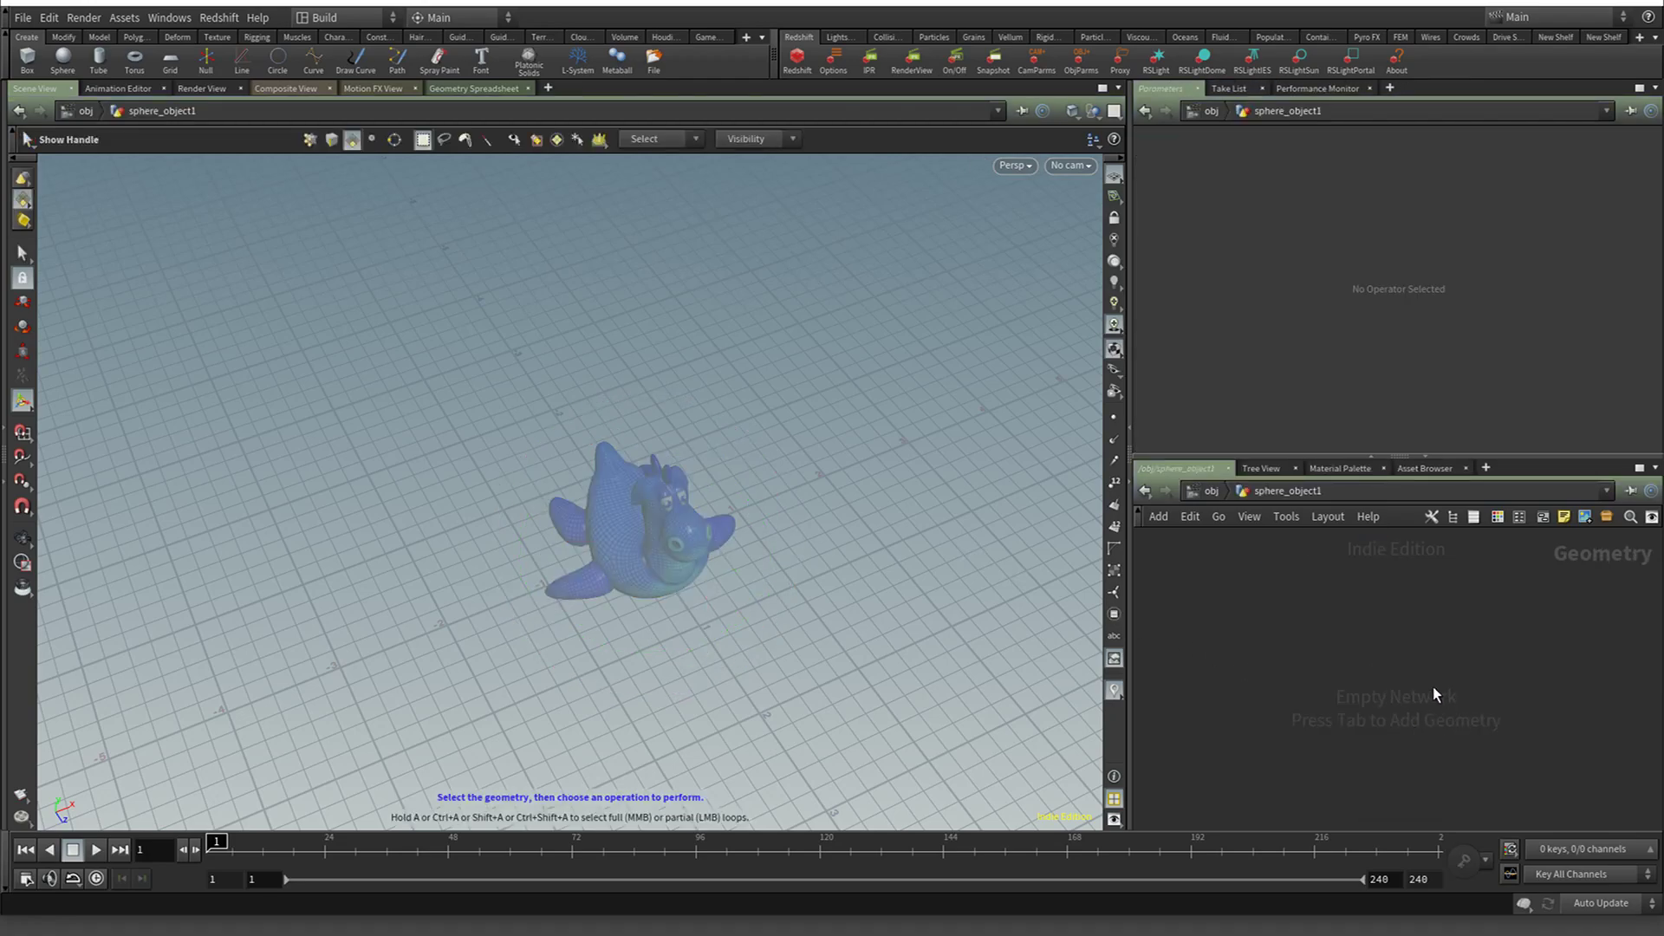
key("h")
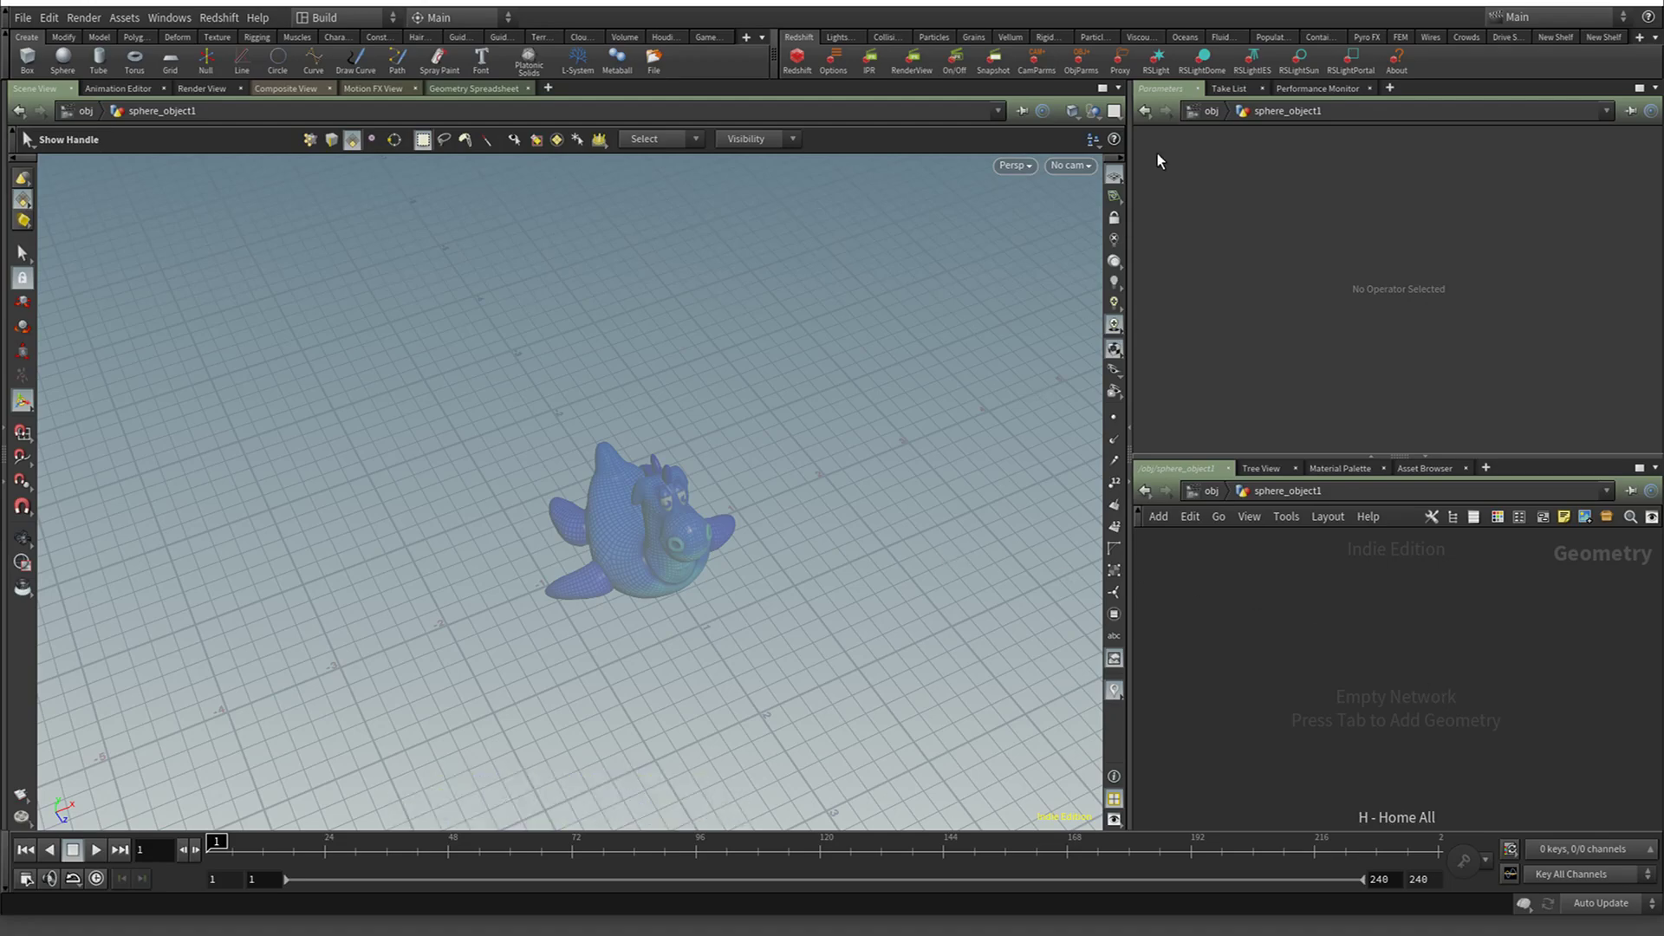
left_click(1204, 111)
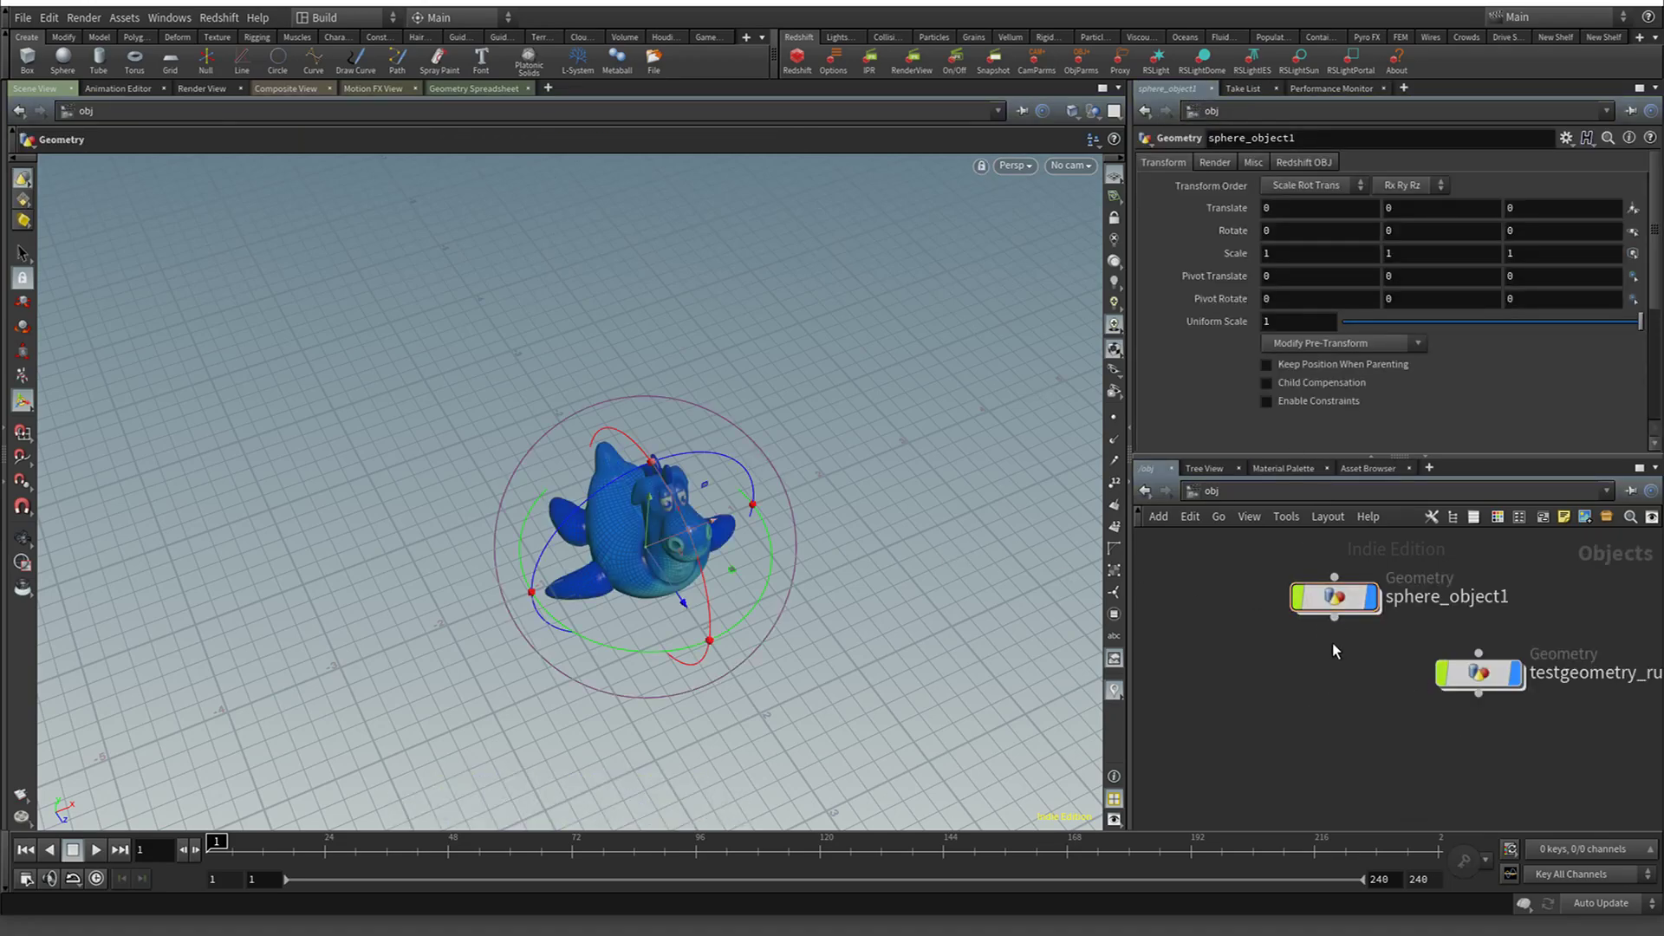
key("Delete")
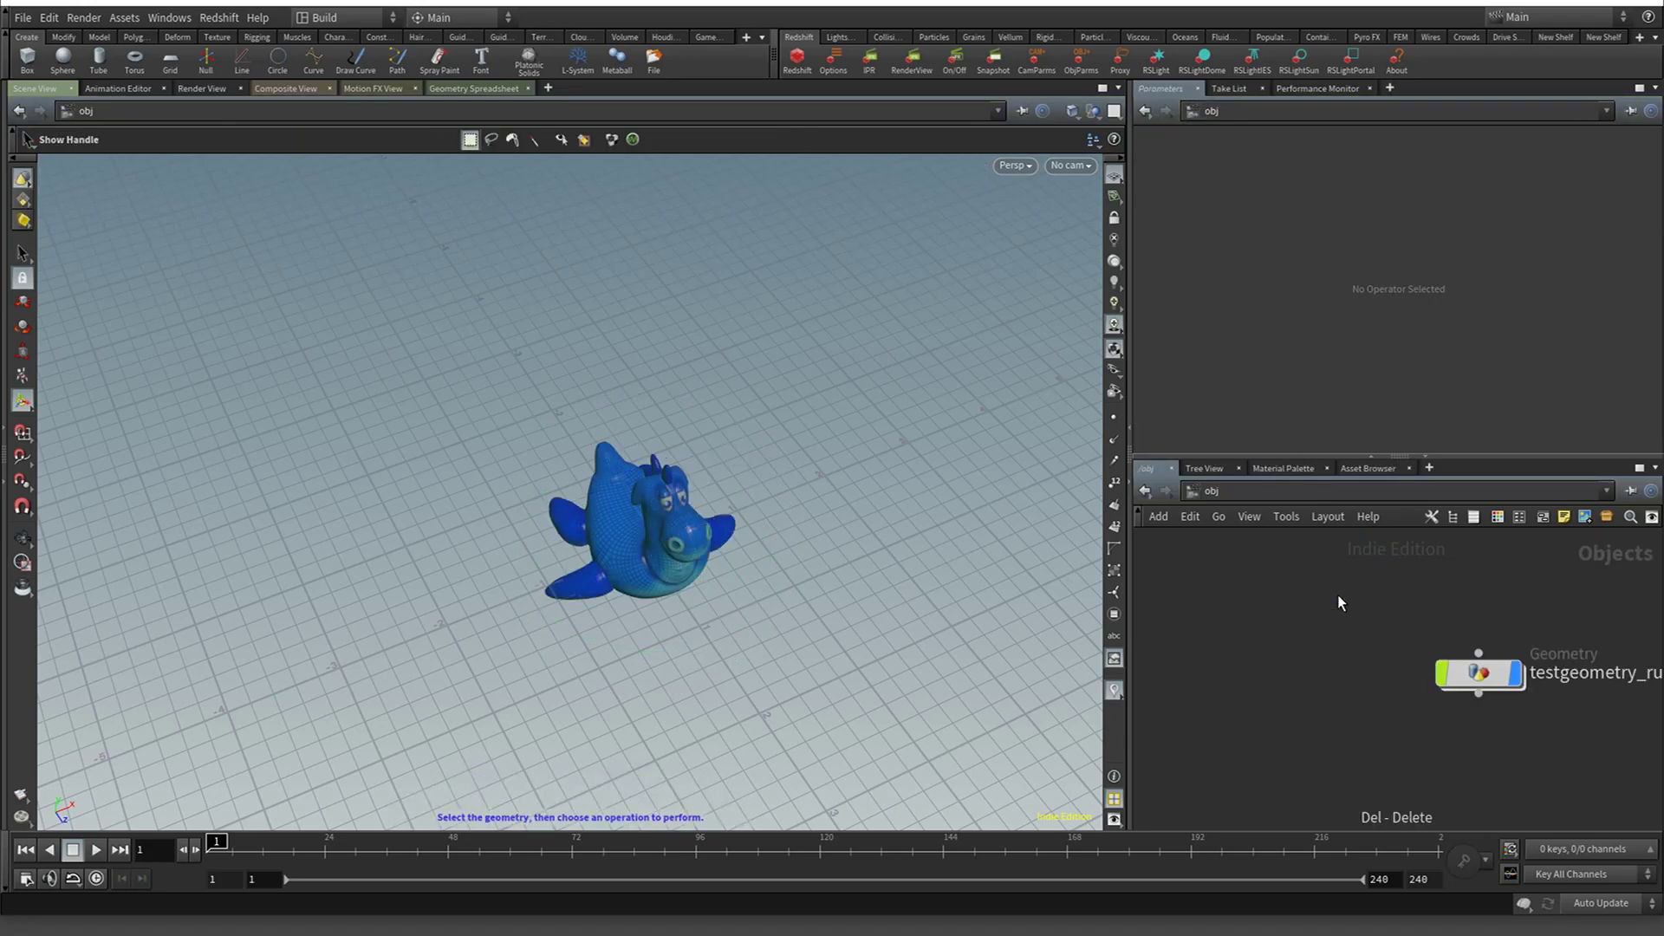
Set the rubber toy object's Y rotation to the expression $F
left_click(1502, 680)
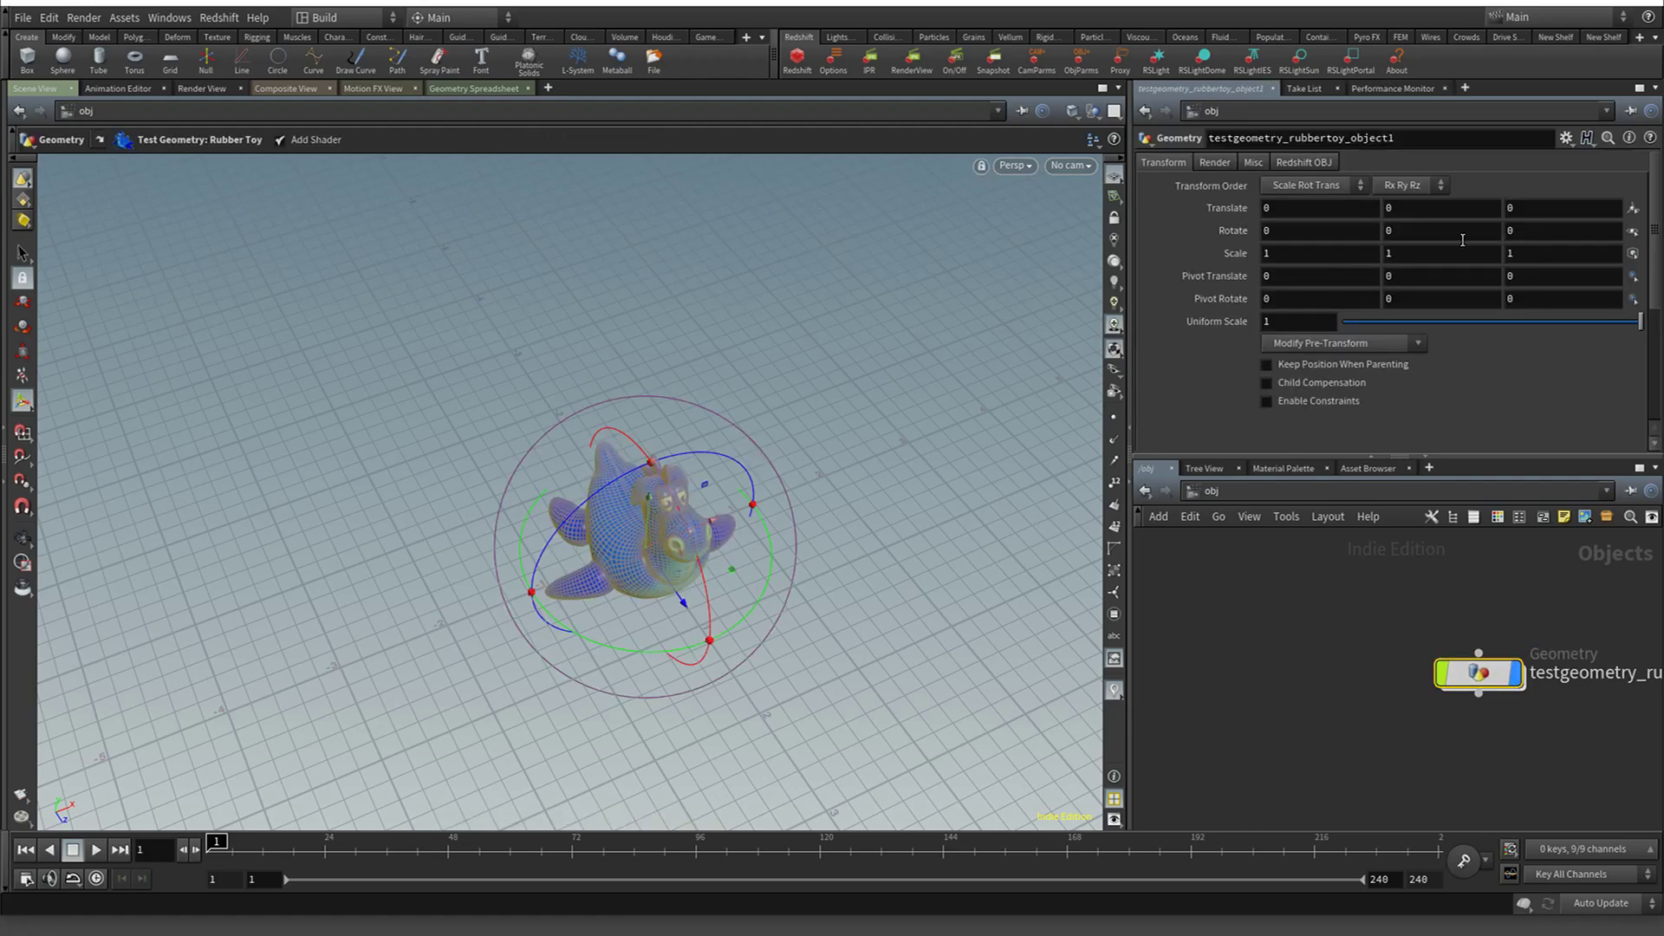
left_click(1437, 232)
type("$F")
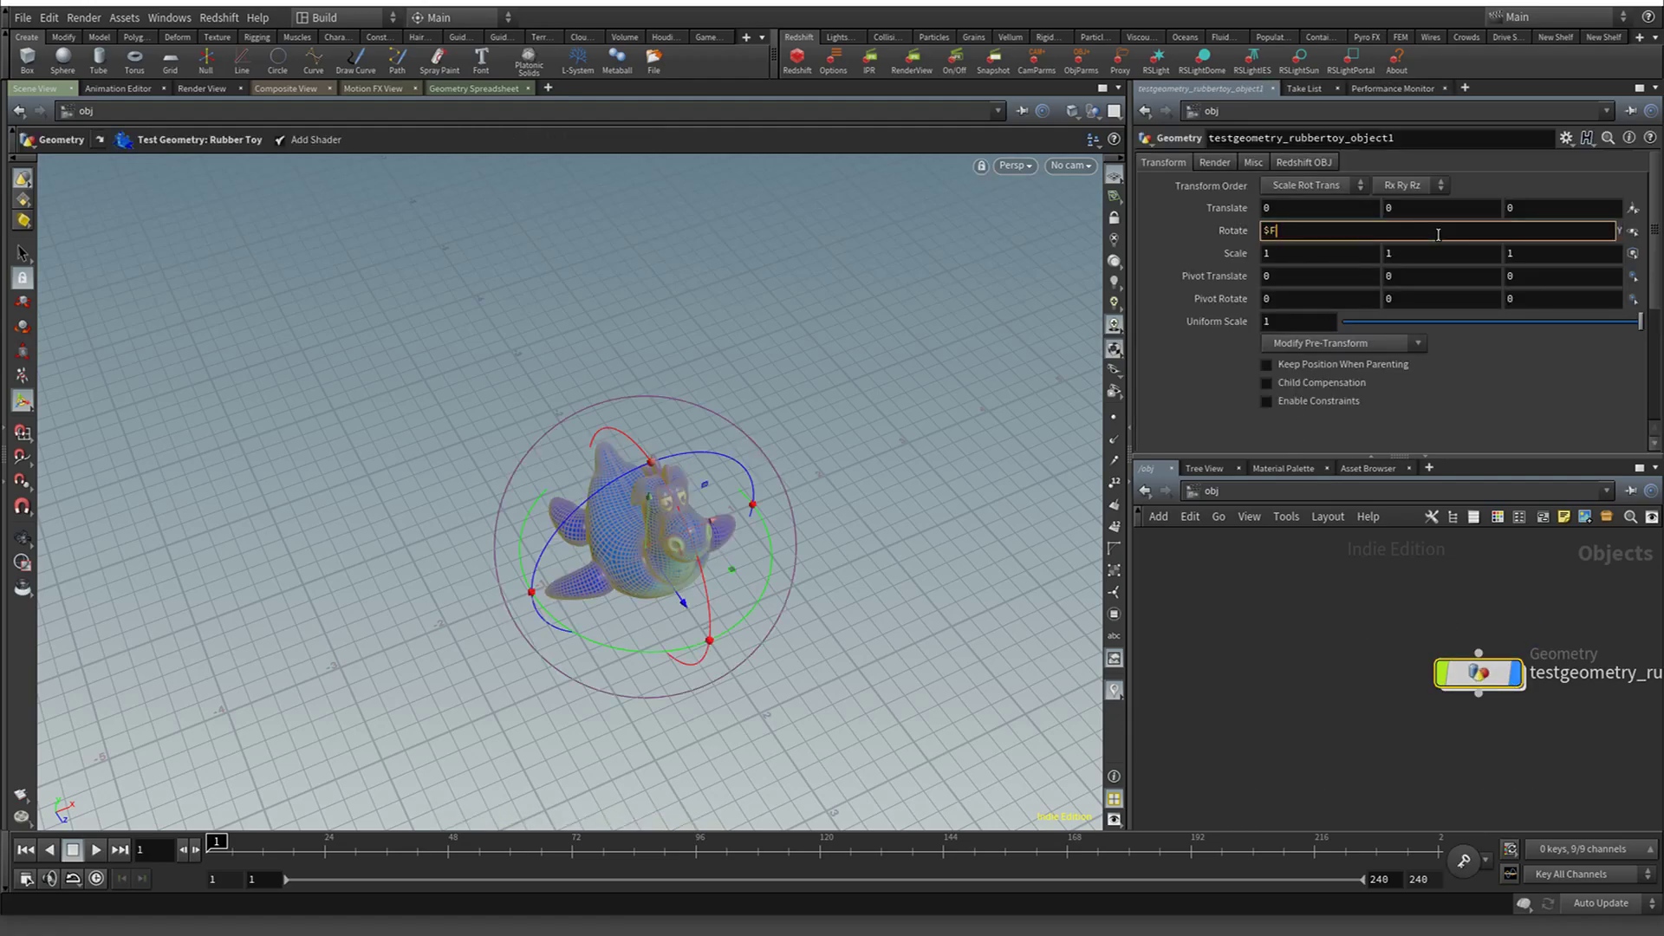
key("Return")
Play the rubber toy's rotation animation and look at the global animation options without changing them
left_click(100, 851)
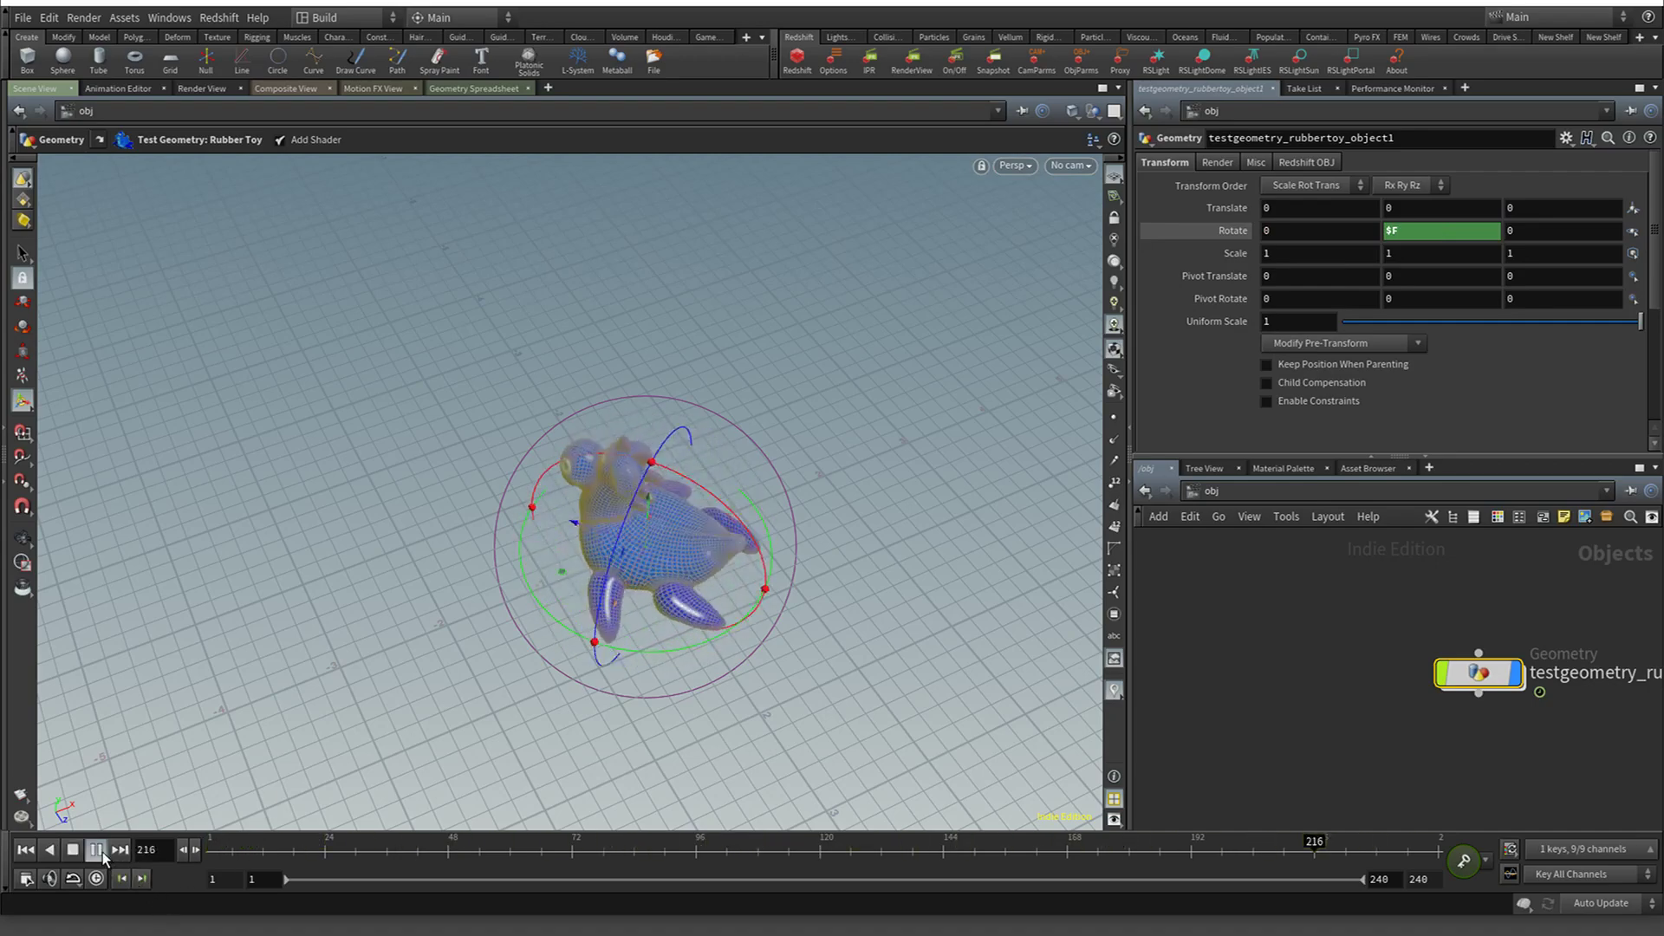
left_click(26, 878)
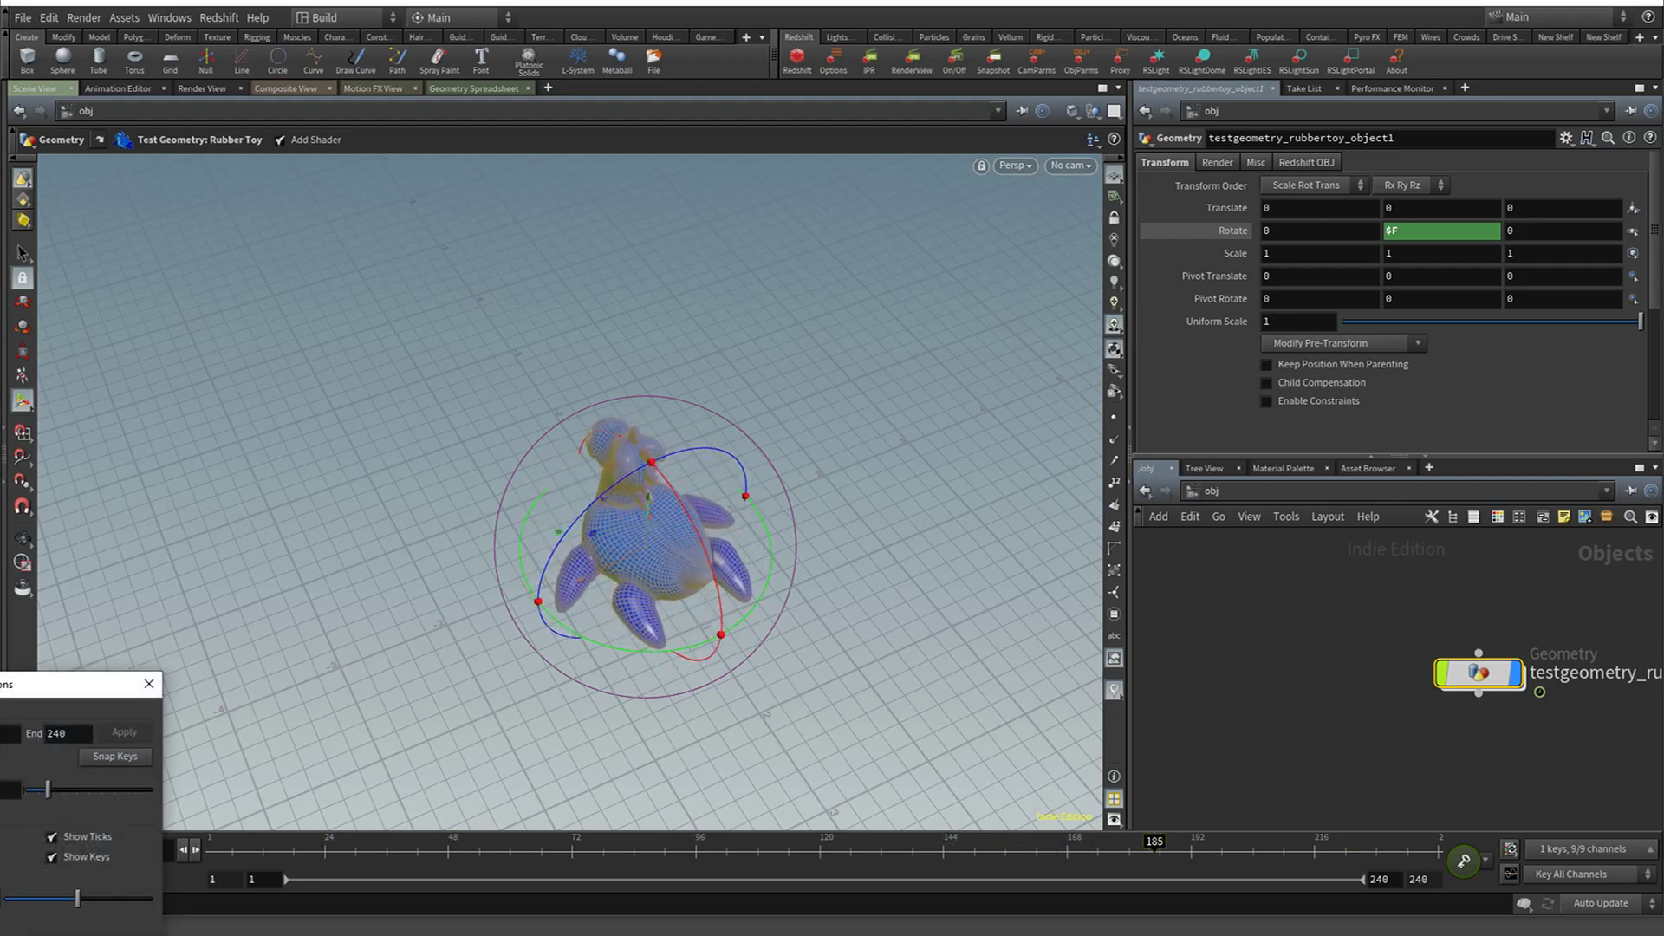
left_click(149, 683)
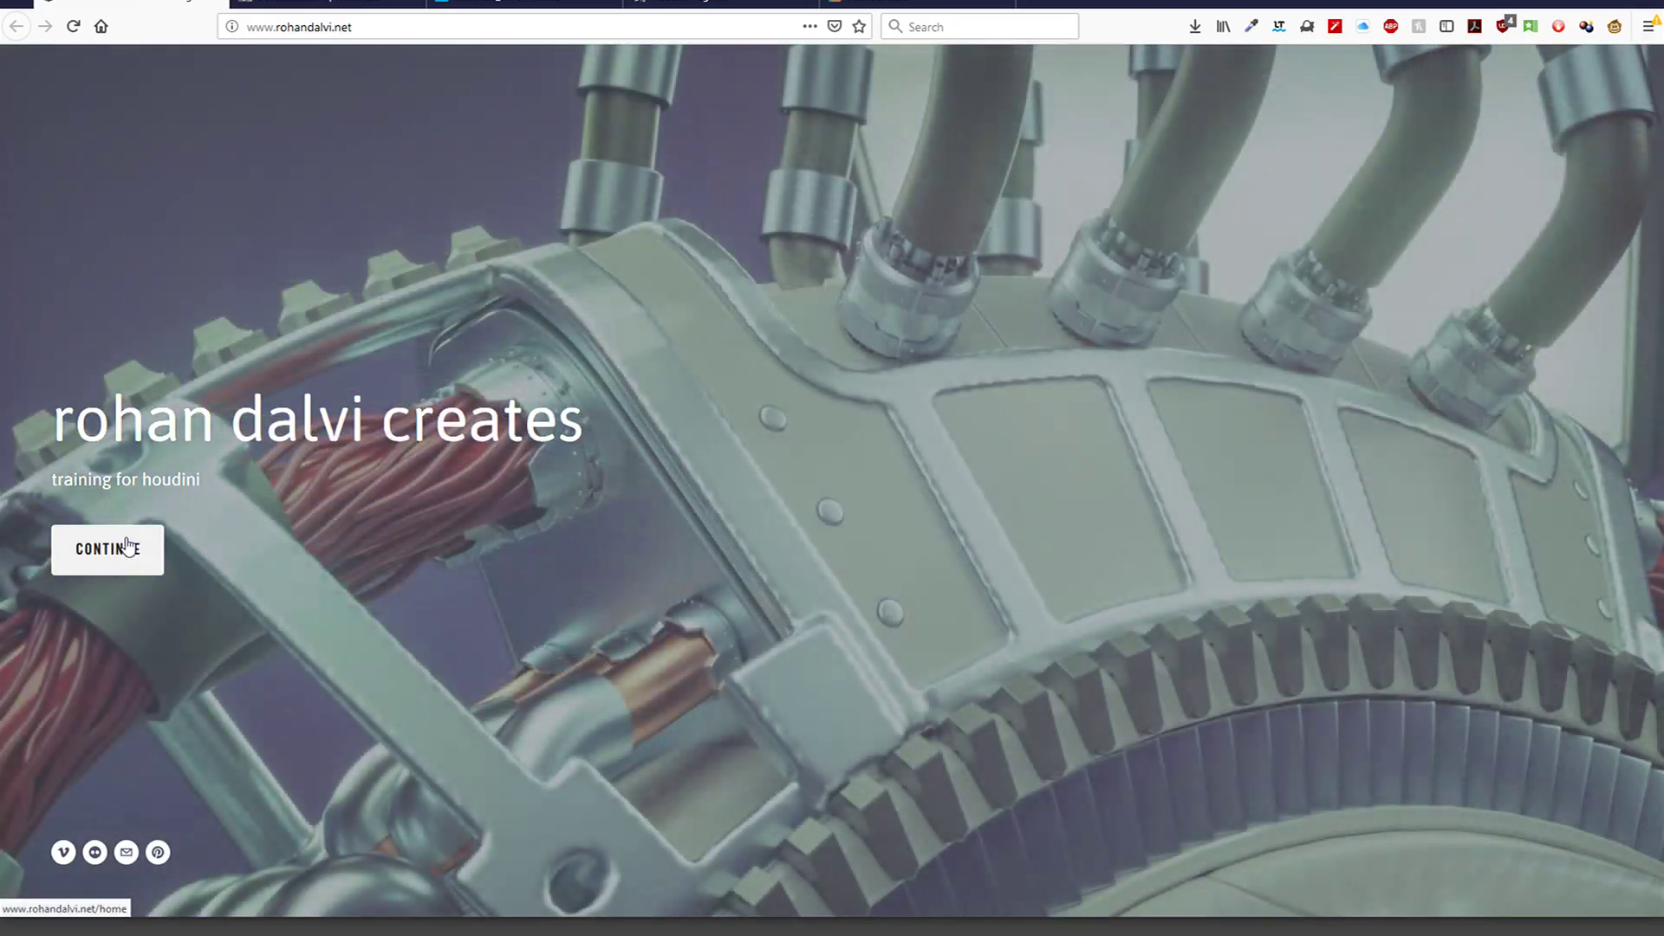
View the VEX Fundamentals course page on davidkahl-vfx.com in the web browser
left_click(341, 4)
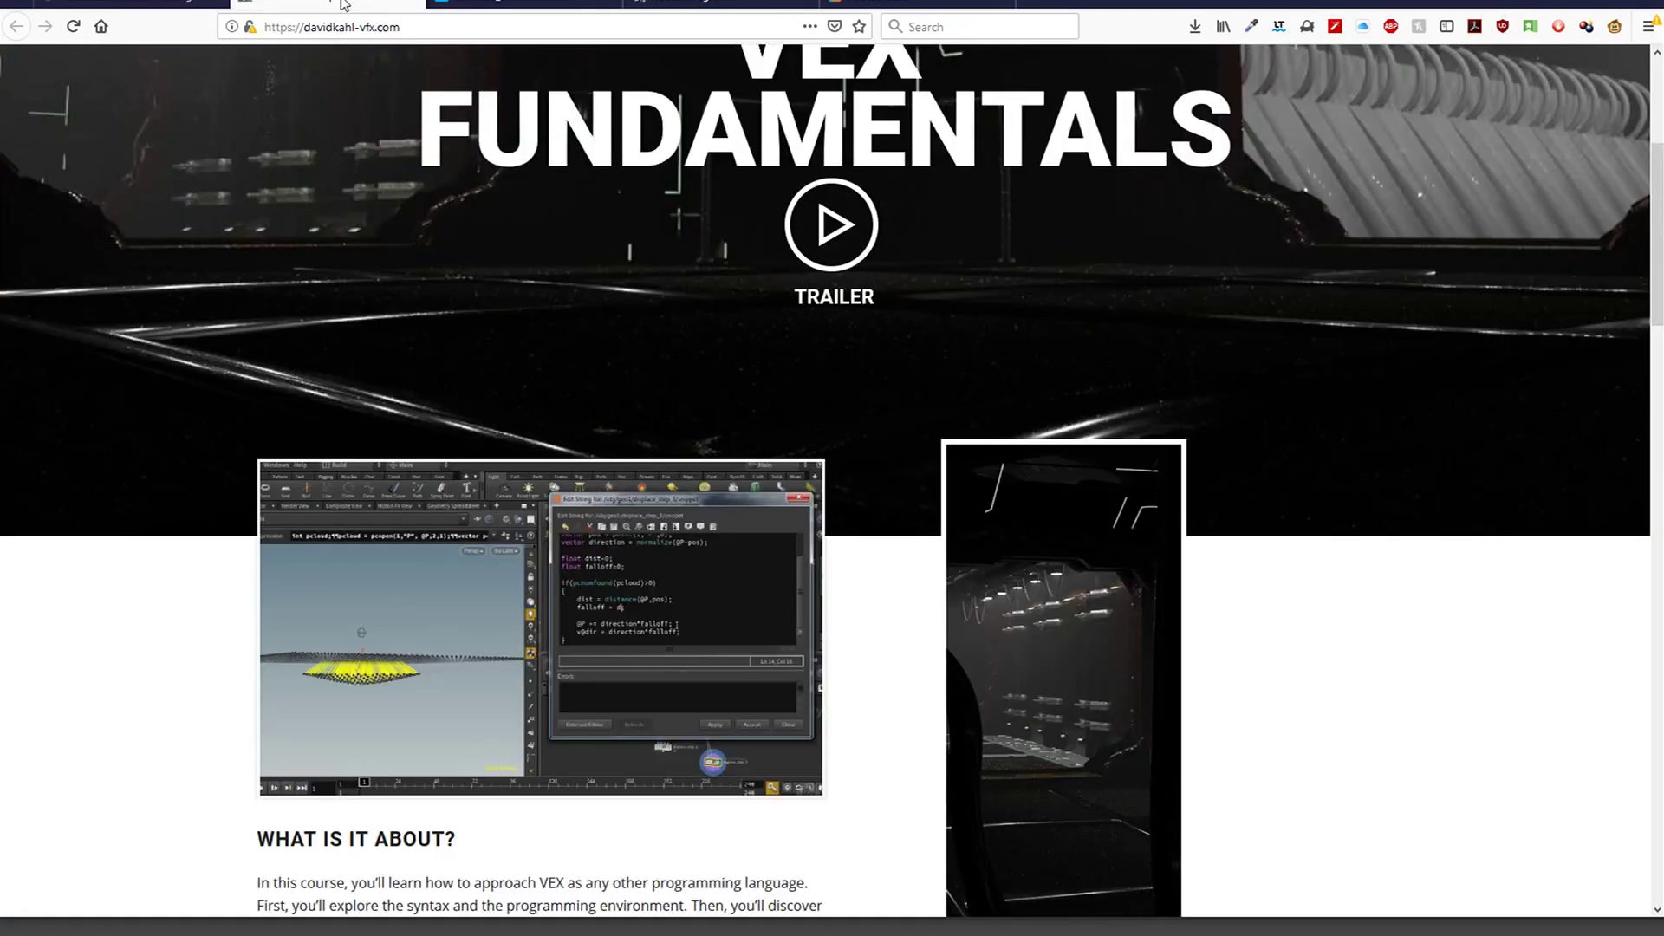
Read through the VEX Fundamentals course description on davidkahl-vfx.com and return to the page's top before leaving it
scroll(318, 293, "down", 4)
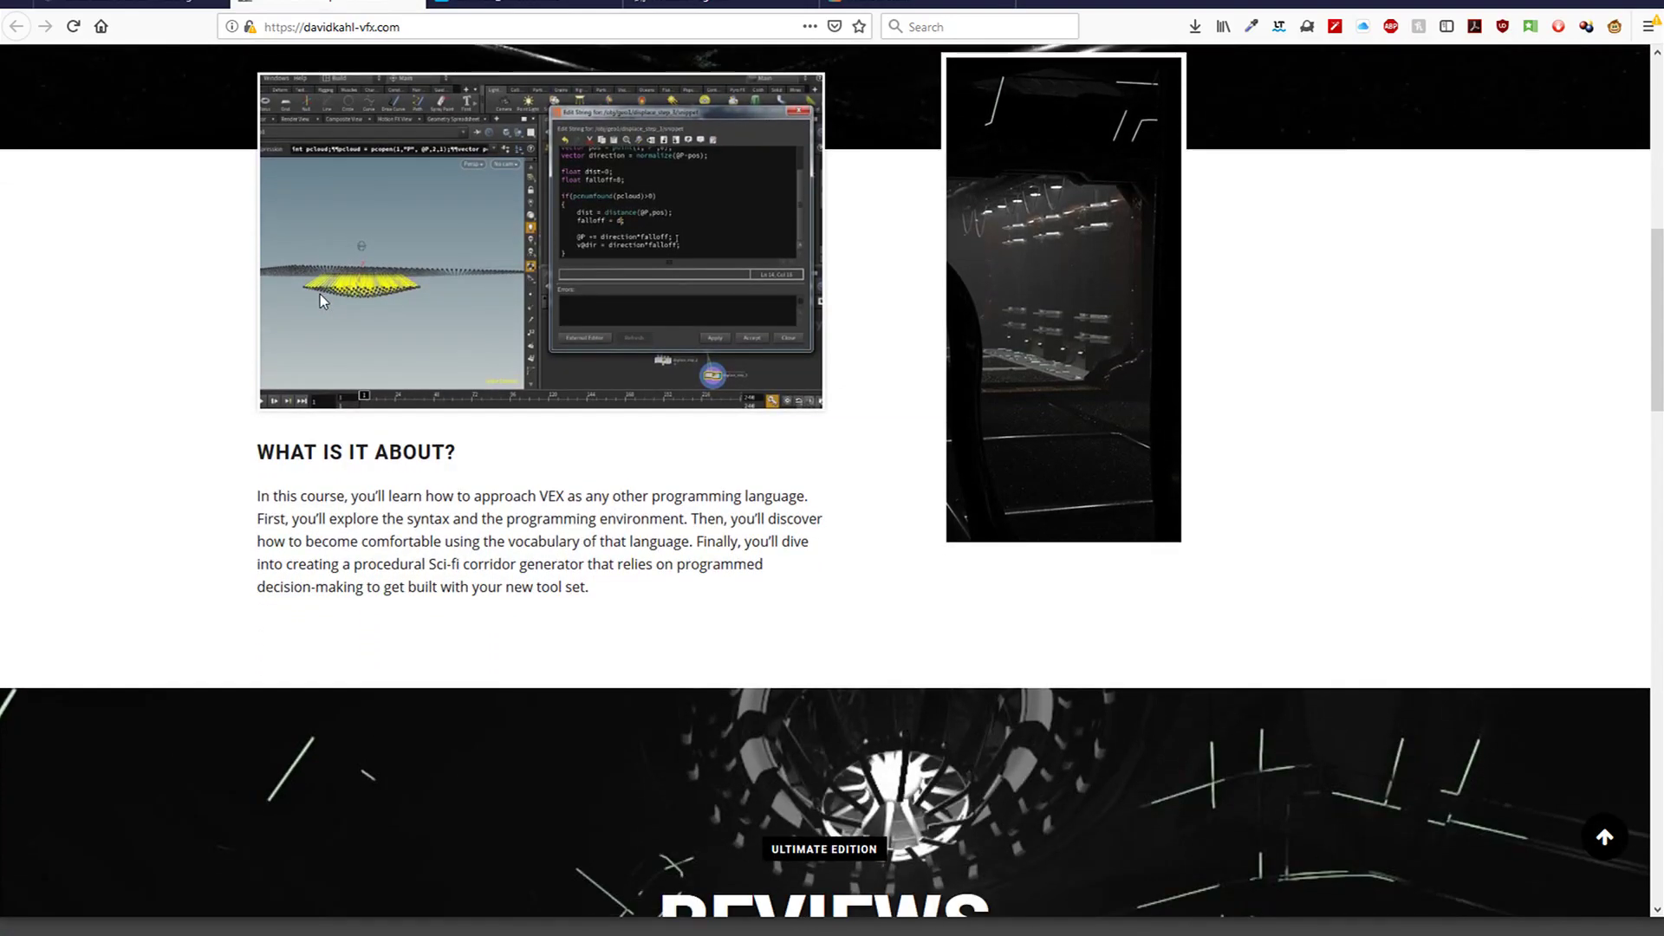
scroll(320, 294, "down", 2)
scroll(320, 294, "up", 8)
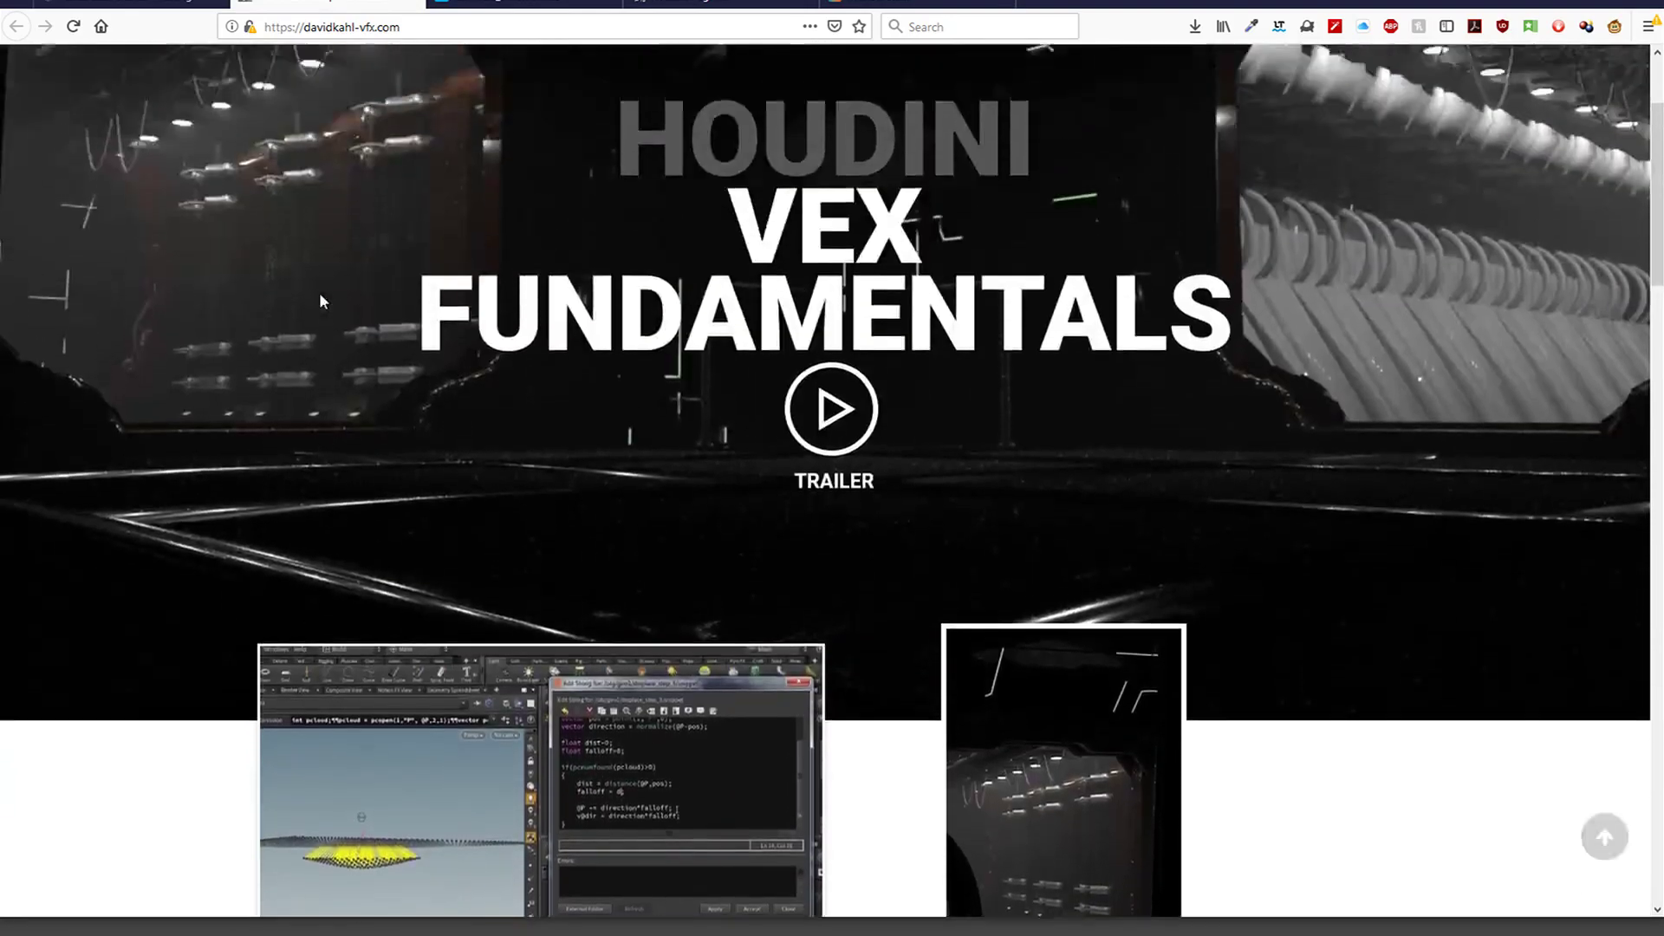
scroll(320, 295, "up", 2)
left_click(132, 7)
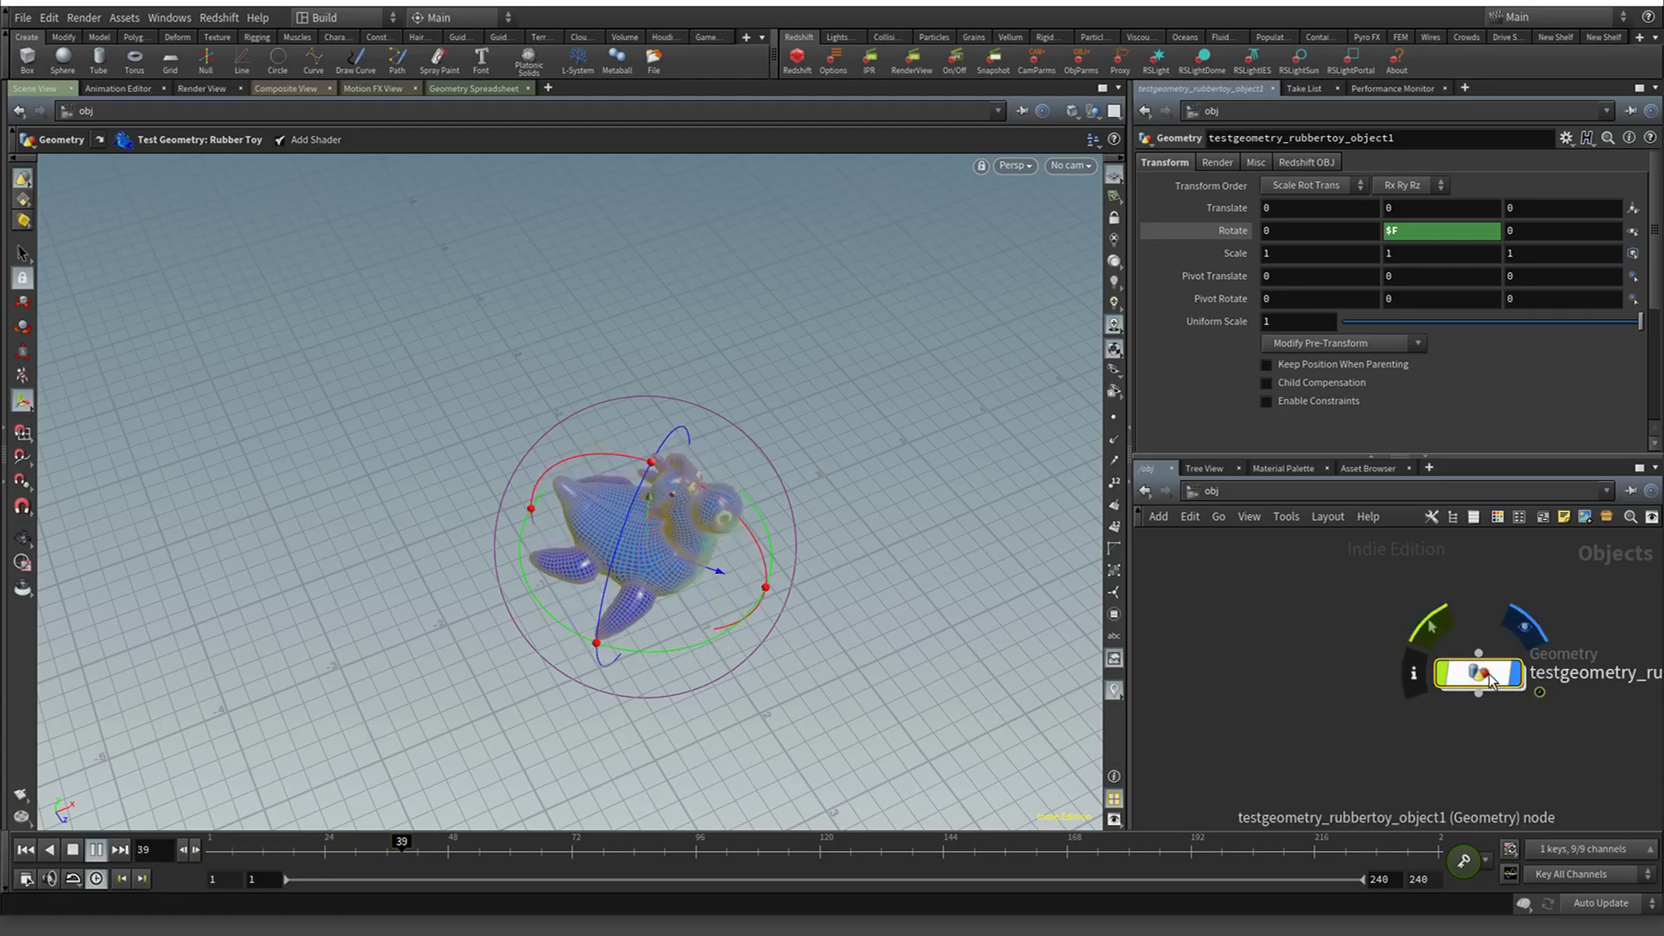
Inside the rubber toy object, add a Copy and Transform node, connect the rubber toy node to it and display its result
left_click_drag(1479, 674, 1283, 607)
double_click(1283, 607)
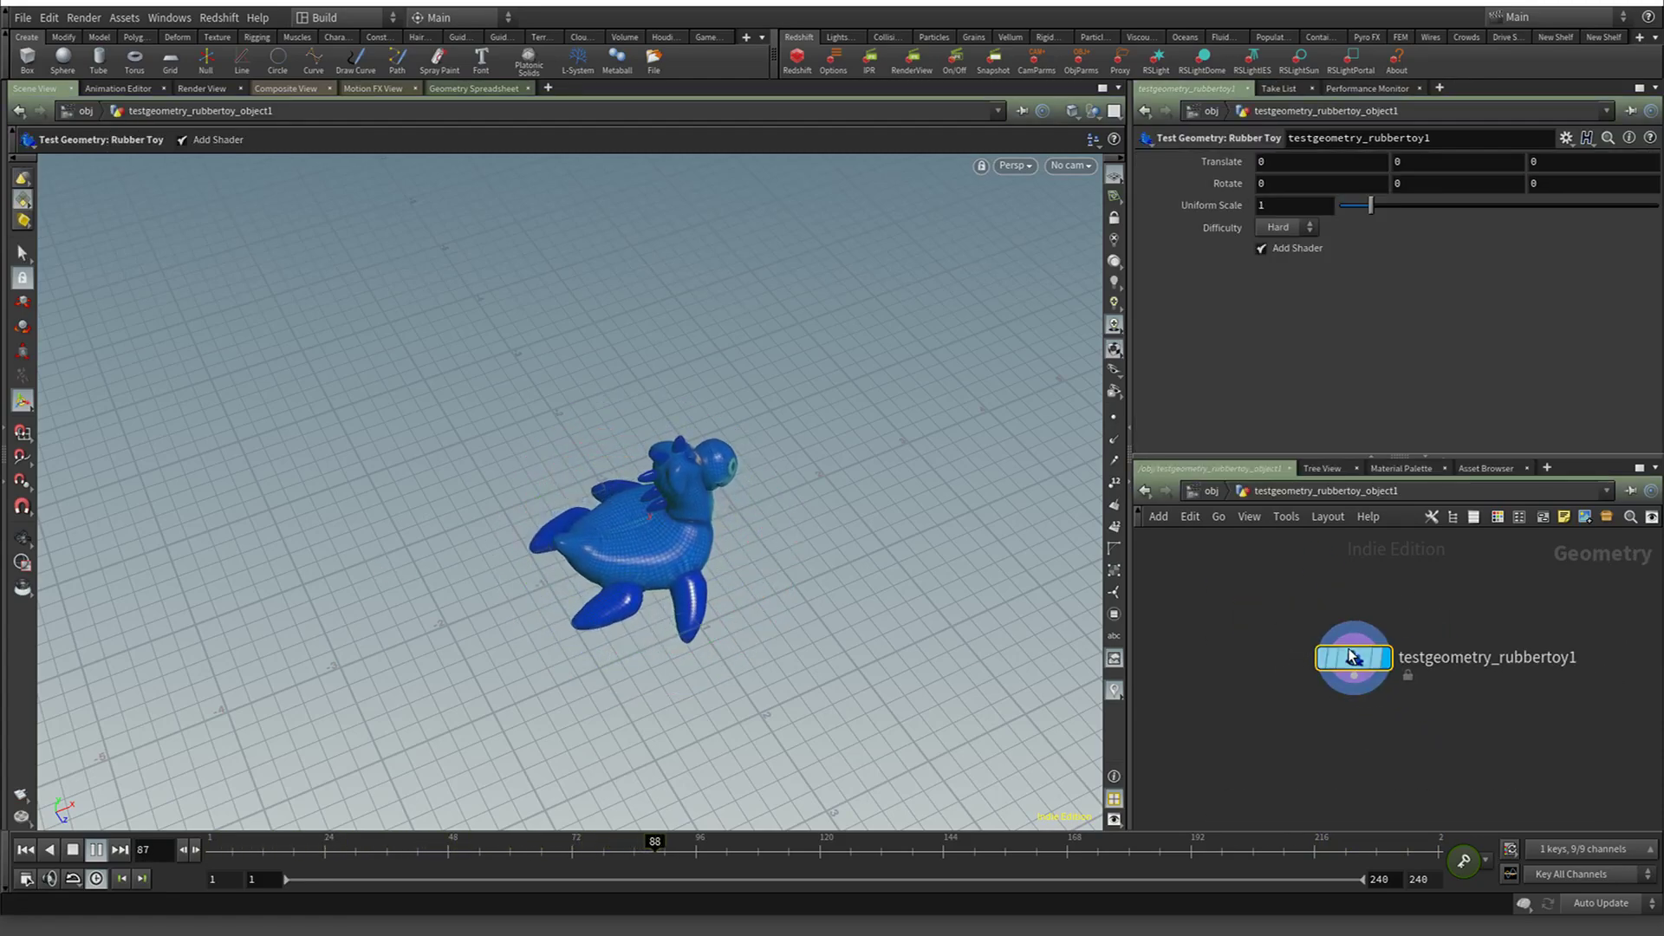
key("Tab")
type("copy tr")
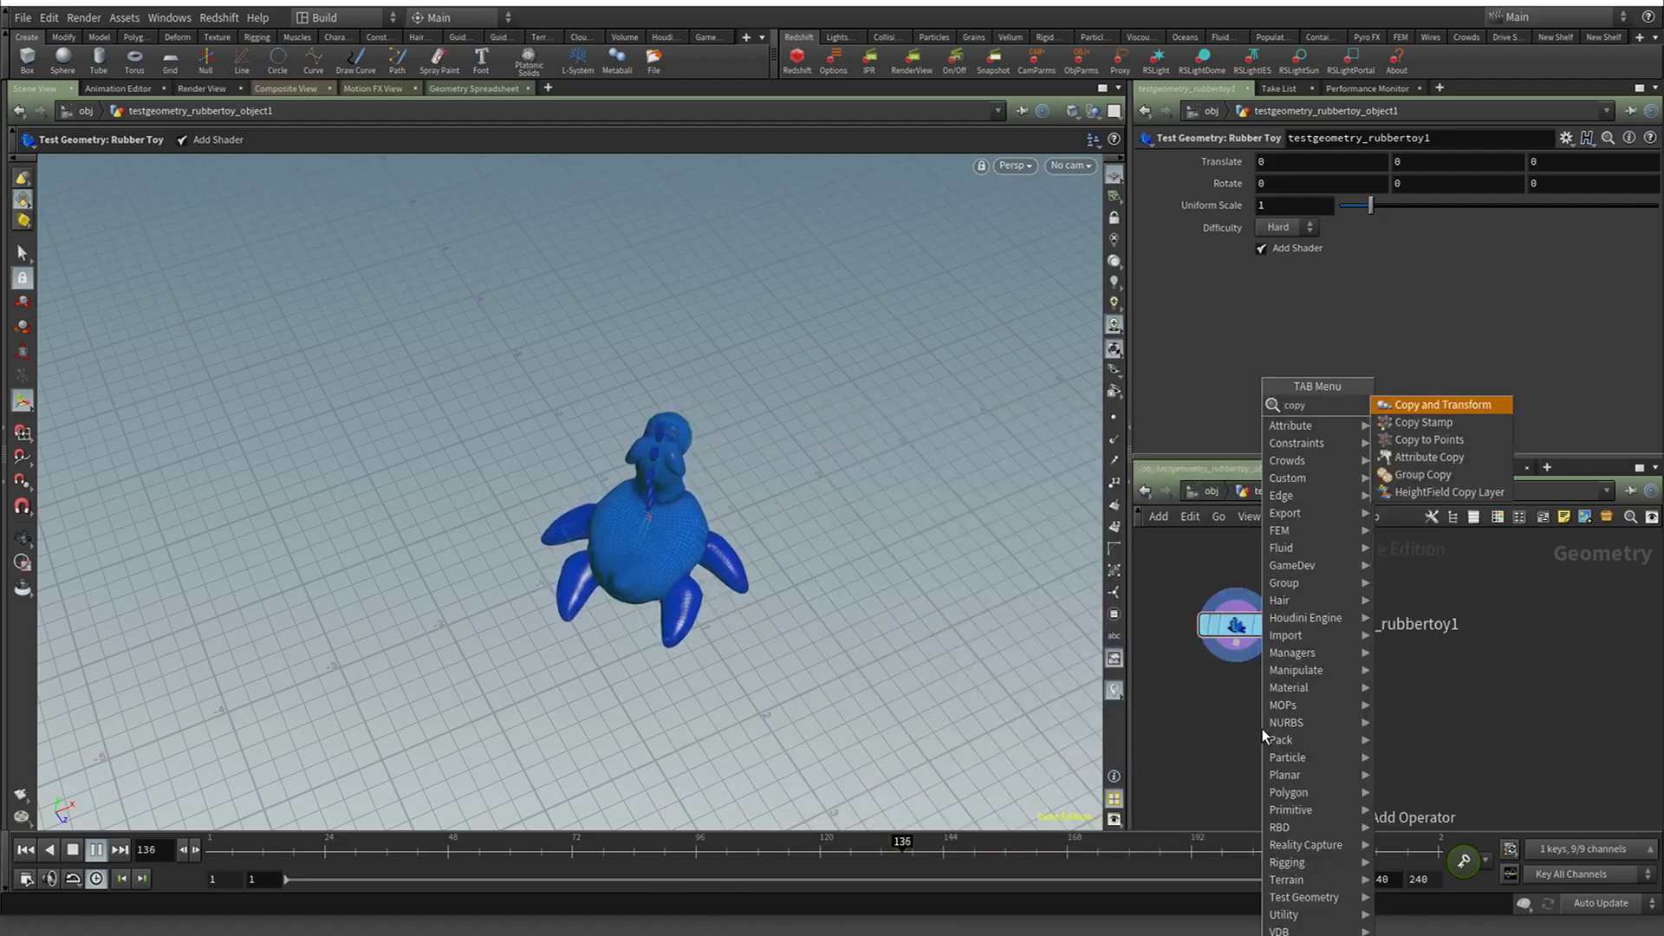
key("Return")
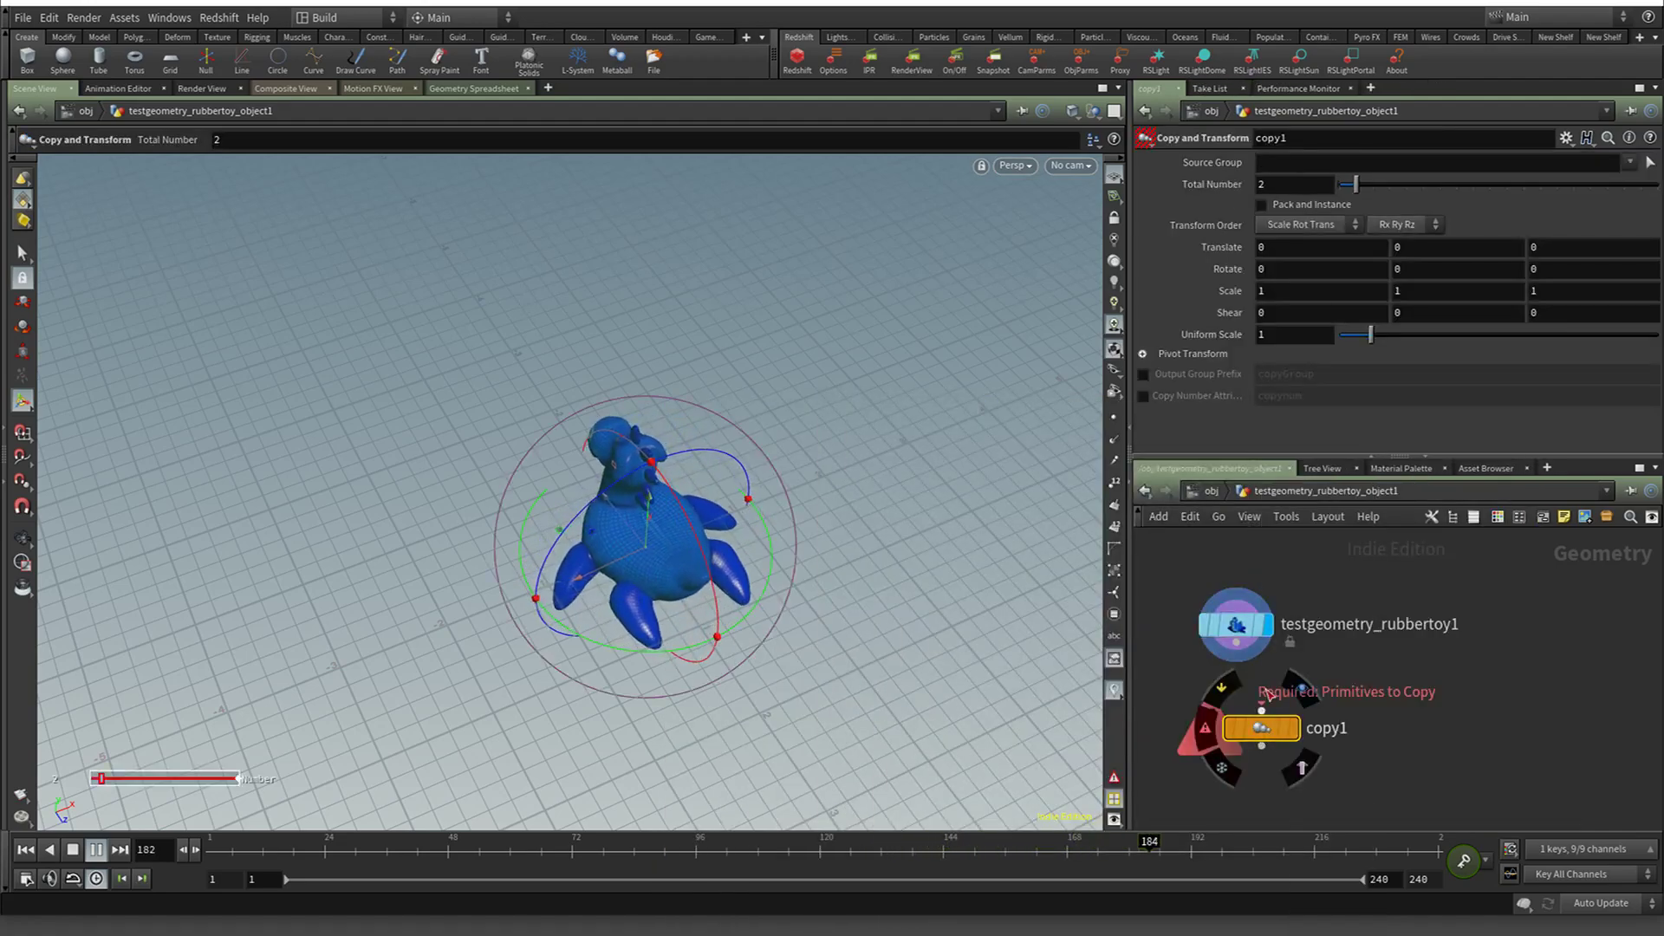
left_click_drag(1236, 643, 1262, 711)
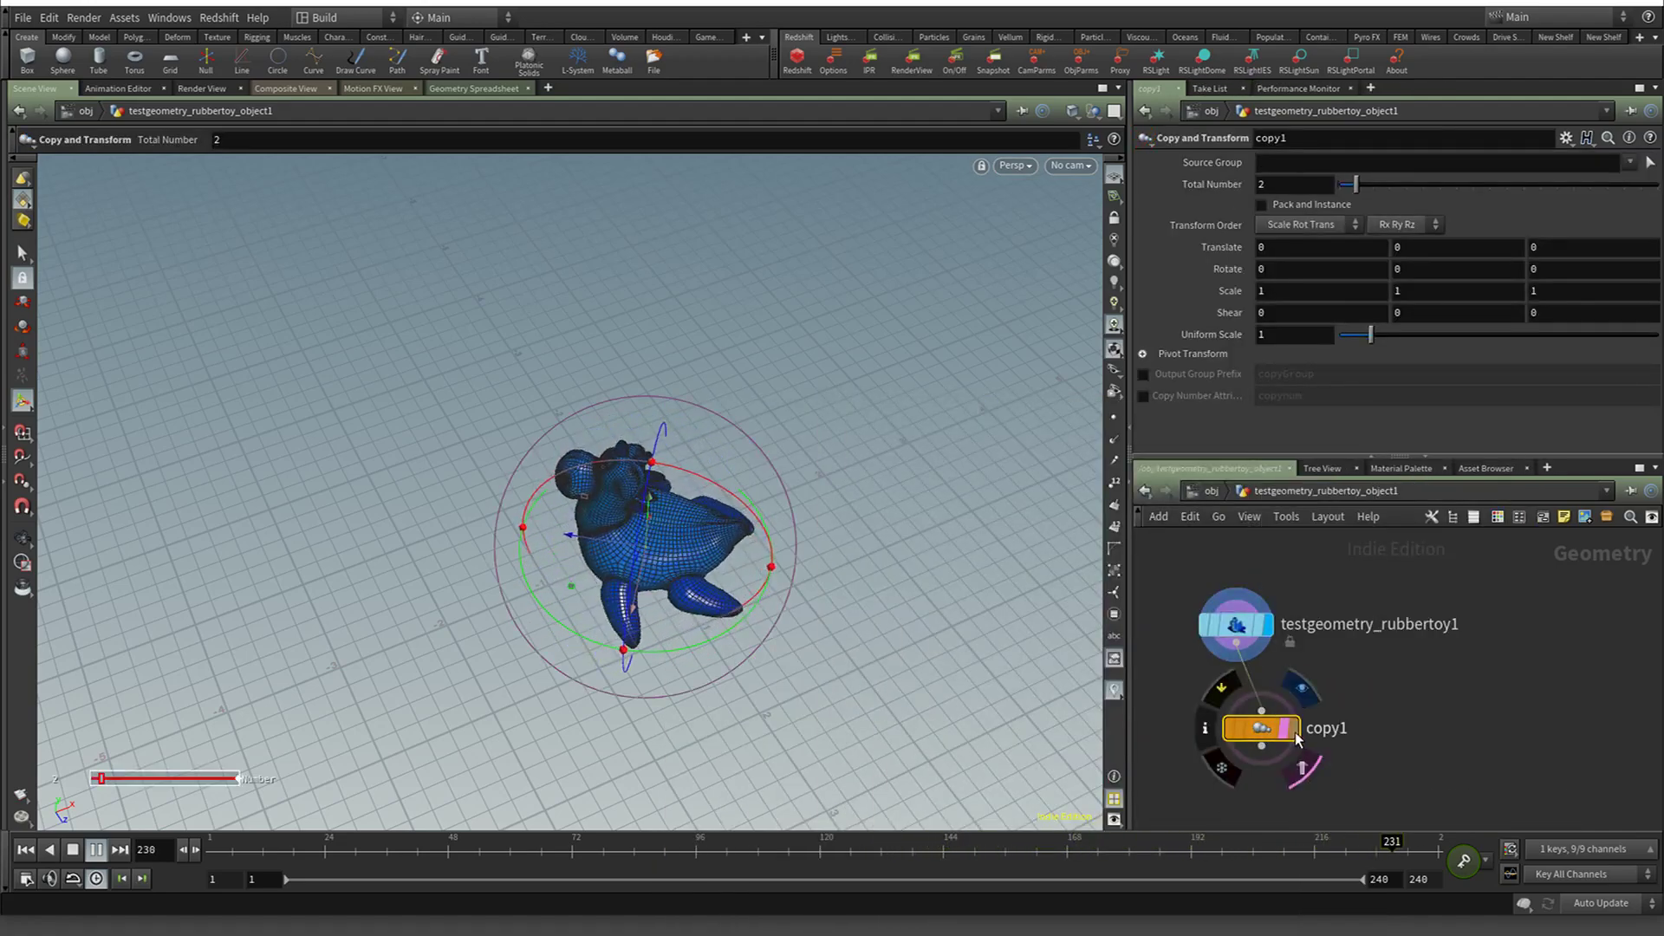
left_click(1286, 730)
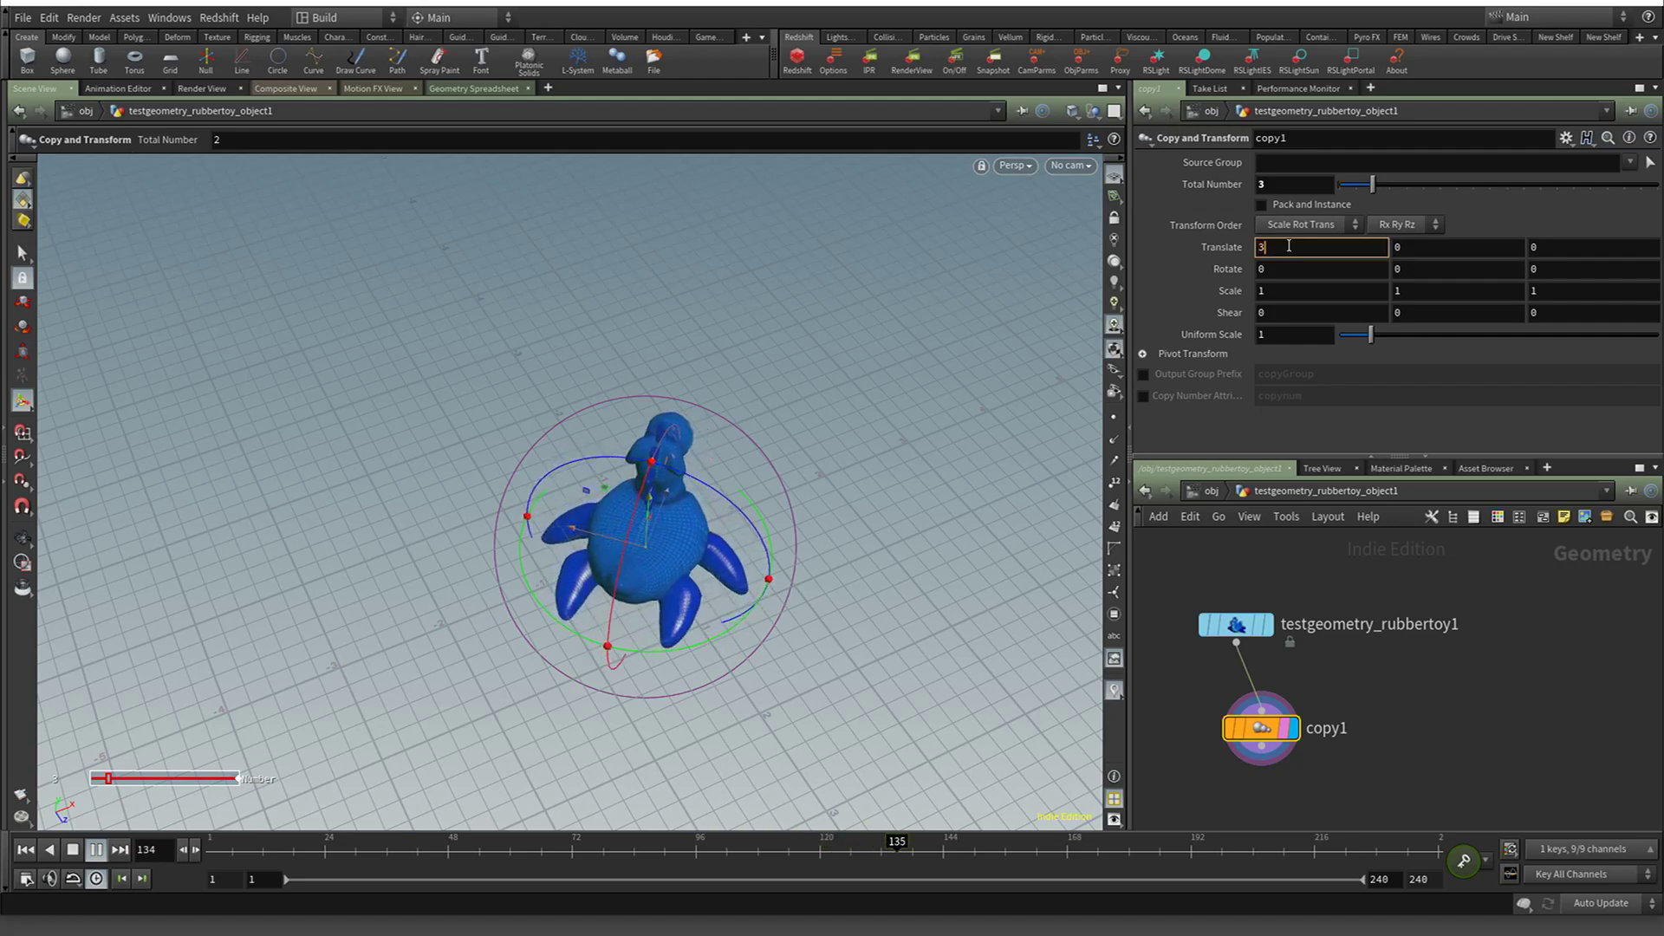
Set the Copy and Transform node's total number to 3 and its X translation to 3
key("Return")
key("Escape")
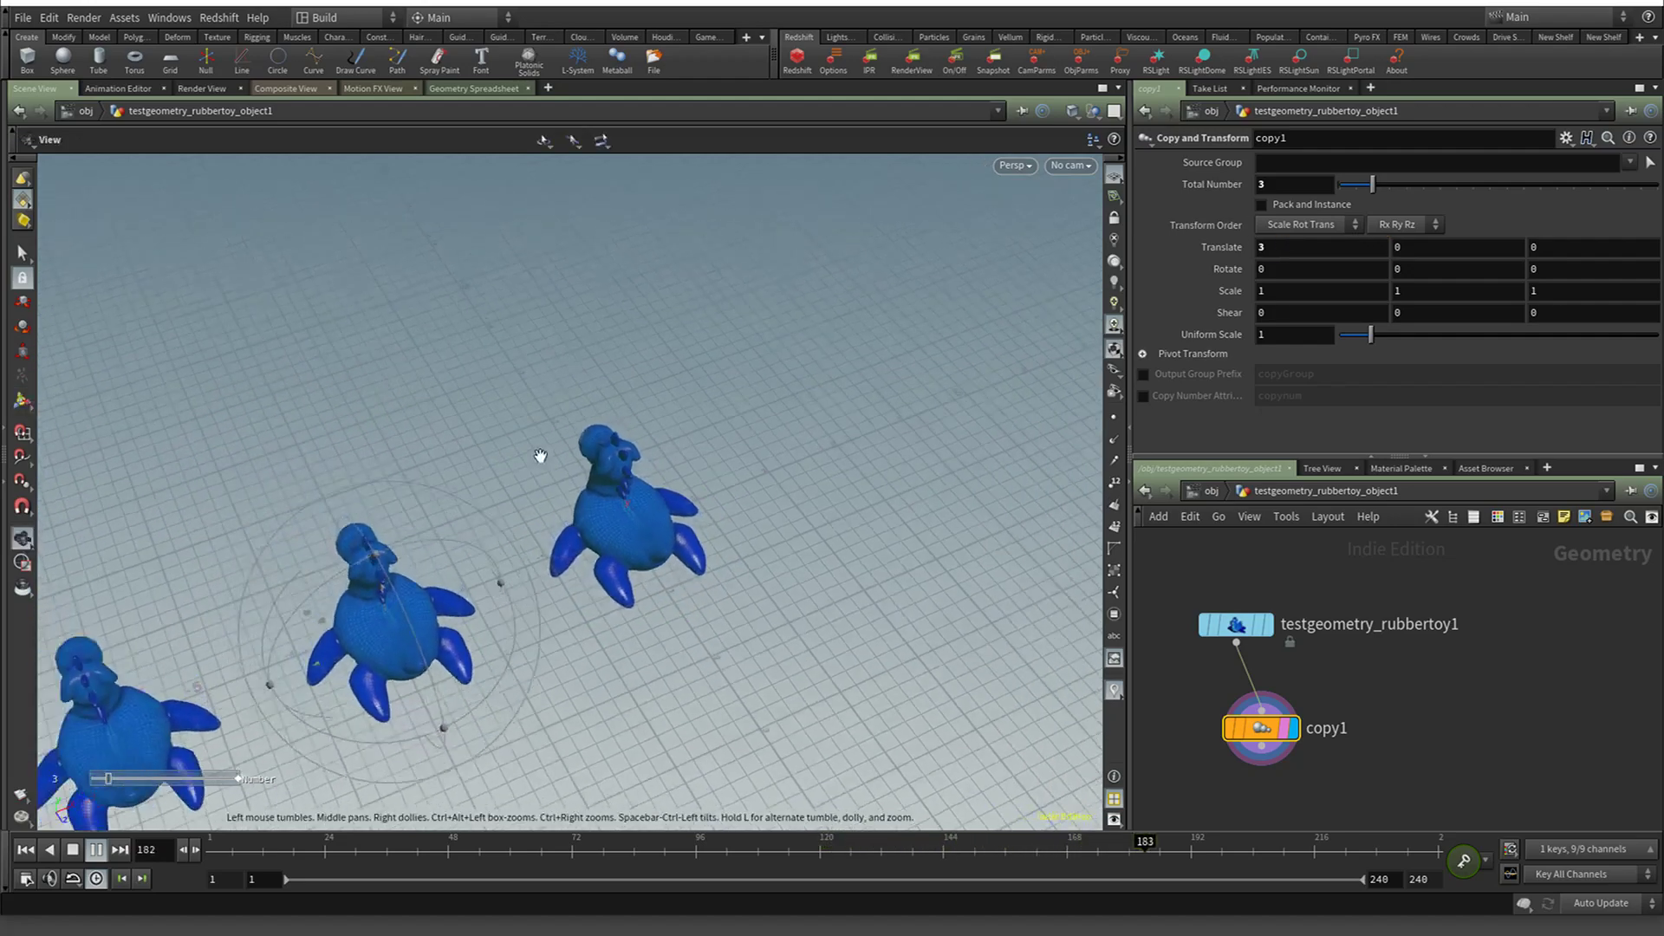
key("Return")
key("space+h")
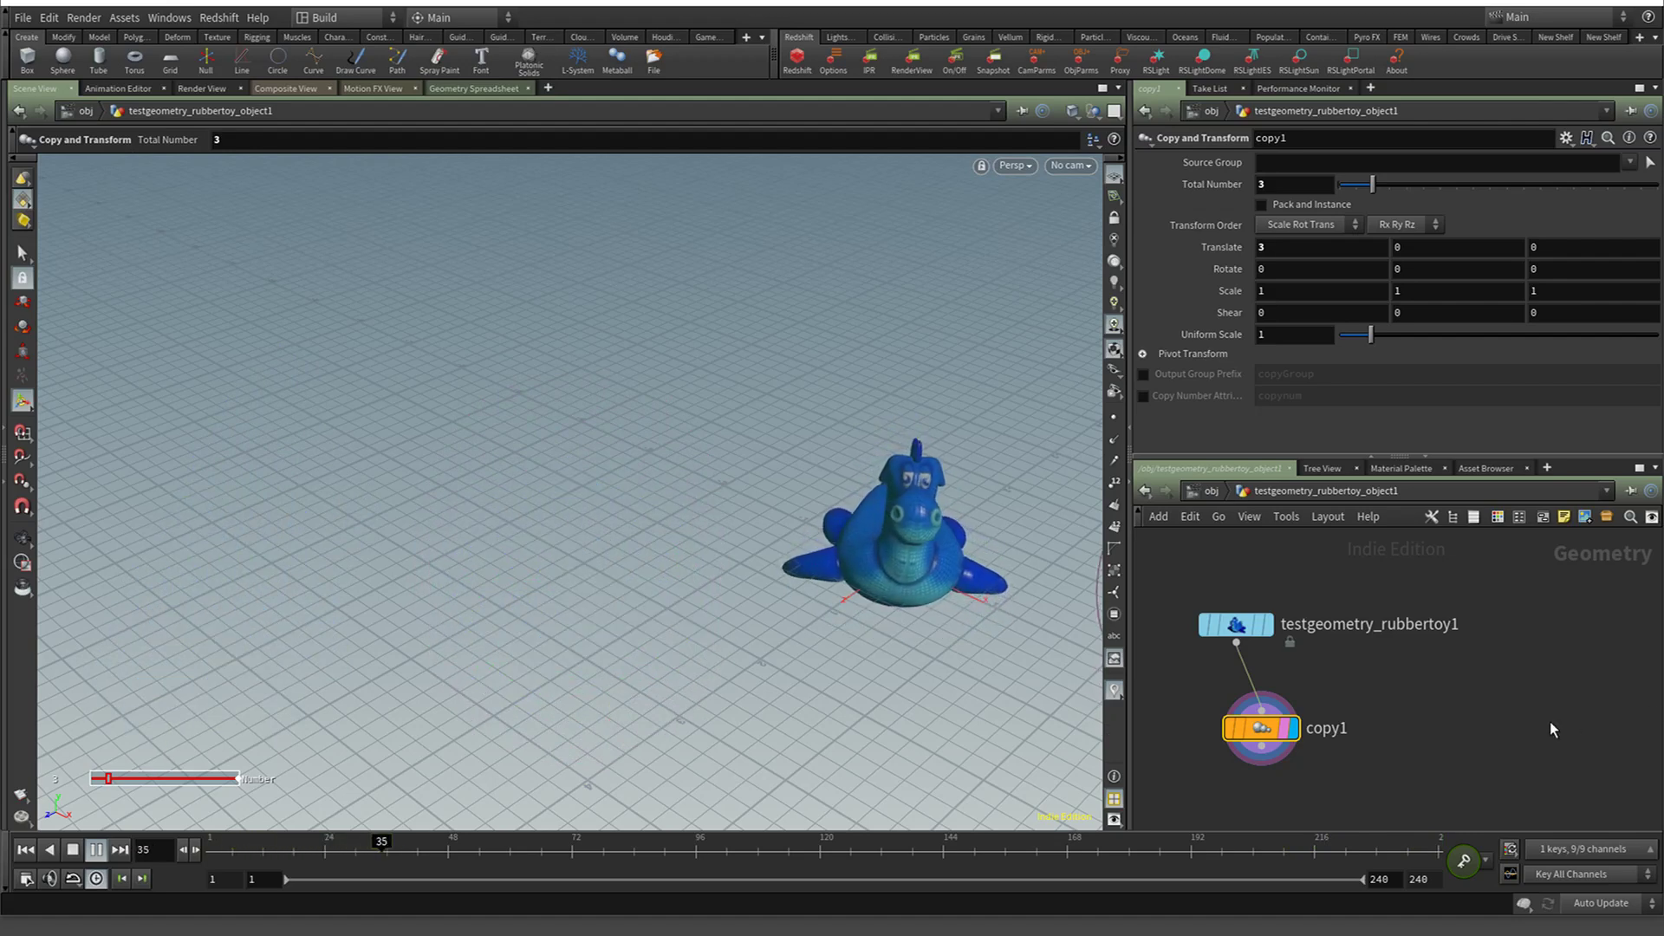
key("super+Tab")
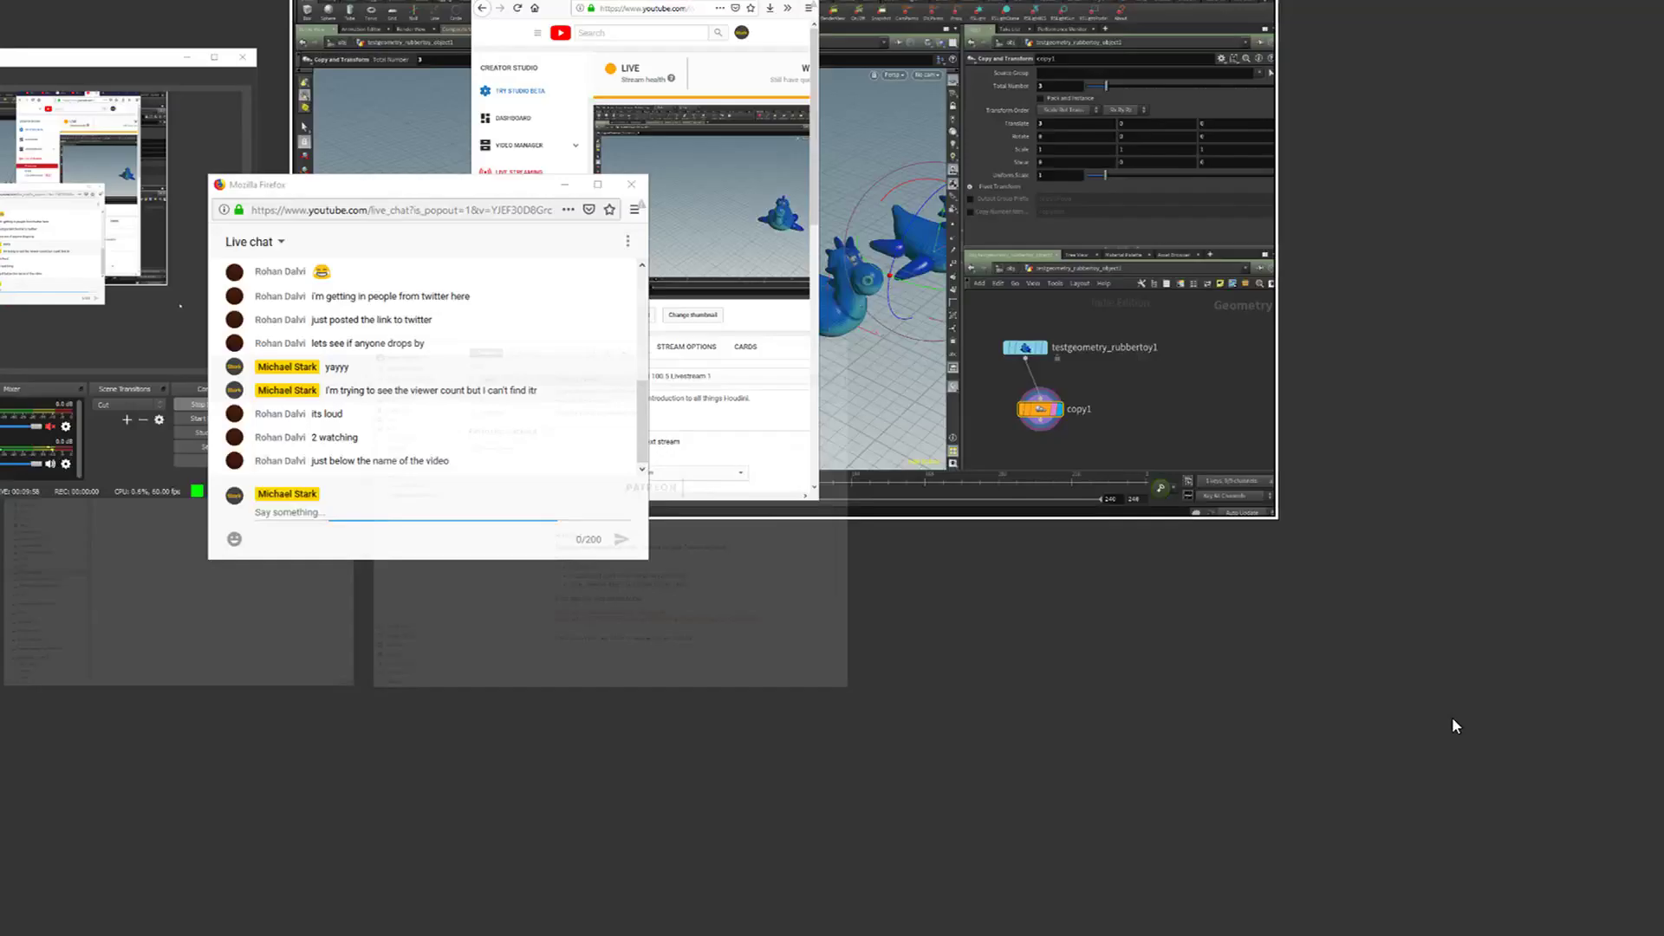
left_click(958, 251)
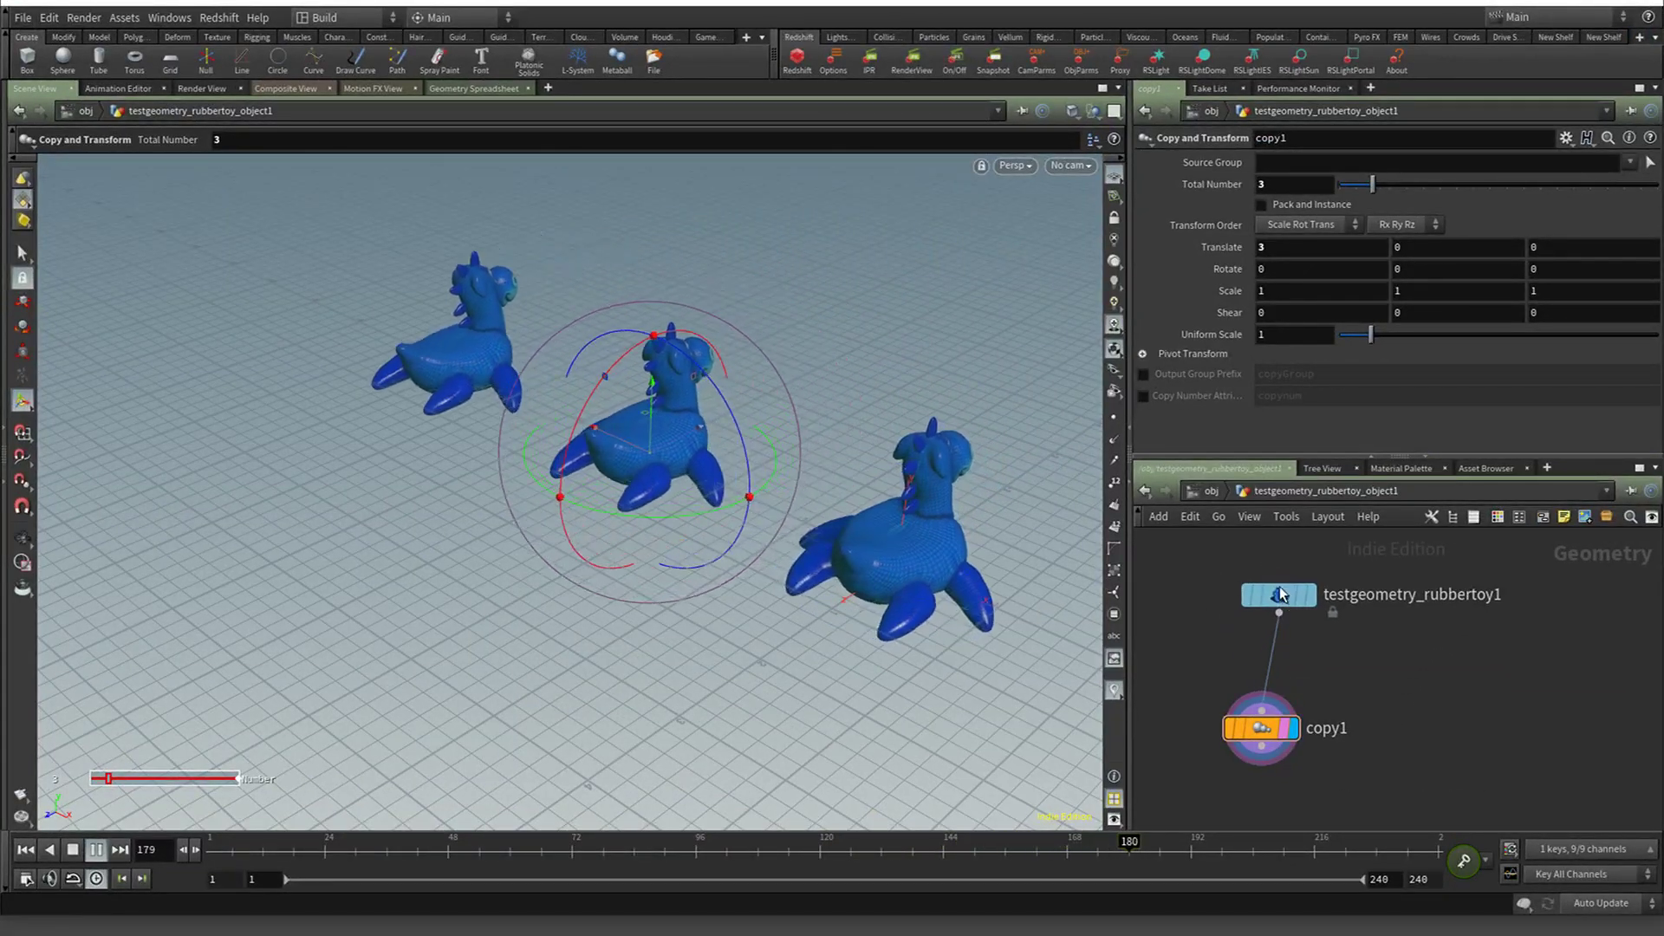
Select the rubber toy node inside the object network and stop the animation playback
double_click(1248, 637)
left_click(1145, 490)
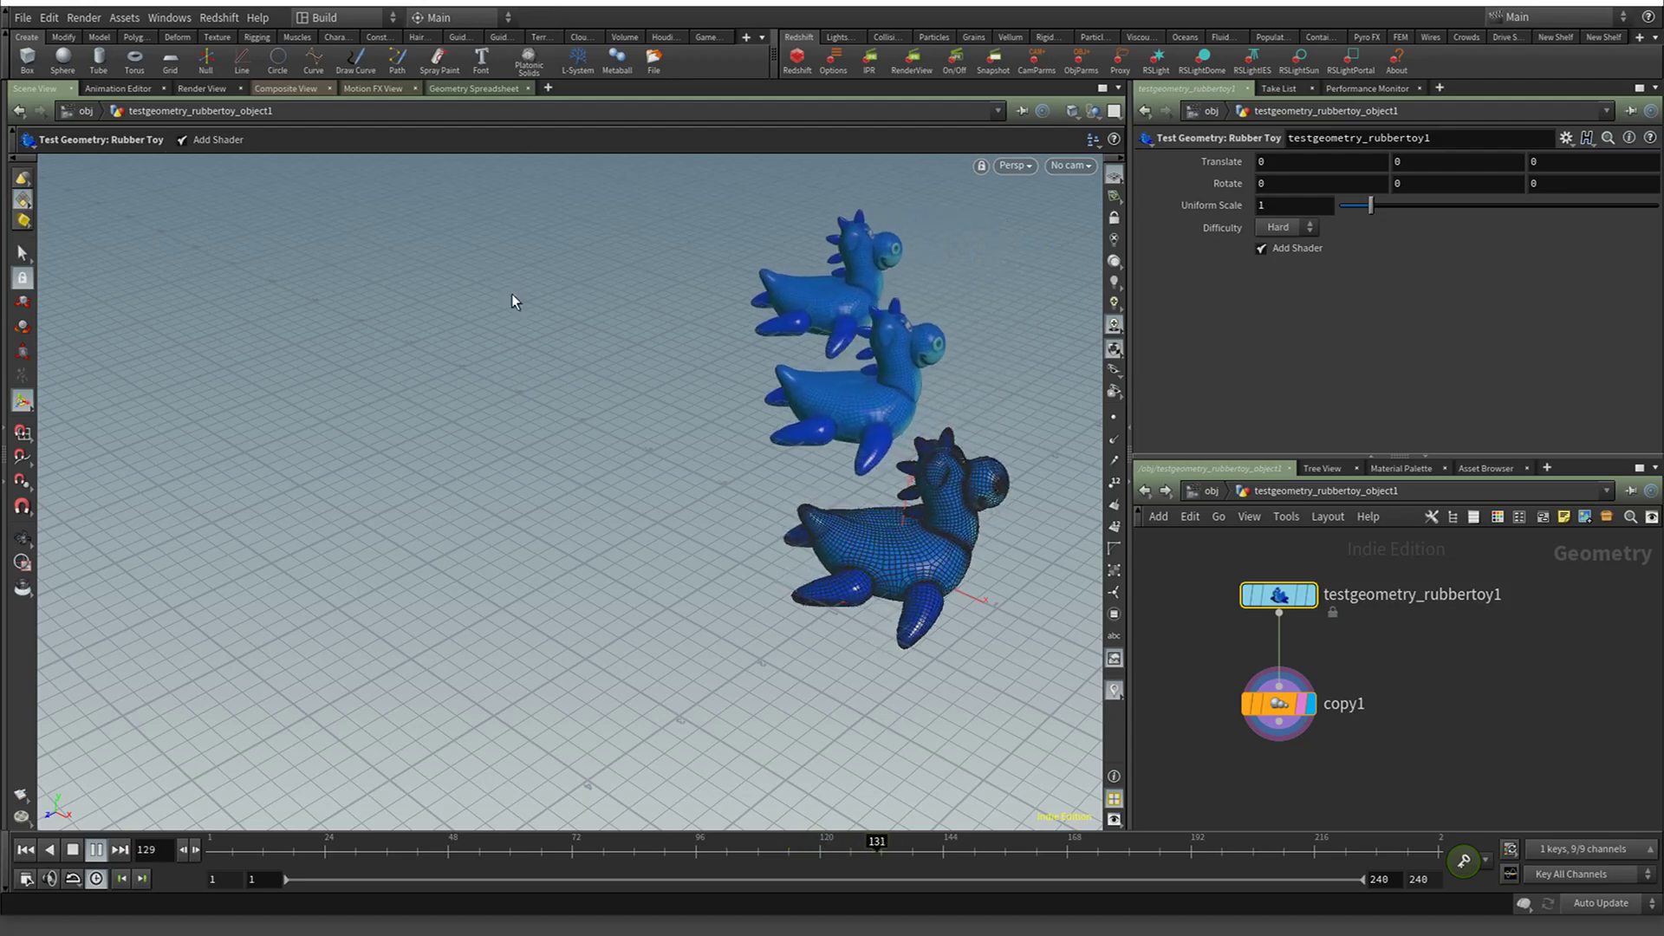
left_click(72, 849)
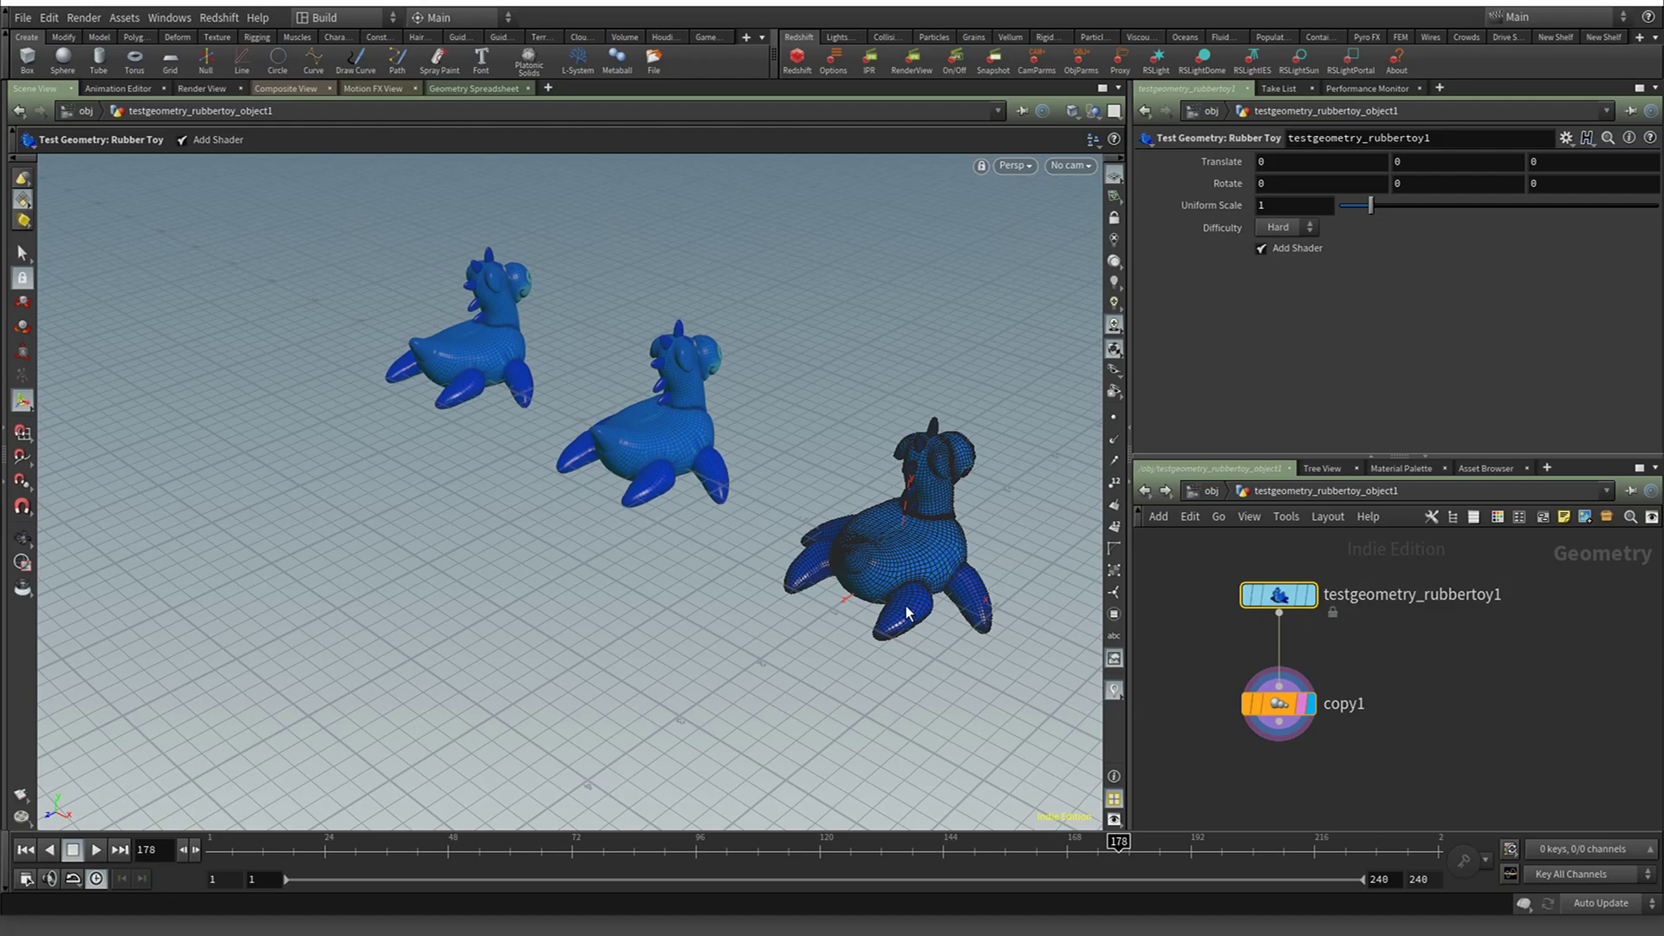
Return to the object level, inspect the three rubber toy copies, and delete the rubber toy object
left_click(1144, 491)
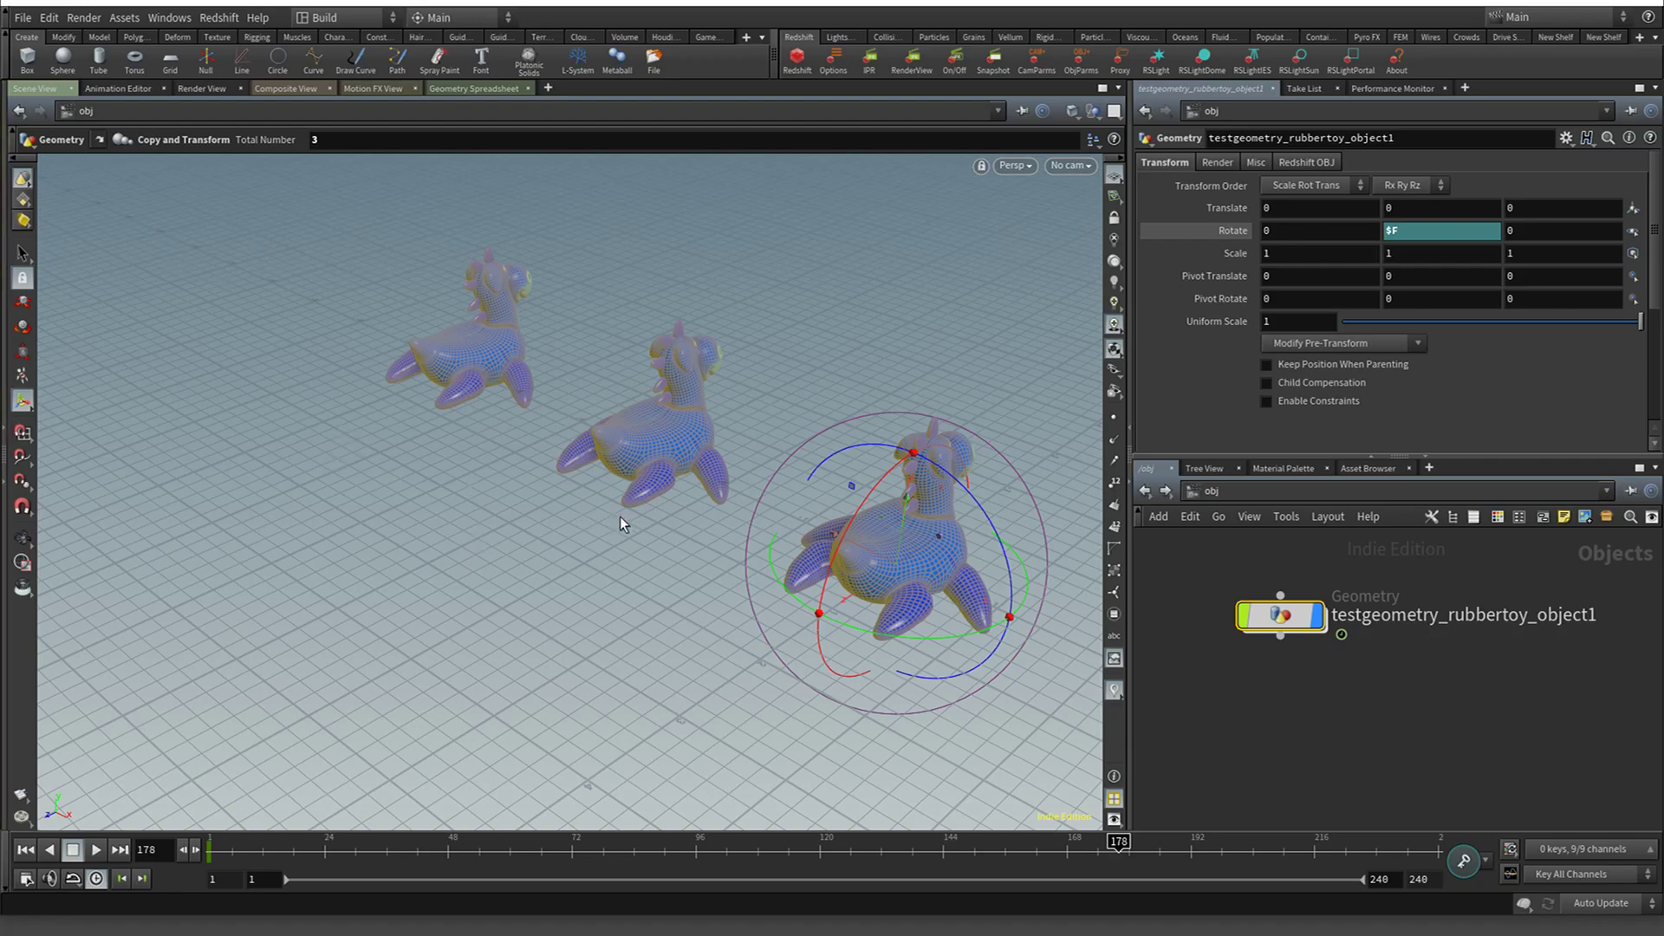
left_click_drag(478, 580, 555, 538, "alt")
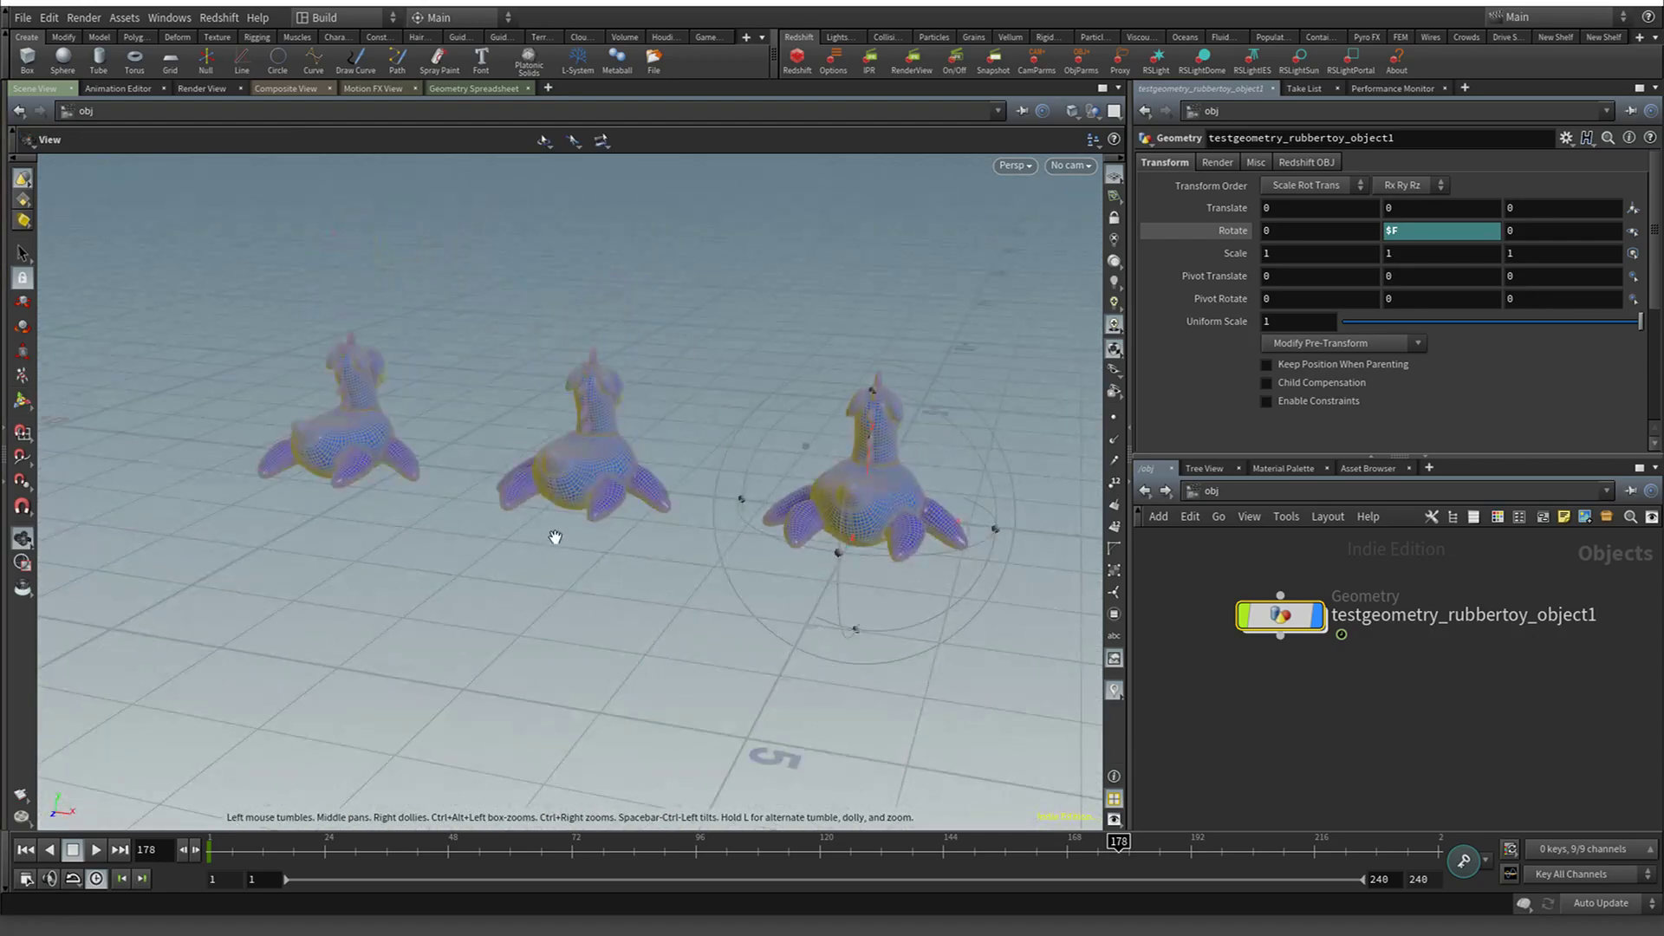
key("r")
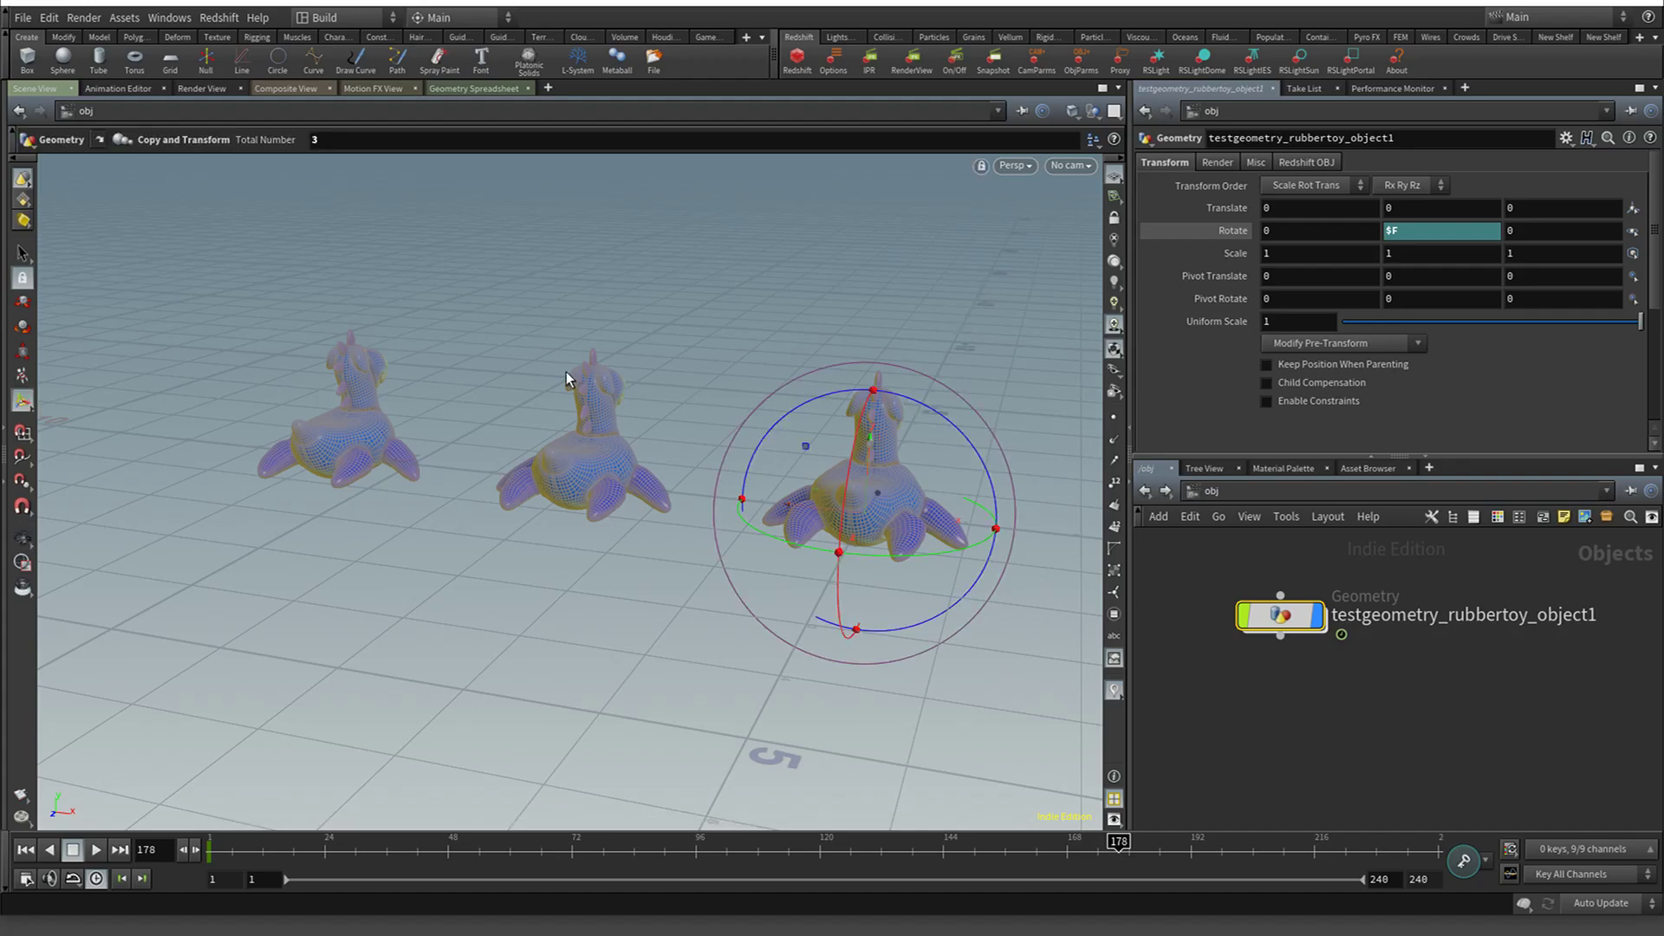
key("space+g")
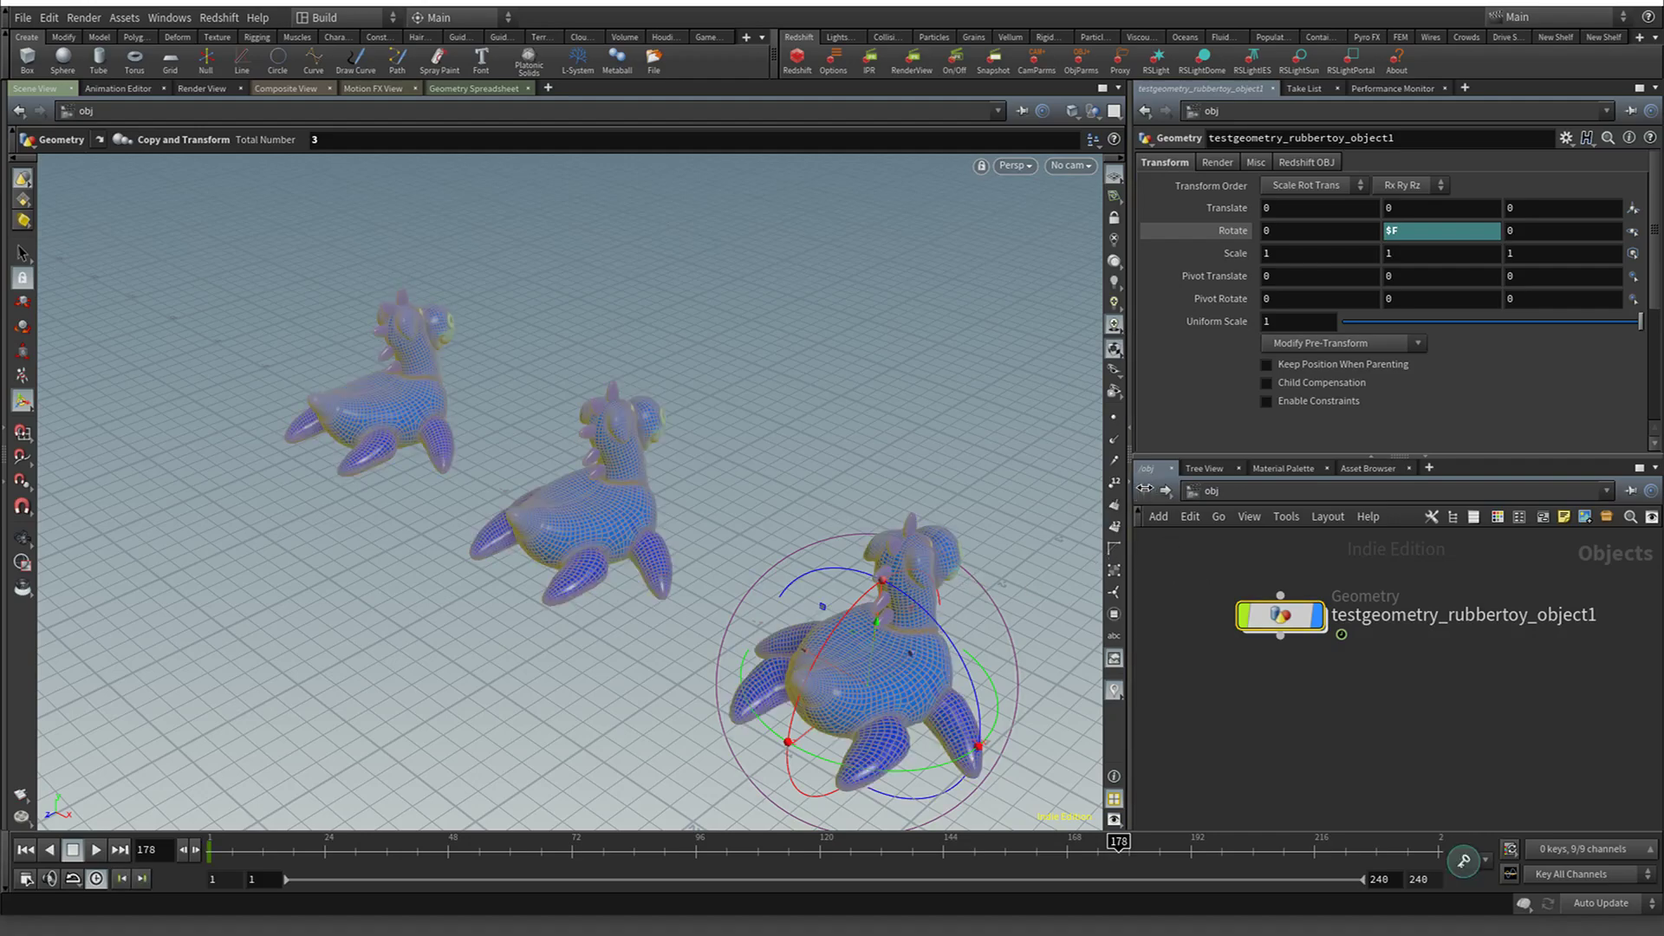
mouse_move(1259, 621)
key("Delete")
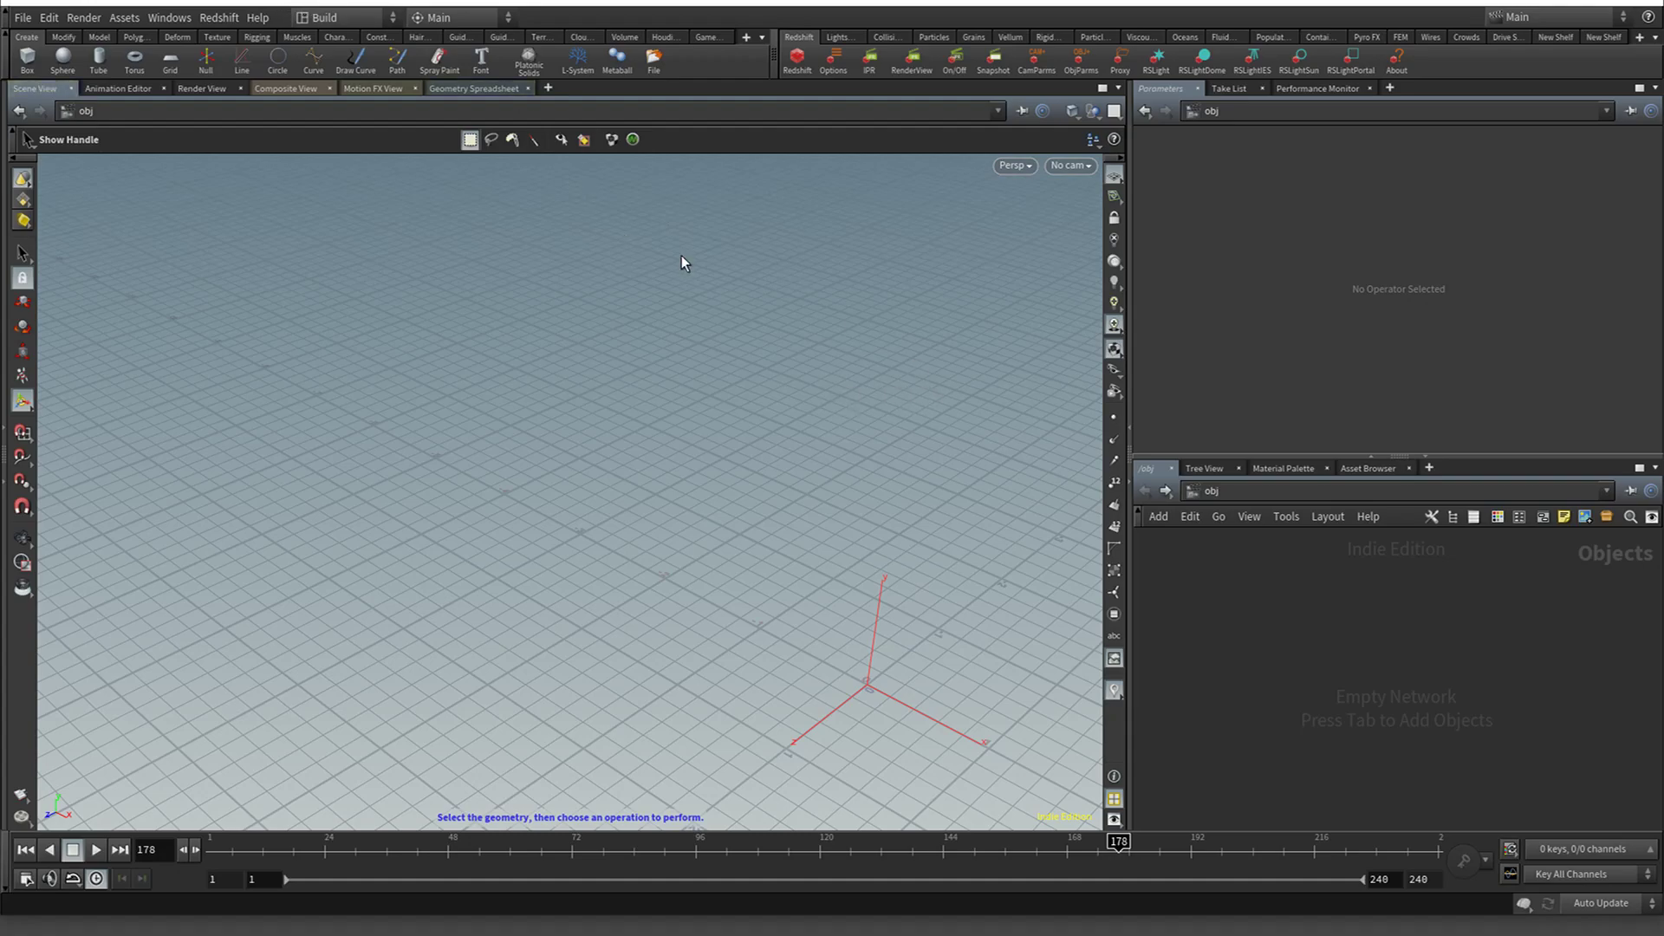
Choose Build as the desktop layout
left_click(355, 19)
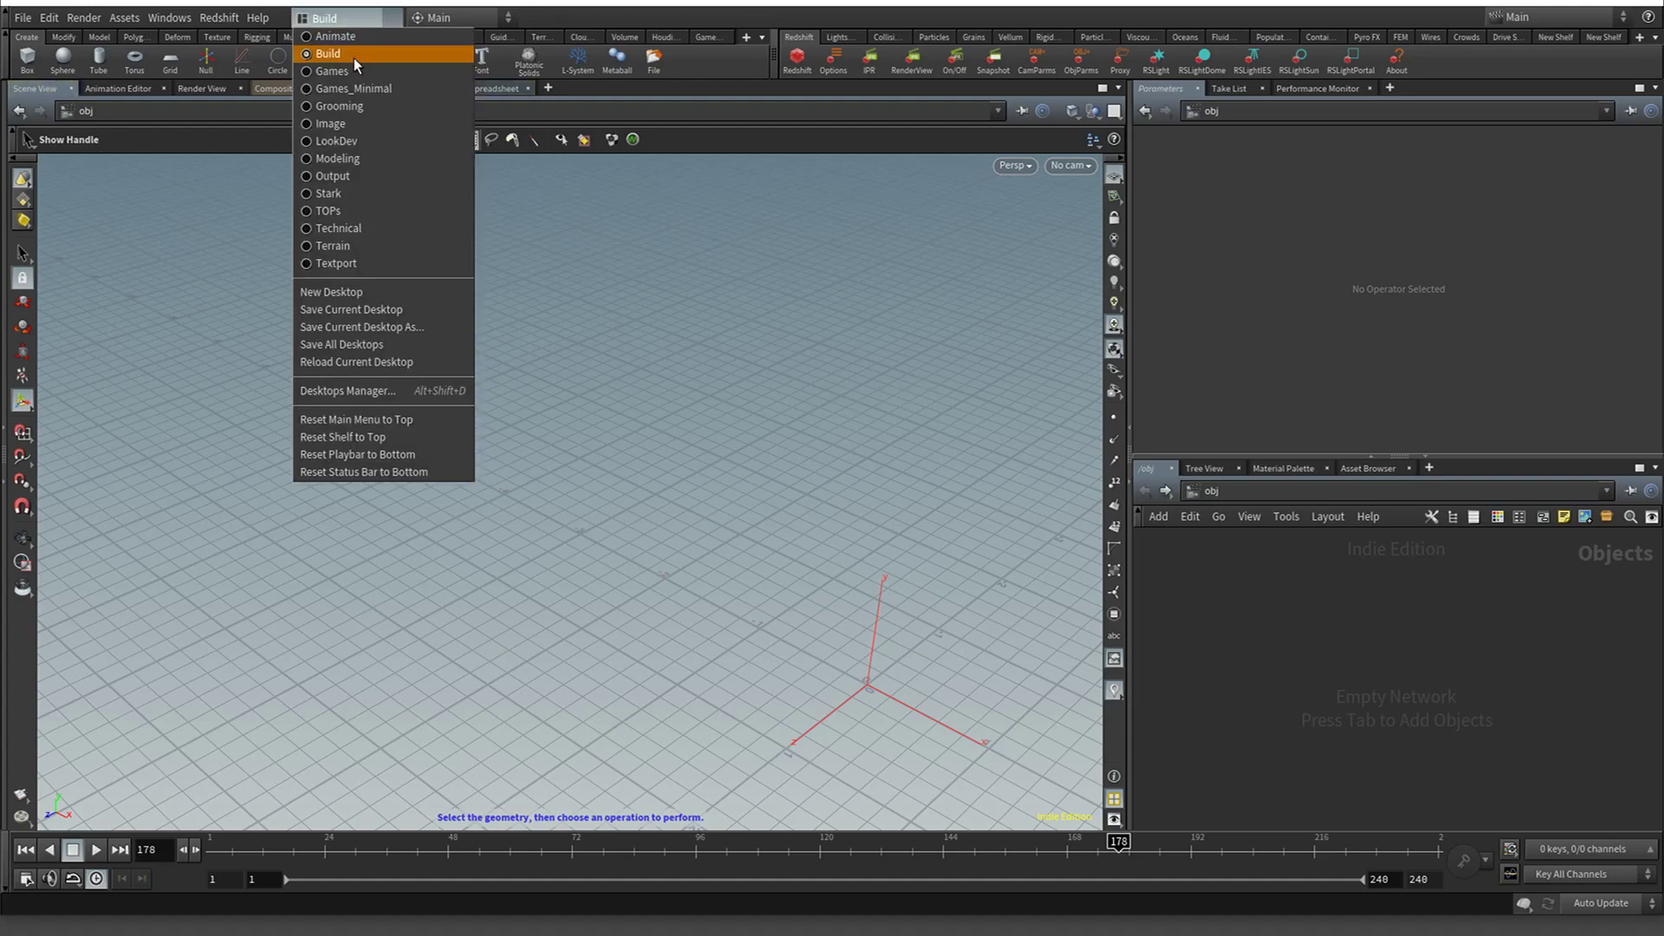
left_click(353, 59)
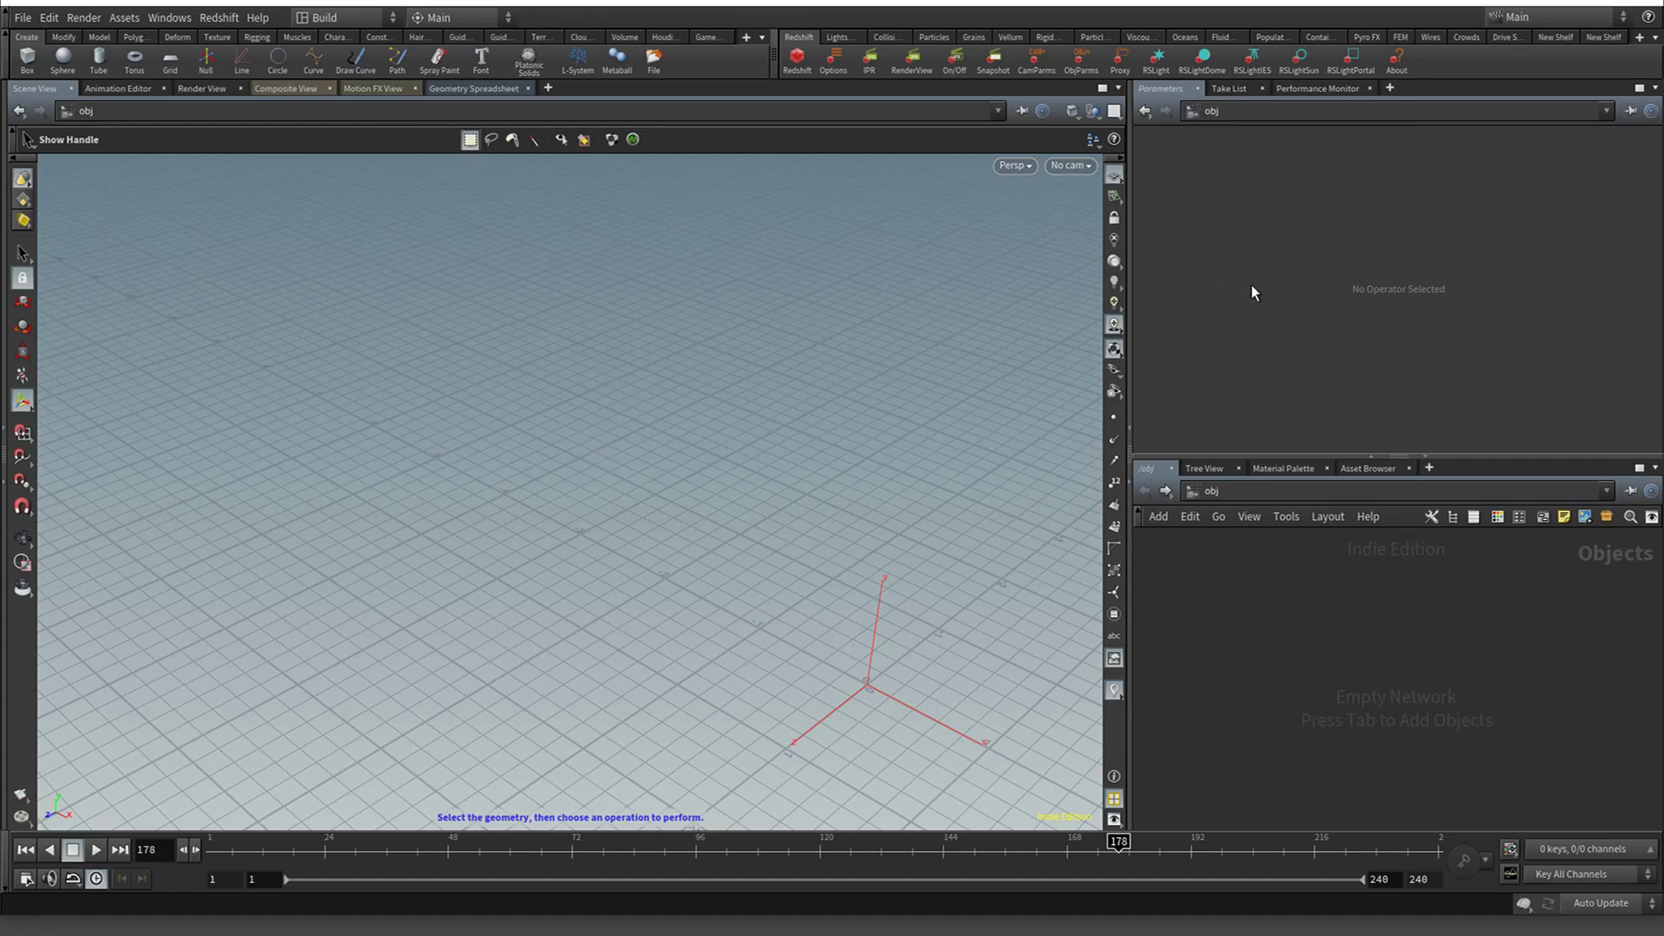
Look through the General User Interface, Network Editor and Shelf Tools preferences and close them without applying changes
left_click(45, 18)
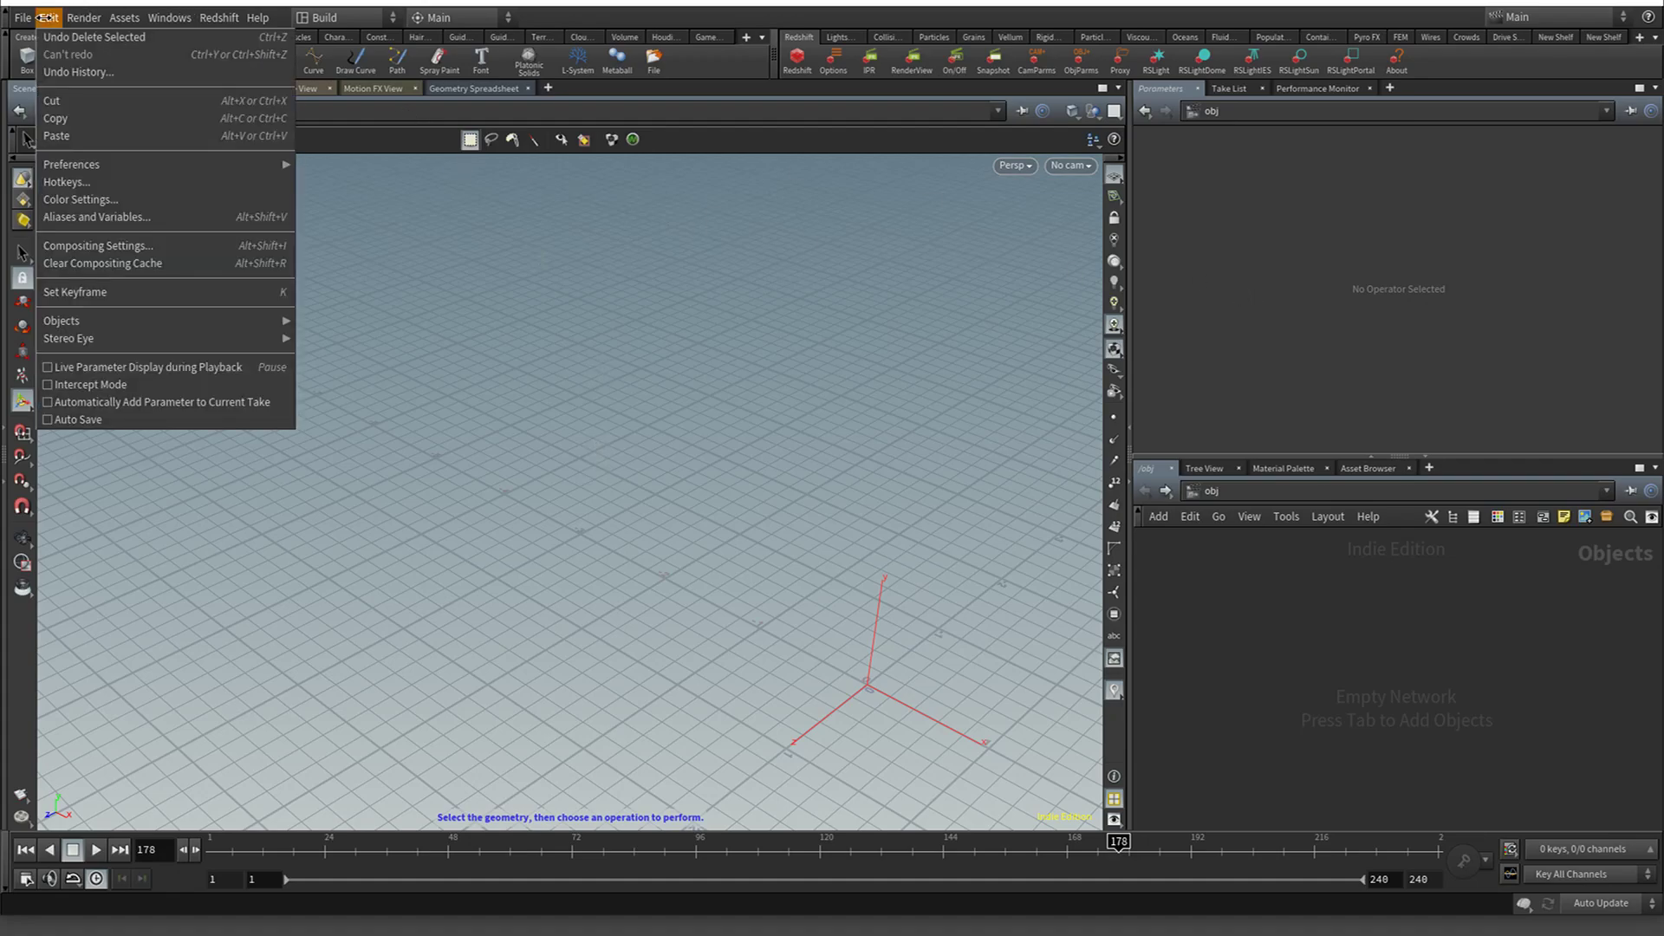
mouse_move(115, 163)
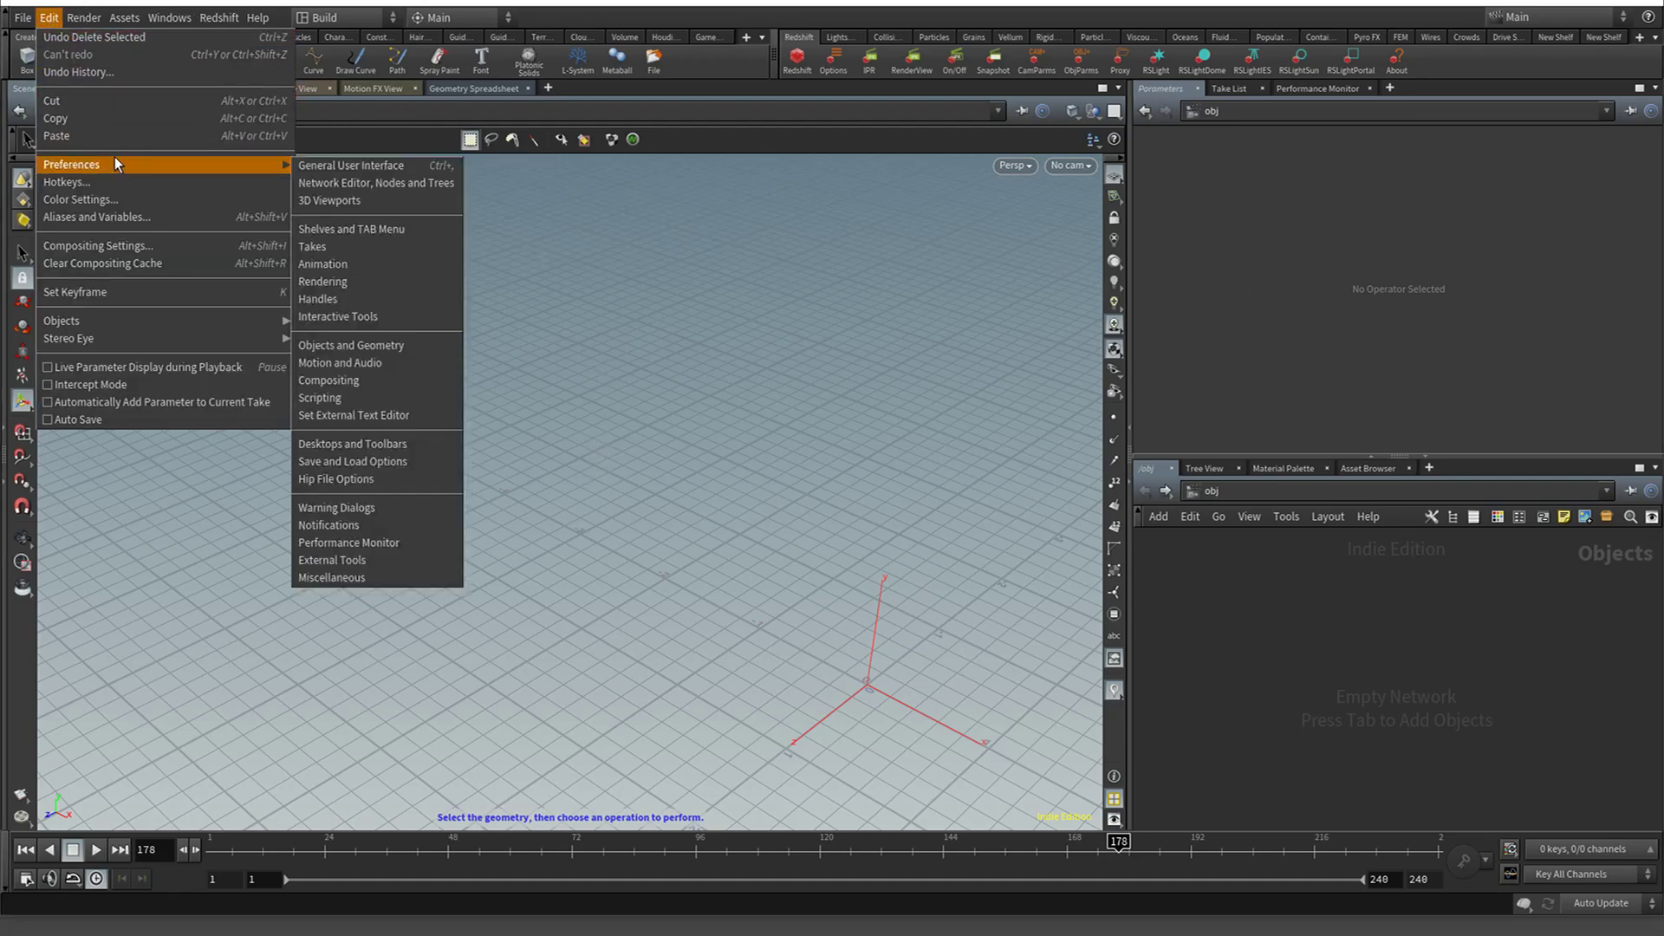
left_click(332, 167)
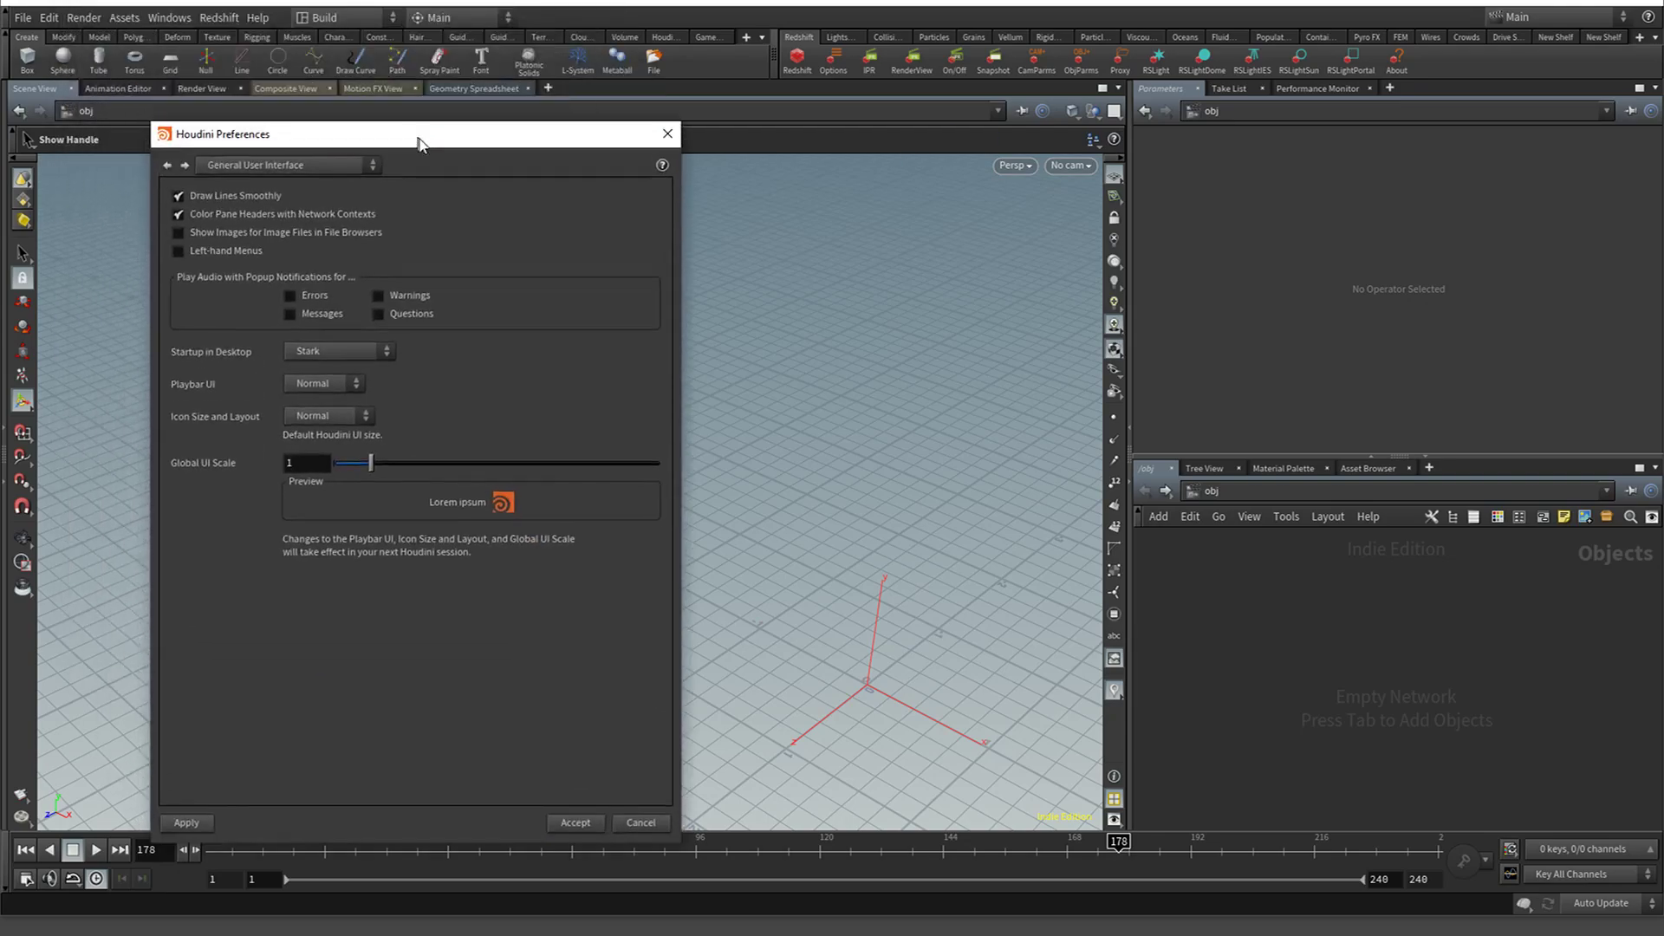
left_click_drag(418, 143, 433, 146)
left_click(337, 170)
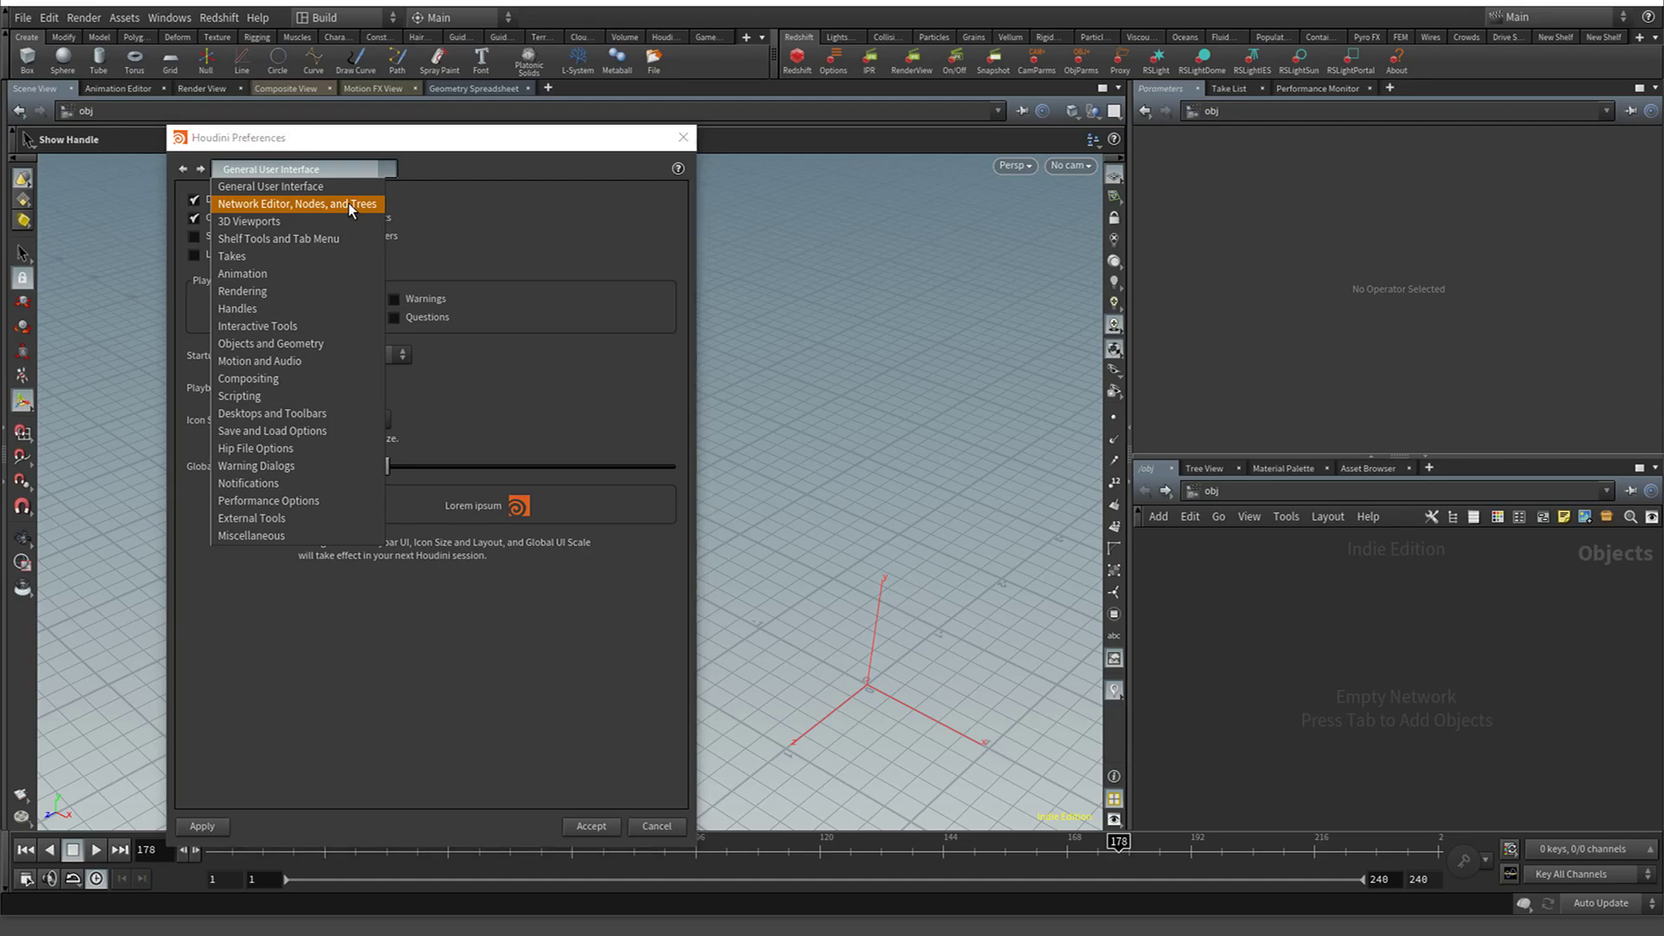
left_click(348, 203)
left_click(347, 170)
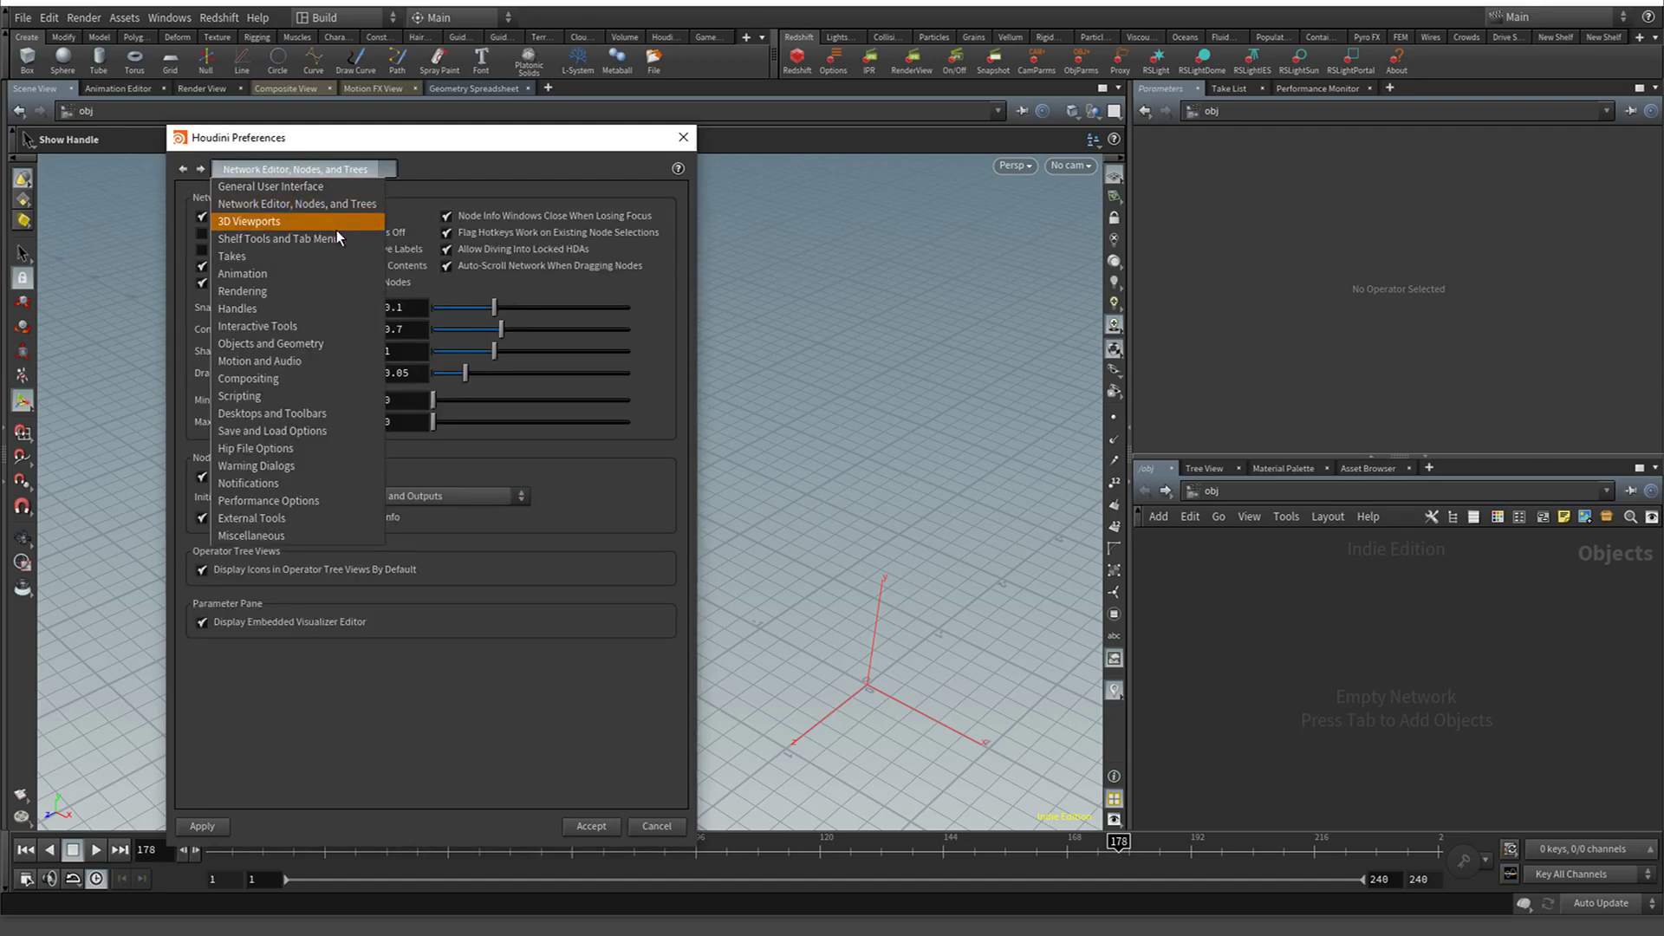
left_click(336, 234)
left_click(325, 171)
left_click(324, 187)
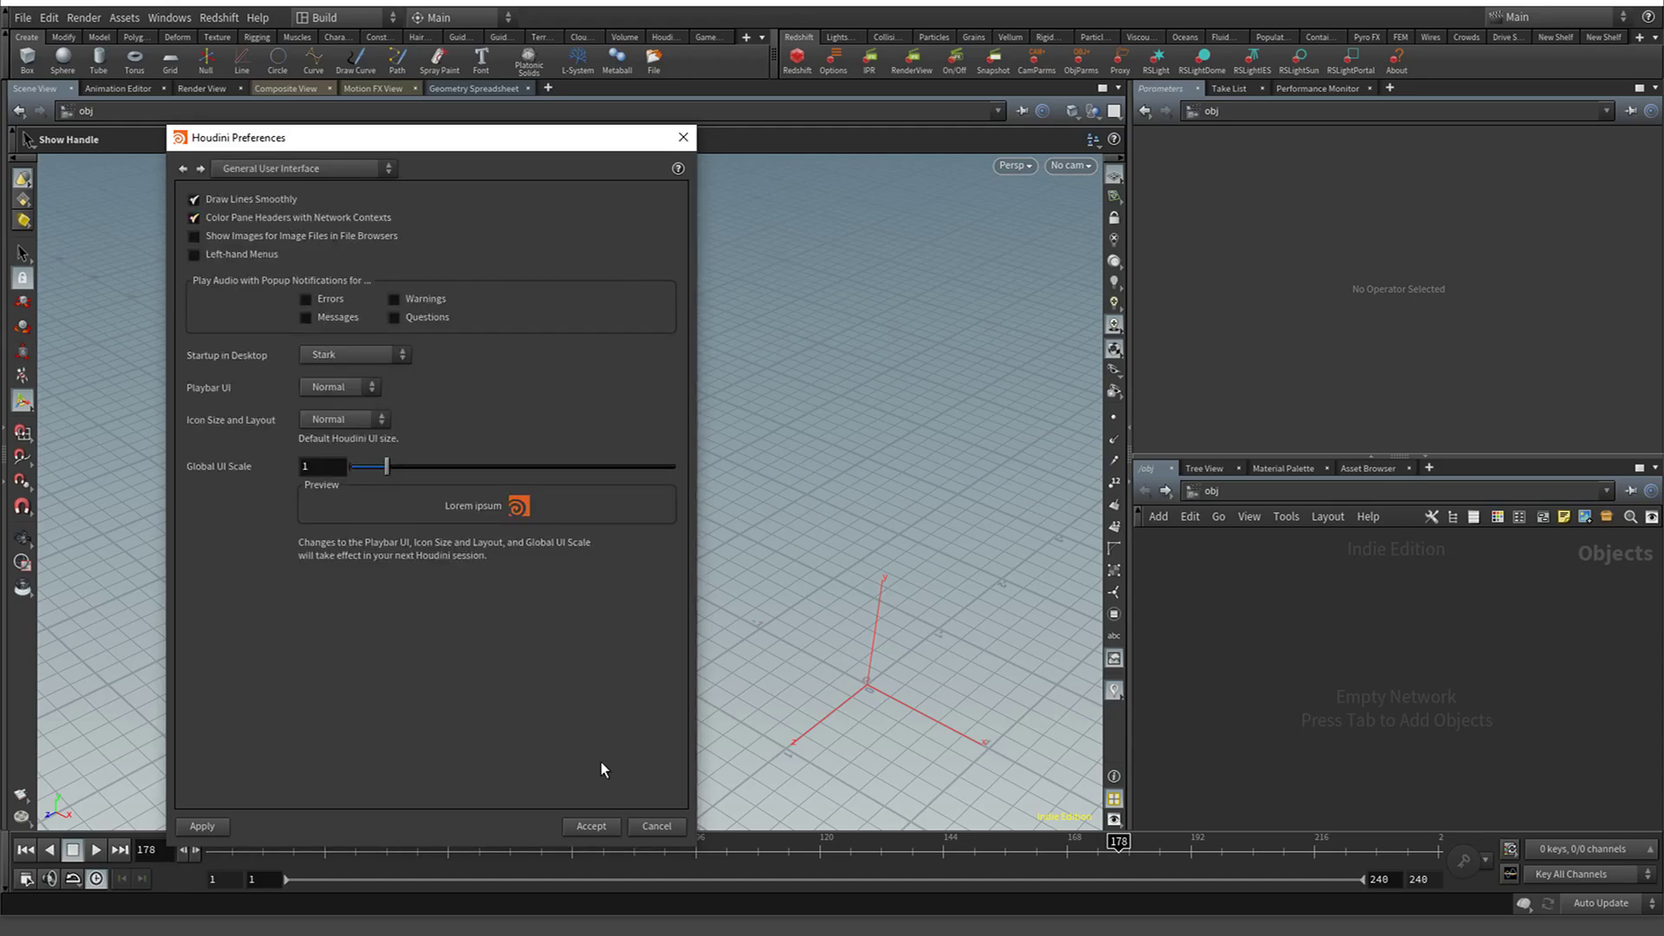
left_click(643, 827)
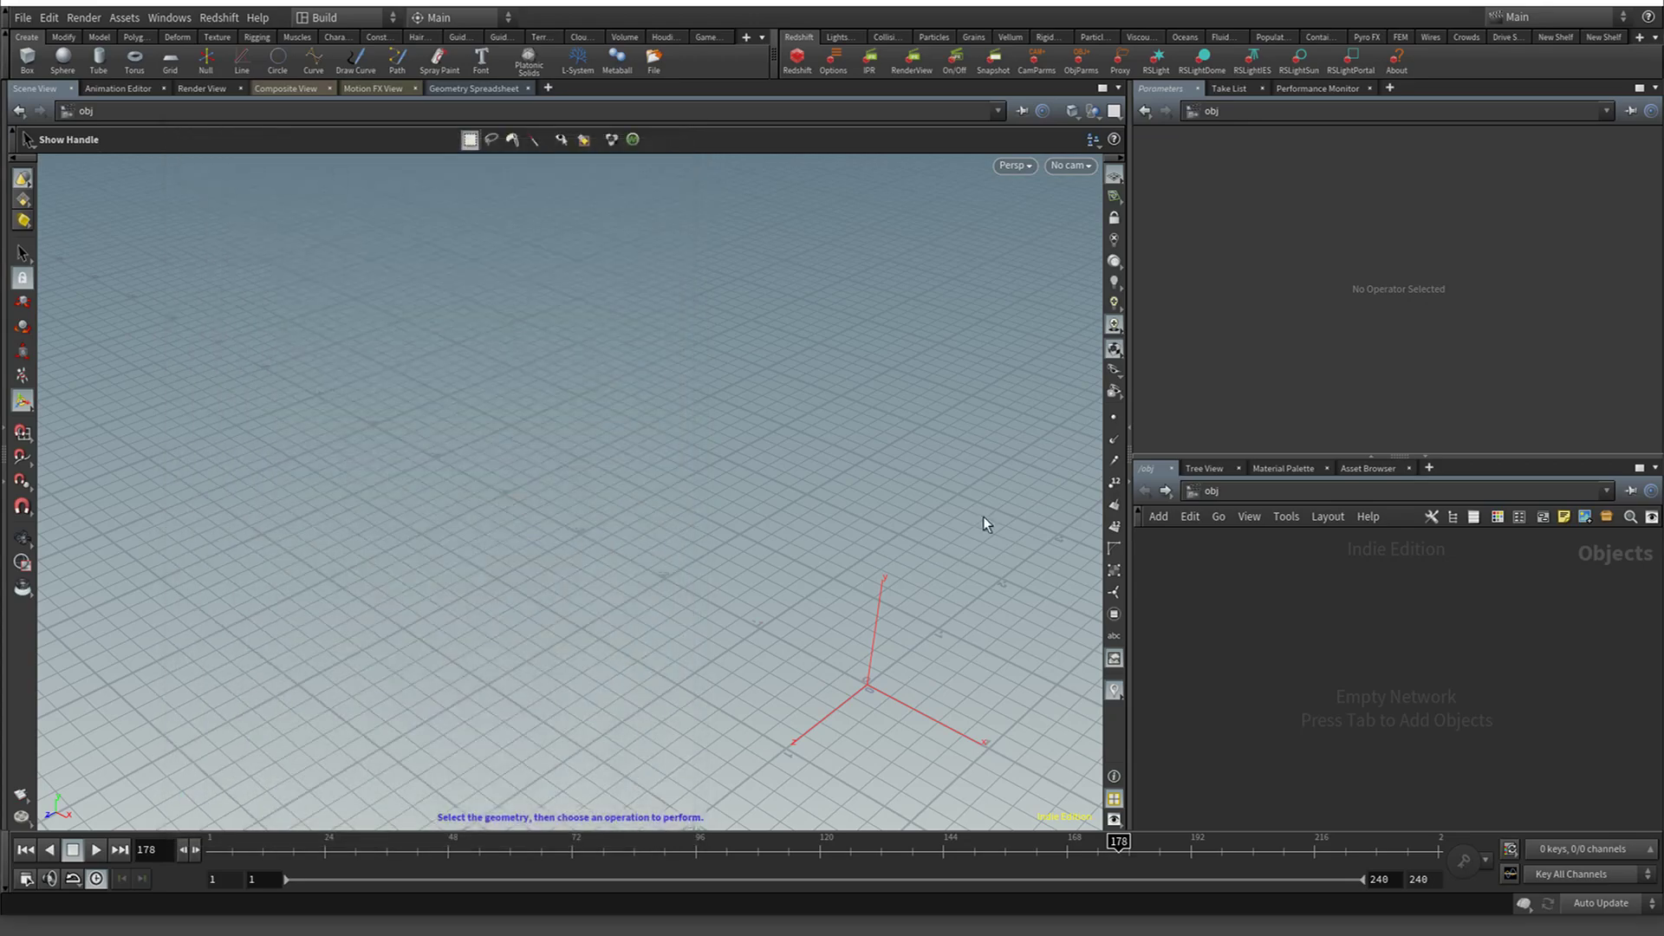
View the Take List and Performance Monitor panes and return to the Parameters pane
left_click(1237, 88)
left_click(1337, 86)
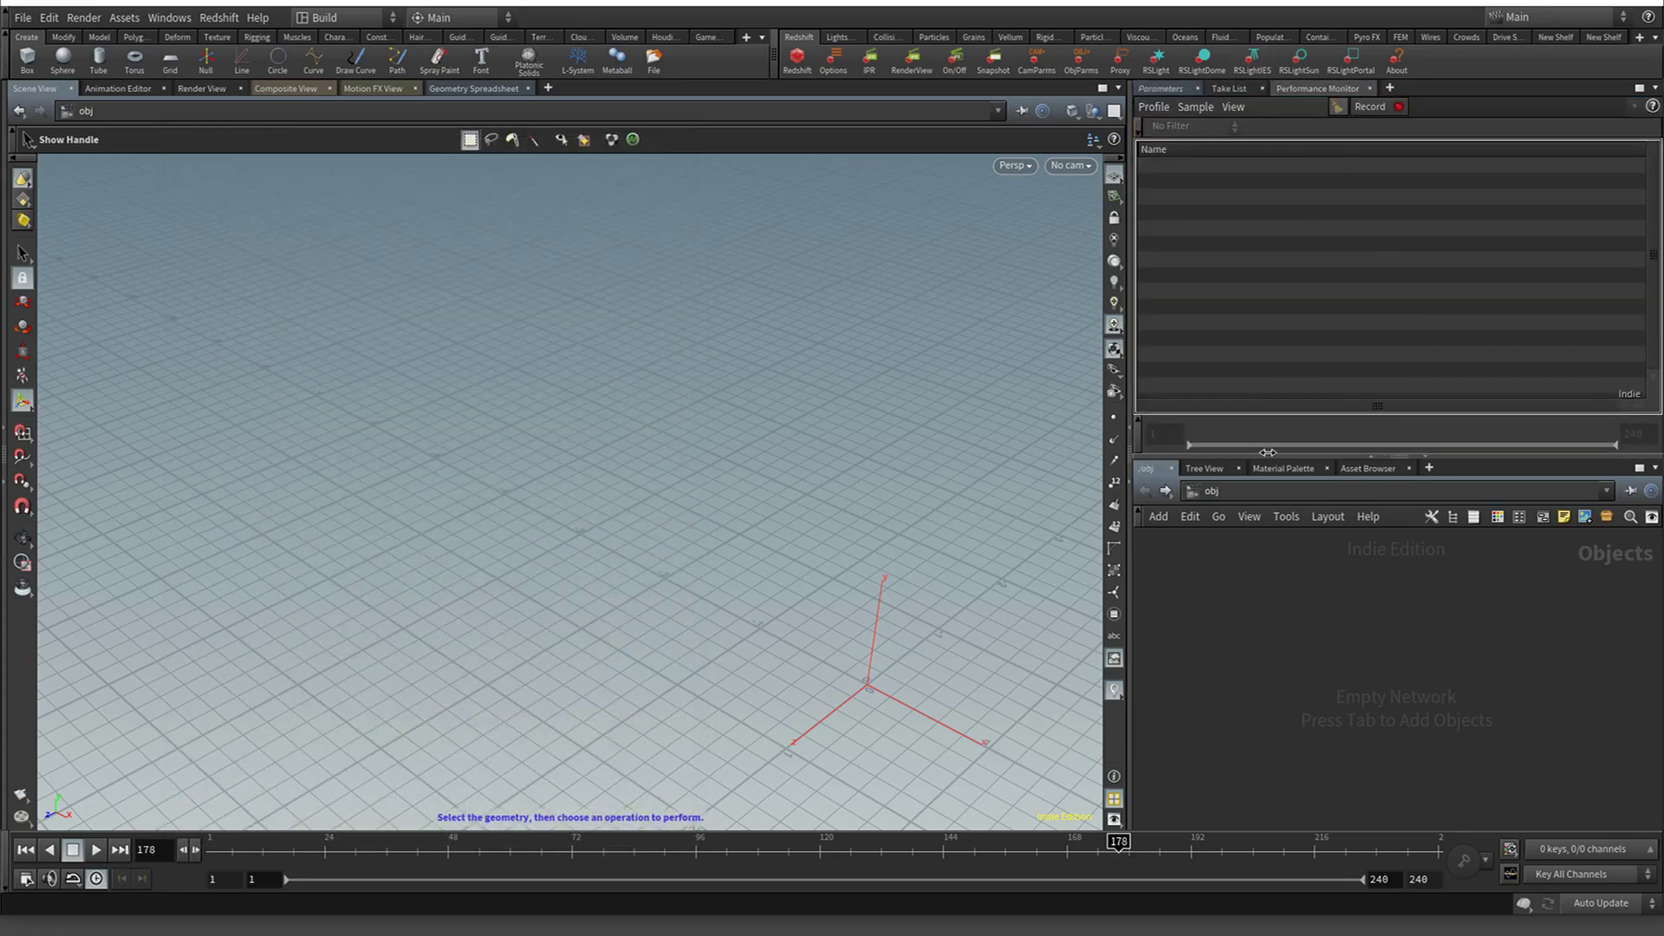
left_click(1156, 468)
left_click(1156, 467)
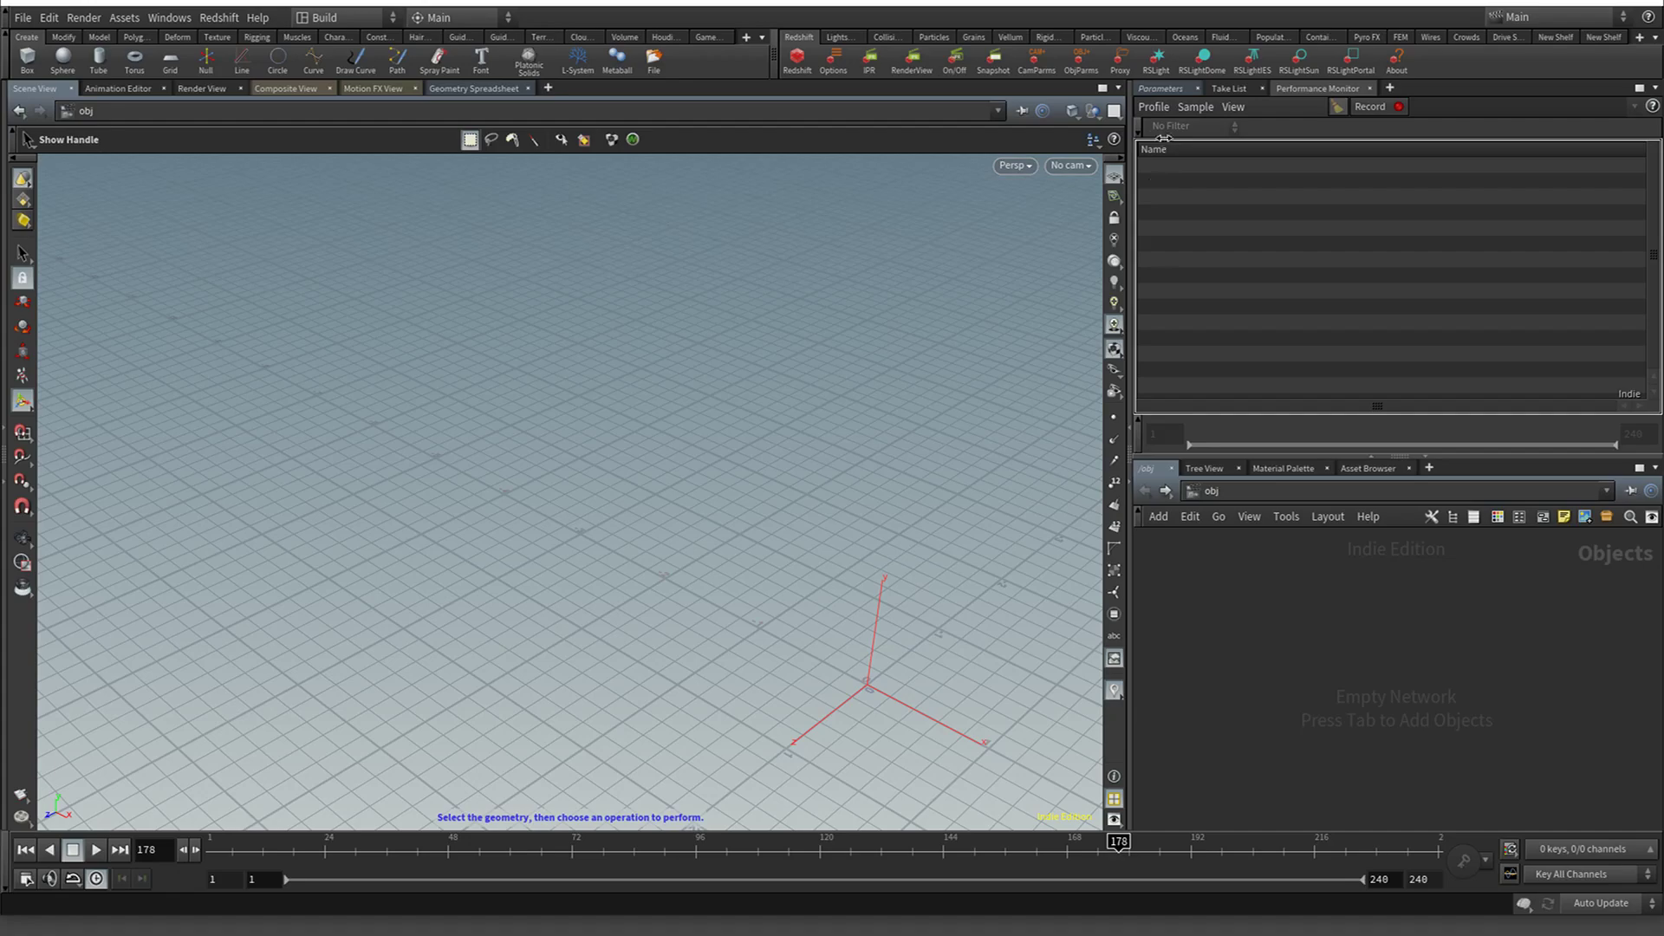
left_click(1166, 89)
Change the Parameters pane to a Network View and then to a Scene View
left_click(1181, 91)
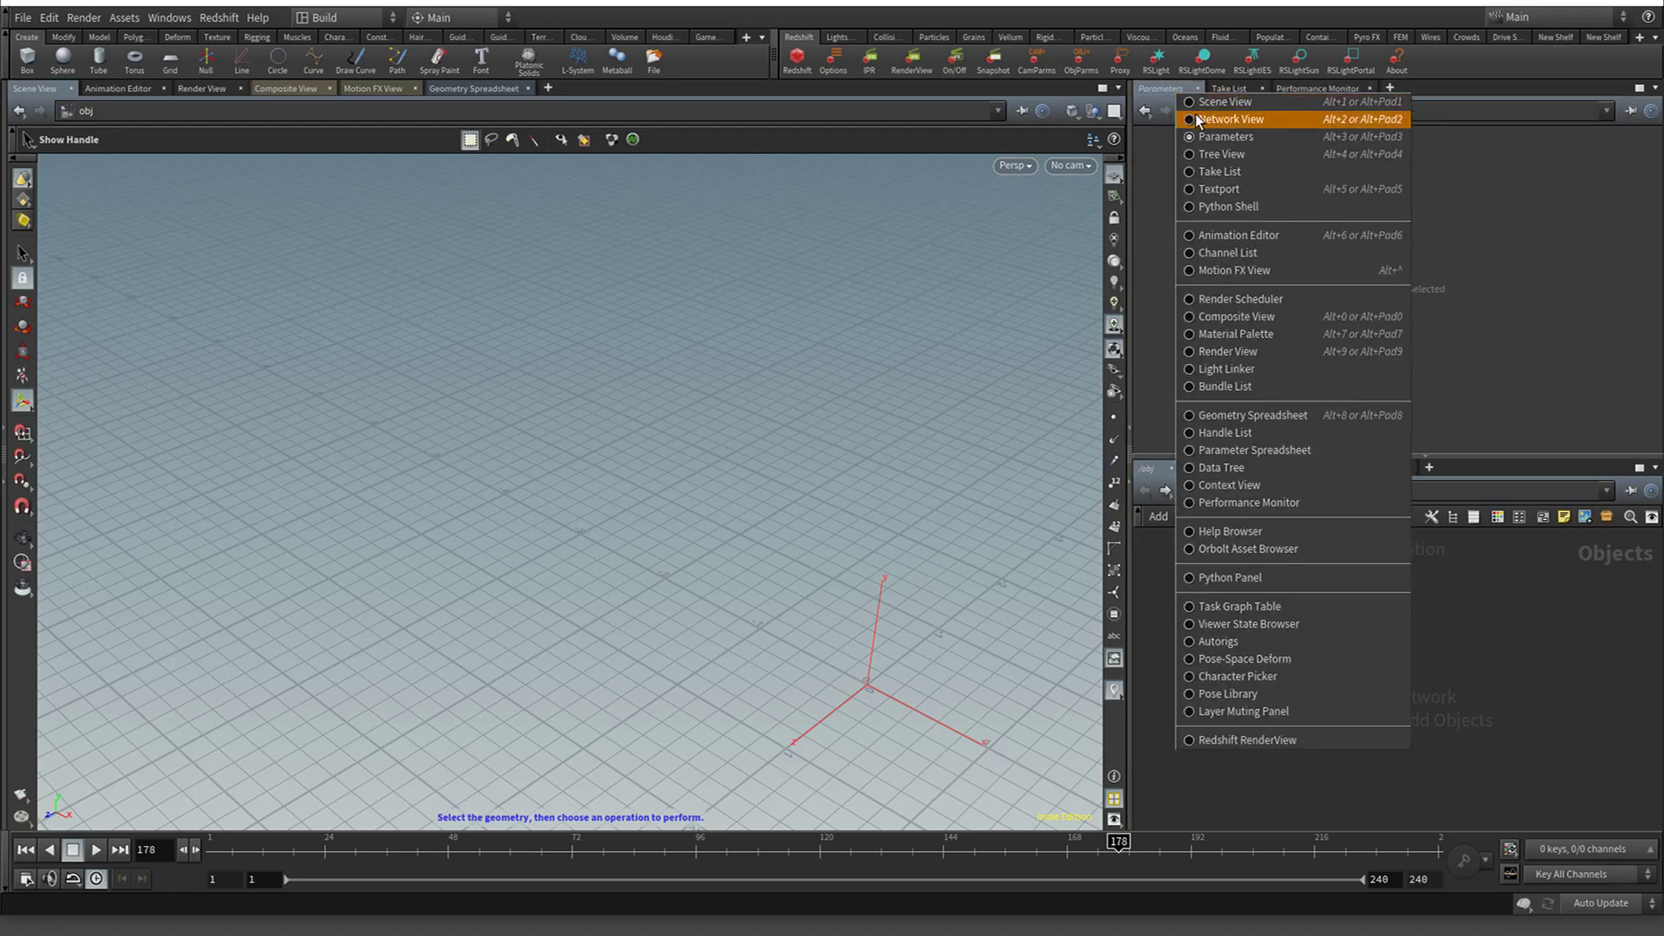
left_click(1213, 118)
left_click(1159, 91)
left_click(1161, 102)
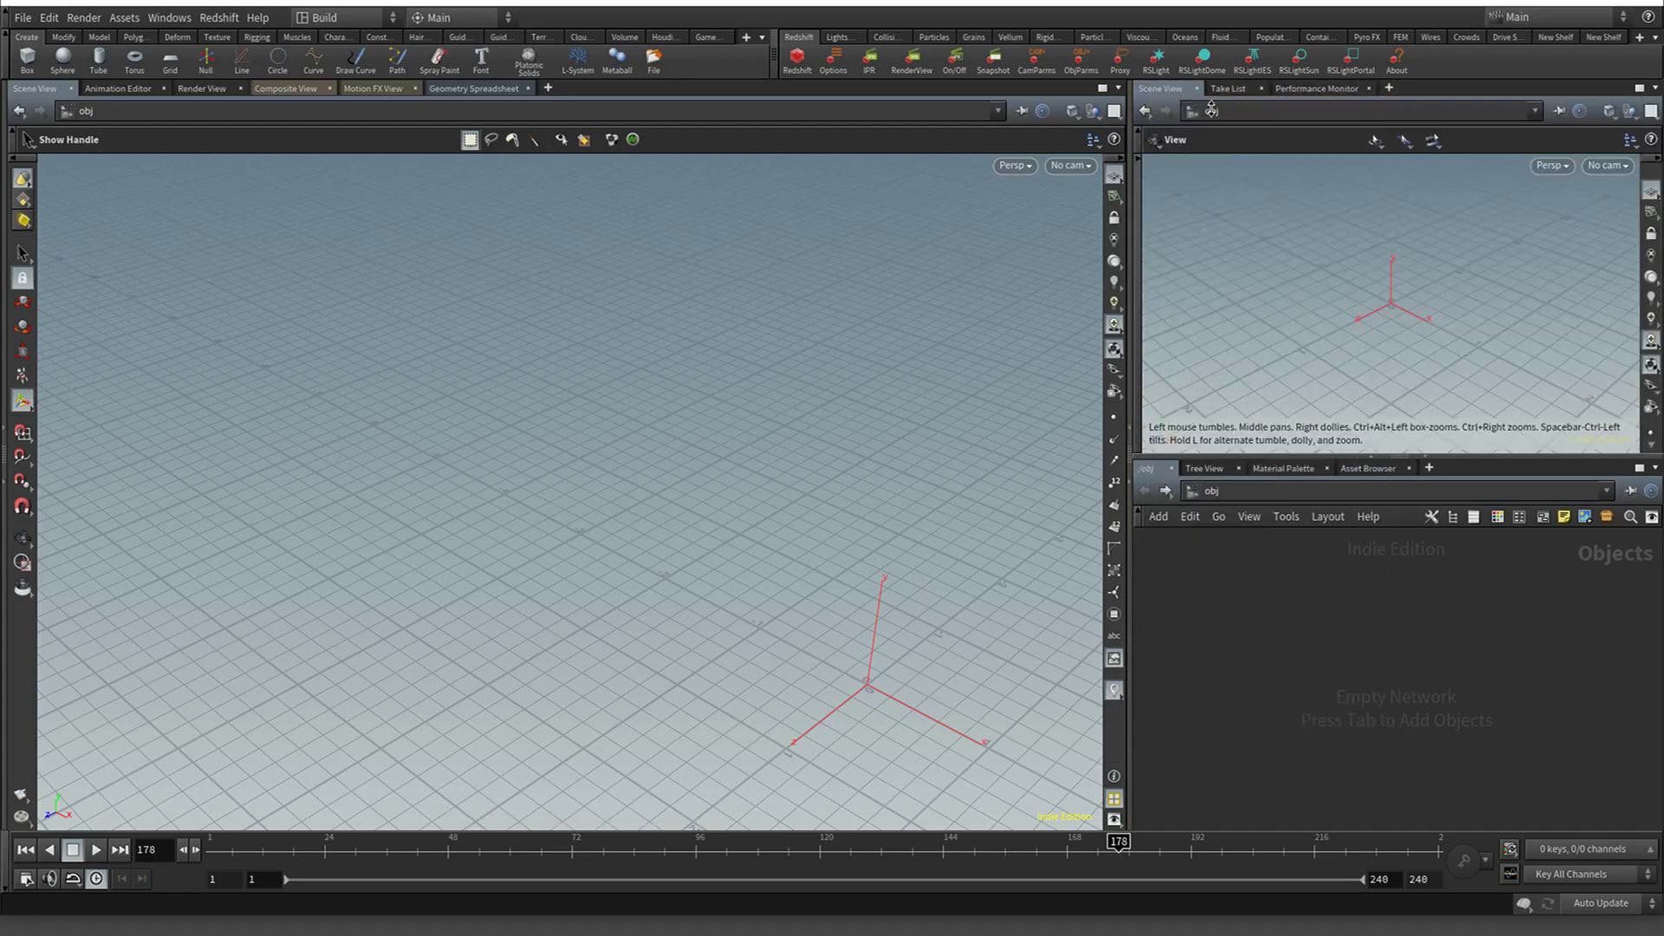
Set the network path to ch and change the small Scene View pane above the network editor to a Network View
left_click(1210, 111)
left_click(1239, 137)
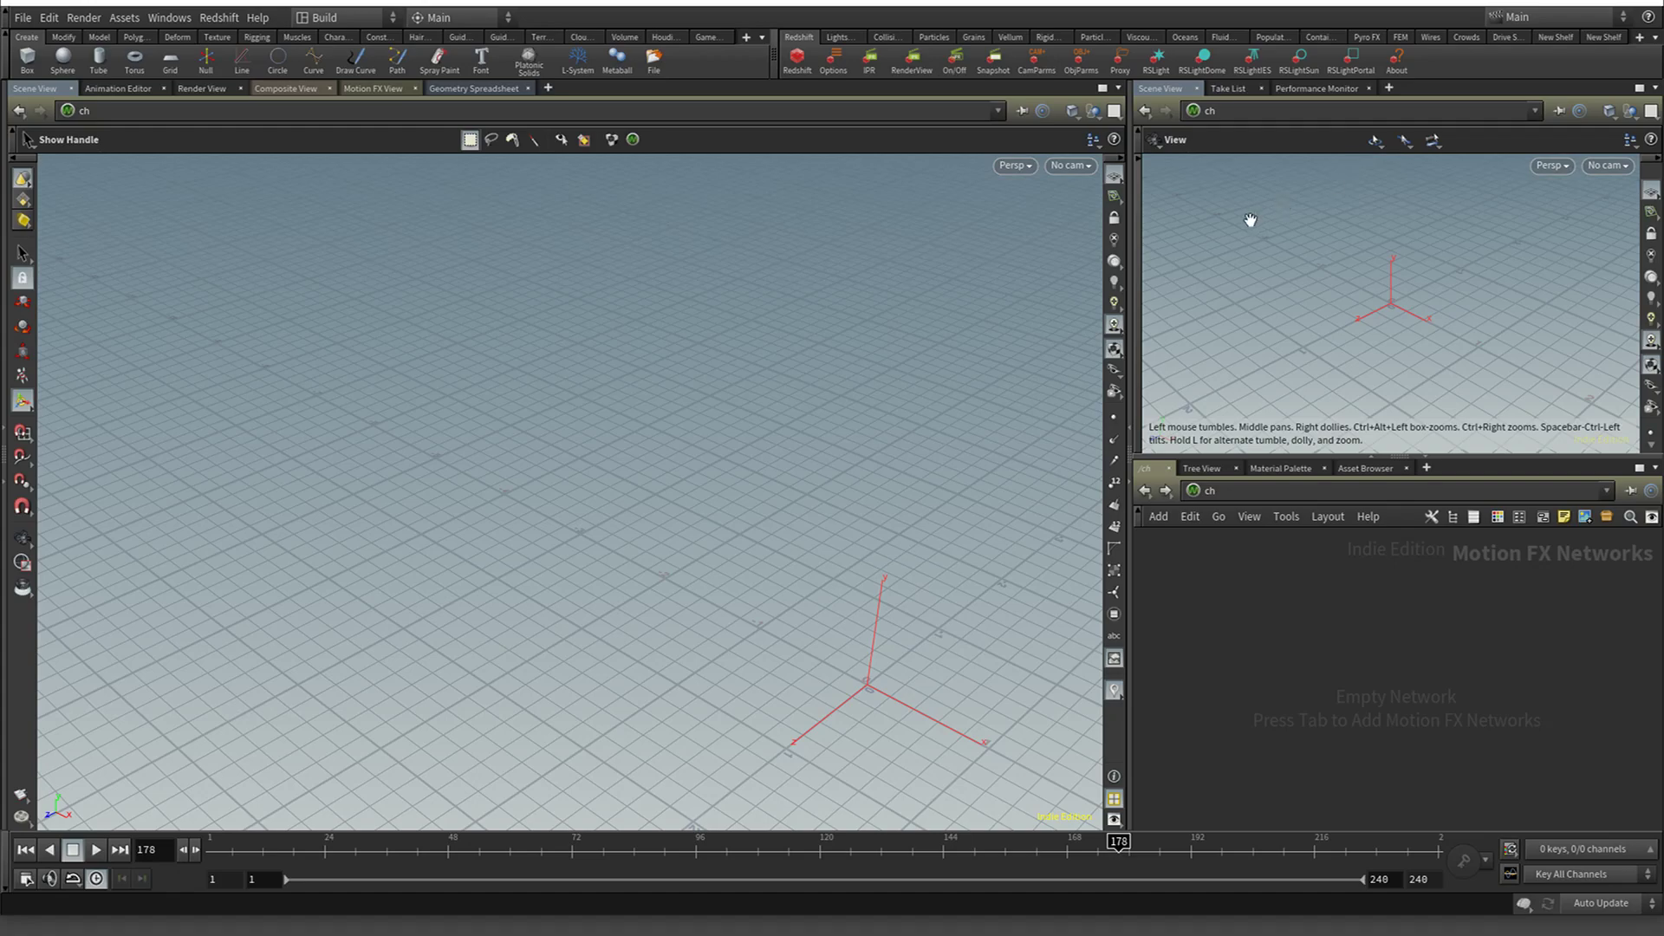
left_click(1166, 90)
left_click(1213, 117)
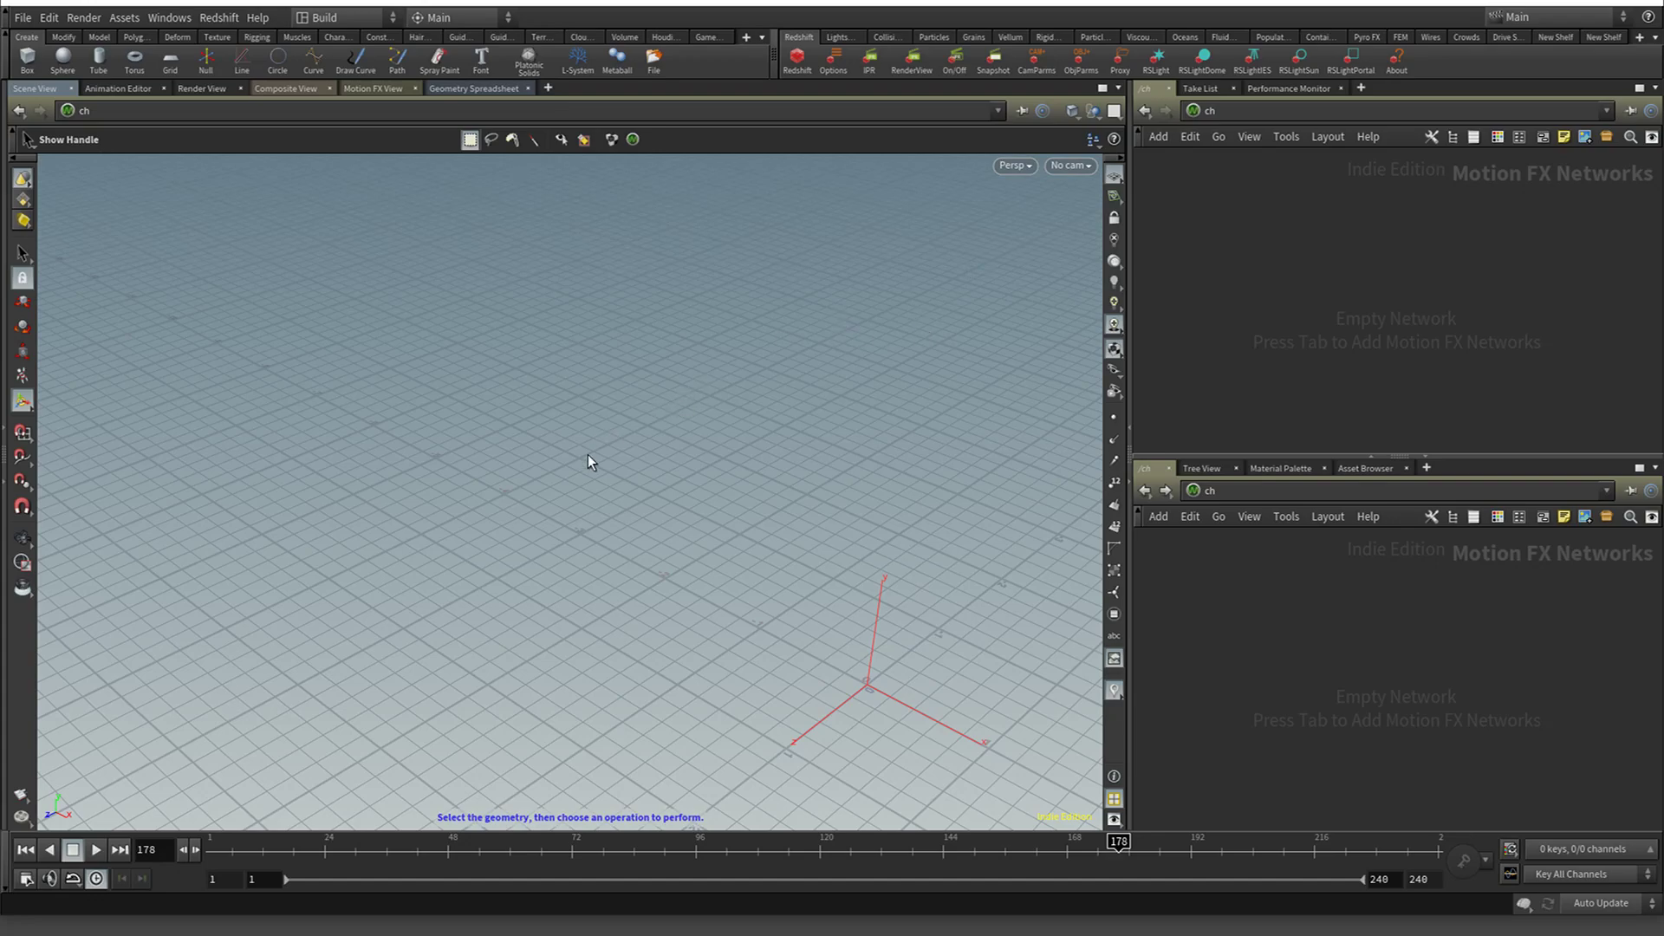
key("space+h")
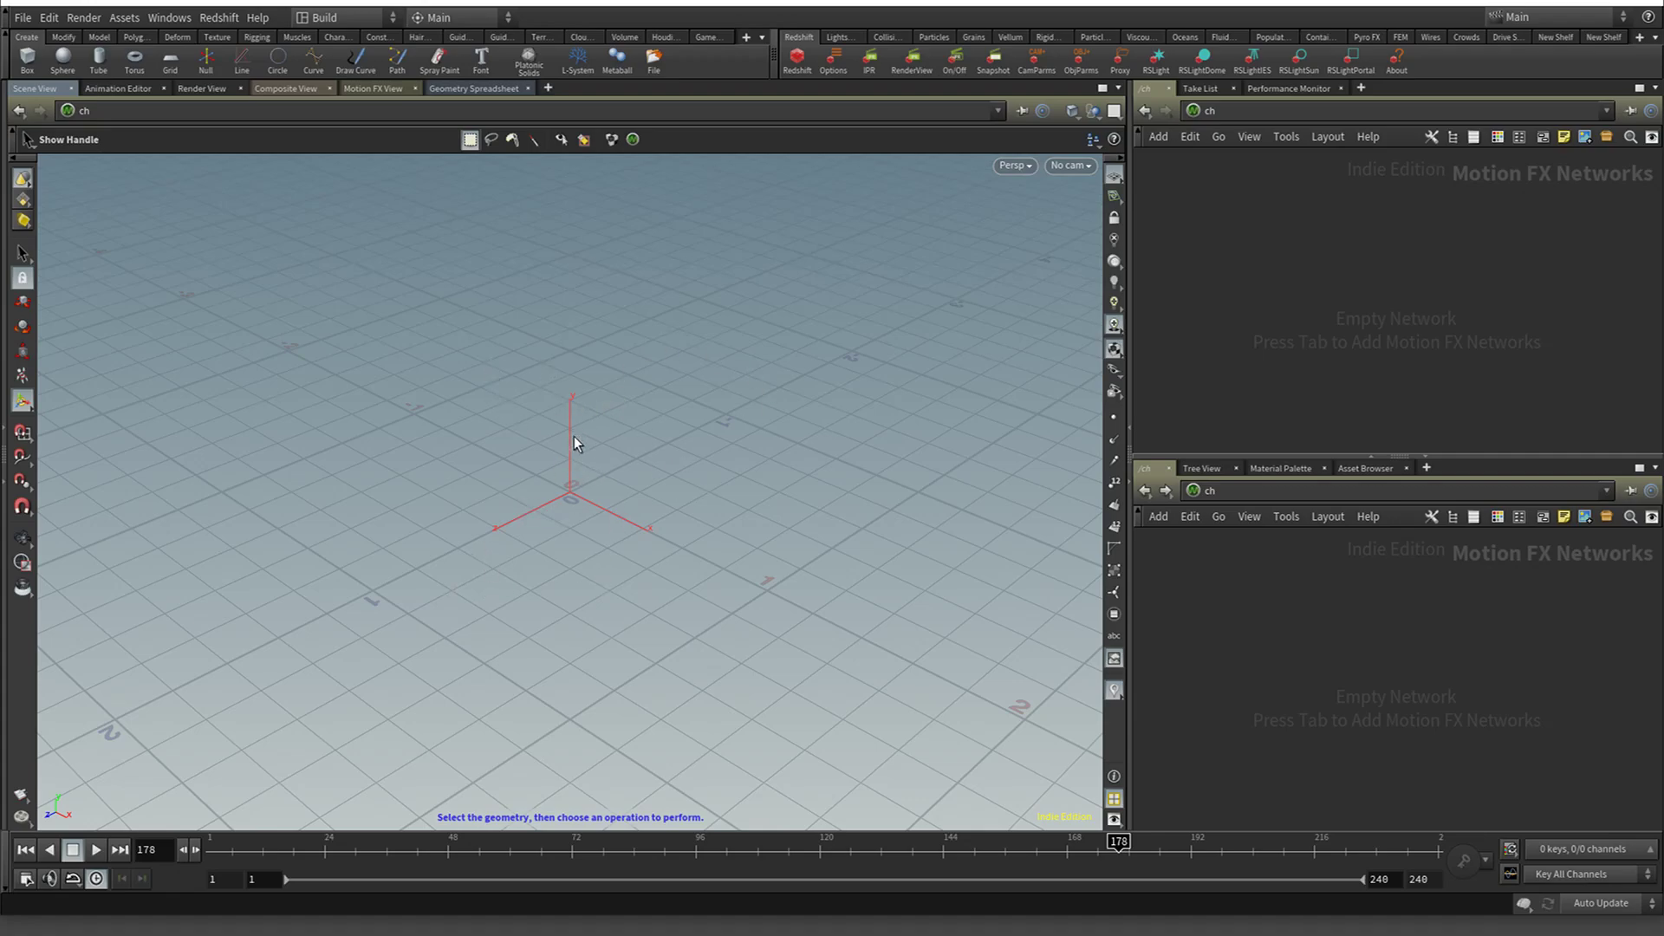
key("Tab")
mouse_move(635, 562)
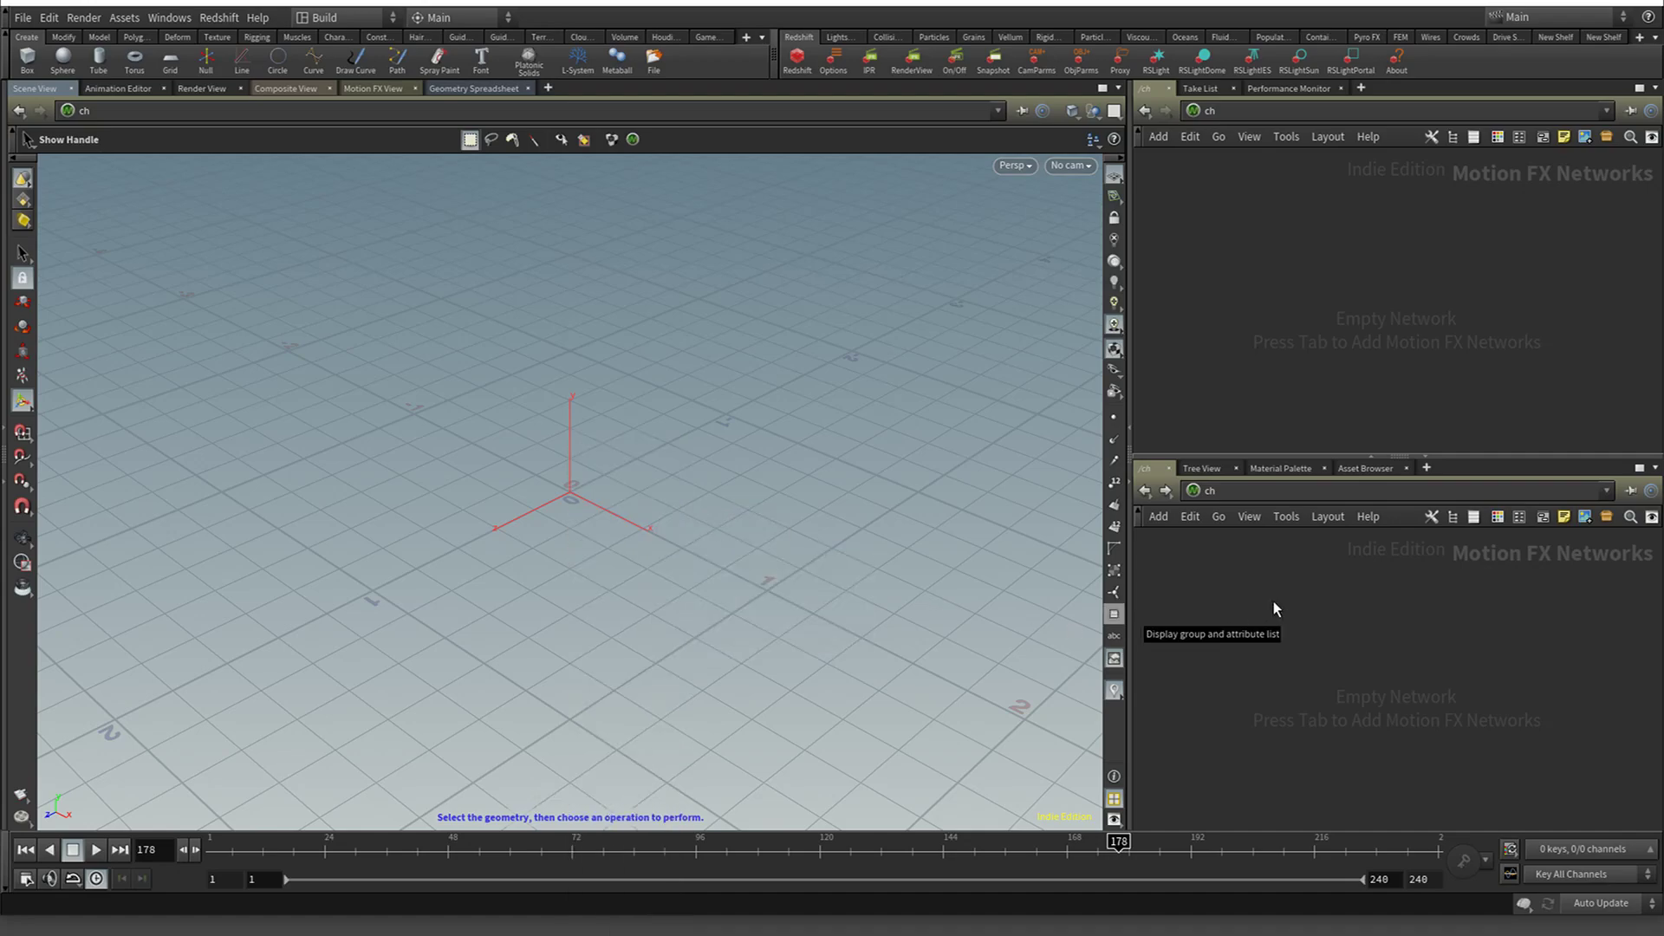
key("Tab")
key("Tab")
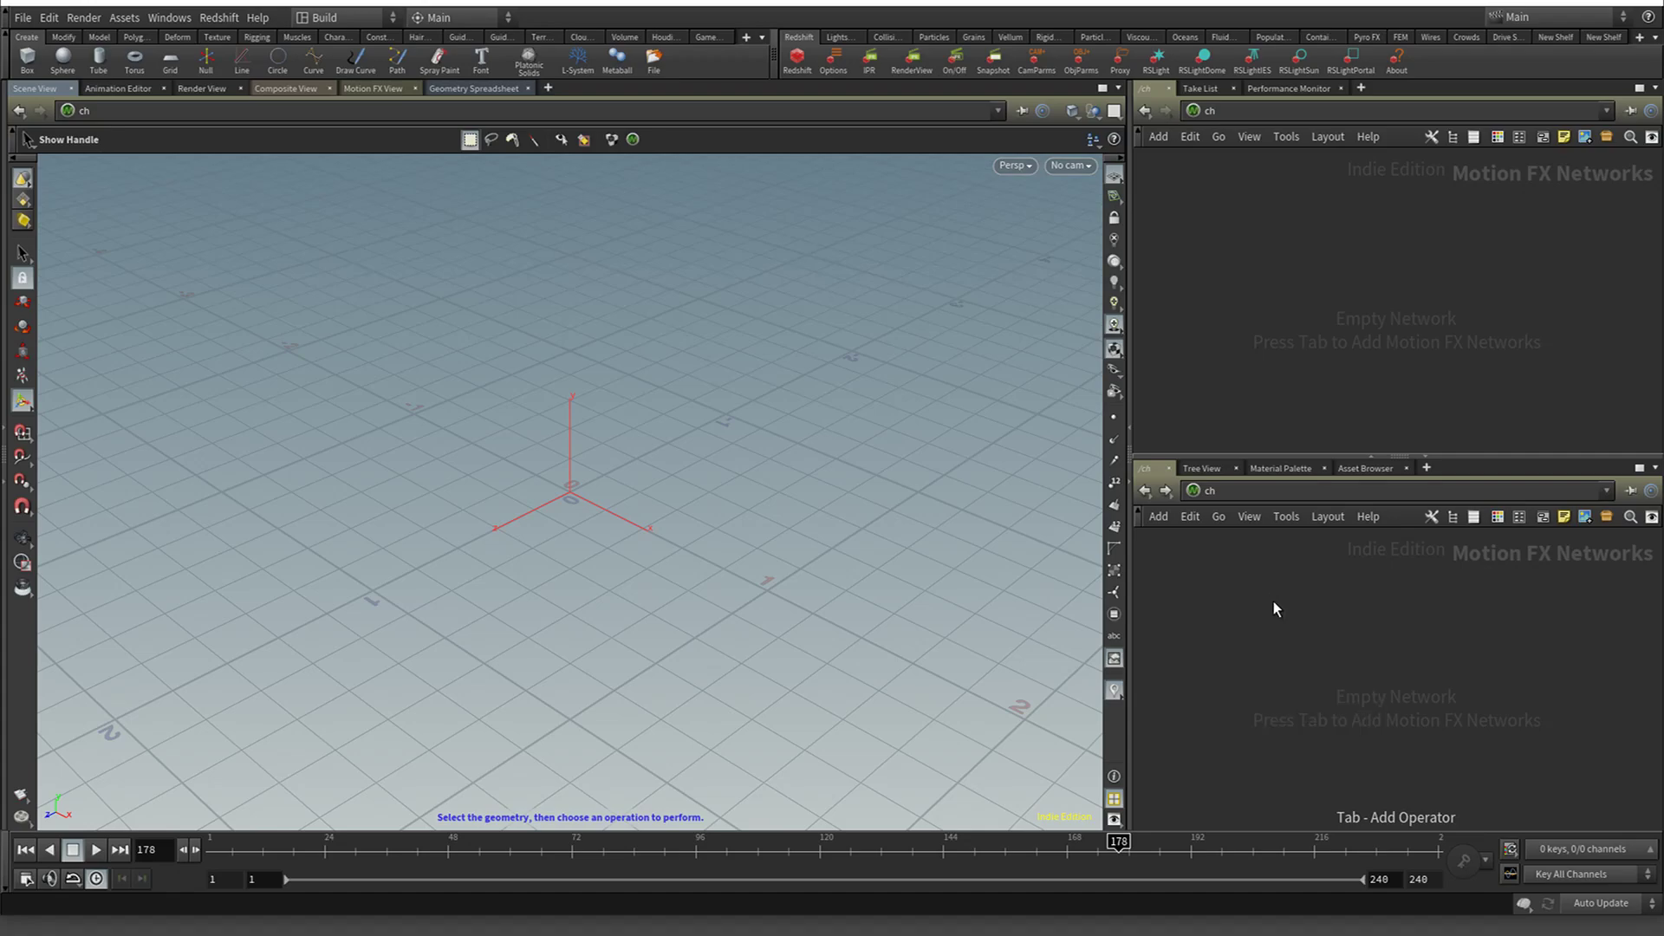
key("Return")
key("Tab")
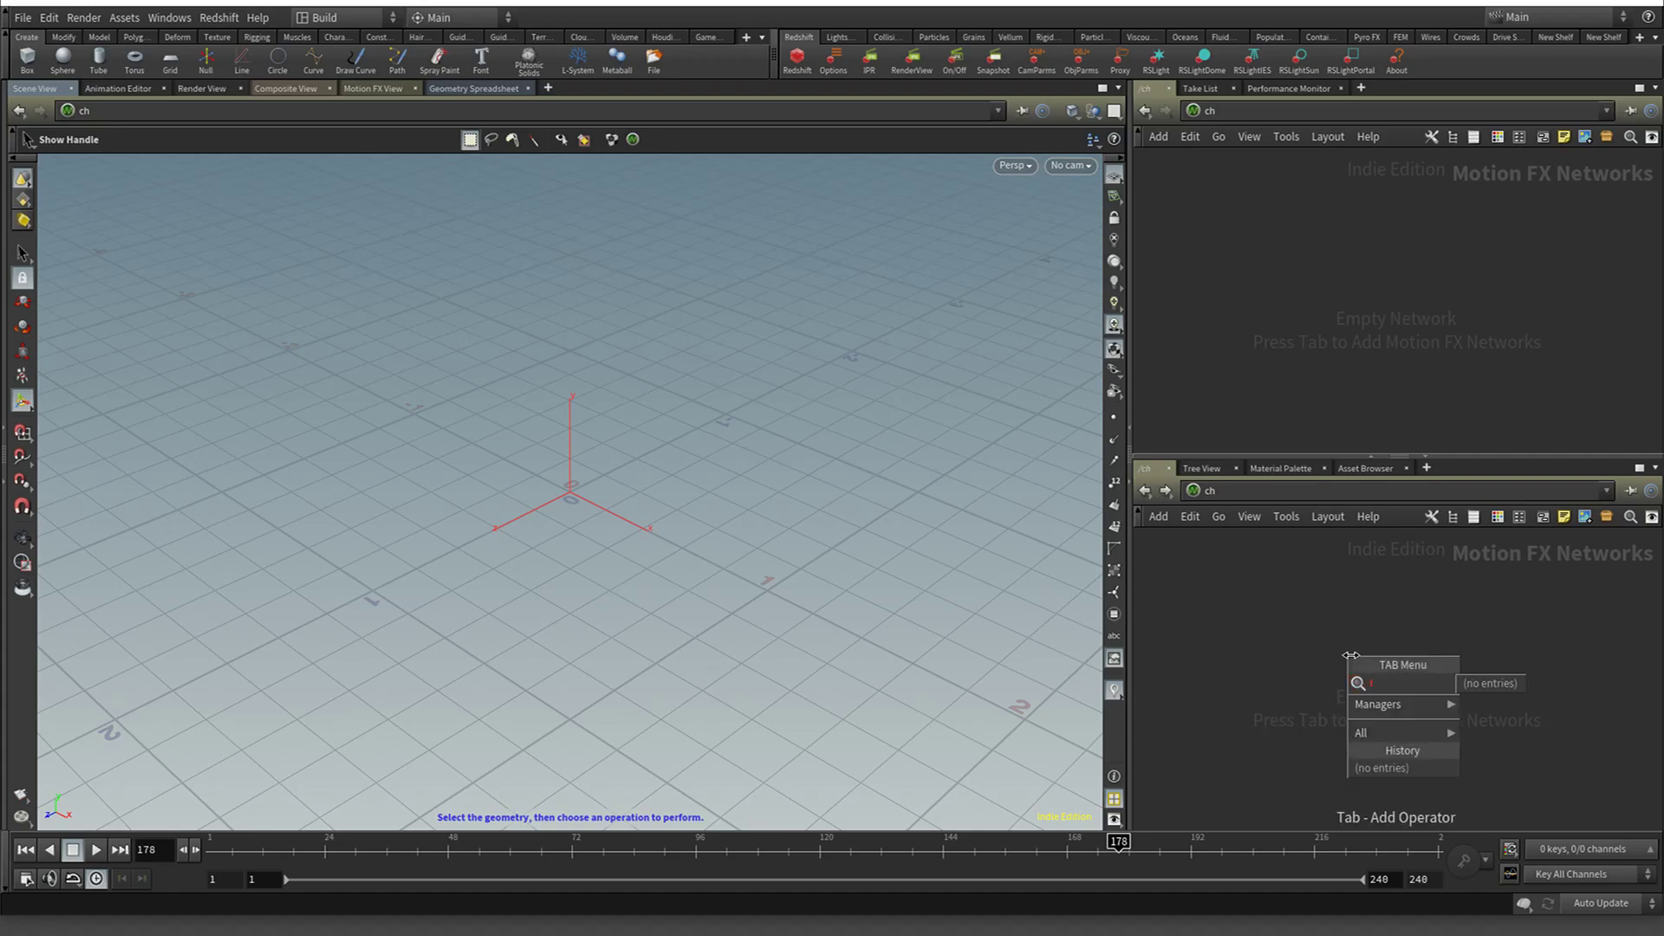
key("Return")
key("Tab")
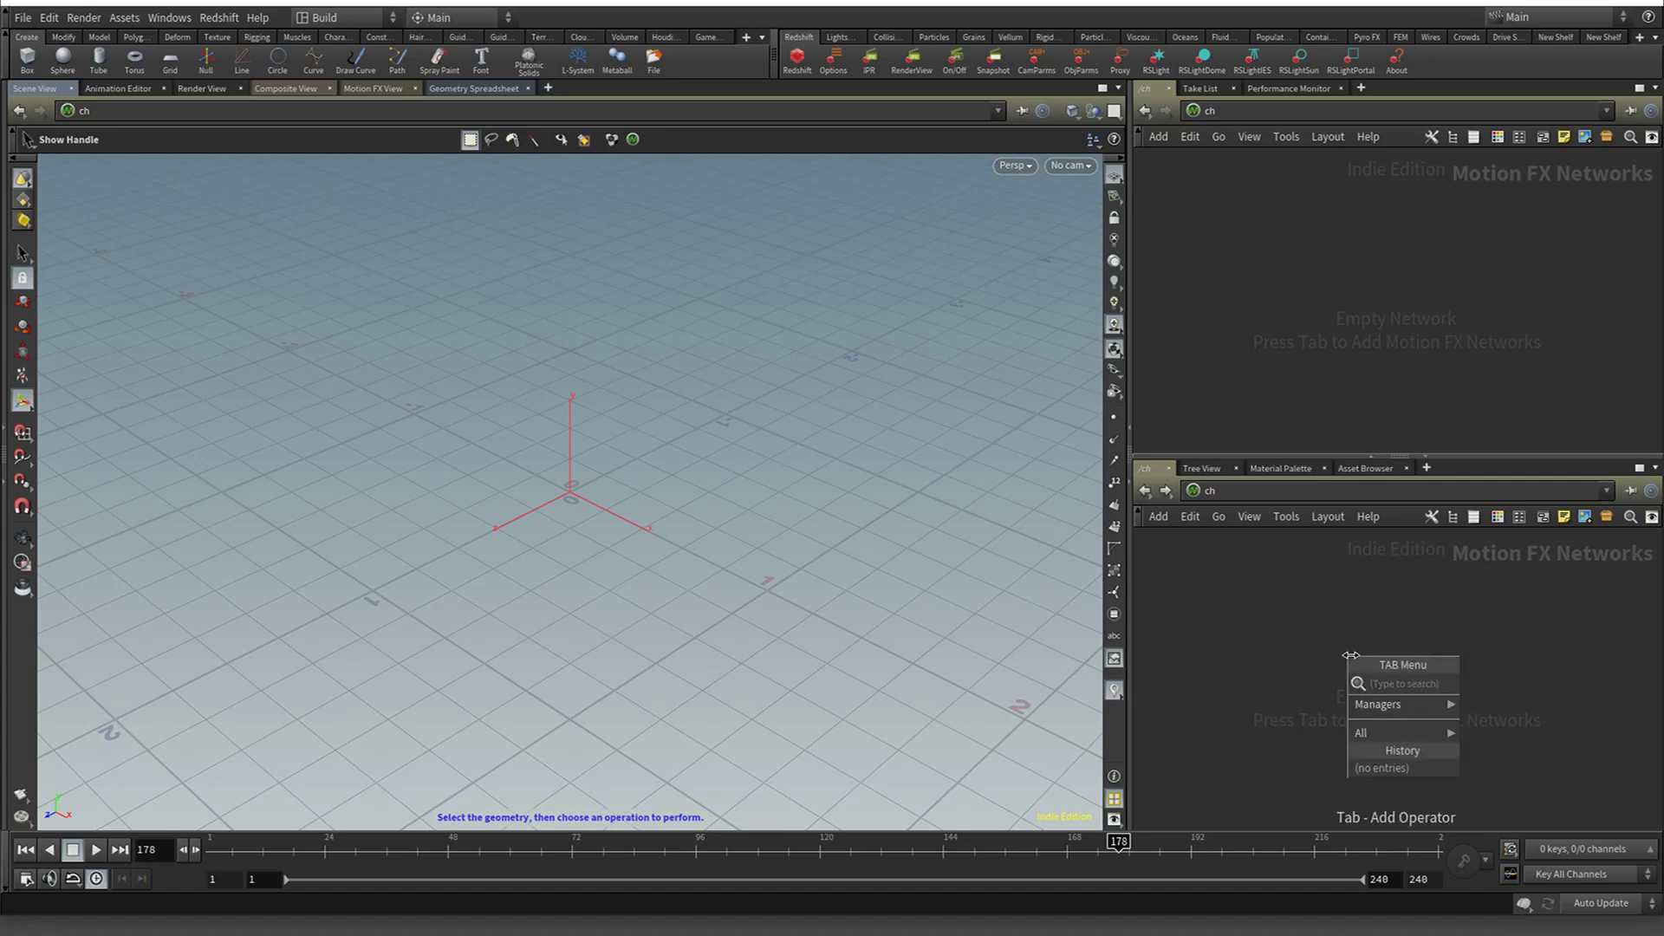
left_click(1277, 604)
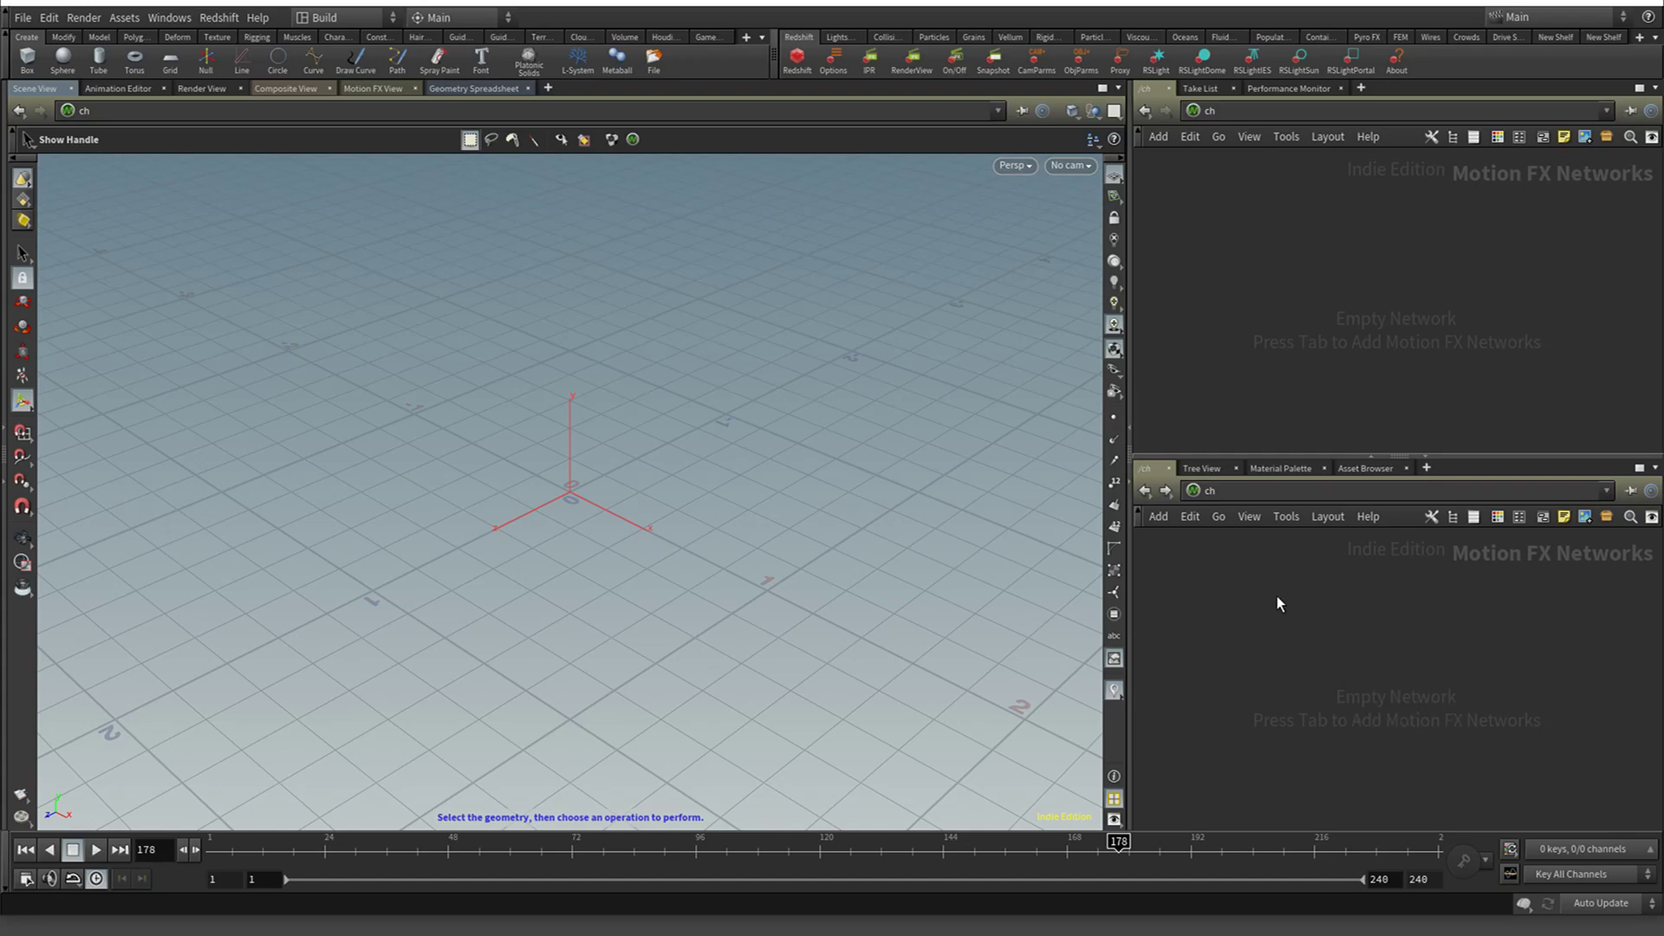
Change the second Motion FX network pane, beside the Tree View and Material Palette, to a Scene View
left_click(1148, 471)
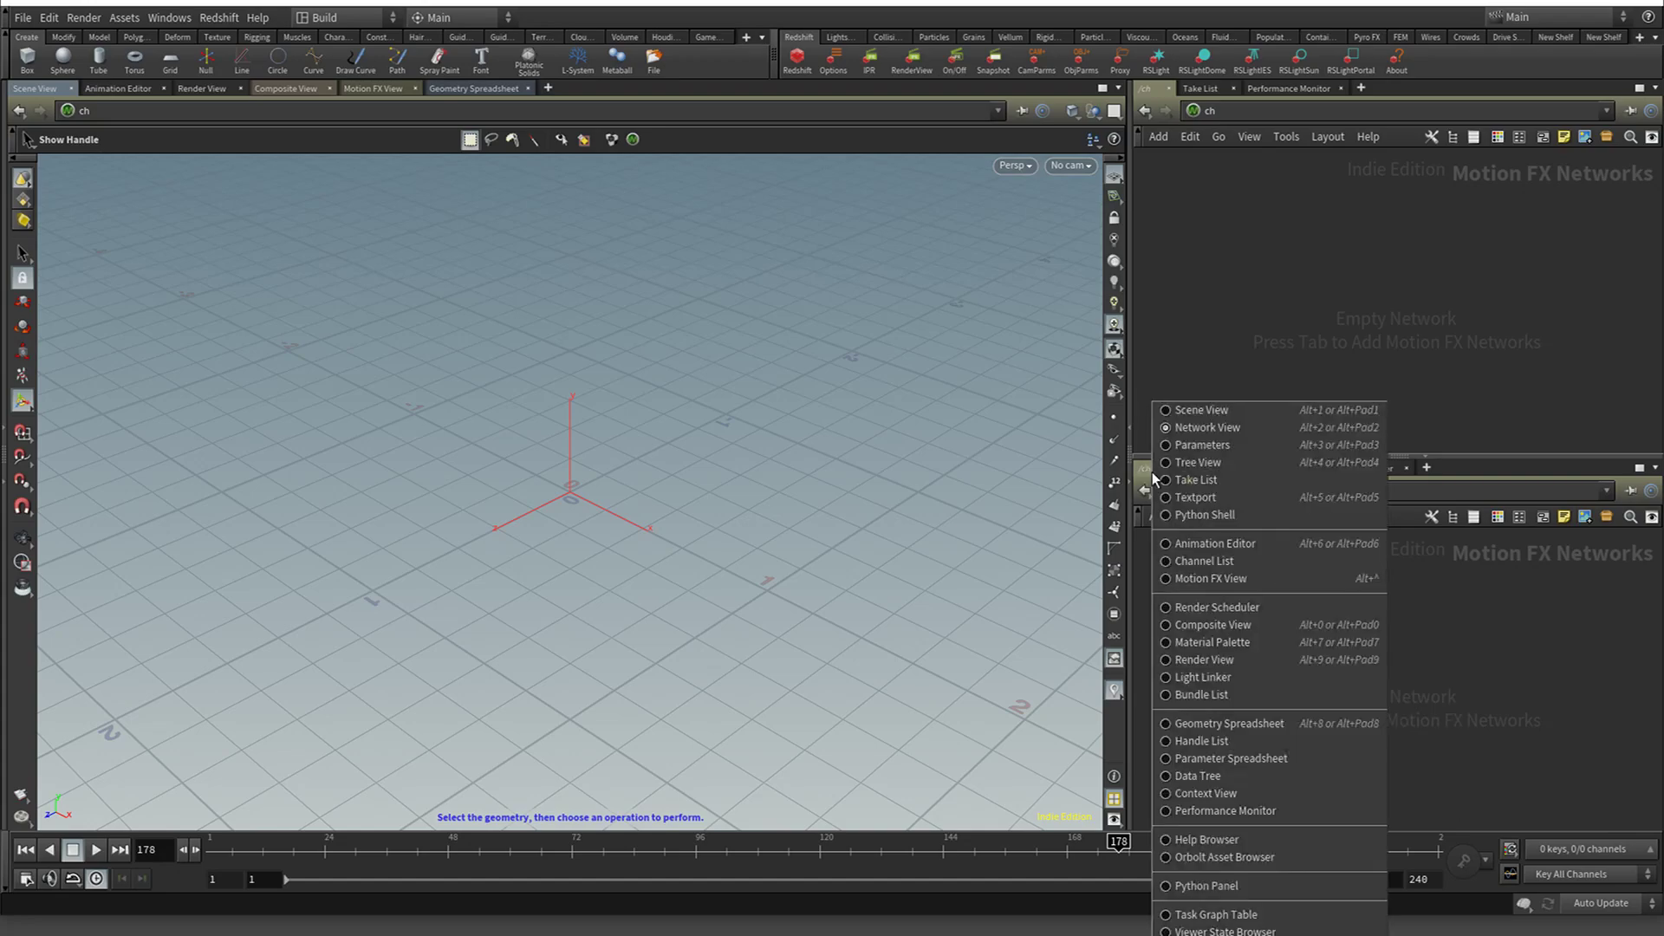
left_click(1198, 413)
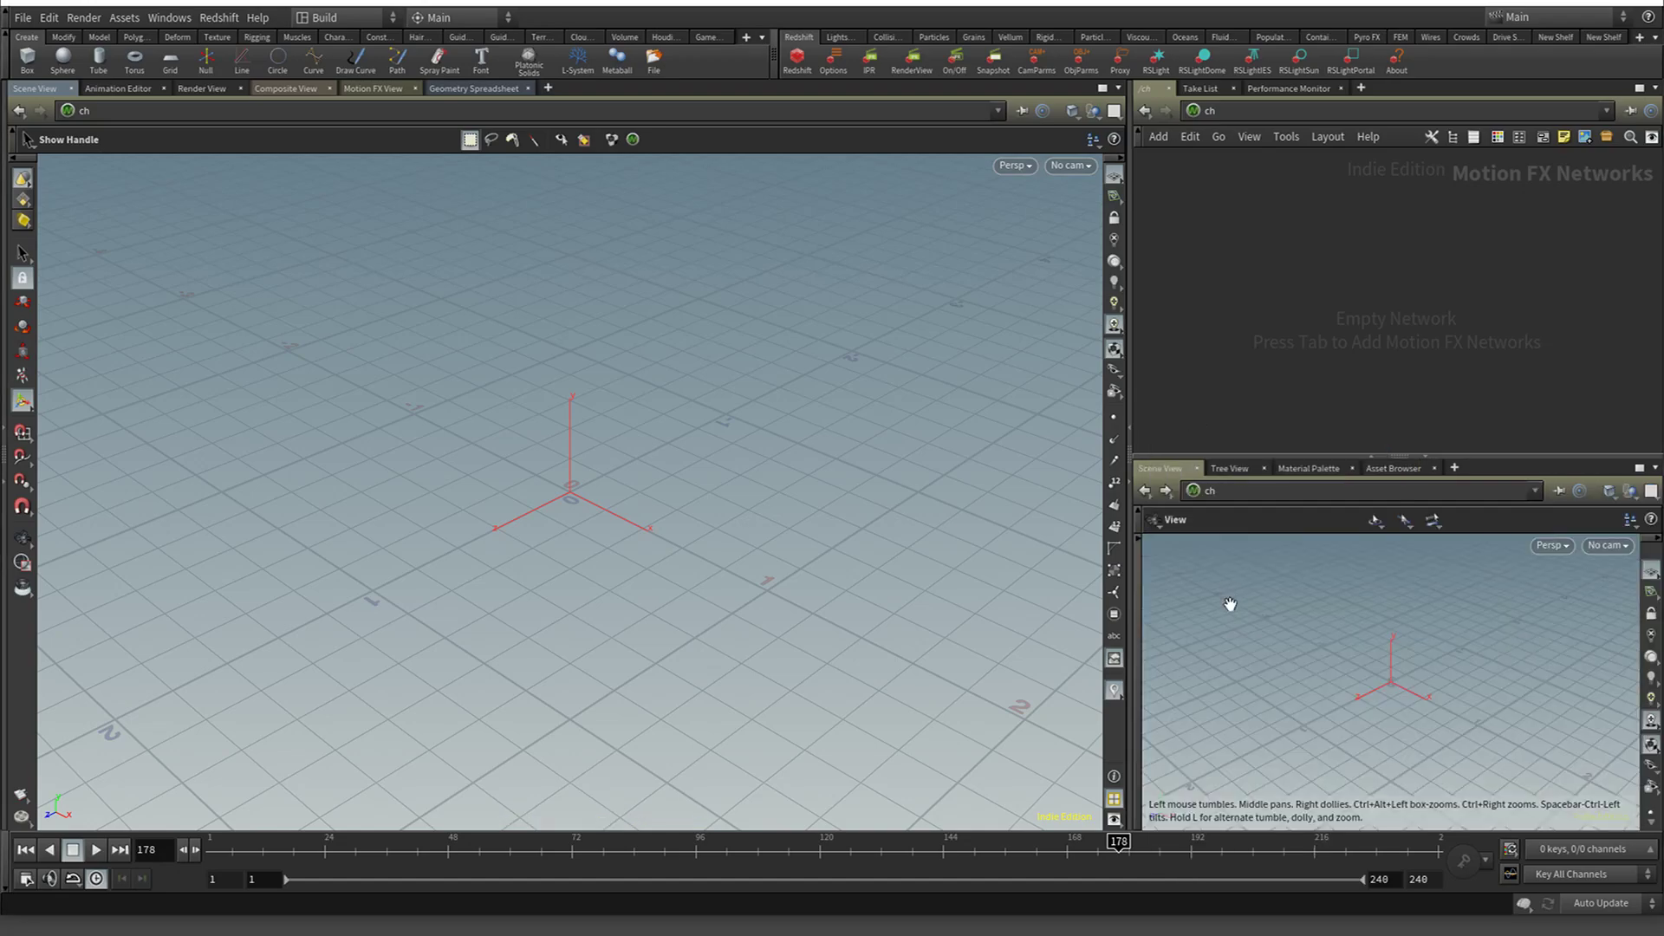
left_click(1161, 466)
Switch the workspace from the Build desktop to the Stark desktop
left_click(344, 19)
left_click(344, 18)
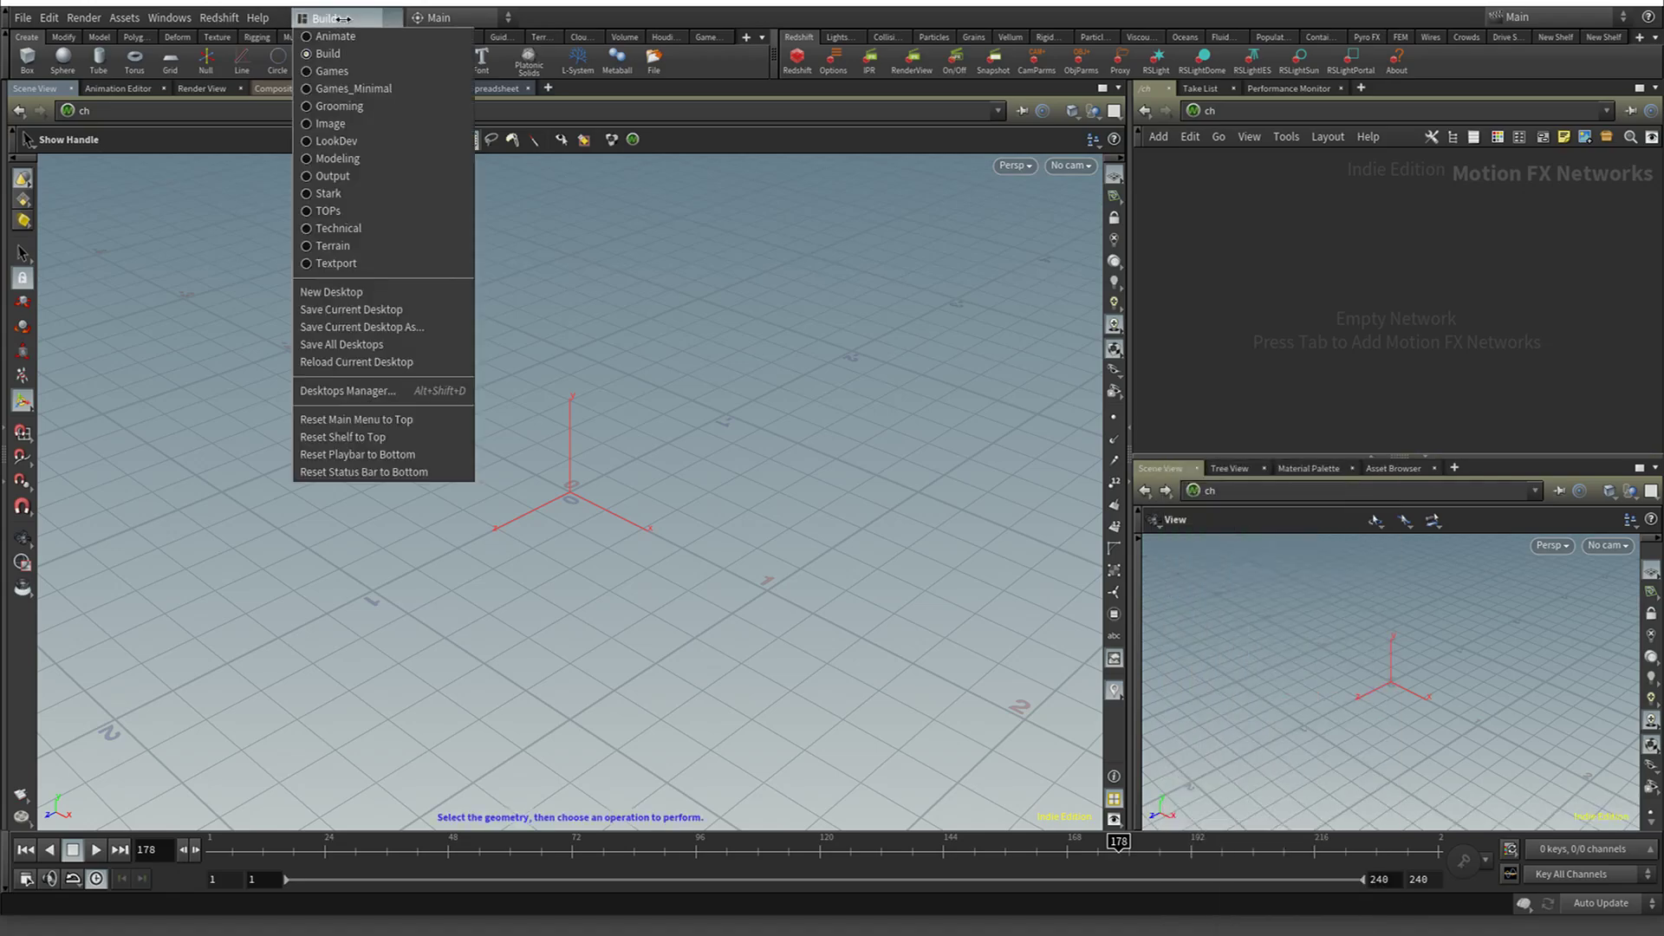
left_click(327, 193)
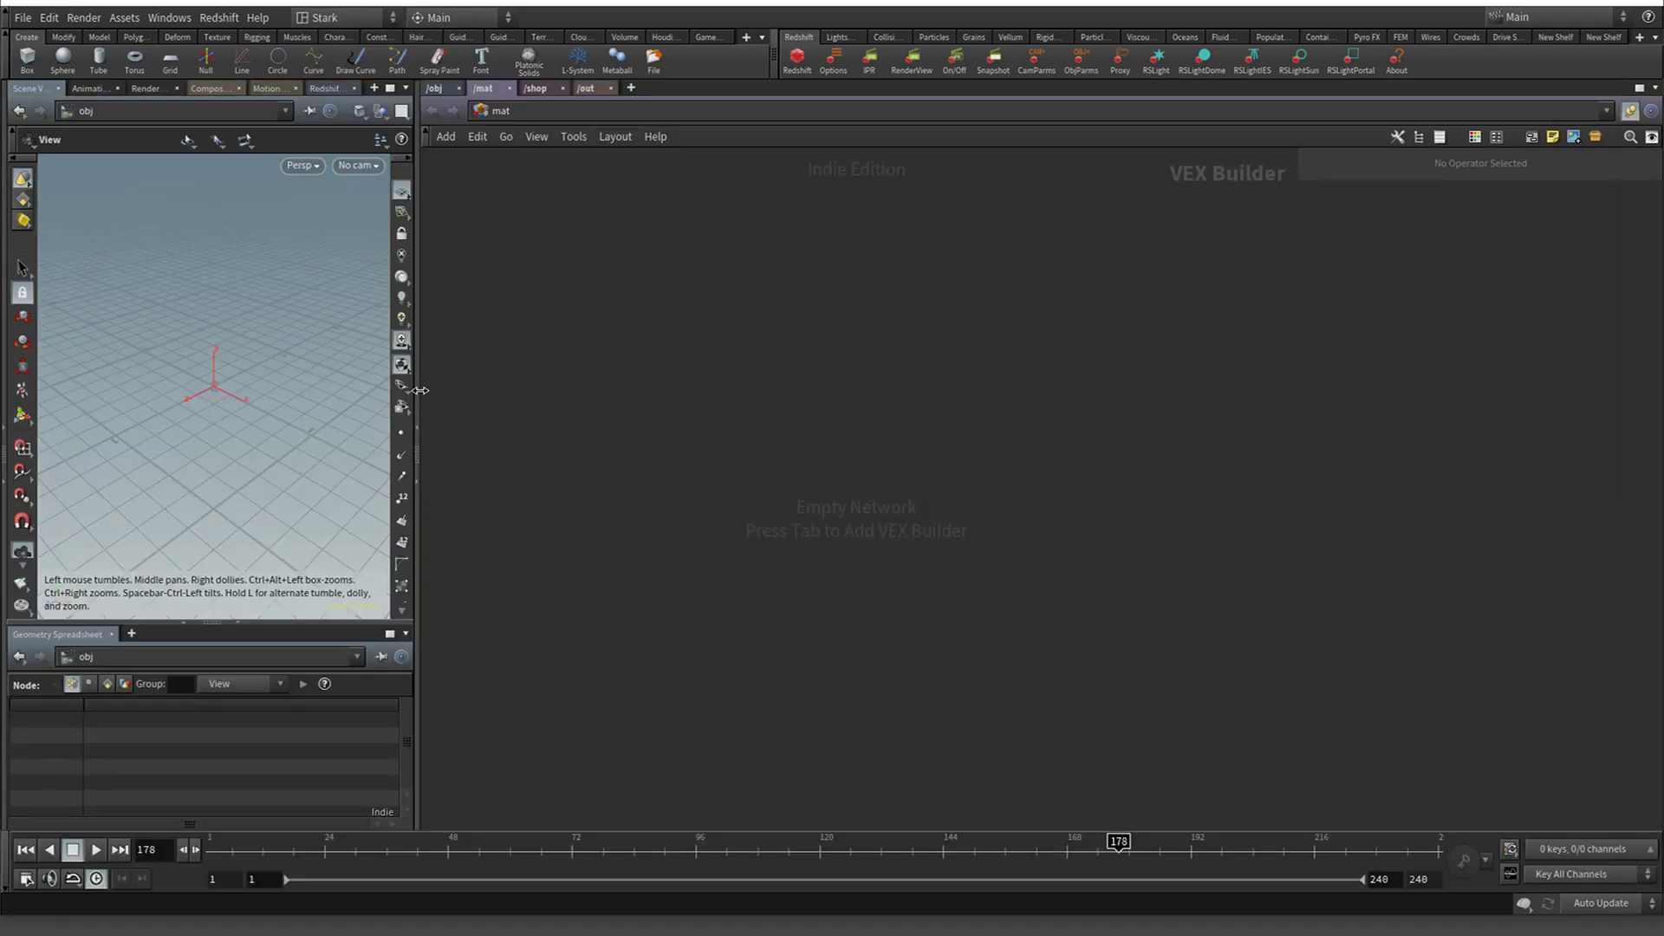
key("Tab")
type("fi")
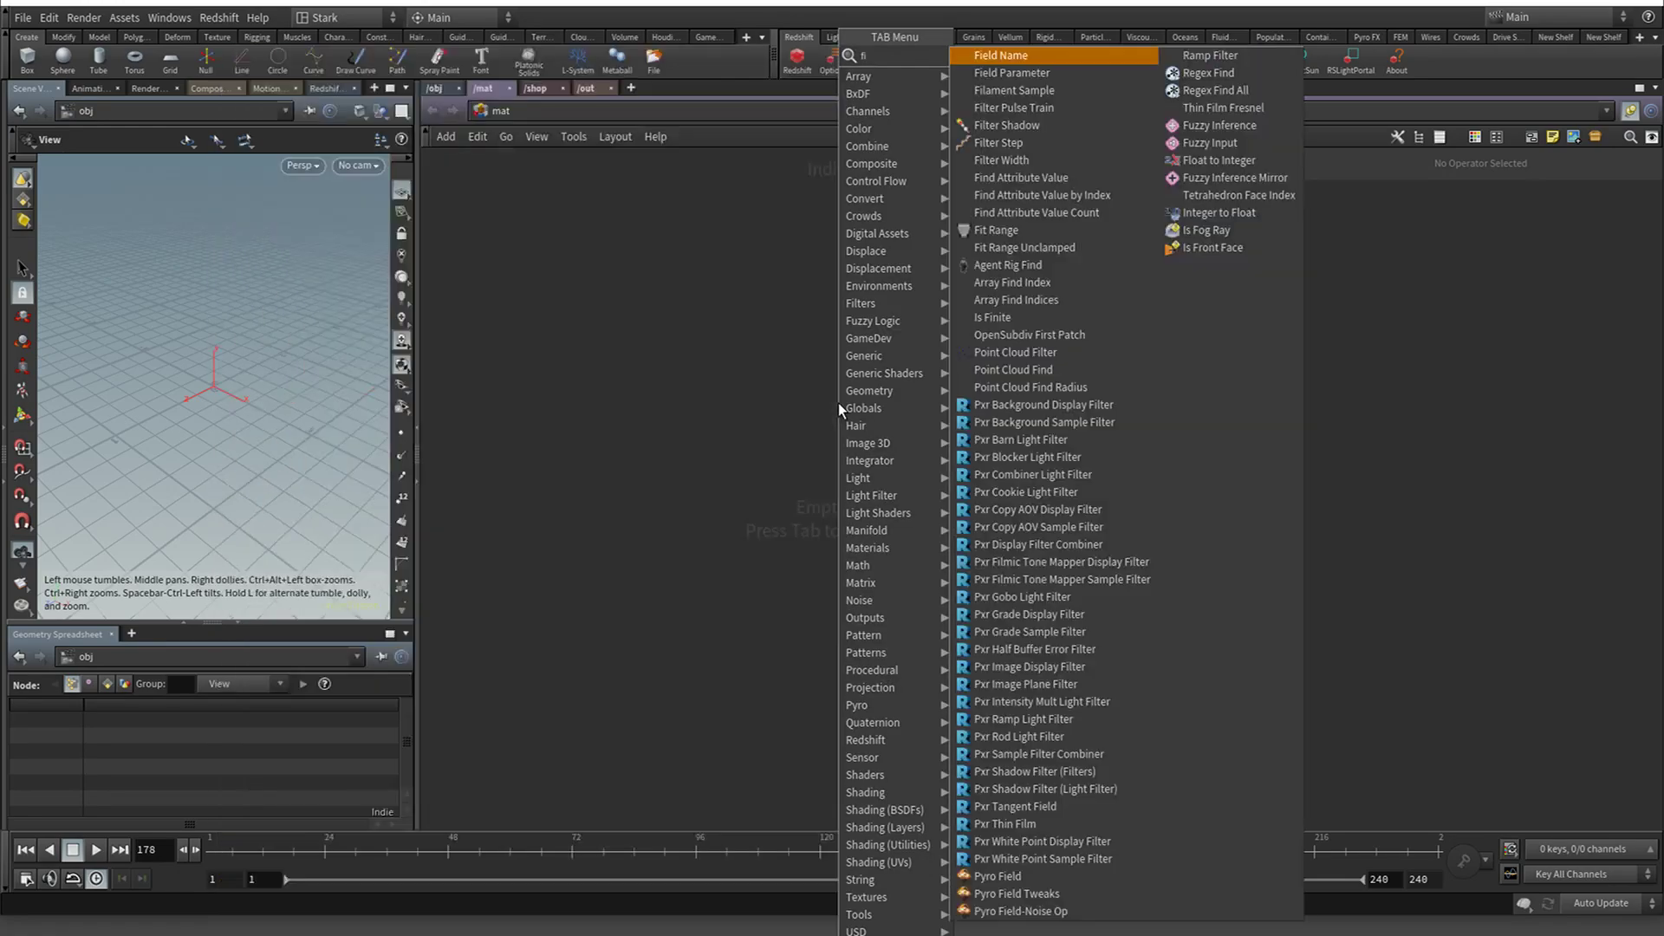
type("le")
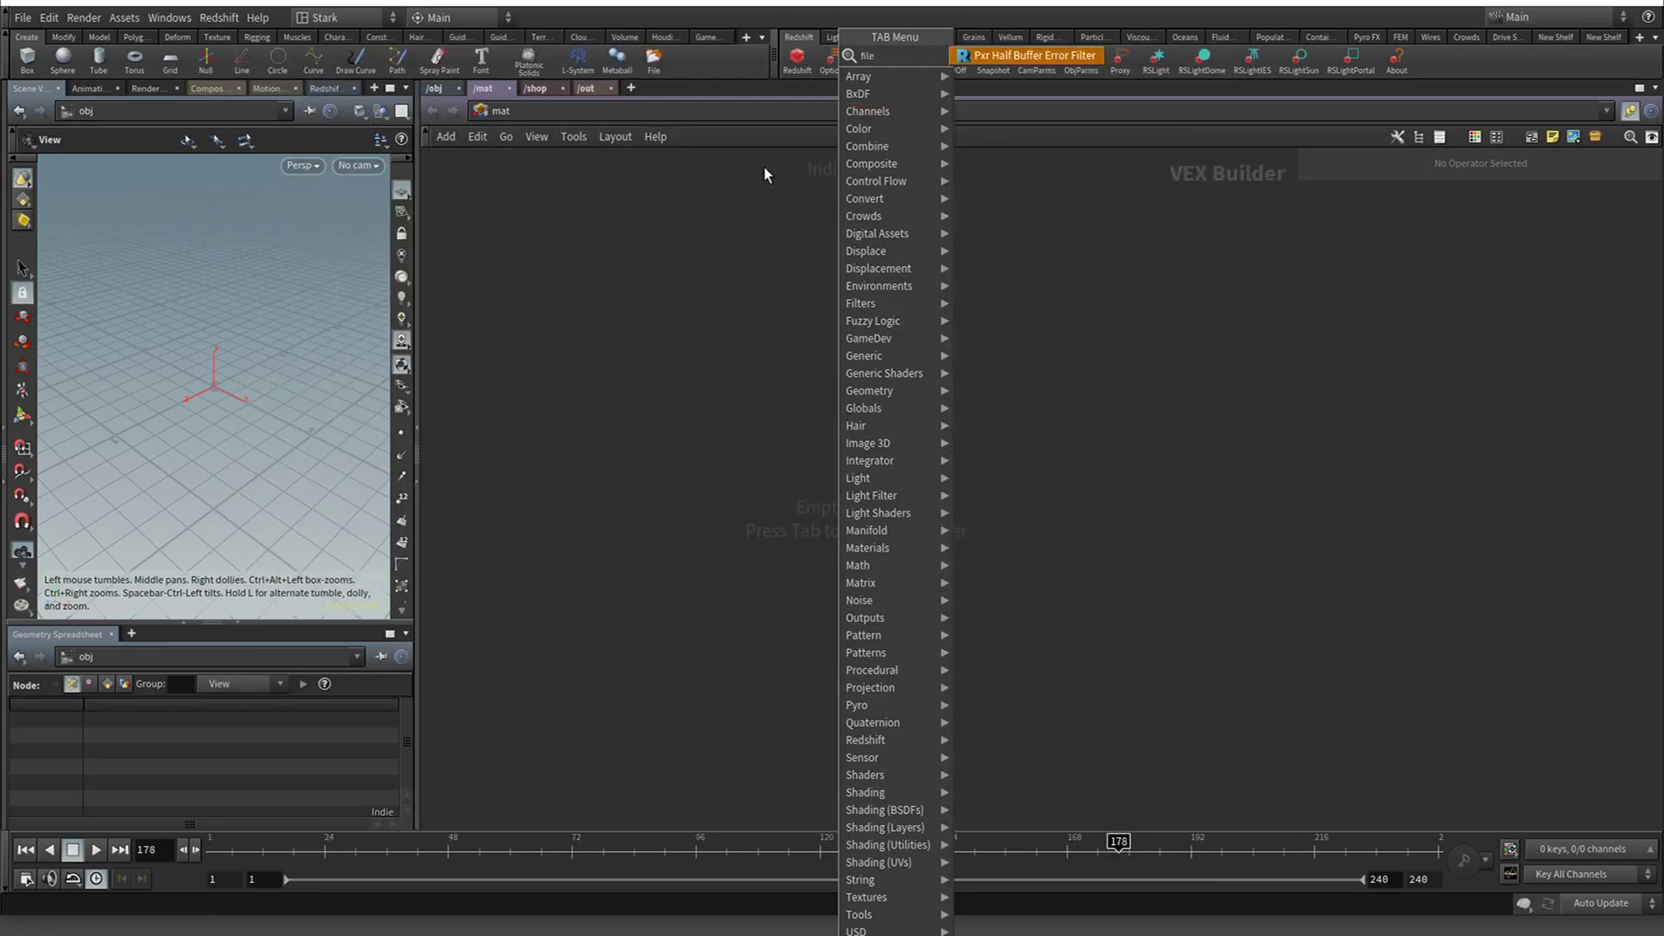
key("Escape")
key("Tab")
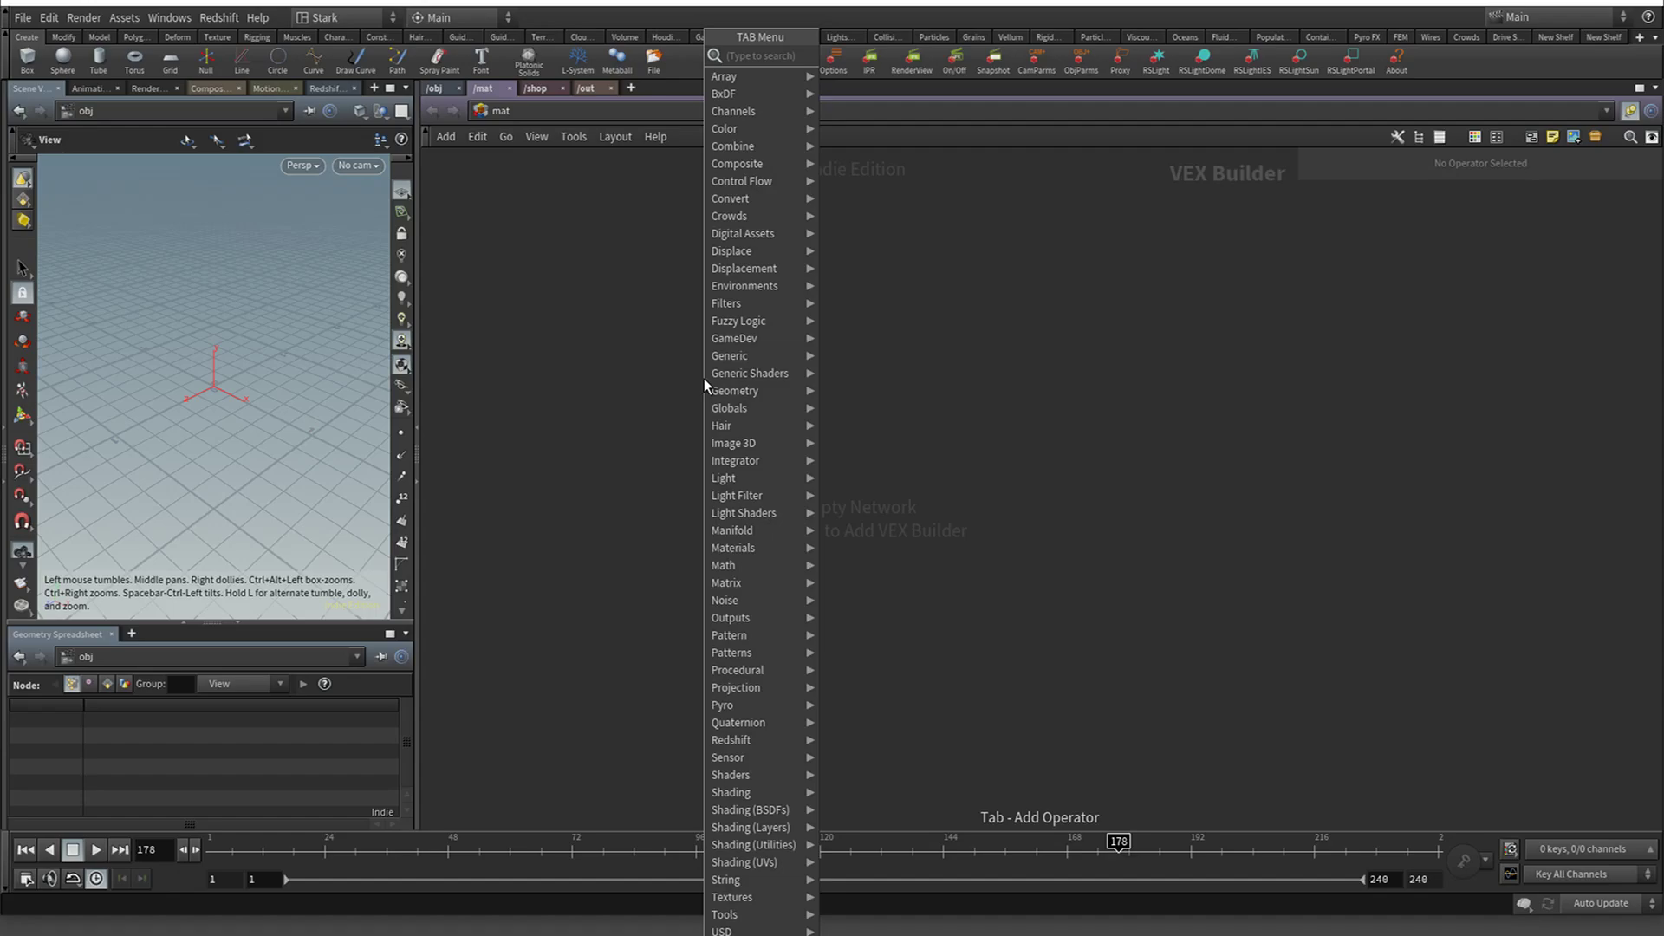
type("o")
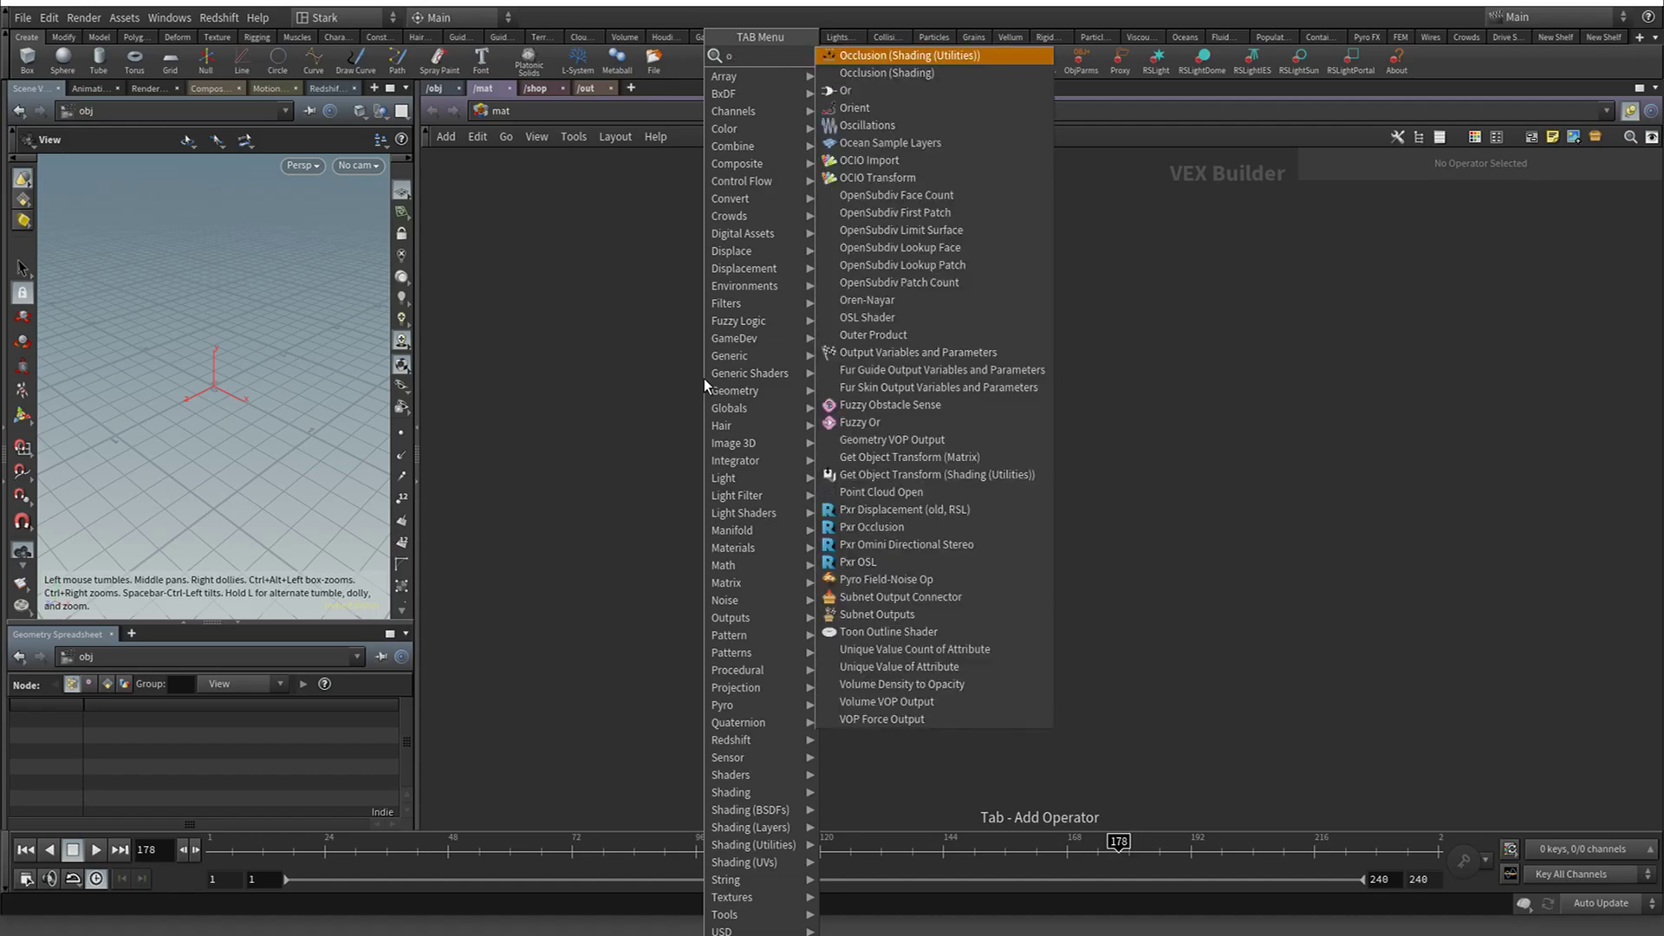
key("Escape")
Add a File object in the obj network and enter it to show its geometry network
left_click(434, 87)
key("Tab")
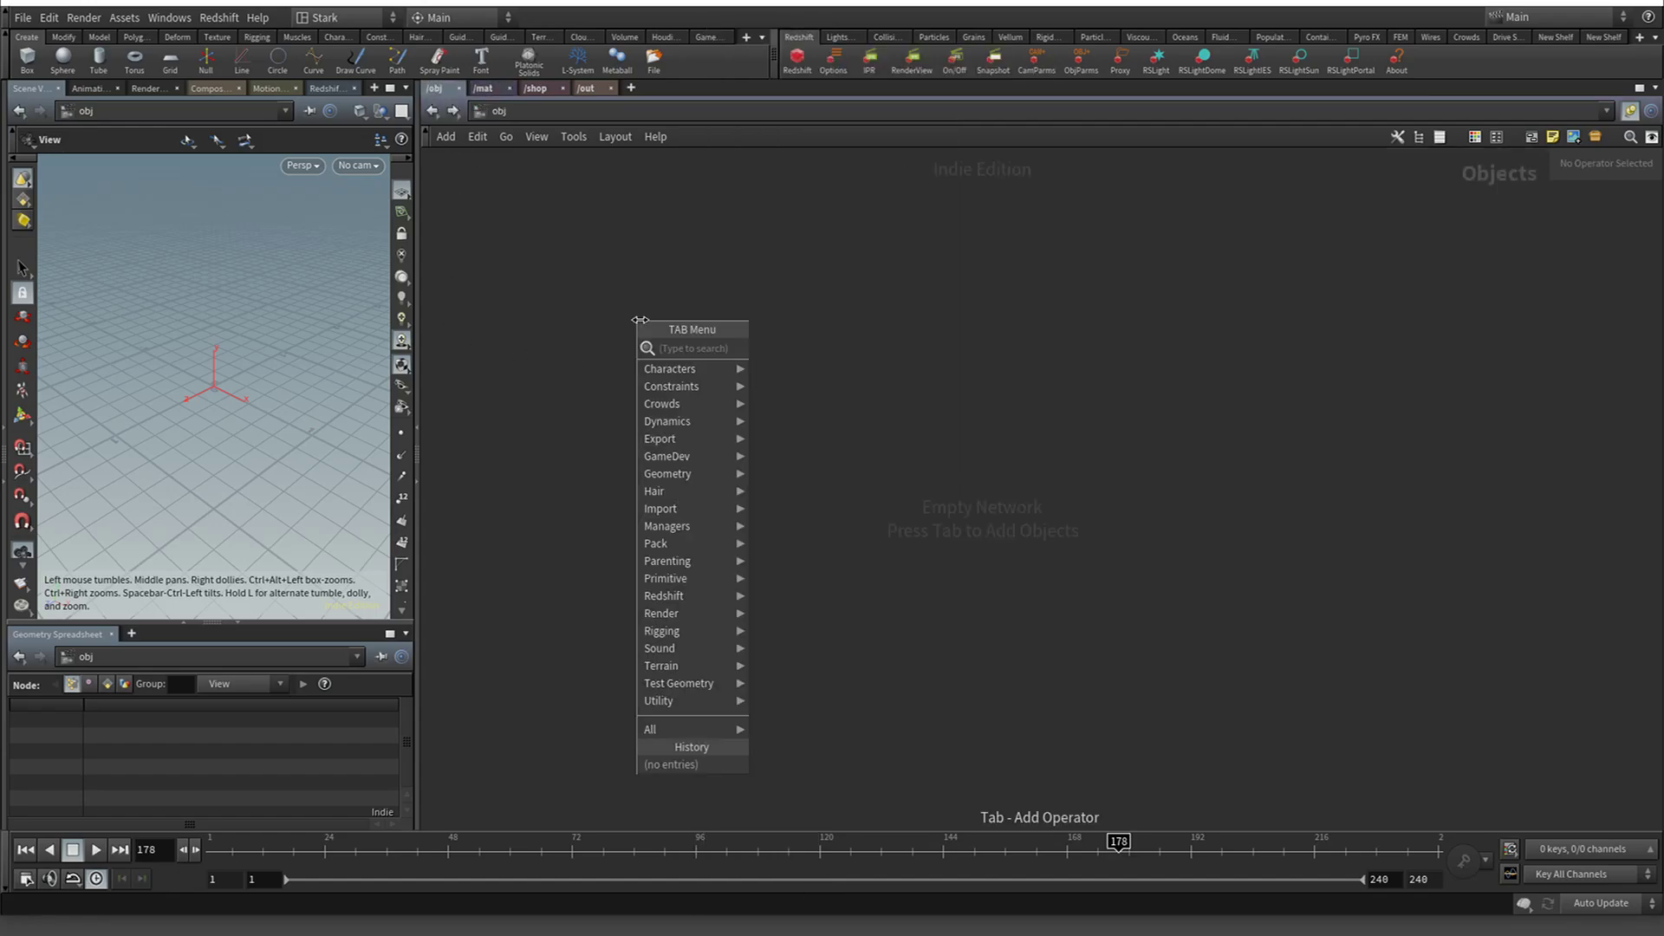
type("file")
key("Return")
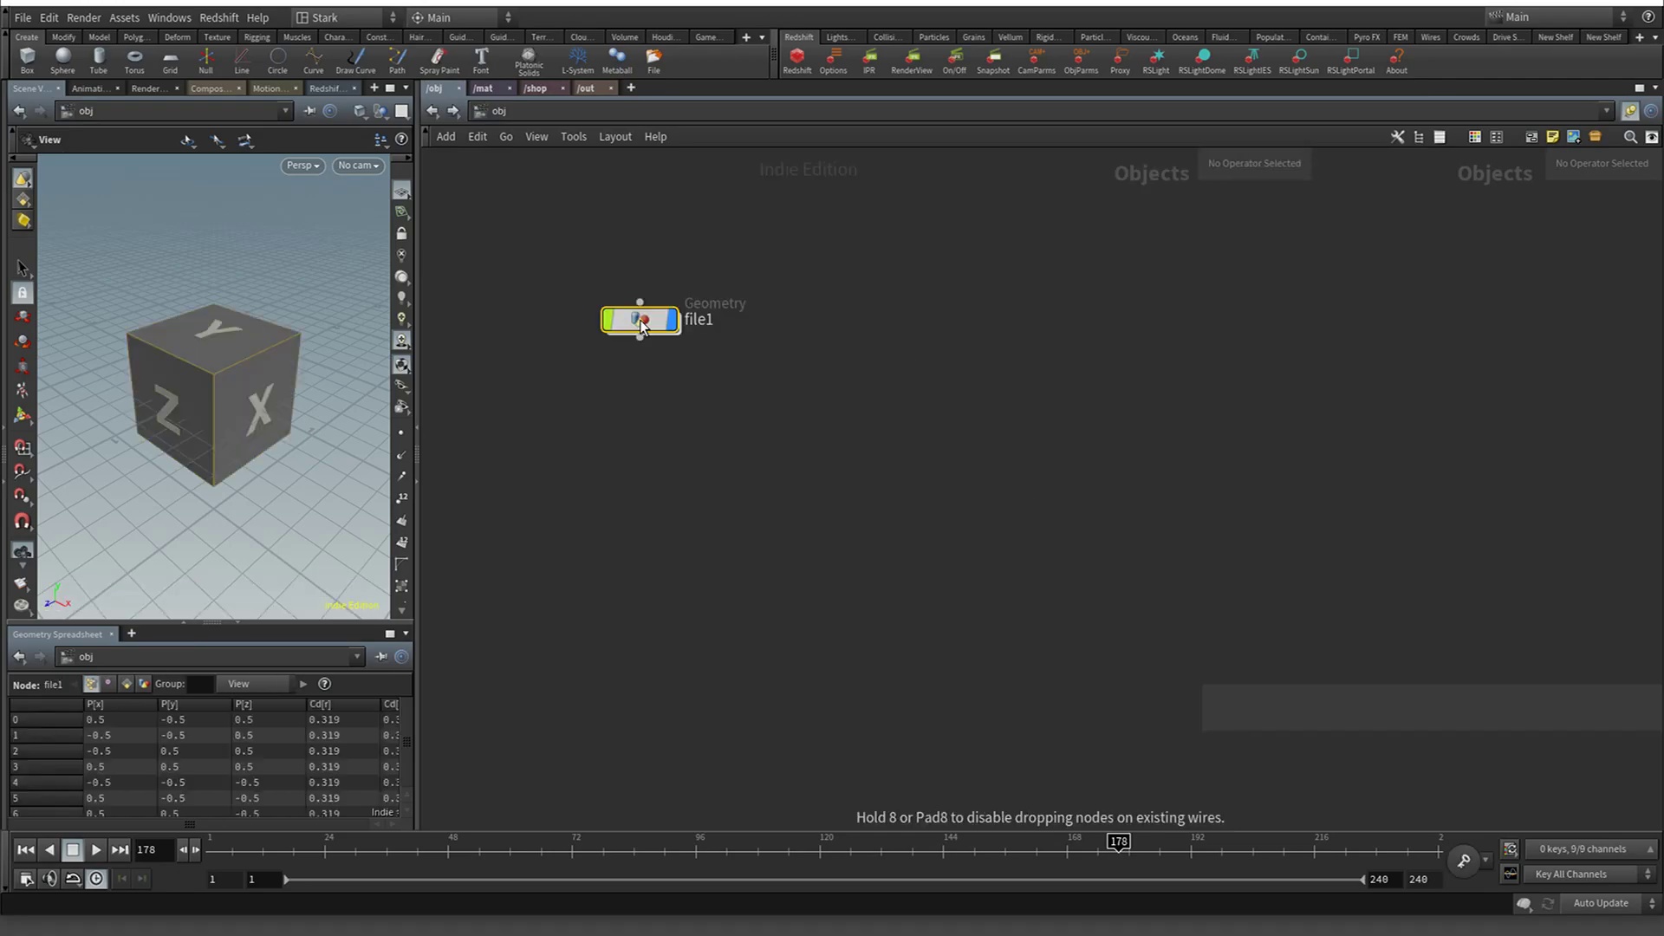
left_click(640, 319)
double_click(640, 323)
Search the geometry operators for mop and delete the default File node inside the file1 object
key("Tab")
type("mop")
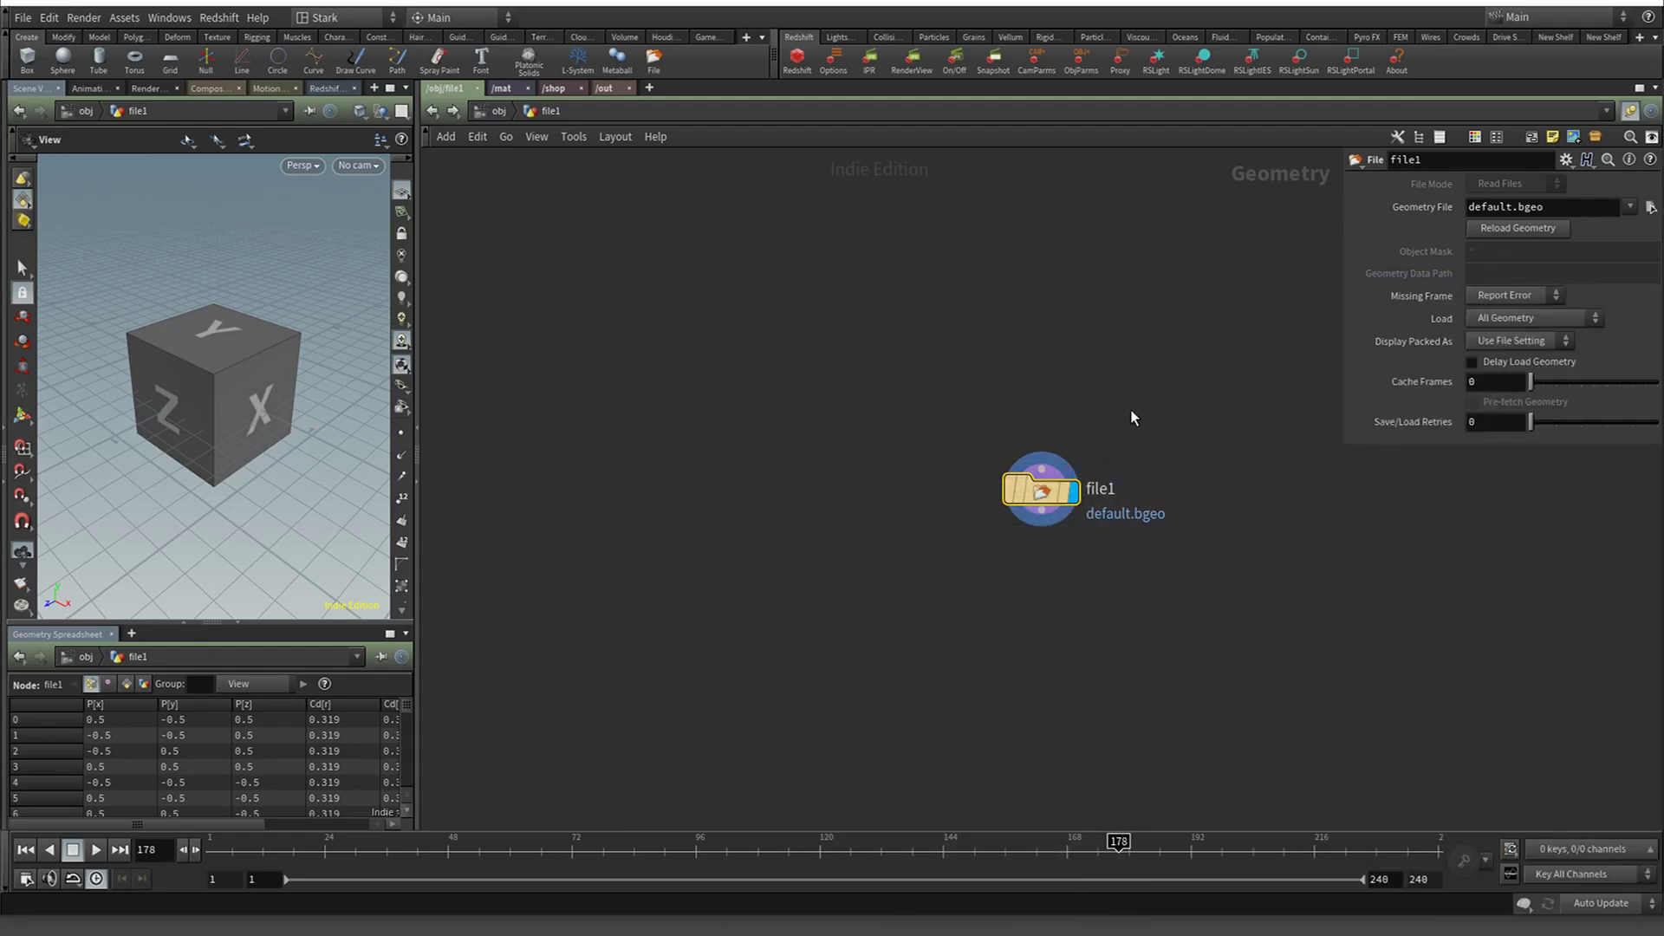
left_click_drag(1047, 495, 818, 498)
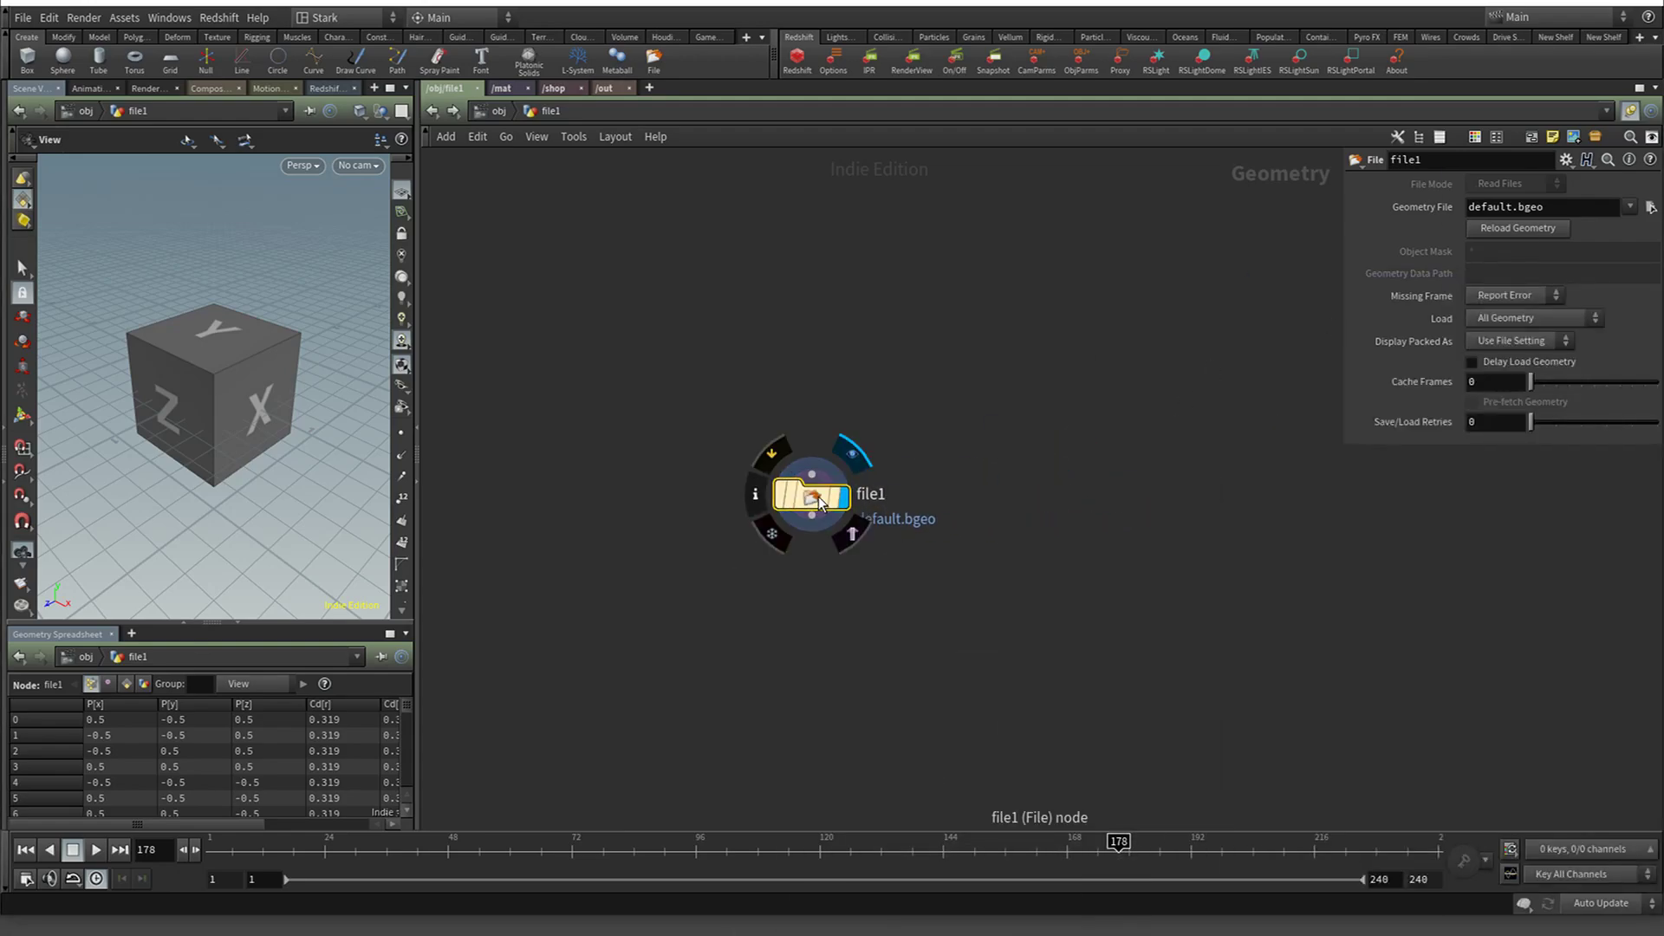
key("Delete")
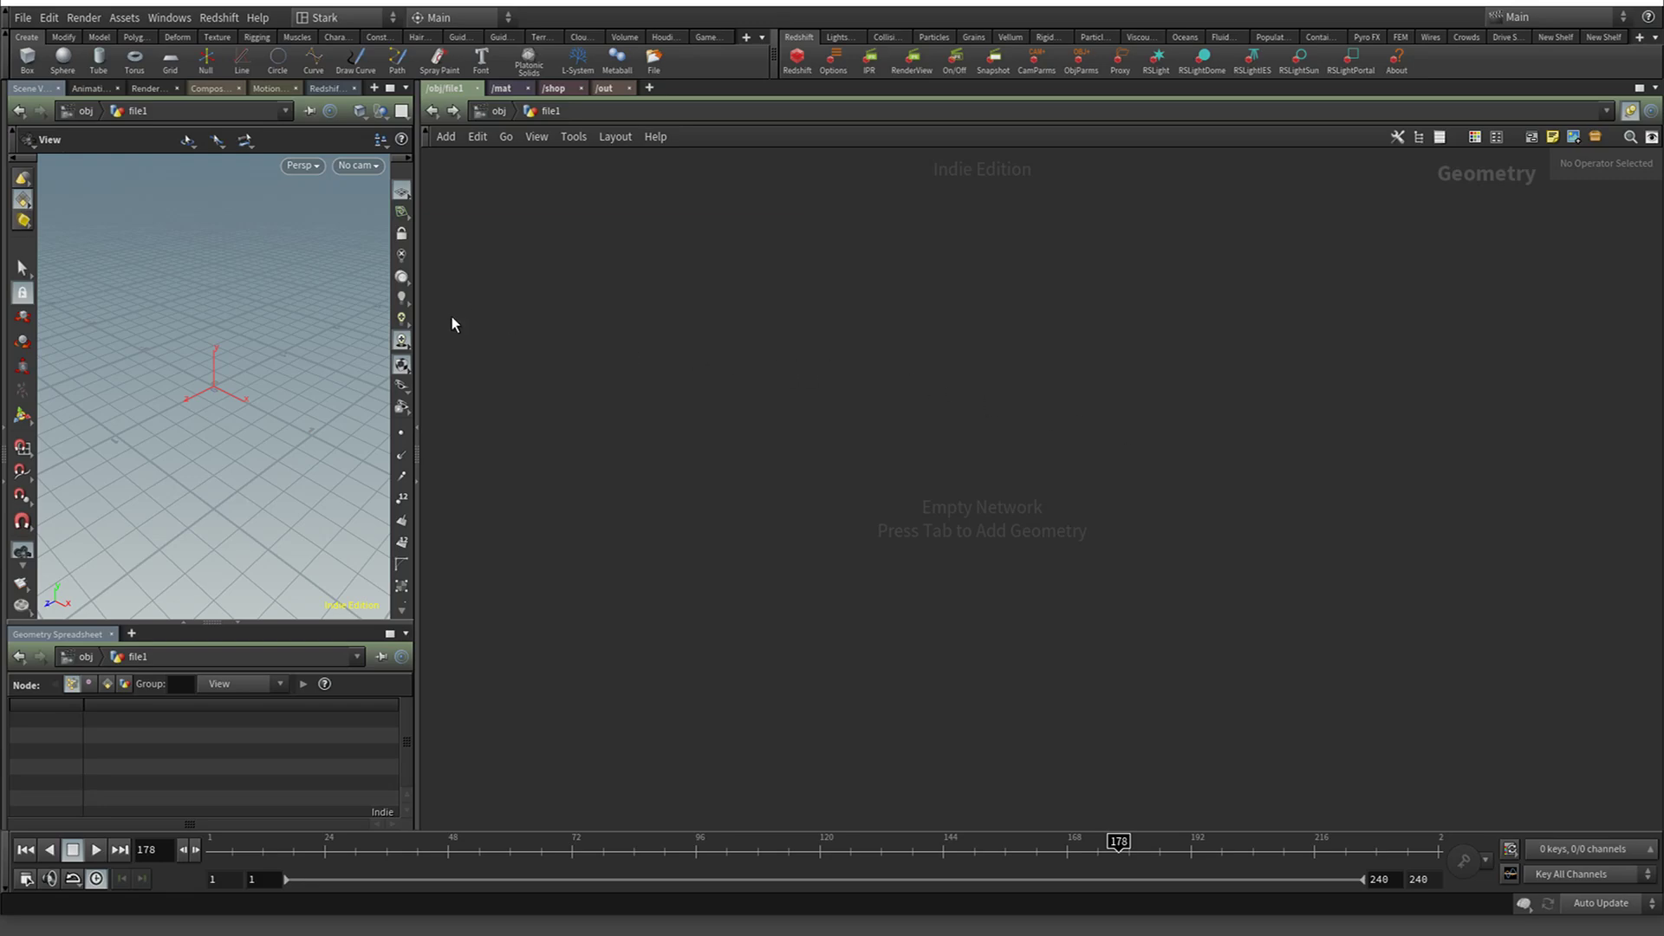
Widen the Scene View and Geometry Spreadsheet panes by shifting the divider into the network editor's area
left_click_drag(420, 323, 574, 336)
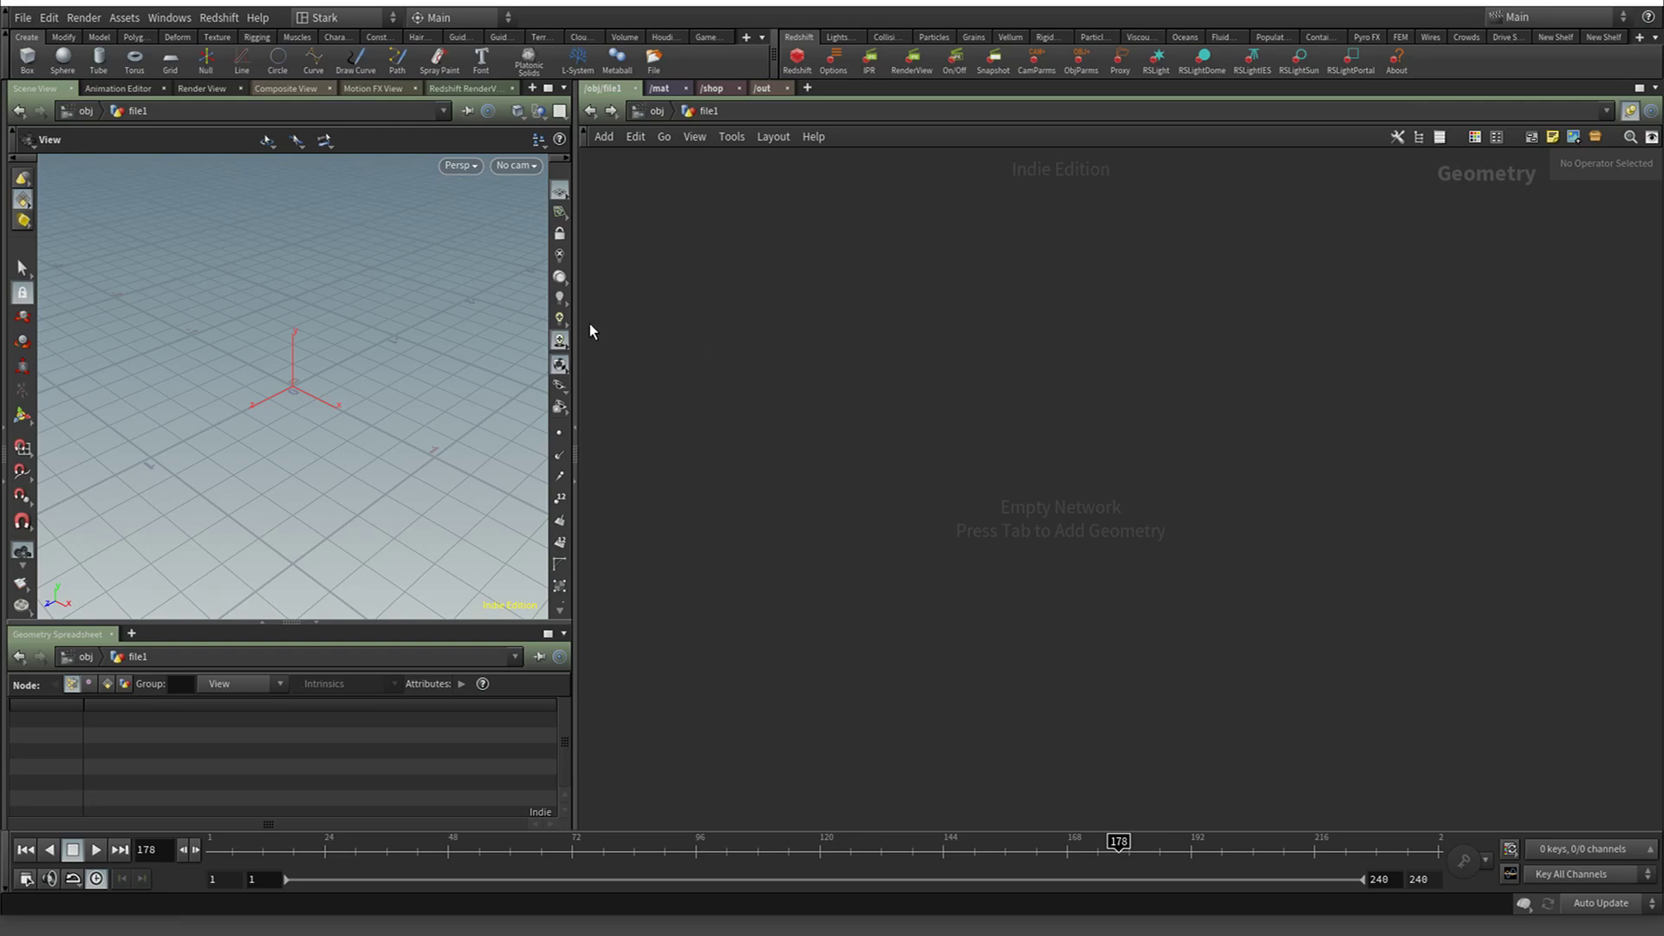
left_click_drag(573, 330, 698, 333)
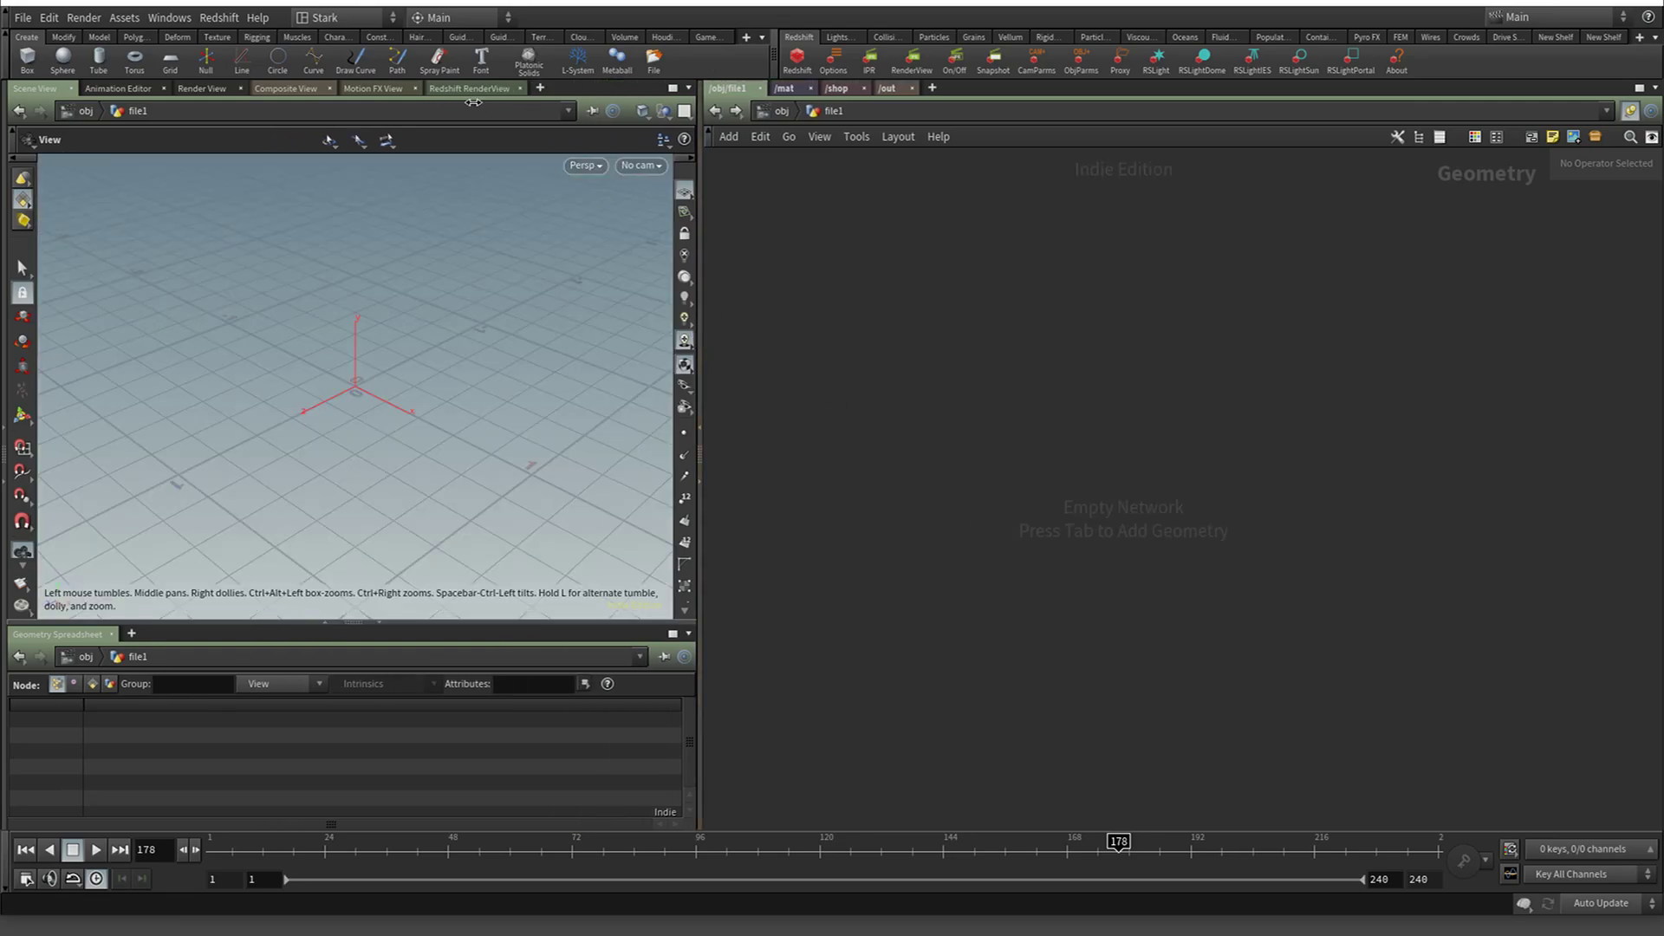
Switch to the Build desktop, reload it to its saved layout, and return to the Stark desktop
left_click(364, 20)
left_click(361, 48)
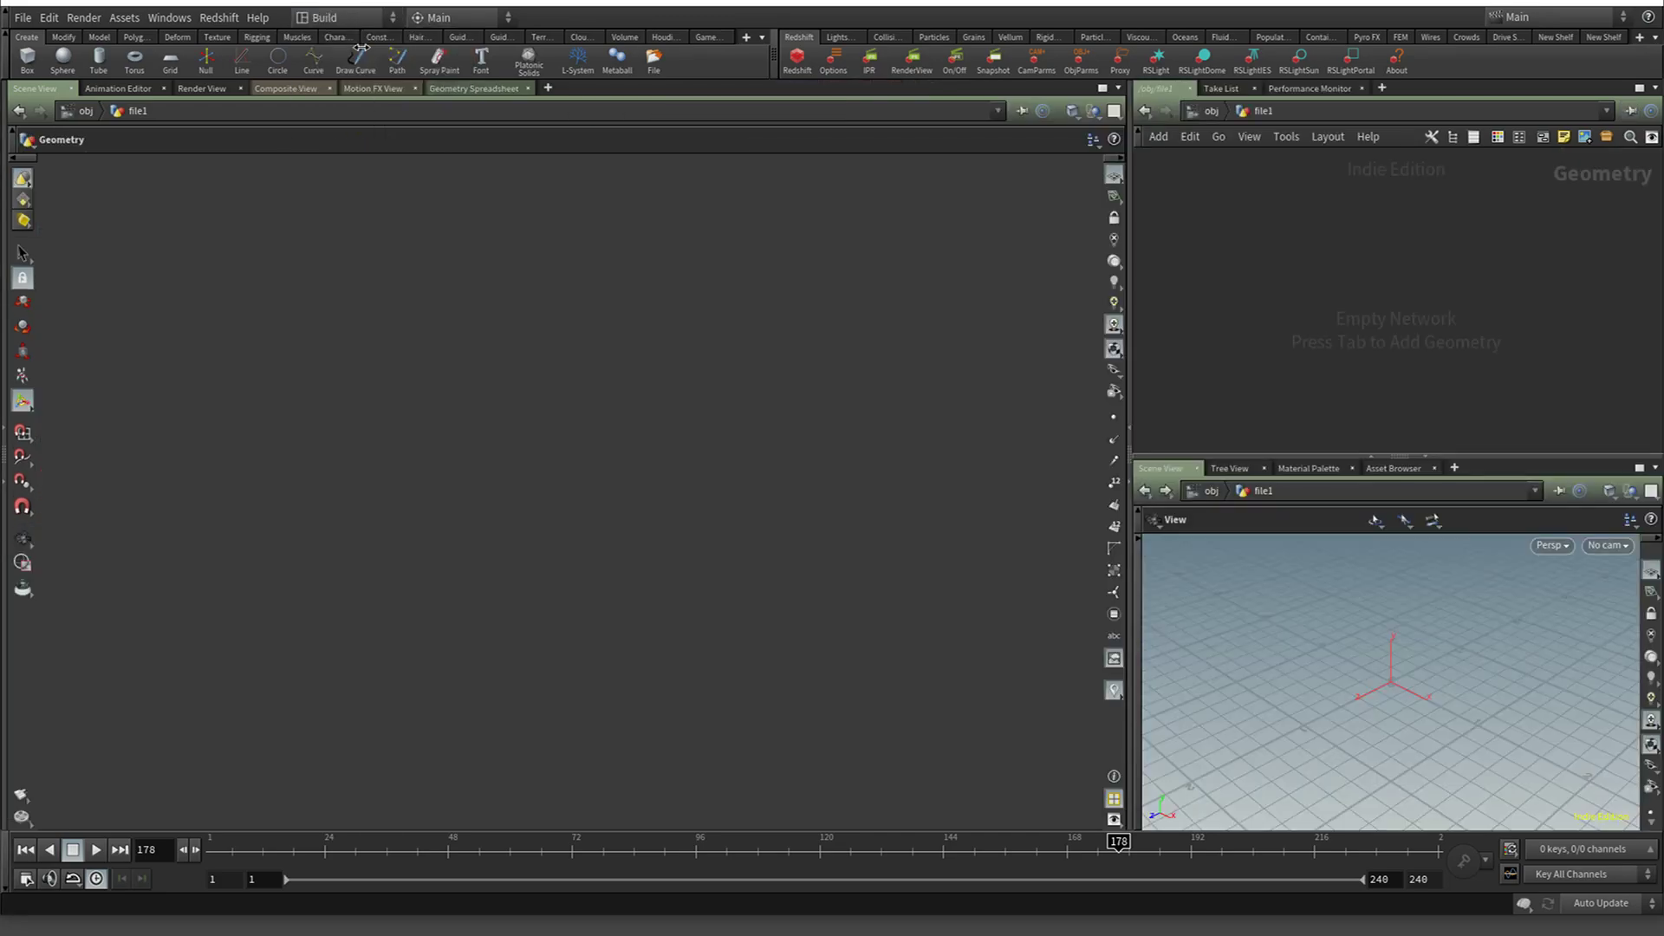
left_click(1162, 480)
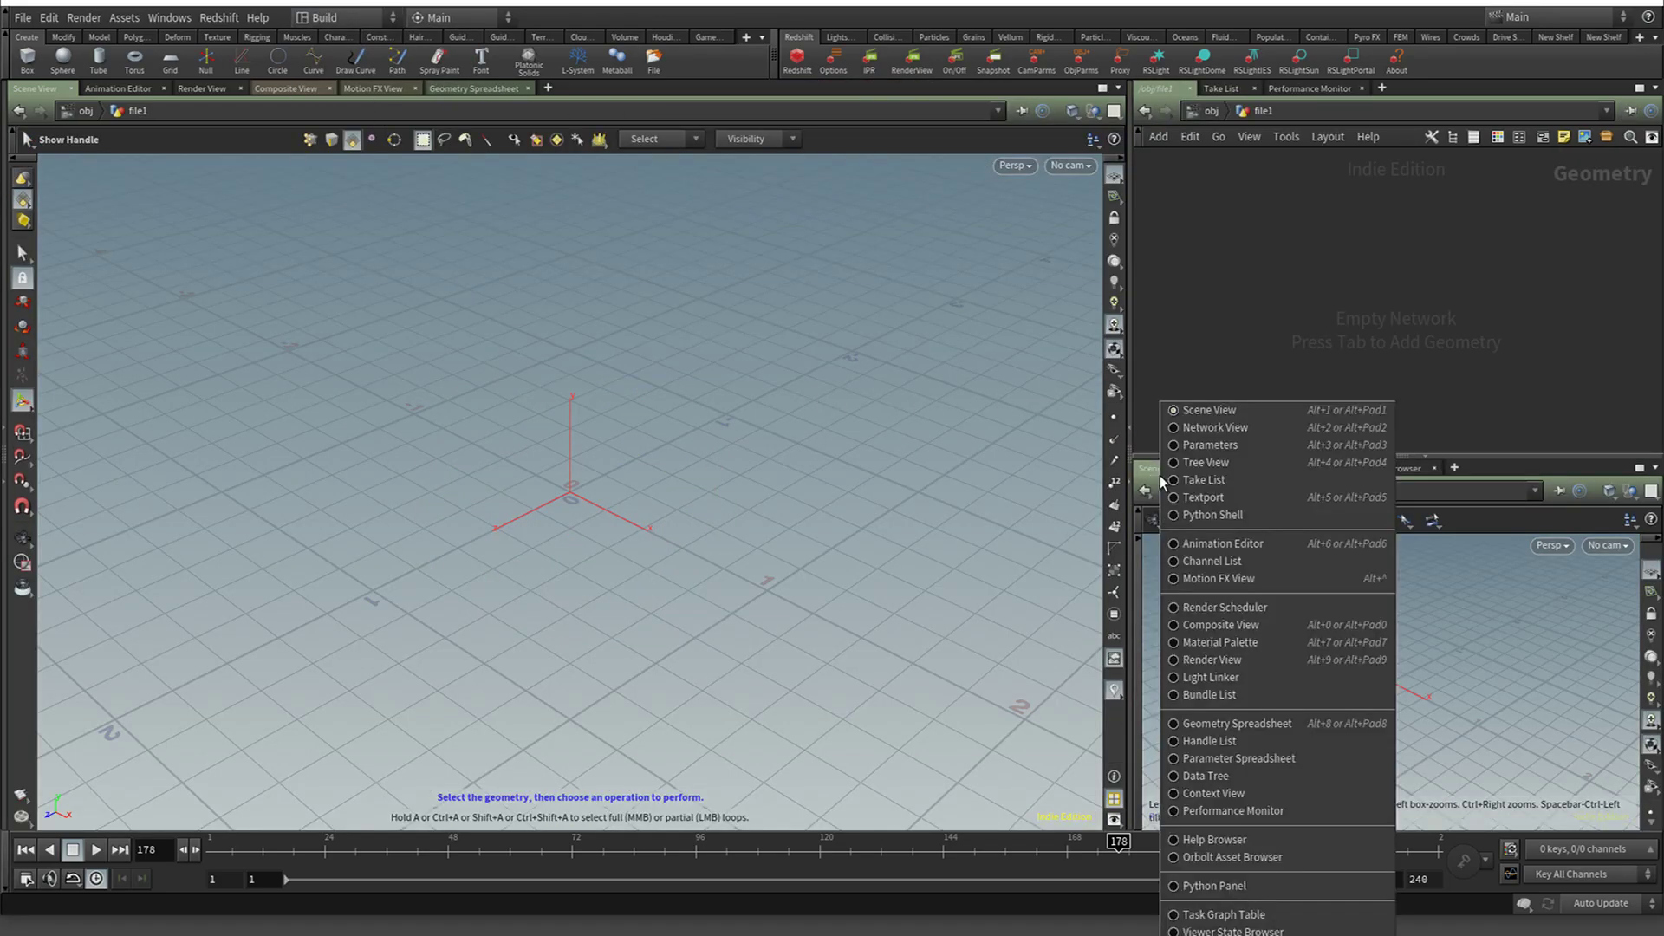
left_click(325, 19)
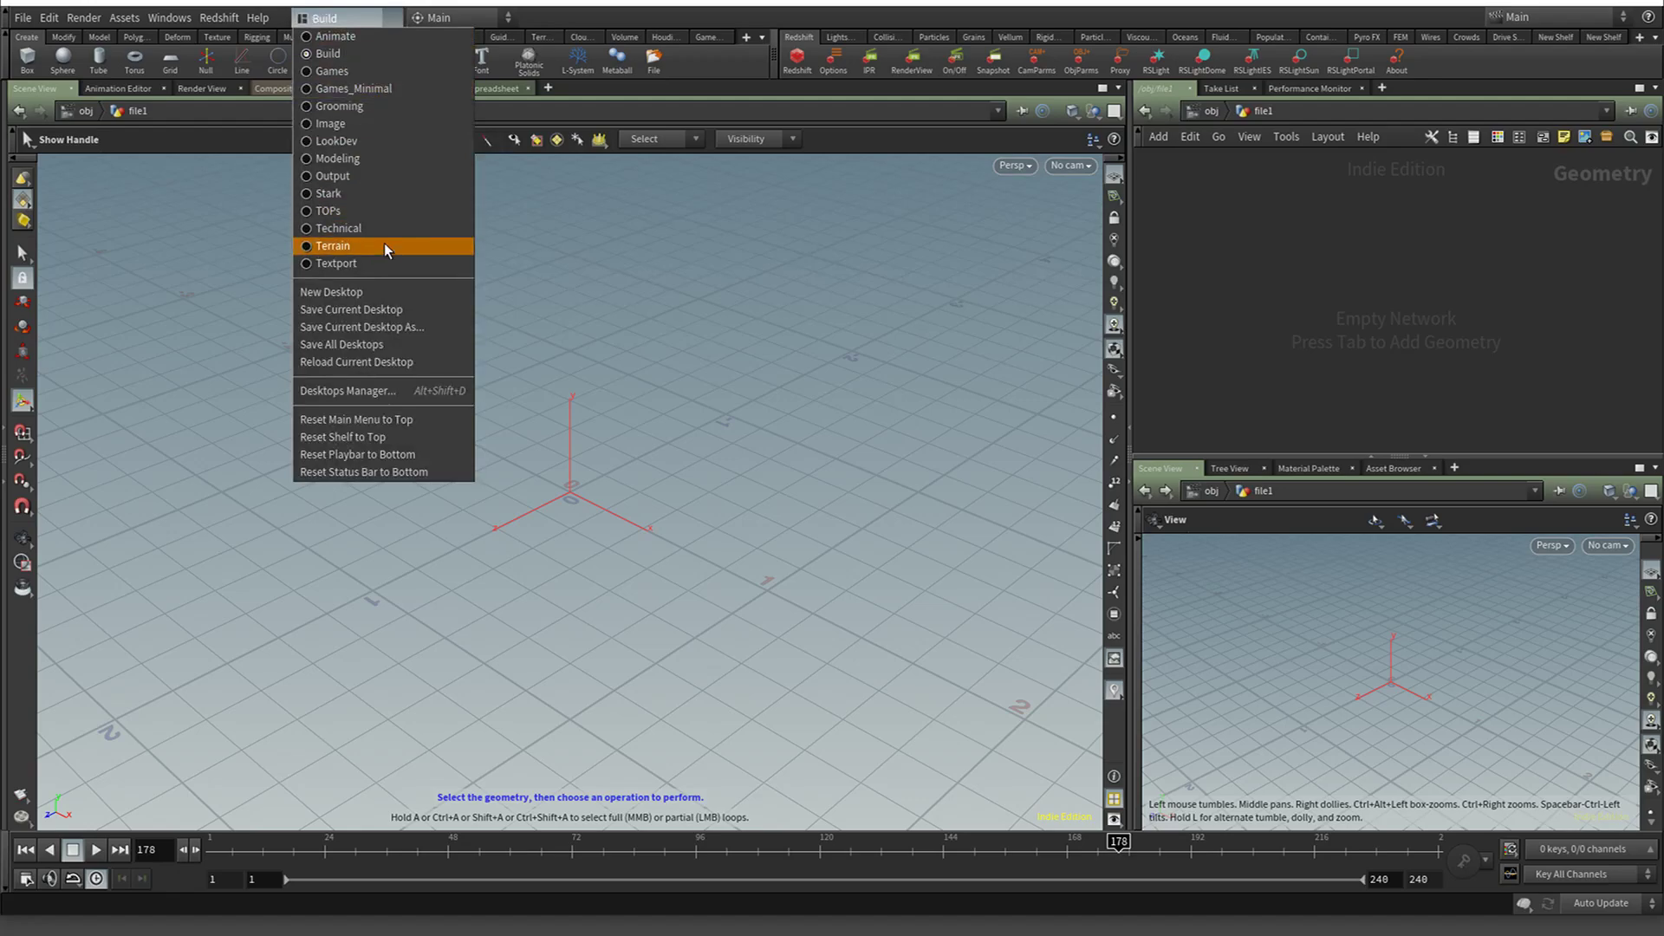
left_click(409, 361)
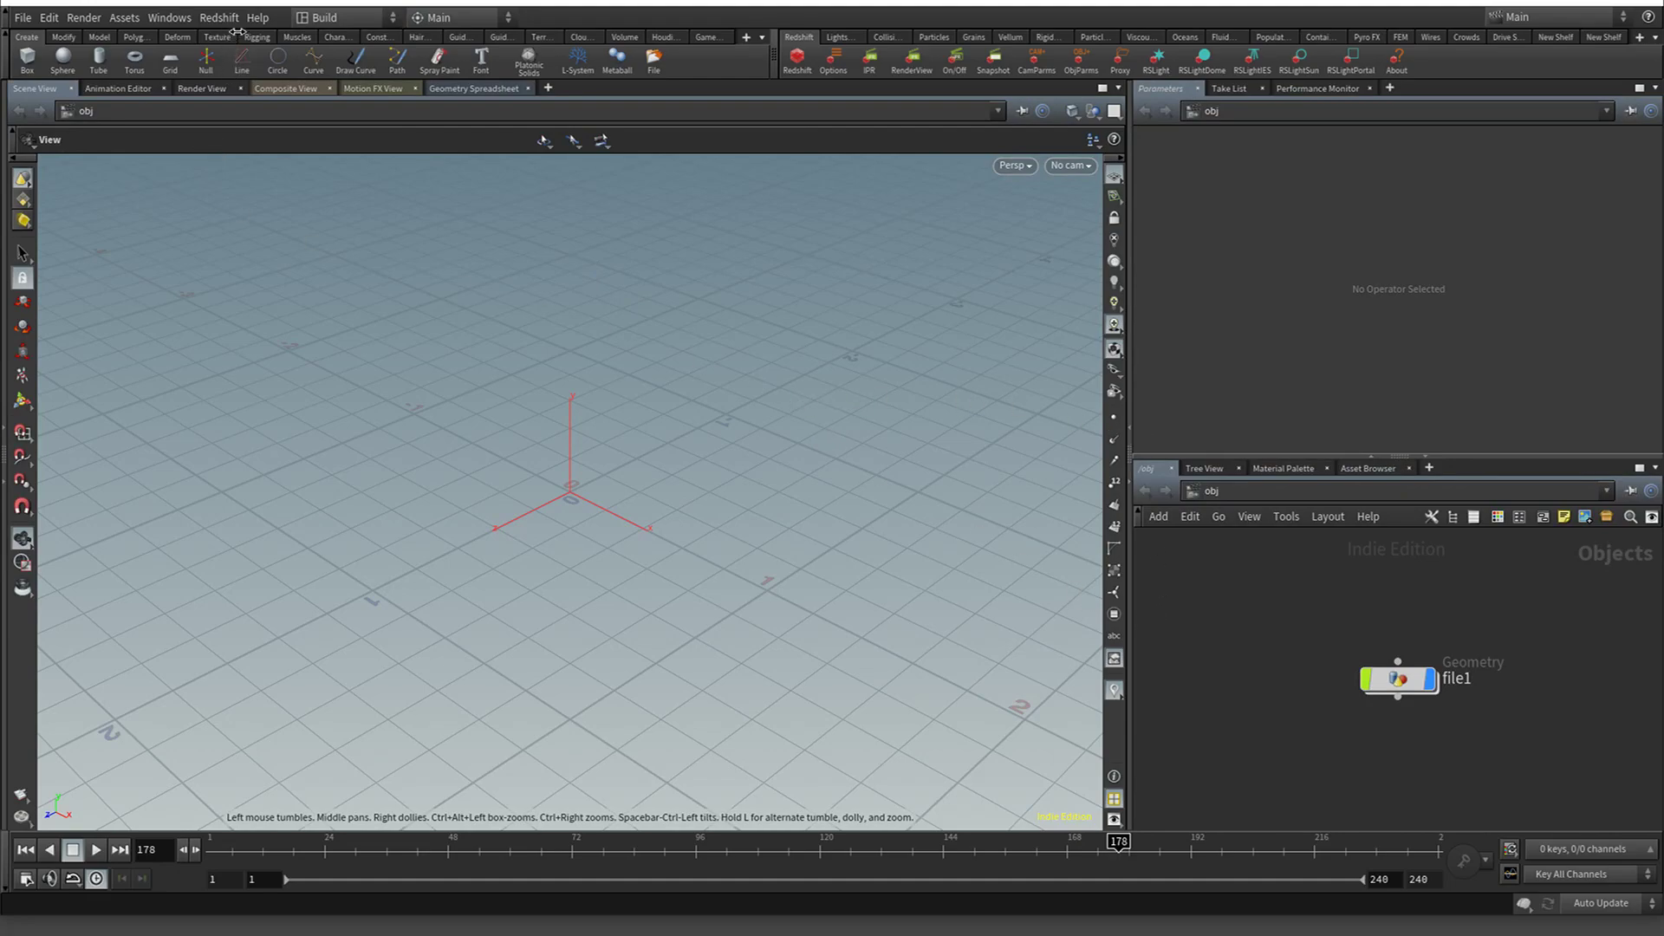
left_click(342, 17)
left_click(371, 190)
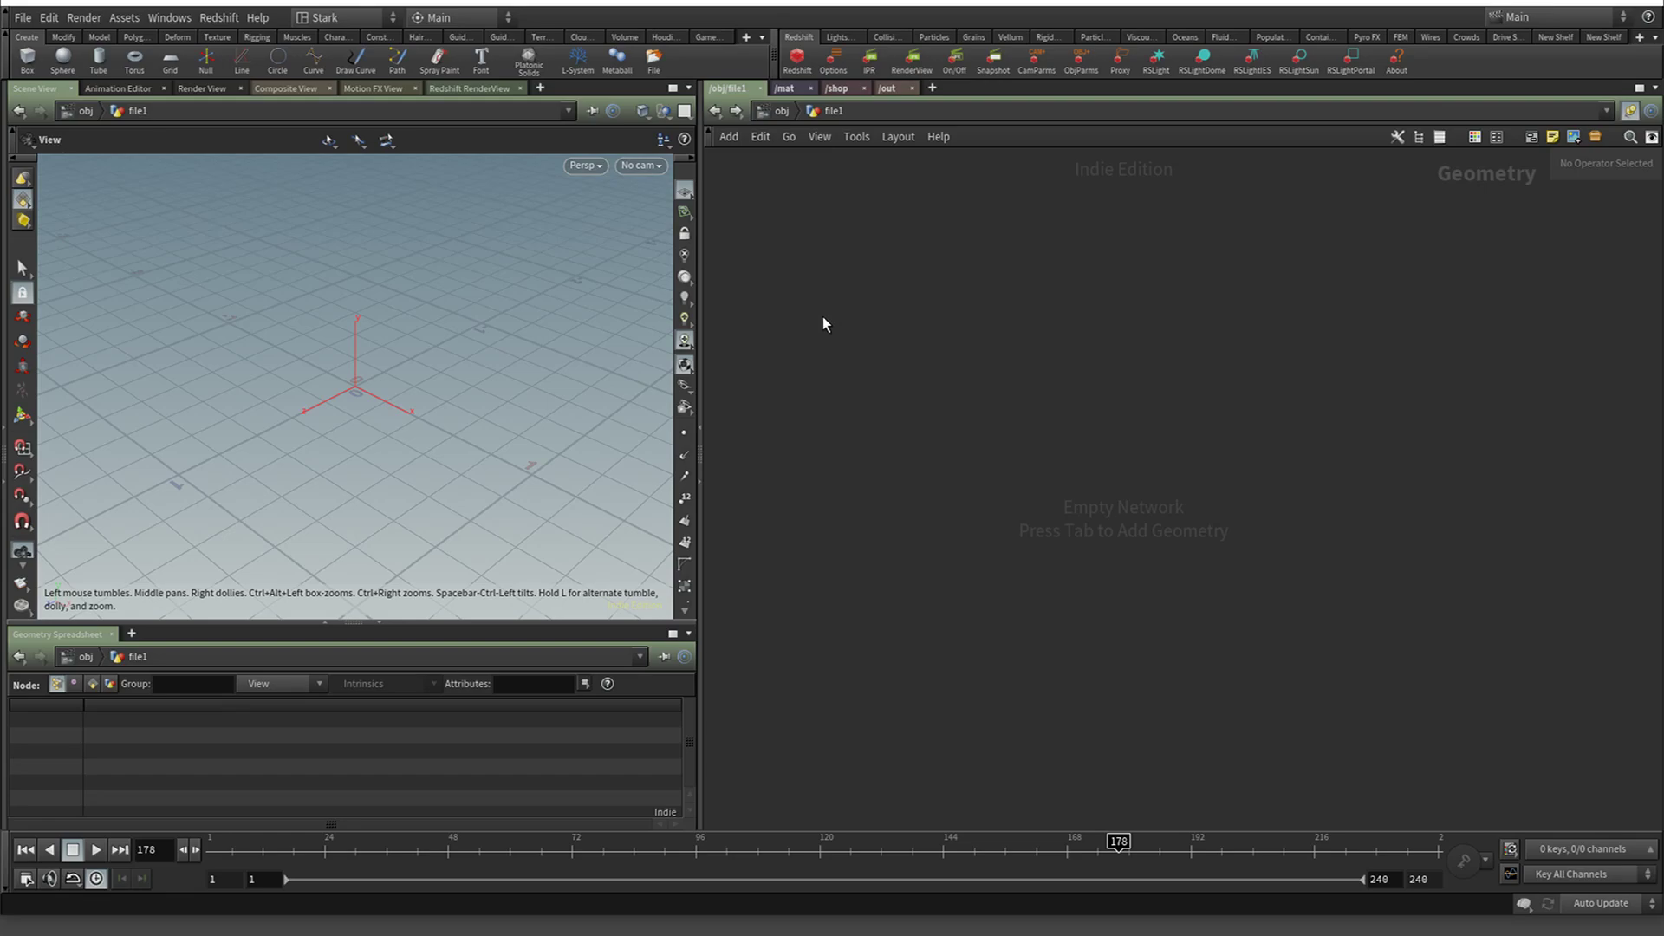
key("Tab")
type("file")
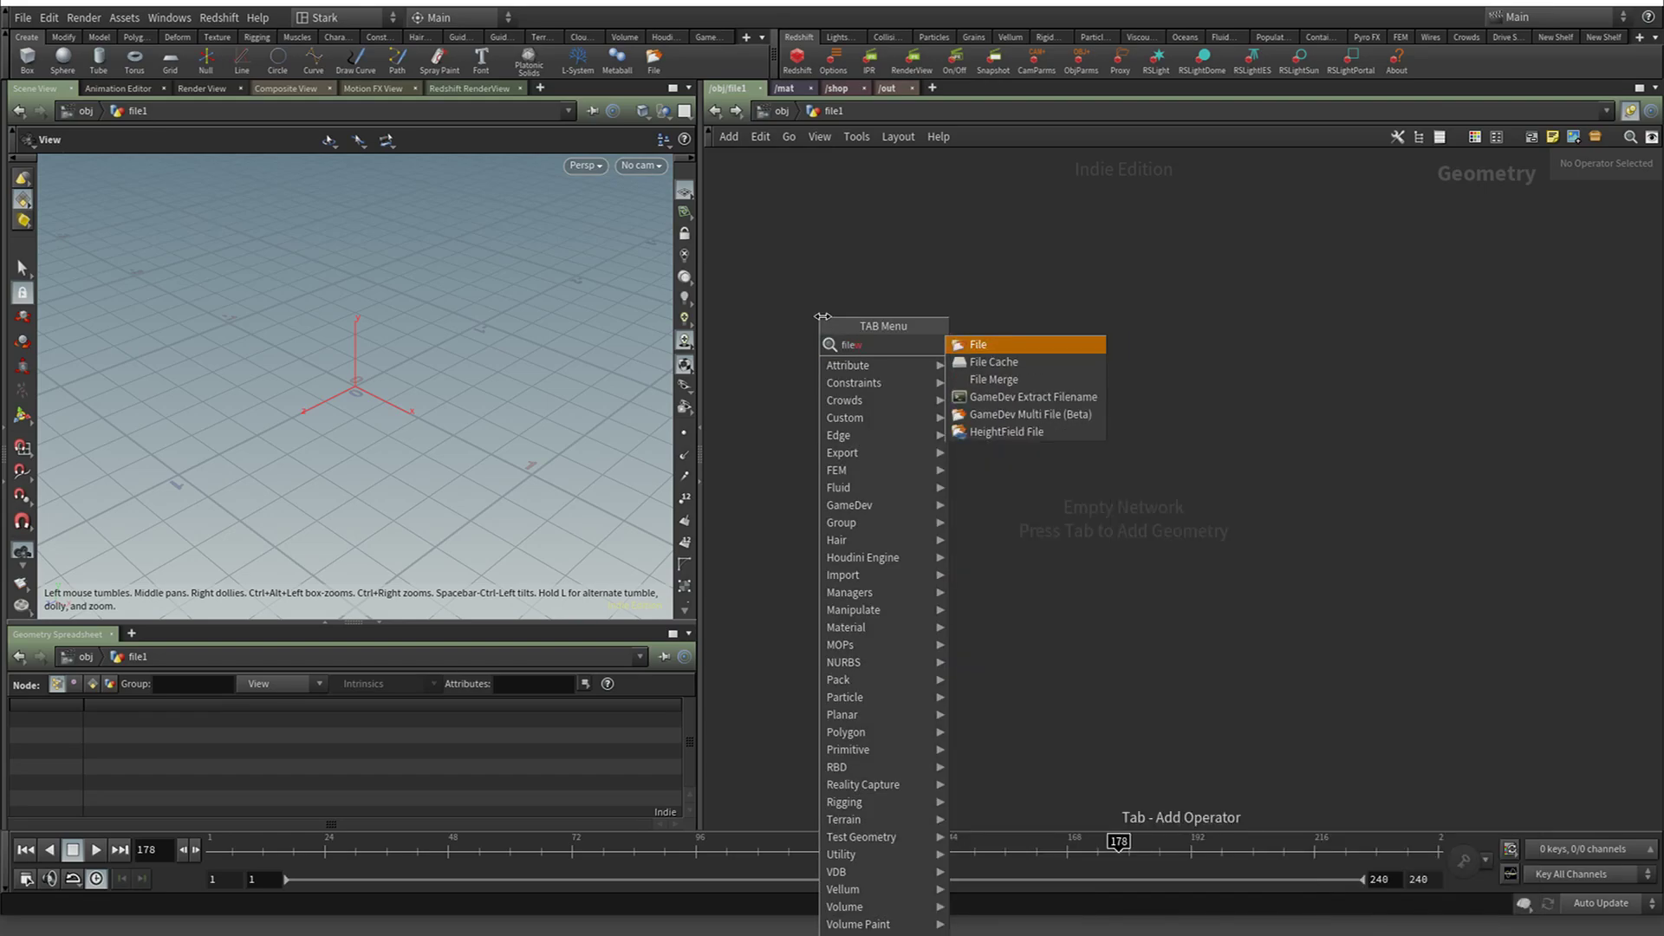
key("BackSpace")
key("BackSpace")
key("BackSpace")
key("BackSpace")
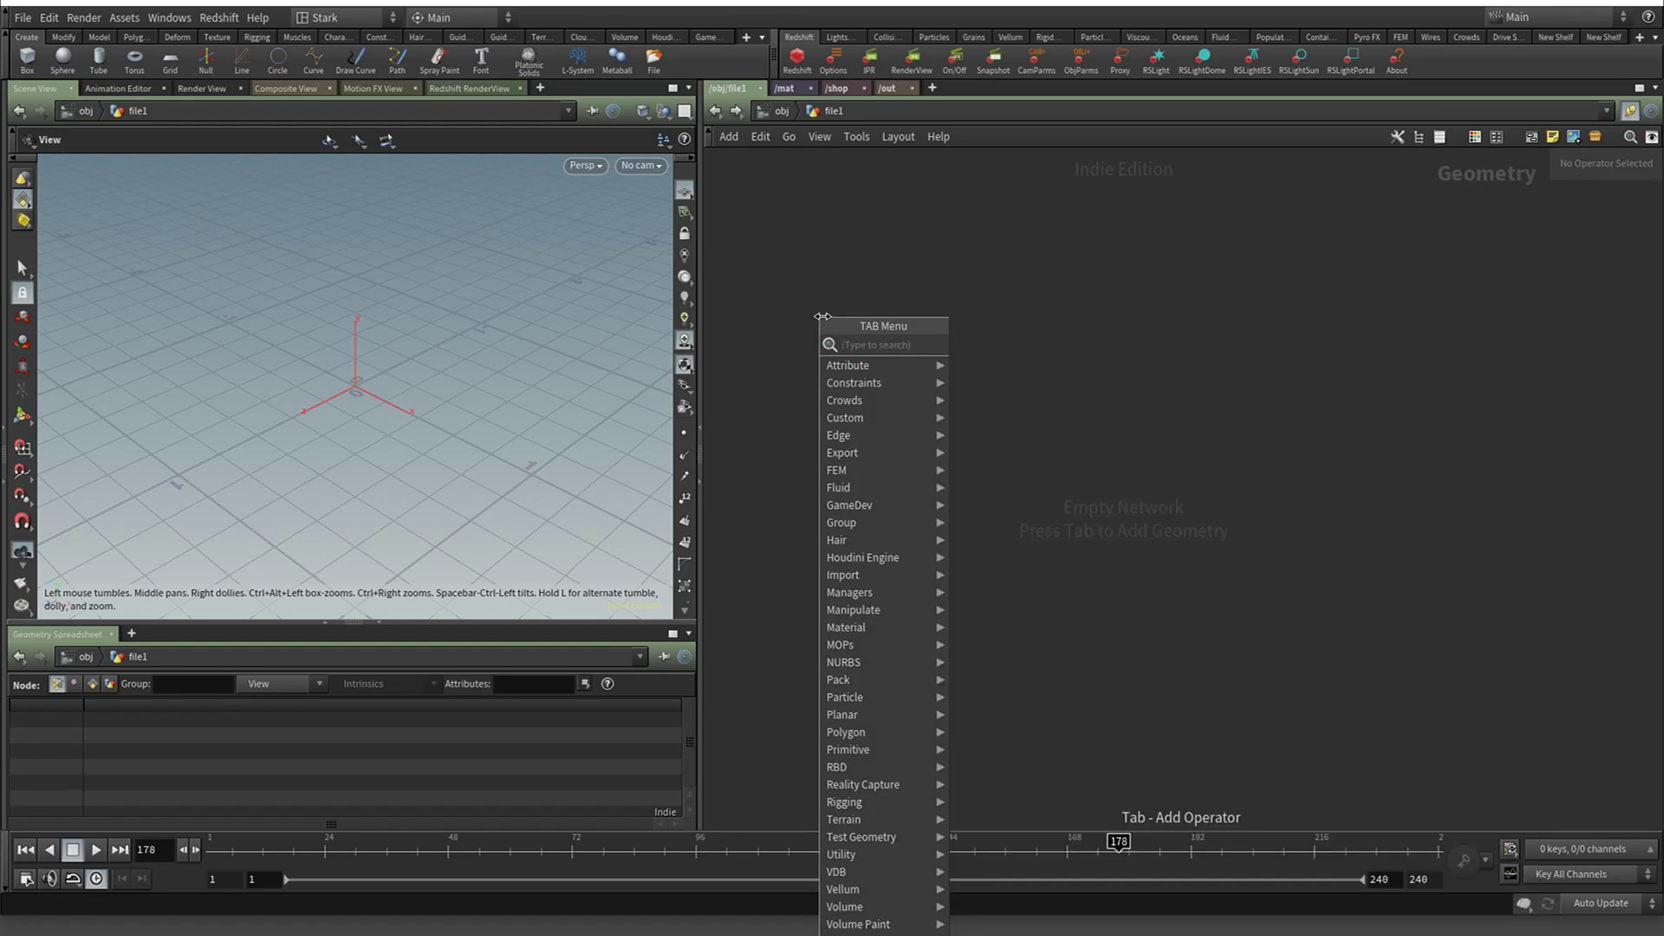
key("Escape")
Hide the network editor's parameter dialog and add a Sphere node inside the file1 object
key("p")
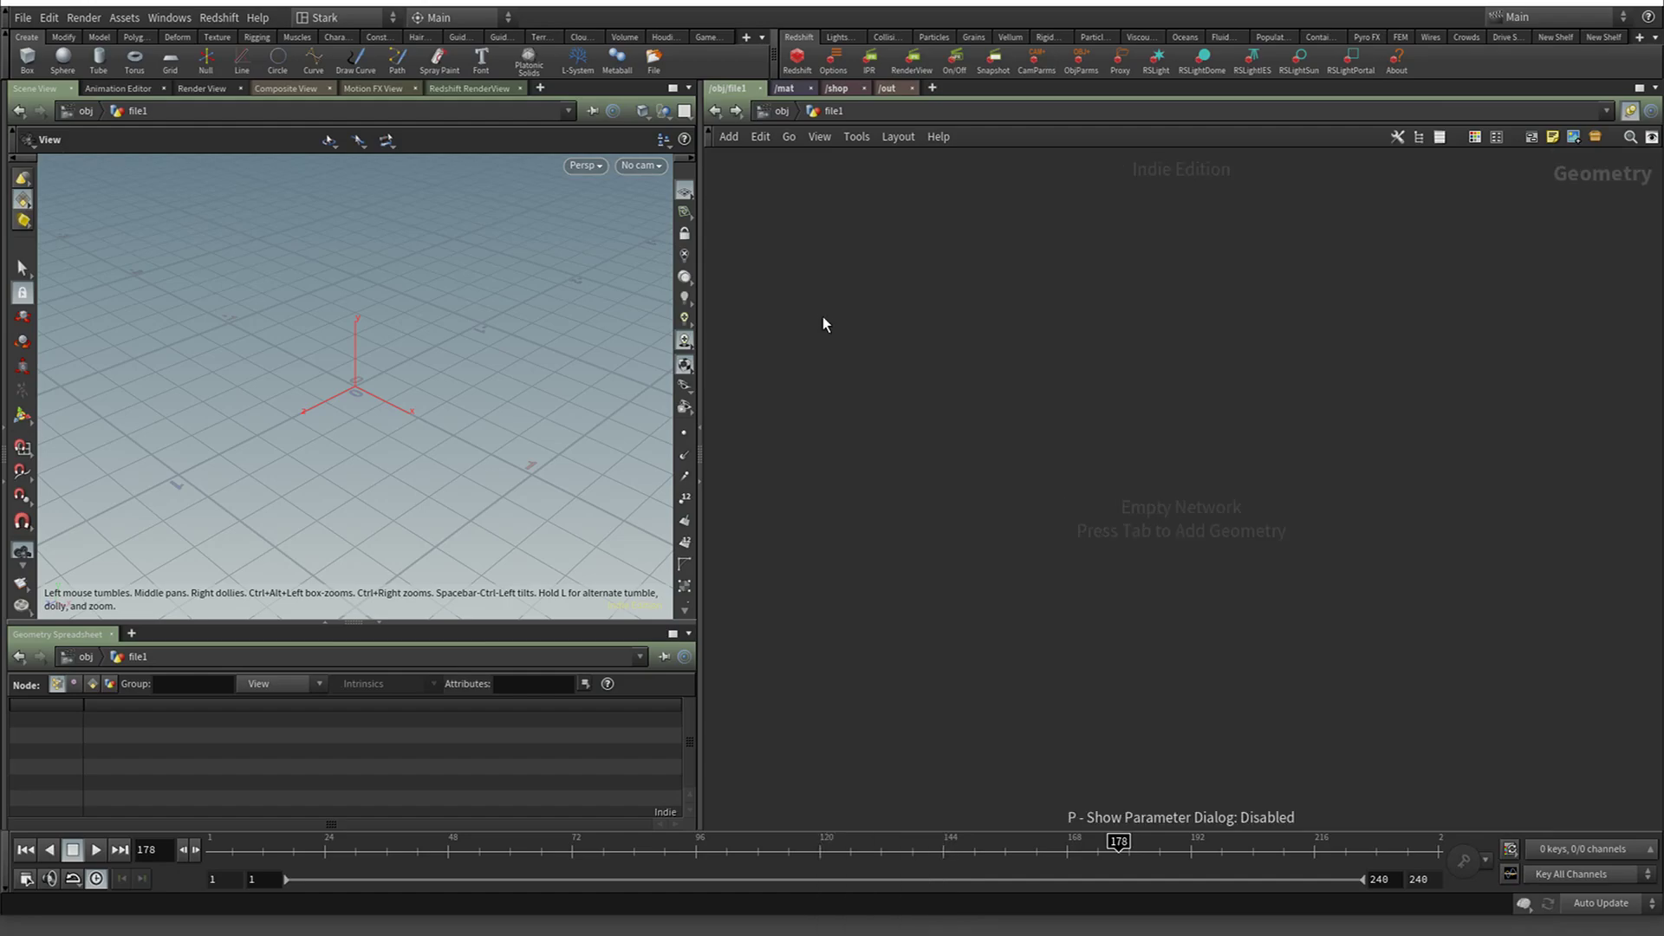
key("h")
key("Tab")
type("sphere")
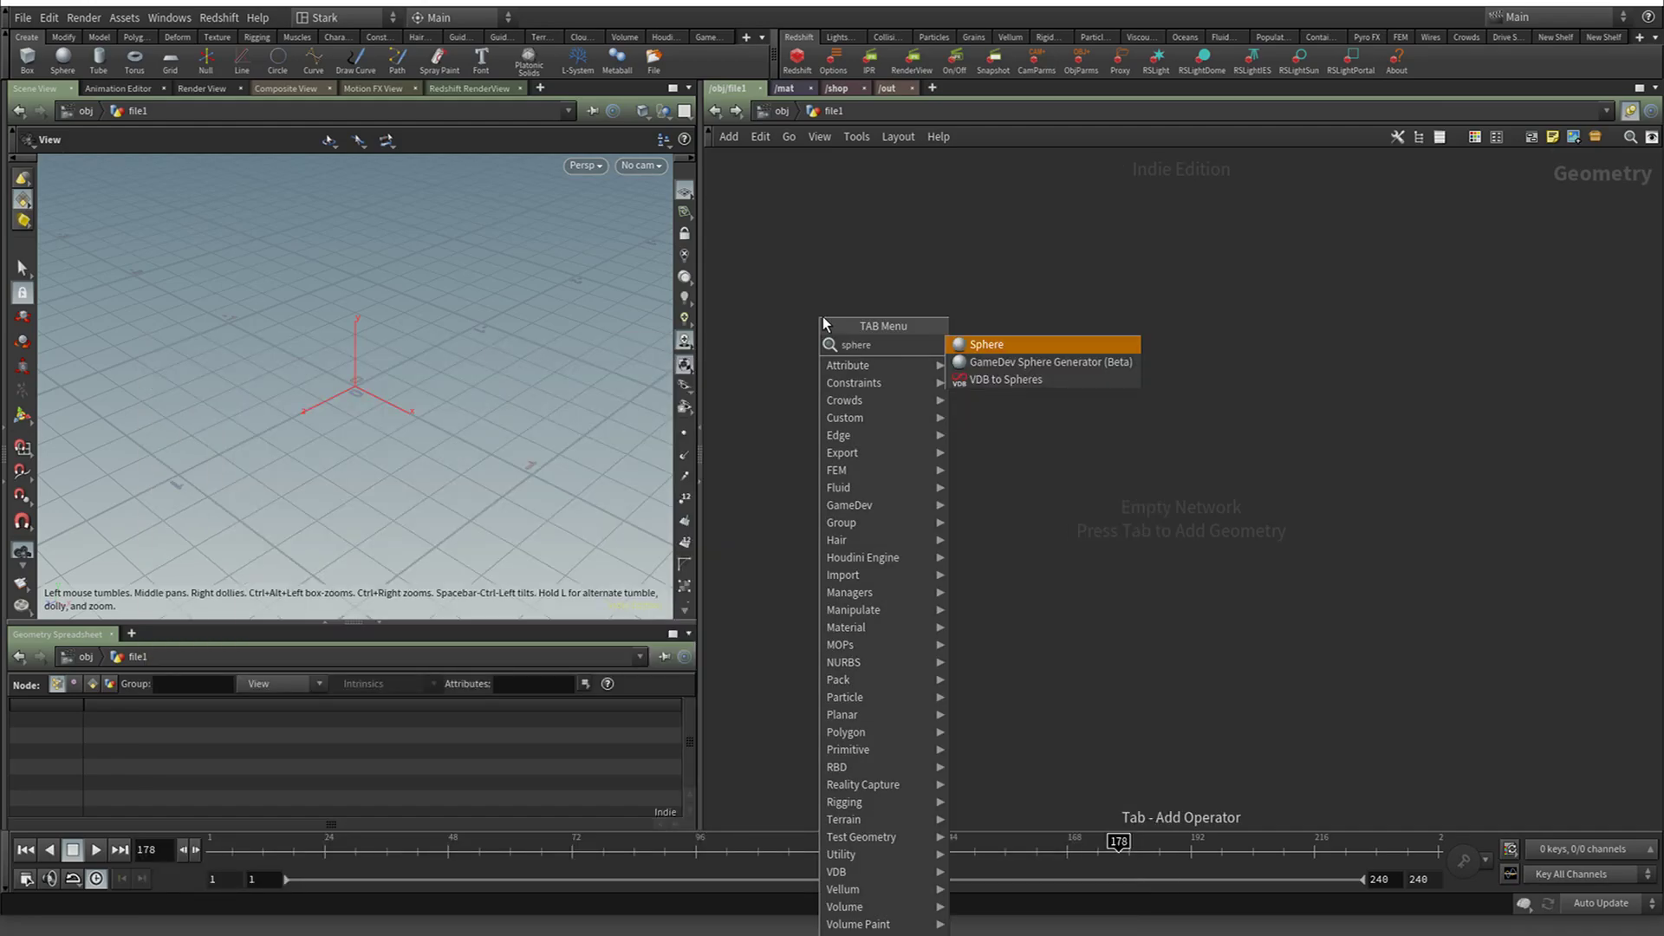
key("Return")
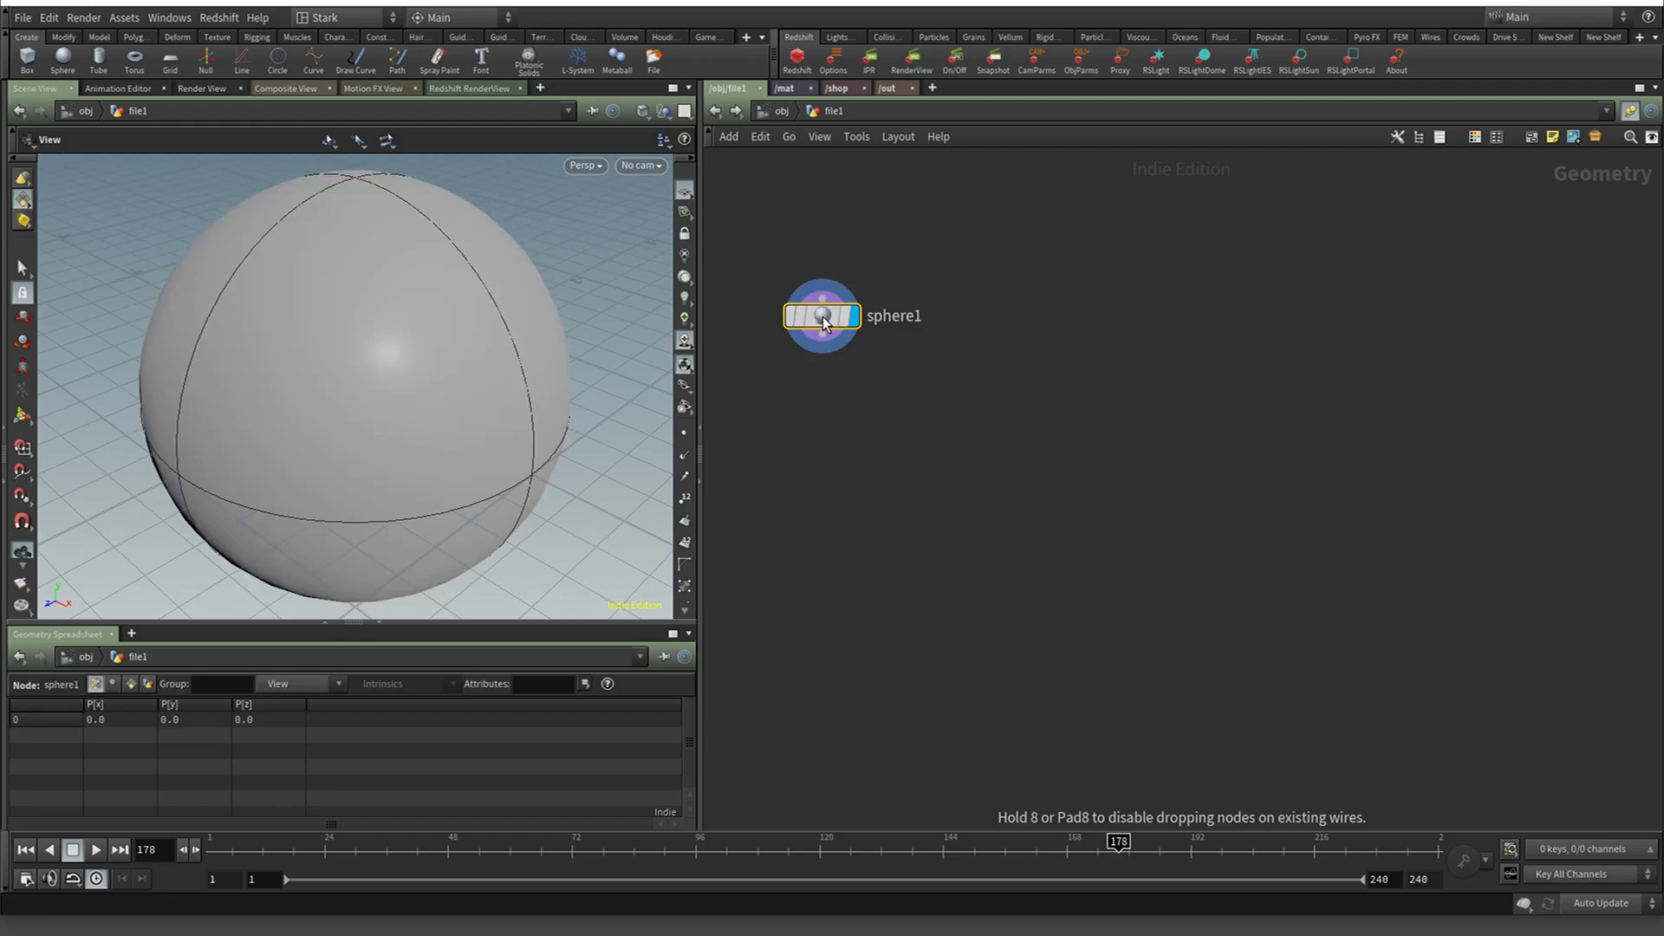
left_click_drag(823, 322, 842, 310)
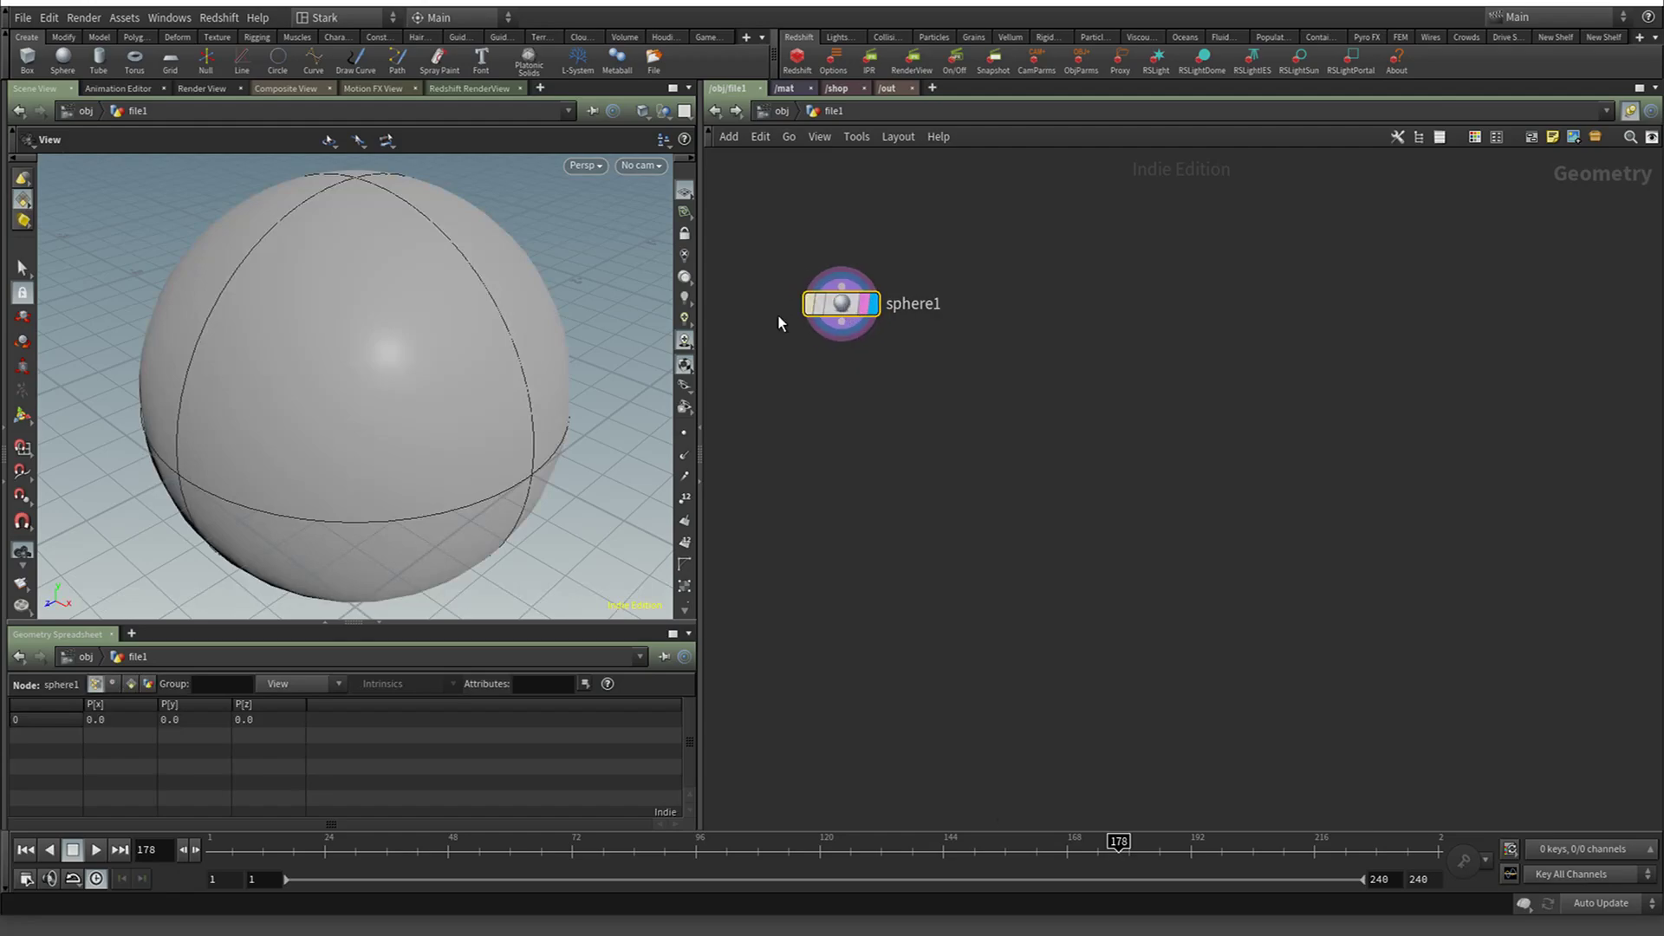
scroll(371, 374, "down", 3)
key("g")
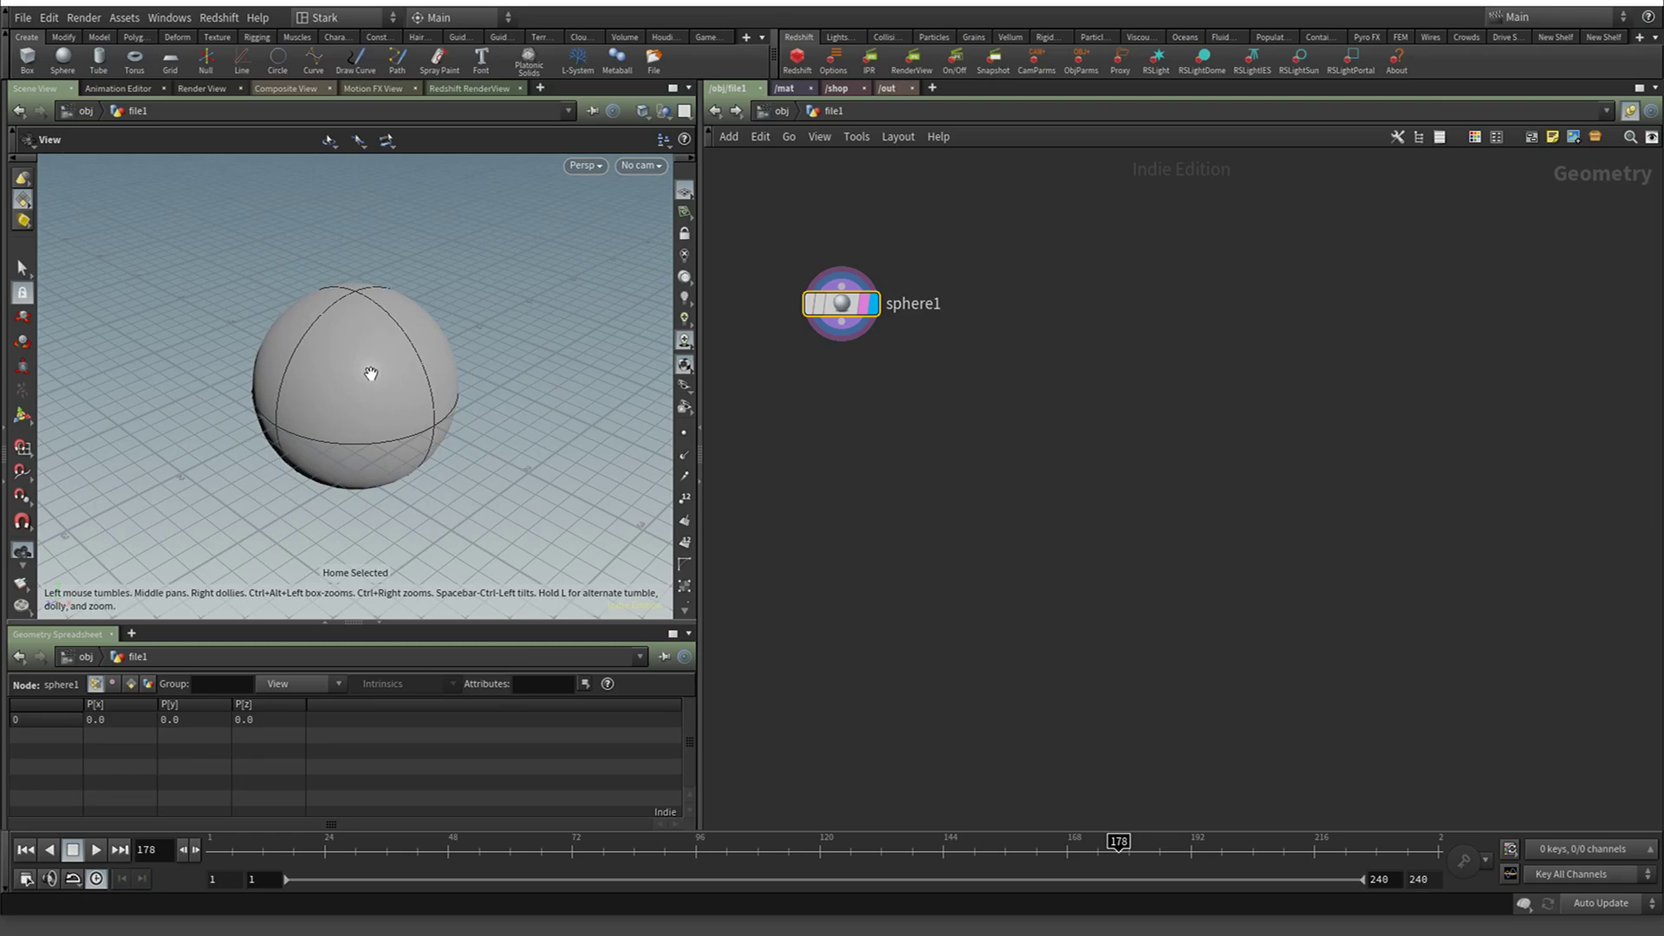
scroll(371, 373, "down", 5)
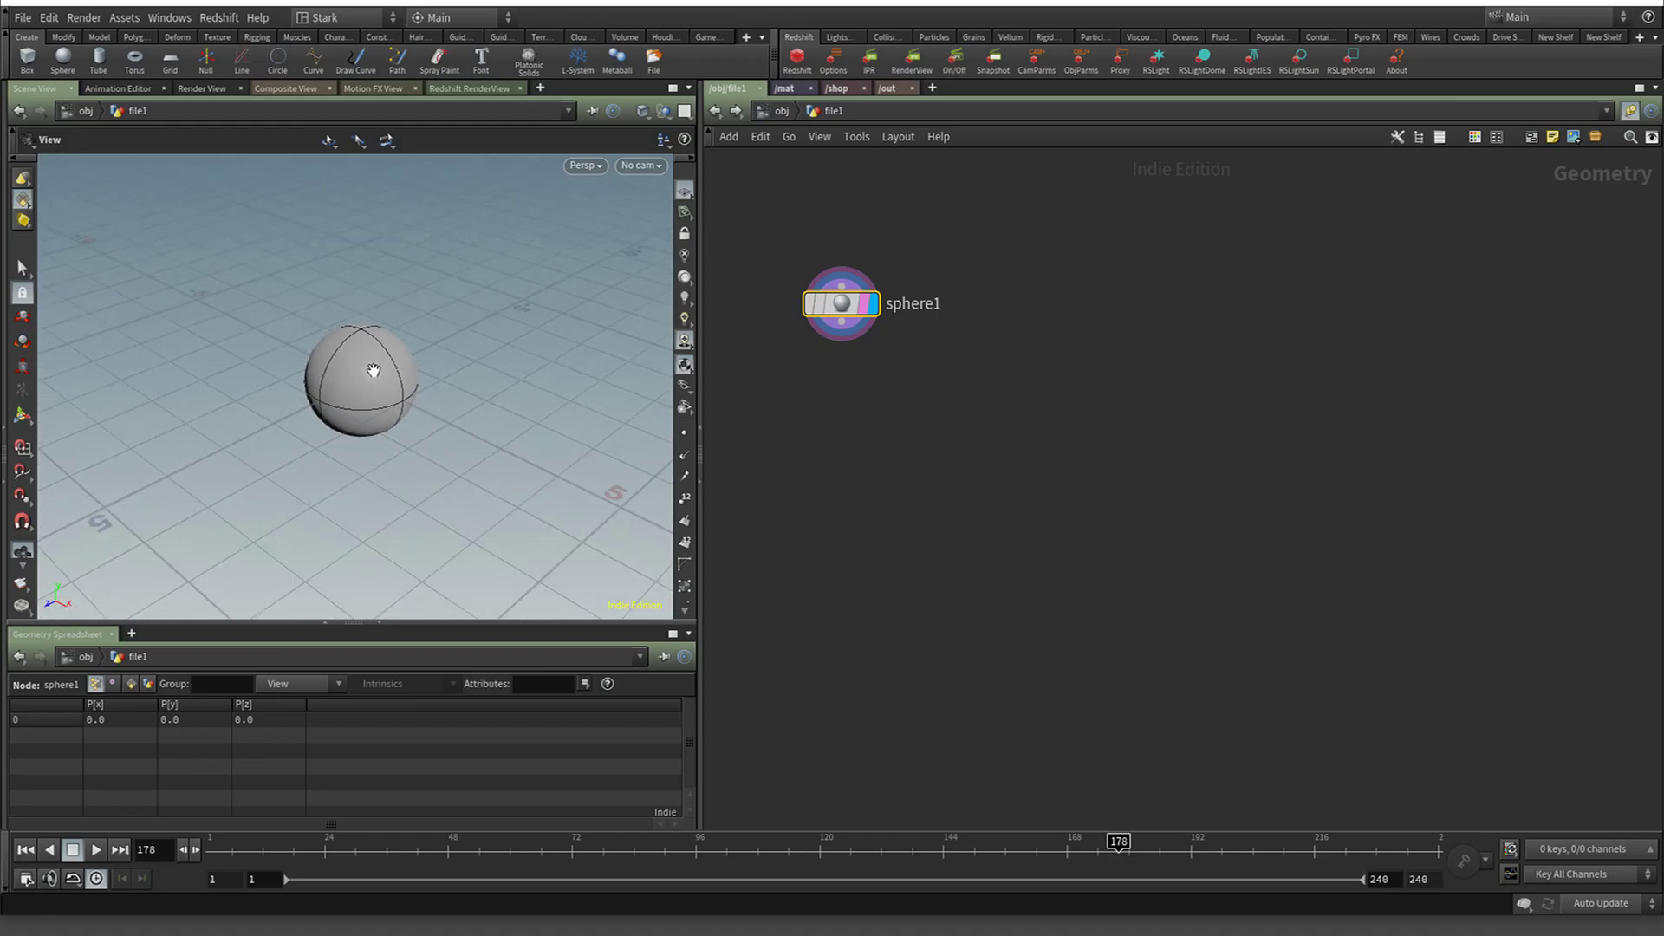
View the mat and shop networks and the sphere's geometry network, ending on the mat network
mouse_move(853, 310)
left_click(787, 88)
left_click(837, 88)
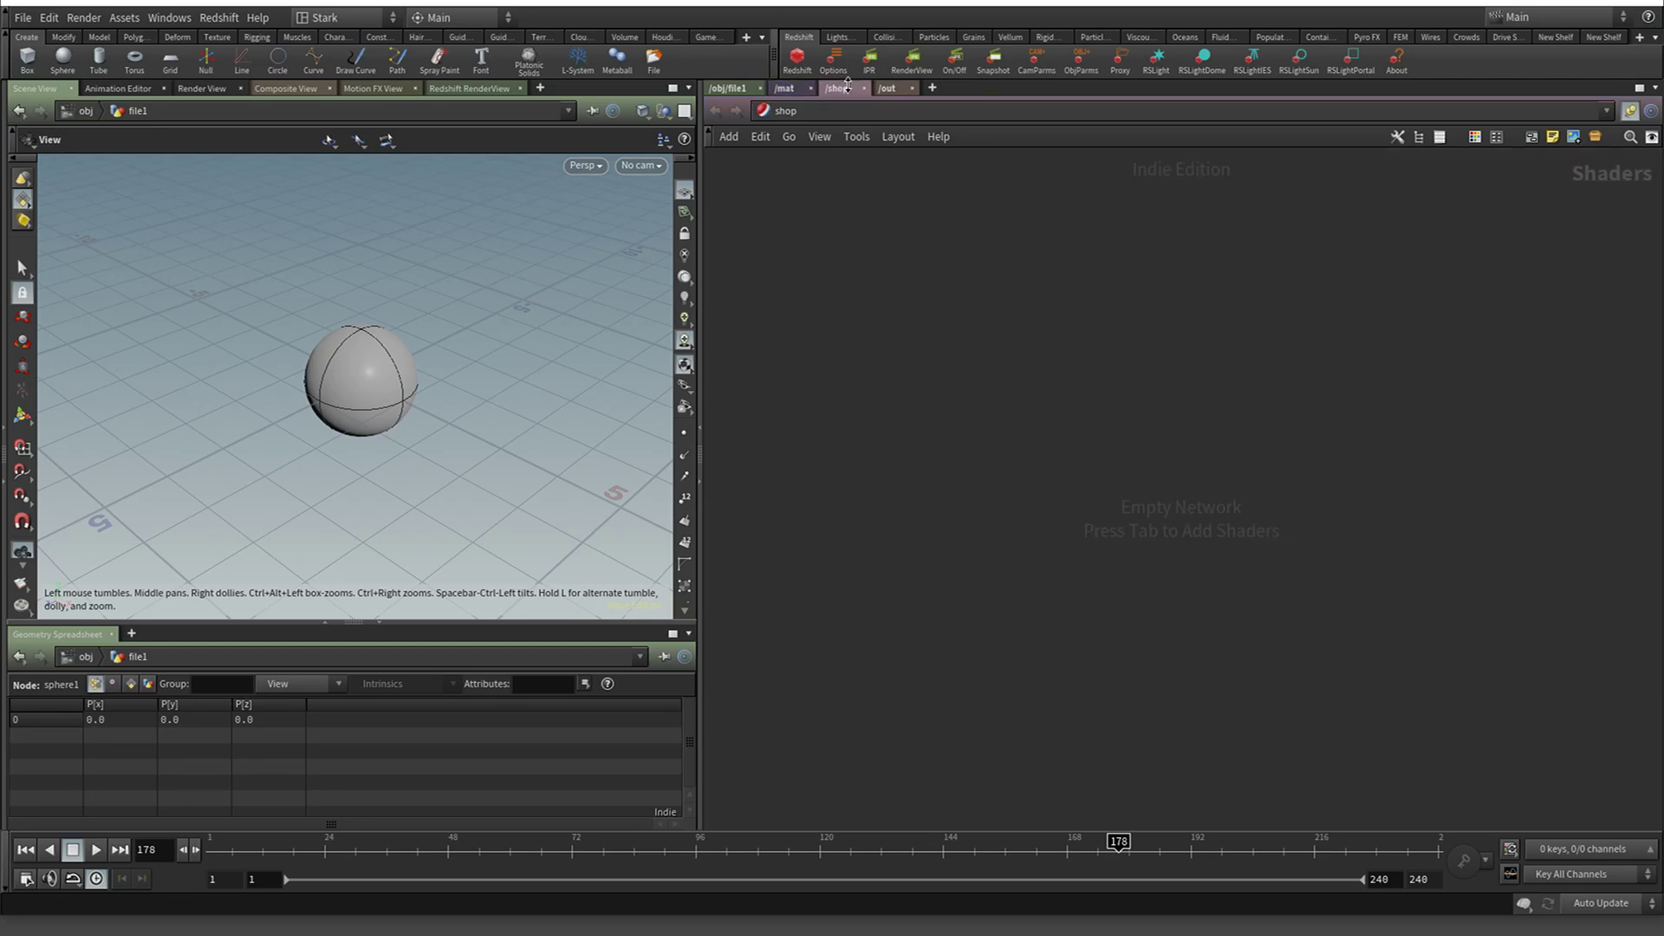
left_click(728, 88)
left_click(786, 88)
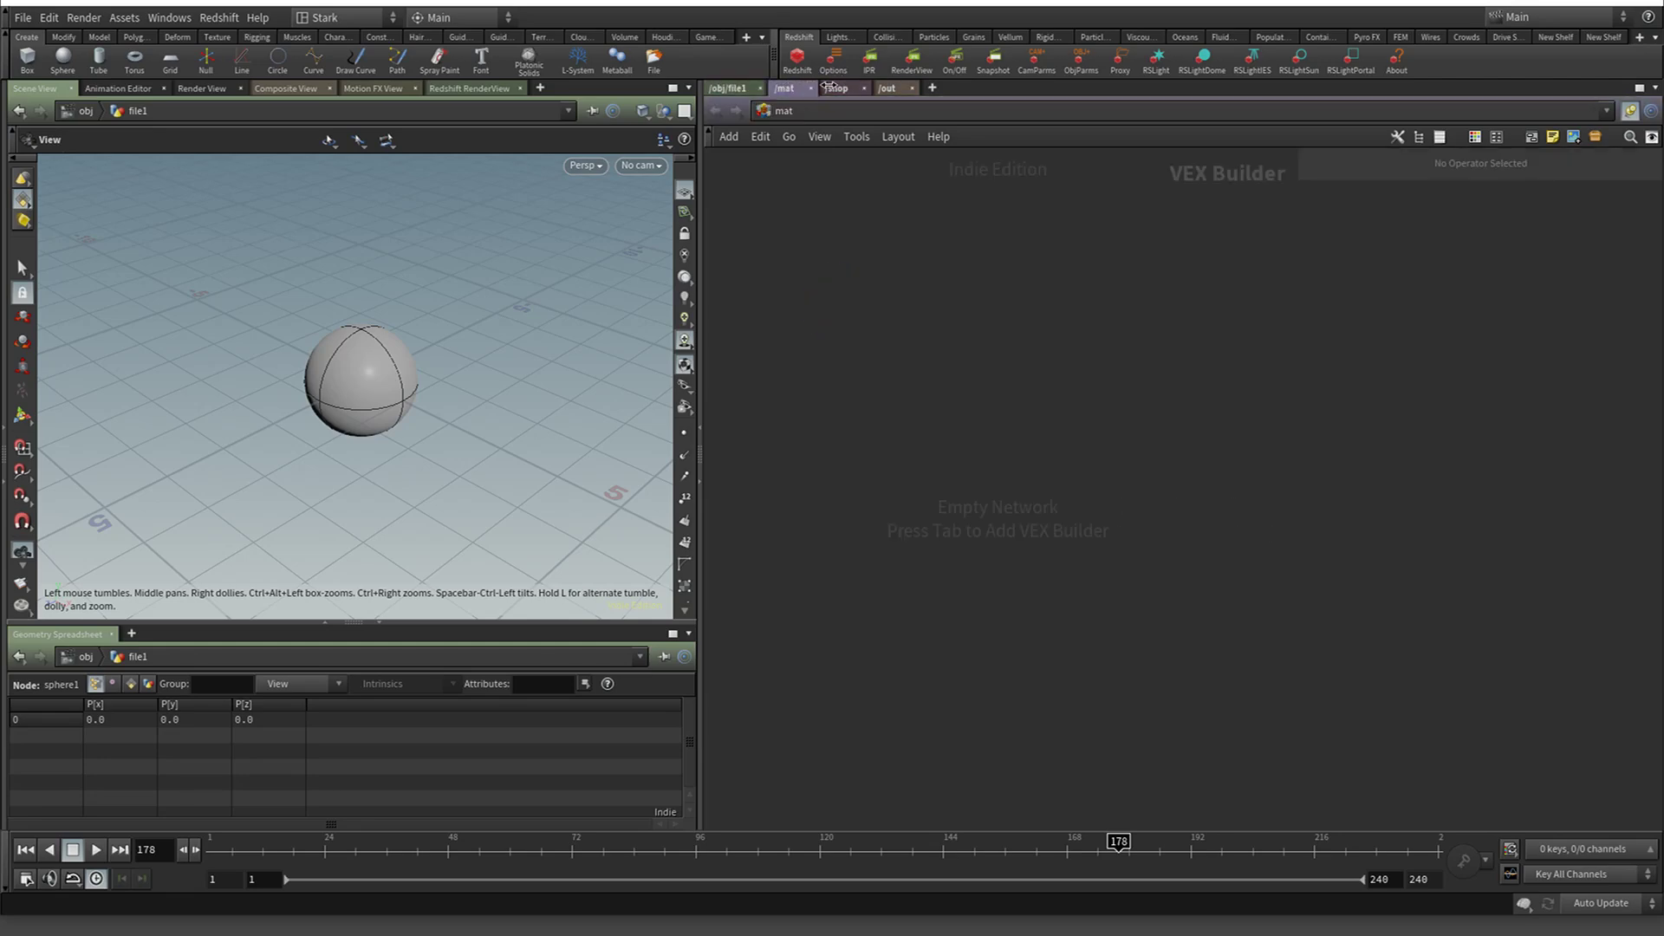
View the shop and out networks and return to the file1 geometry network
left_click(839, 86)
left_click(887, 87)
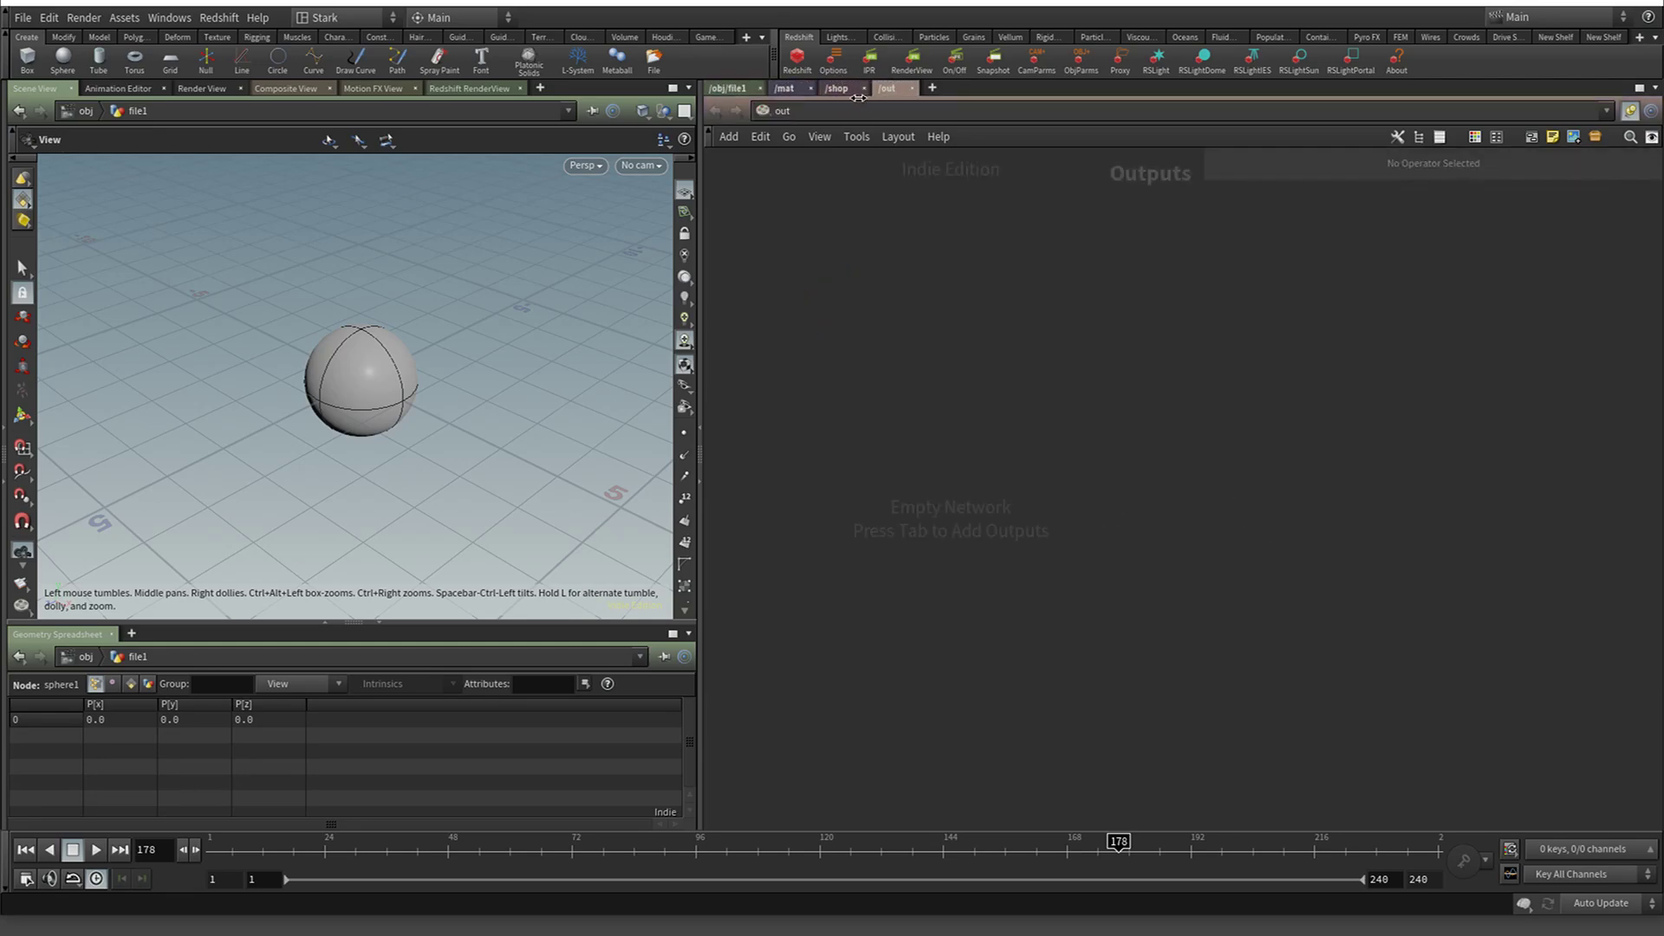
left_click(728, 88)
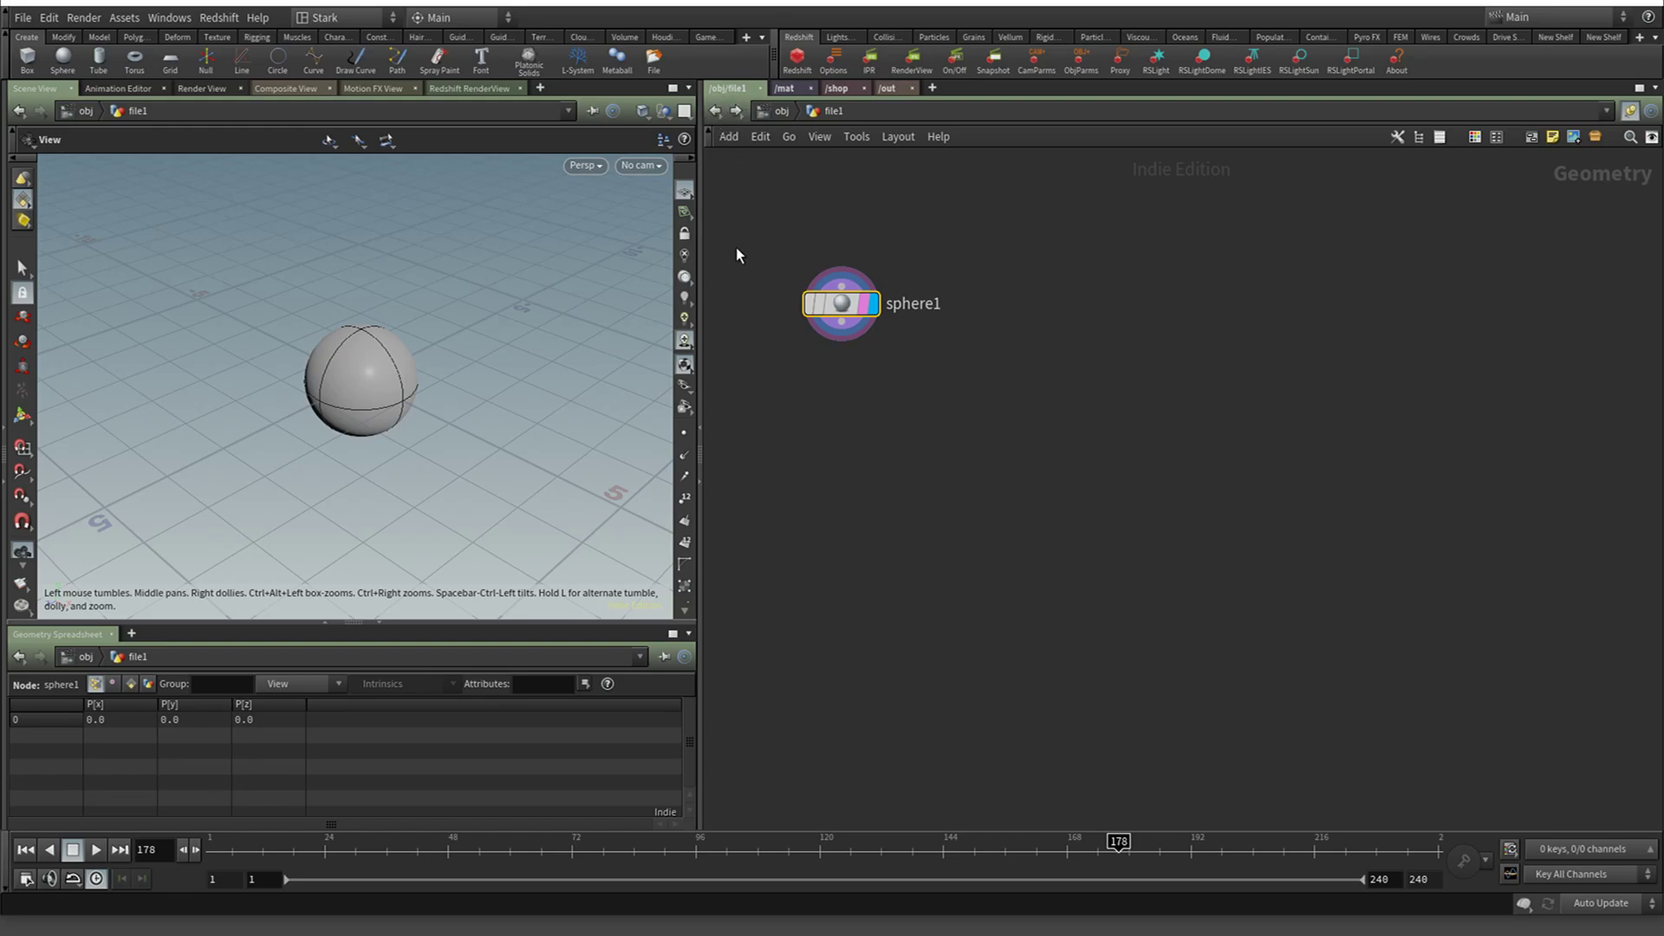
Widen the Scene View pane slightly and move the sphere1 node lower in the file1 network
left_click_drag(699, 255, 716, 257)
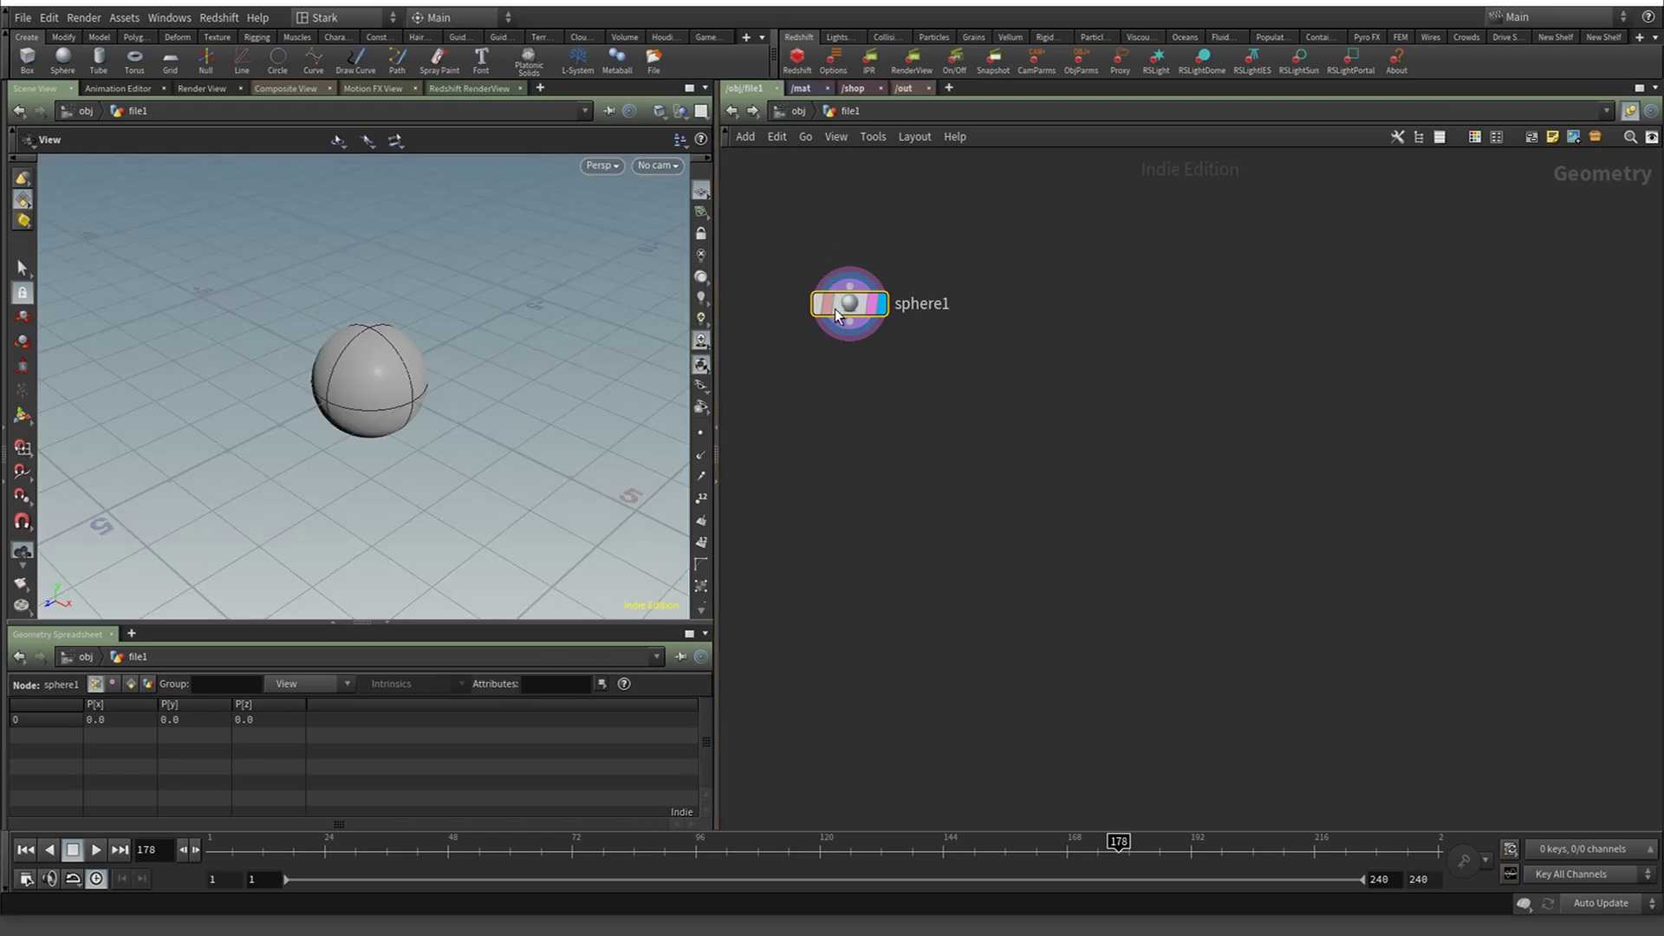
left_click_drag(851, 314, 830, 390)
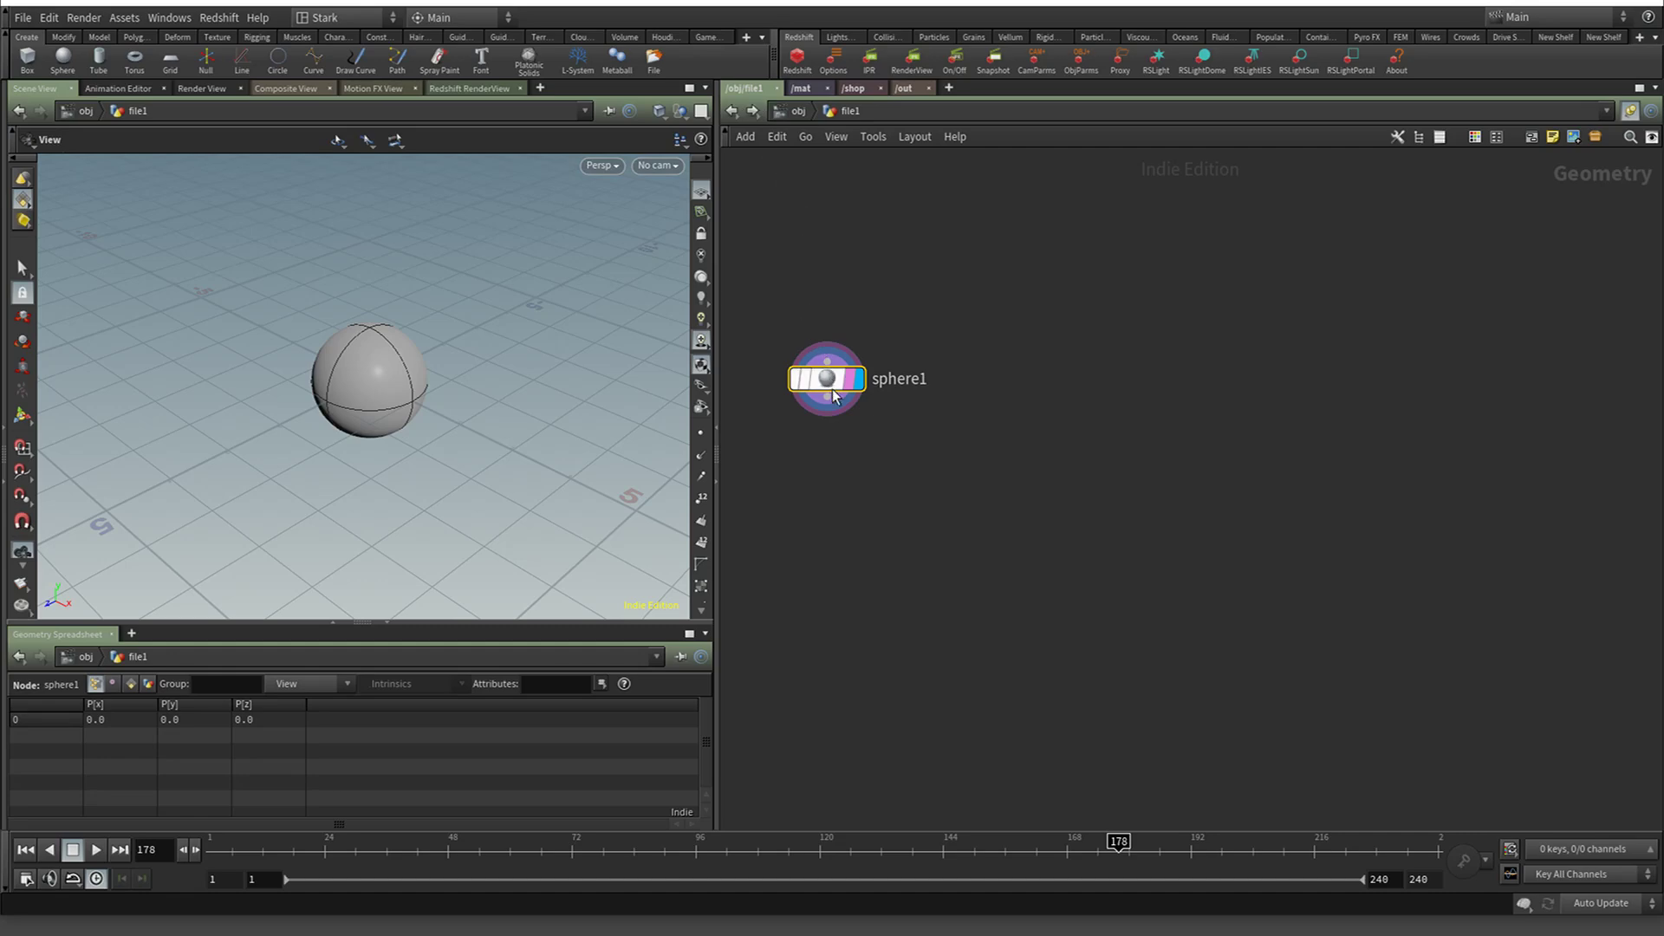
left_click_drag(833, 380, 844, 439)
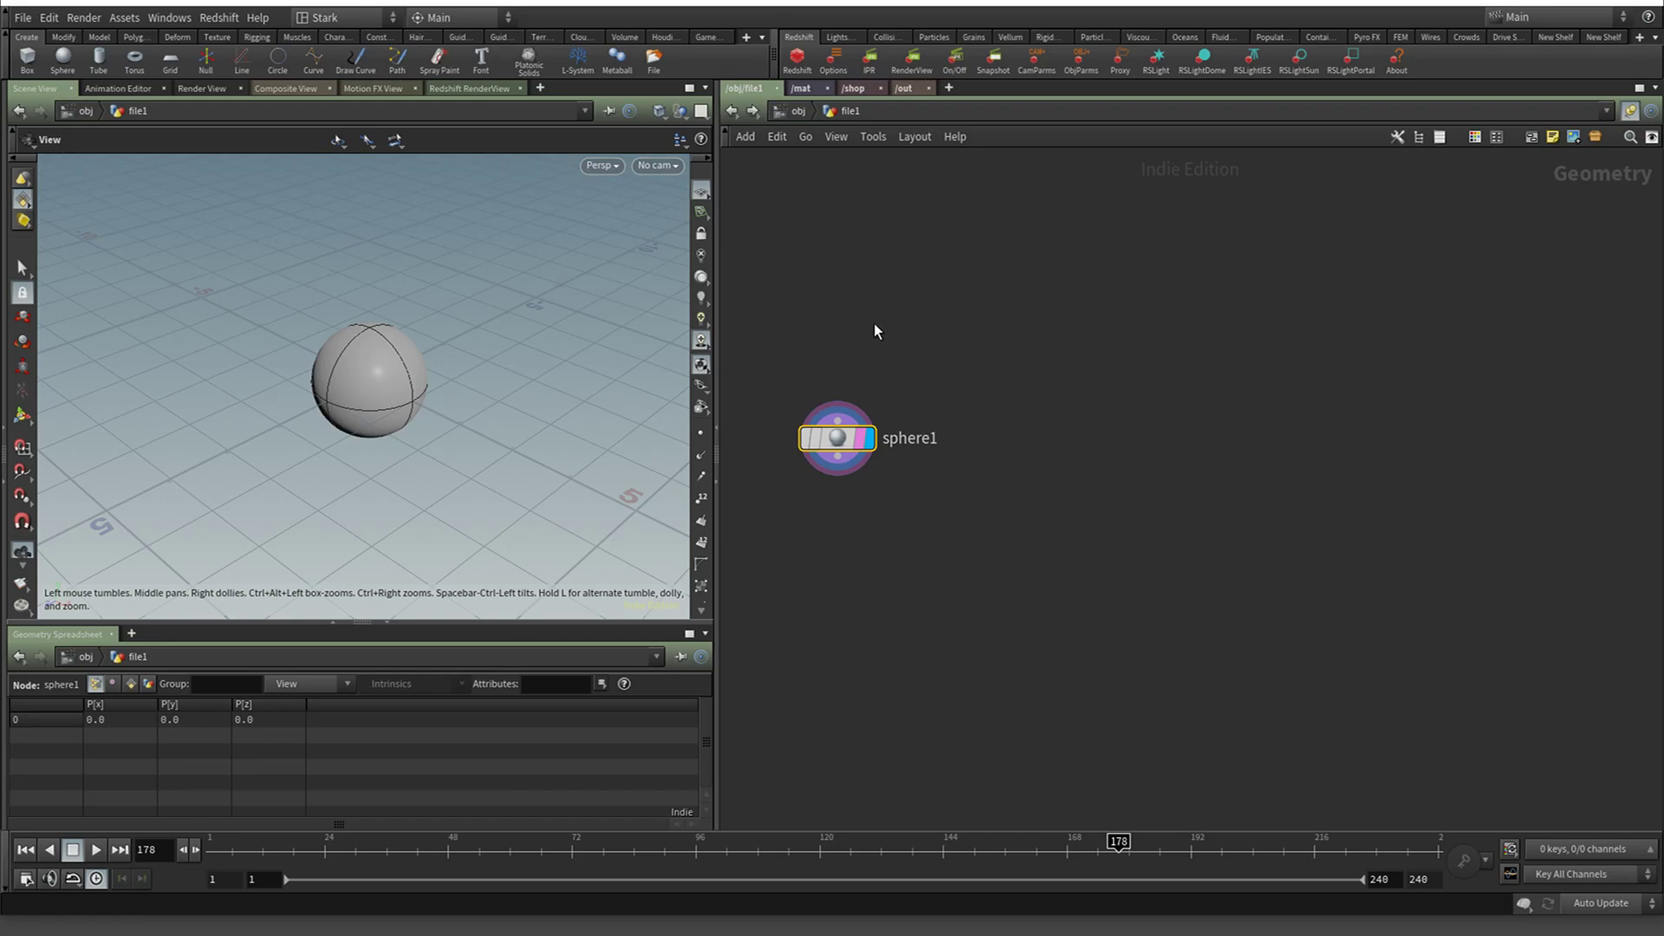
Examine the mat, shop and out networks and the node types they offer, ending back in the file1 geometry network
left_click(801, 87)
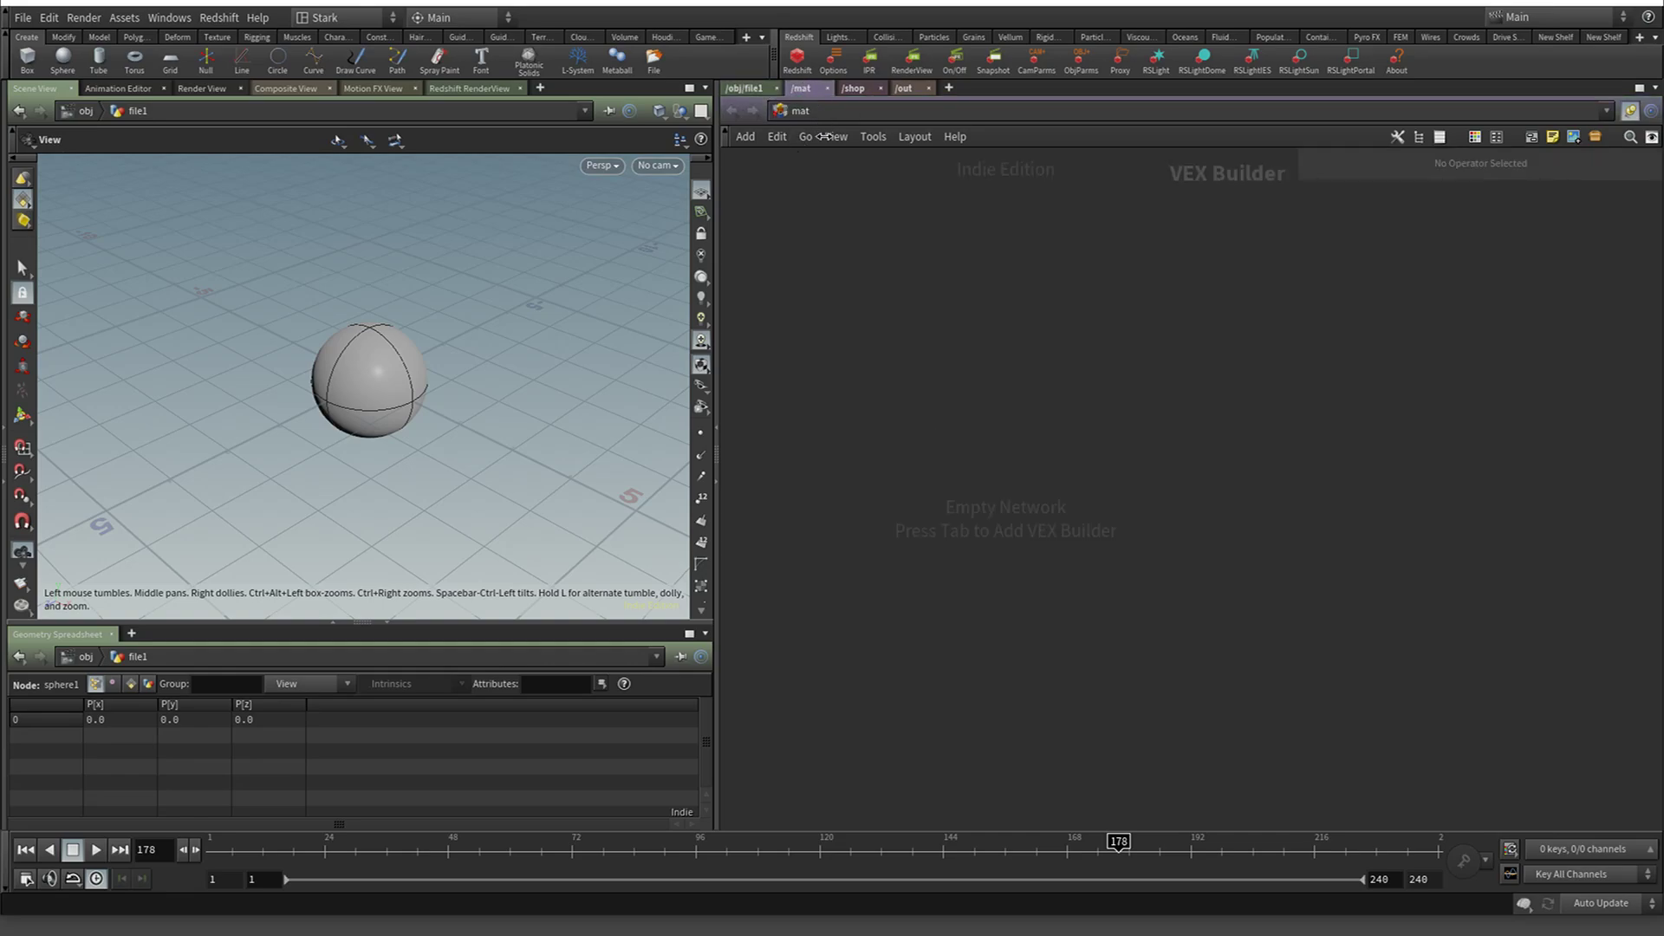
key("Tab")
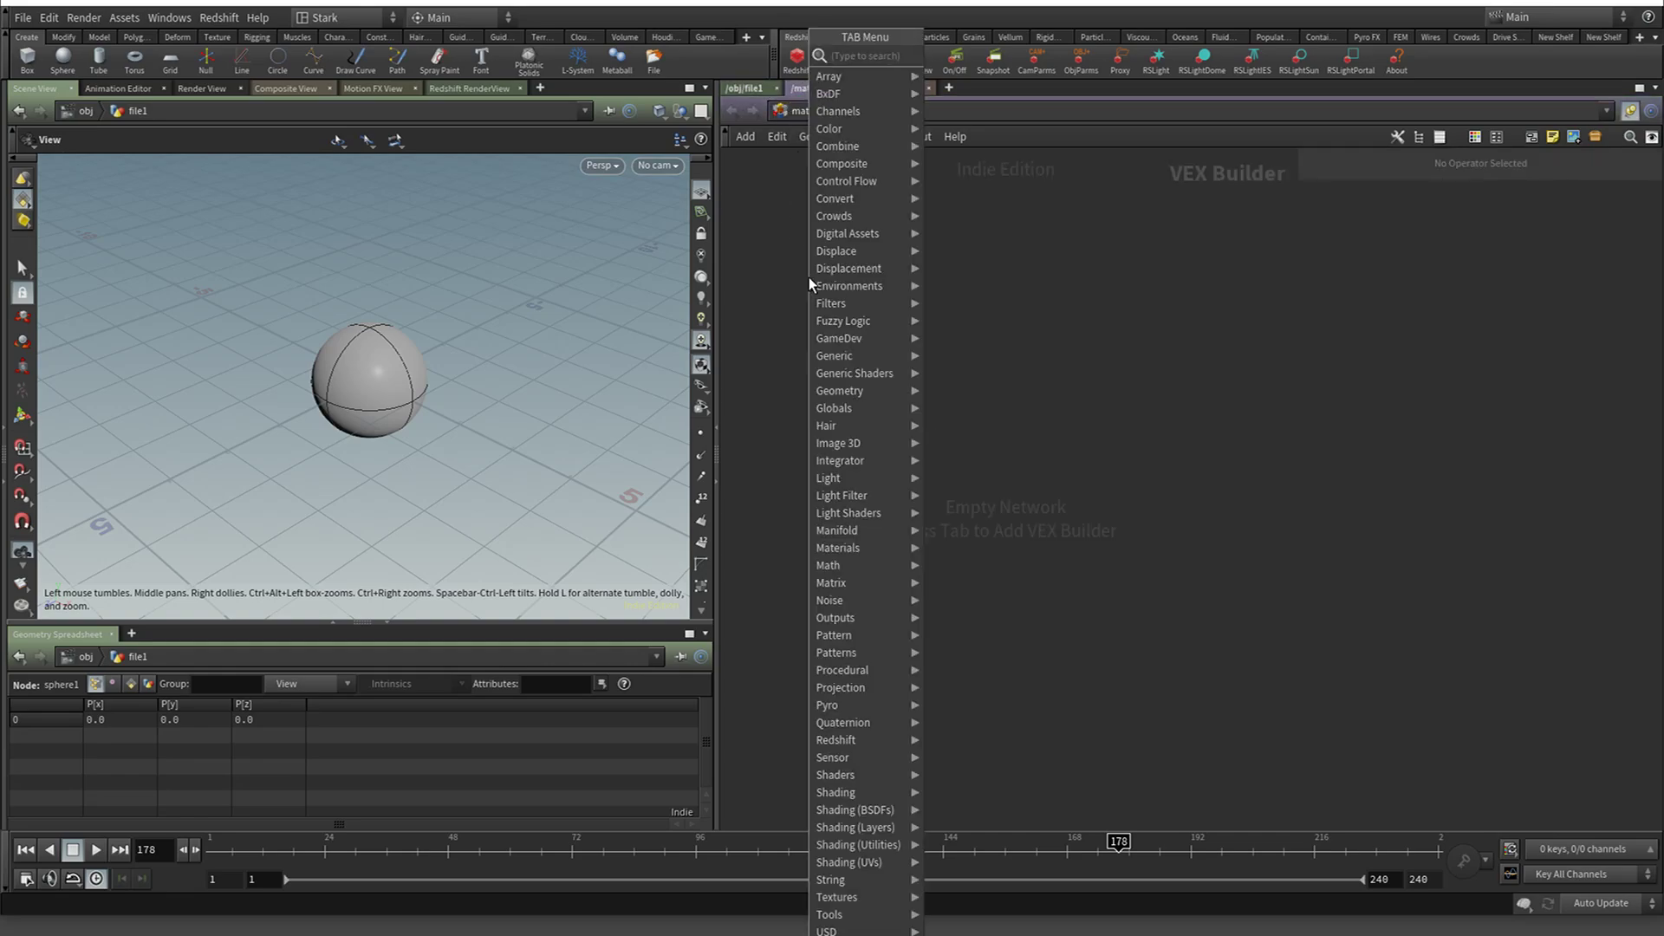
left_click(853, 87)
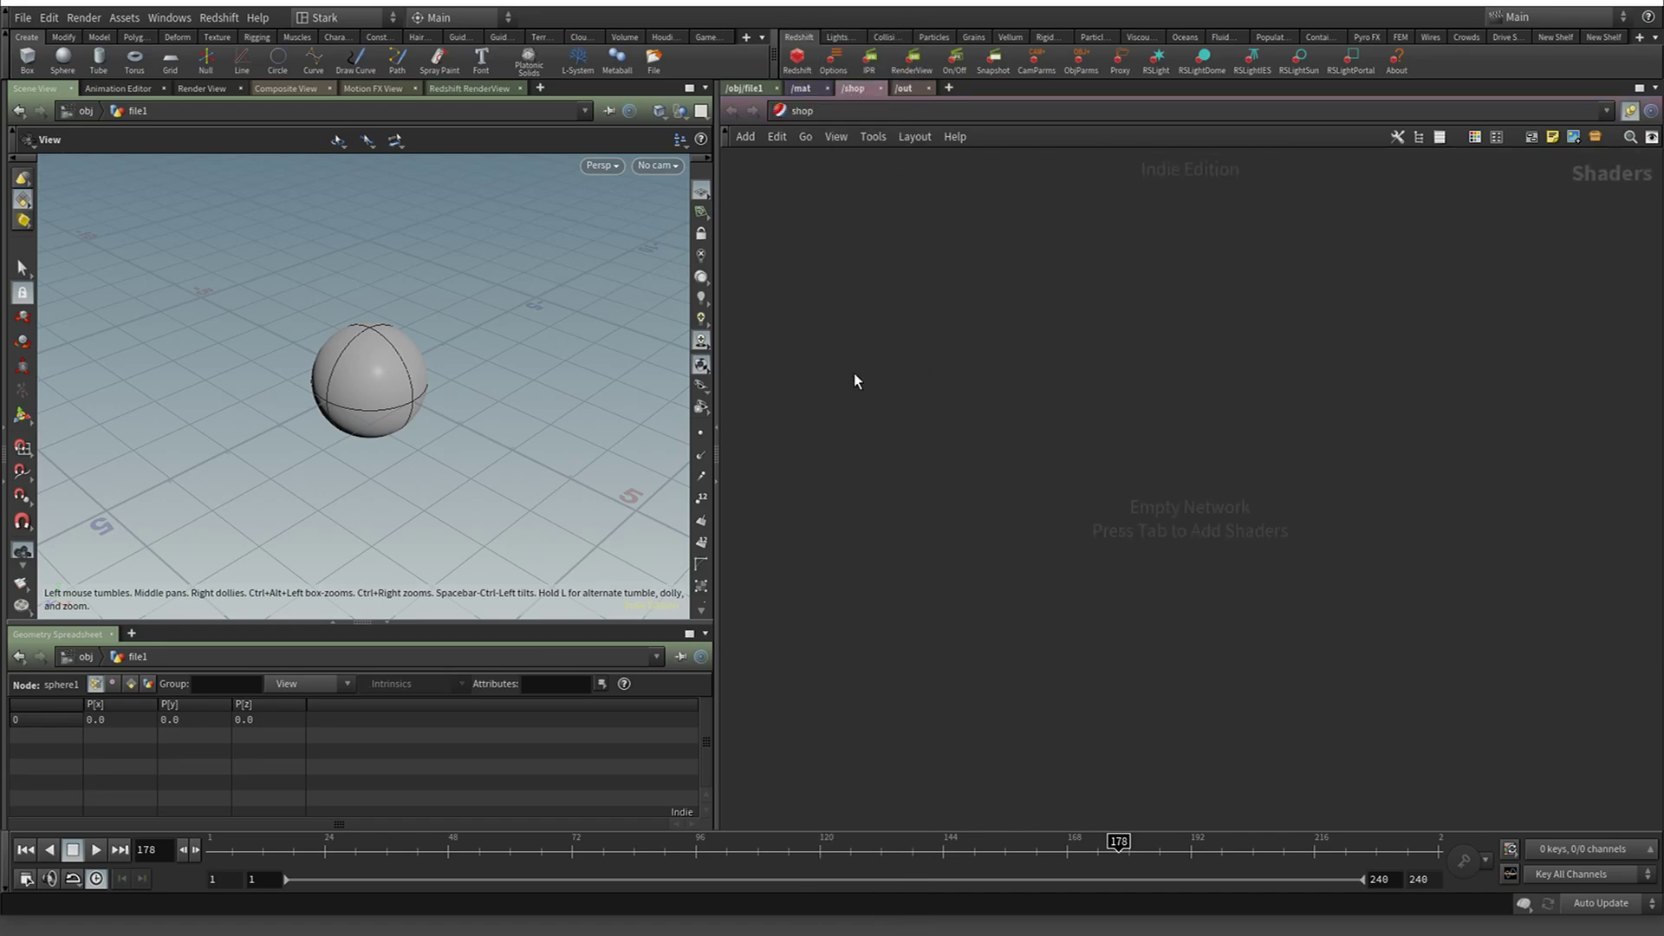
key("Tab")
left_click(801, 87)
key("Tab")
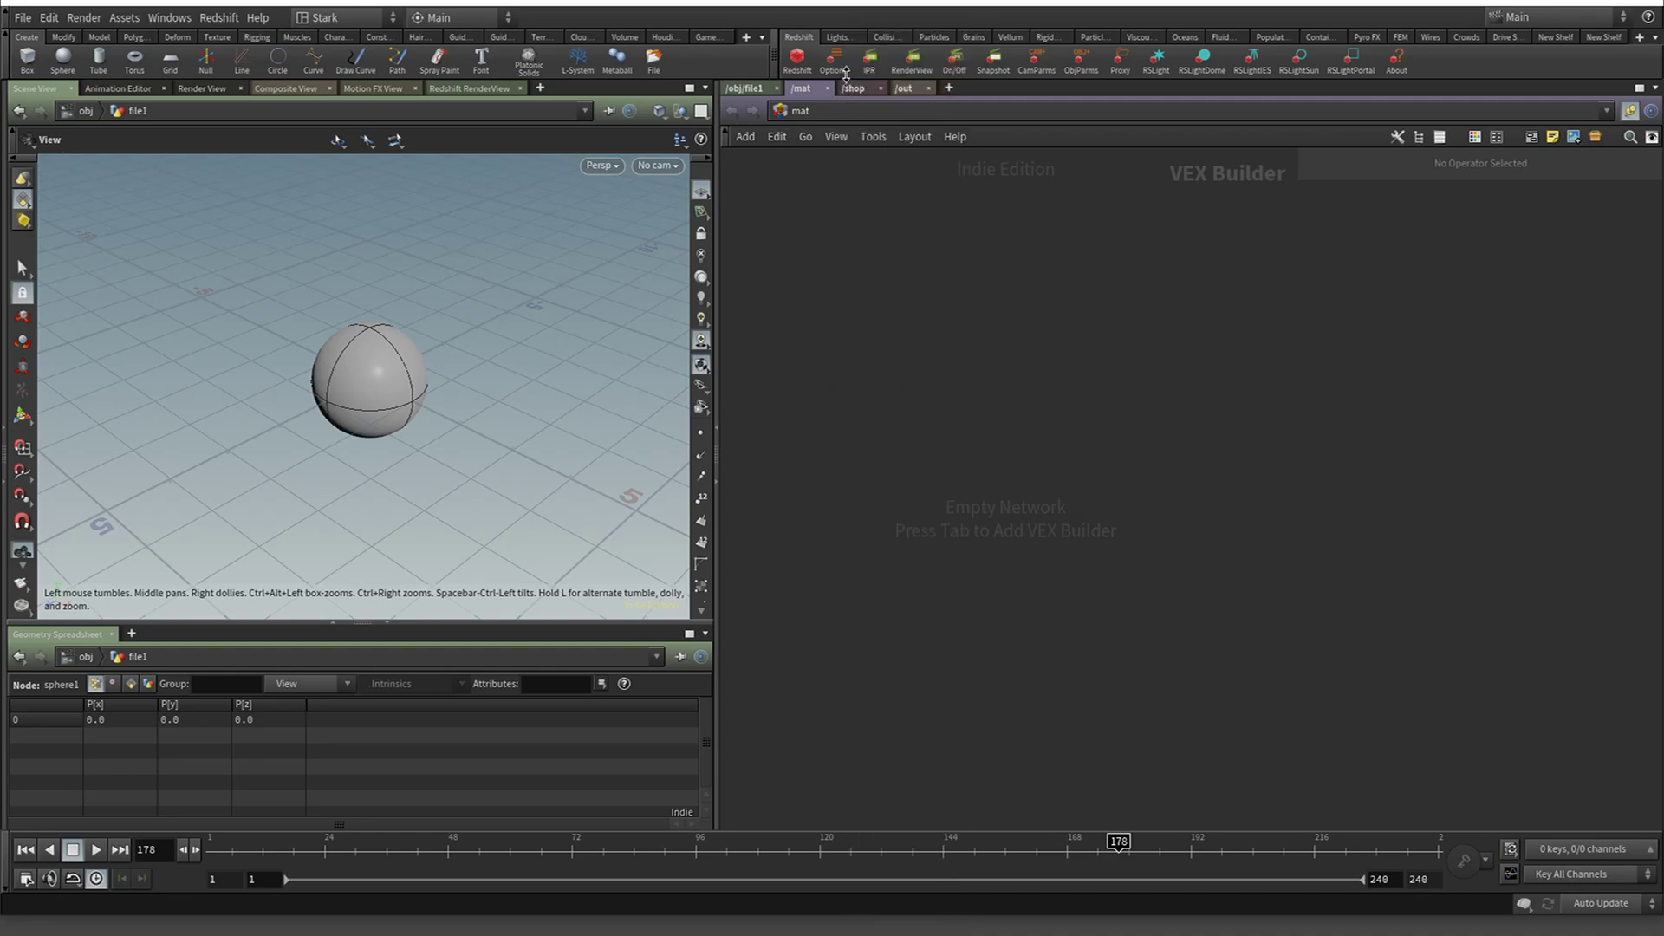
left_click(858, 89)
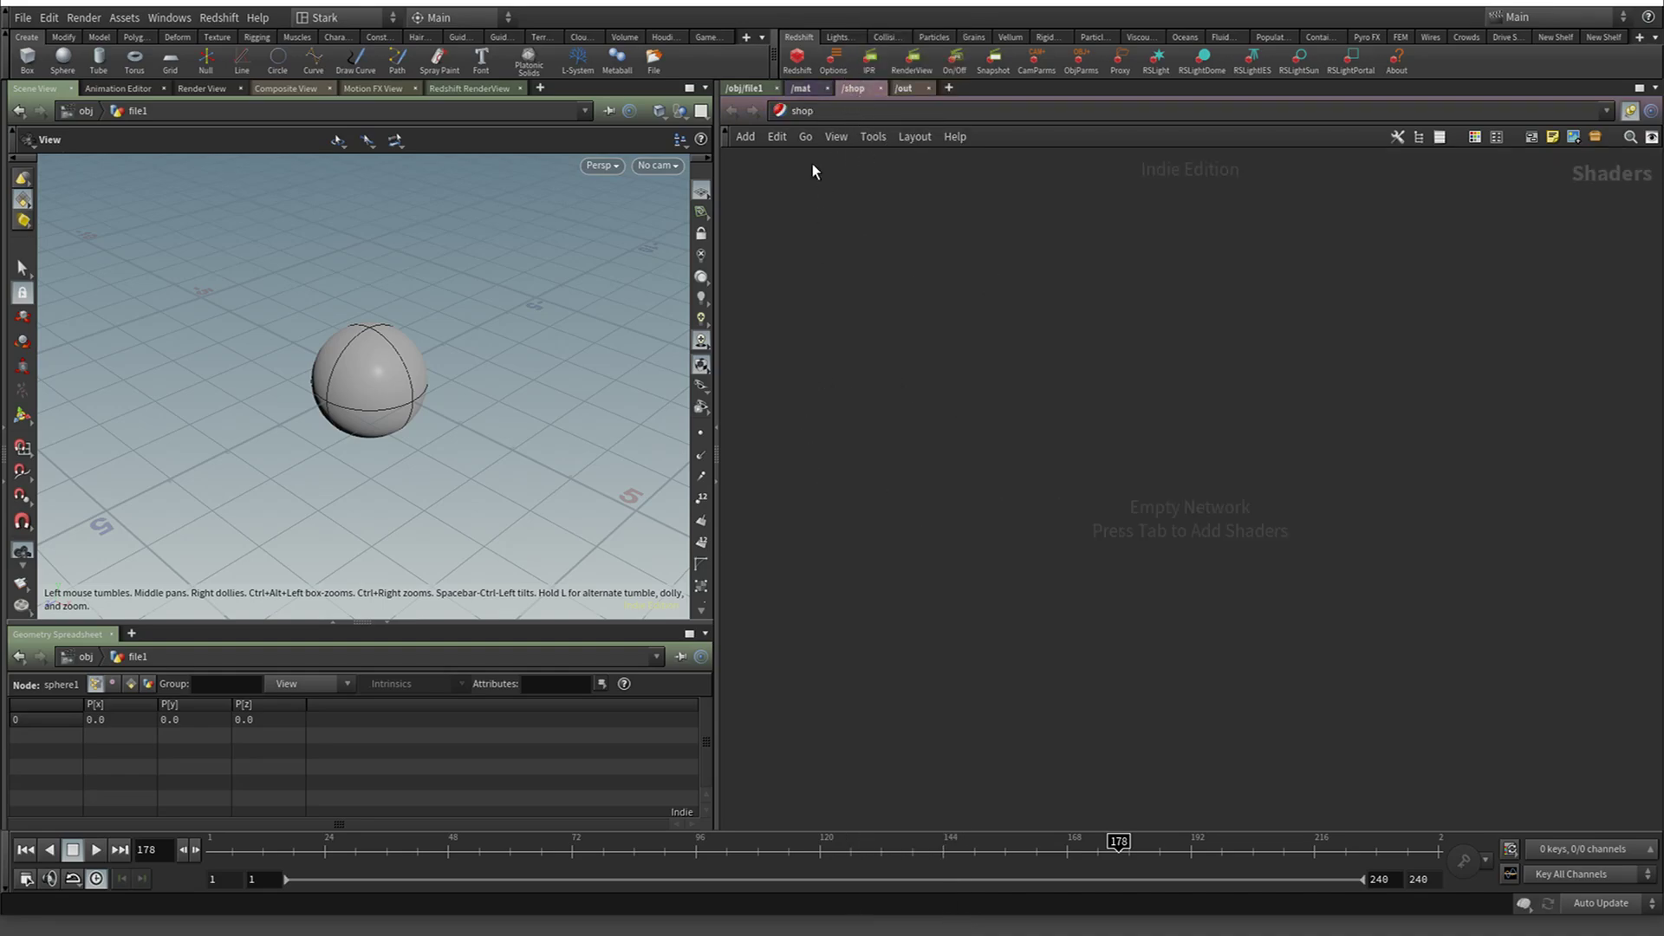
left_click(903, 88)
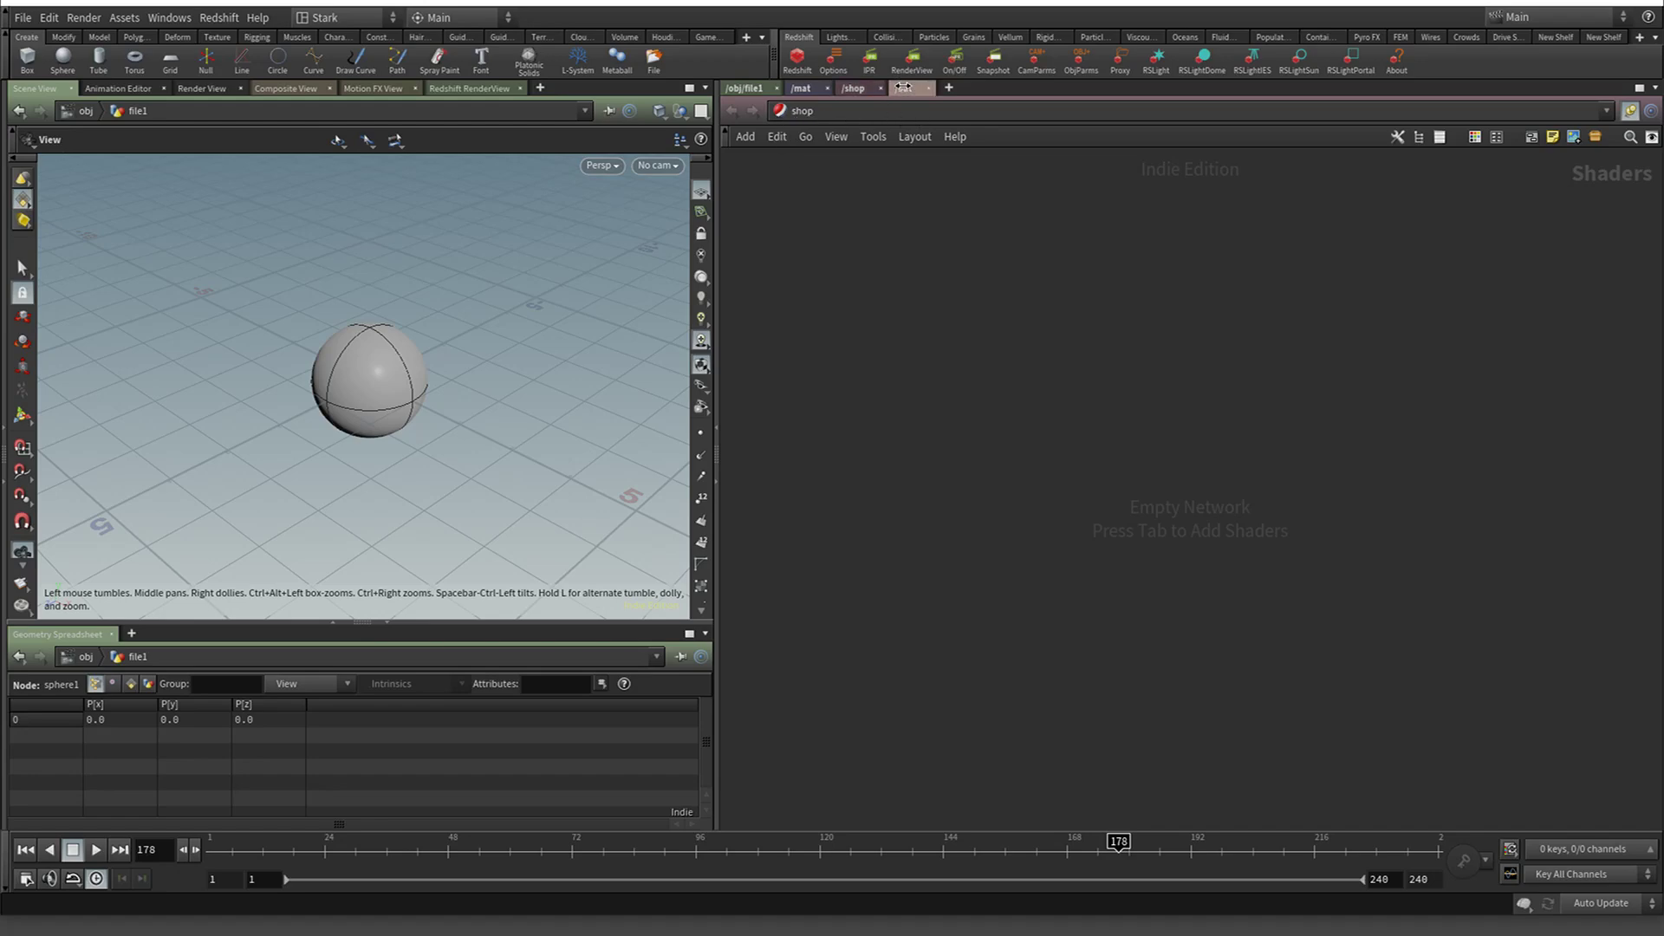
left_click(744, 88)
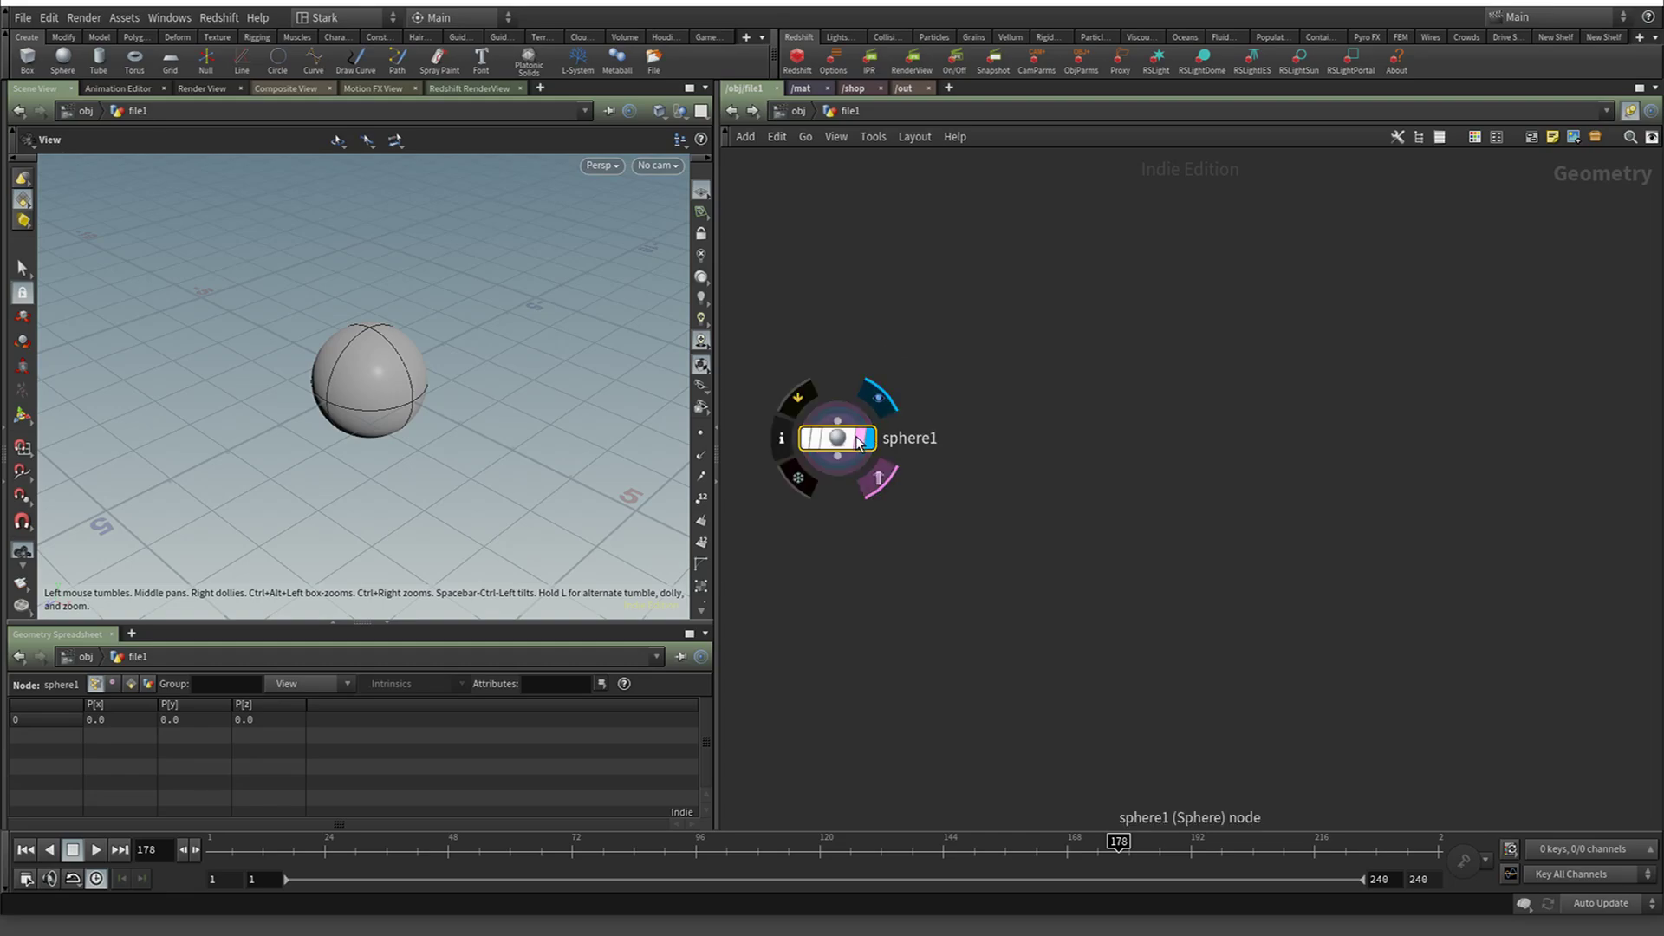
scroll(912, 319, "down", 3)
scroll(911, 319, "up", 1)
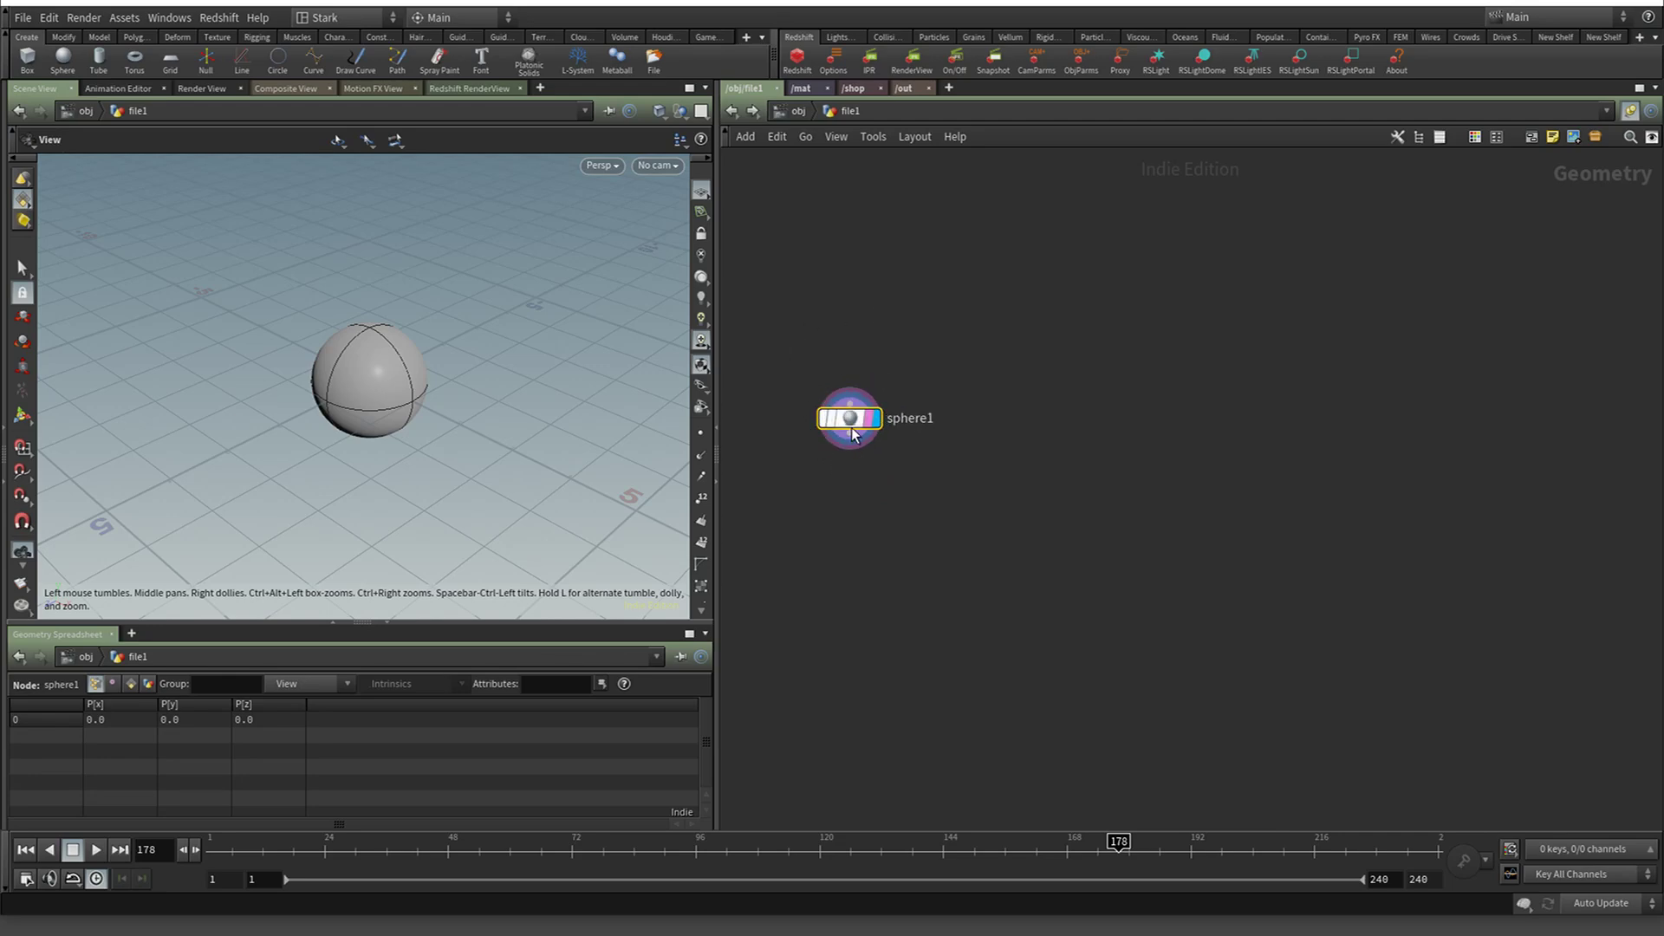
Go up to the object level and duplicate the file1 object, arranging the copy below the original
left_click(783, 112)
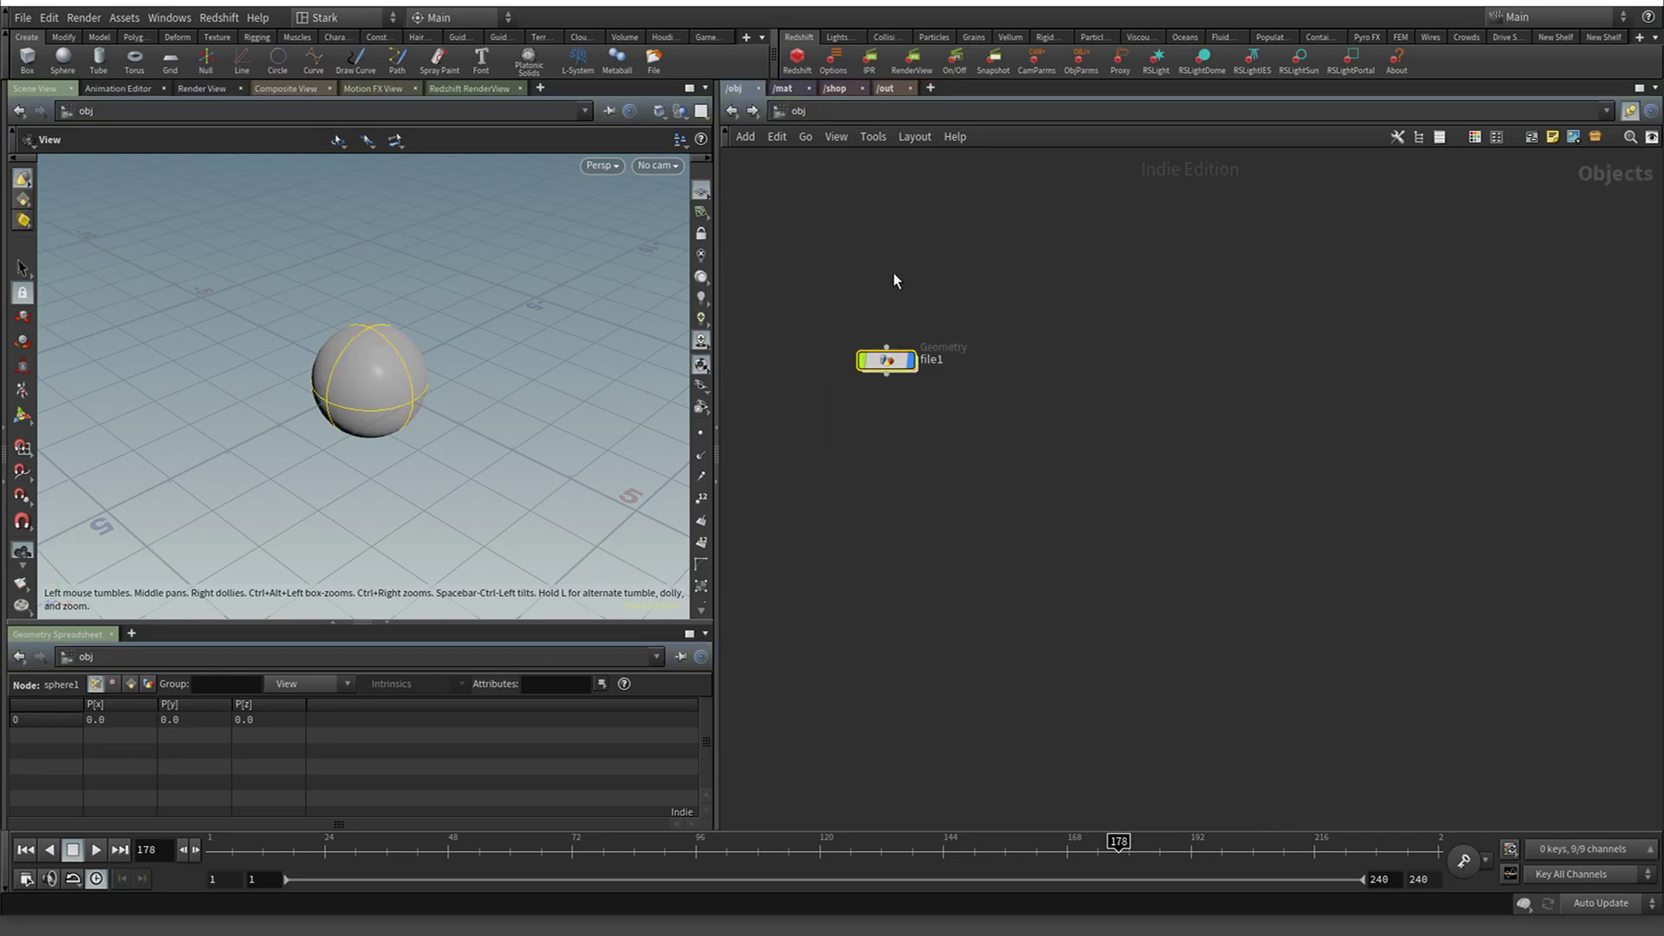
left_click_drag(900, 370, 928, 526)
mouse_move(944, 290)
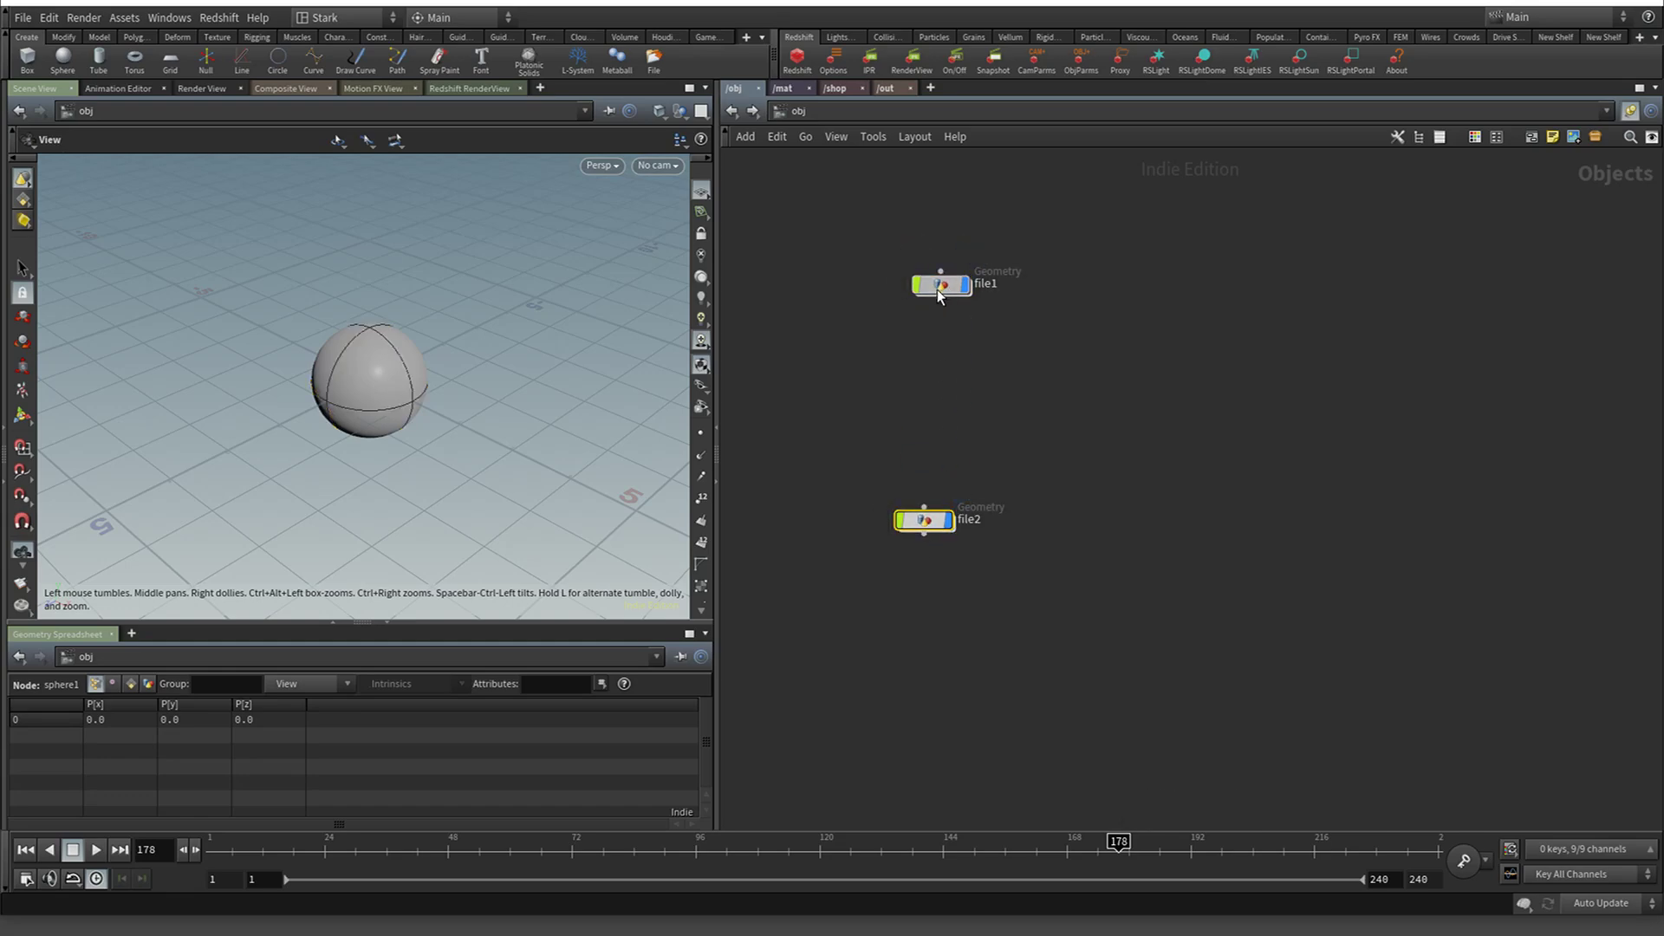
left_click_drag(938, 289, 914, 381)
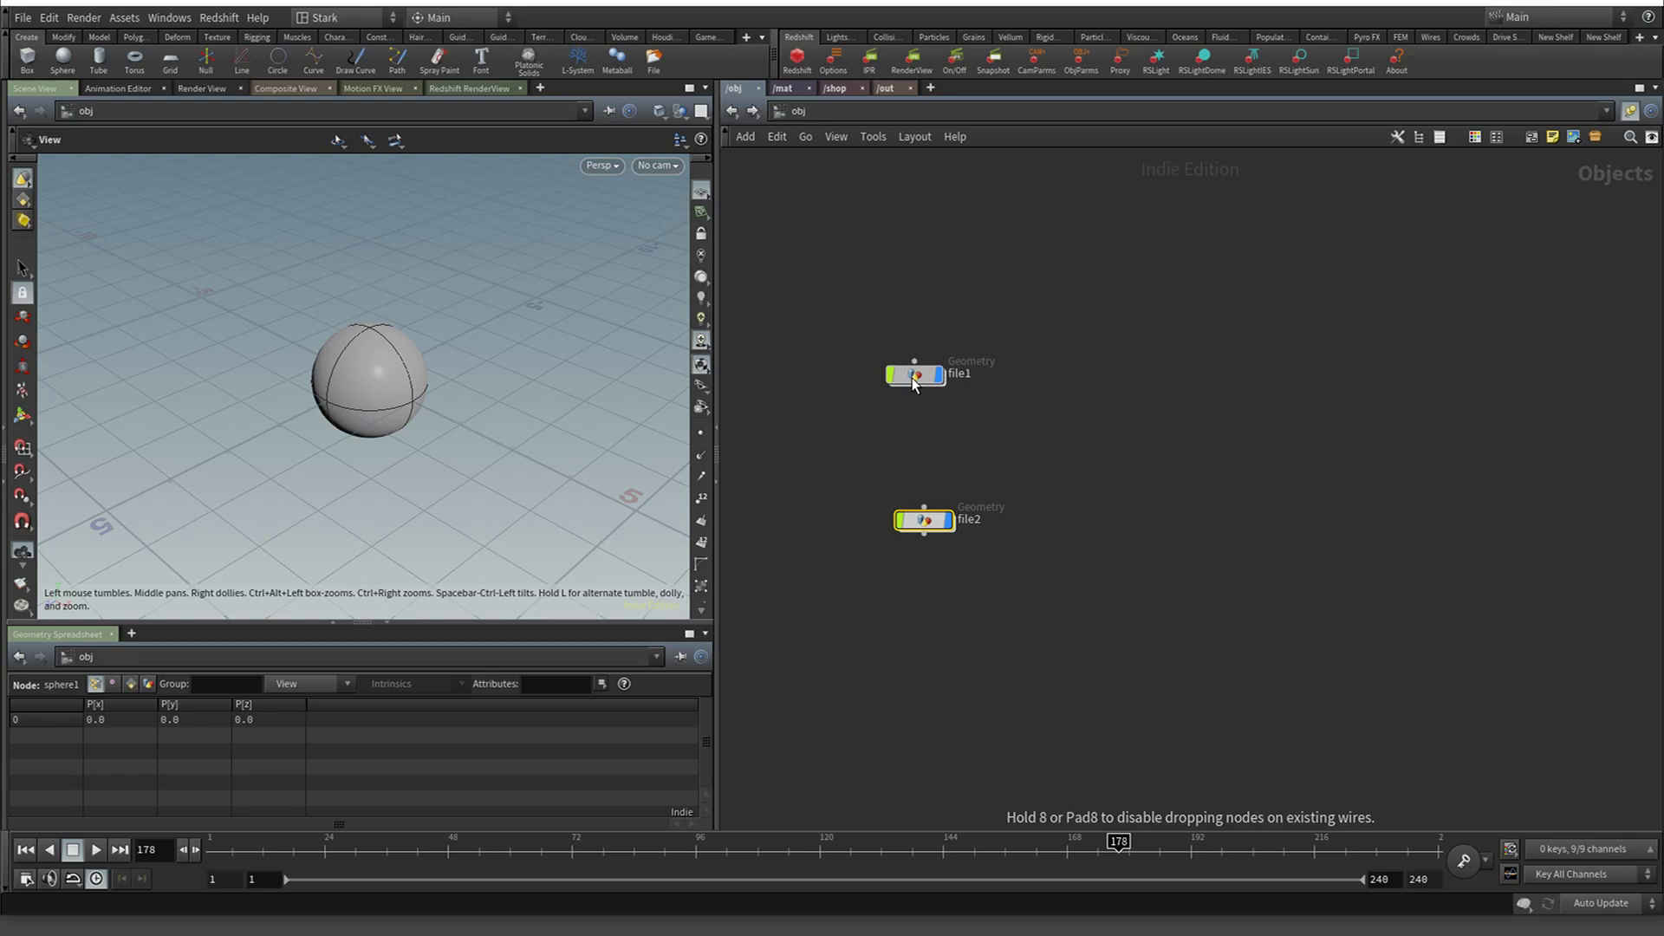
Look inside the file2 object, return to the object level and align file2 directly beneath file1
double_click(924, 519)
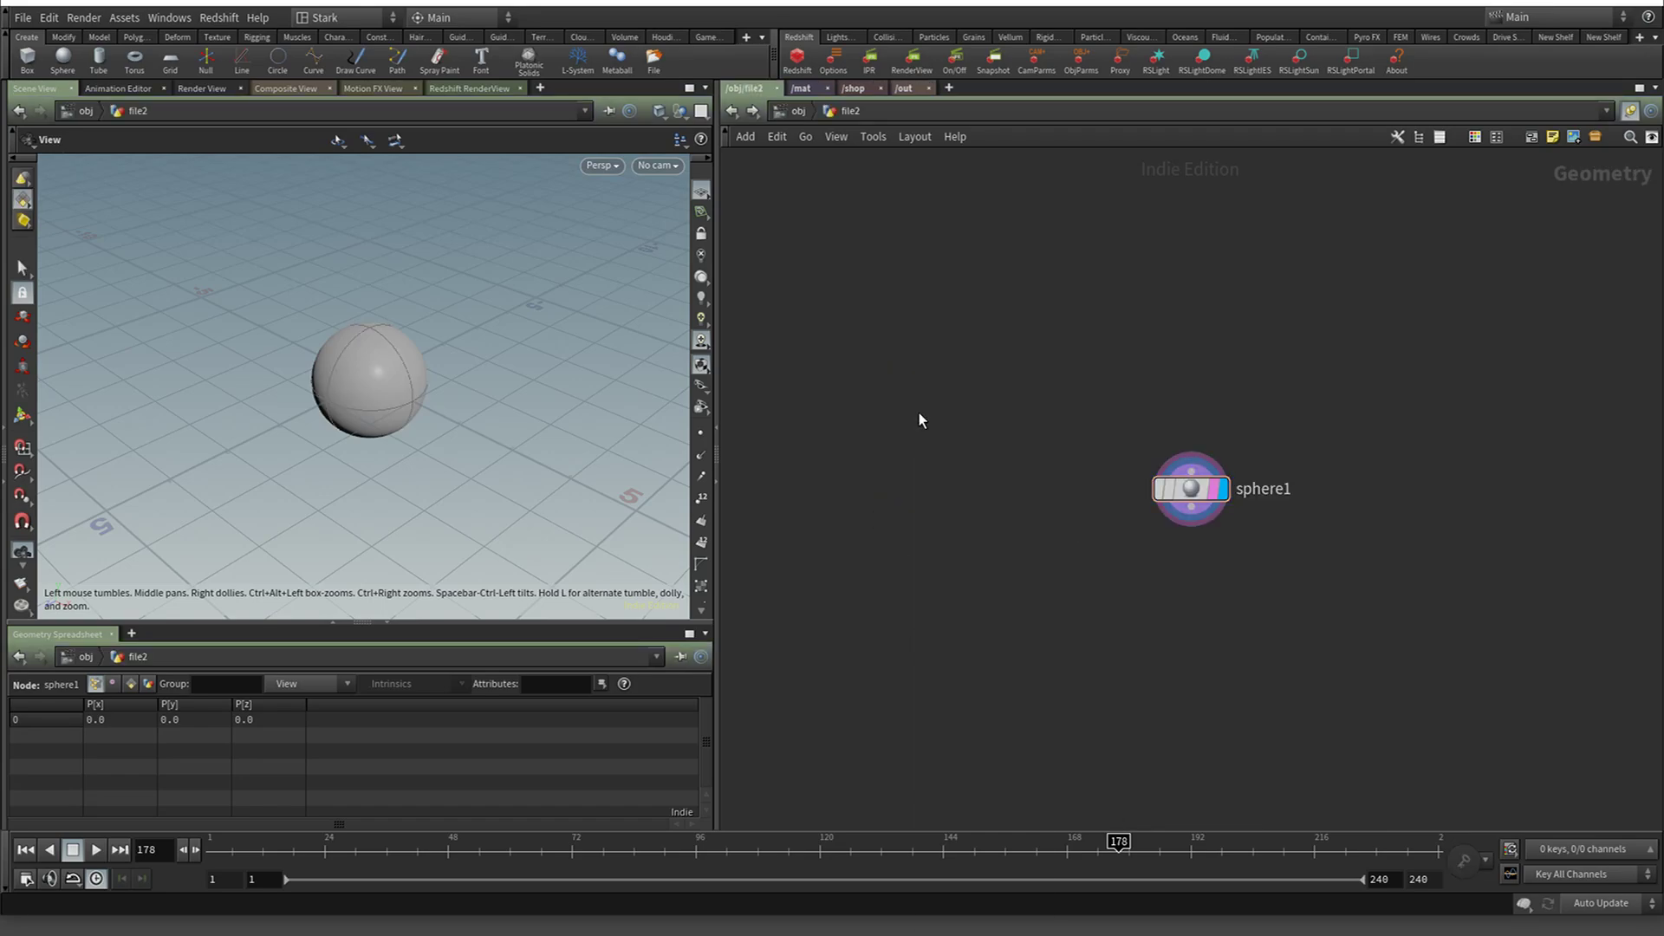
key("Tab")
left_click(732, 111)
left_click_drag(920, 522, 910, 496)
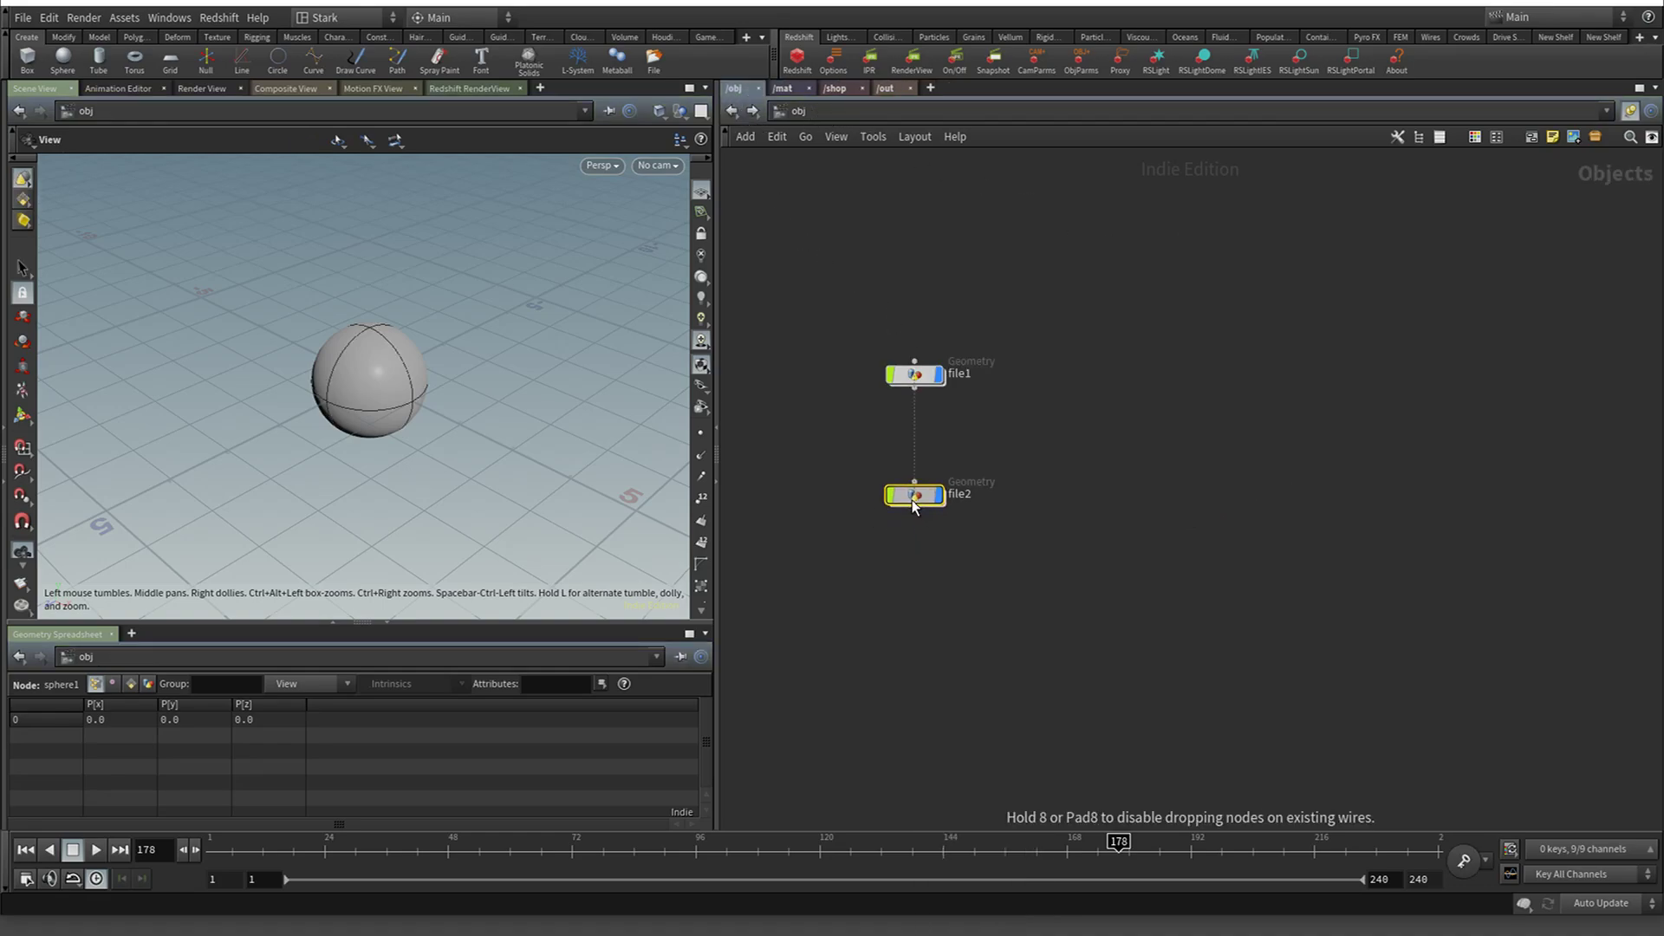
Look inside the file1 object's geometry network and return to the object level
left_click(914, 376)
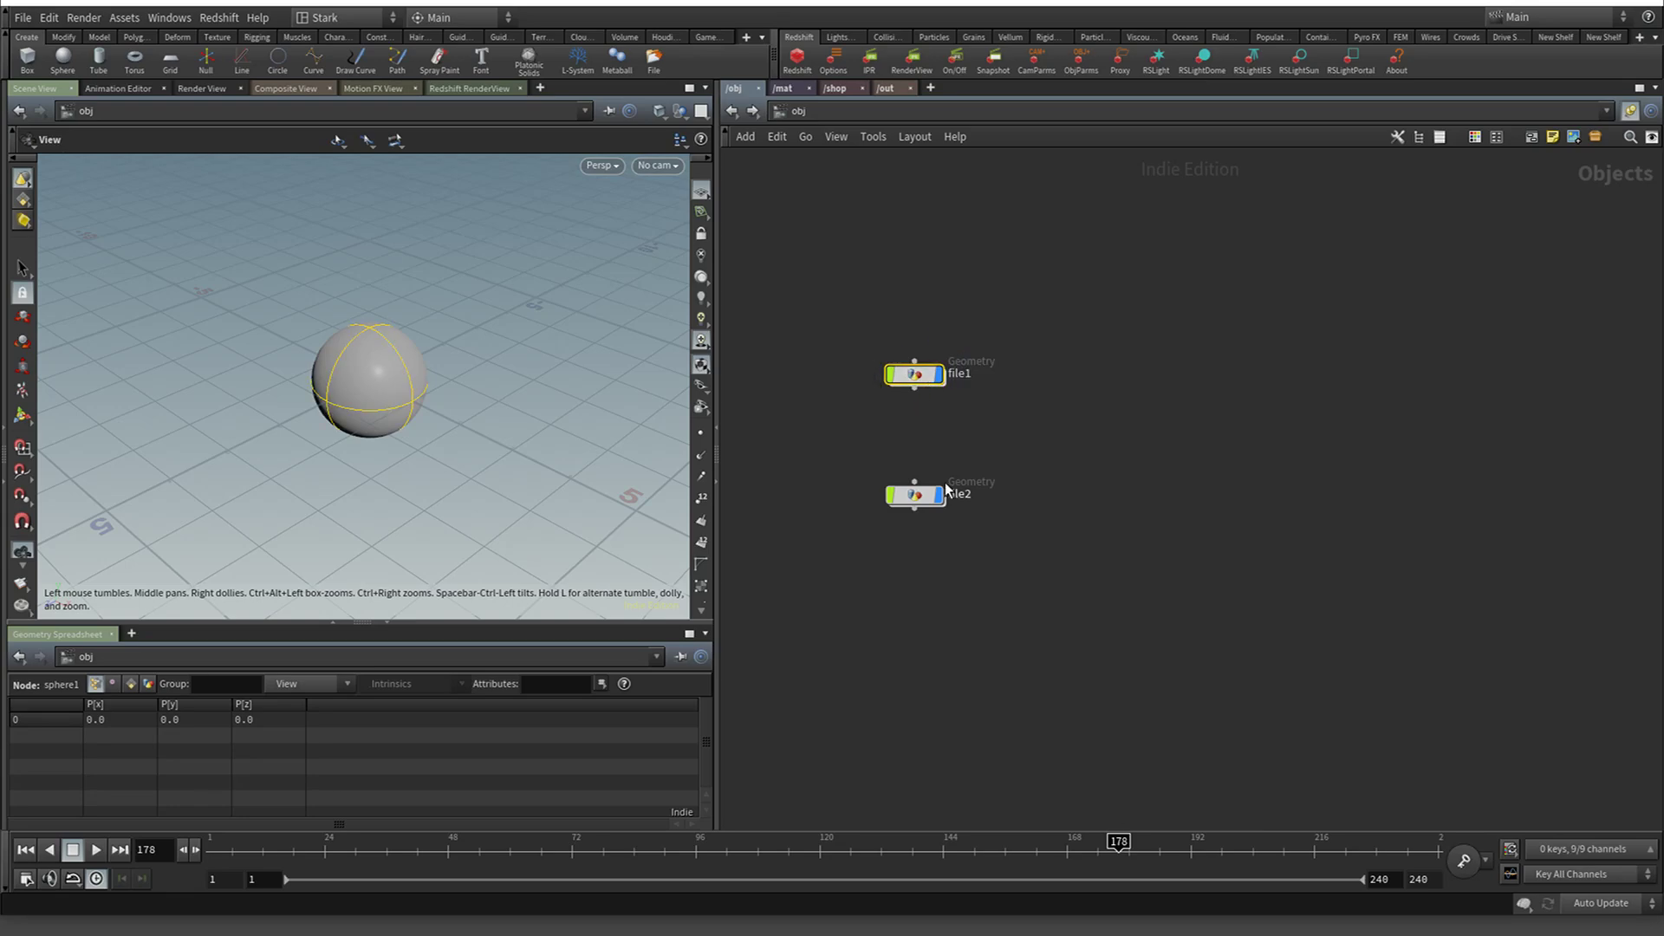
mouse_move(926, 499)
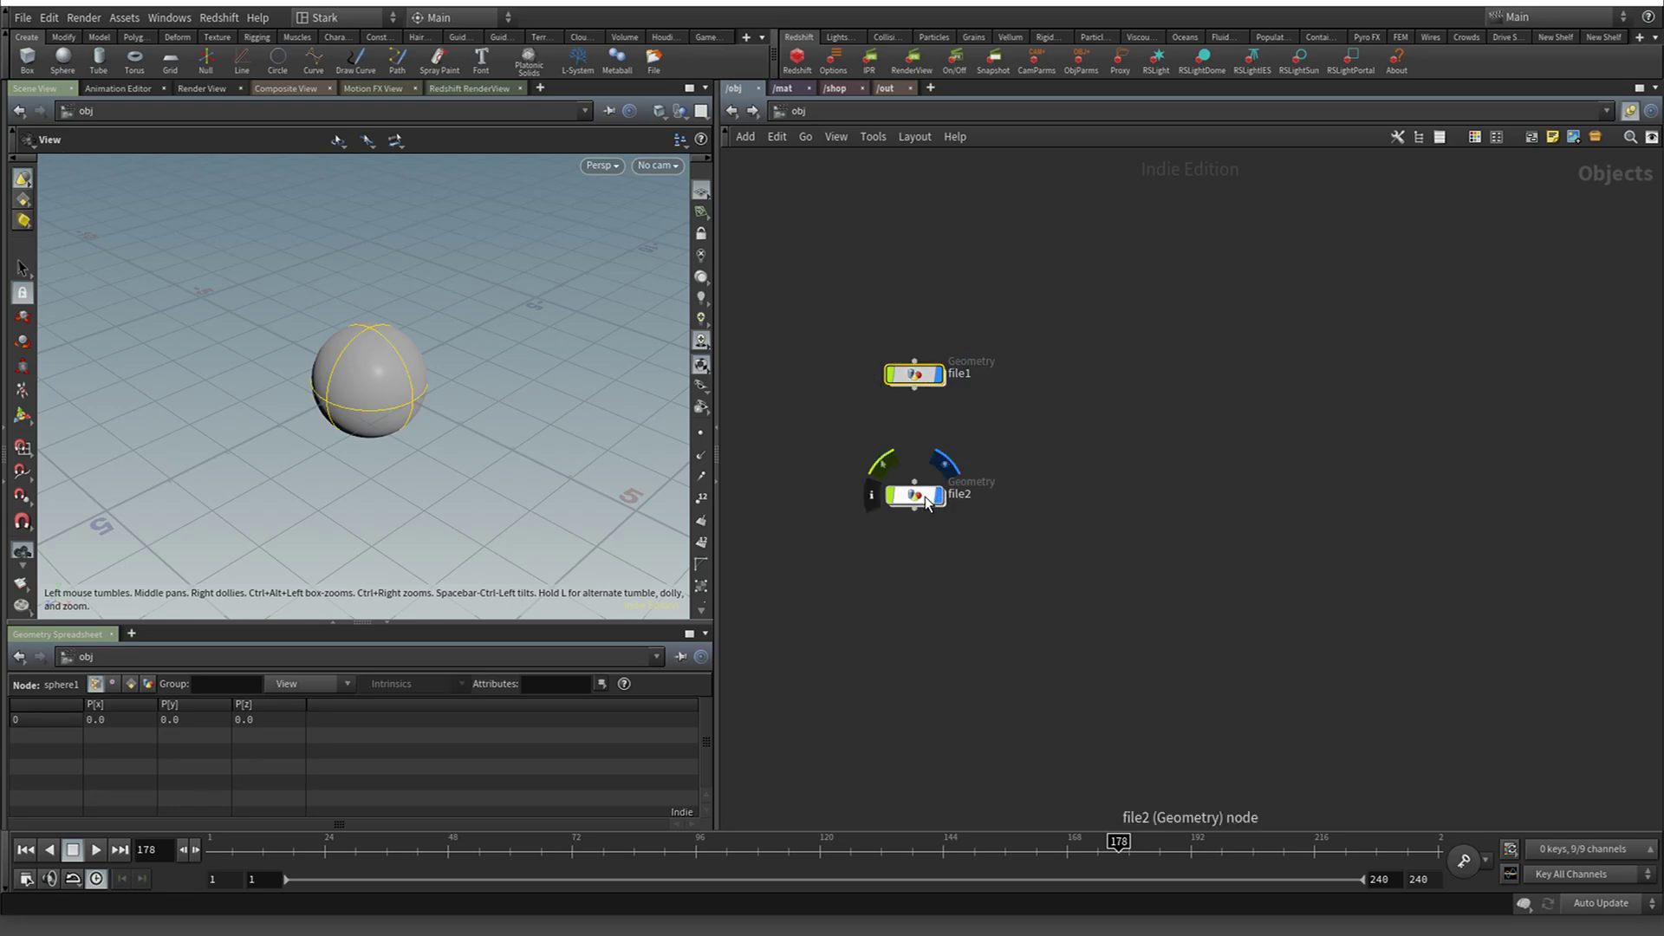
double_click(916, 378)
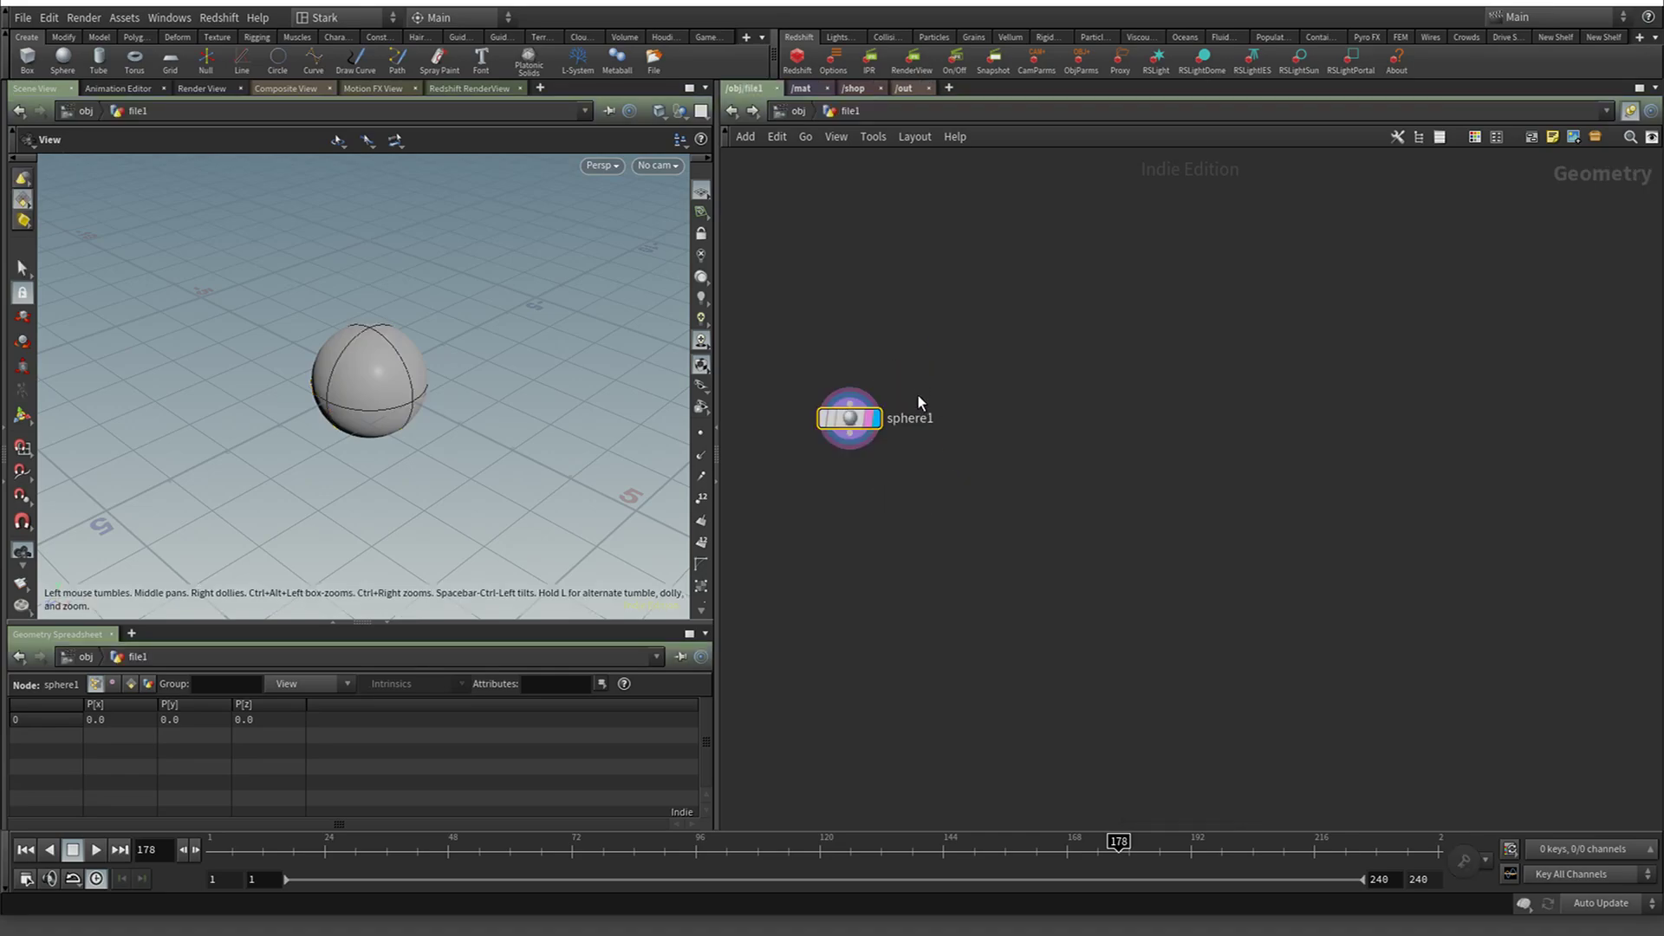
left_click(732, 111)
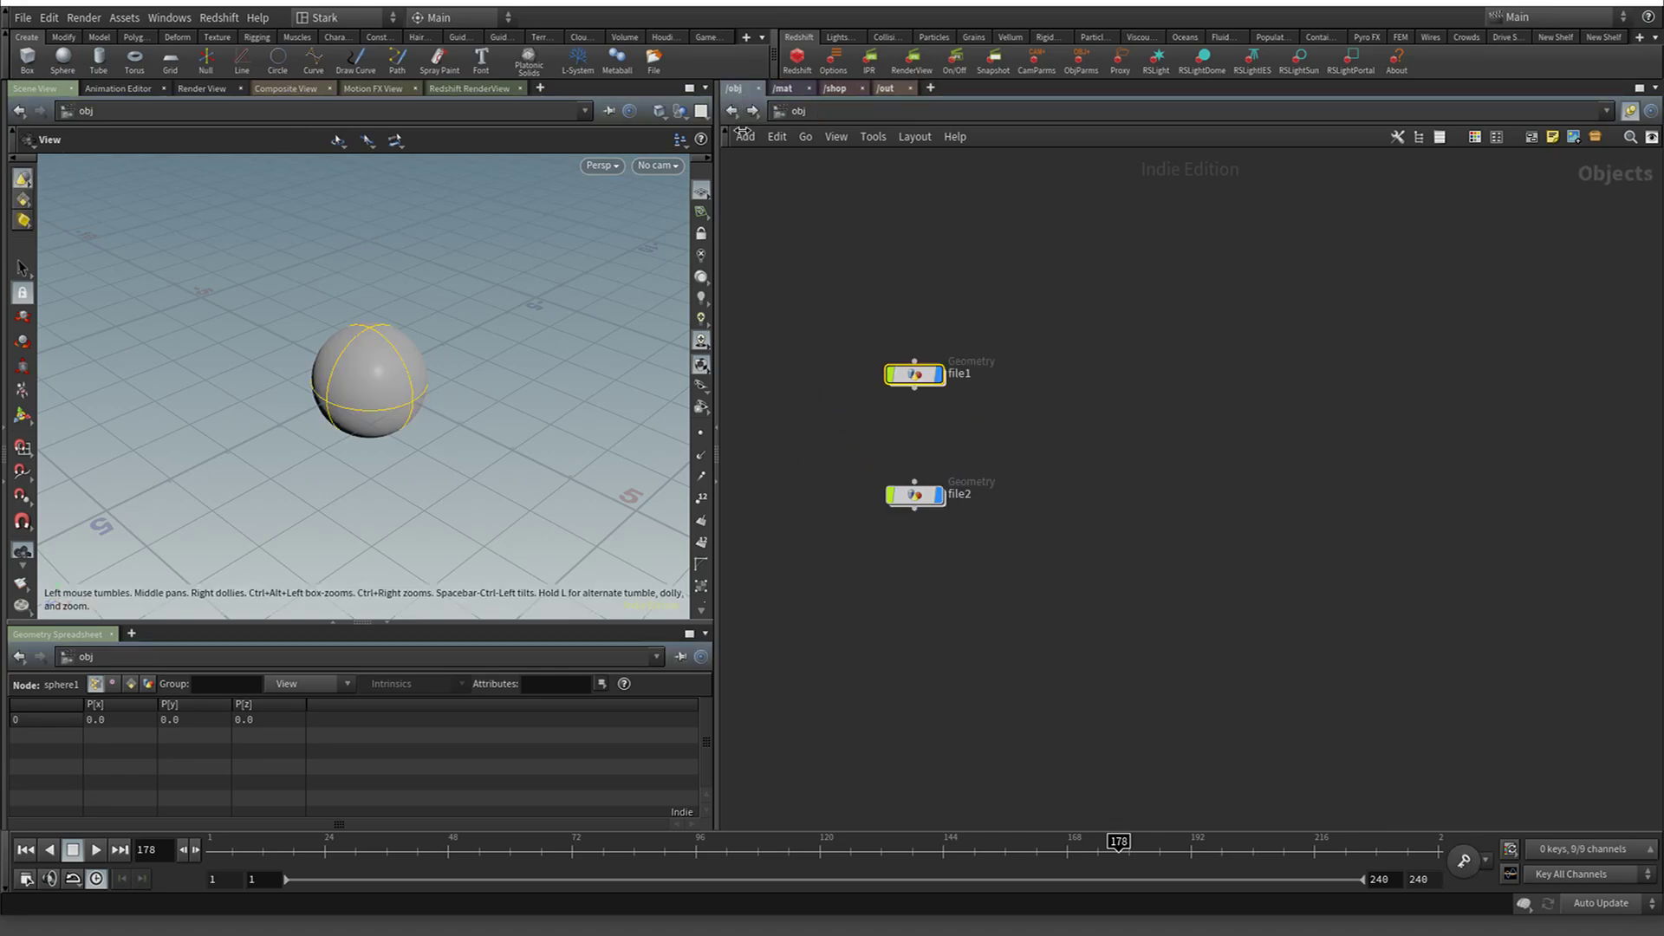
Place the file2 node beside file1 and set file2's X translation to 5
mouse_move(925, 512)
left_click_drag(899, 485, 836, 412)
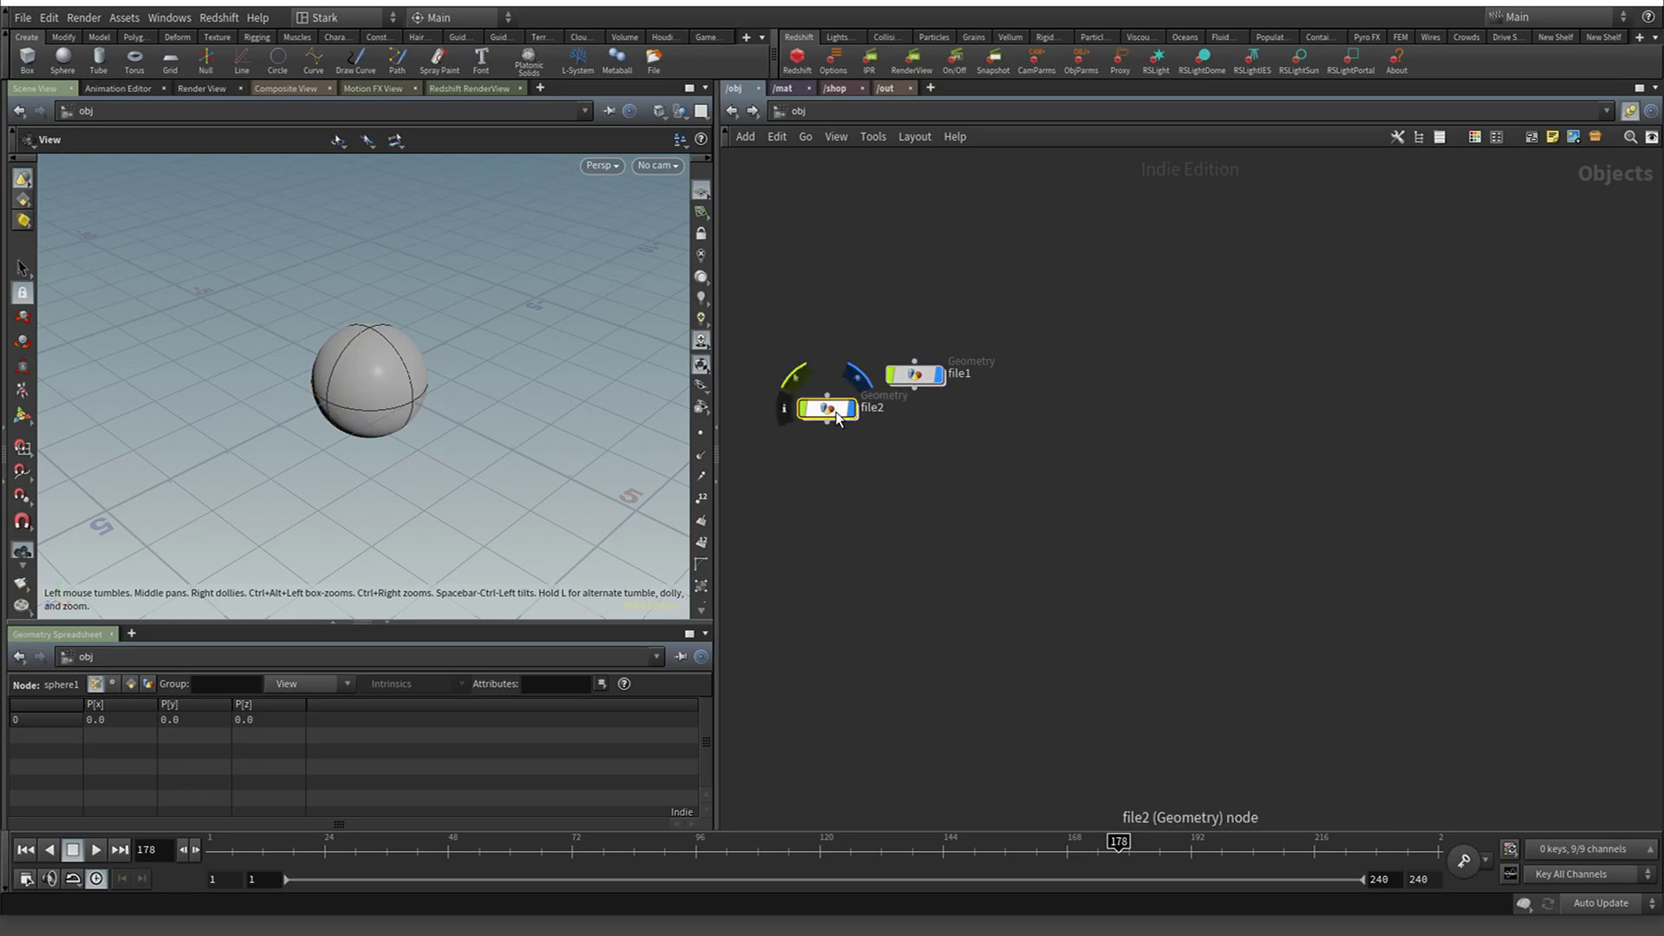
key("p")
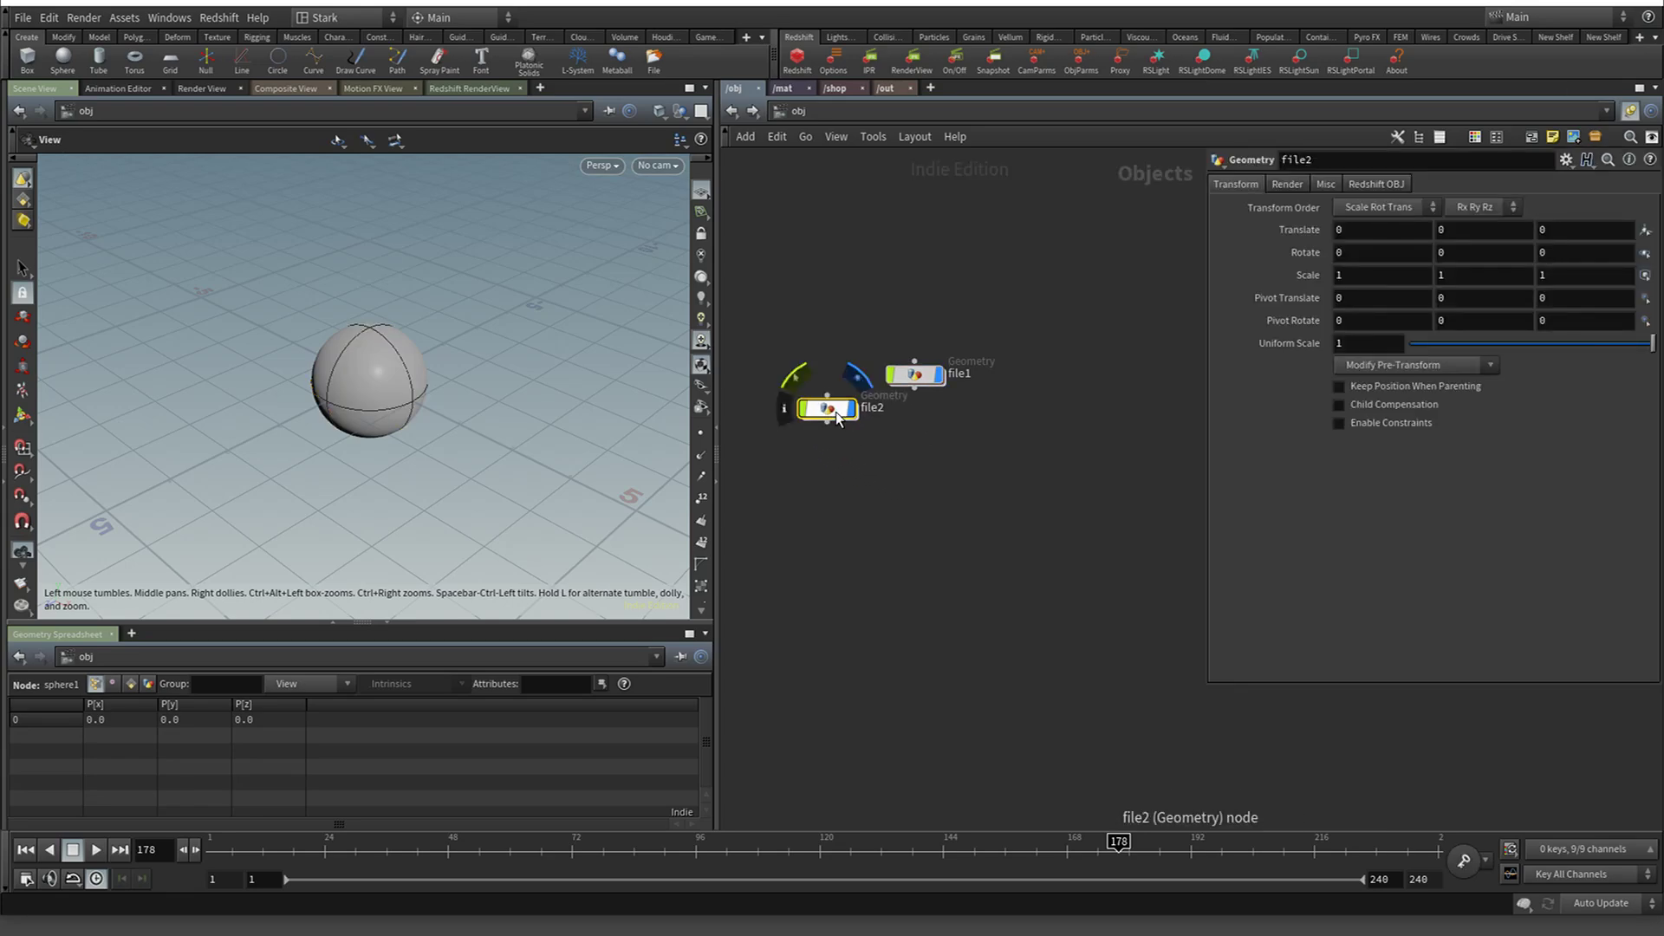
left_click(1412, 228)
type("5")
key("Return")
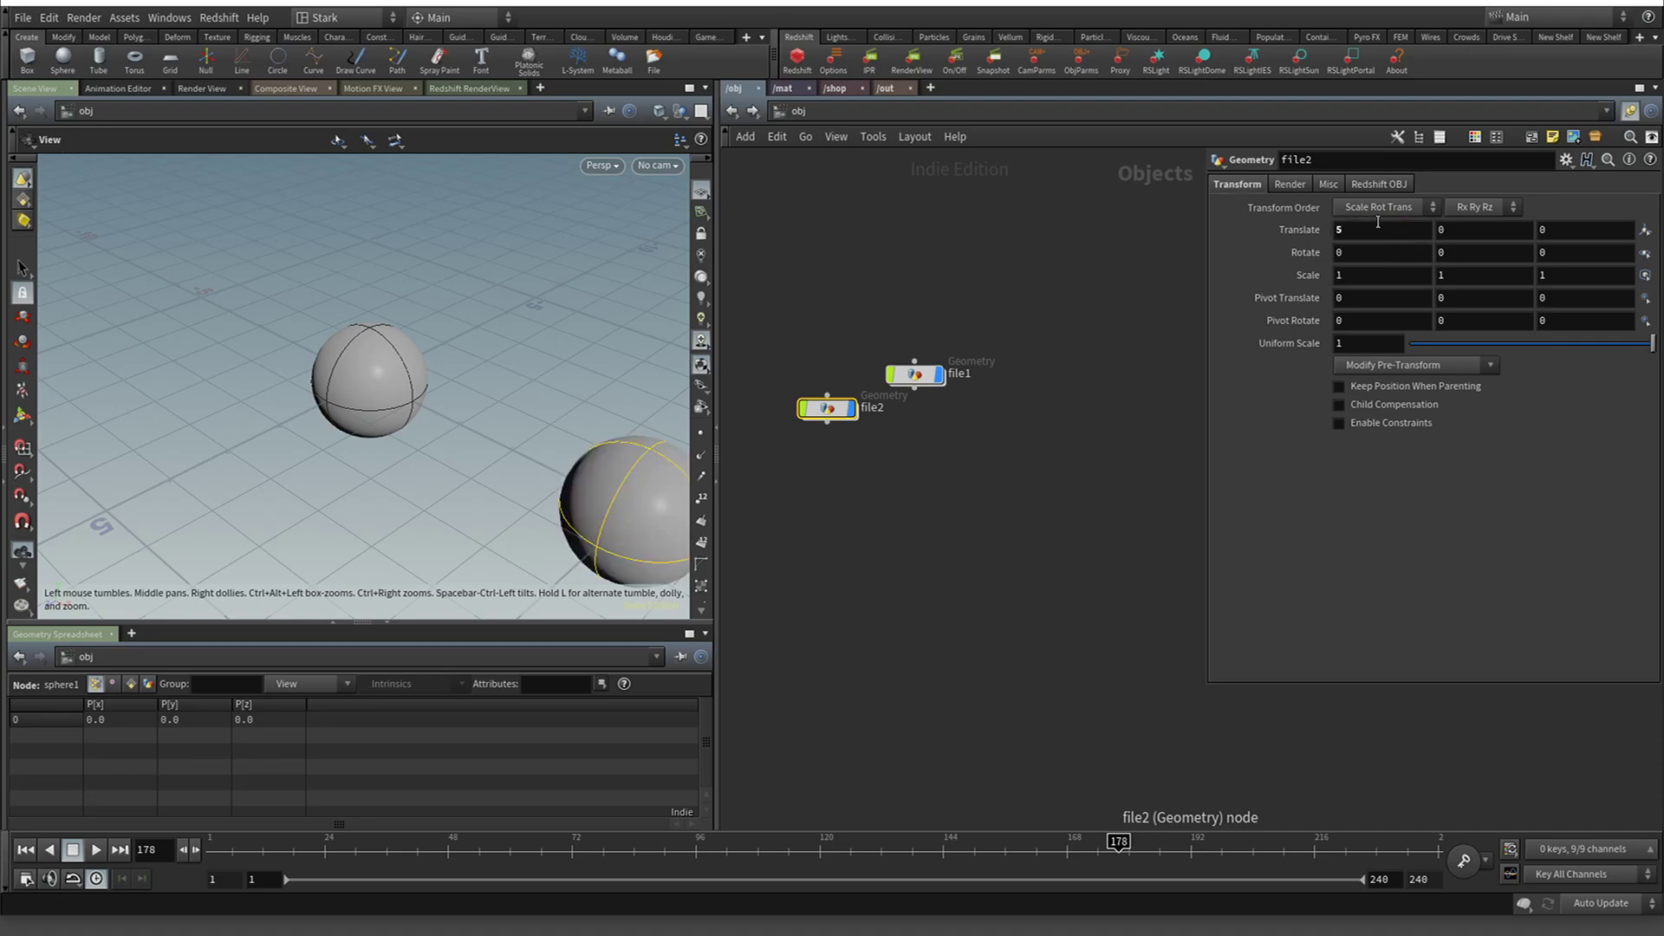
scroll(547, 404, "down", 5)
Add a Box node inside the file1 object, display it instead of the sphere, and return to the object level
left_click_drag(926, 372, 1004, 355)
double_click(964, 364)
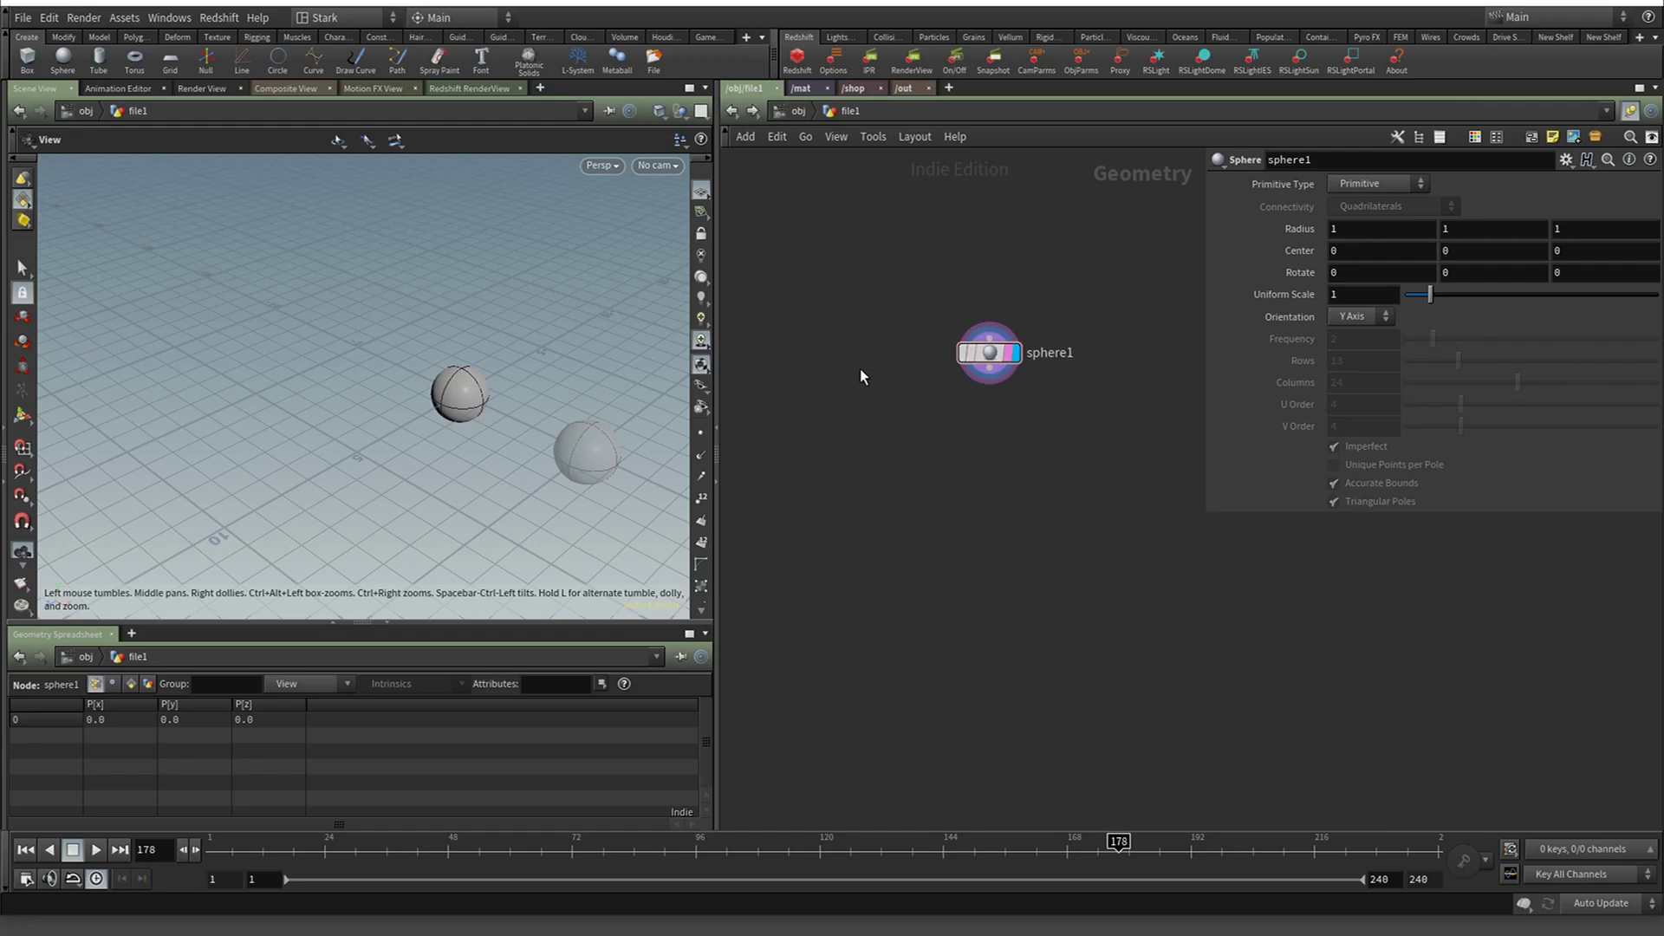
key("Tab")
type("box")
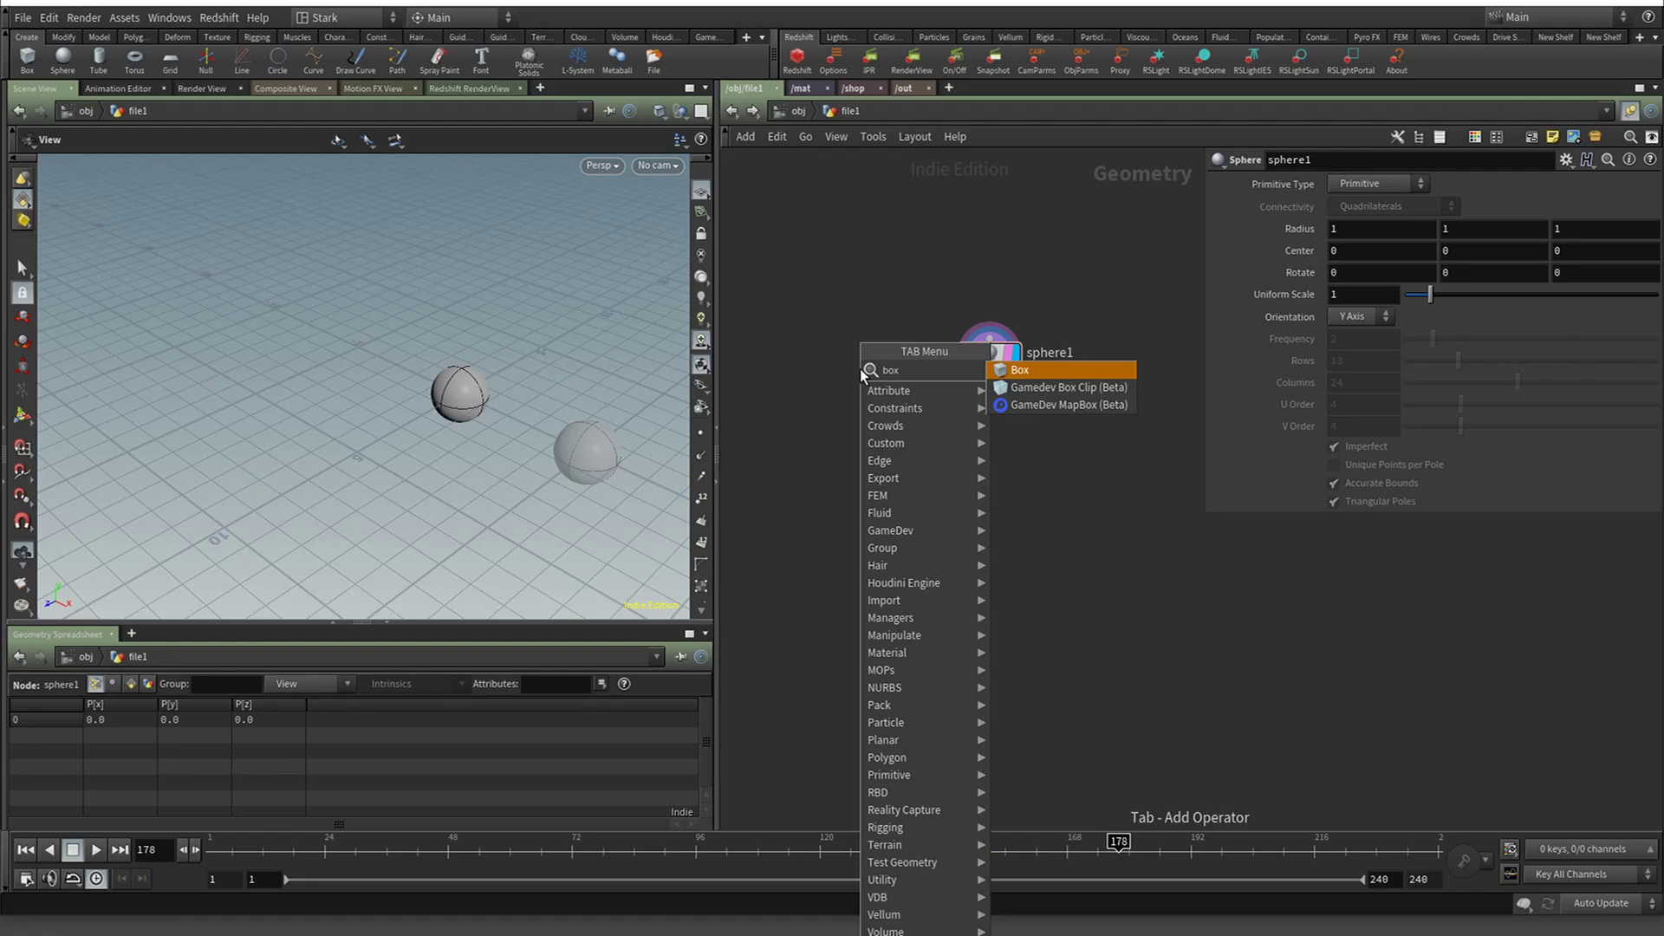
key("Return")
left_click(859, 368)
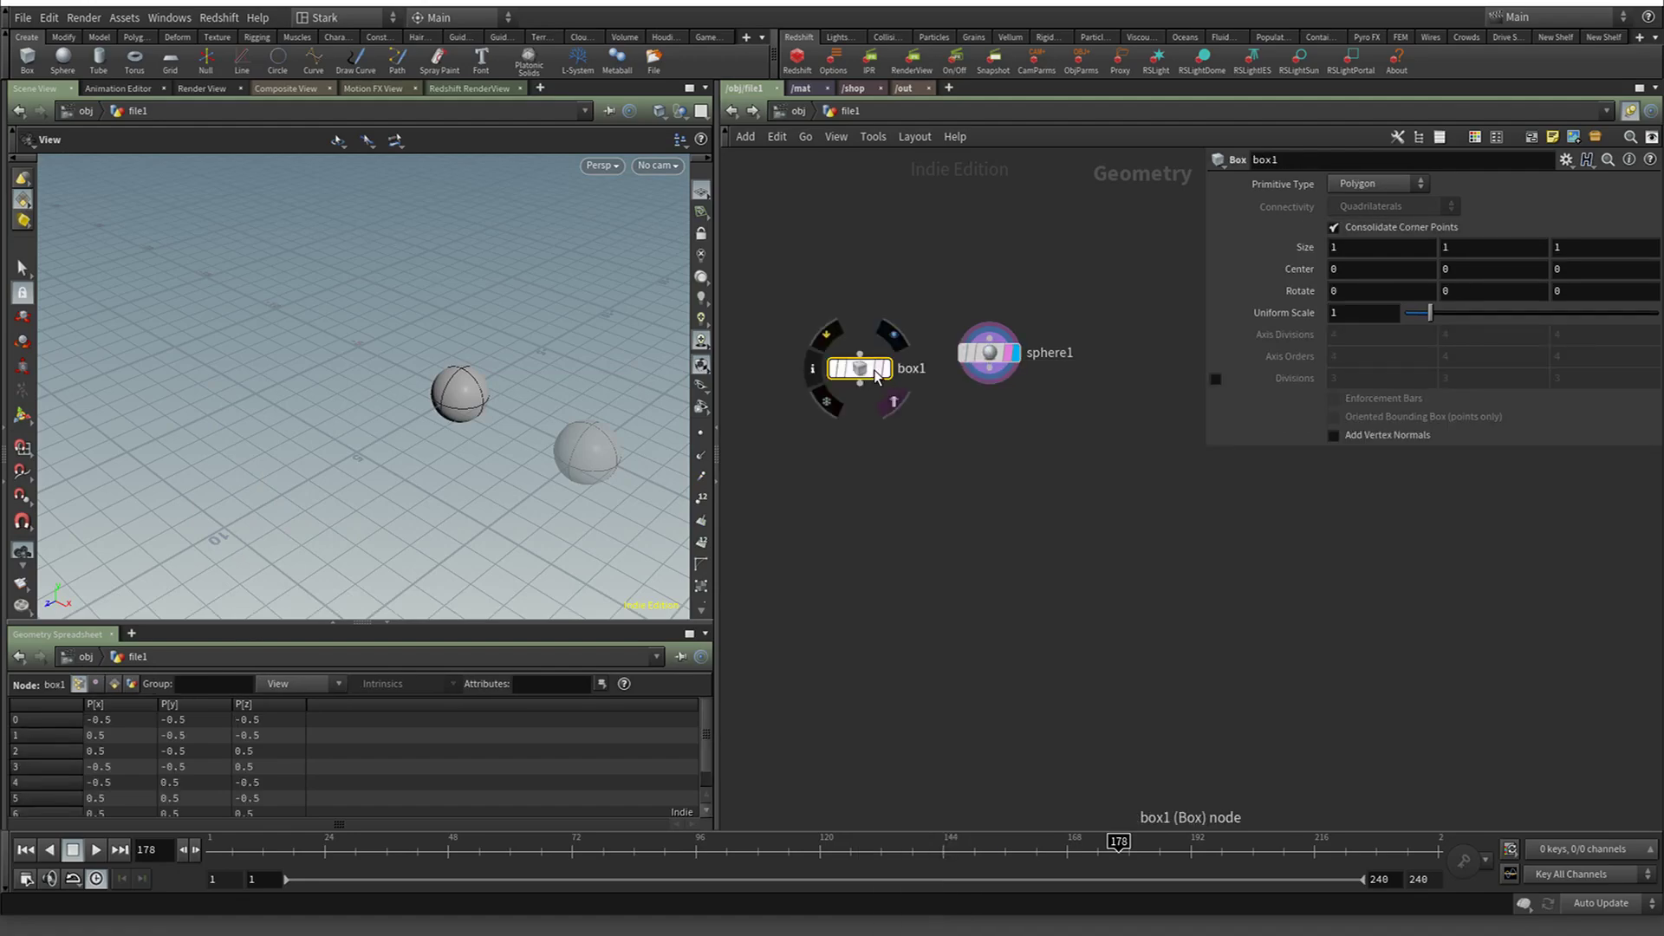
left_click(885, 368)
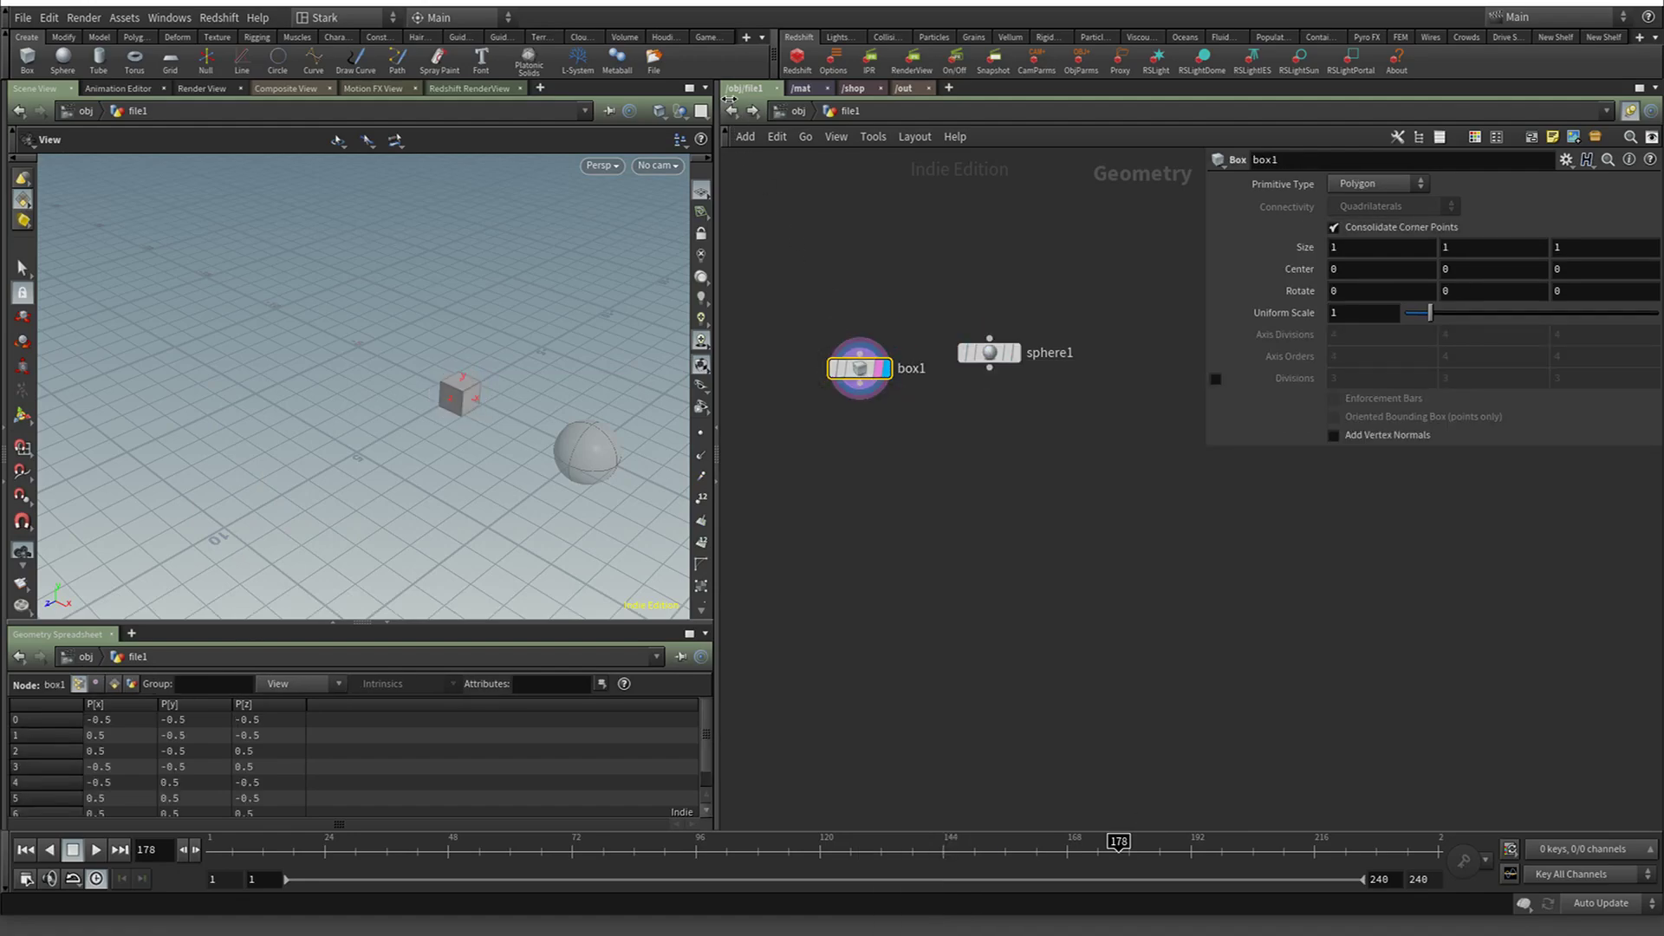
key("u")
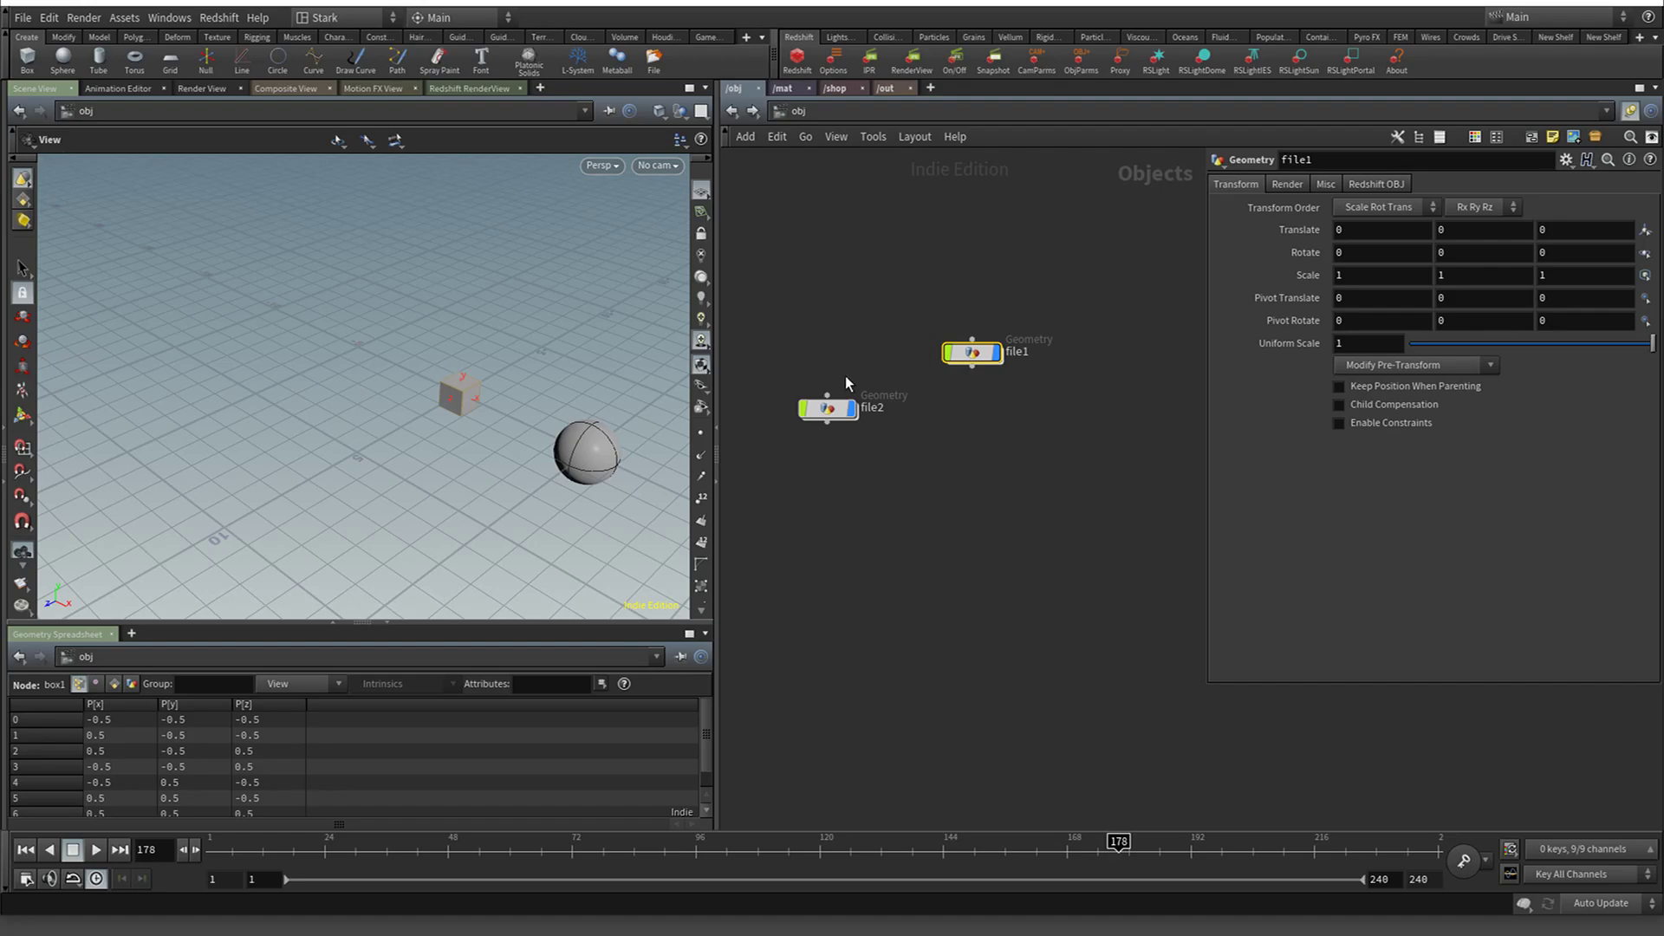
Move file1 above file2, select both geometry objects and delete them from the object network
mouse_move(848, 411)
mouse_move(1003, 346)
left_mouse_down()
mouse_move(970, 314)
mouse_move(836, 298)
left_mouse_up()
left_click_drag(757, 242, 863, 429)
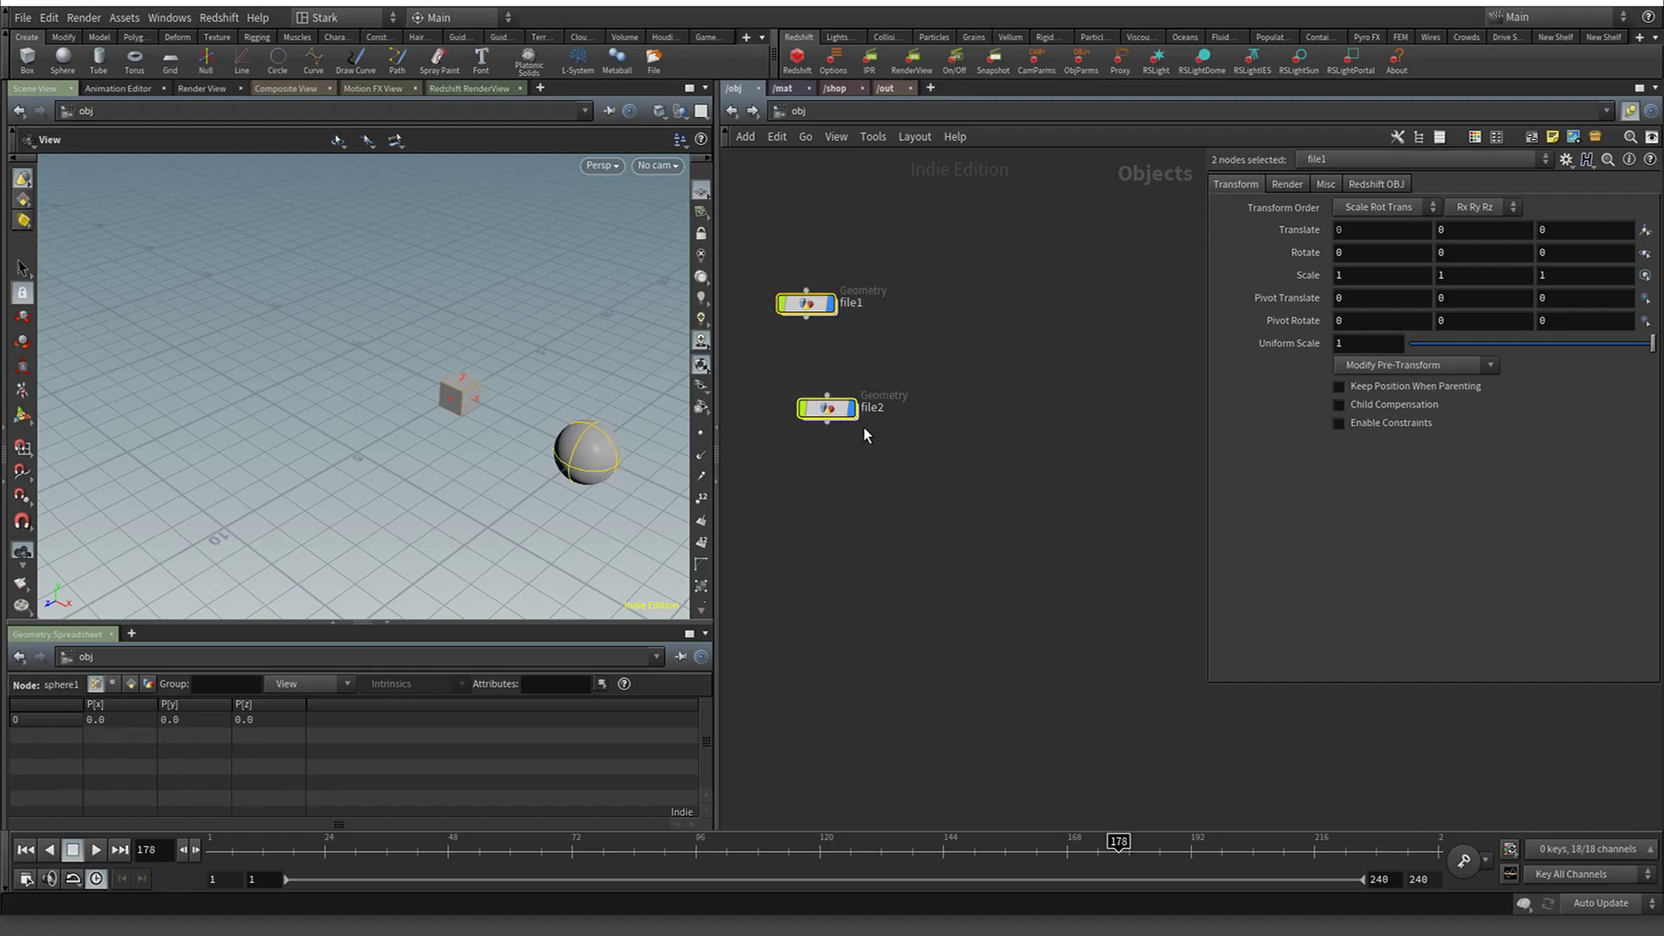
key("Delete")
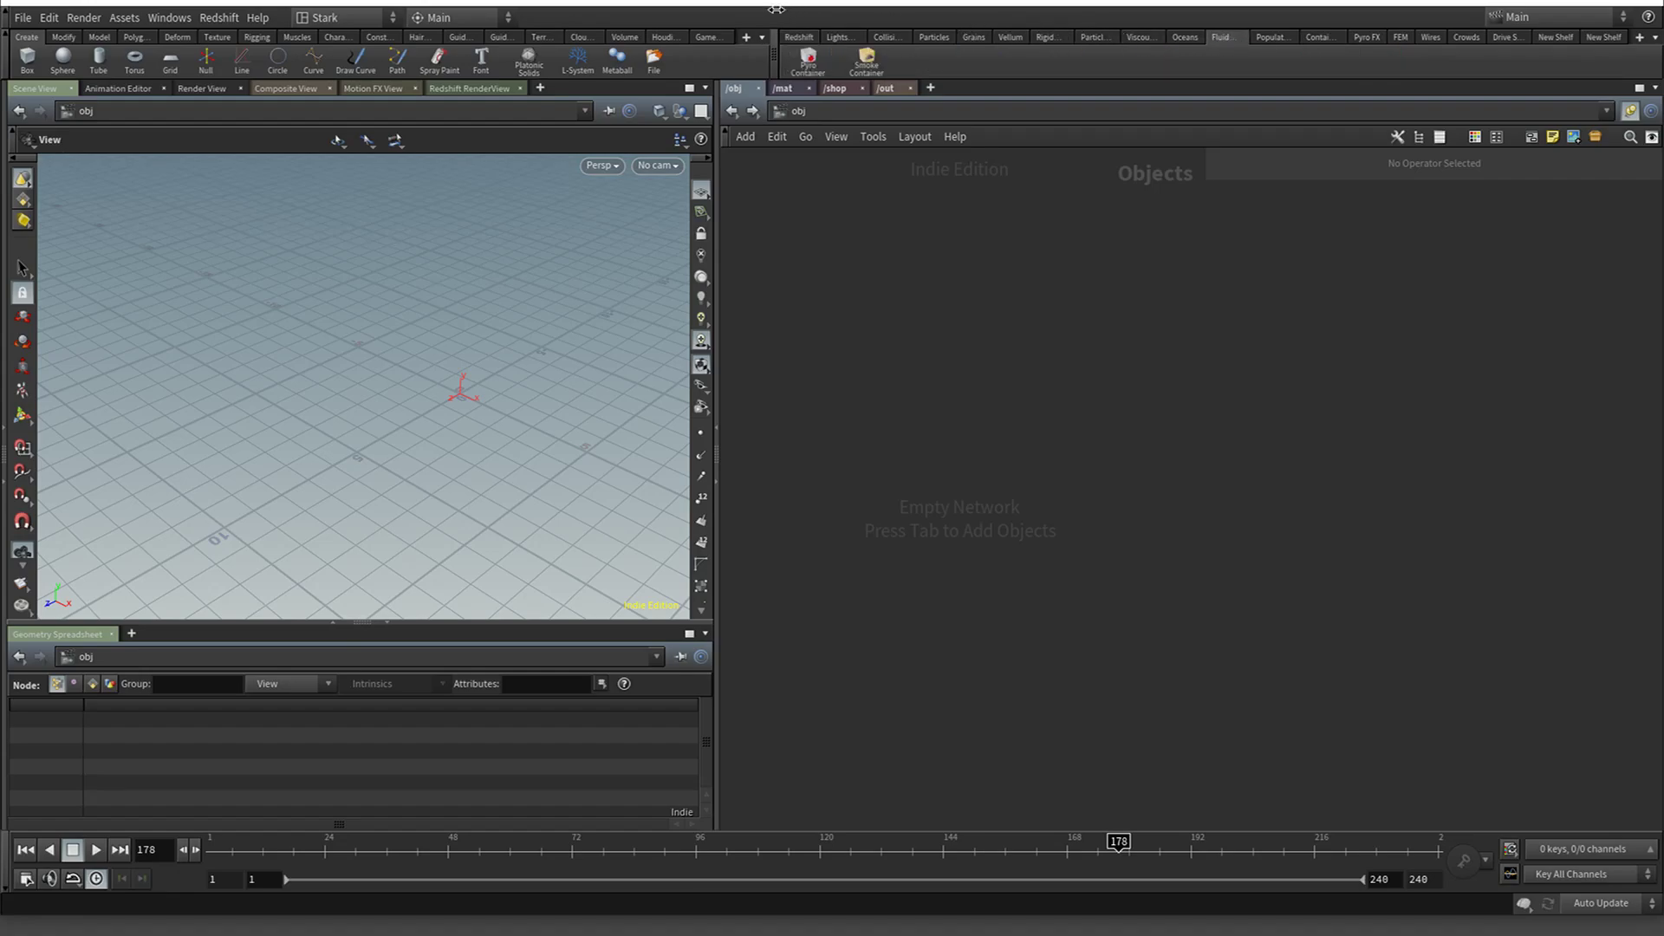
View the light and collision shelf tools, and add a Sphere object to the empty object network
left_click(841, 37)
left_click(888, 37)
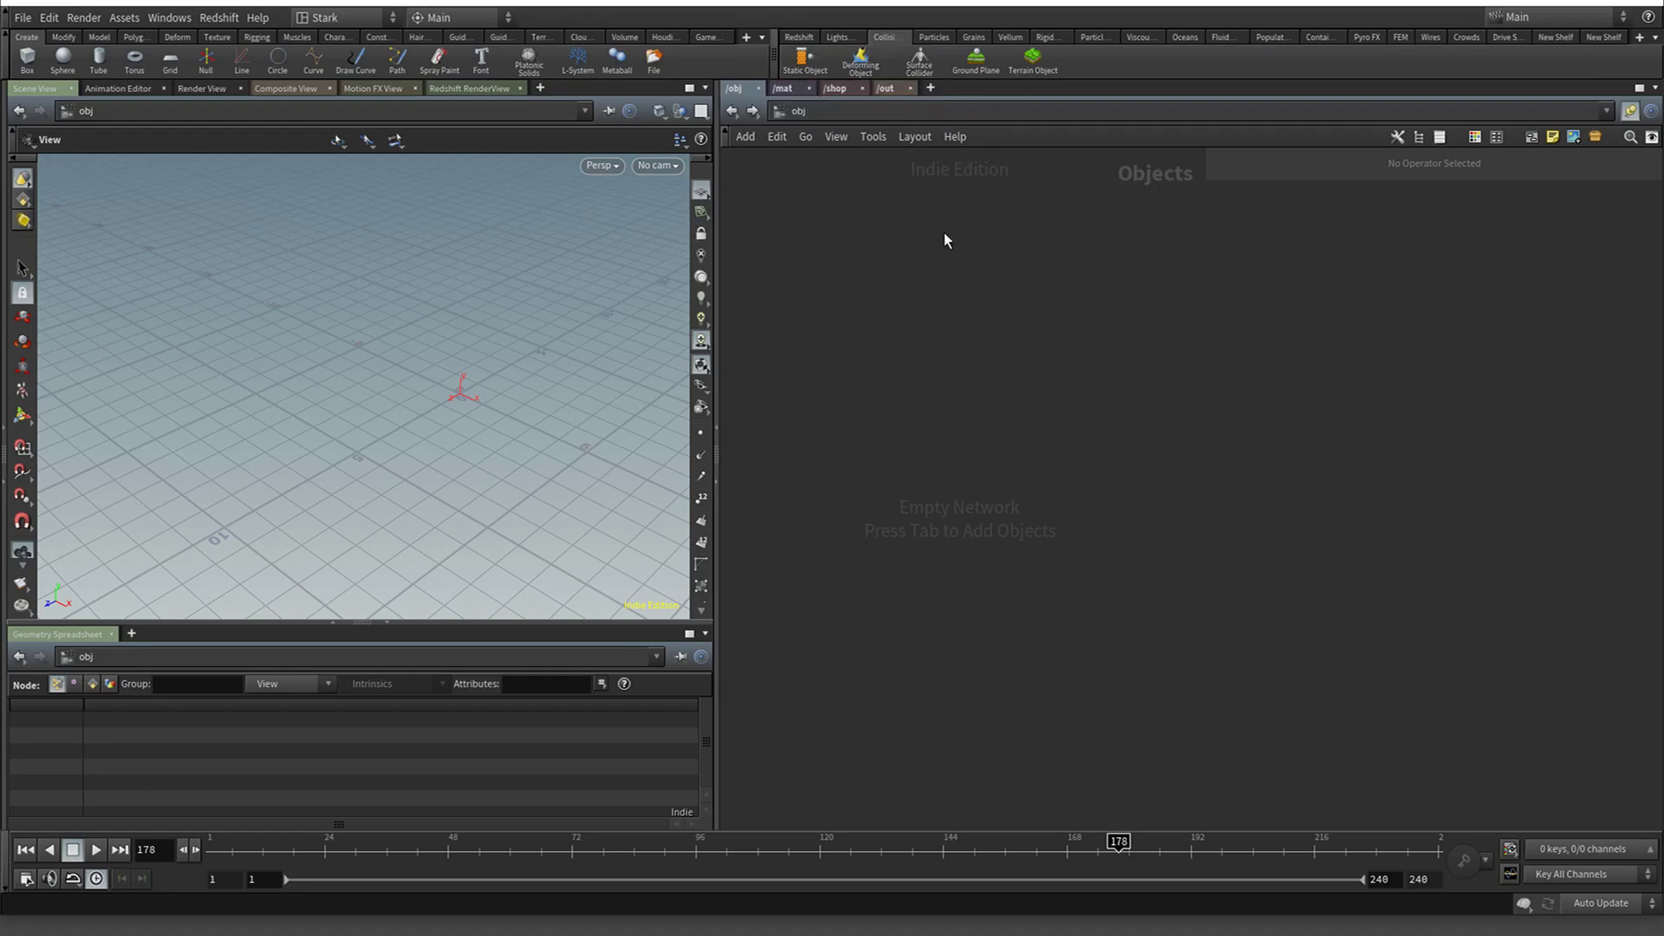
key("Tab")
type("sph")
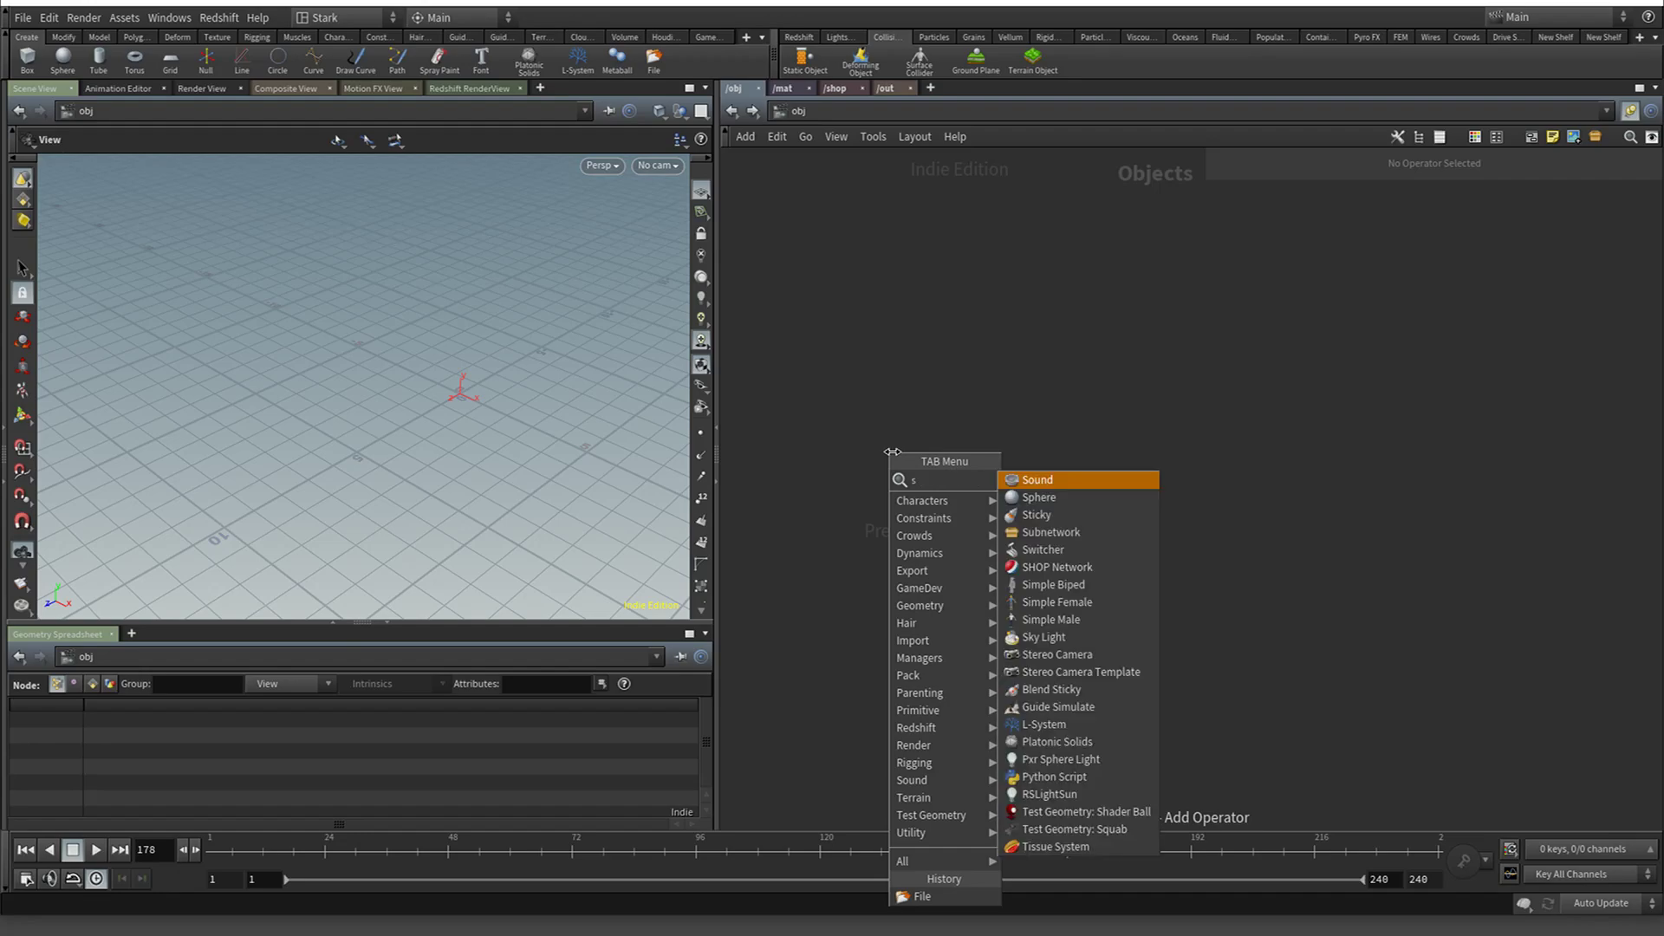
key("Return")
left_click(891, 452)
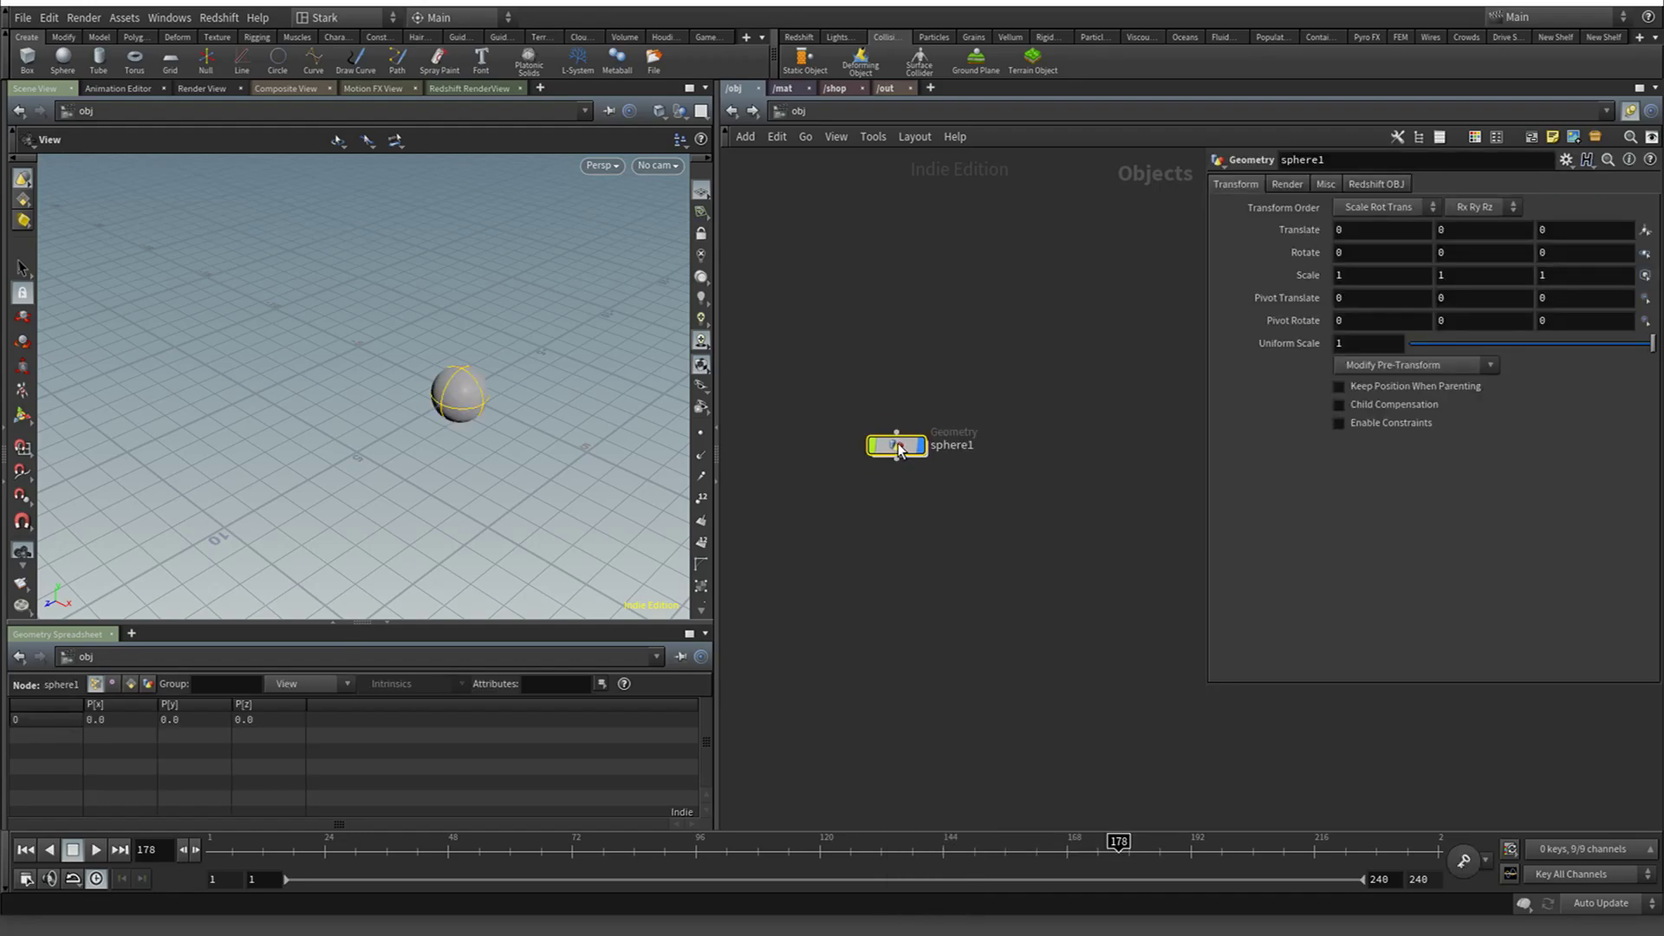
Move the sphere1 node up in the object network, view the Pyro FX shelf tools, and apply a fuel-based pyro effect to the sphere
left_click_drag(893, 457, 909, 388)
left_click(909, 371)
key("Escape")
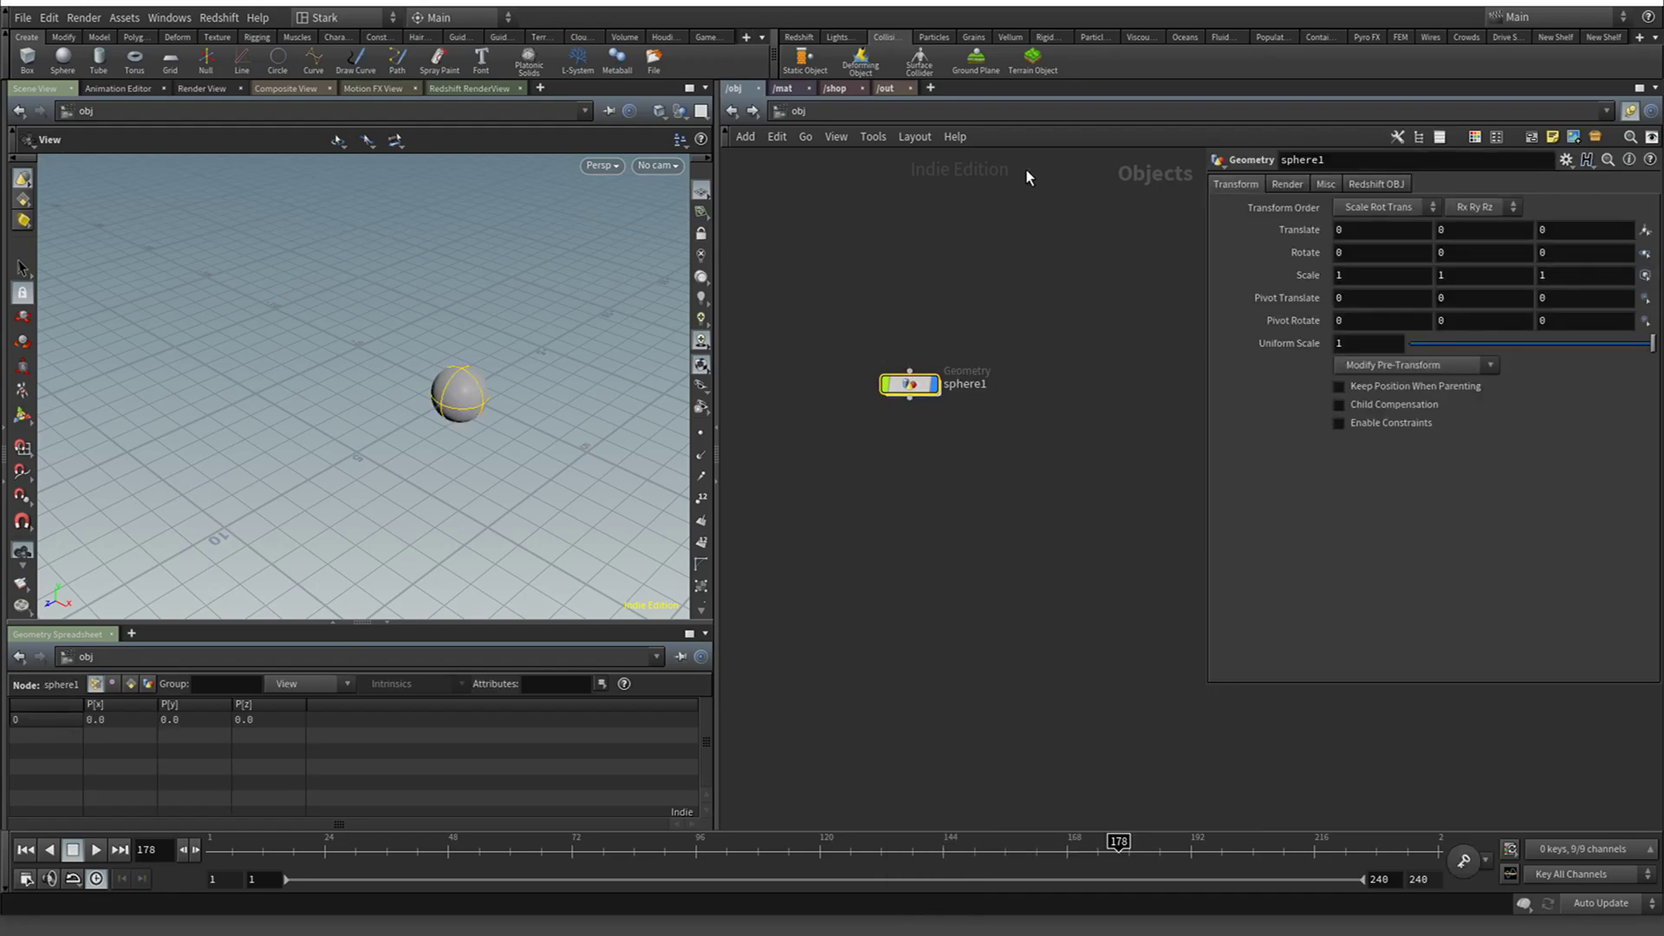
left_click(1221, 36)
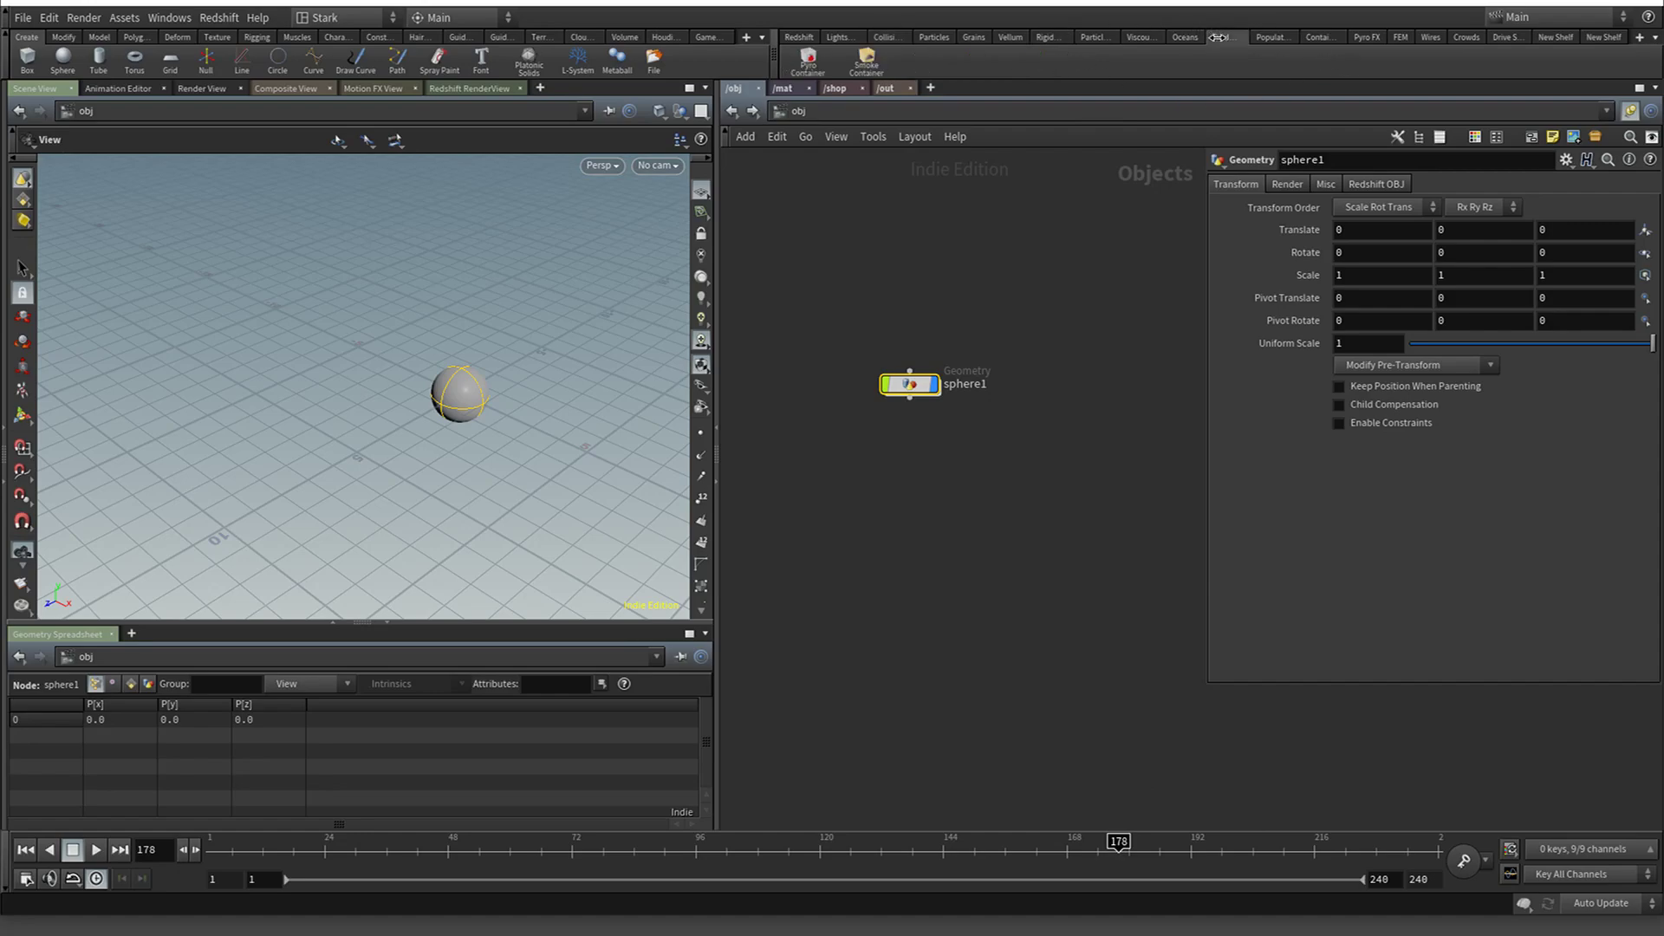
left_click(1366, 36)
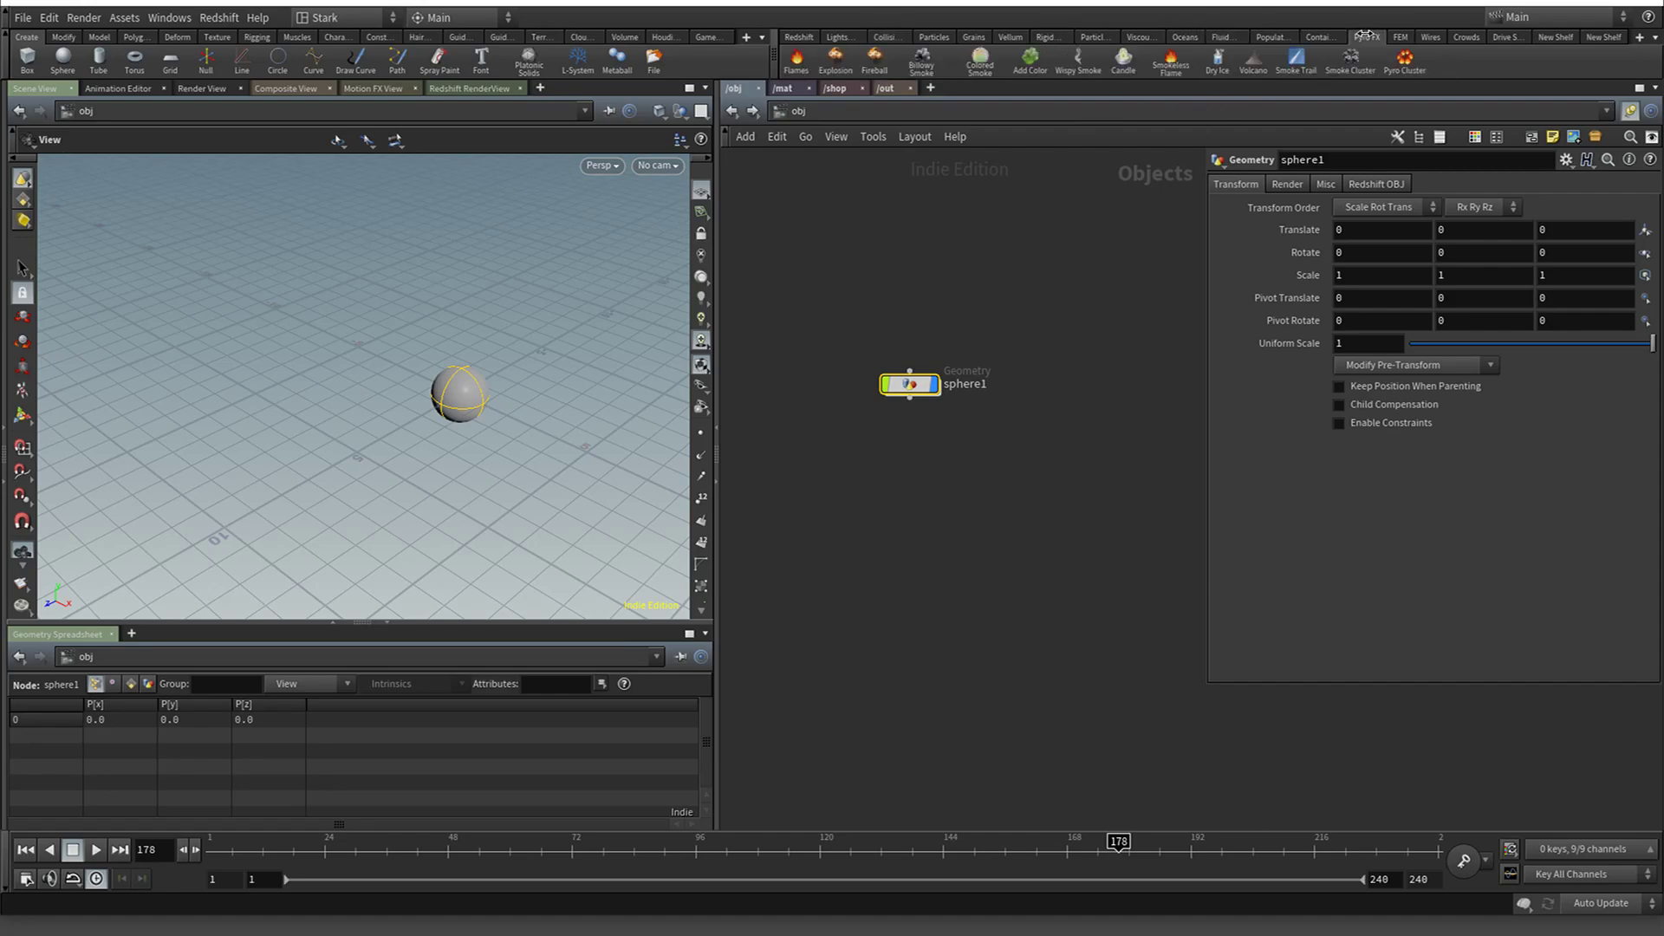
mouse_move(882, 351)
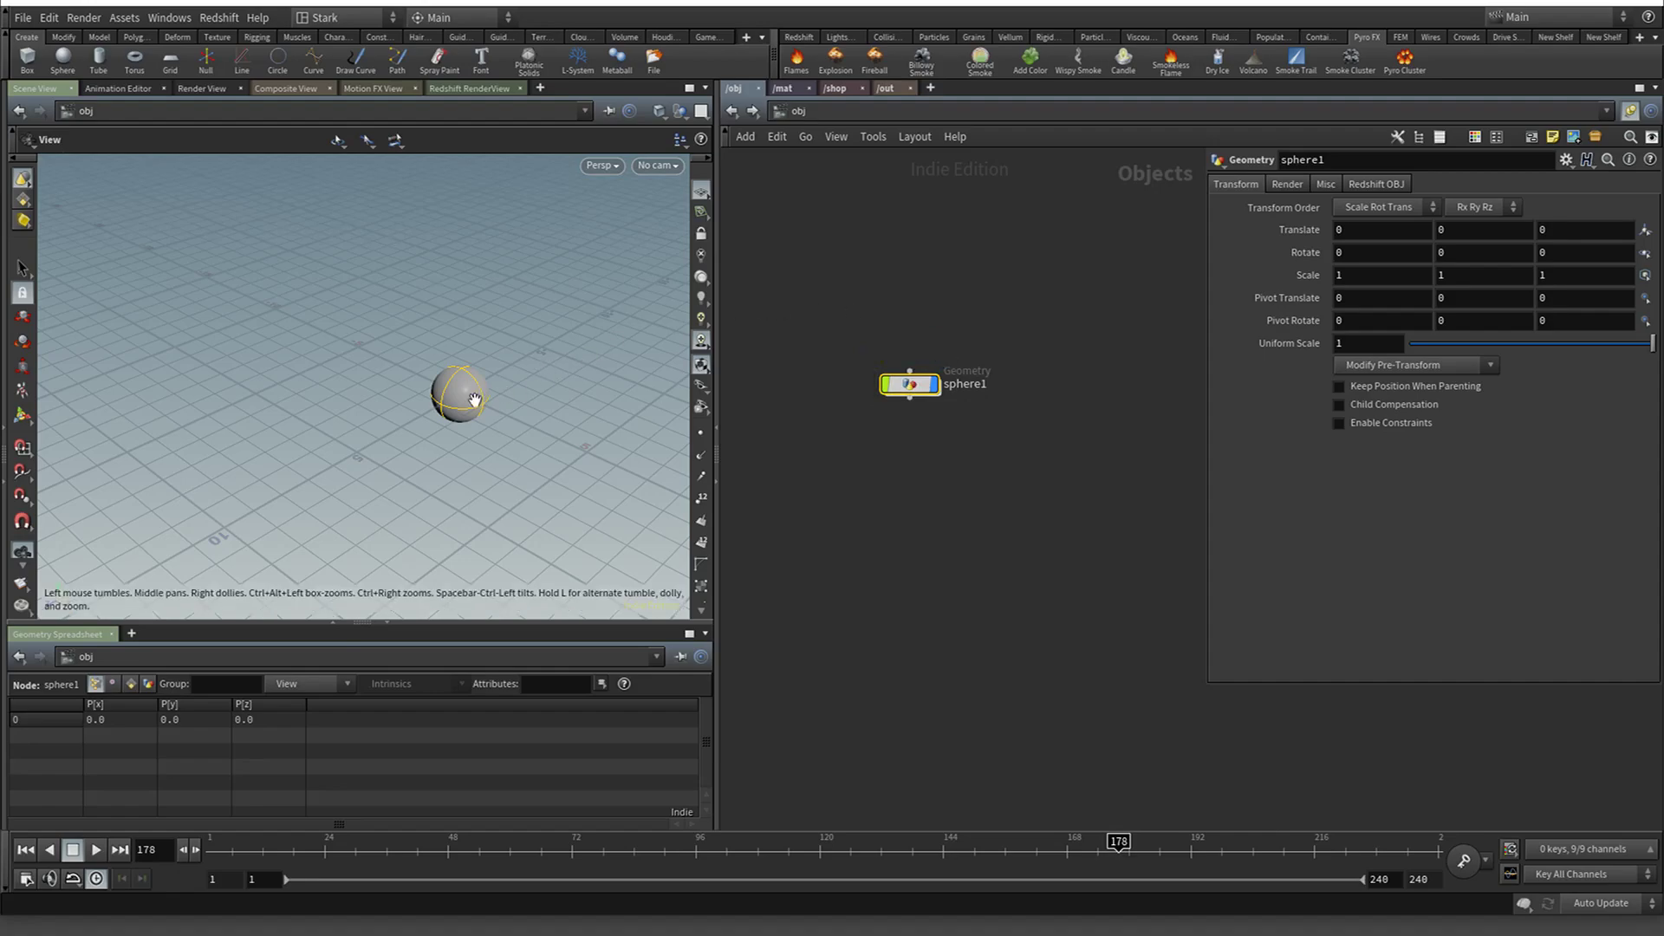
left_click(23, 268)
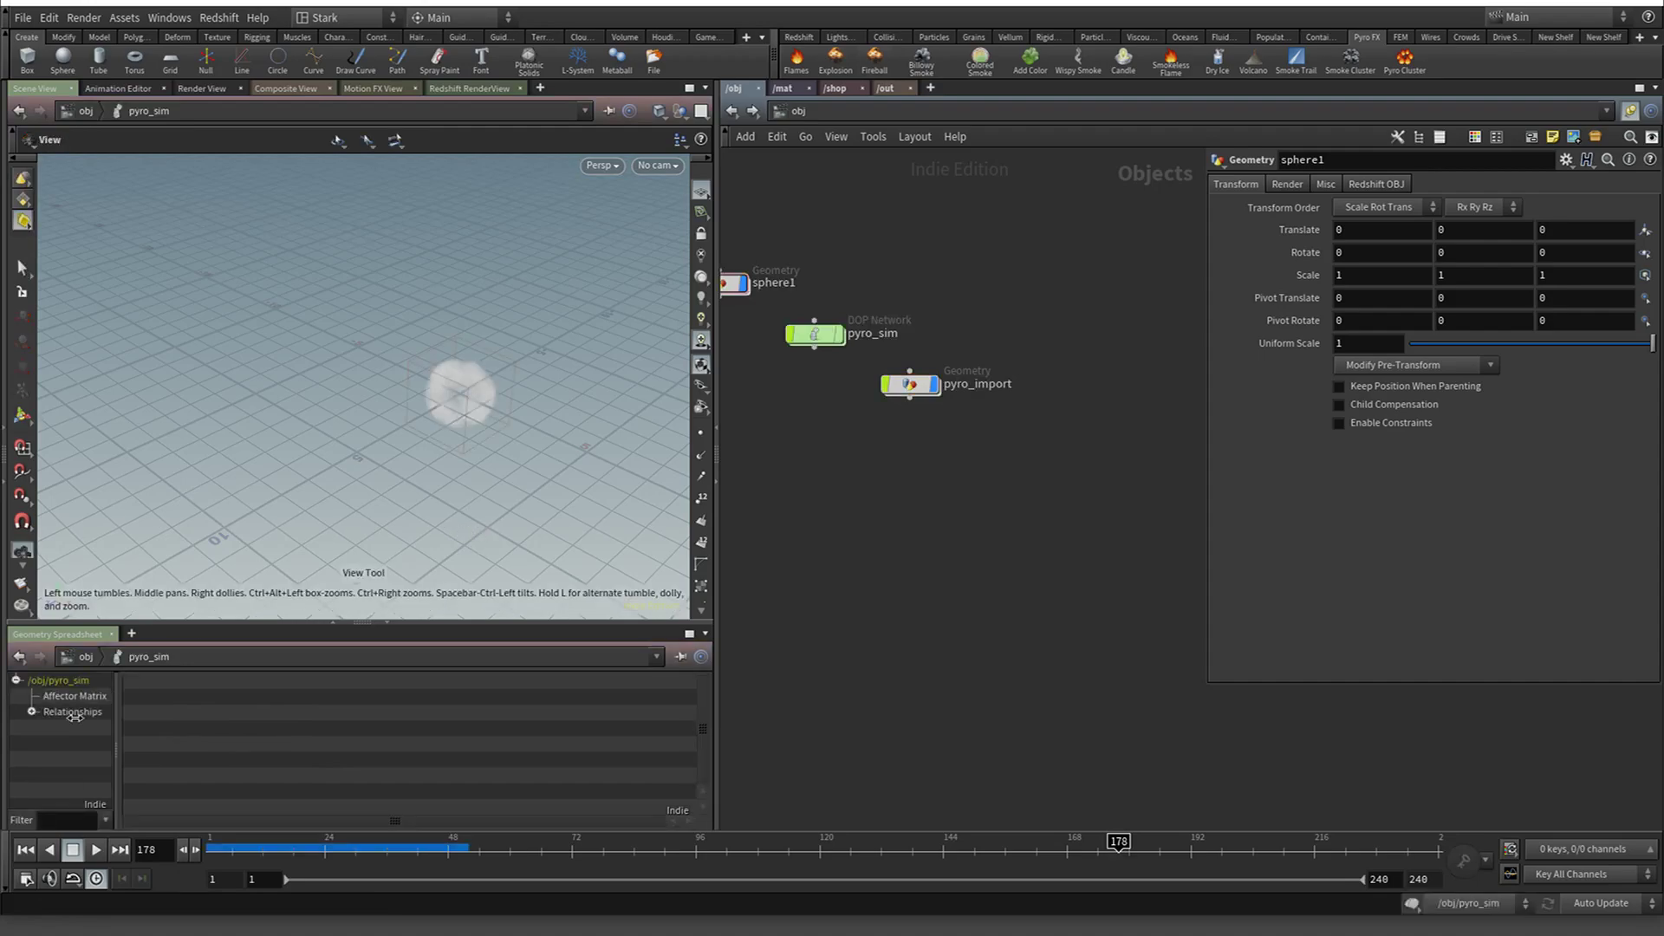
Return the timeline to frame 1 and automatically lay out all nodes in the object network
left_click(25, 850)
scroll(889, 518, "down", 3)
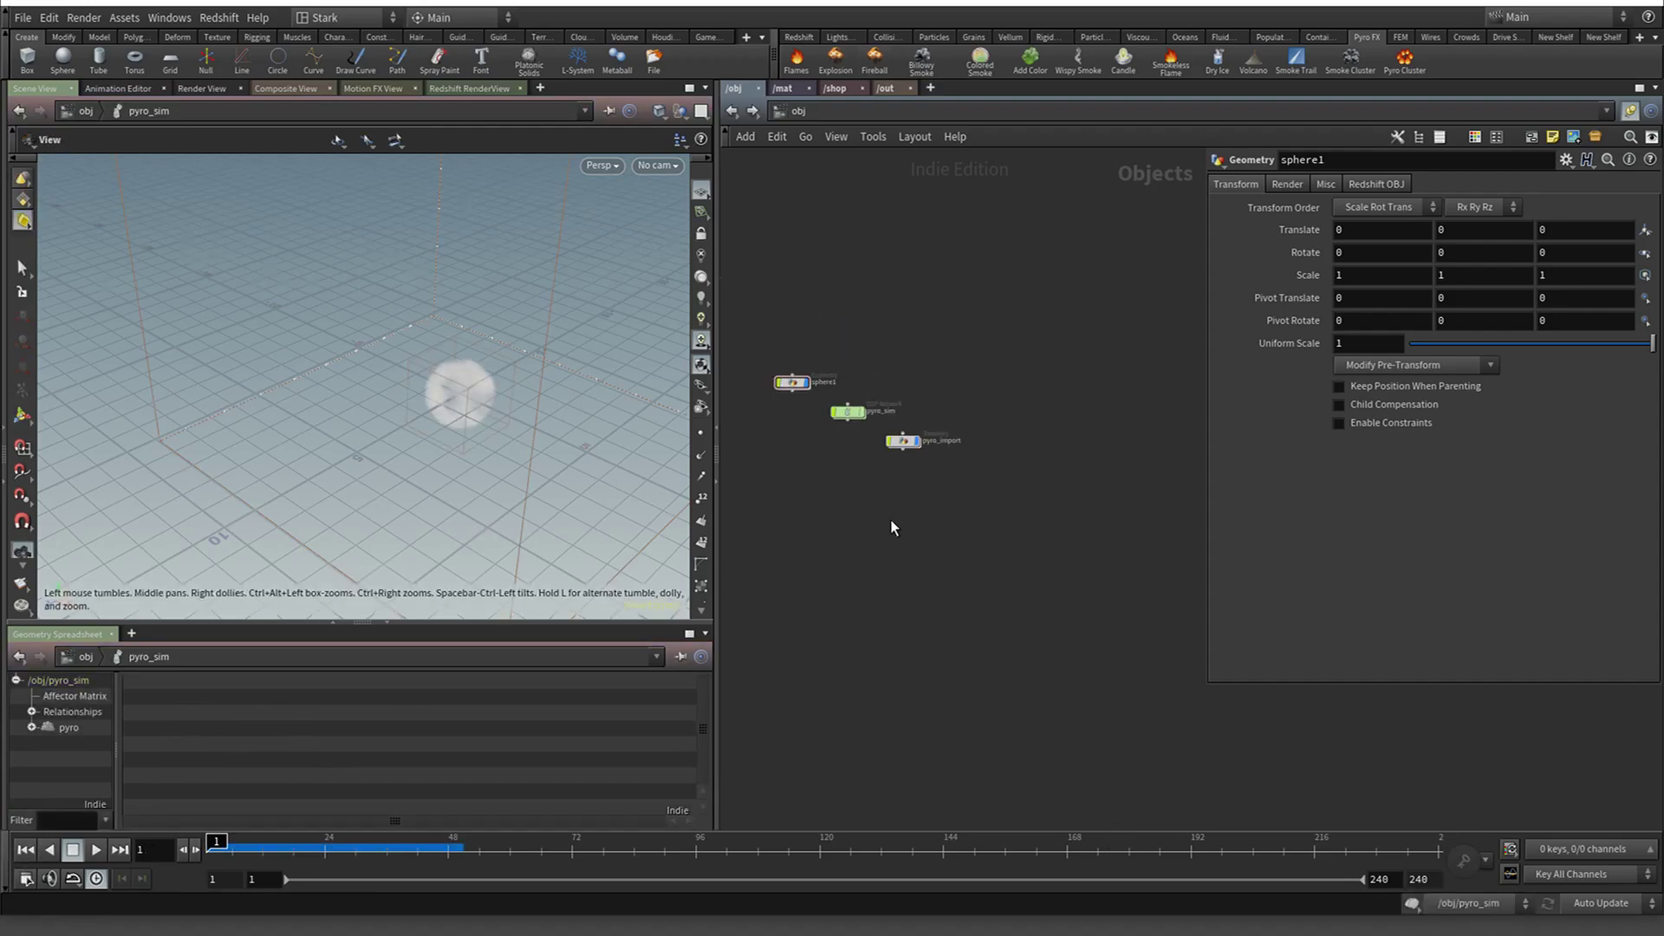
scroll(832, 480, "up", 2)
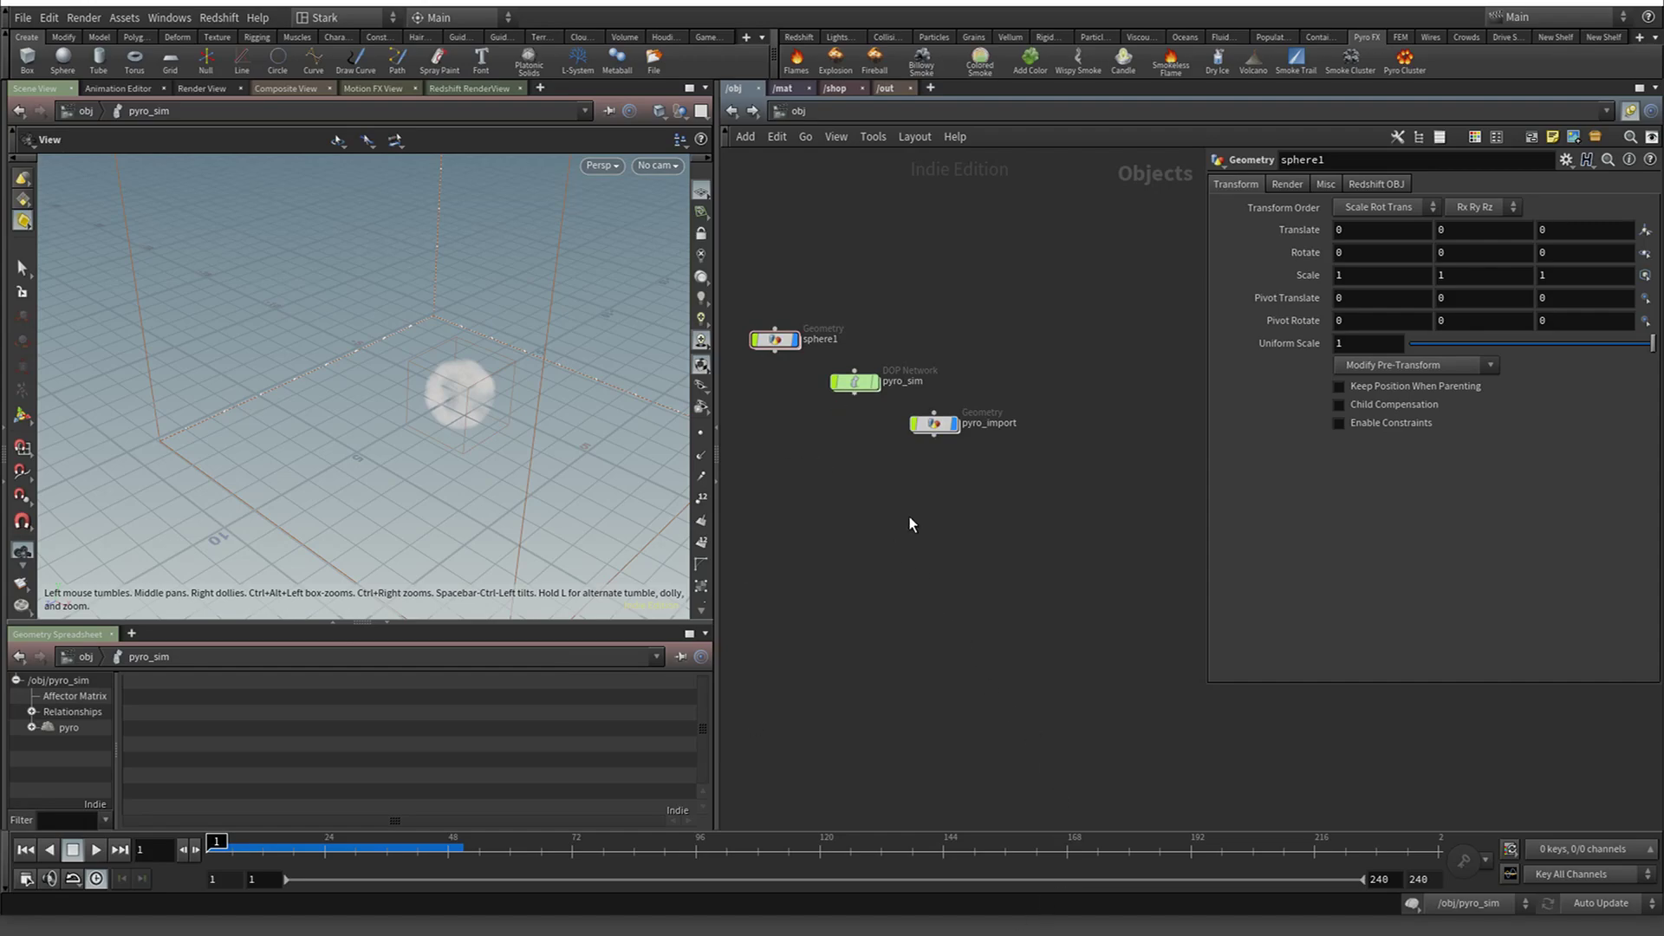
key("l")
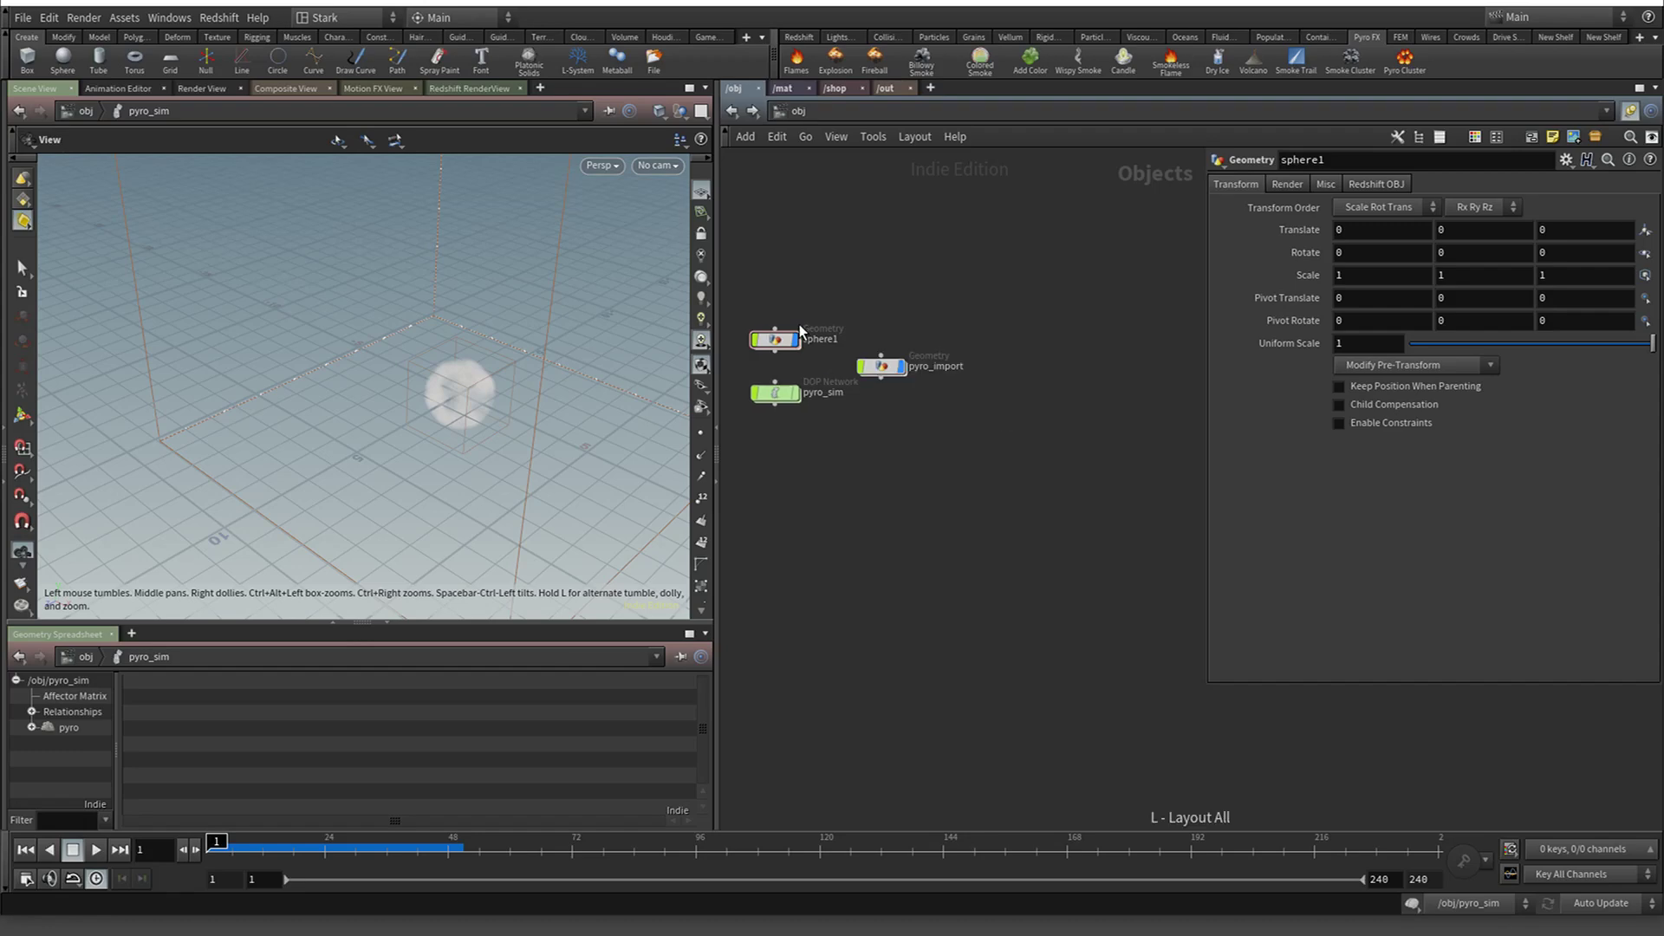
key("super+Tab")
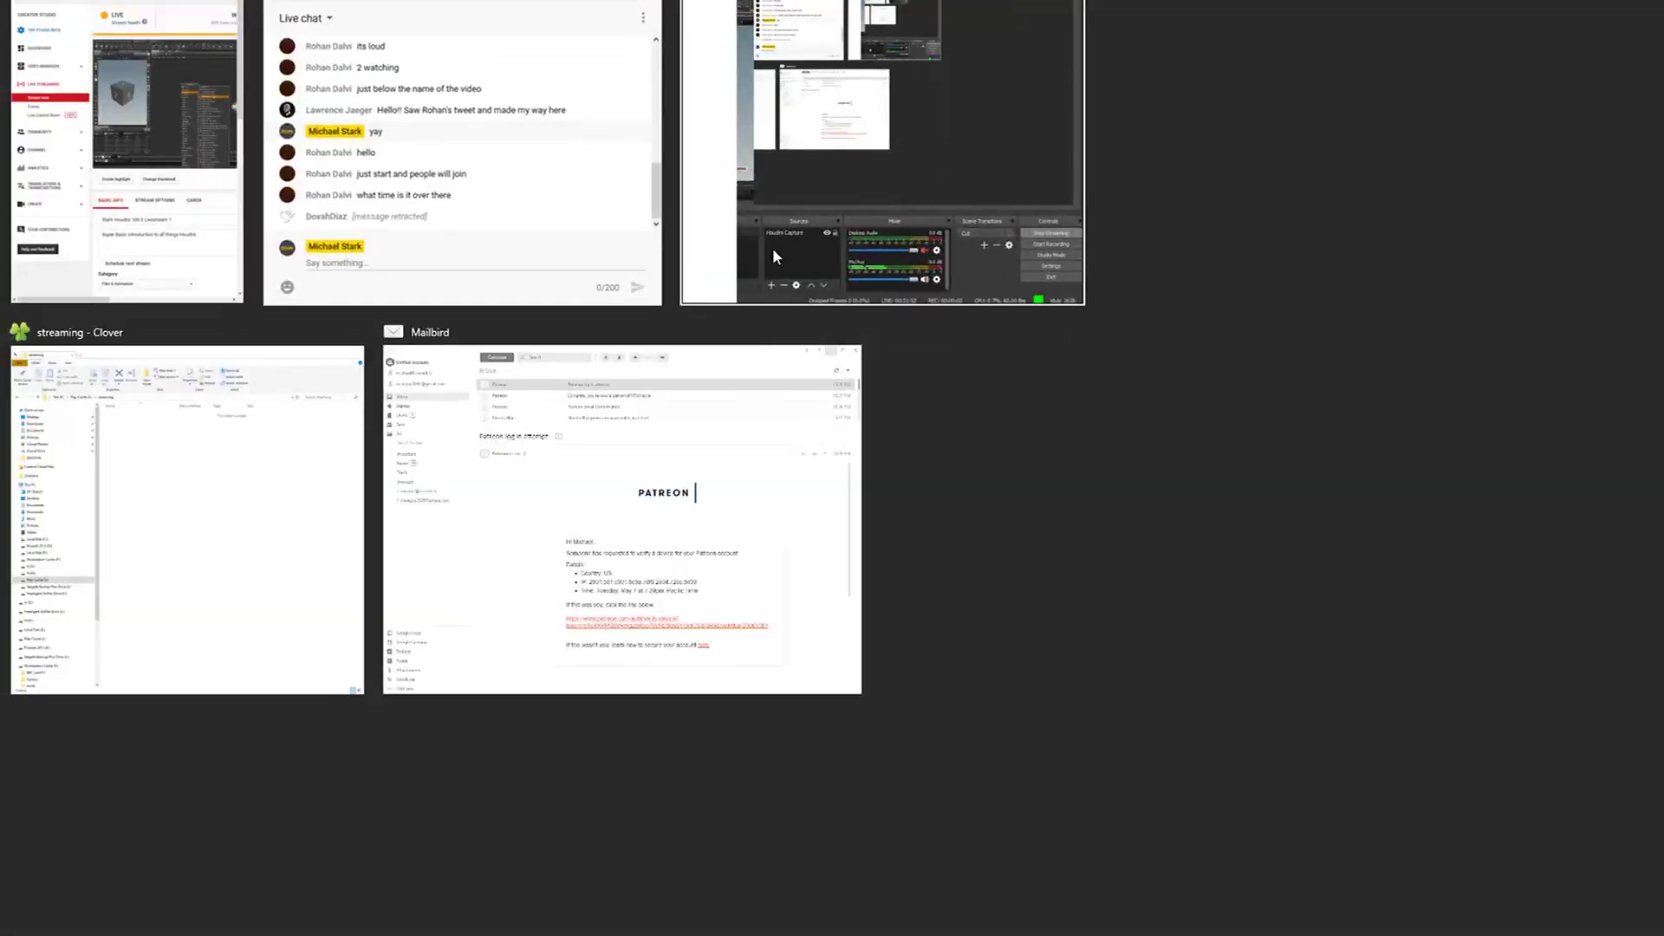
key("Escape")
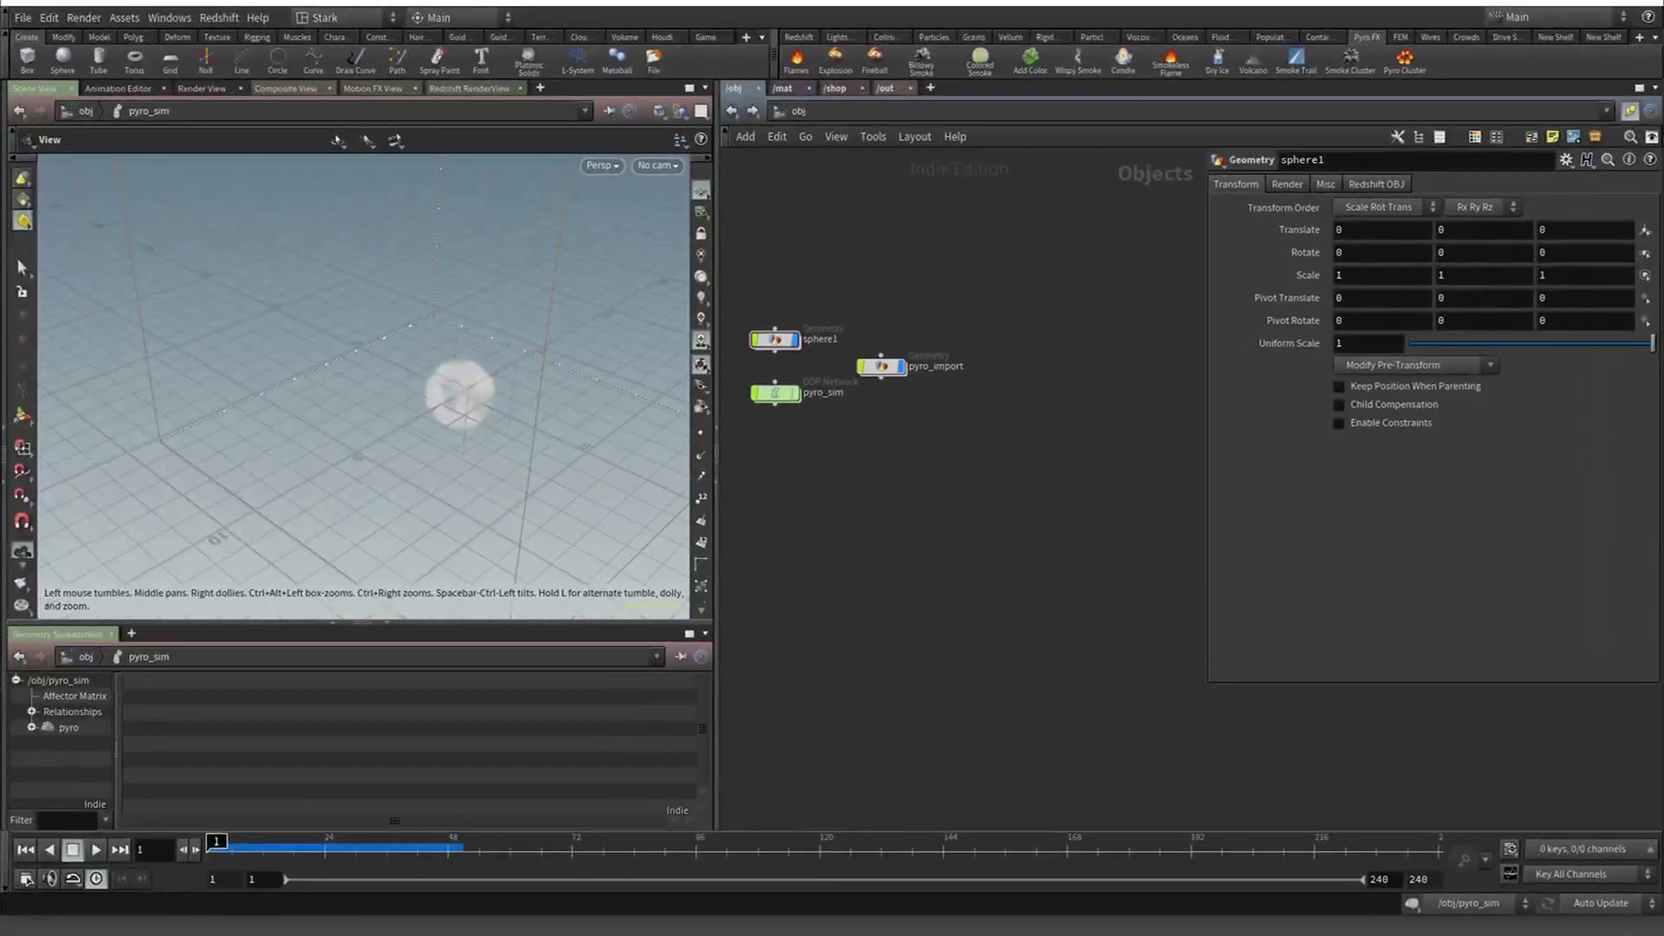
Enter the sphere1 object and delete its unconnected RENDER null
double_click(780, 341)
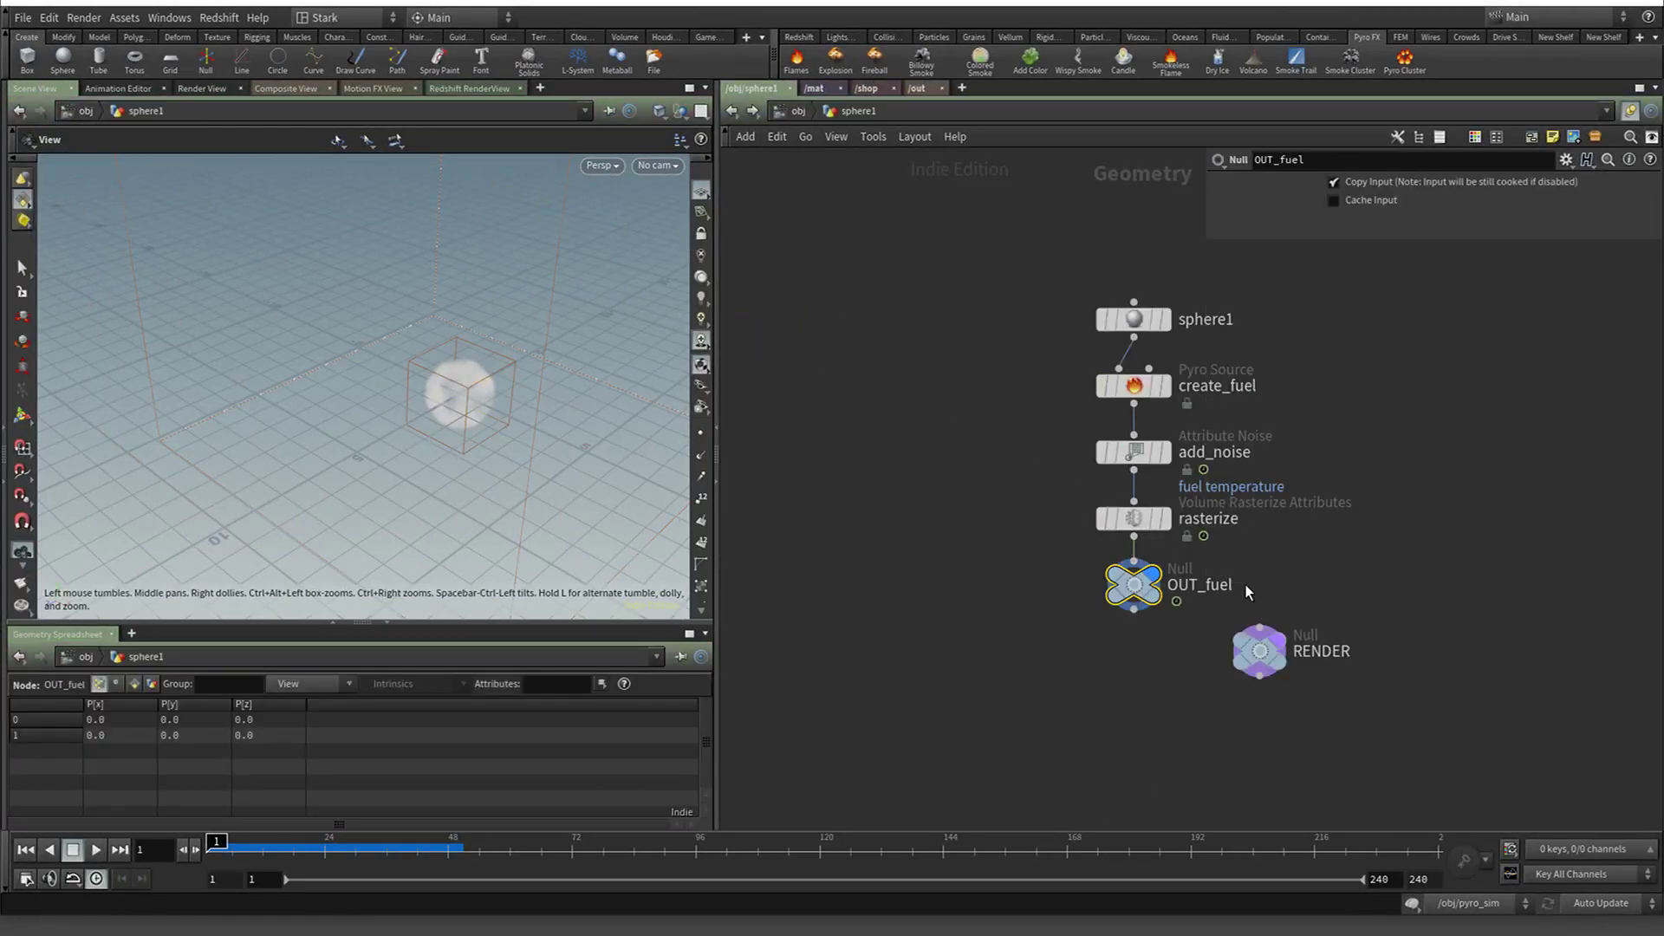
left_click(1262, 650)
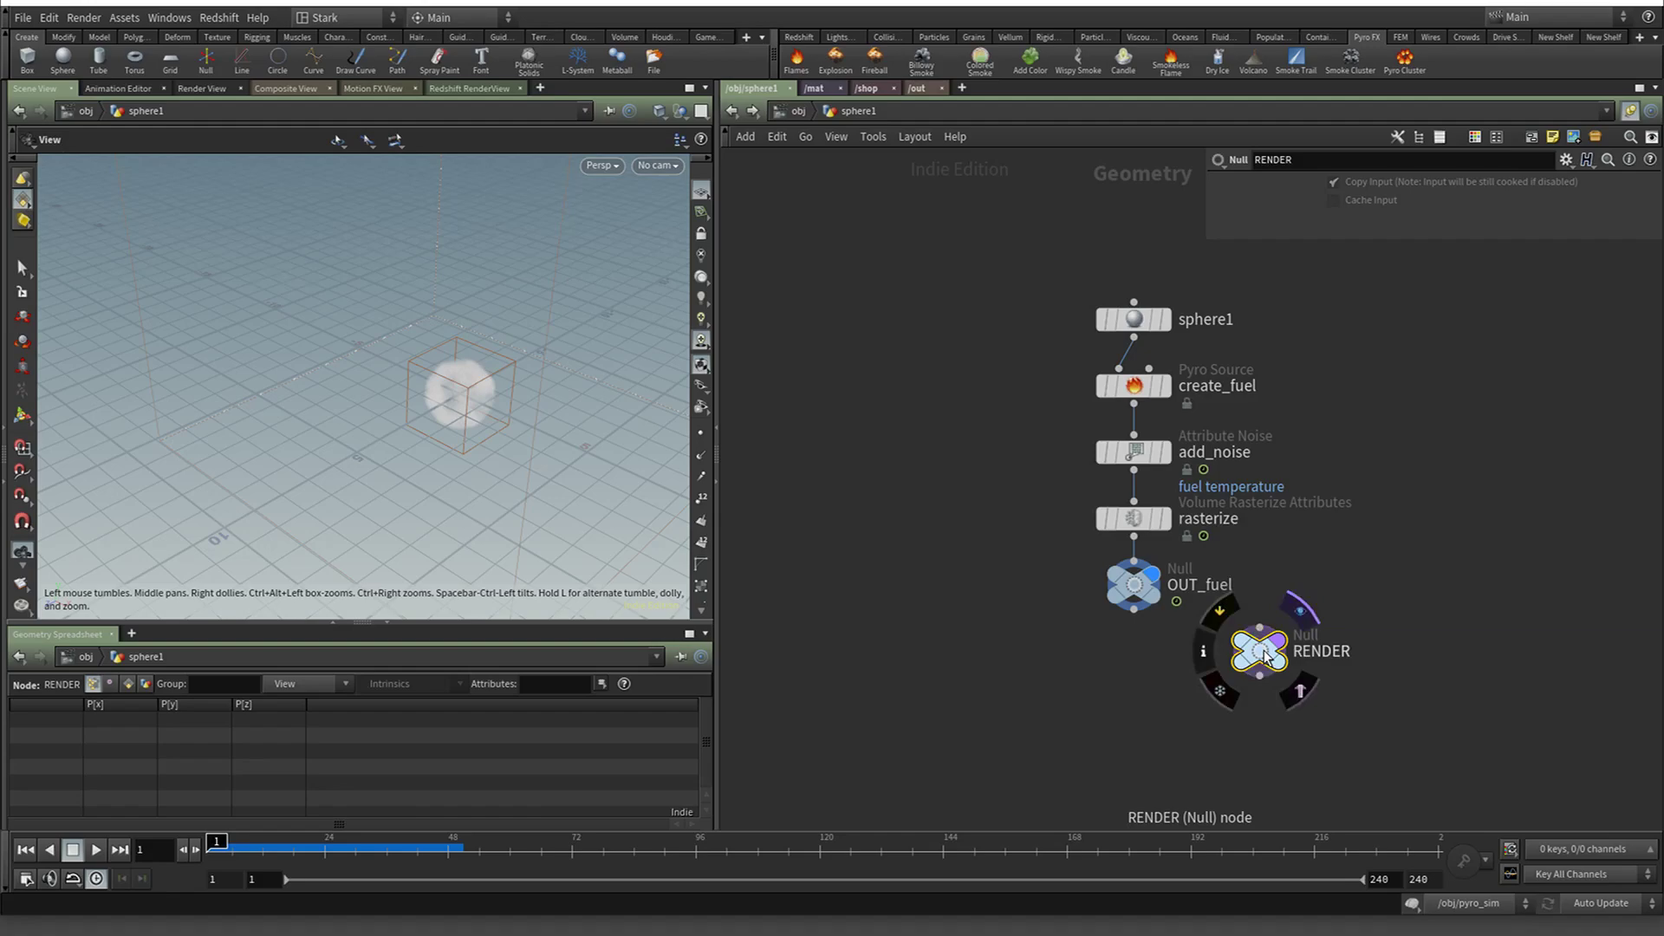
key("Delete")
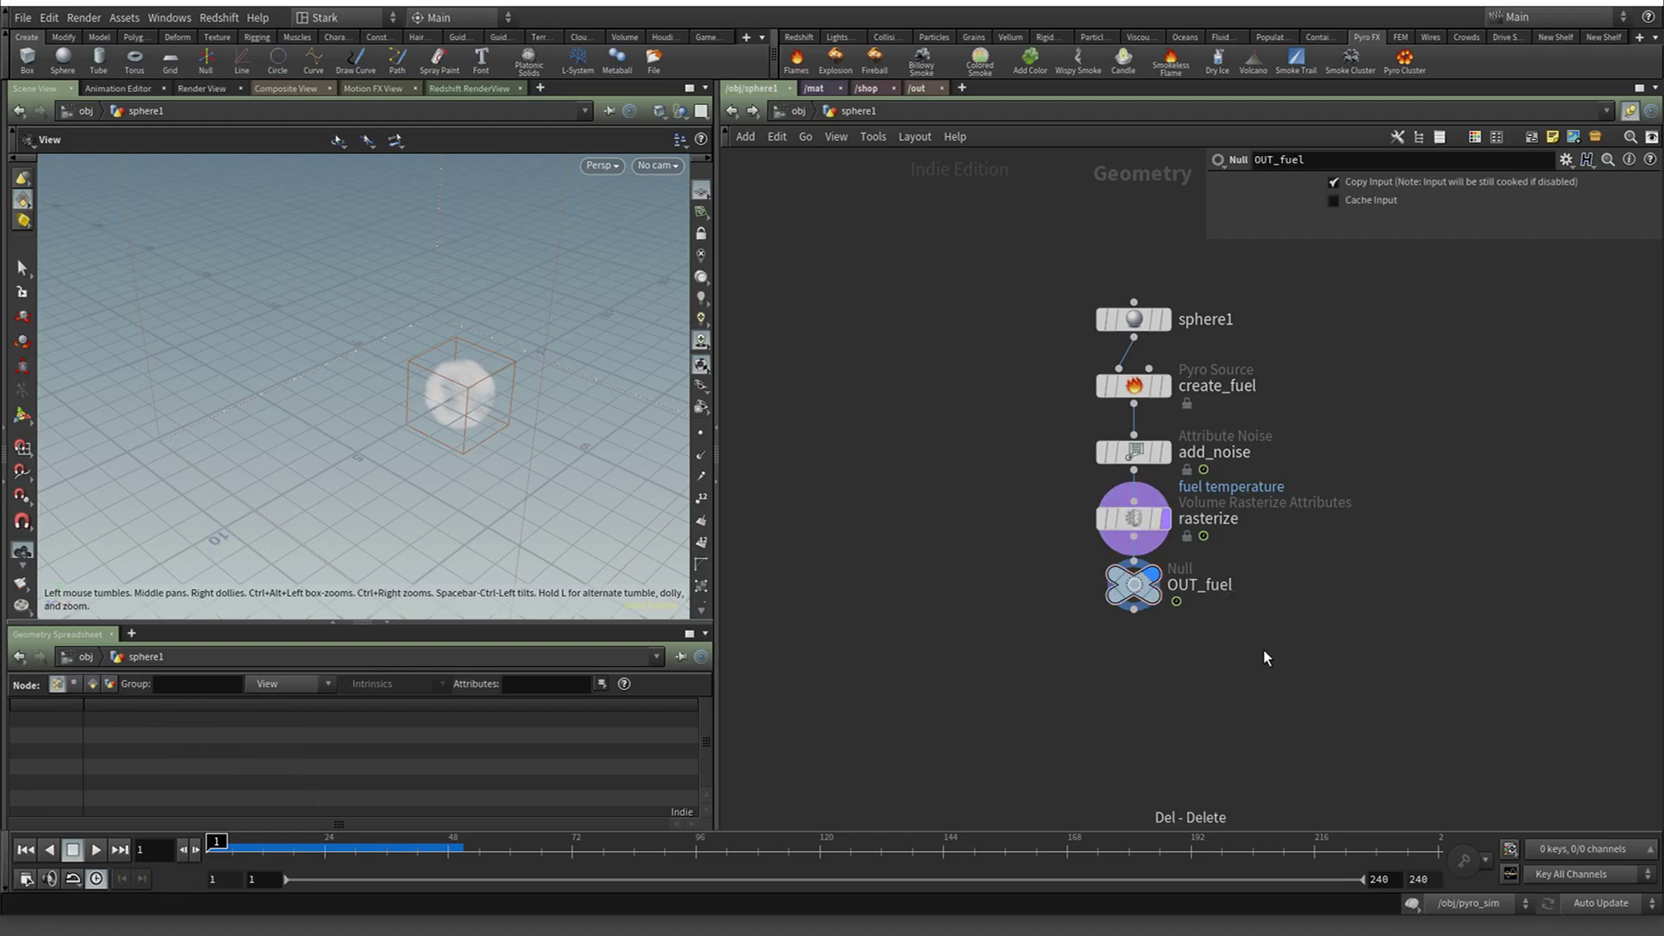
Examine the pyro source chain from sphere1 down to OUT_fuel and display the add_noise node's result
left_click(1166, 321)
left_click(1159, 385)
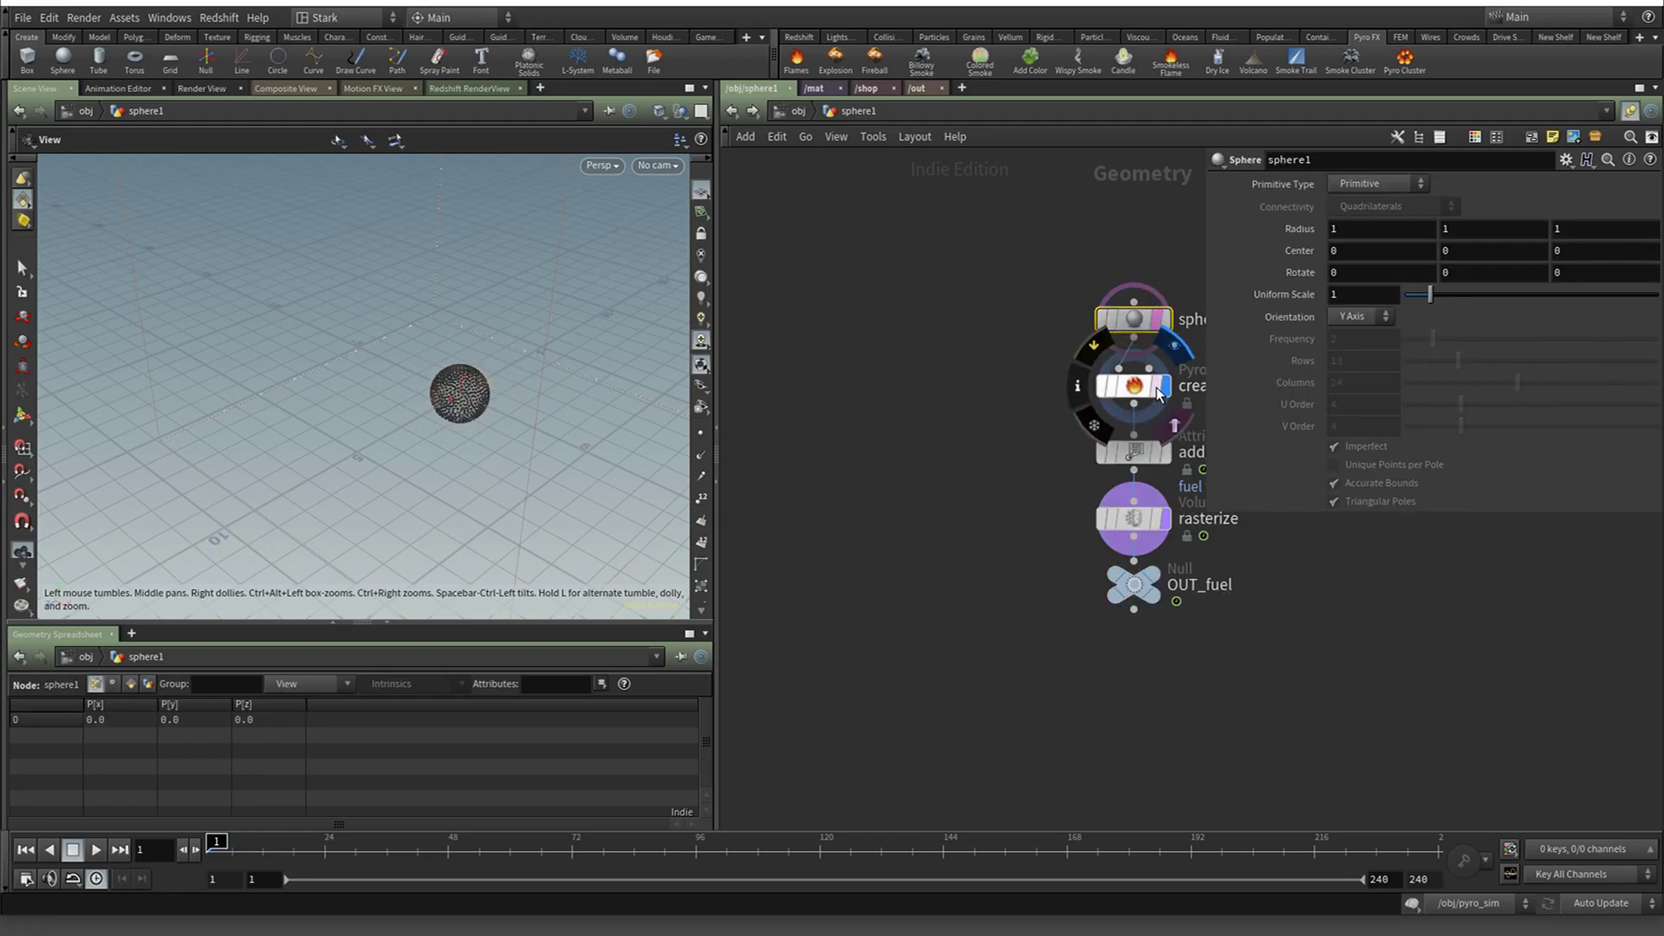
left_click(1145, 456)
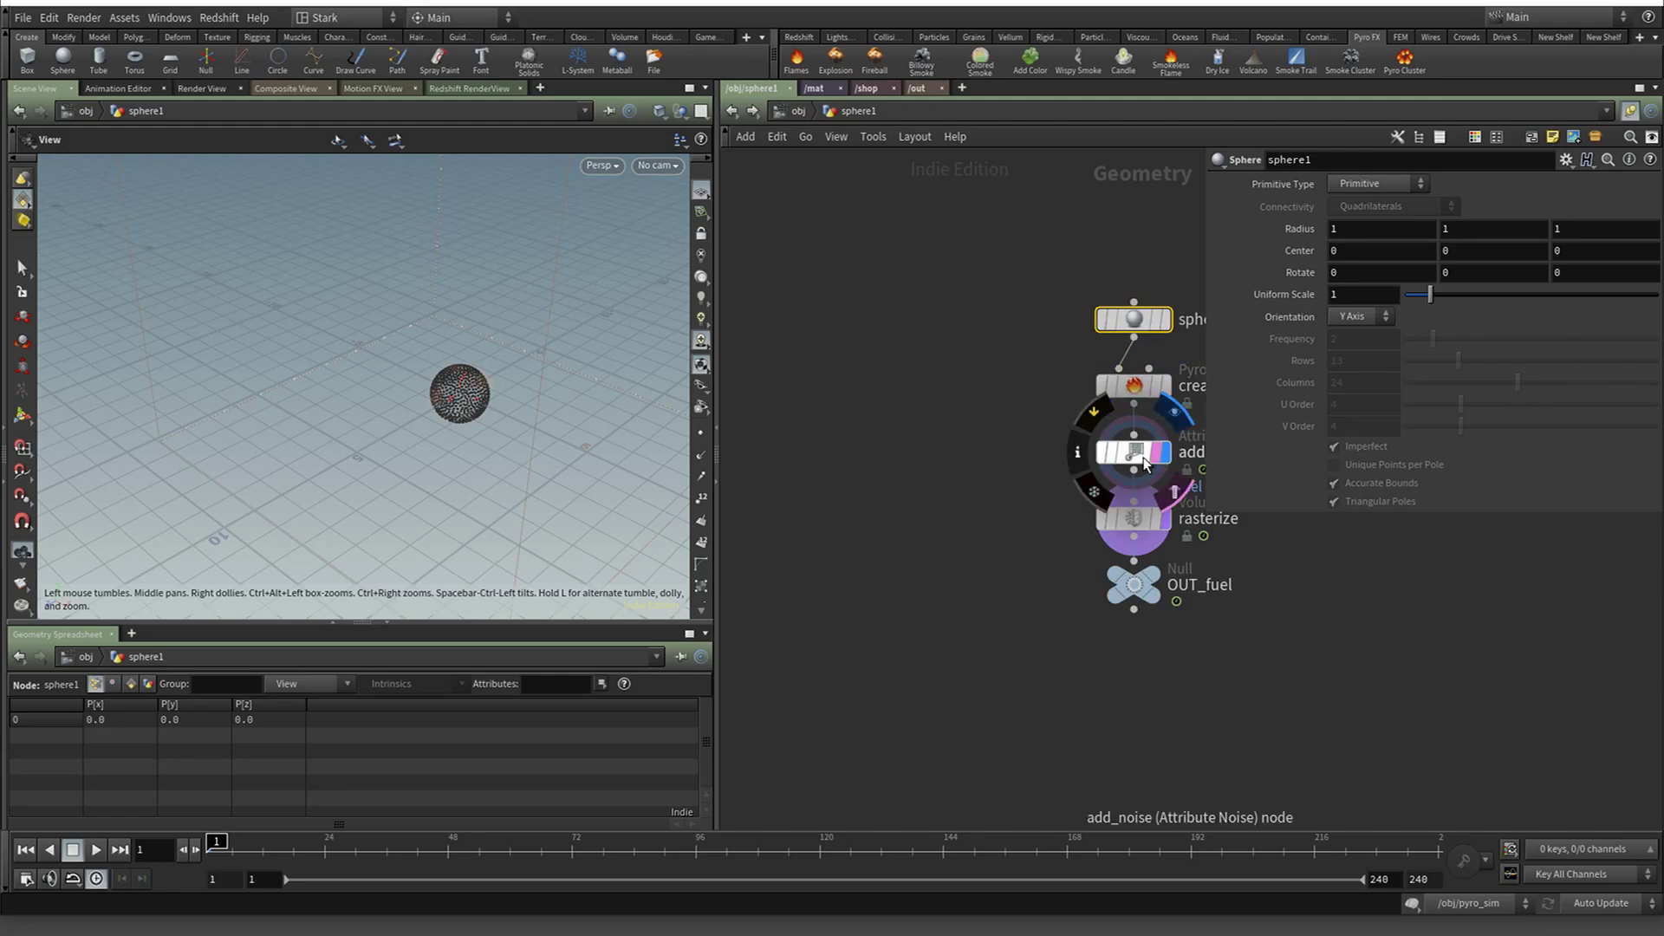
left_click(1142, 459)
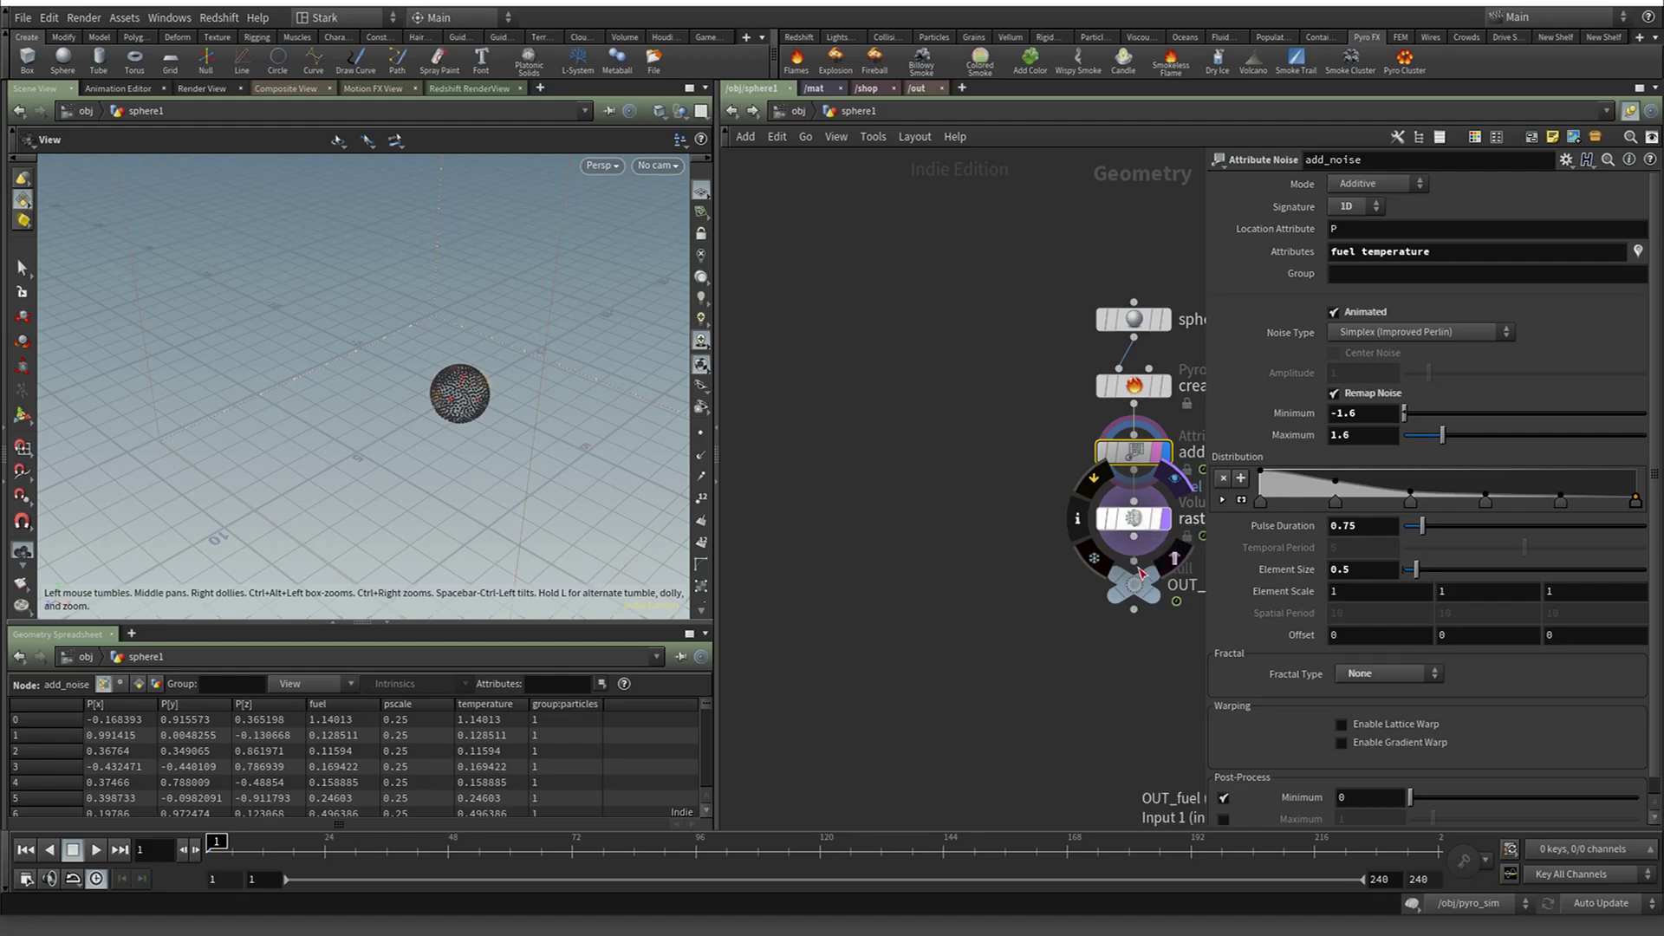
left_click(1142, 580)
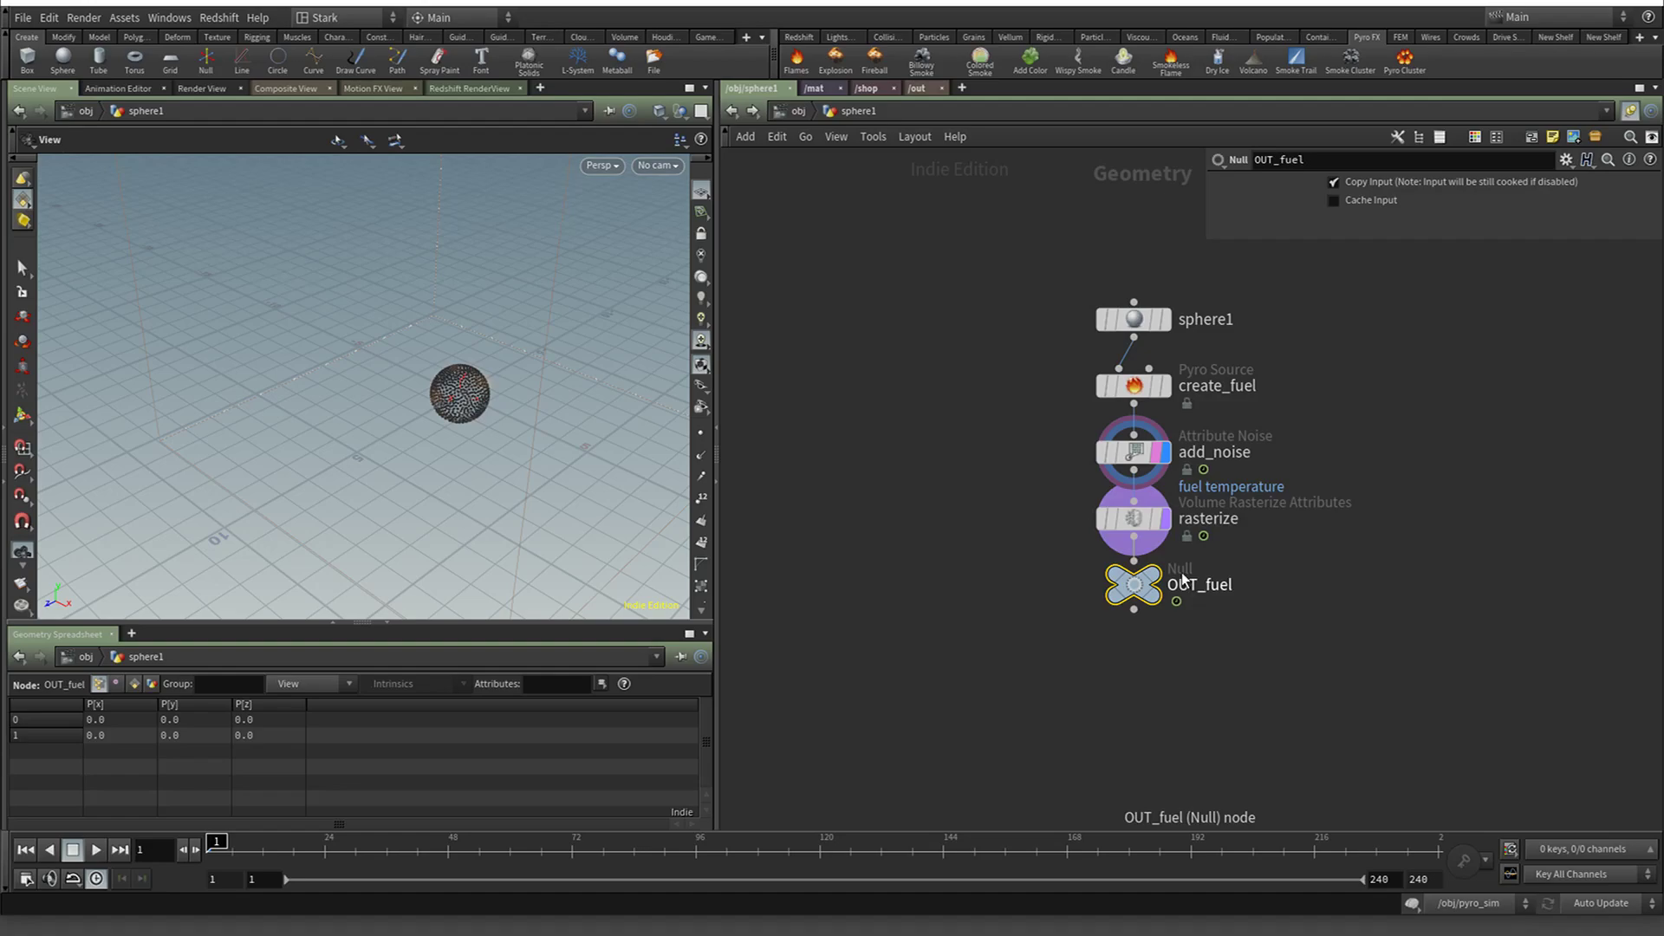
mouse_move(1157, 598)
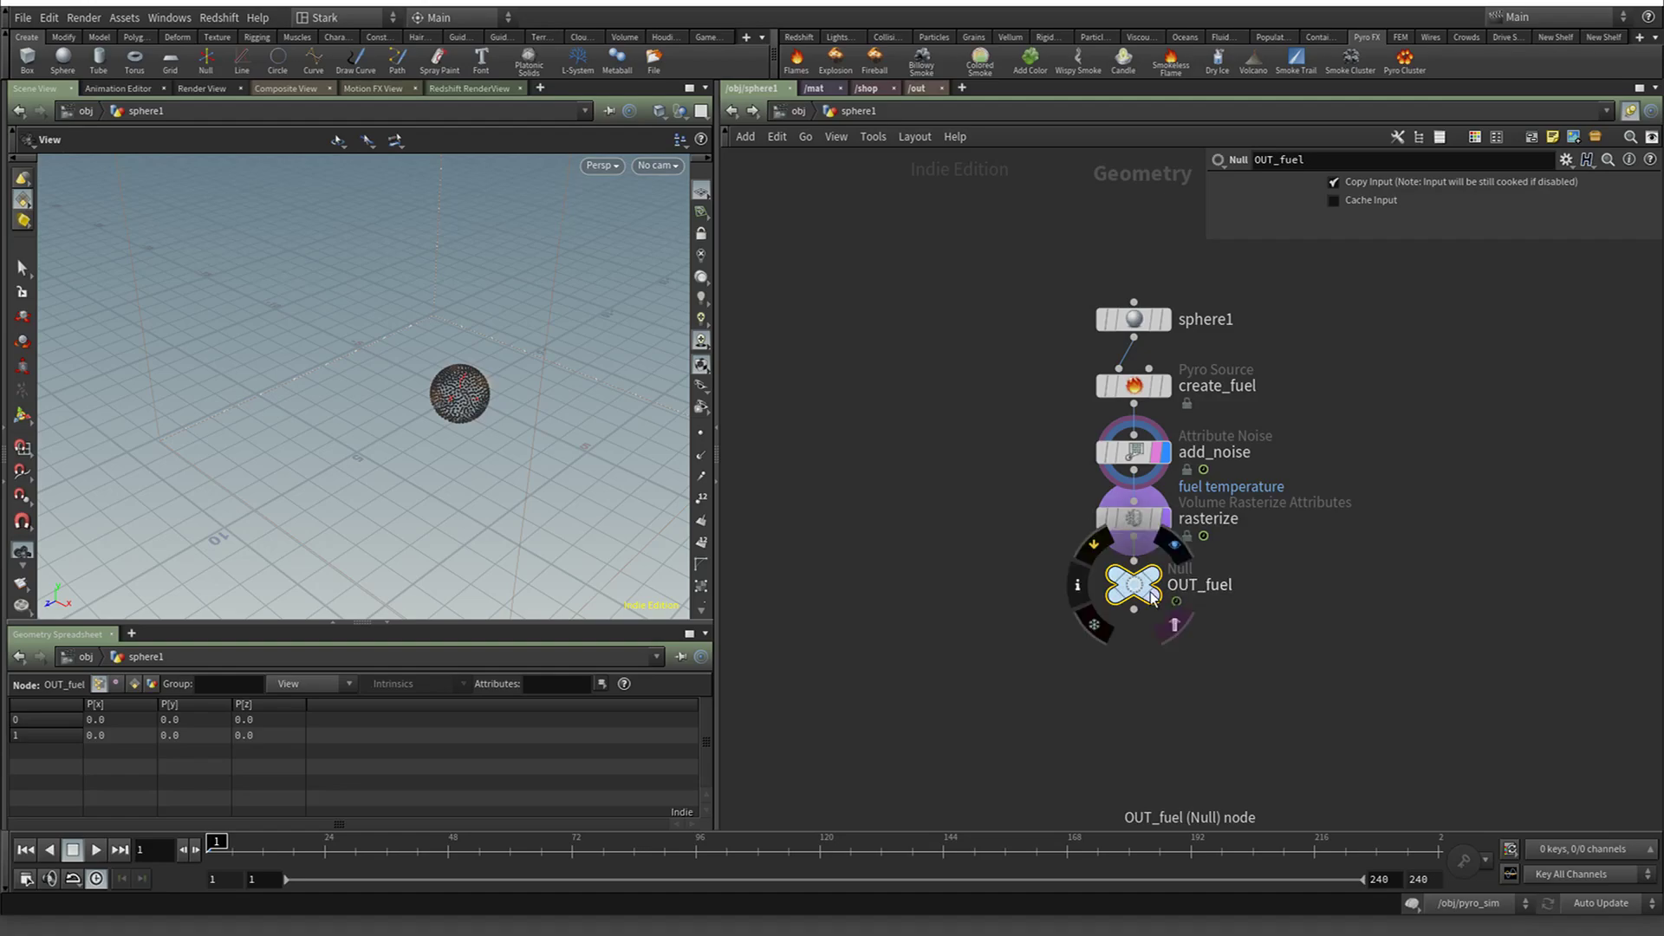
Examine the import_pyrofields node inside pyro_import and browse the pyro_sim operators available for its DOP Network, then return to the object level
left_click(732, 111)
double_click(880, 373)
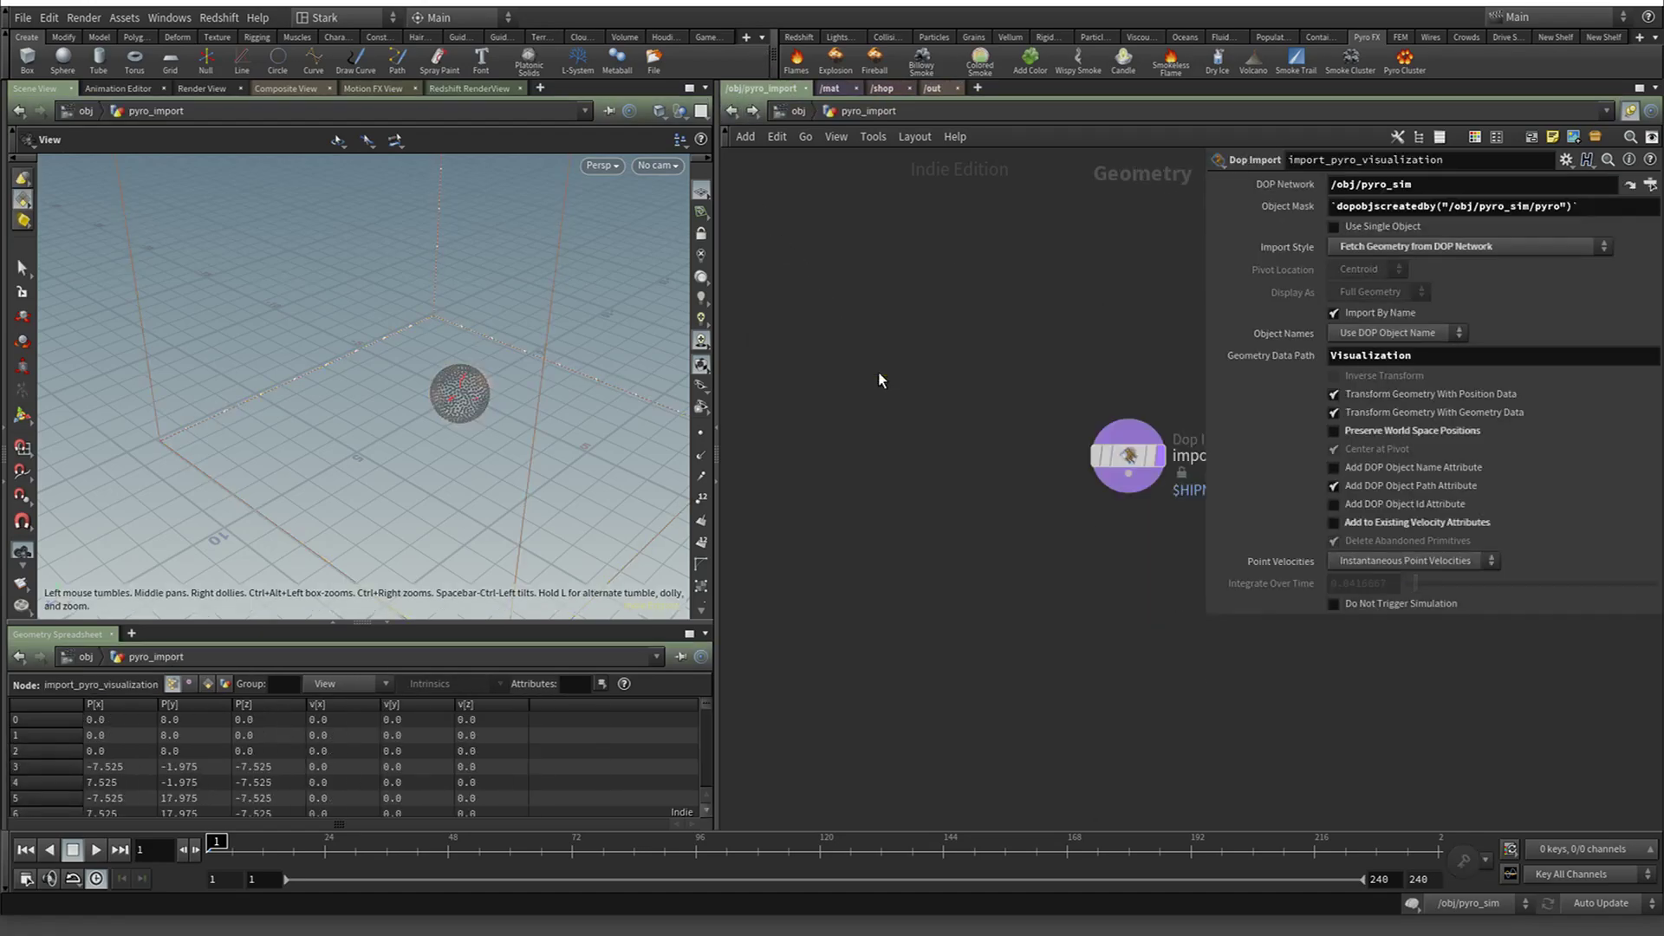
left_click(1128, 455)
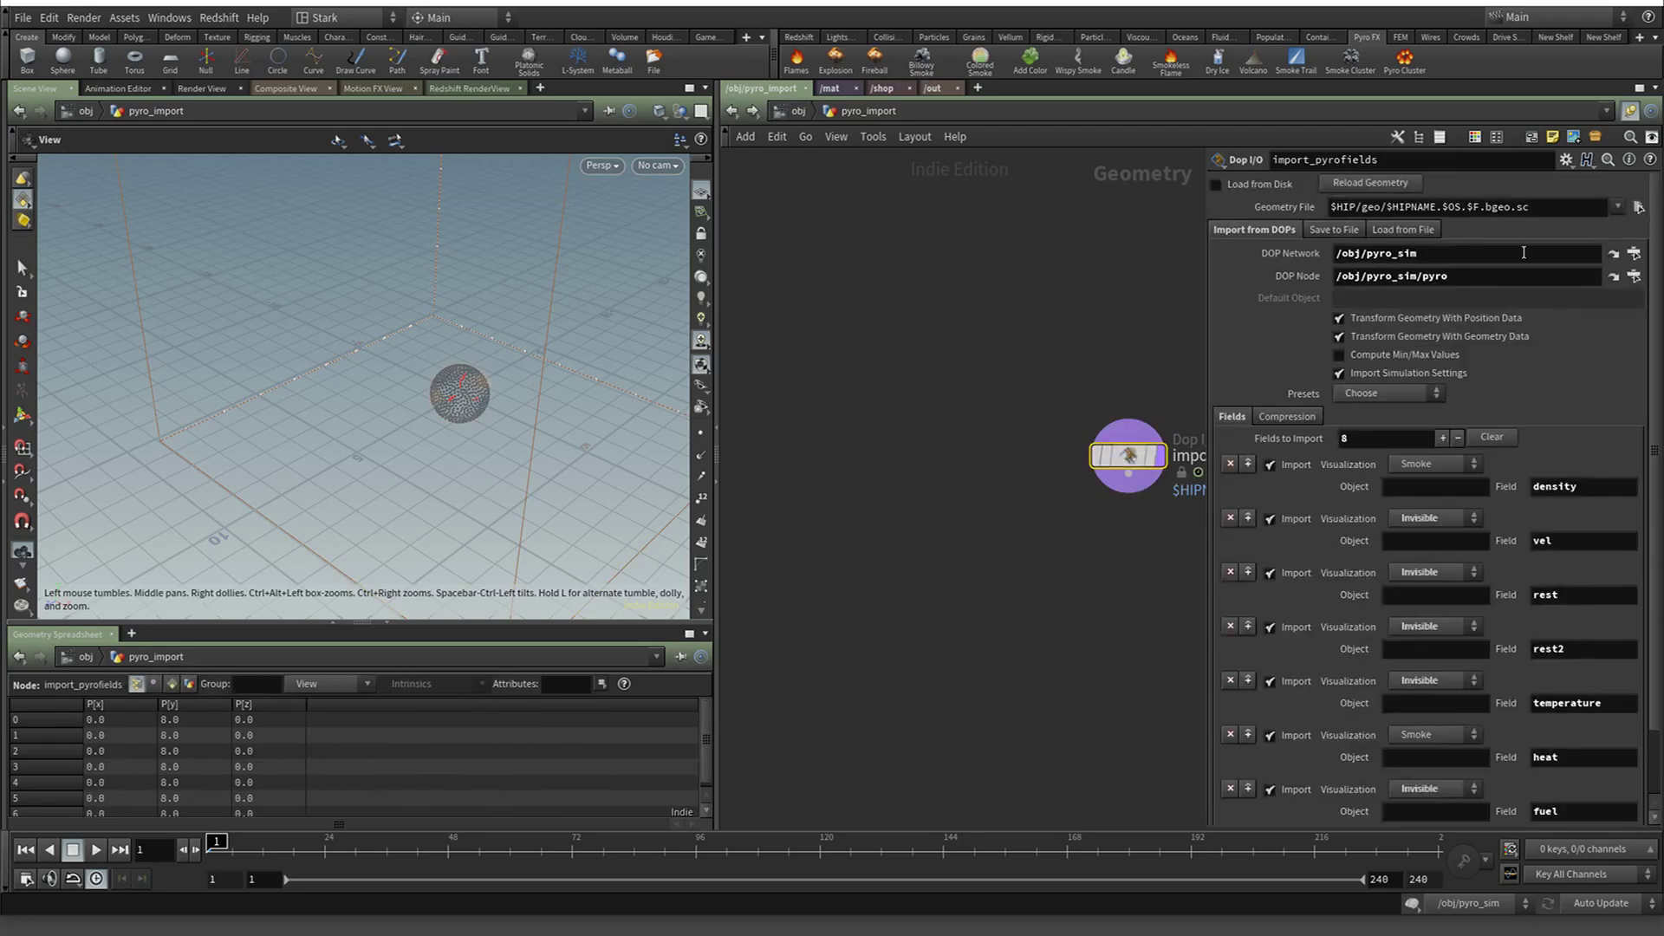
left_click(1634, 253)
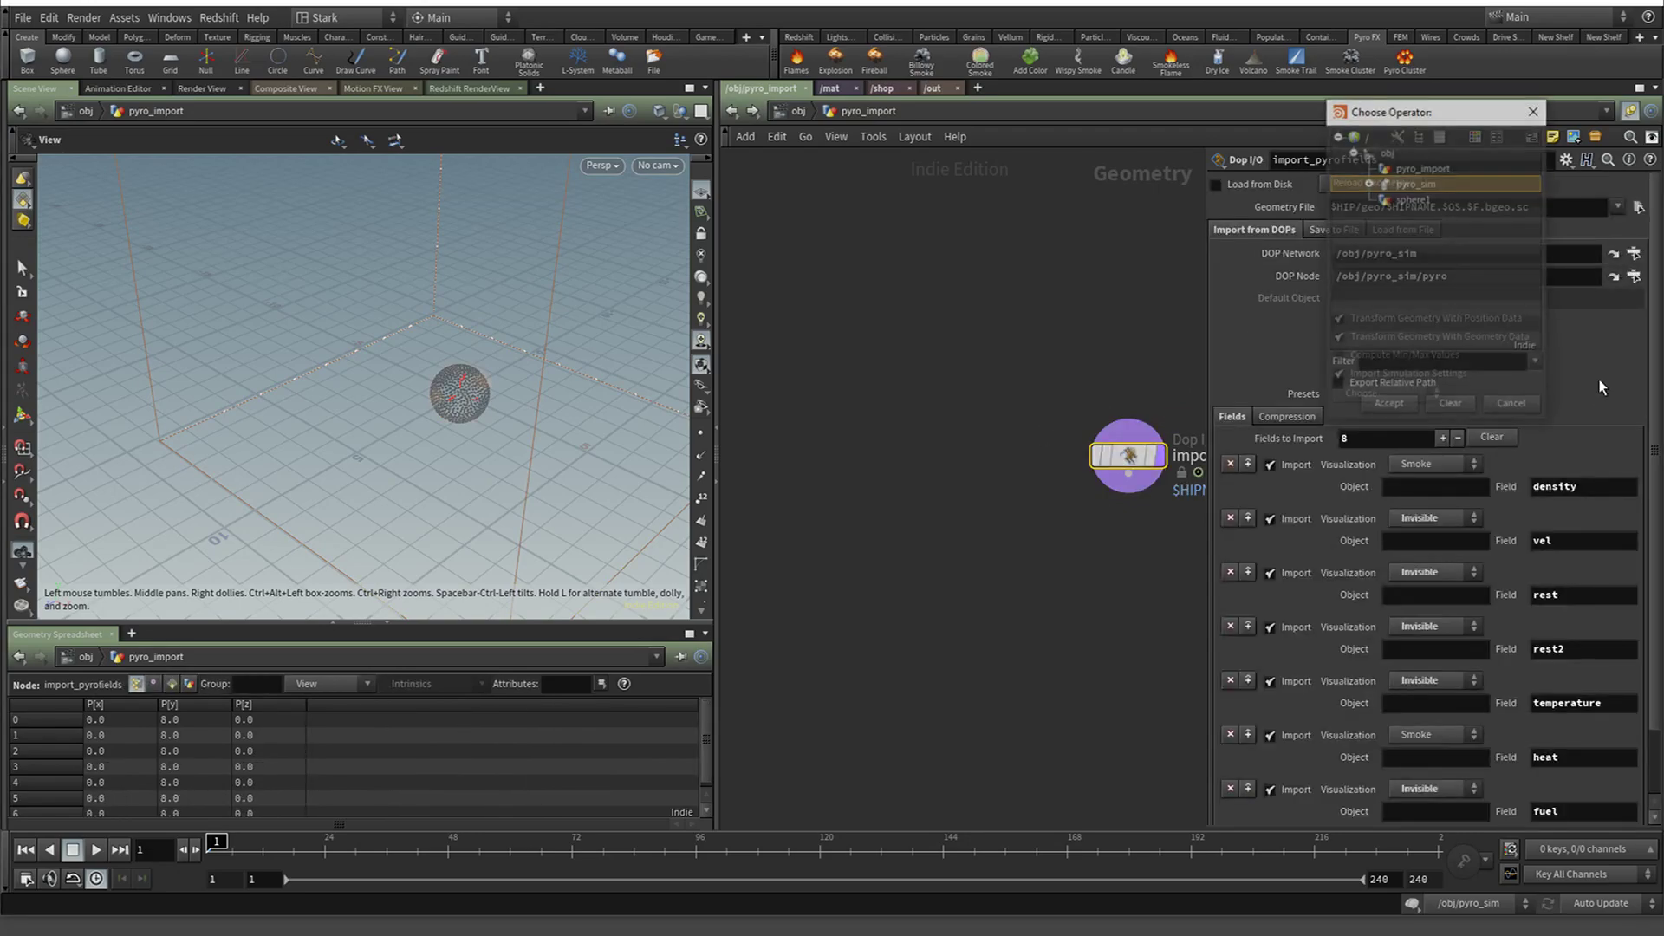
left_click_drag(1377, 103, 931, 243)
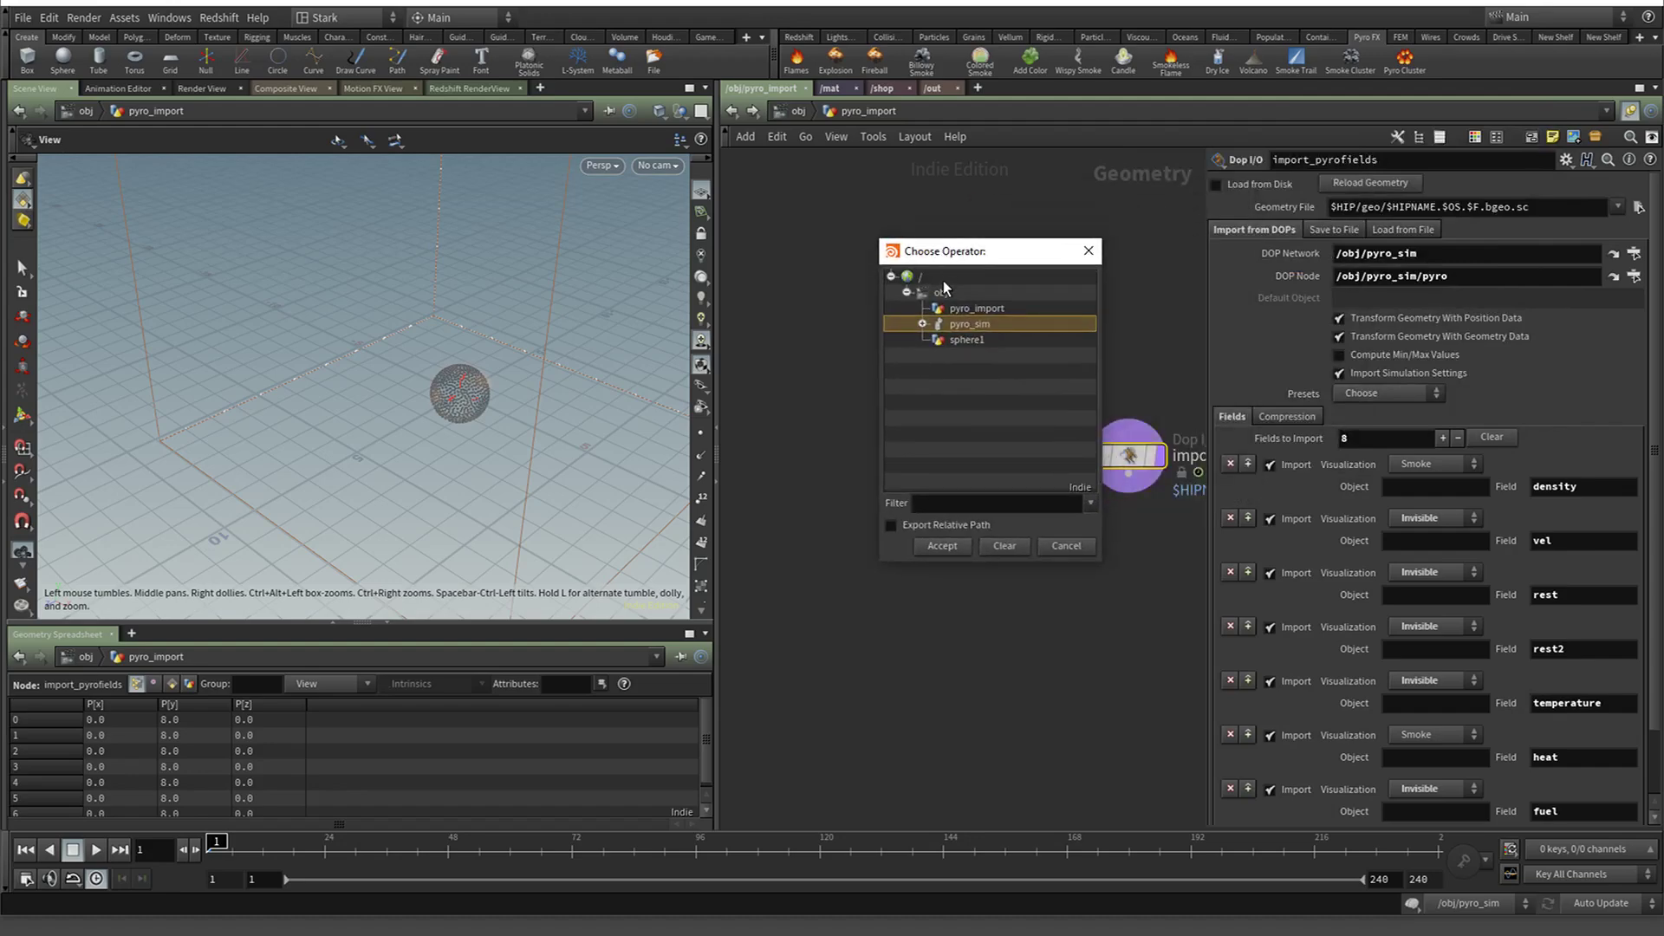
left_click(923, 324)
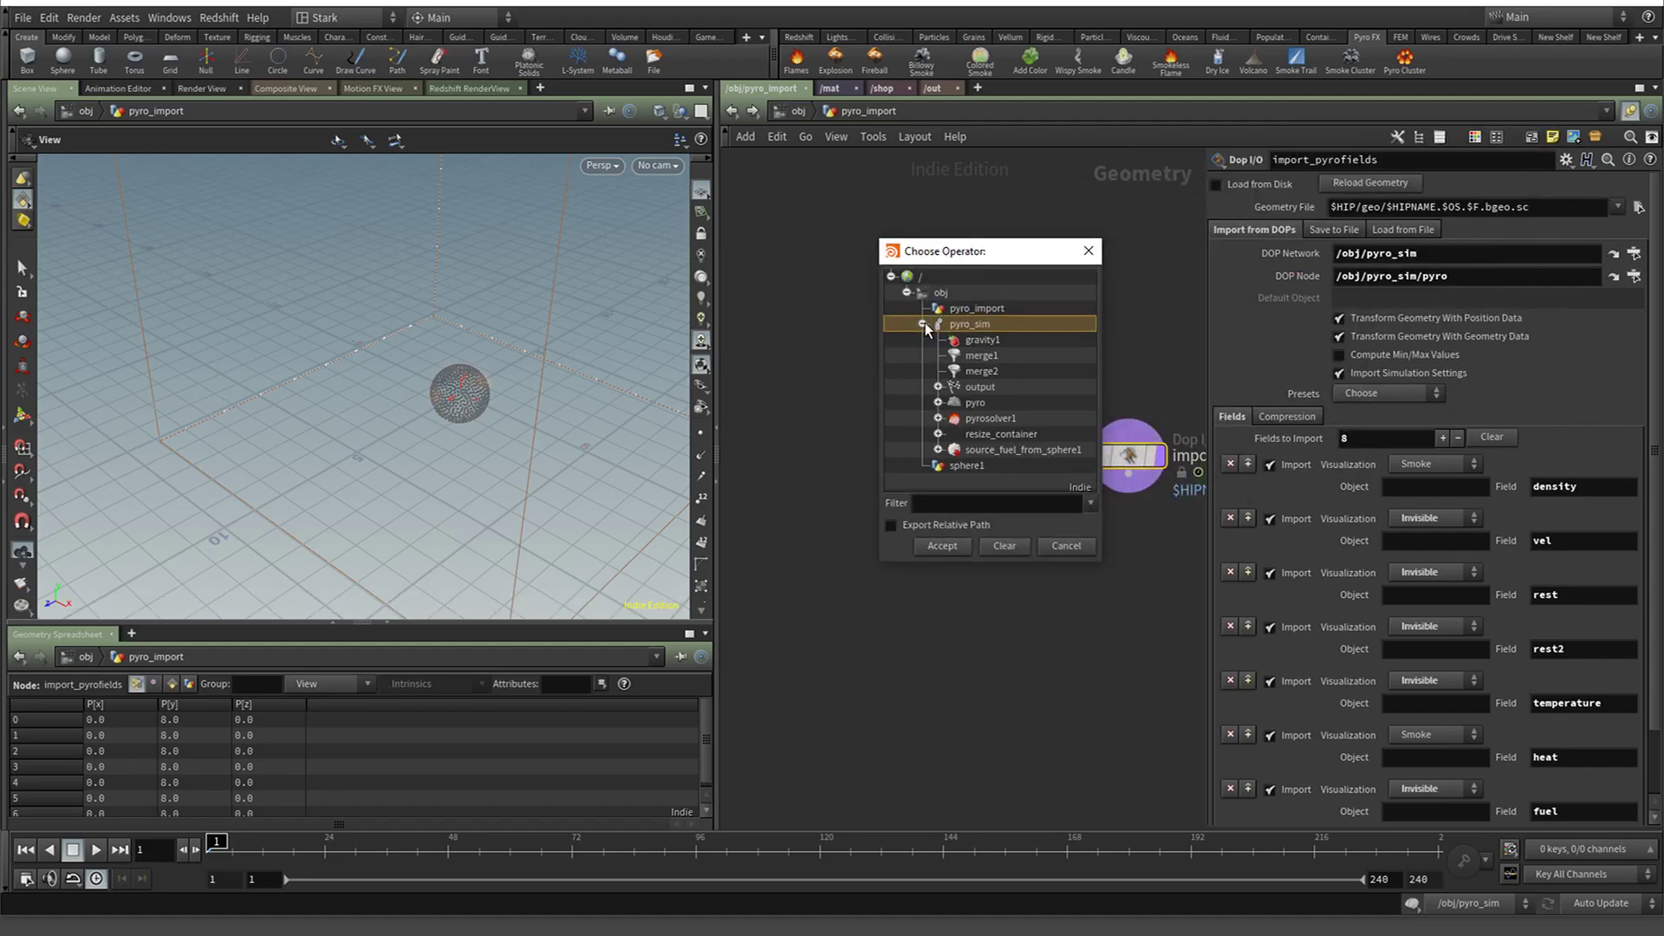
left_click(1086, 252)
left_click(733, 111)
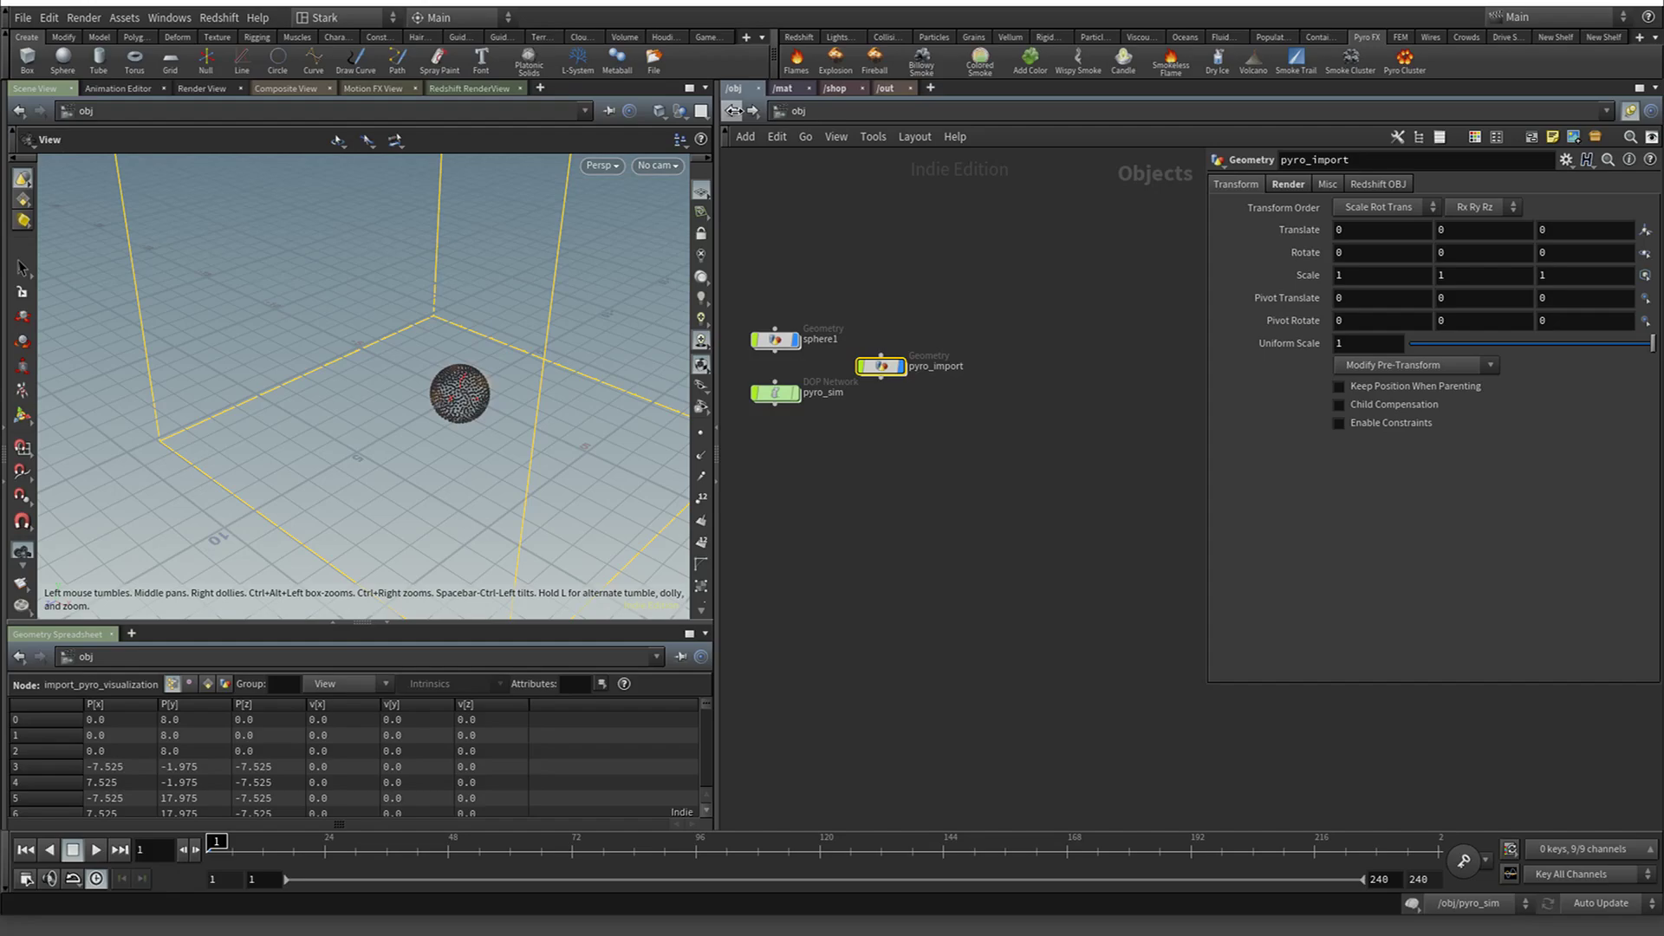
Compare the networks inside the sphere1 and pyro_import objects and go back to the object level
double_click(782, 342)
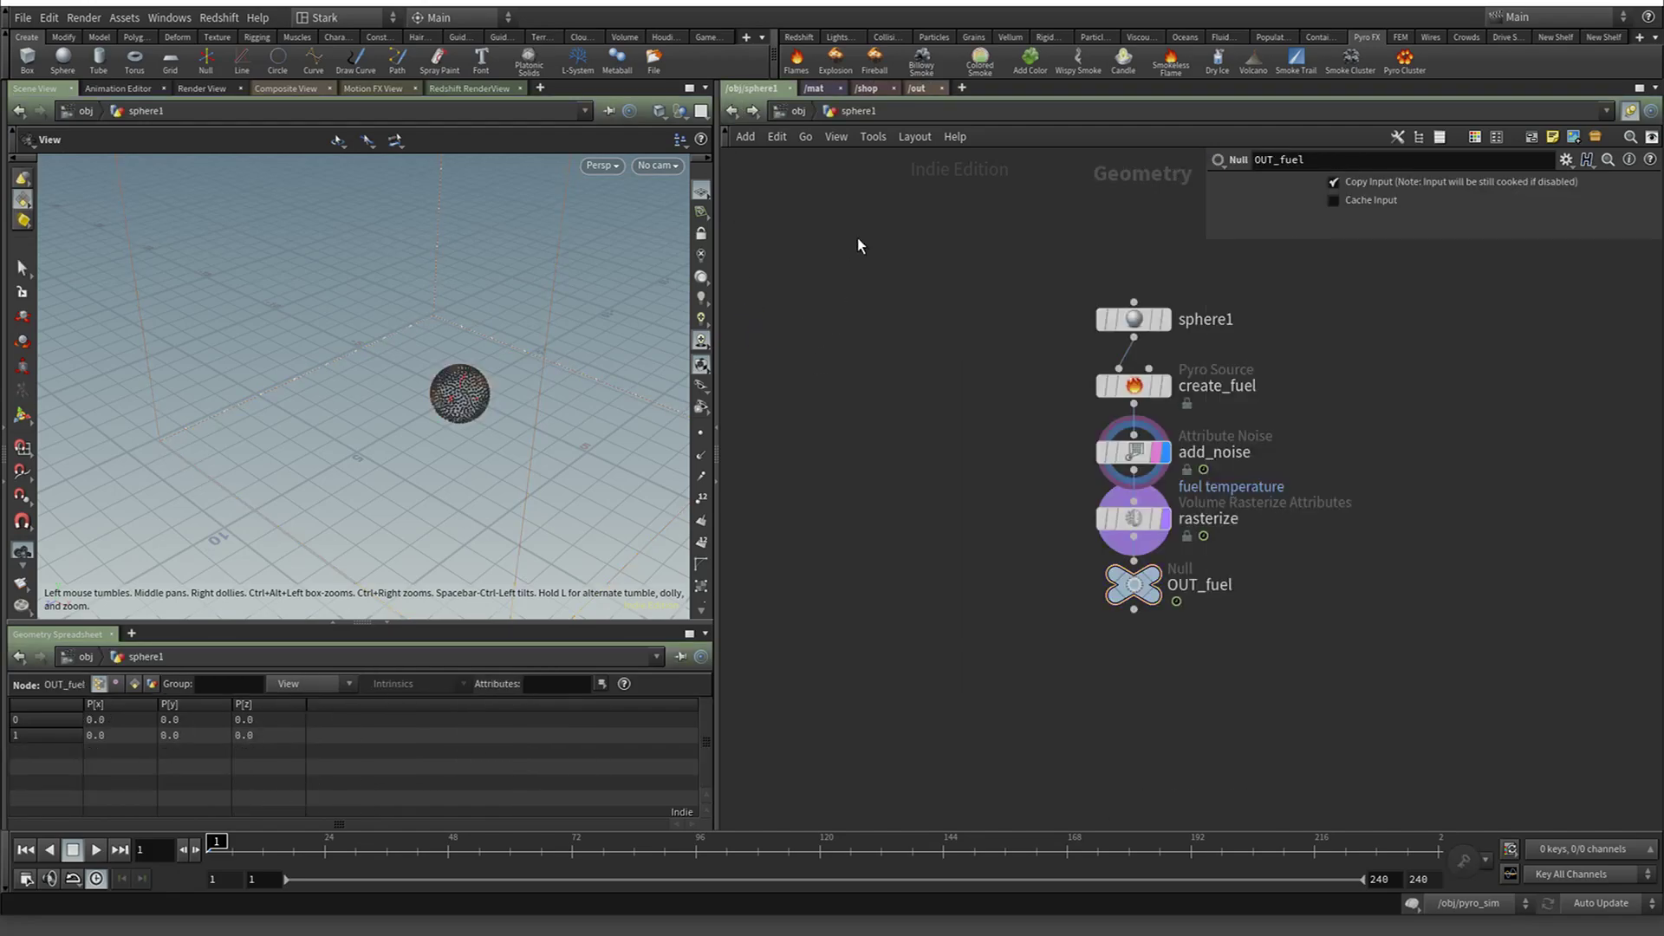
left_click(732, 110)
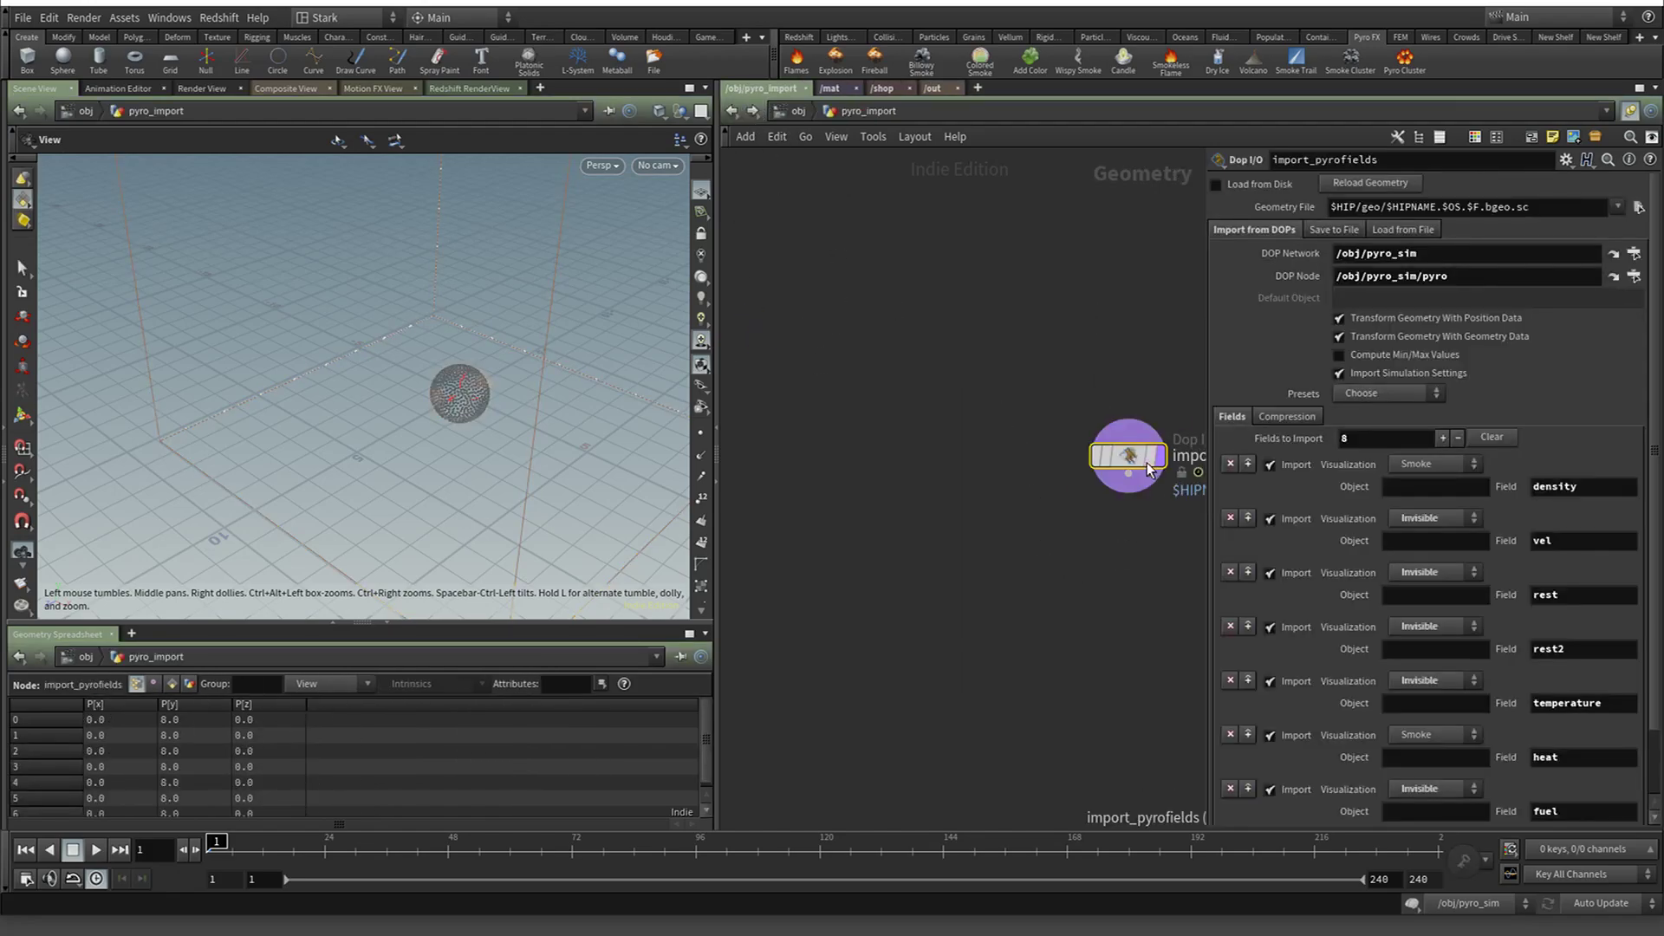
left_click(732, 111)
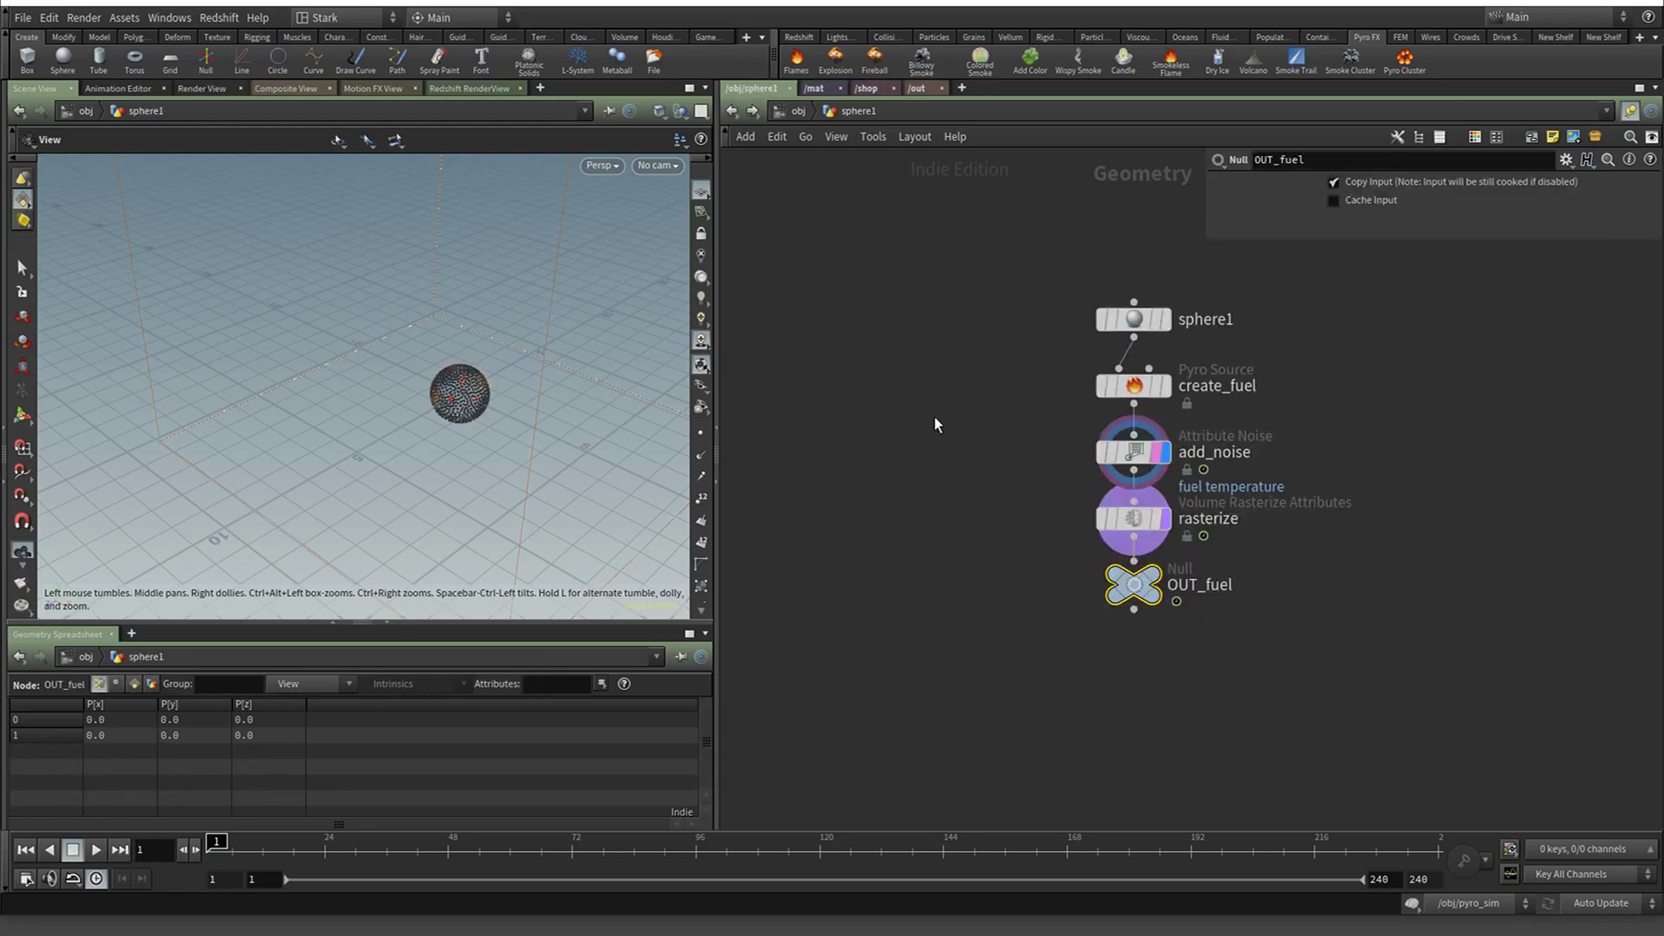
left_click(733, 111)
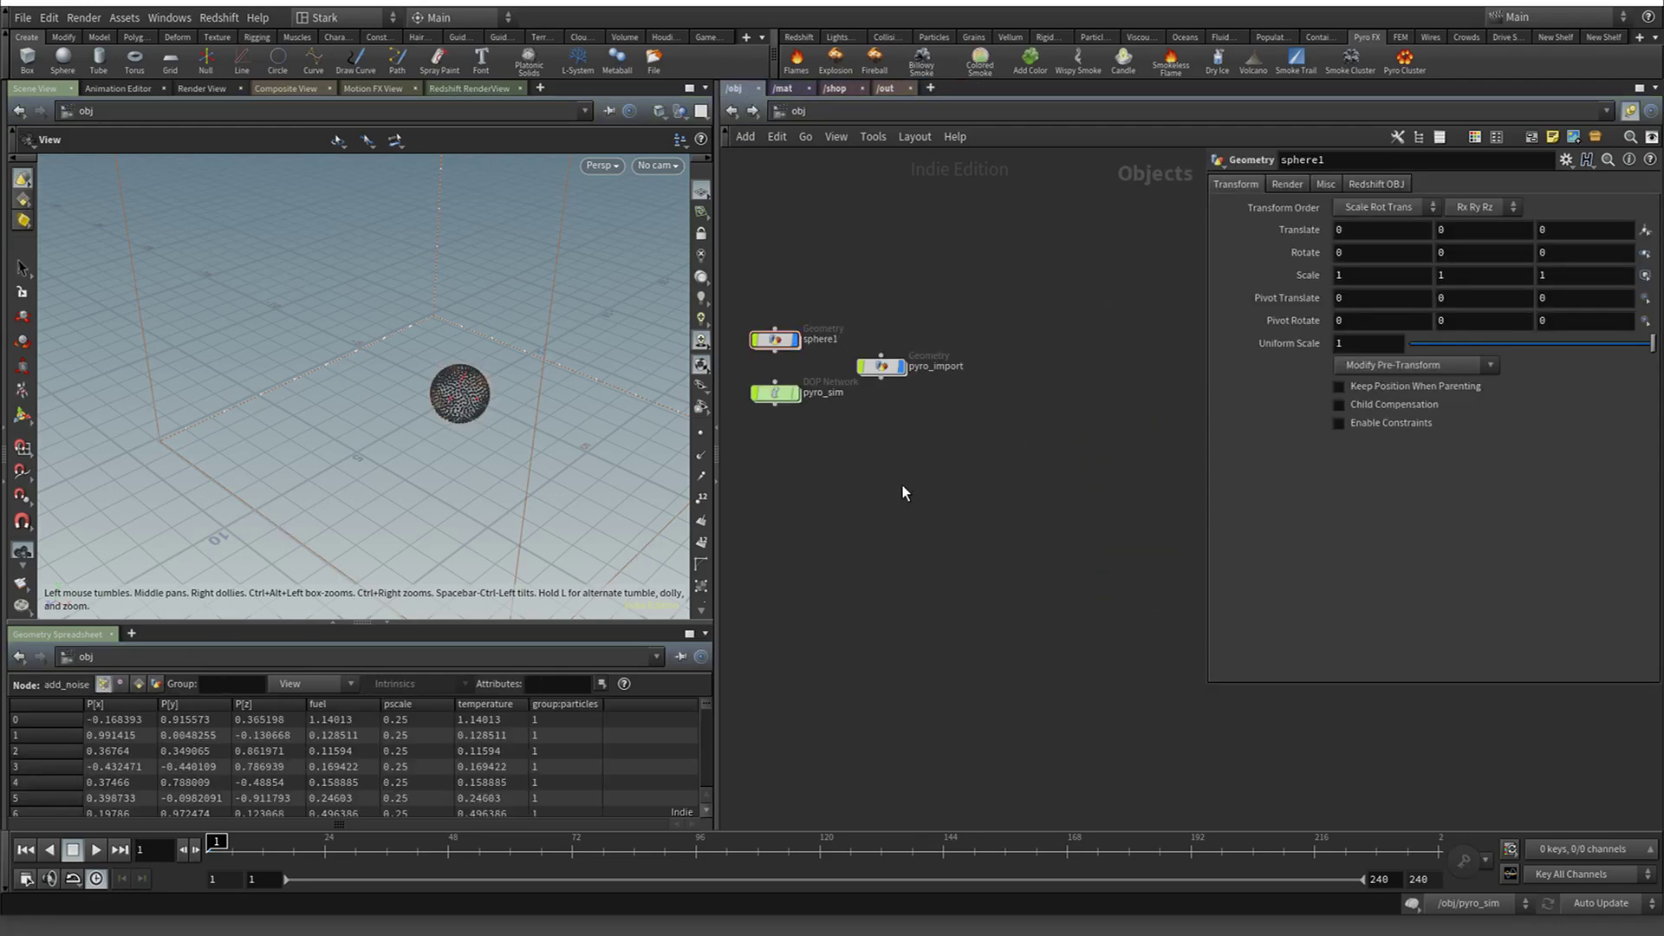
Add a File object to the object network and place an Object Merge node inside it
key("Tab")
type("file")
key("Return")
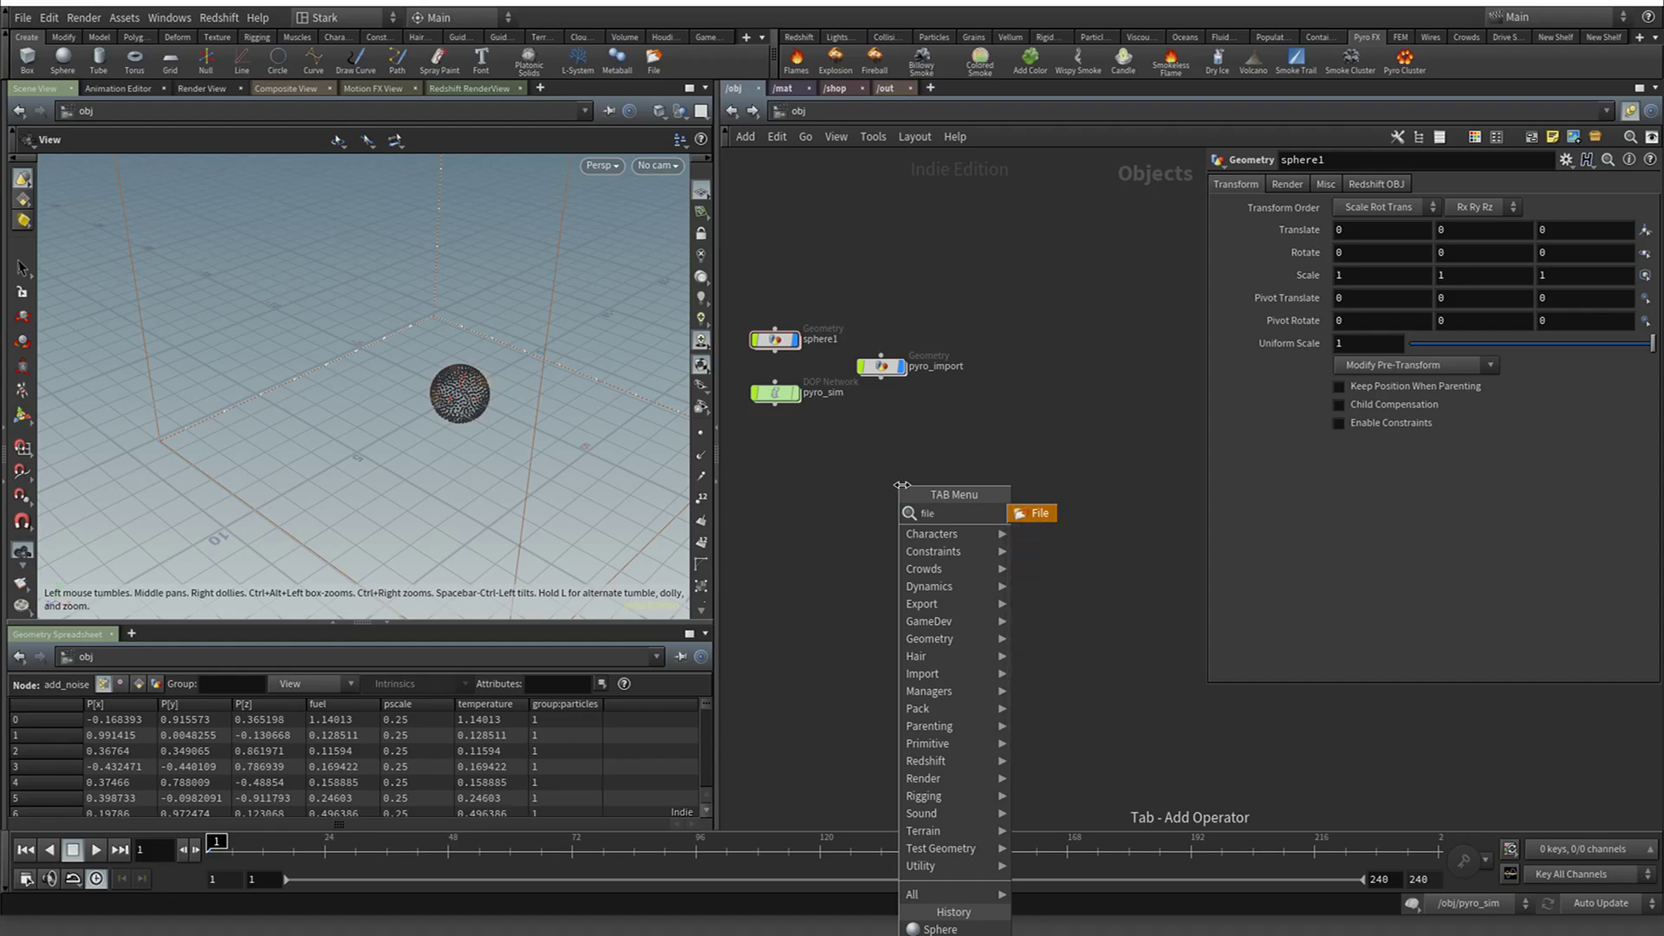
double_click(902, 485)
key("Tab")
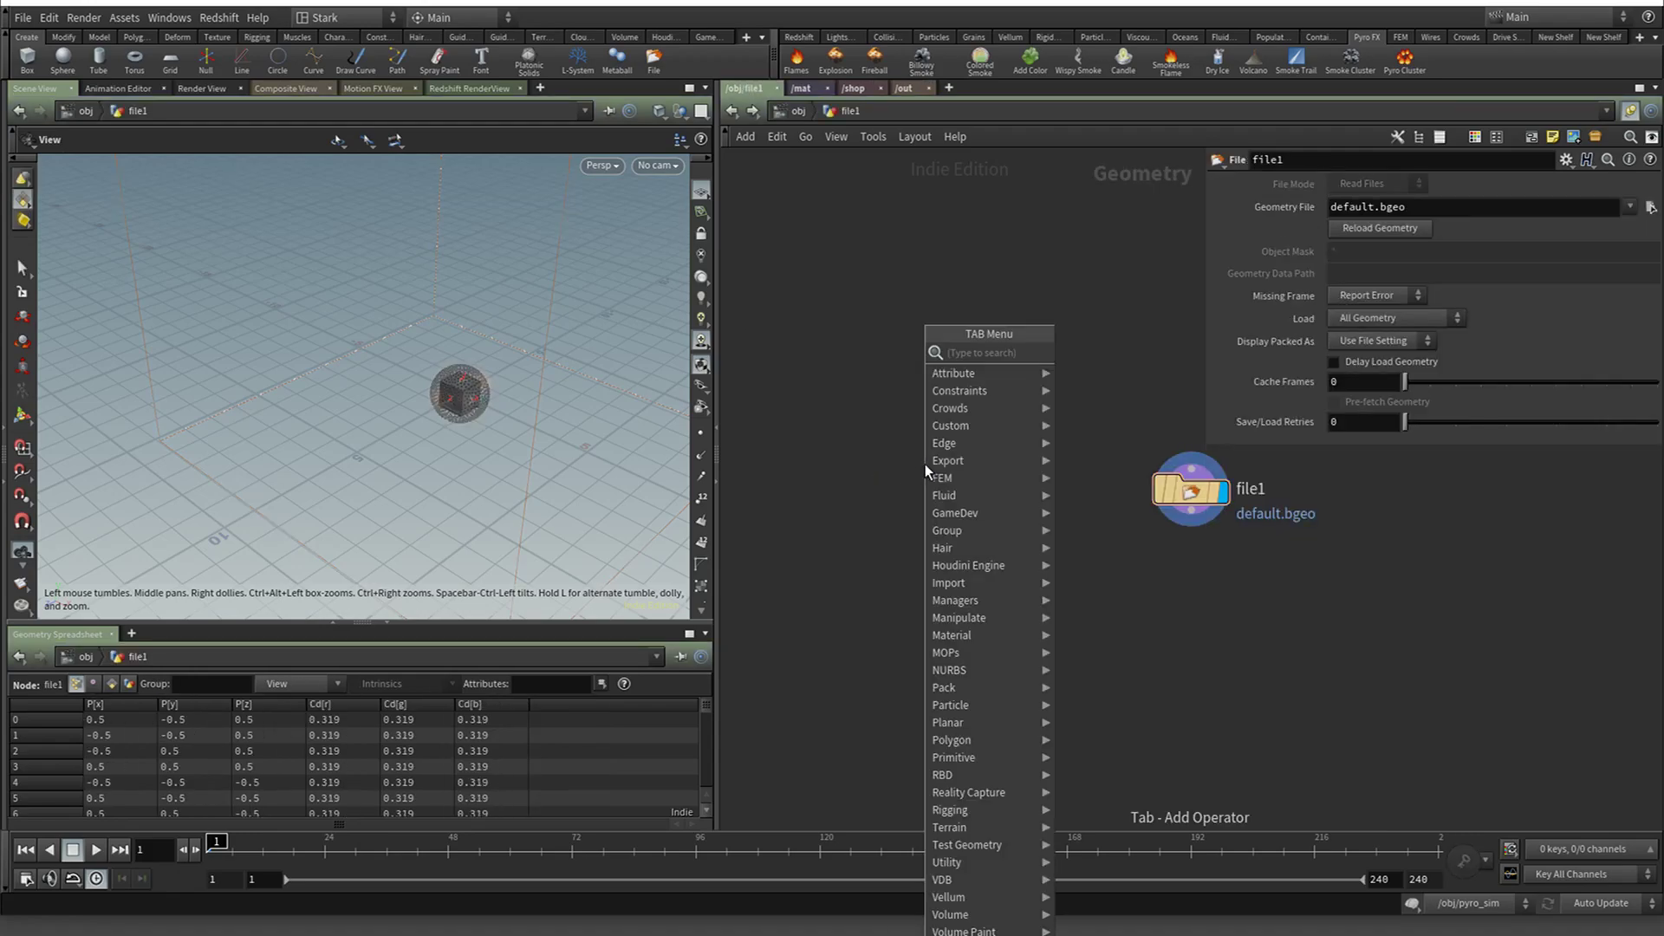
type("obj")
key("Return")
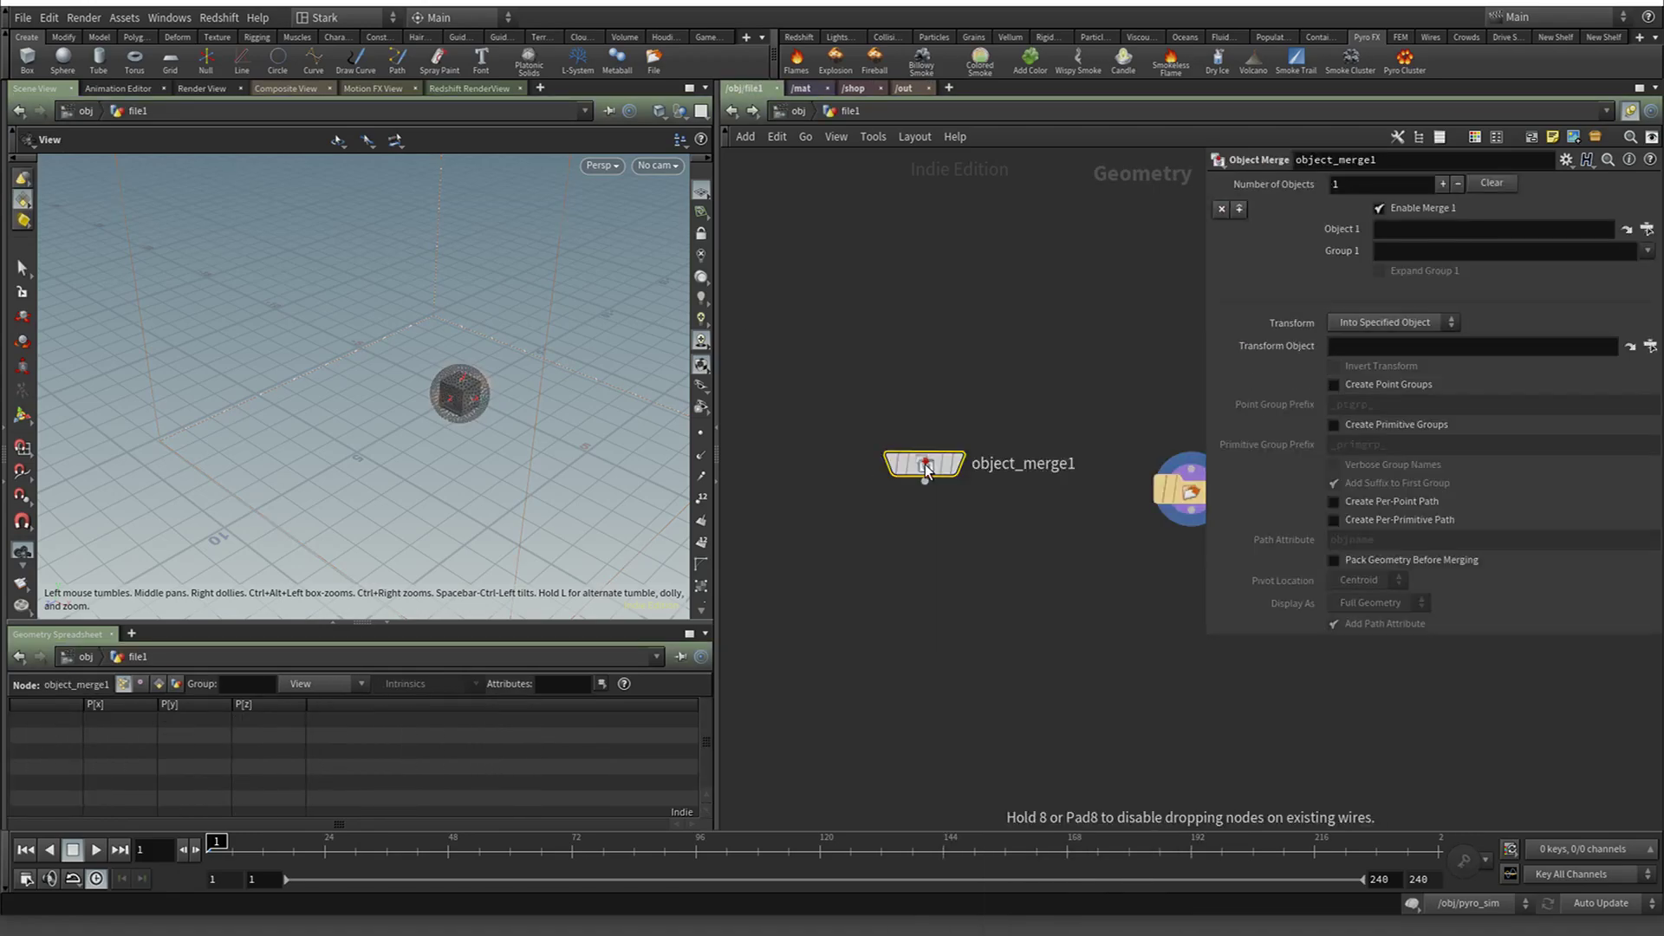
left_click(924, 464)
Browse the pyro_import and sphere1 operators available as the Object Merge node's Object 1, cancel the choice and return to the object level
left_click(1647, 230)
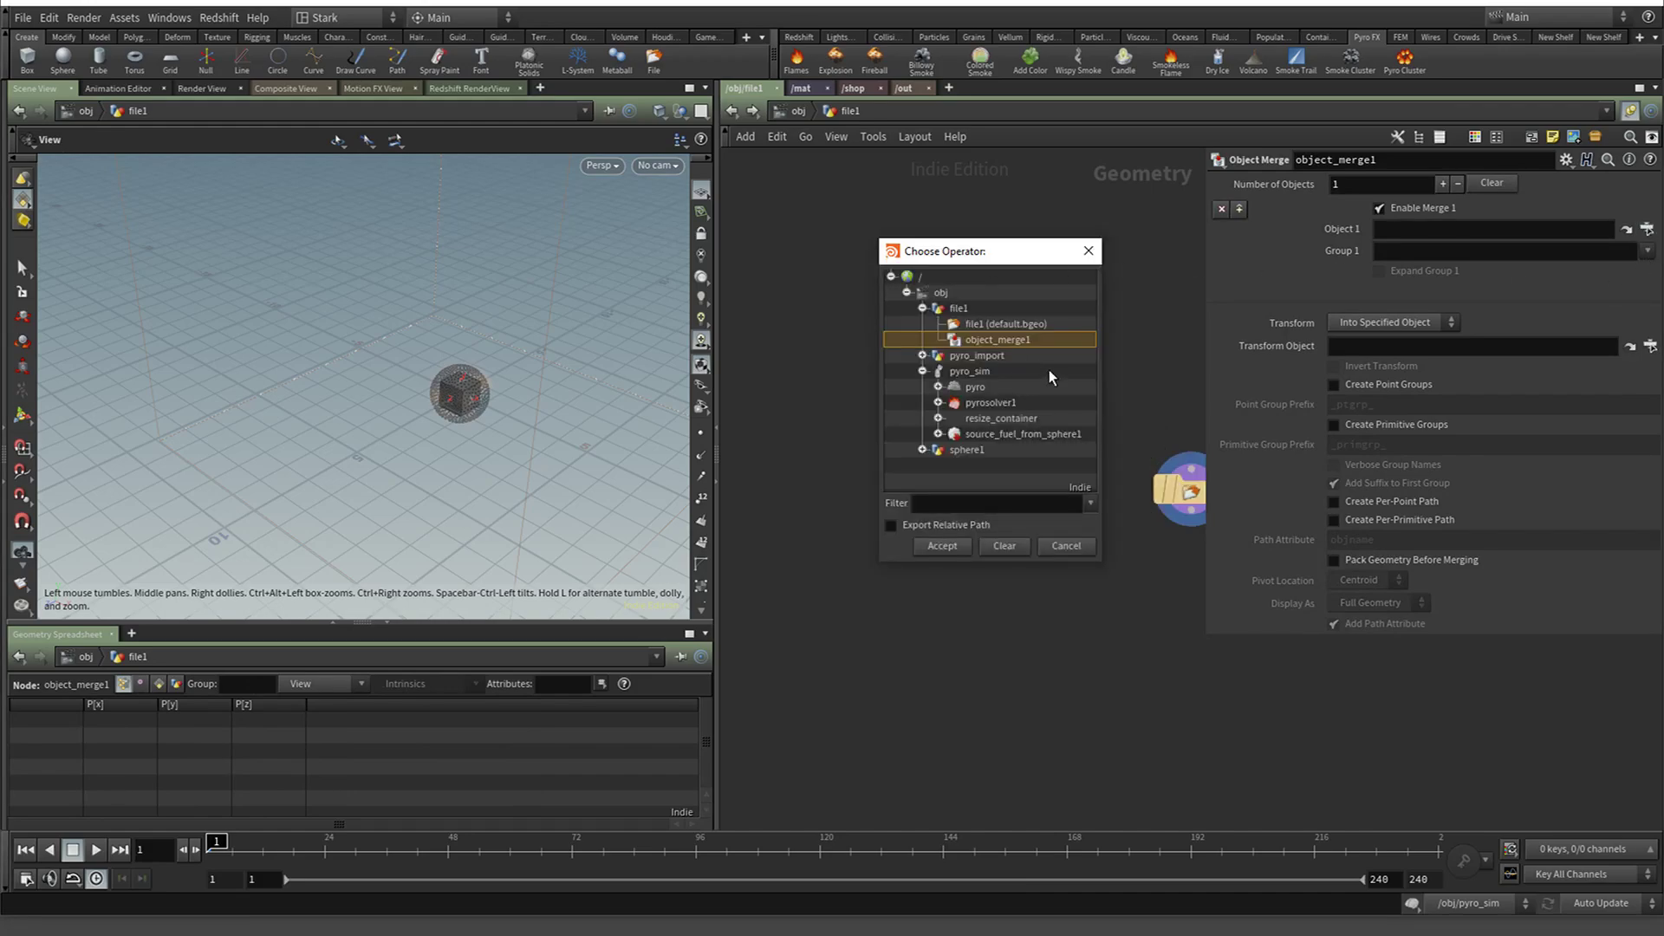
left_click(923, 356)
scroll(925, 360, "down", 1)
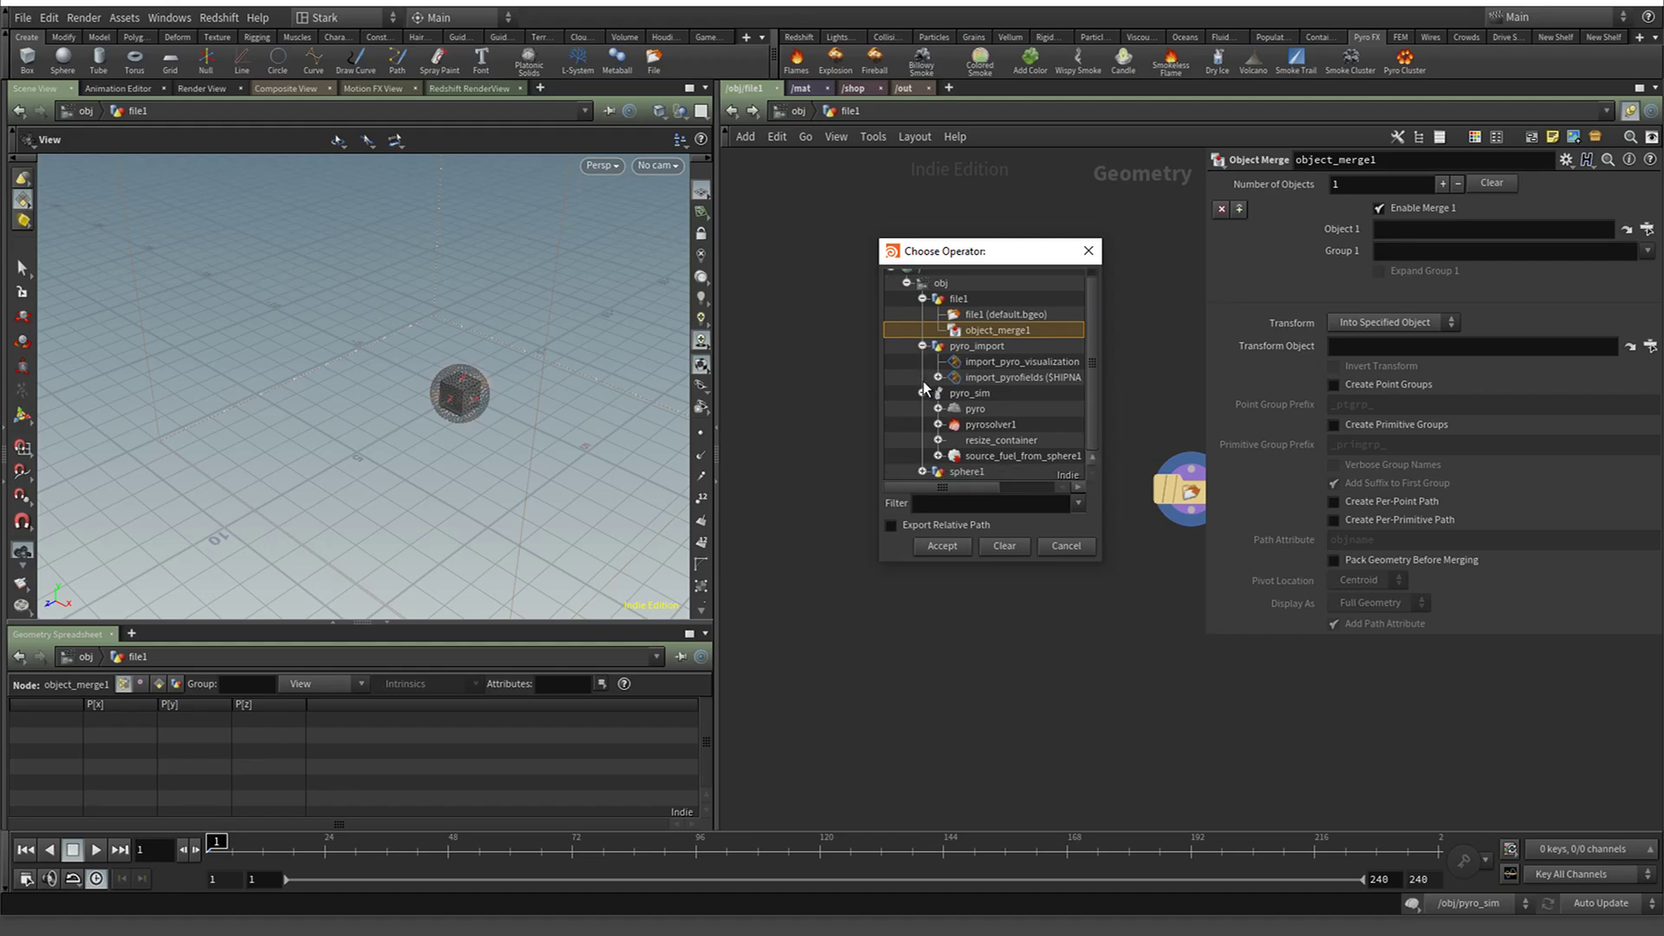
left_click(922, 472)
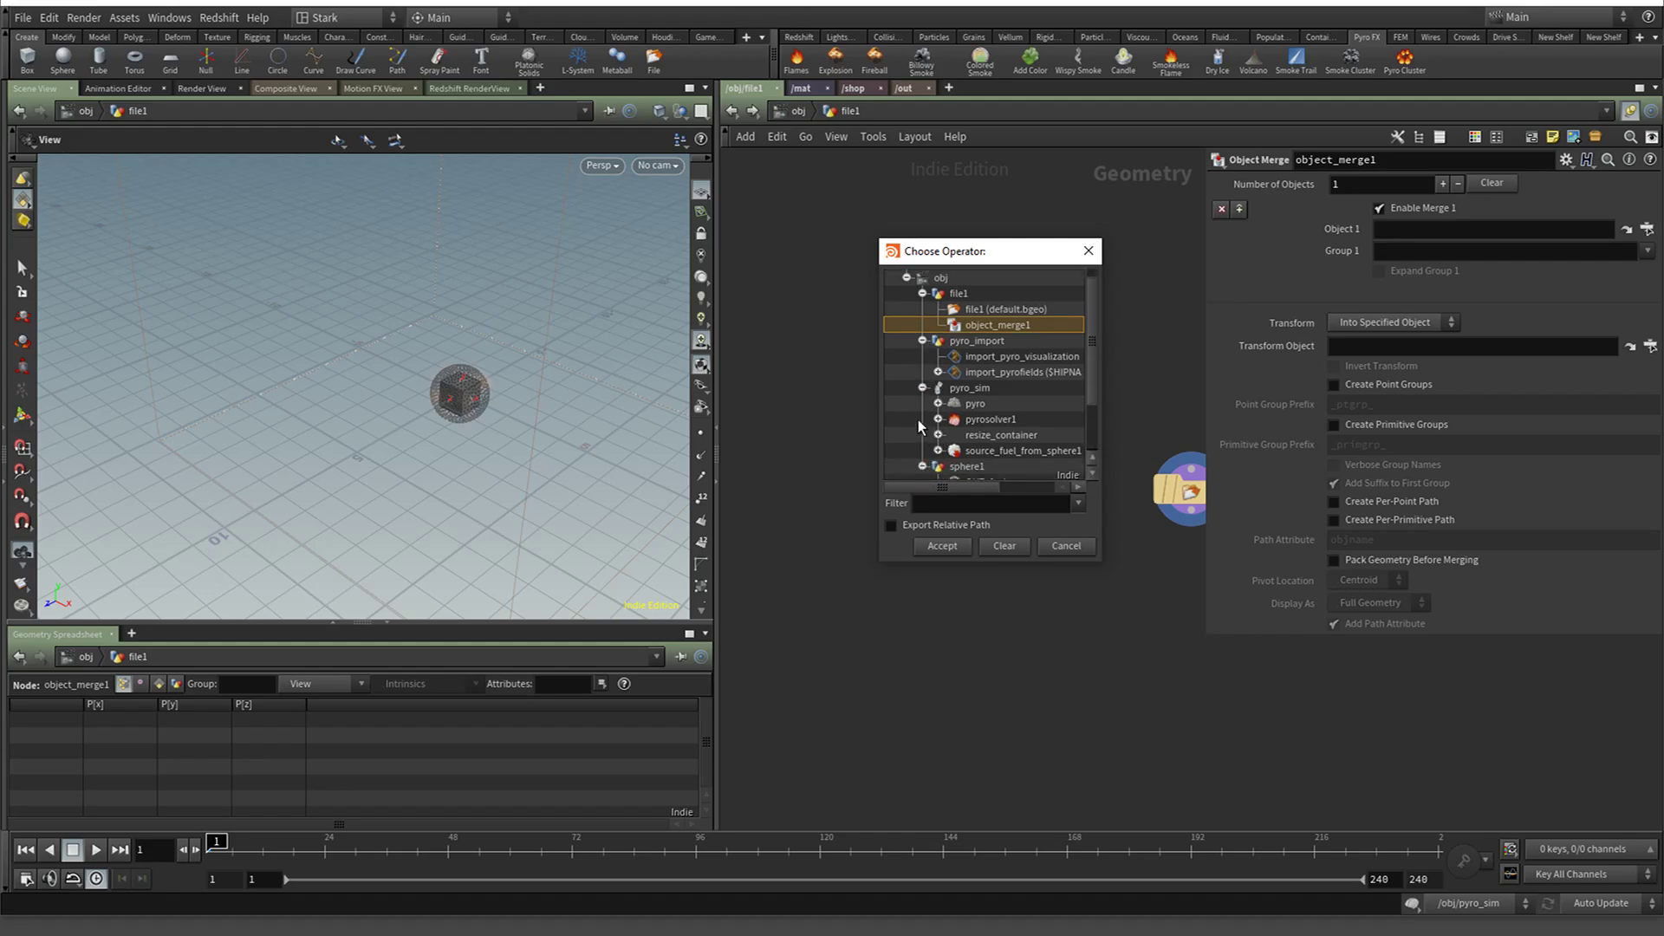
scroll(917, 419, "down", 2)
left_click(980, 410)
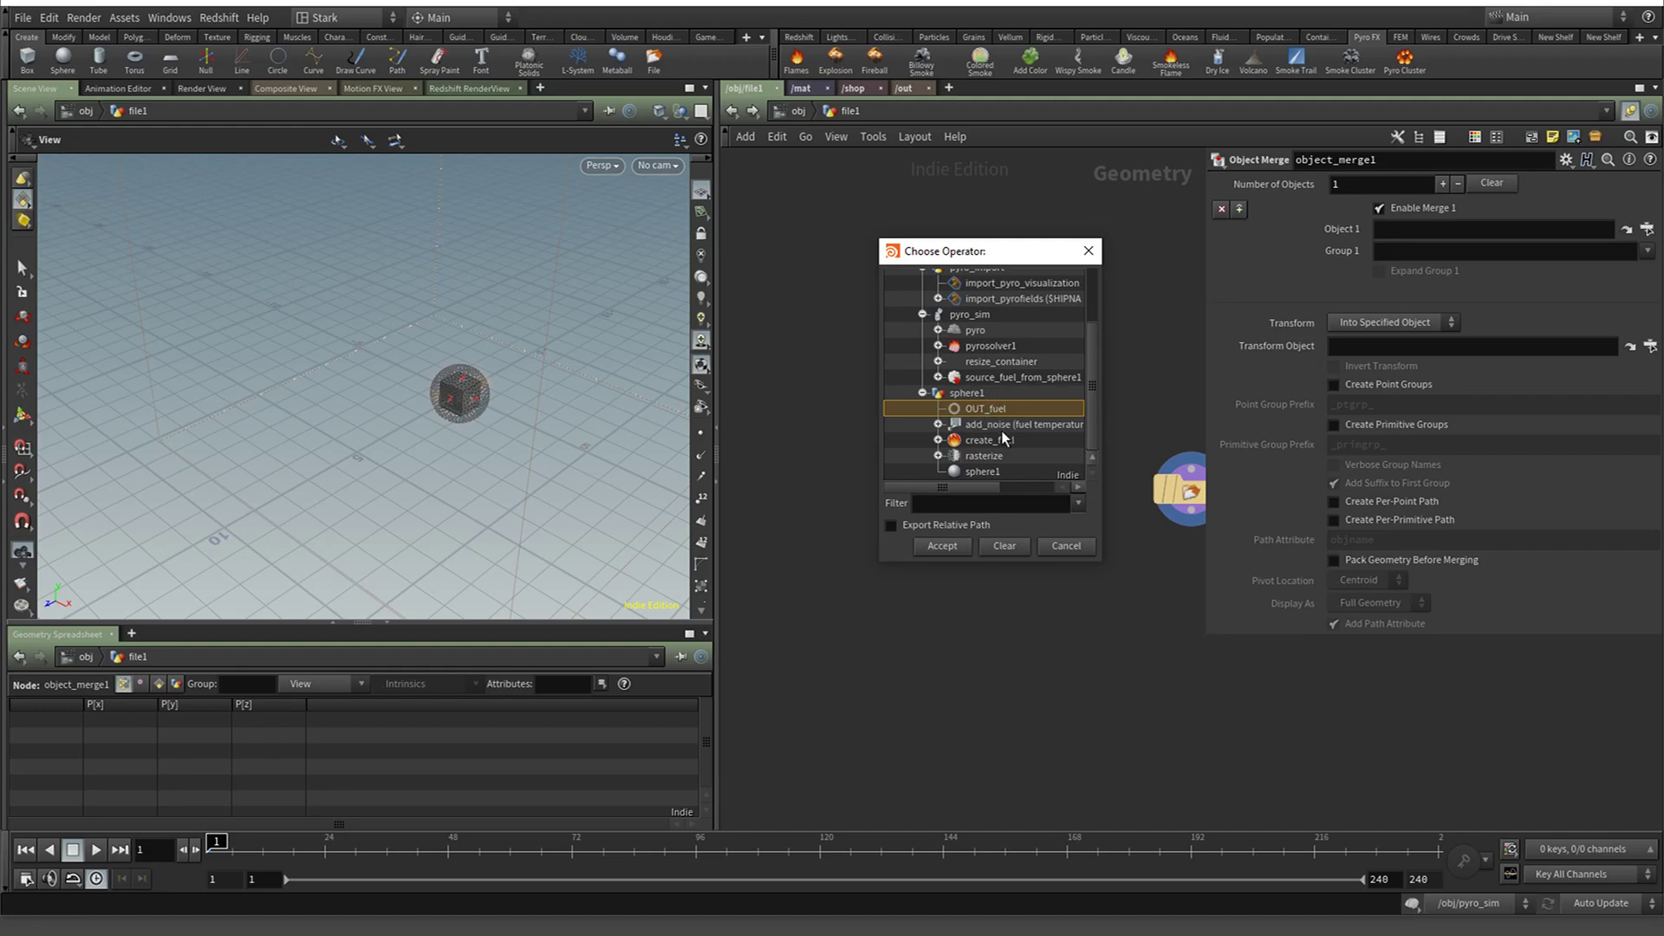
left_click(1073, 544)
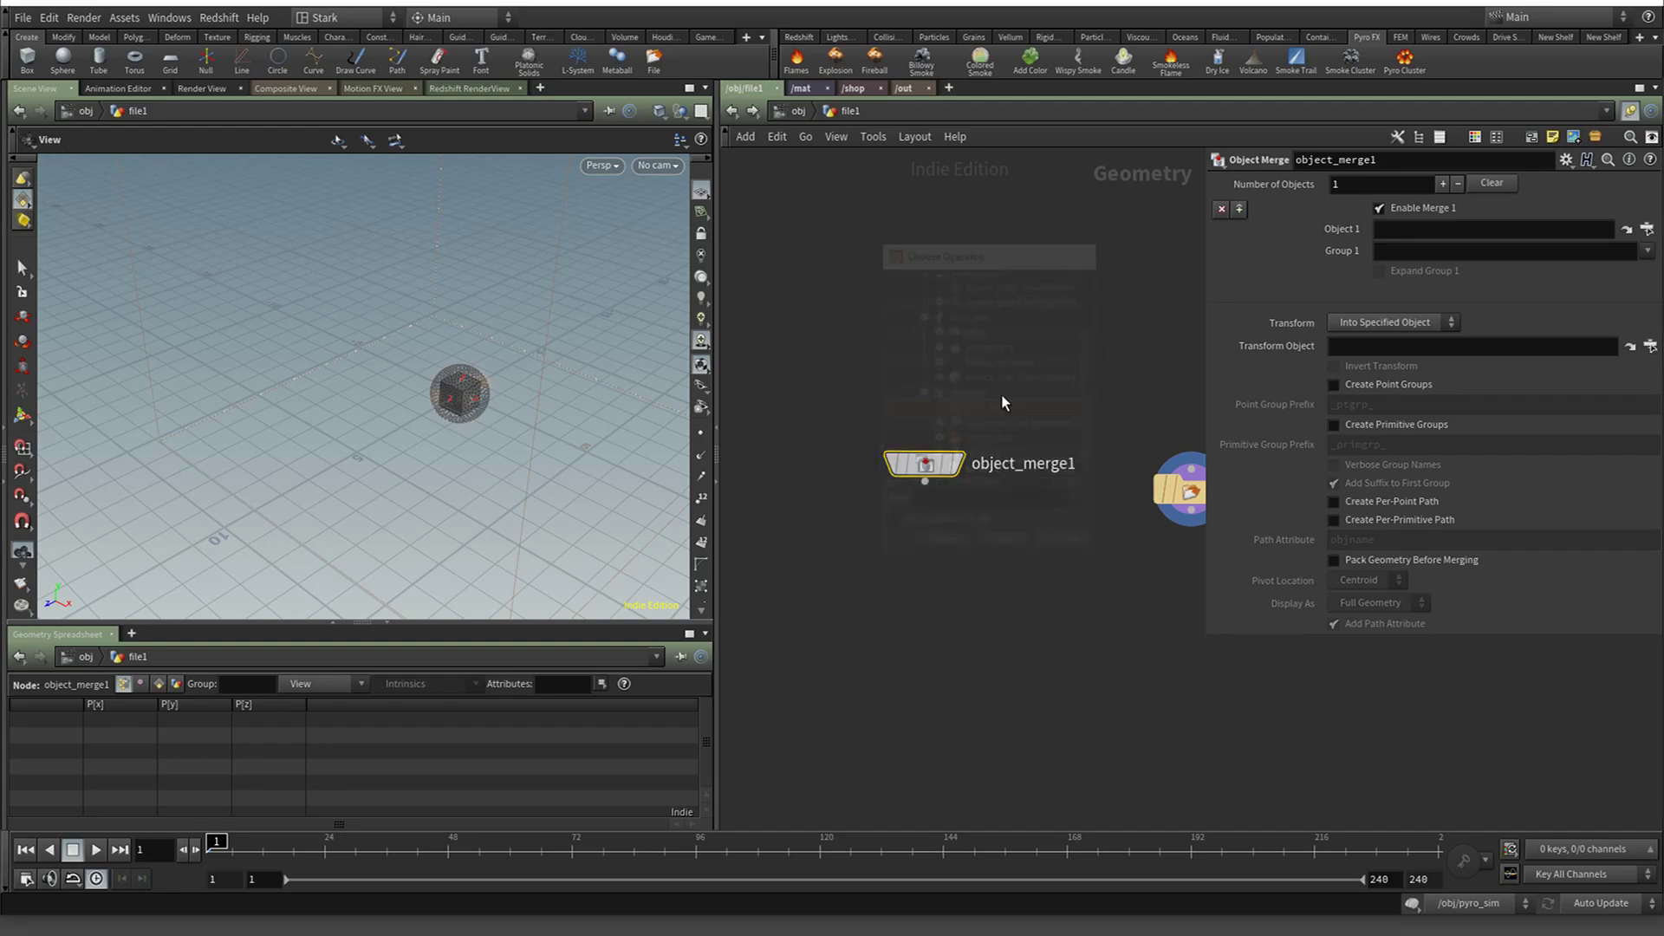
key("u")
scroll(988, 432, "down", 2)
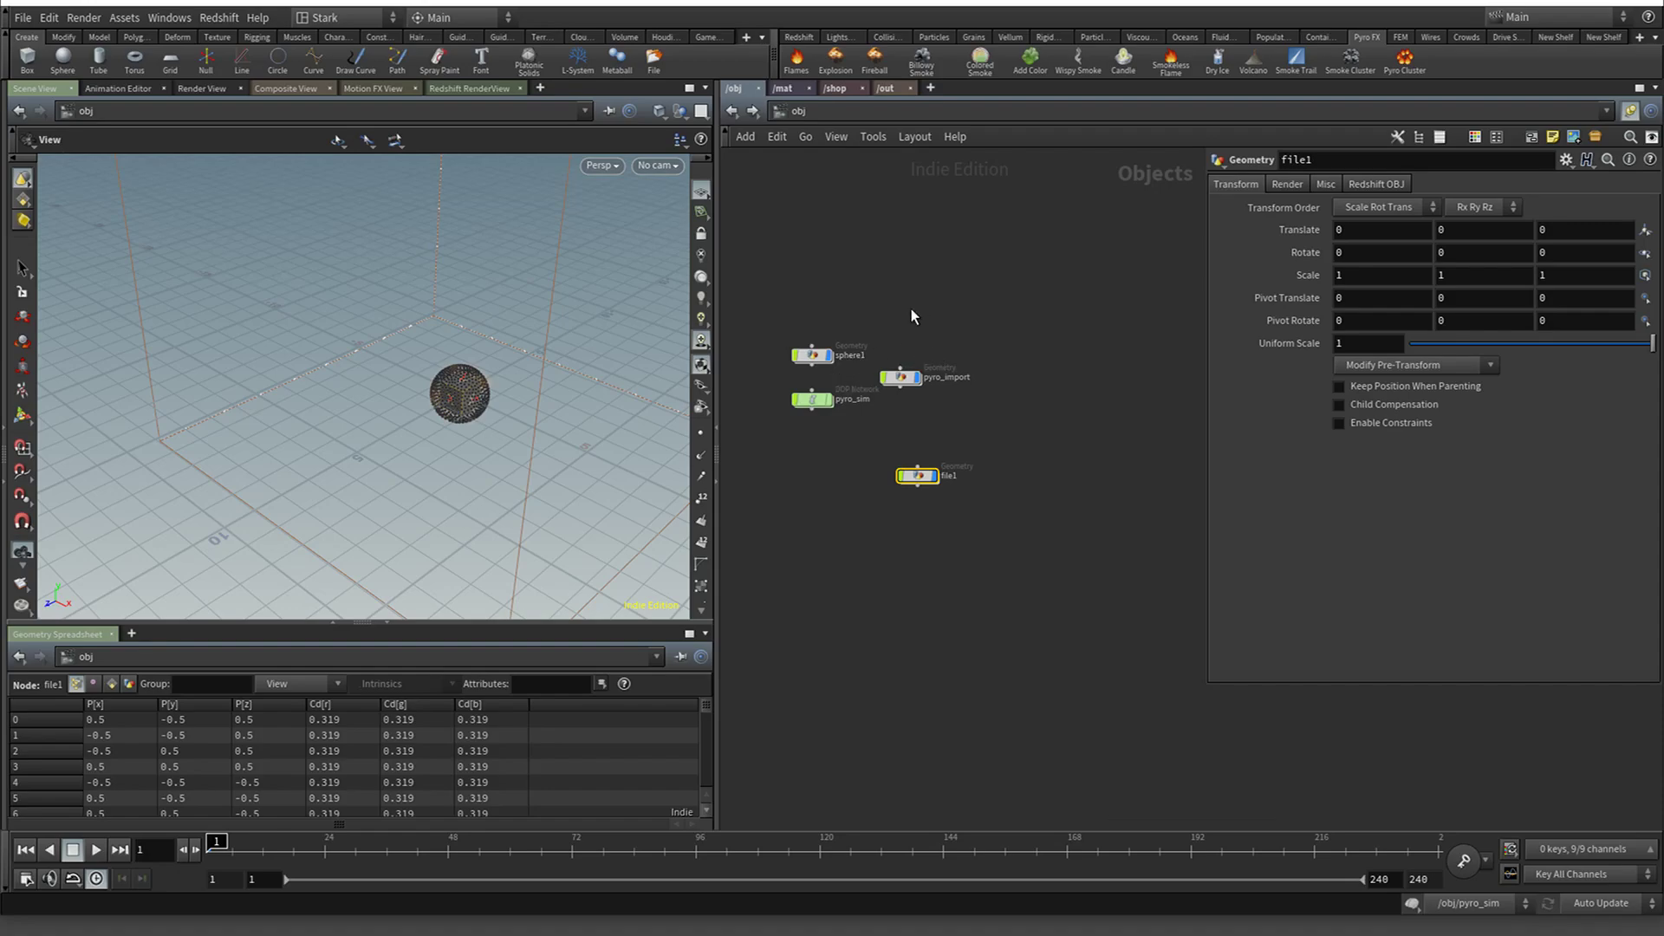
Inspect the add_noise node inside sphere1 and the import_pyrofields node inside pyro_import, ending back at the object level
double_click(812, 357)
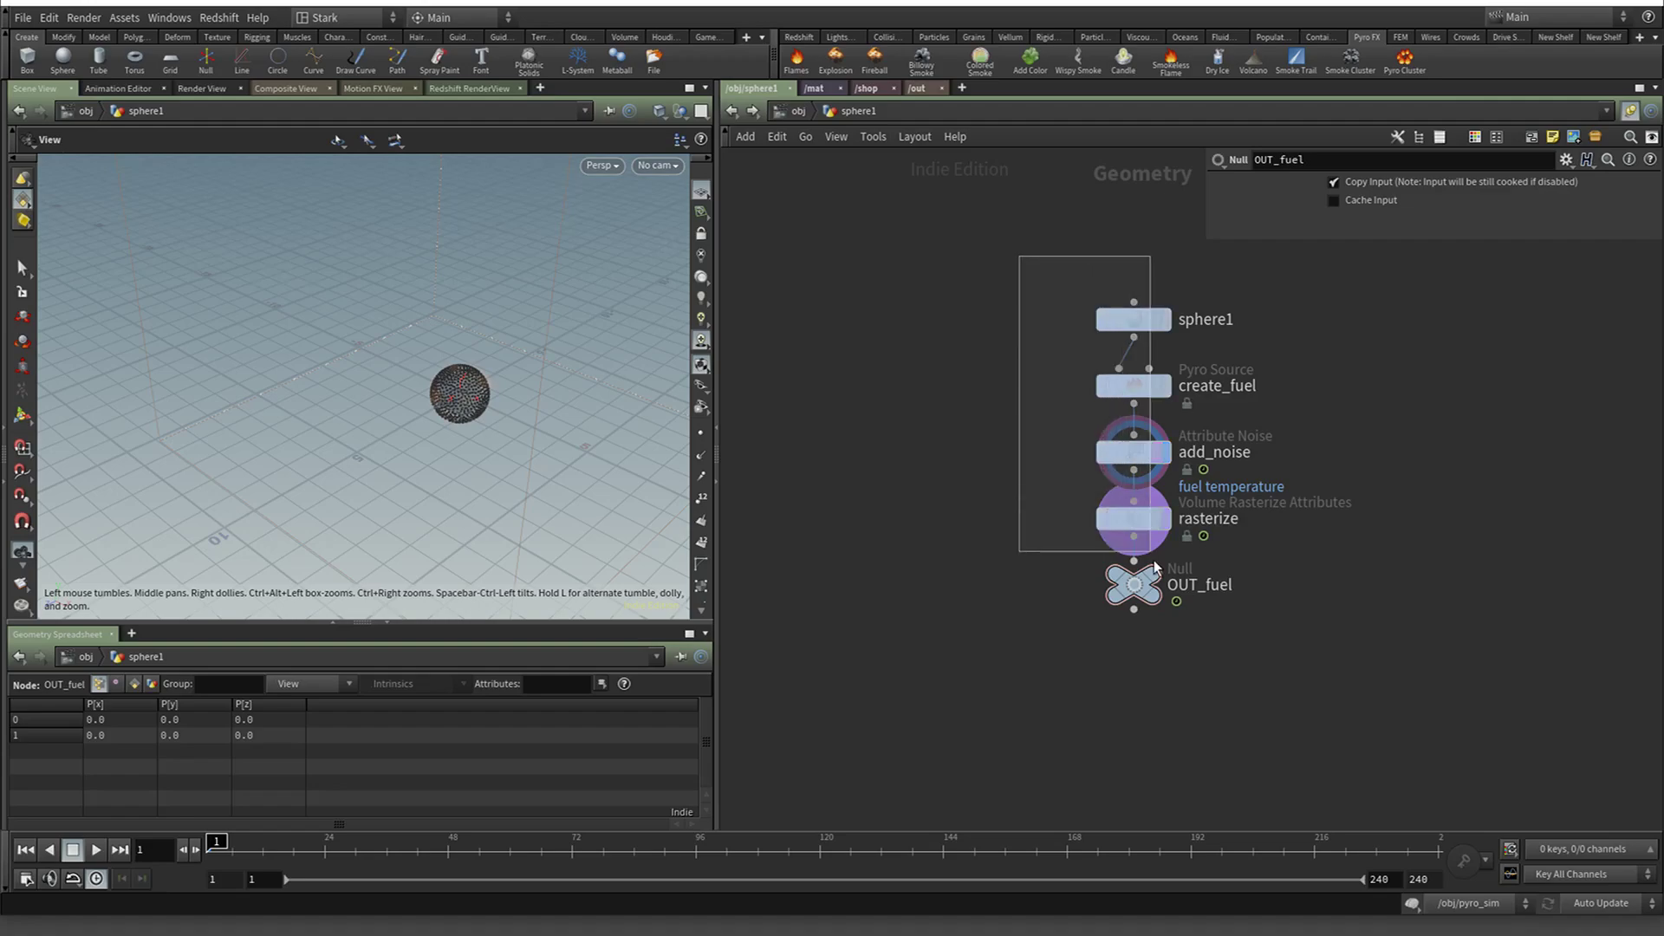
left_click(1134, 452)
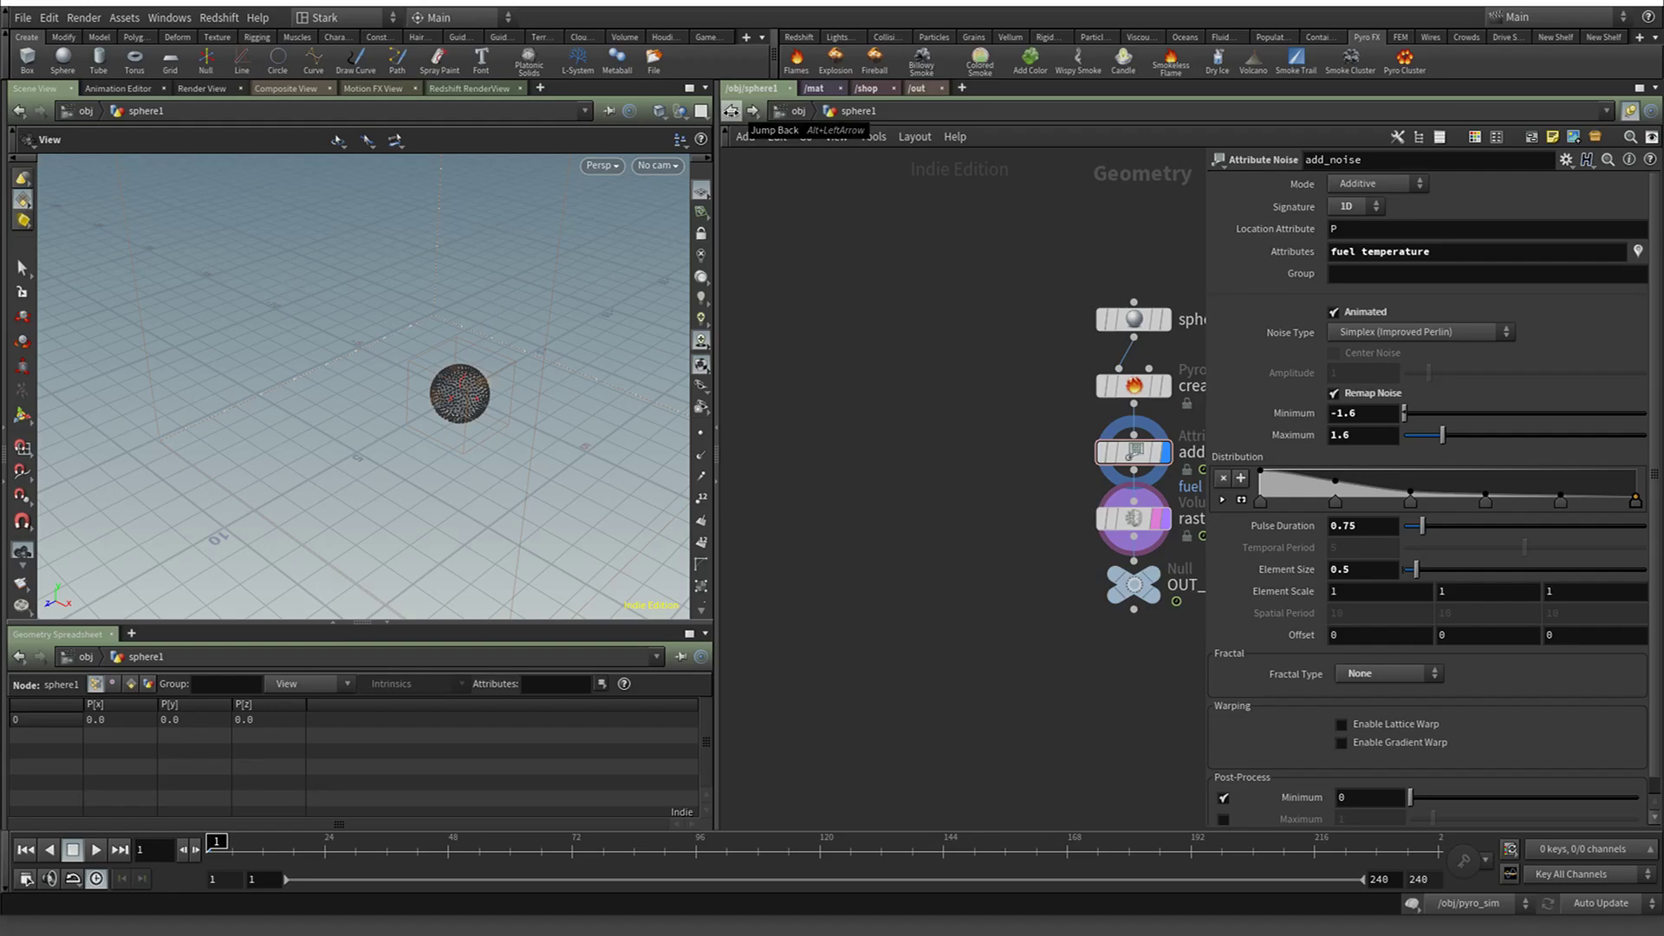
left_click_drag(1031, 256, 1029, 467)
left_click(732, 110)
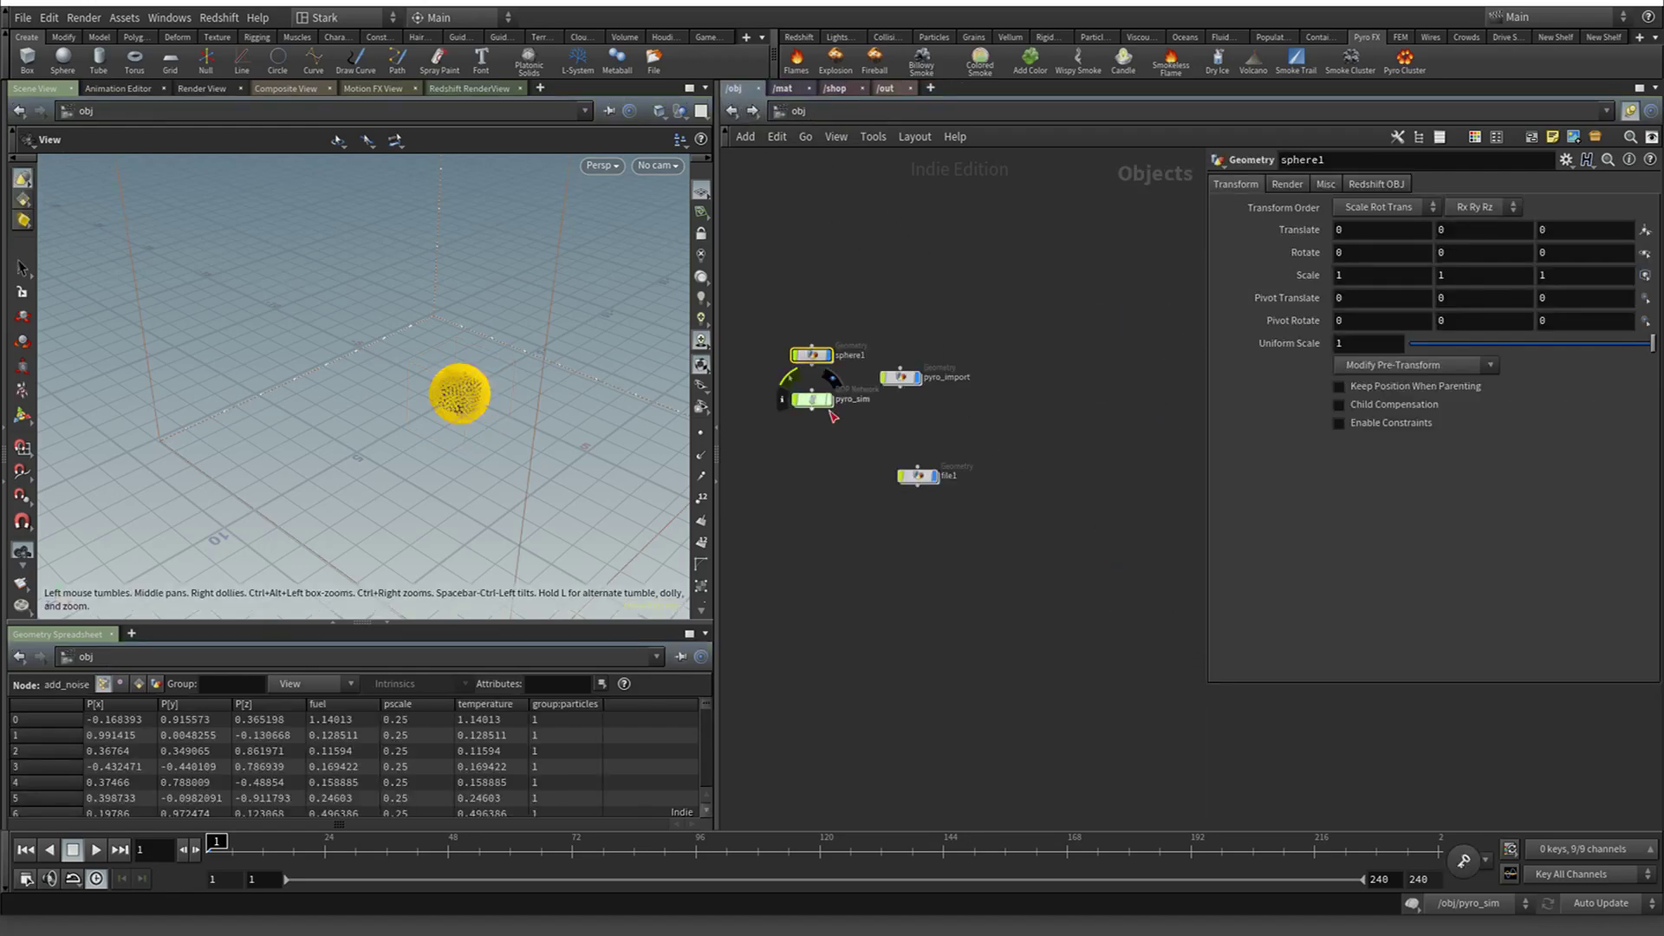
double_click(900, 378)
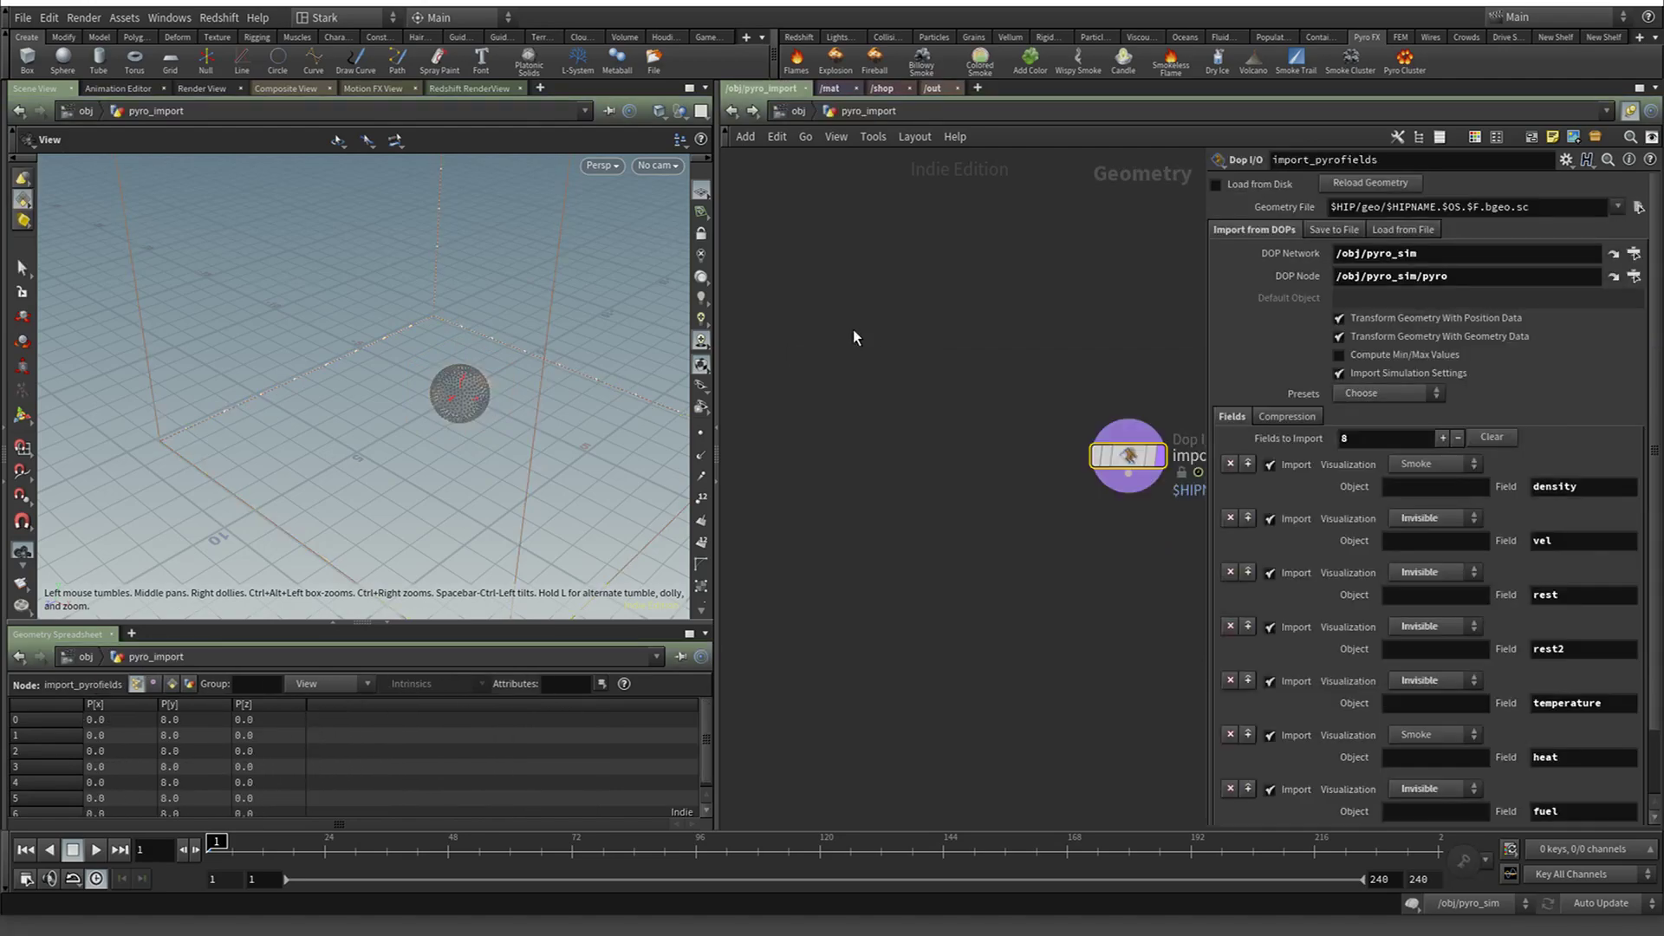
left_click(731, 110)
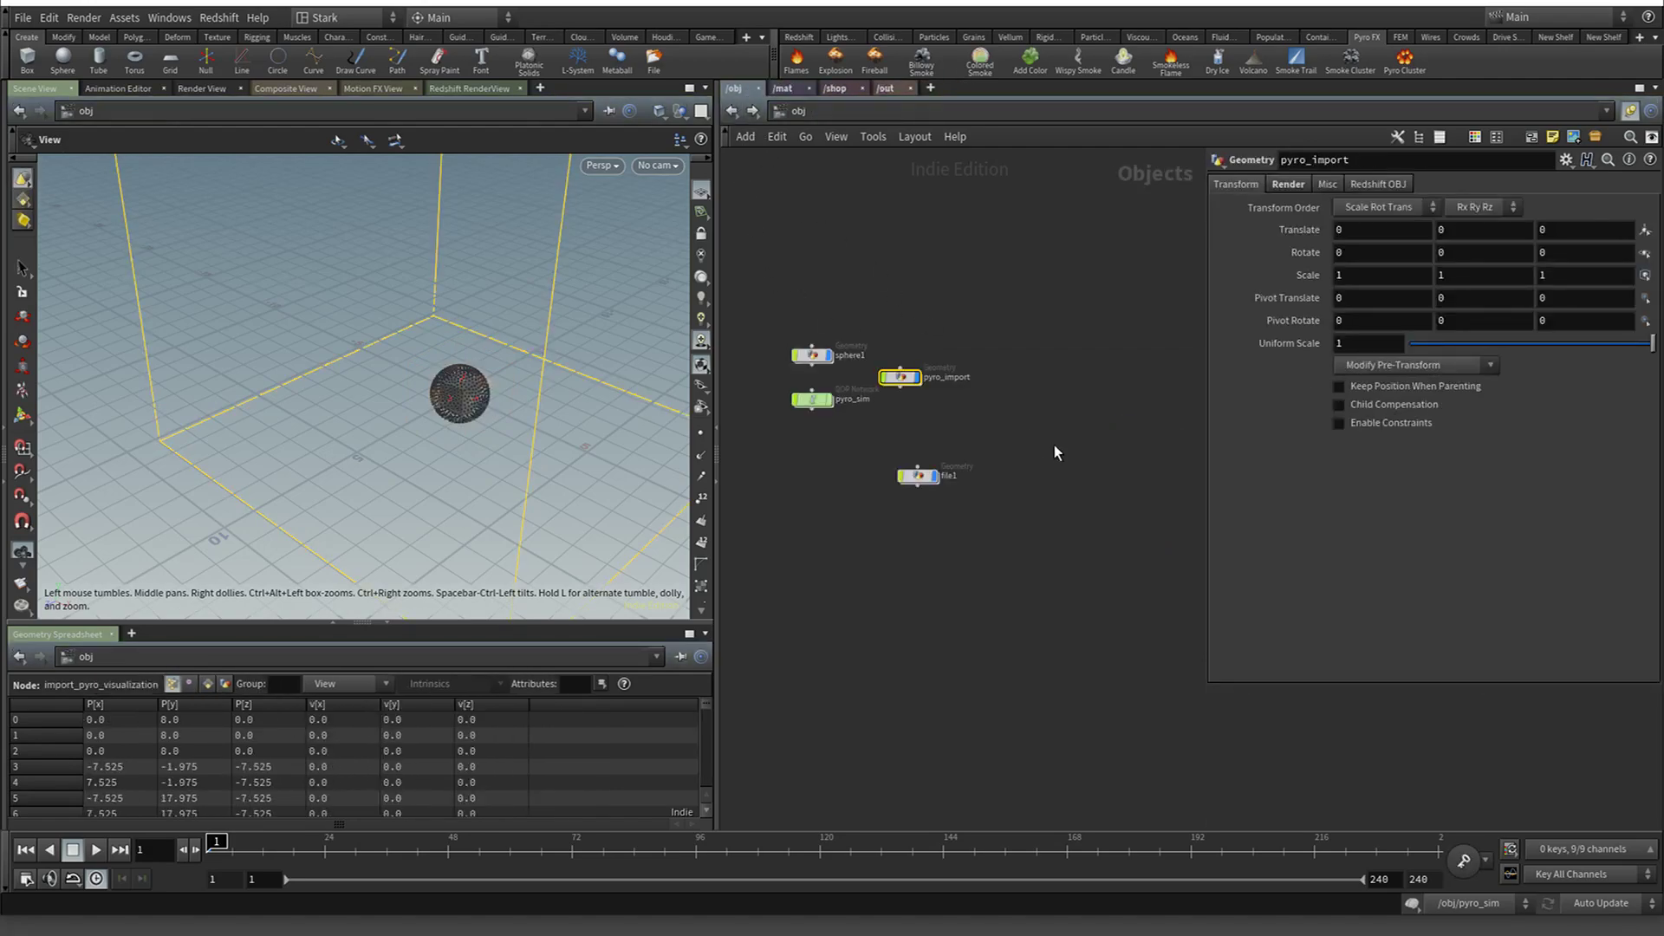
Delete the sphere1, pyro_sim, pyro_import and file1 objects from the object network
left_click_drag(830, 402, 858, 448)
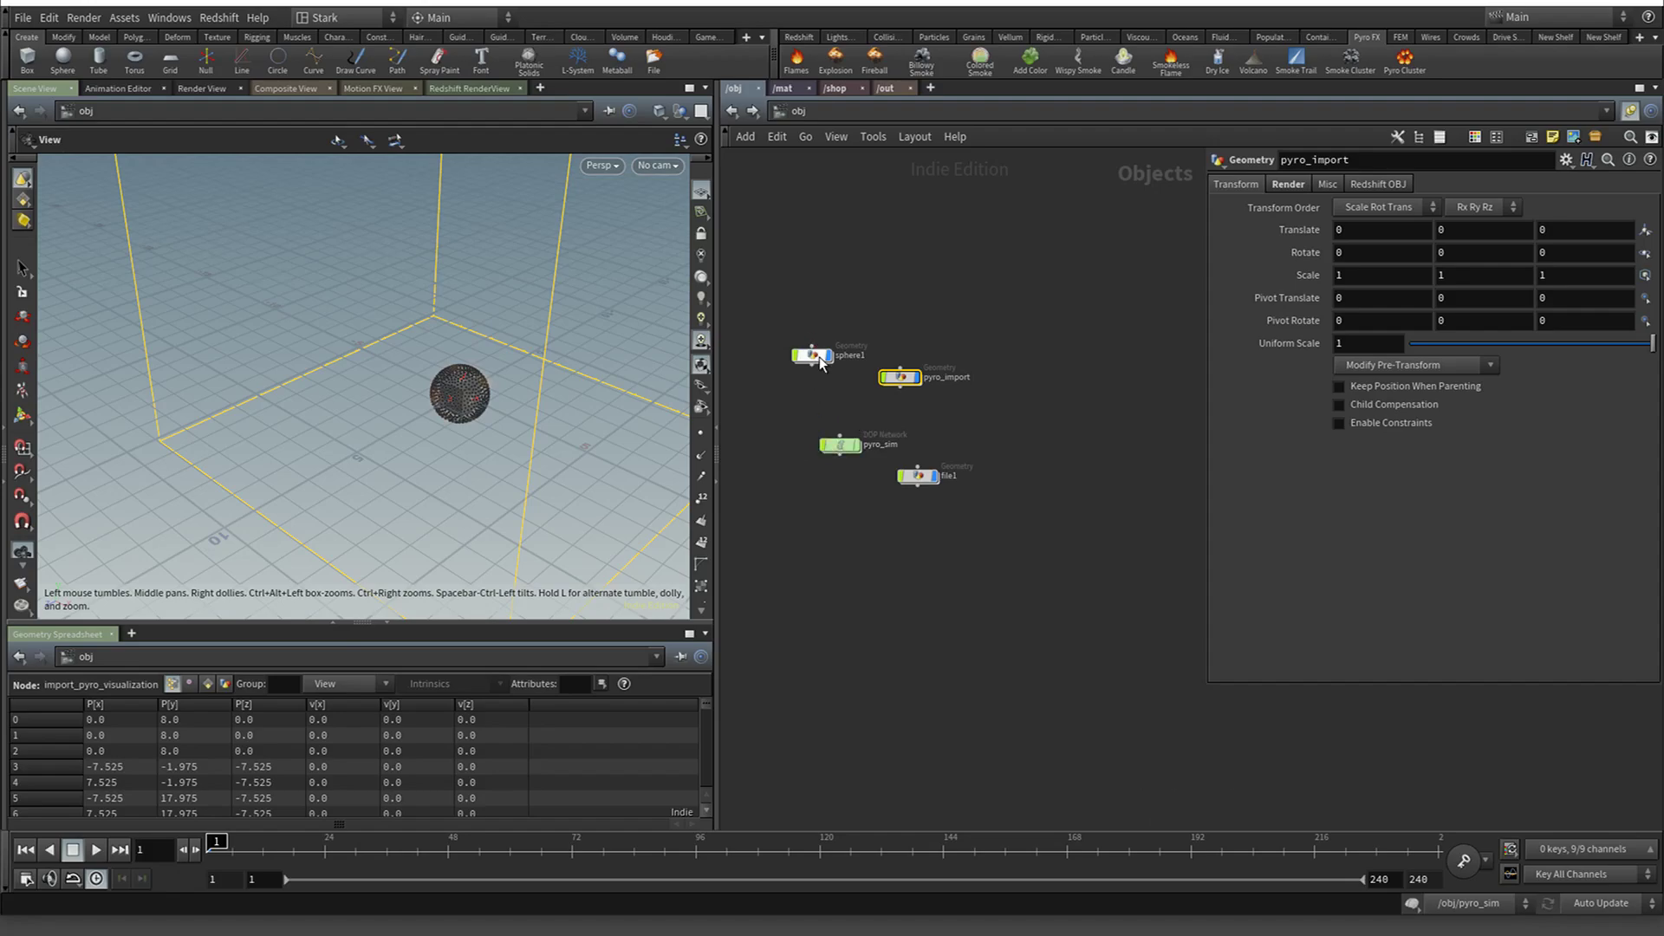
left_click_drag(812, 355, 801, 336)
left_click_drag(783, 268, 984, 536)
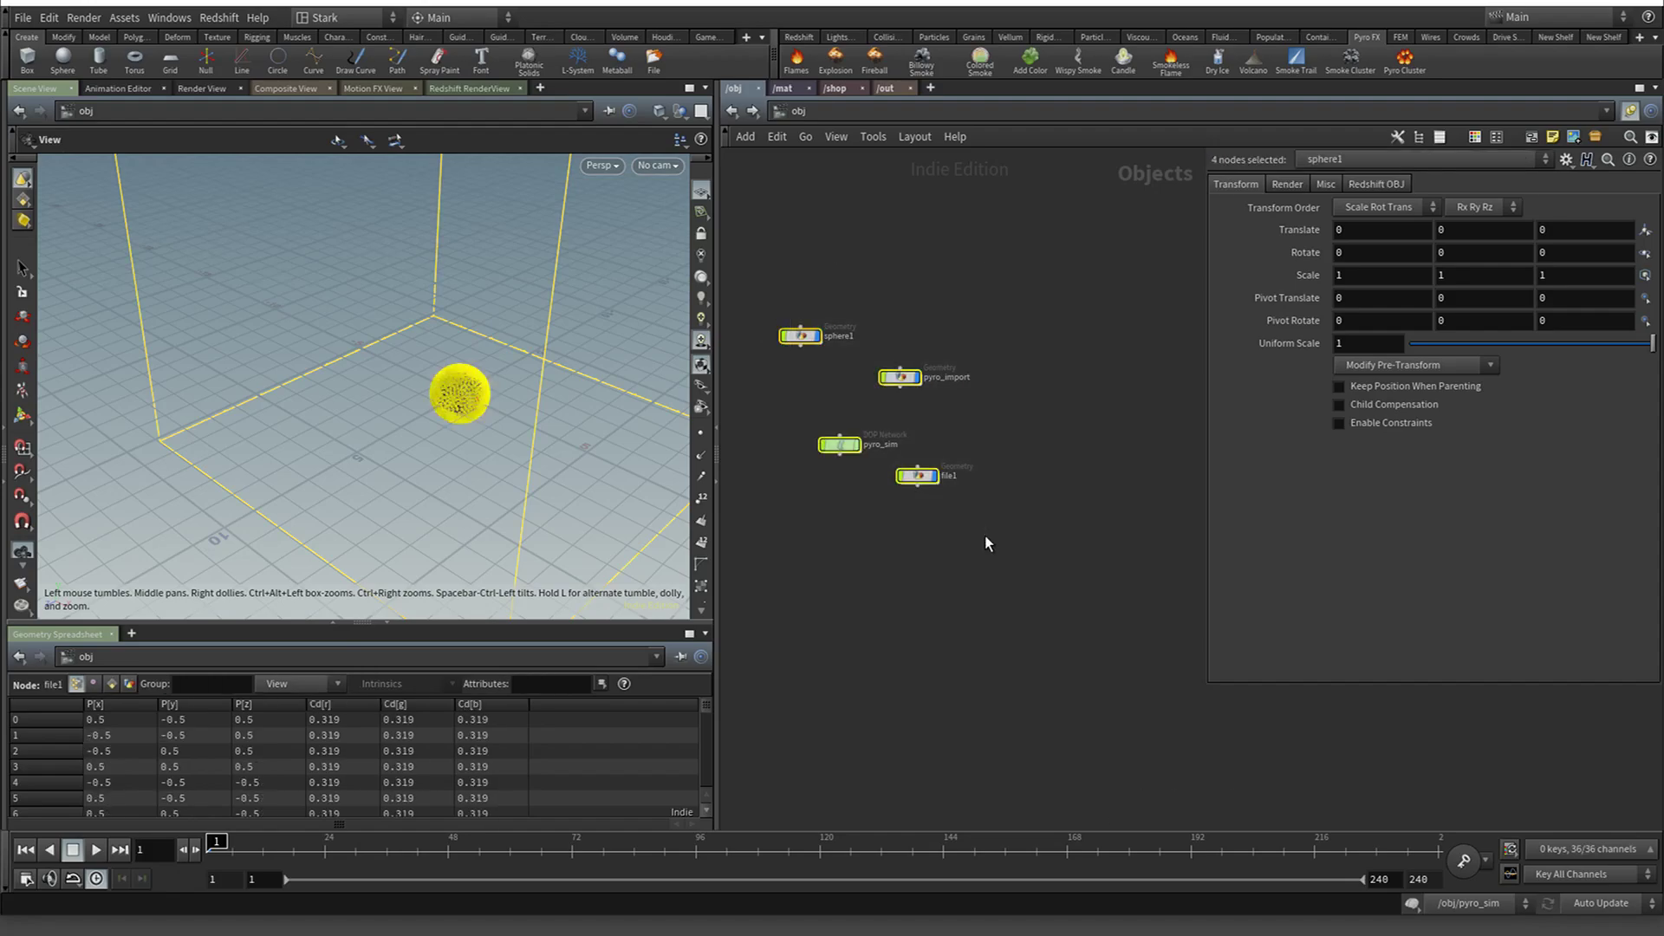
key("Delete")
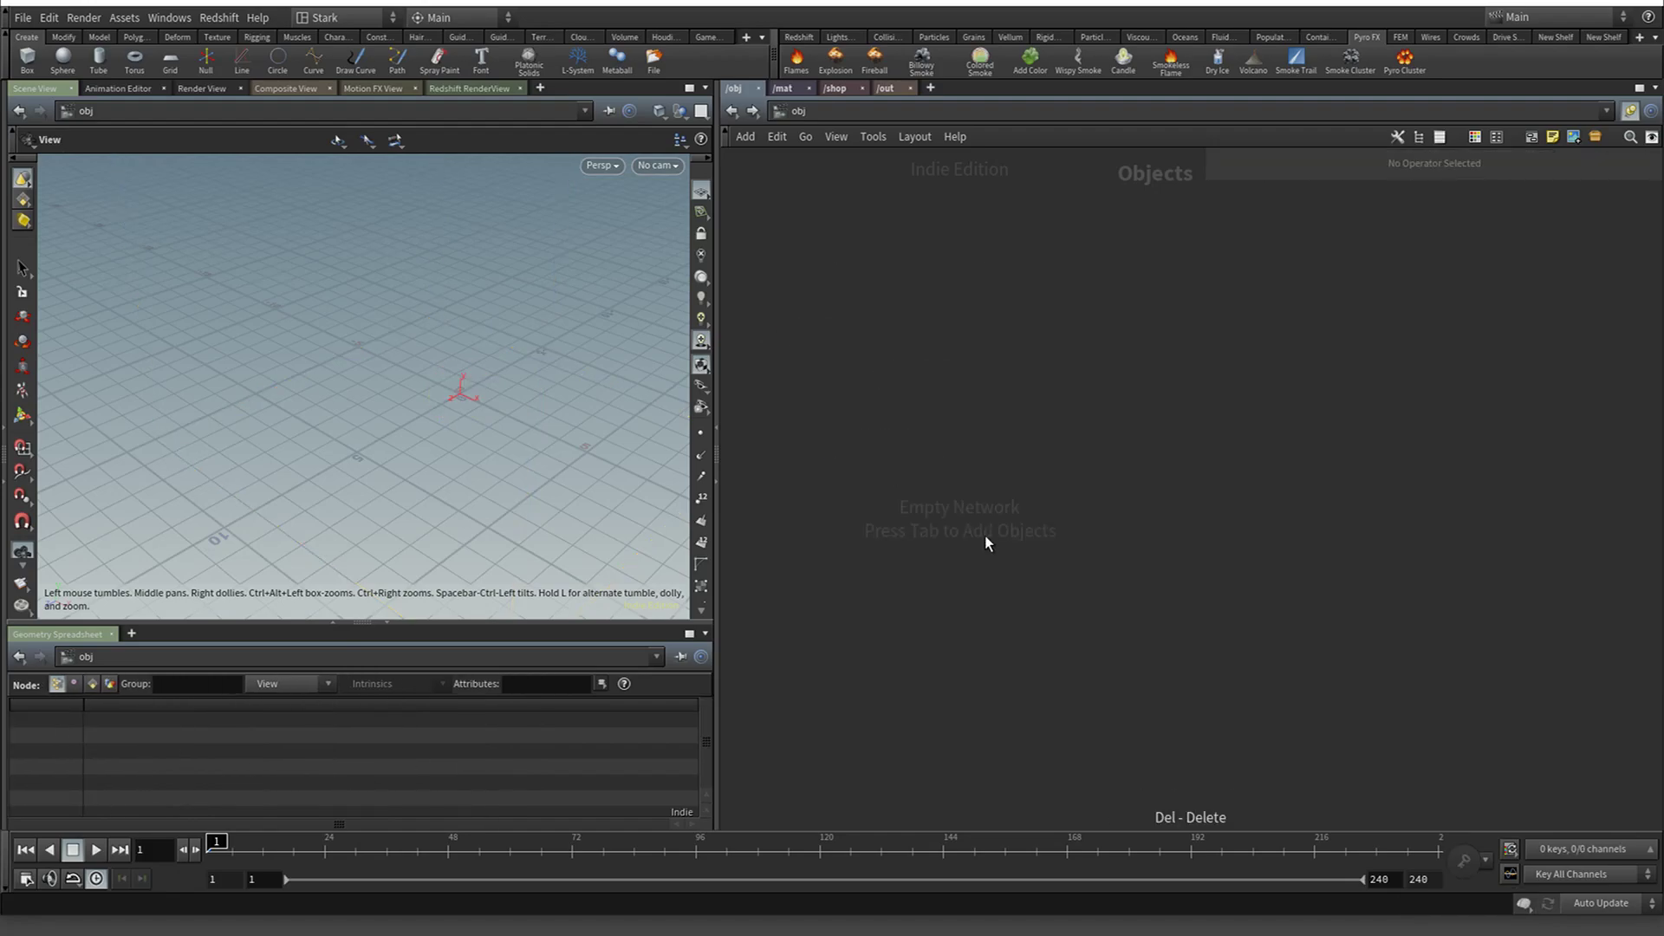
Add a Sphere object to the empty network and set the primitive type of the sphere node inside it to Polygon
key("Tab")
type("sphe")
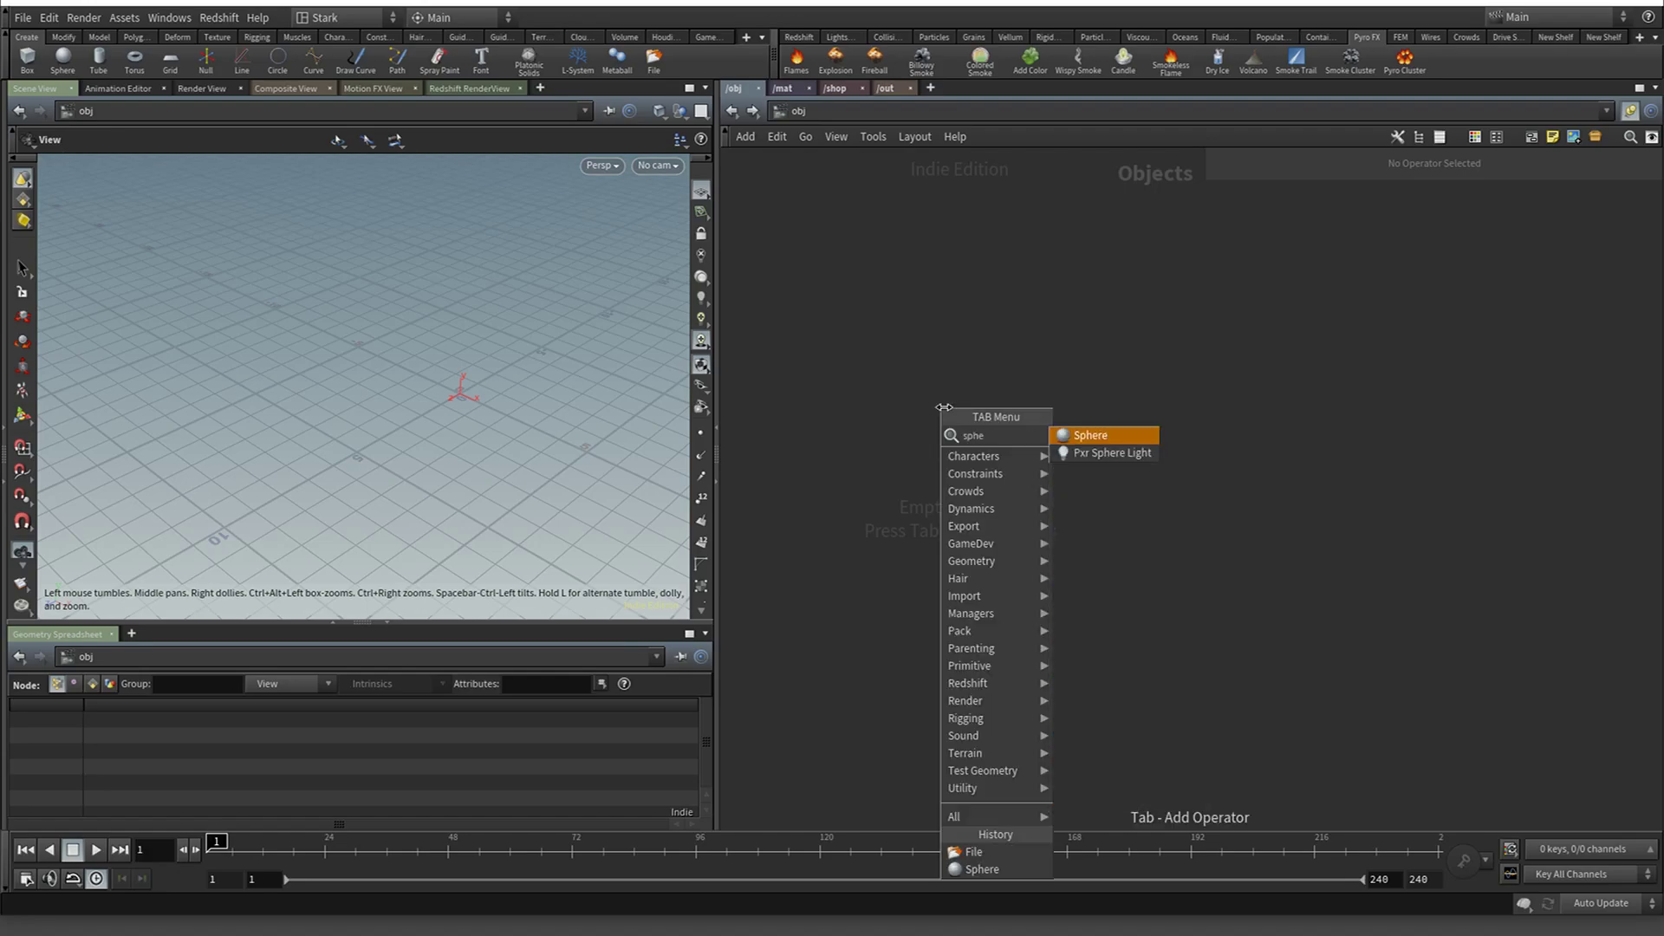
key("Return")
left_click(944, 407)
double_click(944, 407)
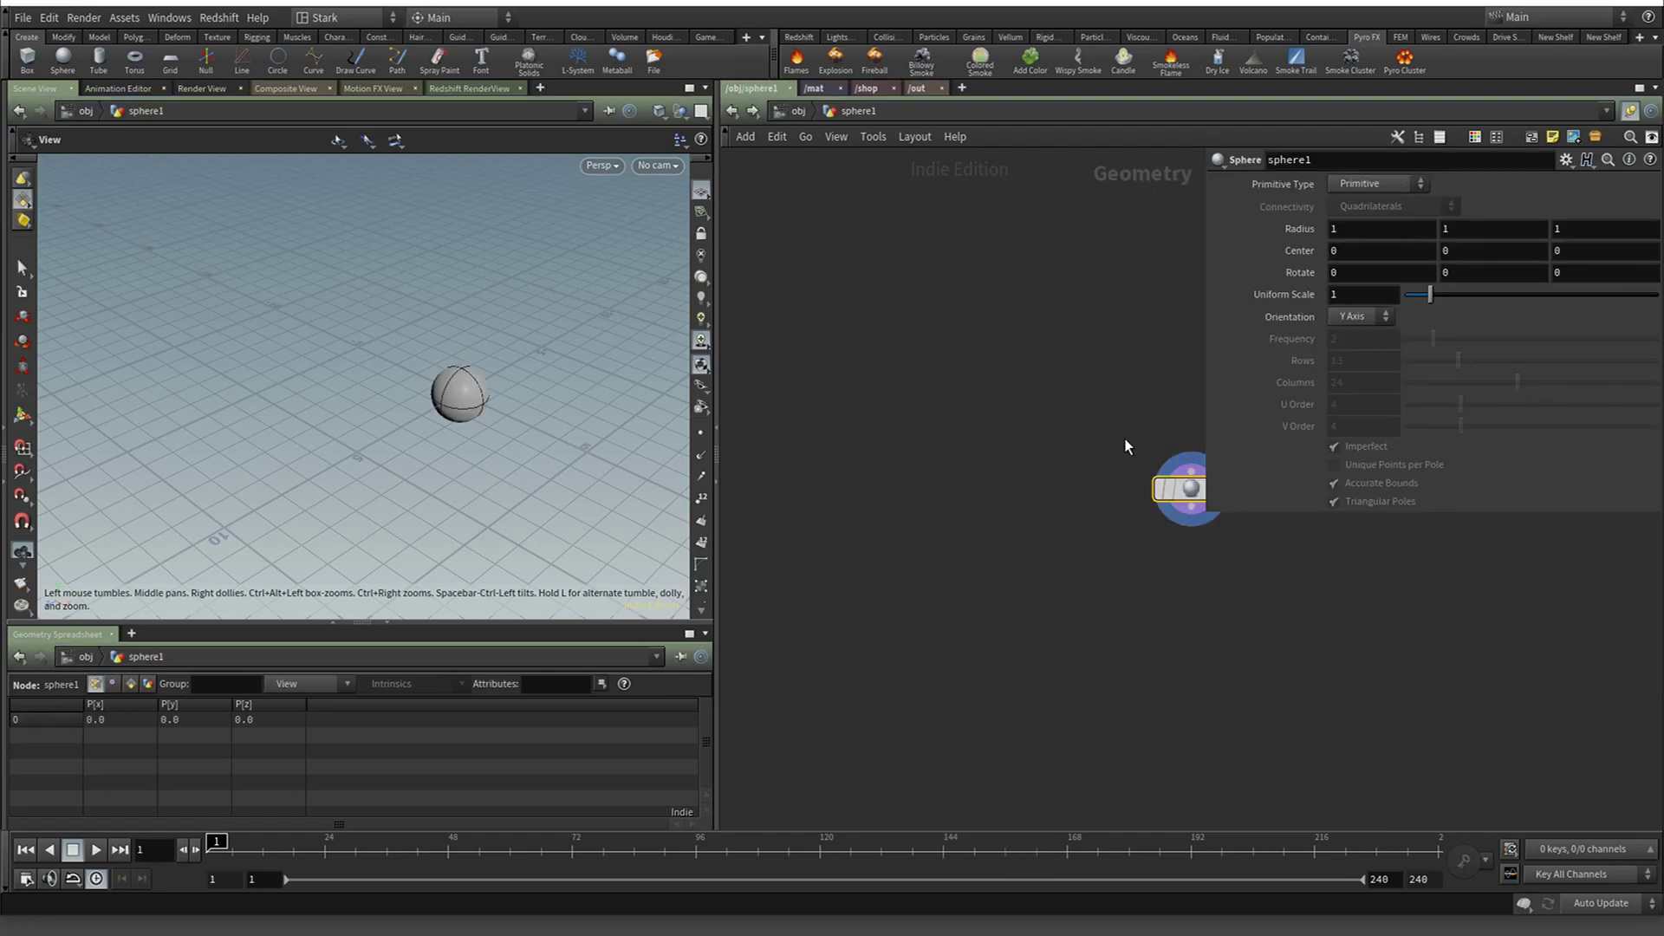
left_click(1397, 182)
left_click(1385, 211)
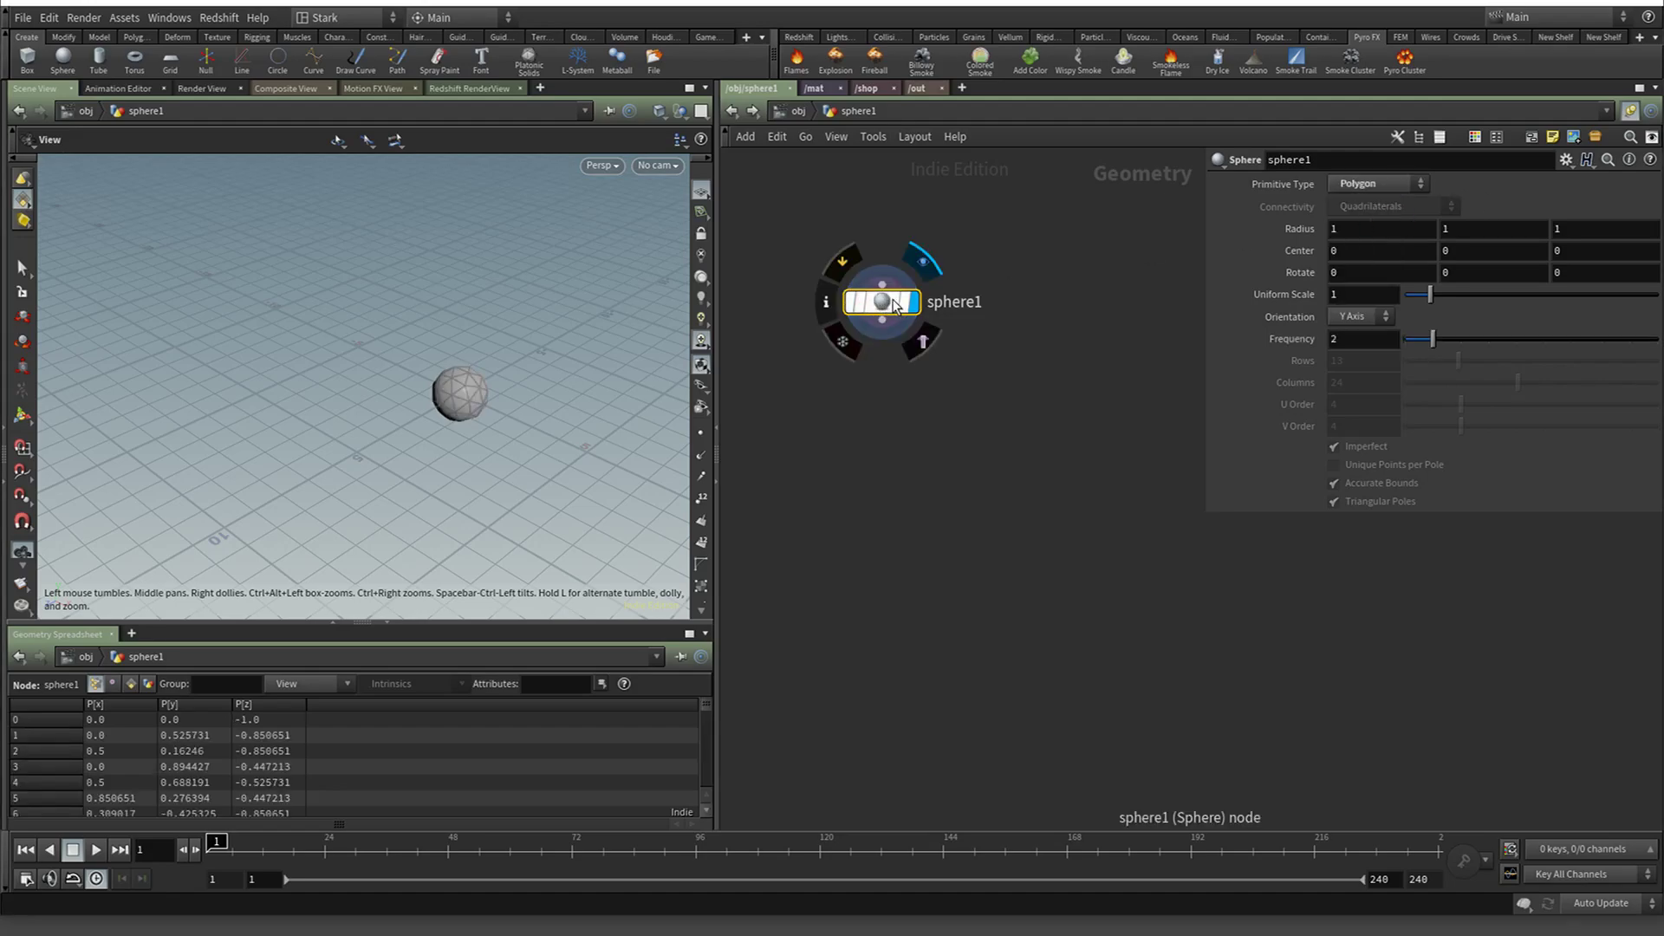
left_click_drag(902, 295, 1020, 293)
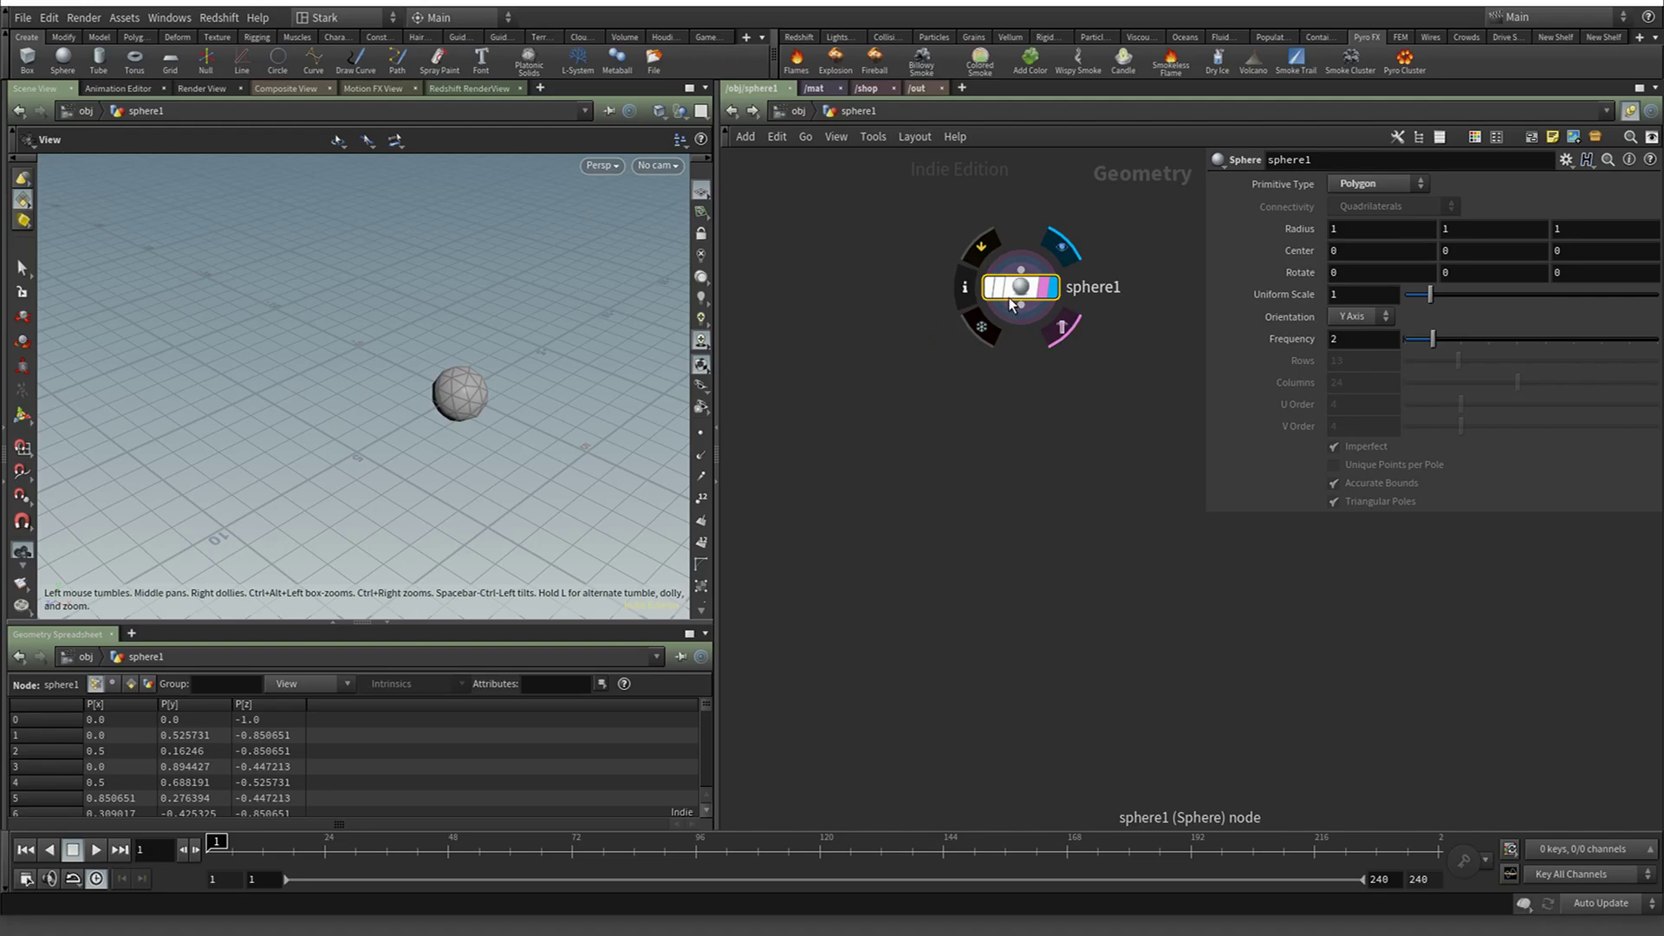
left_click_drag(1019, 288, 975, 299)
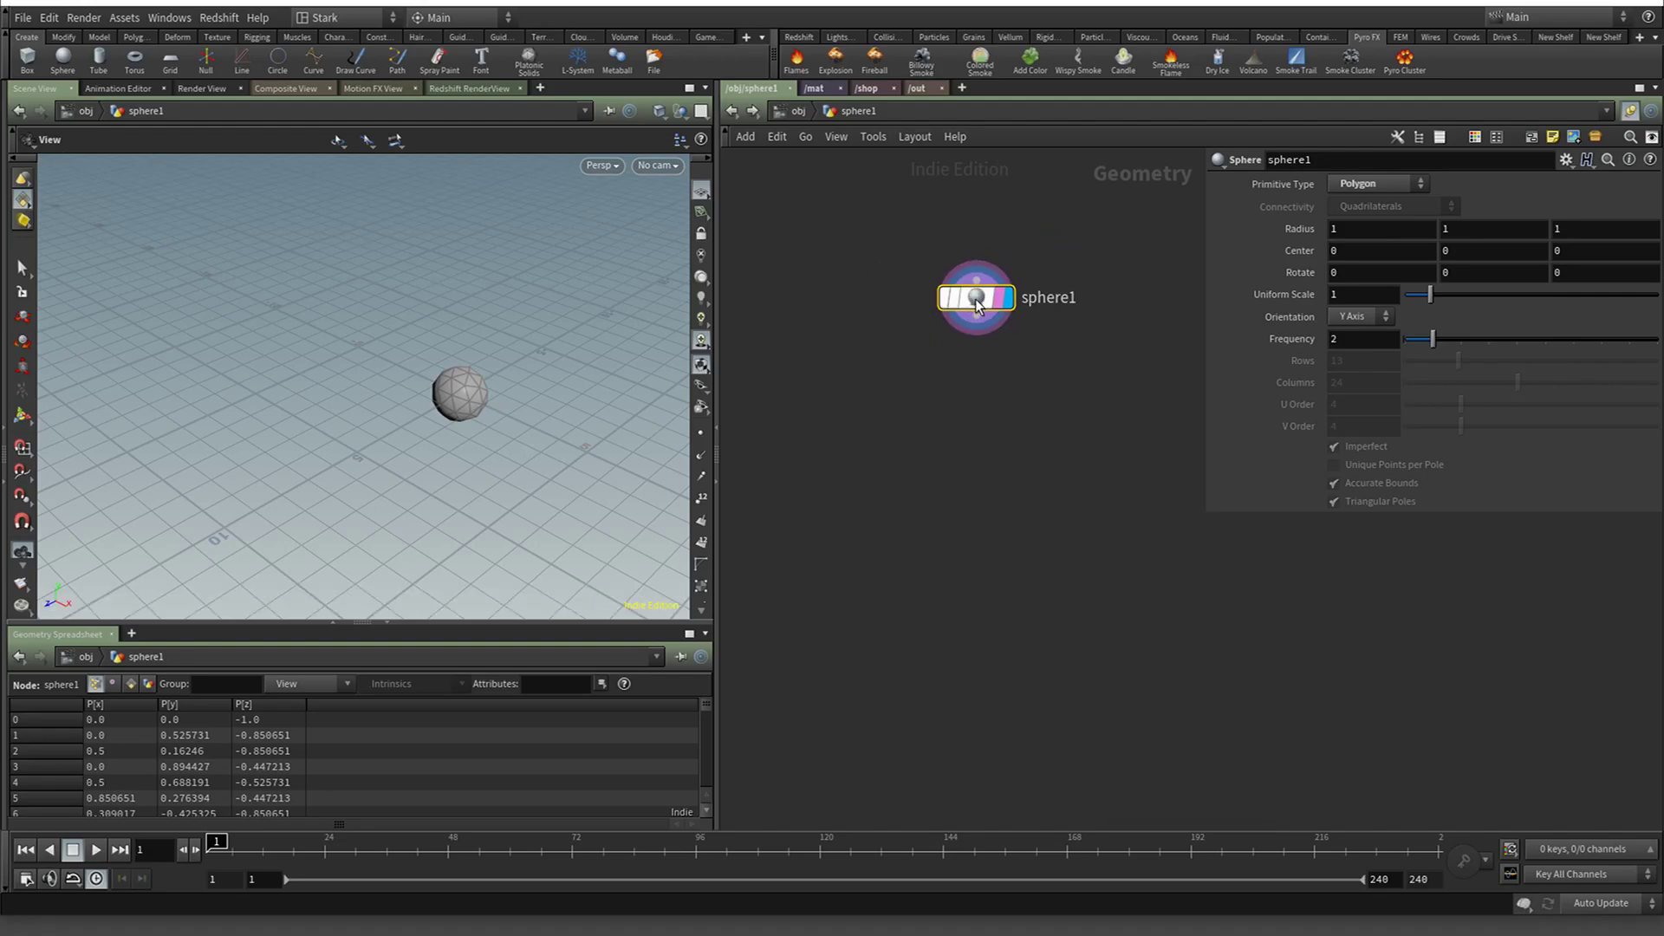
mouse_move(975, 299)
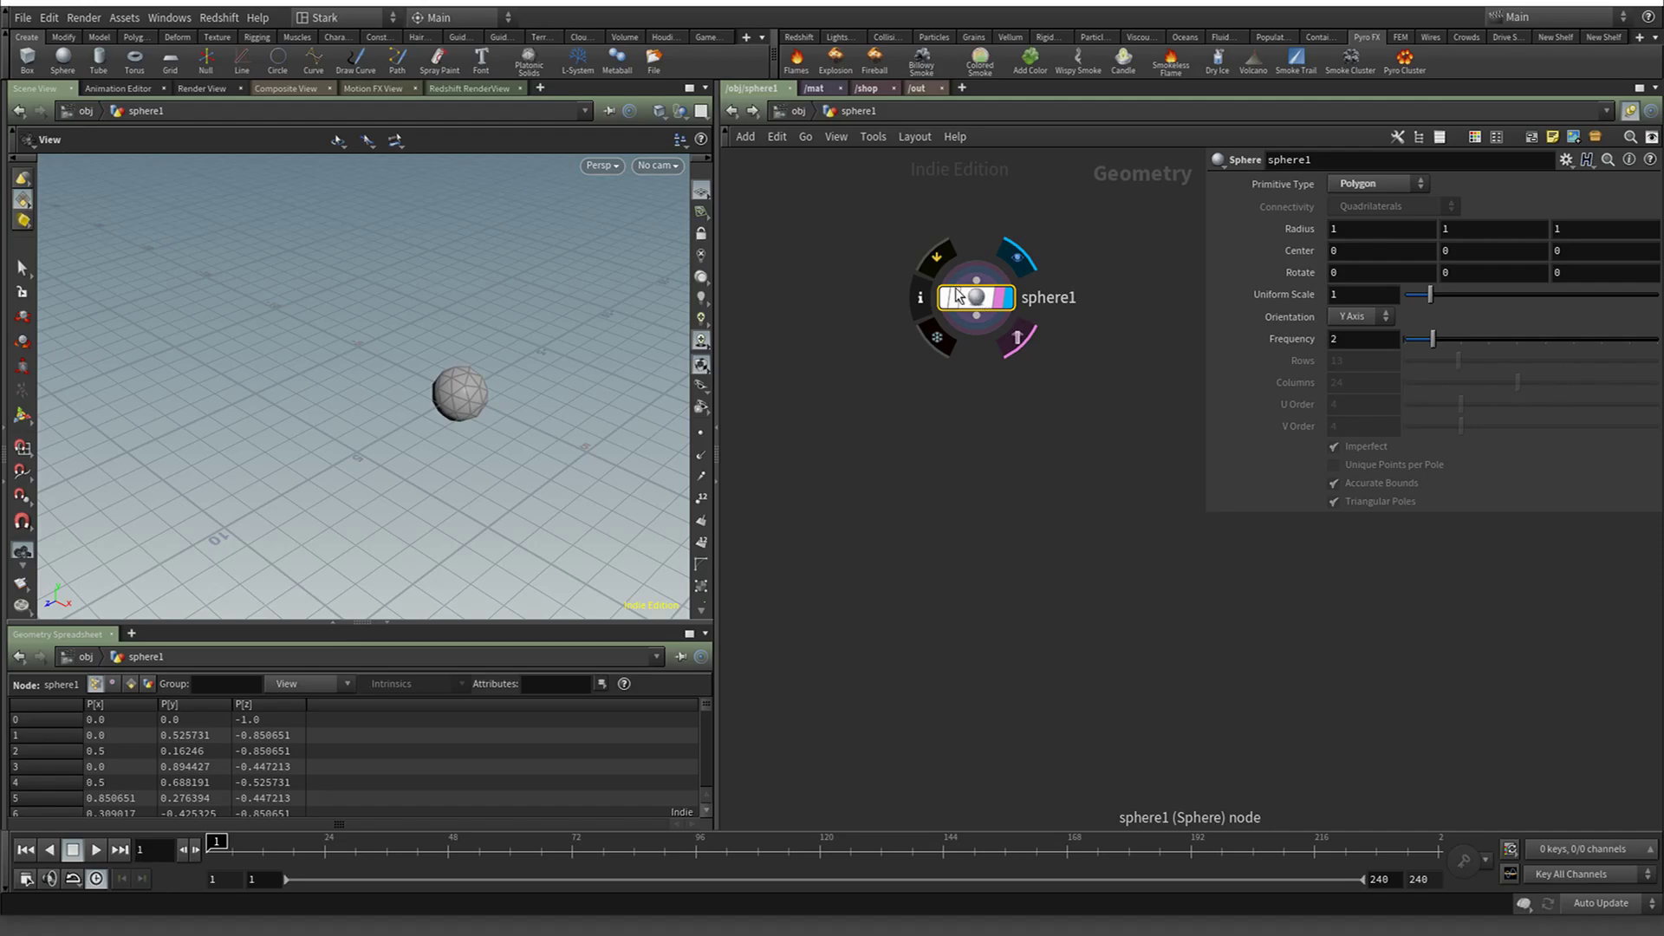
key("u")
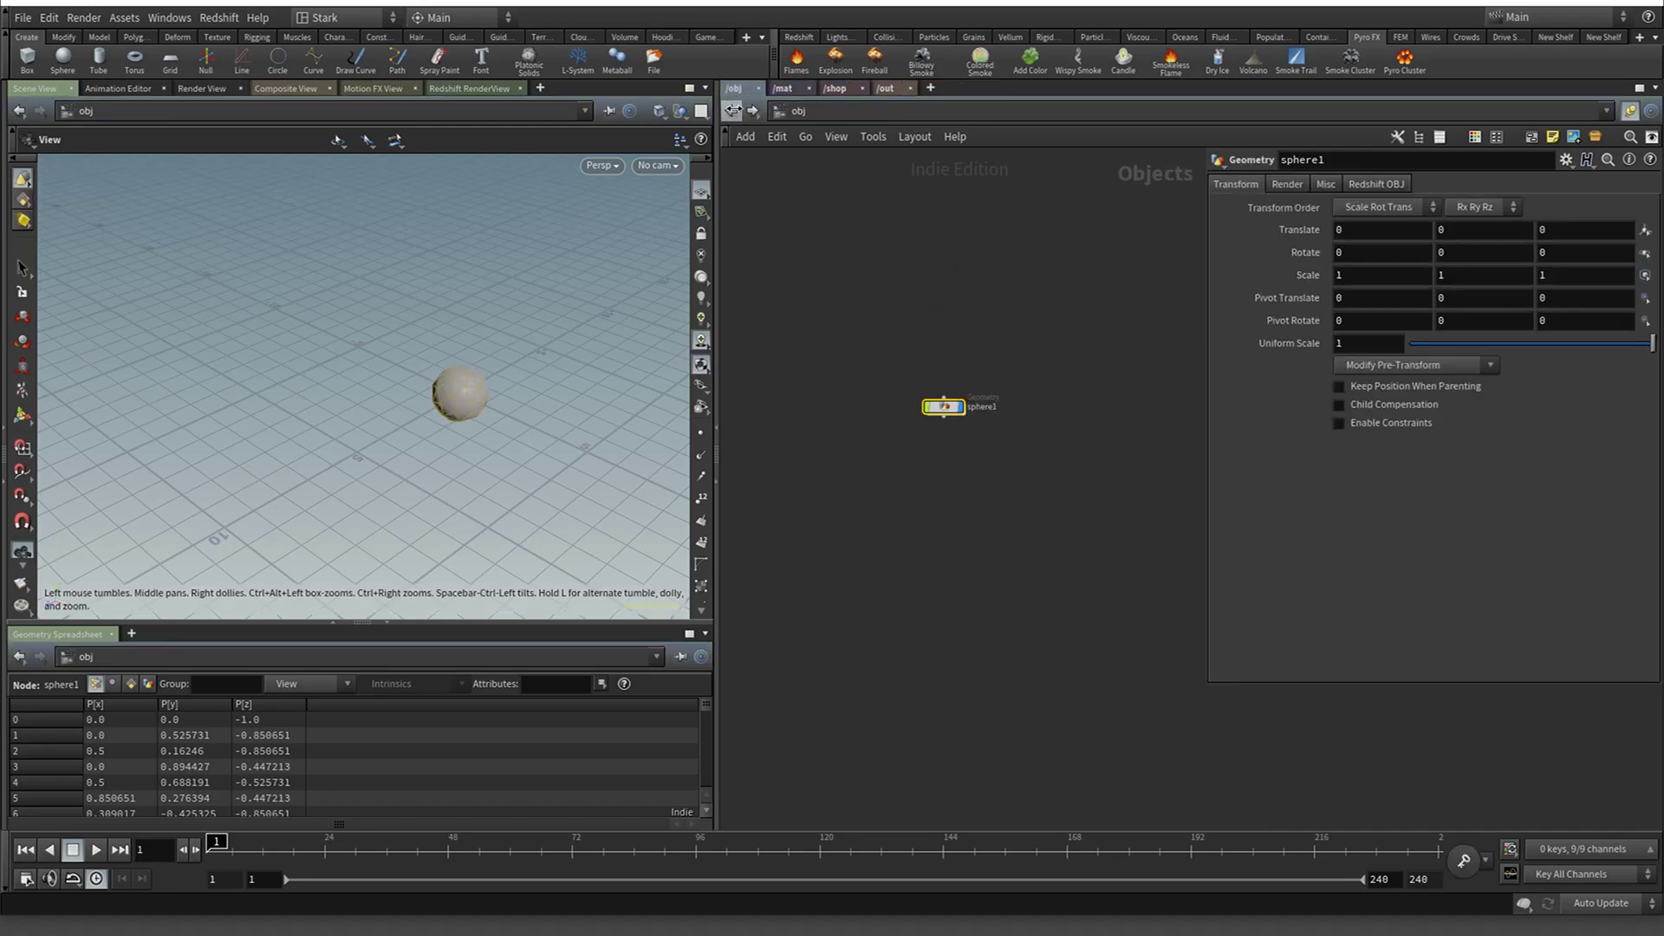
double_click(942, 405)
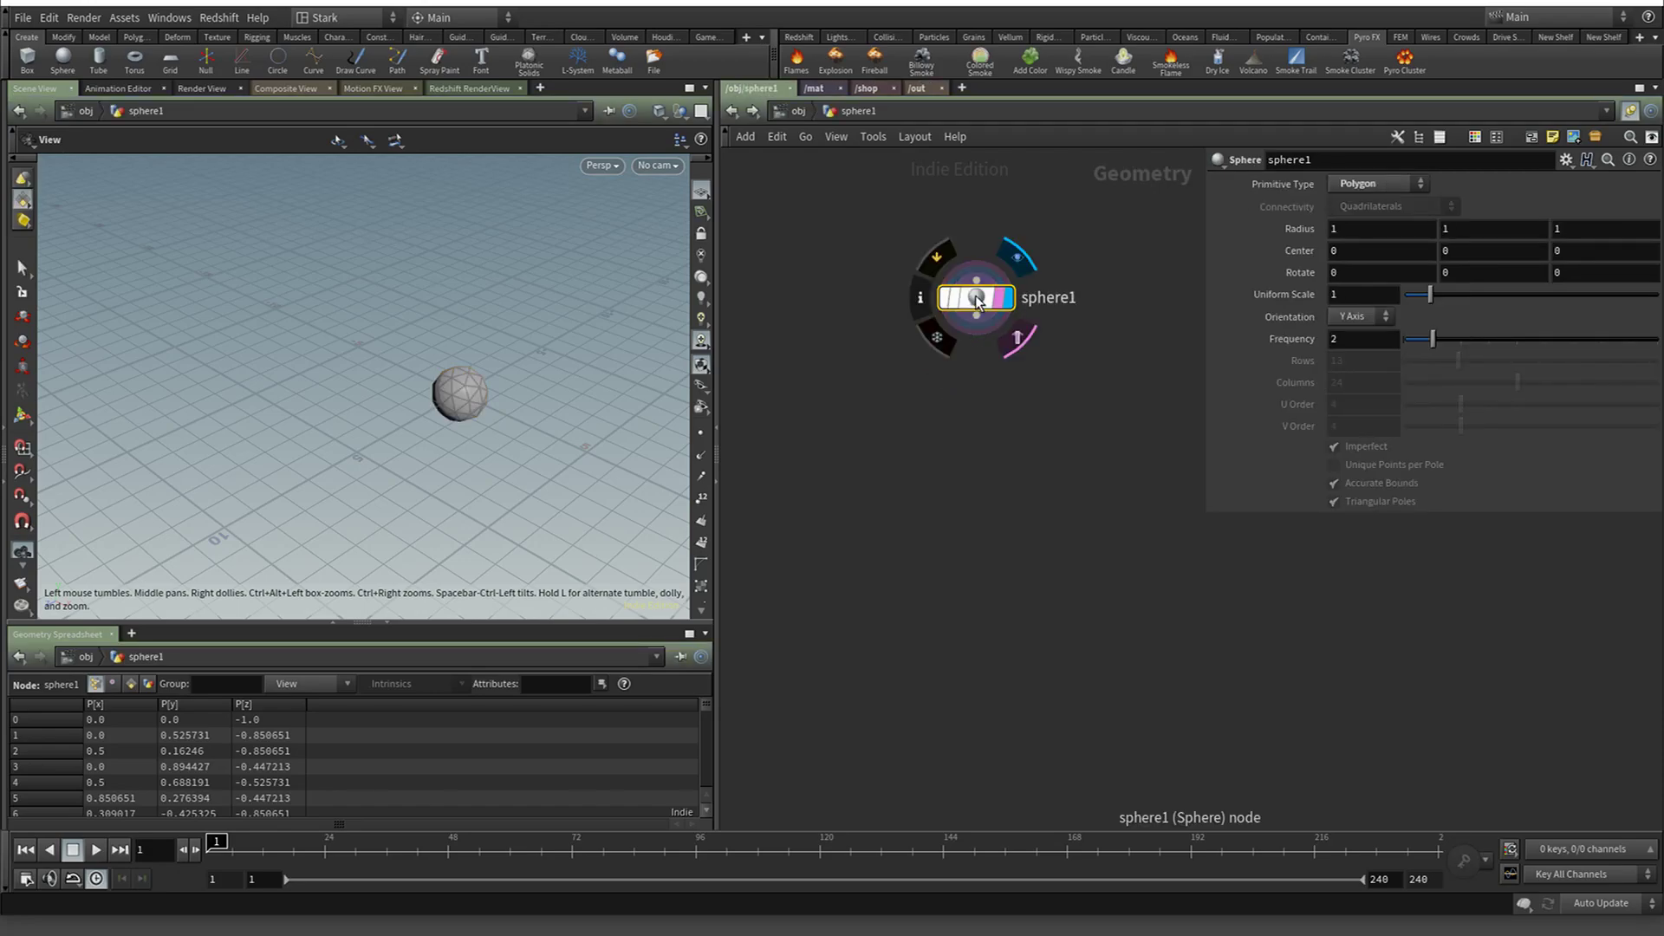
left_click_drag(977, 300, 958, 334)
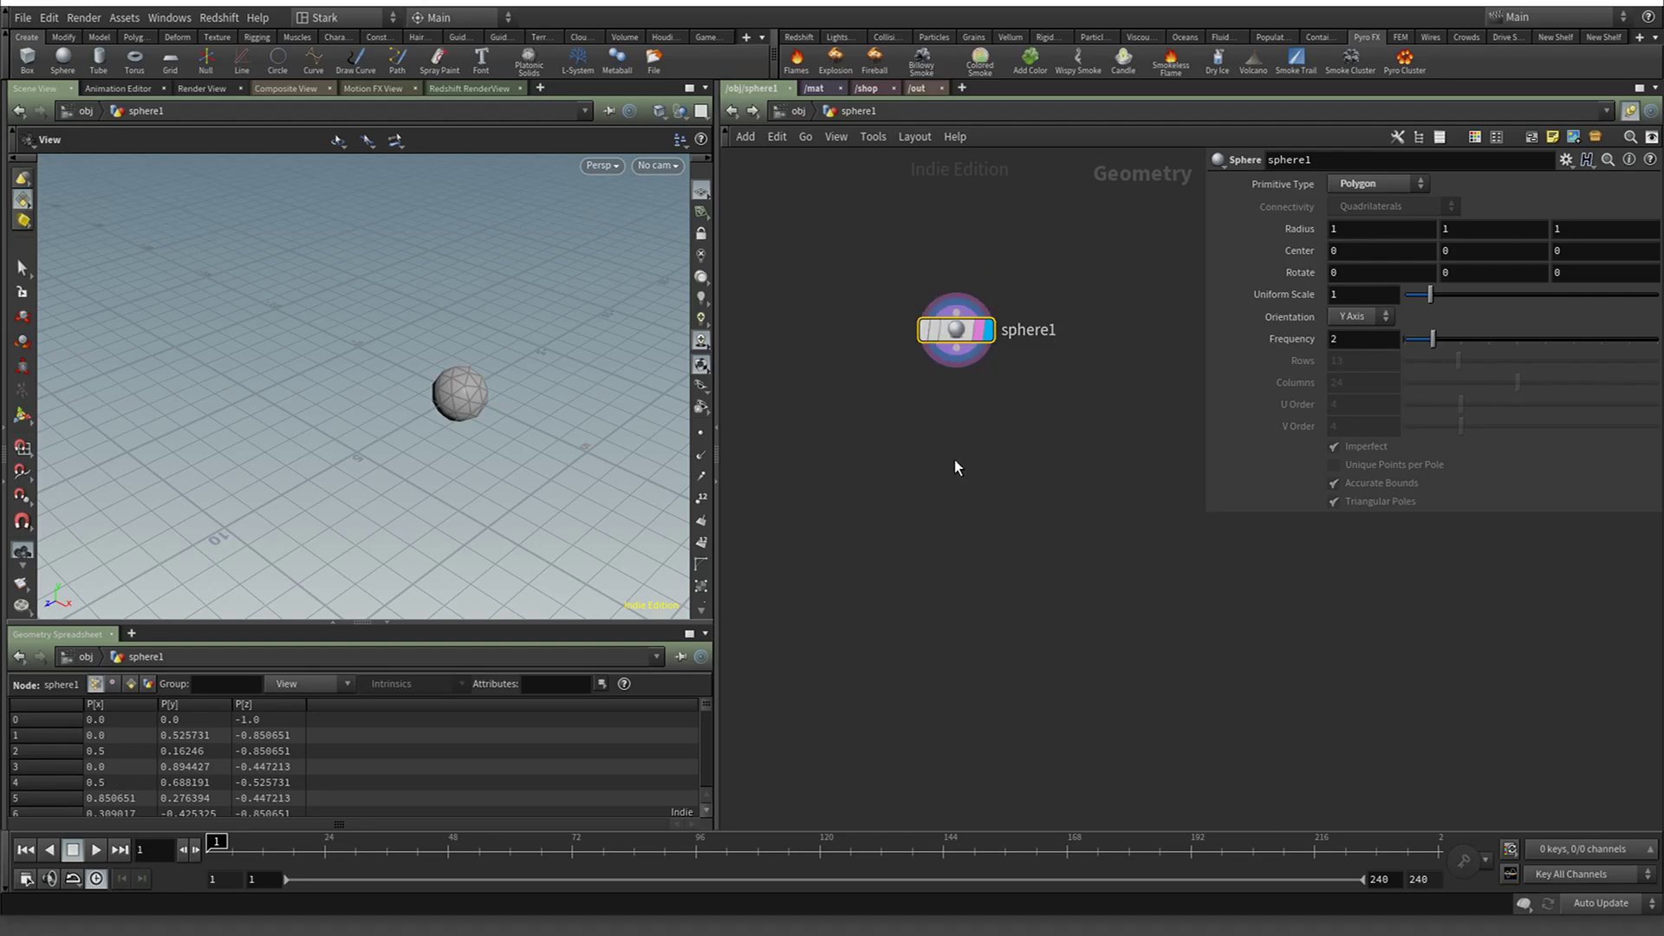
mouse_move(960, 340)
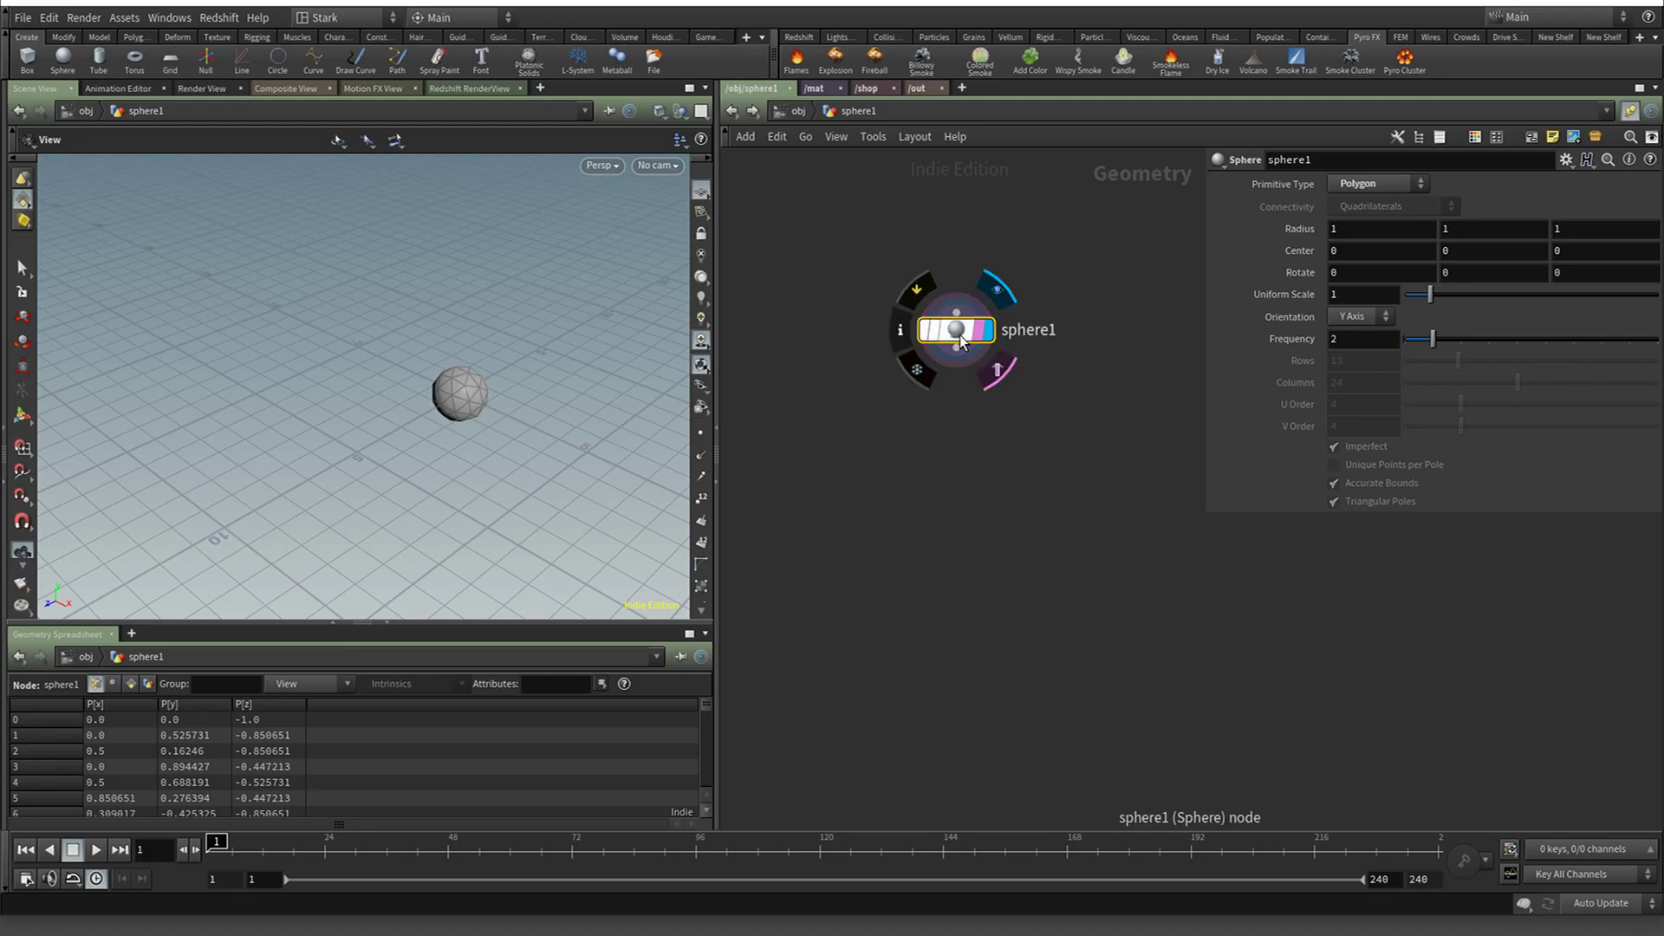
left_click_drag(960, 340, 926, 312)
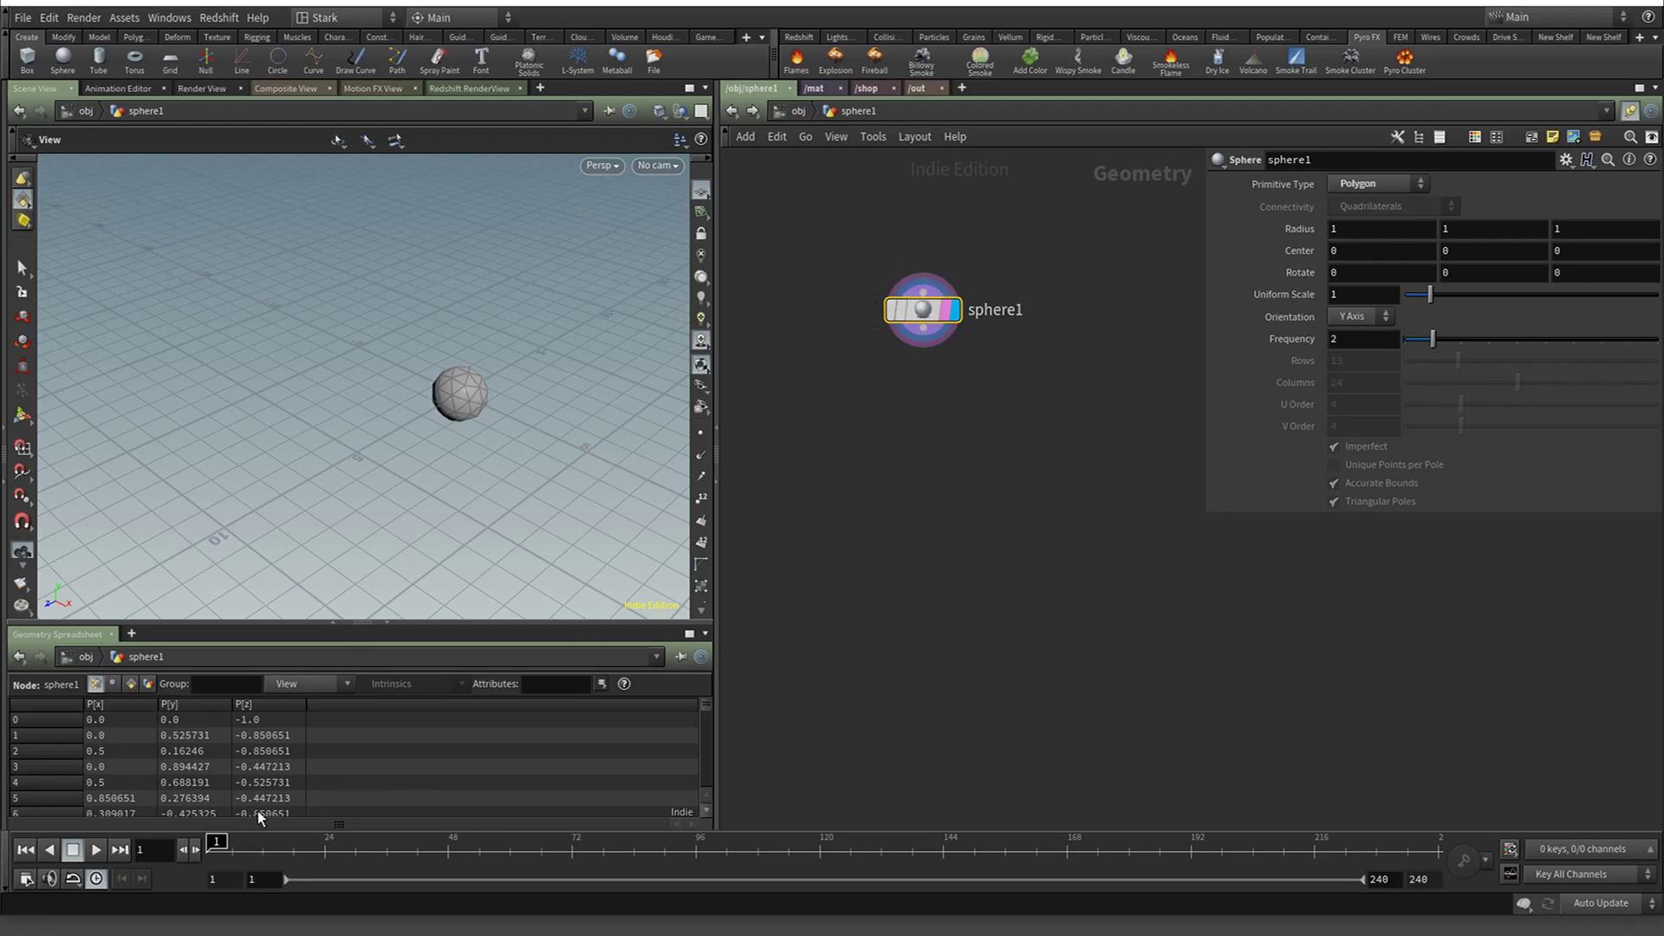
left_click_drag(921, 311, 918, 335)
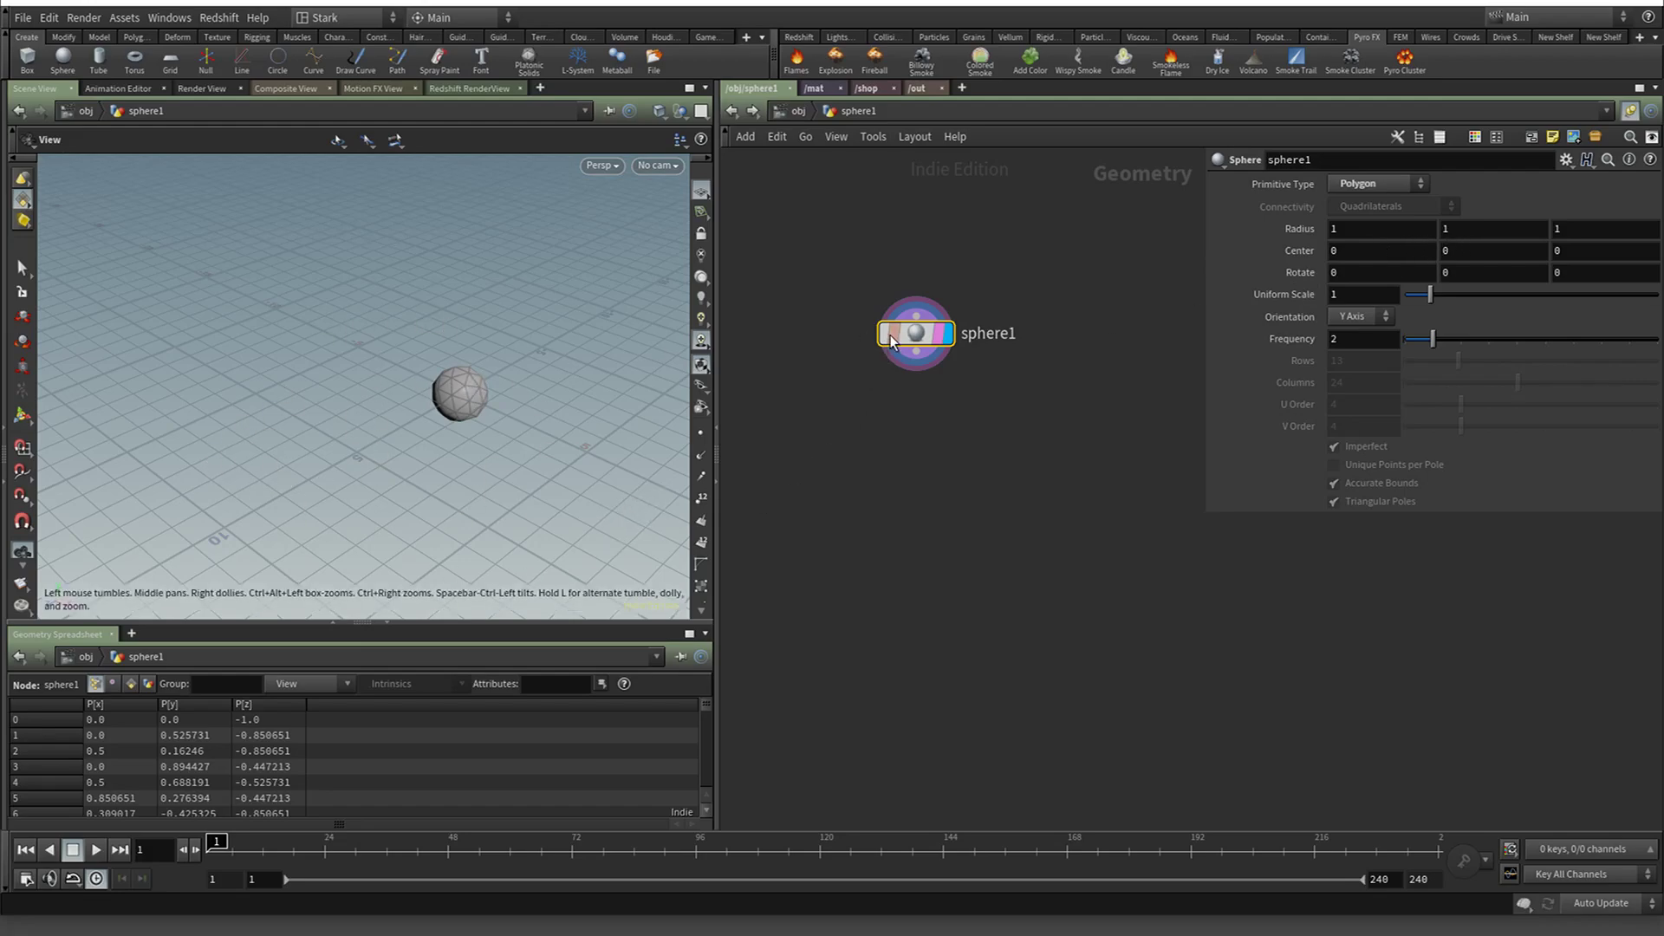
left_click_drag(918, 336, 912, 354)
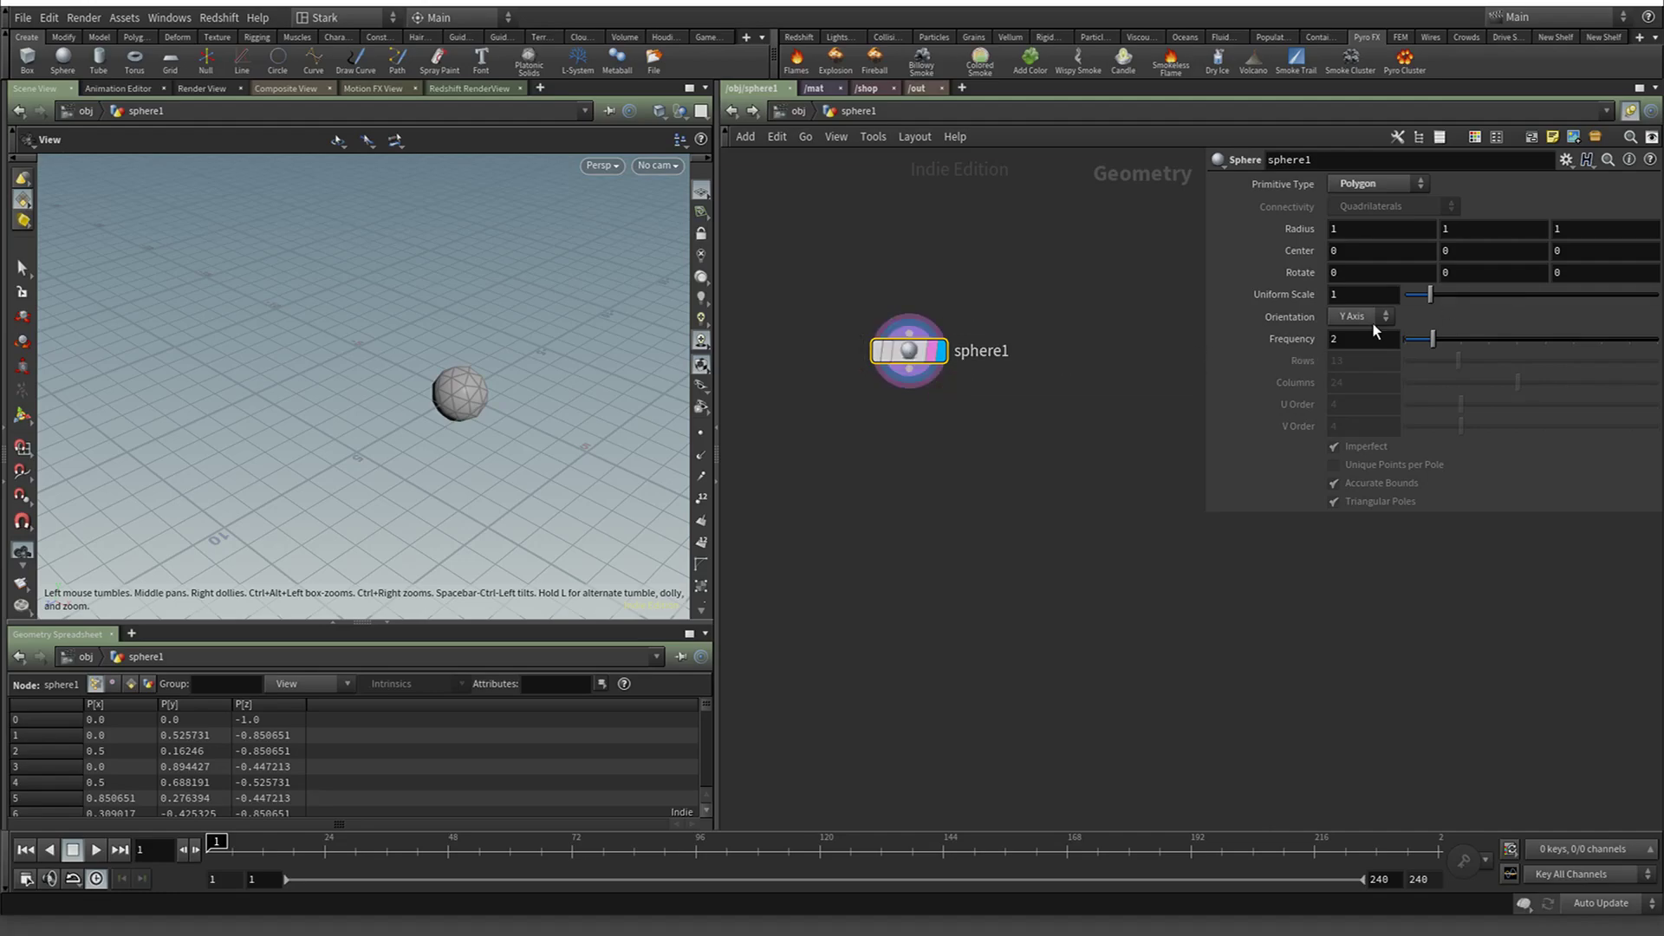
mouse_move(928, 364)
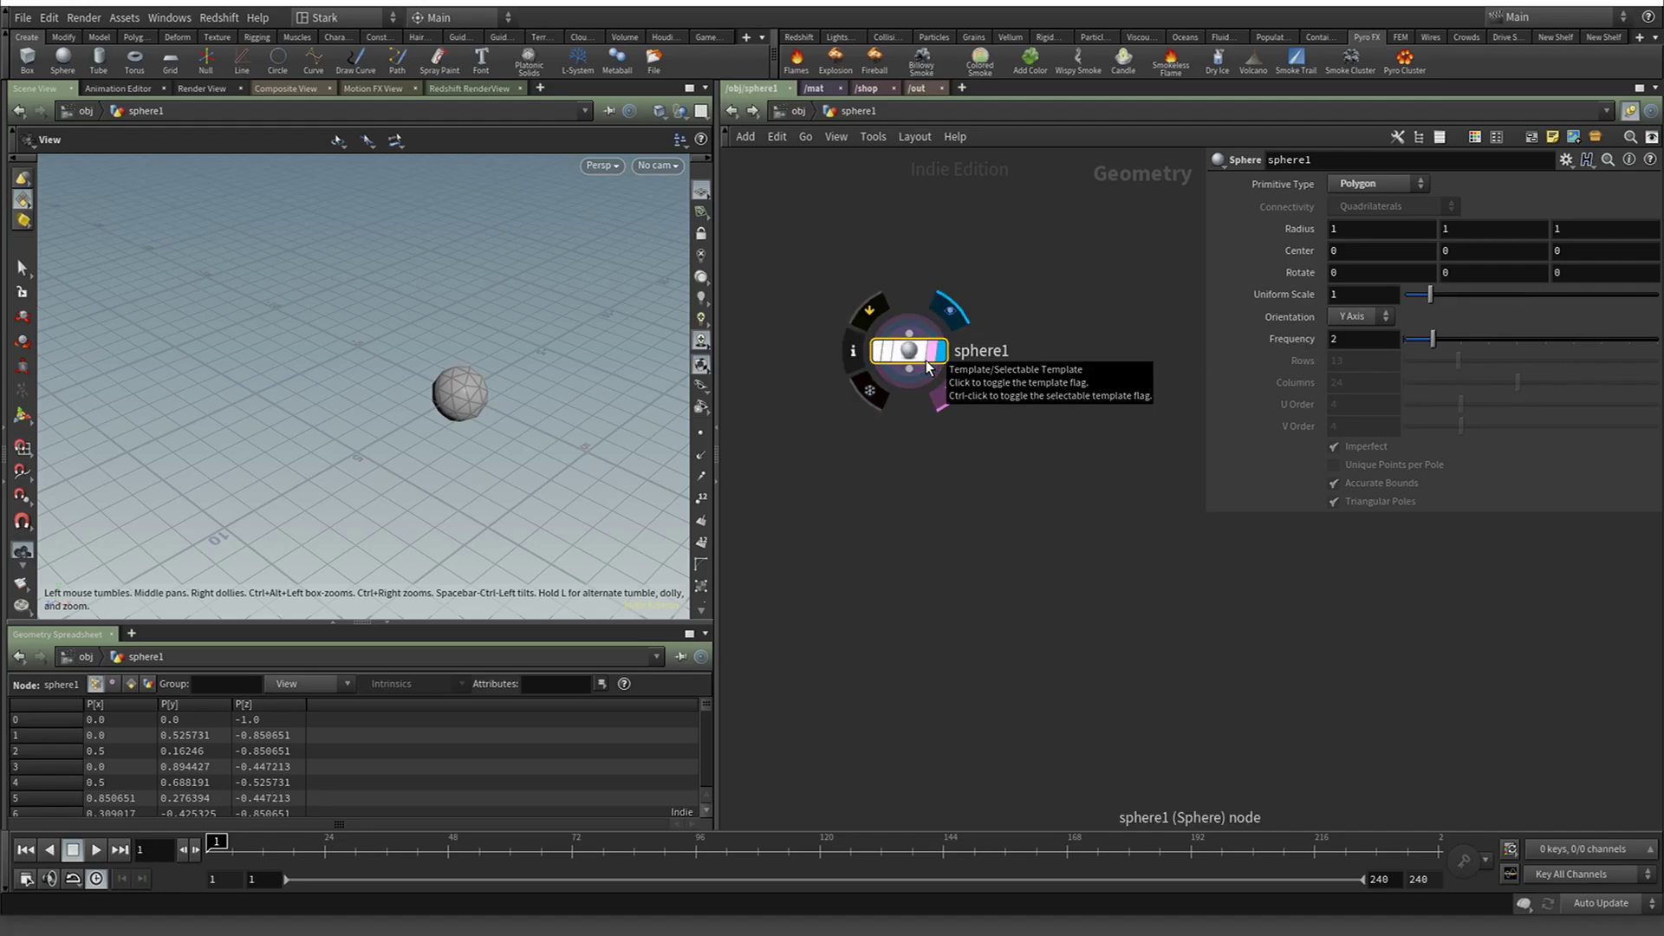
Set the sphere node's uniform scale to 3 and its frequency to 10
left_click(1348, 293)
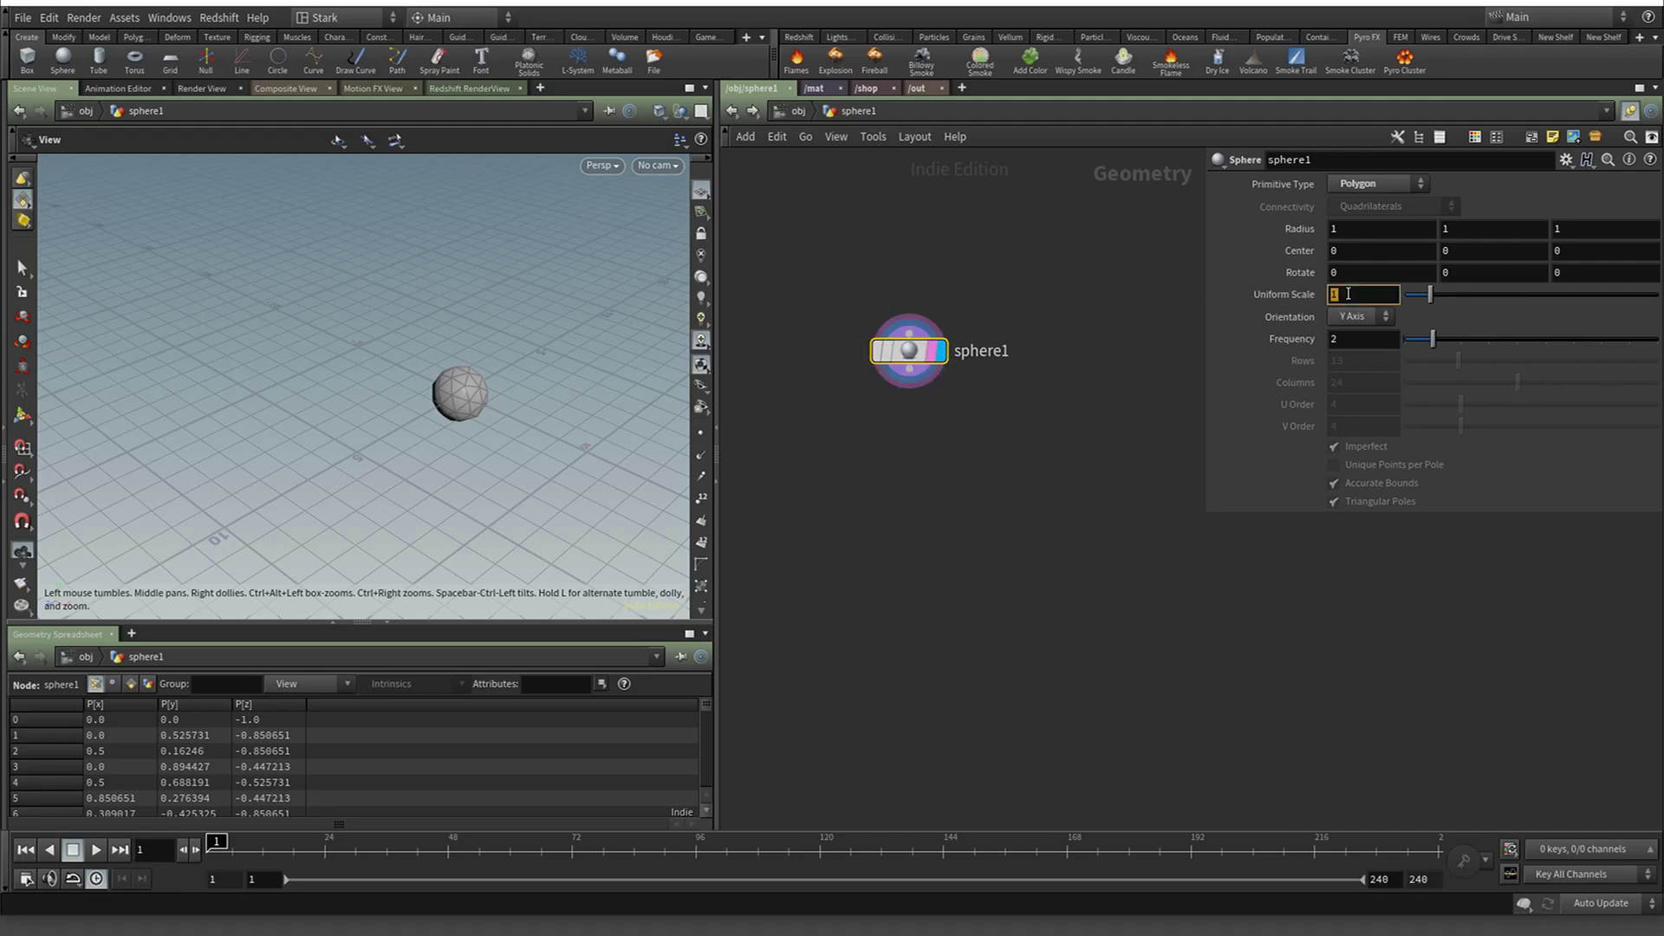
type("3")
key("Return")
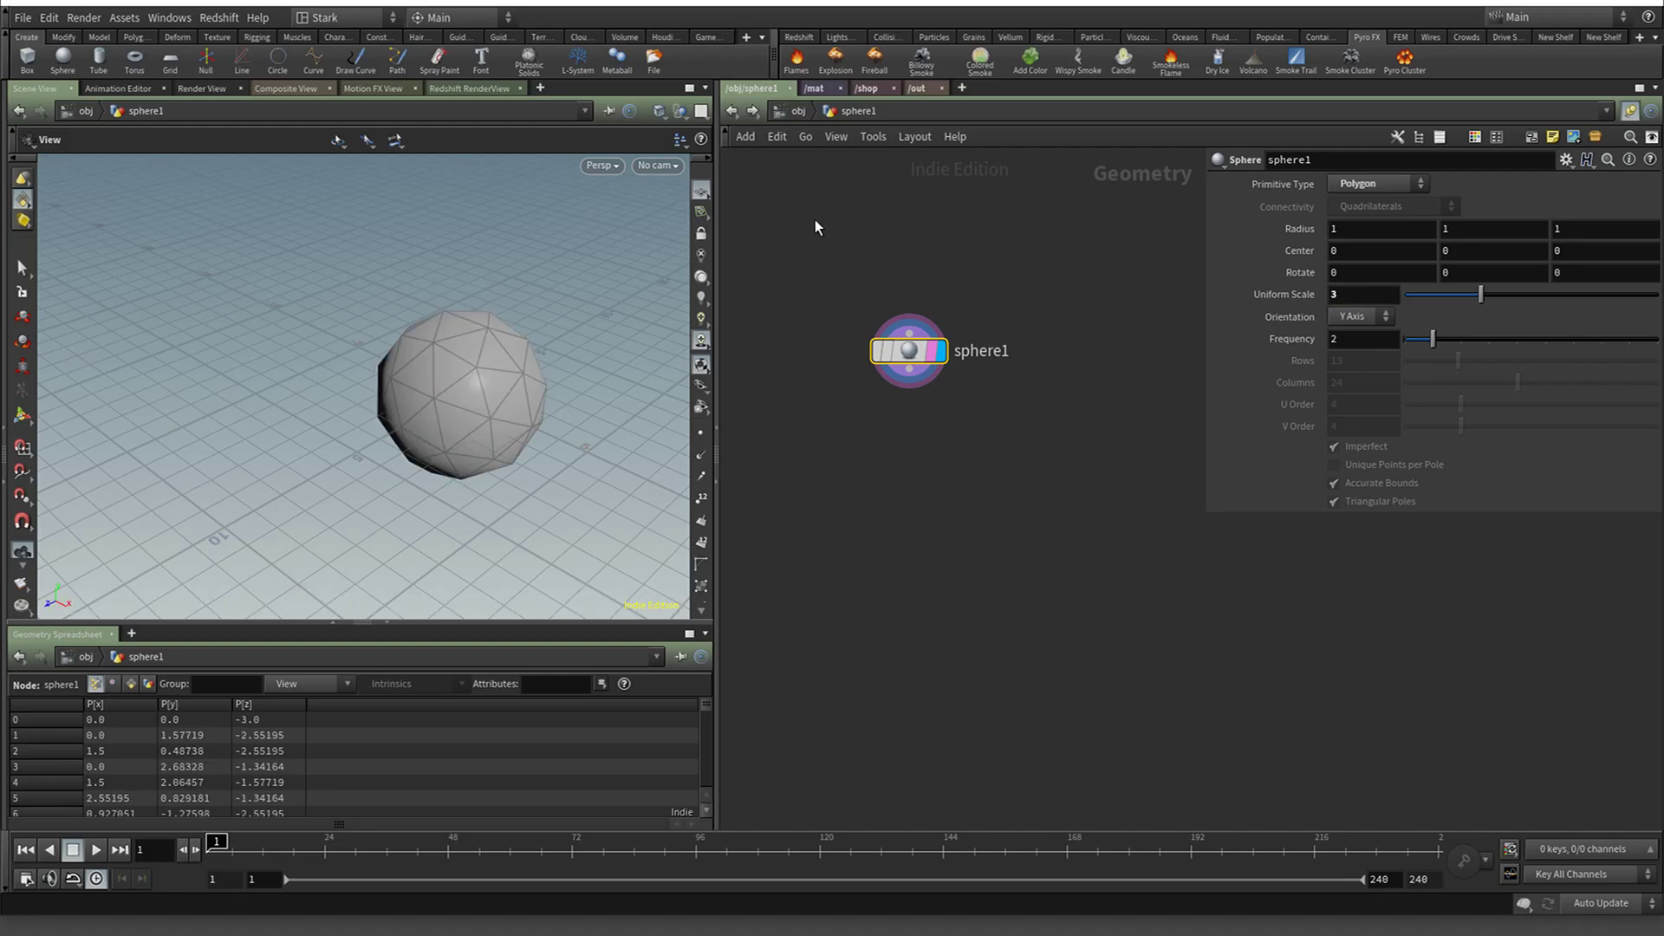
left_click(1371, 338)
type("10")
key("Return")
scroll(387, 386, "down", 3)
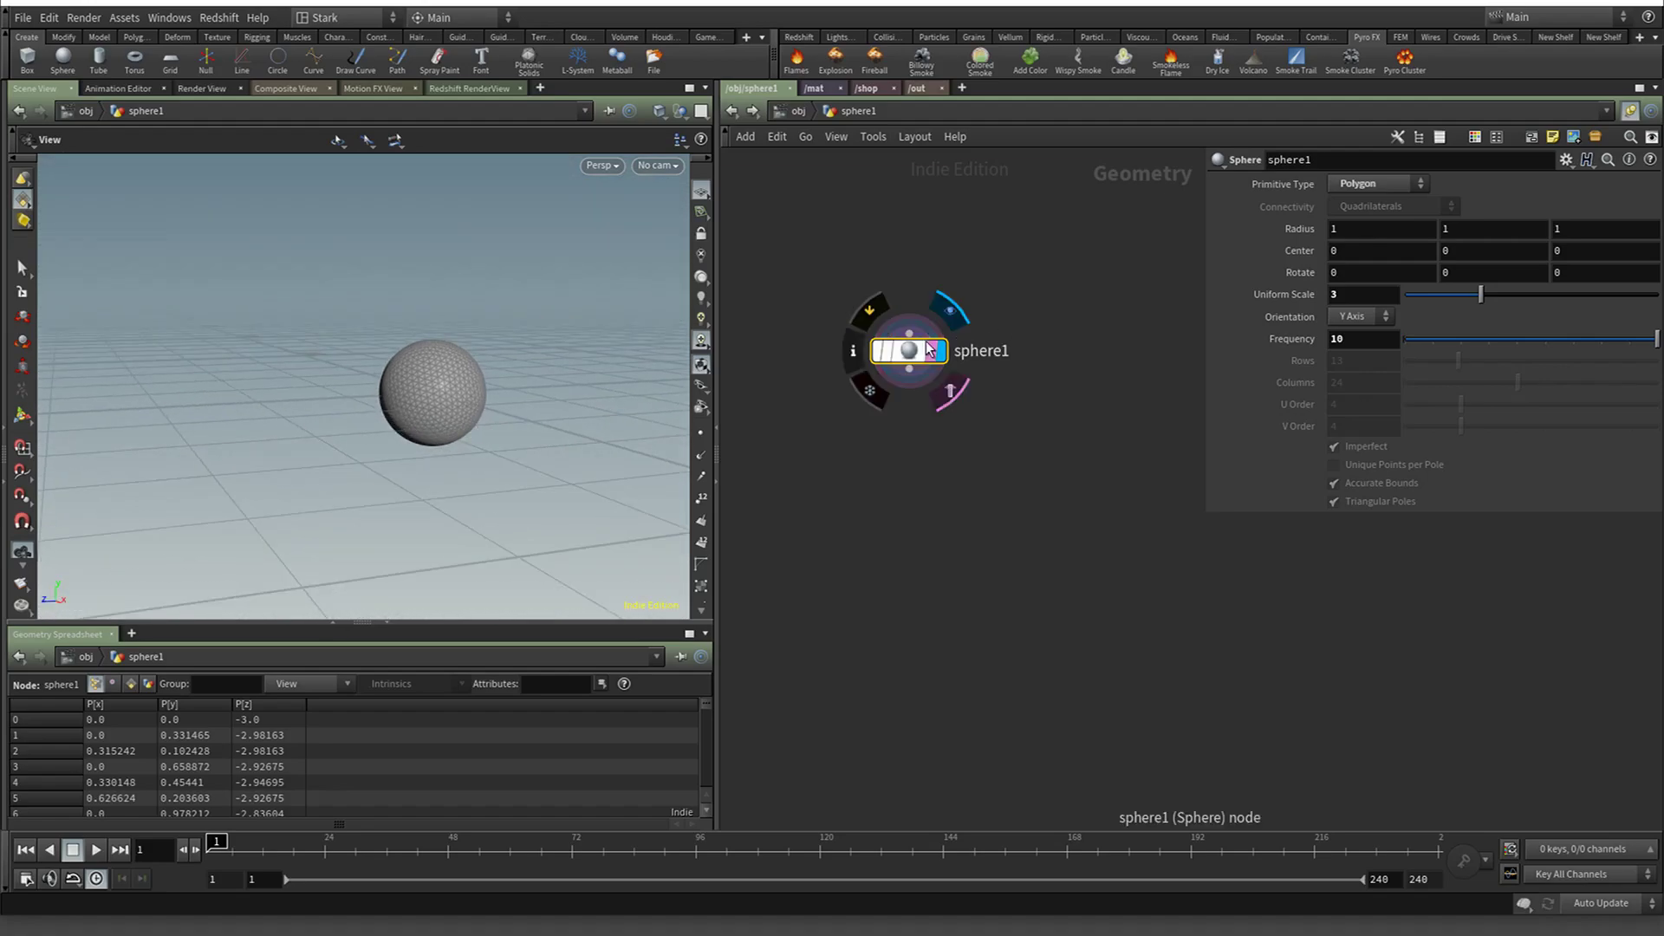
left_click_drag(901, 351, 892, 344)
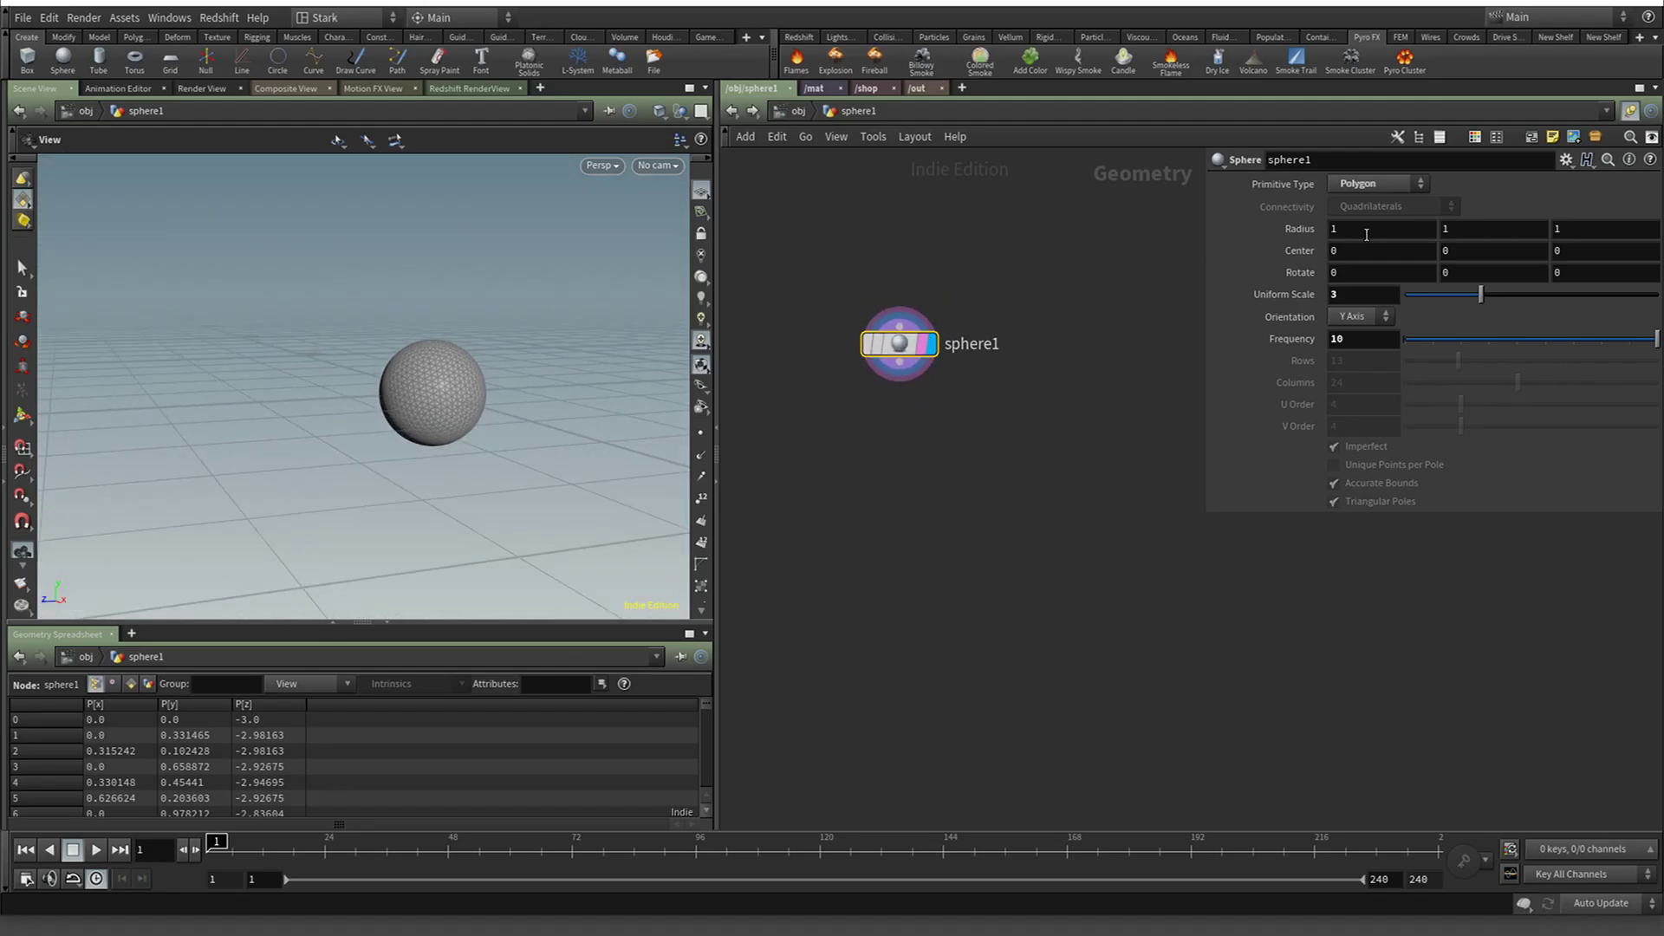
Drive the sphere's Y center with the expression $F, play the animation briefly and return to the first frame
left_click(1471, 247)
type("$F")
key("Return")
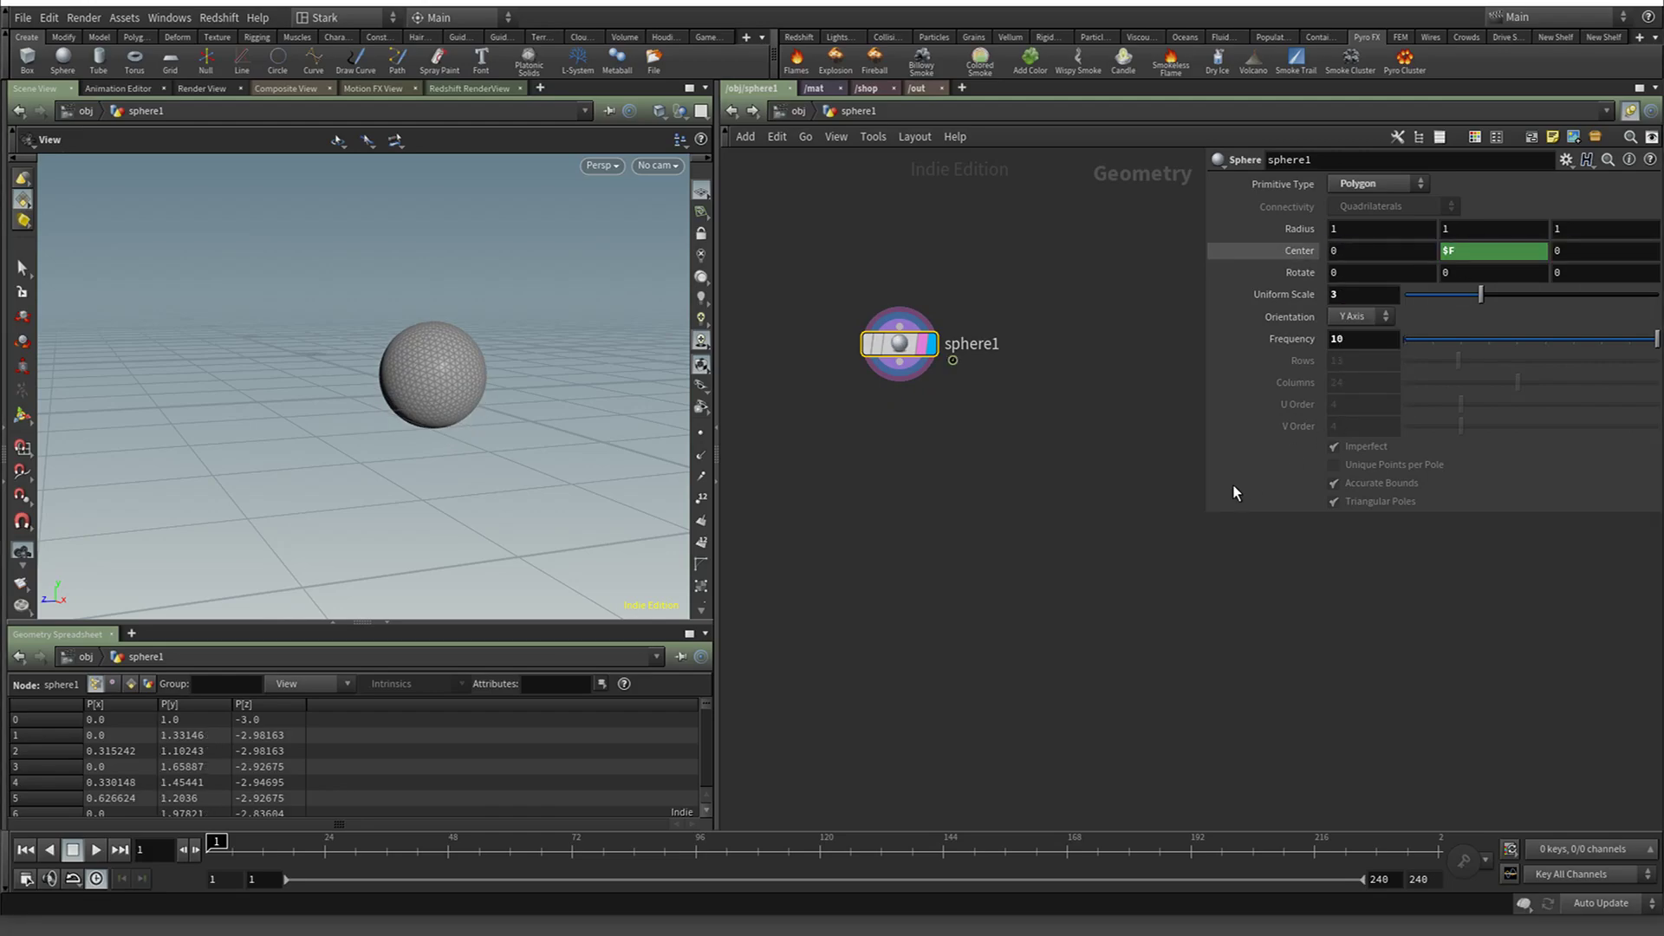
left_click(96, 850)
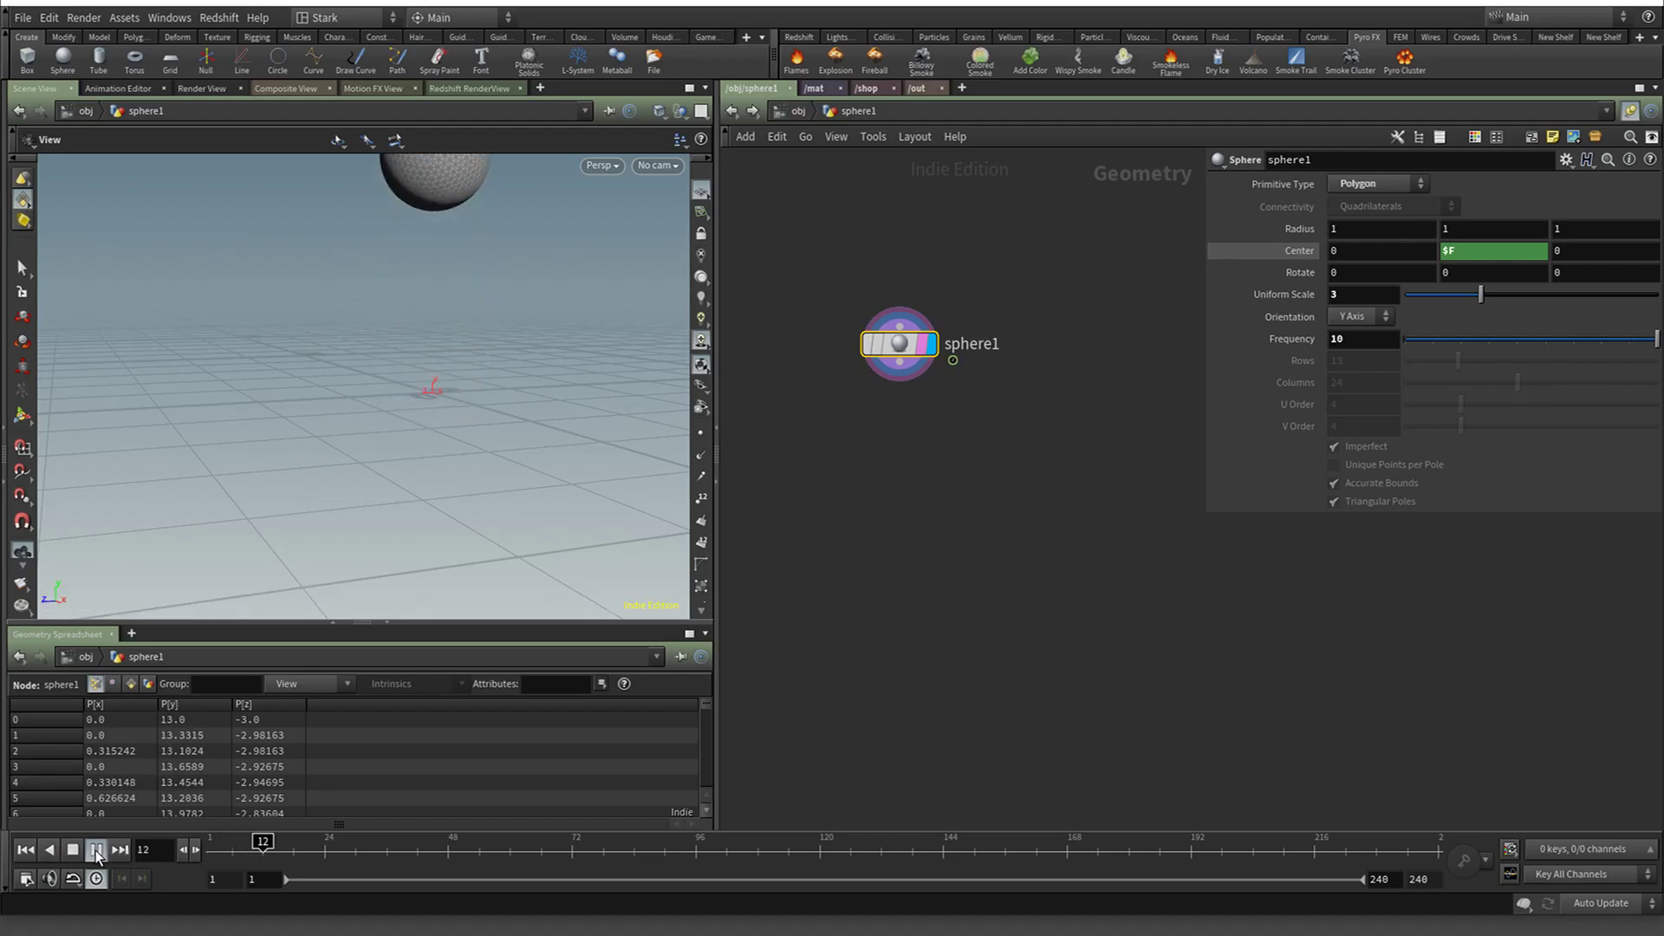
left_click(73, 849)
left_click(25, 849)
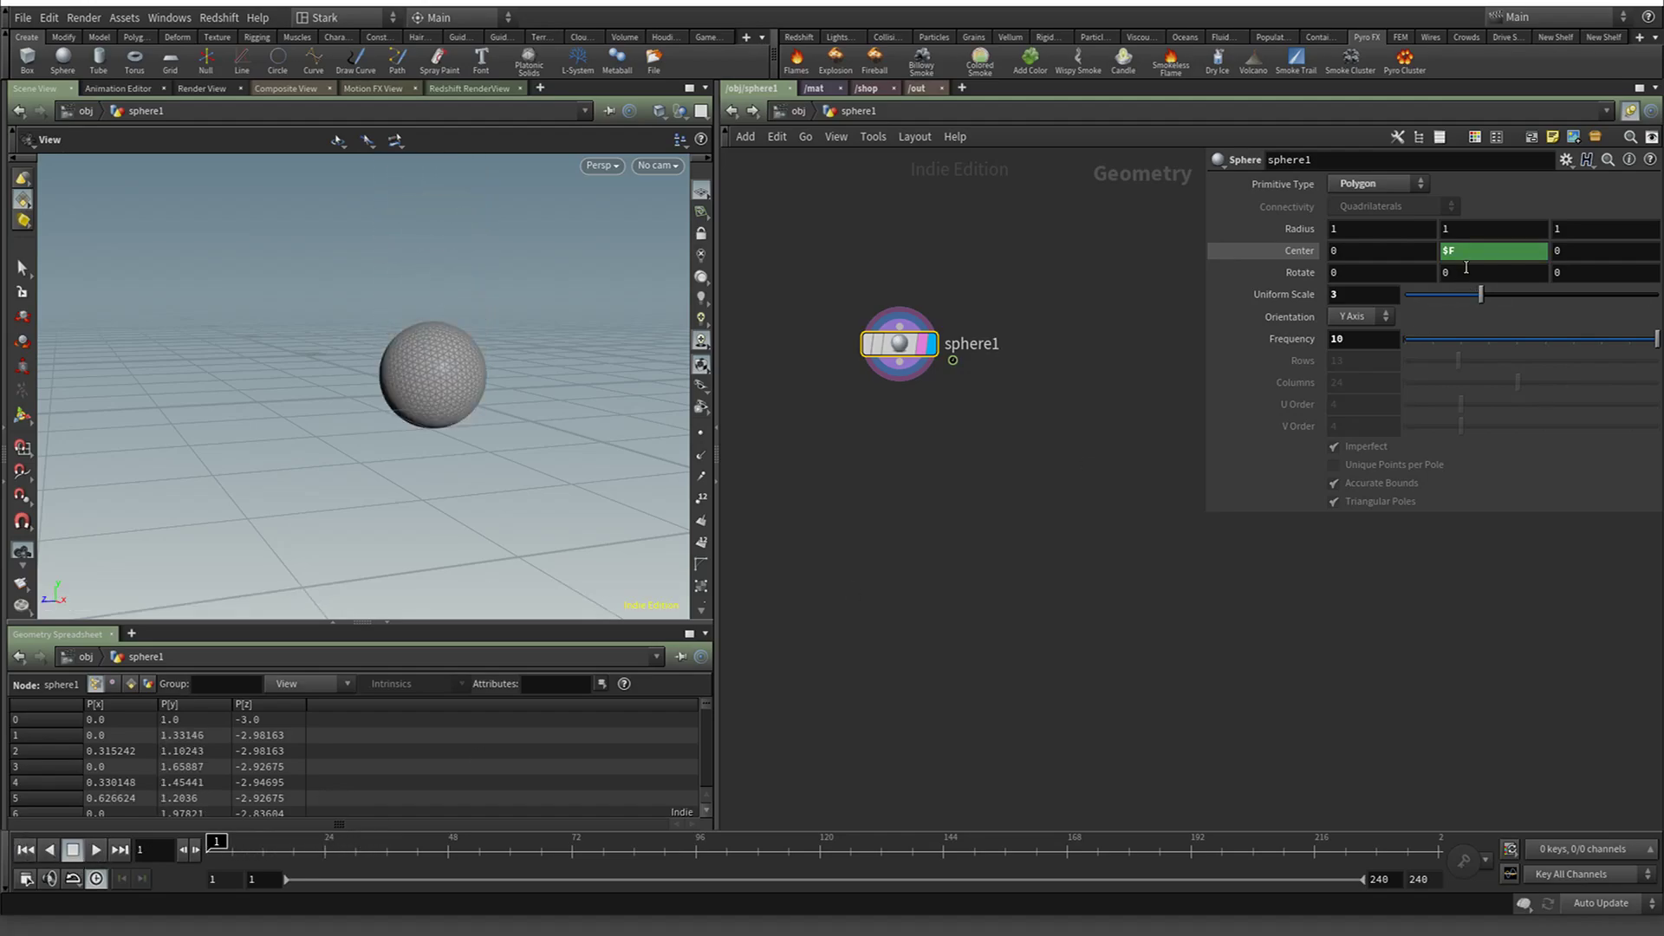
Undo the sphere's Y center expression and drive its Y rotation with the expression $F instead
key("ctrl+z")
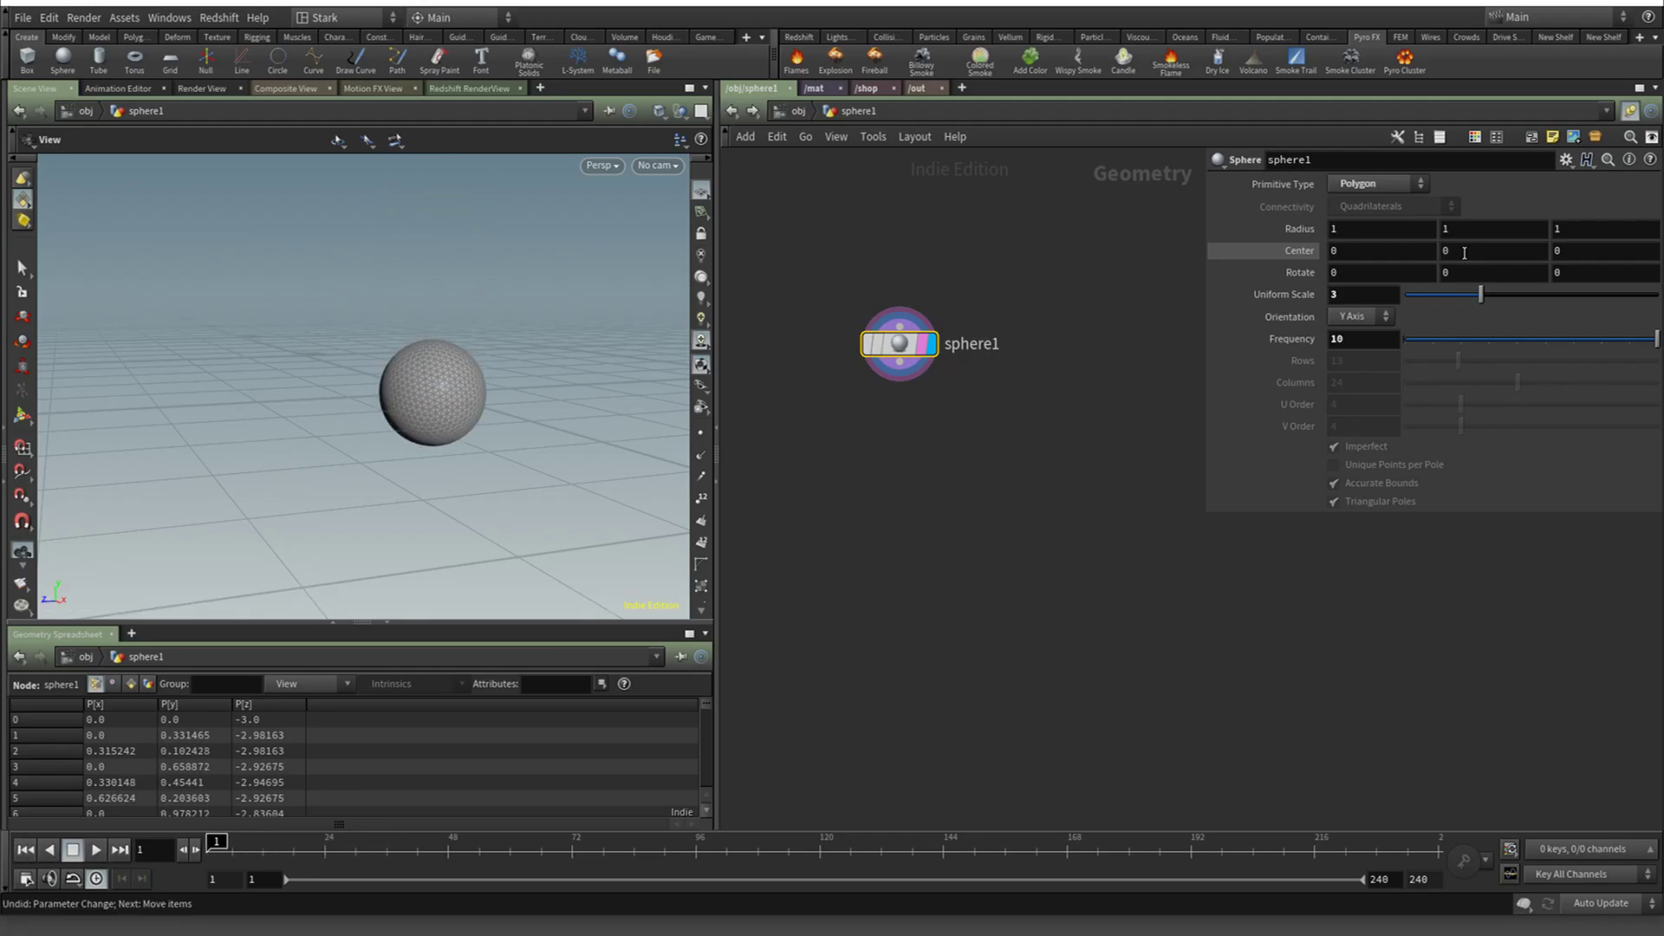
double_click(1466, 273)
type("$F")
key("Return")
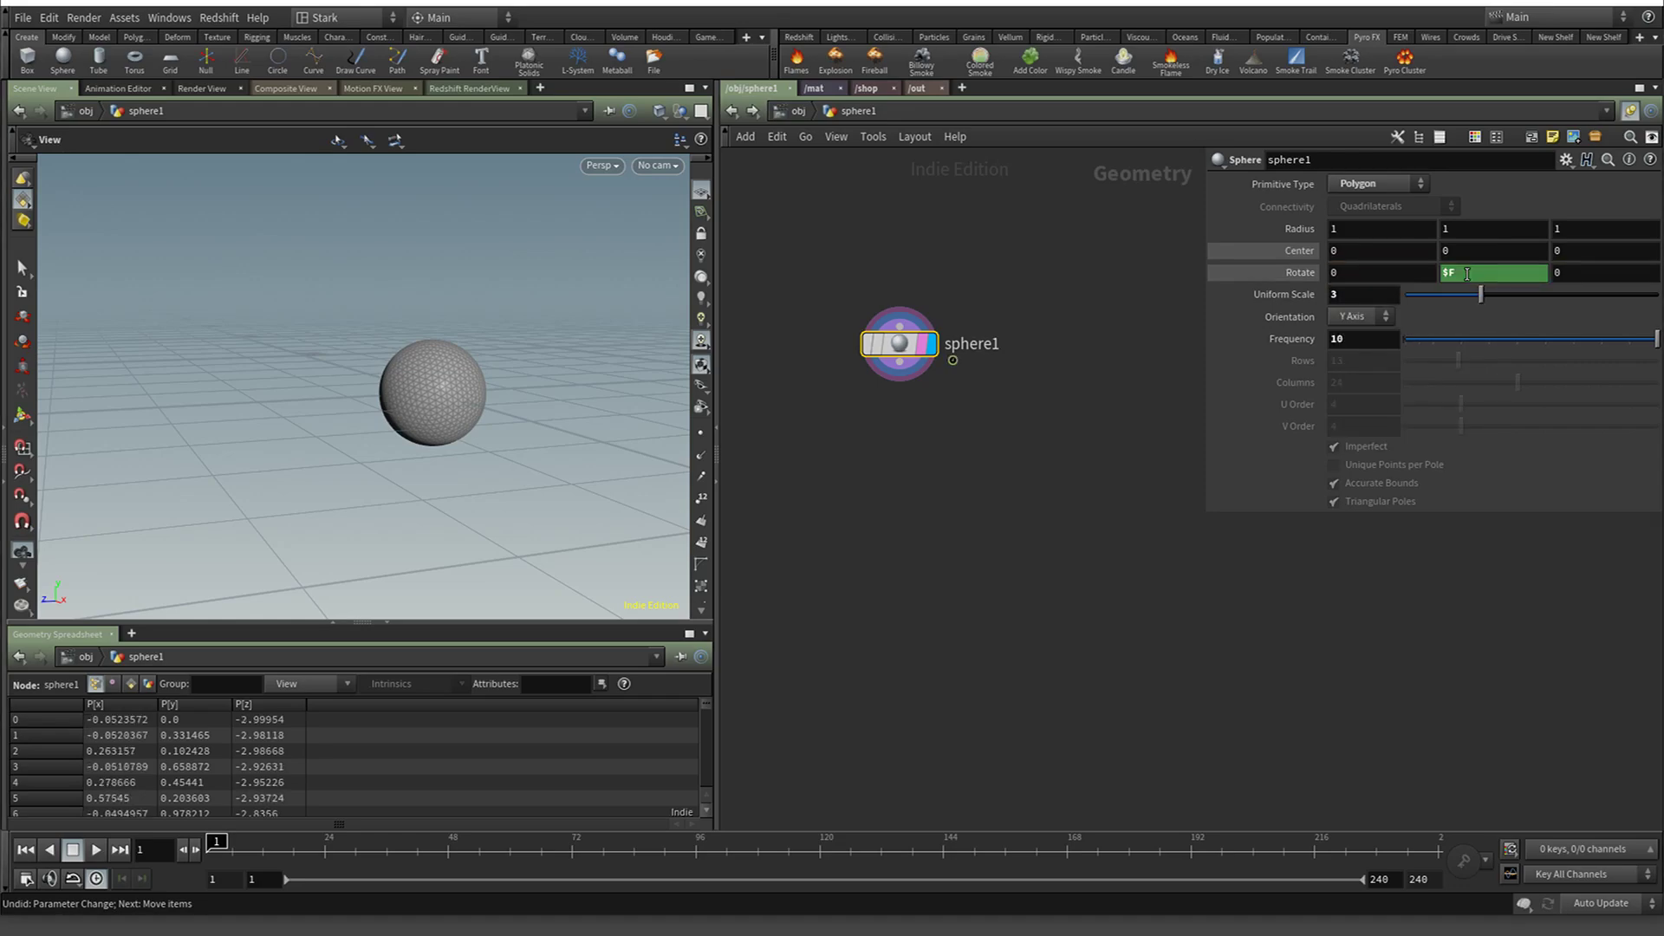
Play the animation to check the sphere's rotation, stop it and scrub the timeline to frame 127
left_click(96, 849)
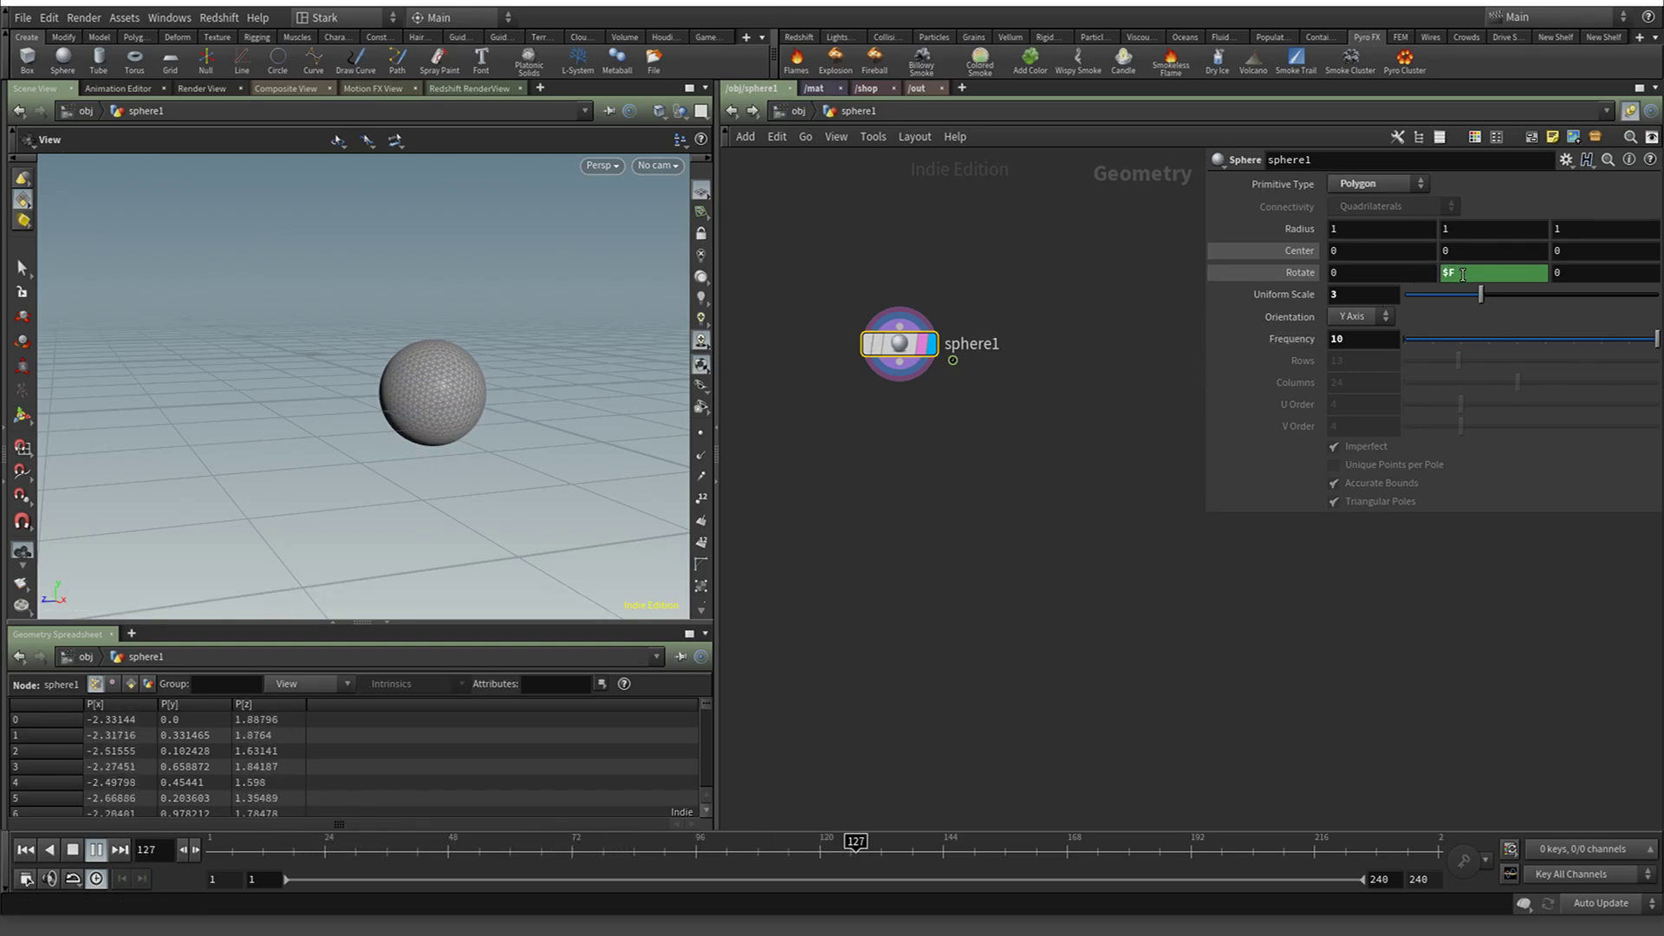
left_click(1319, 273)
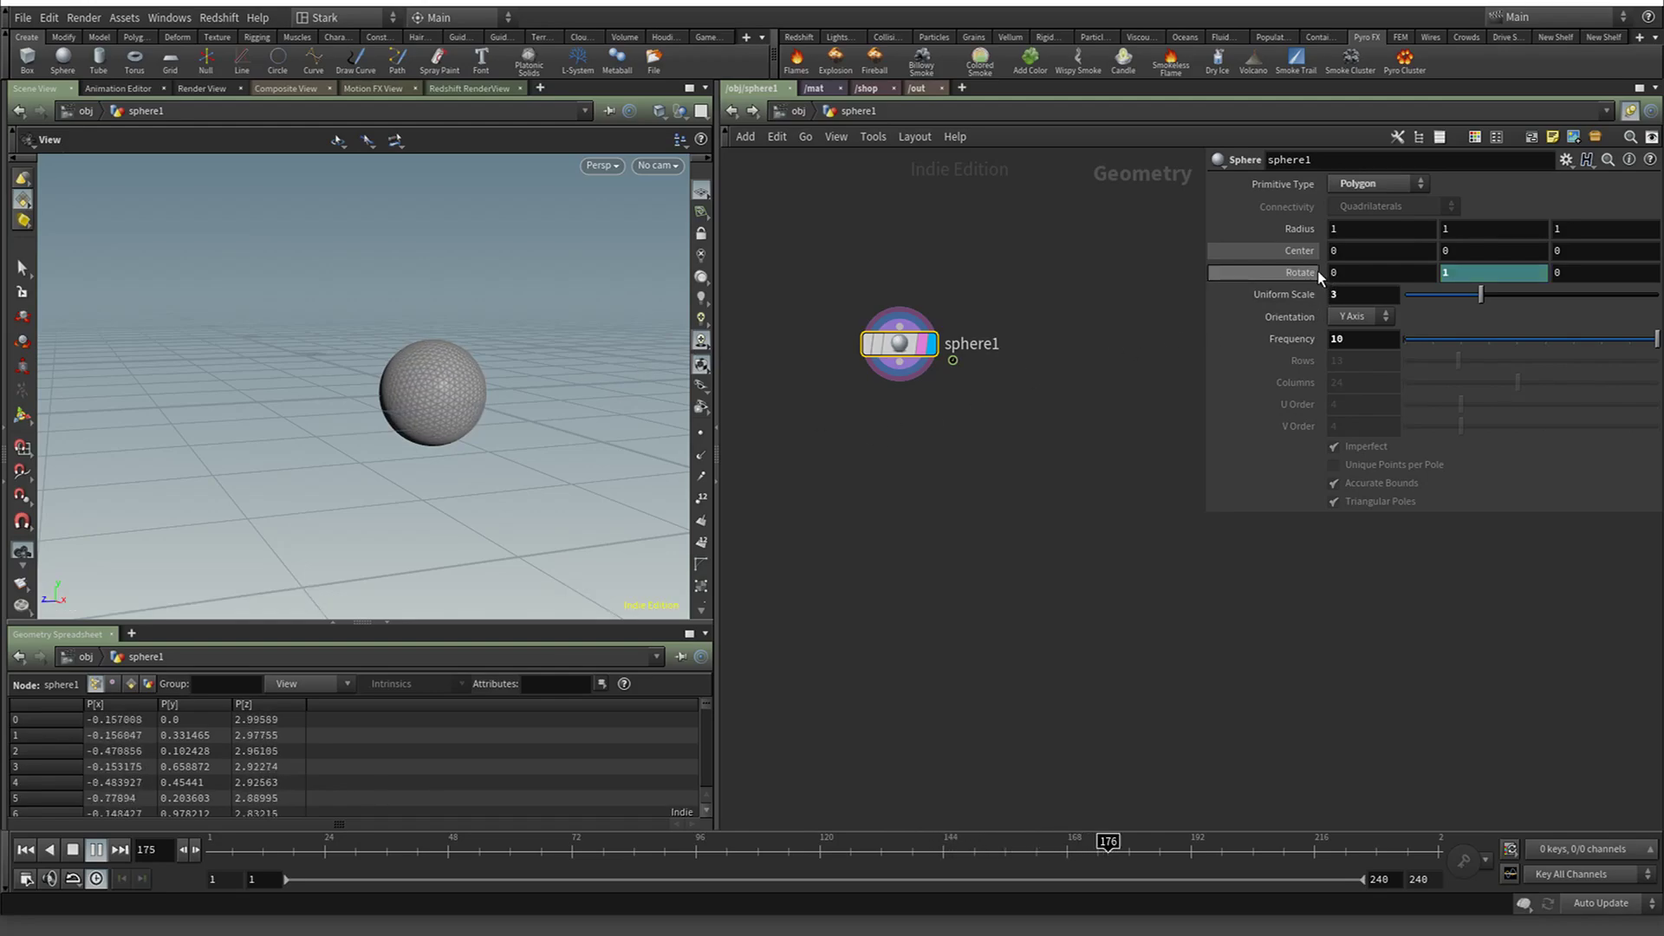
left_click(71, 853)
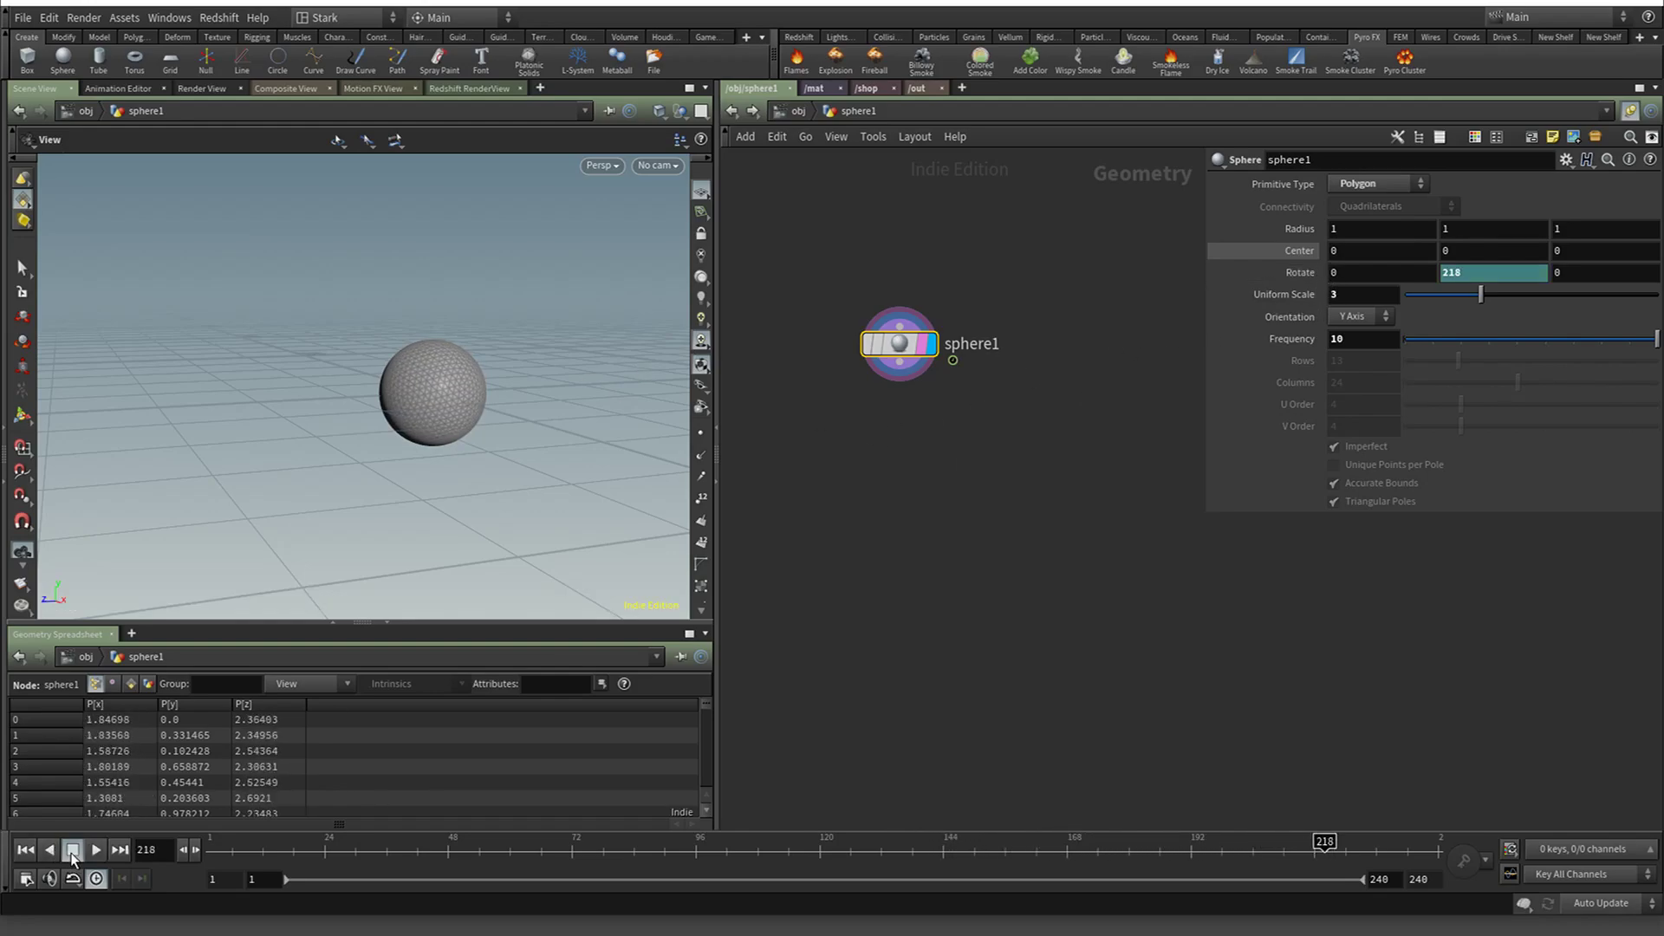
mouse_move(921, 844)
left_mouse_down()
mouse_move(1248, 838)
mouse_move(216, 843)
mouse_move(1243, 844)
mouse_move(1061, 843)
left_mouse_up()
left_click_drag(954, 873, 855, 840)
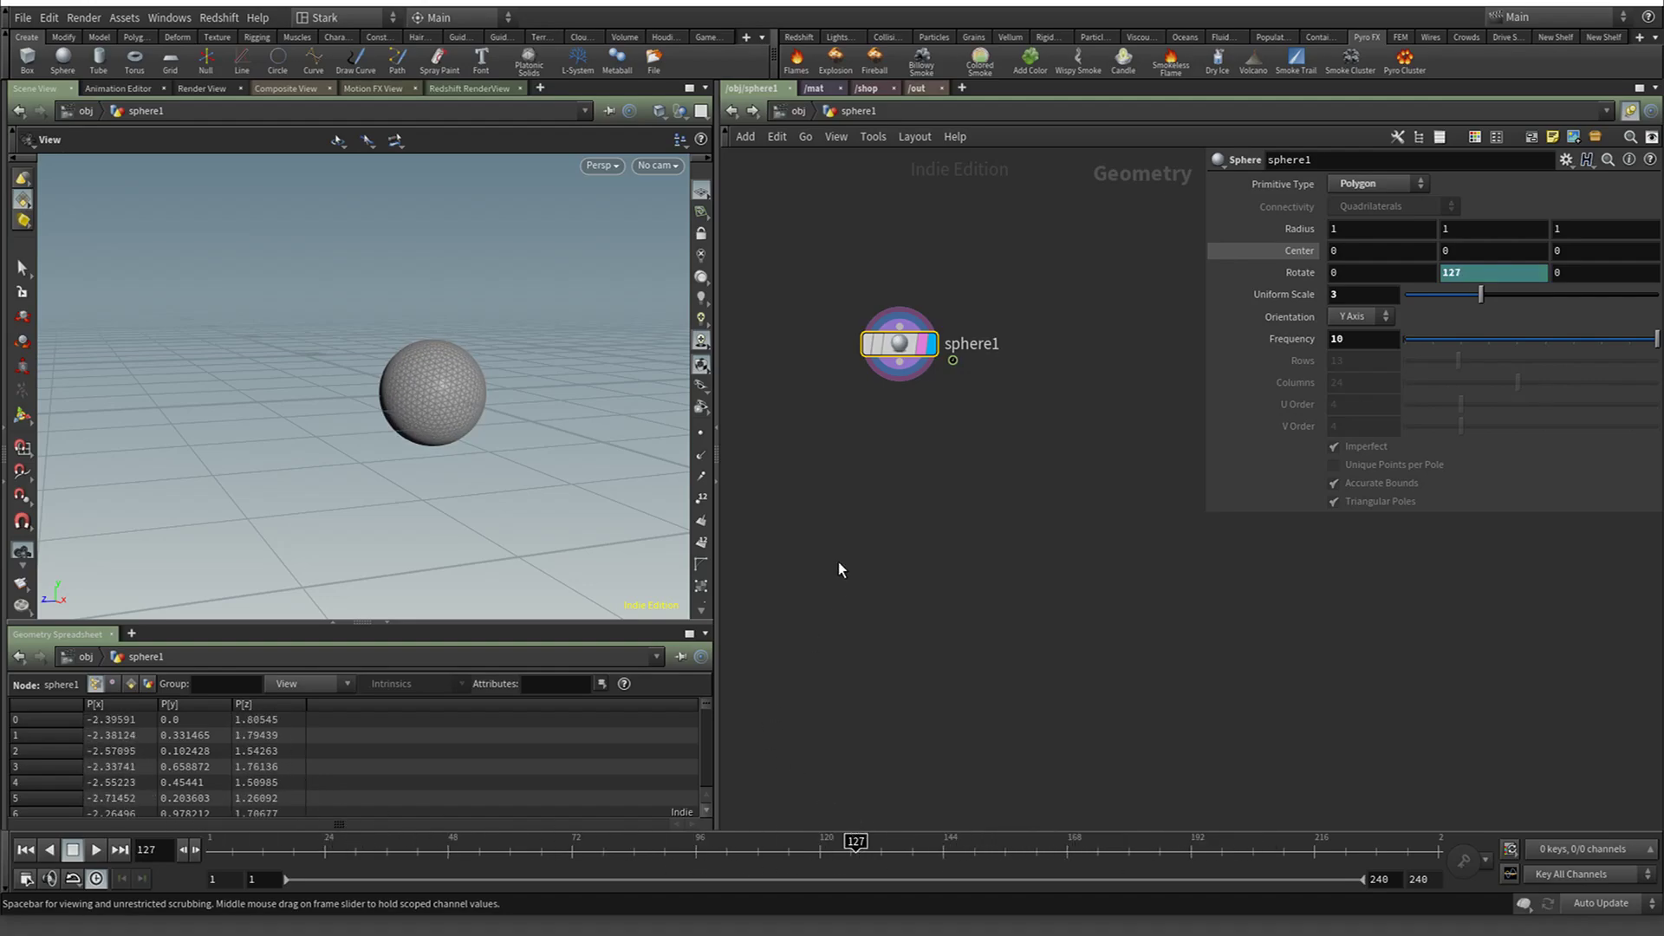
Delete the channels on the sphere's Rotate parameter and set its Y rotation to 0
right_click(1304, 275)
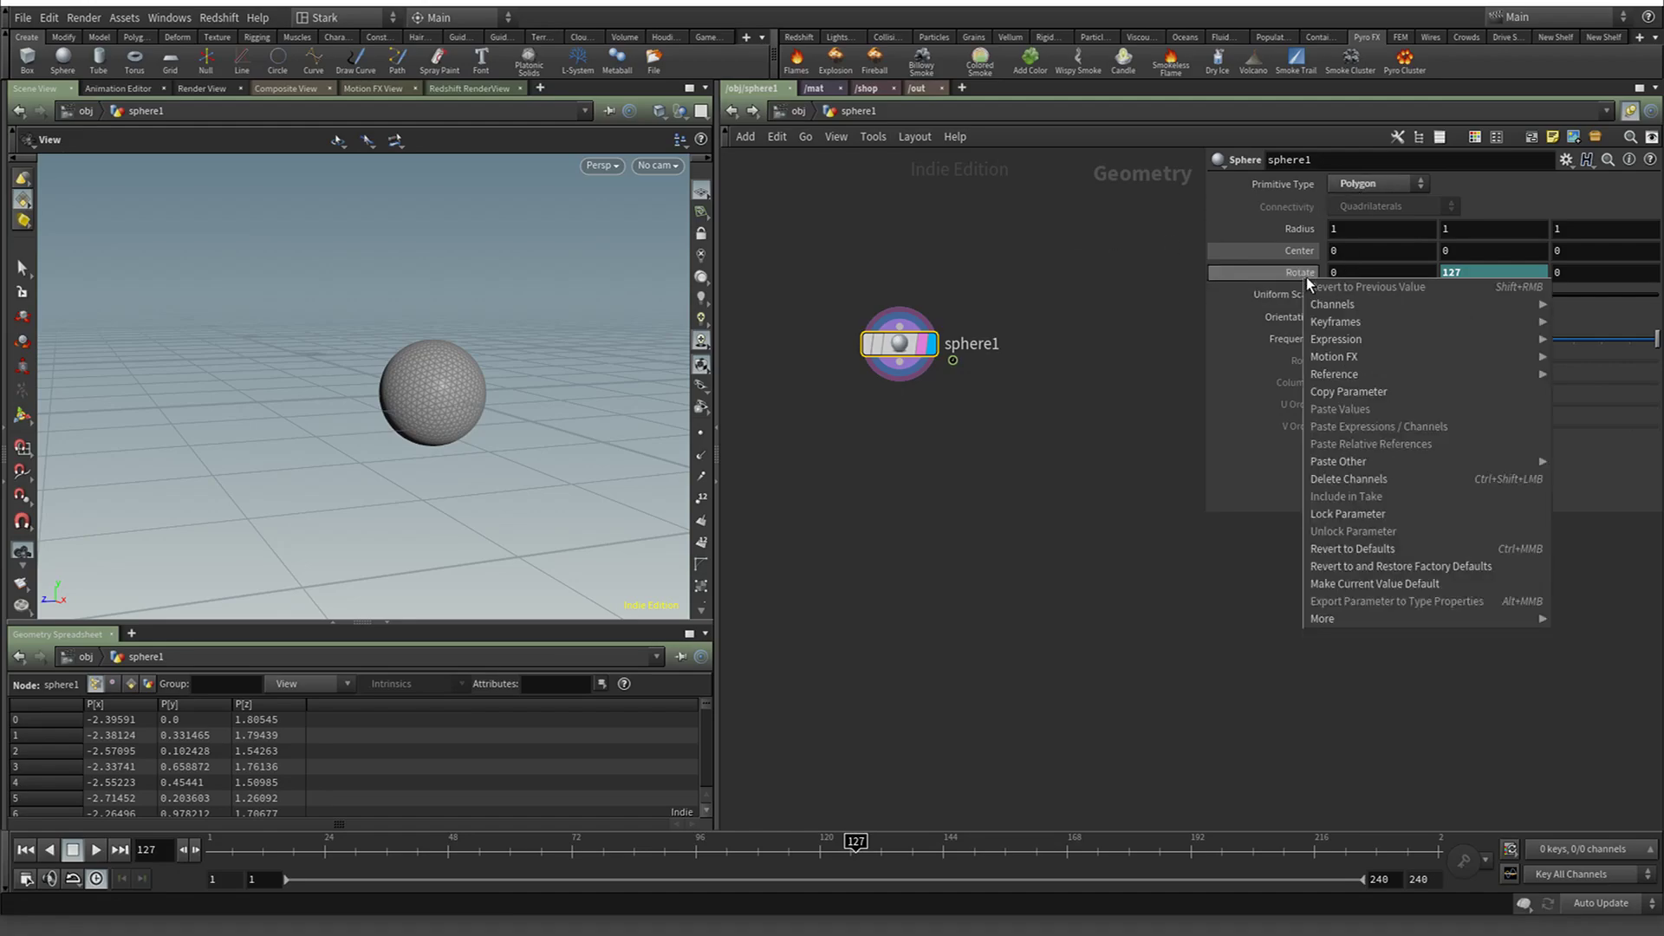
left_click(1350, 479)
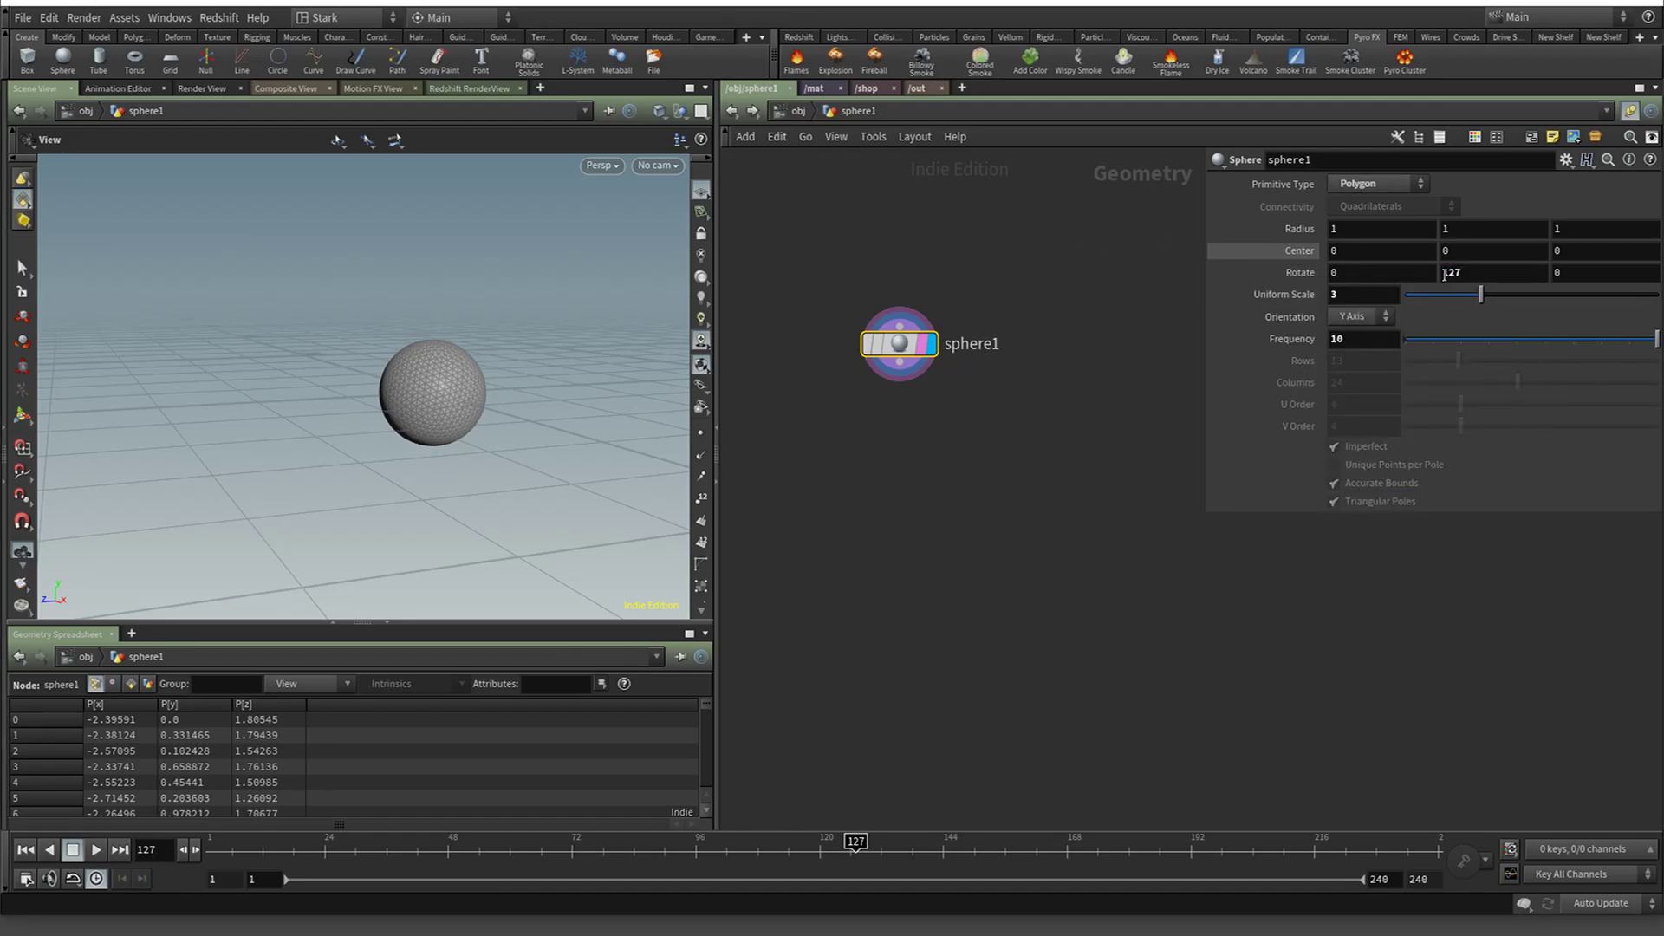
left_click(1445, 274)
type("0")
key("Return")
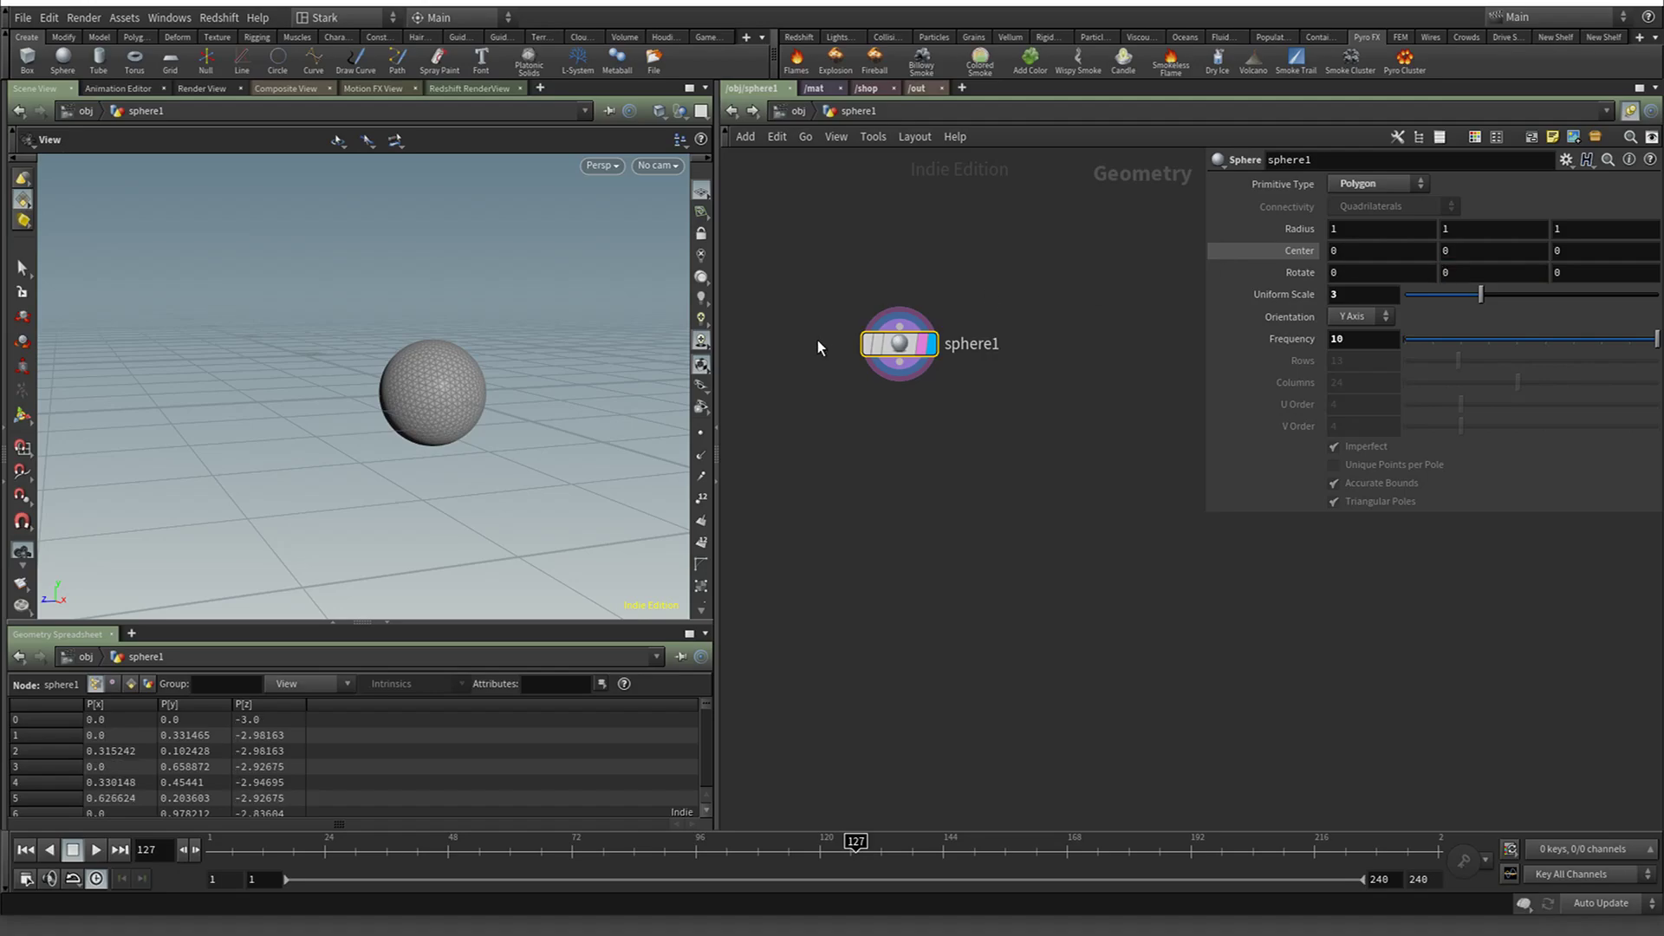
Add a Transform node below sphere1, wire the sphere into it and display the transform's result
left_click(917, 515)
key("Tab")
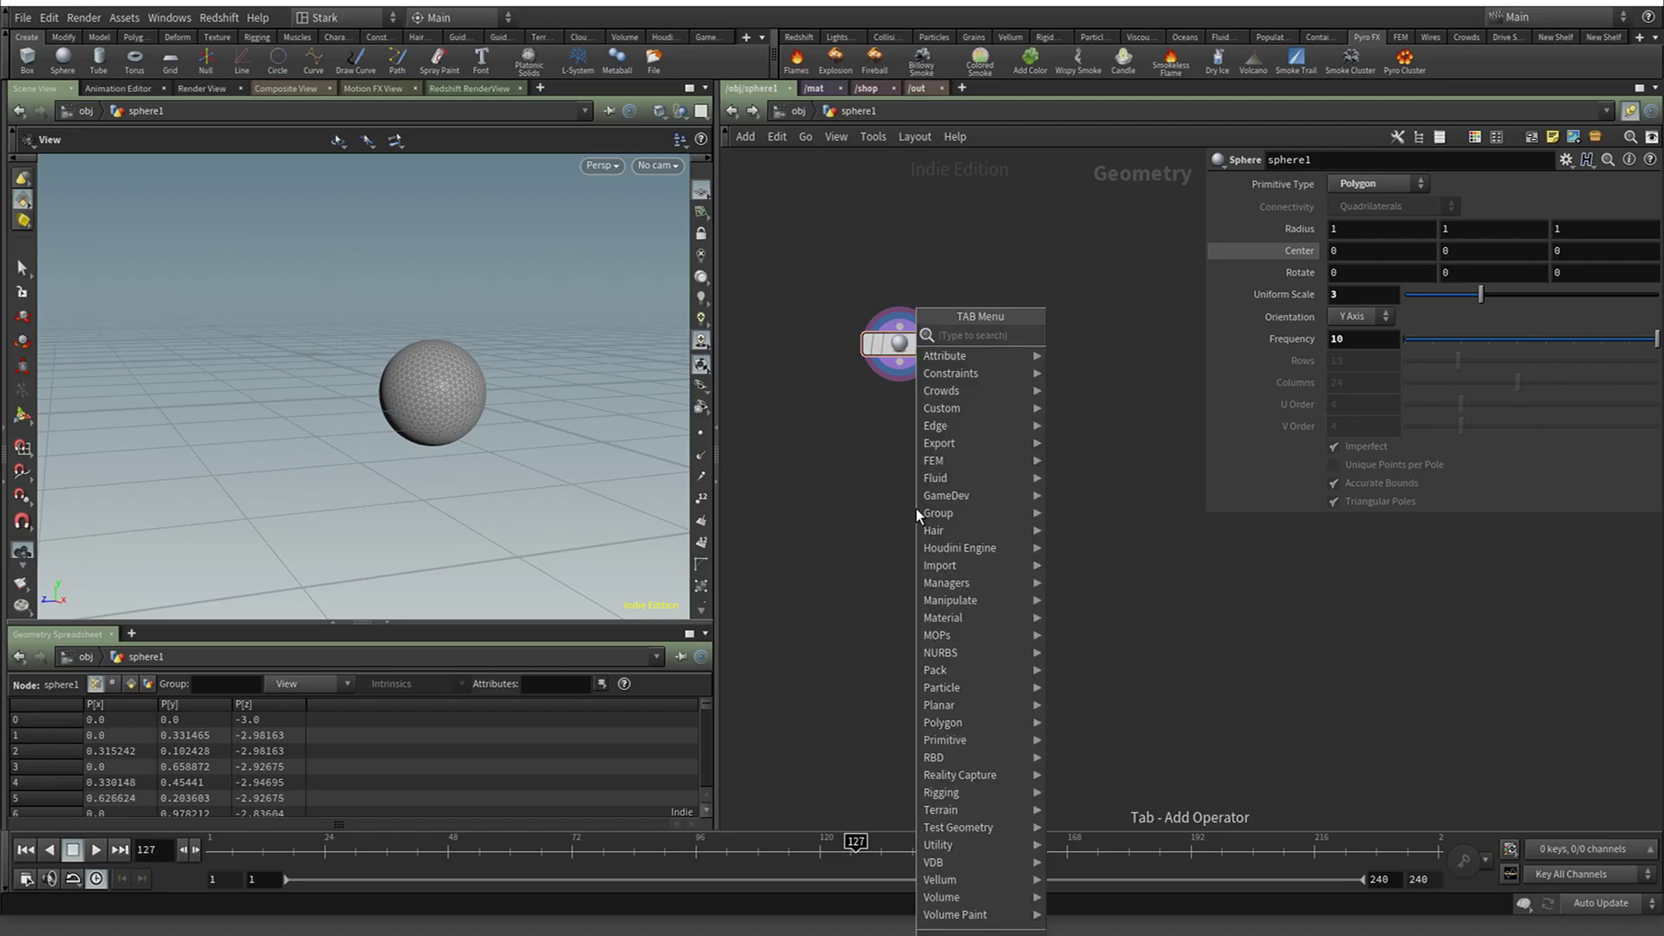
type("trans")
key("Return")
left_click(916, 507)
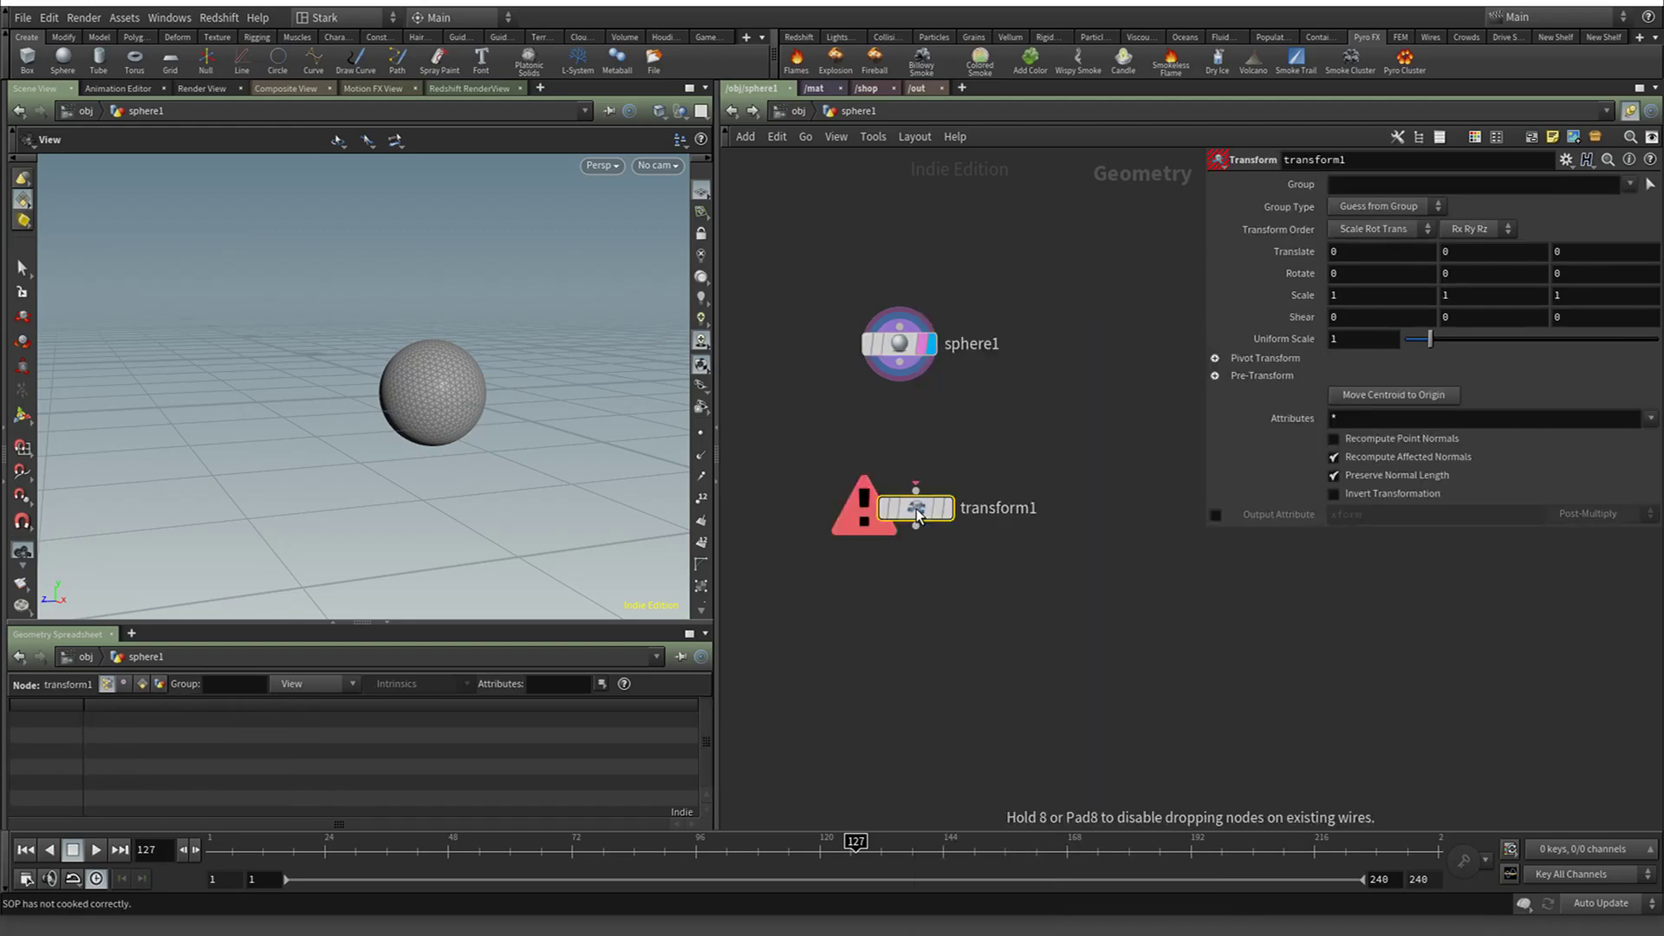
left_click_drag(905, 373, 924, 443)
left_click(926, 442)
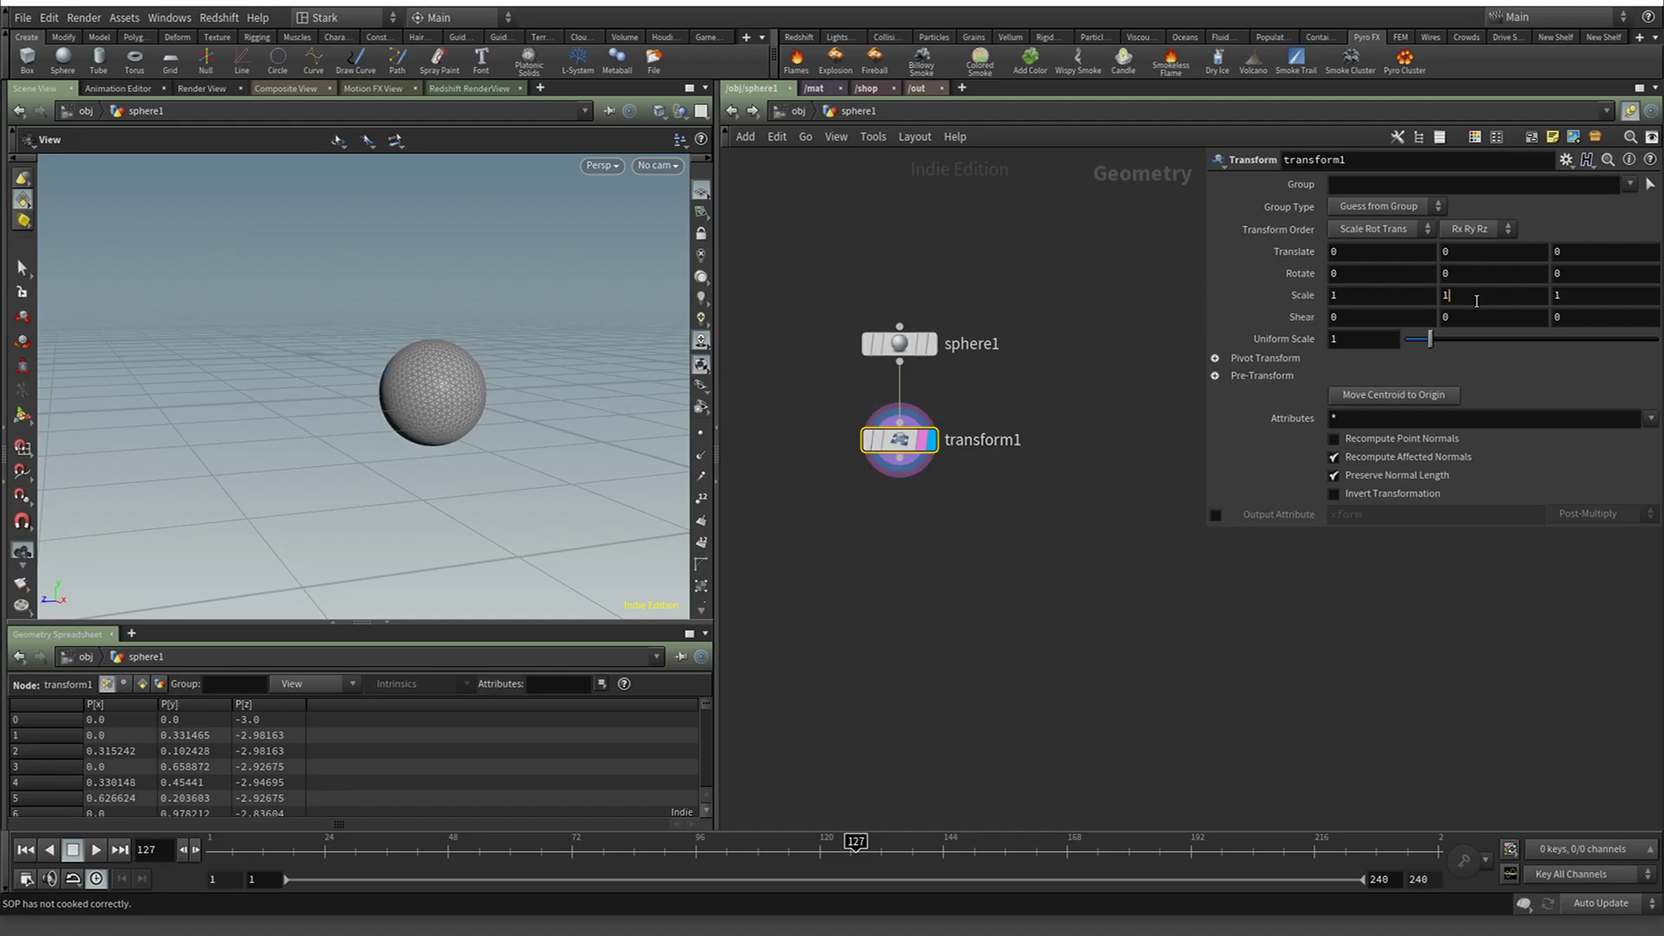
Drive the Transform node's Y rotation with the expression $F and play the animation
left_click(1473, 275)
type("$F")
key("Return")
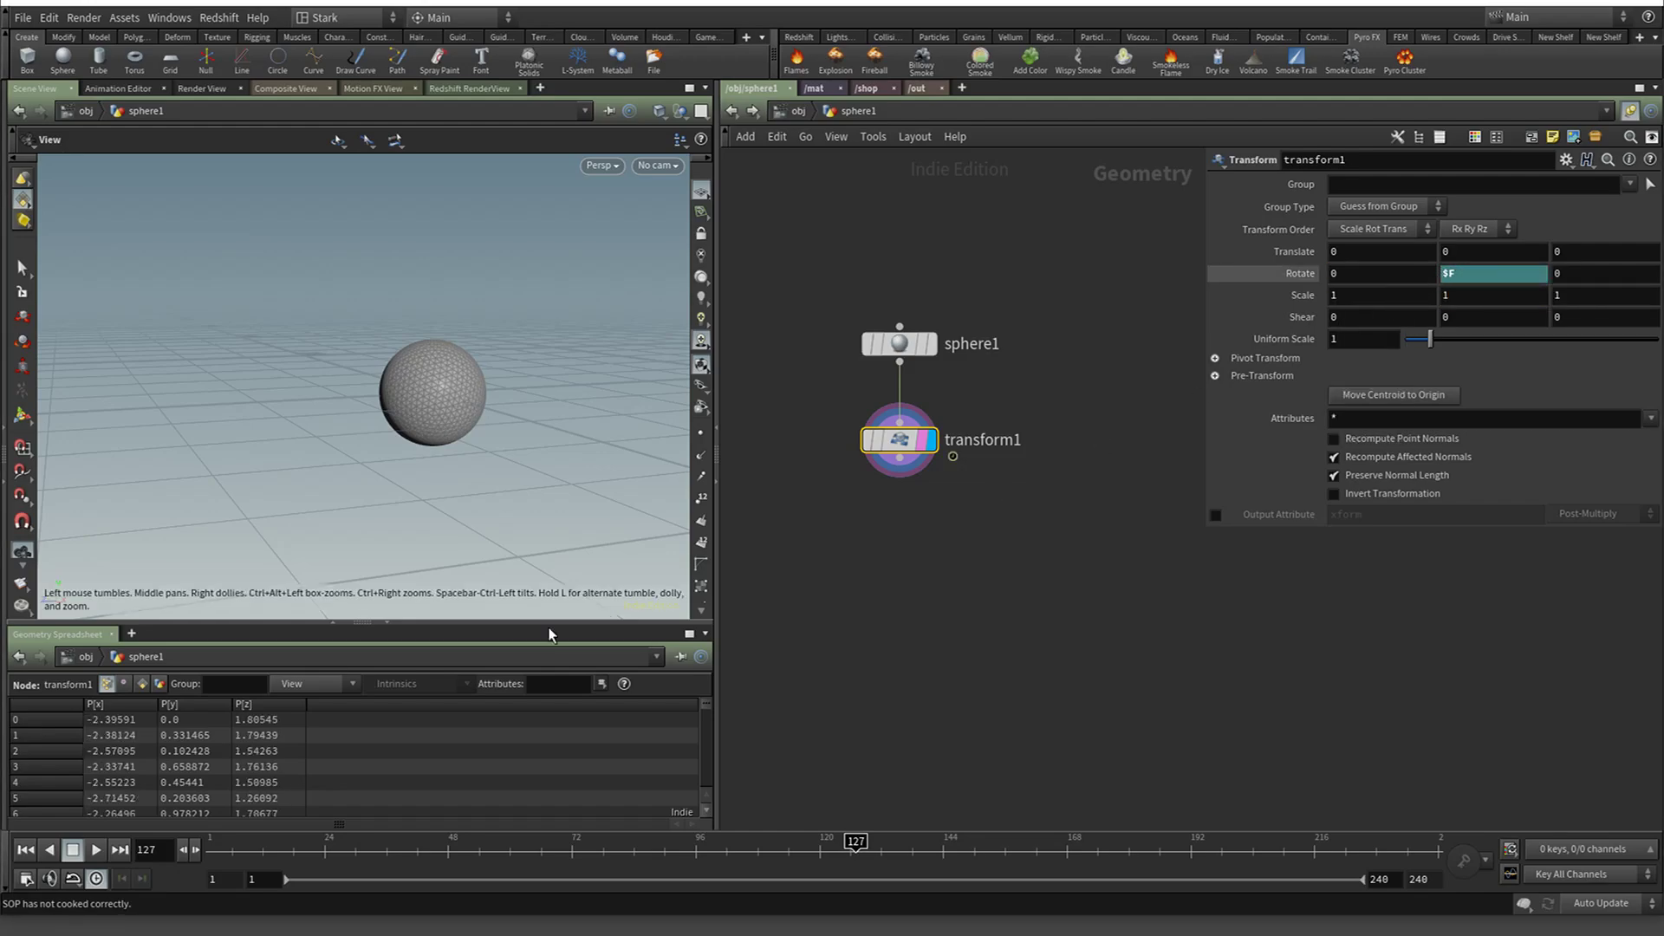
left_click(95, 850)
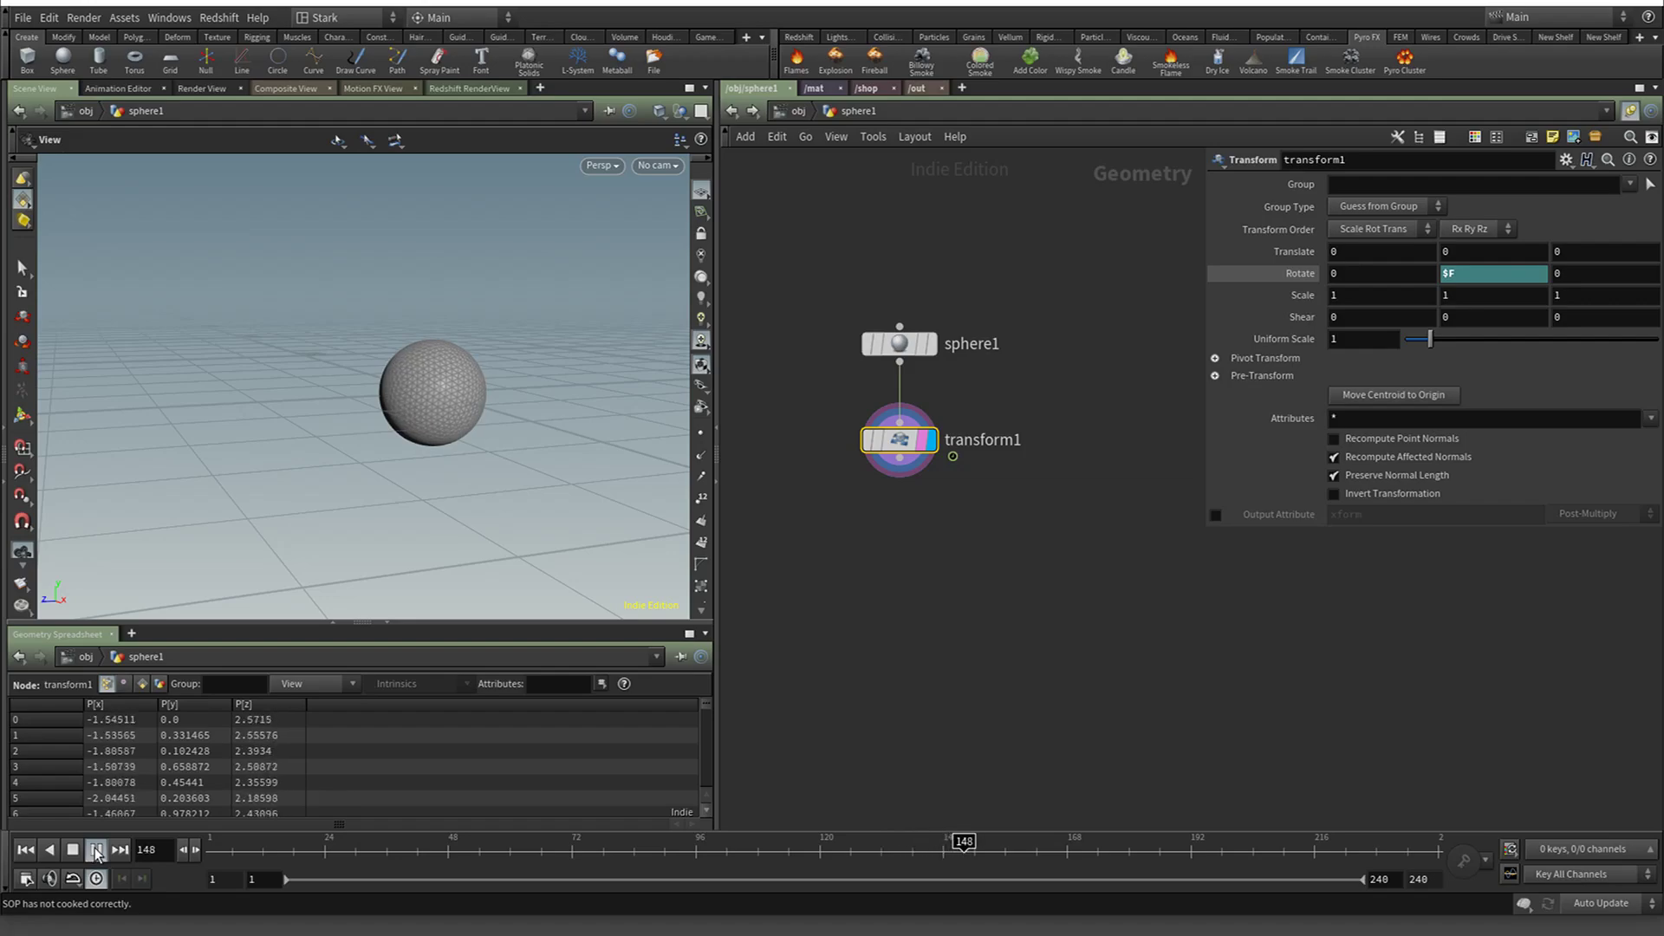
Add a Test Geometry: Rubber Toy node beside the sphere and wire it into transform1 in place of the sphere
left_click_drag(905, 357, 860, 346)
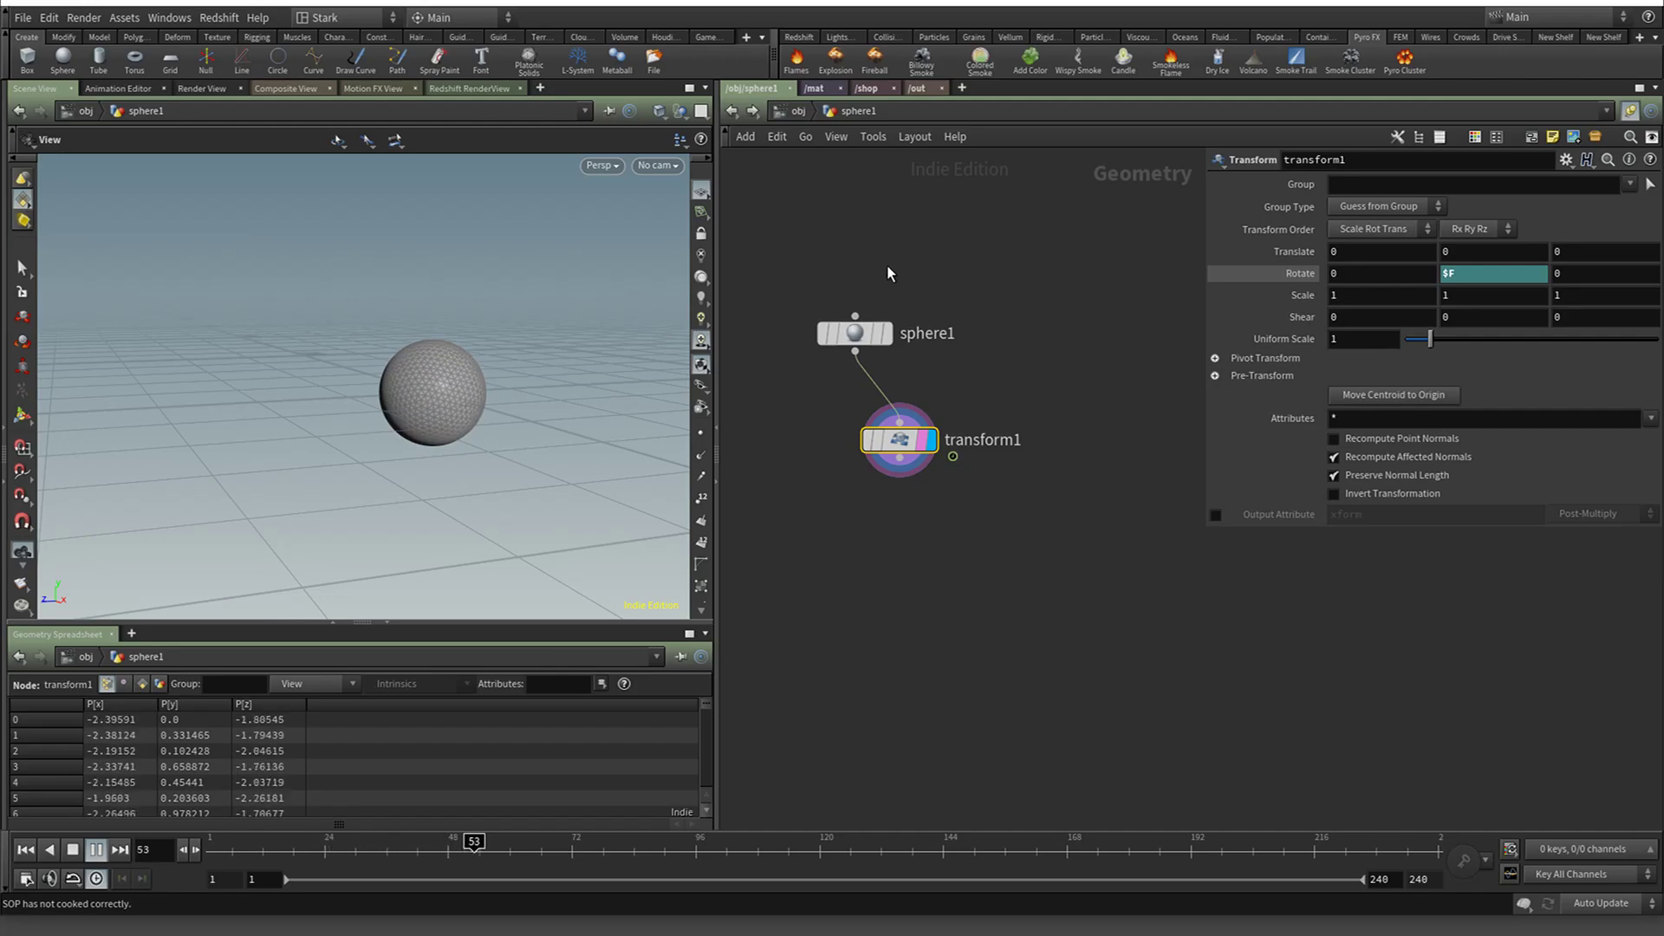
key("Tab")
type("rub")
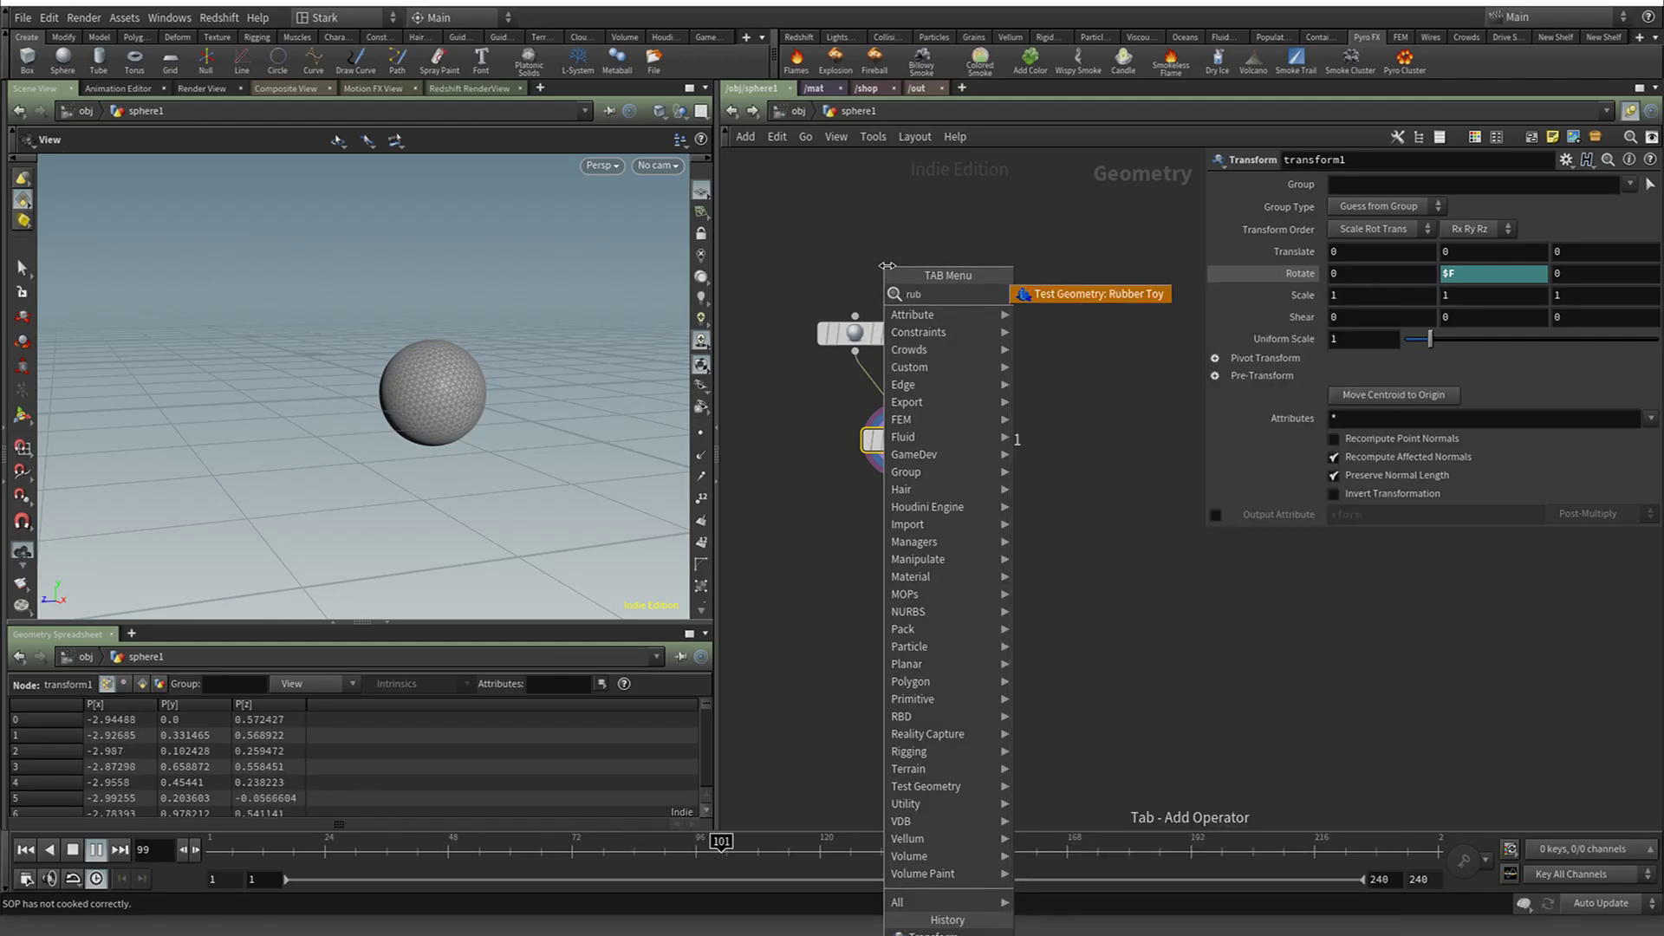
key("Return")
left_click(886, 265)
left_click_drag(893, 267, 944, 420)
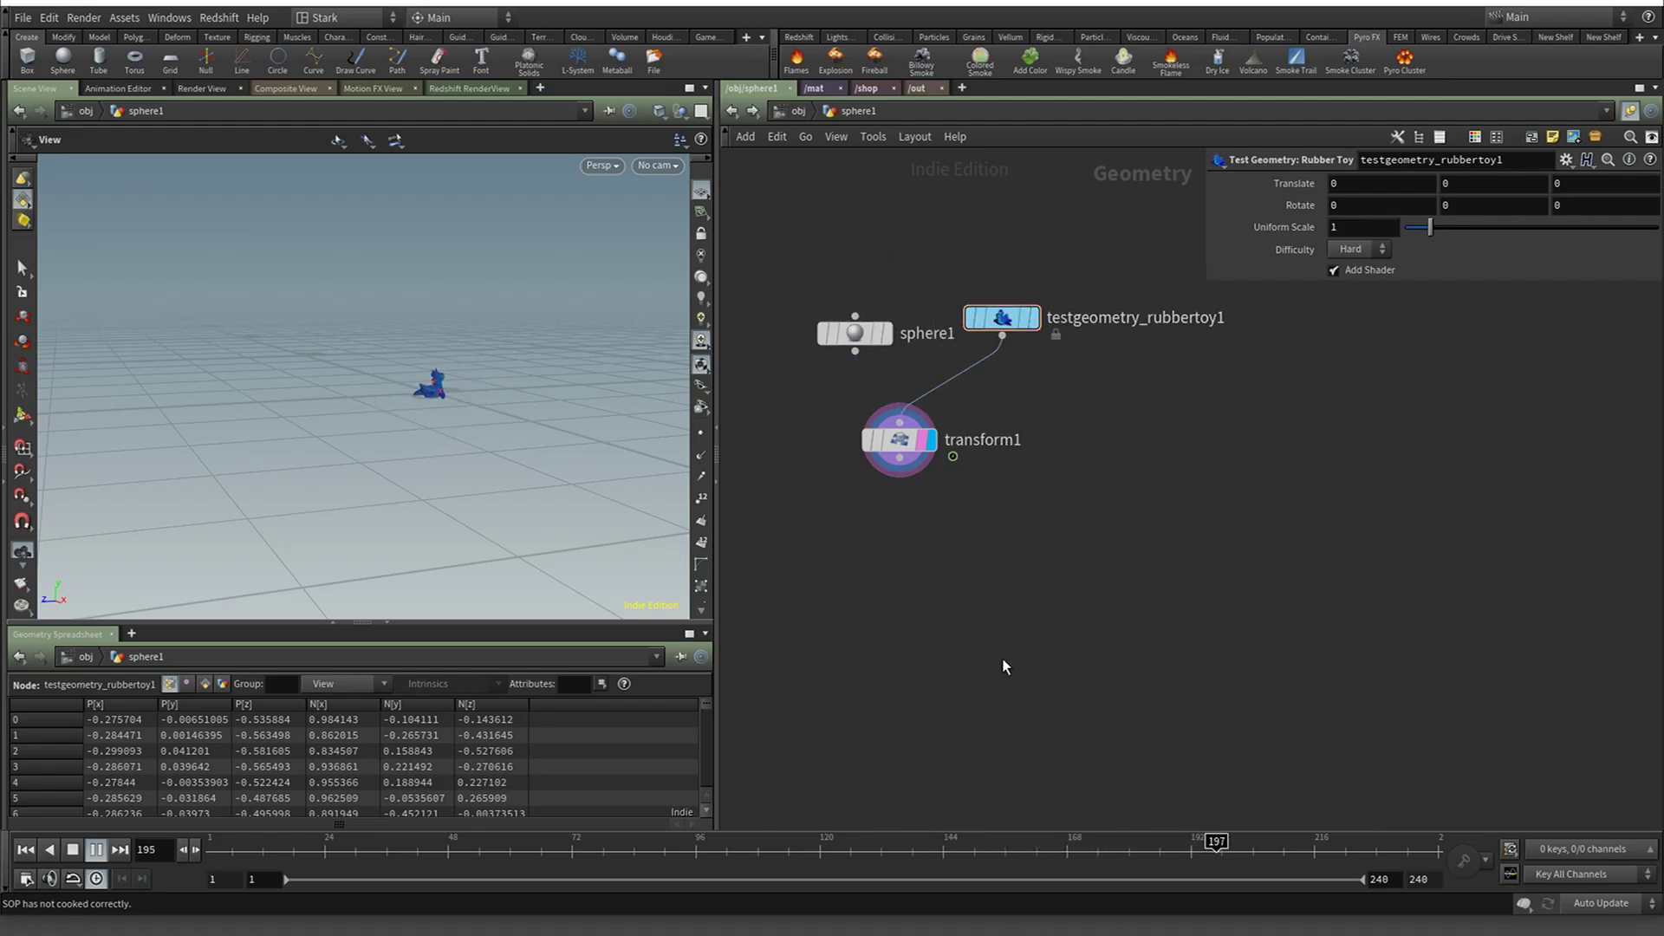
Set the rubber toy's uniform scale to 3 and increase it to 4
left_click(1392, 227)
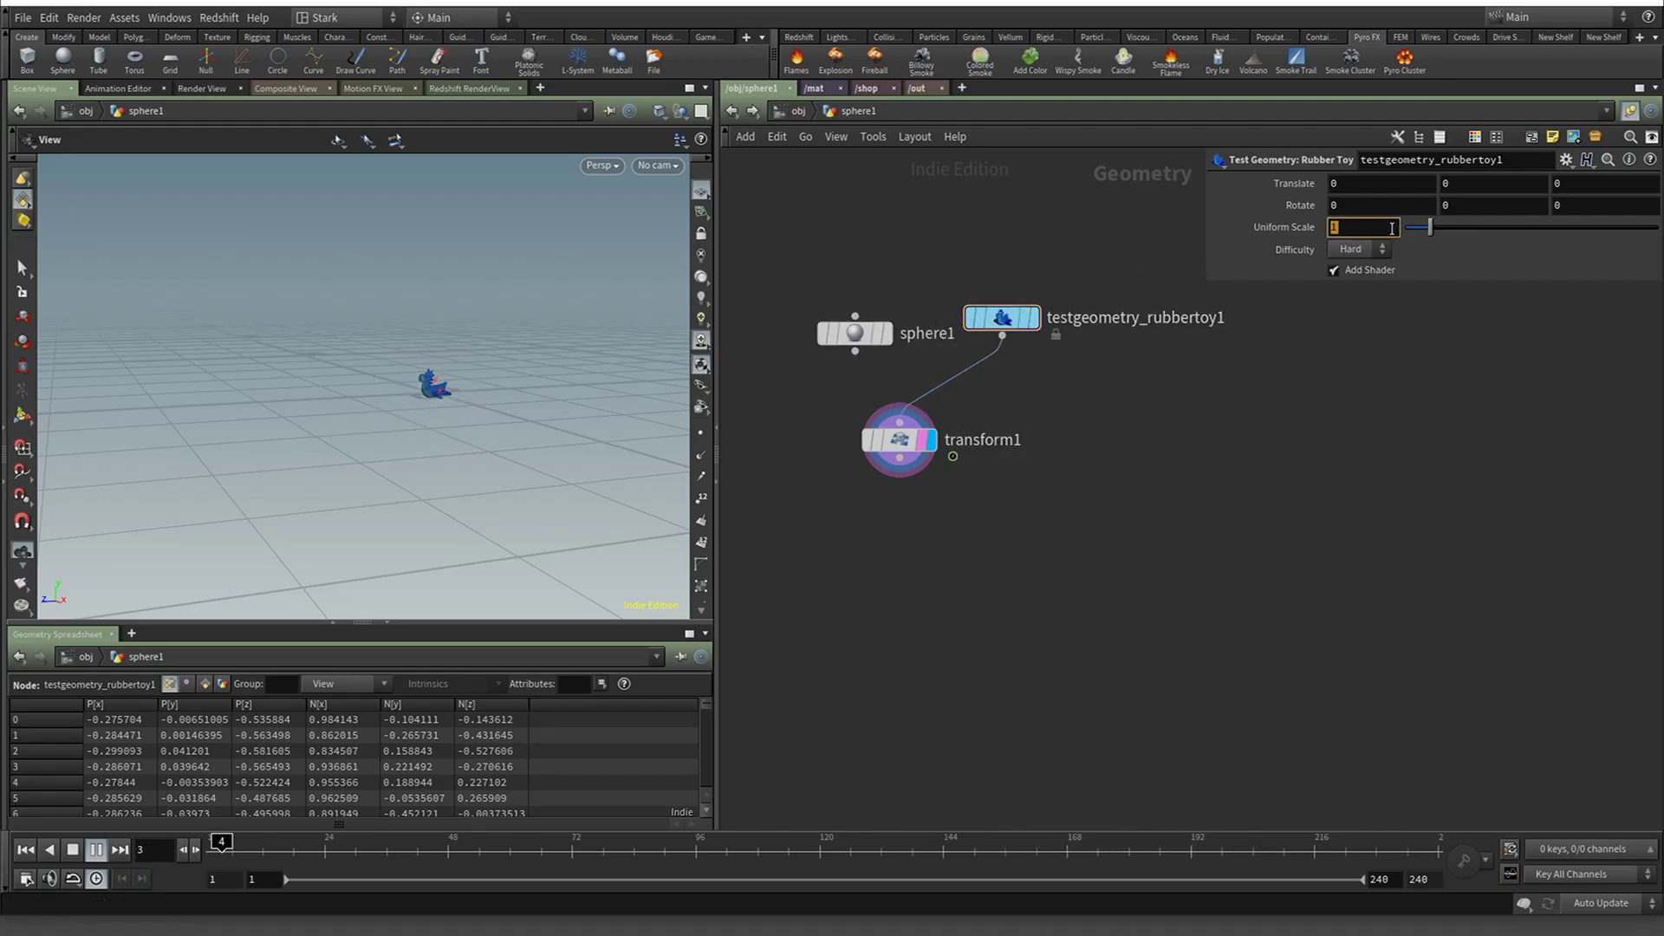
type("3")
key("Return")
double_click(1391, 227)
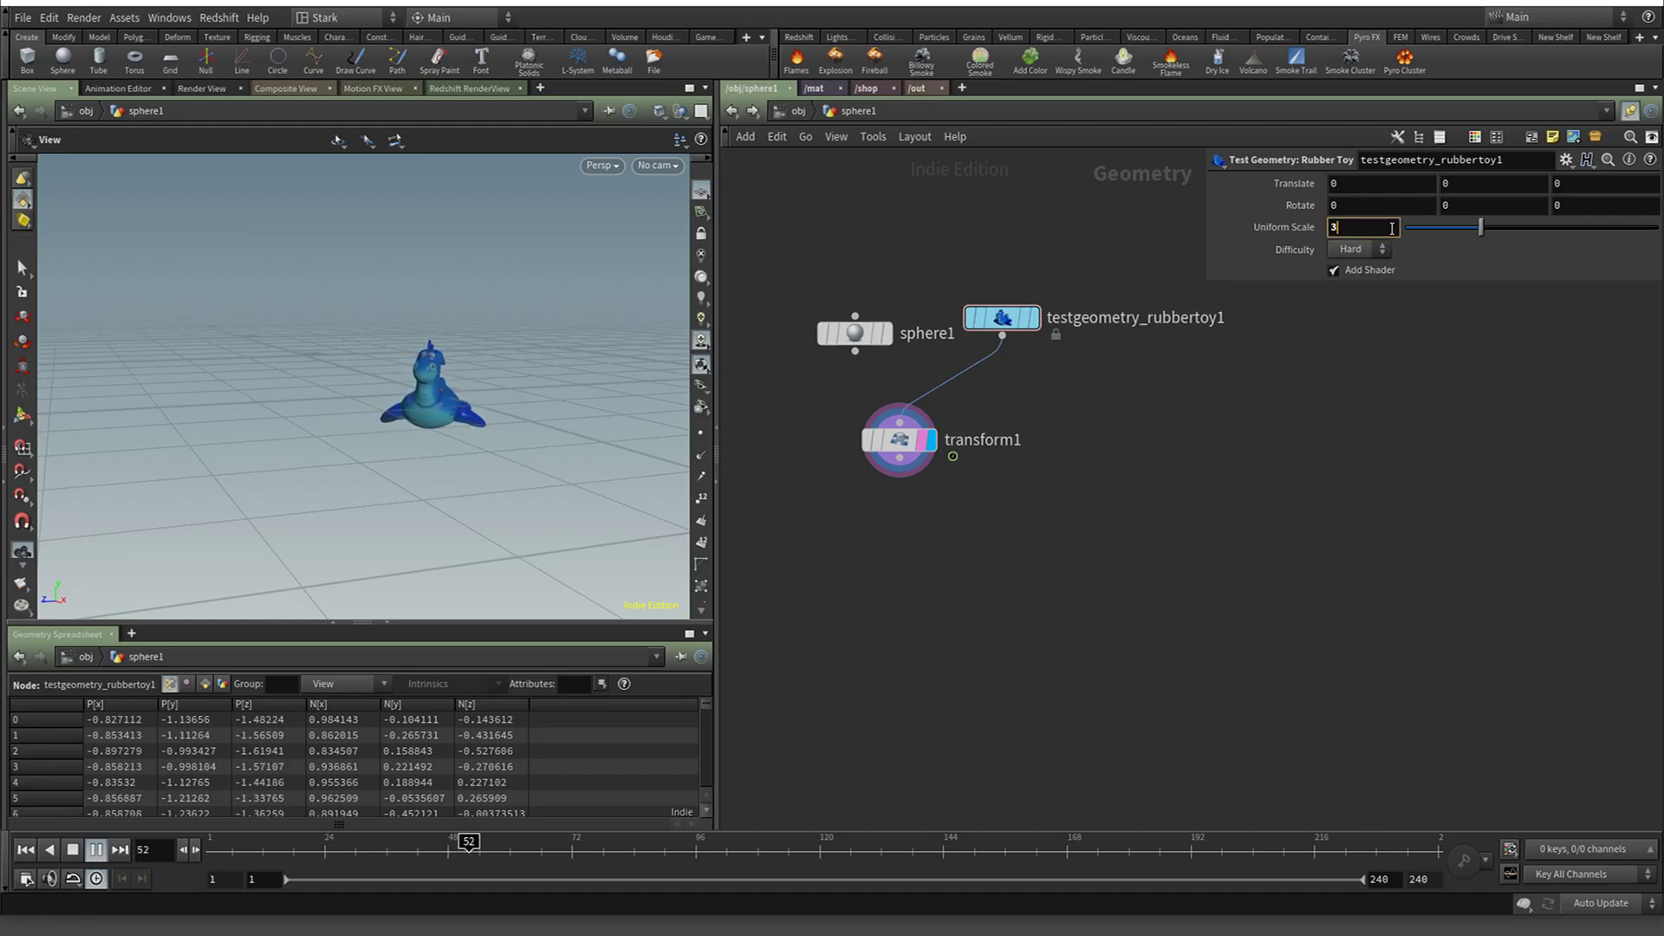
type("4")
key("Return")
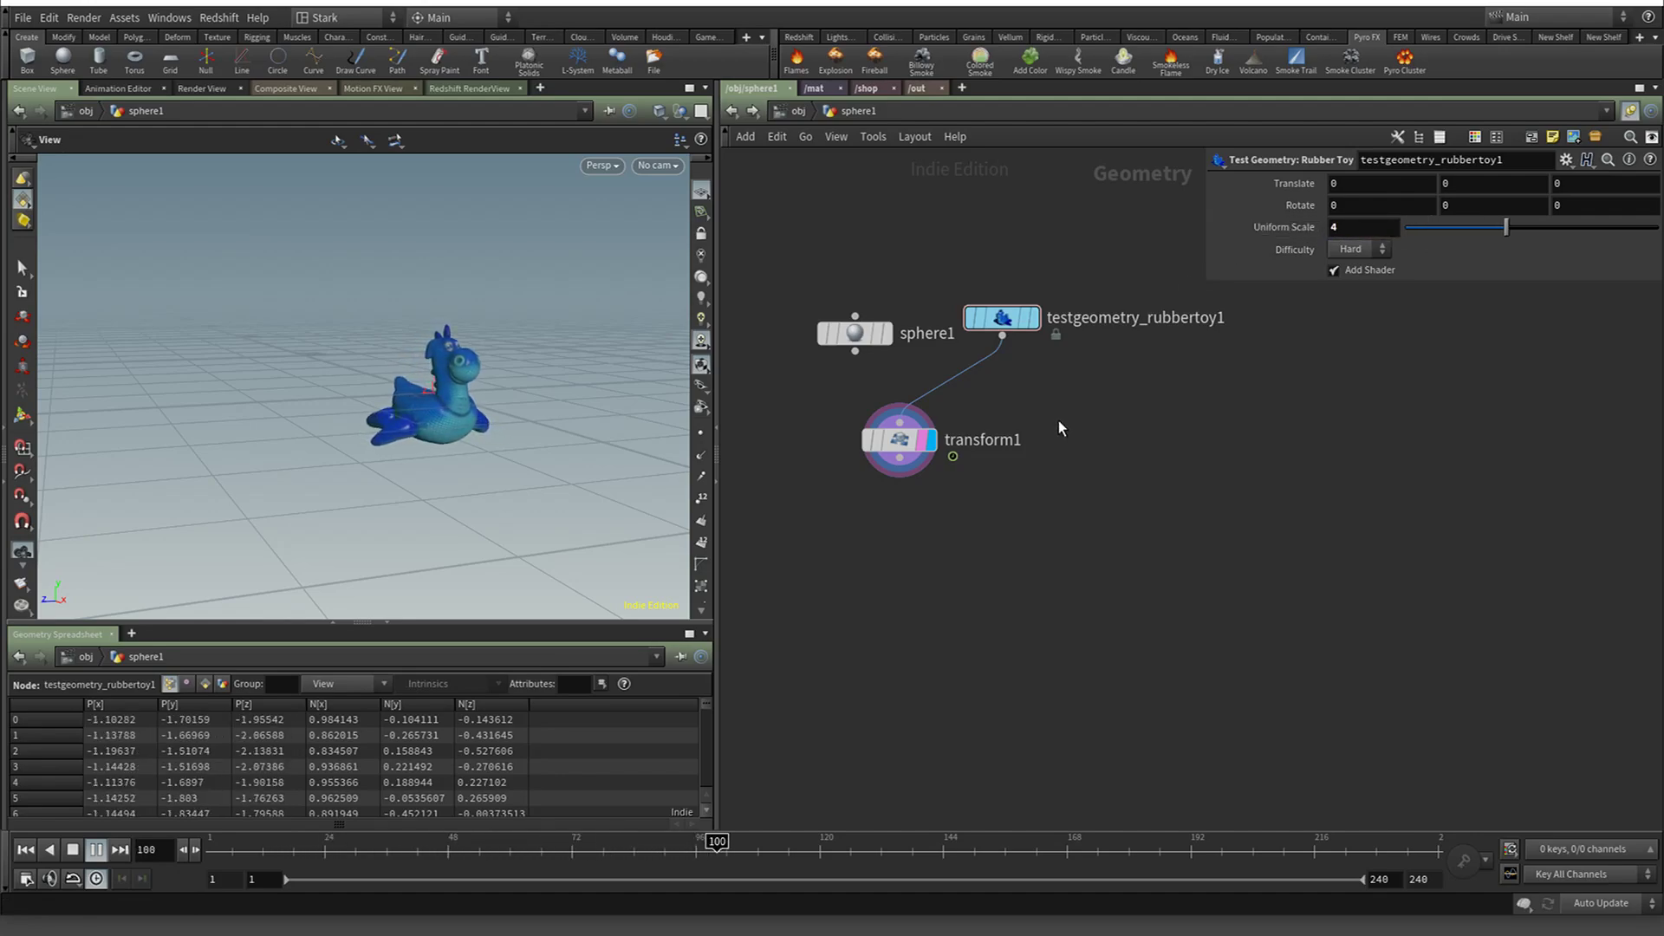
Add a Switch node with sphere1 and the rubber toy as its inputs, feed it into transform1 and tidy the node layout
key("Tab")
type("swi")
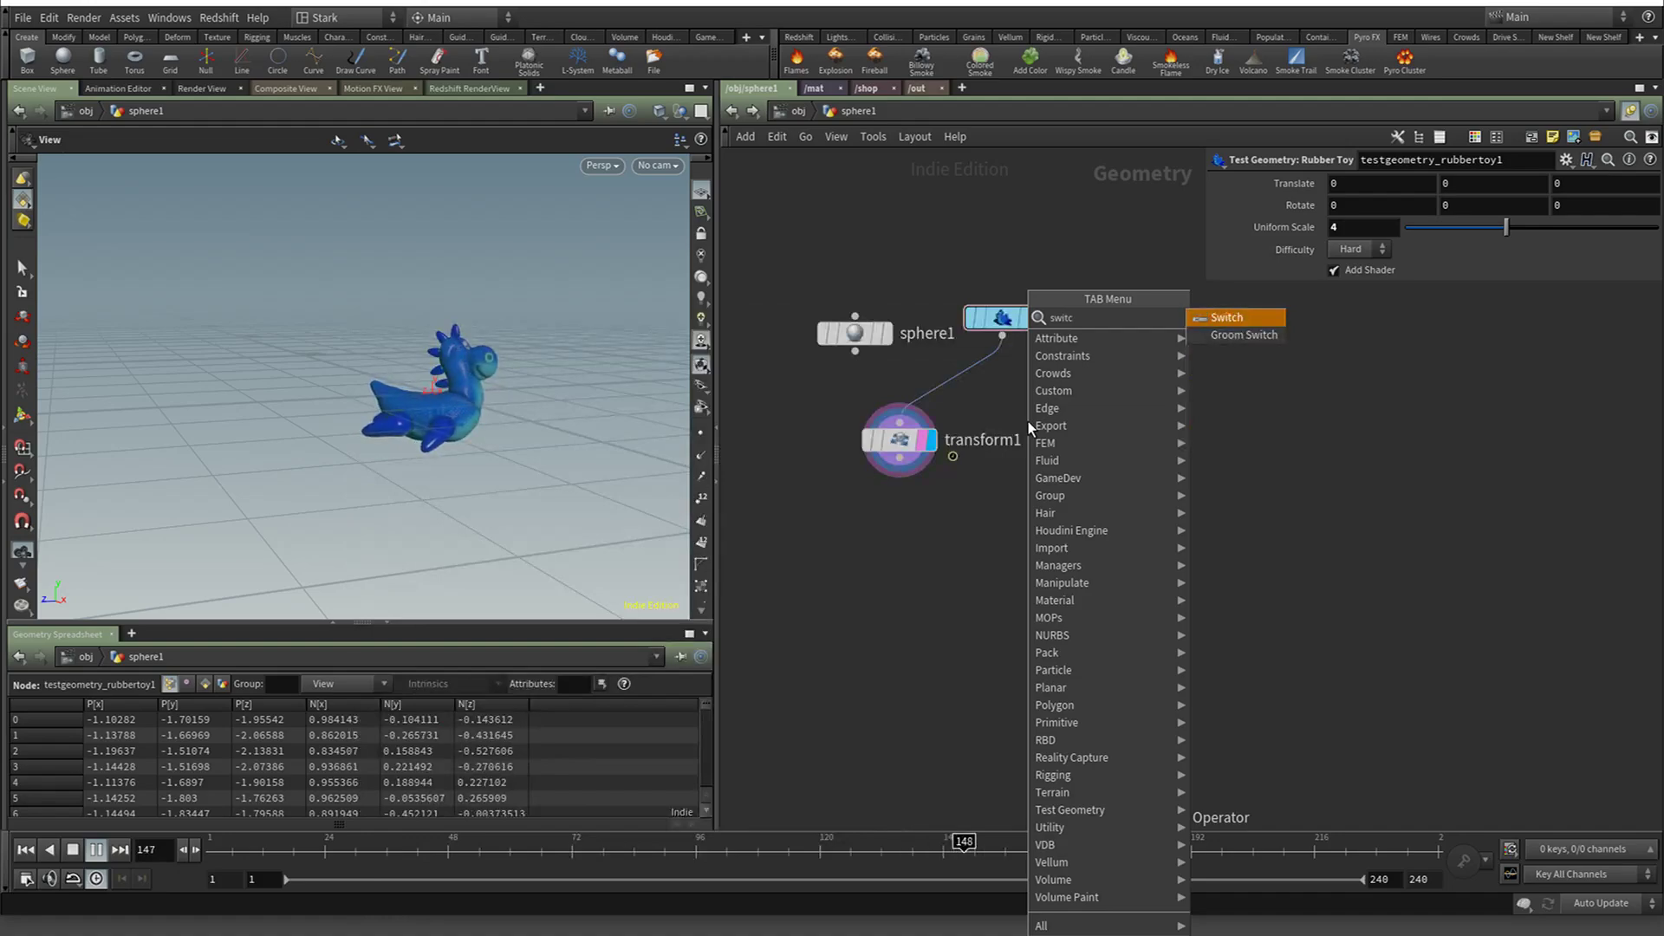
key("Return")
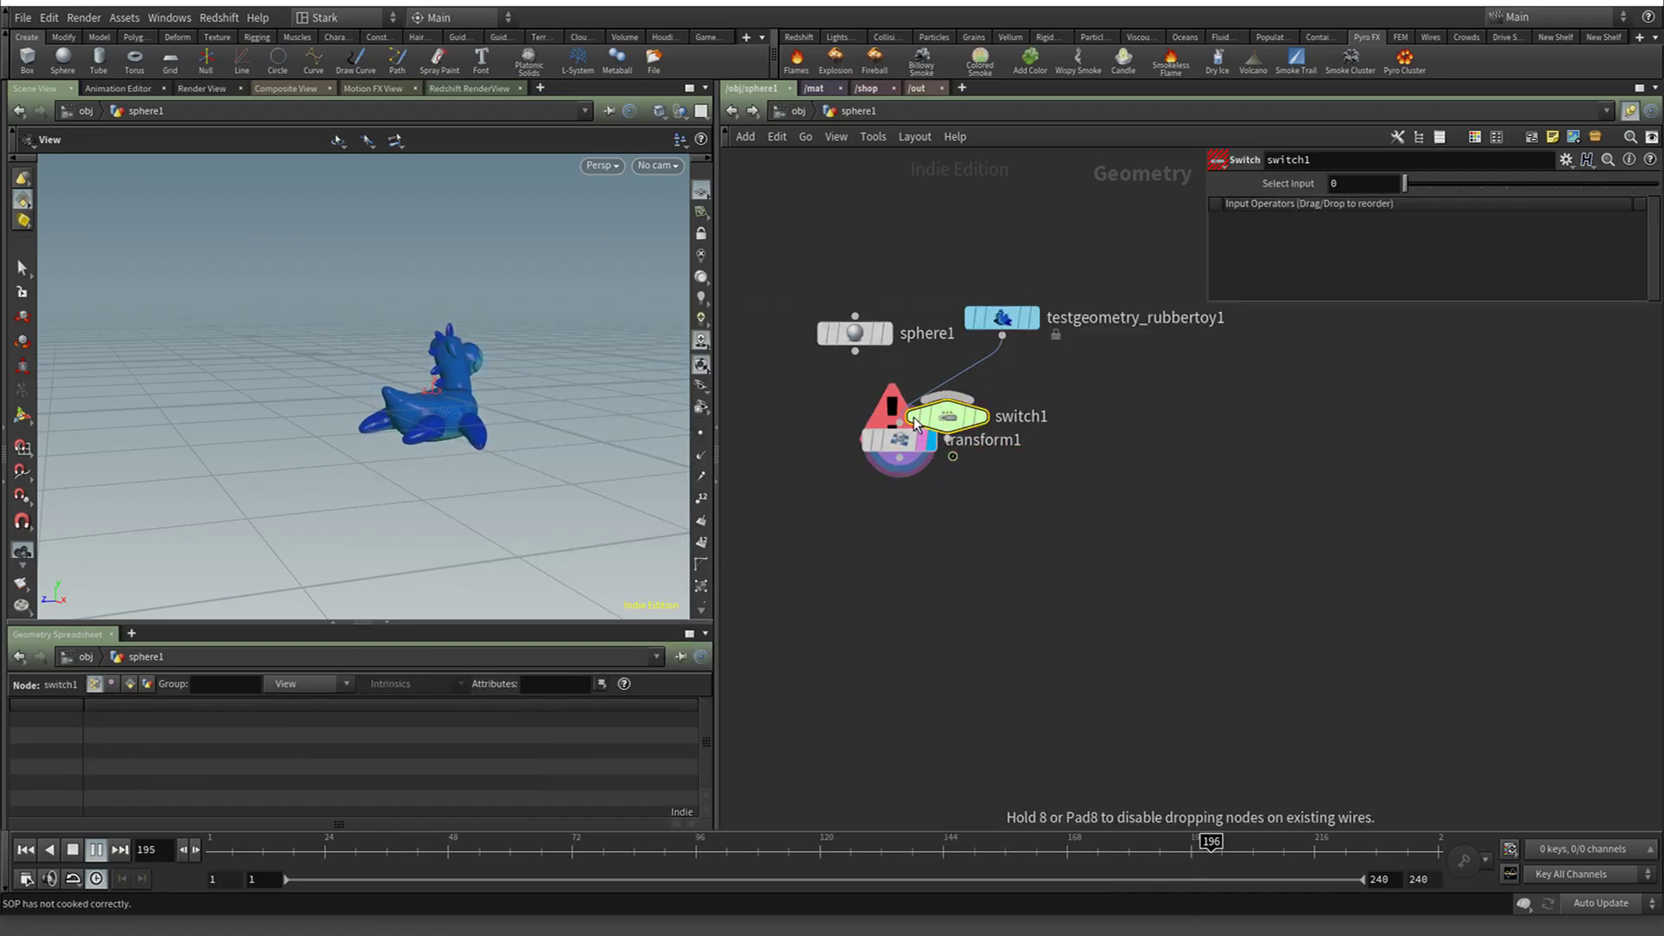
left_click(856, 398)
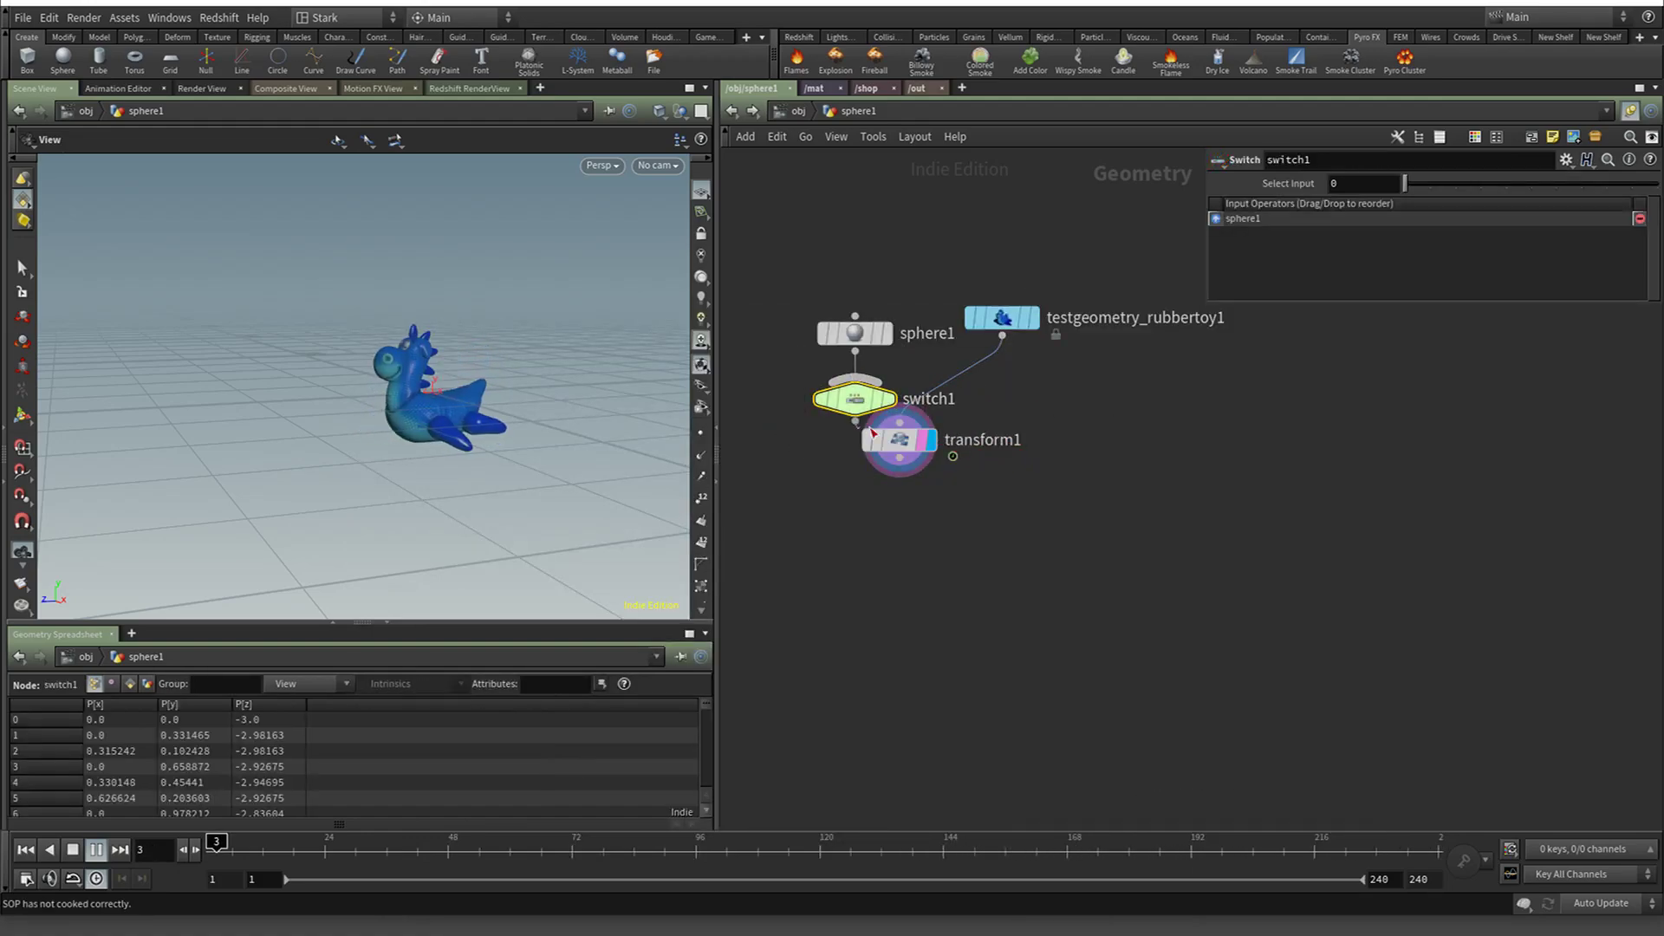
left_click_drag(1003, 338, 888, 377)
key("l")
key("shift+r")
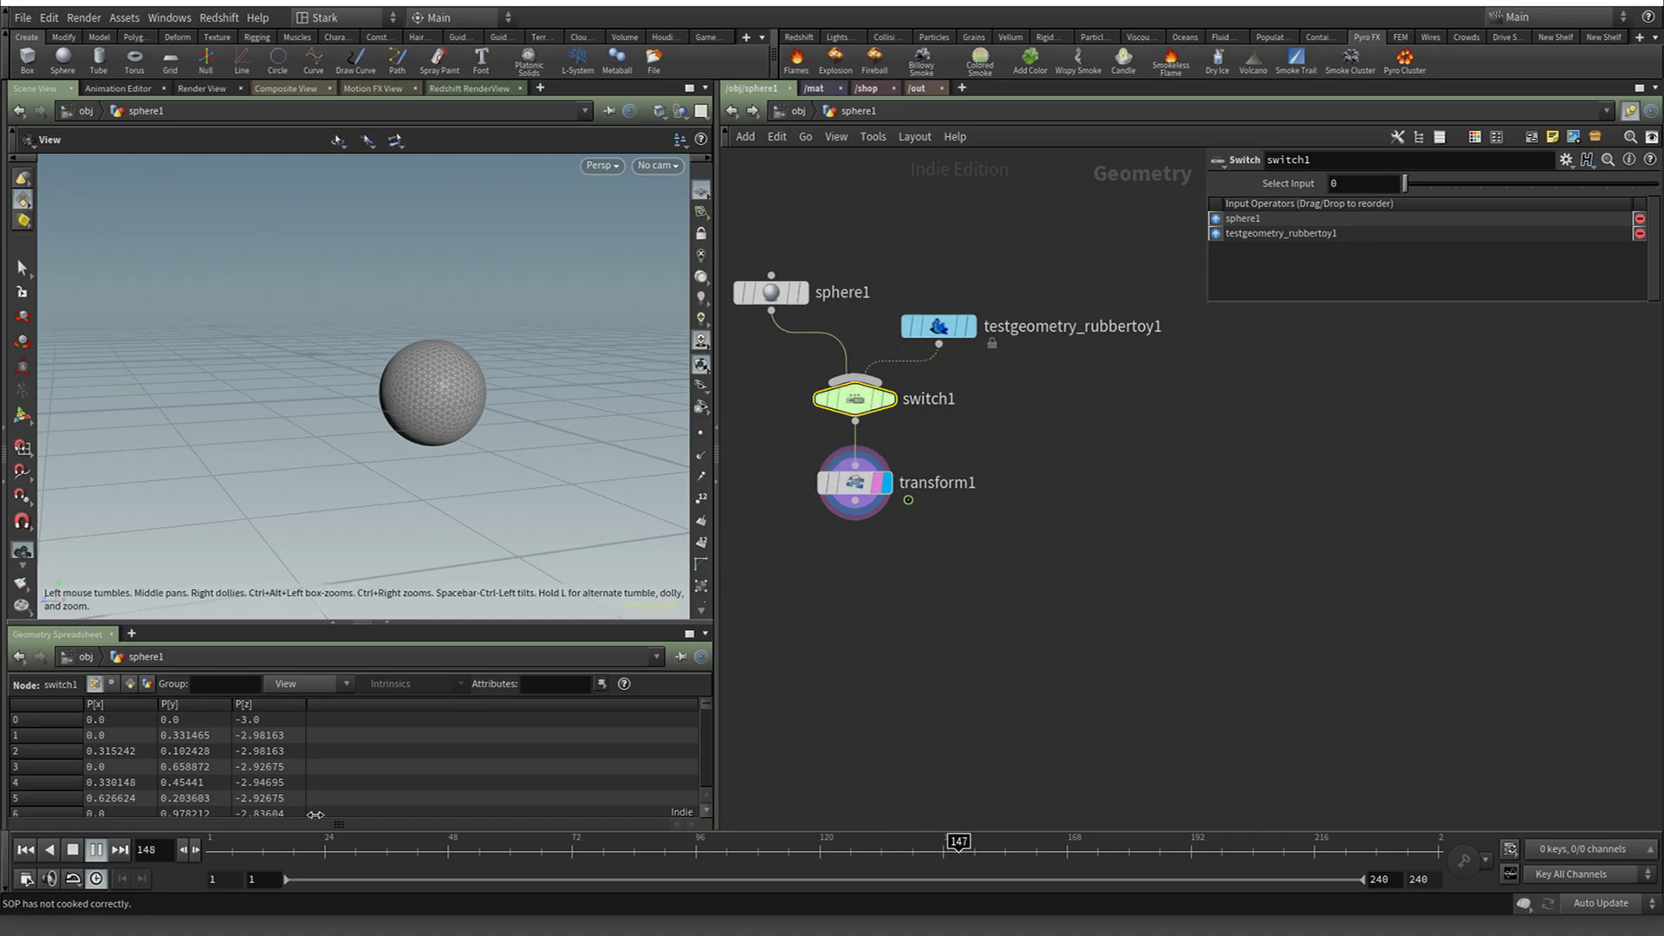
Set switch1's Select Input to 1 to show the rubber toy and return it to 0 for the sphere
left_click(869, 490)
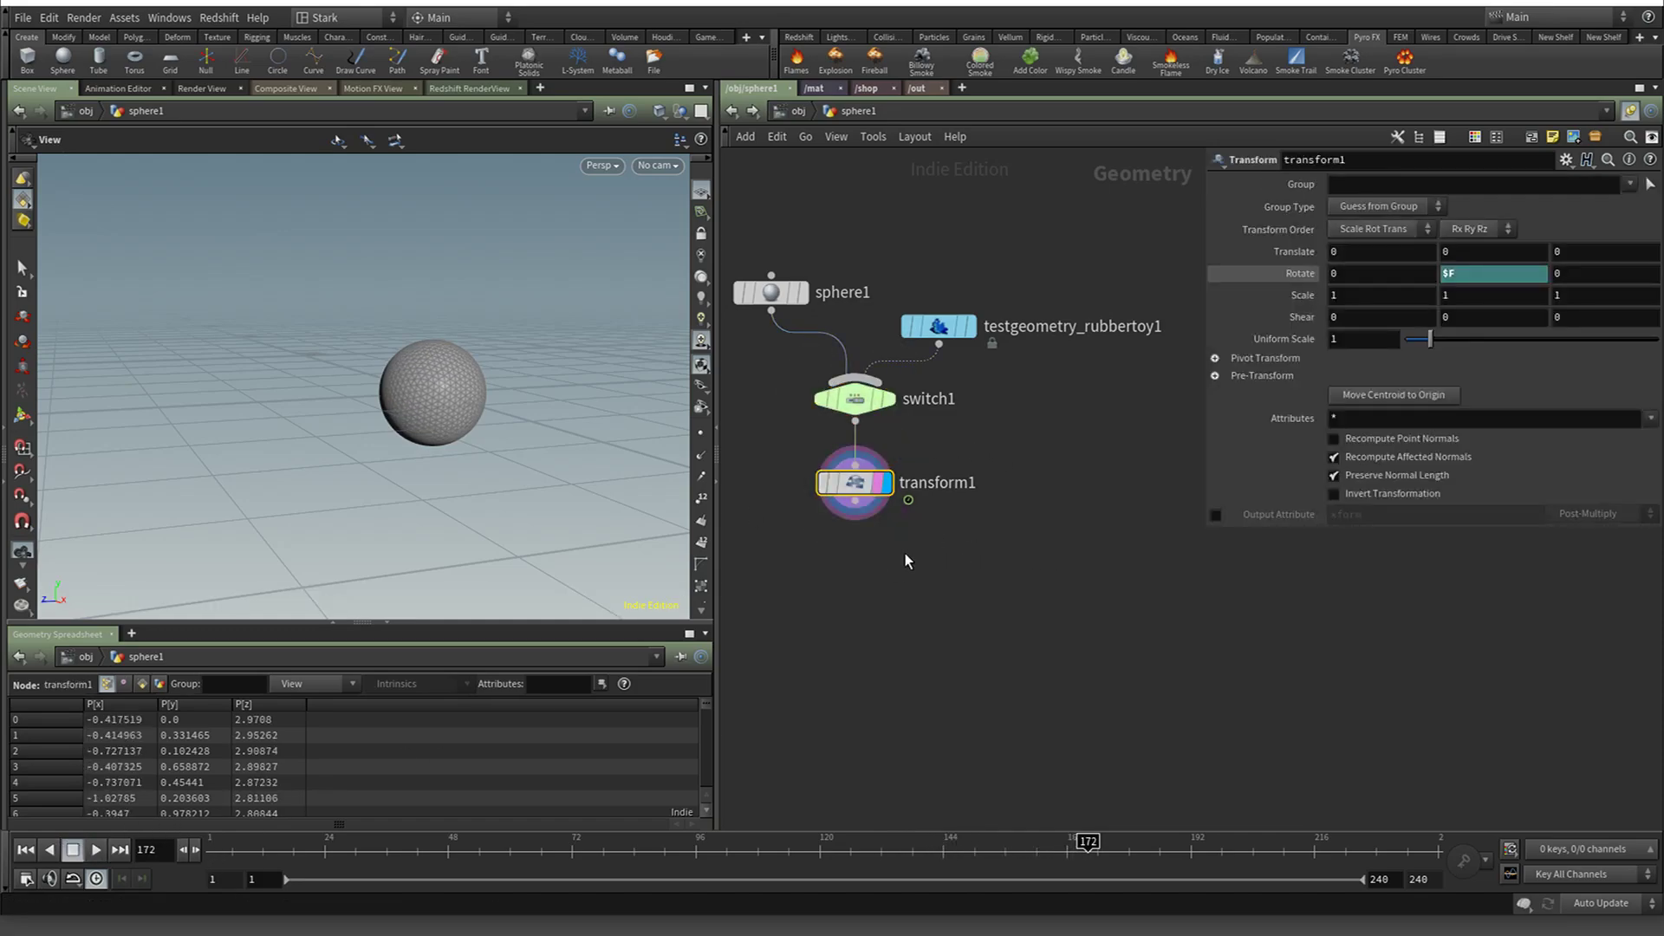
mouse_move(924, 329)
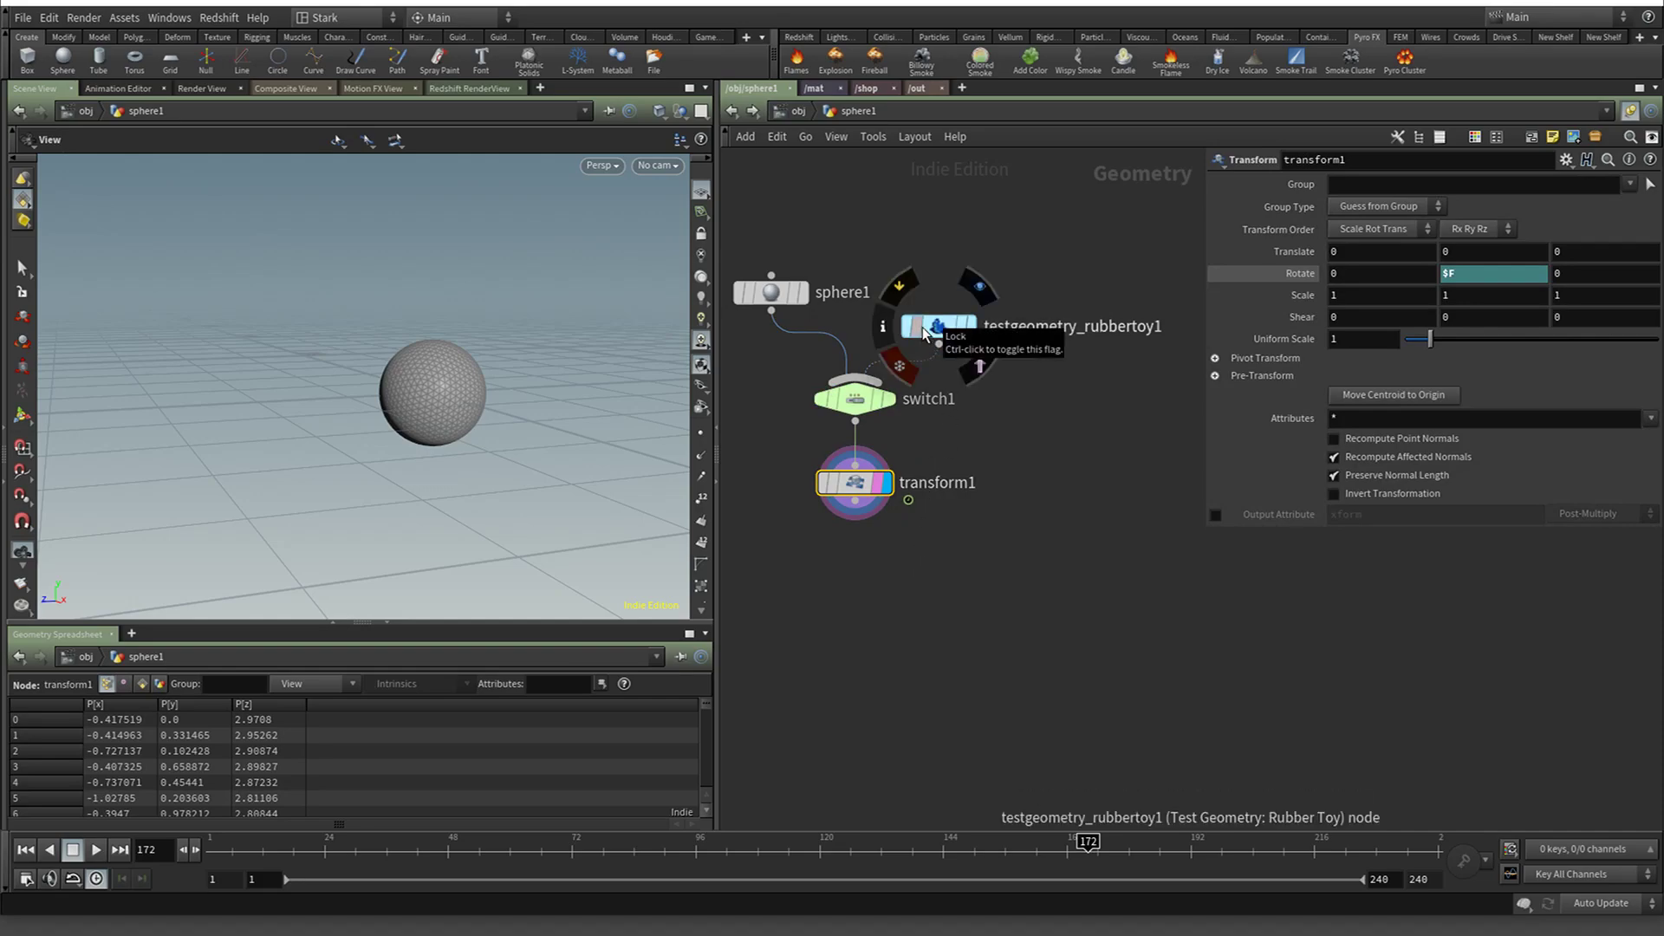
left_click(857, 402)
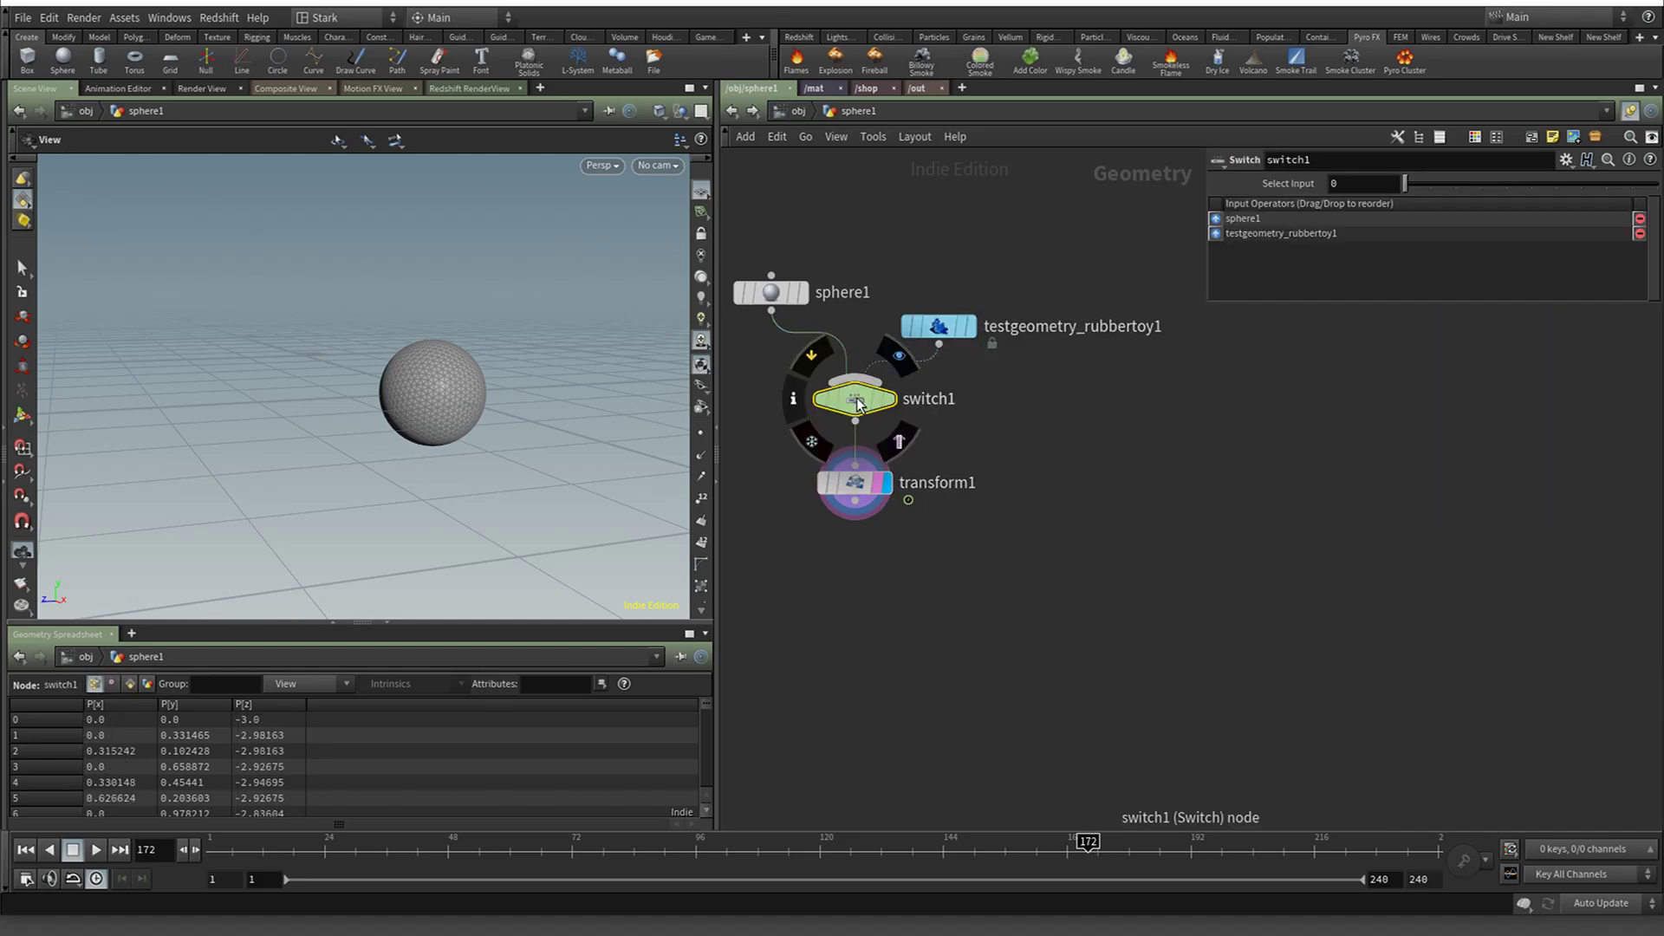
left_click_drag(1428, 192, 1413, 189)
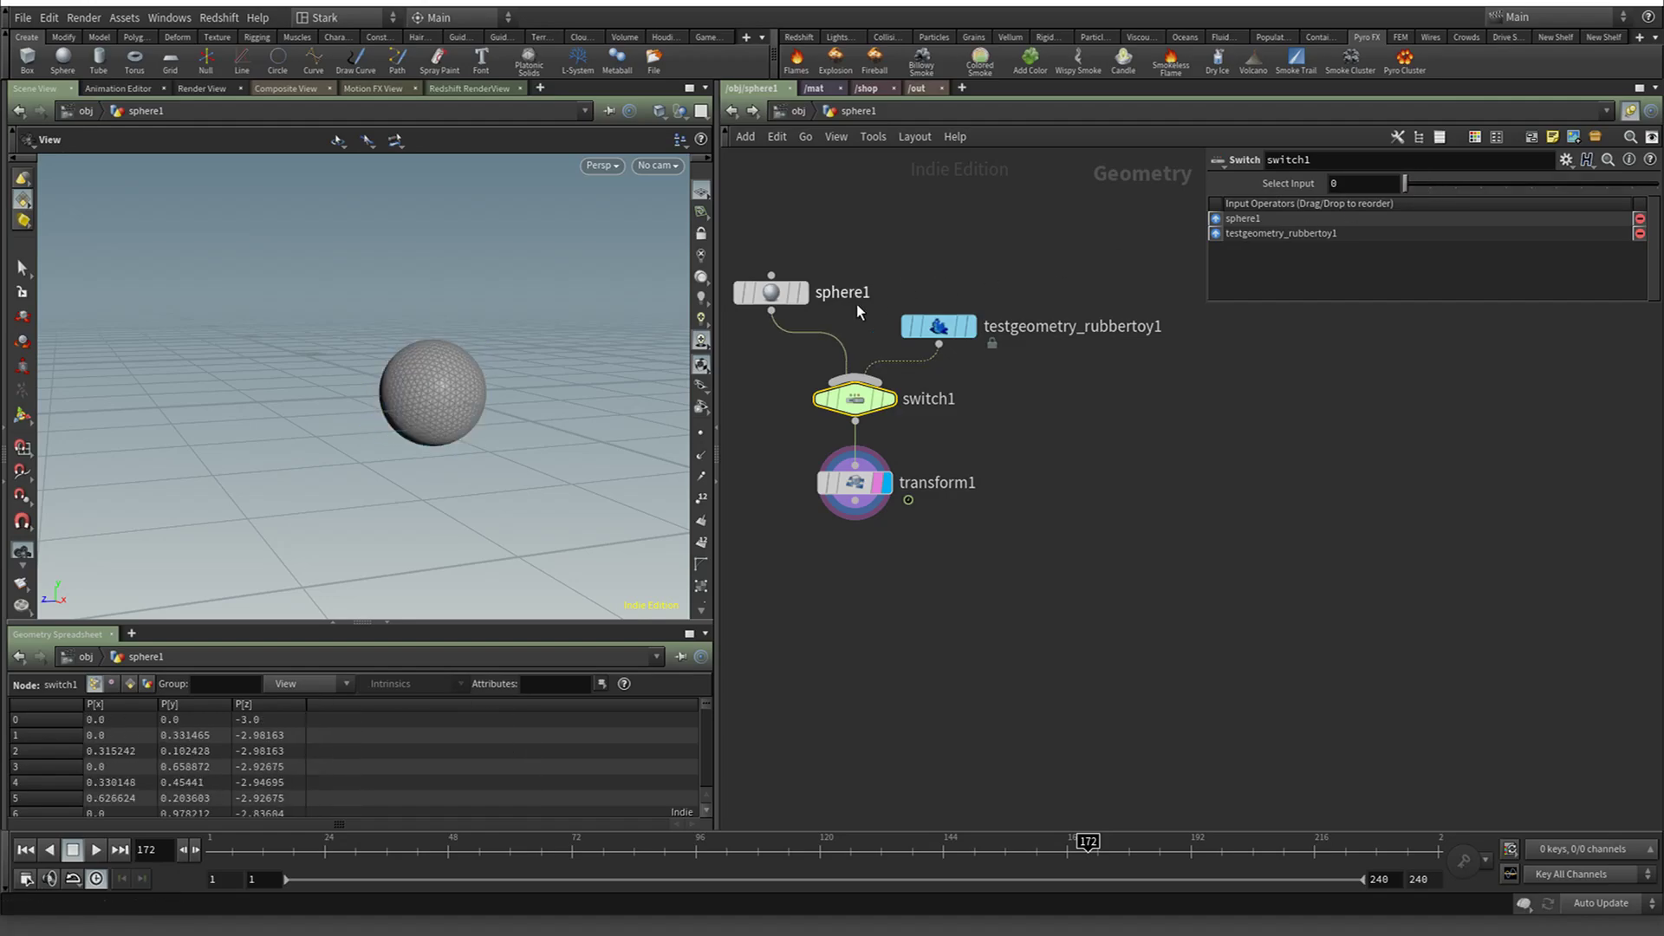
left_click_drag(1431, 193, 1418, 189)
left_click(1422, 184)
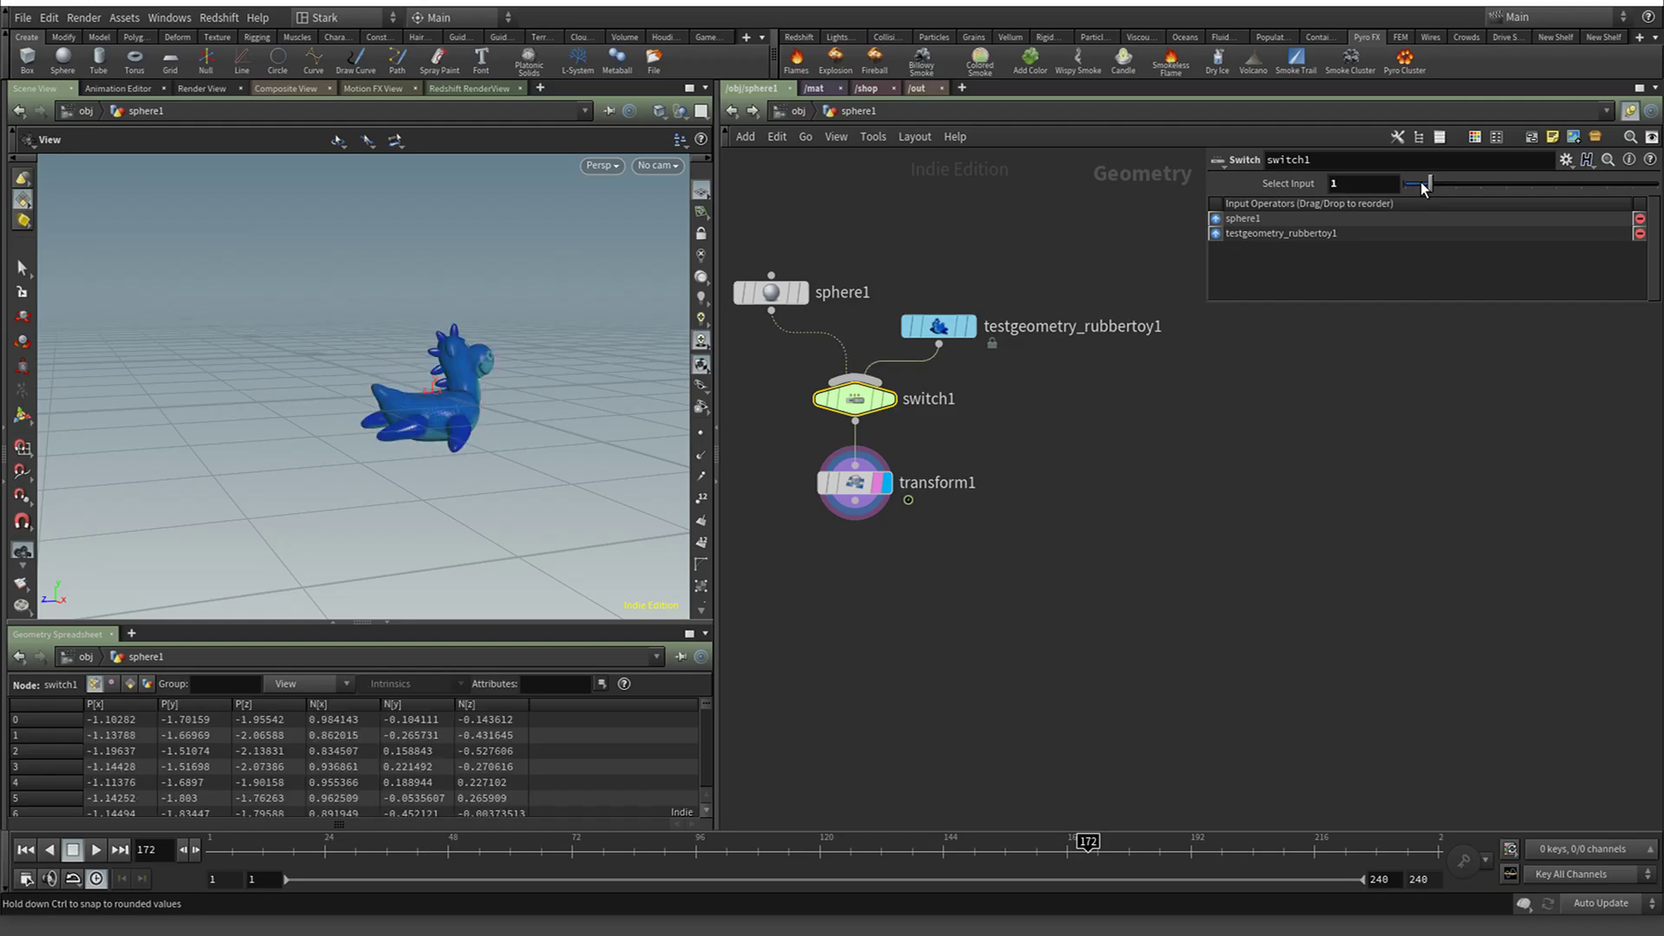
left_click_drag(1422, 187, 1402, 185)
scroll(821, 637, "down", 2)
scroll(799, 591, "up", 4)
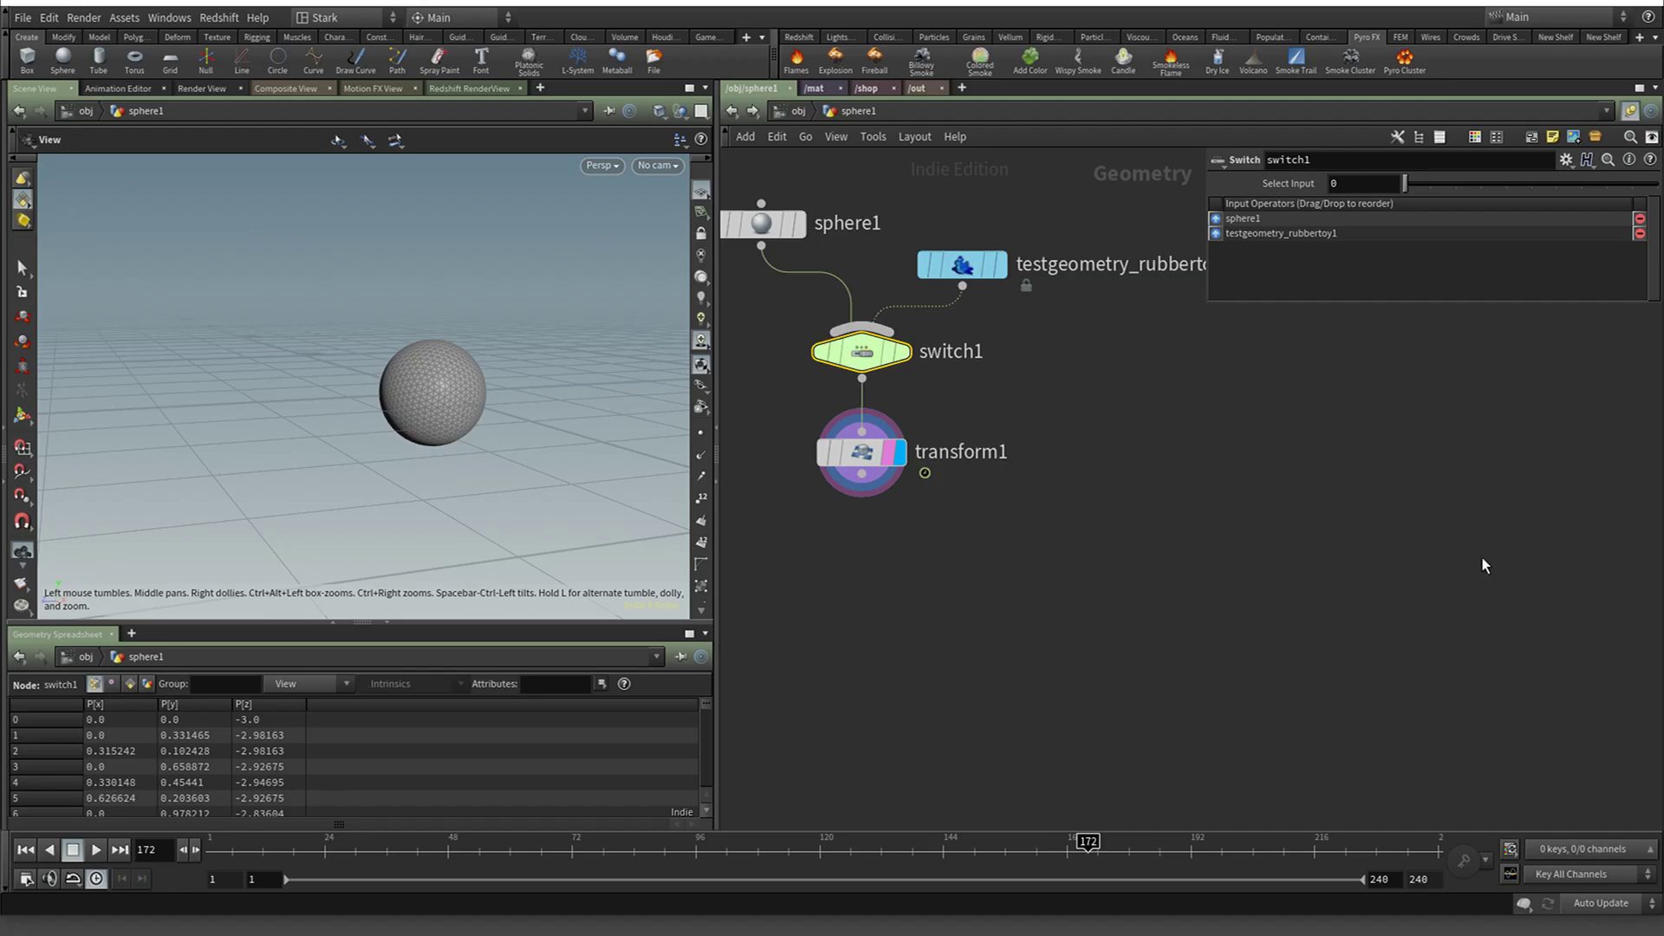
key("h")
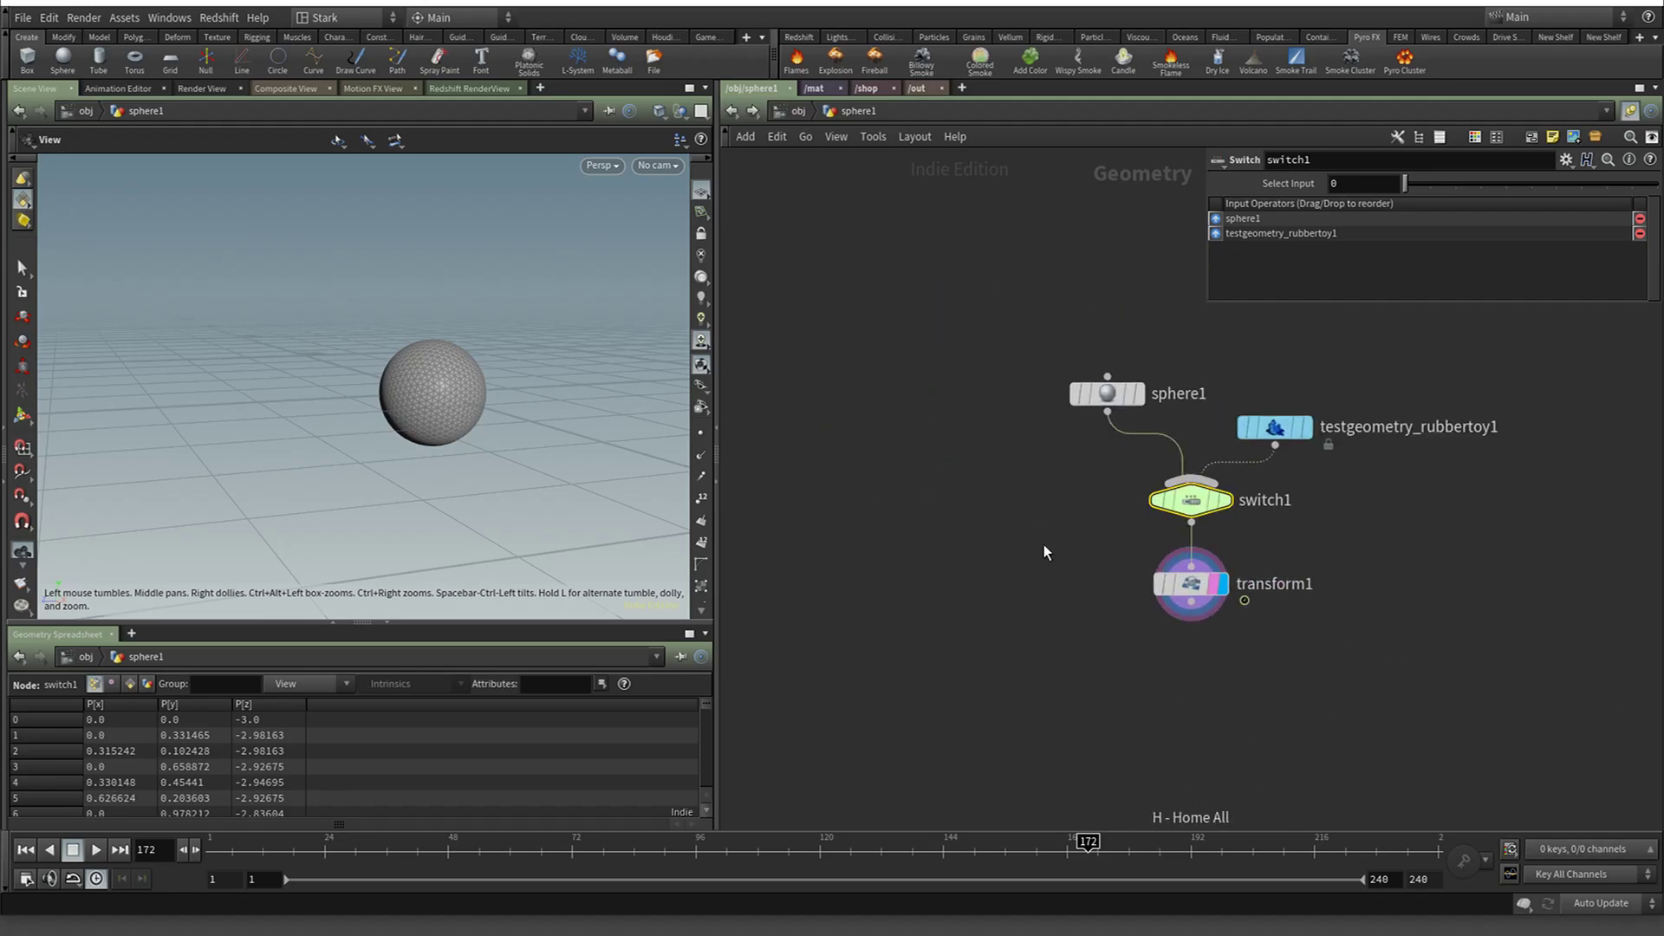
mouse_move(1062, 576)
left_mouse_down()
mouse_move(951, 550)
mouse_move(846, 475)
left_mouse_up()
left_click_drag(1031, 585, 885, 504)
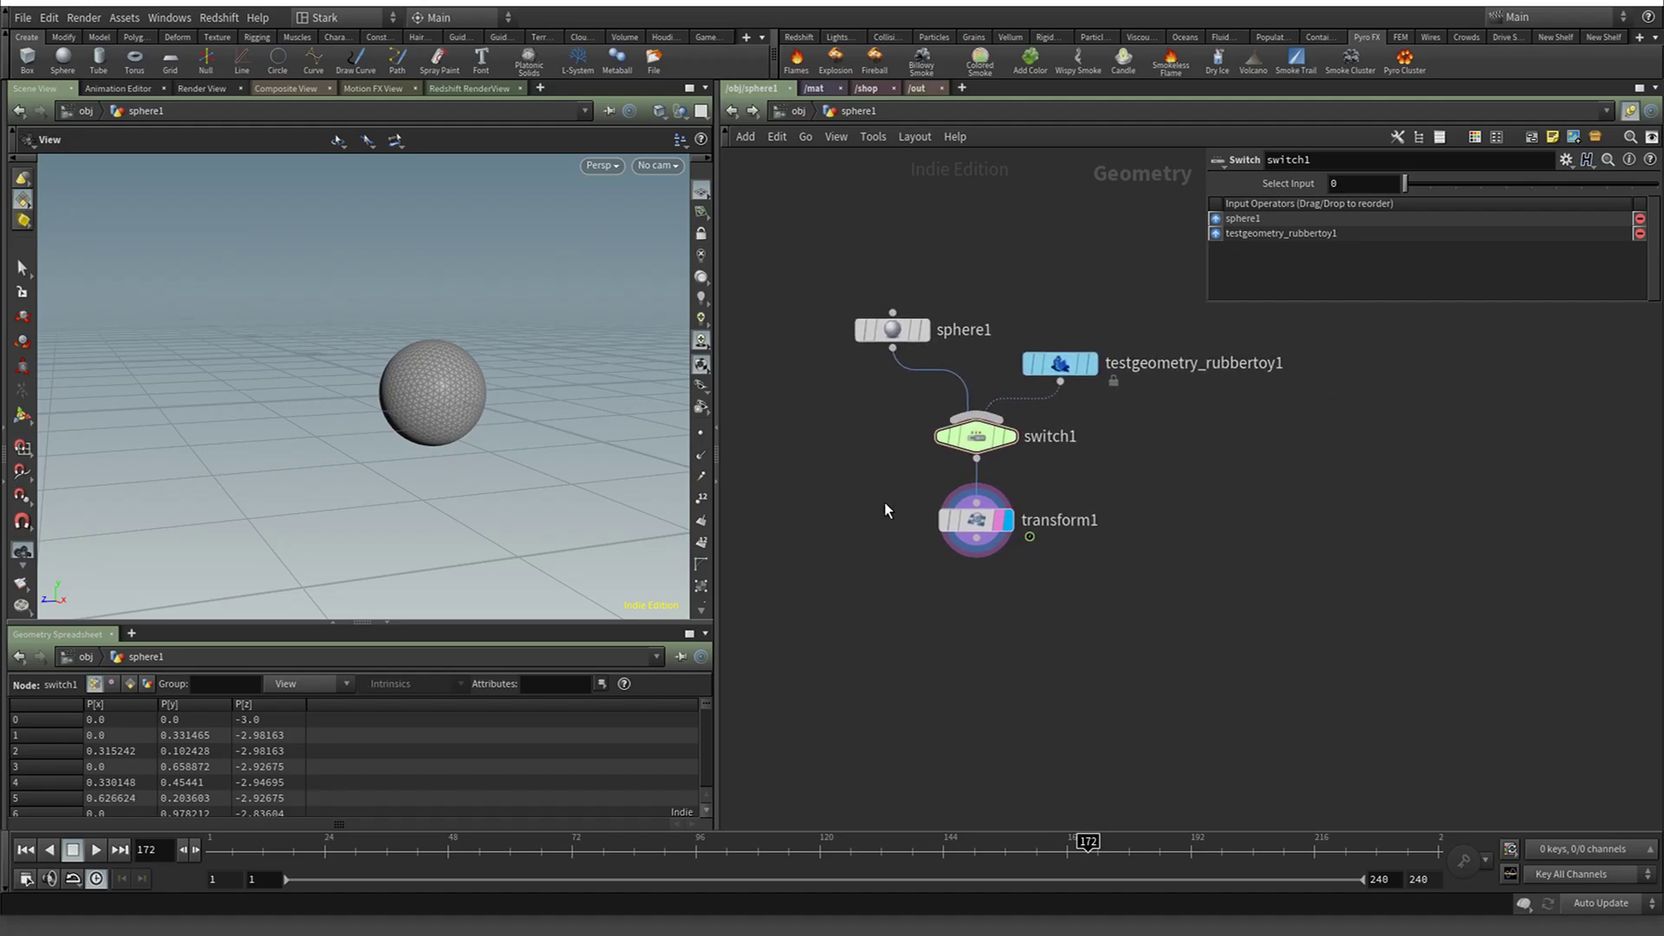
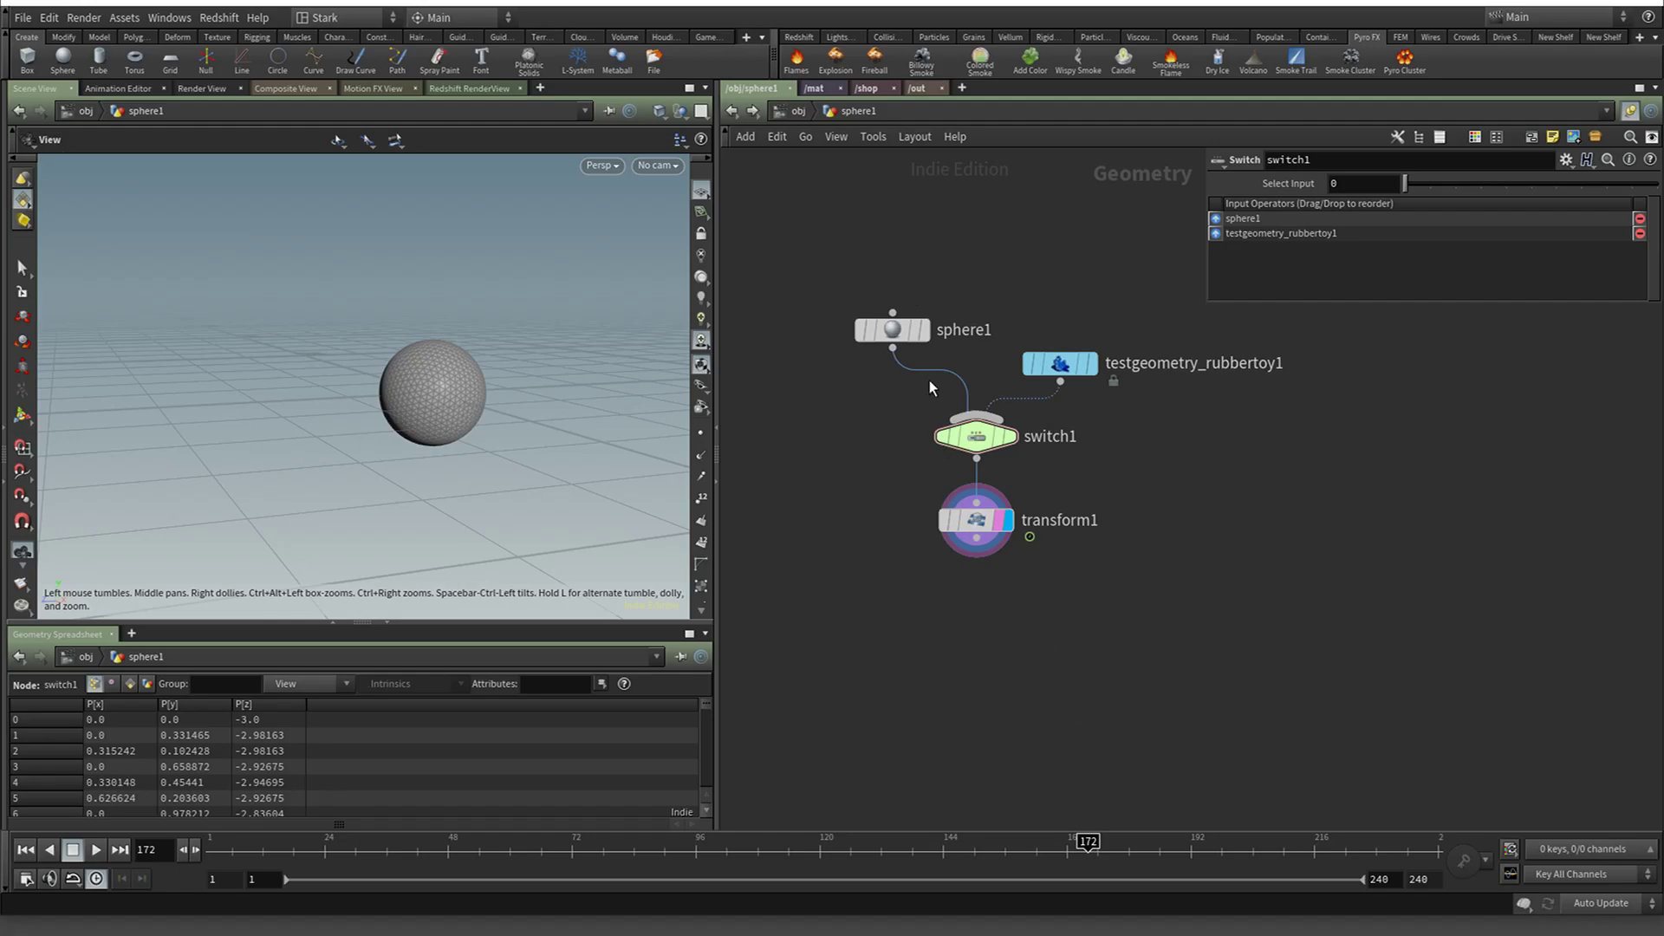
Delete the transform1, switch1 and rubber toy nodes, keeping only sphere1 as the displayed node, and reposition it in the network
left_click(983, 521)
key("Delete")
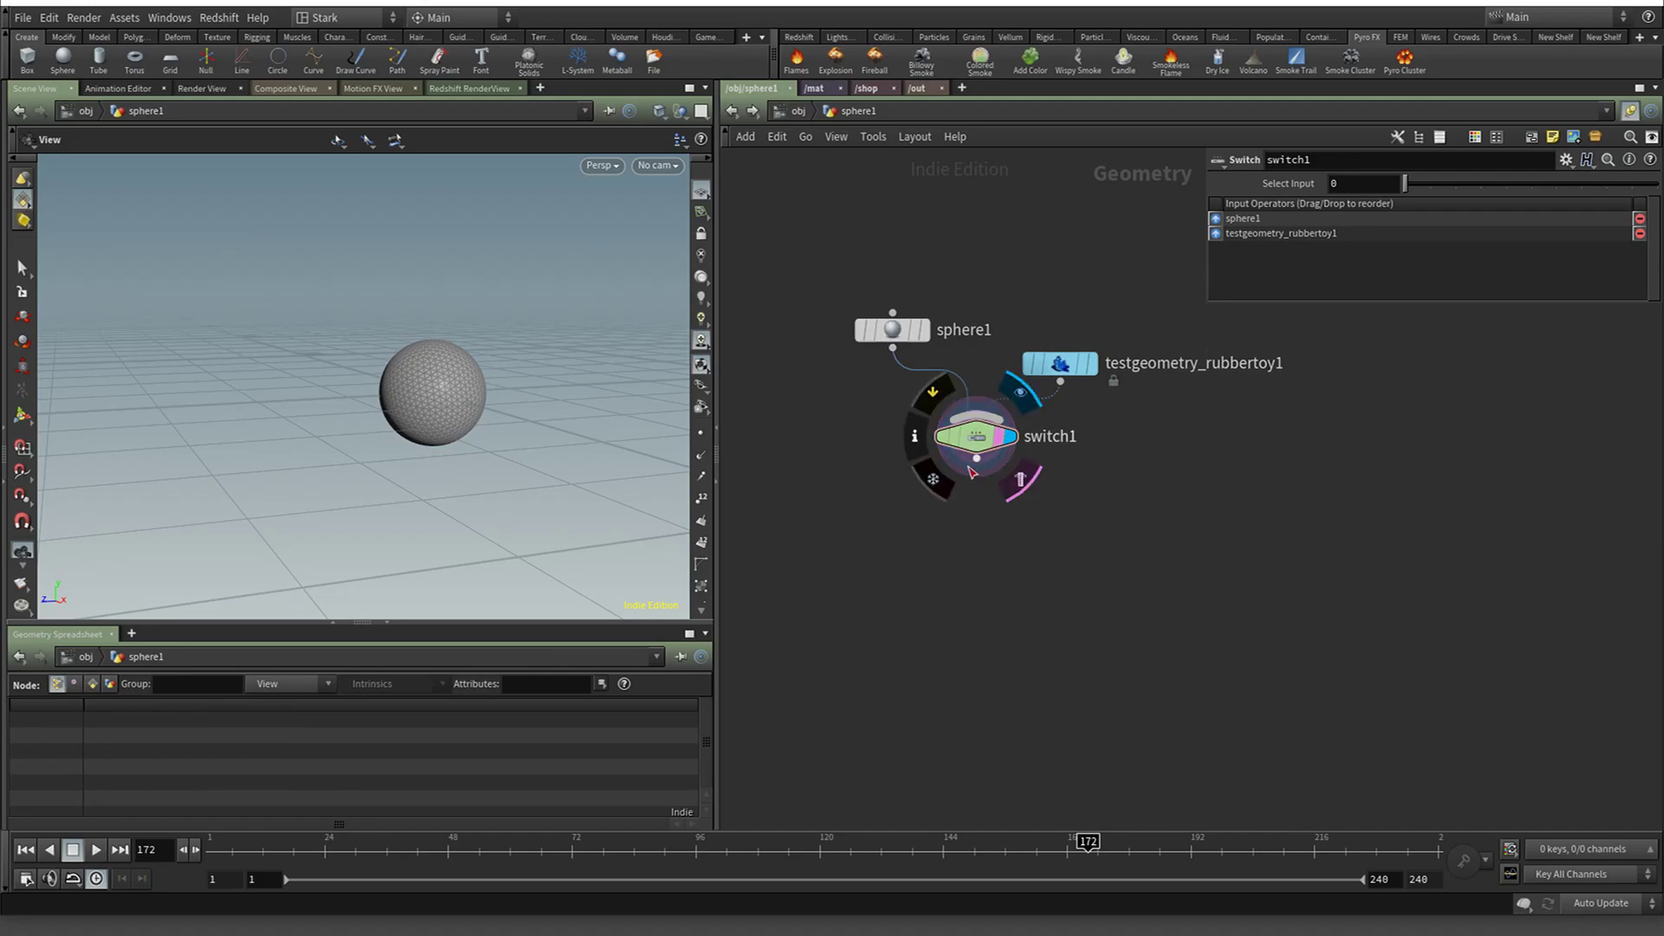
left_click_drag(852, 226, 1105, 554)
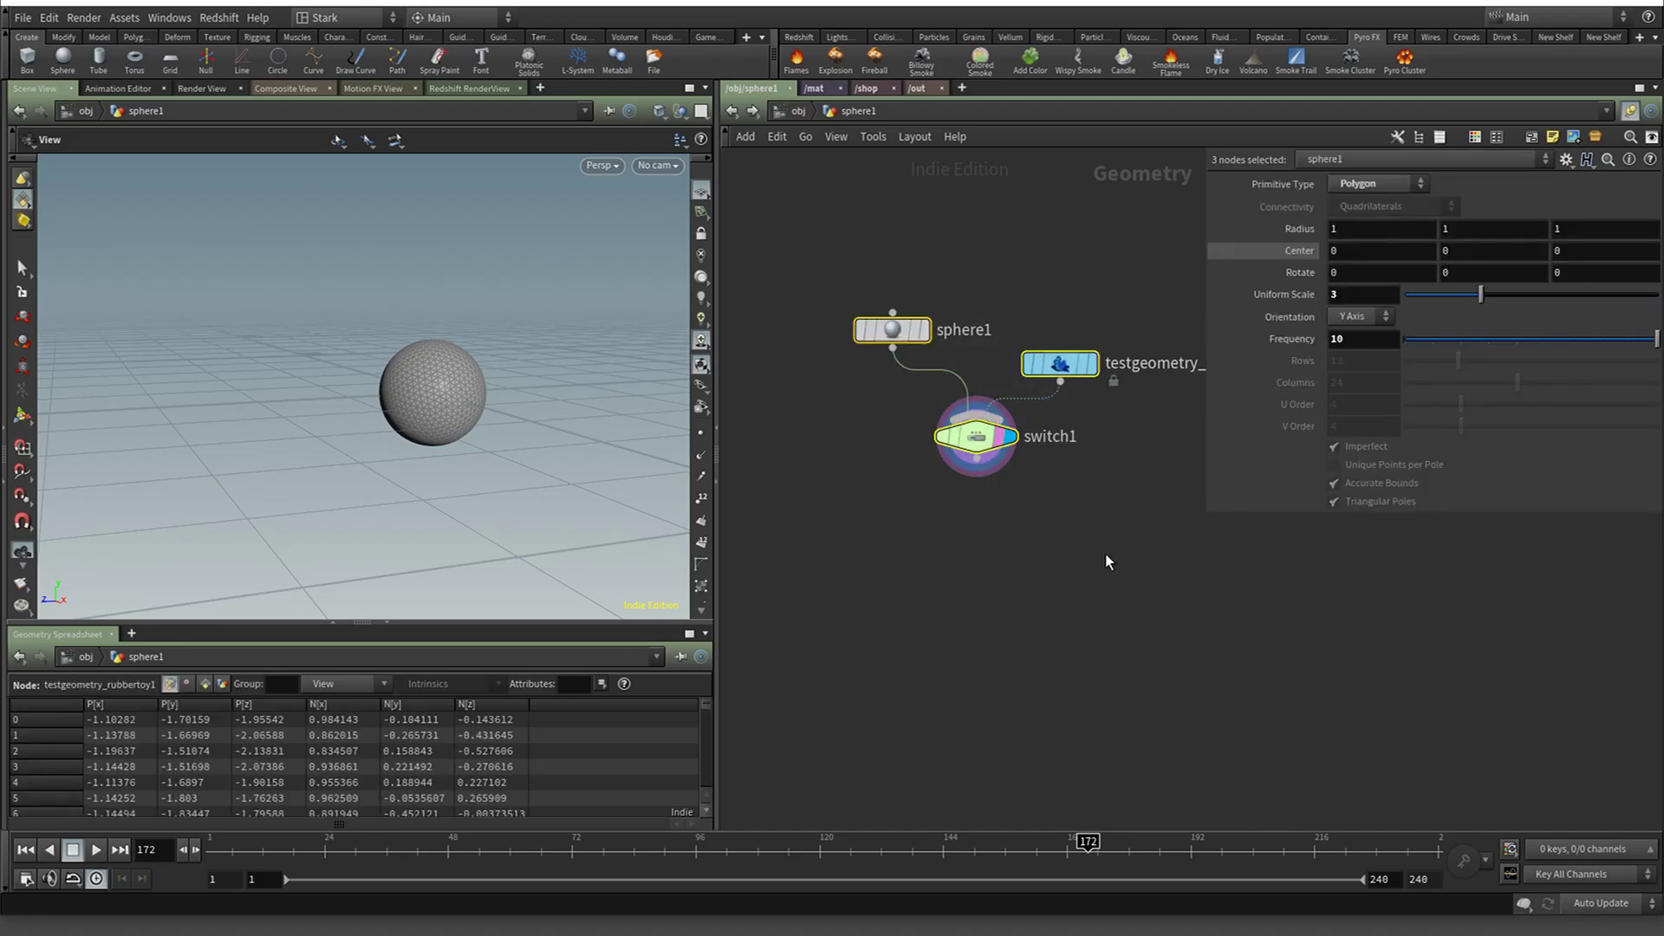
left_click_drag(898, 338, 885, 315)
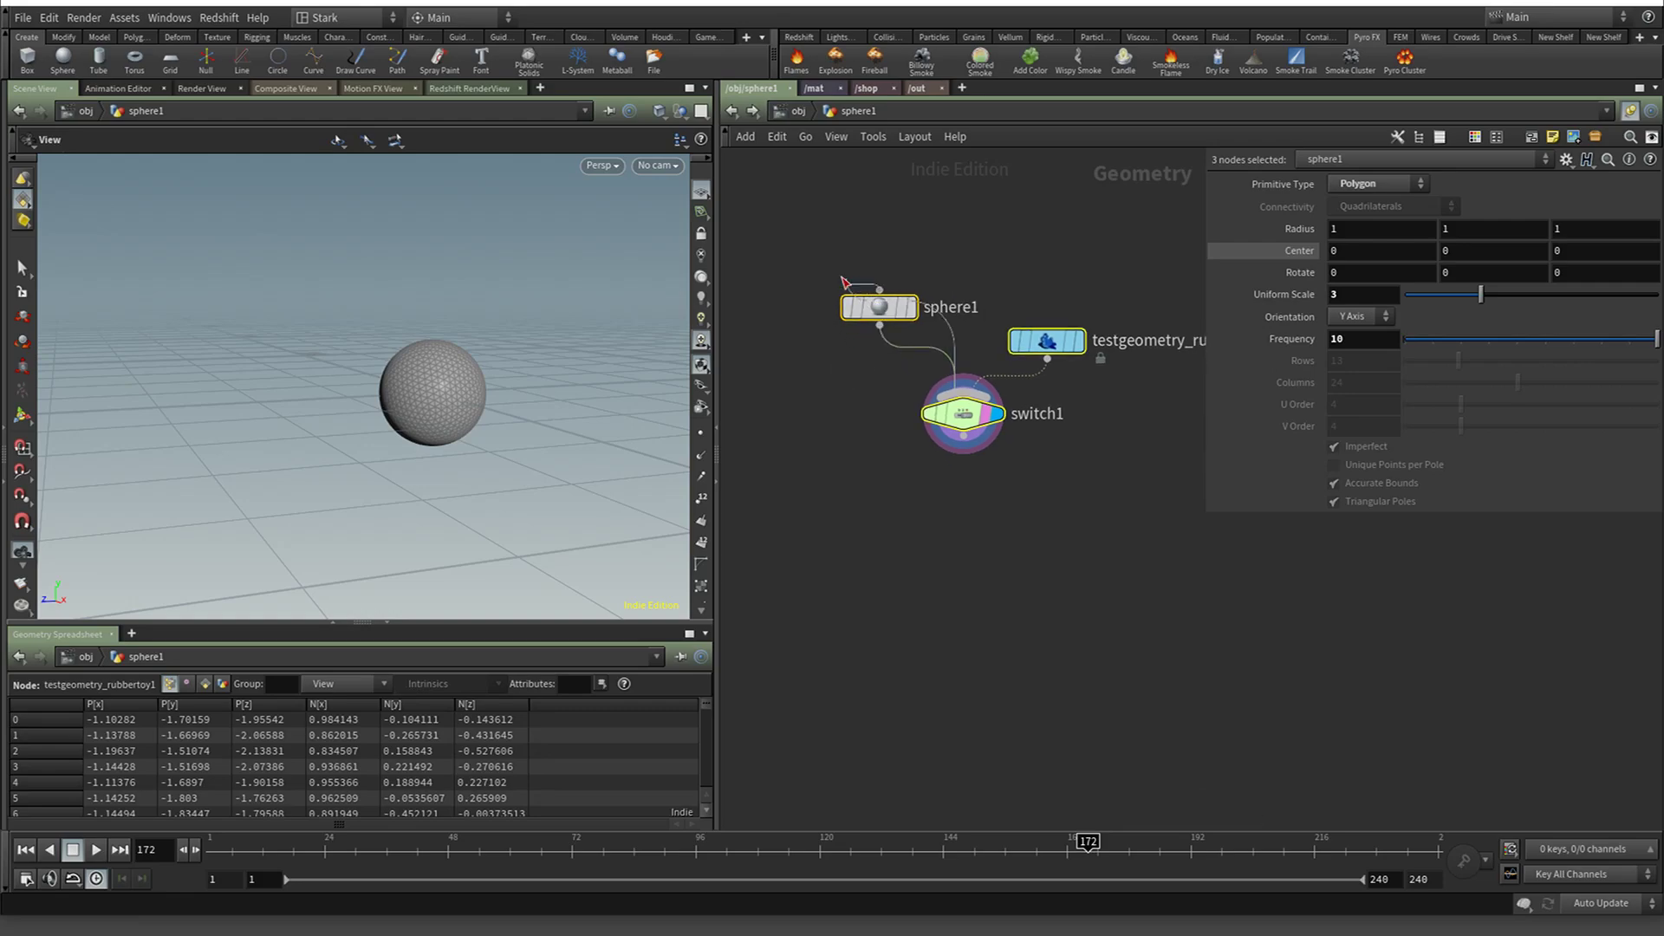
left_click(910, 348)
left_click(829, 423)
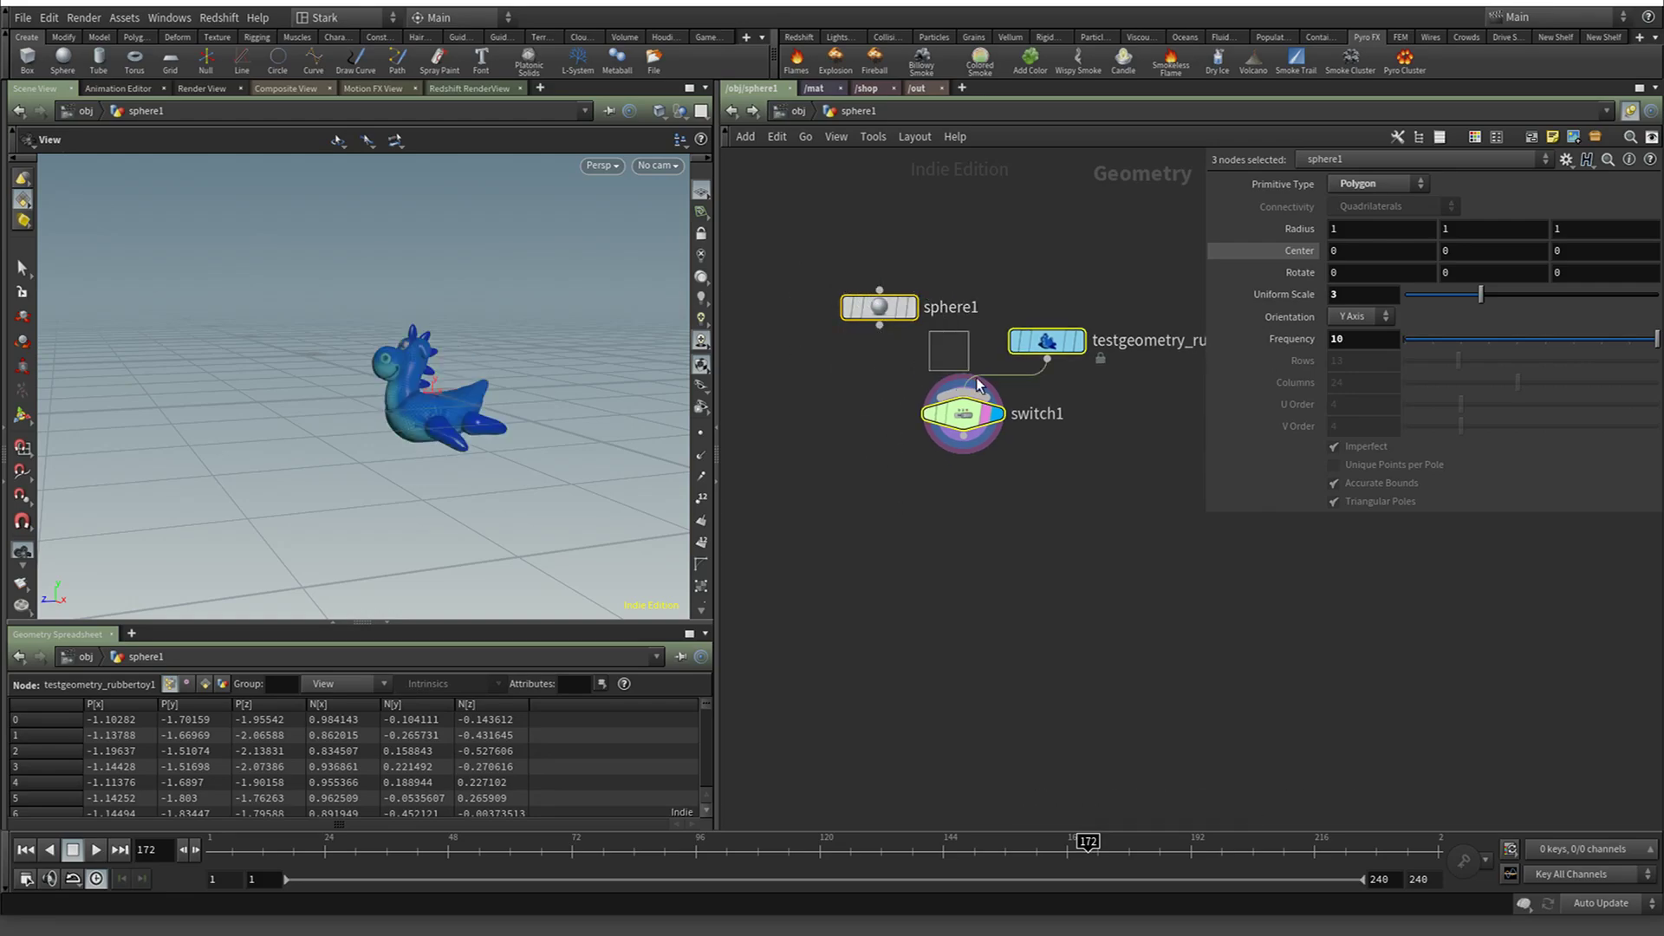
left_click_drag(976, 379, 1070, 474)
key("Delete")
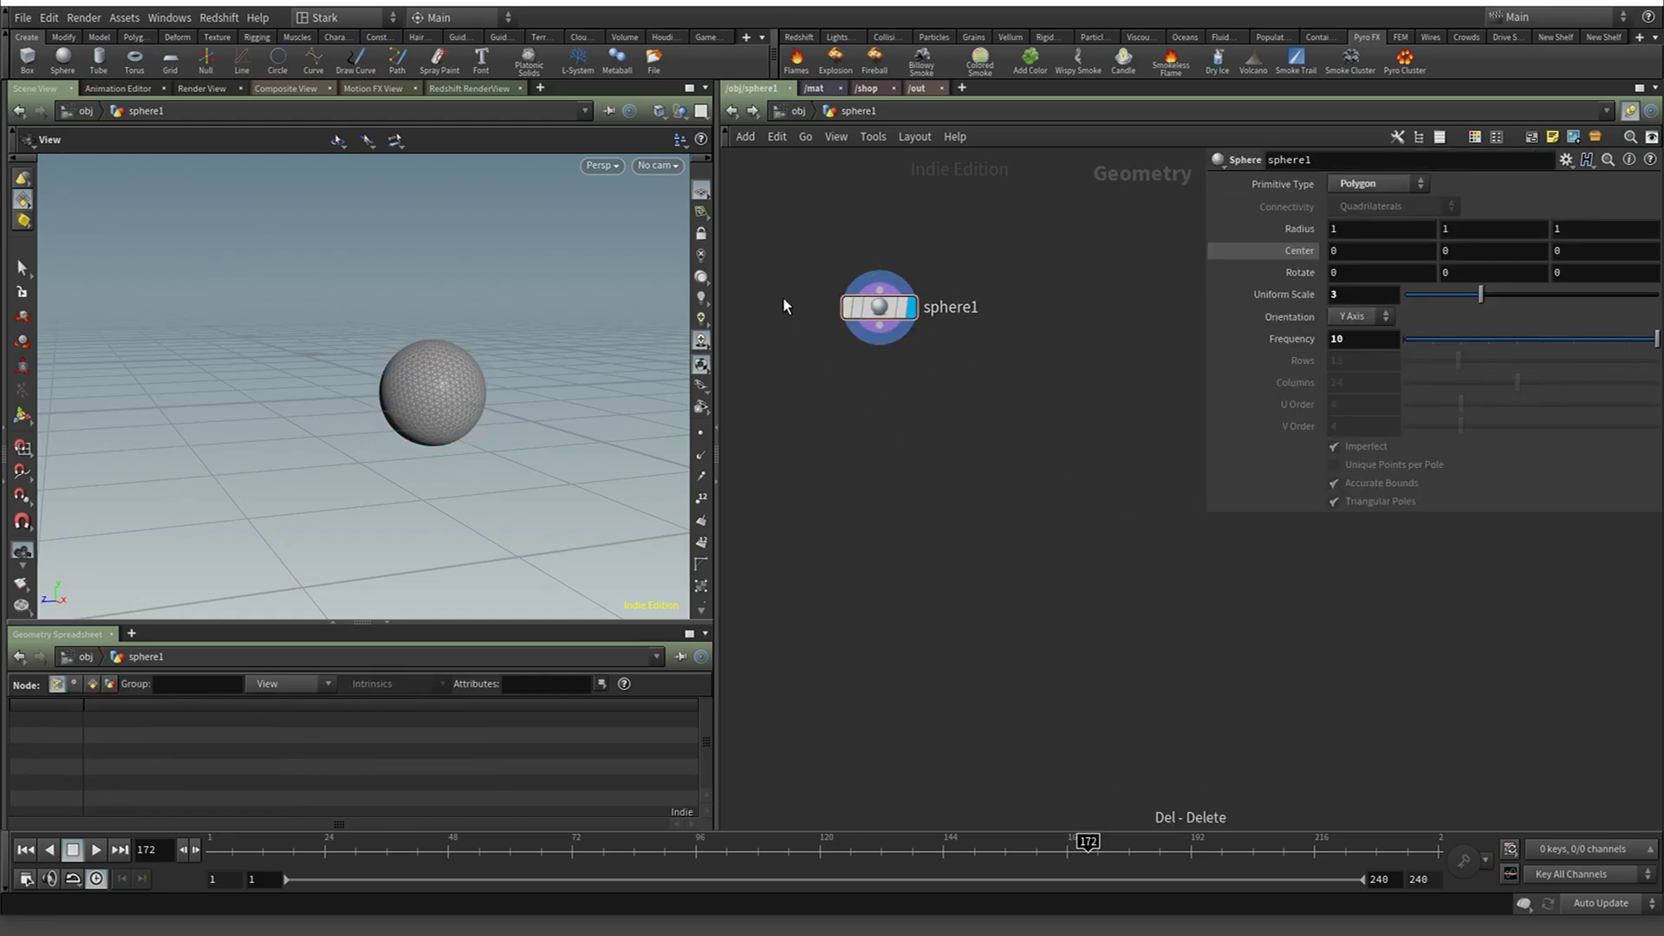
left_click(873, 310)
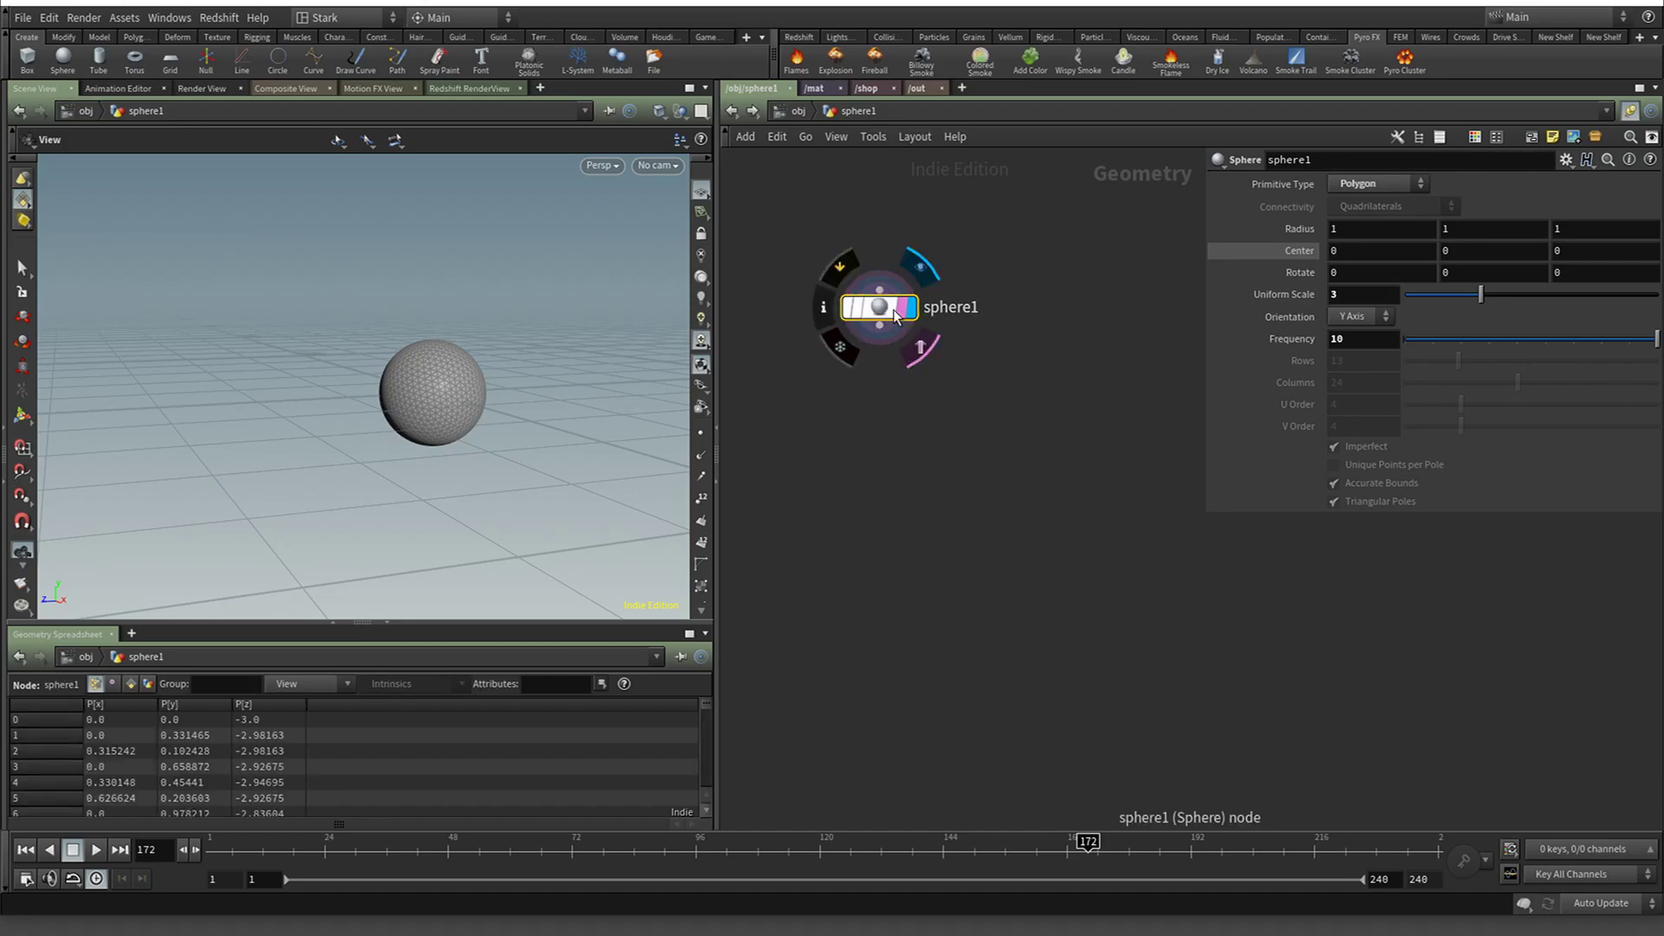
left_click_drag(895, 314, 870, 299)
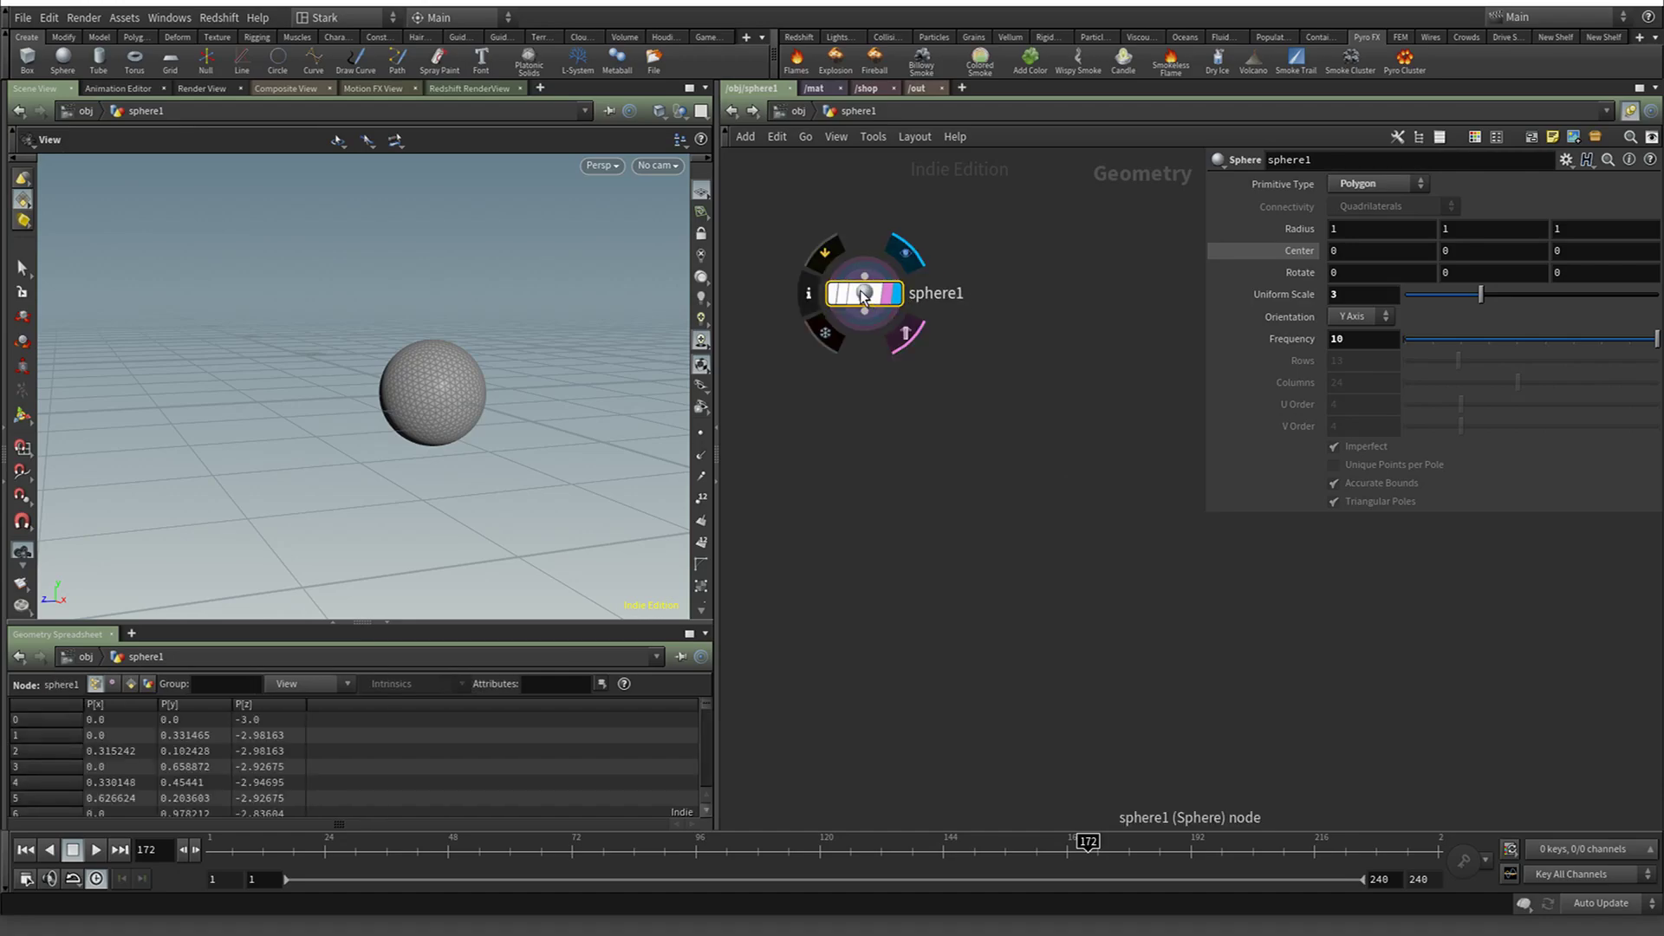
Go back to the object level, add a File geometry object below sphere1 and enter its network
left_click(730, 110)
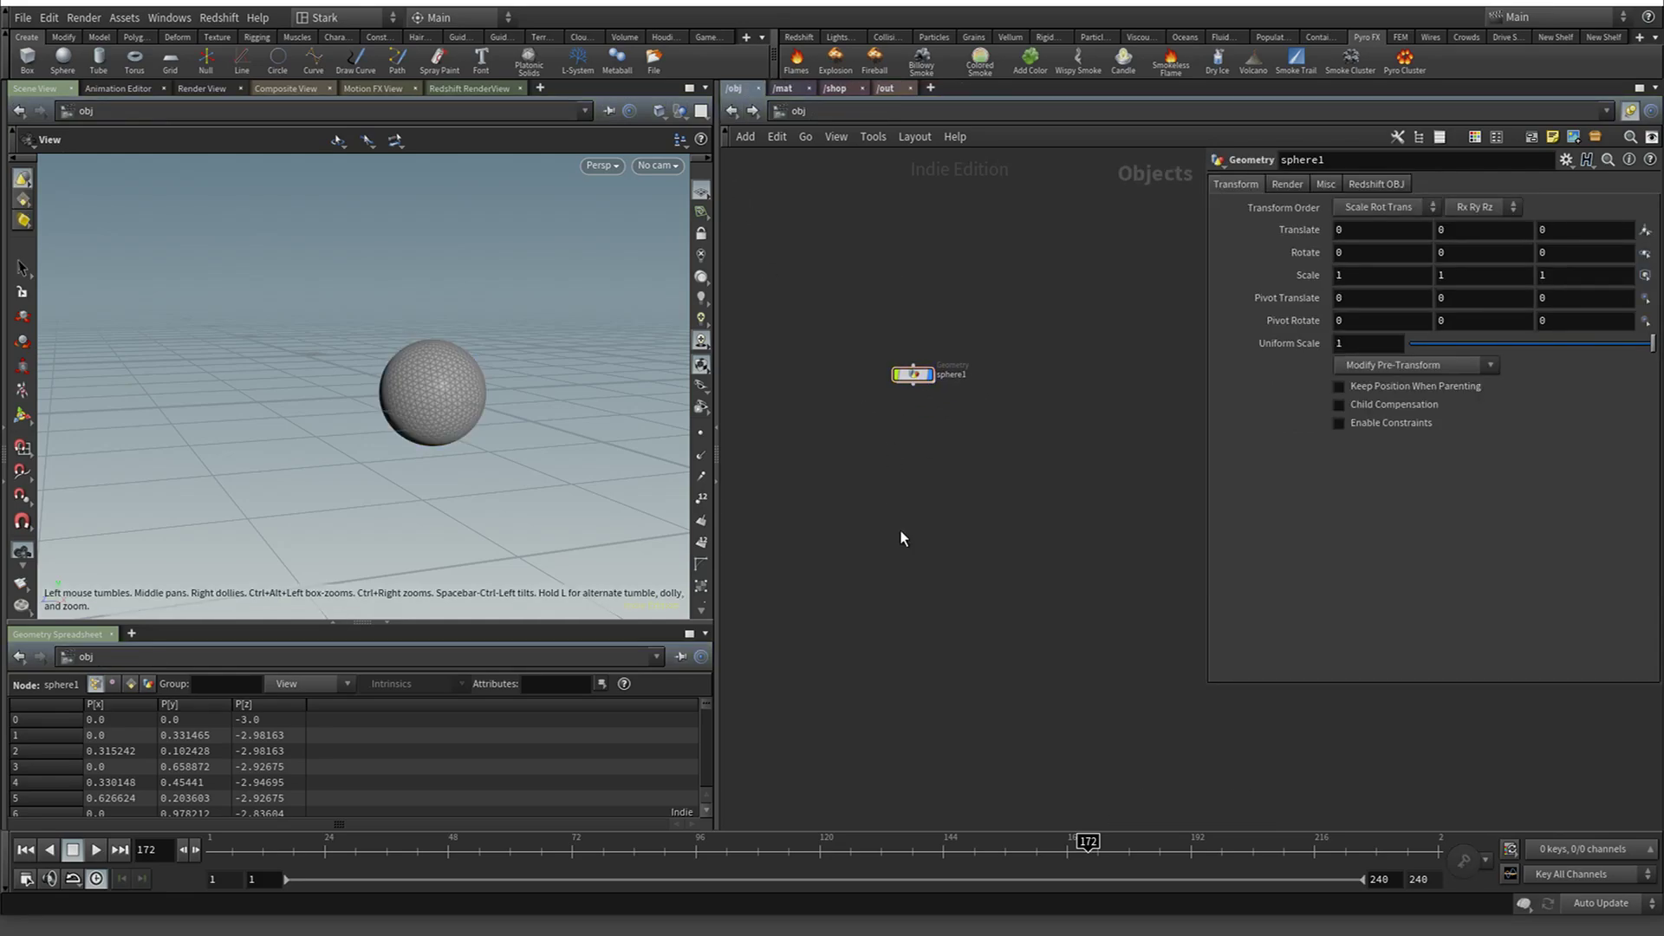
key("Tab")
type("file")
key("Return")
left_click(882, 515)
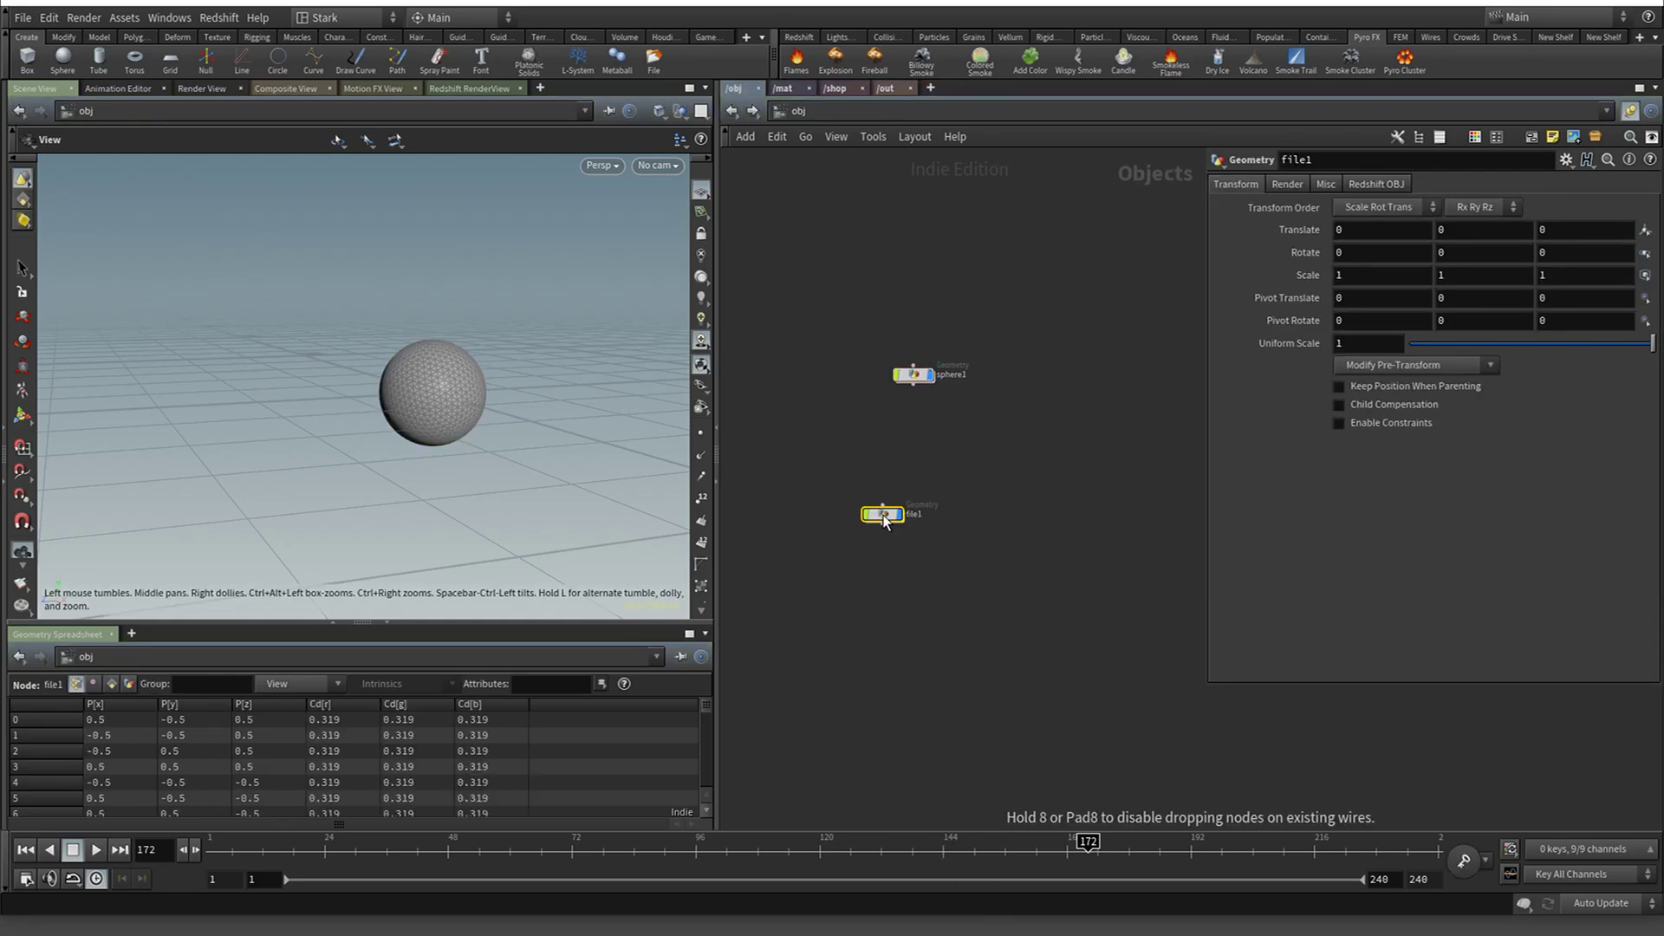
key("i")
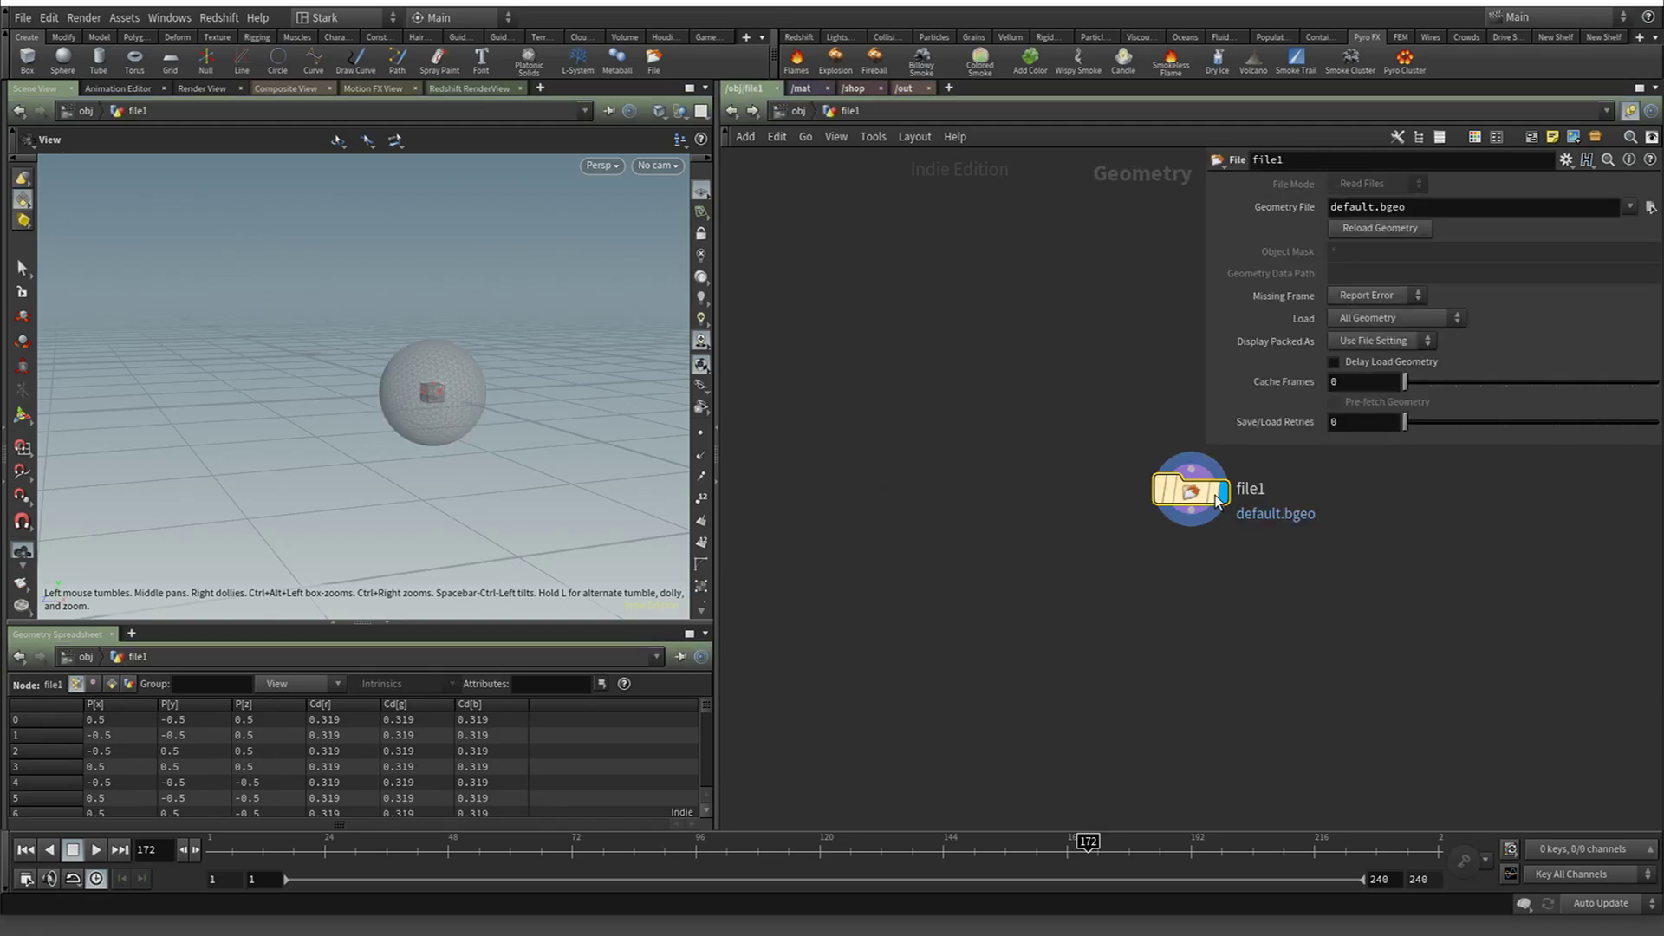
Delete the default File node inside the file1 object and add an Object Merge node in its place
key("Delete")
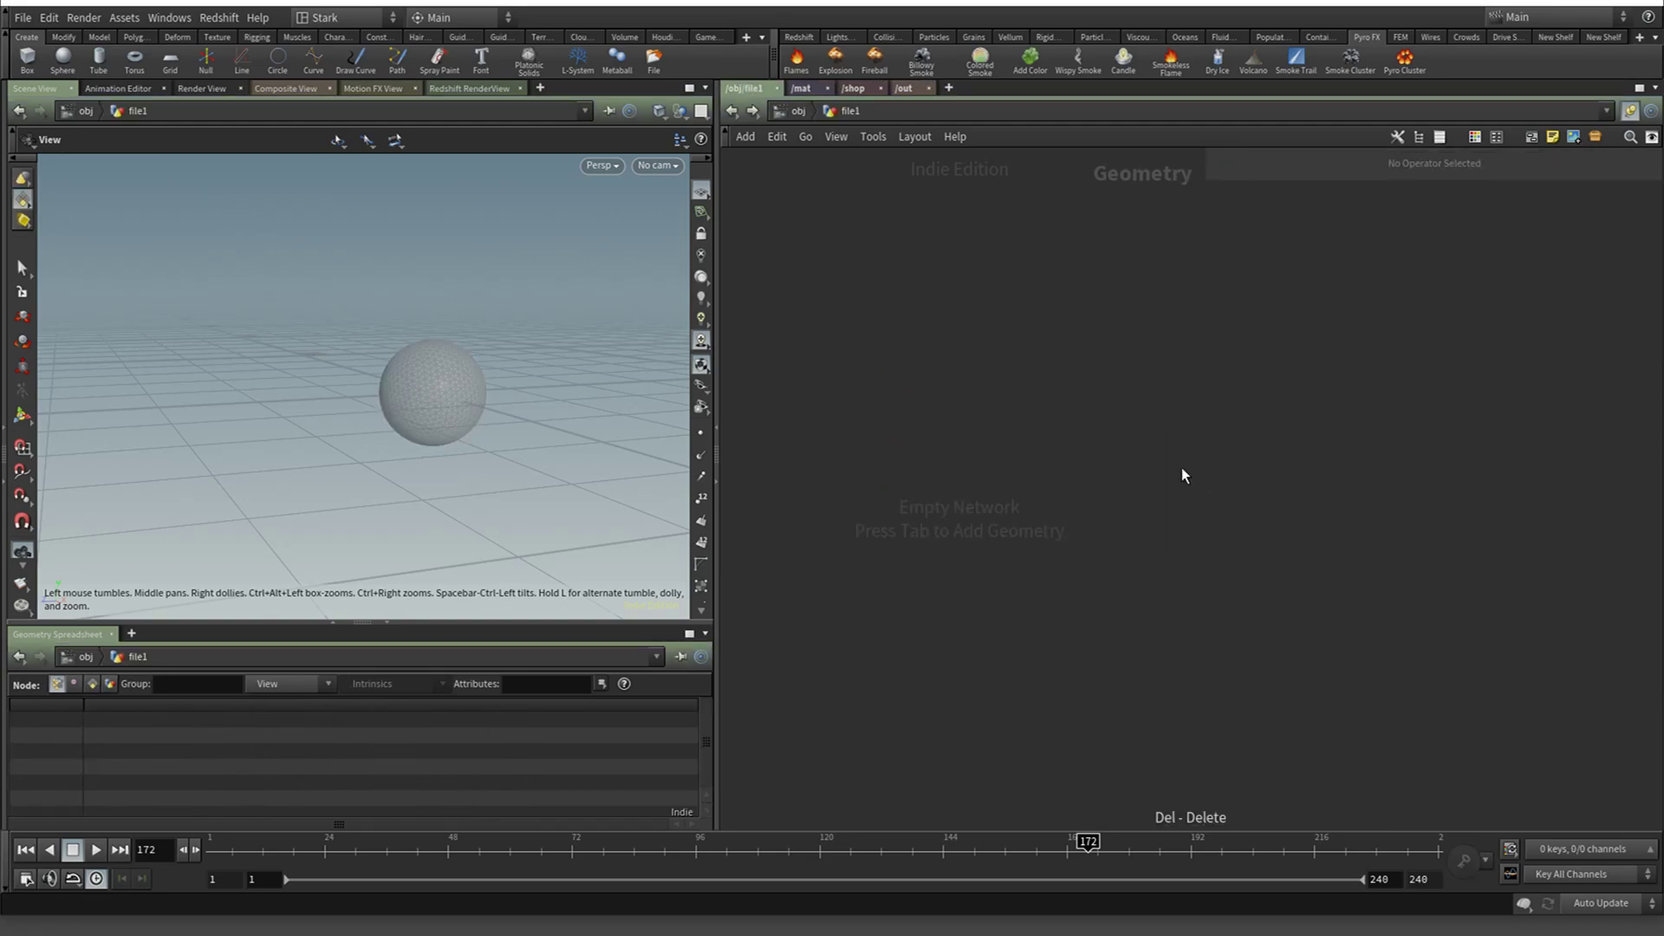
key("Tab")
type("obje")
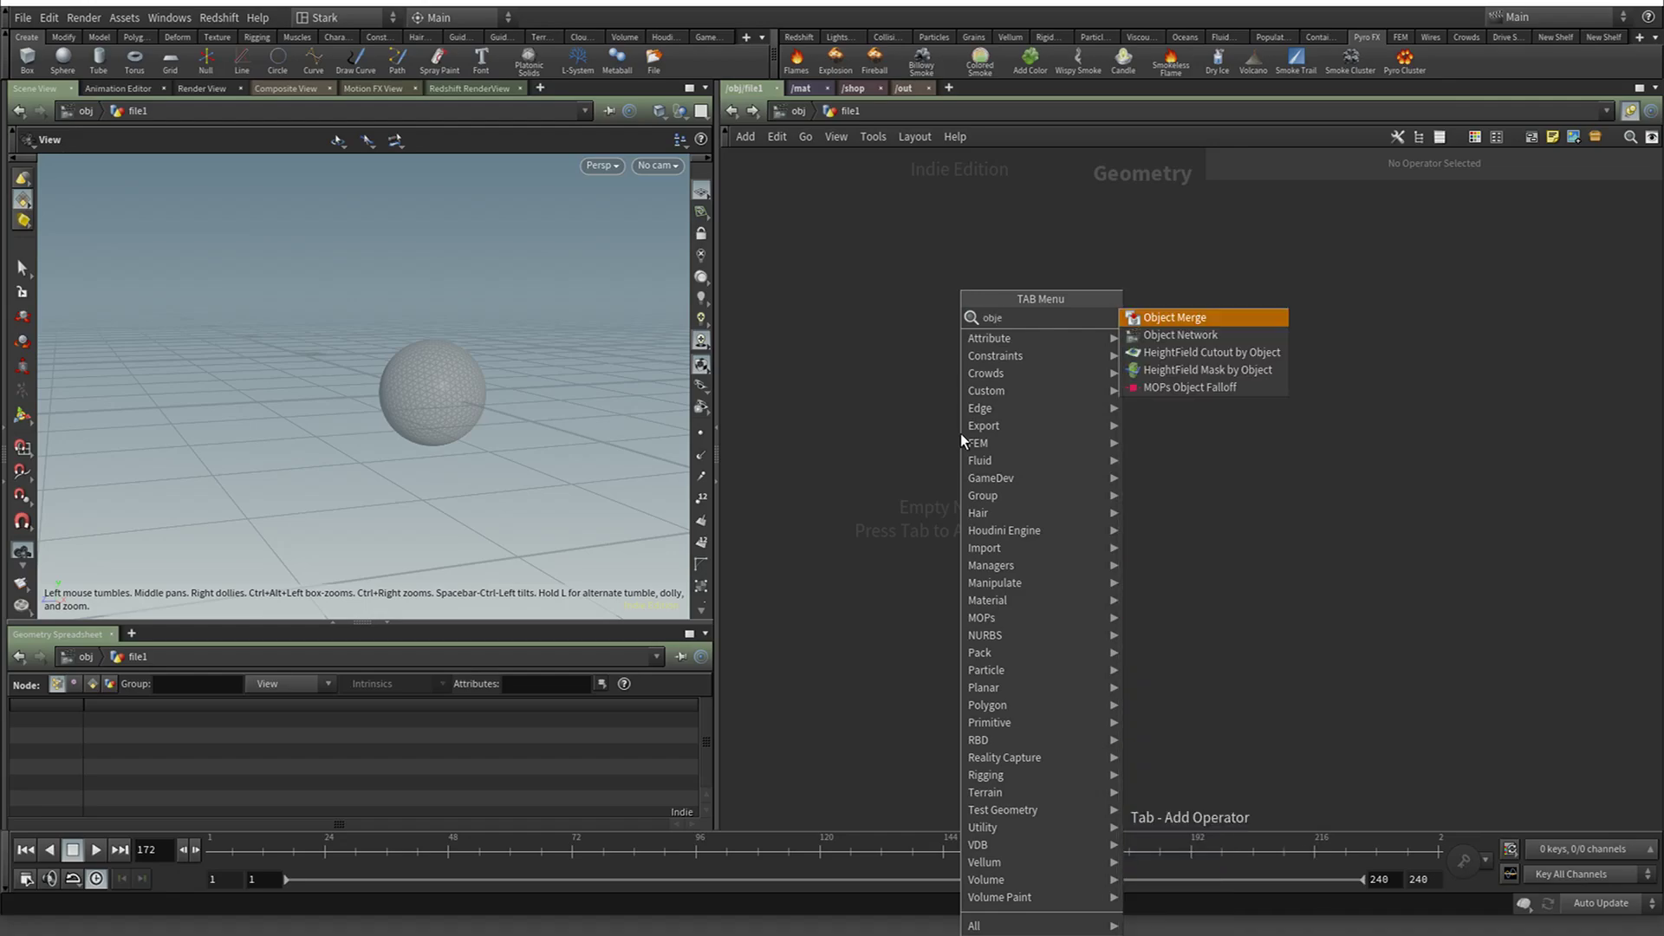
key("Return")
left_click(907, 274)
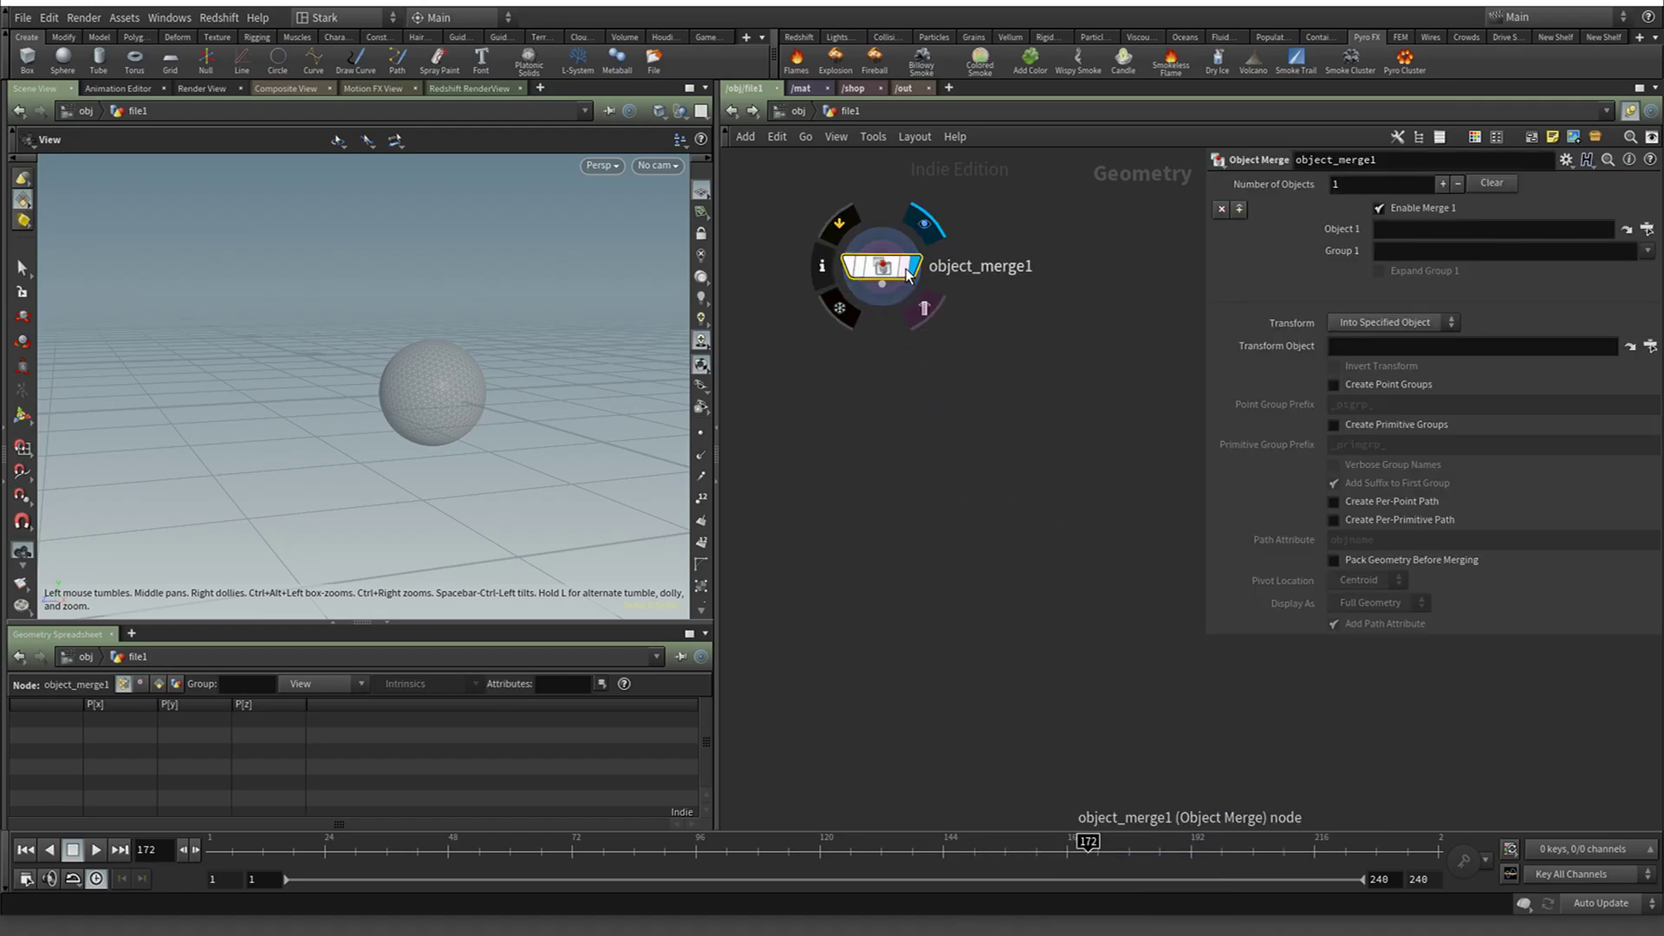
Go into the sphere1 object and rename its sphere node OUT_SPHERE
left_click(730, 110)
double_click(917, 373)
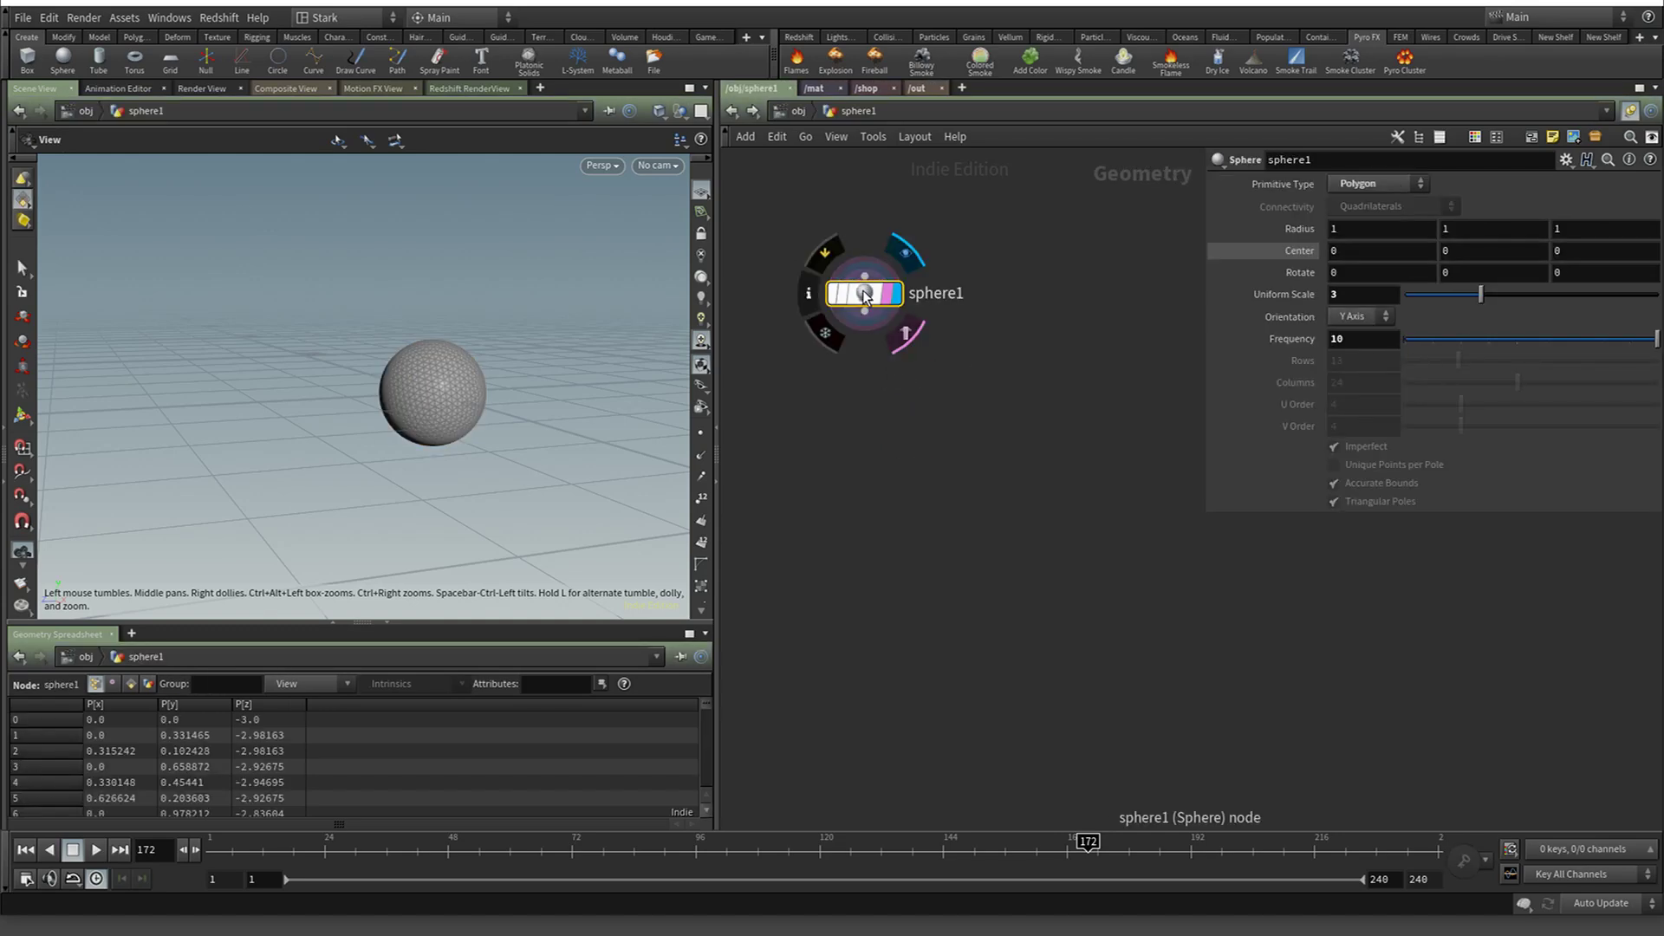
double_click(939, 293)
type("SOP")
key("BackSpace")
key("BackSpace")
key("BackSpace")
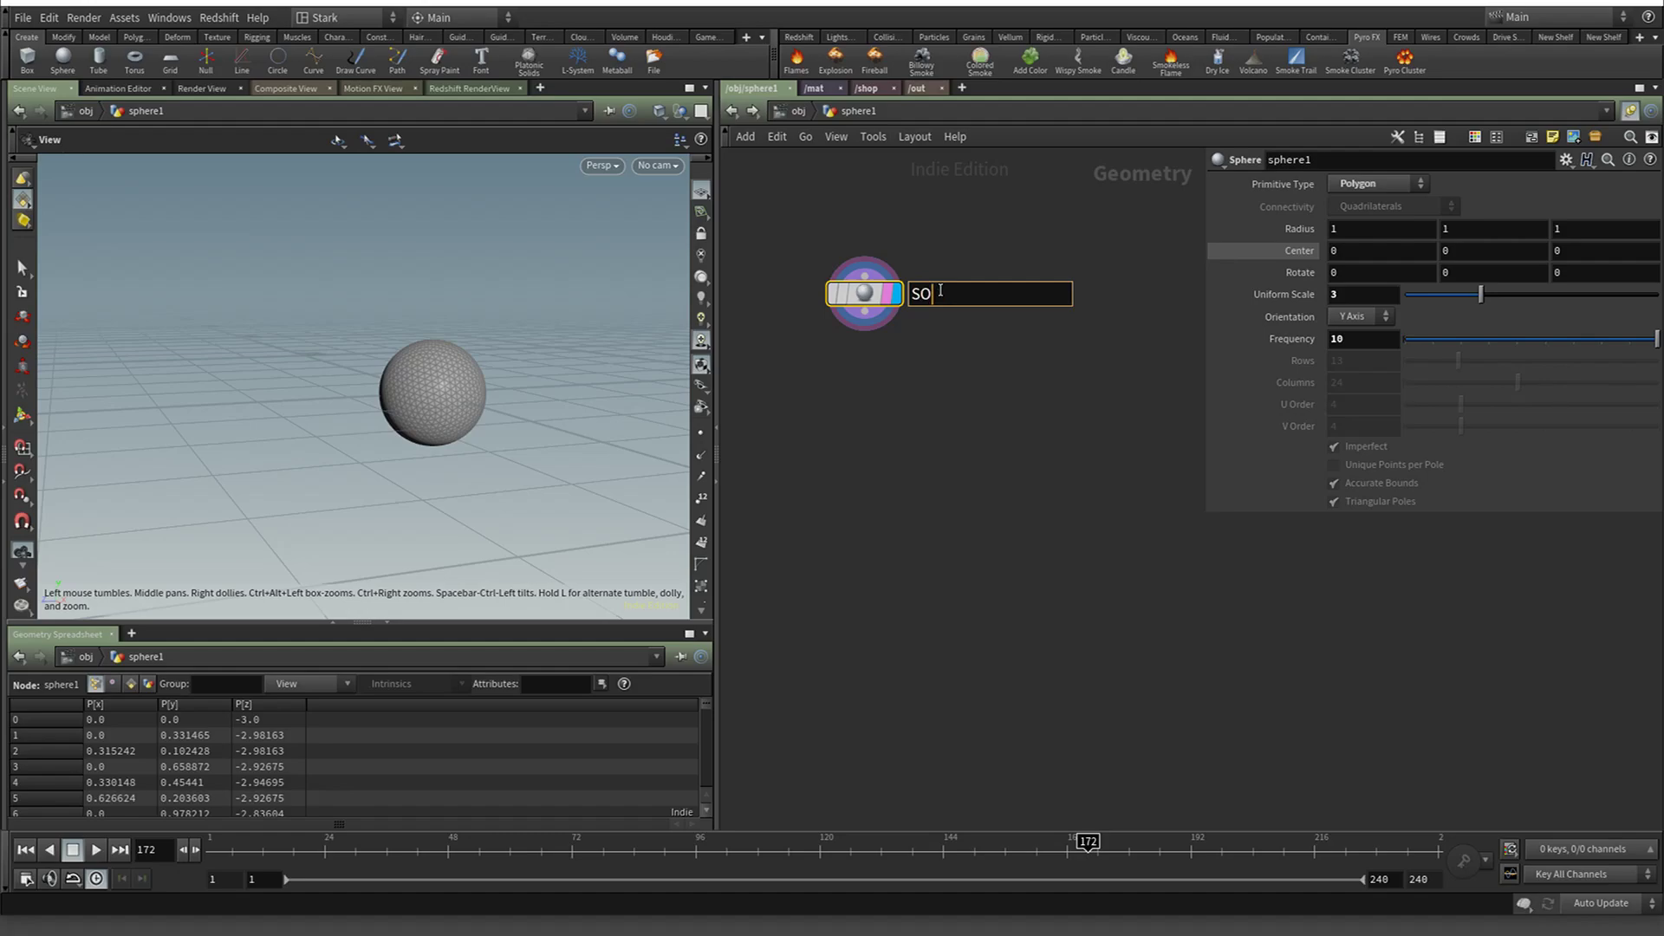
type("OUT_SPHERE")
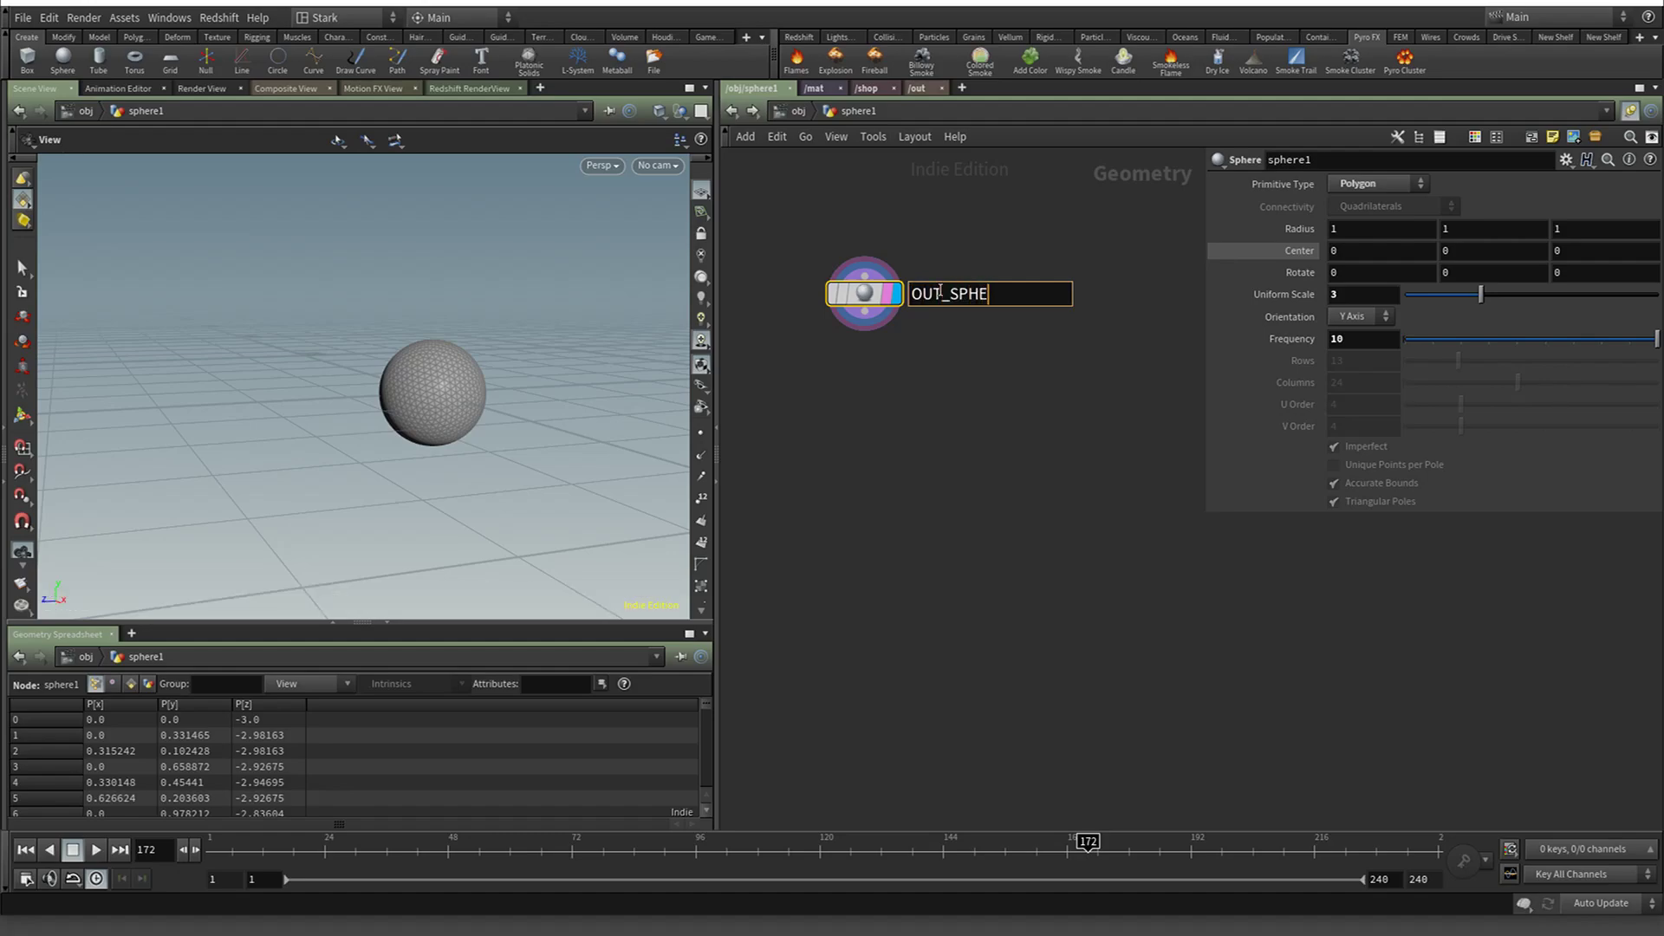
key("Return")
In the file1 object, set object_merge1's Object 1 to /obj/sphere1/OUT_SPHERE with Transform Into This Object, and reposition the node
left_click(732, 111)
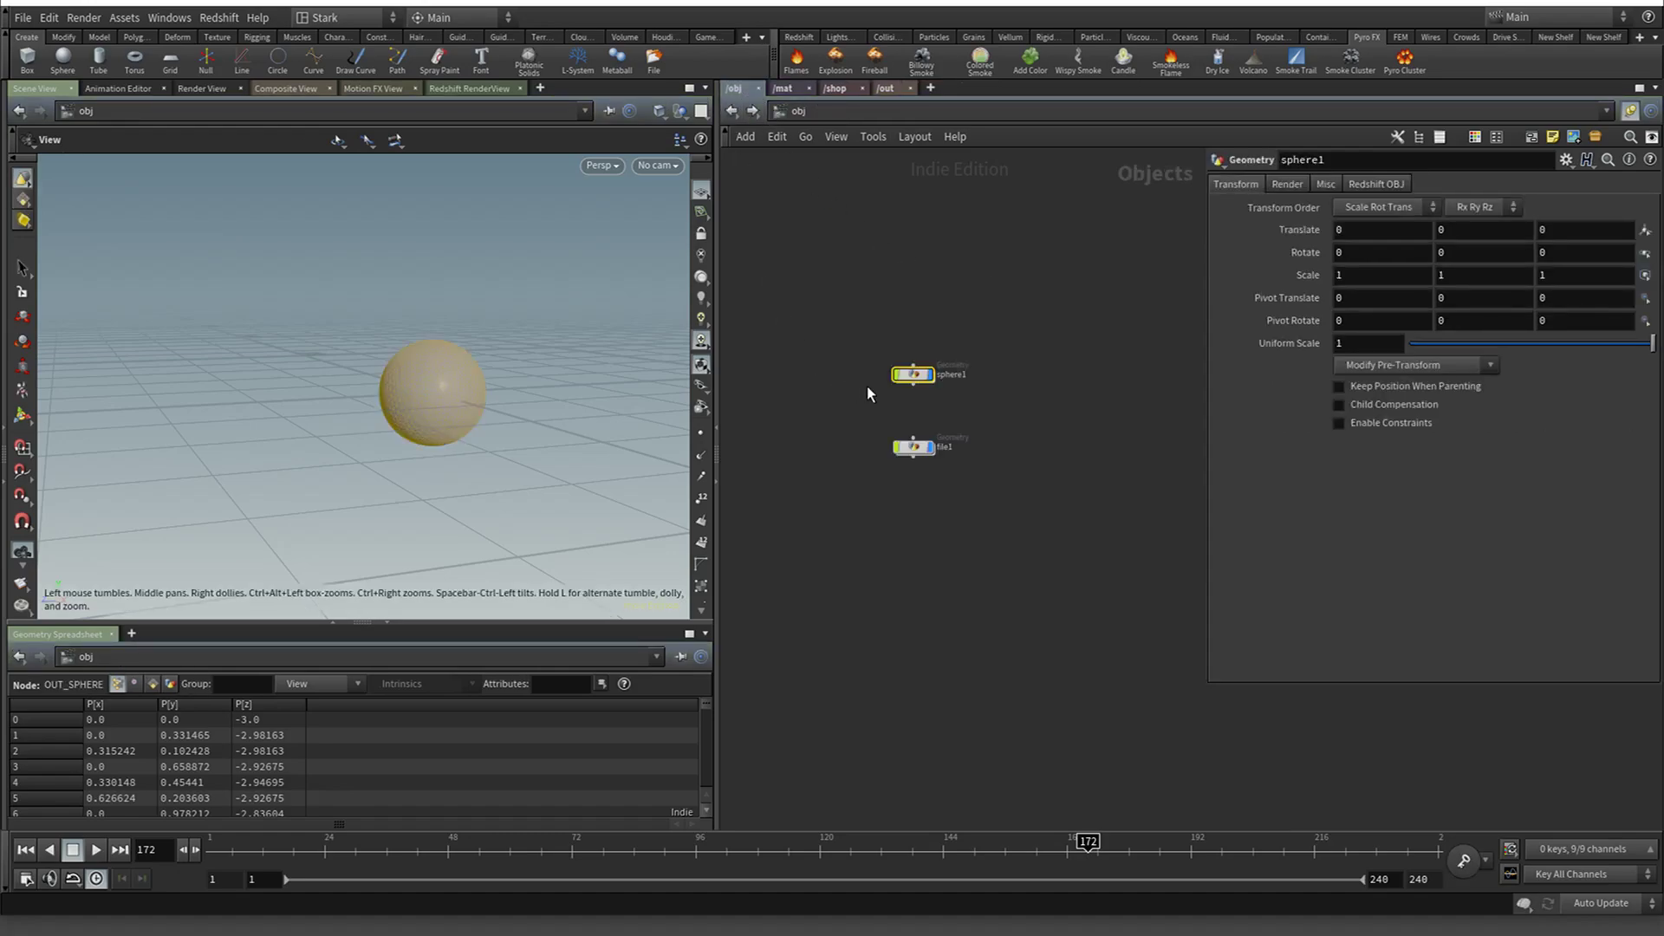
left_click(913, 445)
double_click(913, 446)
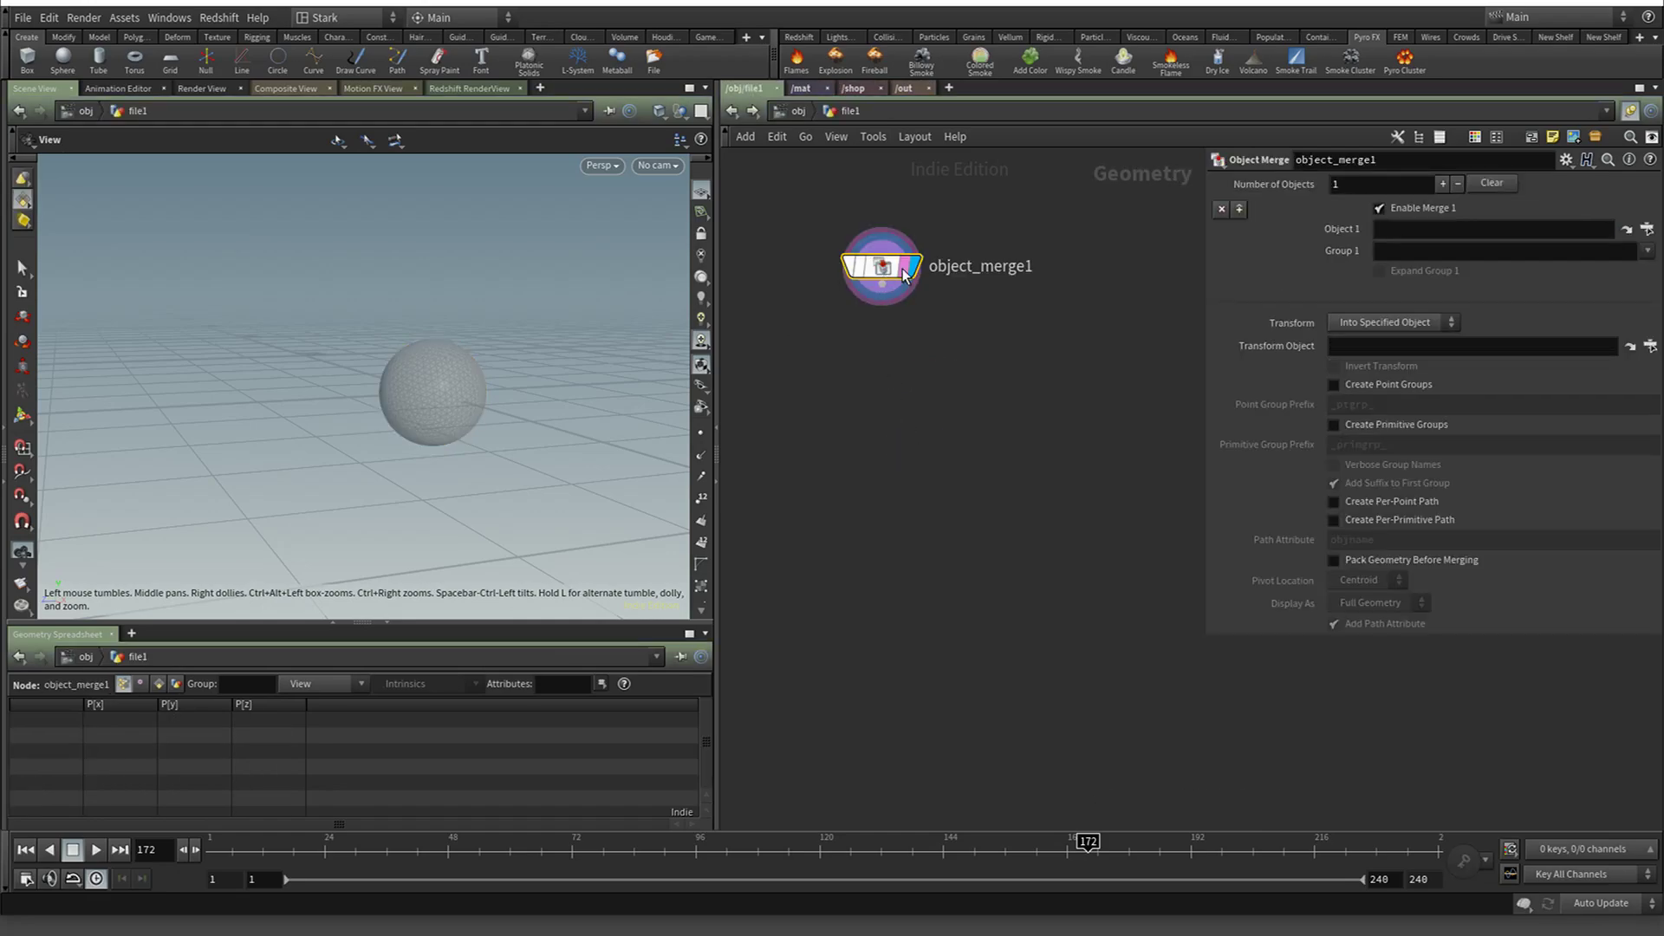
left_click(1647, 229)
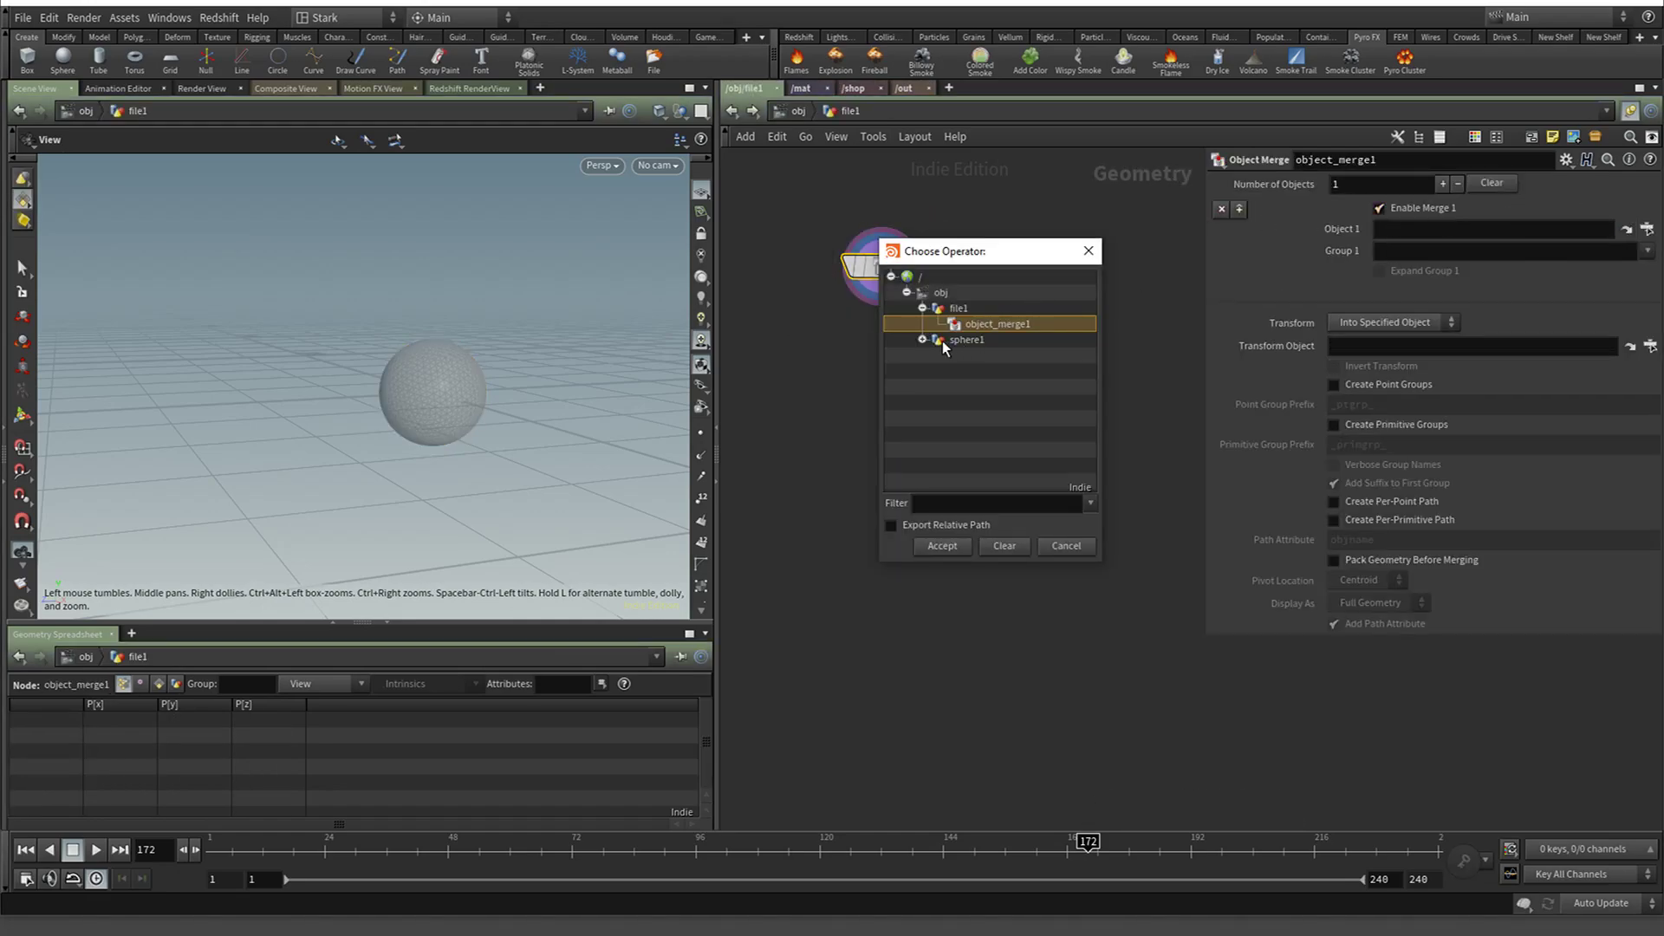
double_click(974, 357)
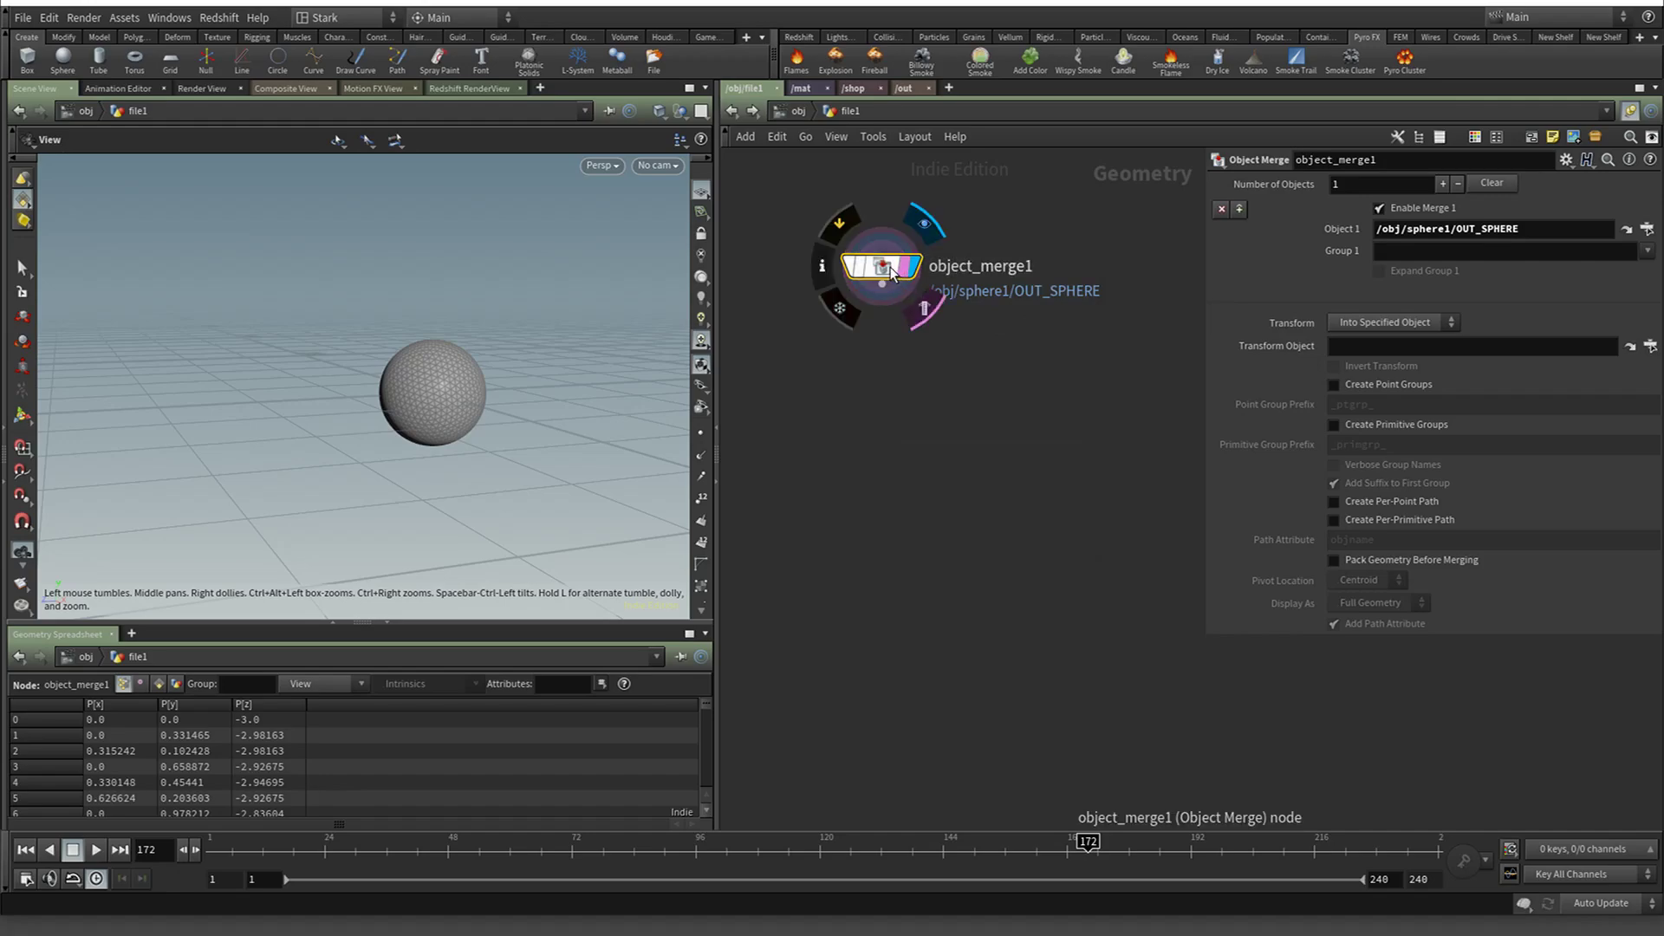
left_click(1384, 323)
left_click(1373, 357)
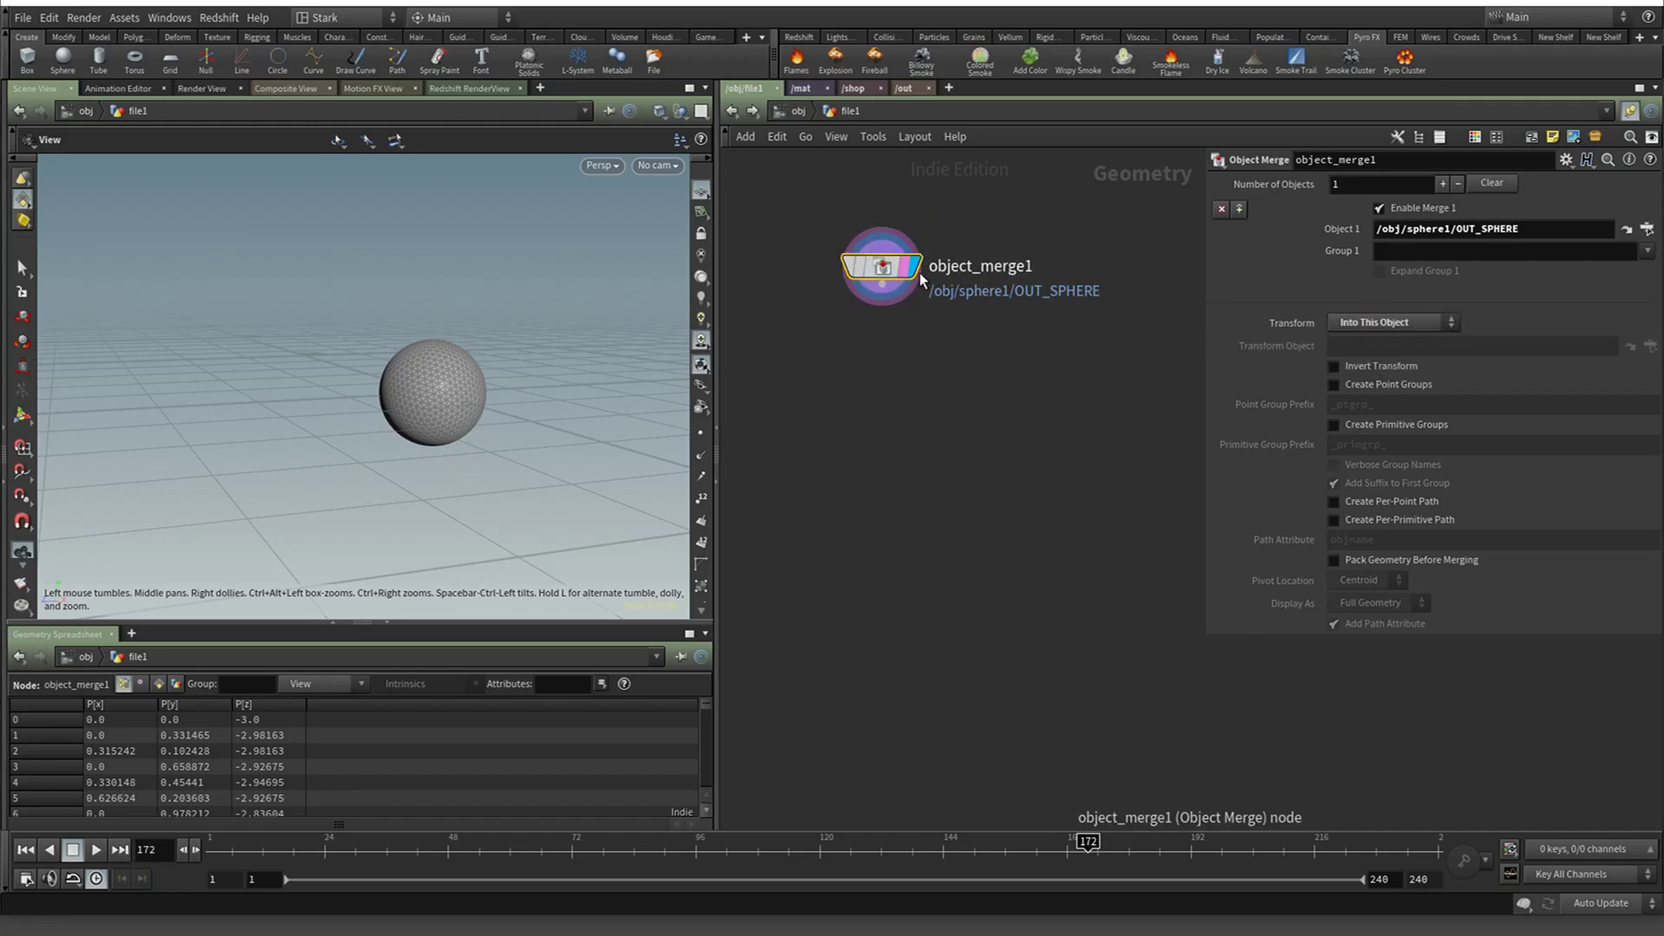
left_click_drag(879, 277, 845, 352)
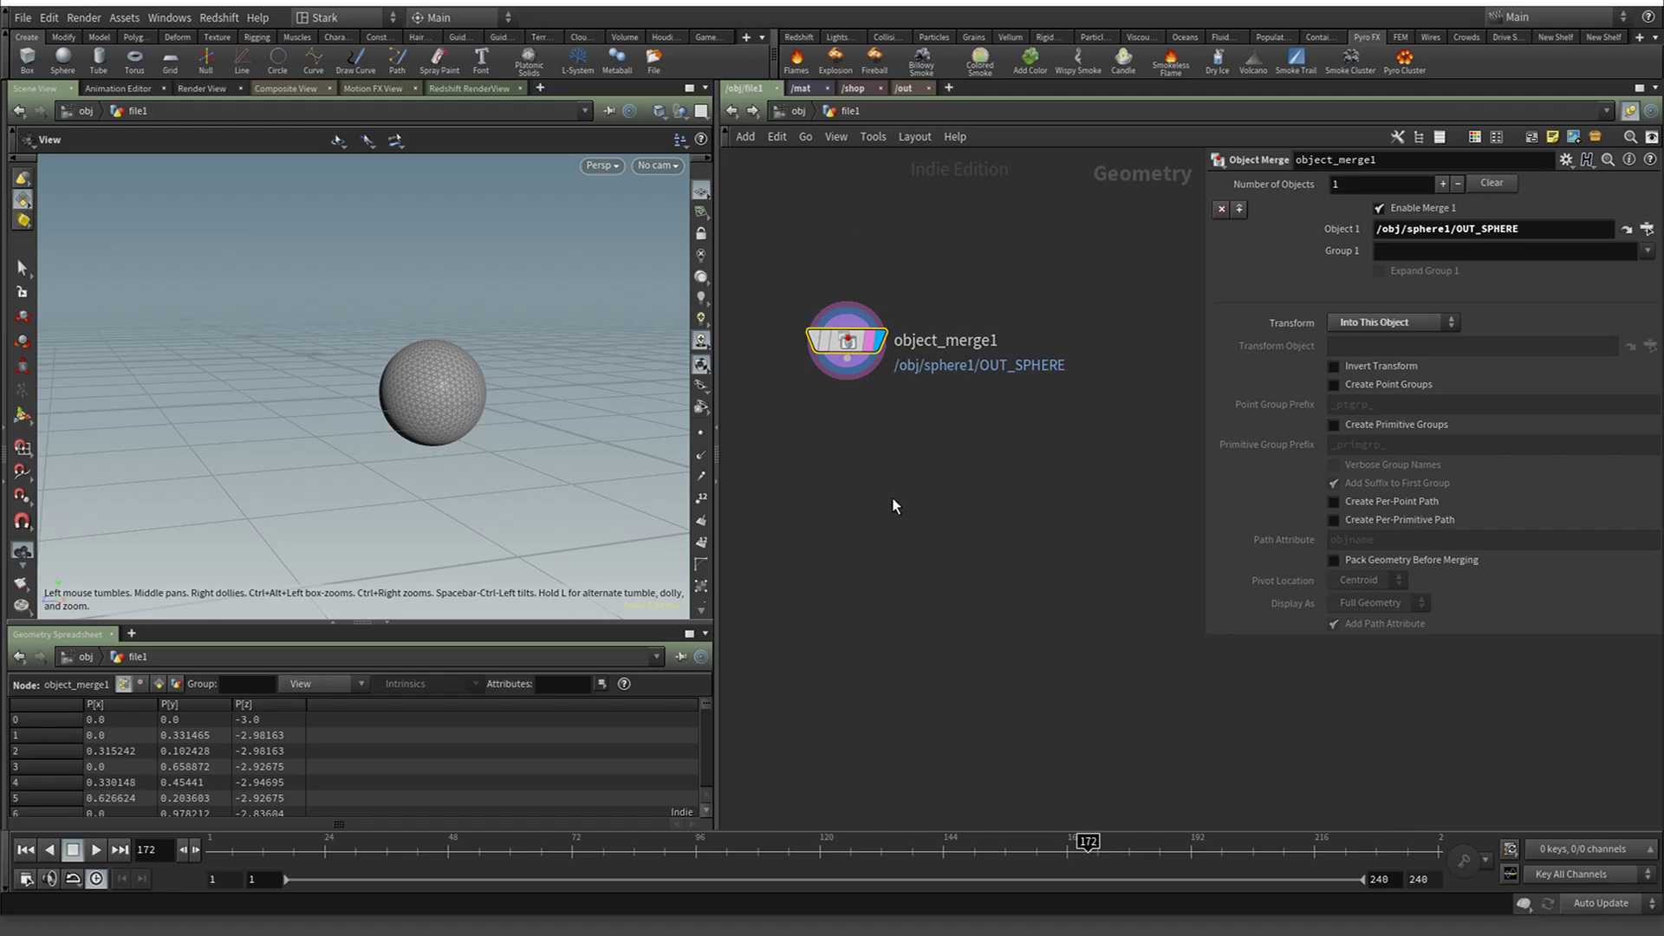
Add a Sphere node beside object_merge1 and make it the displayed node
key("Tab")
key("Escape")
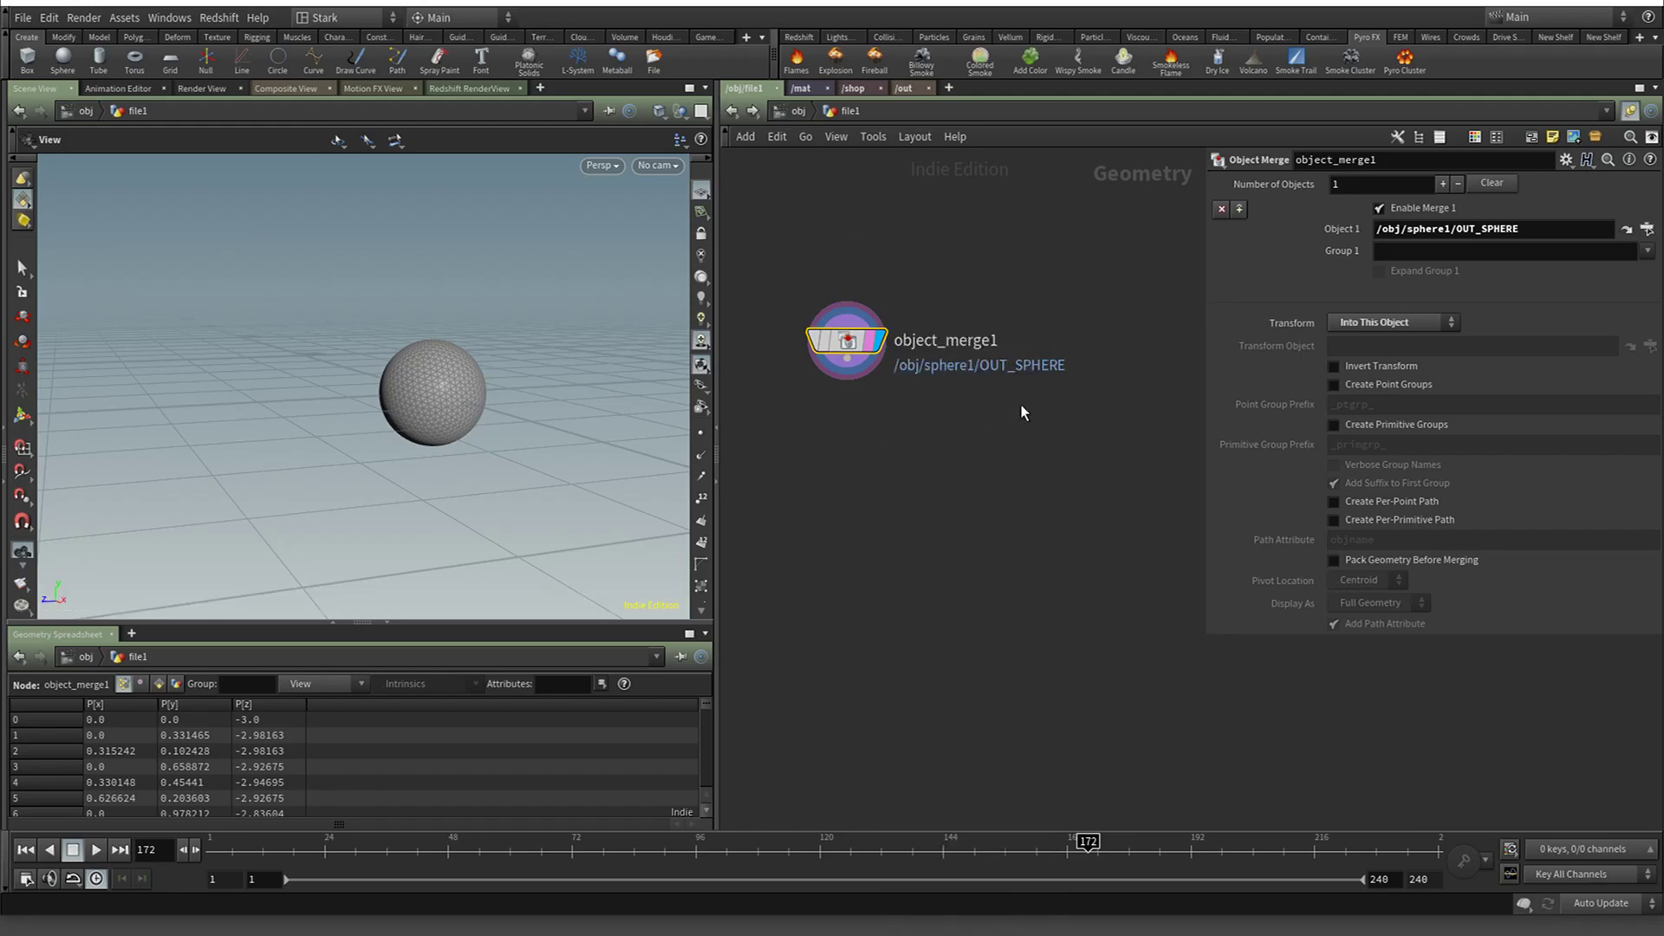
key("Tab")
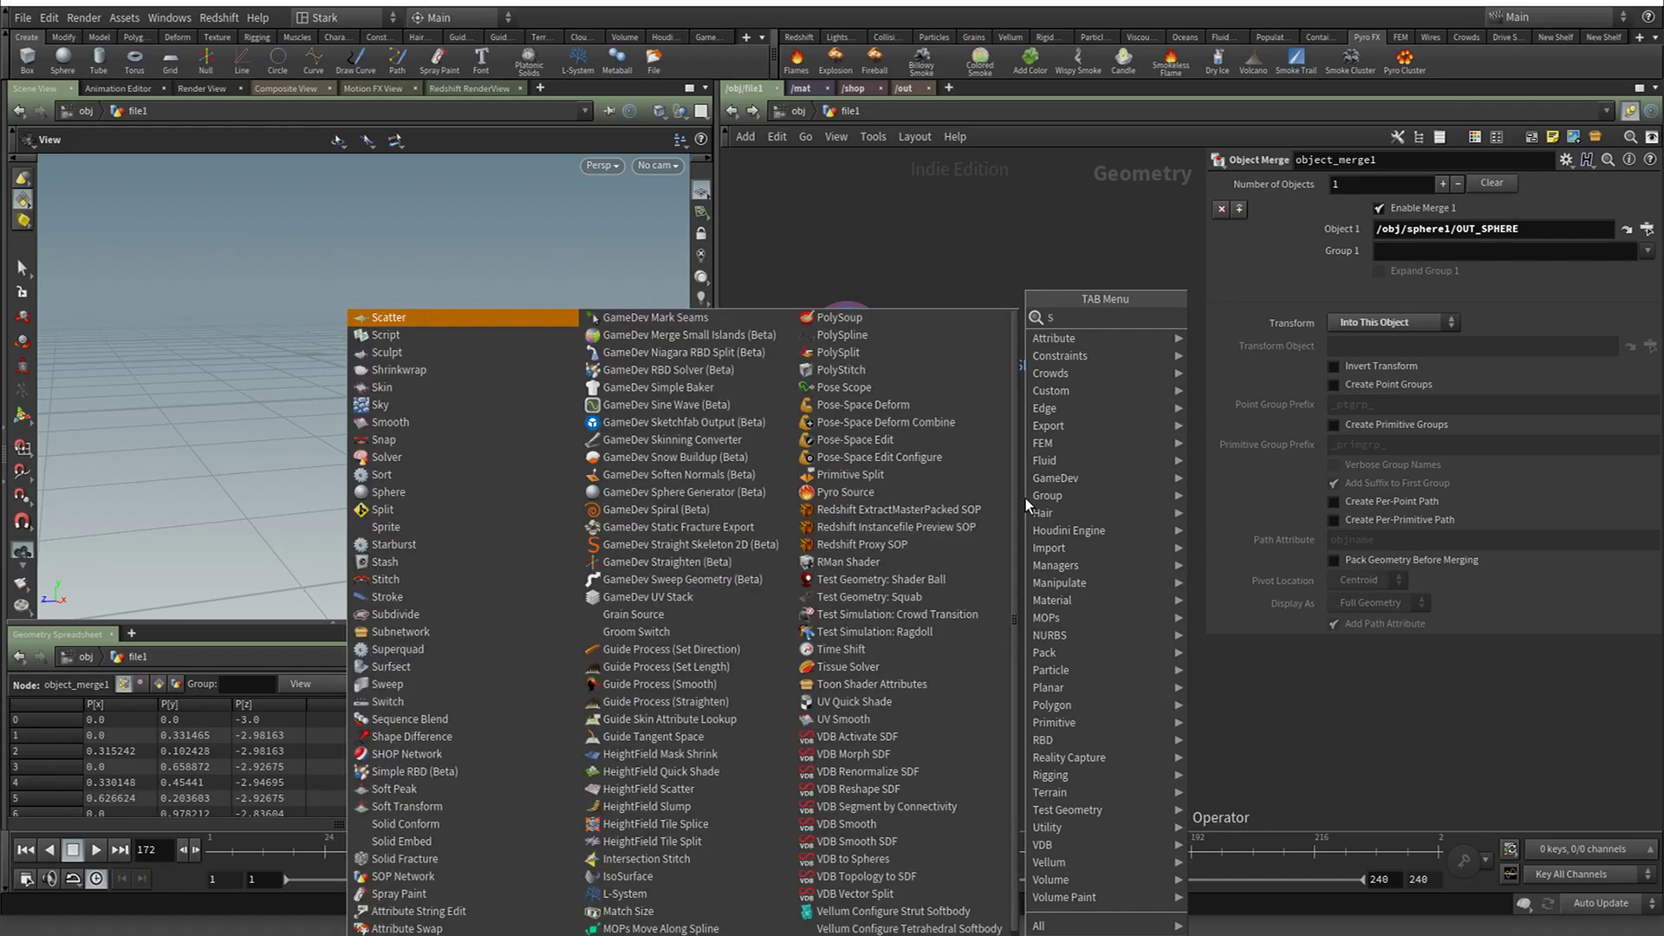
type("SPH")
key("Return")
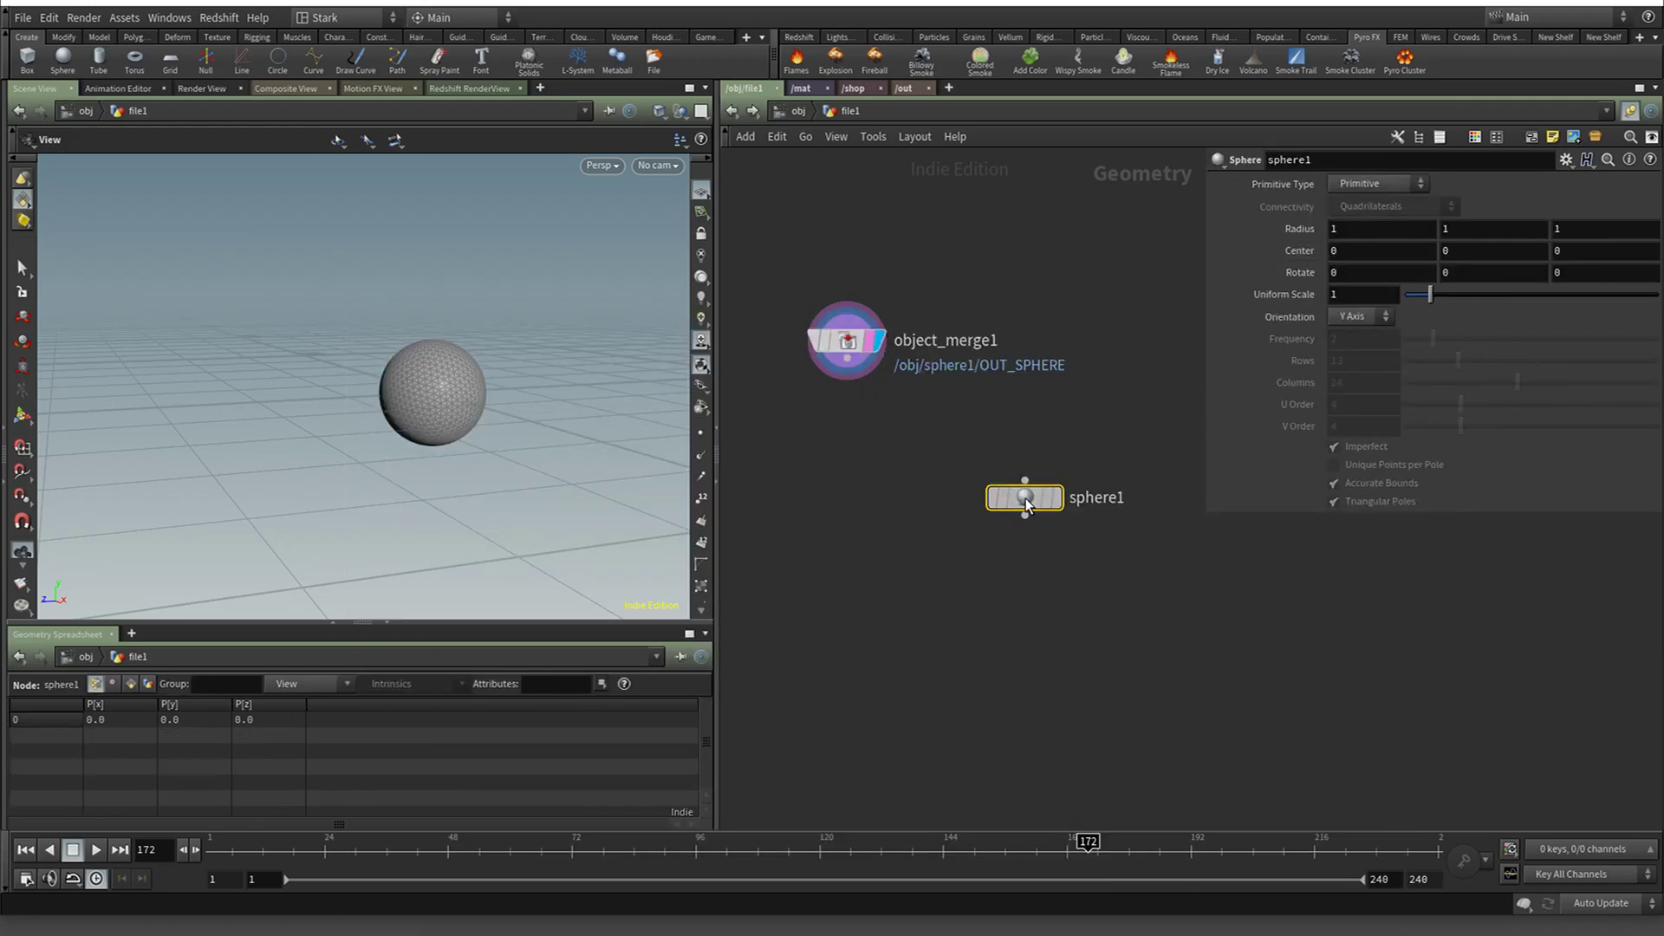
left_click(1097, 346)
left_click(1127, 343)
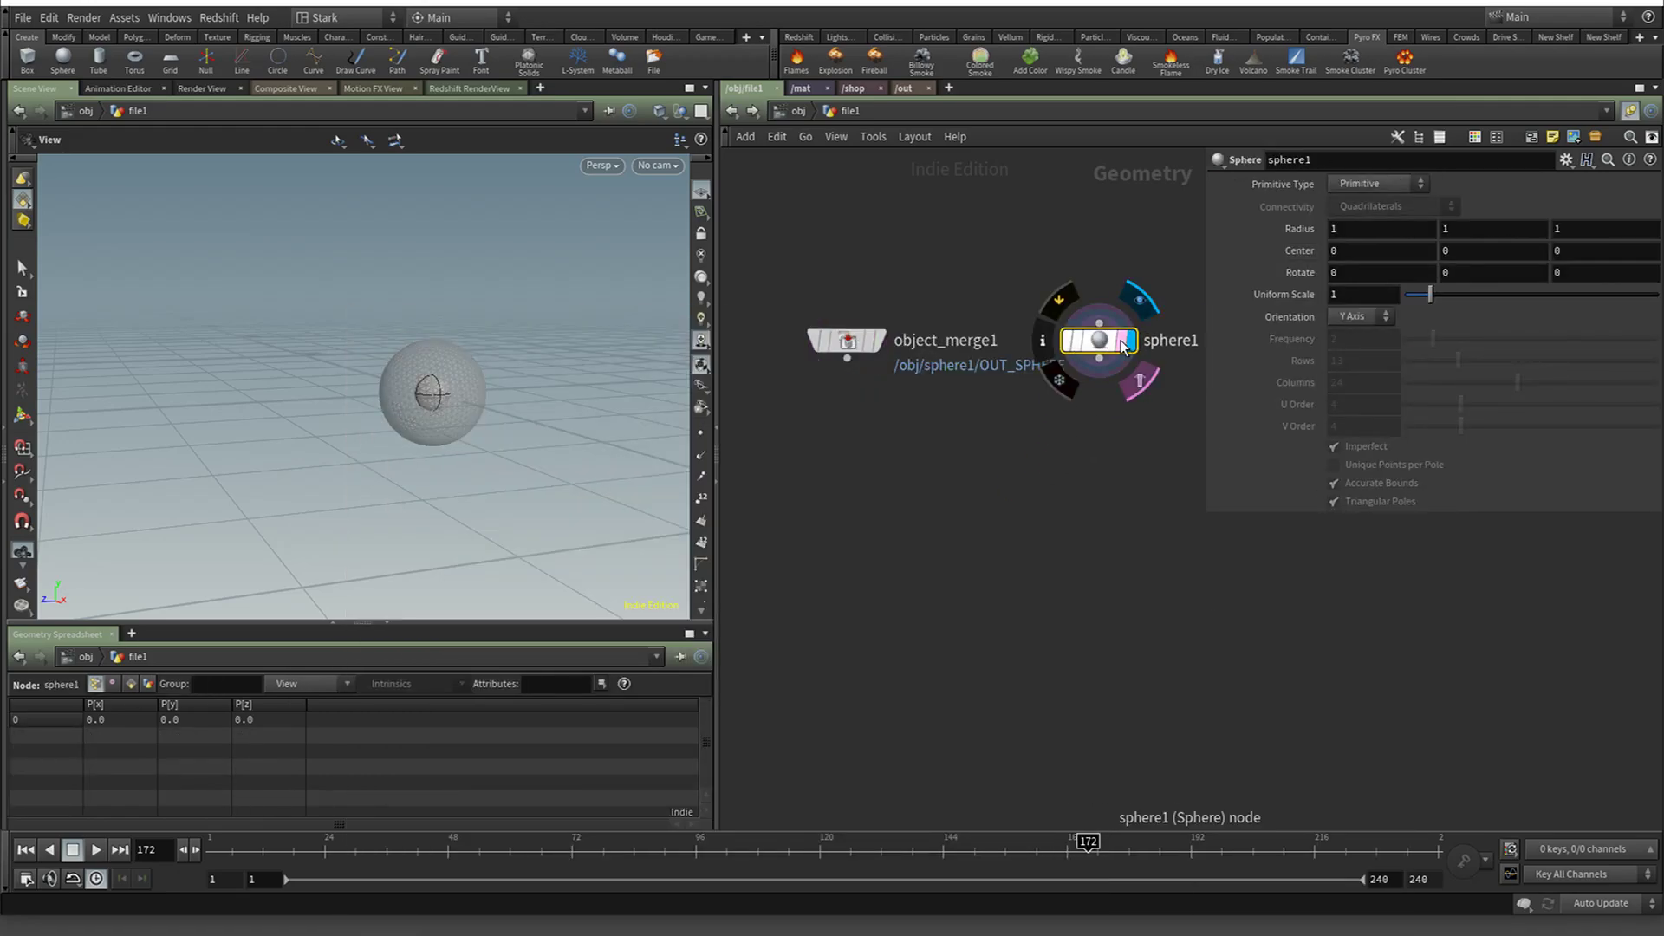
Delete the Object Merge node from the file1 object and move the sphere node toward the freed space
left_click(847, 340)
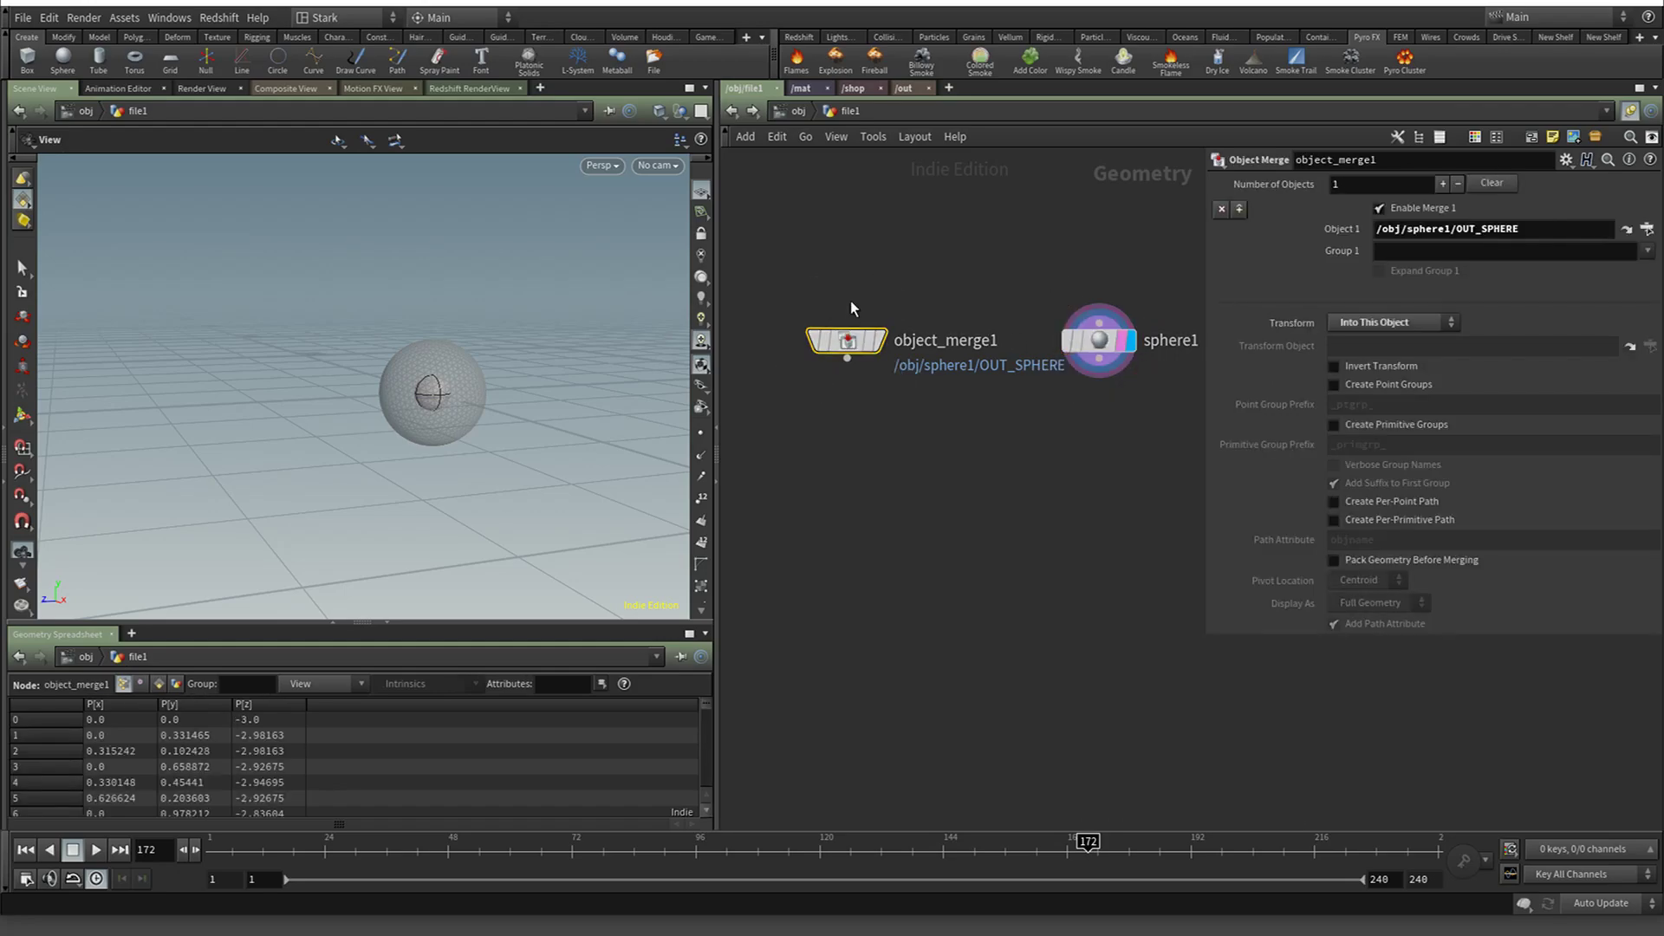
key("Delete")
left_click_drag(1097, 342, 1024, 353)
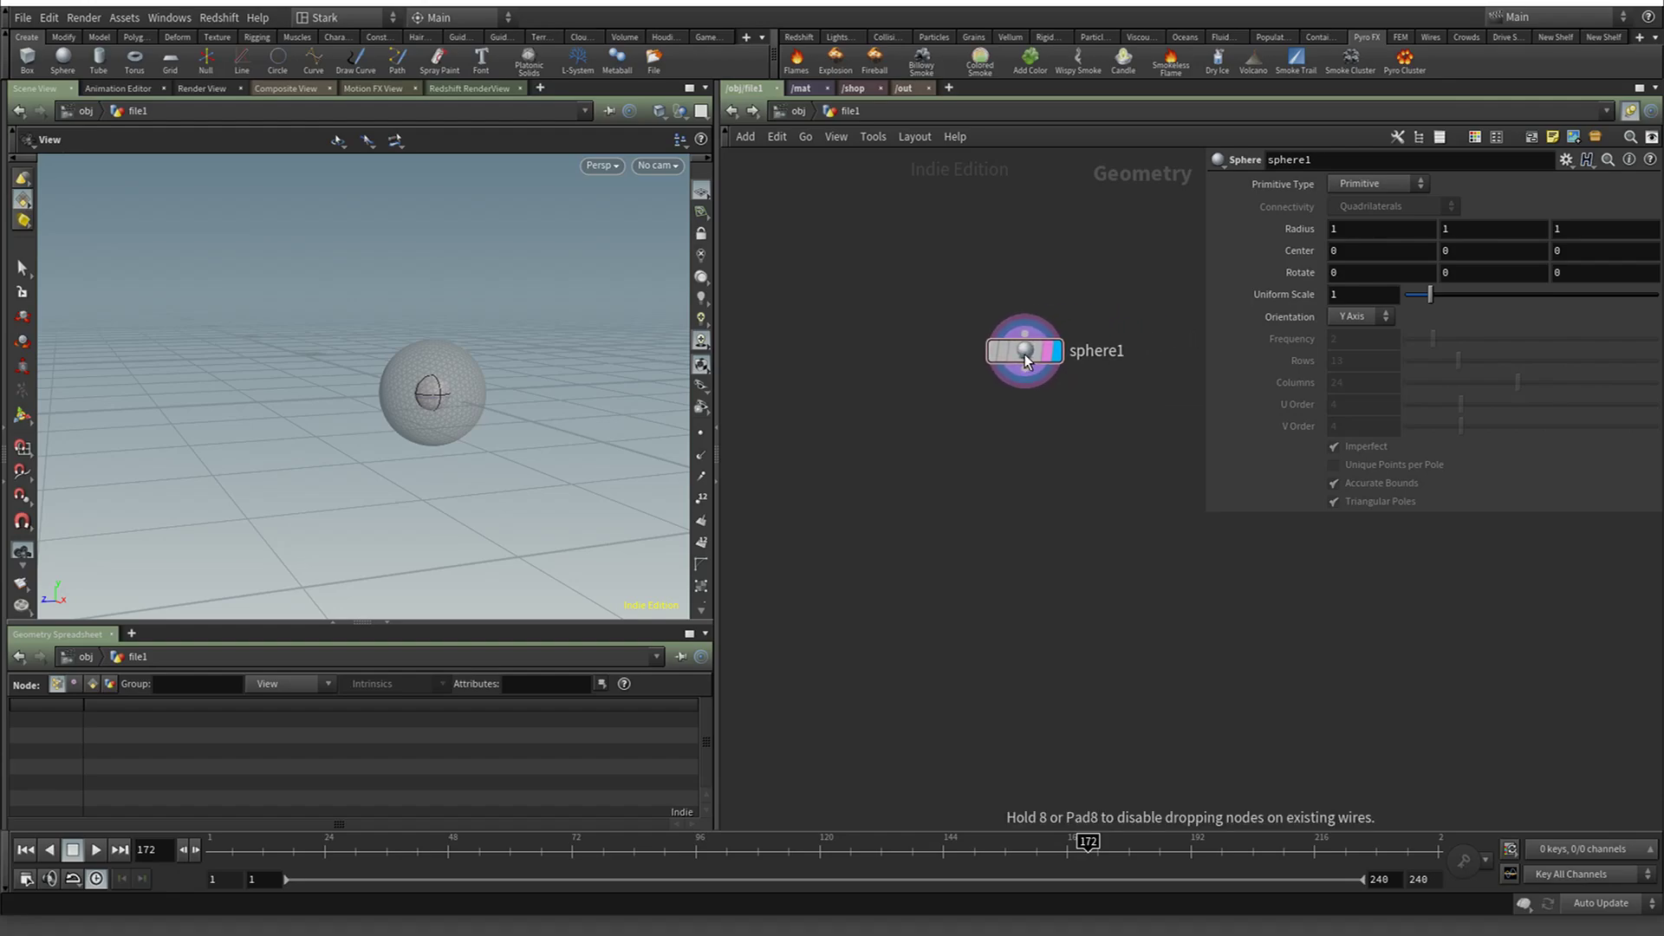
Return to the sphere1 object and set OUT_SPHERE's Y rotation to the expression $F/3
left_click(730, 111)
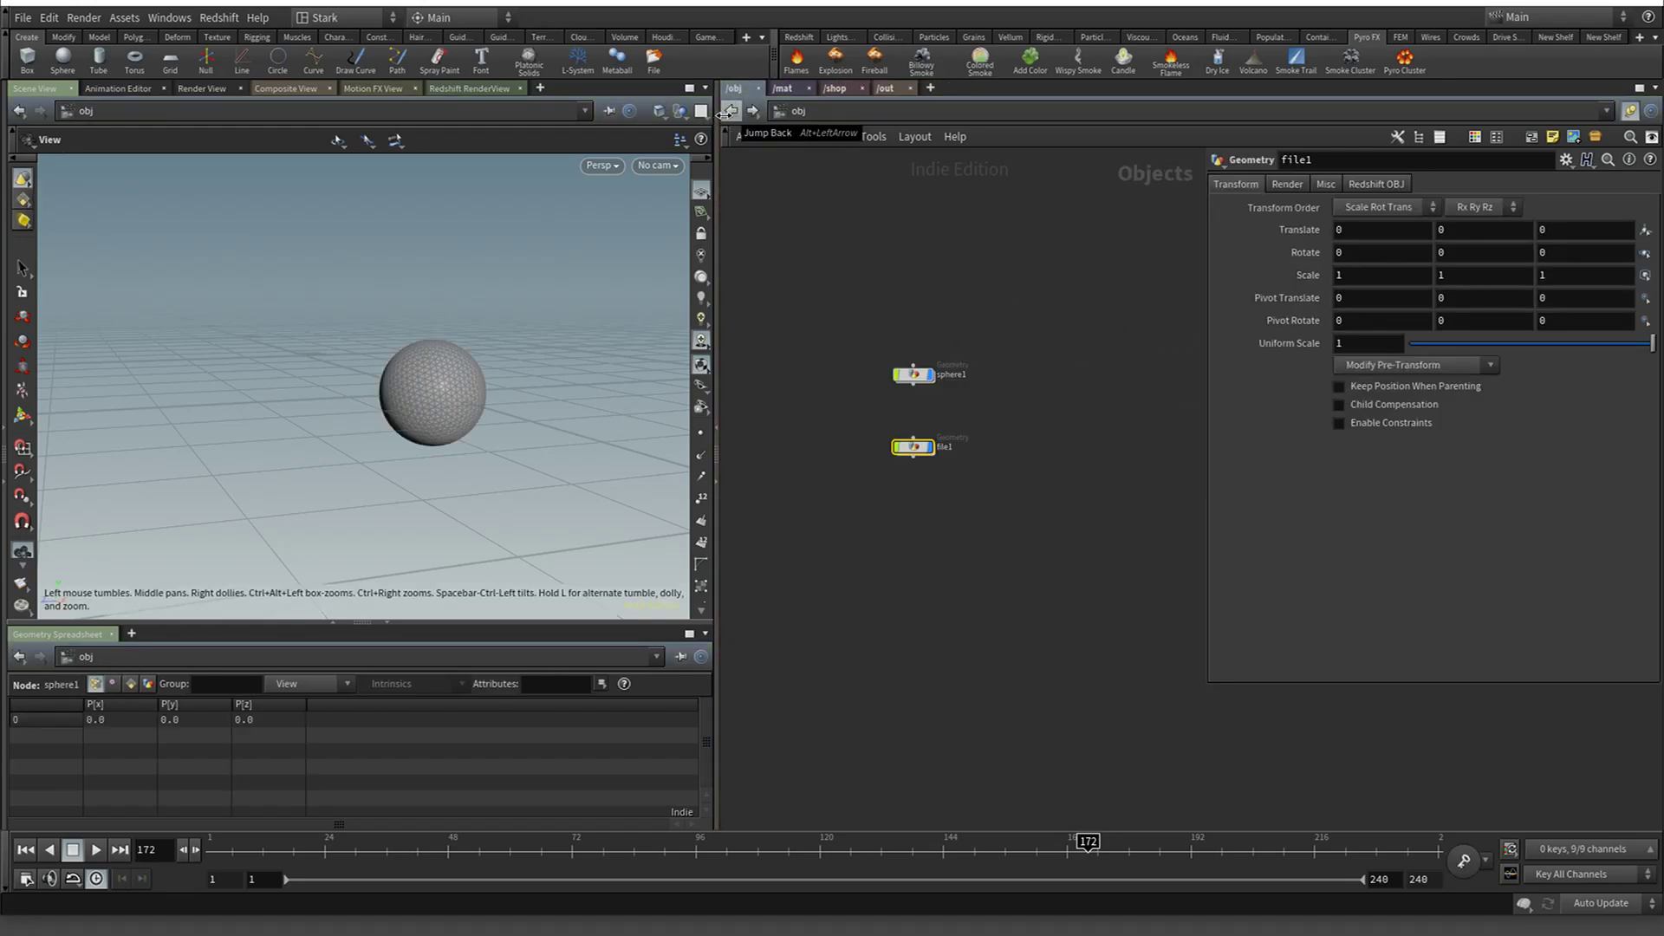
double_click(913, 374)
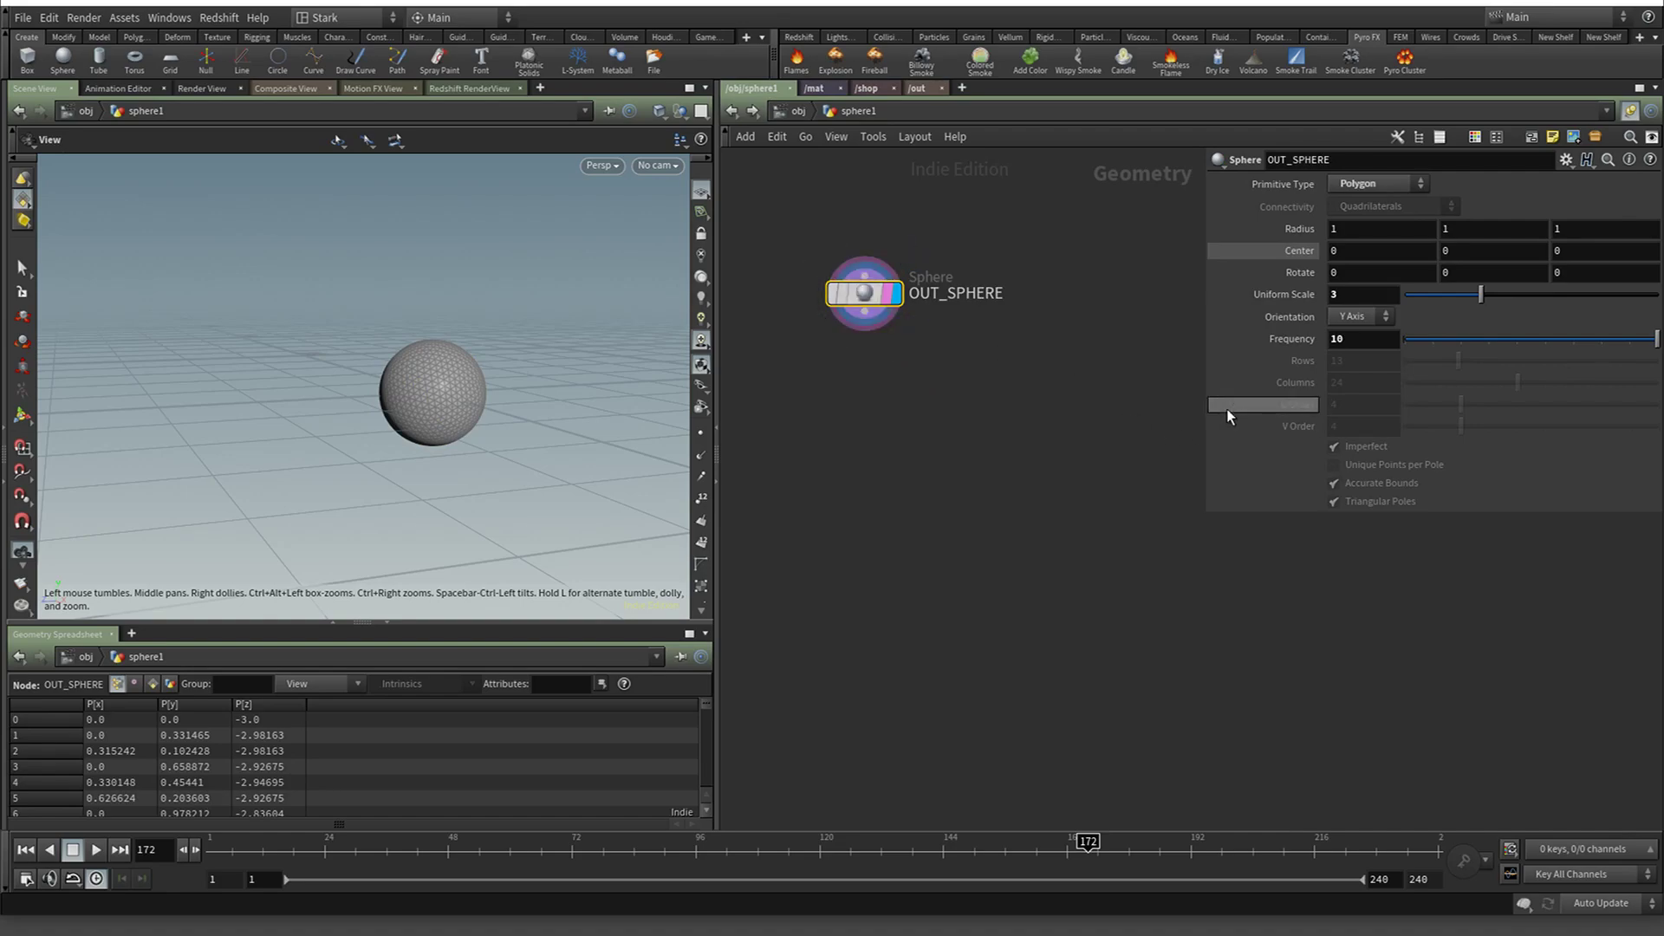
left_click(1460, 248)
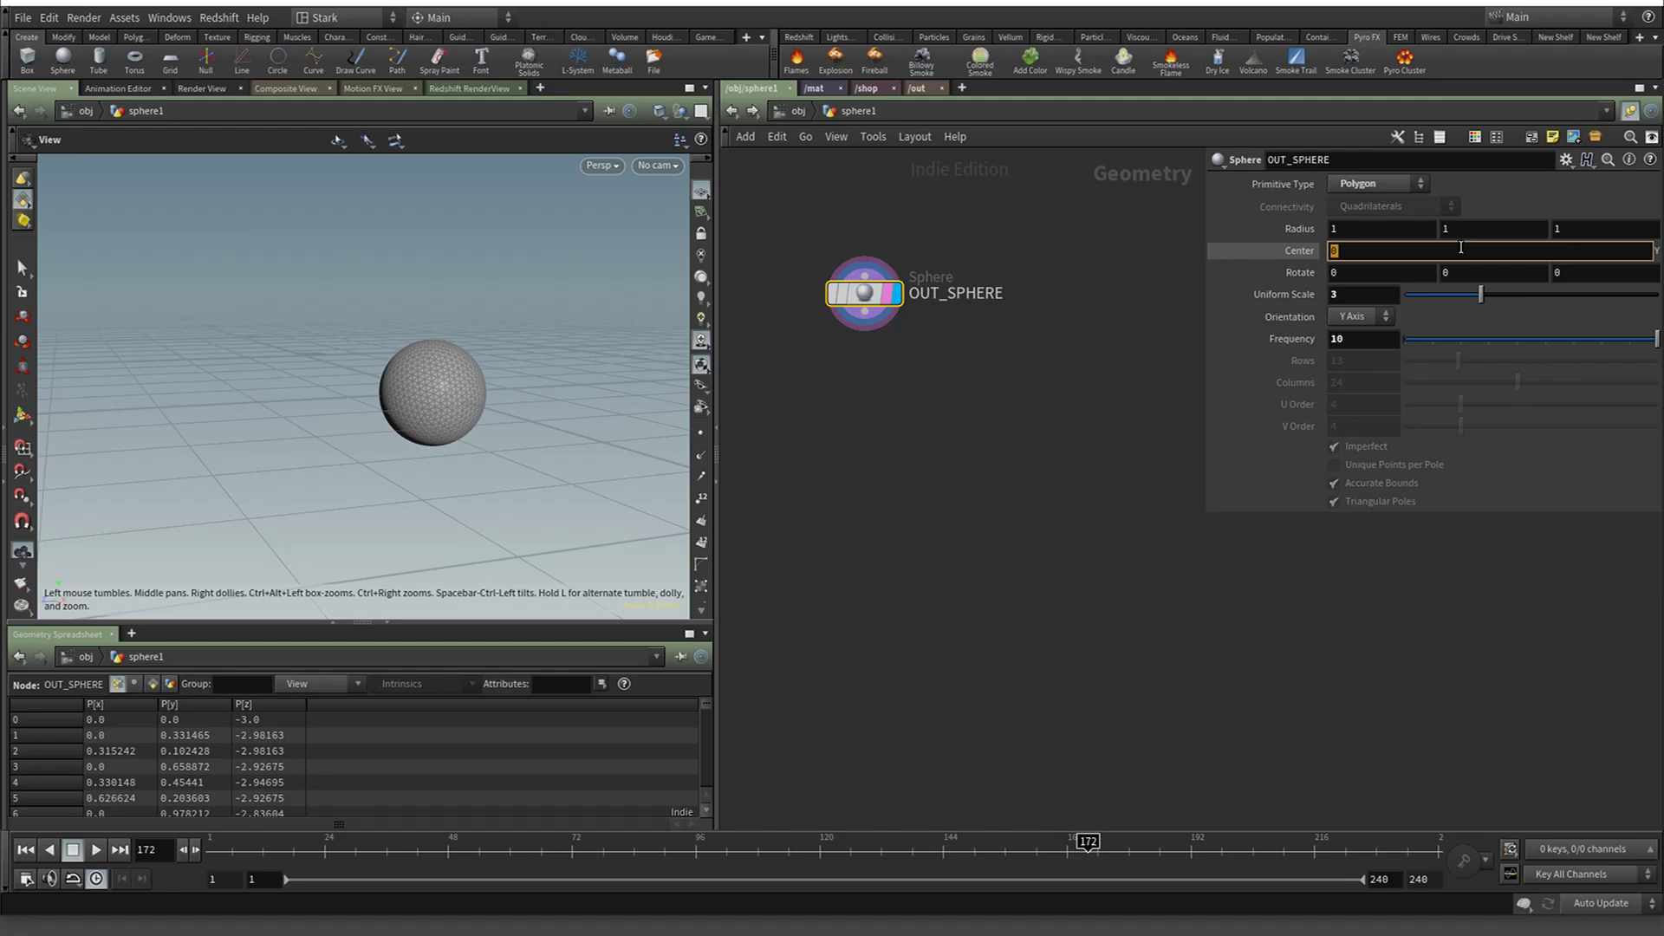
left_click(1497, 276)
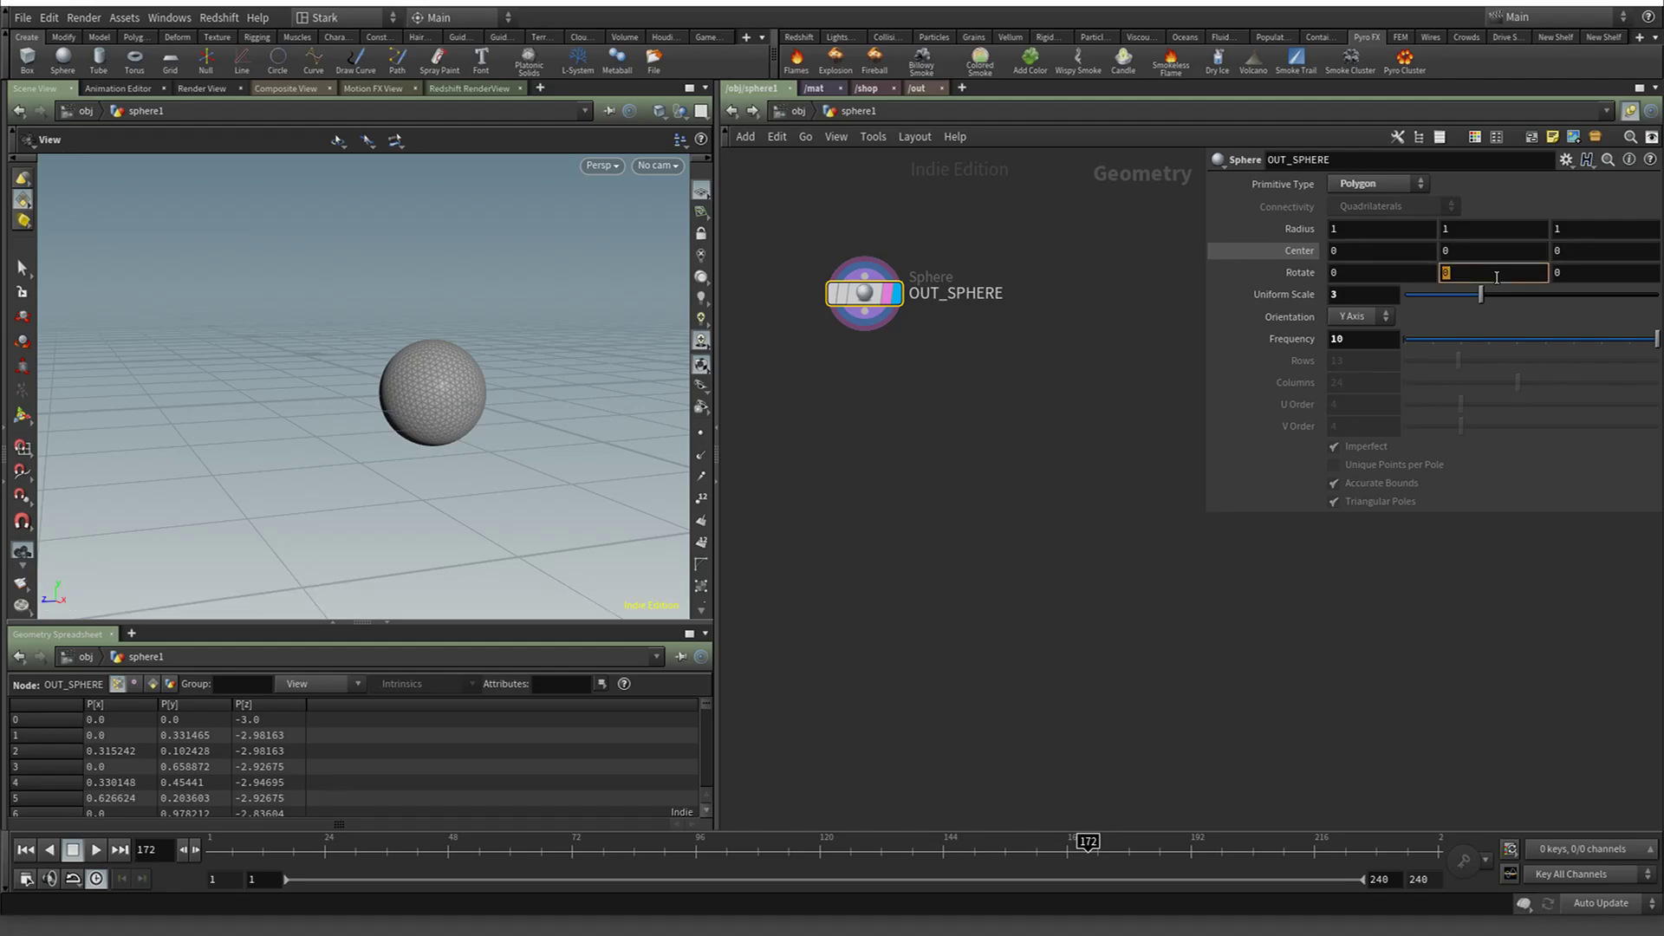
type("$f")
key("BackSpace")
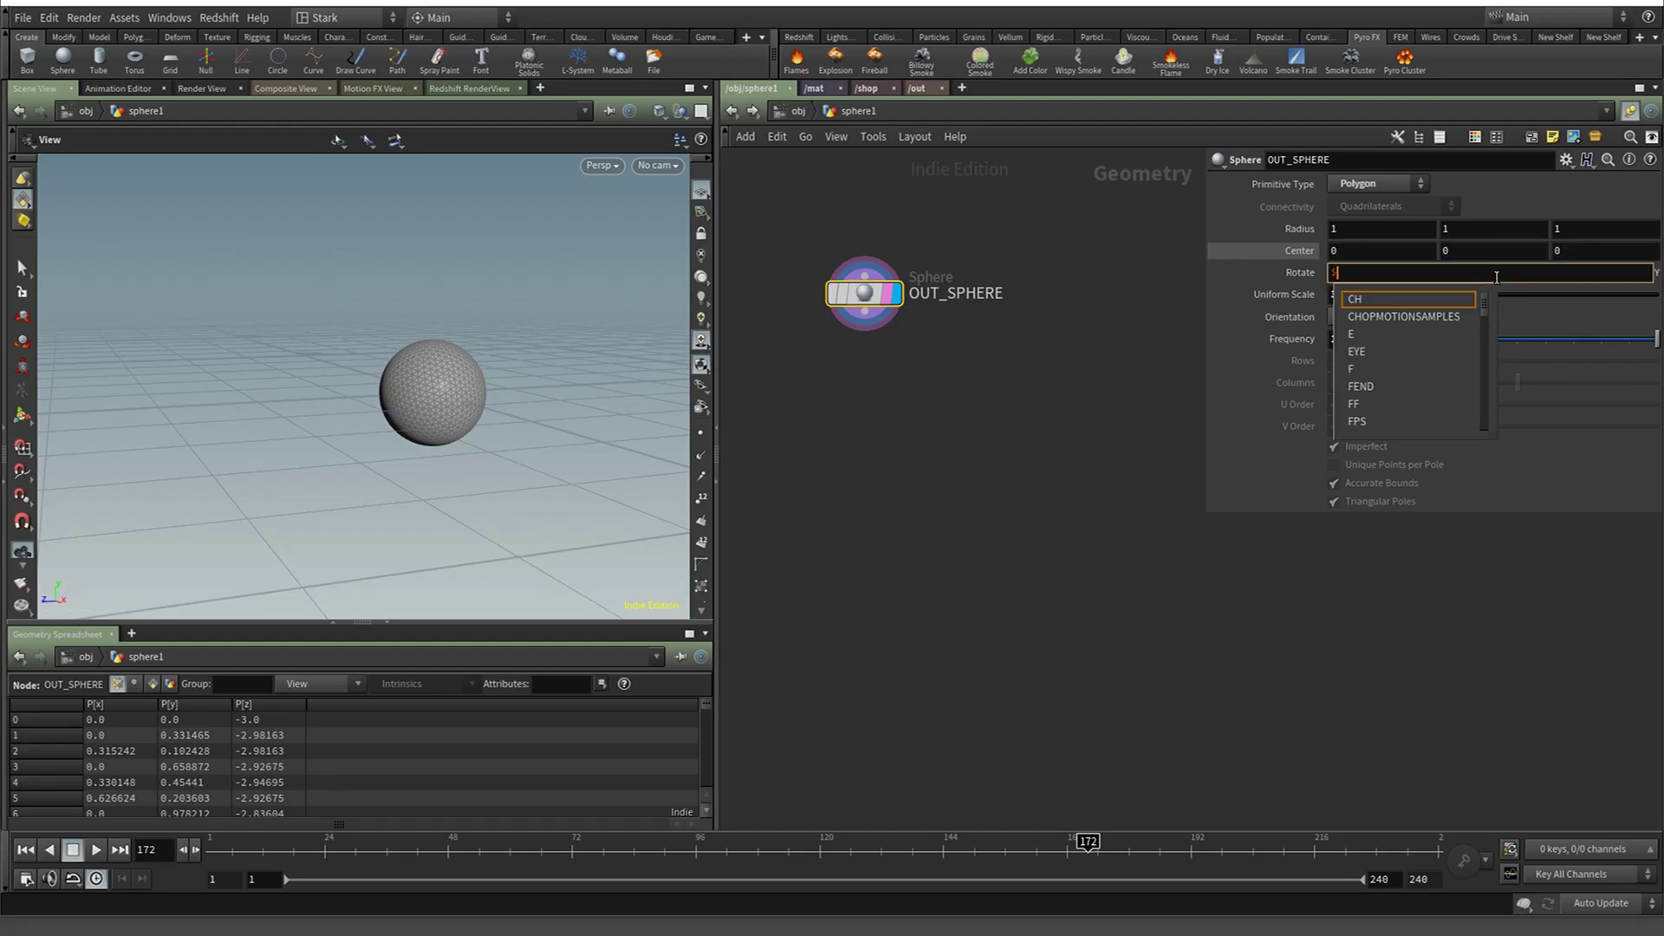
type("F")
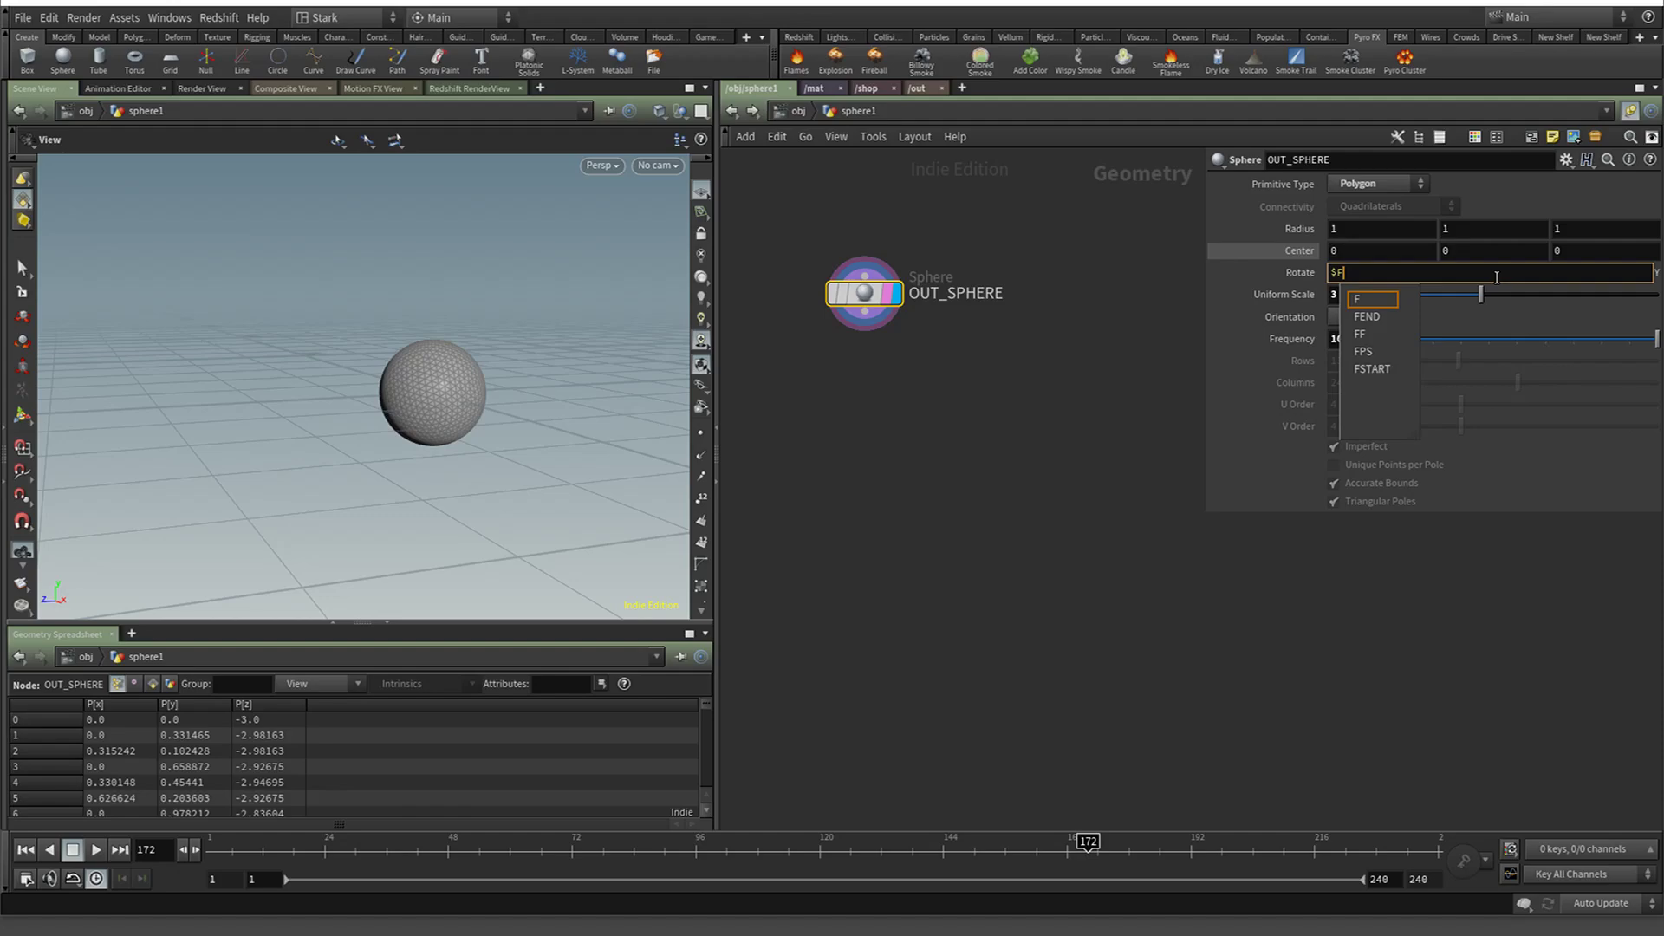
type("/3")
key("Return")
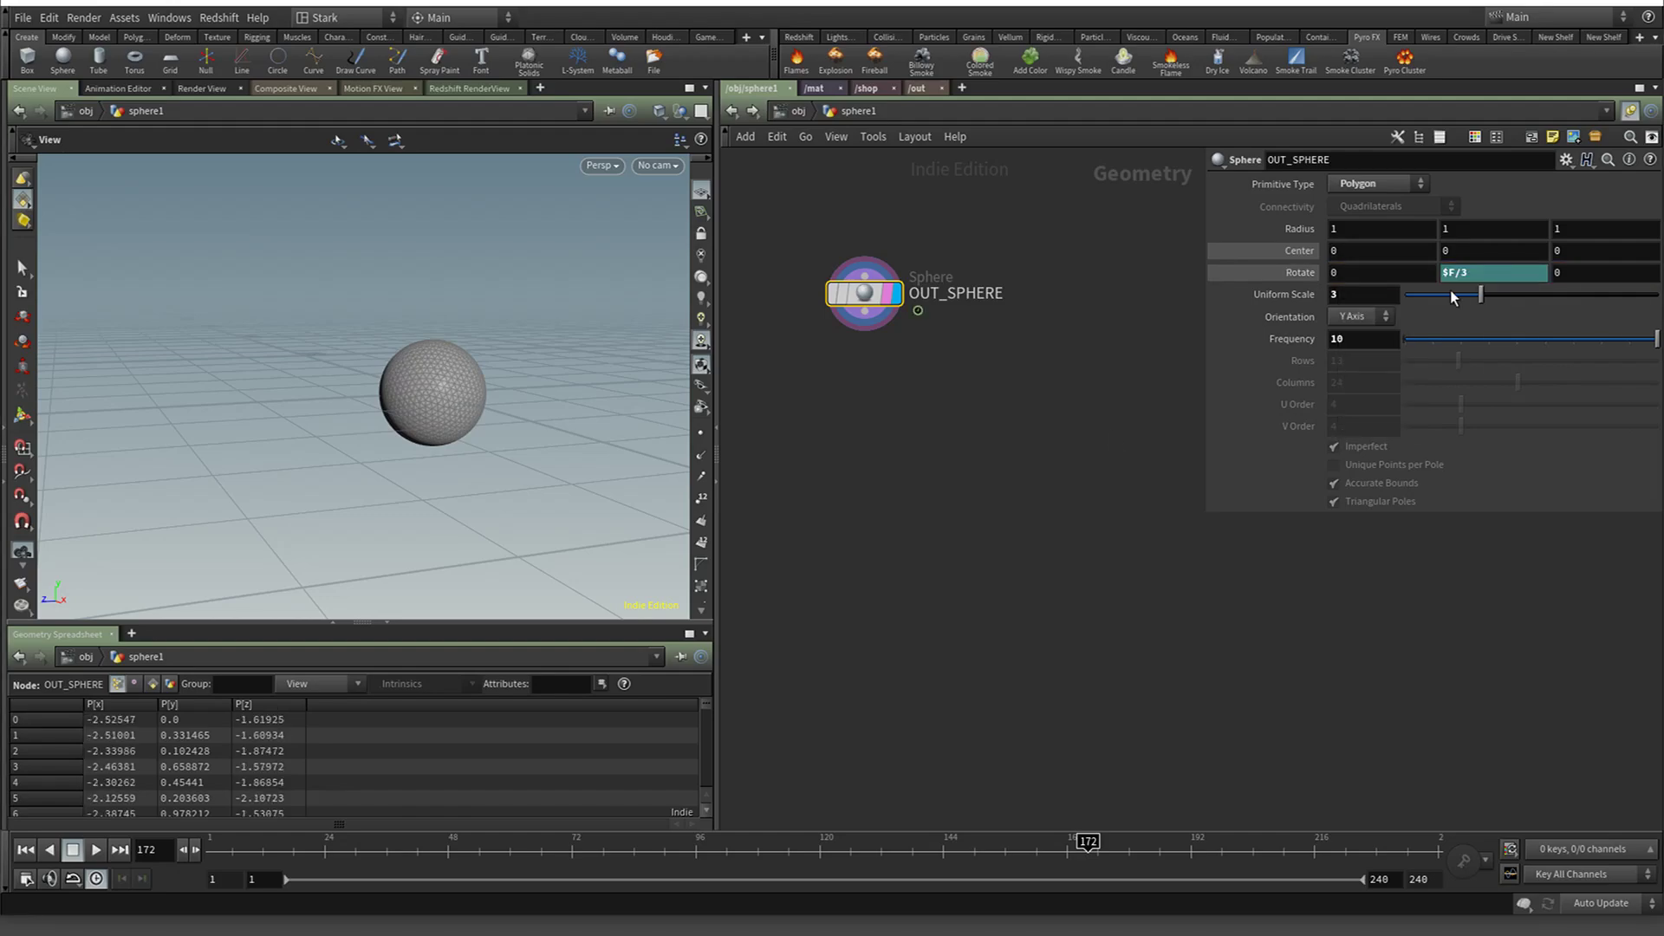
Play the animation to check the sphere's rotation, stop playback, and return to frame 1
left_click(102, 852)
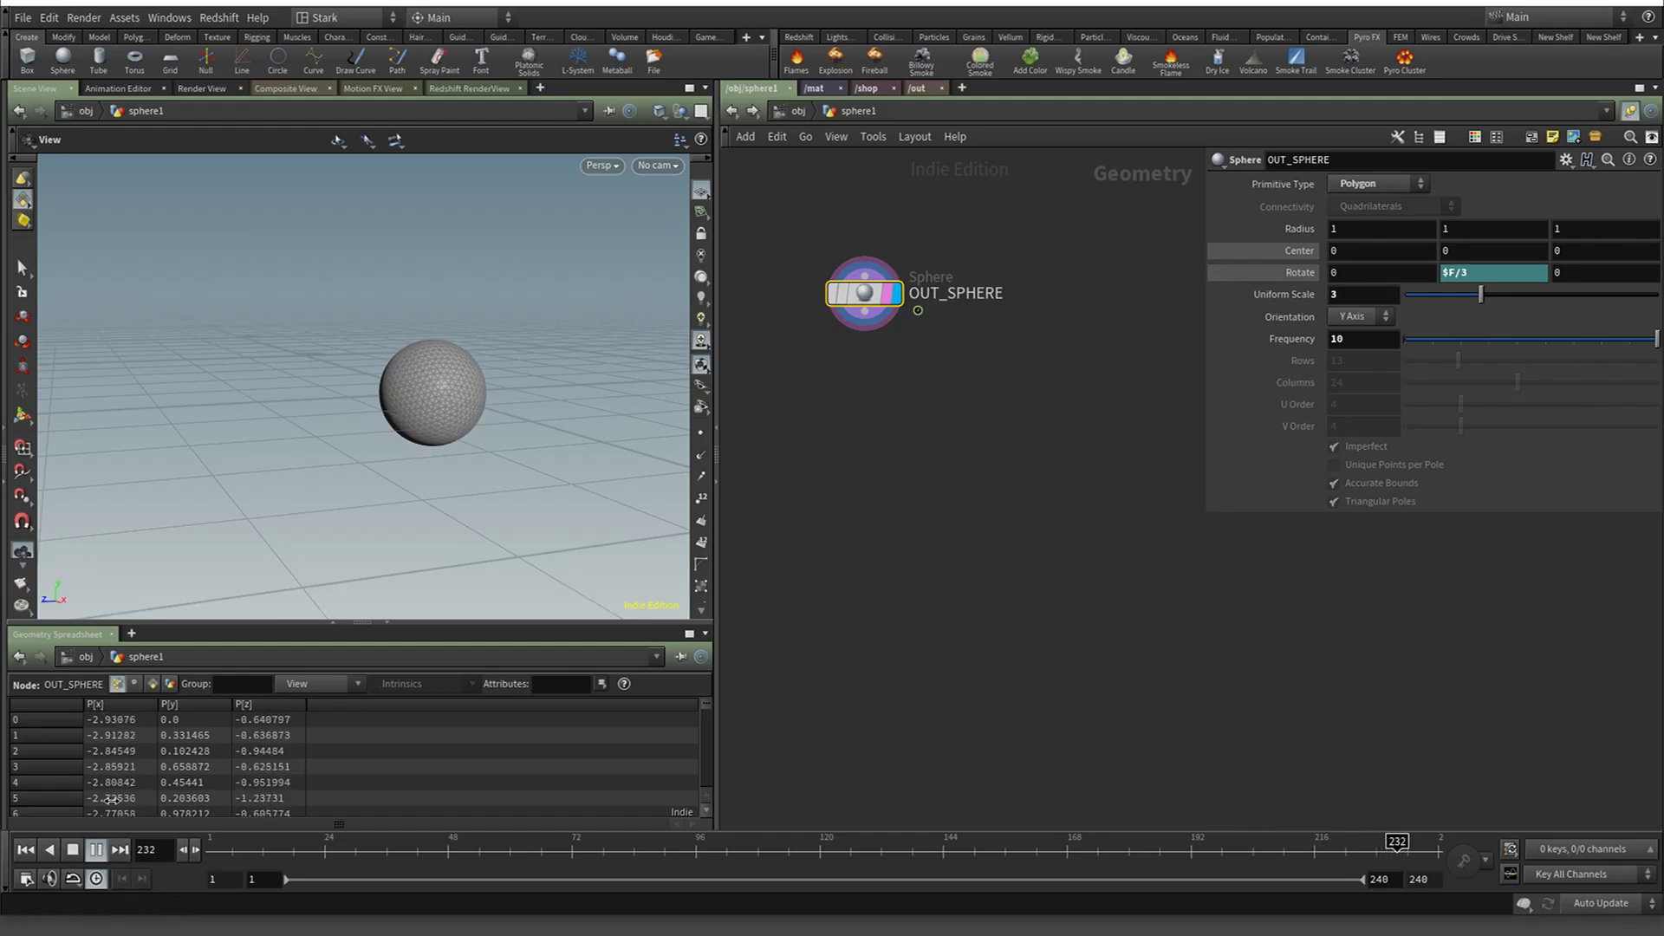
left_click(73, 849)
left_click(21, 851)
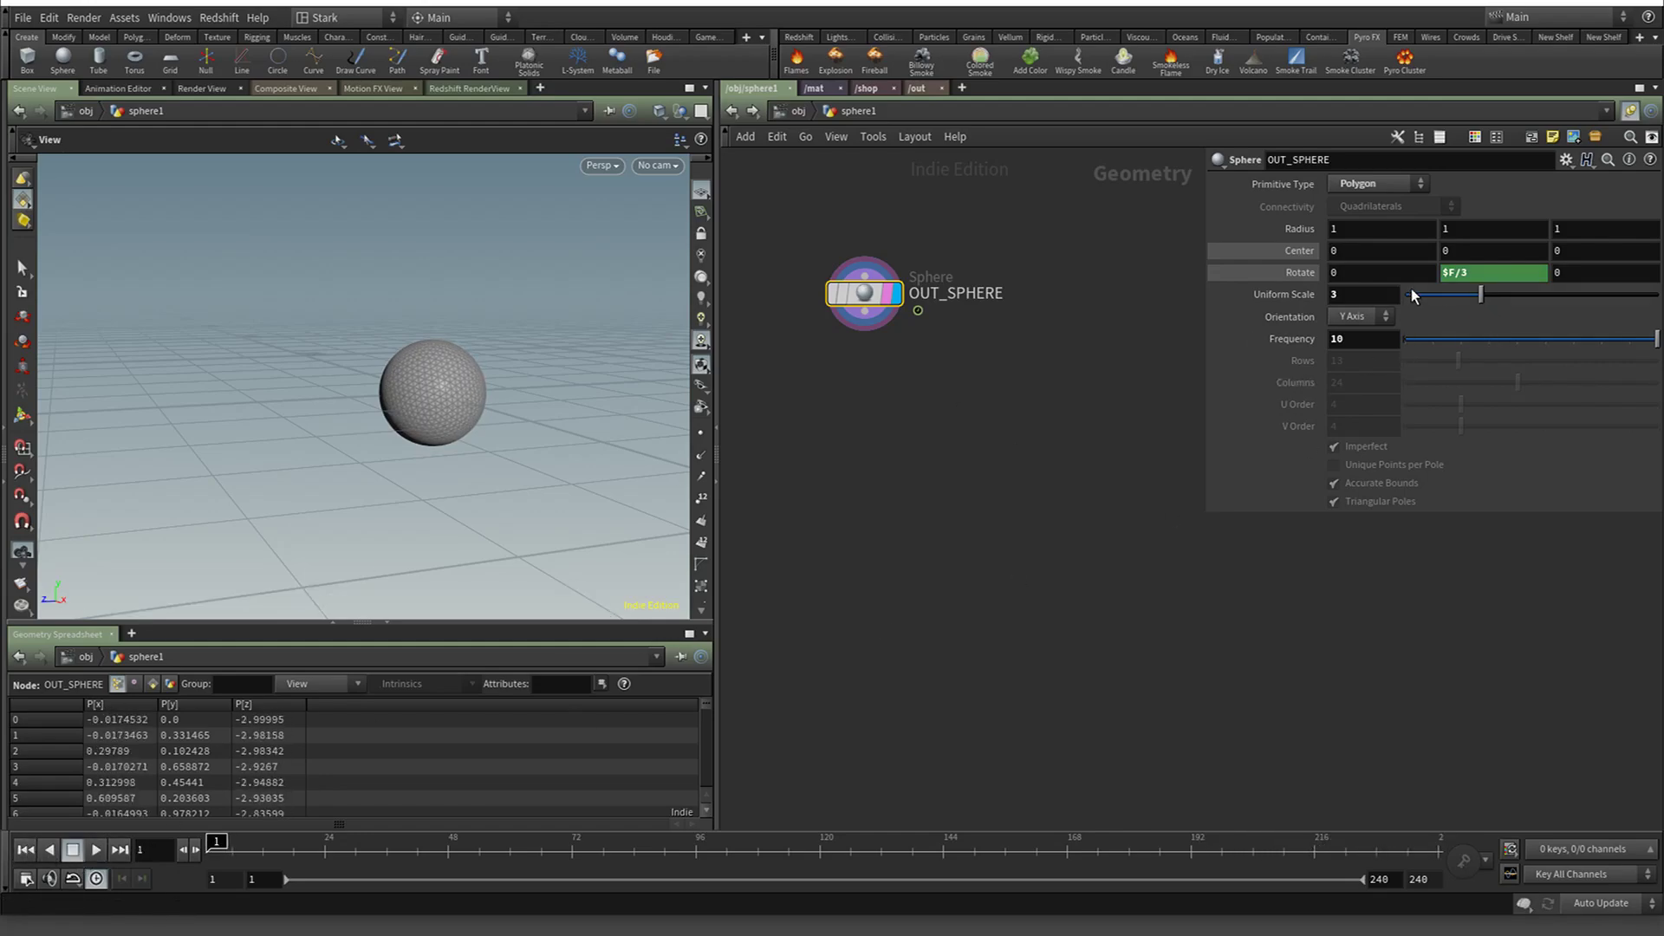
Copy OUT_SPHERE's Y rotation parameter and return to the object level
right_click(1474, 271)
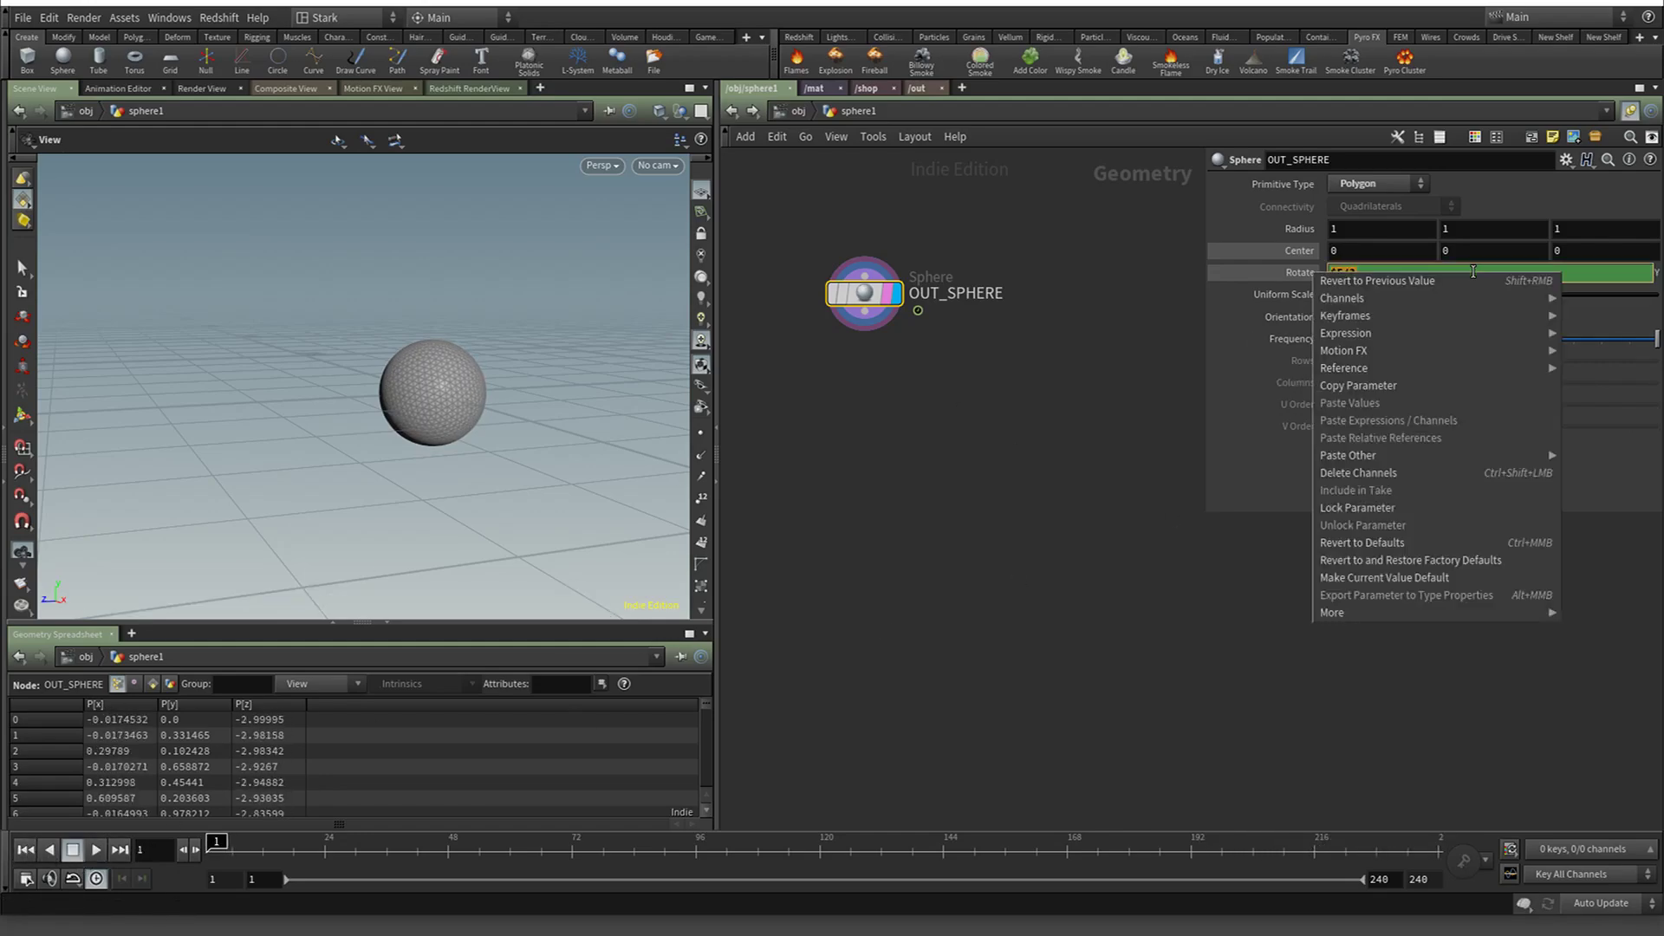
left_click(1461, 385)
left_click(731, 110)
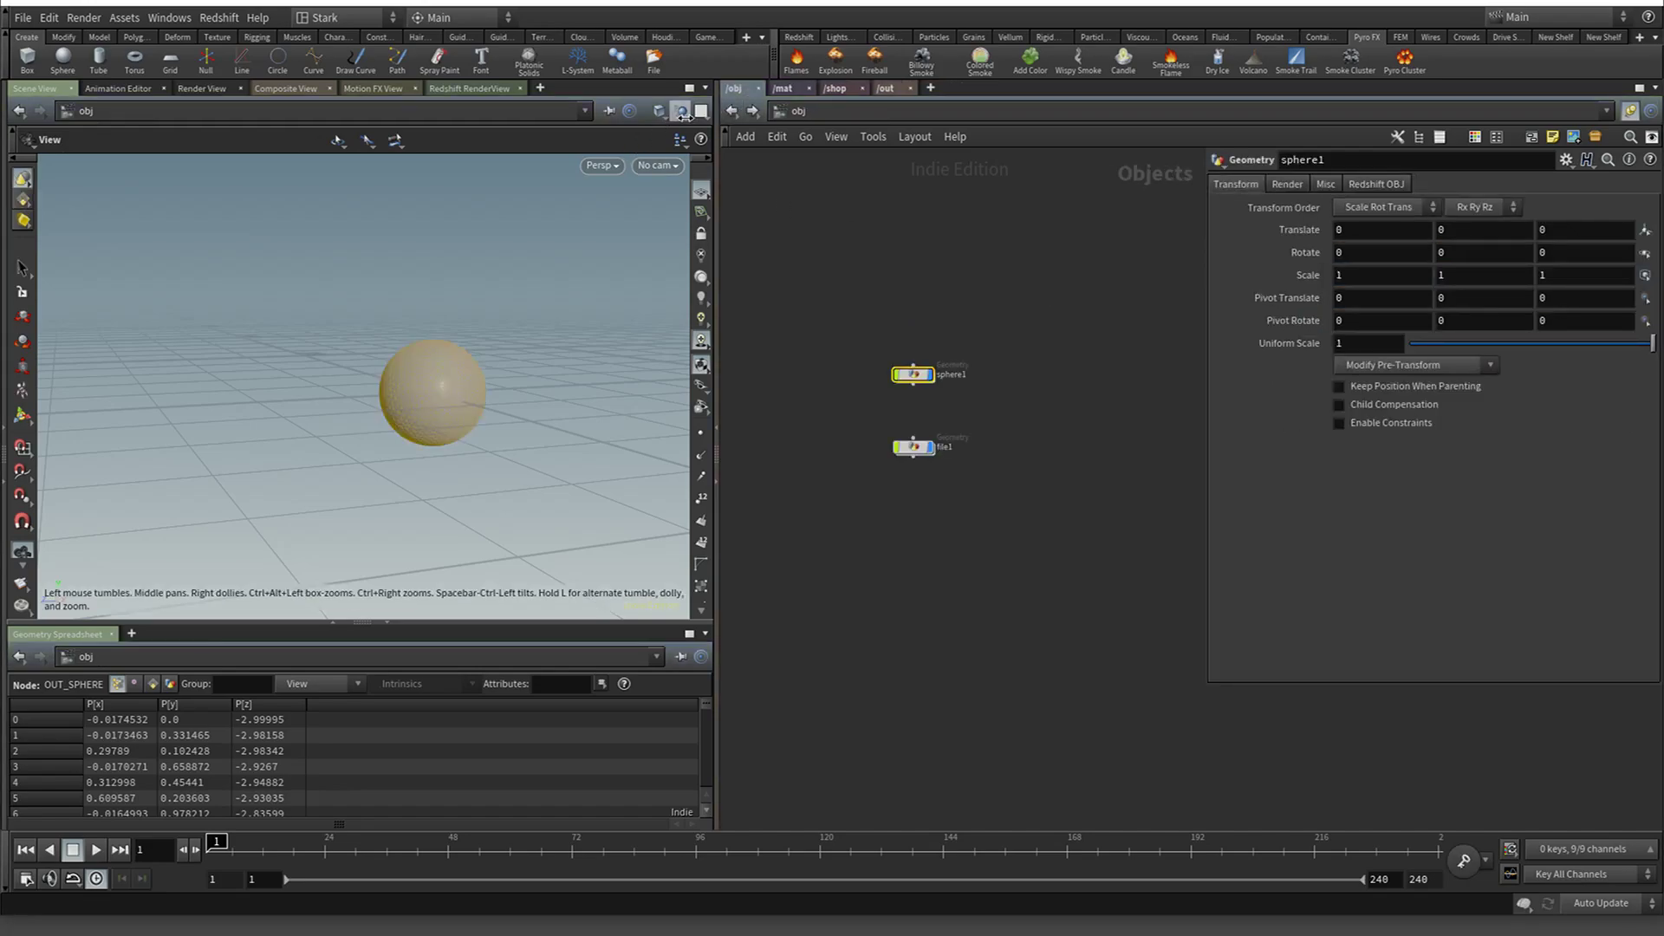
left_click(680, 111)
left_click(689, 164)
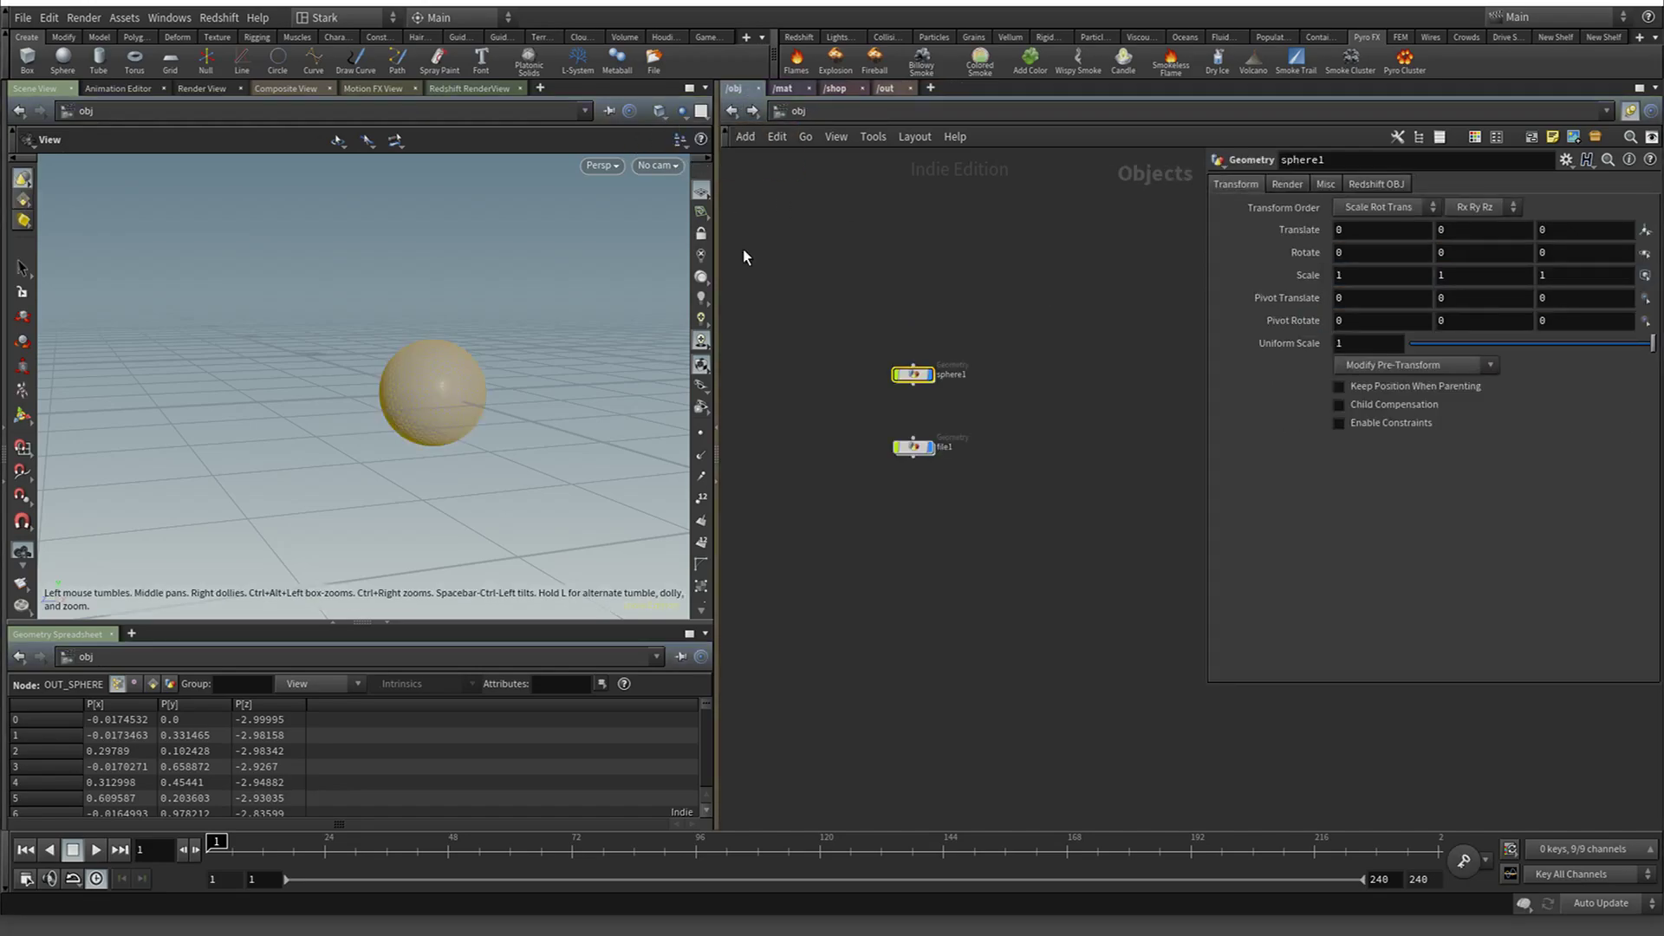
Open the file1 object, reposition its sphere1 node, and set the Primitive Type to Polygon
double_click(911, 447)
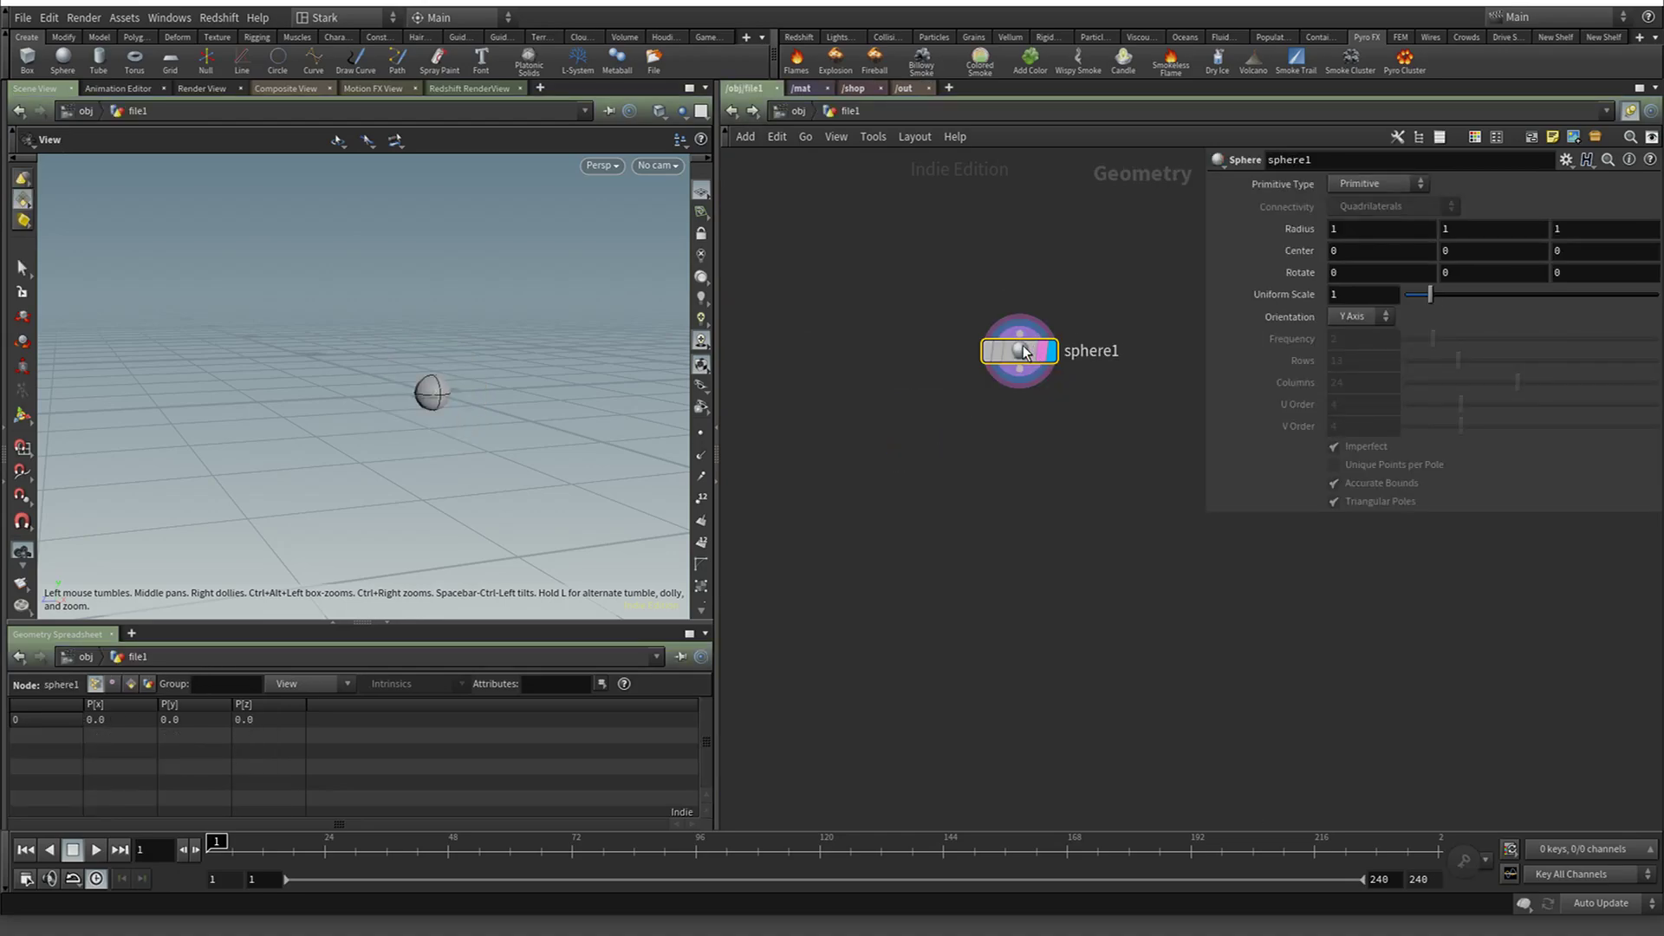
left_click_drag(1024, 350, 933, 347)
left_click(1371, 180)
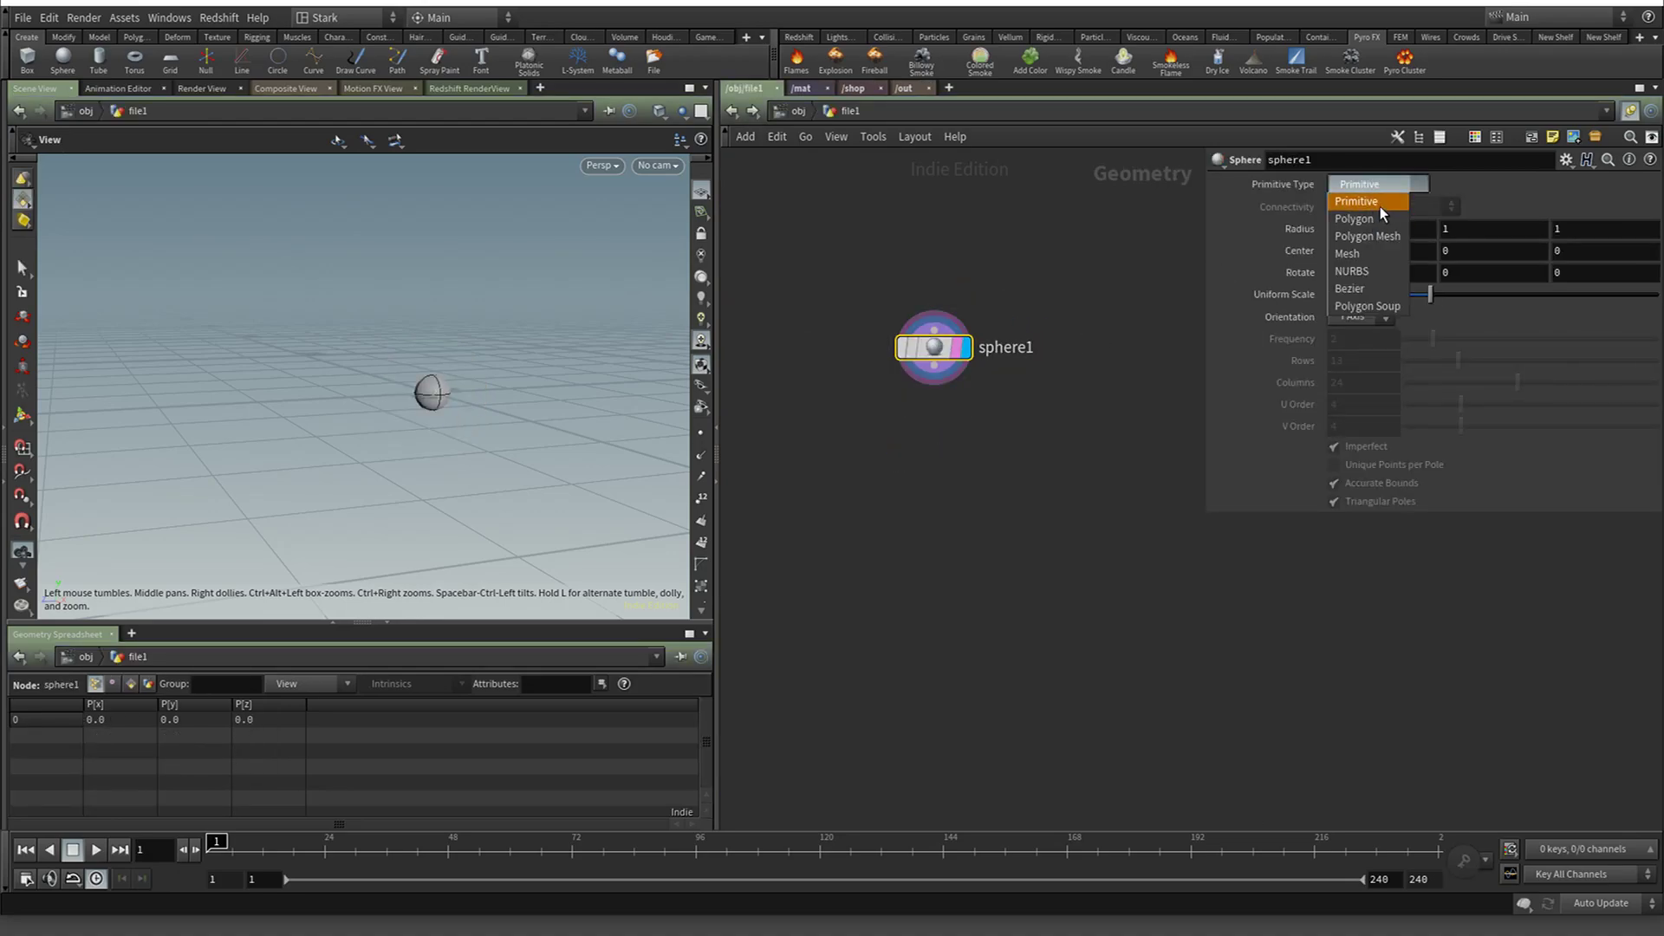
left_click(1380, 206)
mouse_move(939, 358)
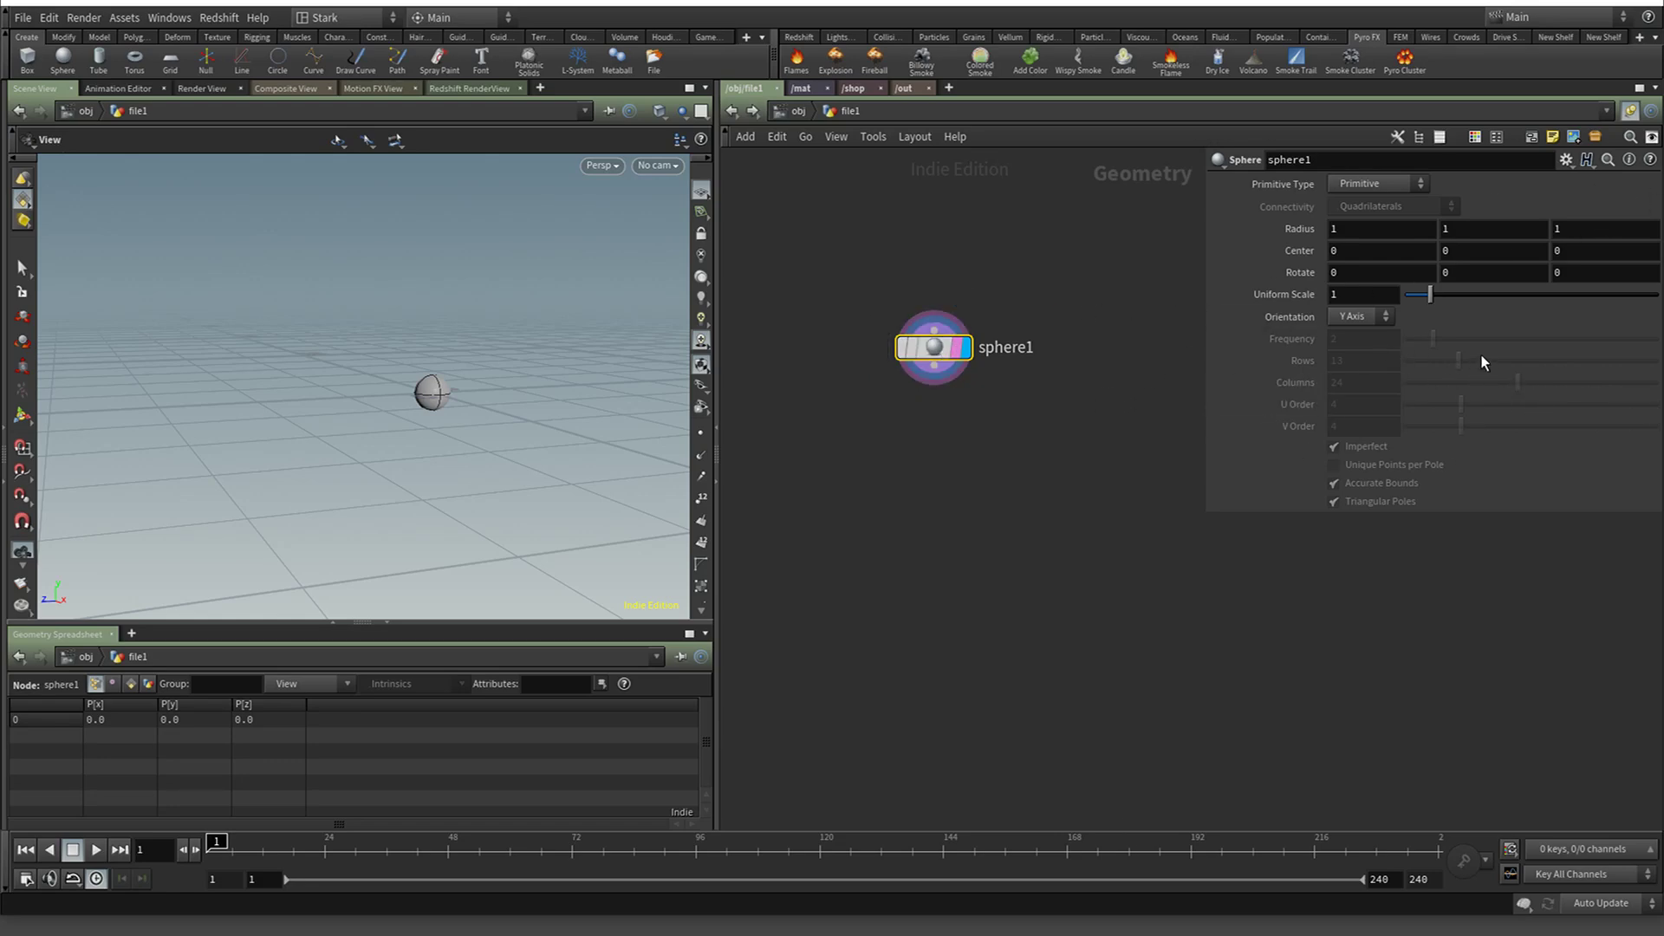
left_click(1371, 185)
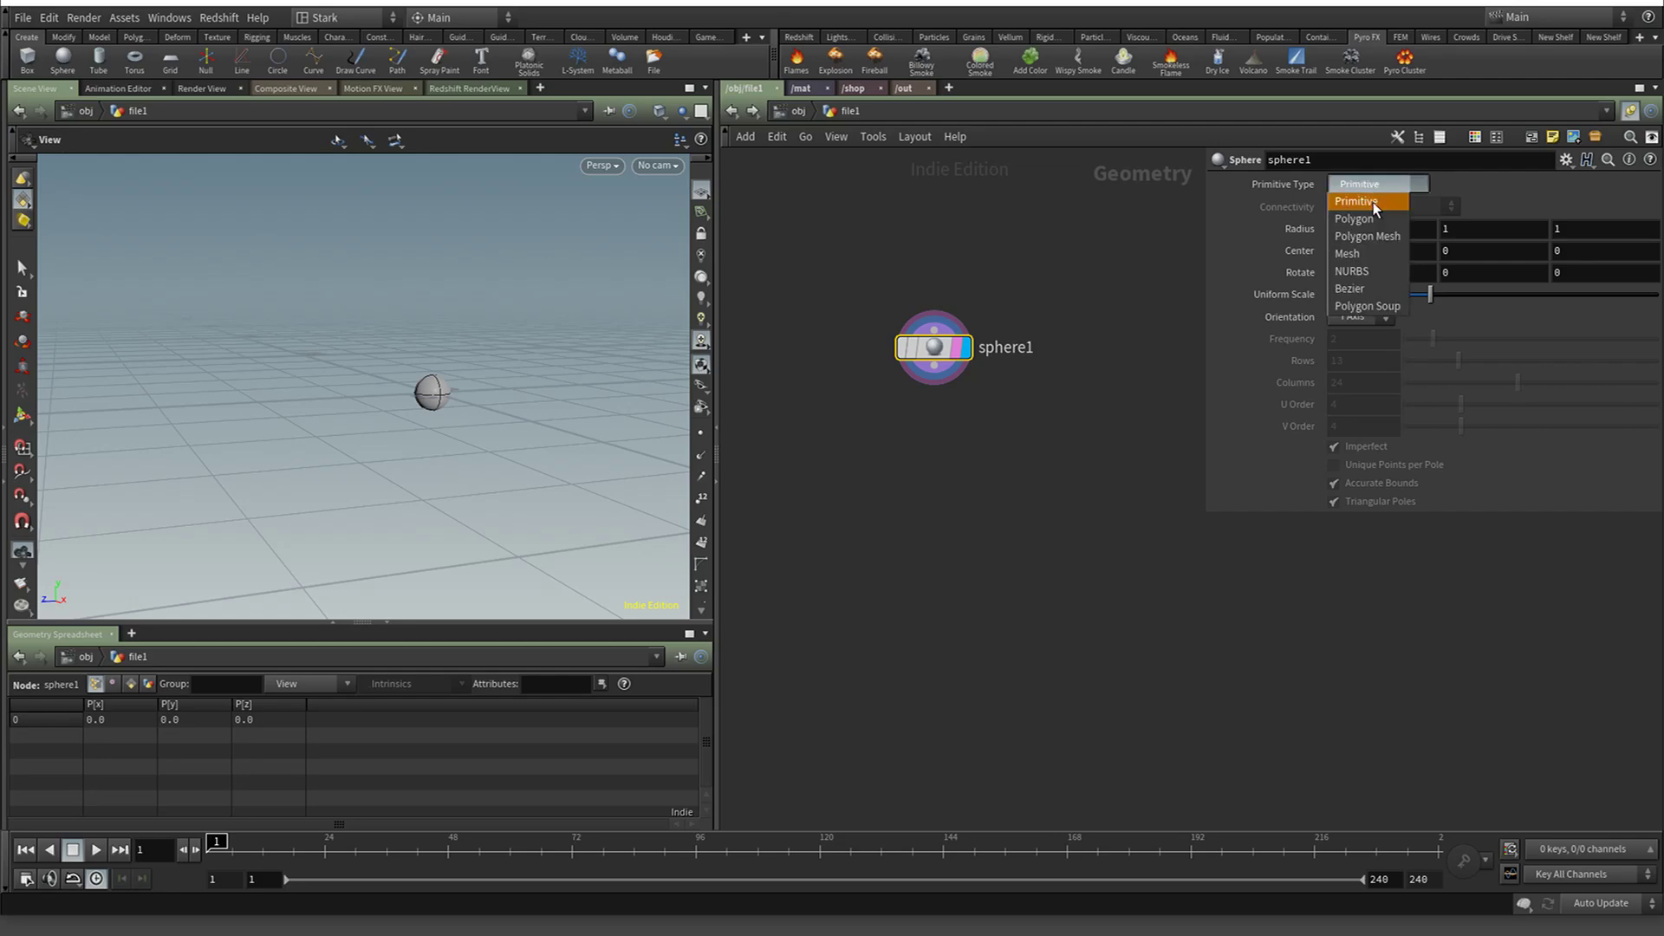
left_click(1372, 201)
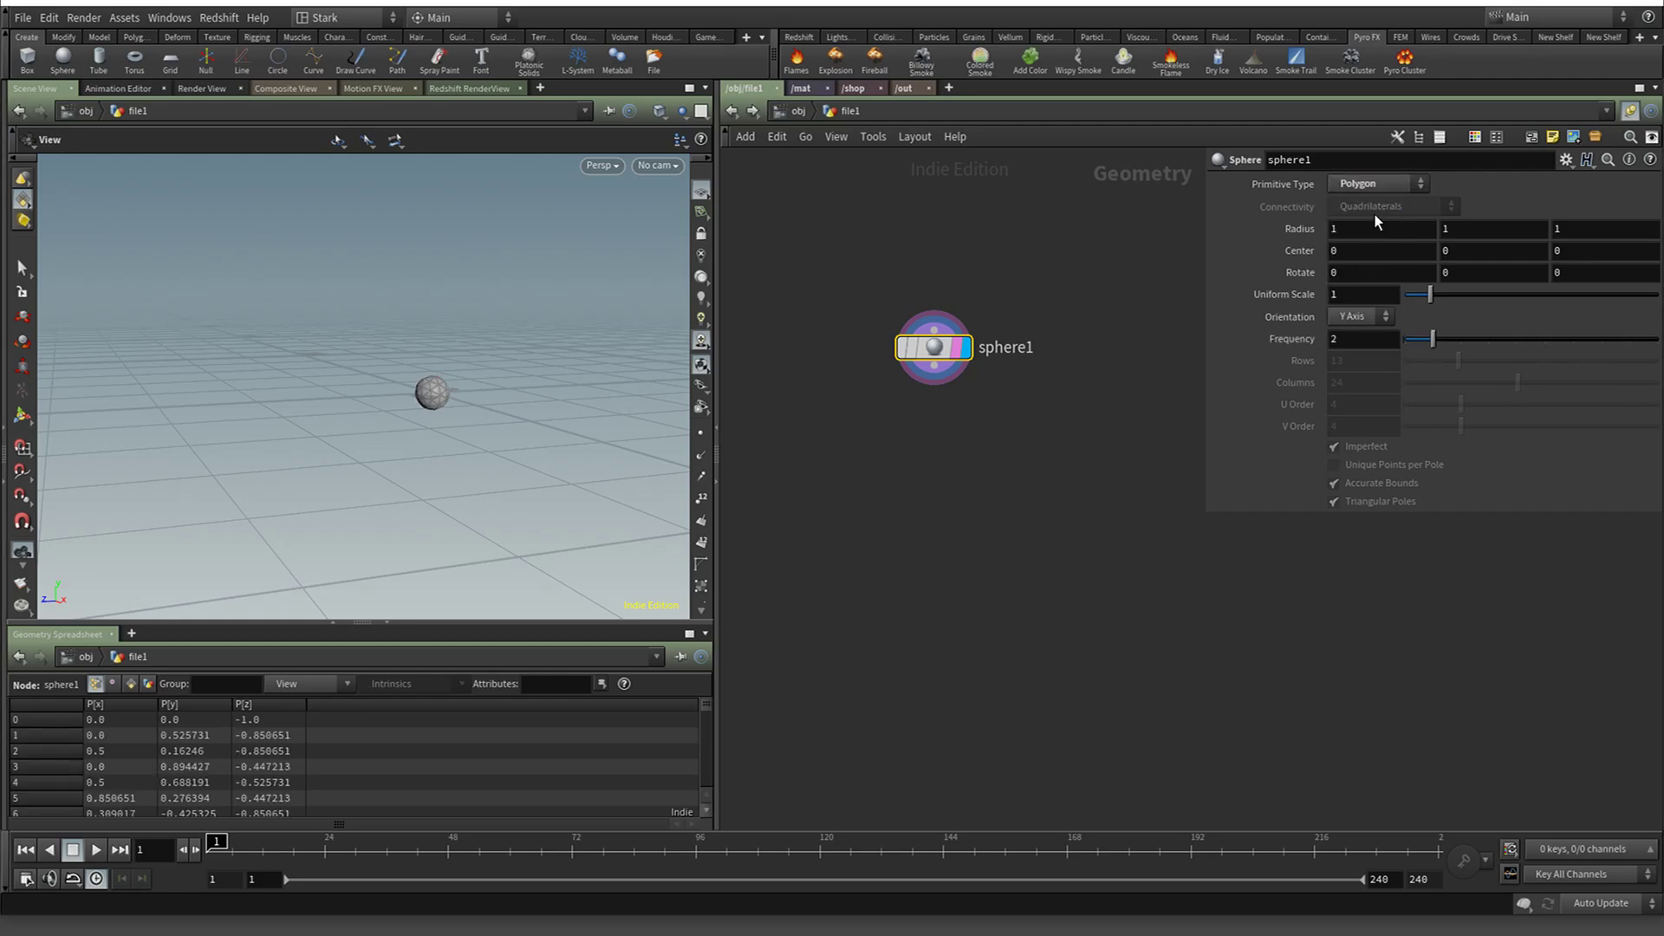
Set the sphere's Uniform Scale to 5 and switch the viewport to wireframe display
left_click(1357, 298)
type("5")
key("Return")
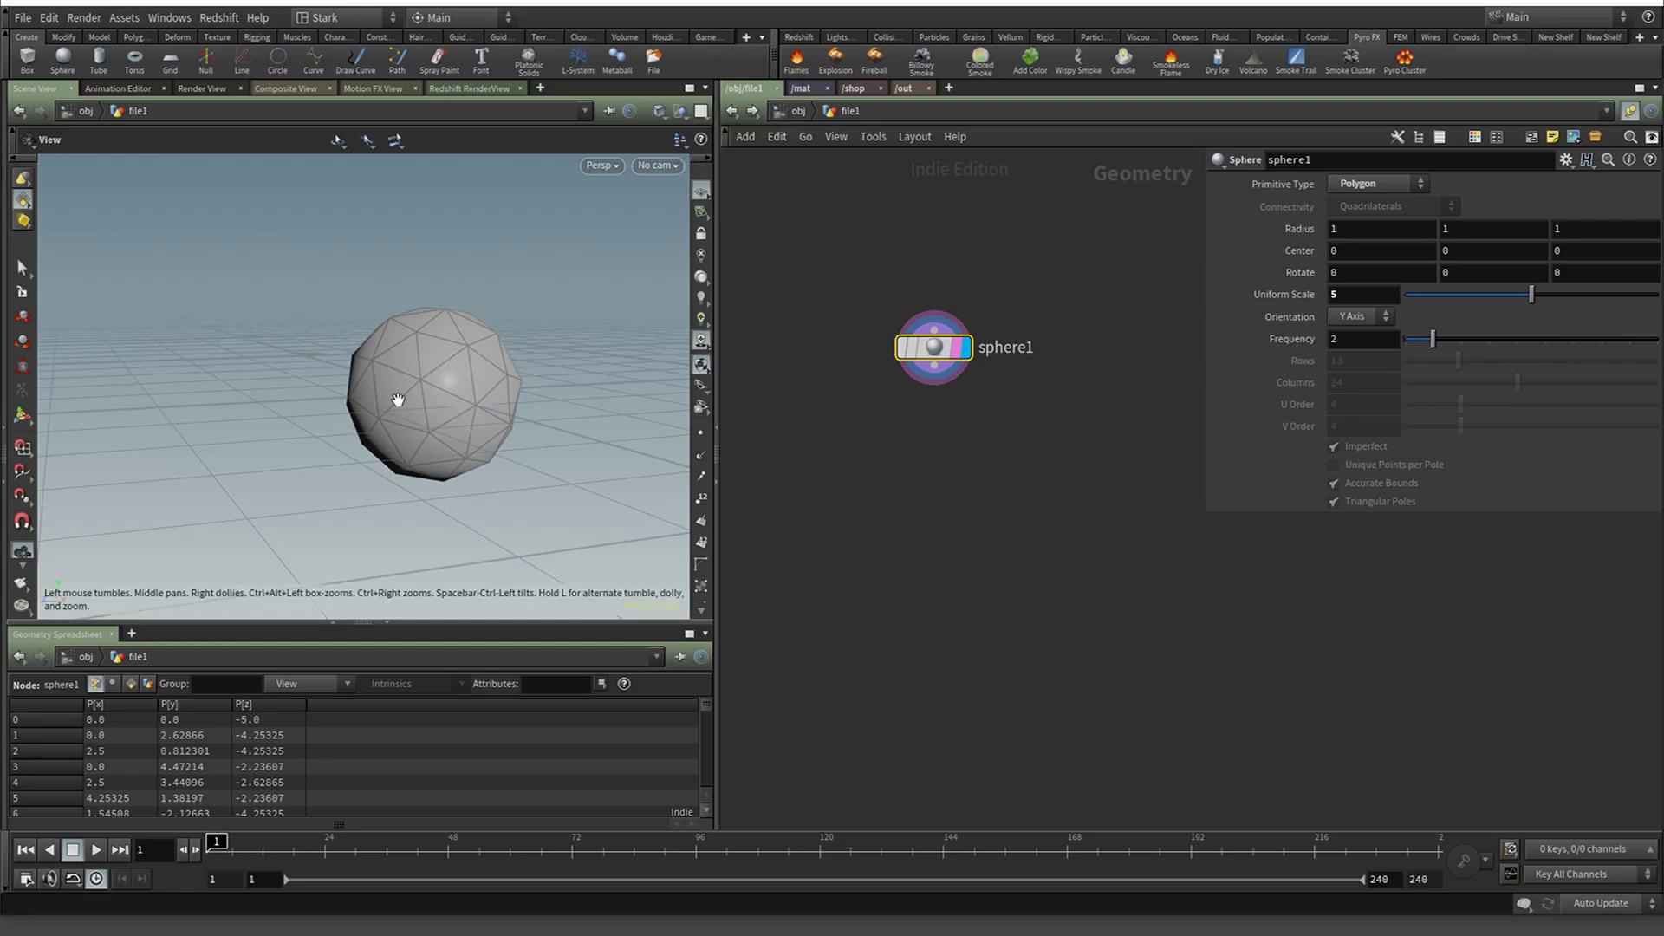
key("w")
scroll(398, 400, "down", 5)
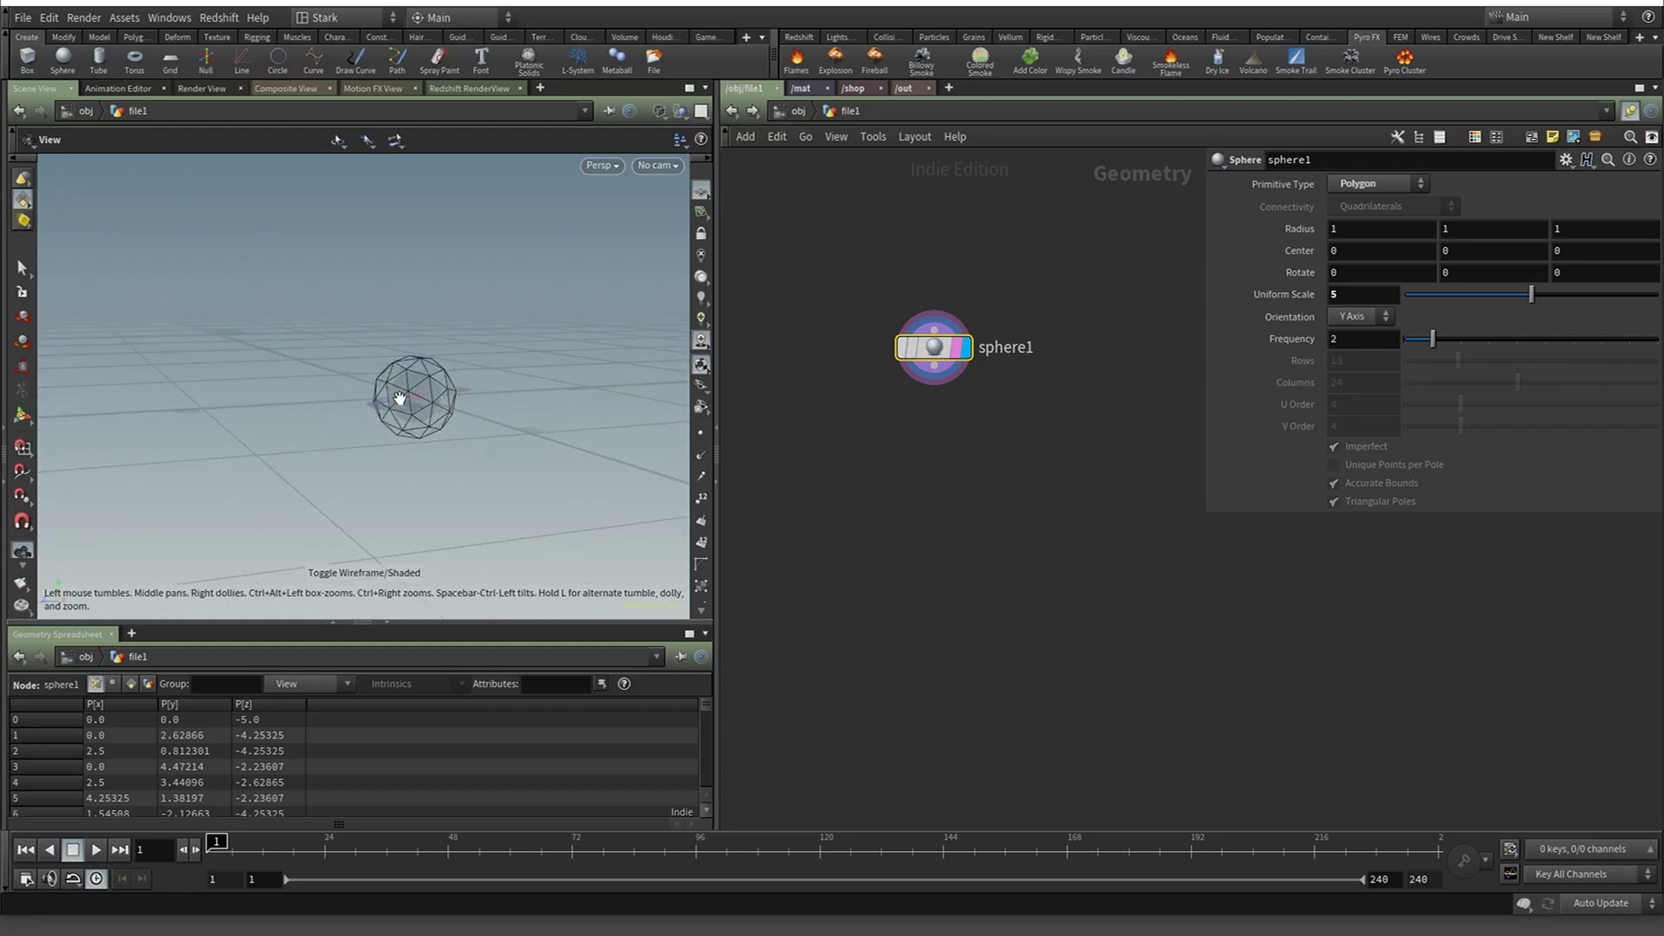
Offset the sphere along X, trying Center X values of 2 and 4 before setting it to 10
left_click(1349, 250)
key("Return")
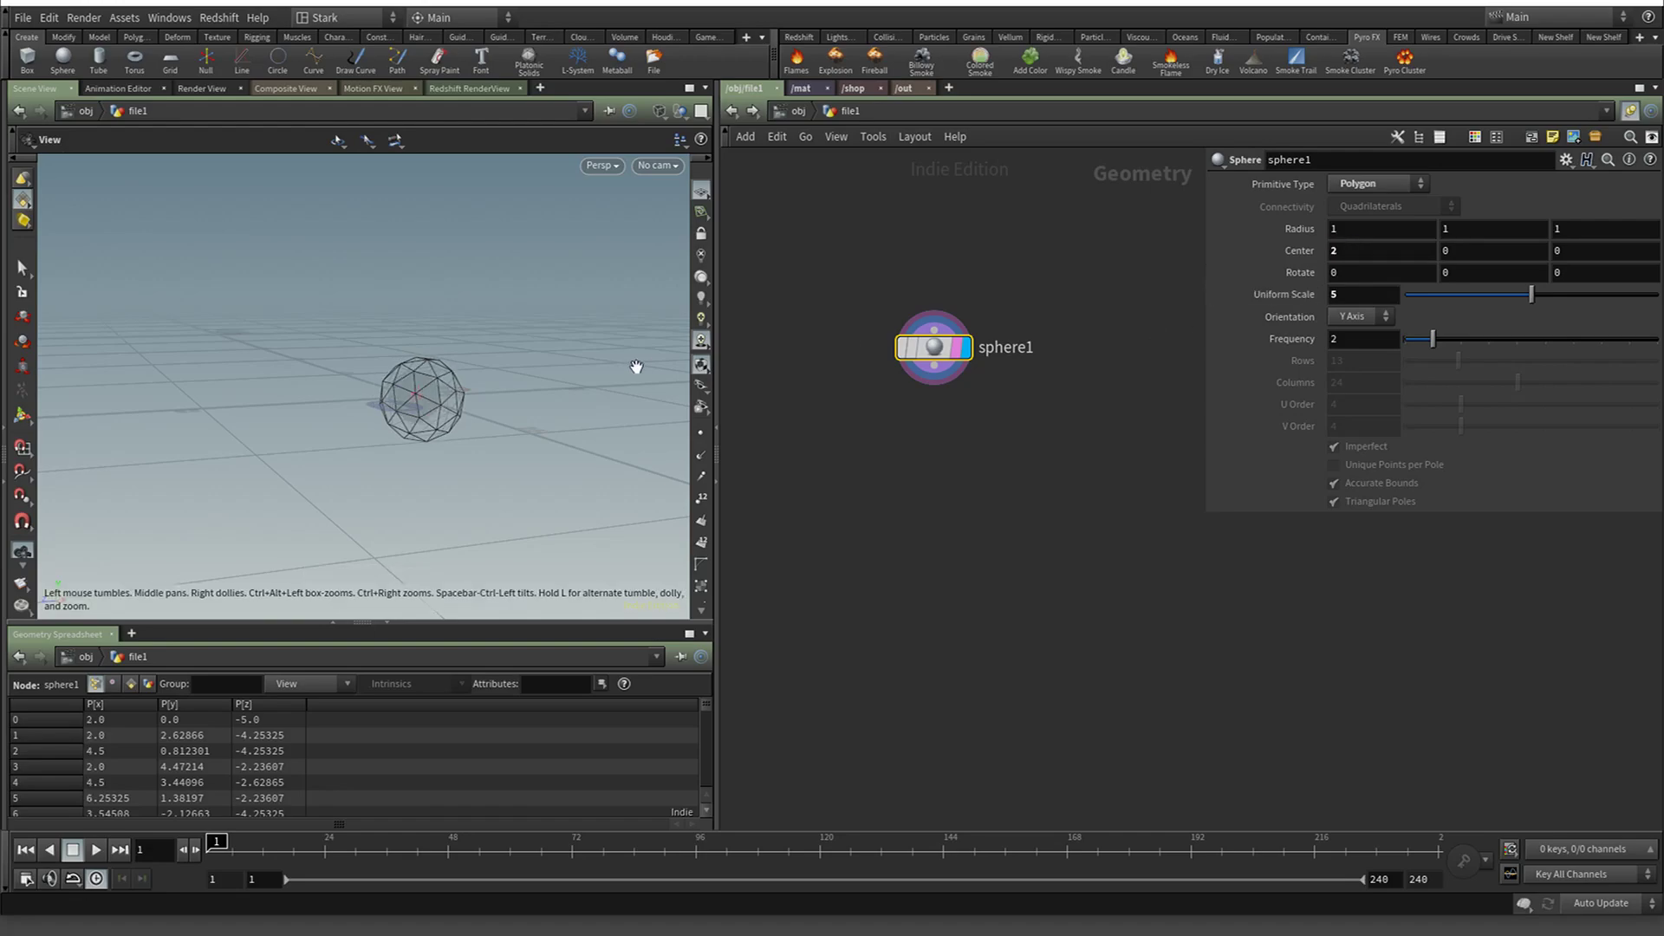
left_click_drag(638, 364, 485, 451, "alt")
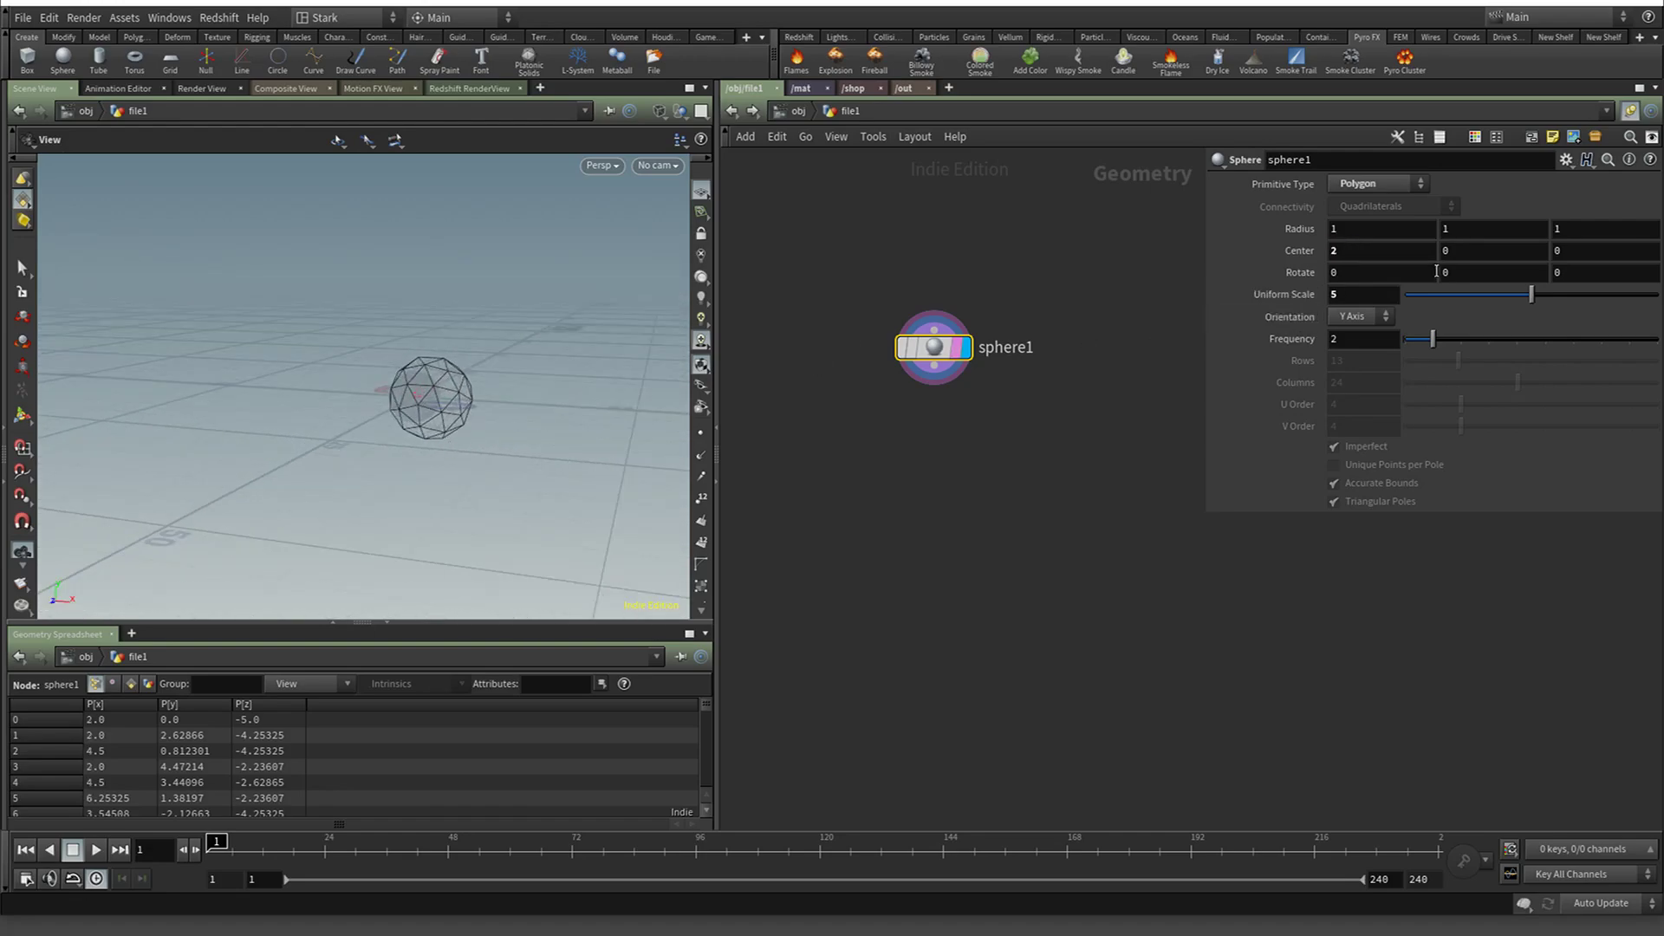
left_click(1373, 249)
type("4")
key("Return")
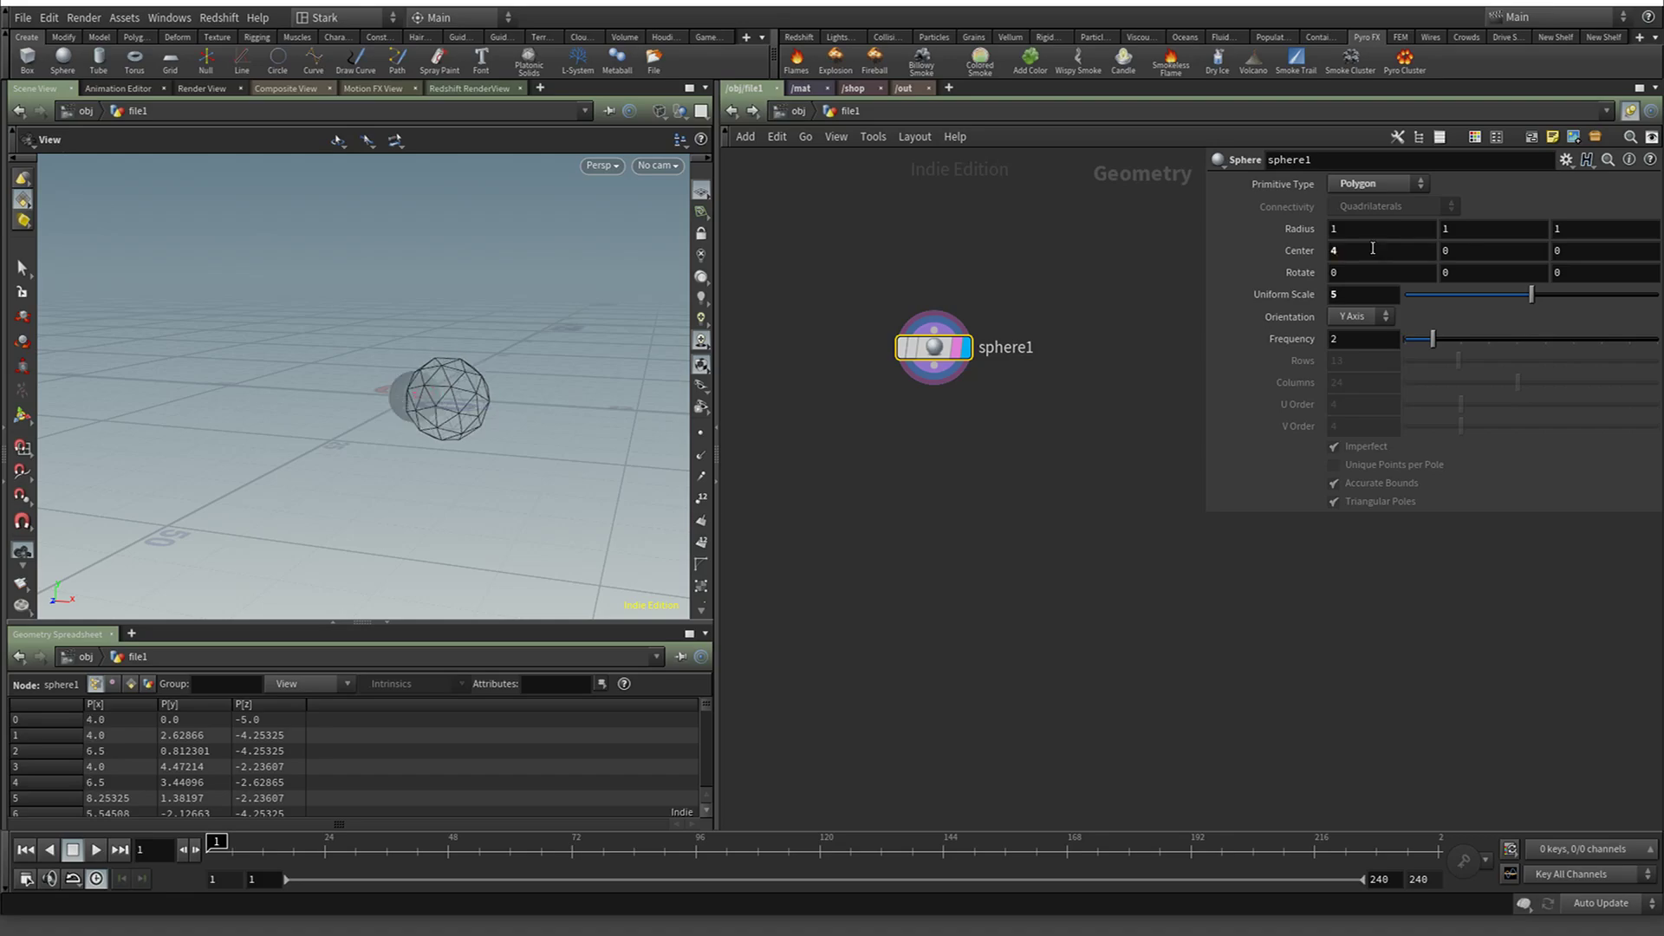
double_click(1376, 249)
type("10")
key("Return")
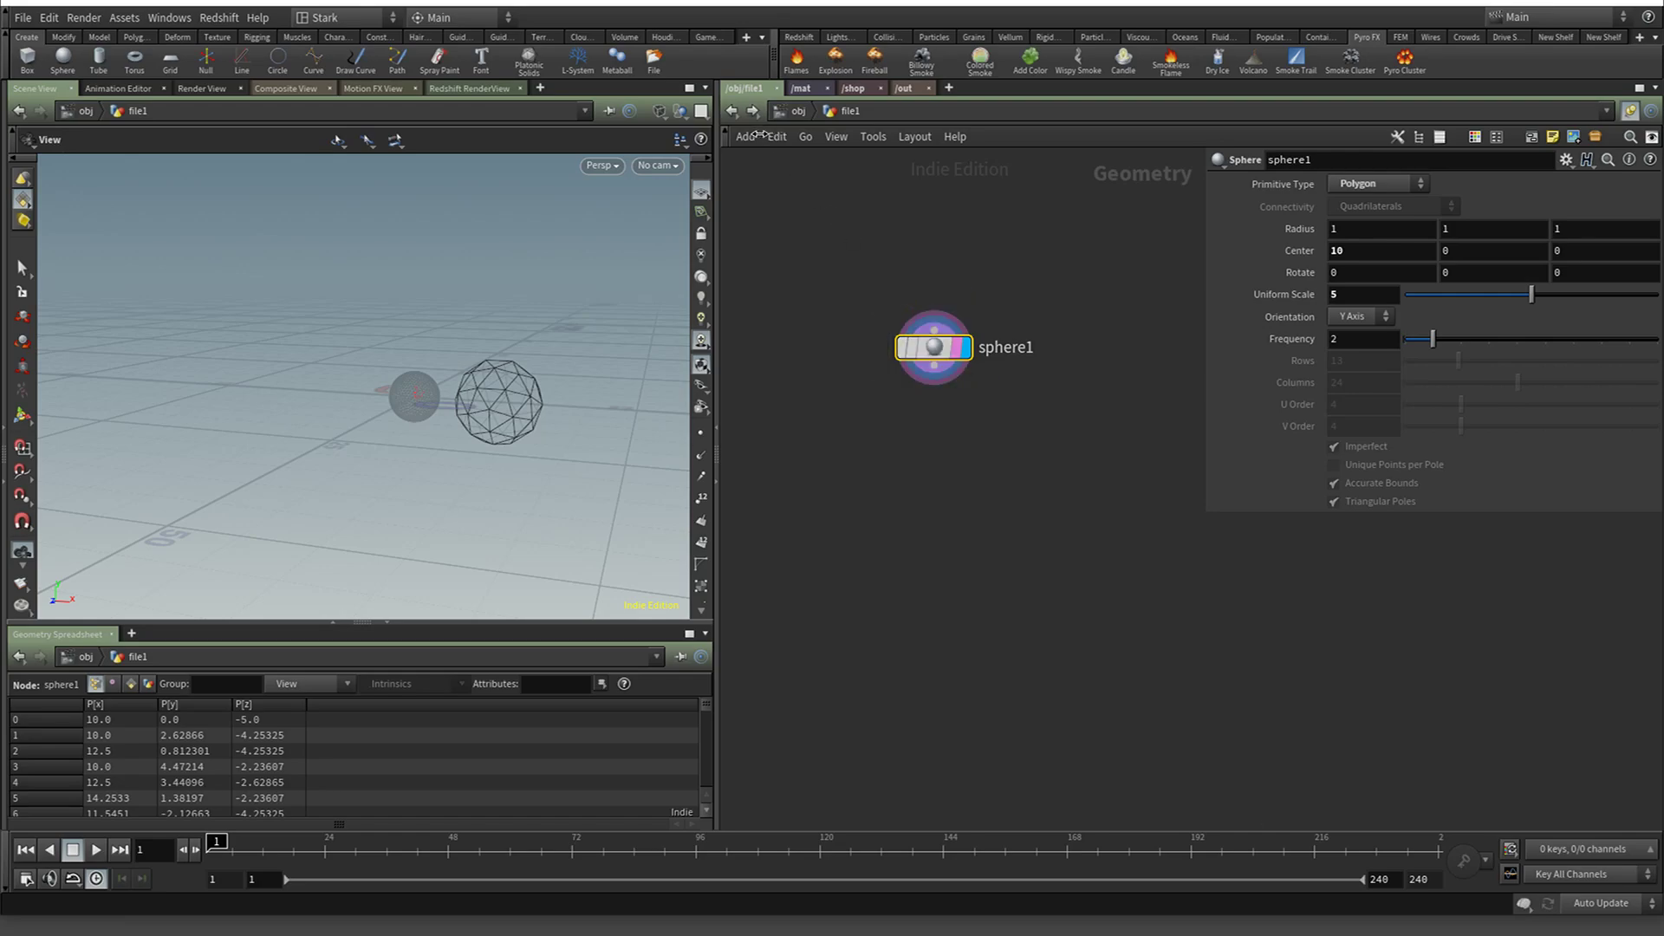
Return to the sphere1 object and copy OUT_SPHERE's Y rotation parameter
left_click(731, 111)
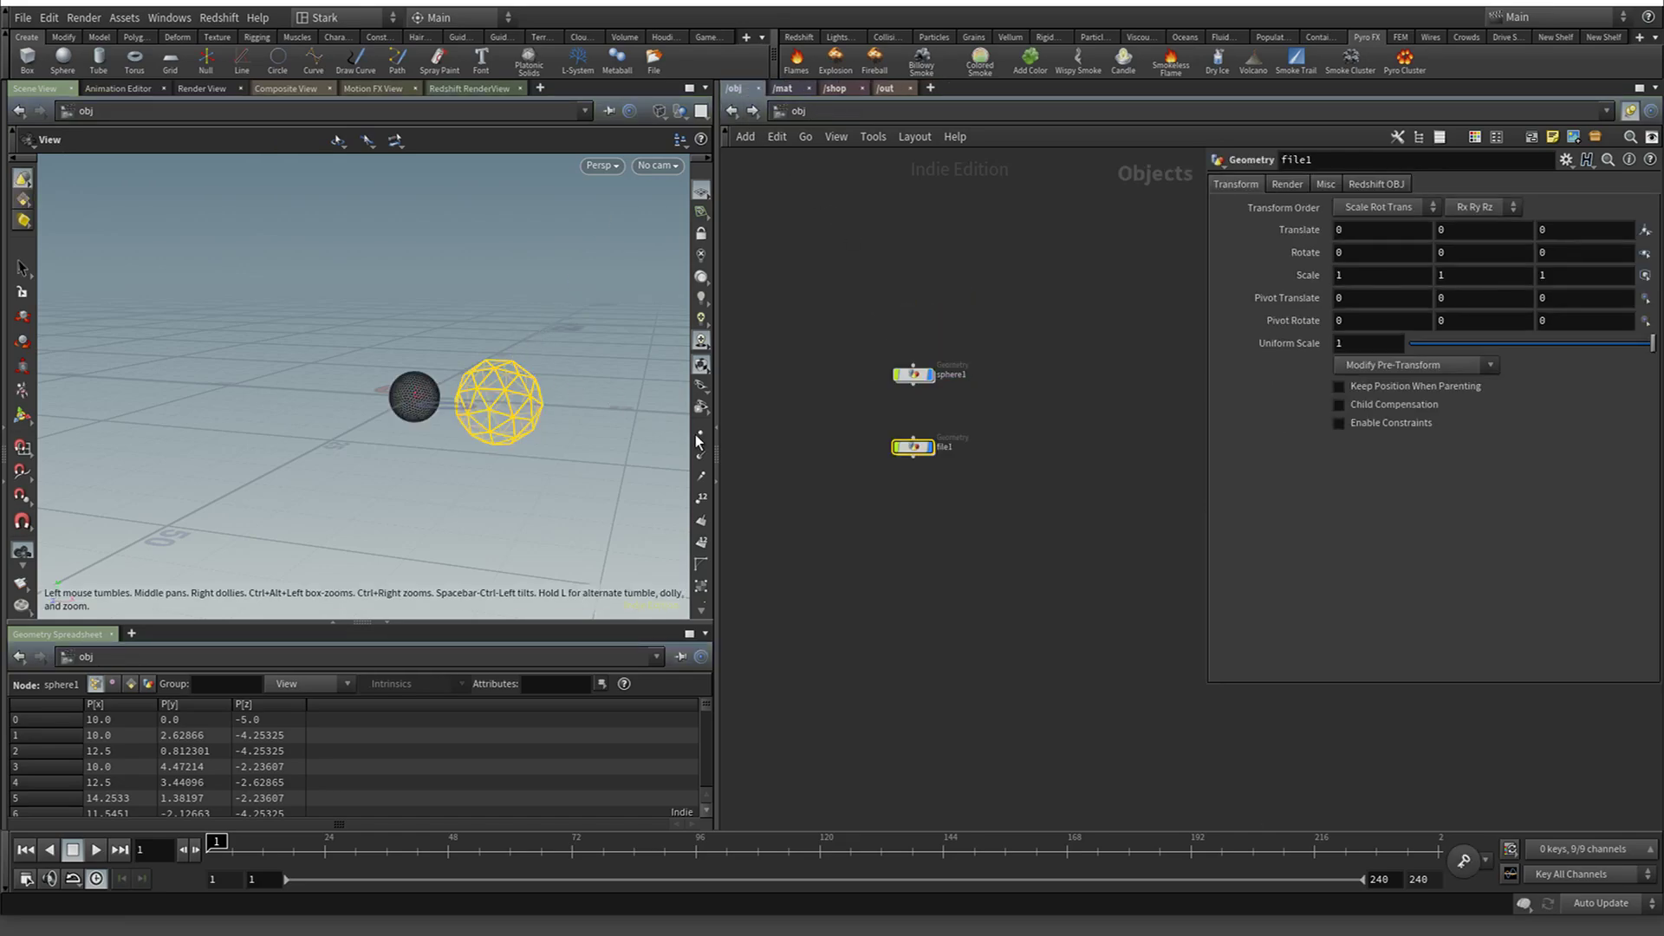
left_click(913, 375)
double_click(914, 376)
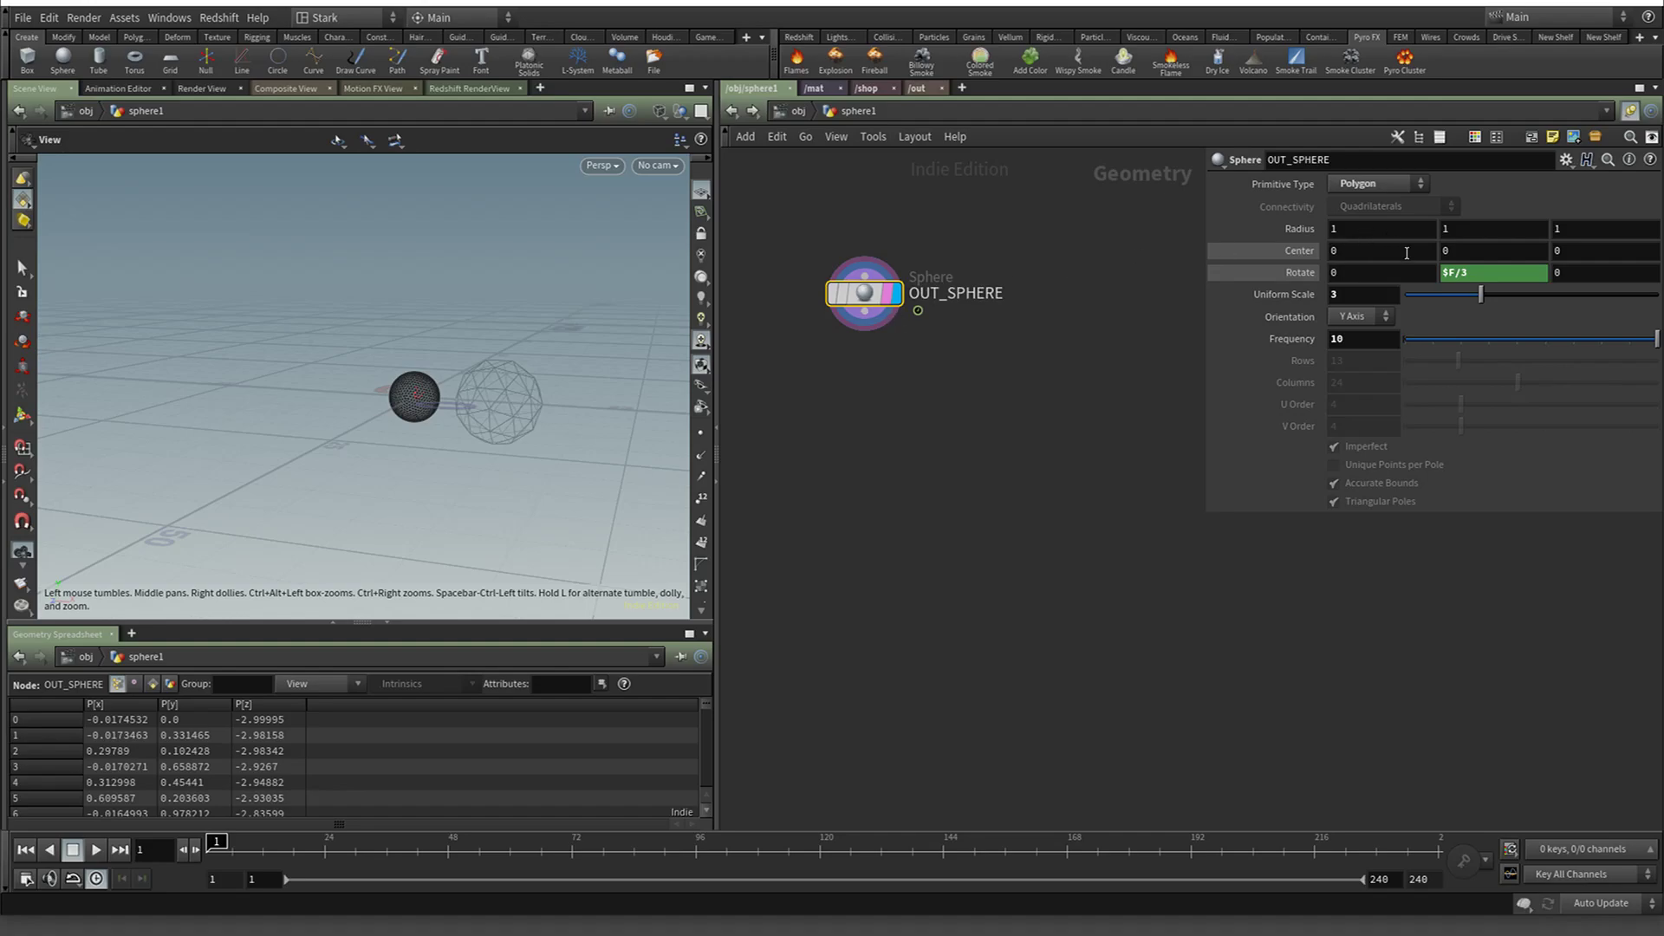
right_click(1466, 274)
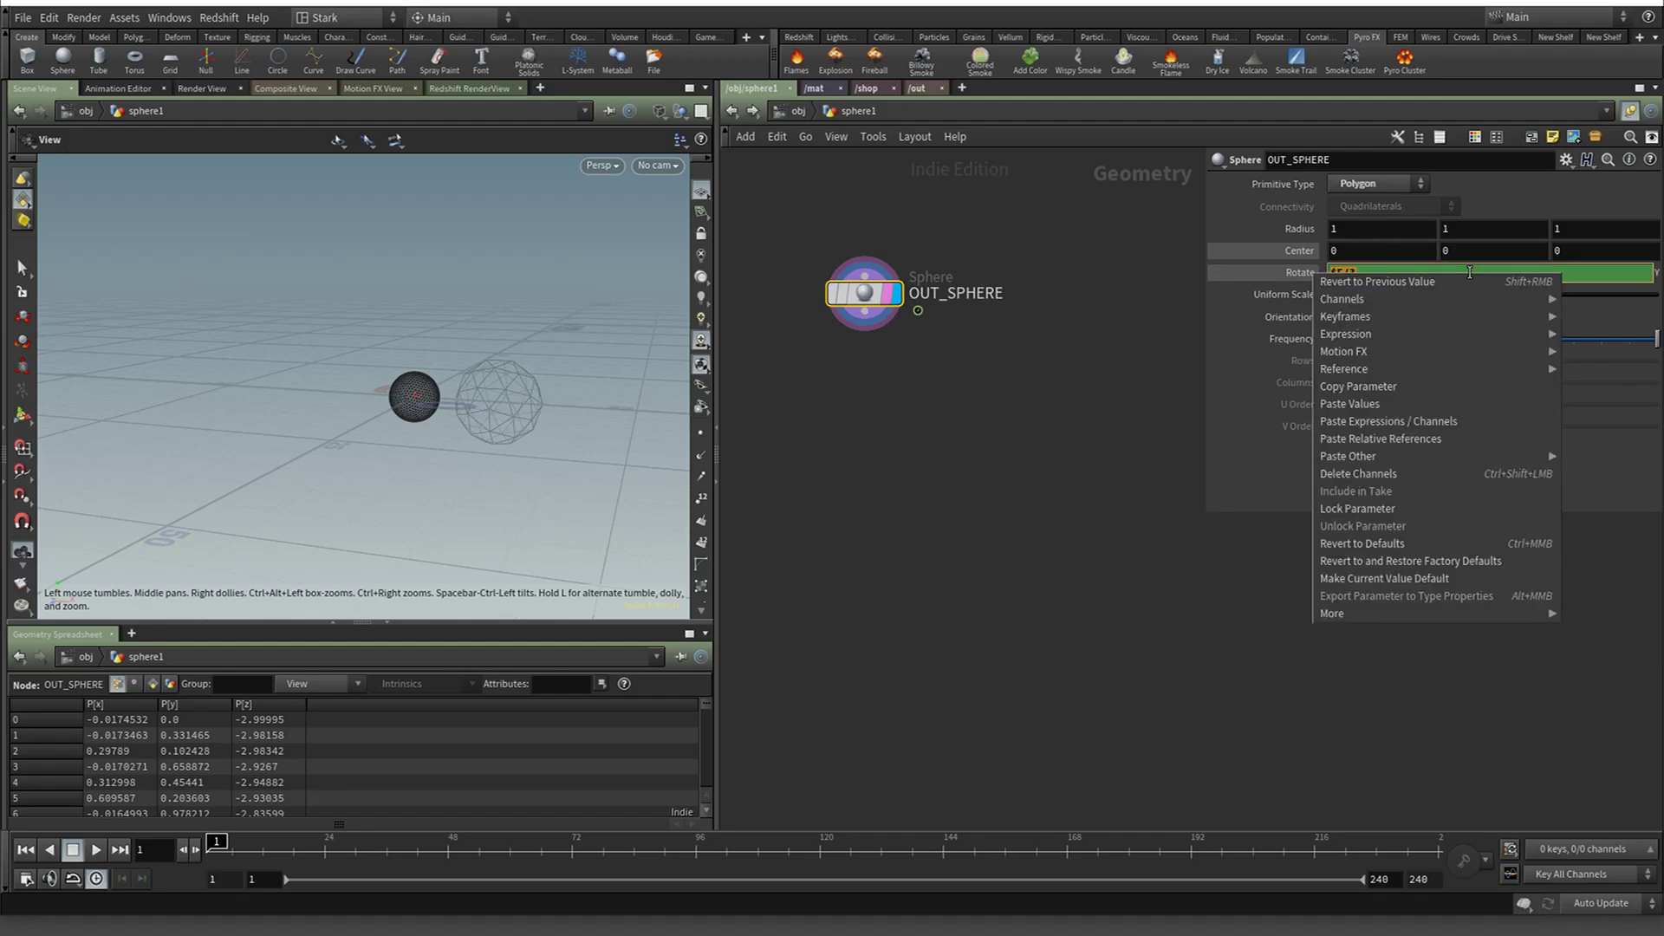
left_click(1446, 387)
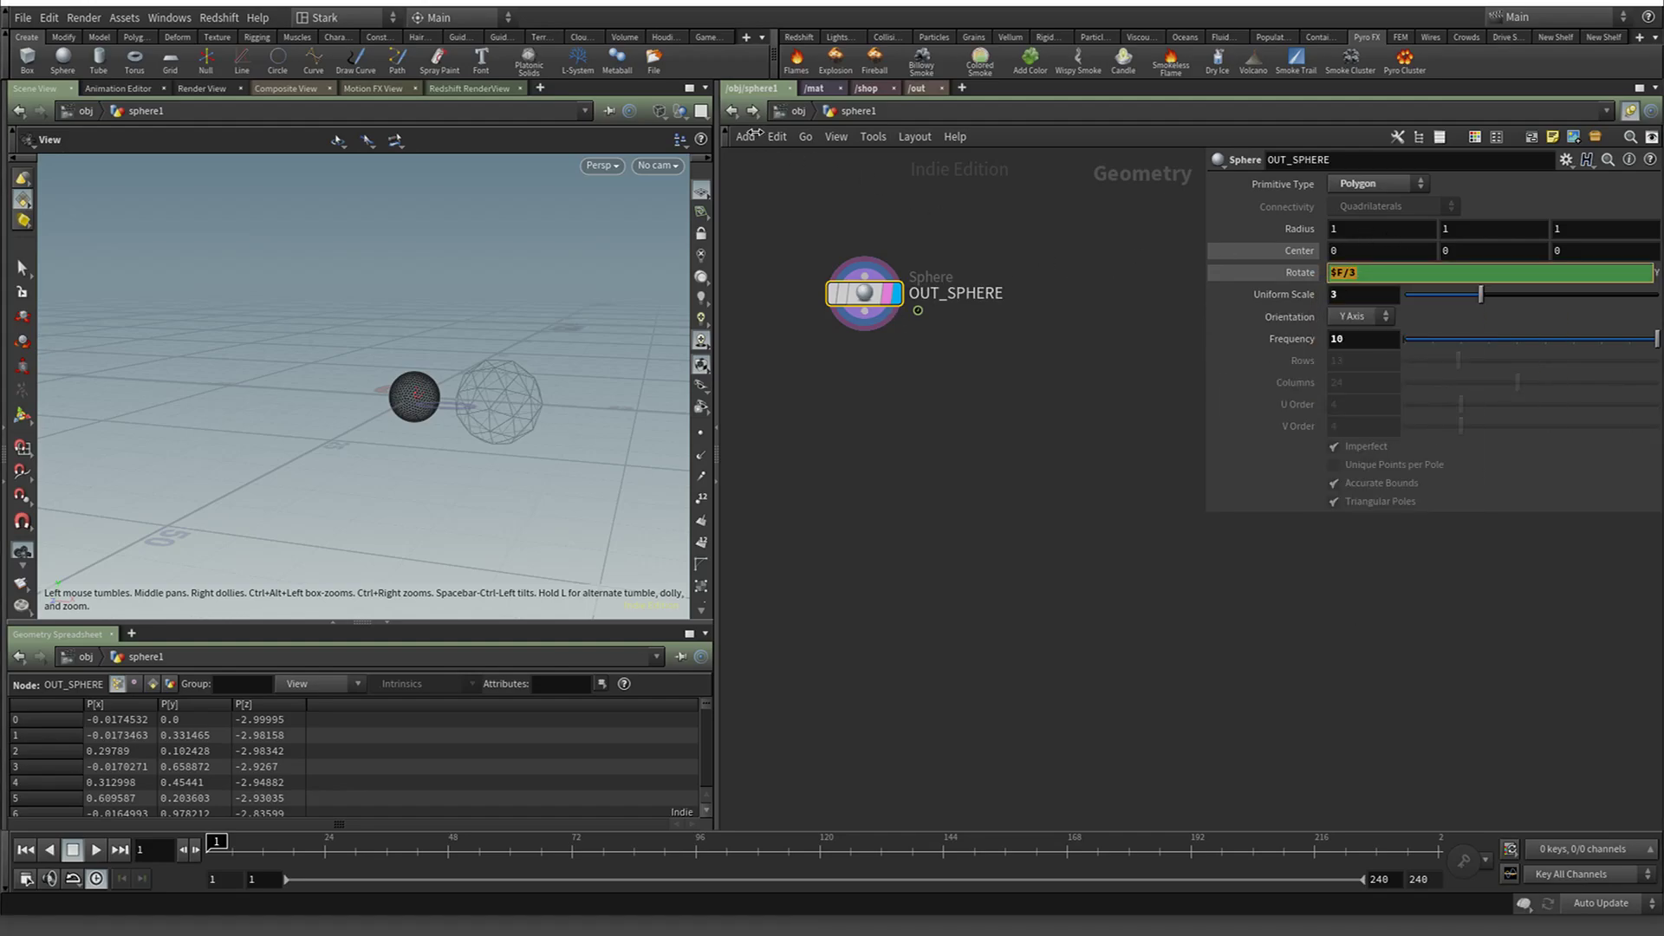
In the file1 object, set the sphere's Center Y to sin(ch("../../sphere1/OUT_SPHERE/ry")) by pasting the copied parameter as a relative reference
key("u")
double_click(914, 448)
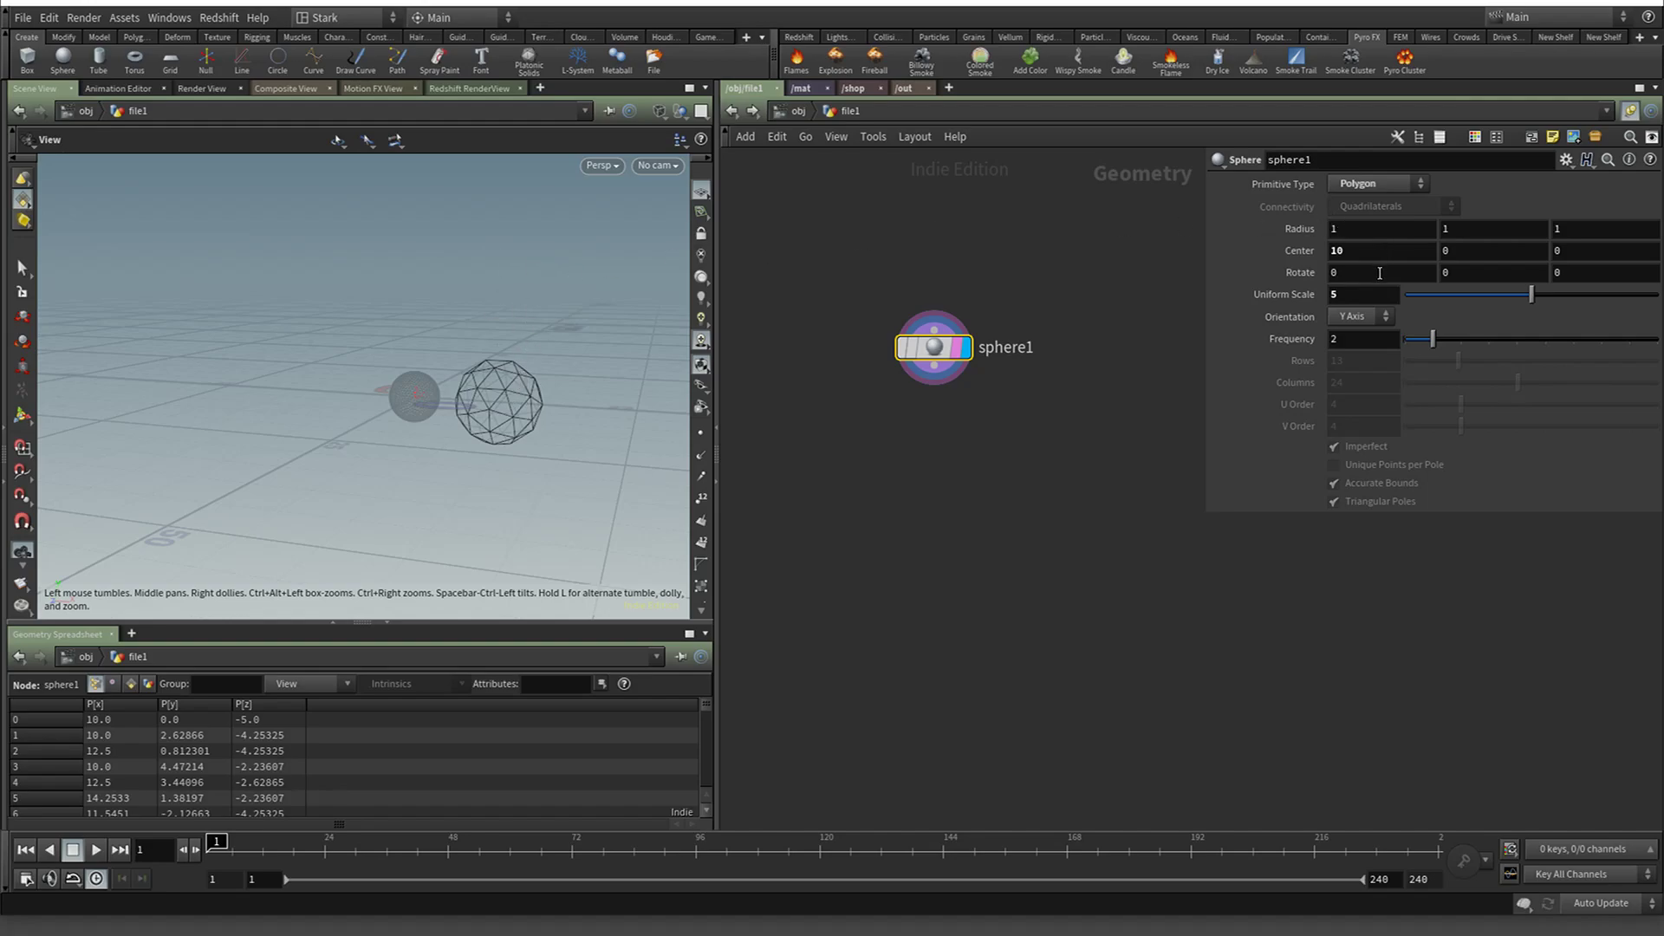
left_click(1446, 250)
type("sin")
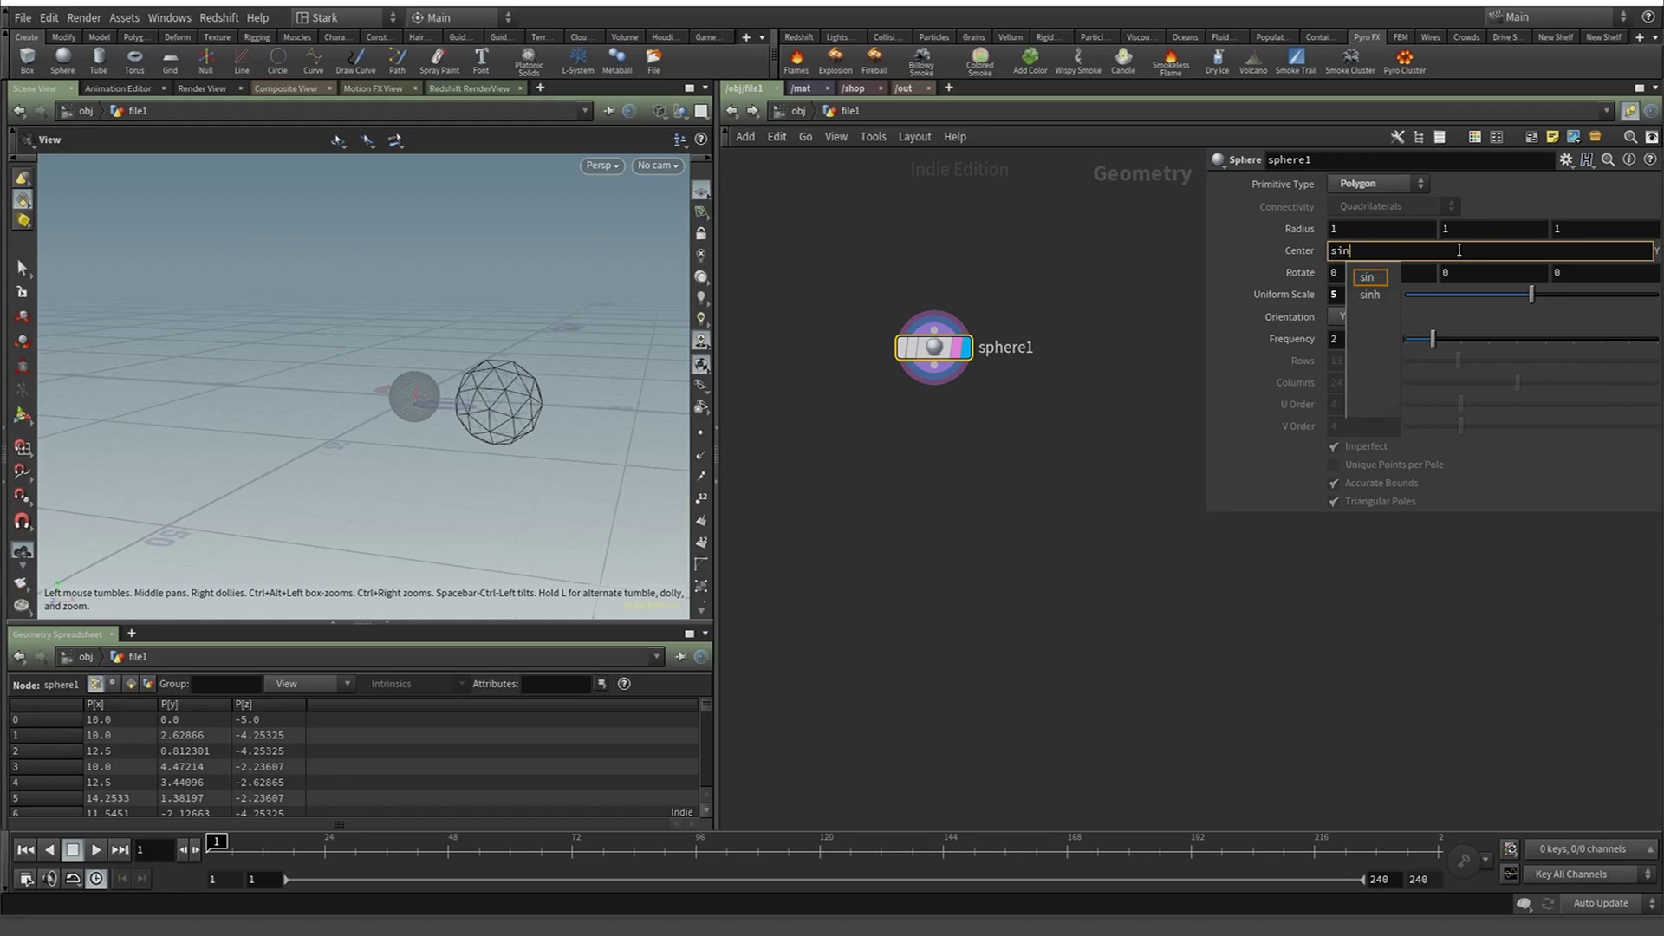
type("(")
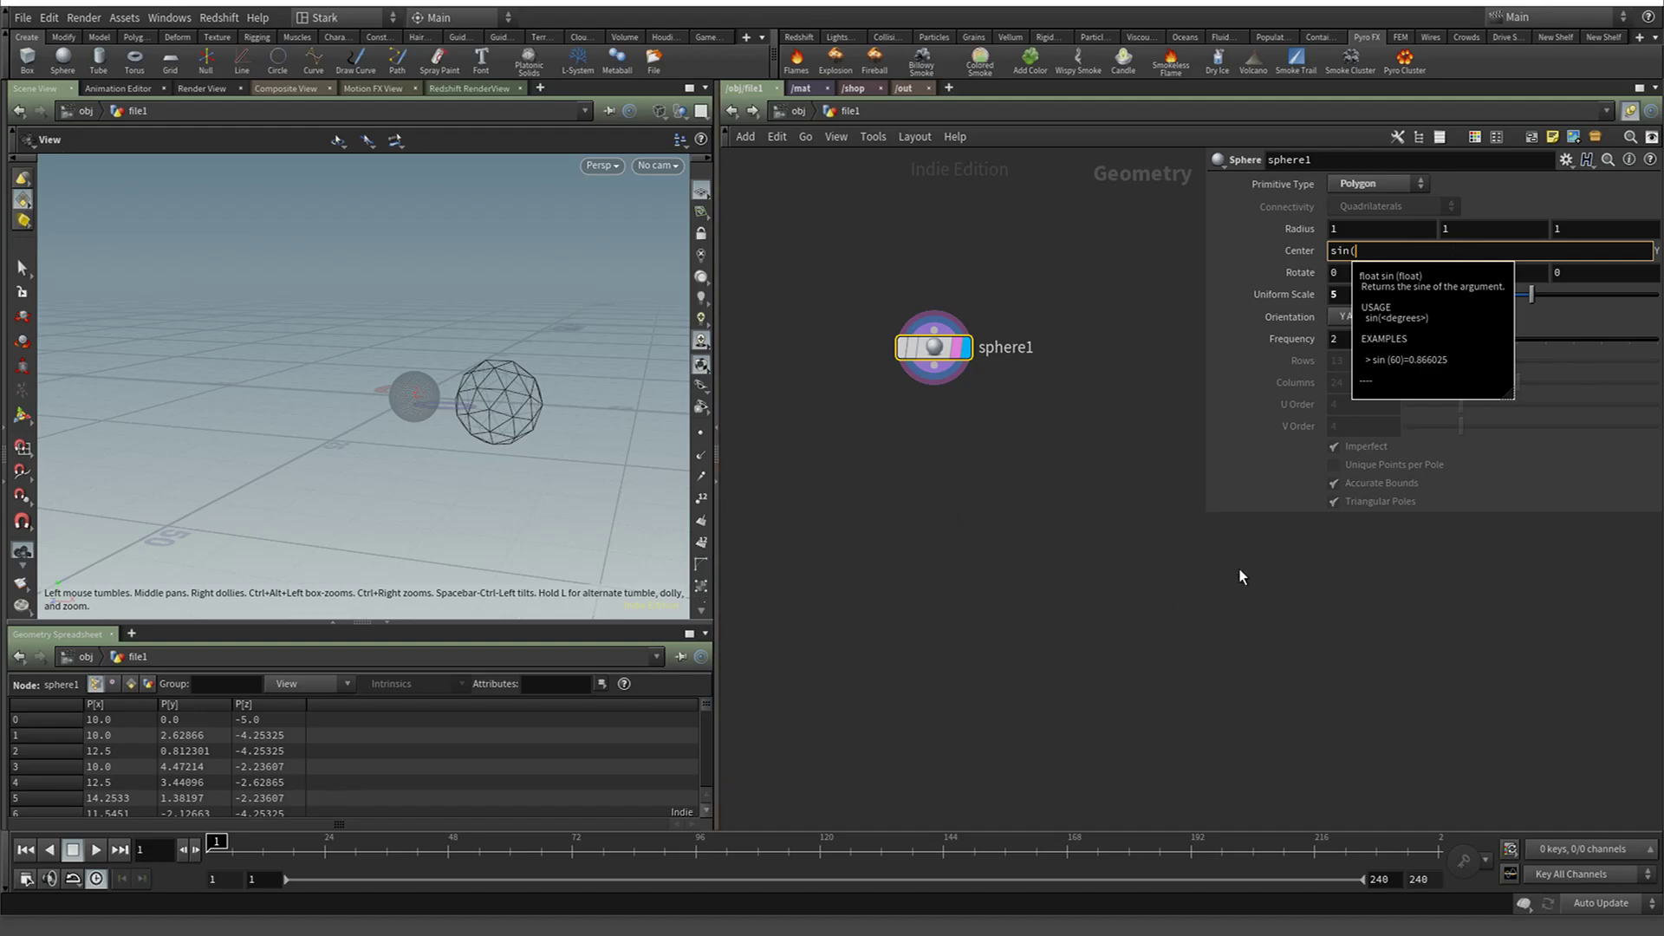
right_click(1415, 259)
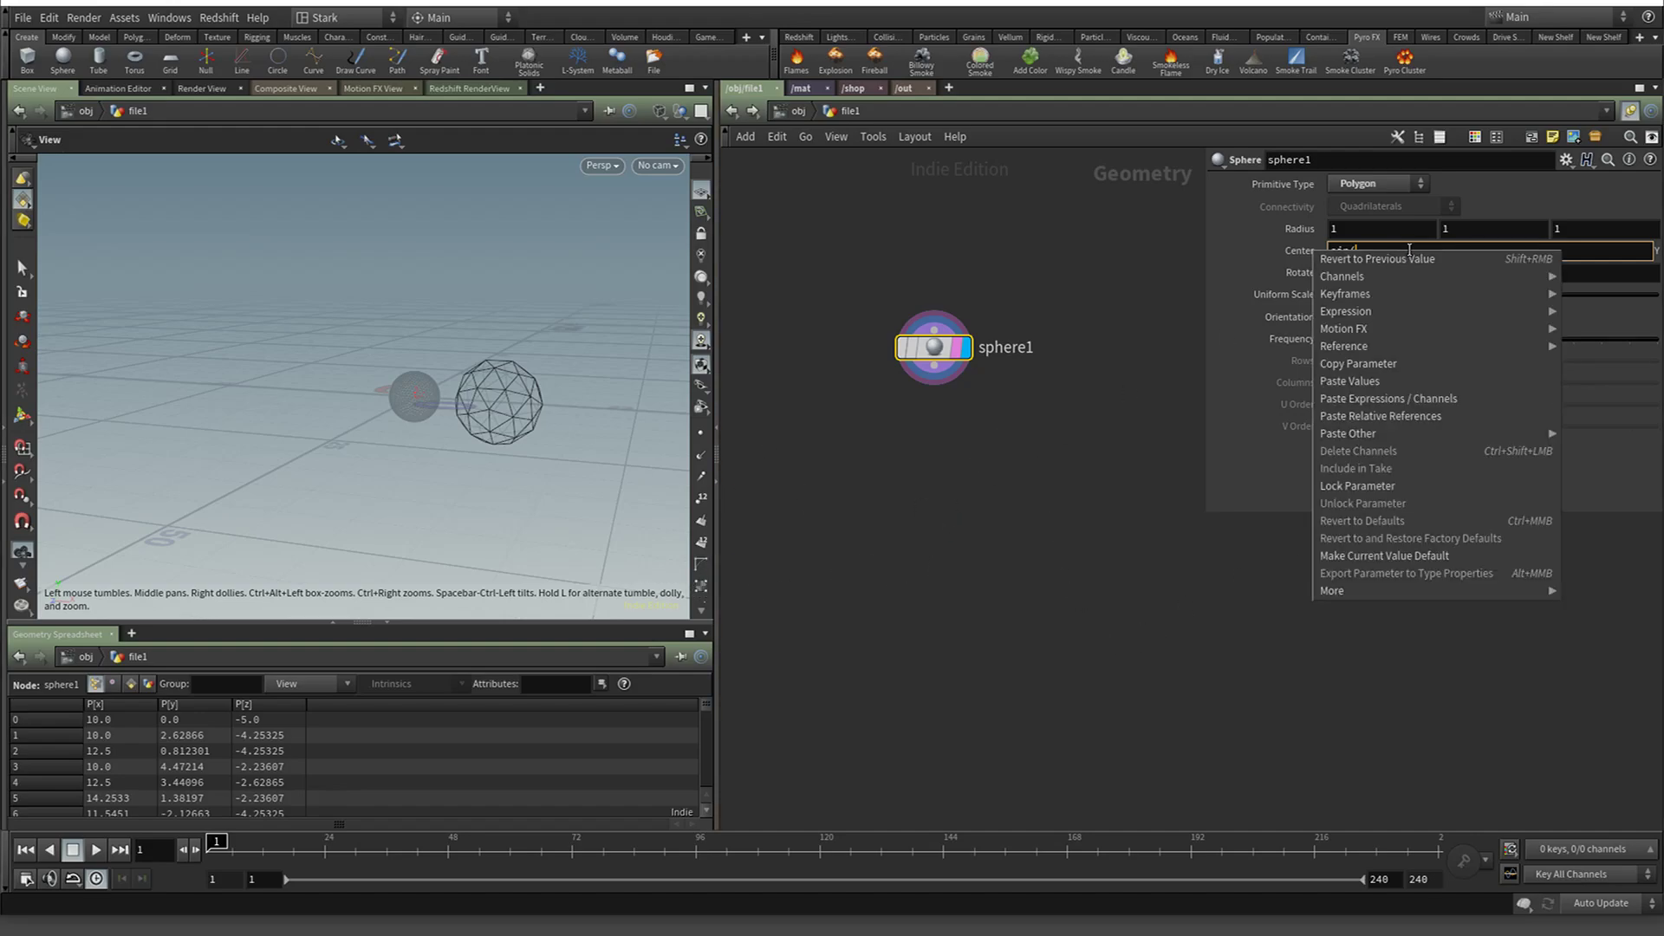
left_click(1400, 404)
type(")")
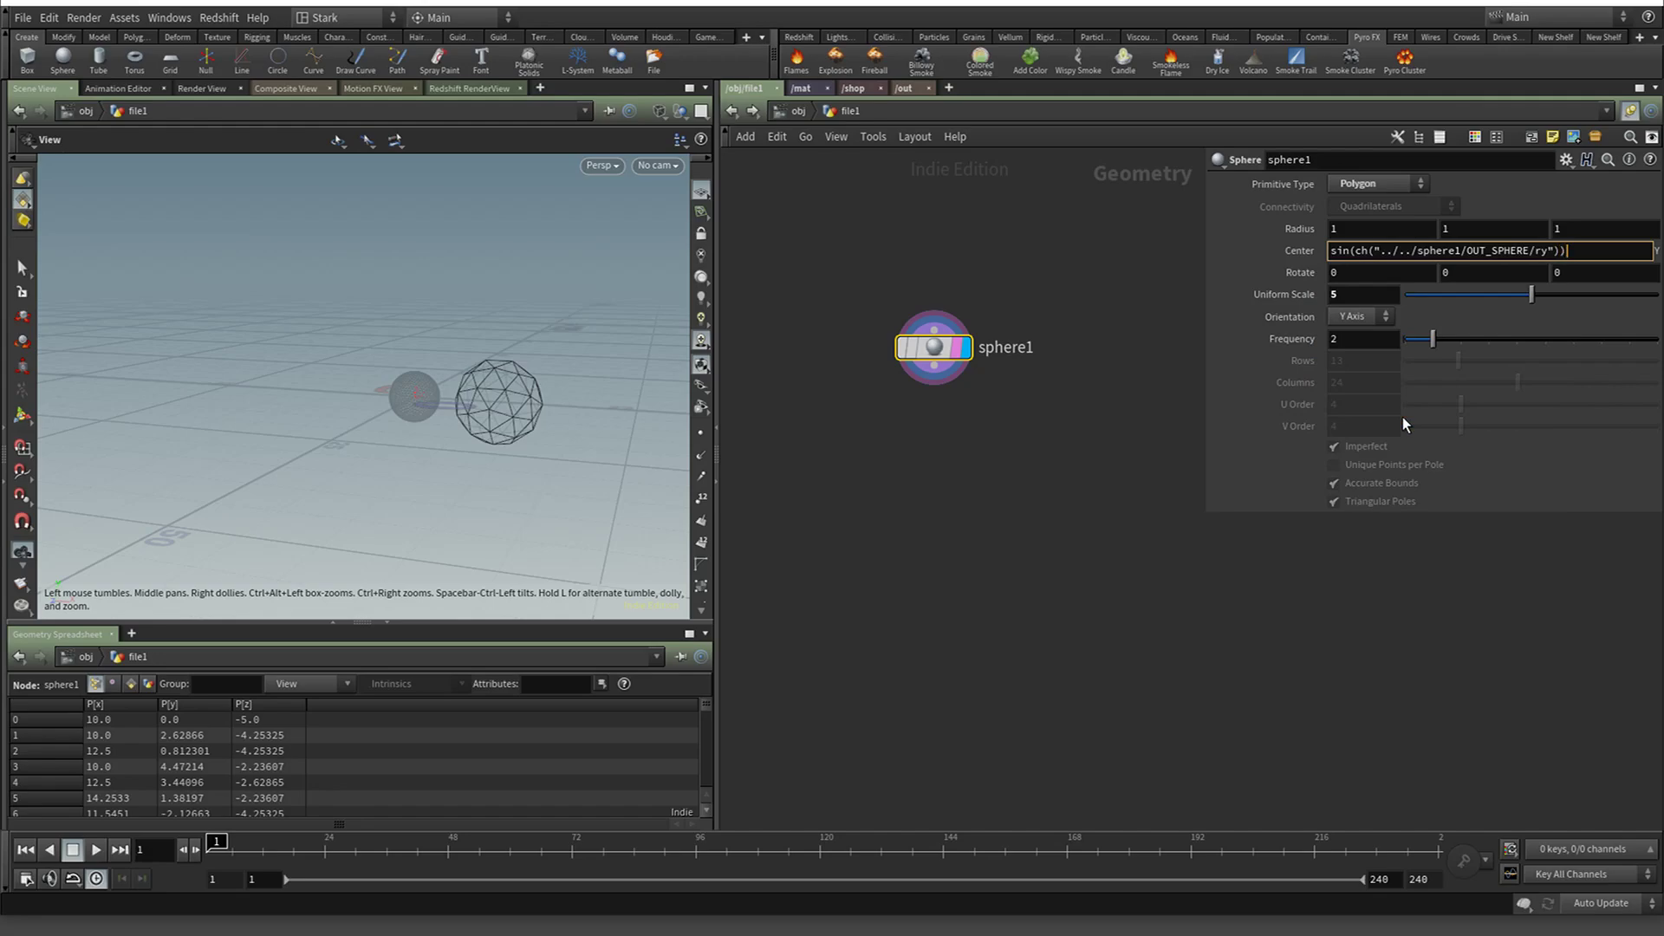
key("Return")
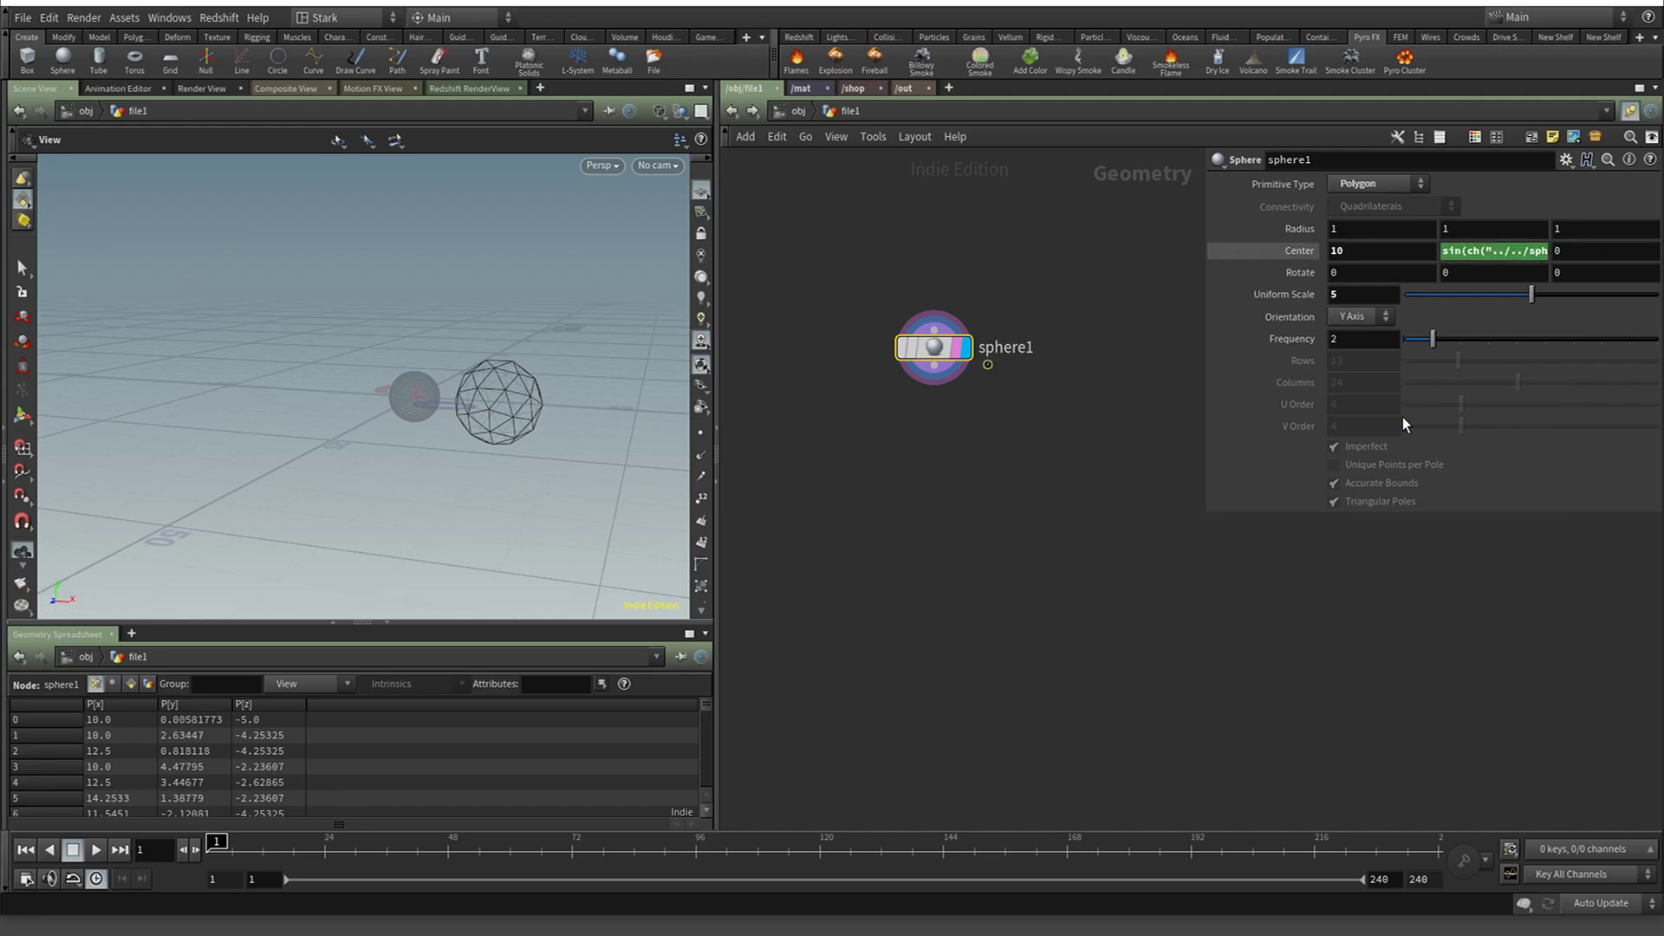
Play the animation and multiply the sphere's Center Y sine expression by 5
left_click(101, 856)
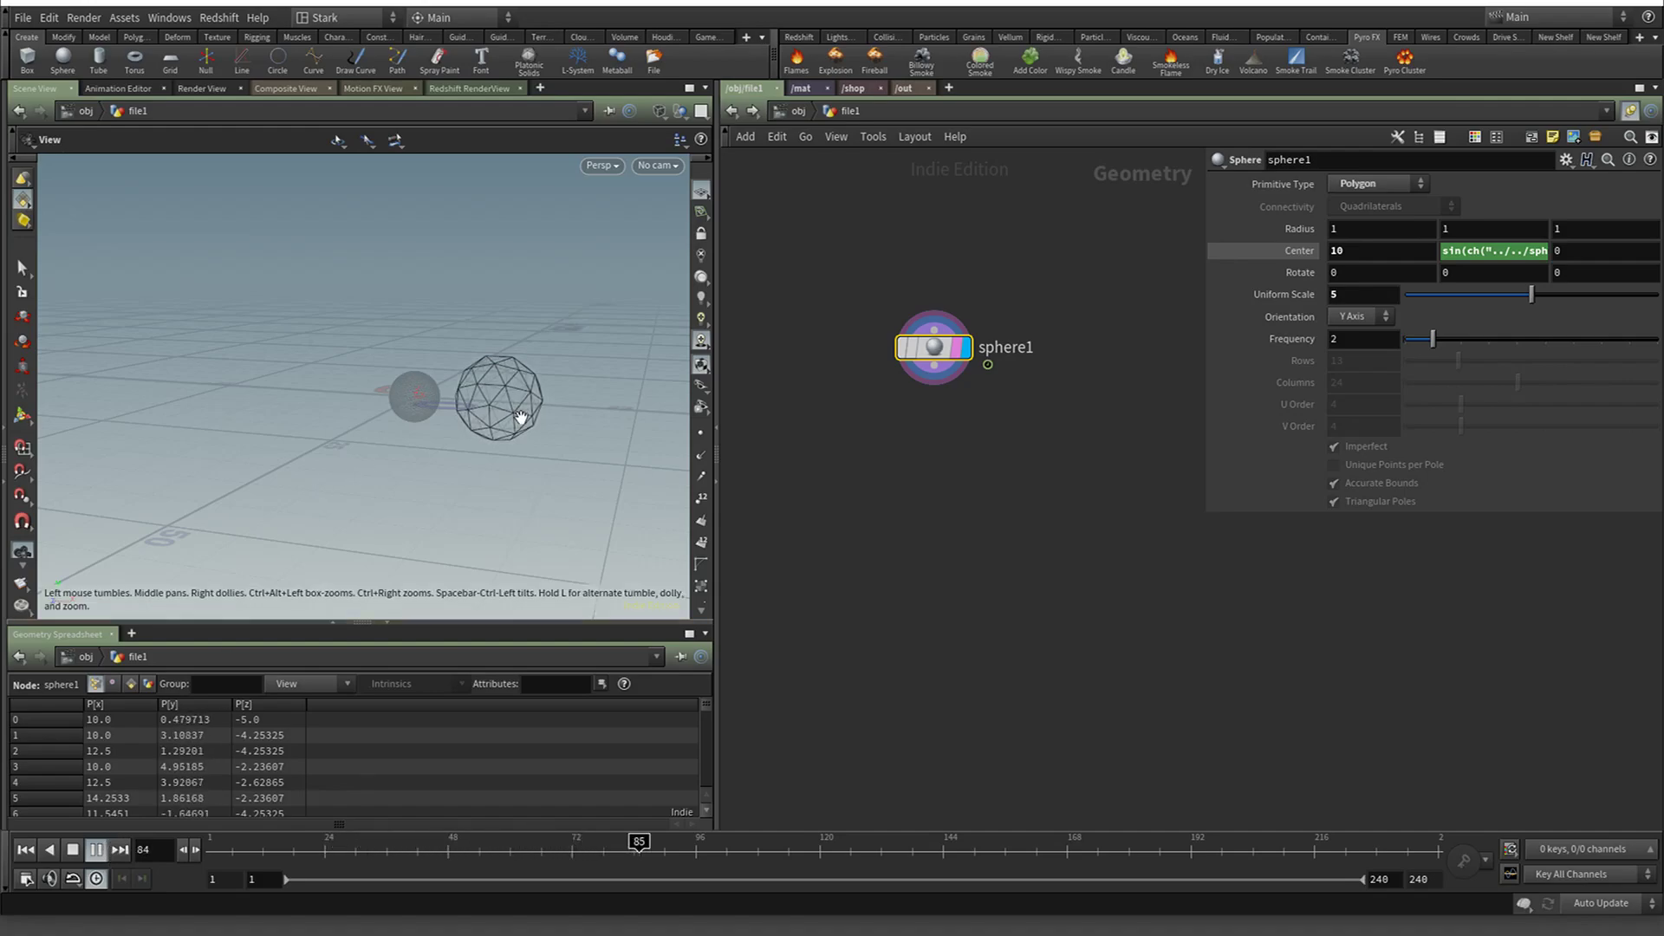
left_click(1495, 251)
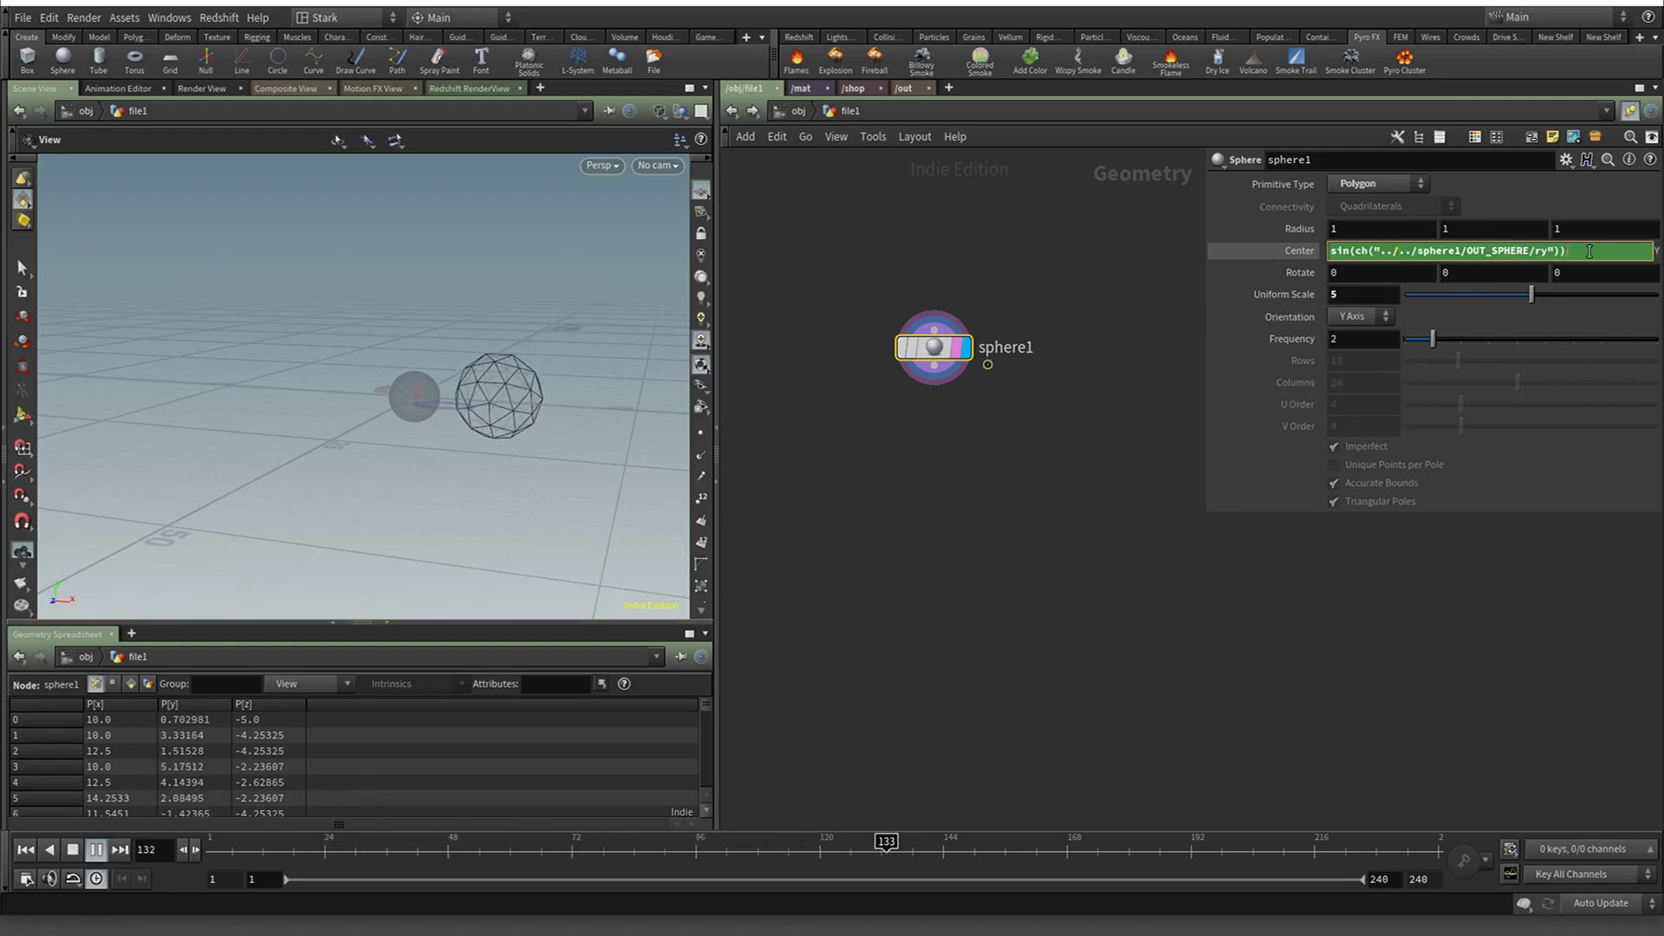
key("Return")
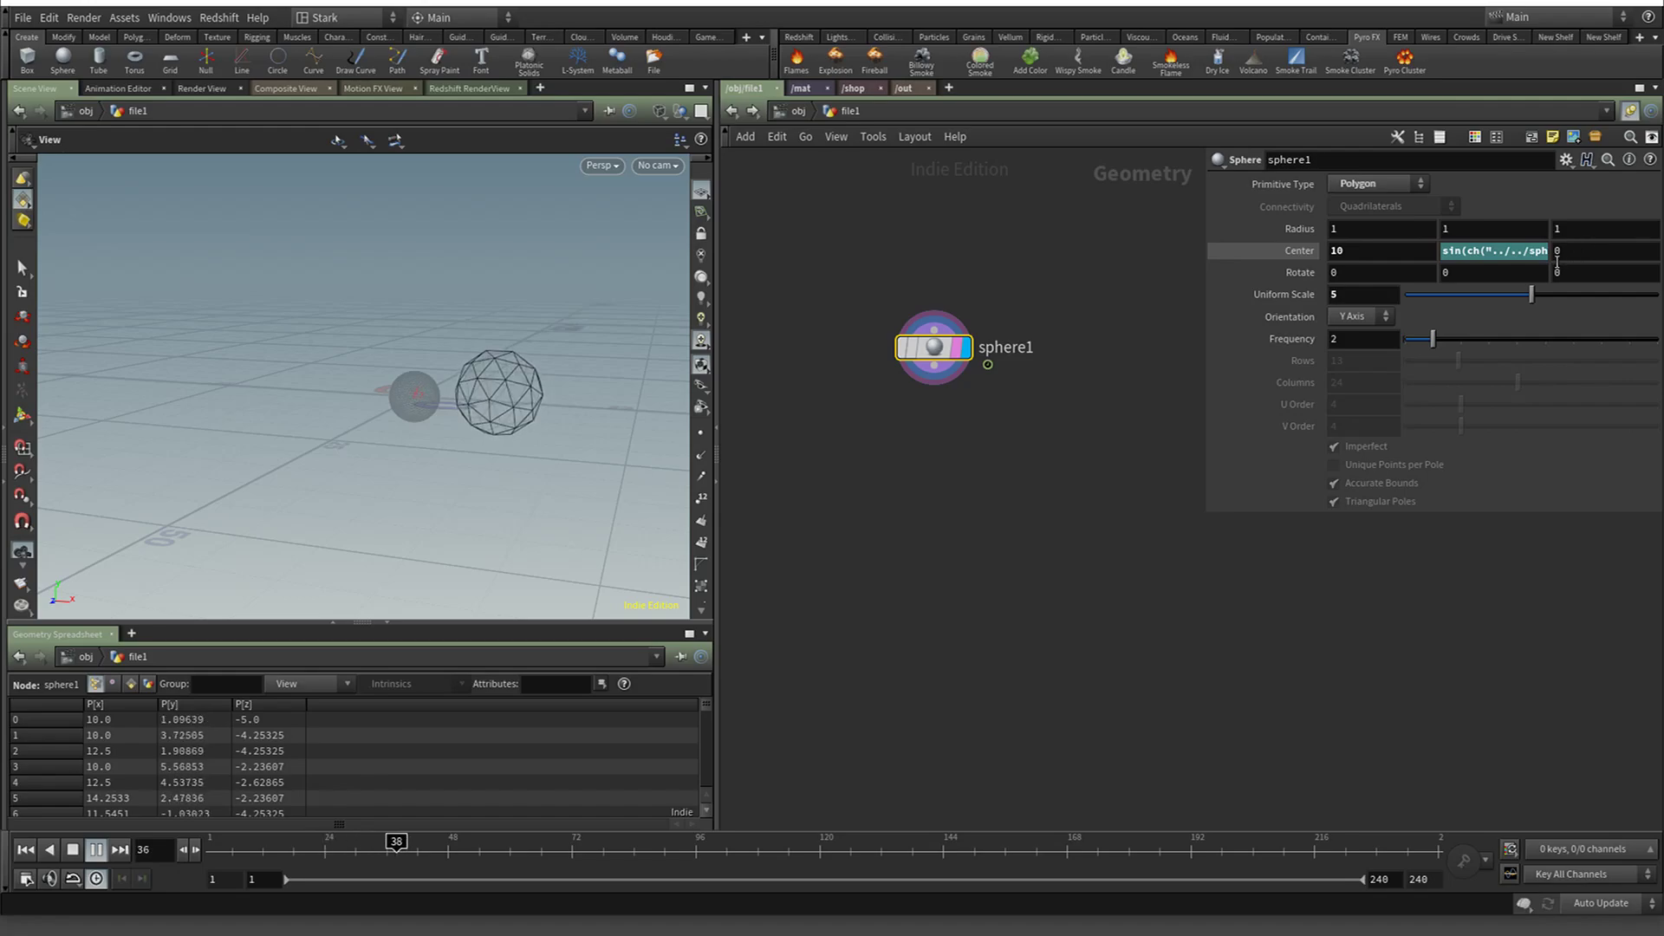
Open the sphere's Center Y expression for editing
left_click(1546, 250)
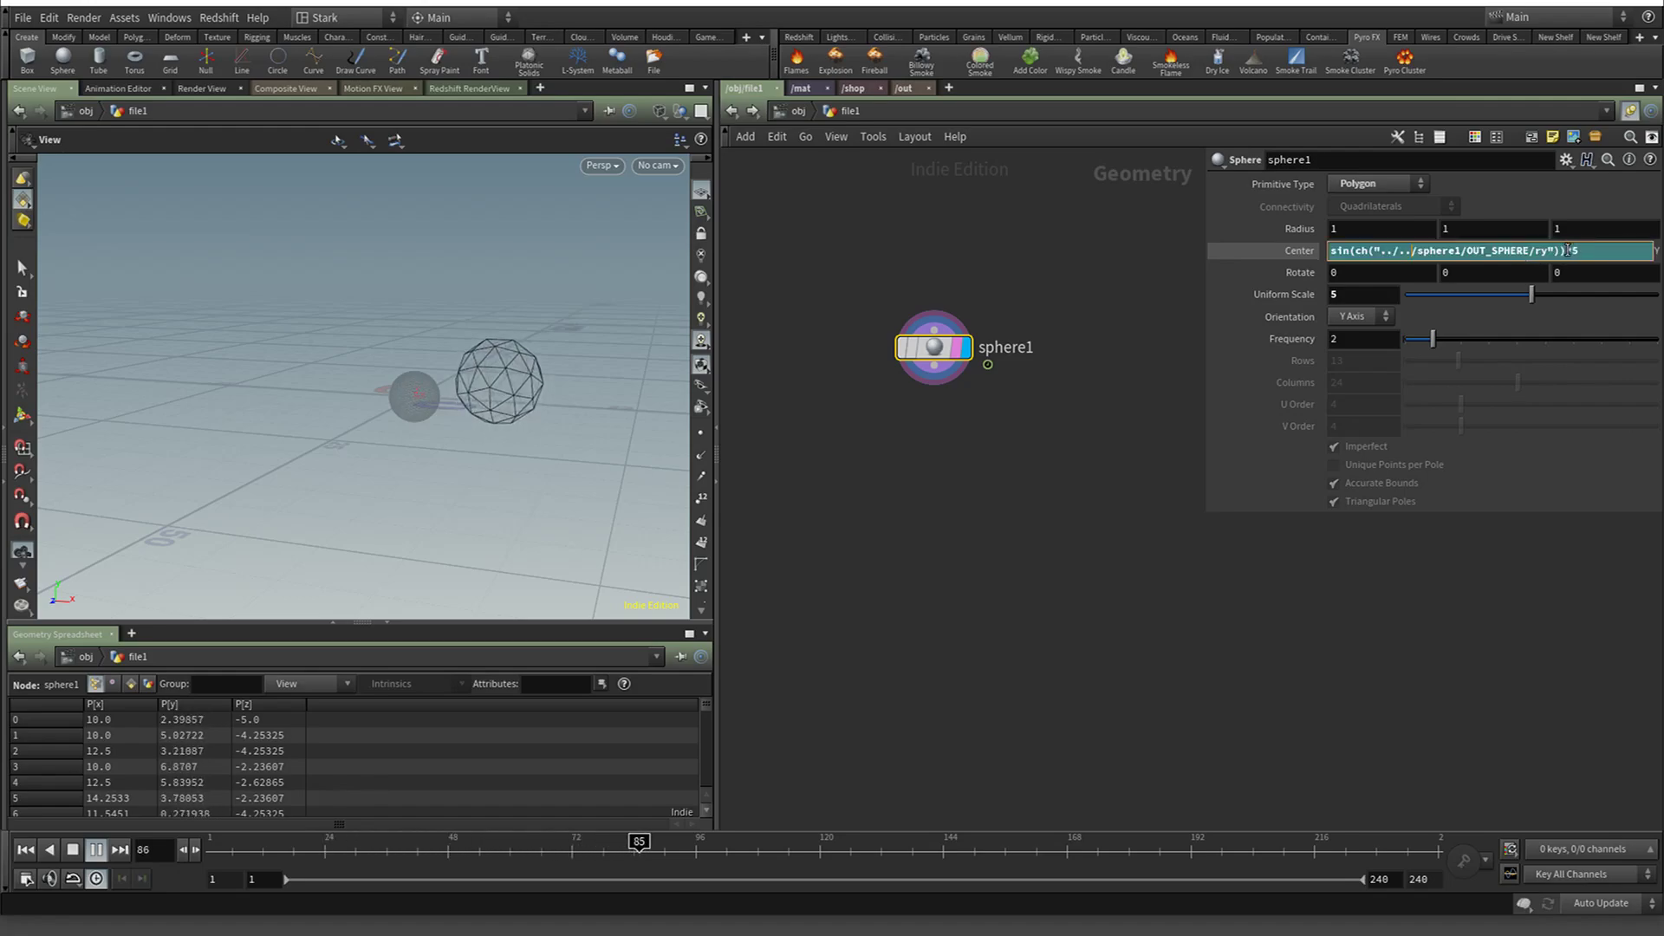
Confirm the sine expression driving the sphere's Center Y from OUT_SPHERE's ry, and set the object-level view to Flat Wire Shaded
key("Return")
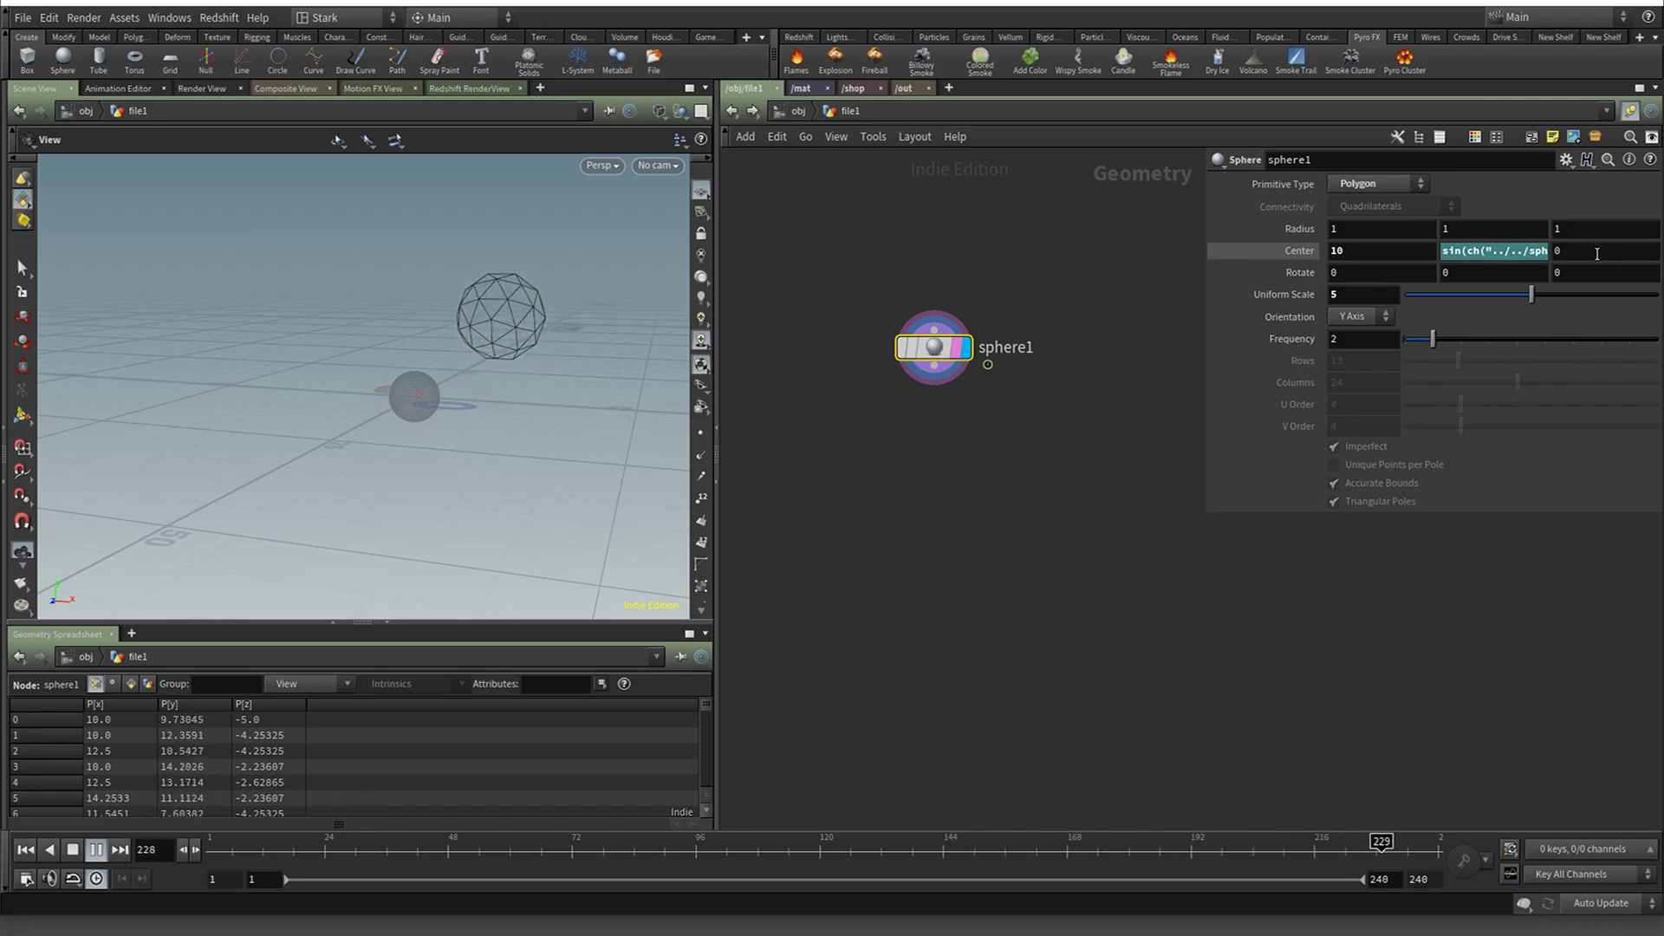
key("u")
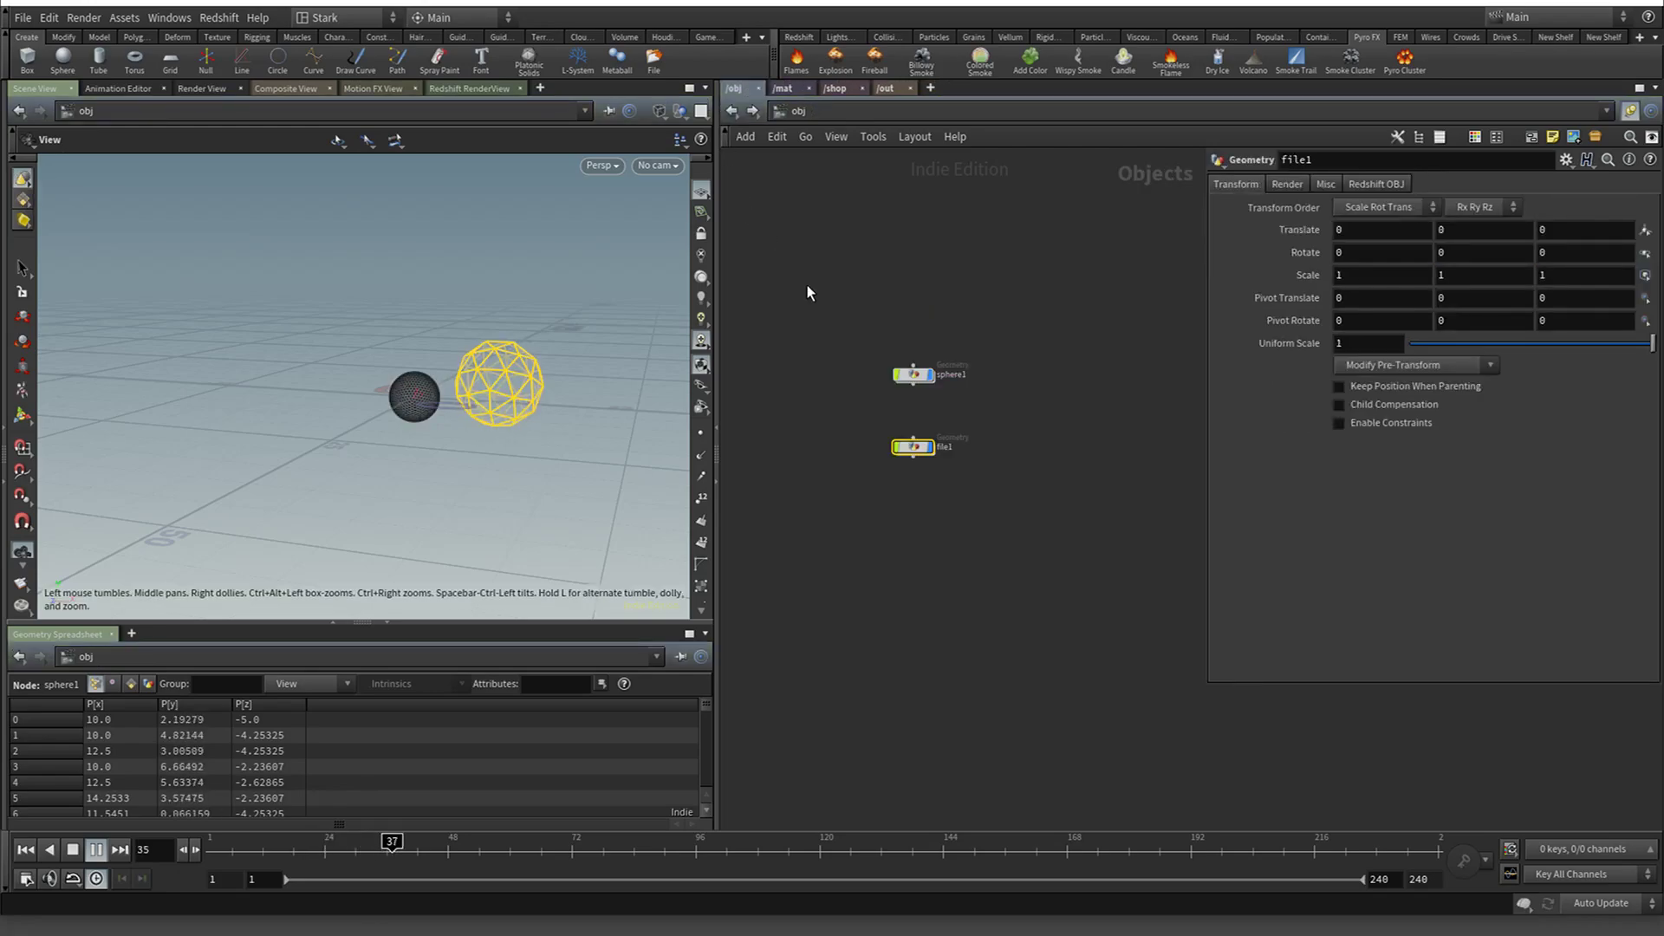
left_click(660, 110)
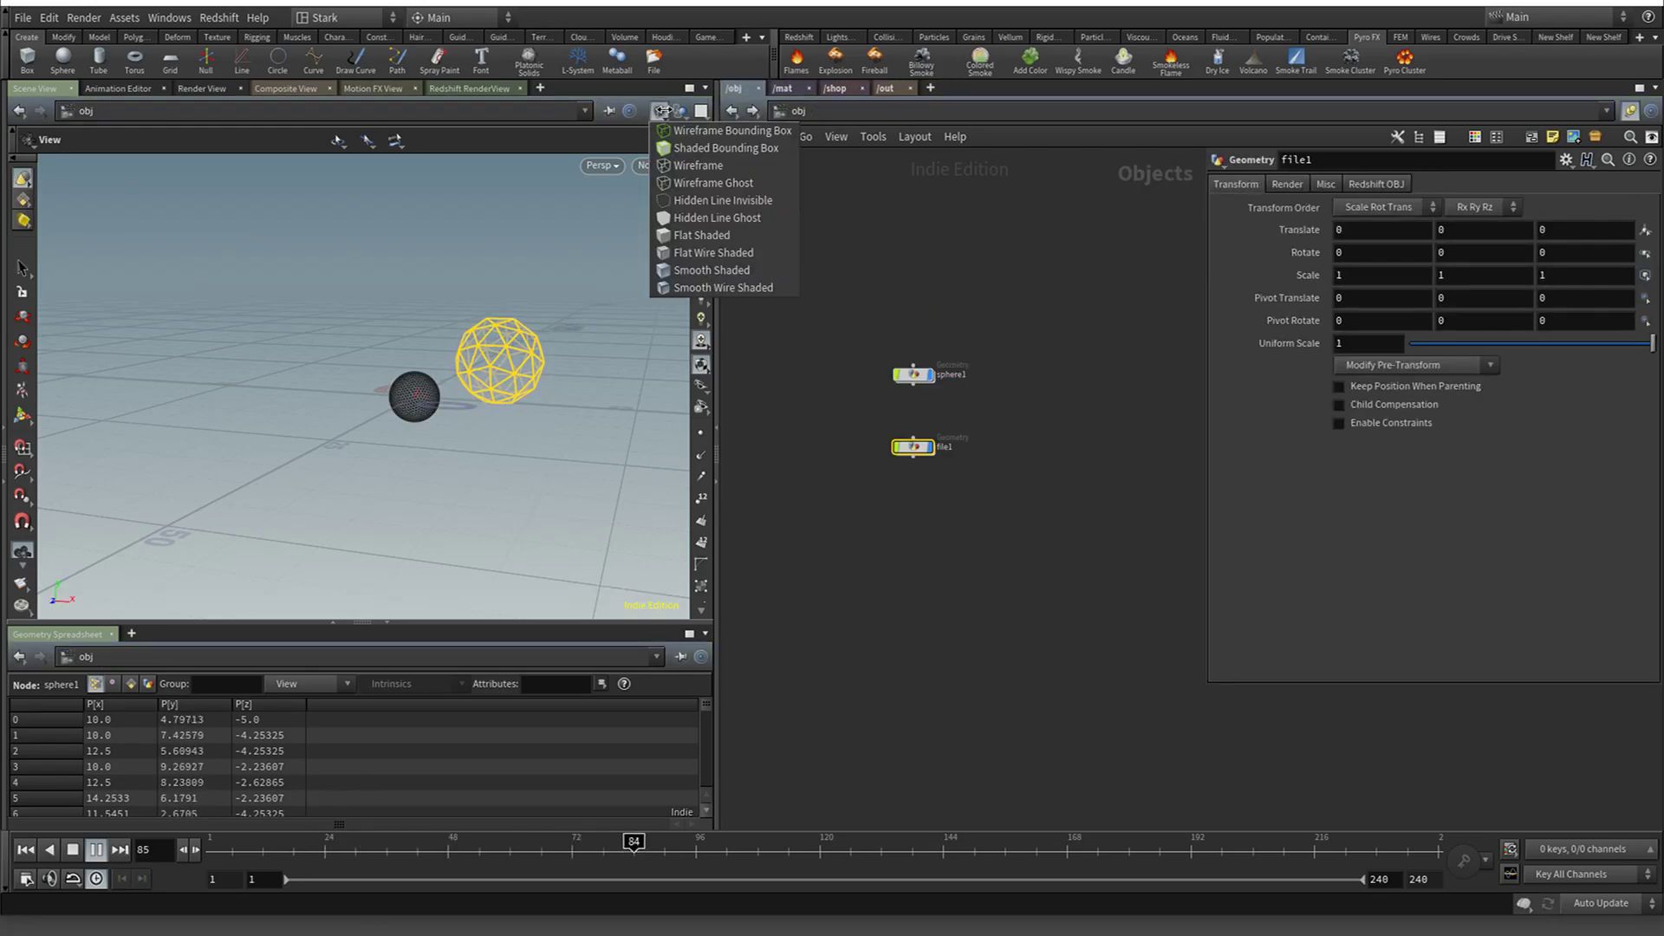
left_click(695, 252)
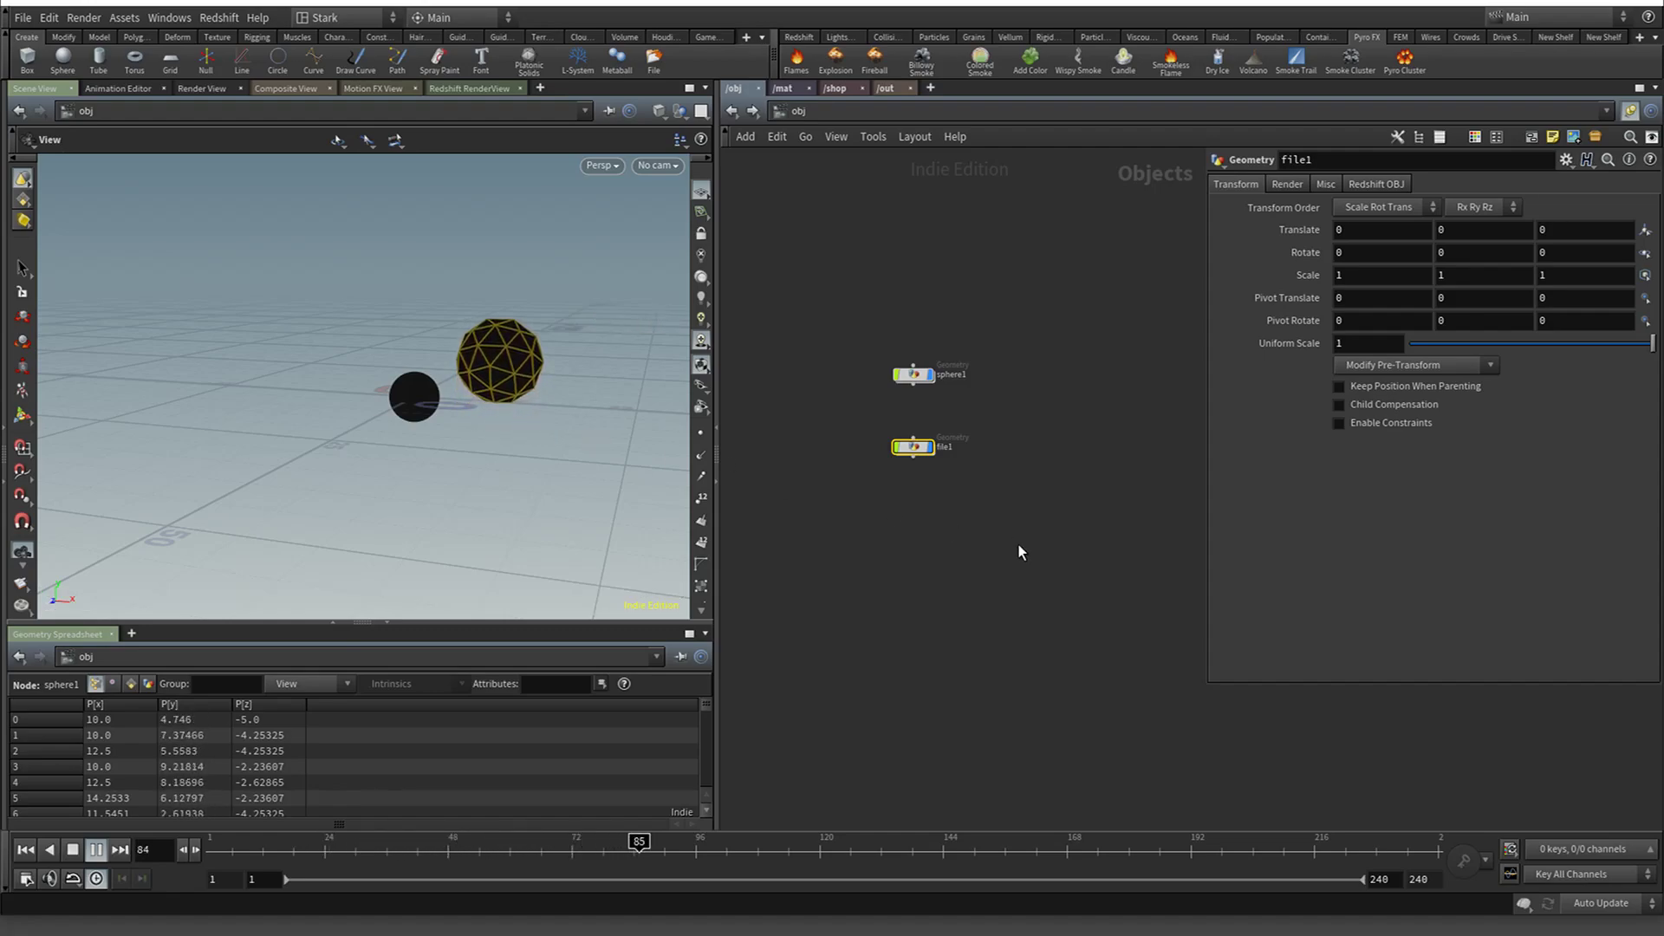
Stop playback, rewind to frame 1, and set the primitive type of the sphere inside file1 to Polygon Mesh
left_click(94, 849)
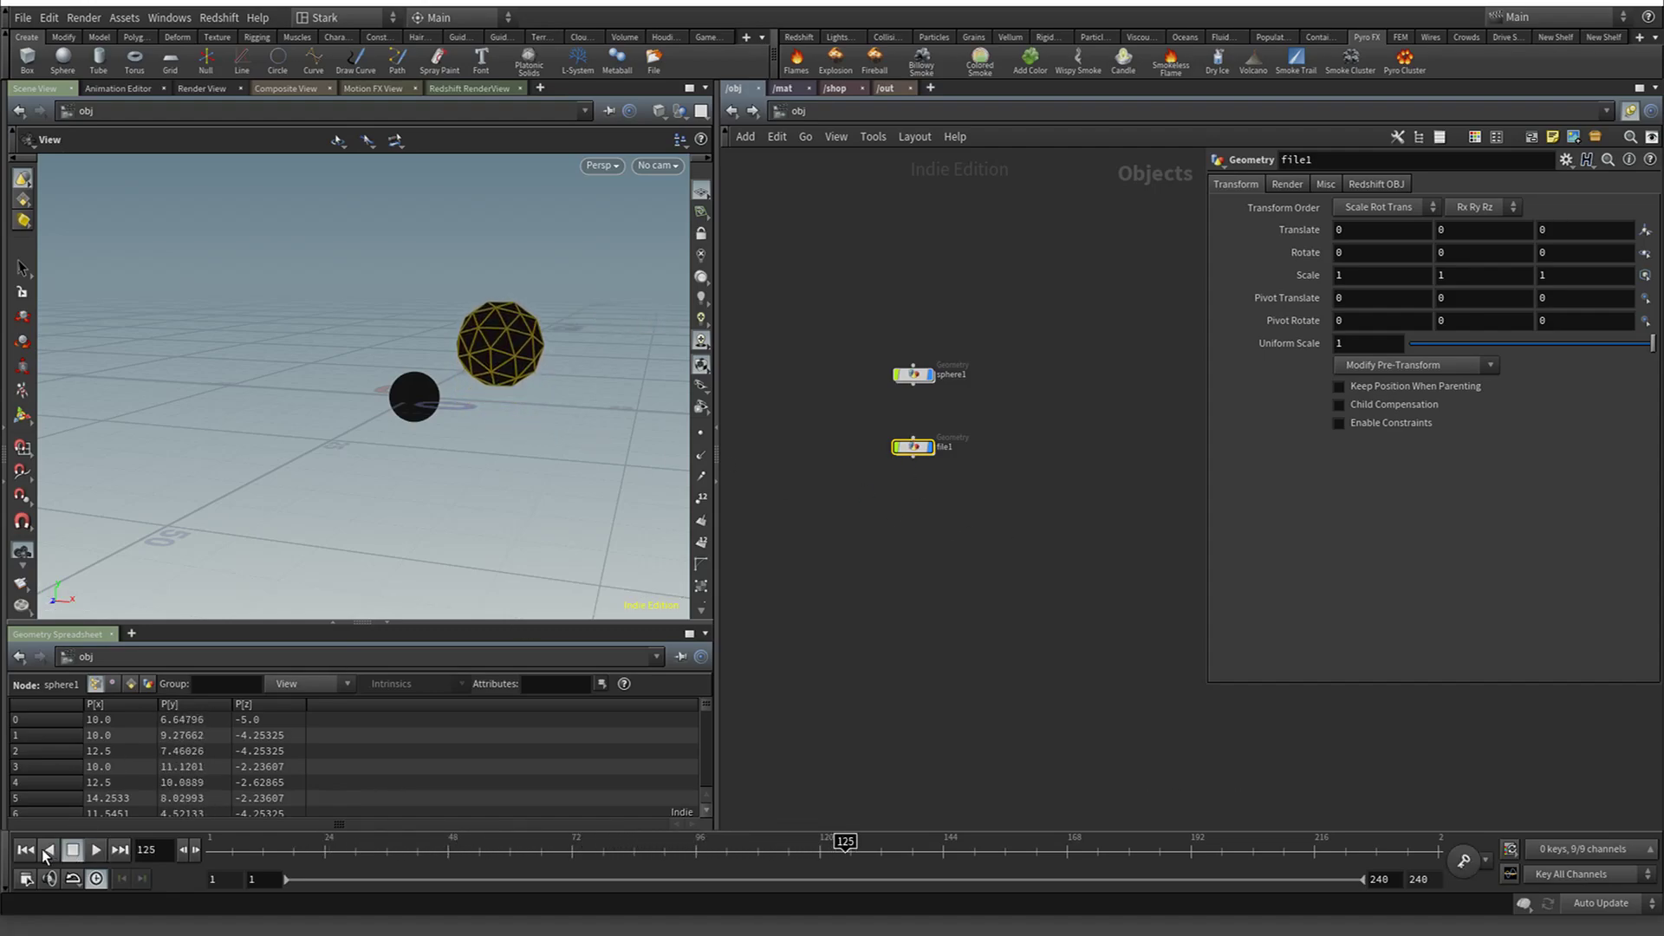
left_click(26, 851)
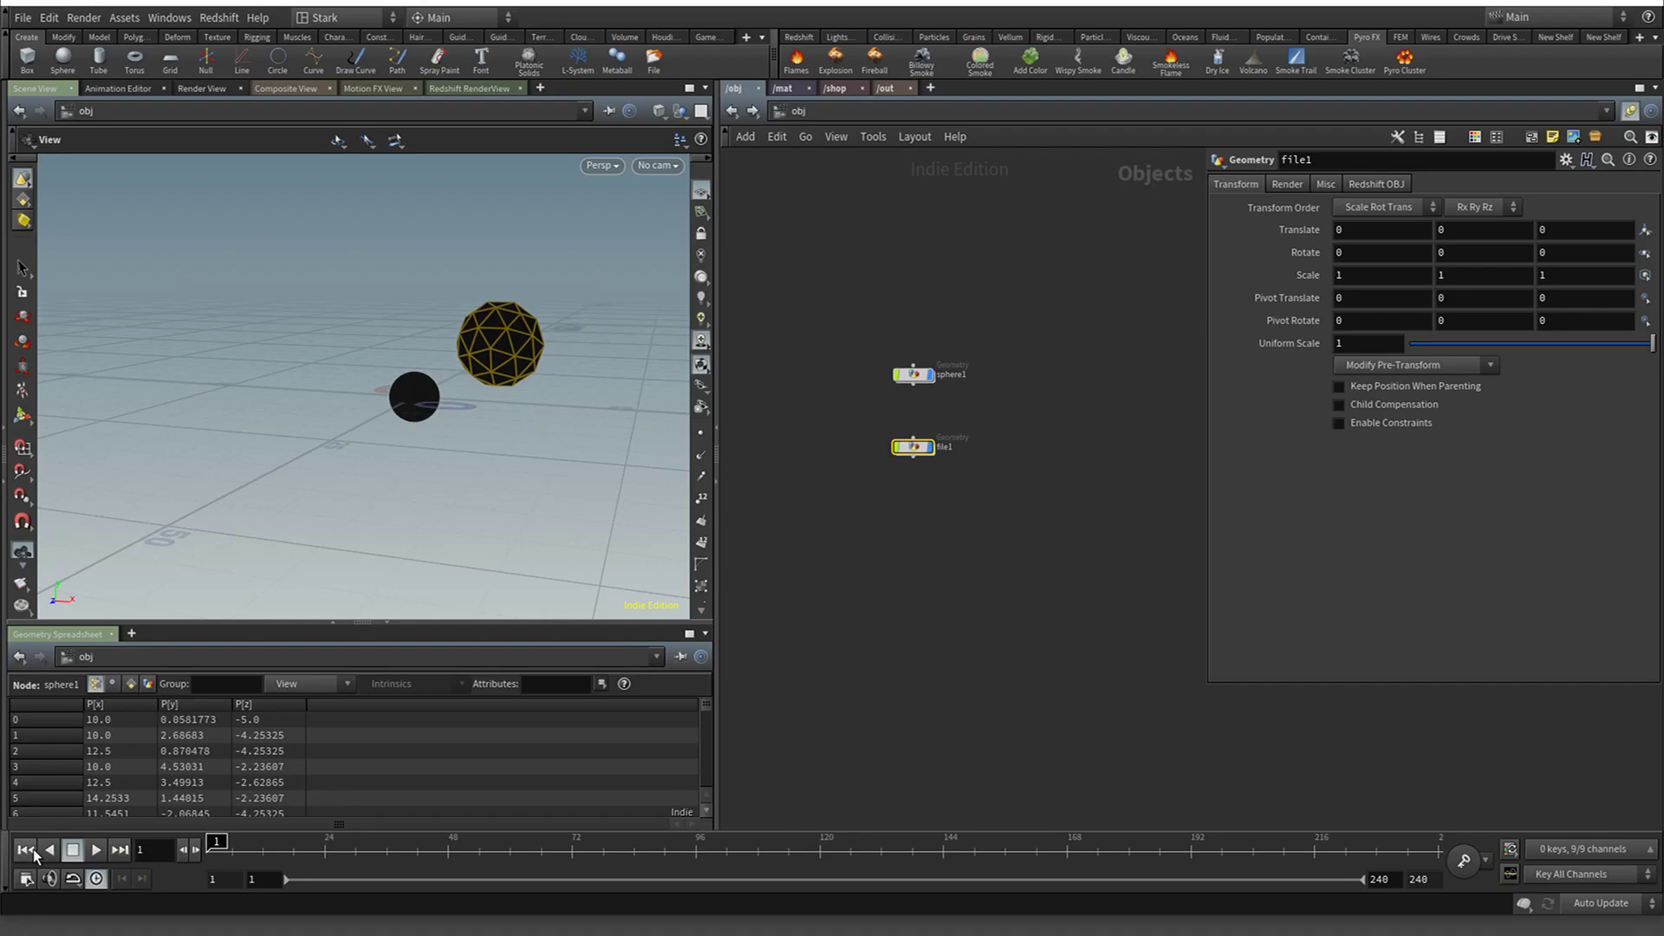
double_click(923, 448)
left_click(1370, 185)
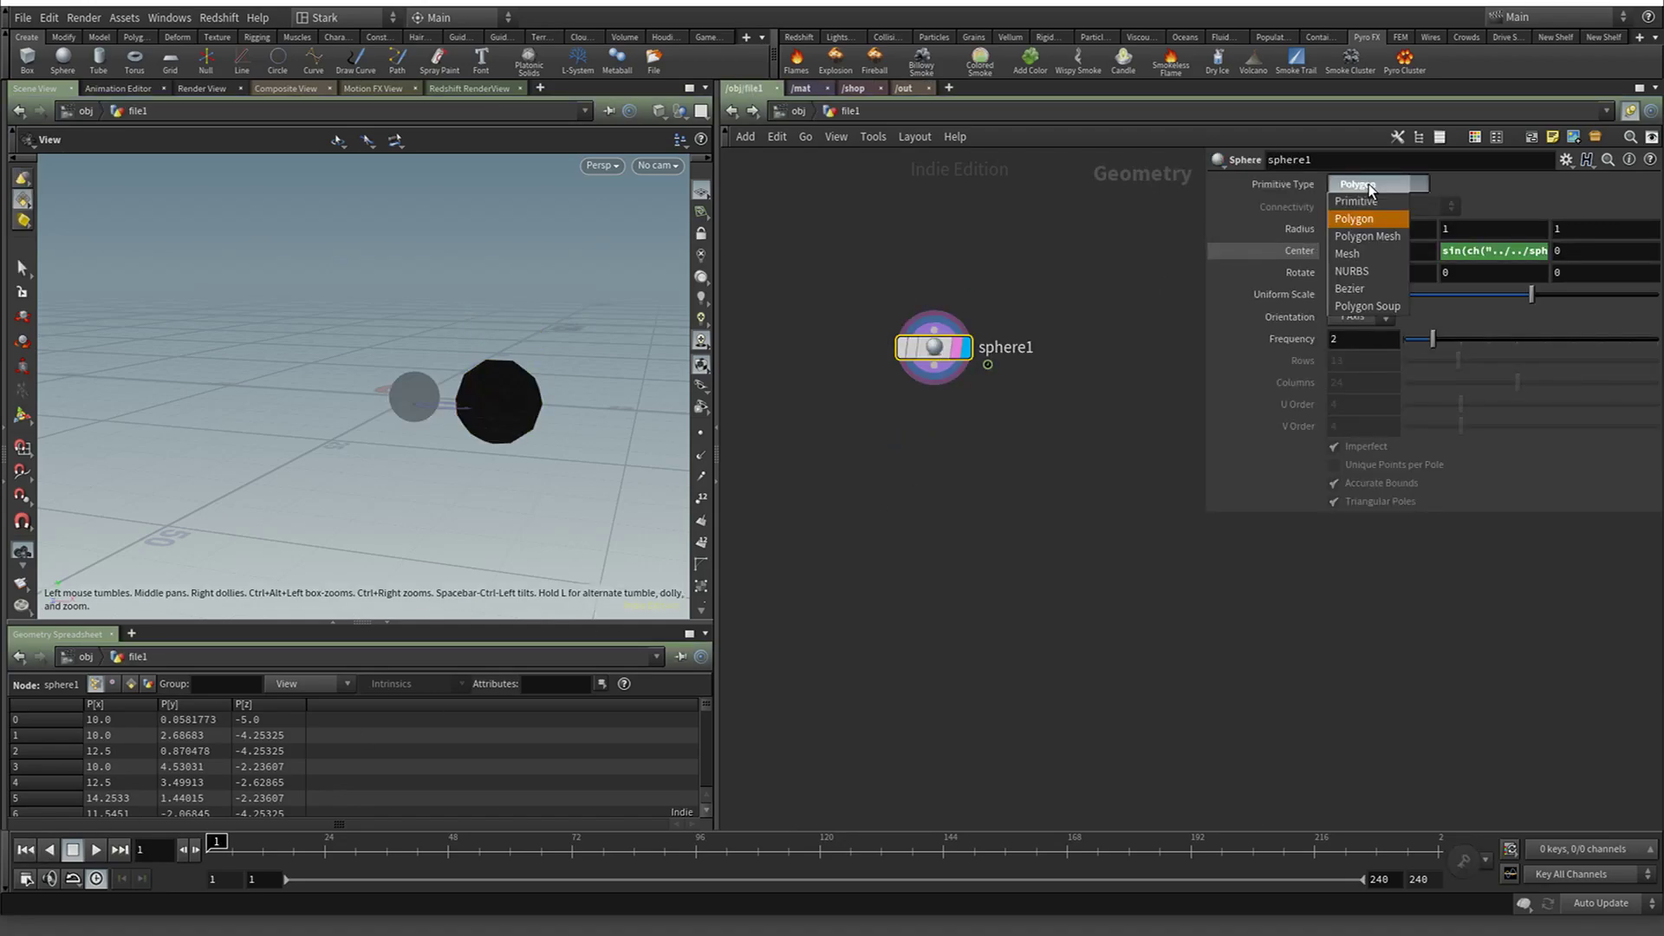
left_click(1365, 242)
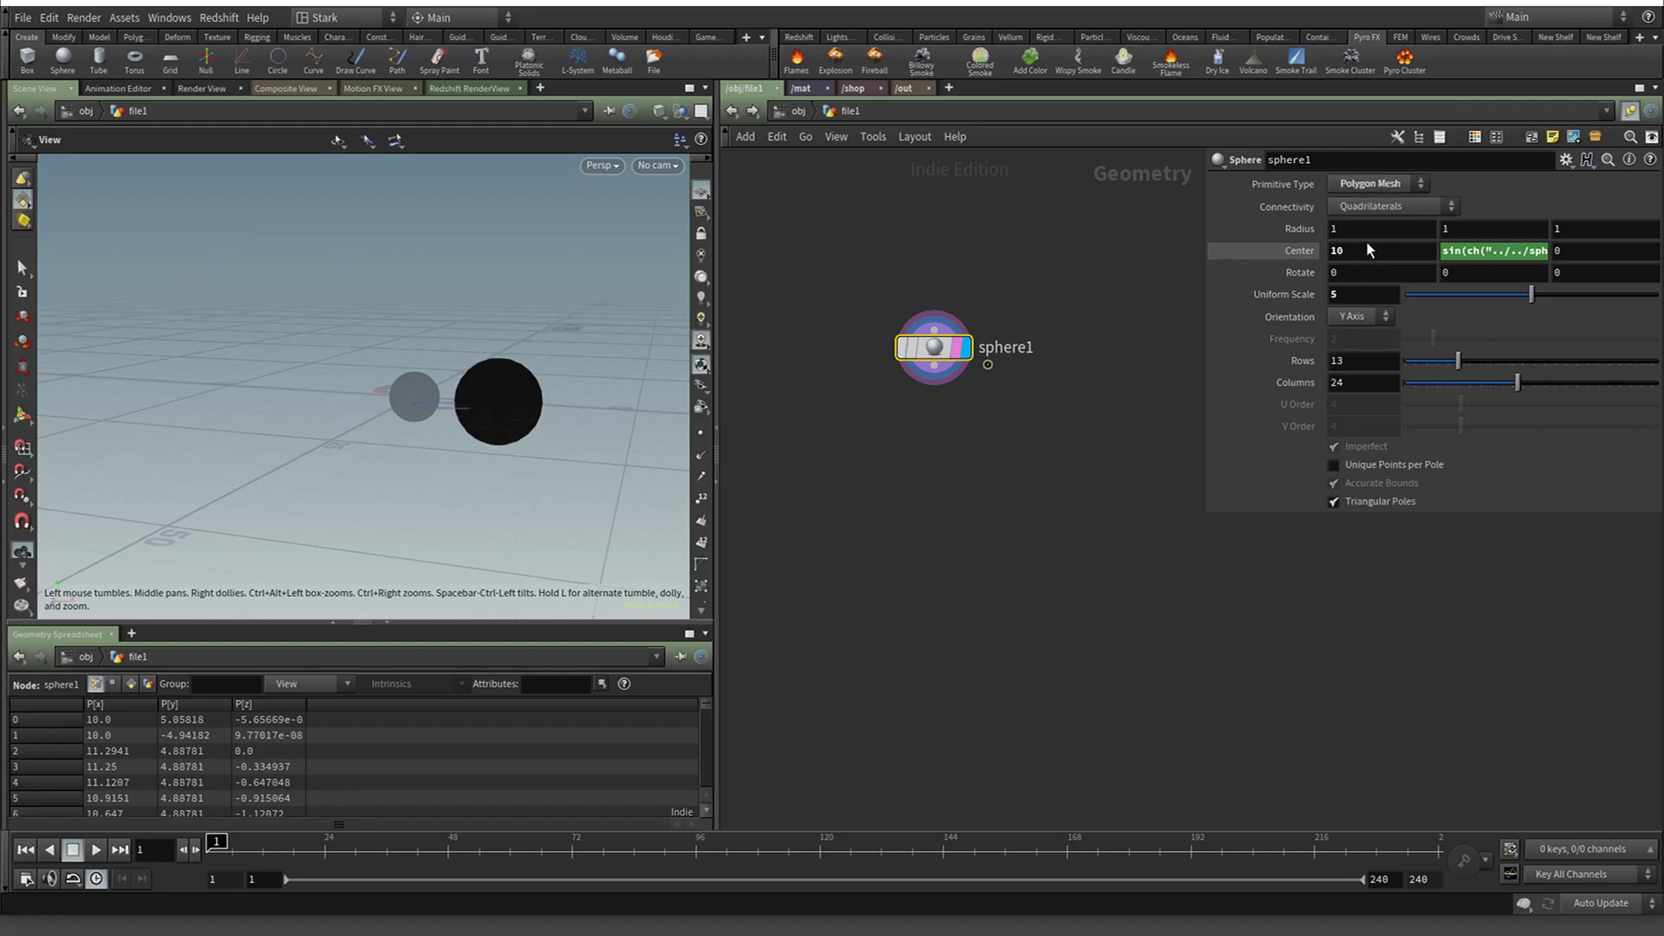
Try a uniform scale of 10 on the sphere and undo it
left_click(1355, 292)
type("10")
key("Return")
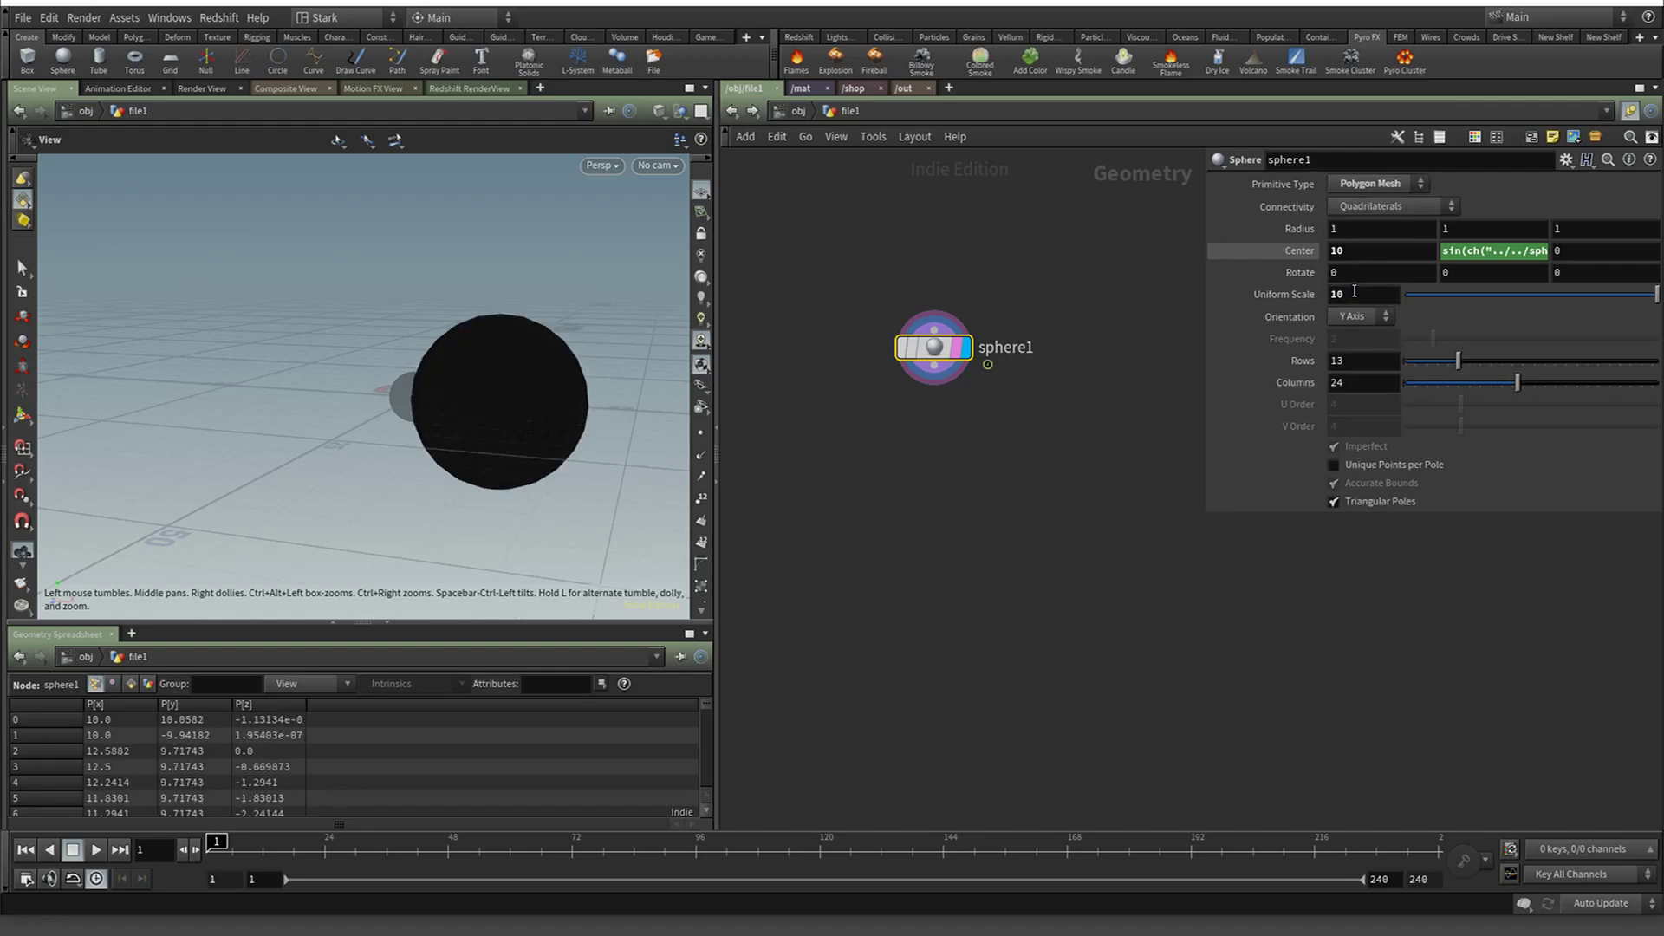
key("ctrl+z")
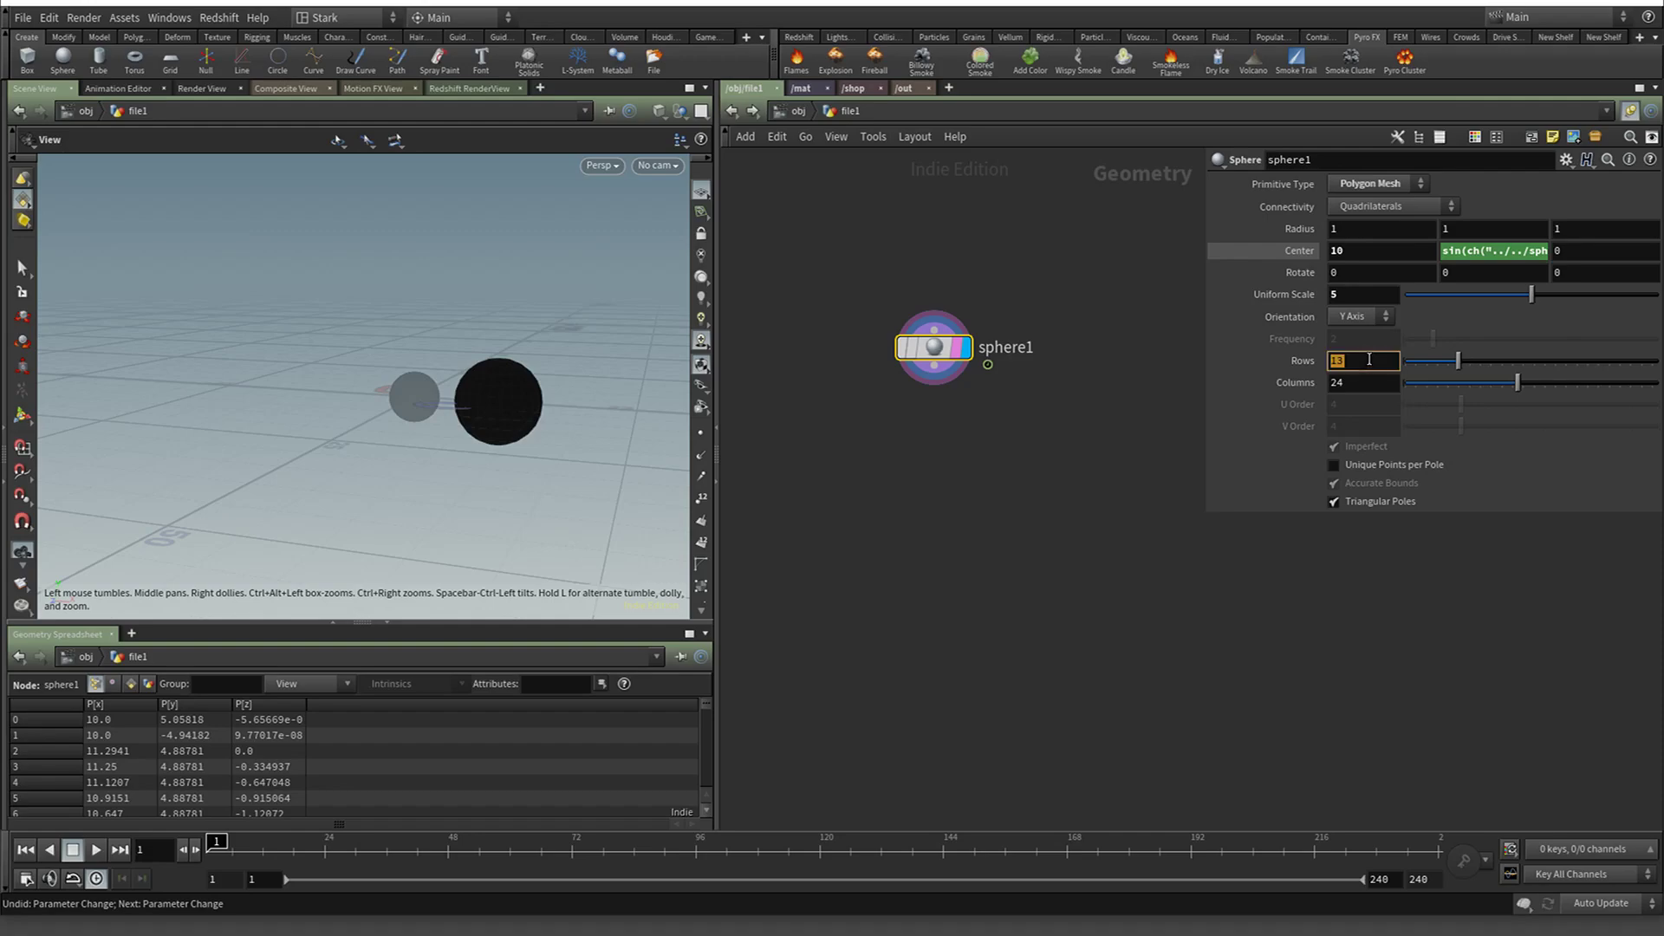
Set the sphere's rows and columns to 50 each and show it as wireframe
type("50")
key("Tab")
type("50")
key("Return")
mouse_move(598, 406)
left_mouse_down()
mouse_move(566, 411)
mouse_move(582, 398)
left_mouse_up()
key("shift+w")
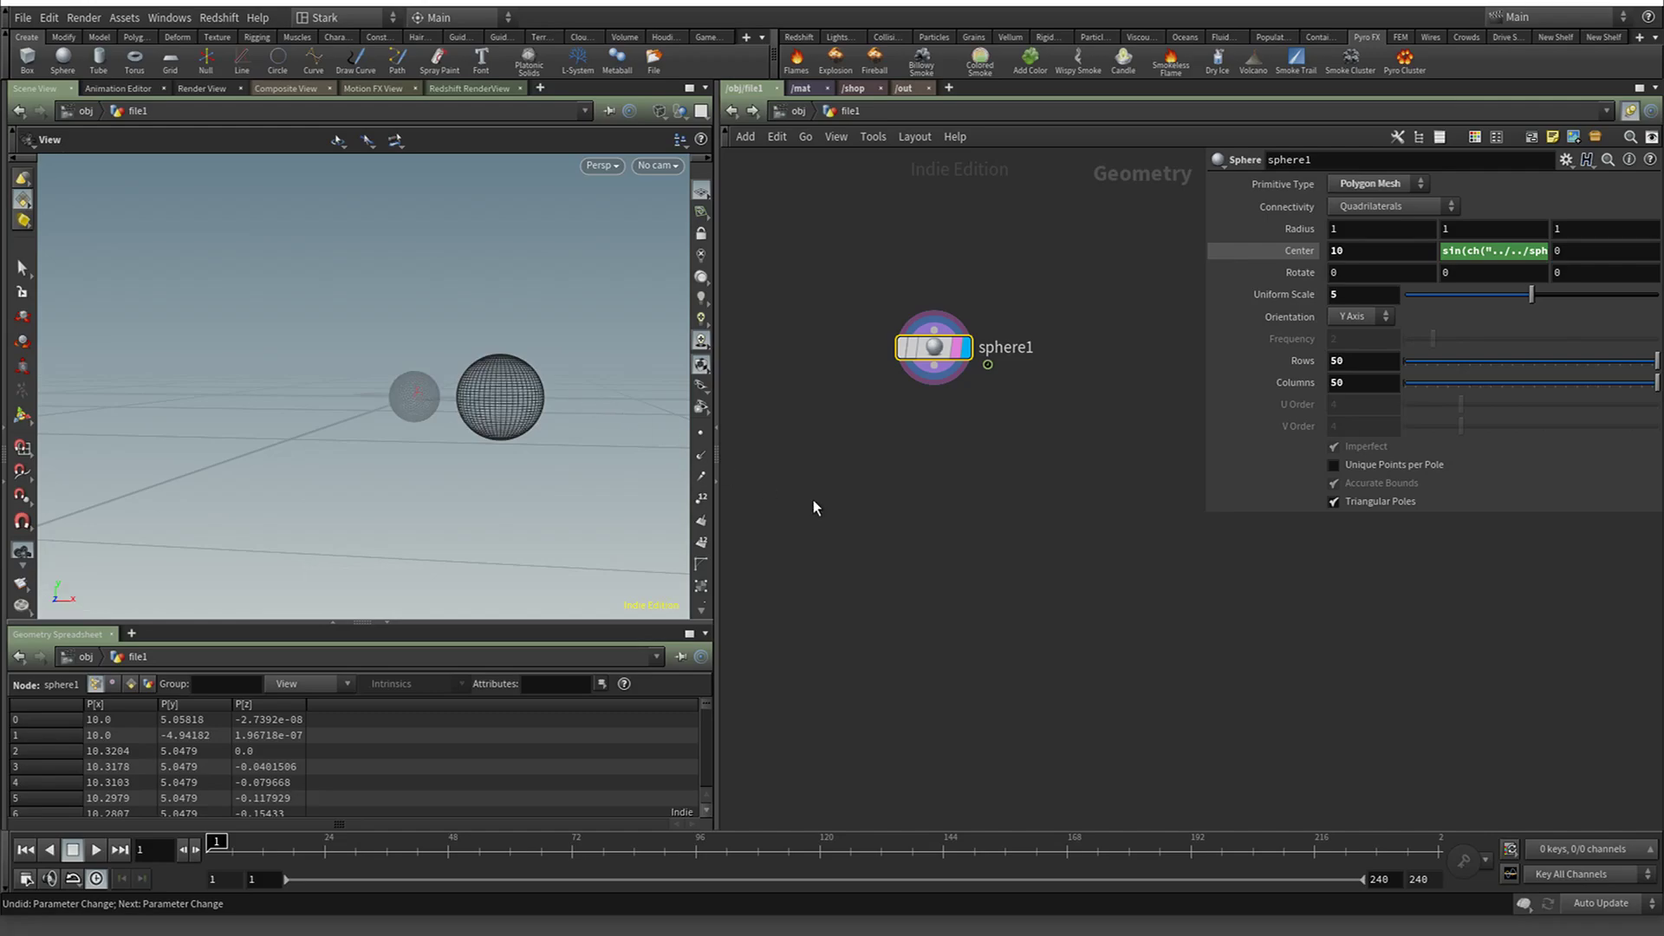
Add a Convert node below sphere1 and connect the sphere's output to its input
key("Tab")
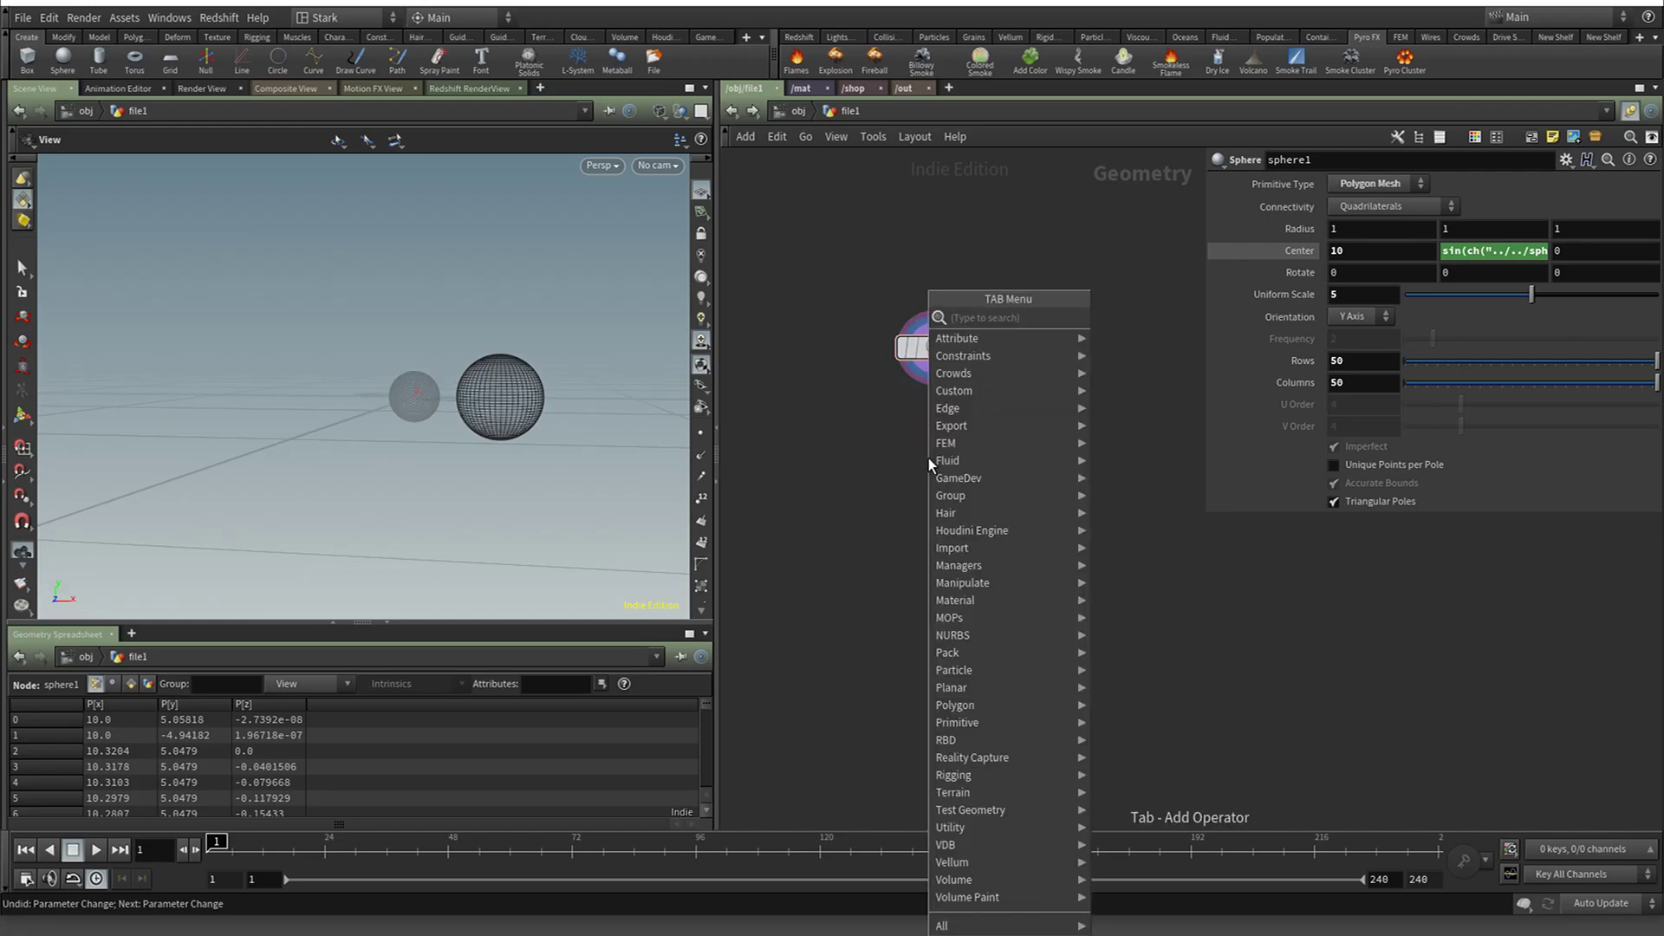
type("convert")
key("Return")
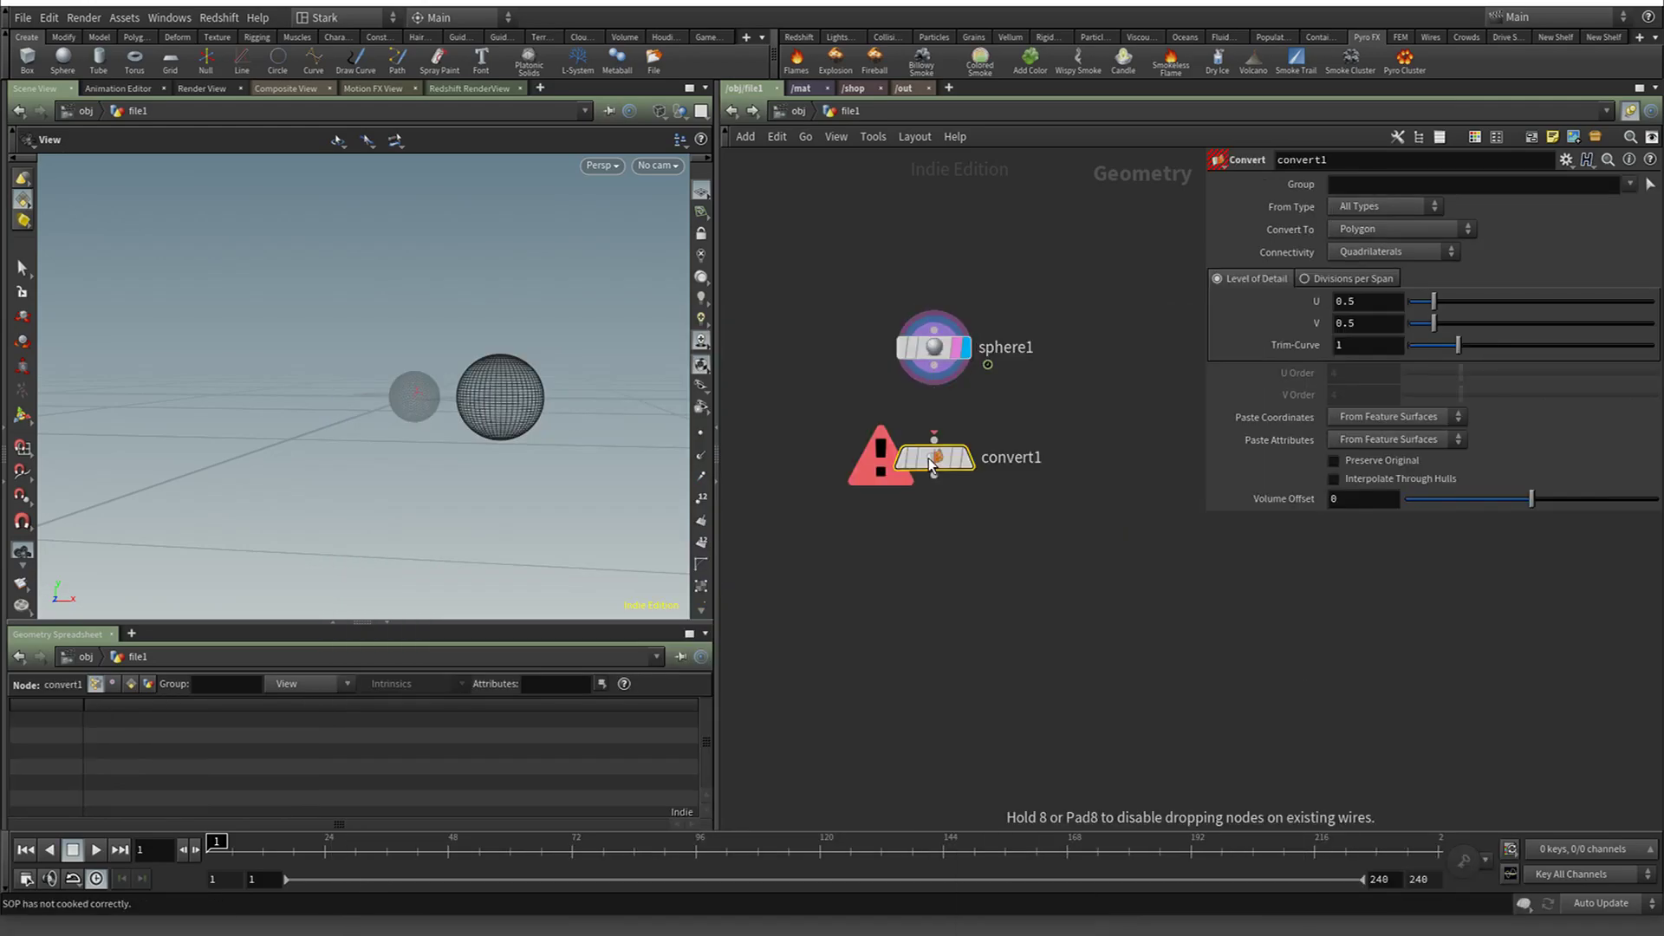
left_click_drag(933, 436, 933, 368)
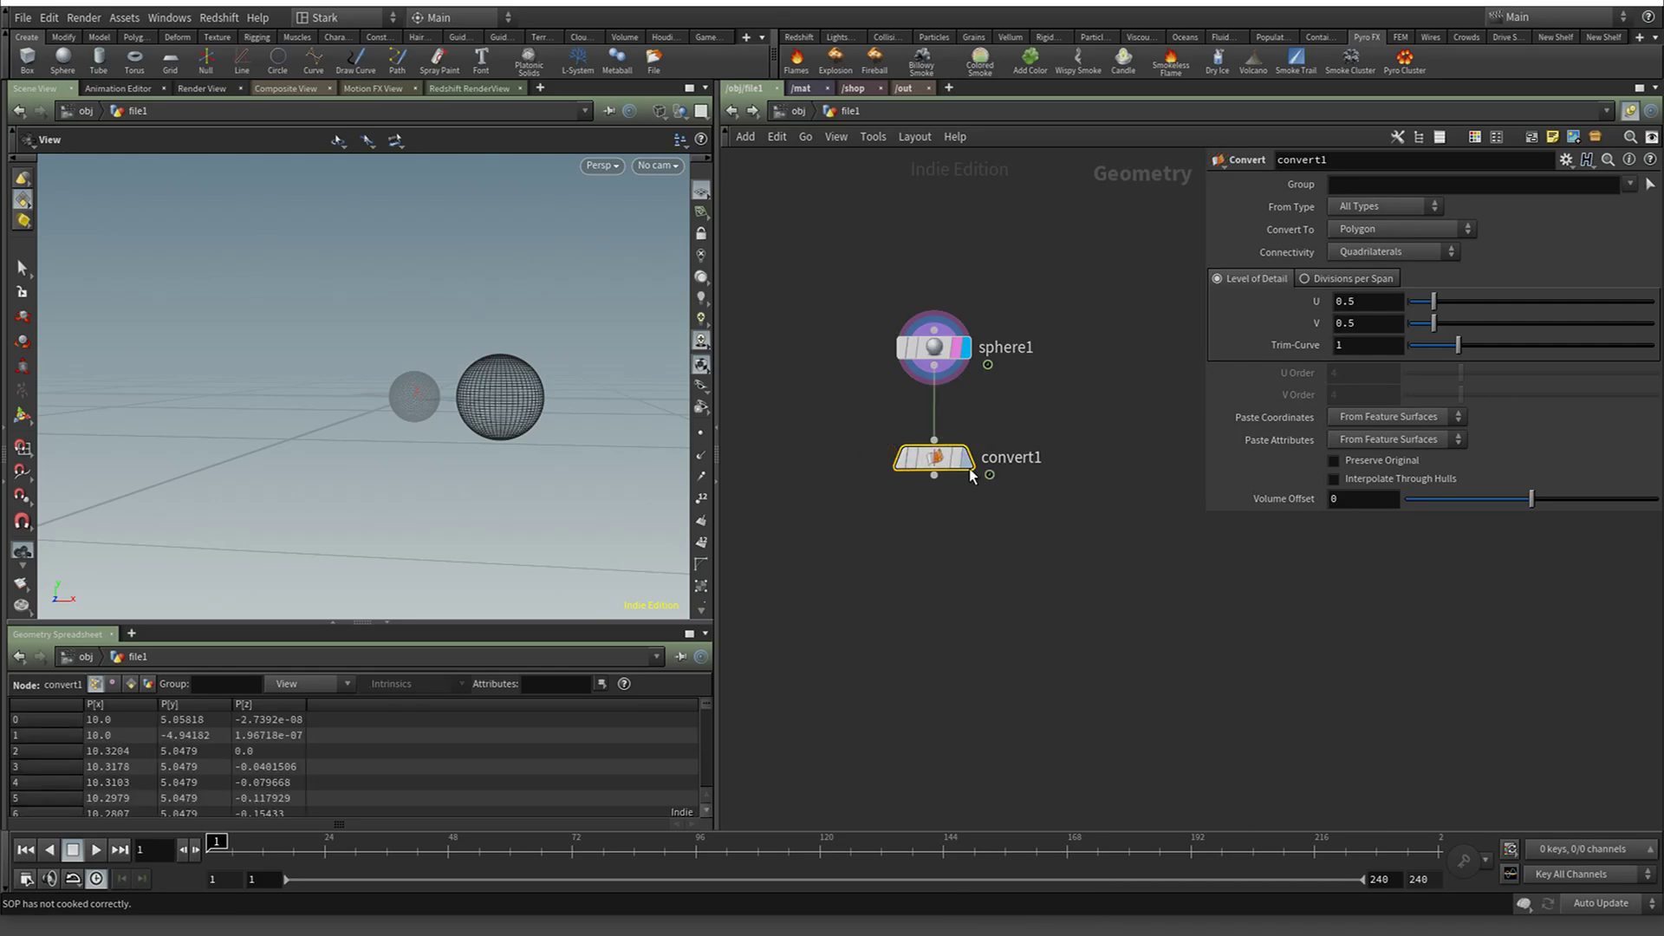
Add an Attribute Wrangle after convert1 and make it the displayed and rendered node
left_click(975, 429)
key("Tab")
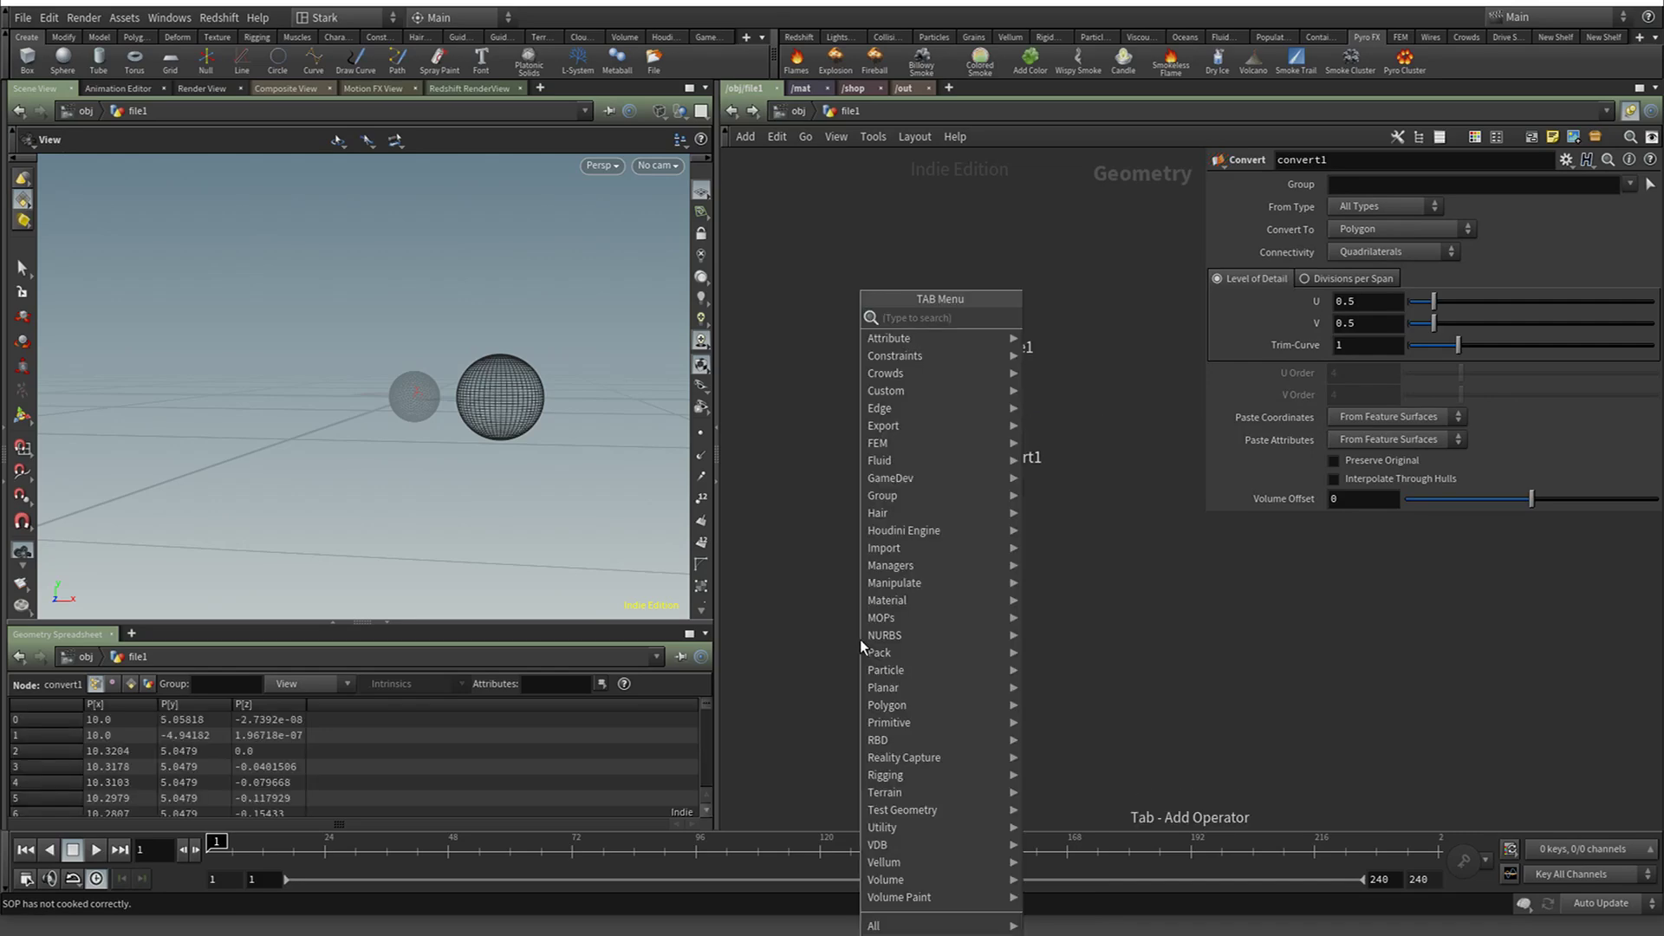
type("wrangle")
key("Return")
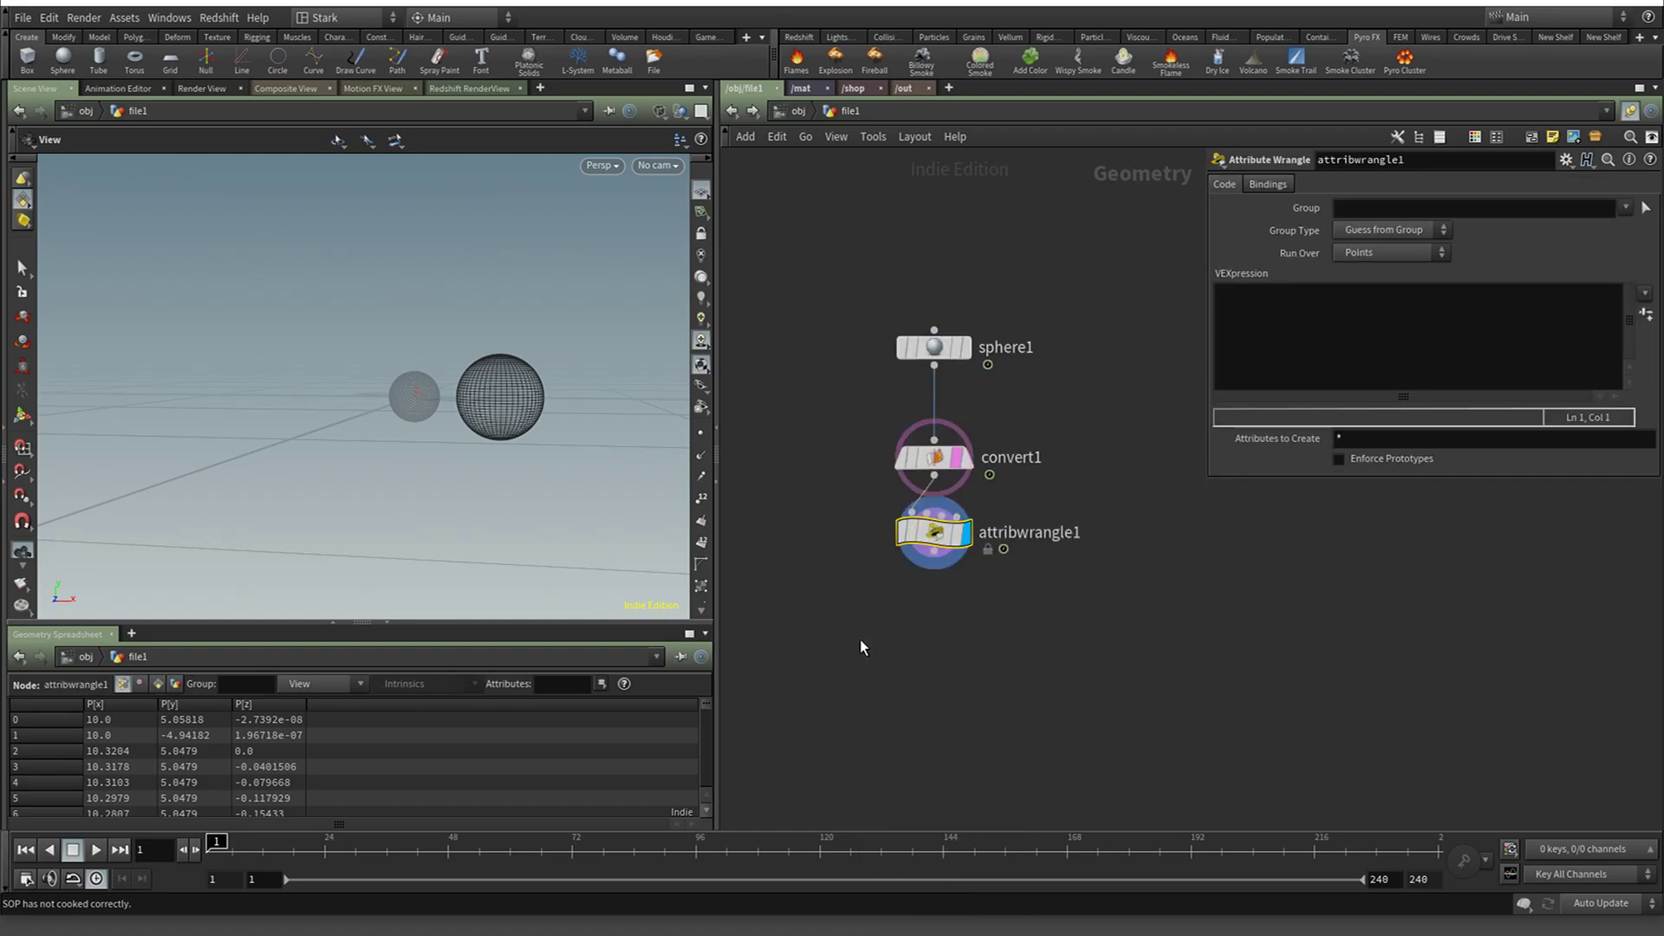
left_click(961, 539)
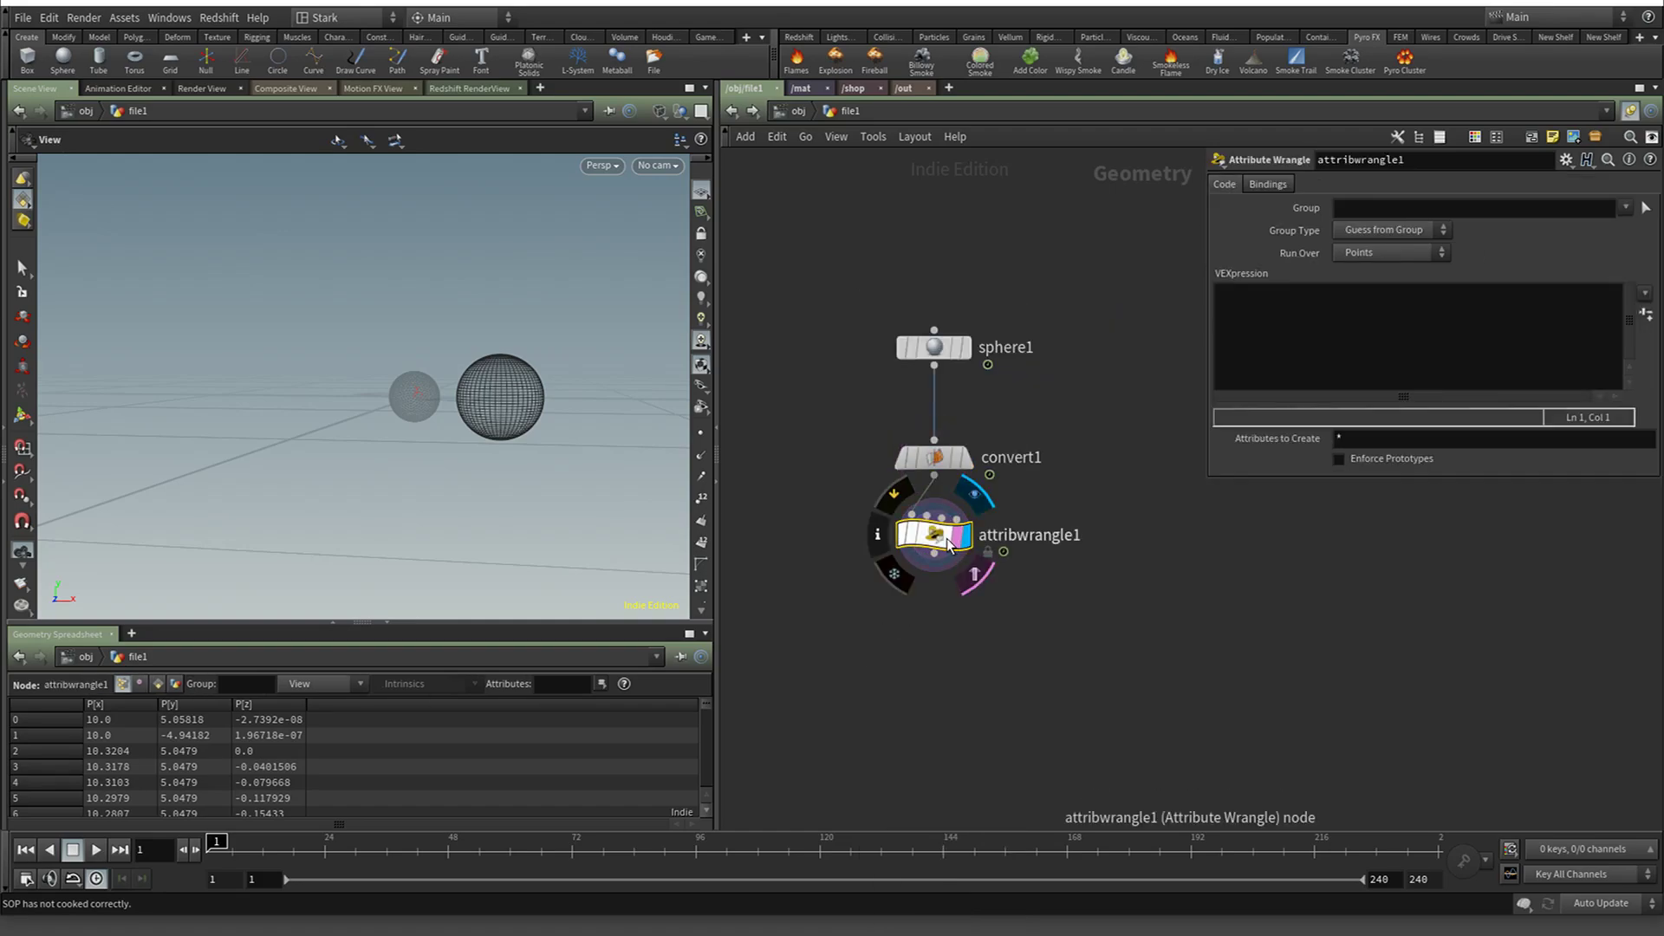
Switch the viewport back to shaded display and start the wrangle's VEX condition with if(@P.y
left_click(1269, 345)
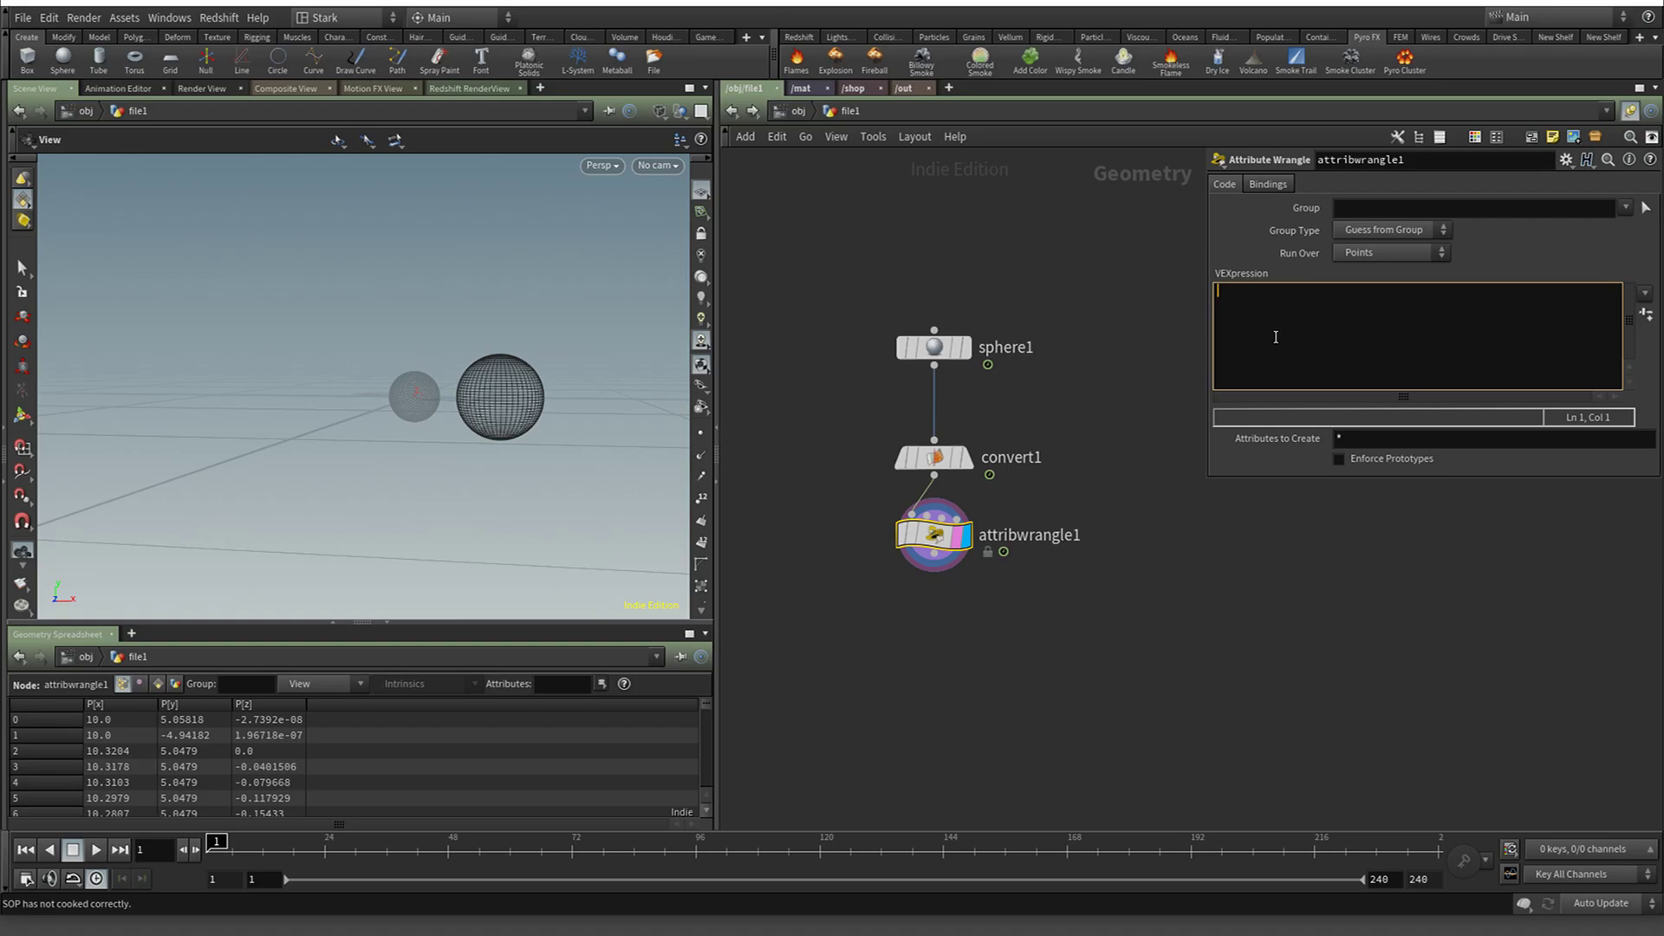
left_click_drag(472, 453, 550, 390)
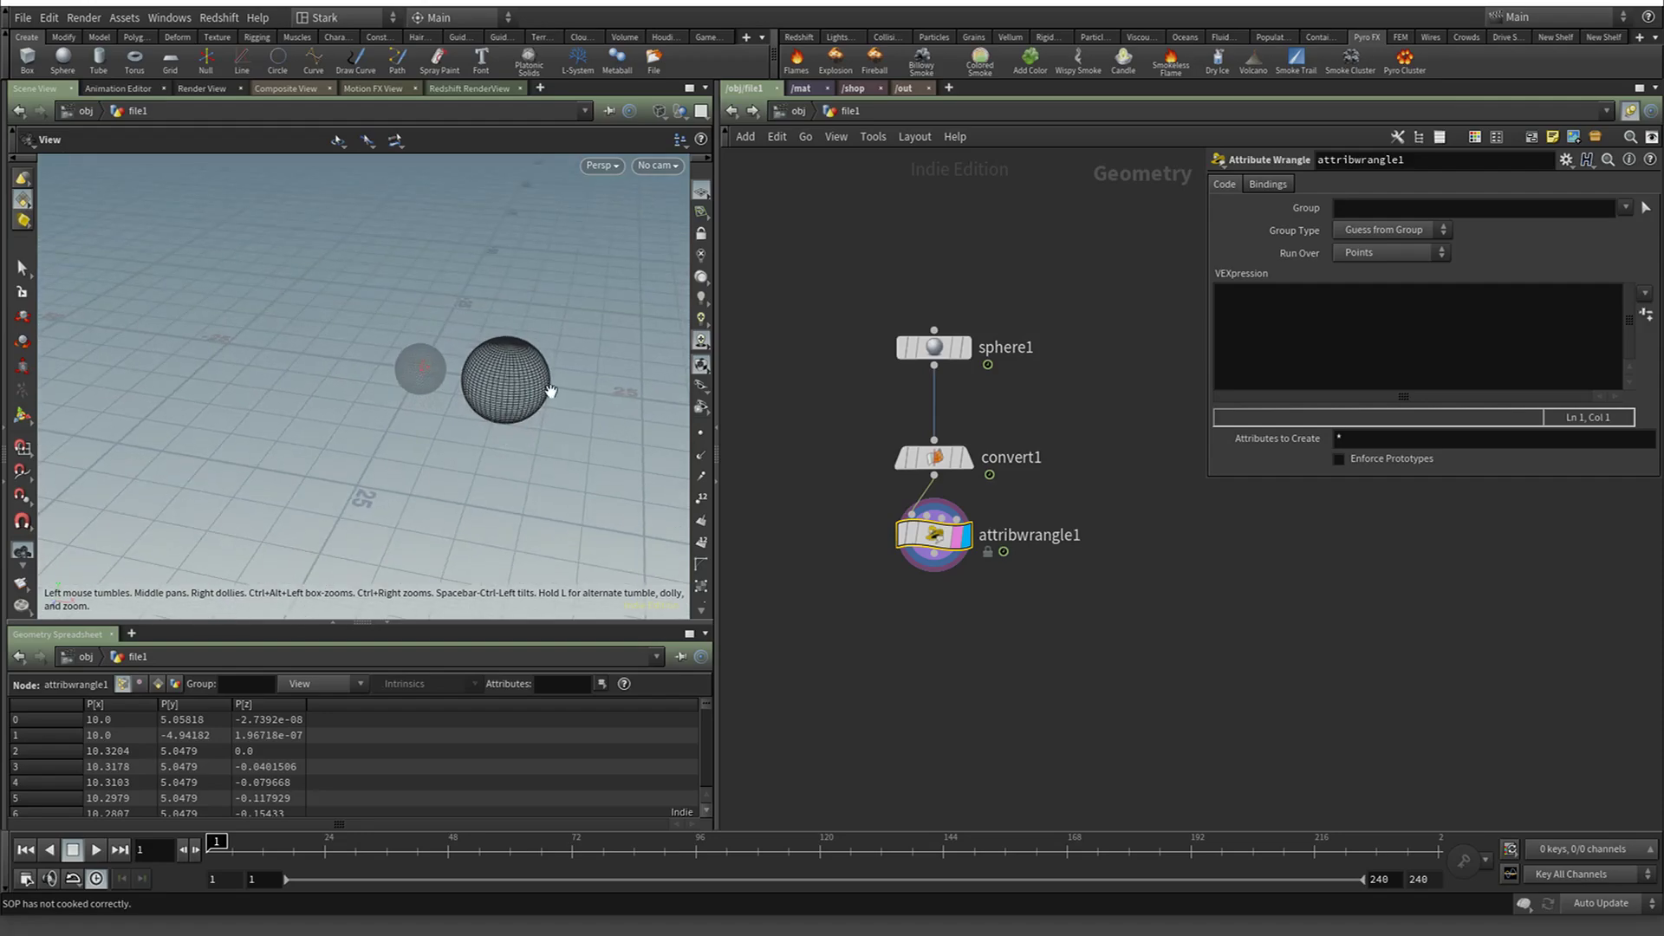
left_click_drag(399, 468, 442, 404)
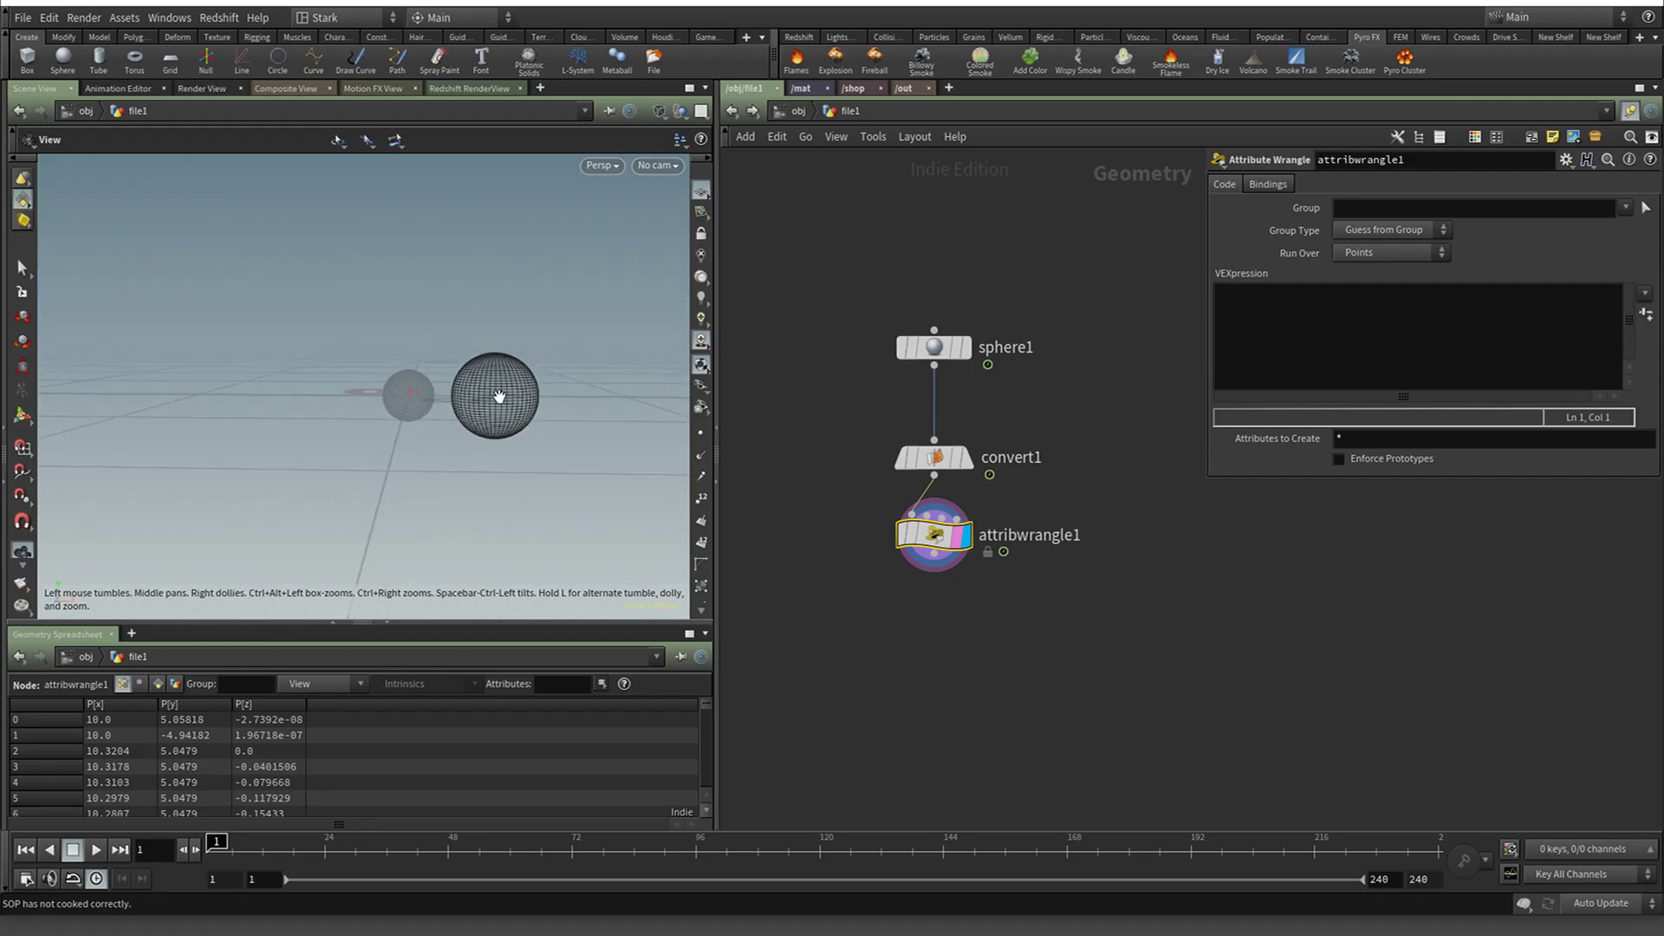
key("w")
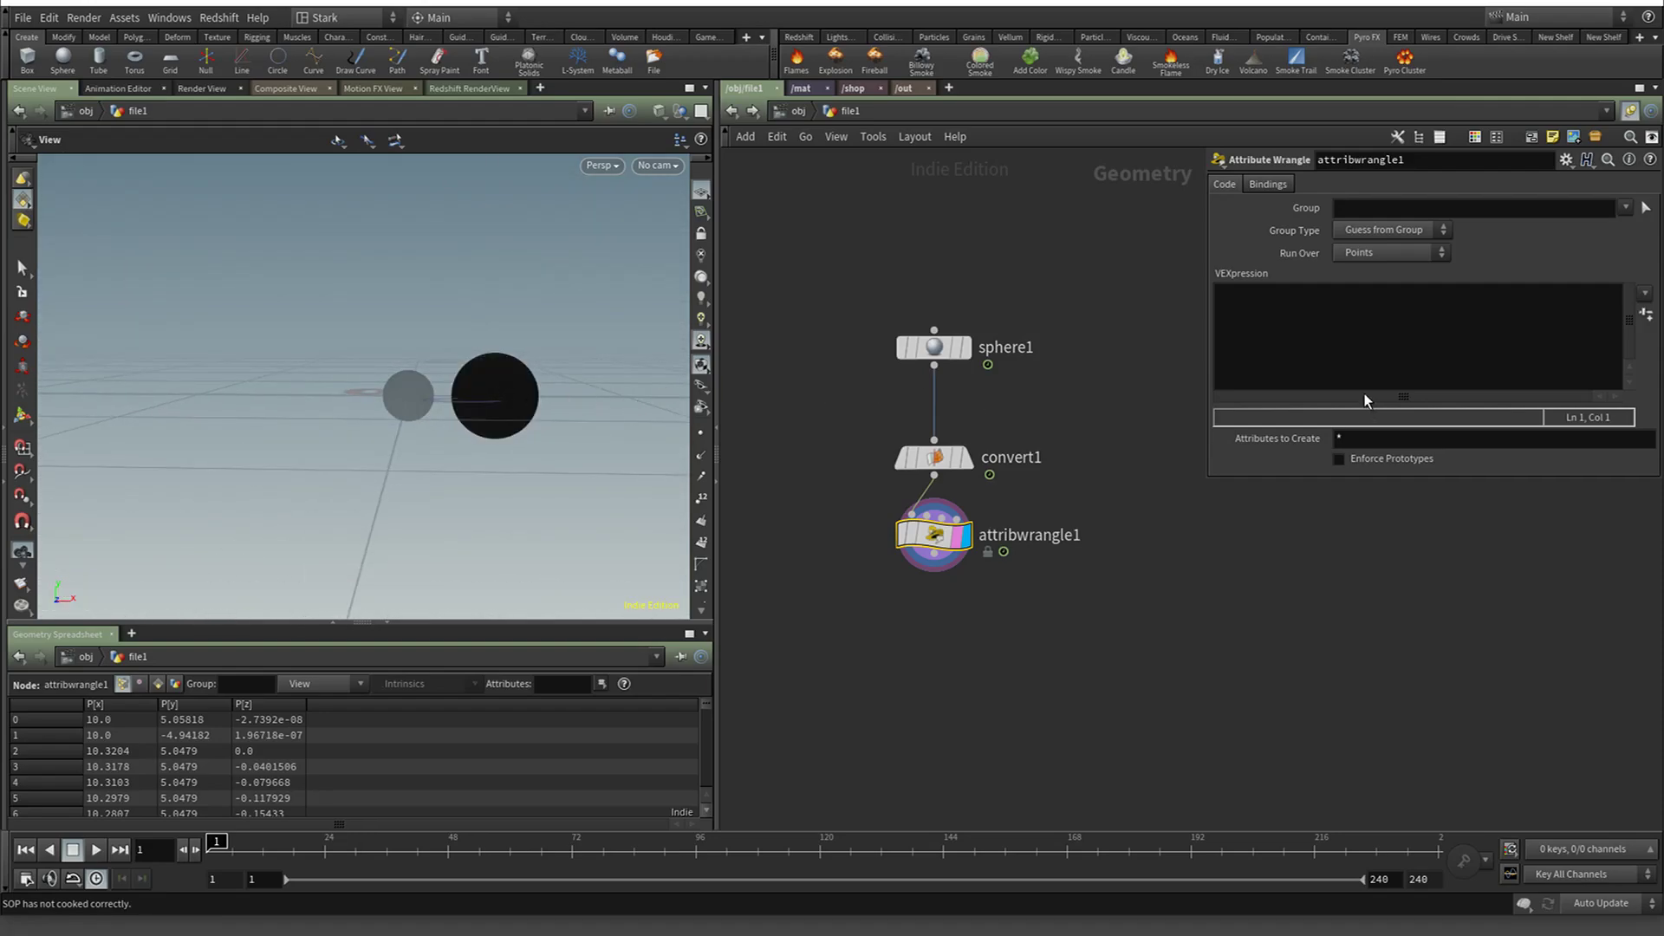
left_click(1354, 360)
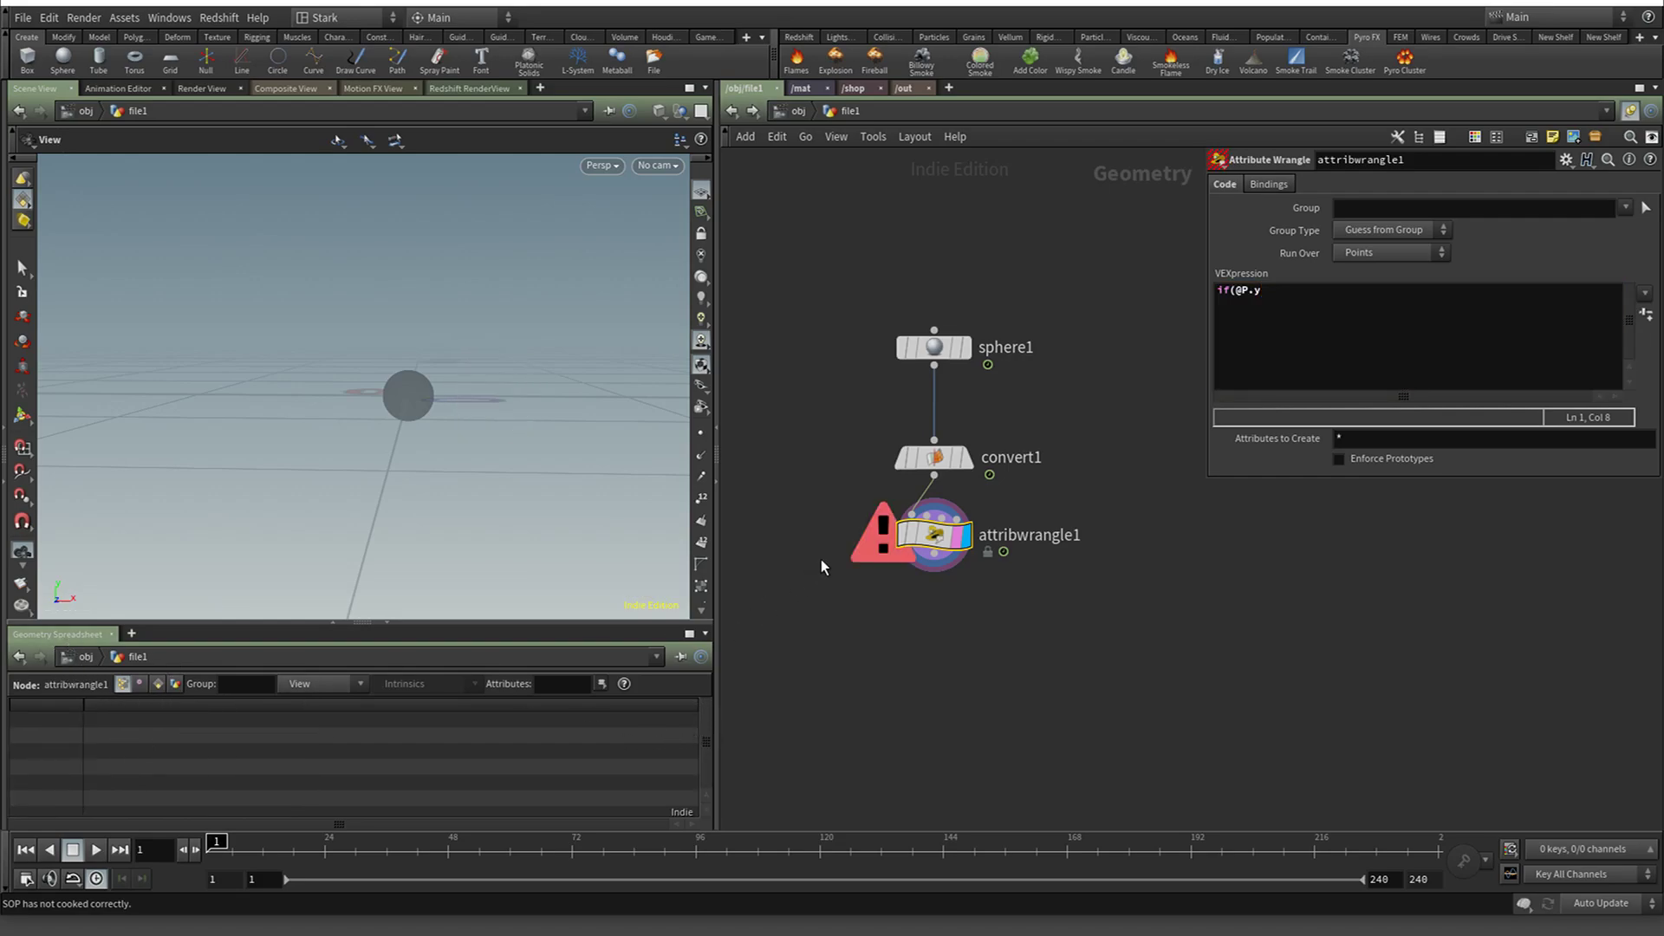
Display convert1 and examine its point positions sorted by P[x] and by P[y] in the spreadsheet
left_click(962, 458)
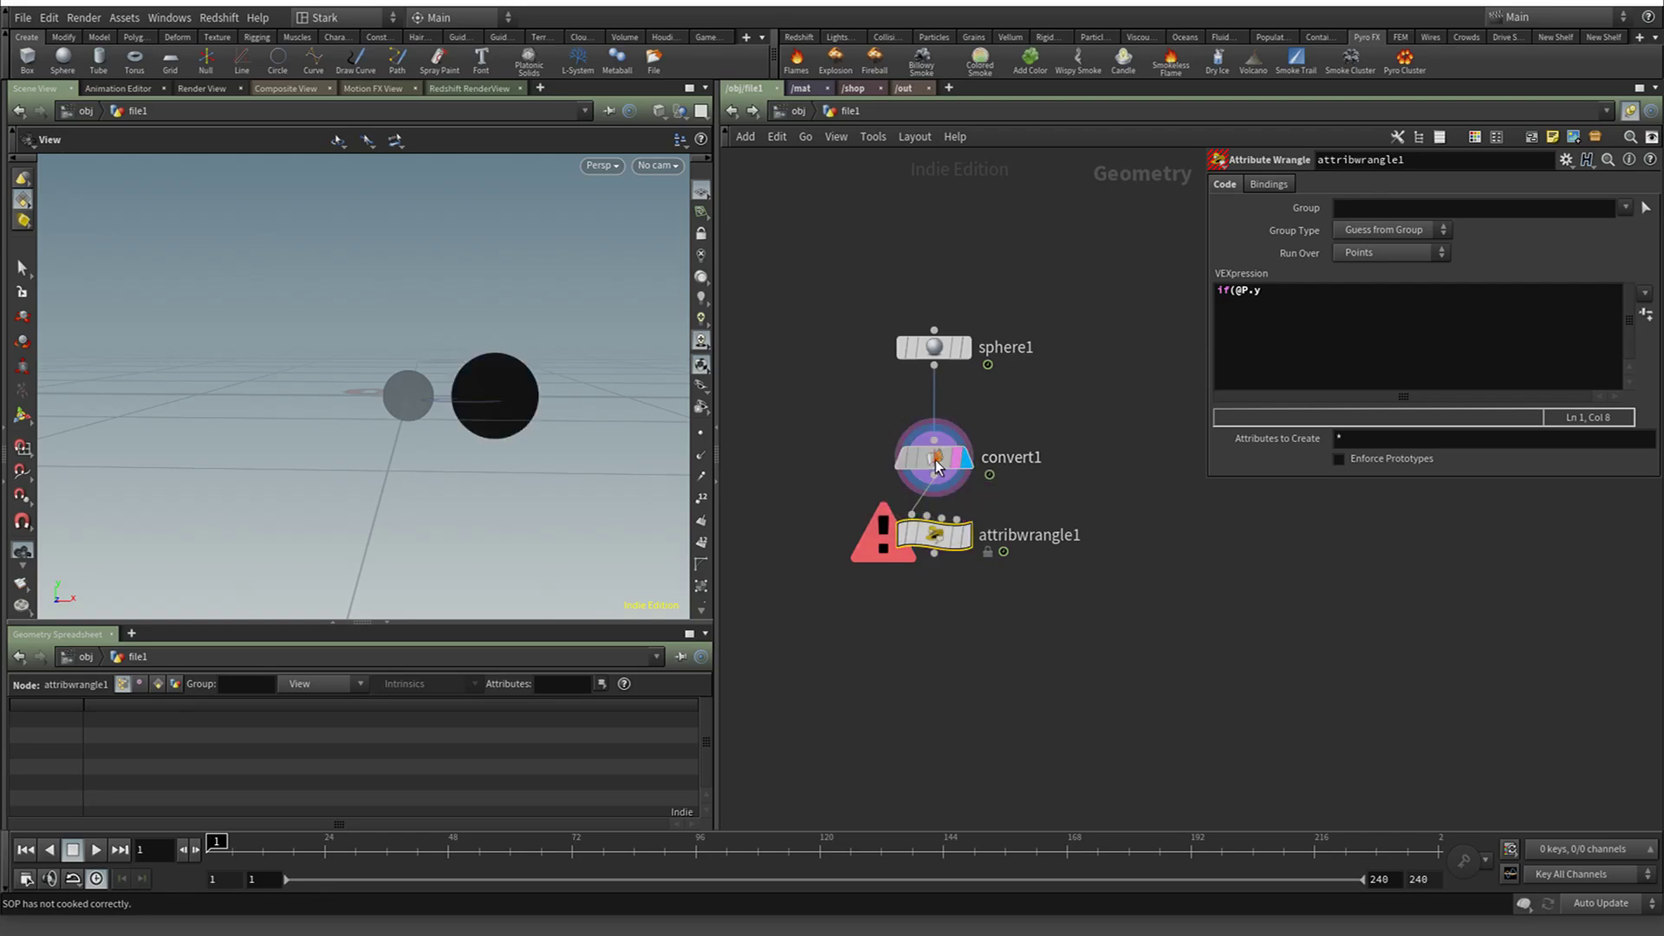
left_click(935, 466)
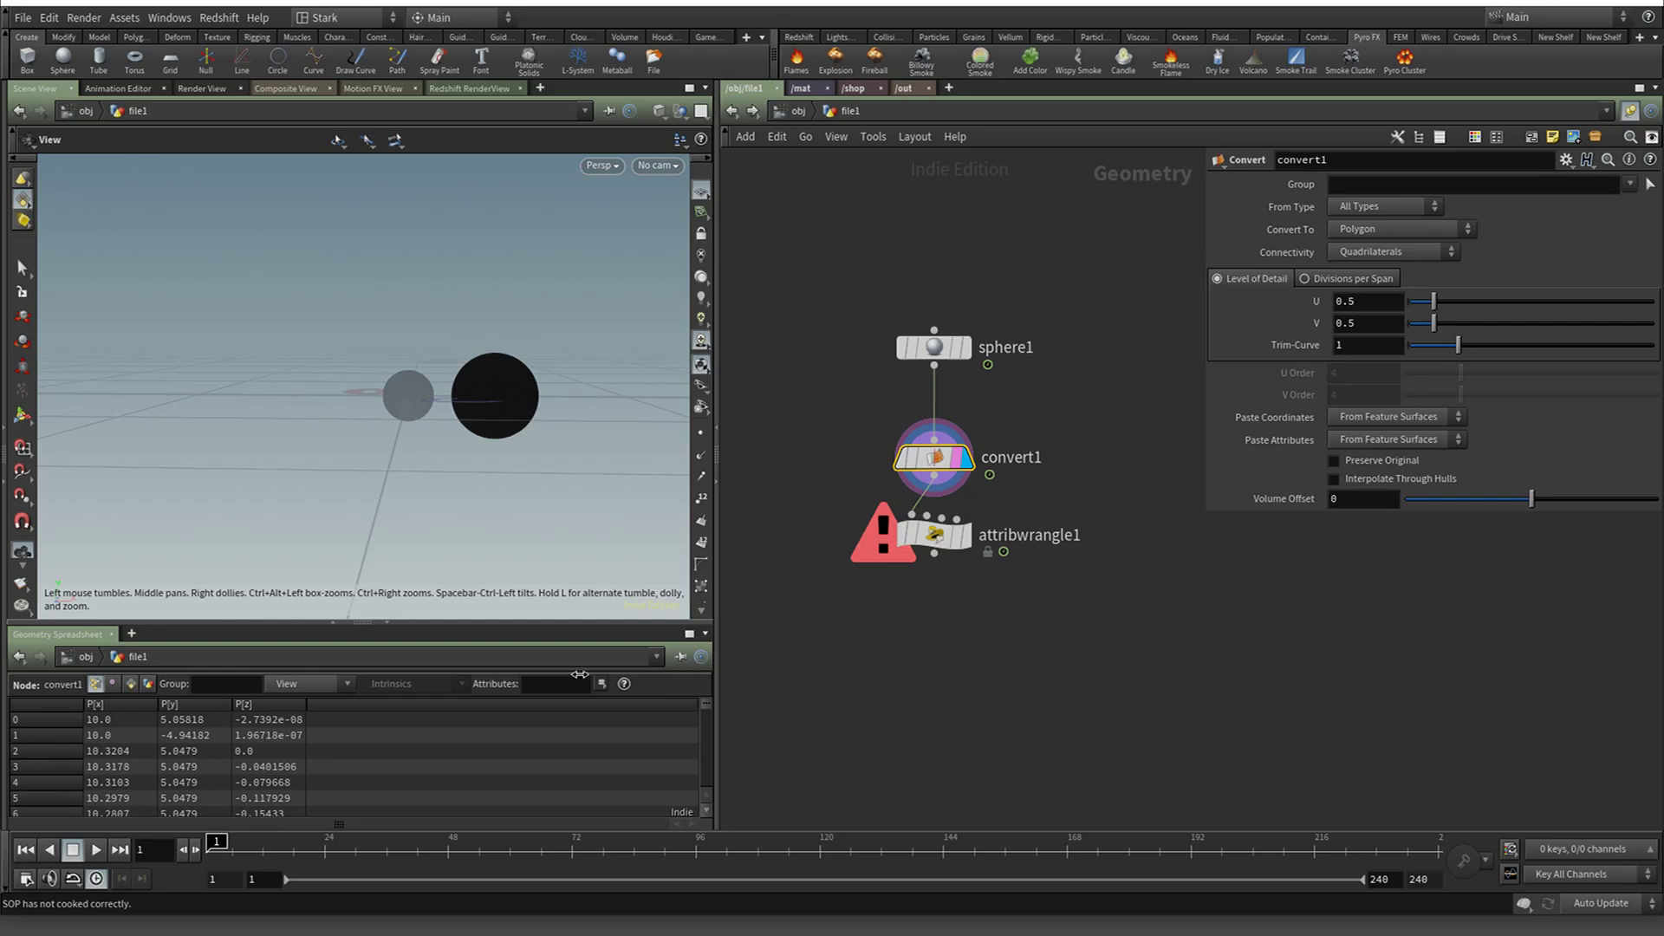
left_click(118, 707)
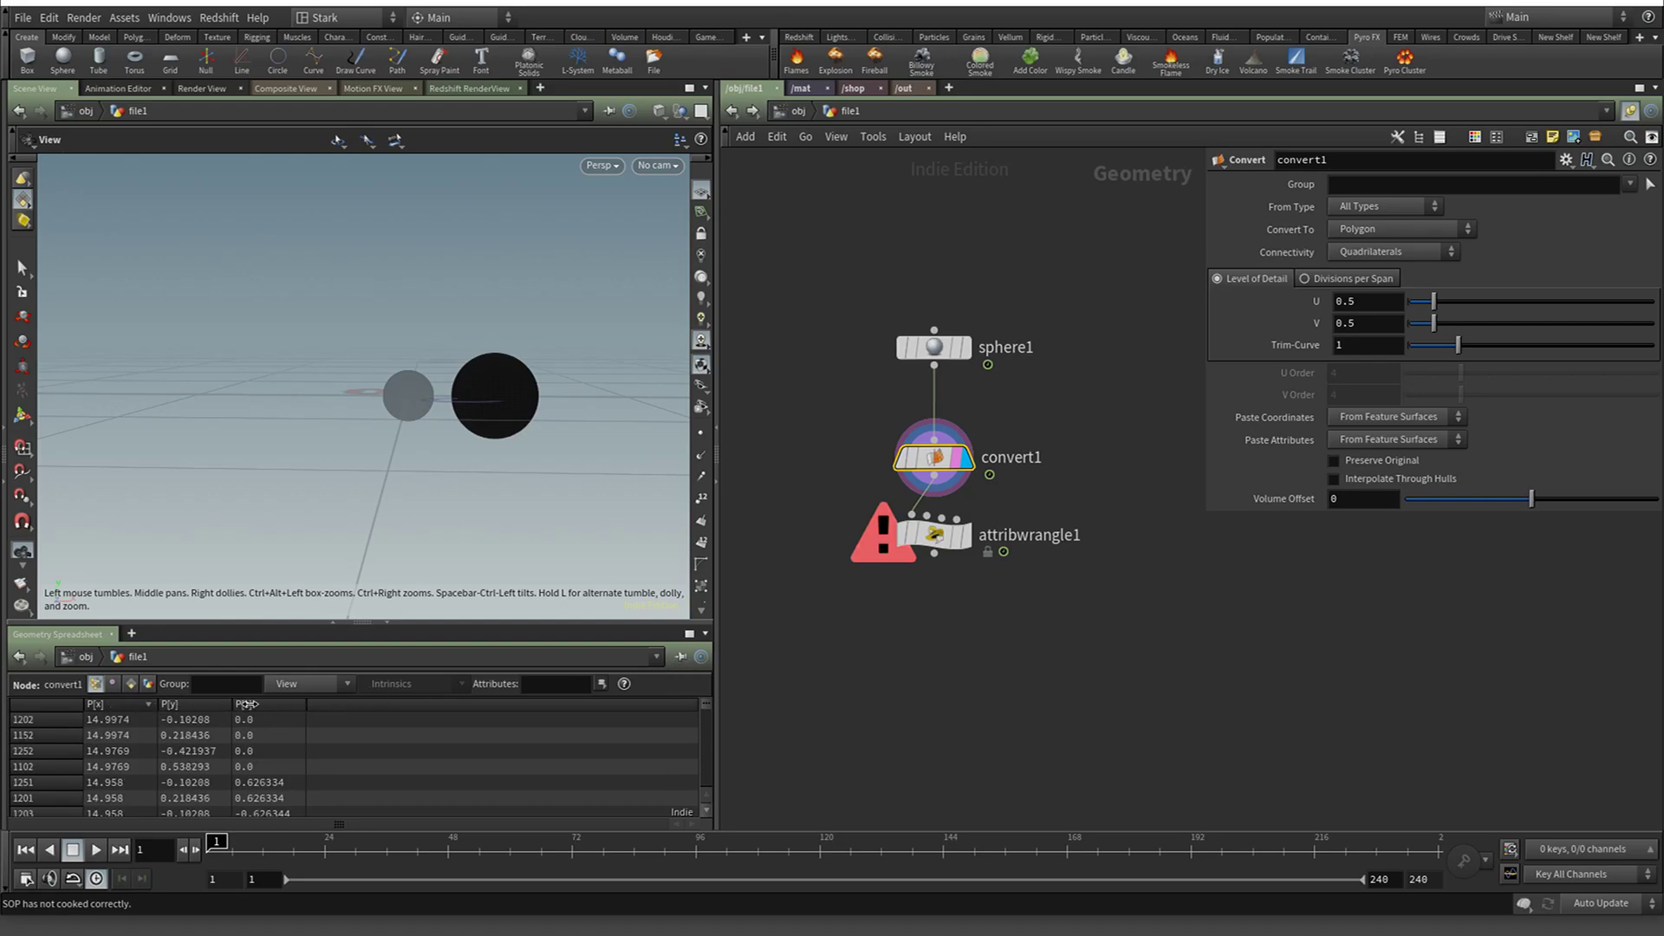
left_click(187, 704)
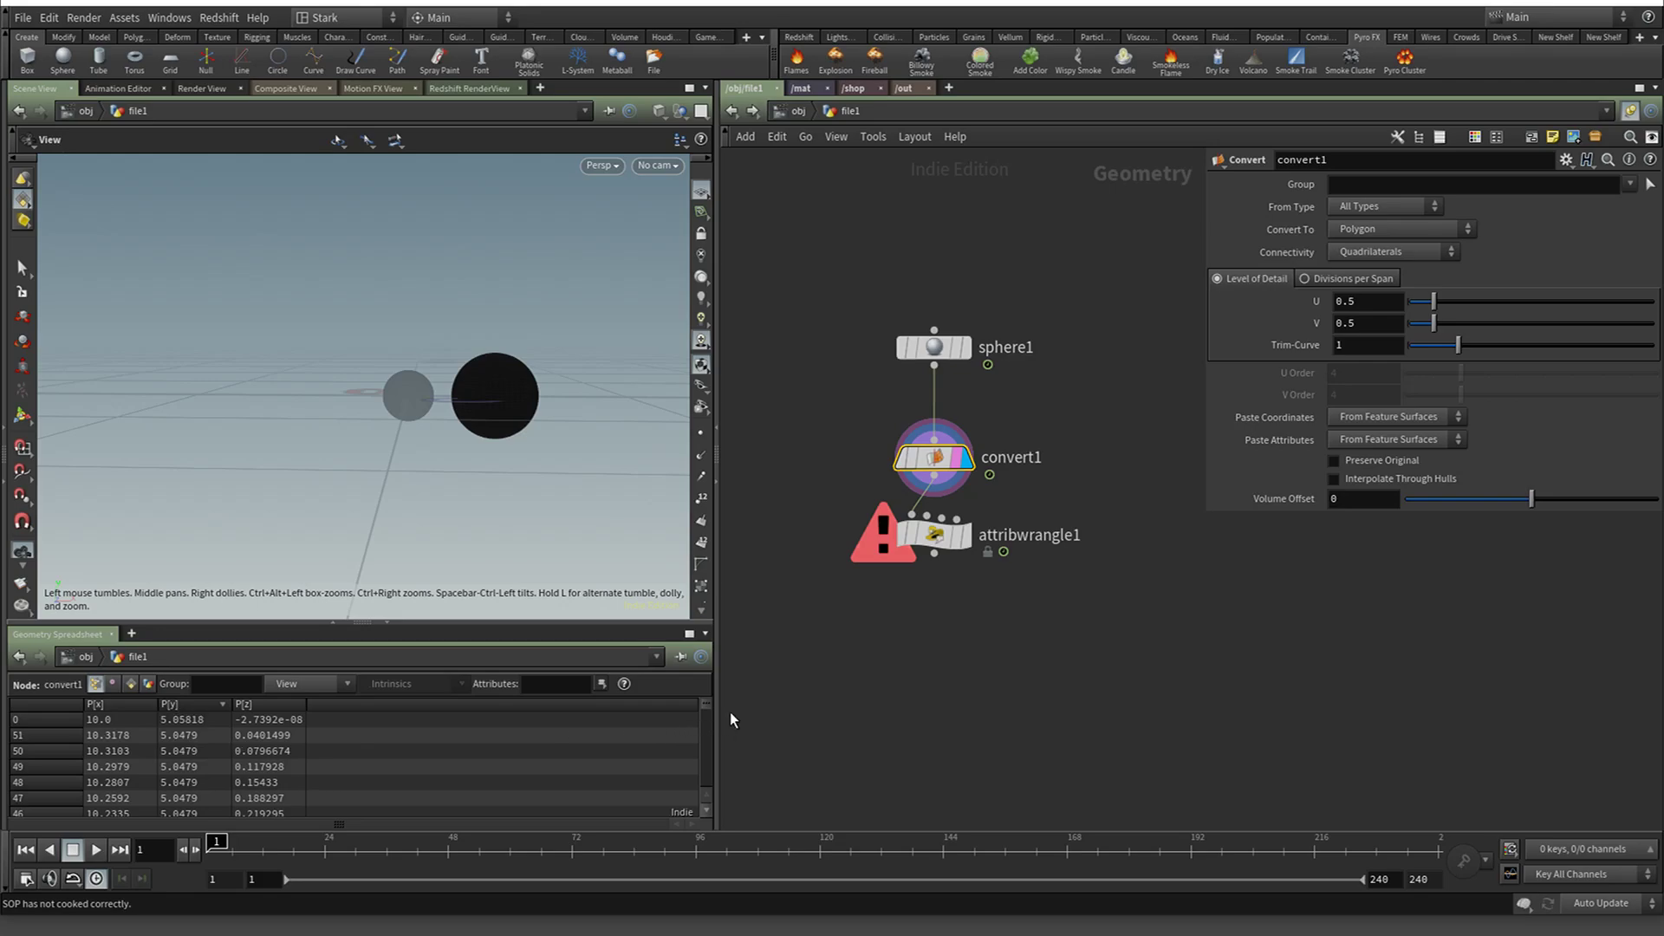
mouse_move(703, 706)
left_mouse_down()
mouse_move(700, 789)
mouse_move(700, 705)
left_mouse_up()
left_click(933, 537)
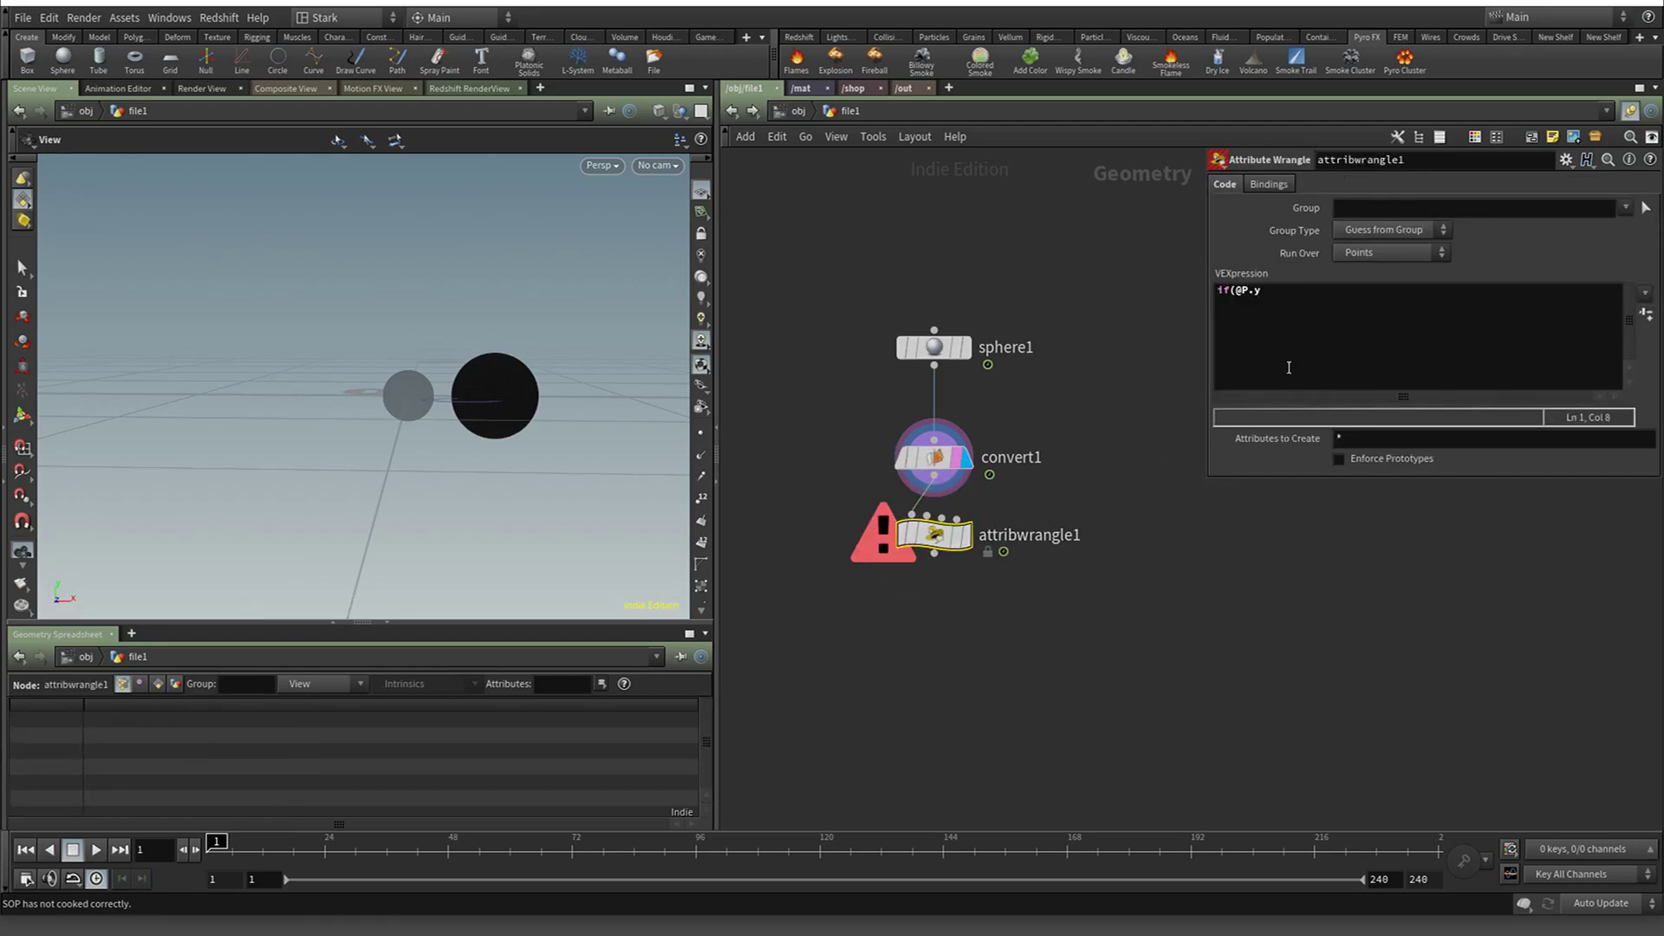
left_click(1316, 315)
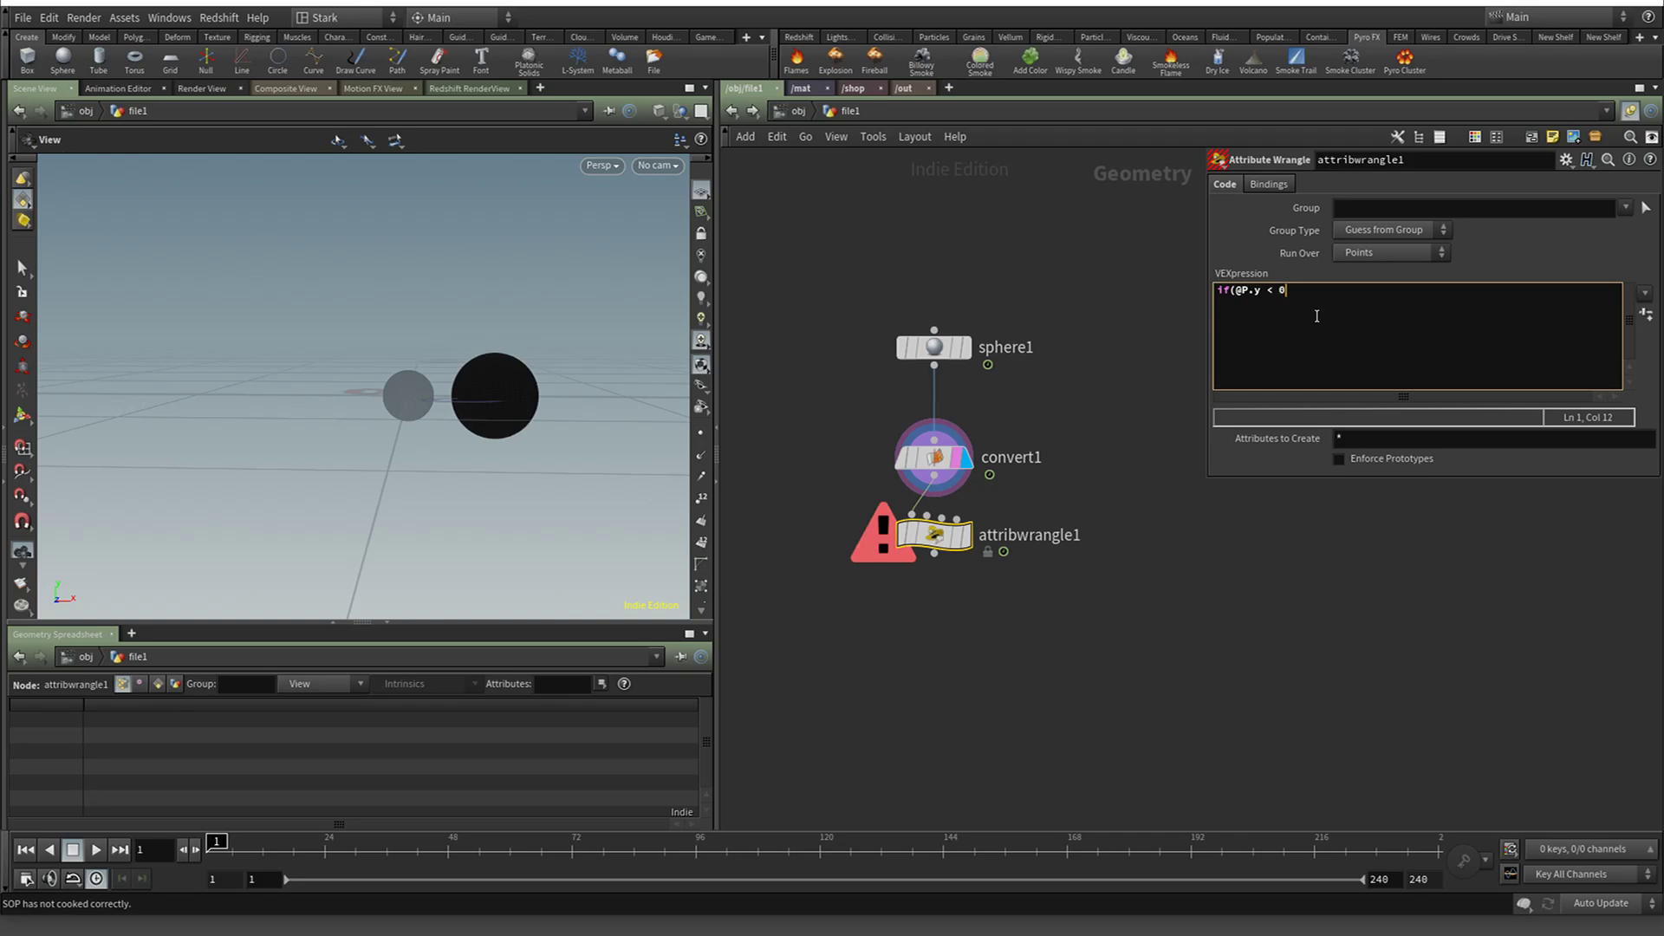
type("< 0) remve")
key("BackSpace")
type("e")
key("BackSpace")
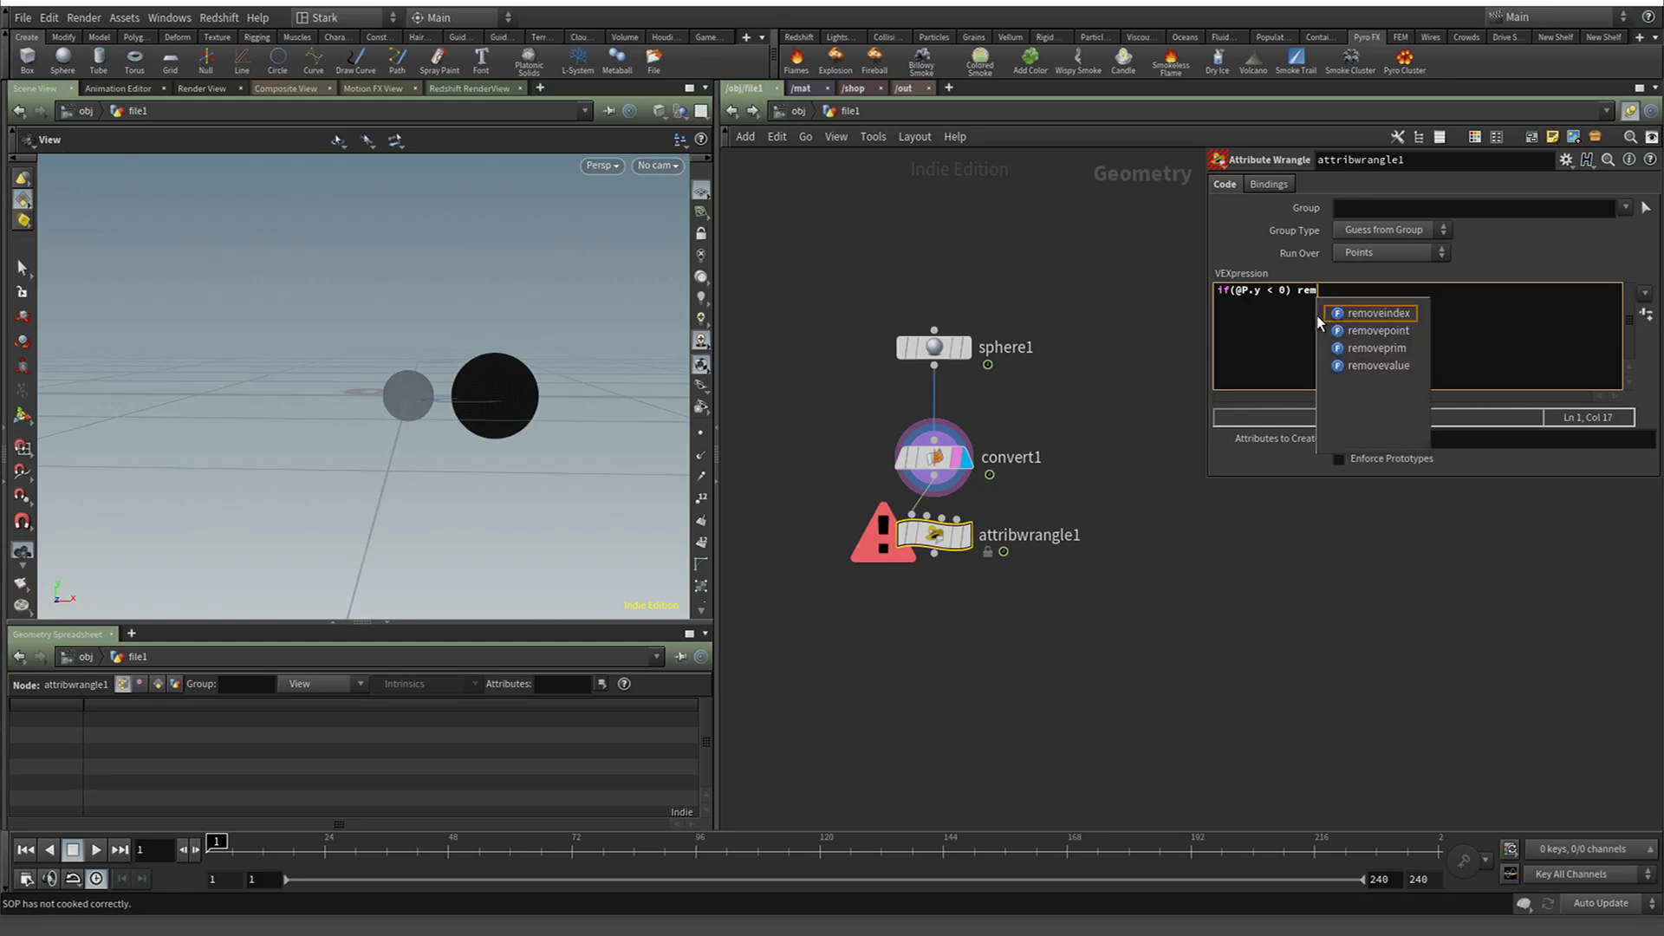
type("ovepoint")
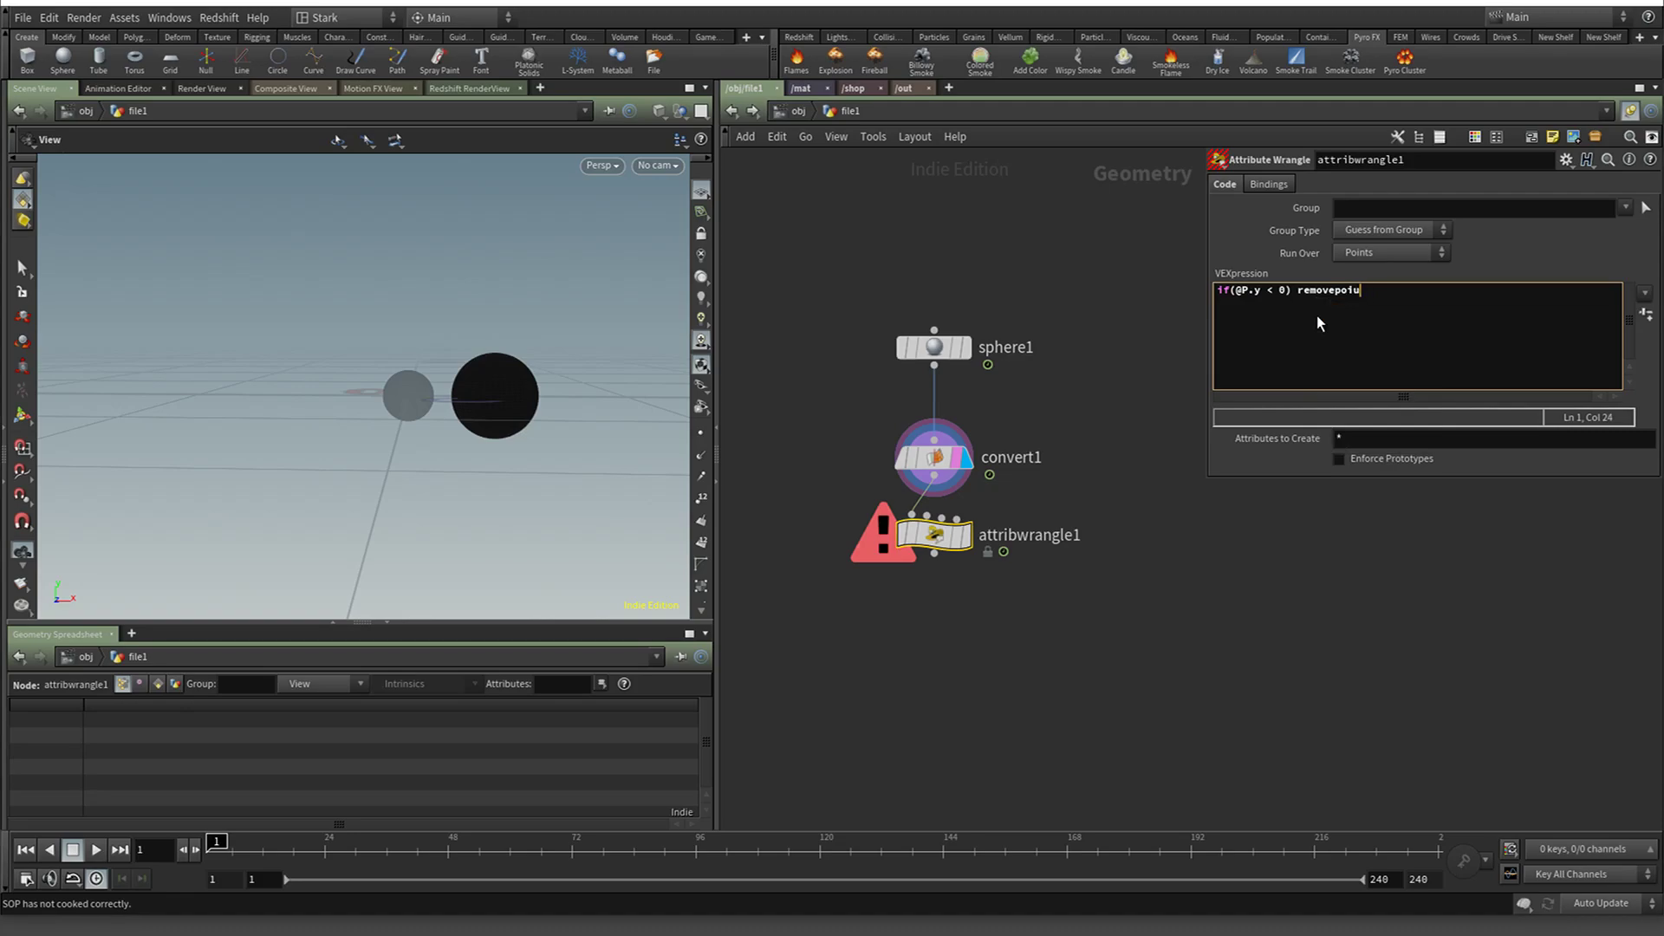
type("(0, @")
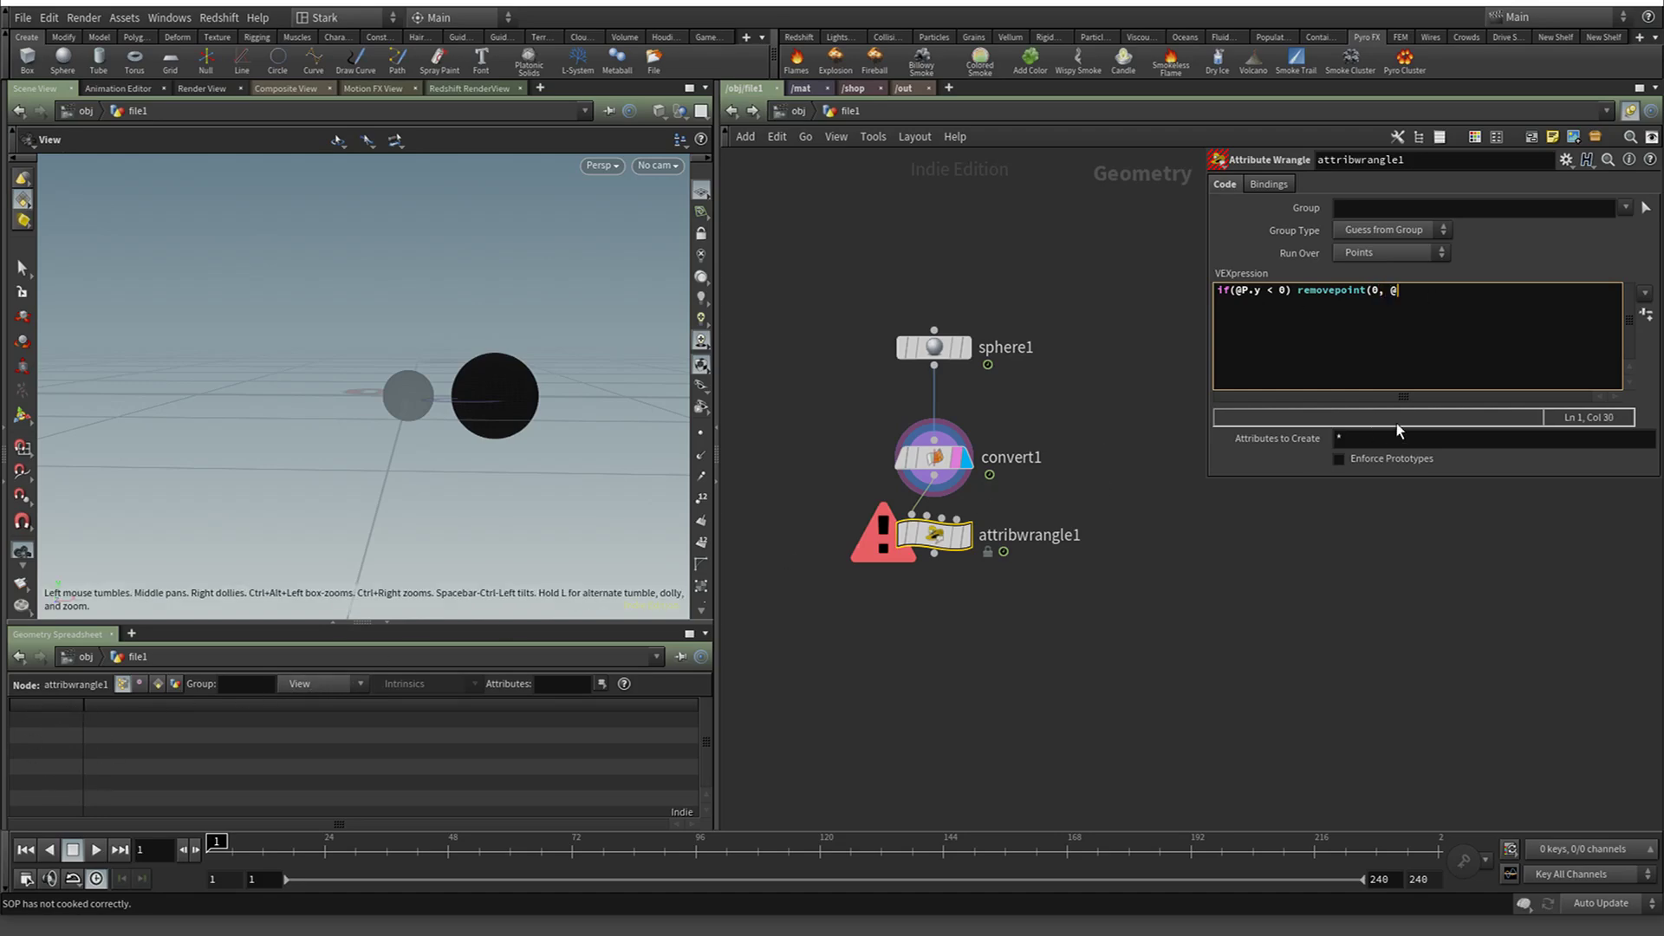
type("ptnum);")
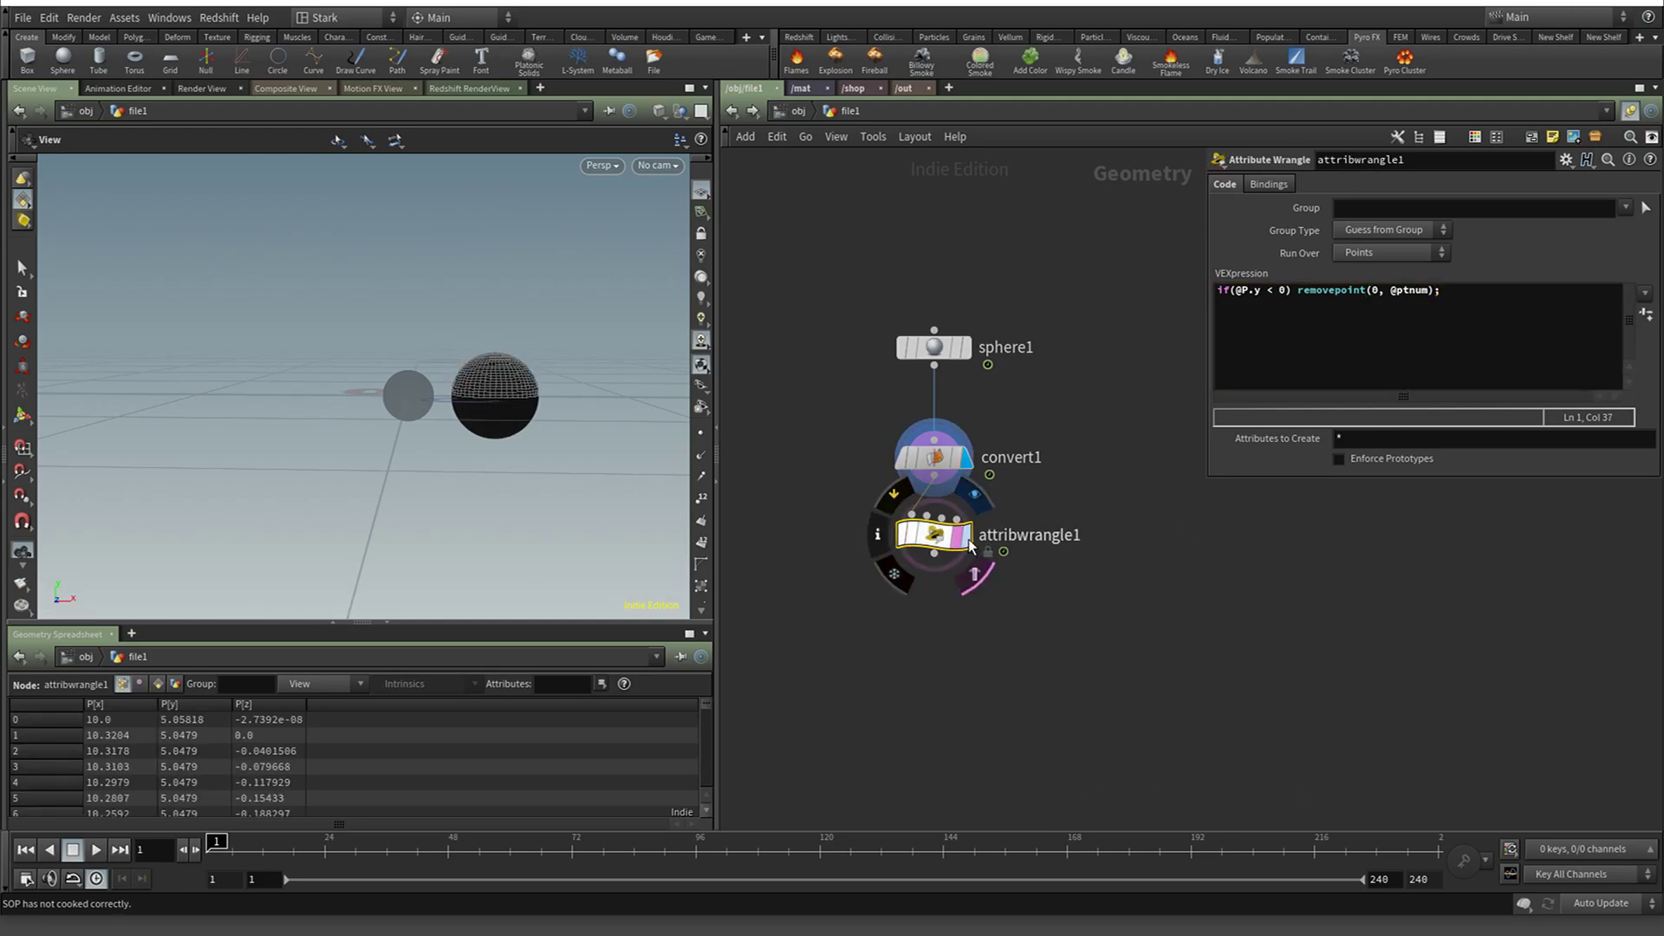
Display attribwrangle1's result and play the animation from the object level
left_click(967, 536)
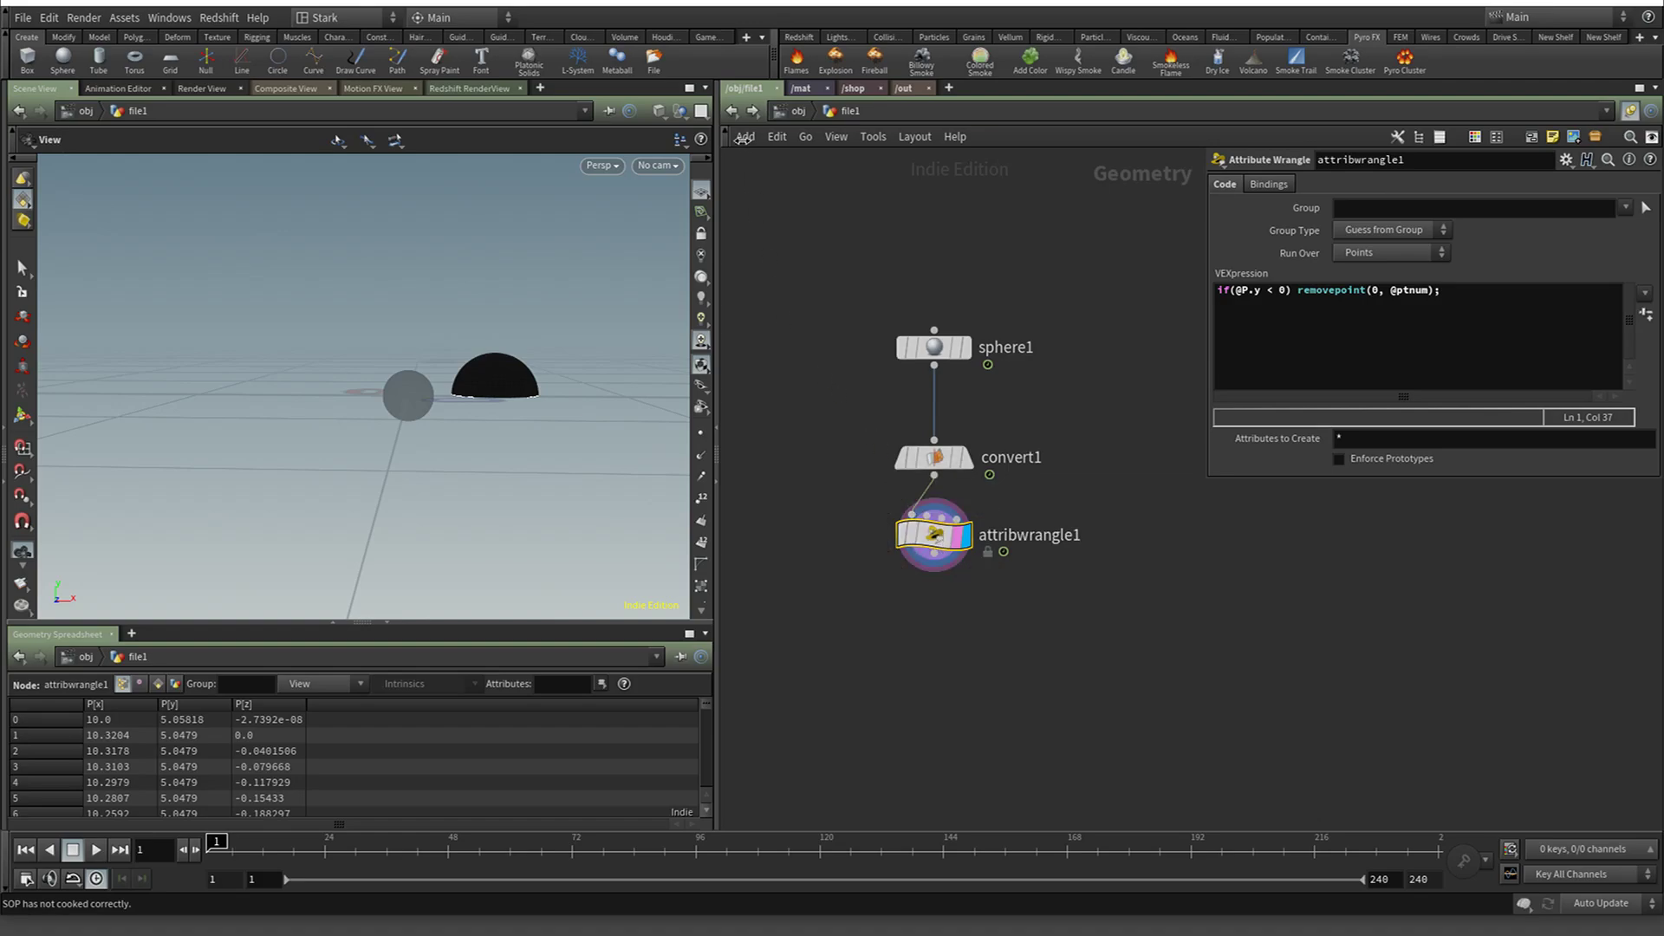
left_click(732, 111)
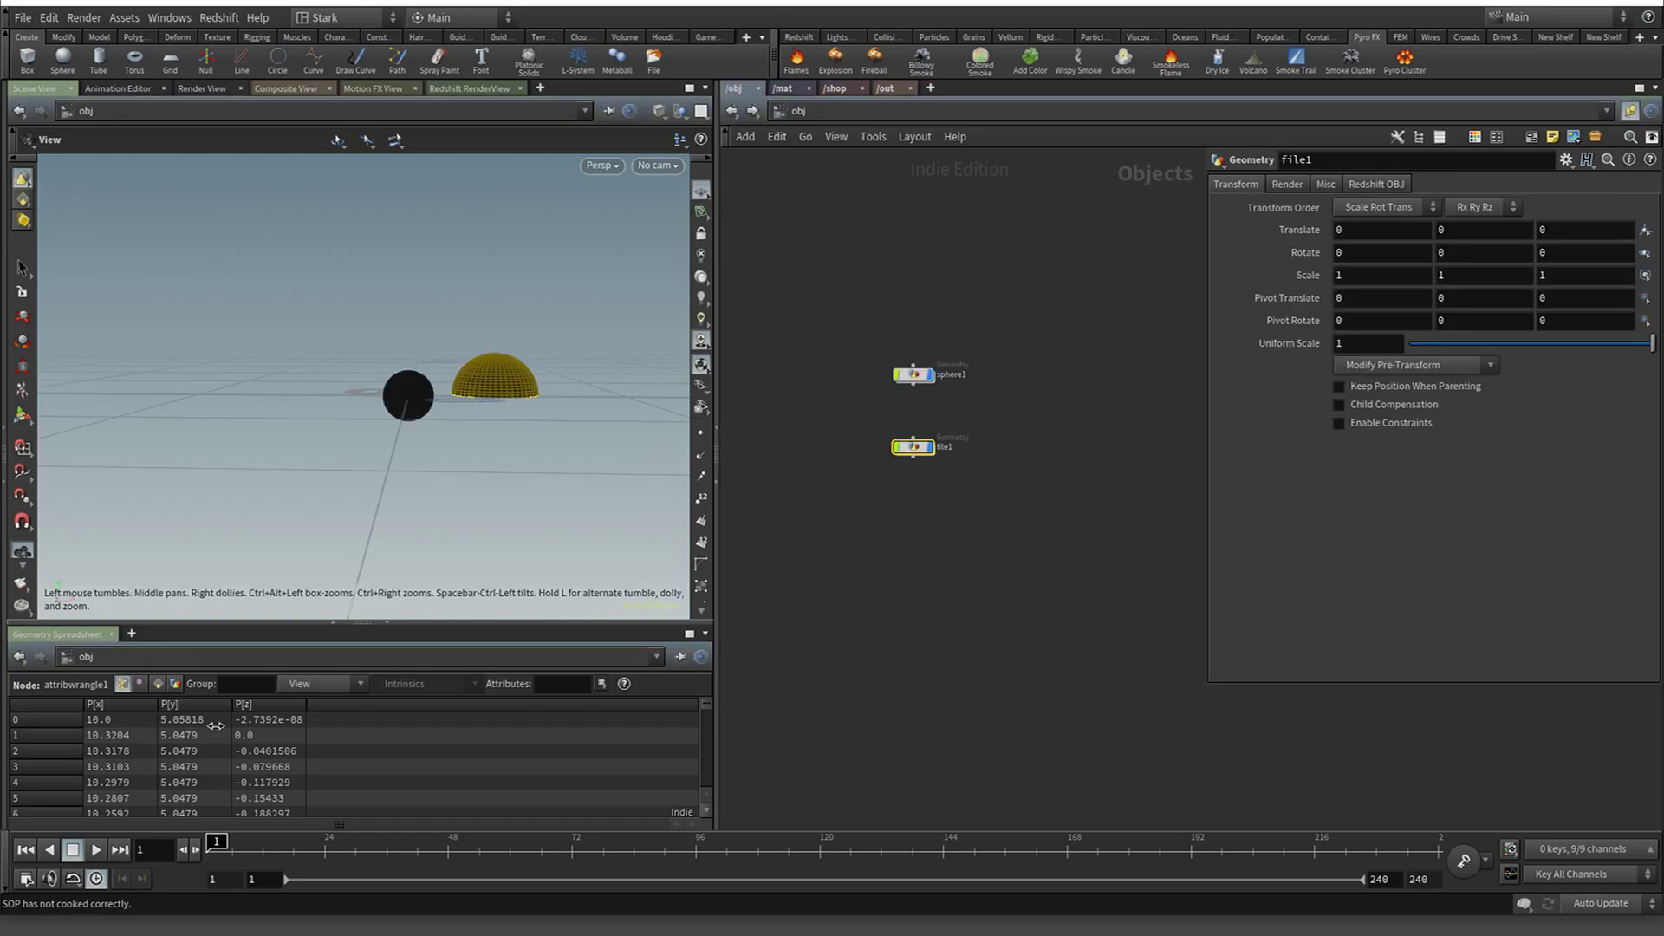
left_click(93, 851)
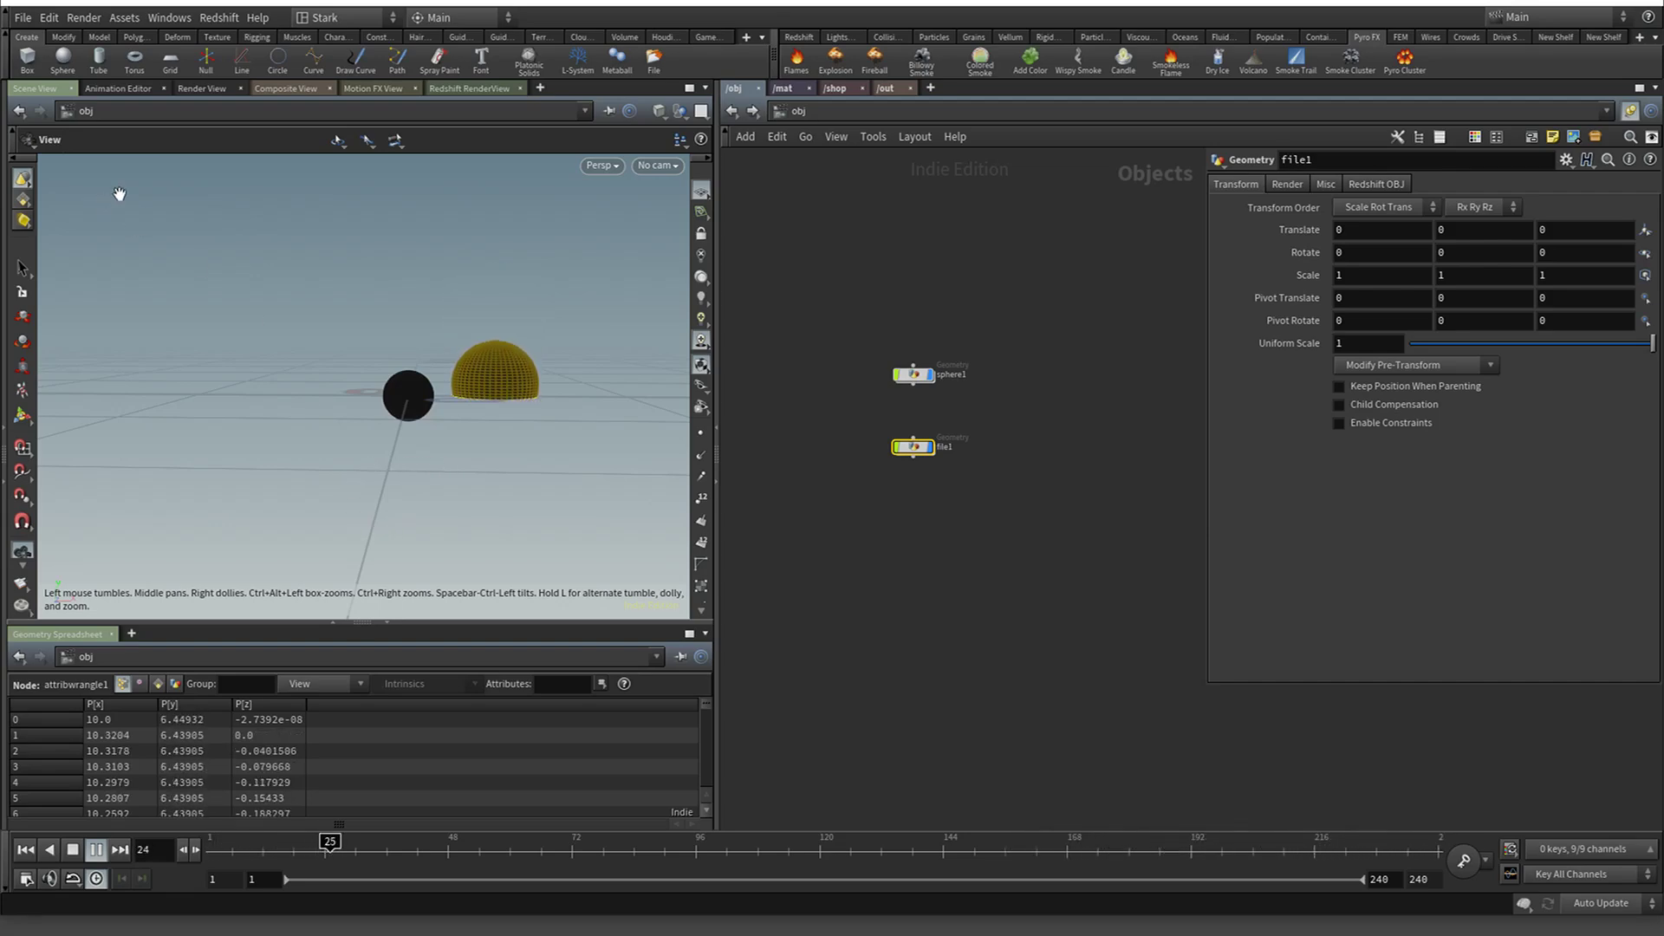
Add a Scatter node inside file1, connect it to attribwrangle1's output and display its result
left_click_drag(364, 430, 387, 460)
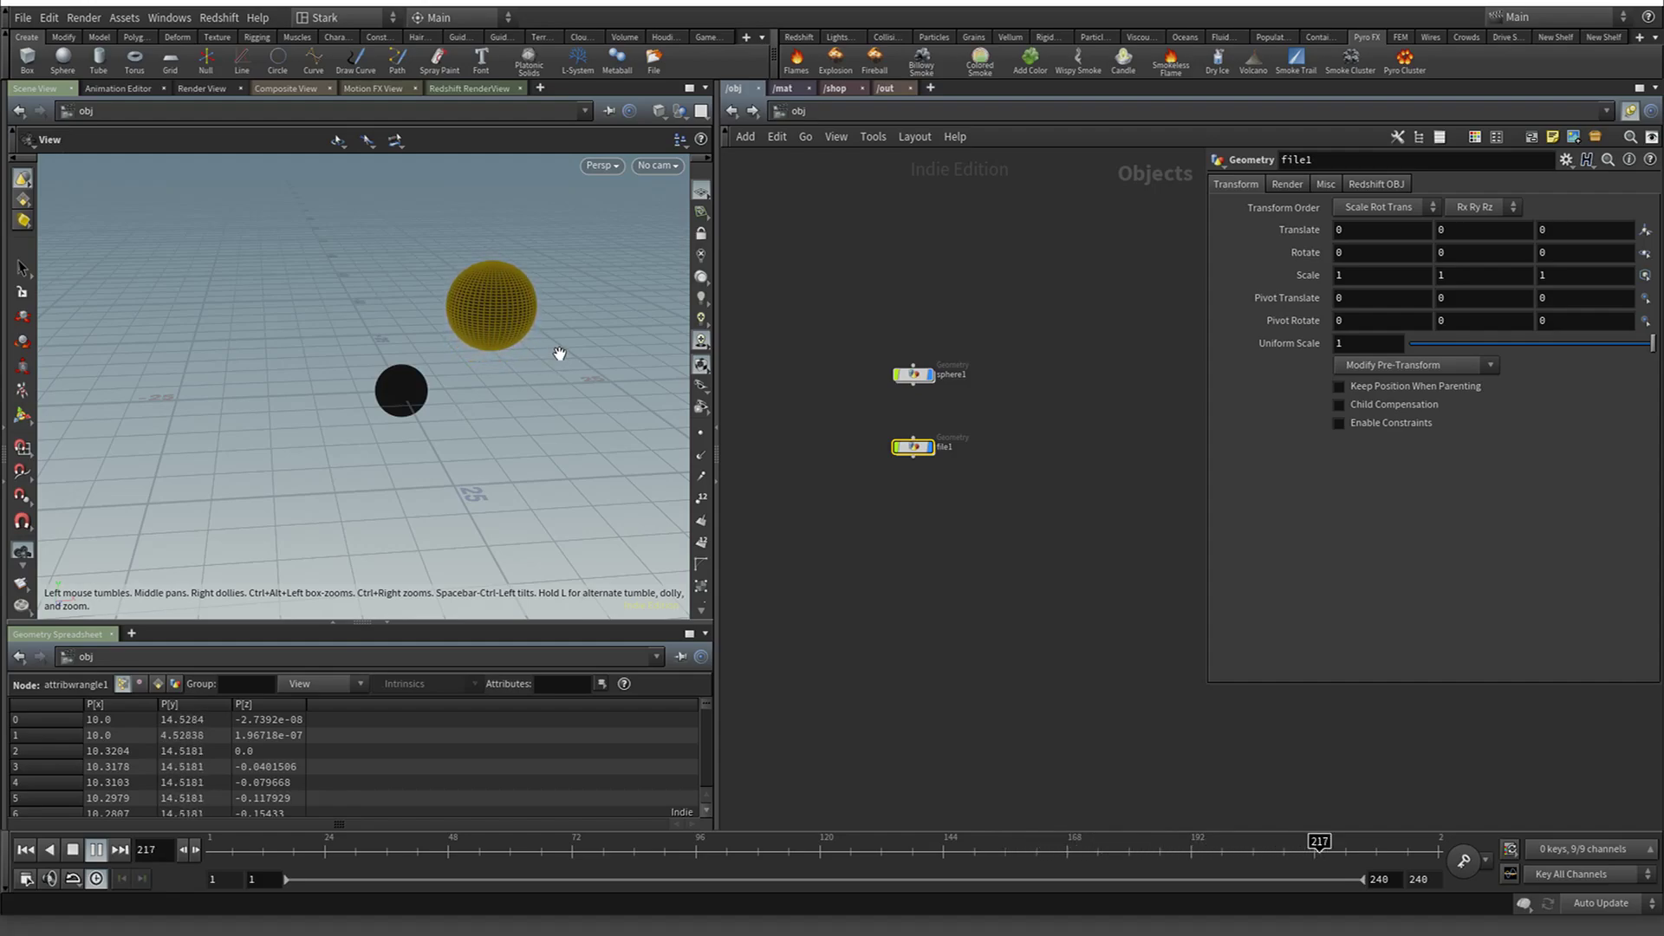
mouse_move(557, 353)
left_mouse_down()
mouse_move(531, 379)
mouse_move(564, 379)
left_mouse_up()
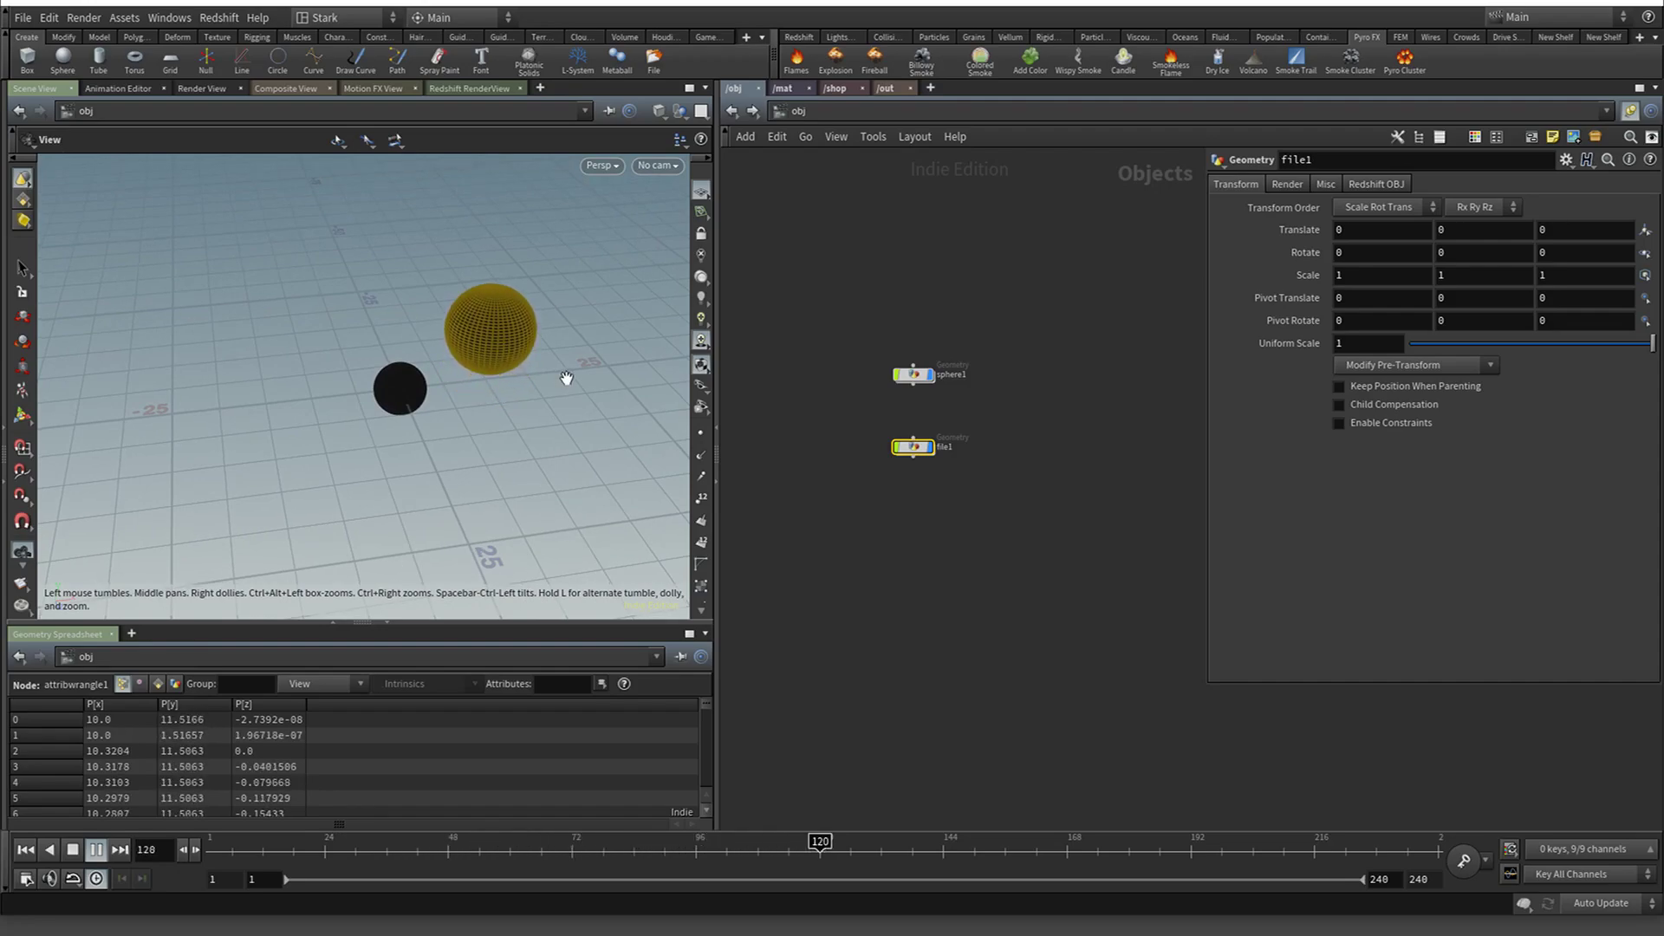
mouse_move(520, 397)
left_mouse_down()
mouse_move(511, 436)
mouse_move(509, 421)
left_mouse_up()
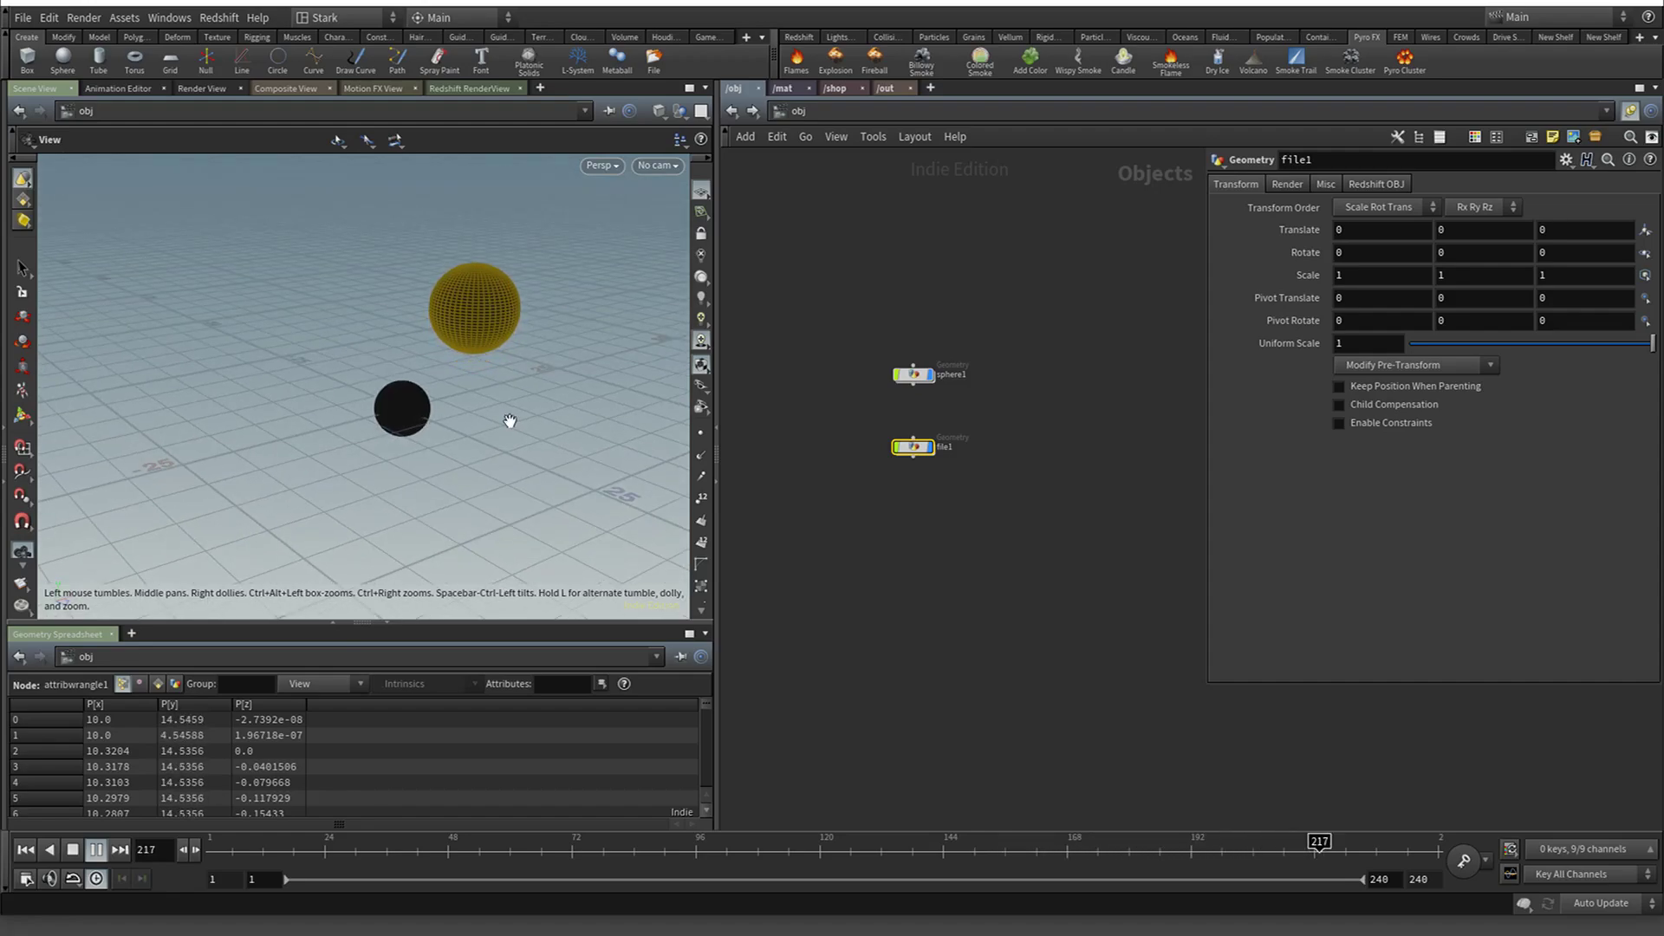
double_click(914, 446)
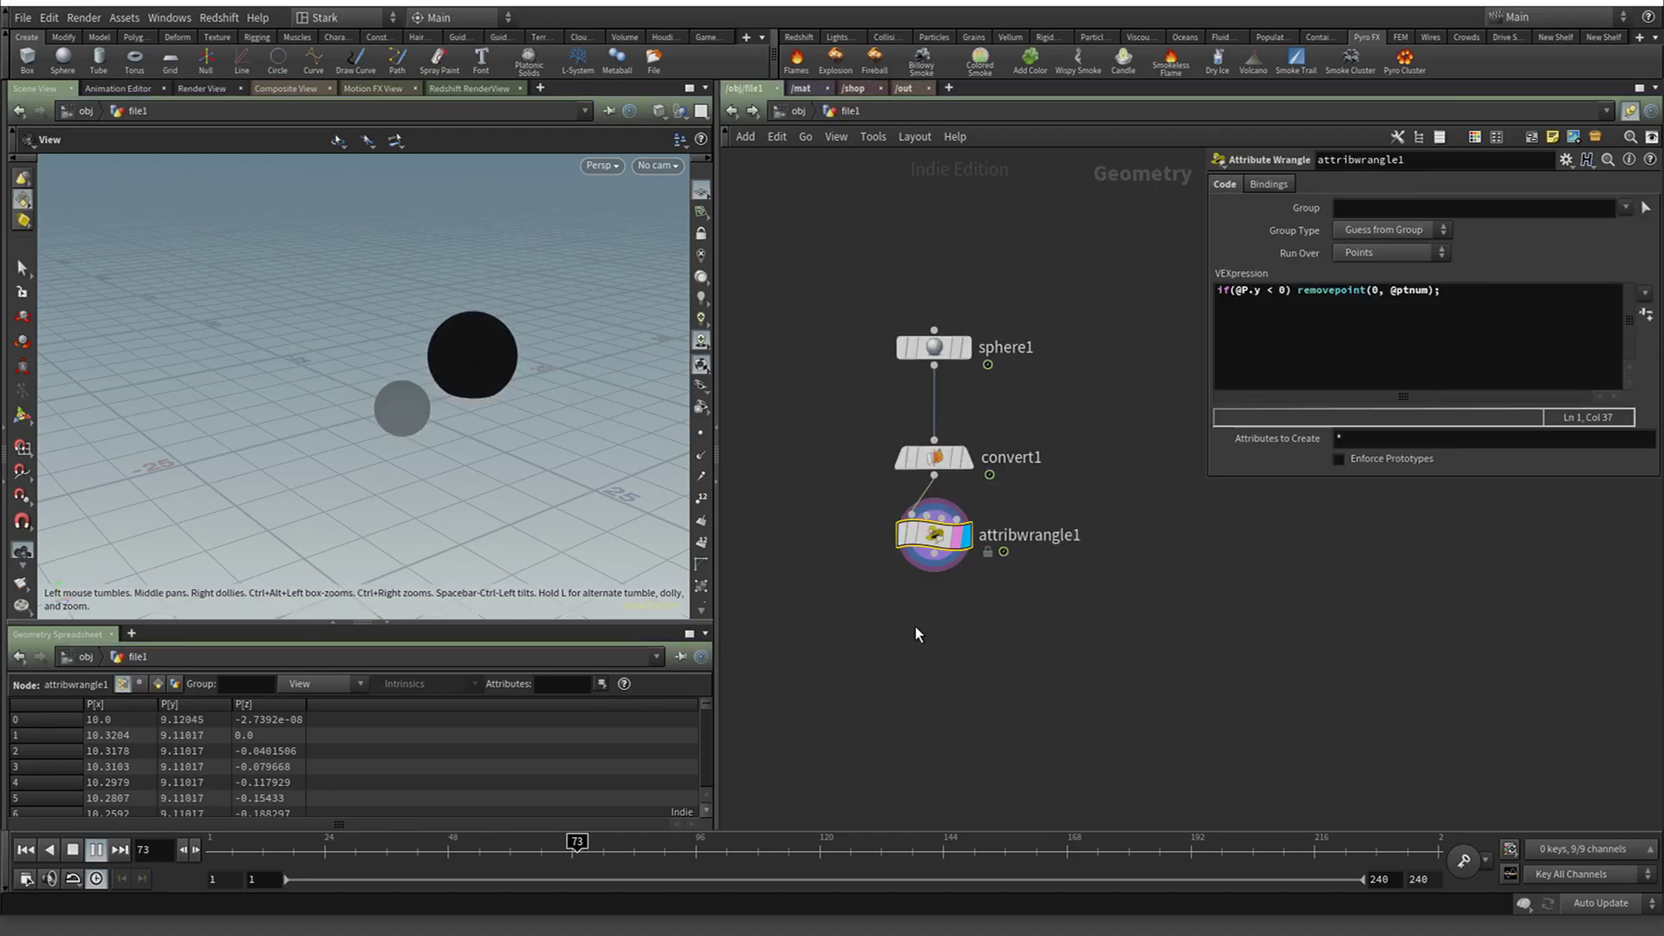
key("Tab")
type("scat")
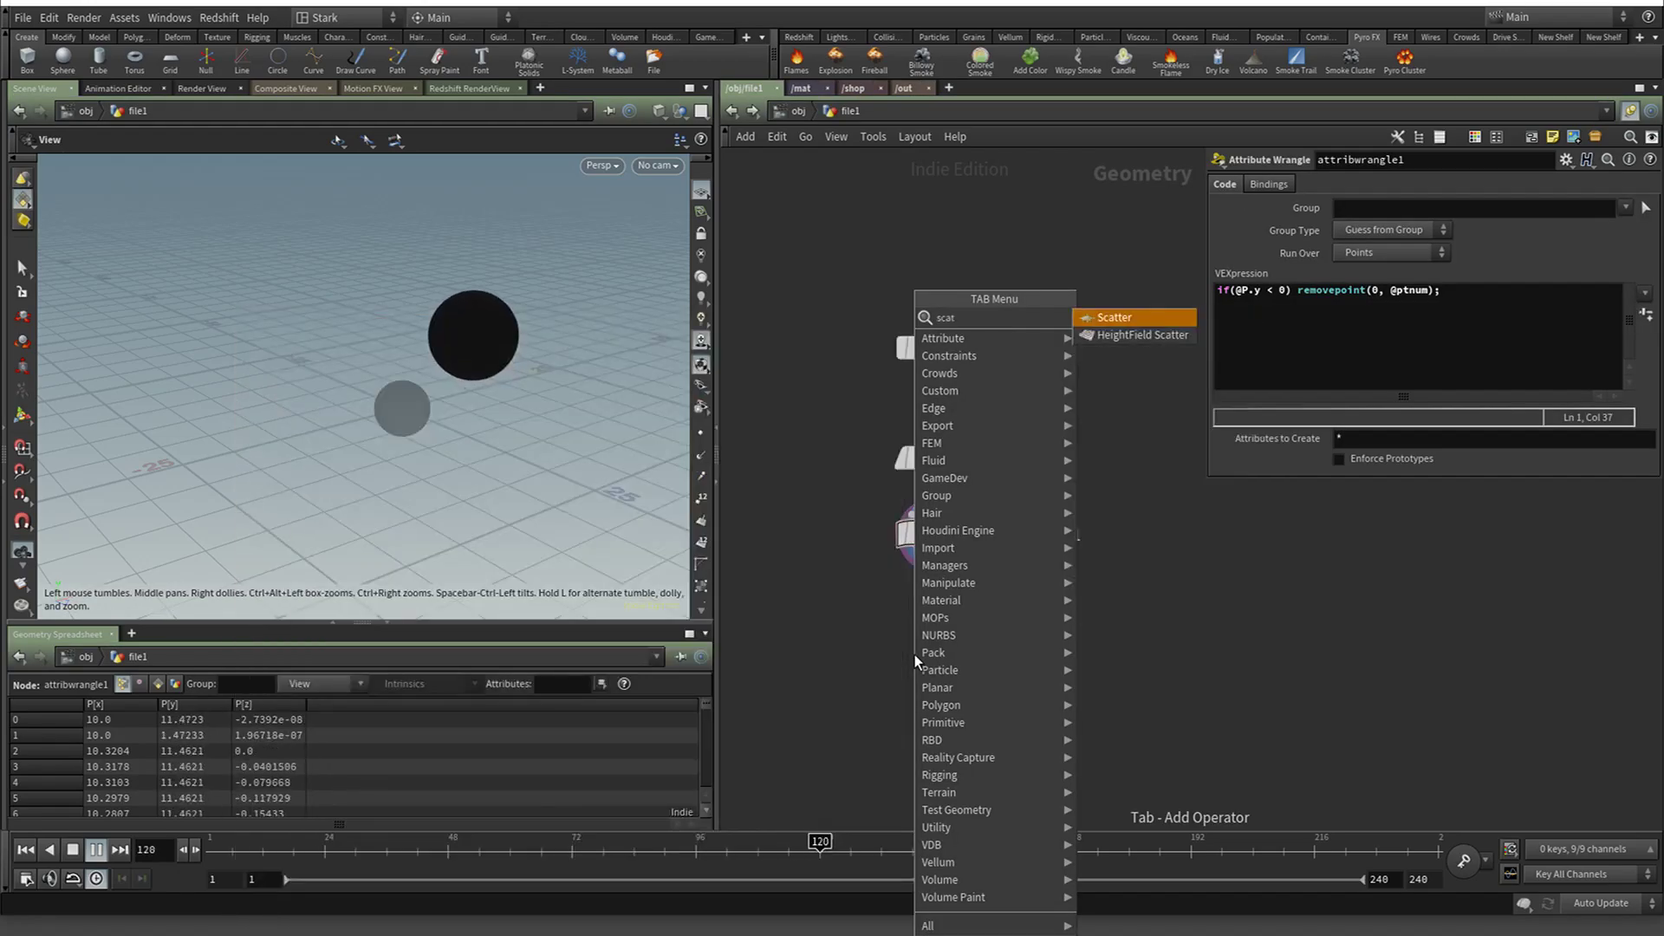
key("Return")
left_click(914, 653)
left_click_drag(915, 639, 935, 554)
left_click(954, 615)
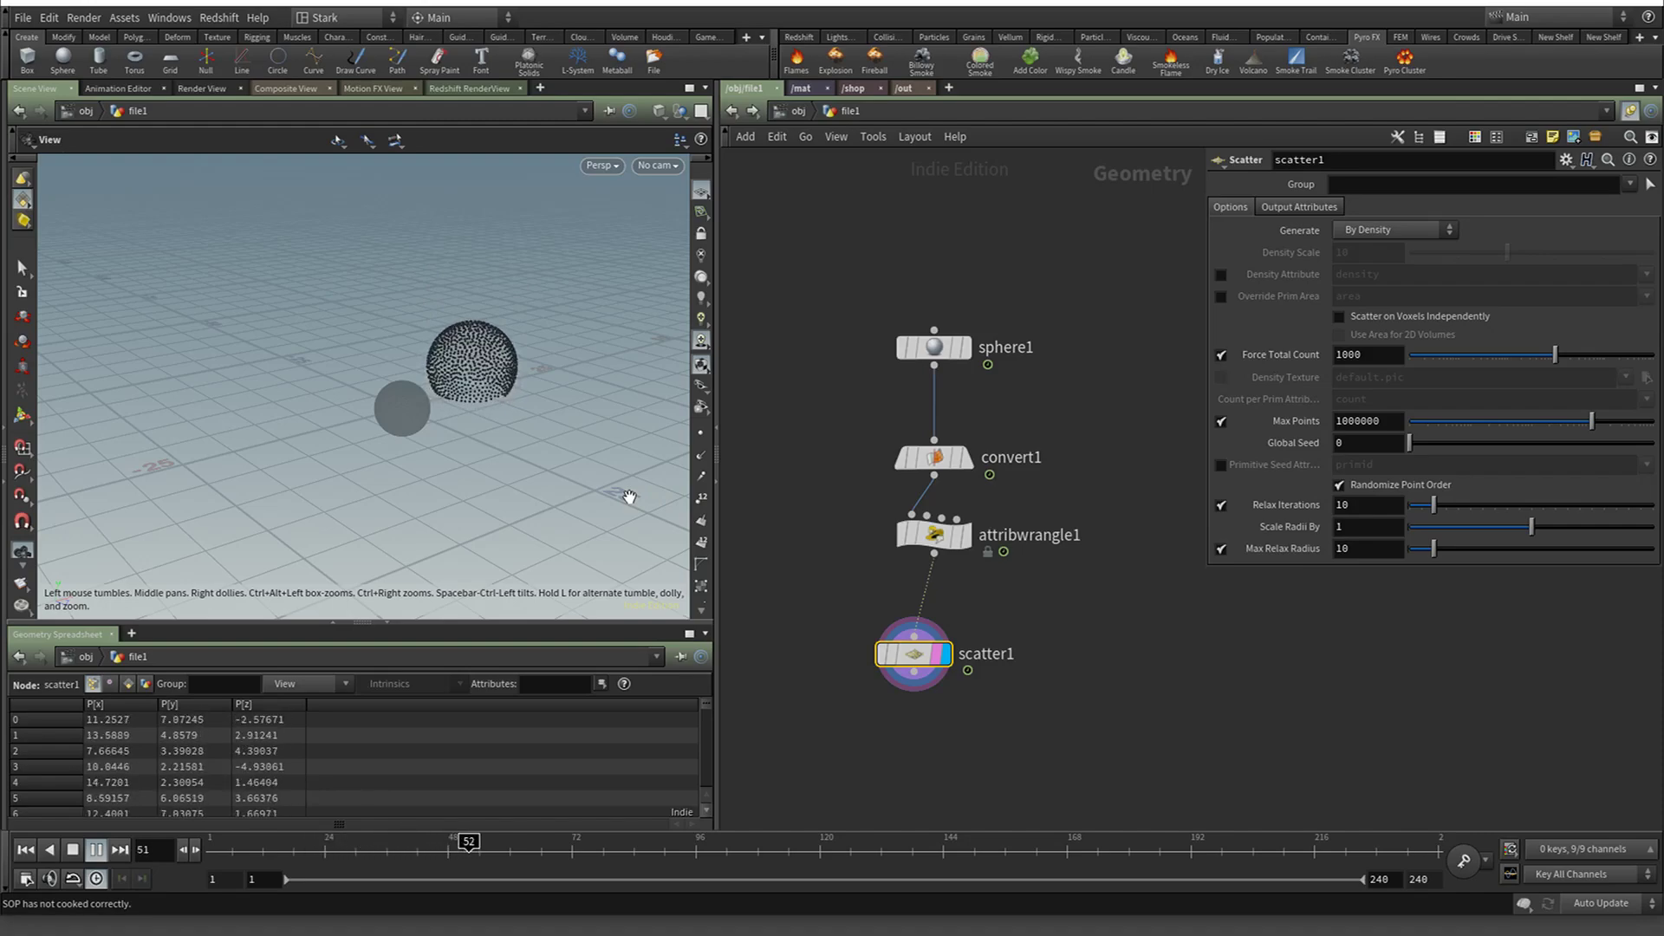
Return to the object level, hide the sphere1 object and stop the animation playback
left_click_drag(624, 494, 568, 457)
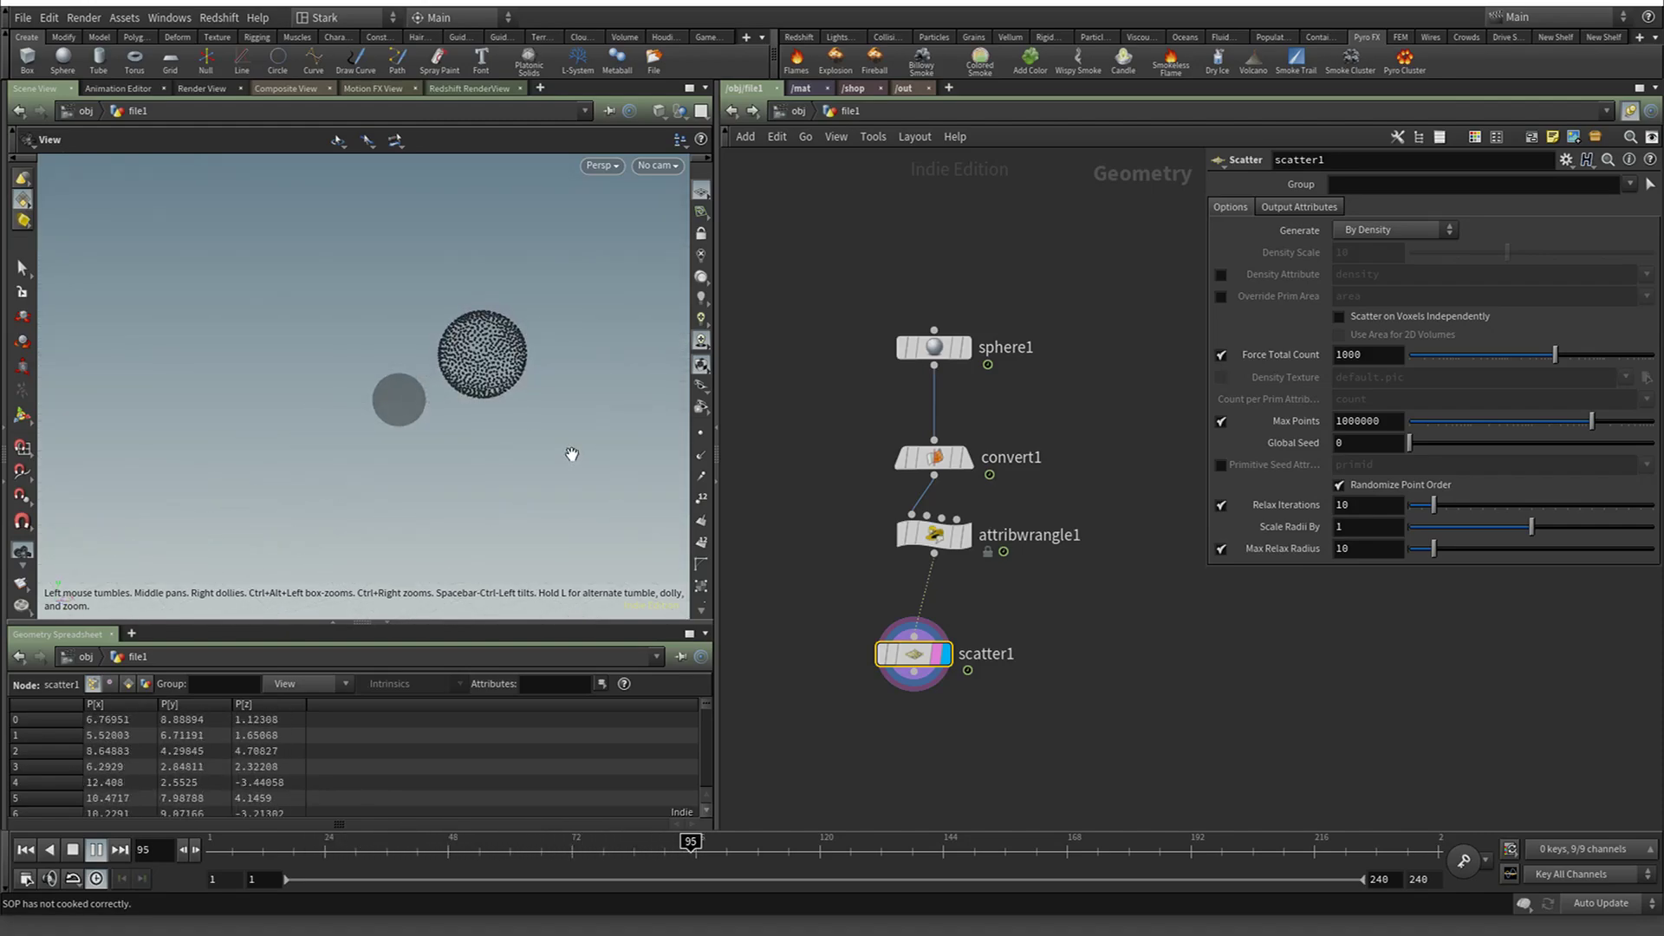
left_click(734, 111)
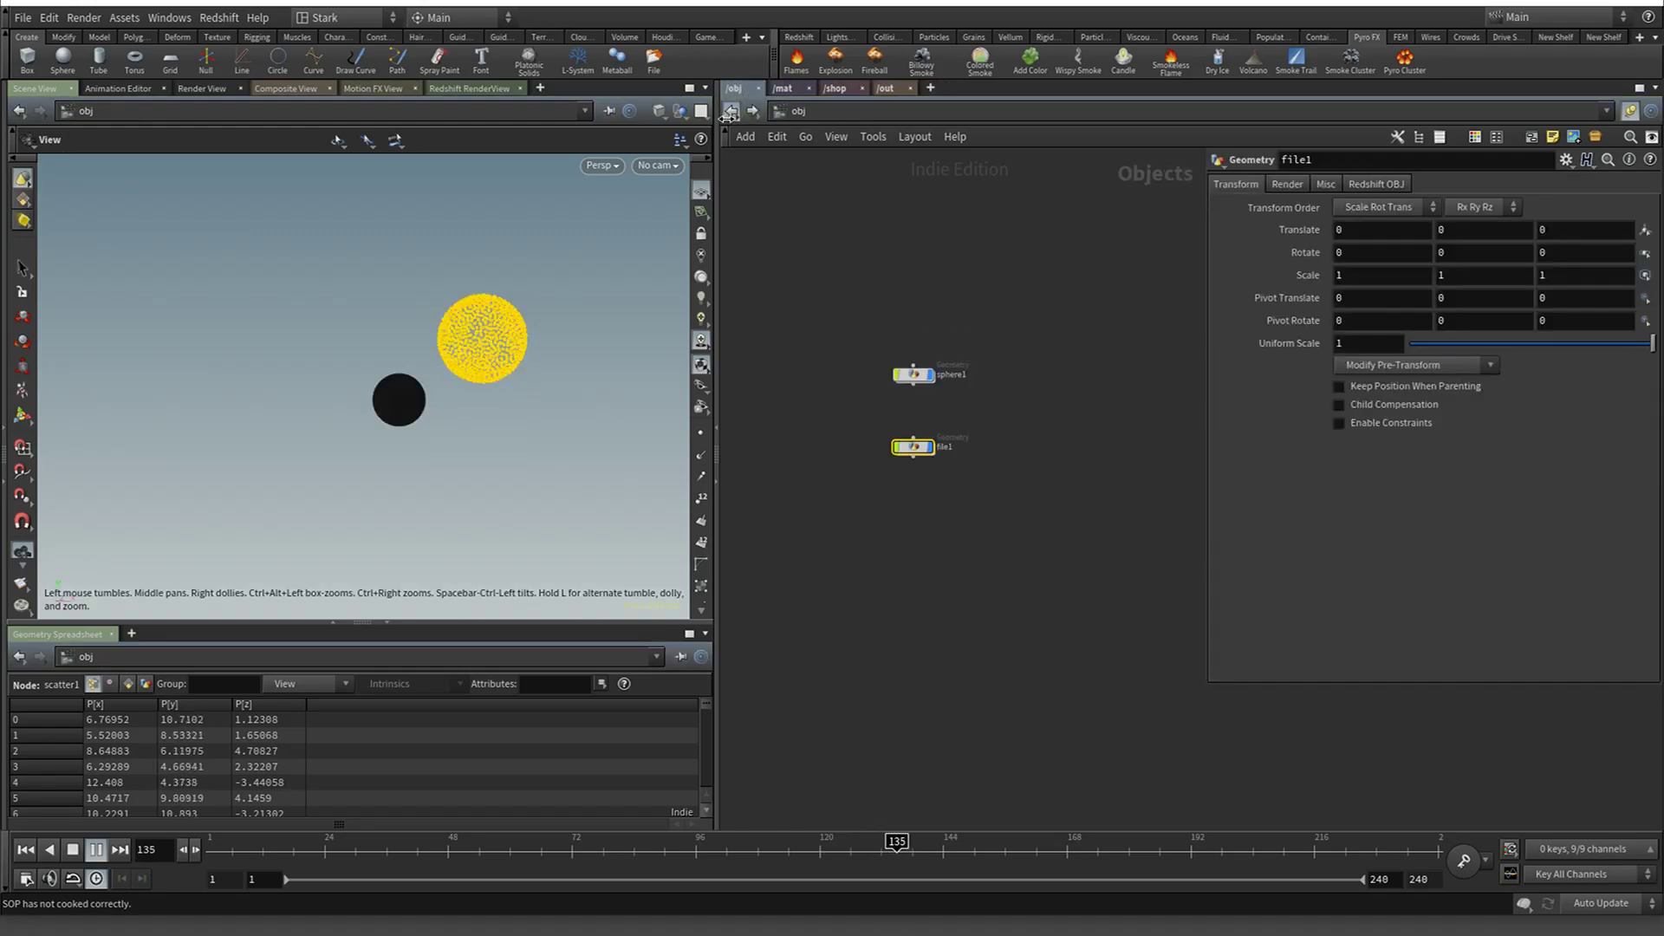
left_click(734, 112)
left_click(734, 112)
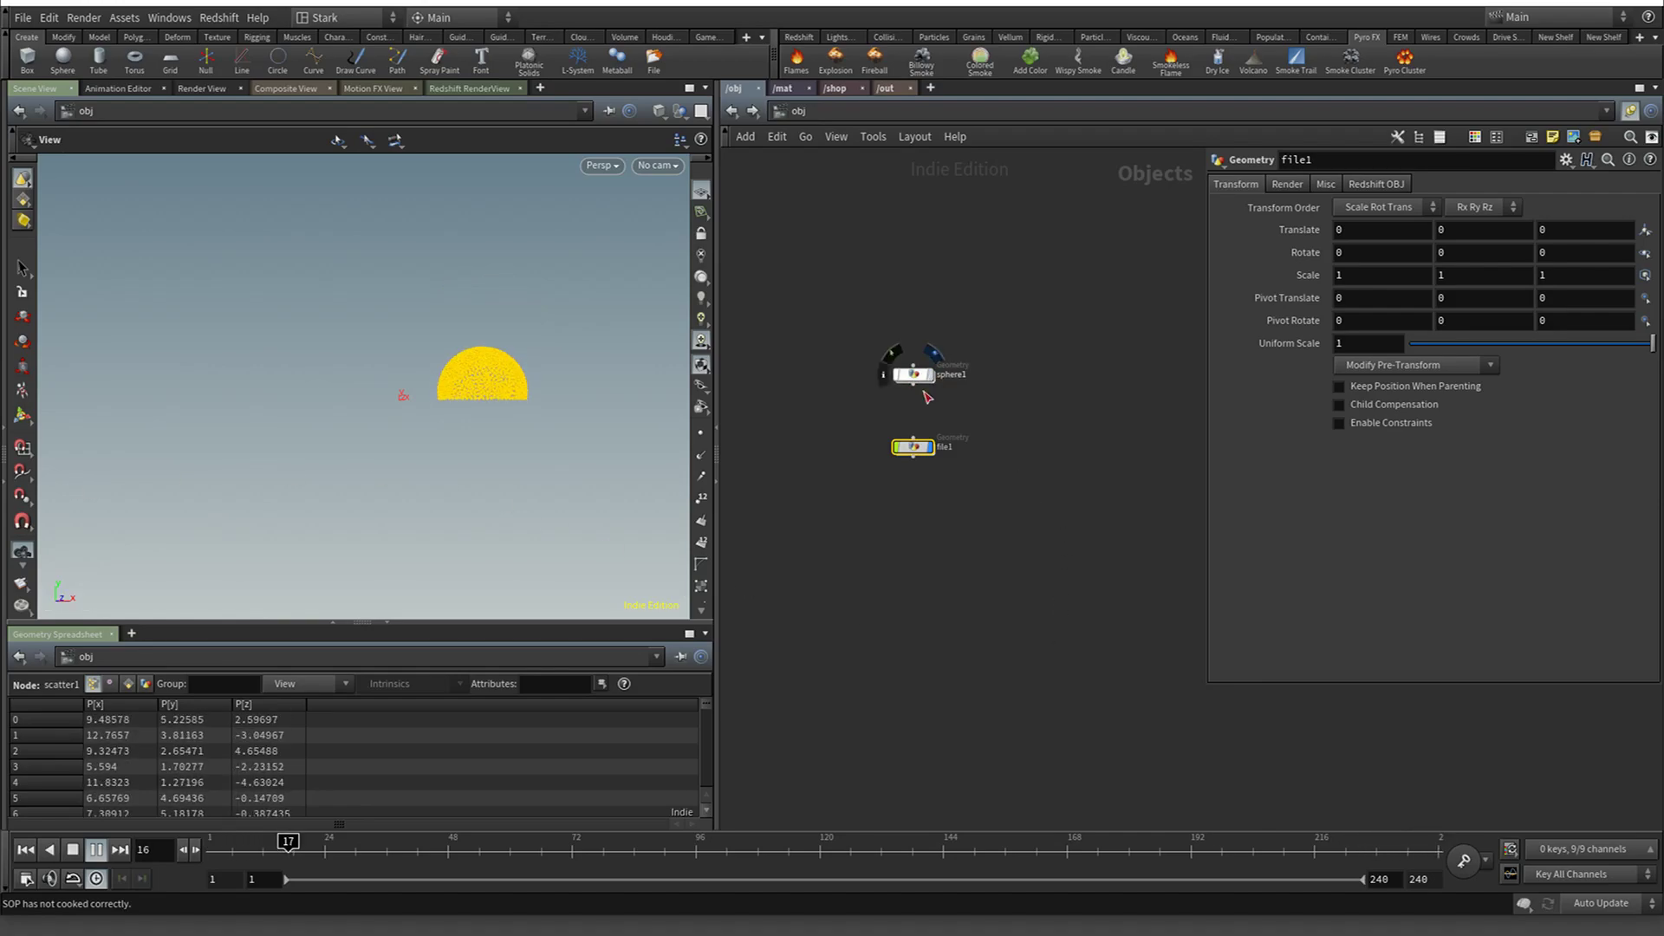
left_click_drag(486, 430, 493, 465)
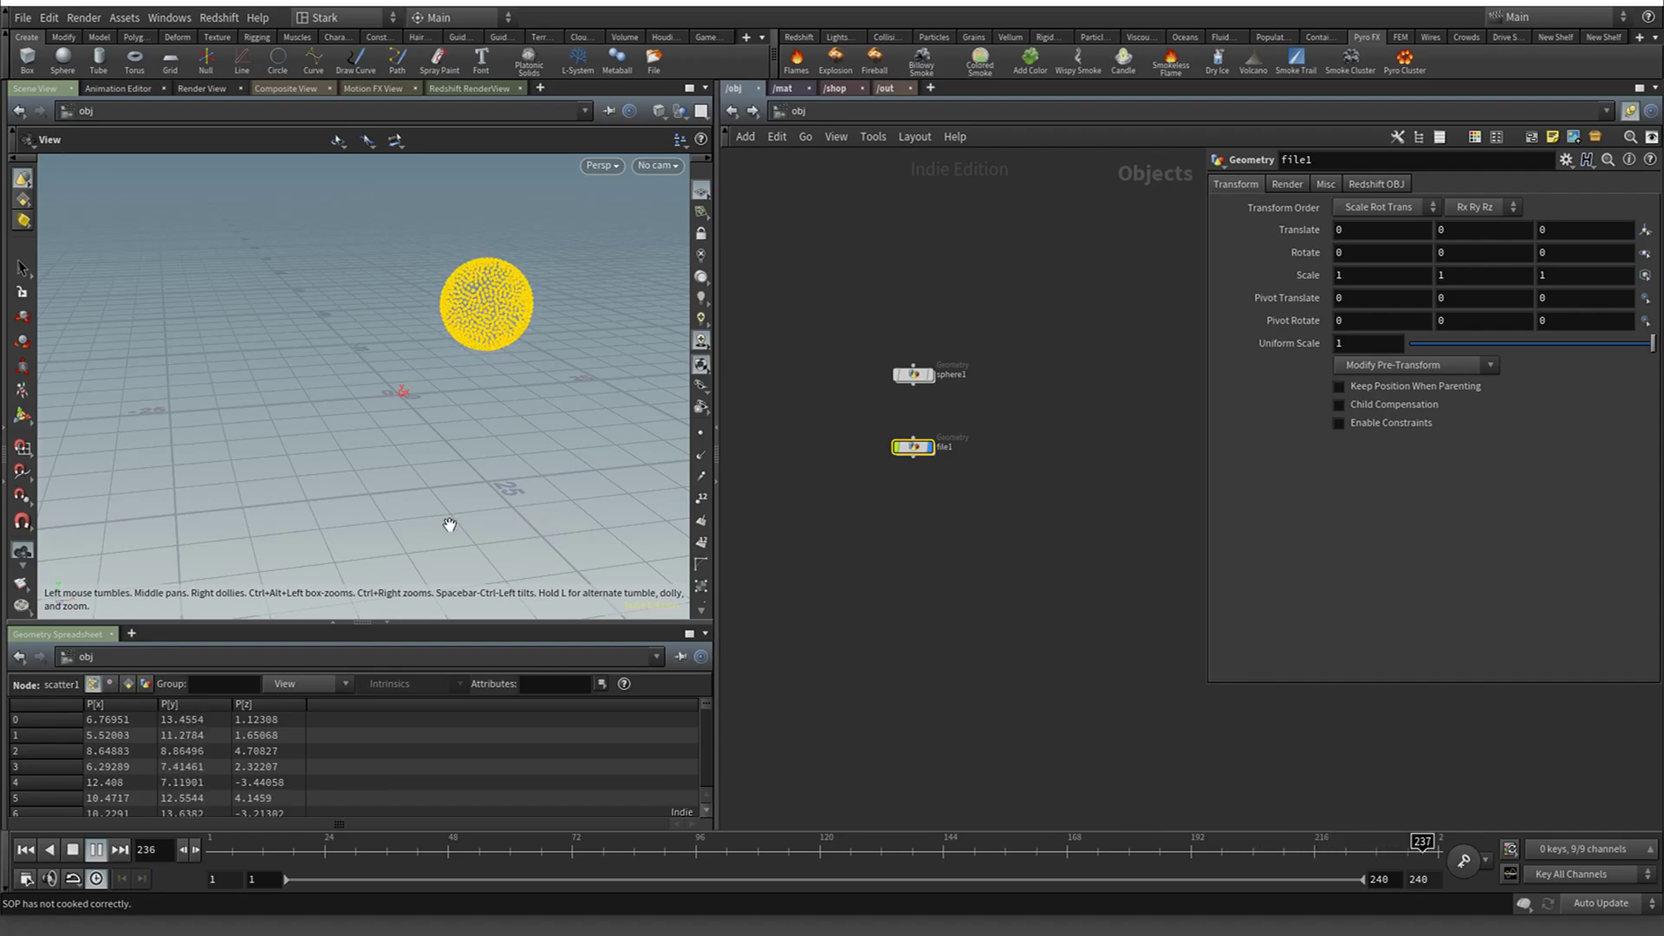
left_click(93, 850)
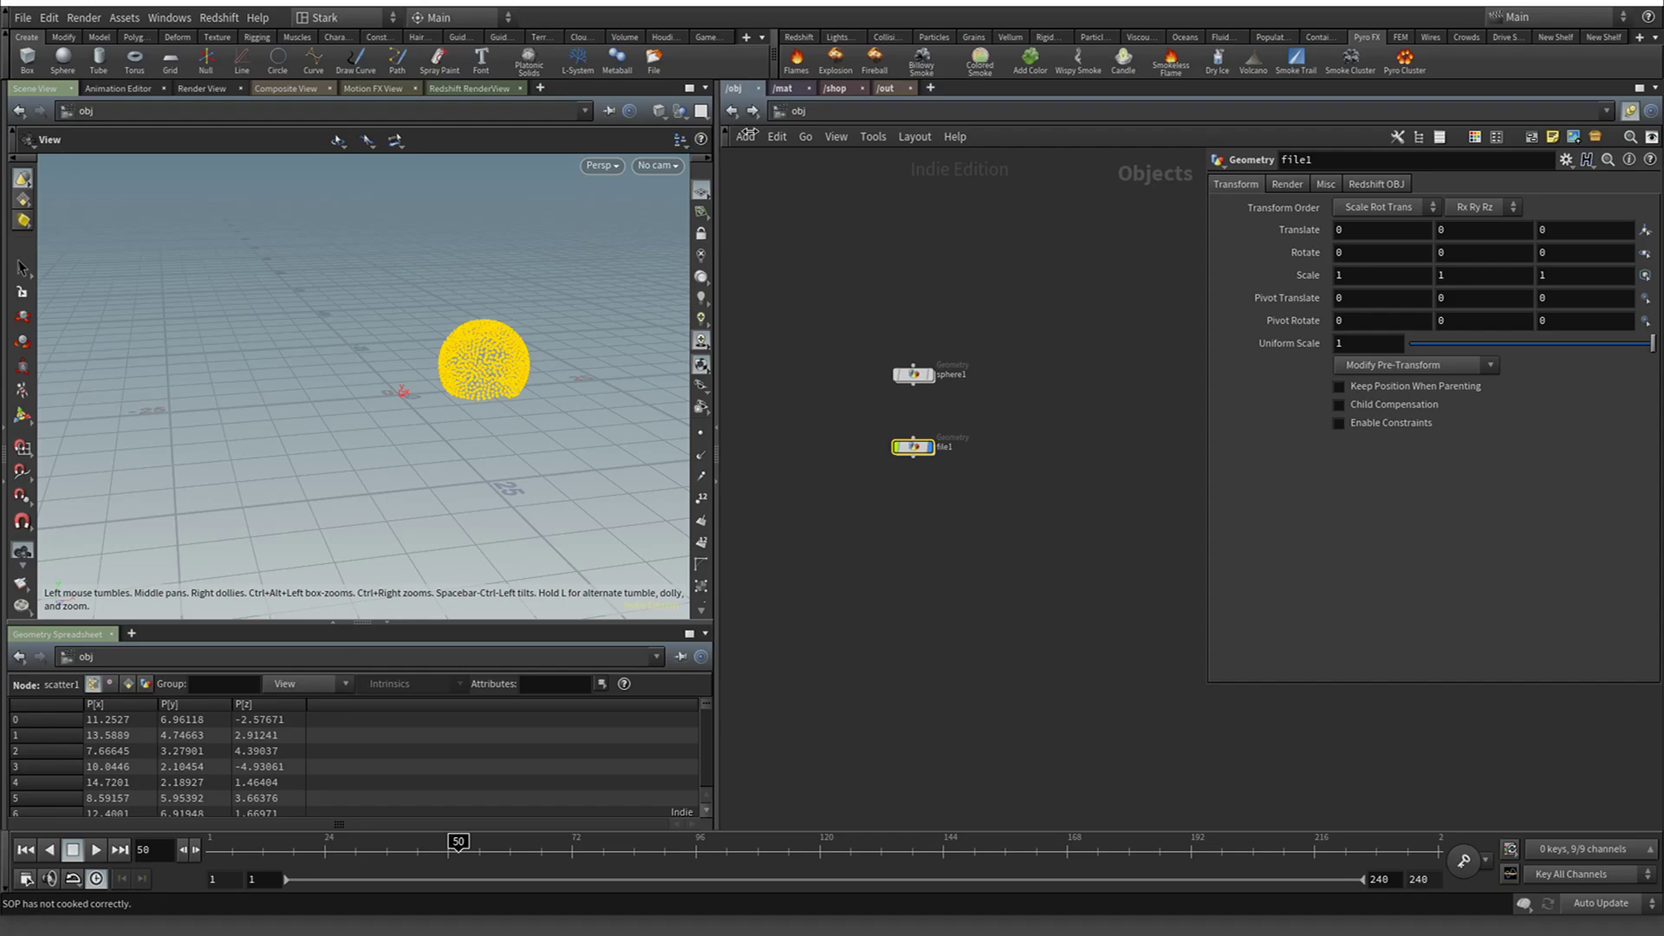
Try deleting both the sphere1 and file1 objects, and undo the deletion
left_click_drag(793, 309, 1032, 507)
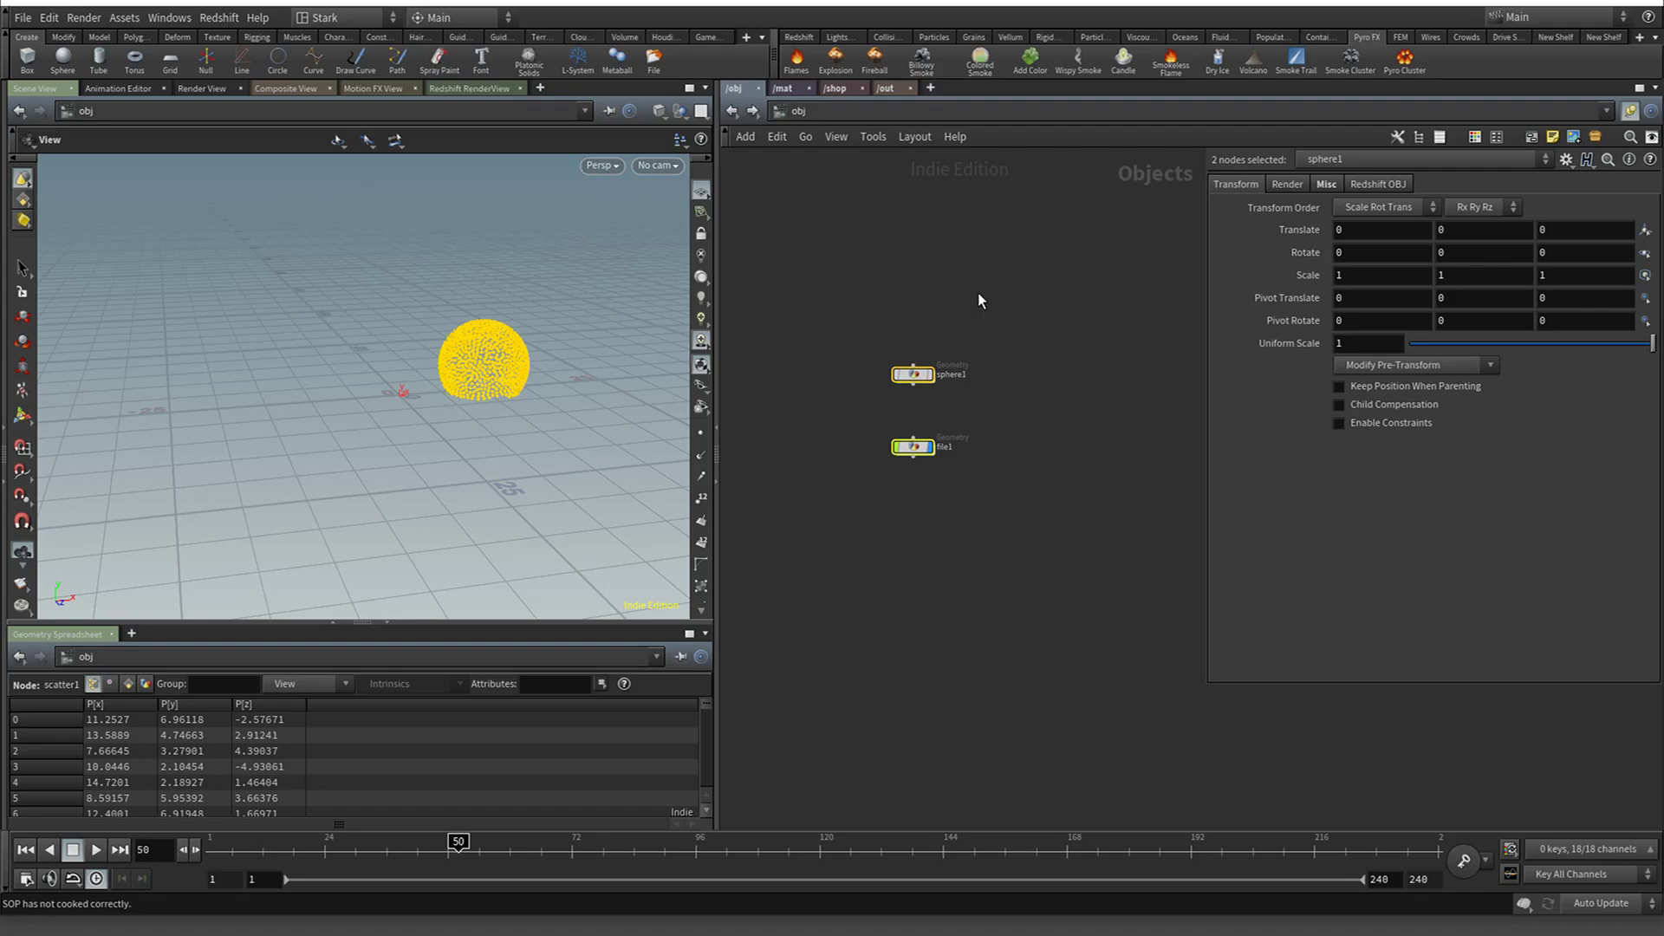
left_click(877, 239)
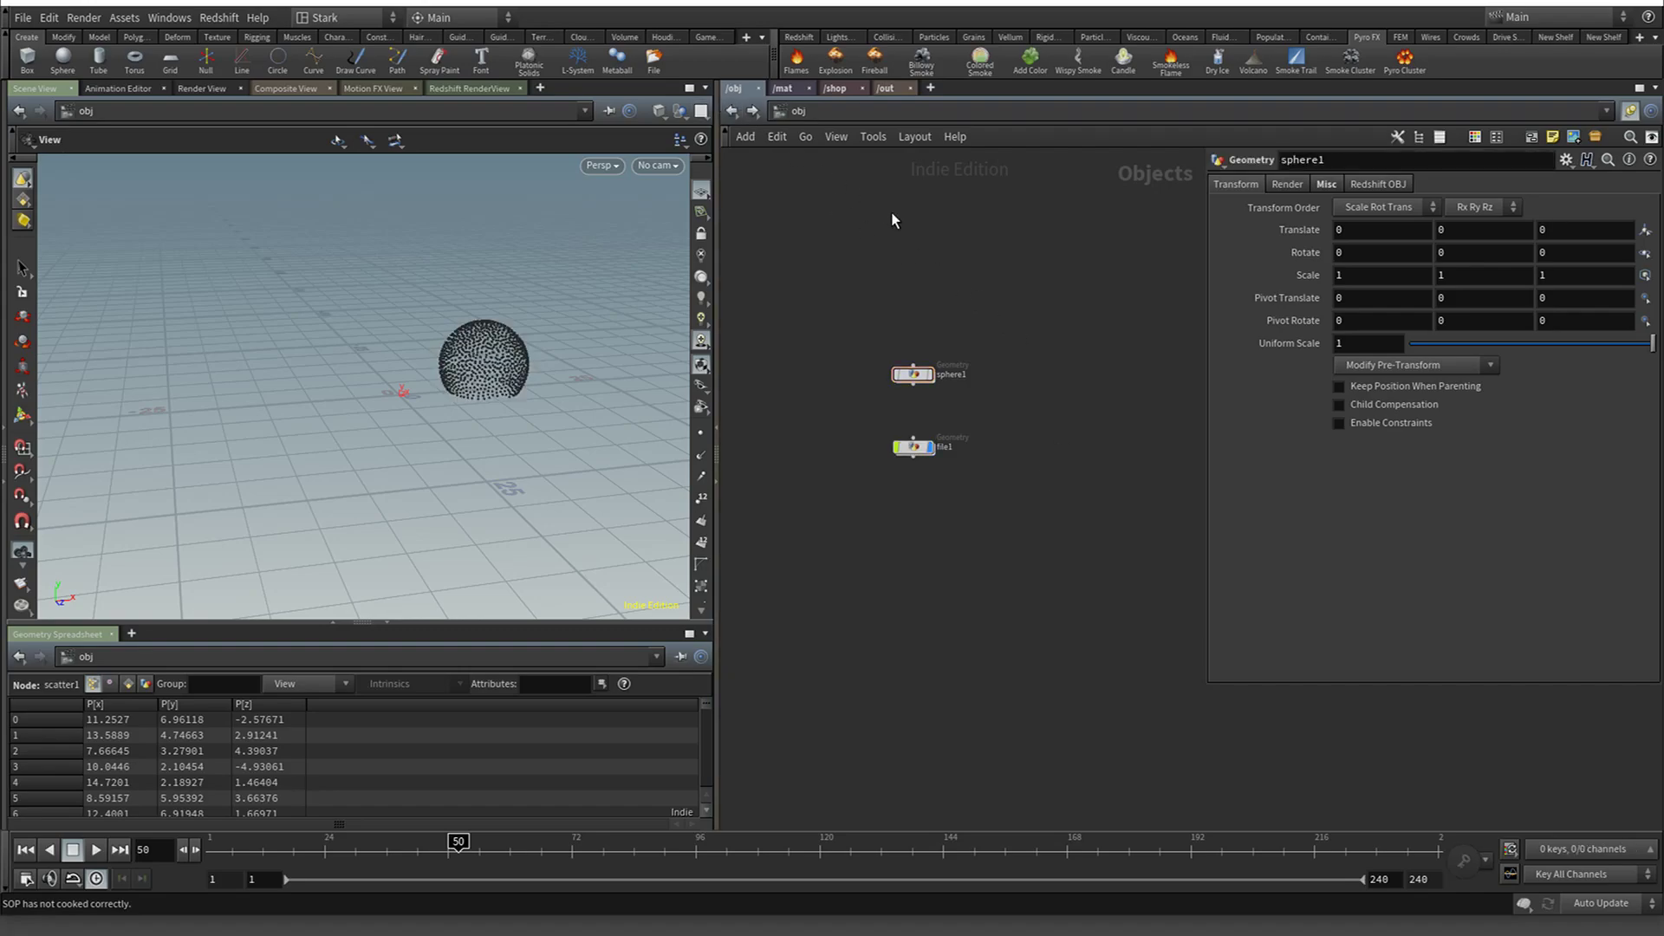
left_click(726, 111)
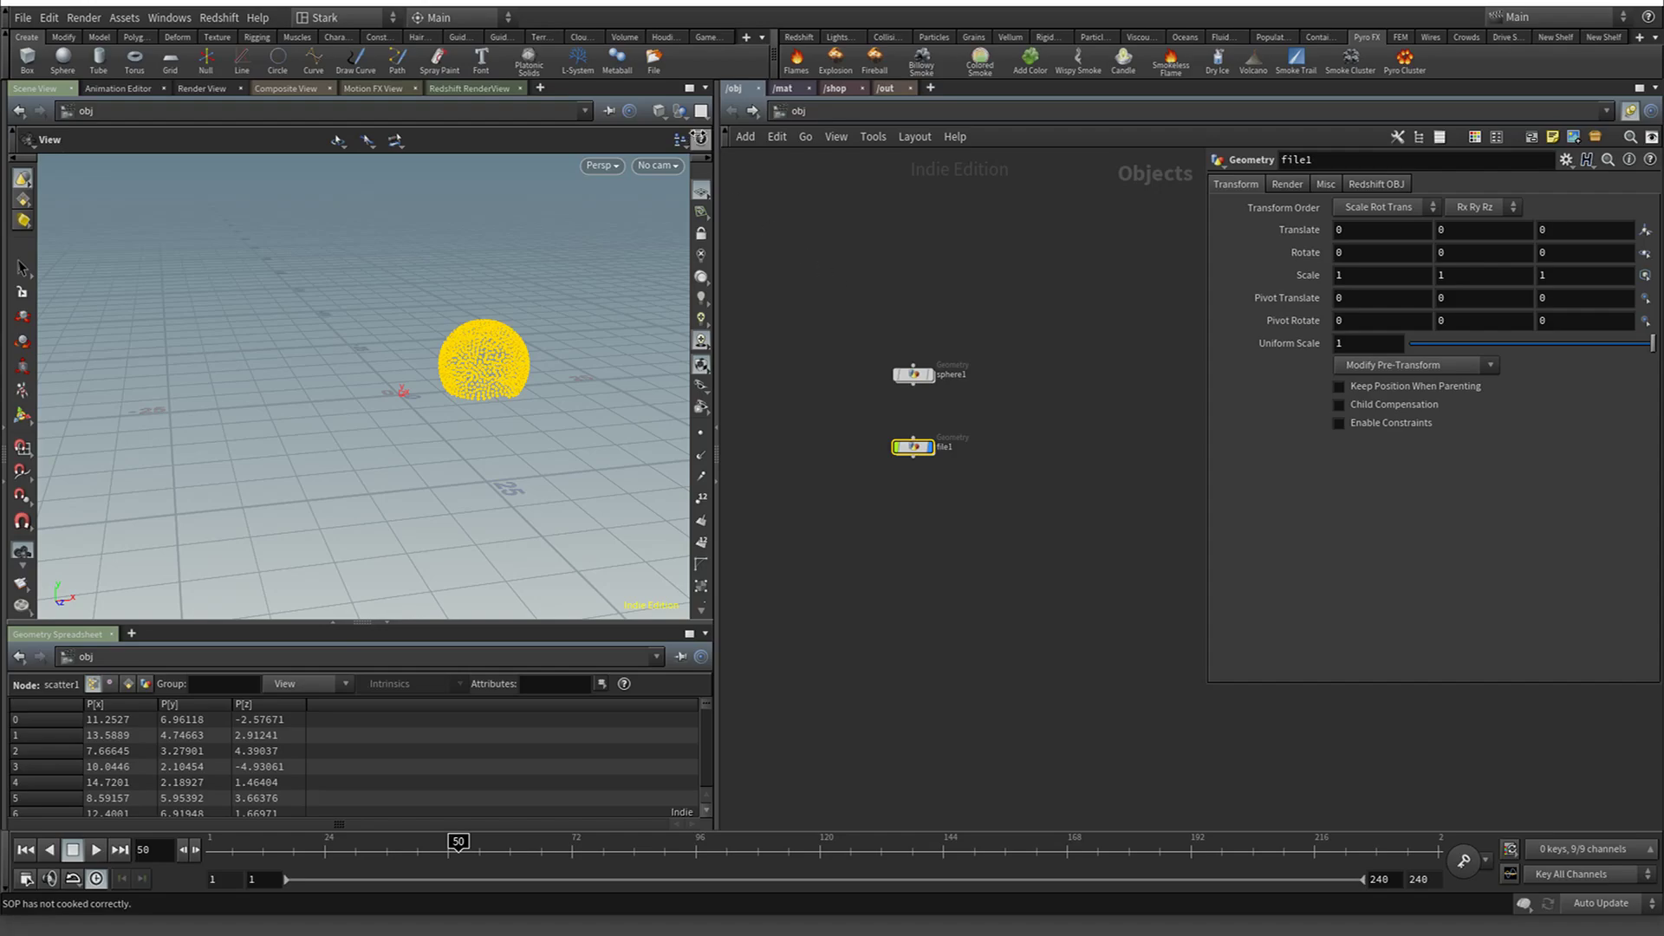
left_click_drag(782, 241, 995, 512)
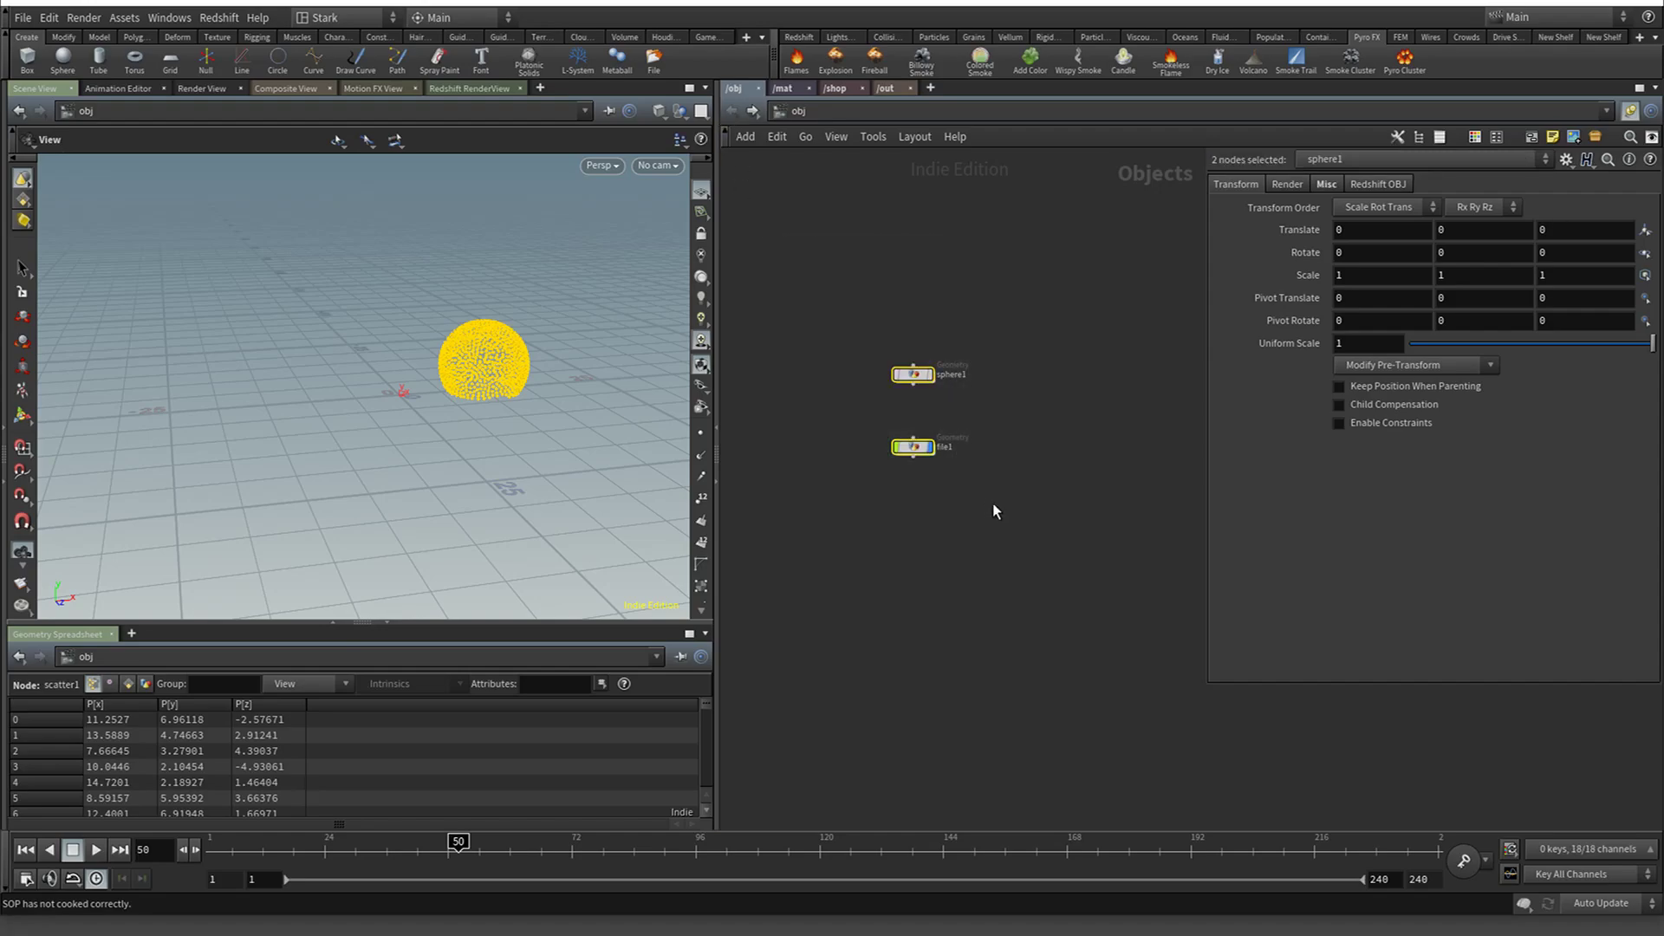
key("Delete")
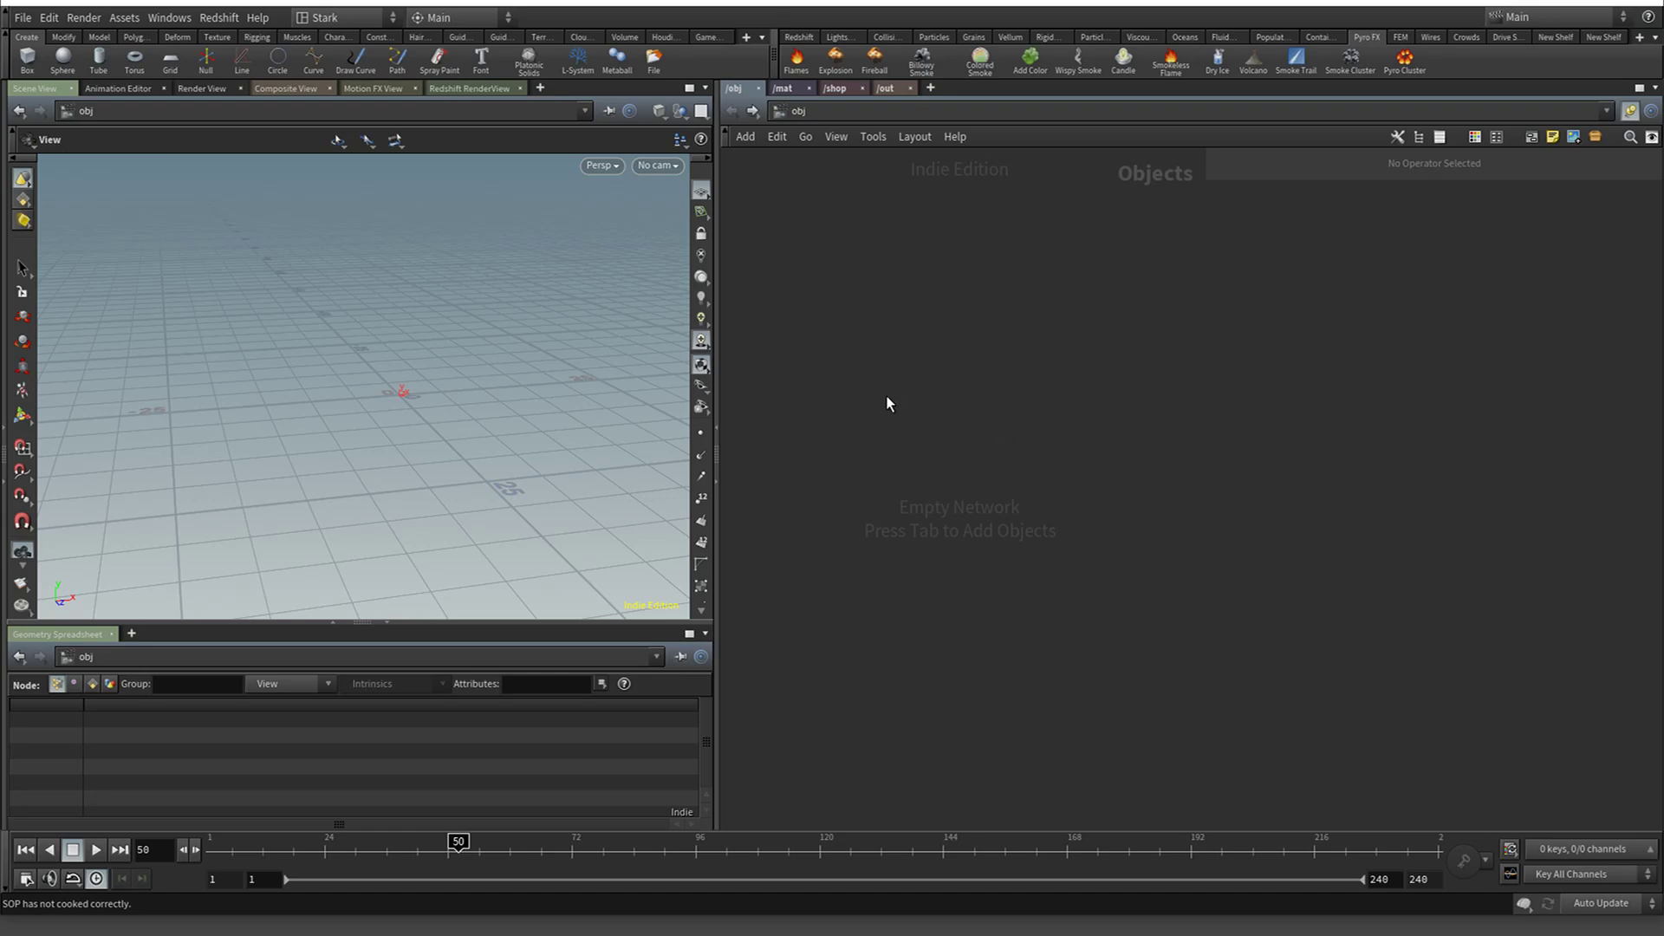
key("ctrl+z")
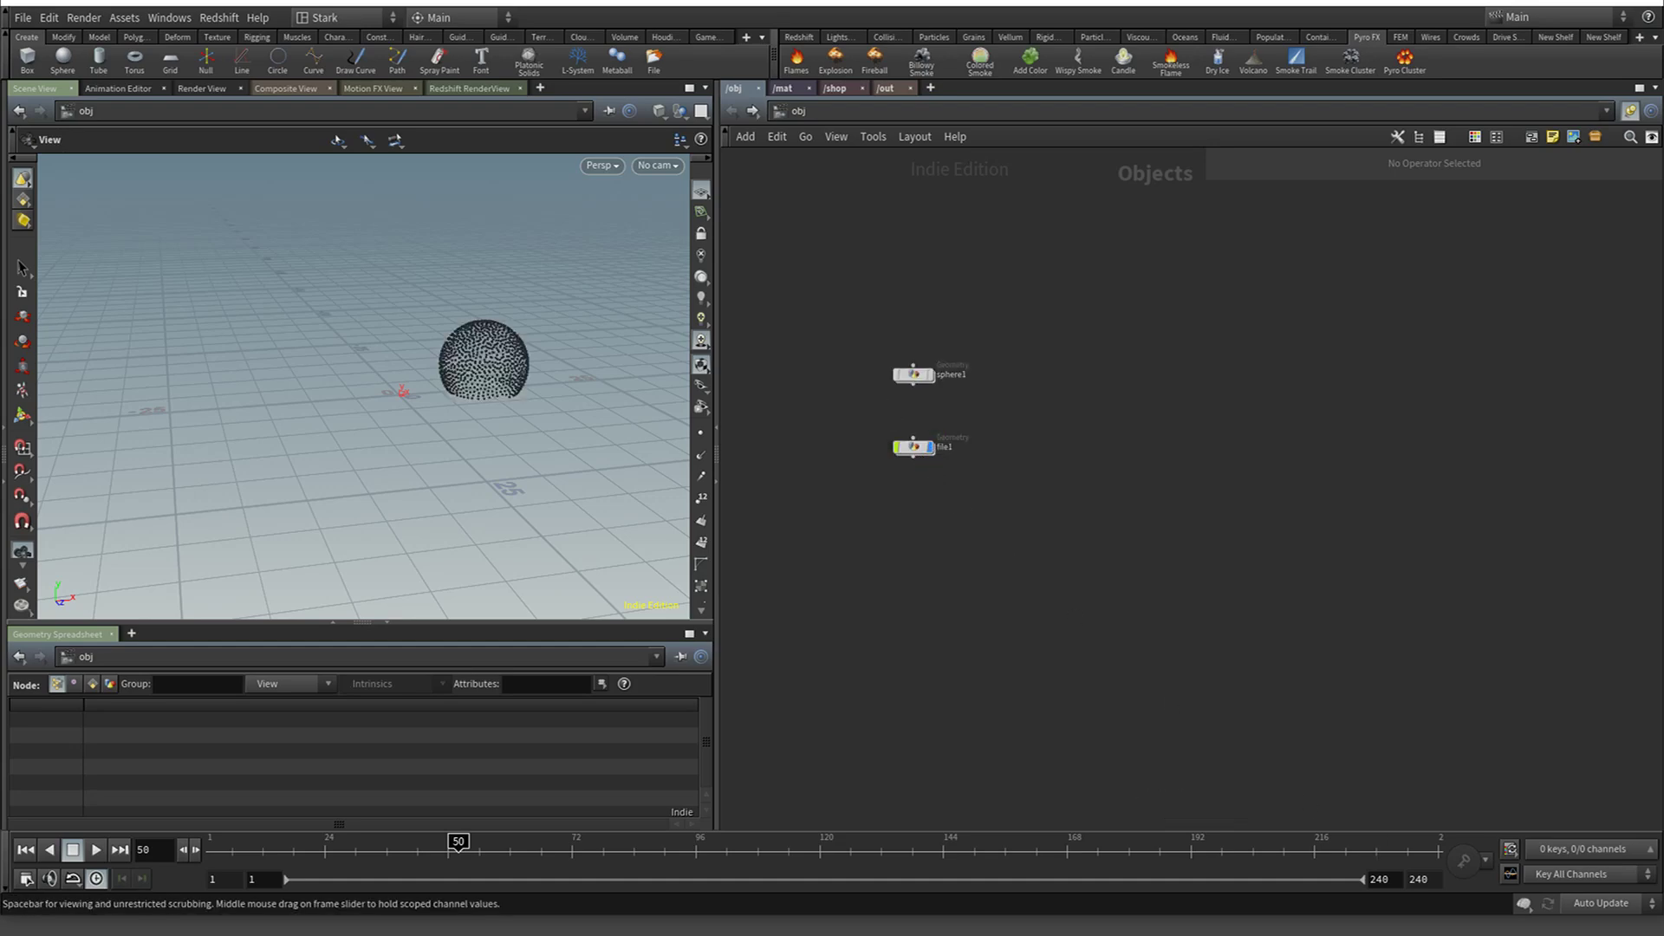
Enter file1's network and display attribwrangle1's result instead of the scattered points
double_click(915, 447)
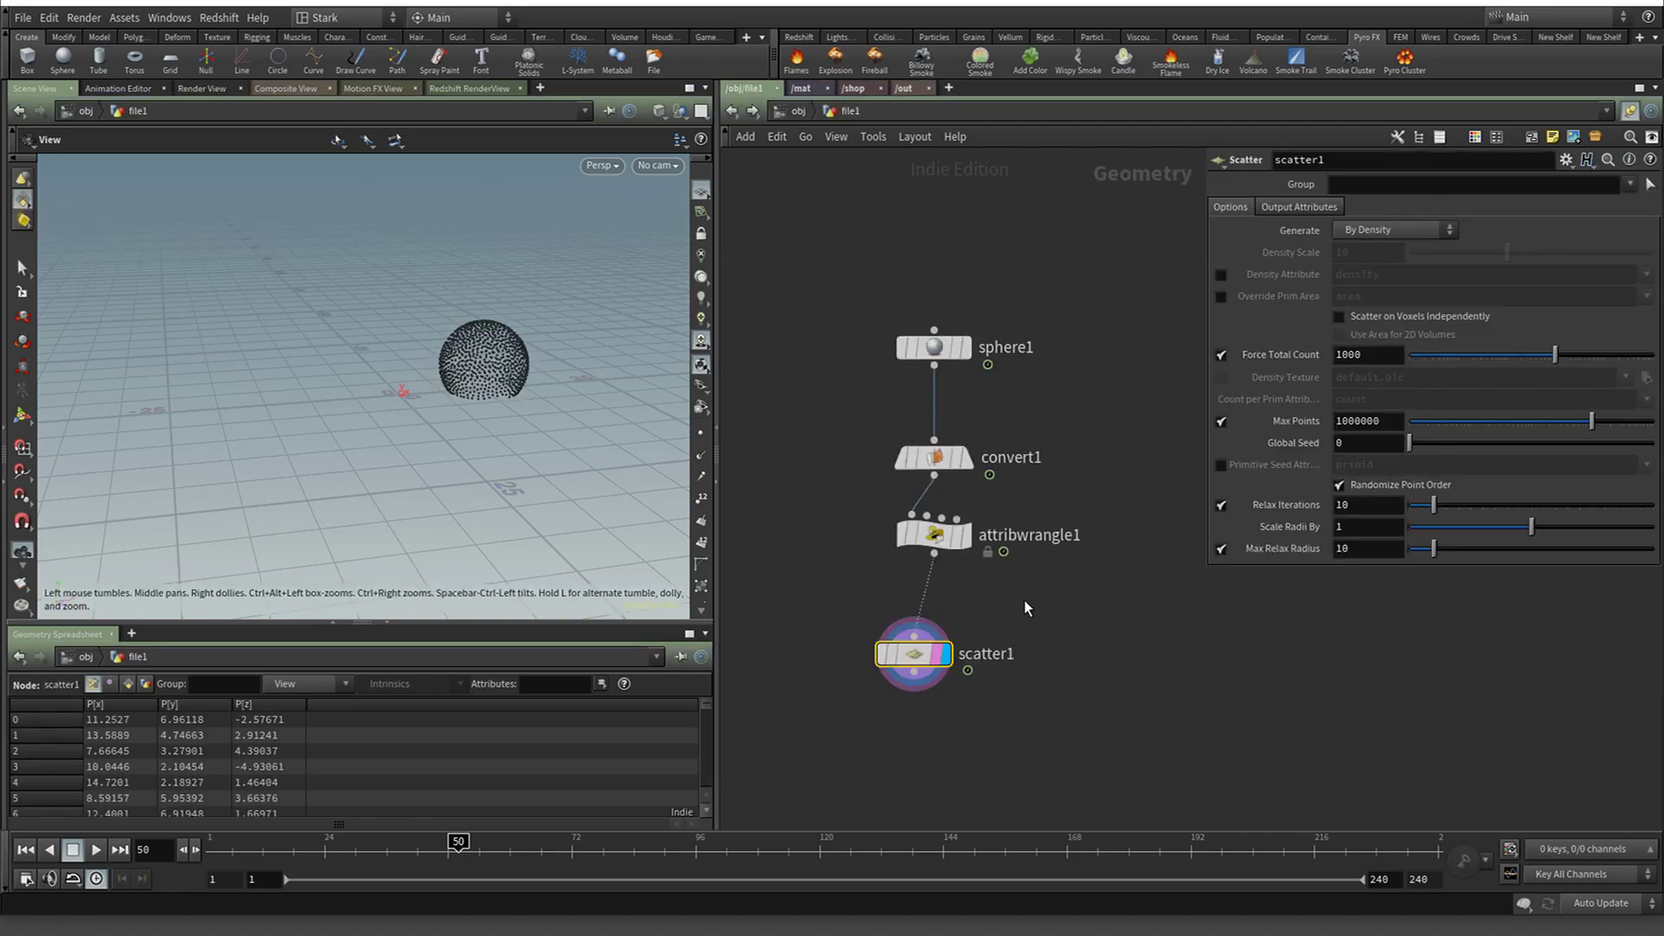
left_click(939, 536)
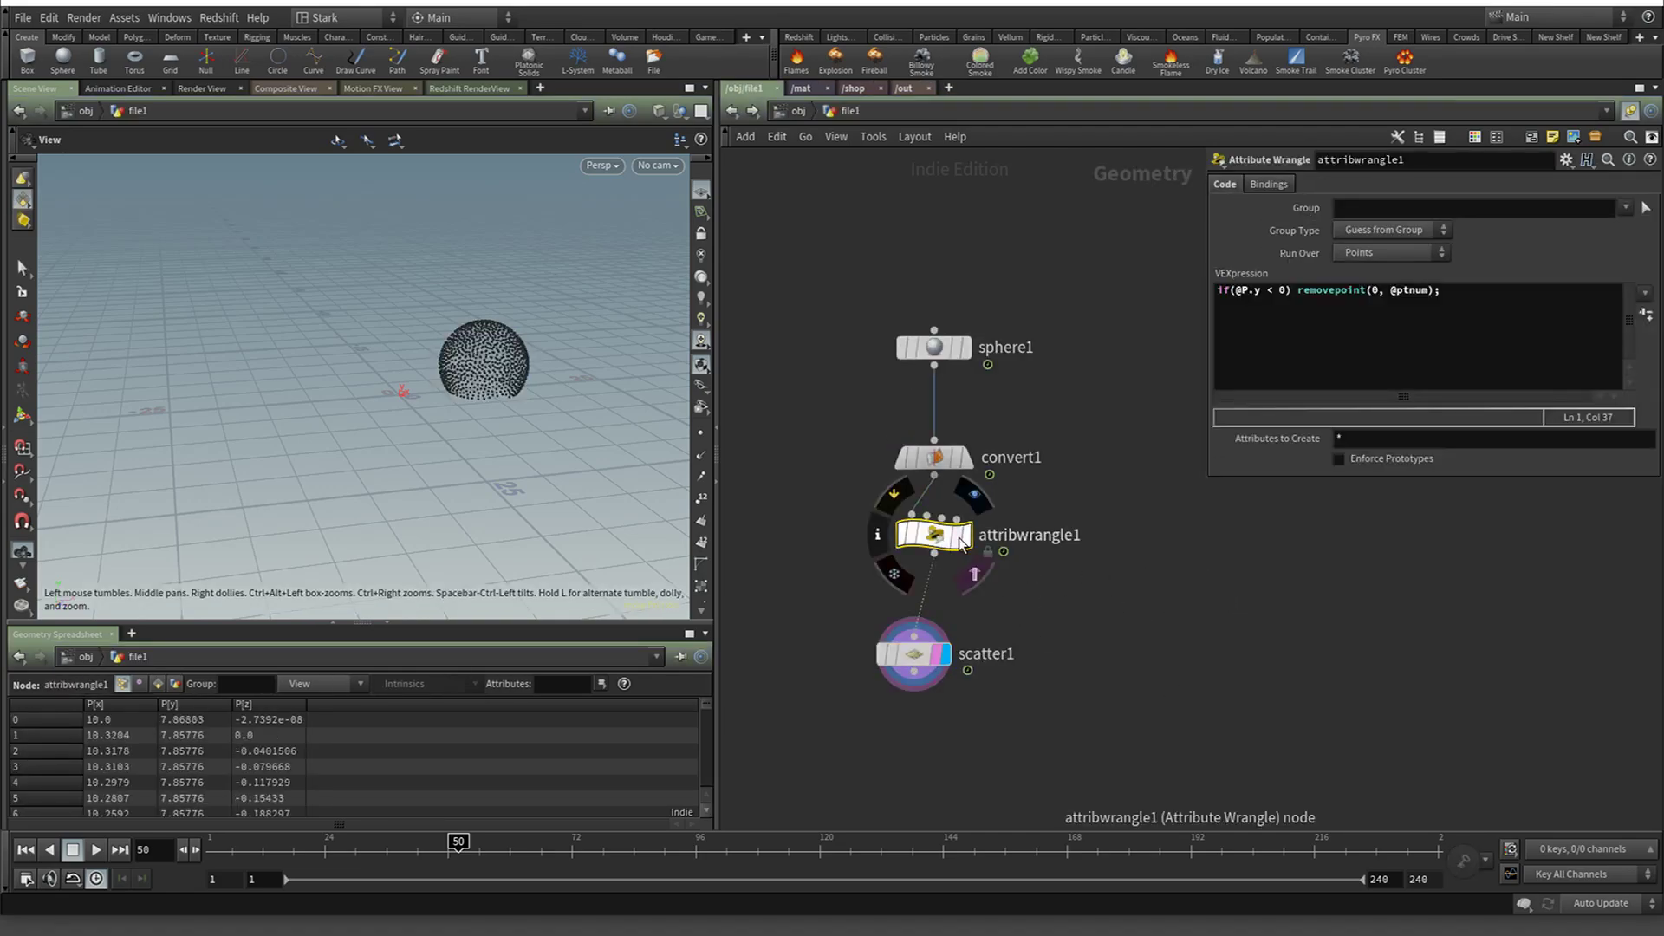
left_click(974, 573)
left_click(974, 495)
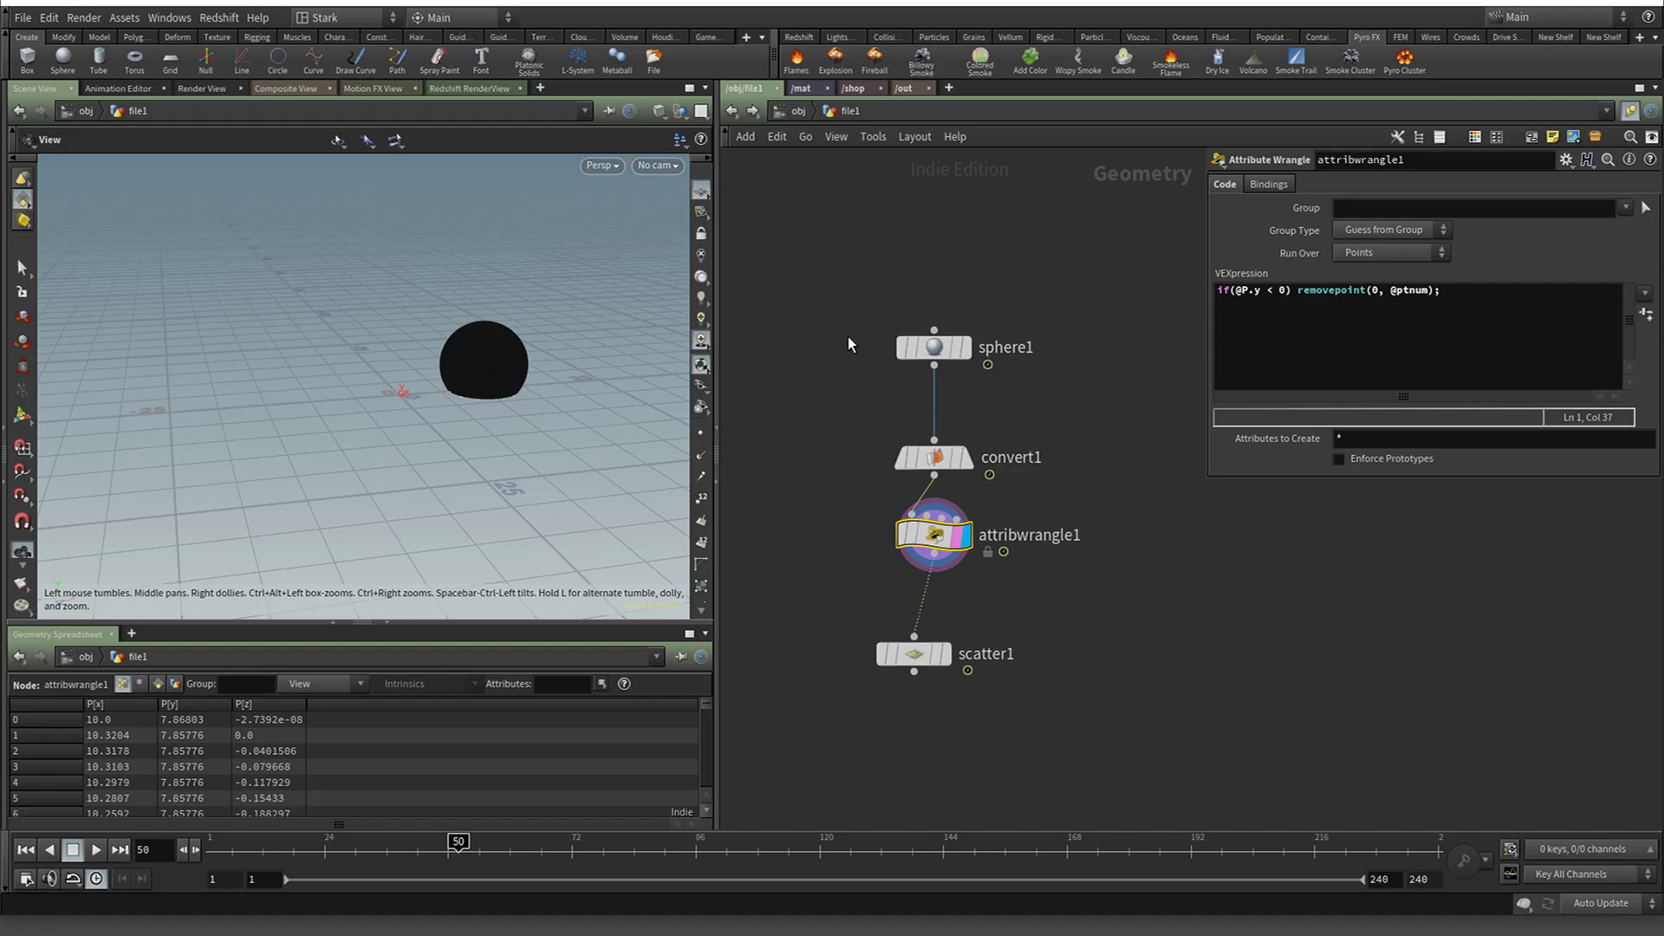
Try appending random characters to attribwrangle1's VEX code, and shorten the code to if(@P.y < 0) removepoint(0
left_click(1474, 354)
type("sdfhkljzdfghkjzsbxfglzxdfgjzxkvghzskxcvuzxcfgzx")
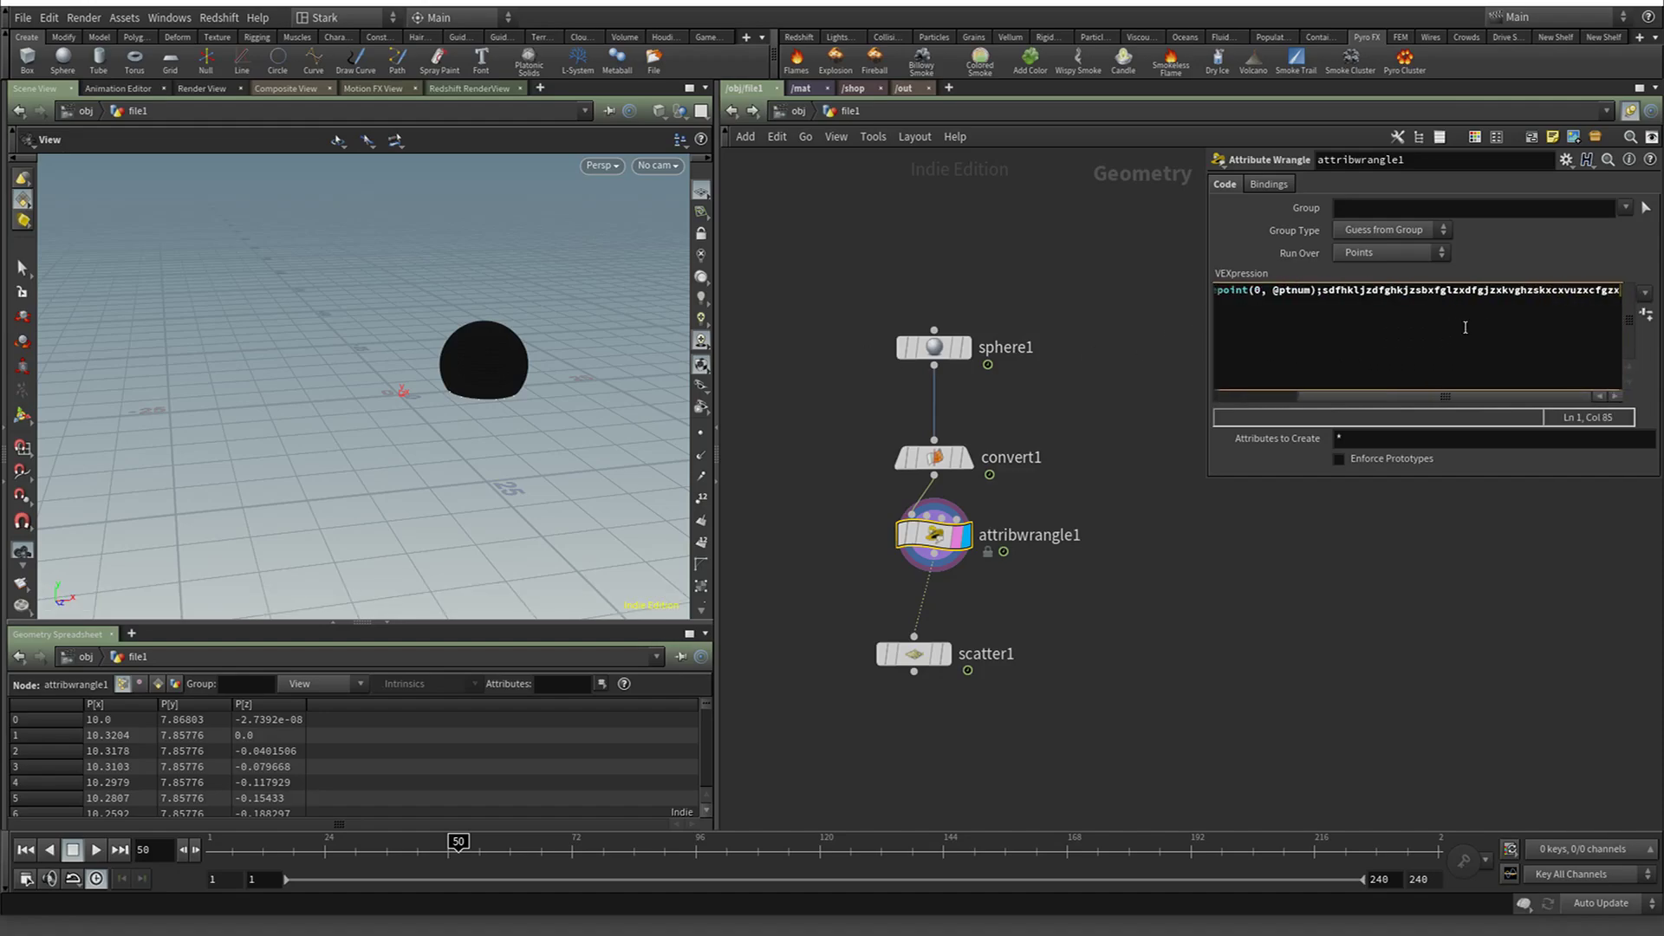
type("cgfjlzxjgcfzxgjlcfgjzxcvjgzxcvjzxcvg;zxc")
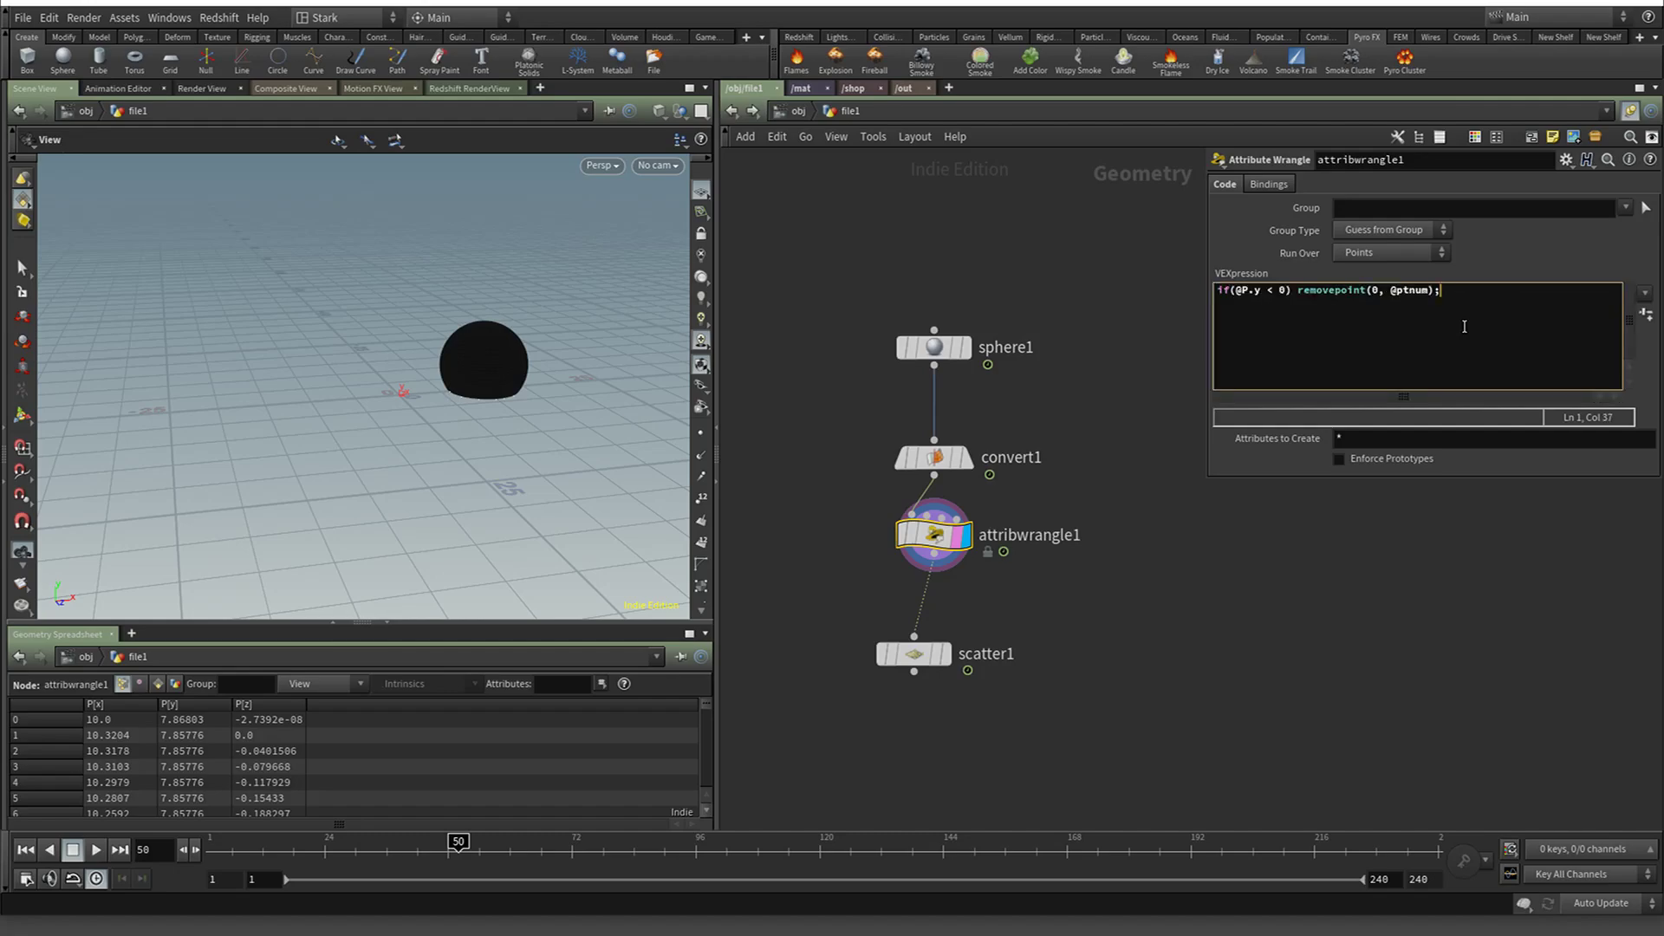
type("0) removepoint(0")
Delete attribwrangle1 from the node chain and switch the viewport to wireframe display
left_click_drag(919, 652, 929, 708)
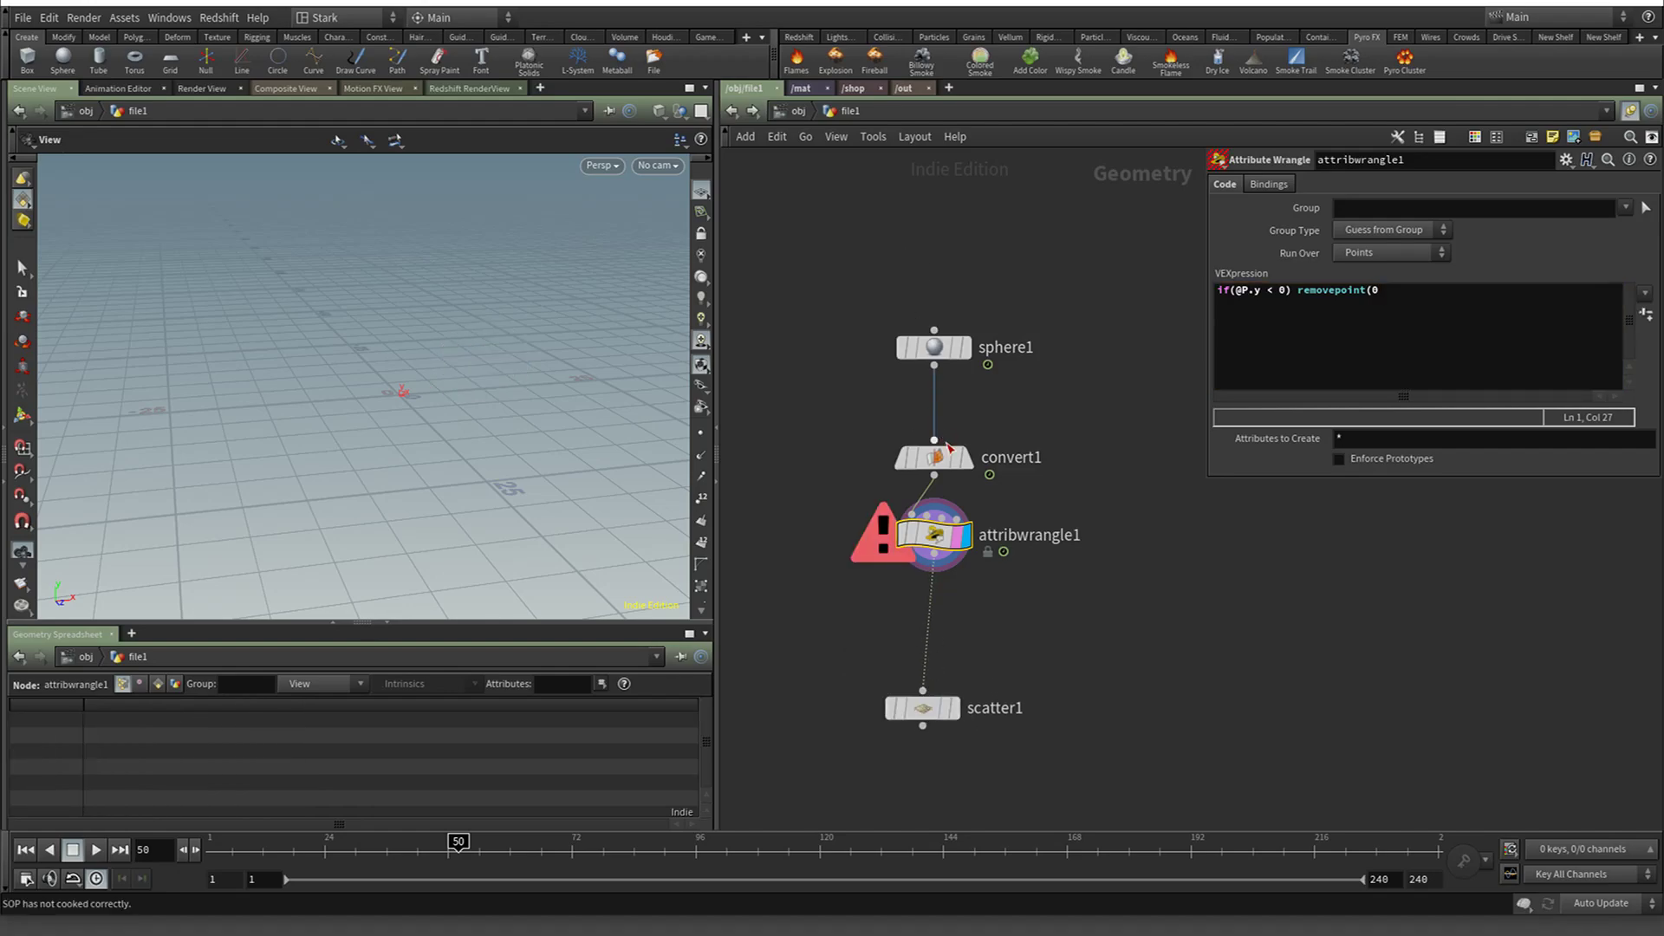
mouse_move(914, 539)
key("Delete")
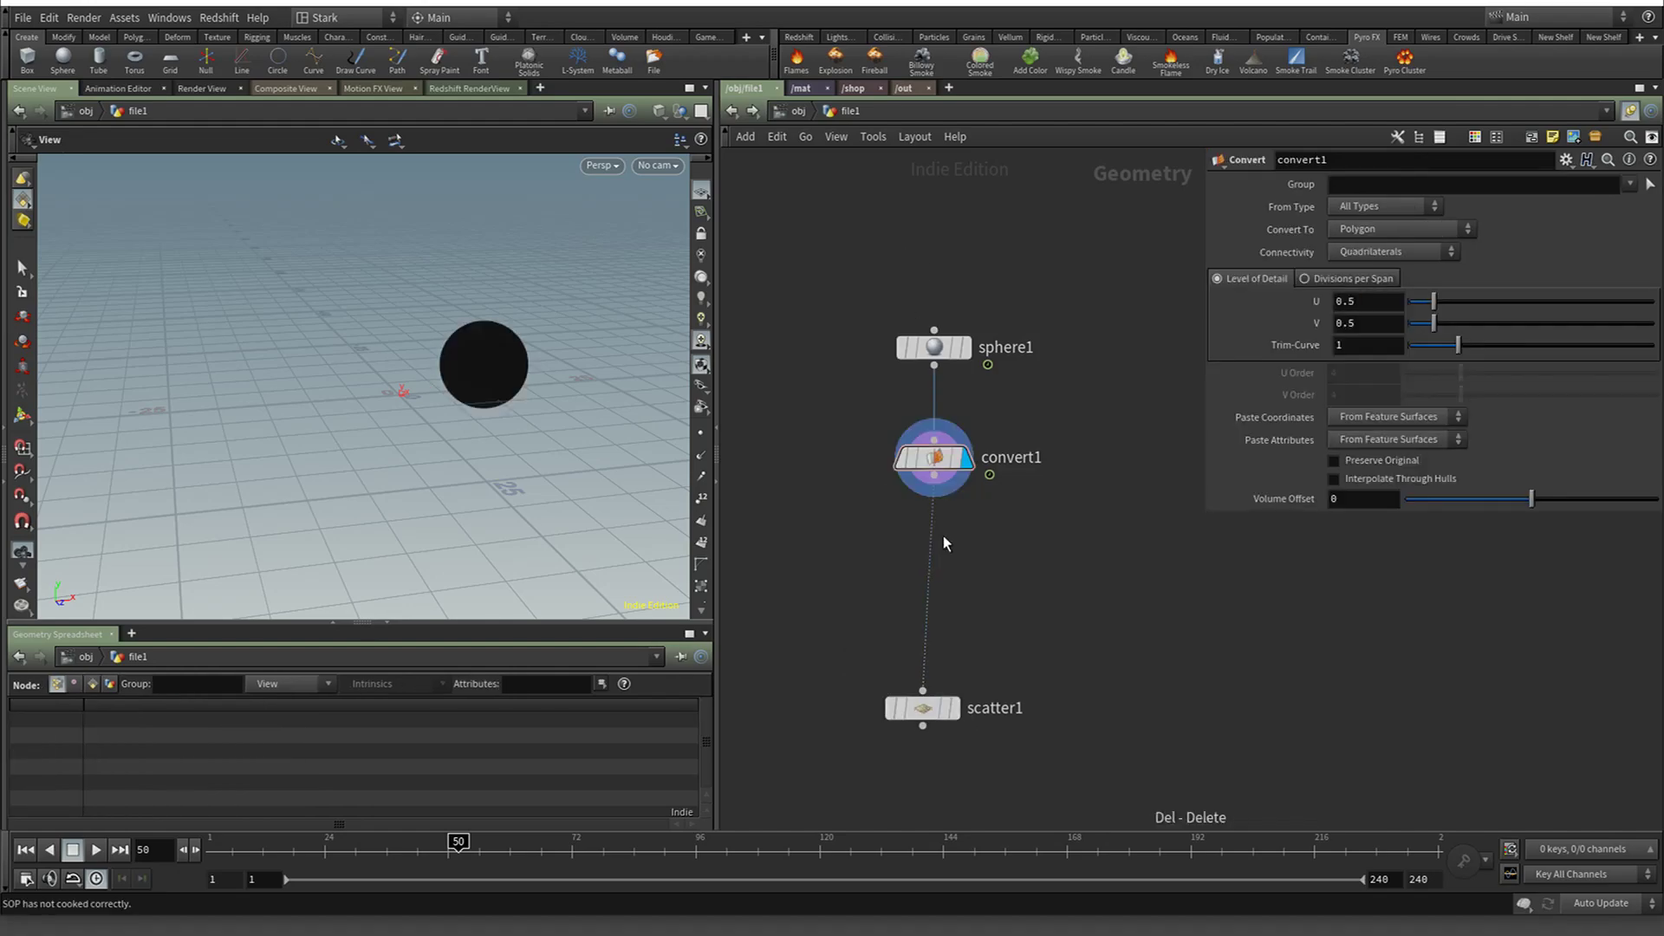
left_click(953, 463)
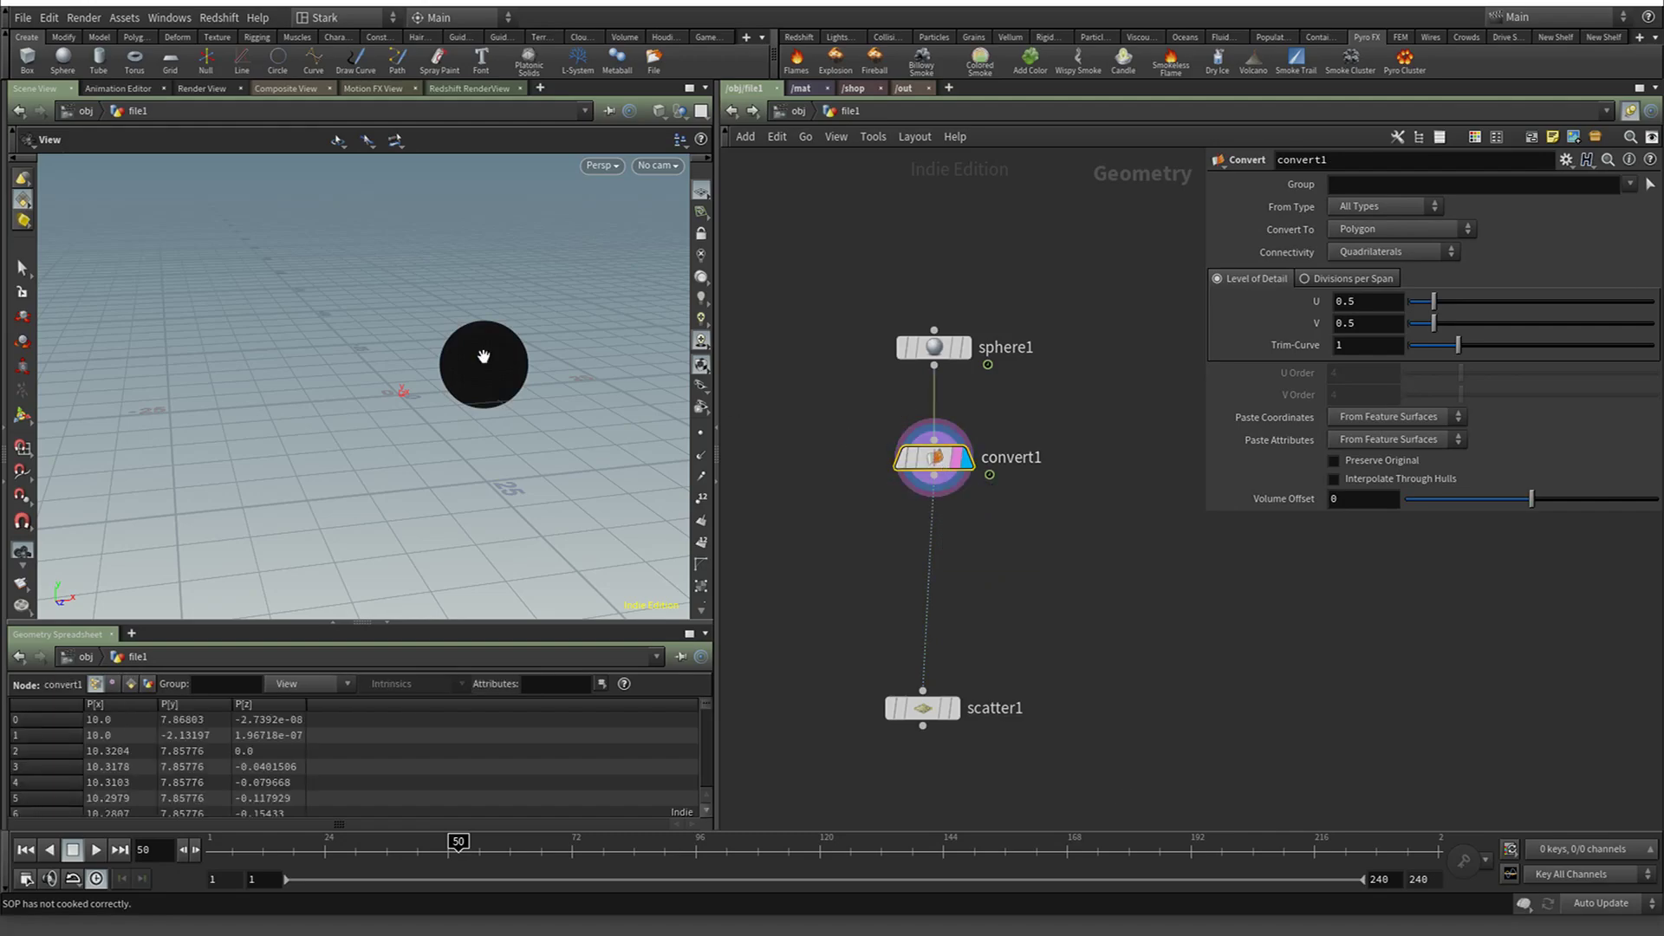
key("w")
left_click(827, 563)
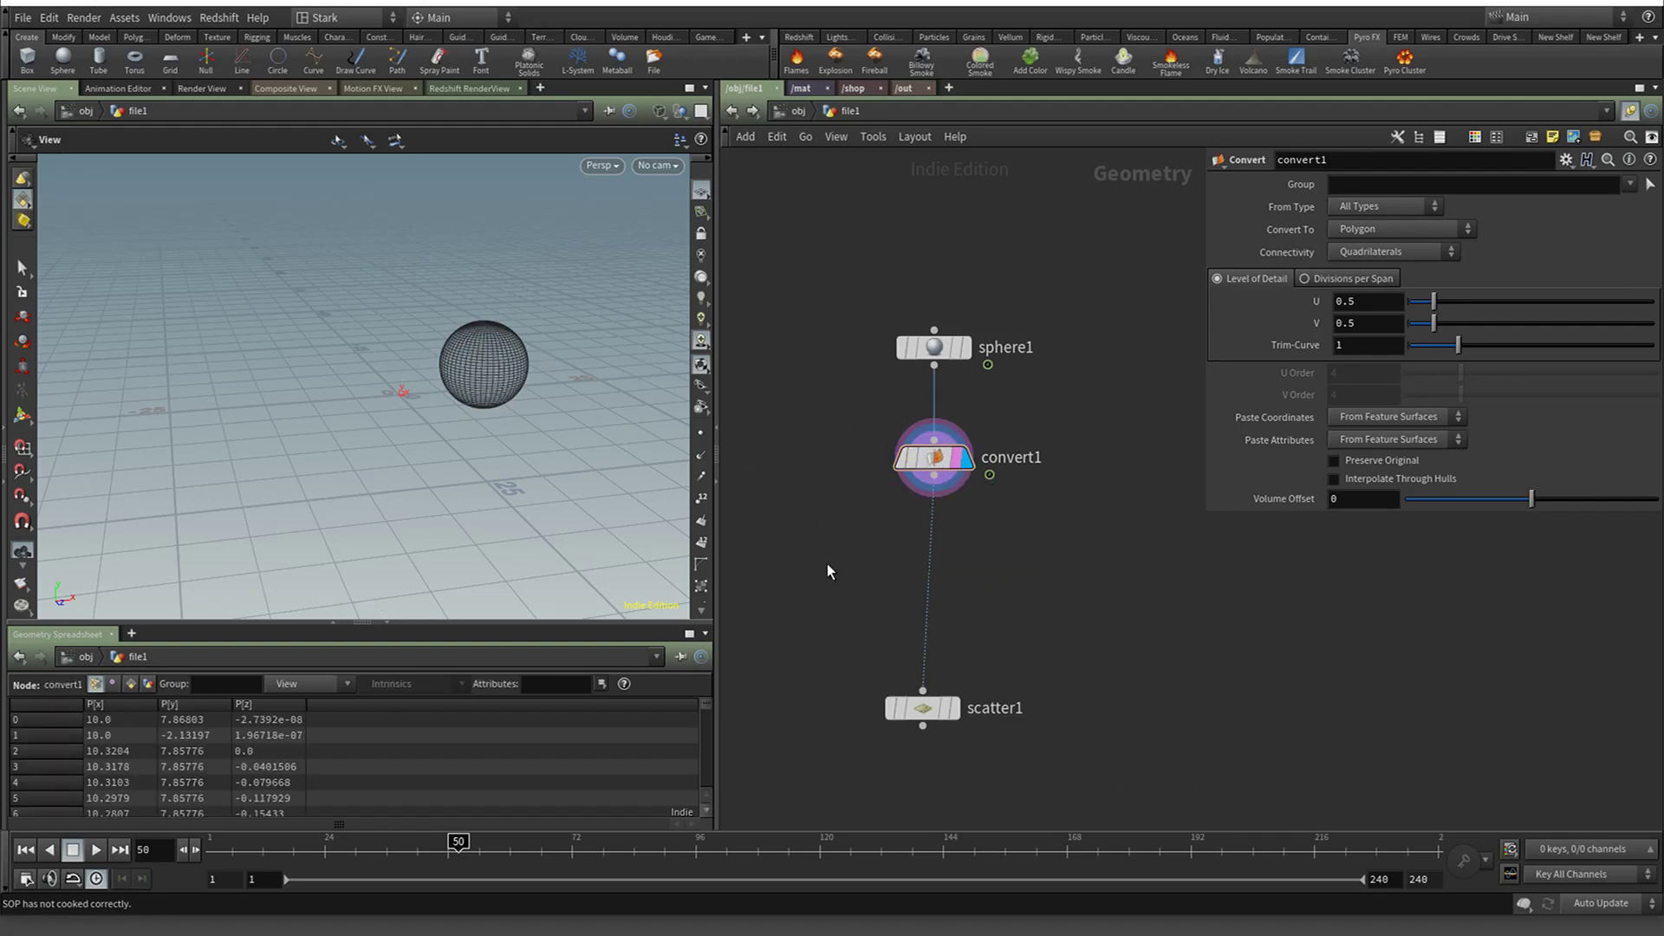
Move scatter1 up directly beneath convert1 and display its scattered points
key("Tab")
key("Escape")
left_click_drag(932, 694, 945, 543)
left_click(954, 546)
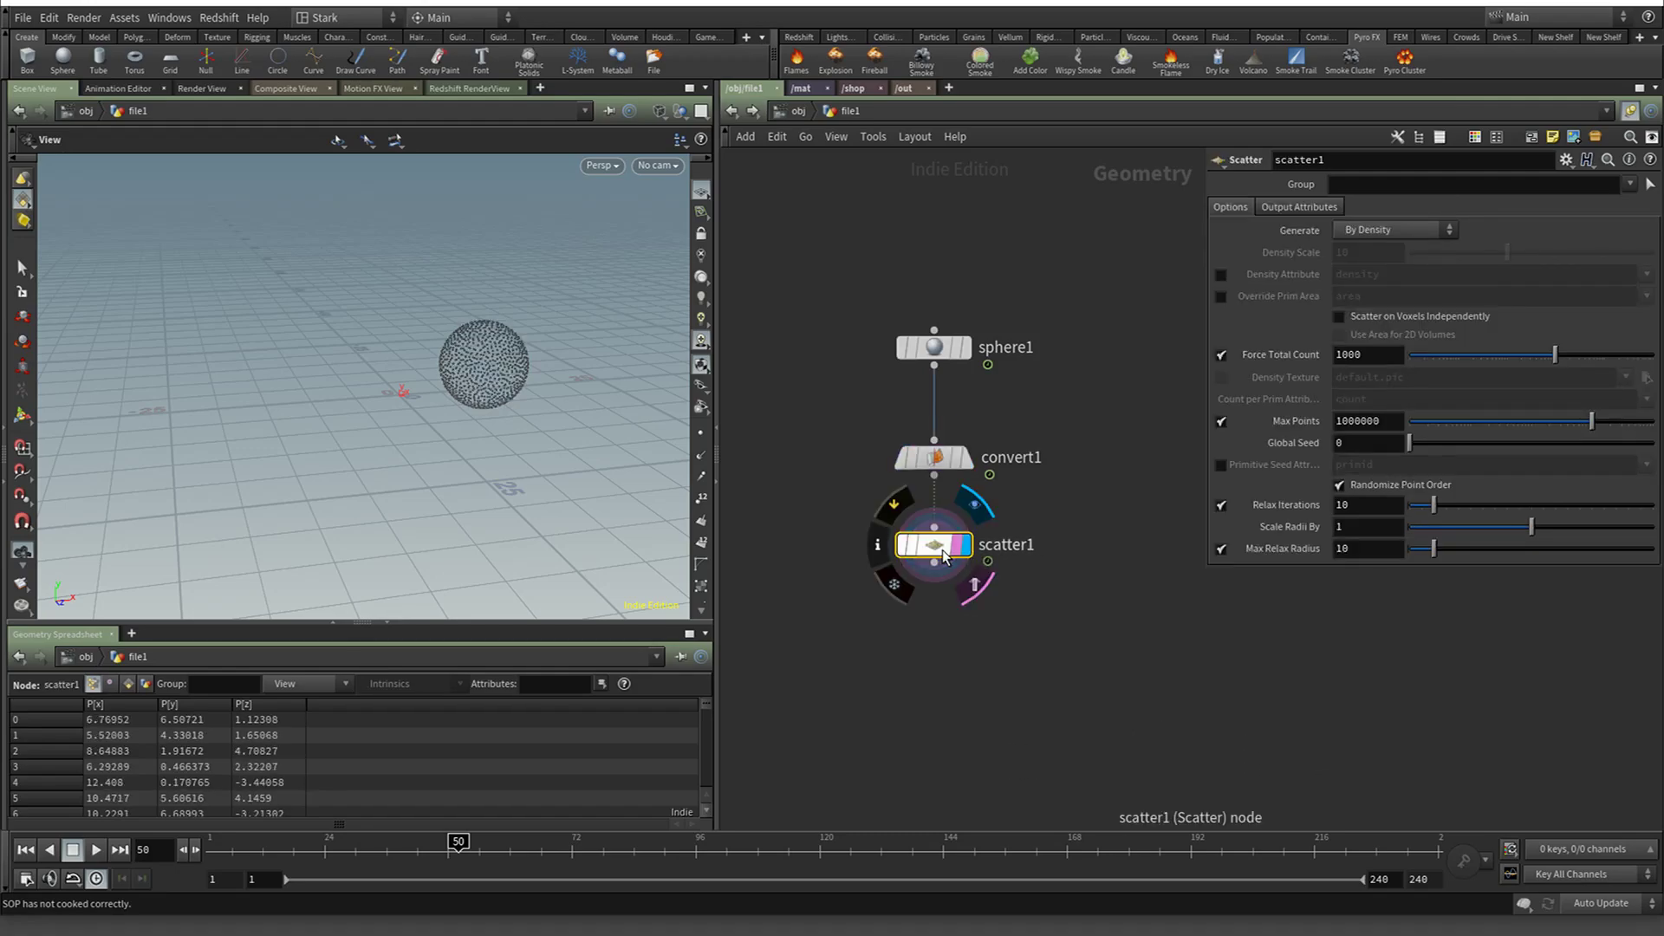
Add a Color node below scatter1, connect it to scatter1's output and display it
key("Tab")
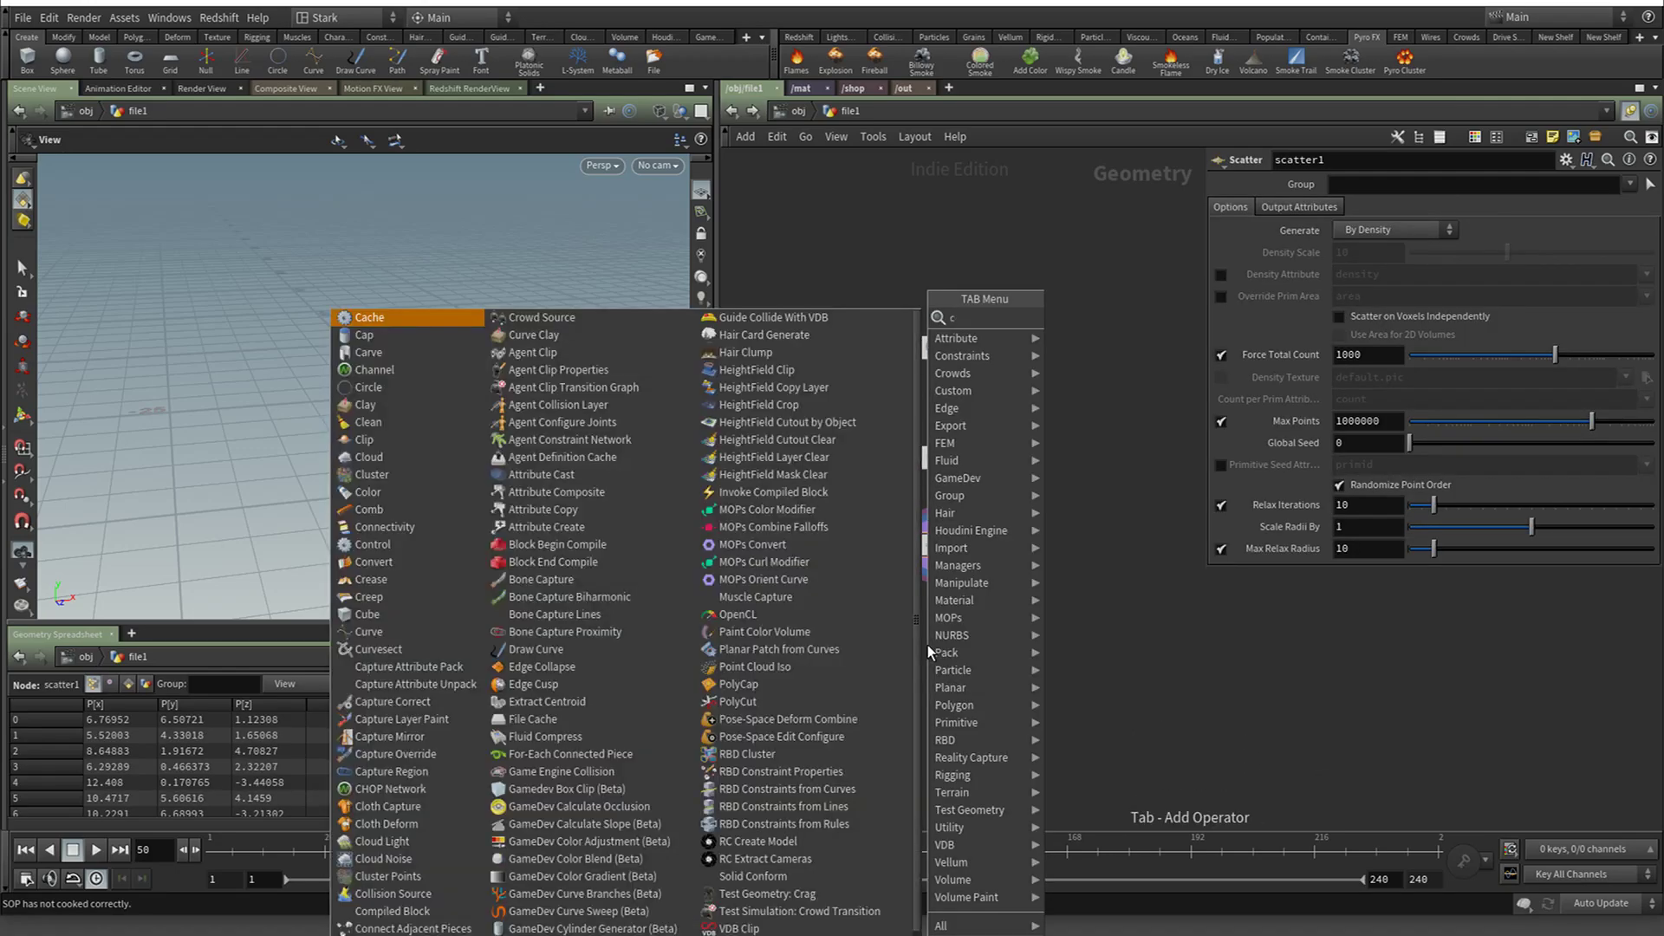
type("color")
key("Return")
left_click(927, 643)
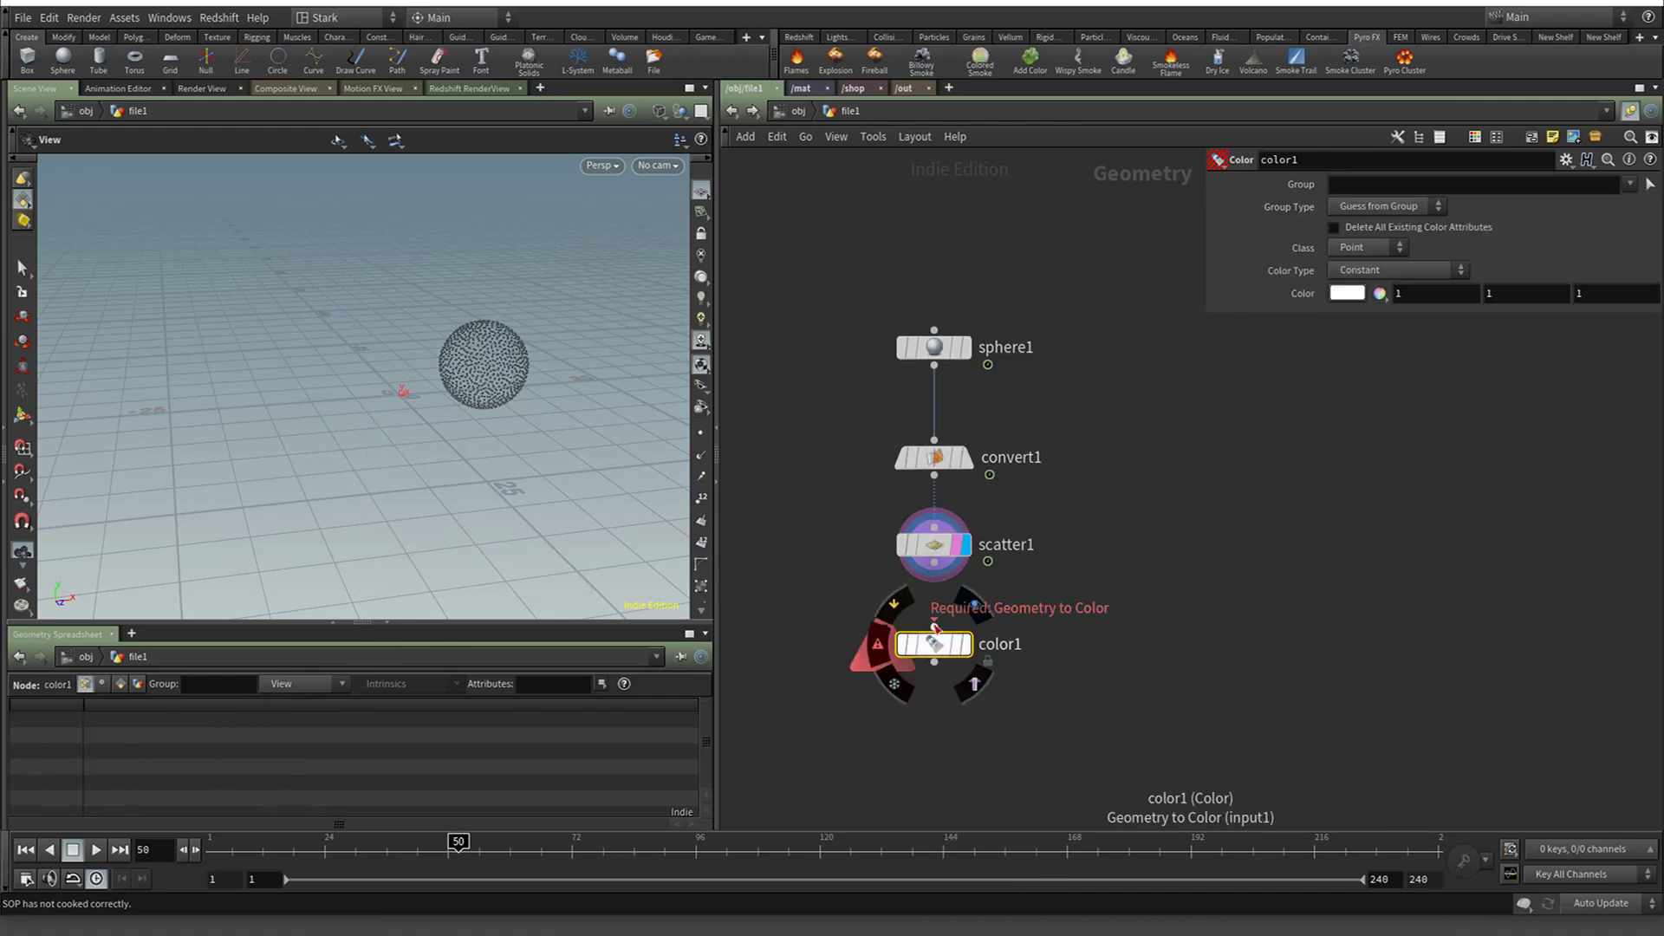
left_click_drag(933, 624, 936, 564)
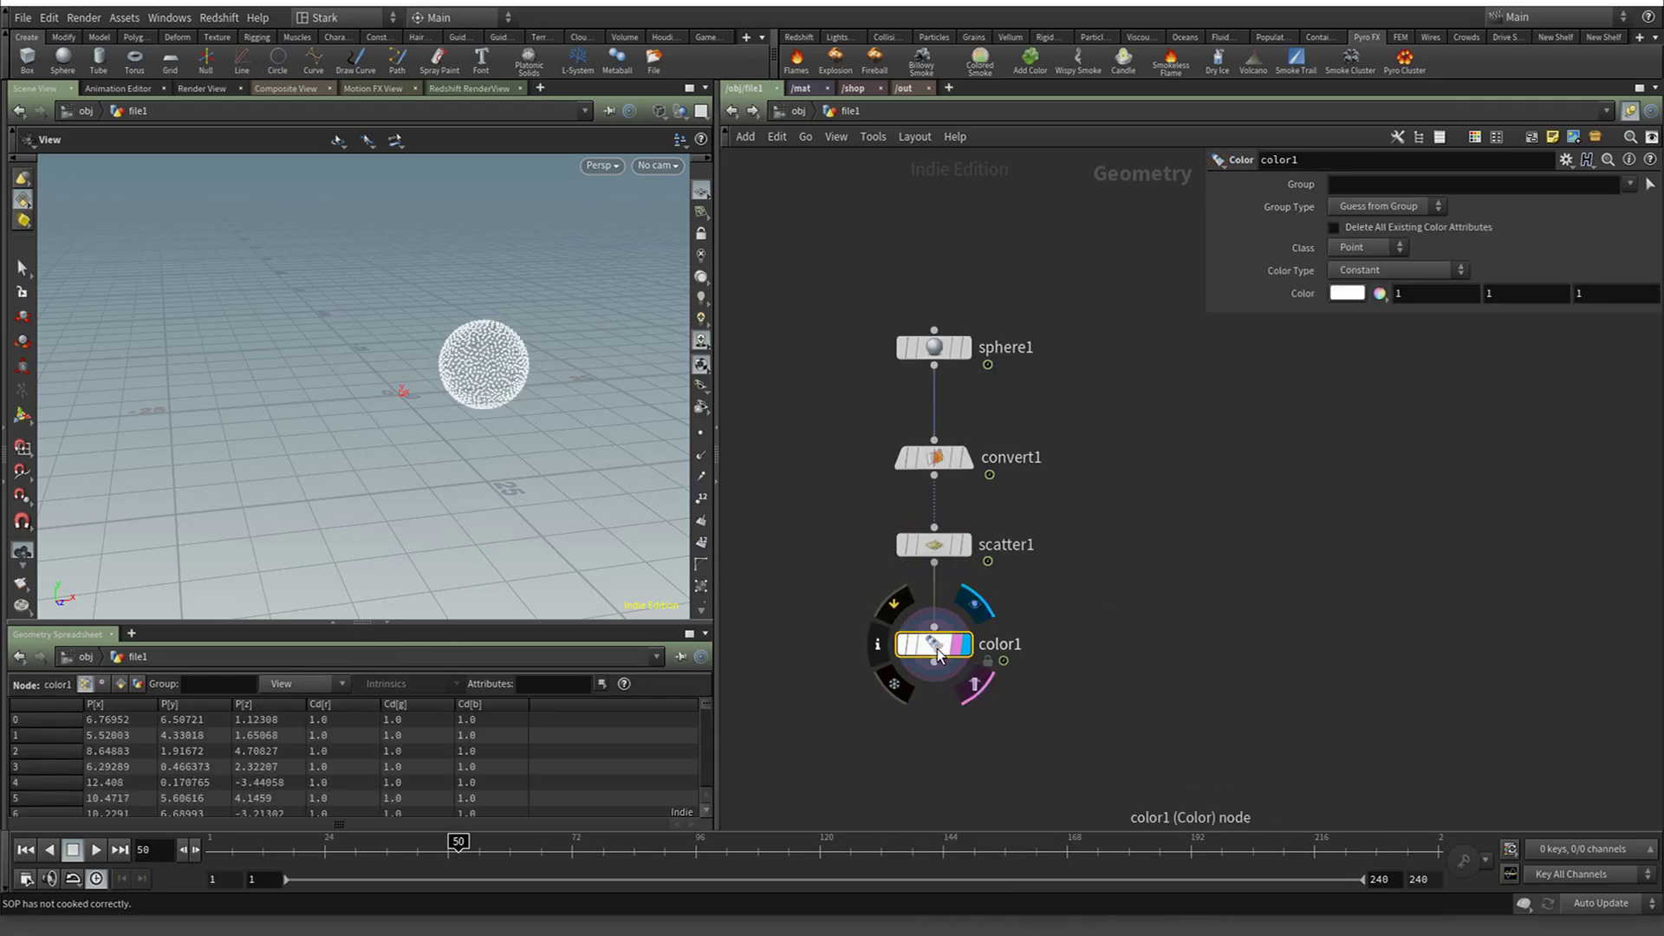
left_click_drag(936, 647, 937, 624)
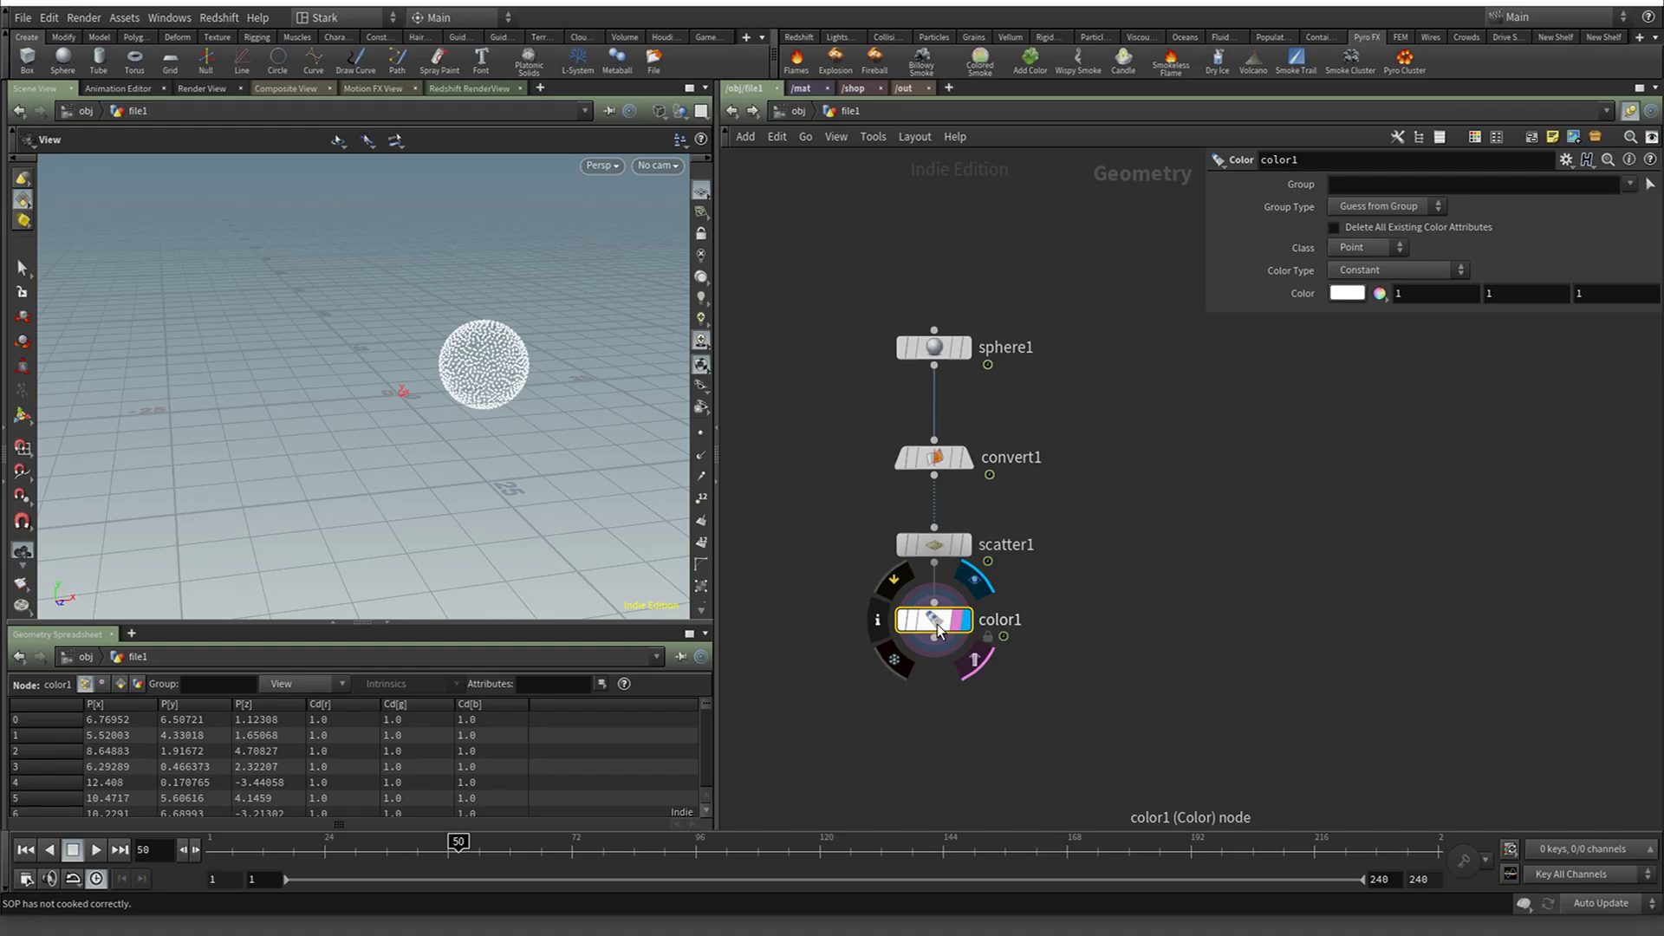
Add an Attribute Wrangle node beside color1 in the geometry network
scroll(988, 628, "up", 2)
key("Tab")
type("wr")
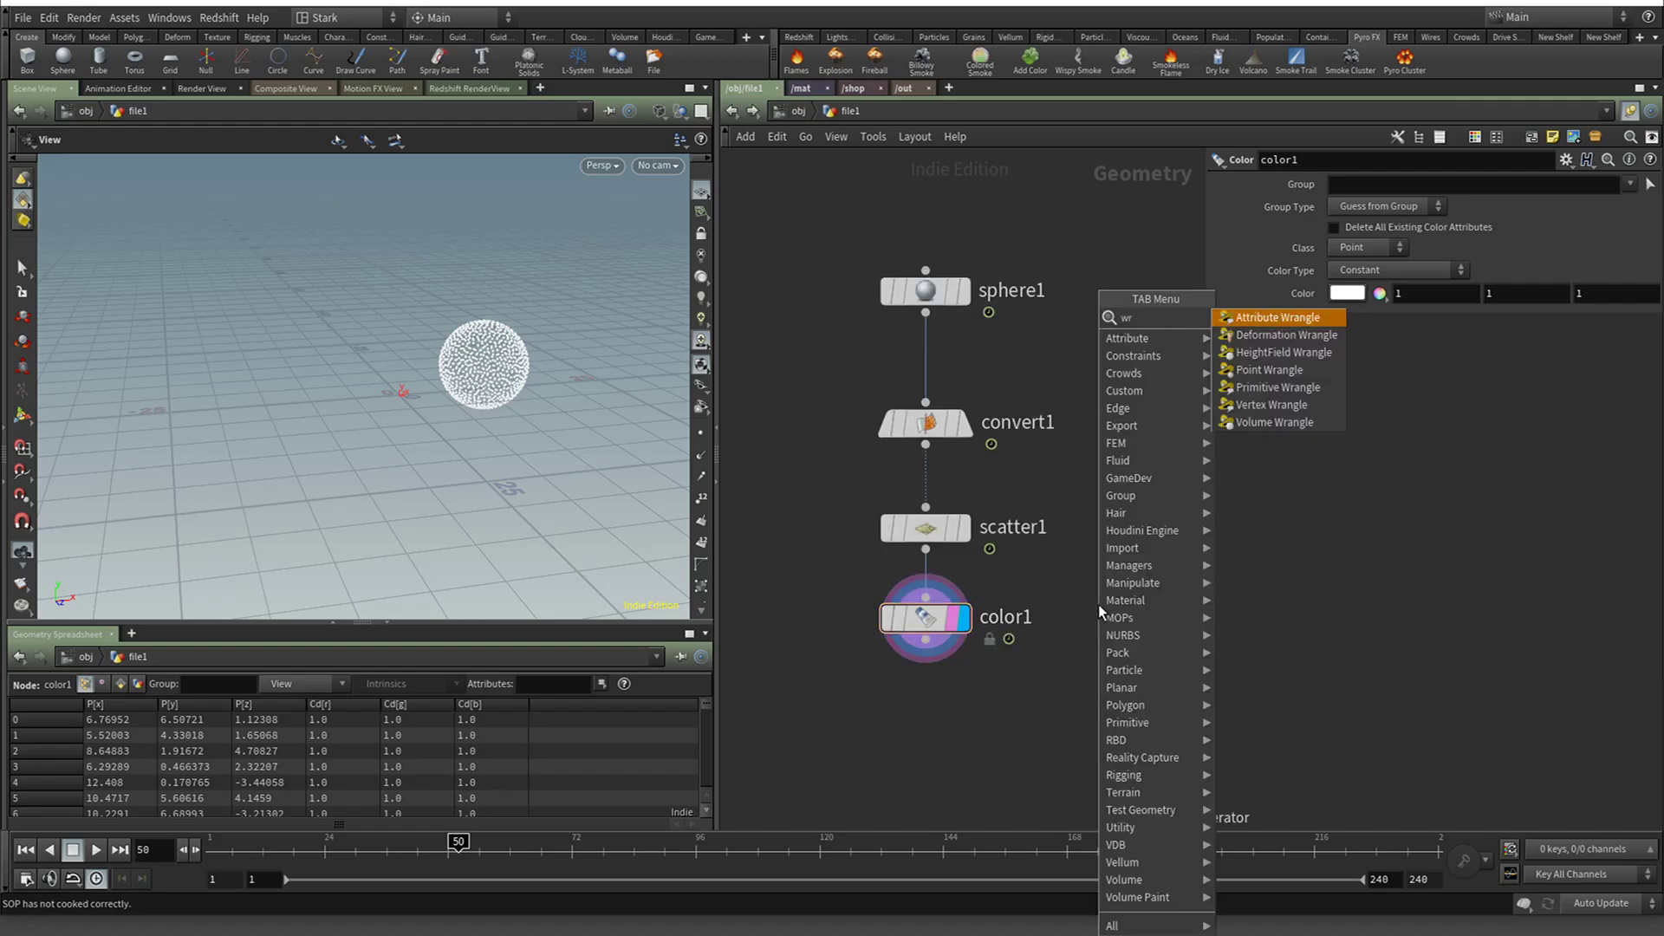
key("Return")
left_click(1099, 605)
Write v@Cd = set(1, 0, 1); as the VEX code of attribwrangle1
left_click(1349, 359)
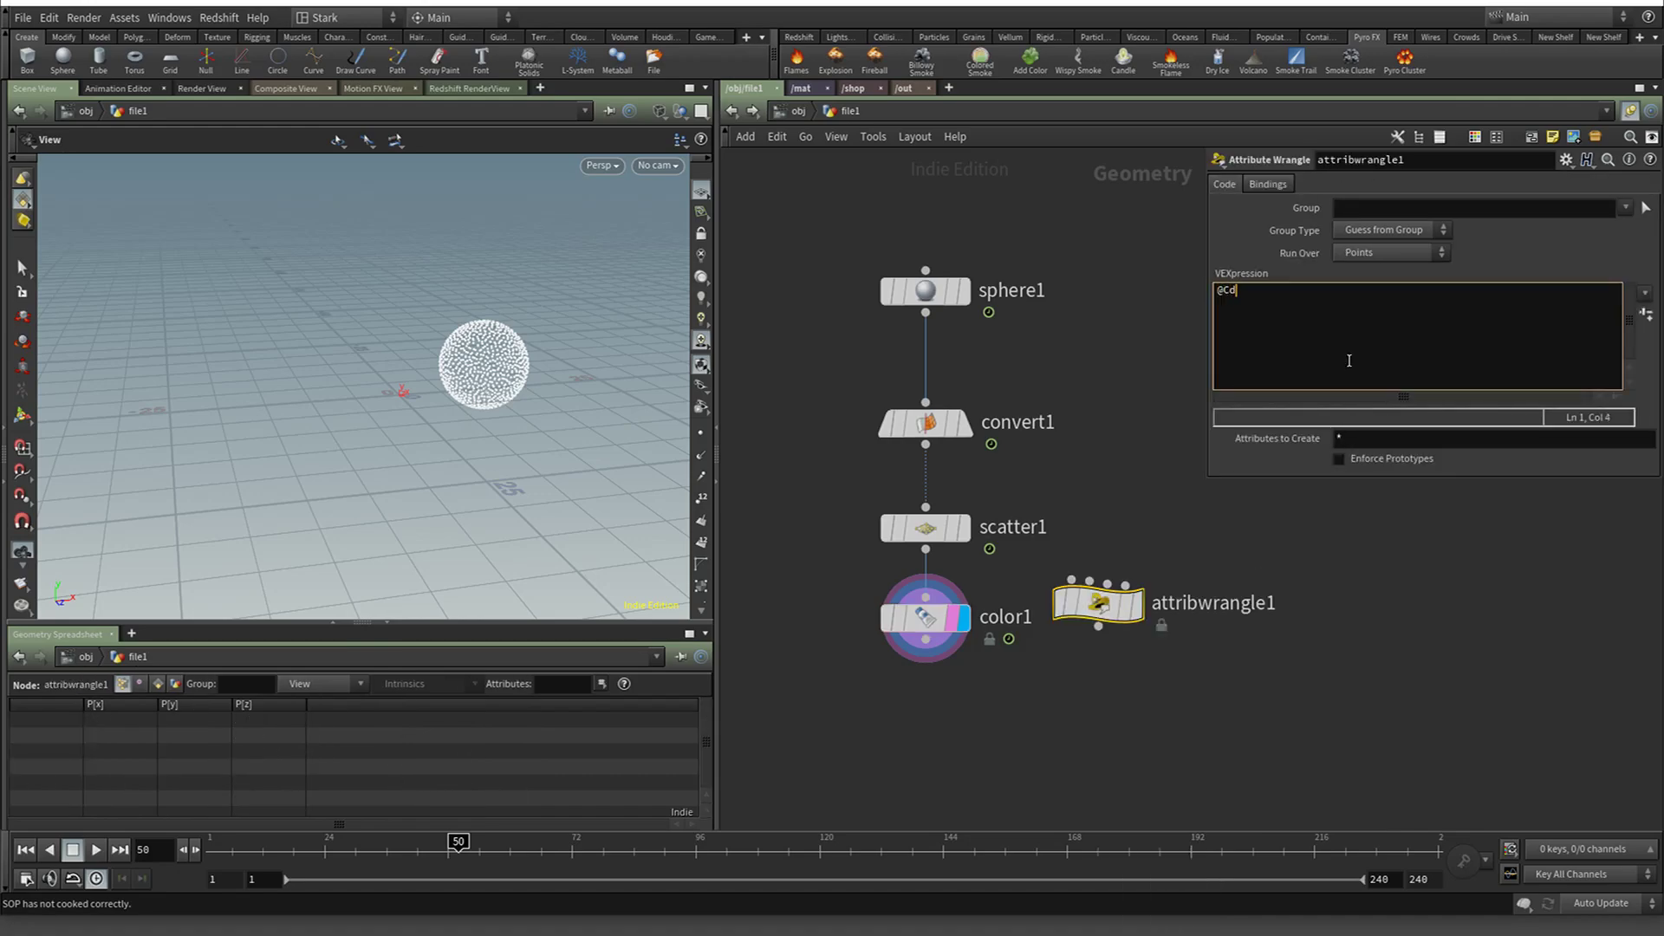
type("v")
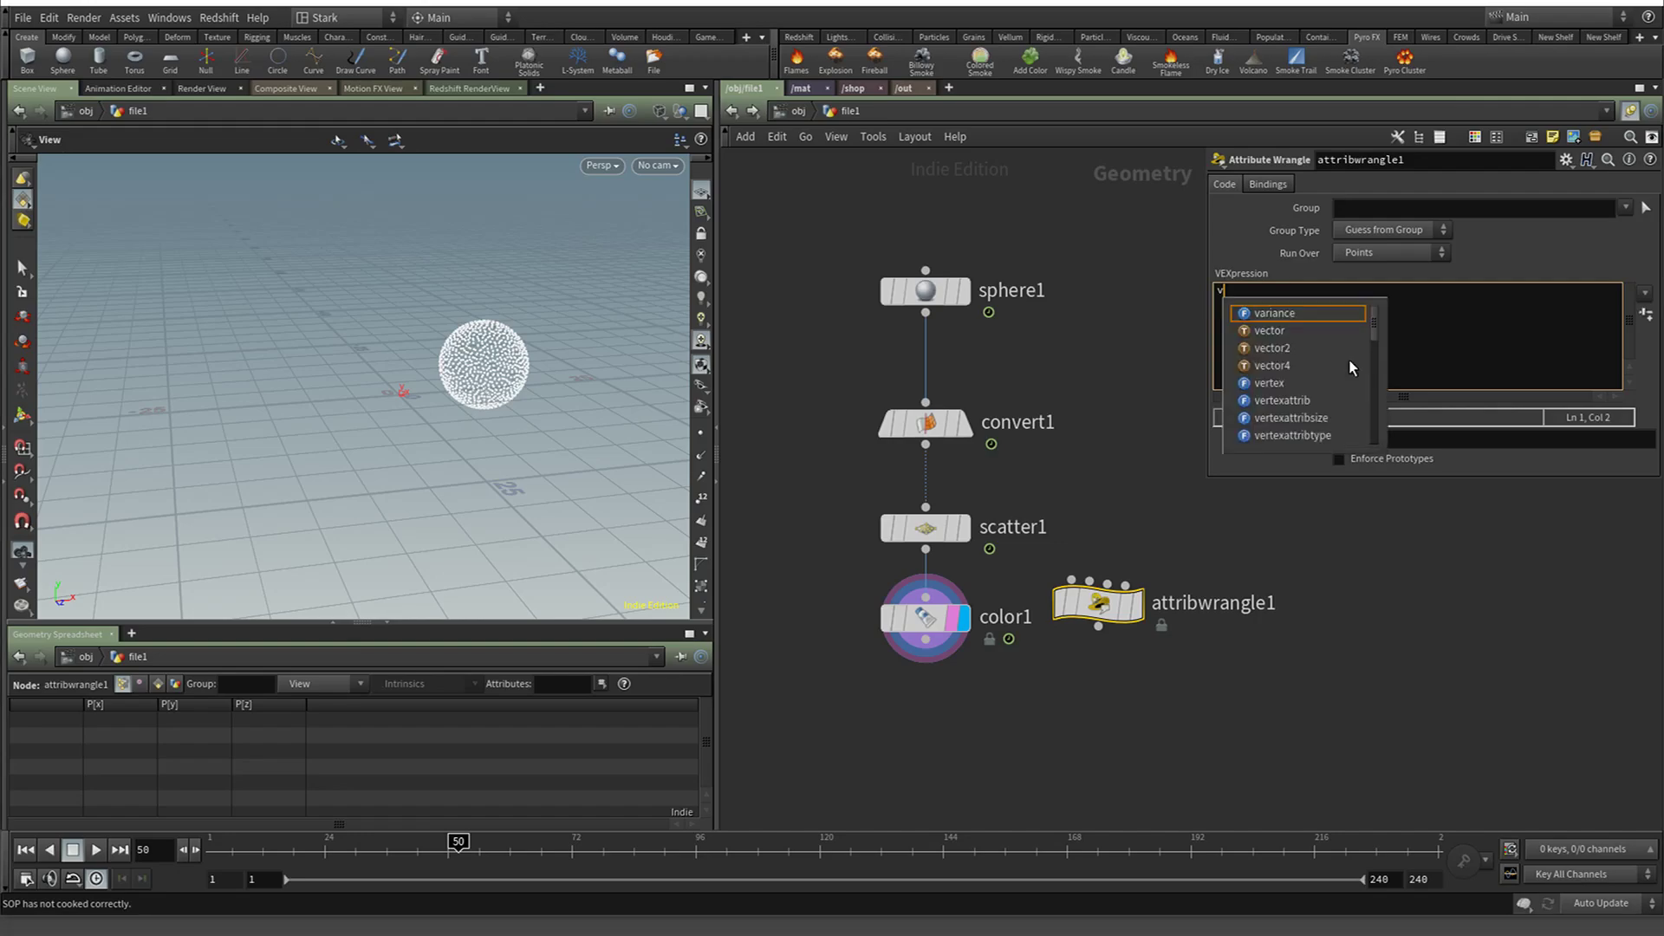
type("@Cd = ")
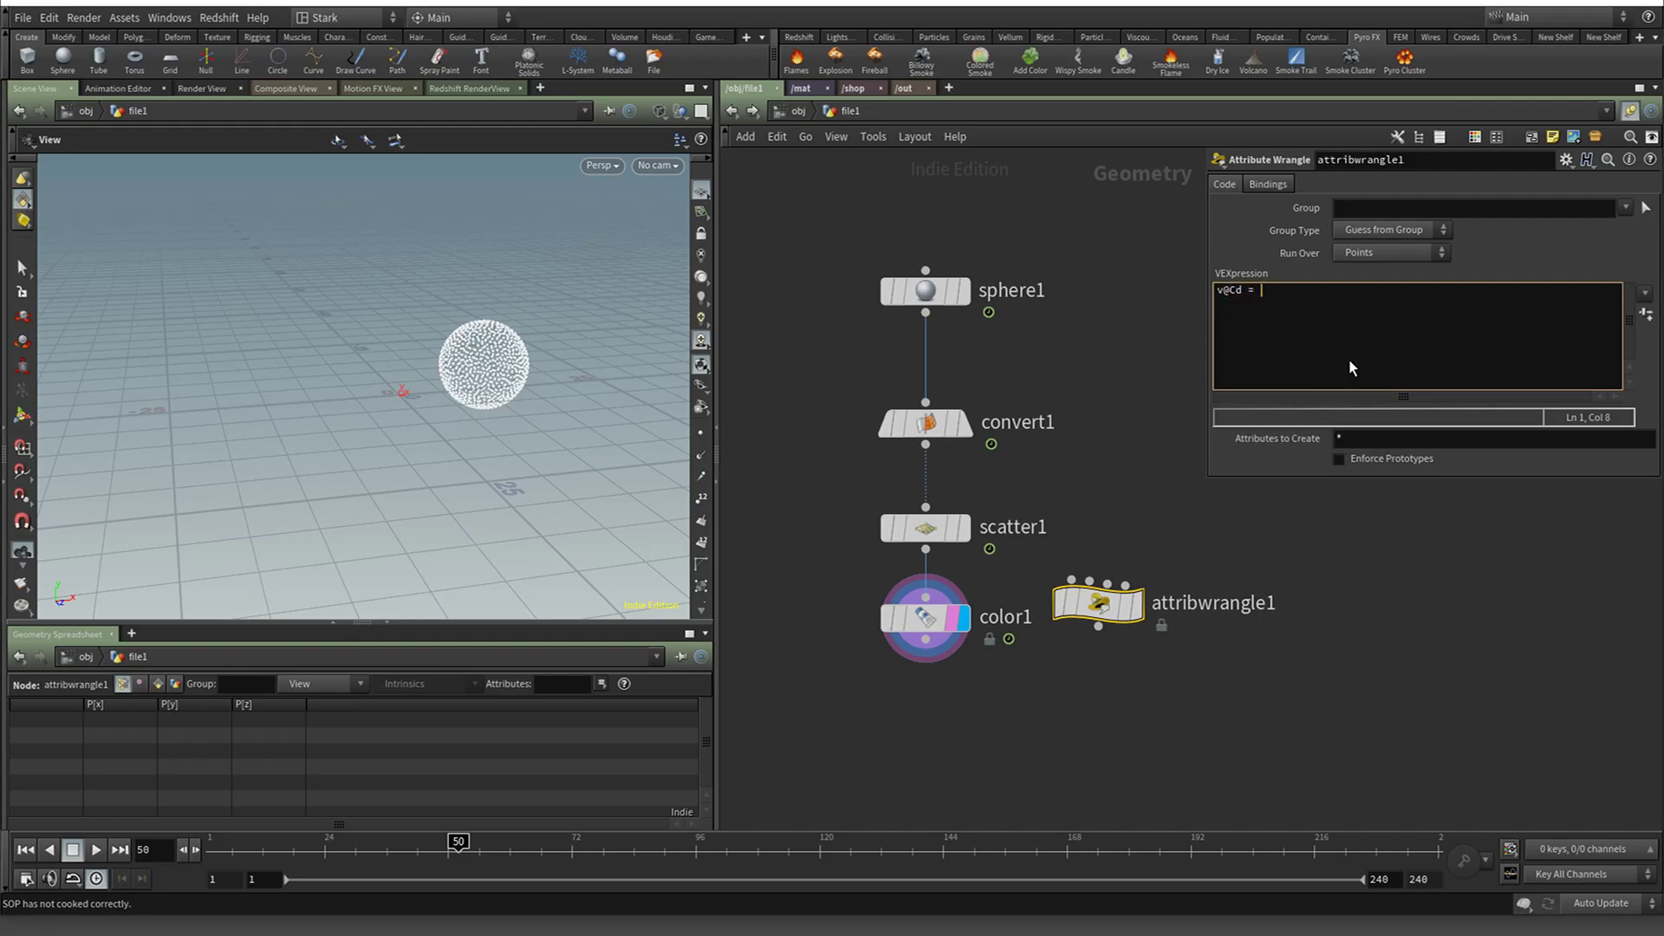
type("set(21")
key("BackSpace")
type(",")
key("BackSpace")
key("BackSpace")
key("BackSpace")
type("1, 0, 1);")
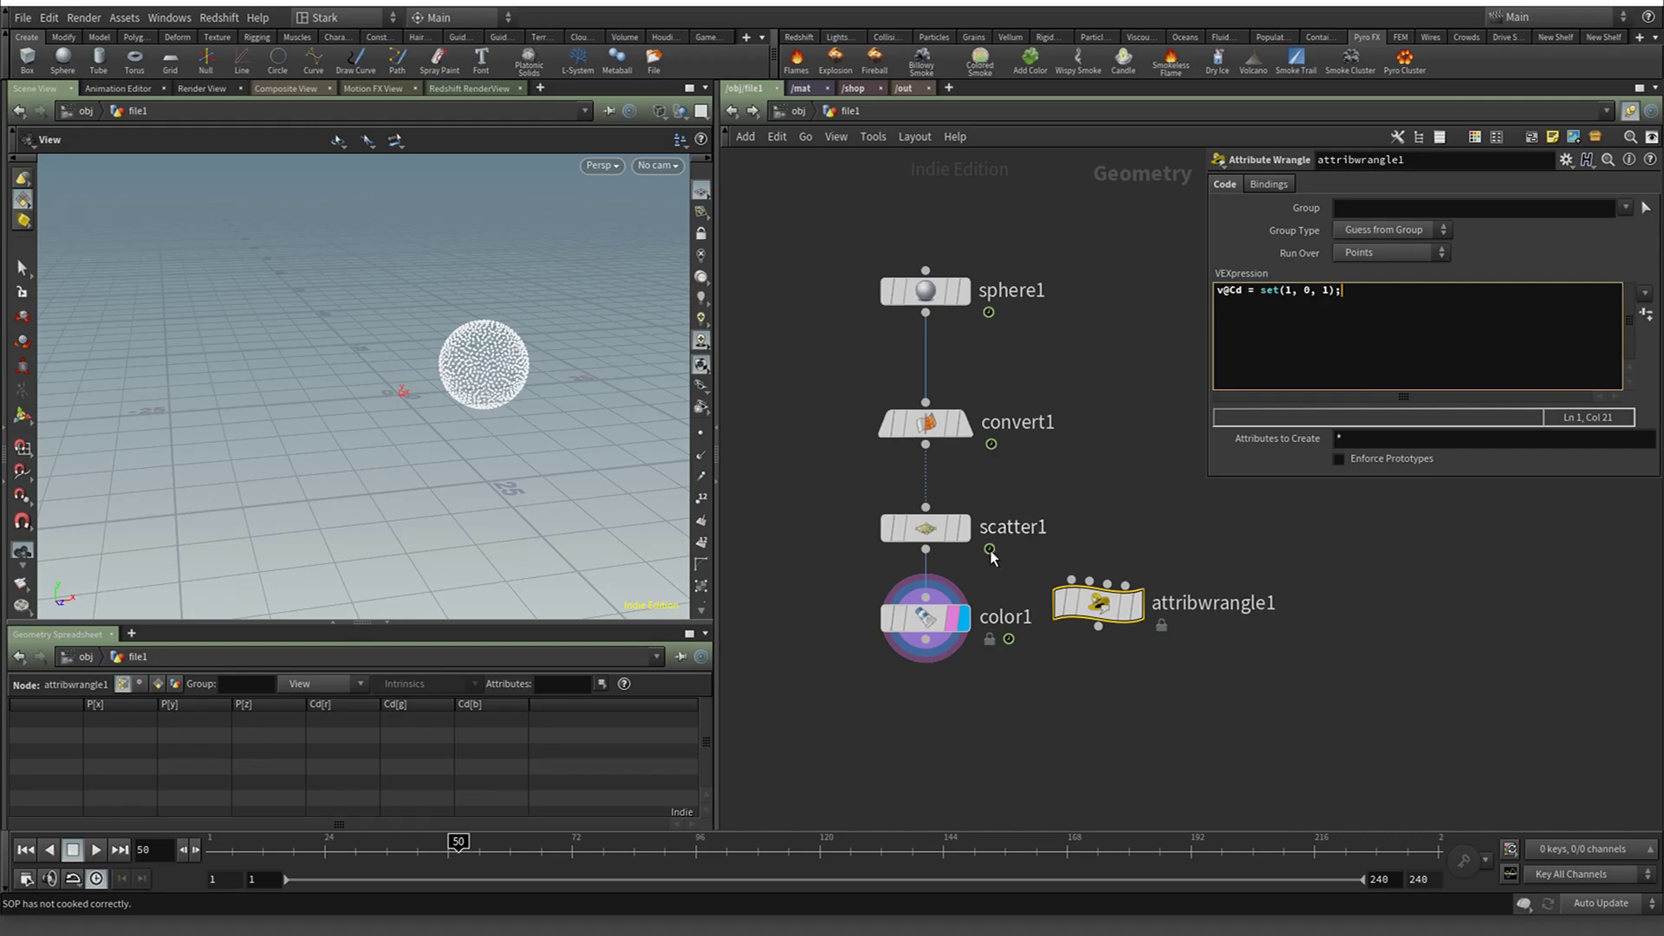
Wire scatter1's output into attribwrangle1's first input, preview it before returning the display to color1, and move the wrangle farther from color1
left_click(925, 550)
left_click(1072, 579)
left_click(1133, 604)
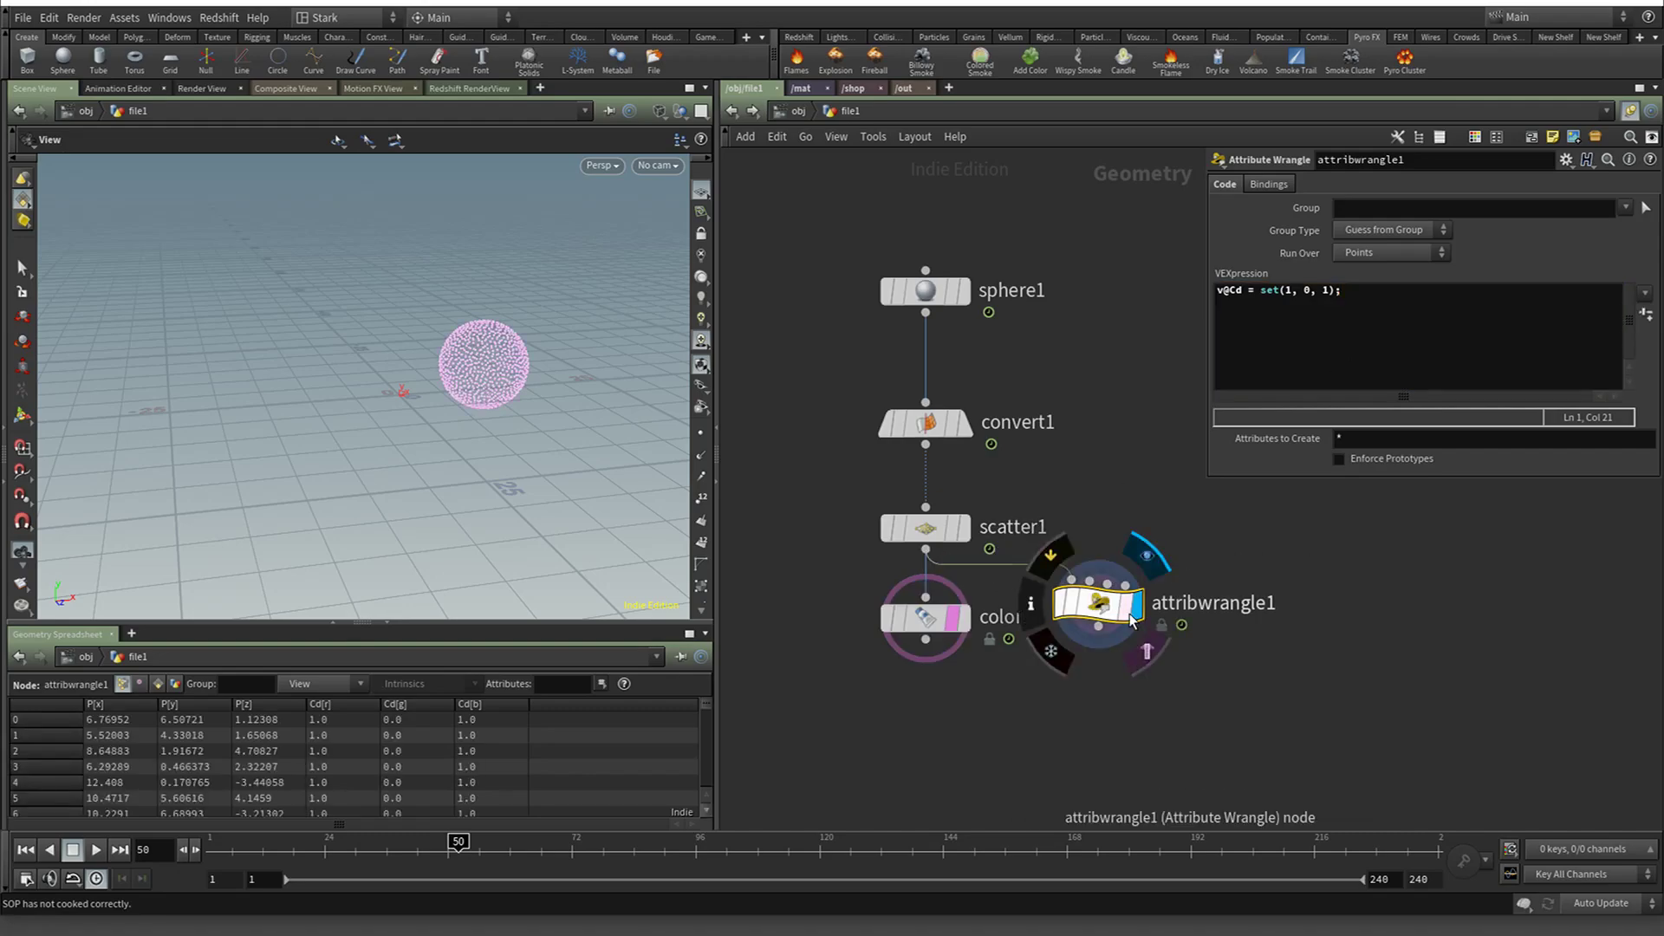
left_click(962, 618)
left_click_drag(1102, 604, 1194, 607)
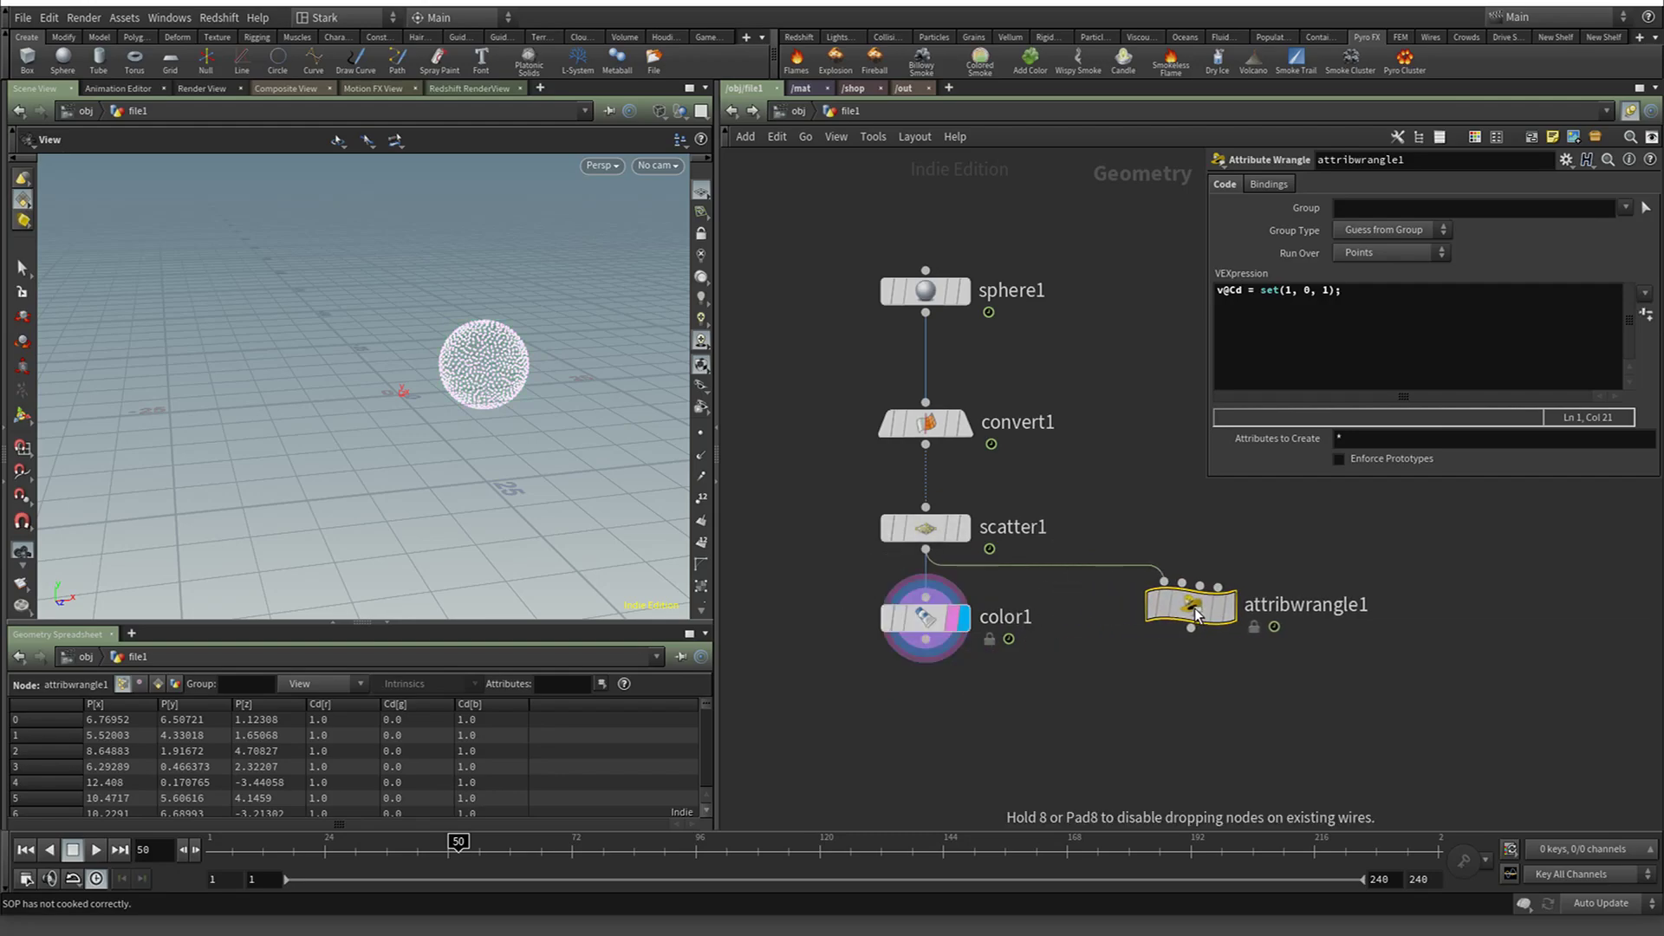
Rename the attribute wrangle with a person's first name followed by s_node
double_click(1341, 607)
type("dav")
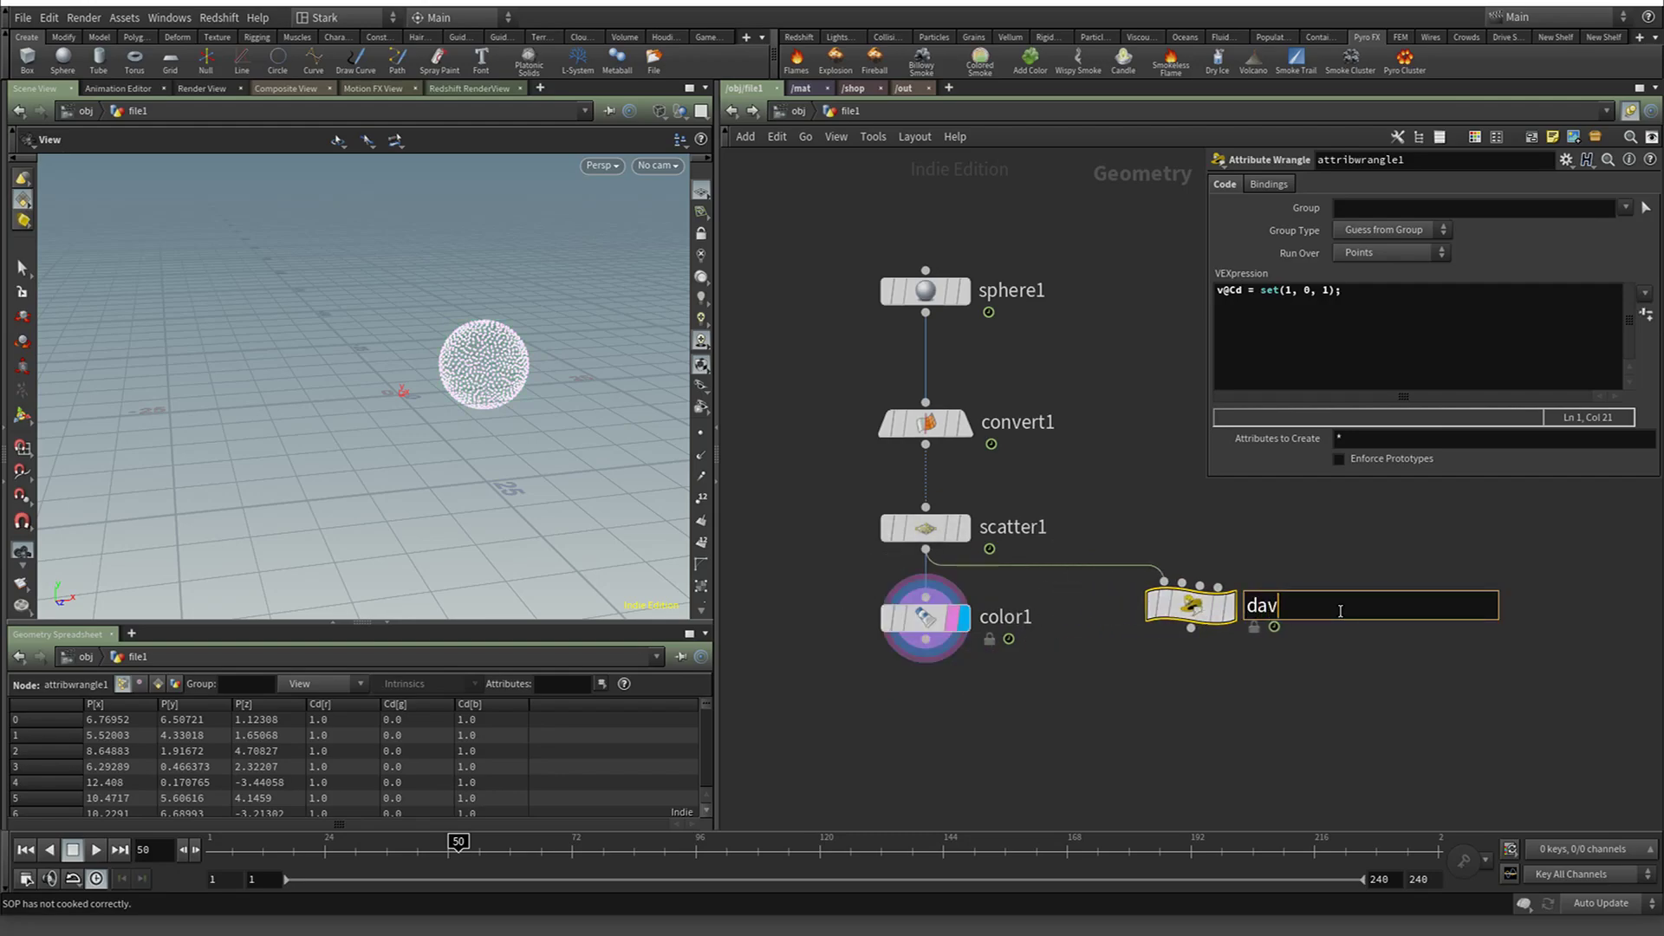
type("id_s_nose")
key("Return")
double_click(1341, 611)
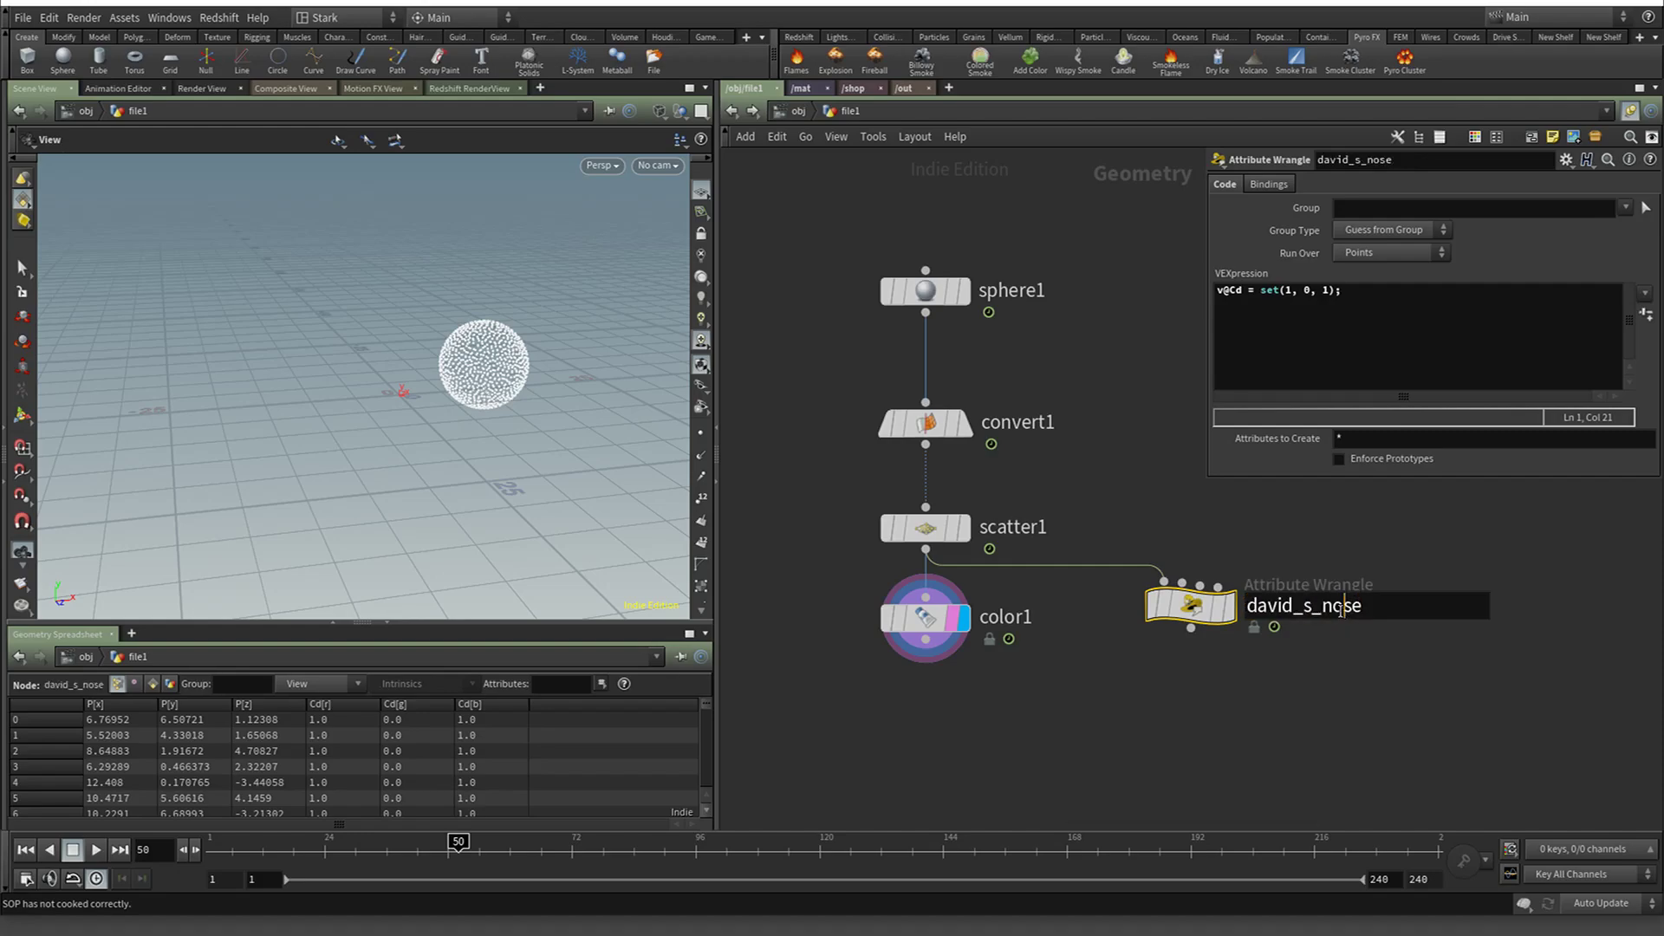
left_click(1384, 609)
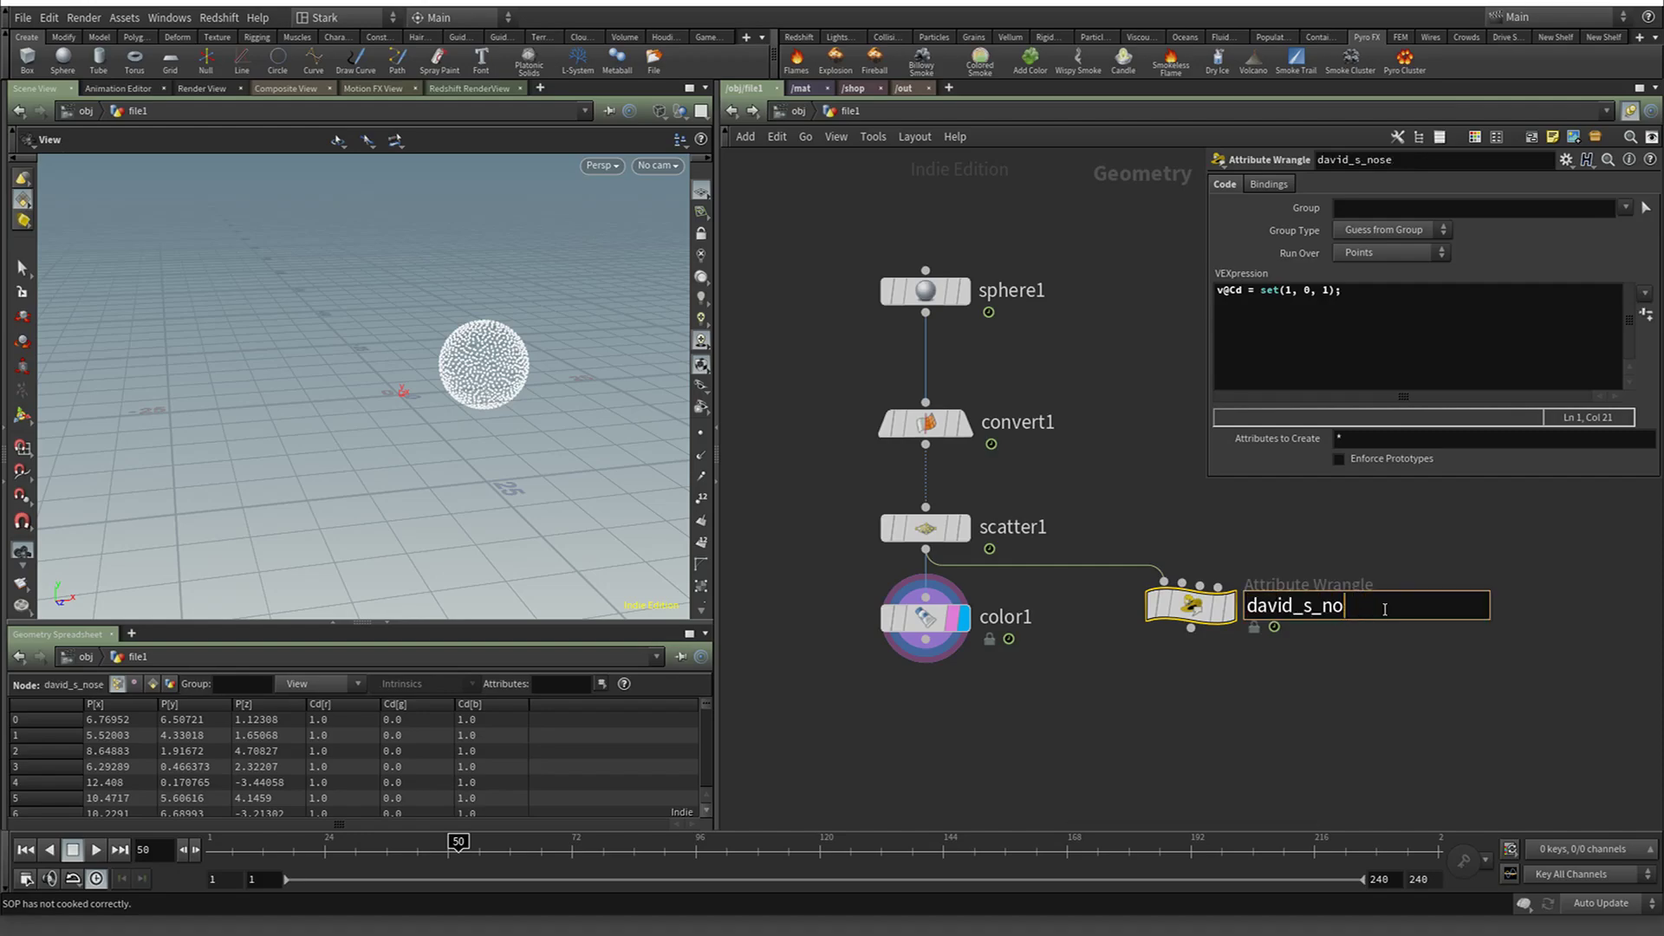
key("BackSpace")
key("BackSpace")
key("BackSpace")
key("BackSpace")
type("node")
key("Return")
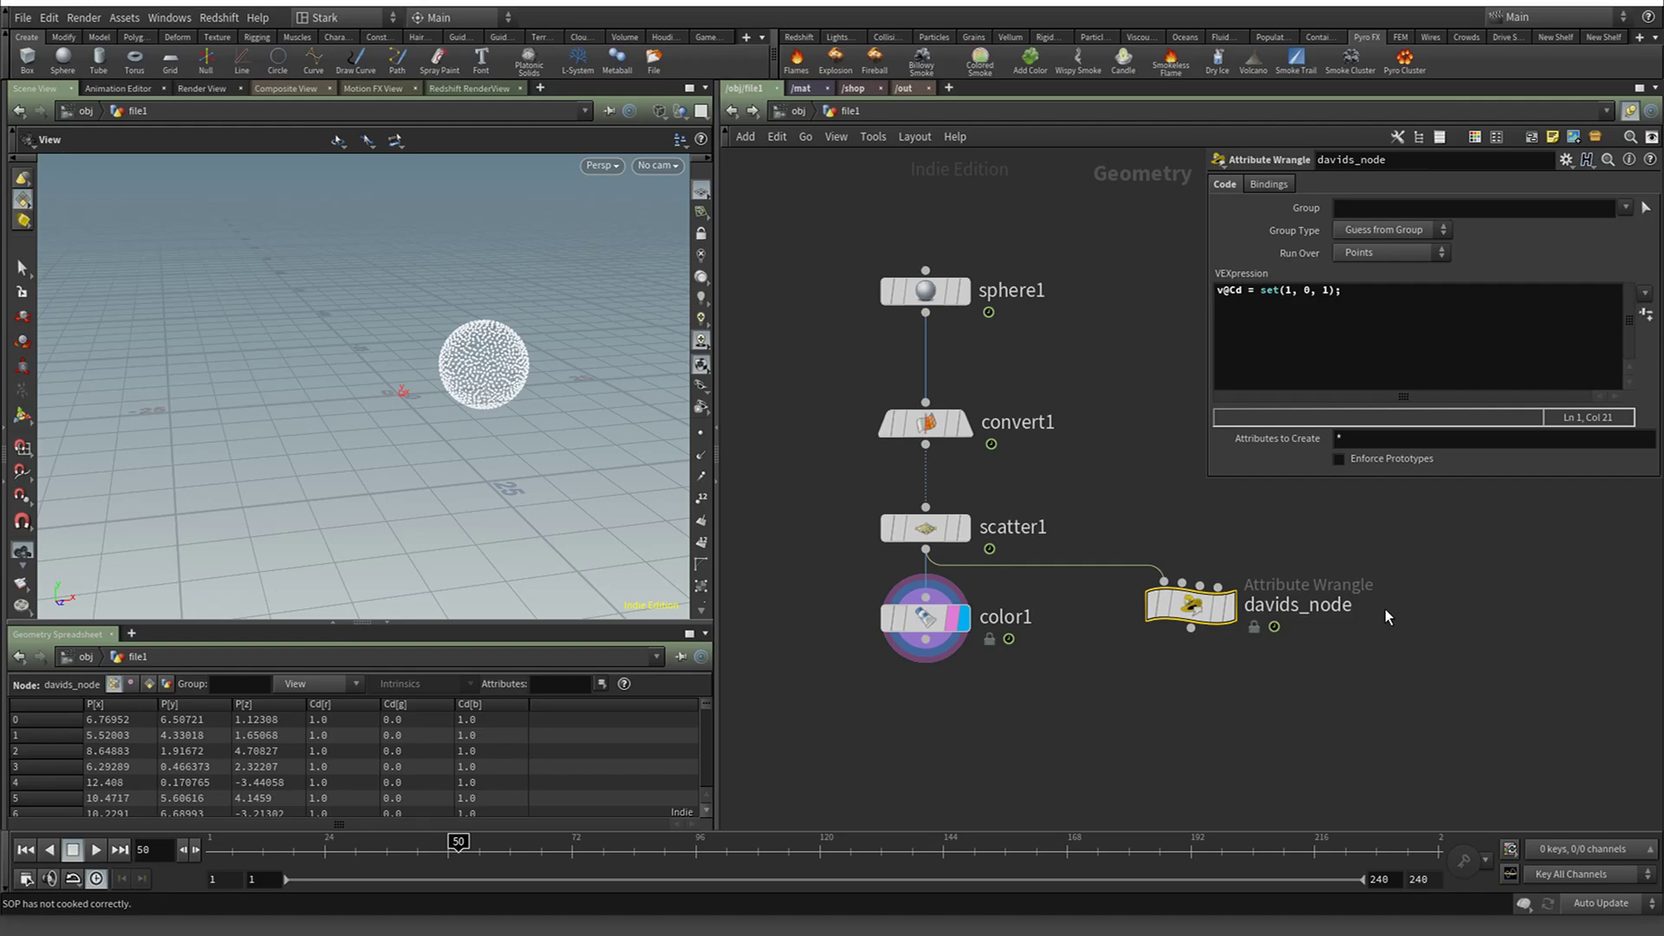
left_click(912, 620)
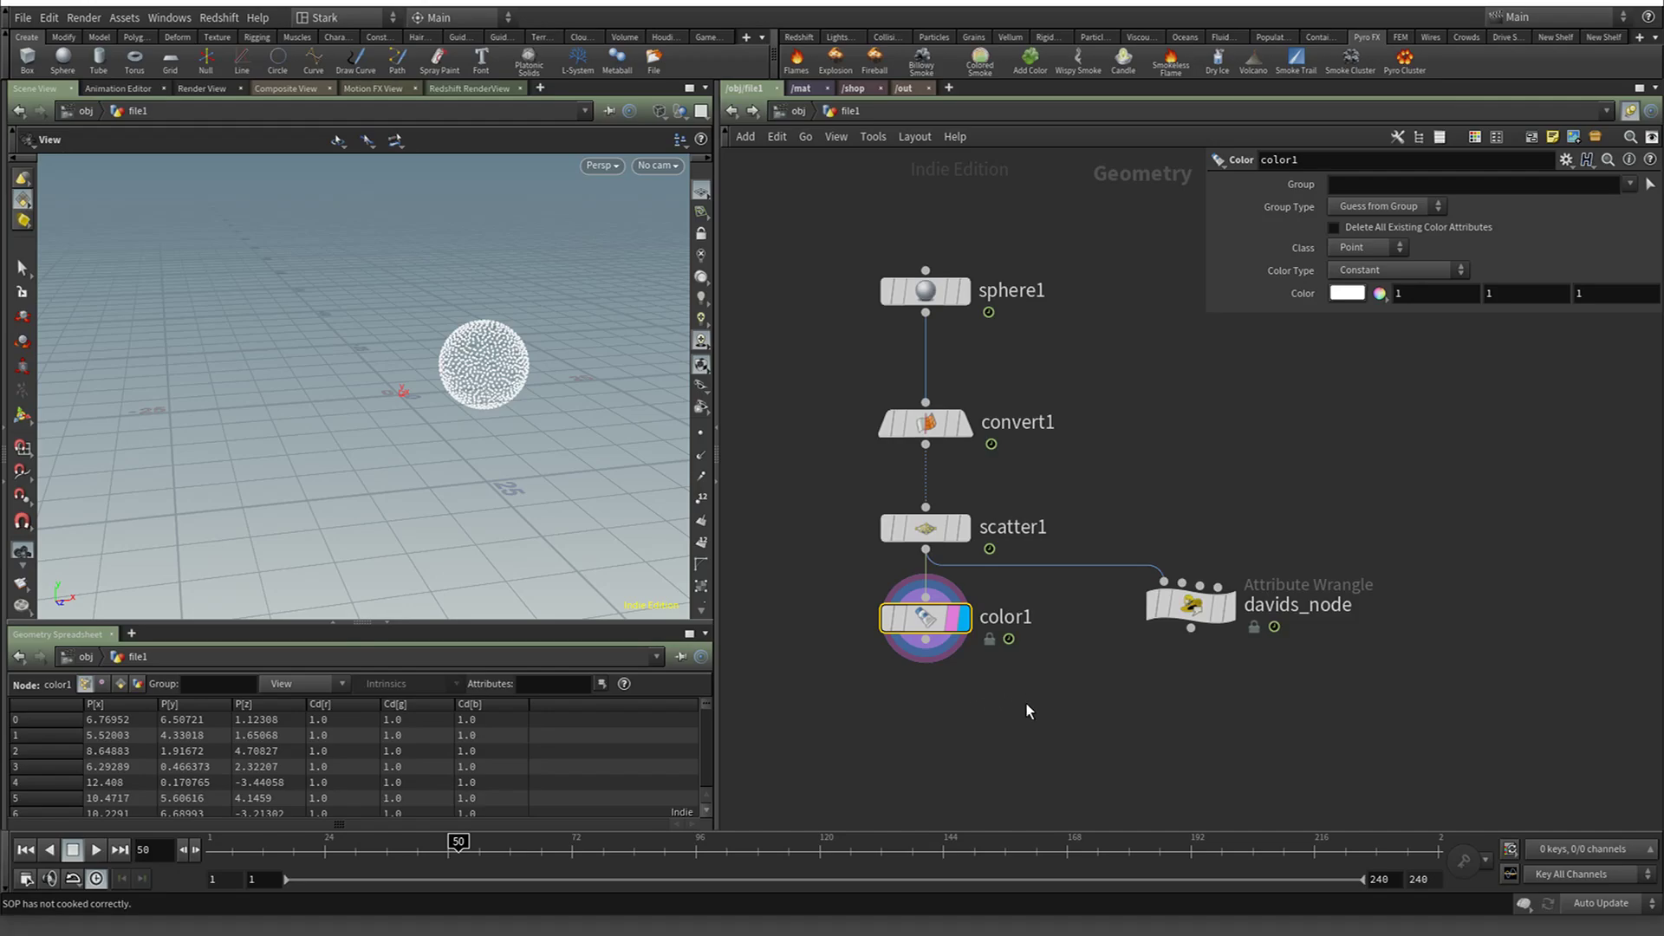
middle_click_drag(917, 679, 880, 631)
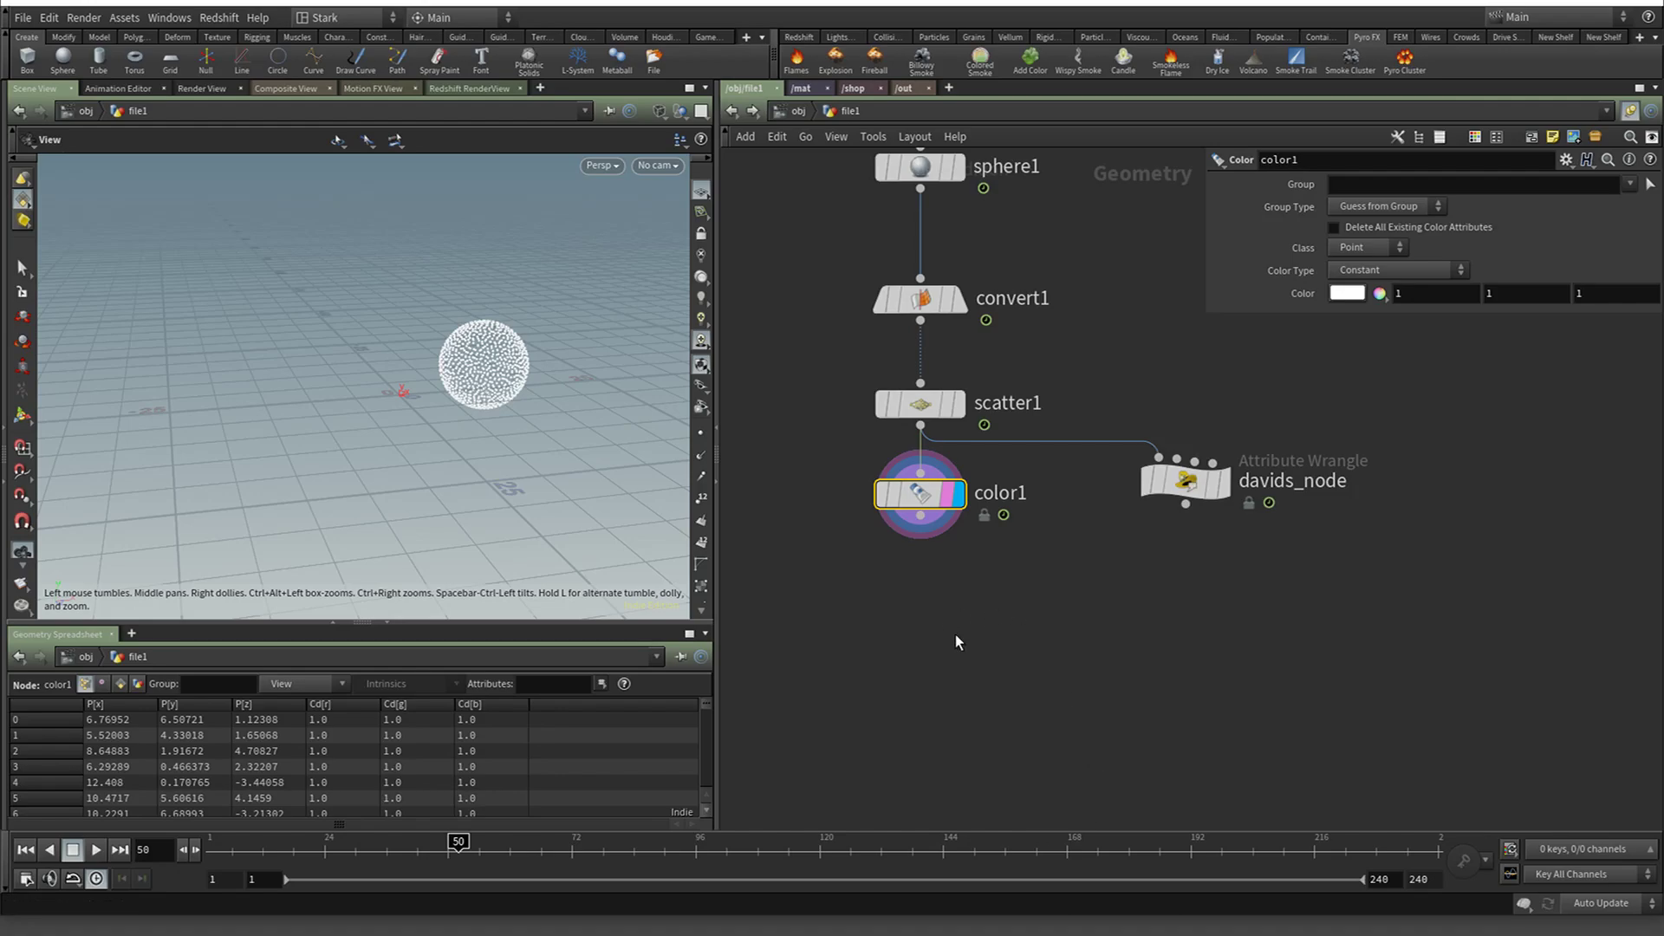
middle_click_drag(1106, 594, 913, 632)
key("Tab")
type("popnetwo")
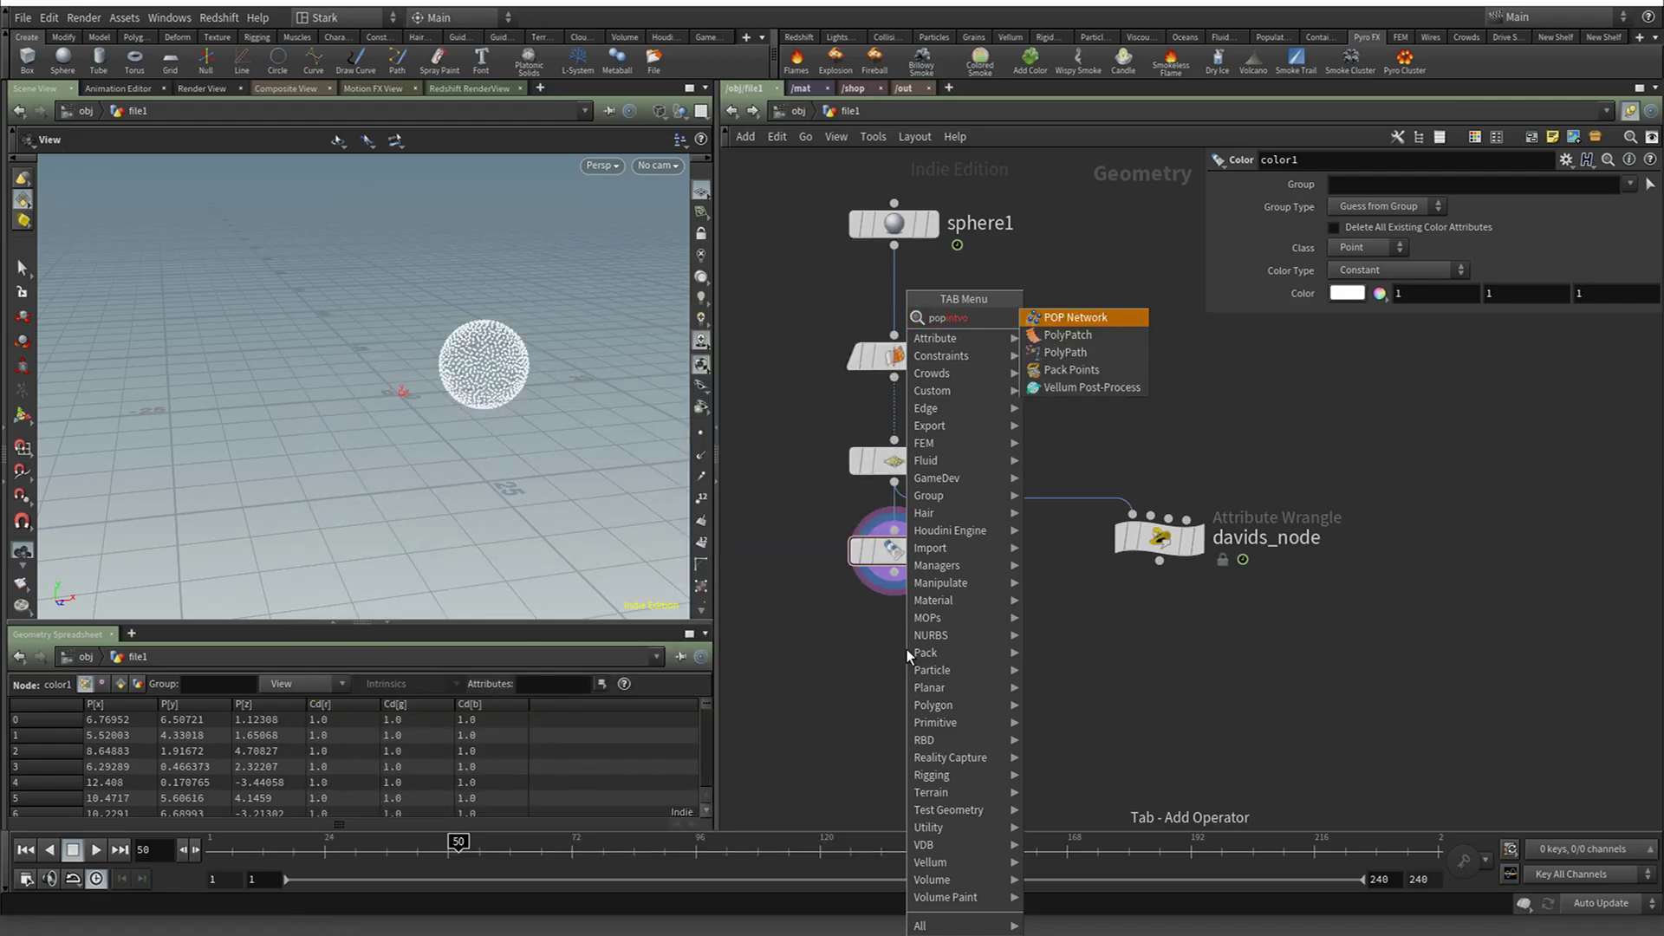
key("BackSpace")
key("BackSpace")
key("BackSpace")
key("BackSpace")
key("BackSpace")
key("BackSpace")
key("BackSpace")
key("BackSpace")
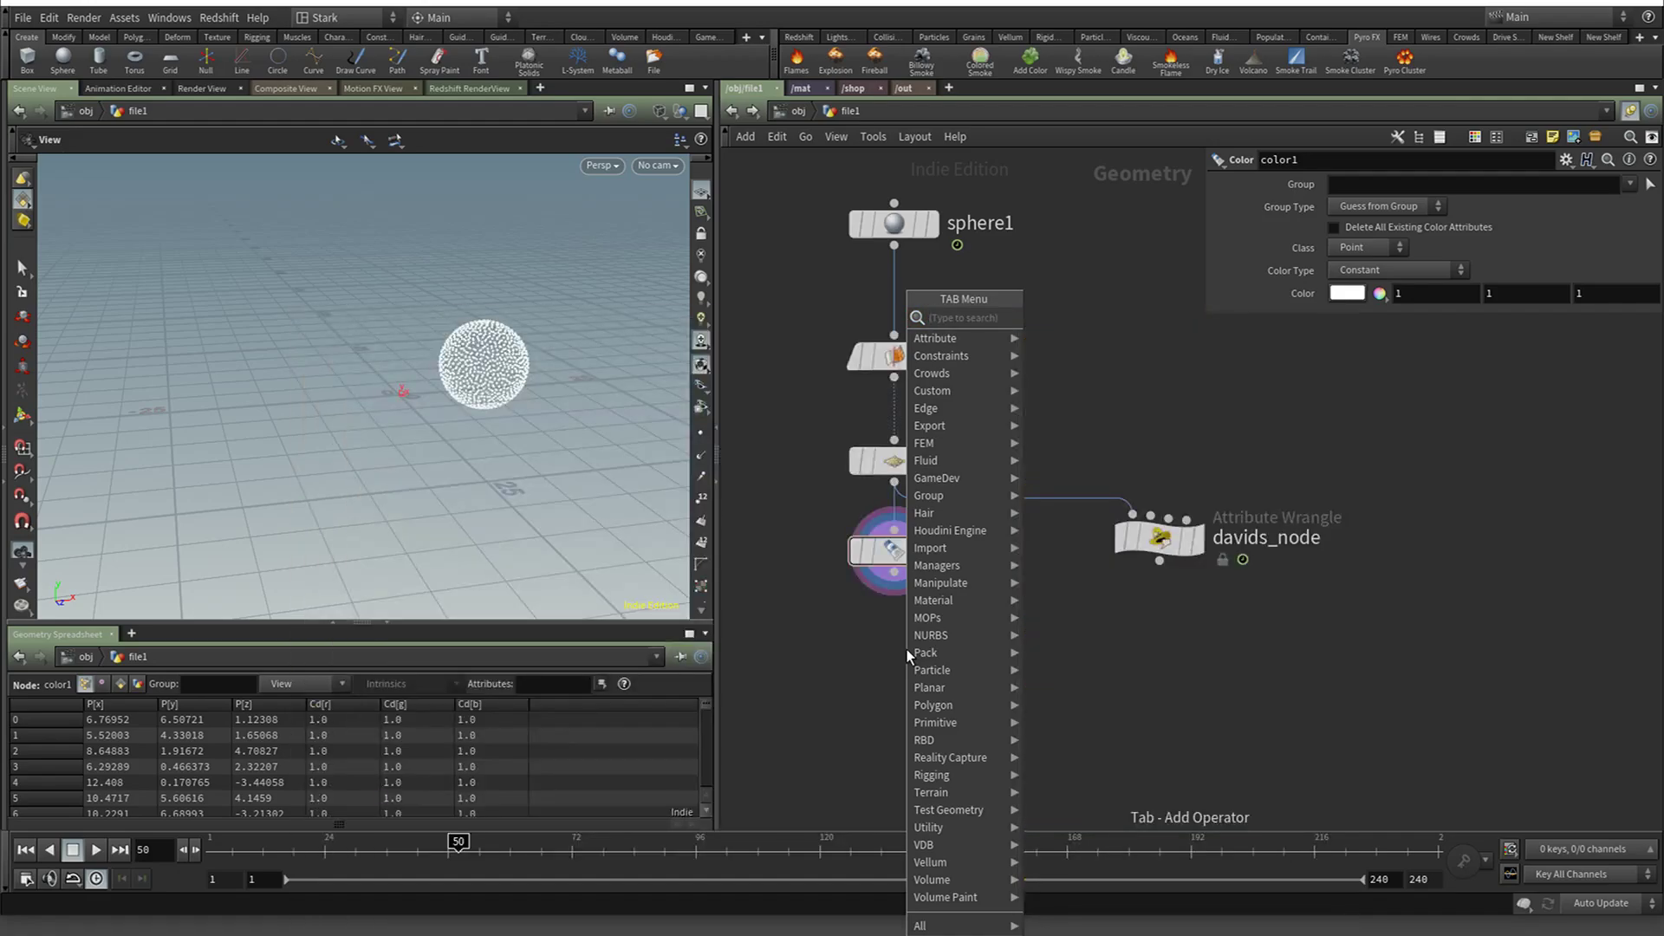
Add a Point VOP node below color1 and connect color1's output to its first input
type("pointvo")
key("Return")
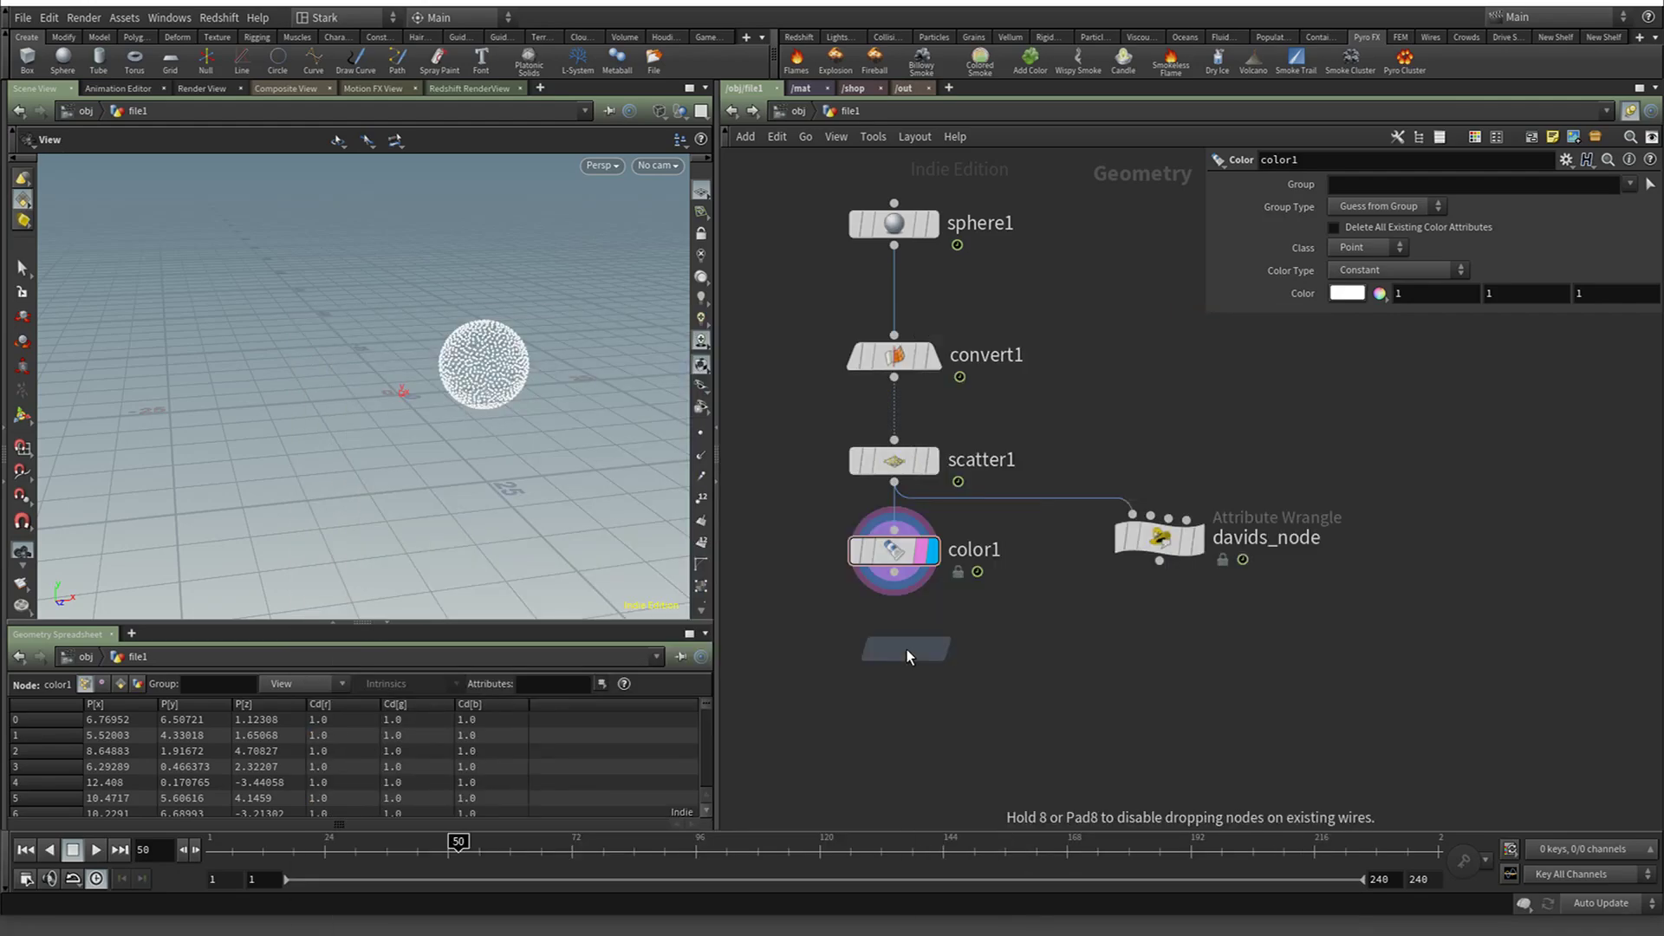
left_click(907, 648)
left_click_drag(879, 627, 893, 590)
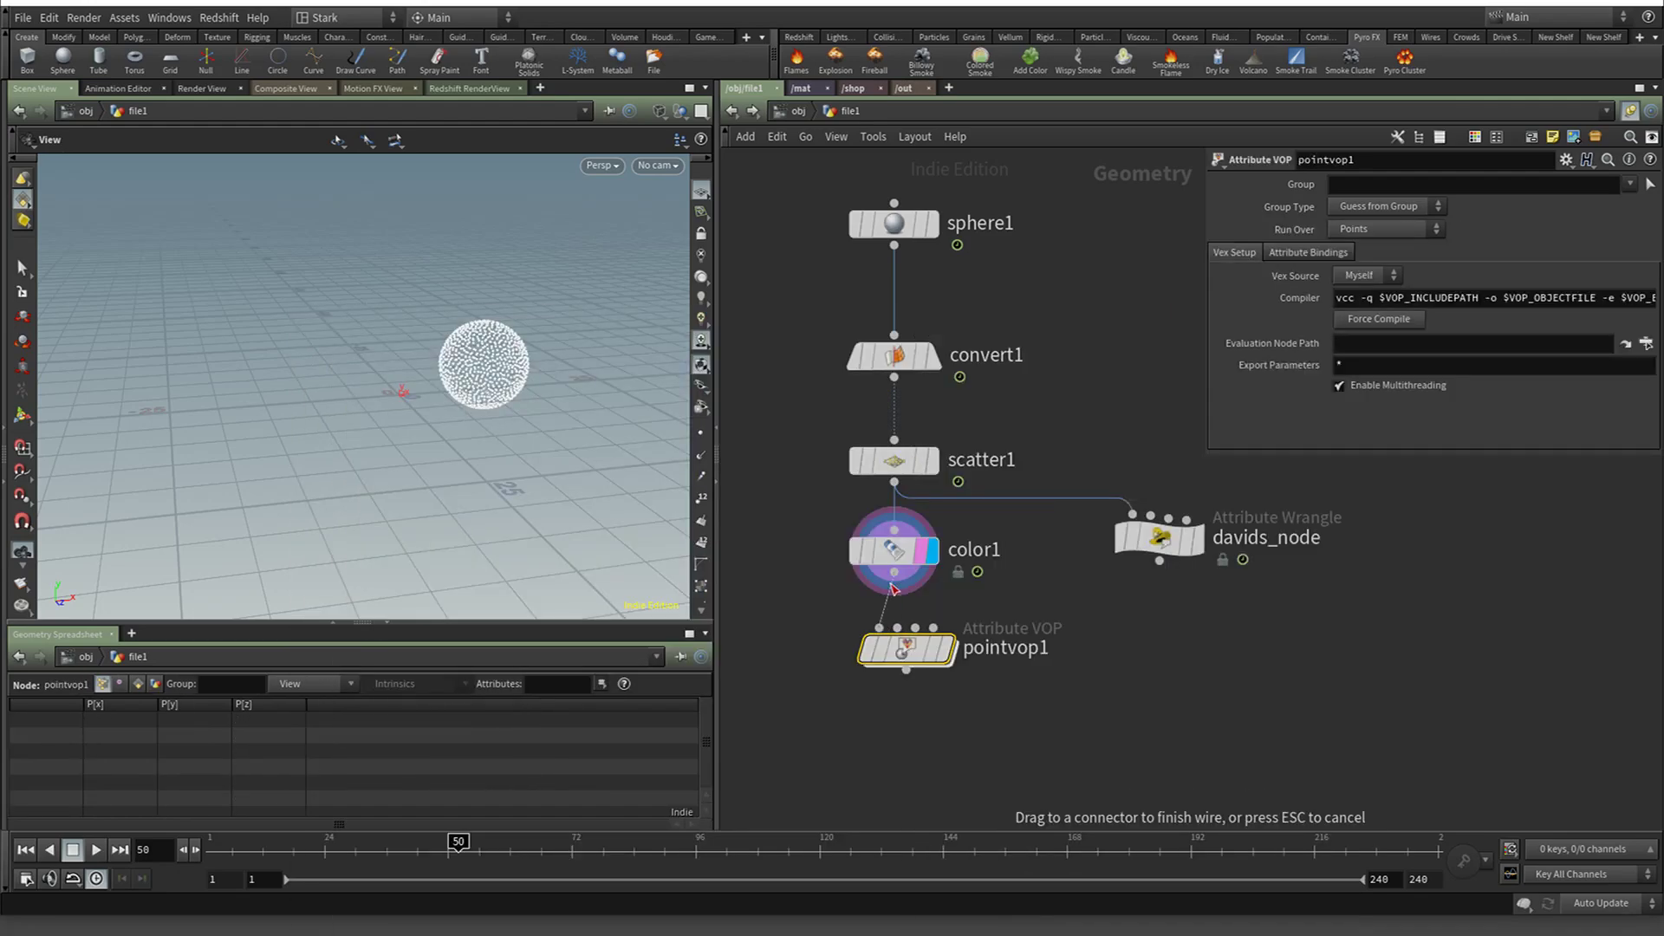
left_click(894, 576)
Rename the Point VOP node as color_noise and display its result
double_click(968, 643)
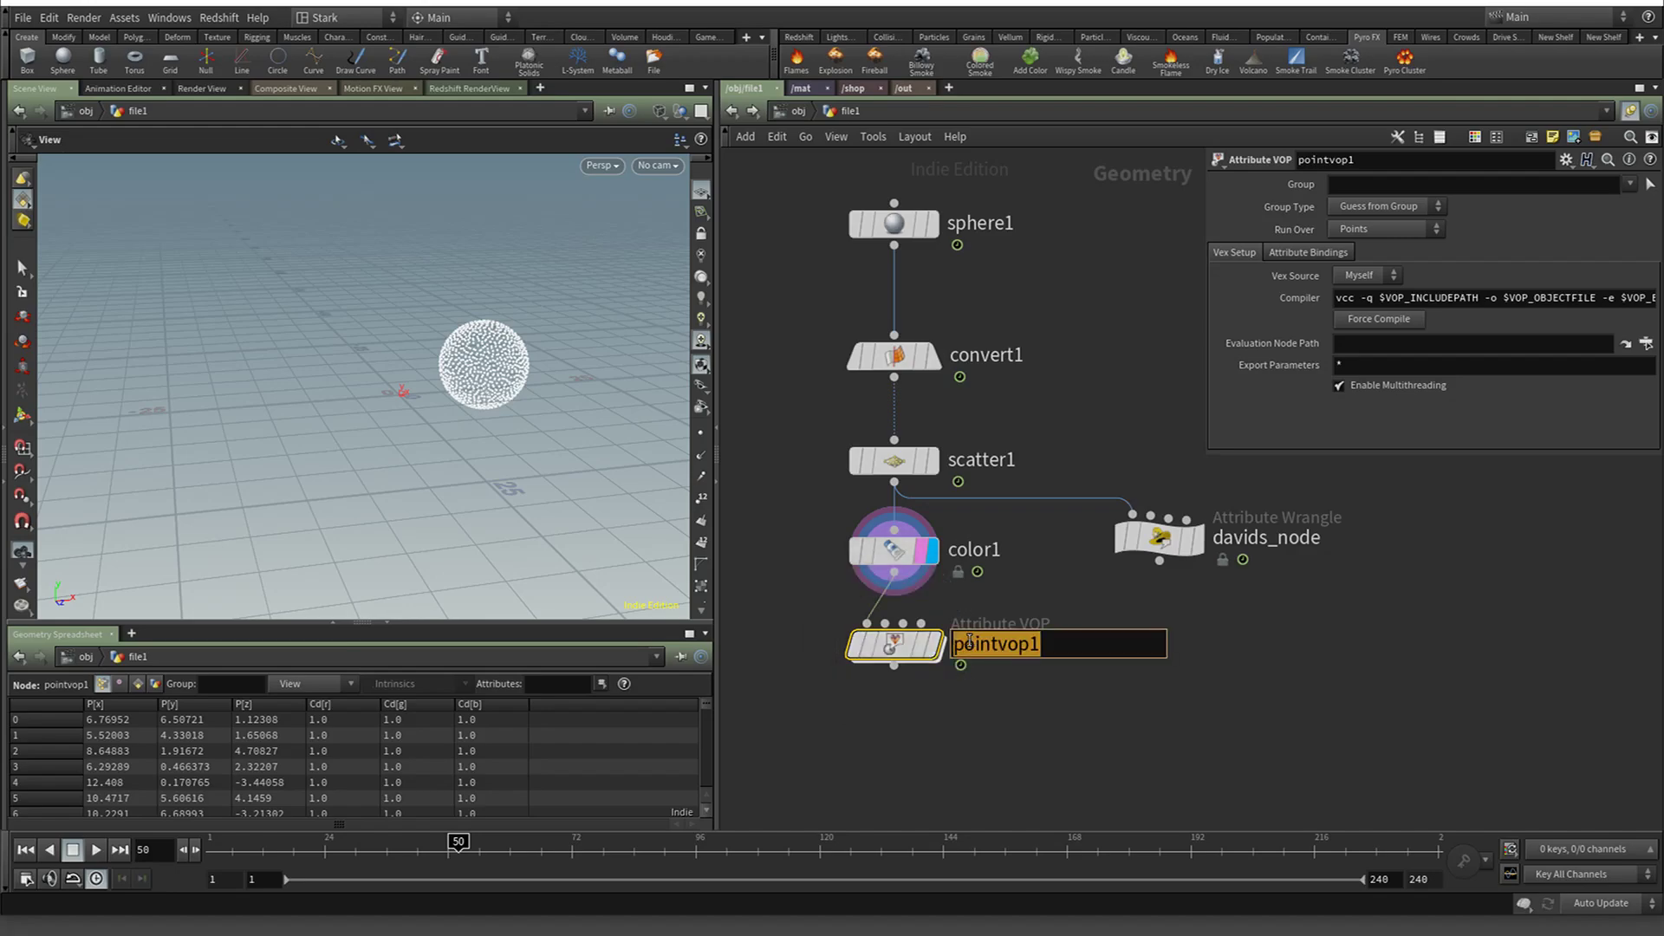
type("color_noise")
key("Return")
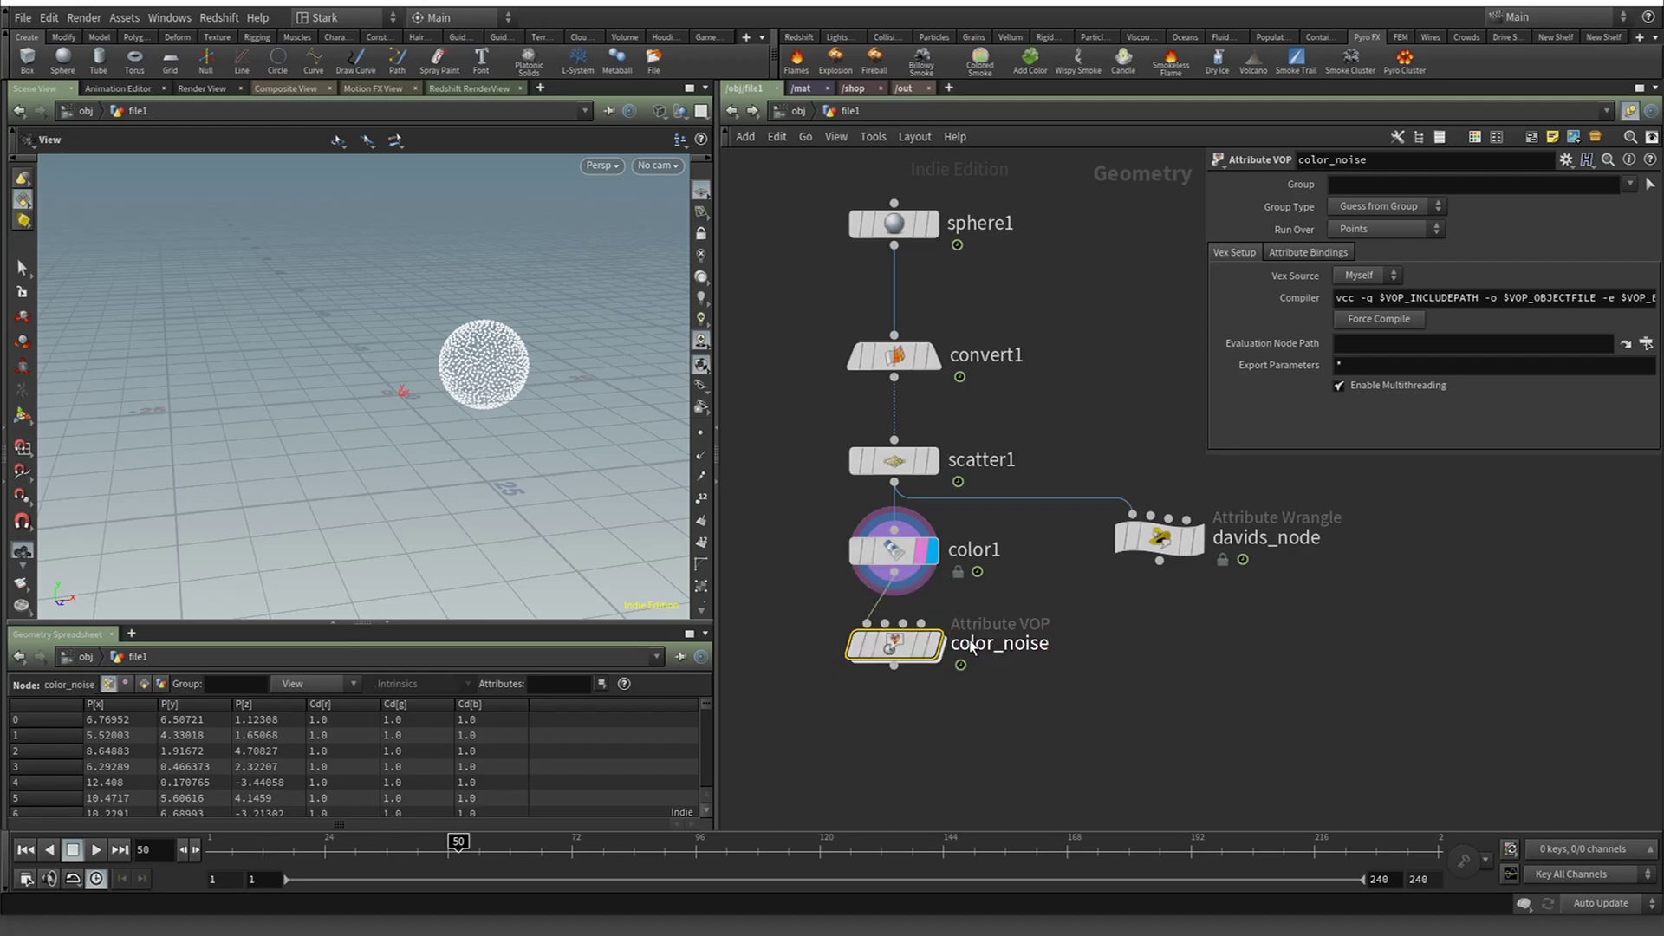
left_click(907, 649)
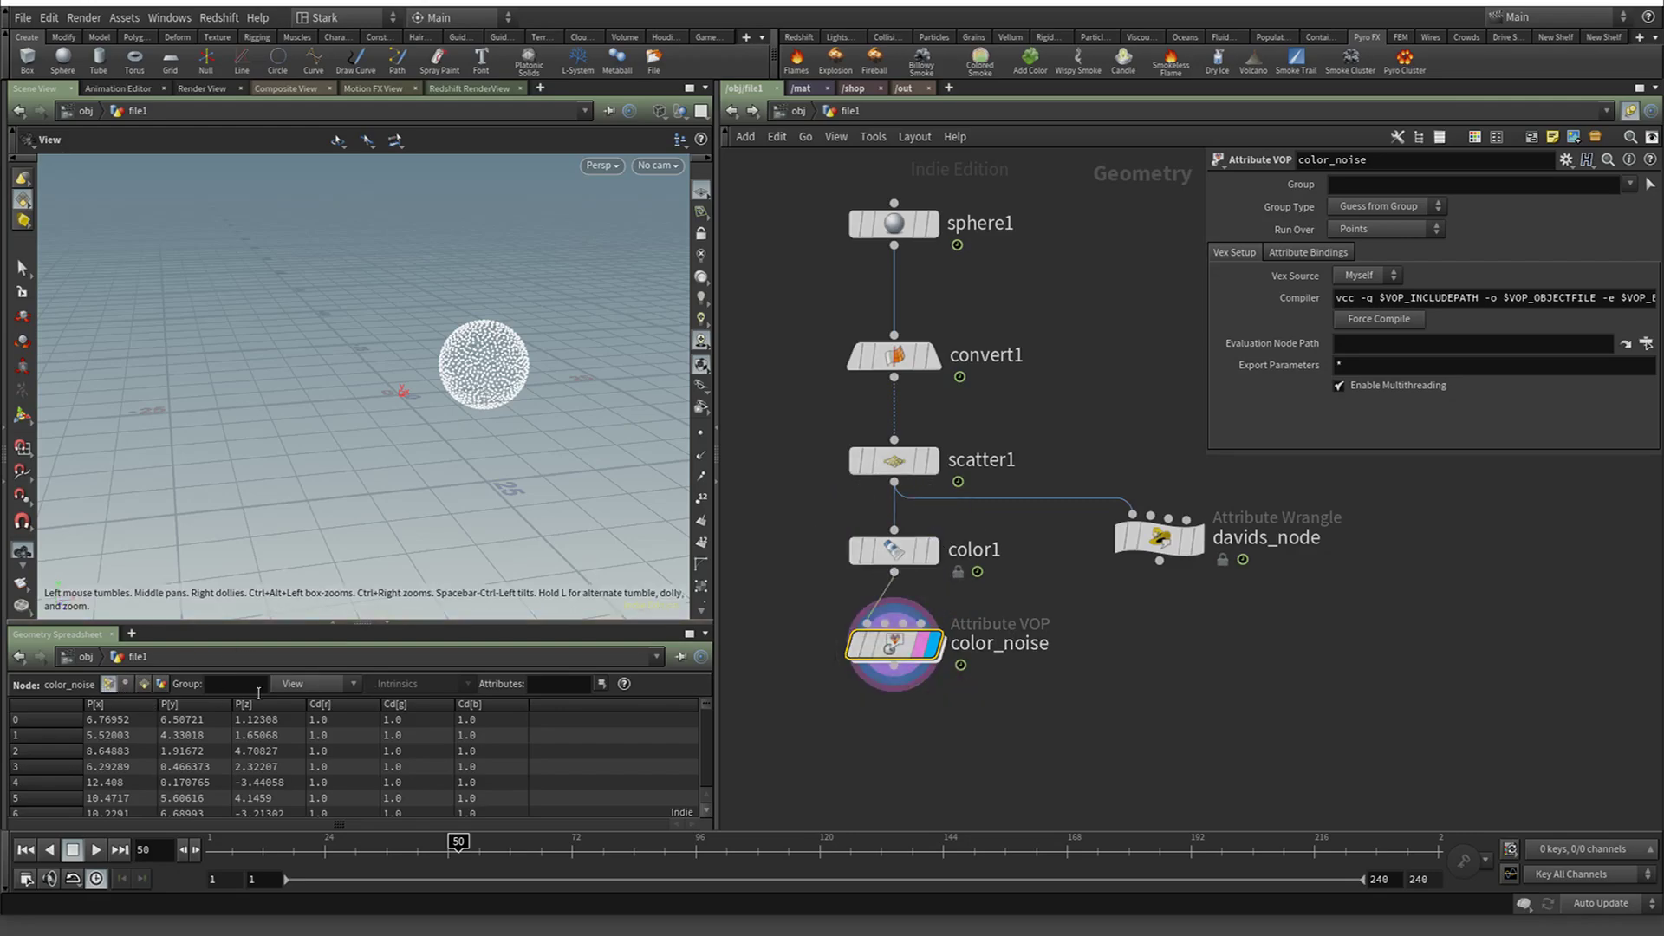
Enter the color_noise VOP network and move geometryvopglobal1 farther away from geometryvopoutput1
double_click(892, 650)
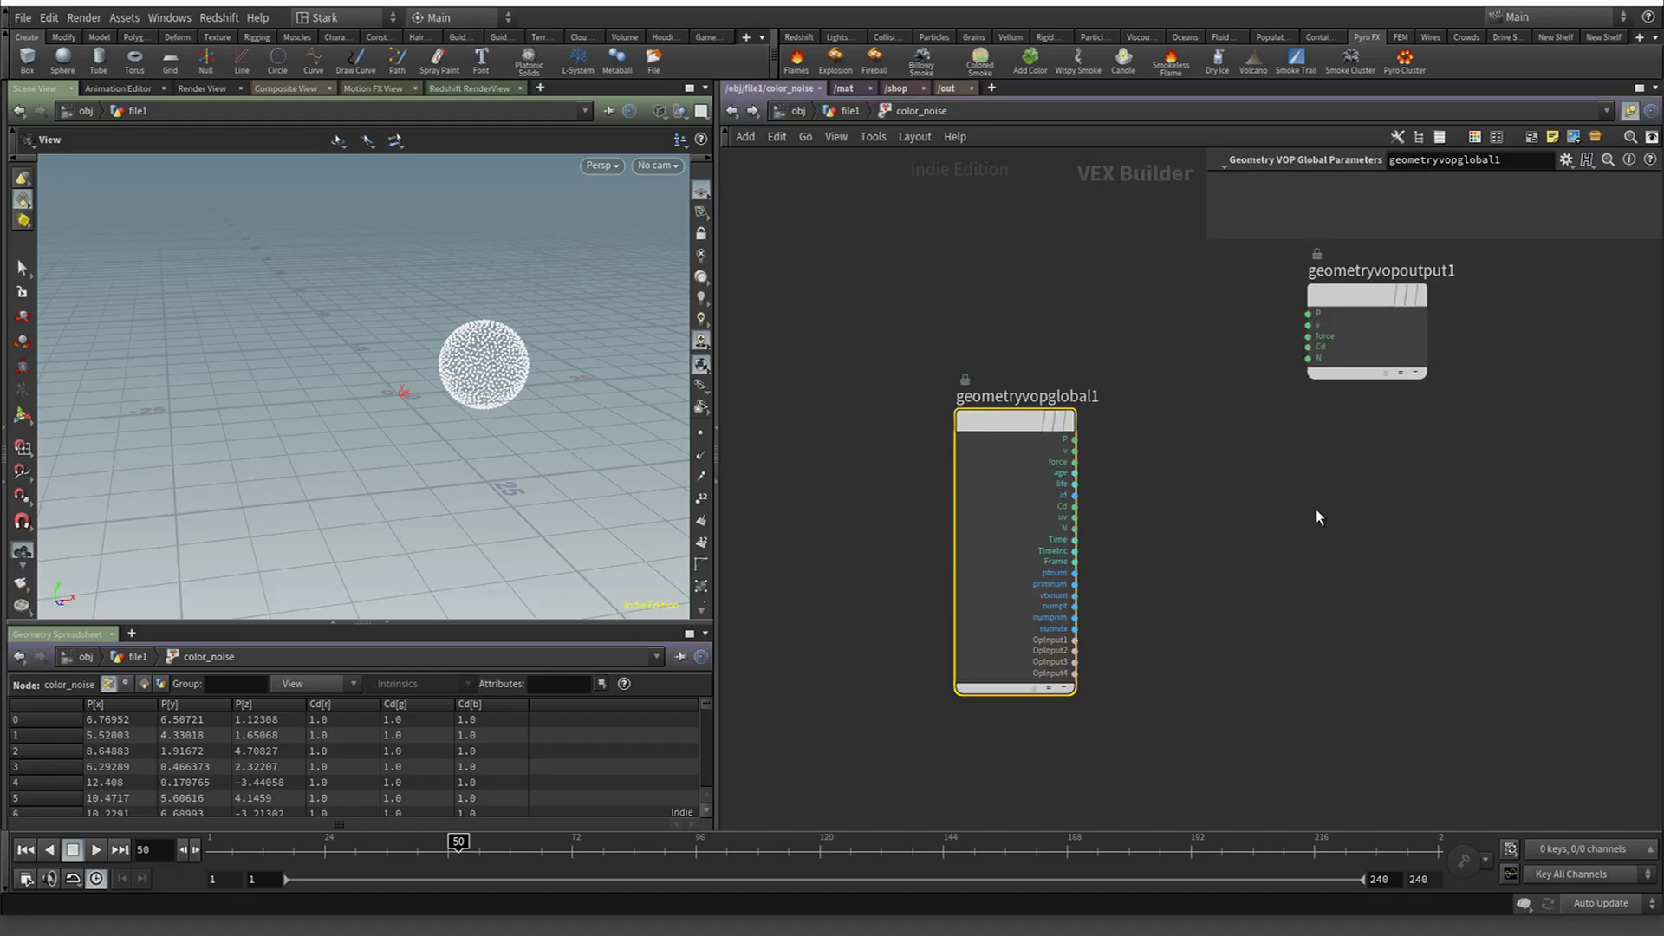
left_click_drag(997, 421, 787, 295)
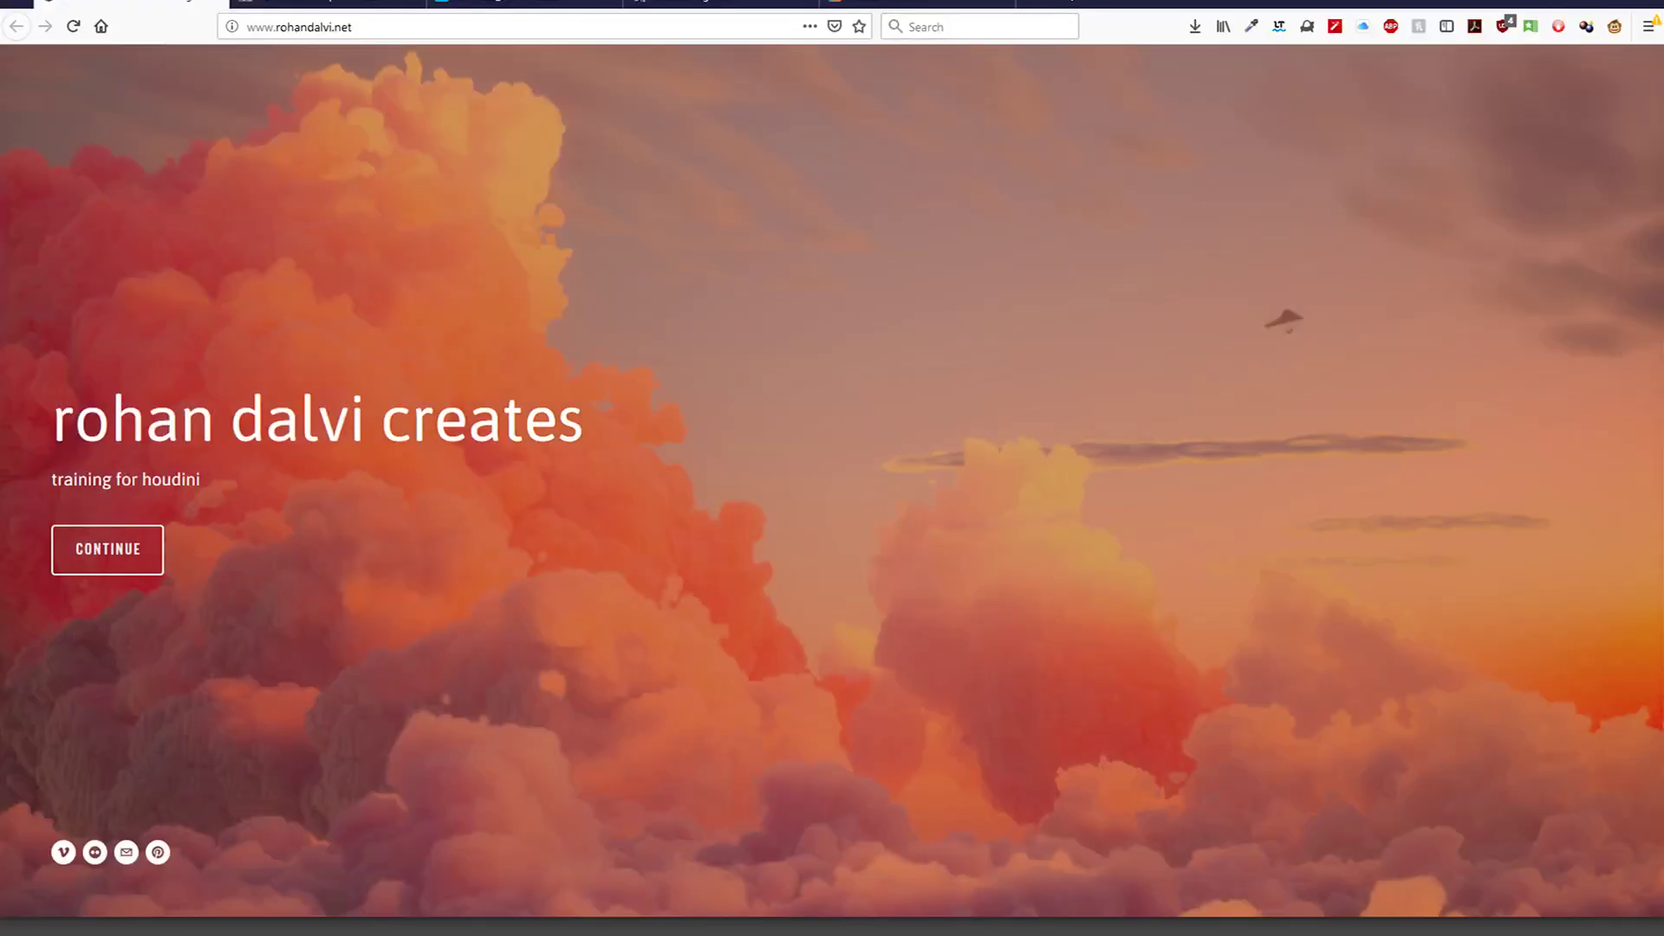
Switch to Firefox and search the web in a new tab for thinkbox krakatoa magma
key("ctrl+t")
left_click(845, 311)
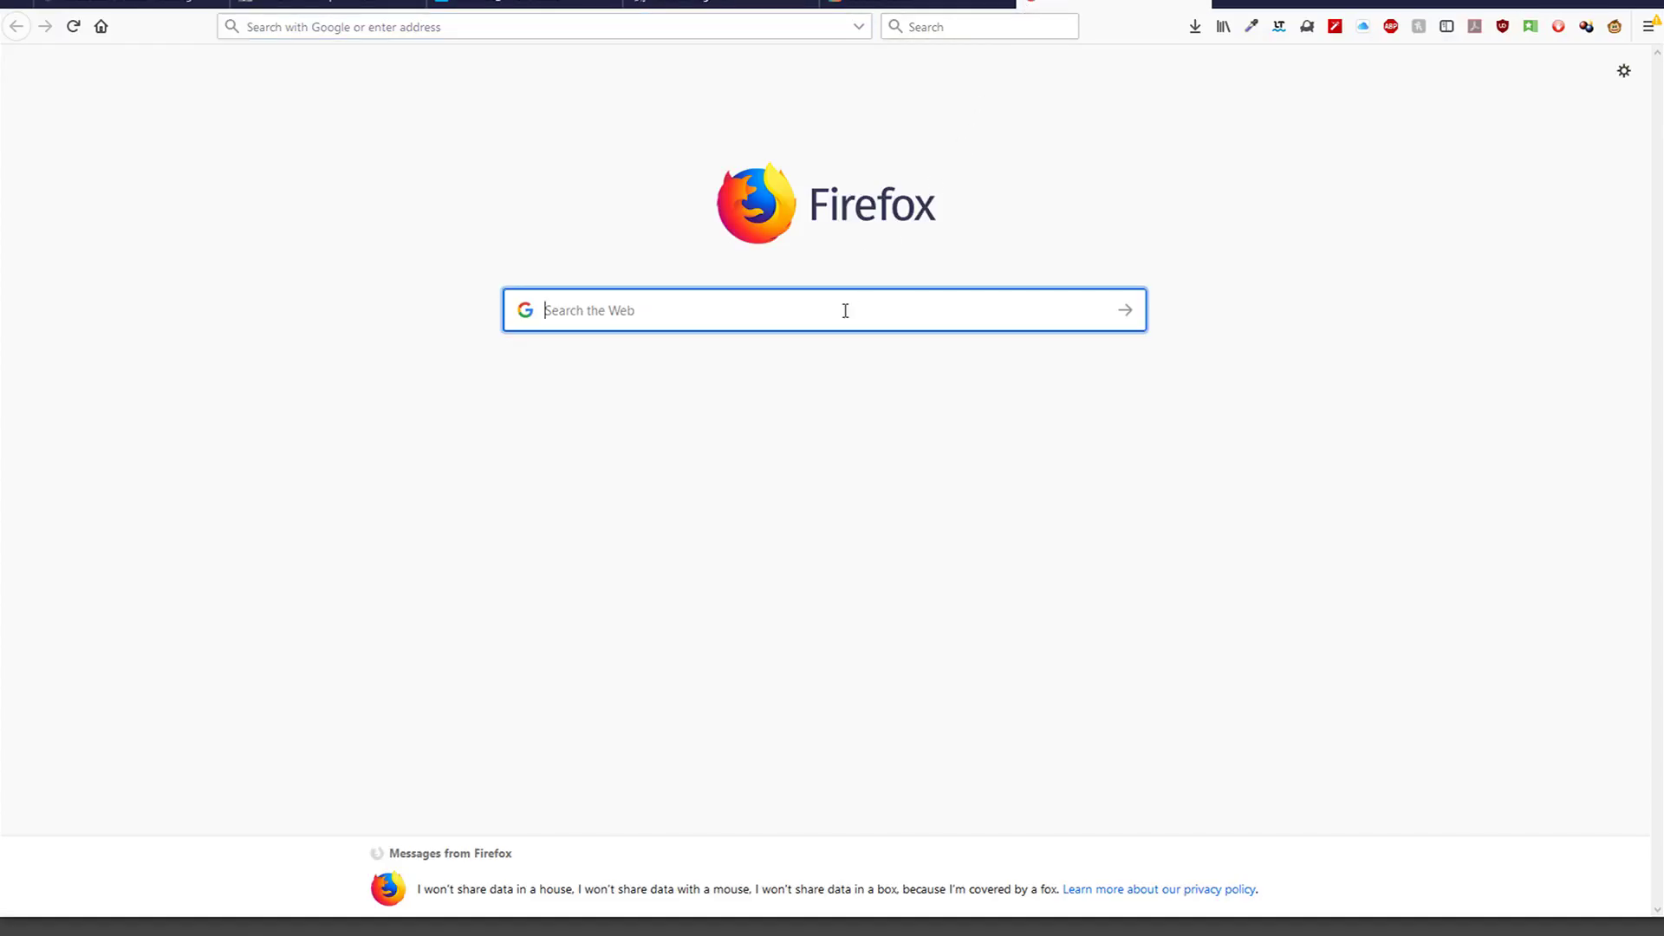
type("thinkbox krak")
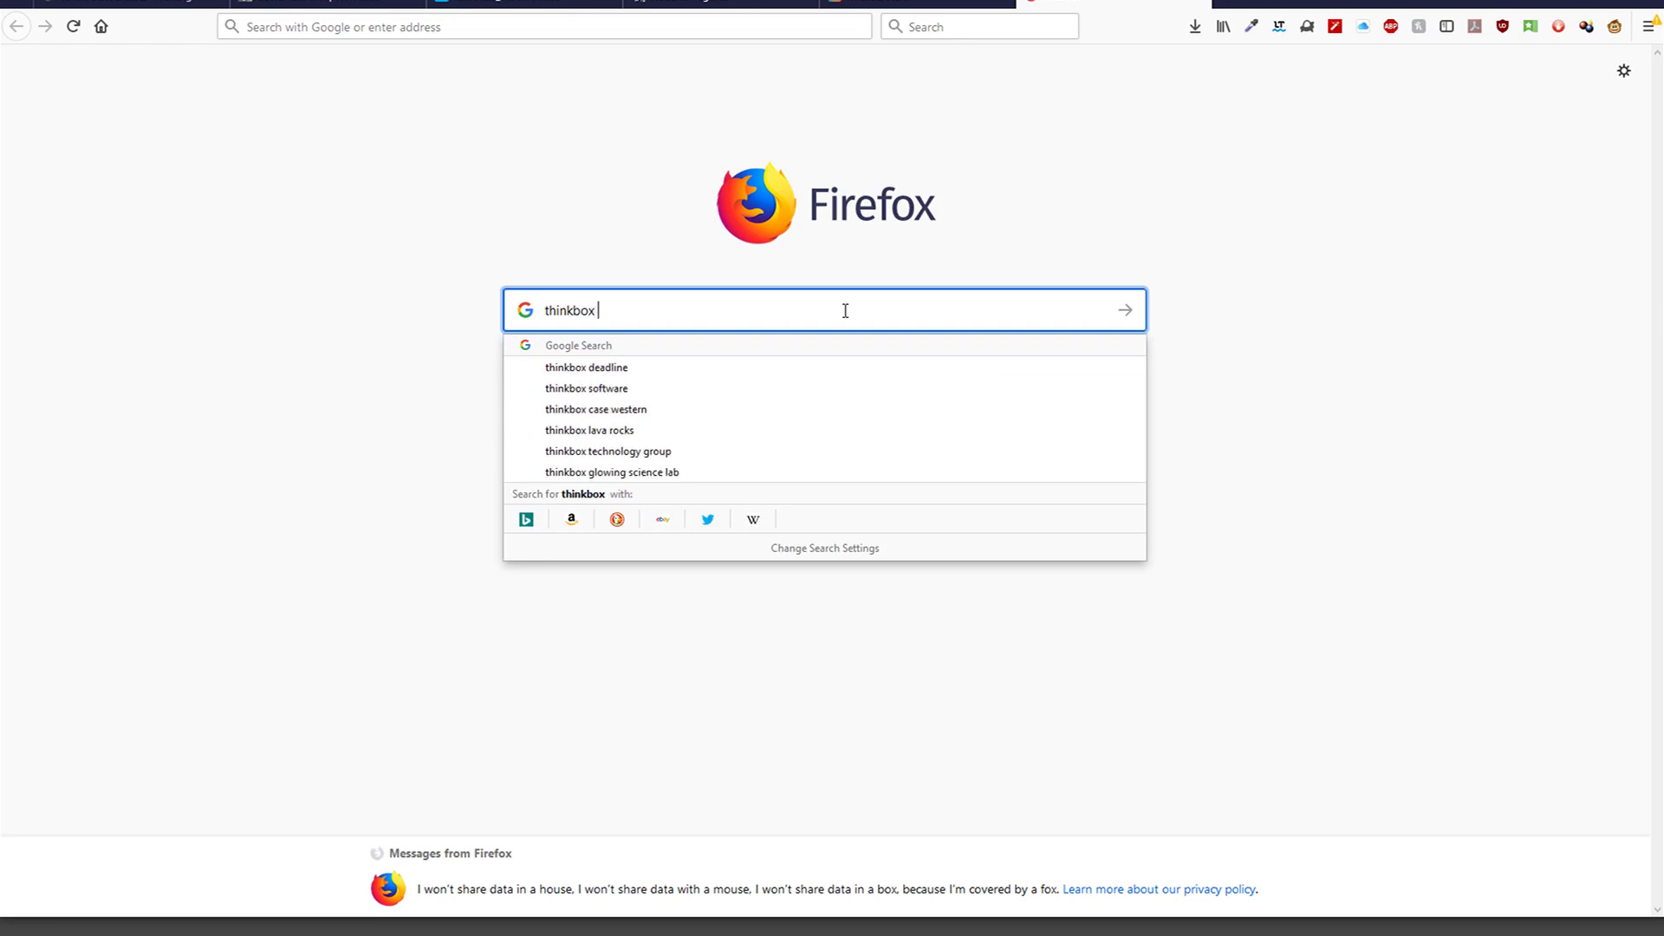
type("atoa magma")
key("Return")
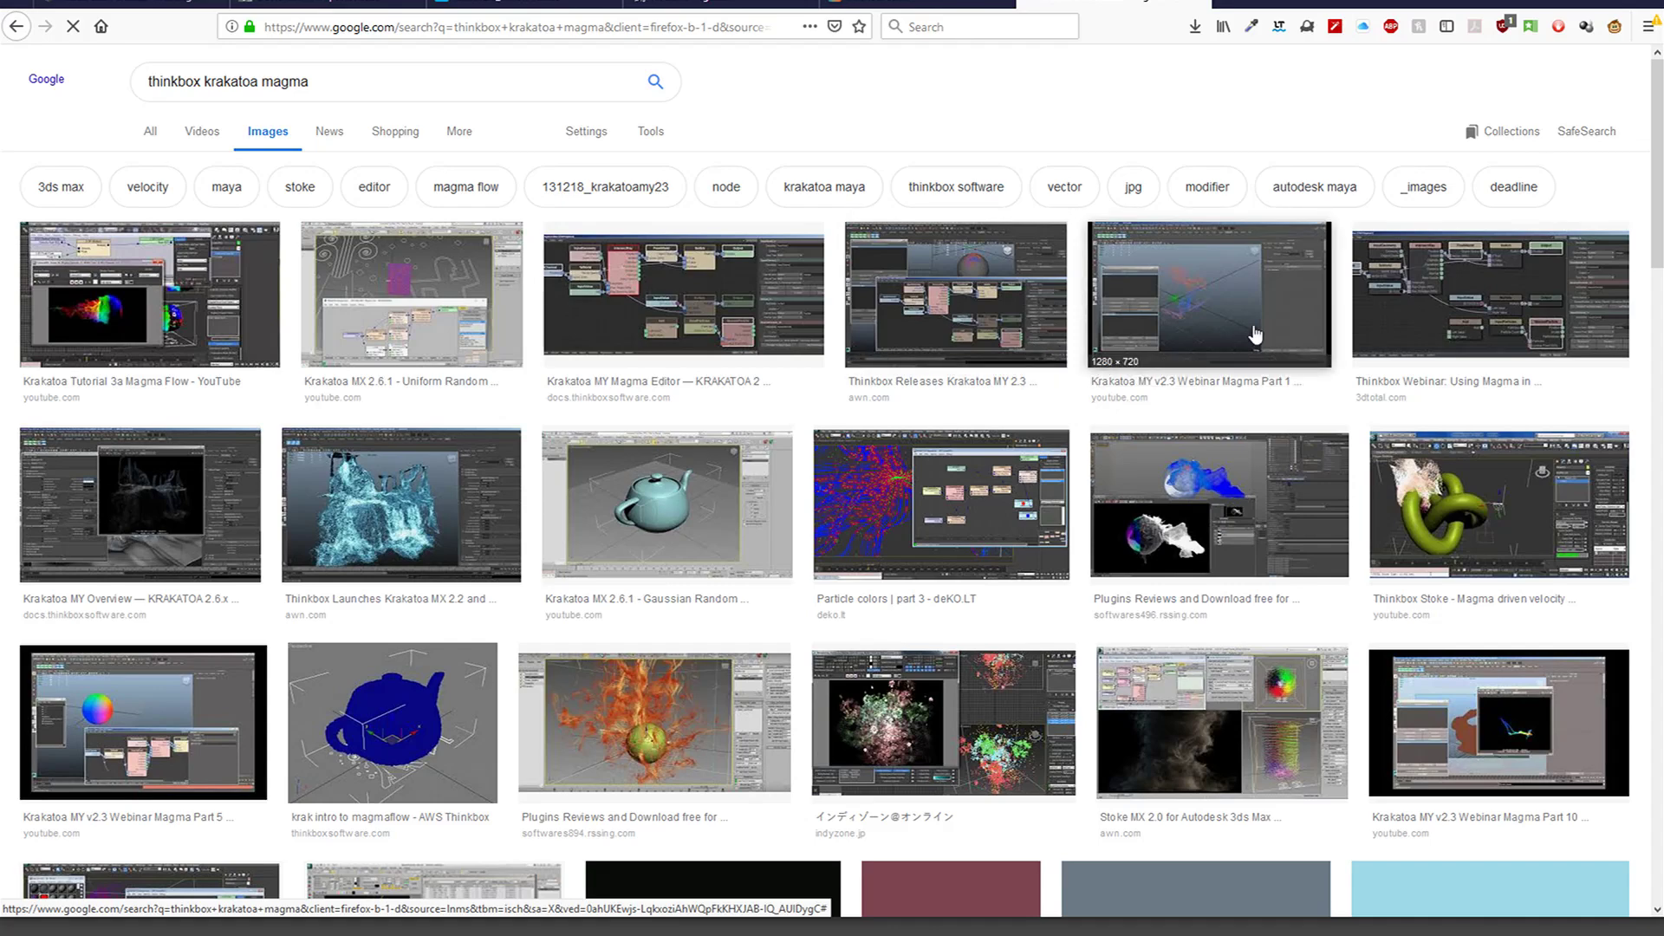
Look through the image results for examples of Krakatoa's Magma node editor
scroll(1159, 179, "down", 3)
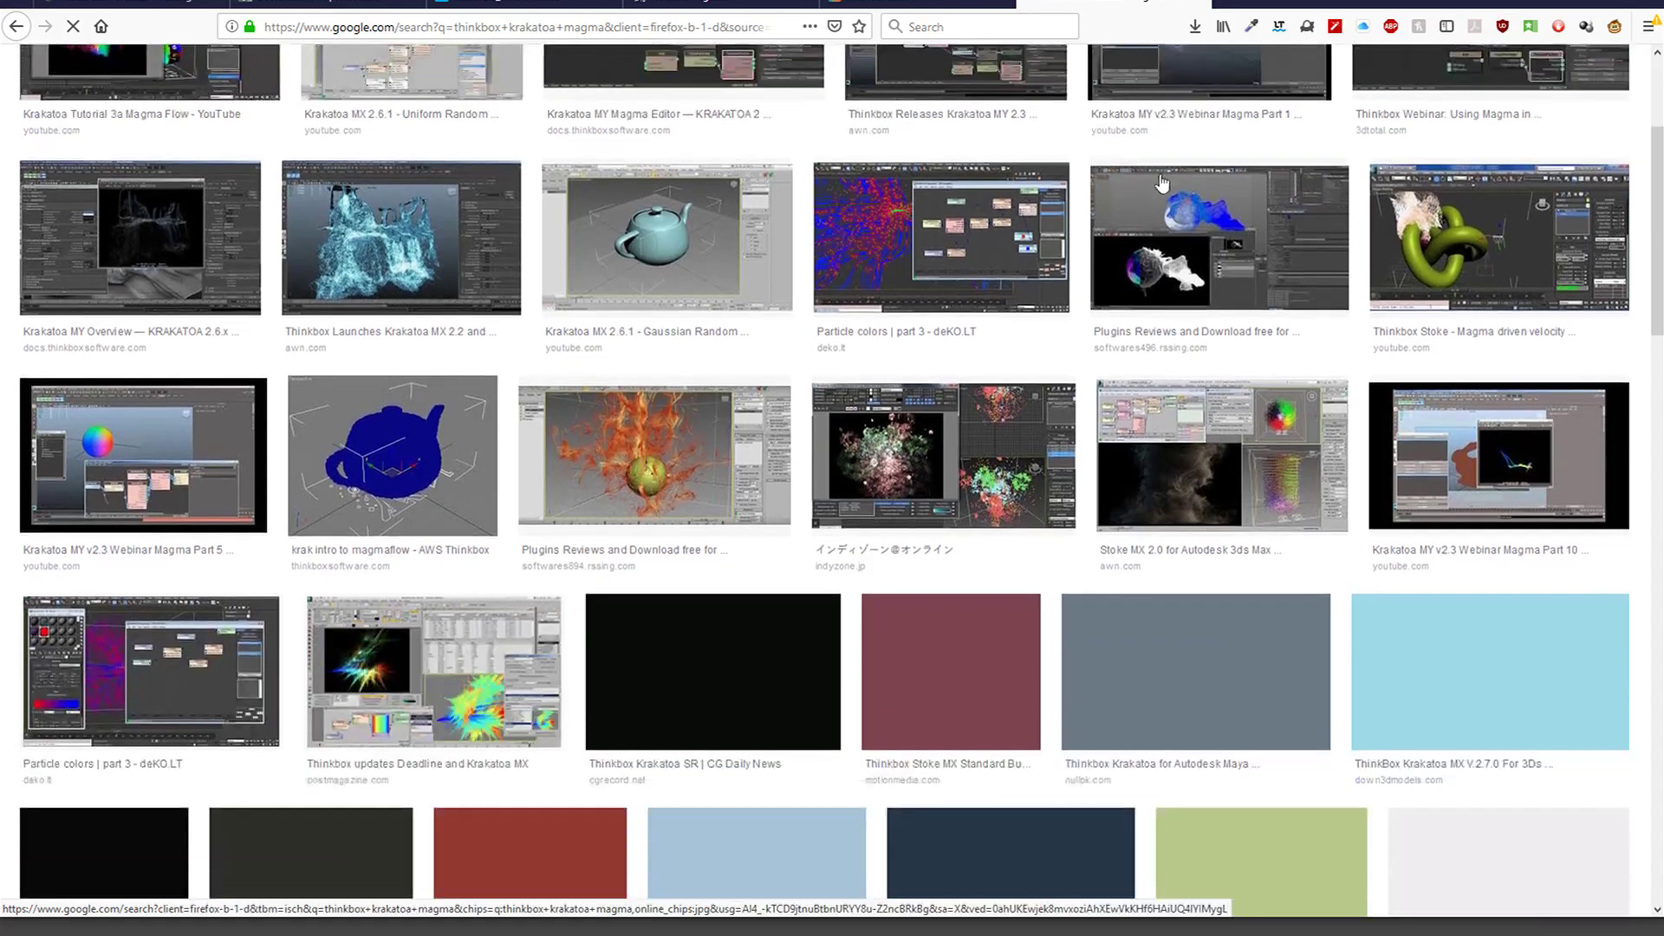
scroll(1161, 182, "down", 8)
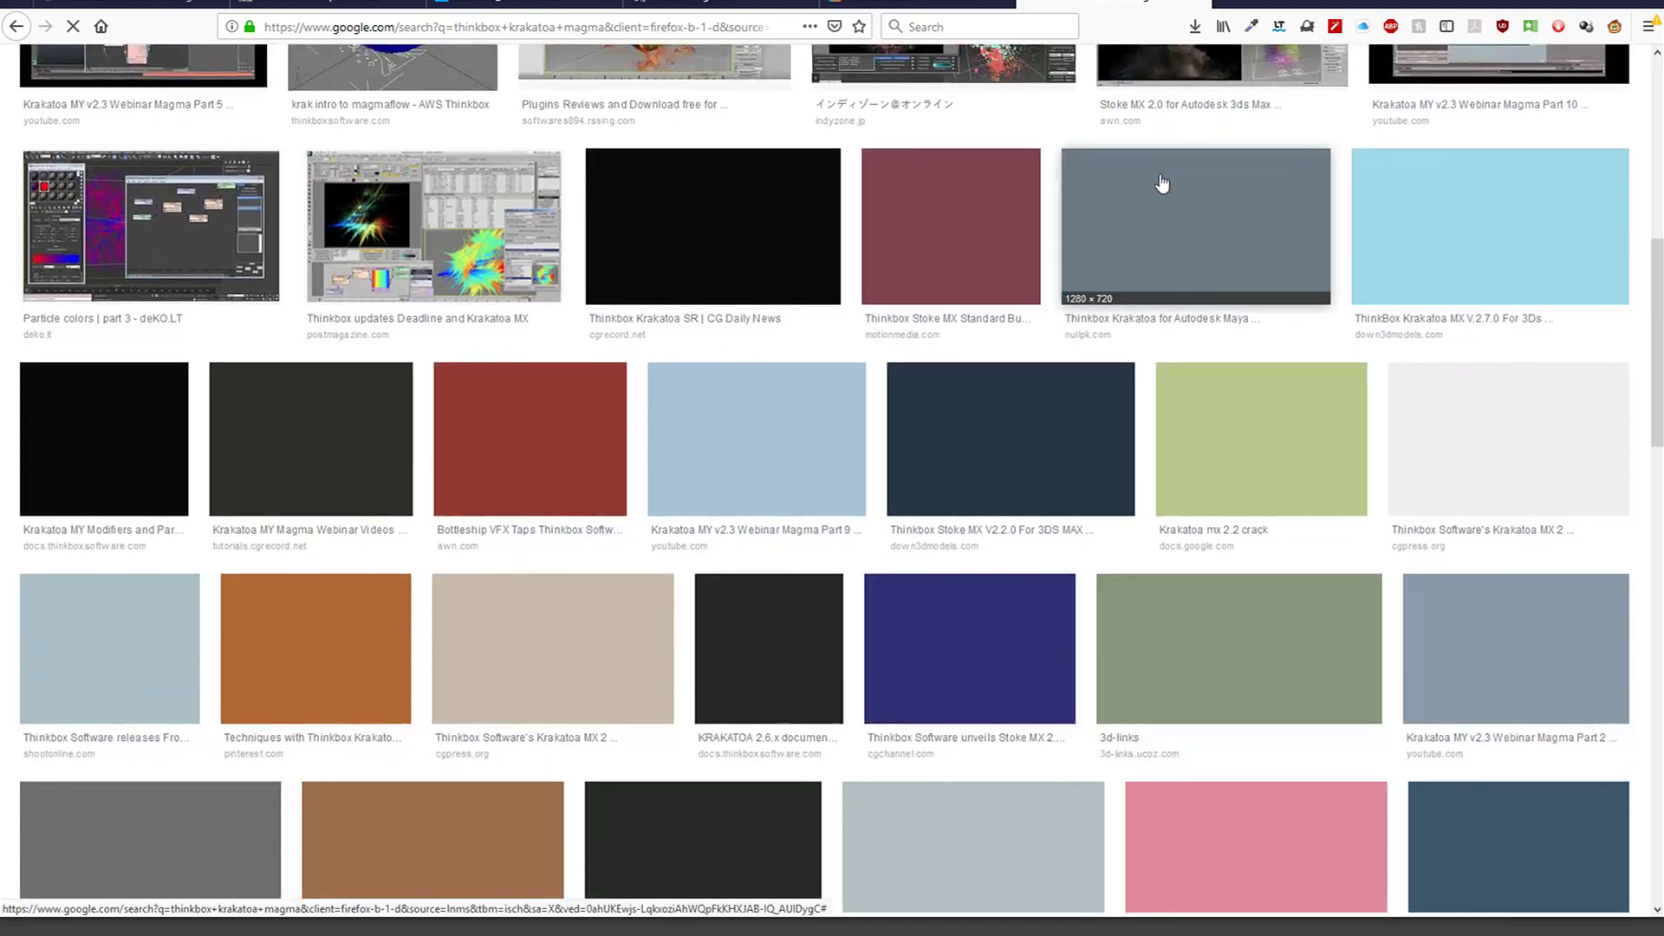
scroll(1161, 184, "up", 5)
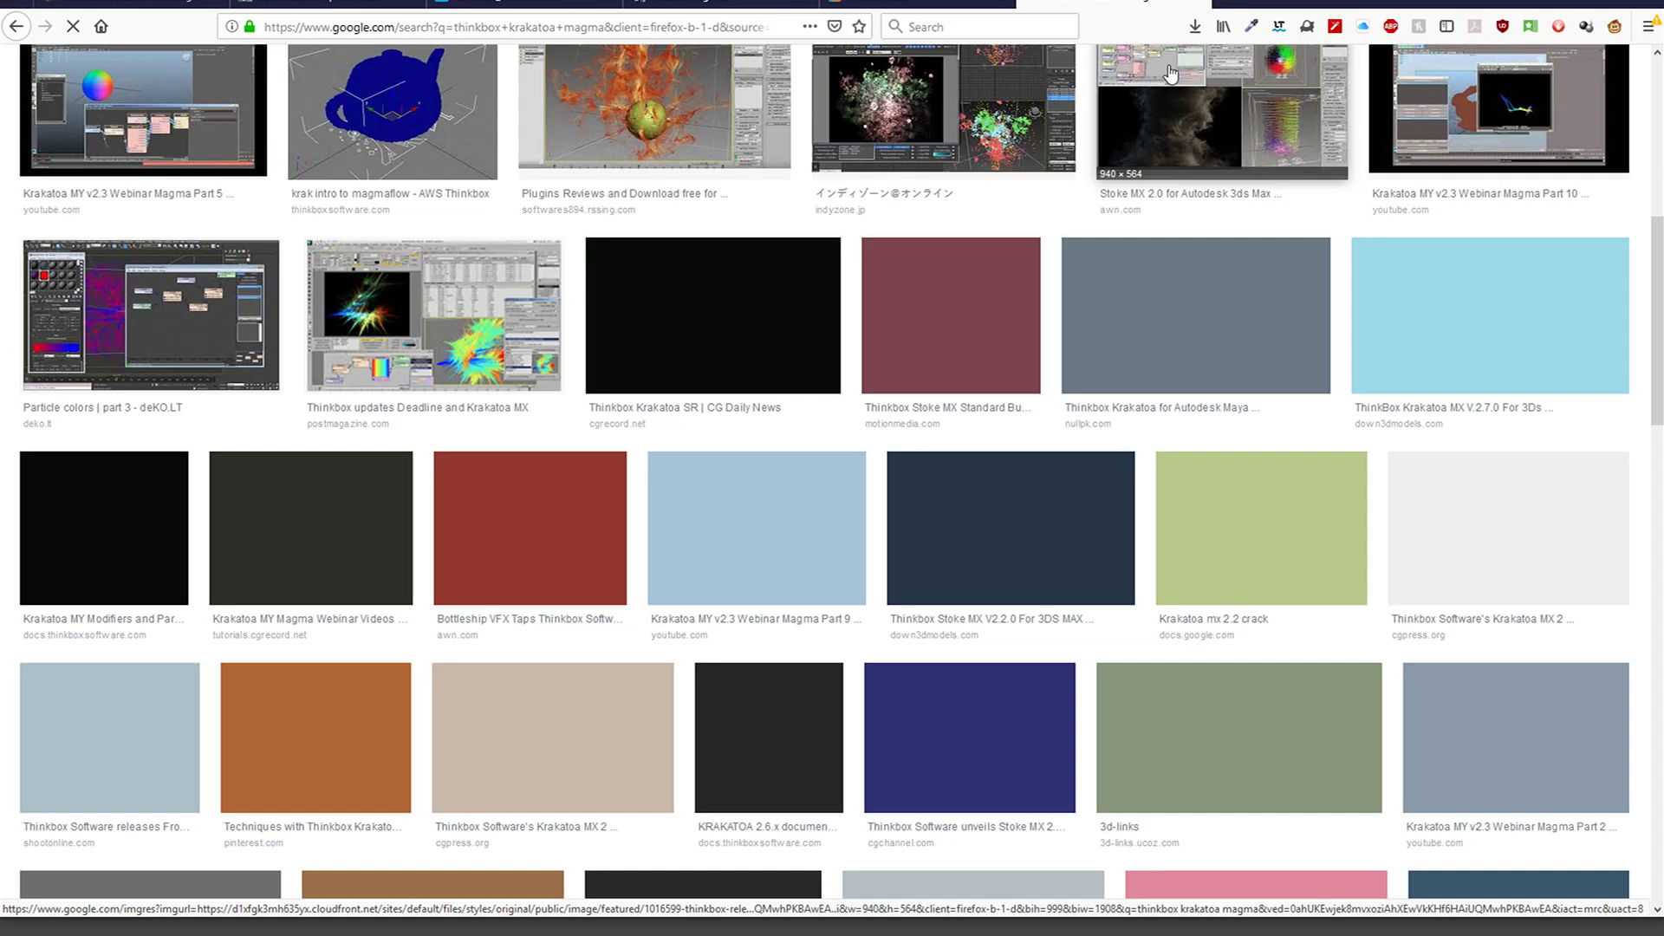
right_click(1174, 68)
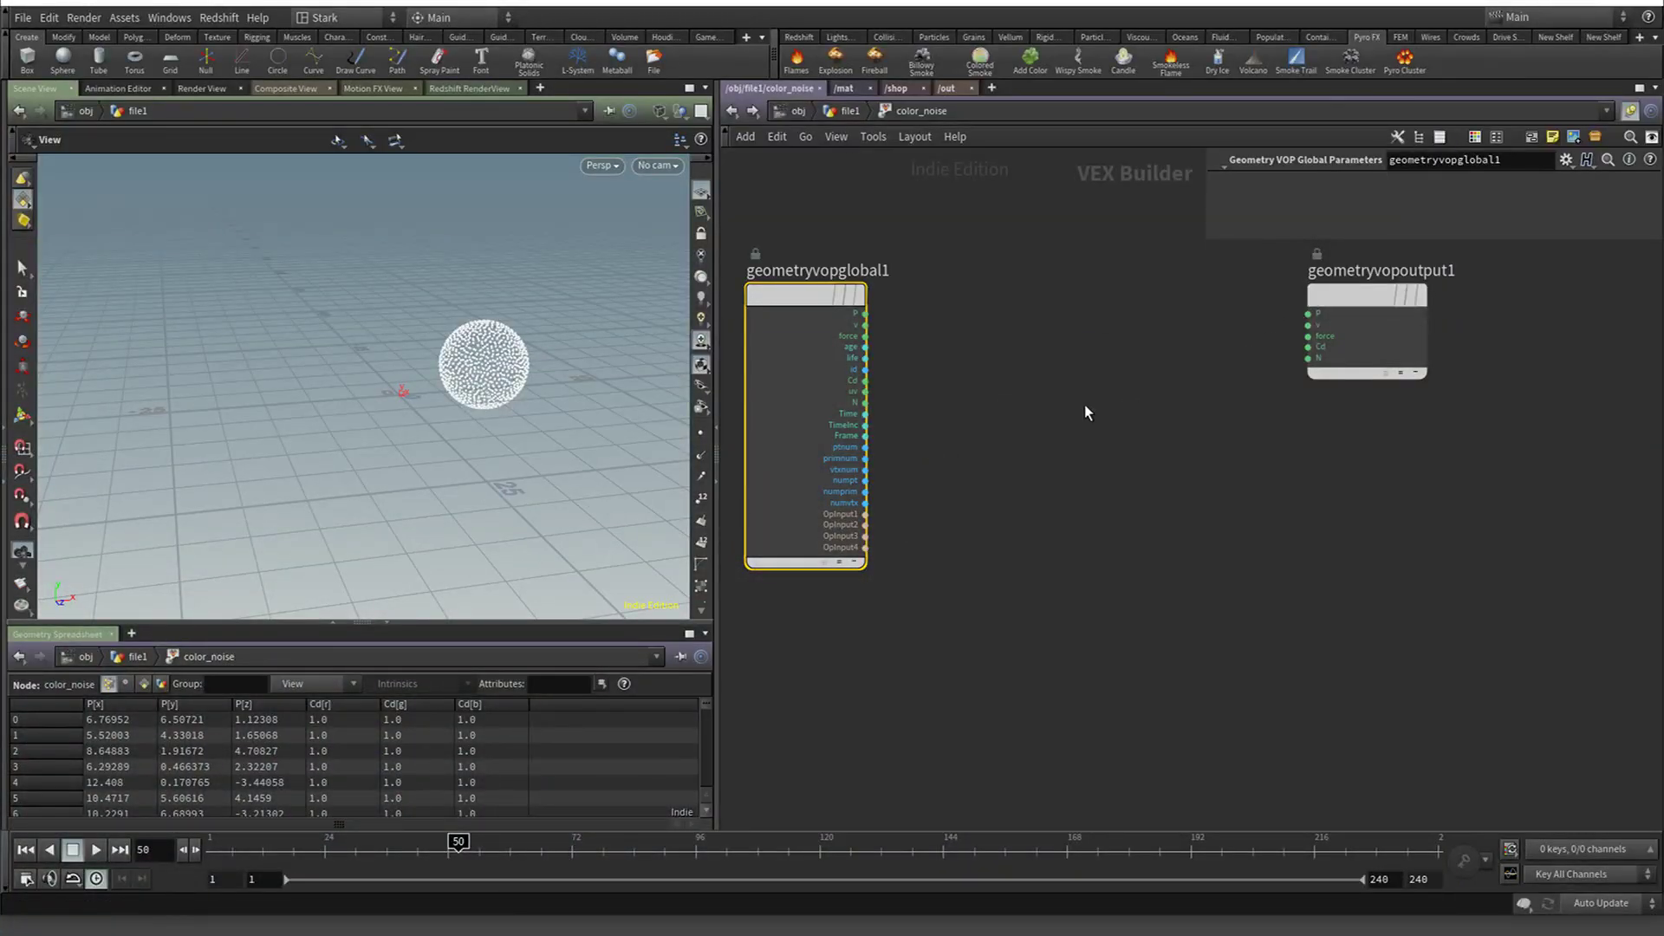
Back in Houdini, connect the P output of geometryvopglobal1 to the Cd input of geometryvopoutput1 and inspect the coloured points
mouse_move(798, 303)
left_mouse_down()
mouse_move(798, 288)
mouse_move(798, 304)
left_mouse_up()
mouse_move(1346, 299)
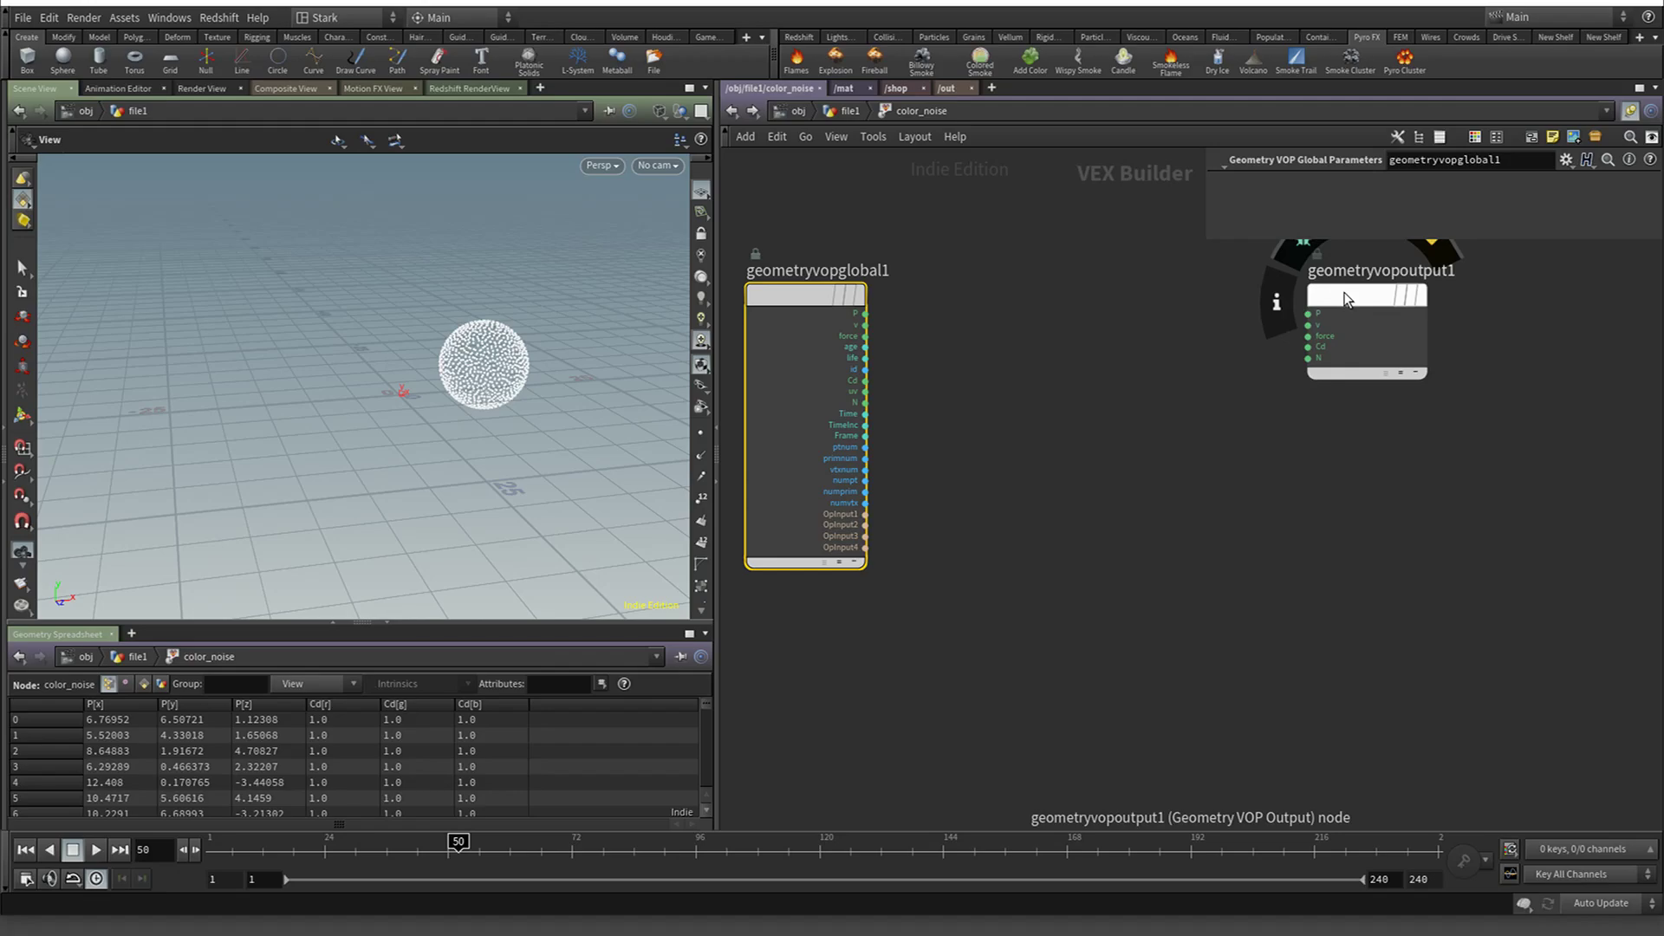
left_click(980, 487)
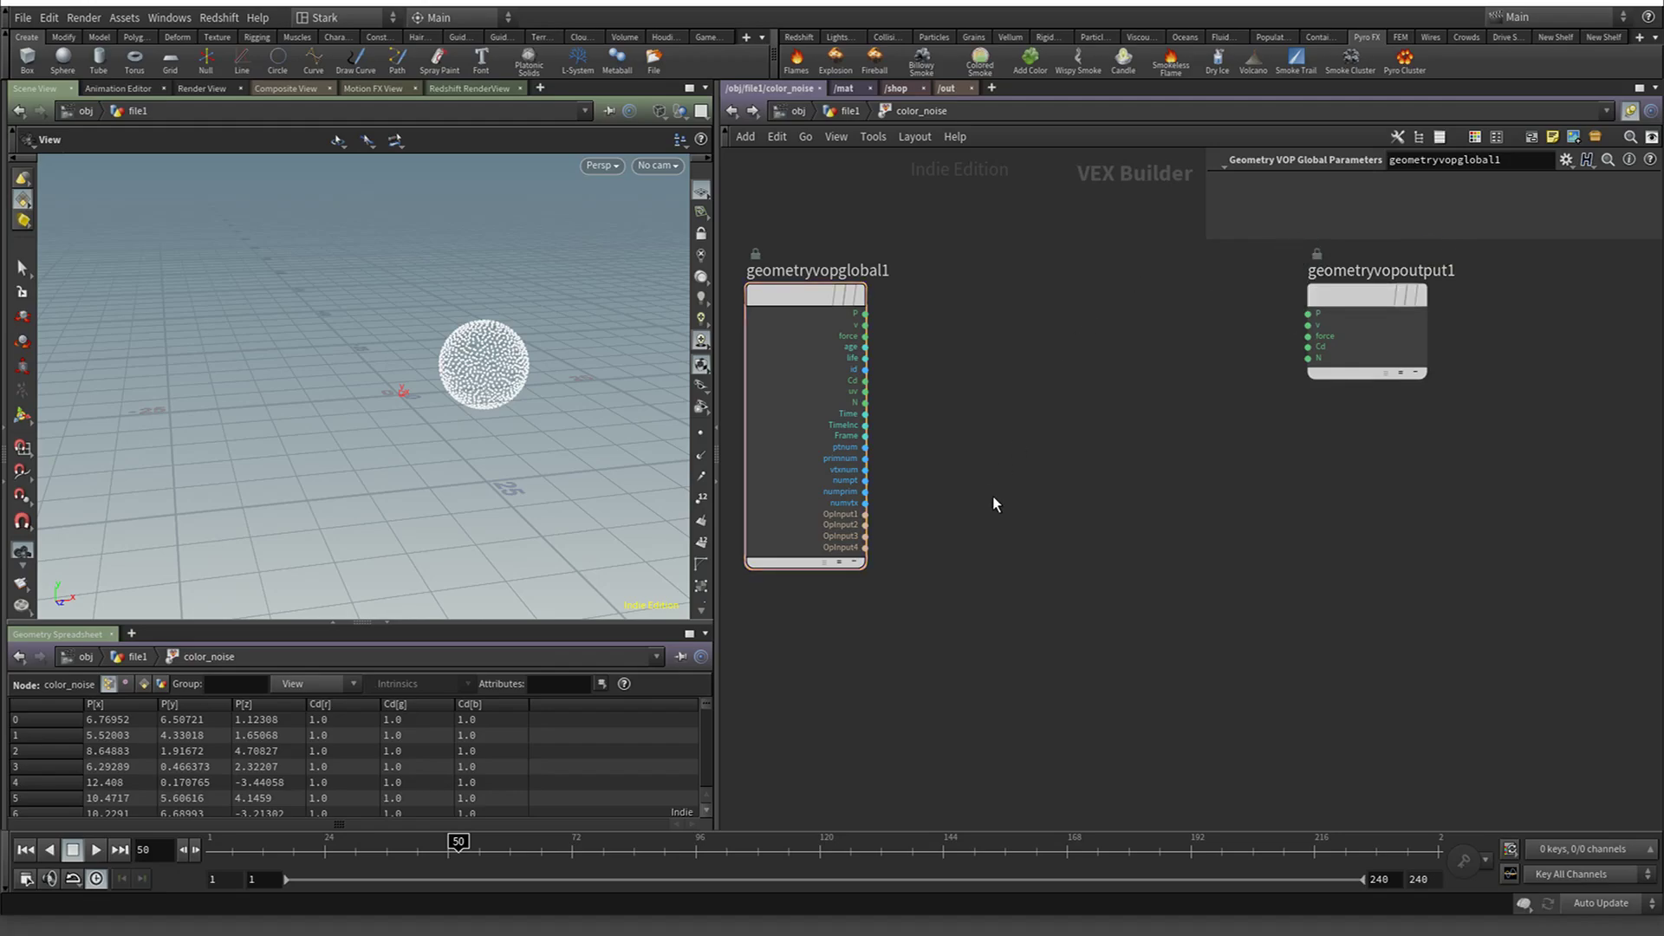
left_click_drag(865, 312, 1298, 358)
left_click_drag(407, 373, 481, 374)
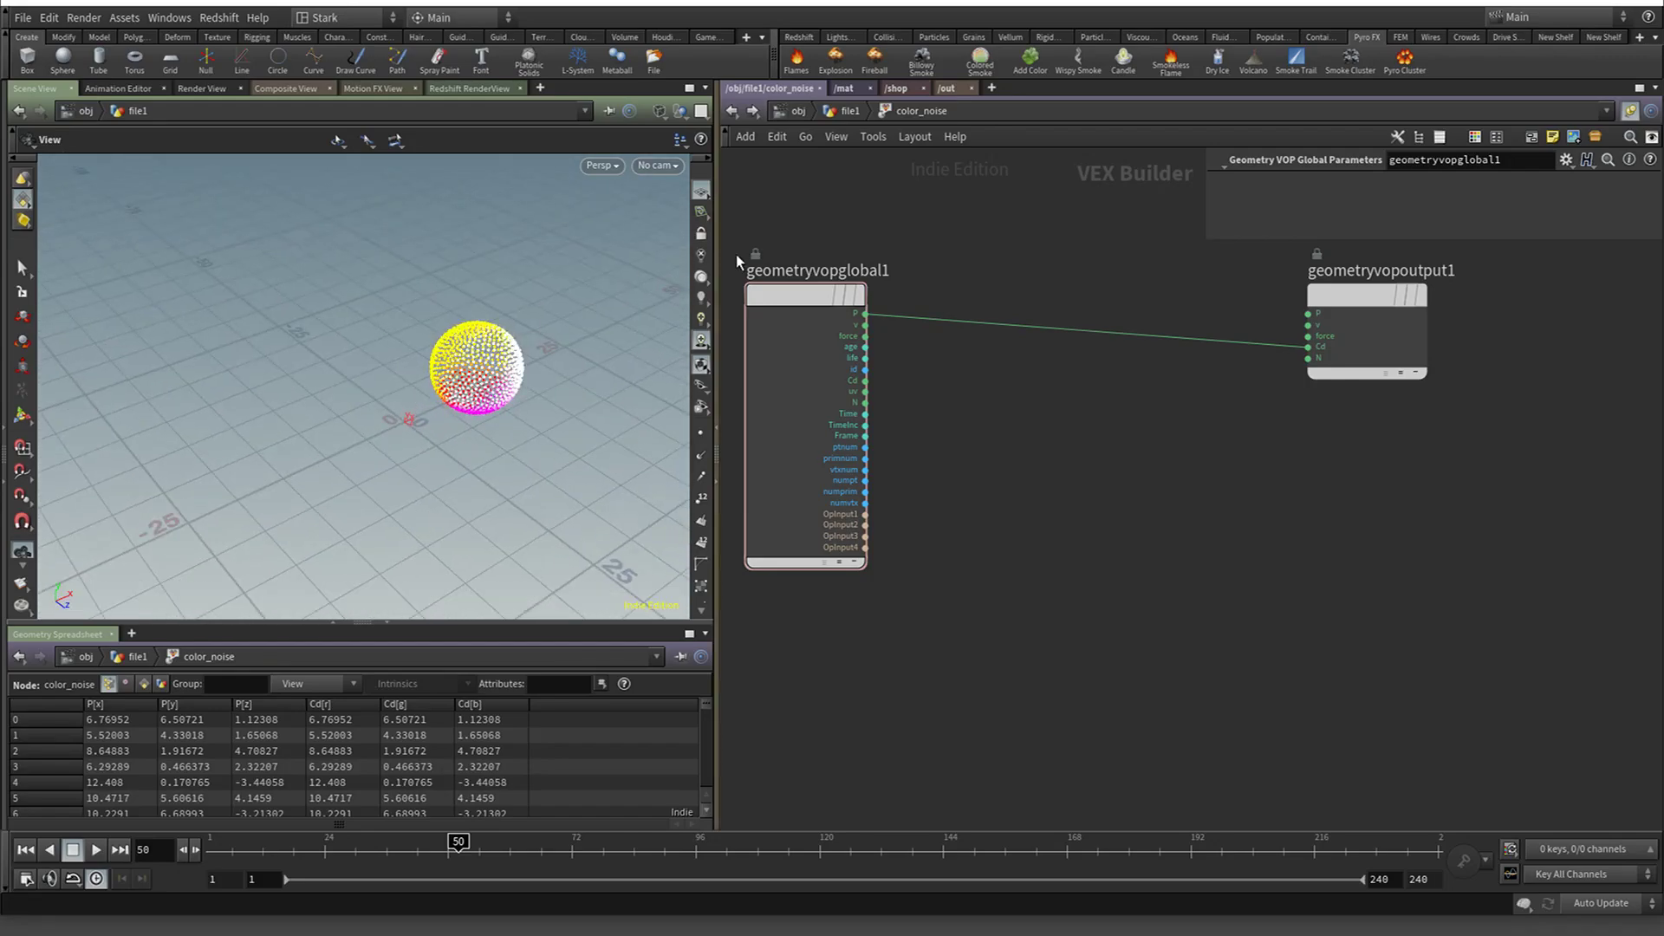
Return to the file1 geometry network and set sphere1's X center to 0
key("u")
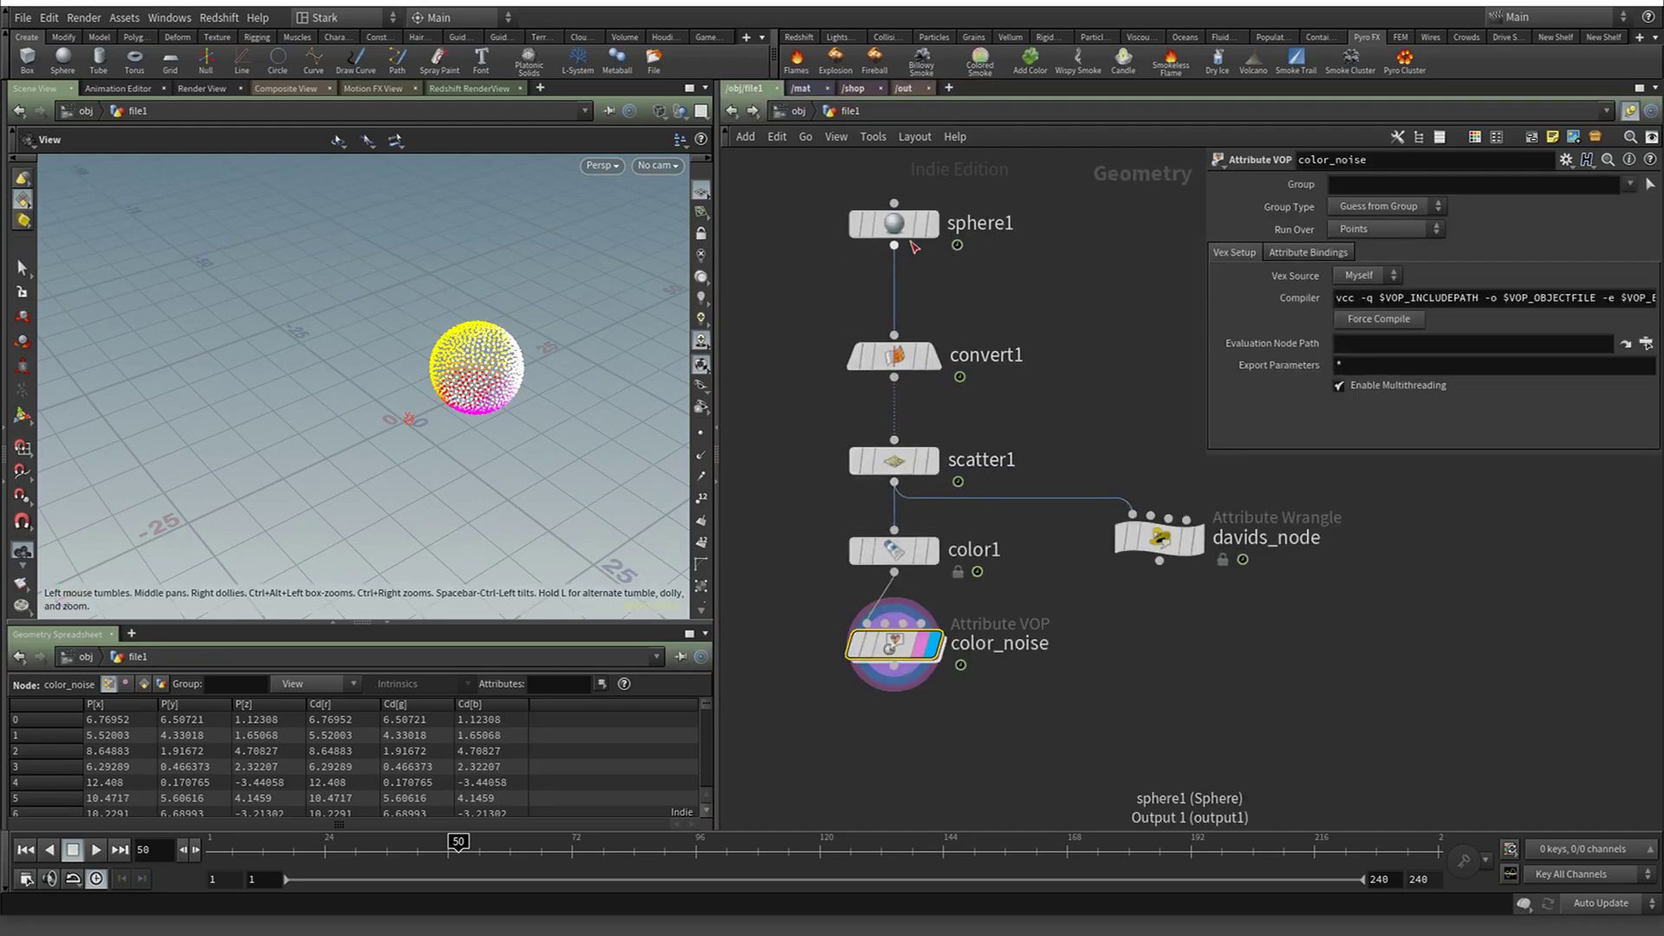
left_click(893, 223)
left_click(1365, 251)
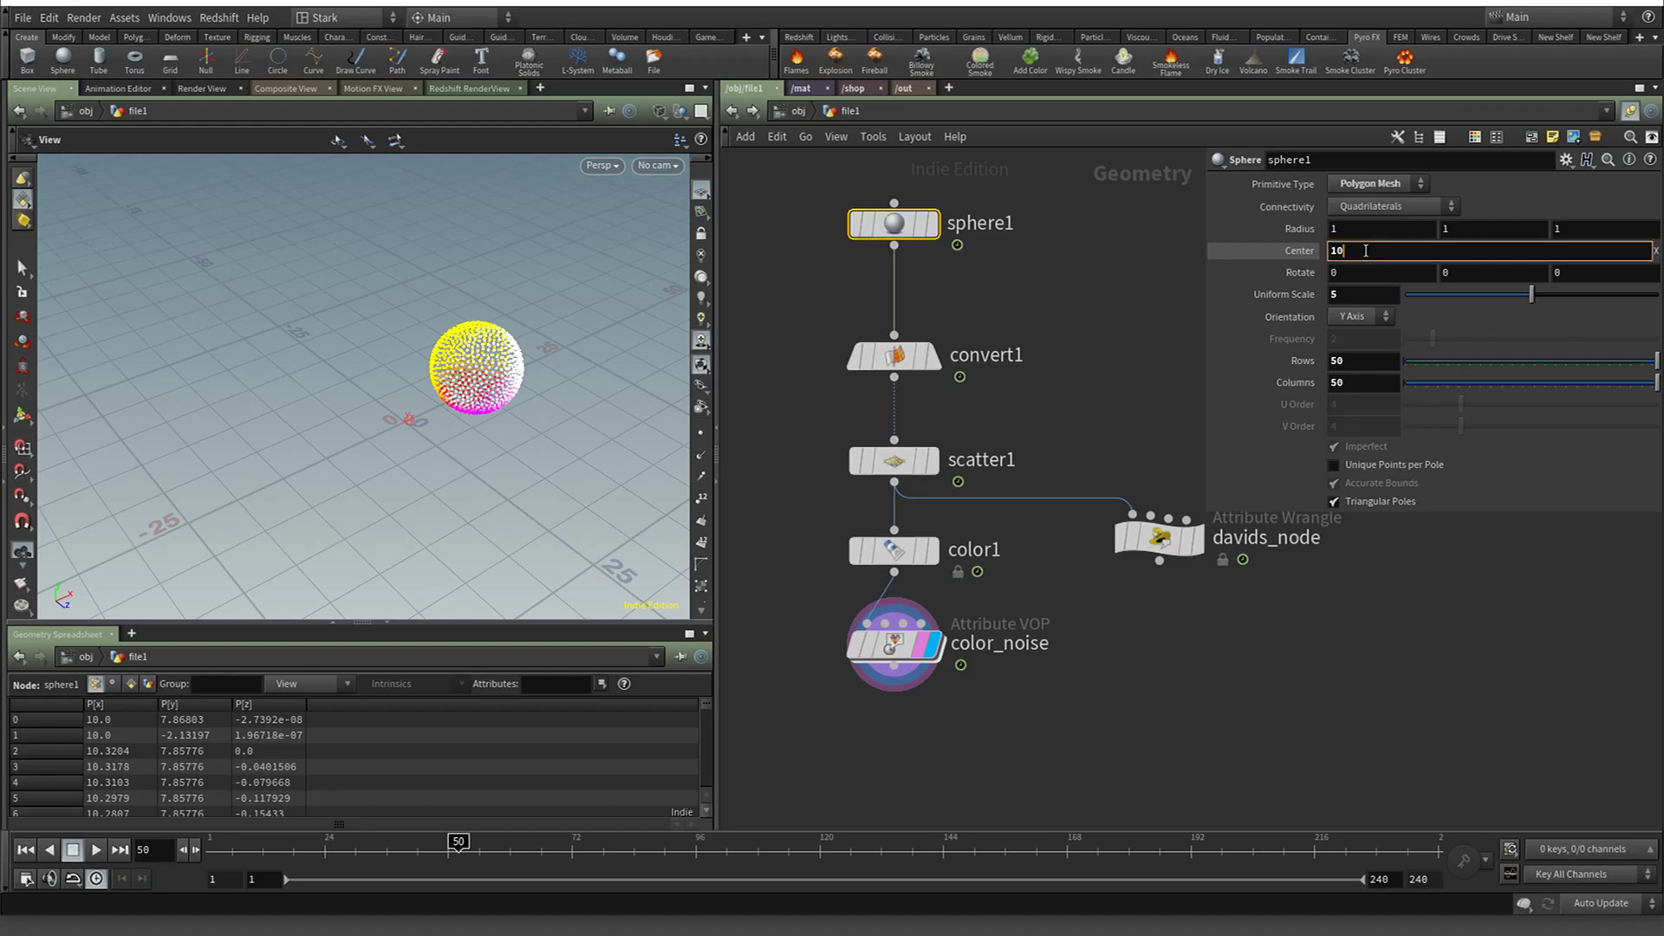
scroll(1365, 250, "down", 17)
scroll(1365, 250, "down", 20)
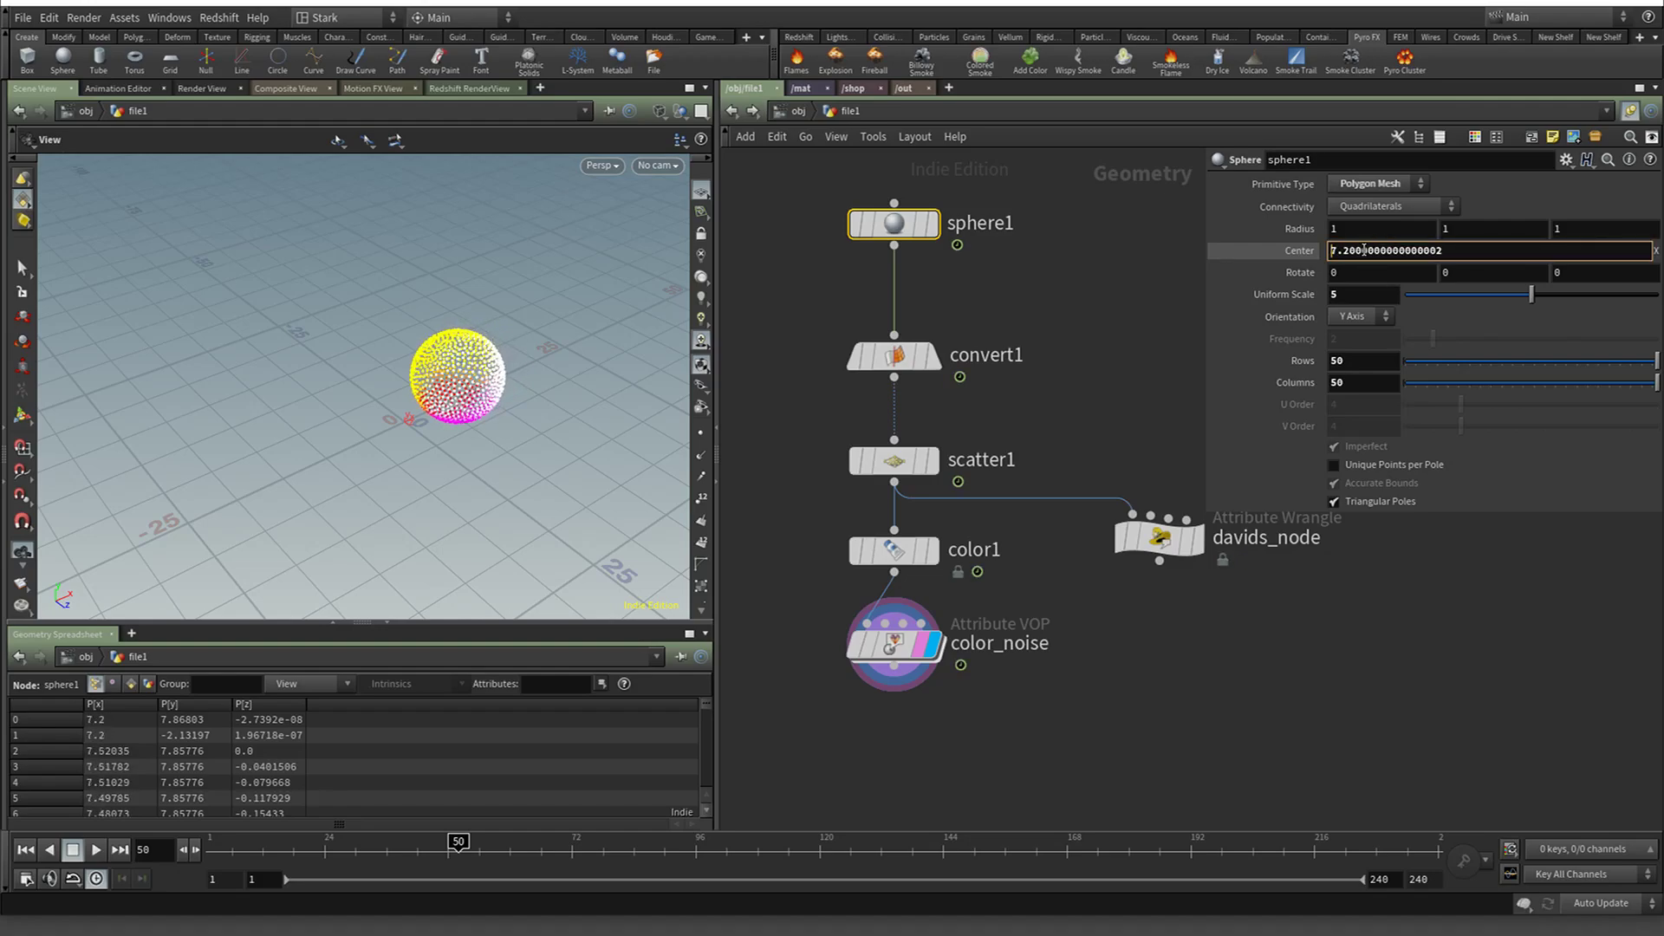
scroll(1365, 250, "down", 20)
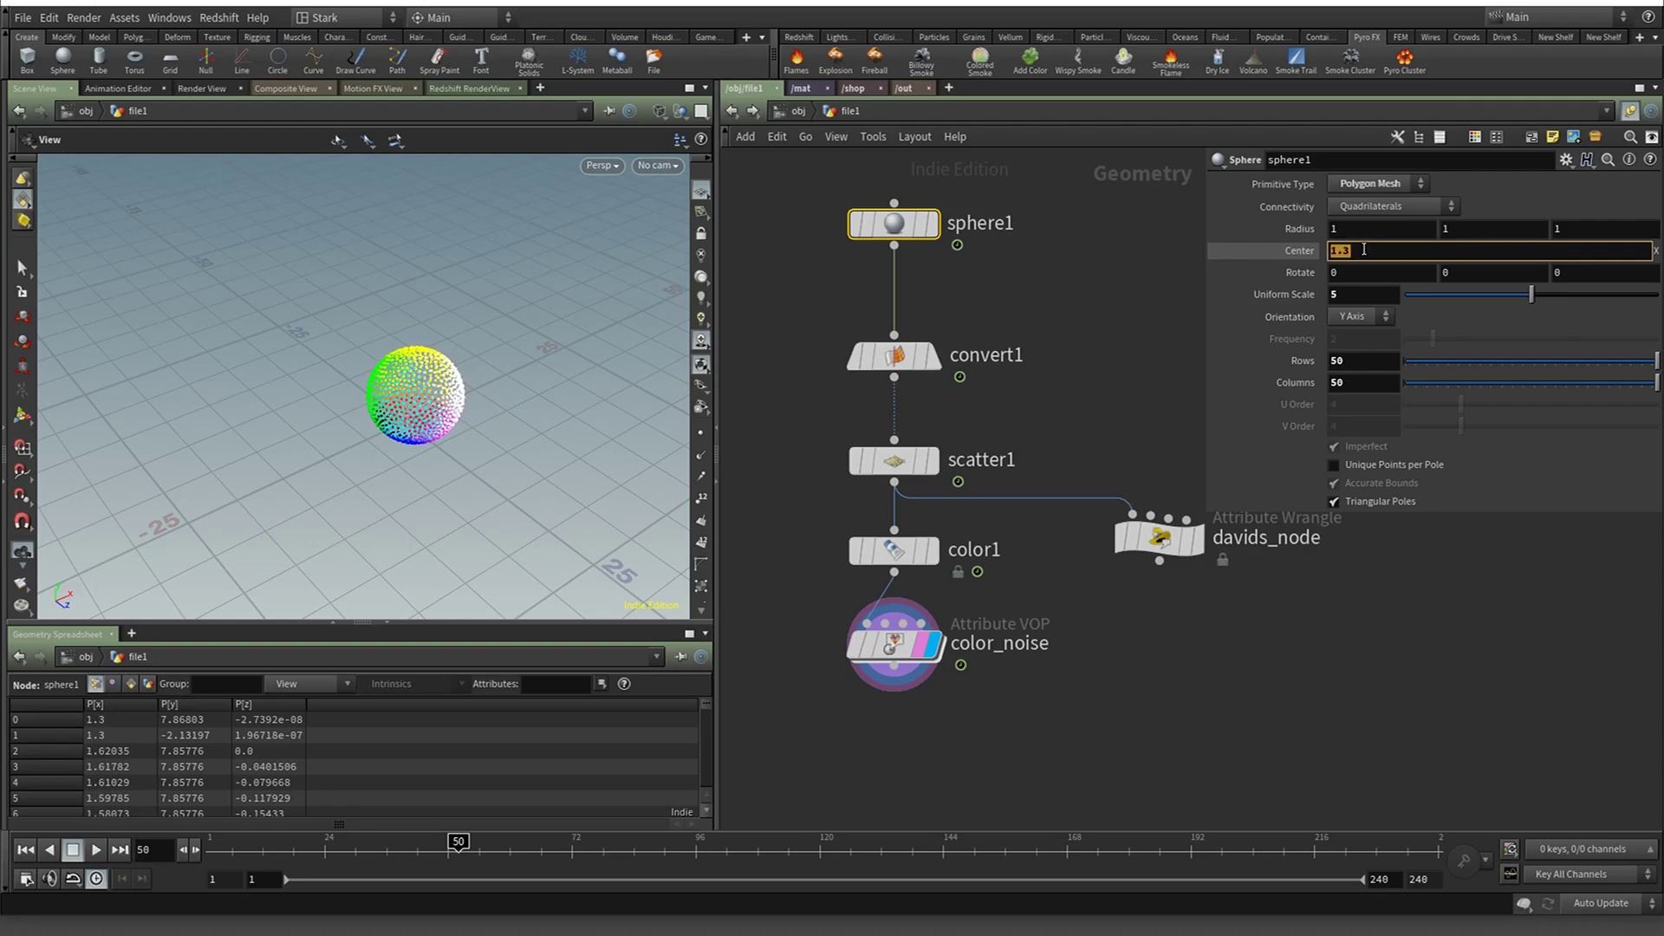
type("0")
key("Return")
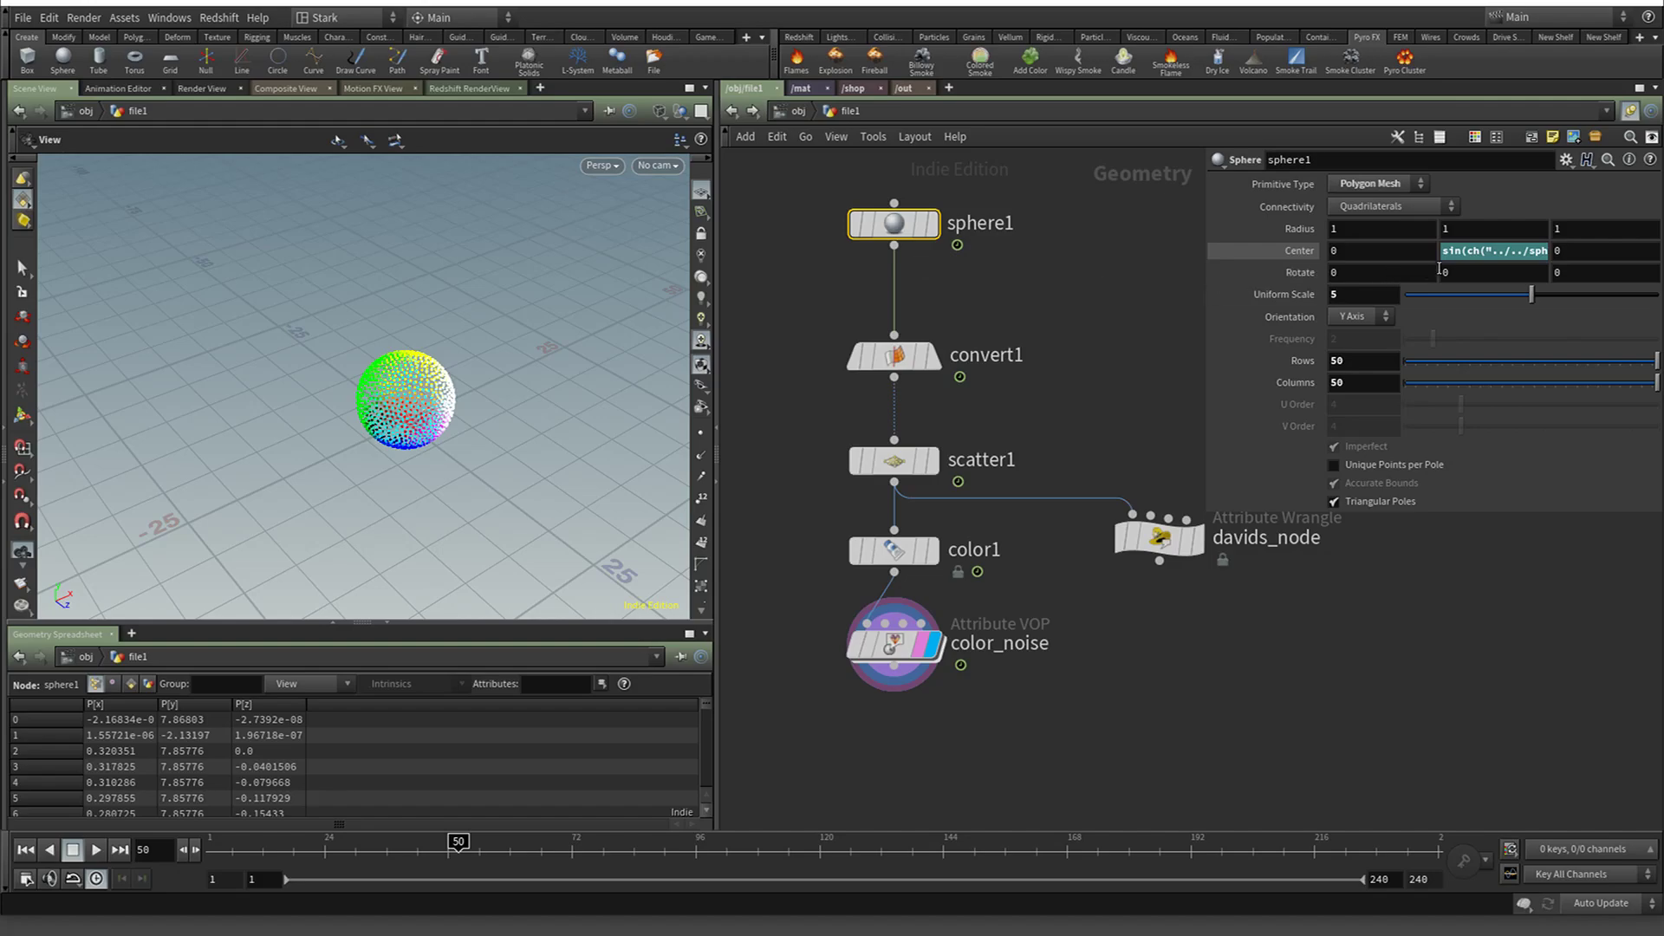
Remove the expression from sphere1's Y center and move color_noise farther below color1
right_click(1328, 246)
left_click(1402, 450)
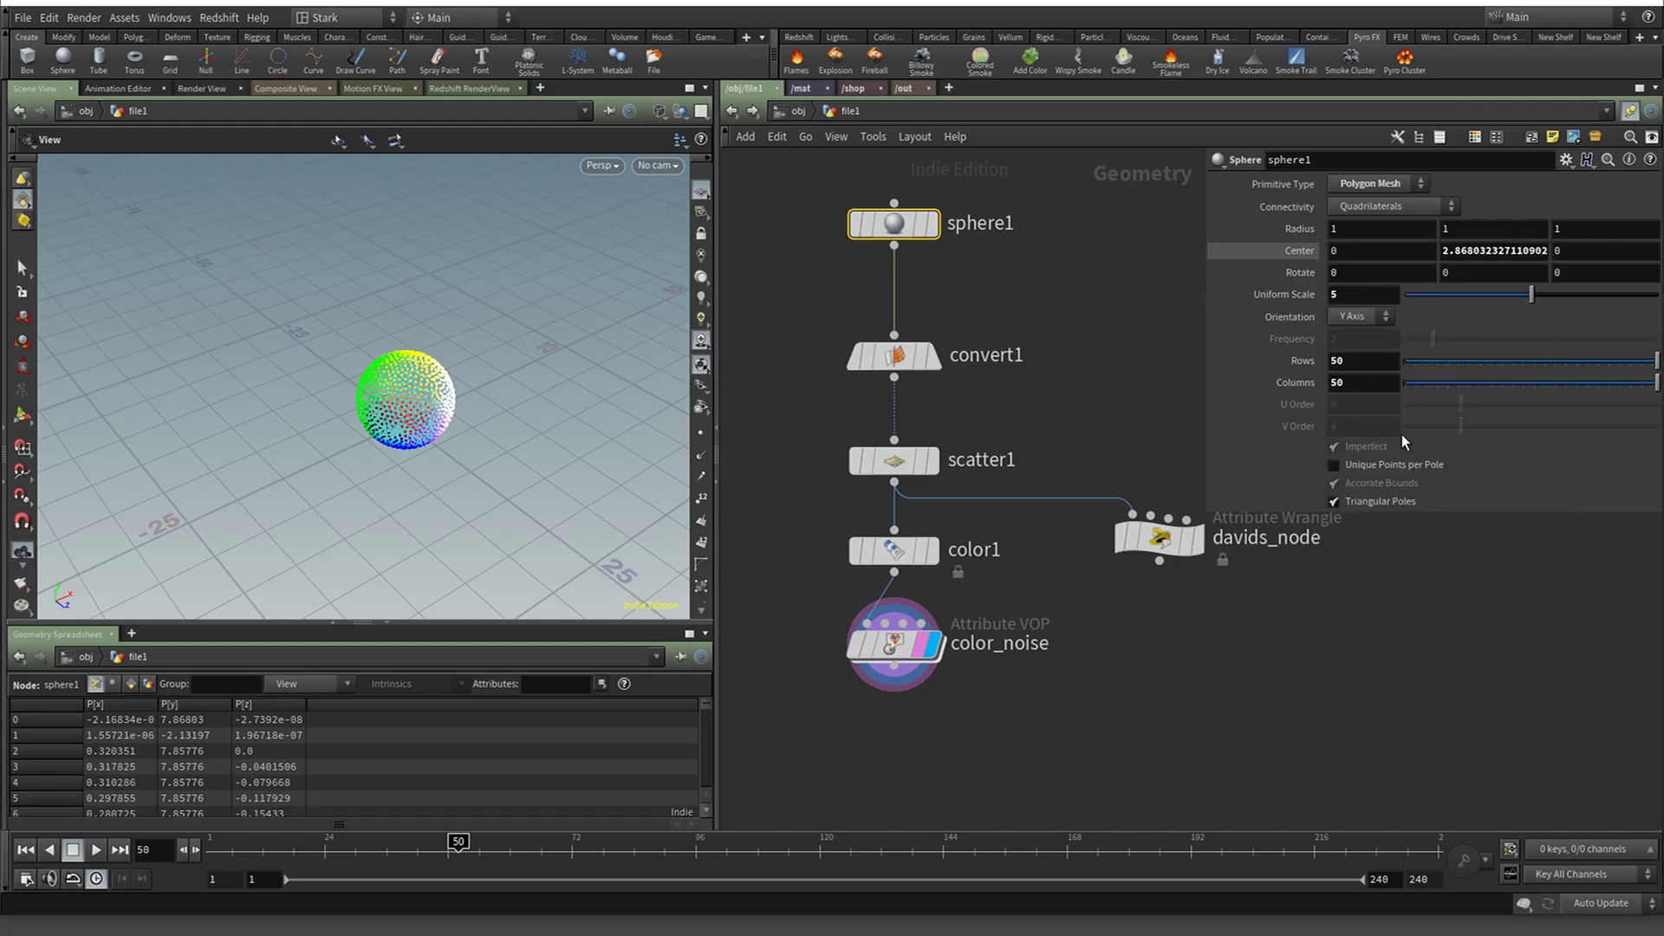
left_click(1480, 250)
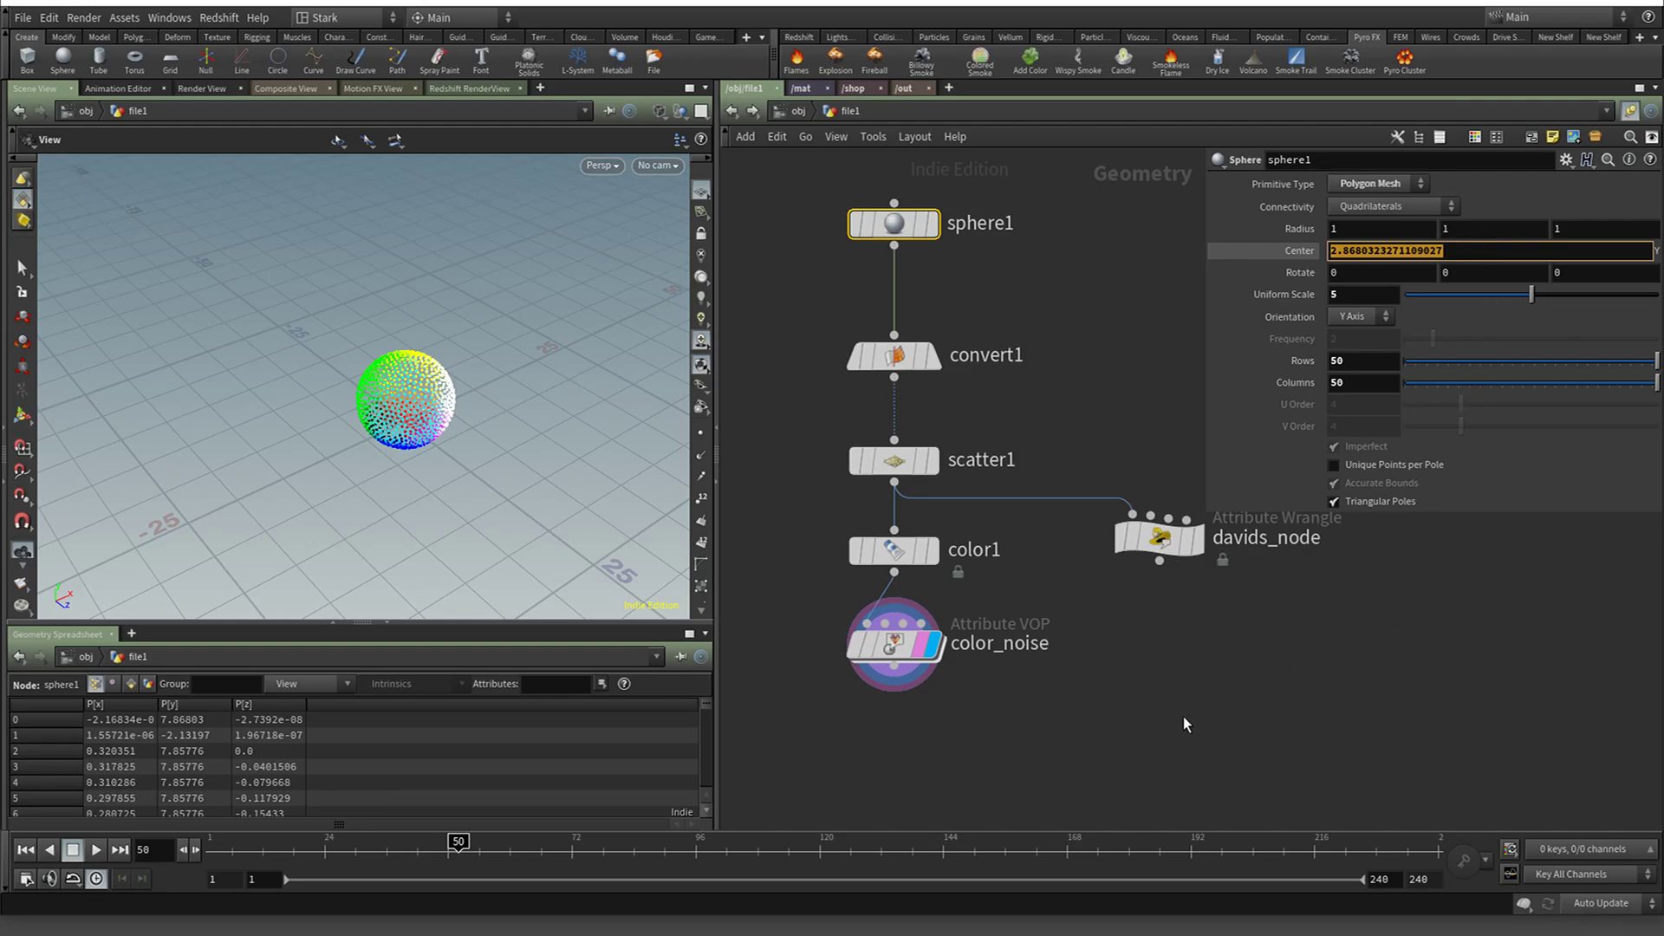
left_click(895, 654)
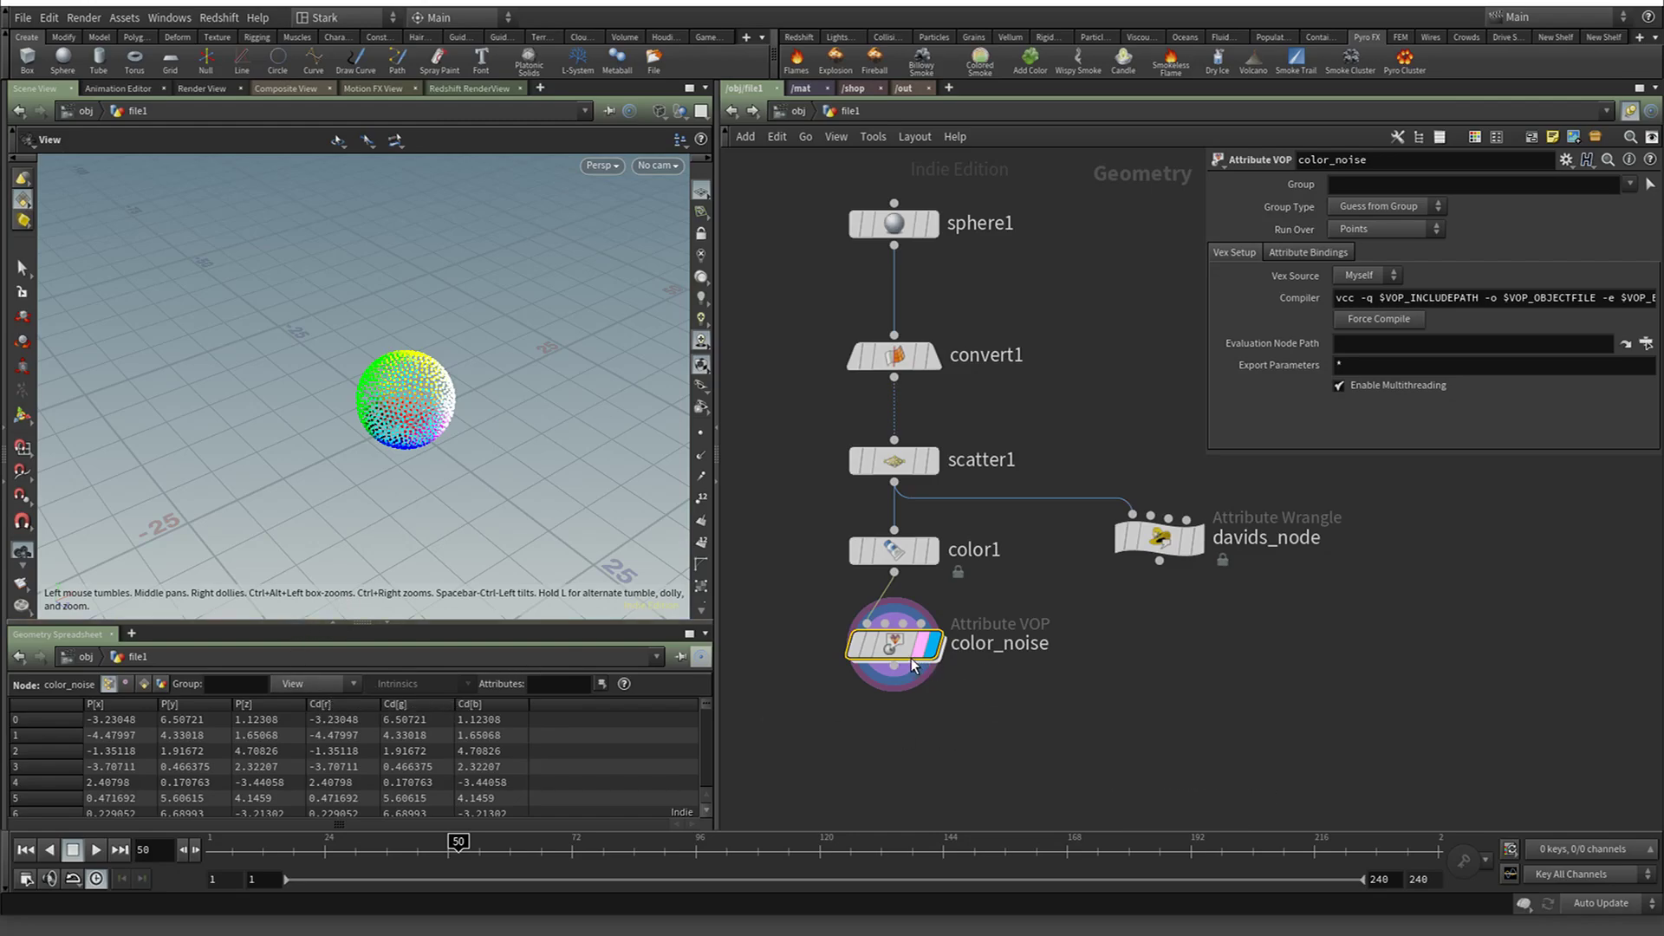
left_click_drag(896, 652, 904, 745)
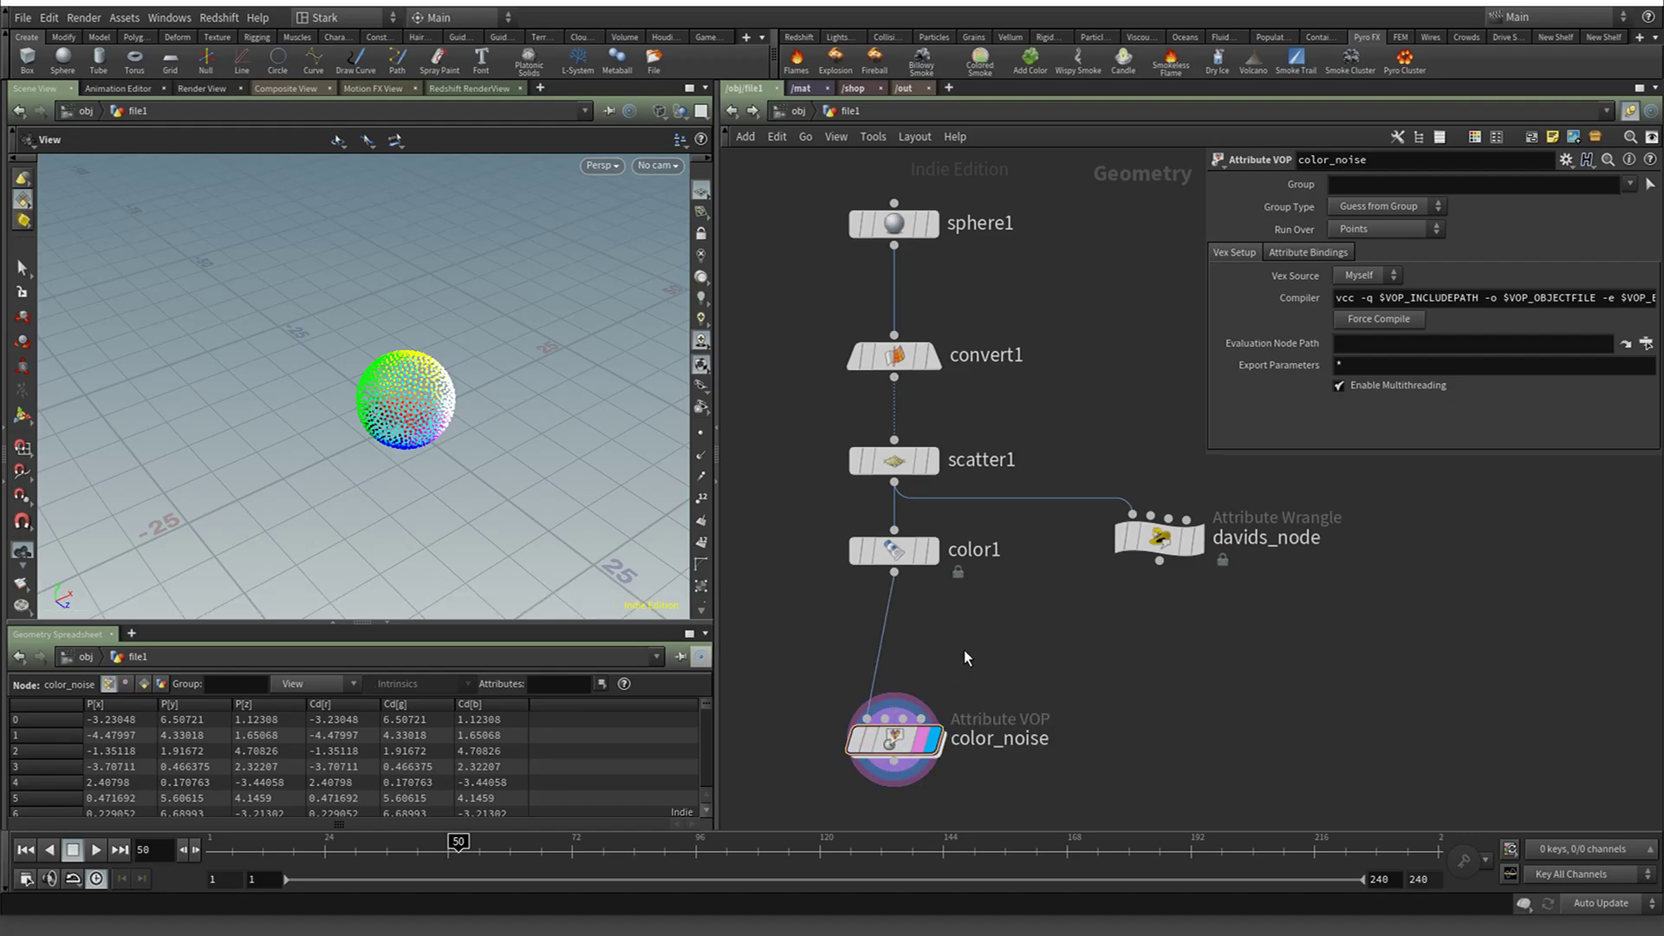
Try the expression $F*5 for sphere1's Y center
left_click(897, 223)
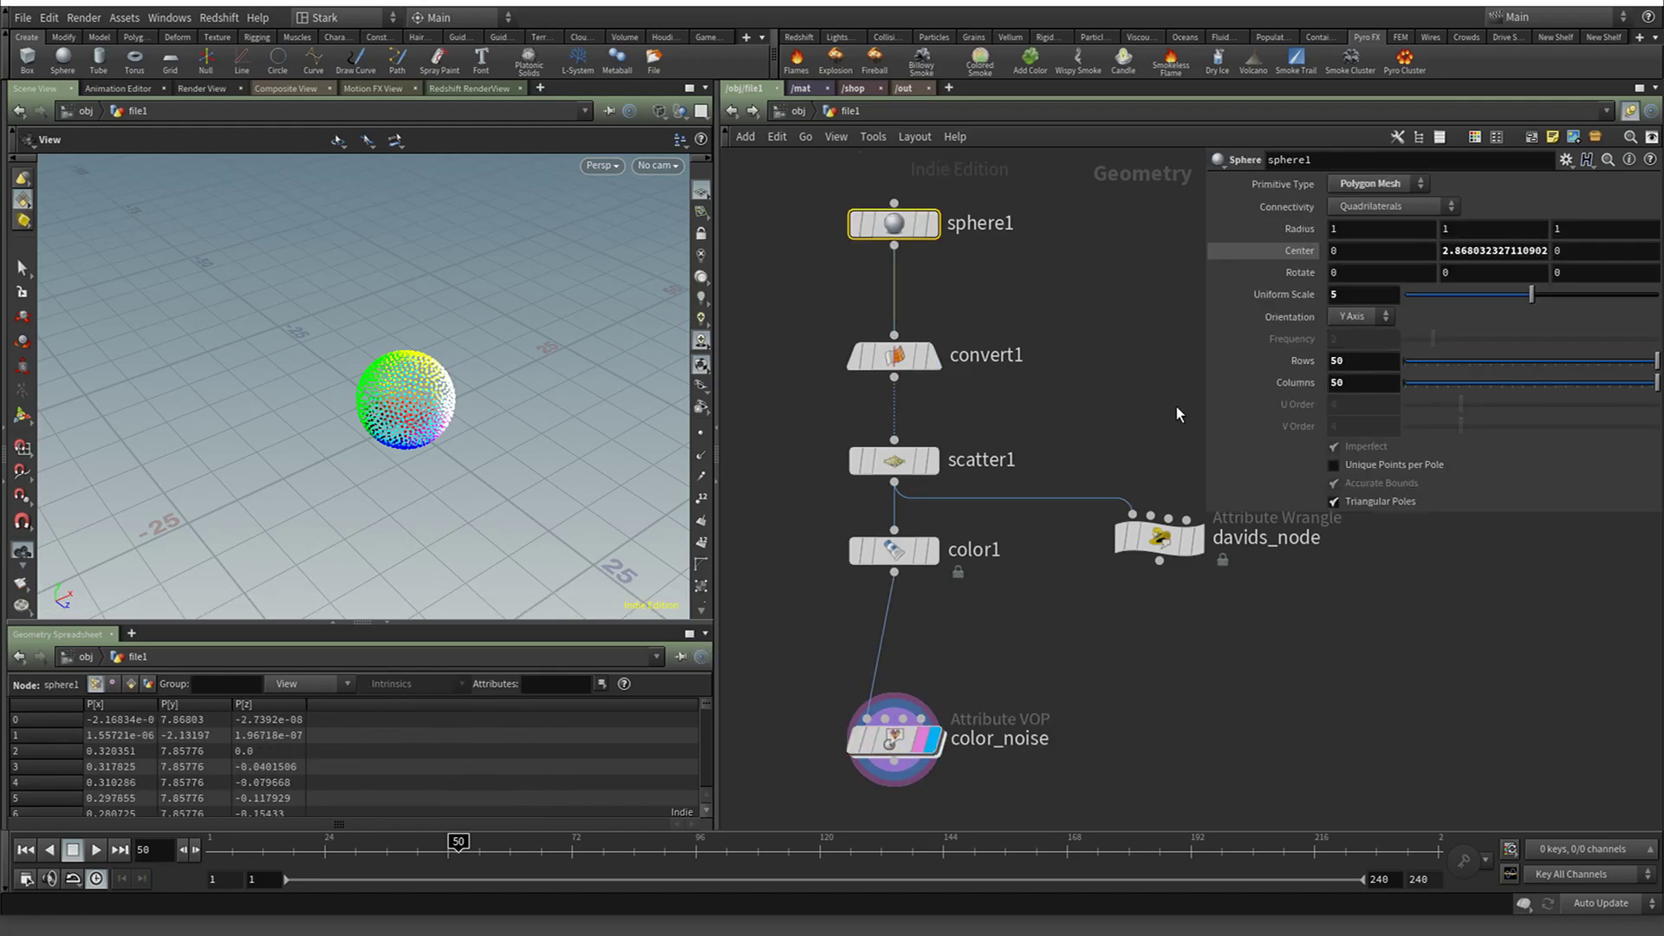
double_click(1500, 256)
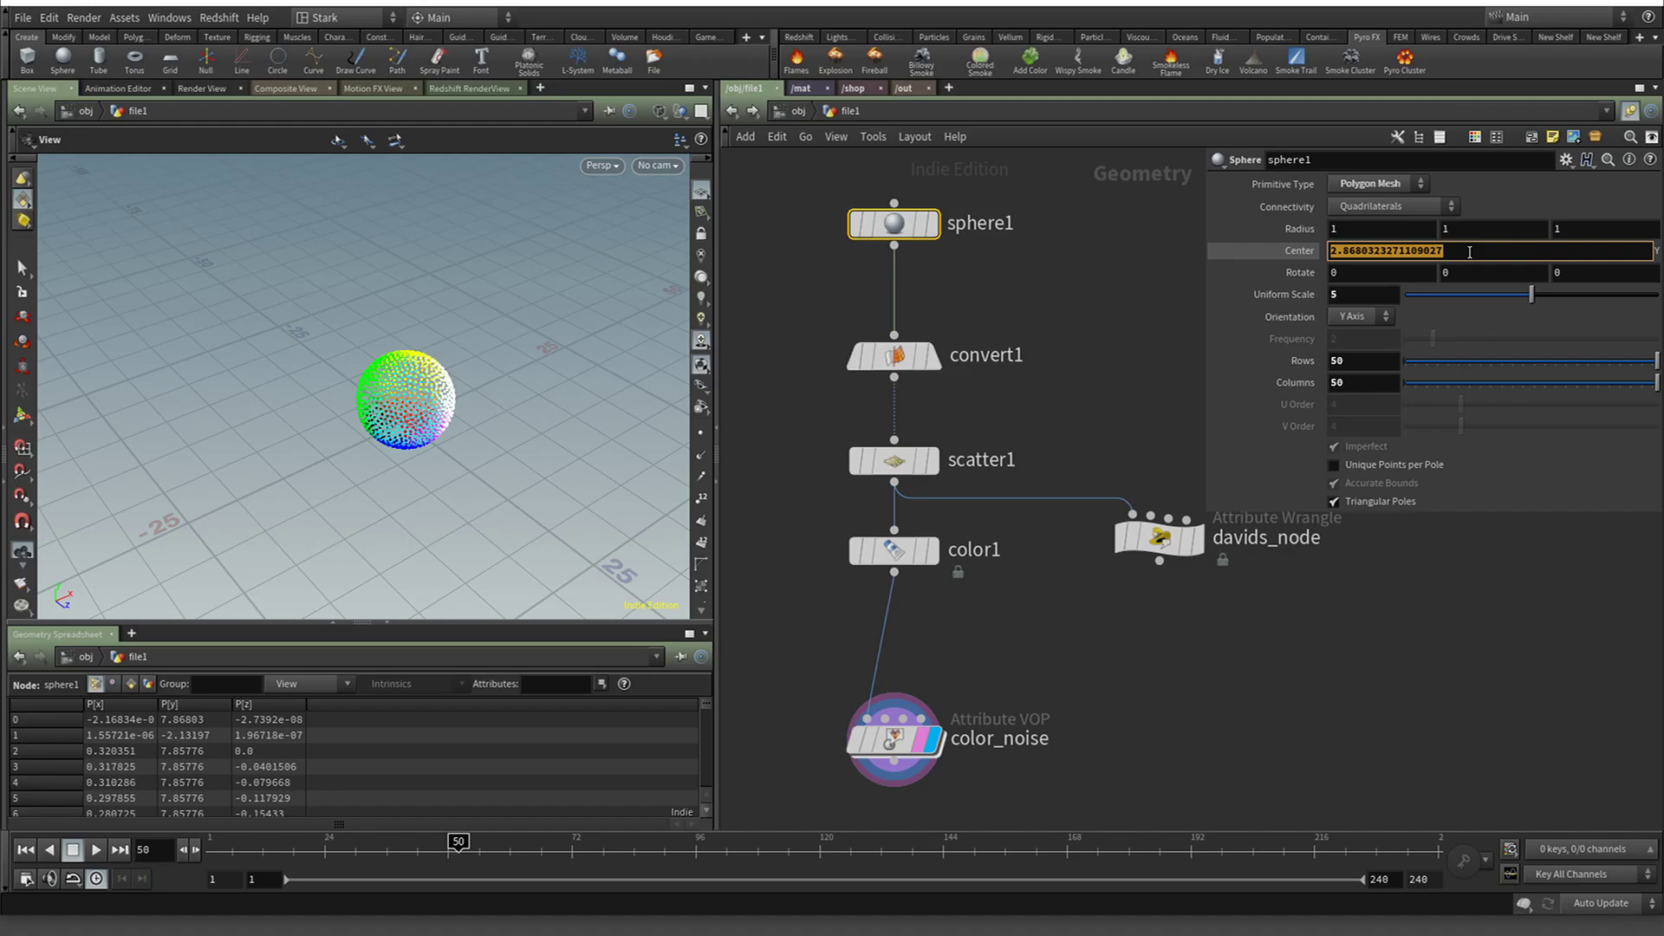
type("$F")
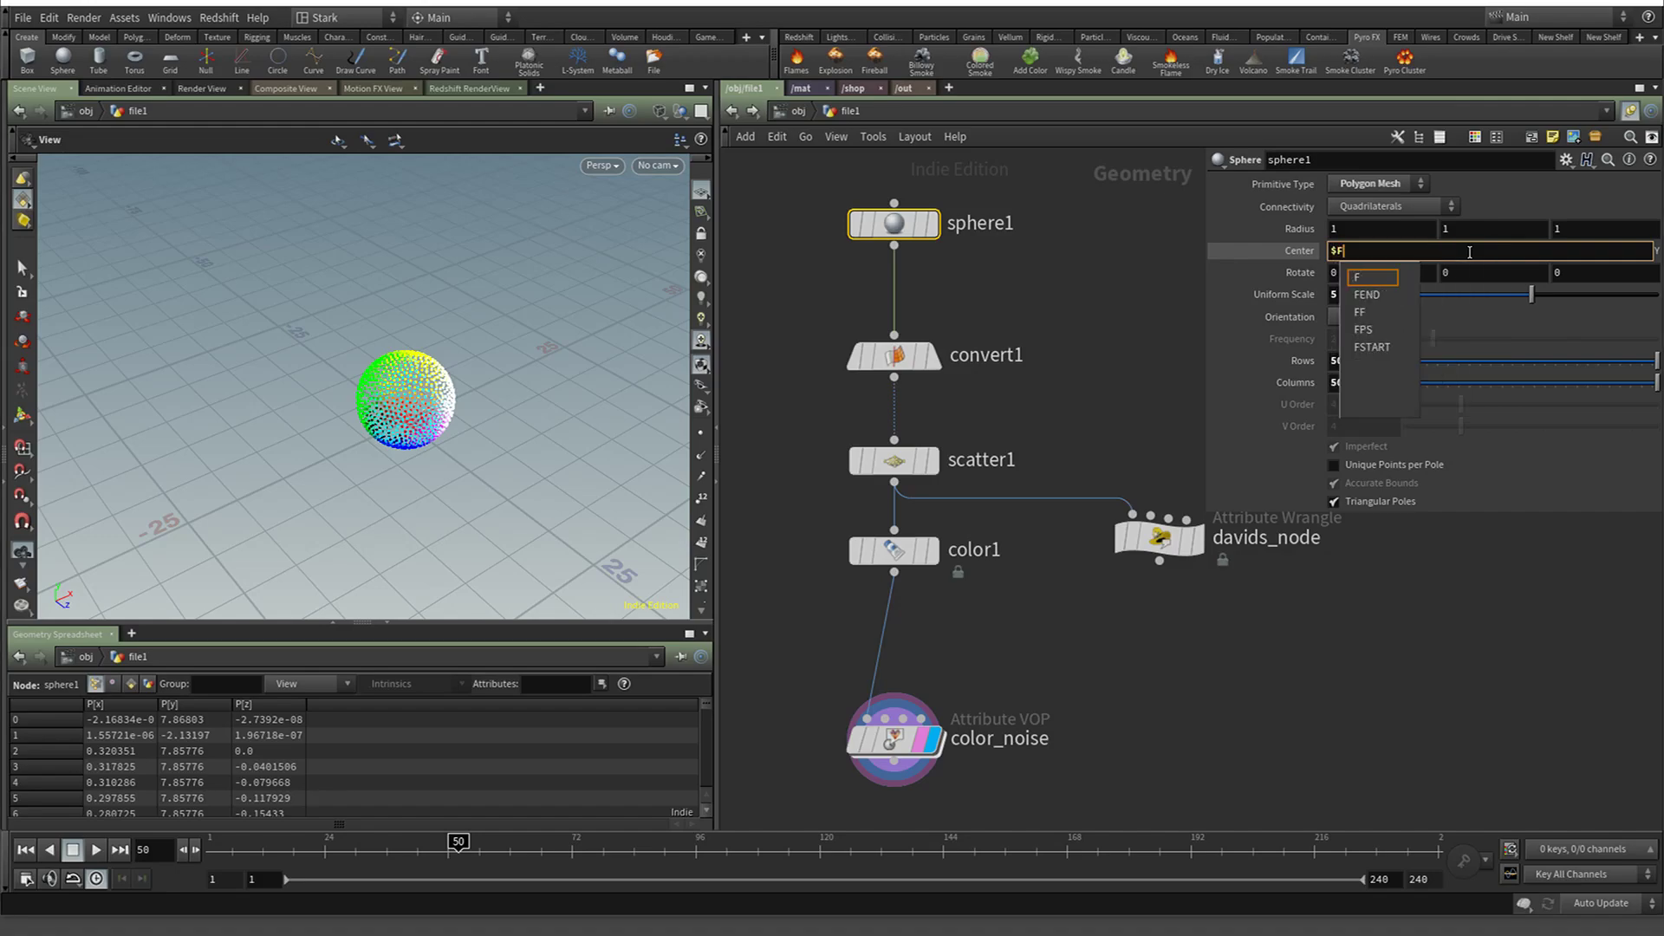
type("*5")
key("Return")
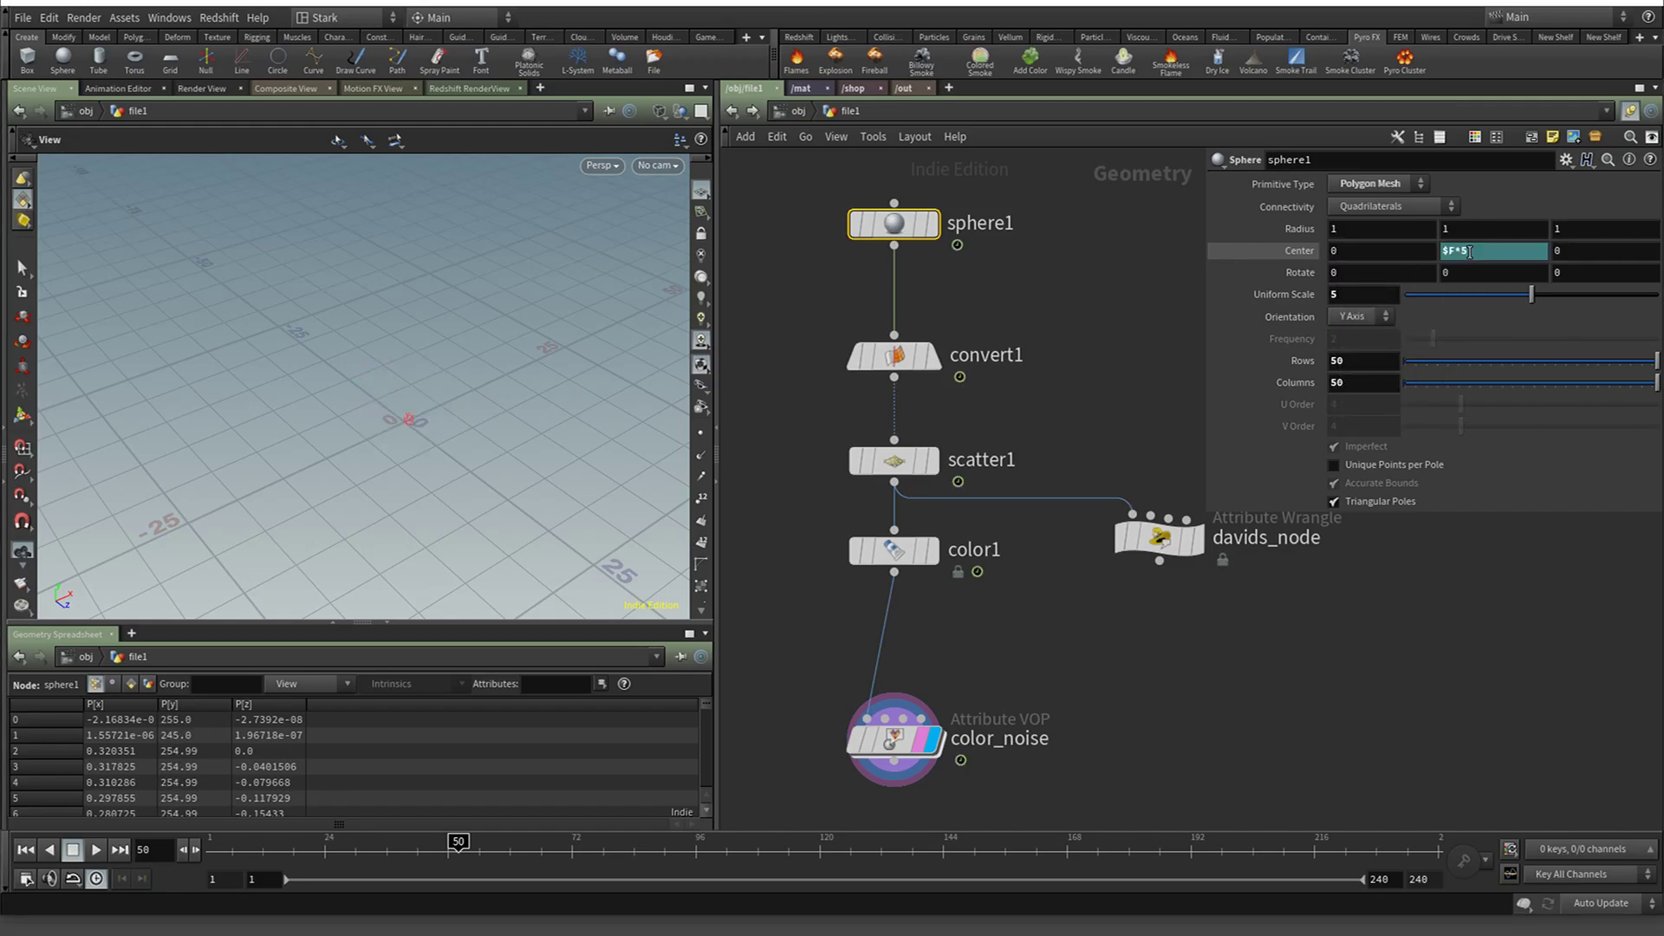
key("ctrl+z")
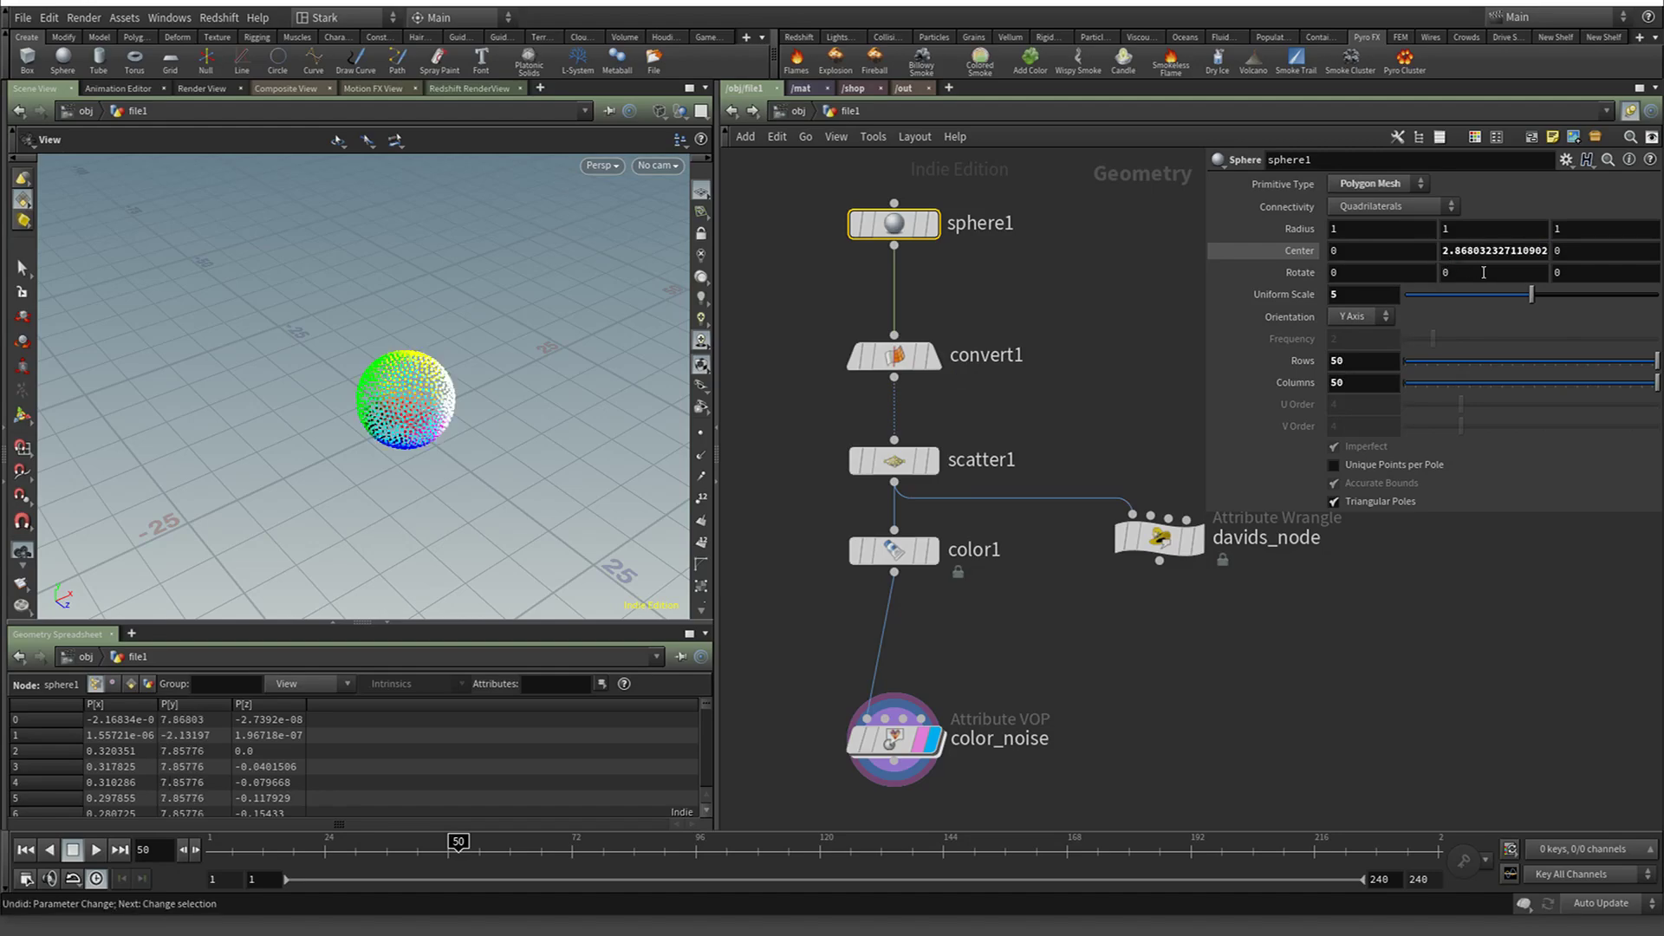
Set sphere1's Y center to 0
left_click(1452, 253)
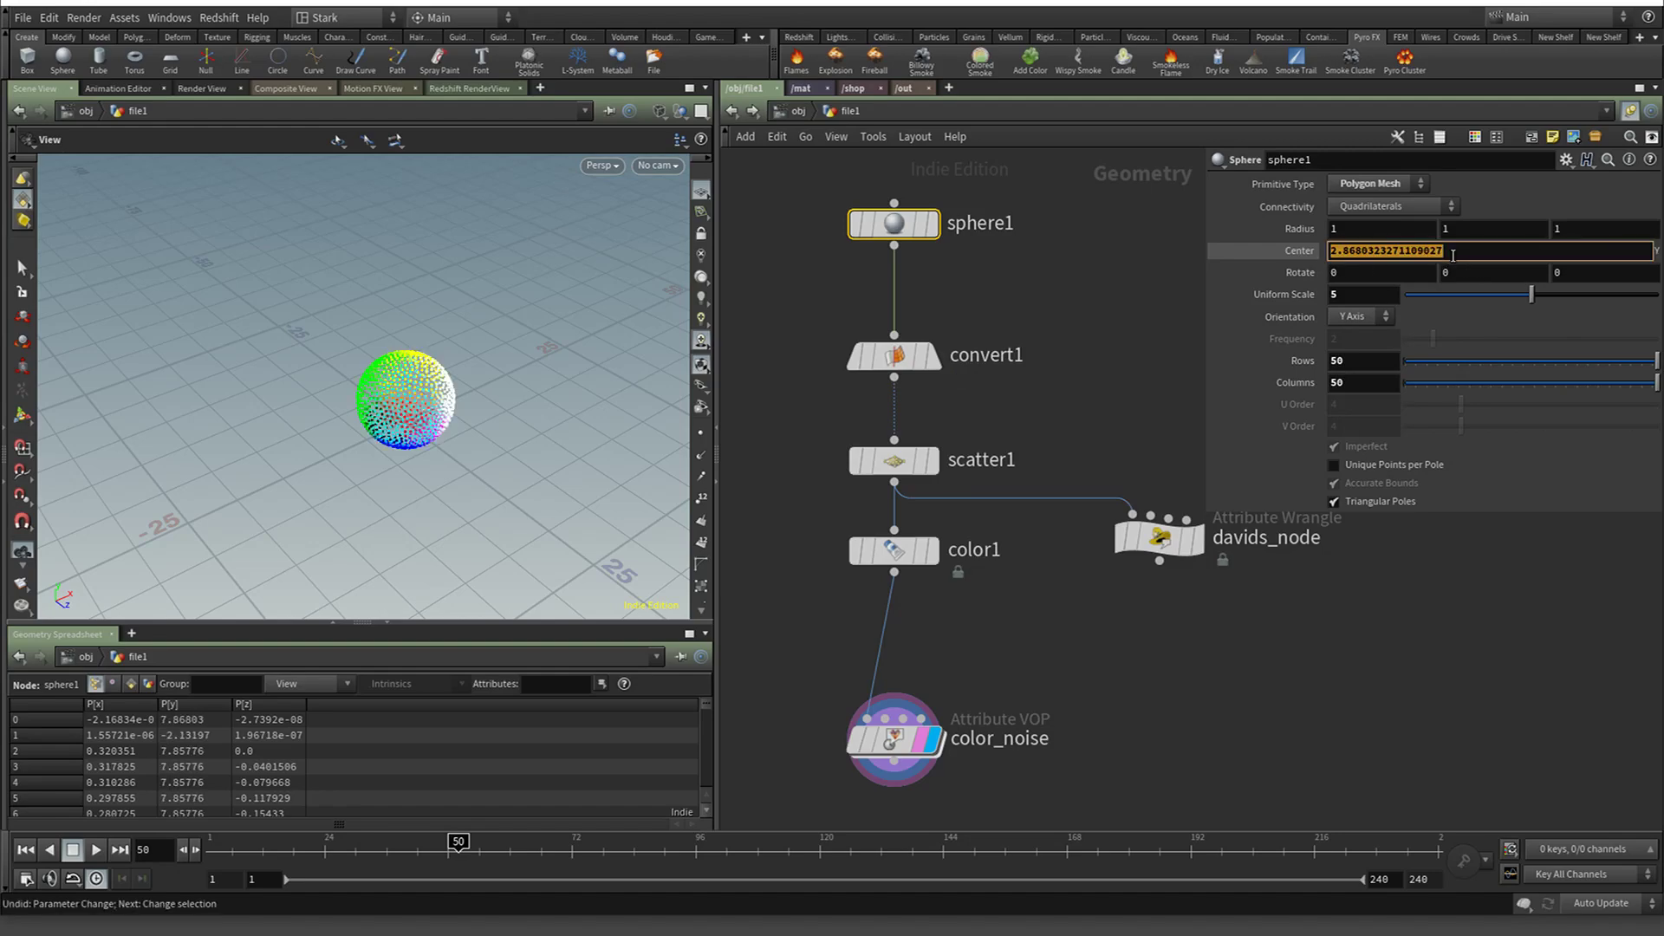
type("0")
key("Return")
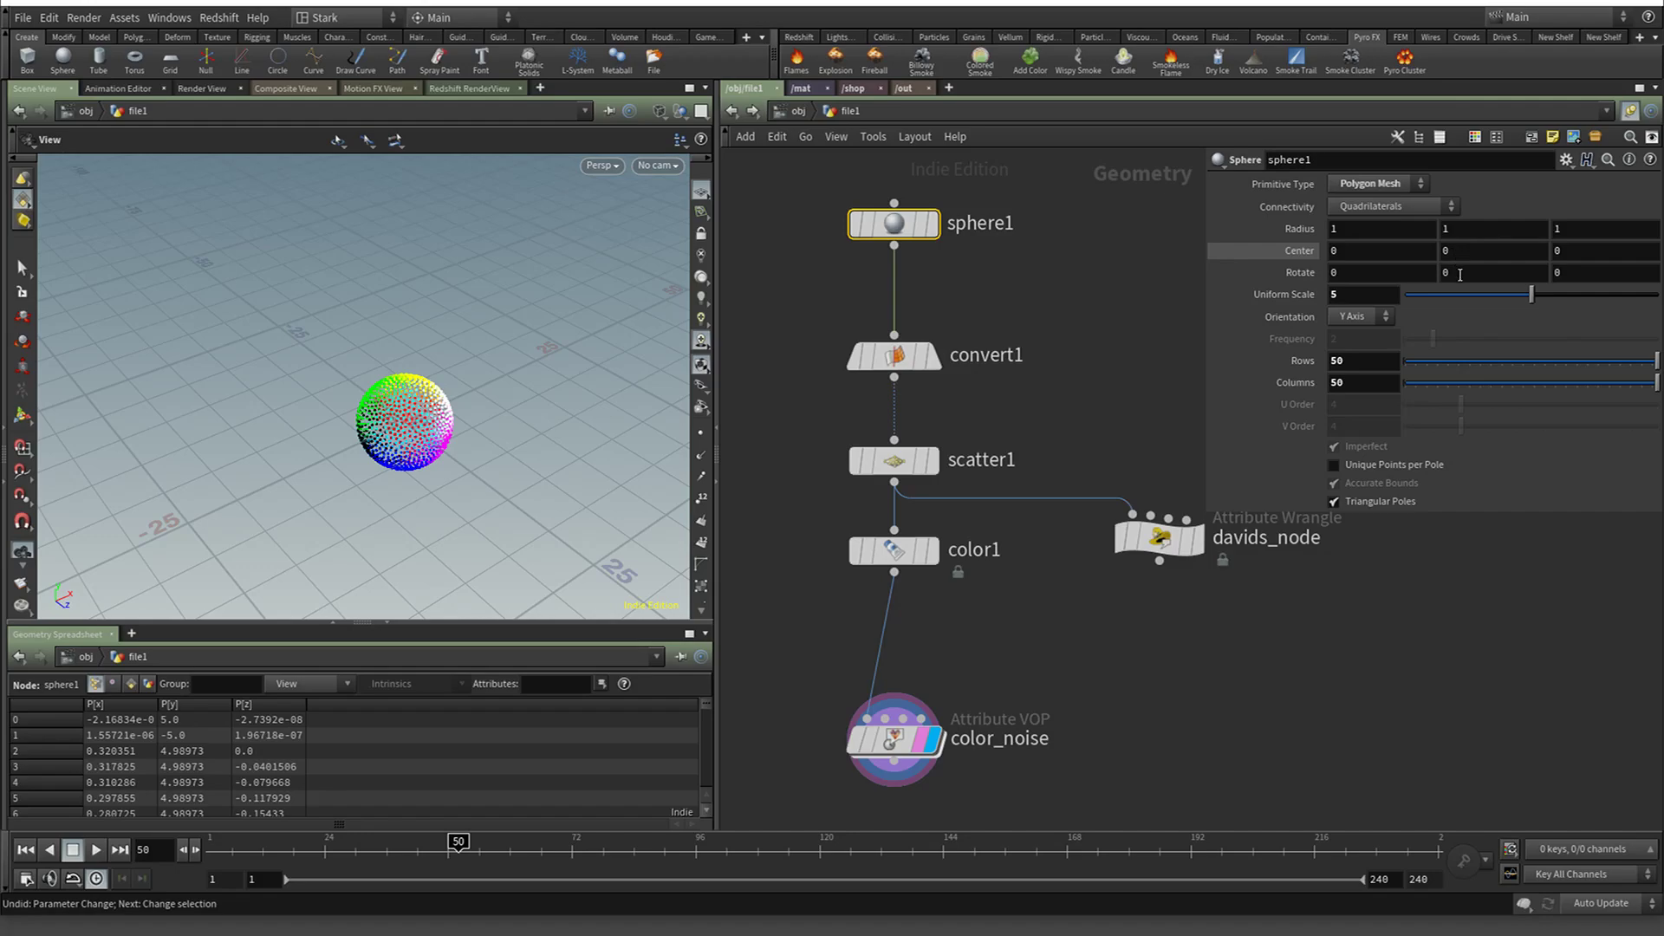
Set sphere1's Y rotation to the expression $F*5 and play the animation briefly to check the point colours
left_click(1460, 273)
type("$")
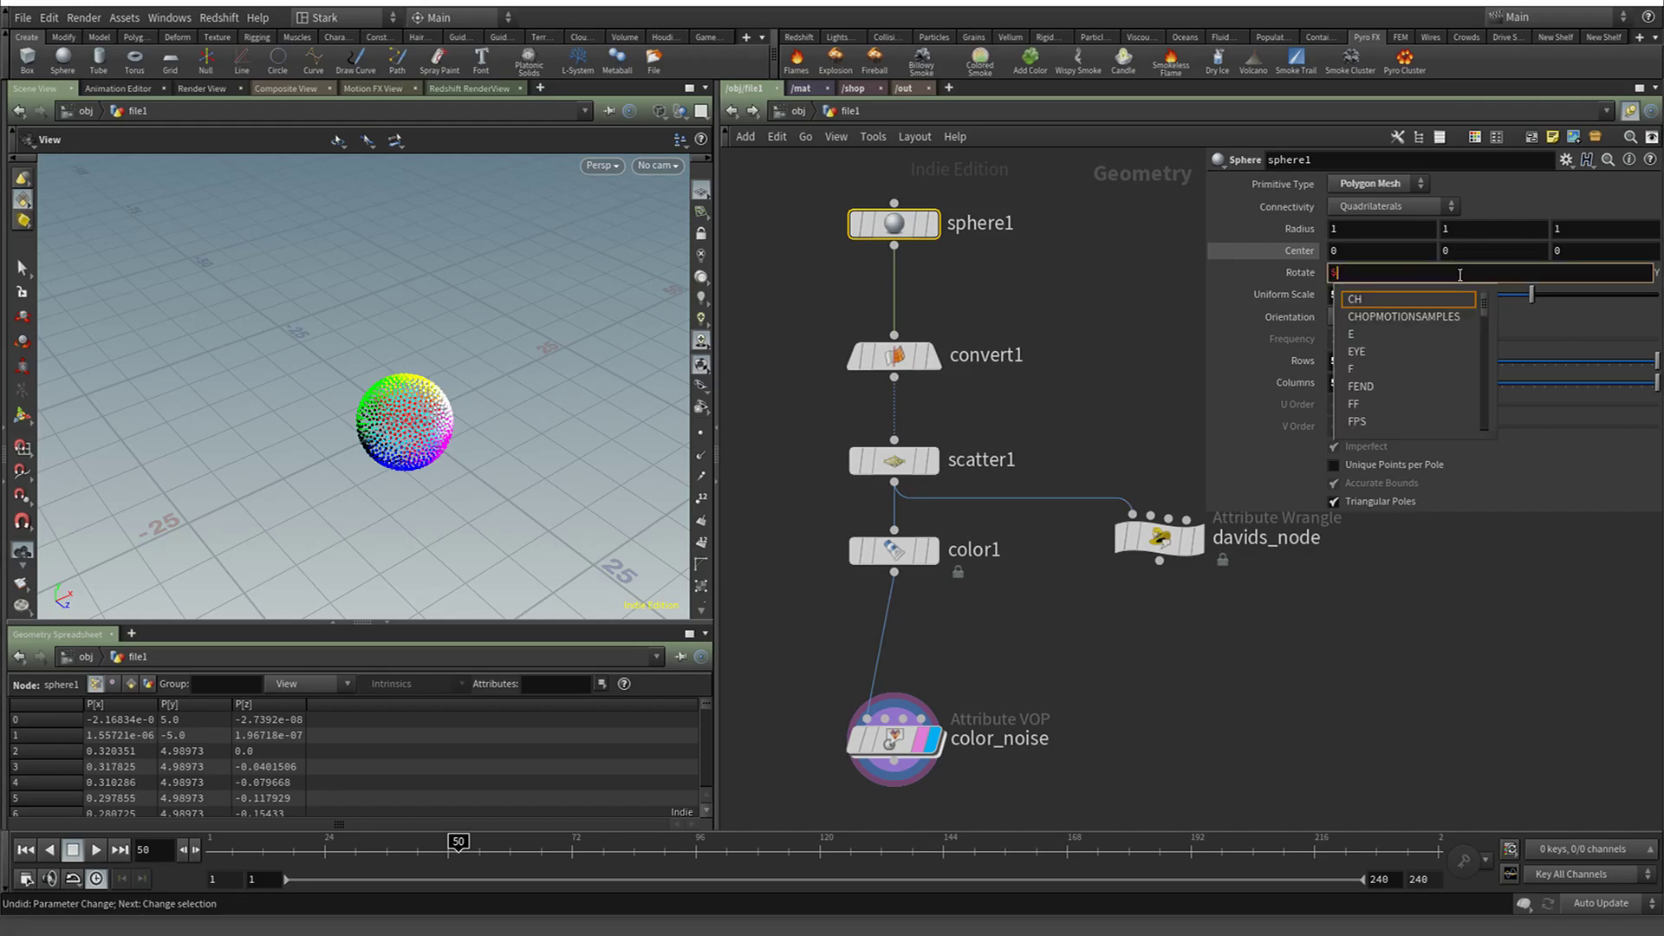
type("F*5")
key("Return")
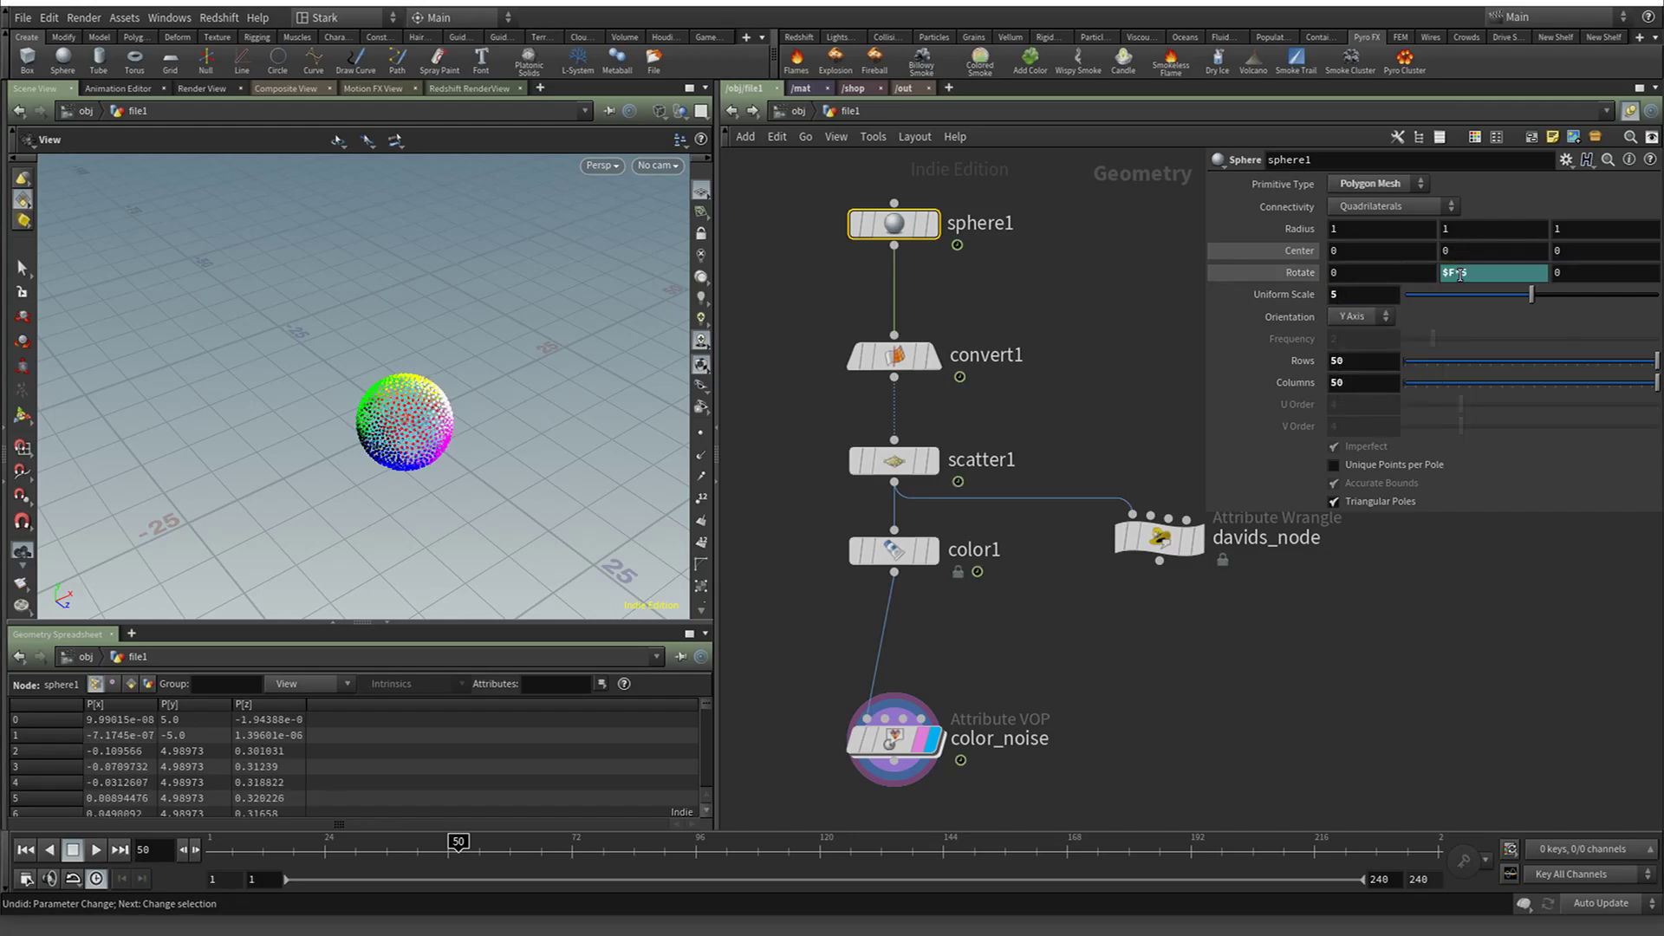
left_click(97, 850)
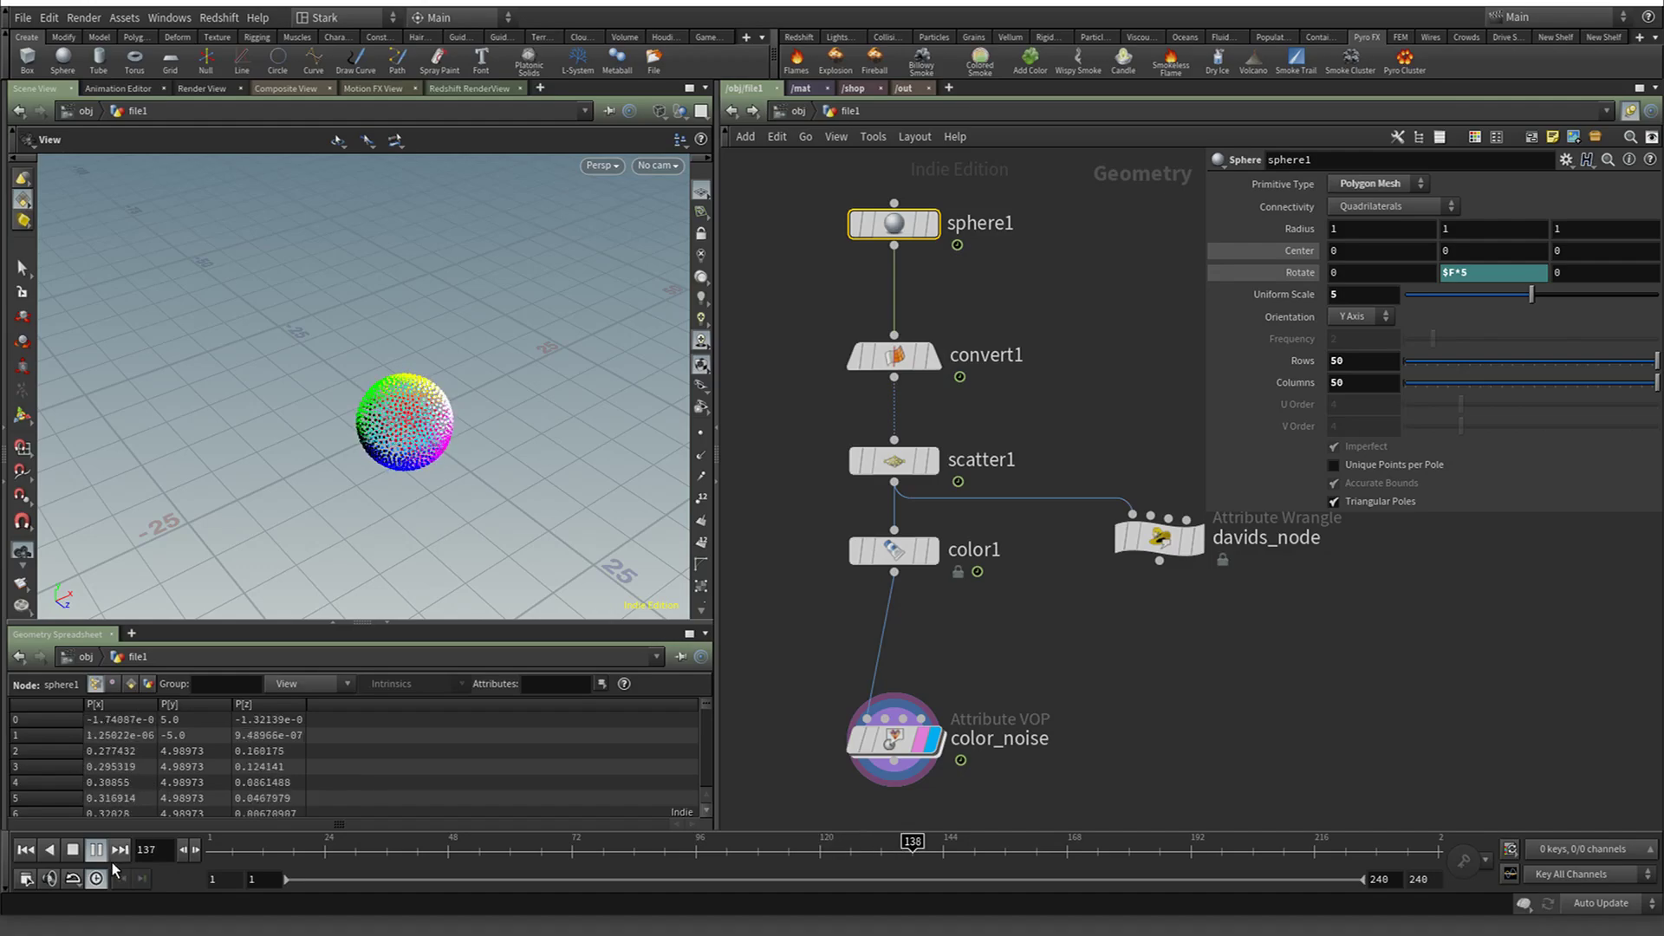
left_click(97, 850)
Display color1 on its own, bypass it, and switch the display back to color_noise
left_click(928, 552)
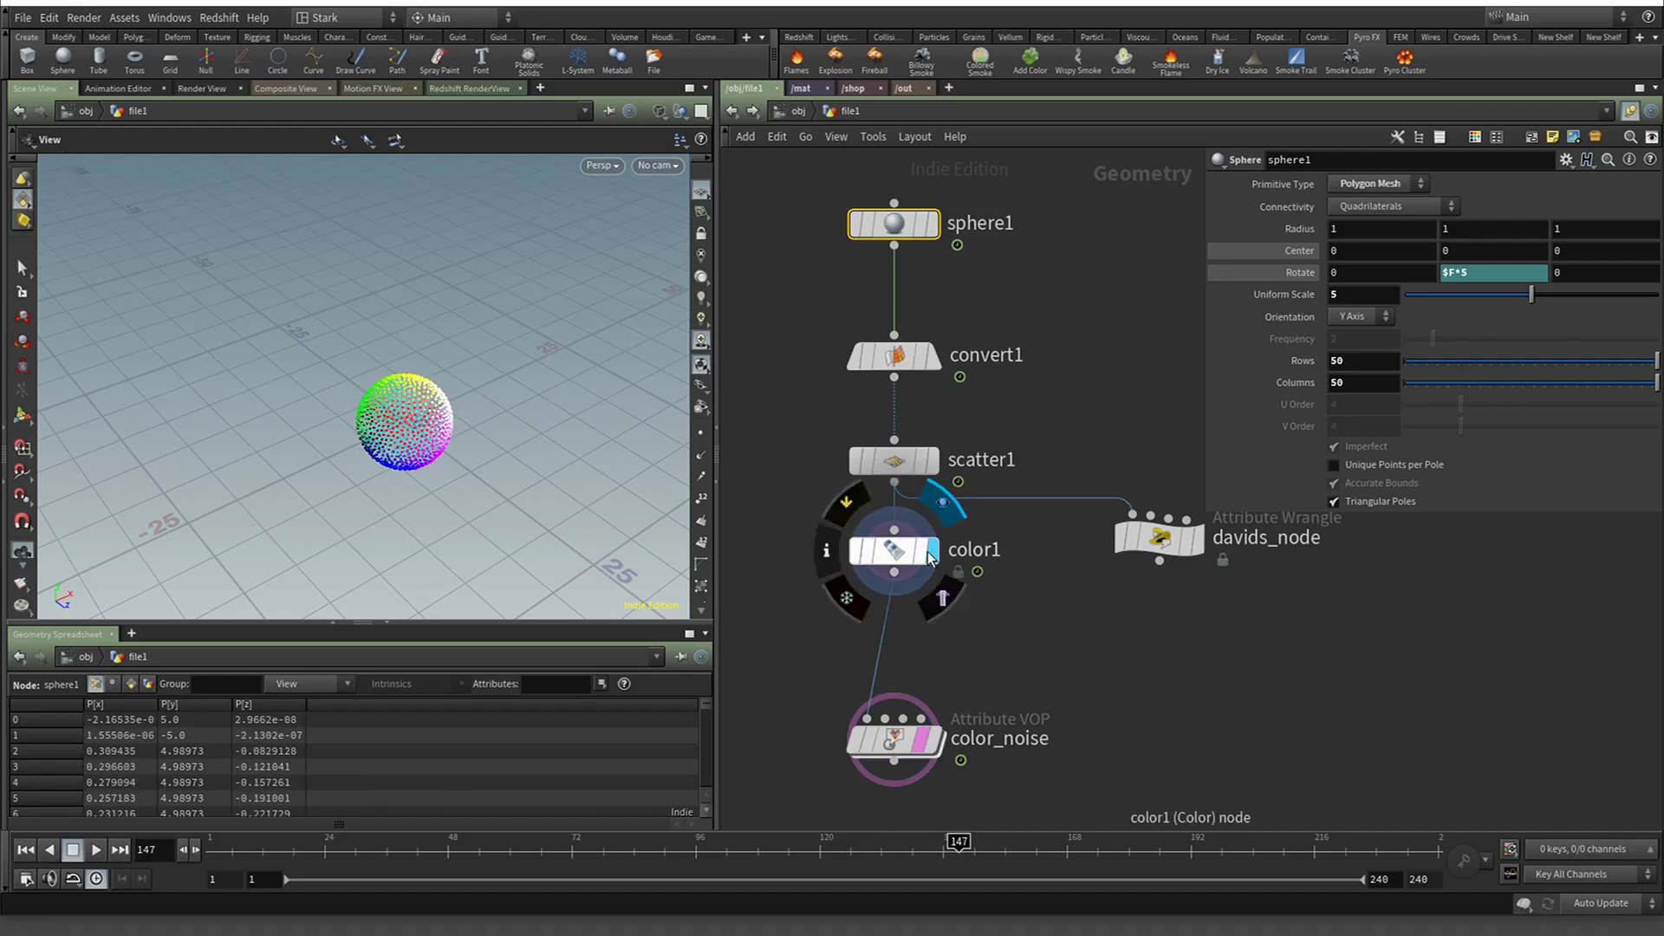
left_click(906, 557)
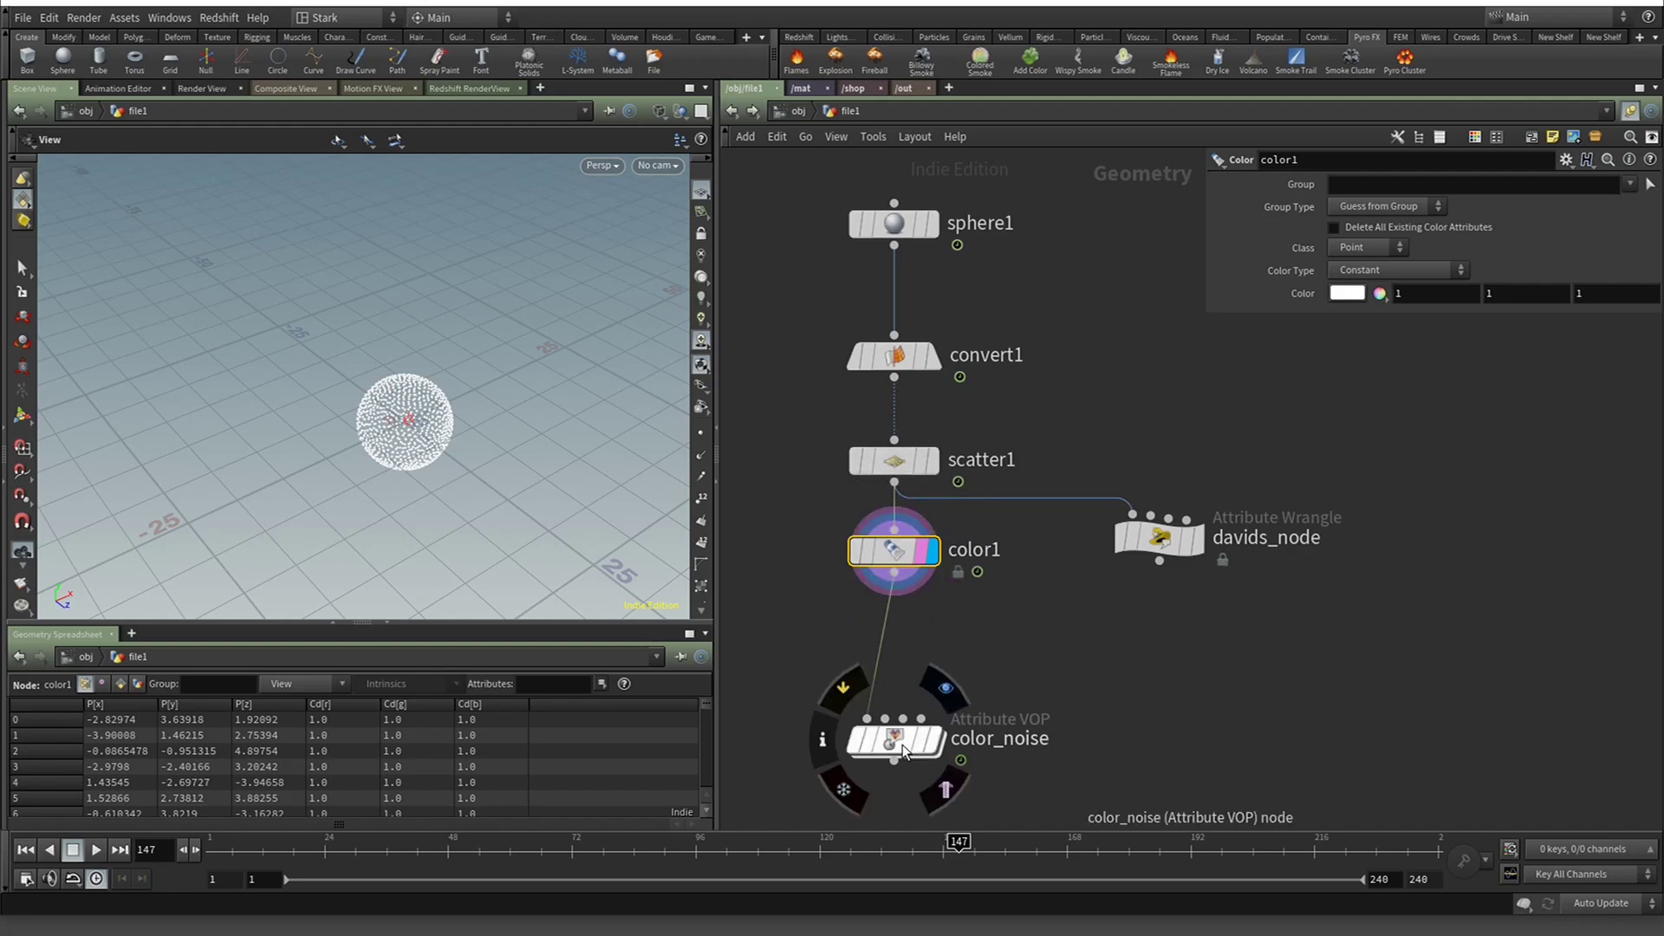
left_click_drag(902, 745, 899, 663)
left_click(922, 658)
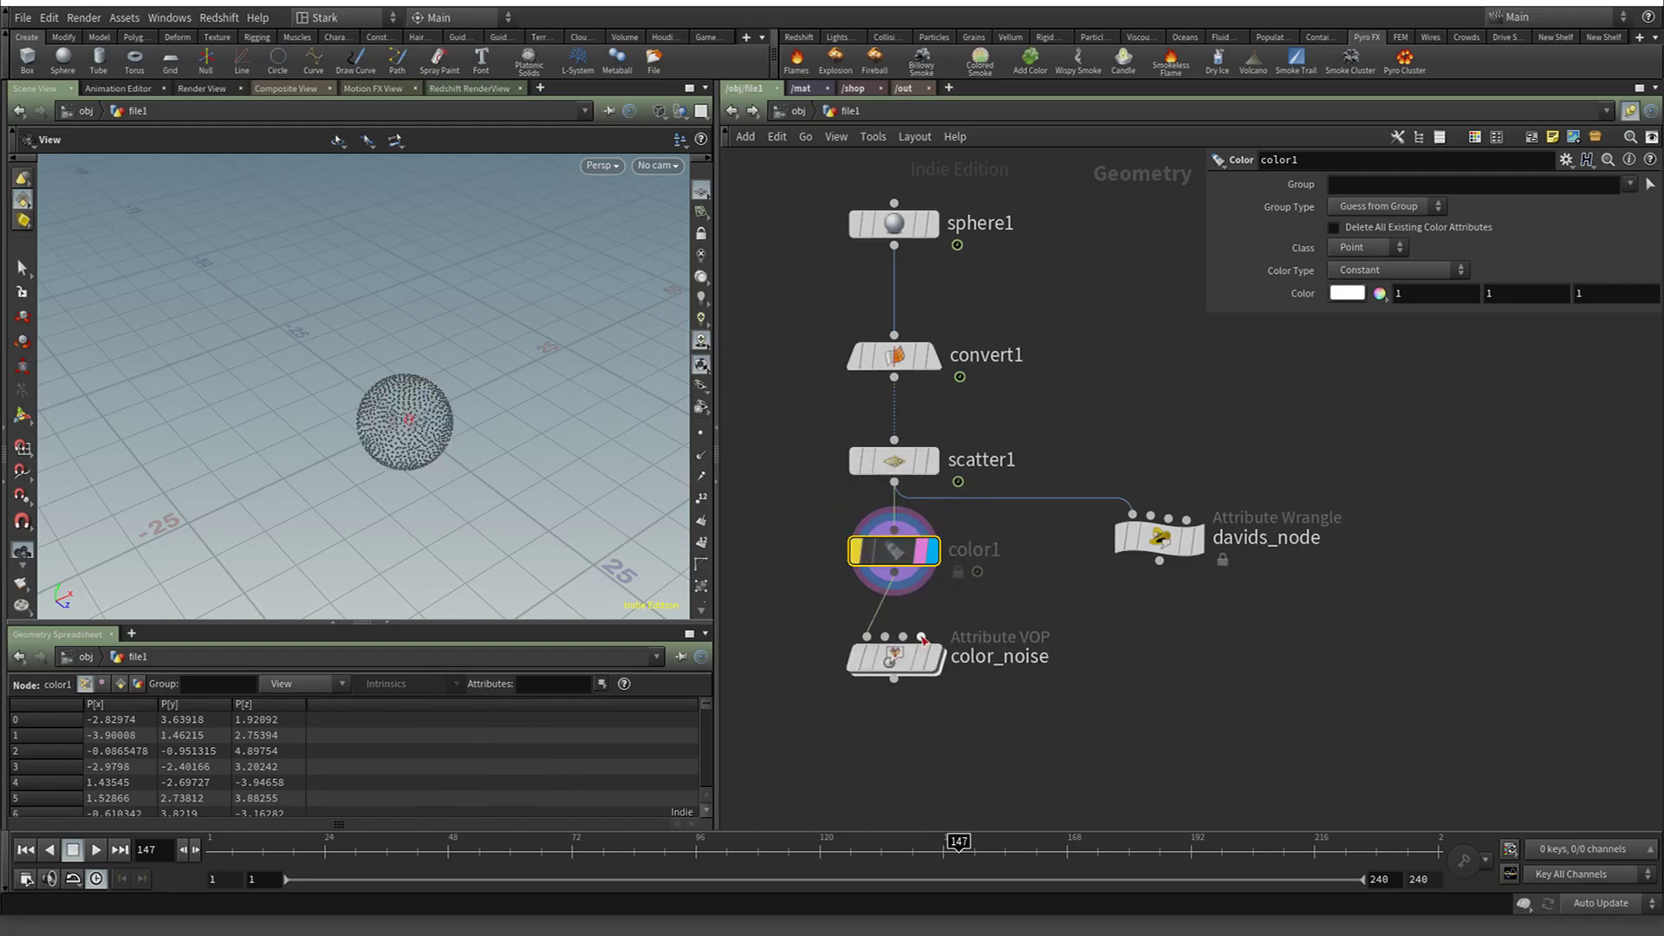
left_click(902, 665)
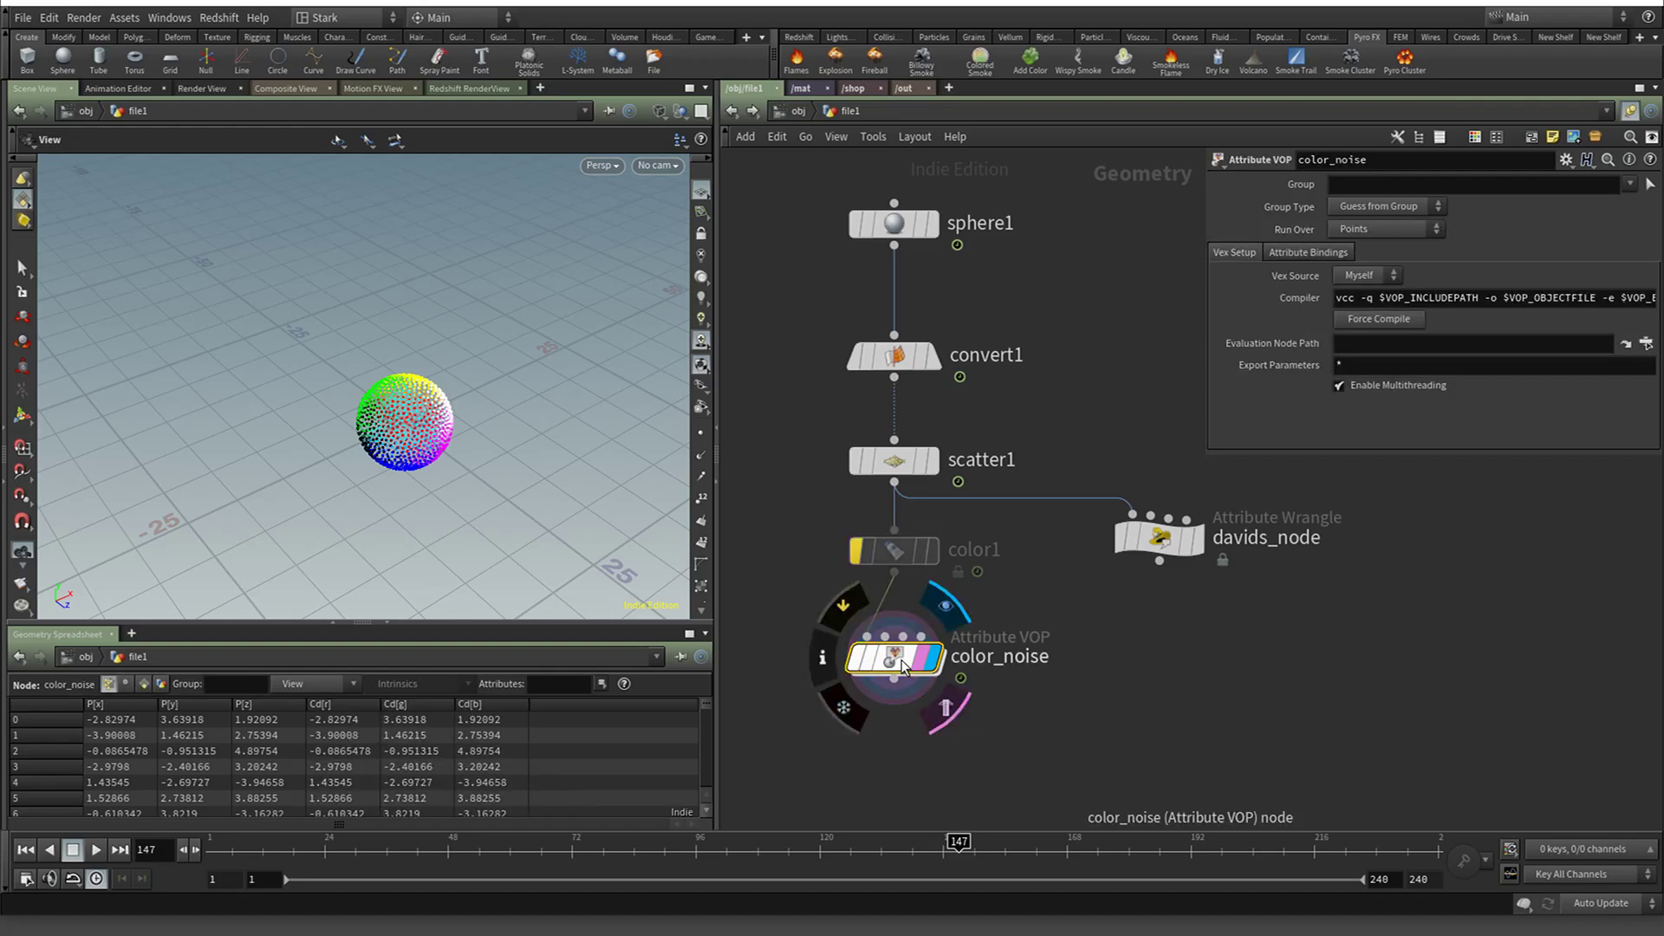
Delete color1 and rearrange the remaining nodes, with color_noise closer below scatter1 and davids_node farther away from it
left_click(895, 559)
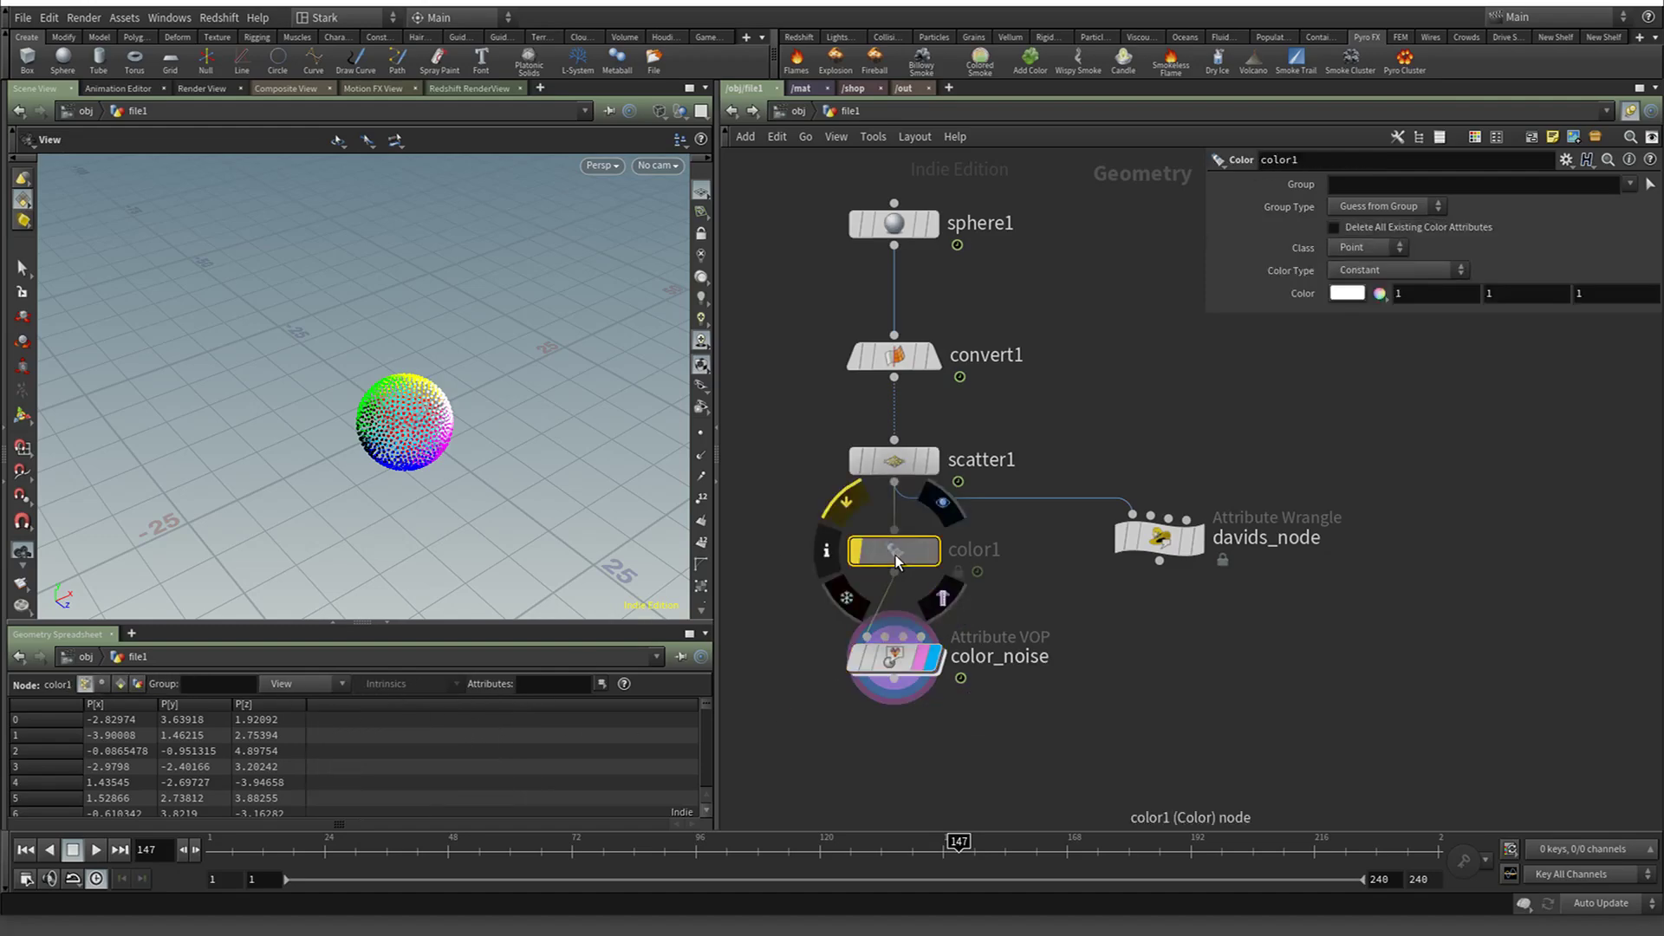
key("Delete")
left_click_drag(1171, 539, 1291, 543)
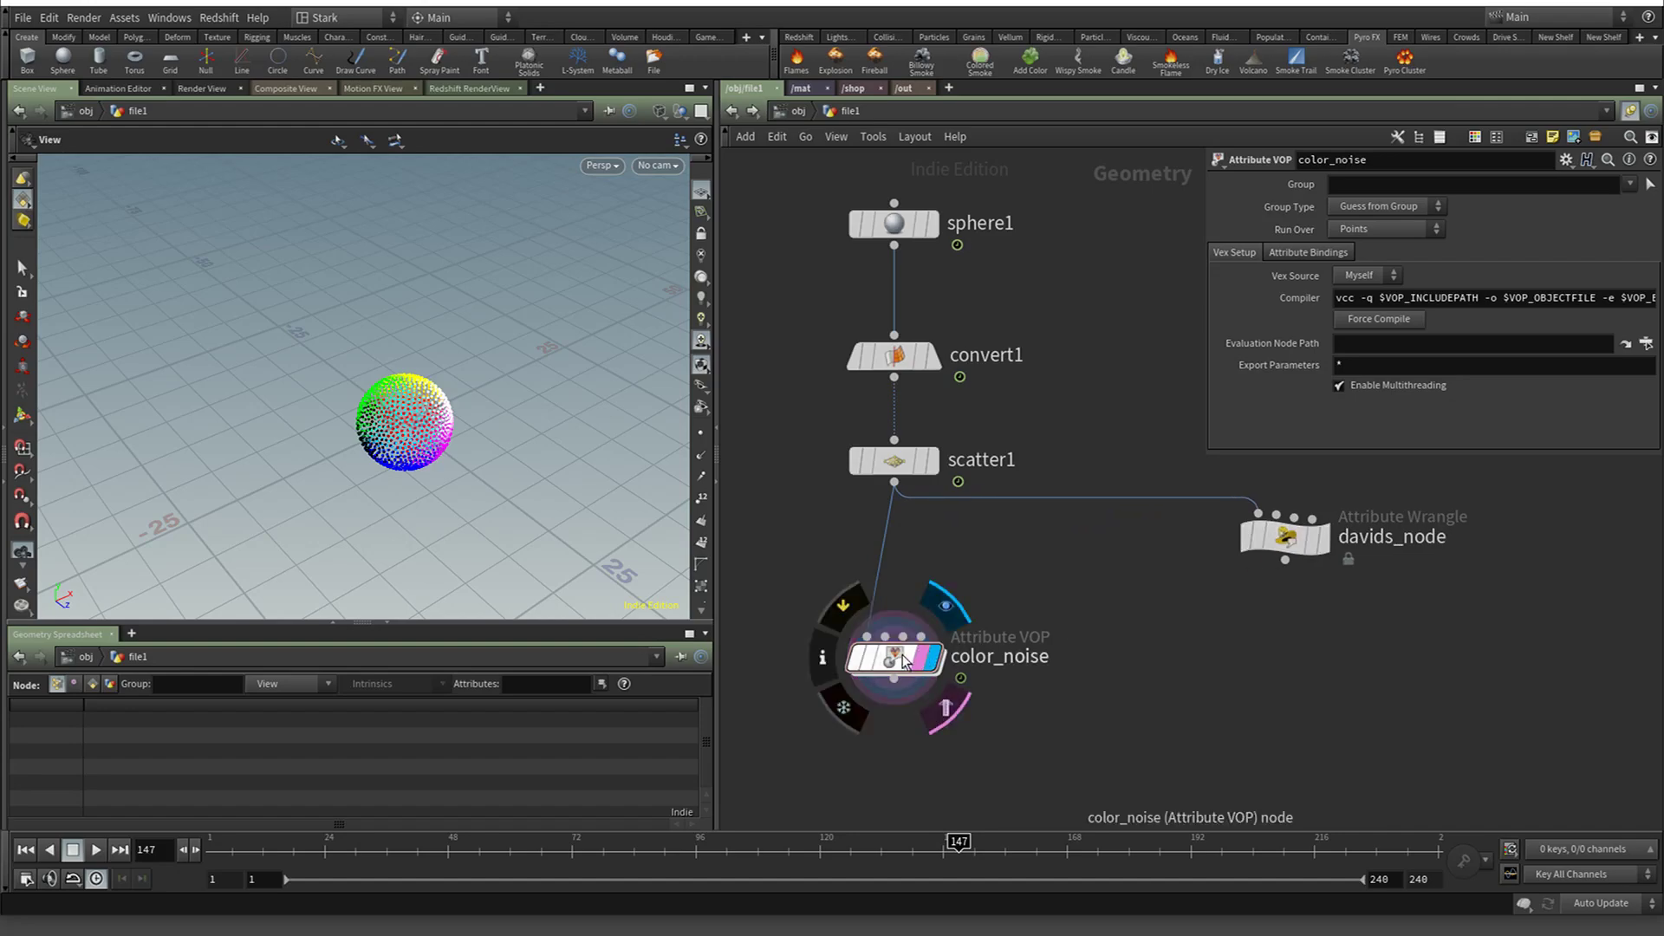
left_click_drag(904, 661, 903, 608)
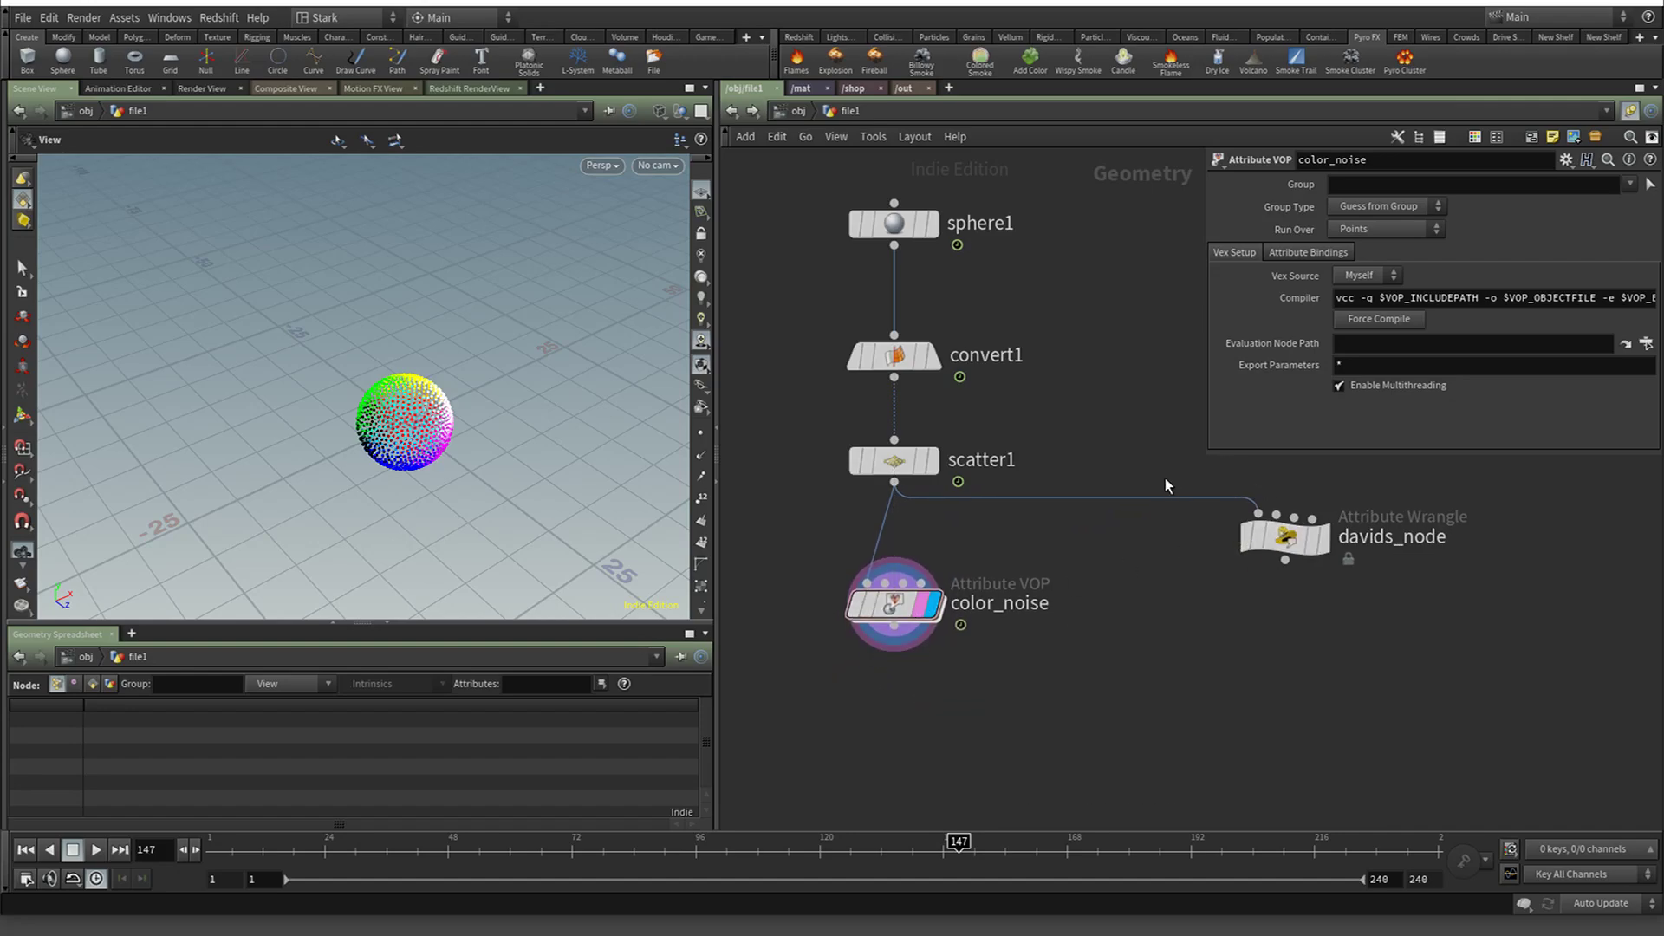
Change the node shape of davids_node to the flat-bottomed shape with a rounded top
left_click(1285, 537)
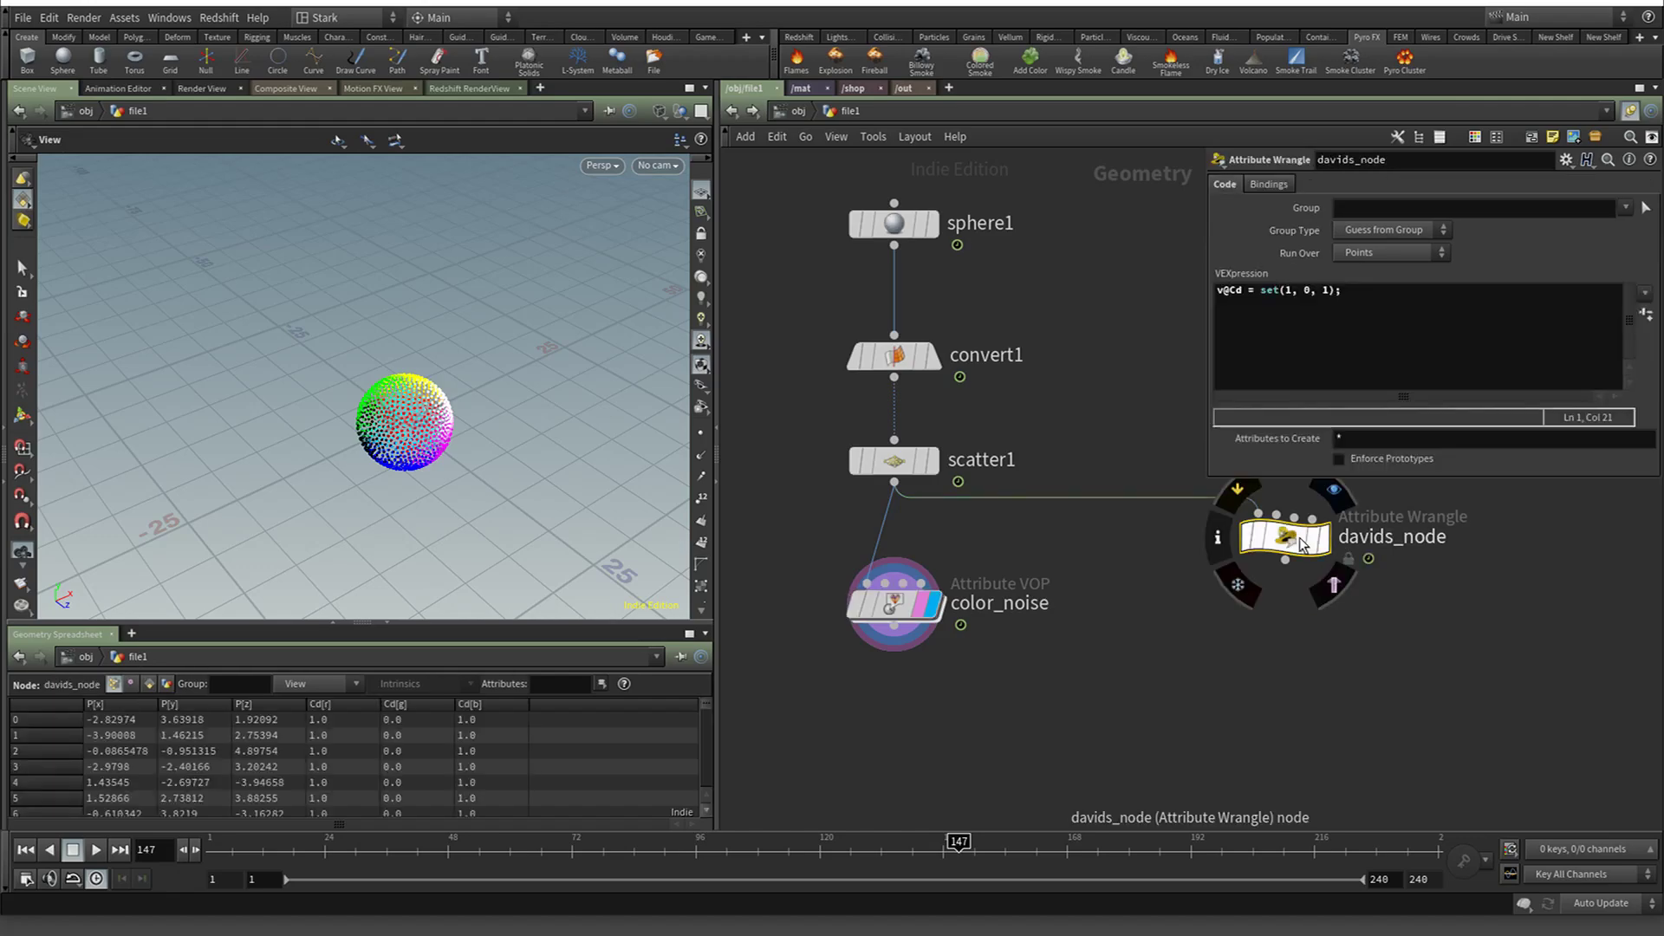
left_click(1496, 136)
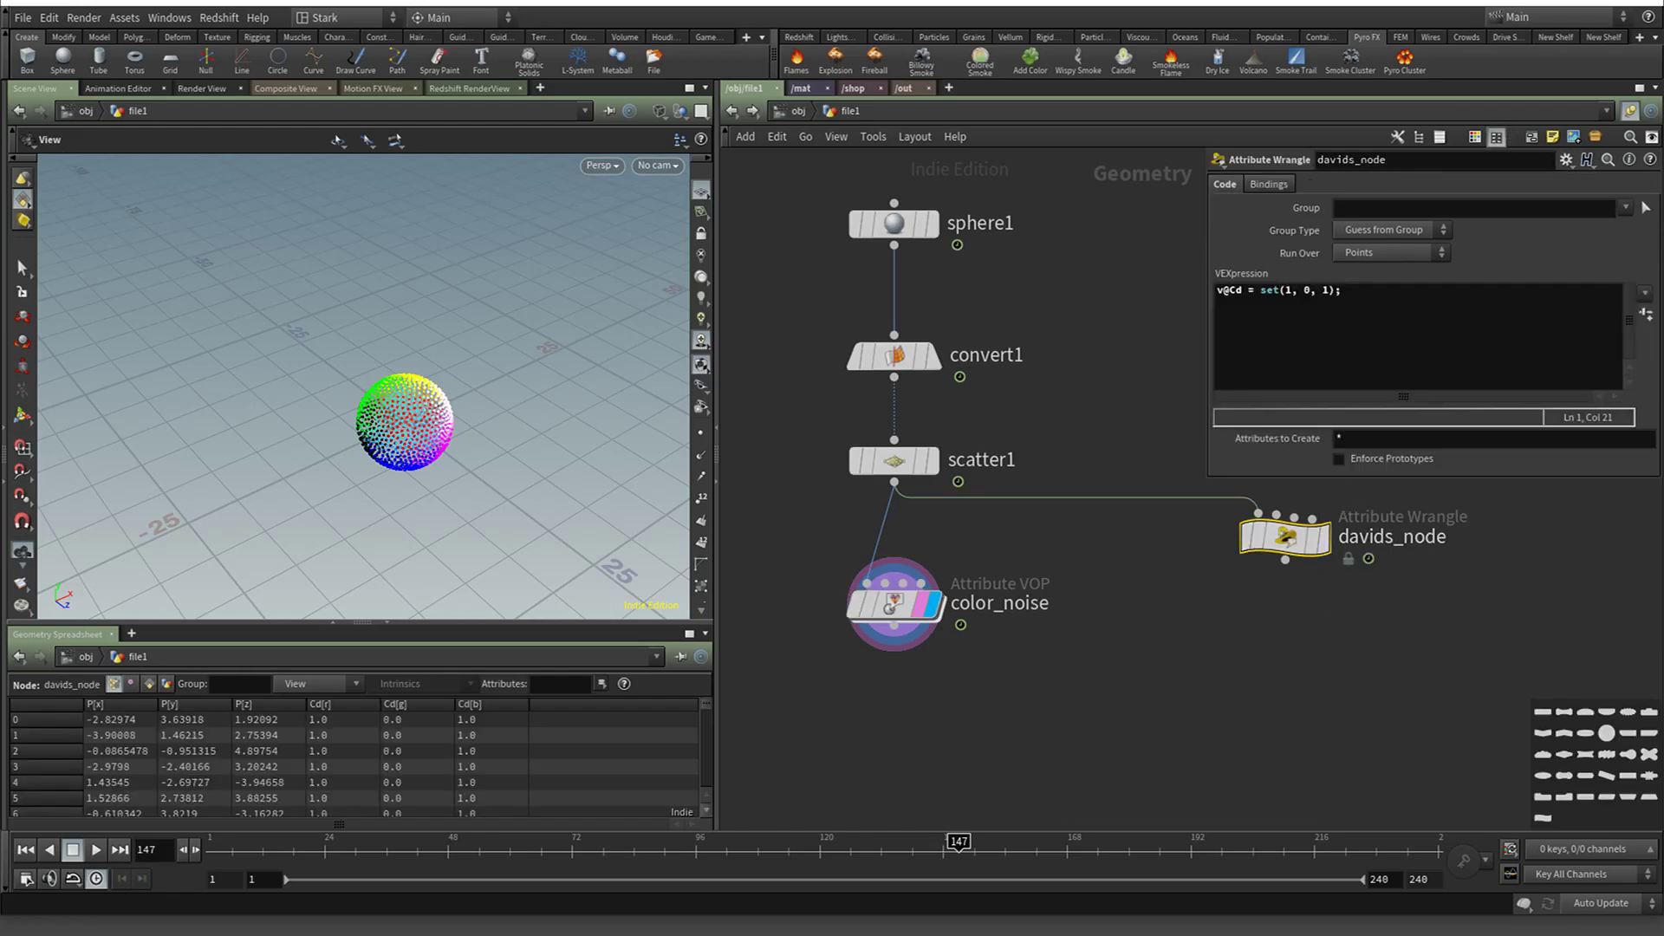
left_click(1586, 714)
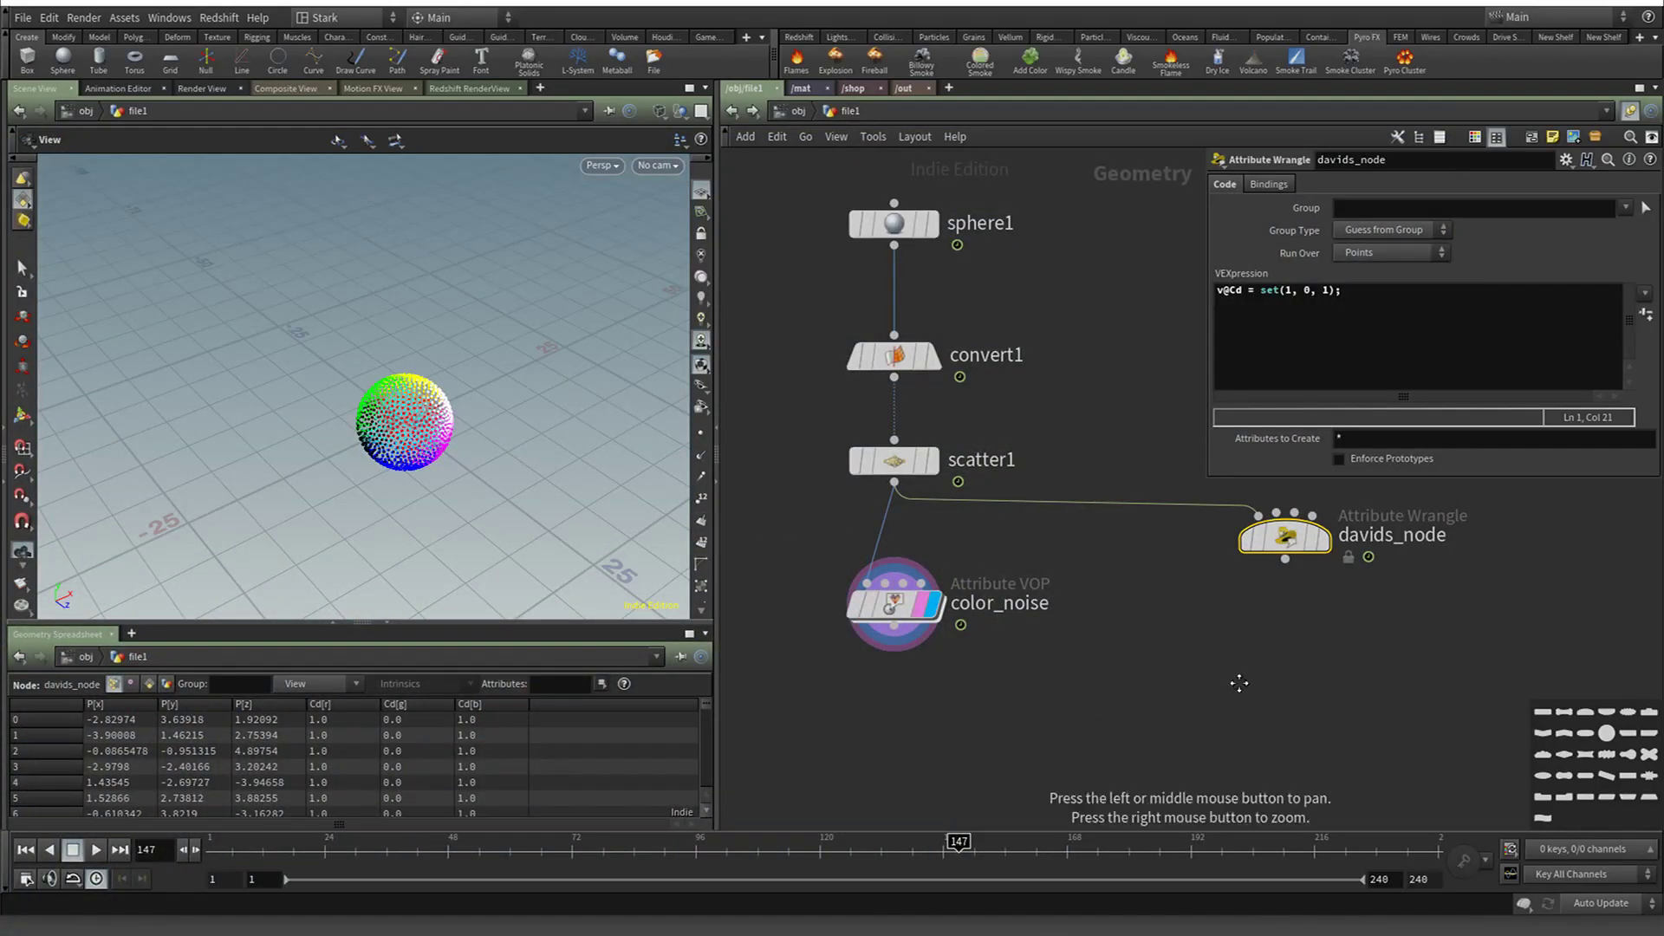
Colour davids_node light blue using the network colour palette
left_click_drag(1239, 683, 1170, 724)
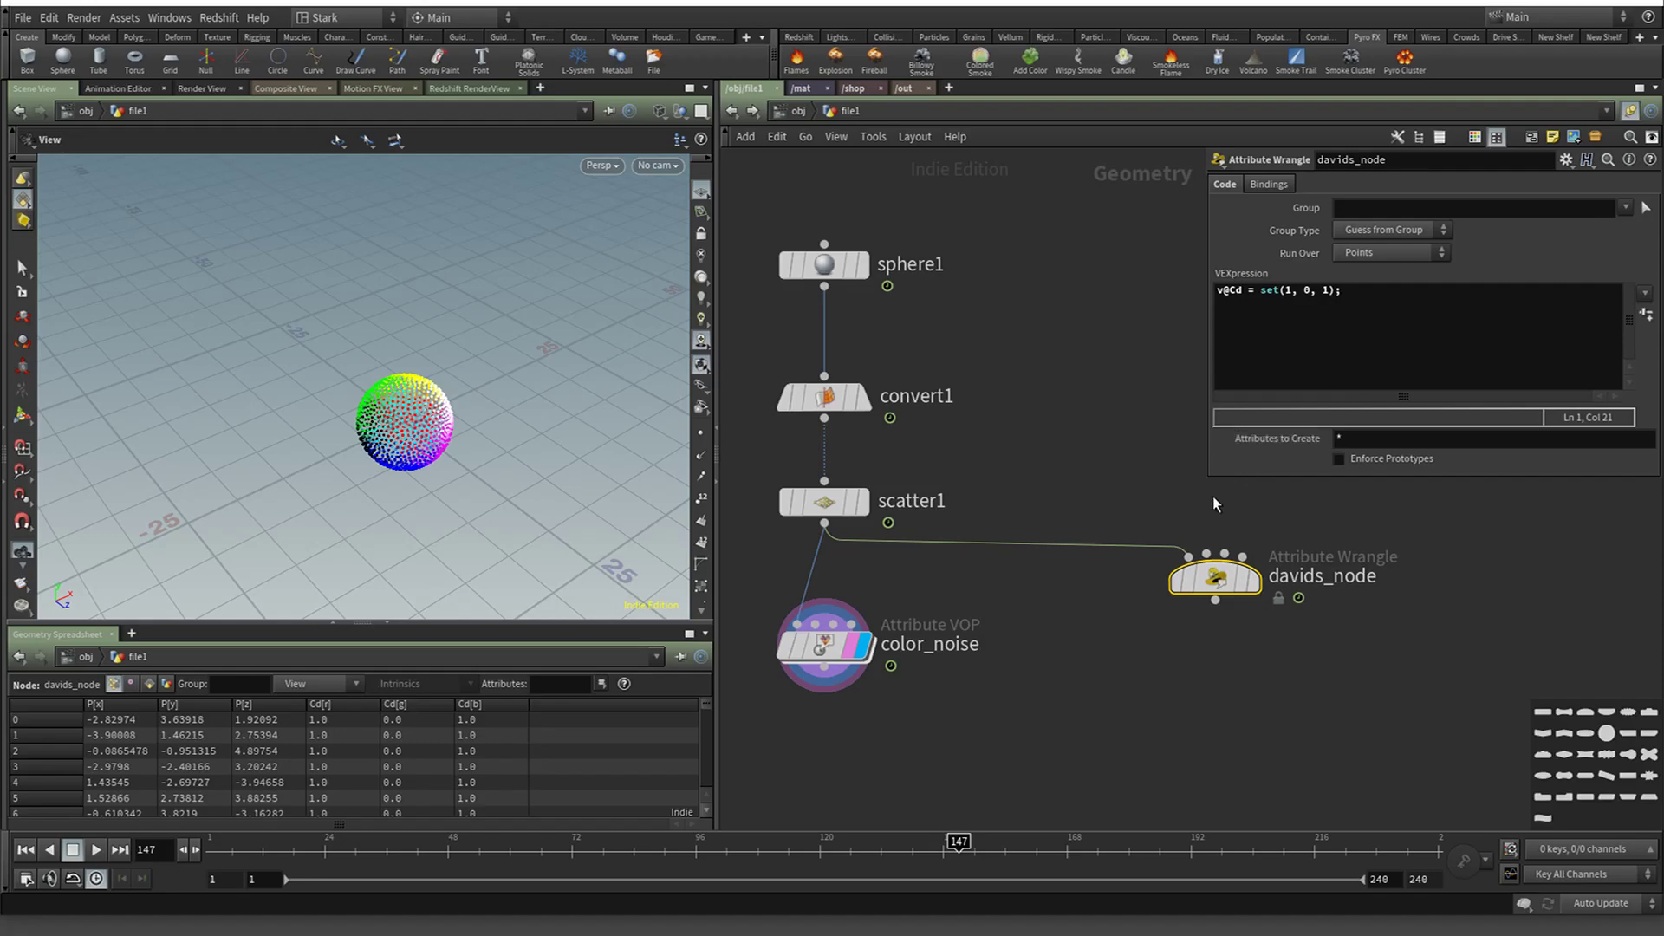
left_click(1388, 320)
key("c")
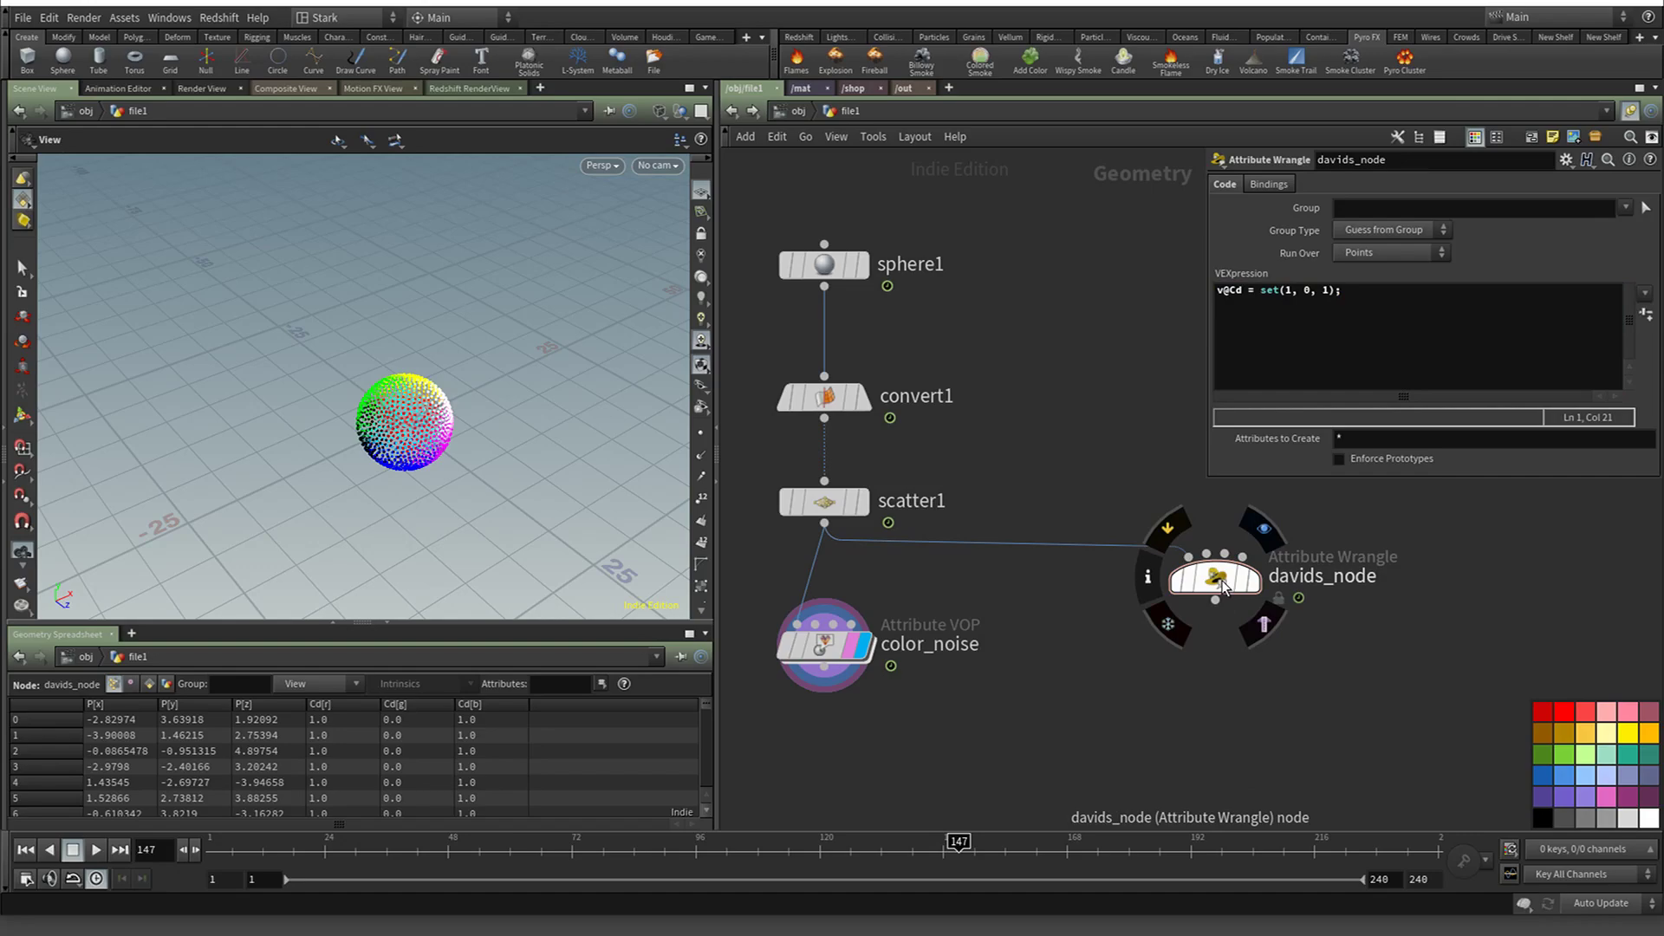
left_click(1590, 780)
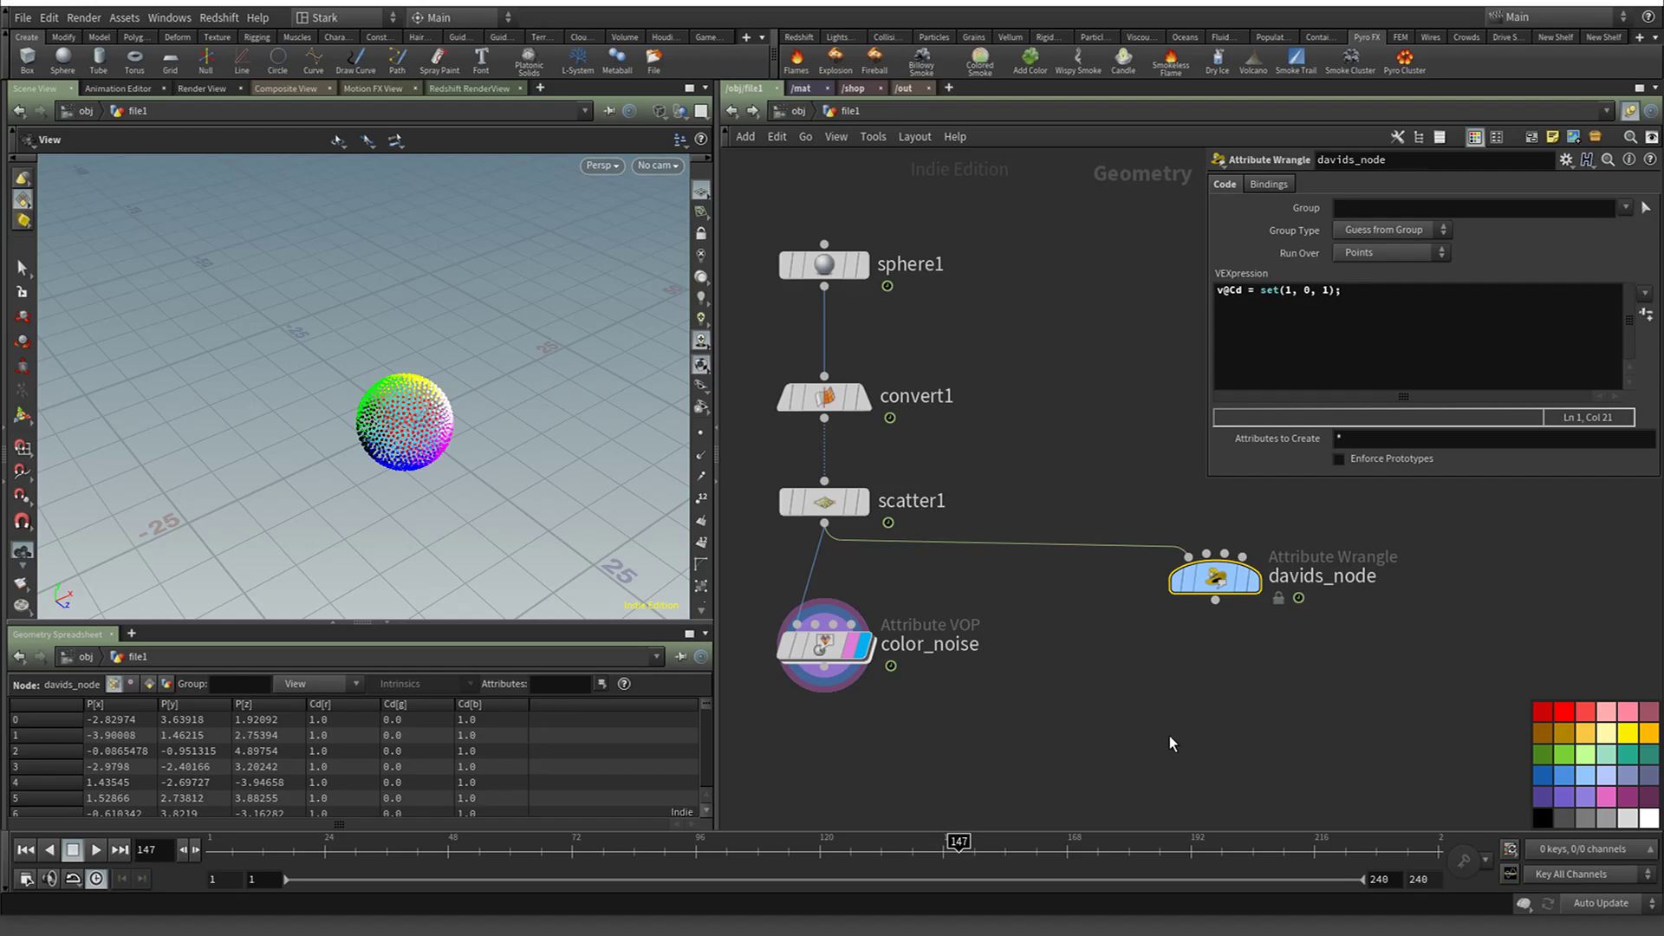
Scrub the timeline to frame 11 with color_noise selected and move that node farther below scatter1
left_click(834, 643)
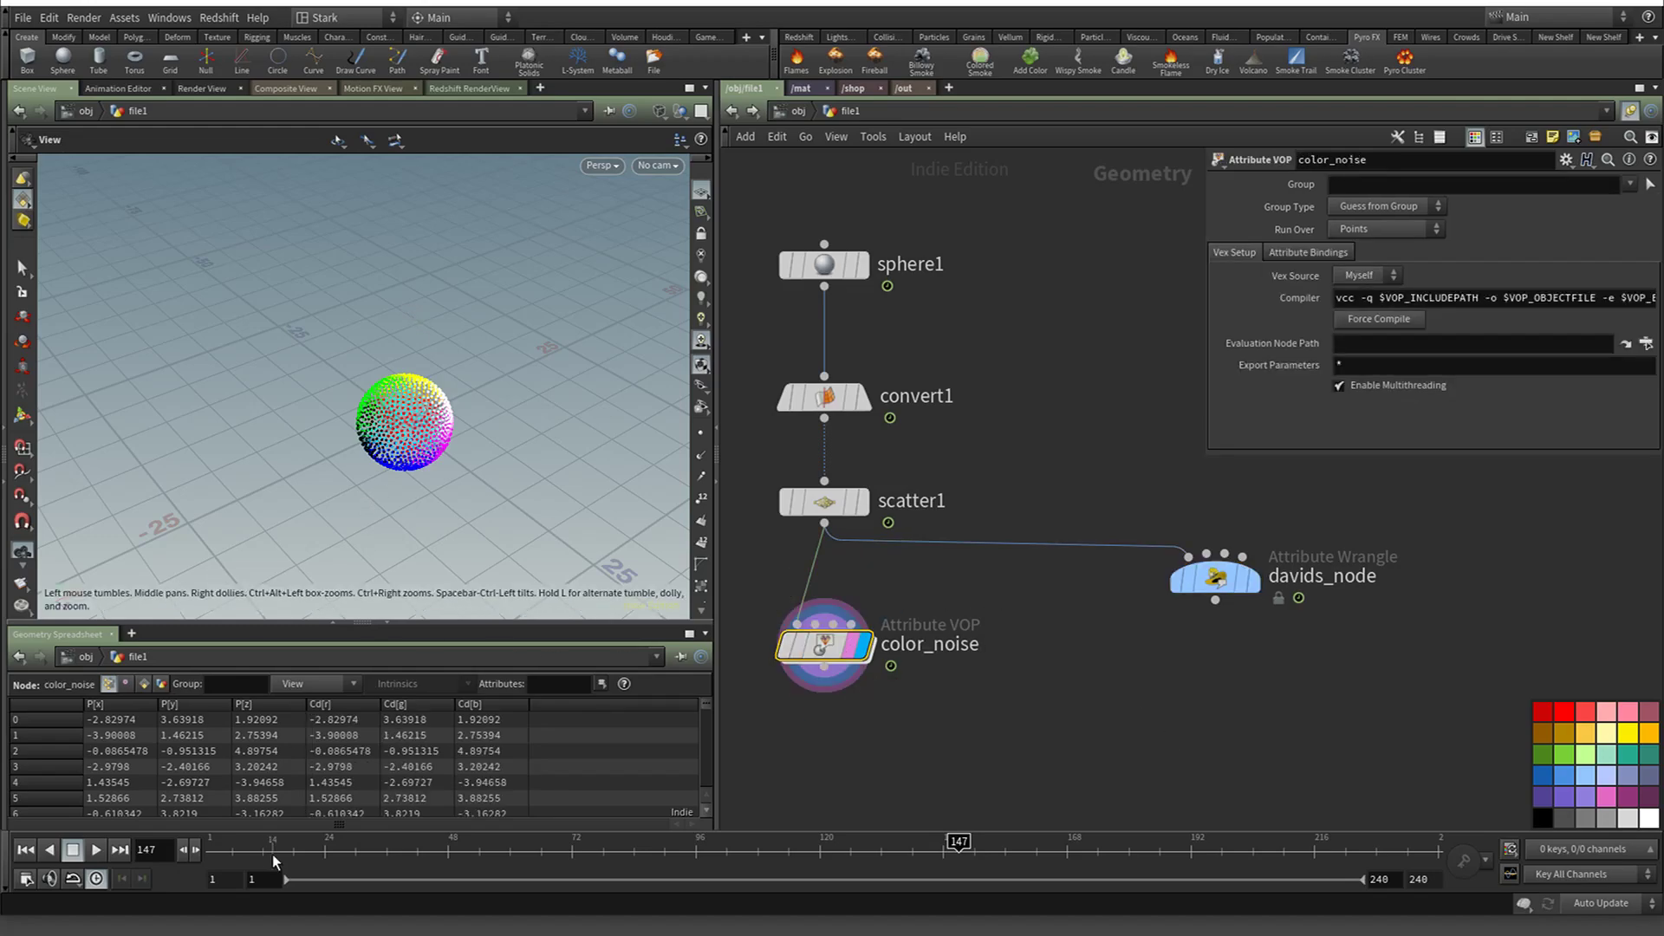
mouse_move(276, 846)
left_mouse_down()
mouse_move(386, 845)
mouse_move(258, 842)
left_mouse_up()
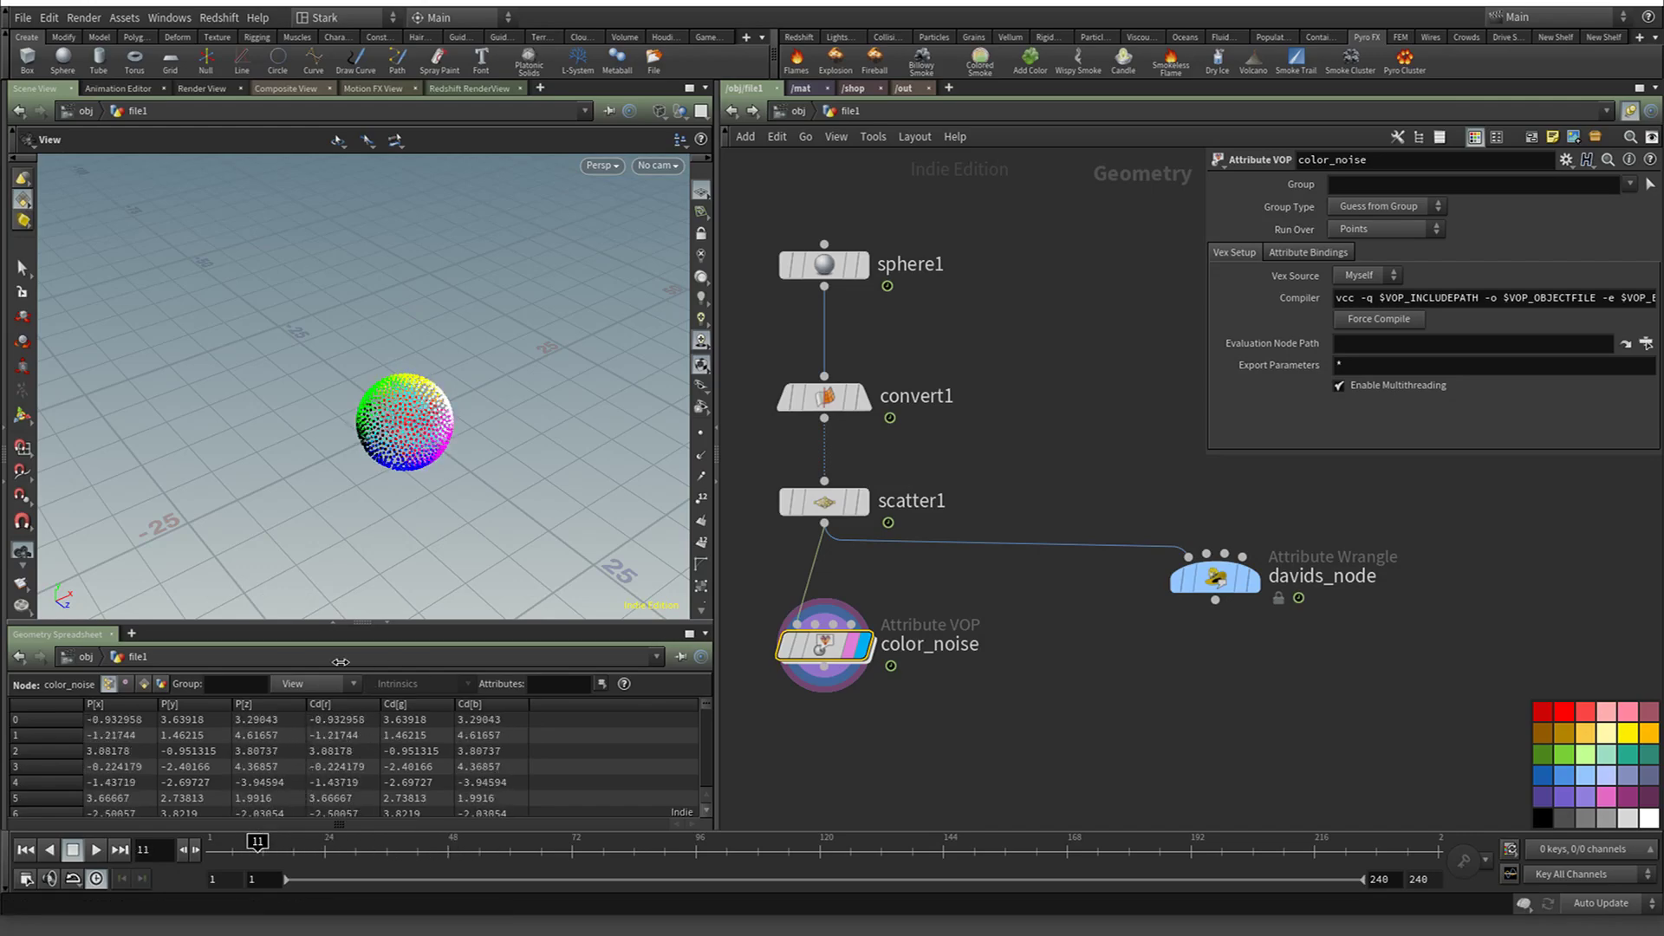
left_click_drag(825, 646, 819, 719)
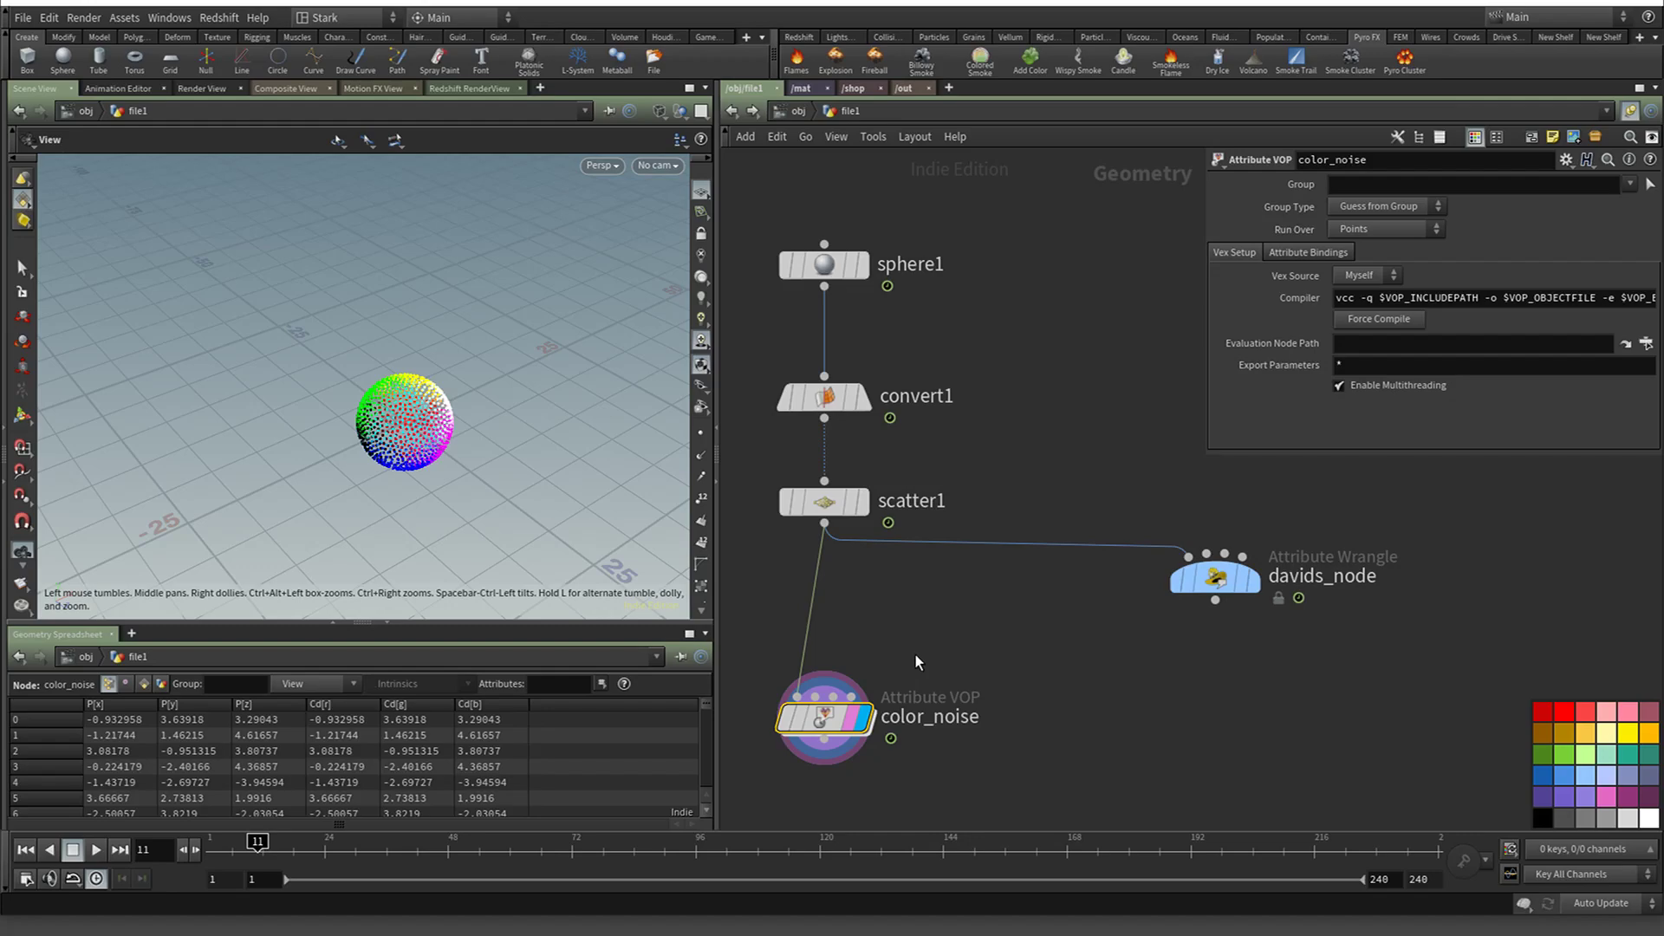
left_click_drag(952, 648, 919, 533)
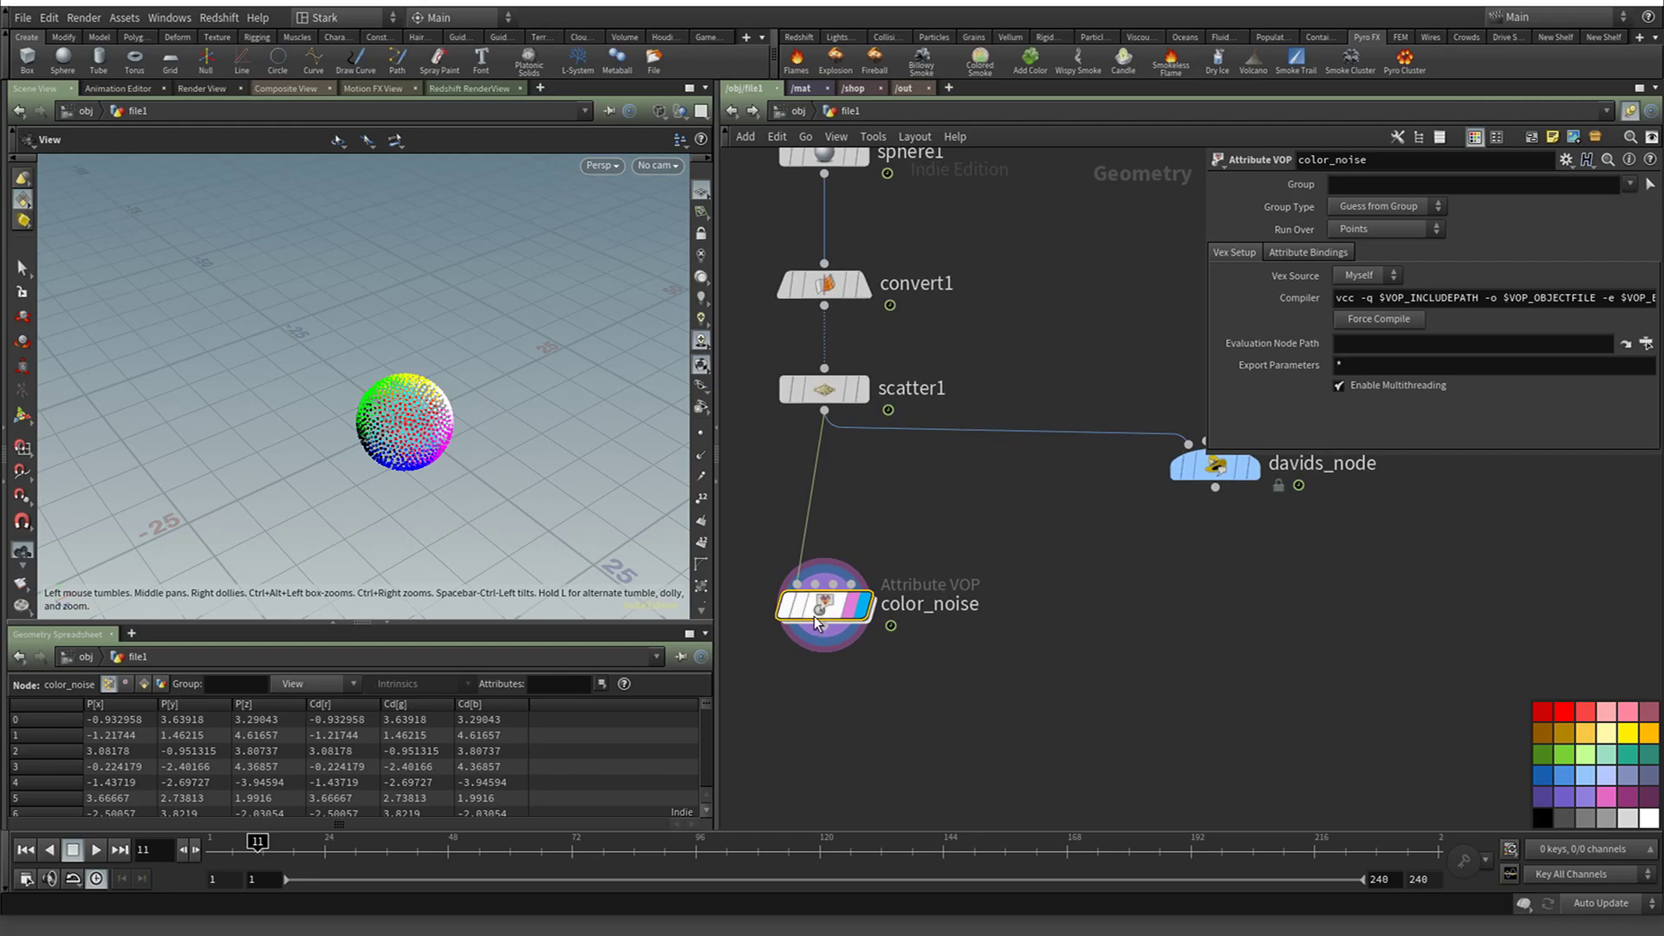
left_click_drag(814, 616, 814, 648)
left_click(1227, 472)
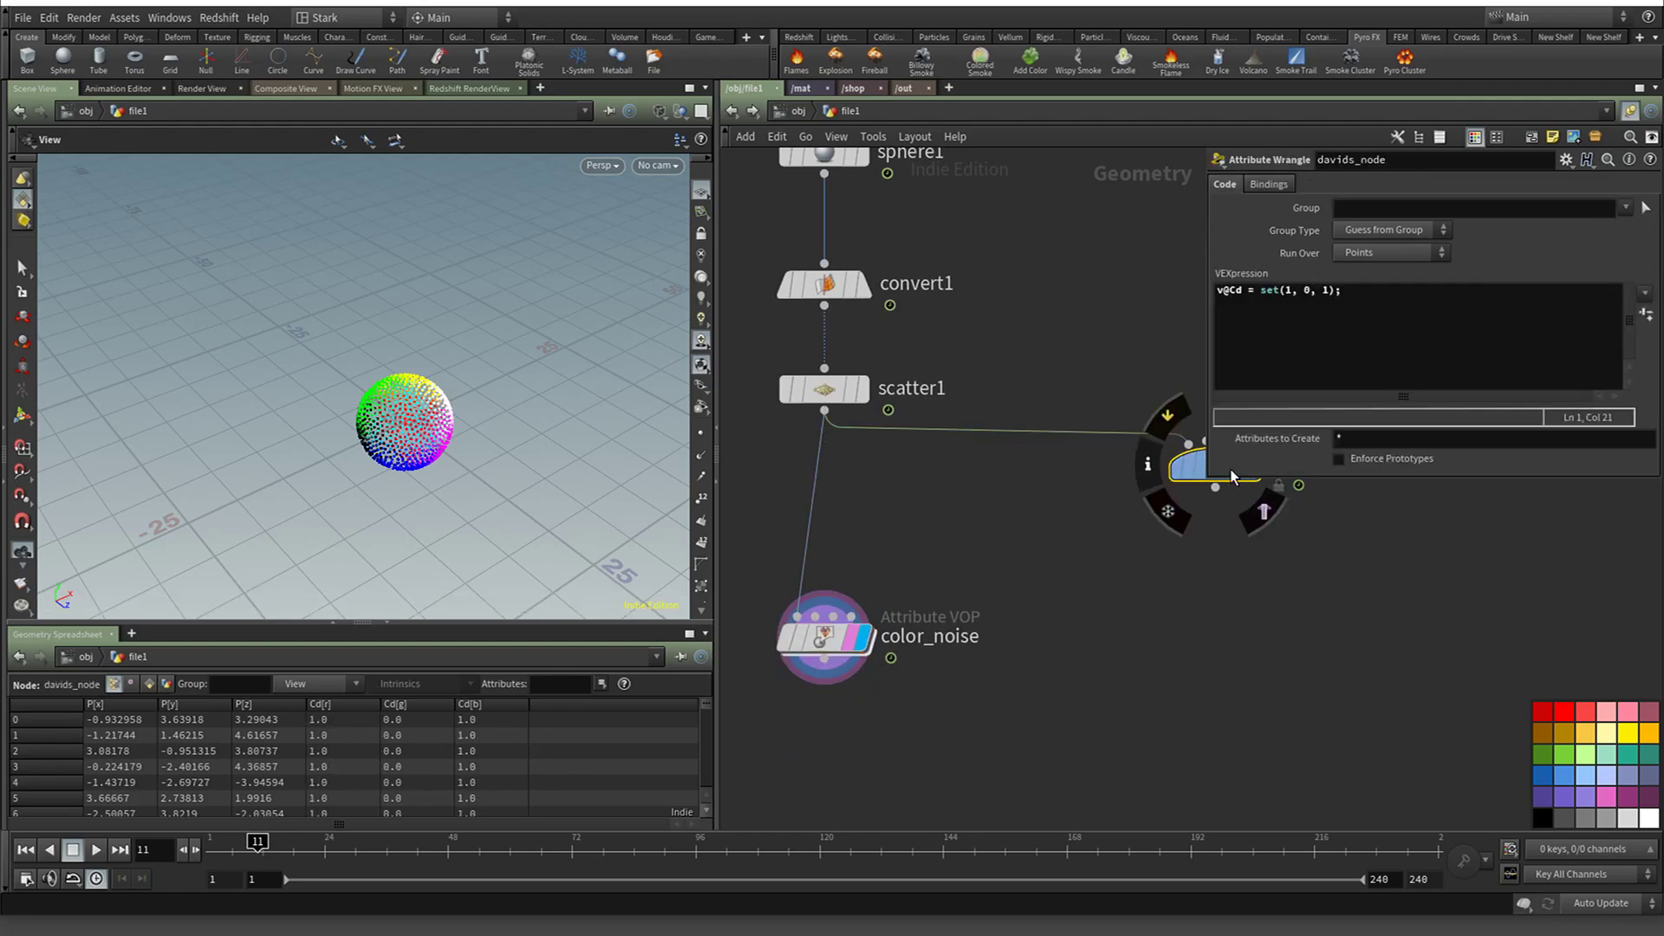
left_click(1237, 292)
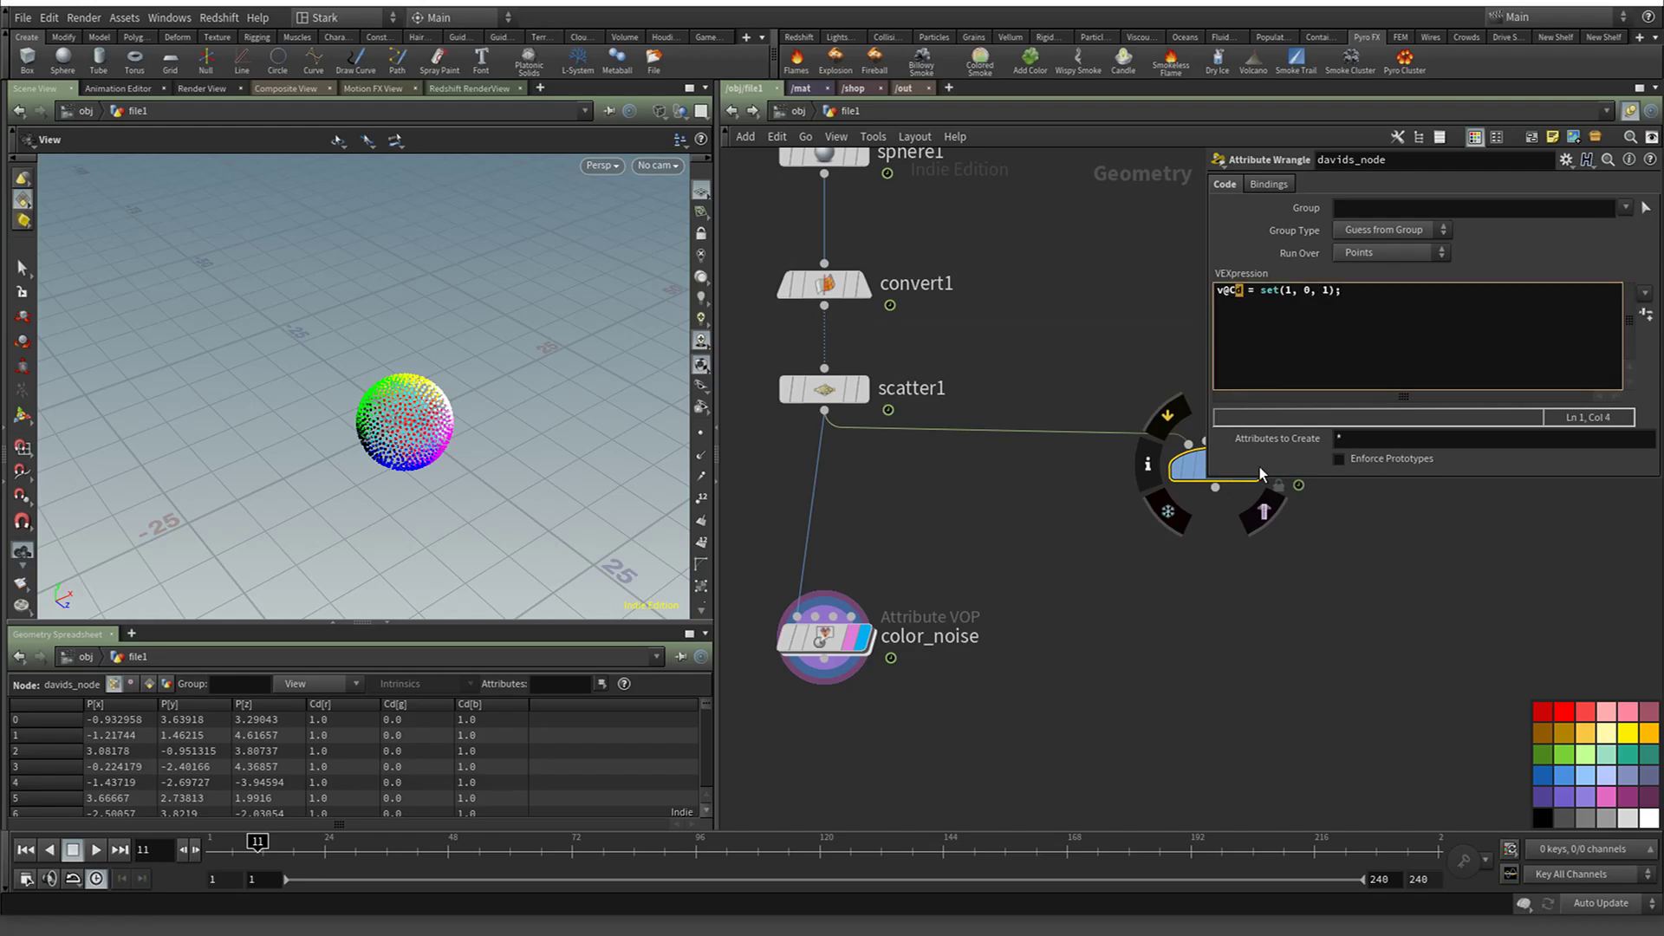
key("Delete")
key("BackSpace")
type("P")
key("ctrl+a")
type("@Cd = @P;")
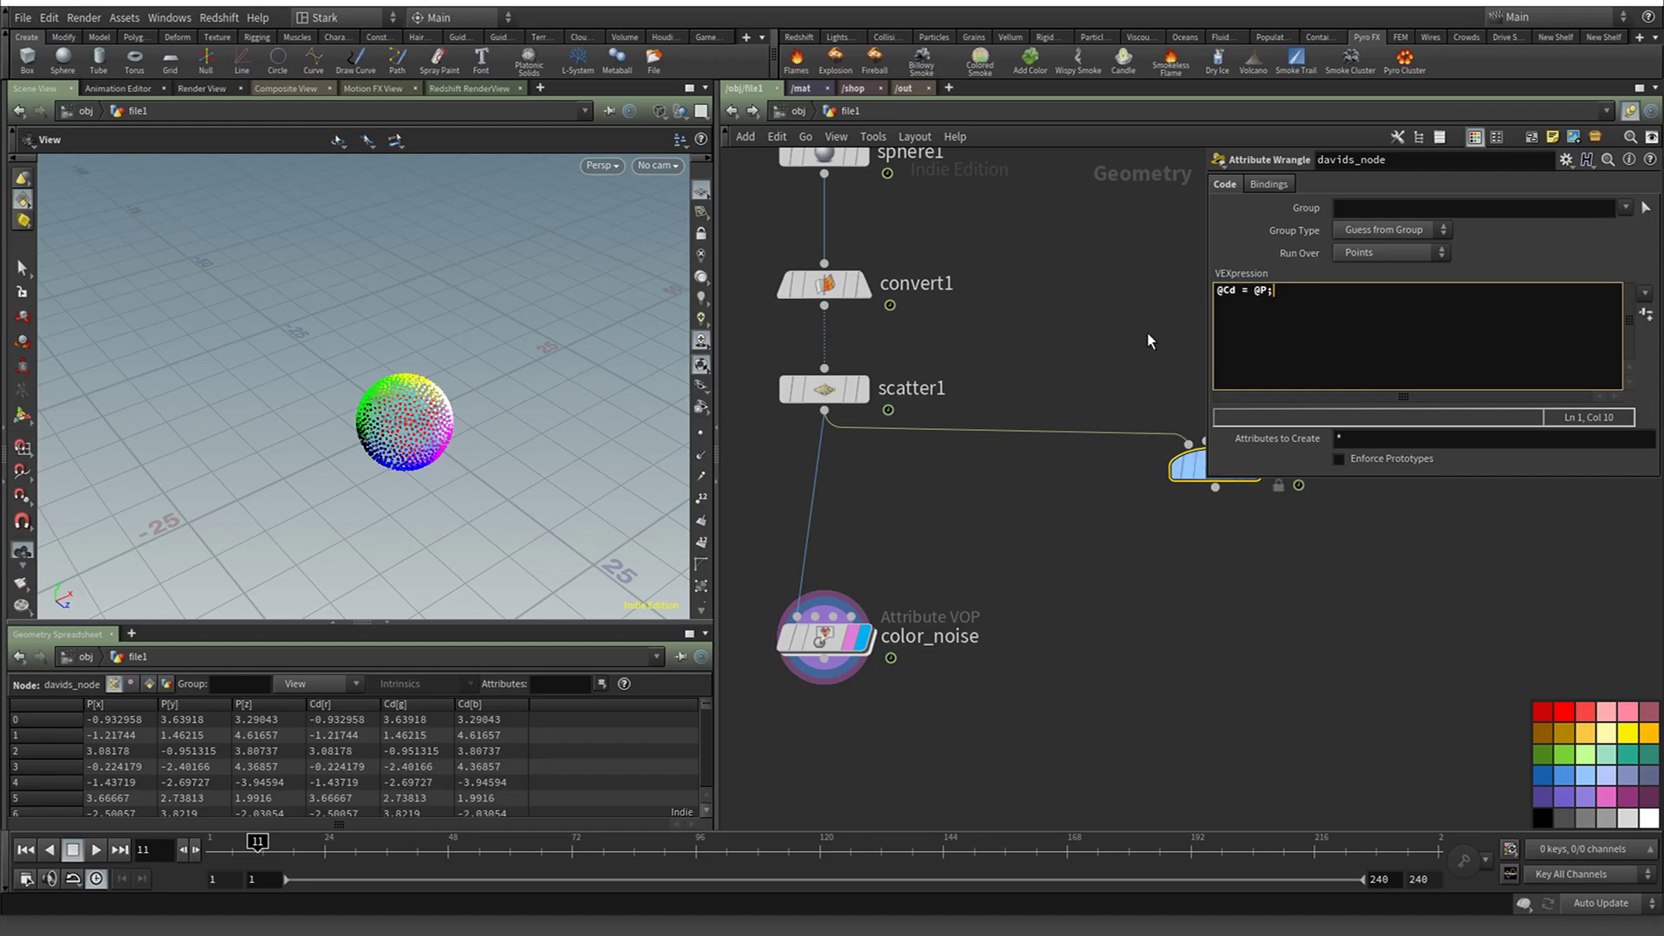
left_click(1234, 567)
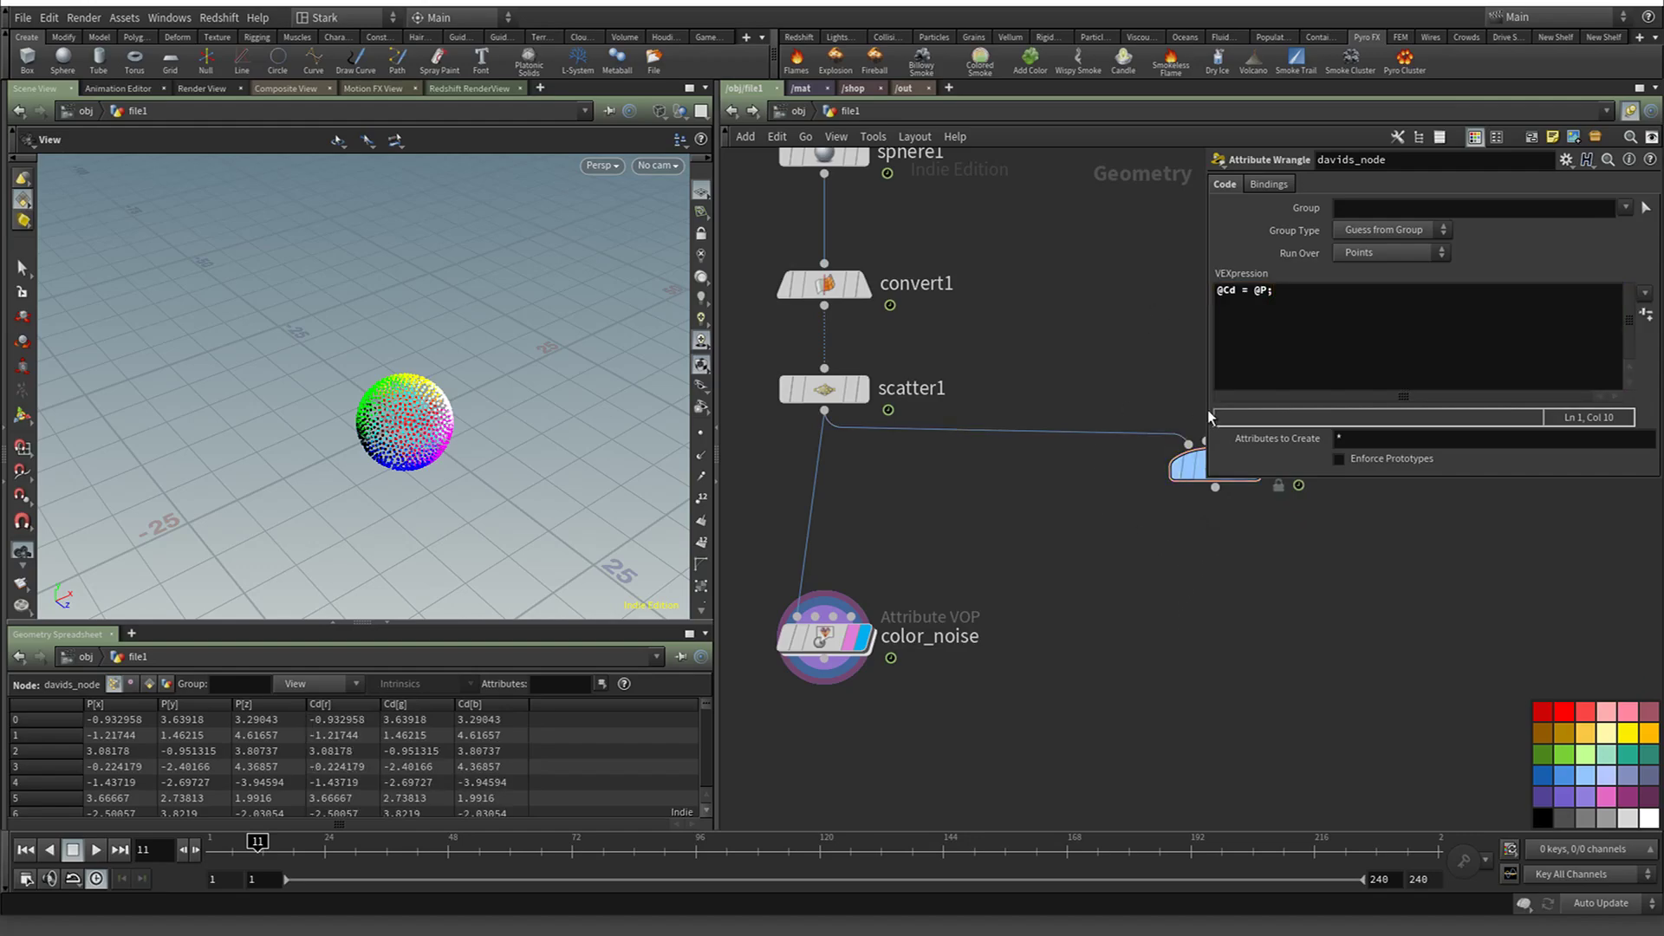
Display davids_node and color_noise in turn to compare their point colours, and inspect the VOP network inside color_noise
middle_click_drag(1105, 635, 1019, 697)
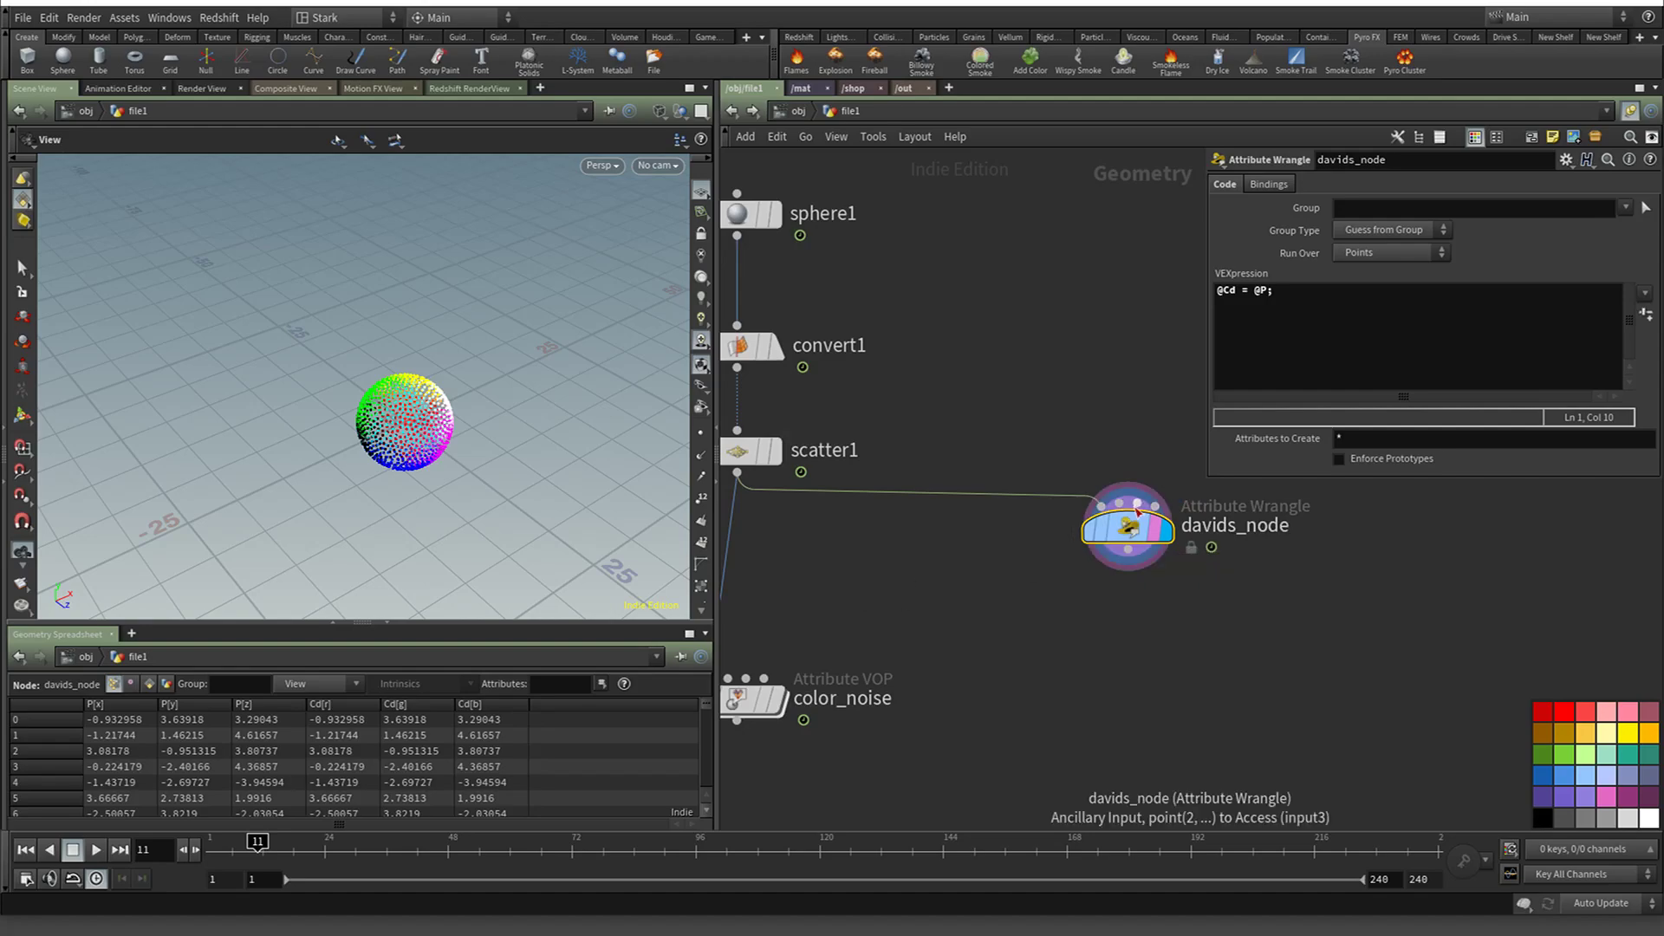
left_click_drag(869, 618, 897, 580)
left_click_drag(763, 694, 767, 590)
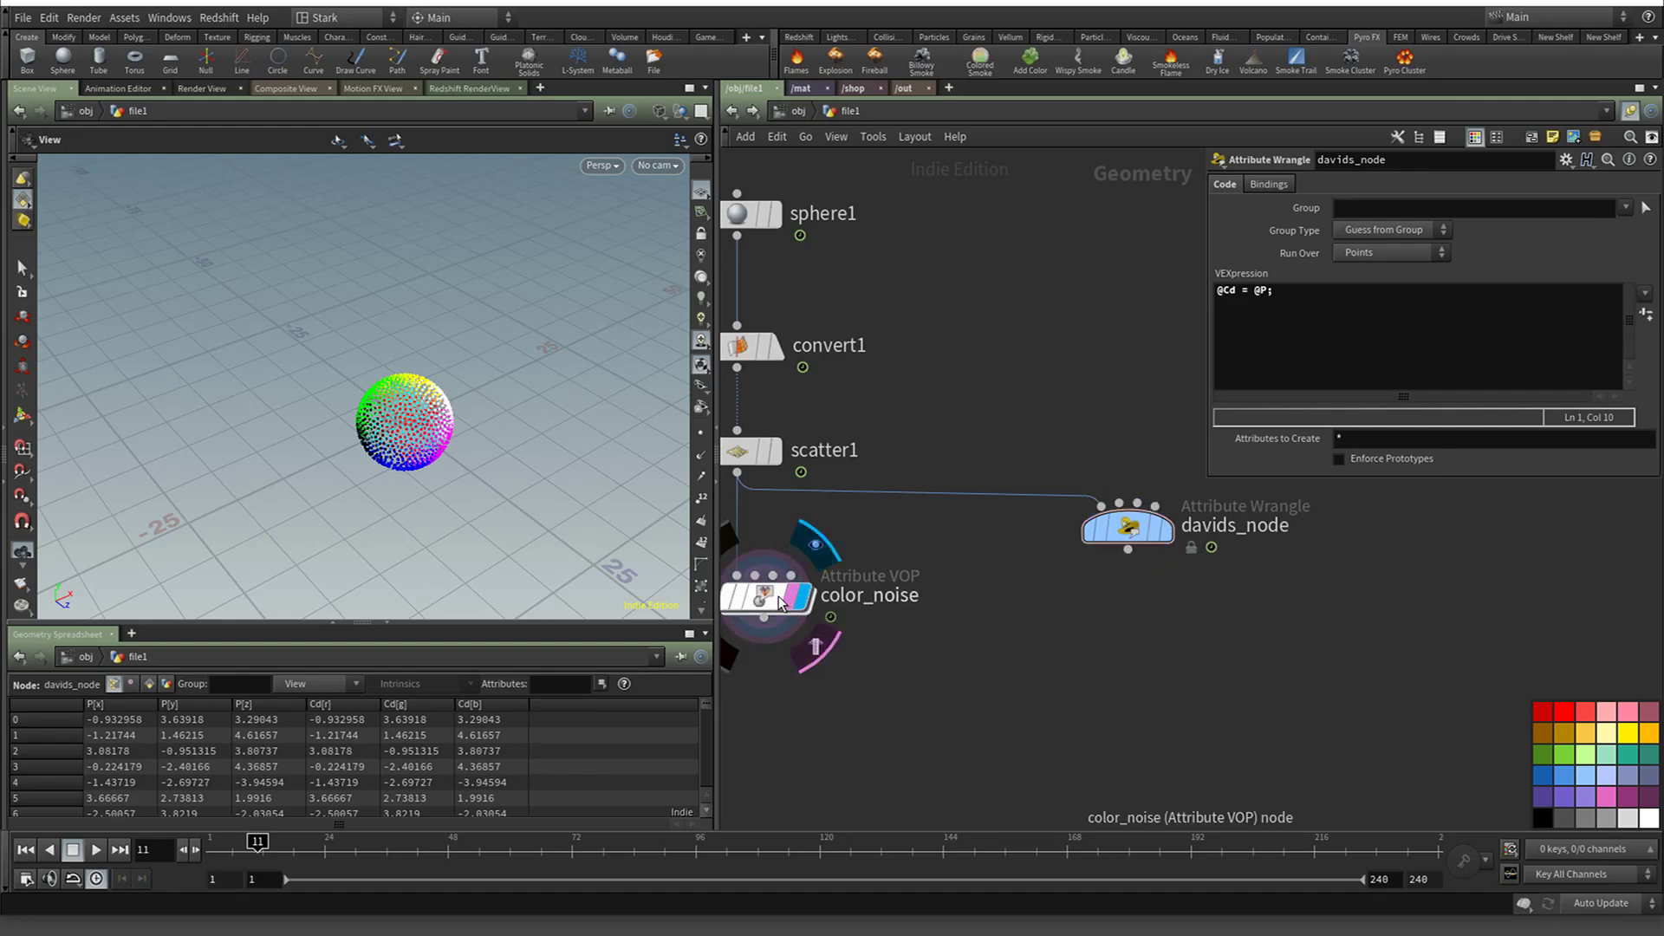
left_click(1122, 523)
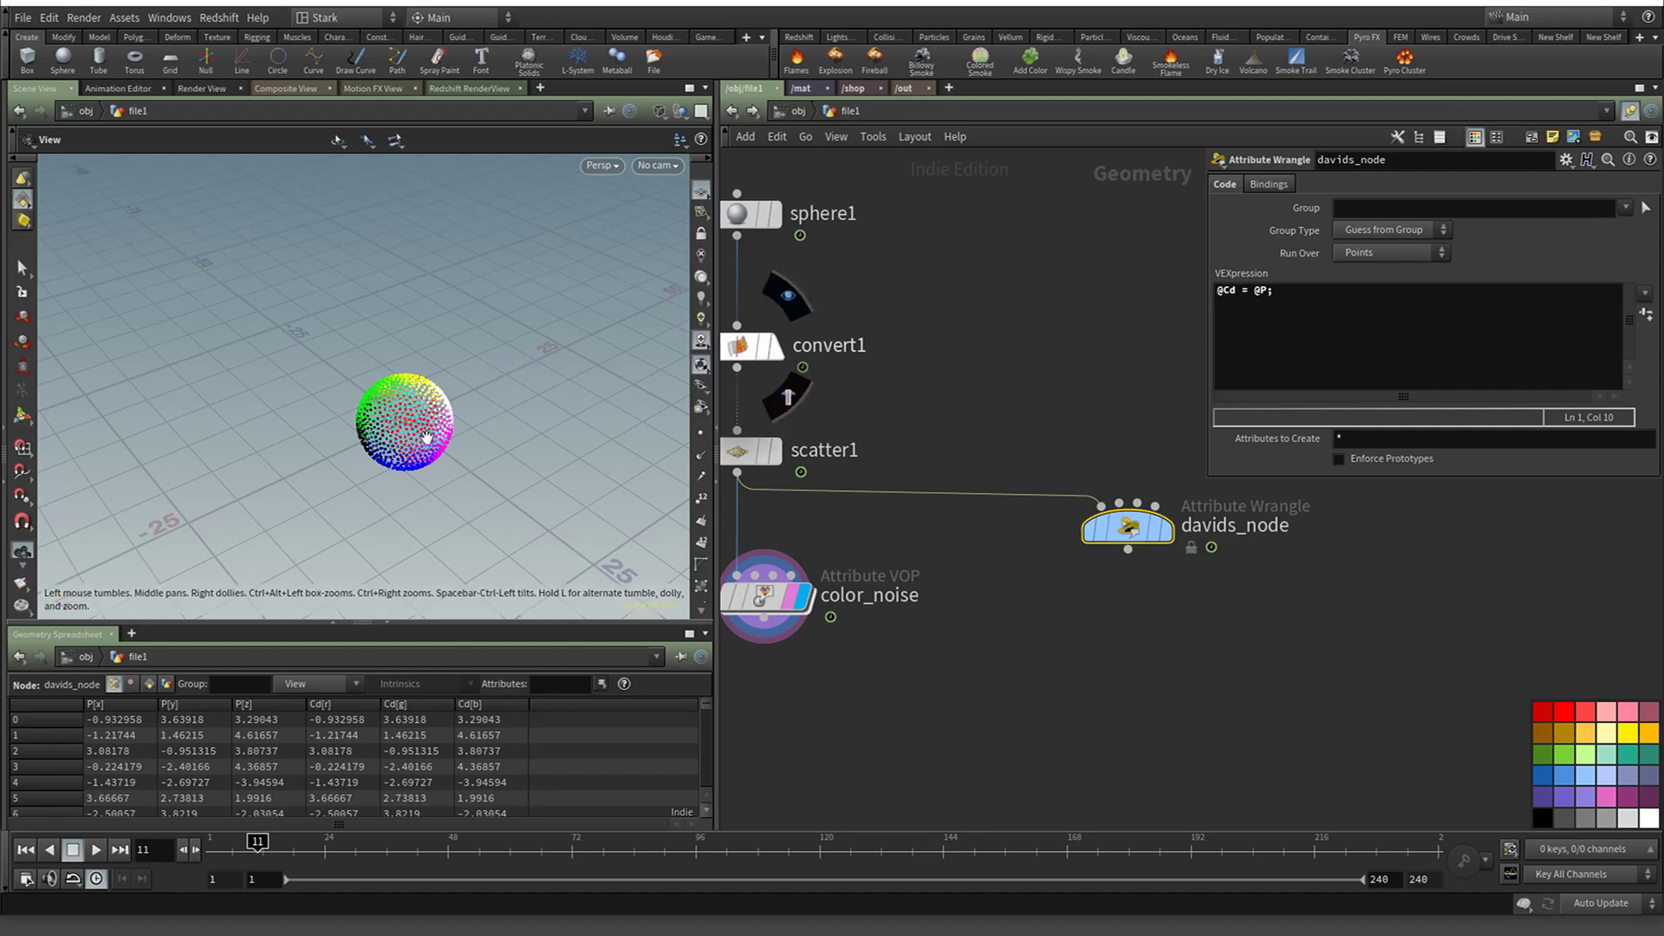
double_click(768, 596)
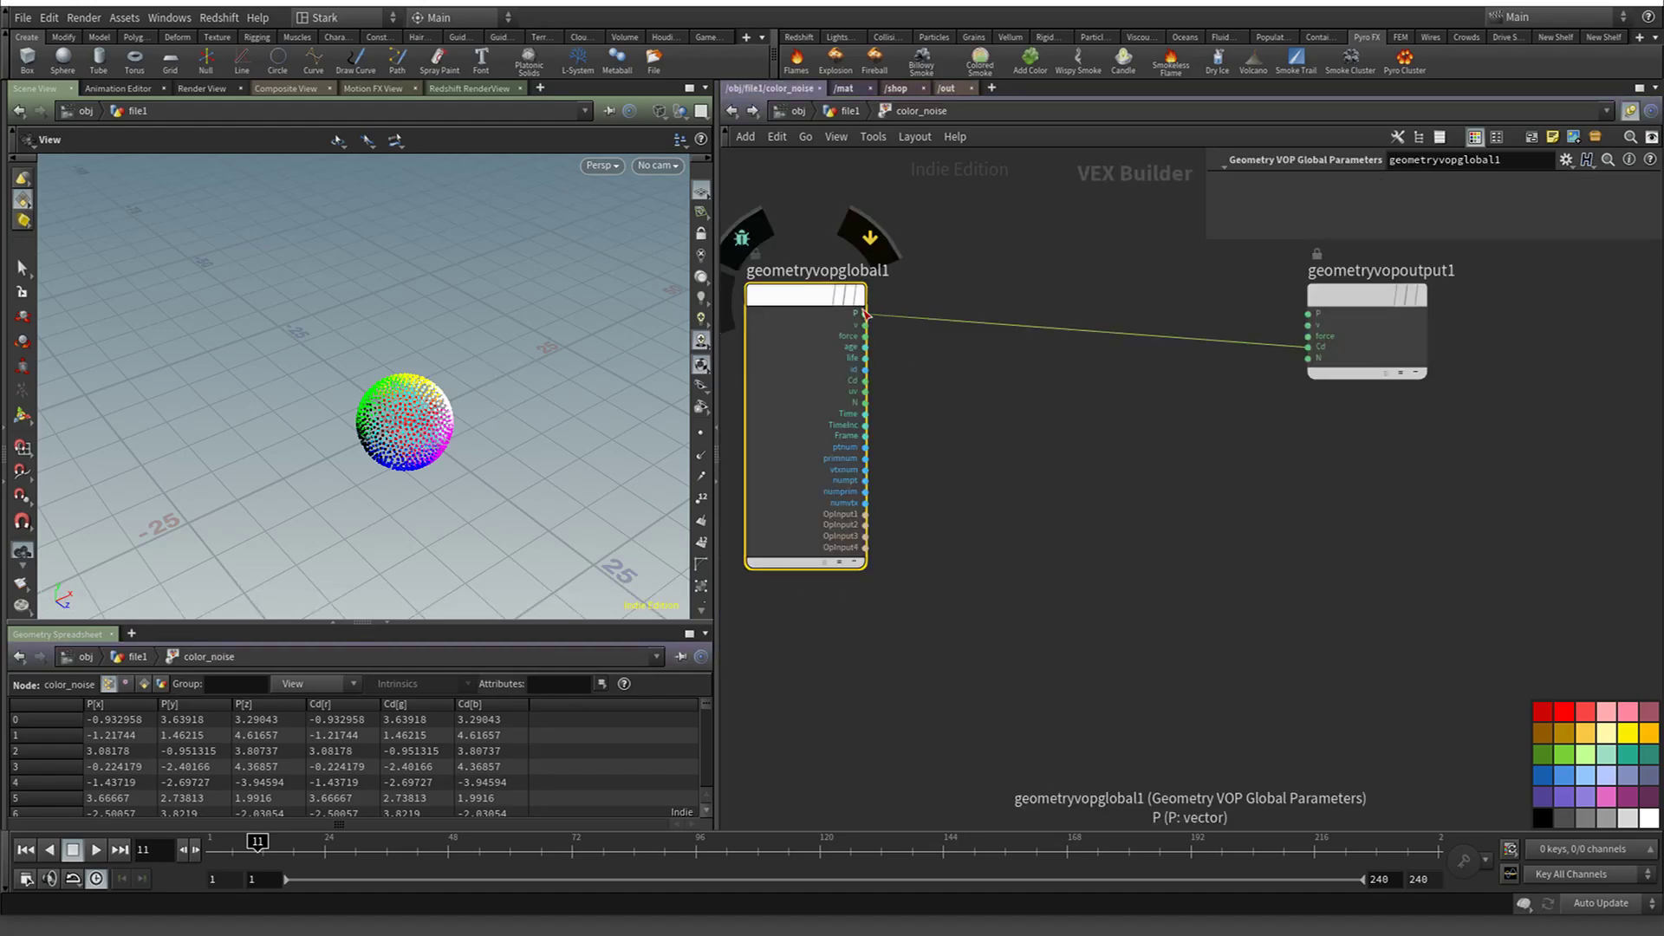
left_click(732, 110)
Move color_noise farther down and insert a Trail node between scatter1 and color_noise
left_click_drag(769, 574, 773, 705)
left_click_drag(835, 592, 892, 587)
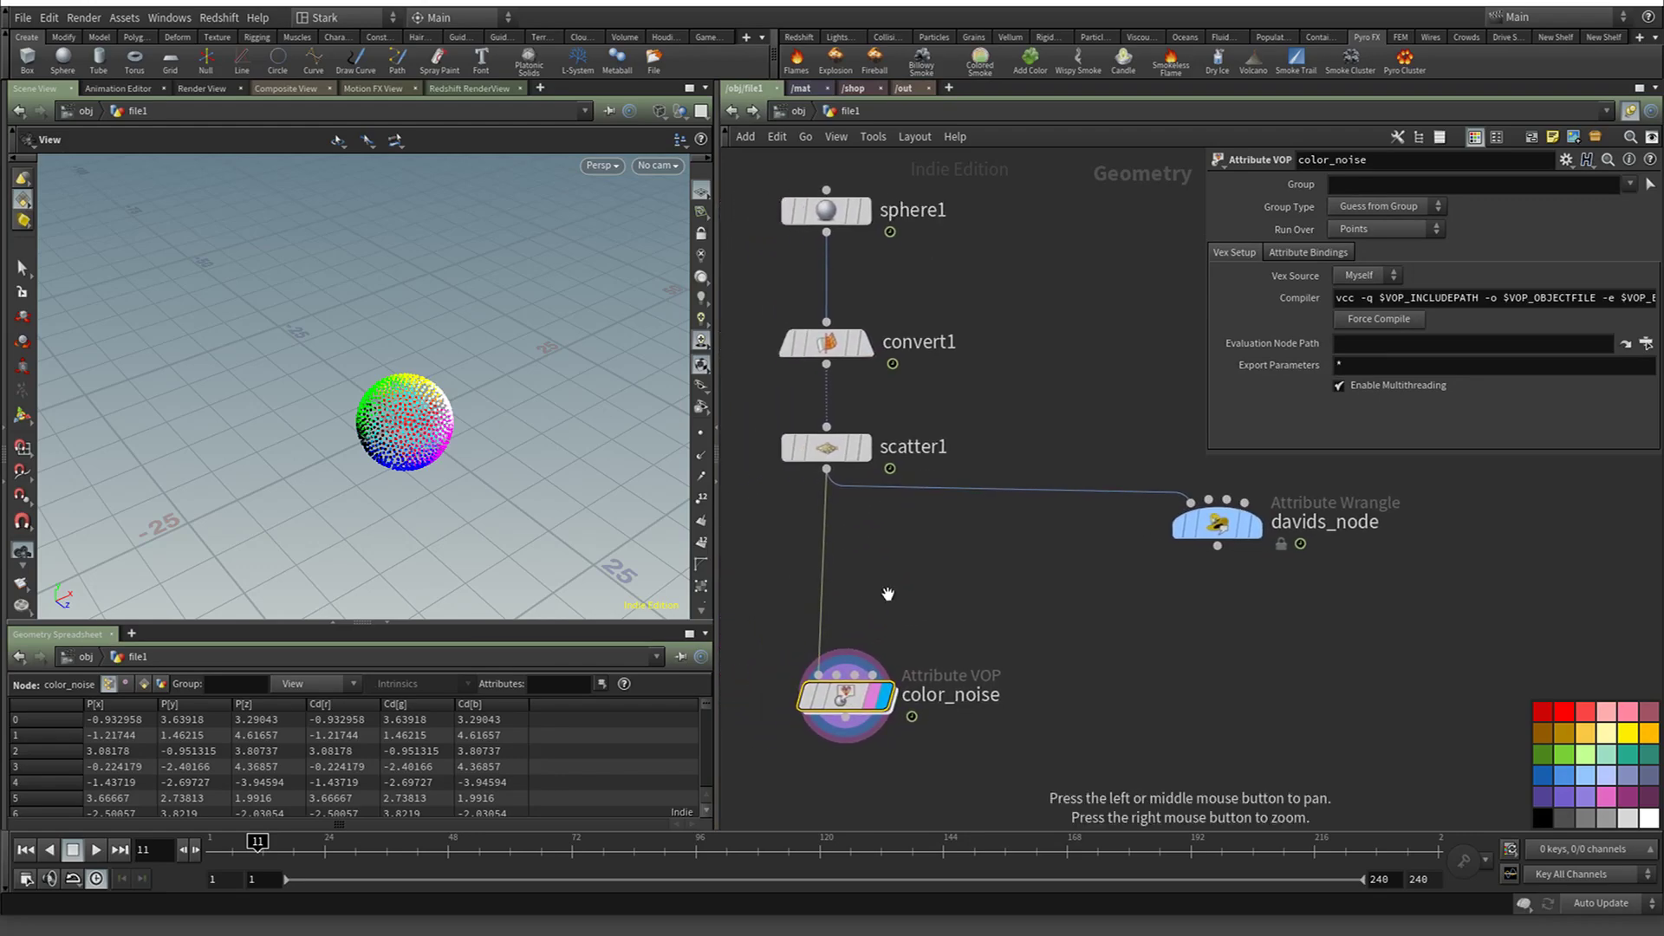
key("Tab")
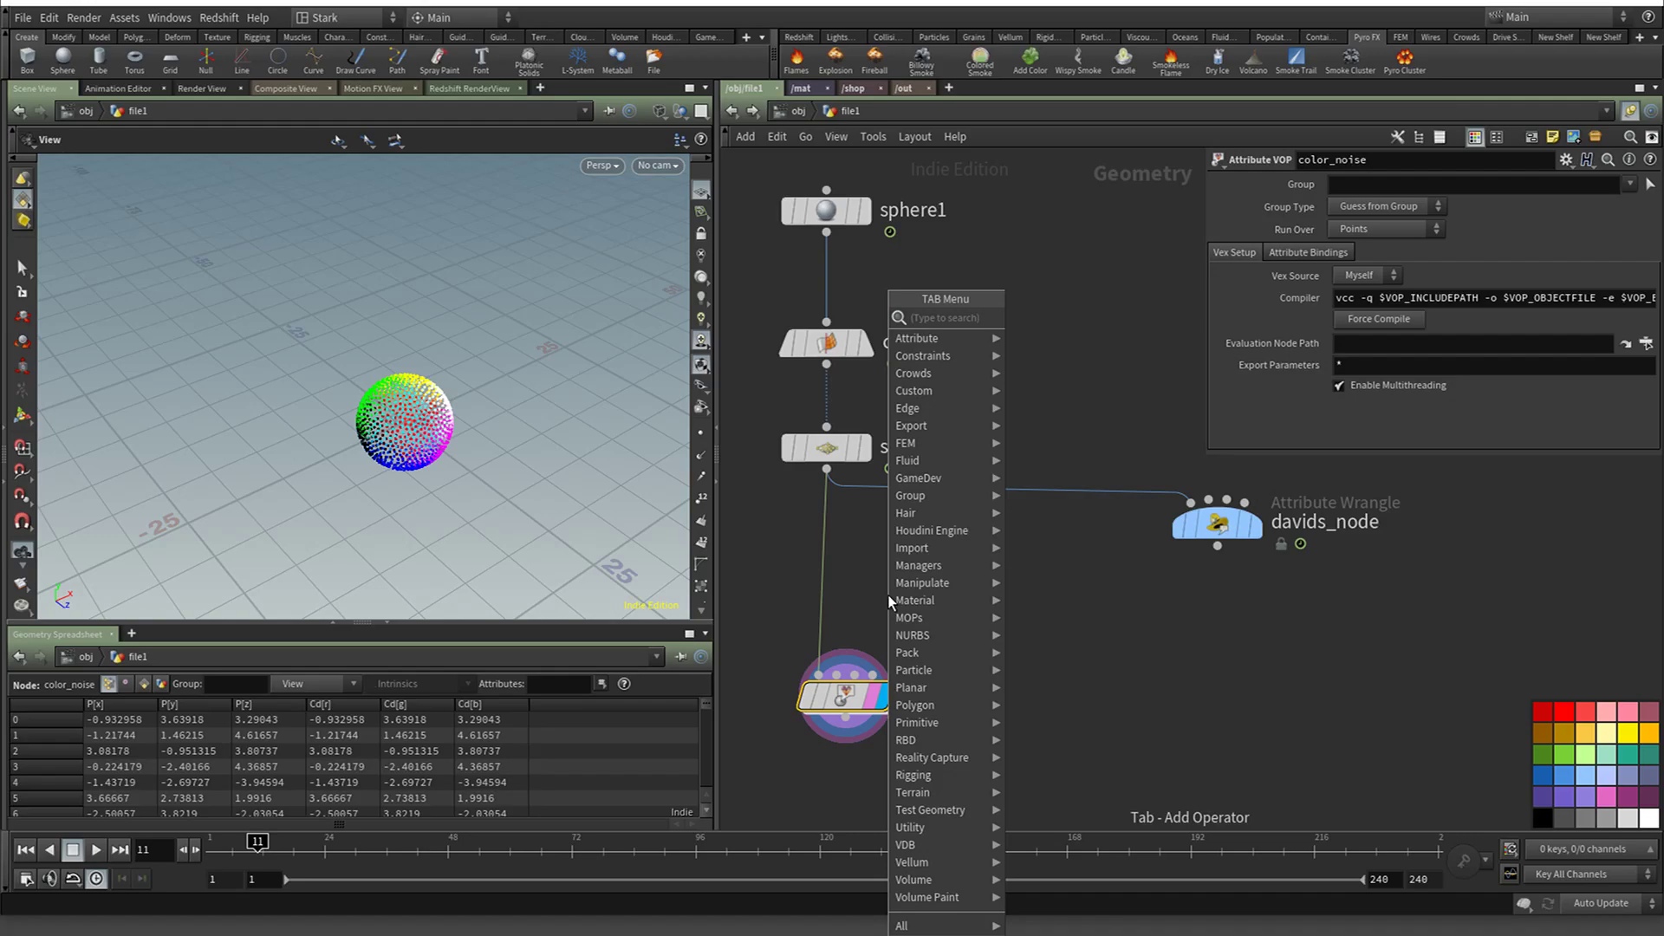
type("trail")
key("Return")
left_click(887, 594)
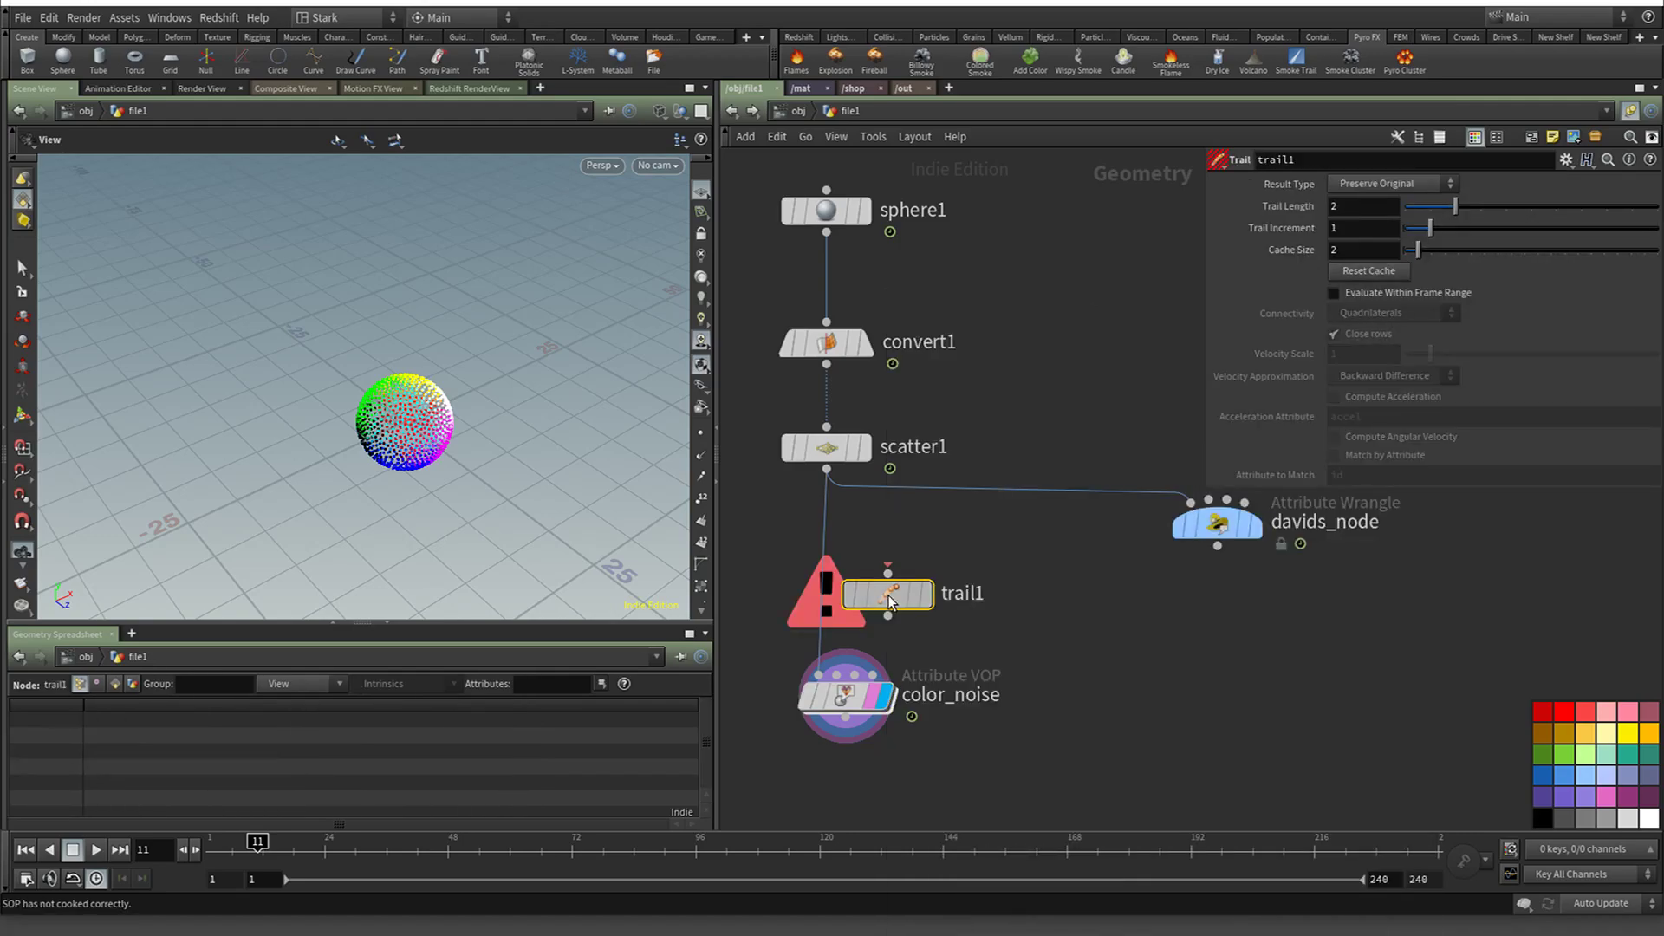
left_click_drag(888, 598, 828, 563)
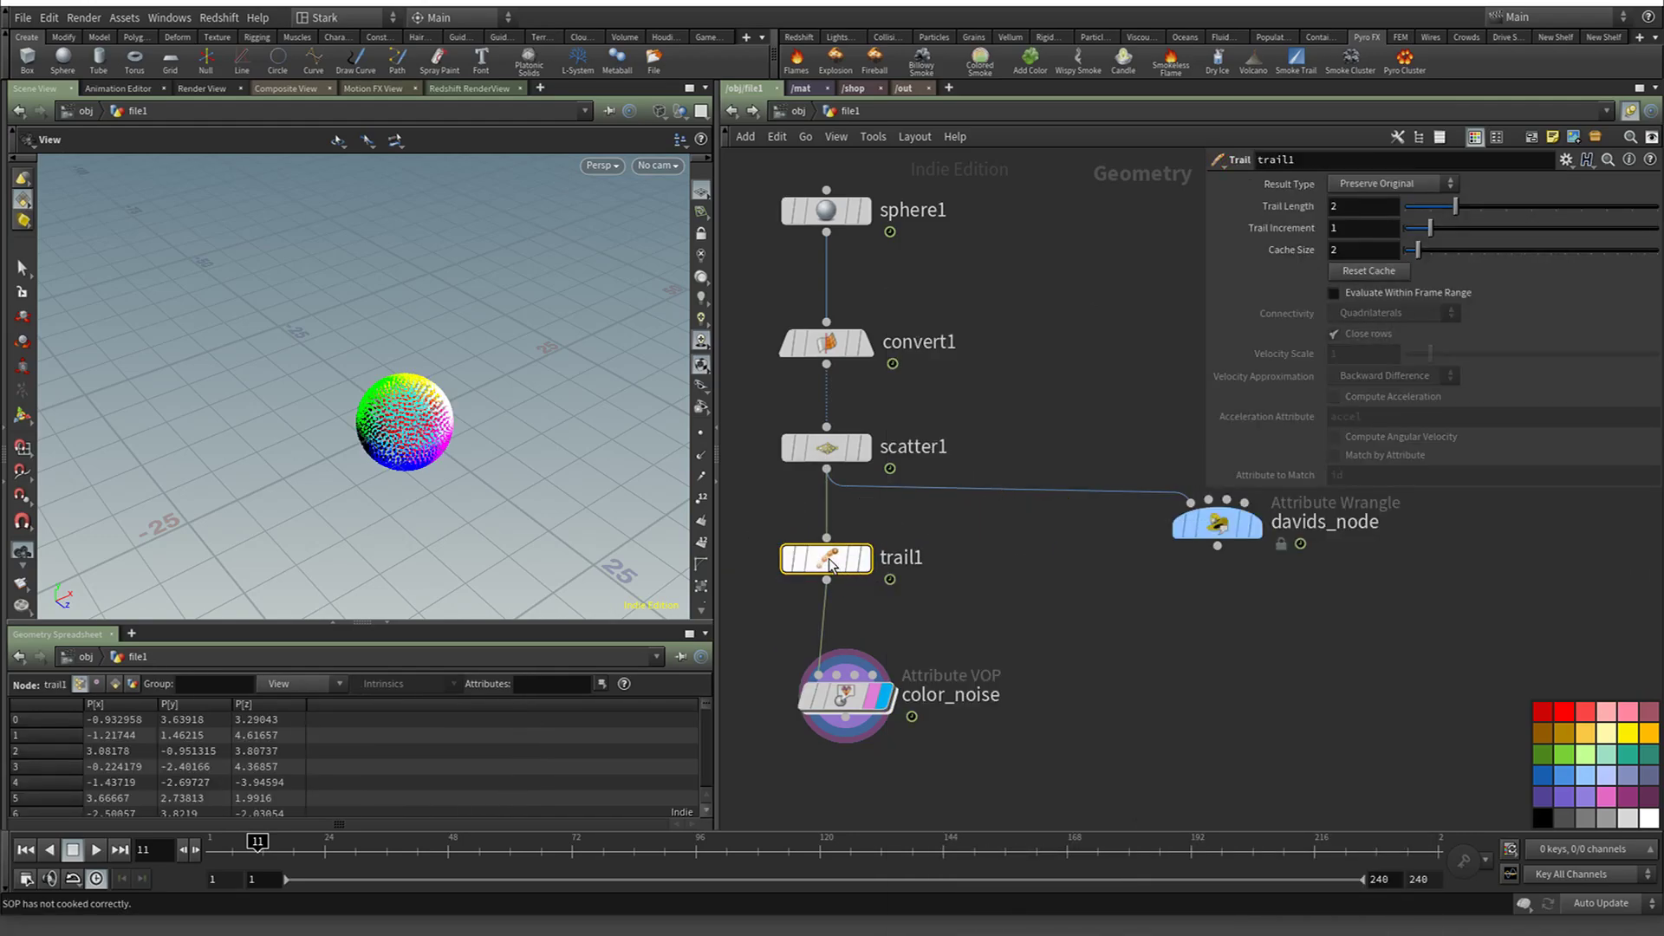
Set the result type of trail1 to Compute Velocity, scrub the timeline to check the values, and return to frame 1
left_click(1427, 184)
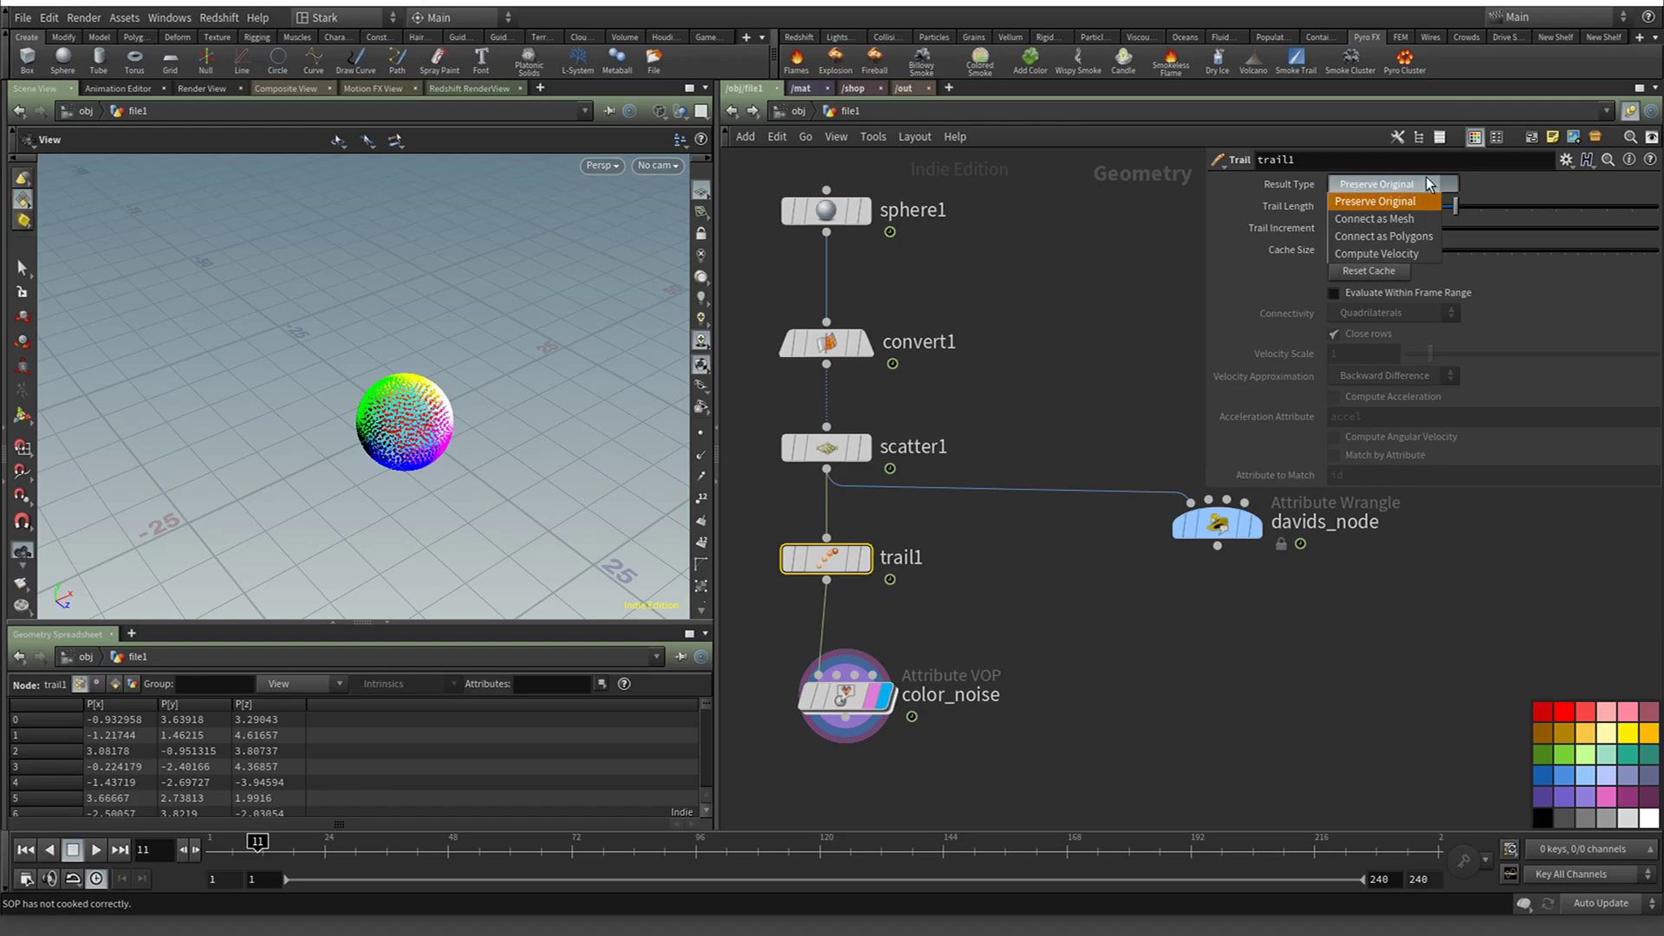
left_click(1409, 254)
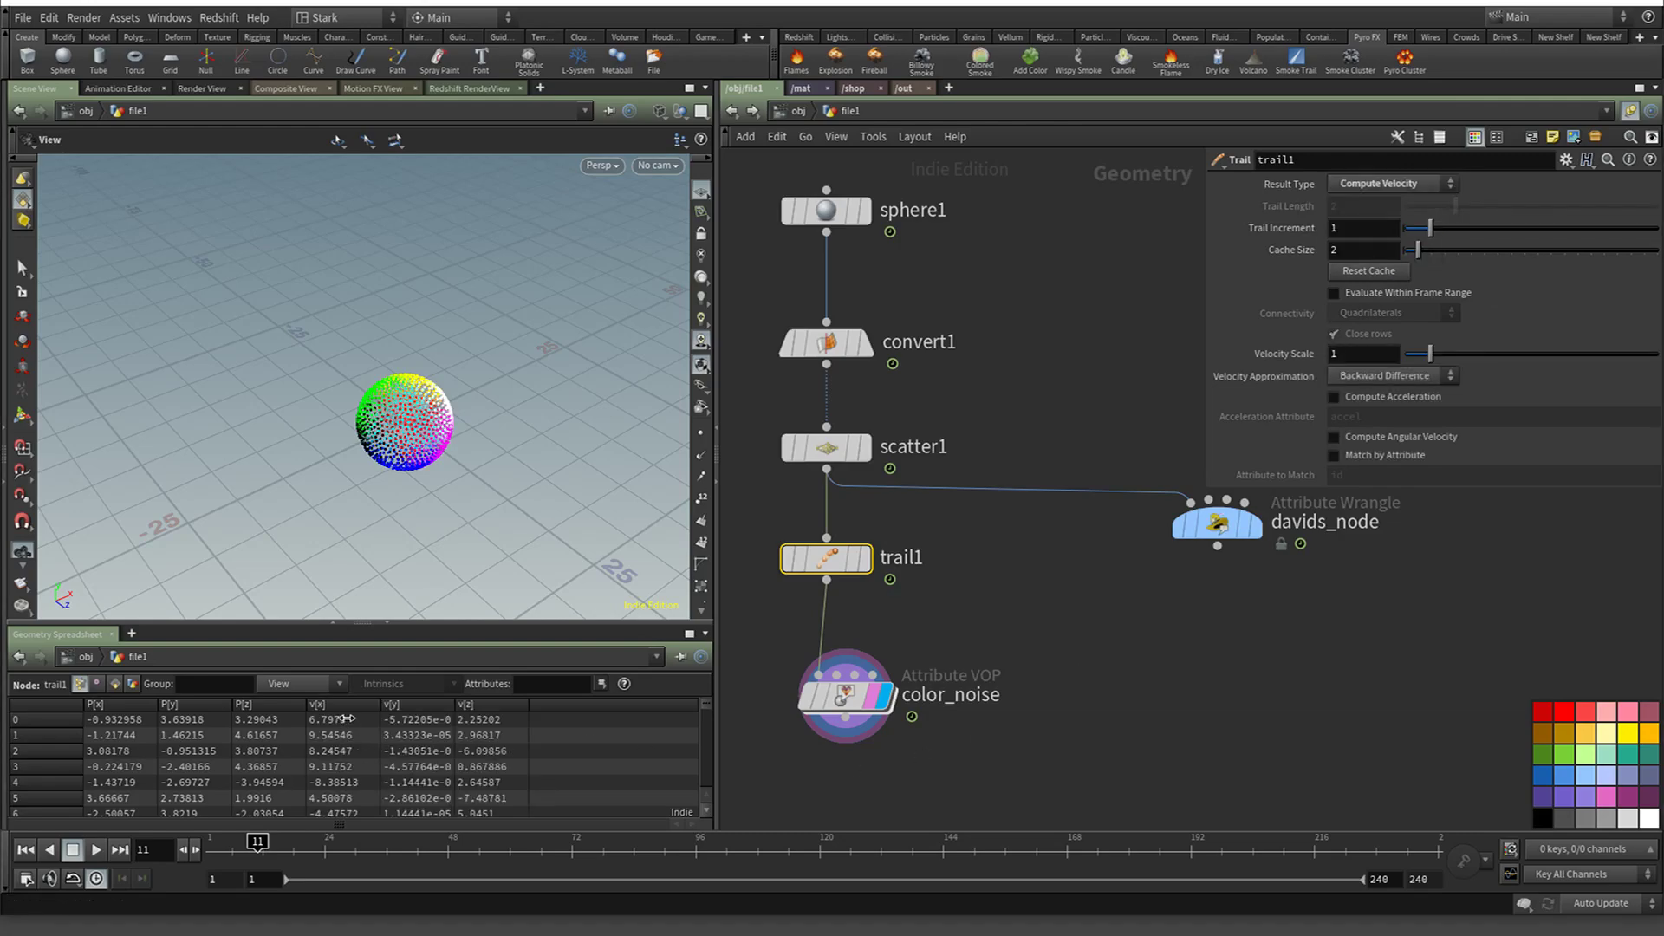
key("Up")
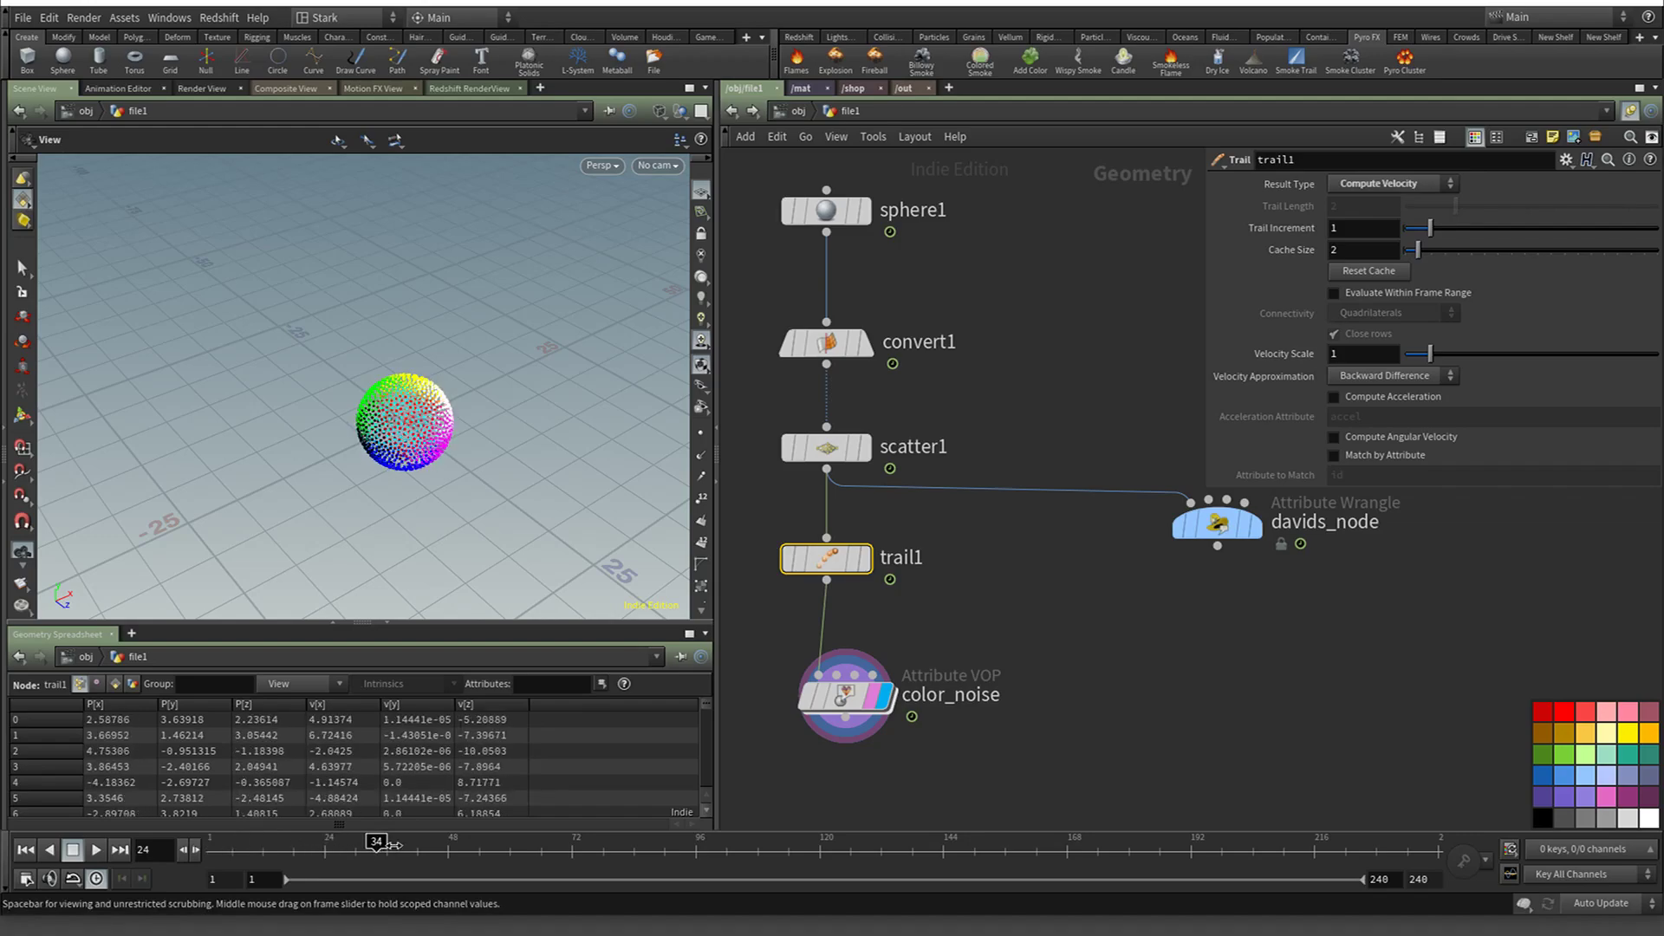
key("ctrl+Up")
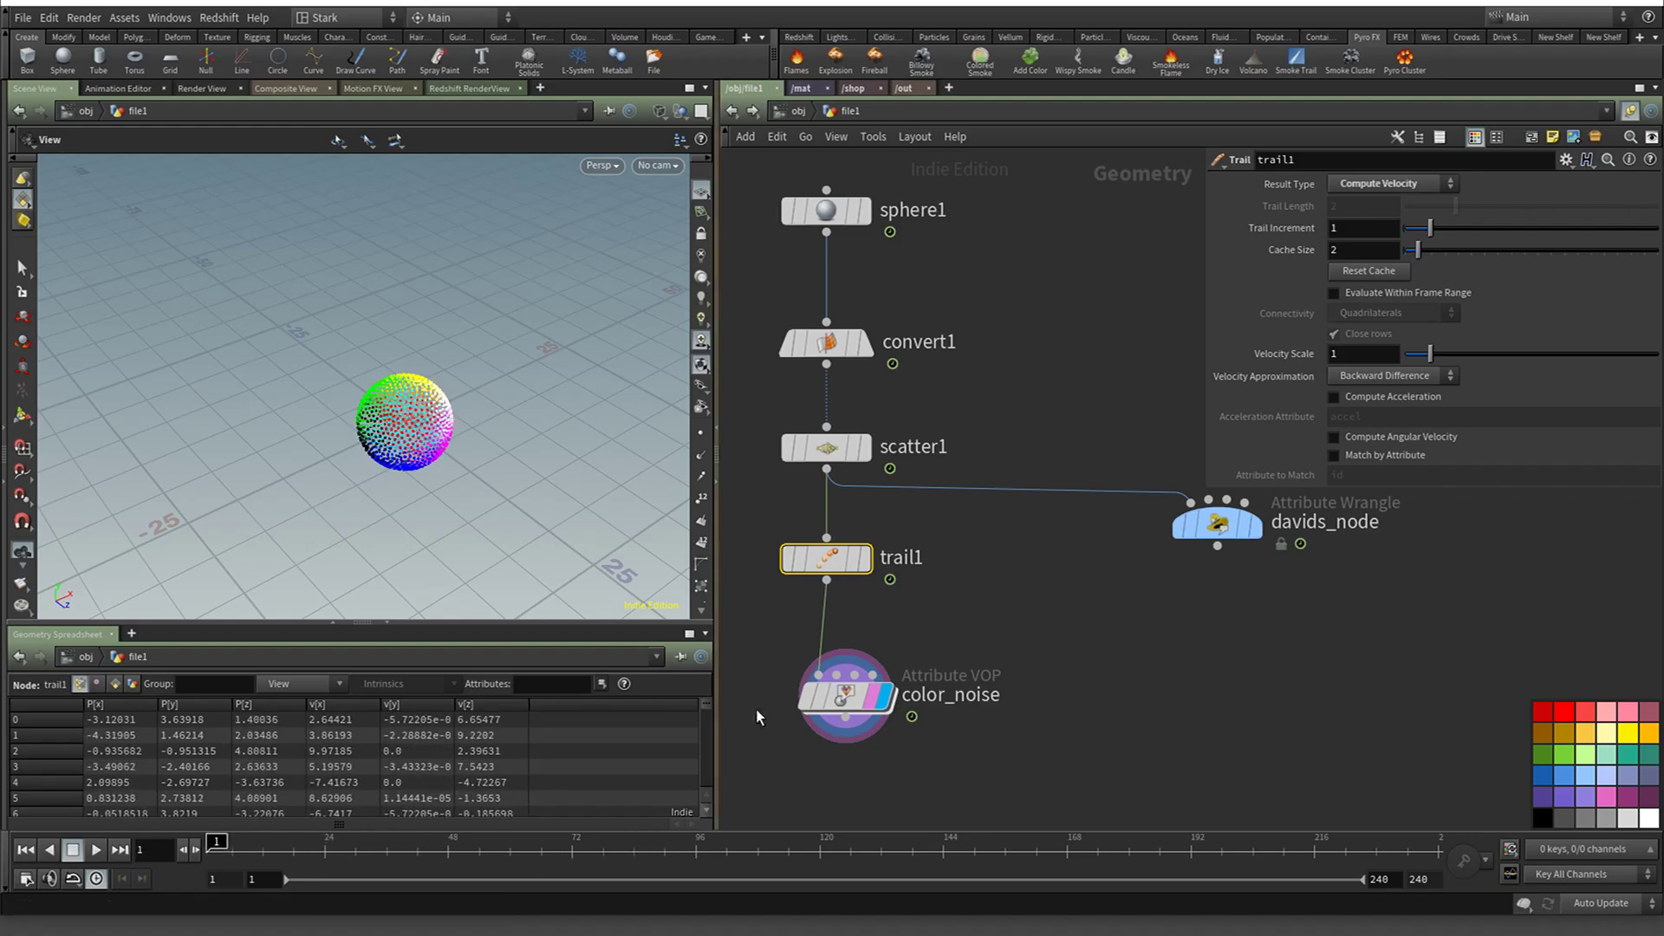
Inside color_noise, remove the wire from P to Cd and connect the velocity output v to Cd instead
left_click_drag(848, 696, 830, 694)
double_click(829, 693)
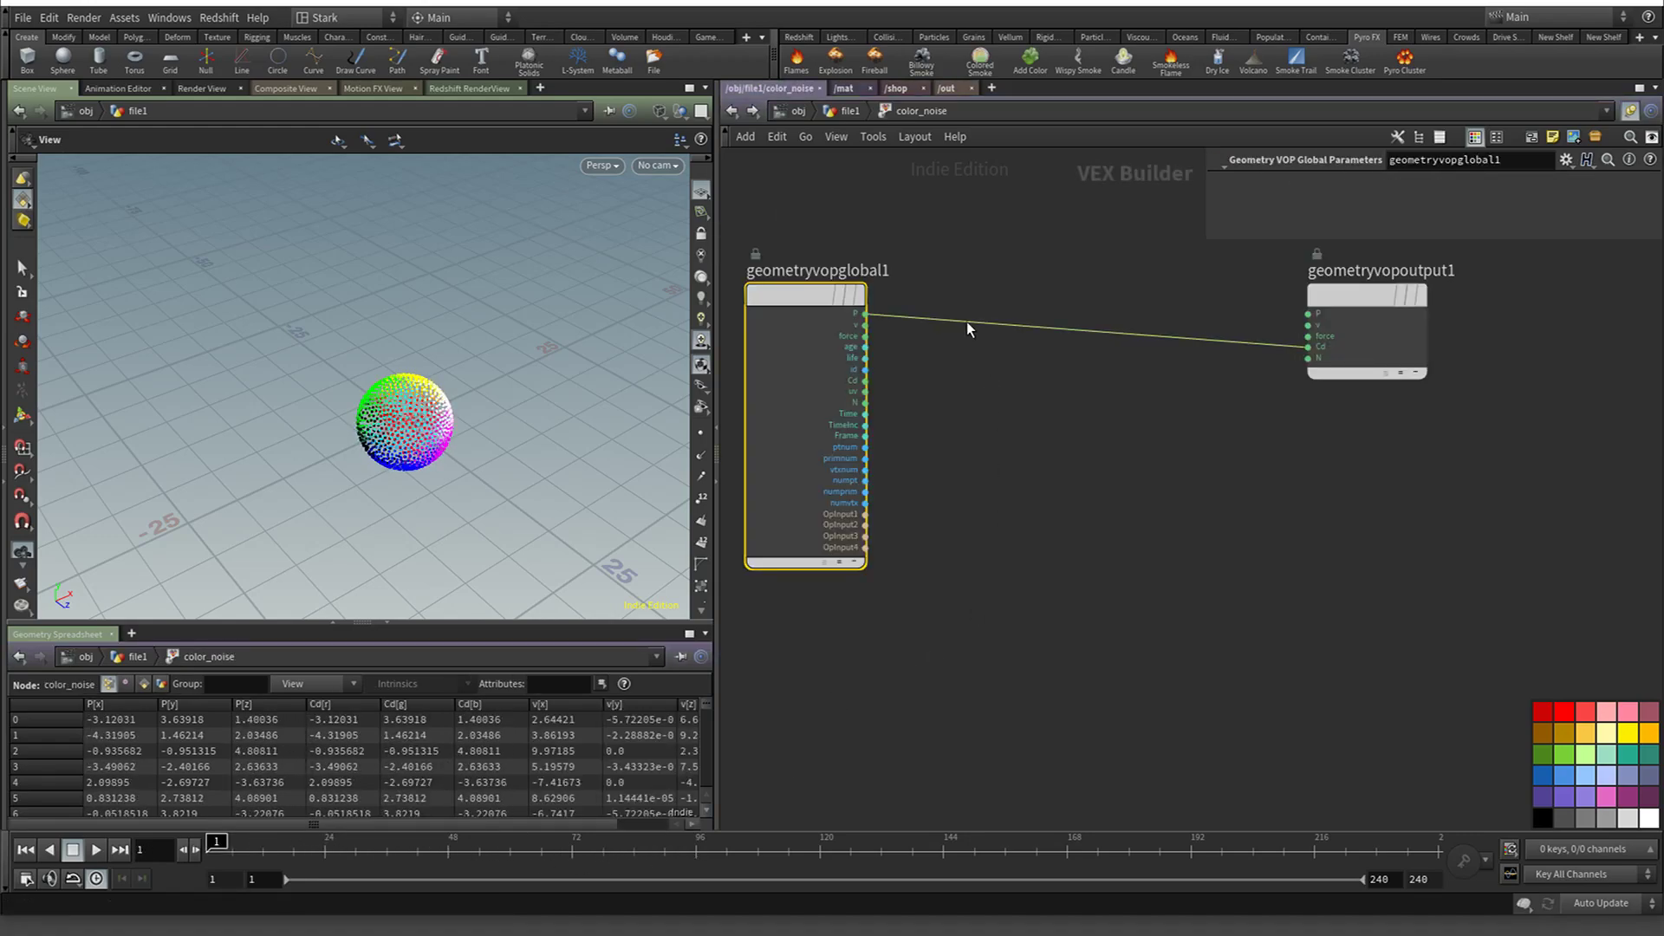
left_click_drag(997, 299, 1000, 426)
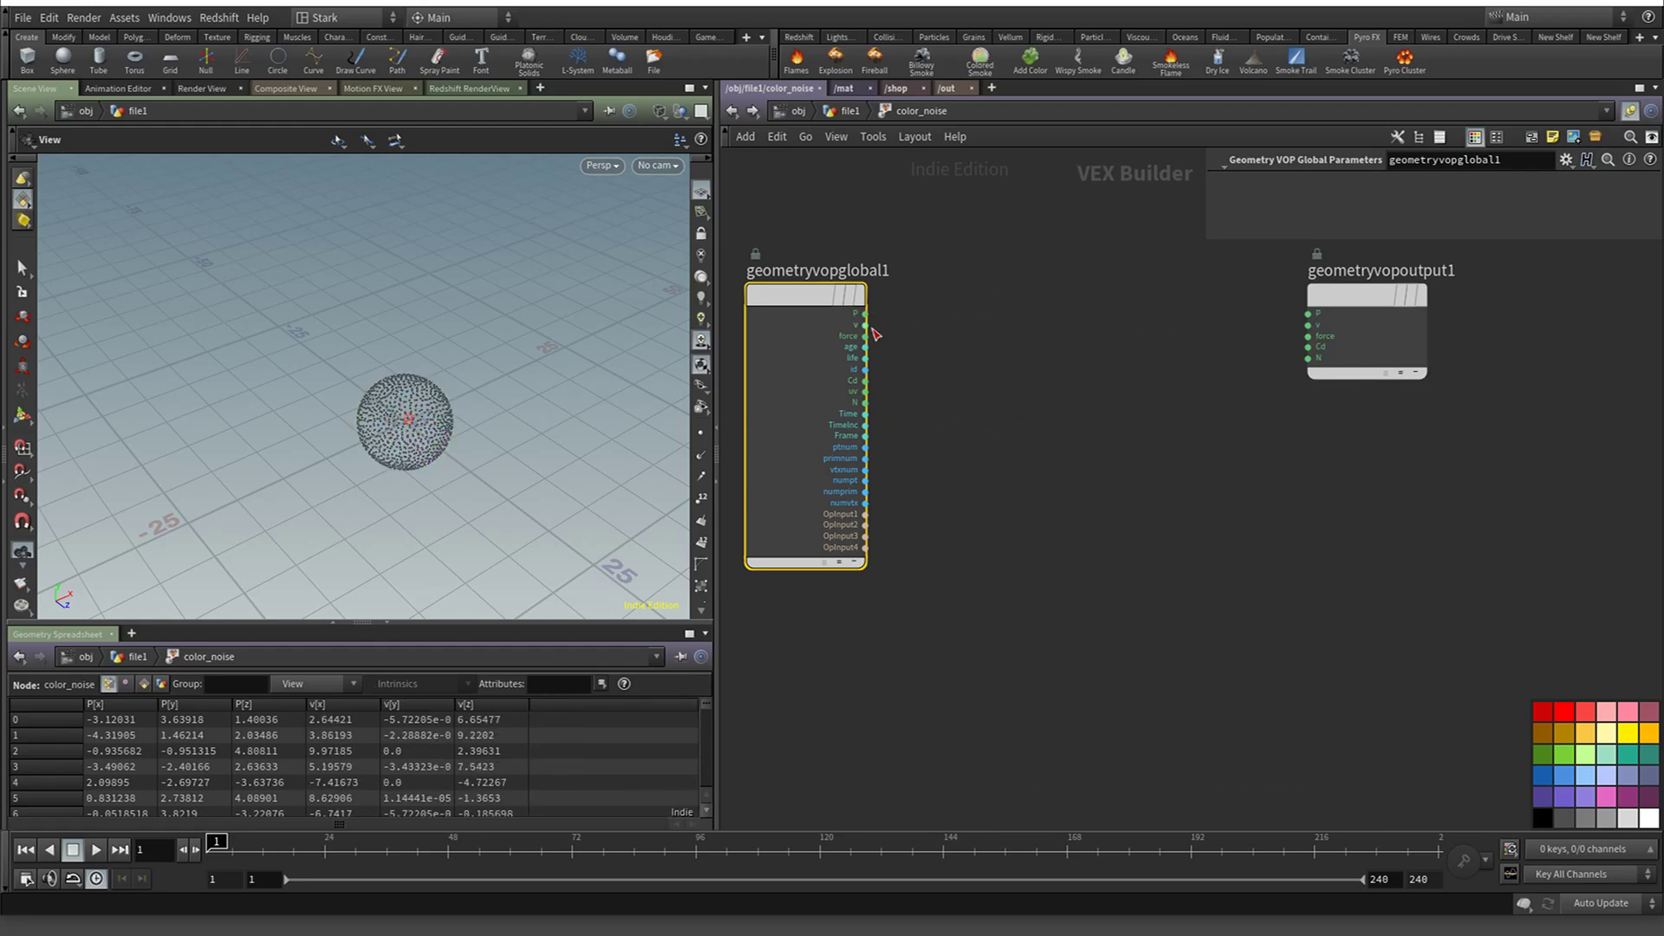
left_click_drag(865, 325, 1308, 348)
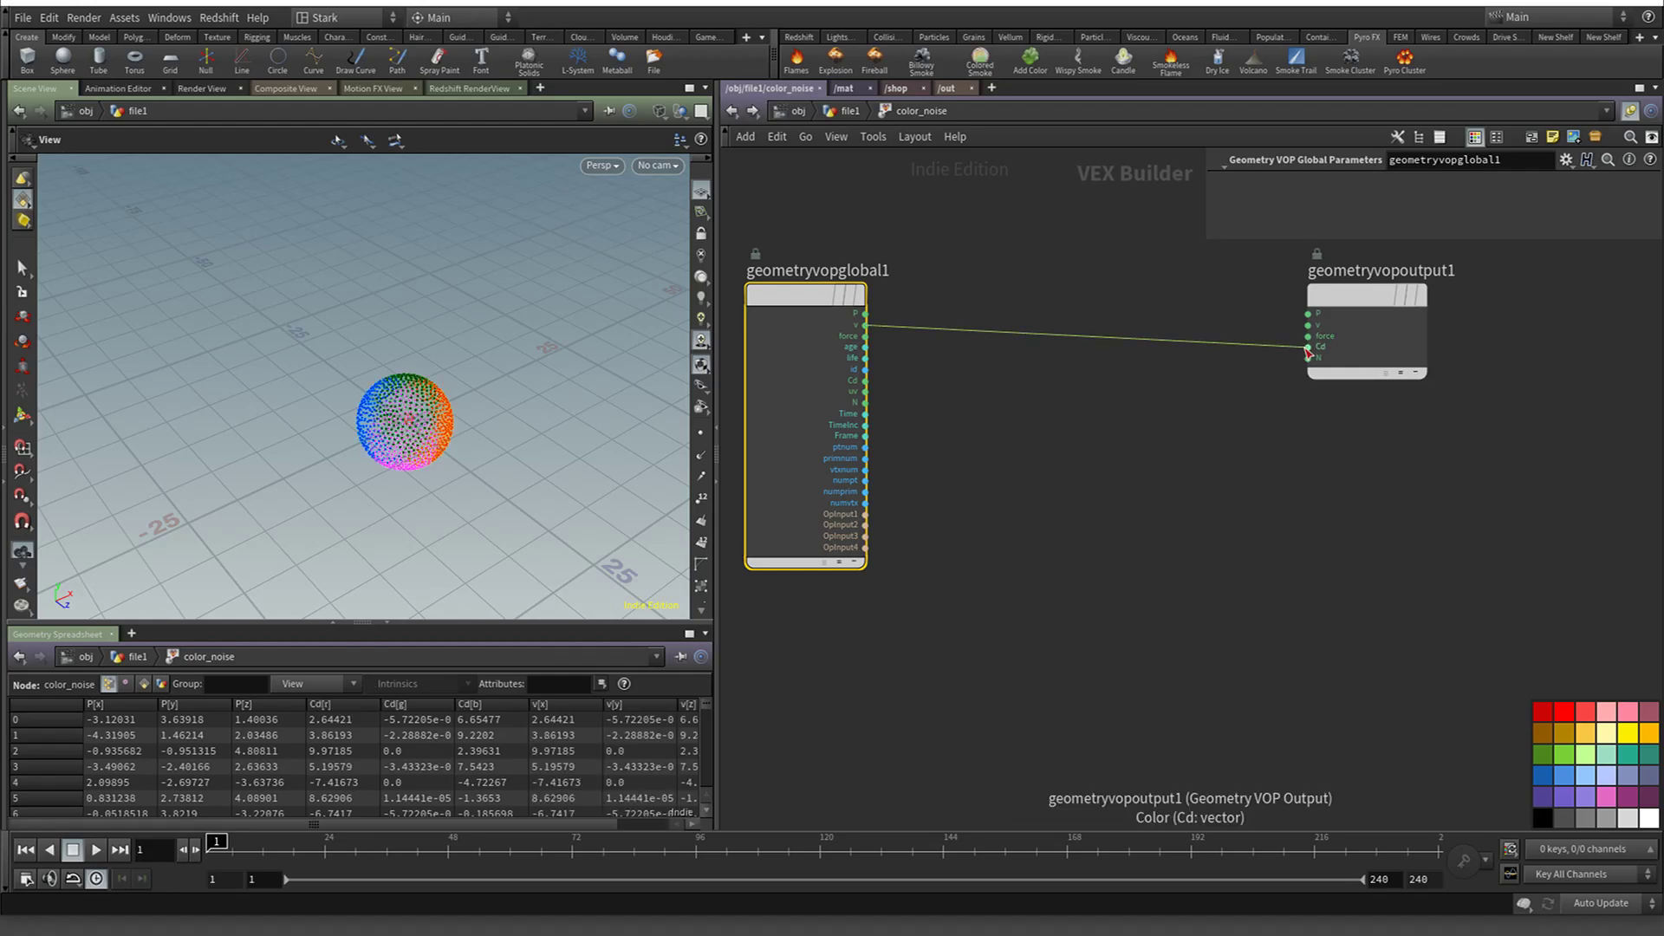
Scrub the timeline to frame 72 in the parent network to check the velocity colouring, and reopen the VOP network of color_noise
left_click_drag(543, 480, 581, 433)
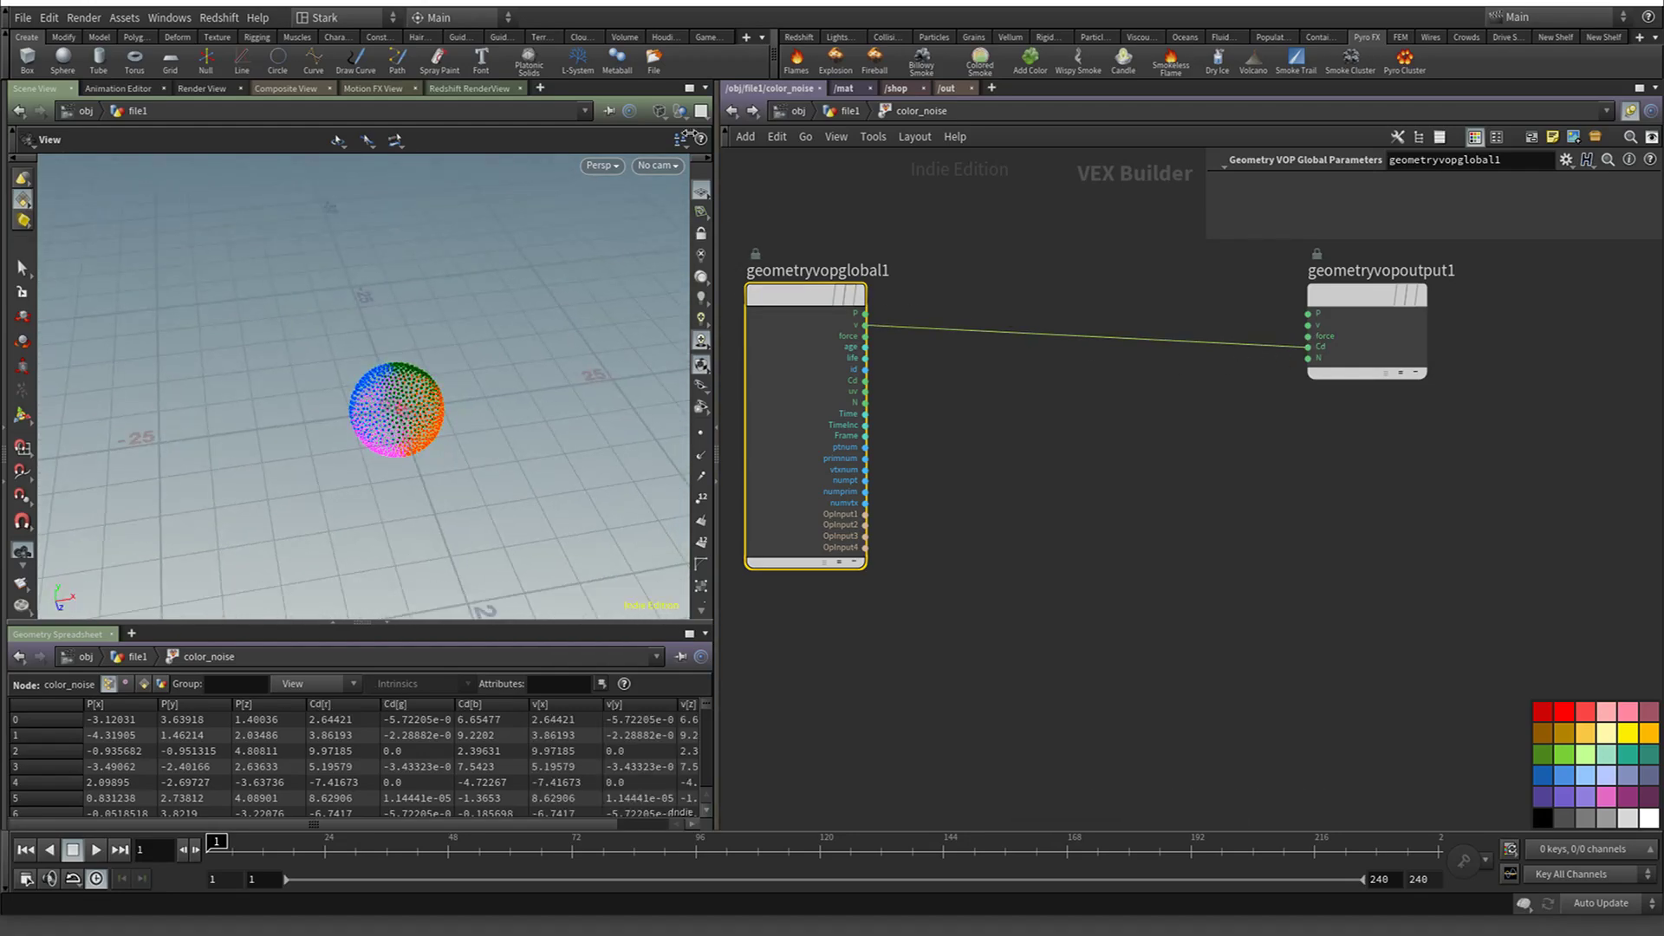
left_click(733, 111)
left_click(312, 842)
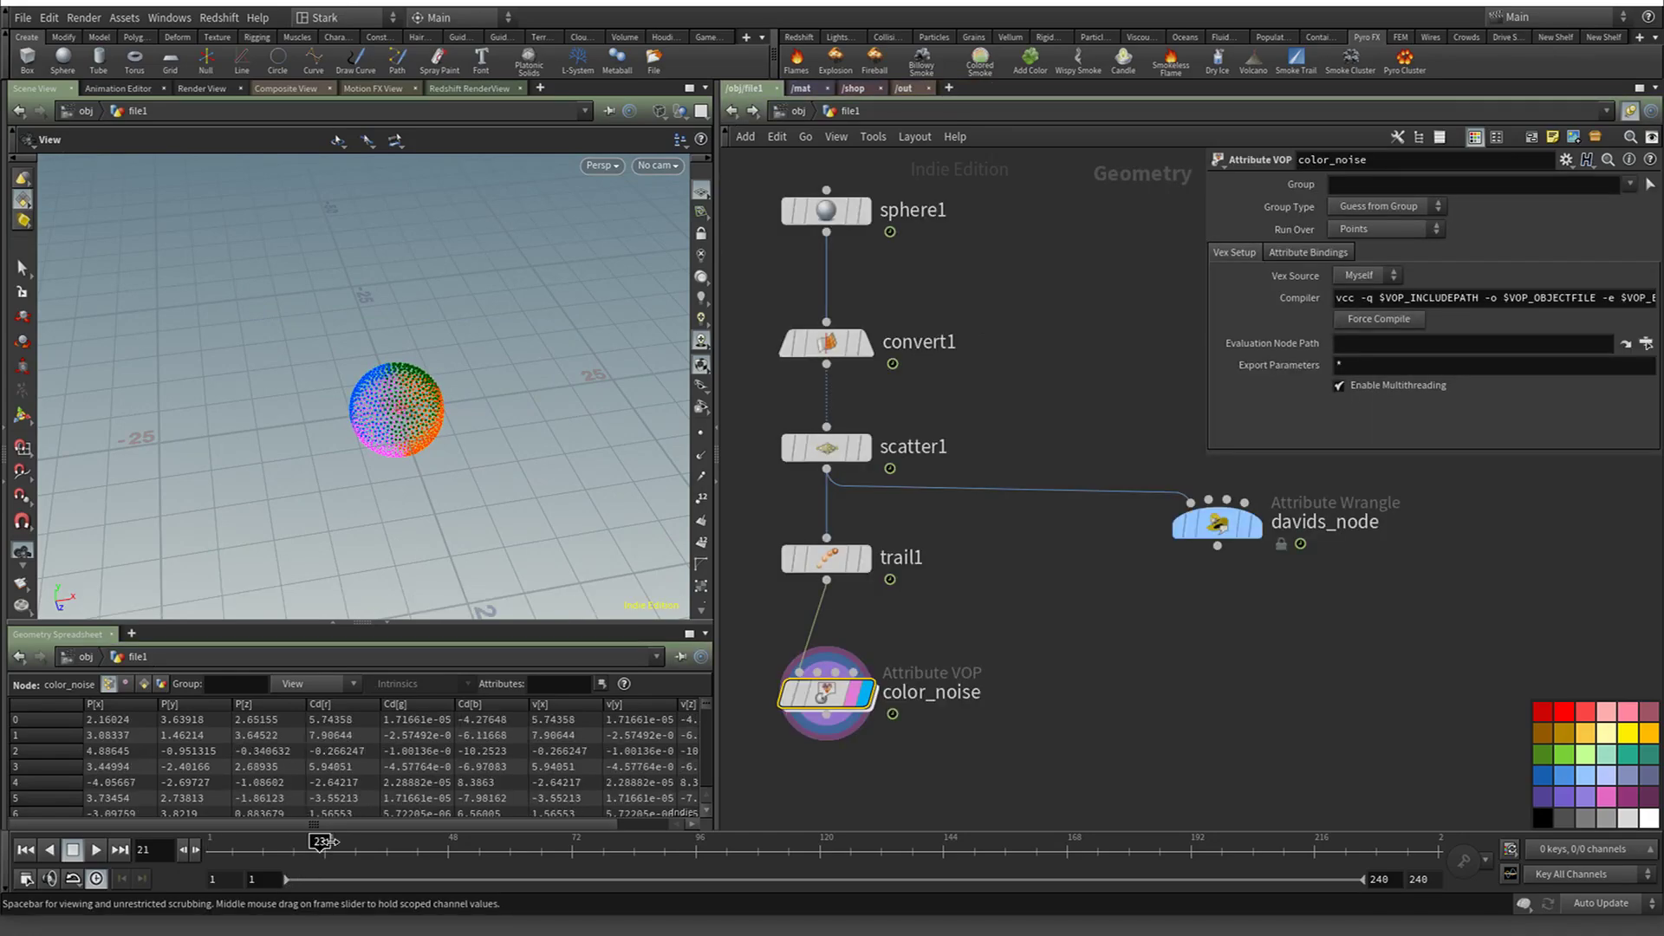
mouse_move(323, 840)
left_mouse_down()
mouse_move(645, 840)
mouse_move(556, 840)
mouse_move(571, 841)
left_mouse_up()
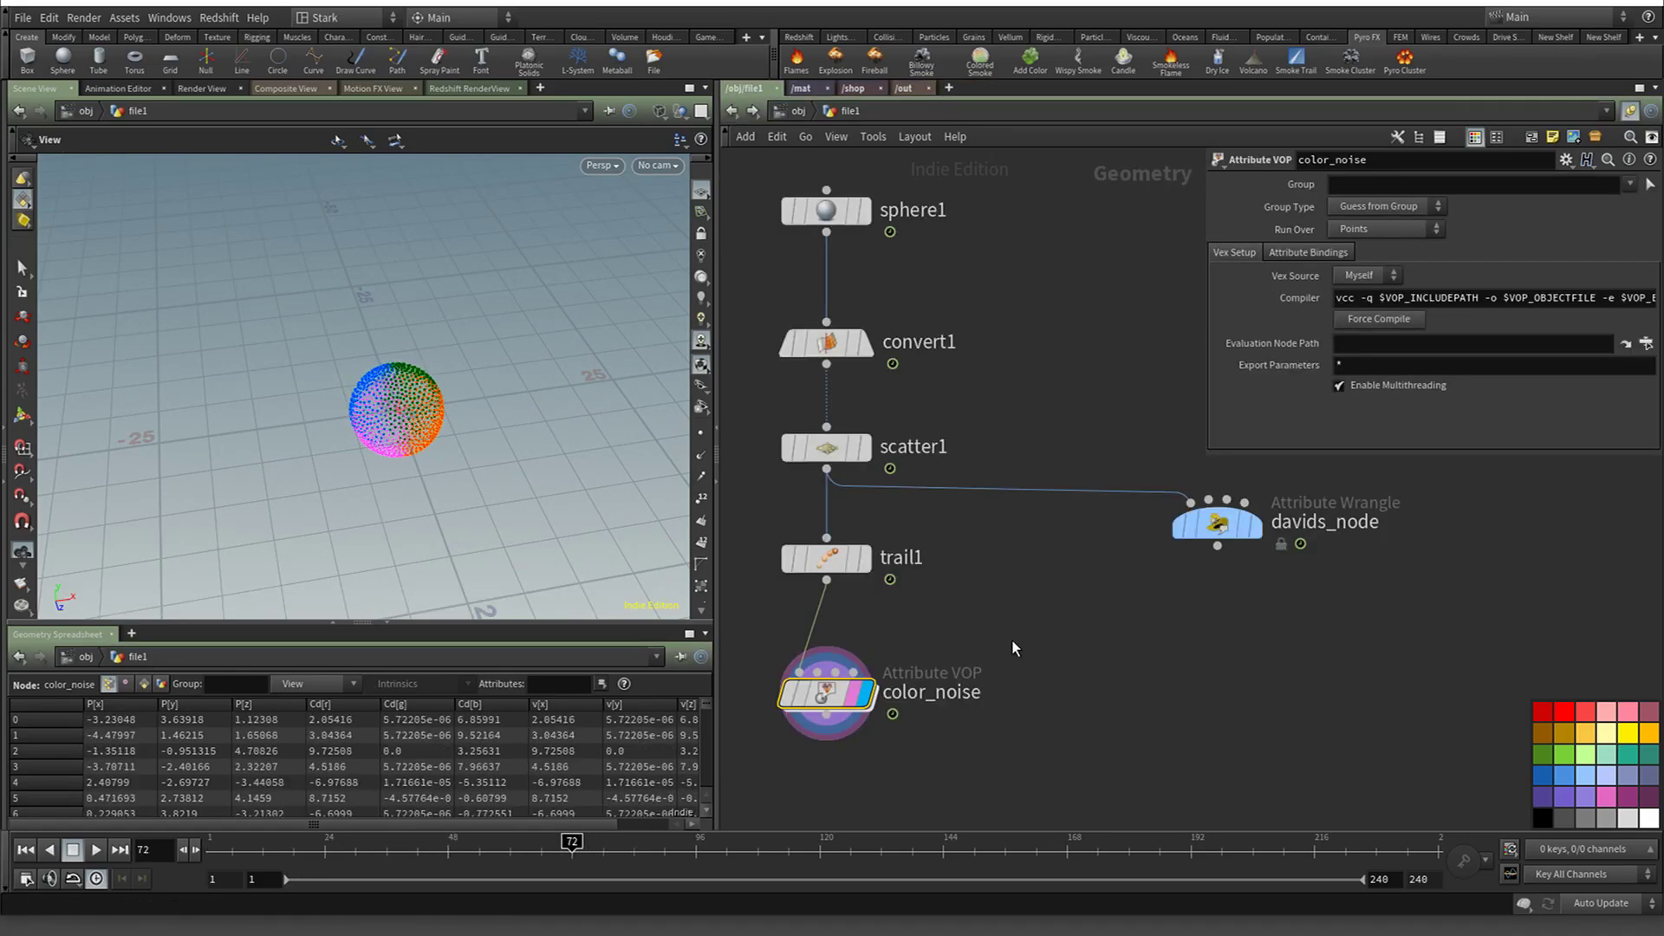
double_click(830, 674)
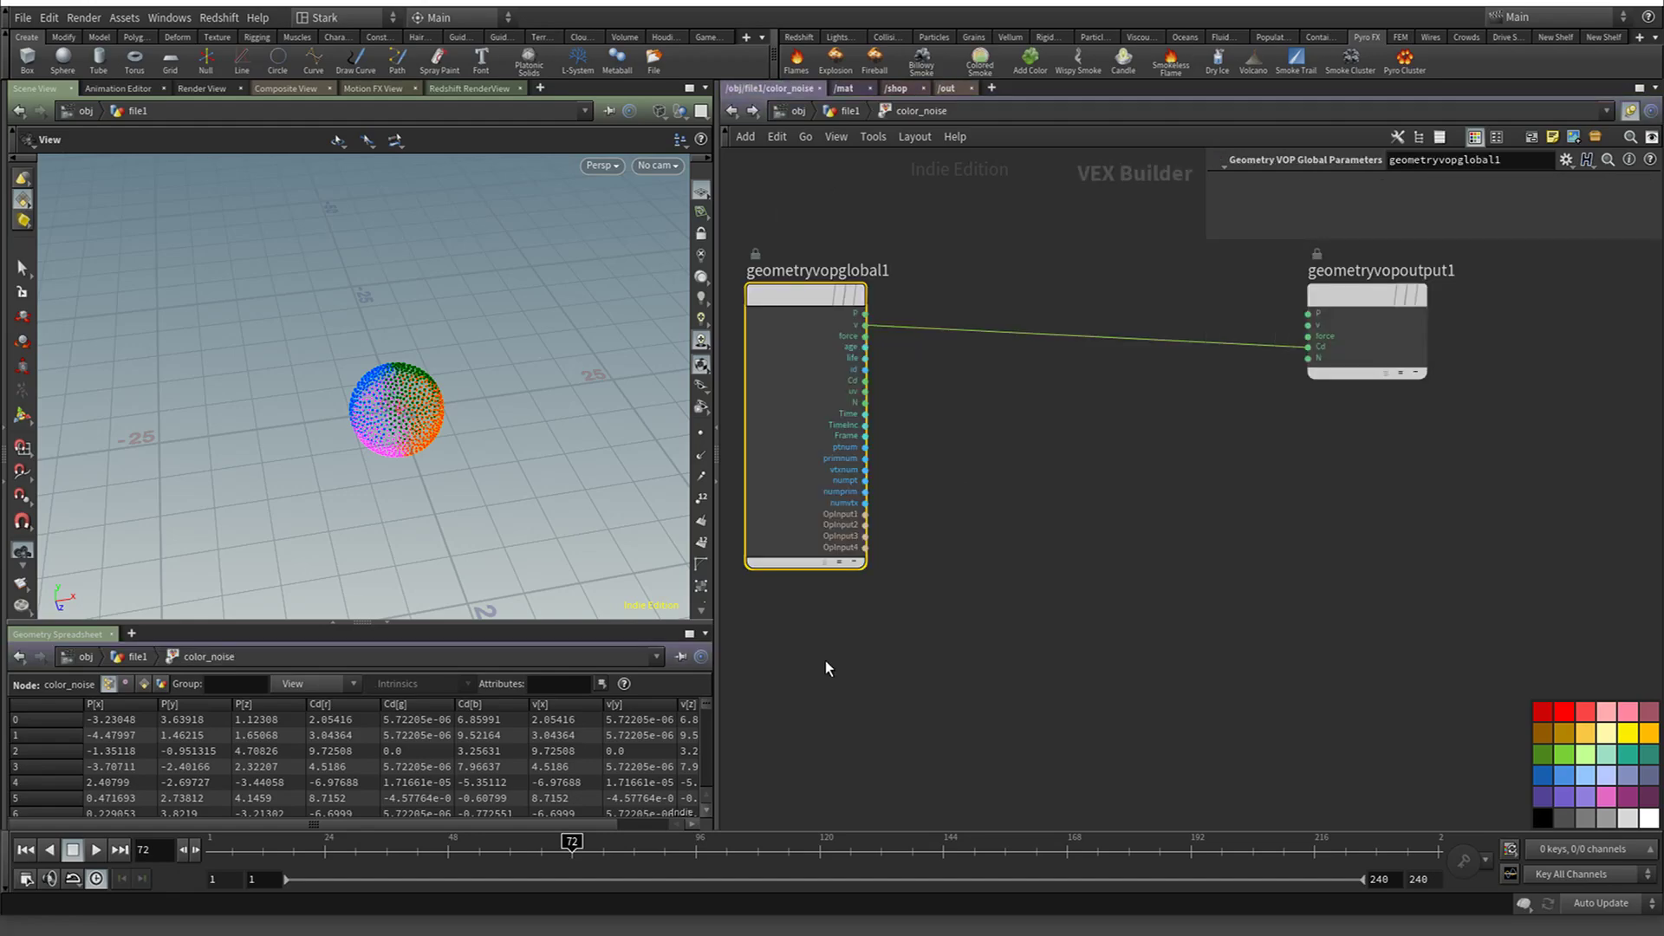
left_click(1034, 450)
key("Tab")
type("vvec")
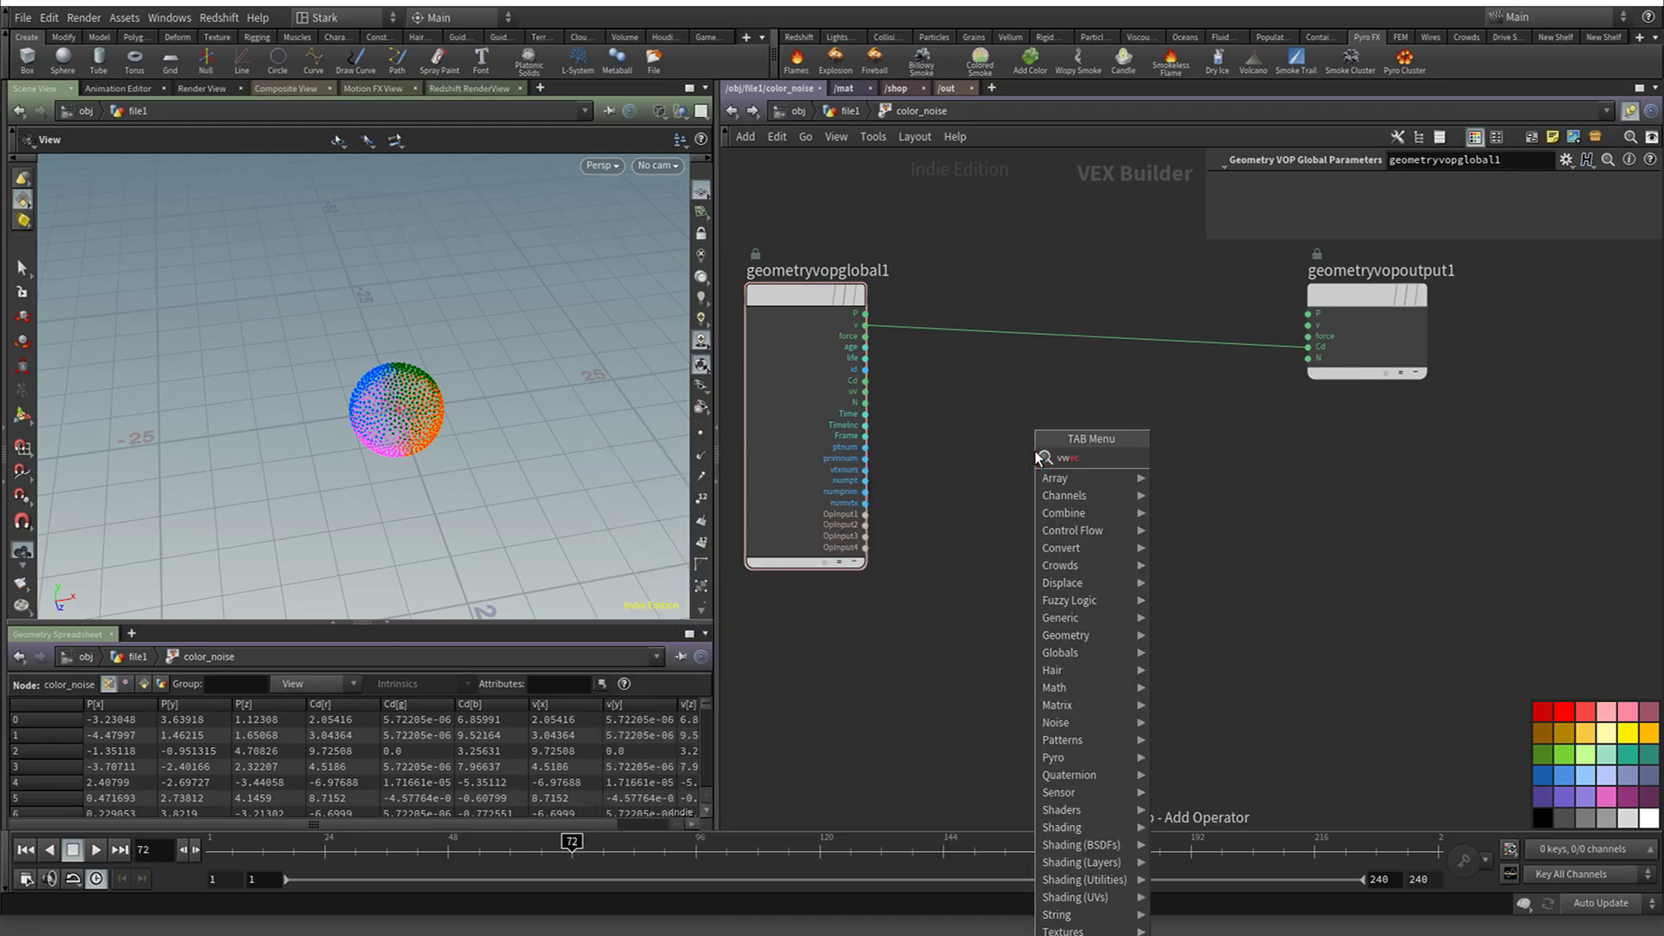
key("BackSpace")
key("BackSpace")
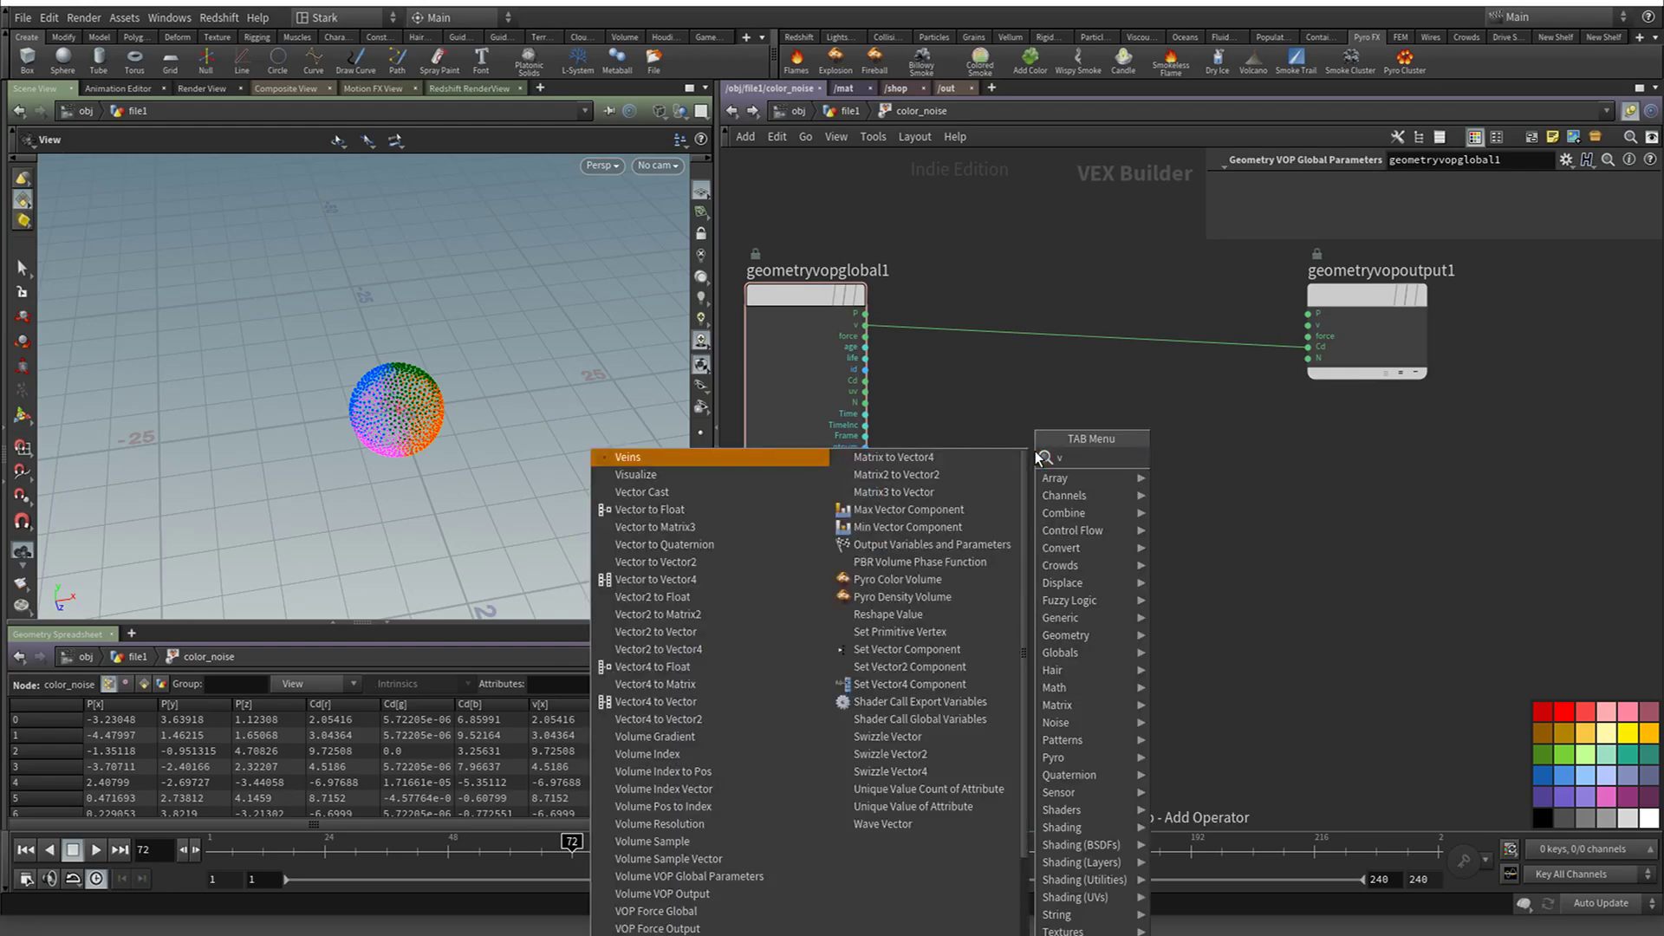
key("BackSpace")
key("Escape")
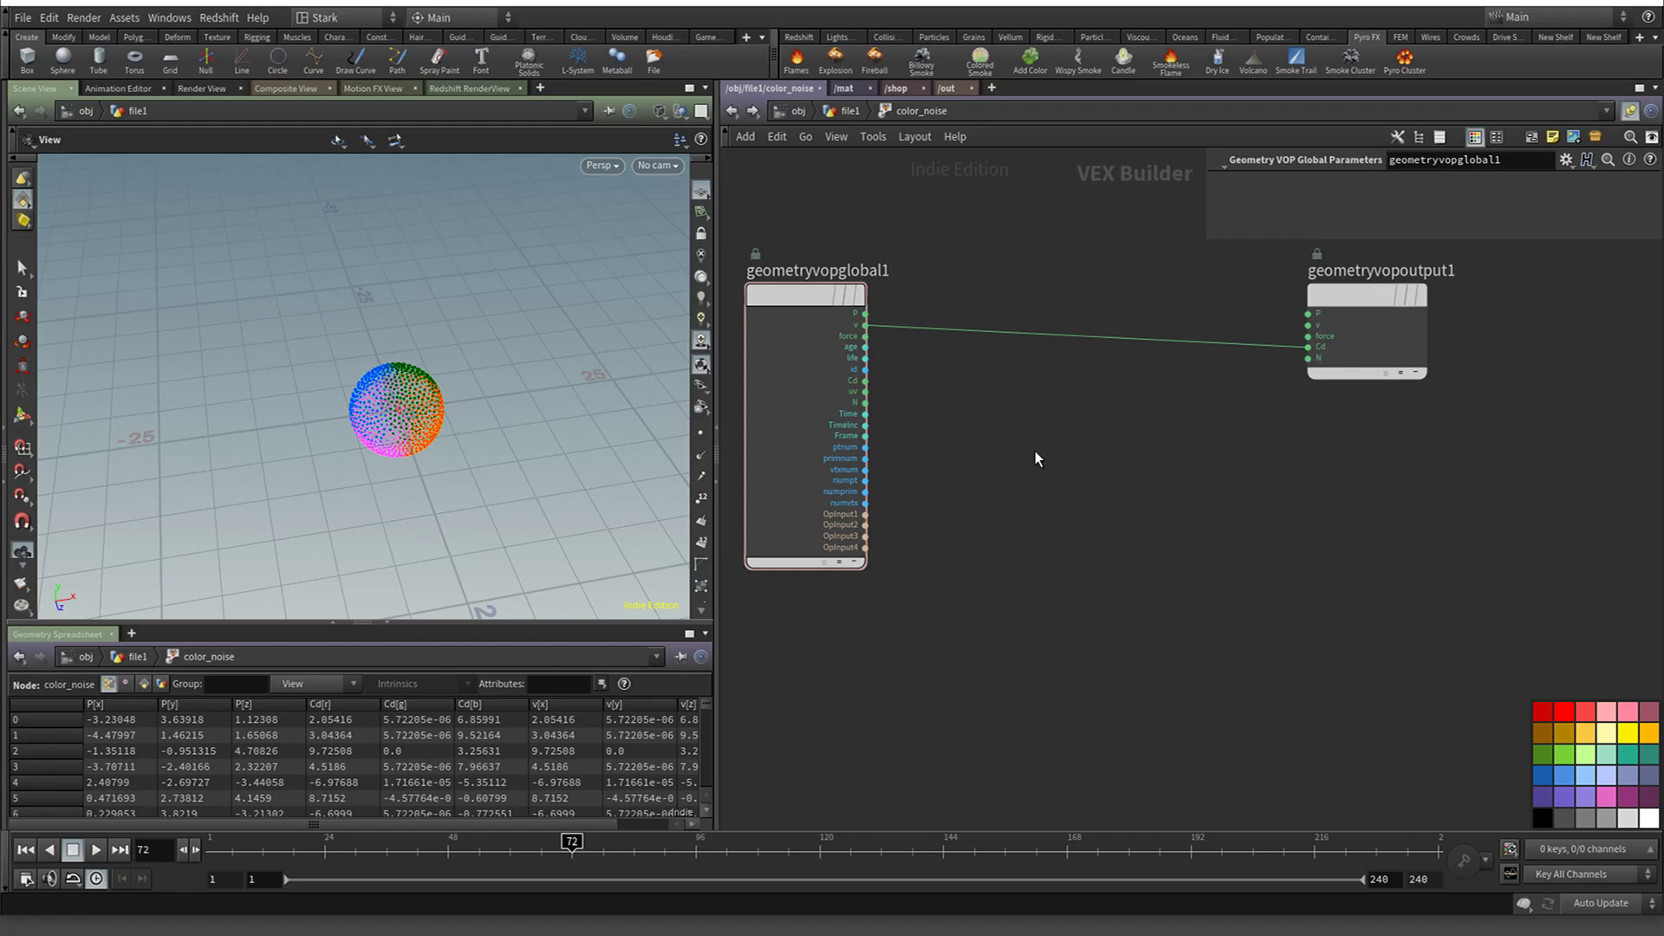
Add a Vector to Float node and insert it on the wire between v and Cd
key("Tab")
type("vev")
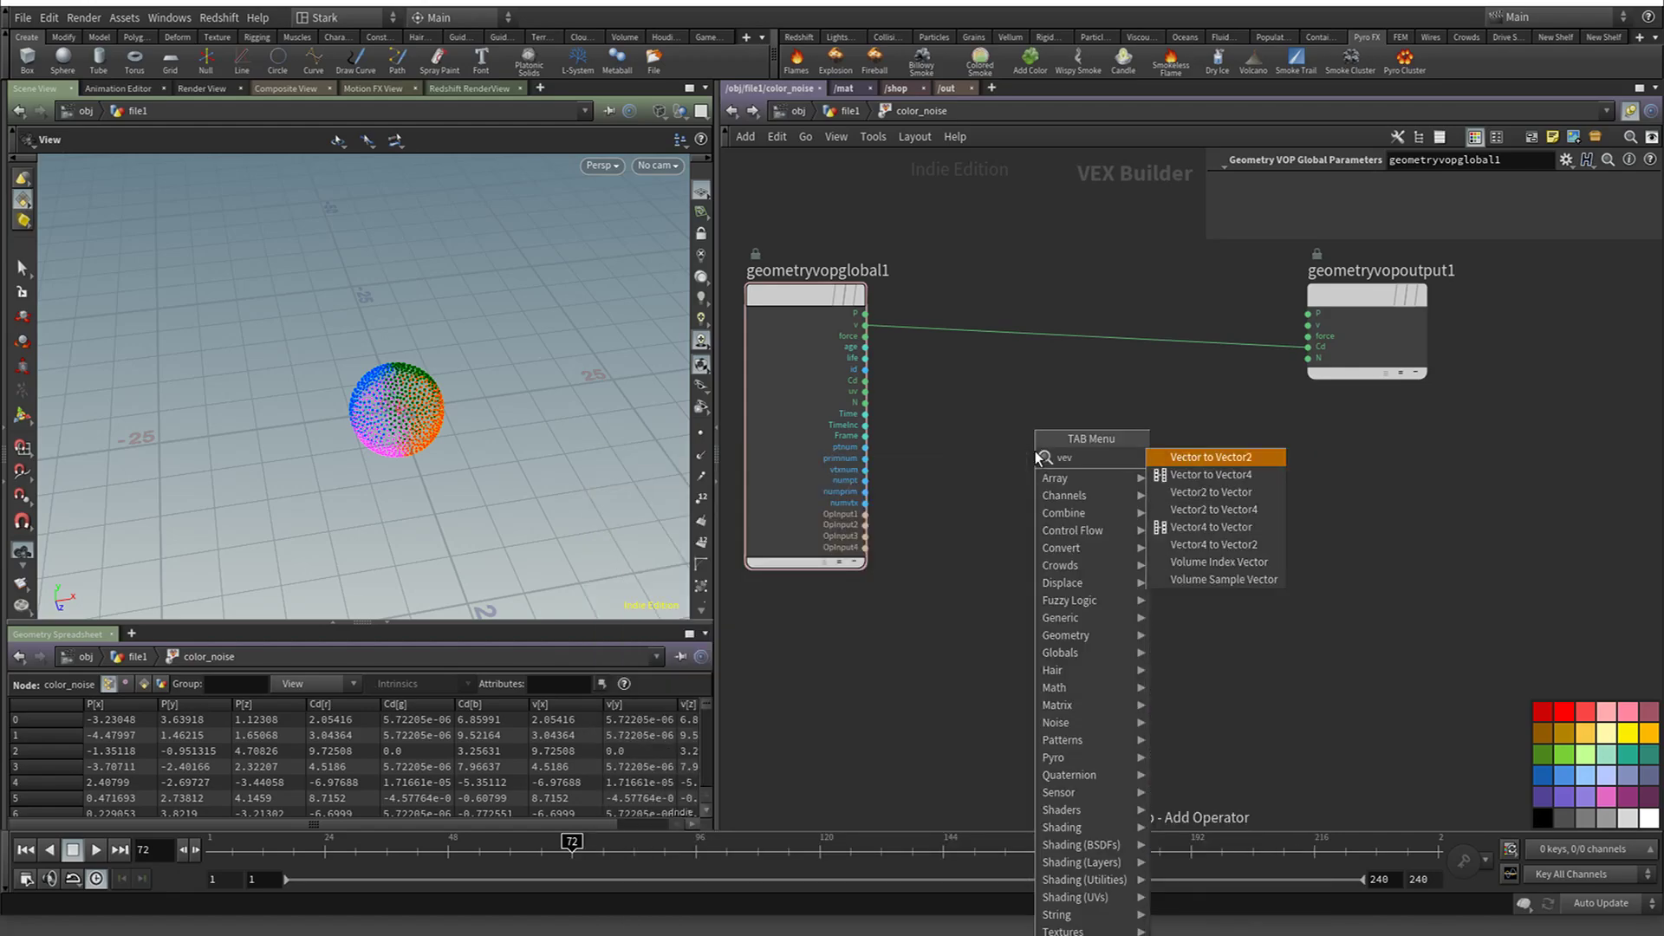
key("BackSpace")
type("ctof")
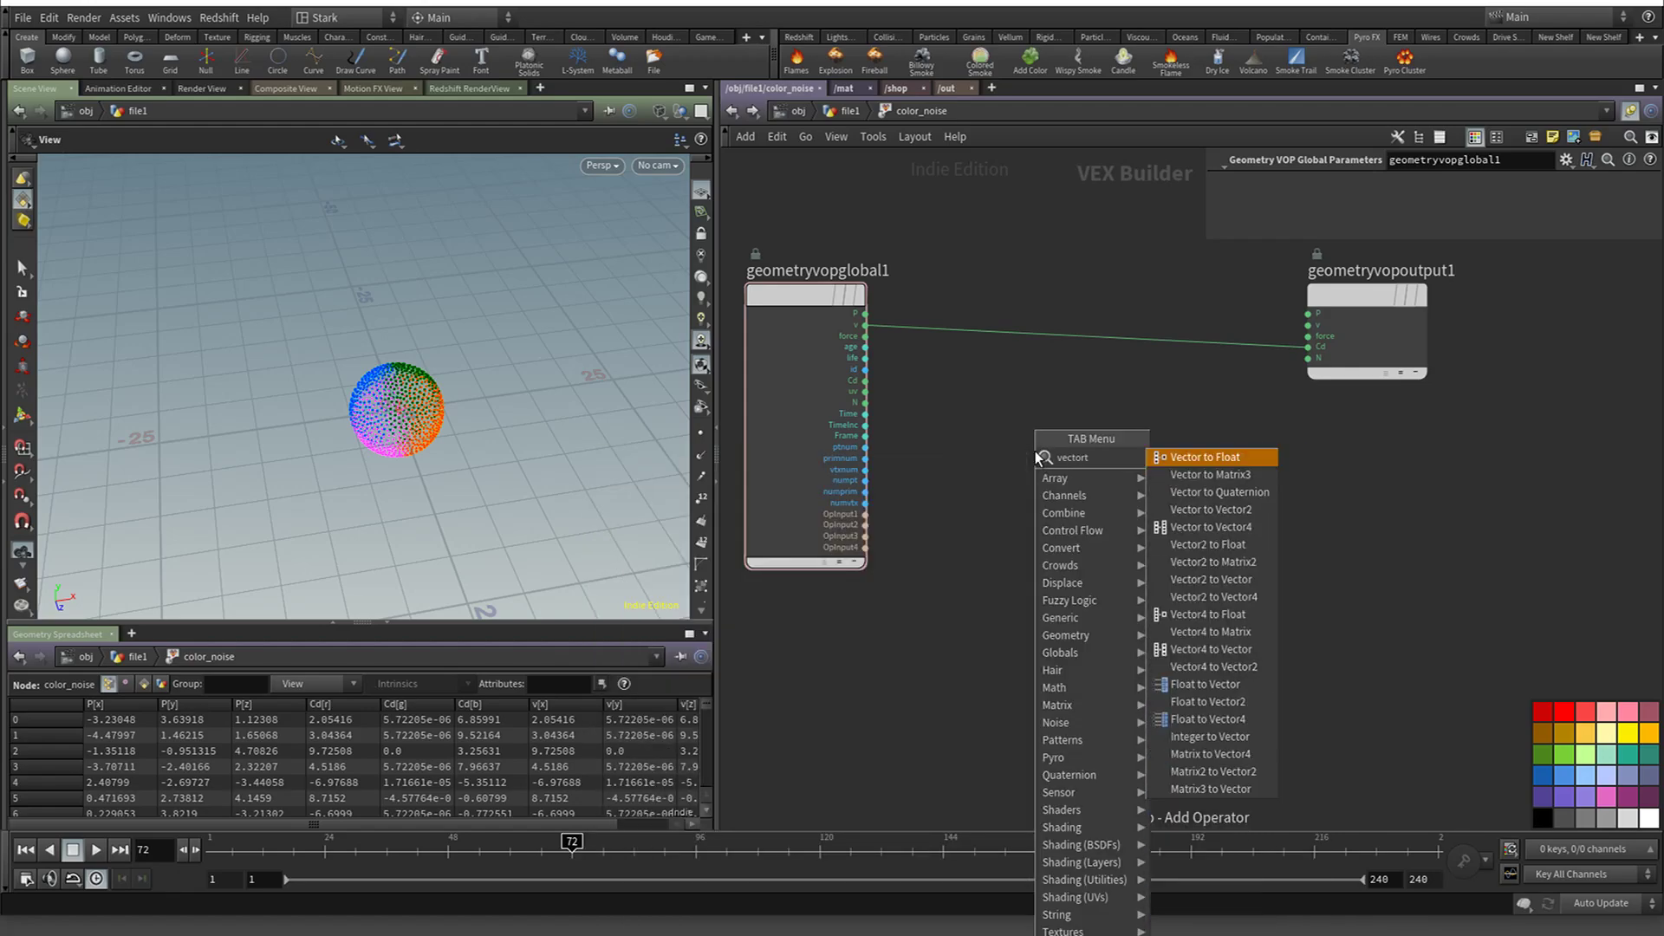
key("Return")
left_click(1035, 451)
left_click_drag(1034, 451, 1029, 317)
Add a Float to Vector node and insert it on the wire between vectofloat1 and the Cd input of geometryvopoutput1
key("Tab")
type("f")
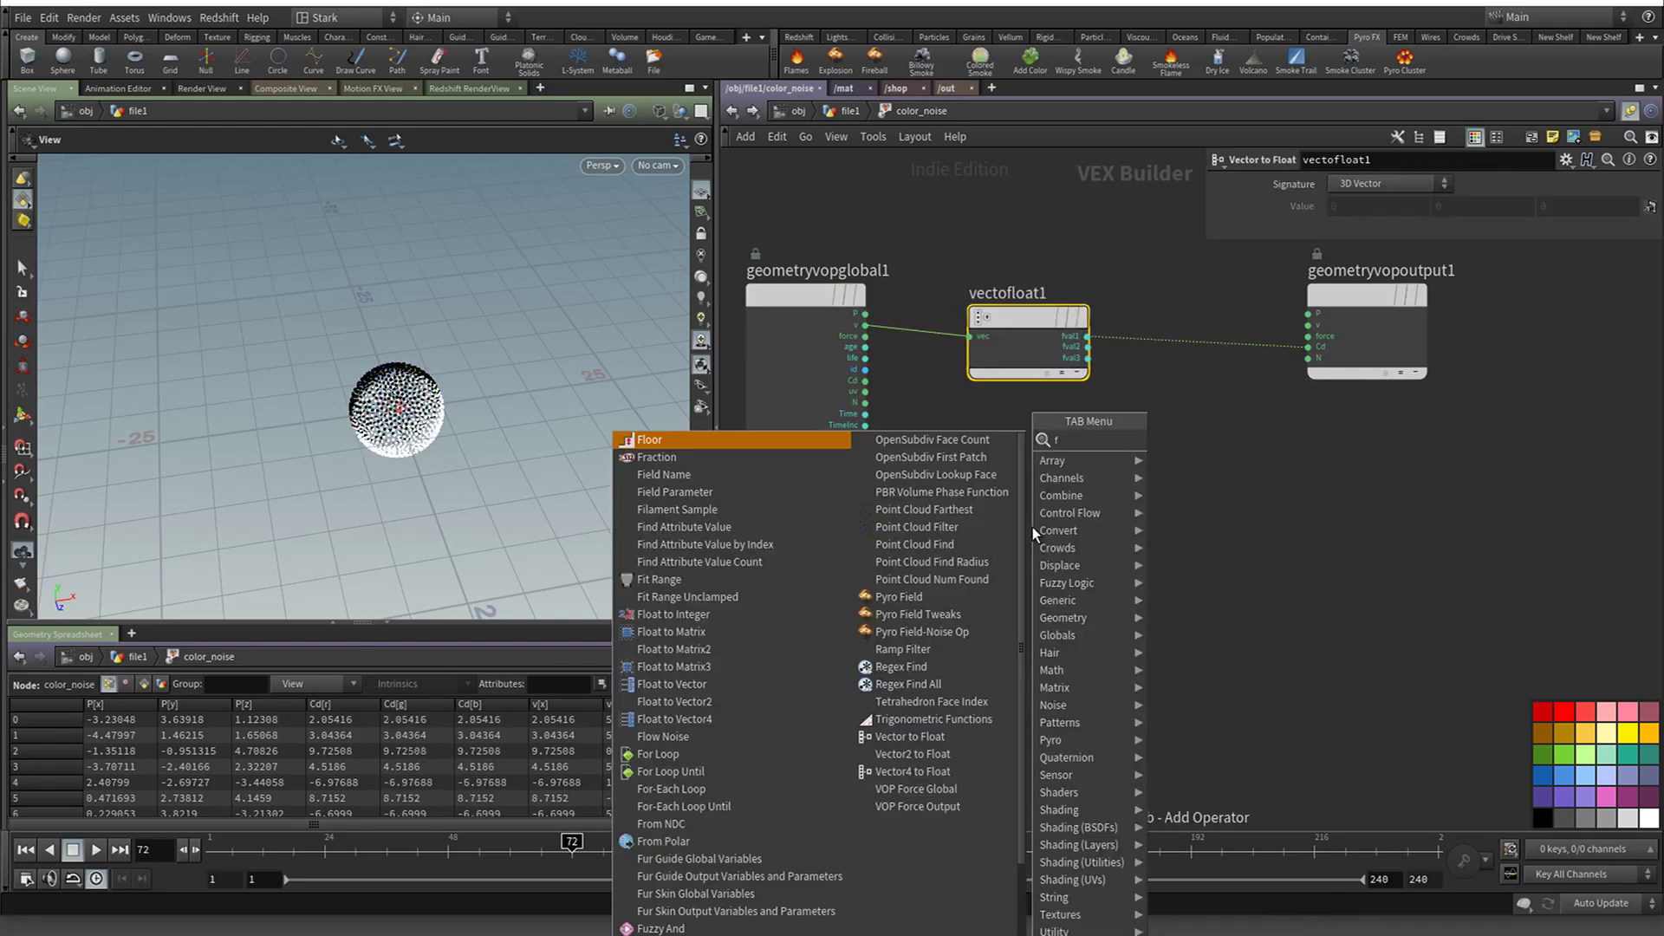
type("loatotve")
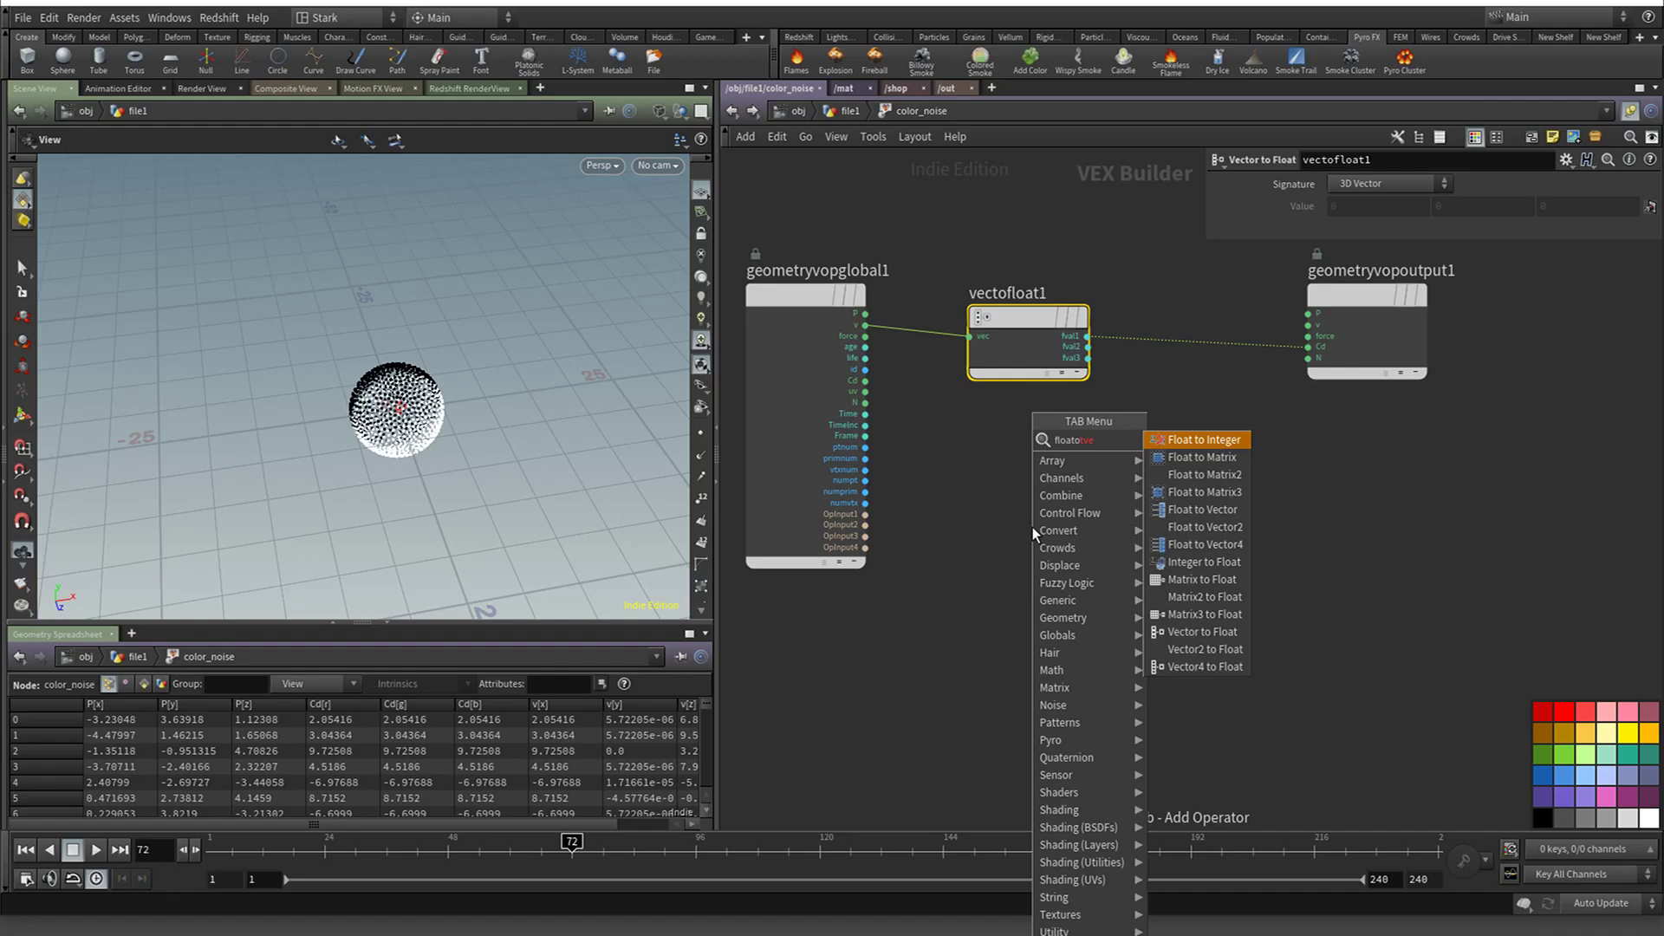
type("v")
key("Down")
key("Down")
key("Down")
key("Down")
key("Return")
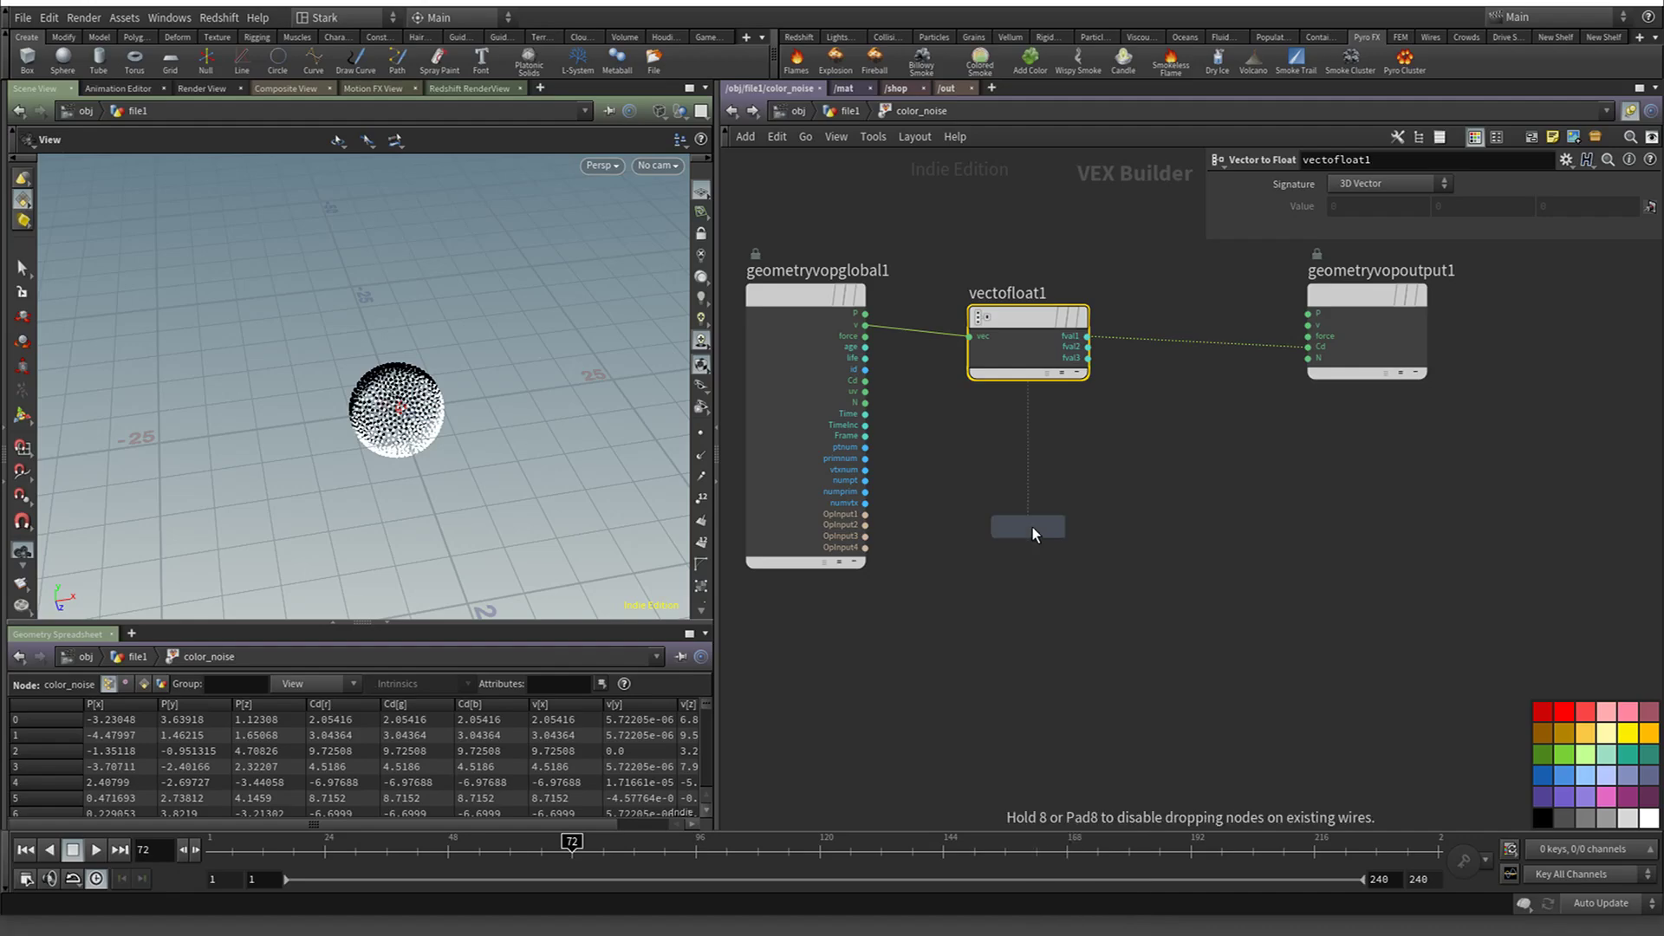
left_click_drag(1032, 527, 1235, 338)
Align vectofloat1 with floattovec1 and connect its fval2 output to the fval2 input of floattovec1
left_click_drag(1026, 324, 1017, 336)
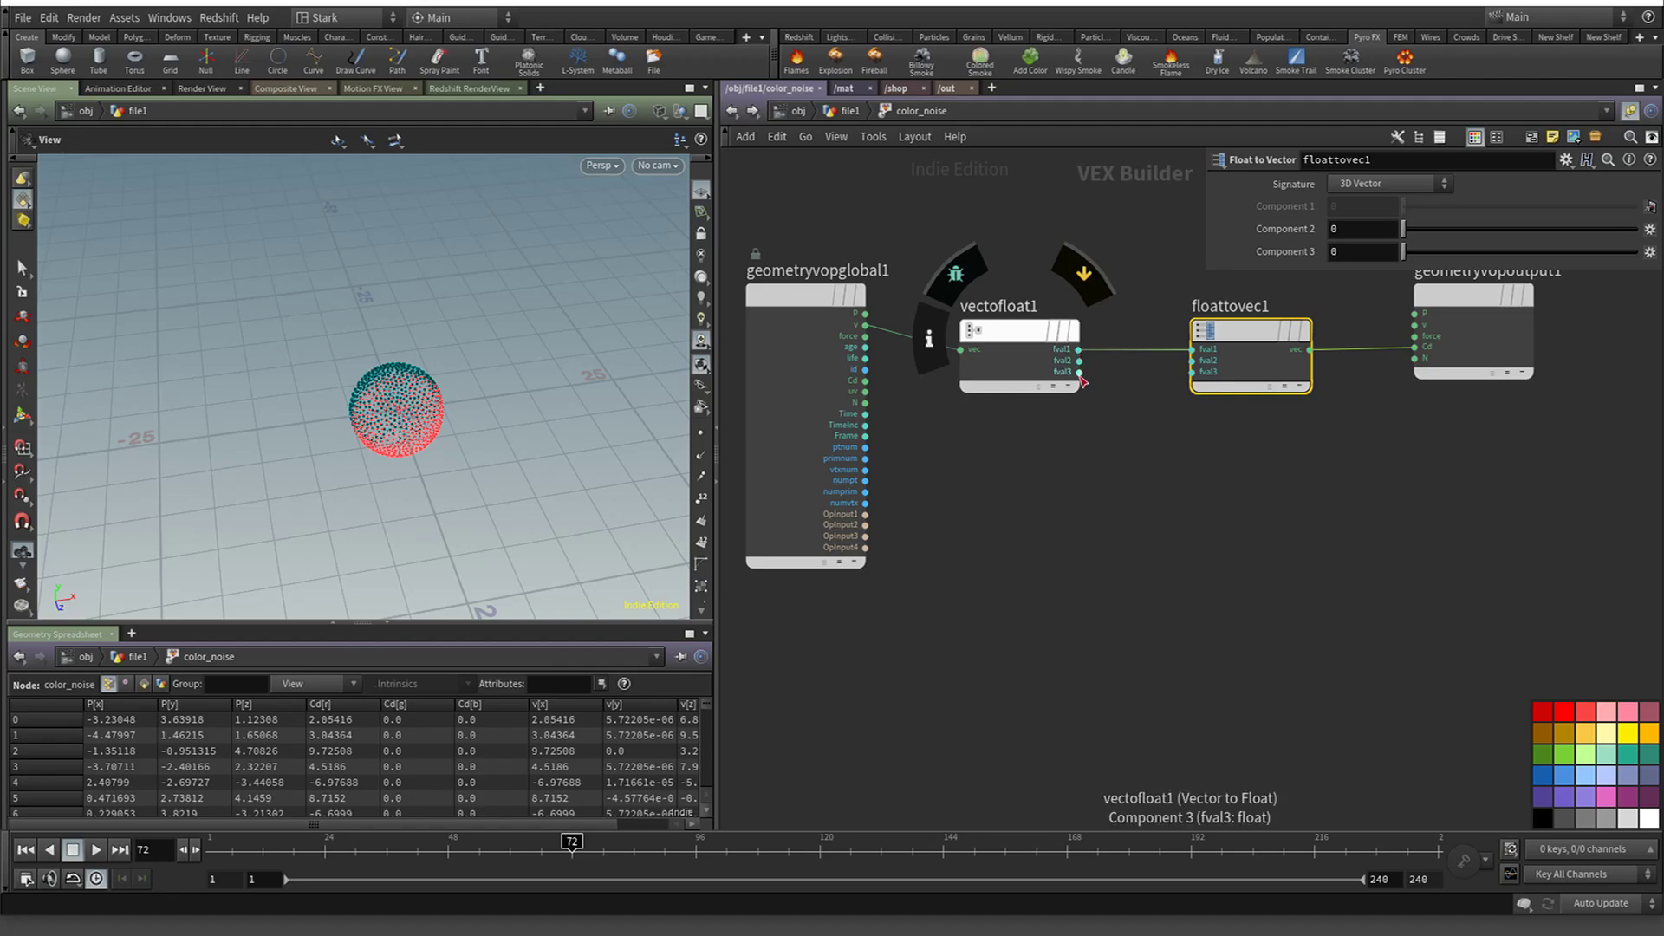
left_click_drag(1080, 360, 1195, 363)
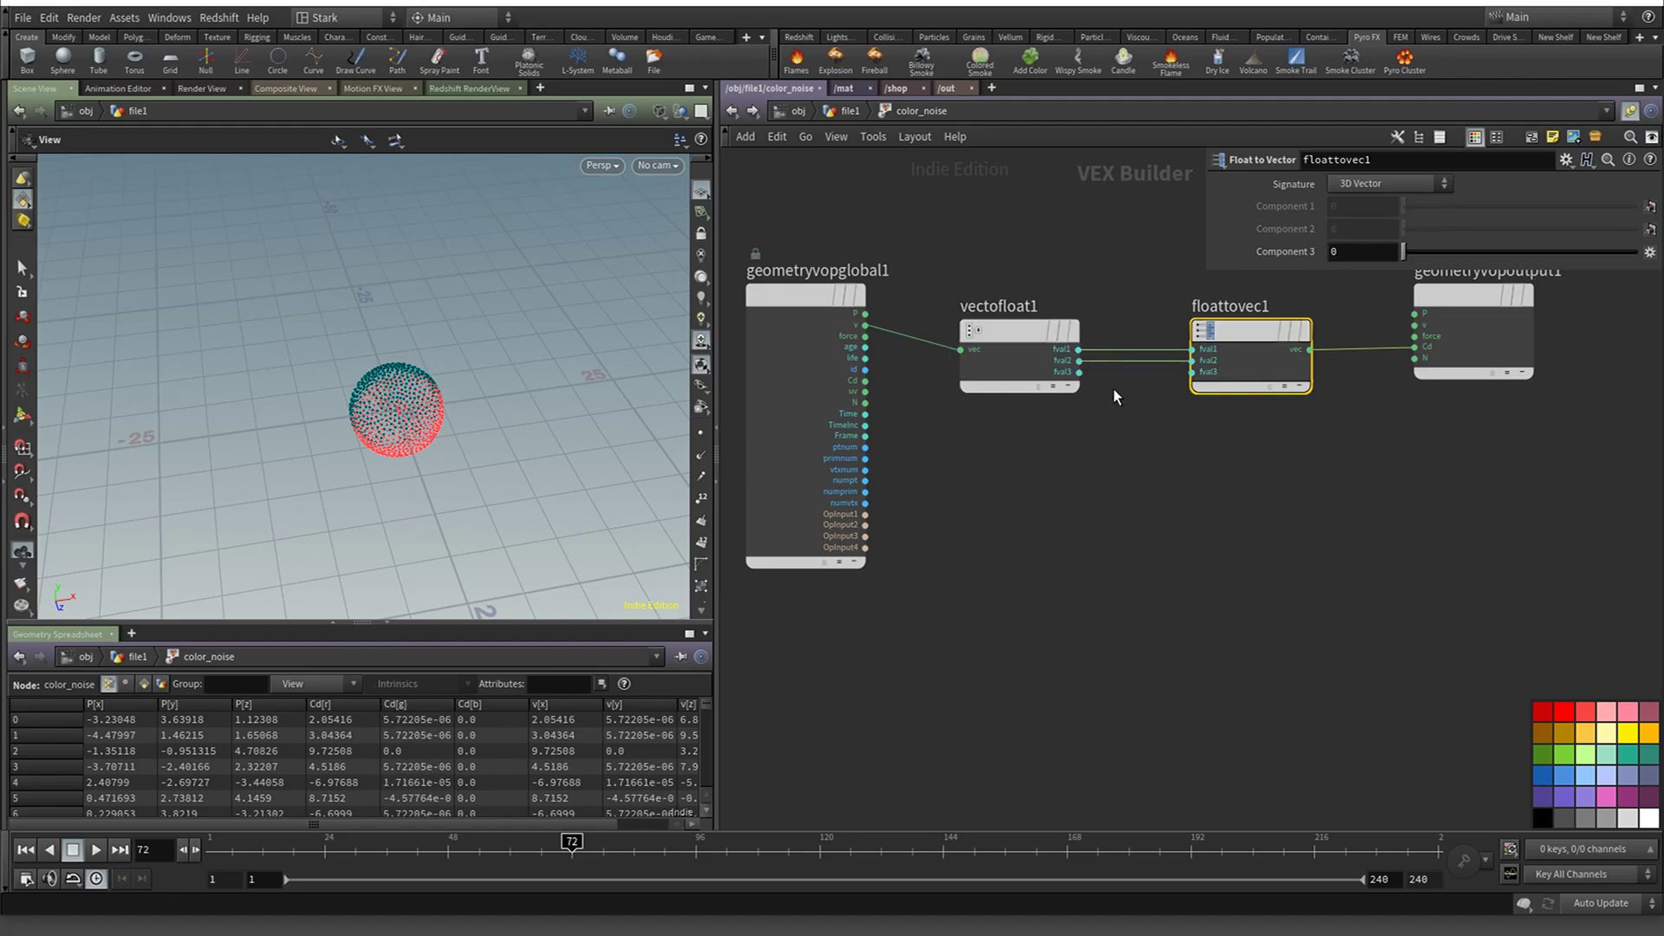
left_click_drag(546, 382, 390, 407)
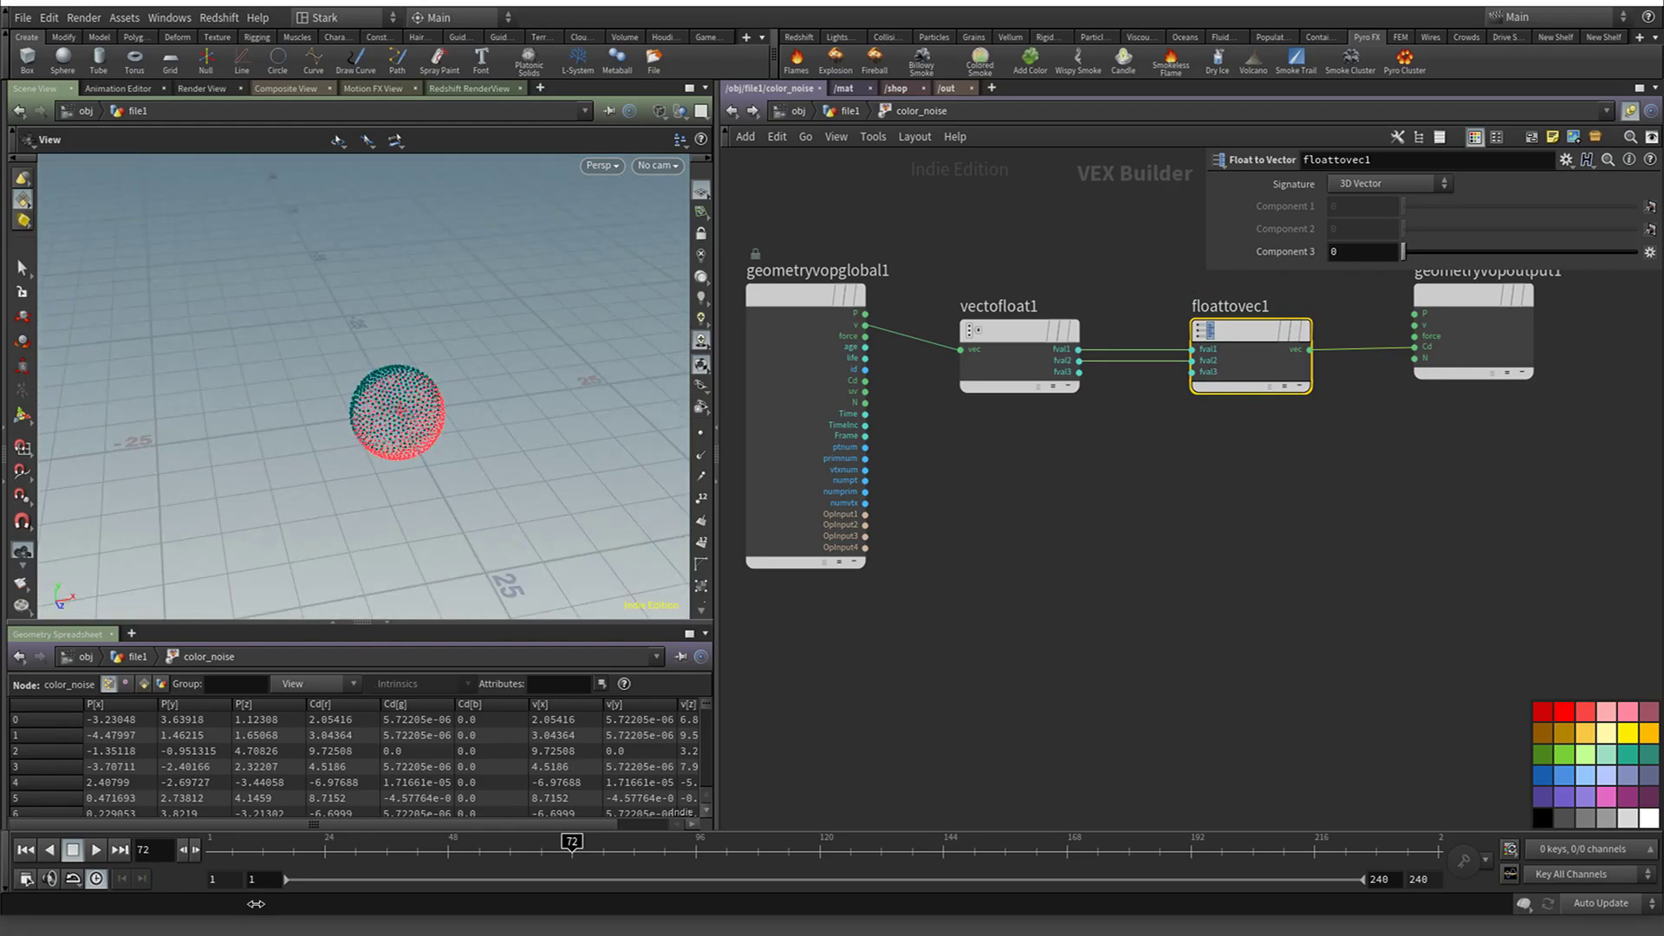
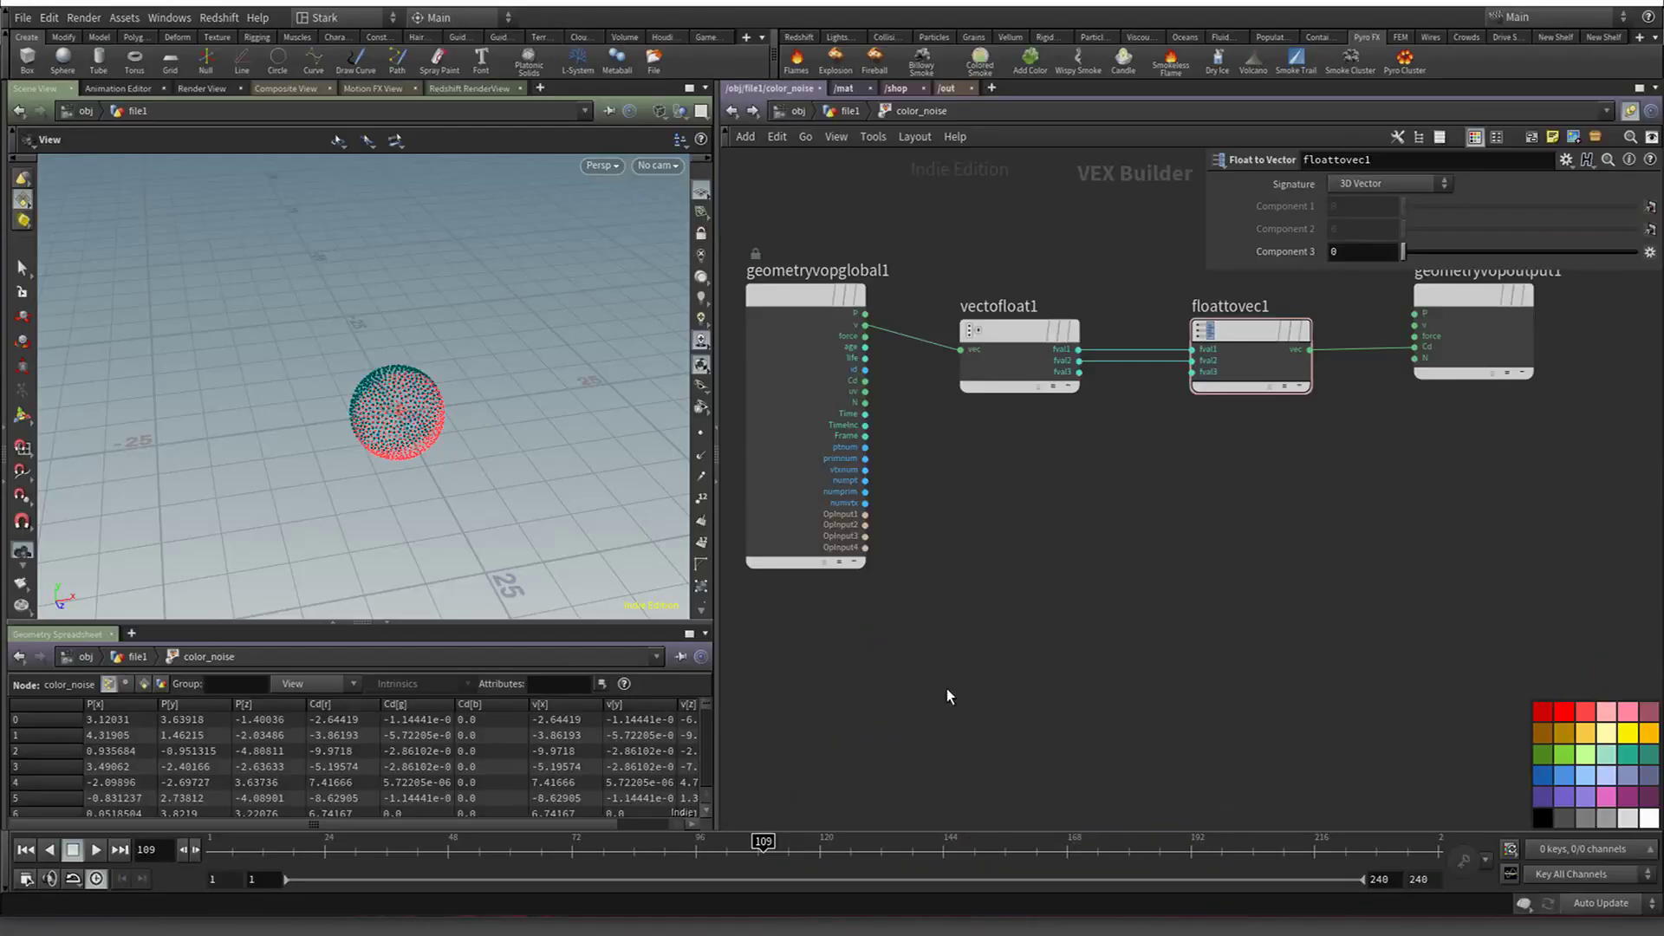
In the parent network, delete the rotation expression channel of sphere1 and set its Y rotation to 0
mouse_move(1163, 558)
left_mouse_down()
mouse_move(1132, 602)
mouse_move(1151, 573)
left_mouse_up()
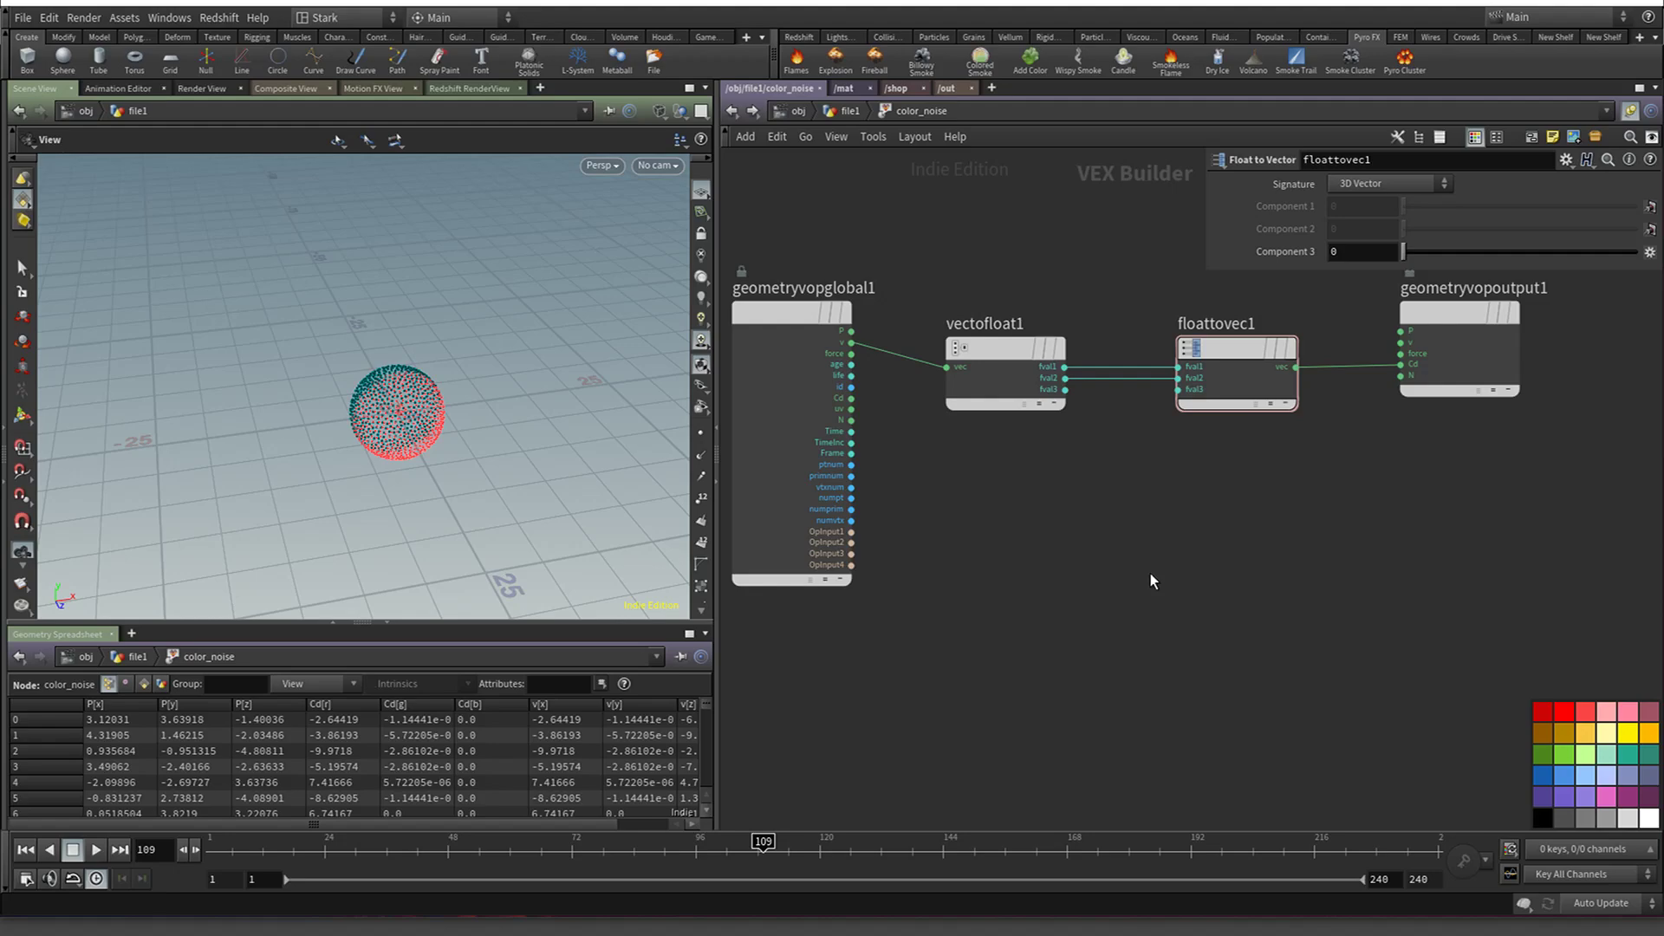
left_click(733, 113)
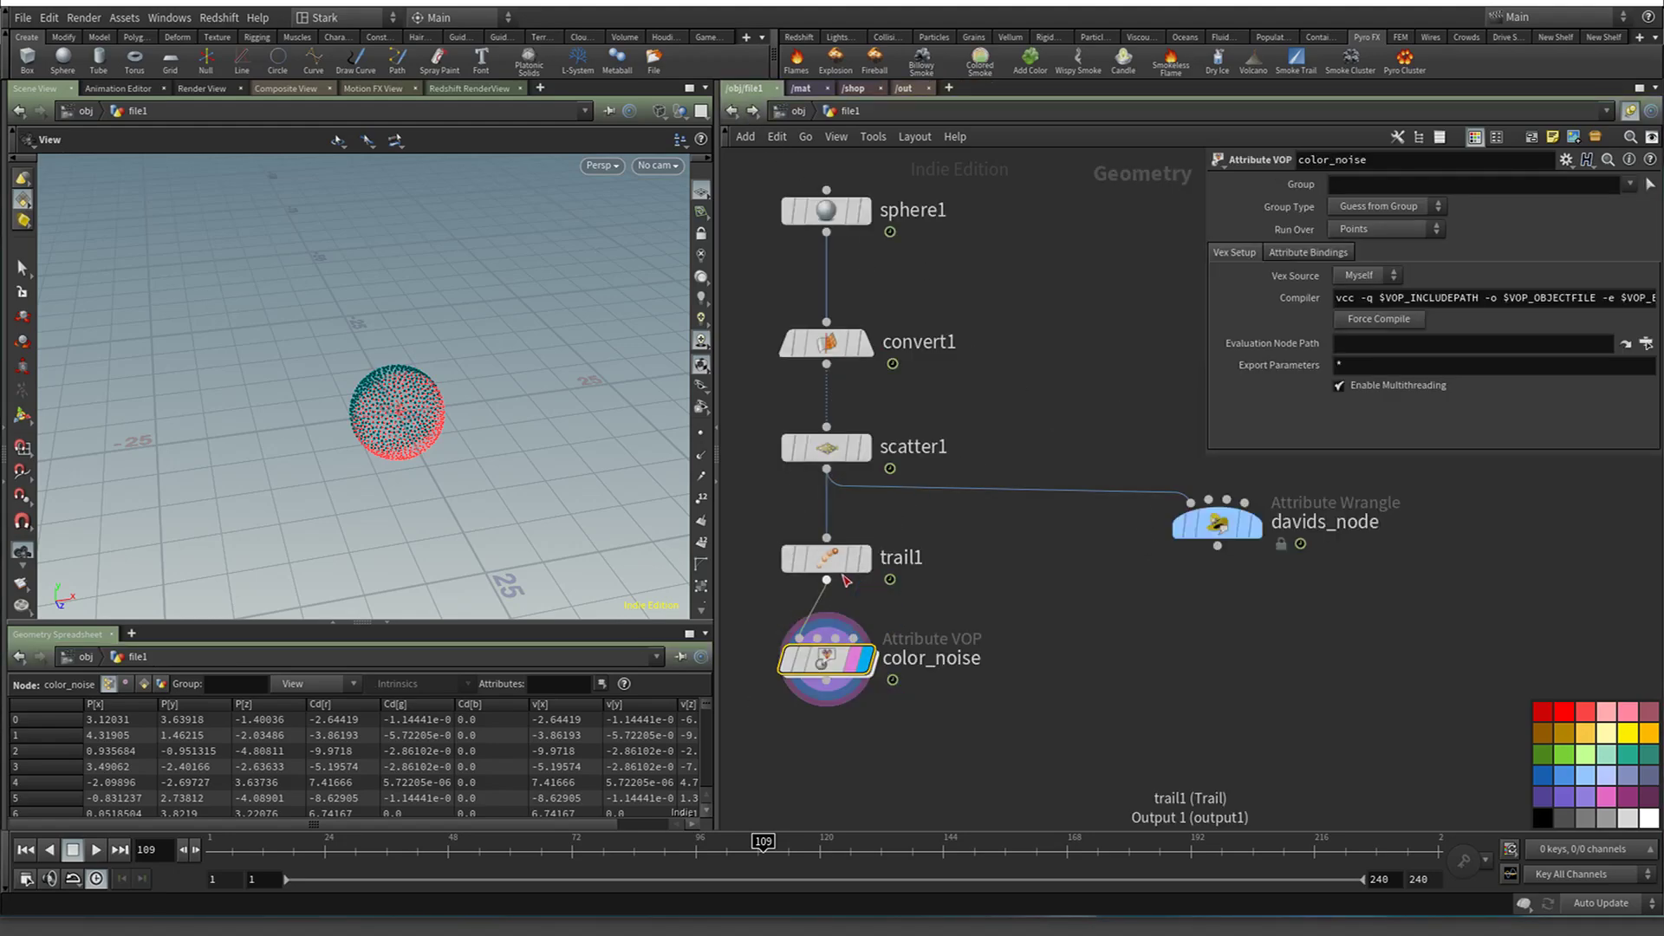
left_click(834, 453)
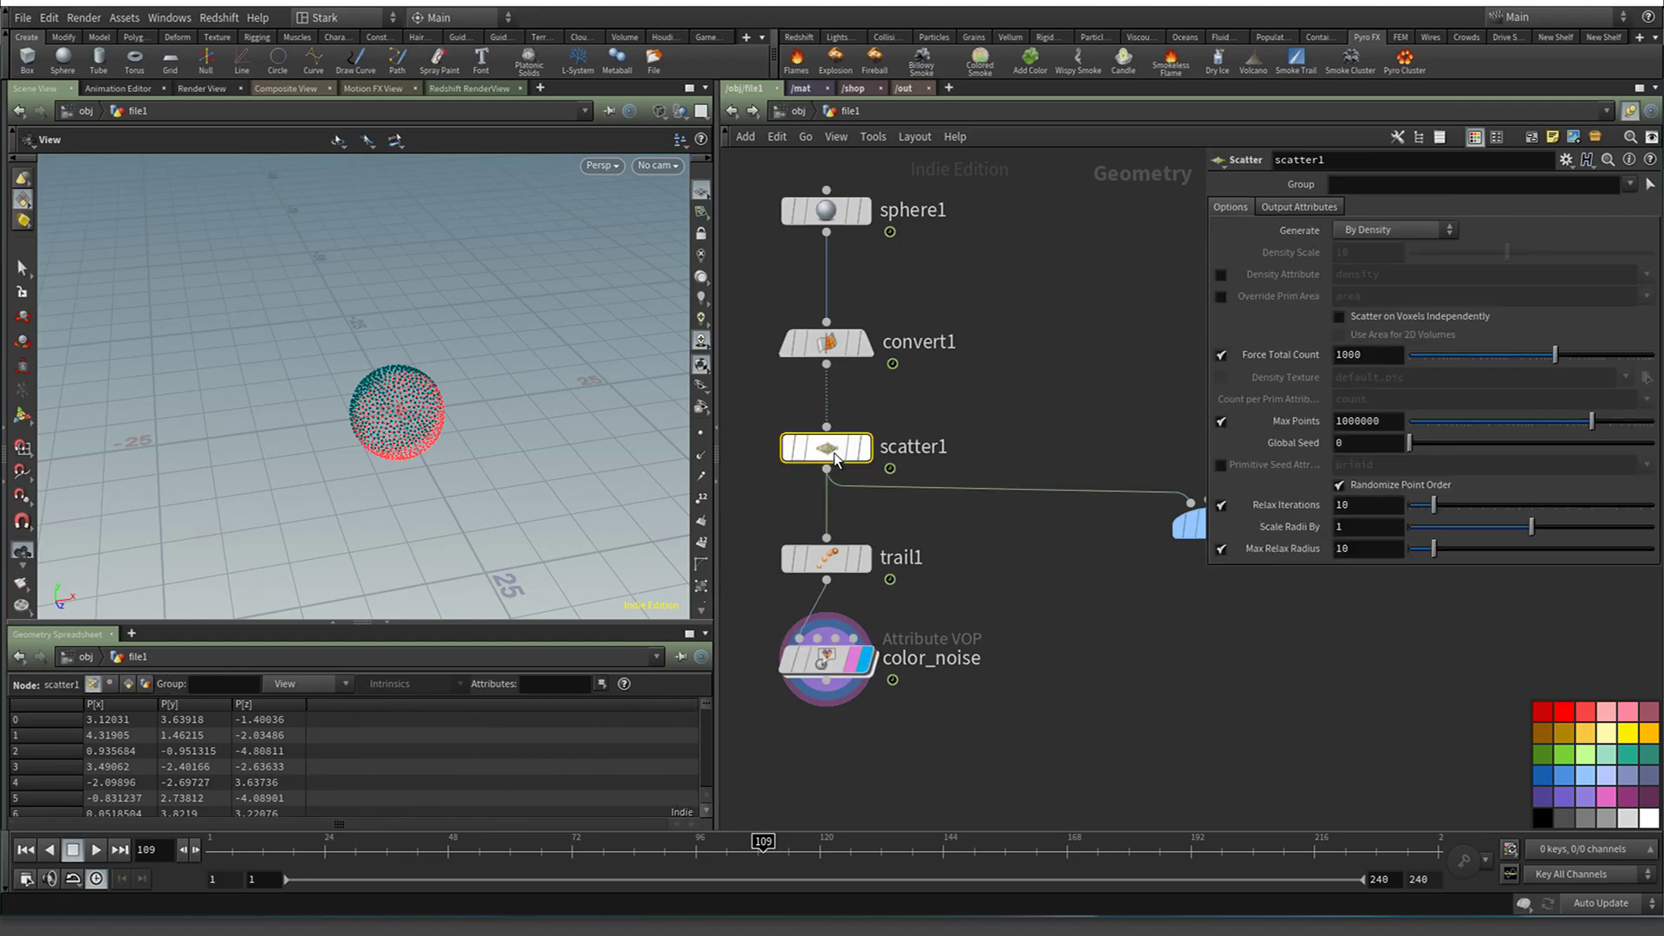
left_click(834, 214)
right_click(1473, 273)
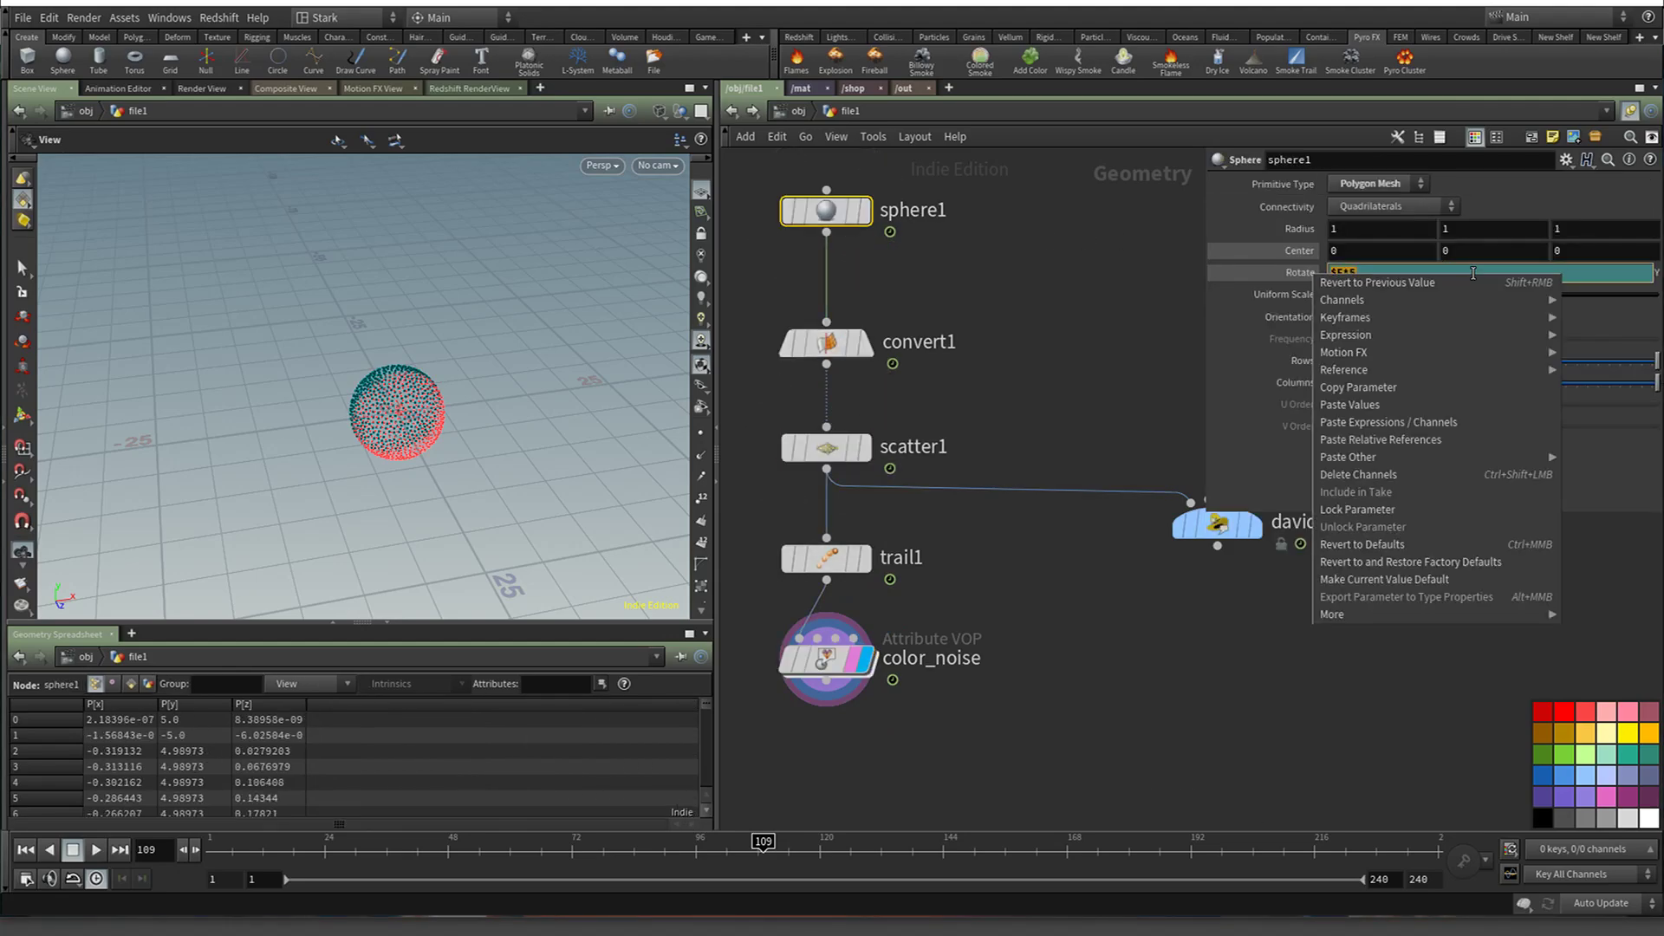
left_click(1300, 273)
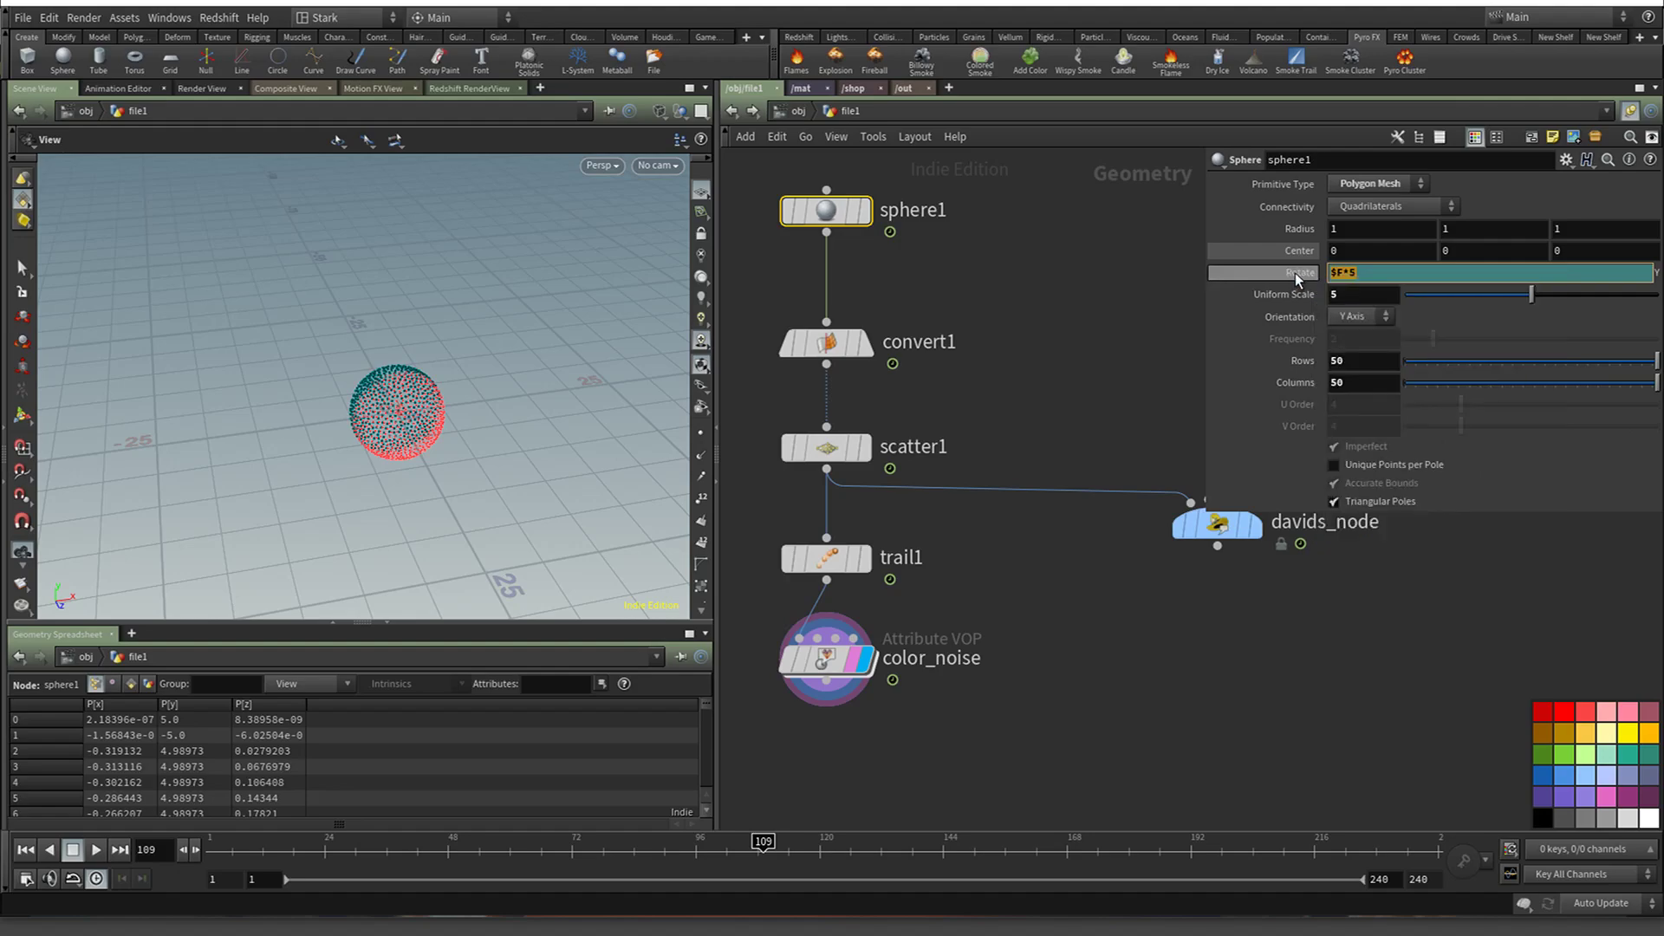
right_click(1294, 273)
left_click(1375, 472)
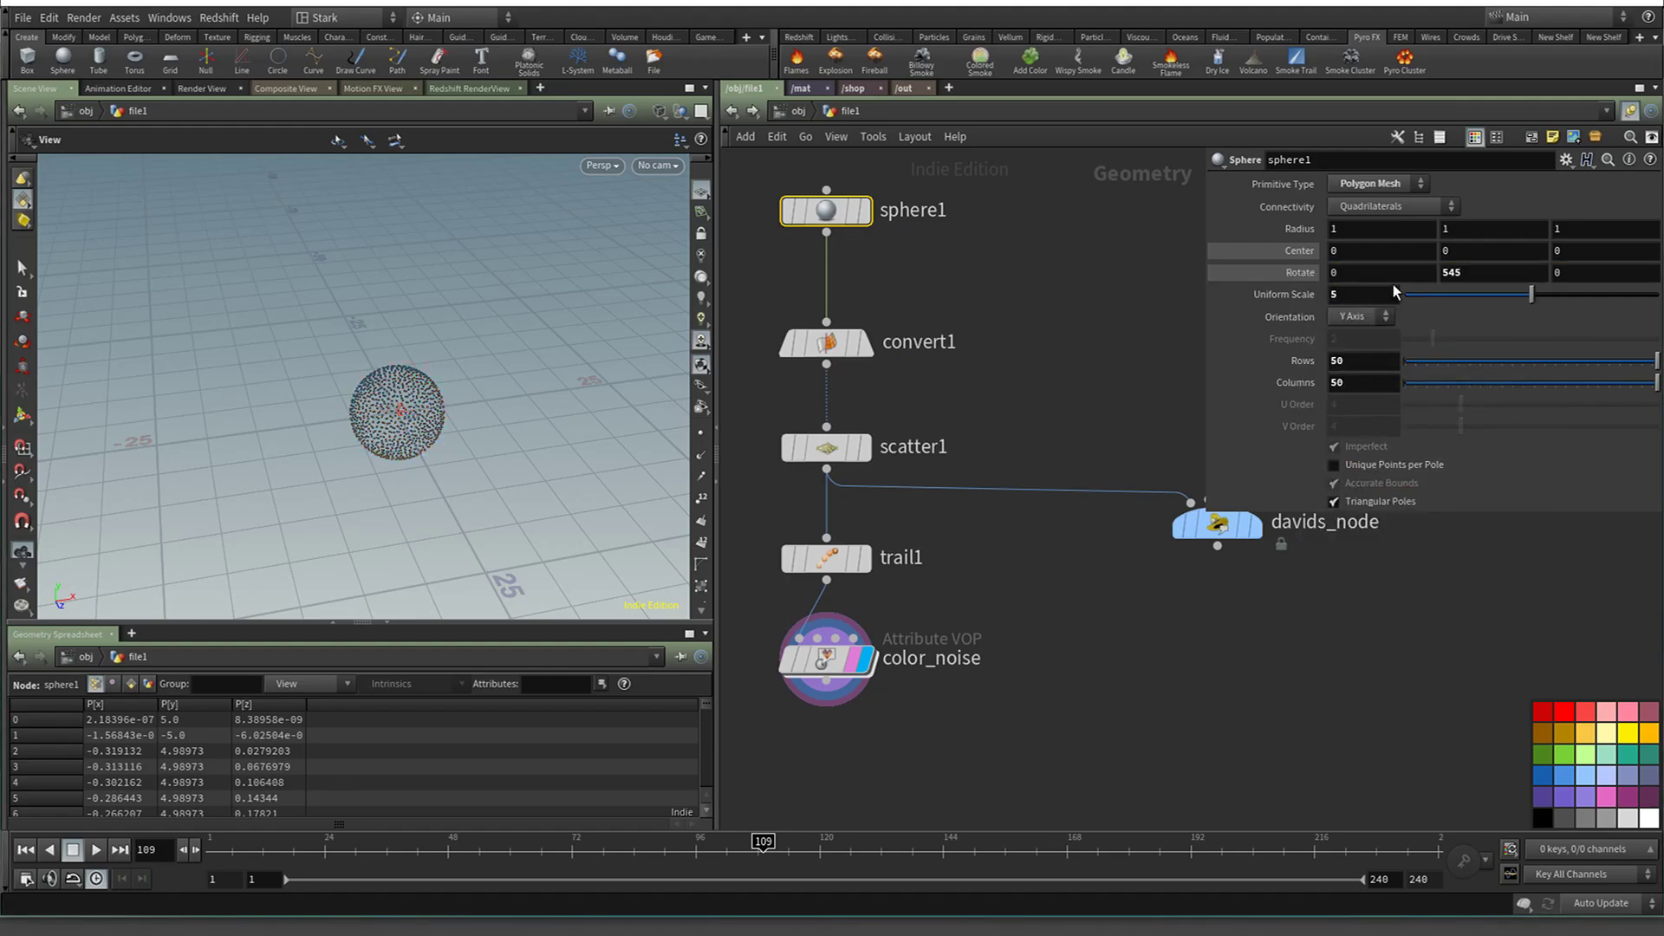
left_click(1476, 273)
type("0")
key("Return")
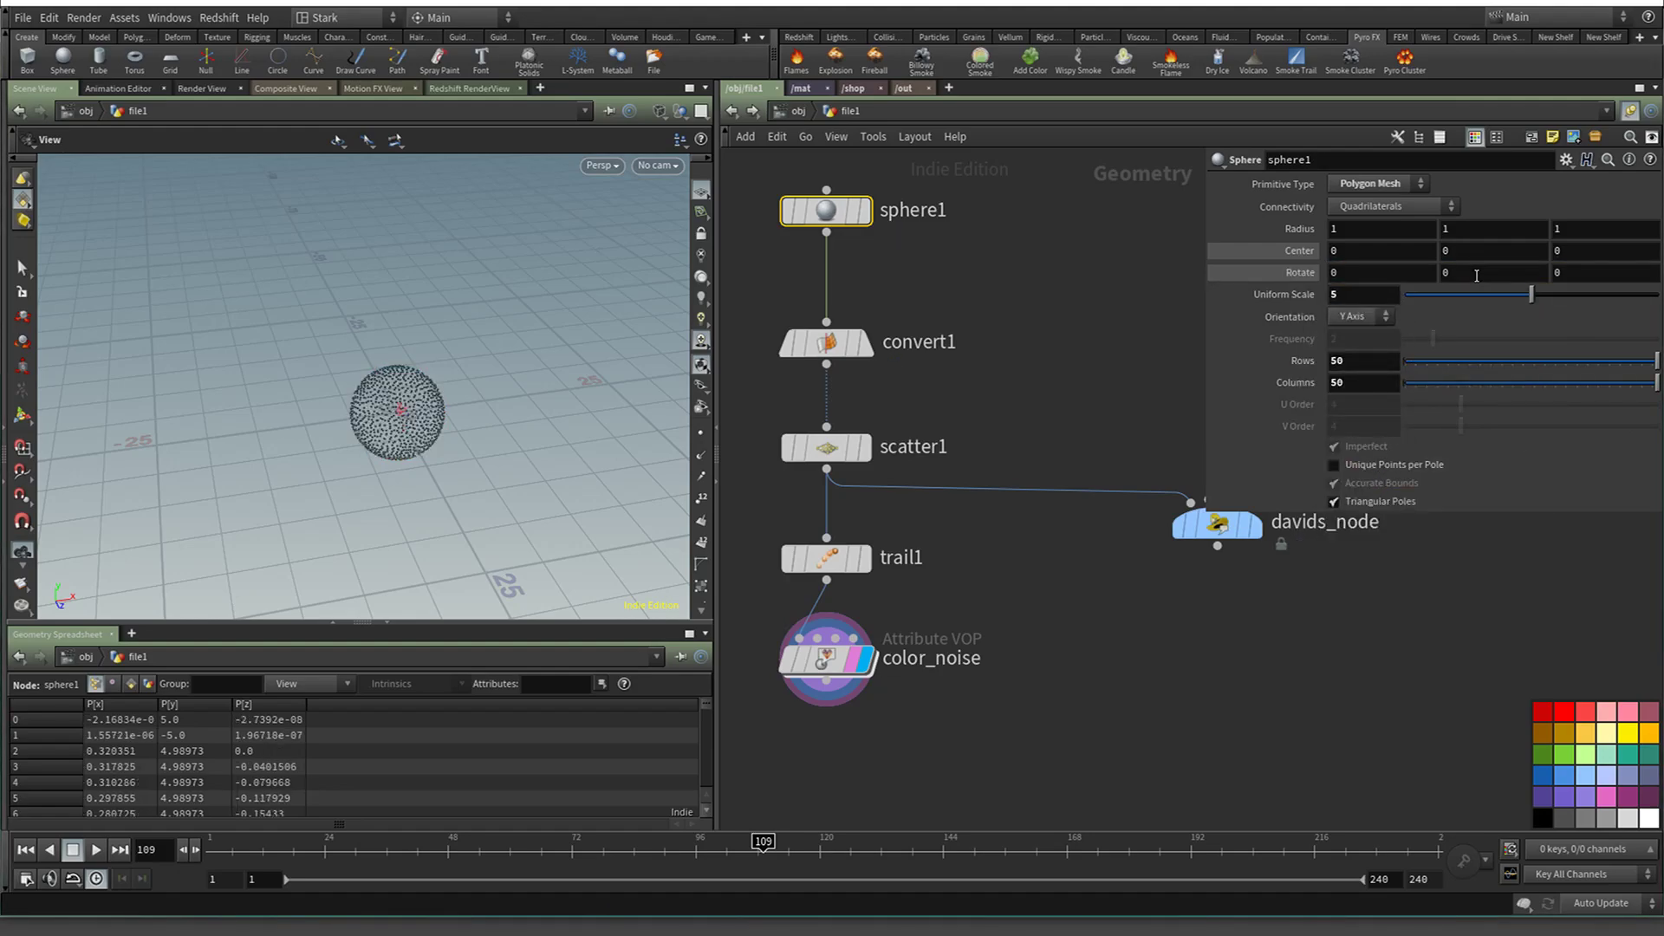
Set the X centre of sphere1 to the expression sin(5) and scrub the timeline back to frame 1
left_click(1340, 252)
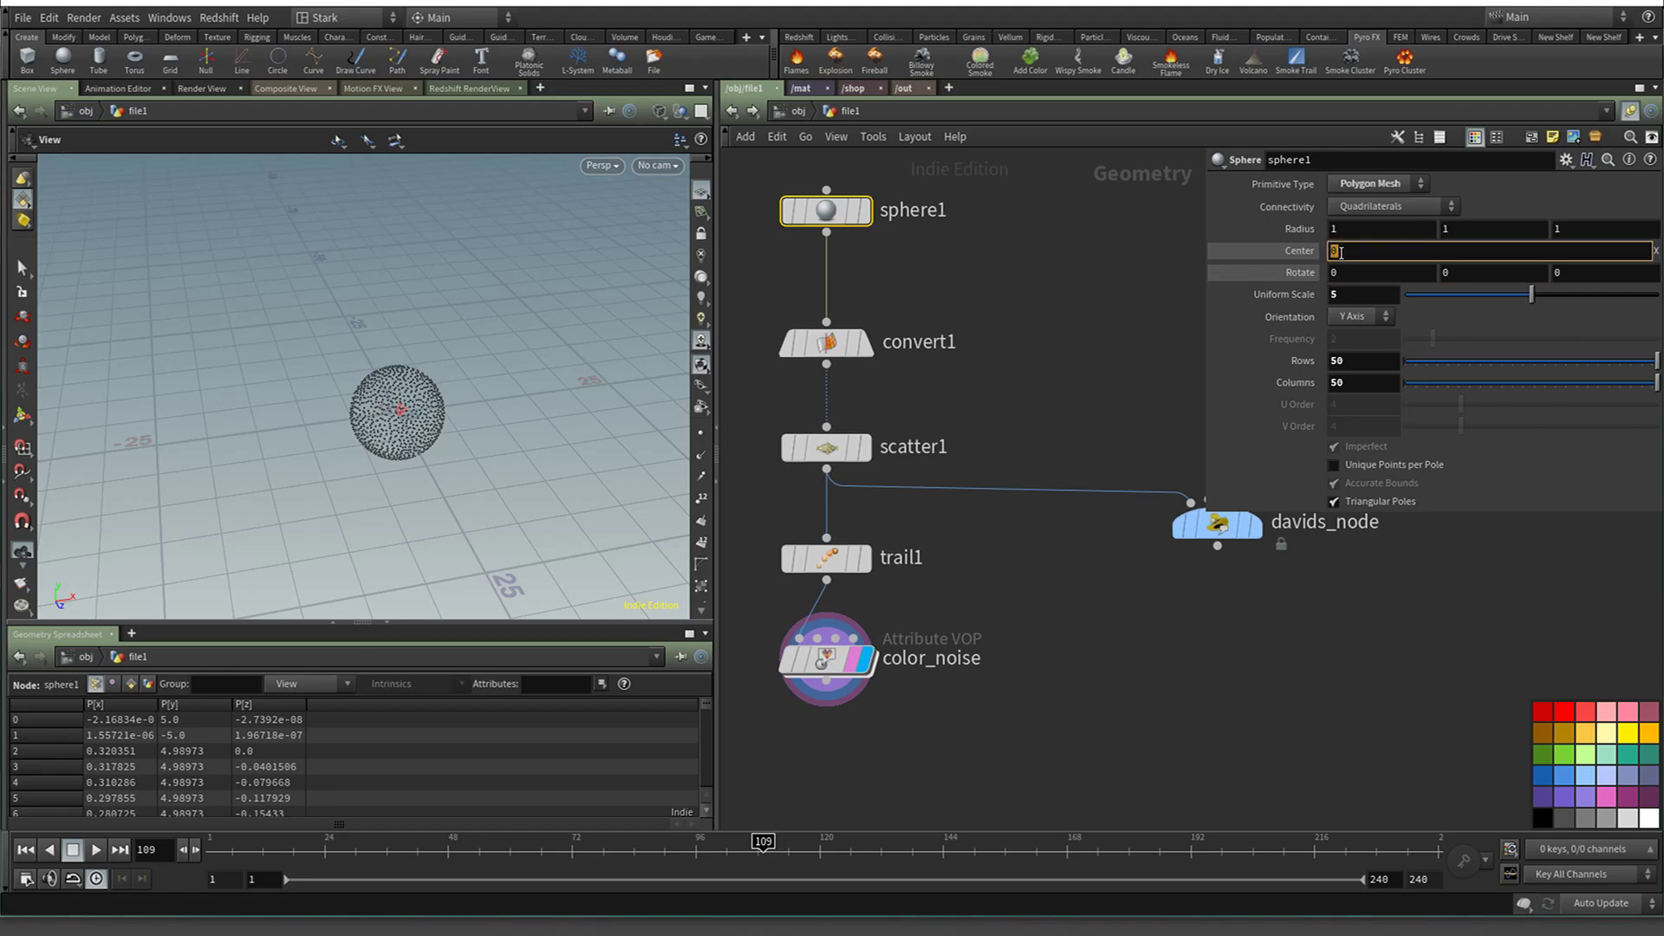
type("sin")
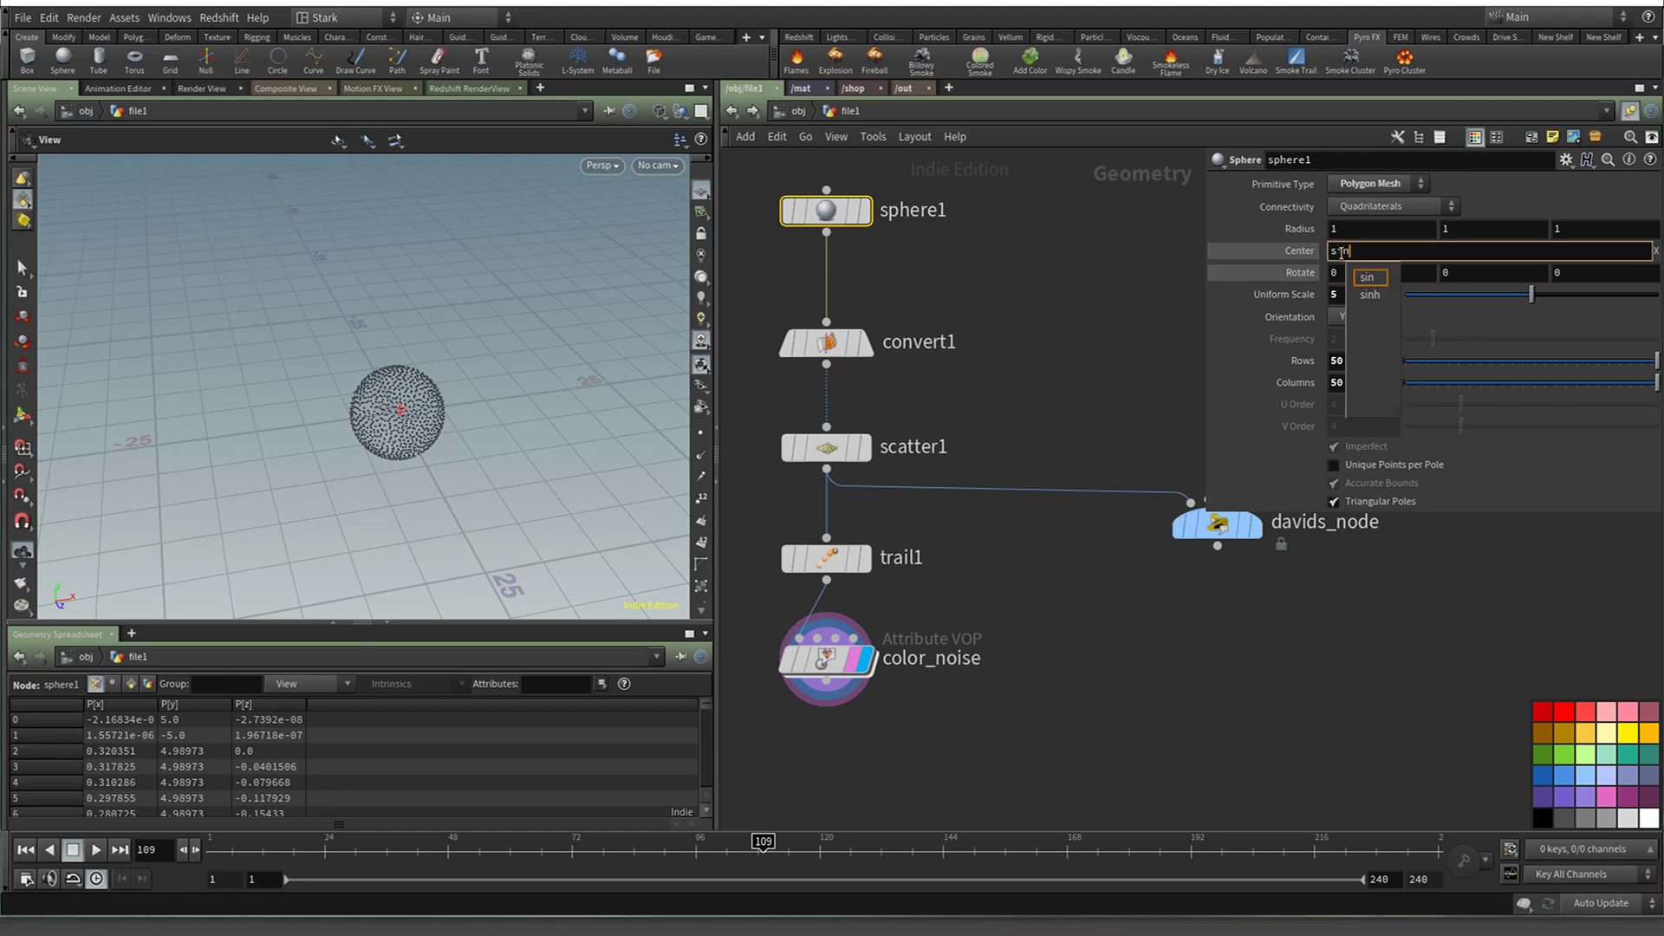
type("(5)")
key("Return")
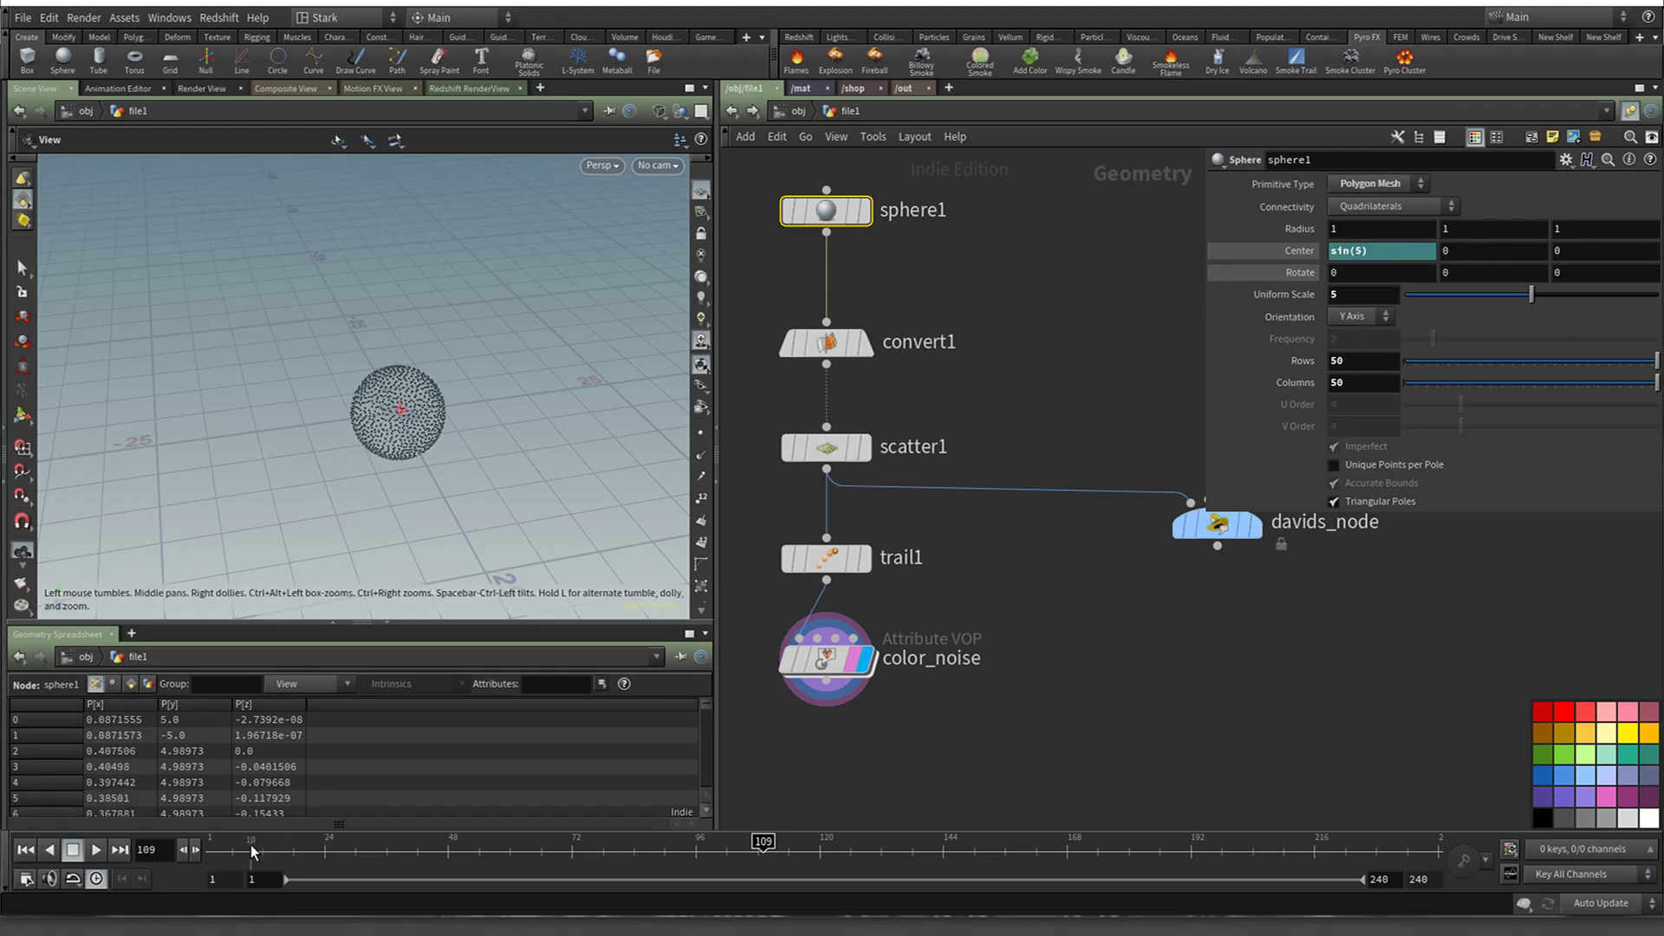
left_click_drag(258, 853, 425, 860)
left_click_drag(197, 853, 216, 851)
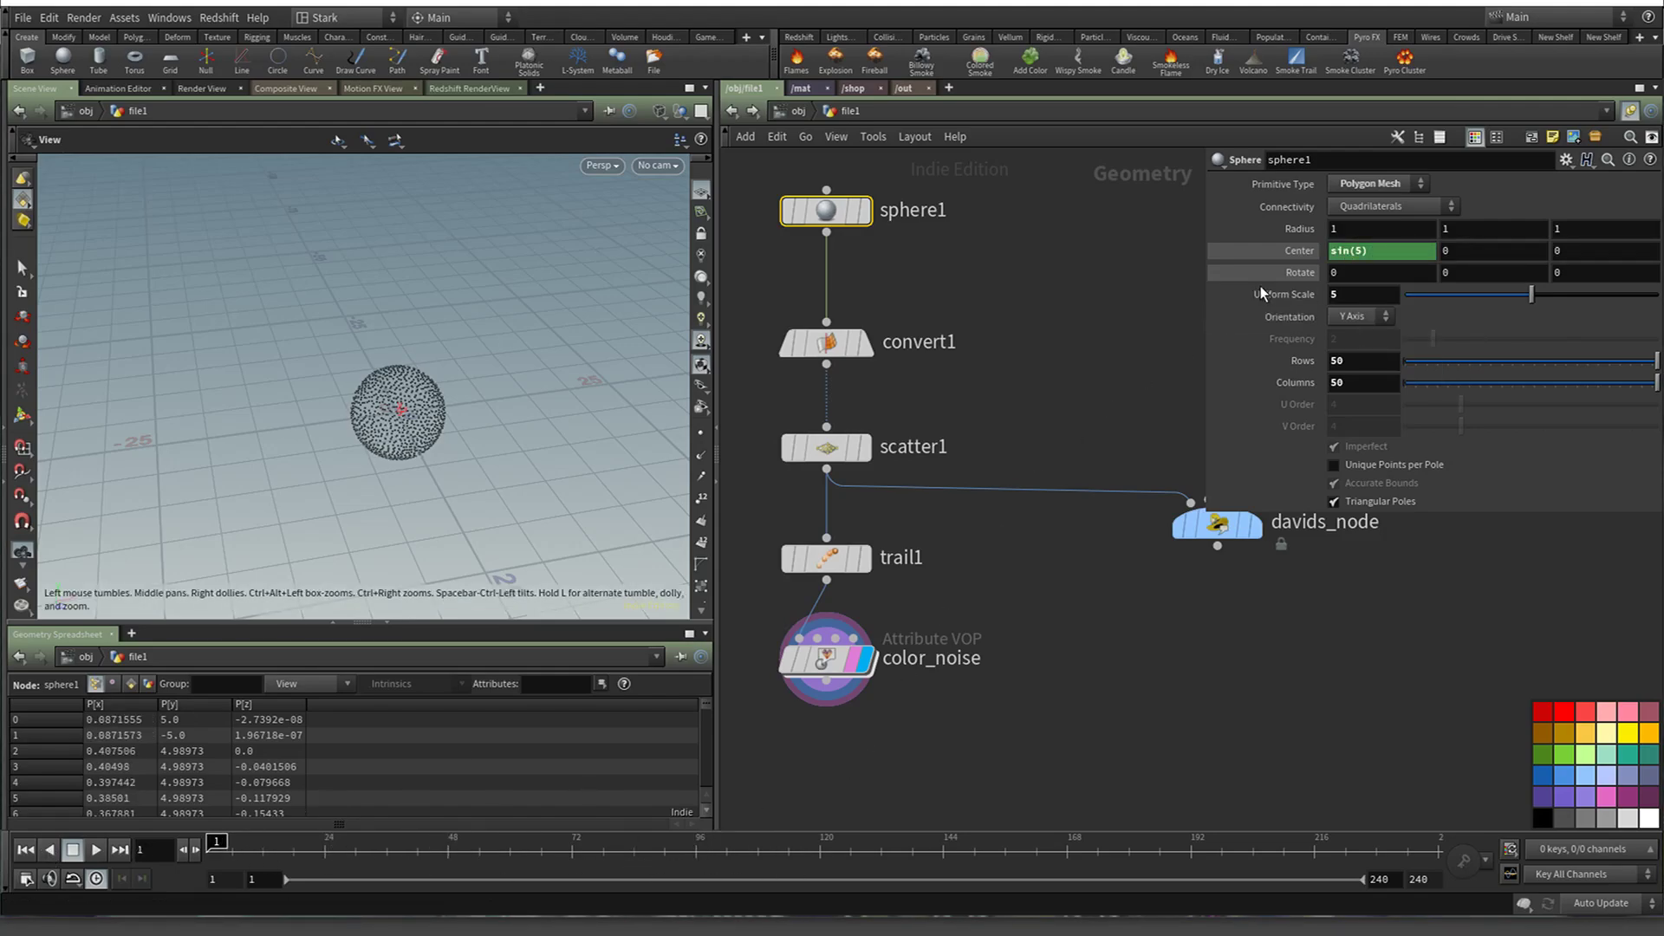
Set the X centre of sphere1 to the expression sin($F*5)
left_click(1372, 251)
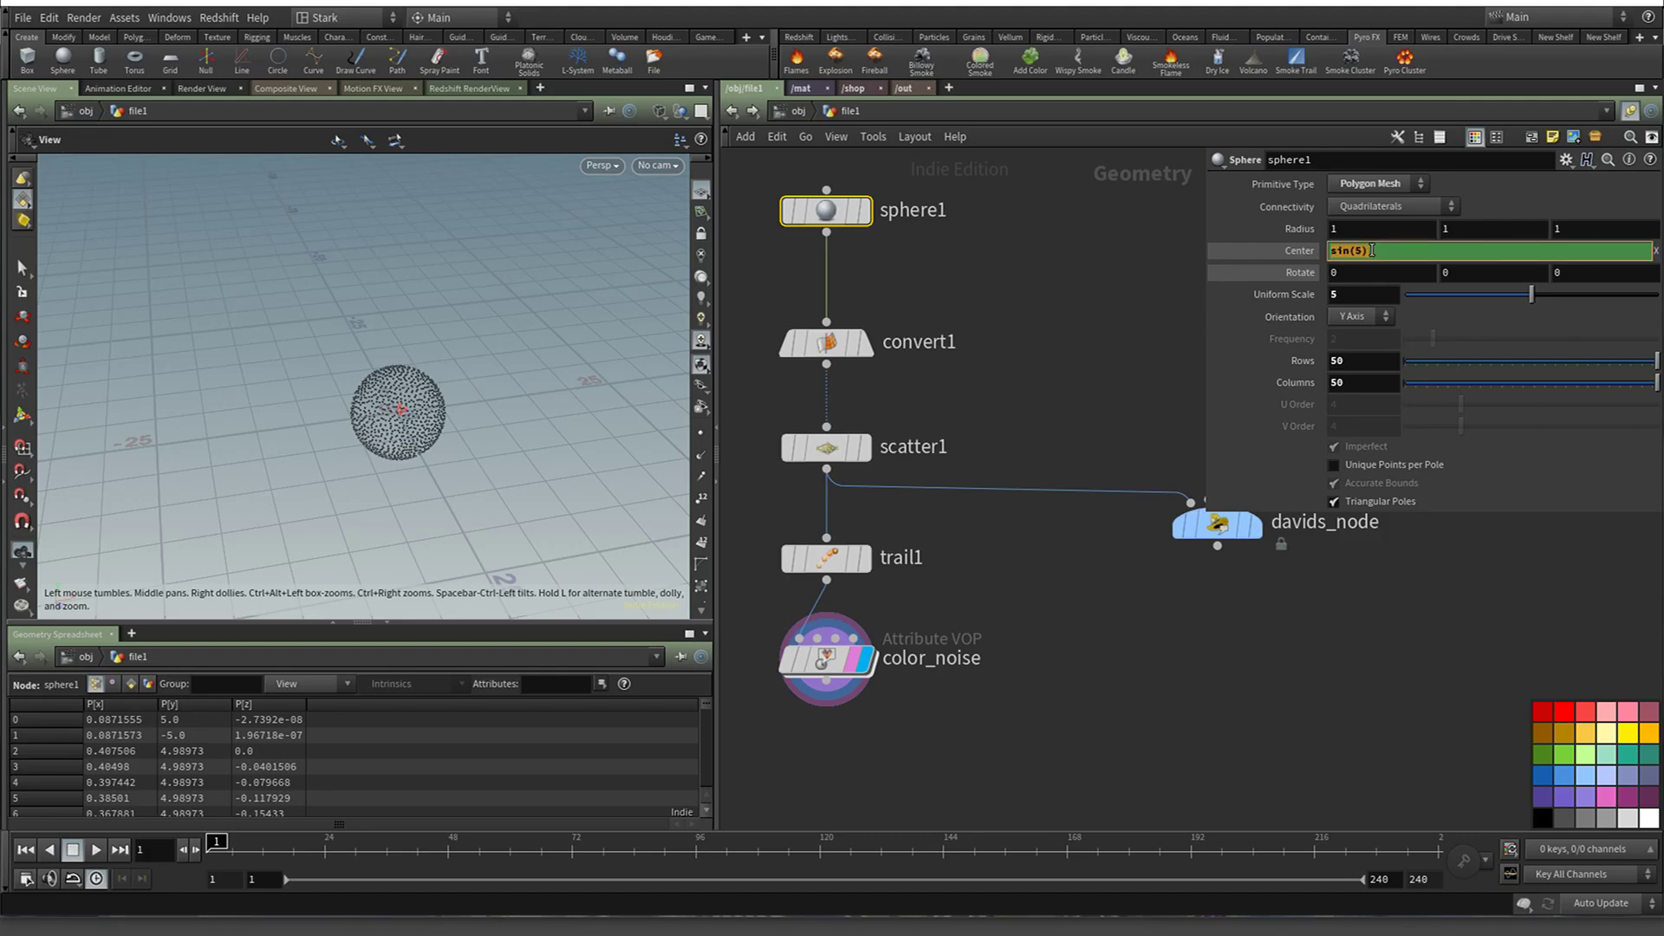
type("sin")
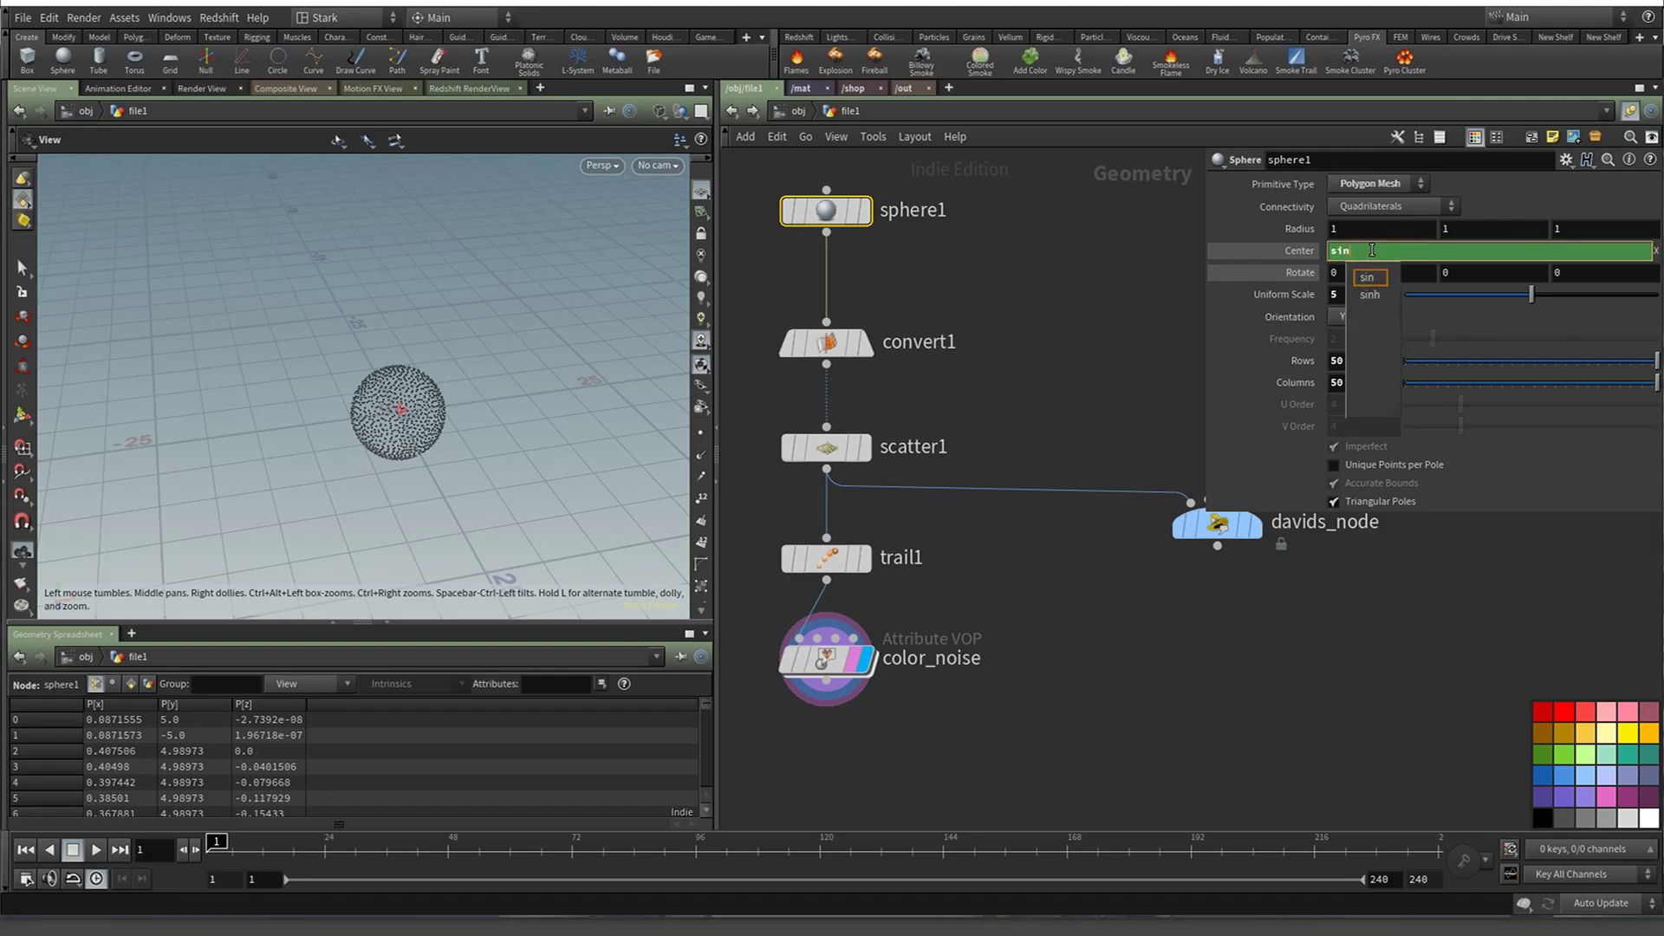
type("($F*5)")
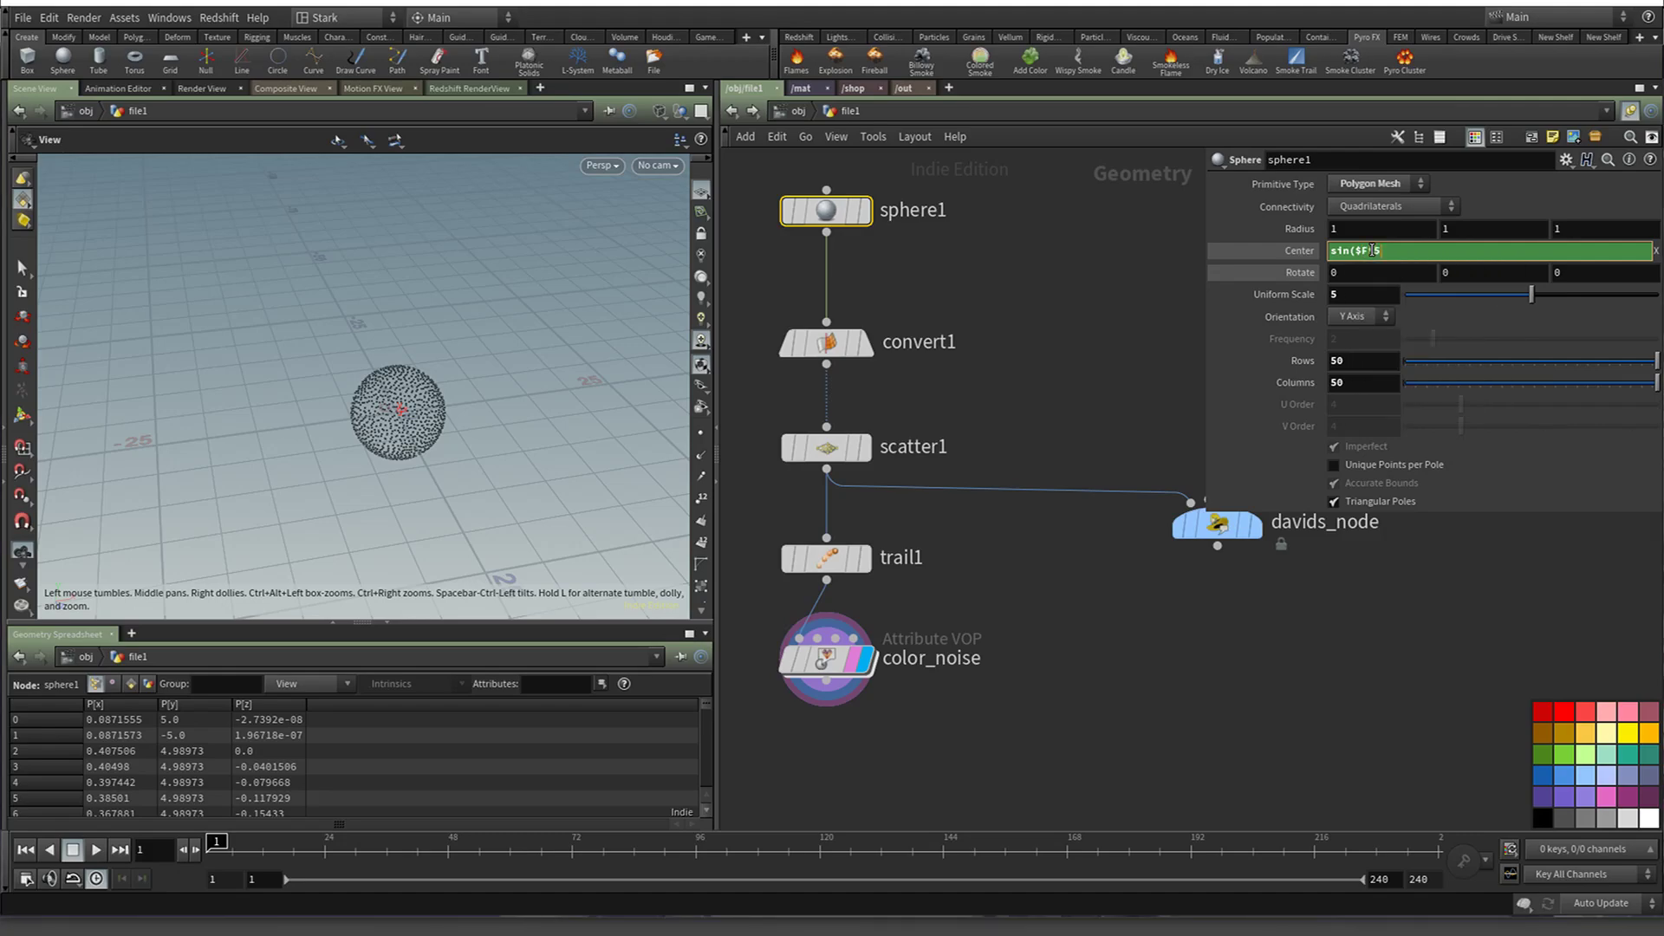
key("Return")
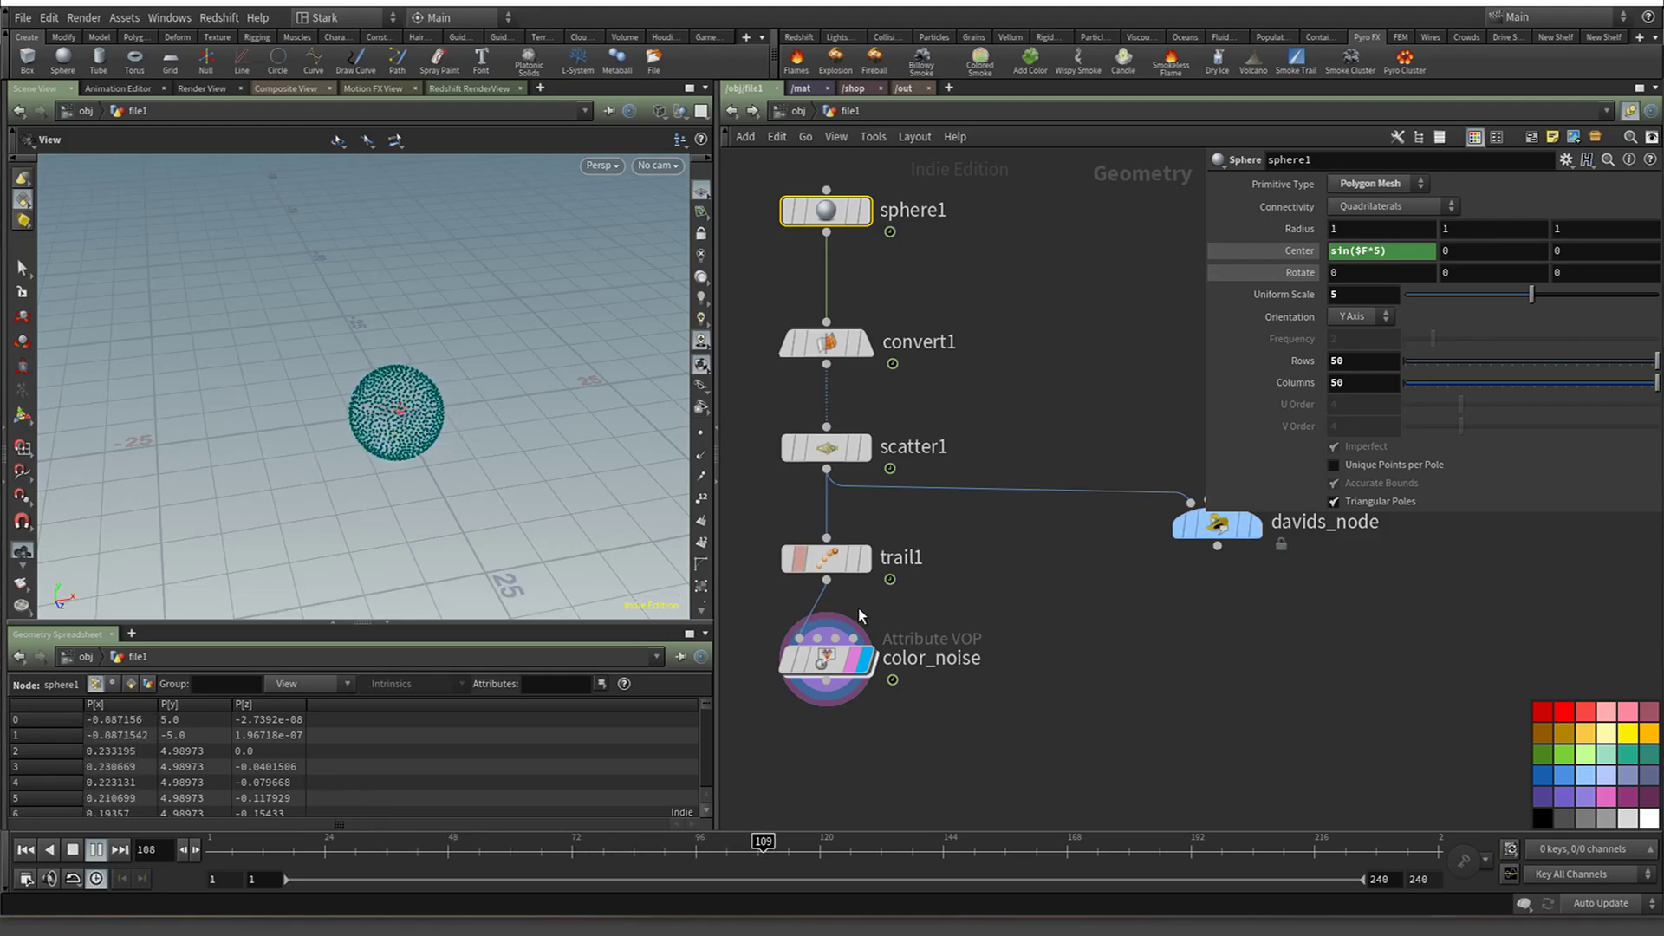
In the color_noise VOP network, connect the fval3 output of vectofloat1 to fval3 of floattovec1, stop playback and return to the parent network
double_click(828, 667)
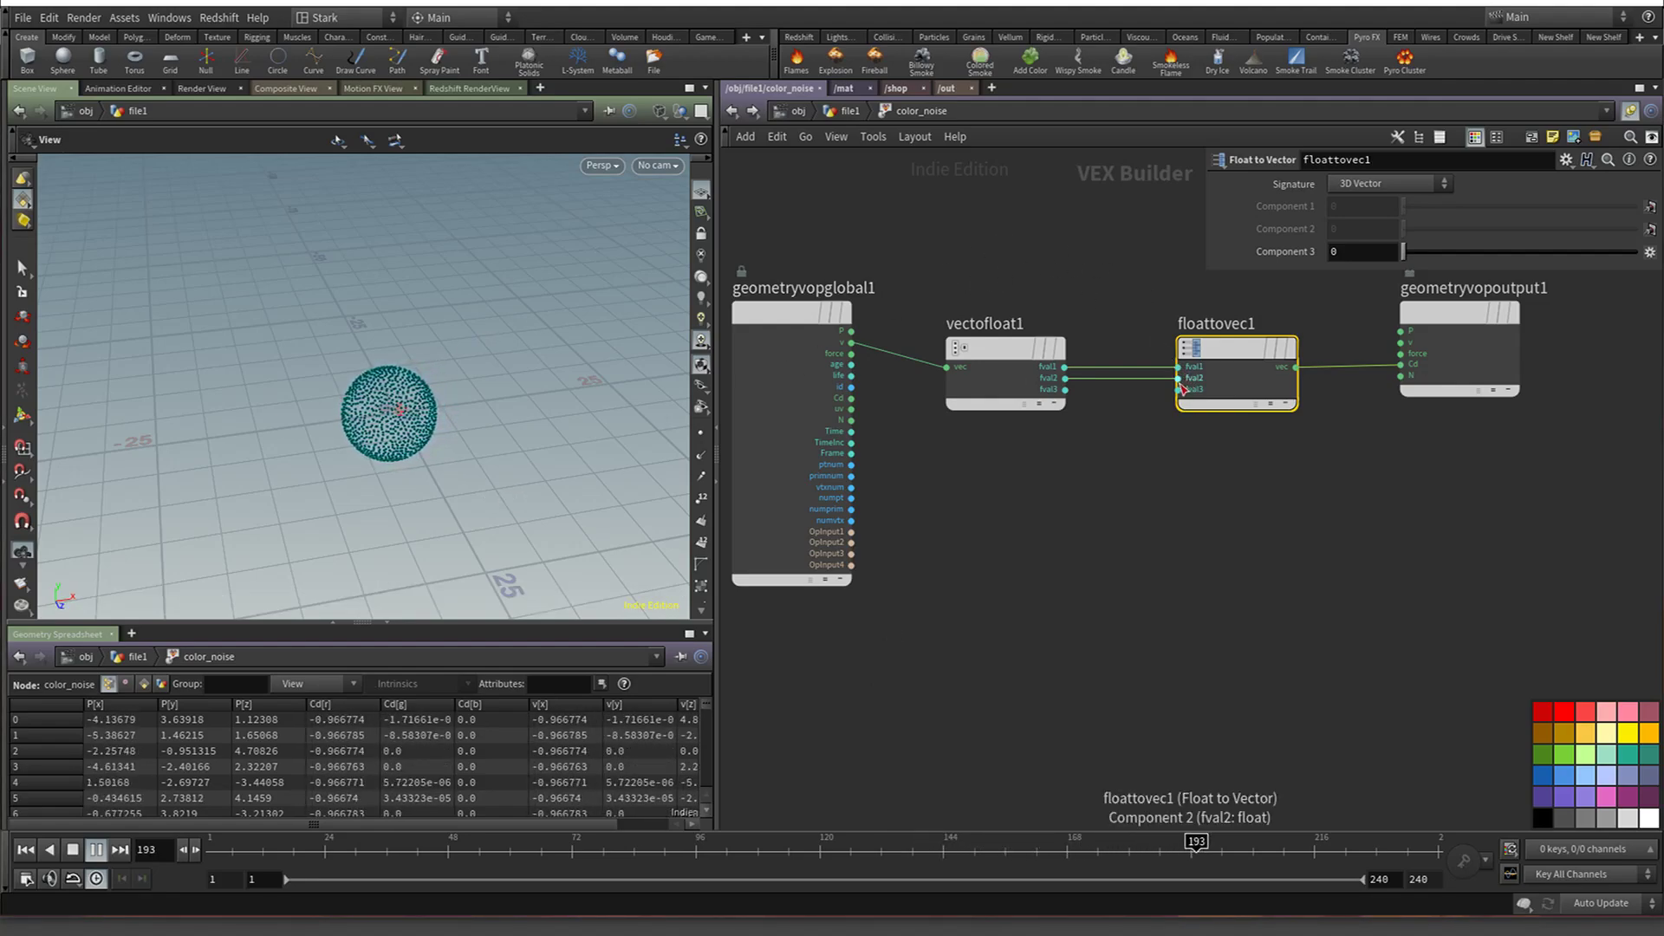
left_click_drag(1180, 389, 1074, 408)
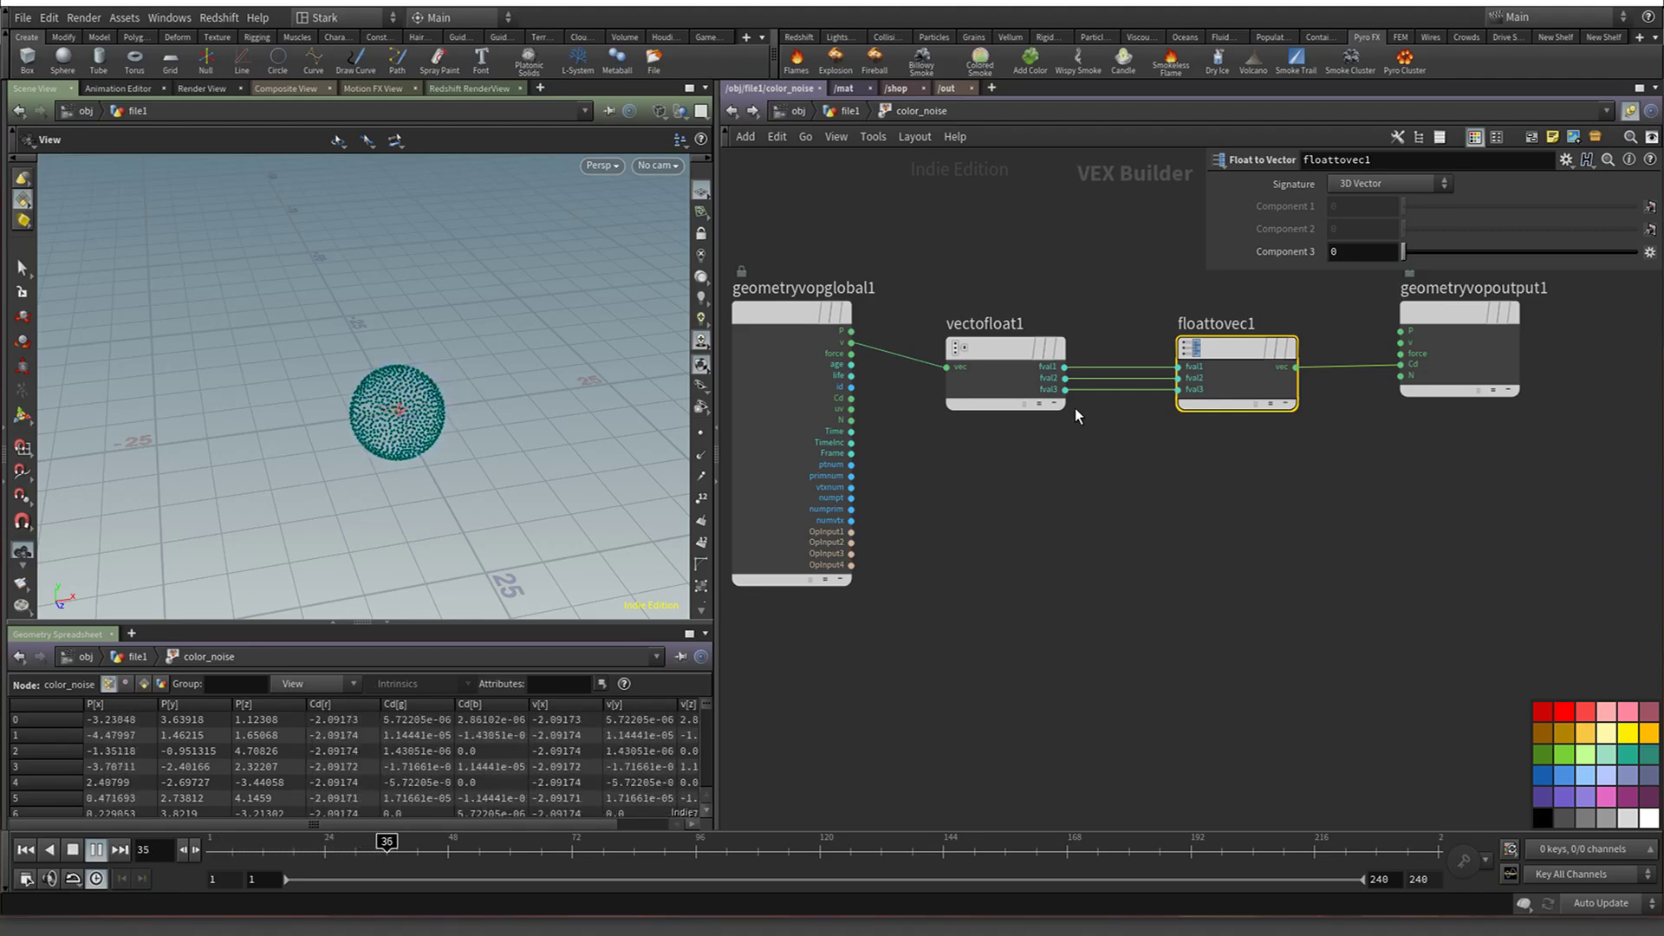
left_click(73, 849)
left_click(754, 110)
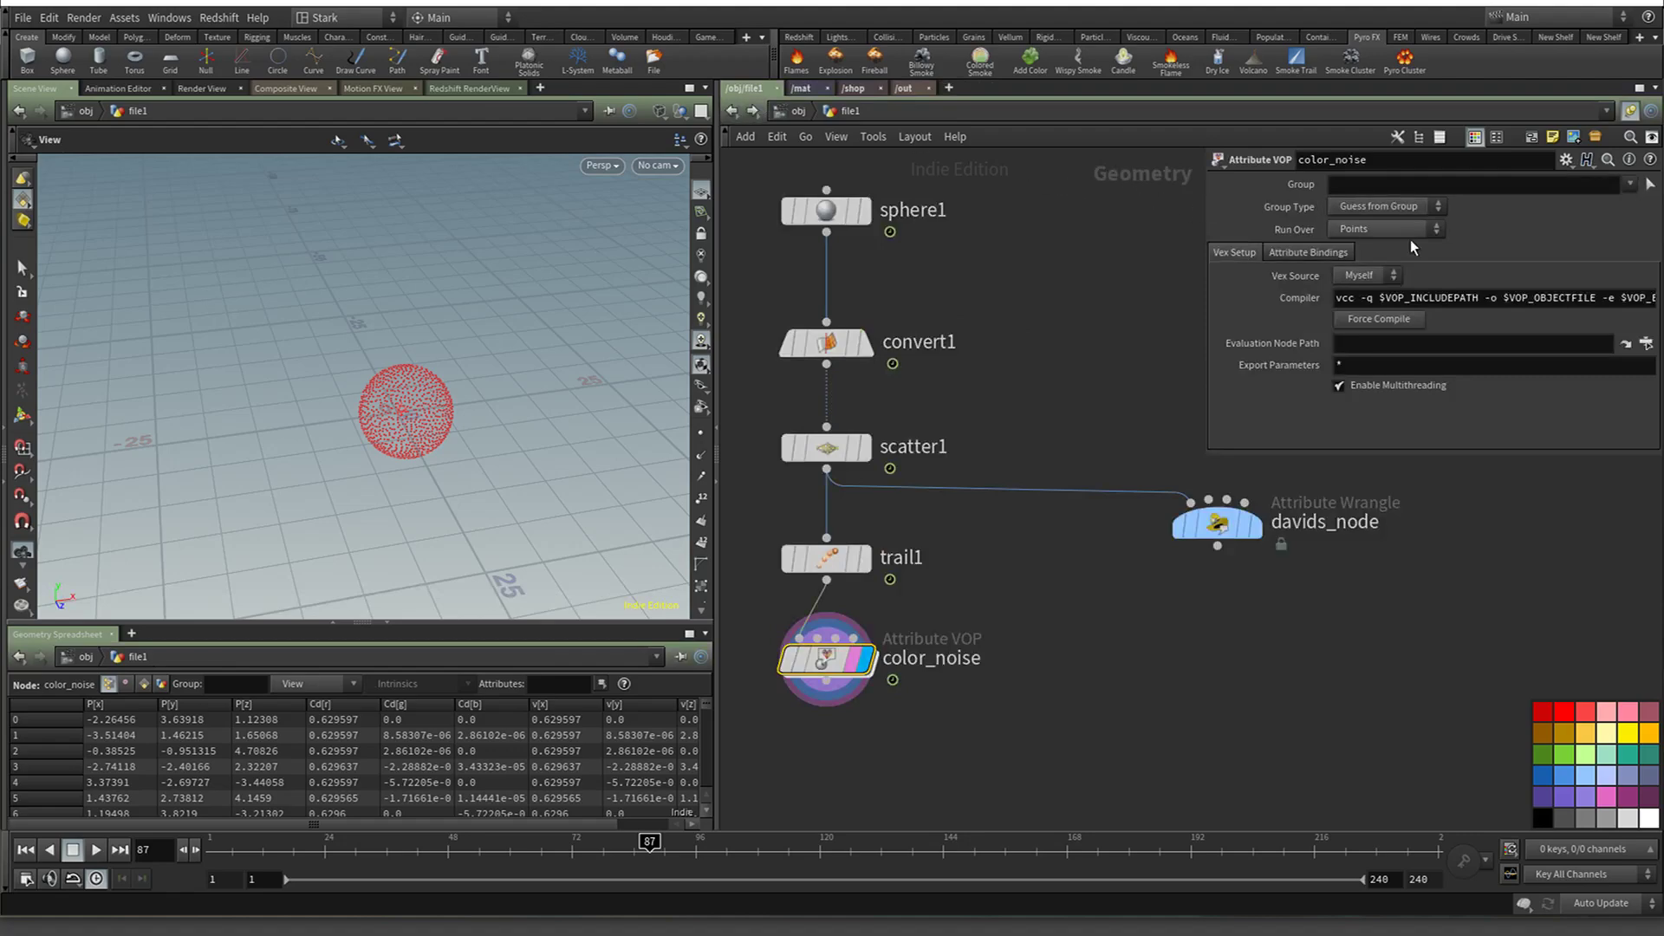
Try to copy the X centre expression of sphere1 into its X rotation, and undo the pasted entry
left_click(826, 210)
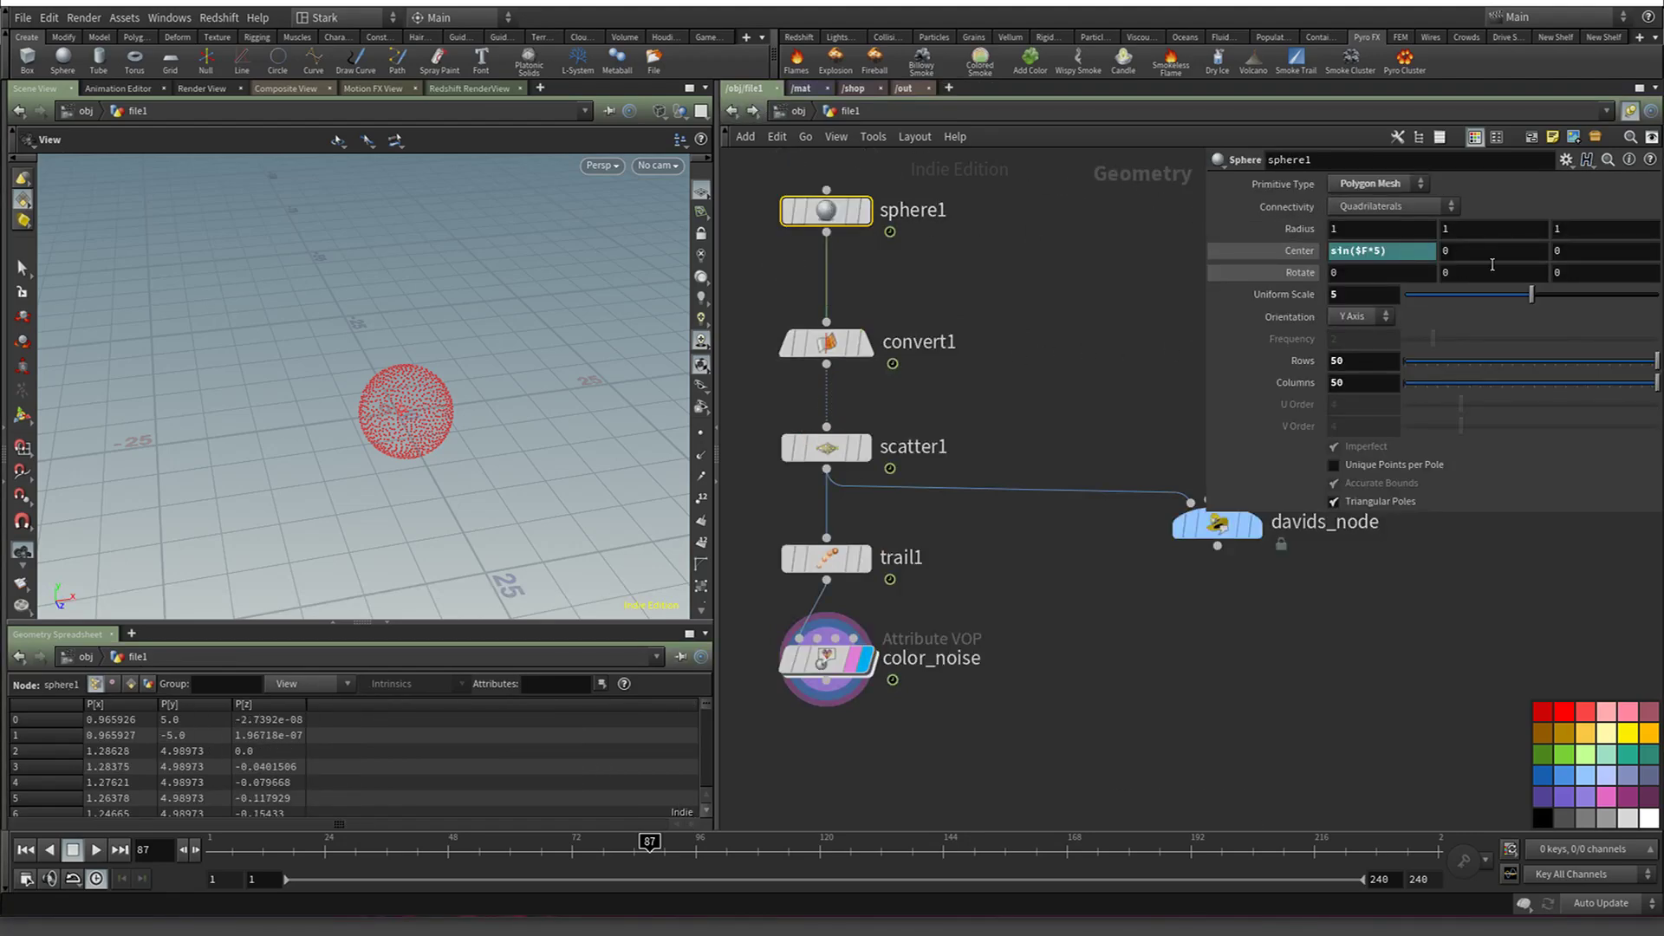
left_click(1414, 251)
right_click(1413, 250)
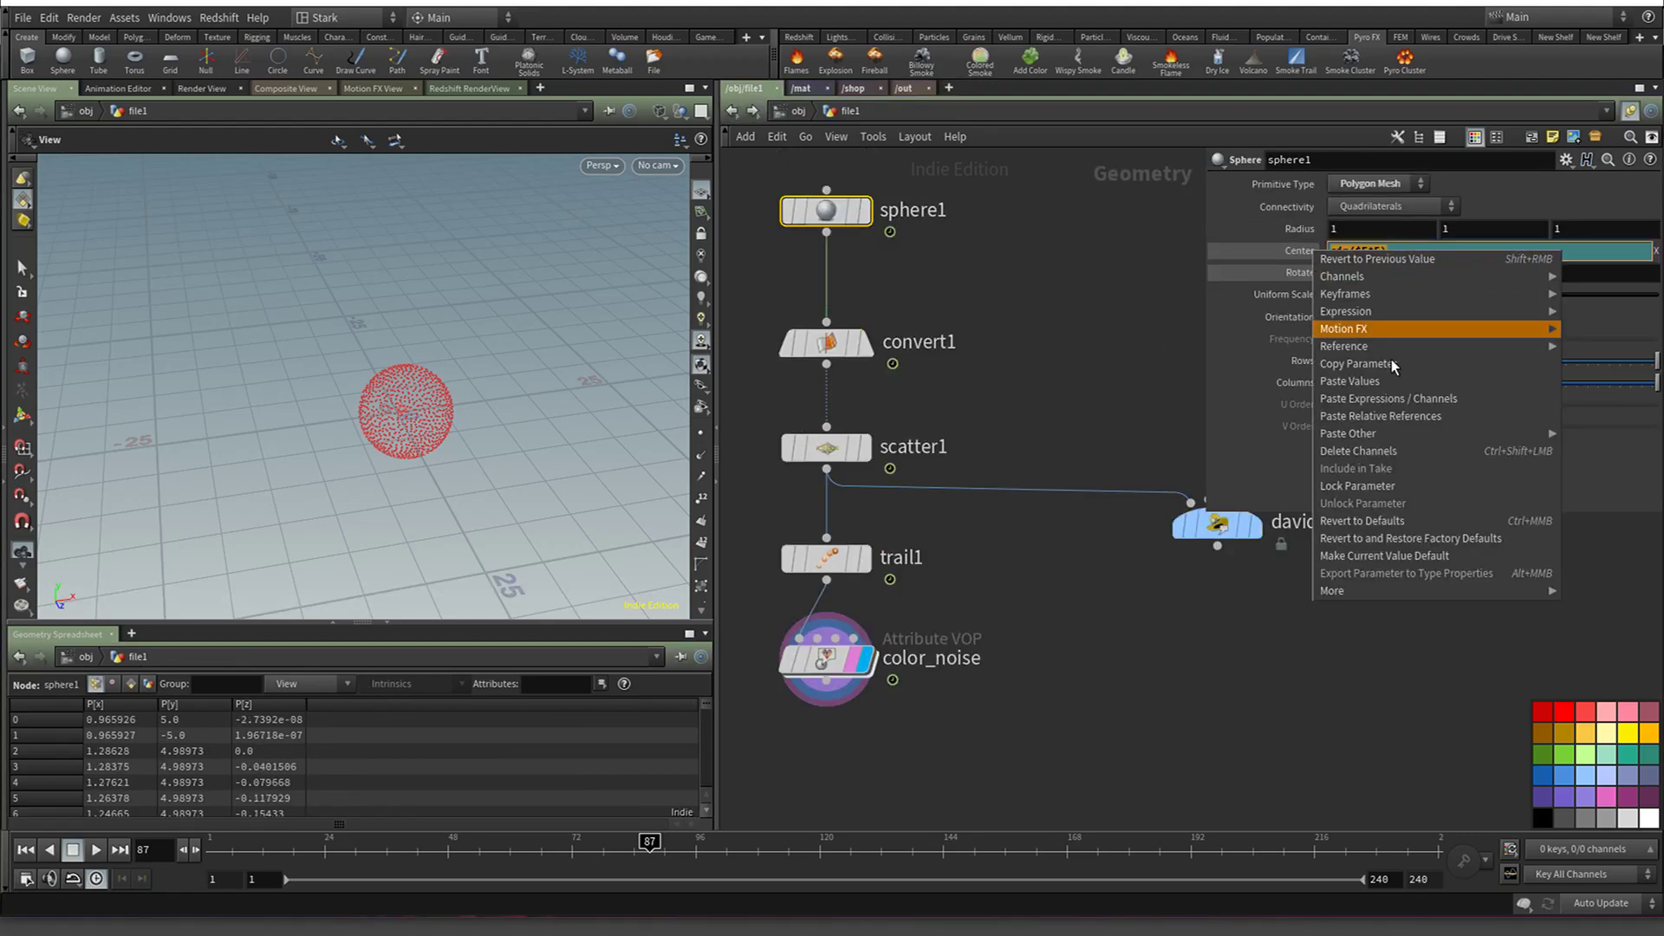
left_click(1391, 360)
left_click(1408, 271)
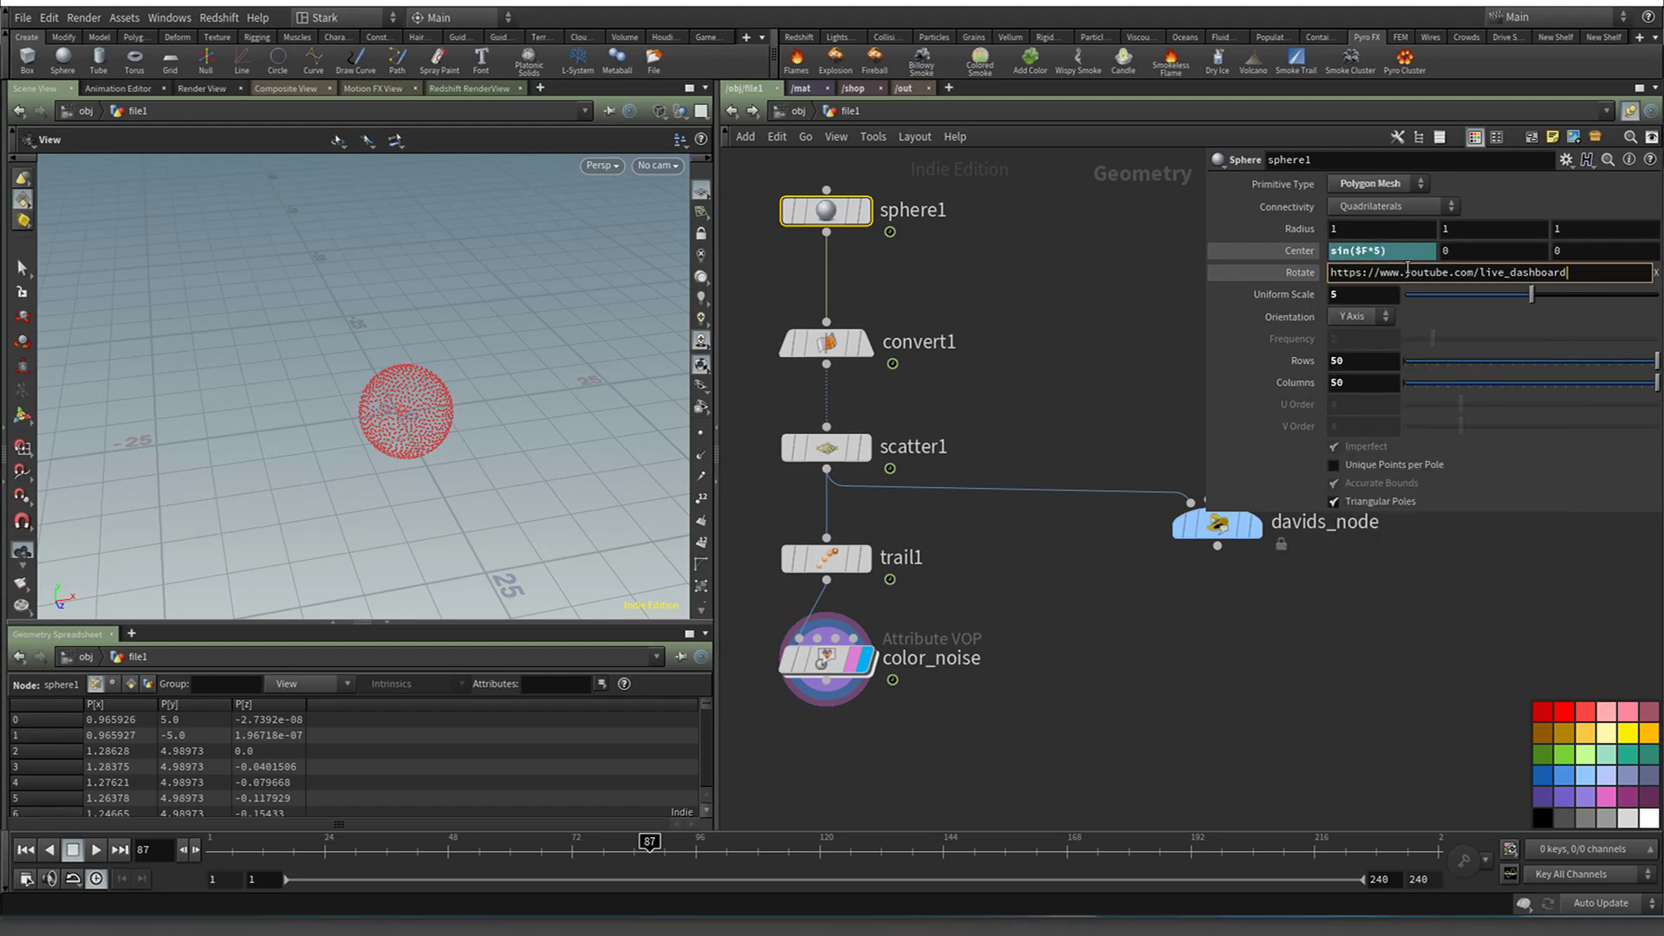
key("Return")
key("ctrl+z")
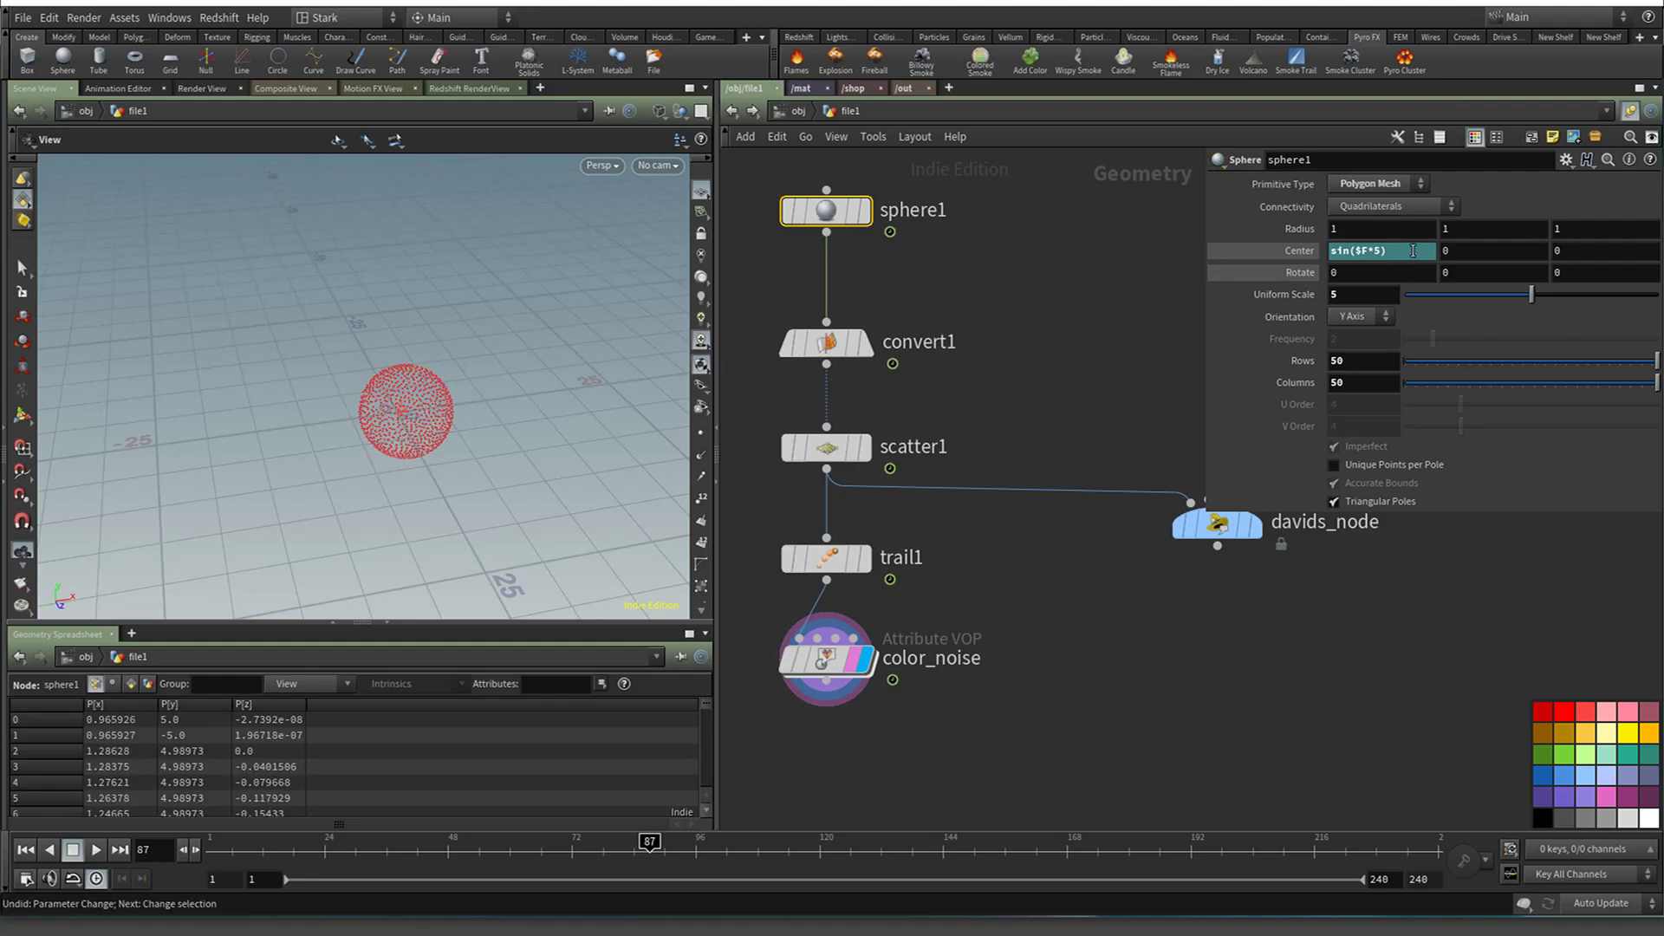
Set the X rotation of sphere1 to the expression sin($F)*10 and play the animation
left_click(1395, 274)
type("sin")
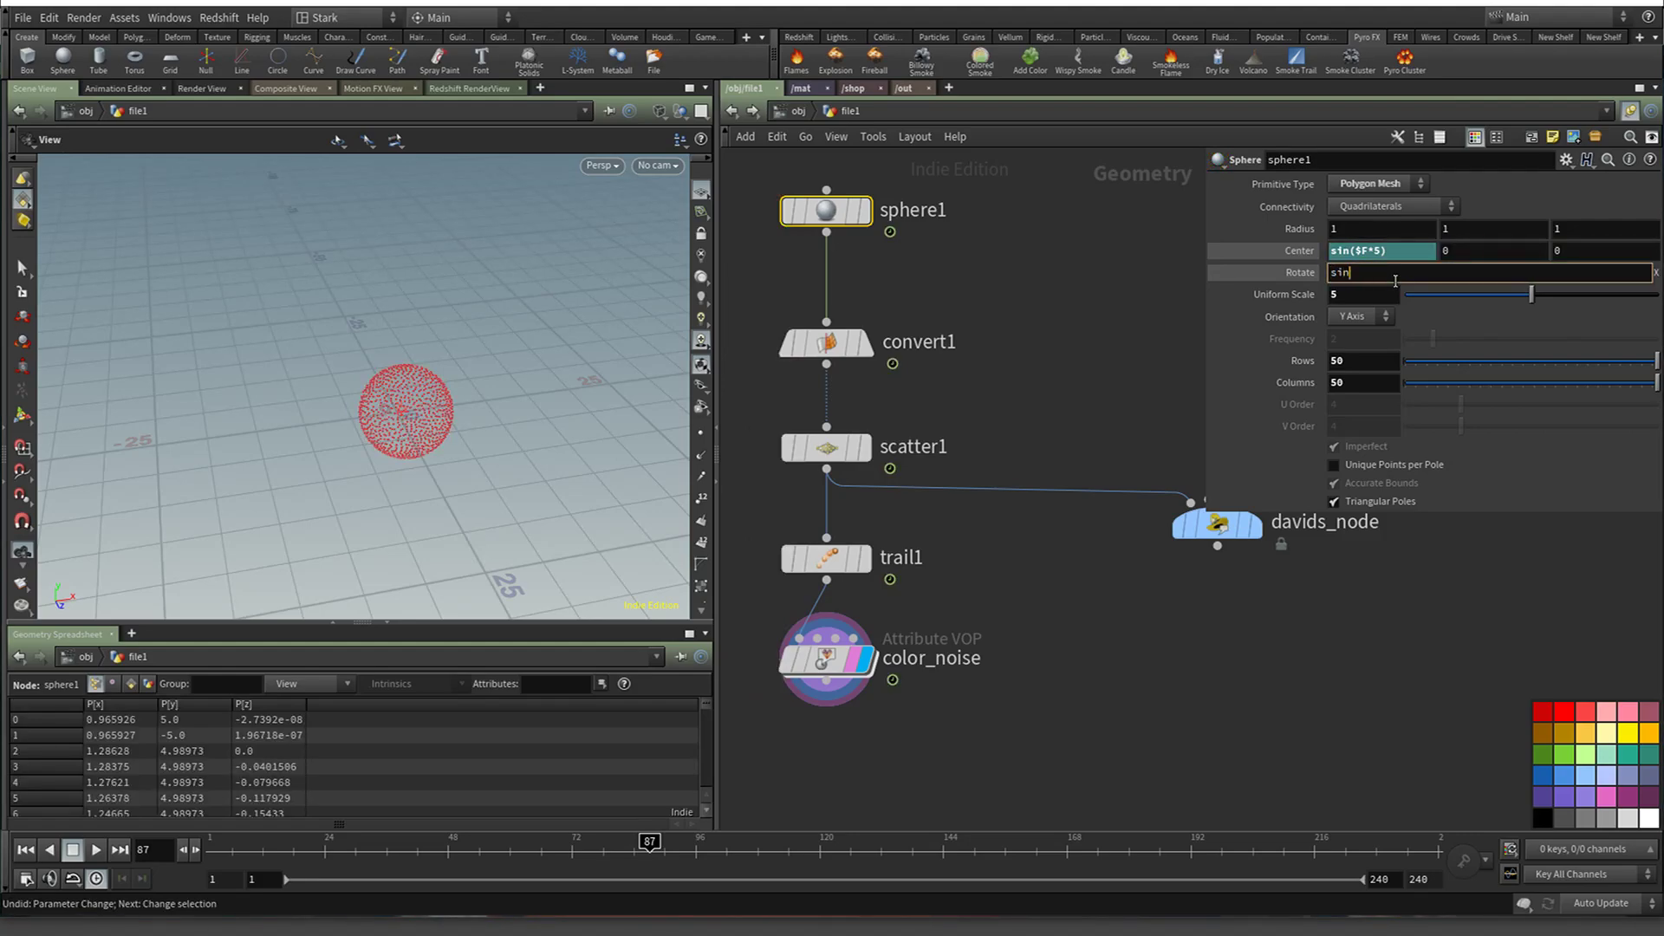
type("($F)")
key("Return")
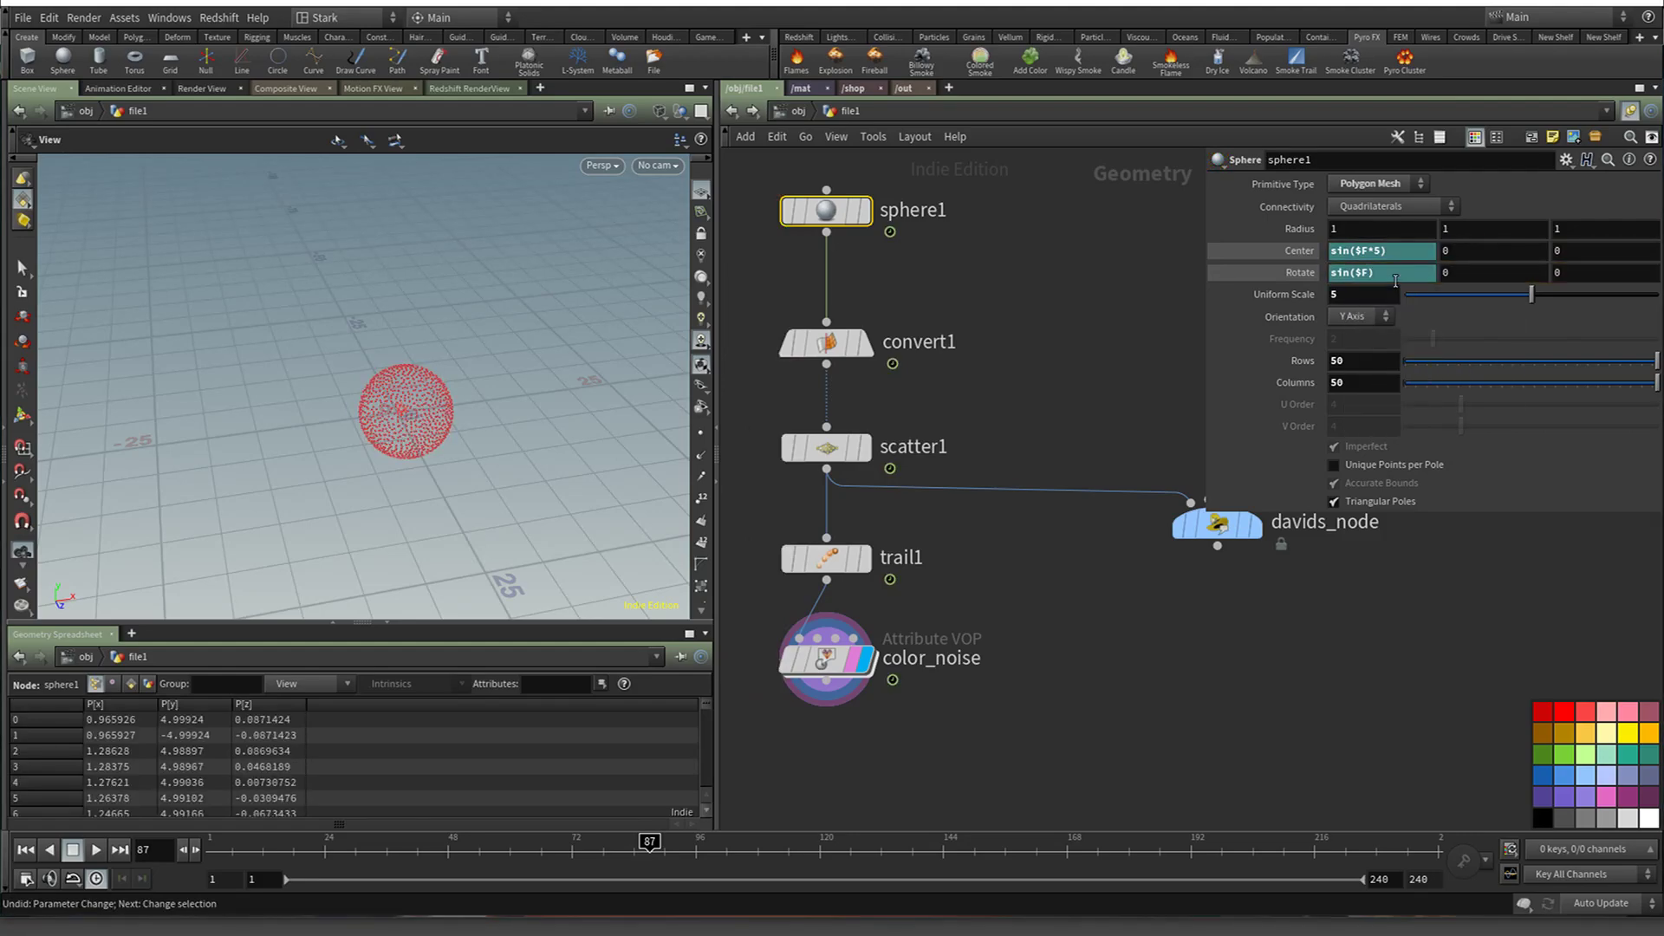
left_click(97, 850)
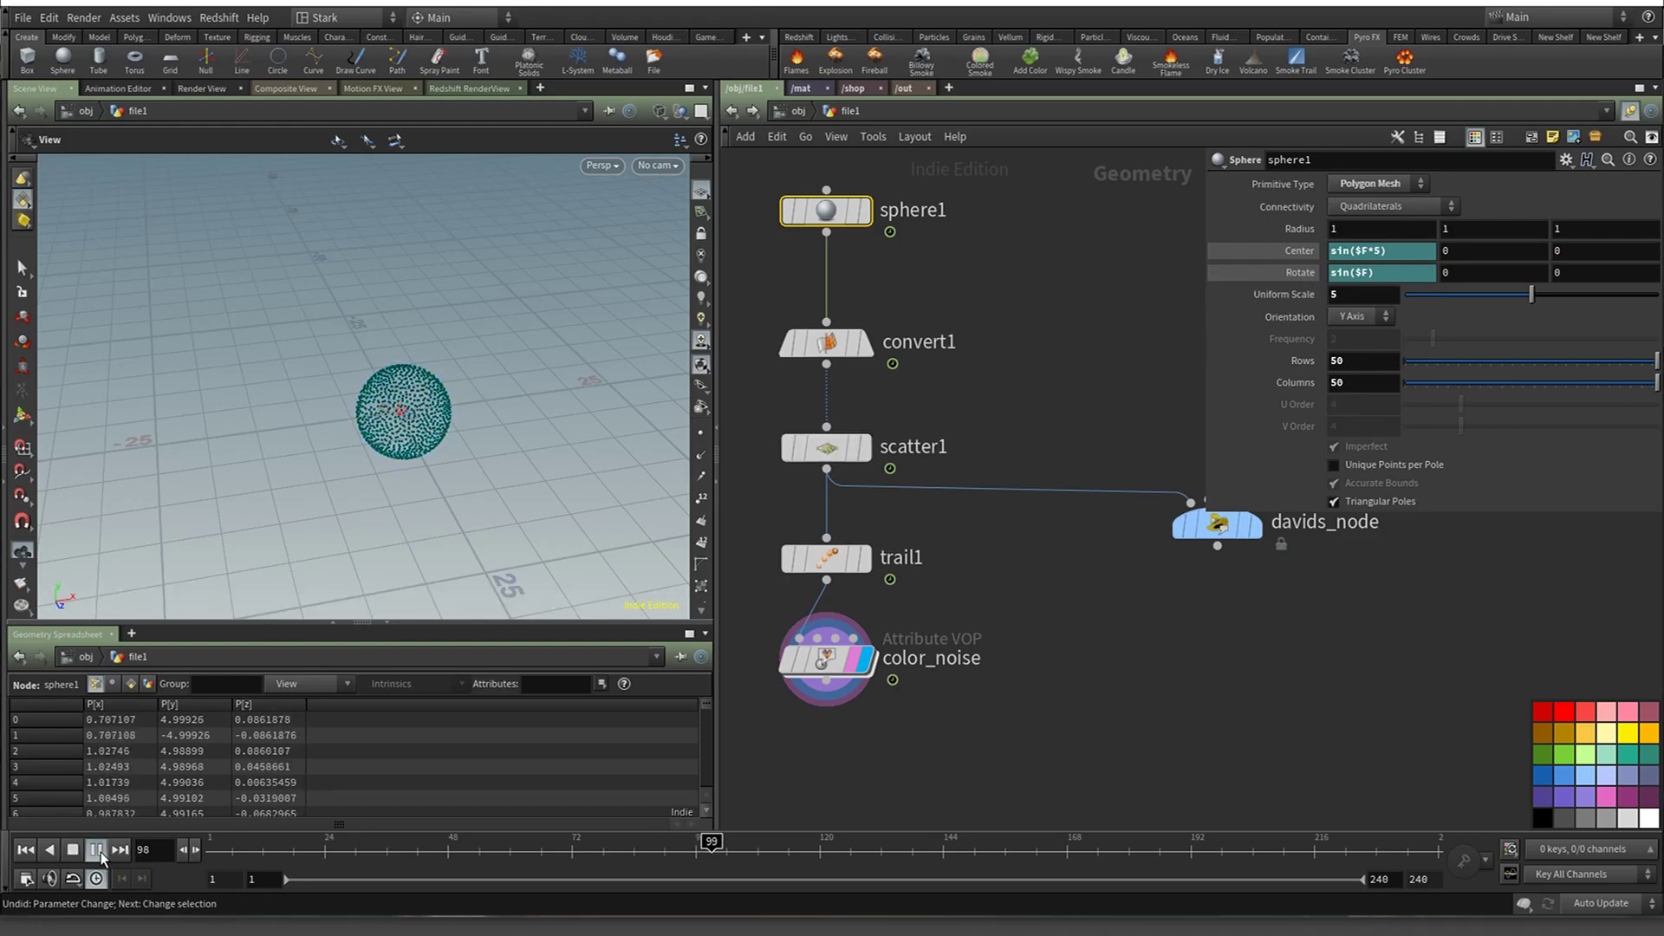
left_click(1390, 275)
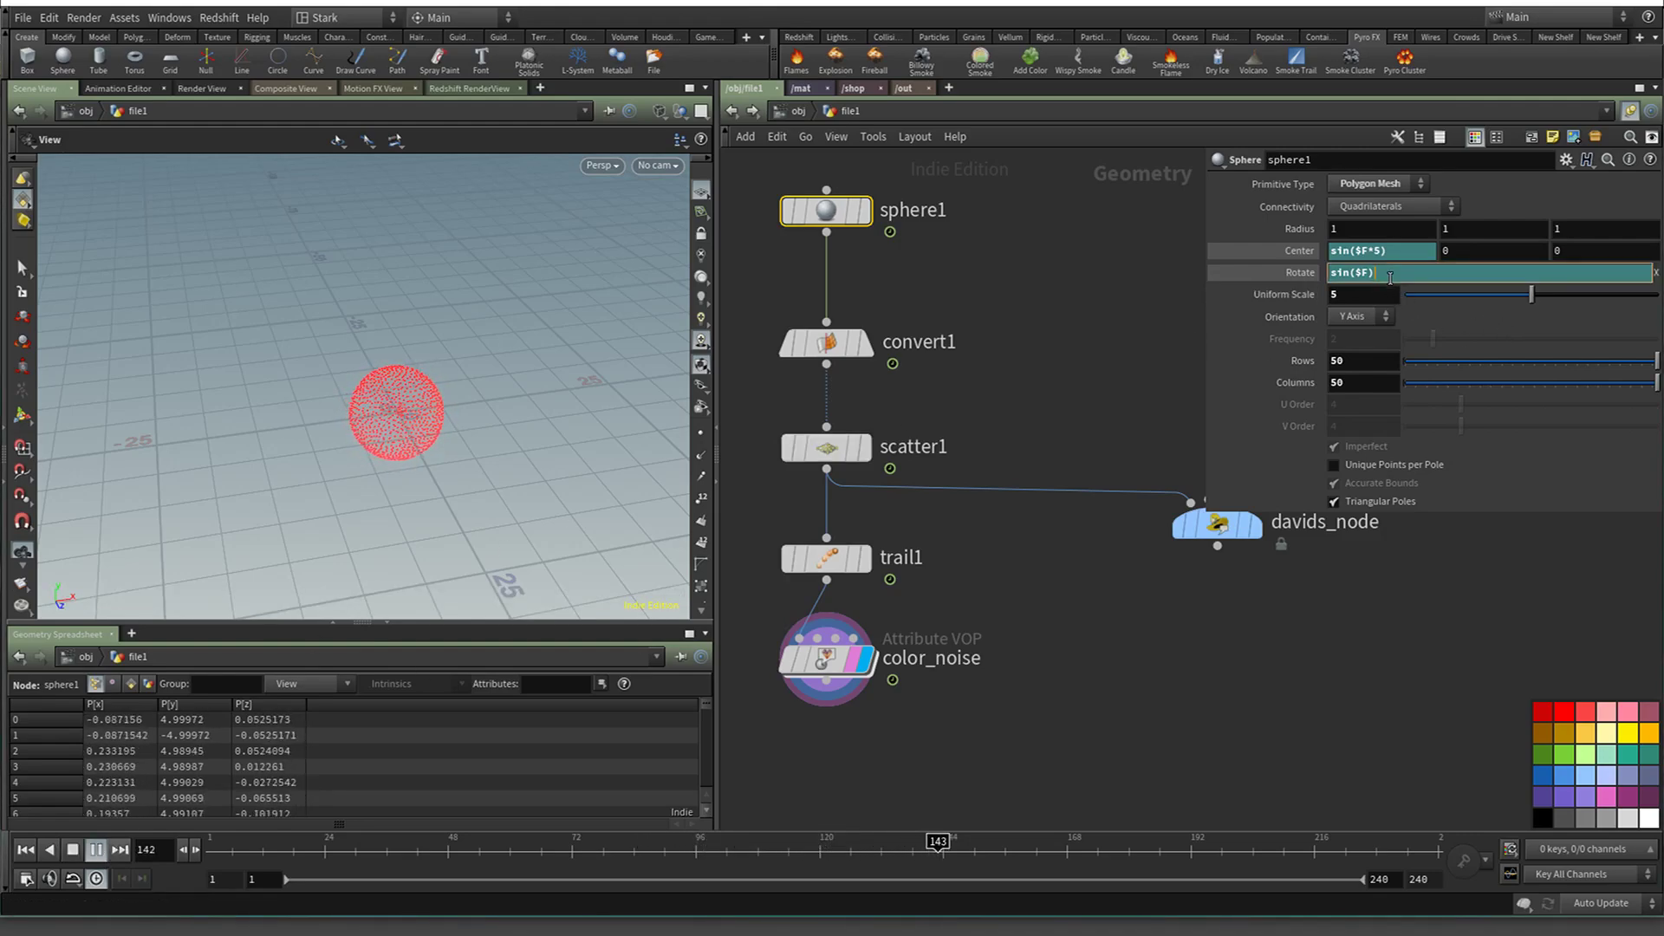
type("*10")
key("Return")
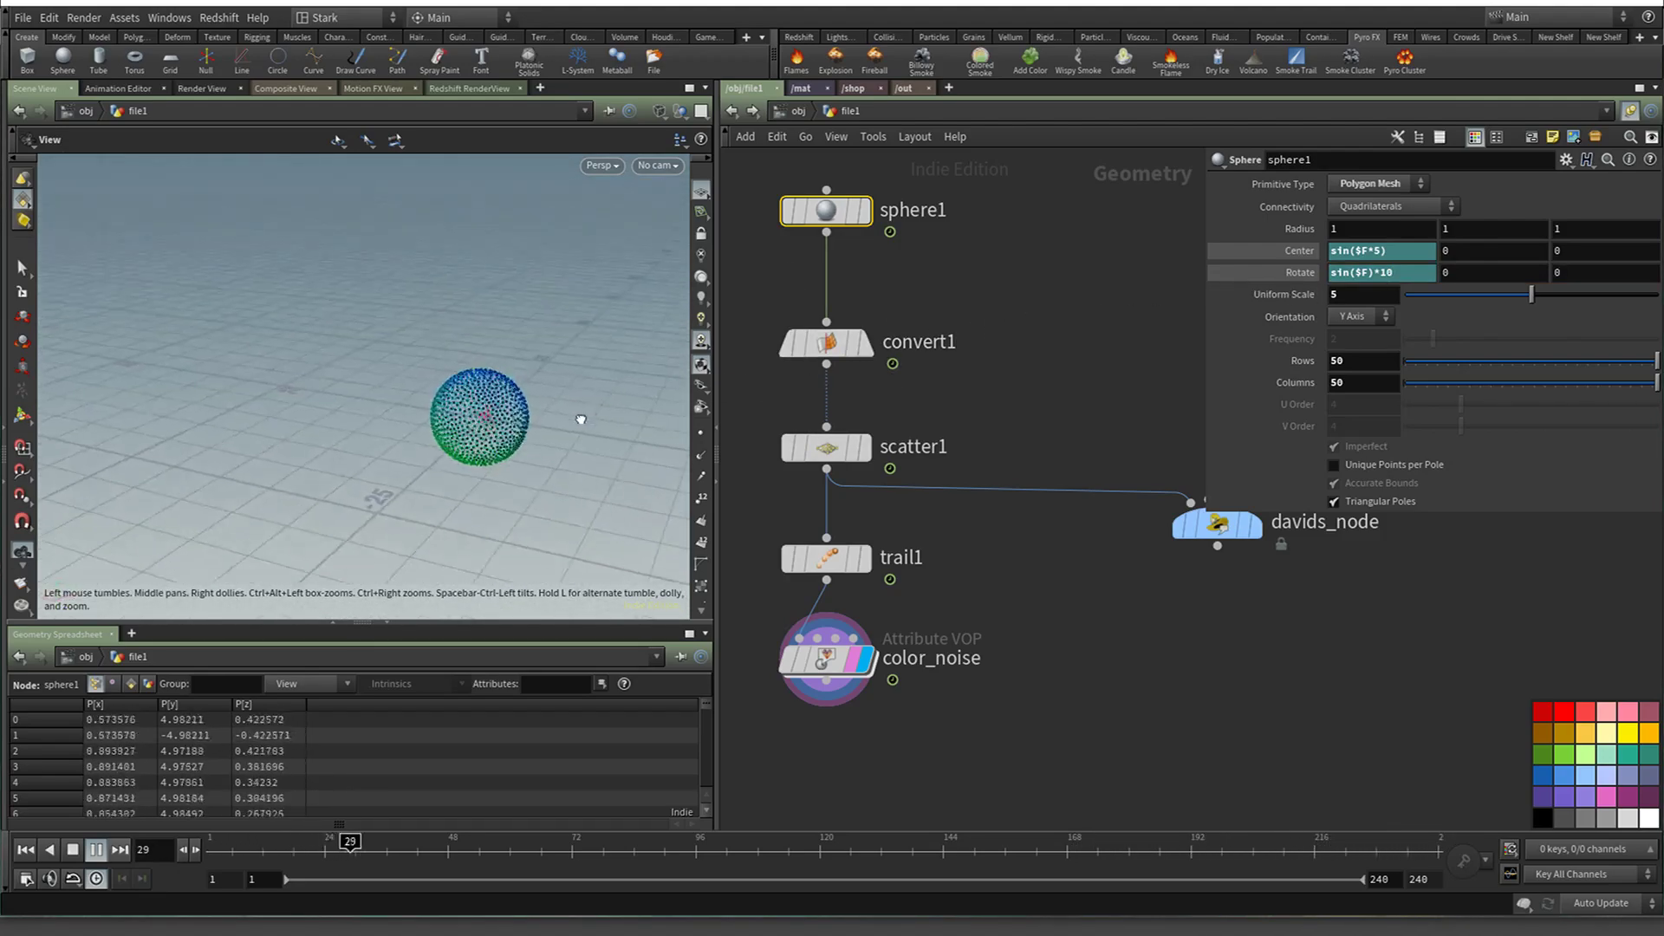
Reopen the VOP network of color_noise and cut the fval3 wire between vectofloat1 and floattovec1
left_click_drag(468, 438, 507, 389)
left_click(864, 659)
double_click(826, 658)
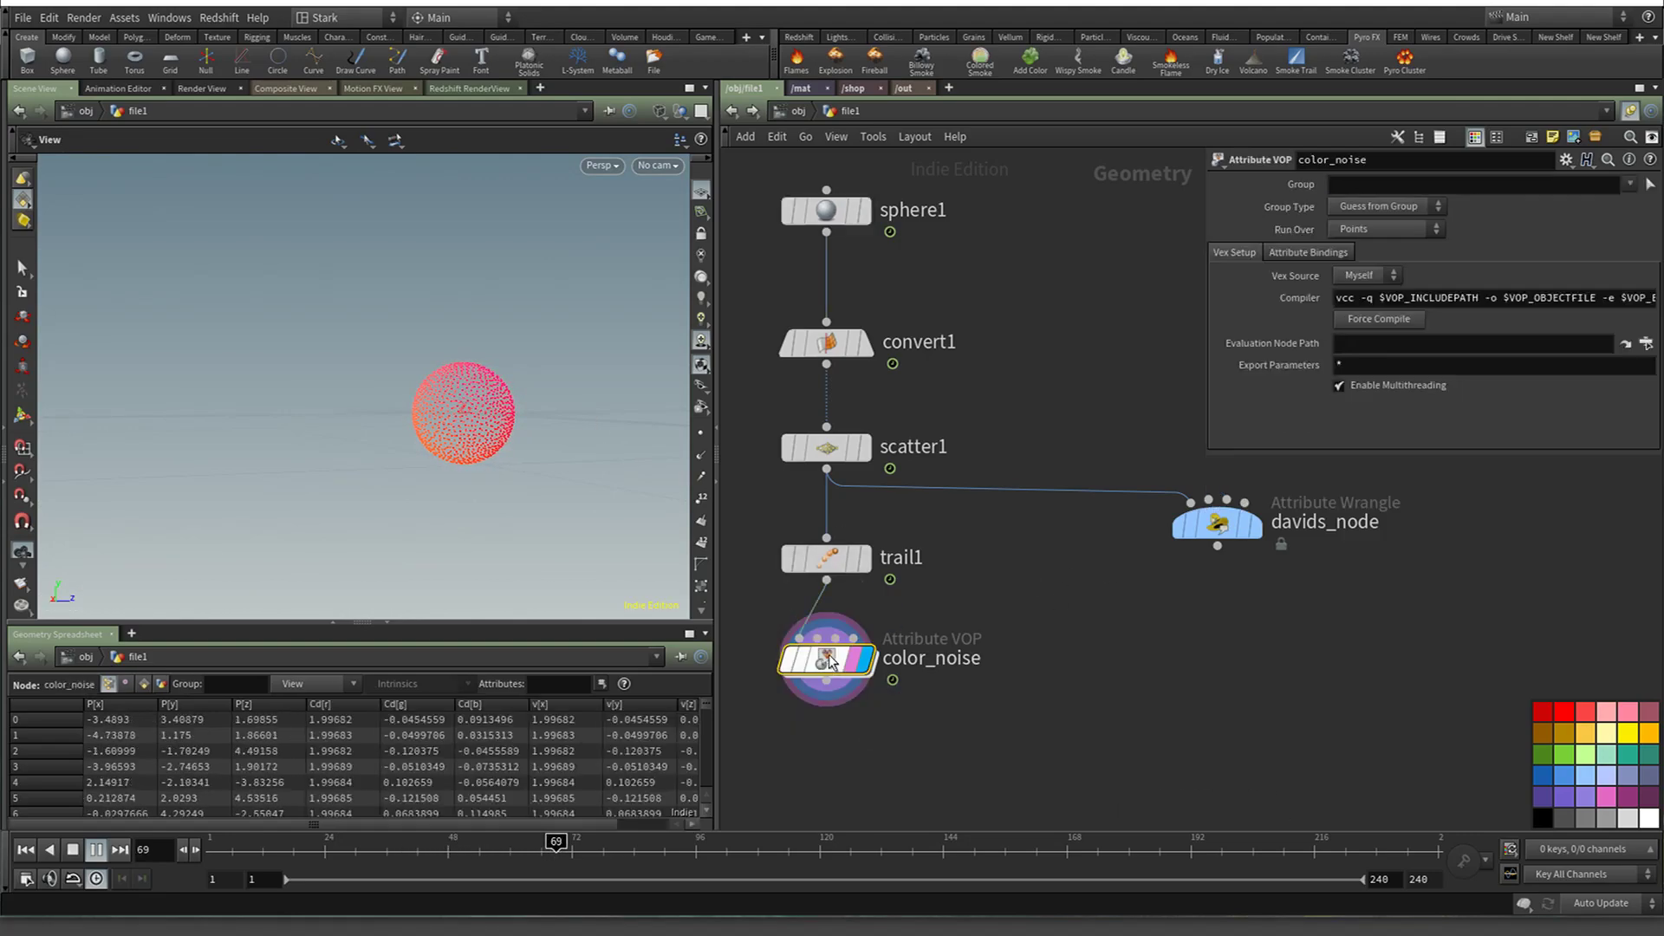
left_click_drag(1107, 490, 1131, 381)
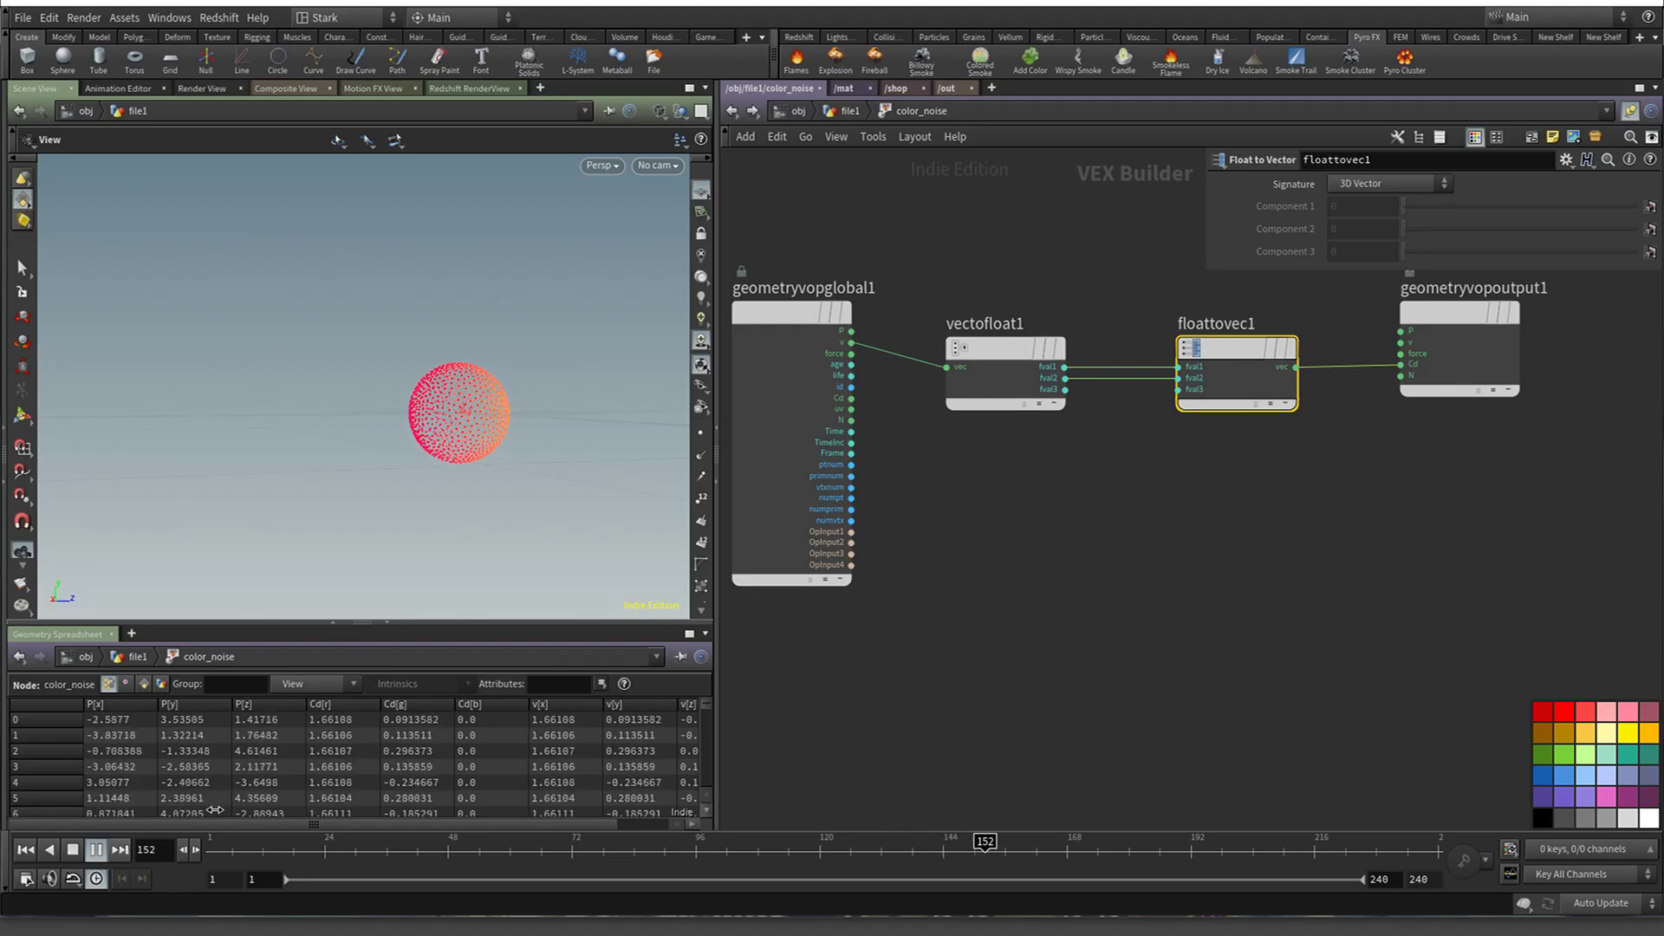
Stop playback, scrub the timeline to frame 128 and examine the point colours on the sphere from above
left_click(76, 853)
left_click_drag(687, 844, 858, 784)
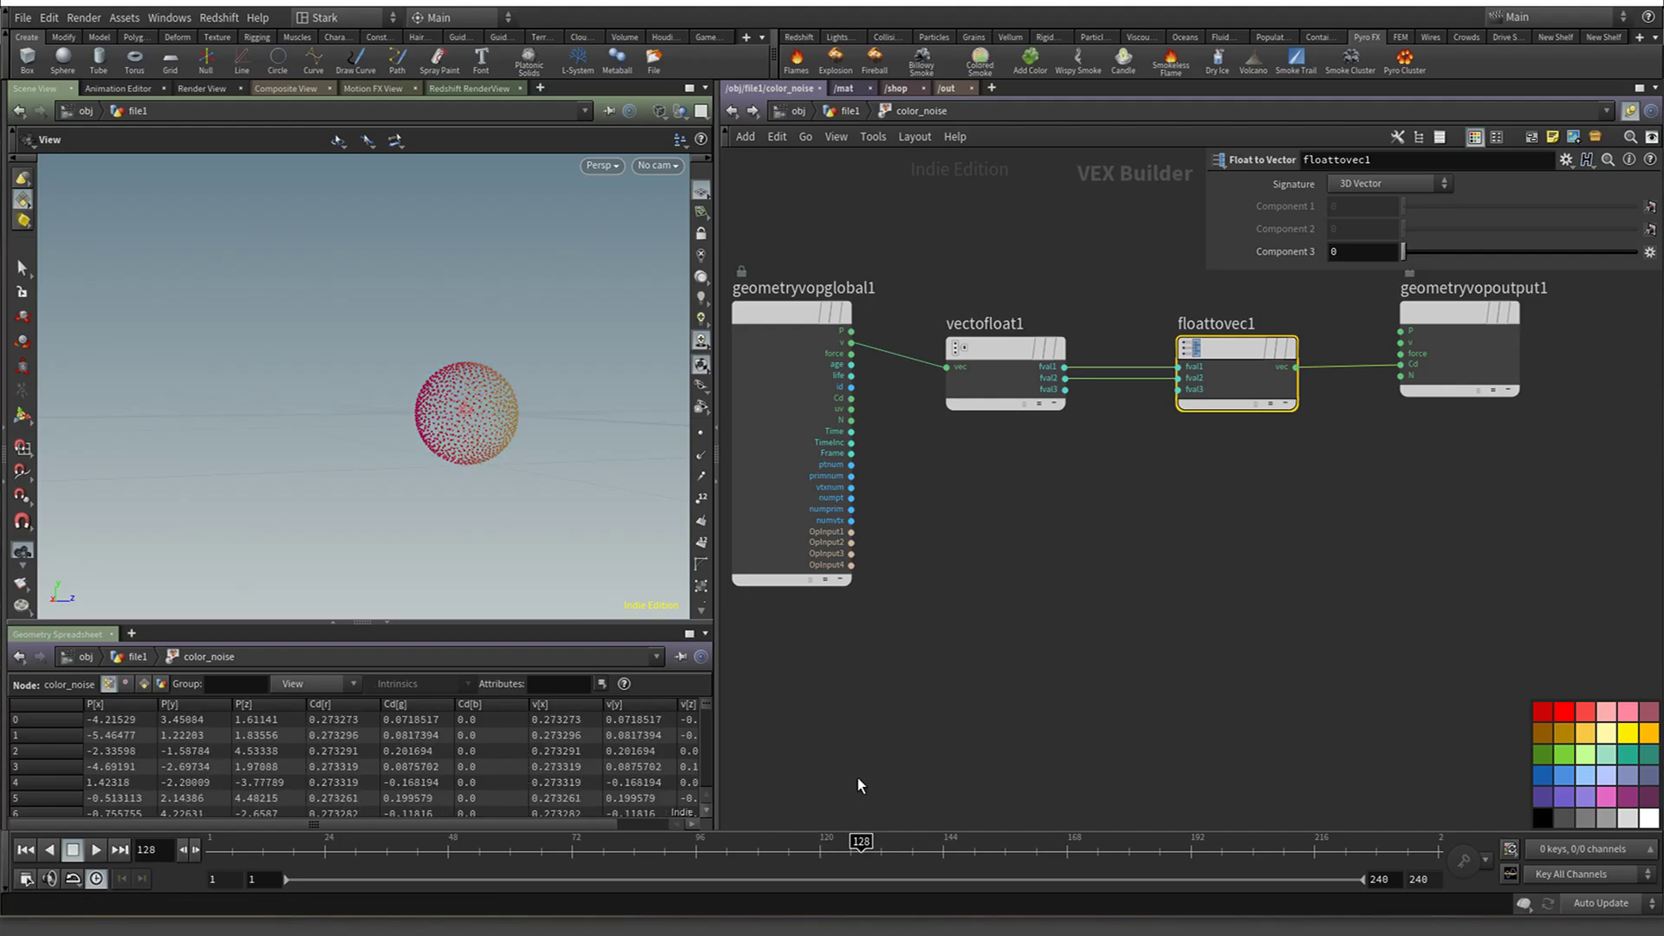
left_click_drag(594, 363, 431, 410)
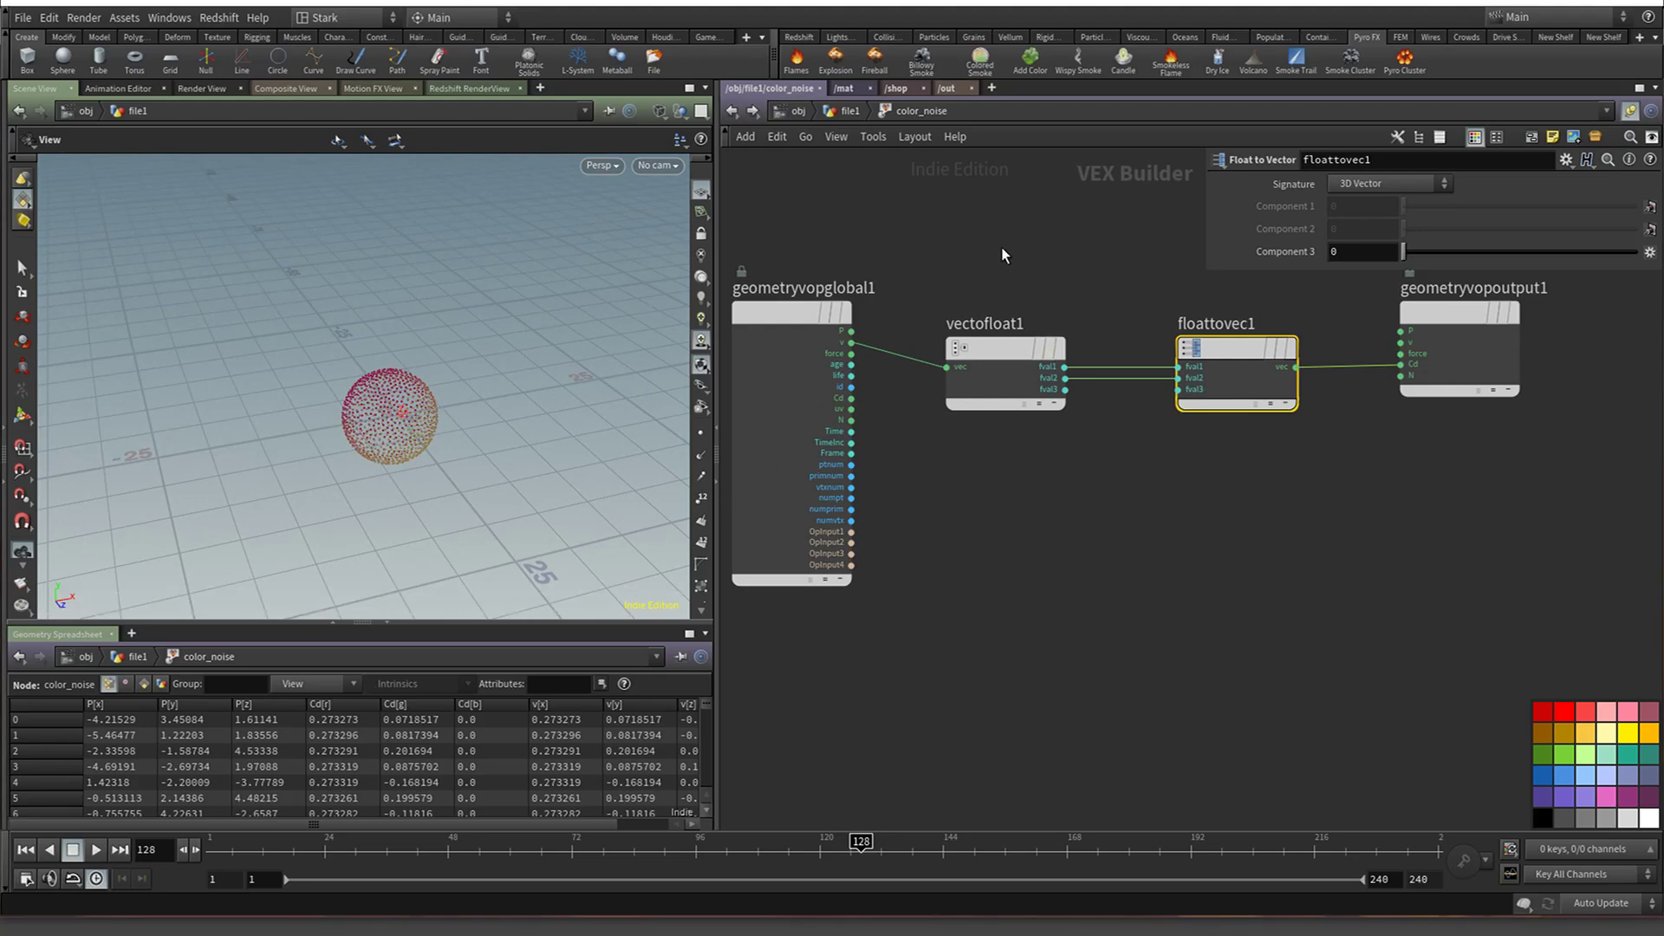
Delete the vectofloat1 and floattovec1 nodes and return to the parent network
left_click_drag(1001, 246, 1201, 454)
key("Delete")
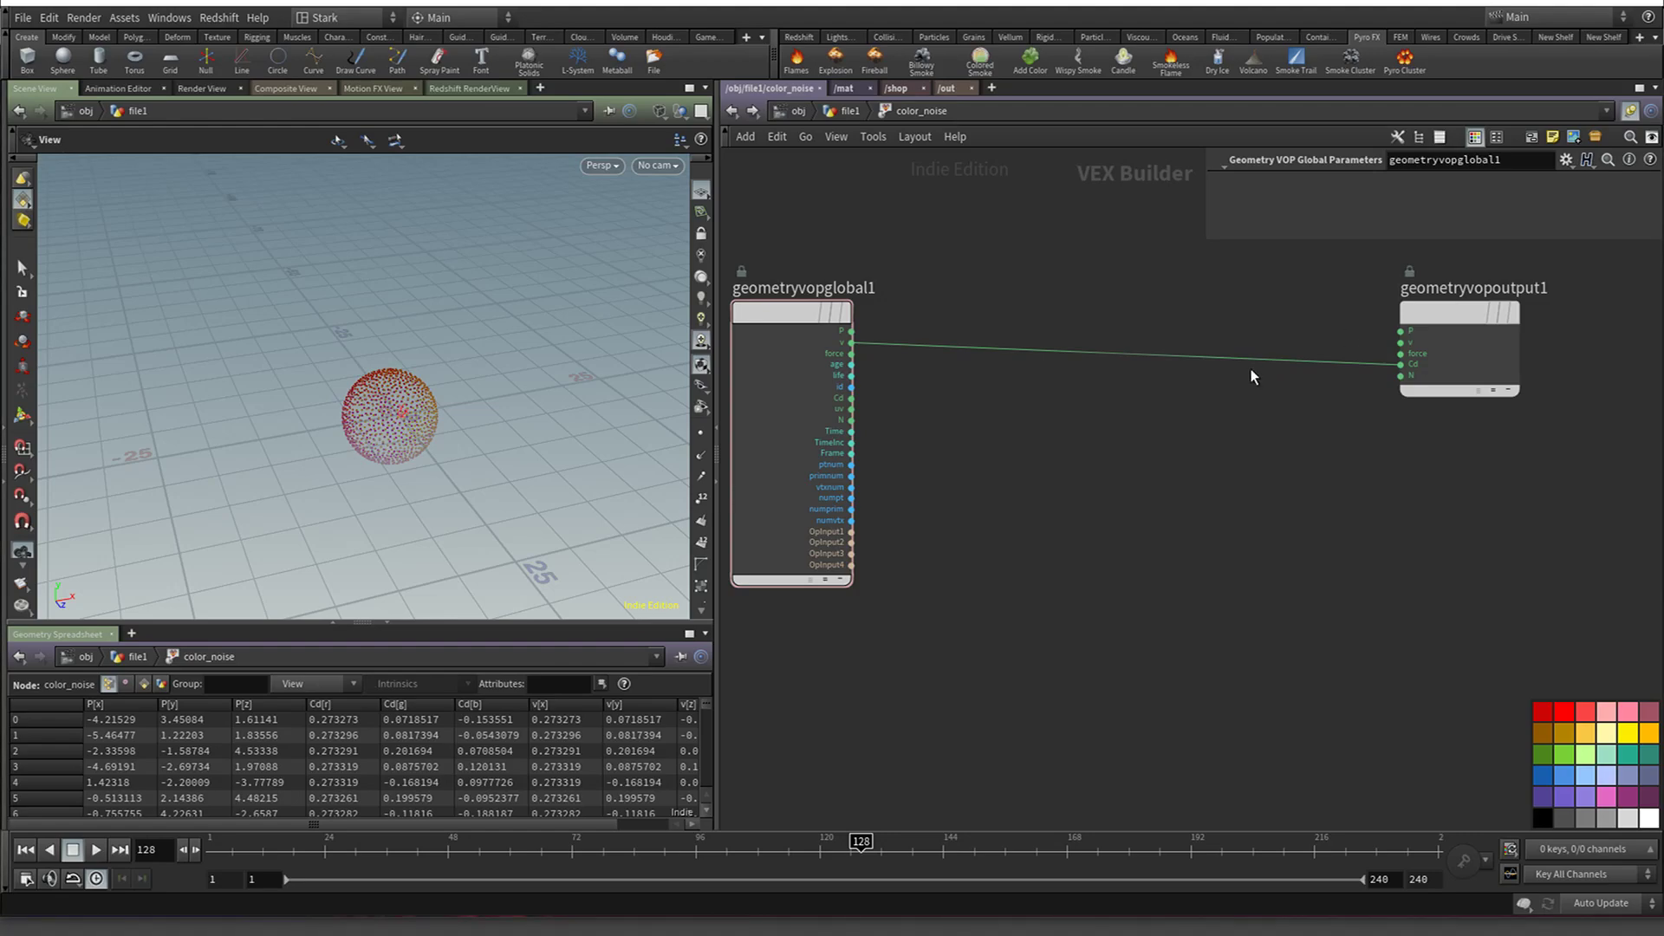
key("u")
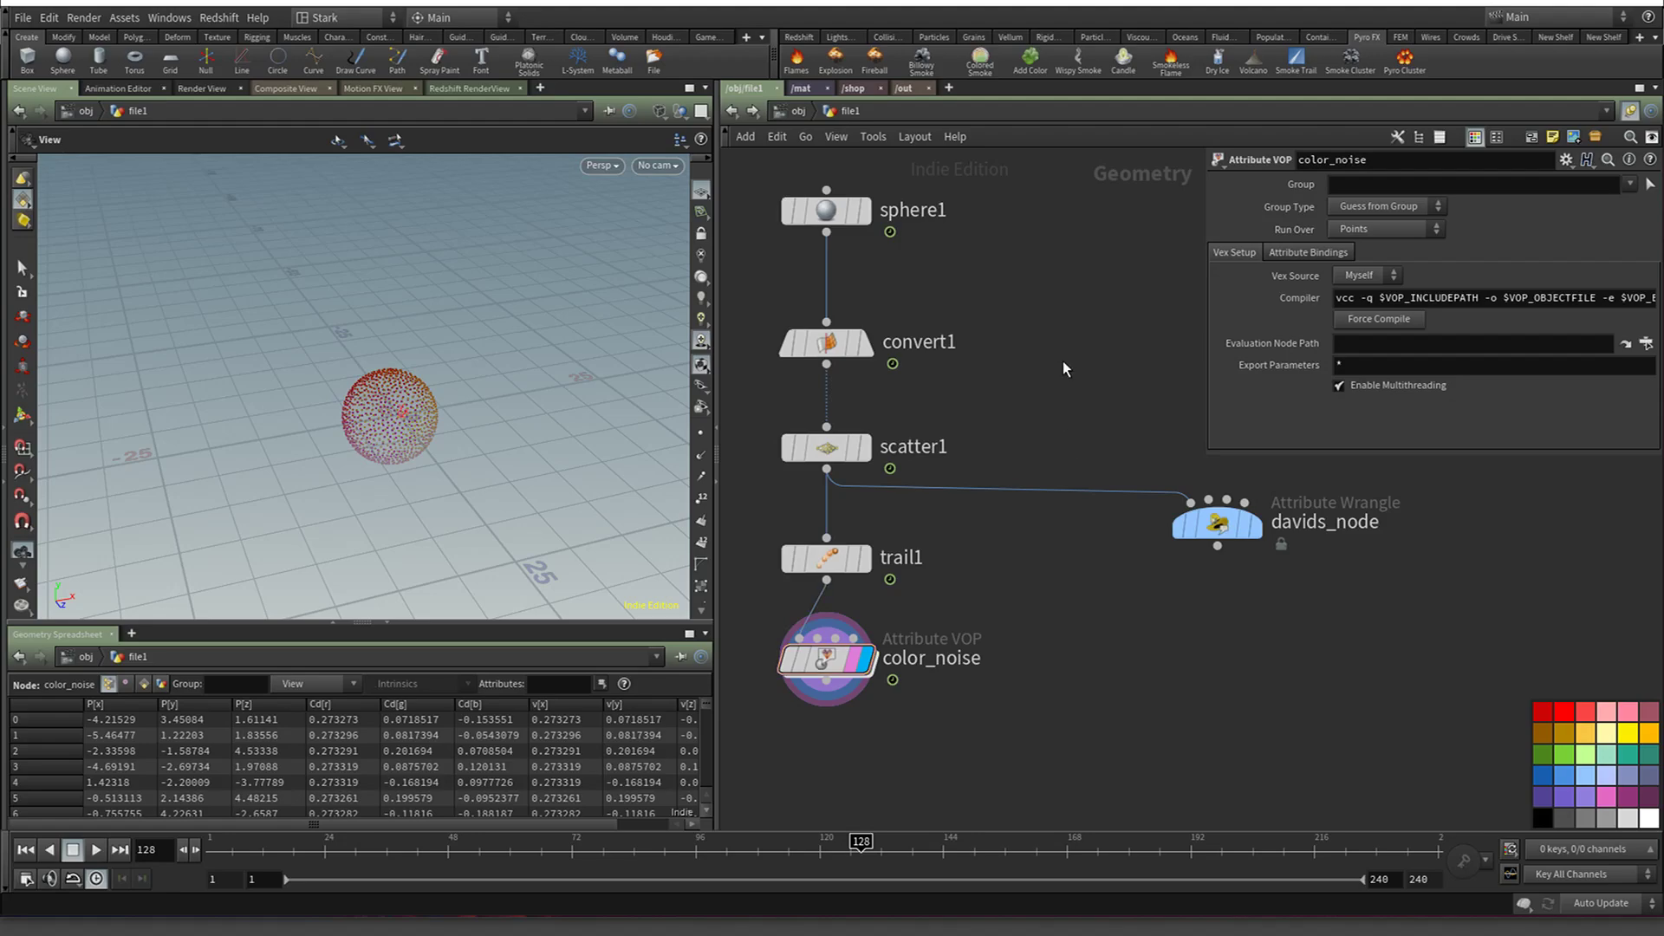
Add a Grid node beside convert1 in the file1 network
key("Tab")
type("grid")
key("Return")
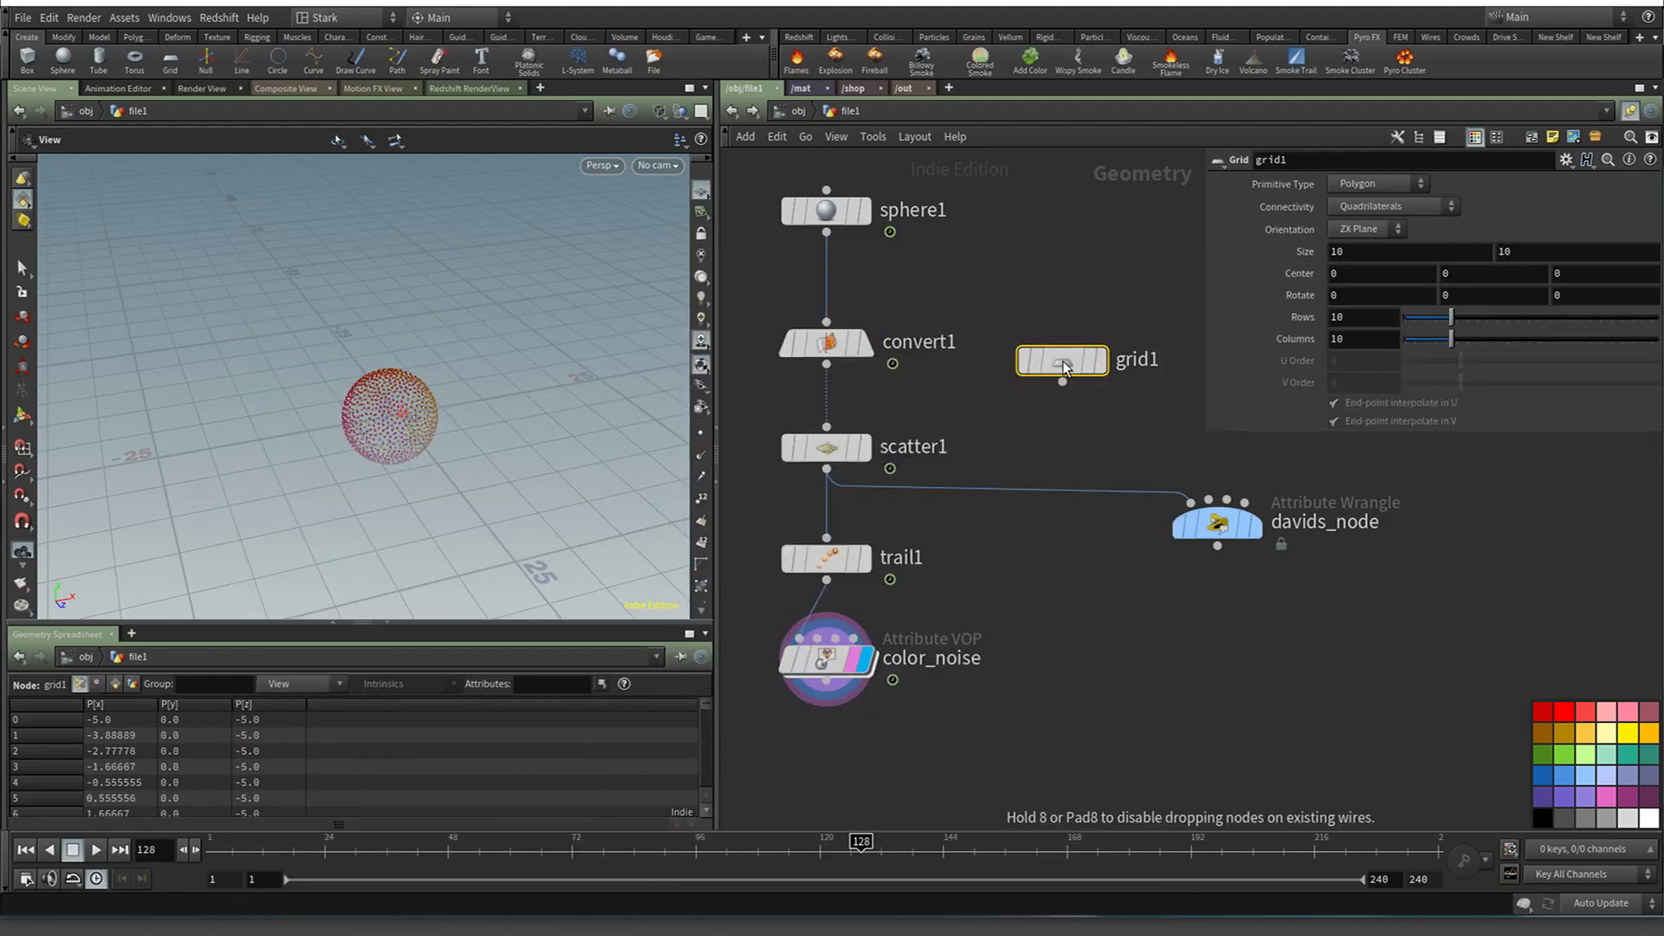
Display grid1 and move it higher, beside sphere1
left_click(1062, 360)
left_click(1099, 361)
left_click_drag(1064, 360, 1059, 298)
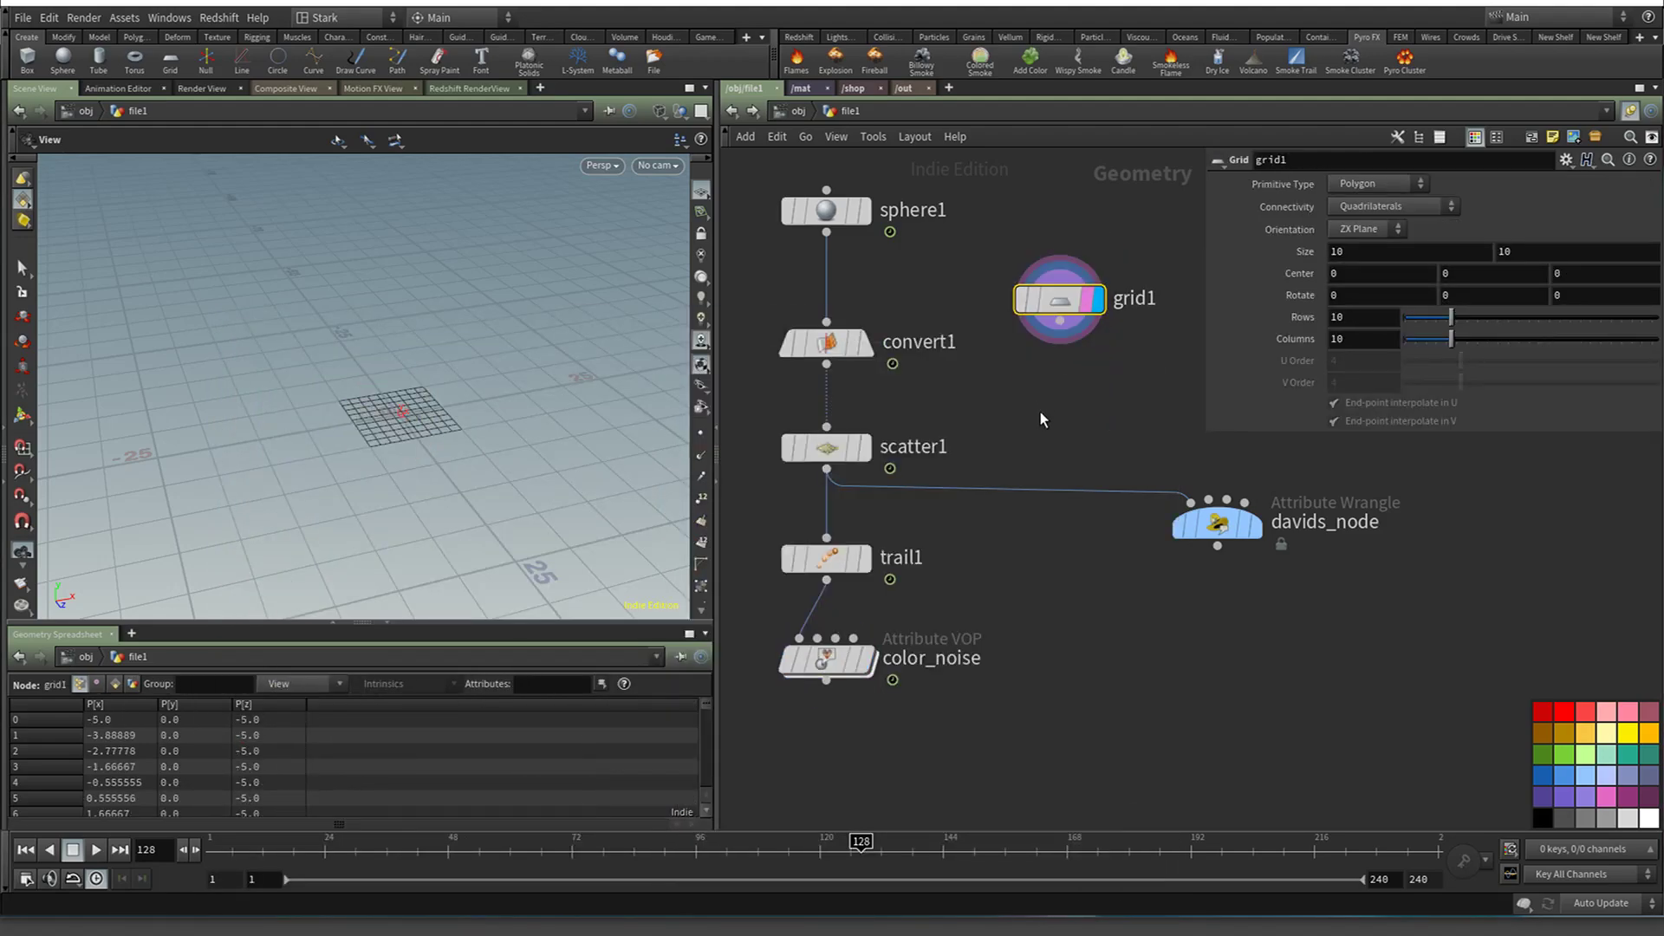
Add a Mountain node below grid1, wire grid1 into it and display it
key("Tab")
type("mountain")
key("Return")
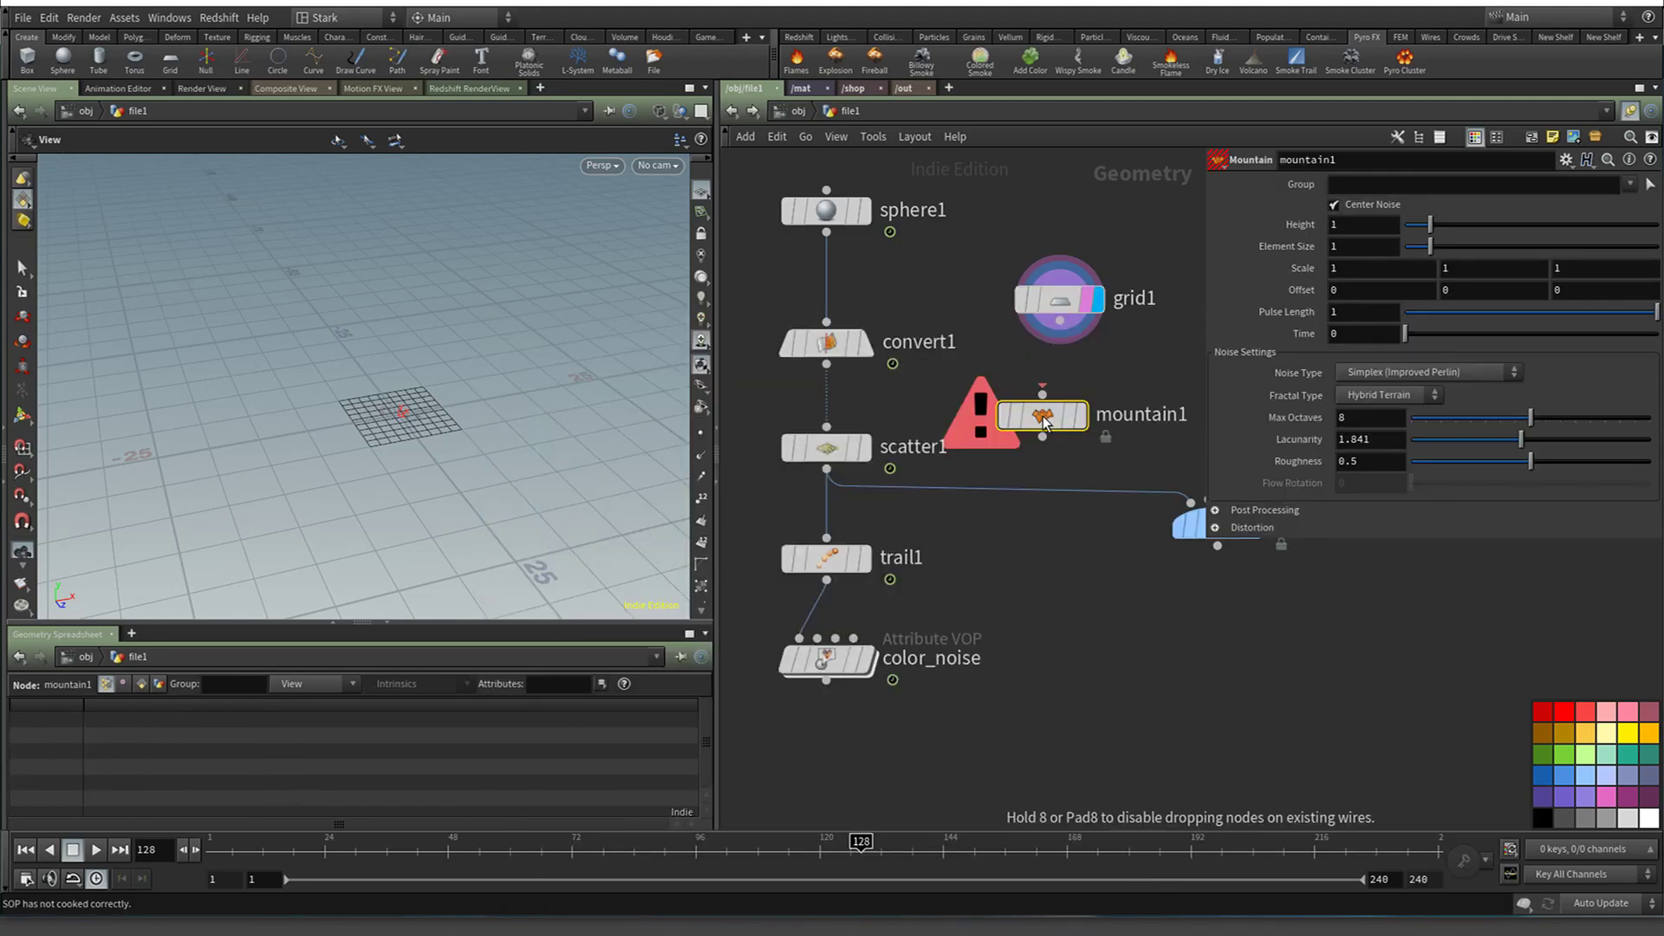
left_click(1043, 416)
left_click(1042, 394)
left_click(1059, 321)
left_click(1077, 417)
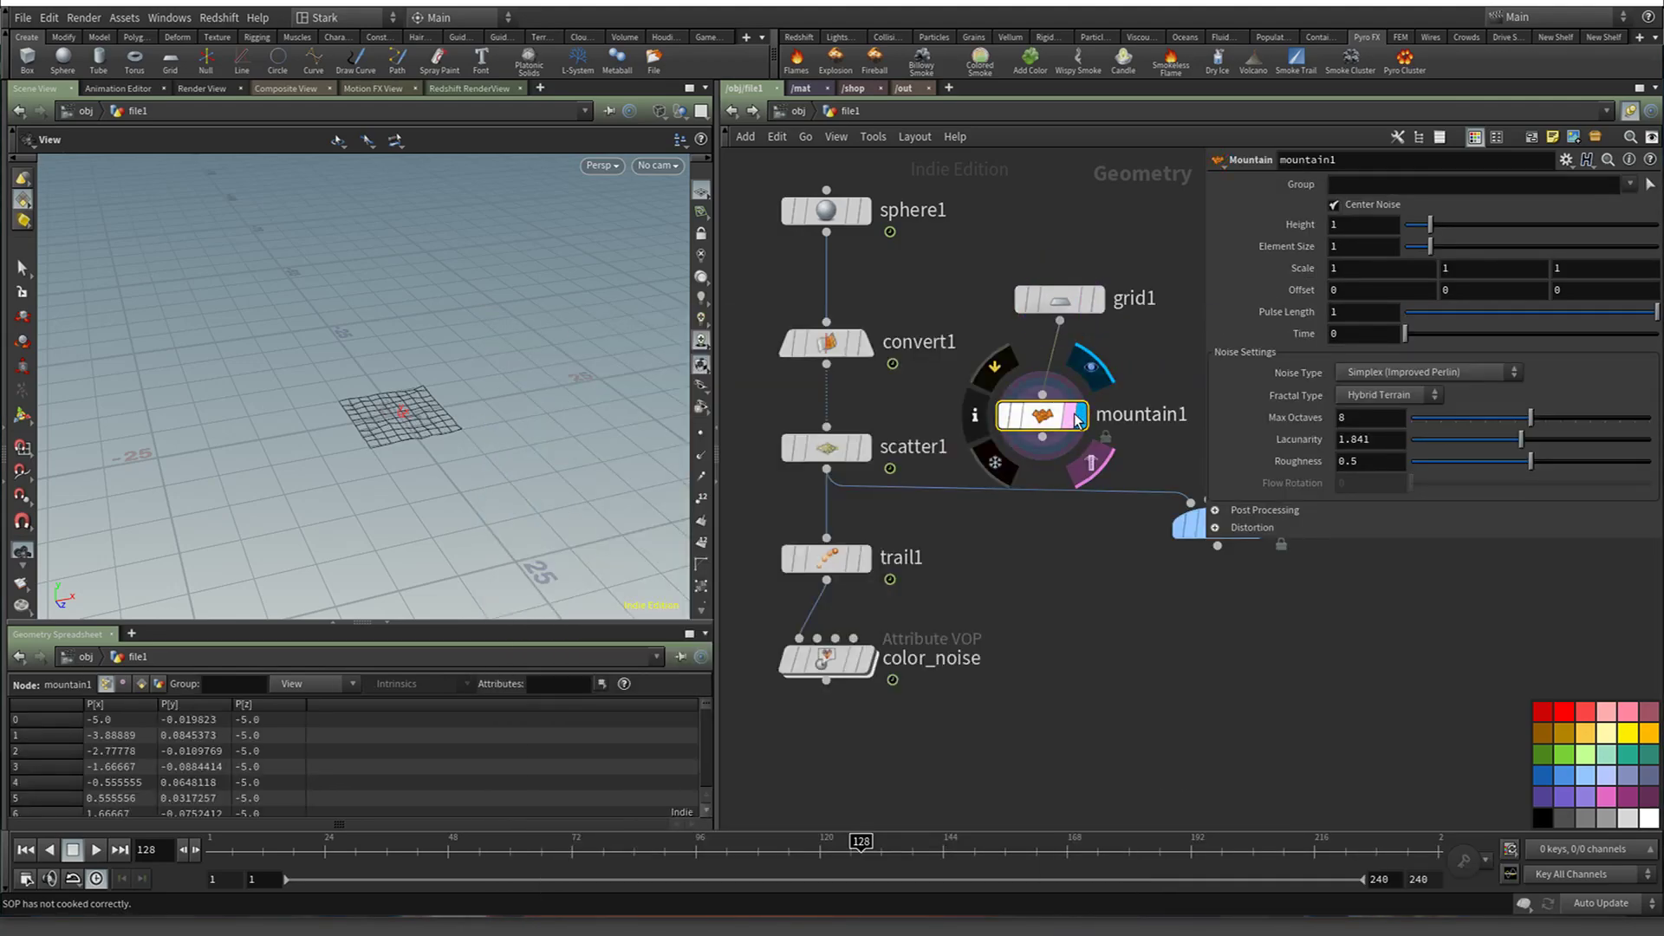
Switch the viewport to shaded display and change its lighting mode to light the dark grid surface
scroll(408, 449, "up", 3)
key("w")
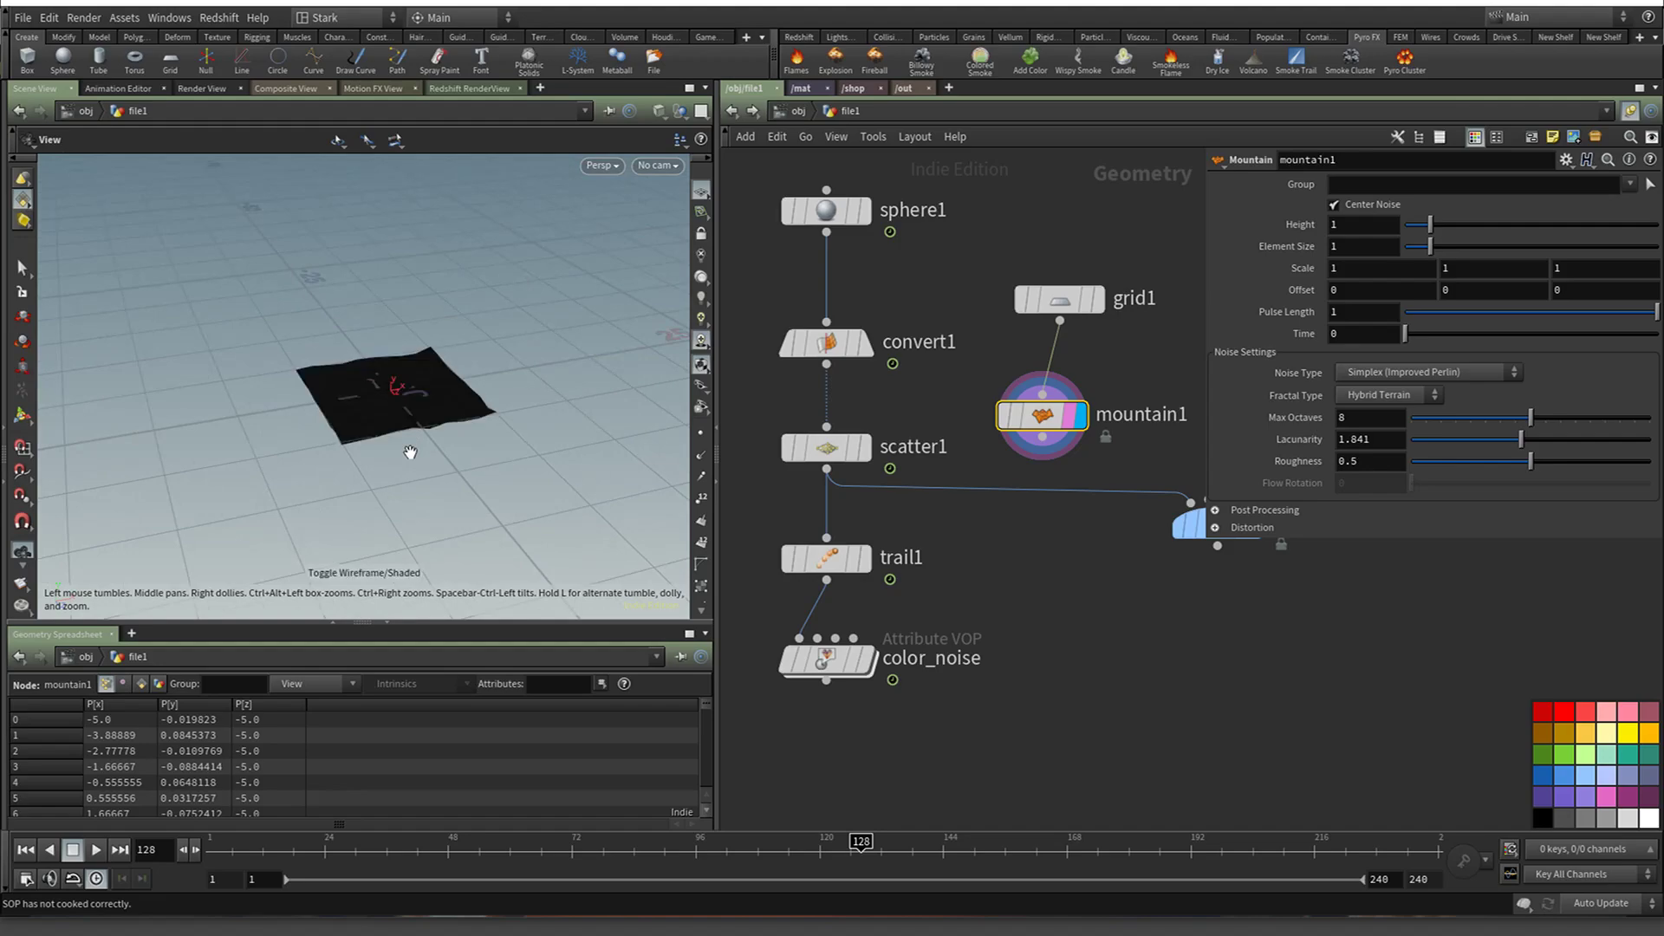
left_click_drag(409, 452, 482, 390)
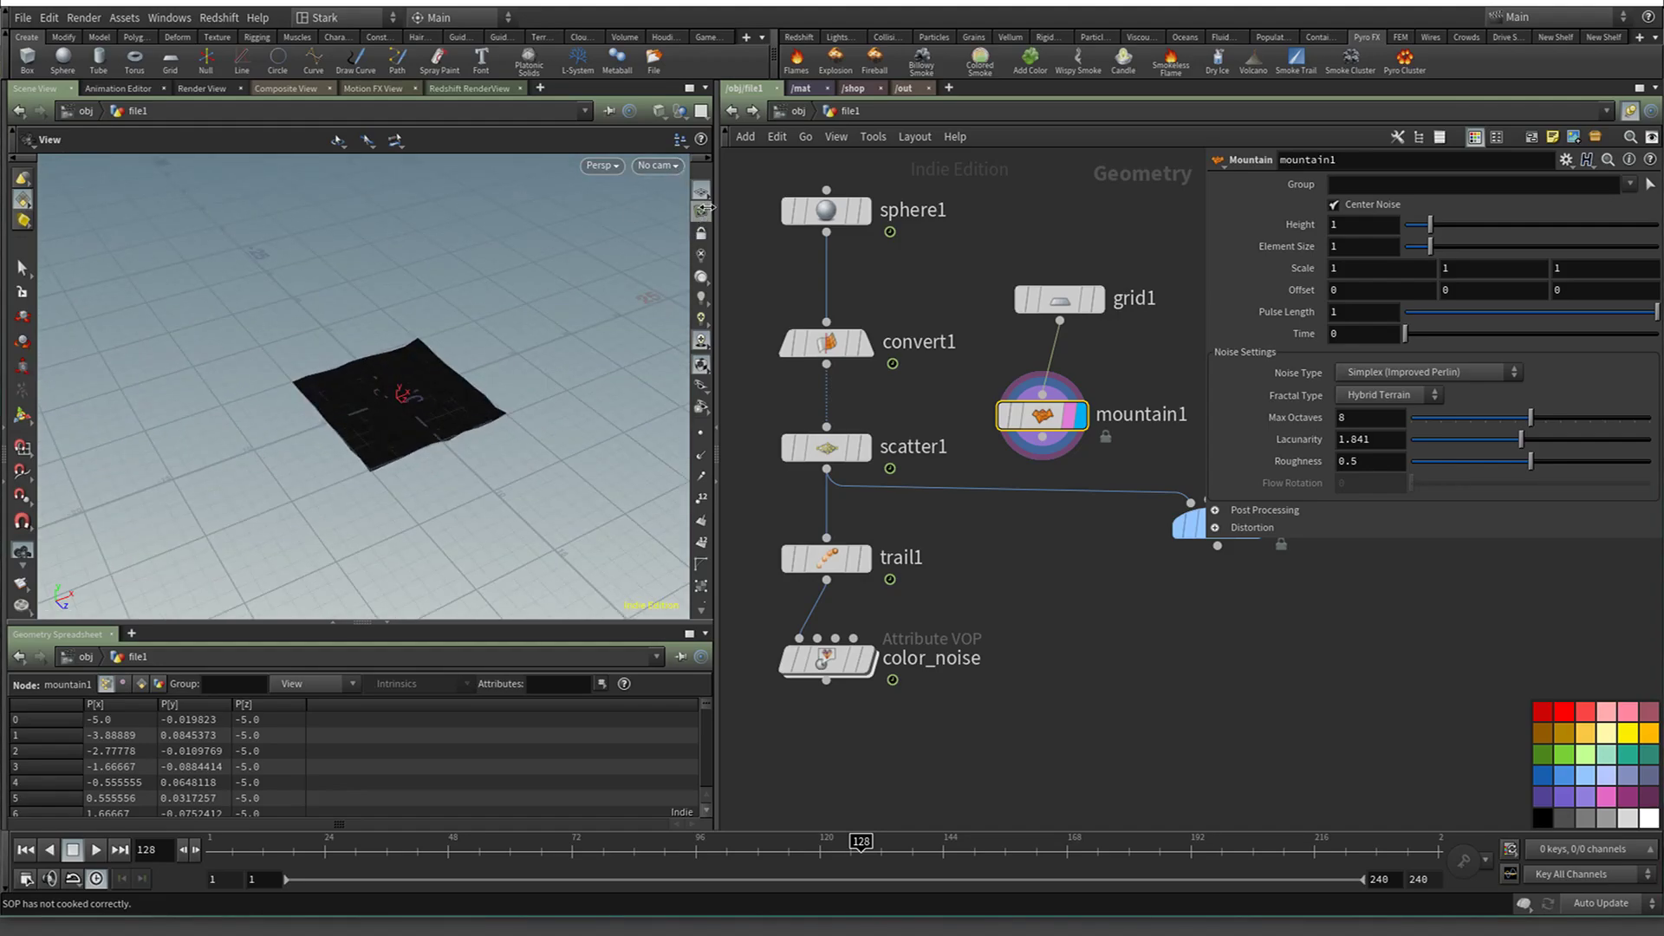
left_click(703, 269)
scroll(369, 404, "down", 3)
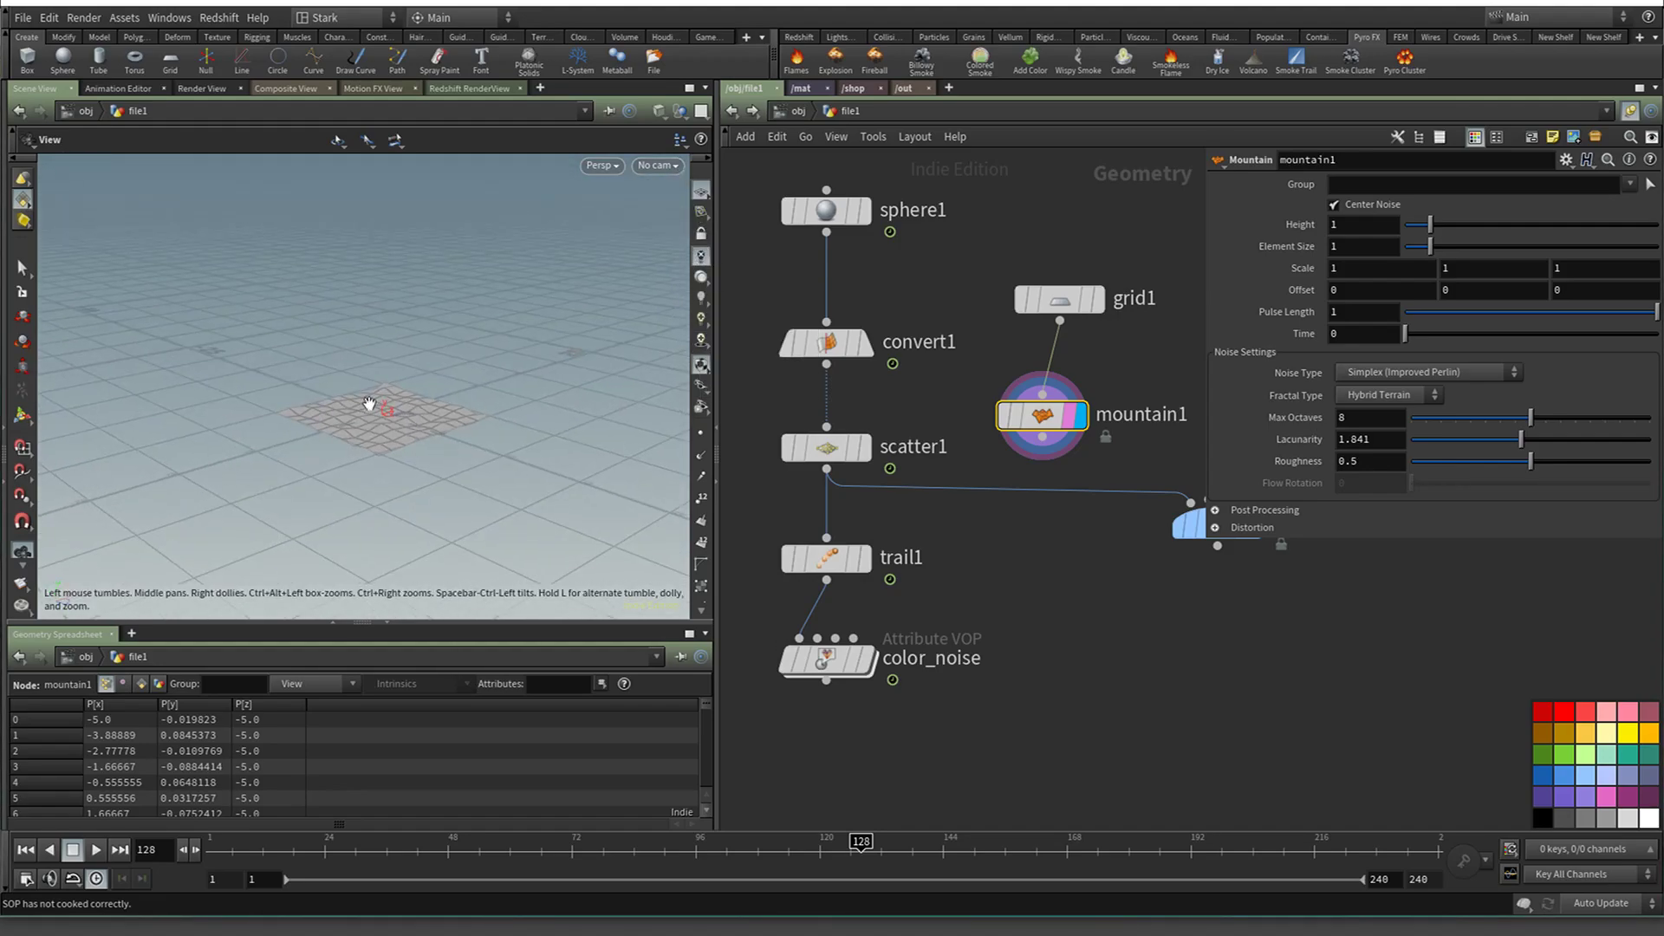
scroll(369, 419, "up", 2)
Set the Height of mountain1 to 5.5 and feed it with sphere1 instead of grid1
left_click_drag(1430, 224, 1544, 224)
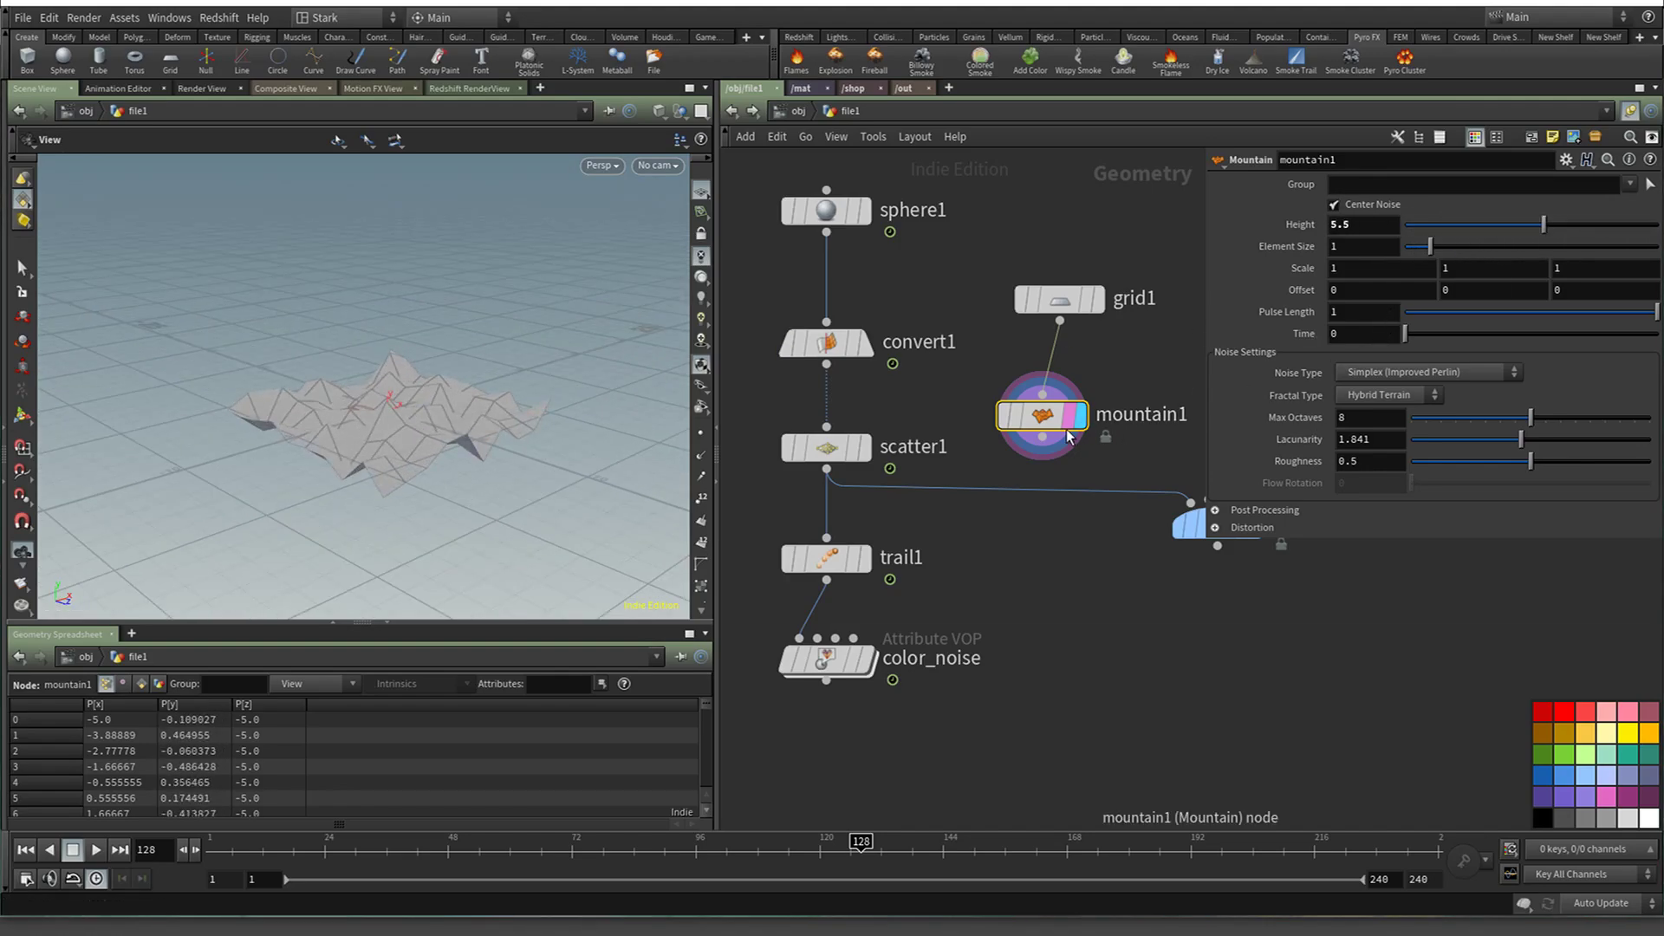
mouse_move(1046, 425)
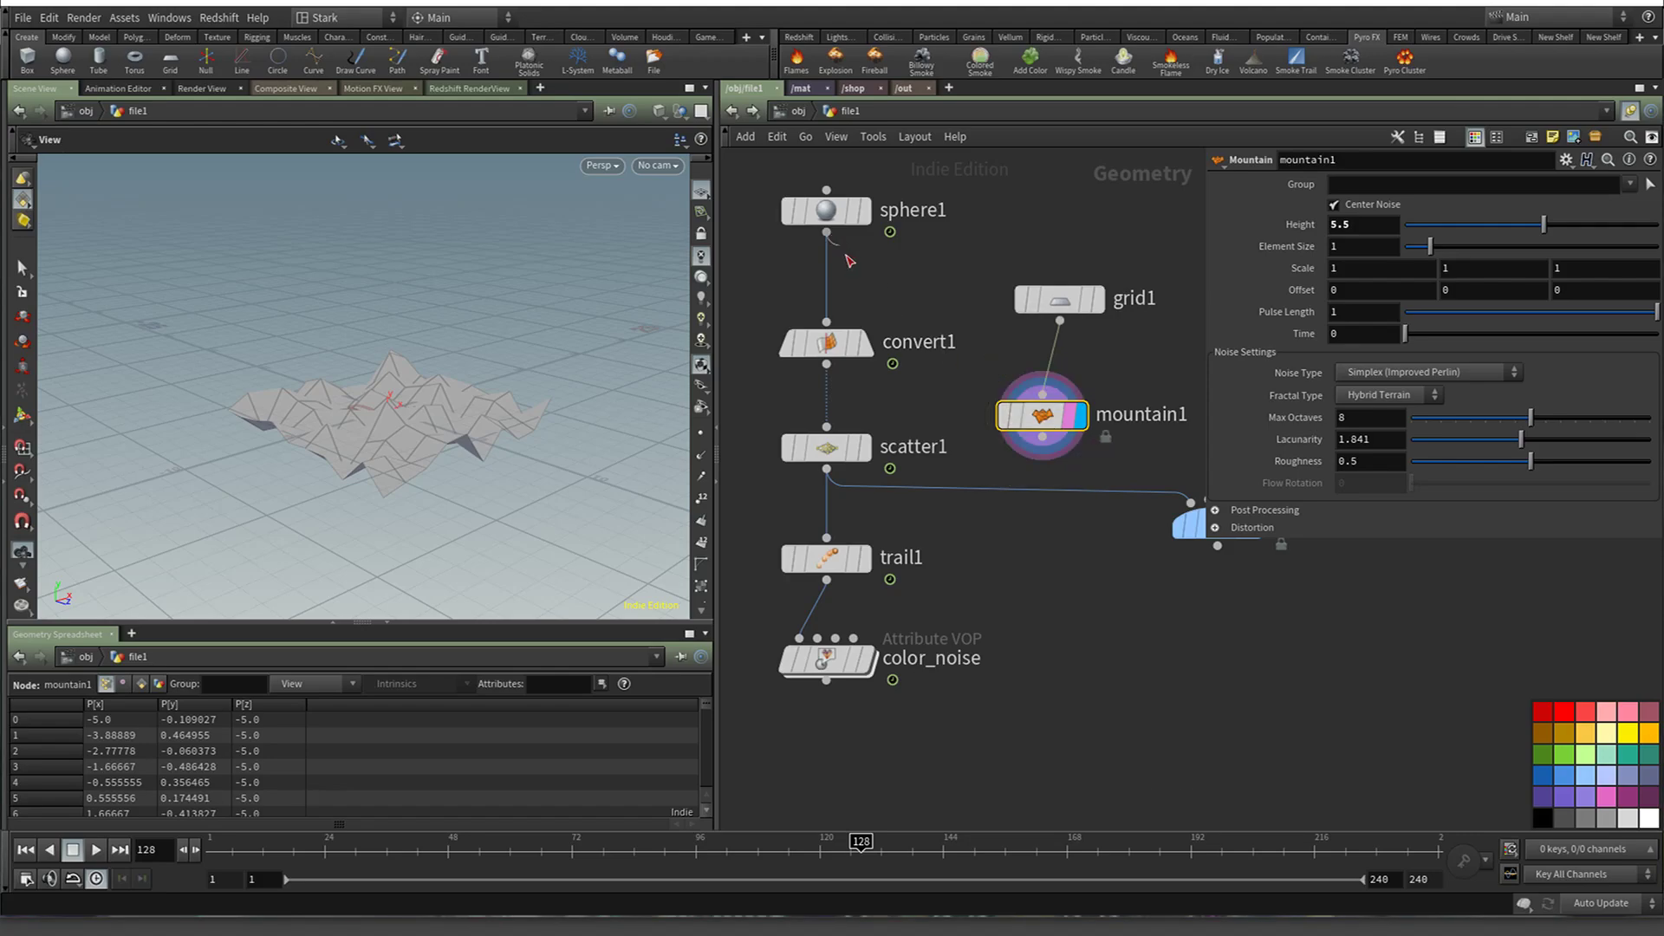
left_click_drag(827, 232, 1046, 418)
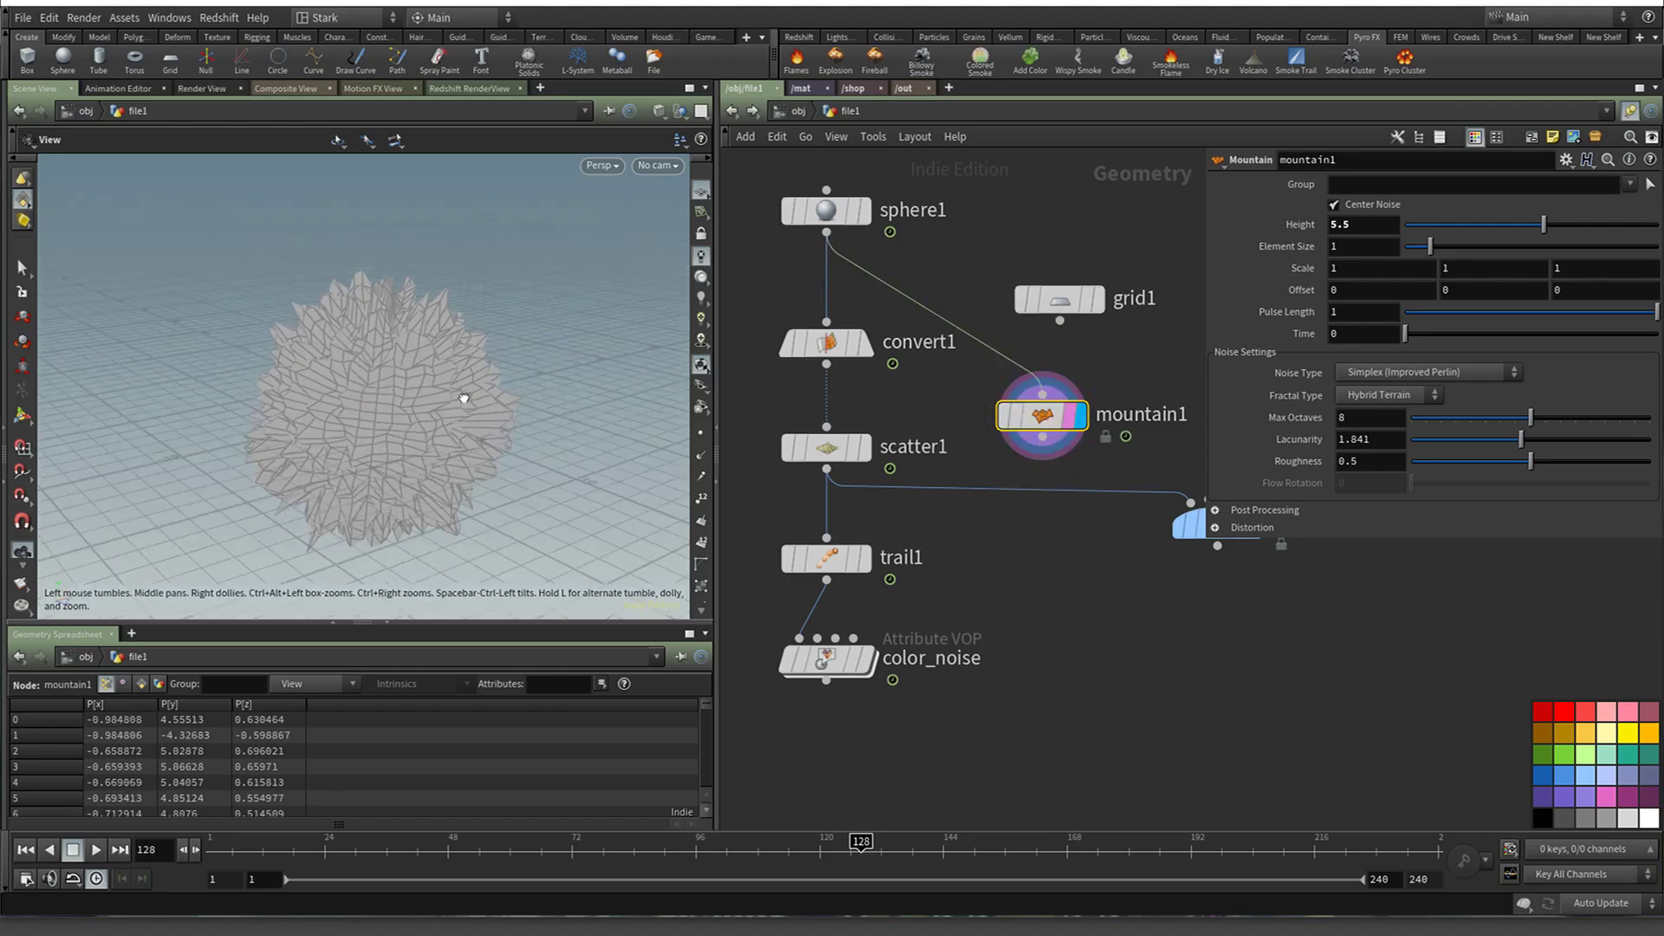
mouse_move(451, 390)
left_mouse_down()
mouse_move(260, 387)
mouse_move(574, 398)
mouse_move(440, 392)
left_mouse_up()
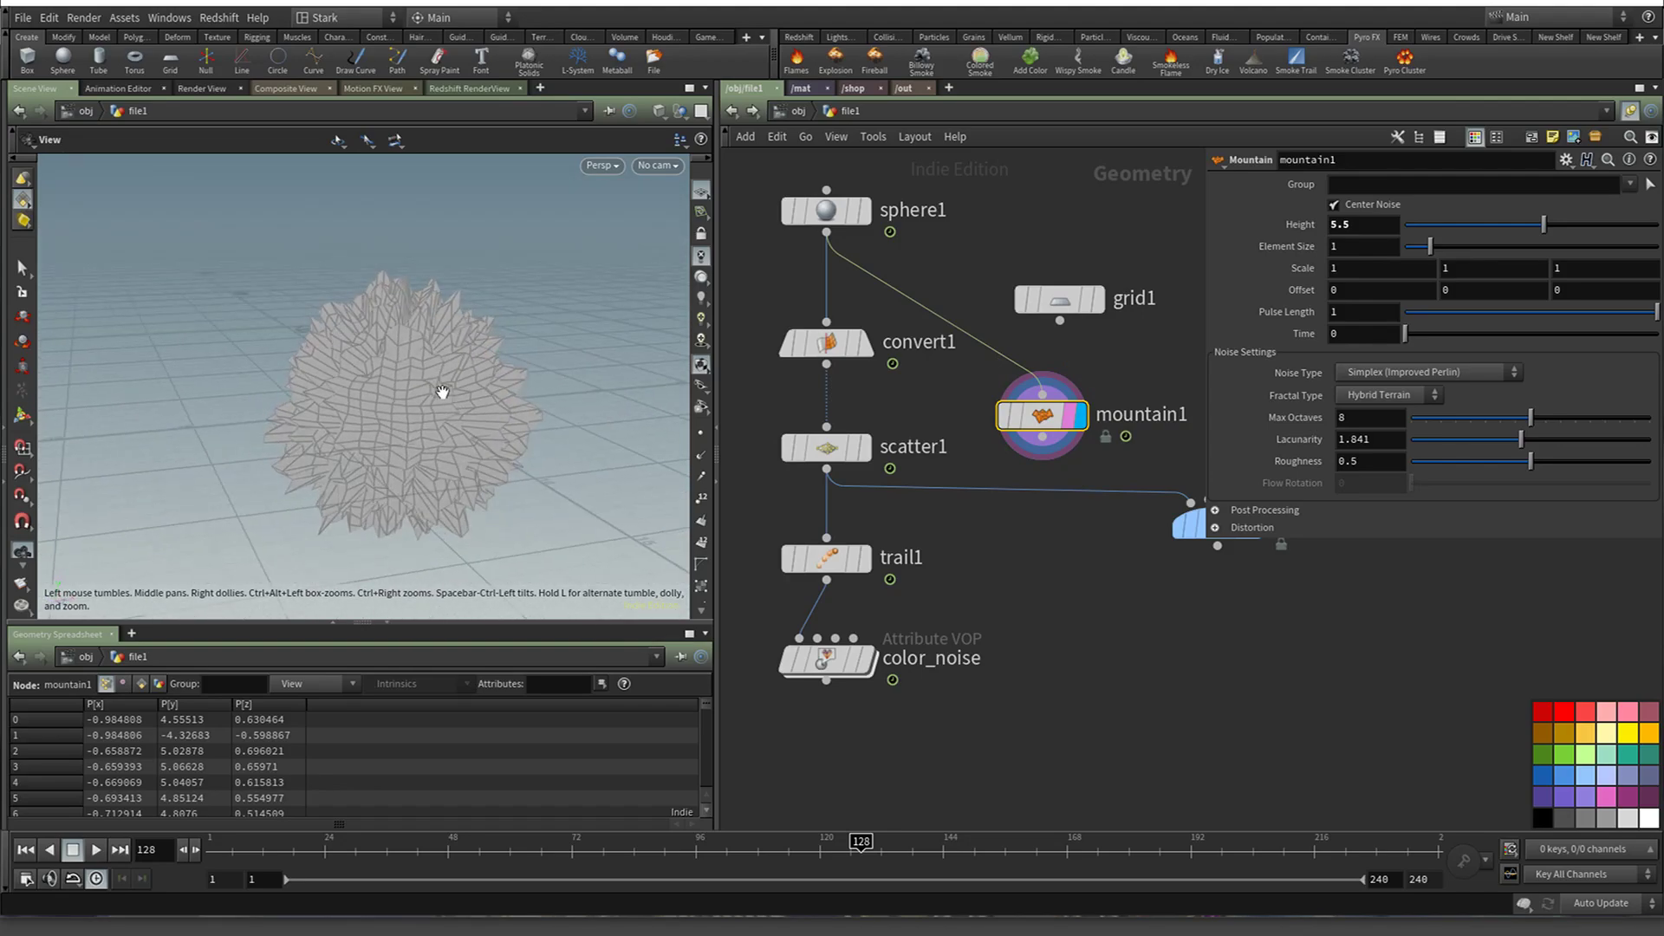
Delete the mountain1 node
key("ctrl+z")
mouse_move(1055, 422)
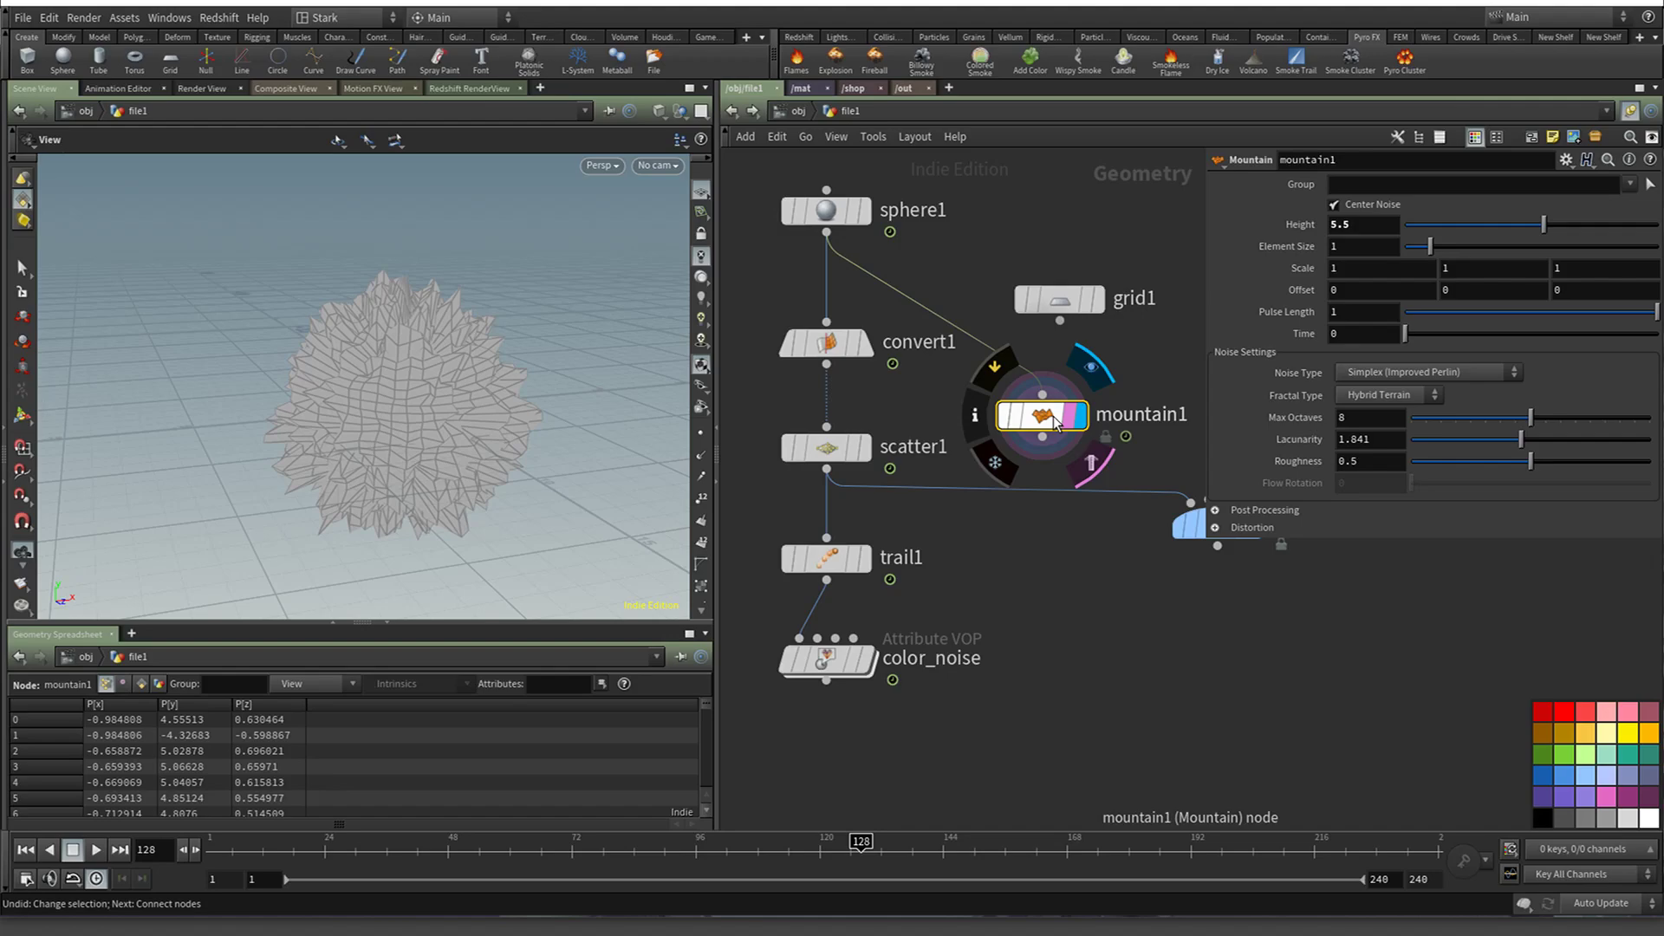
key("Delete")
Display color_noise and, inside its VOP network, cut the wire from v to Cd
mouse_move(855, 214)
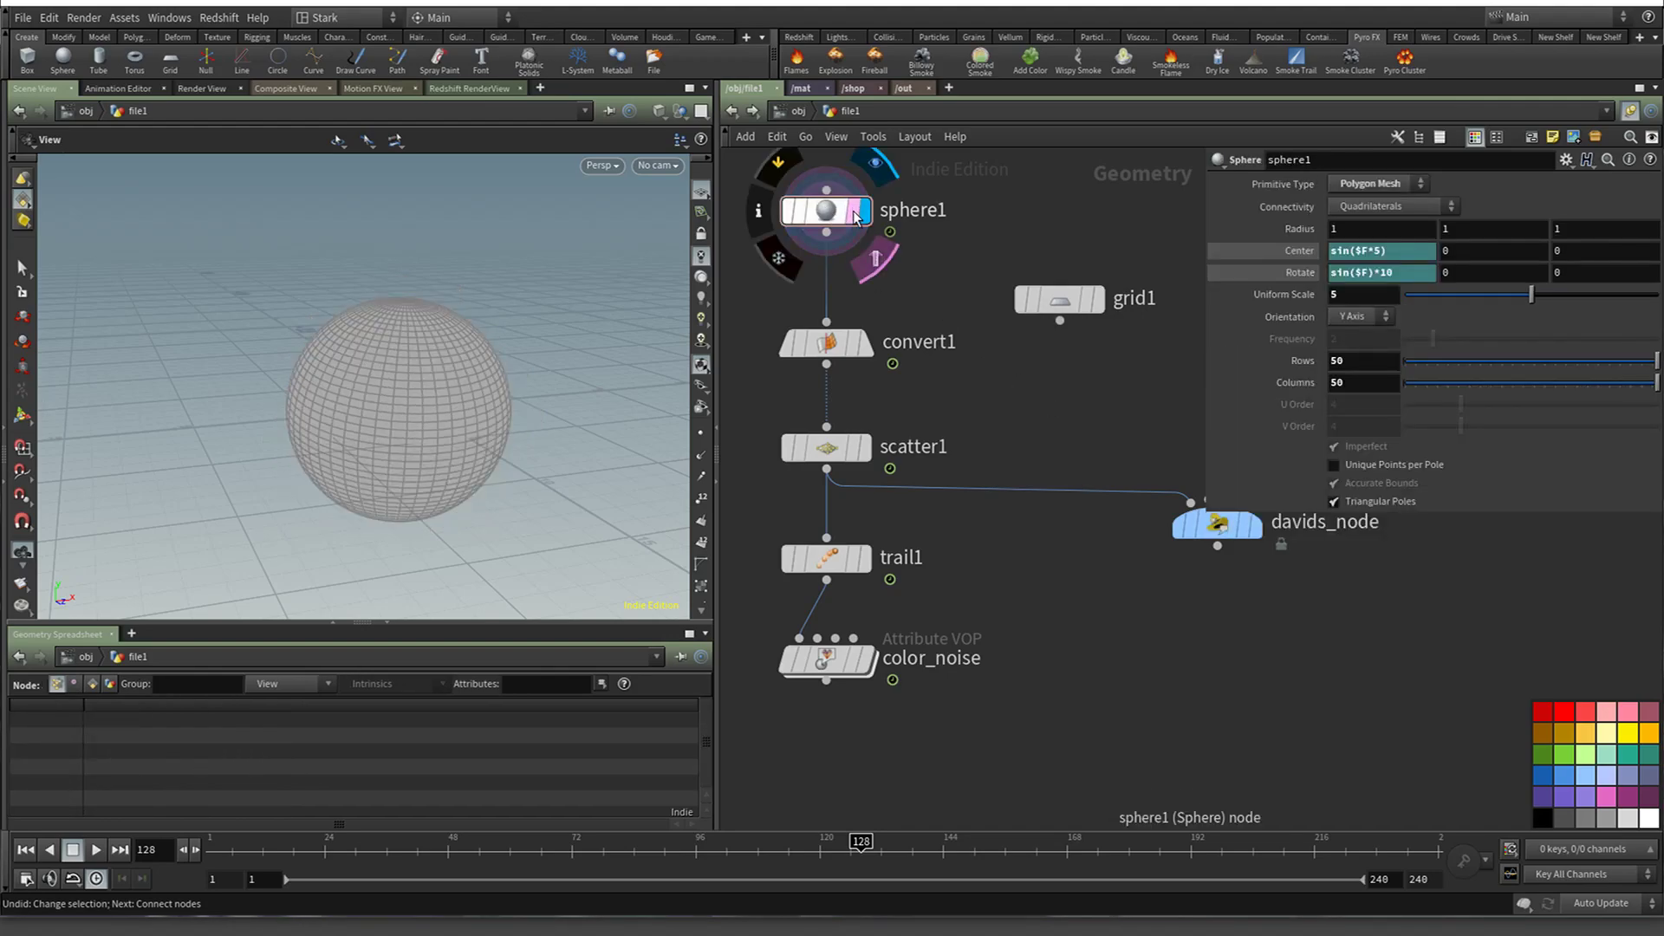
double_click(839, 662)
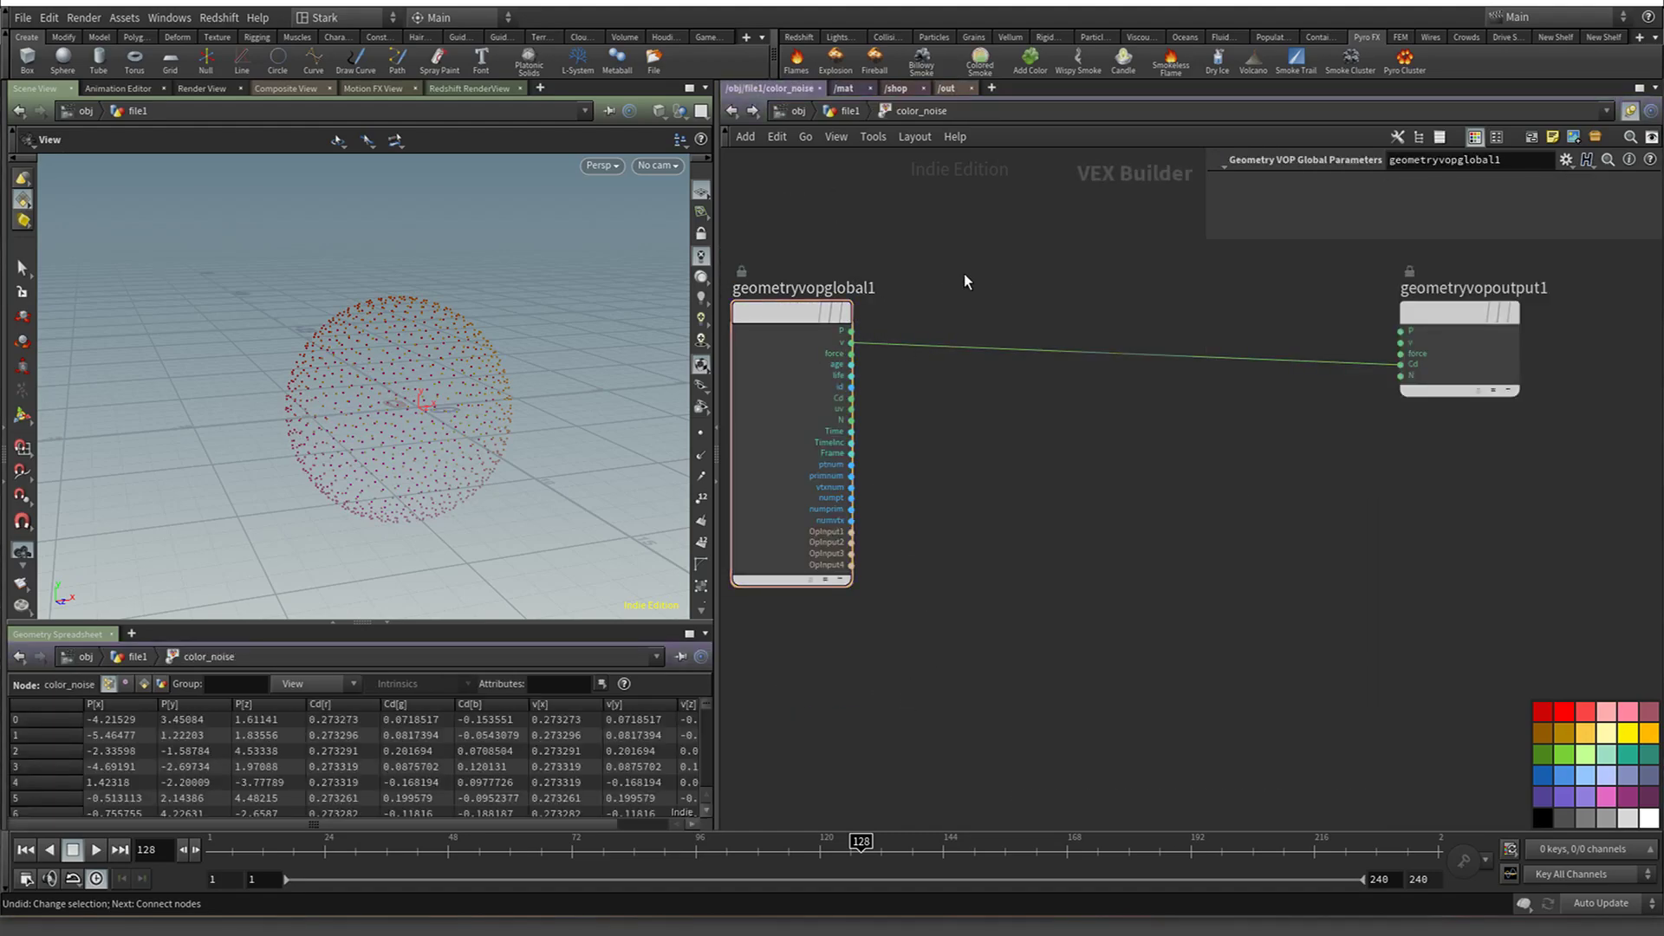
key("Tab")
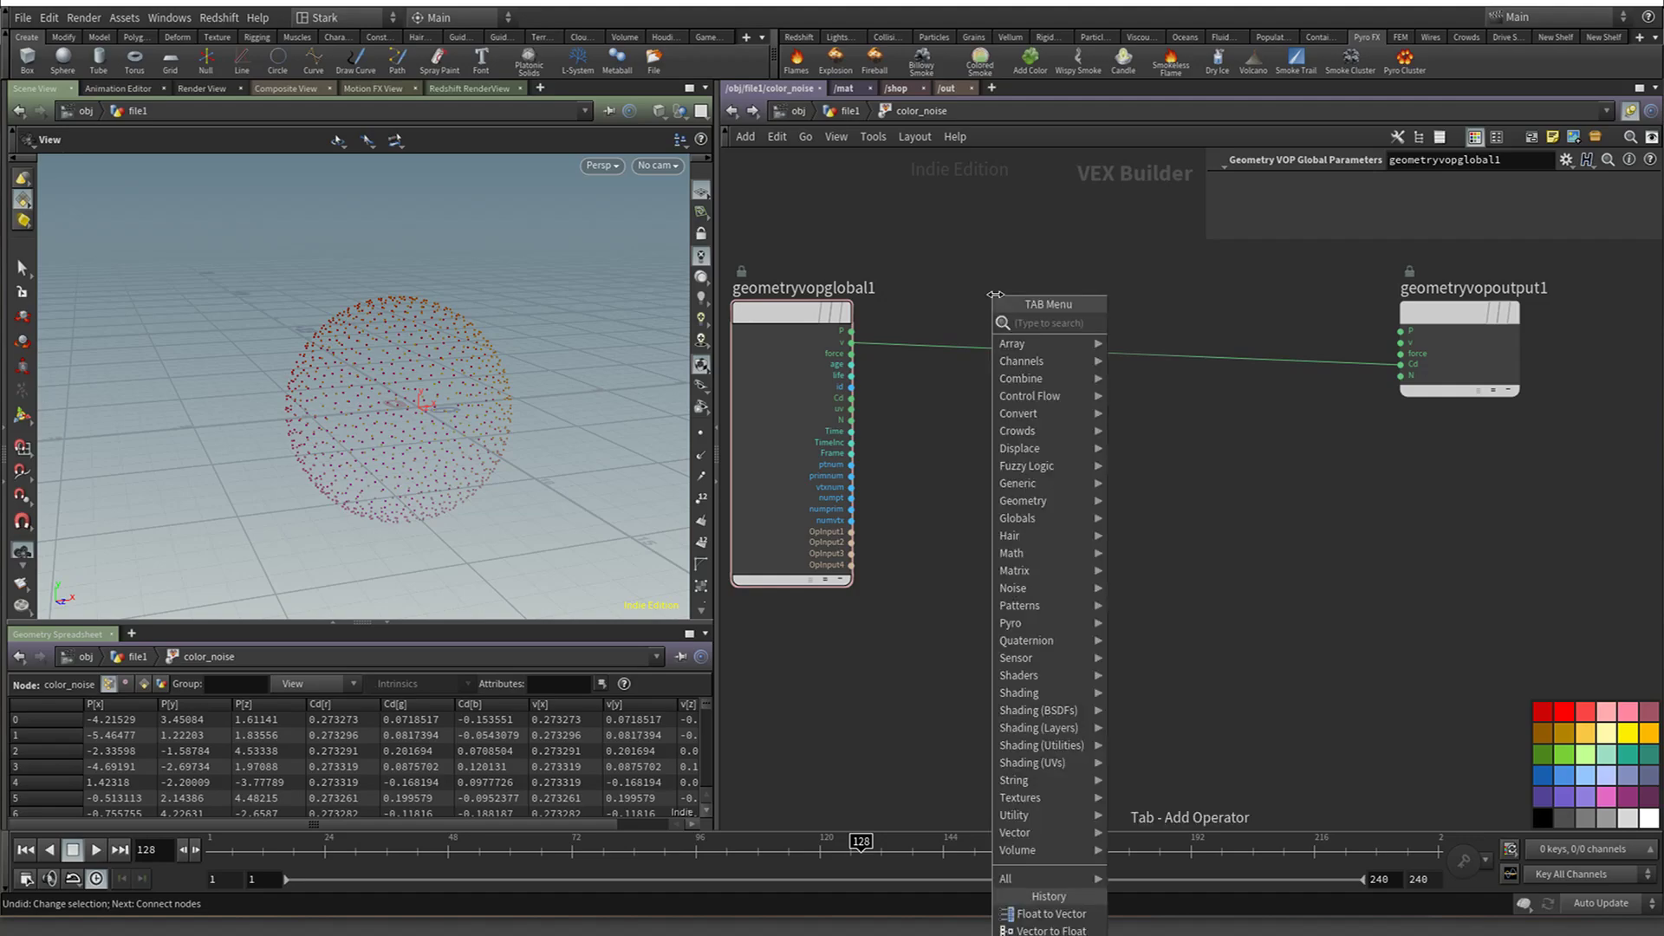
key("Escape")
left_click_drag(981, 295, 982, 439)
Add an Anti-Aliased Noise node above the global parameters and wire P into its pos input
key("Tab")
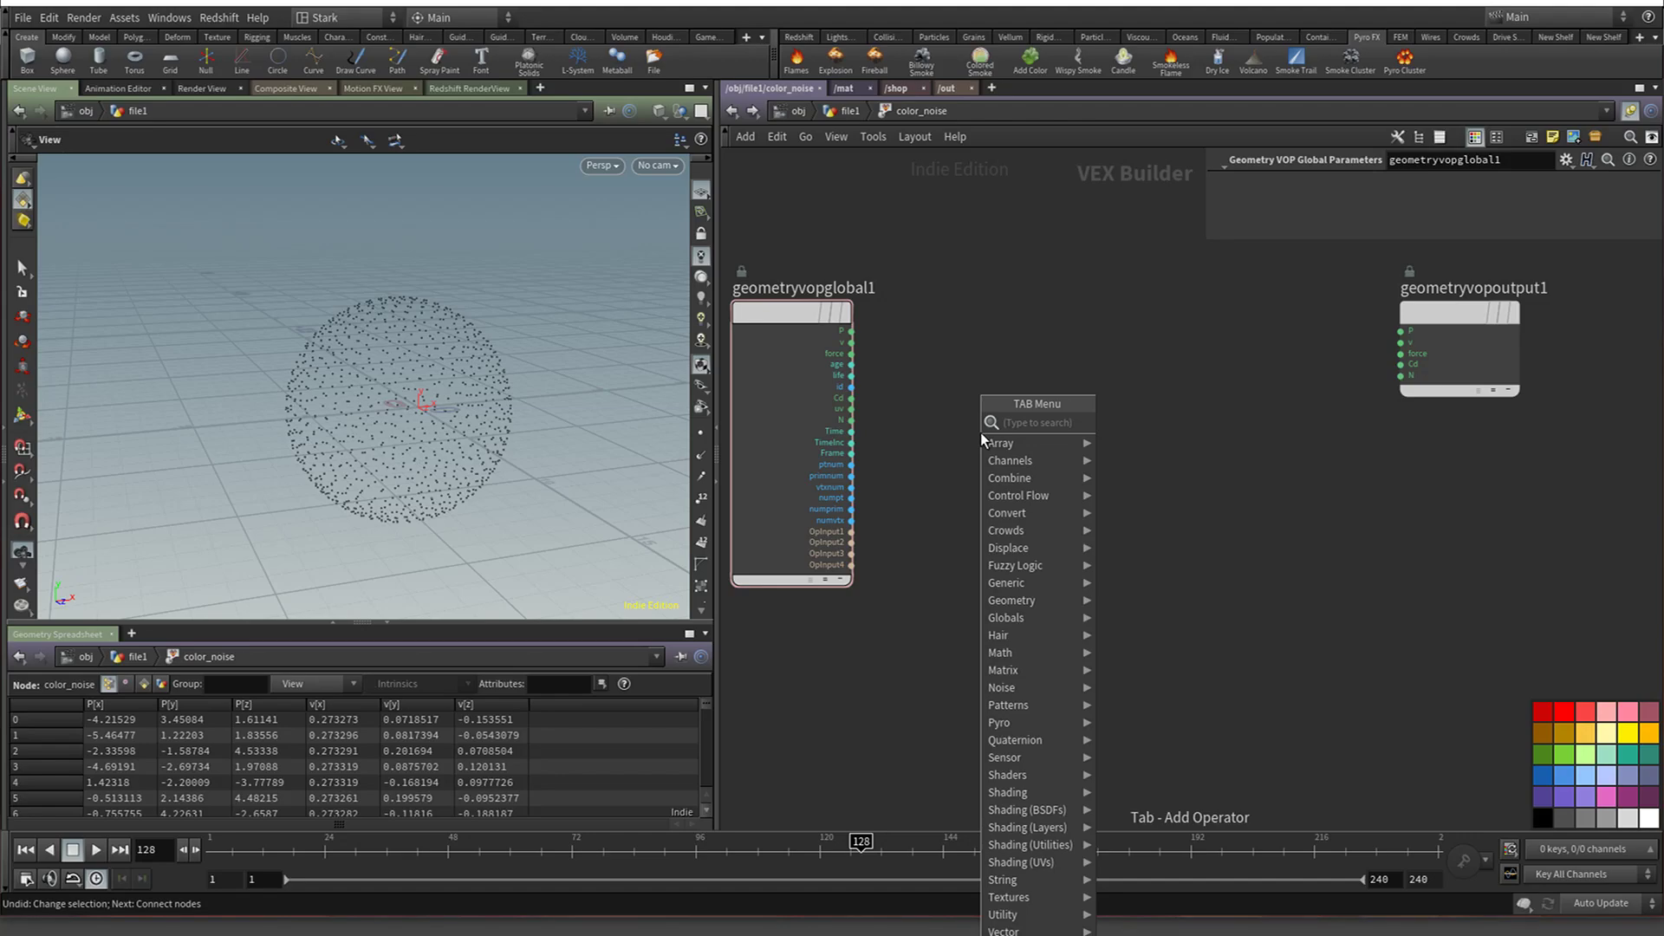
type("noi")
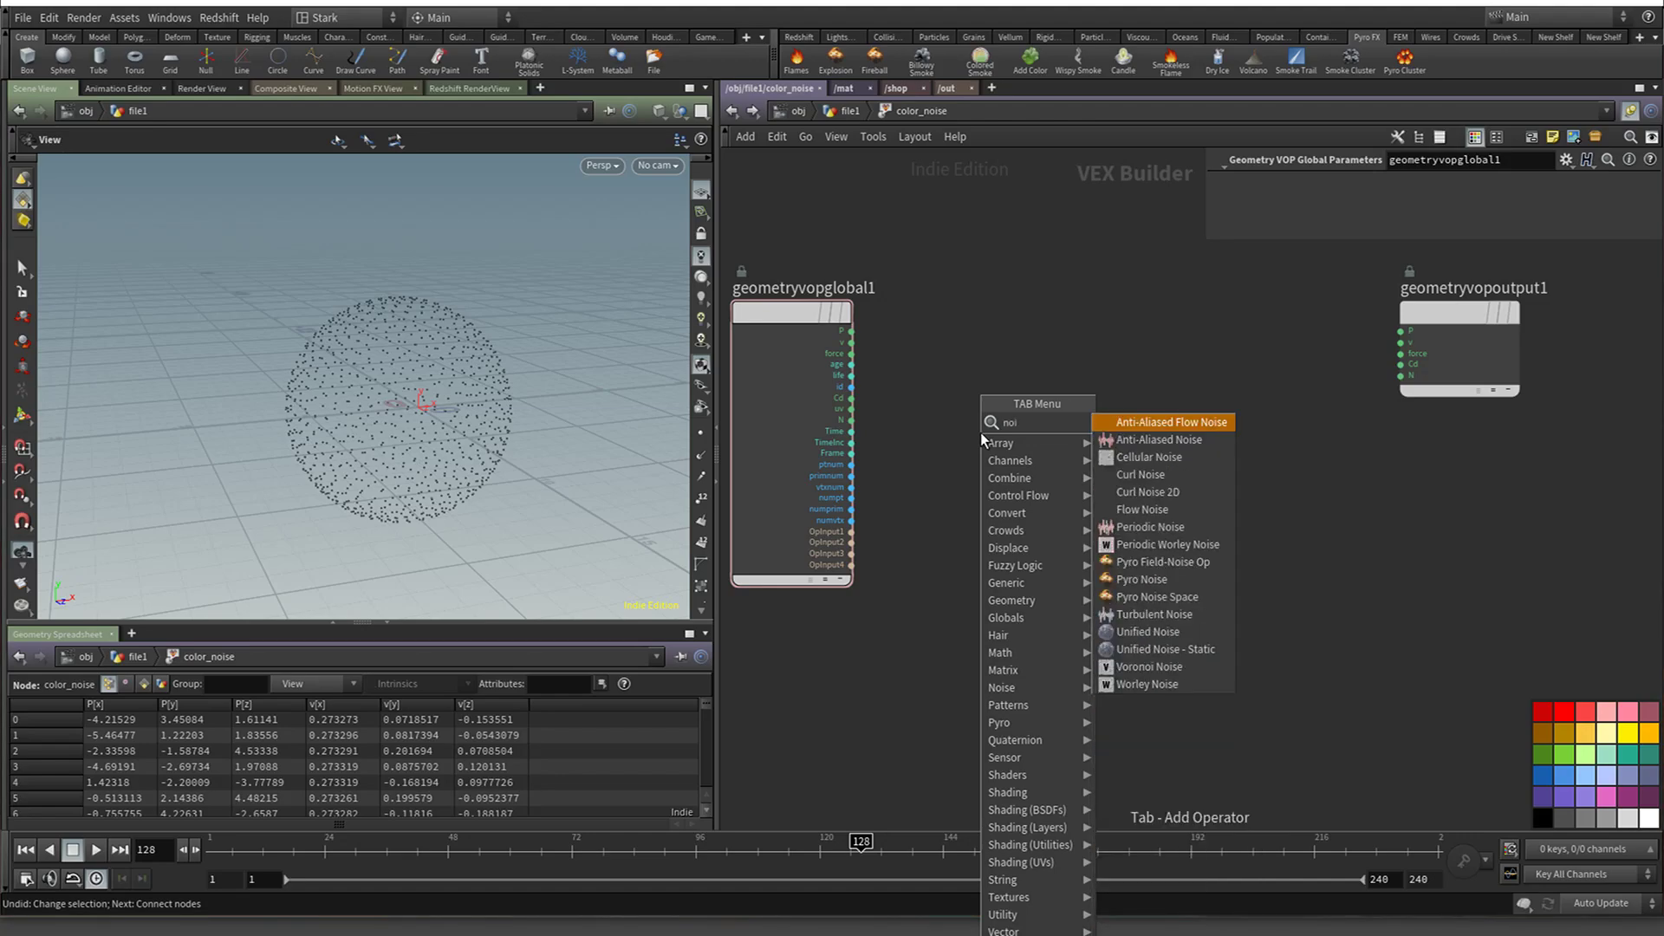
key("Down")
key("Return")
left_click(981, 433)
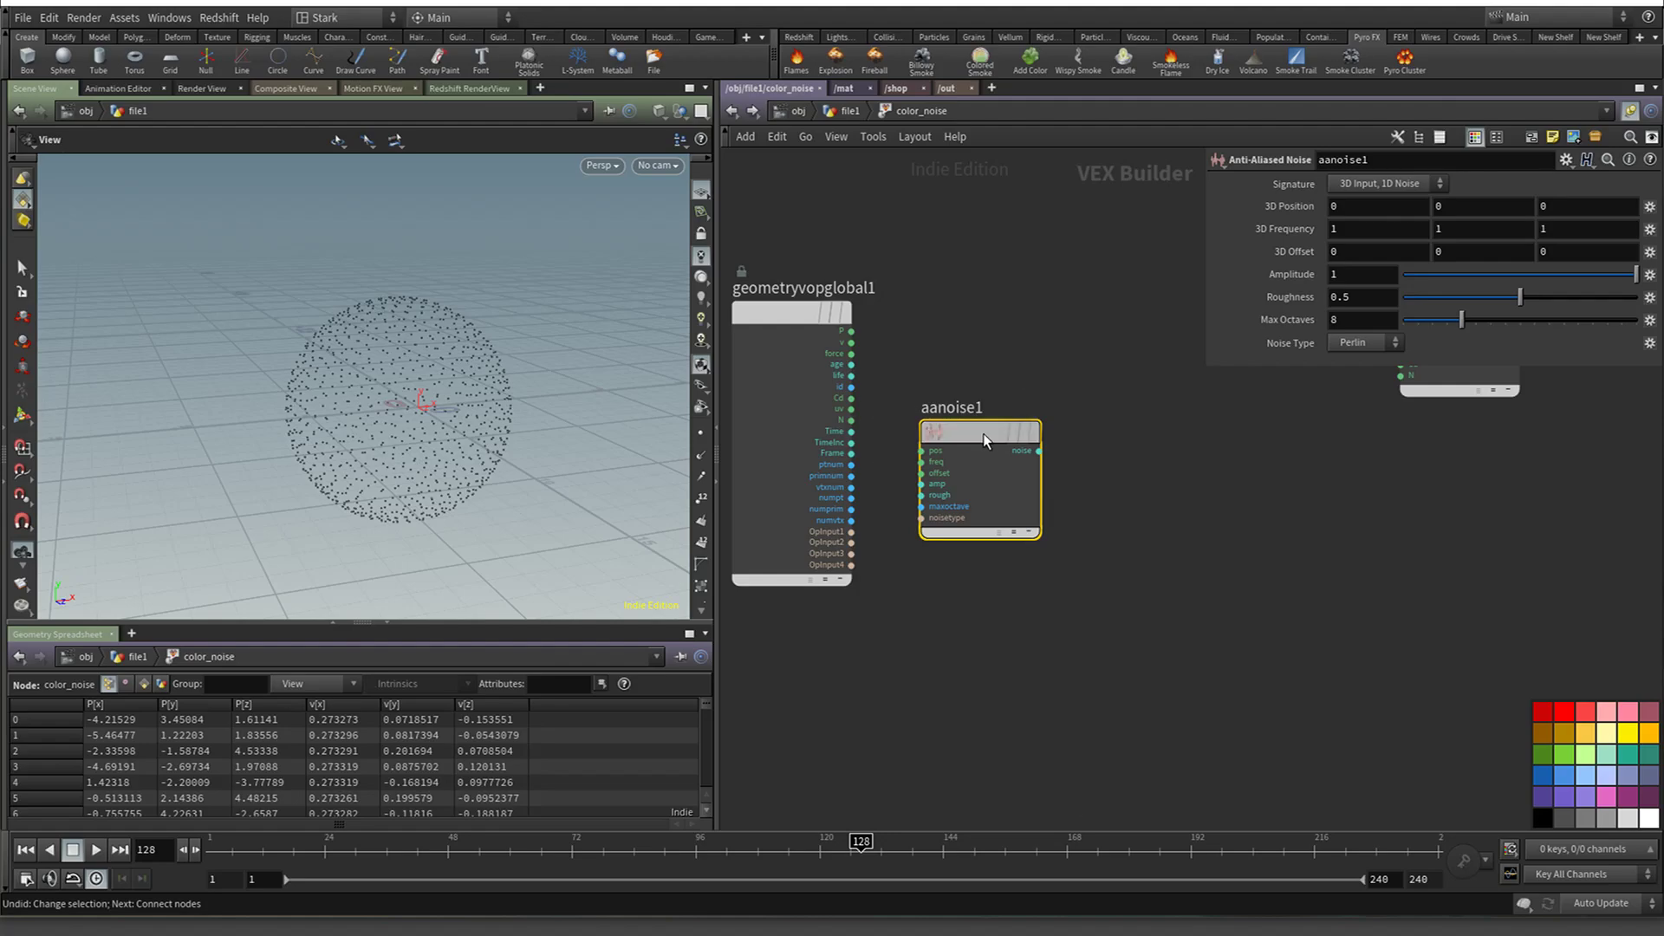
left_click_drag(982, 433, 1001, 221)
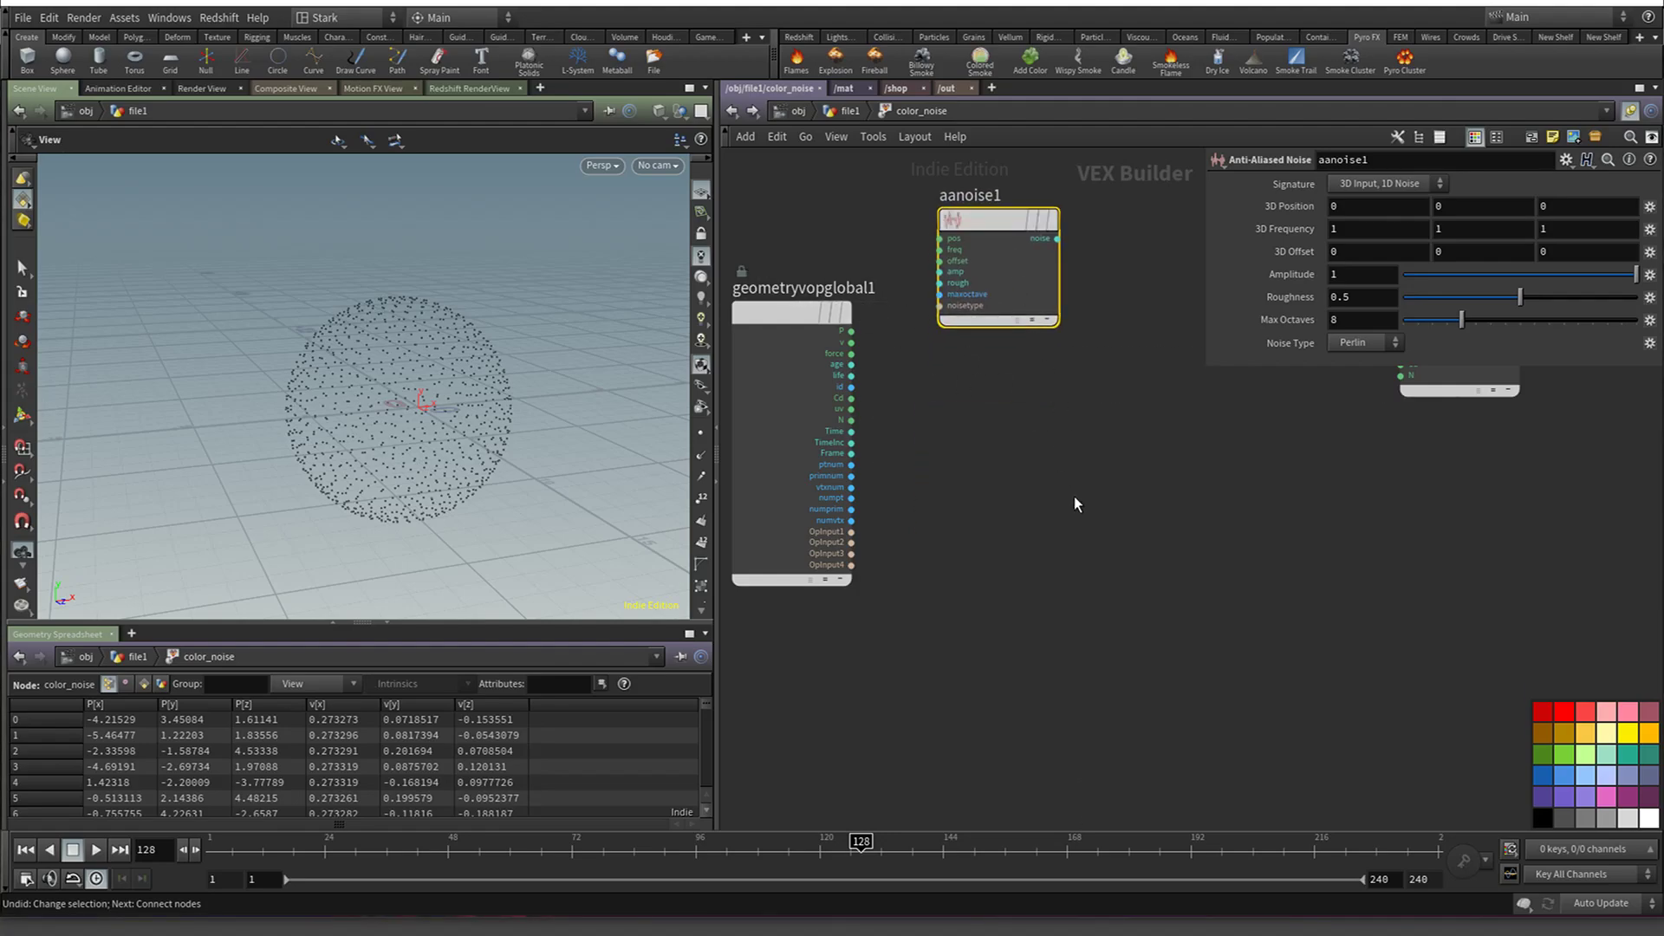
middle_click_drag(1074, 496, 1080, 650)
left_click_drag(996, 371, 1002, 309)
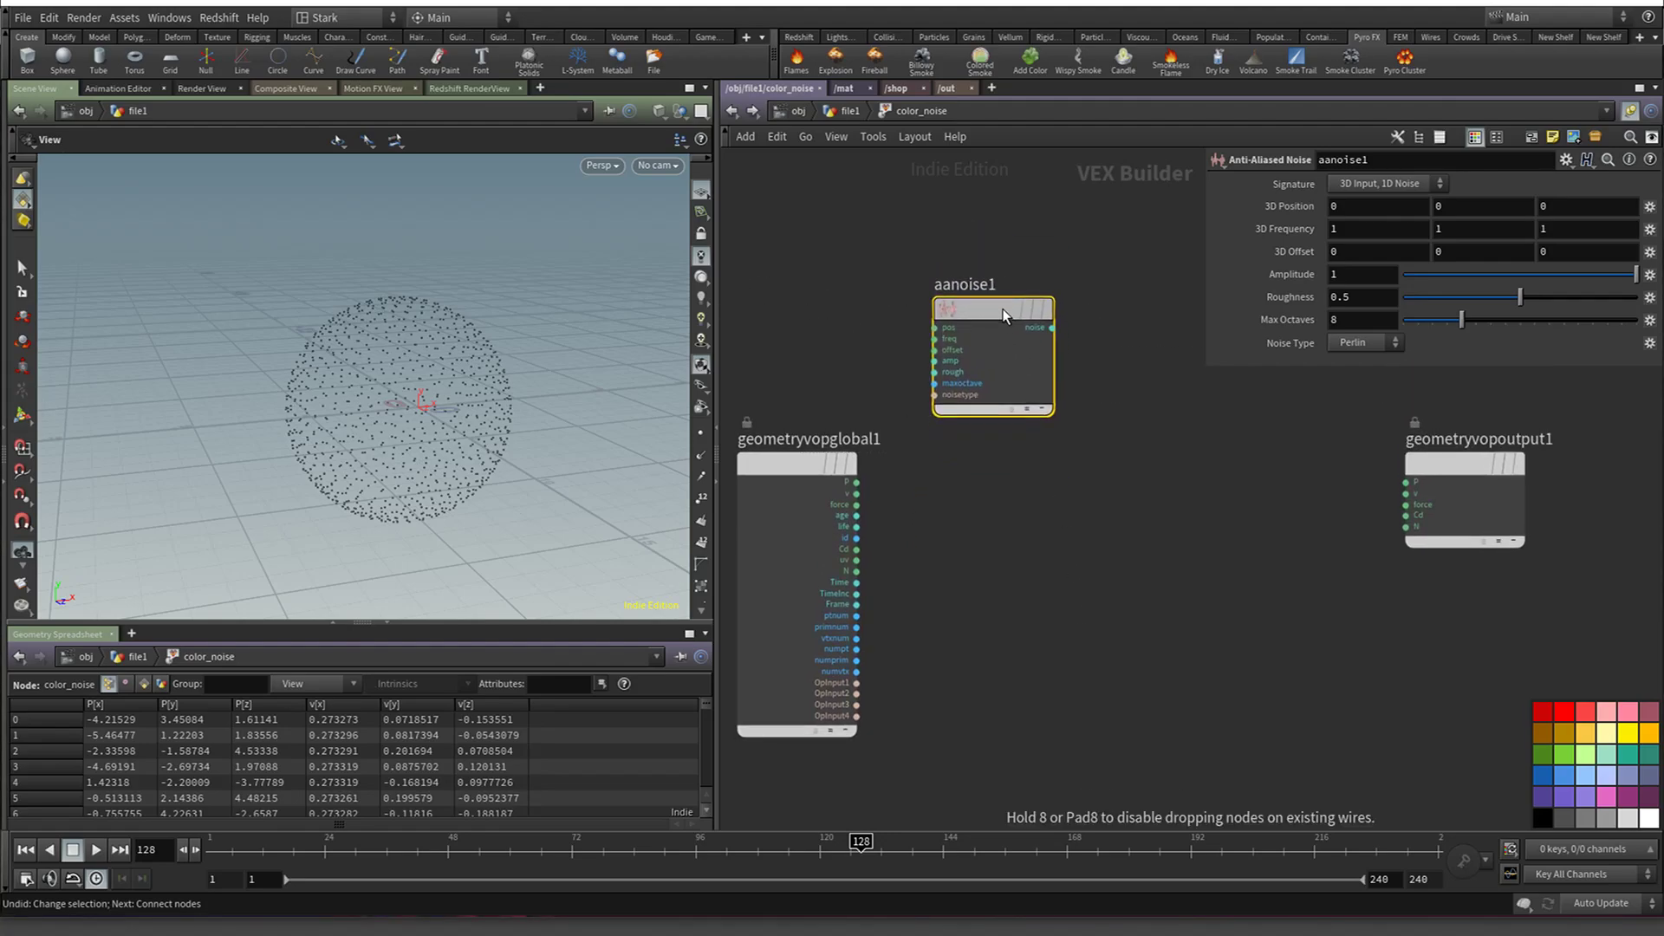
left_click_drag(855, 481, 935, 329)
Add an Add node below aanoise1
key("Tab")
type("add")
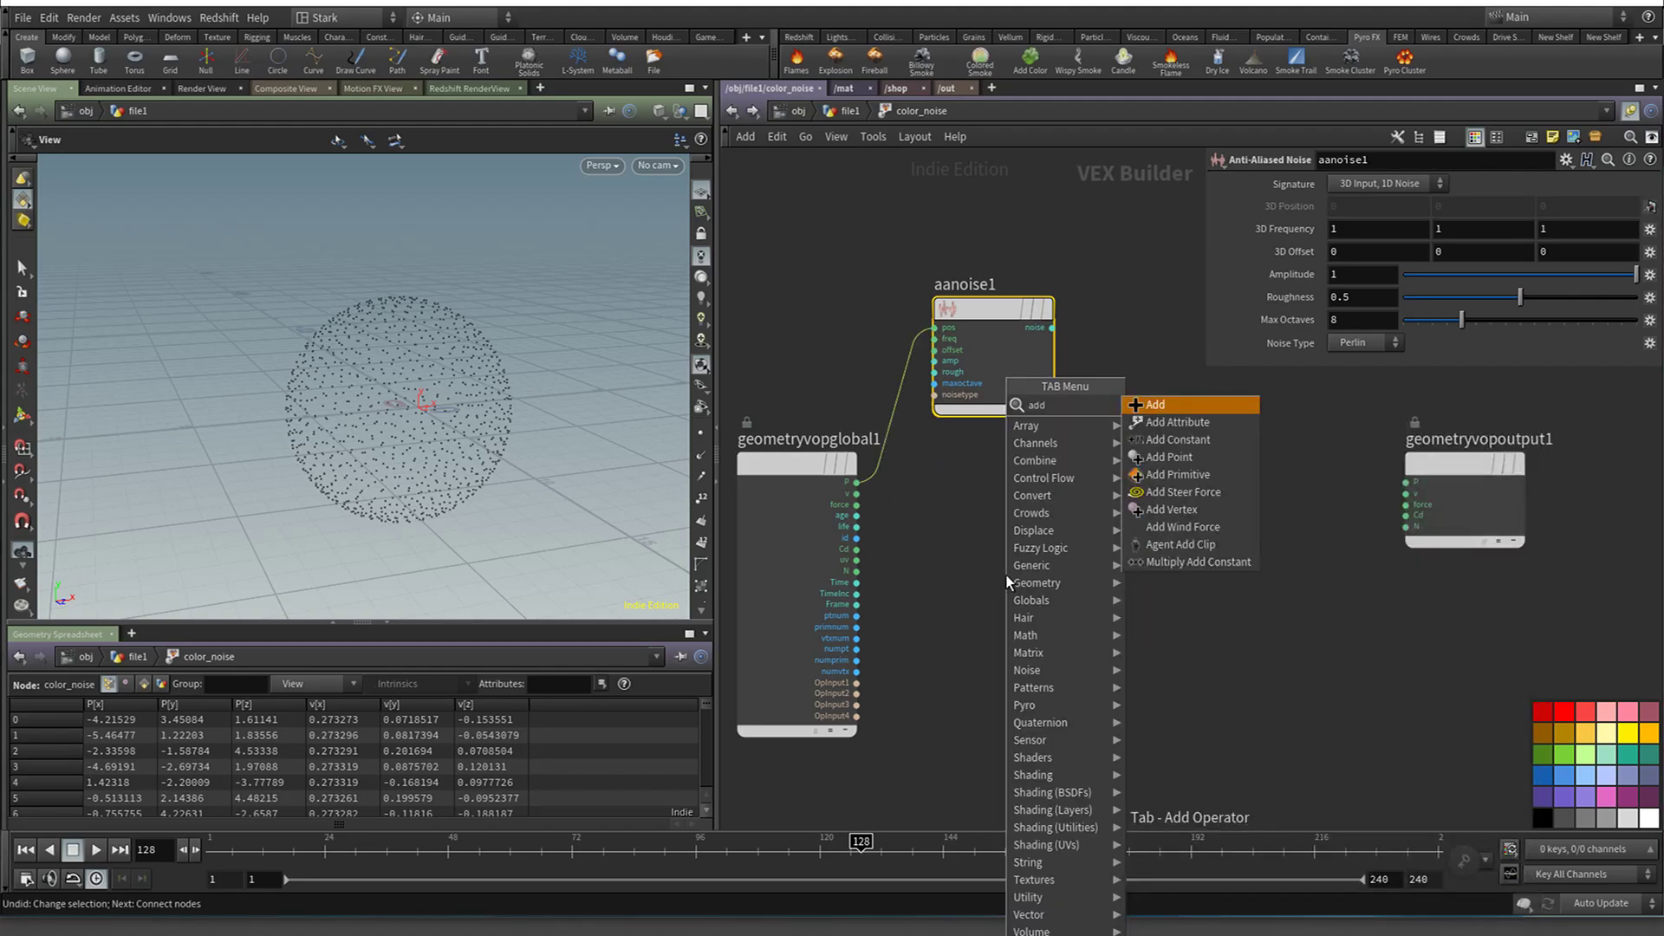
key("Escape")
key("Tab")
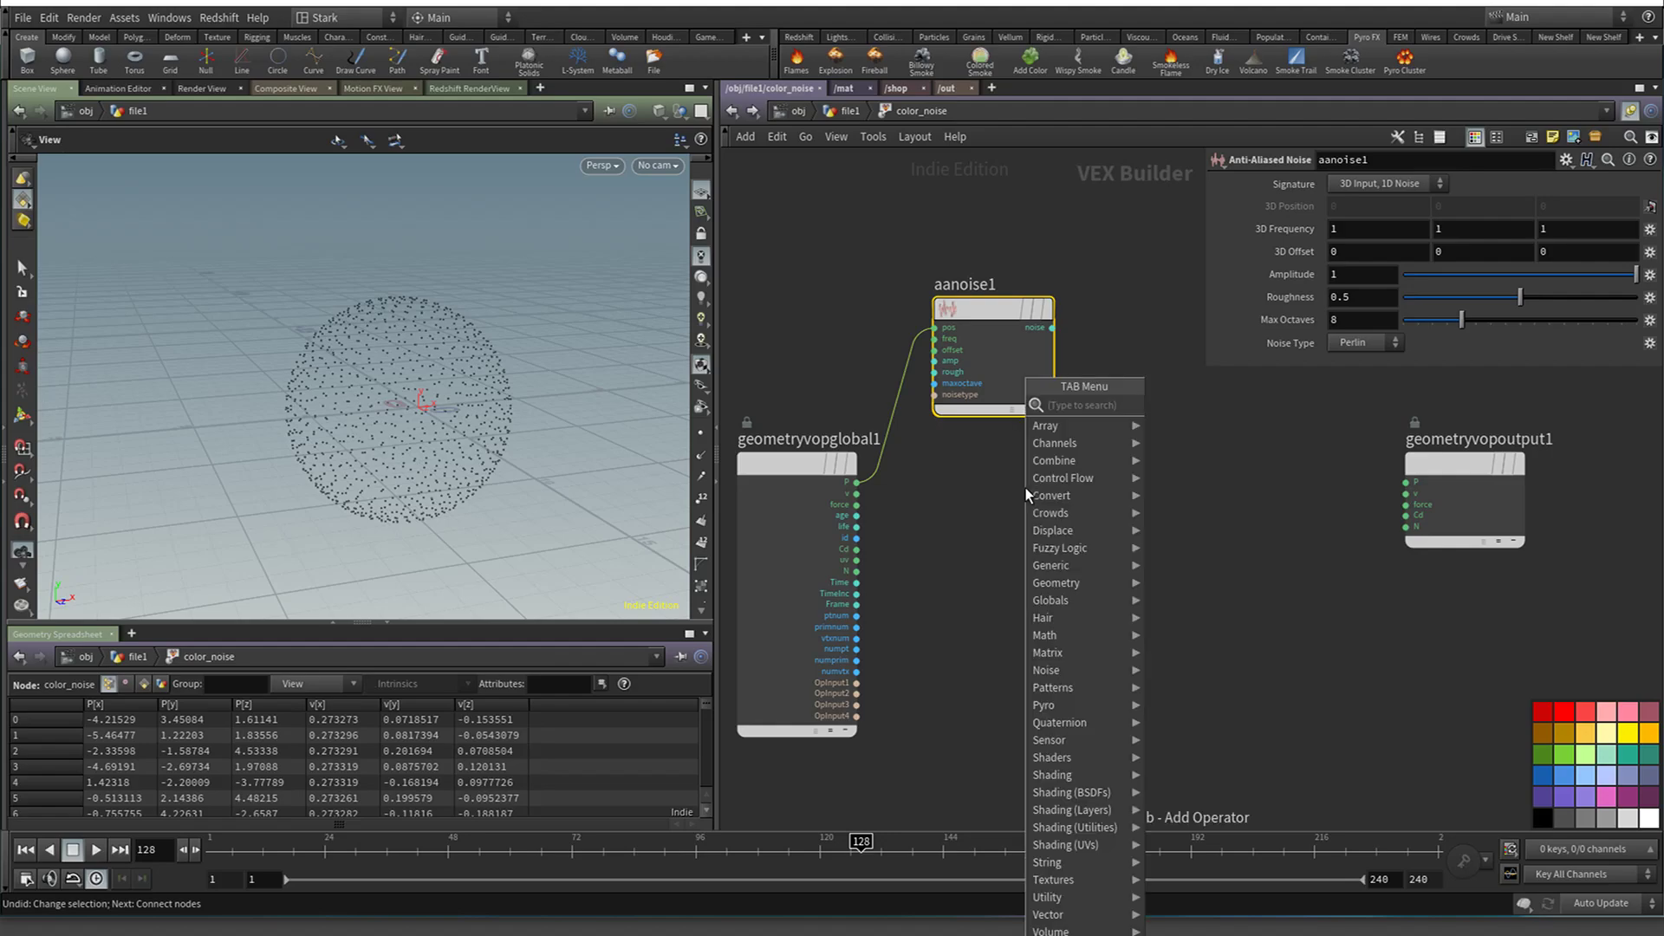
type("add")
left_click(1194, 411)
left_click(1001, 534)
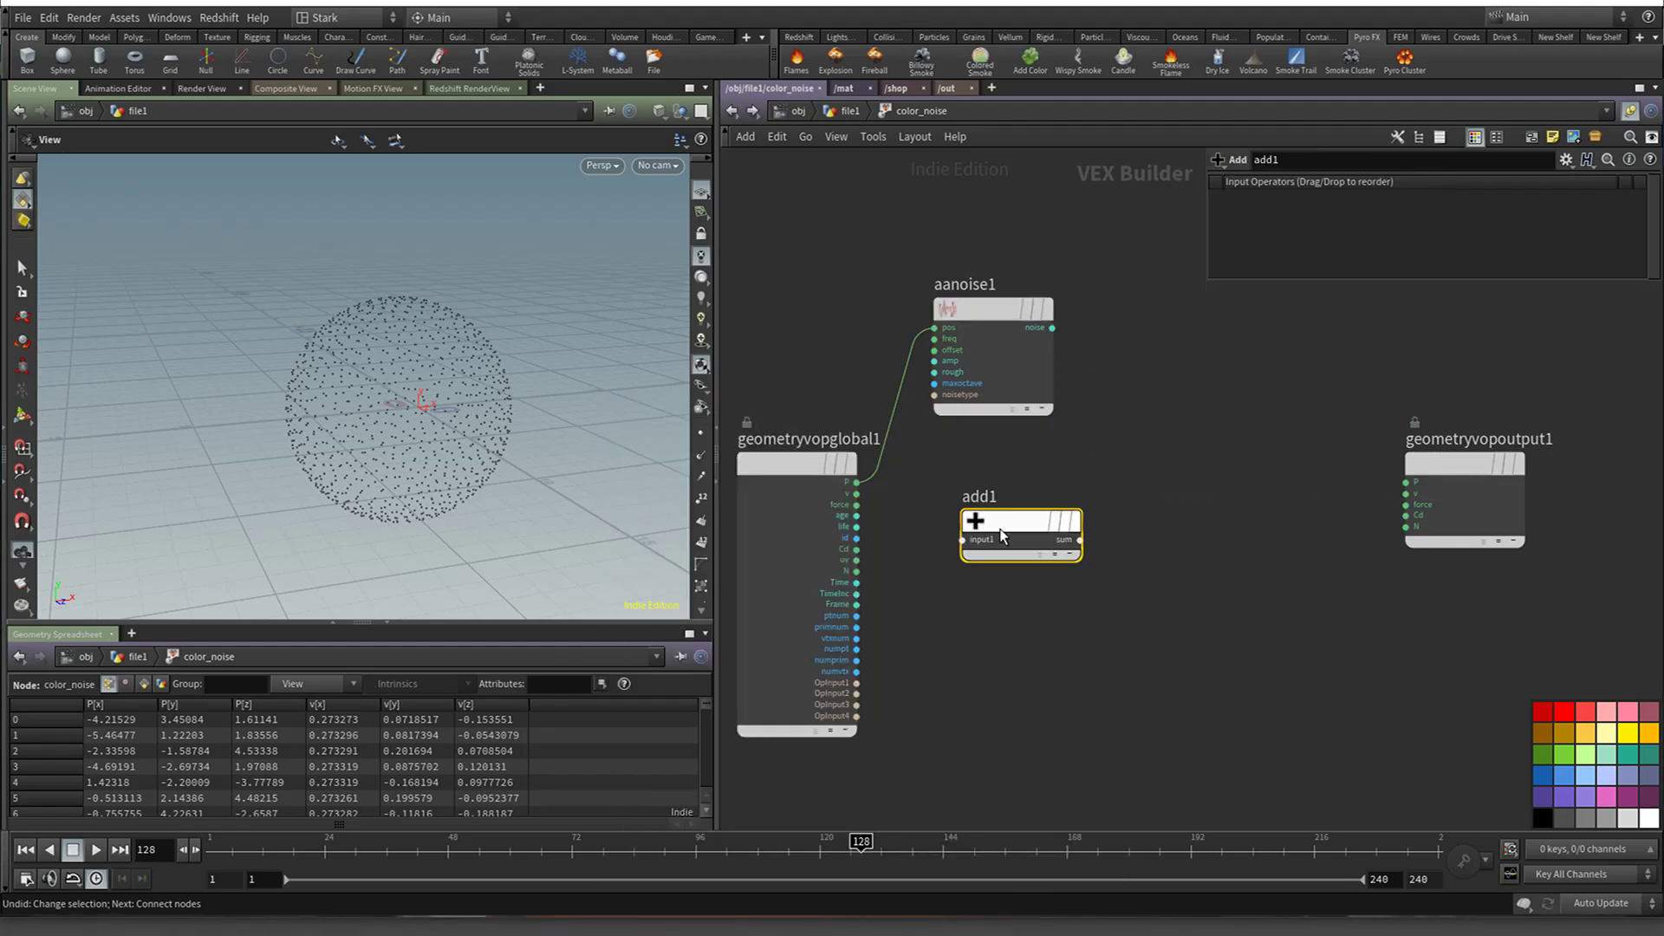
Try summing P and the aanoise1 noise in add1 to drive Cd, and pull add1 out of the wiring
left_click_drag(872, 489, 997, 539)
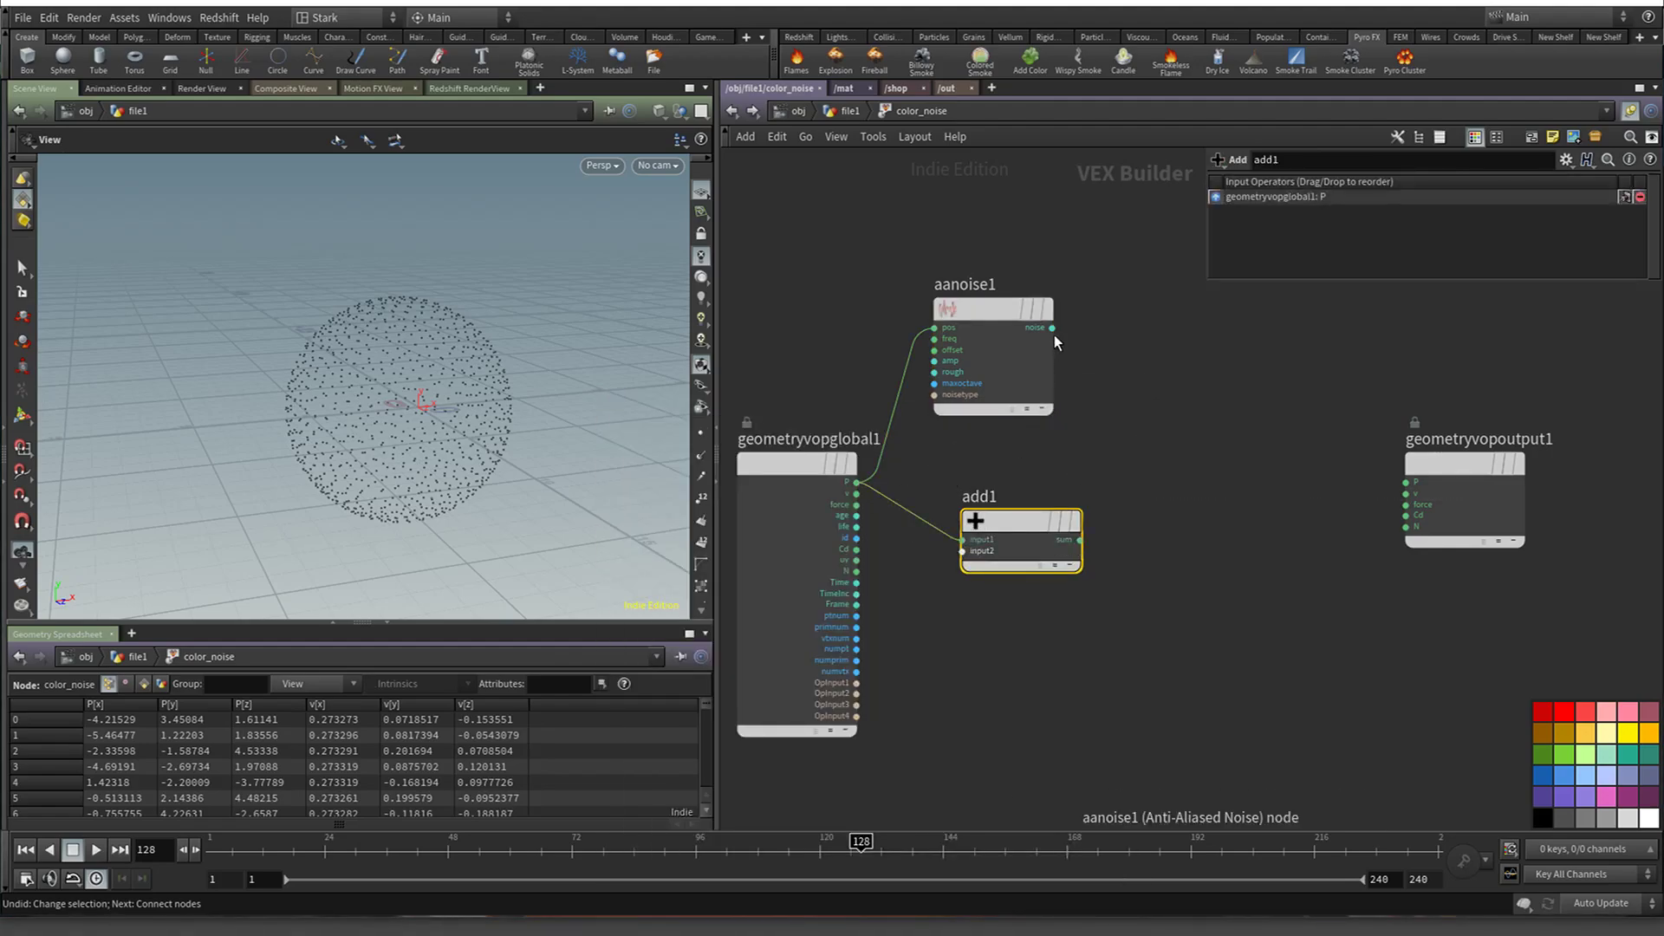
left_click_drag(1052, 330, 1390, 516)
mouse_move(1023, 522)
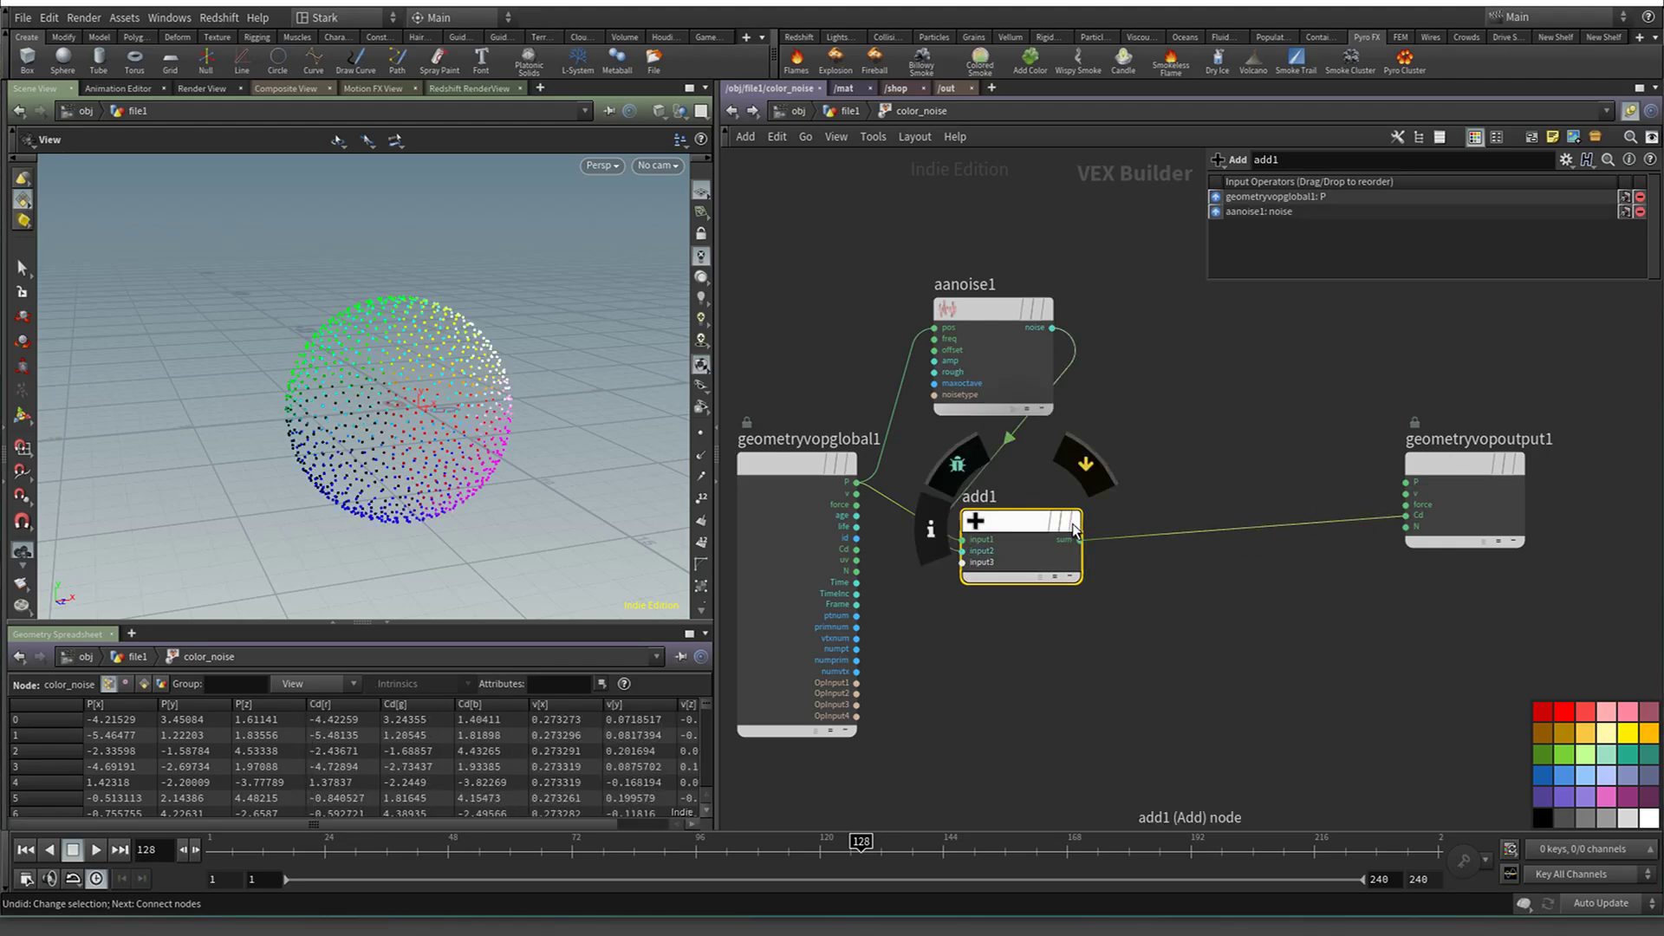
mouse_move(1023, 522)
left_mouse_down()
mouse_move(1078, 522)
mouse_move(1028, 503)
mouse_move(1066, 536)
left_mouse_up()
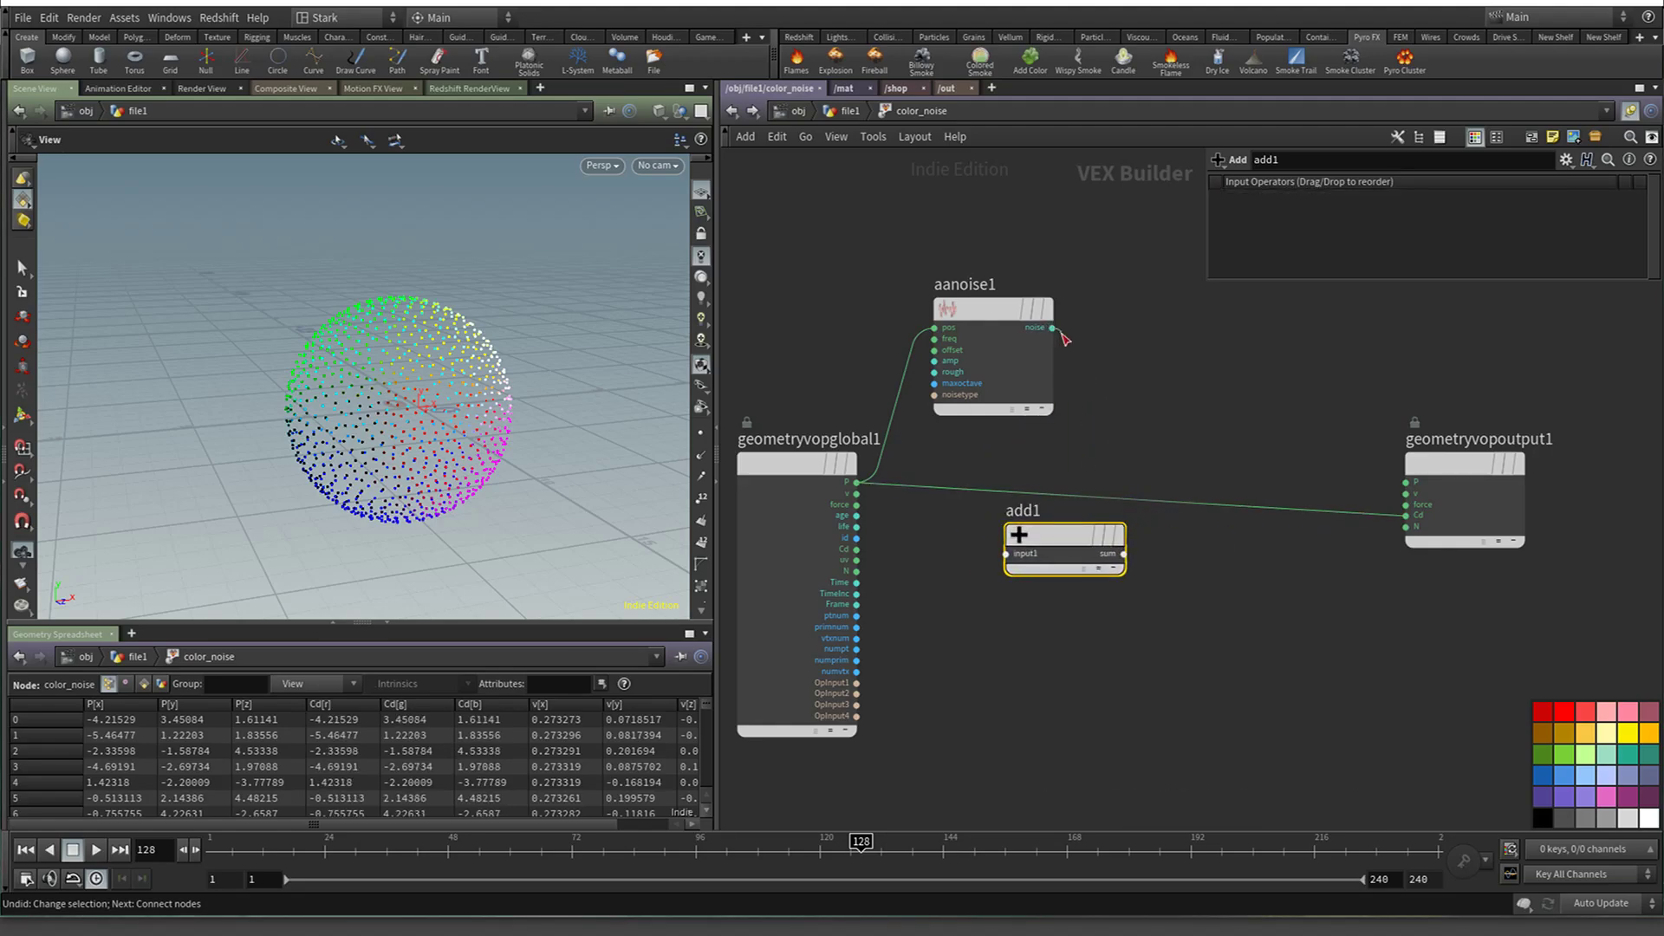
Wire the aanoise1 noise output into Cd and set its signature to 3D Input, 3D Noise
left_click_drag(1052, 327, 1406, 515)
left_click(970, 312)
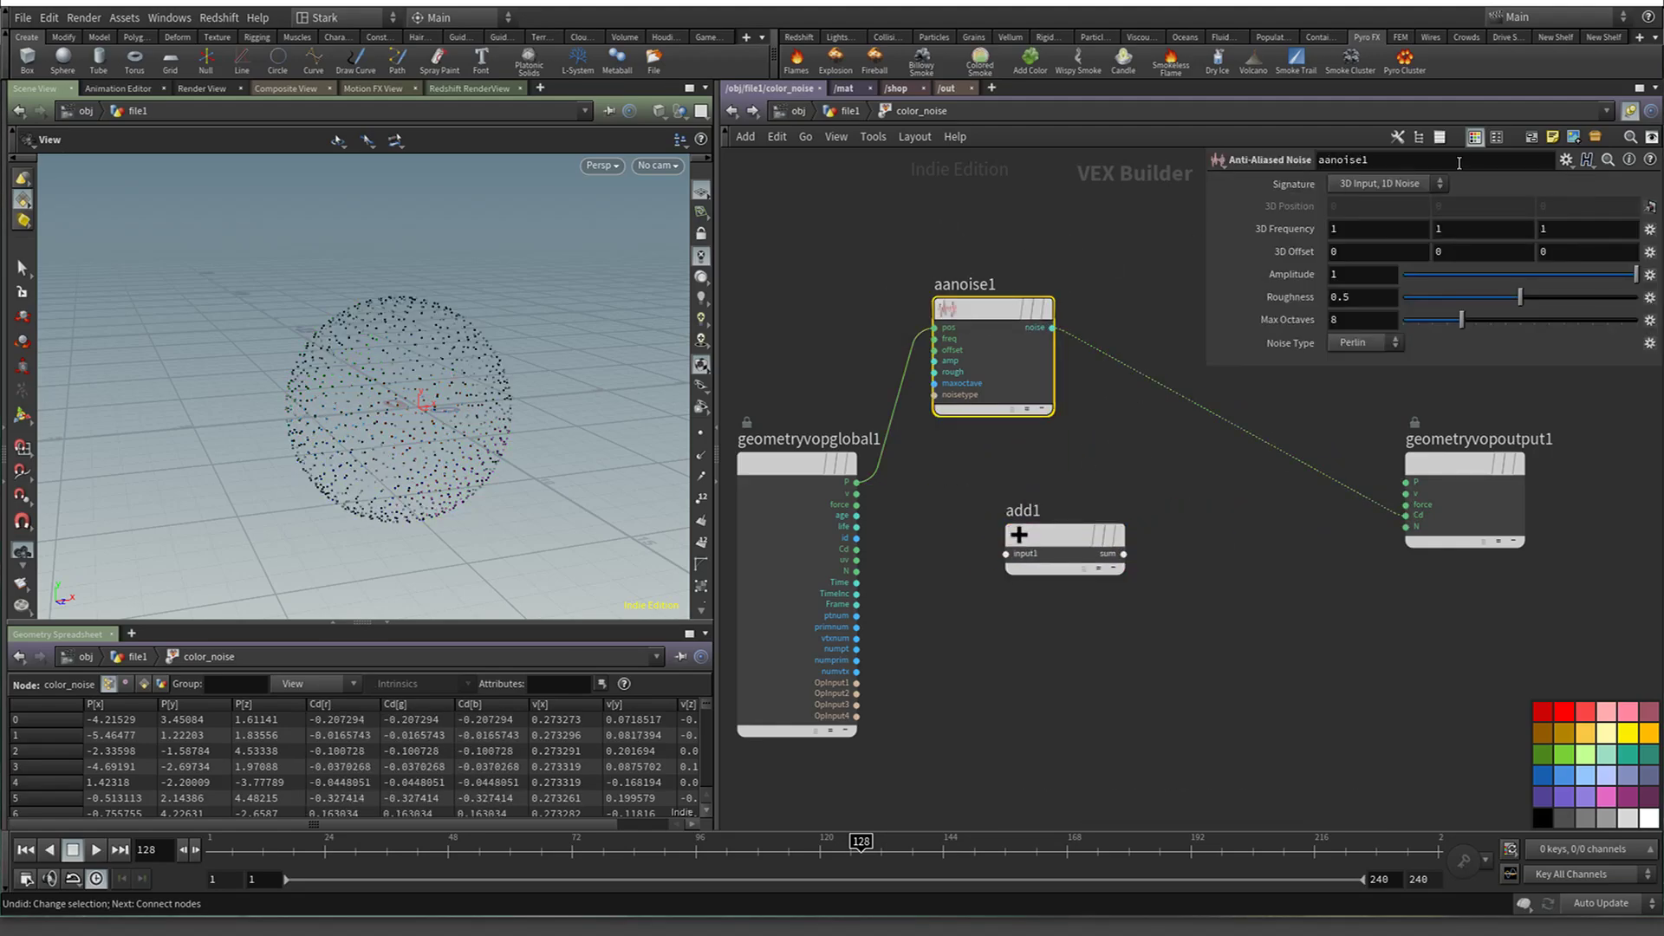
left_click(1426, 183)
left_click(1398, 218)
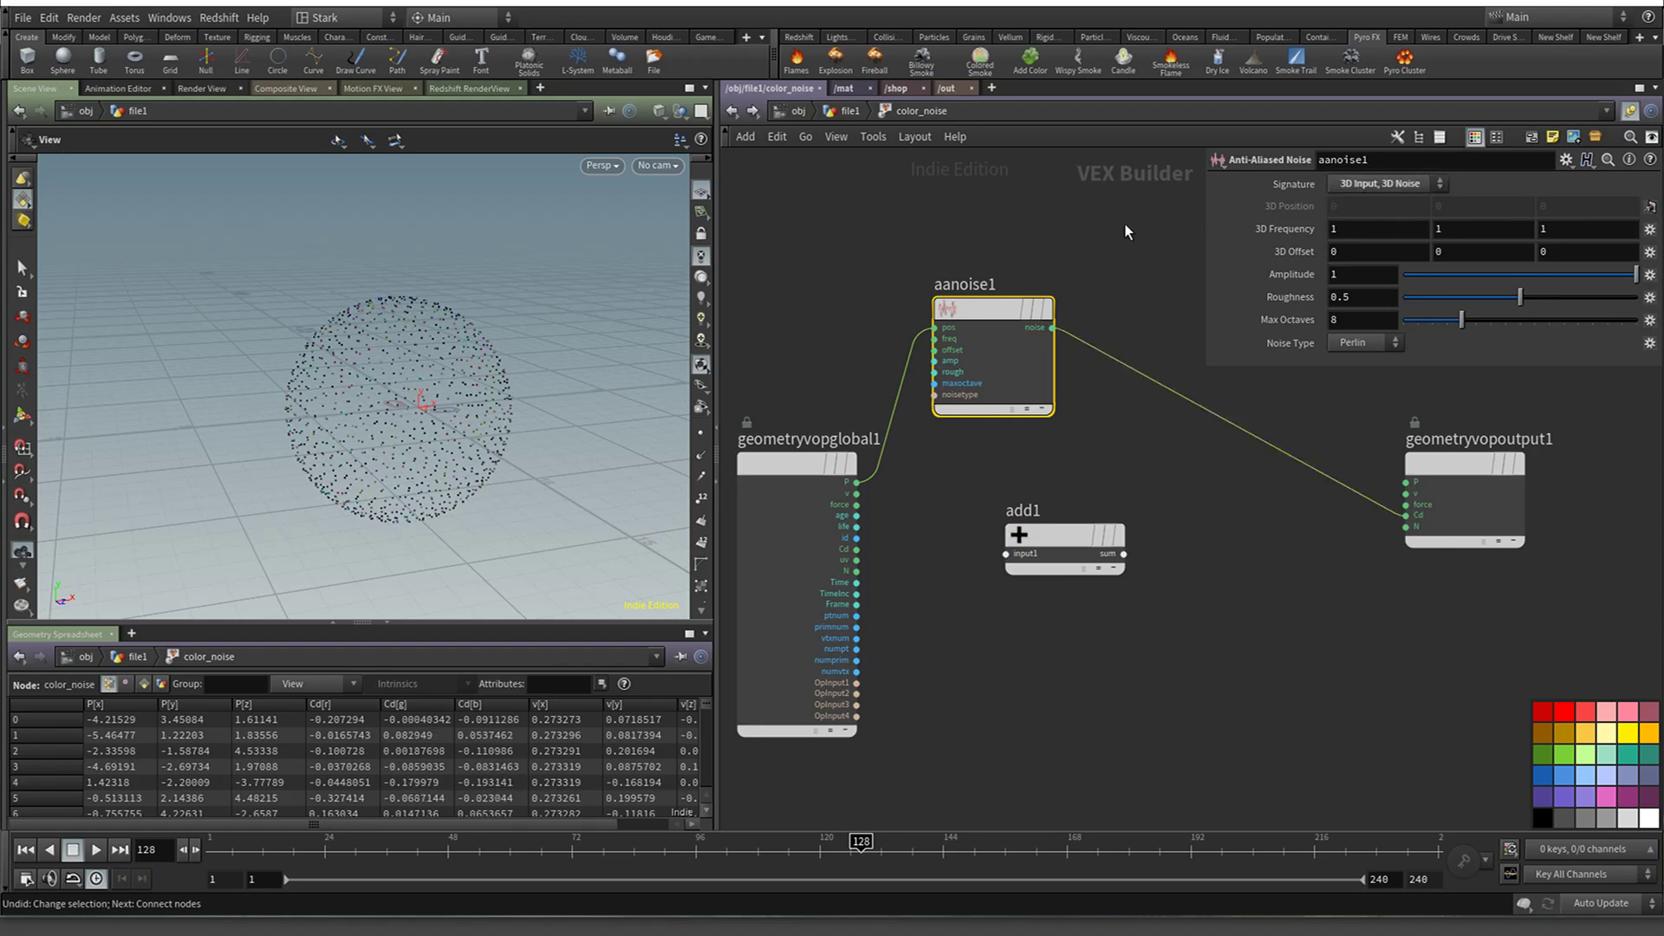
scroll(540, 448, "down", 10)
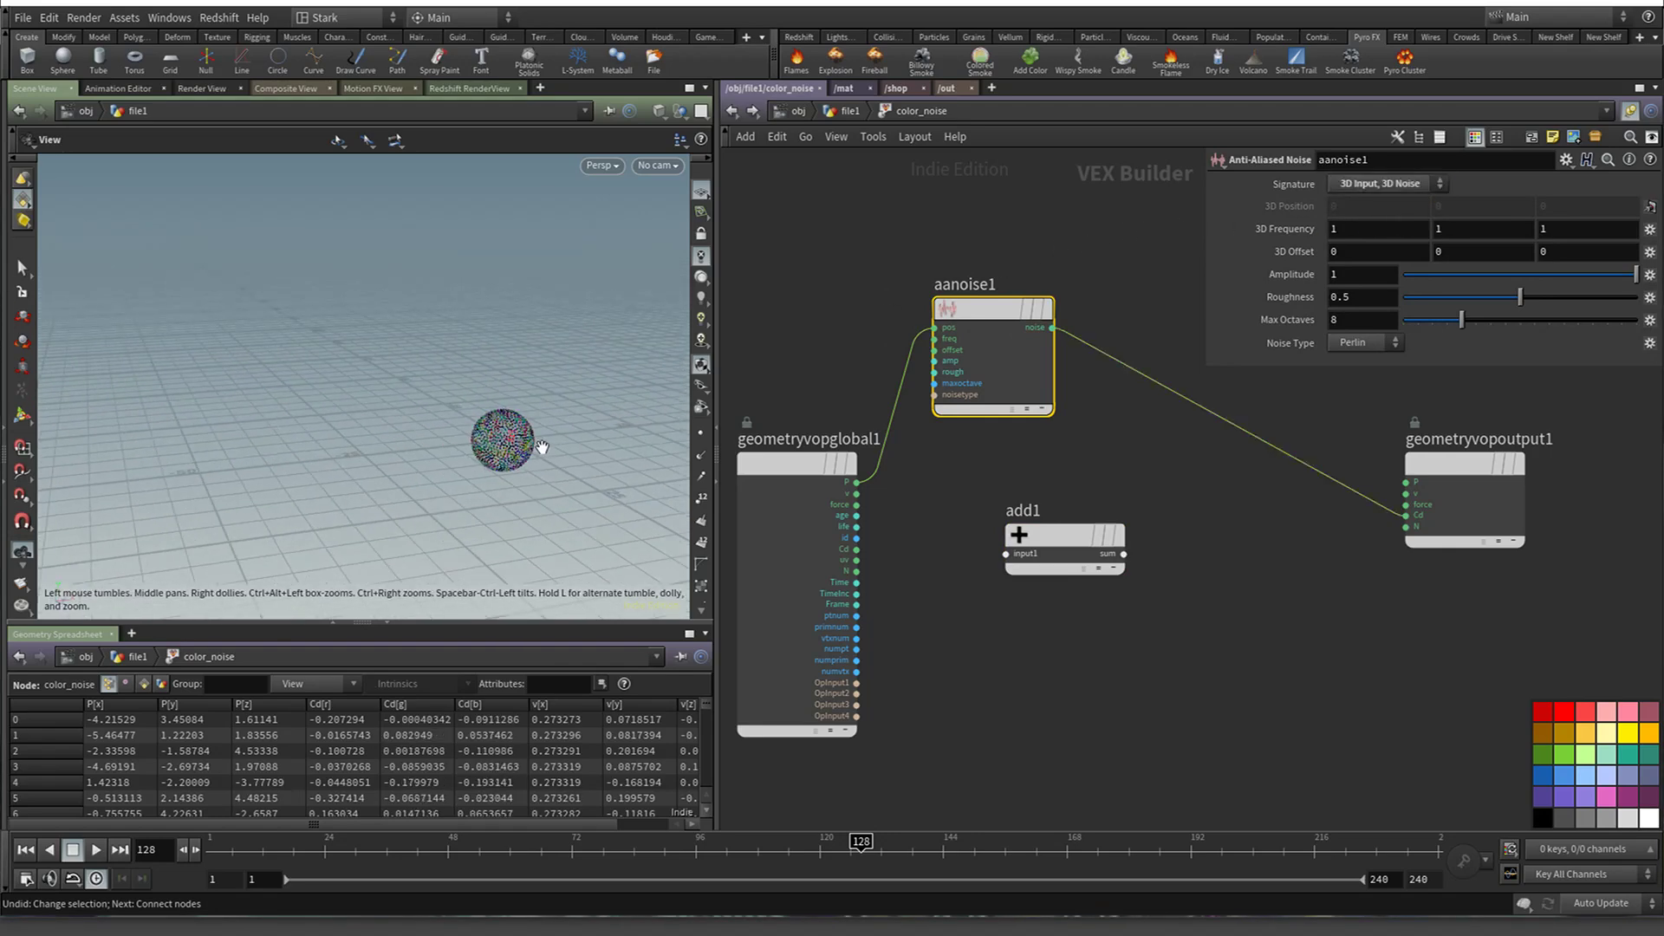
Set the aanoise1 signature back to 3D Input, 1D Noise
key("super+Tab")
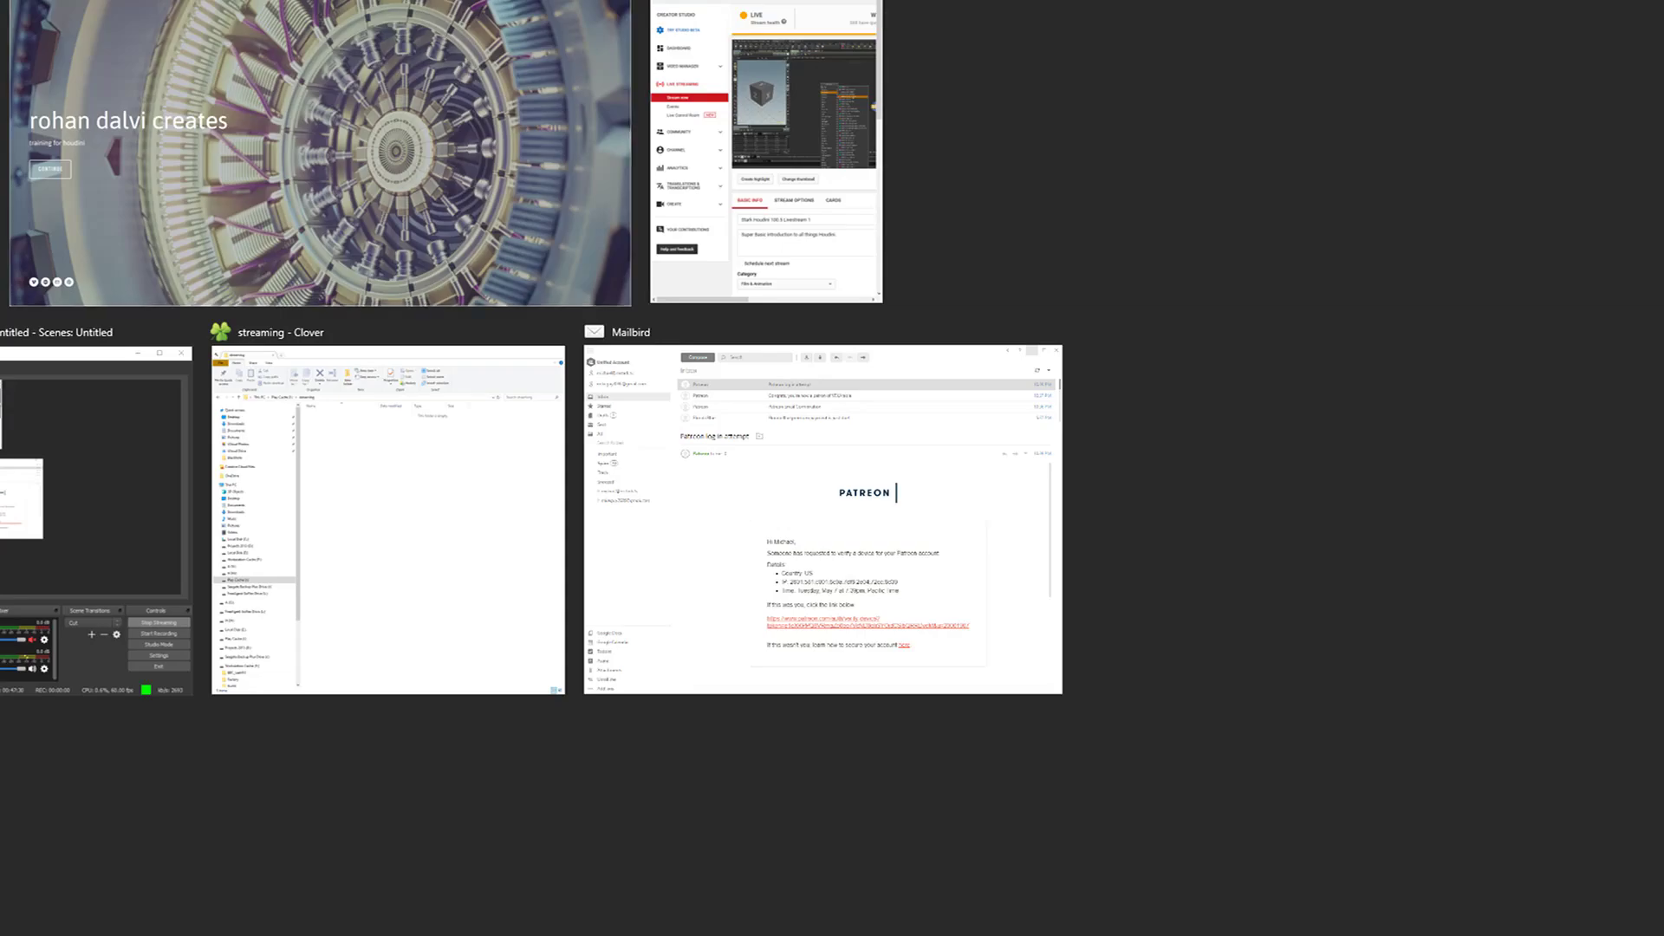
key("Escape")
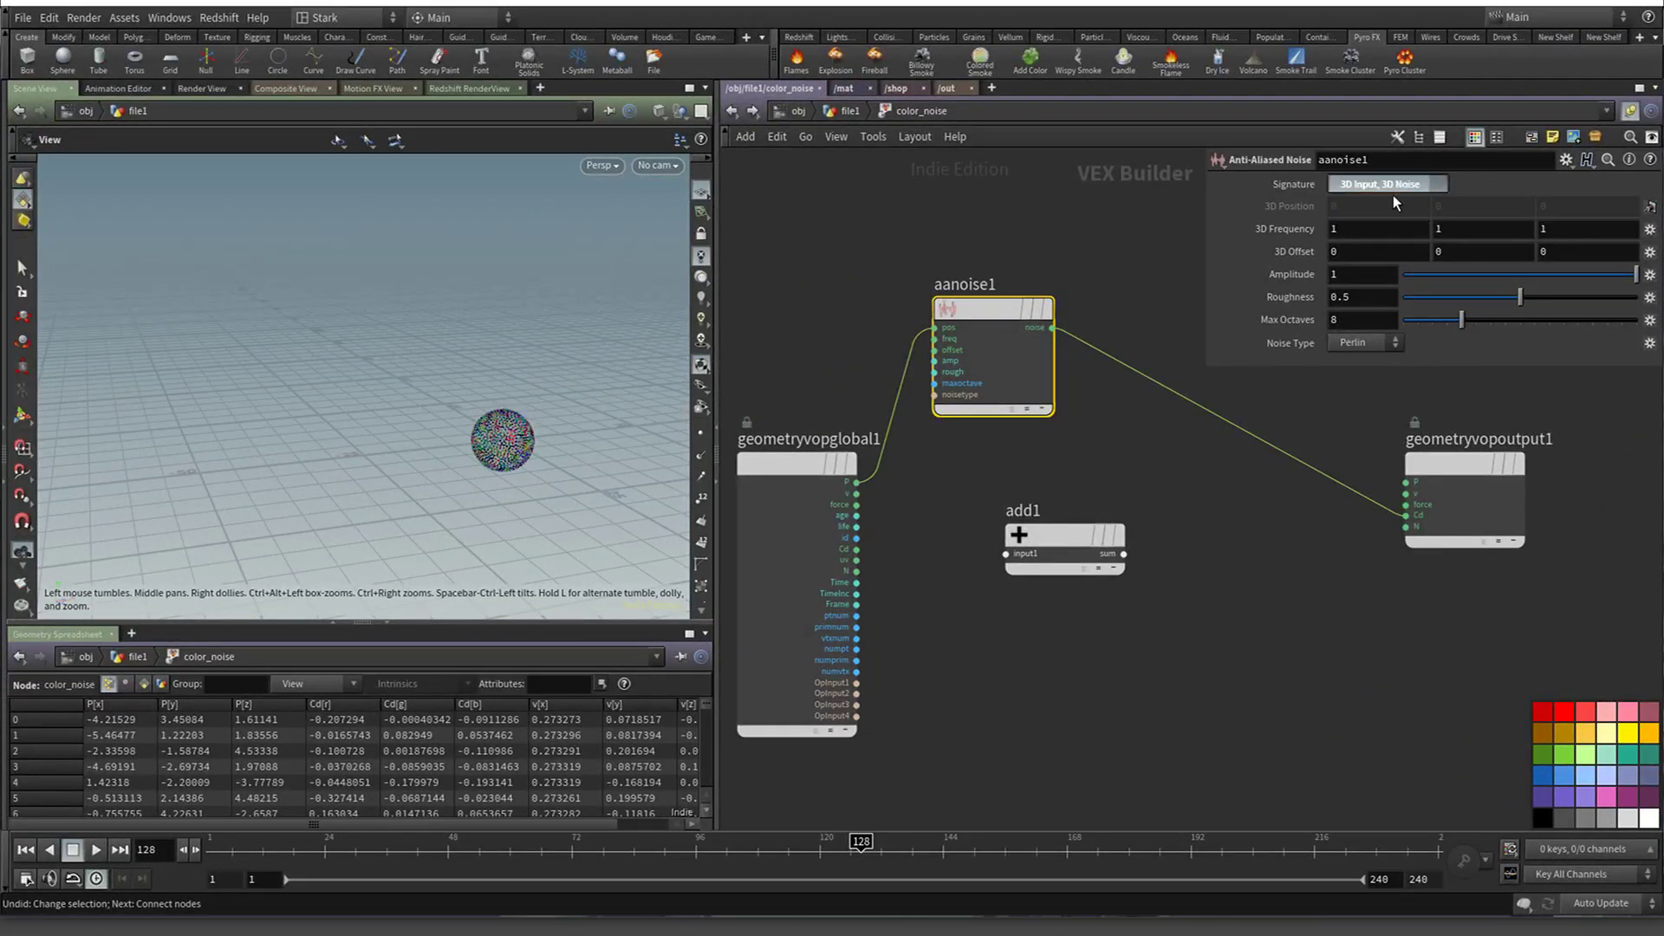
left_click(1395, 202)
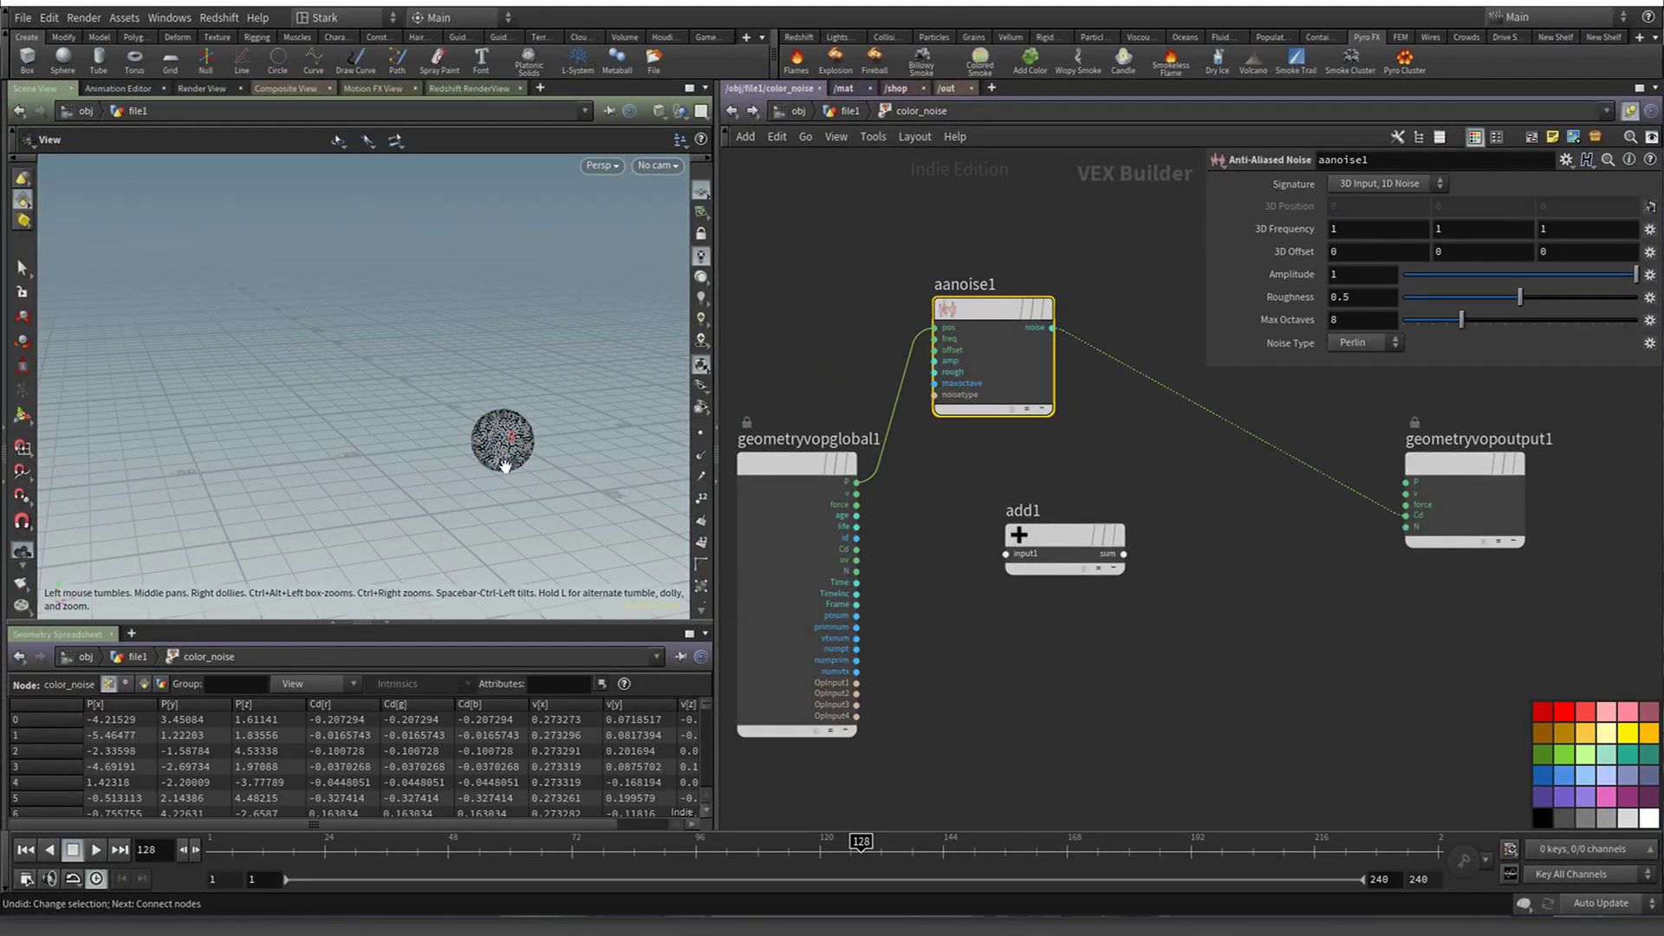
Examine the point Cd values in the geometry spreadsheet and move the unconnected add1 node further down
right_click_drag(494, 465, 526, 498)
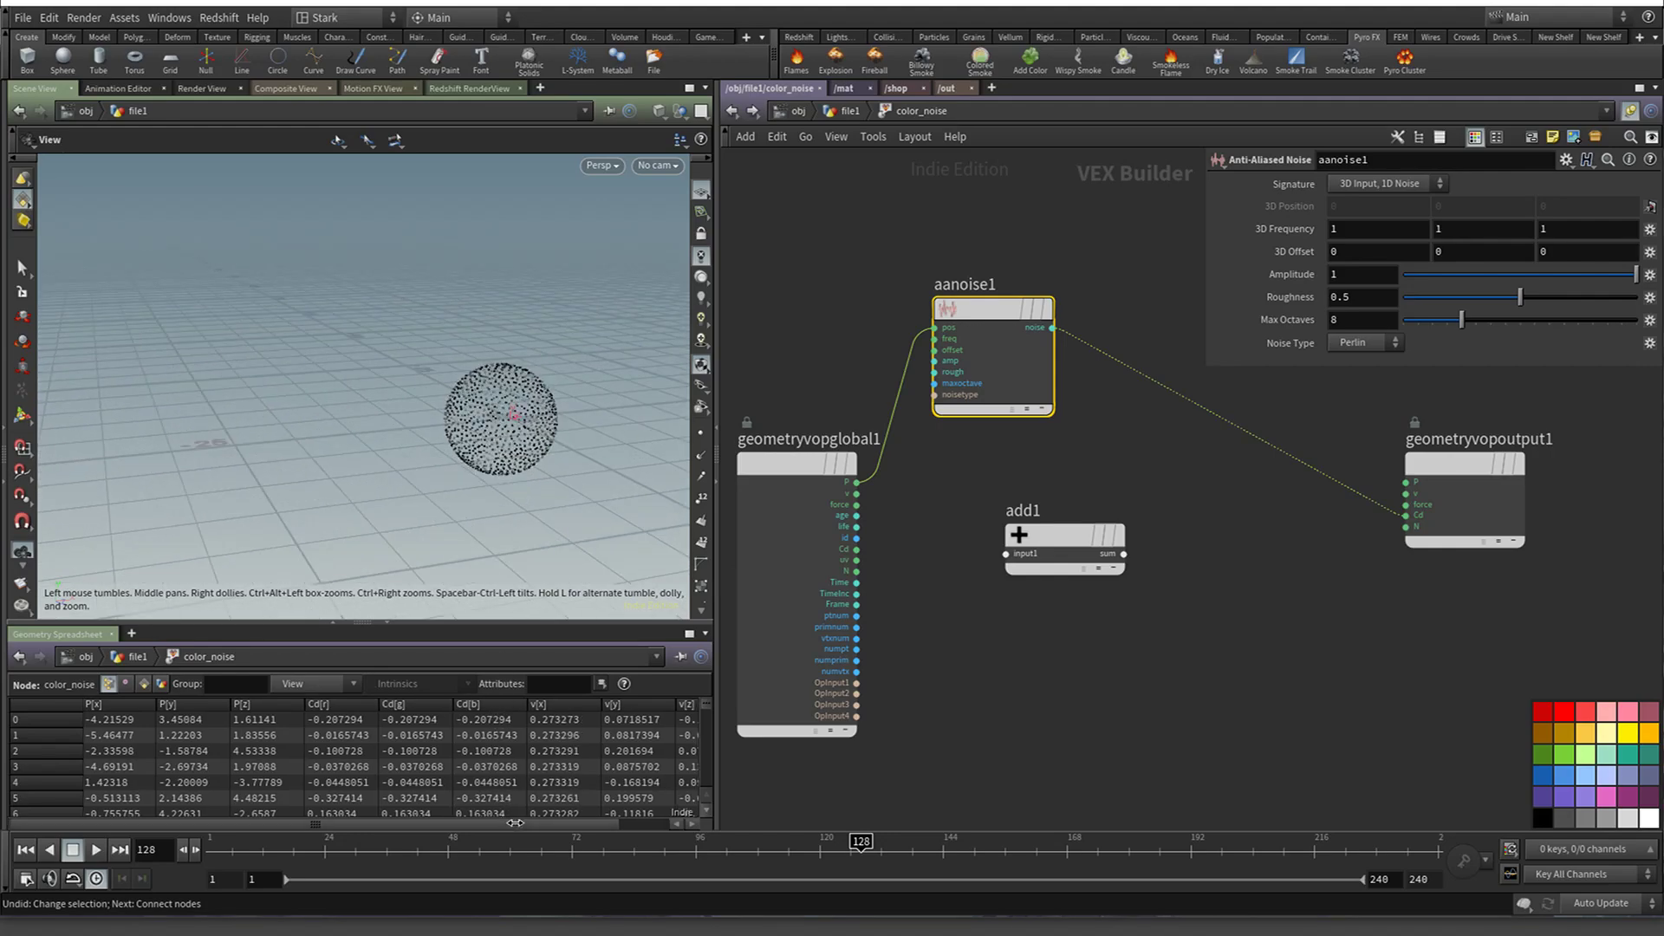
left_click_drag(559, 822, 610, 822)
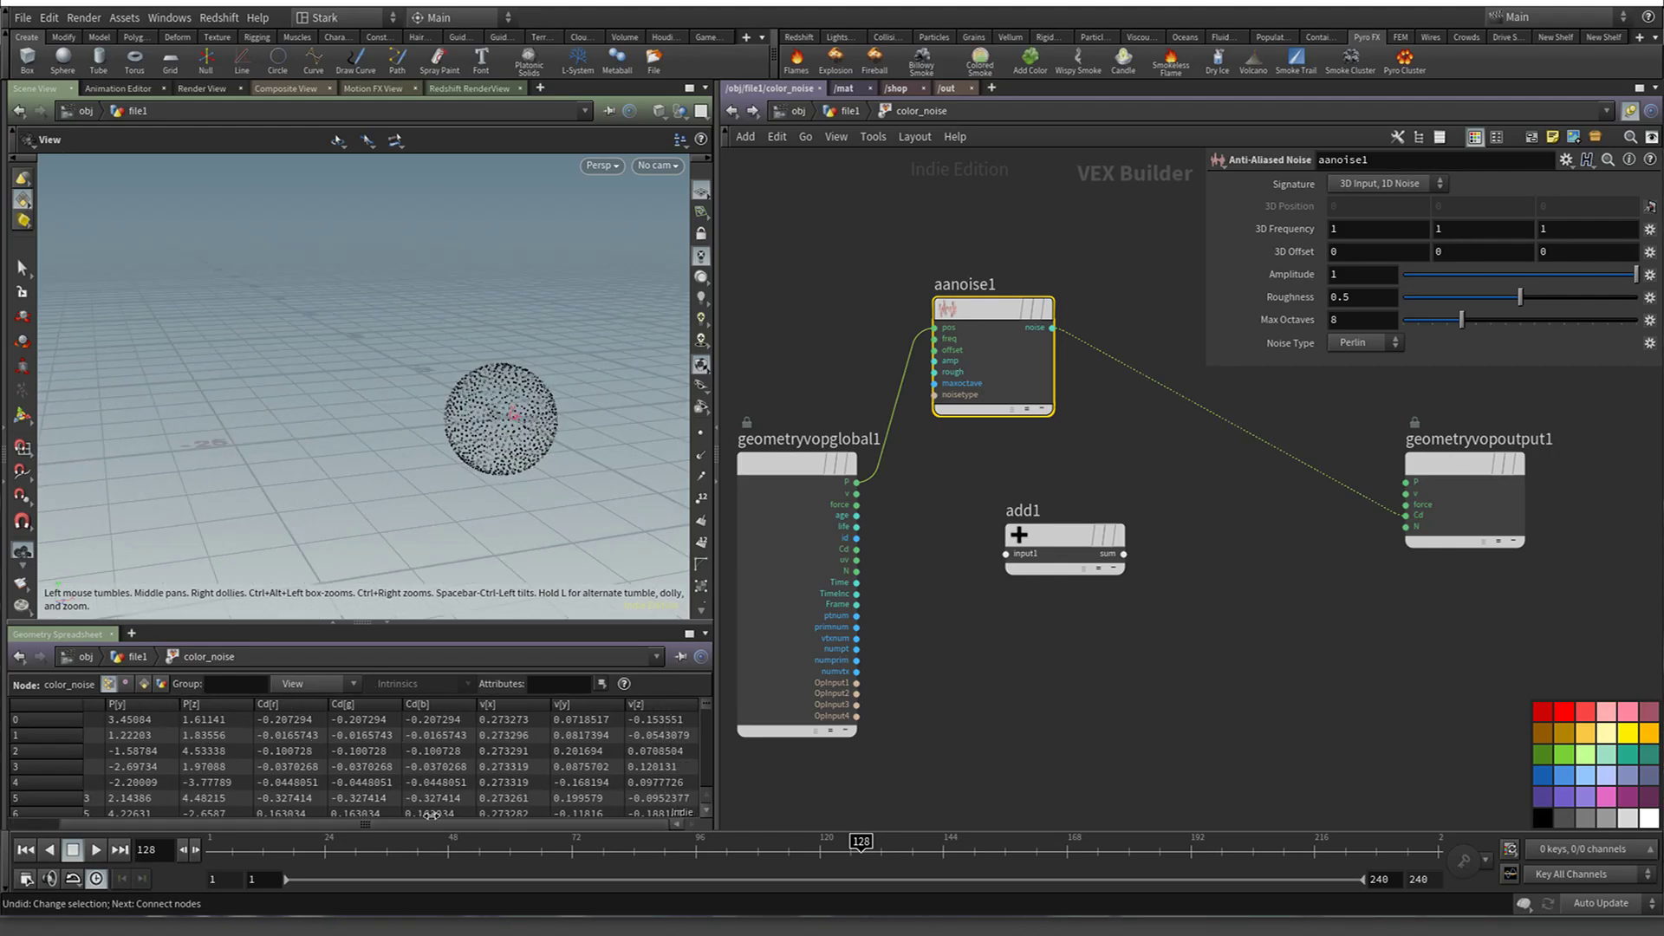
left_click_drag(418, 823, 367, 823)
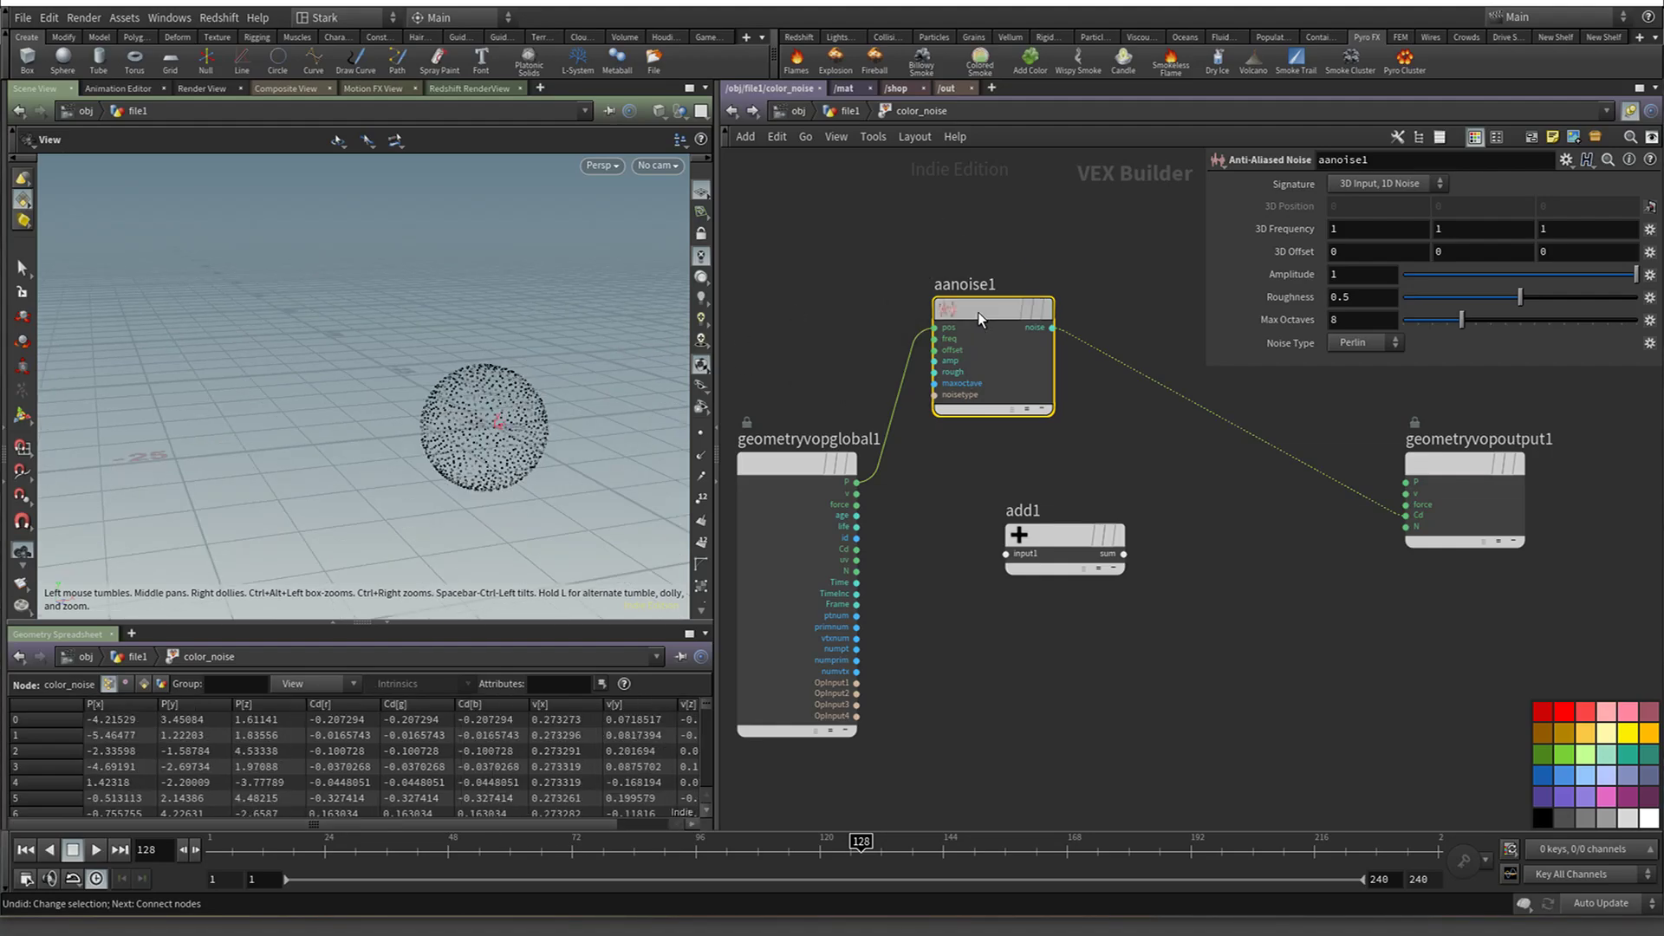
mouse_move(979, 318)
left_click_drag(1063, 528, 1059, 605)
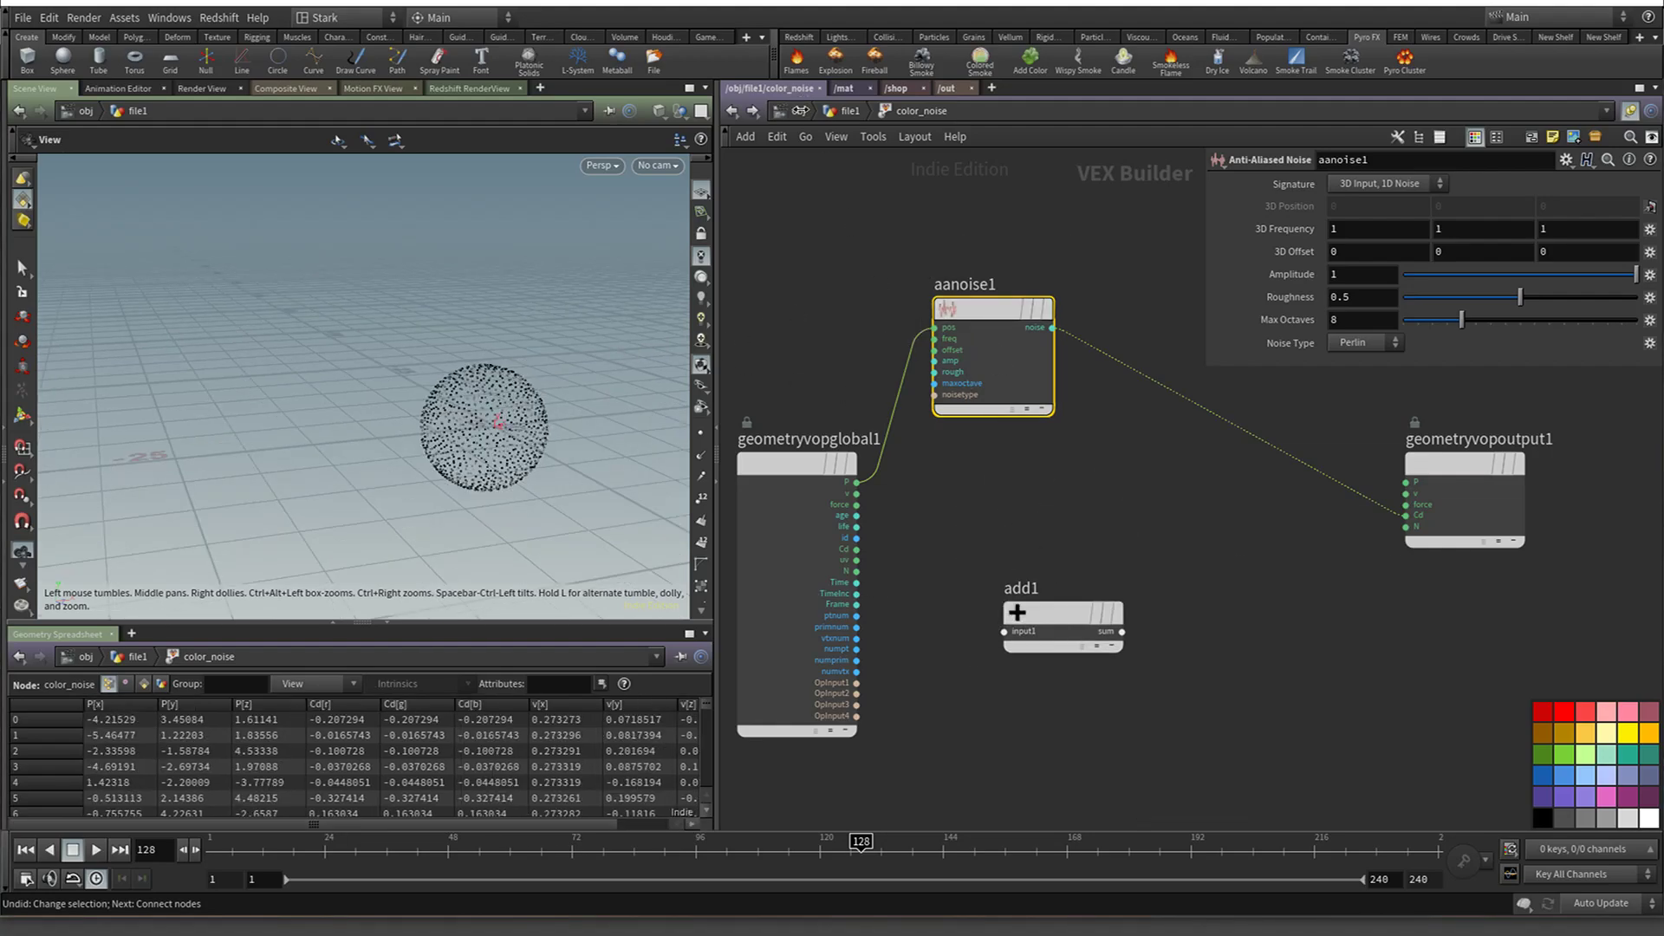
Return to the file1 geometry network and move color_noise down to leave room below trail1
mouse_move(858, 484)
left_click(731, 111)
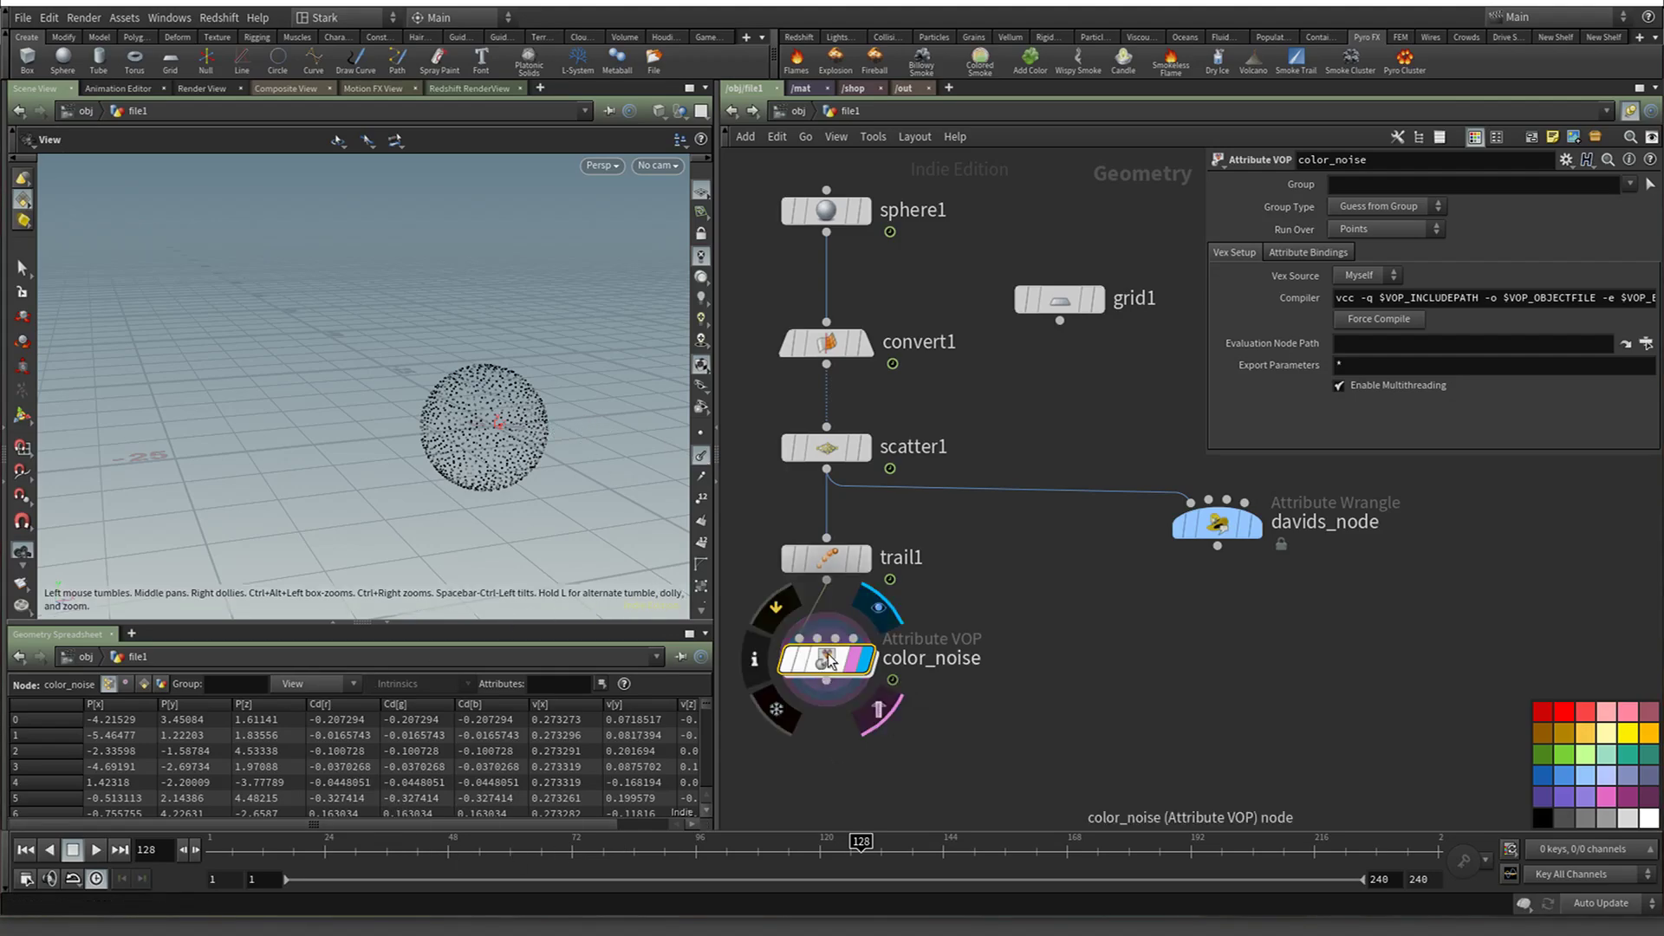
left_click_drag(827, 655, 829, 715)
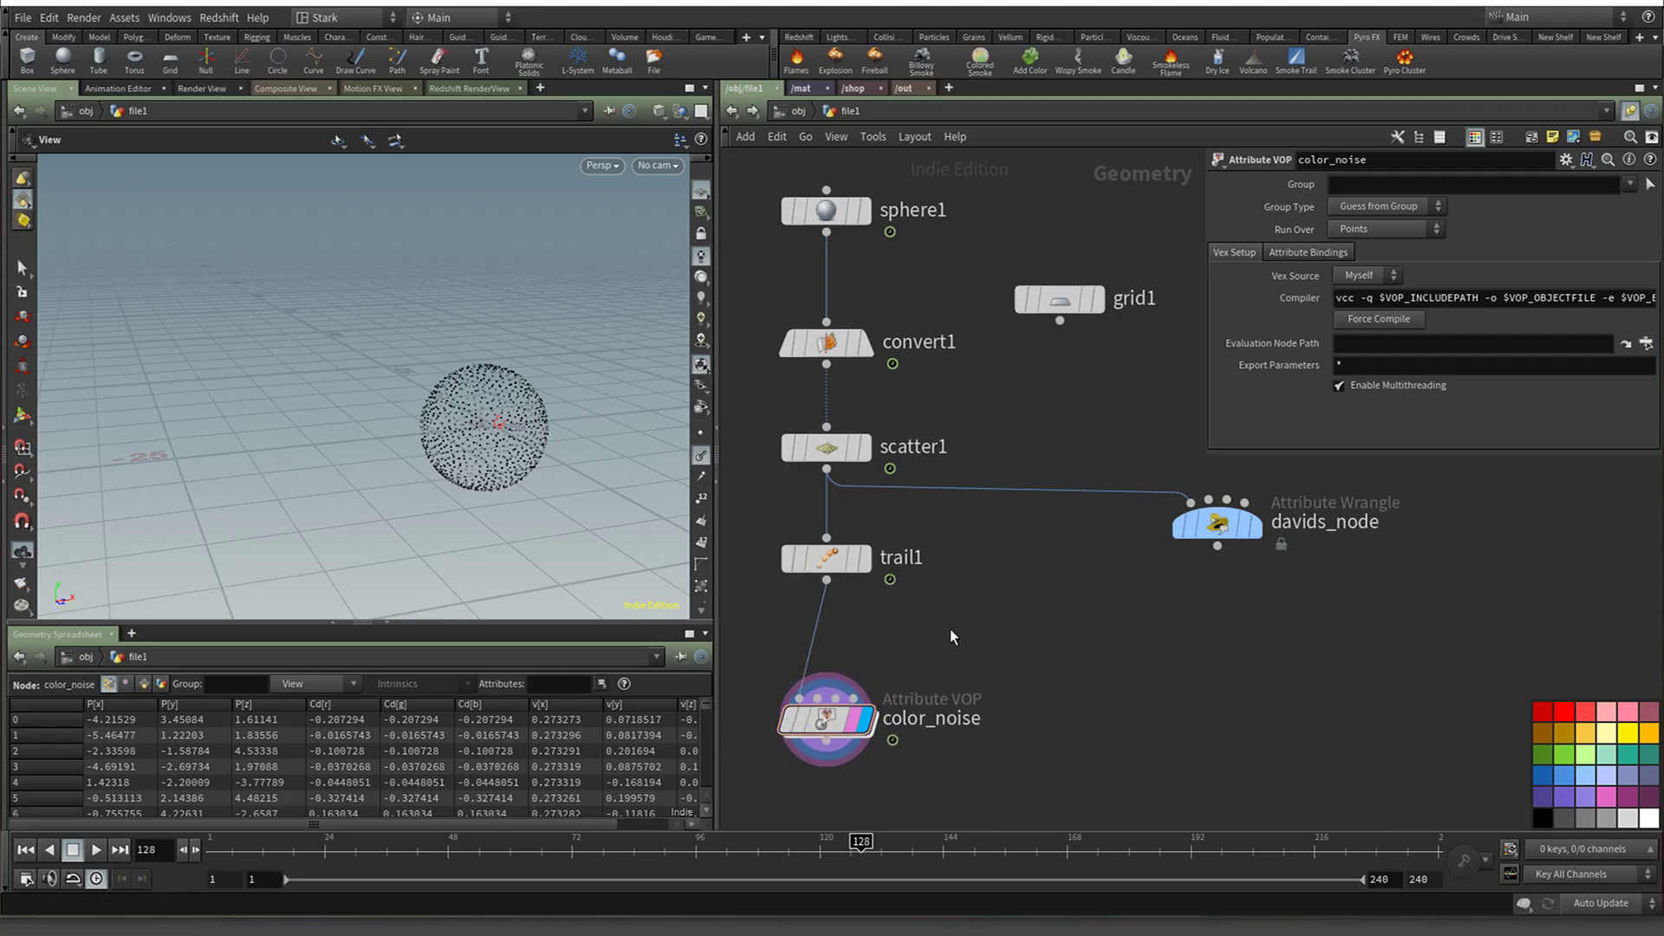
Try inserting a Normal node between trail1 and color_noise
key("Tab")
type("normal")
key("Return")
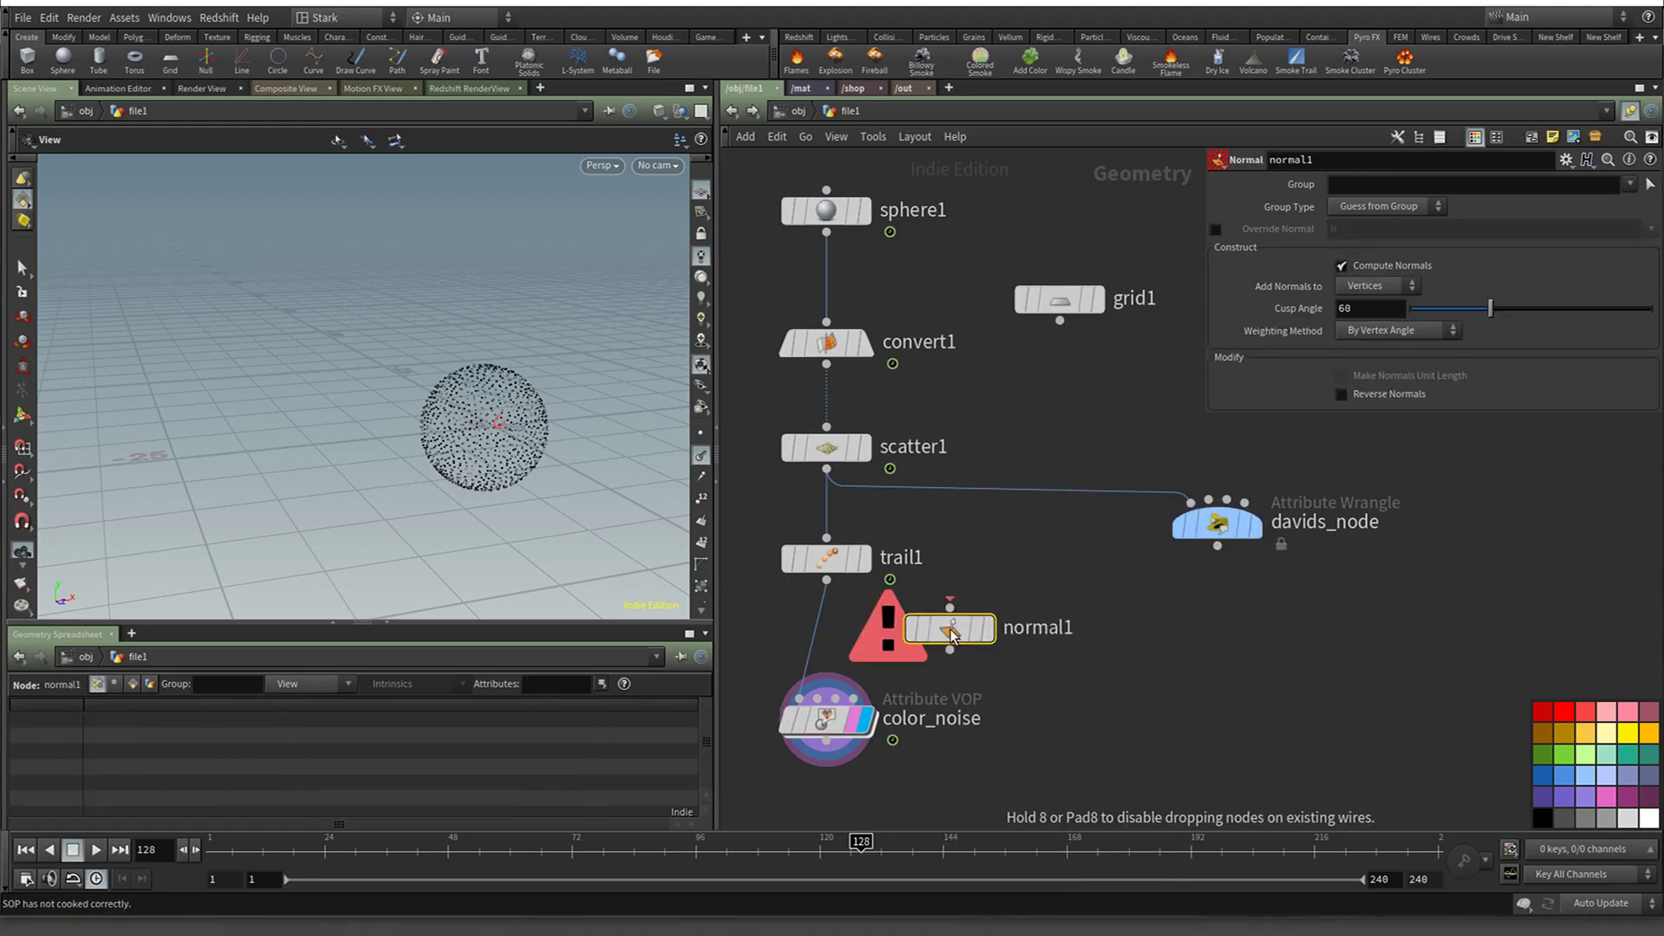
left_click(893, 630)
left_click_drag(893, 630, 827, 652)
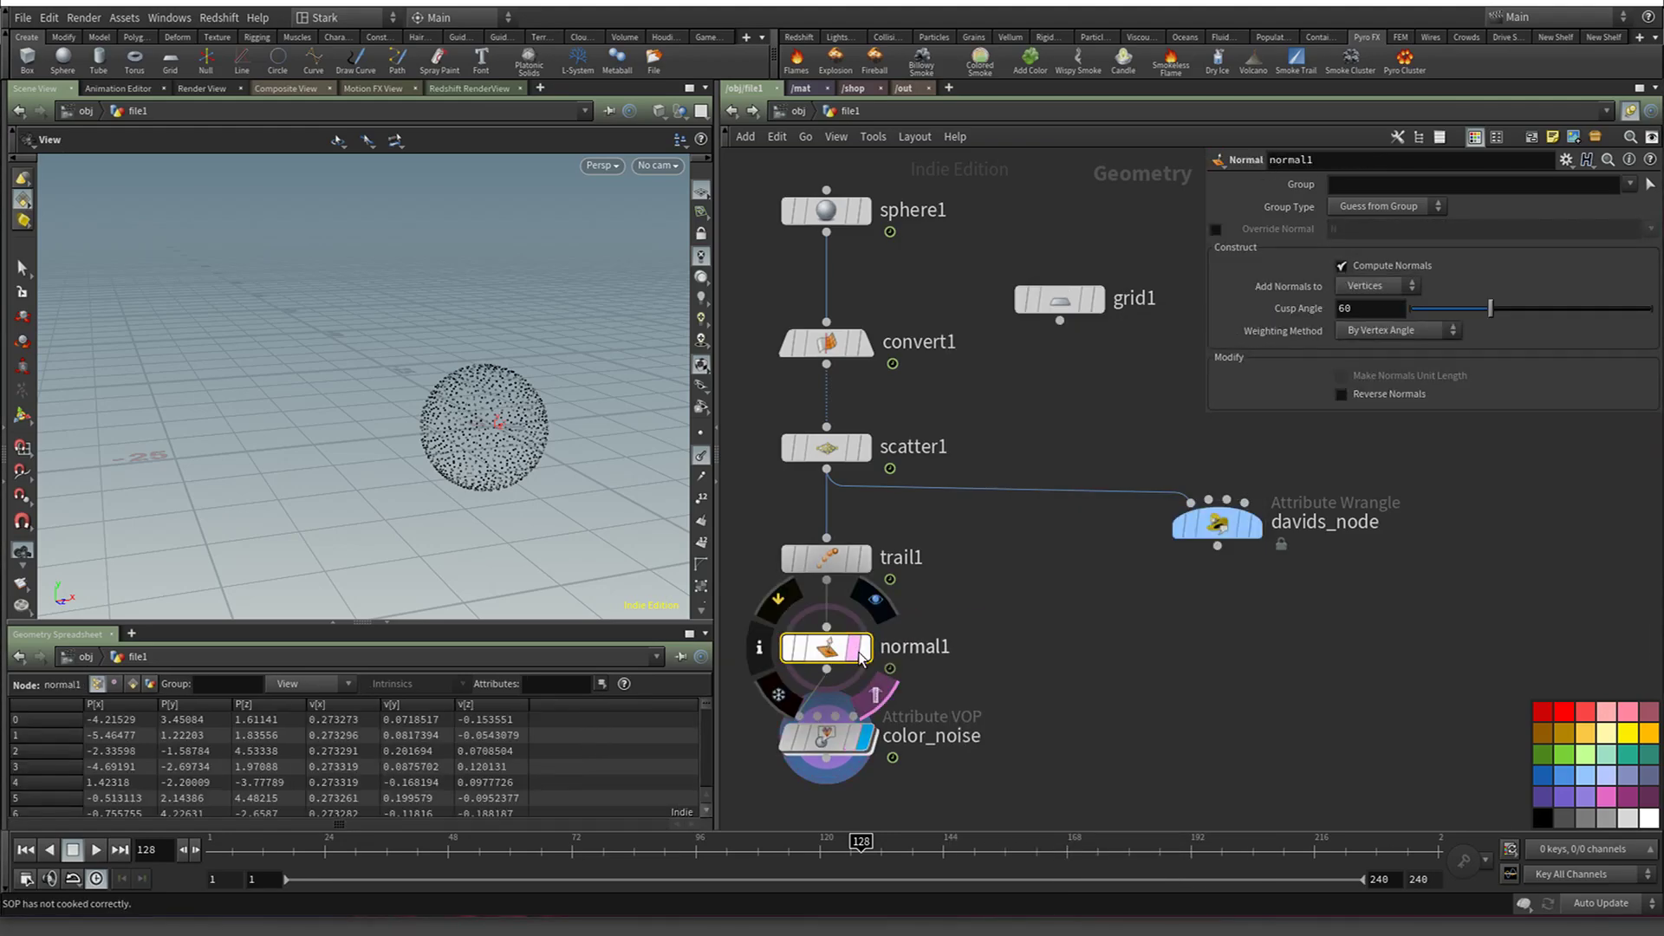
Display the Normal node with normals added to Points, and show point normals in the viewport
left_click(864, 657)
left_click(1376, 286)
left_click(1372, 293)
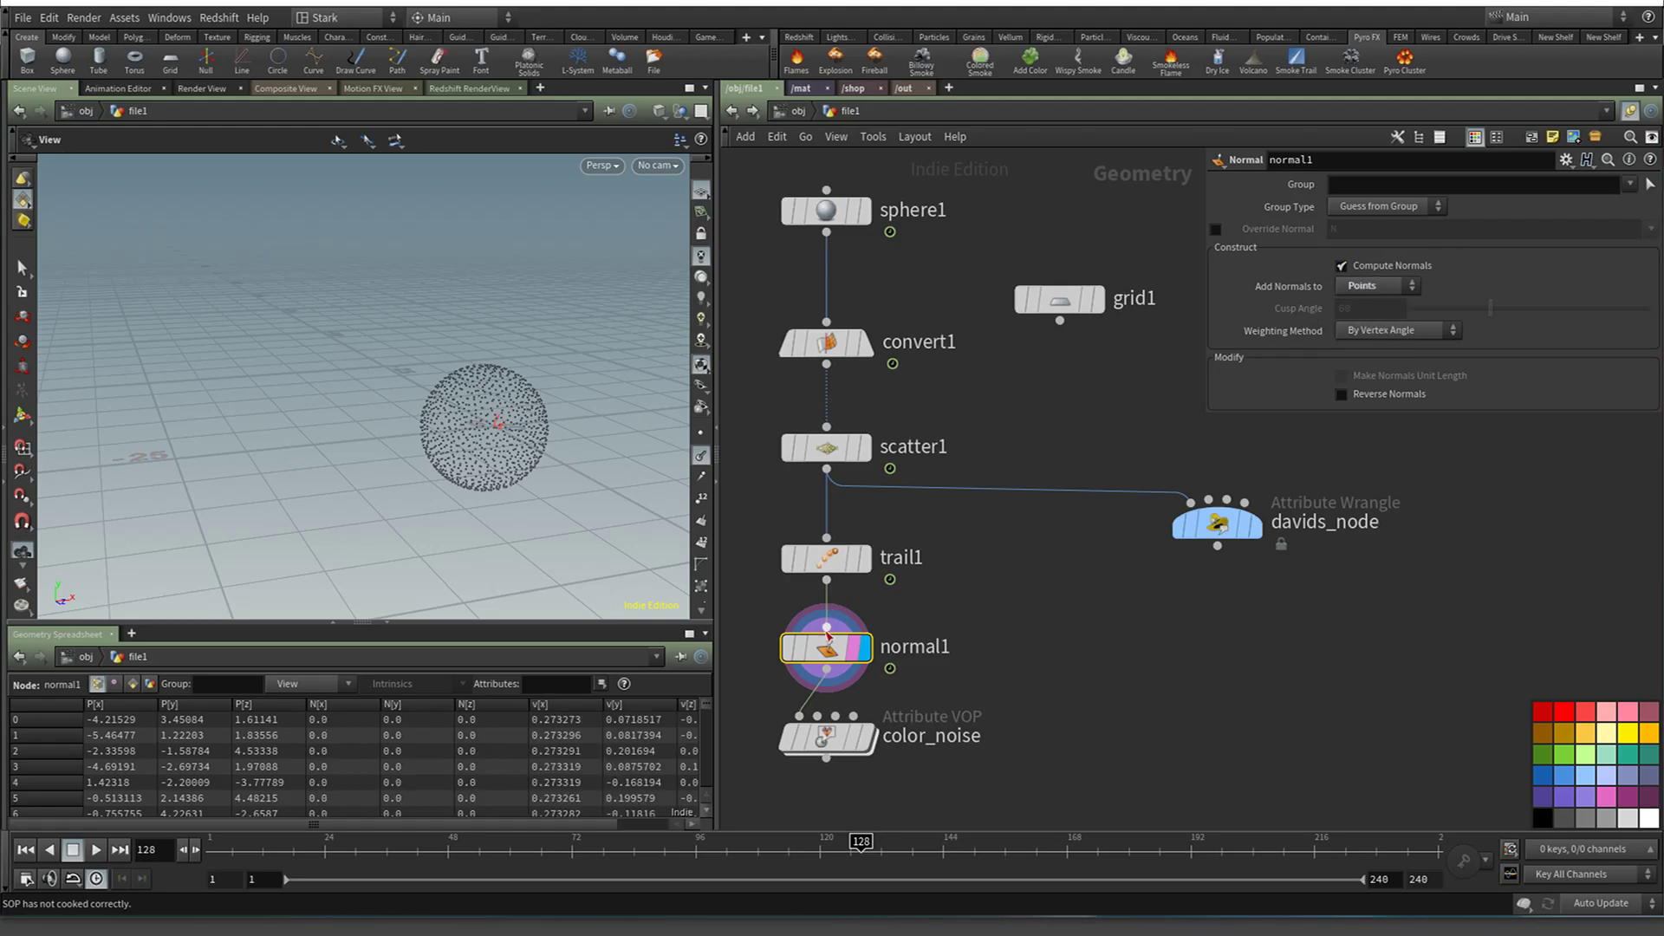
left_click(702, 457)
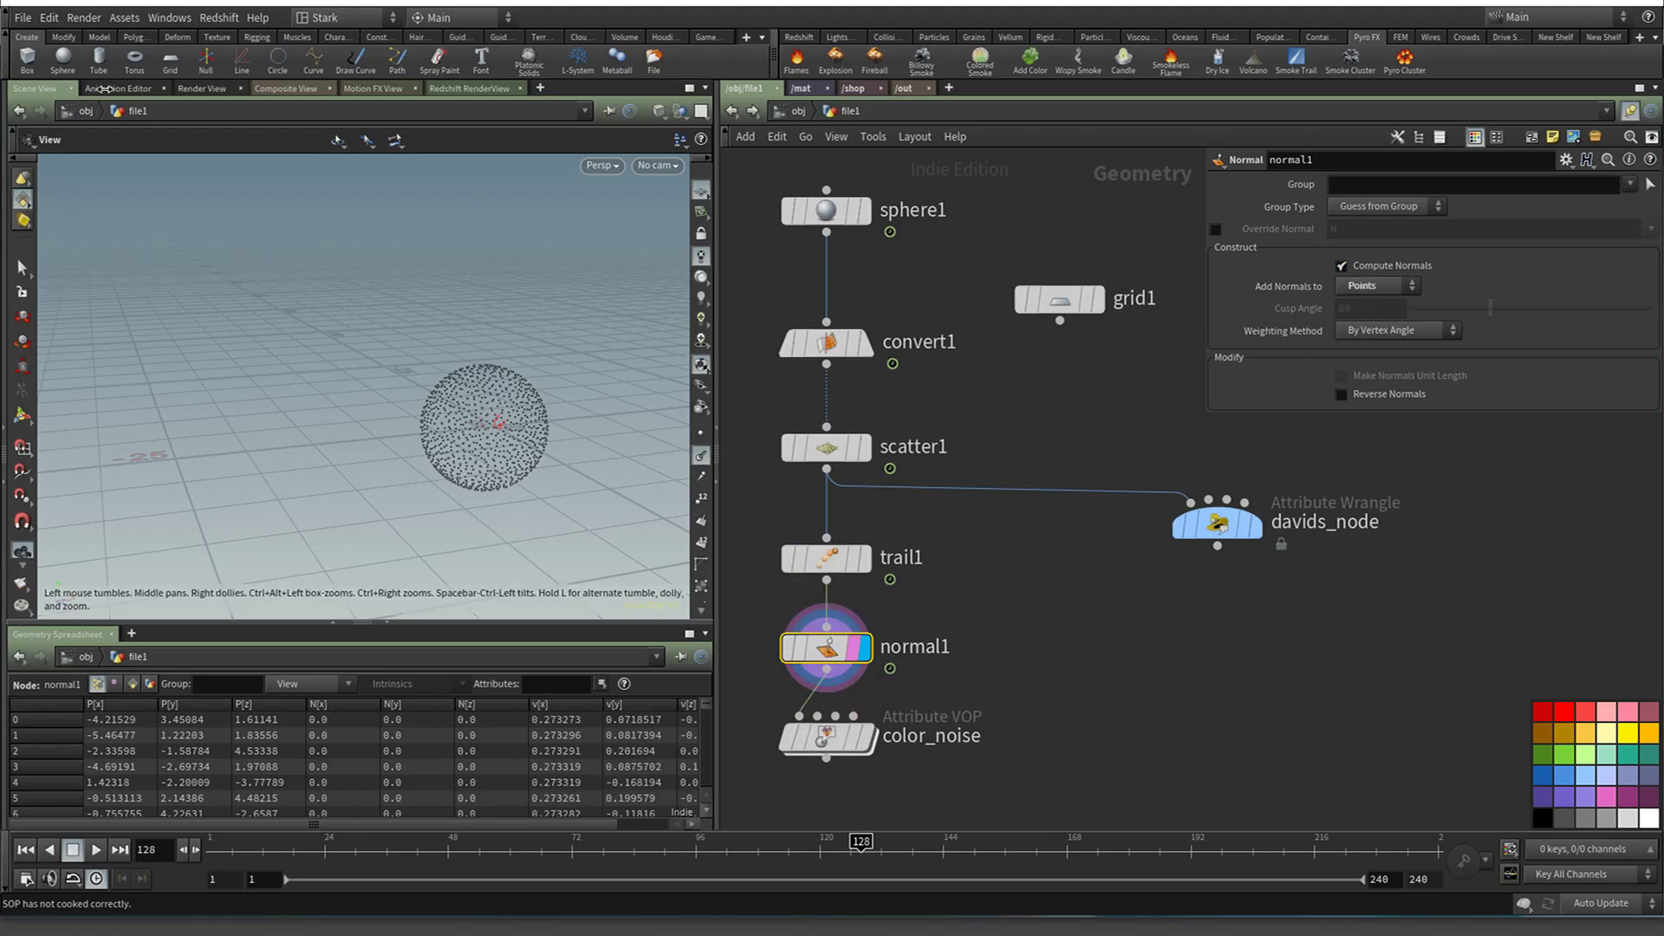
left_click(104, 89)
left_click(35, 88)
right_click(35, 88)
left_click(44, 107)
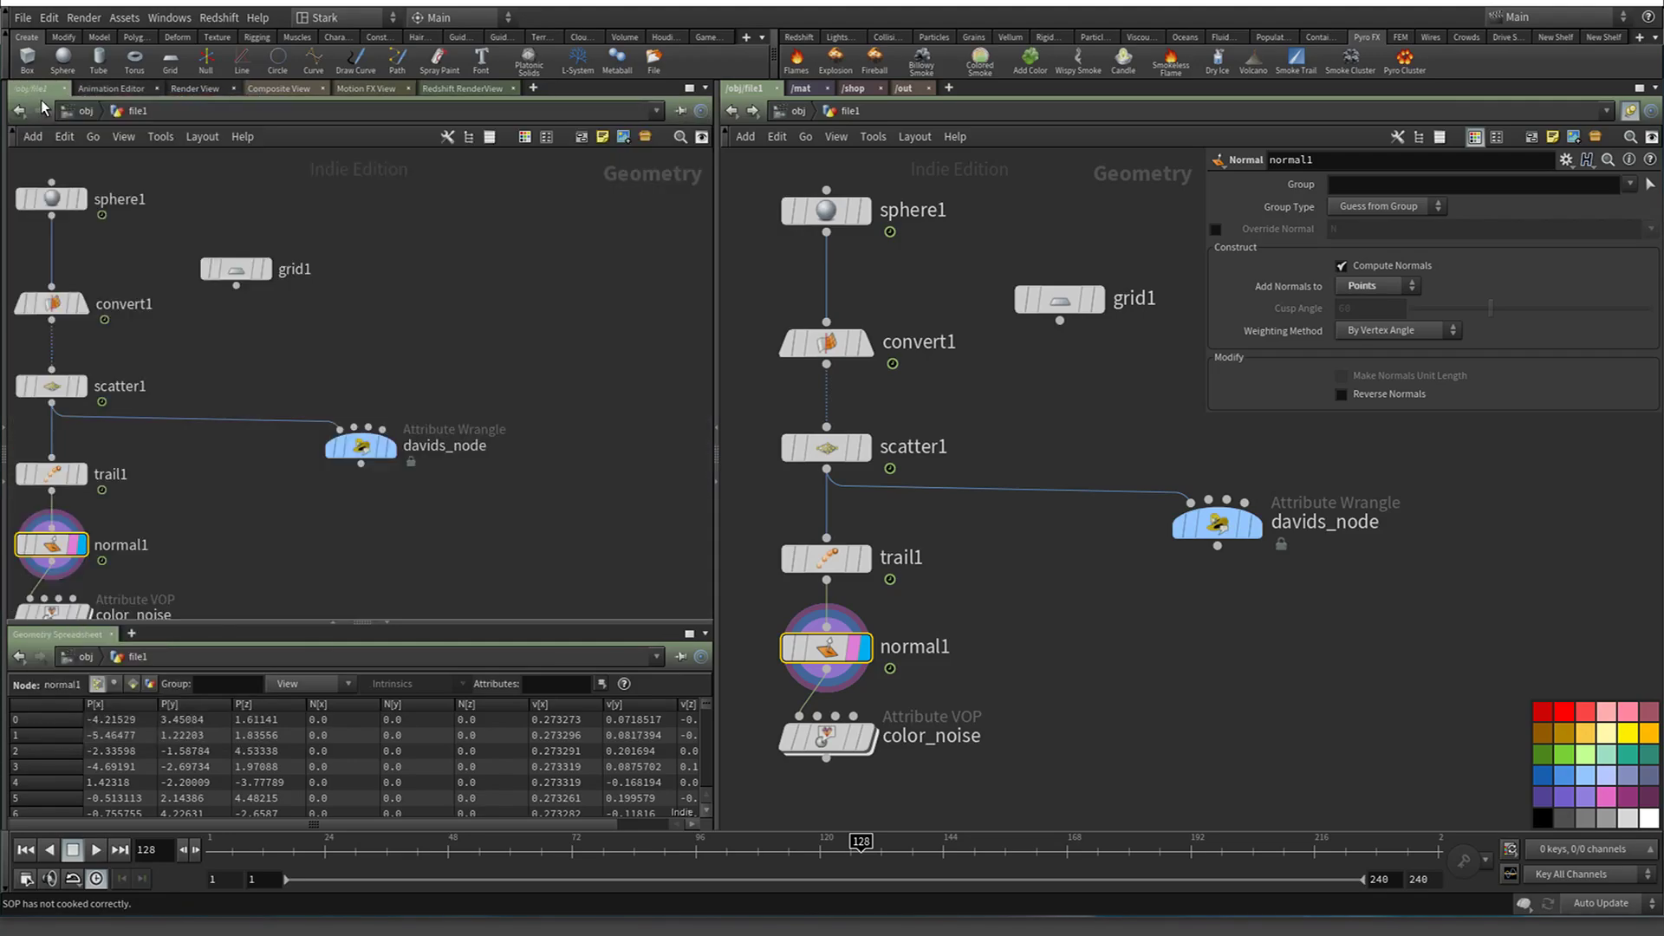
right_click(37, 88)
left_click(52, 99)
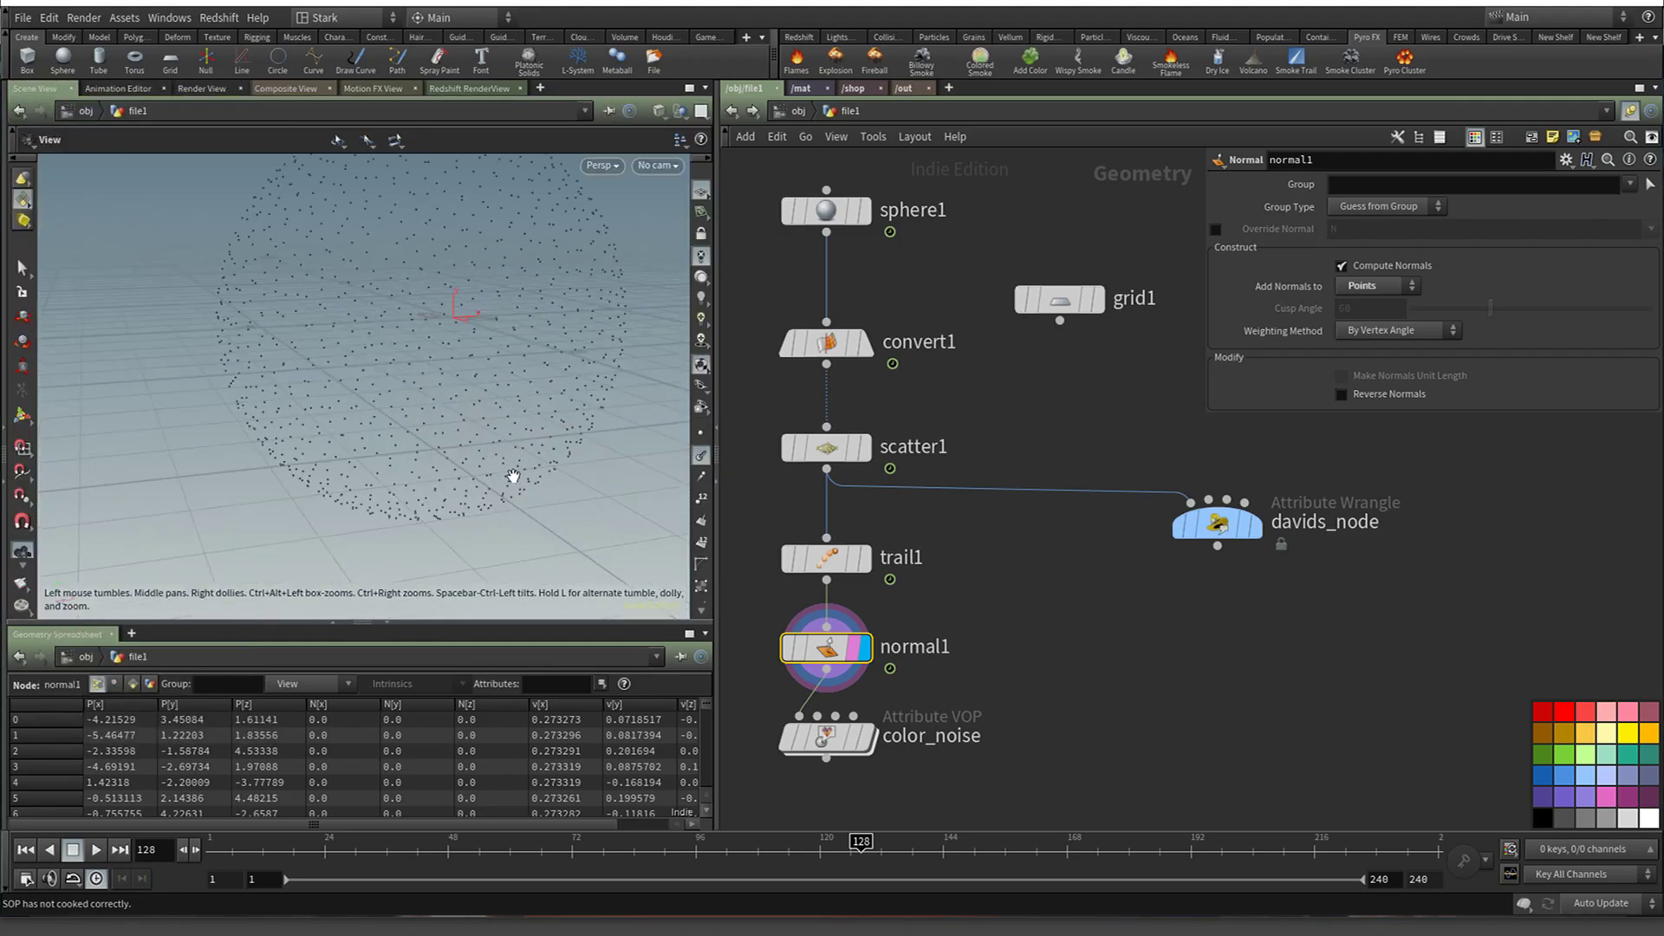
Examine the scattered points in the viewport for normals and move color_noise slightly further down
scroll(513, 476, "up", 5)
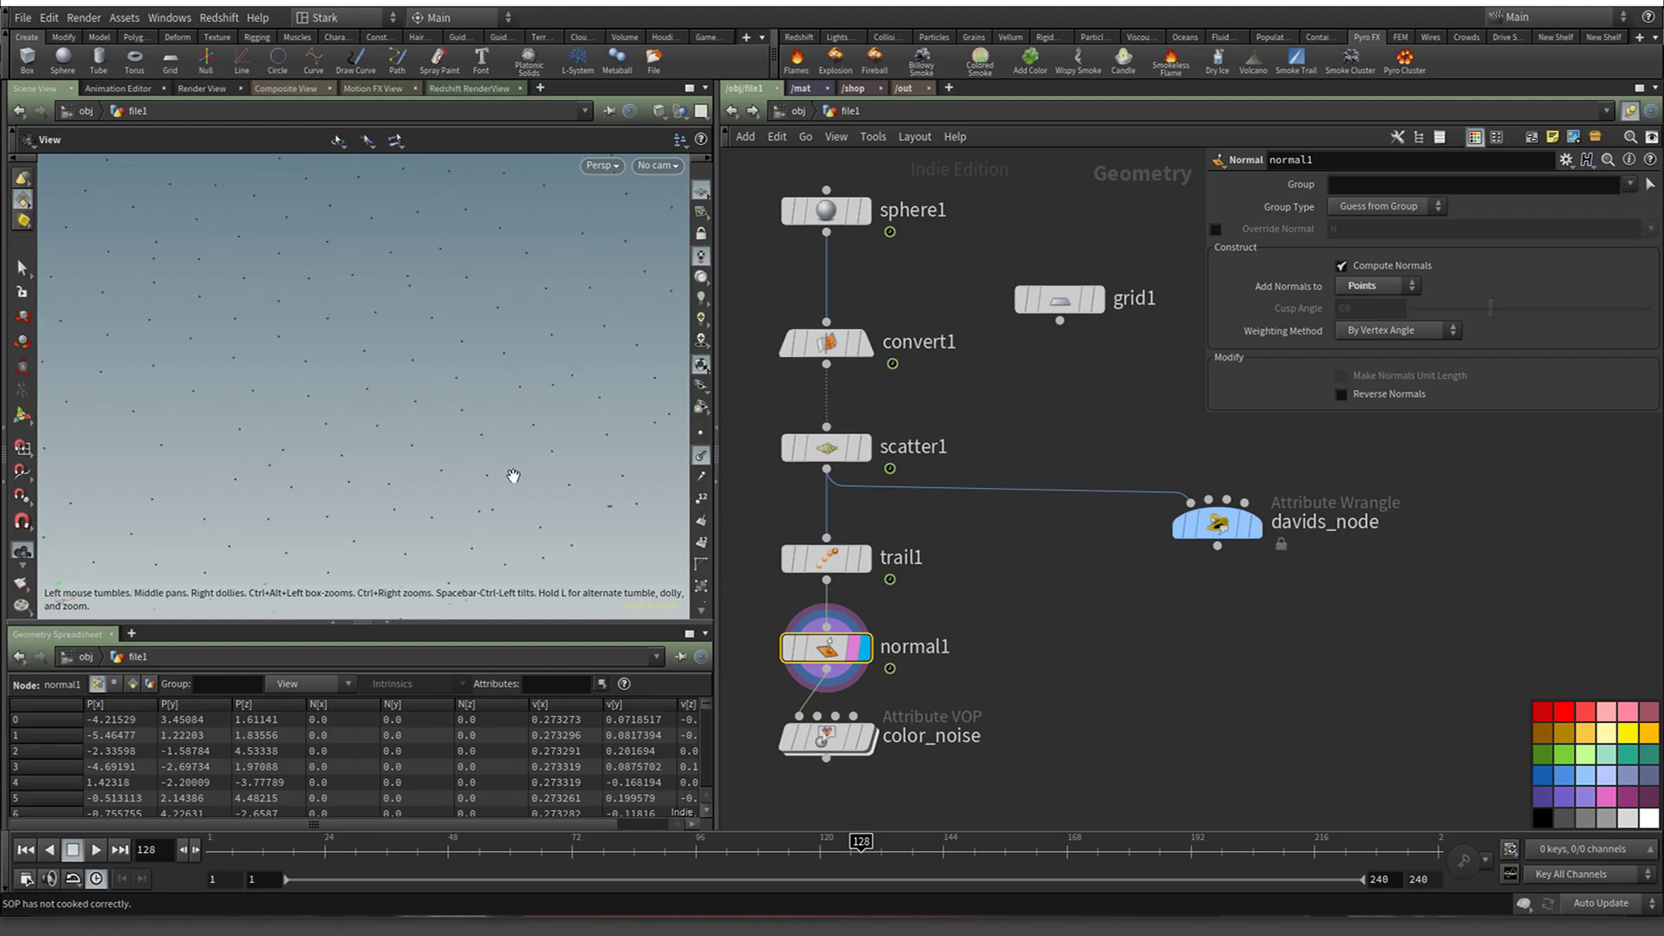
scroll(513, 475, "down", 6)
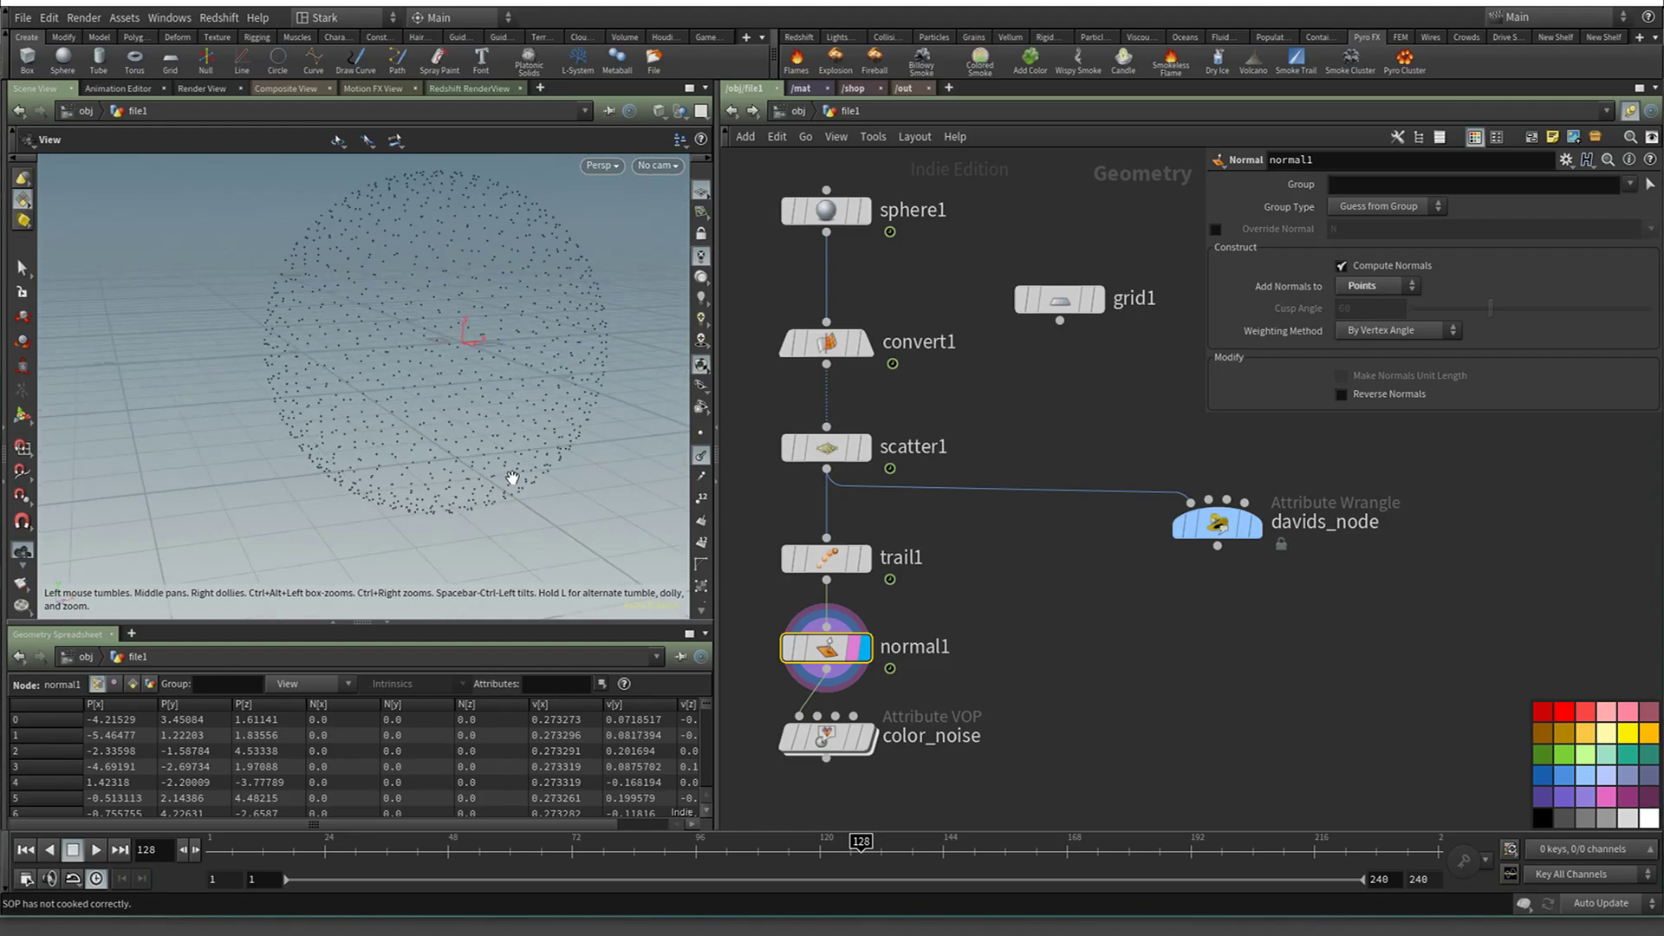
scroll(513, 475, "down", 2)
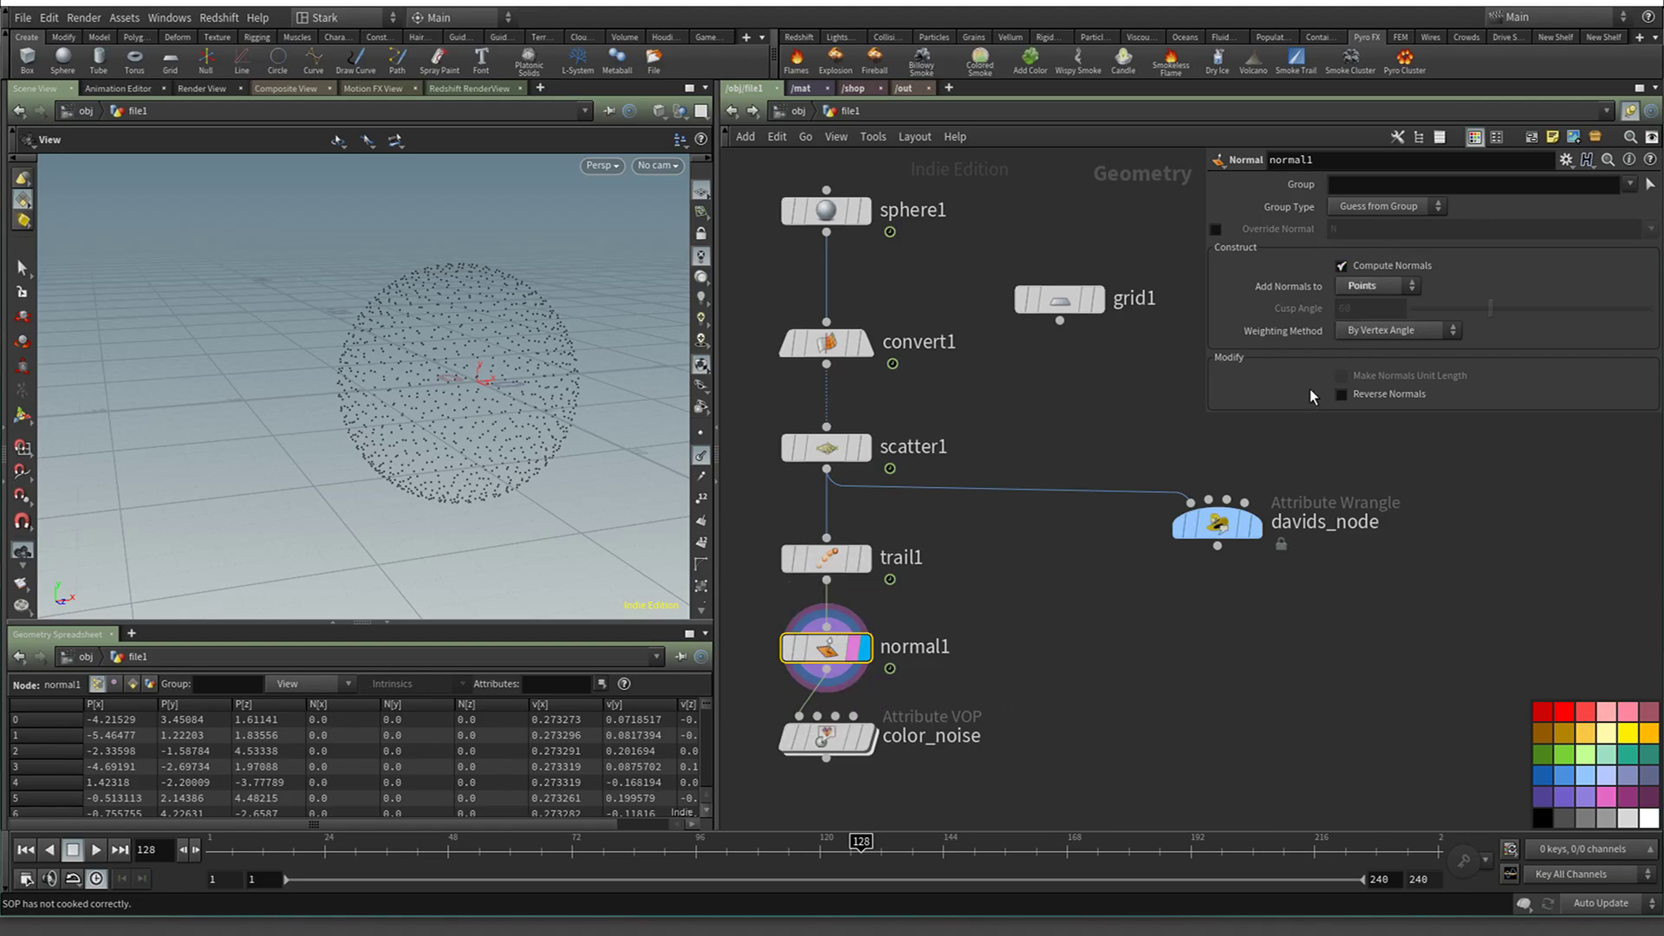
left_click_drag(834, 730, 834, 757)
key("alt+Tab")
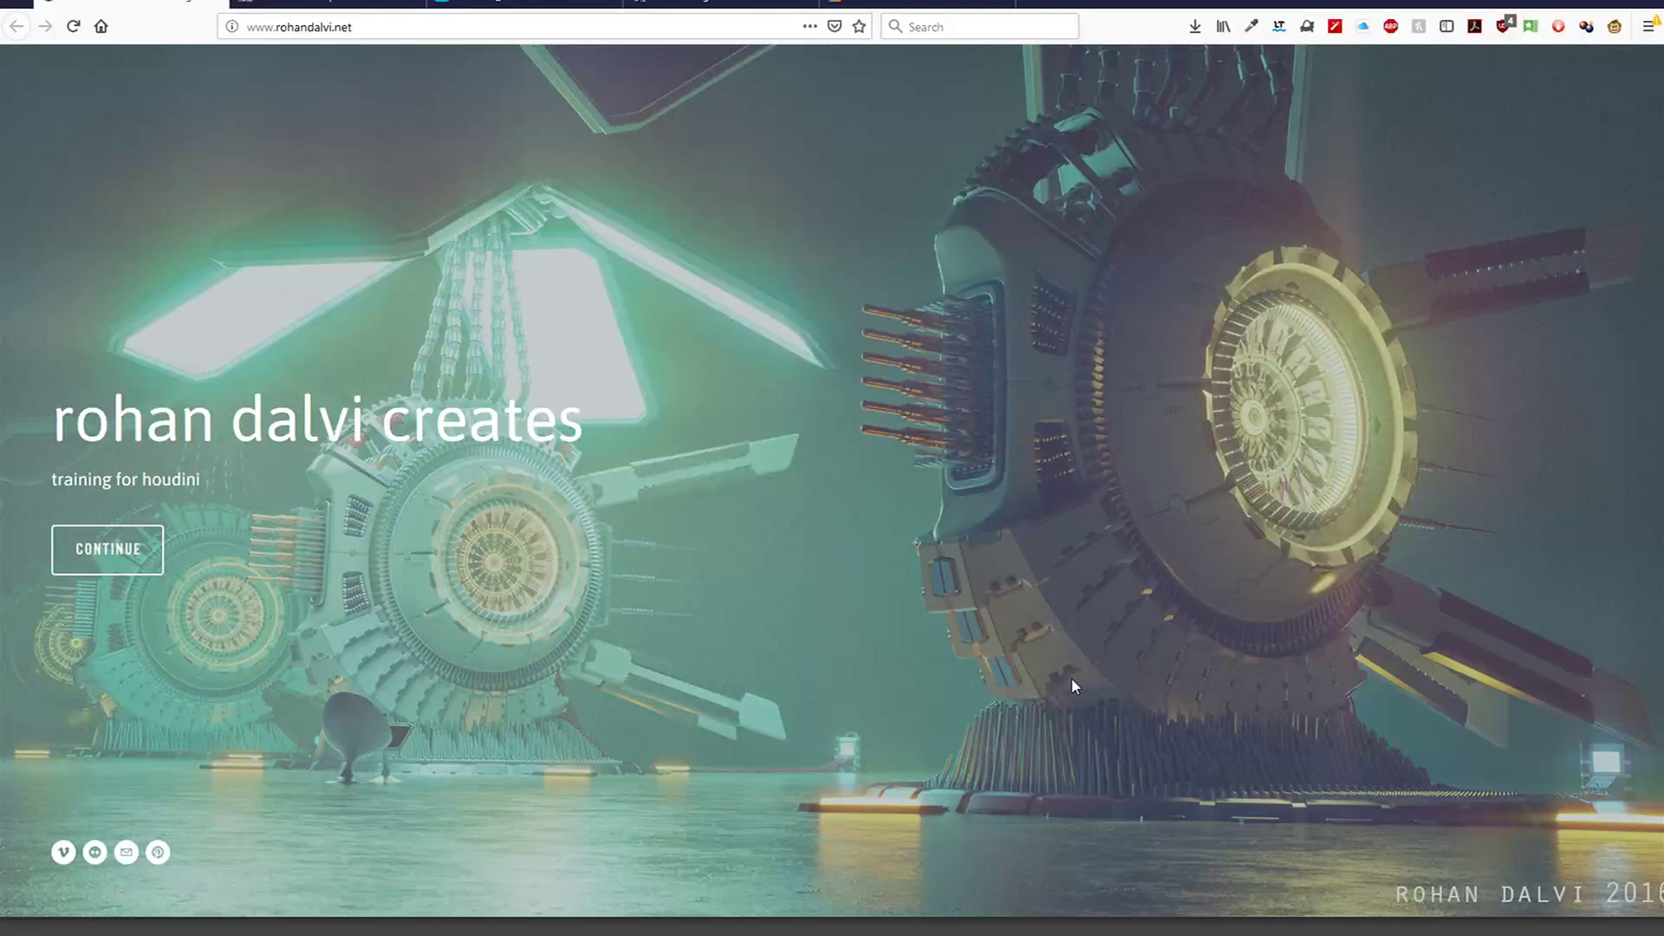
key("alt+Tab")
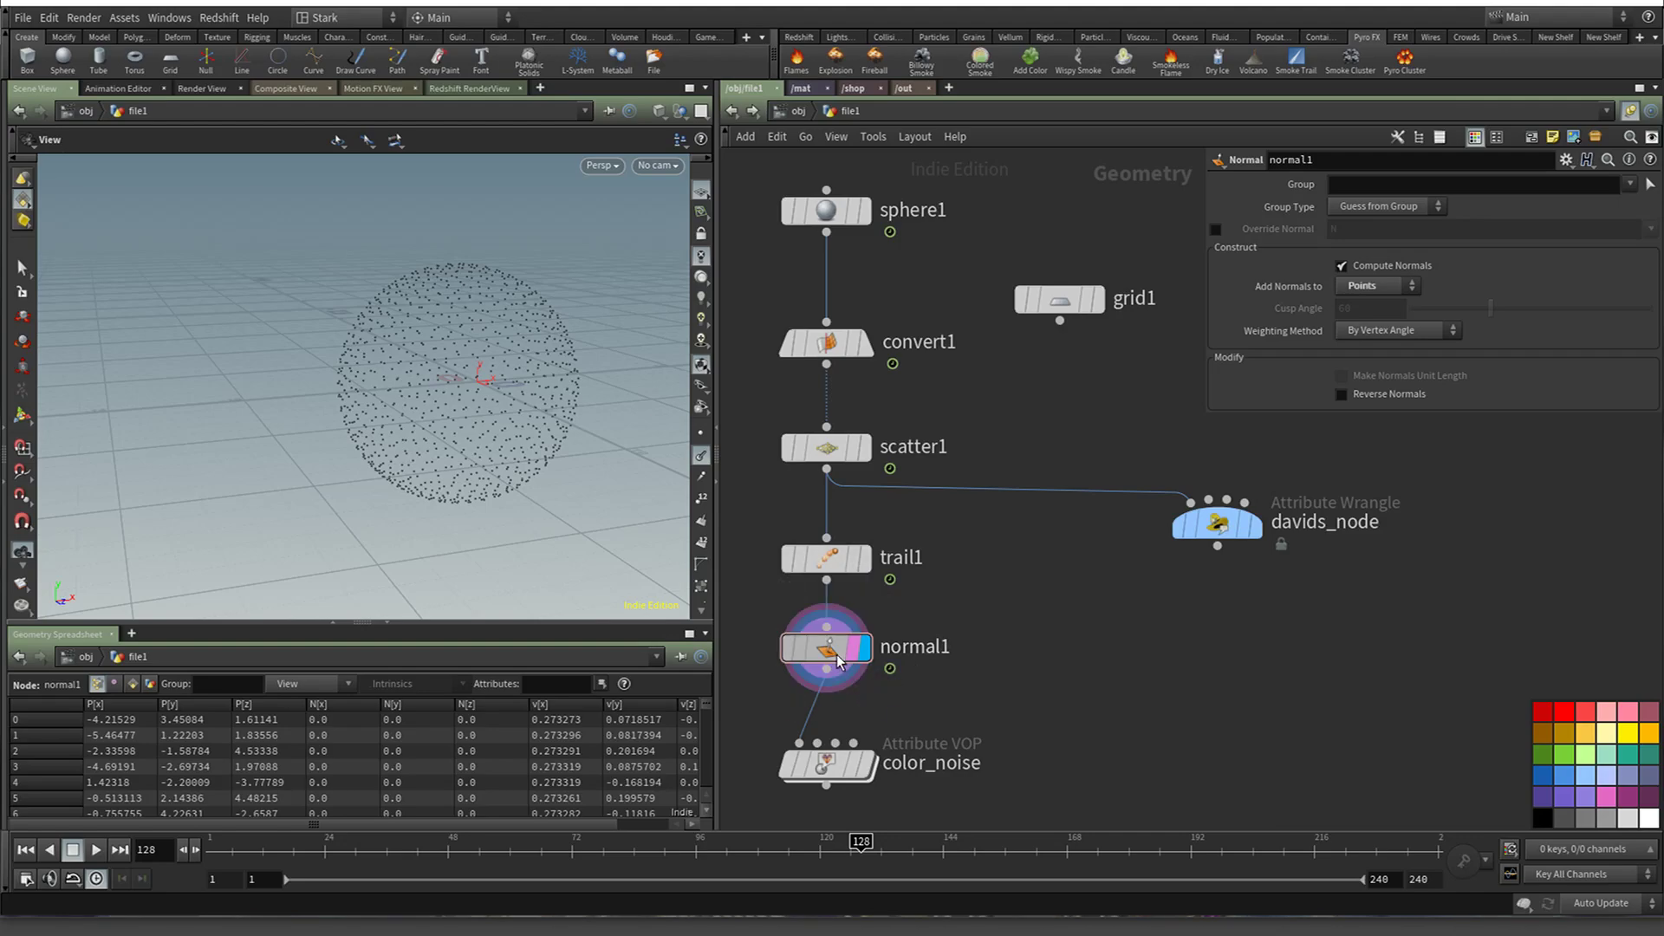
Delete the Normal node and insert an Attribute Wrangle between trail1 and color_noise
mouse_move(837, 660)
key("Delete")
key("Tab")
type("wrang")
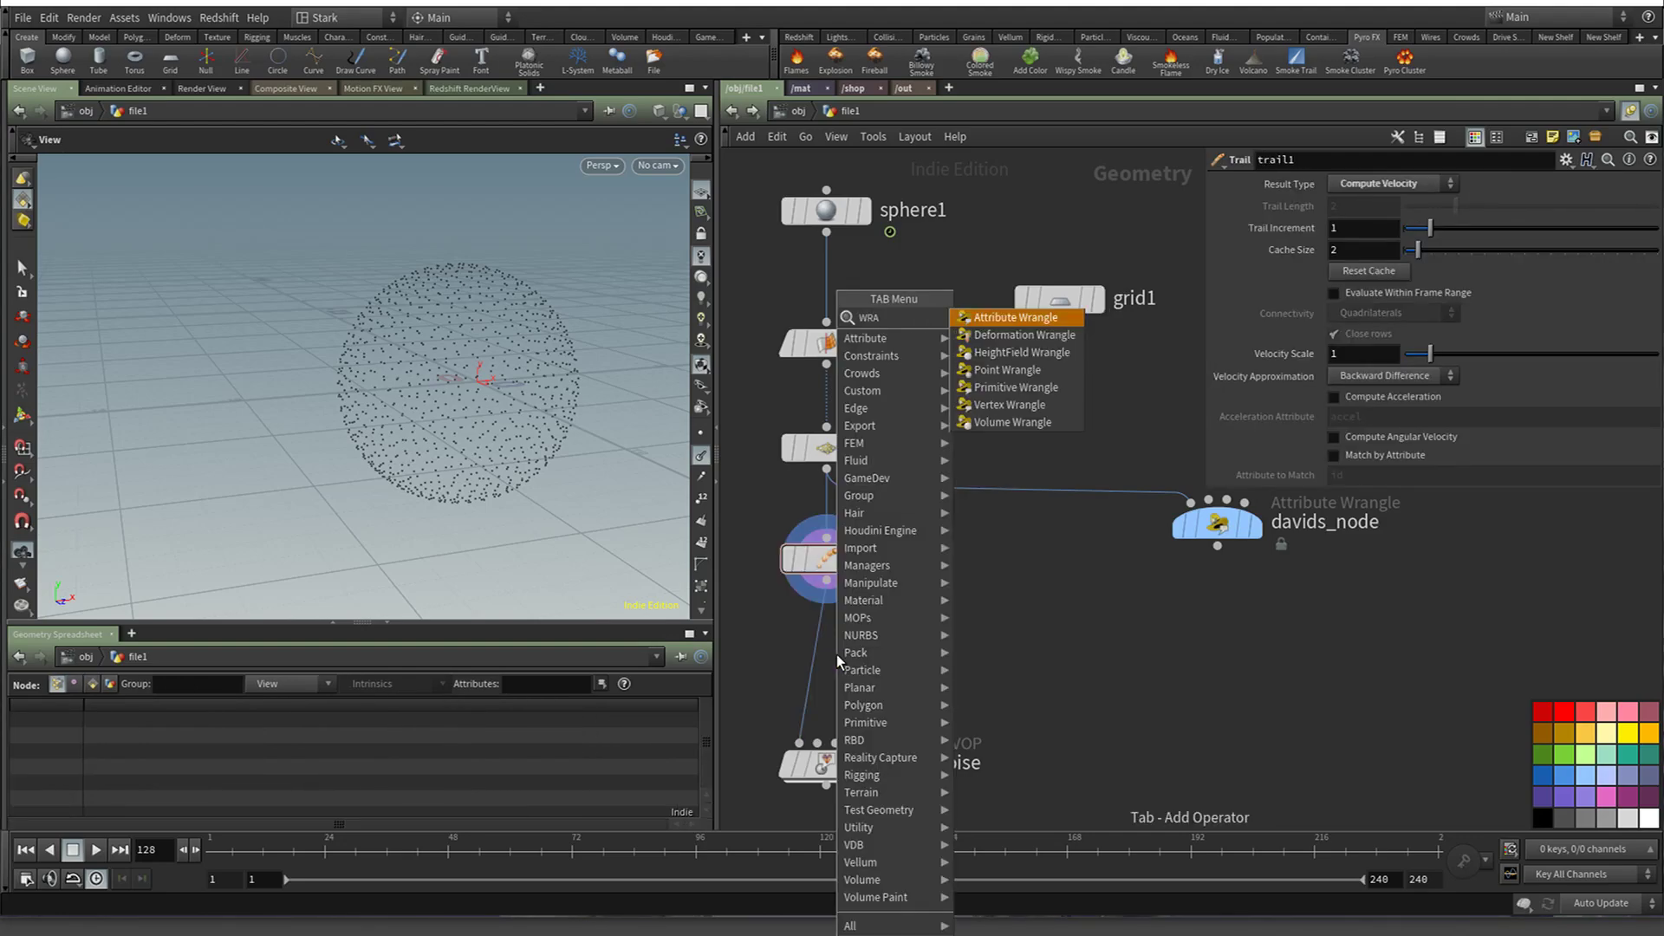
key("Return")
left_click(835, 653)
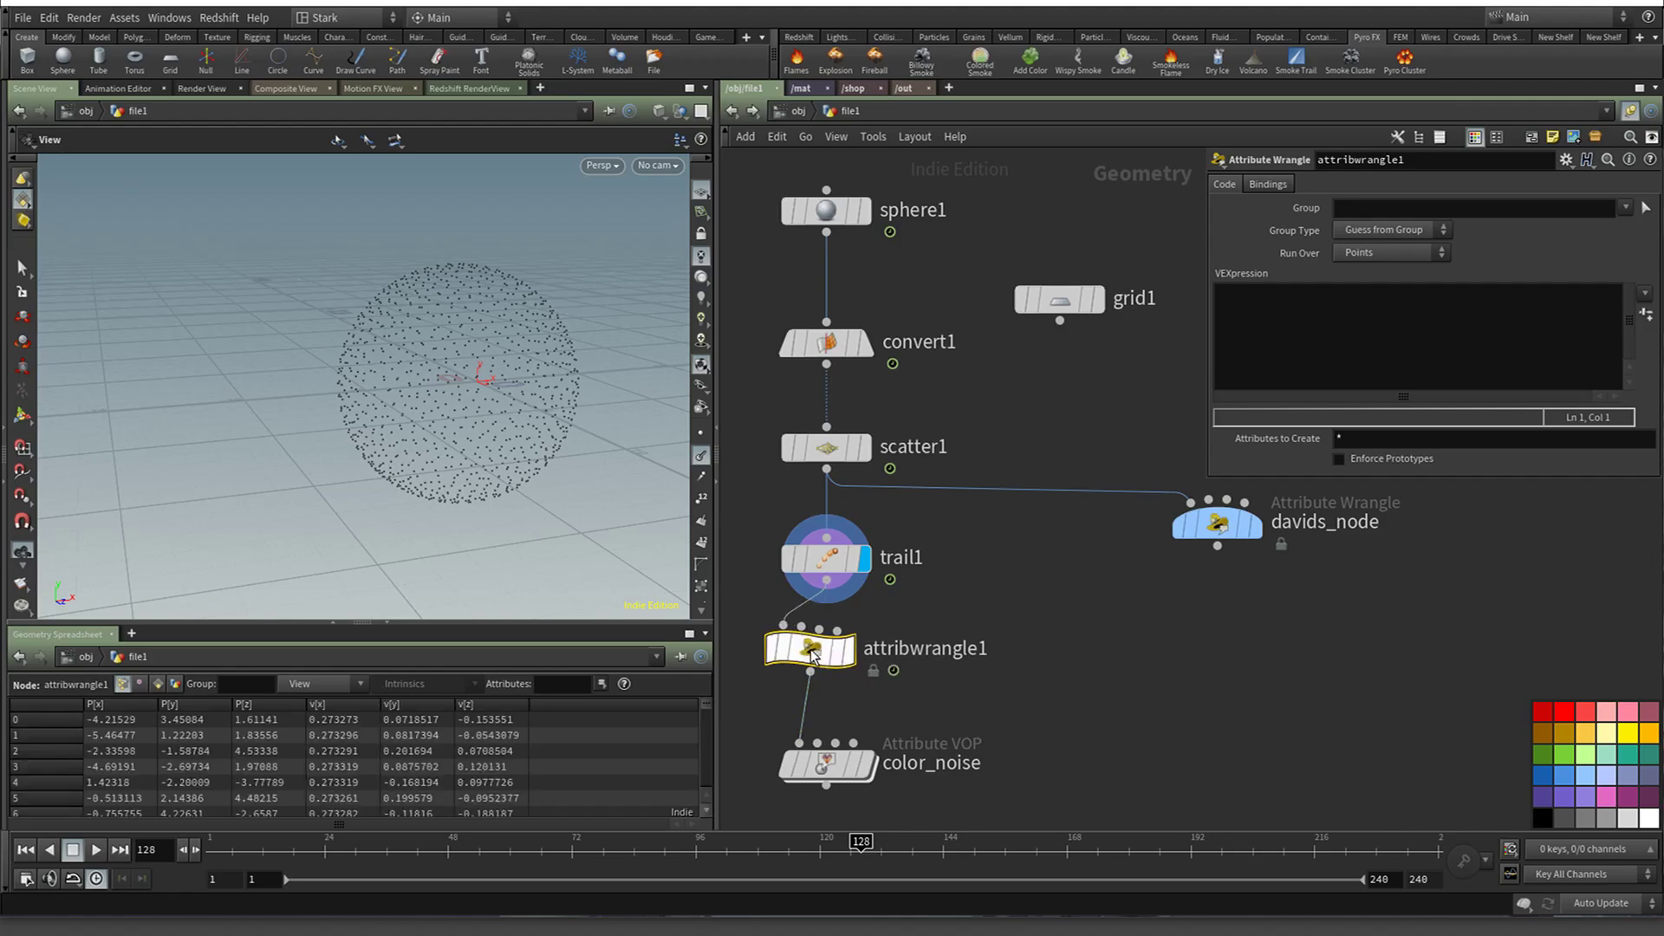
Enter @N = set(0, 1, 0); as the wrangle's VEXpression and display the wrangle node
left_click(1471, 386)
type("@n")
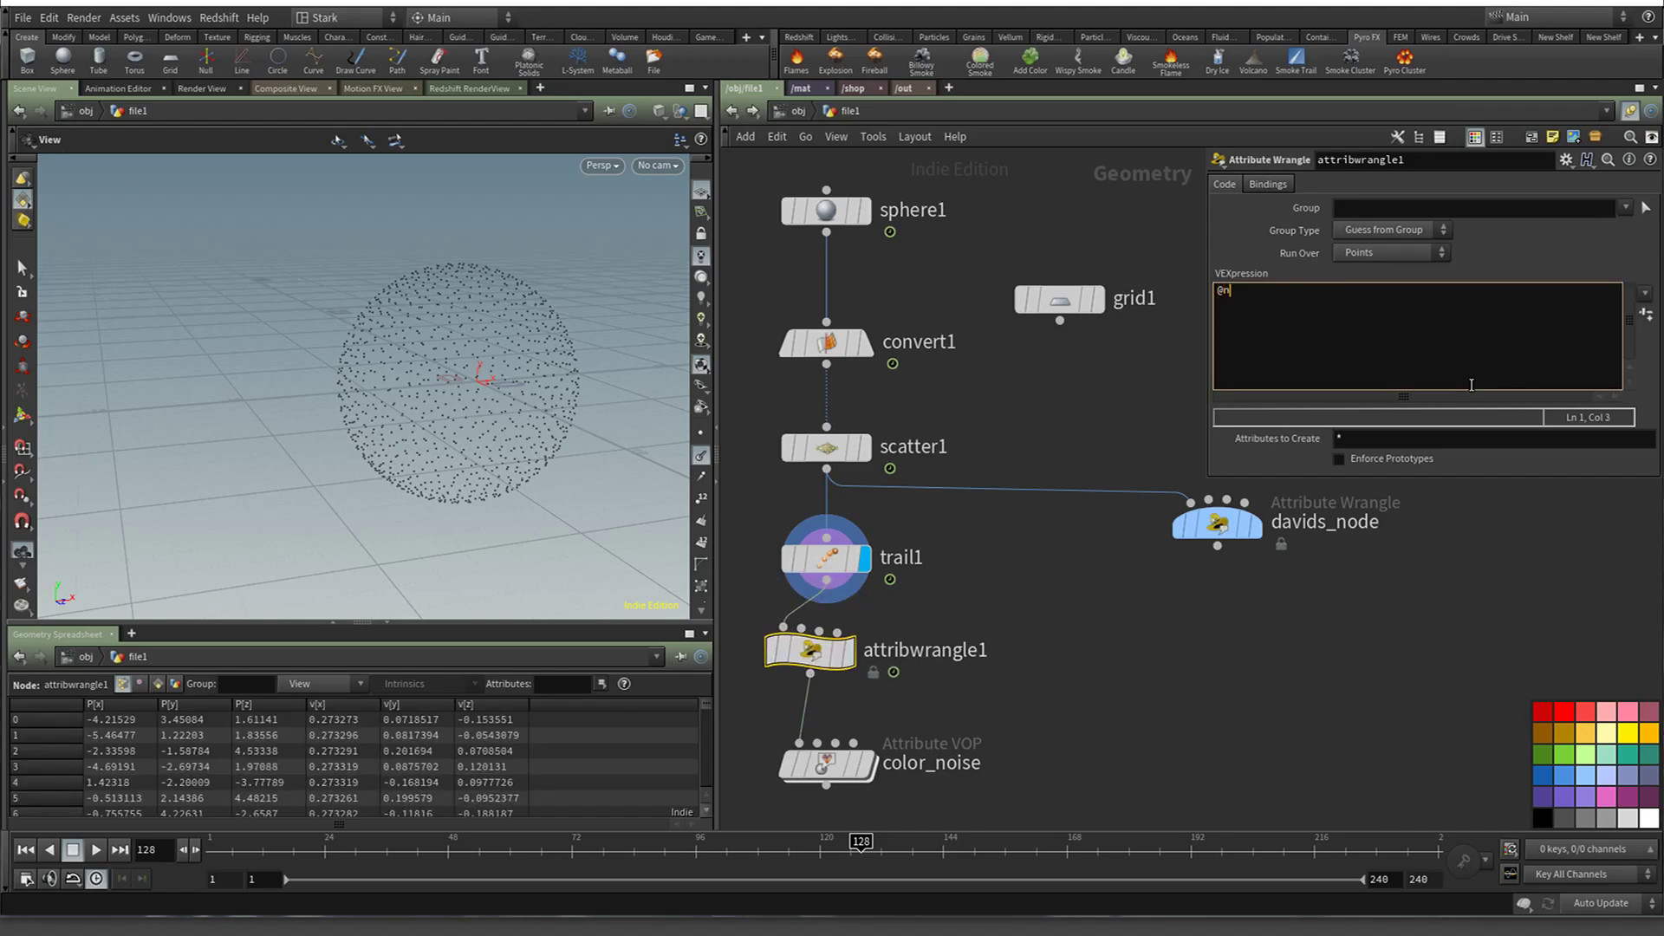
type(" =")
key("BackSpace")
type("N")
key("Escape")
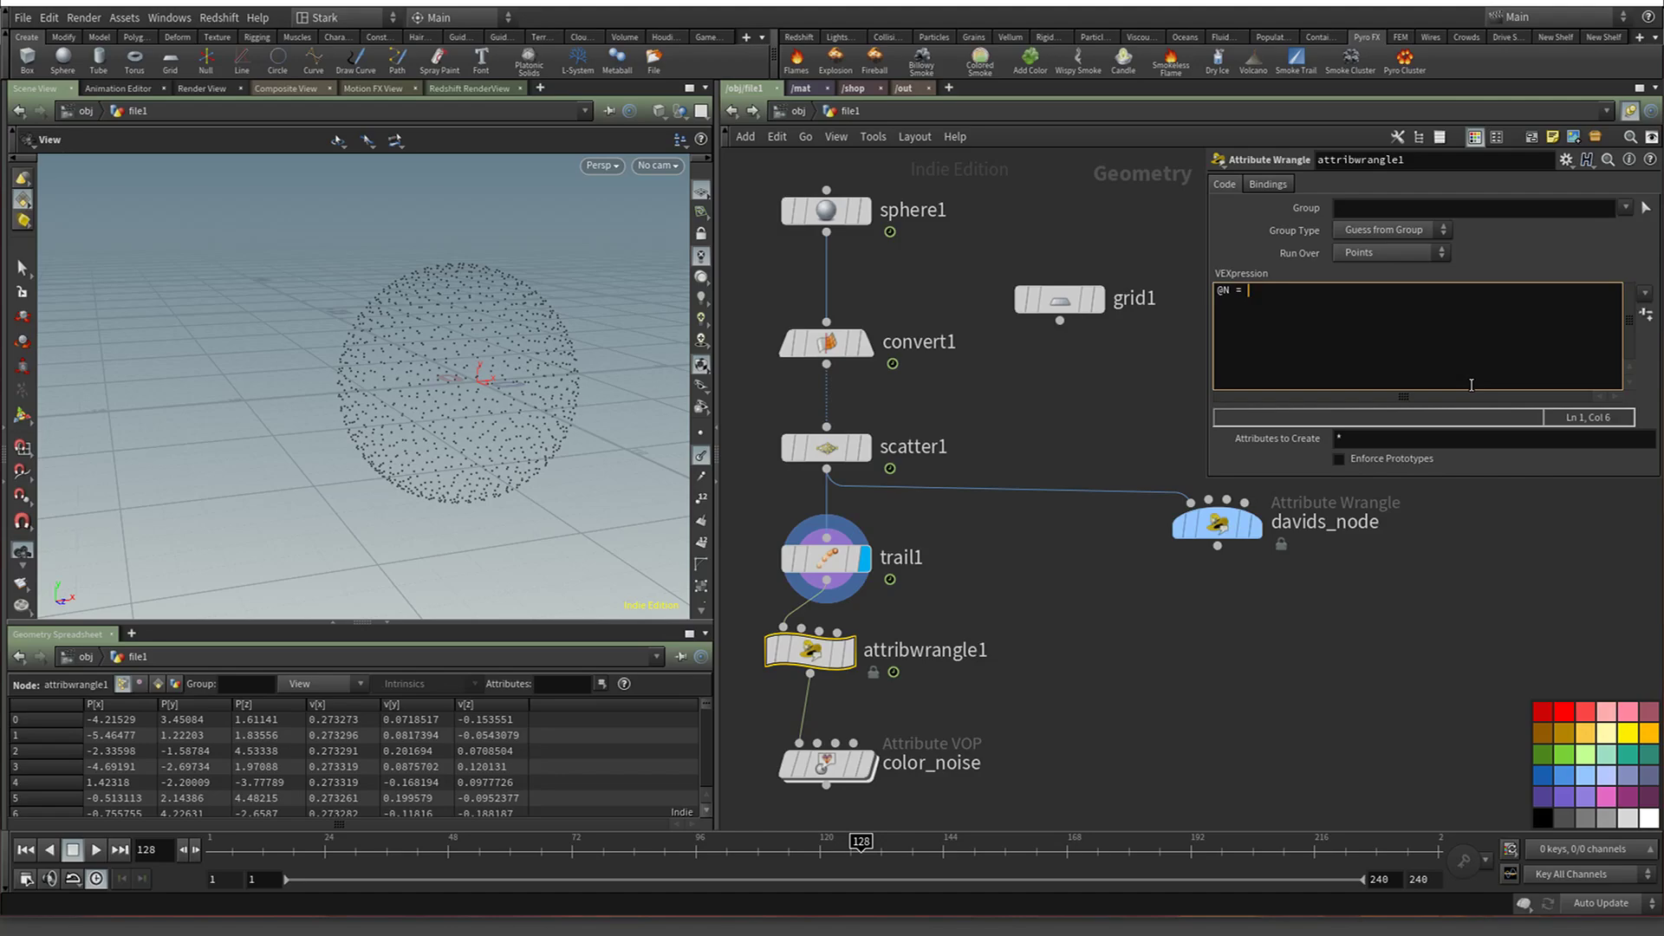
type("set")
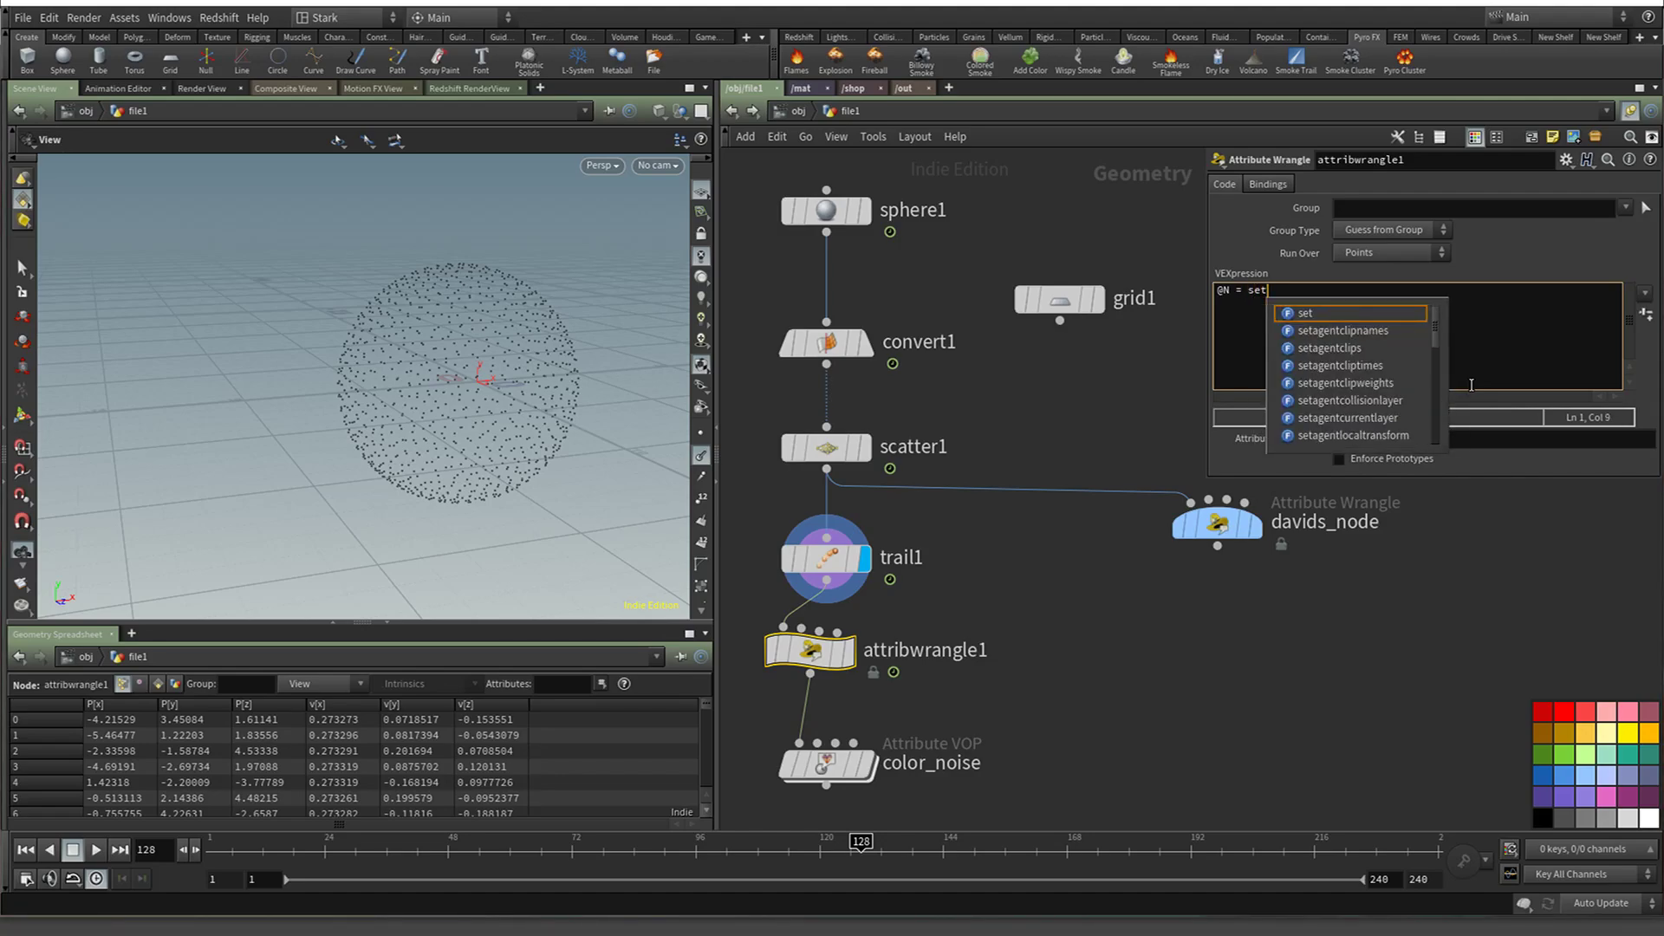
type("(0, 1, 0);")
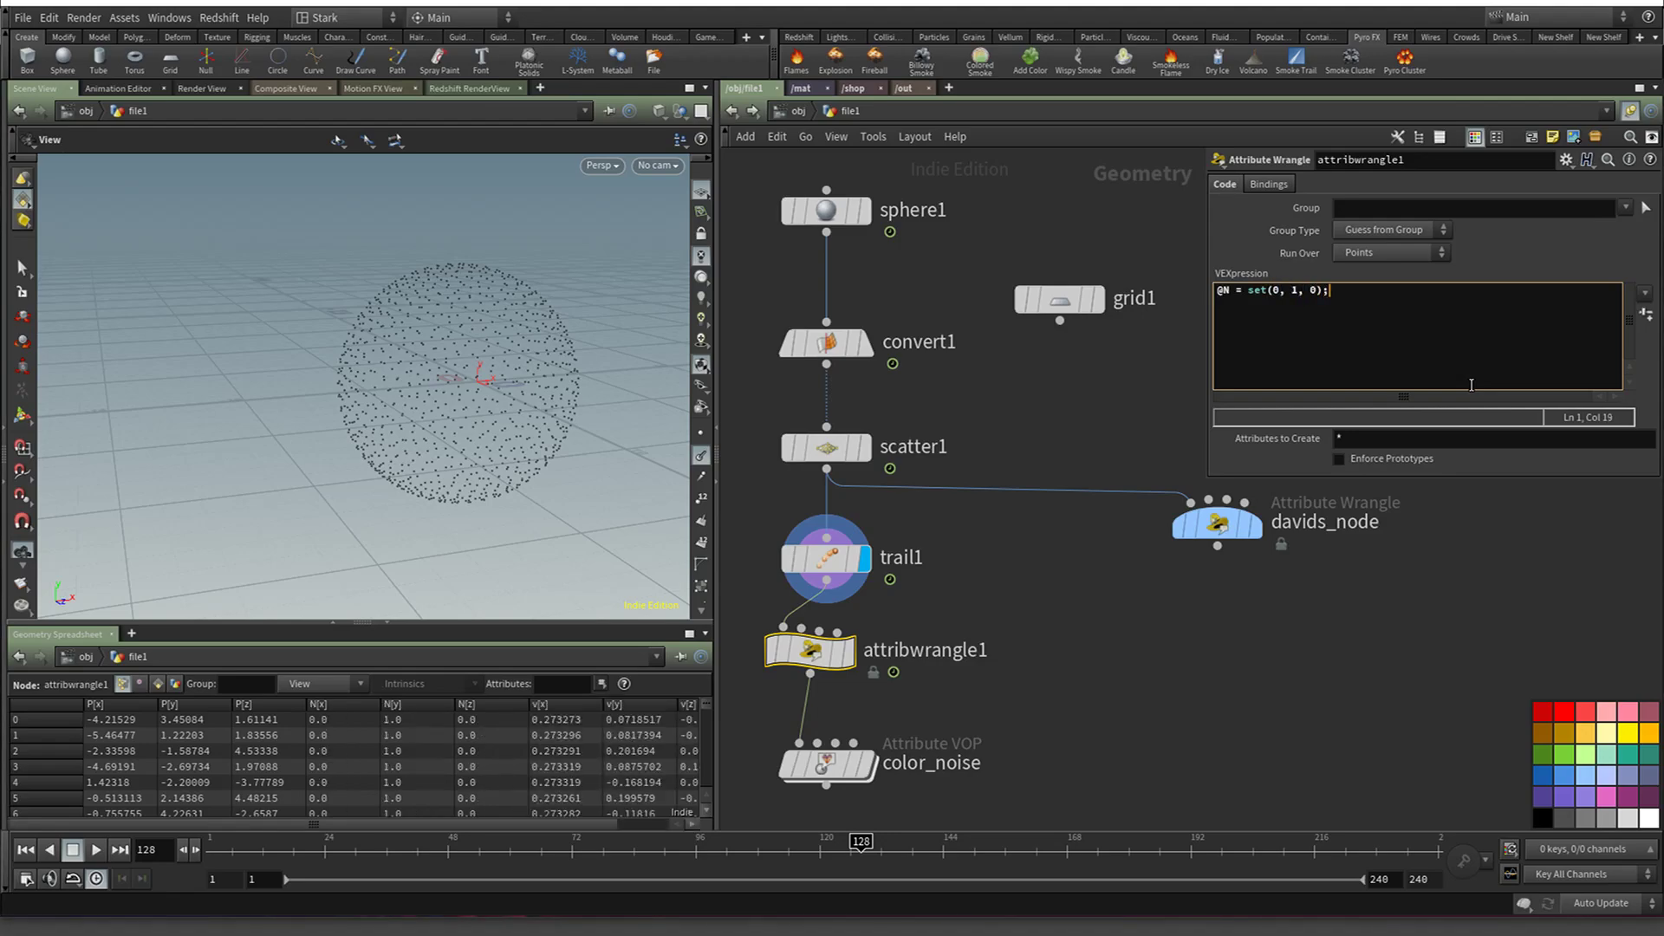
left_click(846, 650)
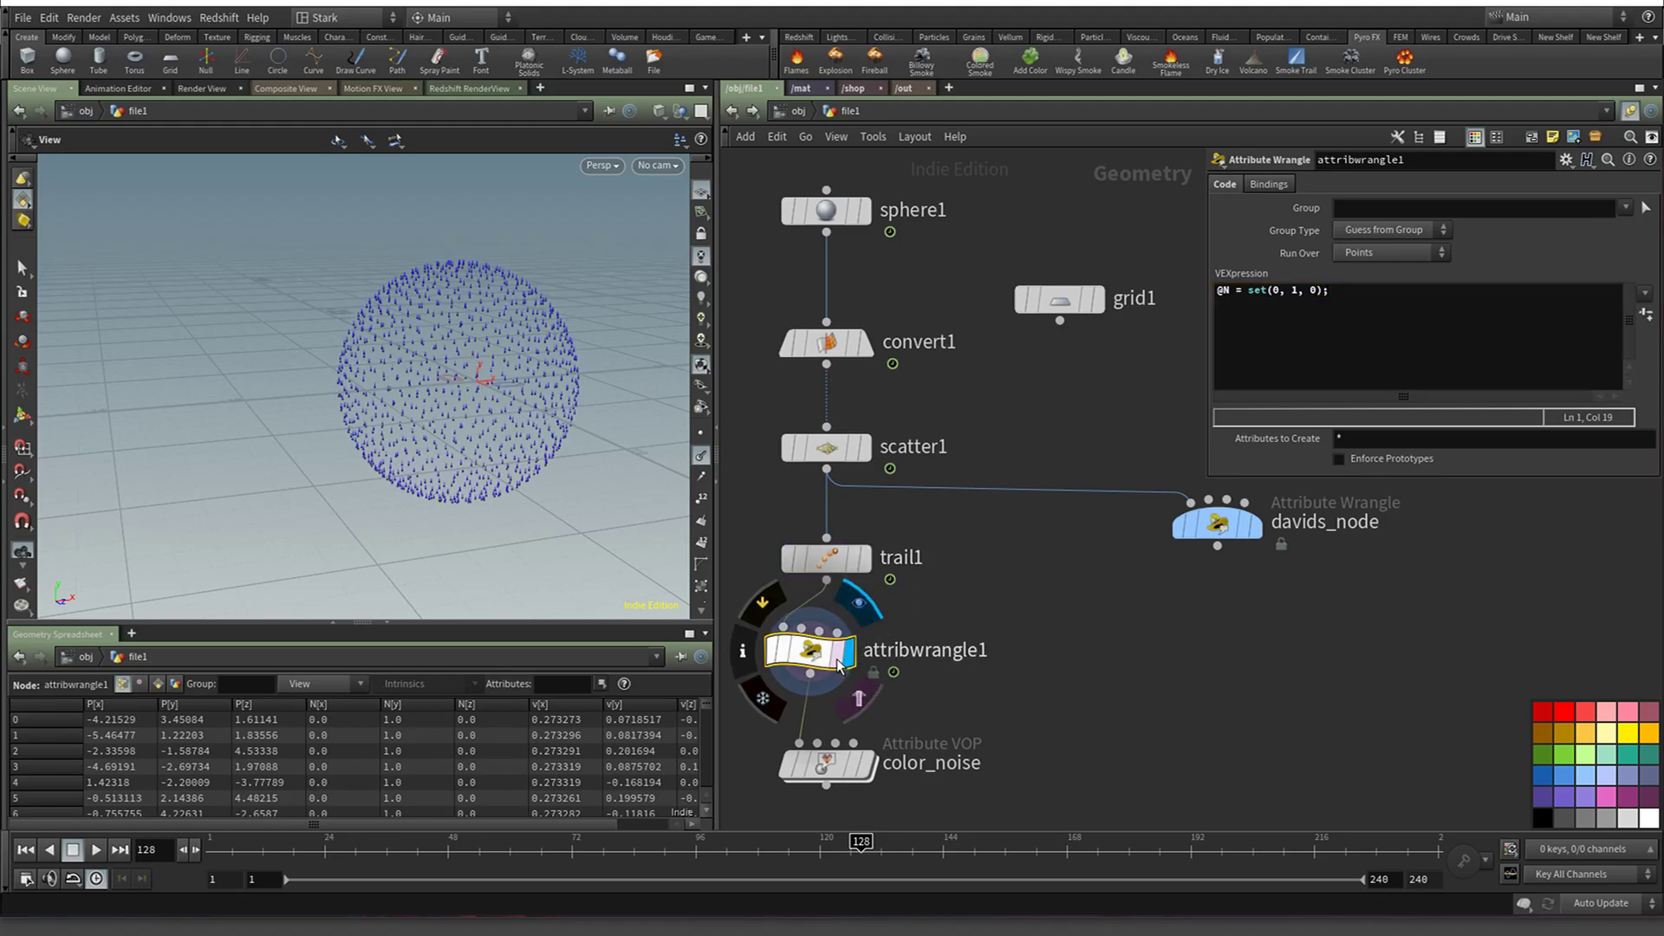
Check the point normals up to frame 93 and change the wrangle's expression to @N = @v;
scroll(472, 328, "up", 6)
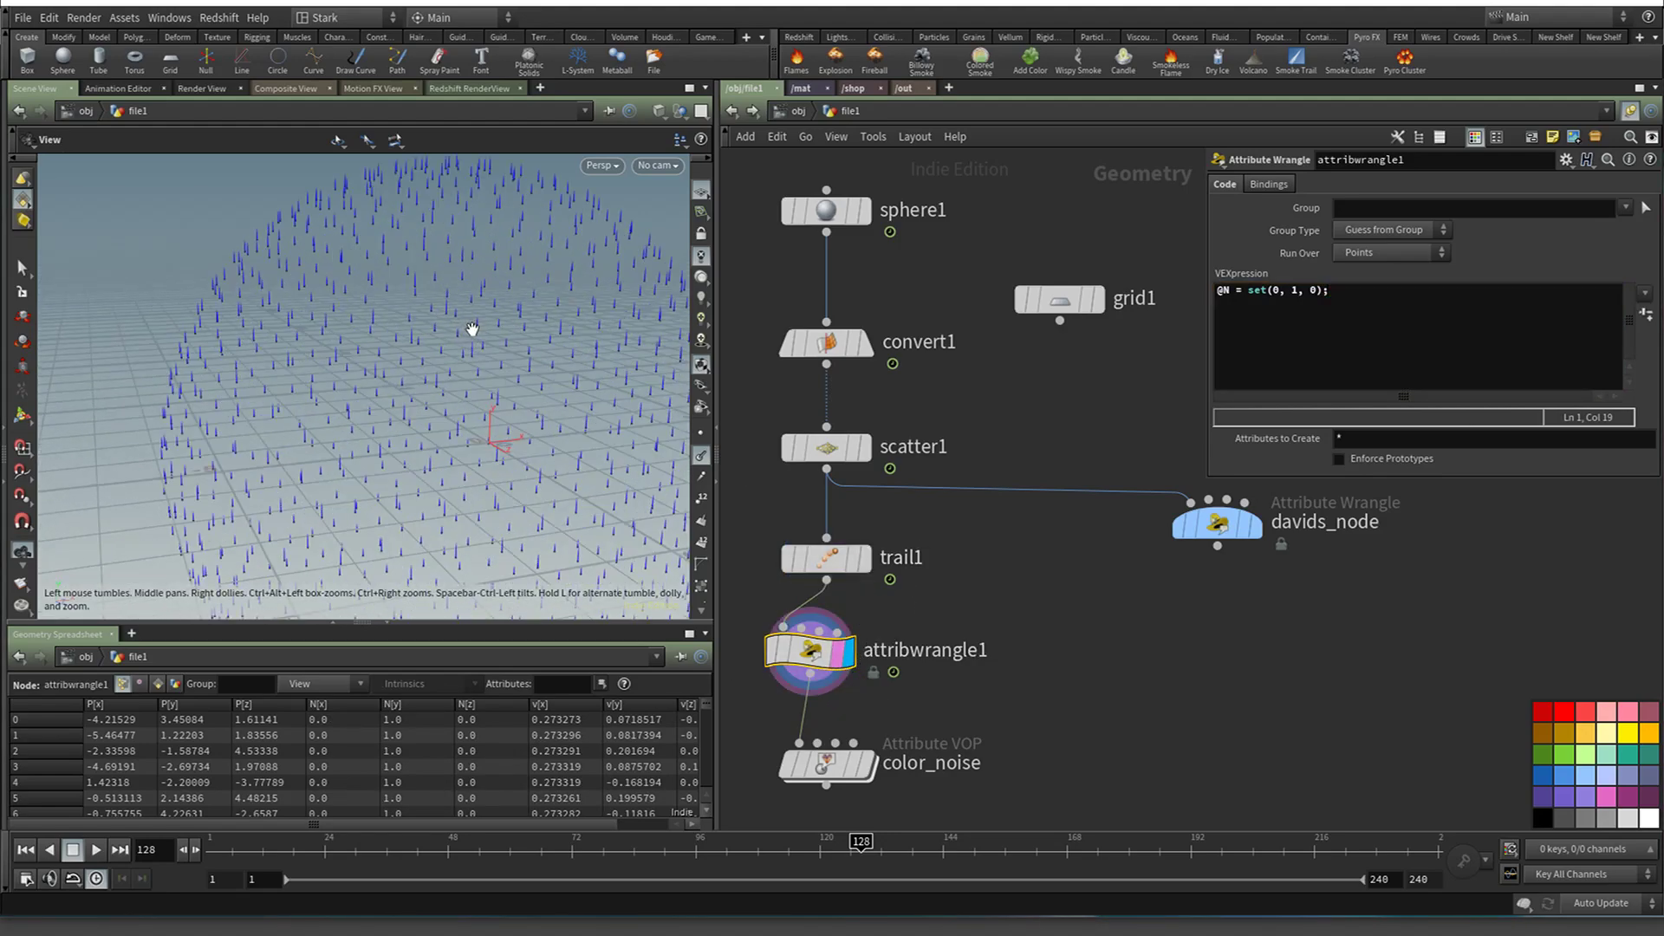
scroll(471, 329, "down", 6)
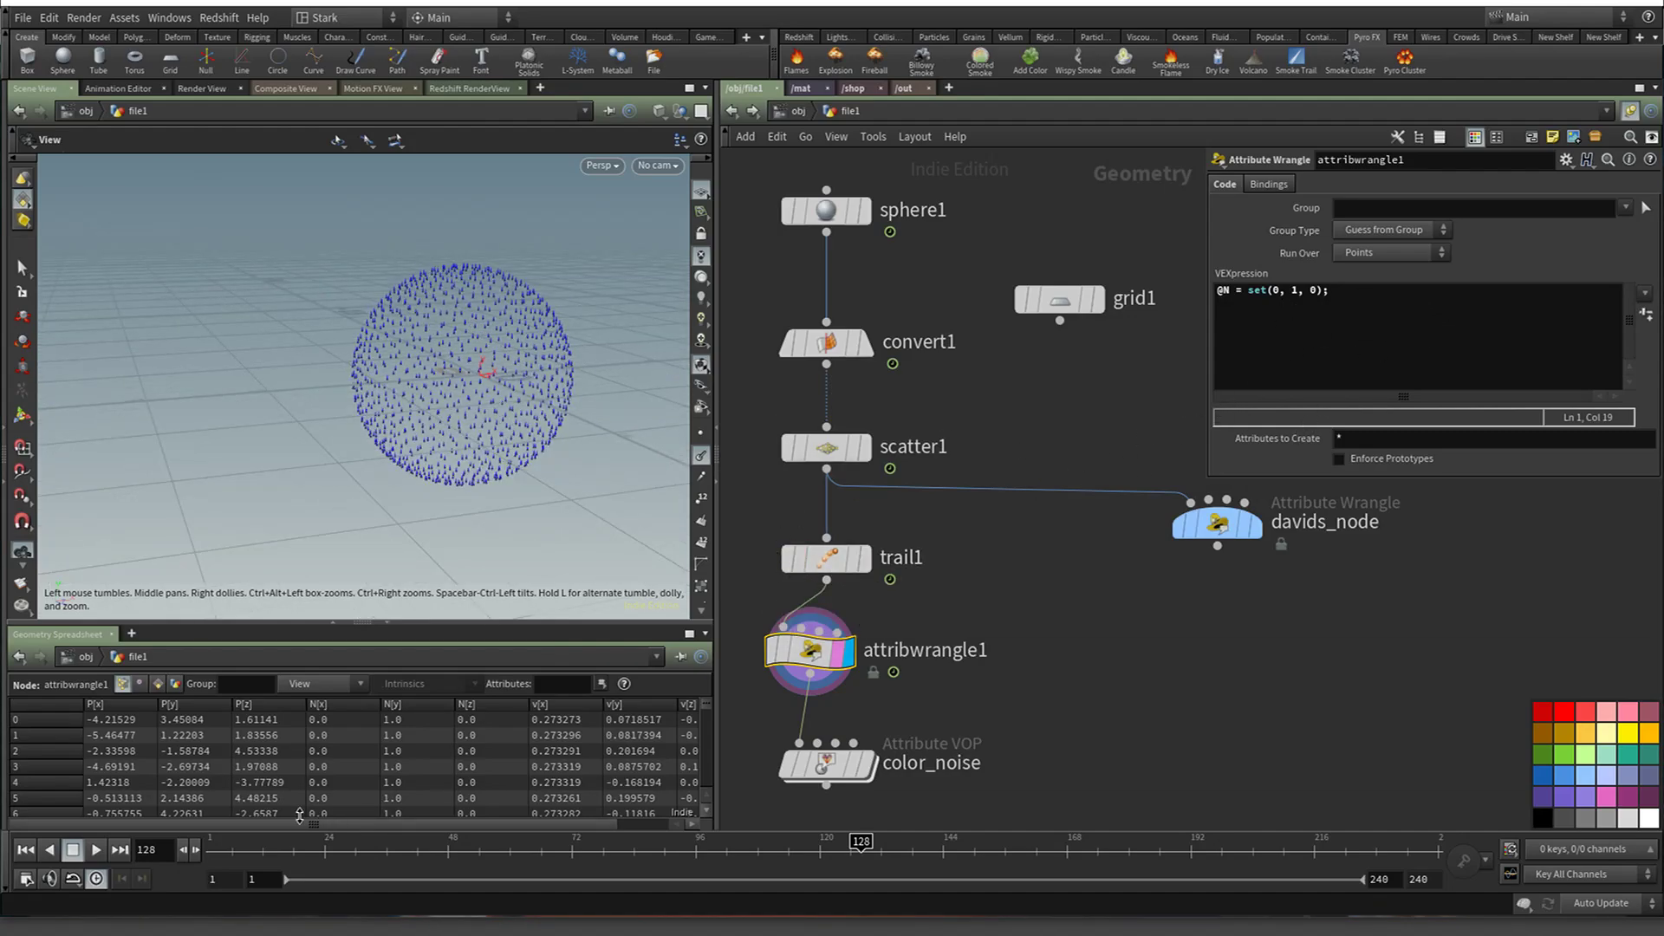
left_click_drag(227, 851, 681, 850)
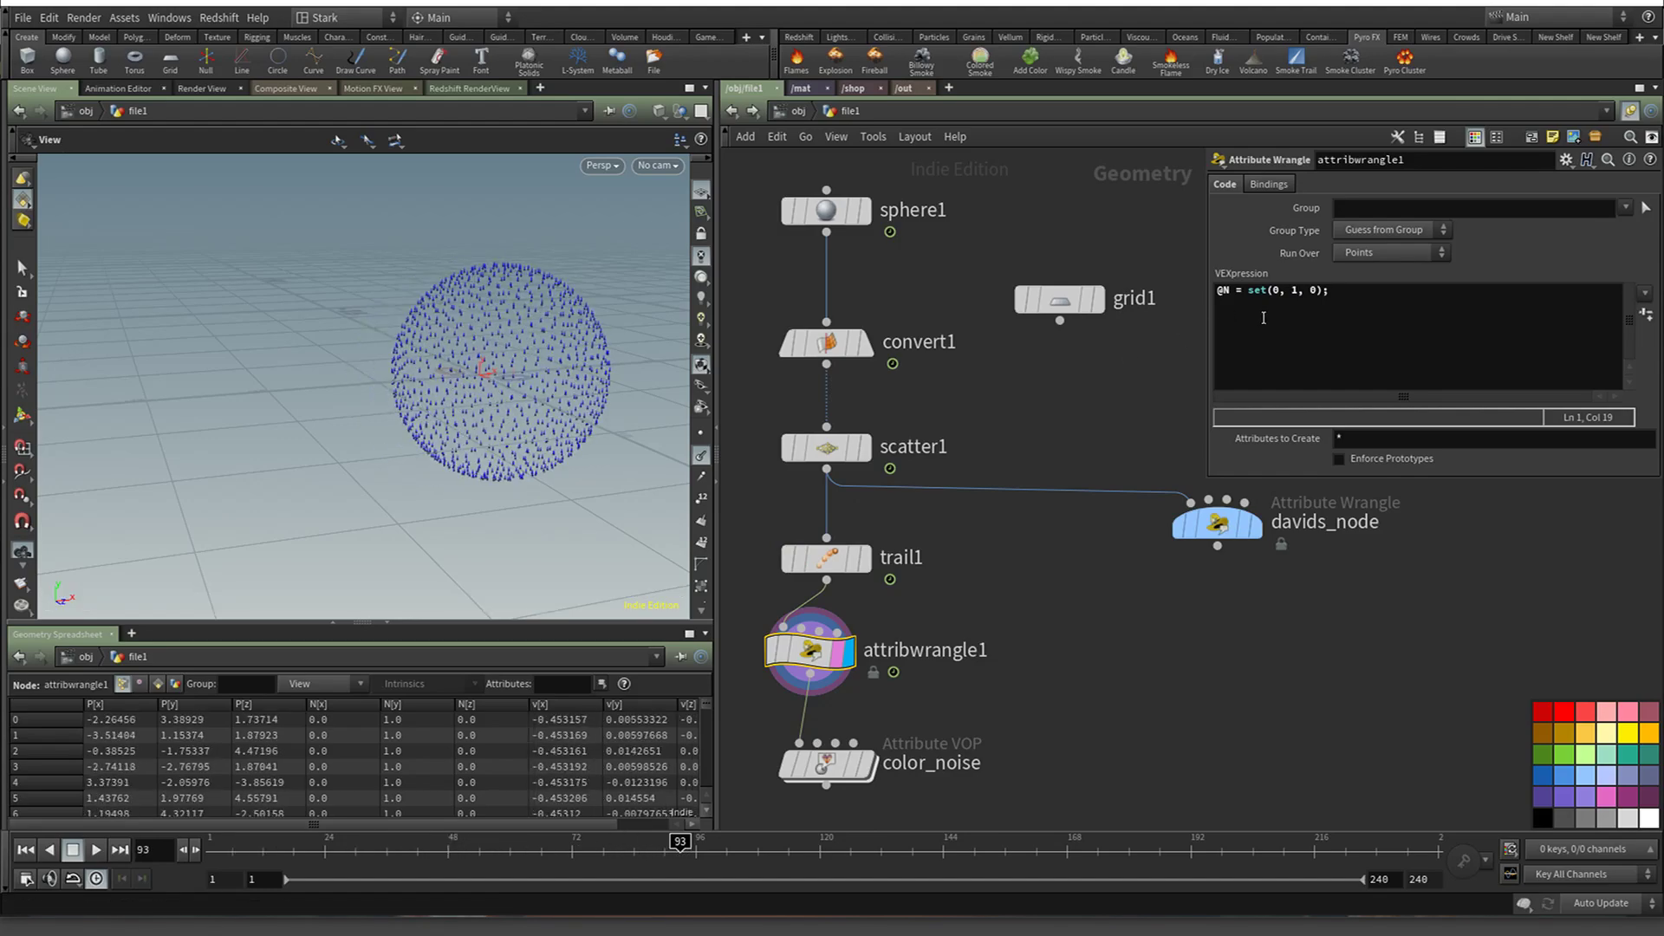
left_click_drag(1329, 290, 1247, 273)
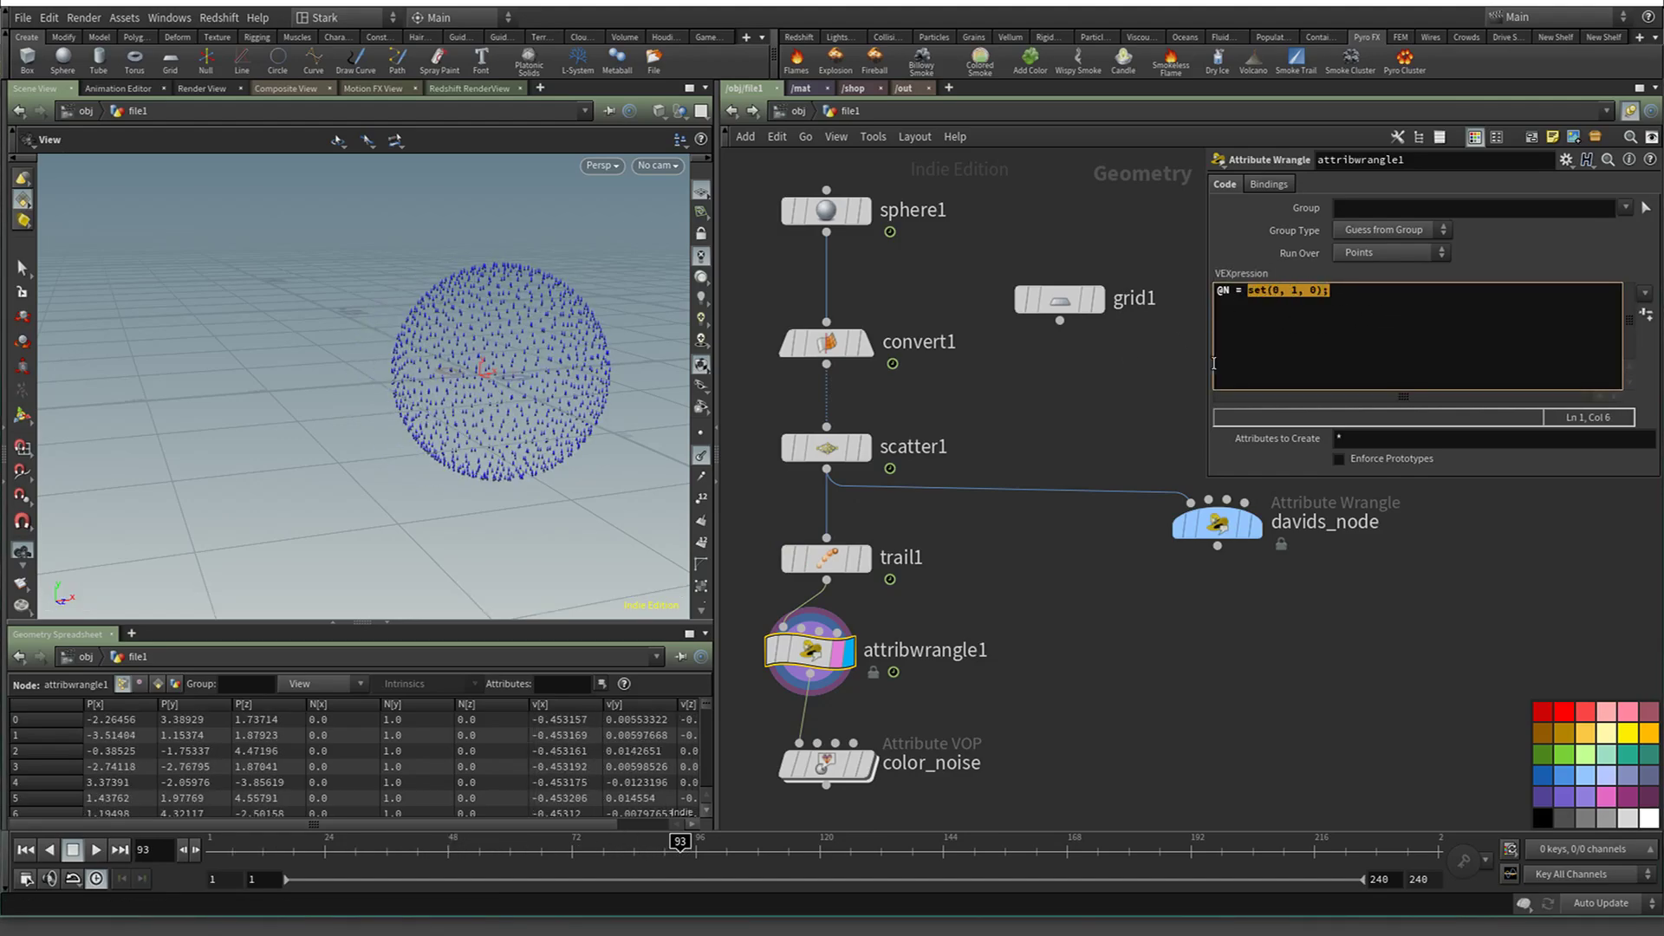
type("@v;")
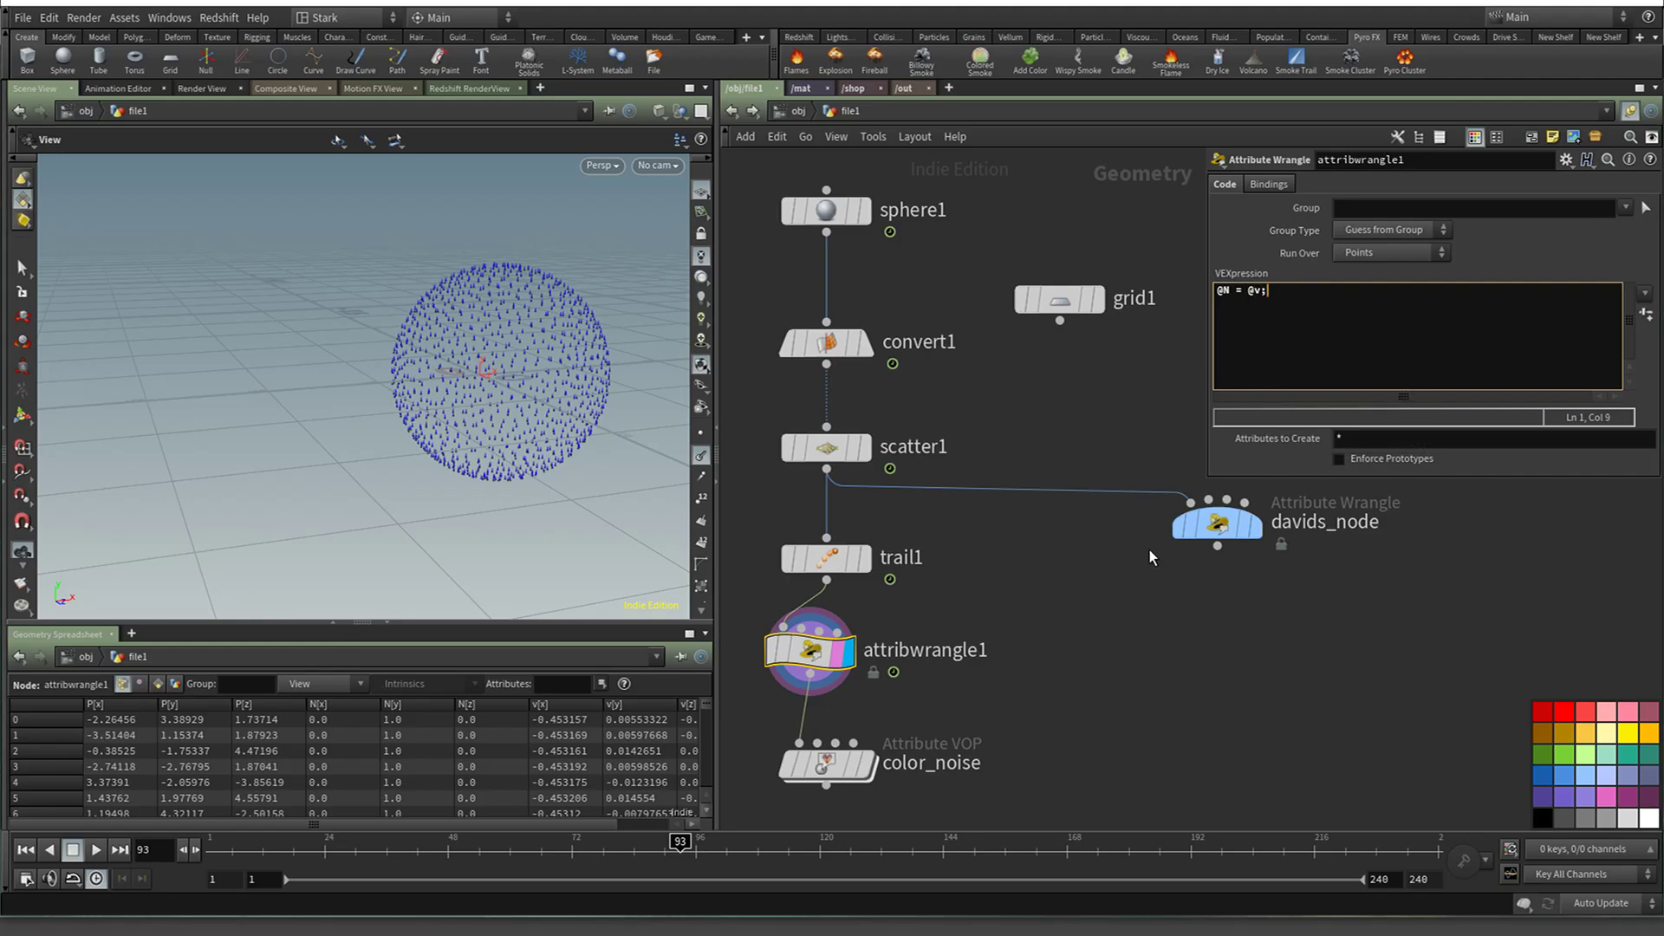
Examine how the velocity-driven normals change in the viewport while scrubbing the timeline, ending at frame 85
scroll(537, 459, "up", 5)
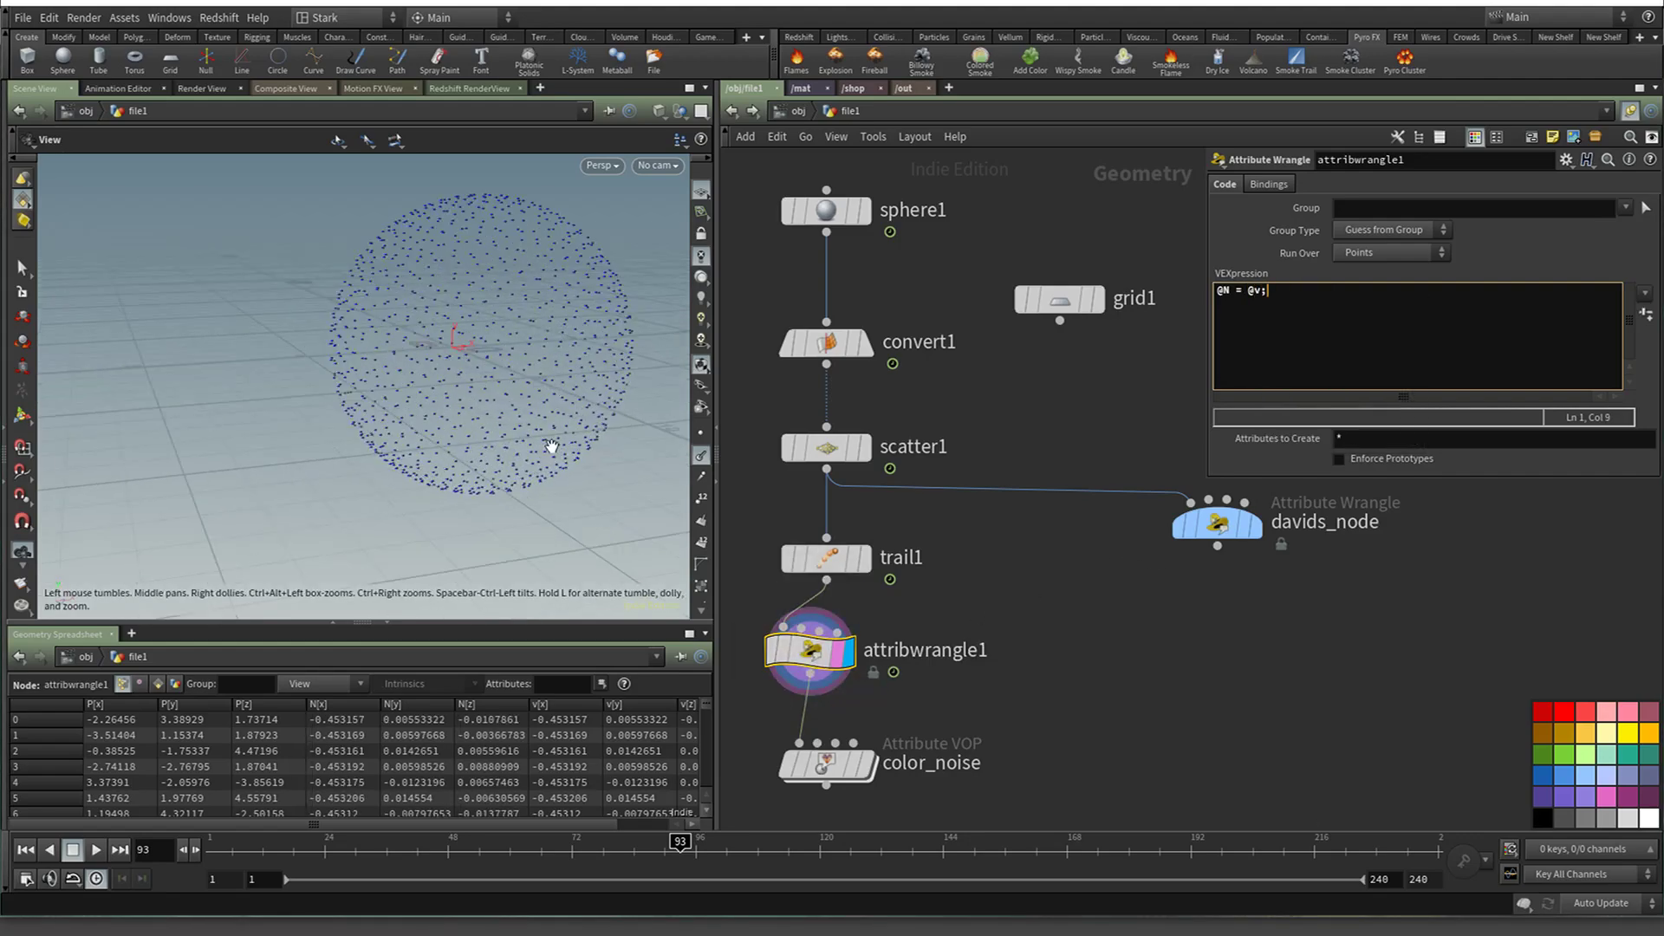
left_click_drag(219, 839, 811, 839)
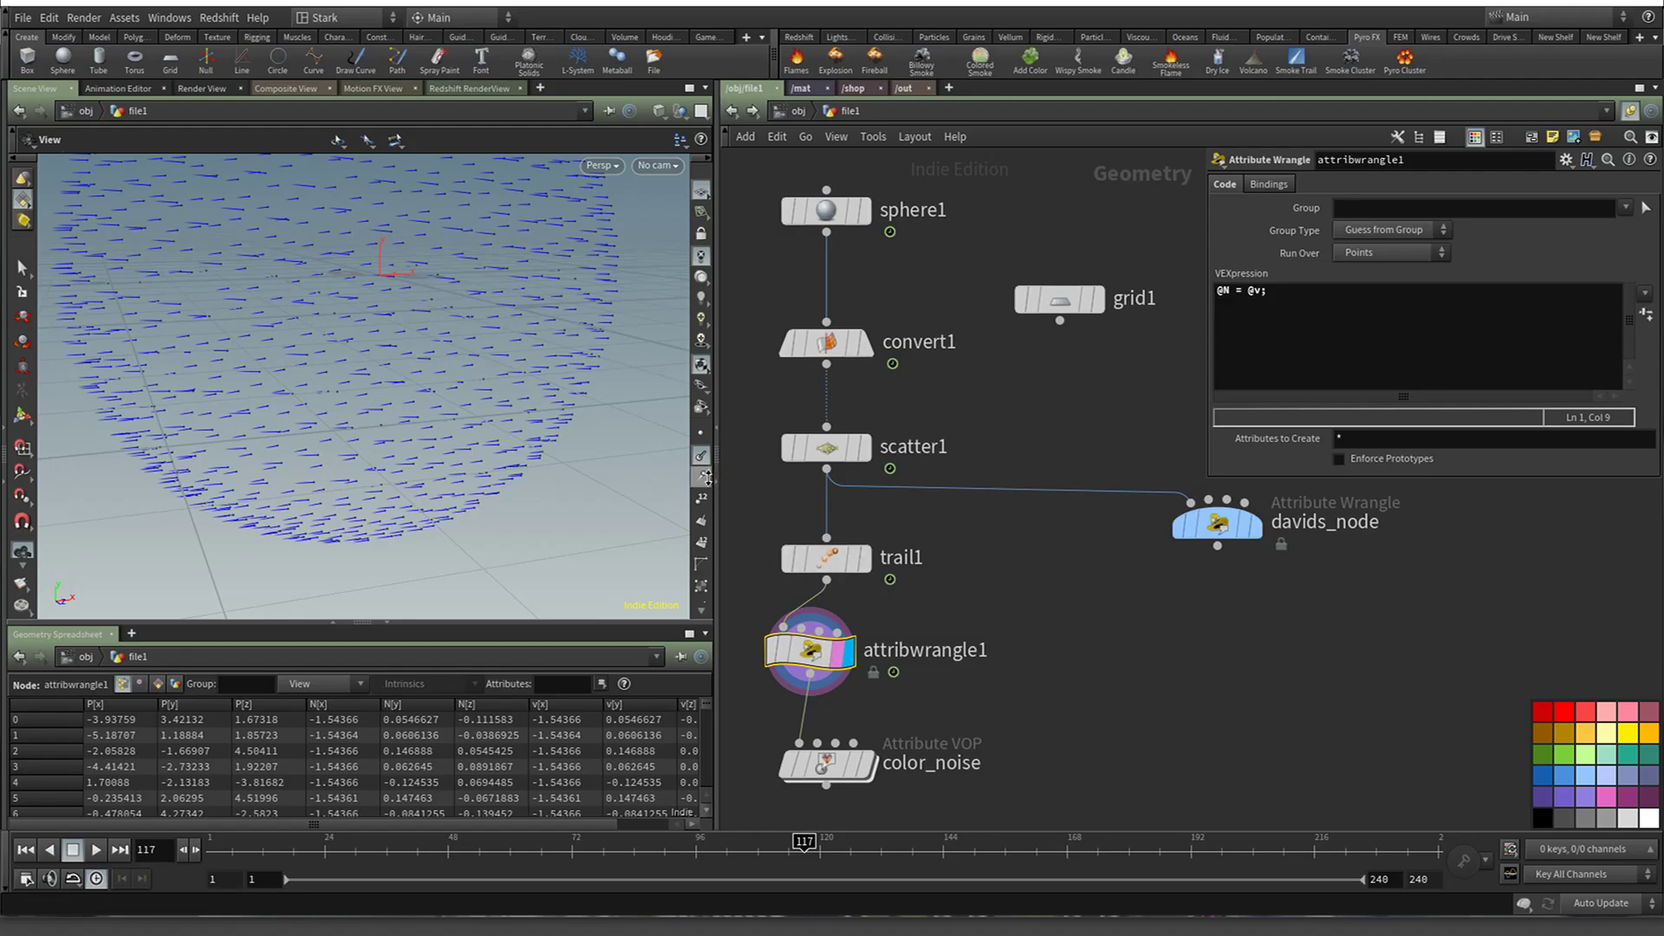
left_click(393, 842)
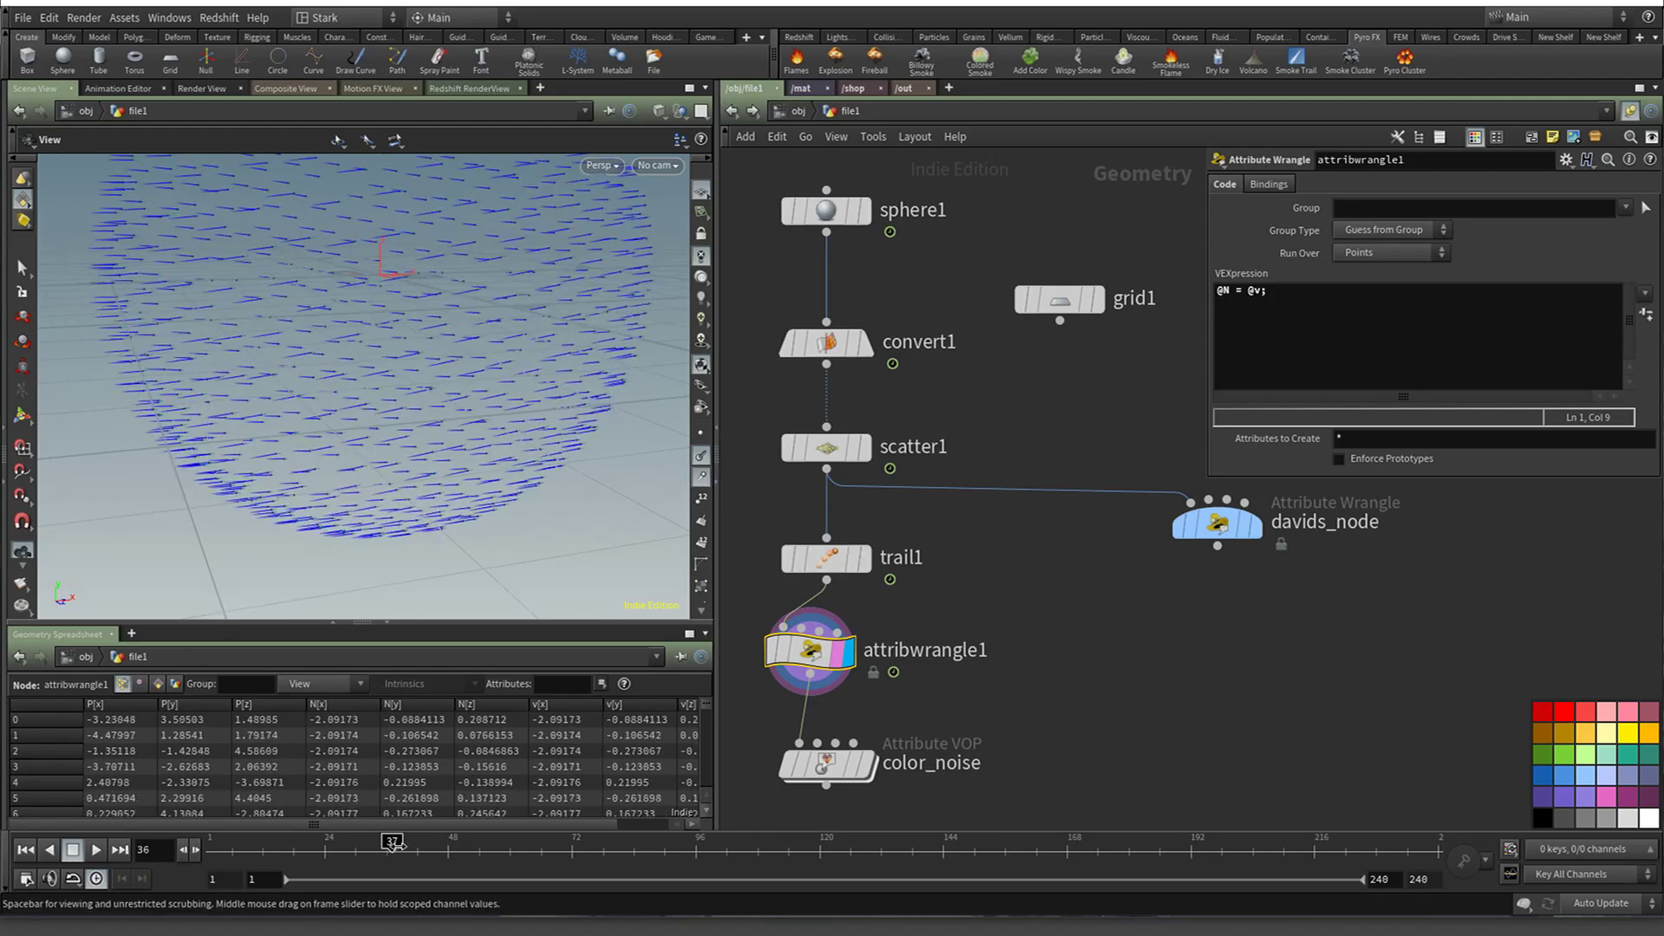
left_click_drag(392, 842, 613, 842)
scroll(456, 392, "up", 5)
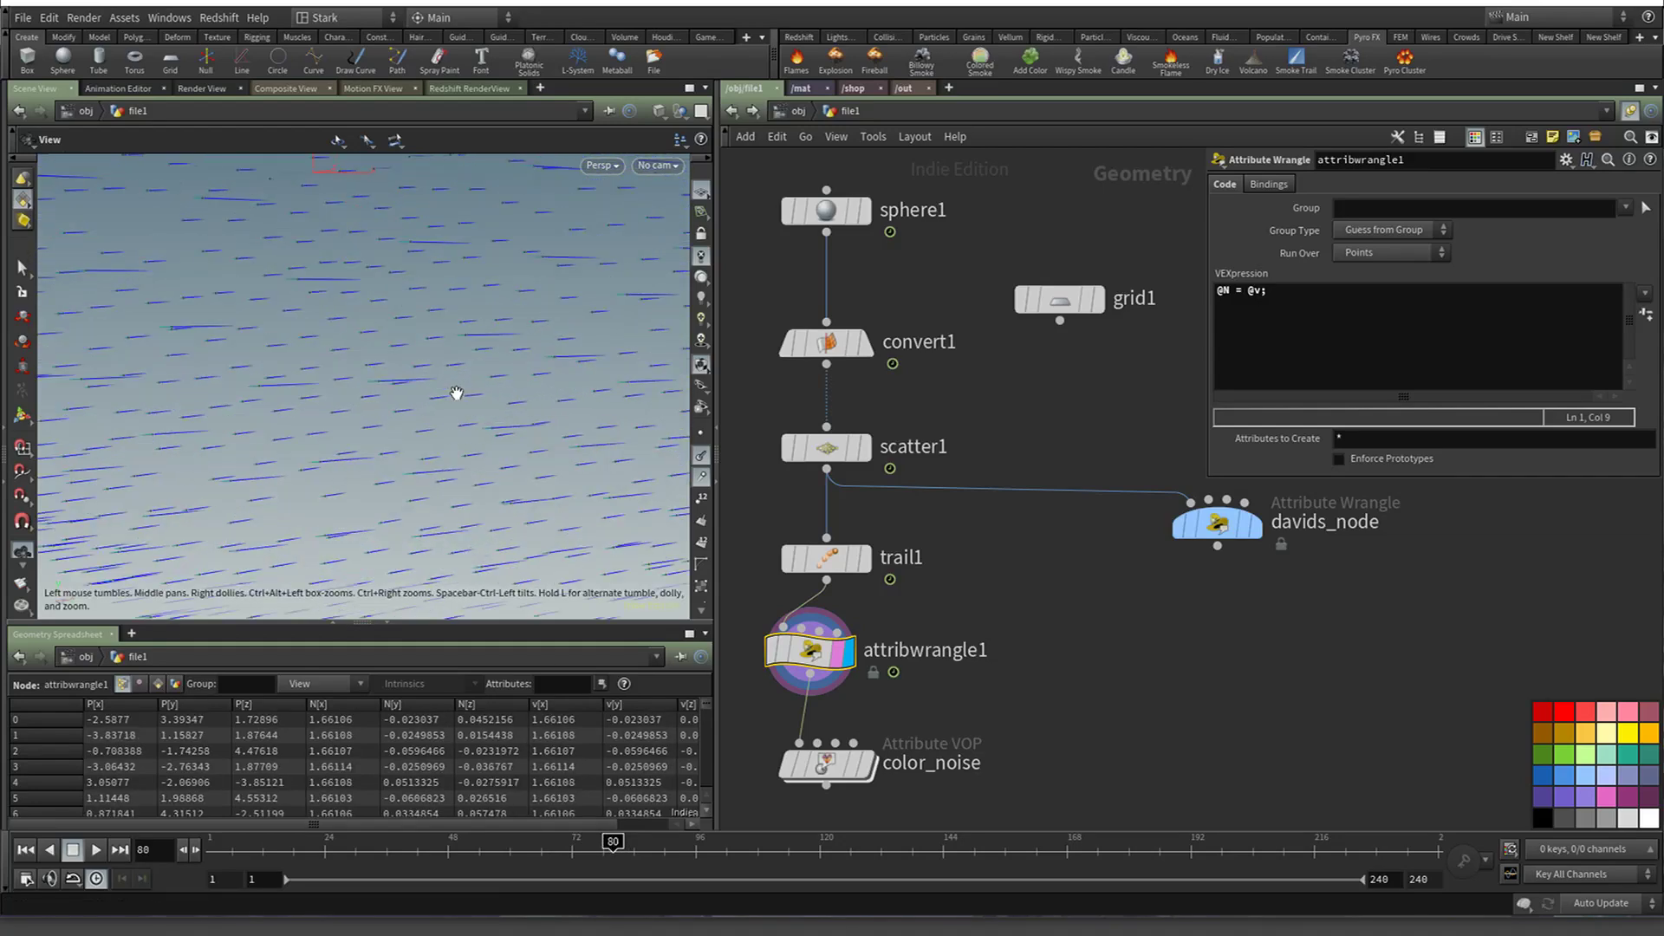
scroll(456, 393, "up", 2)
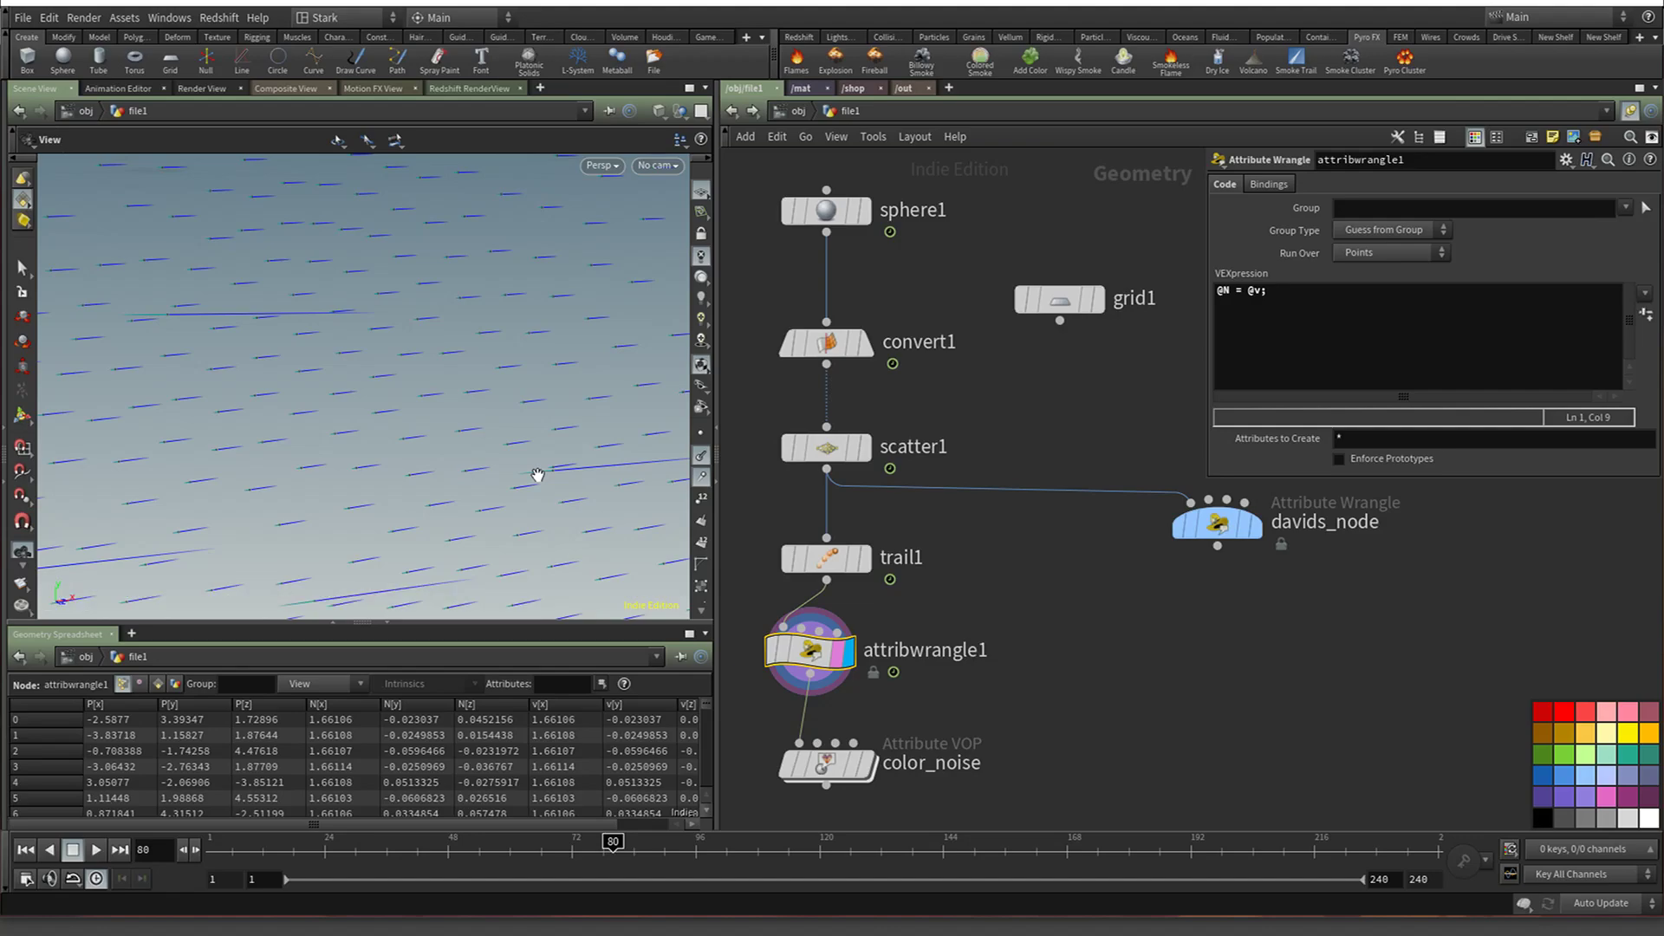
left_click_drag(449, 851, 638, 841)
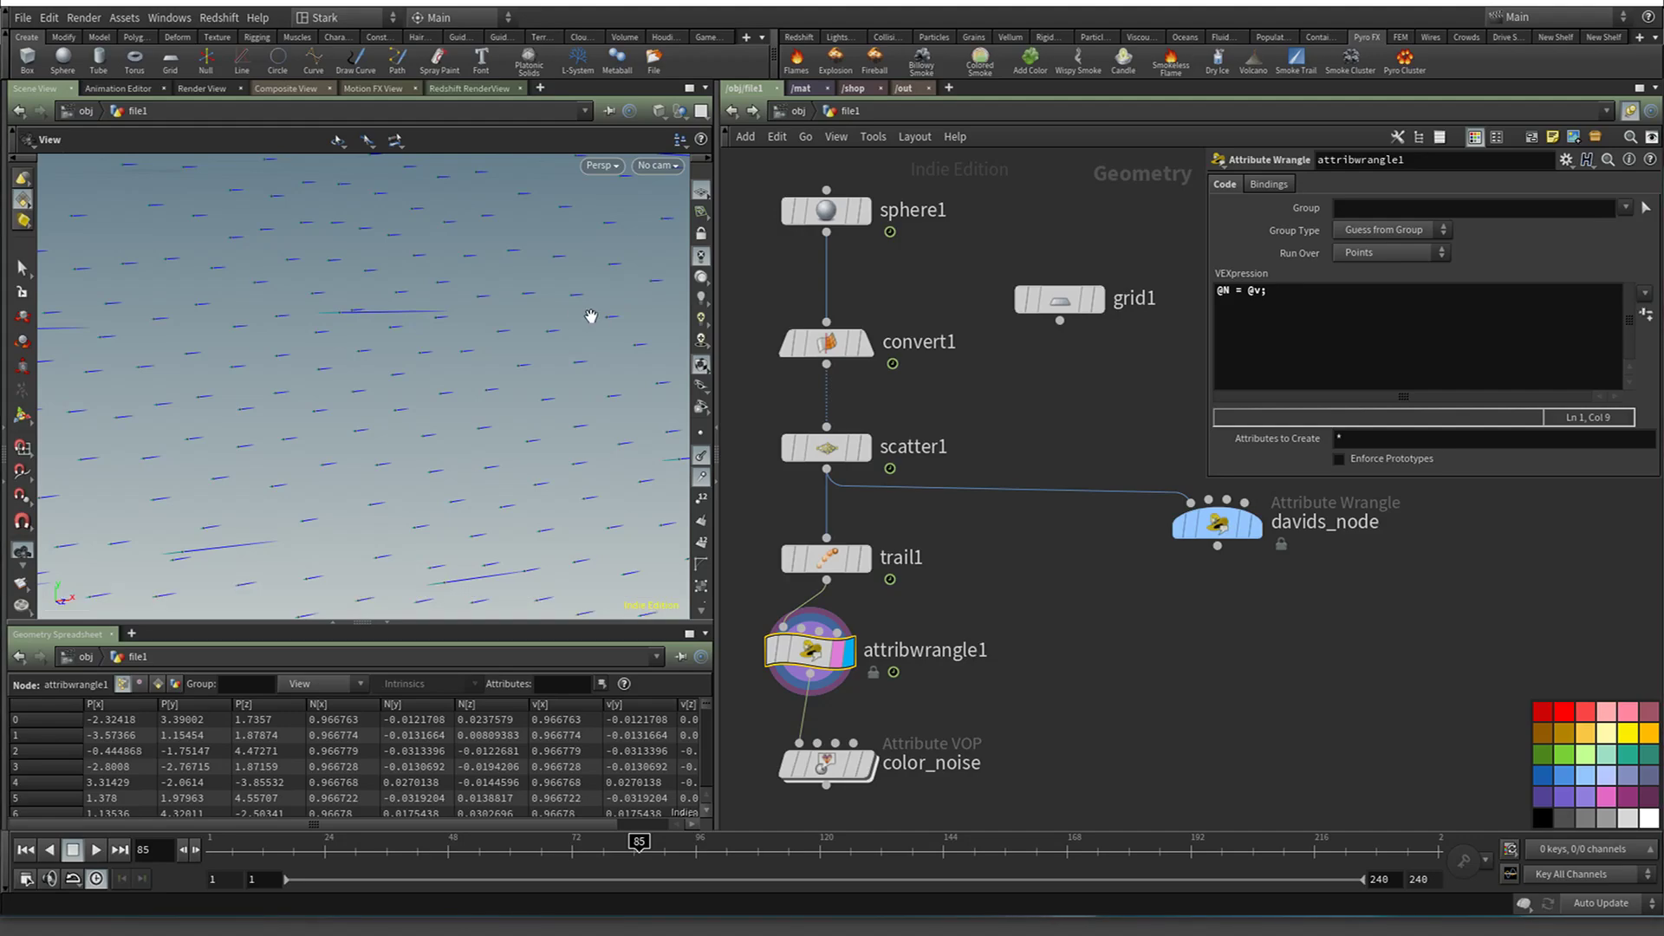
left_click_drag(501, 402, 482, 375)
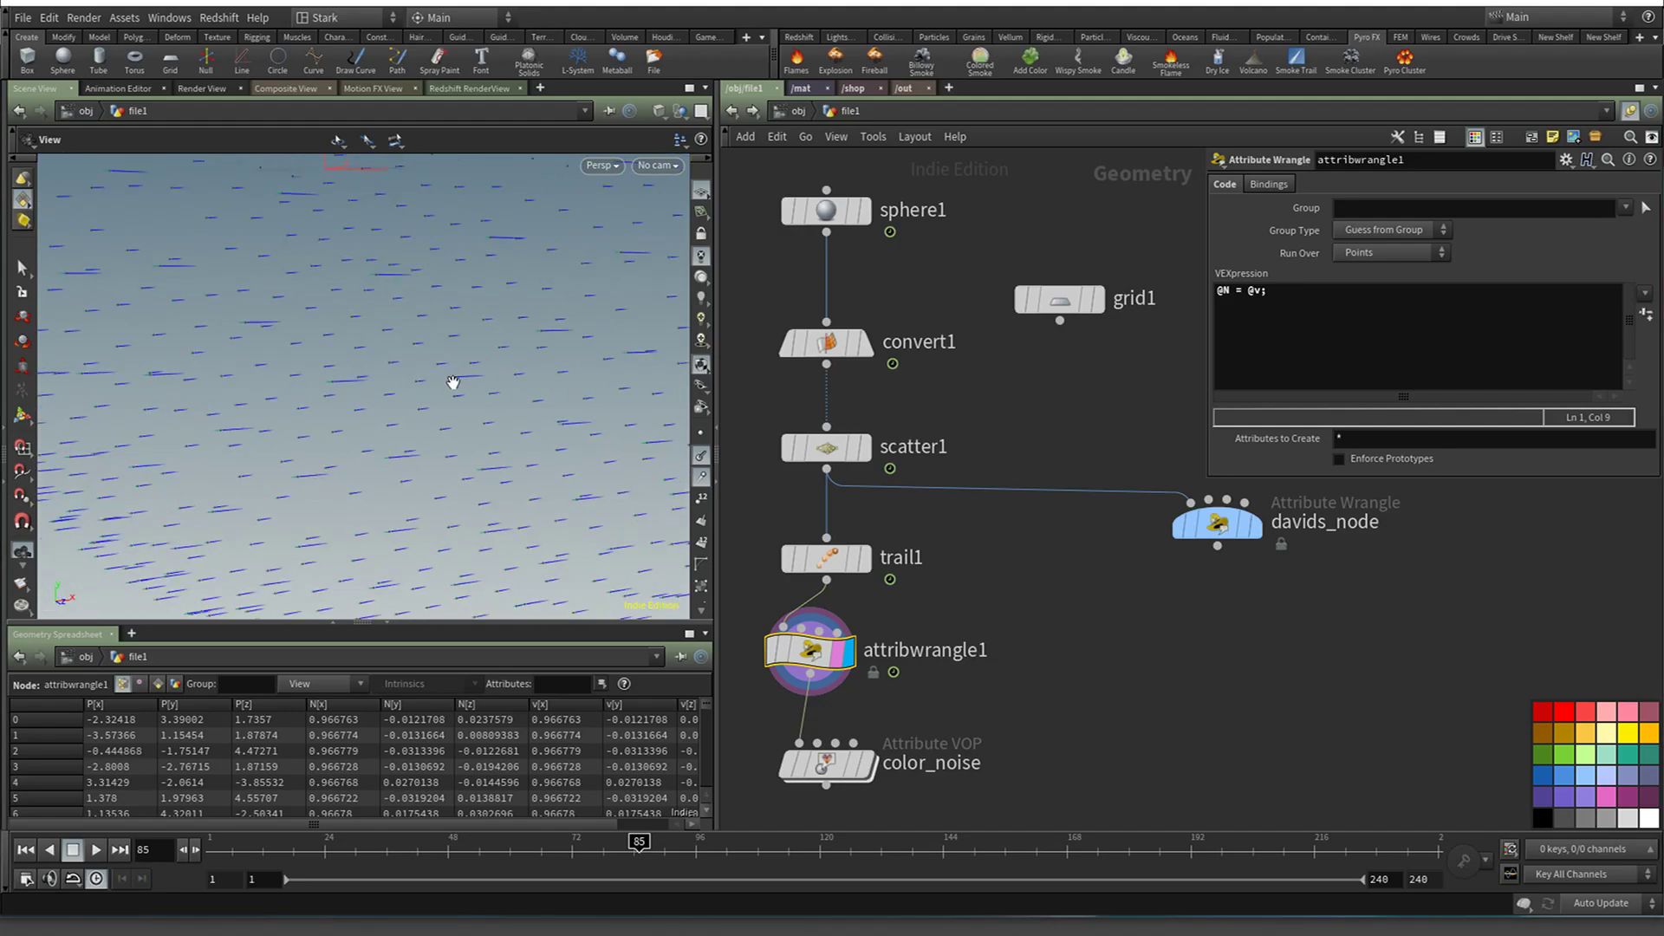
scroll(453, 382, "down", 10)
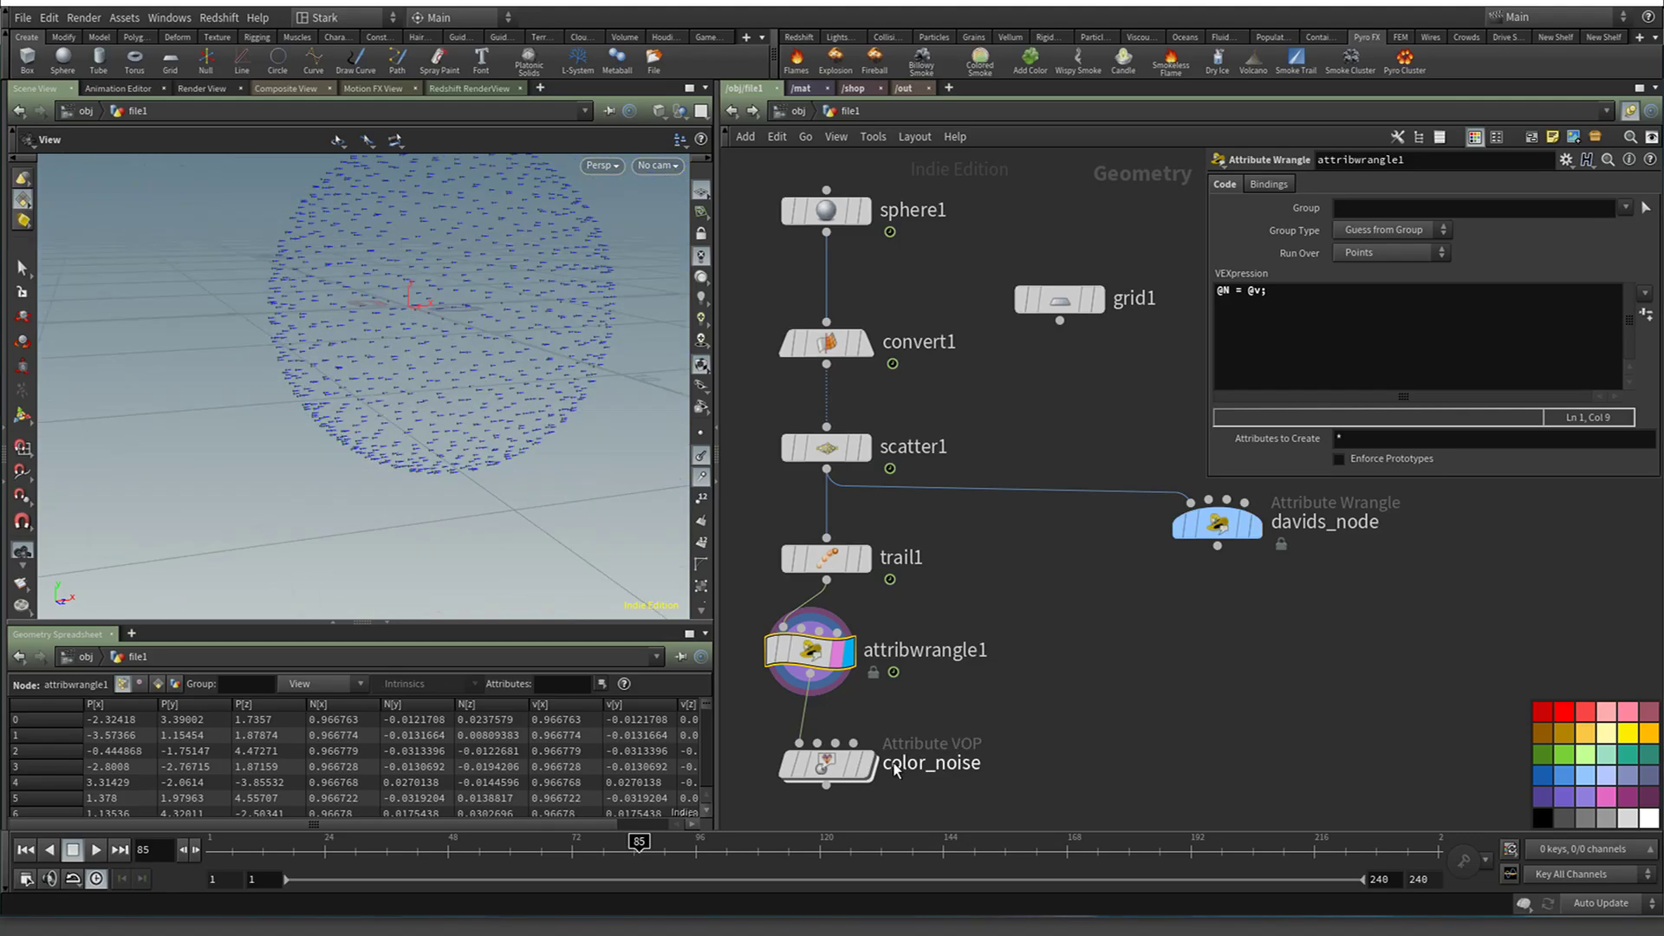
Enter the color_noise VOP network again and bring the whole point sphere into view
double_click(830, 765)
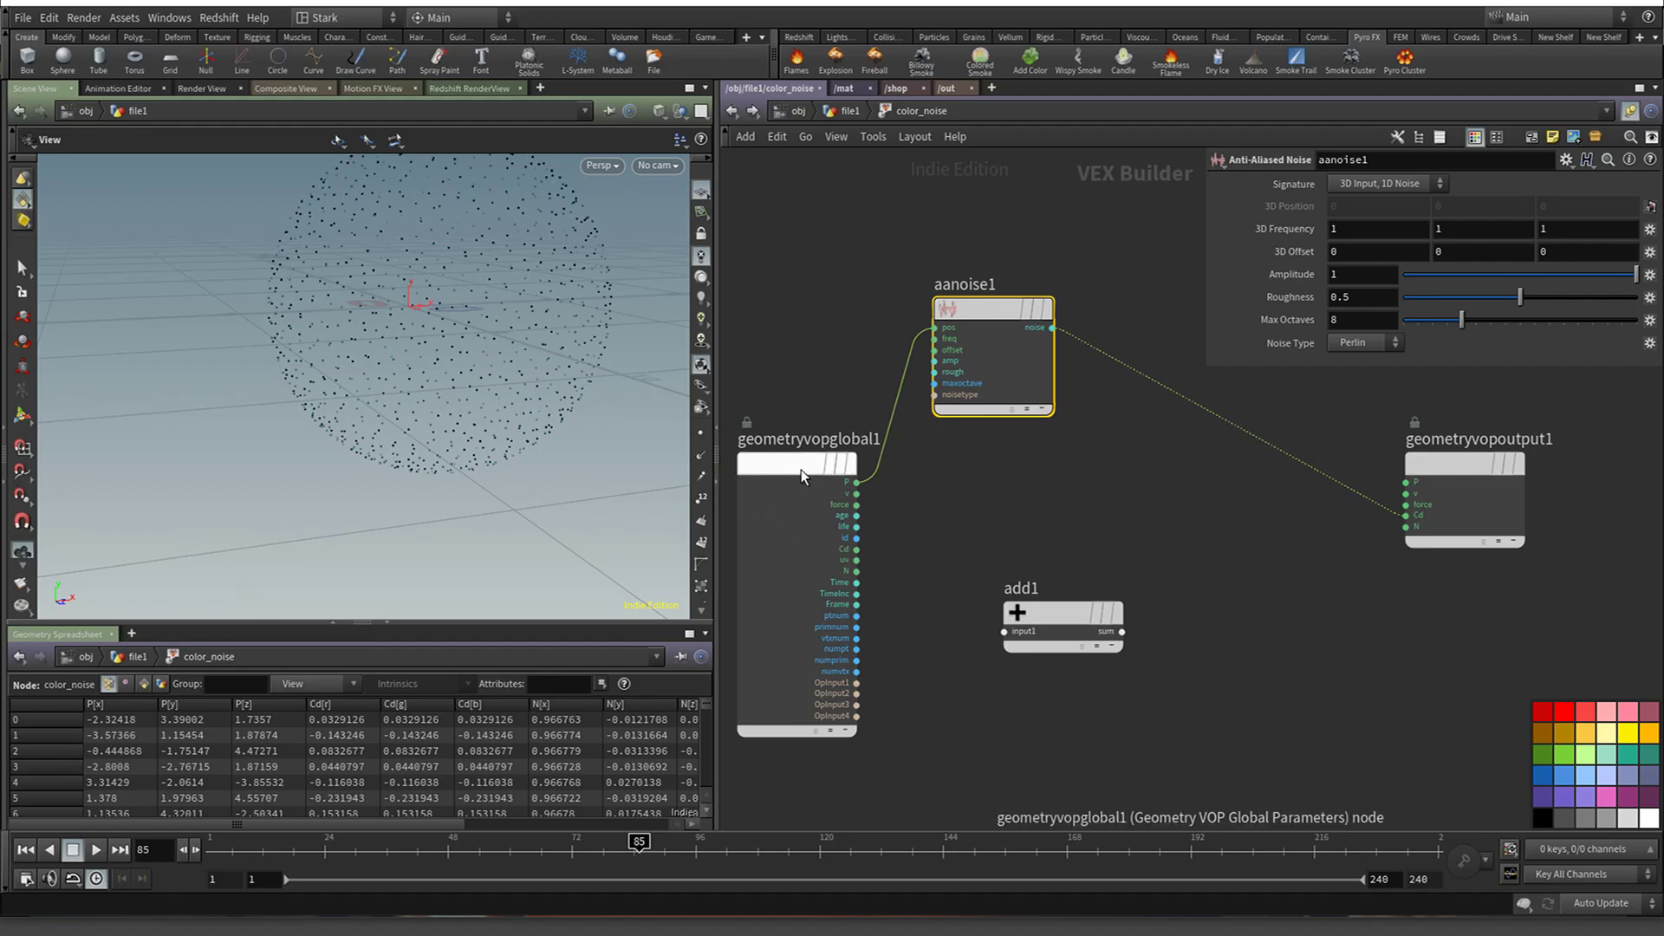
scroll(582, 373, "down", 3)
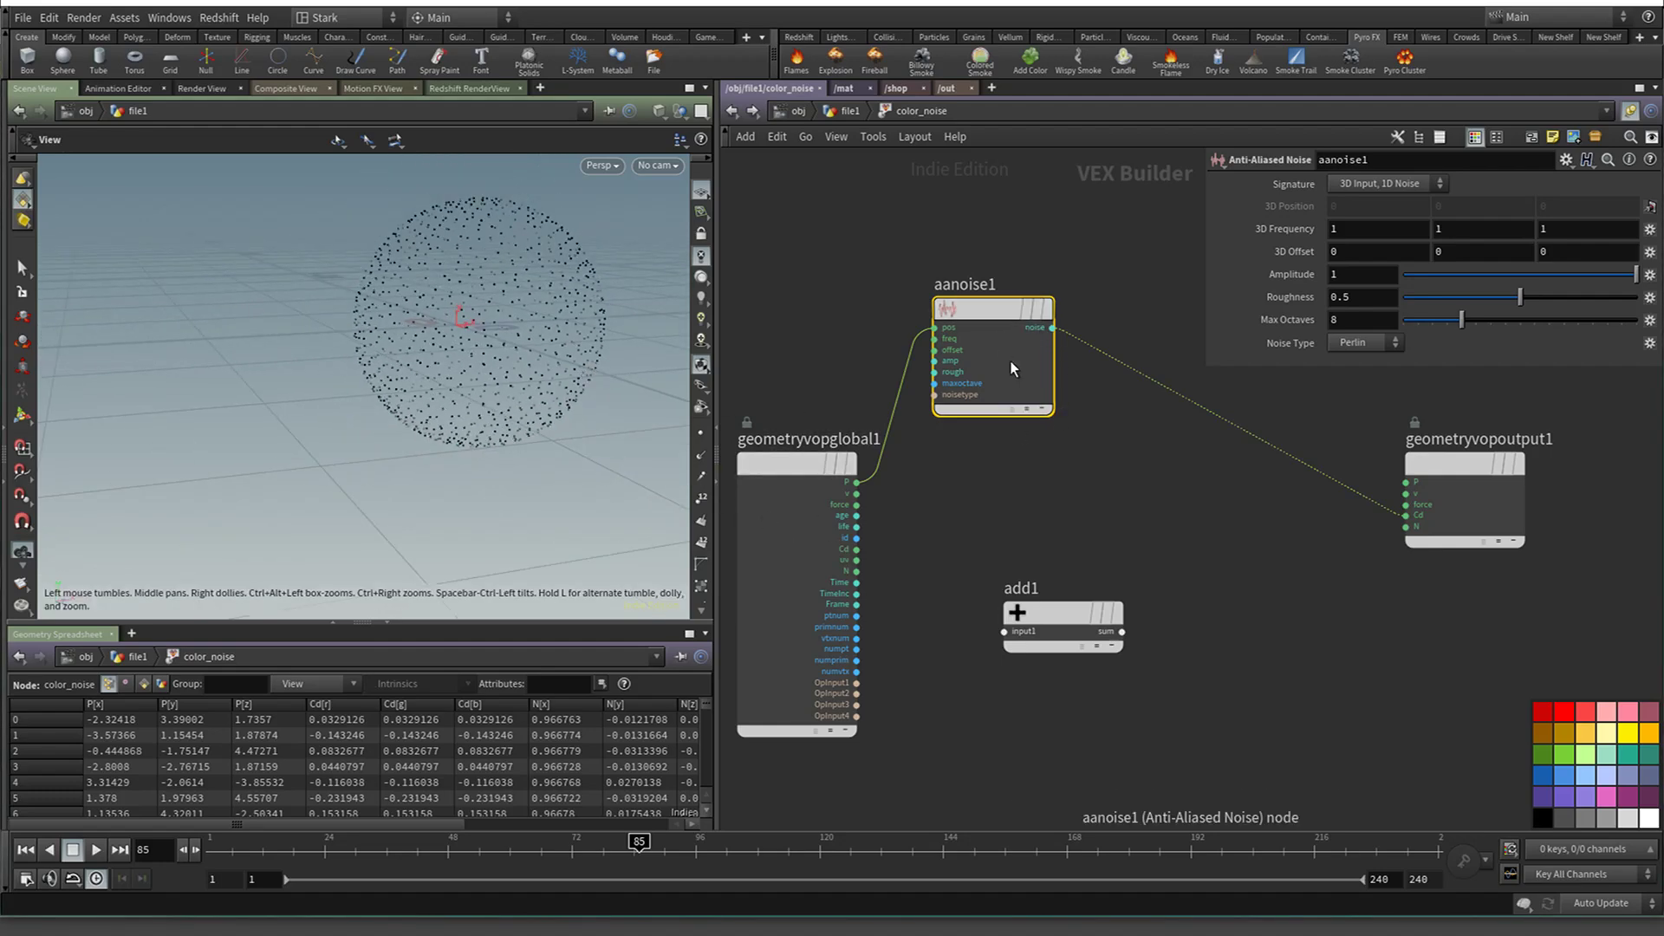
key("super+Tab")
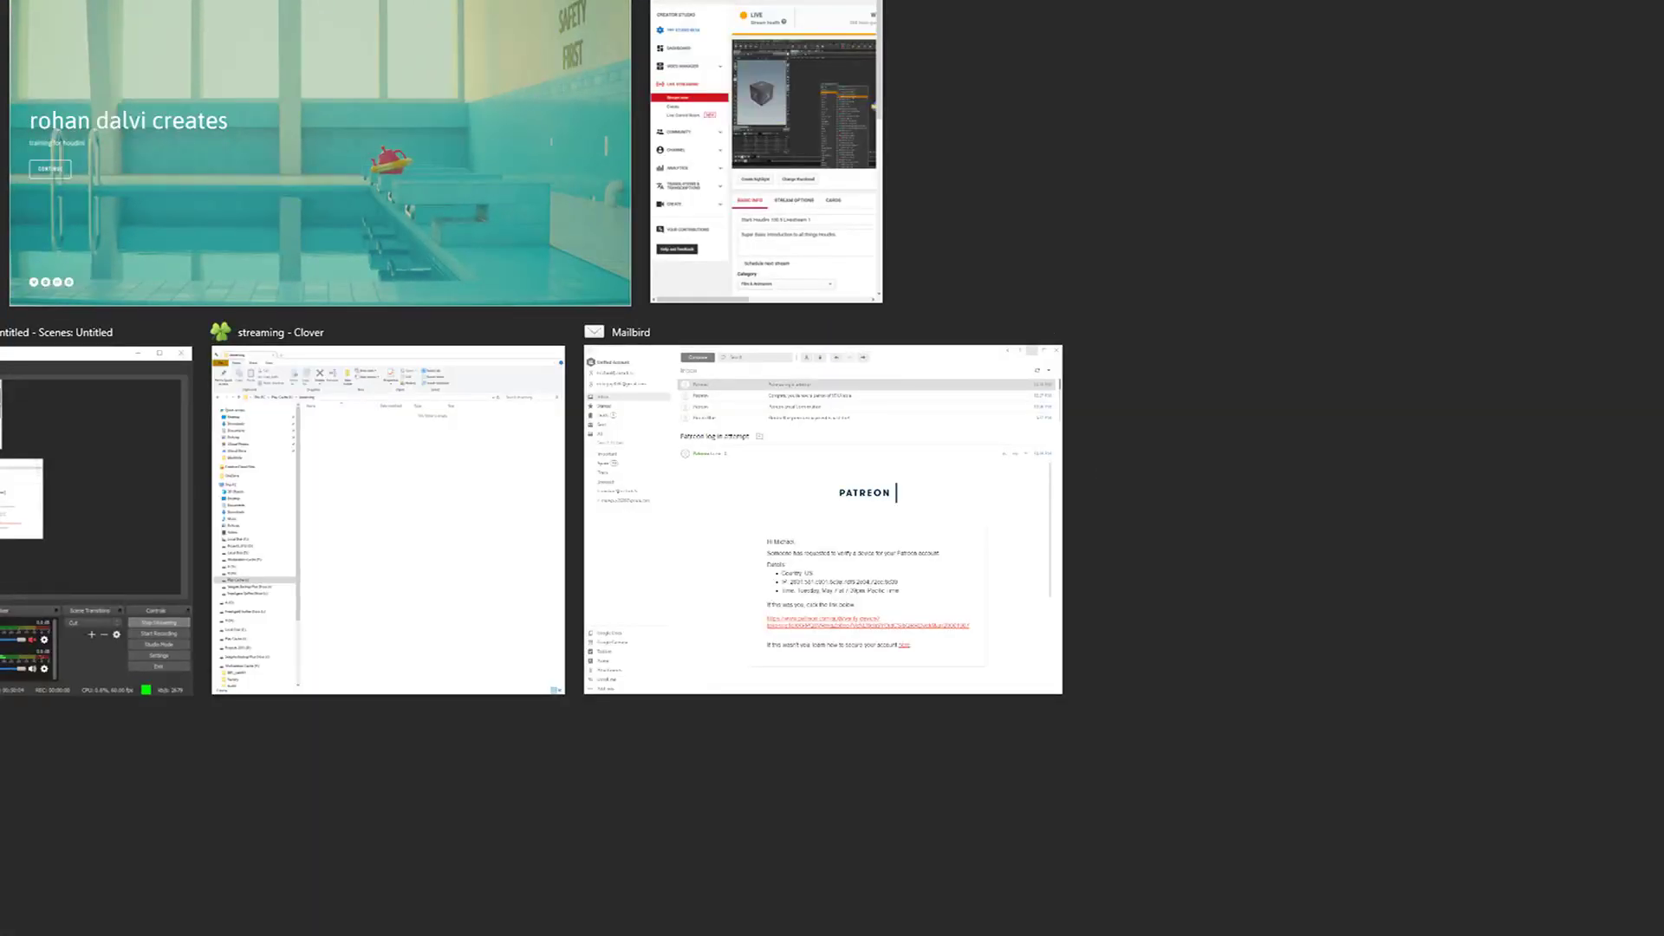
key("Escape")
Delete the unused Add node from the color_noise network and line up the noise and output nodes with the global parameters node
mouse_move(1078, 616)
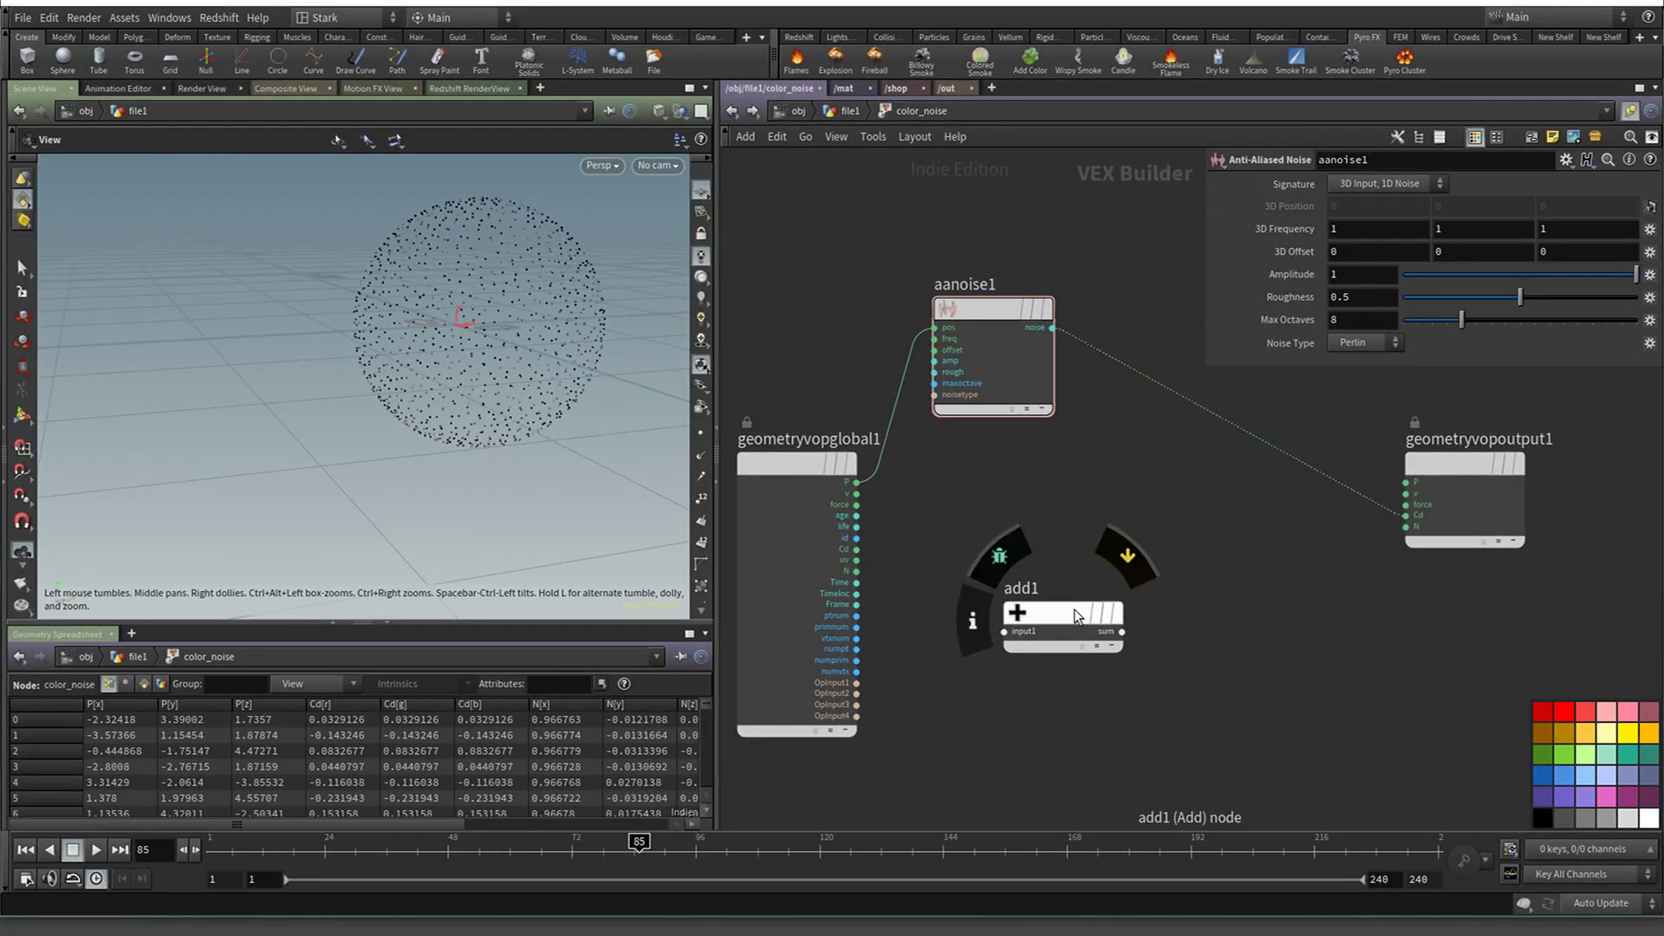
left_click_drag(1076, 617, 1079, 581)
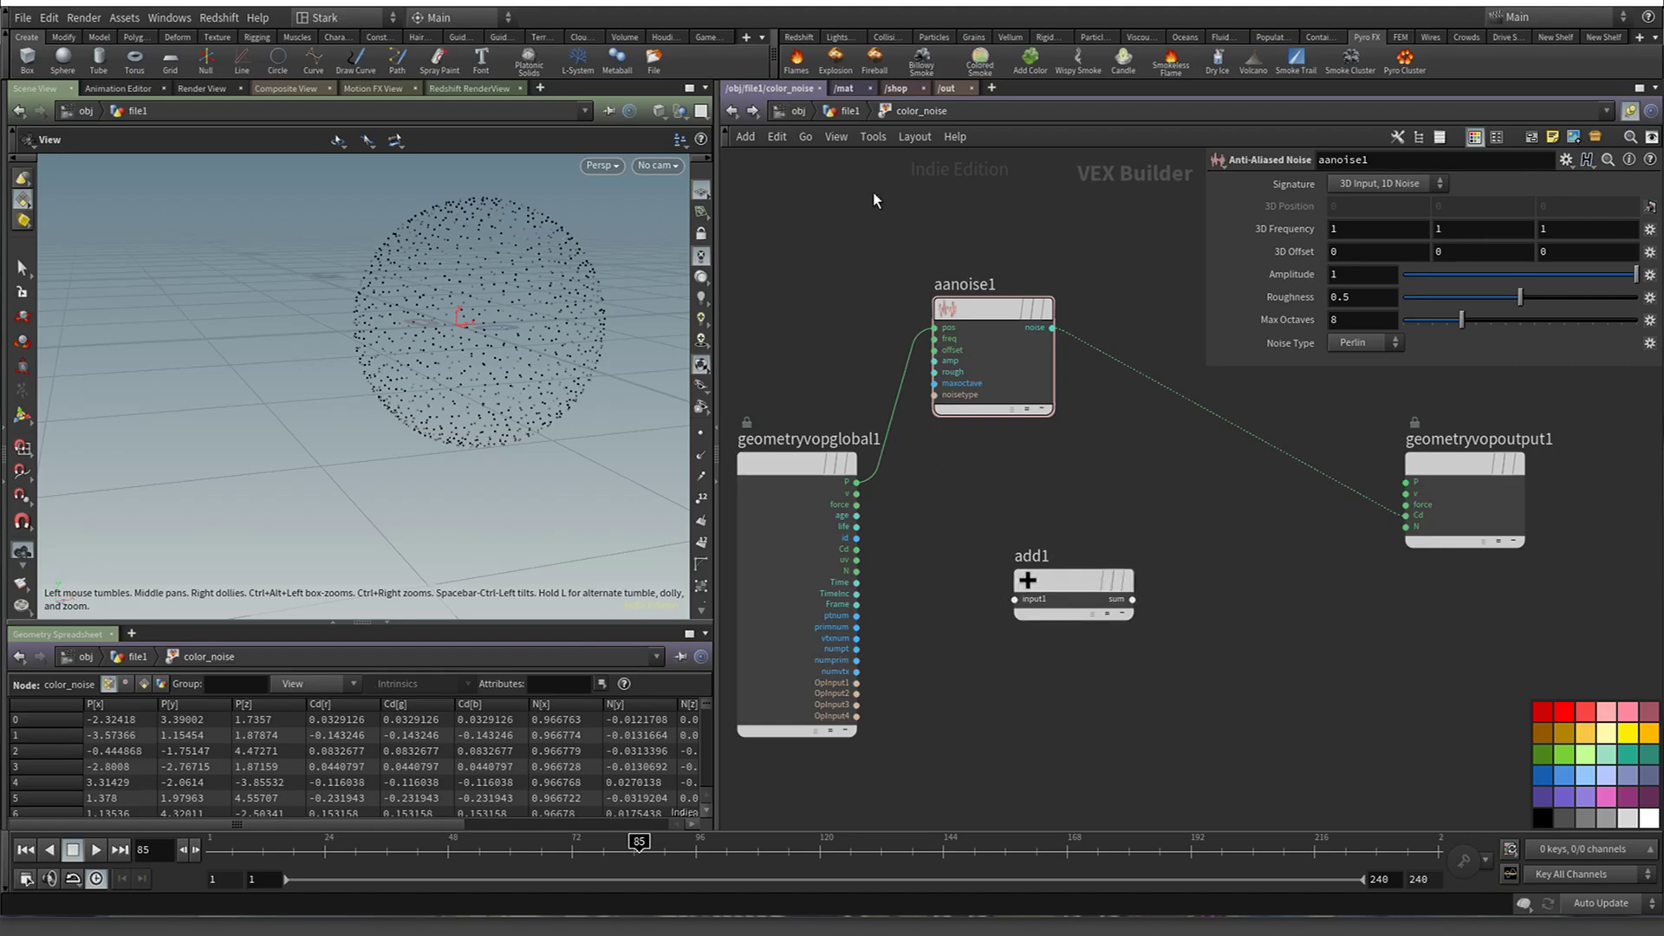
left_click_drag(998, 322, 1009, 372)
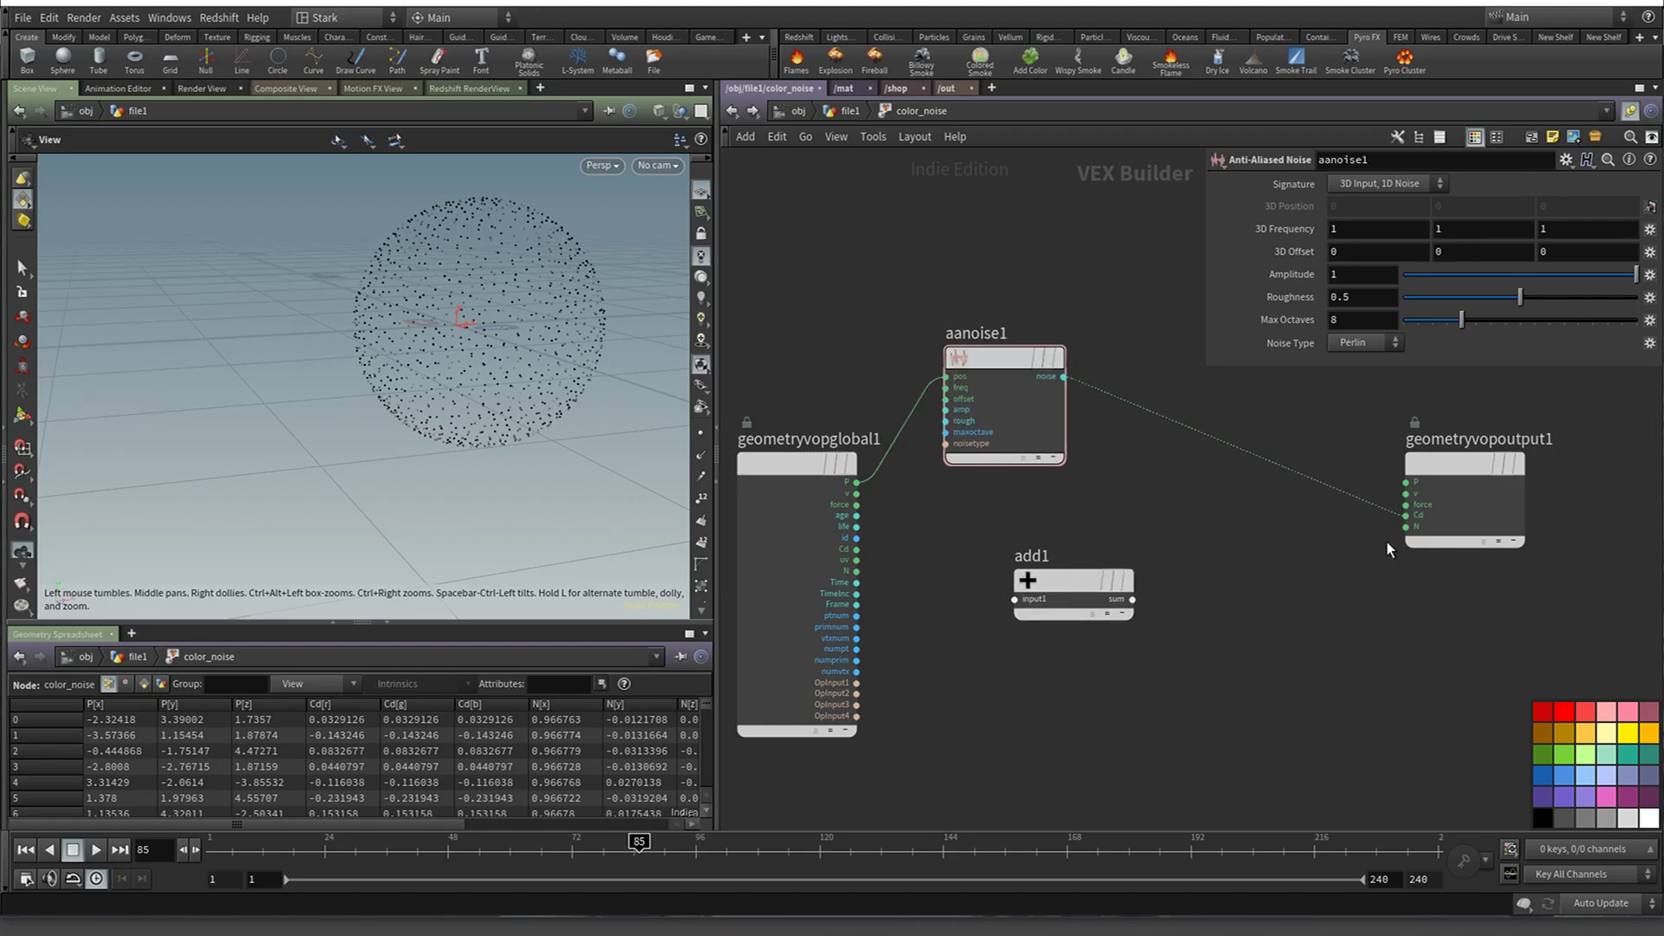
left_click(1079, 575)
key("Delete")
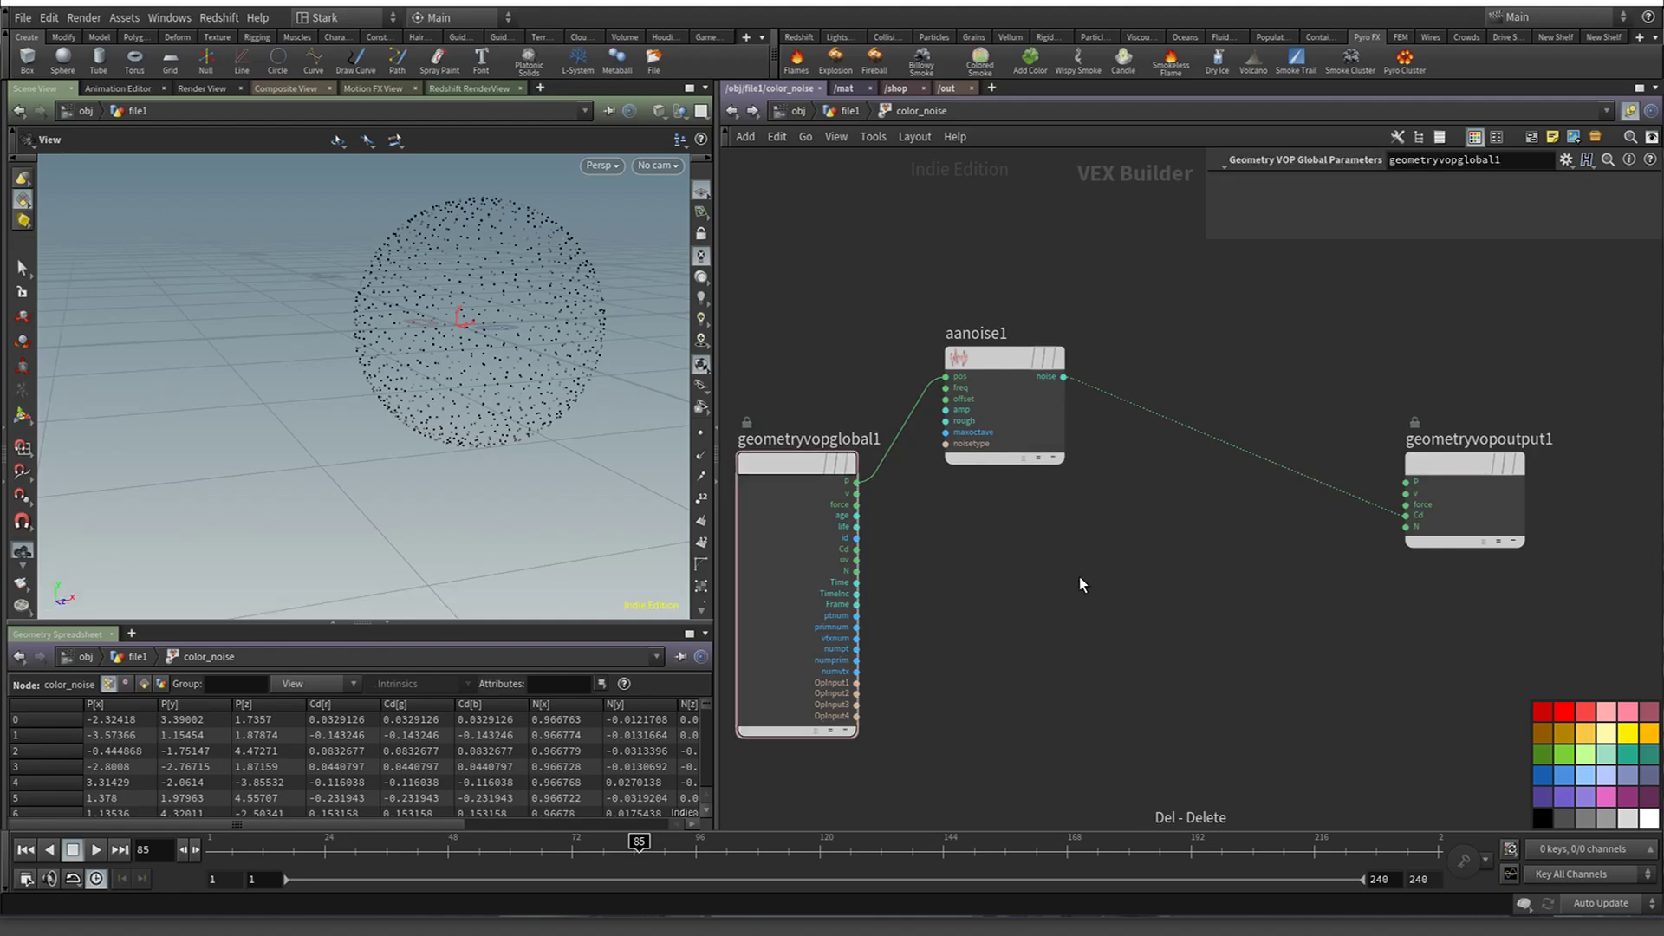
left_click_drag(1007, 362, 1033, 470)
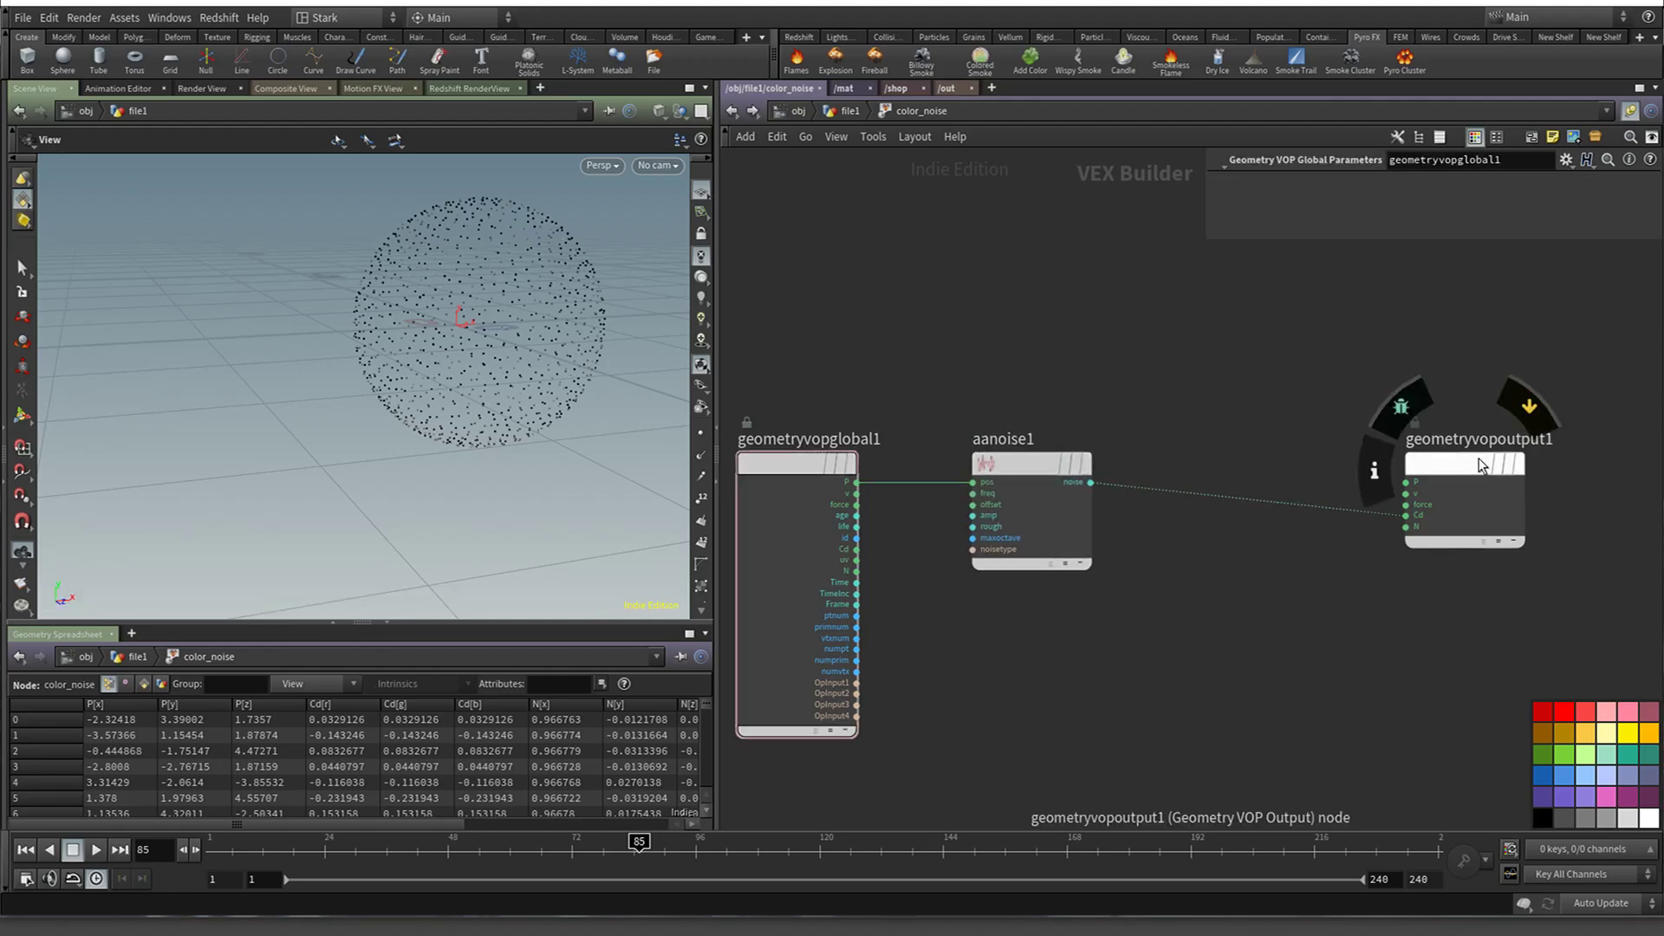
left_click_drag(1464, 450, 1257, 451)
Return to the file1 geometry network and set scatter1's Force Total Count to 10000
left_click(731, 110)
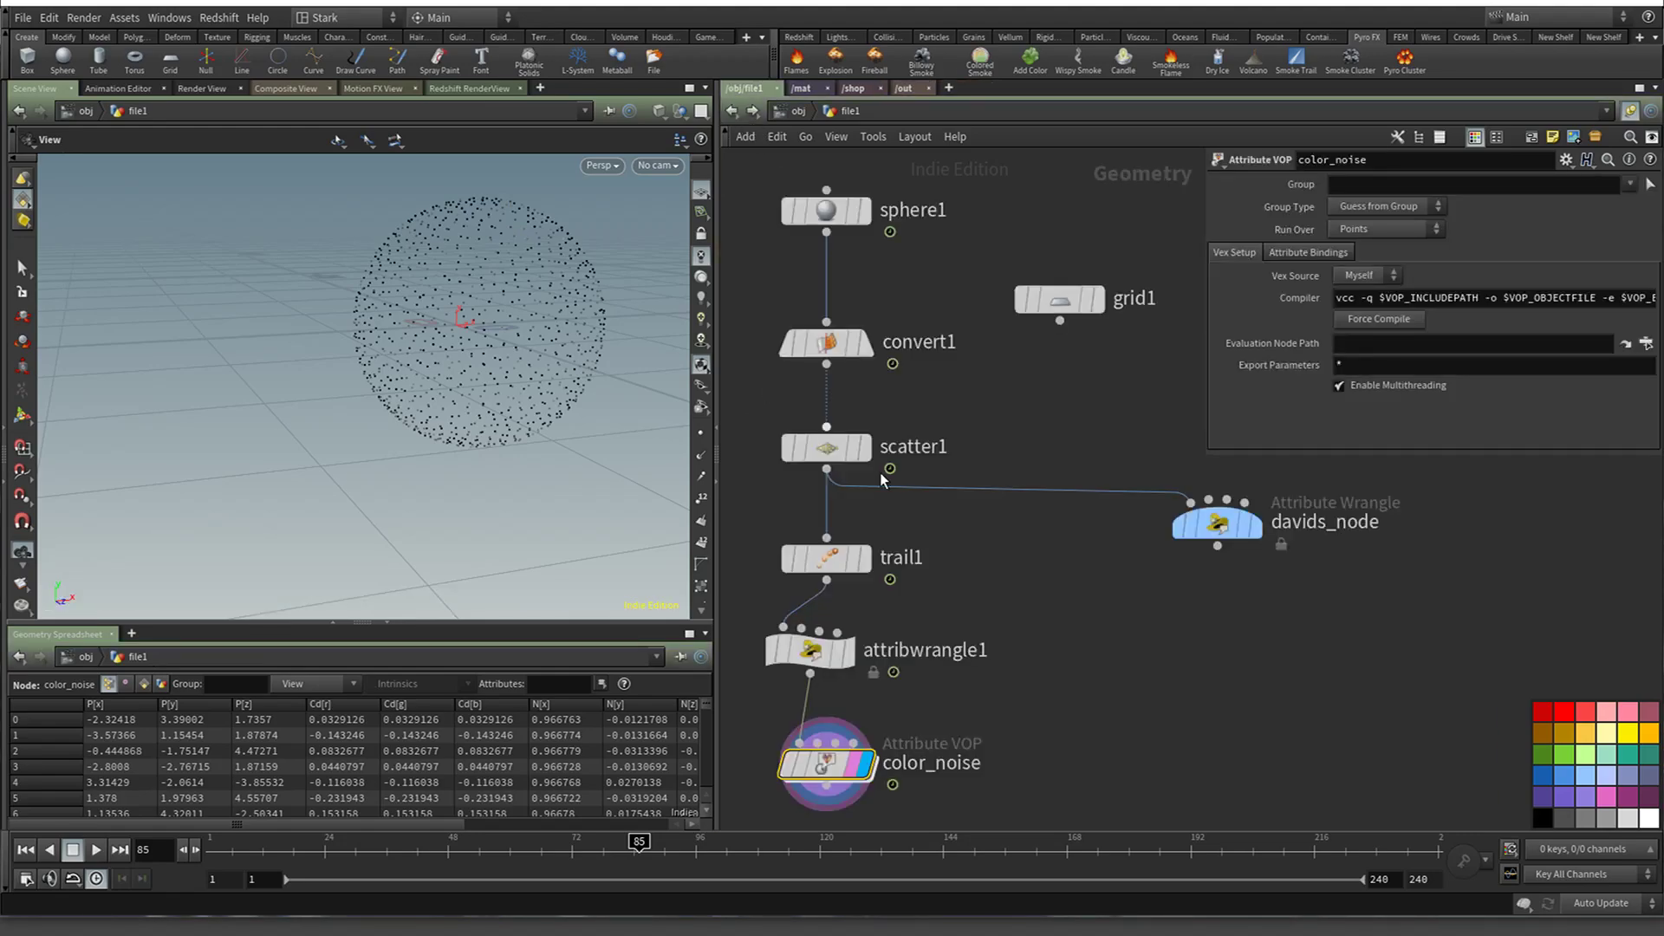
middle_click_drag(1175, 720, 1156, 475)
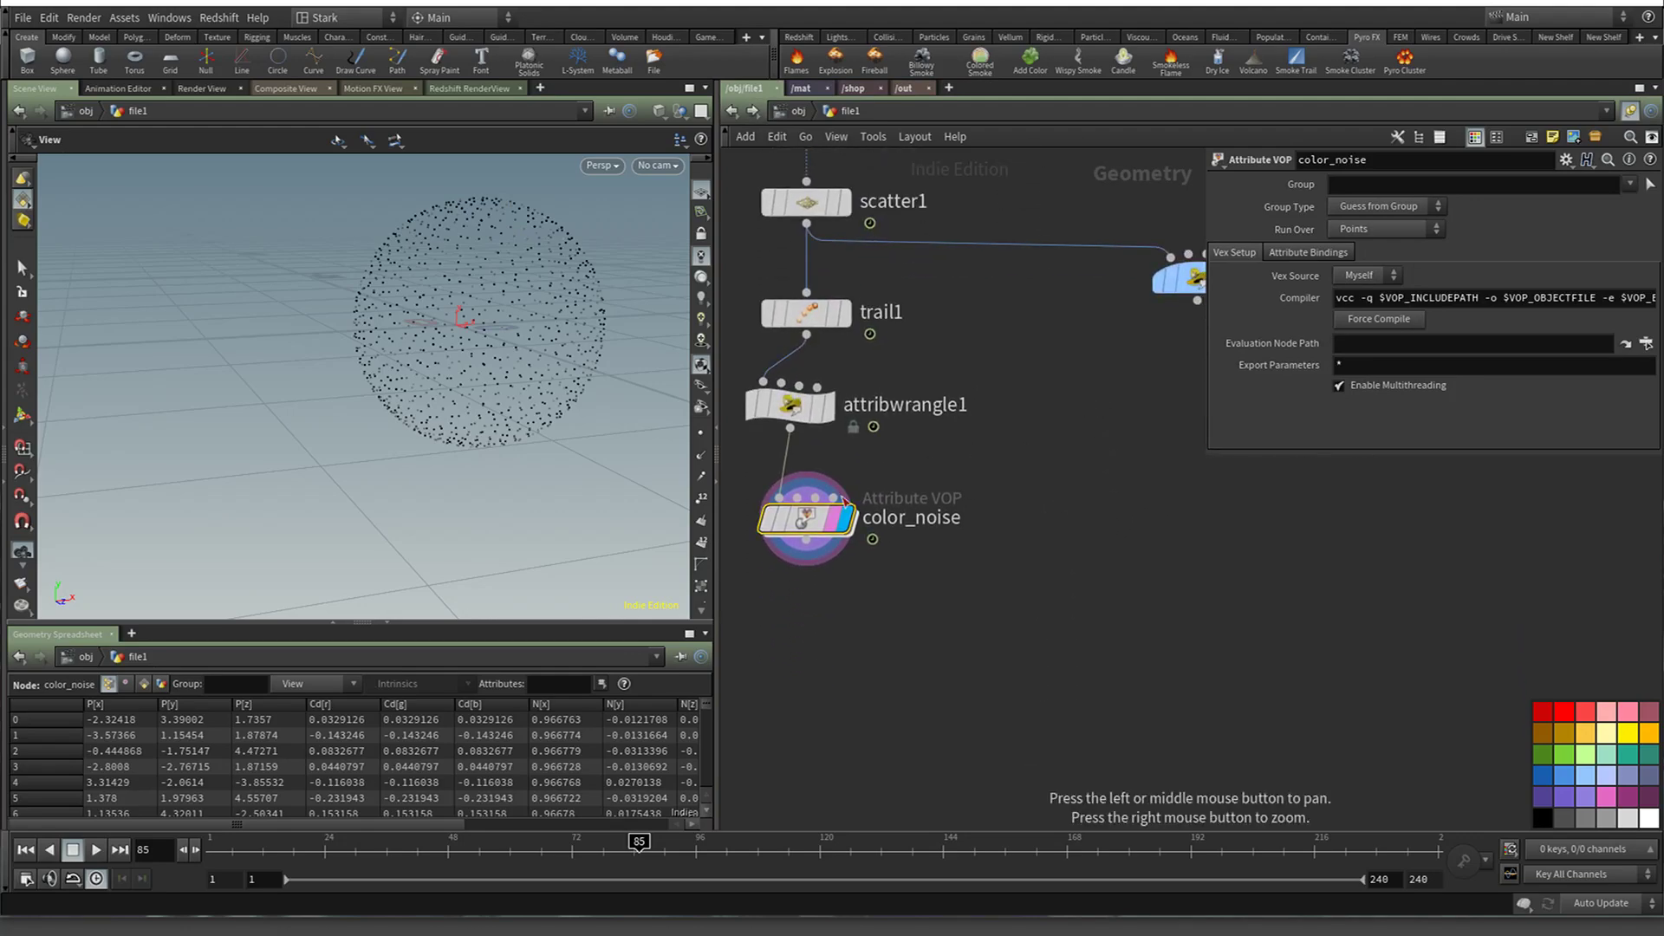
mouse_move(854, 512)
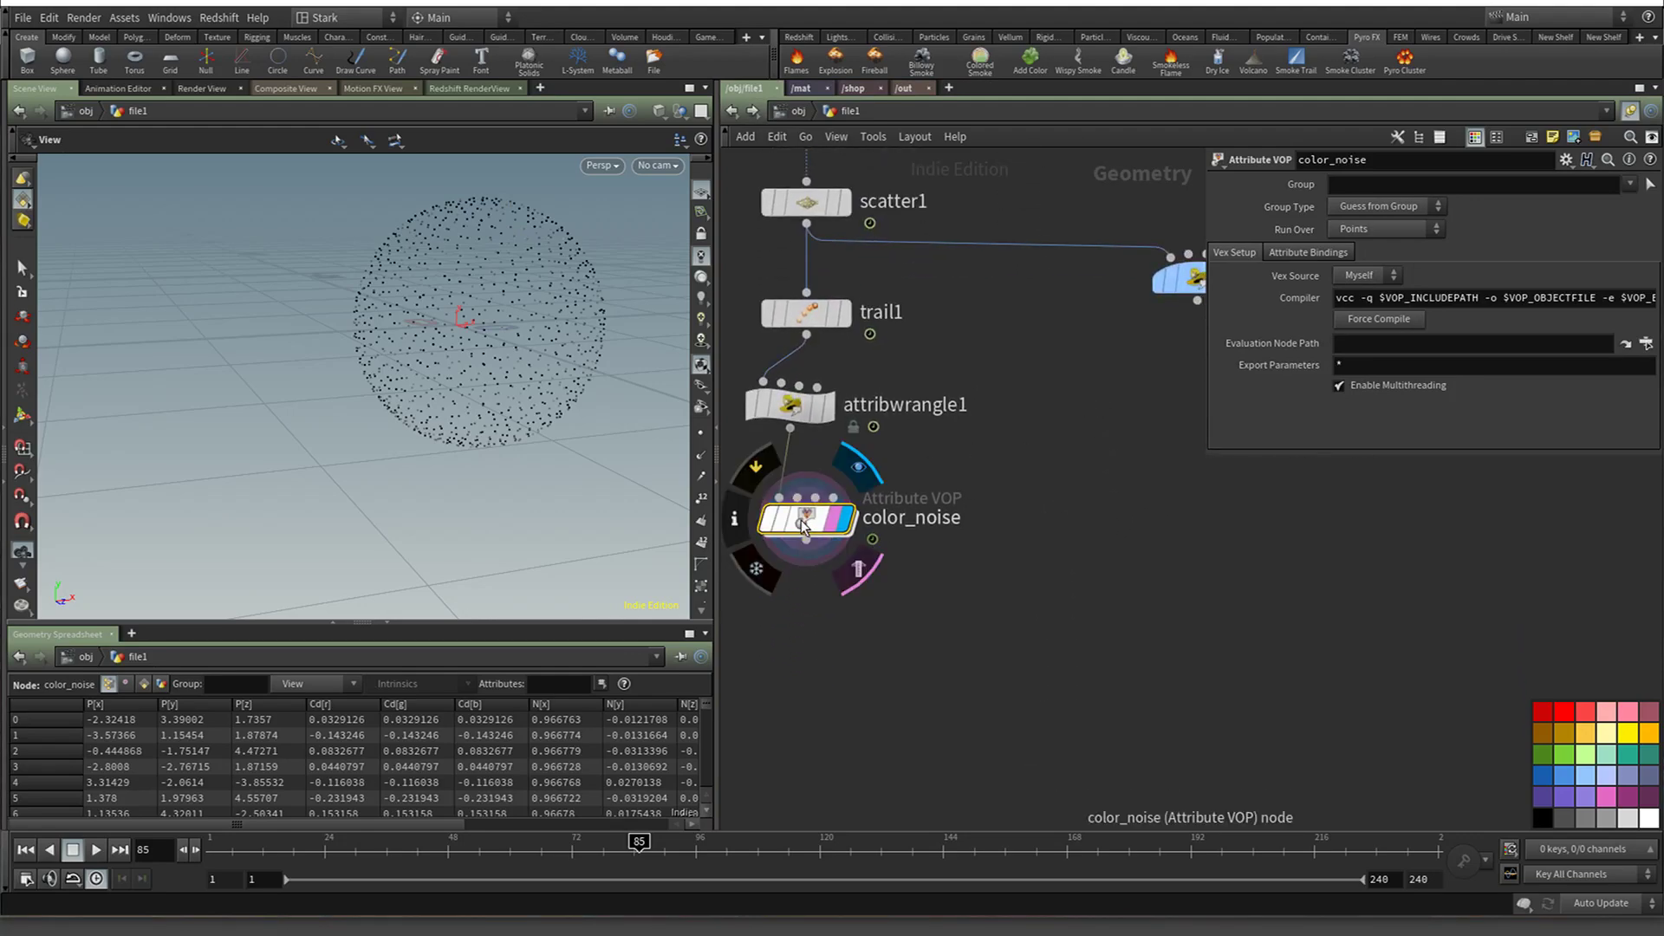
left_click(784, 615)
left_click(804, 201)
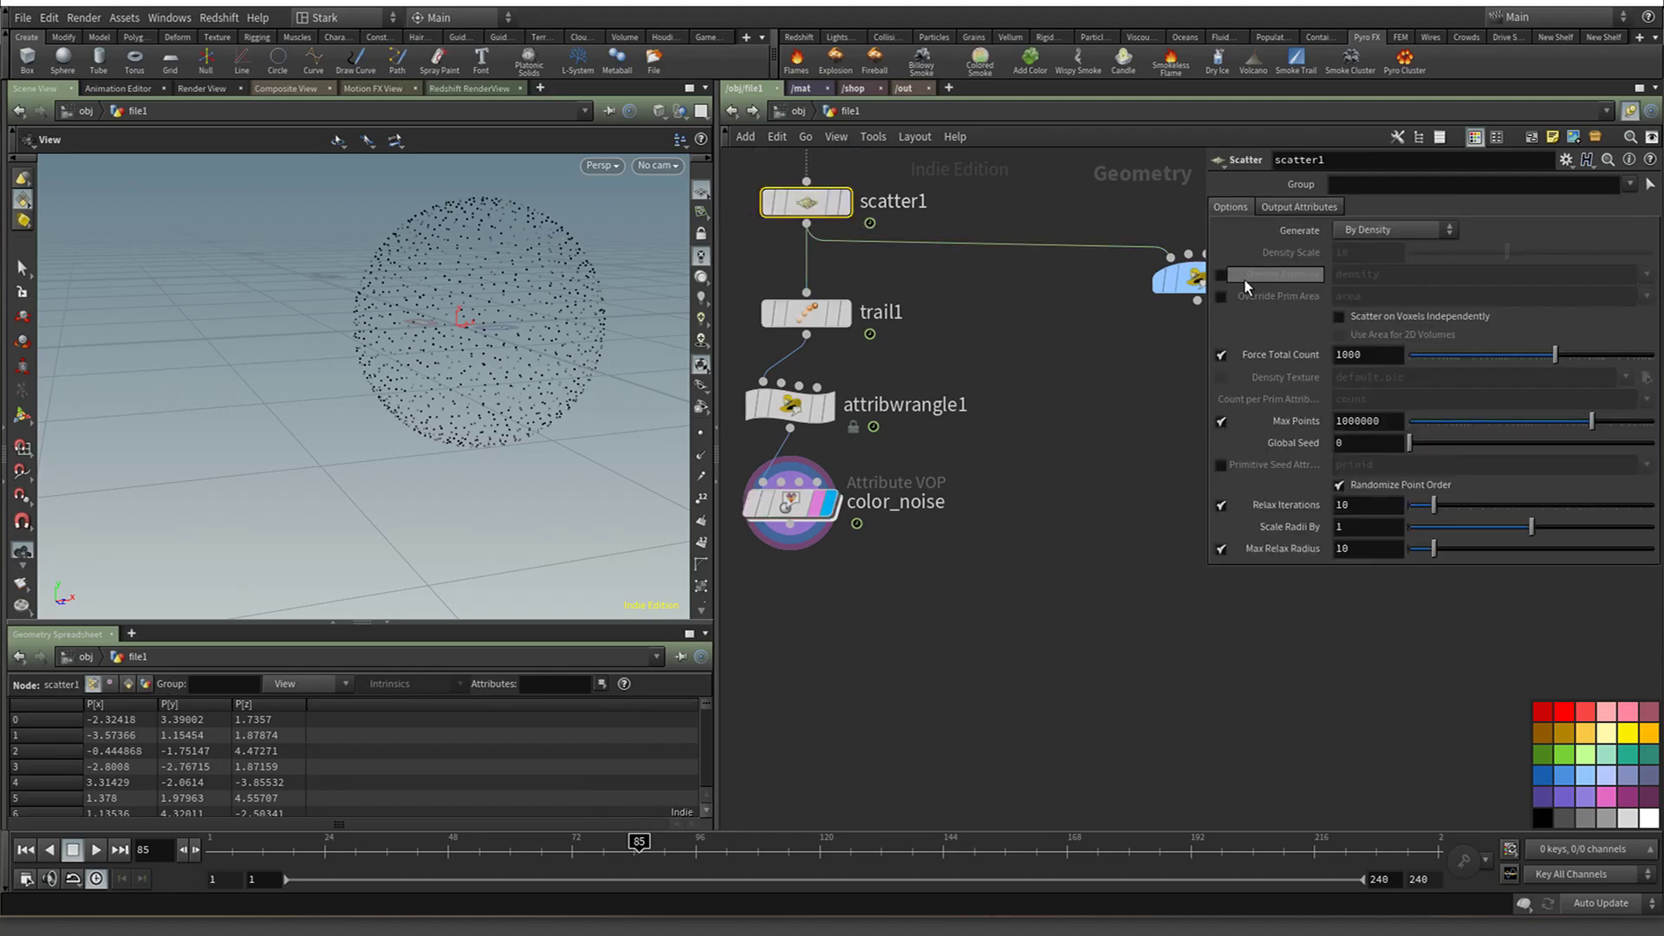
left_click(1383, 362)
type("0")
key("Return")
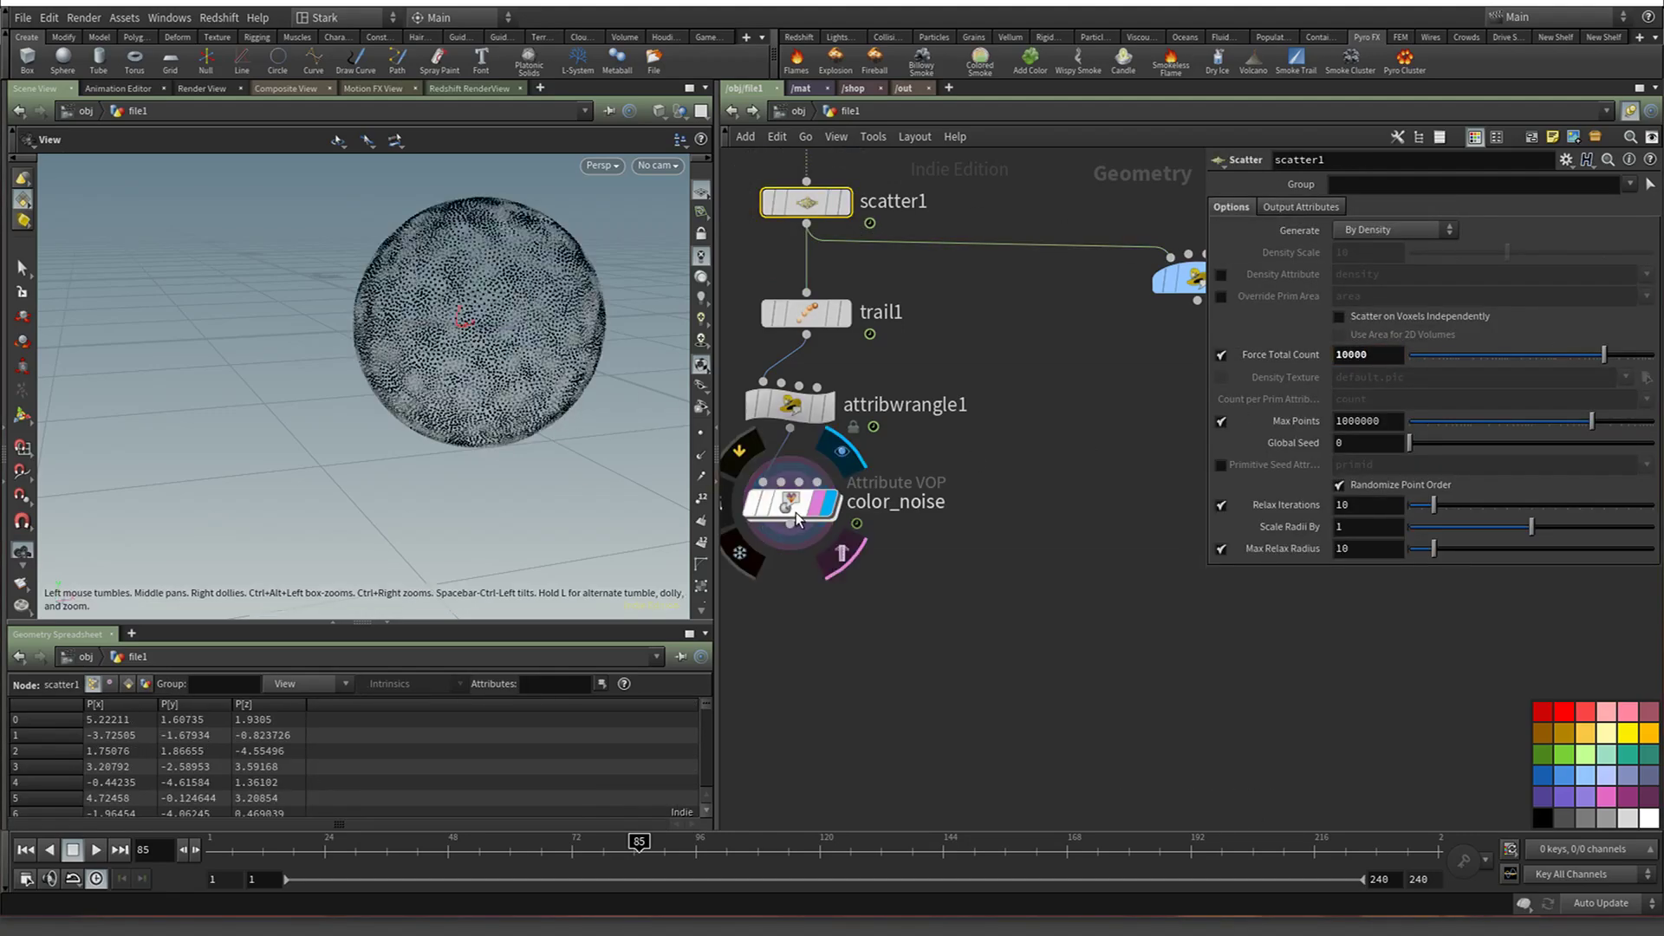
Add a Point VOP below color_noise, connect color_noise's output to its first input, and display it
key("Tab")
type("w")
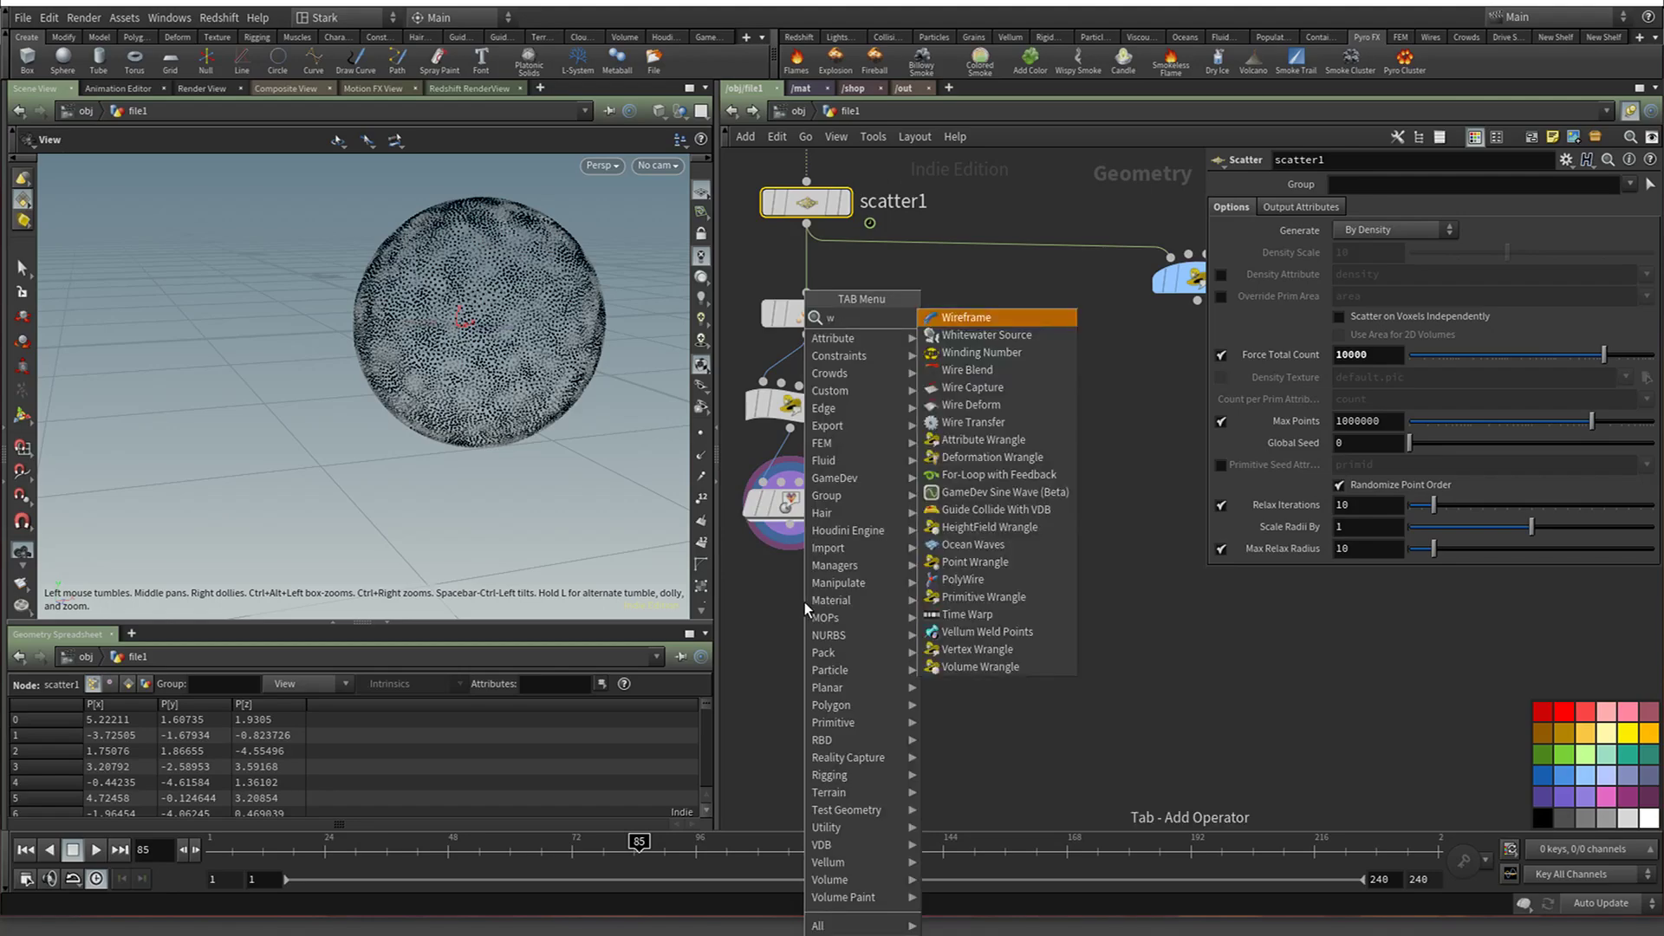
key("Escape")
key("Tab")
type("p")
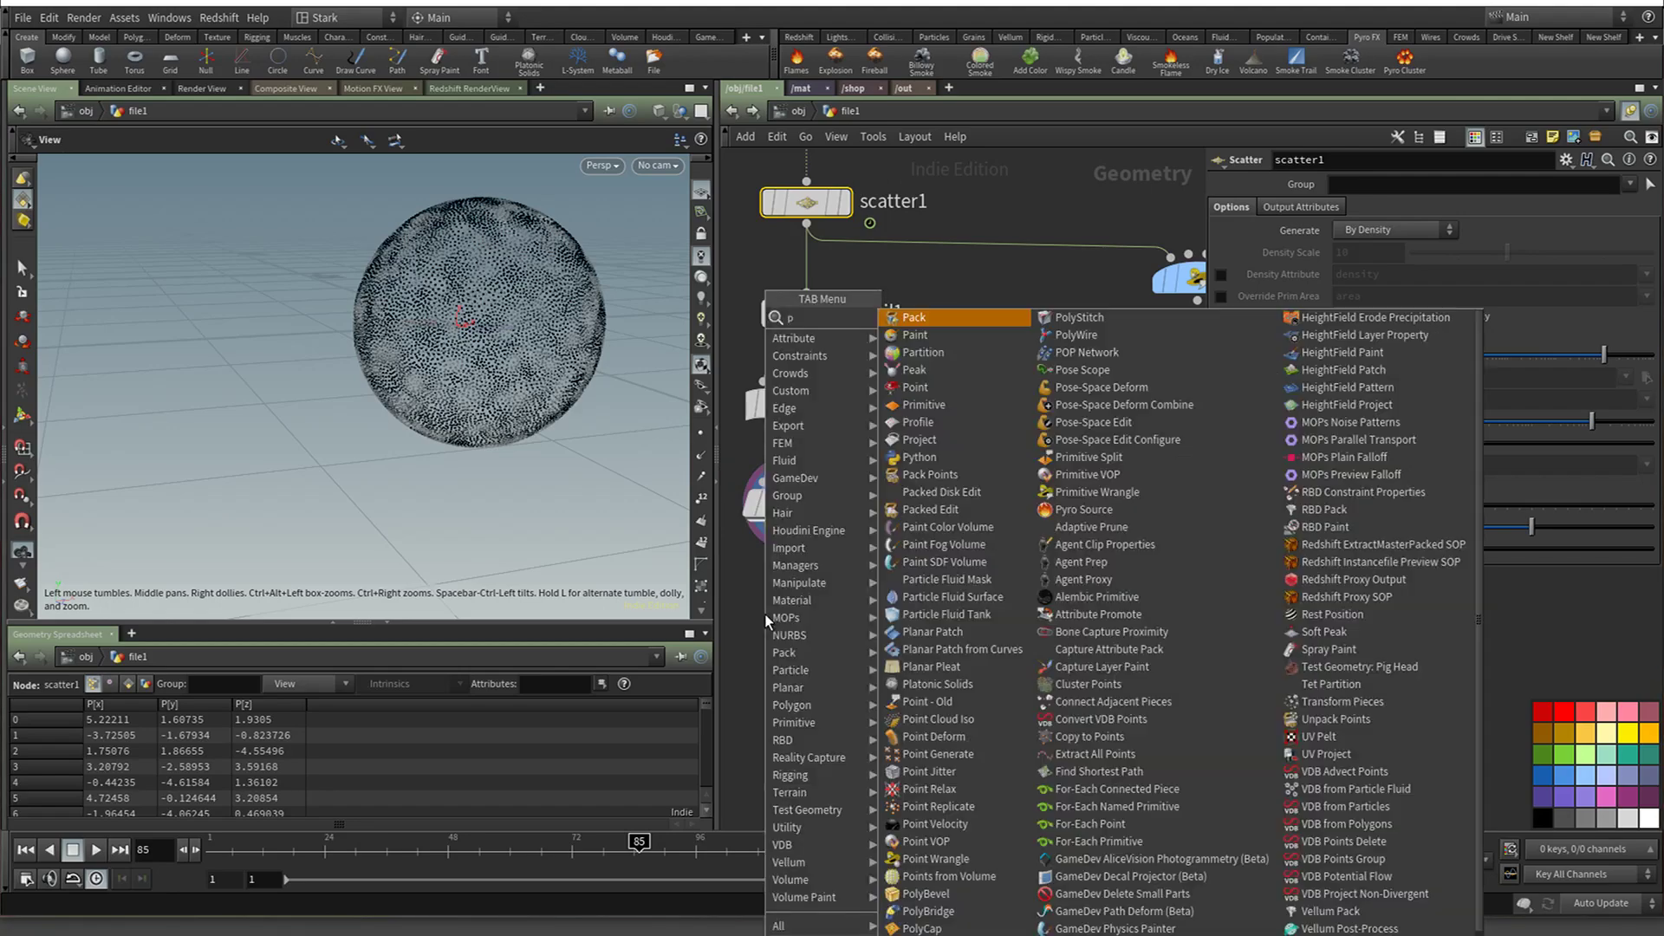
type("ointvo")
key("Return")
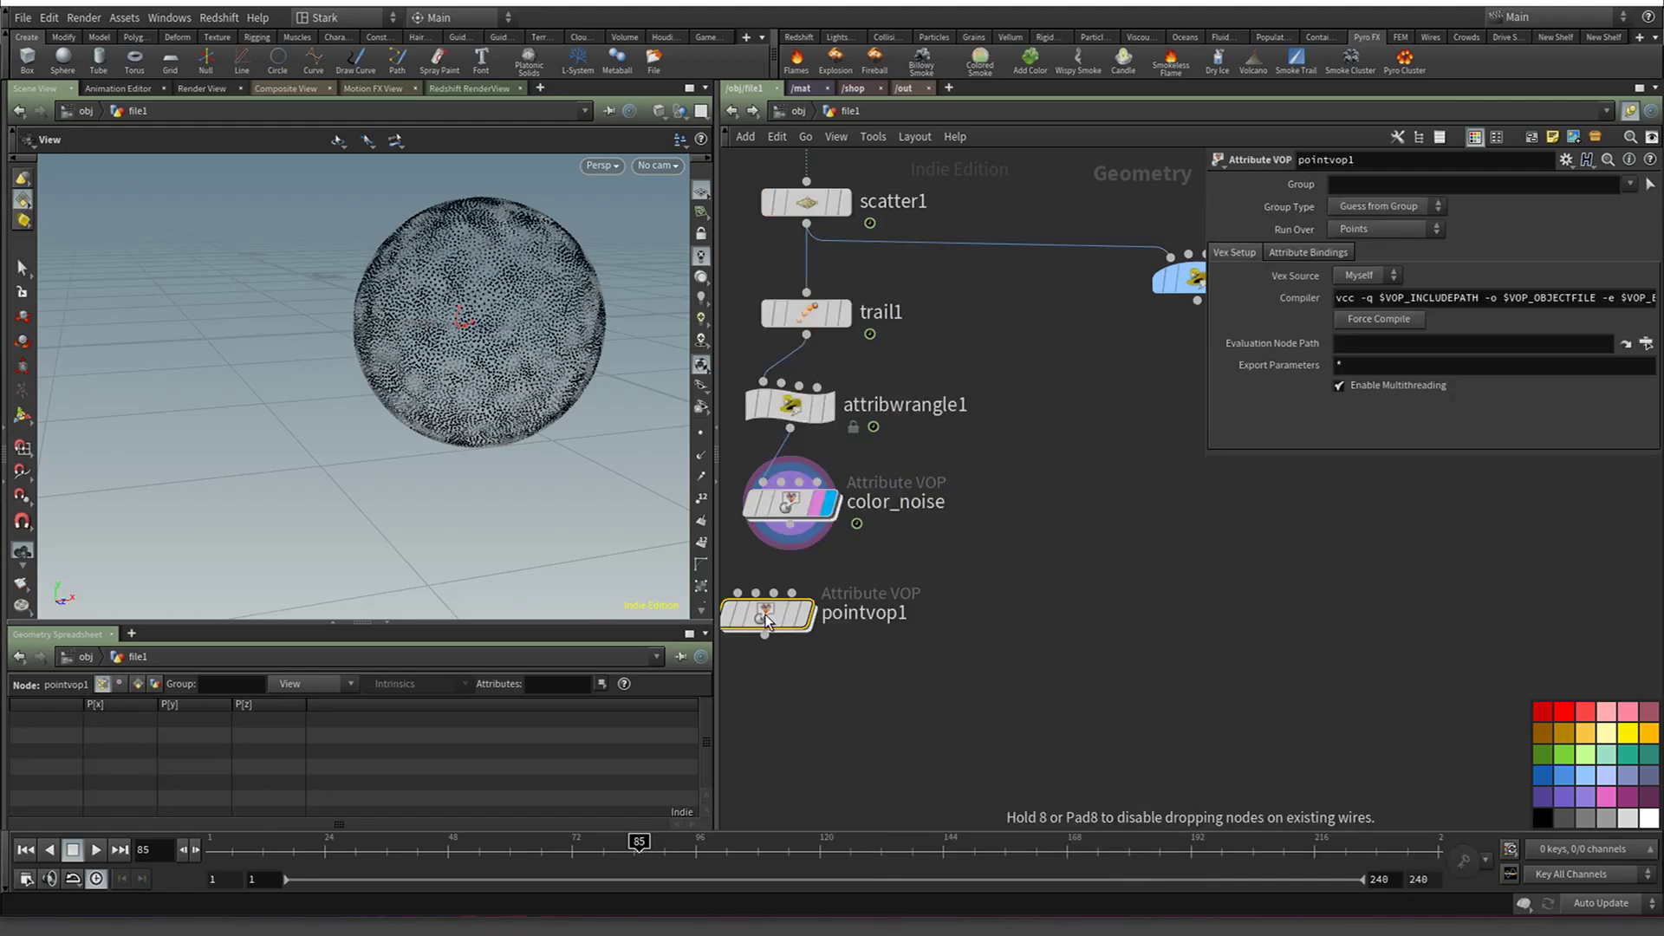
left_click(735, 593)
left_click_drag(735, 593, 790, 520)
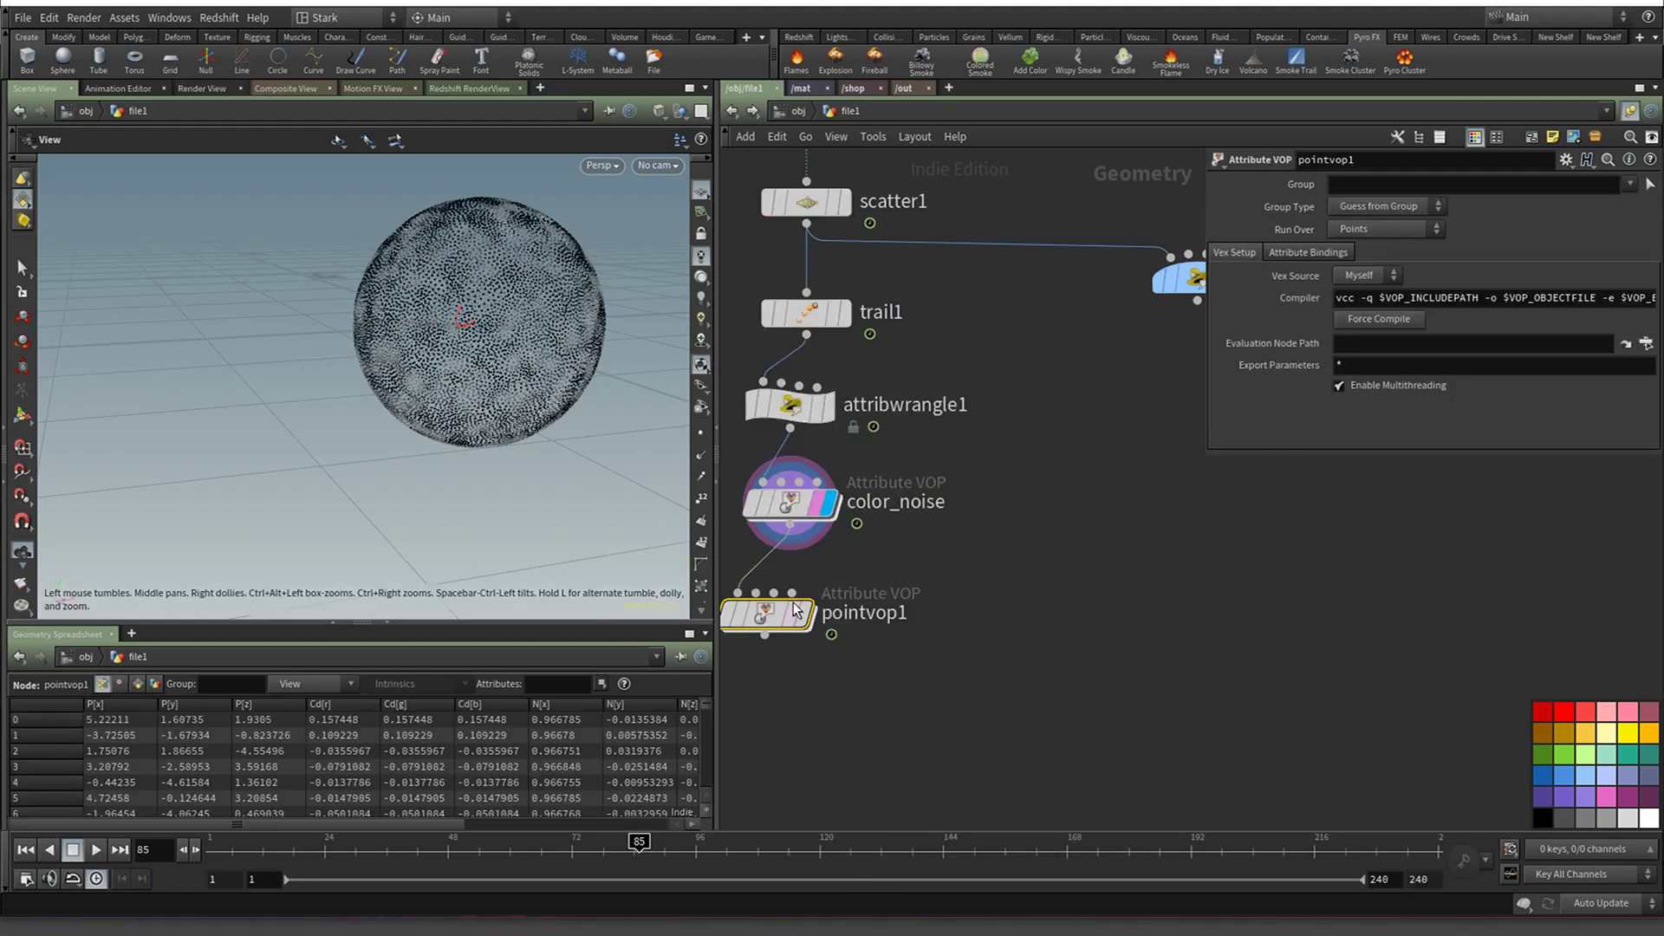
left_click(807, 614)
Enter the pointvop1 network, align its global parameters node with the output node, and place an Add node between them
double_click(767, 615)
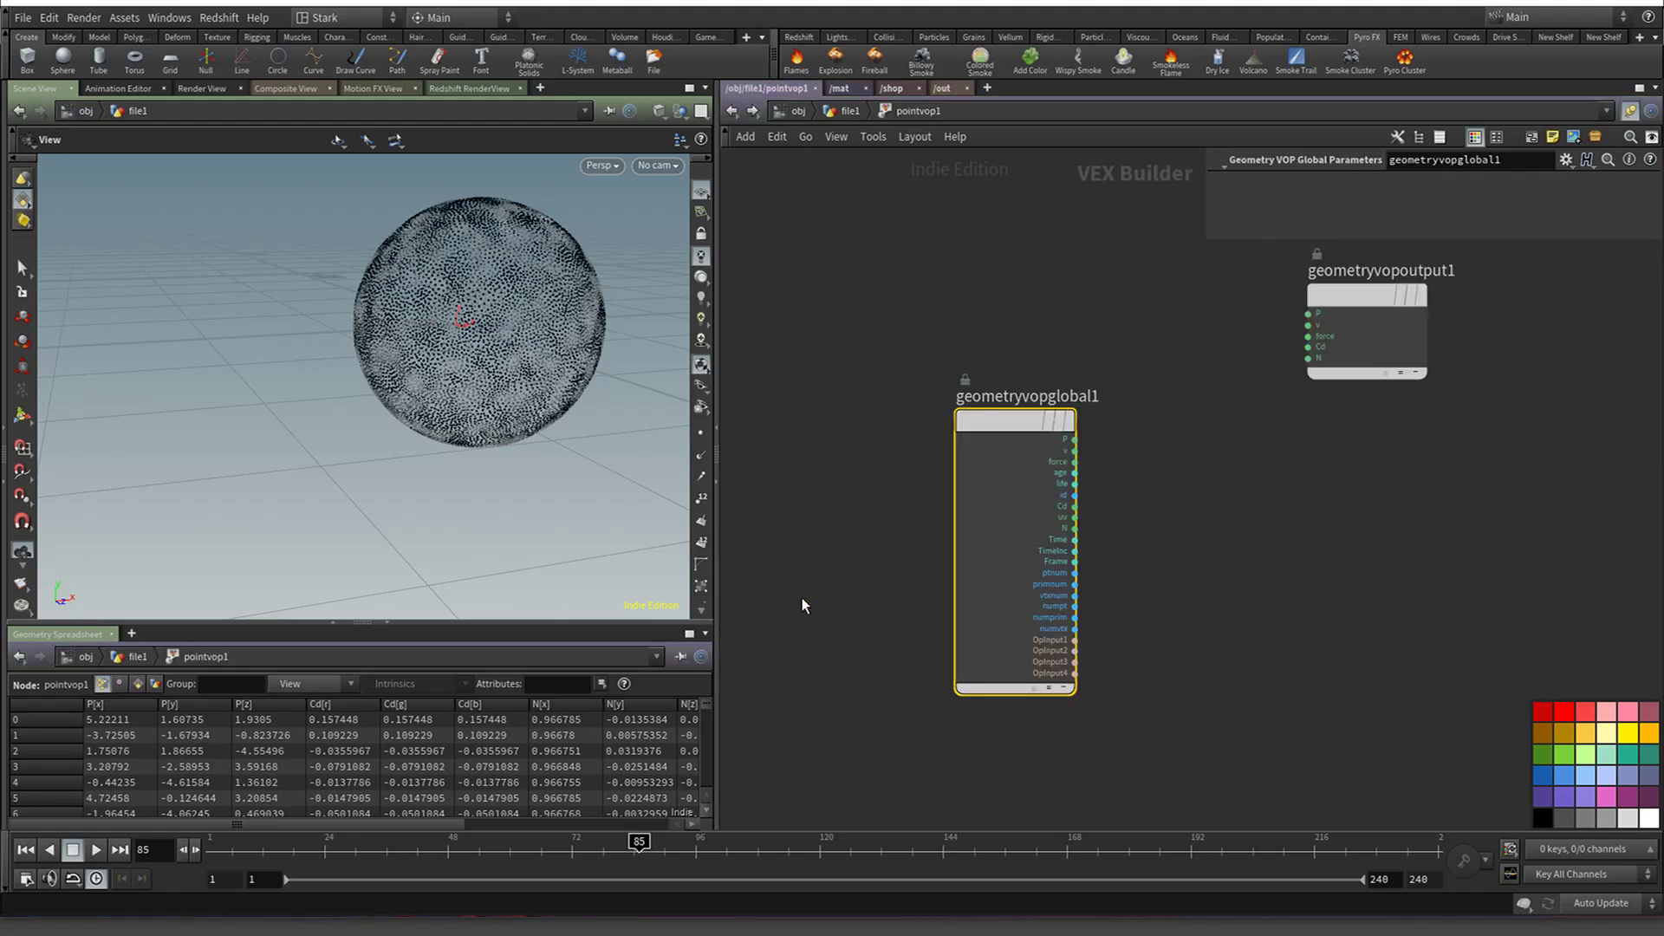
mouse_move(1012, 431)
left_click_drag(1013, 431, 799, 300)
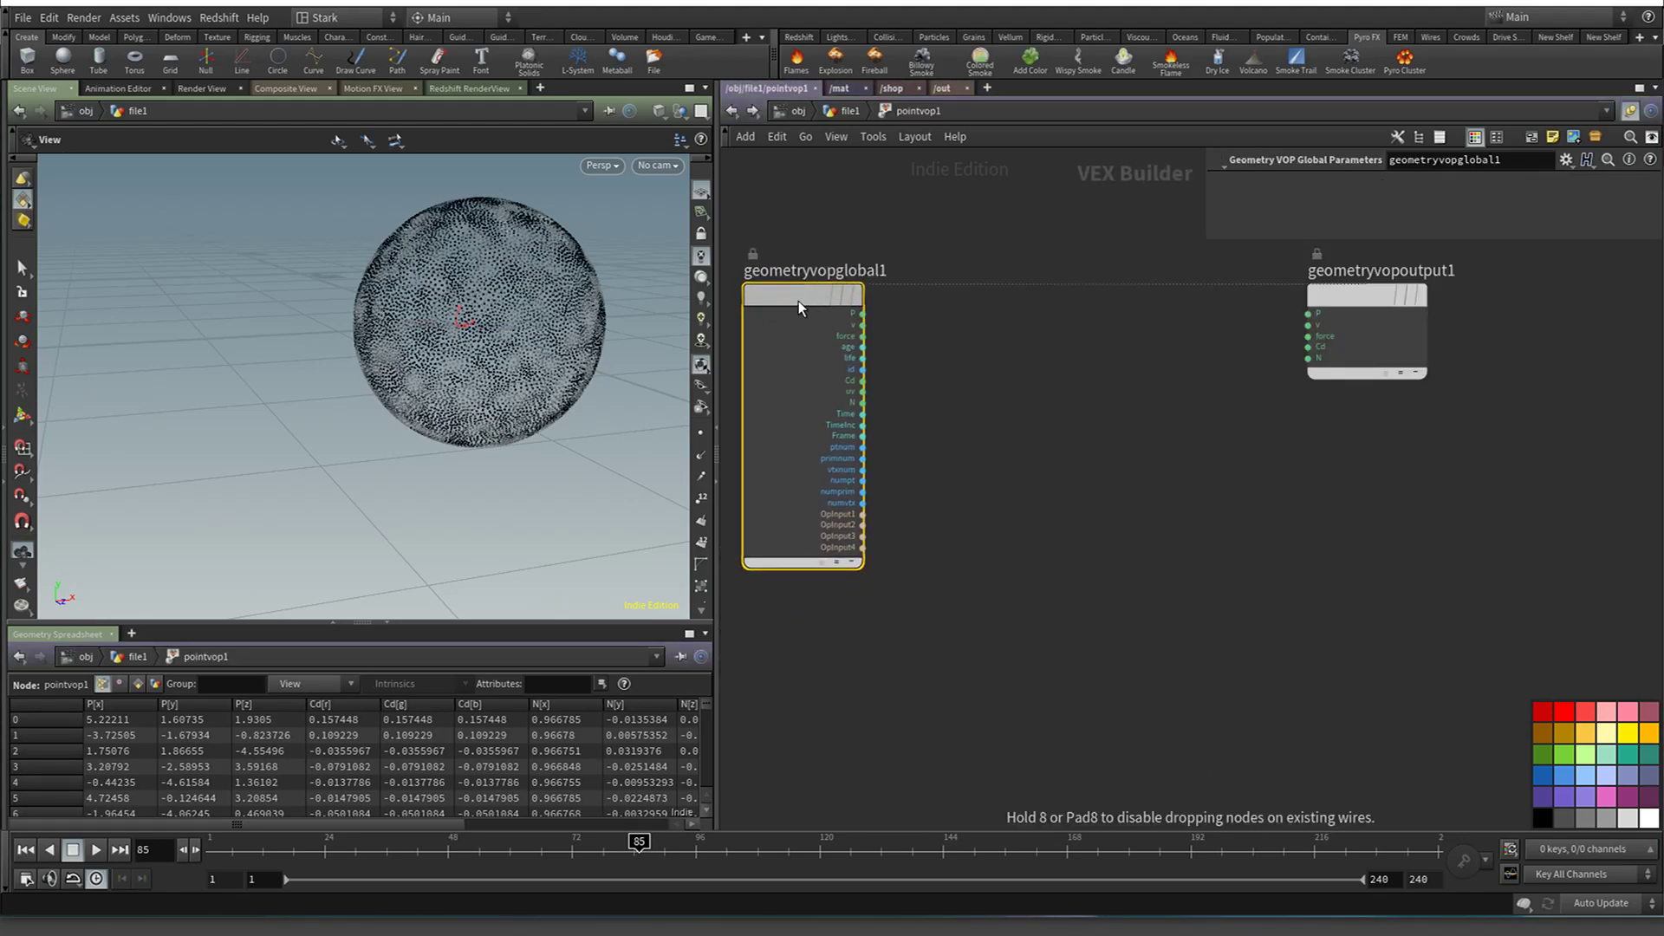
key("Tab")
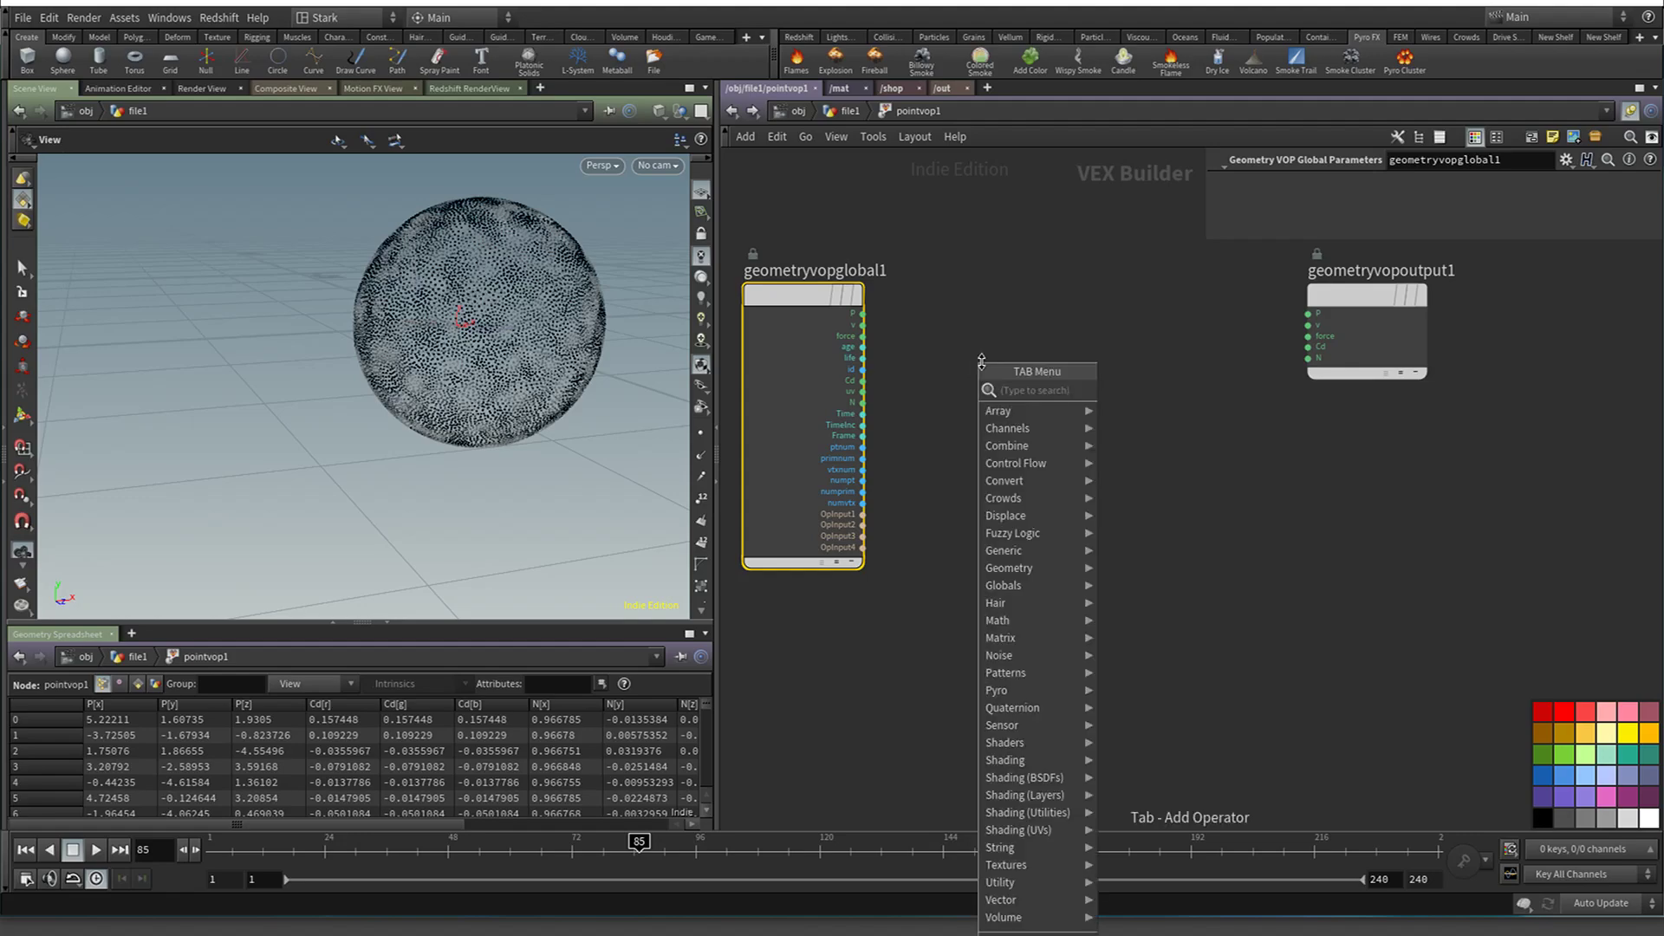
type("add")
key("Return")
left_click(1046, 293)
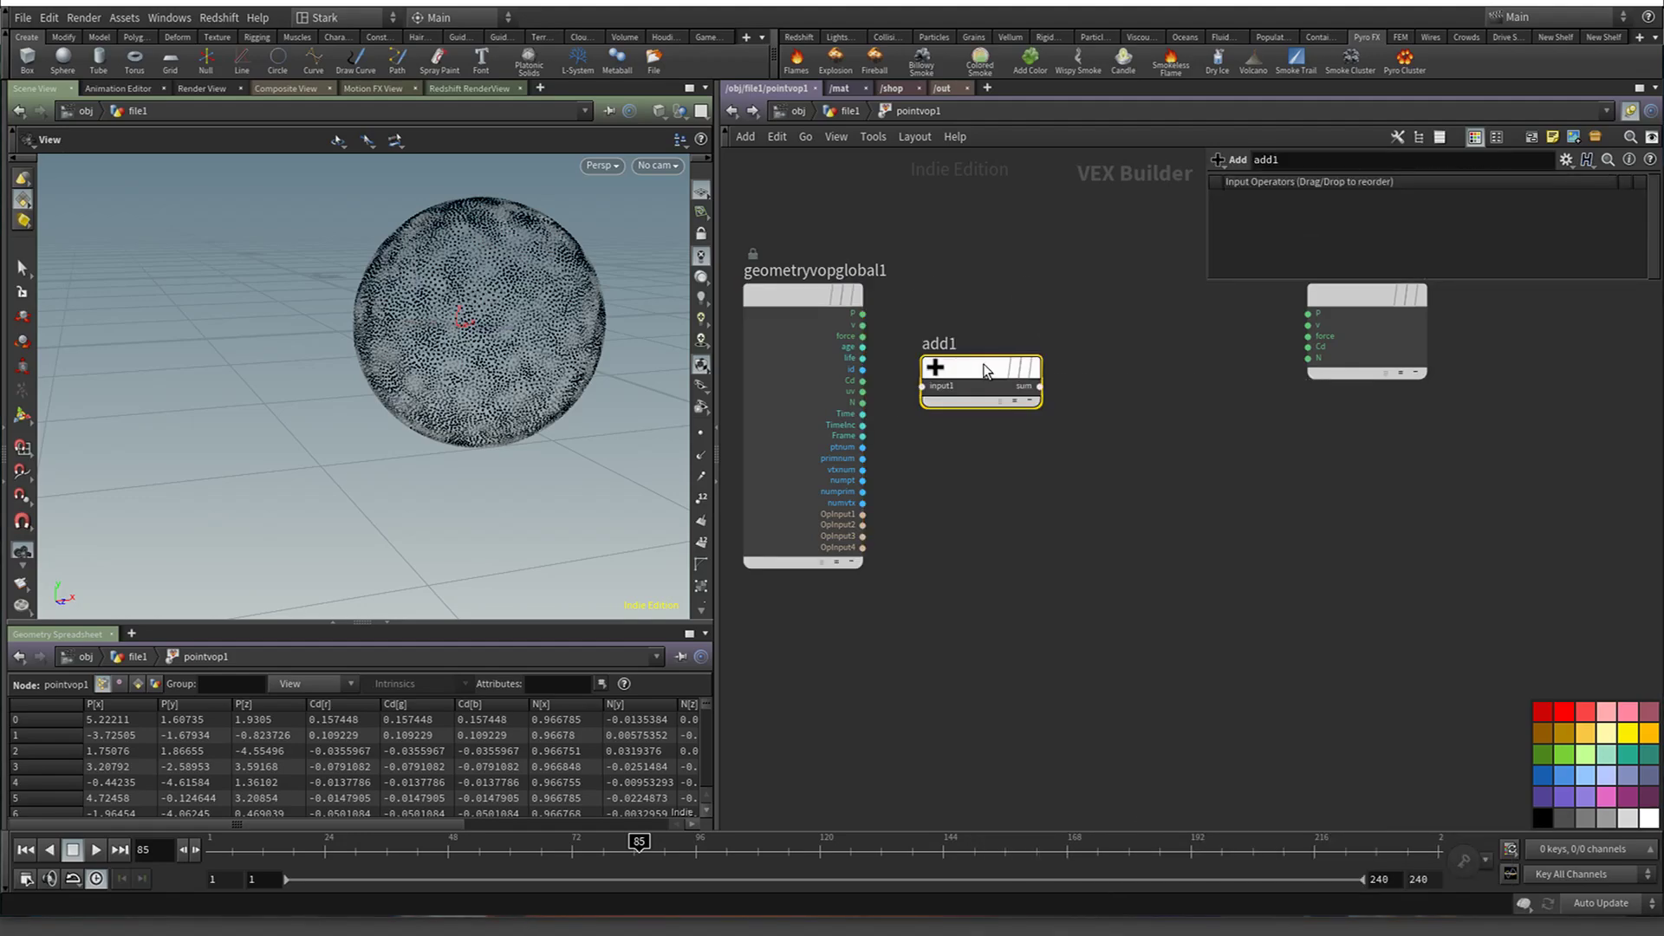
left_click_drag(1045, 292, 1062, 260)
Connect the global P and Cd to the Add node and its sum to the output's P, and check the displaced sphere
left_click_drag(862, 313, 1034, 242)
mouse_move(1038, 263)
left_click_drag(862, 380, 997, 271)
left_click_drag(1116, 259, 1308, 313)
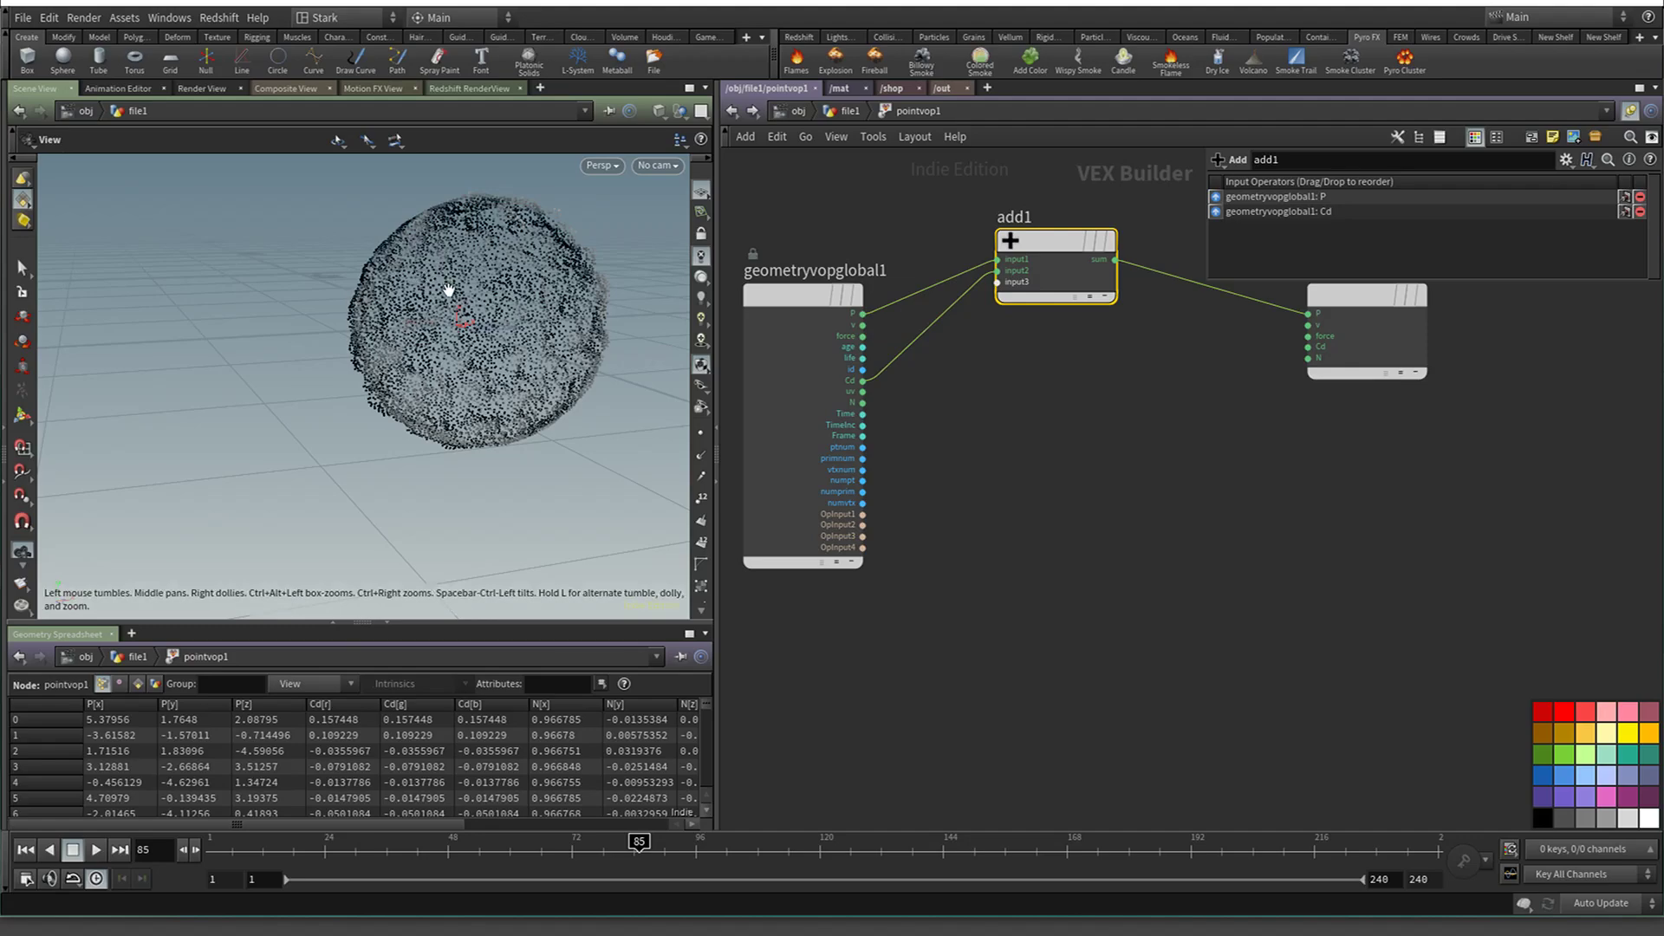
left_click_drag(449, 282, 416, 274)
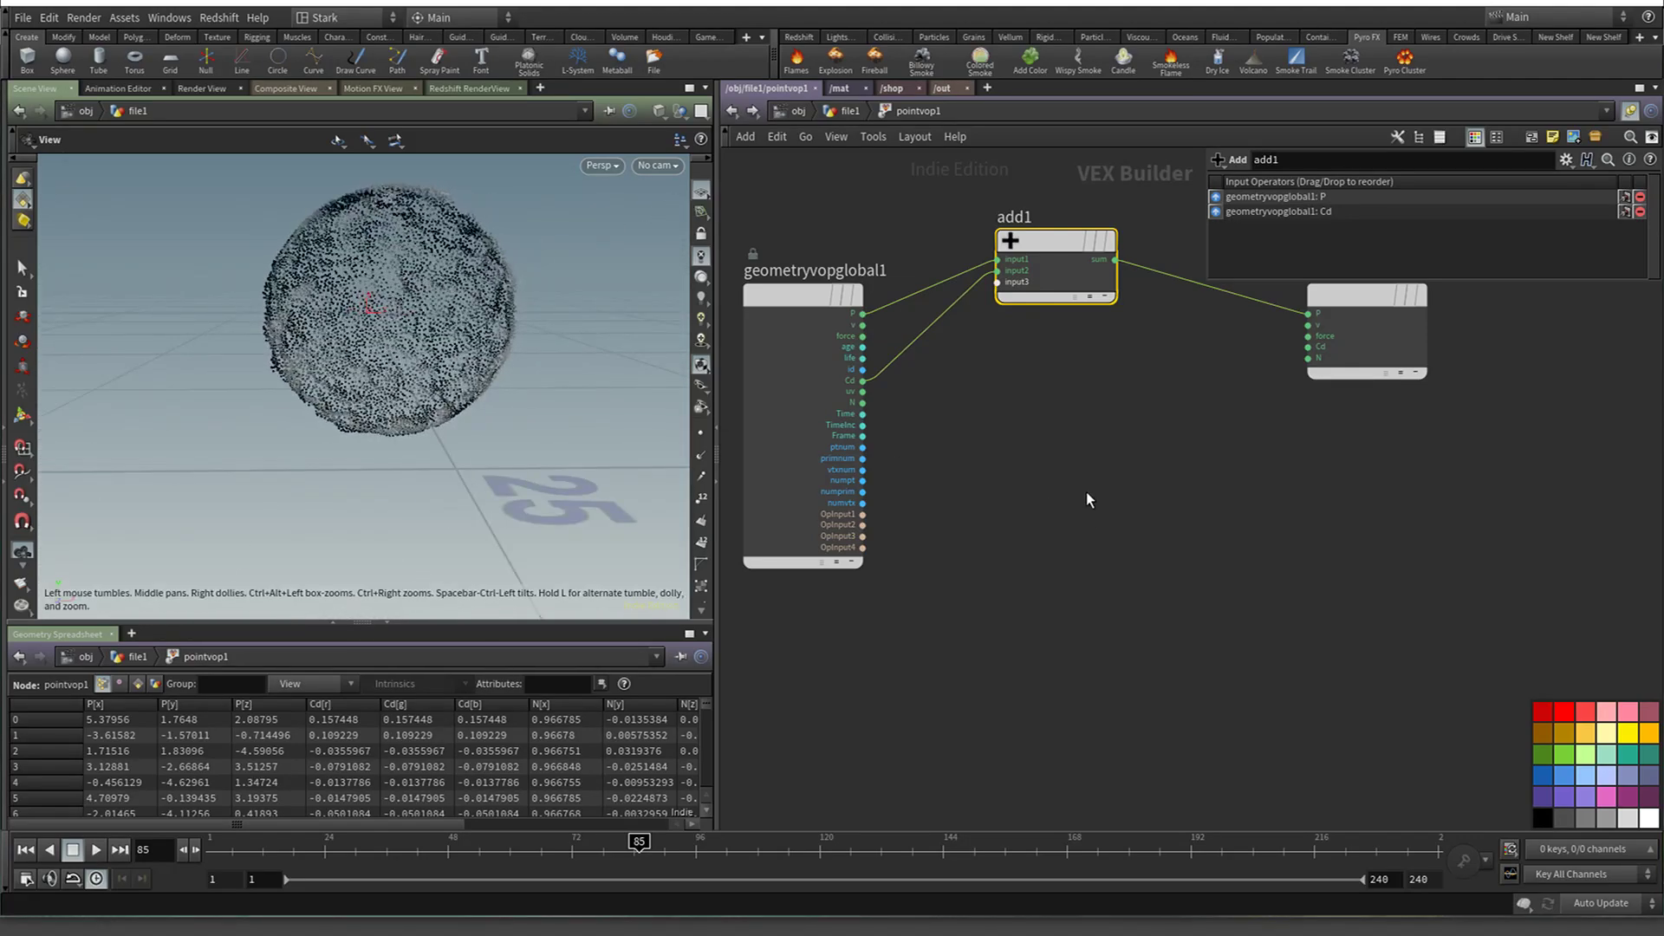
Insert a Multiply node between the Add node's sum and the output's P, with the global N as its second input
key("Tab")
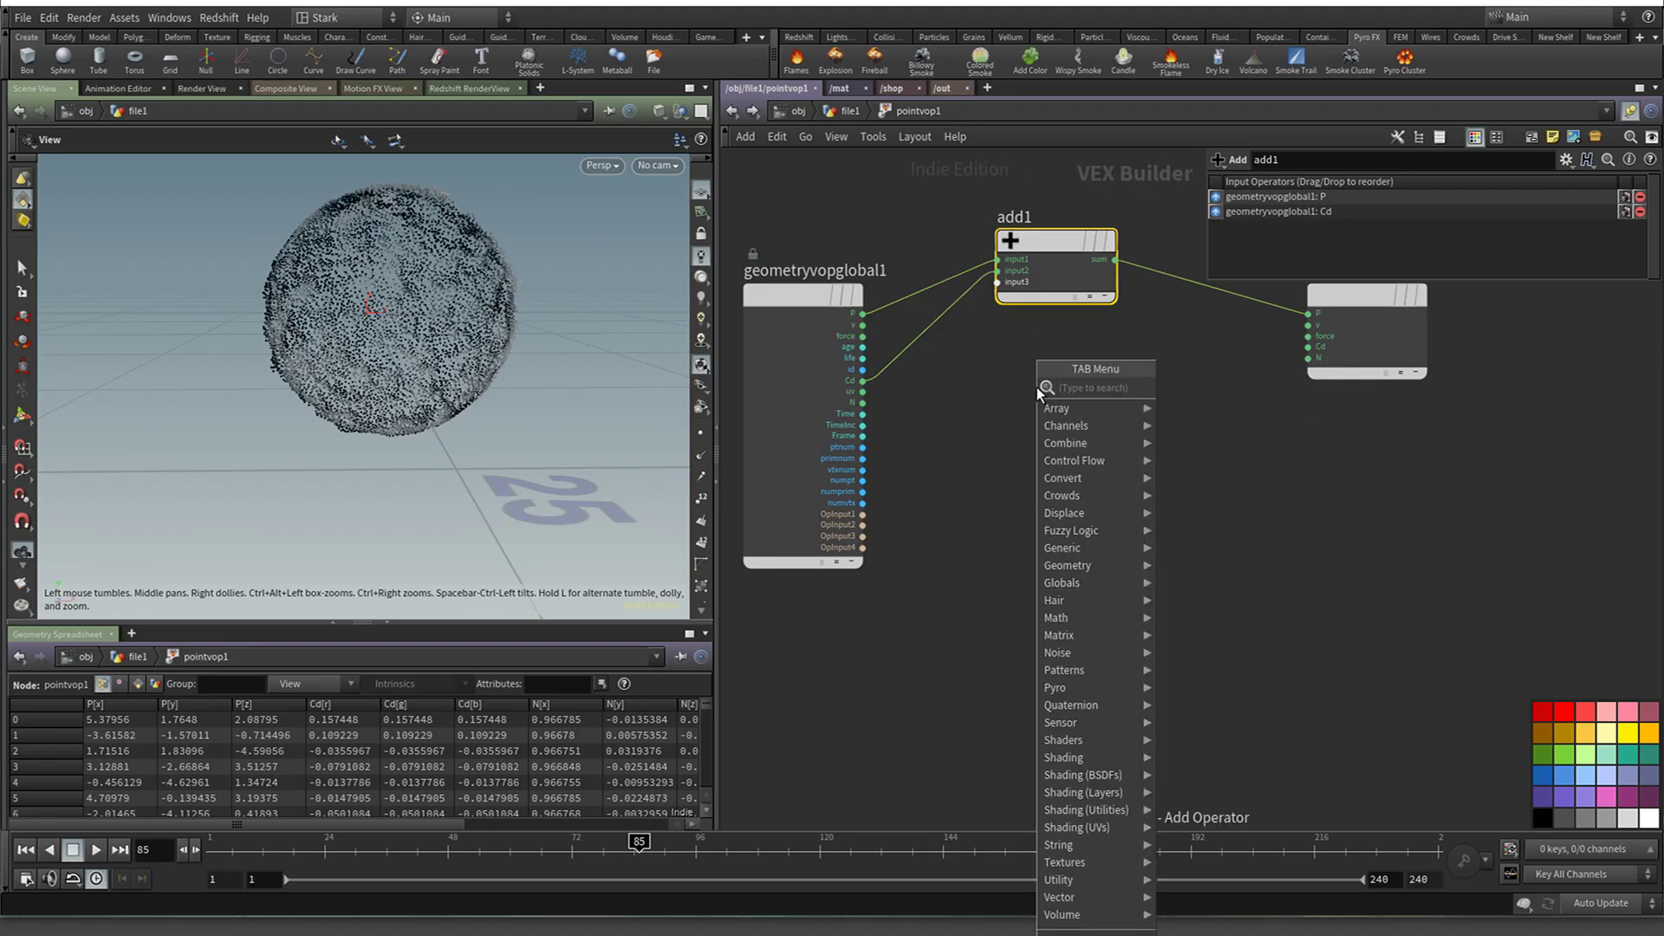
type("mult")
key("Return")
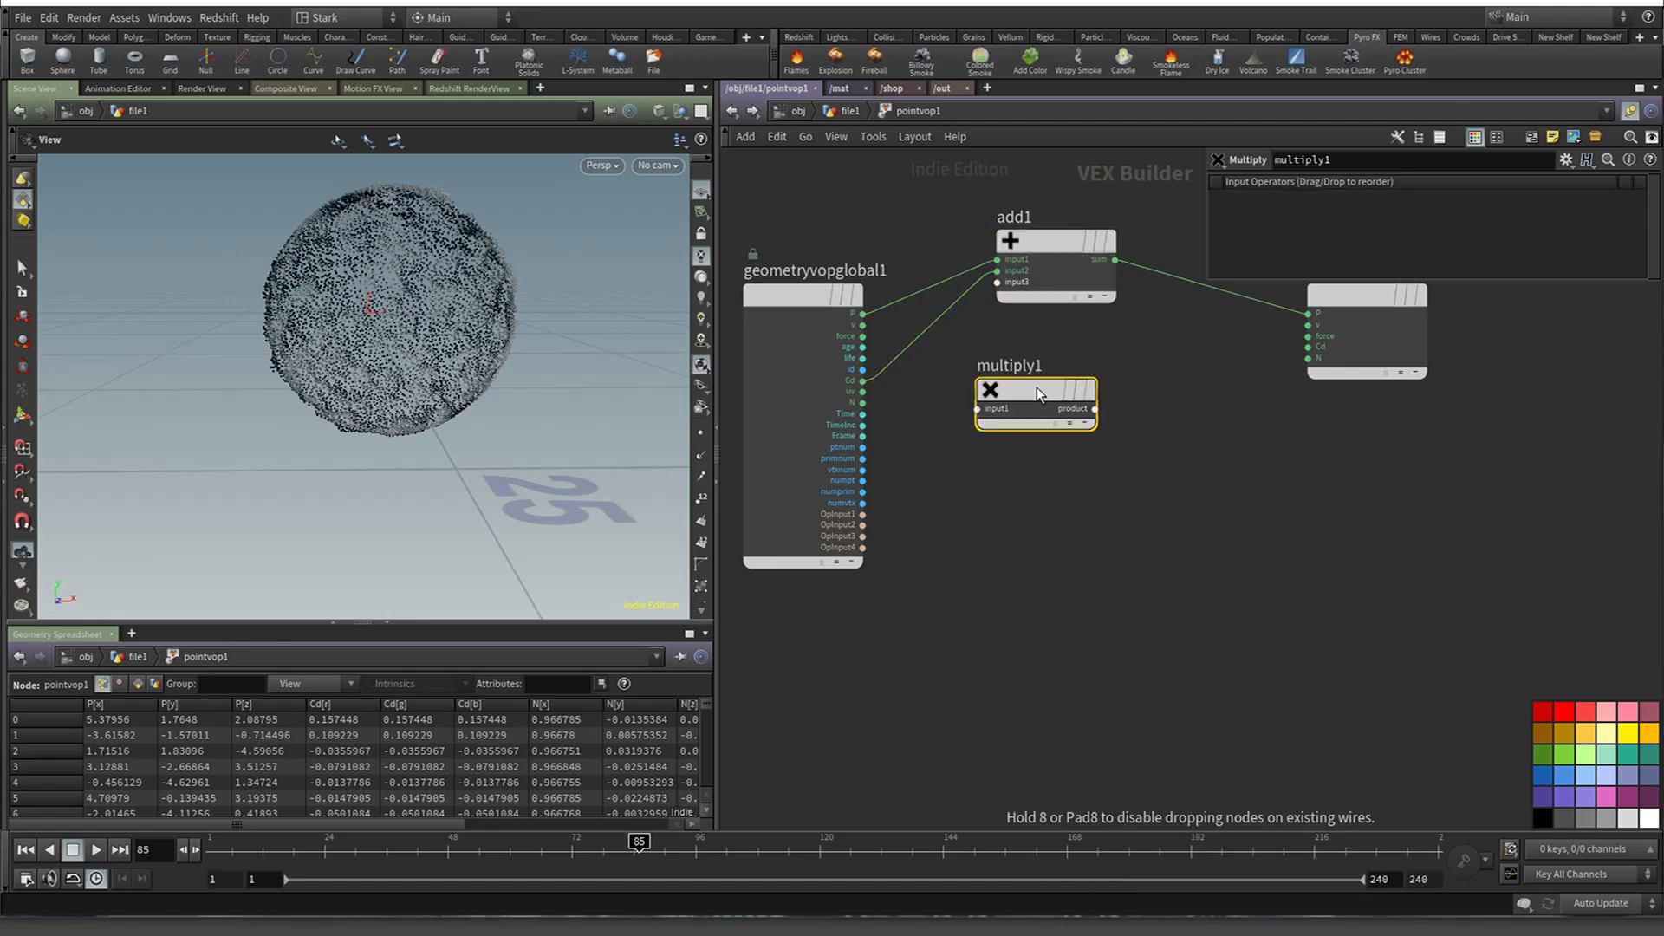
left_click_drag(1037, 388, 1279, 301)
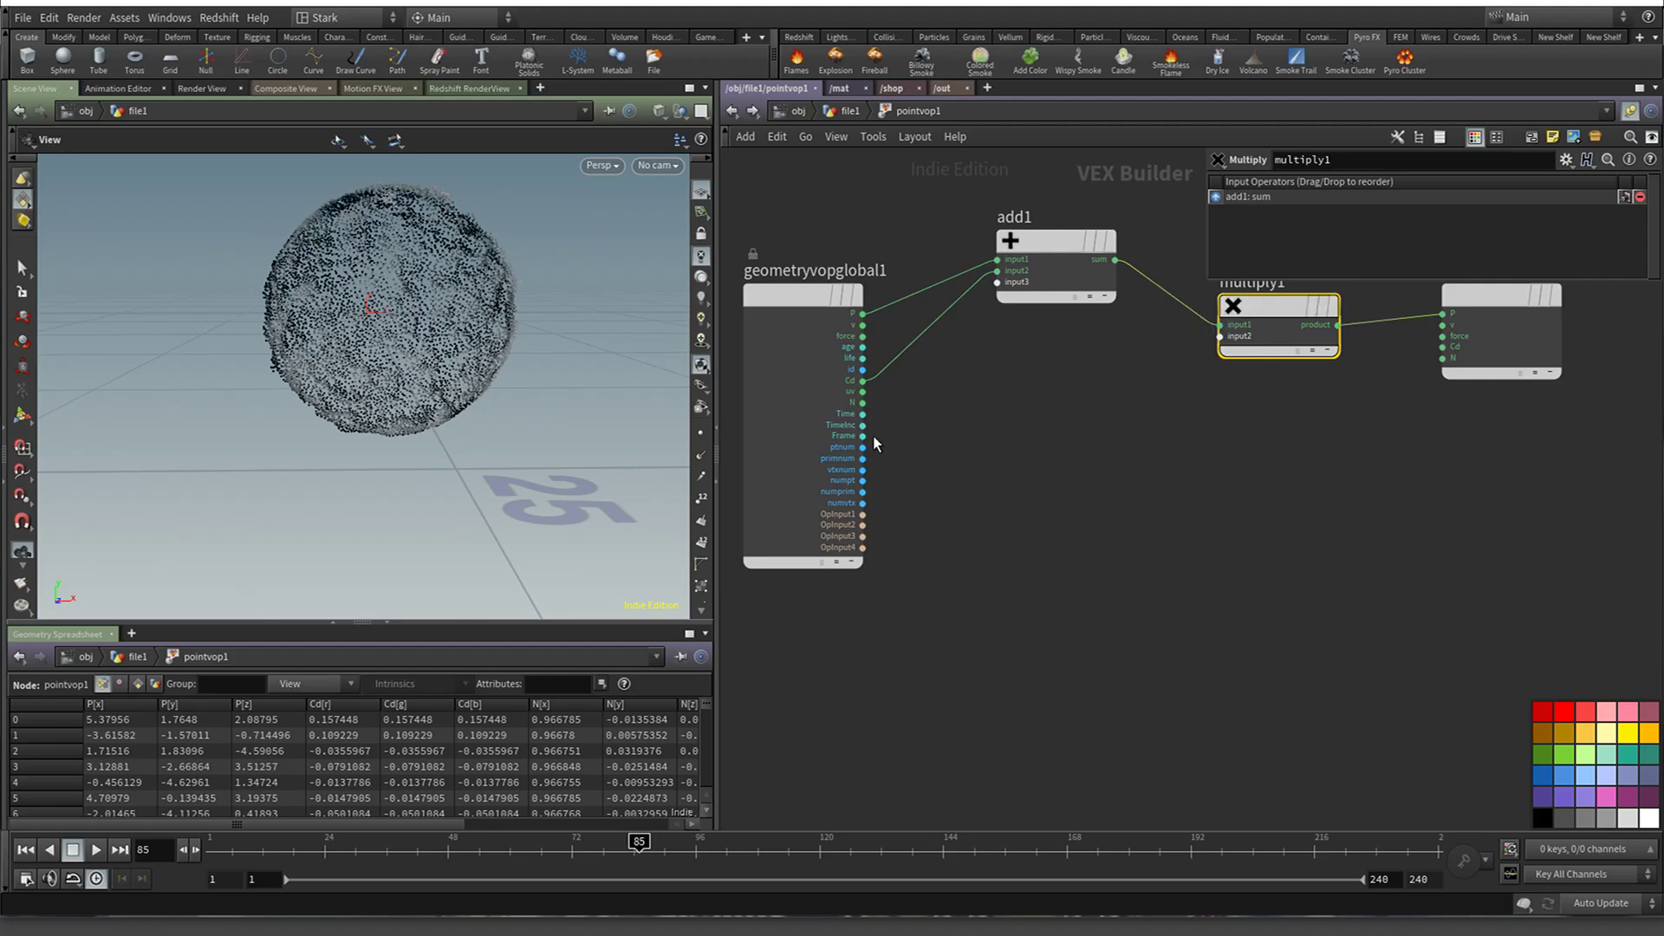
left_click_drag(862, 402, 1246, 375)
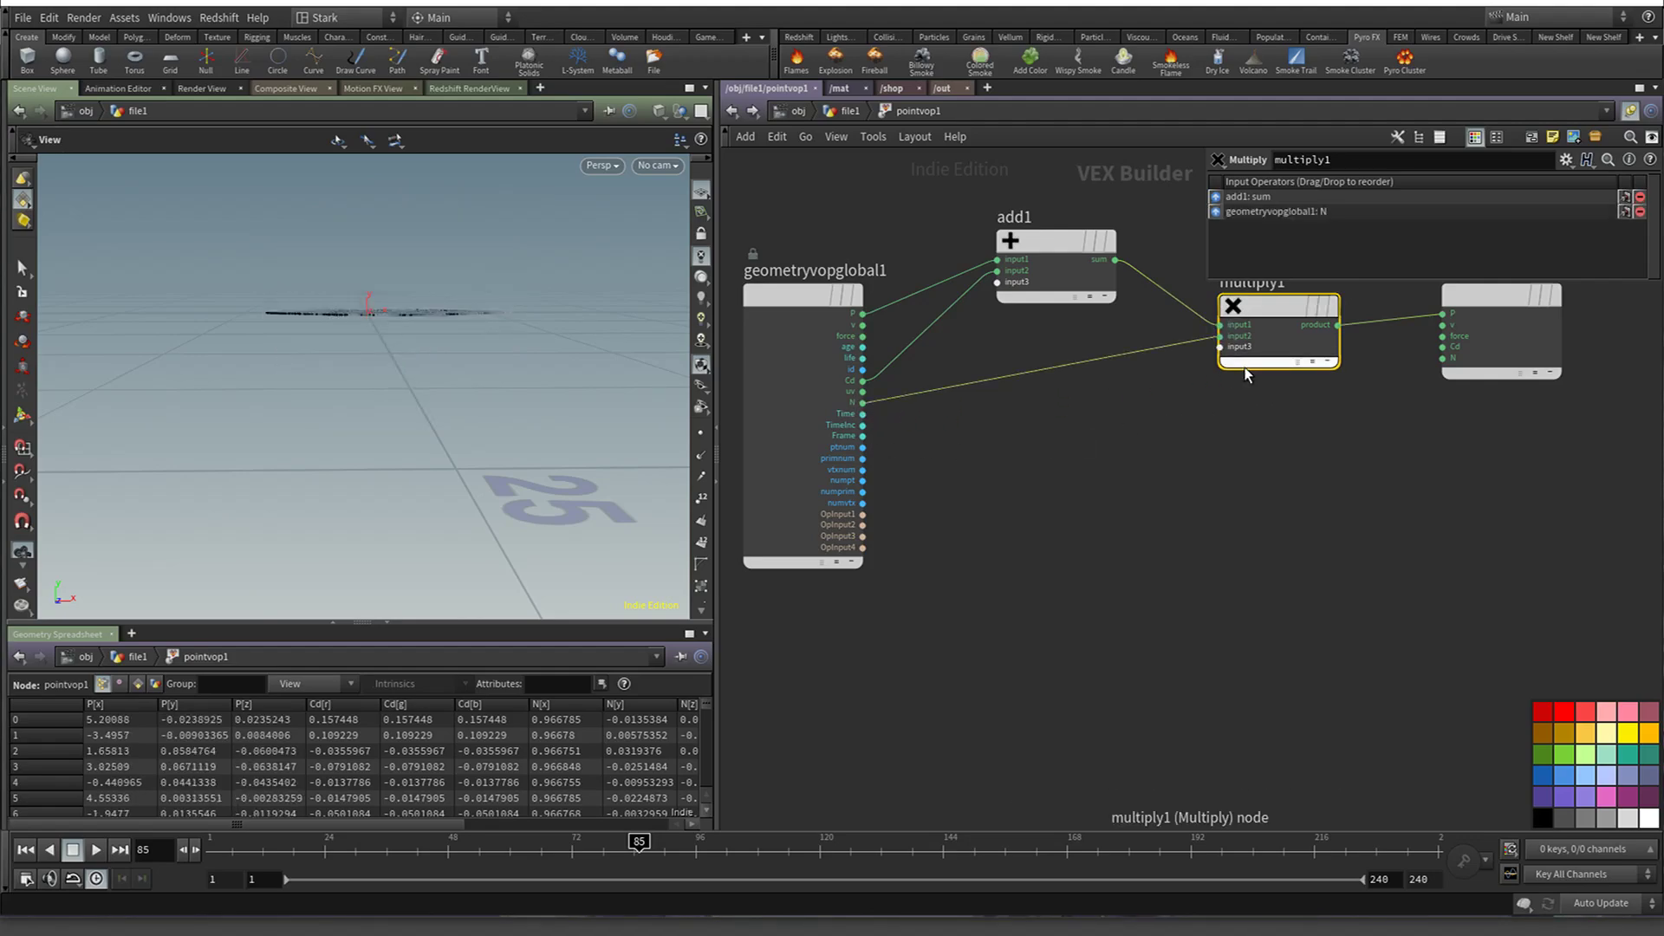
Play the animation from frame 1 to check the multiplied positions, rewind it, and delete the Multiply node
left_click_drag(234, 271, 240, 325)
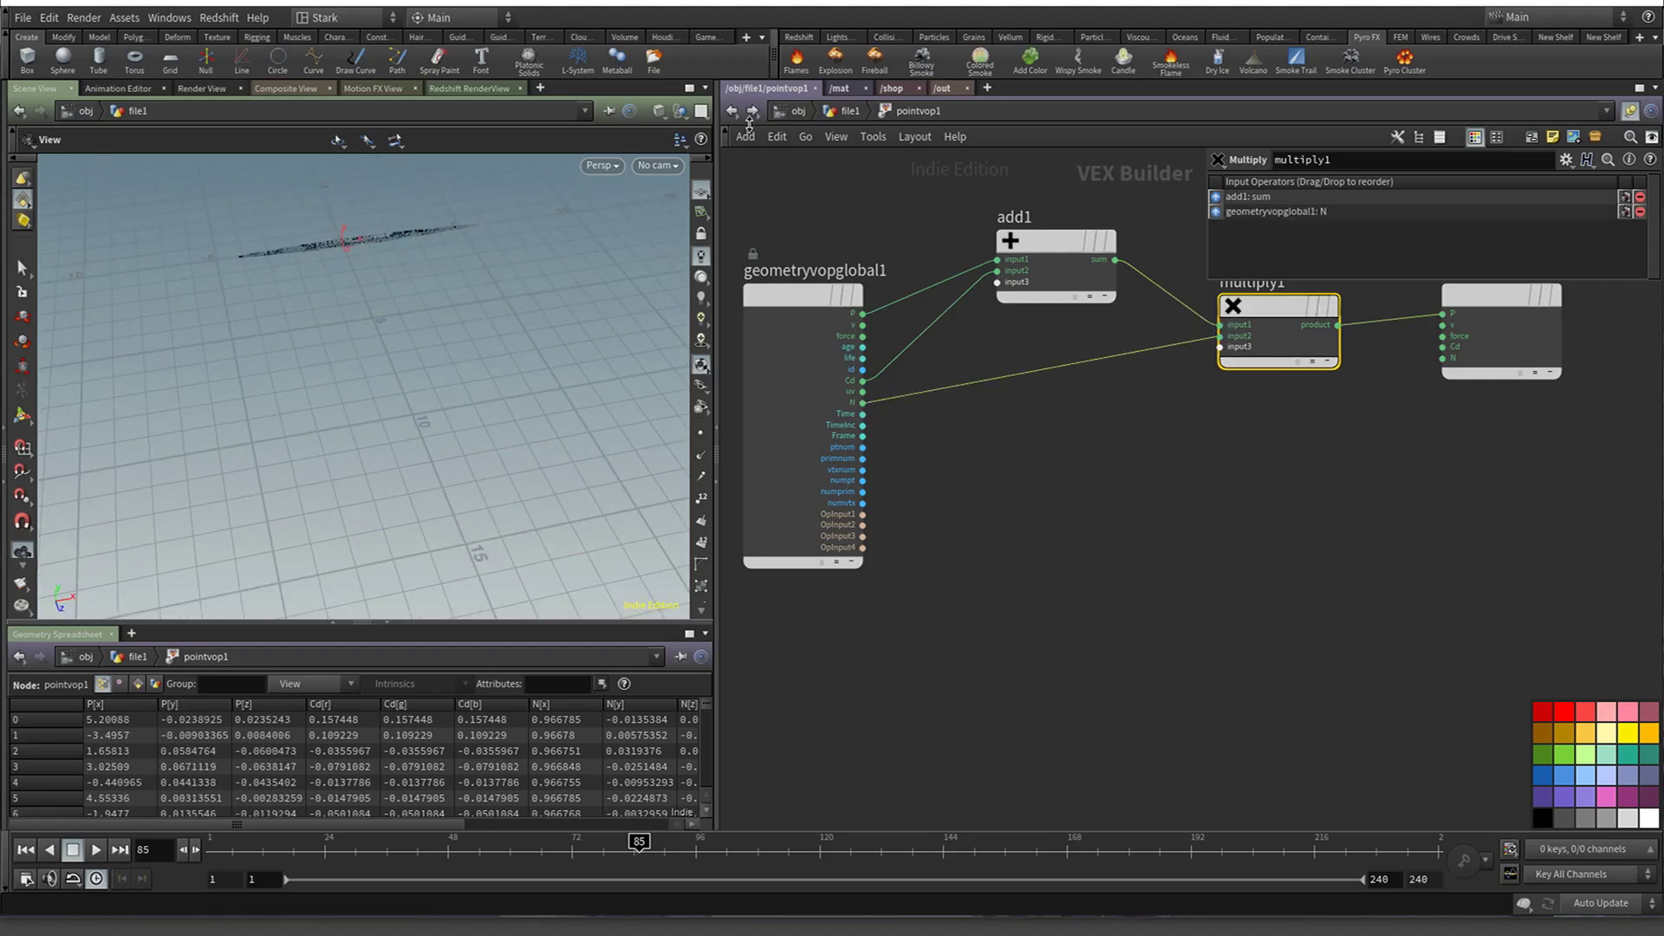
left_click(26, 849)
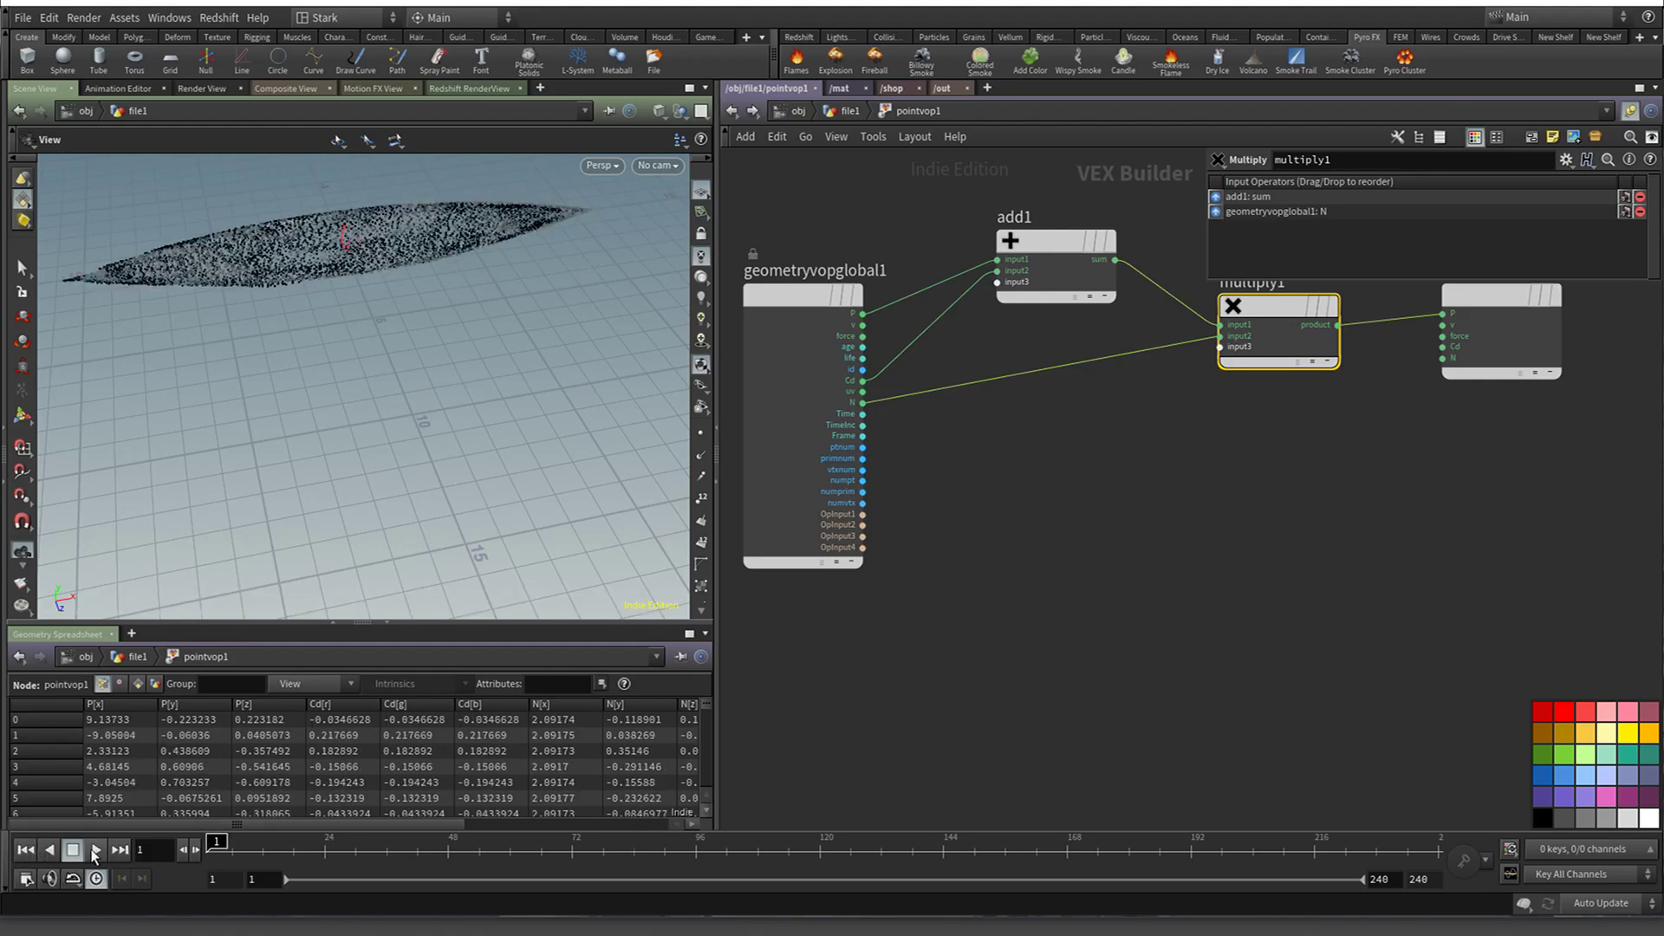
left_click(96, 849)
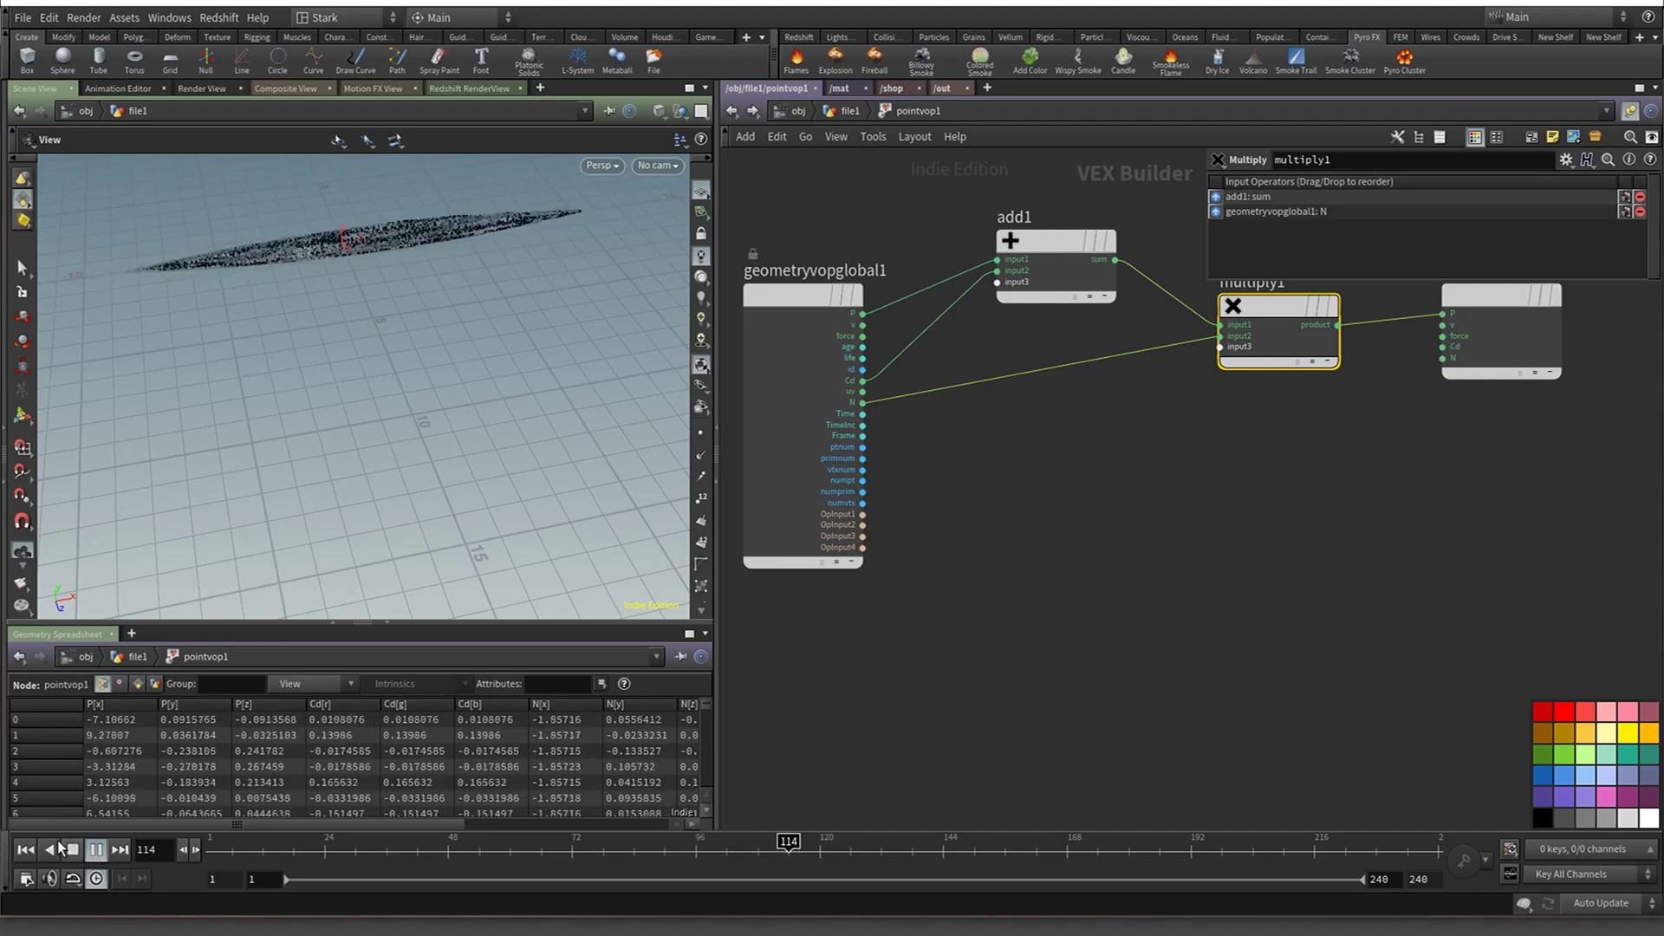
left_click(25, 849)
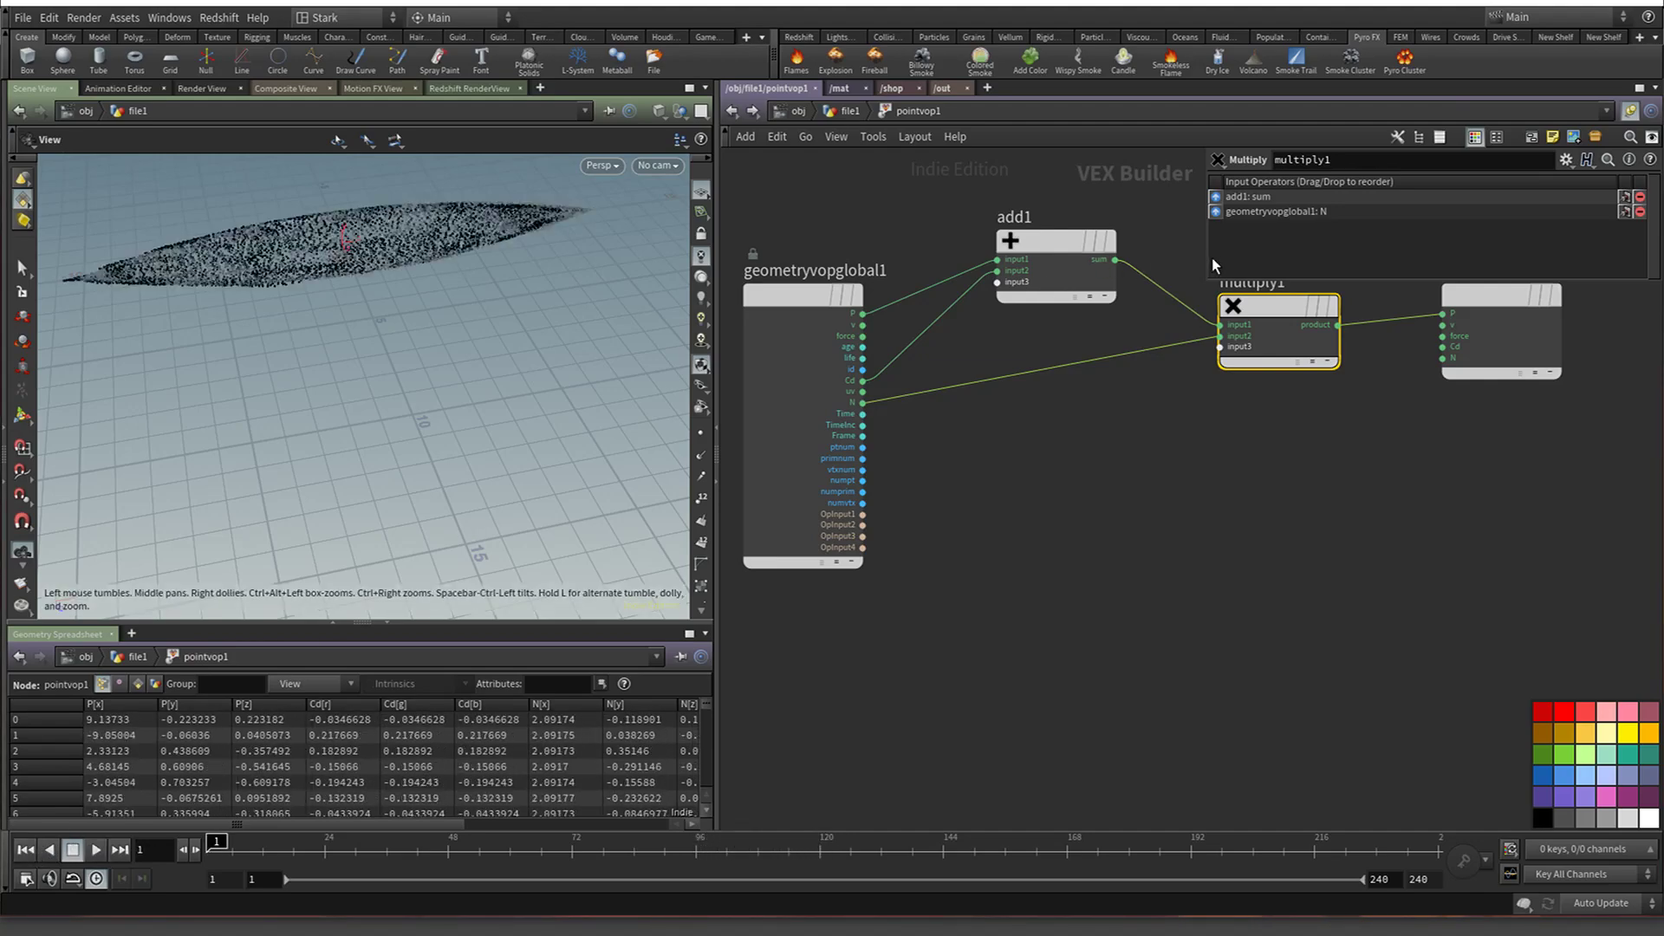
key("Delete")
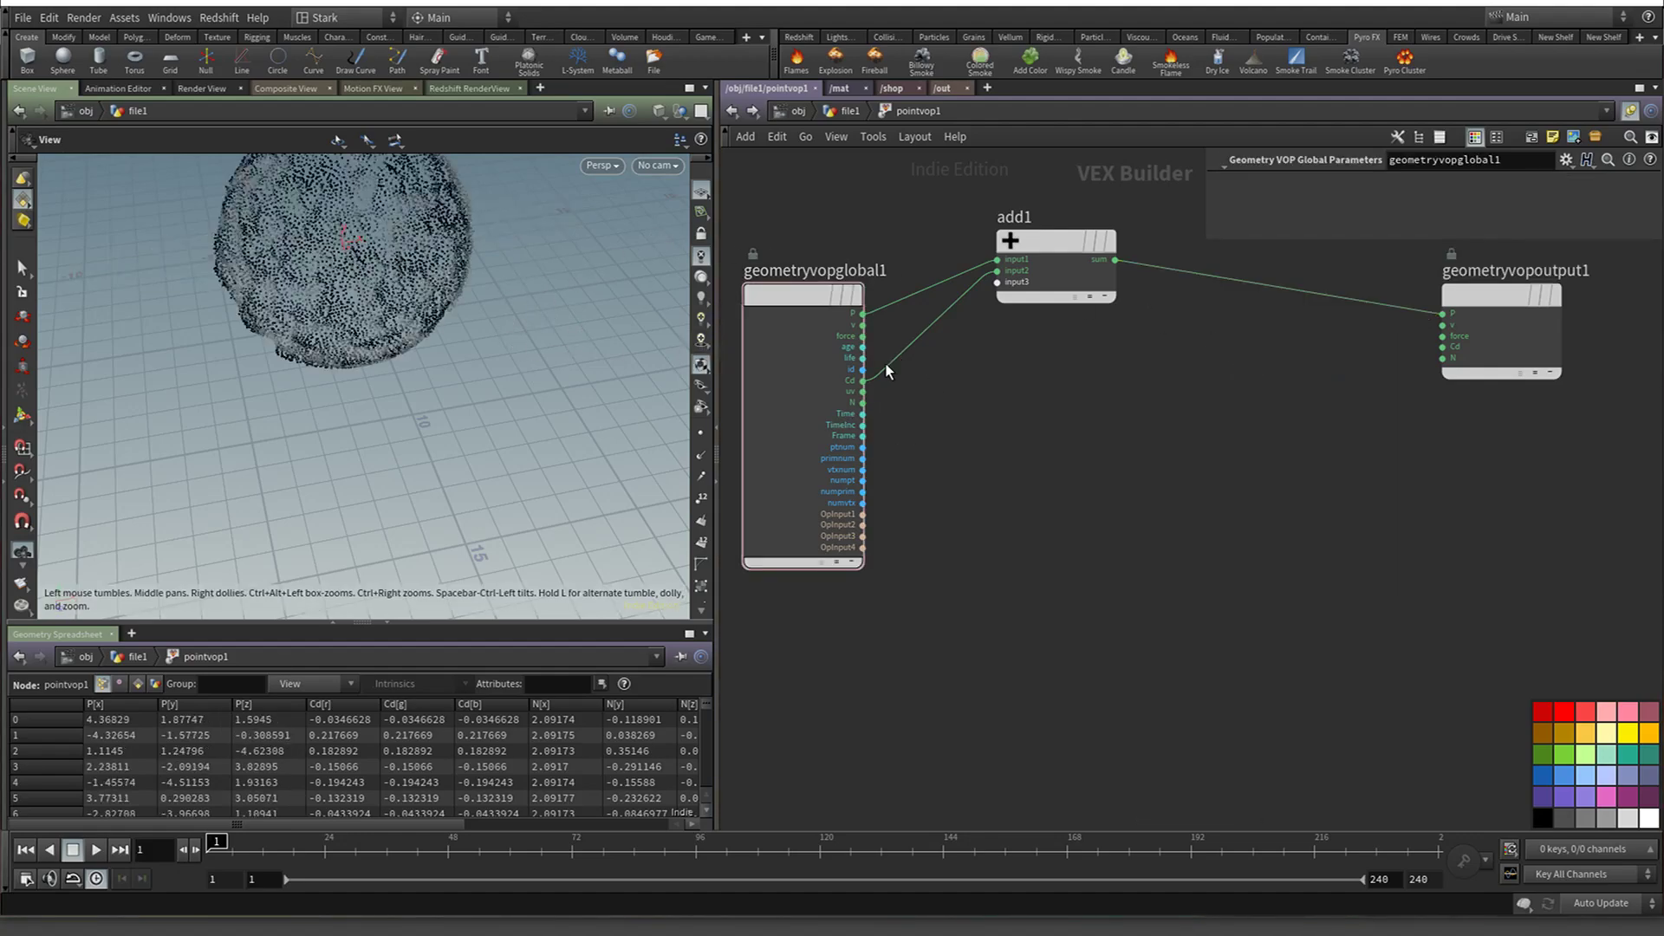
Return to the file1 geometry network and delete all of its nodes
left_click(732, 110)
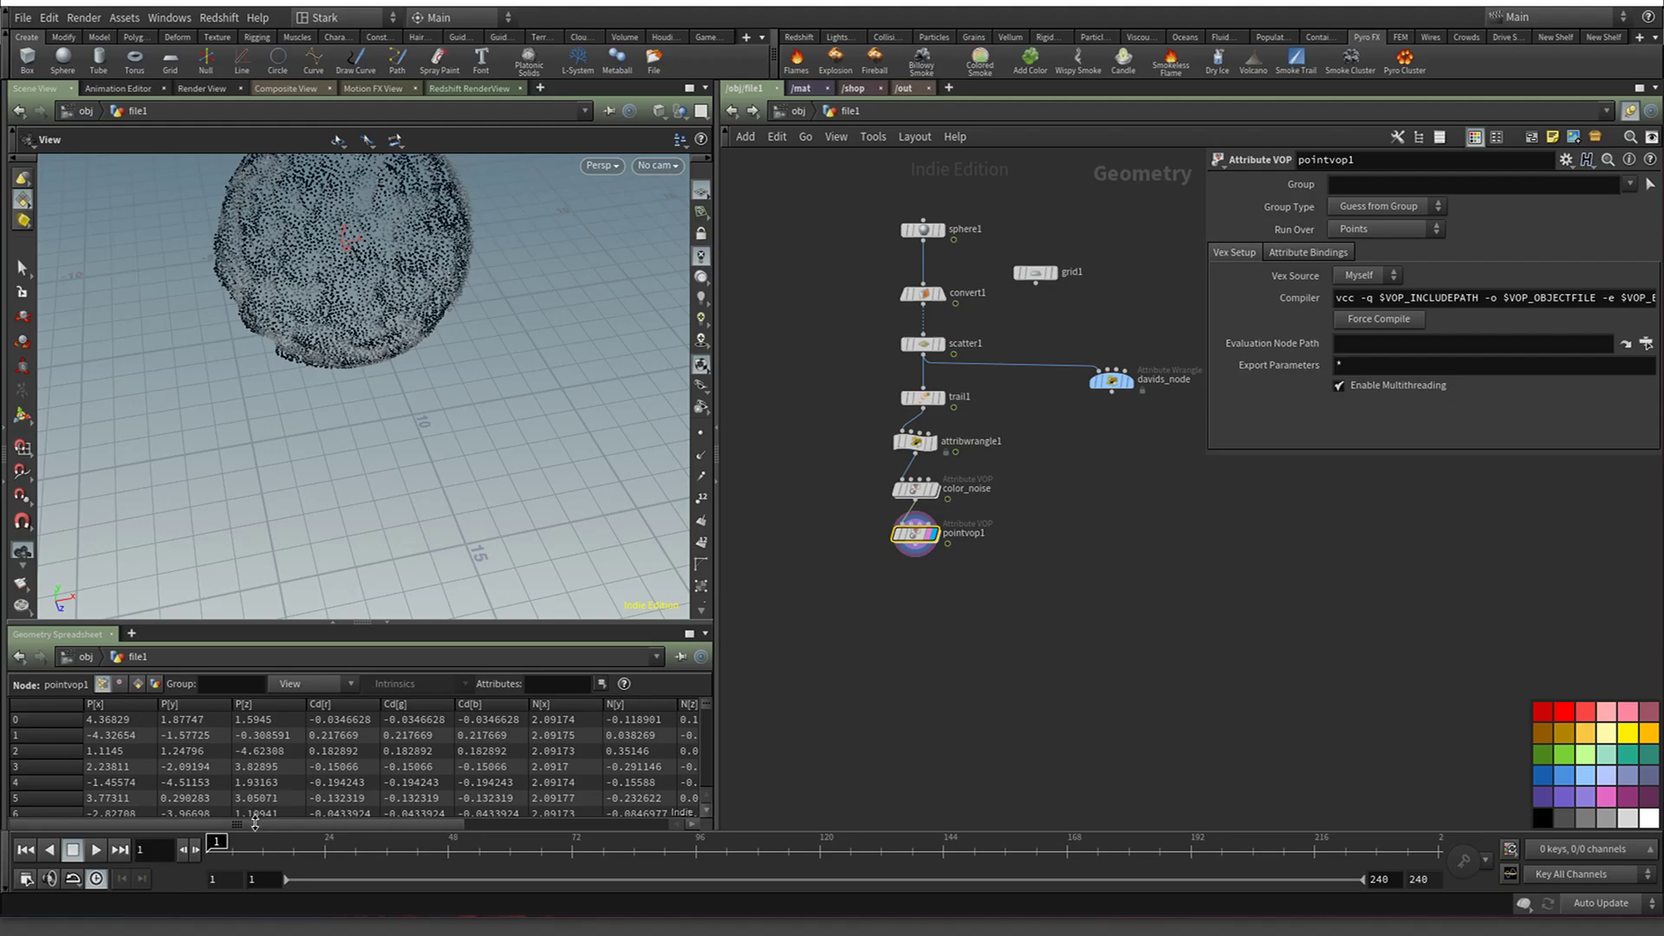
scroll(255, 823, "right", 5)
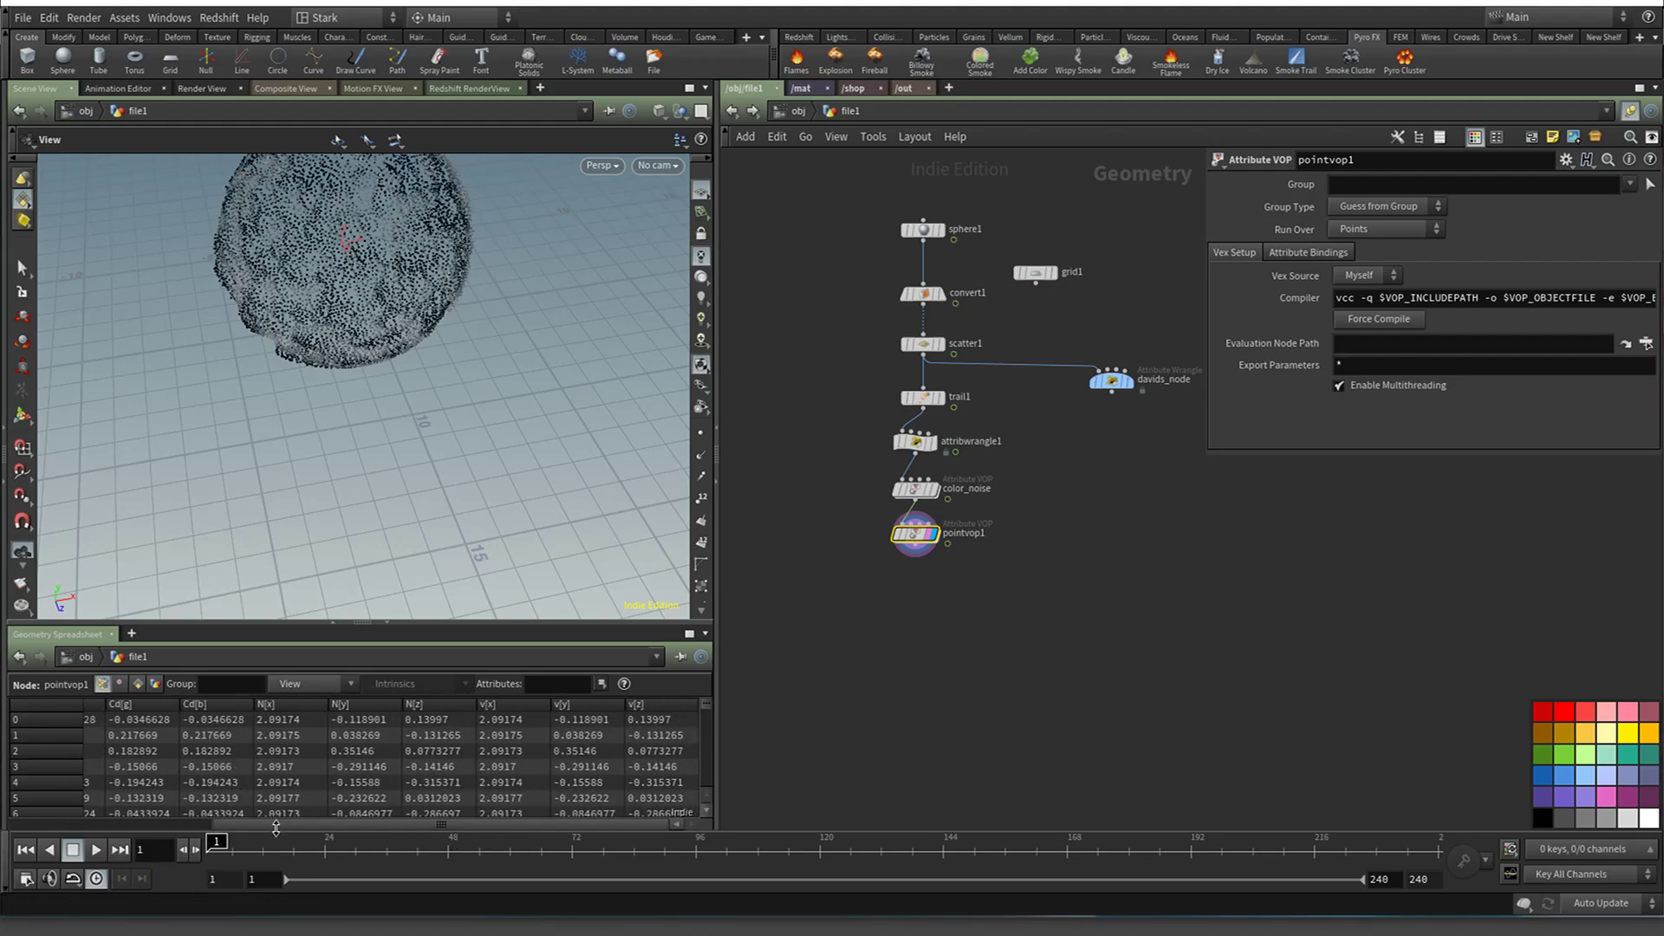
scroll(276, 828, "left", 5)
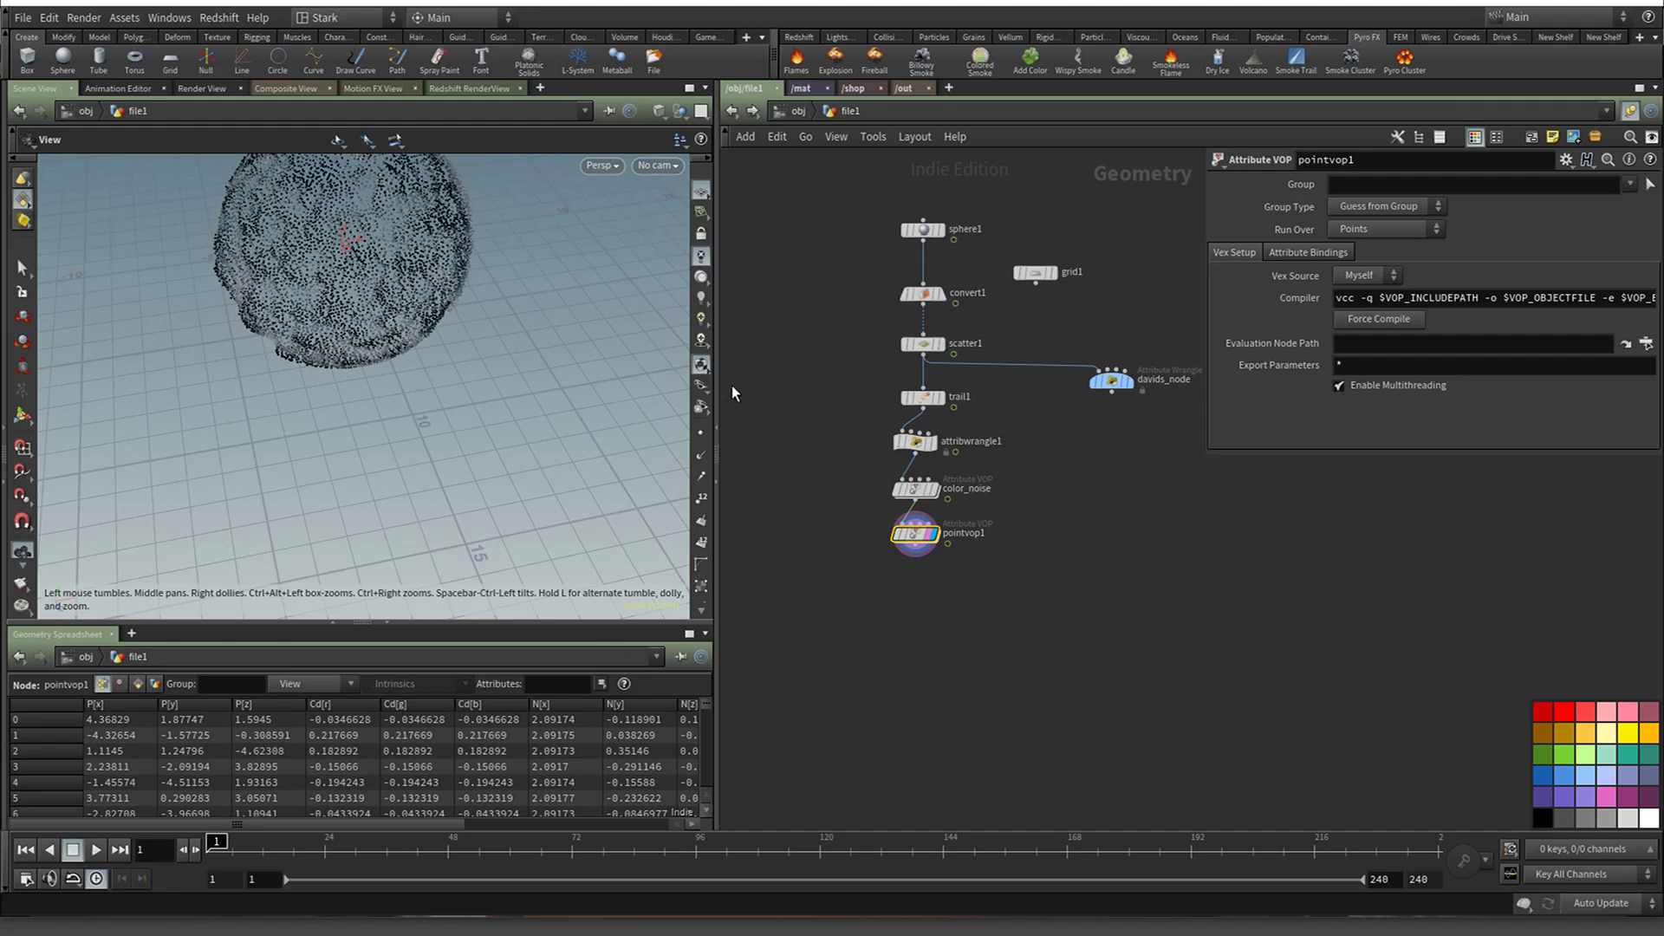
left_click_drag(791, 189, 1120, 615)
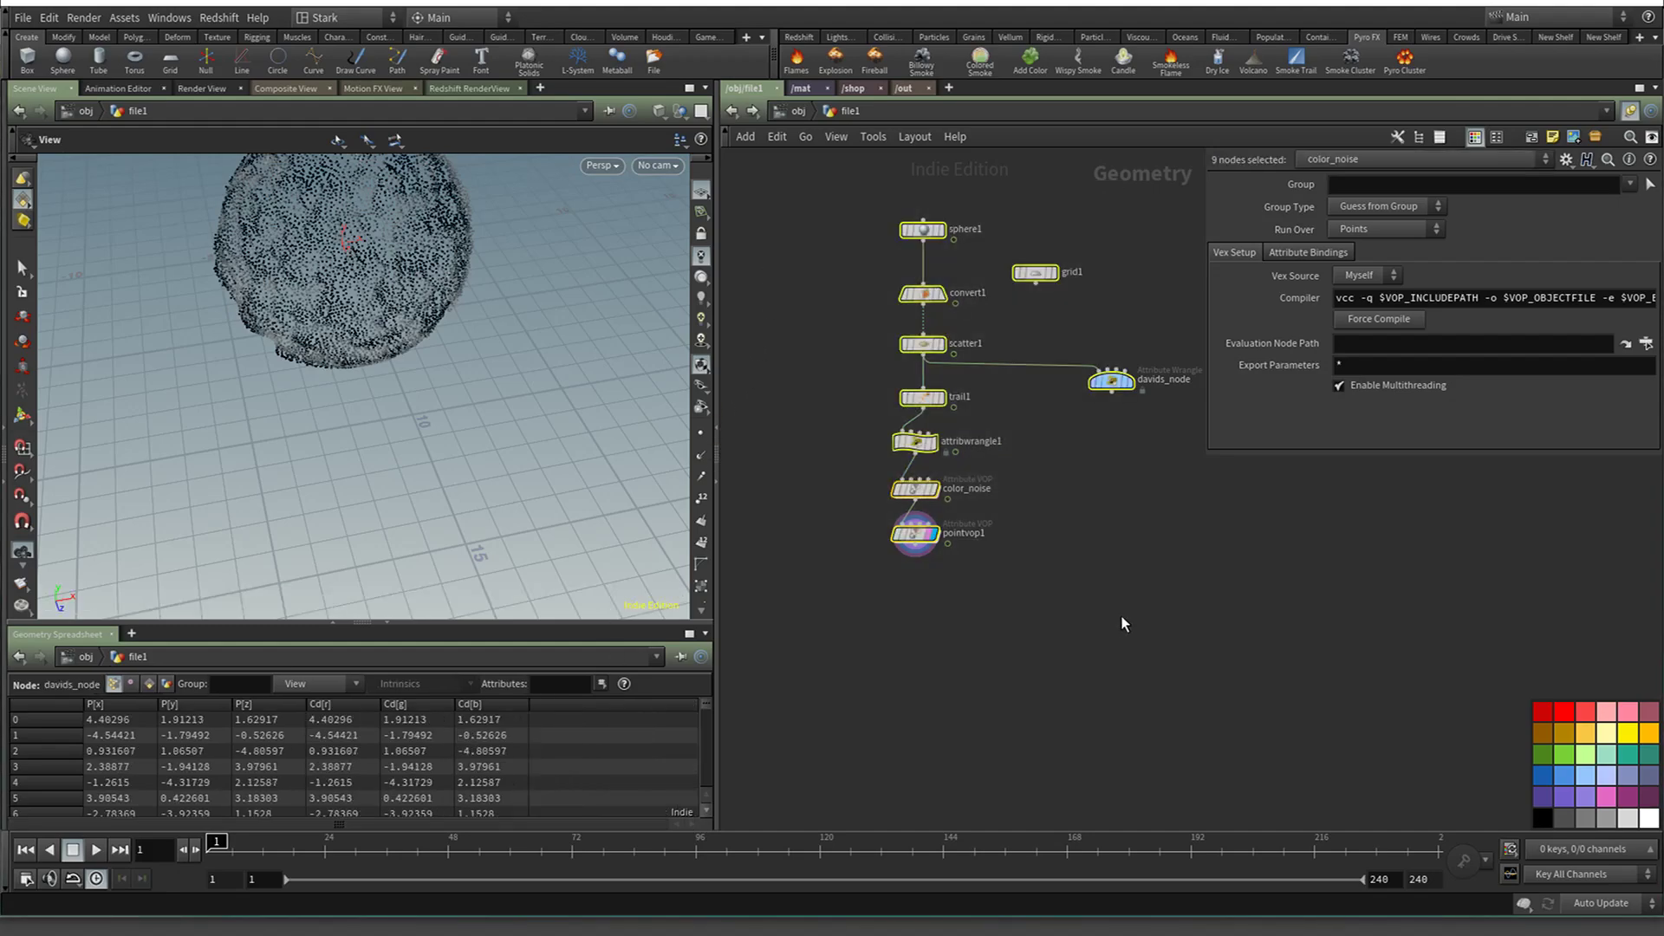
key("Delete")
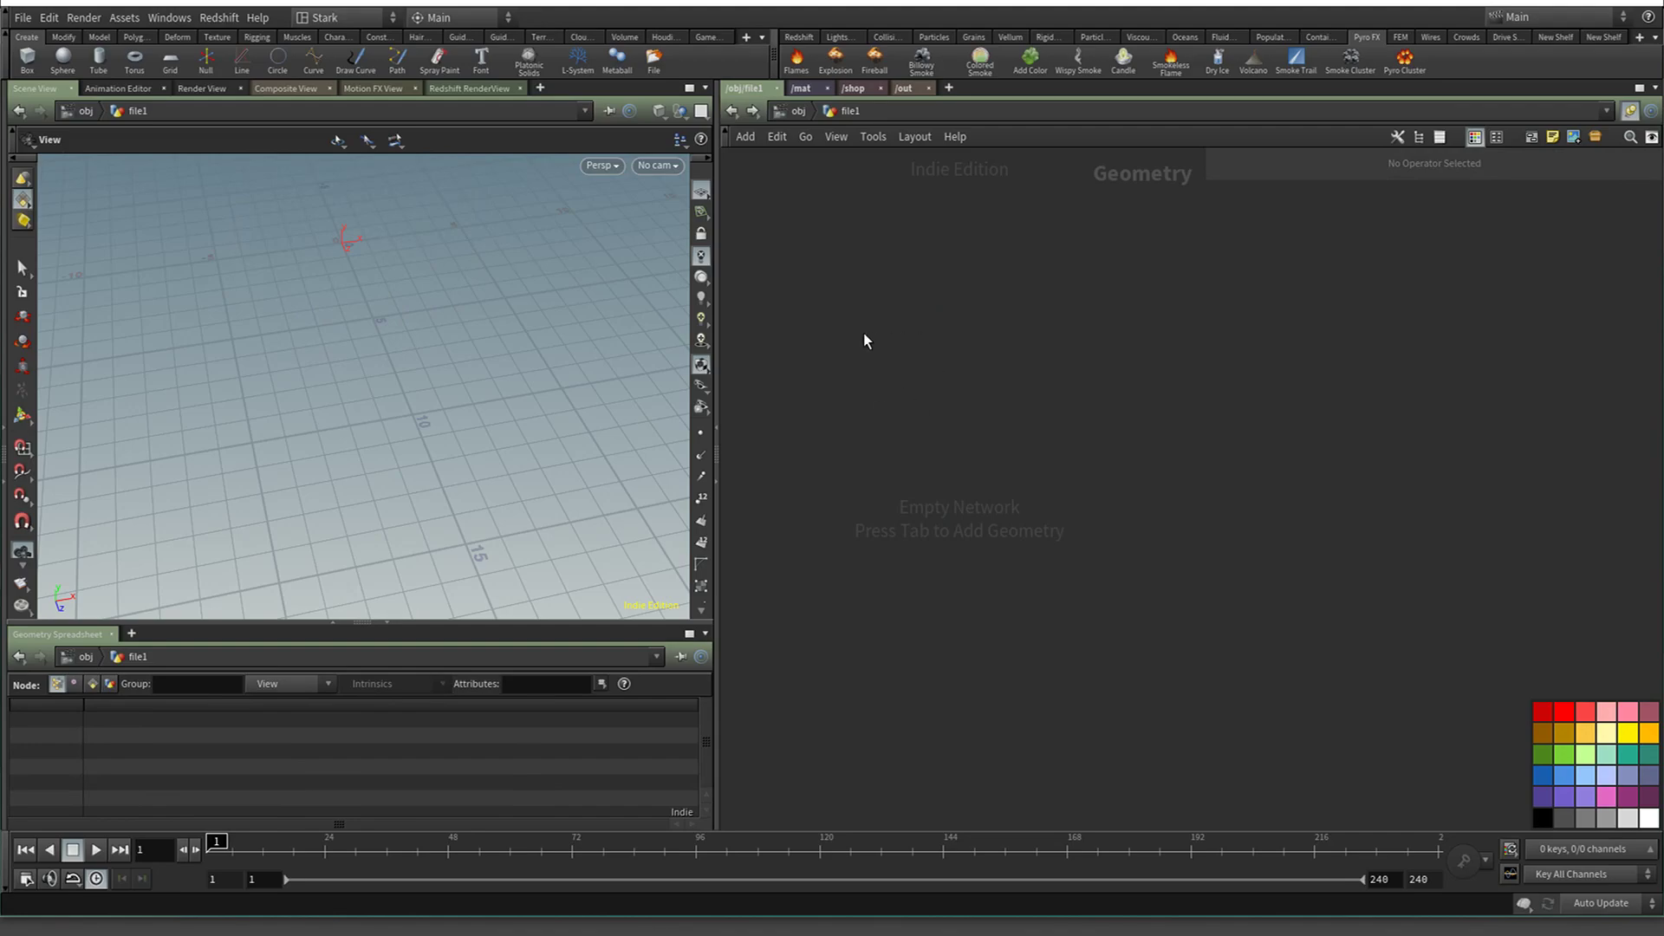
Add a Box node to the empty file1 network
key("Tab")
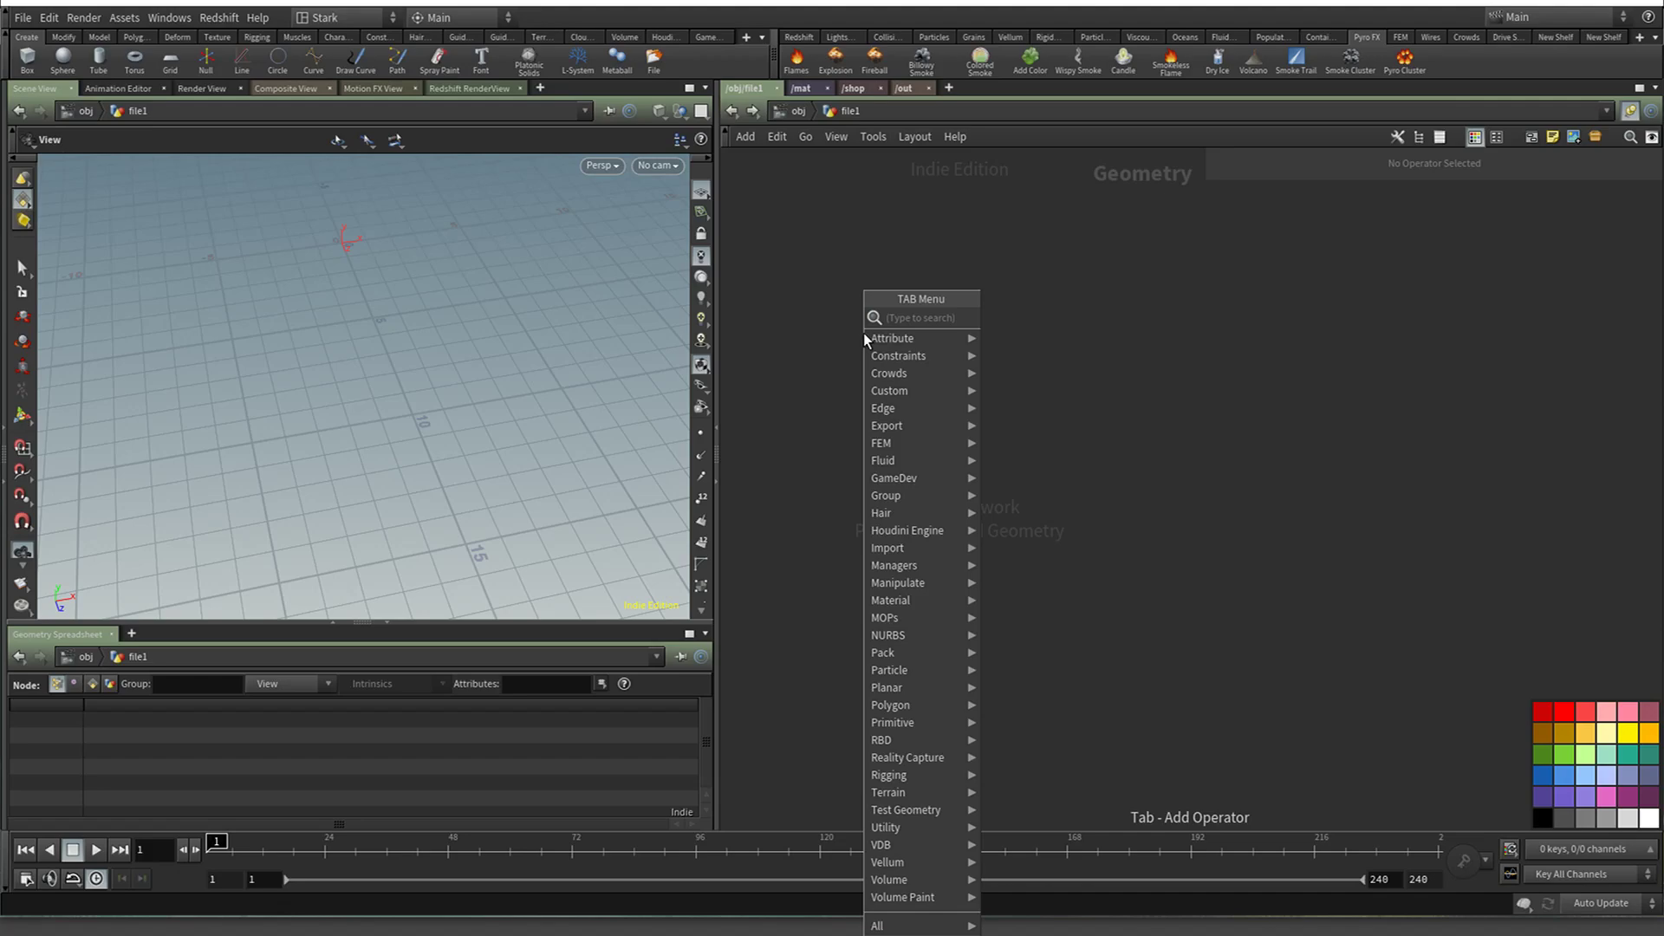
type("box")
key("Return")
left_click(863, 333)
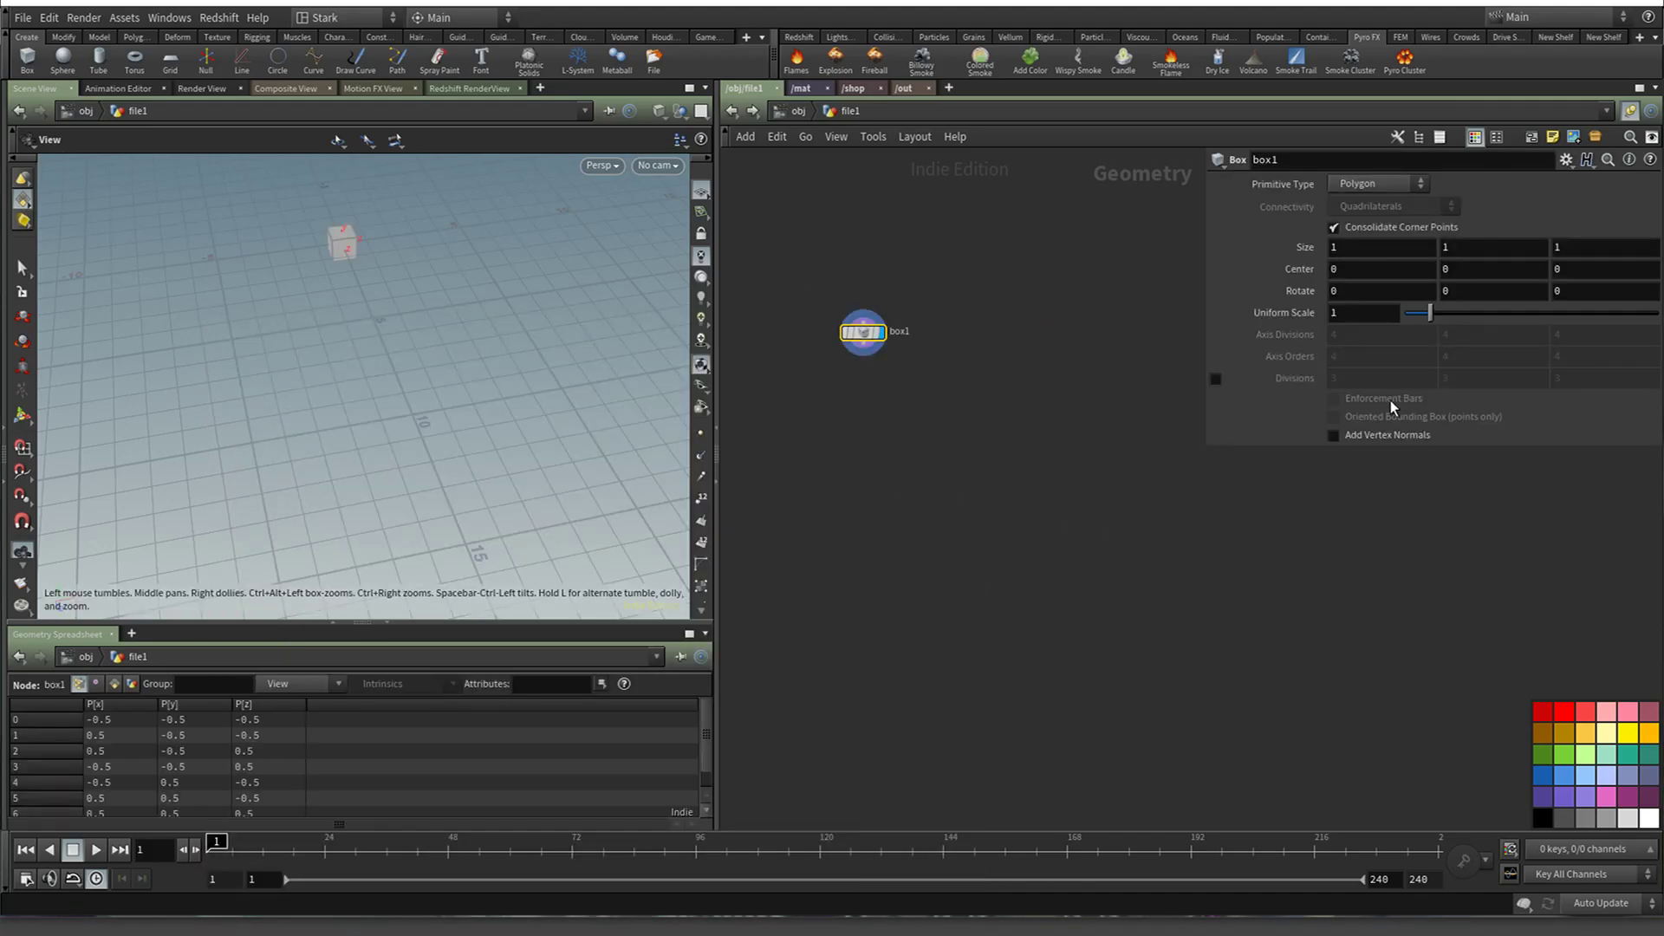
Link the box's Y center to its Y size as a relative reference with the expression ch("sizey")/2
right_click(1479, 251)
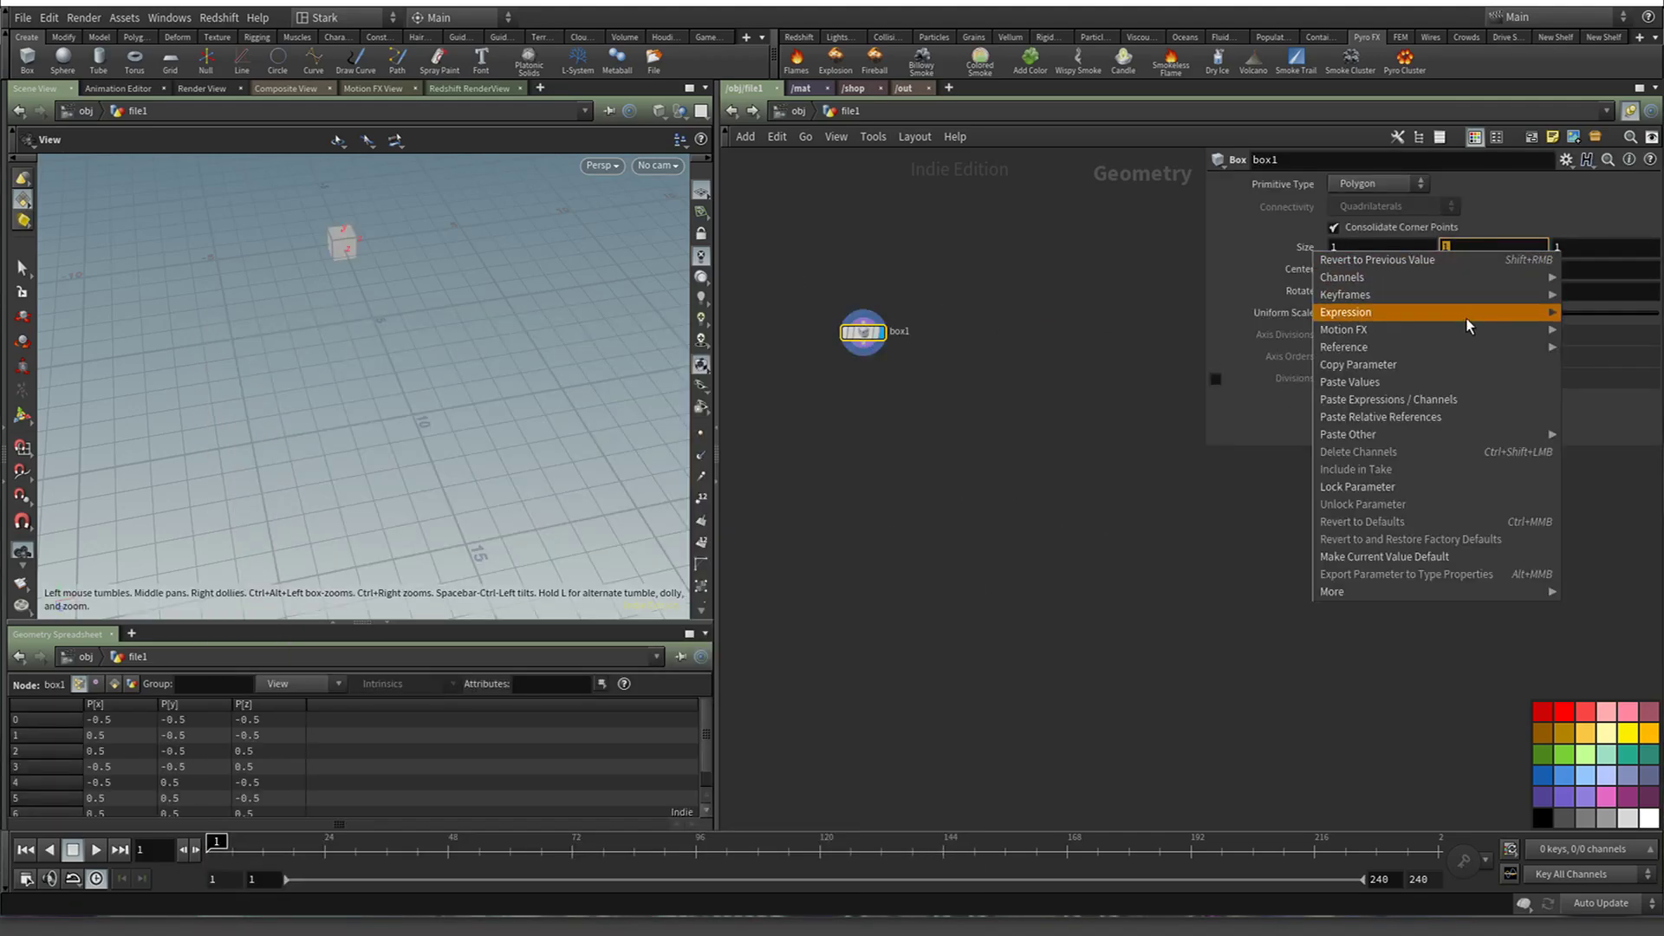
key("Escape")
right_click(1468, 275)
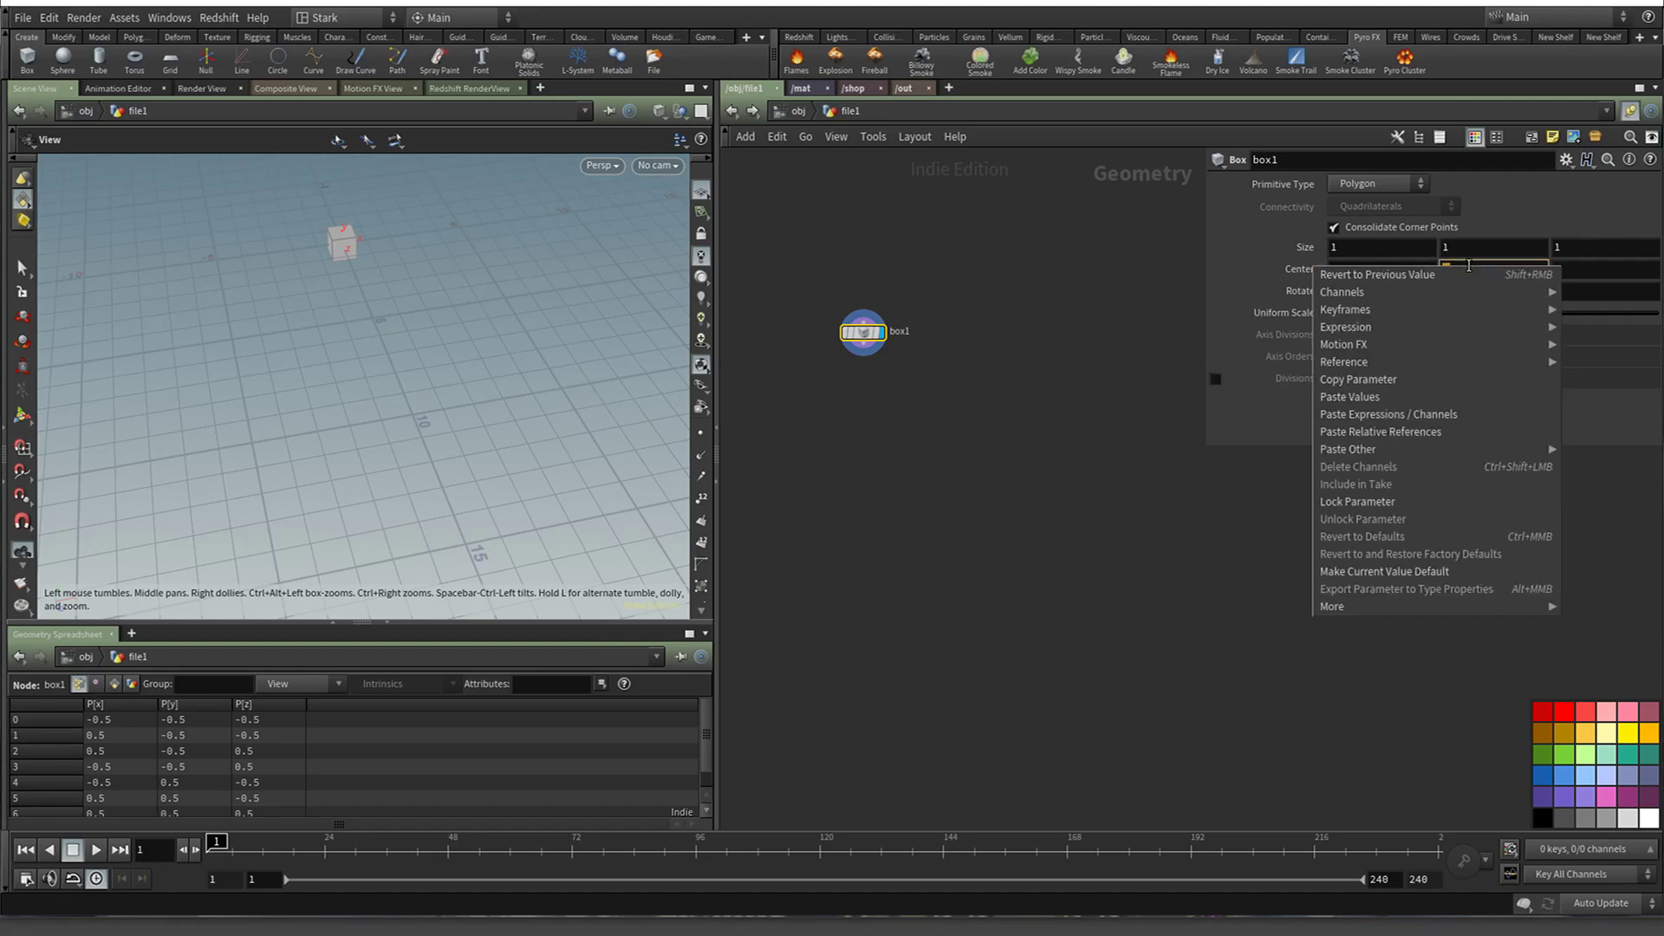
left_click(1480, 431)
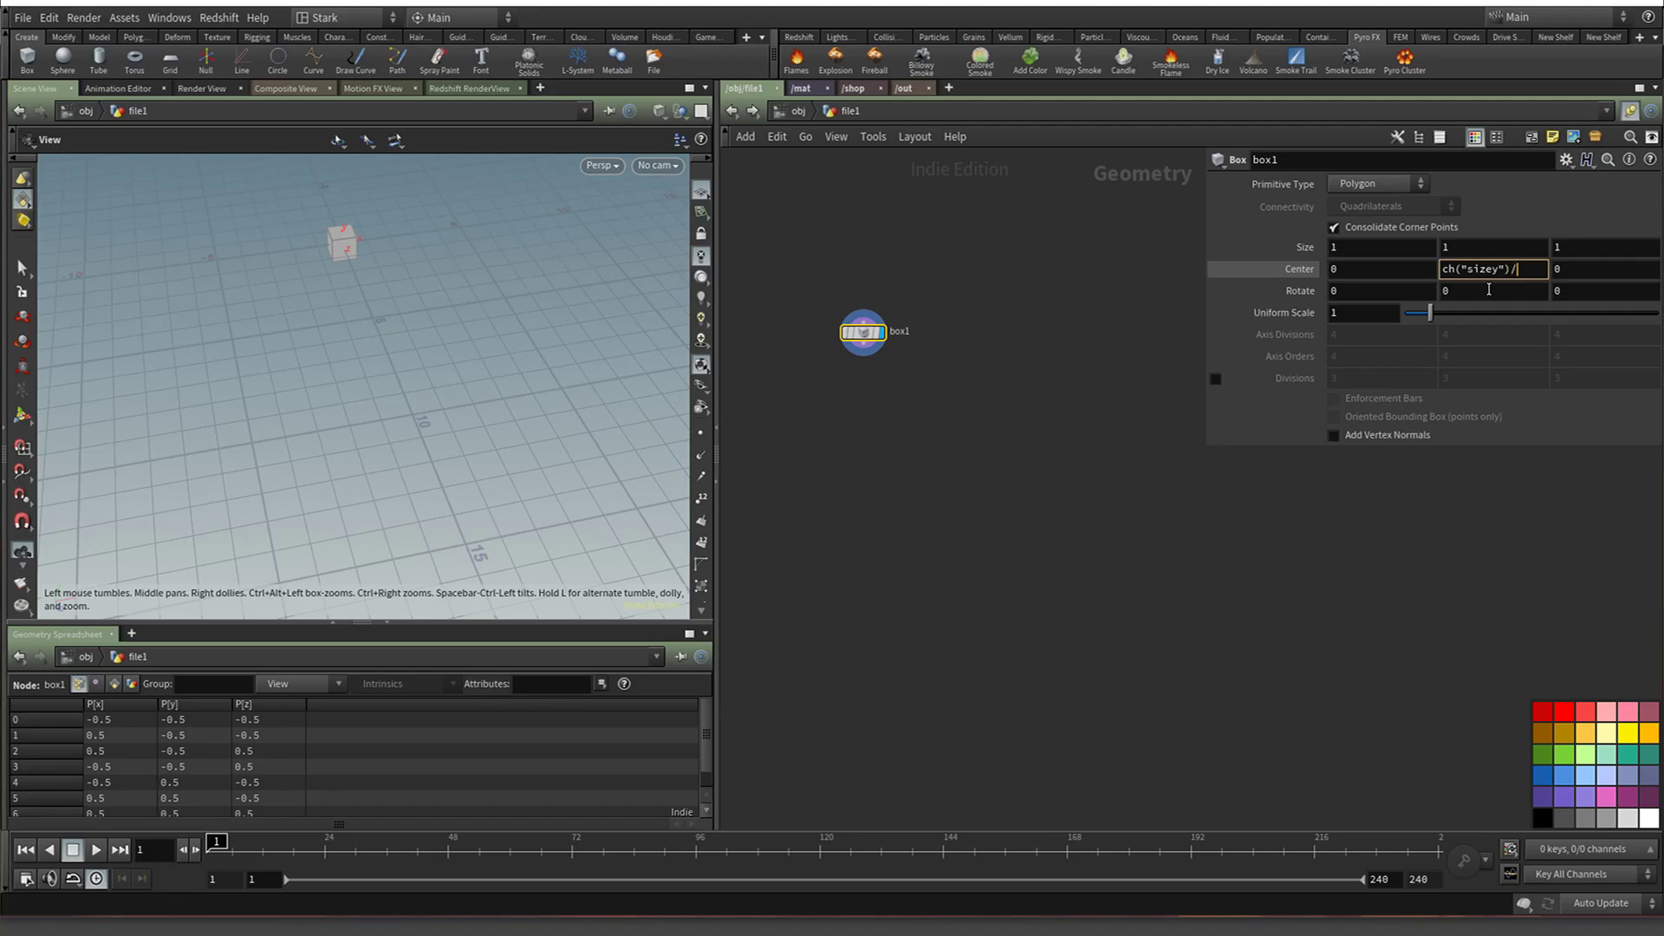
type("2")
key("Return")
Set the box's size to 5 in X, Y and Z
scroll(326, 231, "up", 3)
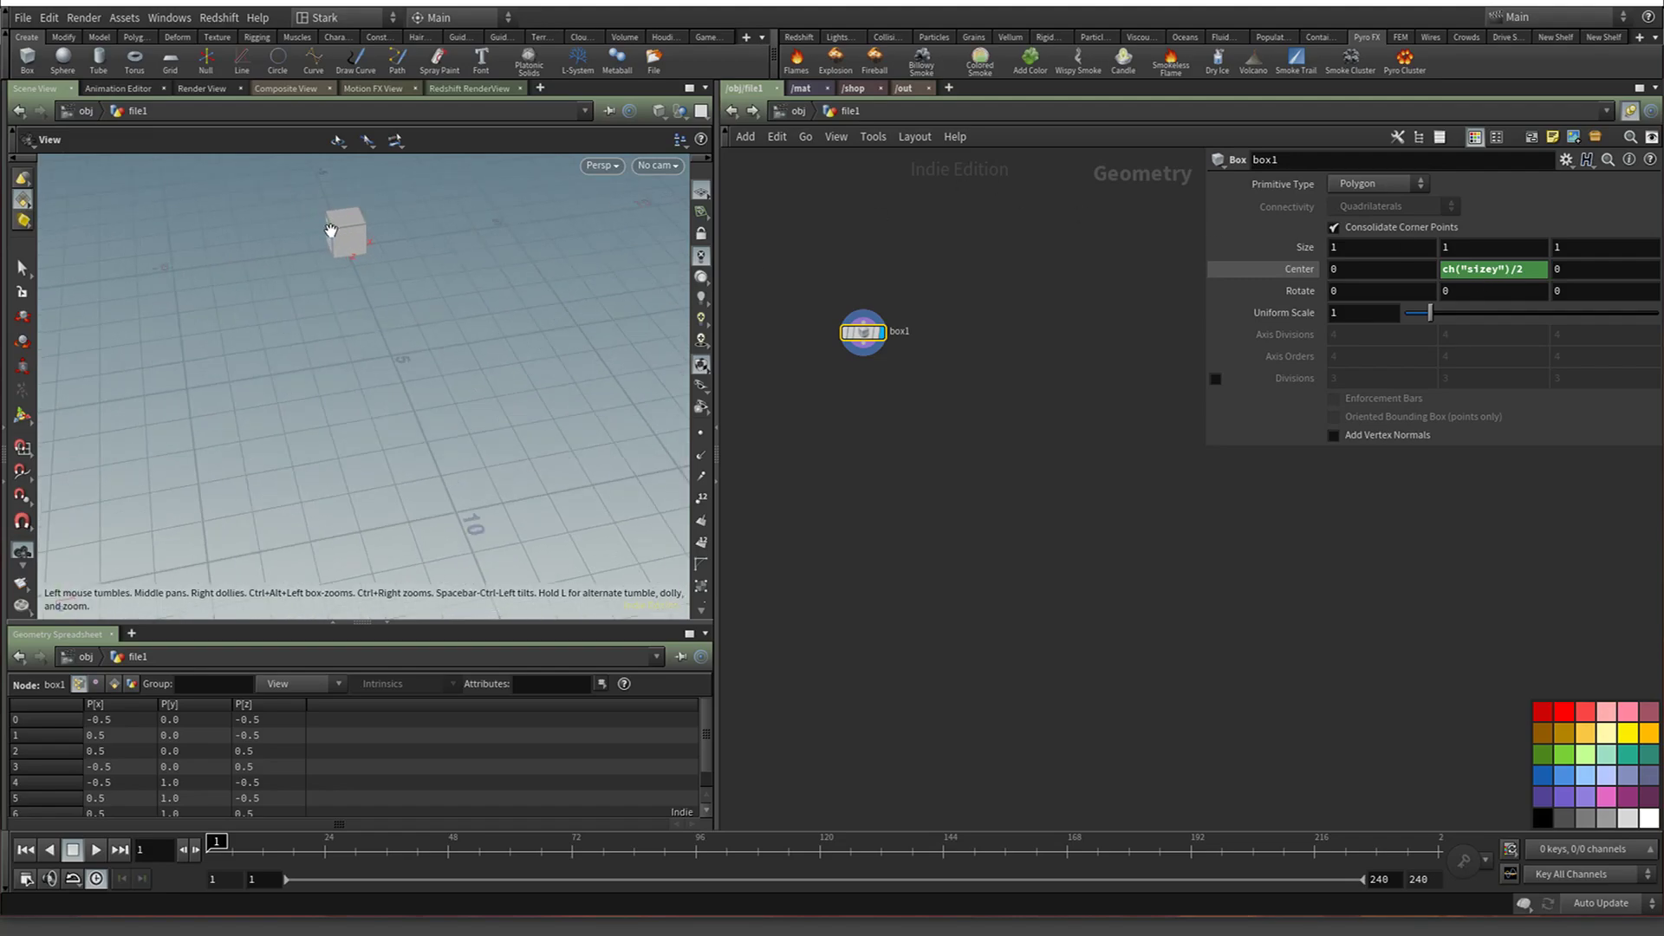
mouse_move(362, 238)
left_mouse_down()
mouse_move(372, 334)
mouse_move(381, 225)
left_mouse_up()
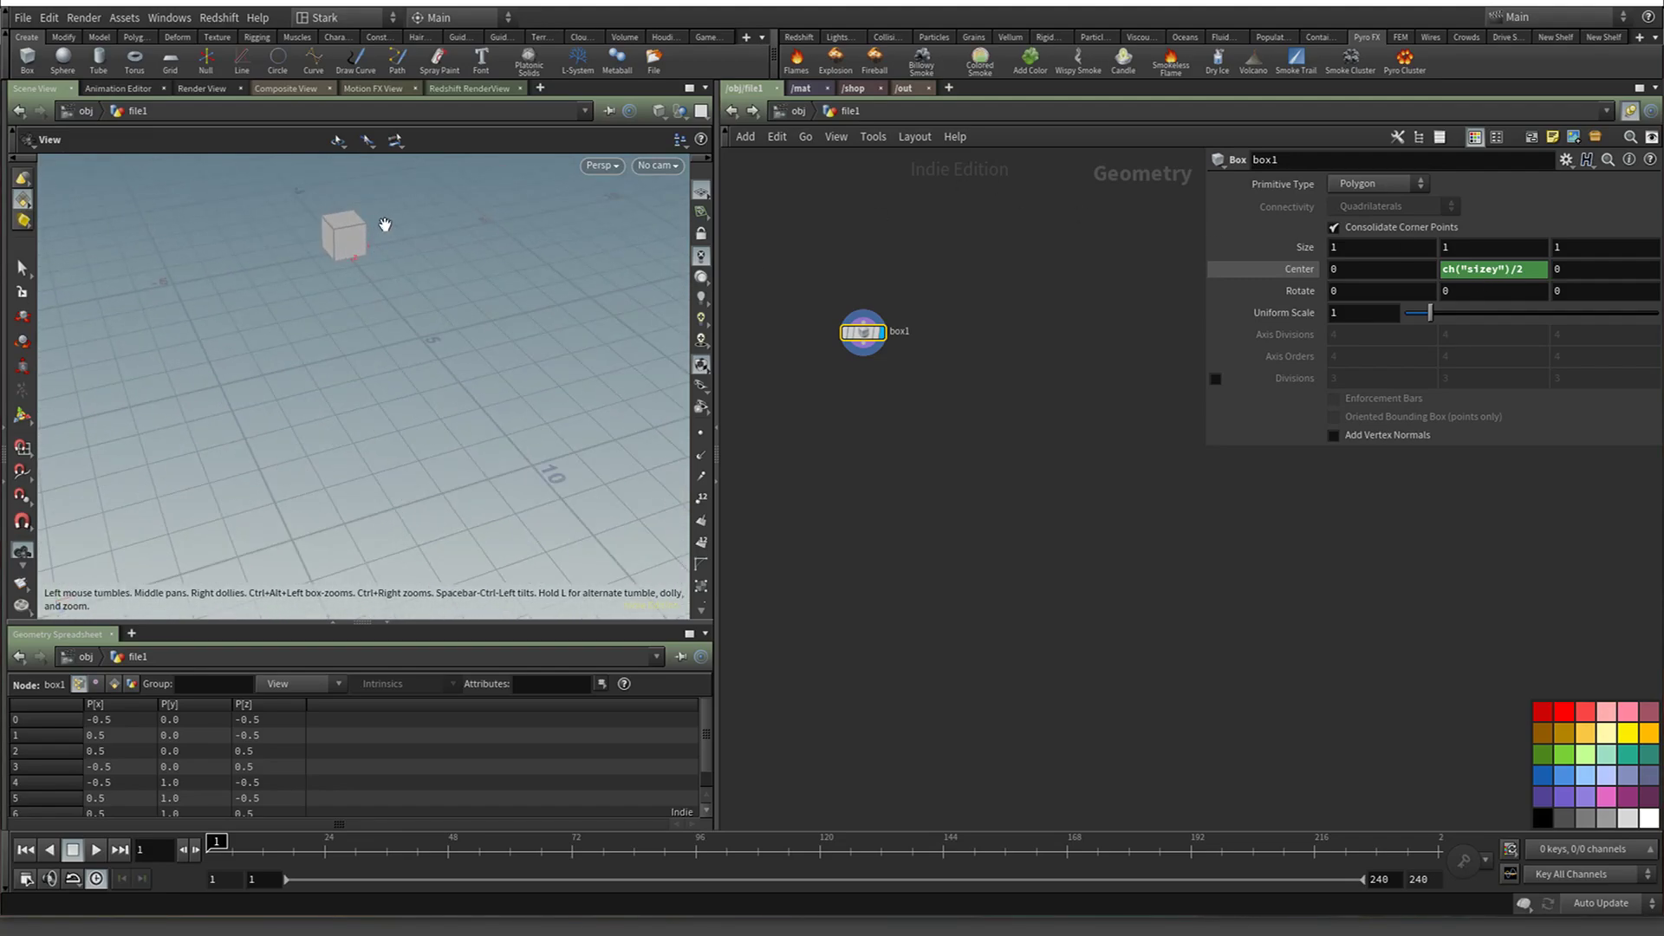
key("g")
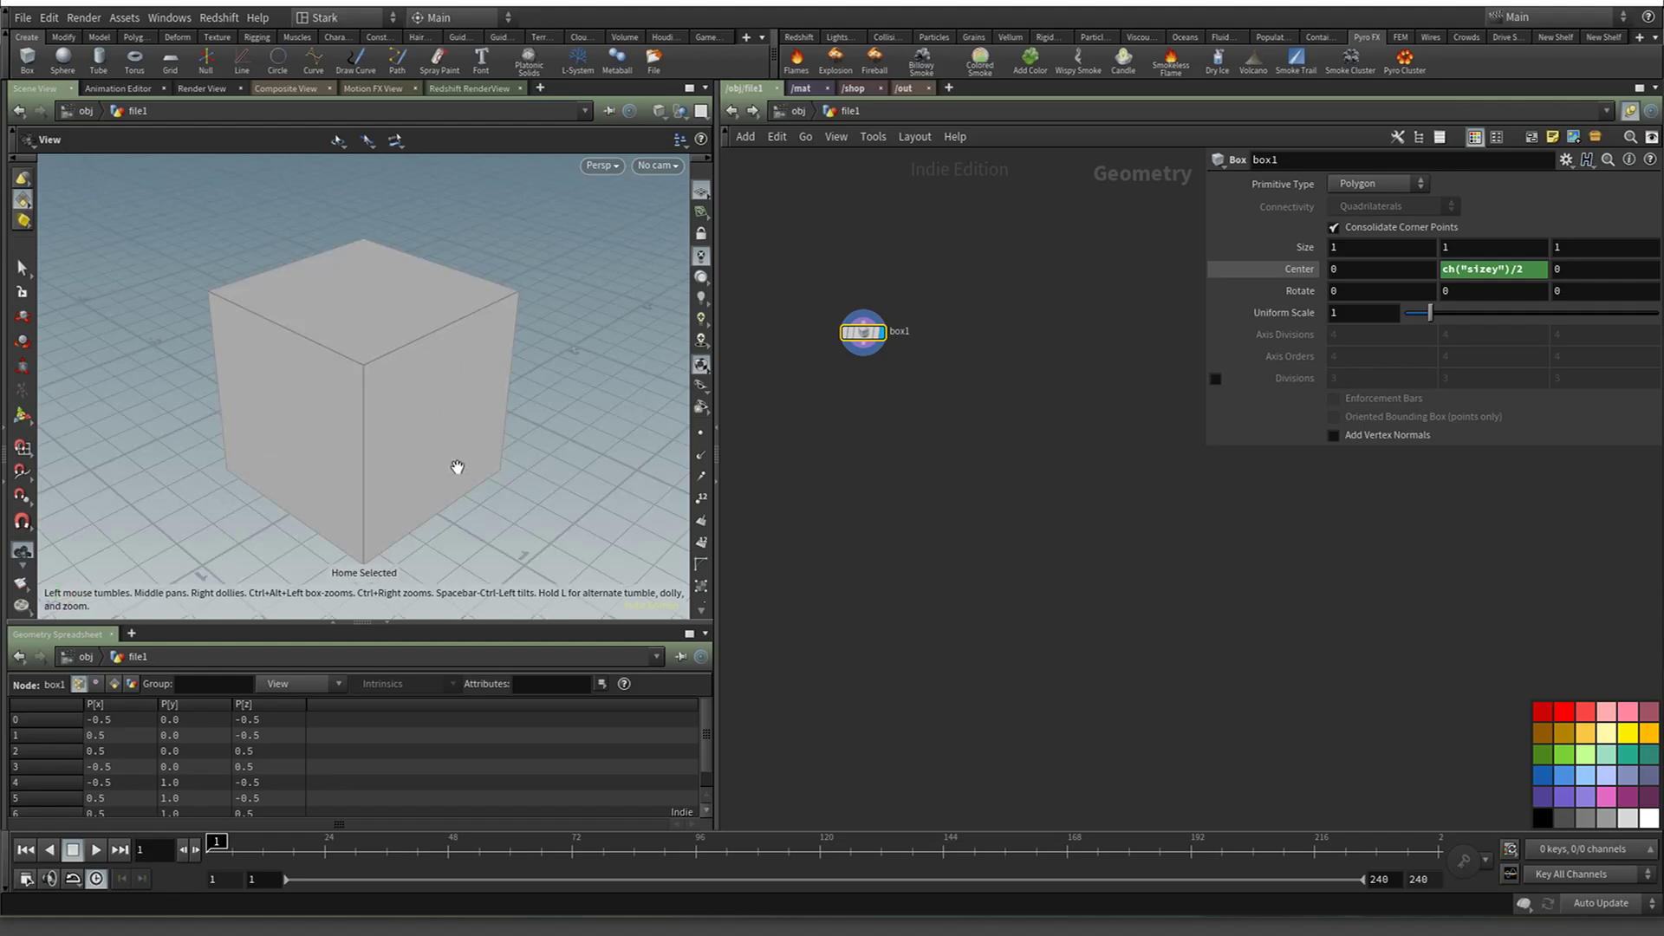
right_click_drag(458, 468, 517, 542)
left_click_drag(517, 543, 463, 502)
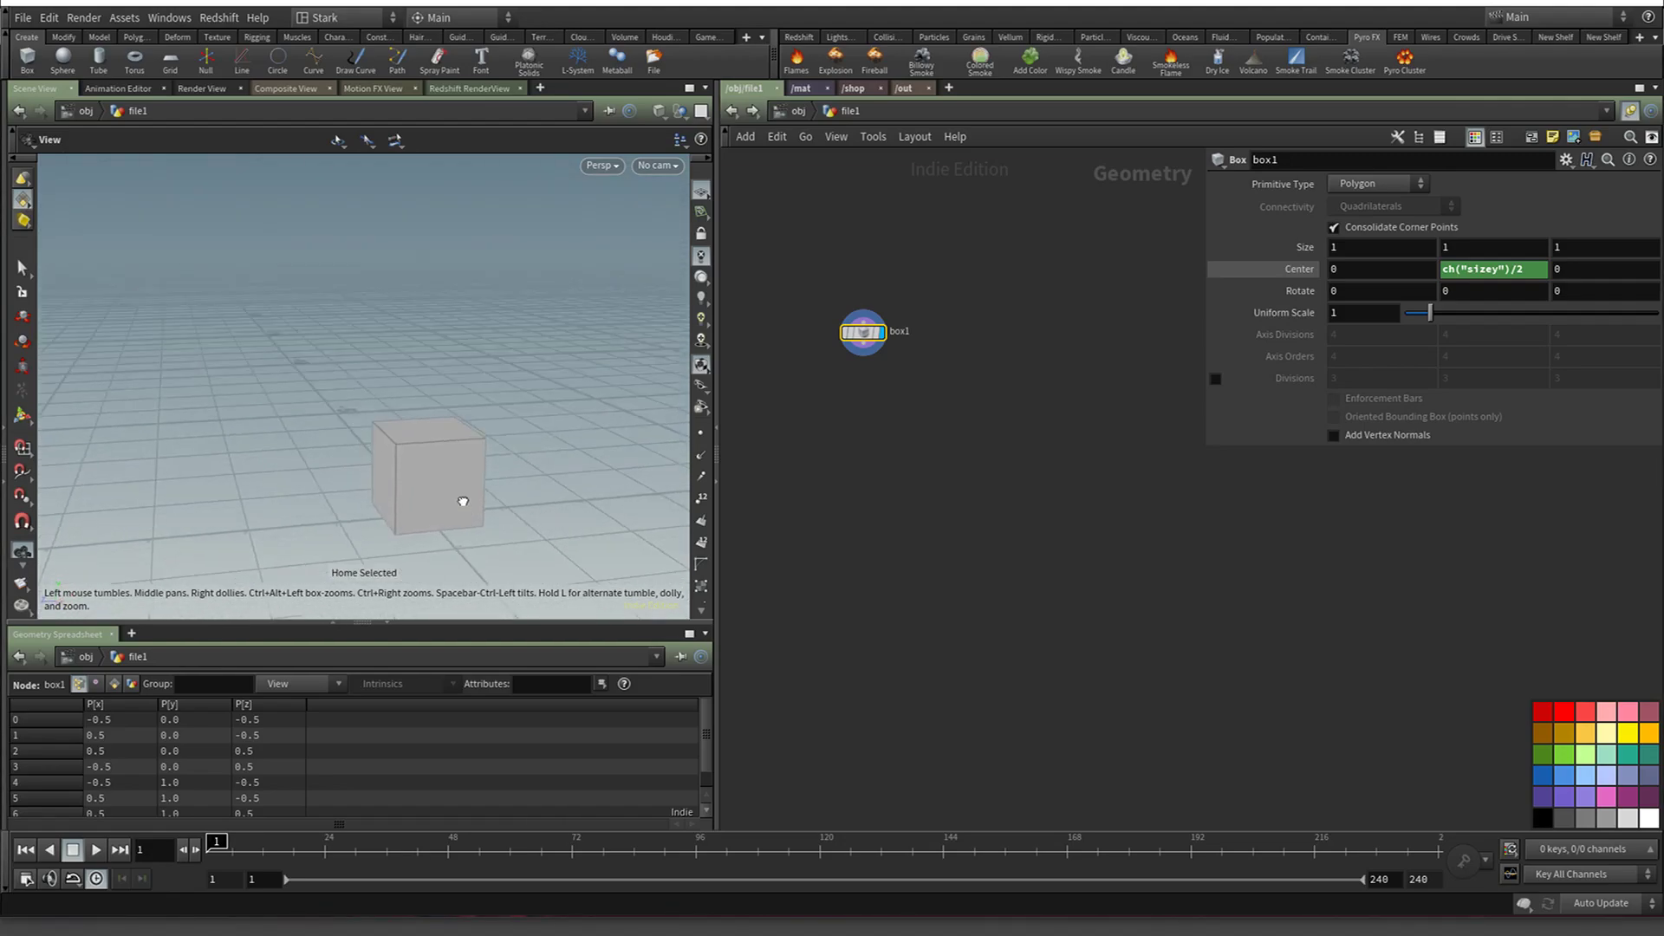
left_click(1482, 244)
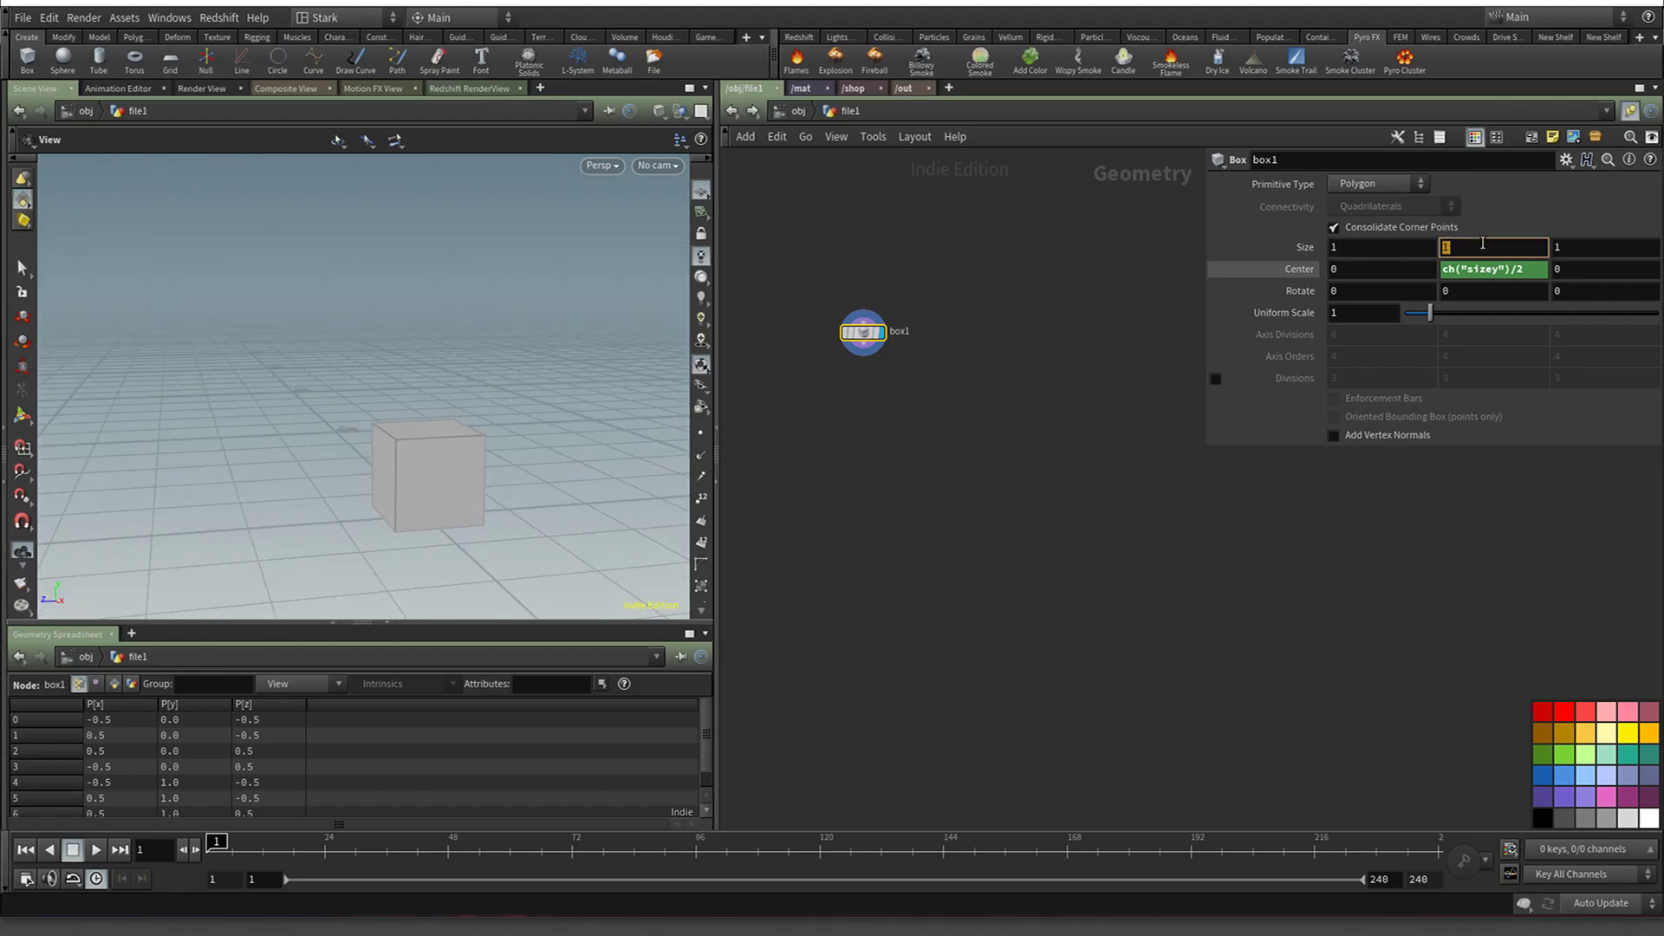
type("5")
key("Return")
left_click(1418, 245)
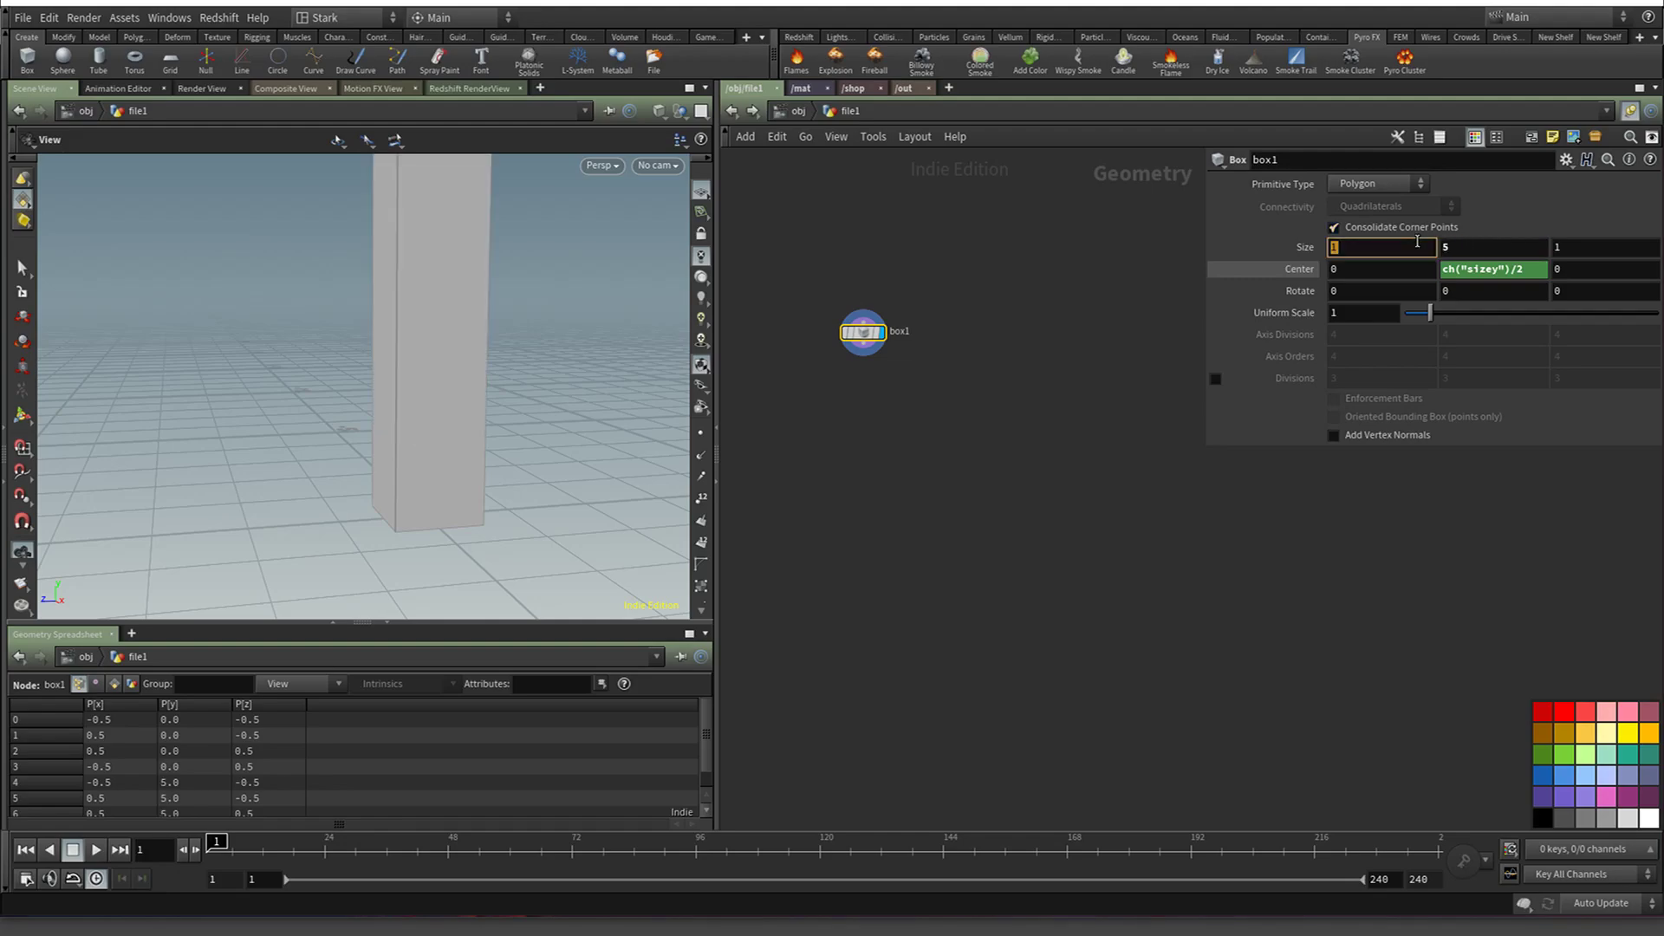
type("5")
key("Tab")
key("Tab")
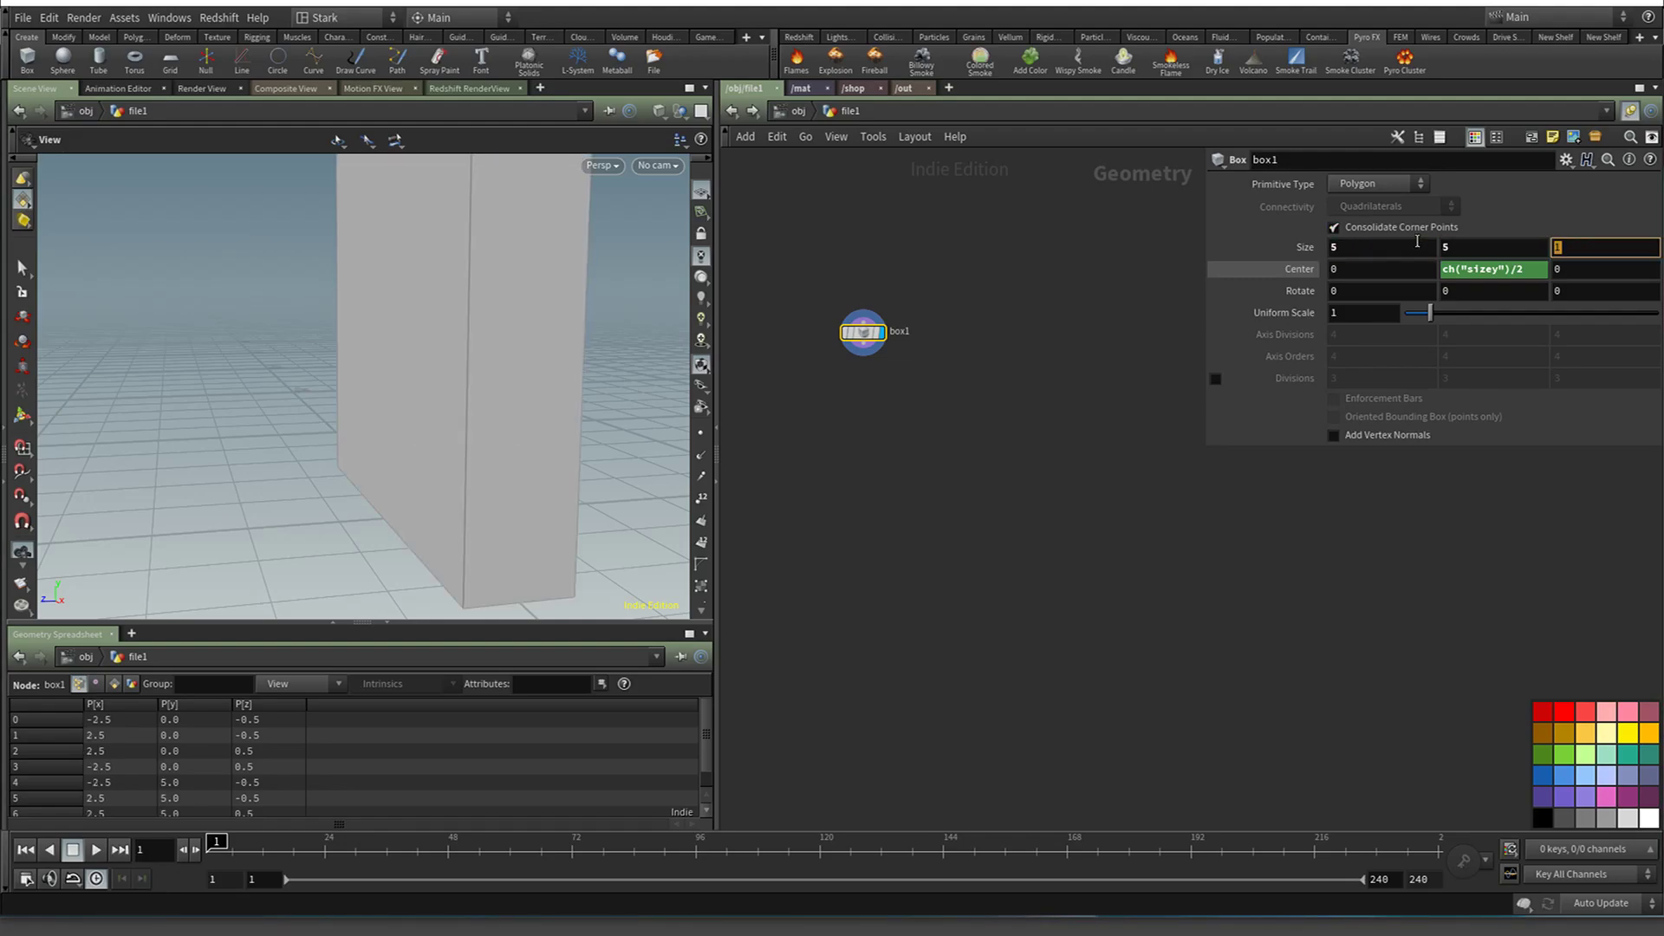
type("5")
key("Return")
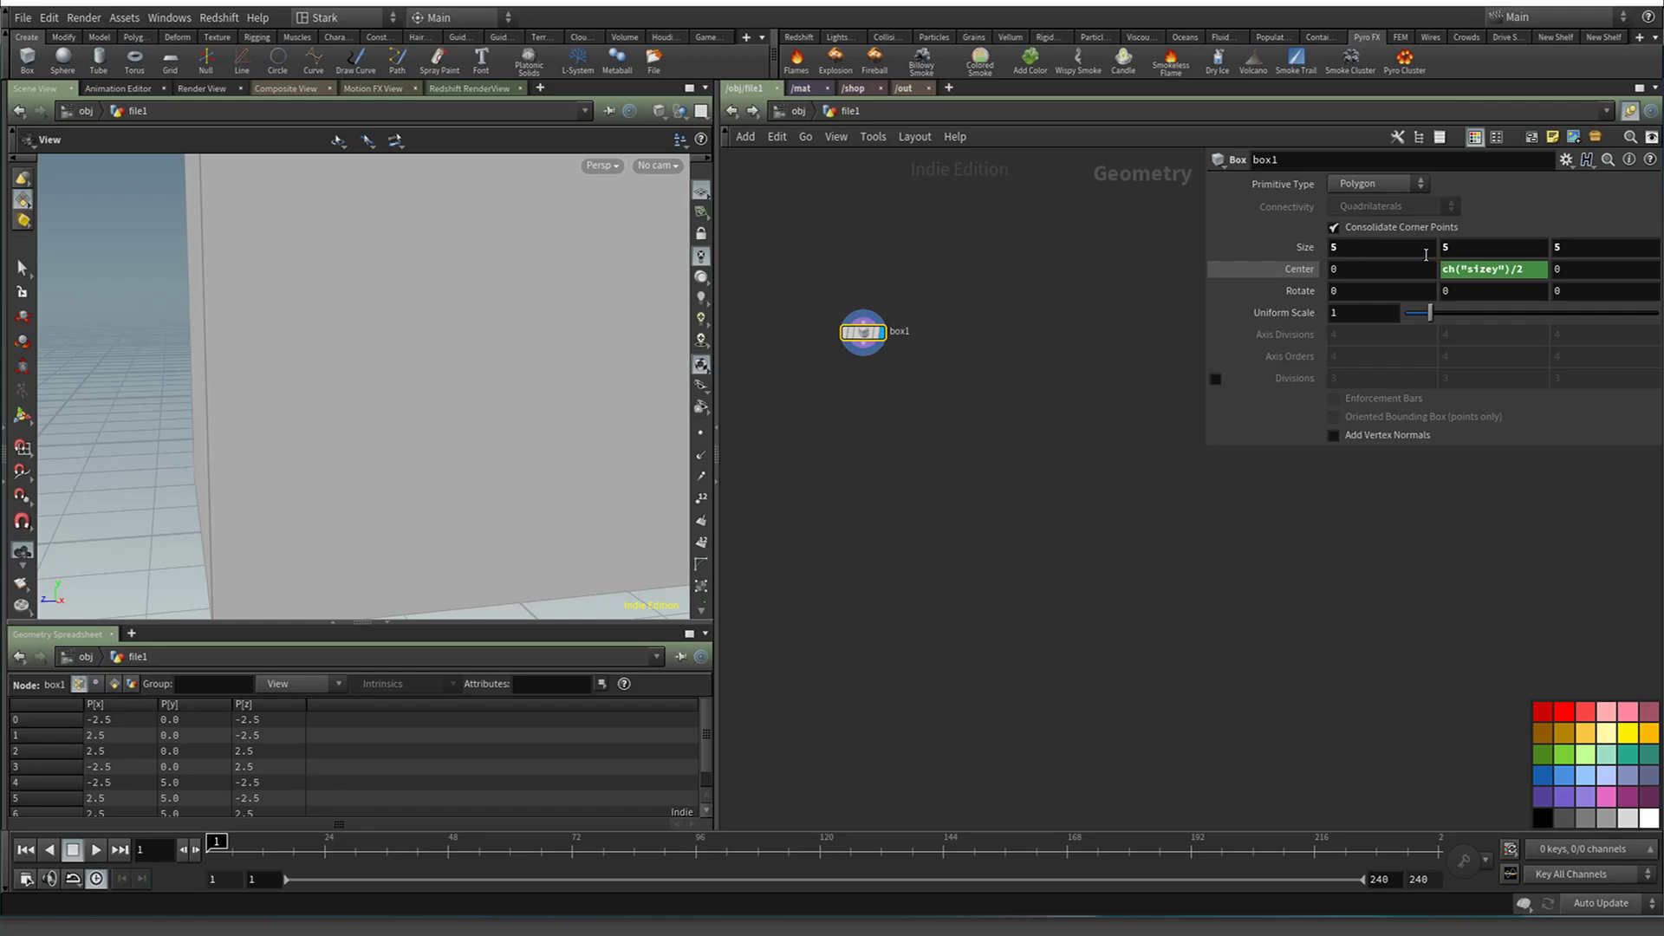
Thin the box into a wall by setting its X size to .25
left_click(1425, 251)
type(".25")
key("Return")
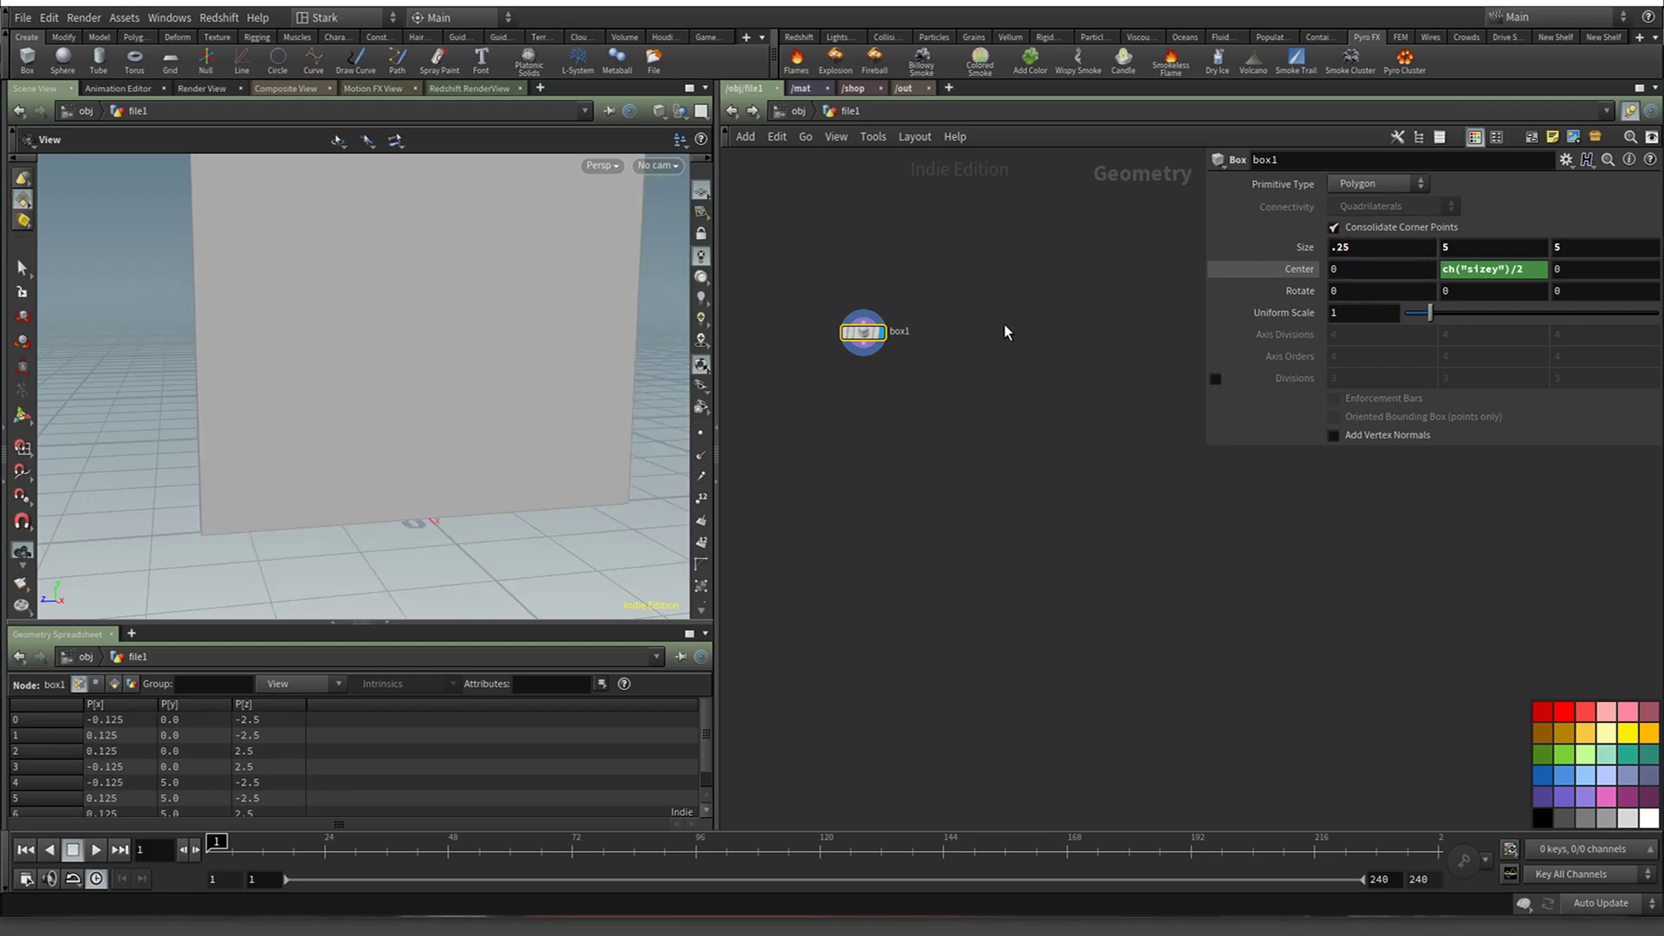
Change the box's primitive type to Polygon Mesh
left_click_drag(216, 416, 310, 408)
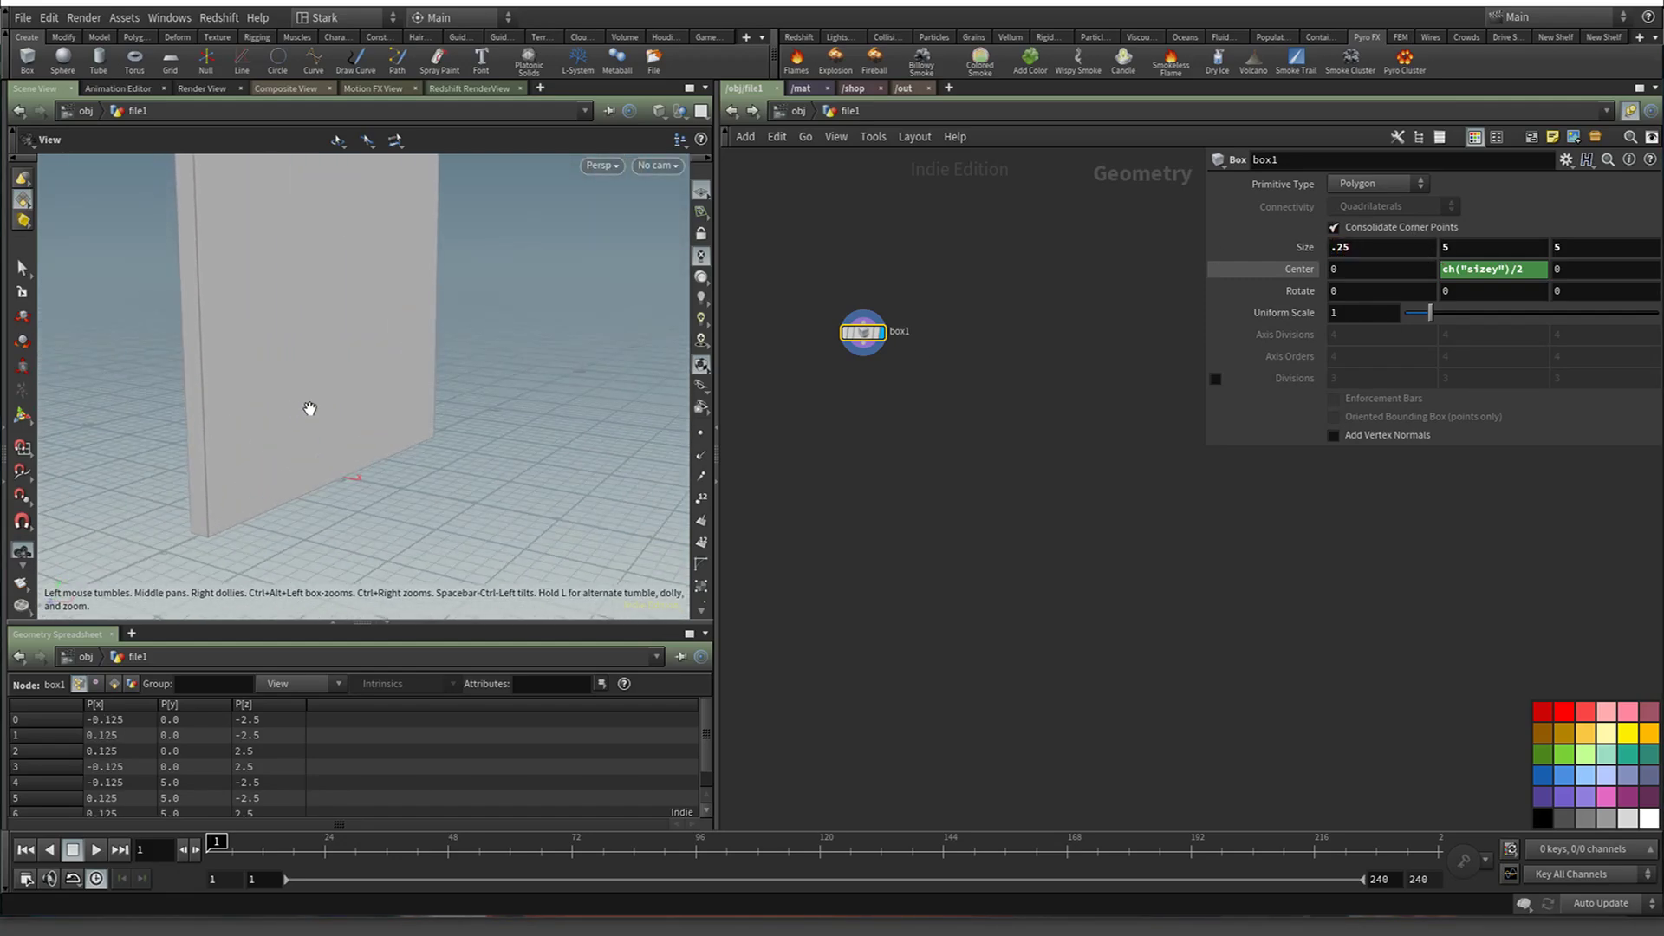
left_click(1387, 186)
left_click(1384, 216)
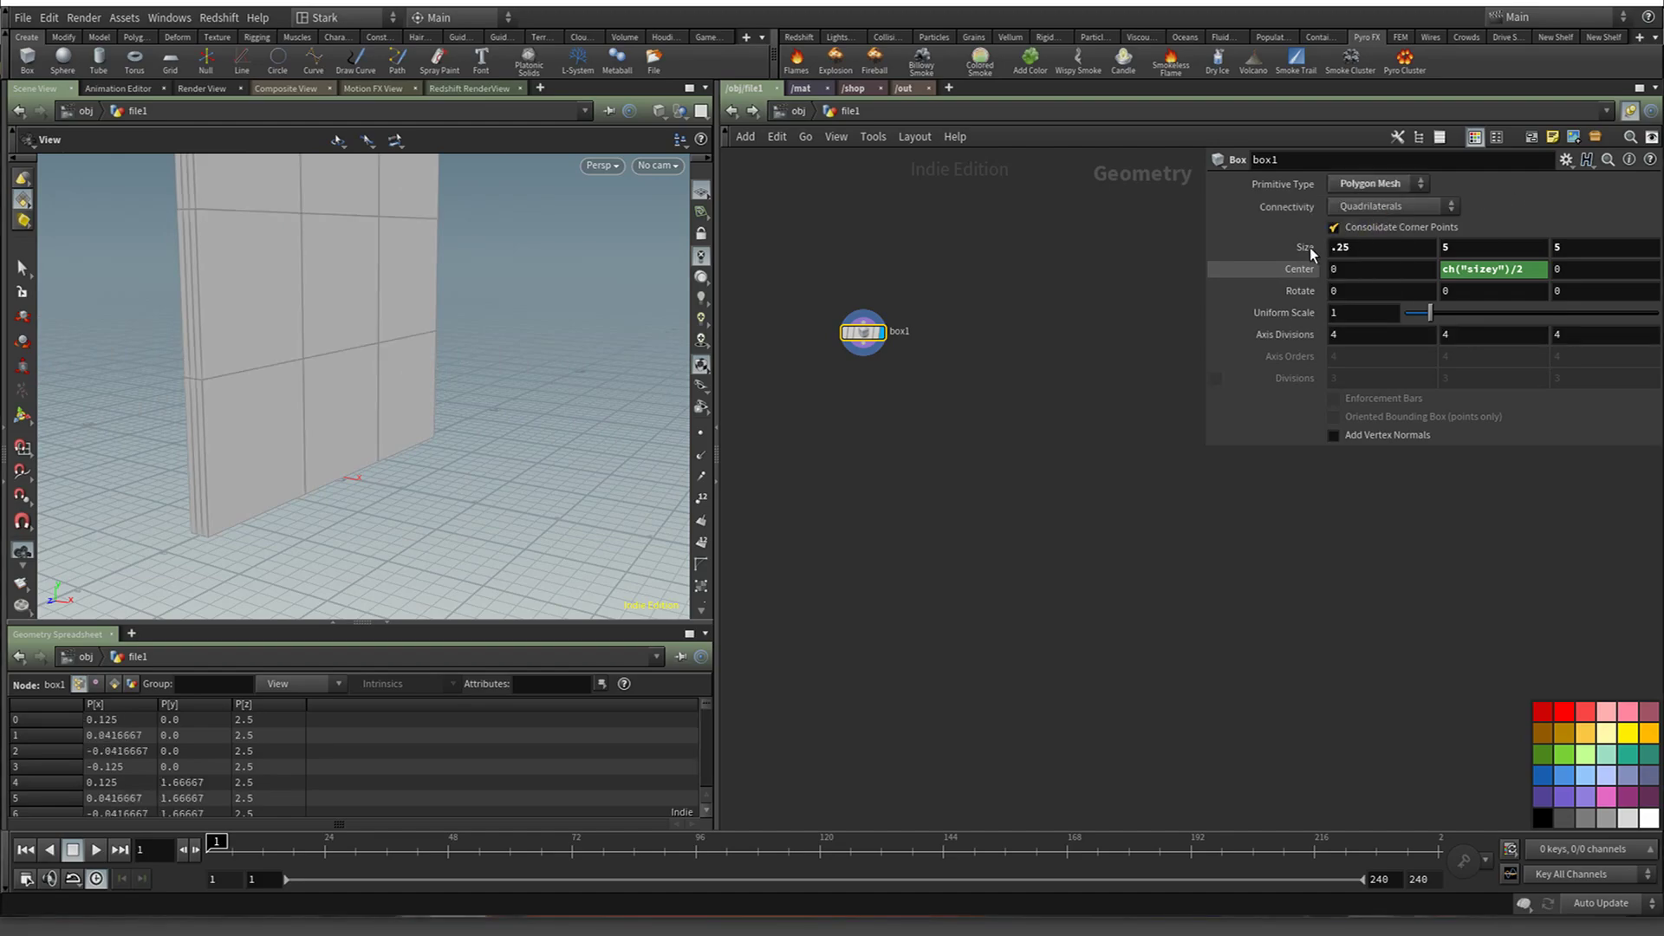
Try setting the box's X axis divisions to 1, and undo the change
left_click_drag(320, 387, 294, 390)
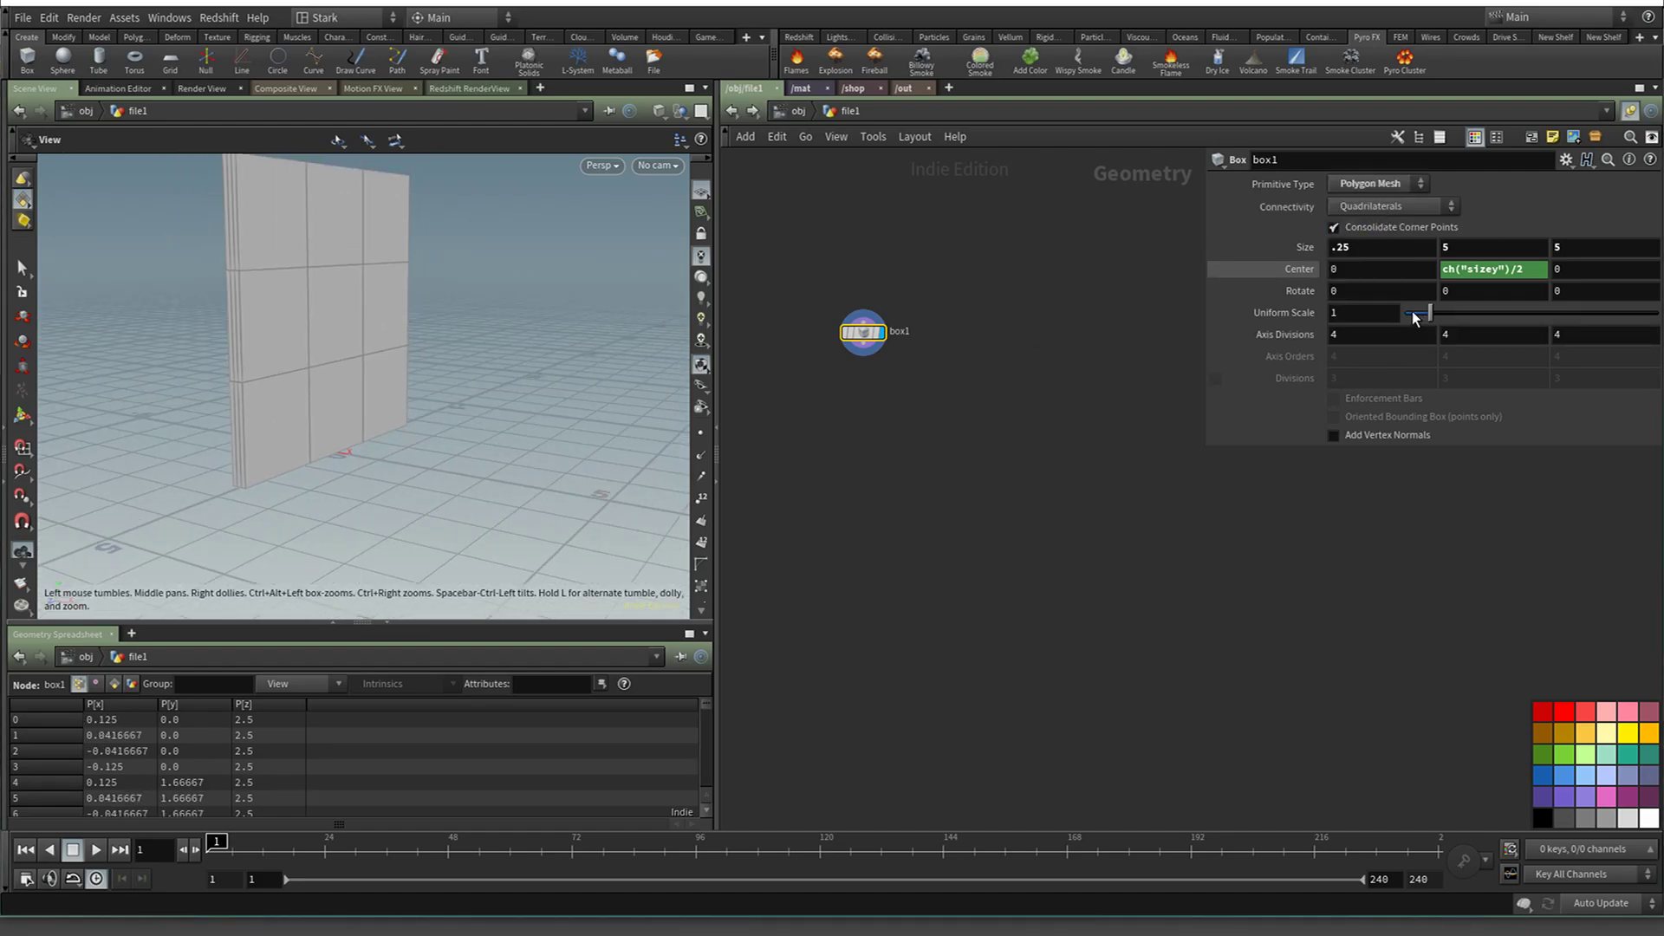
key("BackSpace")
type("1")
key("Return")
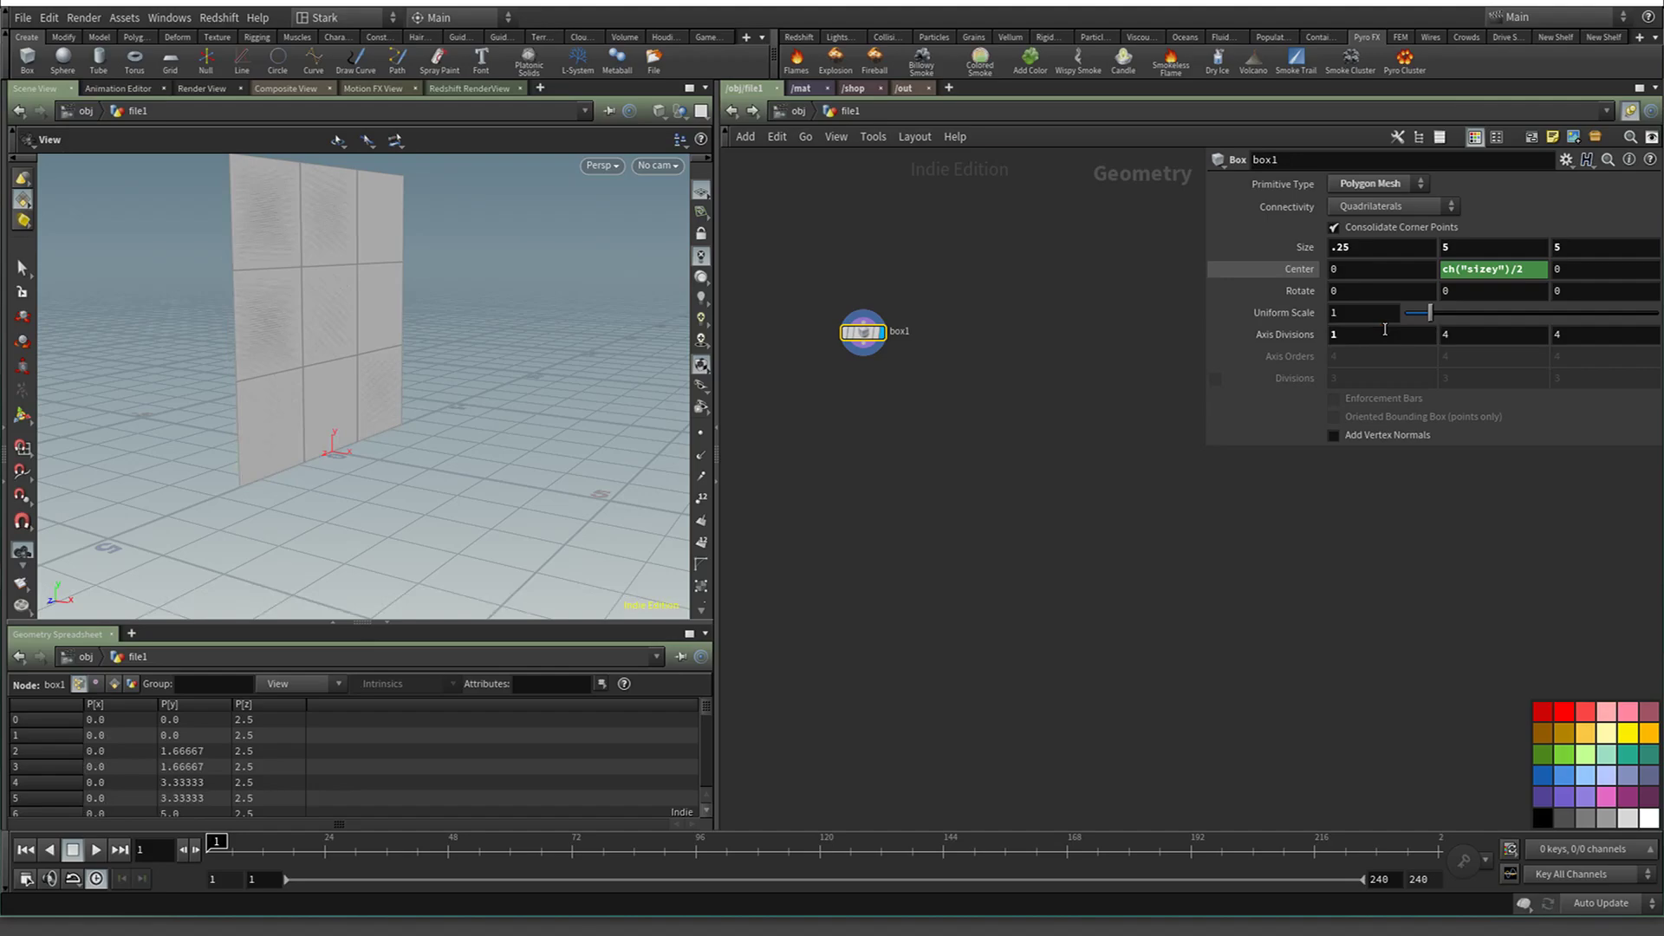
key("ctrl+z")
Set the box's X axis divisions to 2
left_click(1352, 338)
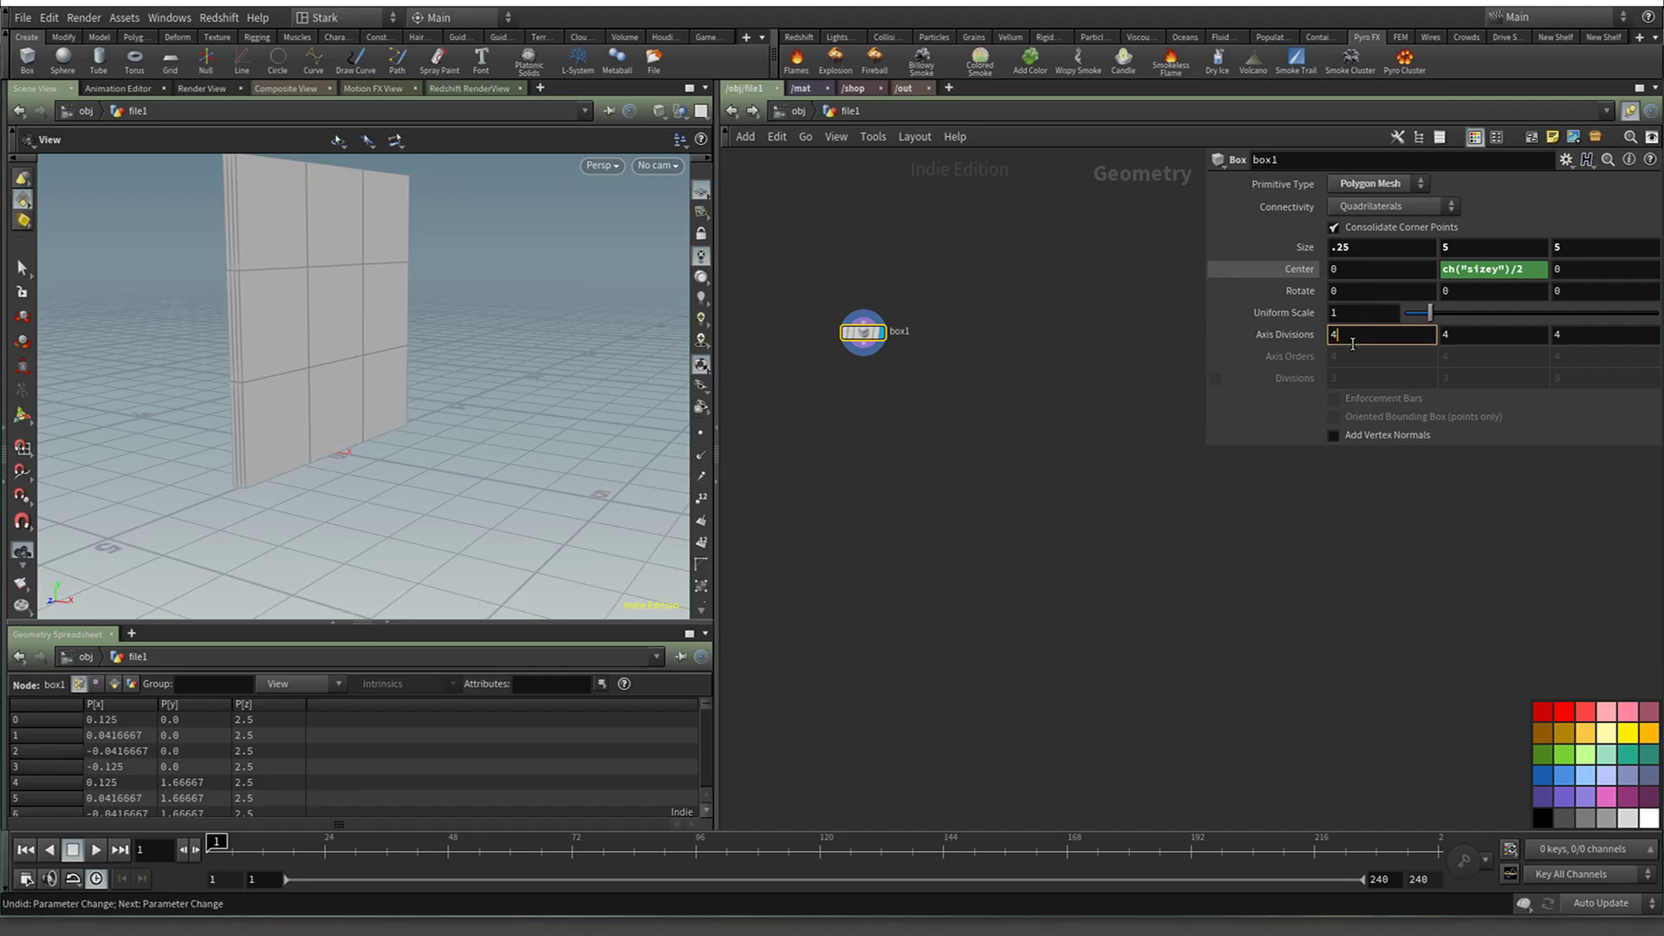
type("2")
key("Return")
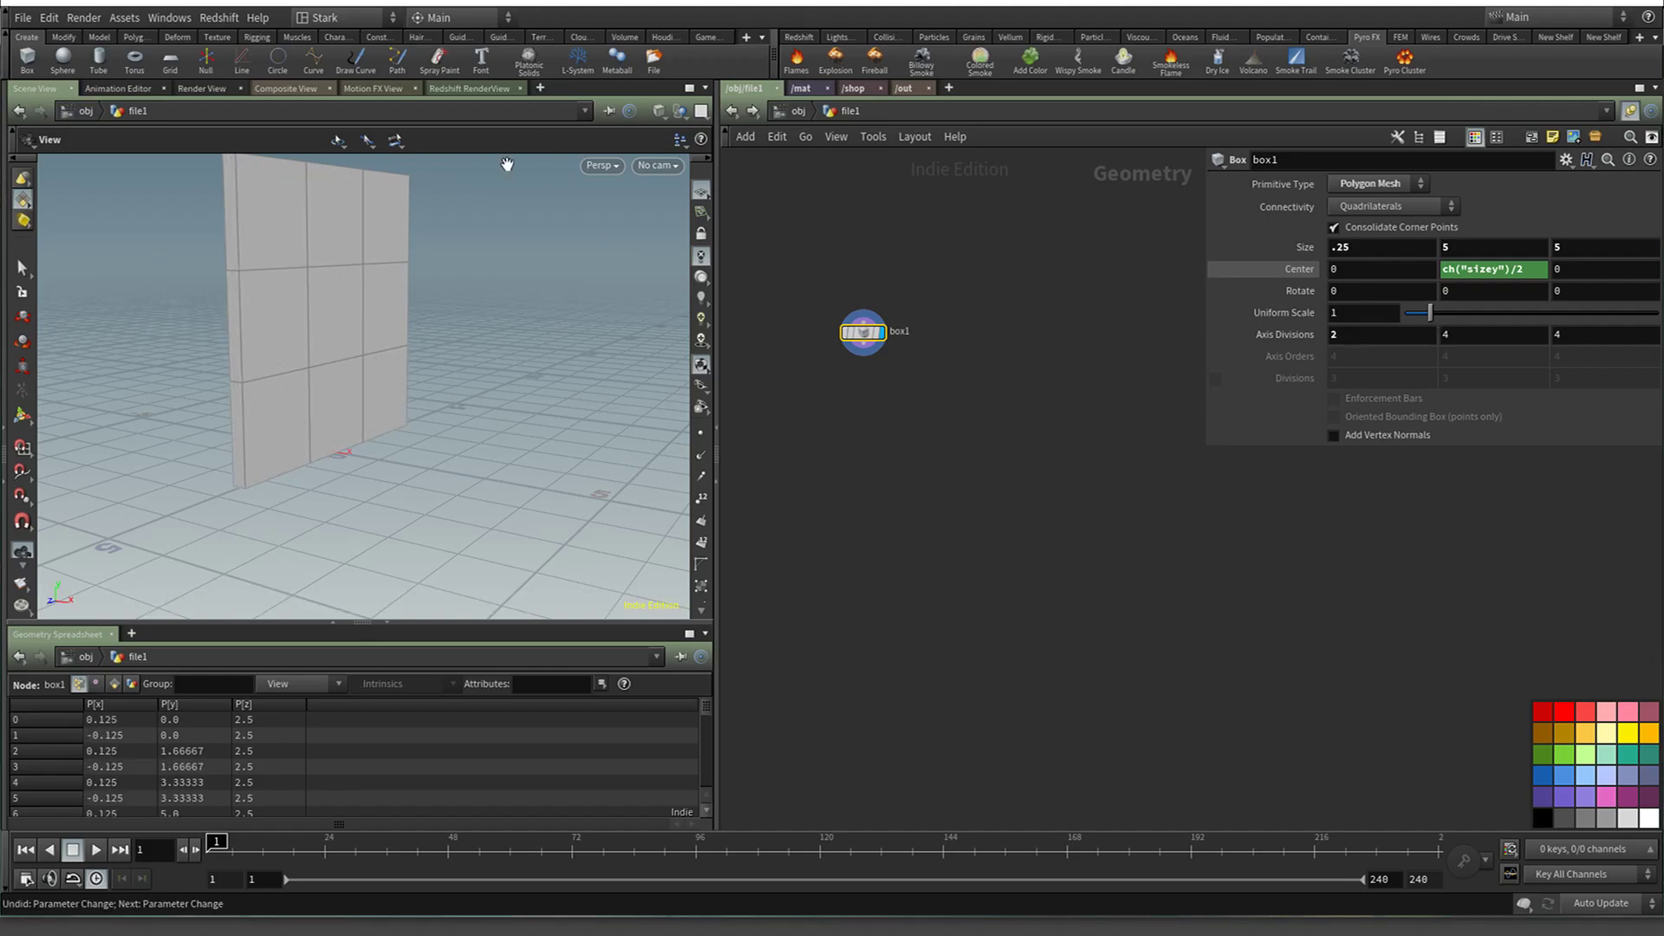
Add an IsoOffset node below the box, wire the box into its first input, and display the resulting volume
left_click_drag(507, 164, 336, 274)
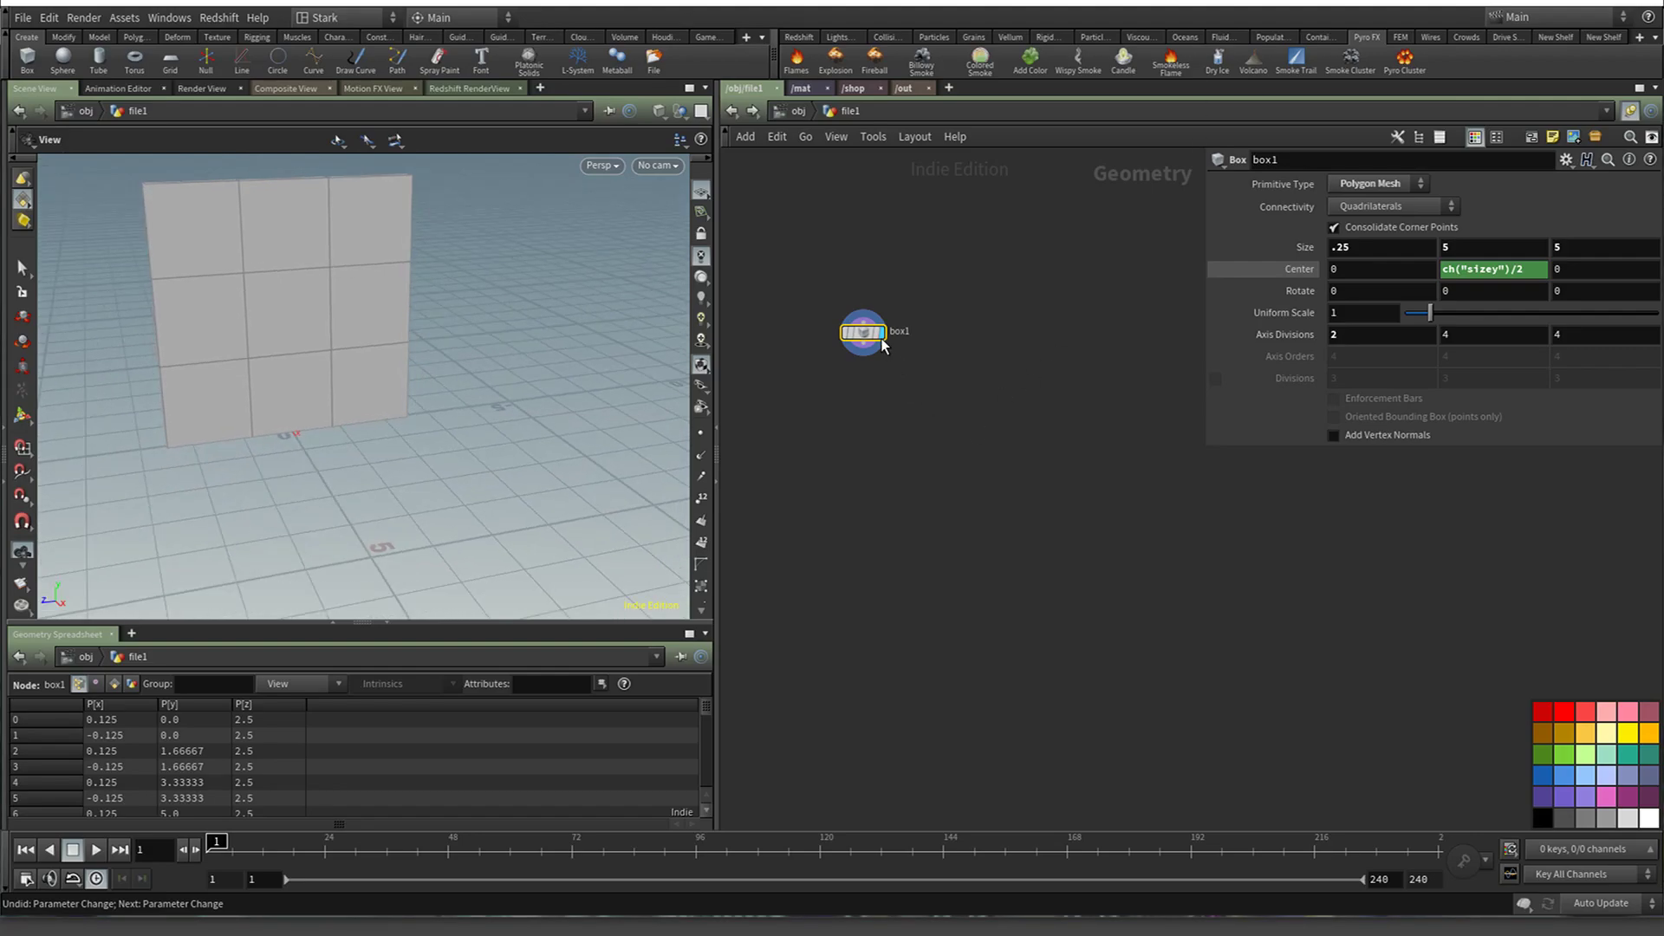
key("Tab")
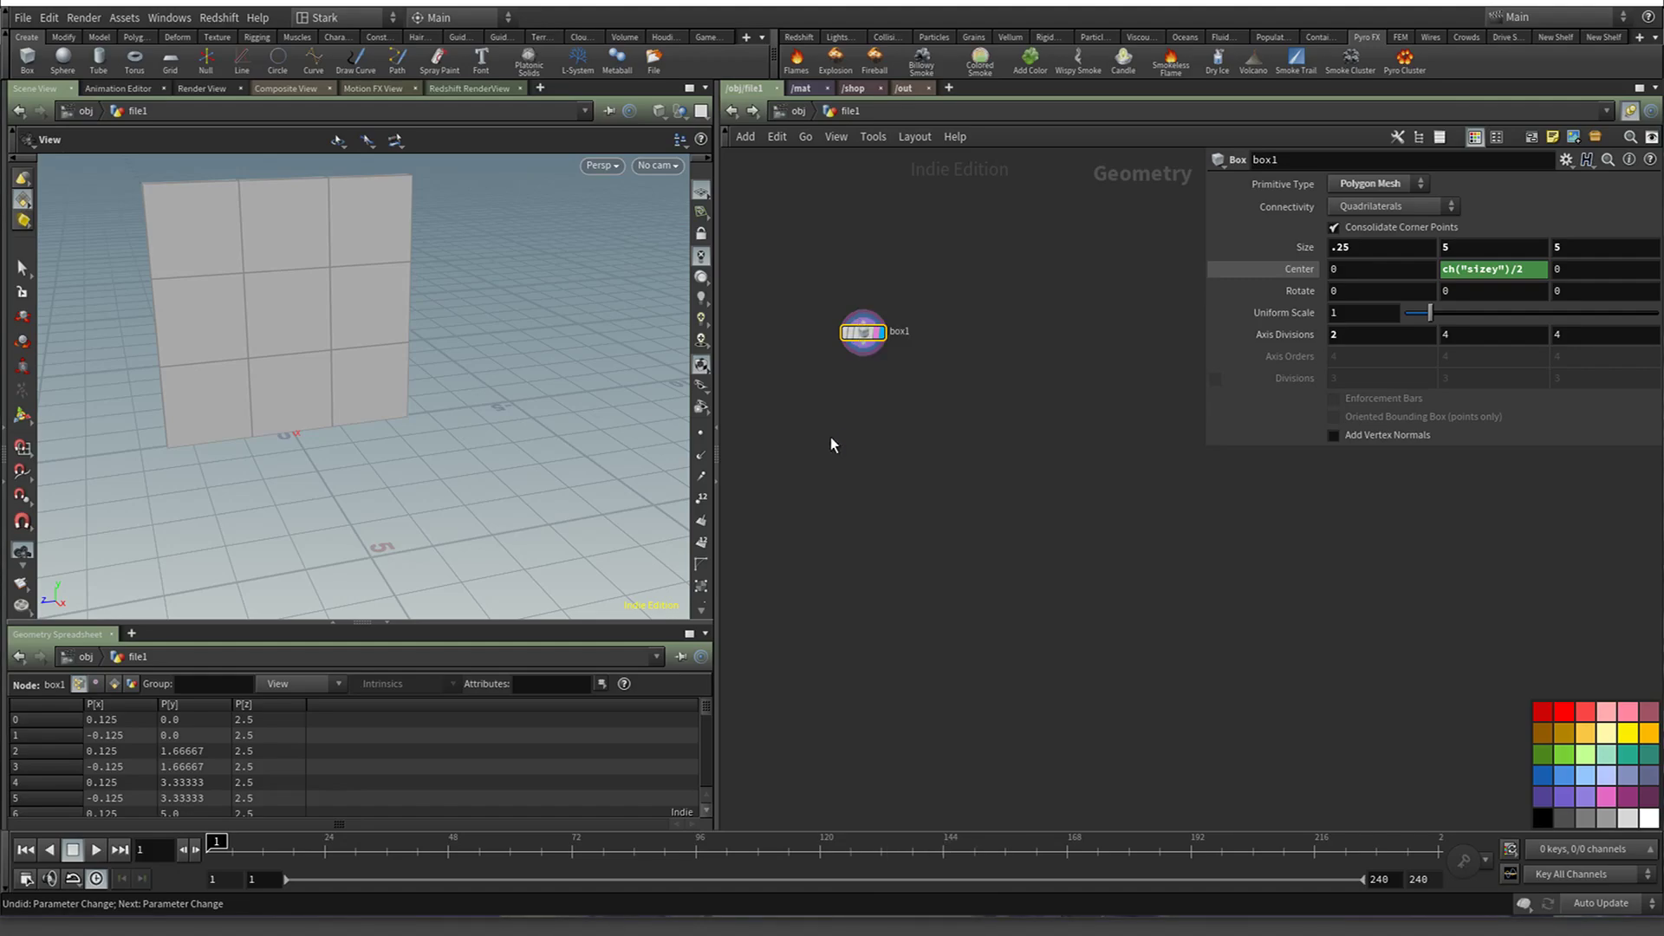
key("Tab")
type("iso")
key("Return")
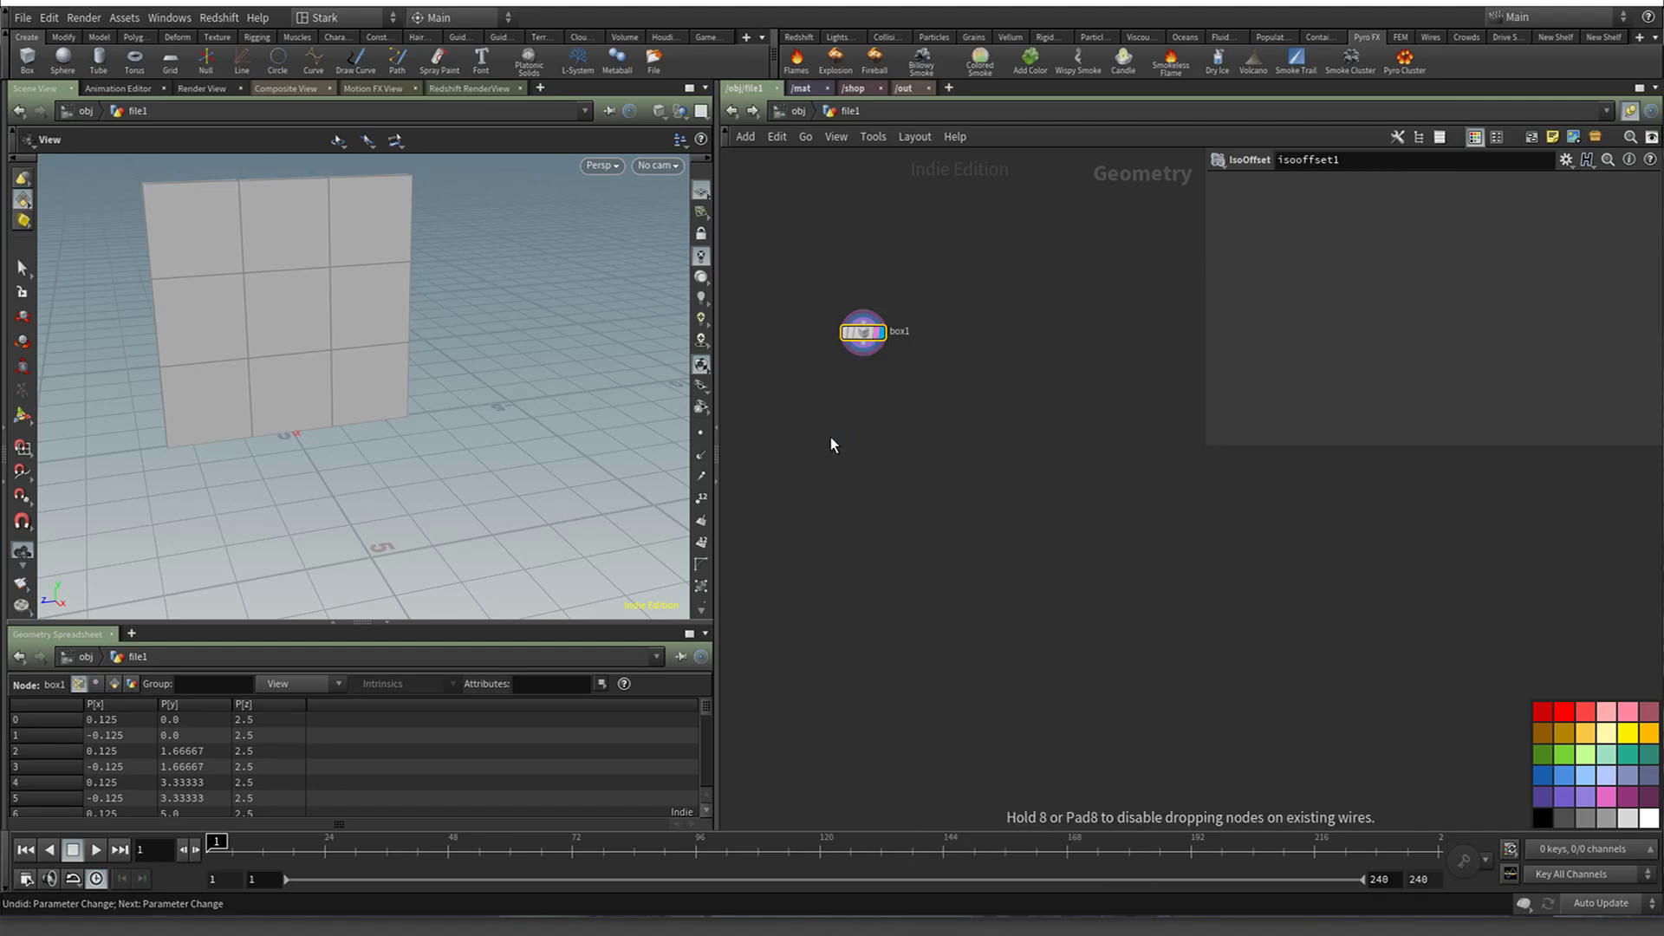
left_click(830, 437)
left_click_drag(839, 440, 939, 384)
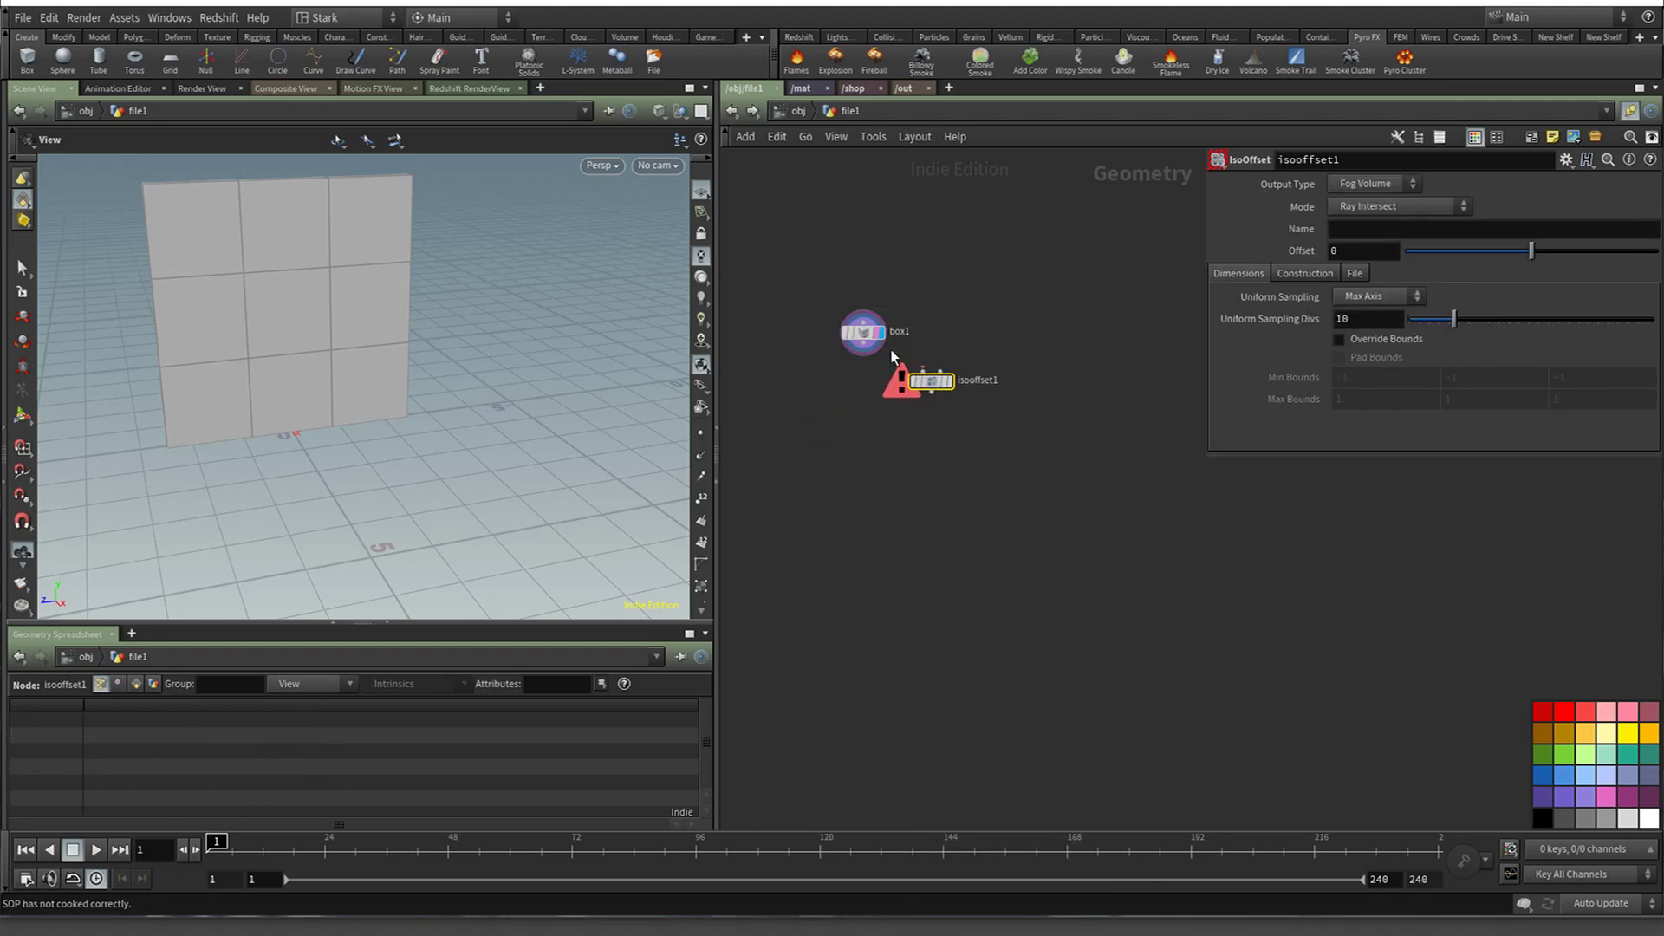
left_click(863, 352)
left_click(929, 375)
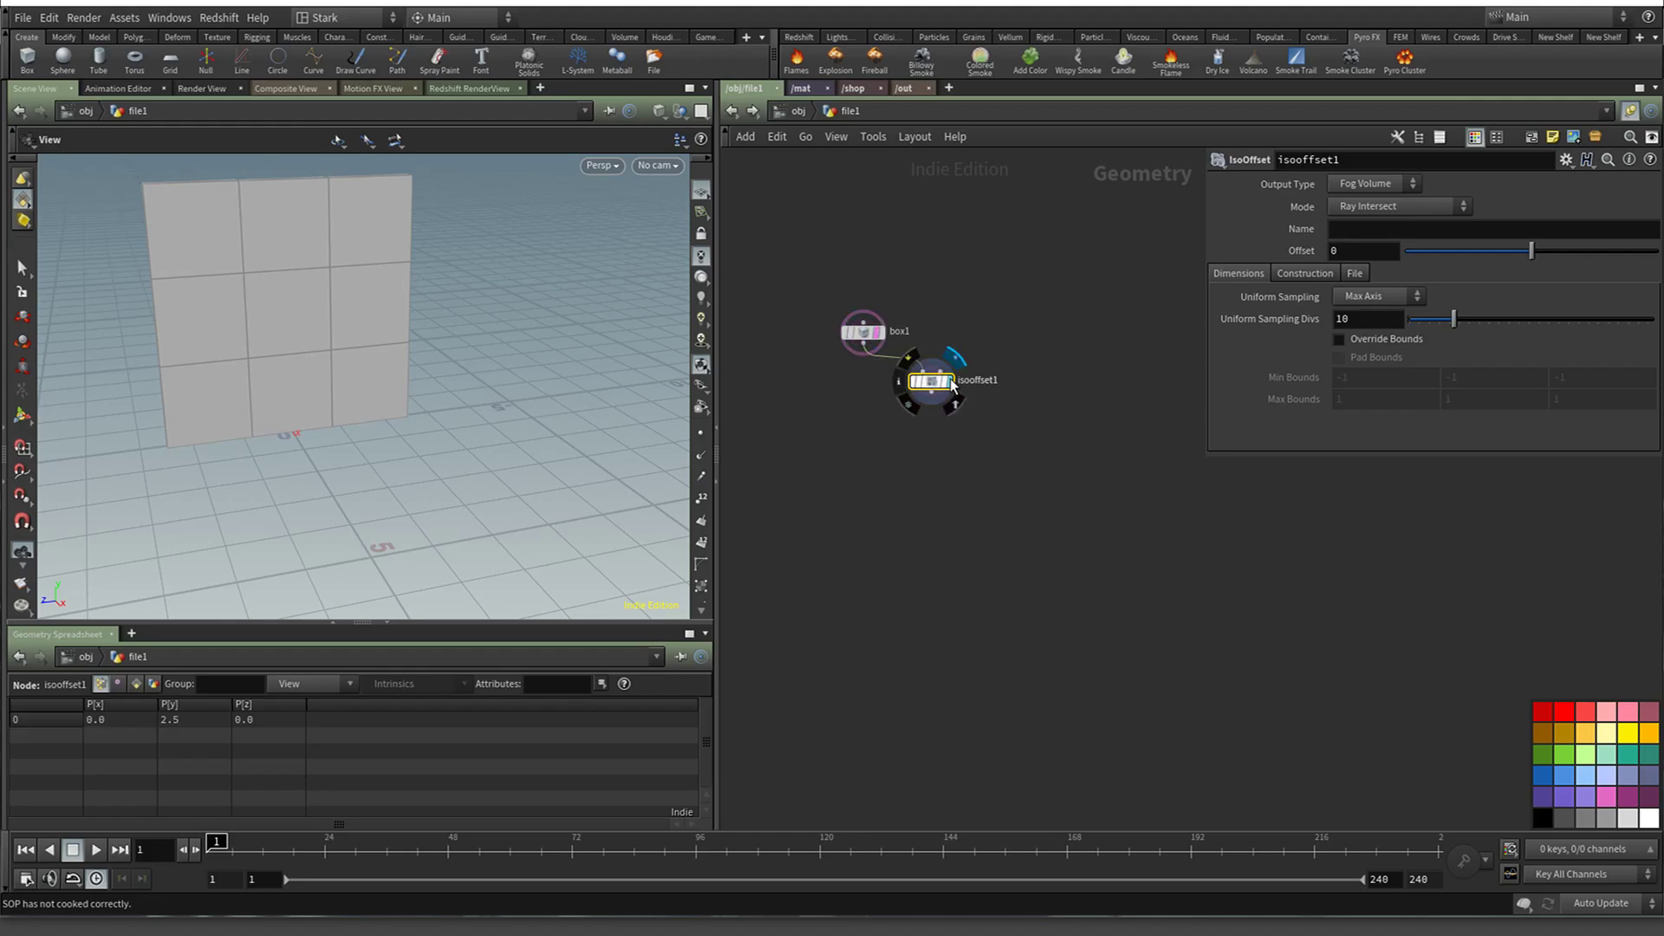
left_click_drag(939, 381, 941, 374)
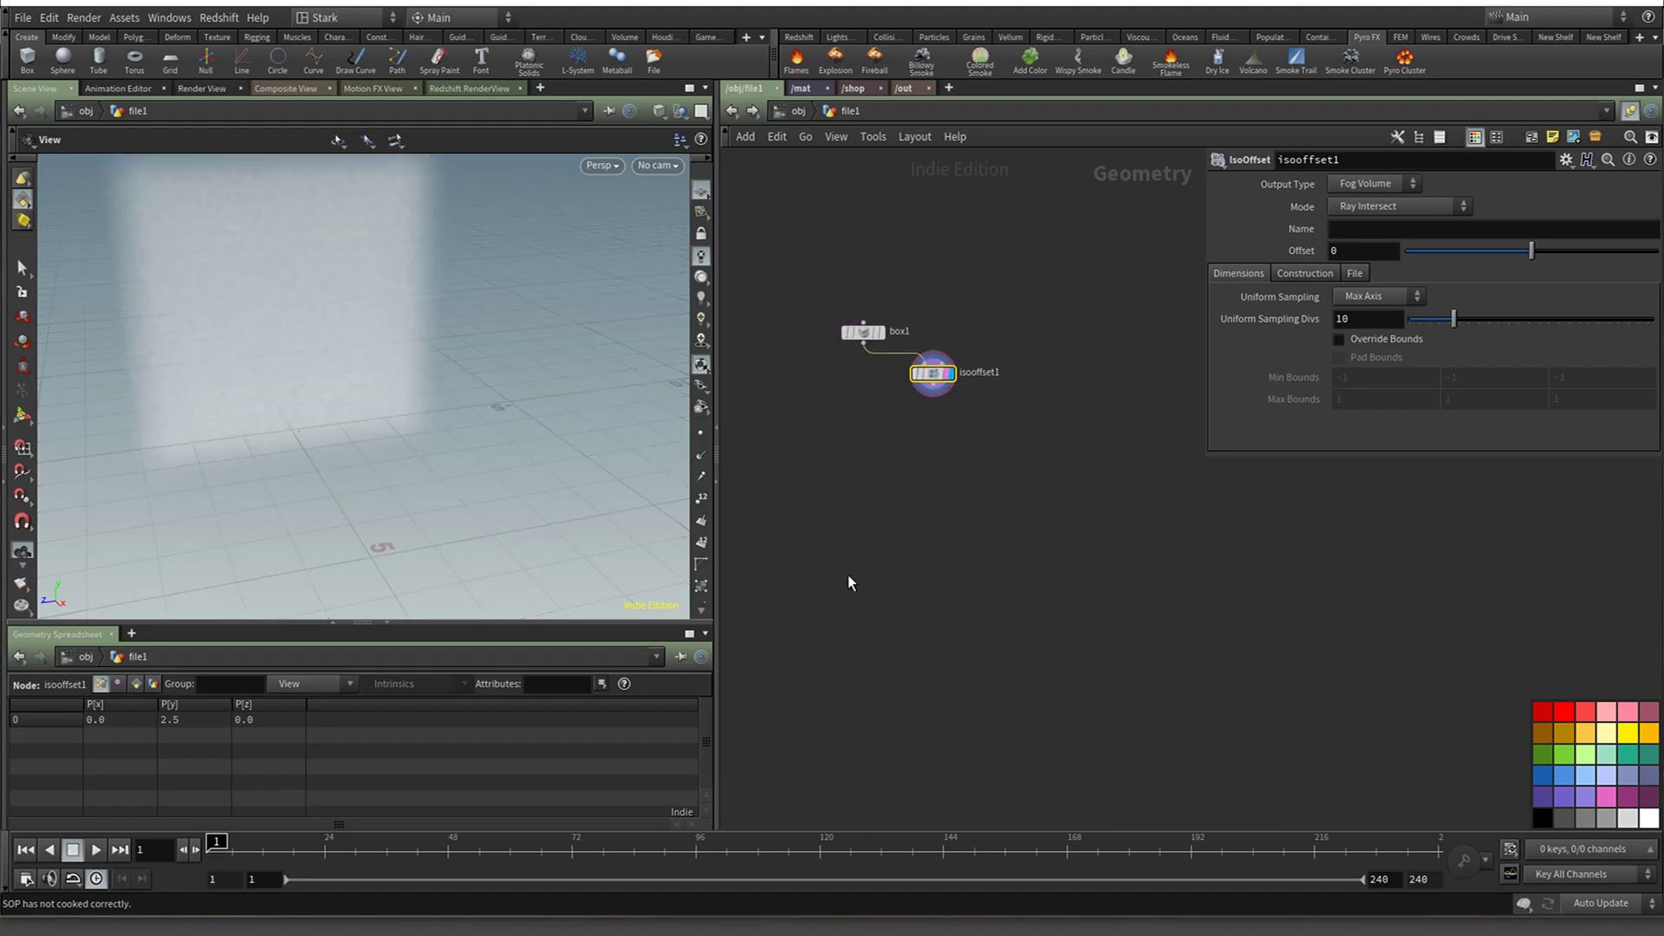
Add a Scatter node below the IsoOffset node, wire the volume into it, and display the scattered points
key("Tab")
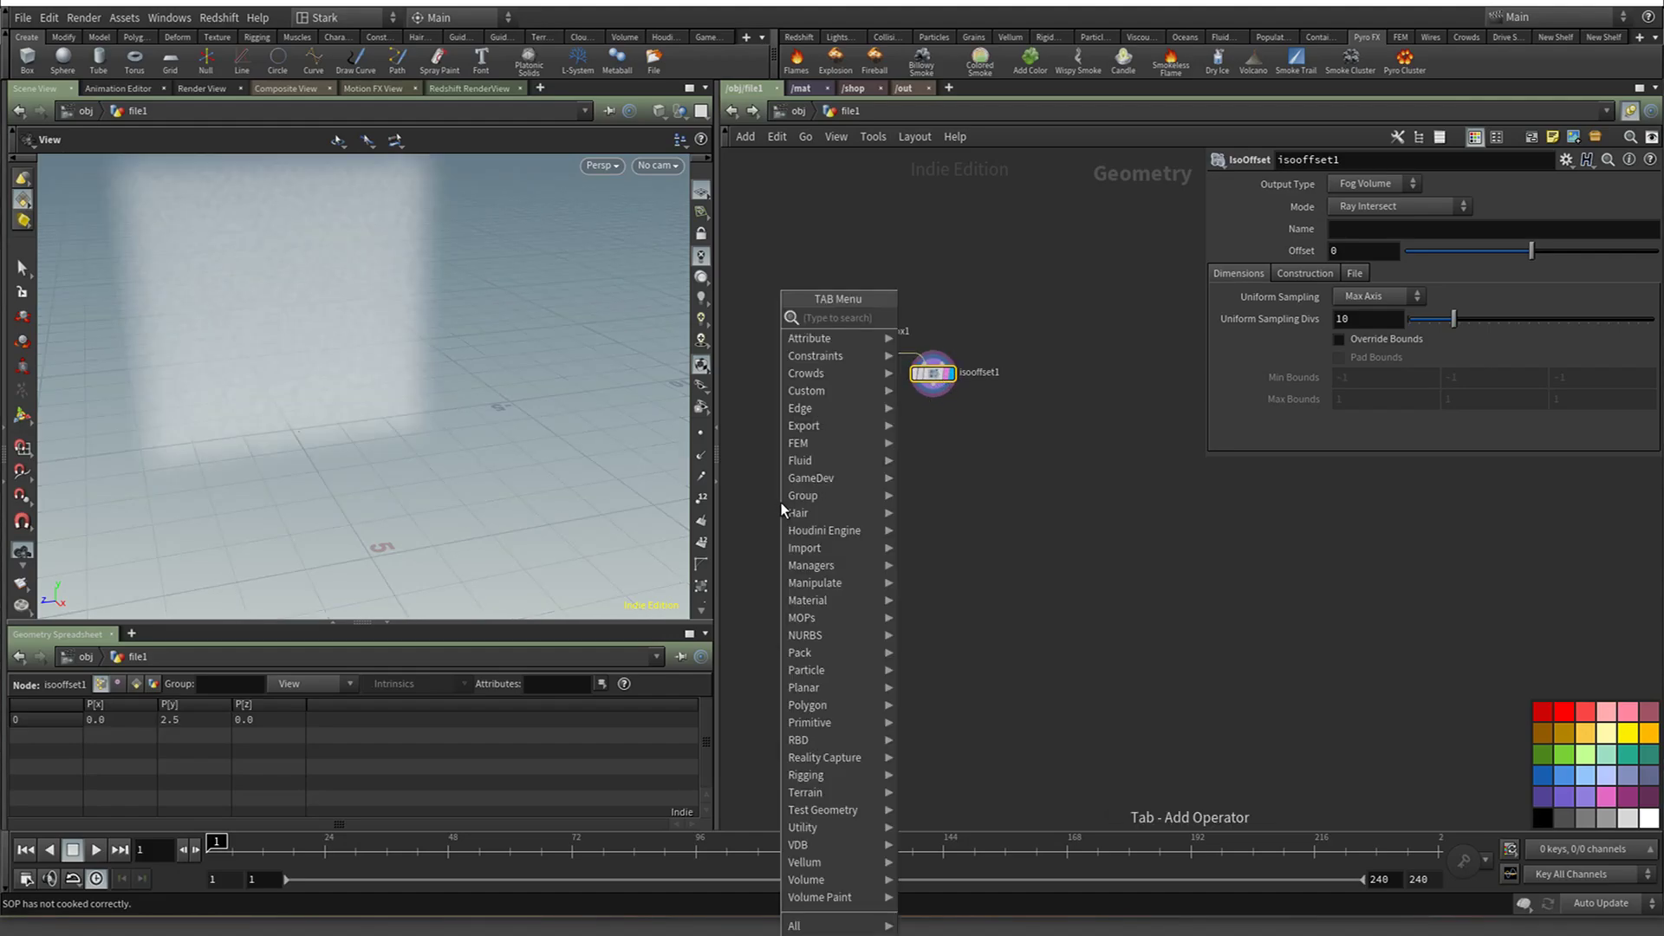
type("scatter")
key("Return")
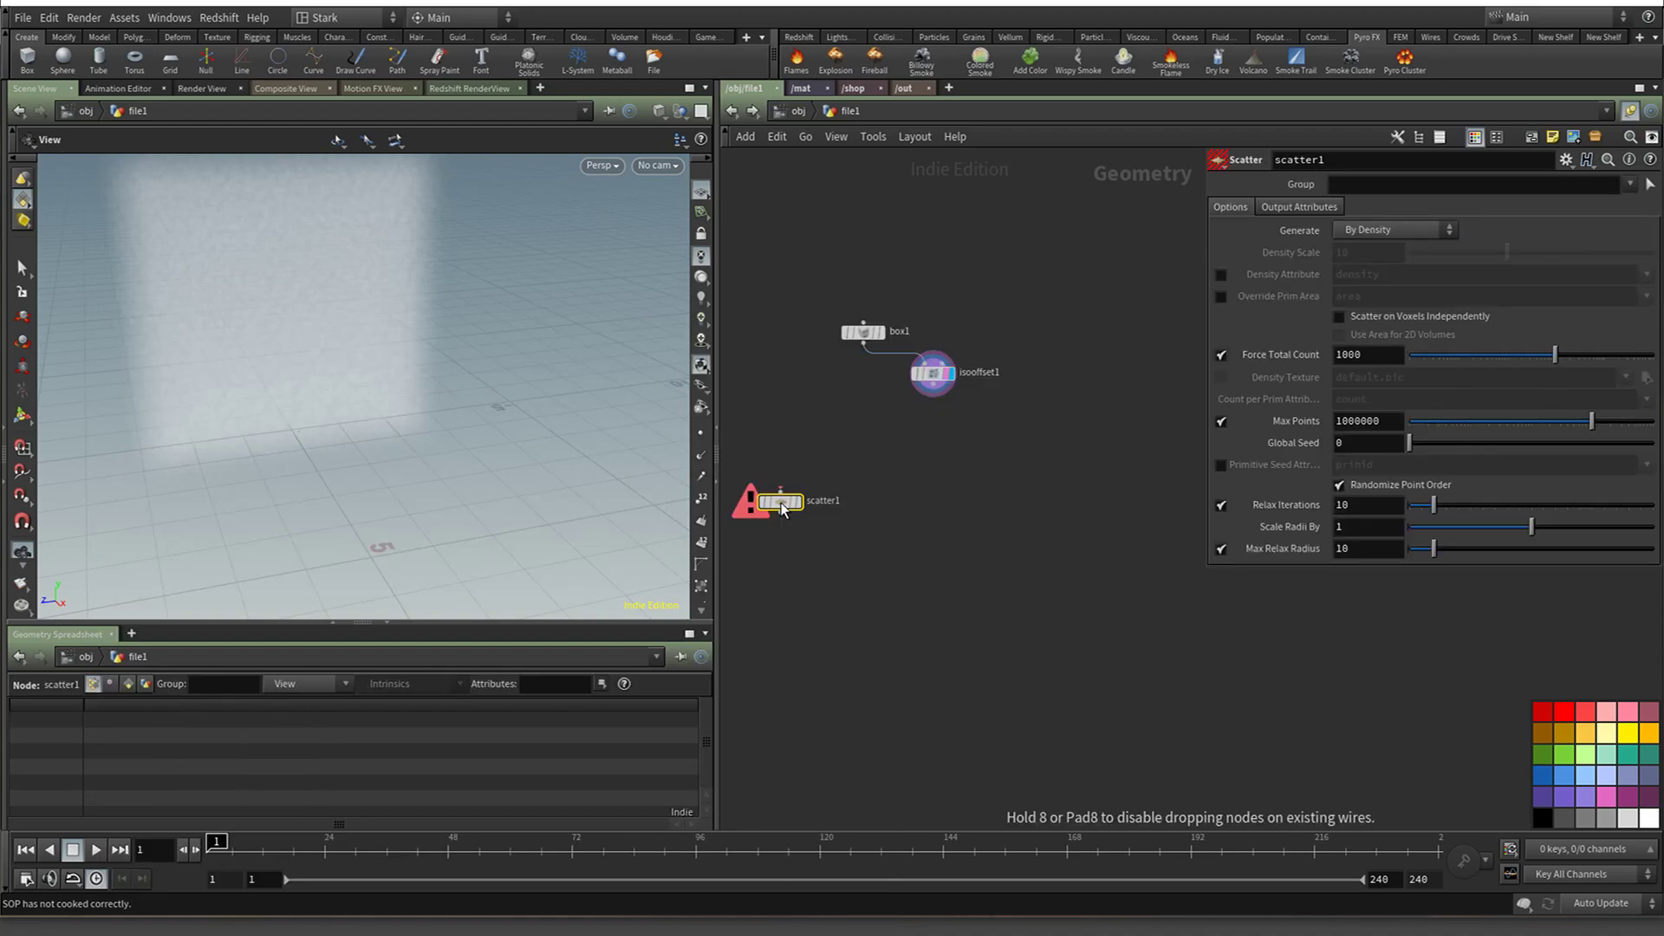
left_click(901, 460)
left_click(933, 394)
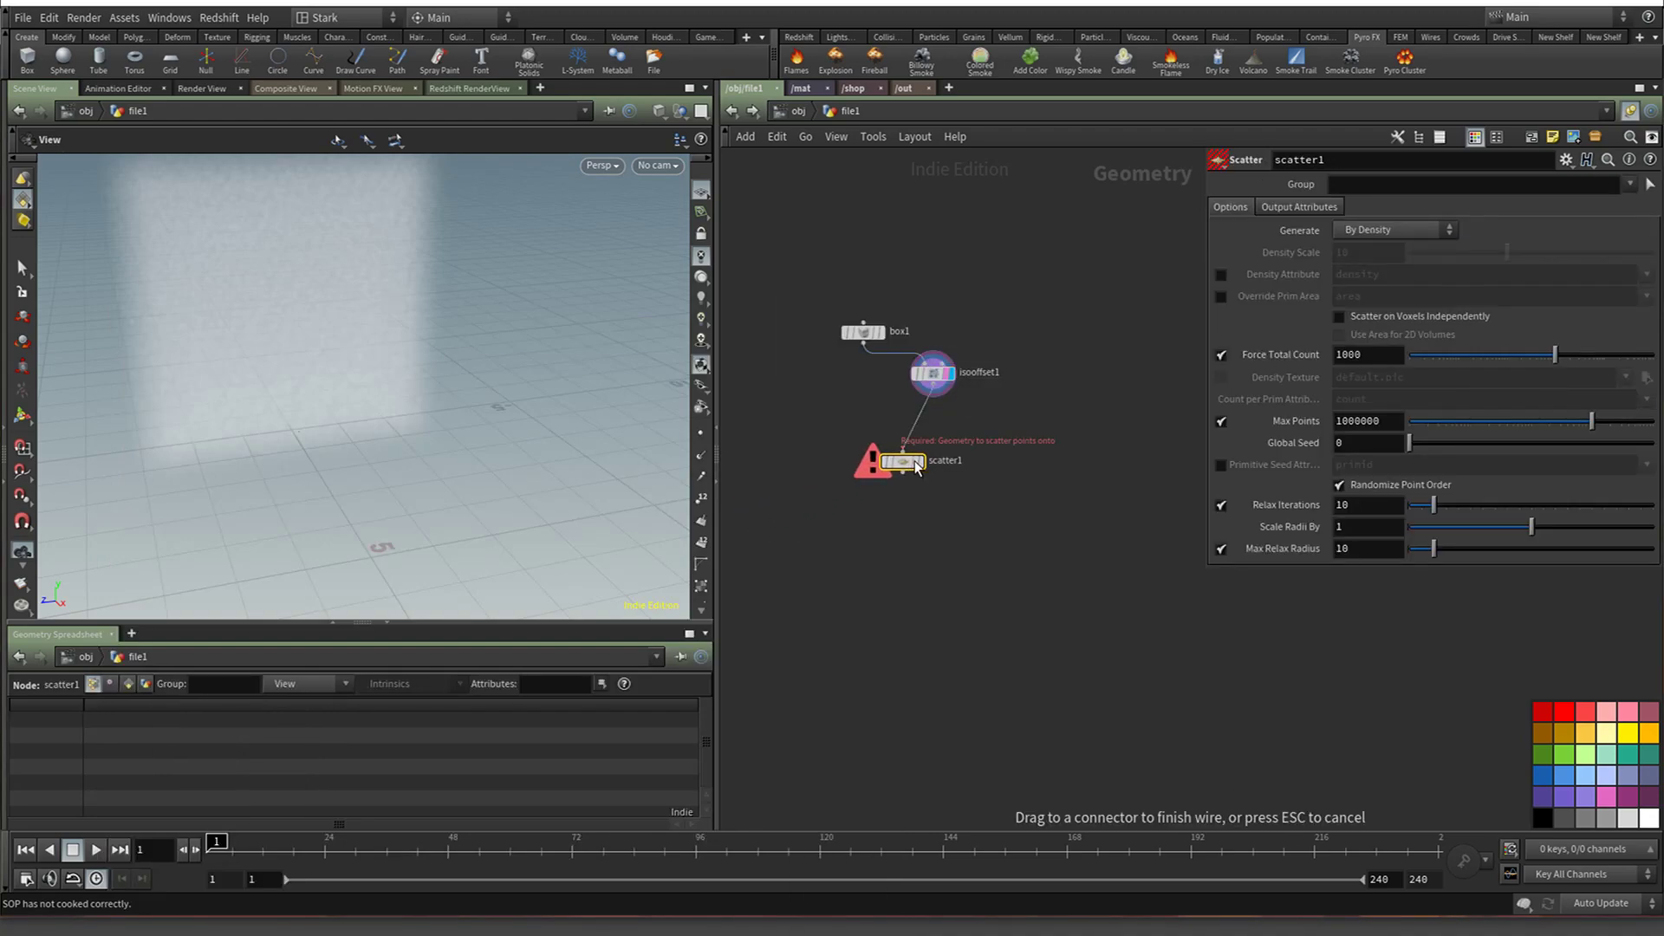
left_click(913, 460)
left_click_drag(902, 467, 913, 459)
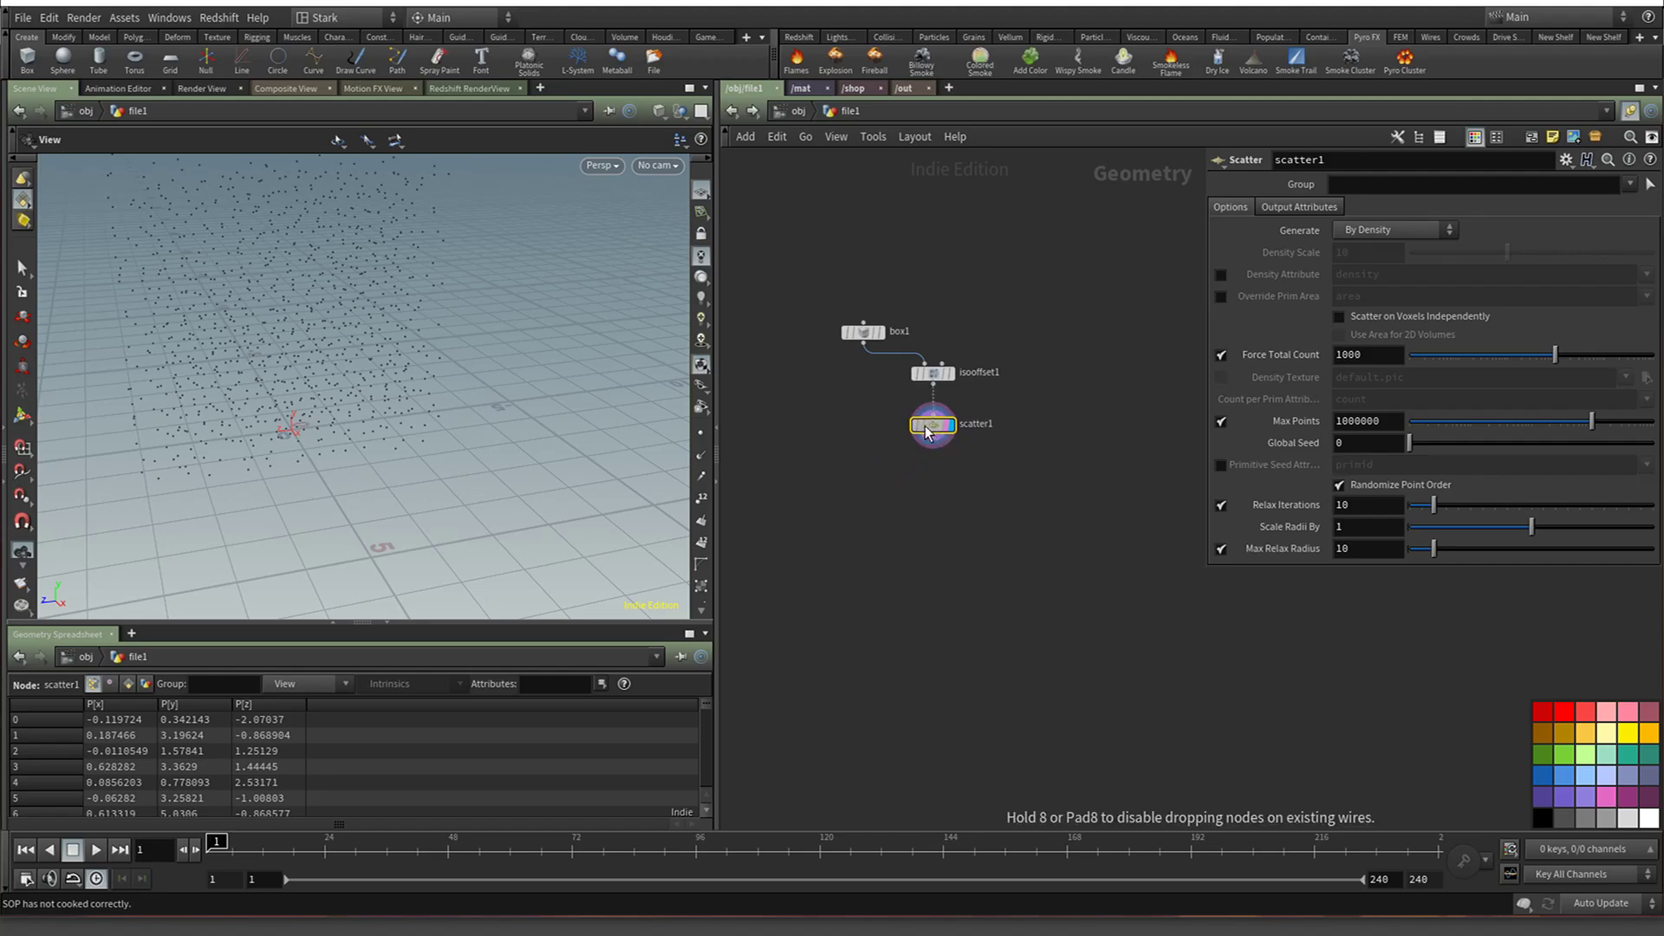
Try a Voronoi Fracture Points node fed by the box and the scattered points, and delete it
key("Tab")
type("voe")
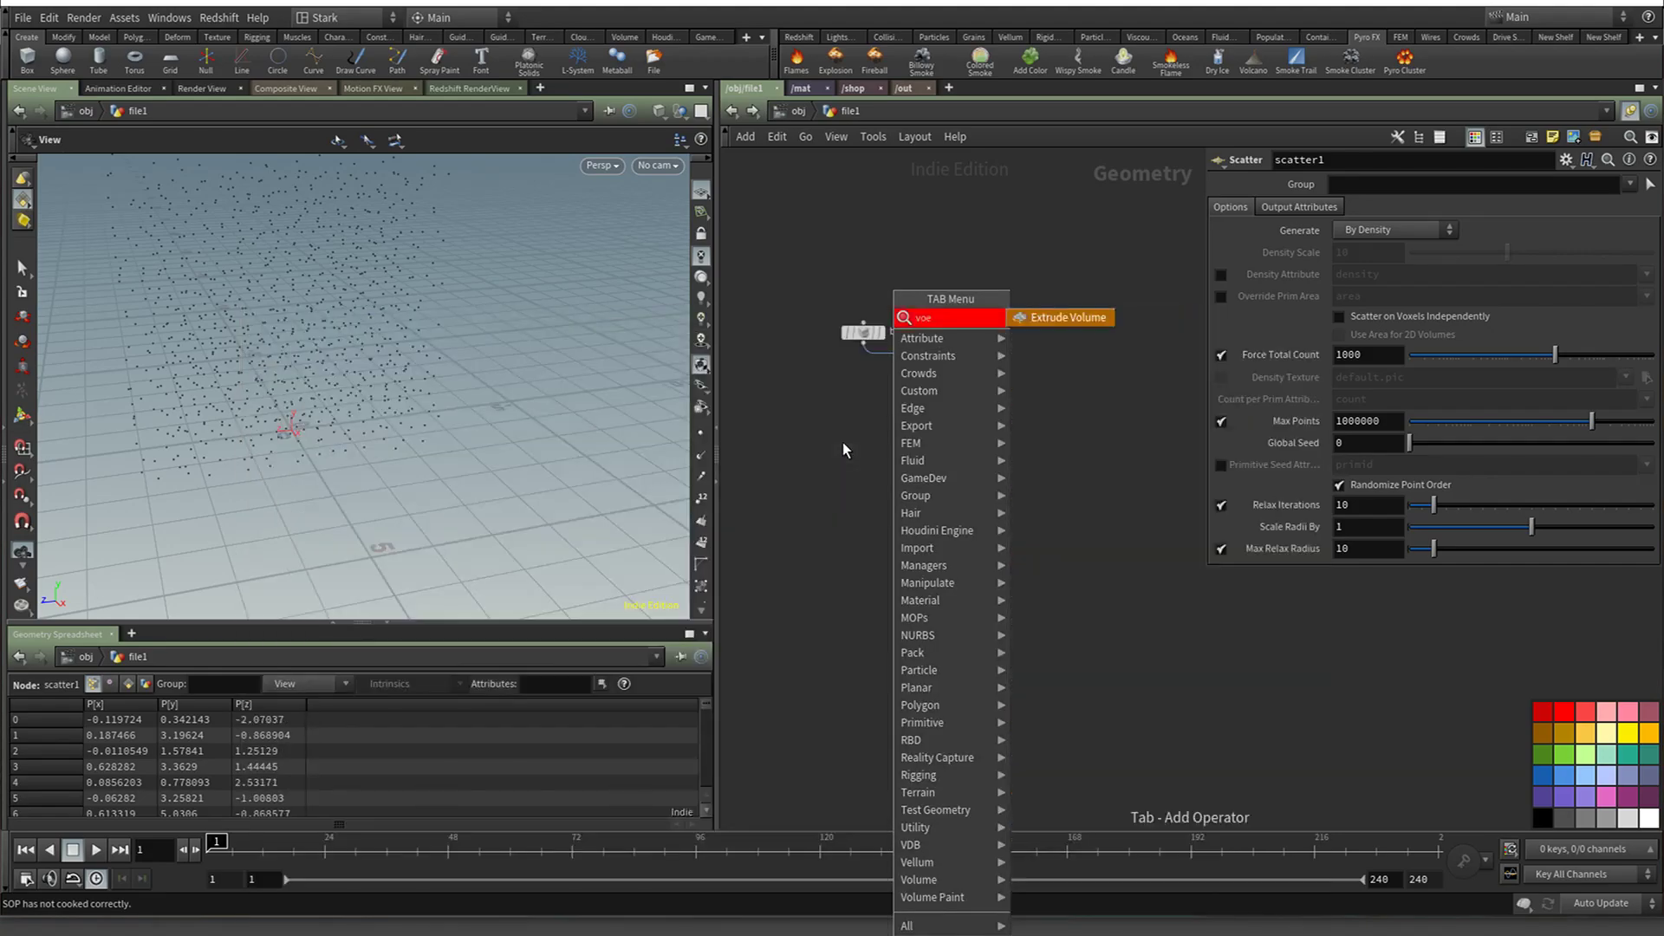
key("BackSpace")
type("r")
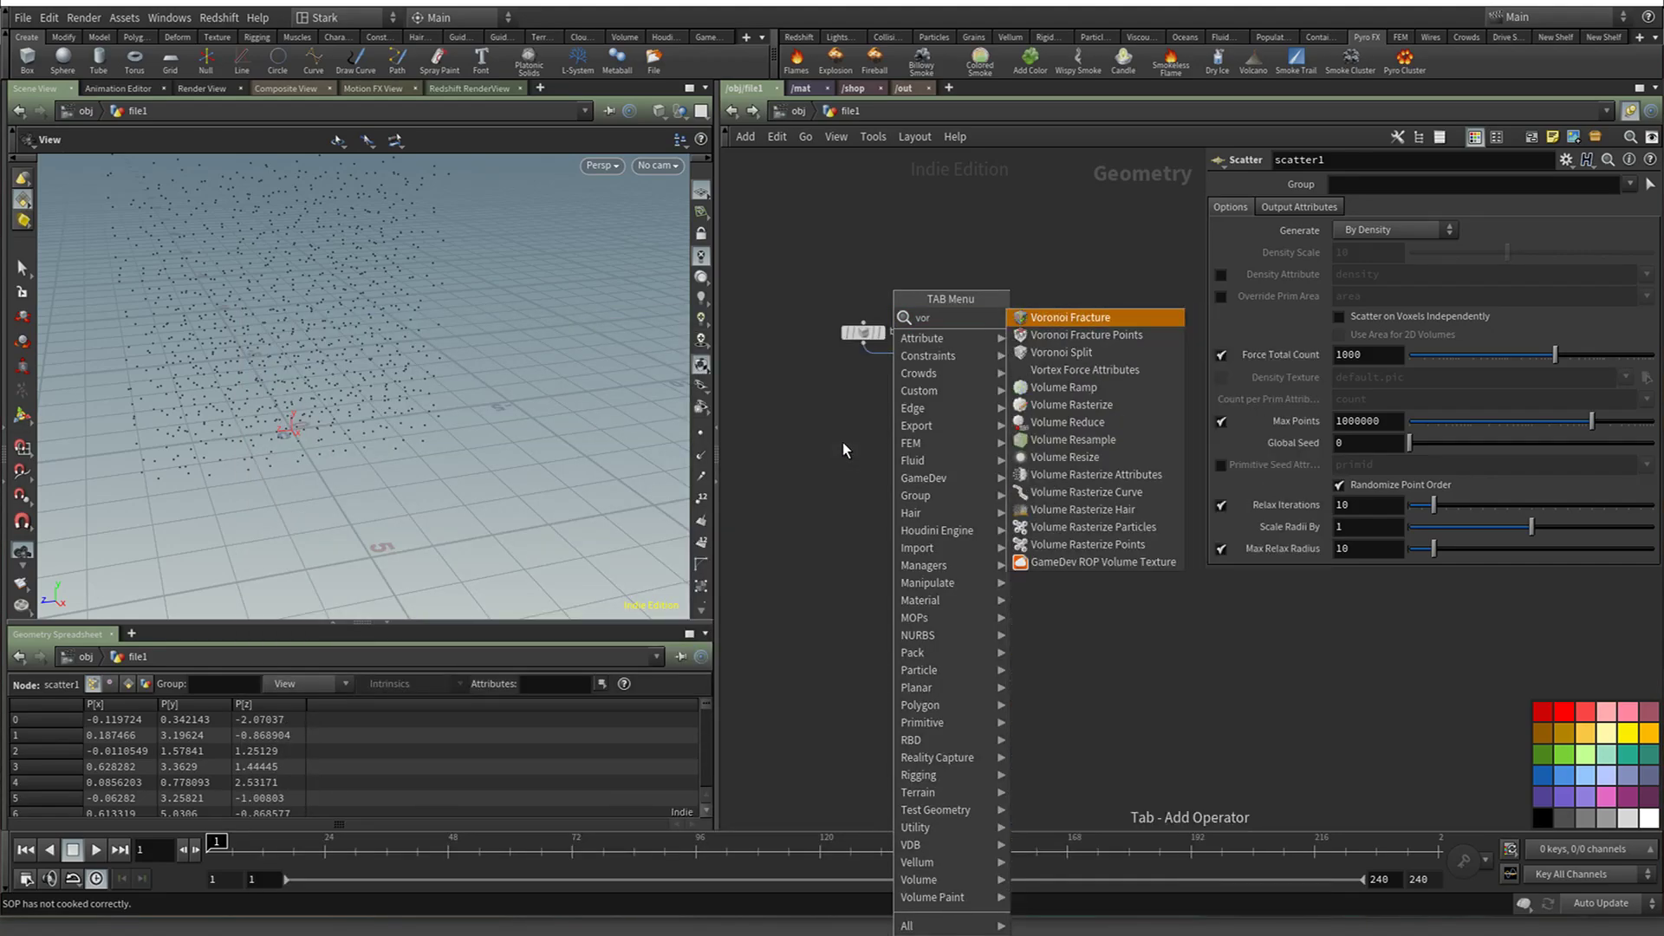
type("on")
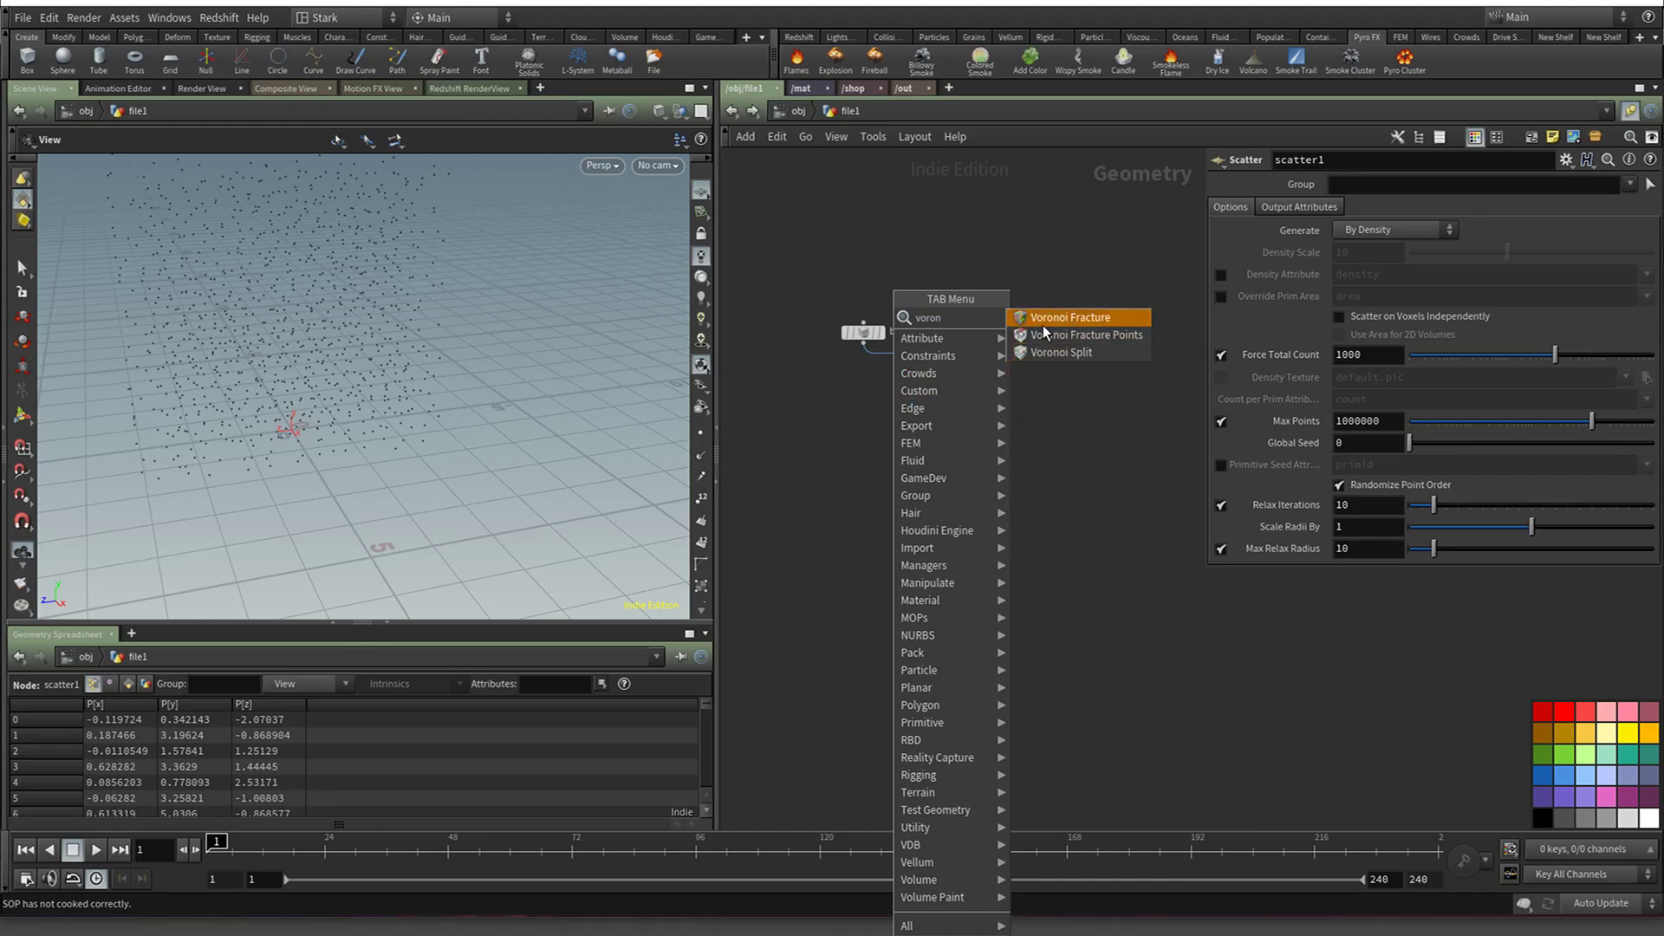
left_click(1068, 317)
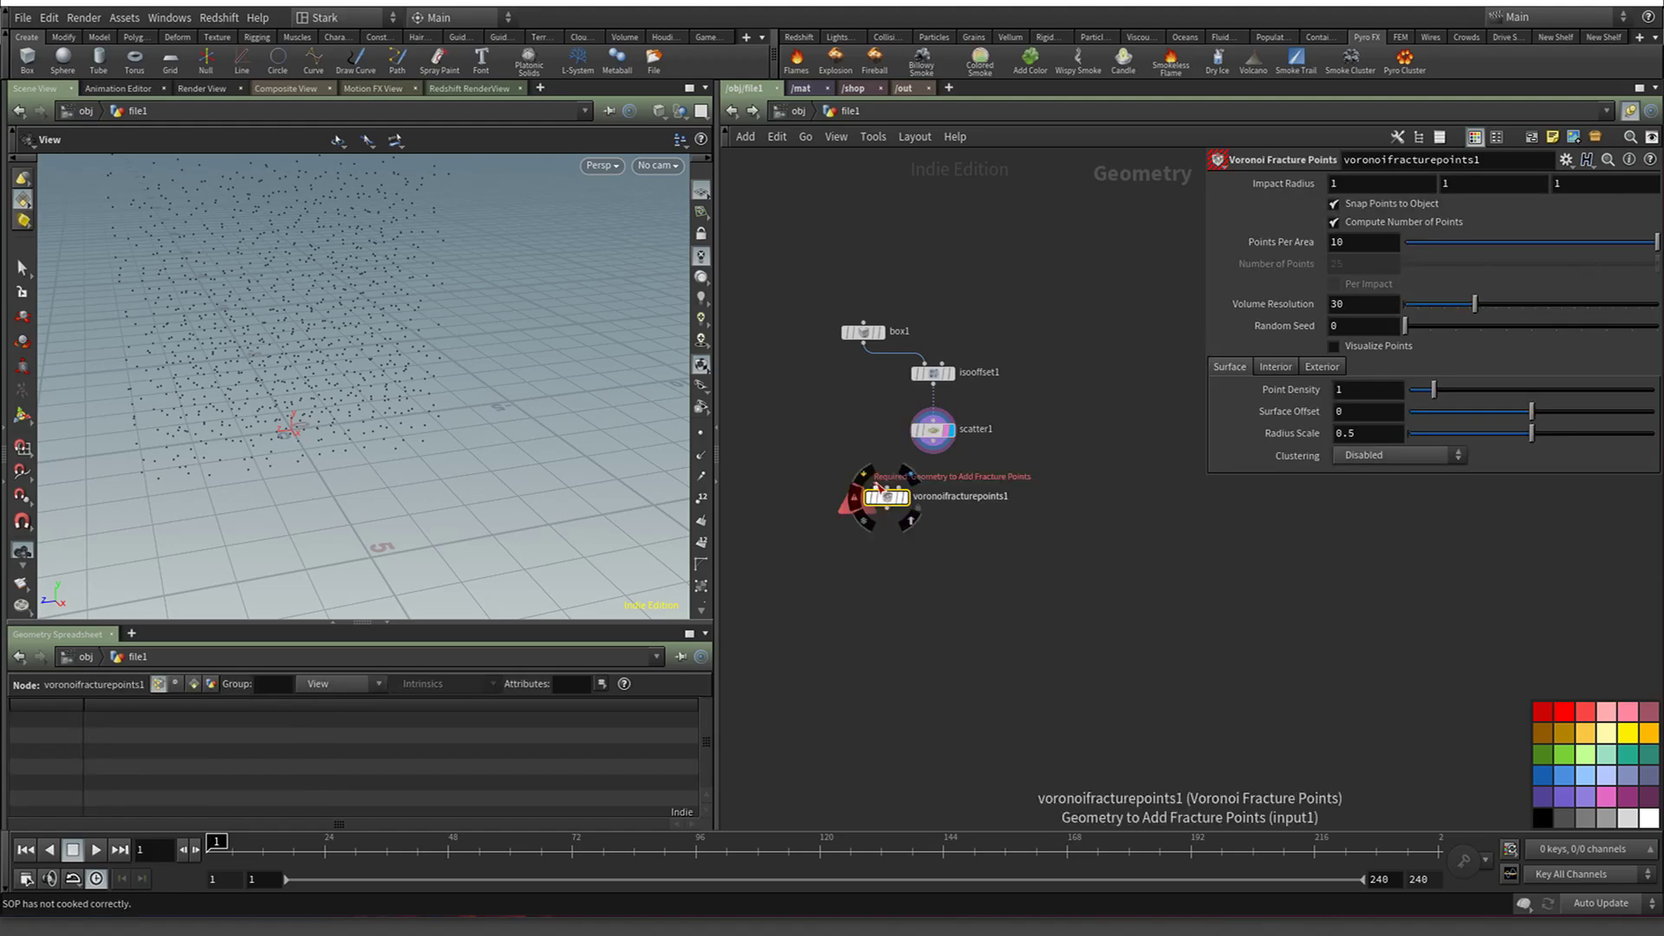
left_click_drag(875, 488, 863, 342)
left_click_drag(932, 453, 875, 500)
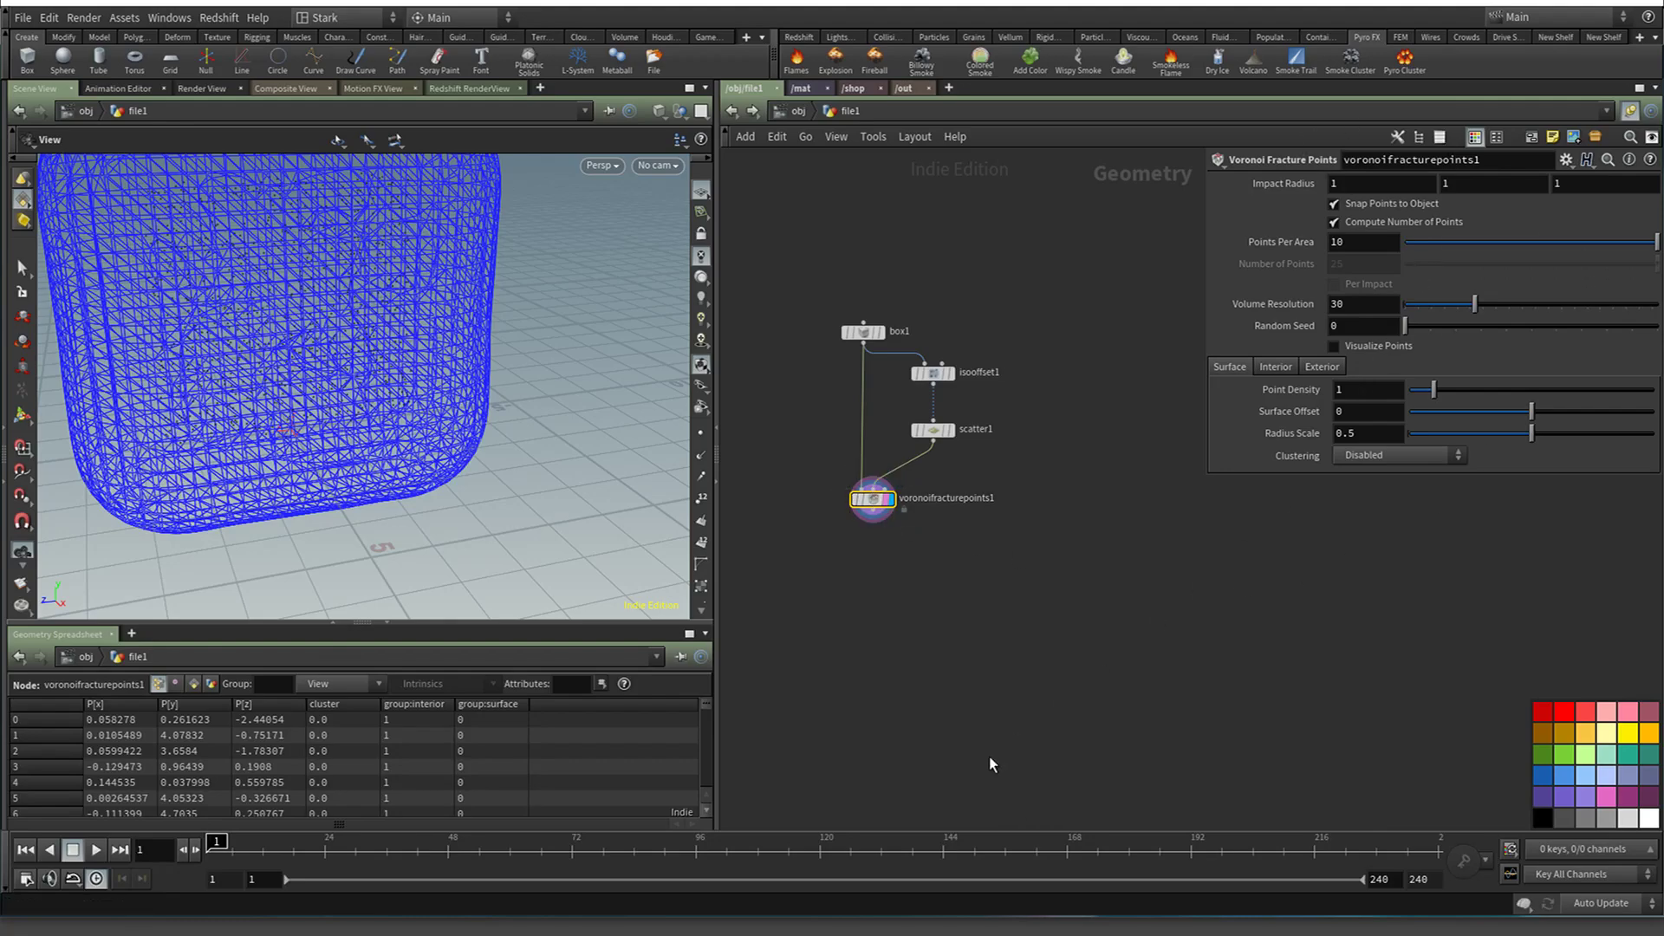
scroll(882, 538, "up", 2)
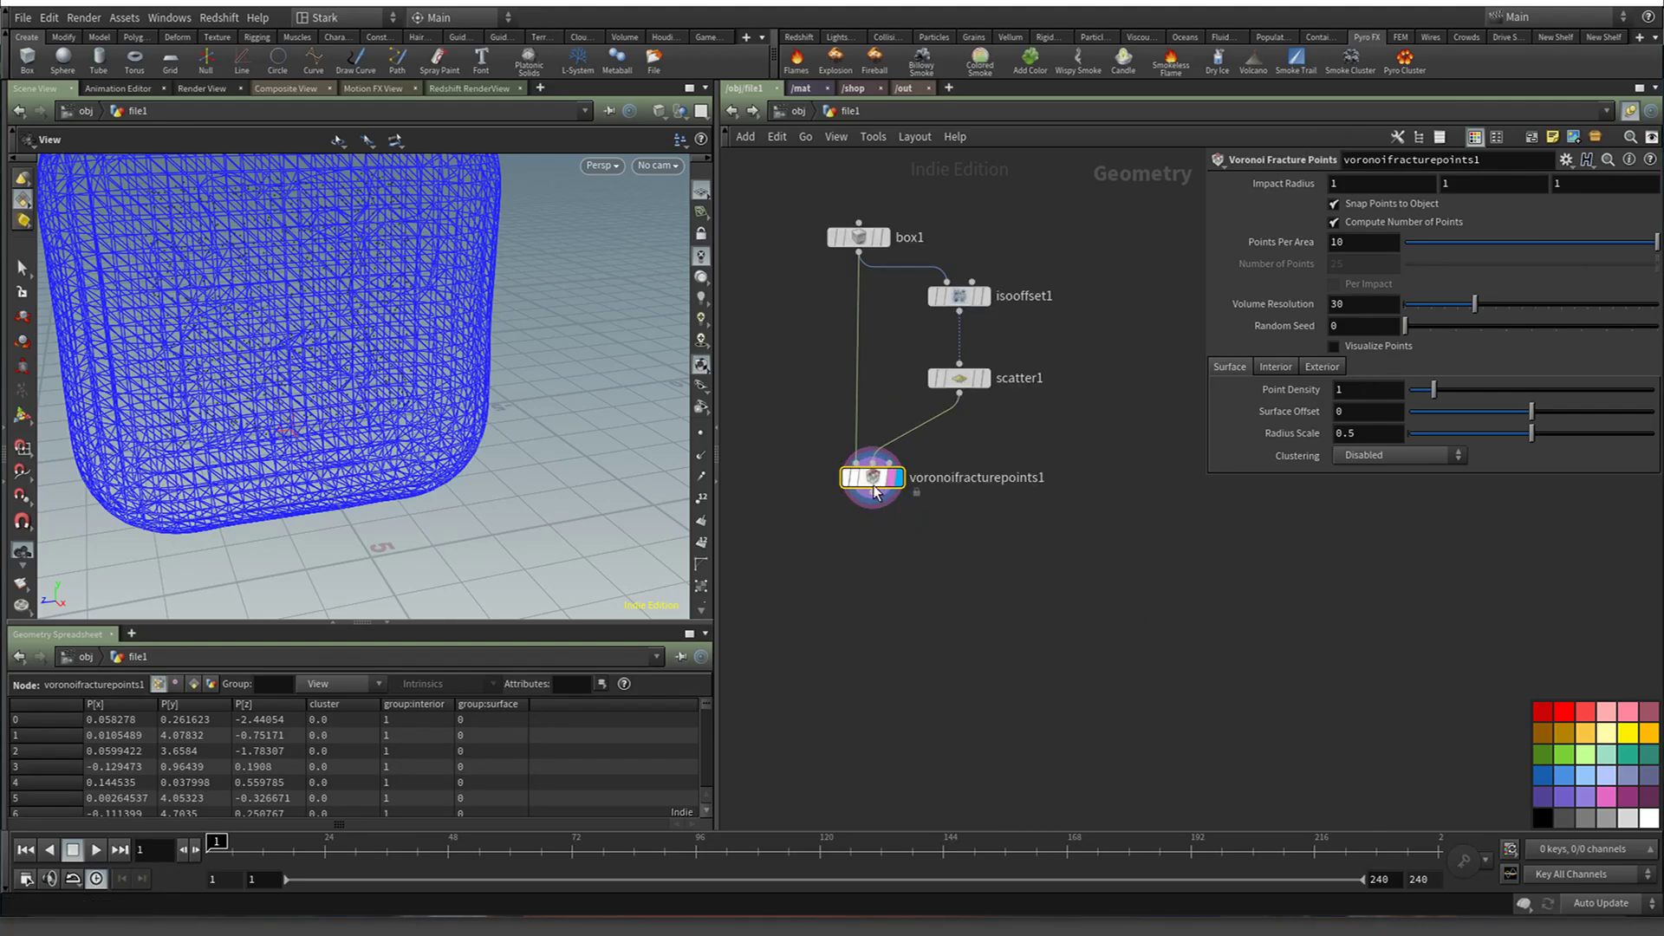
key("Delete")
Add a Voronoi Fracture node, wire the box and the scattered points into its two inputs, and display it
key("Tab")
type("voro")
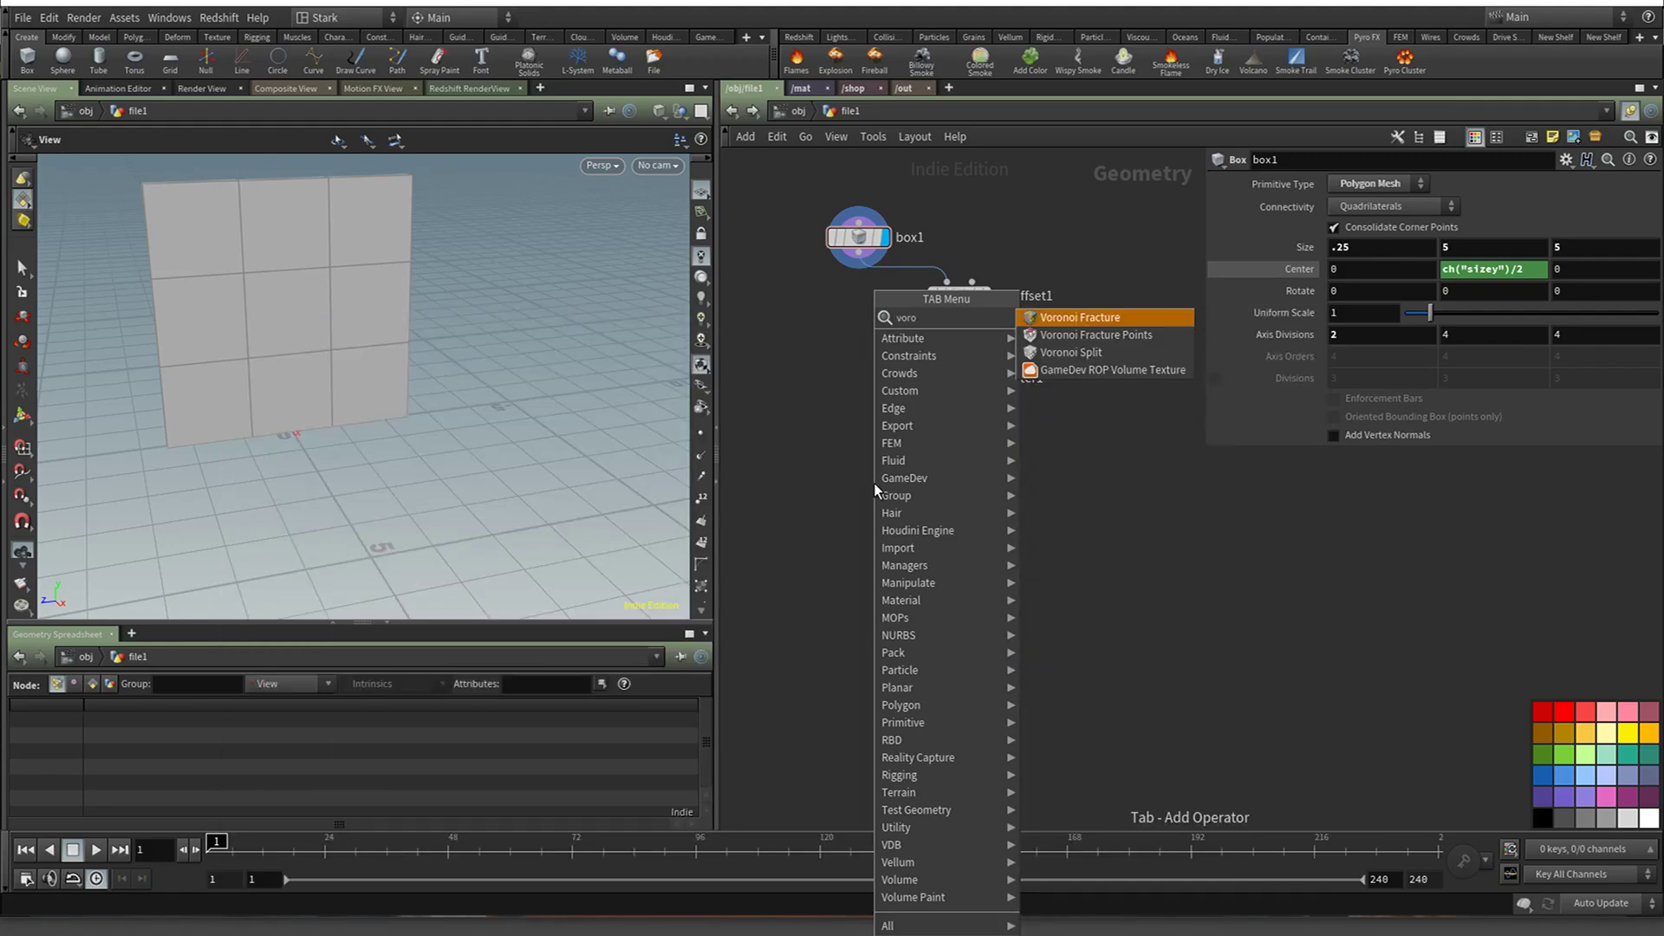
key("Return")
left_click(873, 482)
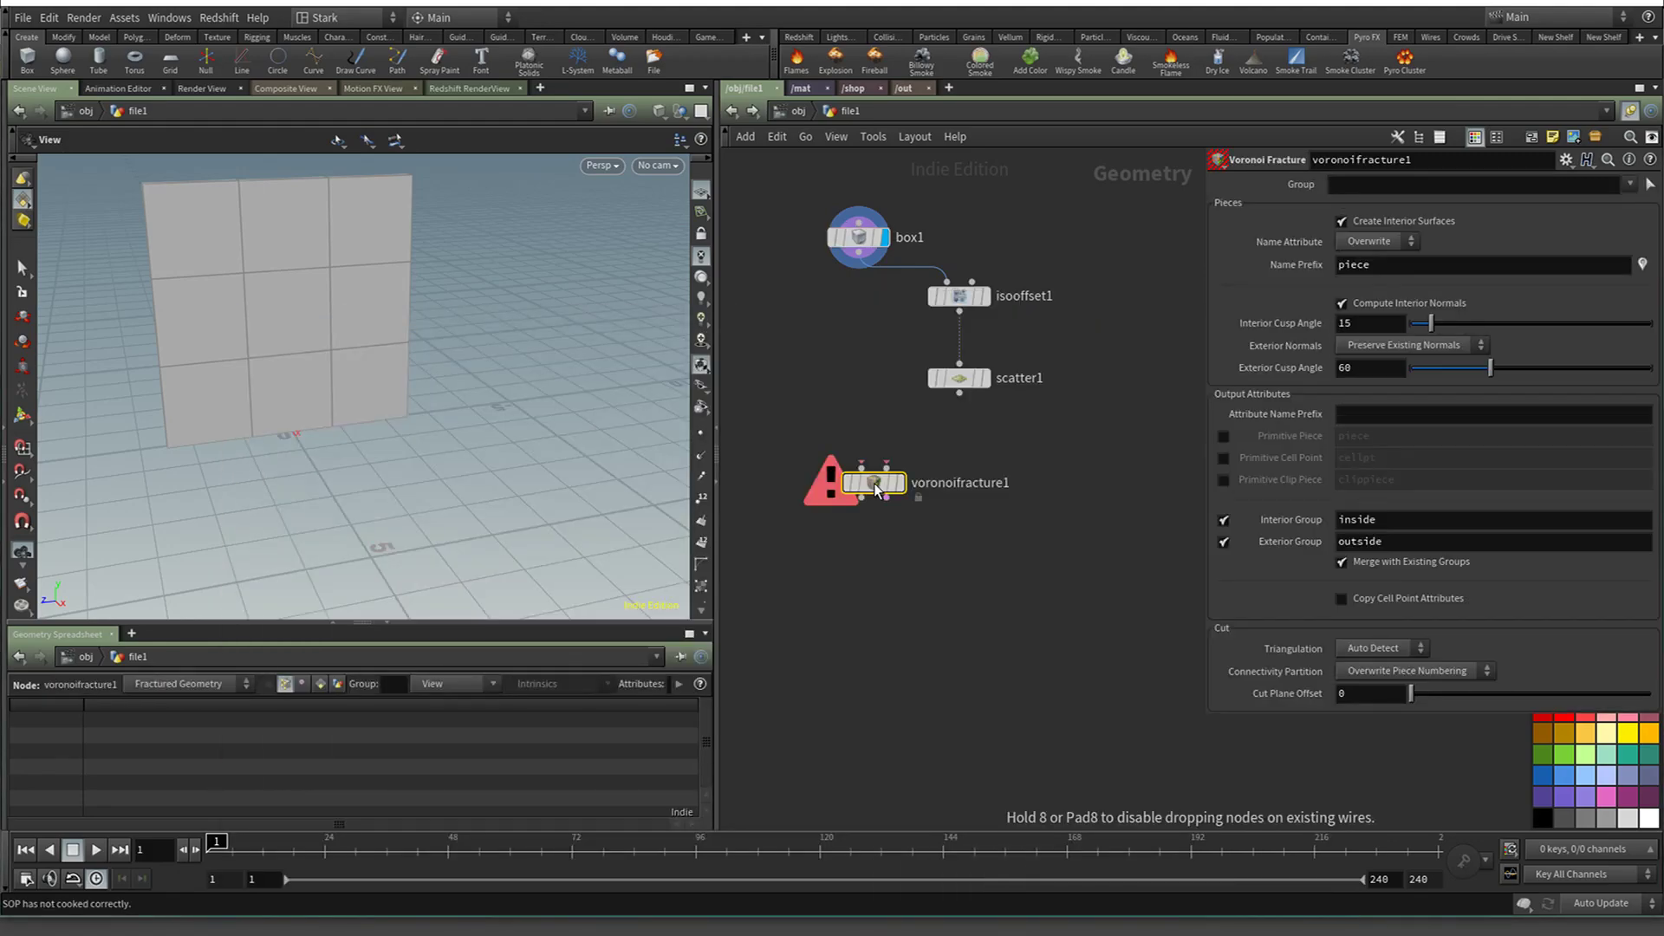
left_click_drag(862, 469, 959, 393)
left_click(899, 483)
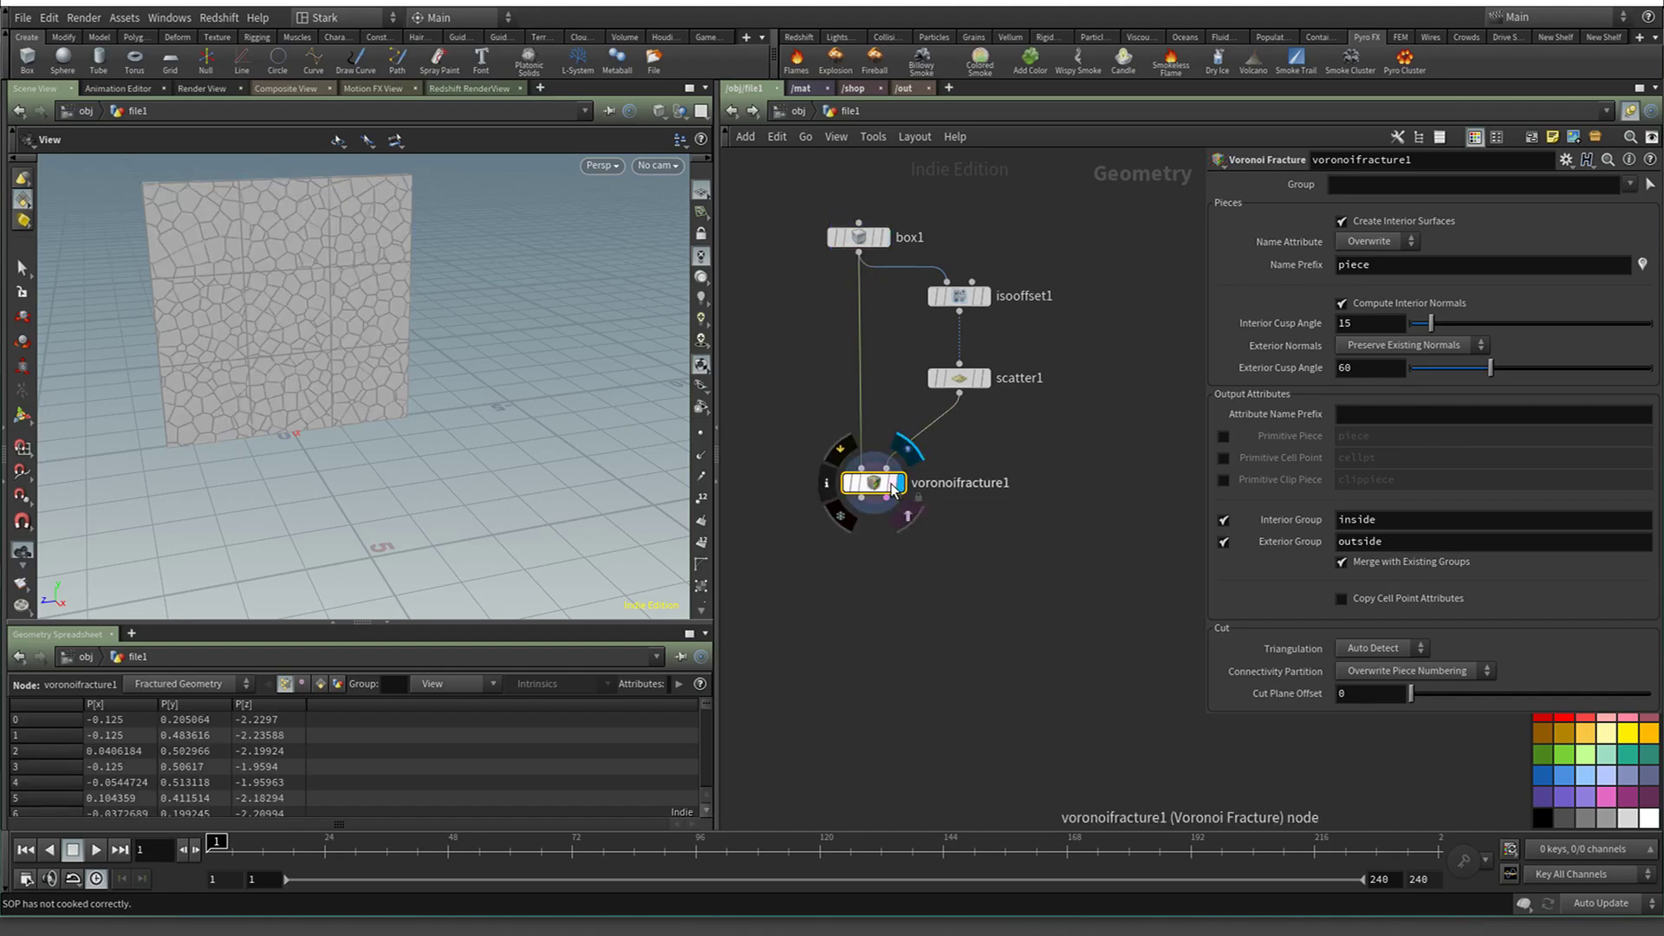
Set the Scatter node's Force Total Count to 102
left_click(961, 378)
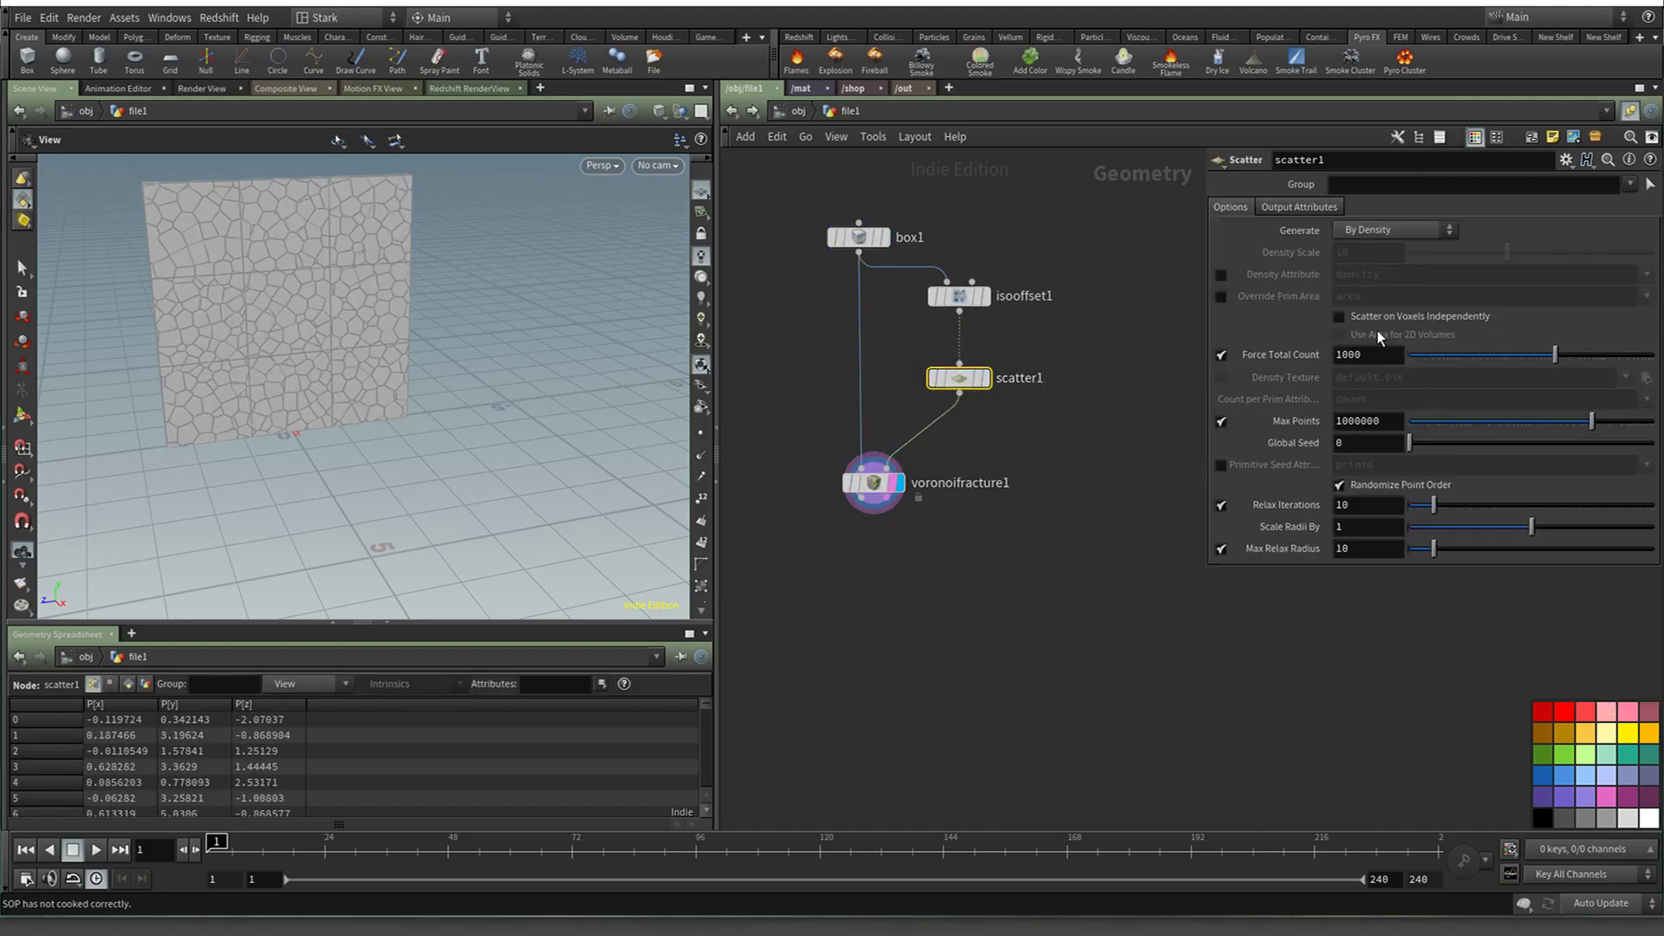
left_click_drag(1502, 351, 1508, 361)
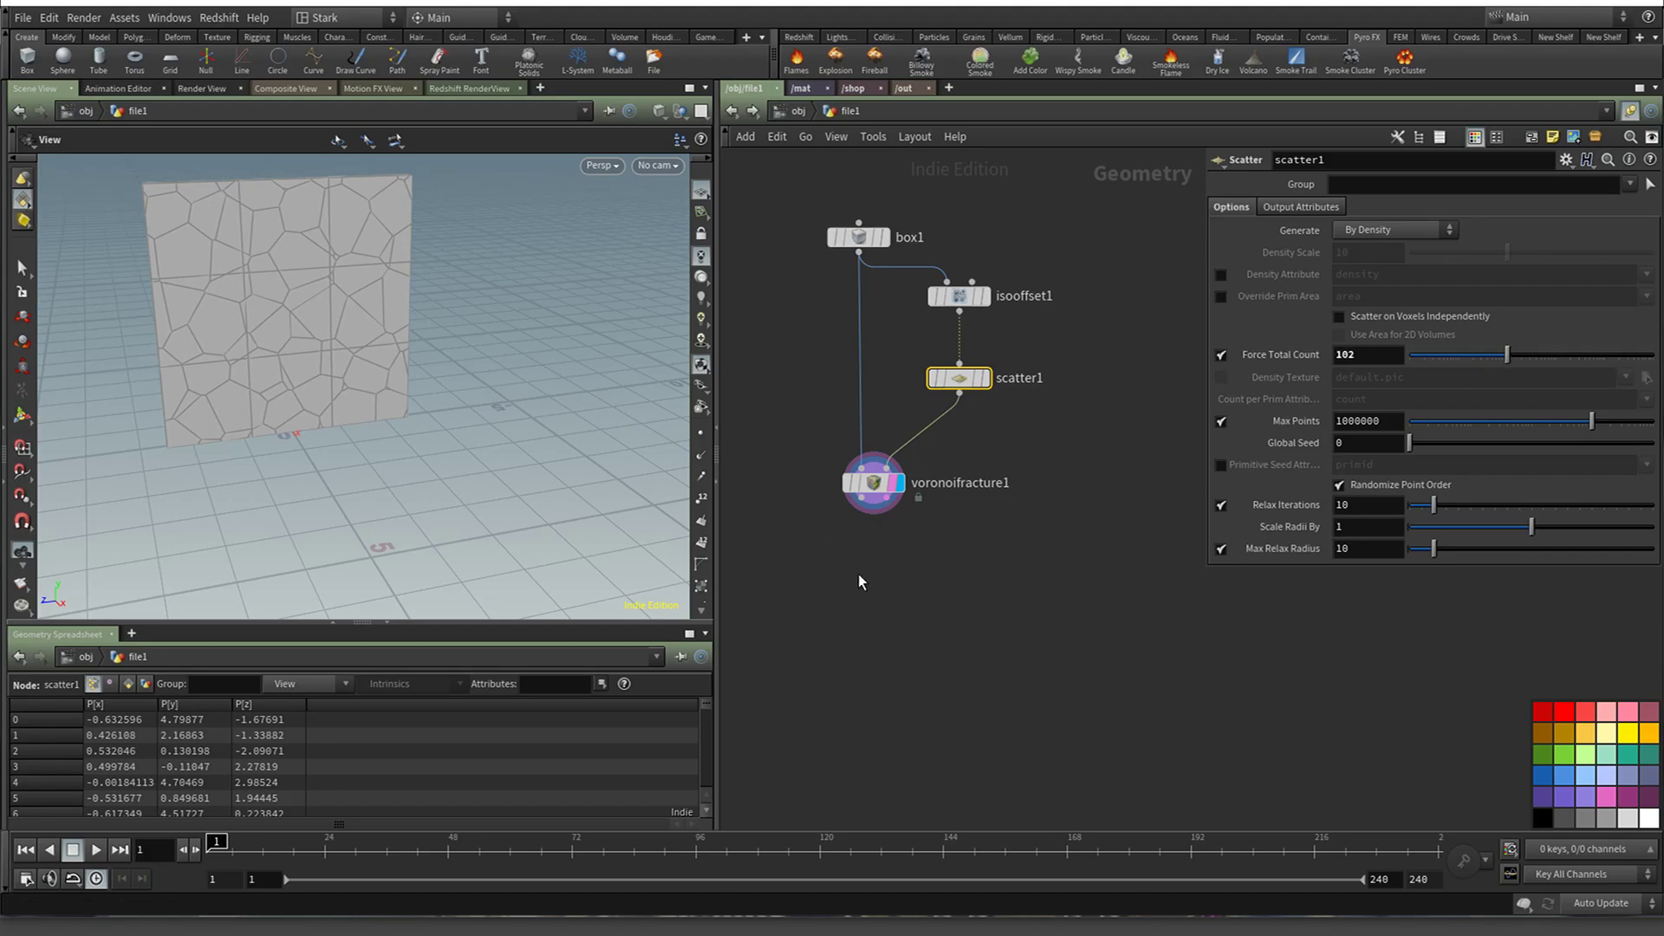
Add an Attribute Wrangle below the Voronoi Fracture node, wire the fractured geometry into its first input, and display it
key("Tab")
type("wrangle")
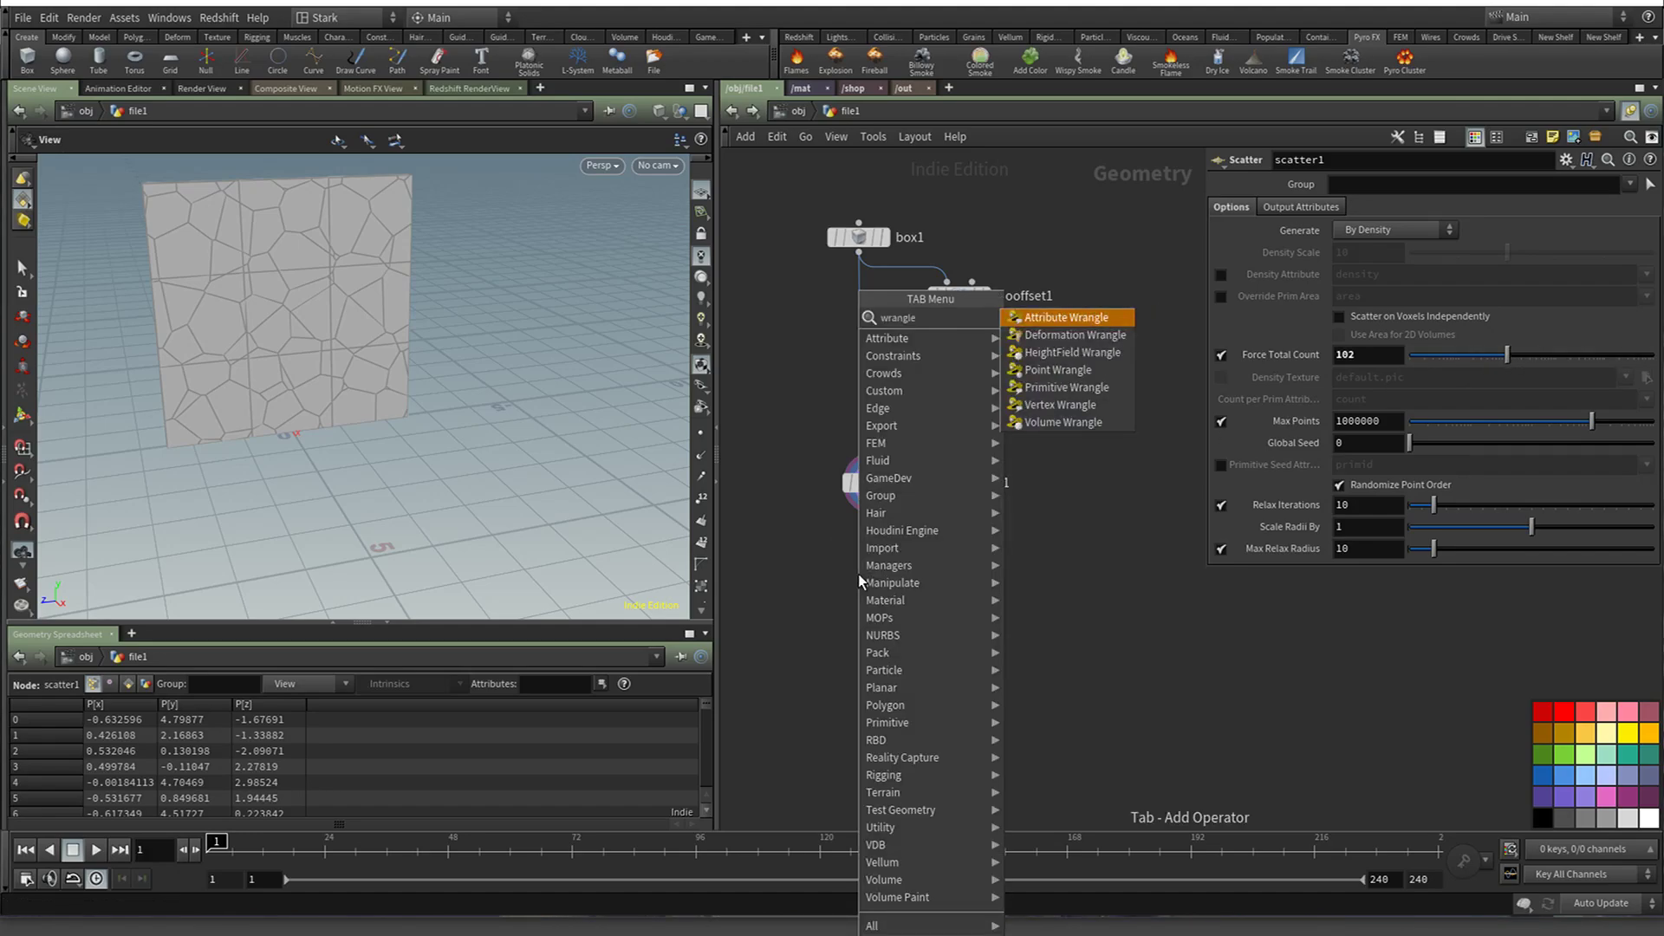
key("Return")
left_click_drag(839, 559, 862, 501)
left_click_drag(860, 581, 876, 574)
Store each point's position in a vector attribute with the wrangle expression v@init = @P;
left_click(1251, 305)
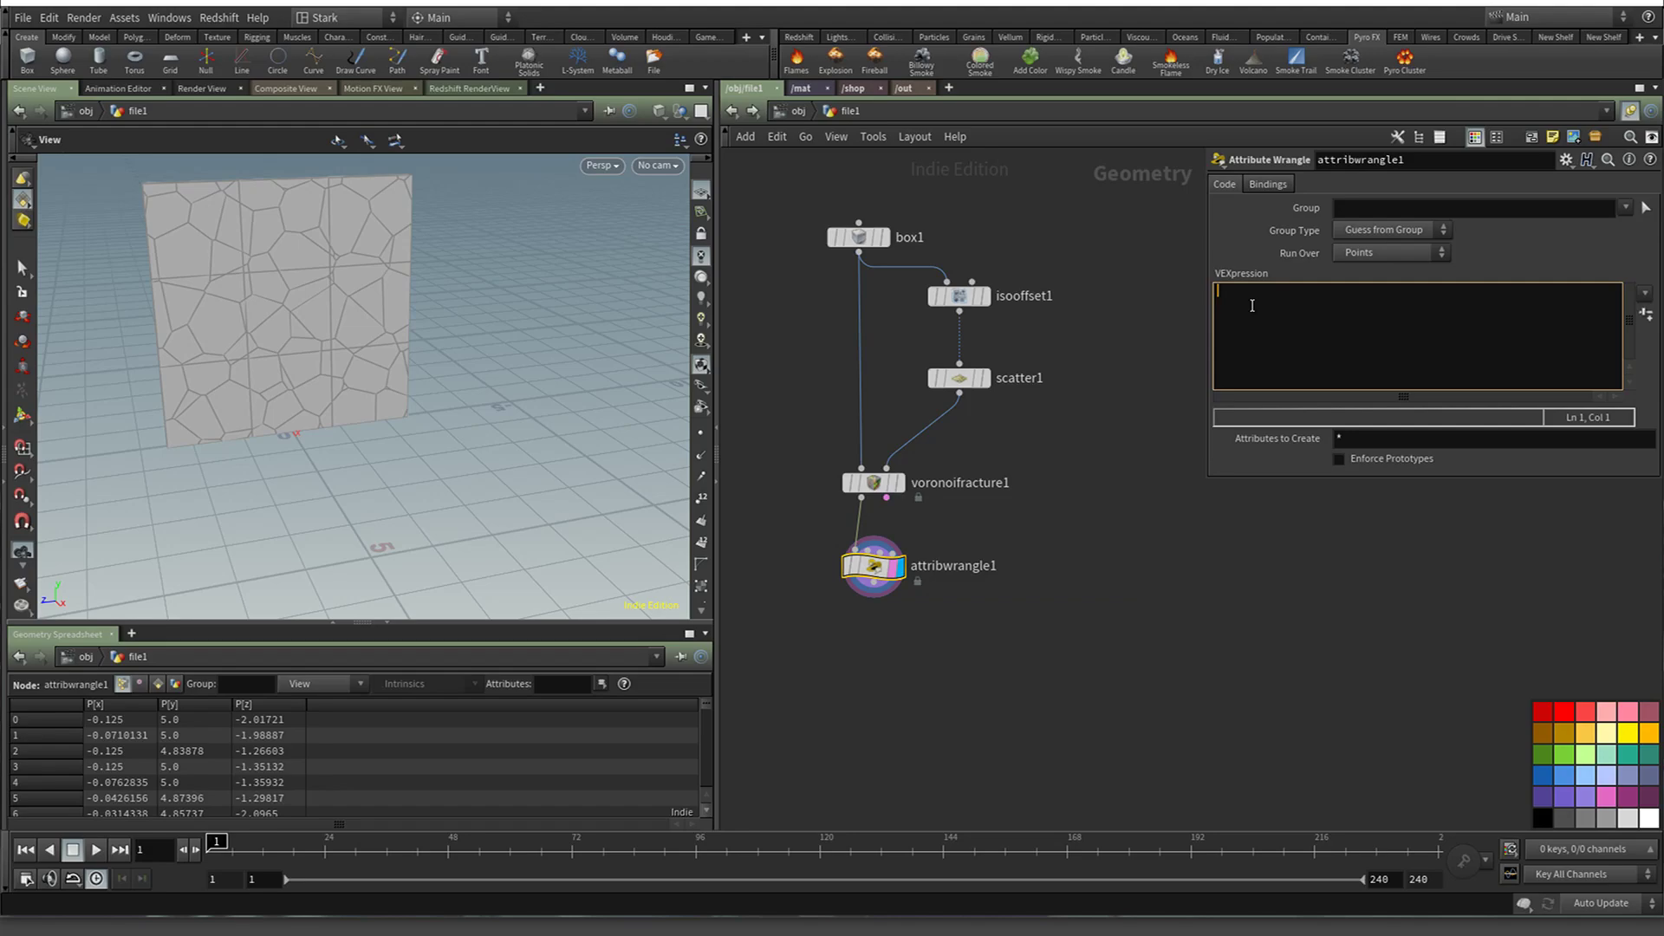
type("@init")
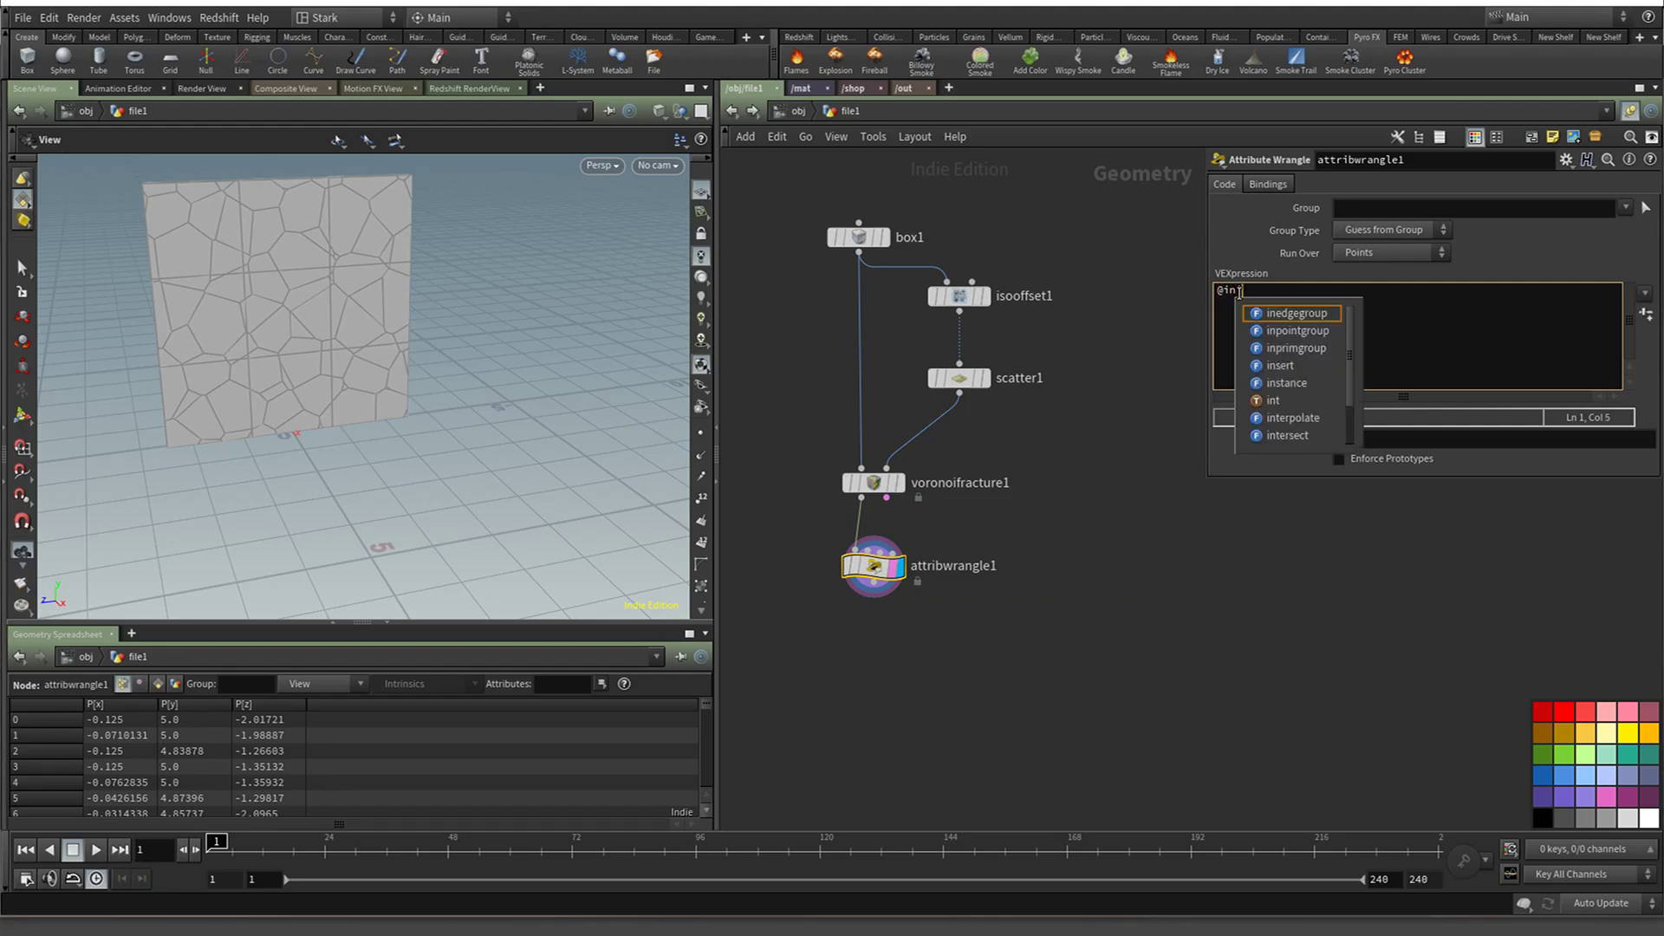
key("BackSpace")
key("BackSpace")
key("BackSpace")
key("BackSpace")
key("BackSpace")
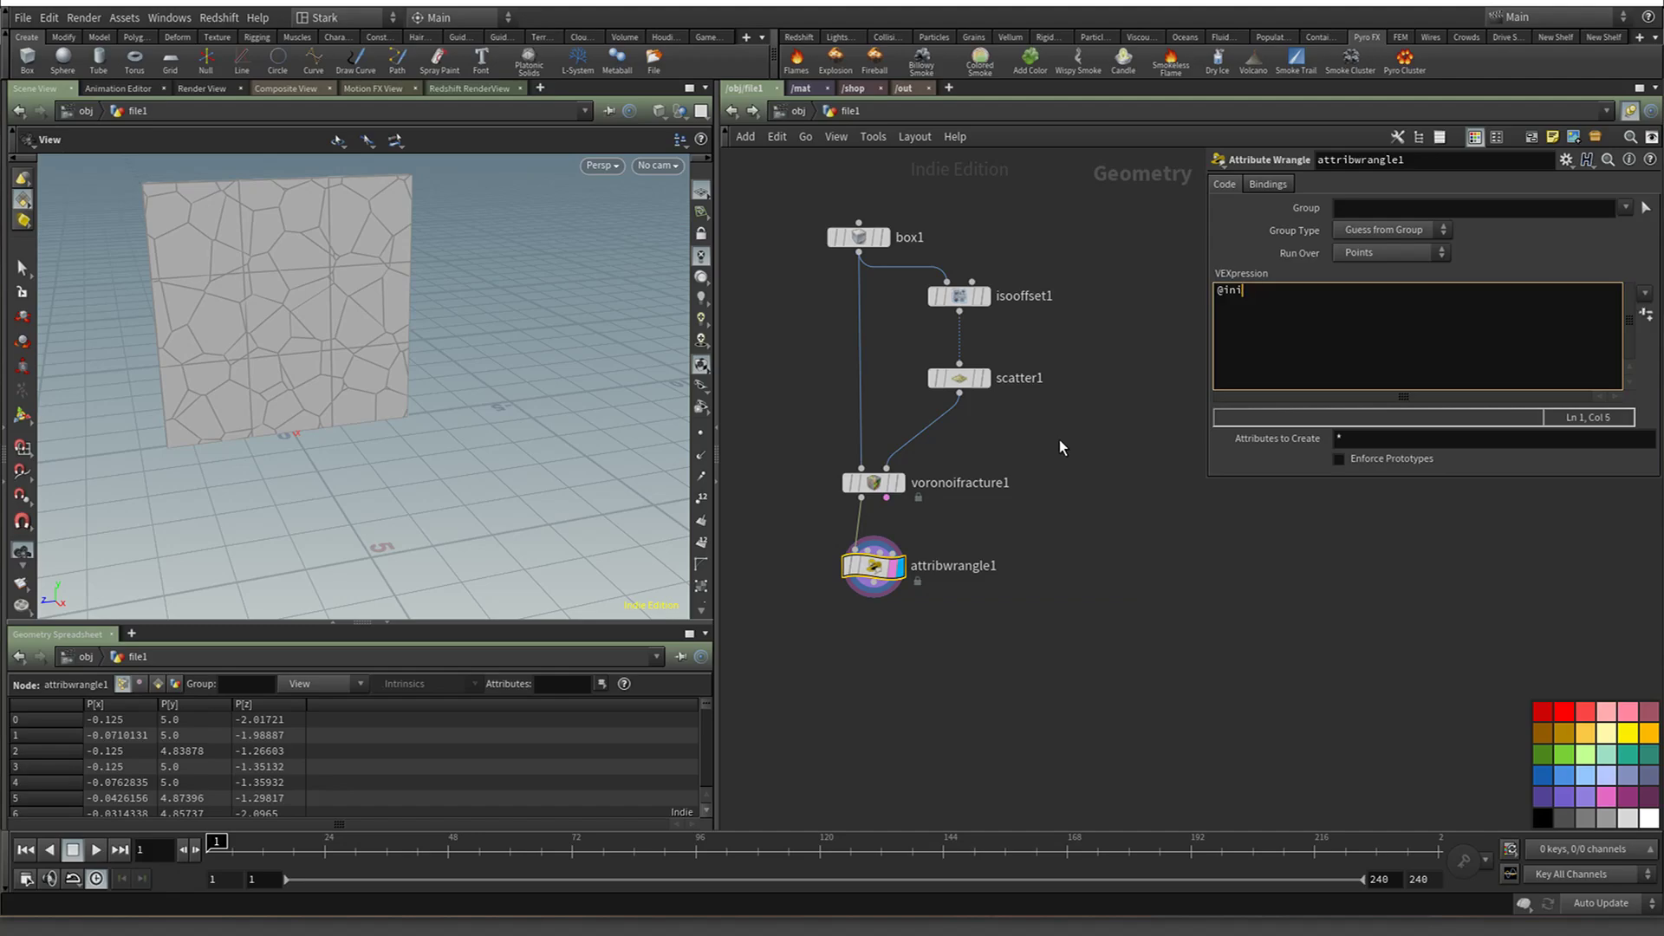
type("v")
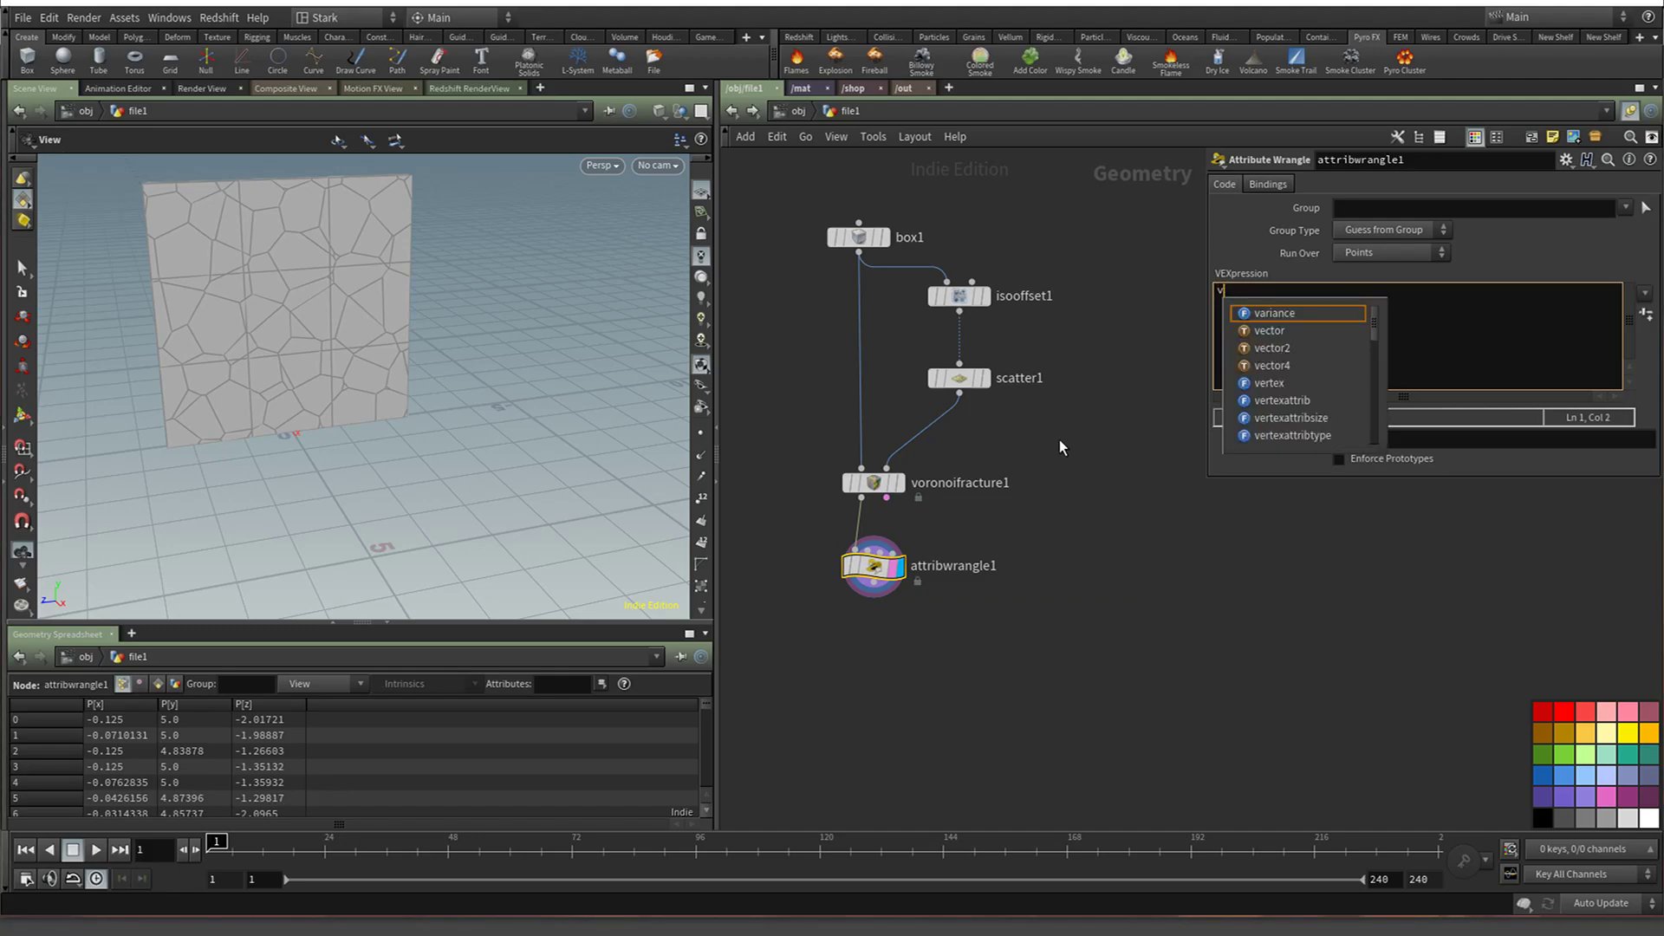
type("@!ion")
key("BackSpace")
key("BackSpace")
key("BackSpace")
key("BackSpace")
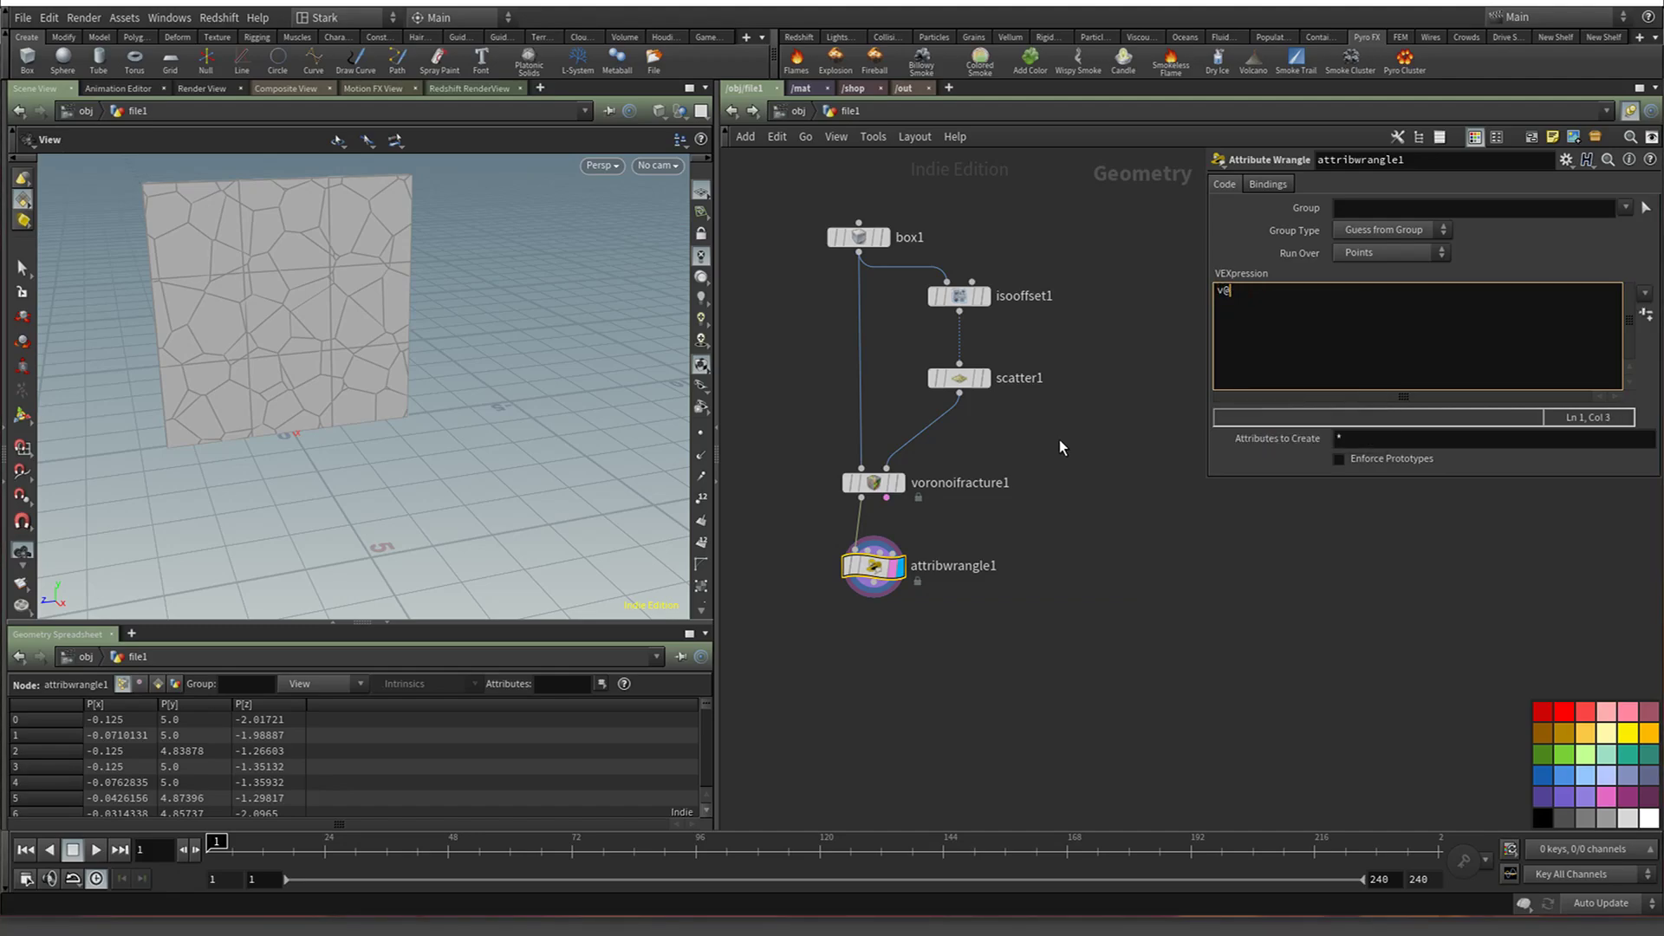
type("init = @P")
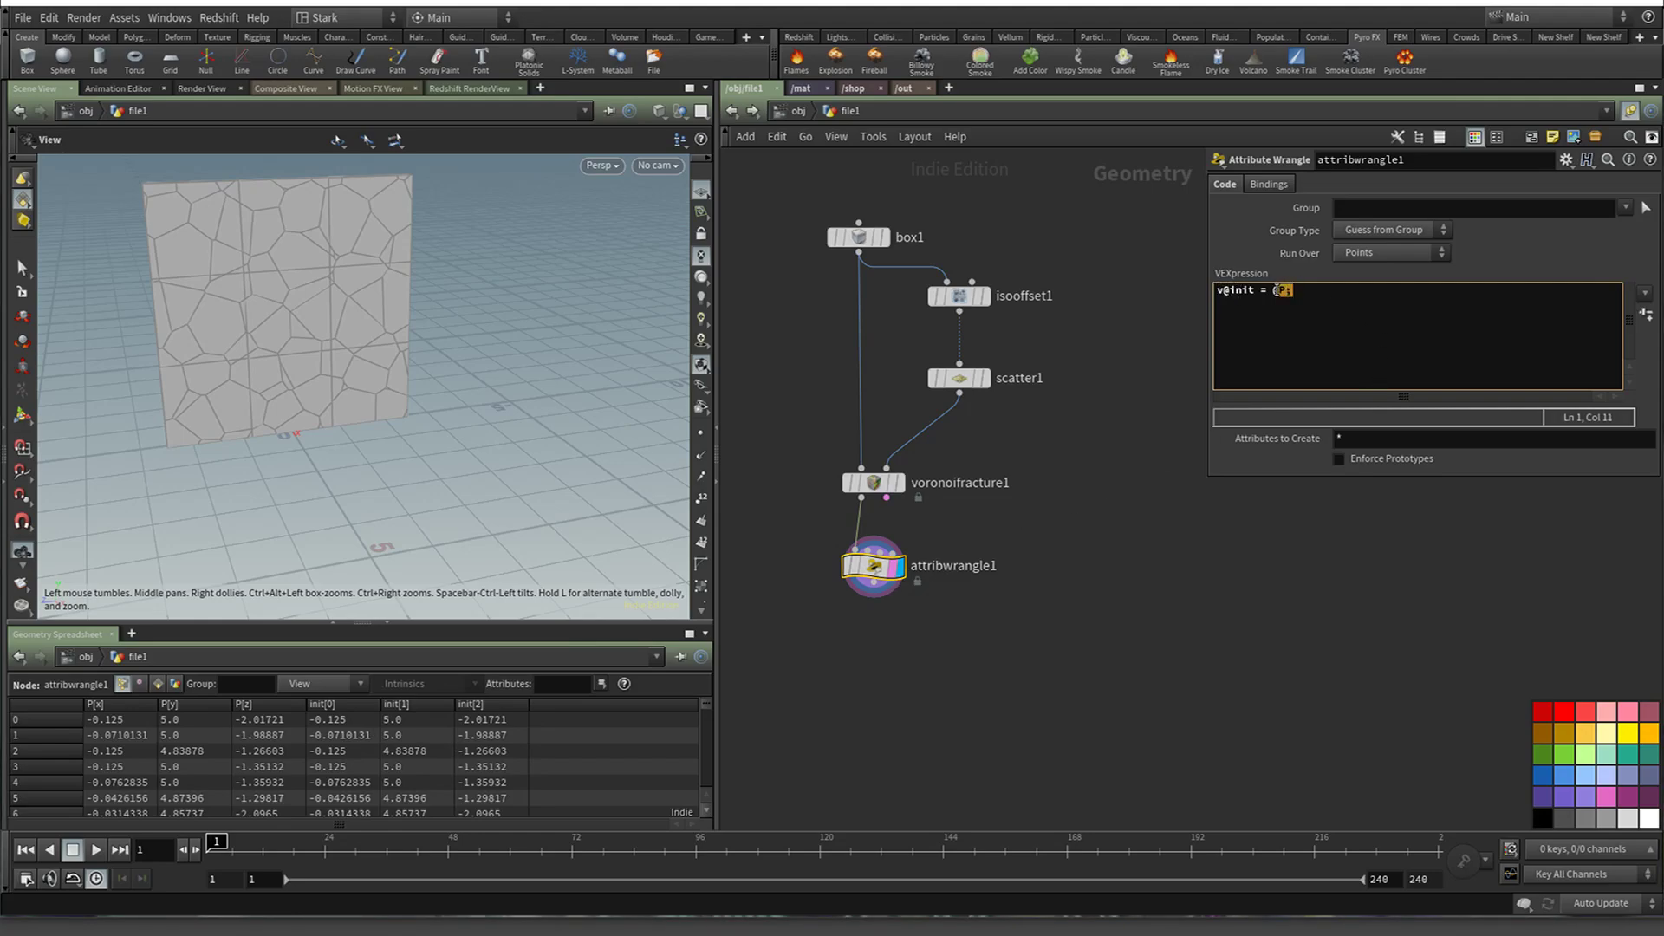
left_click(1254, 292)
double_click(1243, 292)
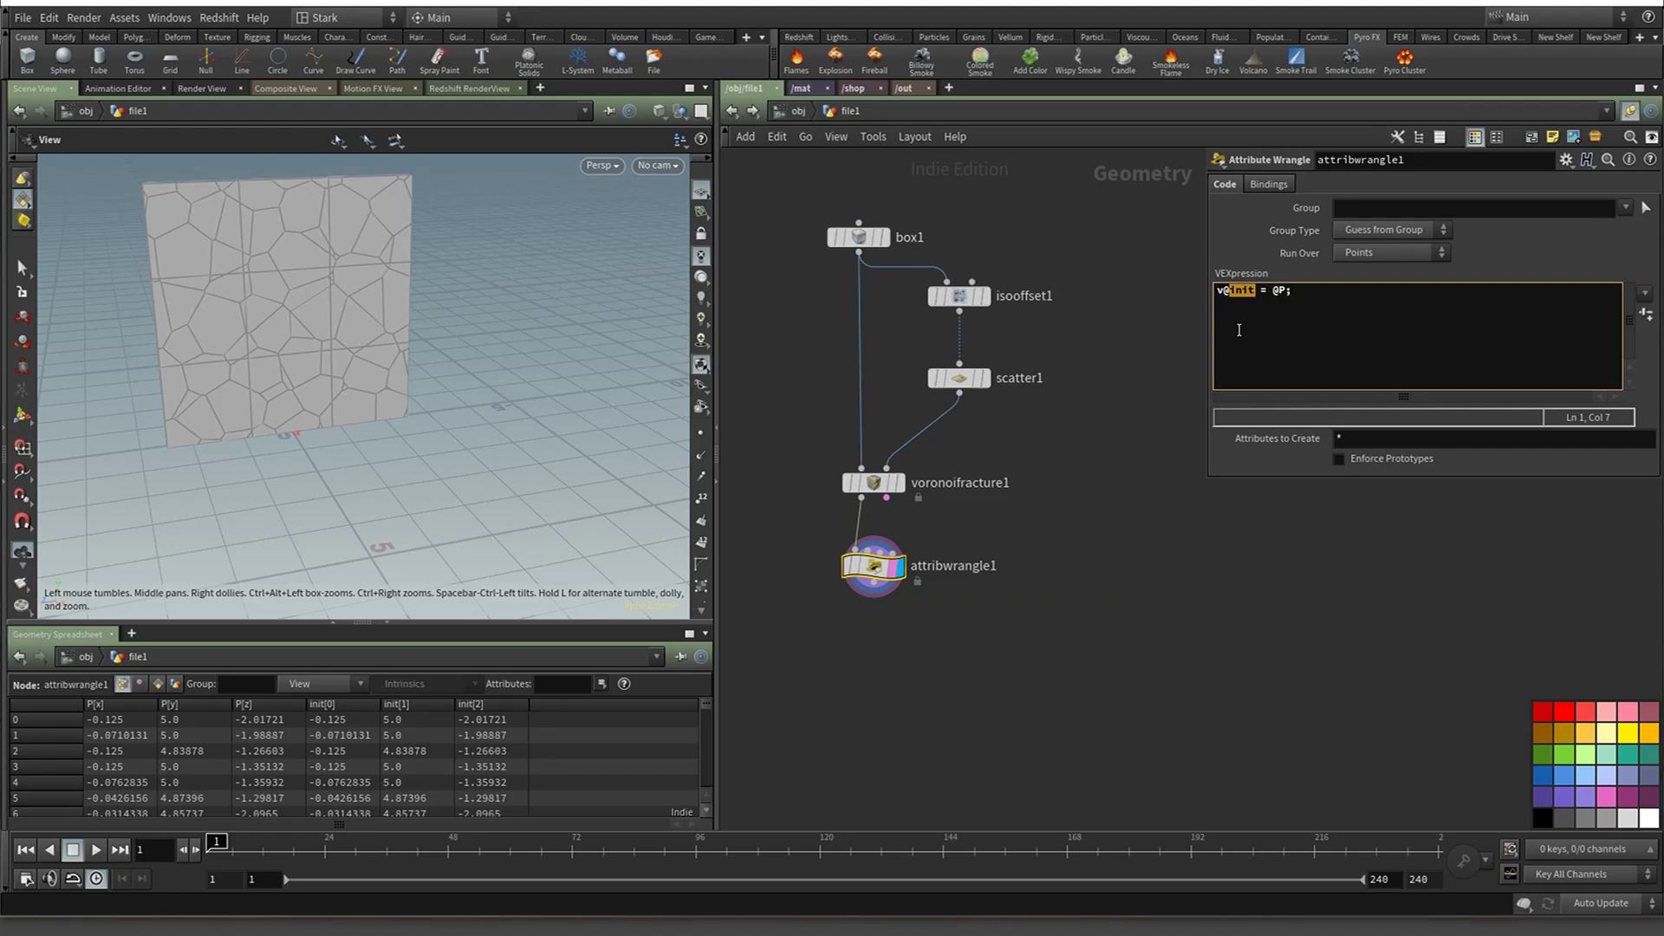
type("oct")
key("BackSpace")
key("BackSpace")
key("BackSpace")
key("BackSpace")
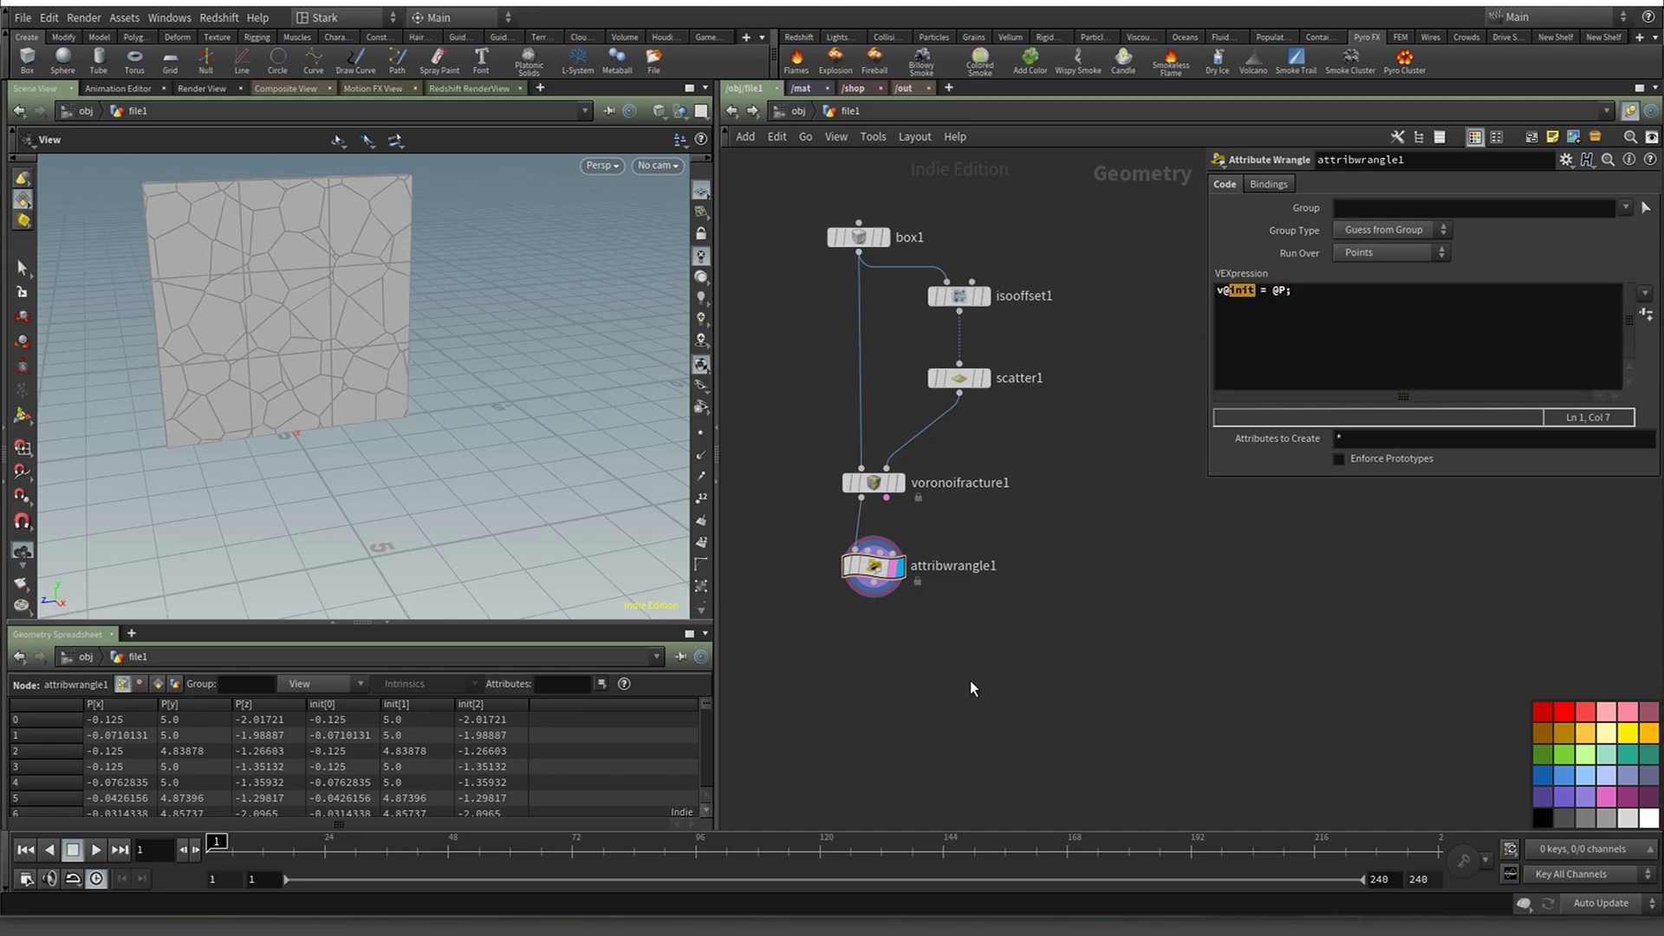
Try an Exploded View node below the Attribute Wrangle to inspect the separated pieces, and delete it
key("Tab")
type("explo")
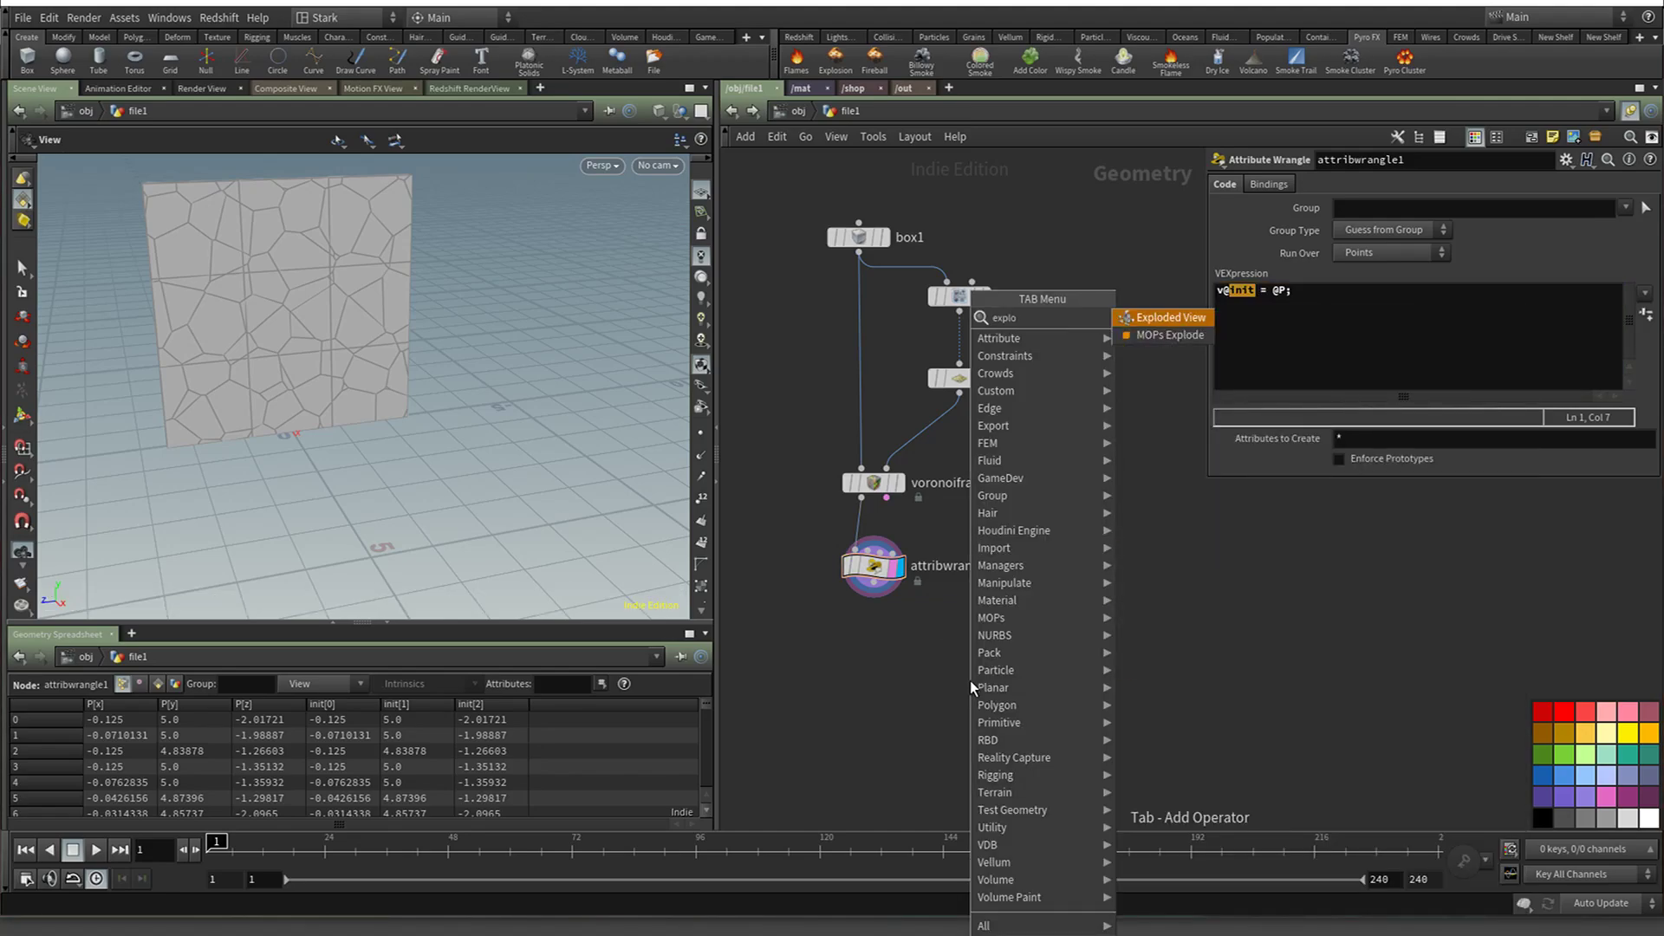
key("Return")
left_click(970, 679)
left_click_drag(875, 596, 969, 663)
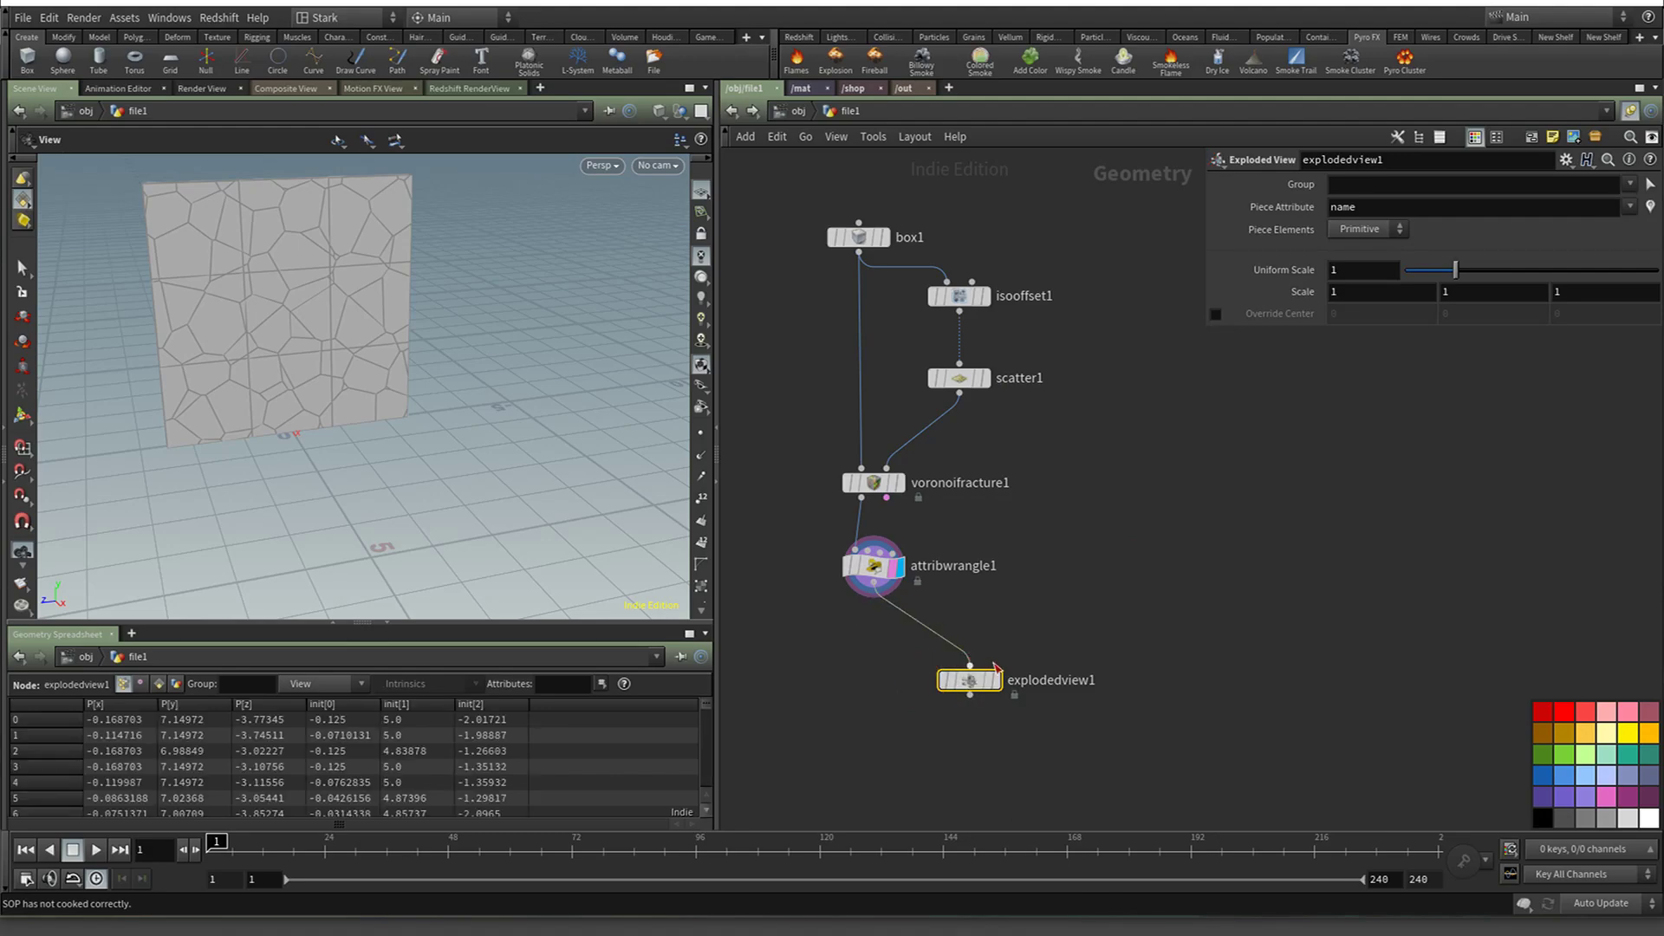
left_click(994, 680)
mouse_move(378, 407)
left_mouse_down()
mouse_move(401, 371)
mouse_move(431, 416)
mouse_move(231, 346)
mouse_move(375, 386)
left_mouse_up()
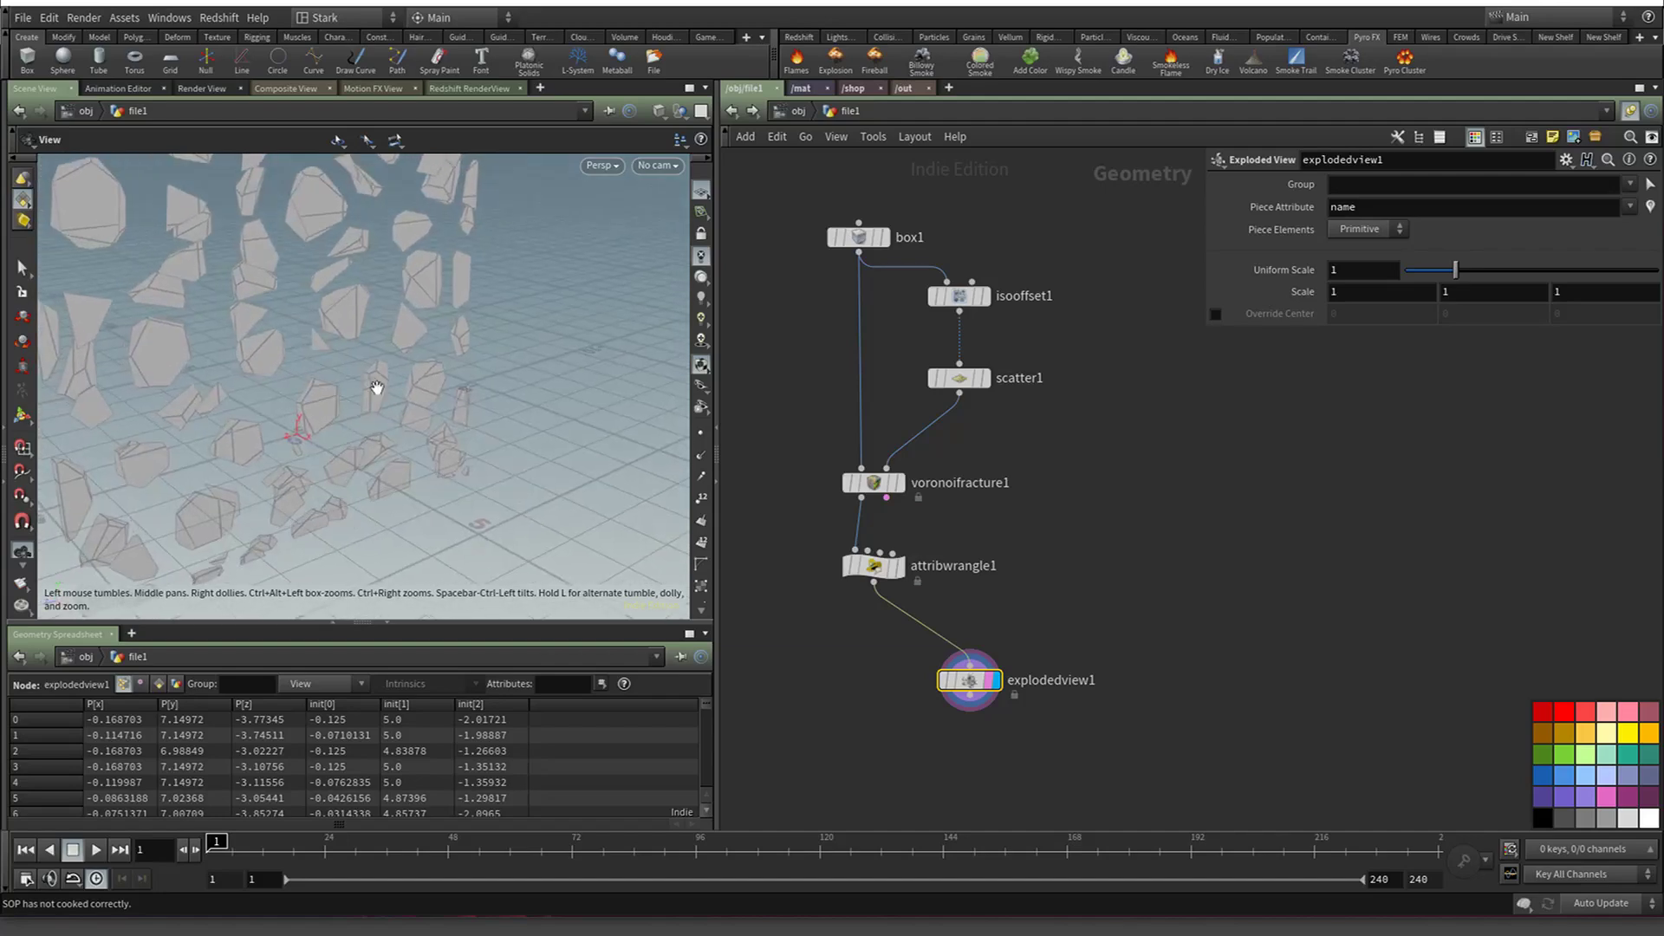
mouse_move(971, 683)
key("Delete")
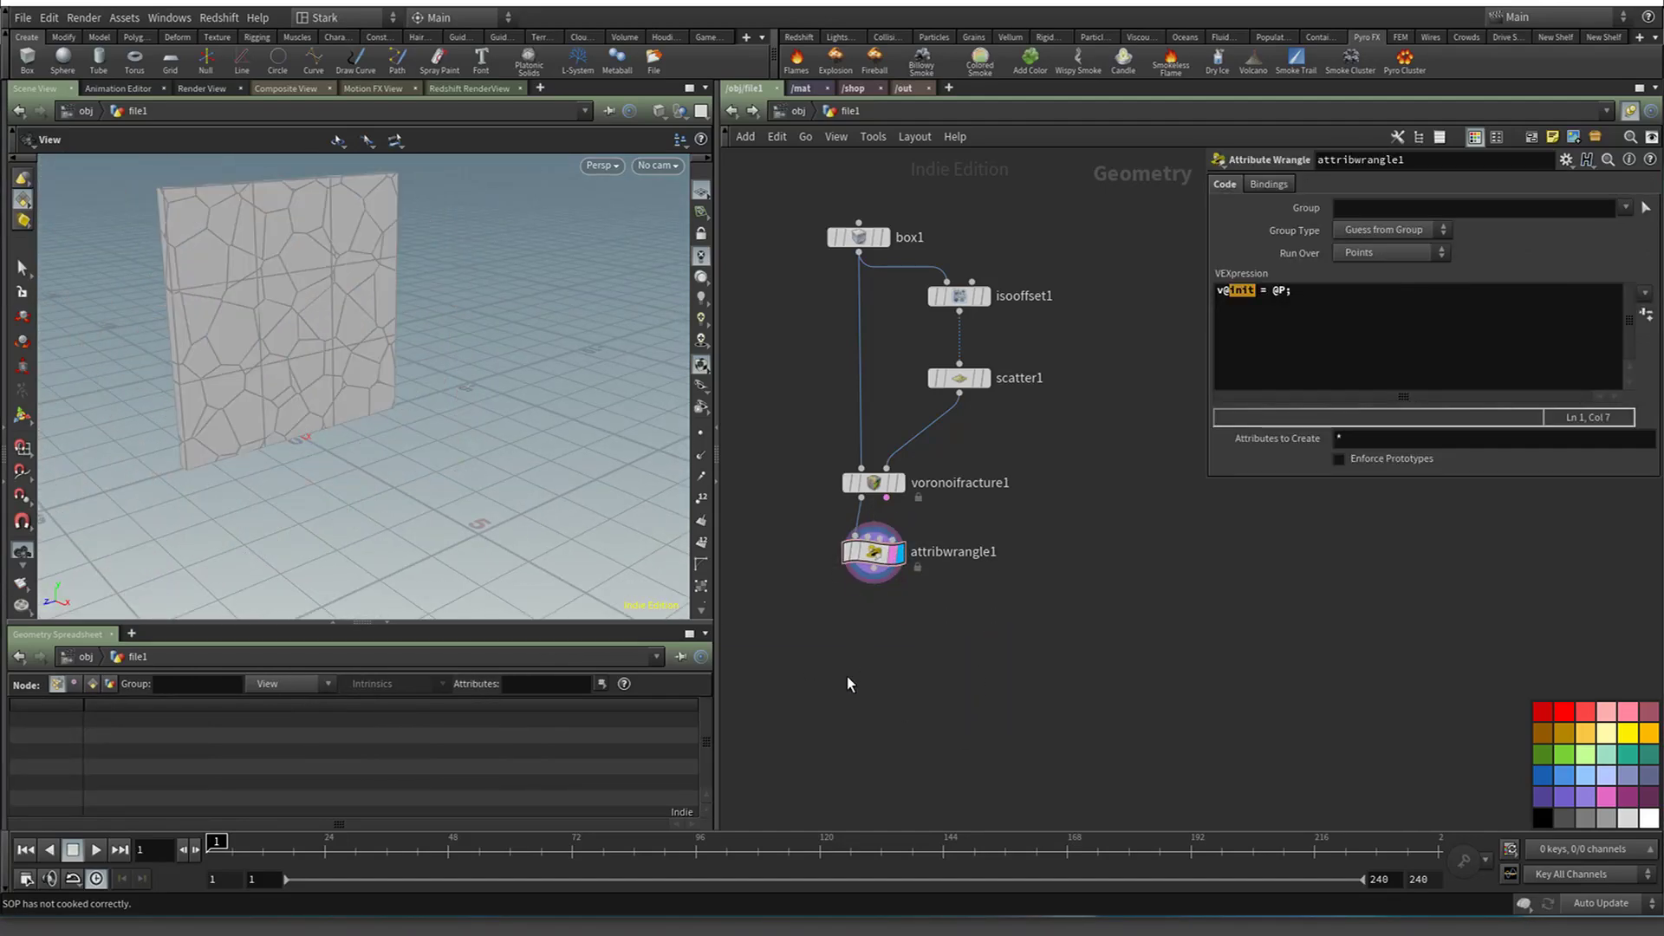
Add a Mountain node below the Attribute Wrangle, wire the wrangle into it, and display the displaced wall
key("Tab")
type("mount")
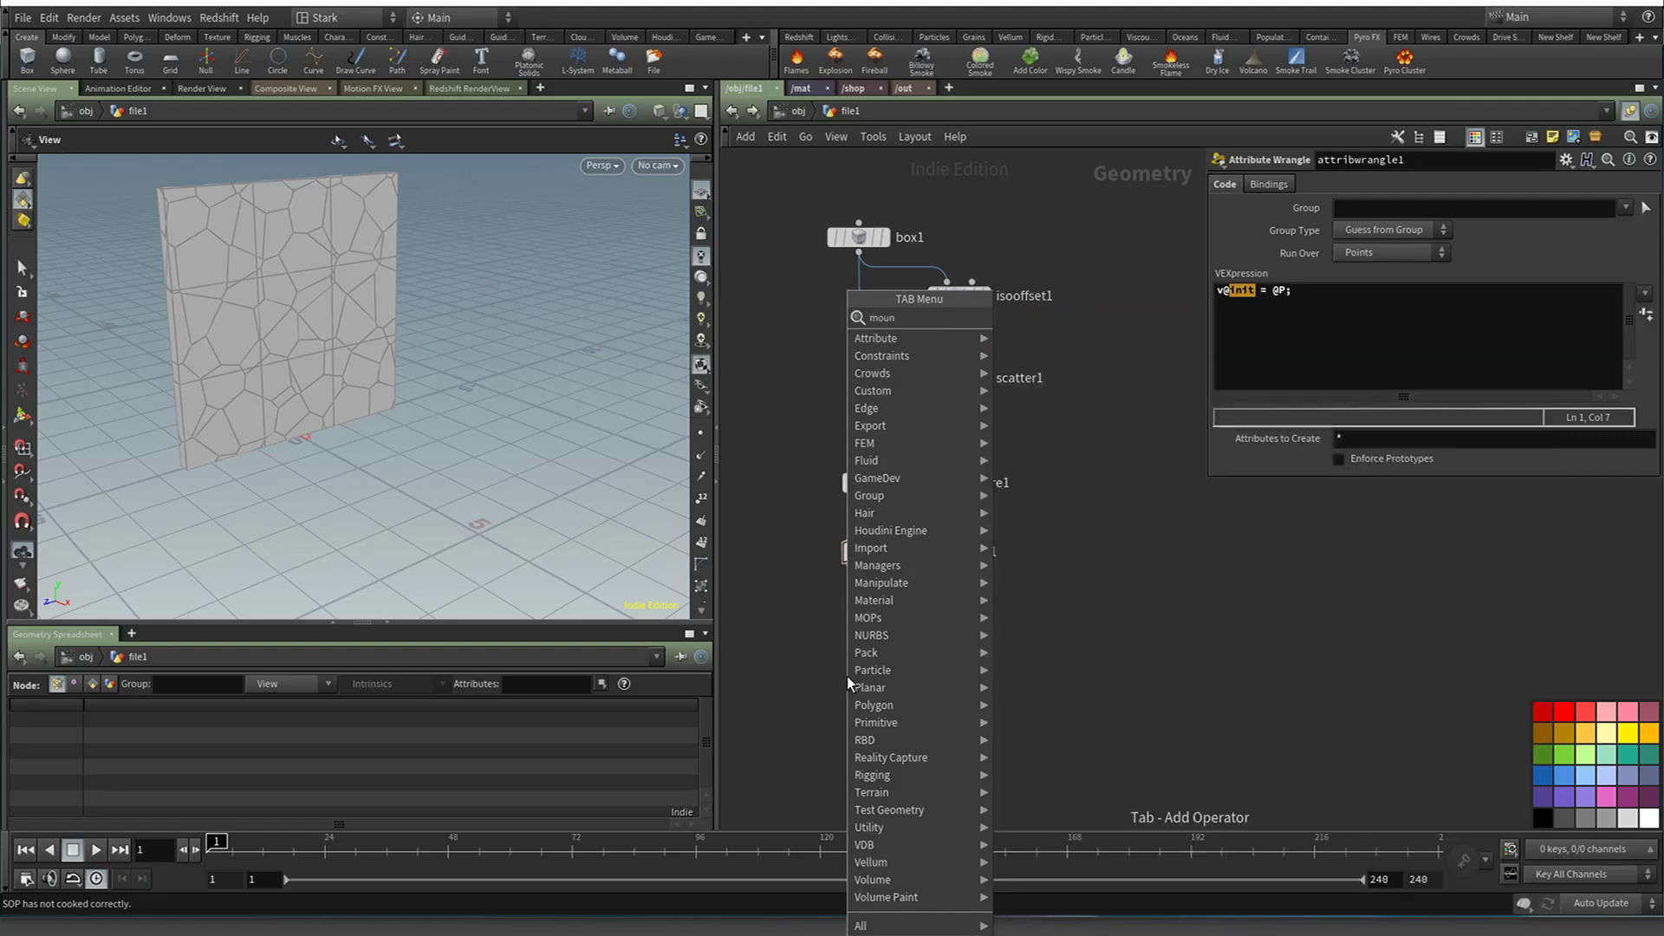
key("Return")
left_click(846, 676)
left_click_drag(844, 661, 874, 573)
left_click(875, 676)
left_click_drag(859, 672, 882, 630)
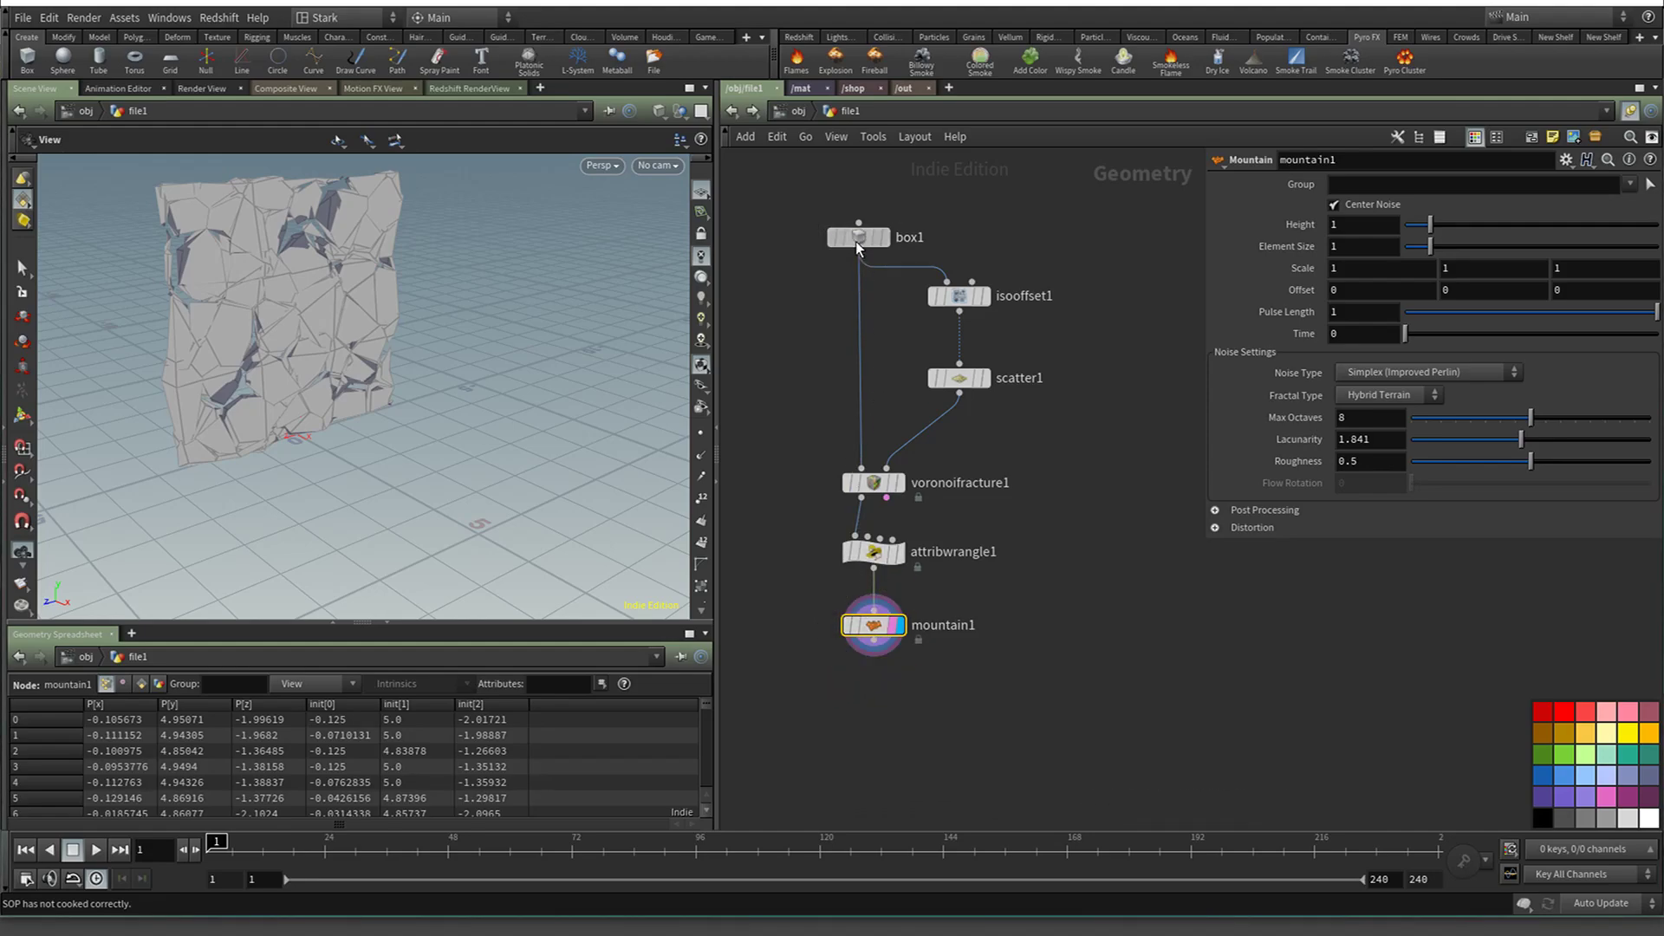
Set the box's Y and Z axis divisions to 10 each and view the displaced wall
left_click(856, 239)
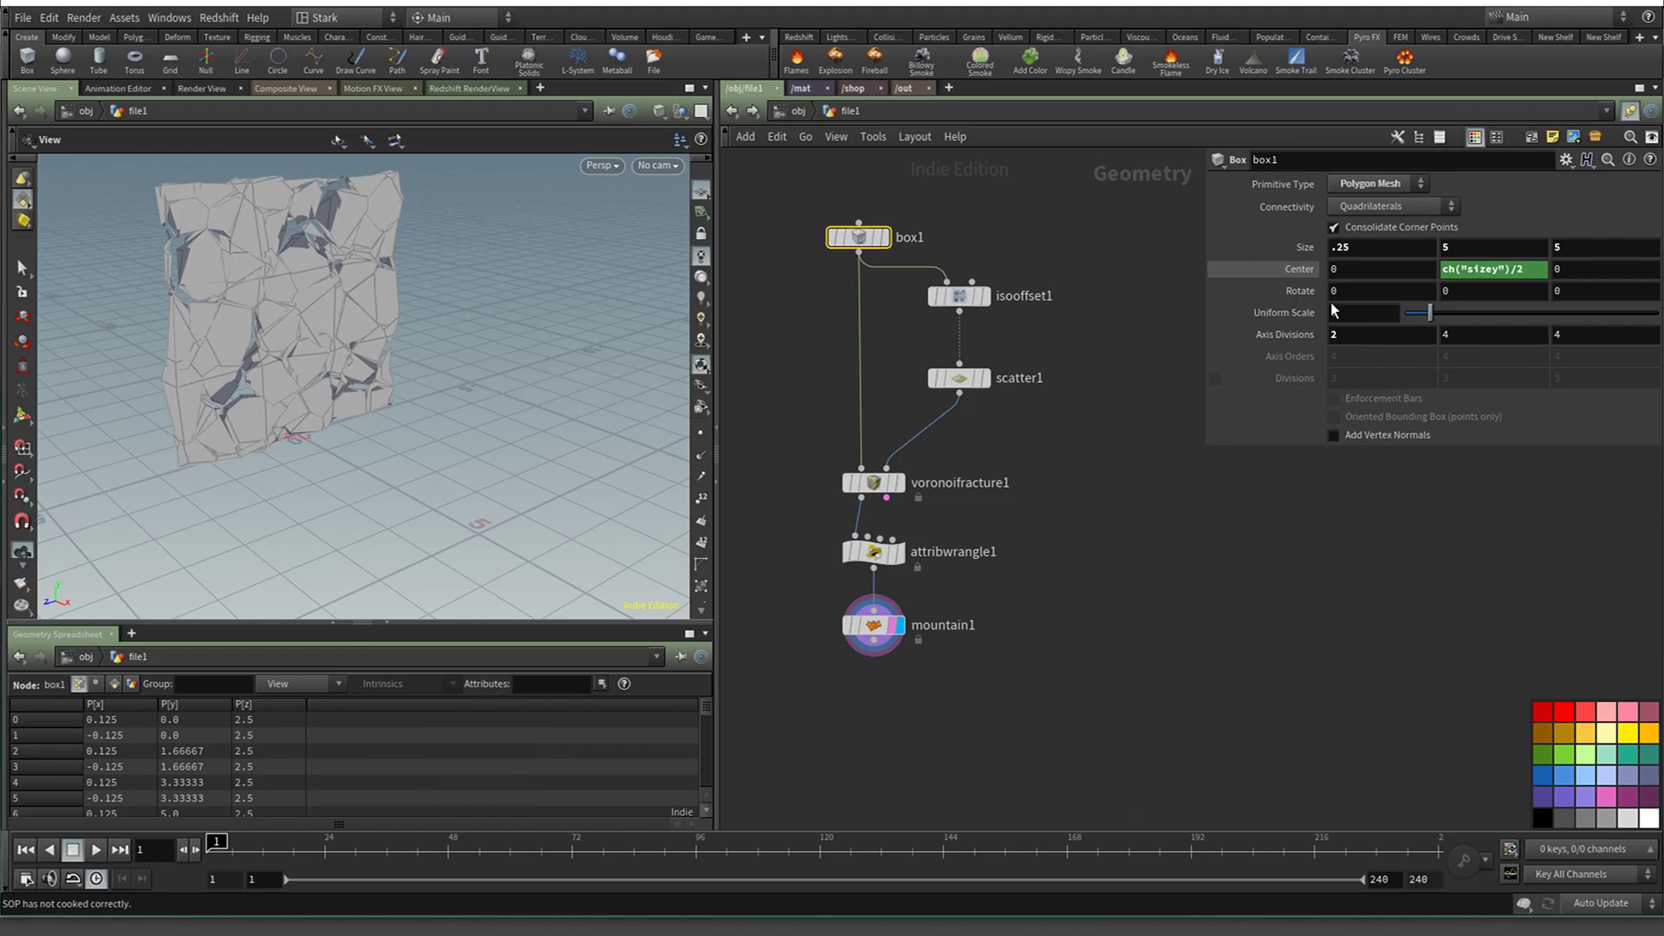
double_click(1462, 334)
type("10")
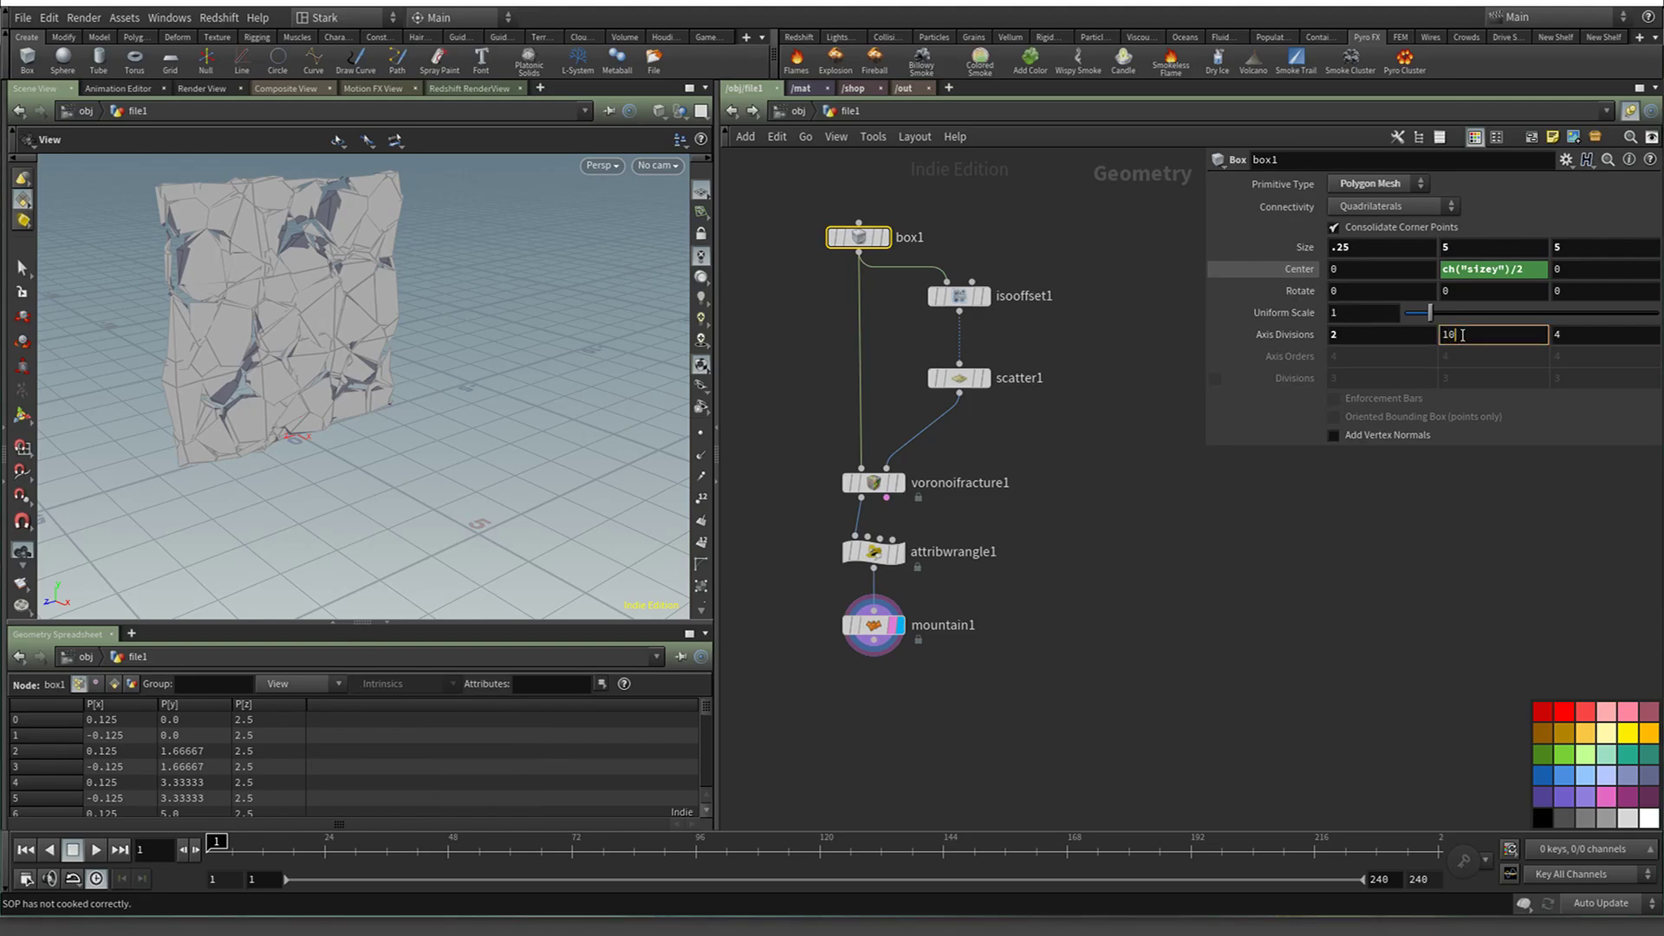
key("Tab")
type("10")
key("Return")
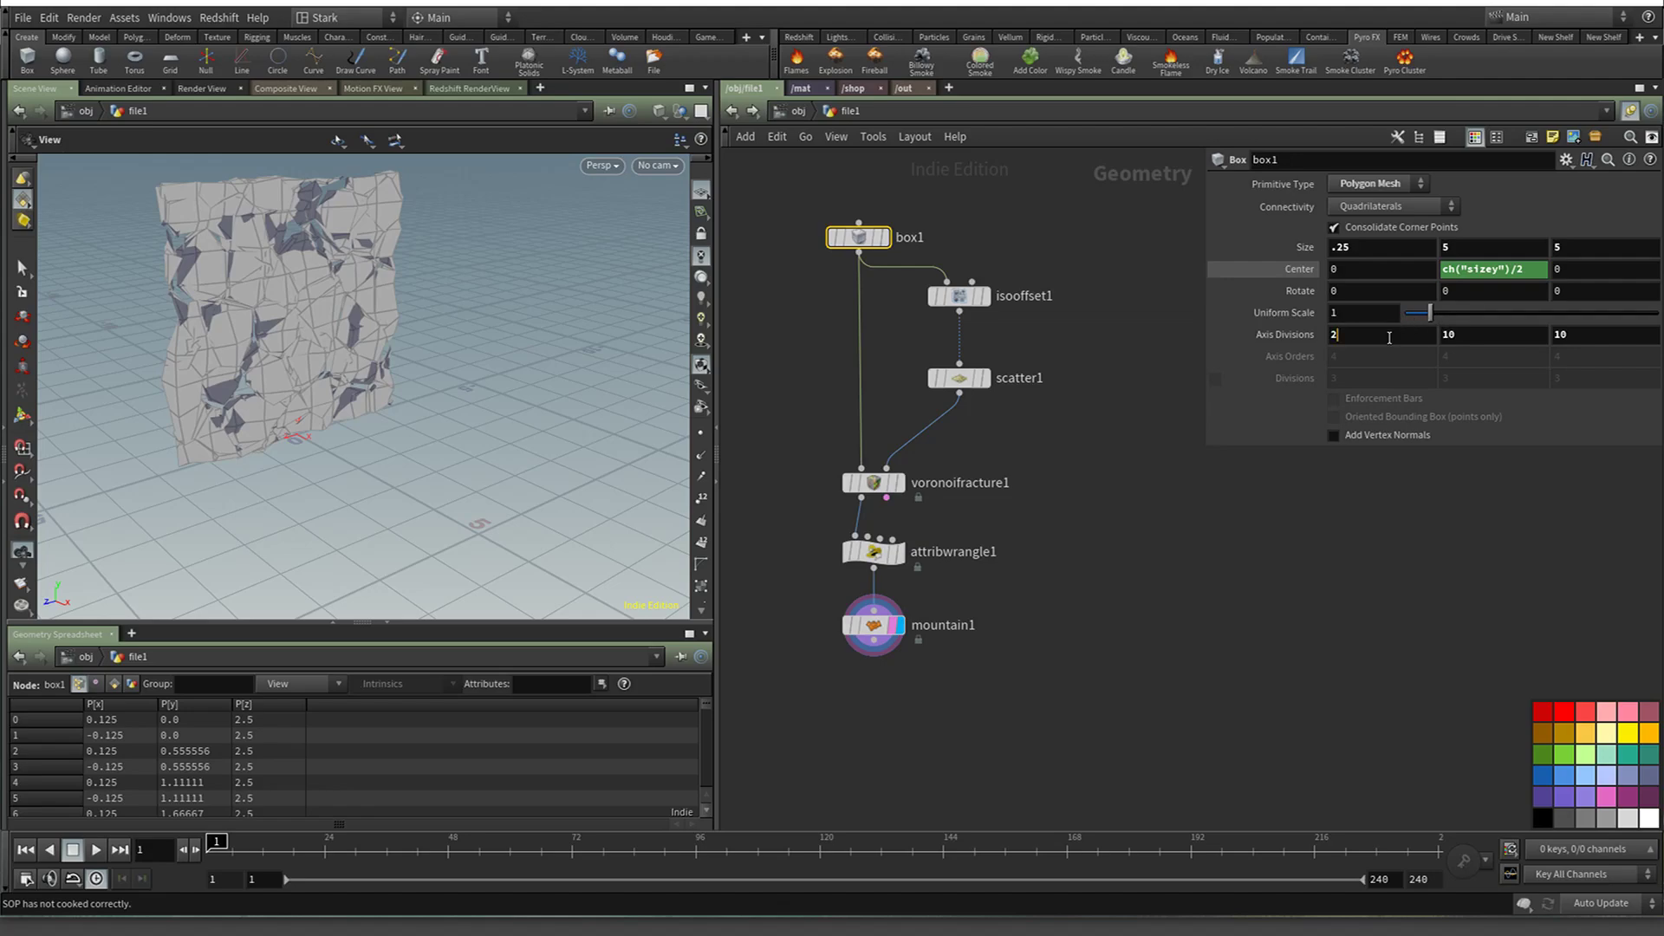
key("Return")
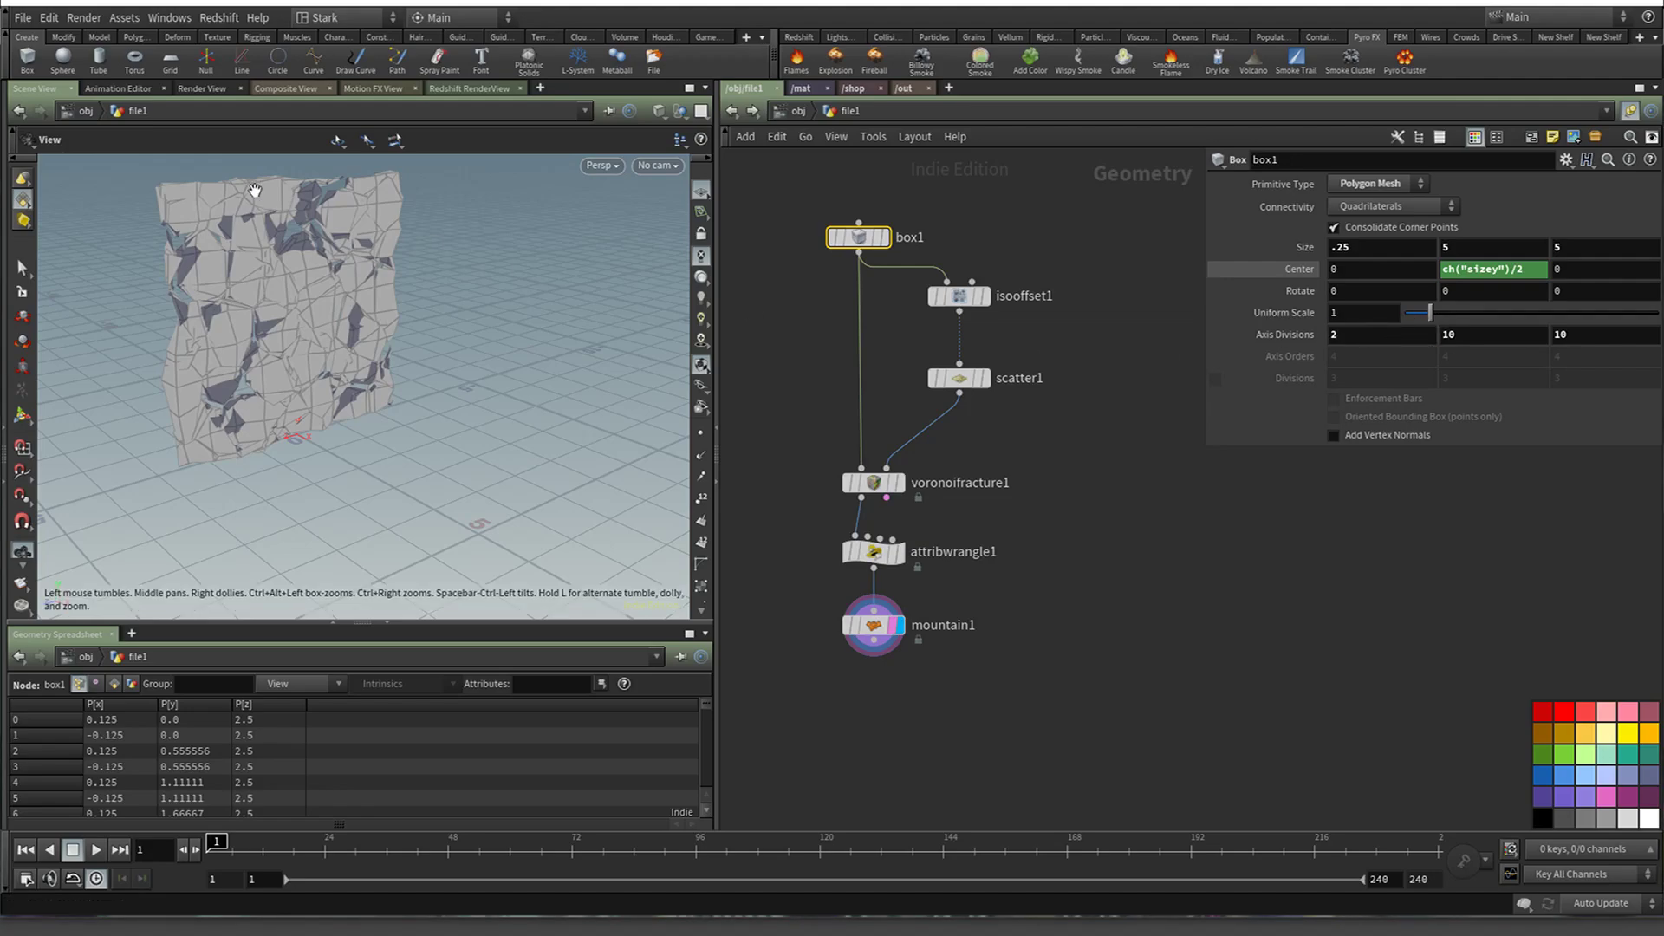
mouse_move(203, 244)
left_mouse_down()
mouse_move(390, 257)
mouse_move(193, 254)
left_mouse_up()
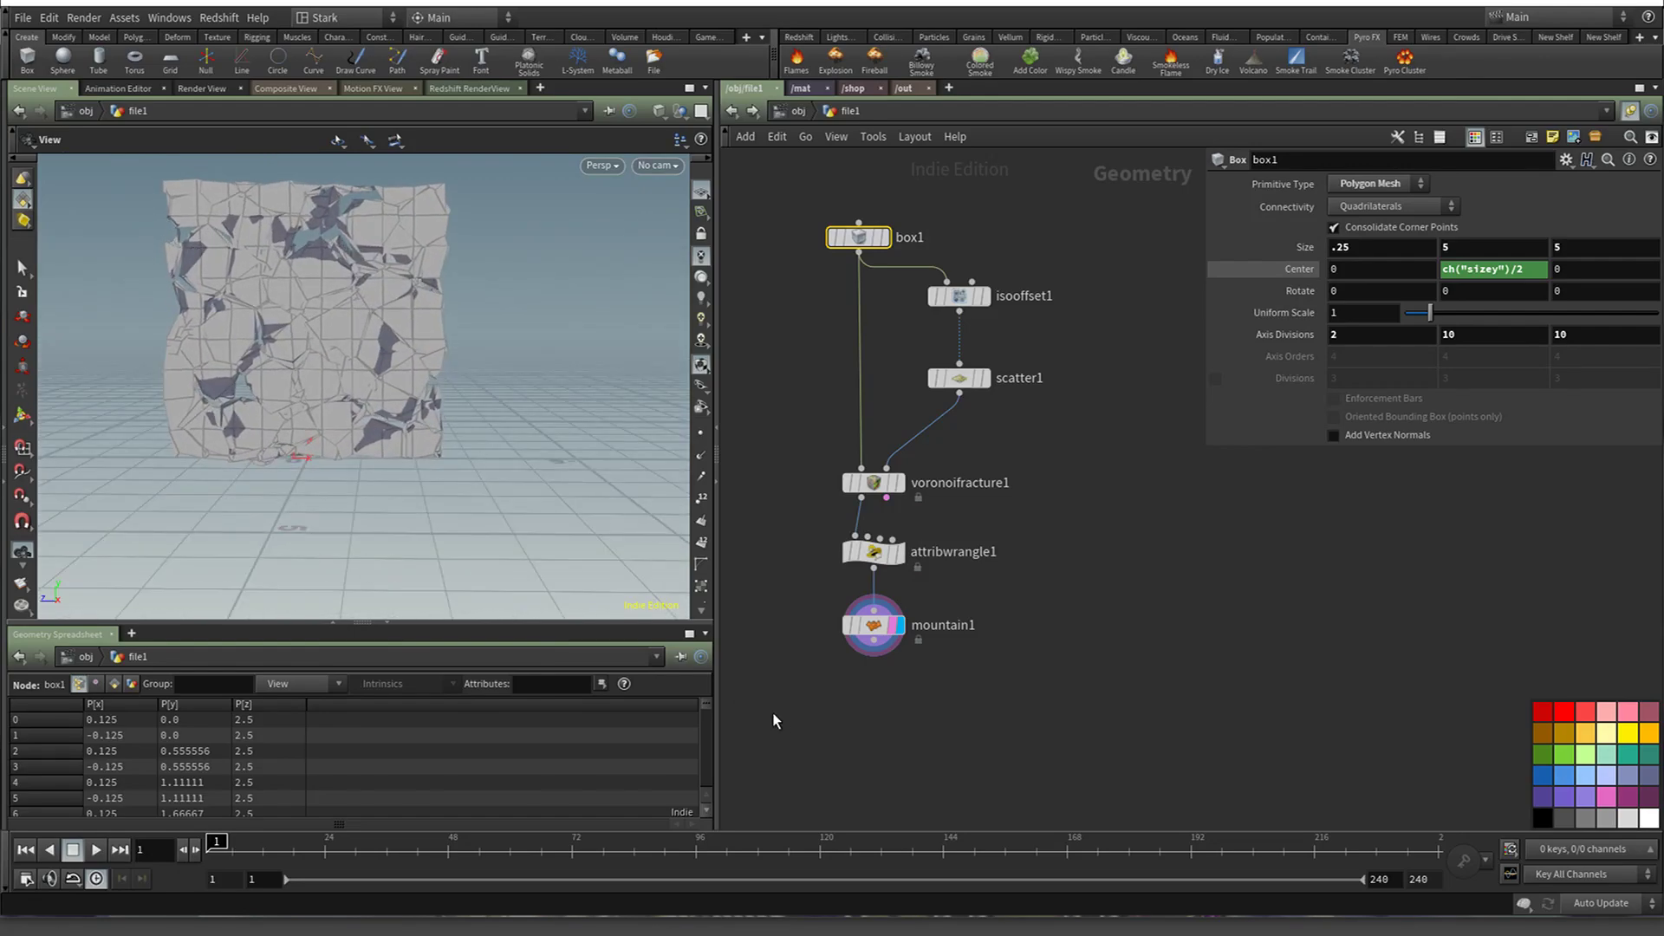
Duplicate the Attribute Wrangle below the Mountain node, wire the Mountain output into it, and display the copy
left_click(875, 559)
left_click_drag(873, 559, 873, 656, "alt")
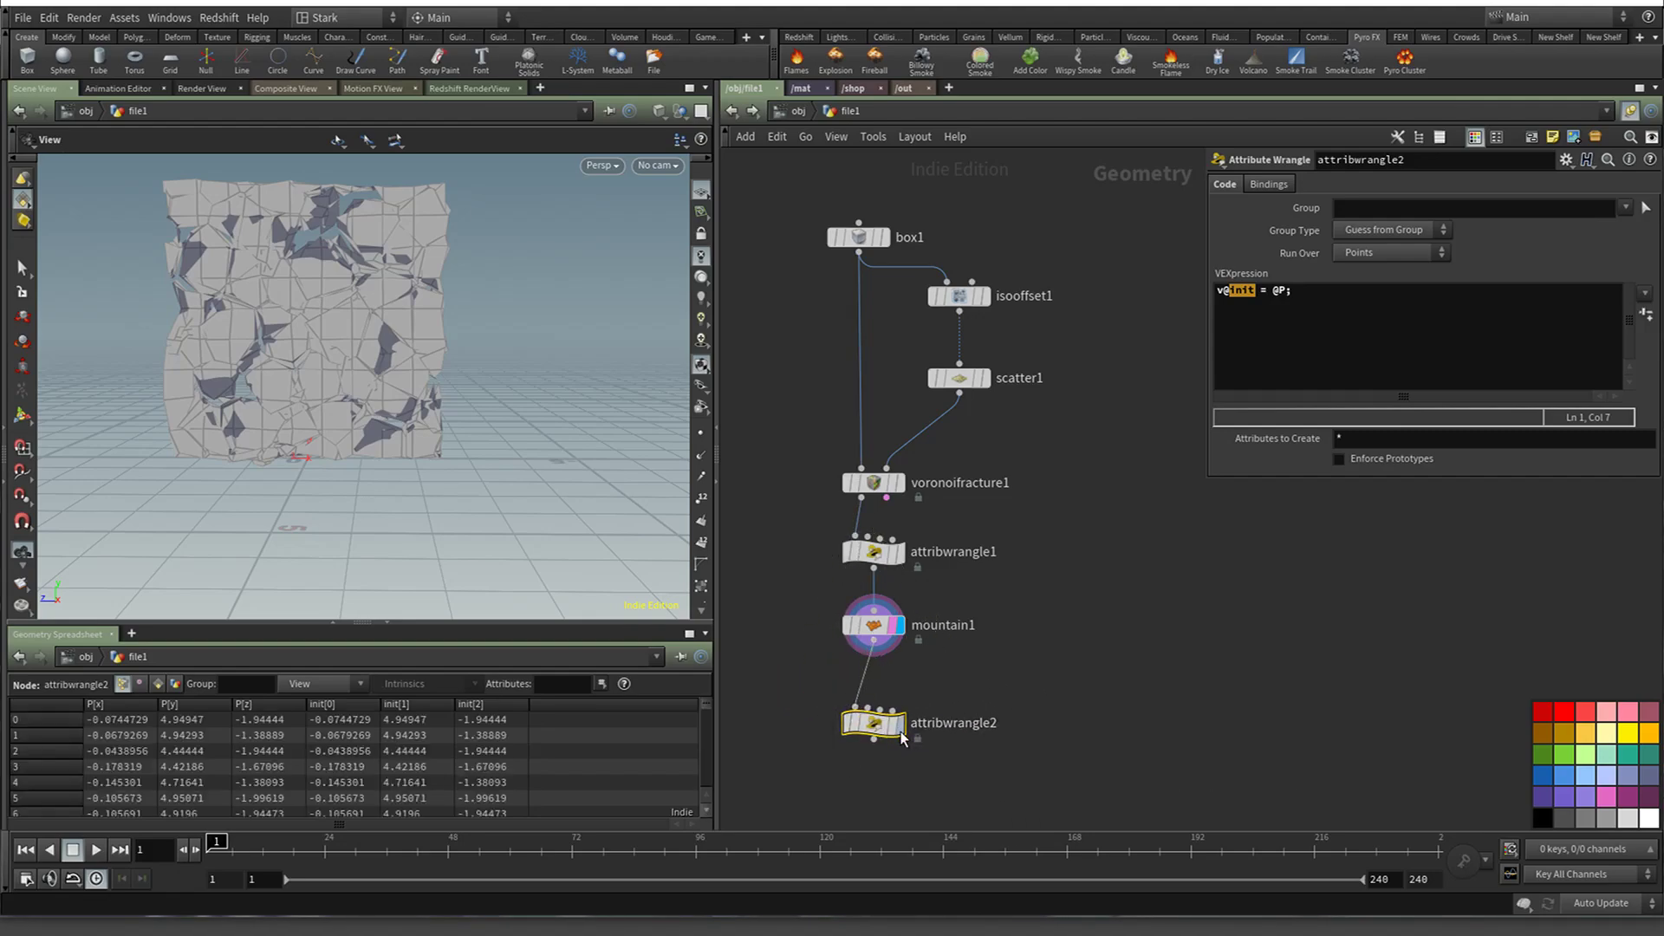
left_click(899, 722)
mouse_move(875, 721)
left_mouse_down()
mouse_move(875, 658)
mouse_move(875, 708)
left_mouse_up()
left_click(1345, 312)
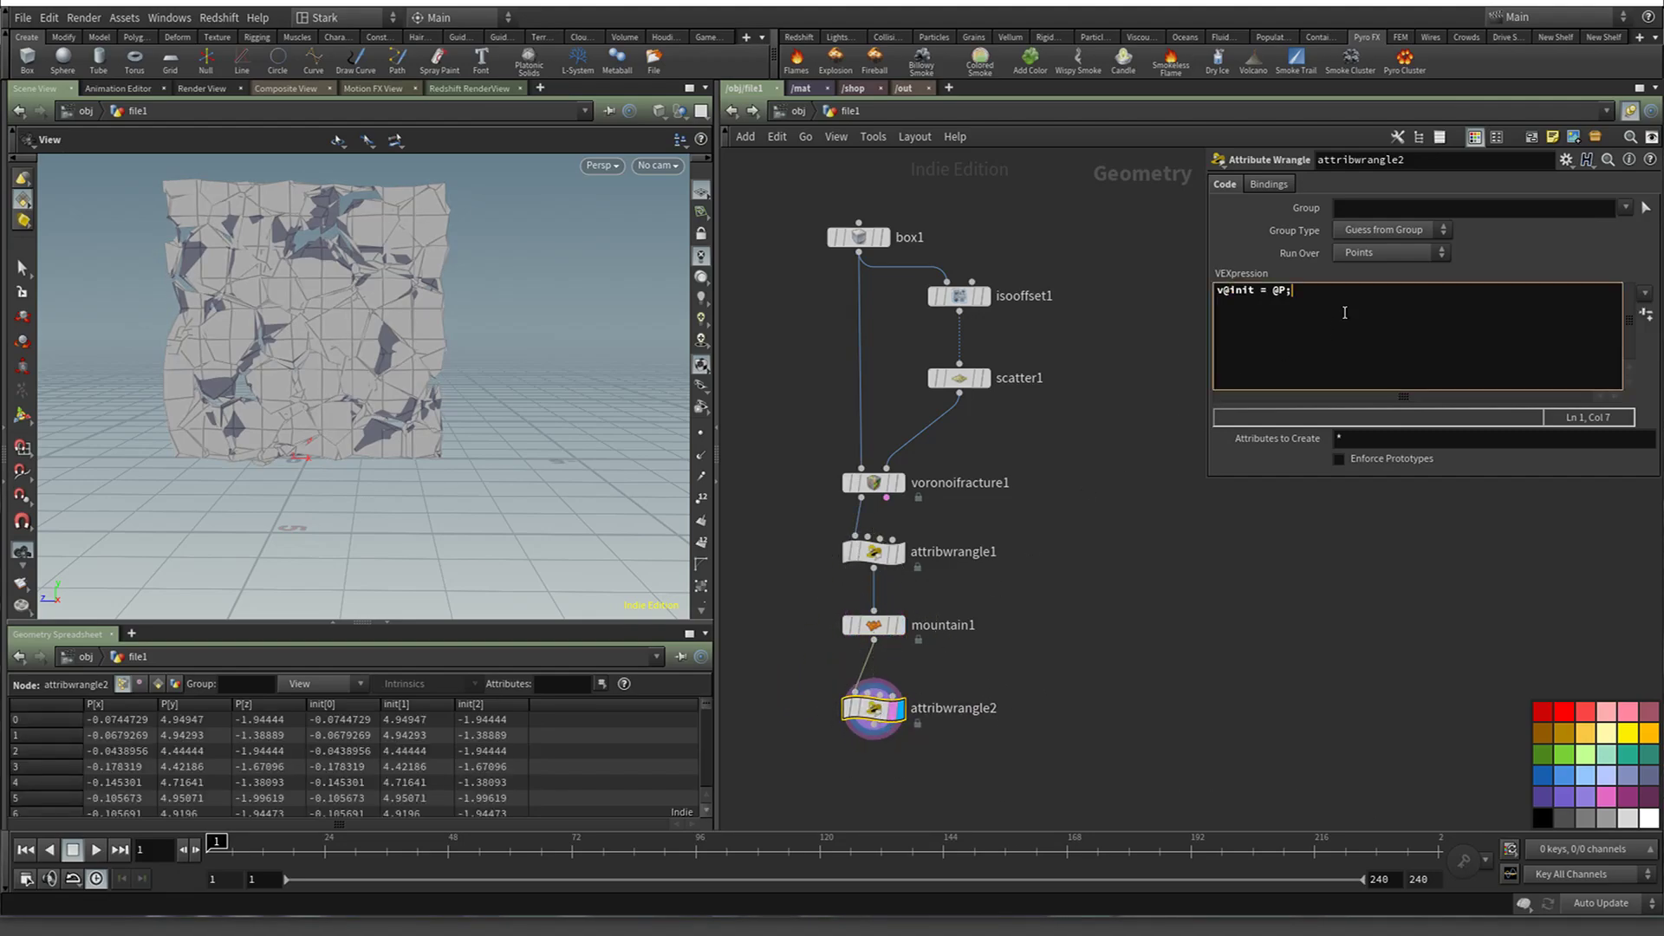
key("ctrl+a")
type("@P = @init;")
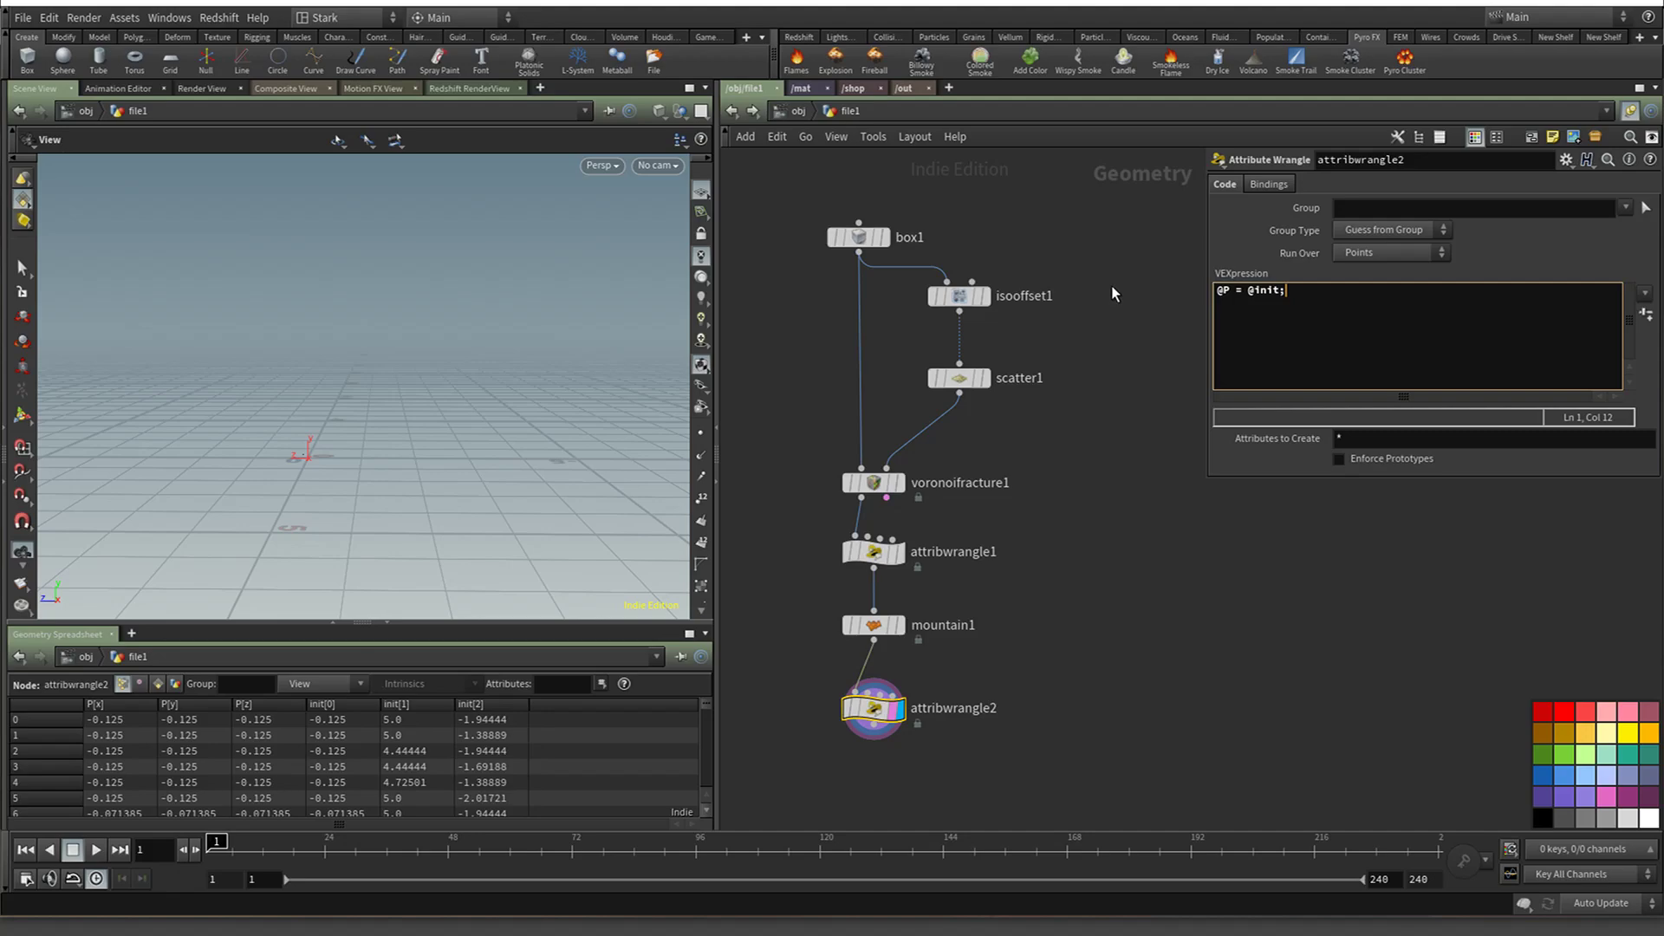
Correct the second wrangle's expression to @P = v@init; so the stored position is read as a vector
key("BackSpace")
key("BackSpace")
key("BackSpace")
key("BackSpace")
key("BackSpace")
key("BackSpace")
key("BackSpace")
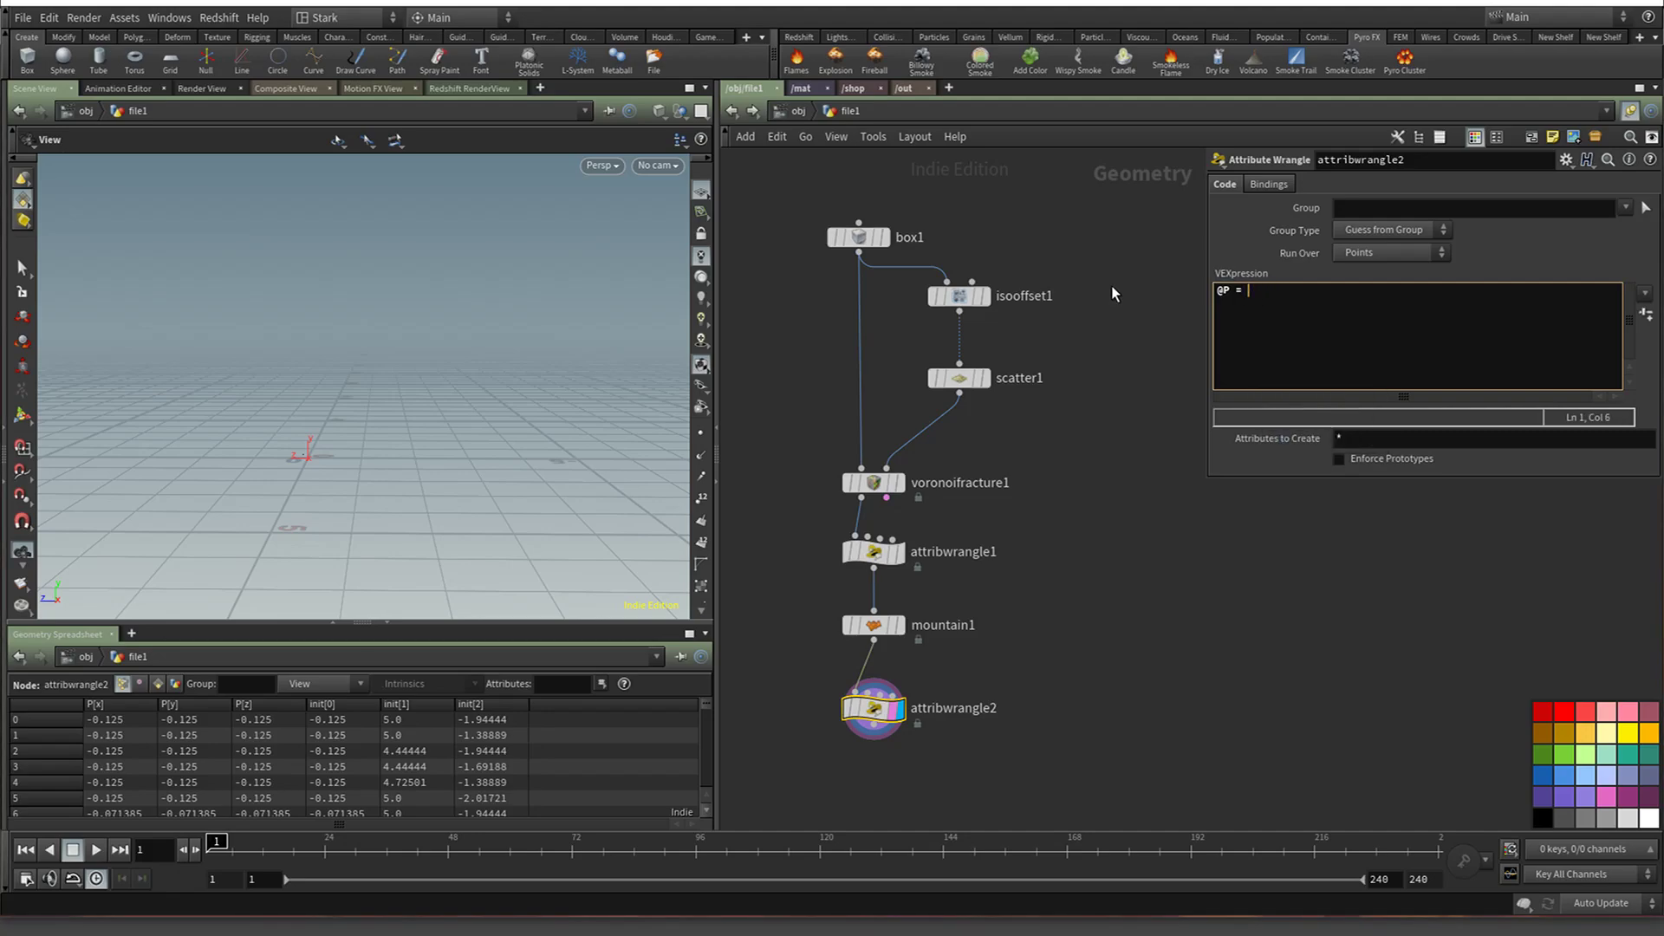
type("v@init;")
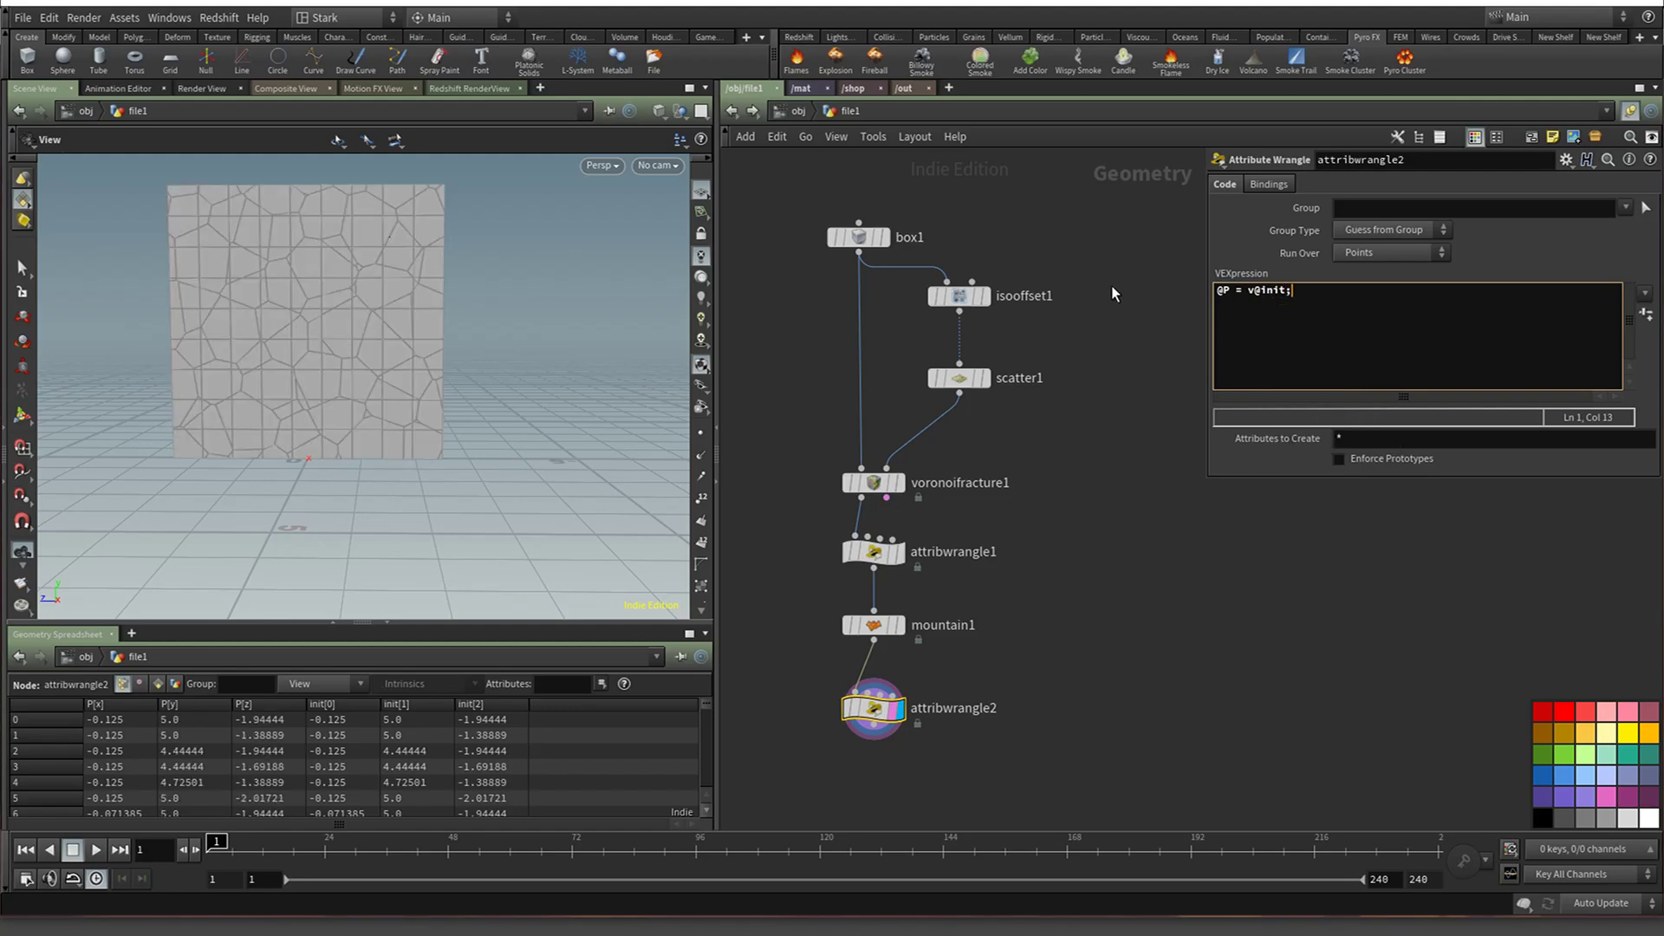
Set the Mountain node's height to 2.49, element size to 4.98 and pulse length to 0.183
left_click(874, 629)
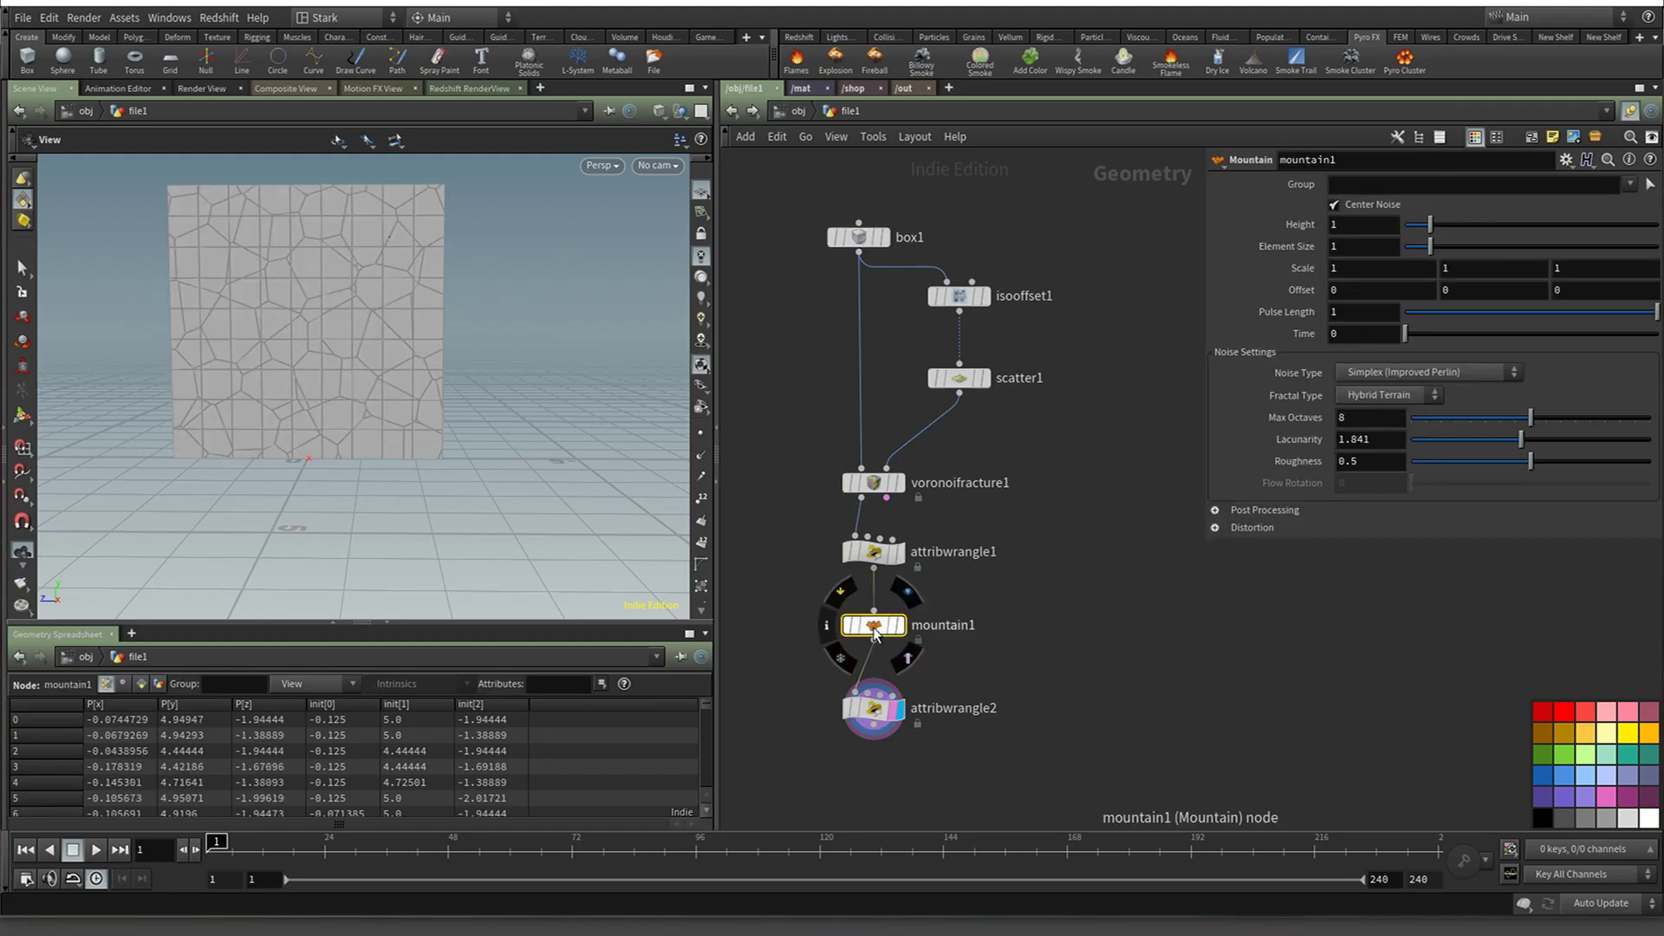
scroll(278, 304, "up", 6)
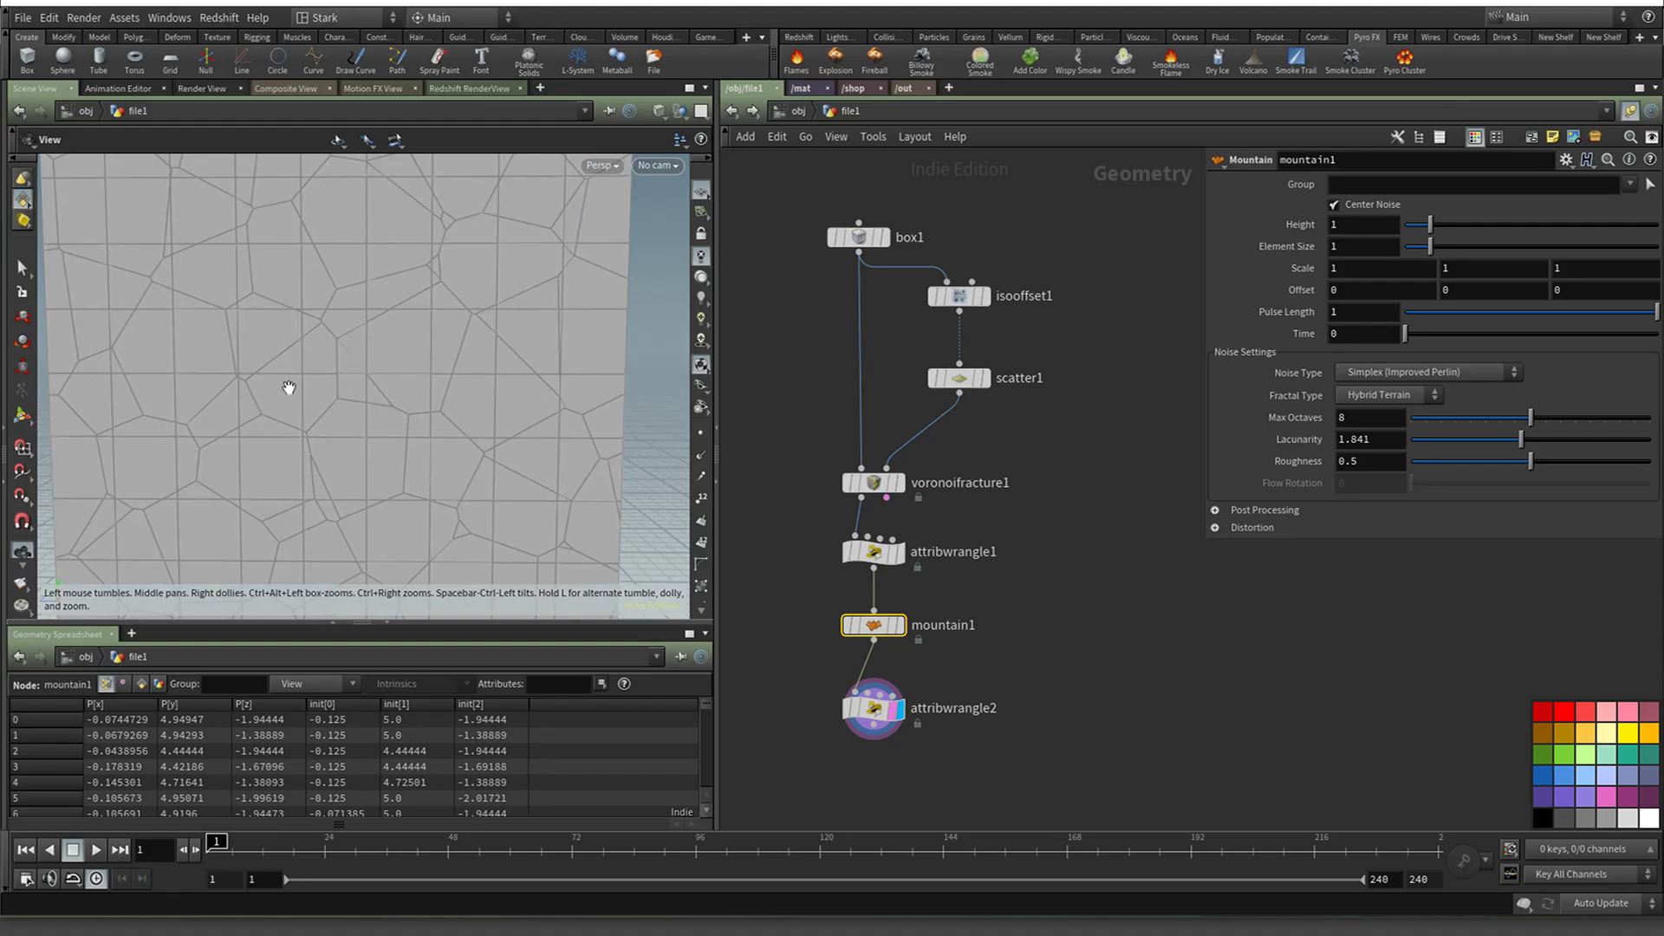
left_click_drag(1429, 227, 1530, 250)
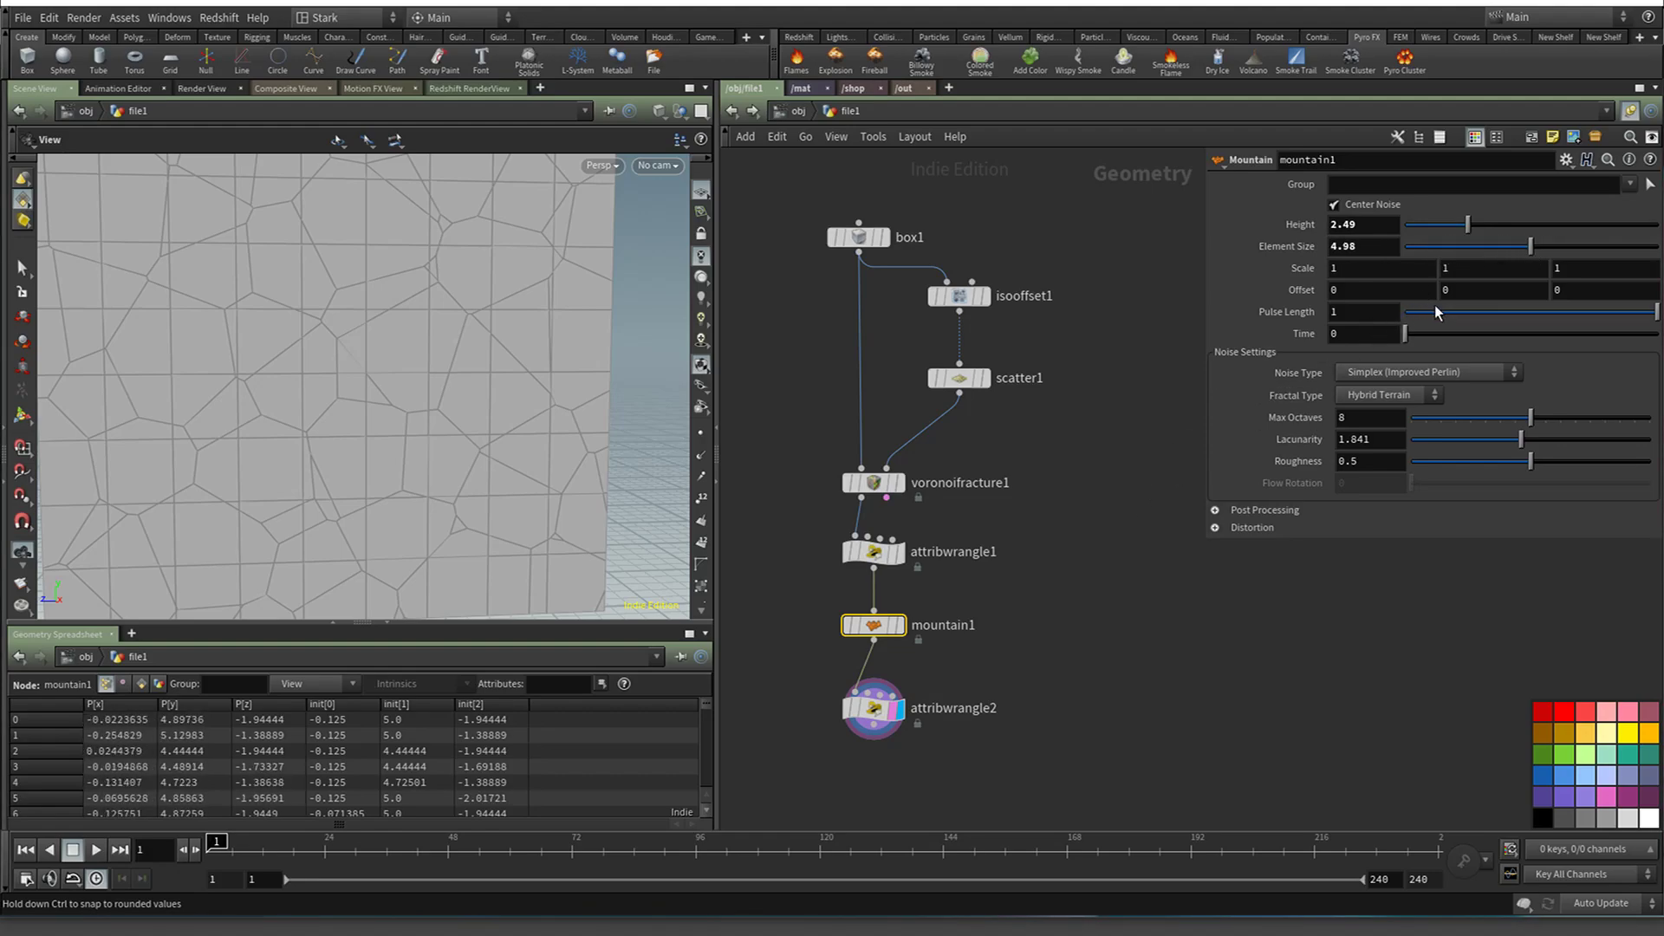
mouse_move(1436, 307)
left_mouse_down()
mouse_move(1471, 307)
mouse_move(1451, 313)
left_mouse_up()
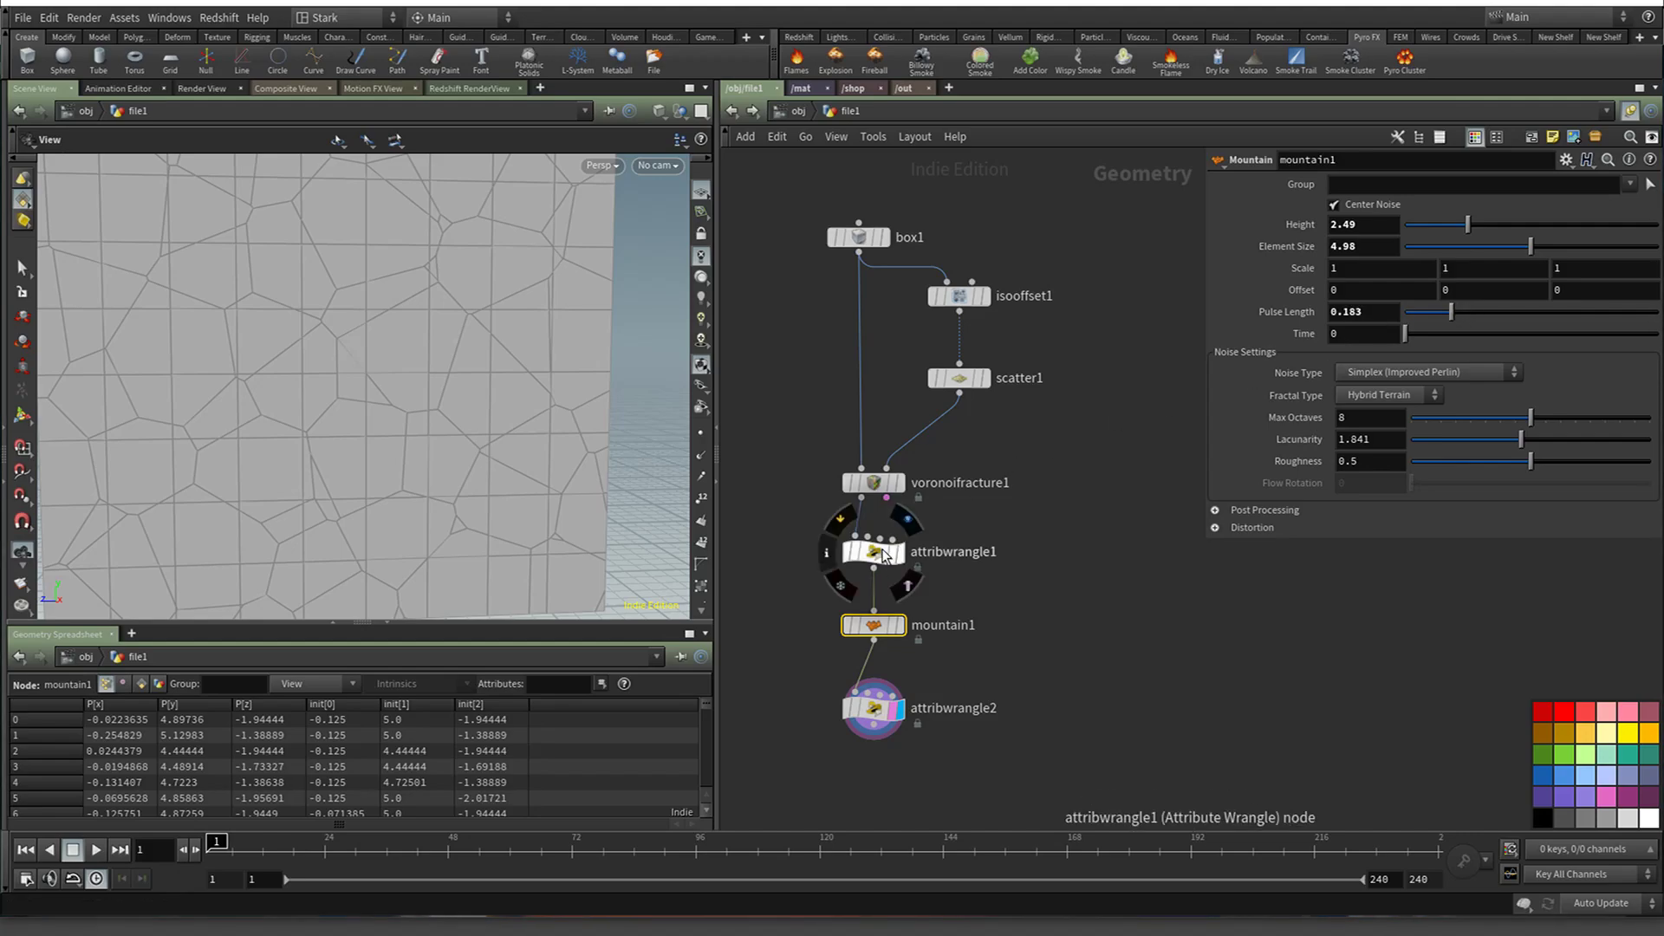
Display the first wrangle, the Mountain node and the second wrangle in turn to compare the wall's shape at each stage
left_click(884, 555)
key("r")
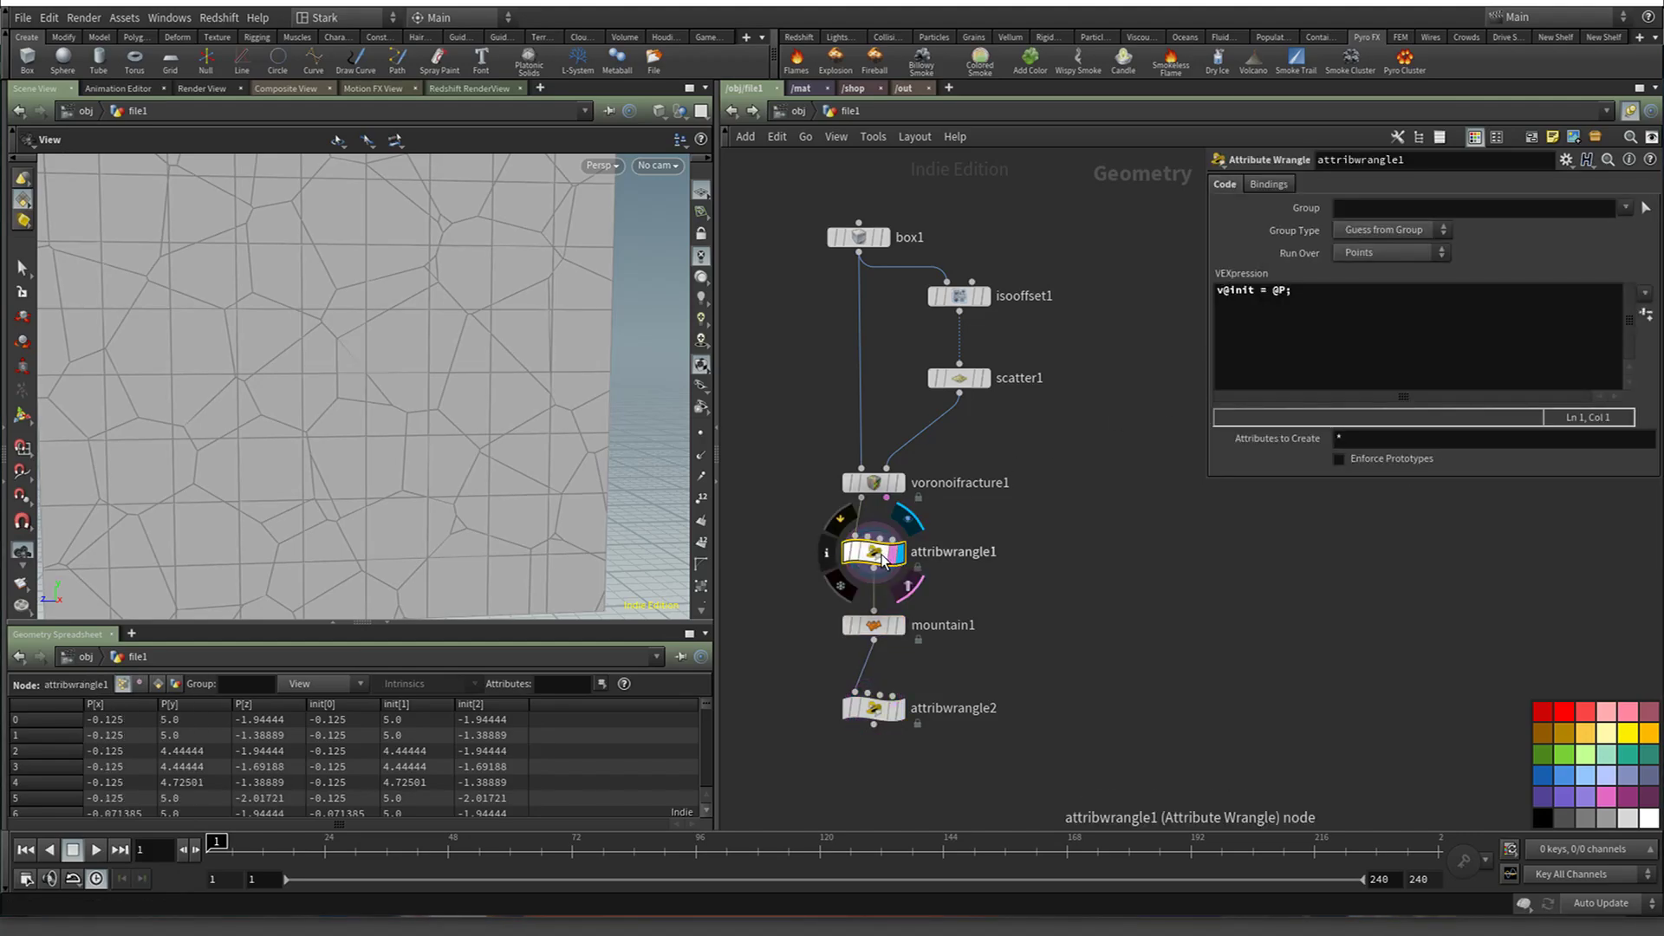
left_click(901, 629)
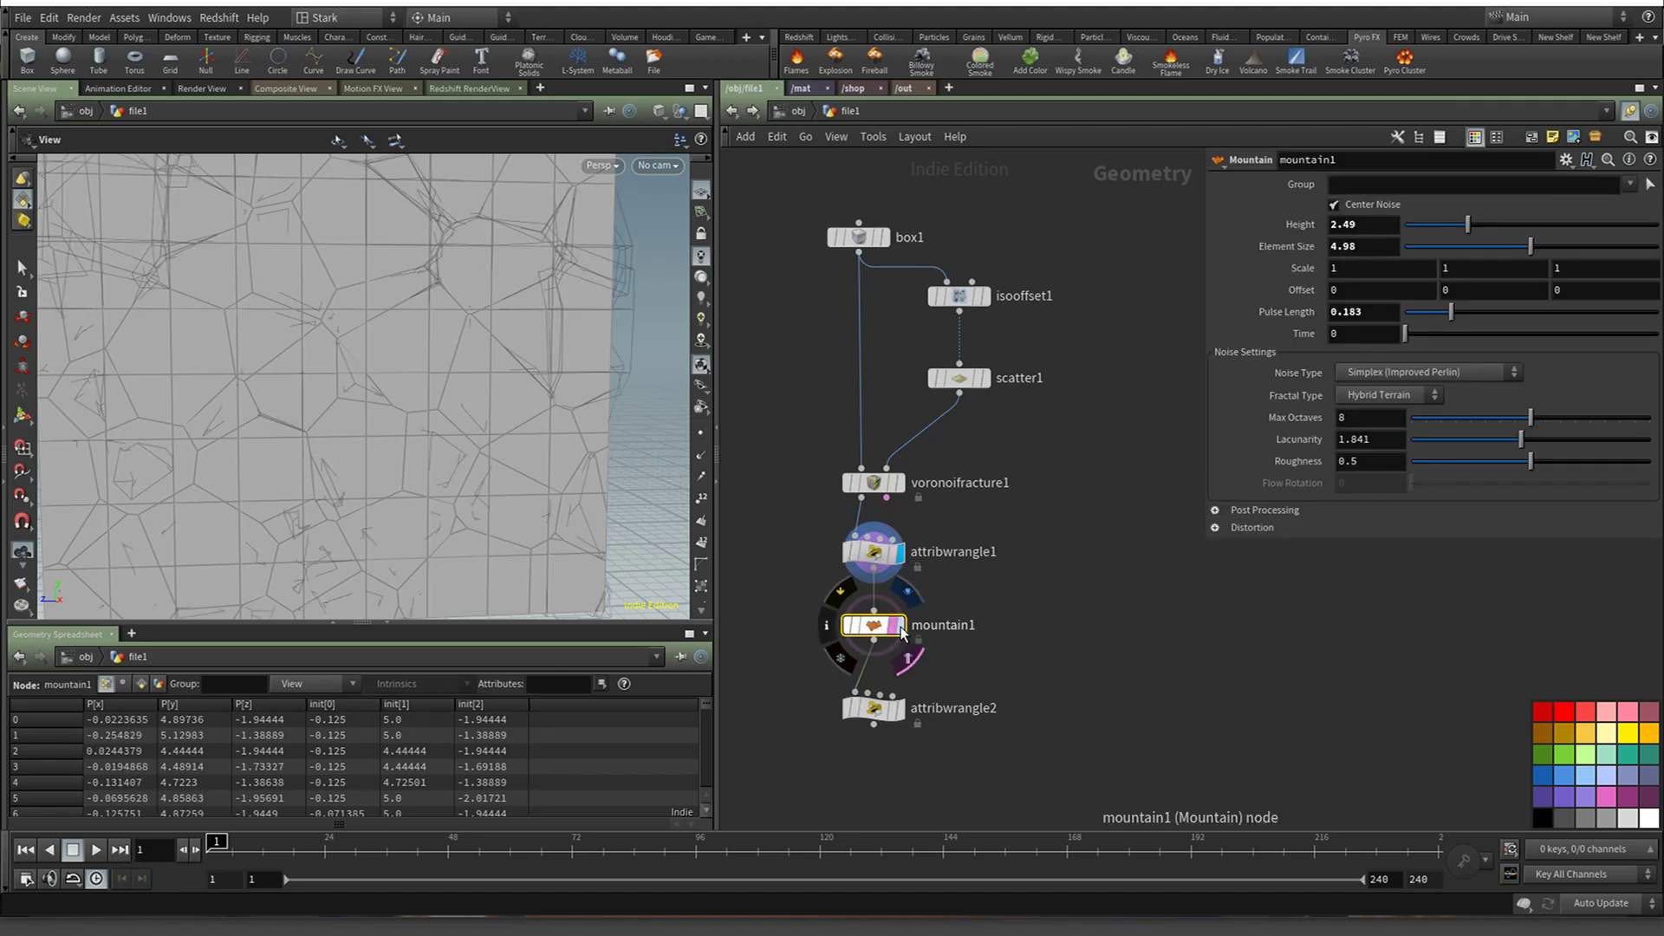
left_click(901, 627)
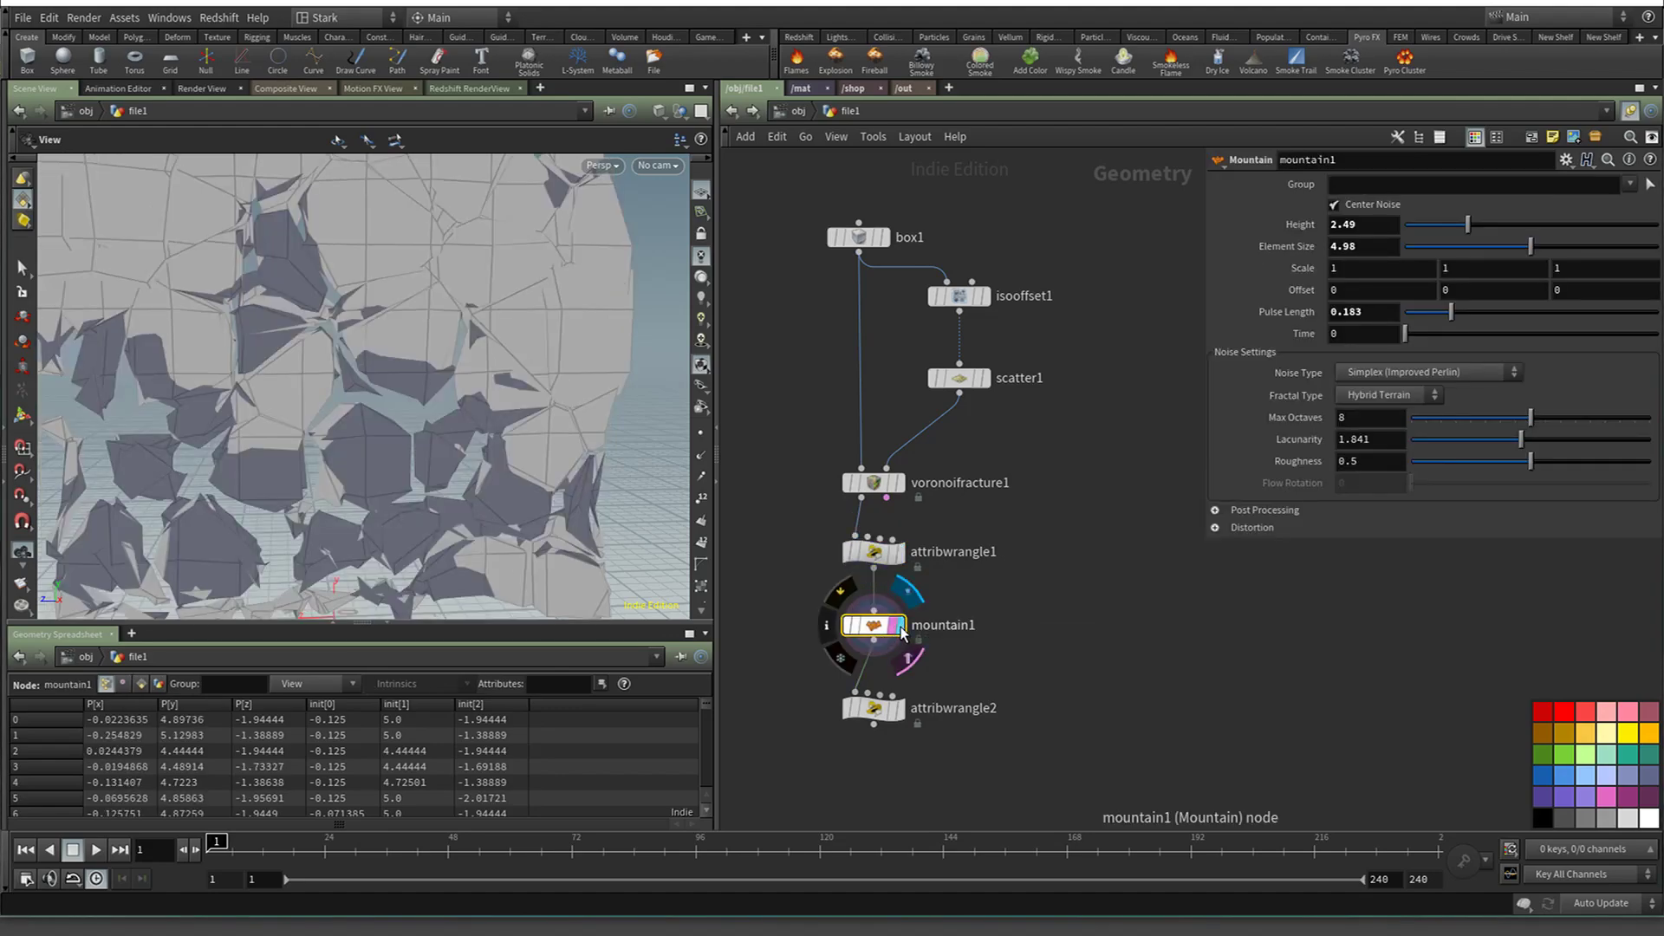
left_click(875, 711)
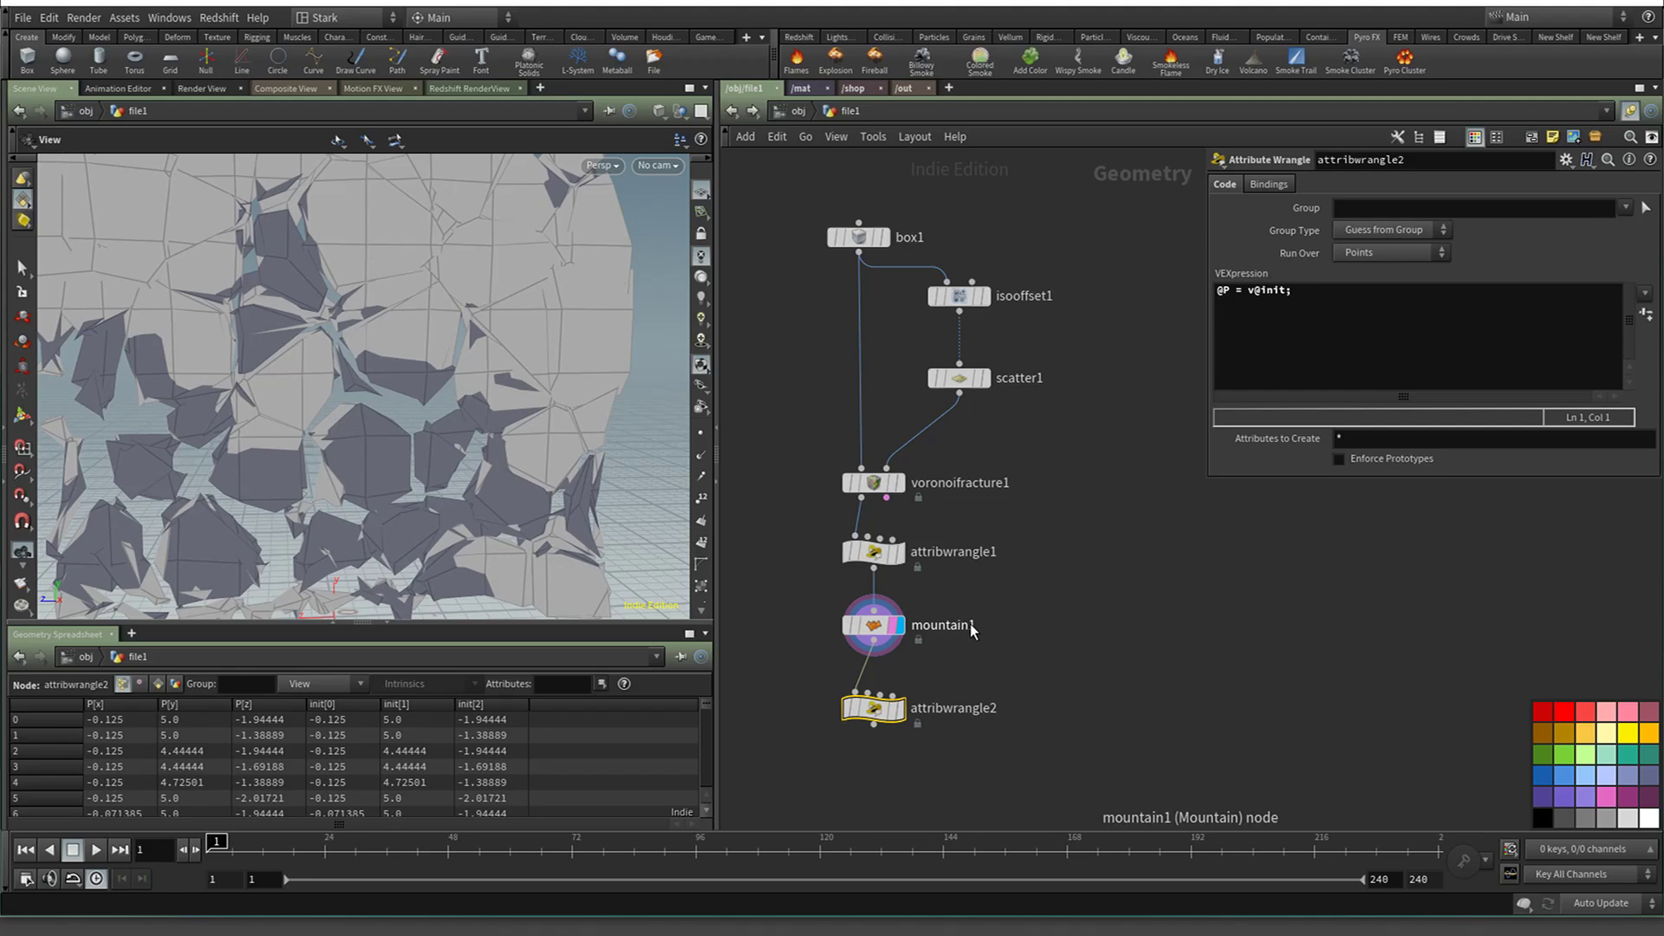
scroll(559, 375, "down", 5)
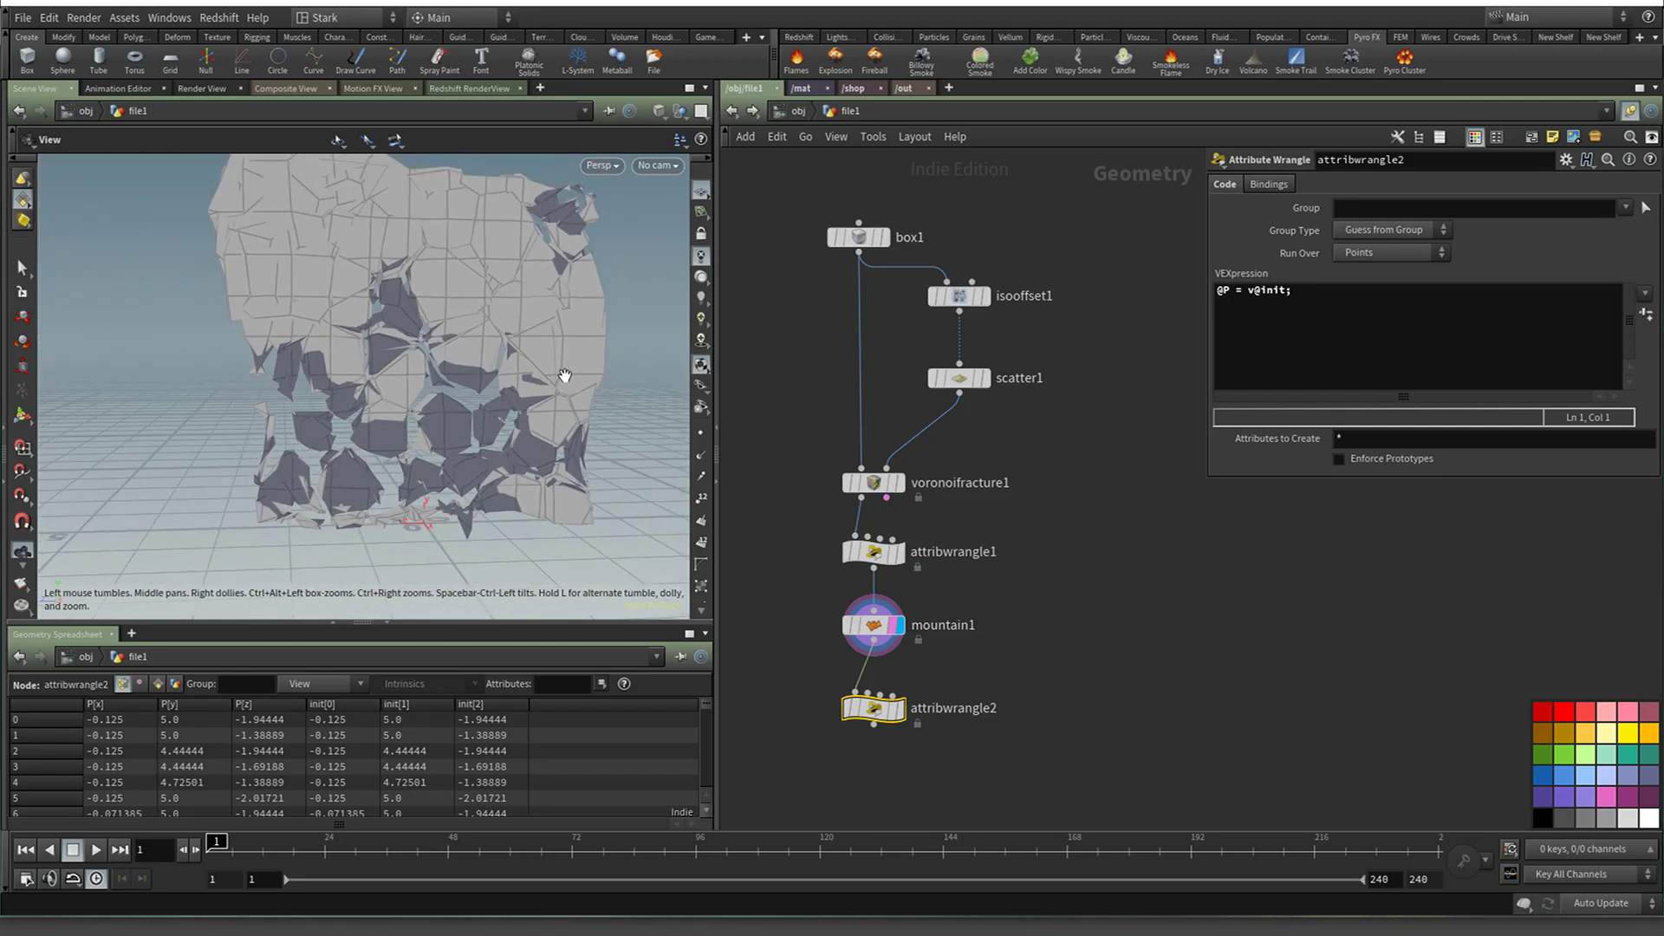
left_click(901, 711)
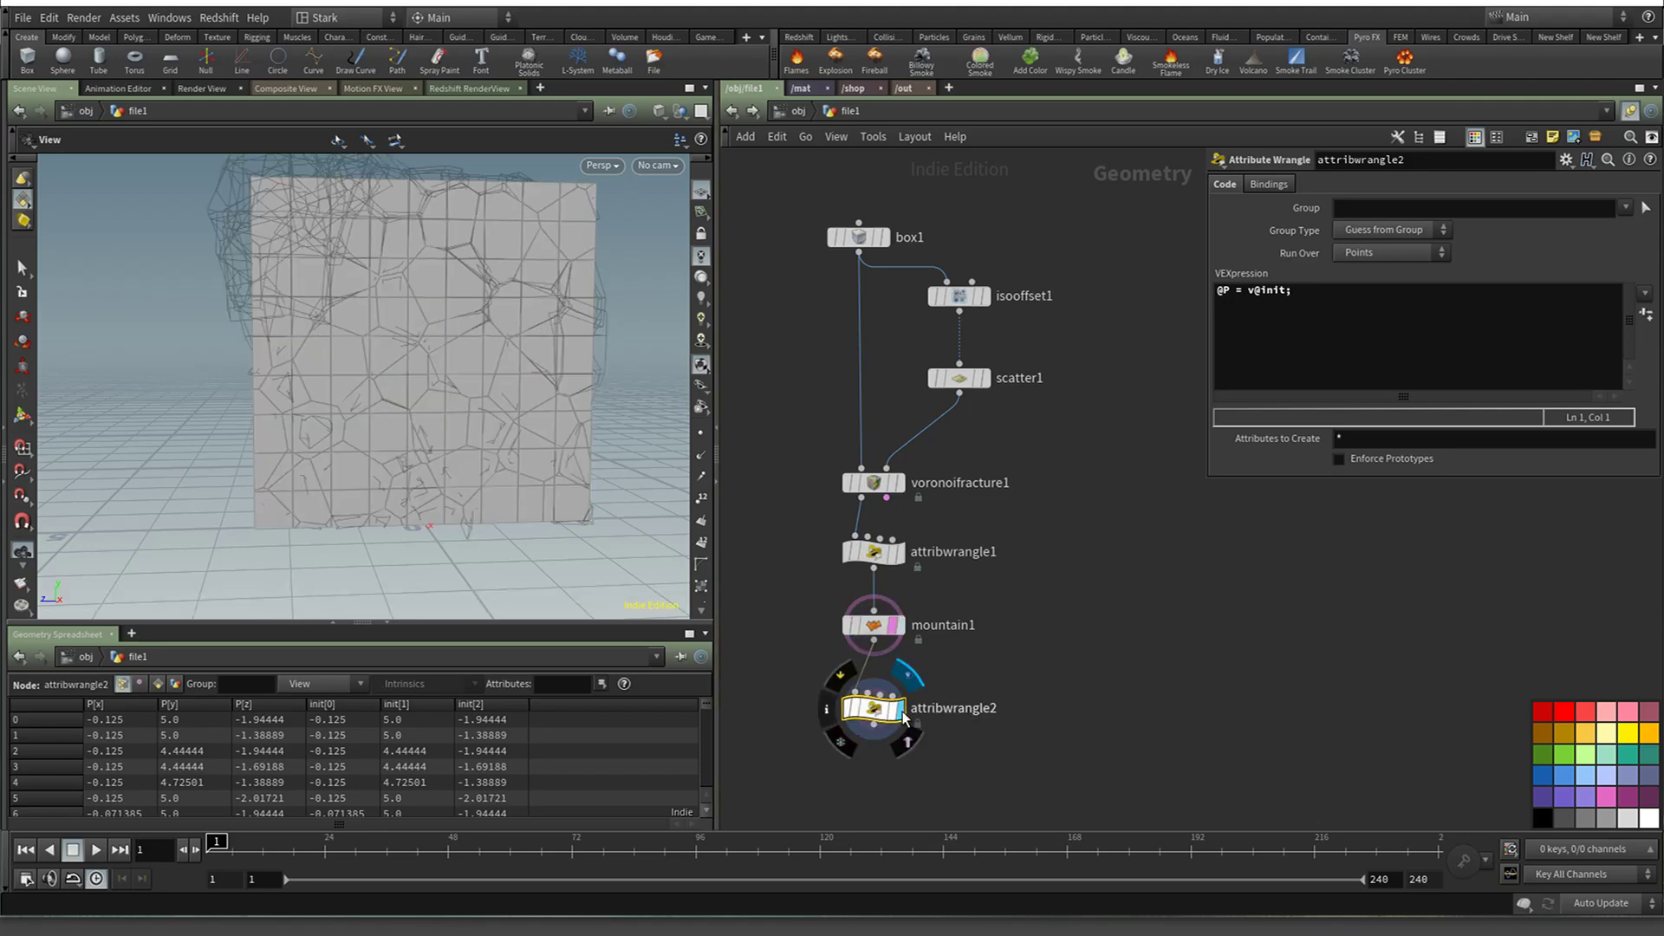
Review the expressions in the two wrangles to compare how the position is stored and restored
left_click_drag(1300, 291, 1187, 310)
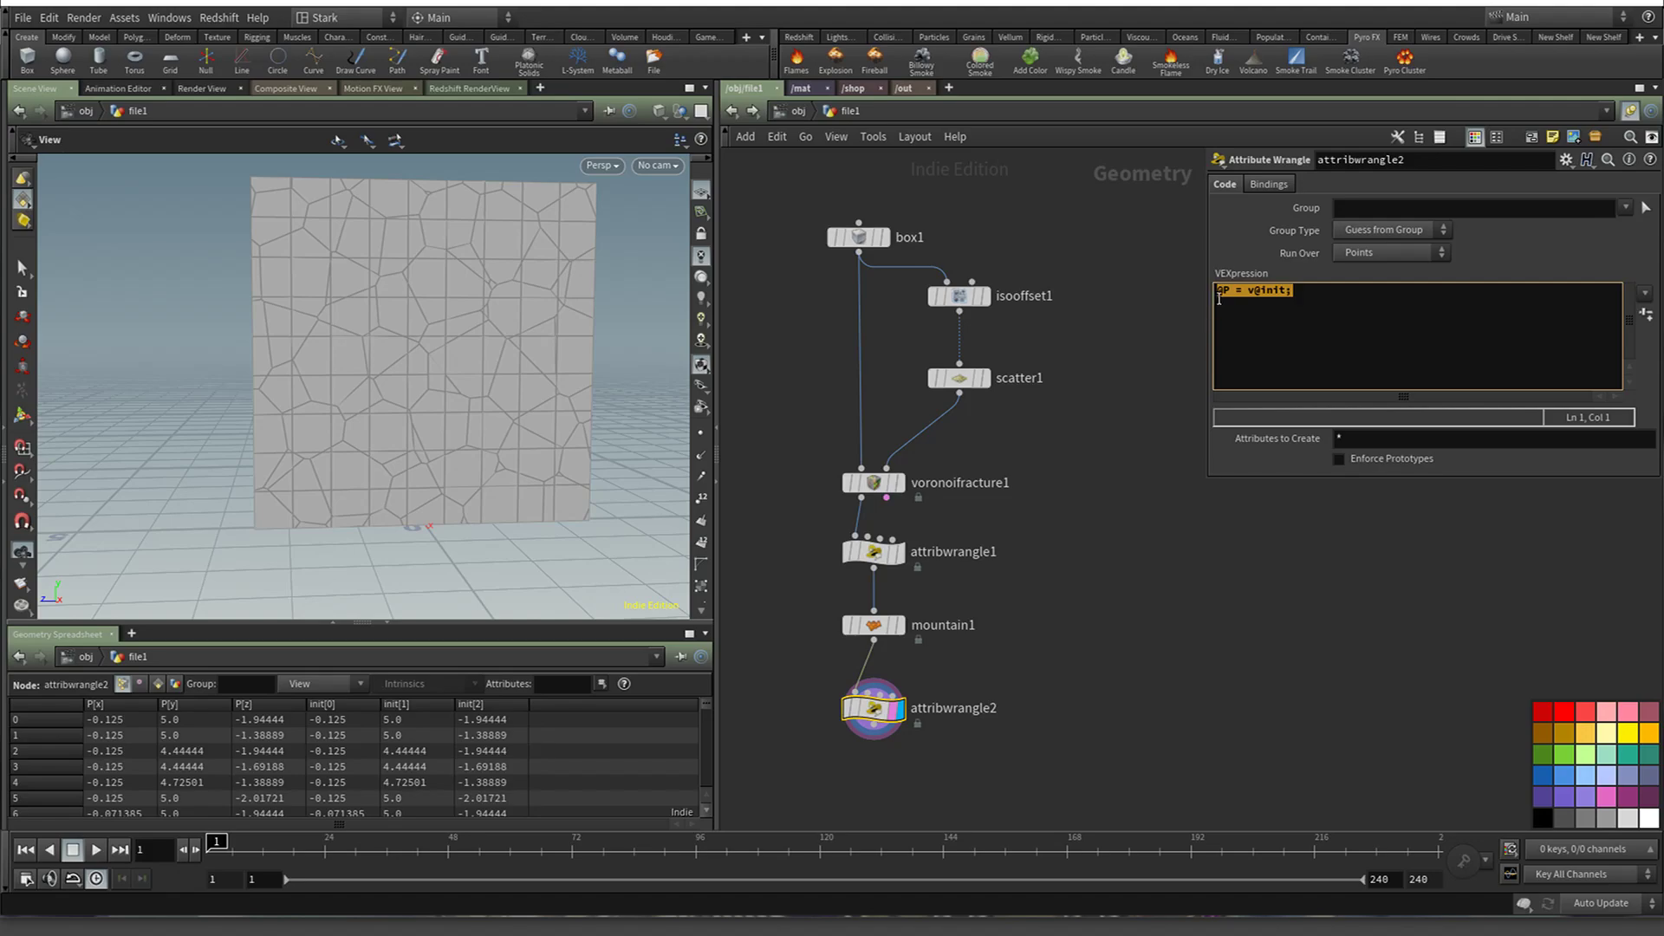
left_click(875, 552)
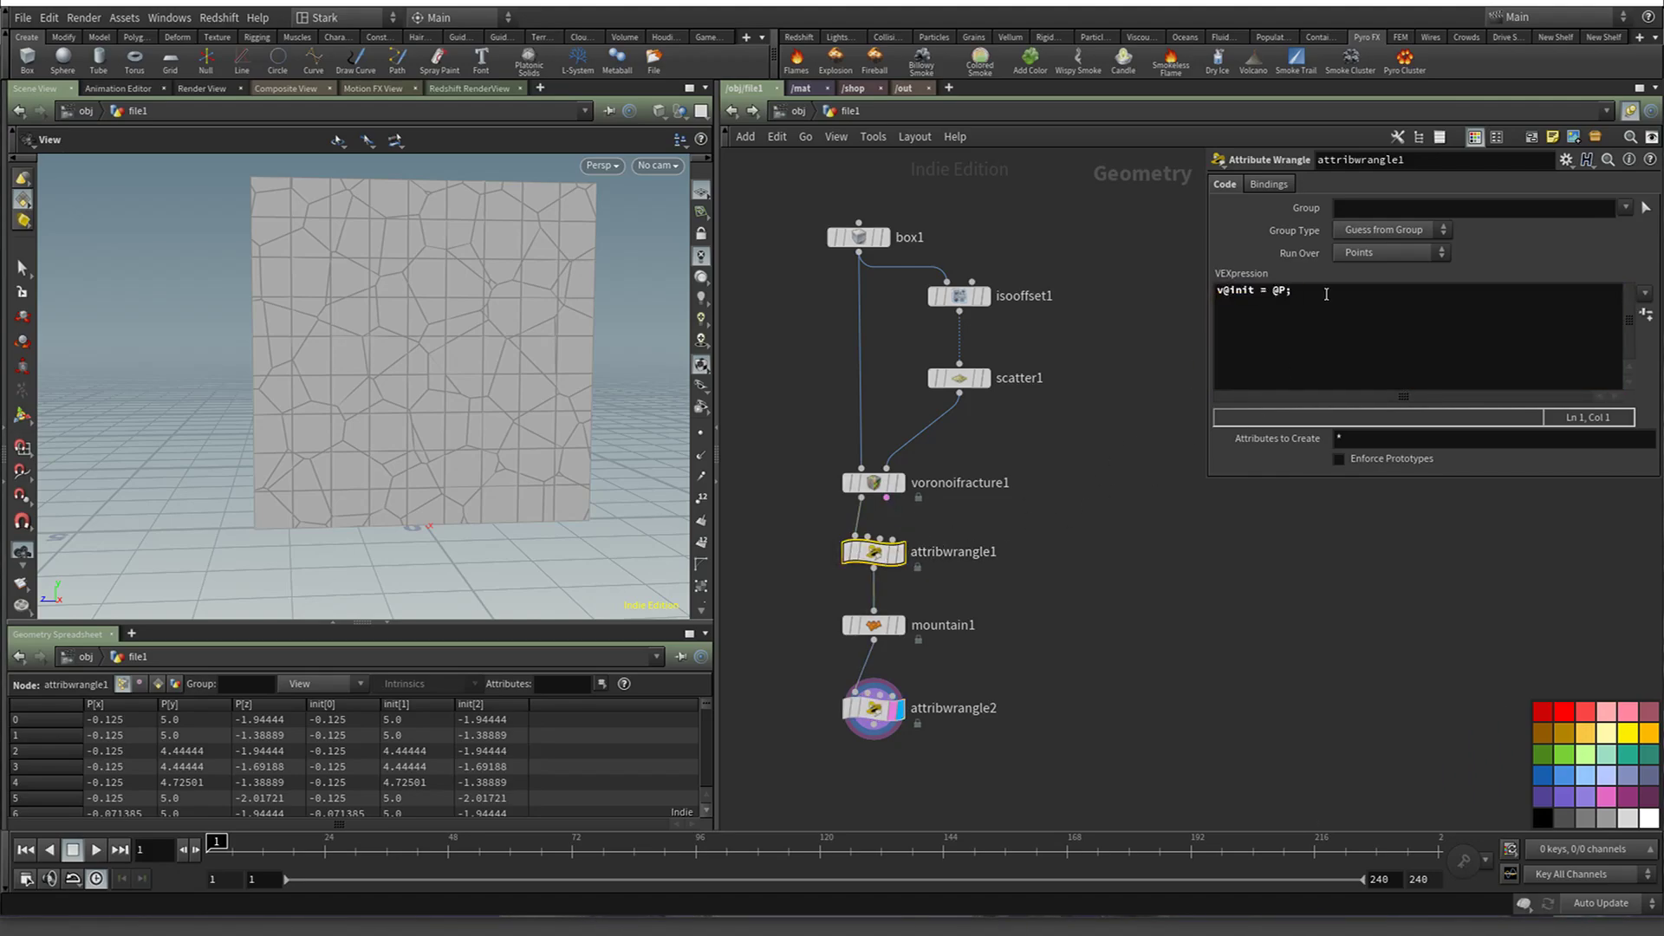
left_click(874, 708)
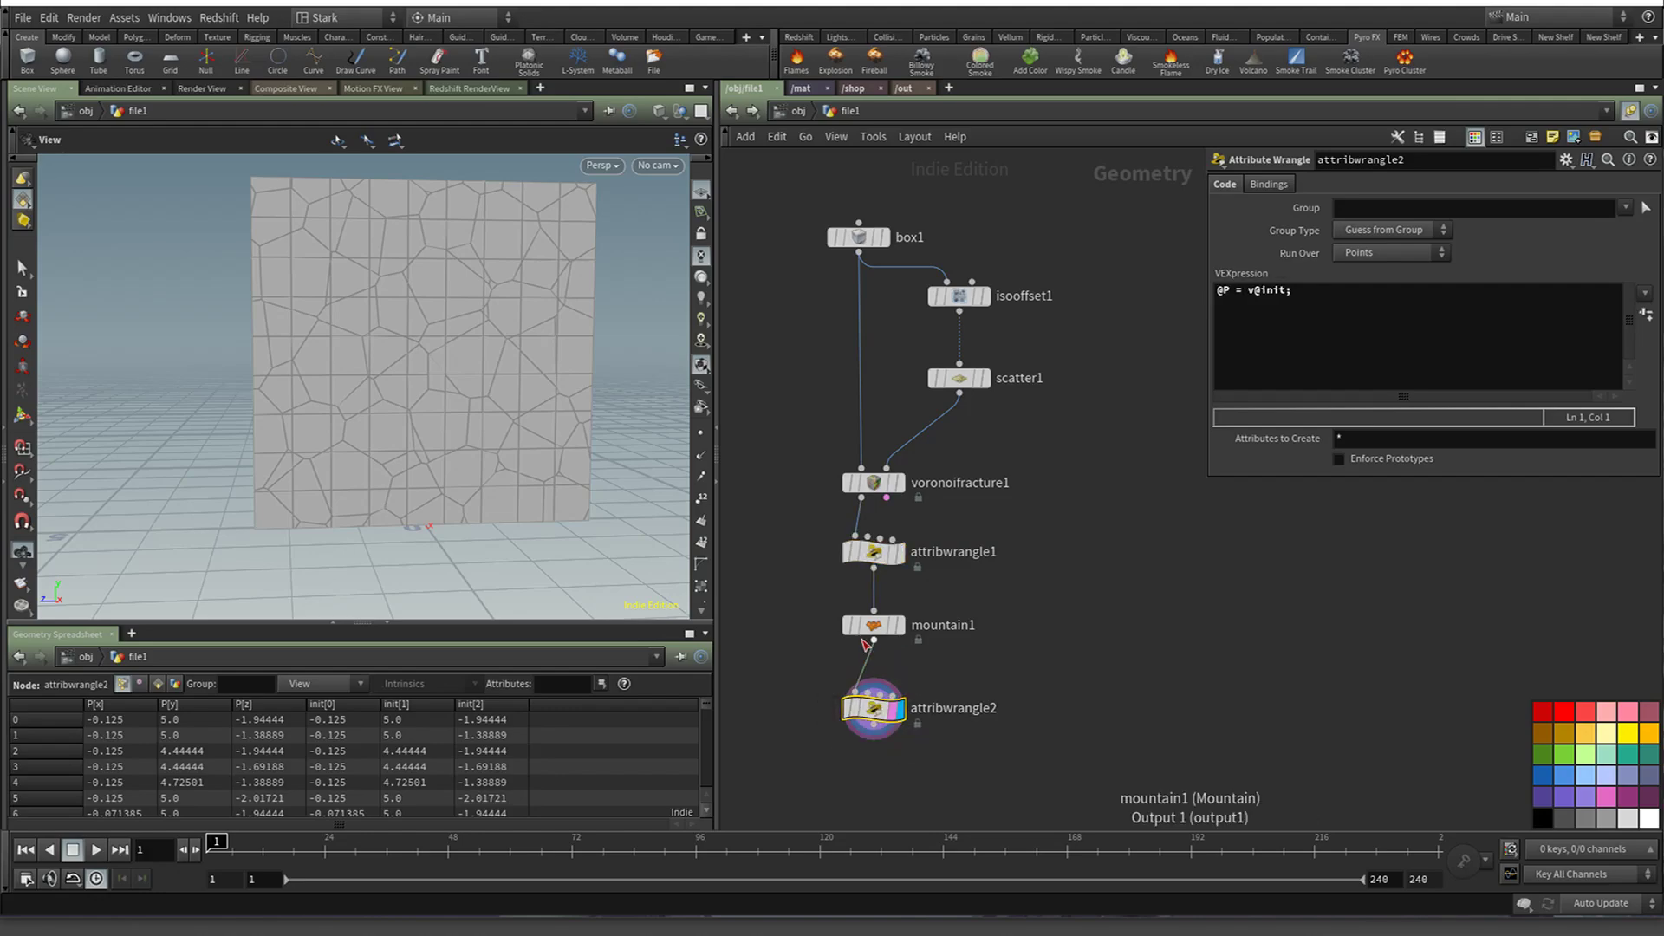
Bypass the second wrangle, set the Mountain height to 1.8, and re-enable the wrangle
mouse_move(850, 629)
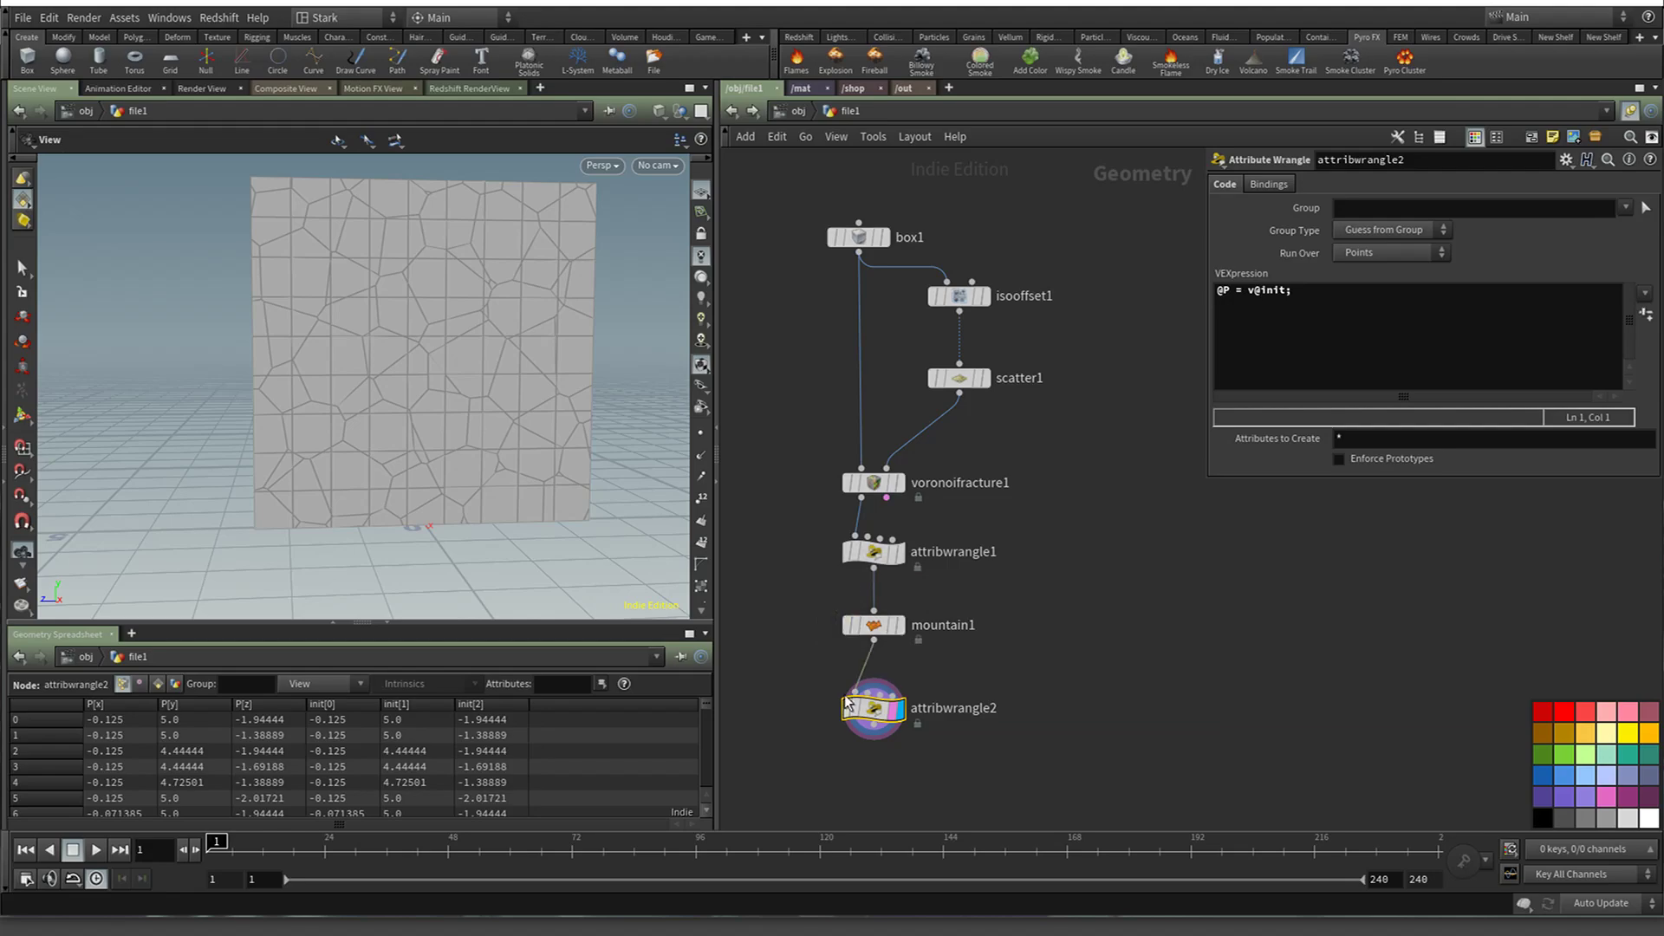
left_click(849, 706)
left_click(875, 628)
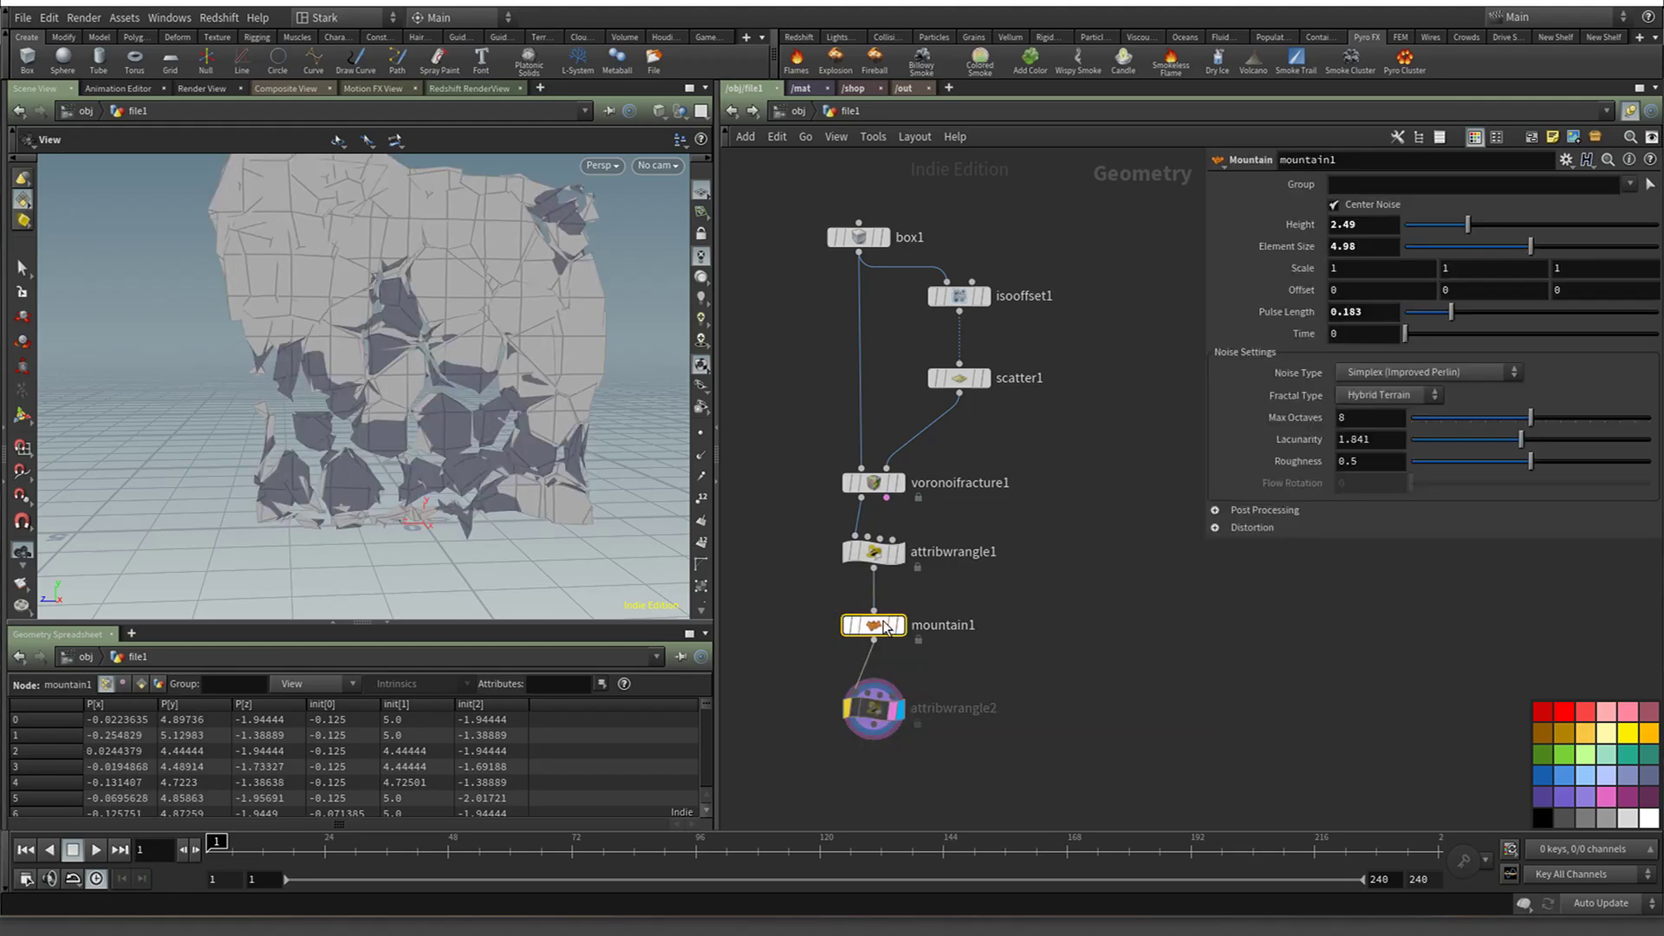
left_click_drag(1435, 225, 1453, 234)
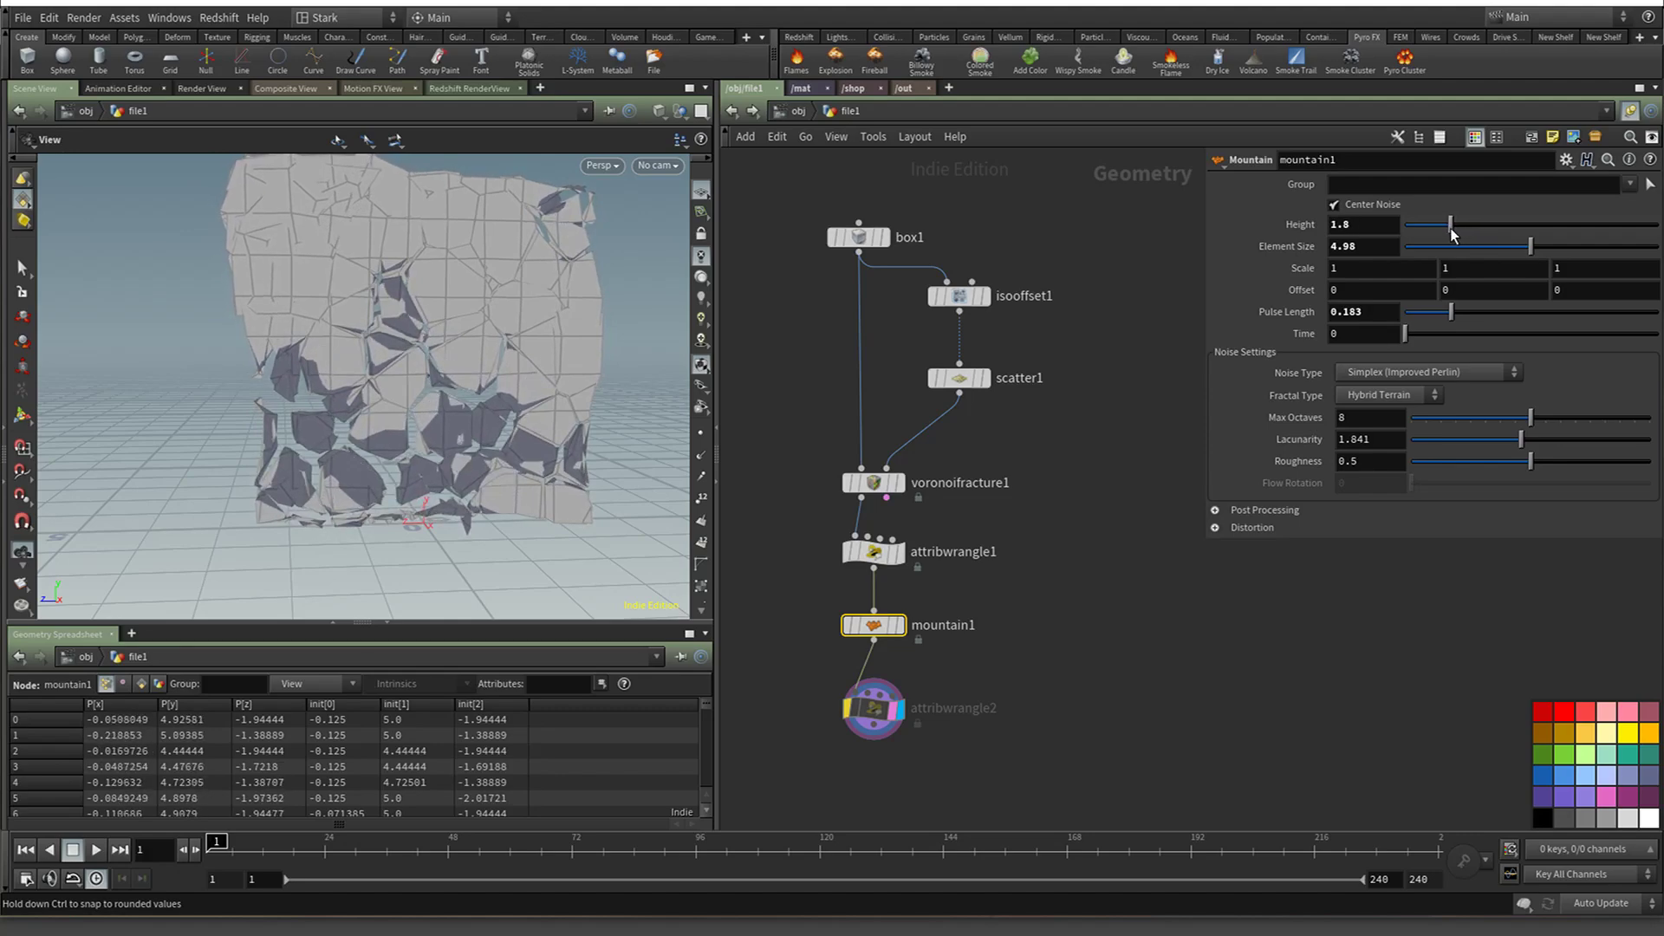
left_click(851, 708)
left_click(875, 712)
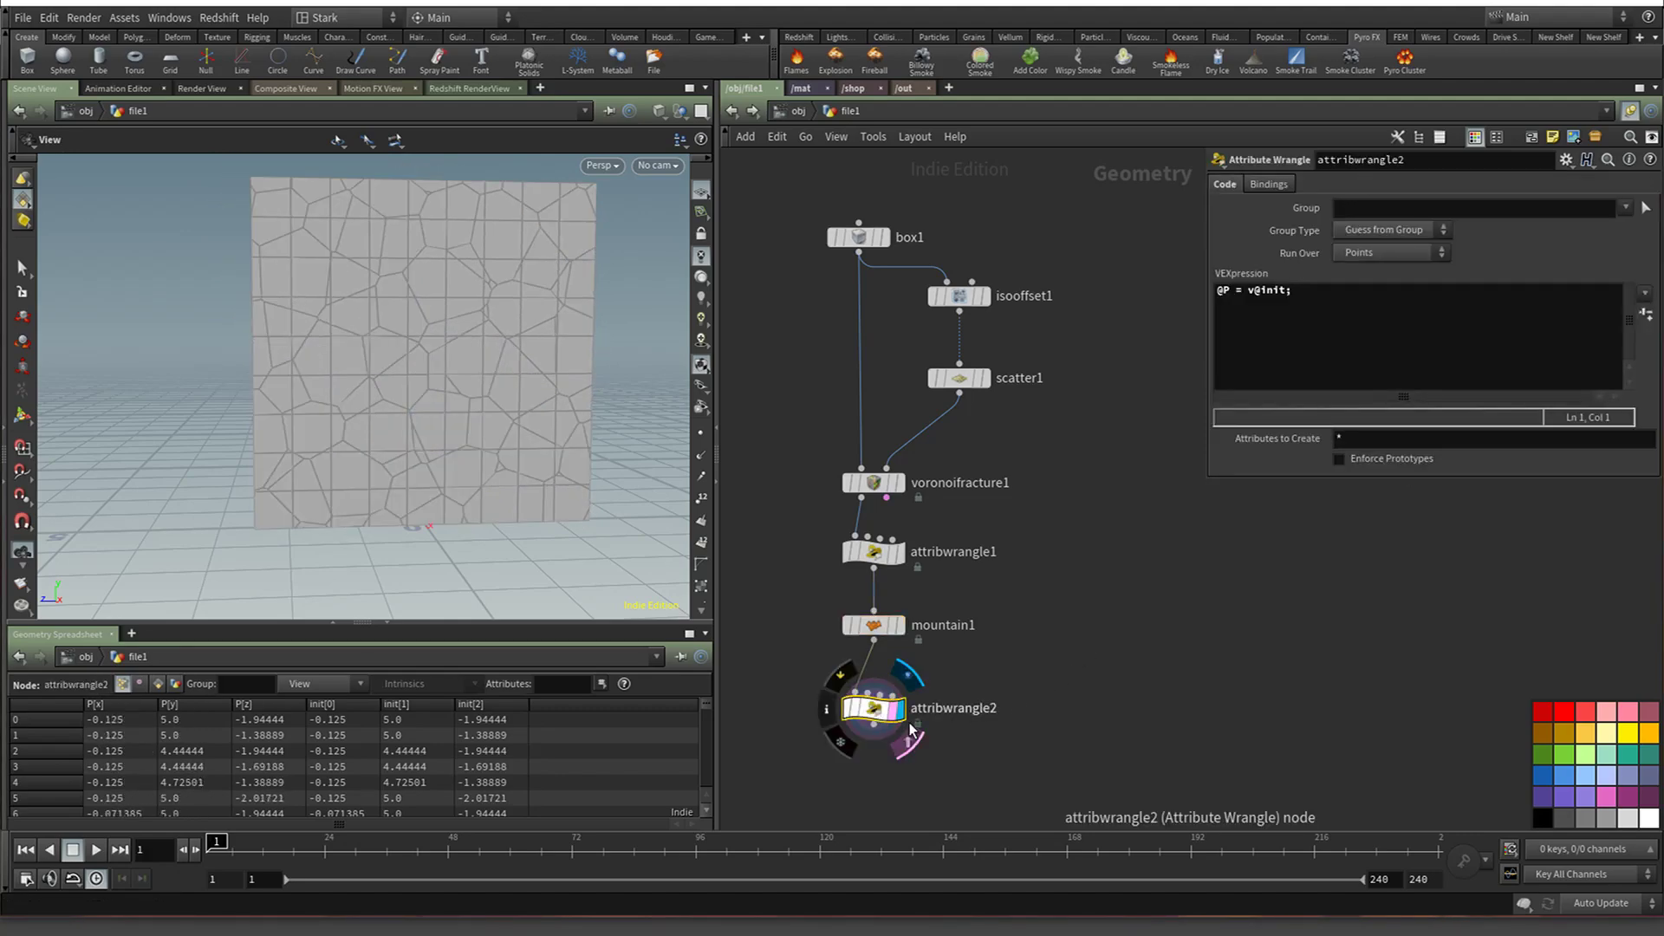
Try v@init = @P; as the second wrangle's expression and restore it to @P = v@init;
left_click_drag(1439, 302, 1203, 279)
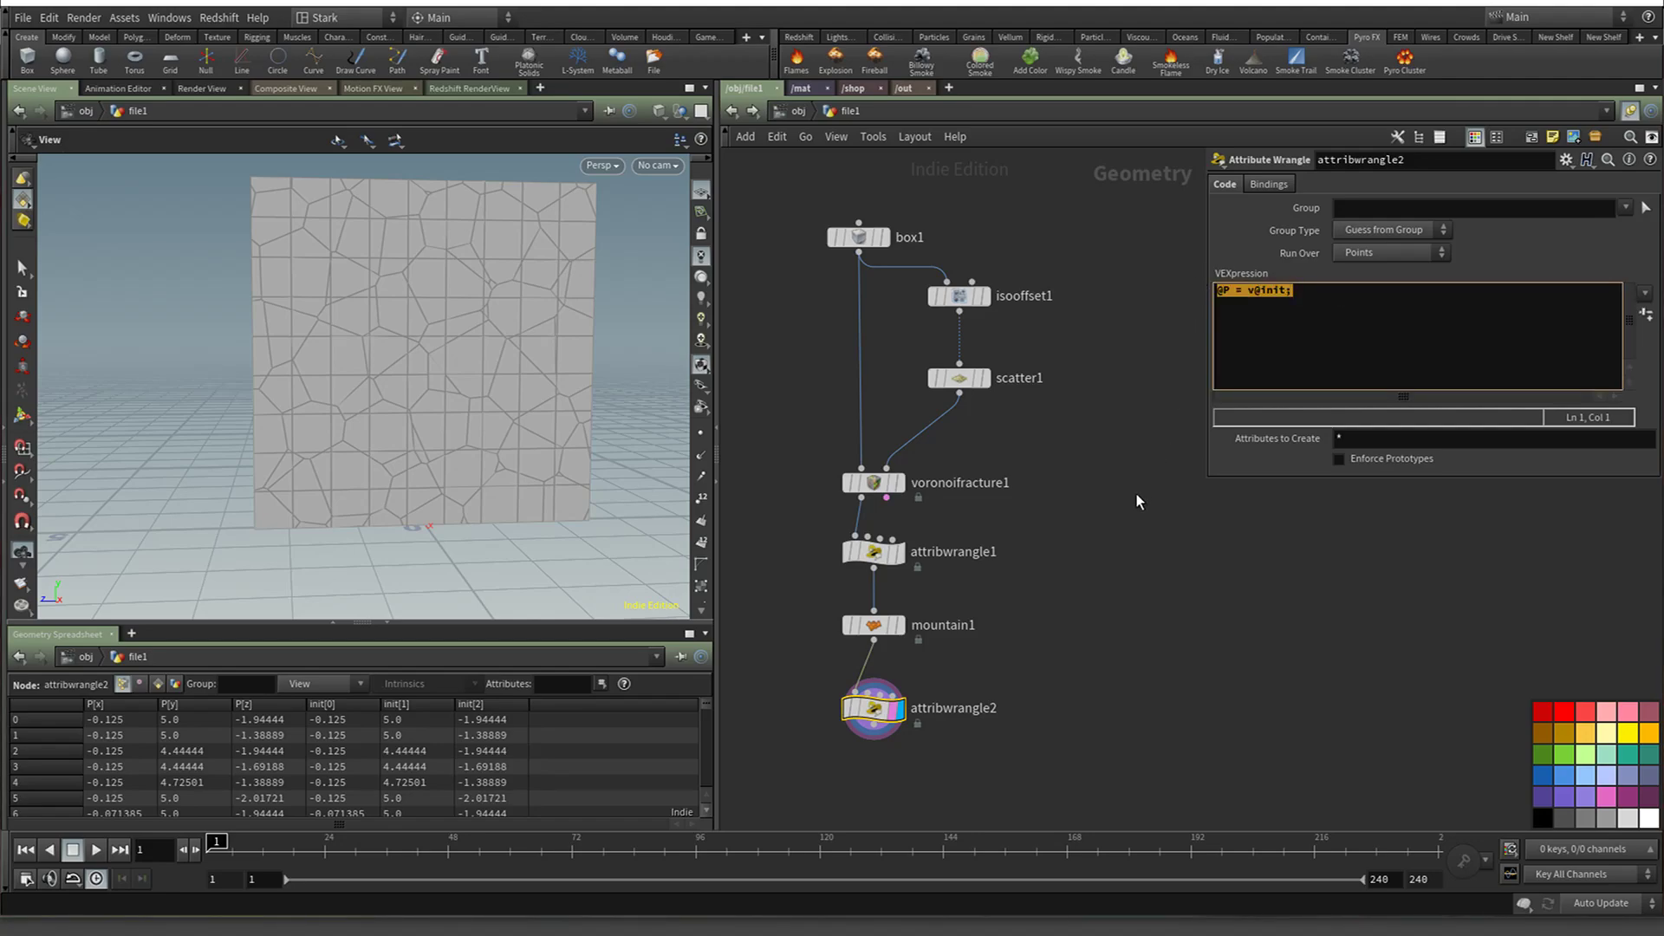
type("v@init = @P;")
key("BackSpace")
key("BackSpace")
key("BackSpace")
key("BackSpace")
key("BackSpace")
key("BackSpace")
key("BackSpace")
key("BackSpace")
key("BackSpace")
key("BackSpace")
key("BackSpace")
key("BackSpace")
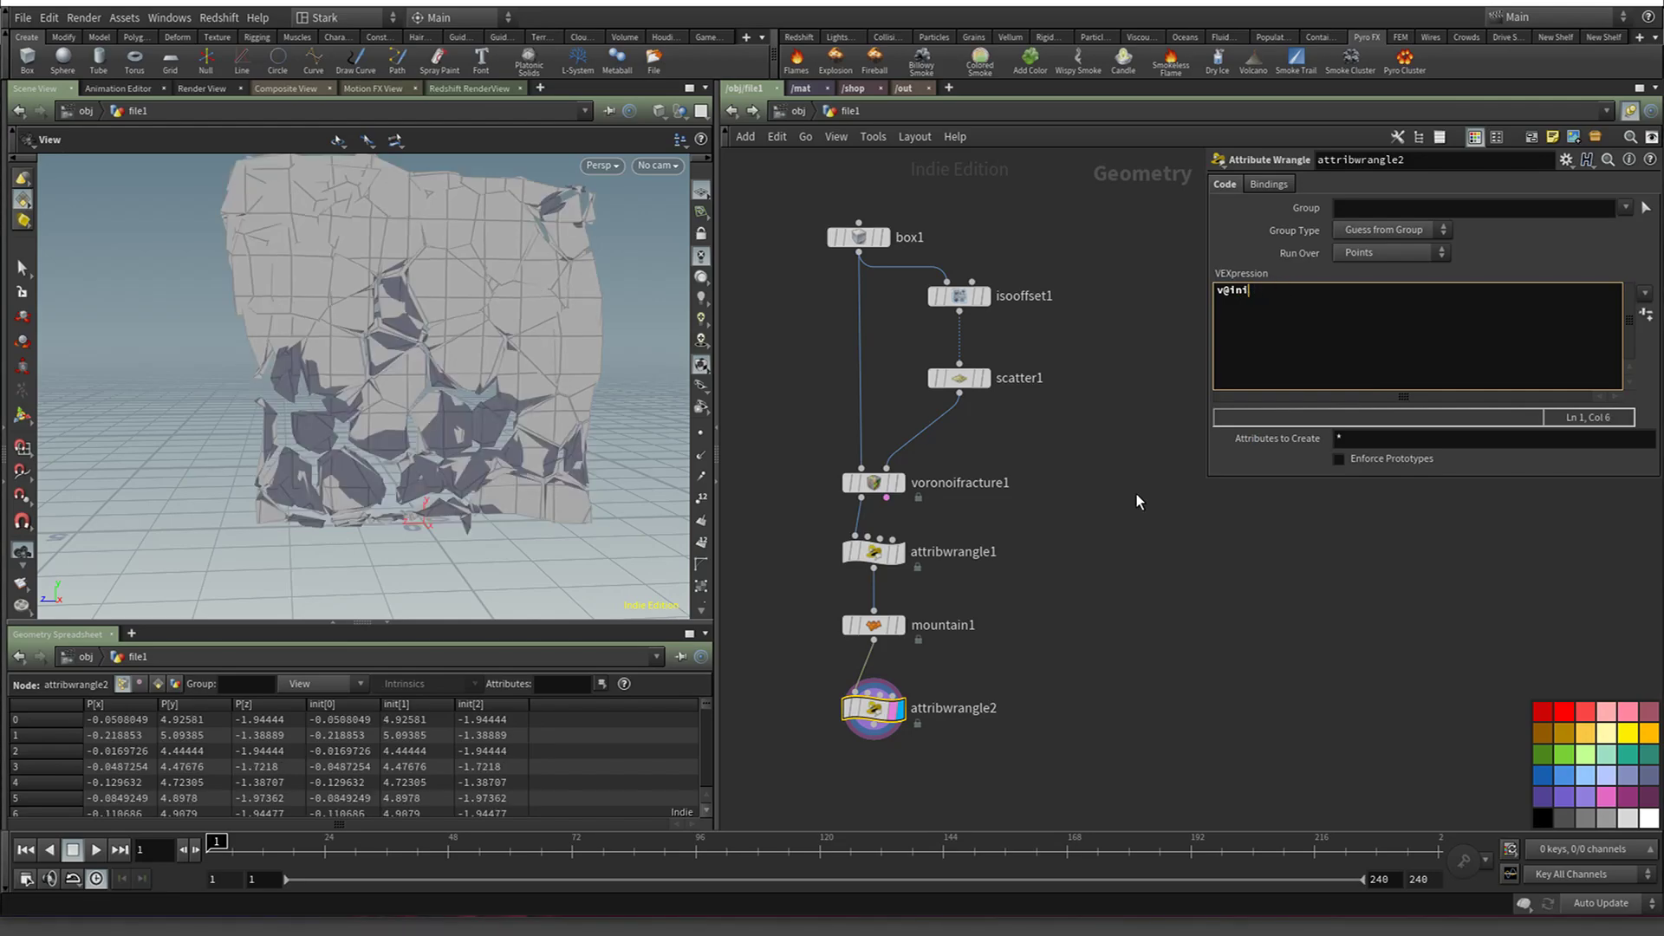
type("@P = @")
key("BackSpace")
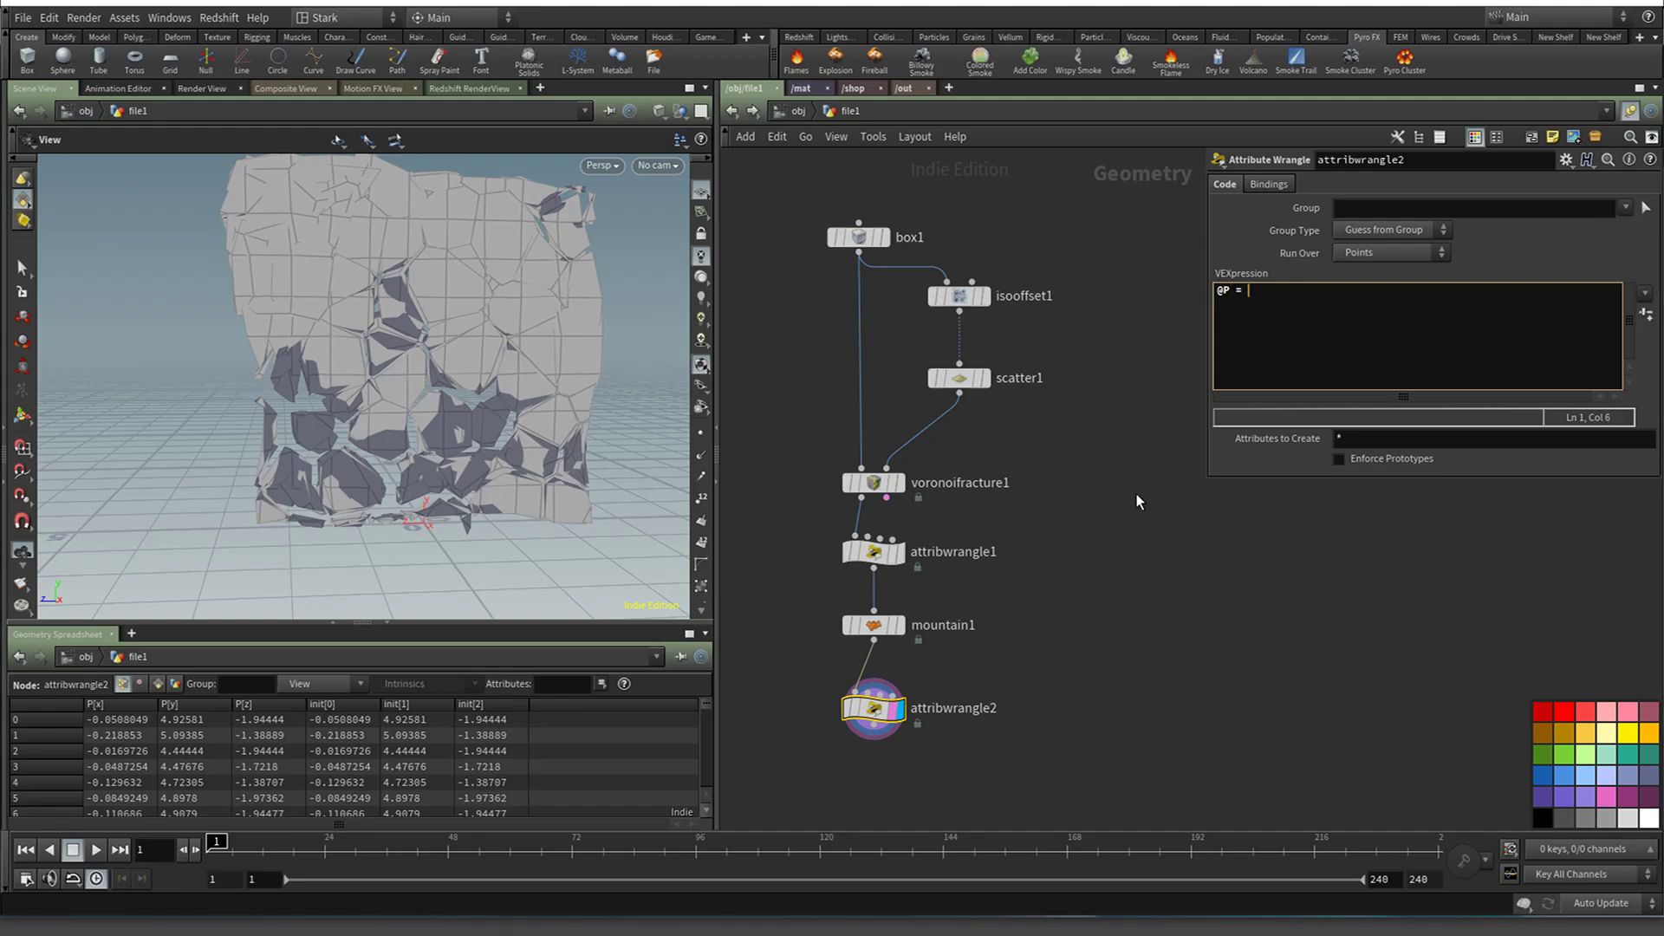
type("v@init;")
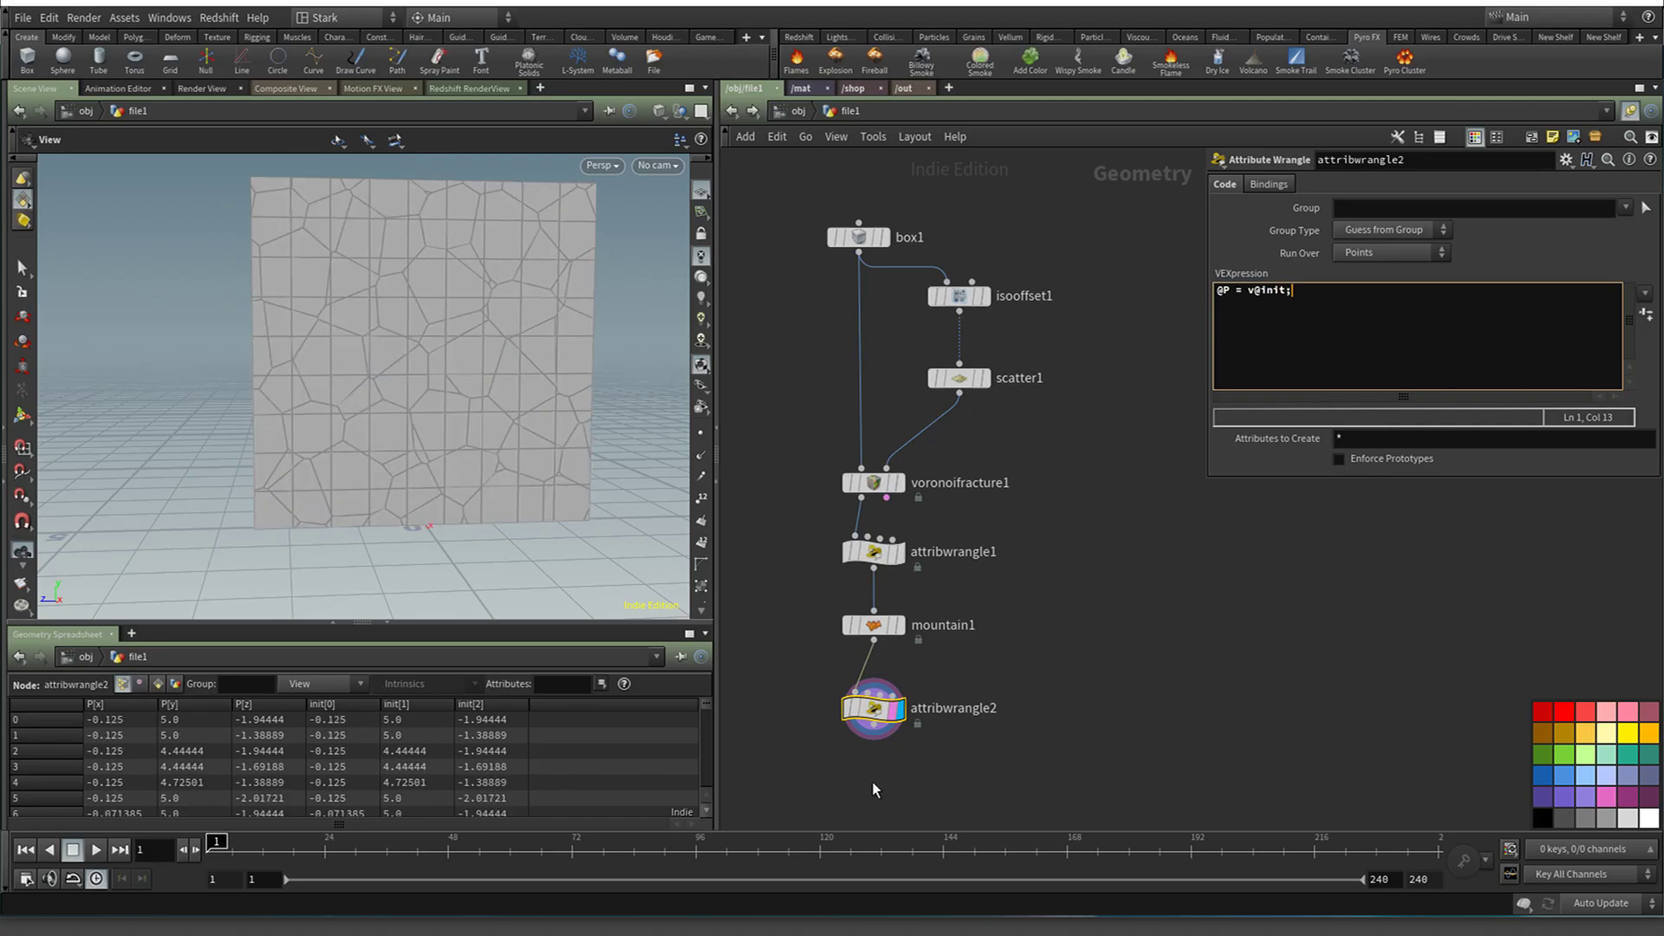
Move the two wrangles closer to the Mountain node and delete the Mountain node from between them
left_click(885, 550)
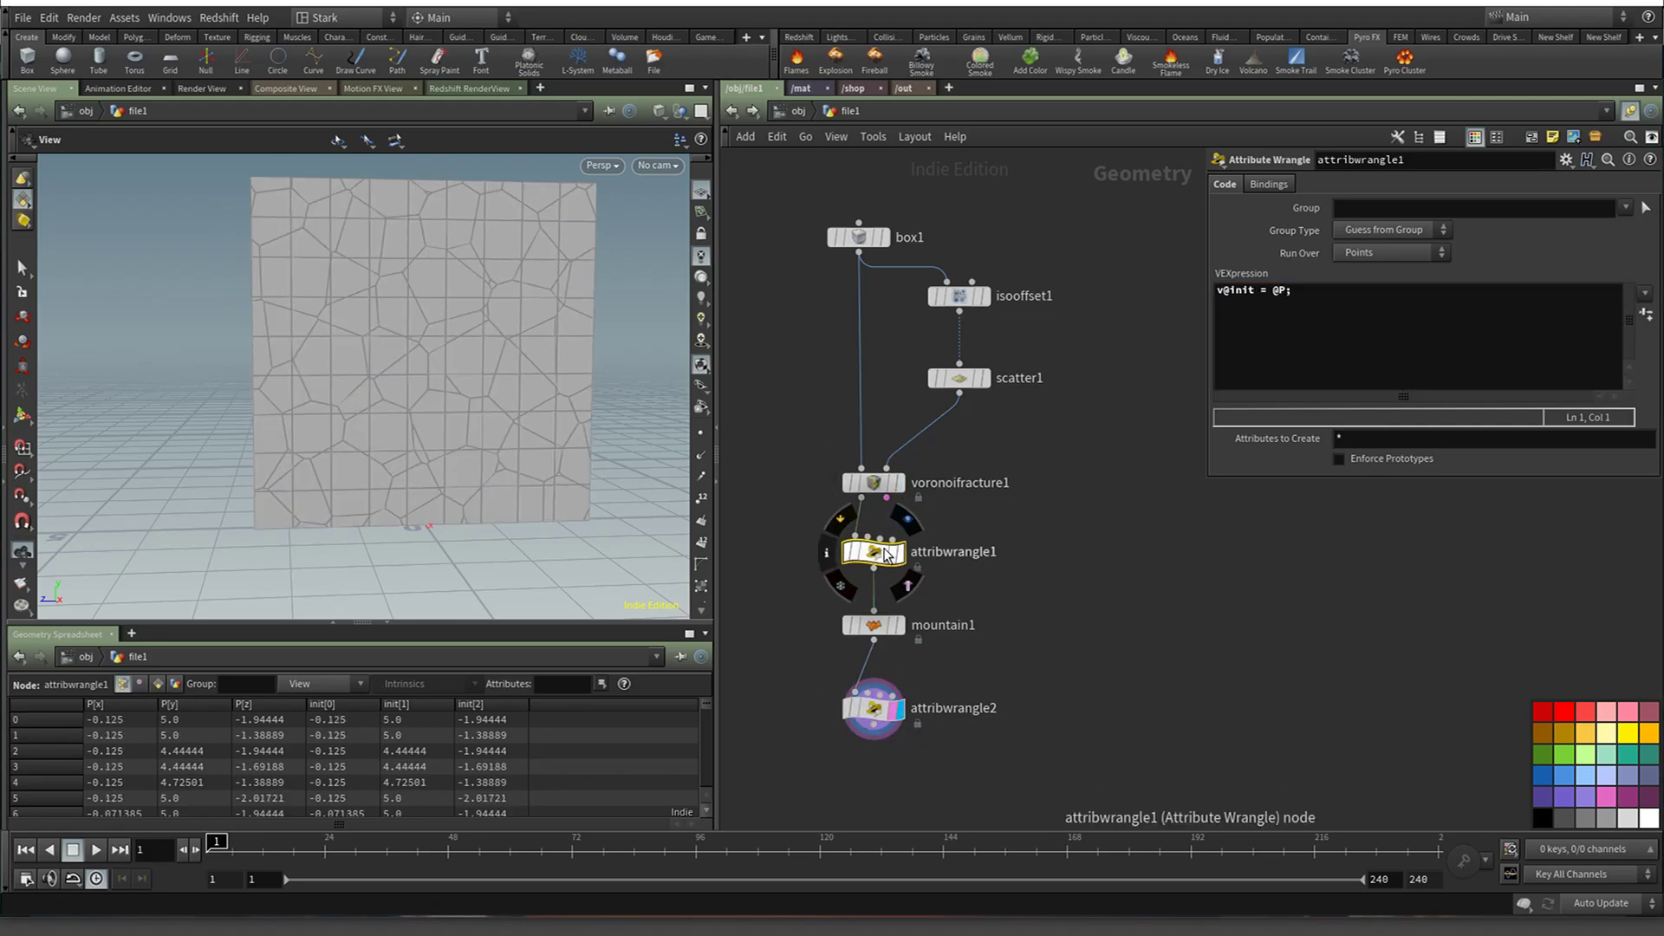
left_click_drag(885, 550, 885, 567)
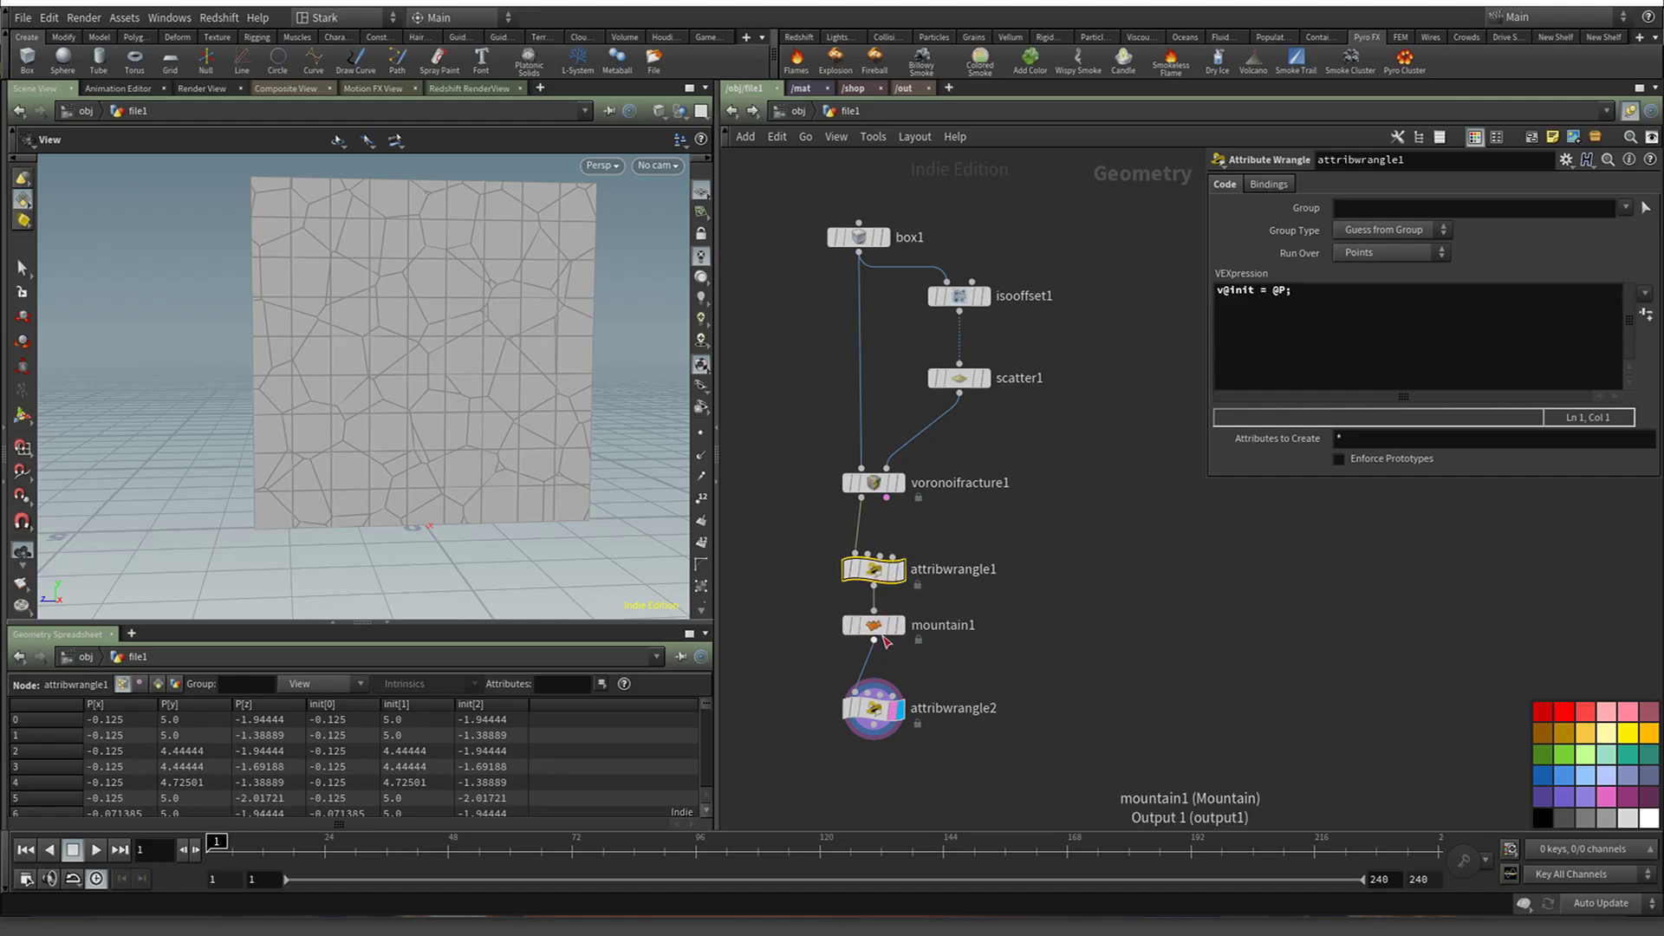
left_click(883, 633)
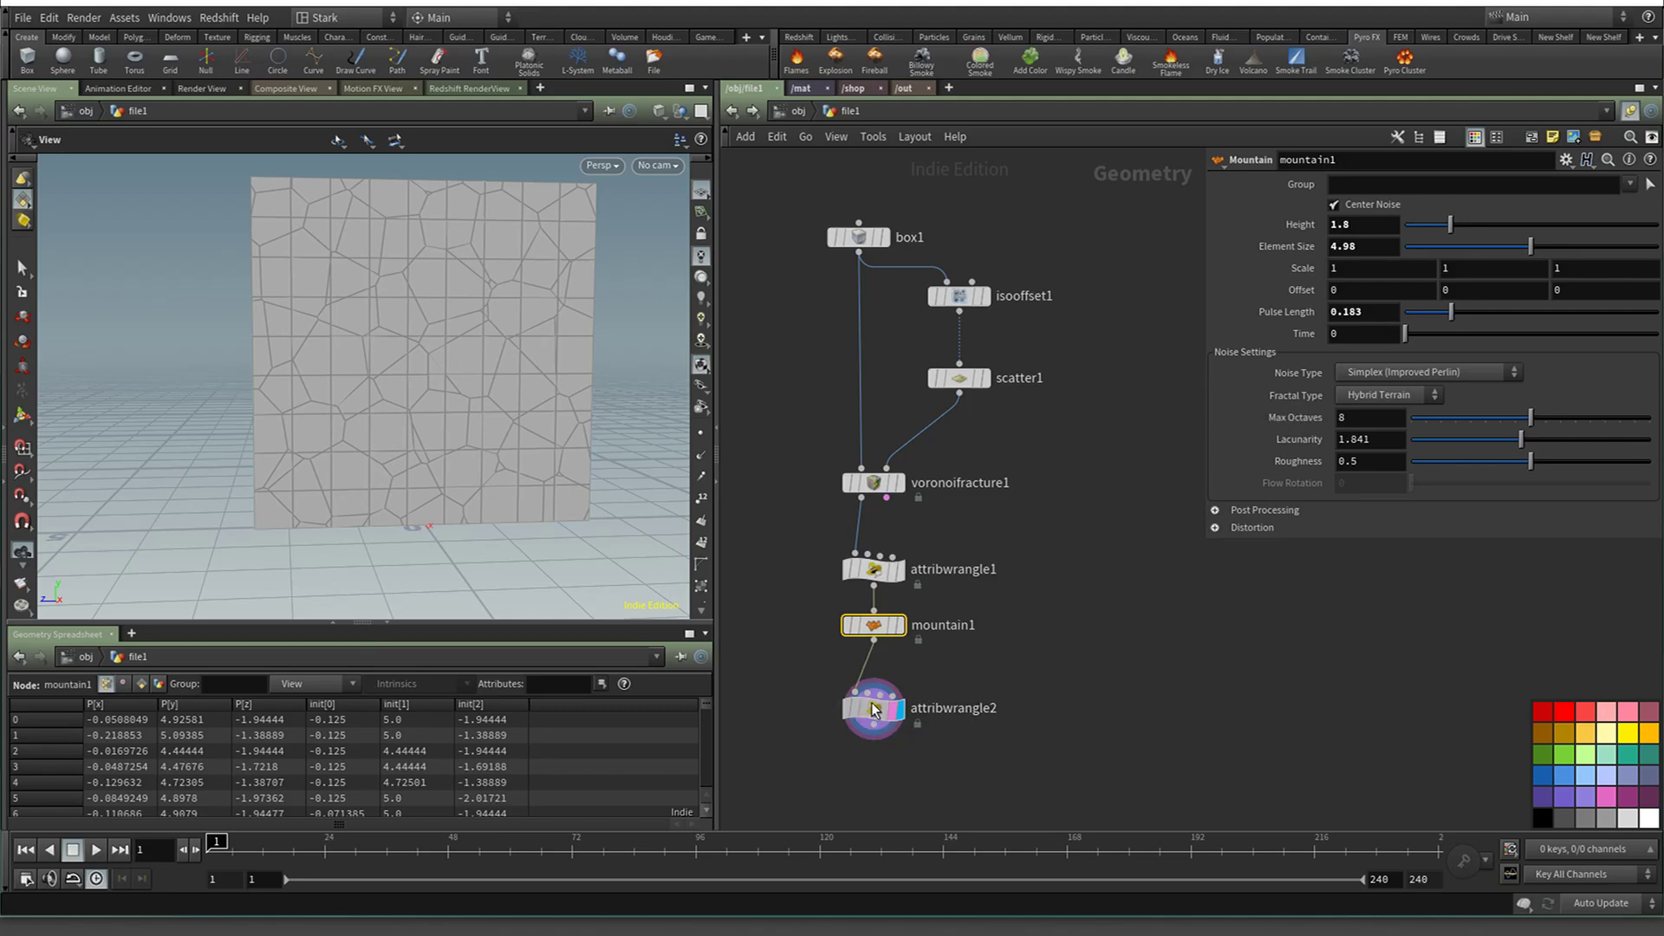
left_click_drag(871, 704, 871, 685)
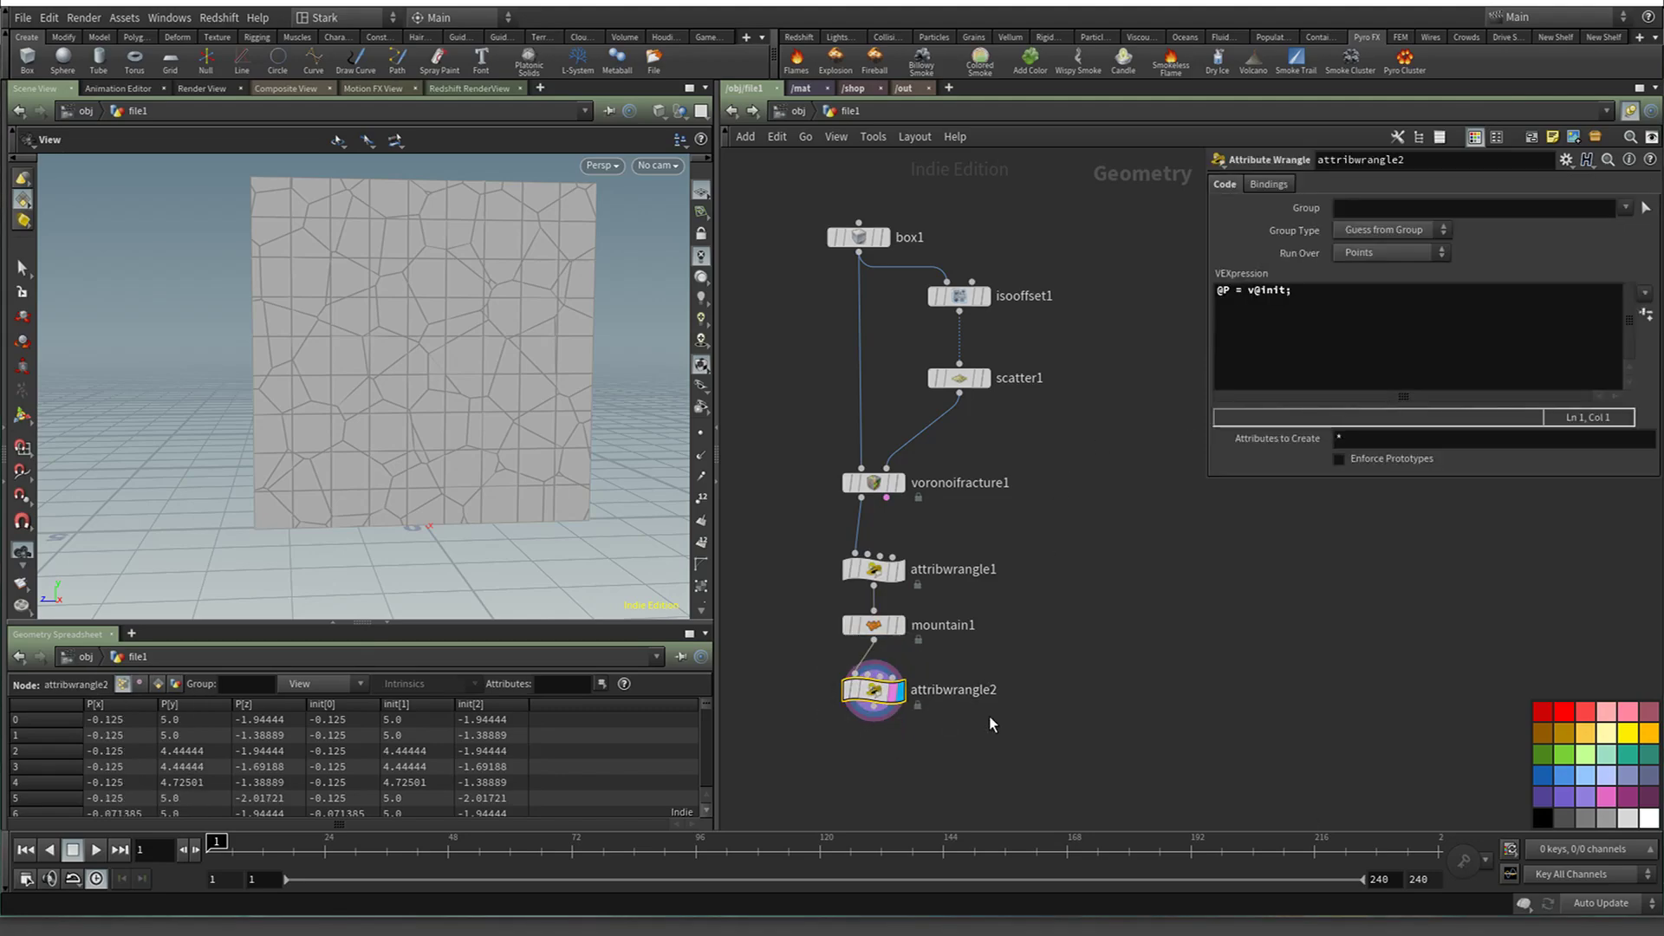
left_click(875, 626)
key("Delete")
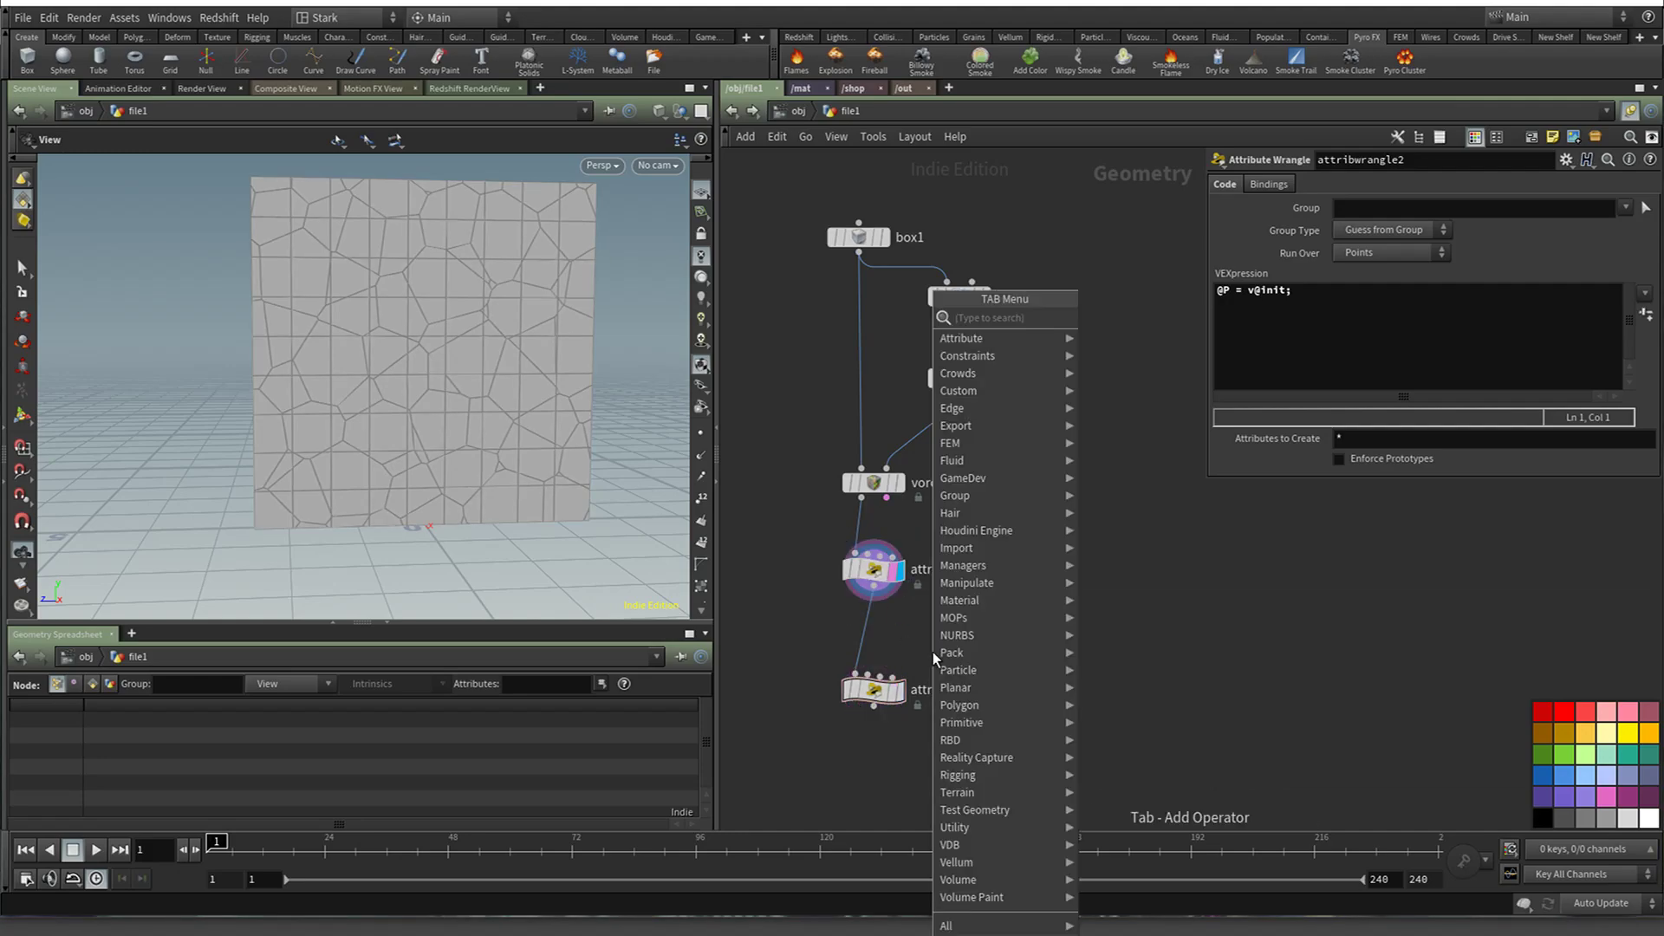
Insert a Point VOP node into the wire between the two wrangles and turn on its render flag
key("Tab")
type("pot")
key("BackSpace")
key("BackSpace")
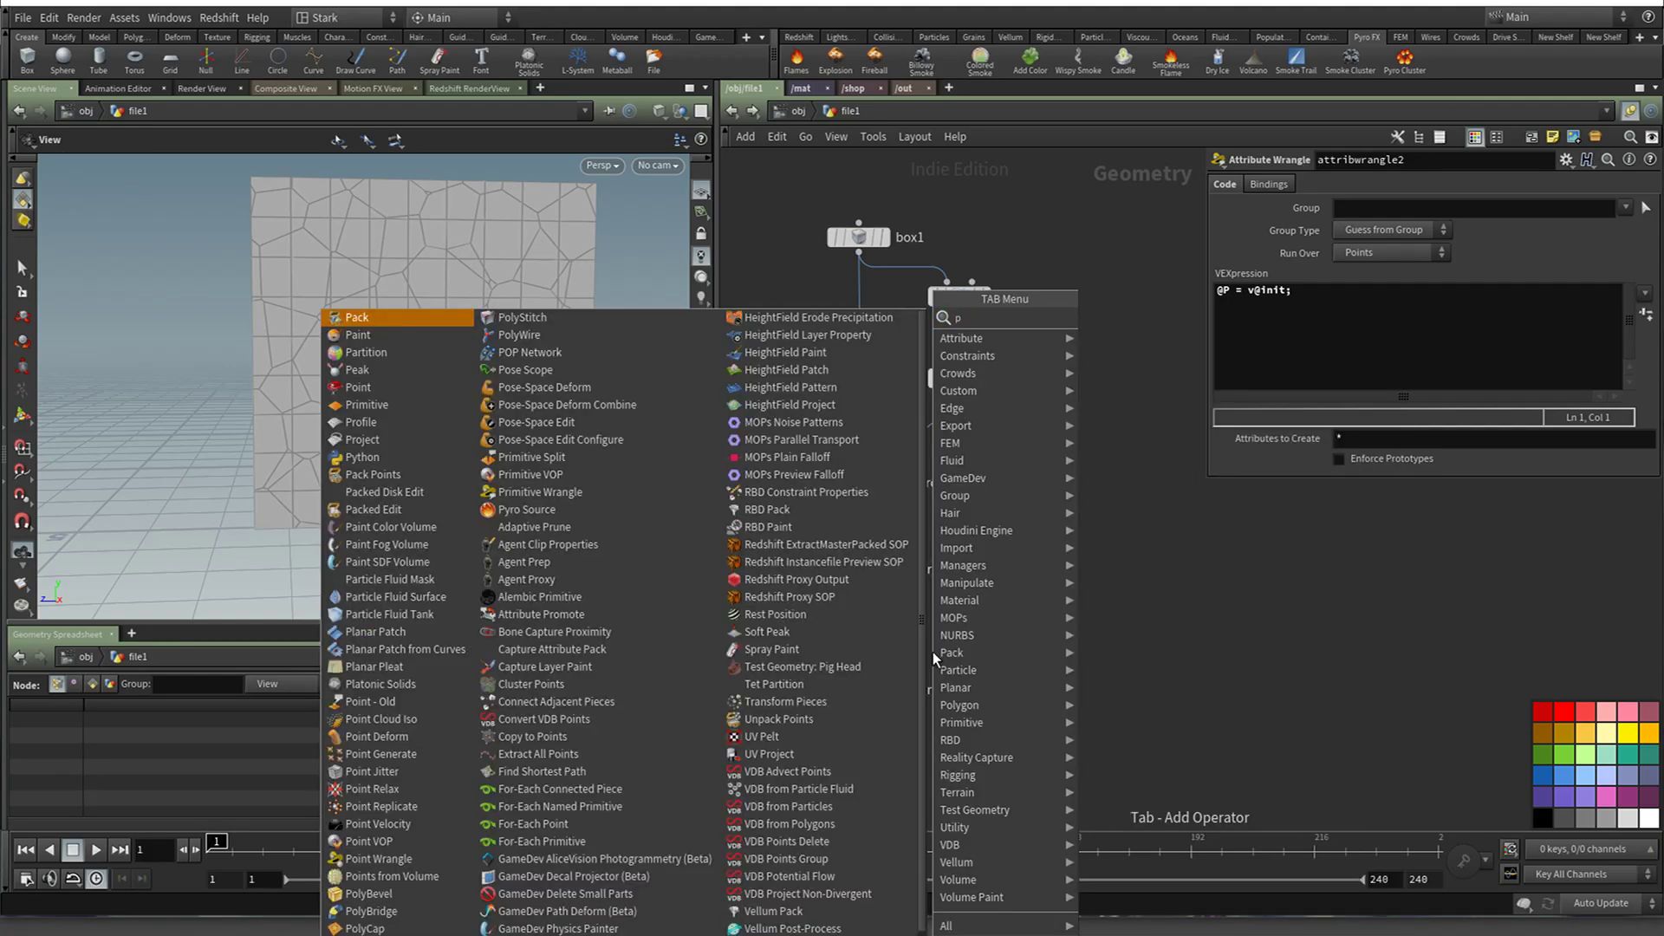
type("oint vo")
key("Return")
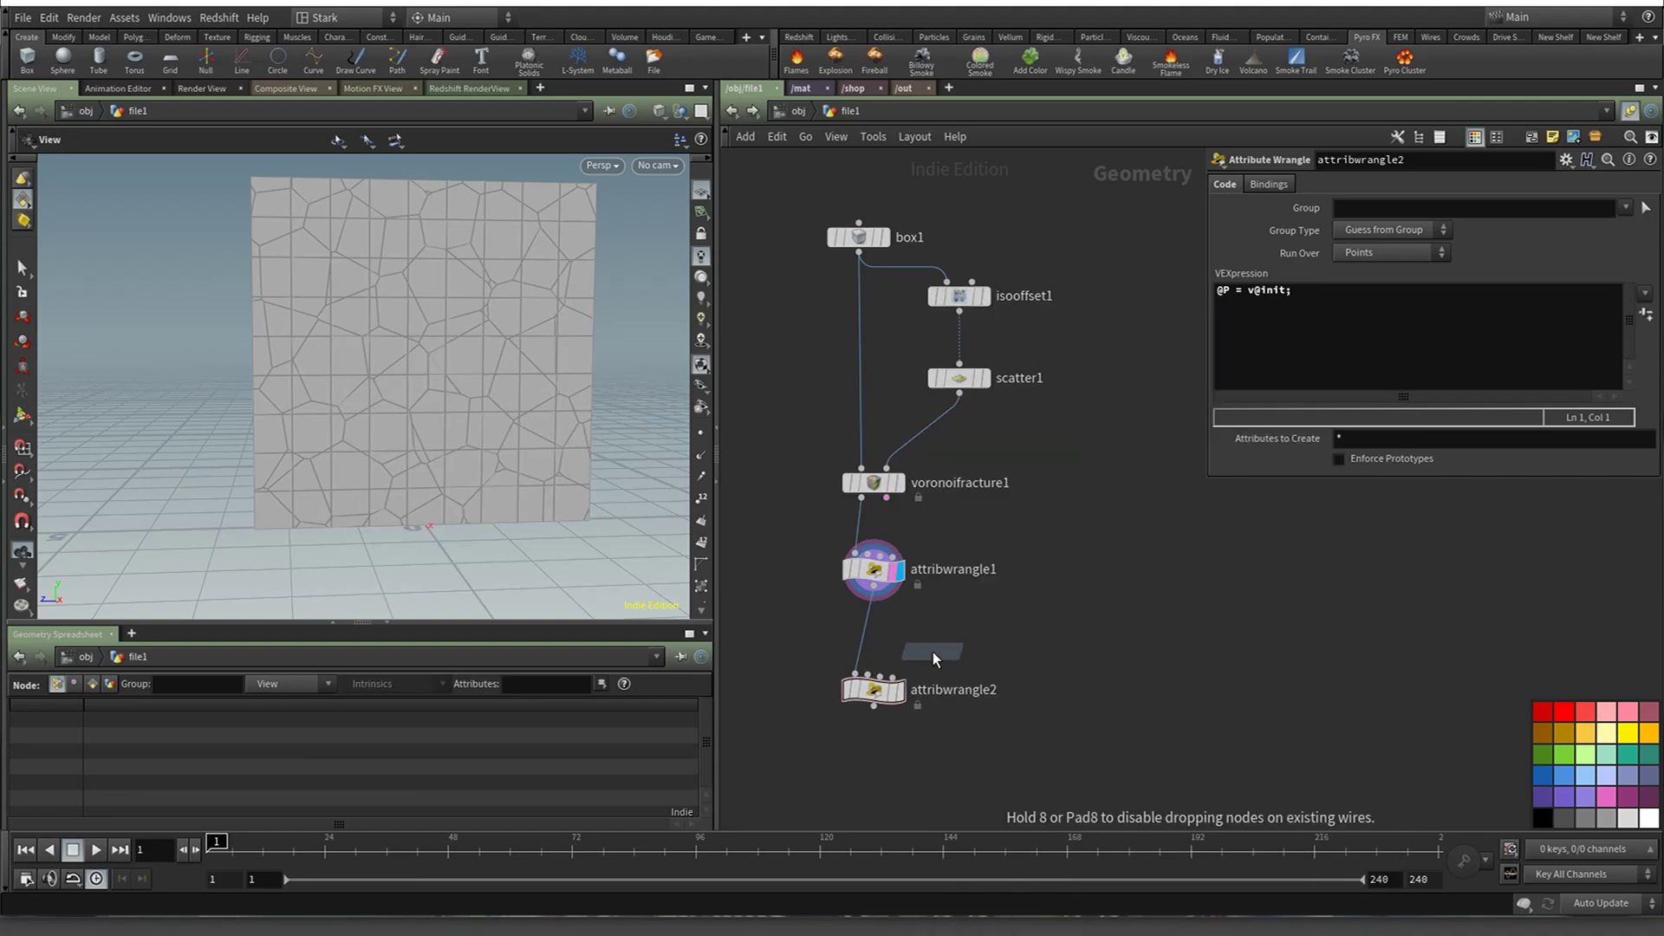
left_click(932, 653)
left_click_drag(932, 653, 874, 636)
left_click(893, 638)
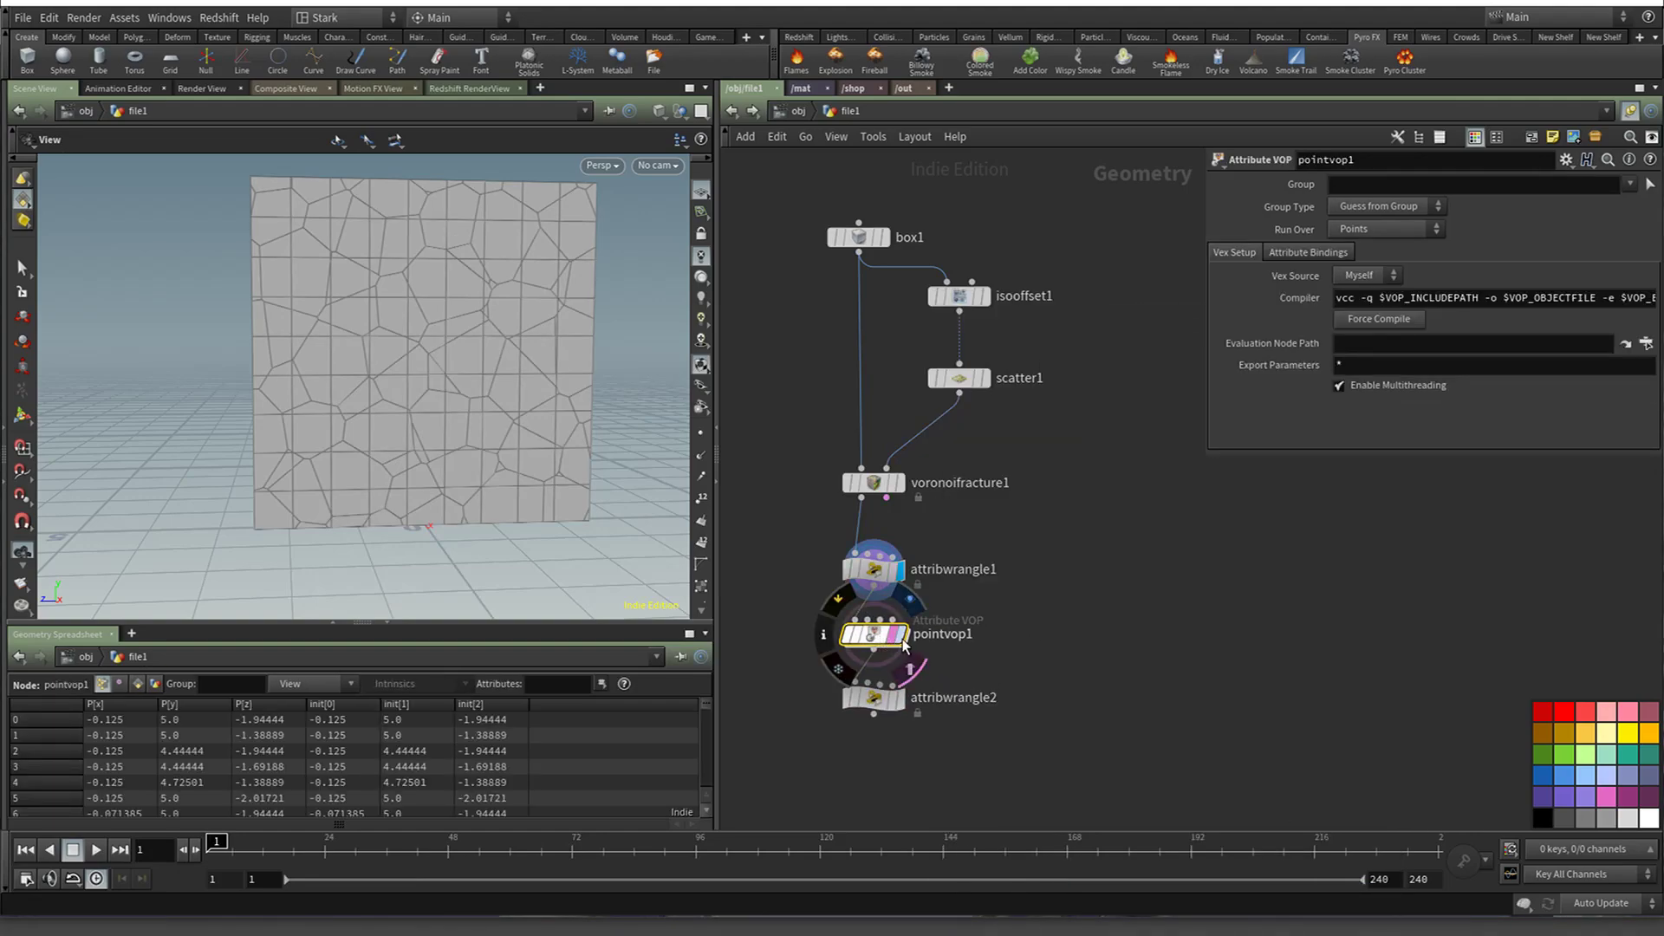
Open the Point VOP network and place an Add node between the global parameters and the output node
double_click(872, 639)
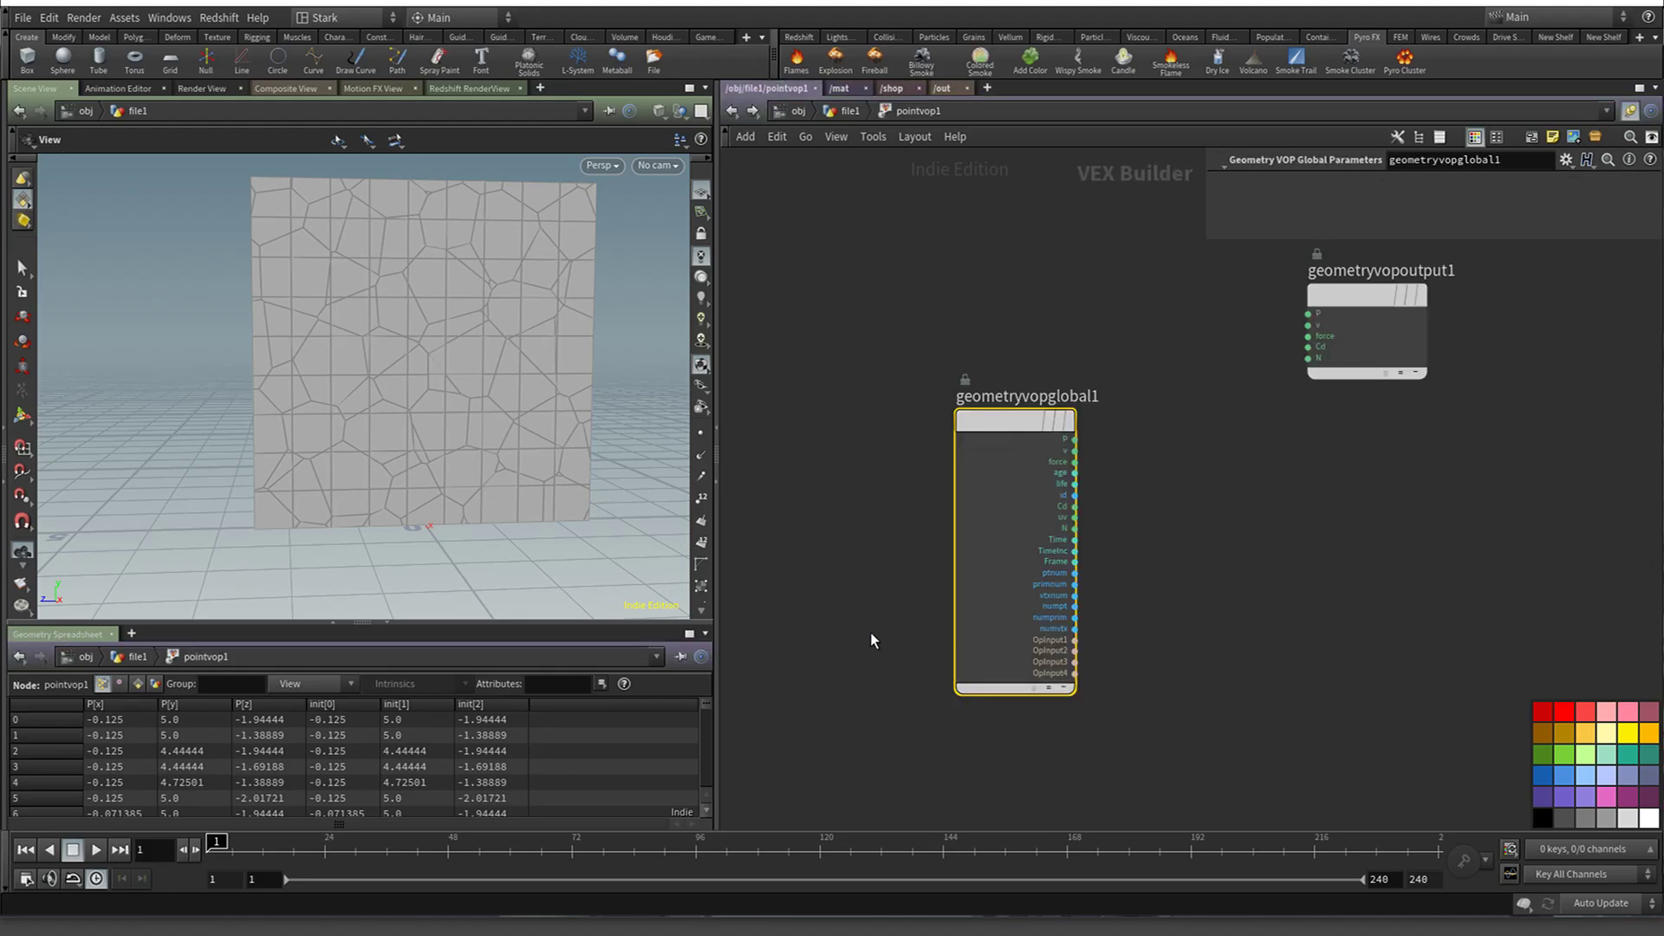
middle_click_drag(1285, 509, 1088, 536)
key("Tab")
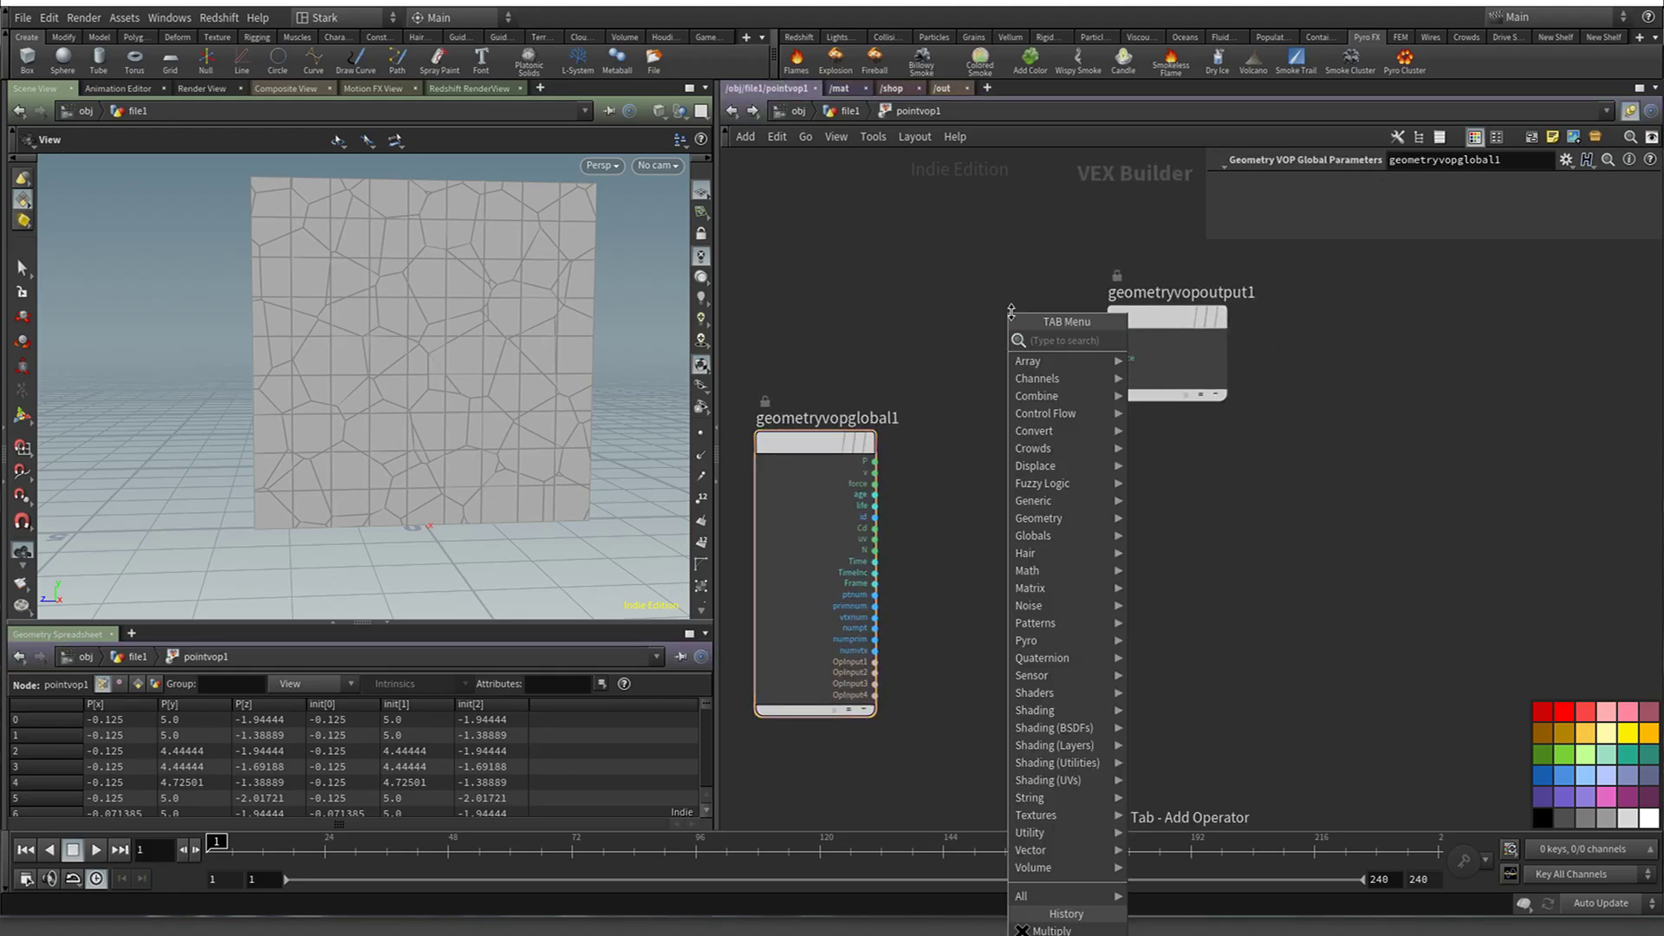
type("ad")
key("Return")
left_click(1012, 312)
Place an Anti-Aliased Flow Noise node between the global parameters and the output node, just below the Add node
key("Tab")
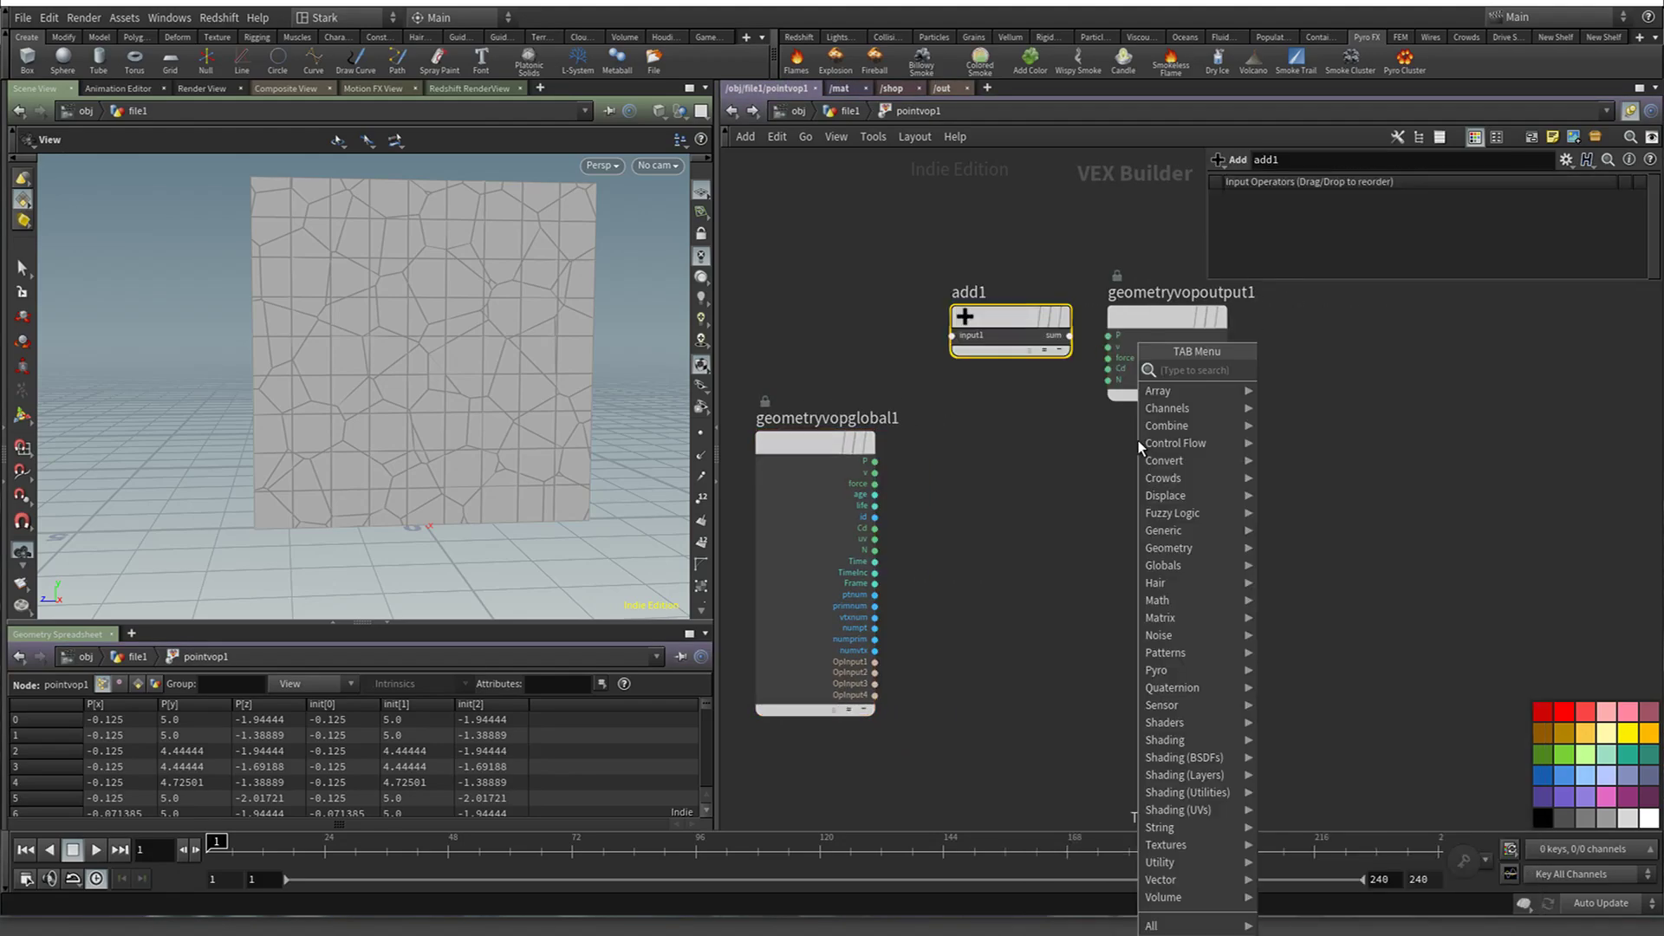
type("flow")
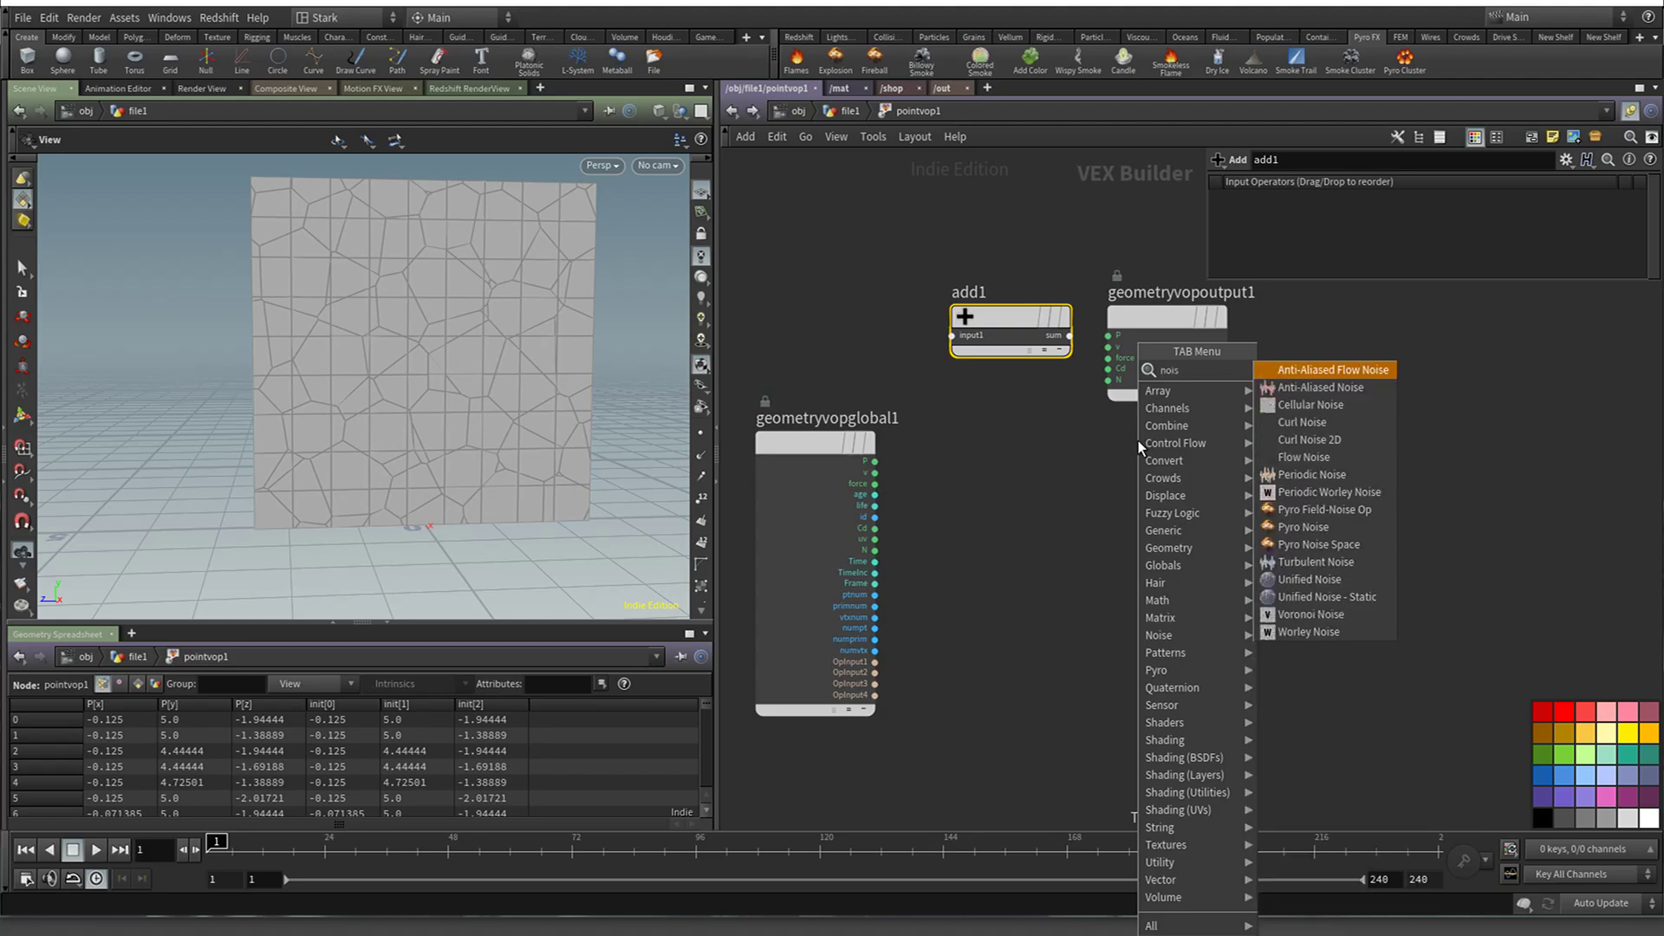
key("Return")
left_click(1137, 440)
left_click_drag(1139, 440, 1021, 411)
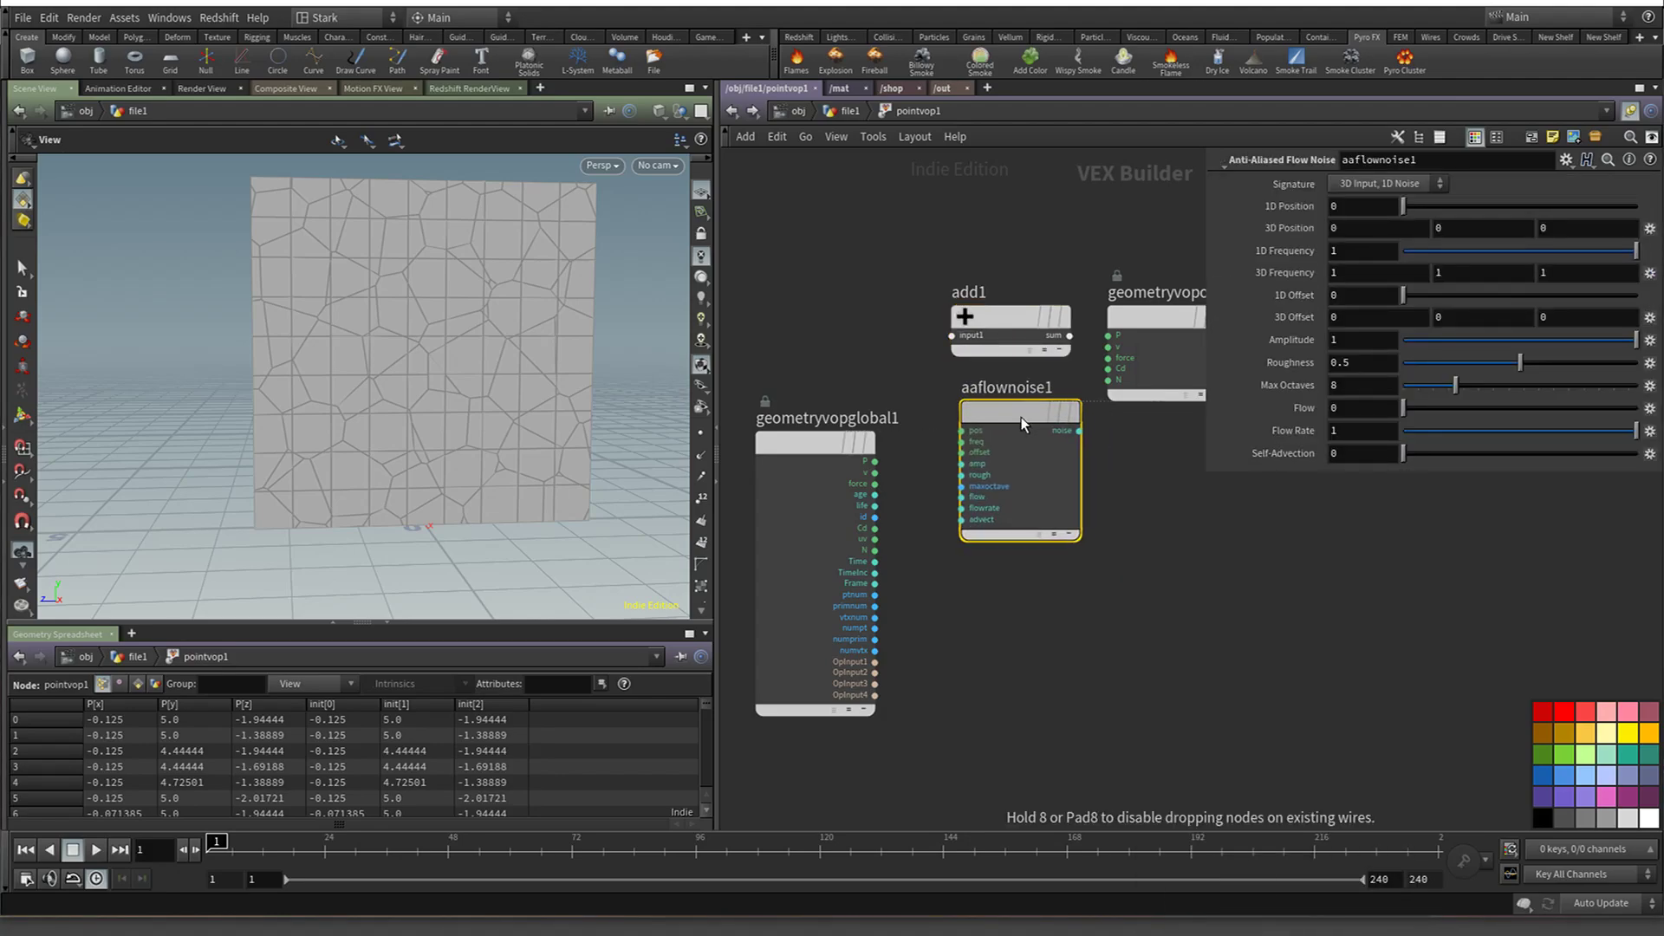
Wire the global P into the noise position and the Add node, add the noise output, and connect the sum to the output P
left_click_drag(874, 461, 1014, 387)
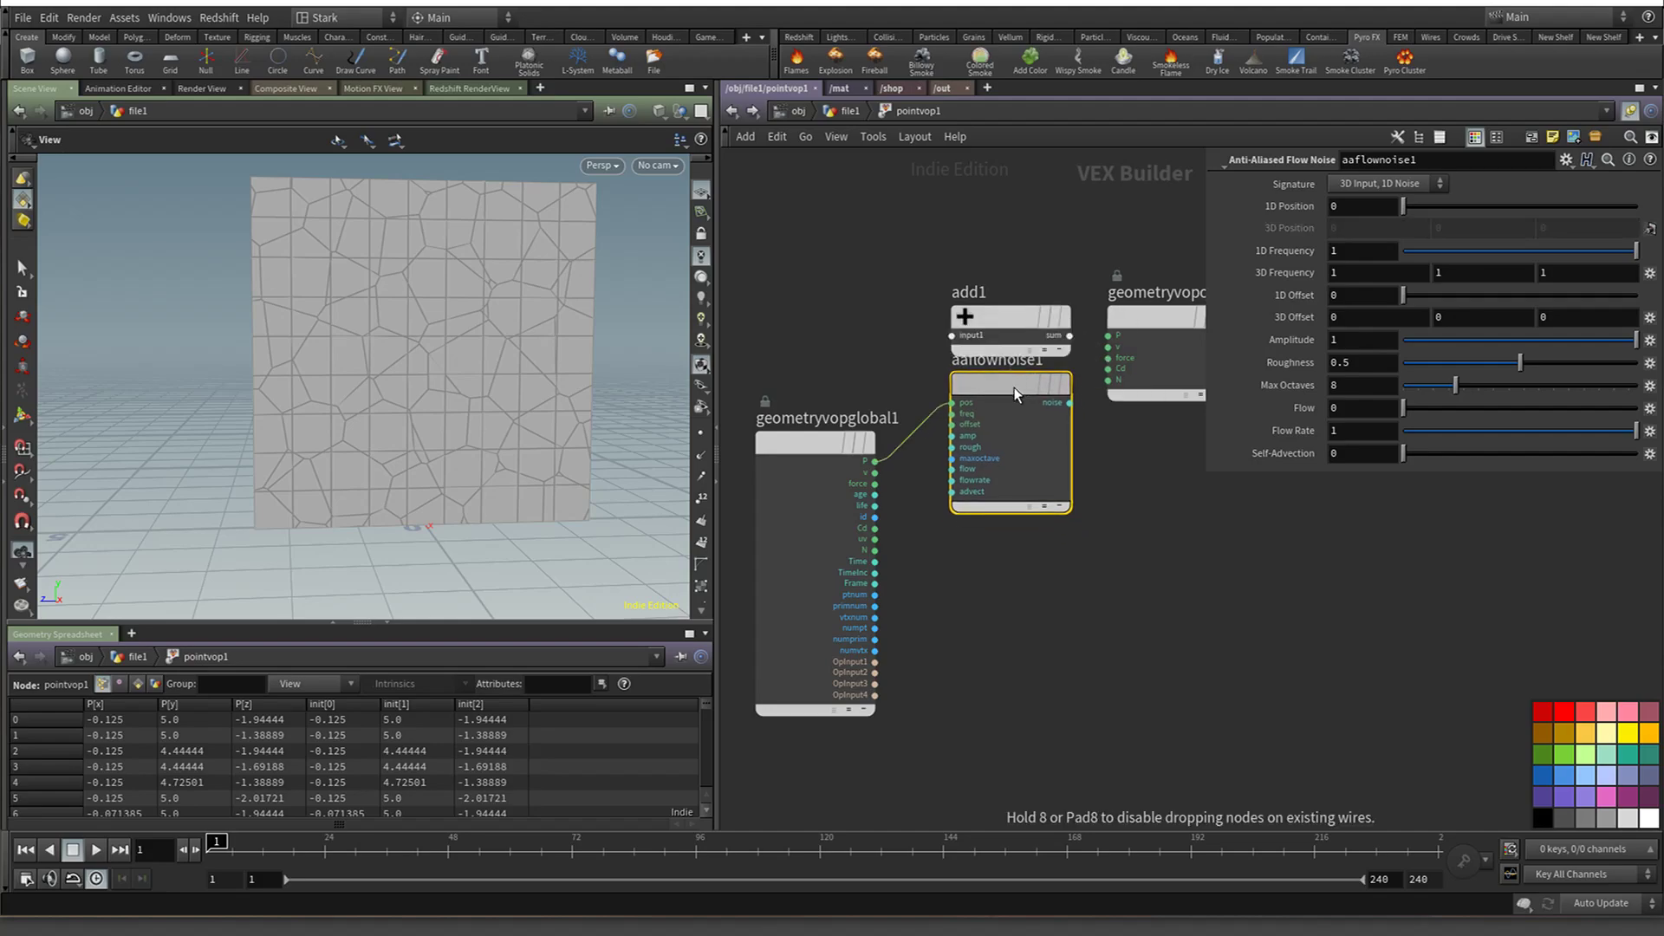
left_click_drag(1014, 315, 1020, 601)
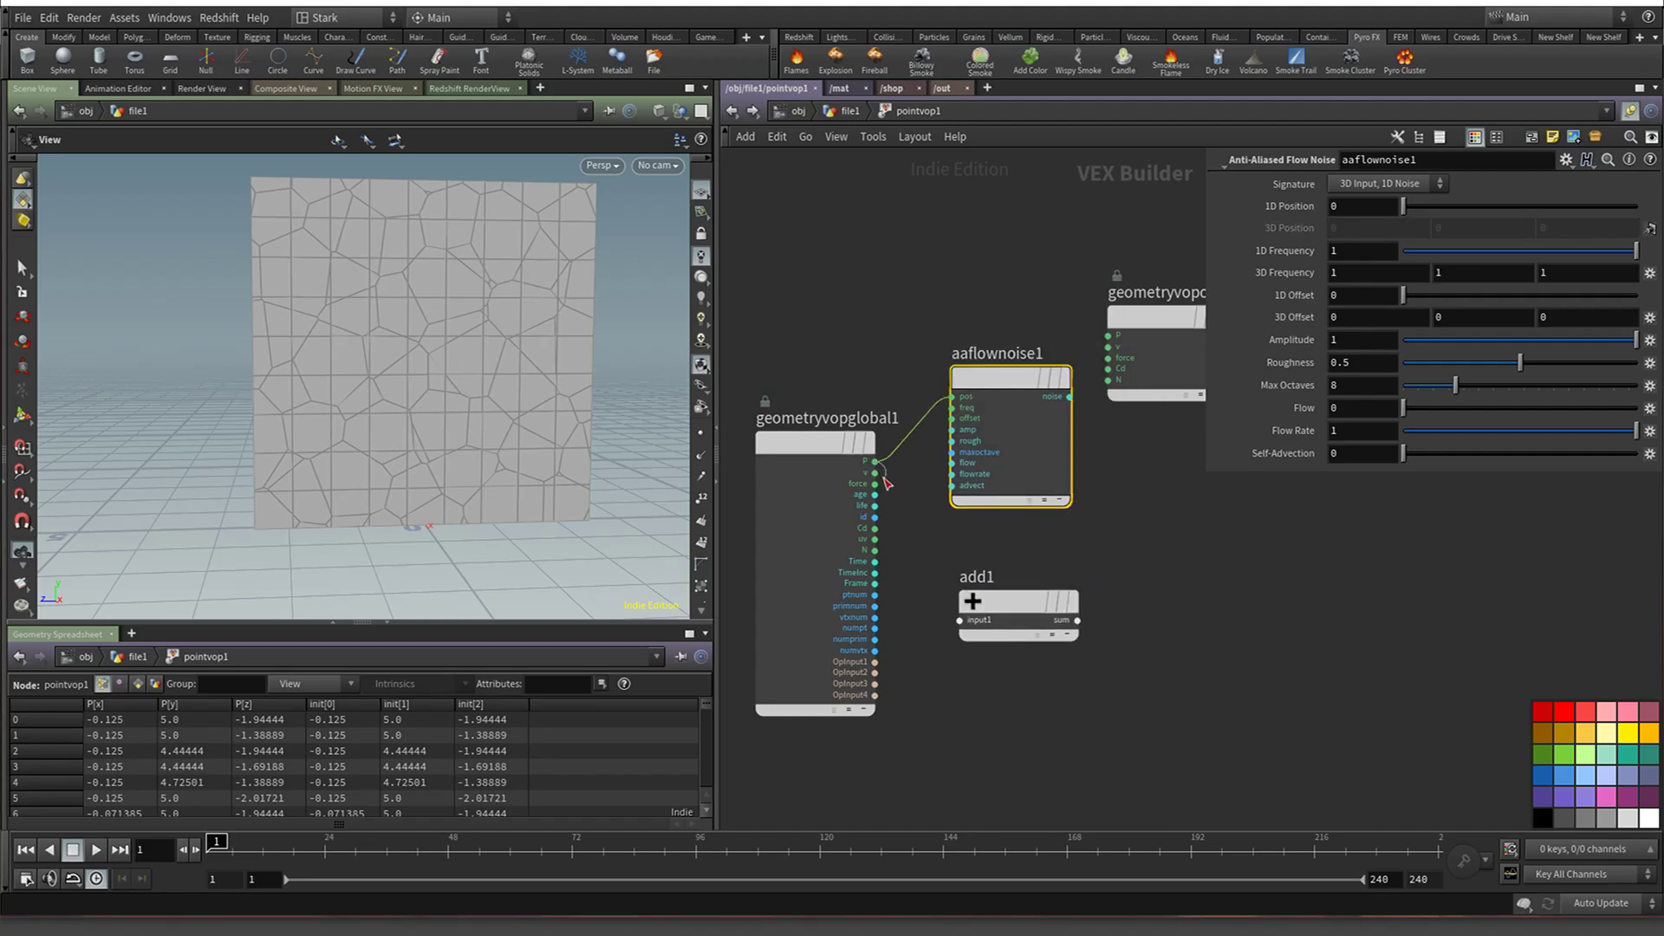
left_click_drag(875, 461, 960, 620)
left_click_drag(1071, 396, 959, 631)
left_click_drag(1077, 621, 1116, 339)
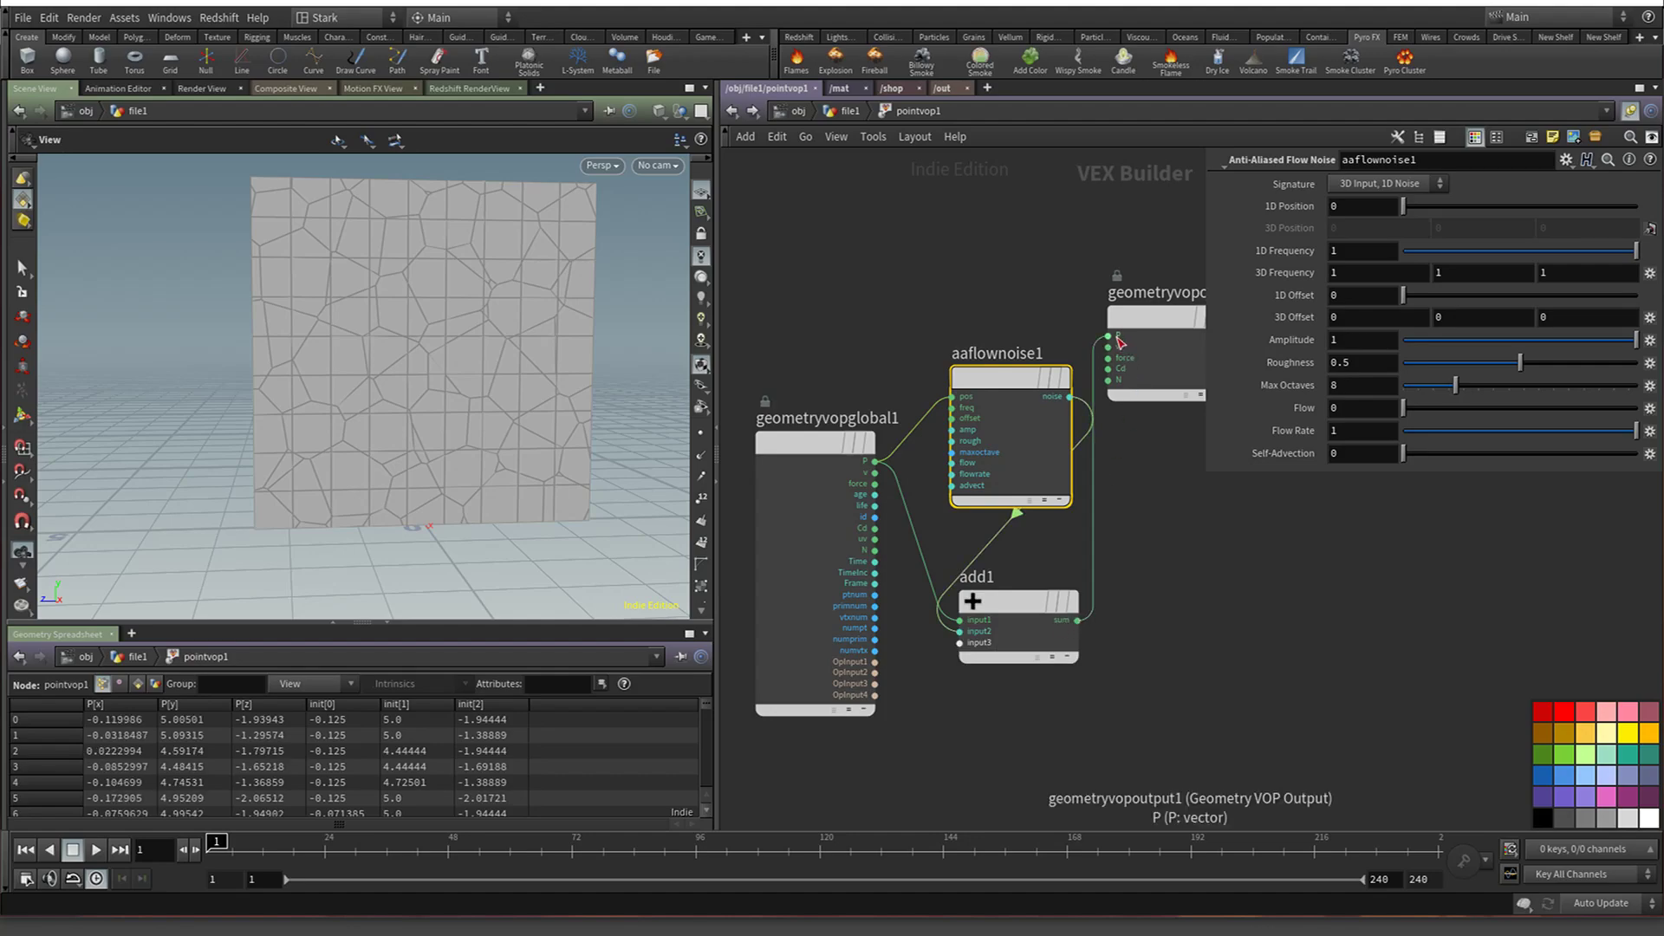
Move the flow noise node up beside the global parameters and set its signature to 3D Input, 3D Noise
left_click_drag(1019, 368, 948, 308)
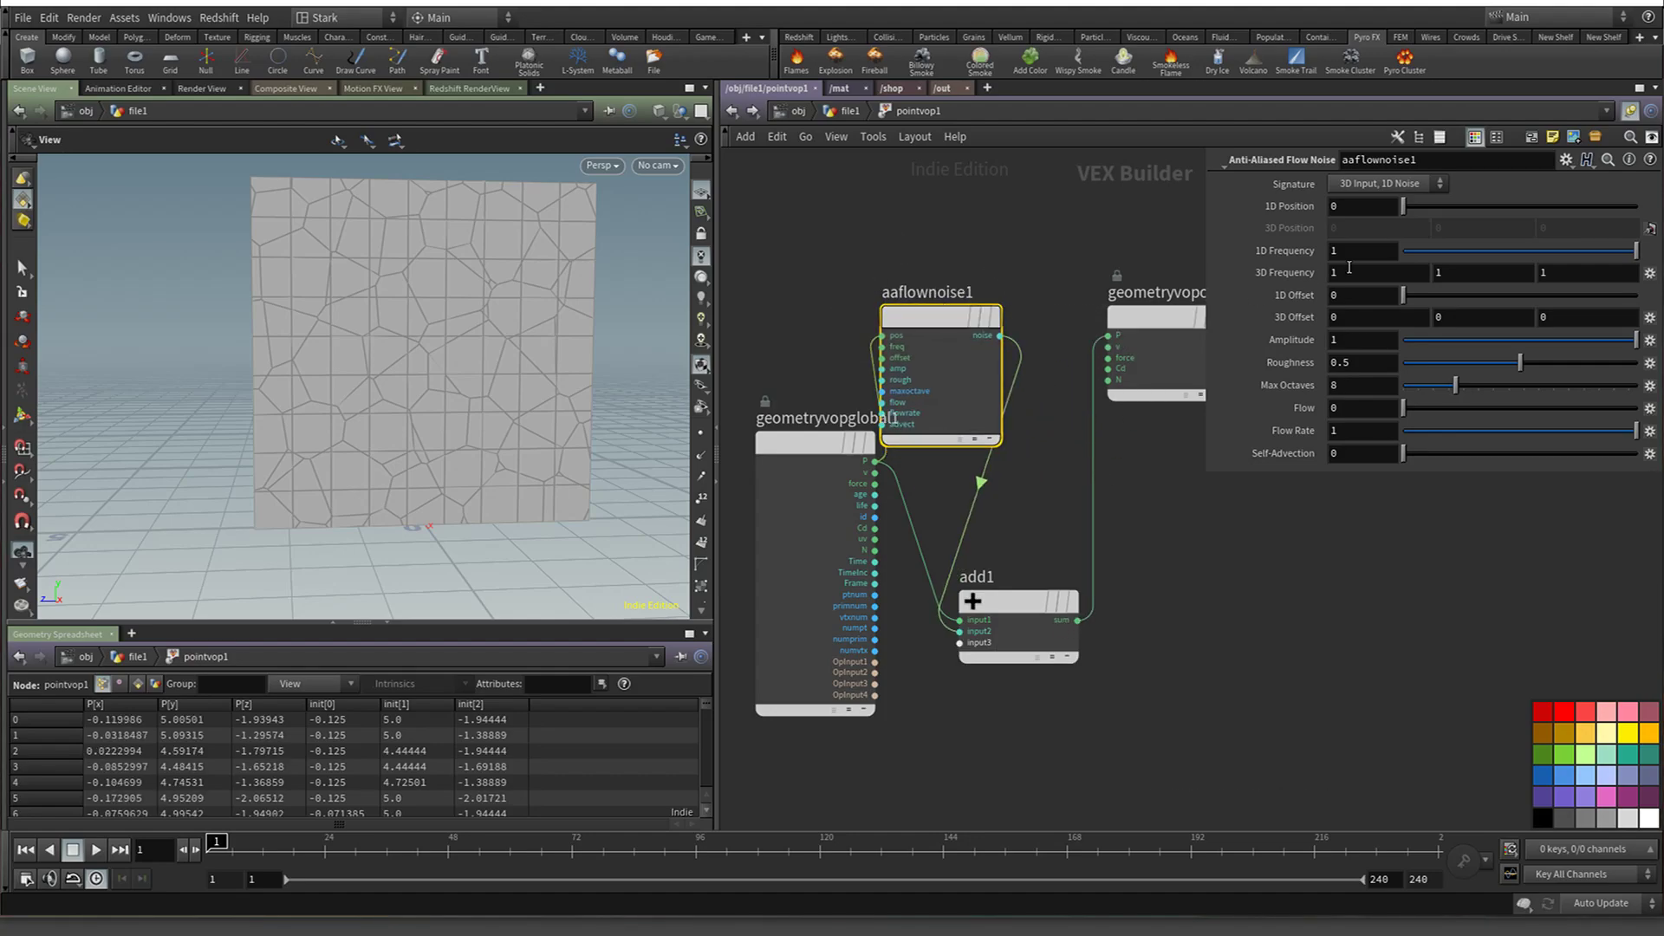
left_click(1395, 184)
left_click(1407, 218)
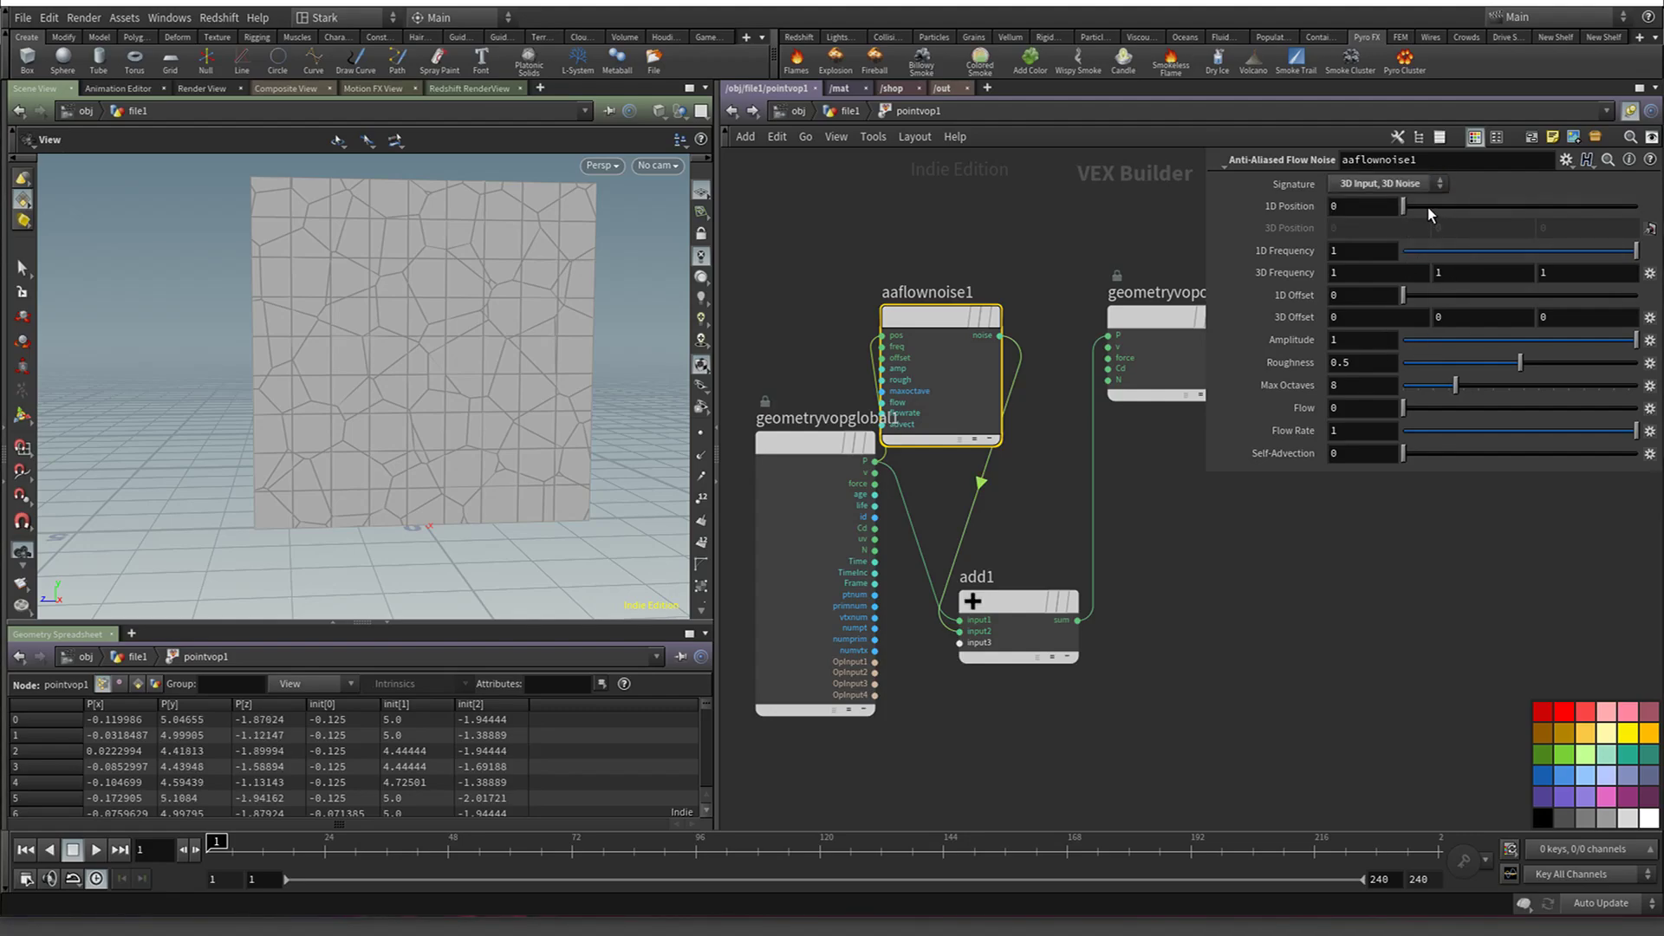
left_click_drag(1429, 208, 1338, 214)
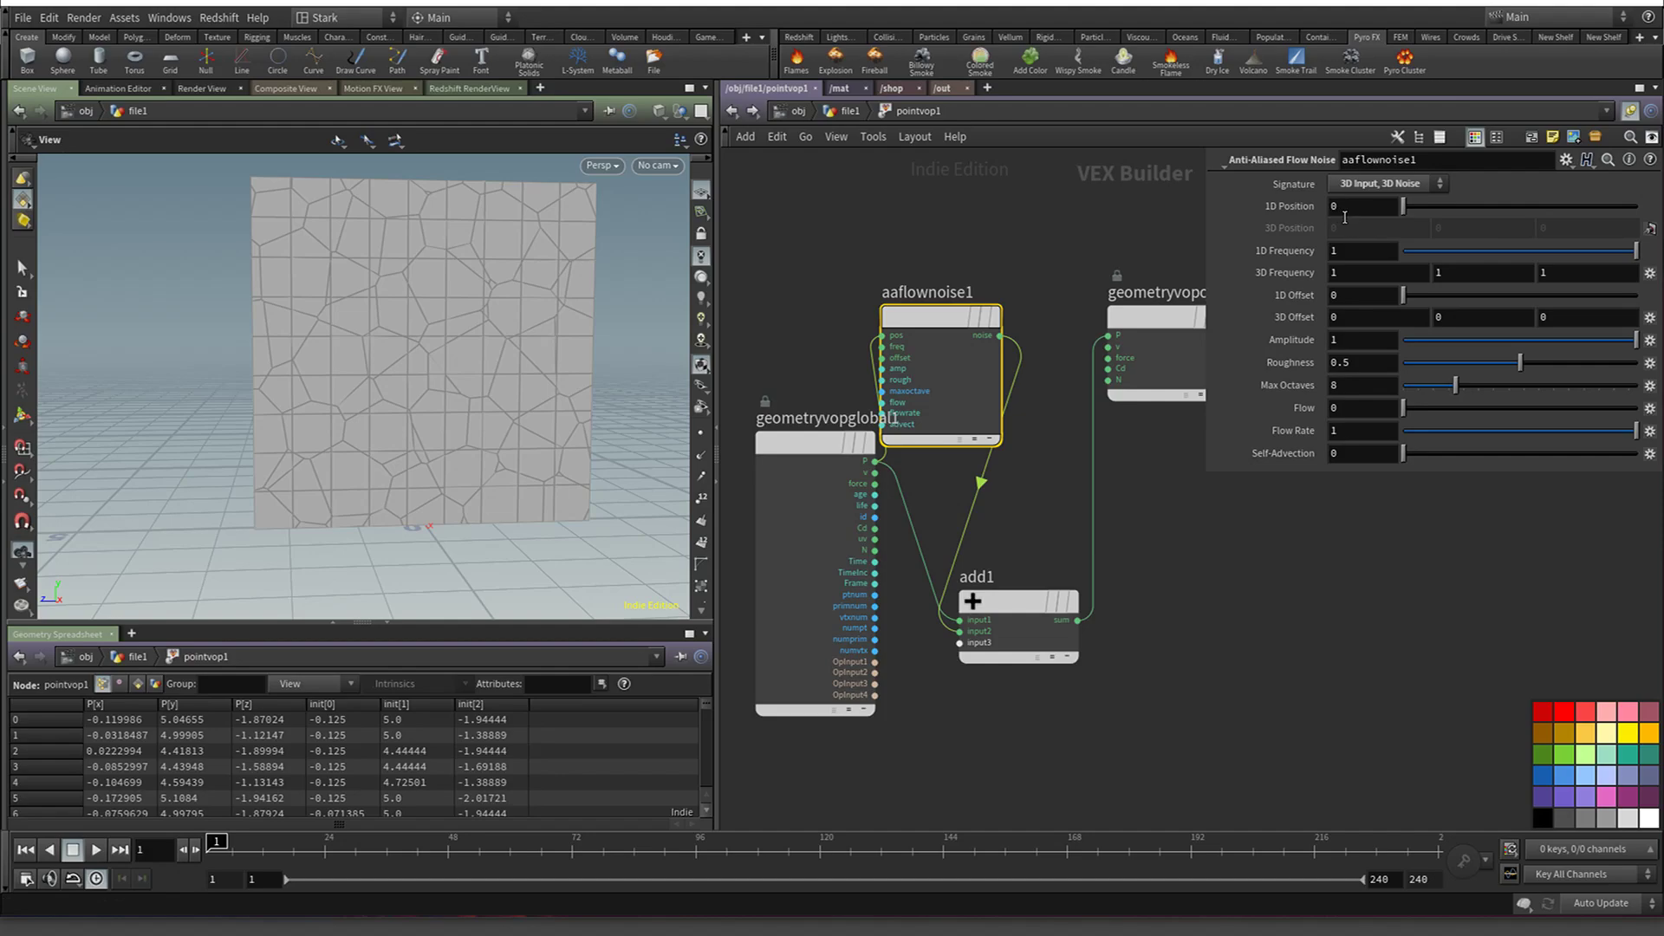
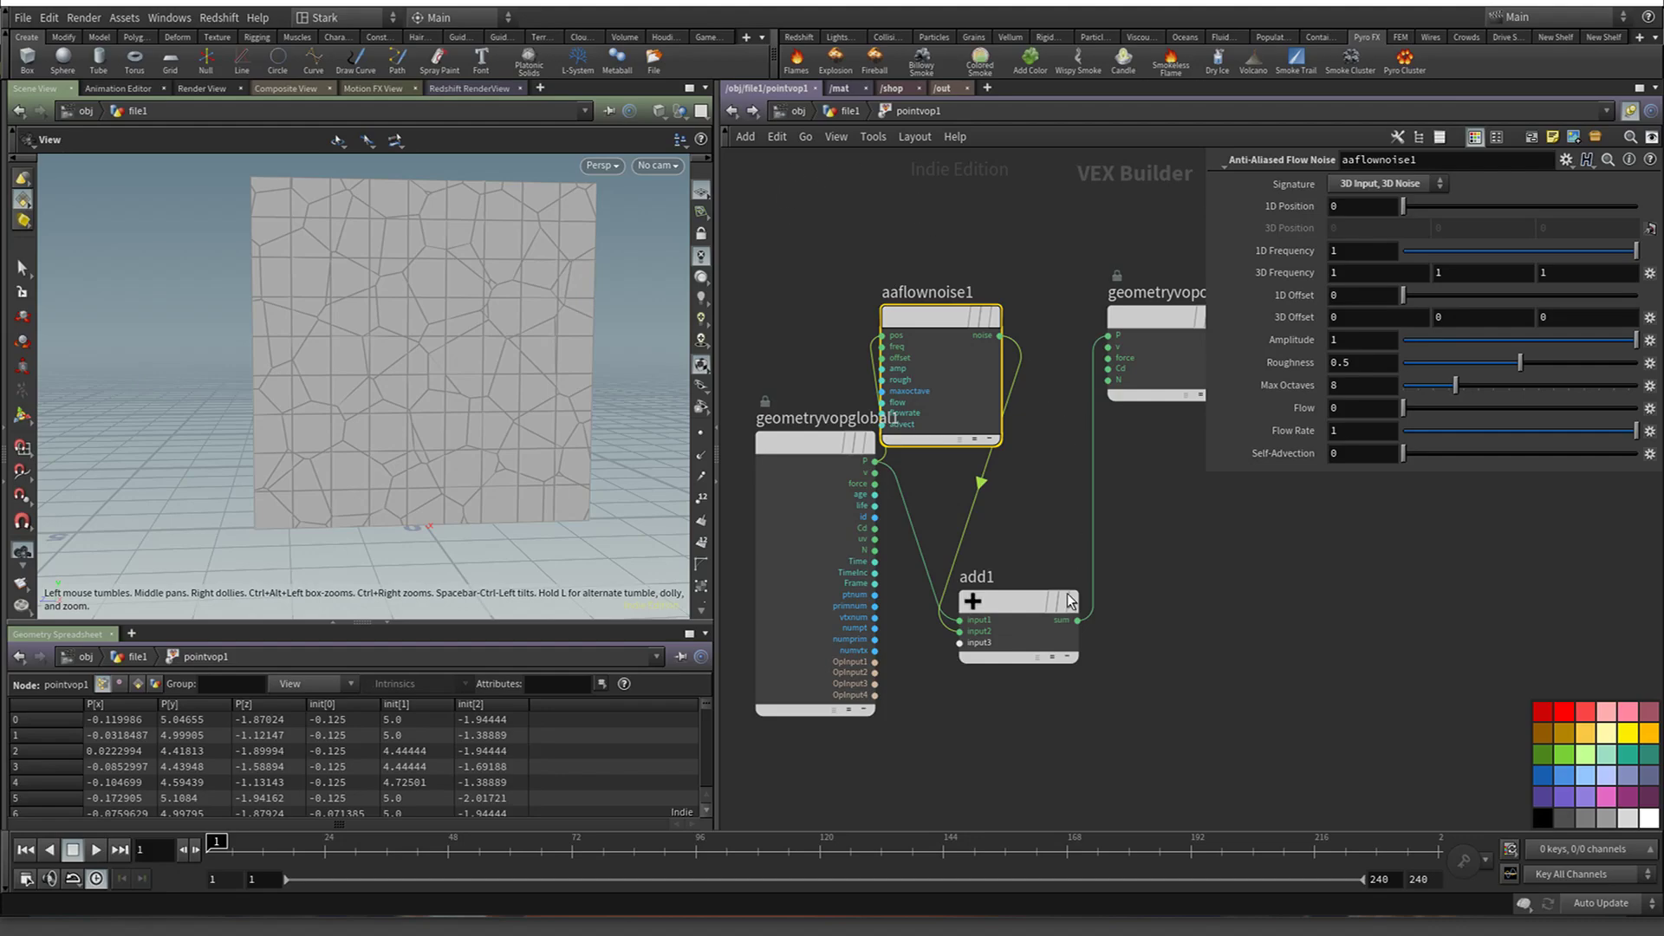
Spread out the Add and noise nodes, and set the noise's 1D Offset to 0.393 and Flow to 0.446
left_click_drag(1022, 607, 1147, 513)
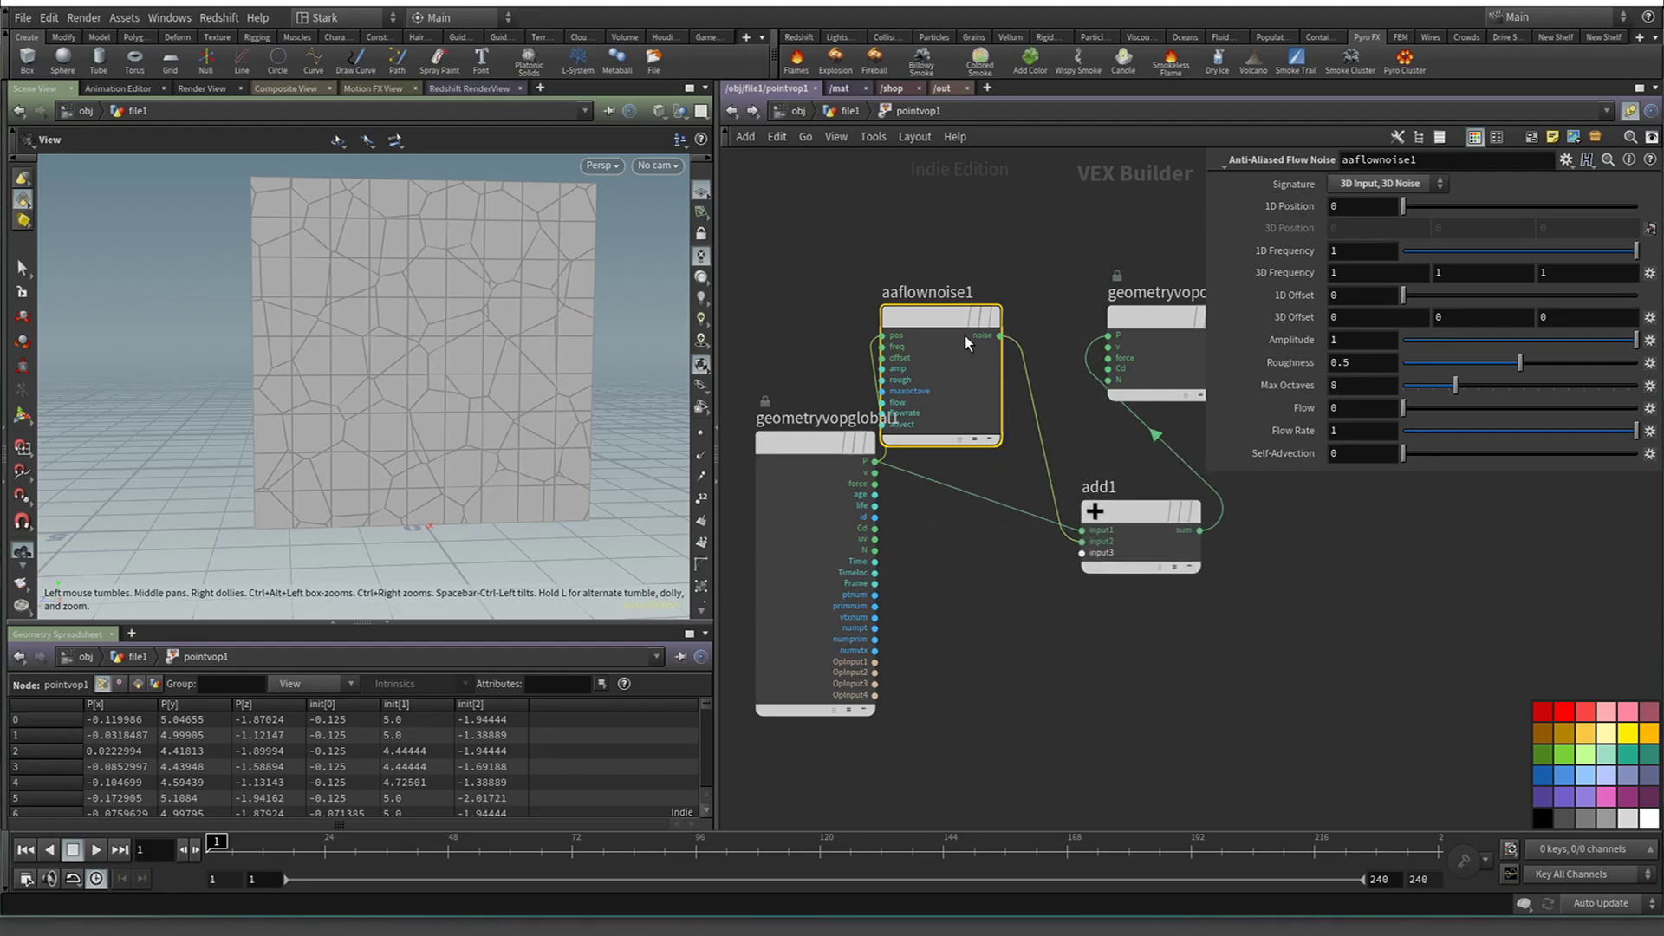
mouse_move(964, 335)
left_mouse_down()
mouse_move(985, 325)
mouse_move(991, 279)
left_mouse_up()
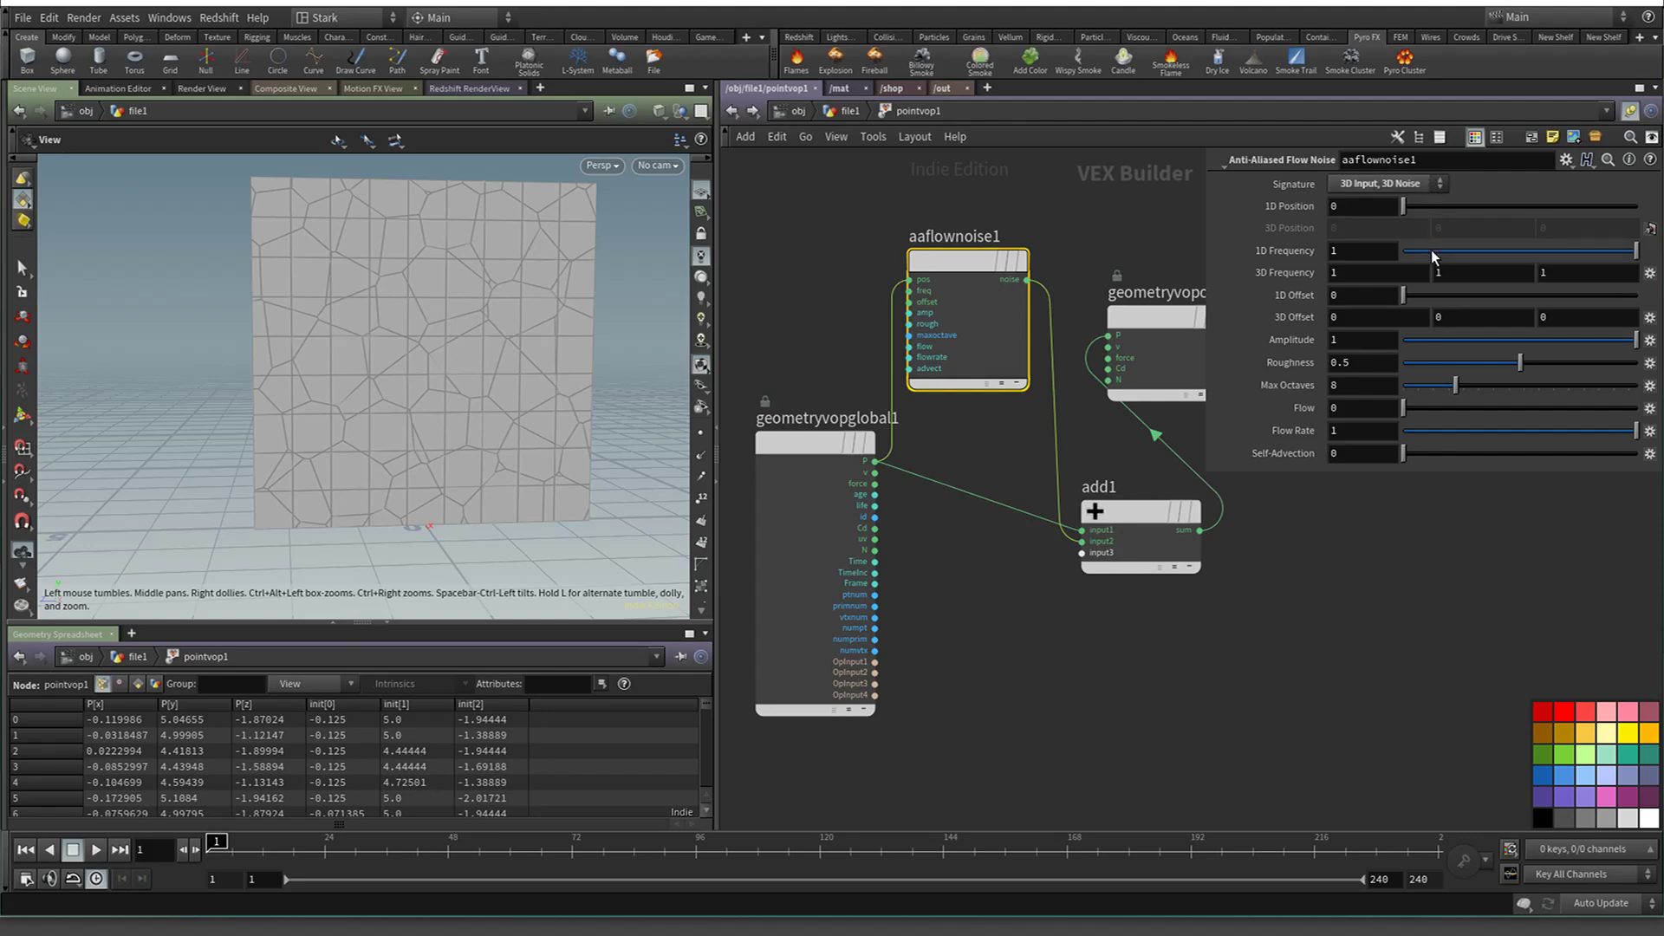
left_click_drag(1438, 298, 1547, 309)
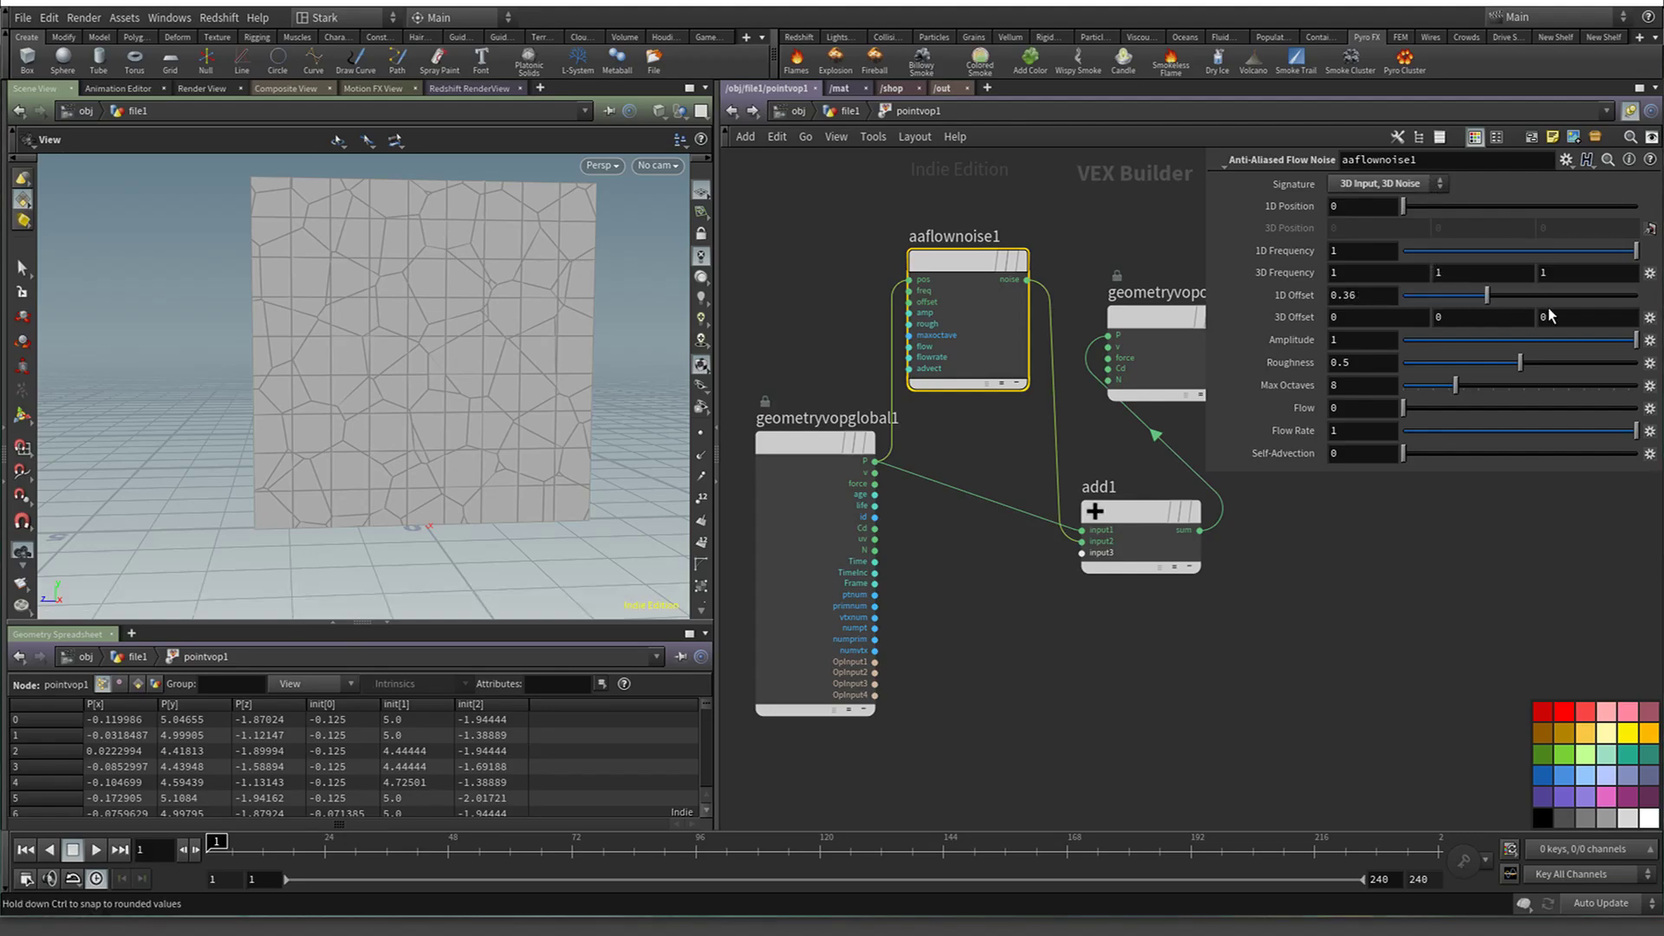
left_click_drag(1463, 405, 1506, 406)
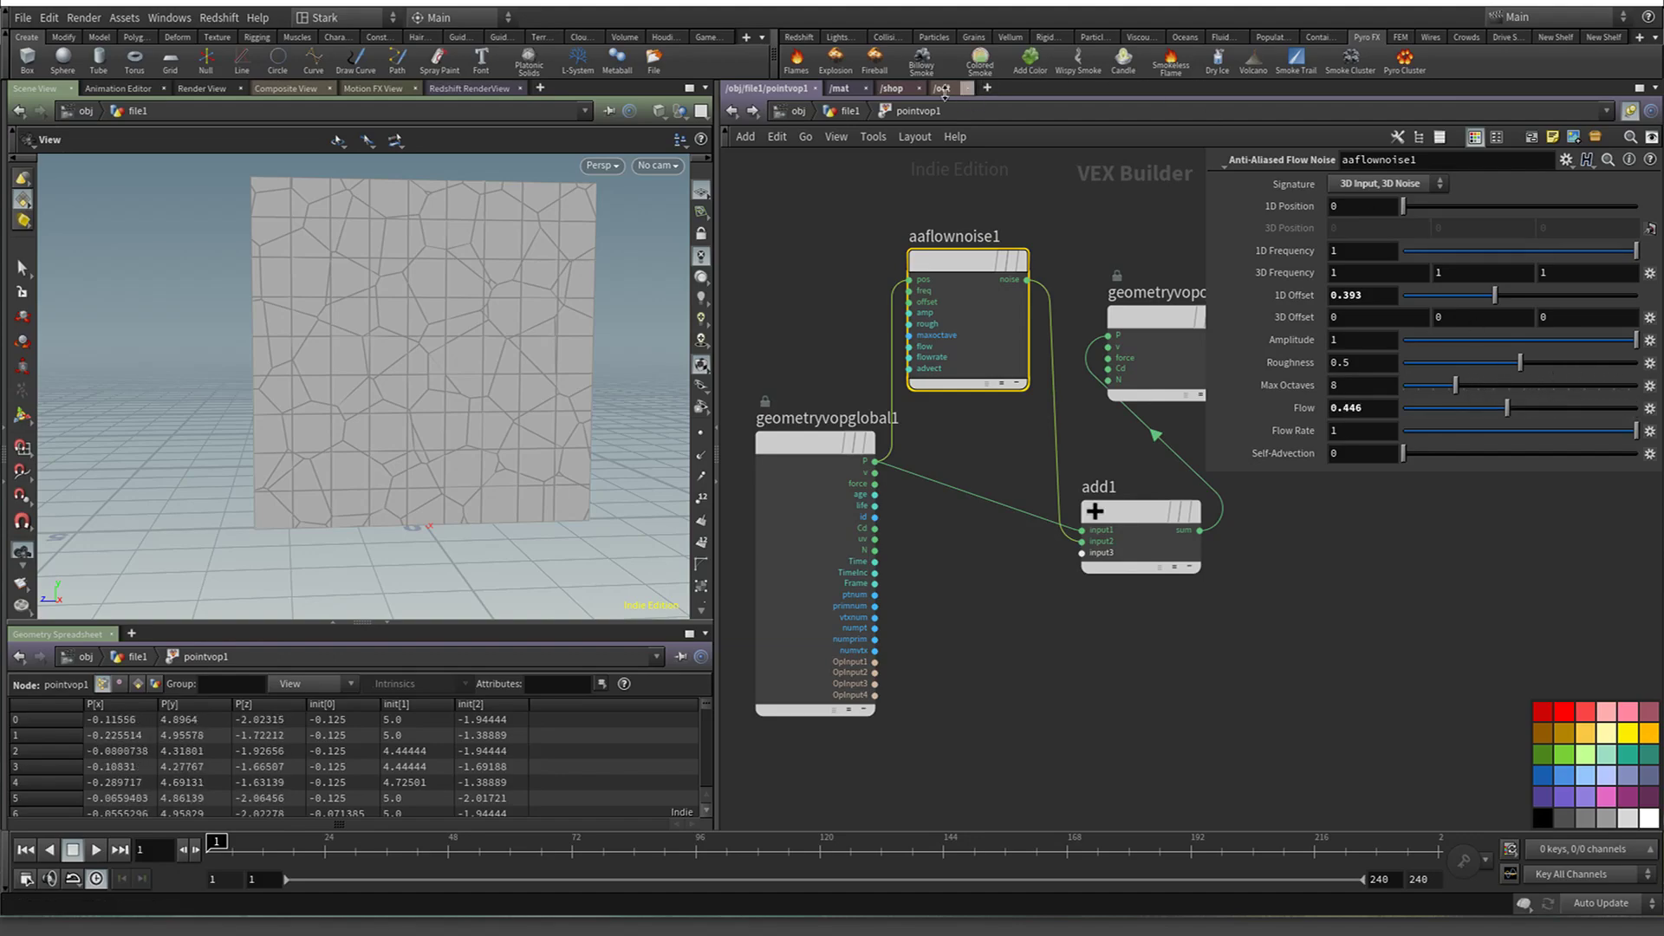
Return to the file1 geometry network and delete the Point VOP node from between the two wrangles
left_click(732, 111)
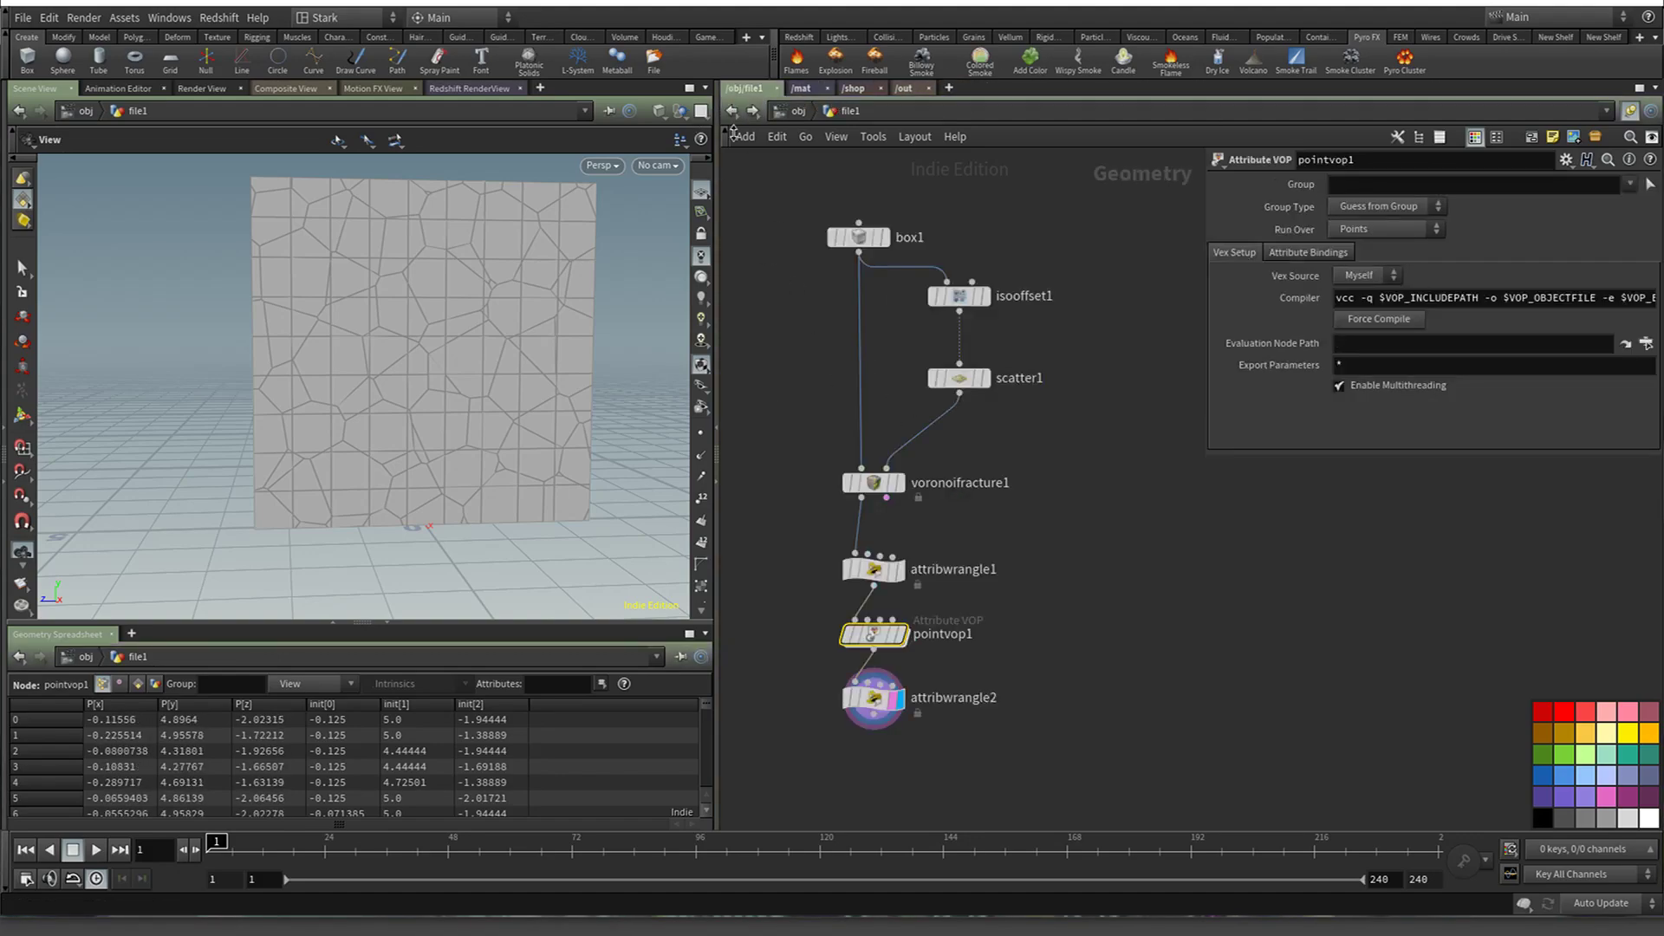
left_click(875, 704)
key("b")
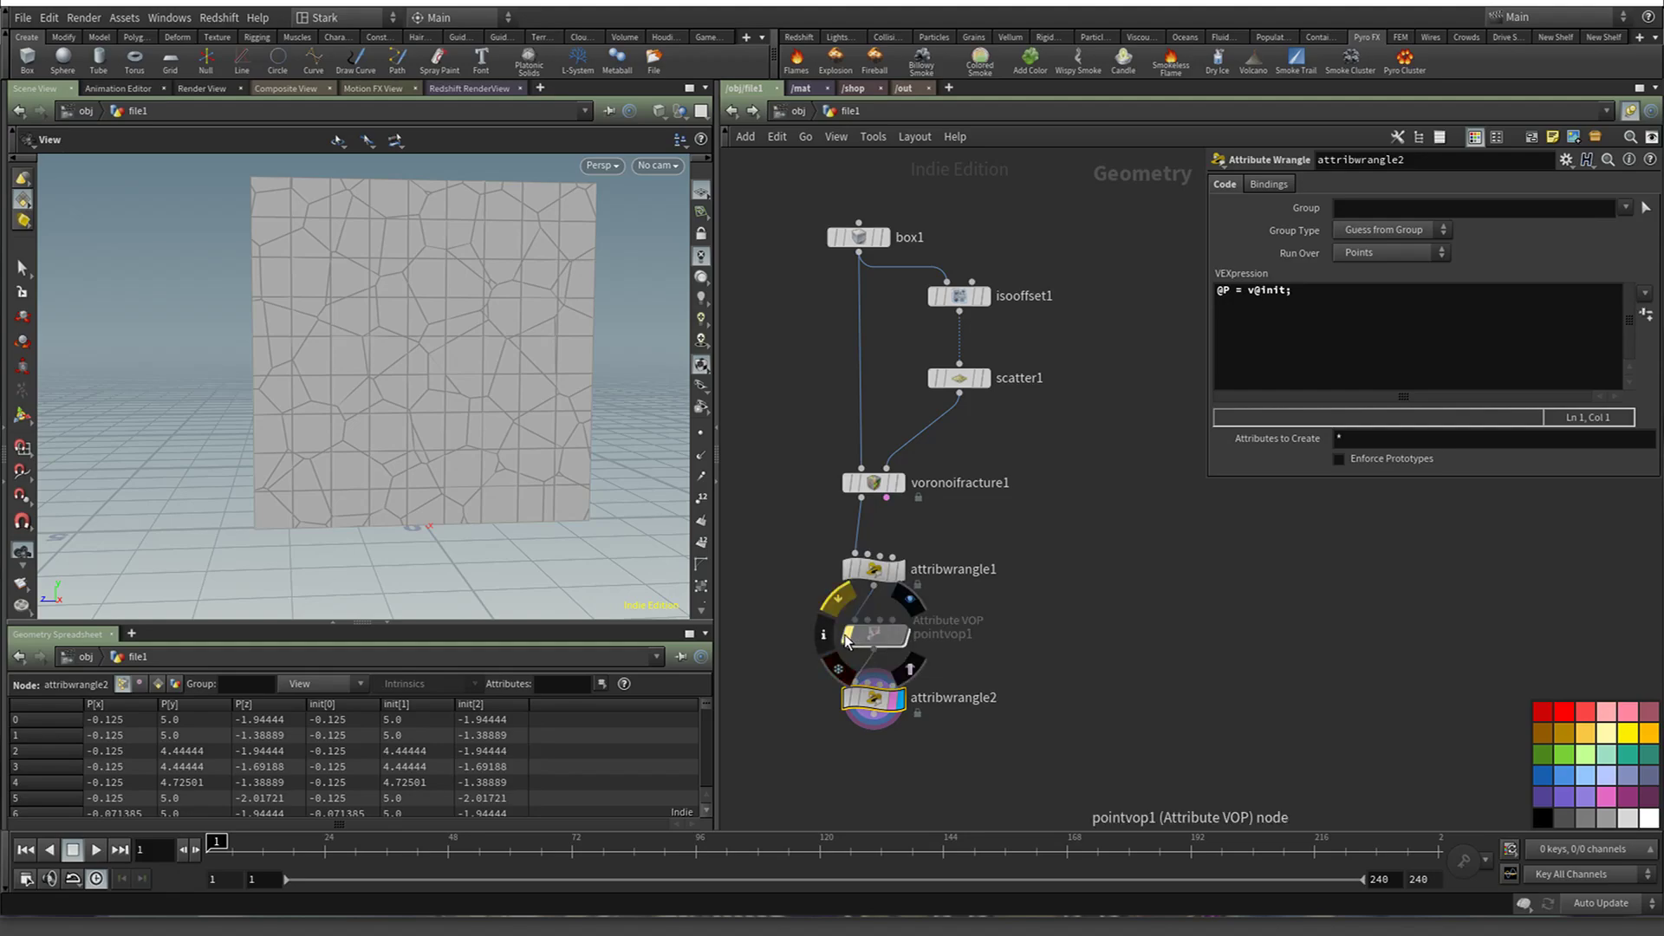
left_click(877, 636)
key("Delete")
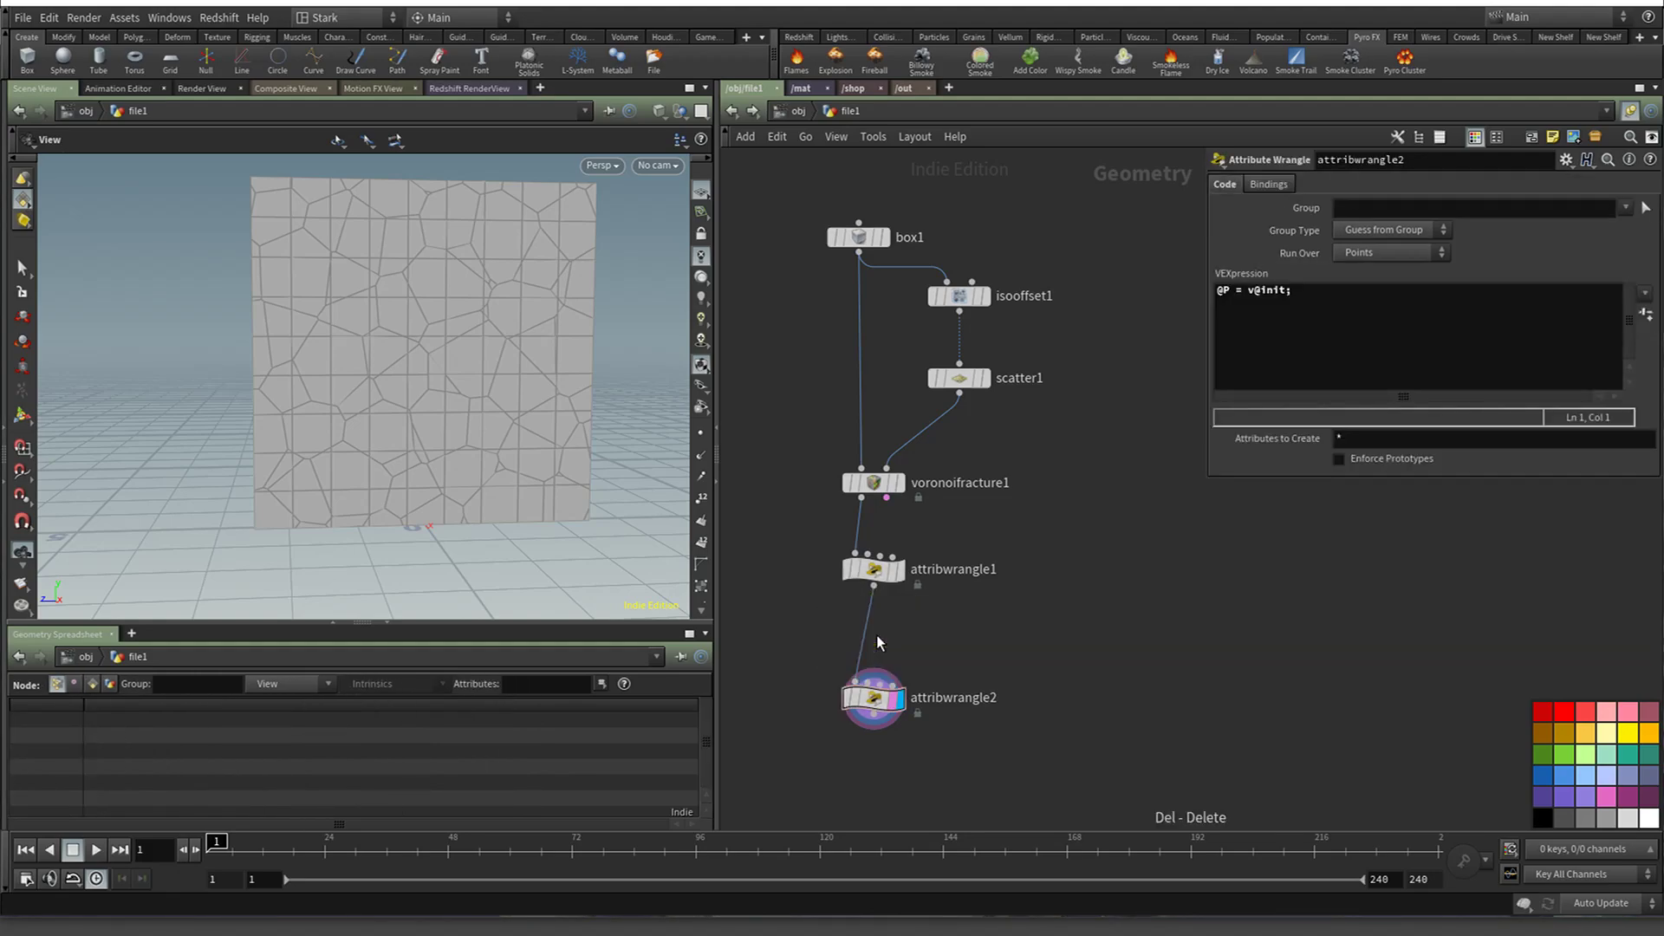
Move the first wrangle between the box and the Voronoi fracture, and insert a Mountain node between the fracture and the second wrangle
left_click(873, 570)
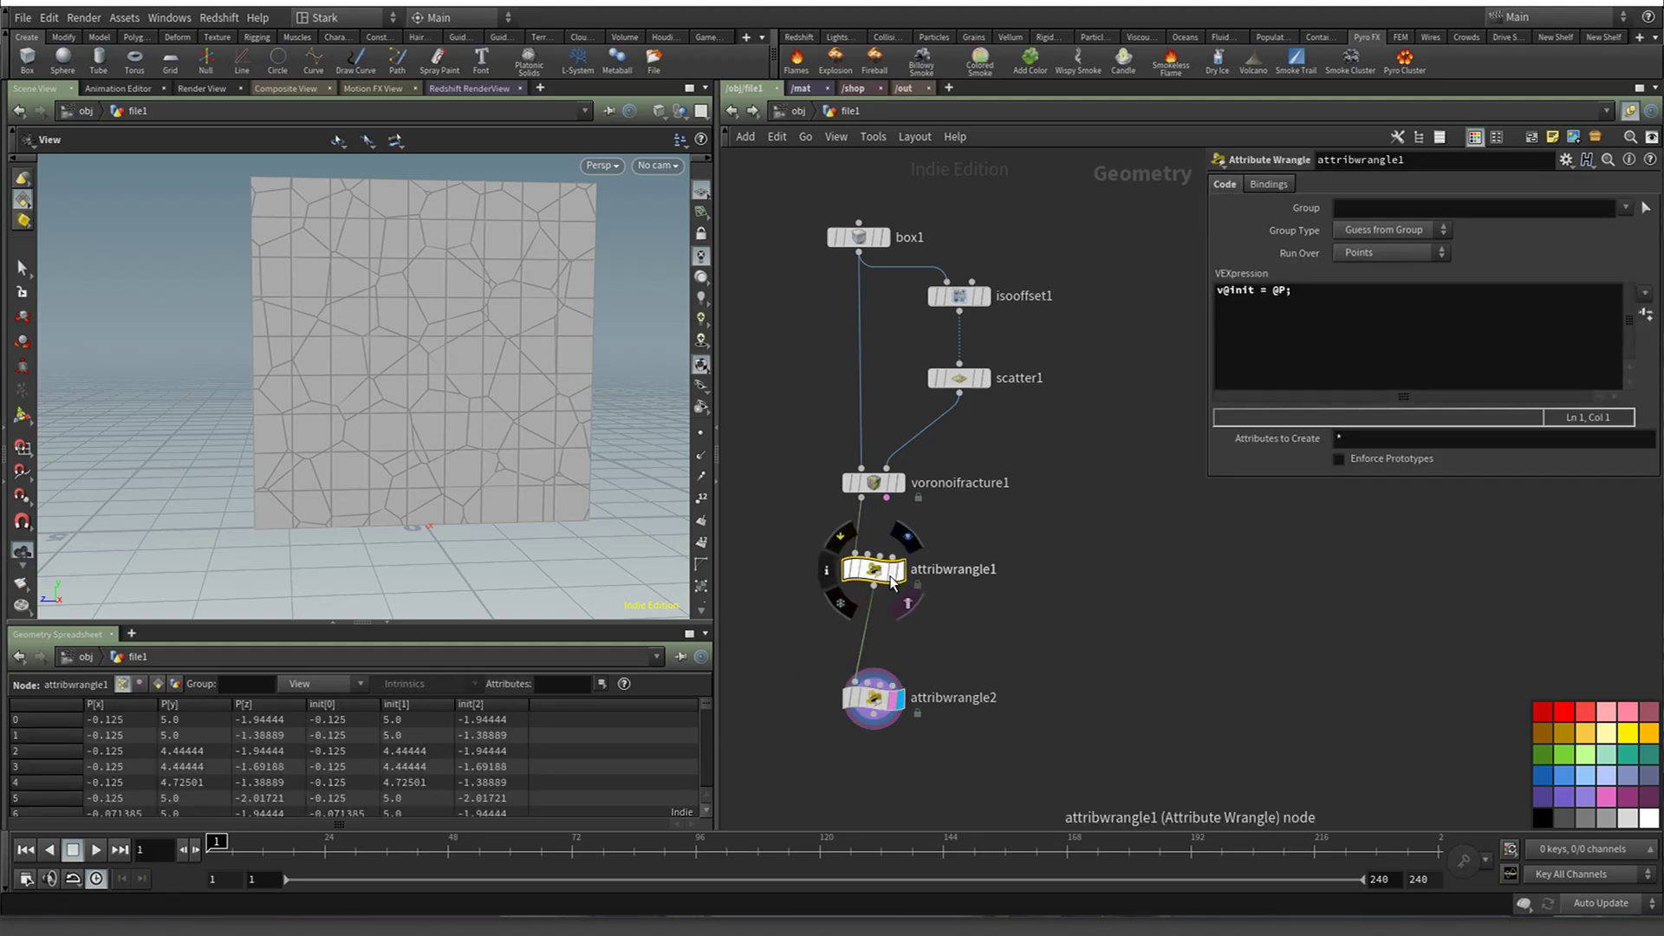
left_click_drag(876, 572, 864, 430)
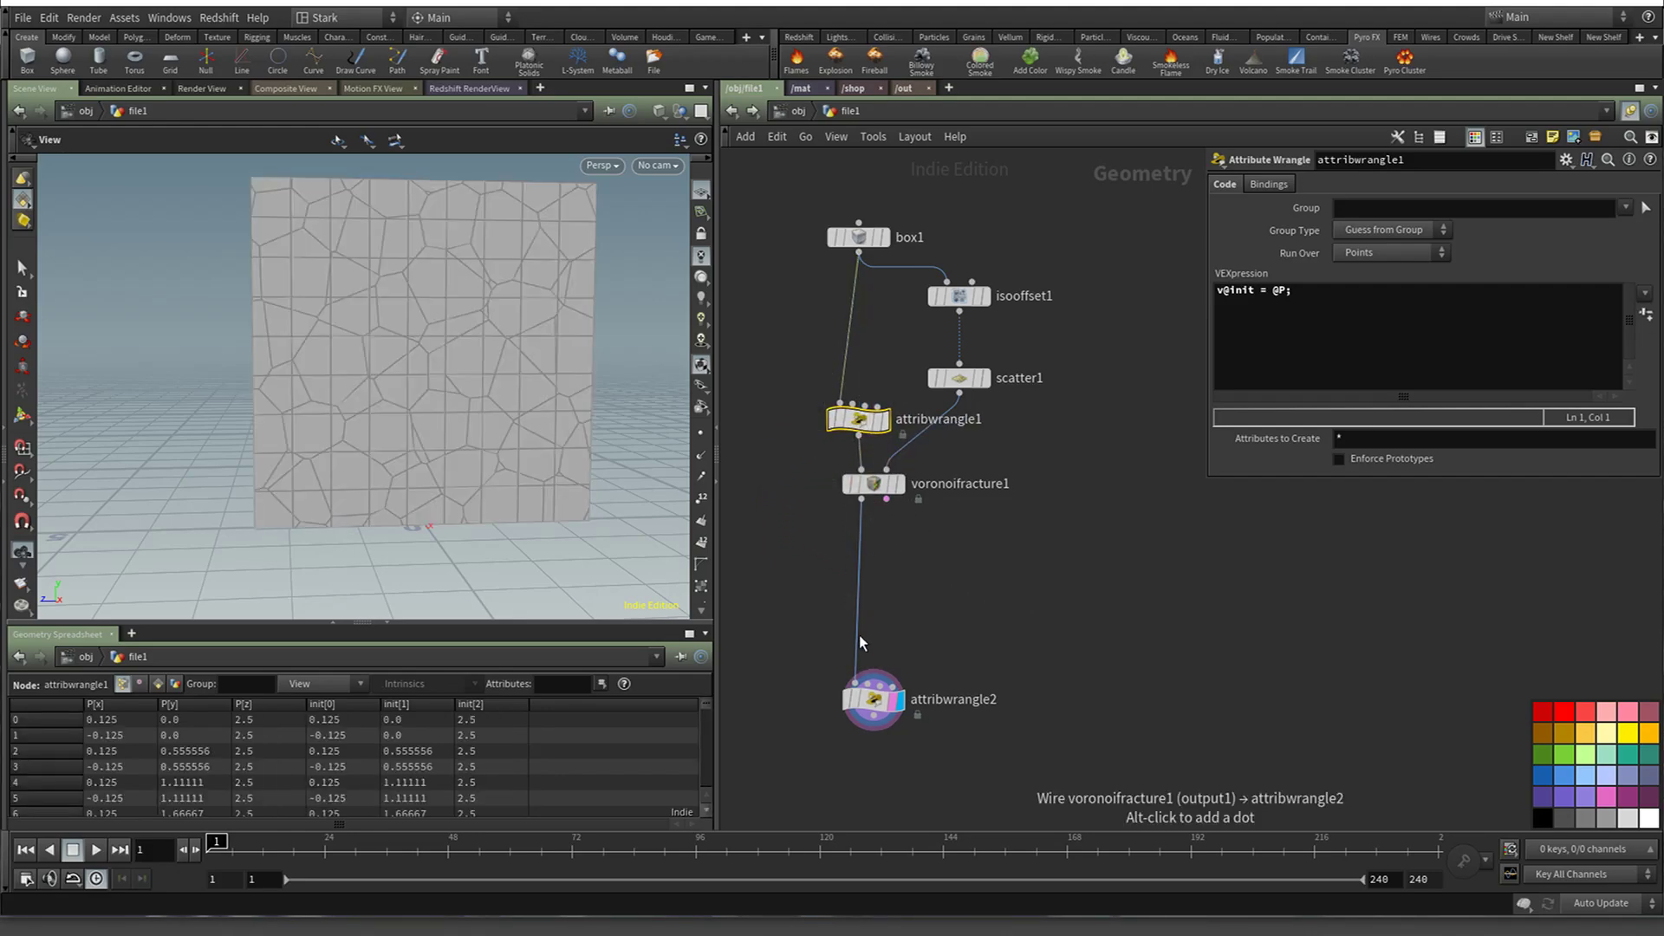
key("Tab")
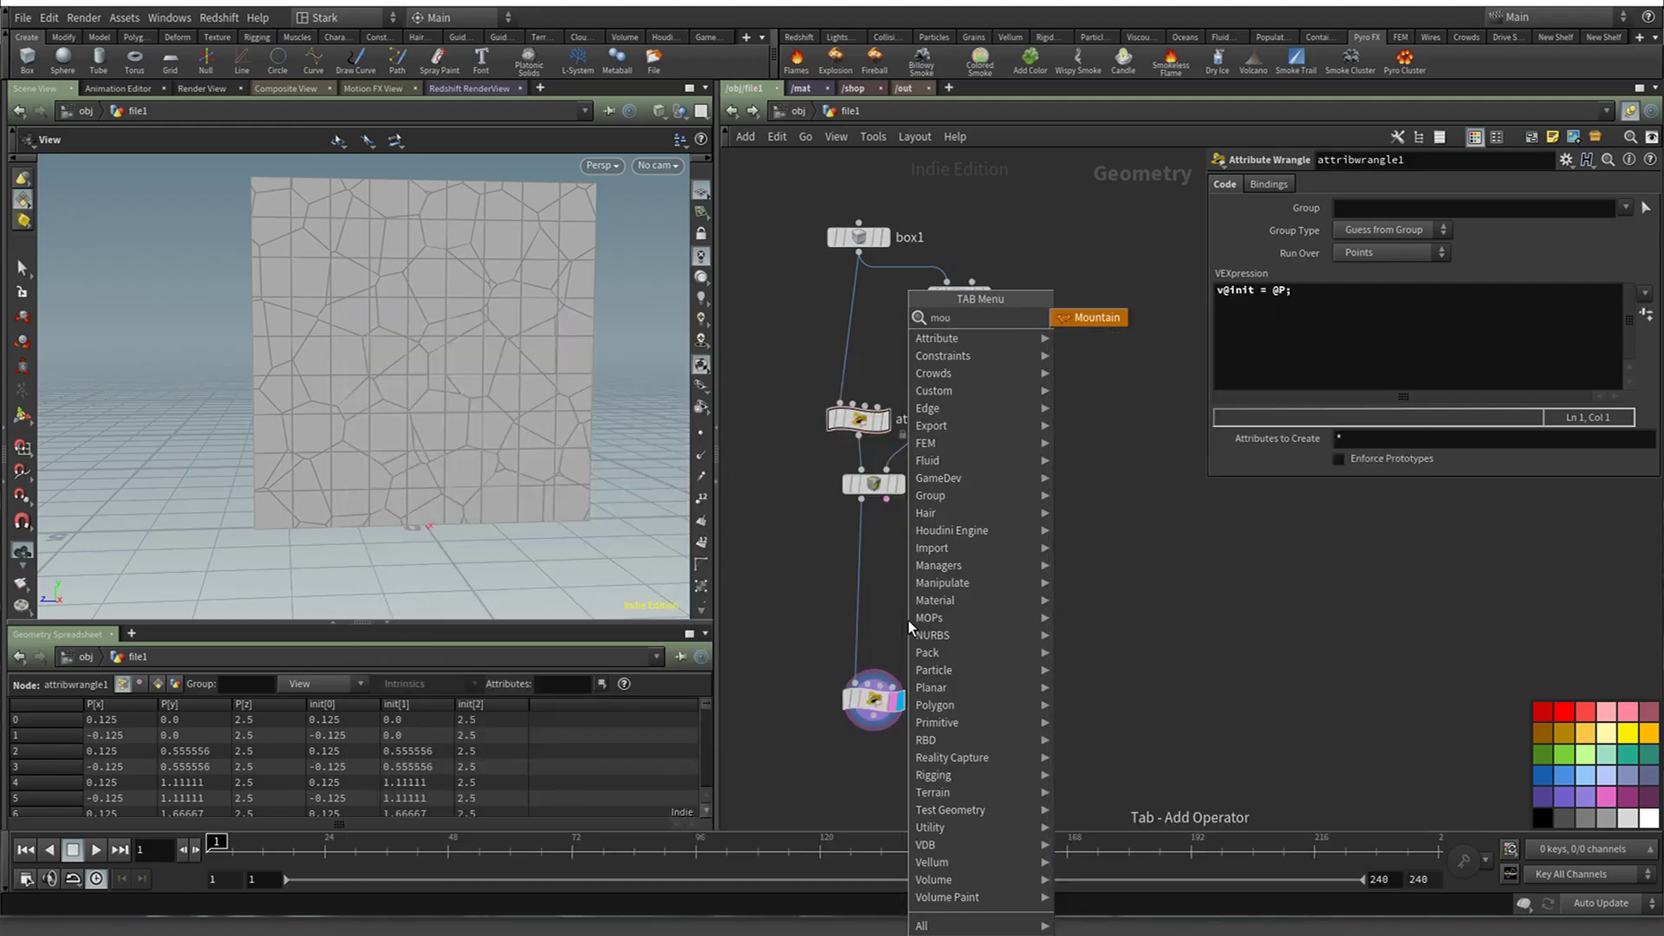
type("mountain")
key("Return")
left_click_drag(909, 621, 852, 594)
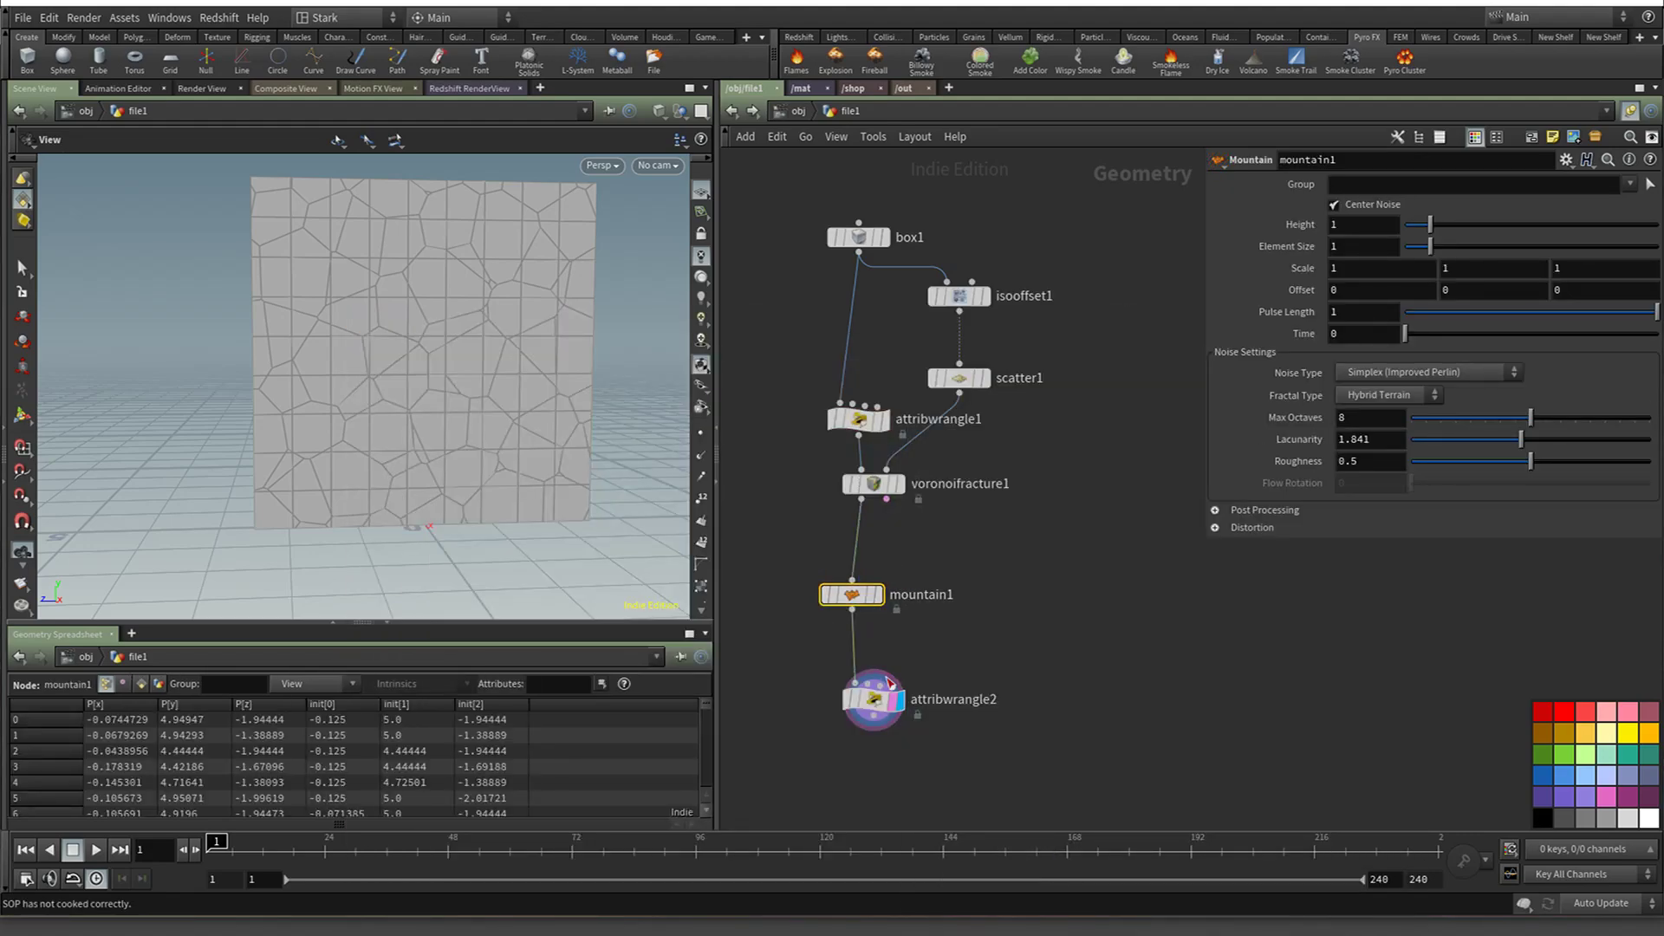
left_click(873, 699)
triple_click(1303, 300)
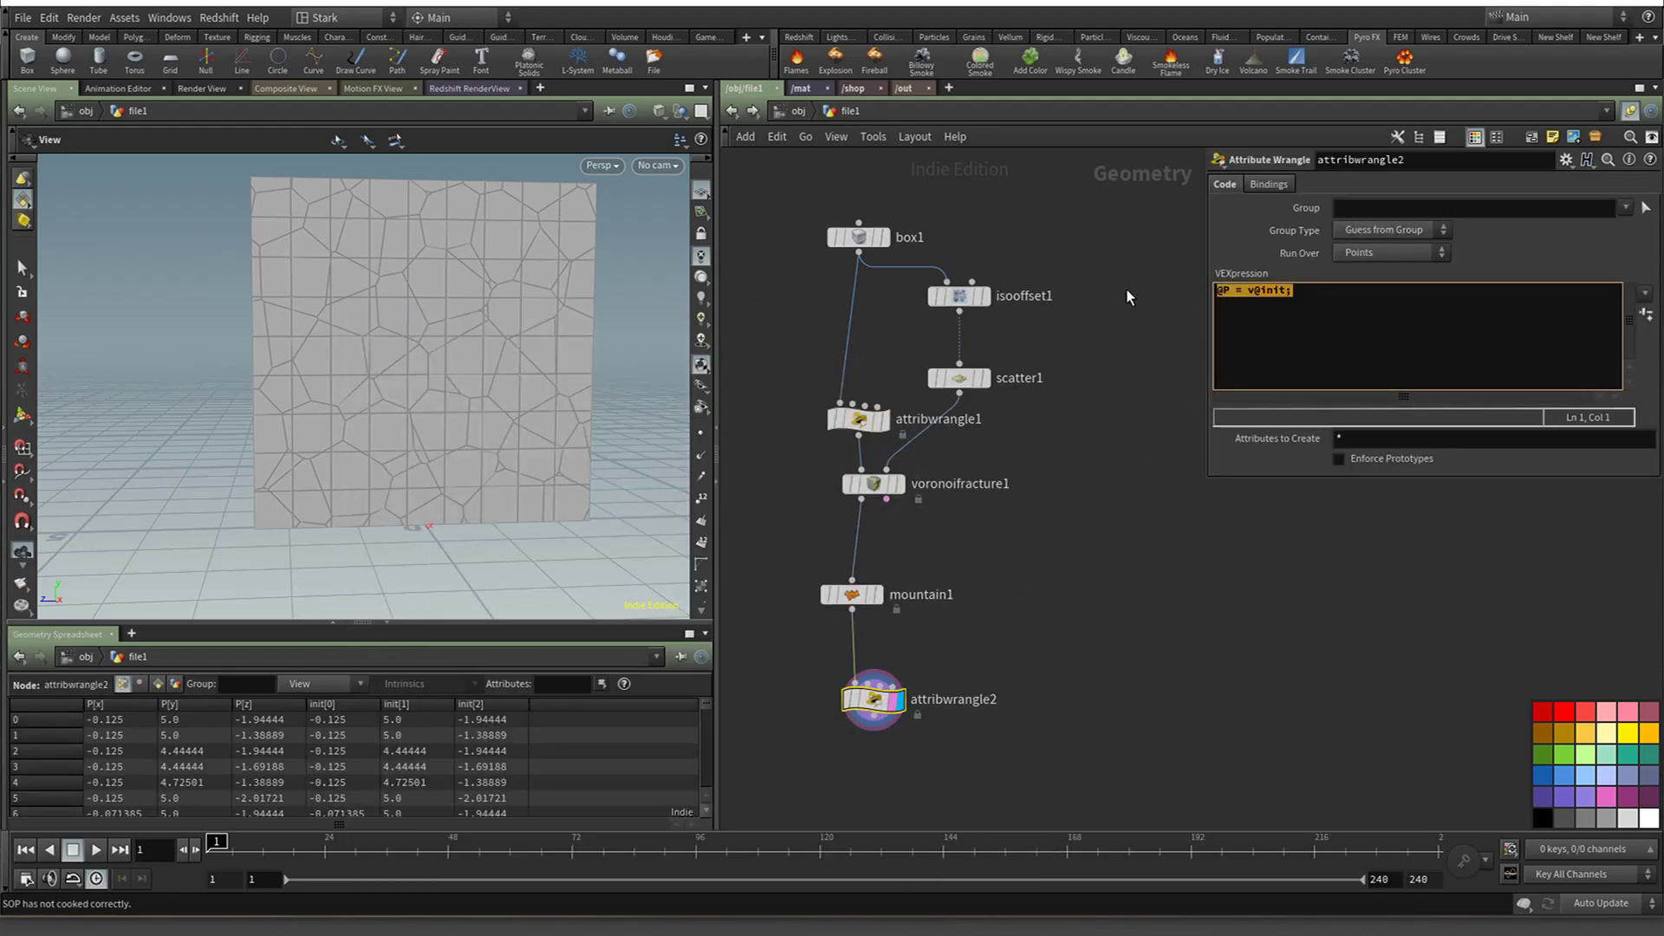
type("@1")
type("nit")
type(" = @P;")
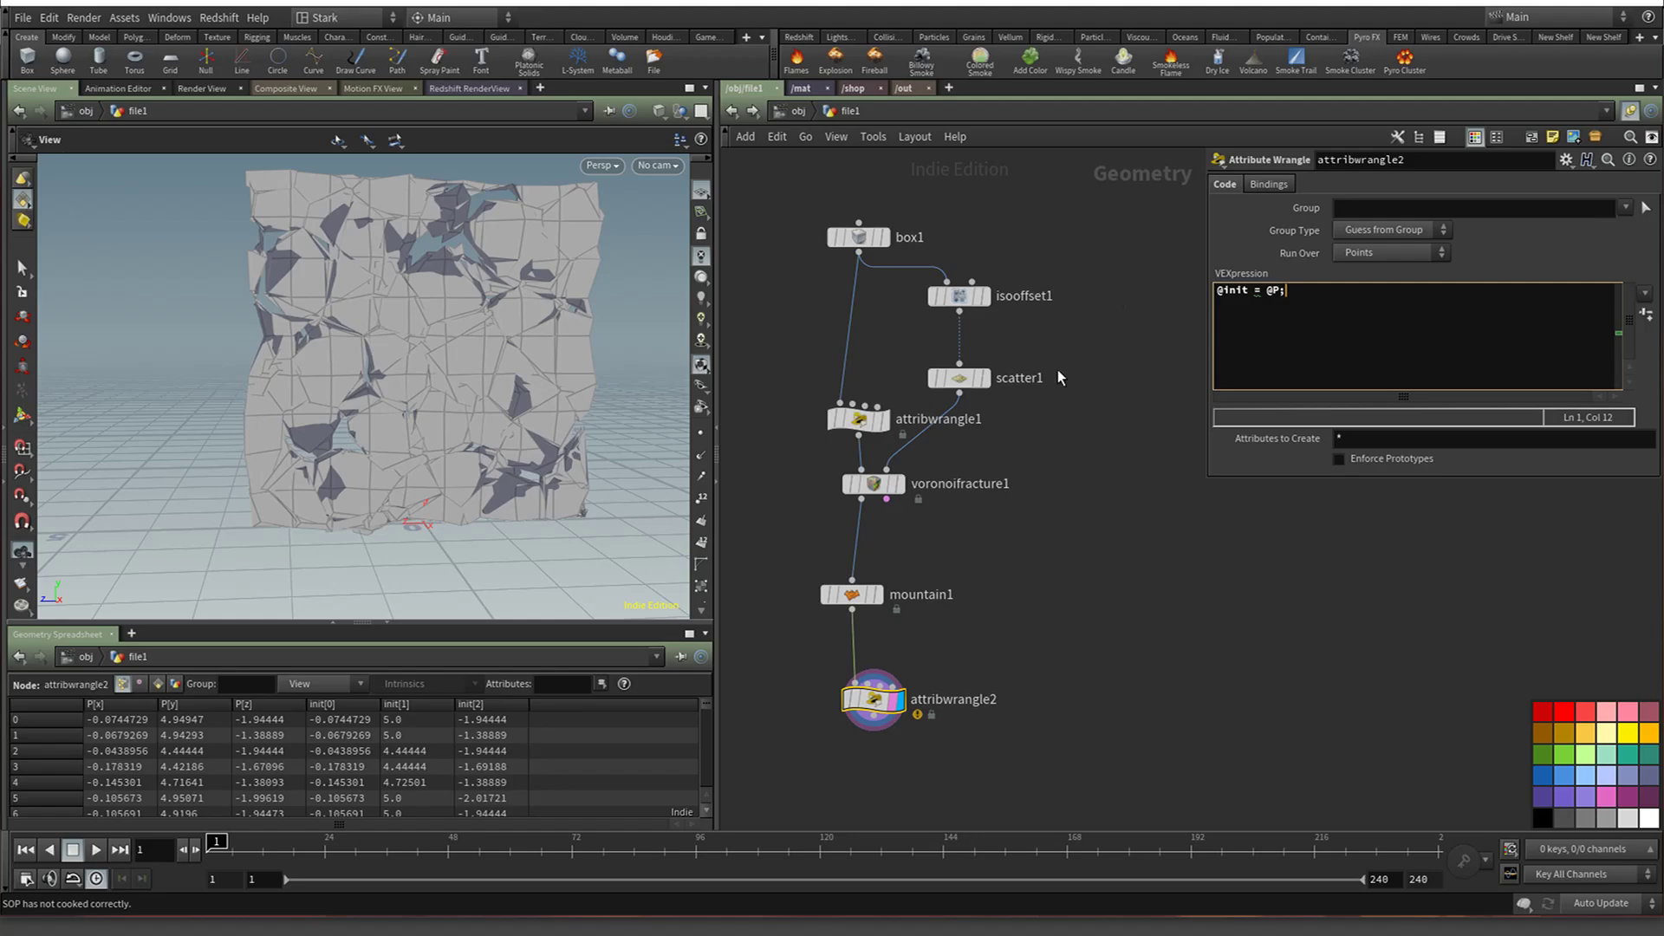
left_click_drag(1304, 297, 1265, 292)
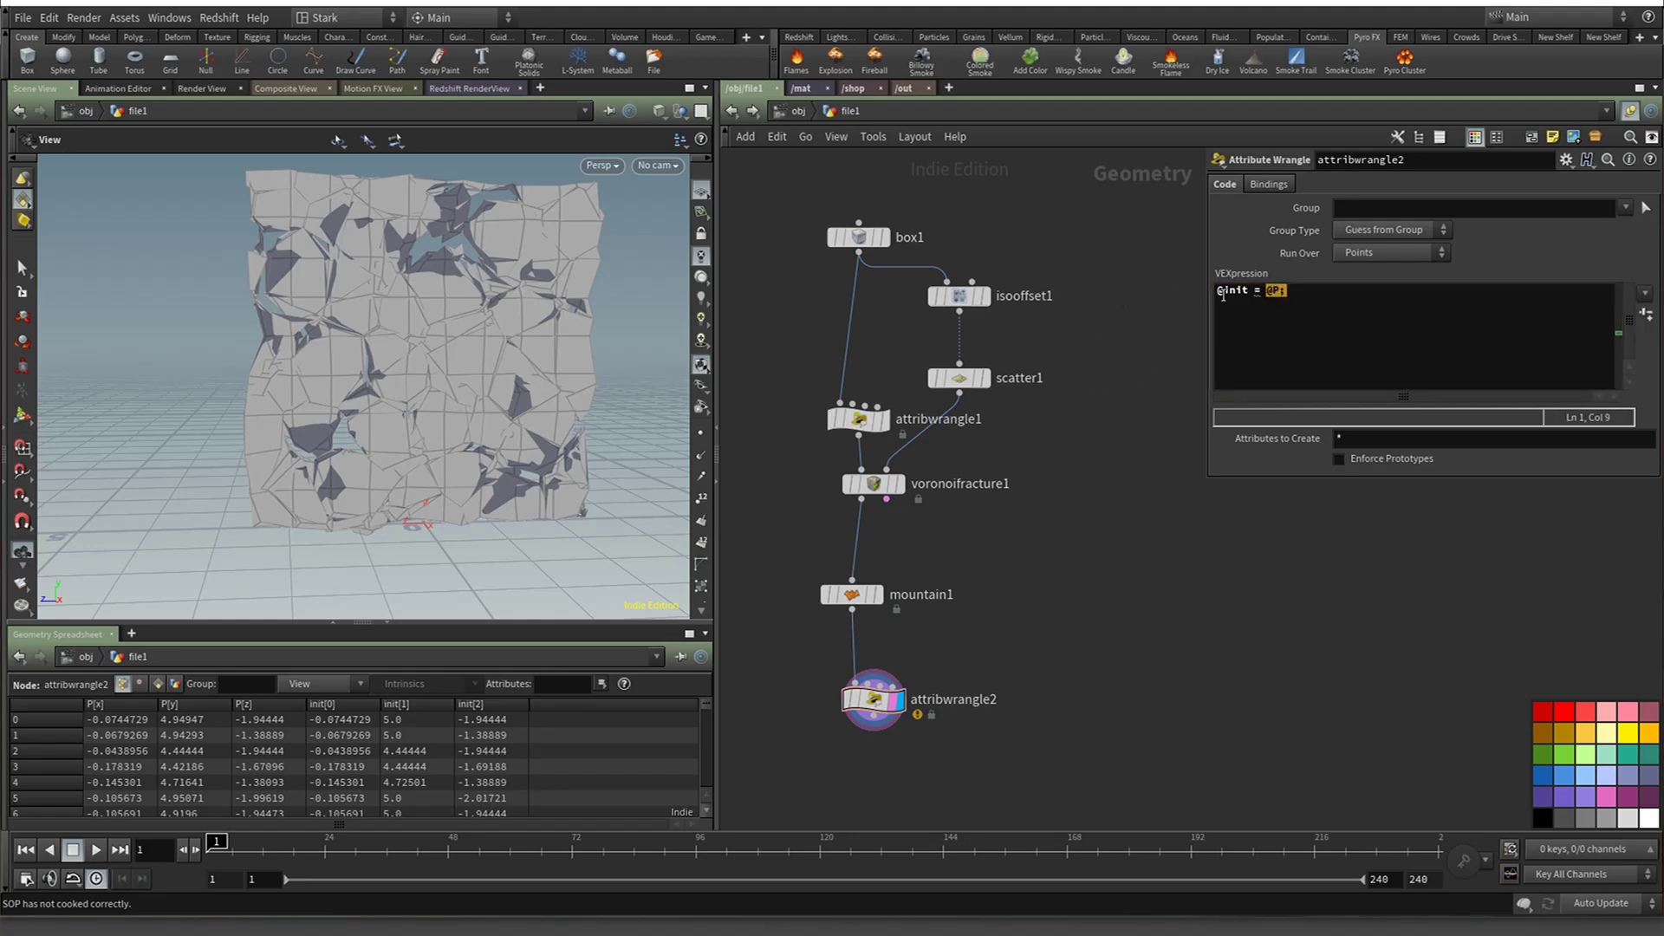
left_click(866, 429)
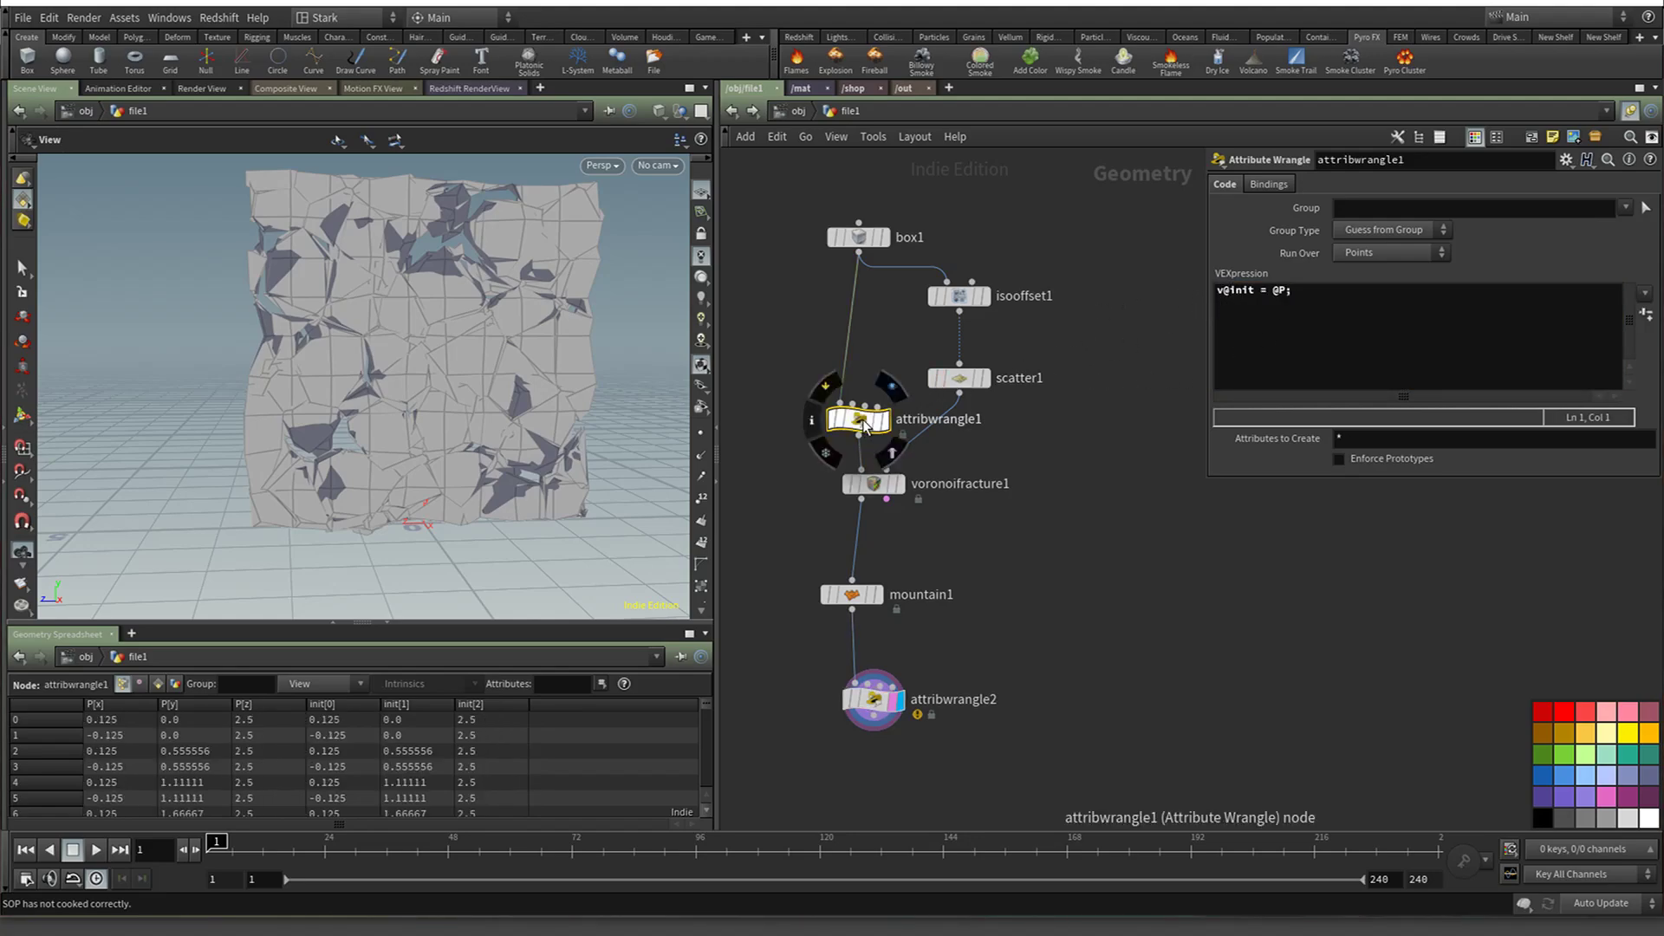
left_click_drag(1296, 291, 1162, 293)
left_click(874, 698)
type("@P = ")
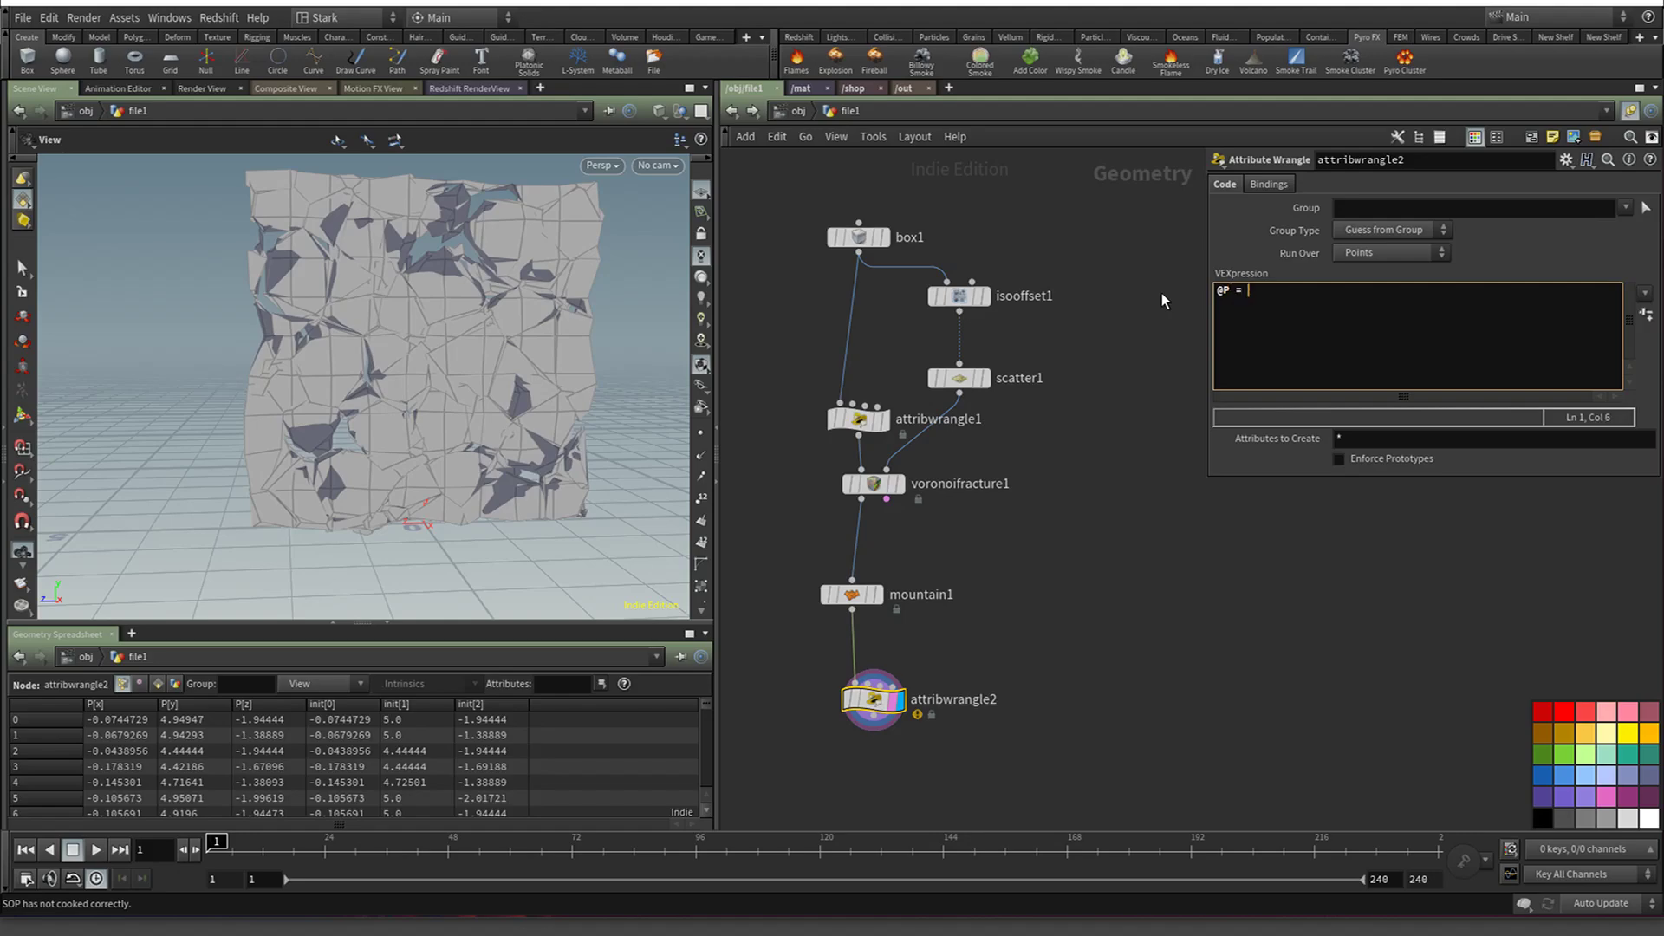
type("@init;")
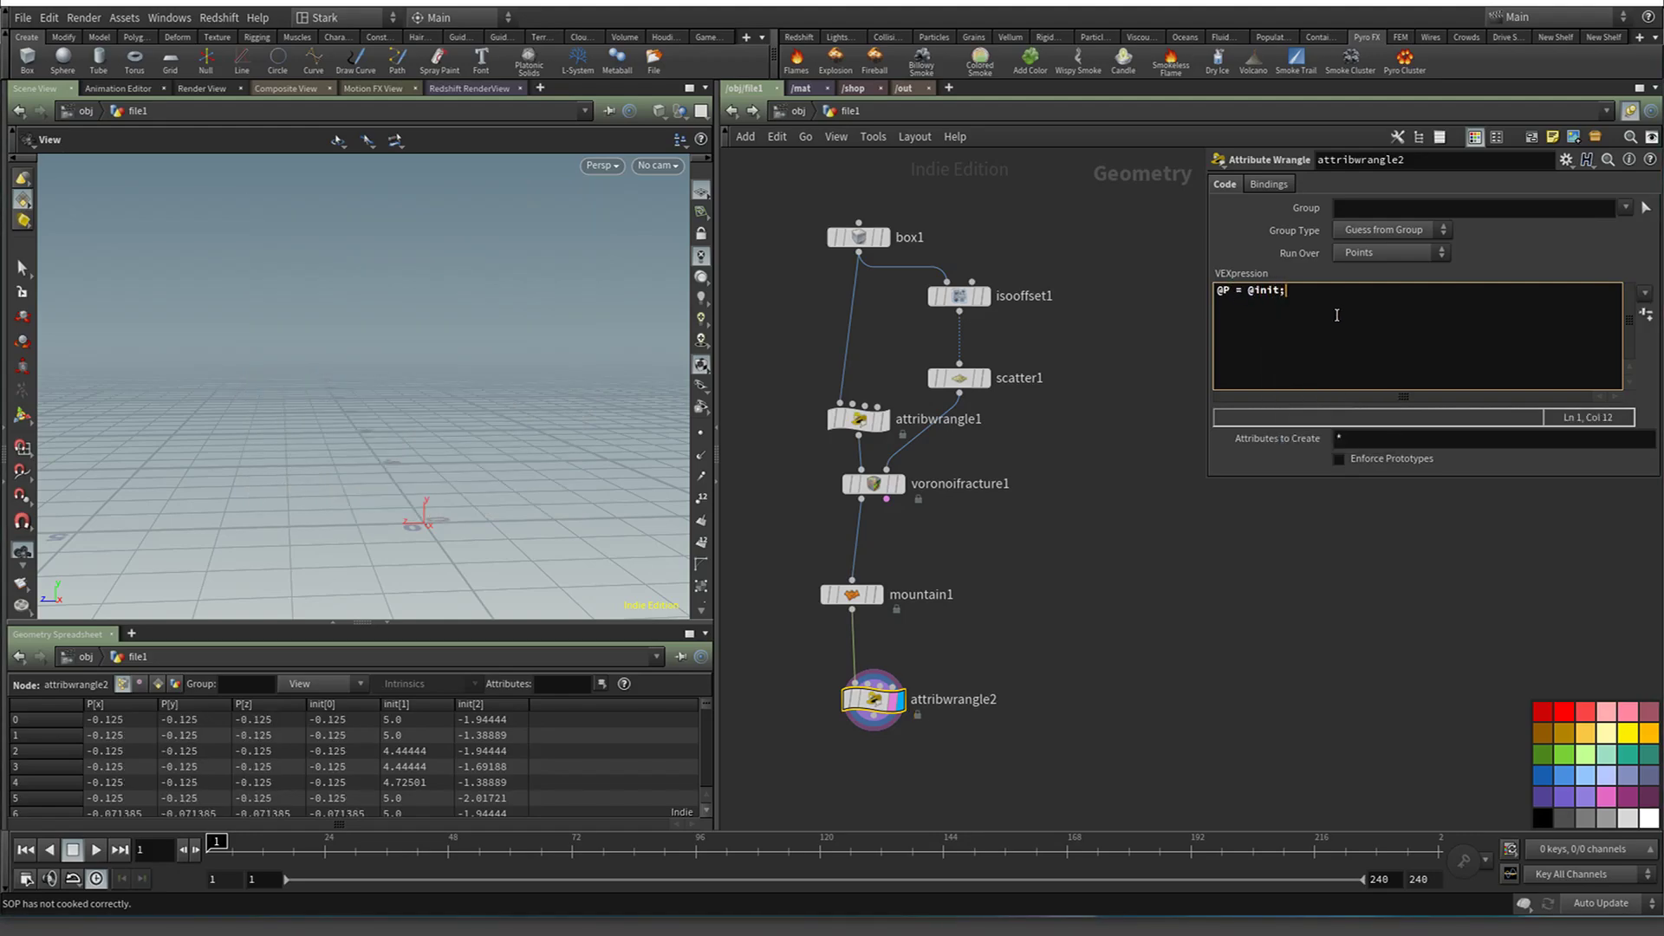
Add the vector prefix to the init attribute so the second wrangle's expression reads @P = v@init;
left_click(1248, 291)
type("c")
left_click(1338, 285)
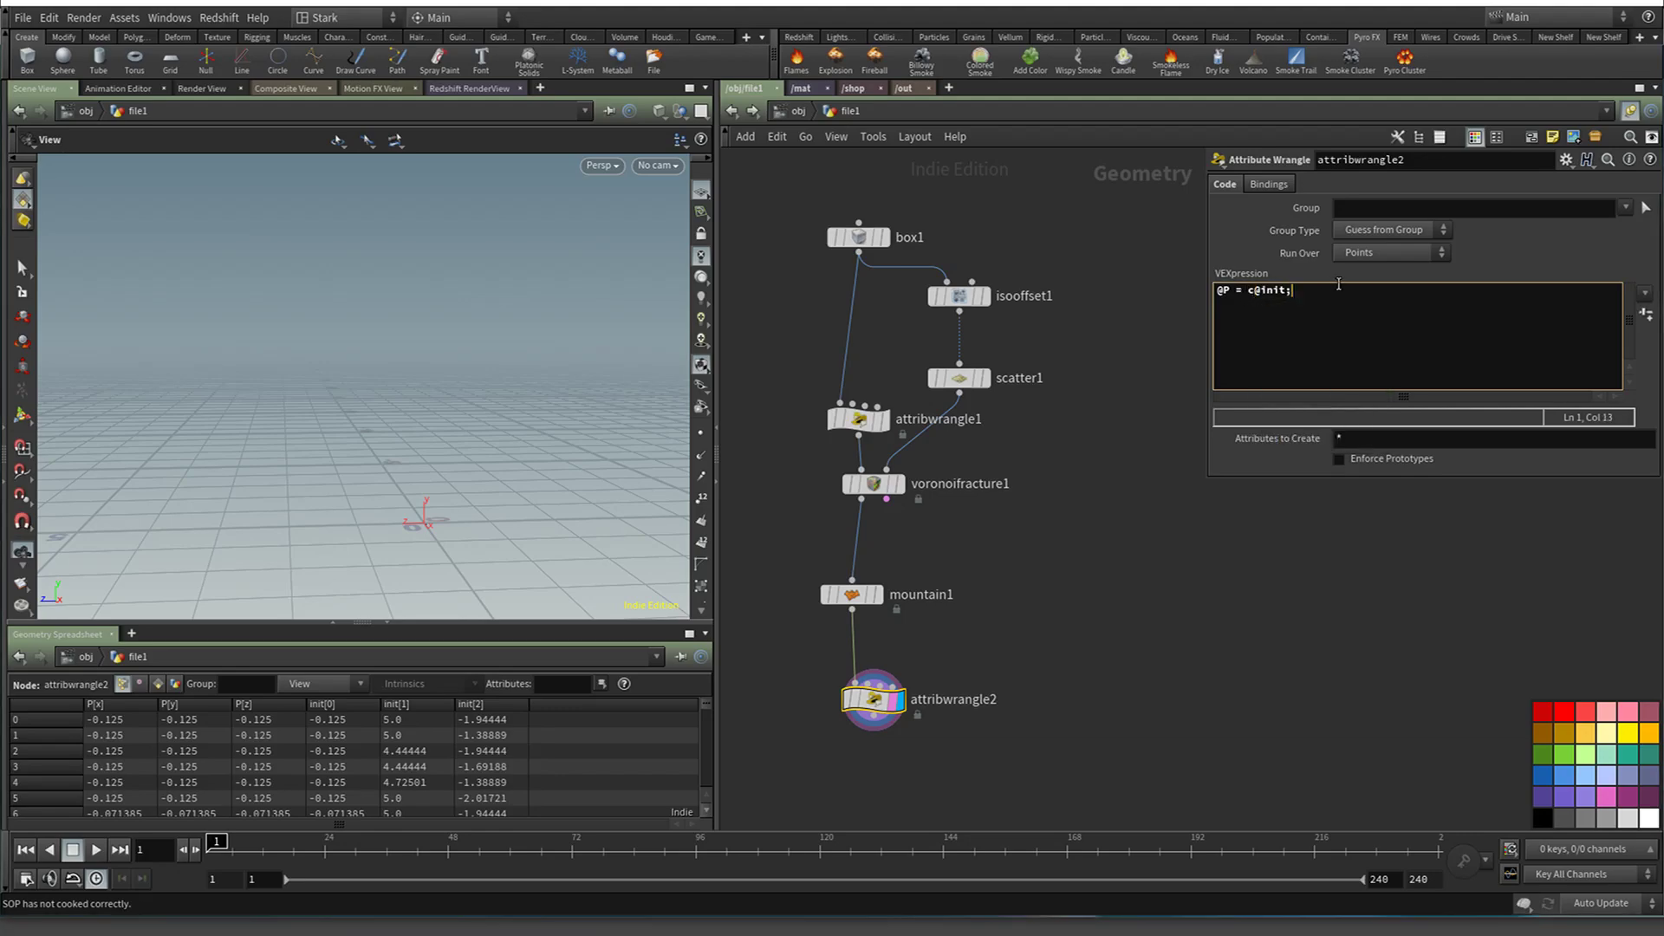
left_click(1251, 292)
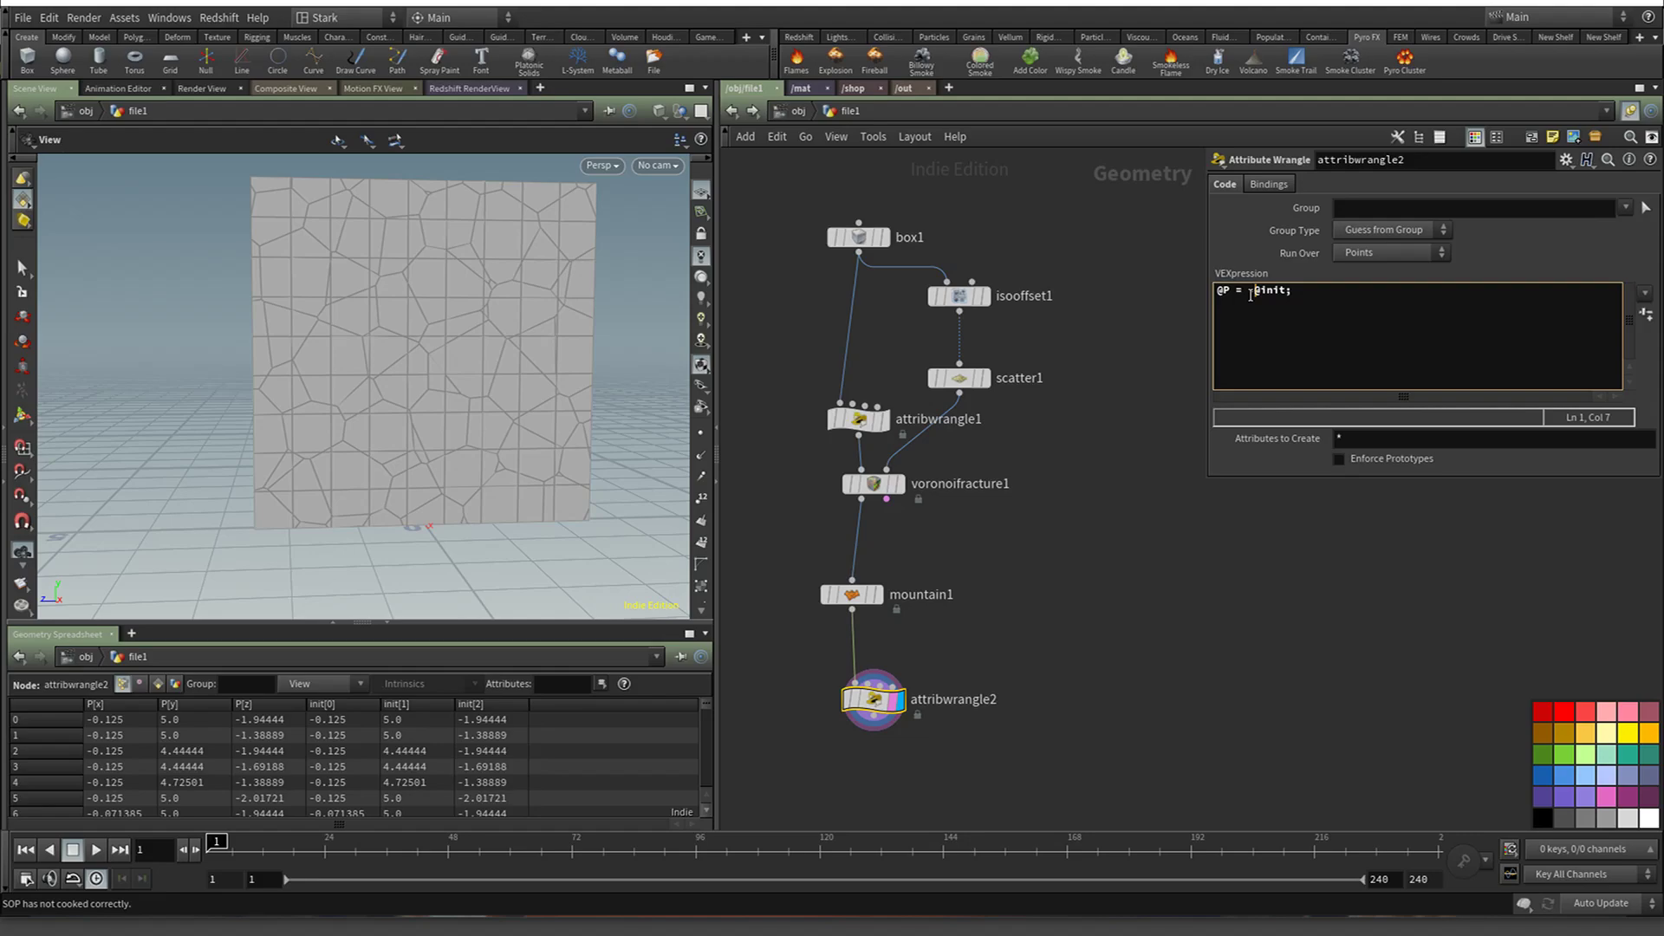
type("v")
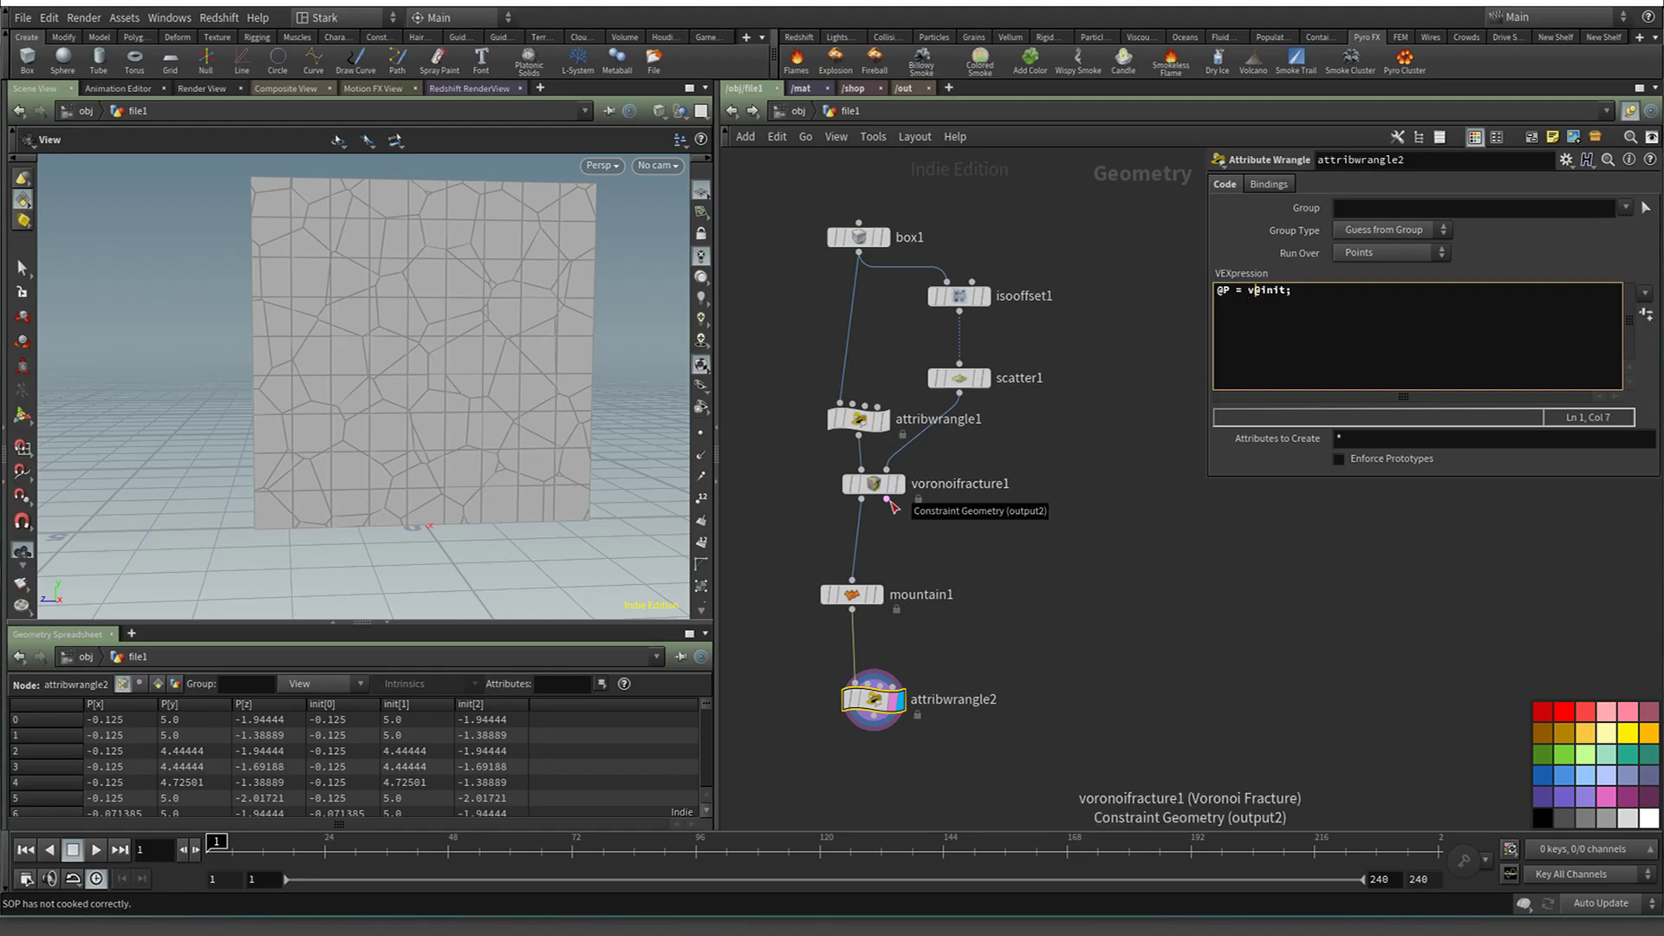
Align the Mountain node under the Voronoi fracture and move the first wrangle into the wire between them
left_click_drag(852, 594, 874, 577)
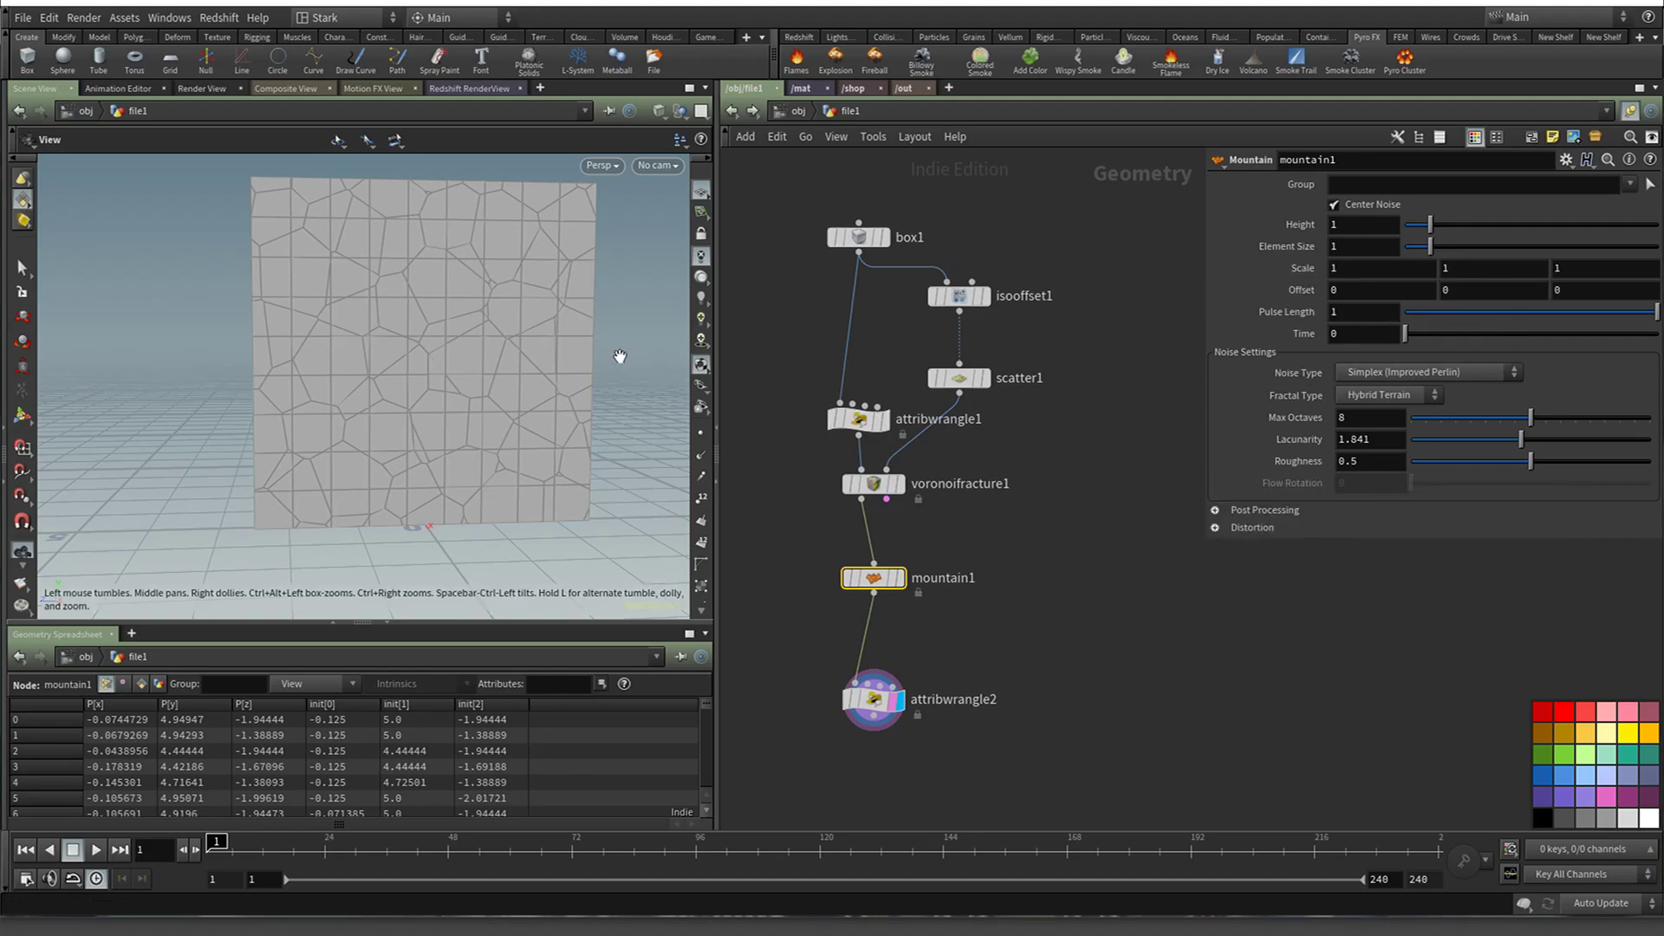
left_click_drag(515, 343, 633, 364)
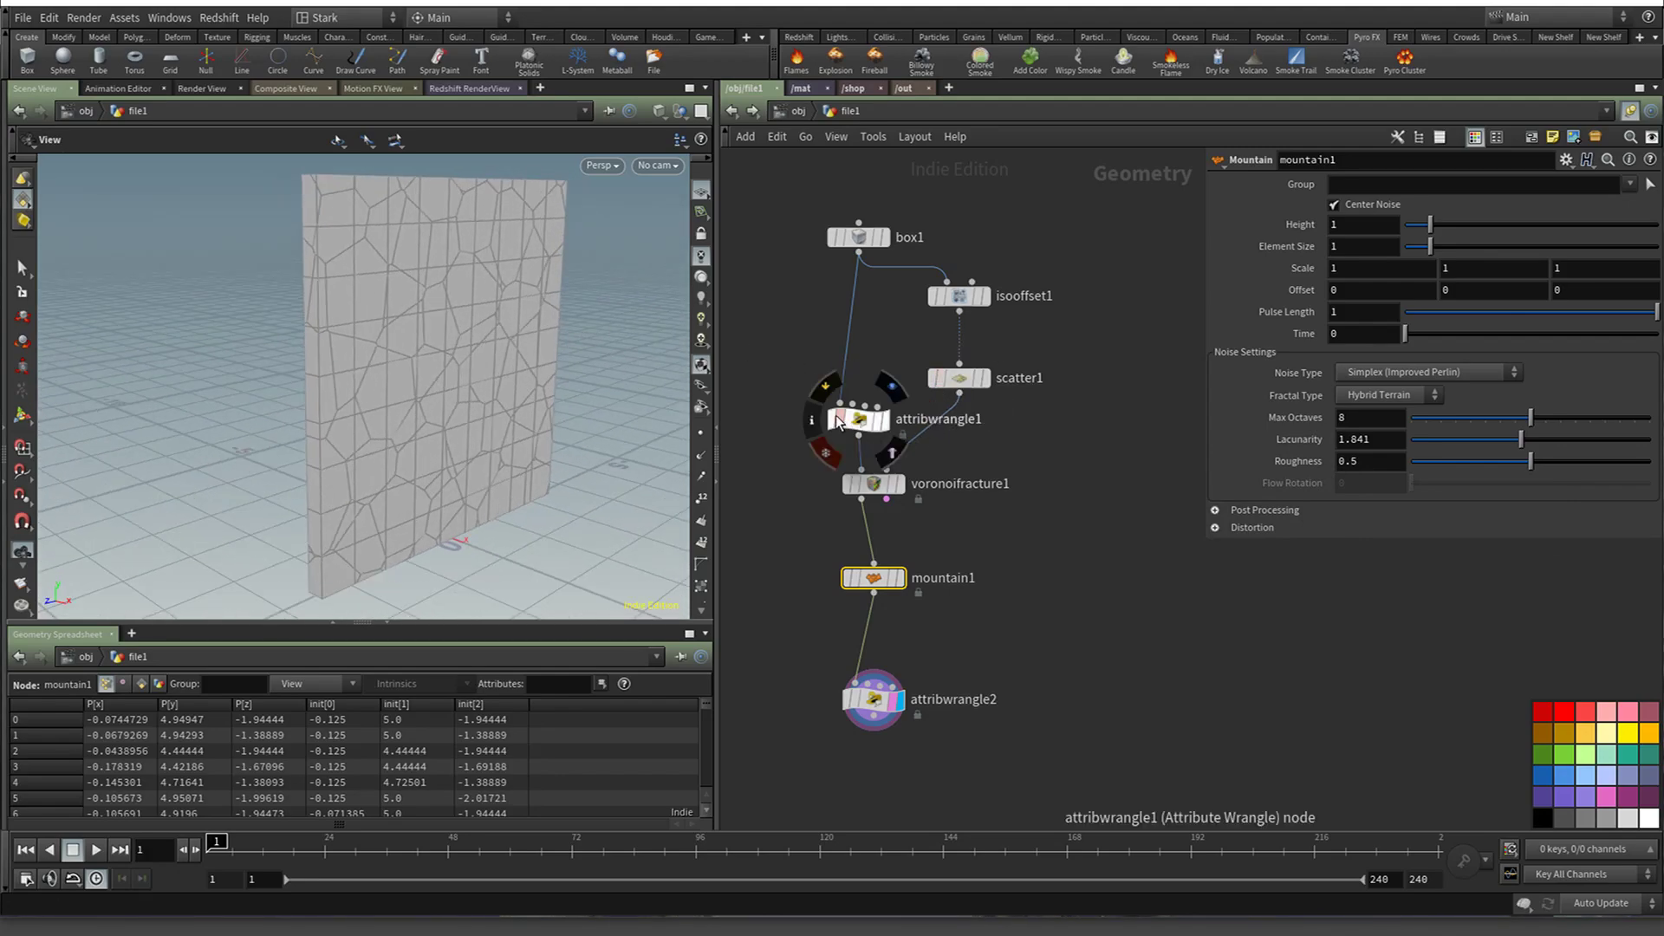
left_click_drag(849, 421, 806, 540)
left_click_drag(579, 451, 460, 423)
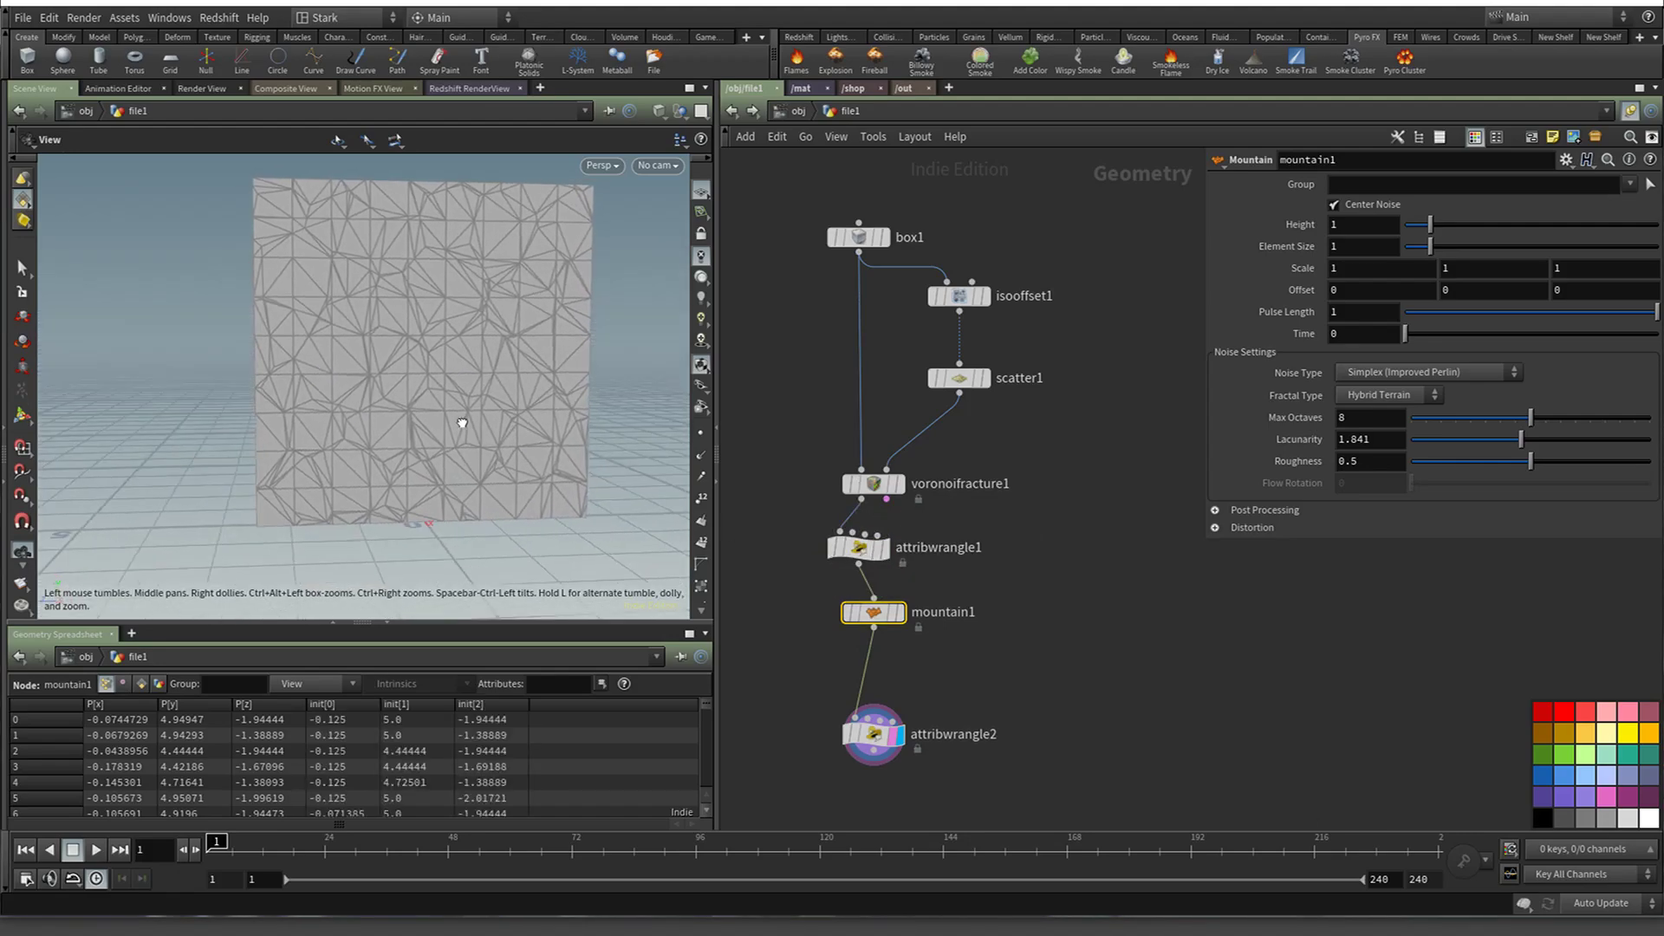
Display the Mountain node's result, switch the display back to the second wrangle and move that wrangle closer below the Mountain node
left_click(903, 615)
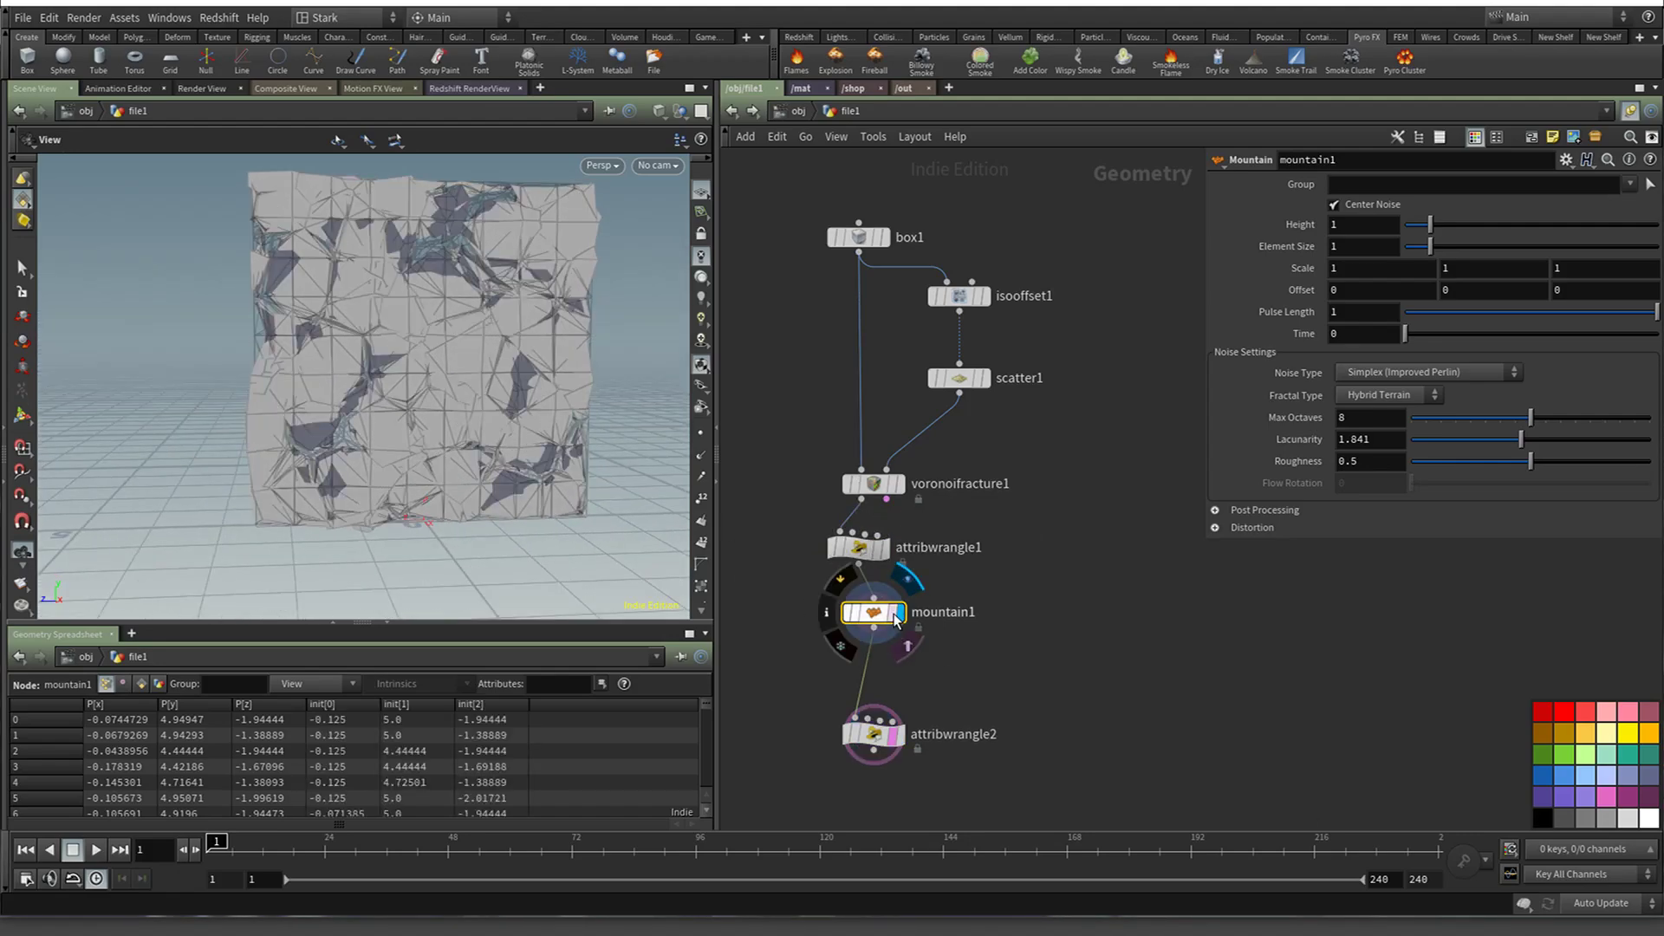
left_click(898, 735)
left_click_drag(877, 739, 870, 702)
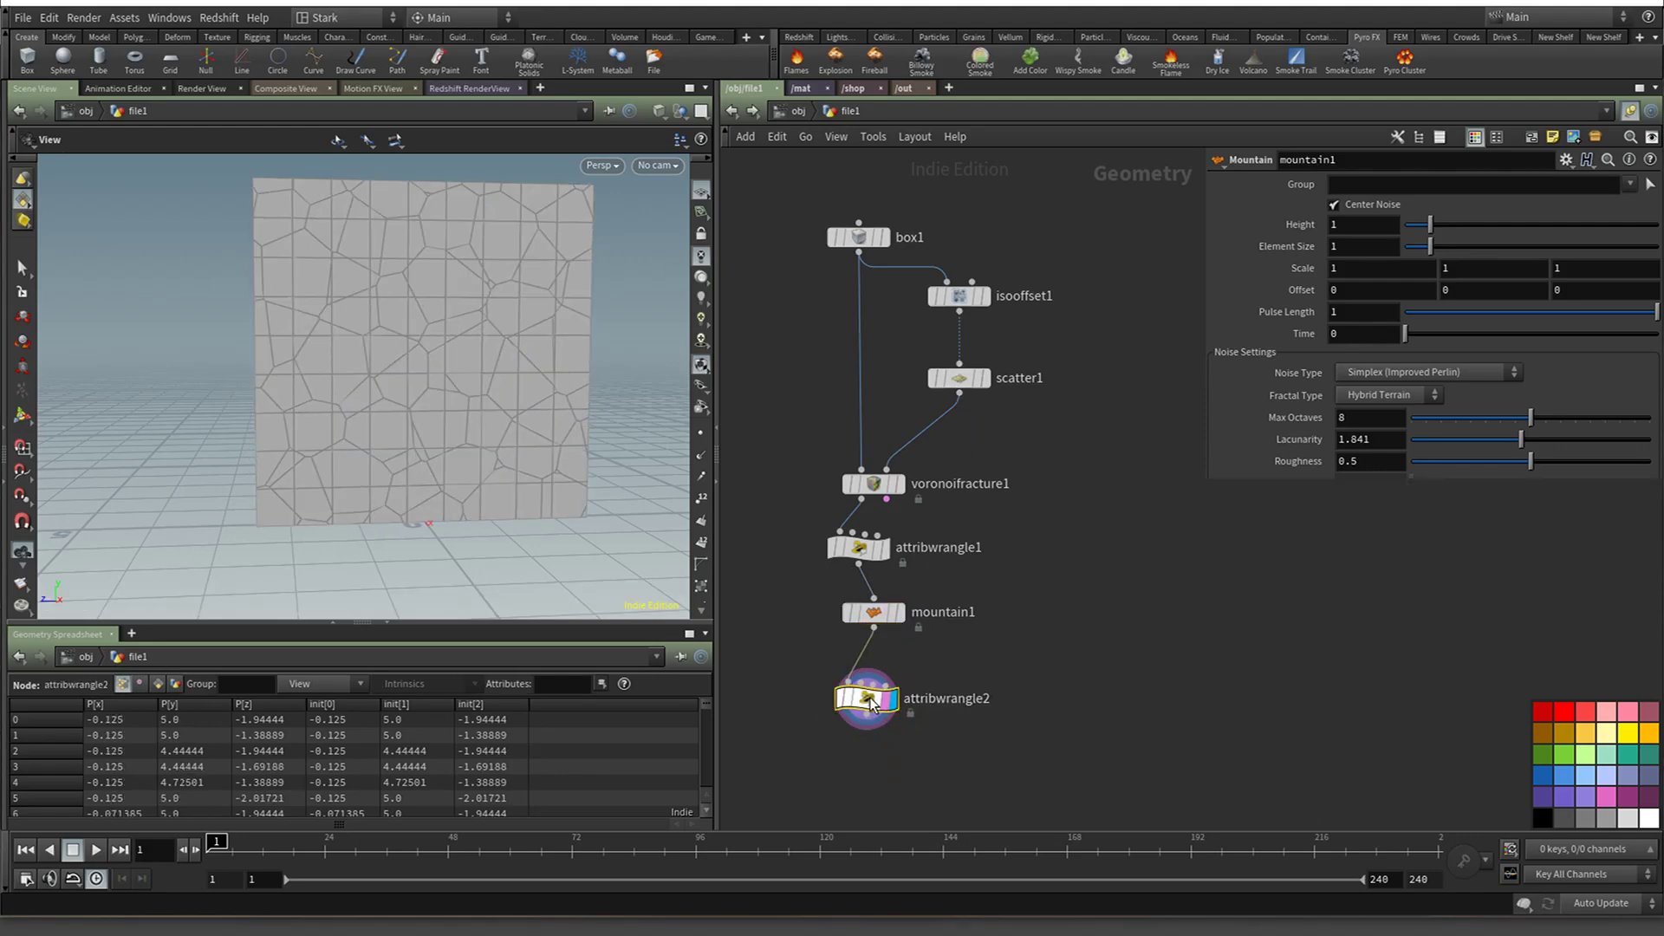
Set the Mountain node's element size to 2.77, pulse length to 0.426 and time to 0.848
left_click_drag(1444, 244, 1482, 243)
left_click_drag(1437, 312, 1619, 333)
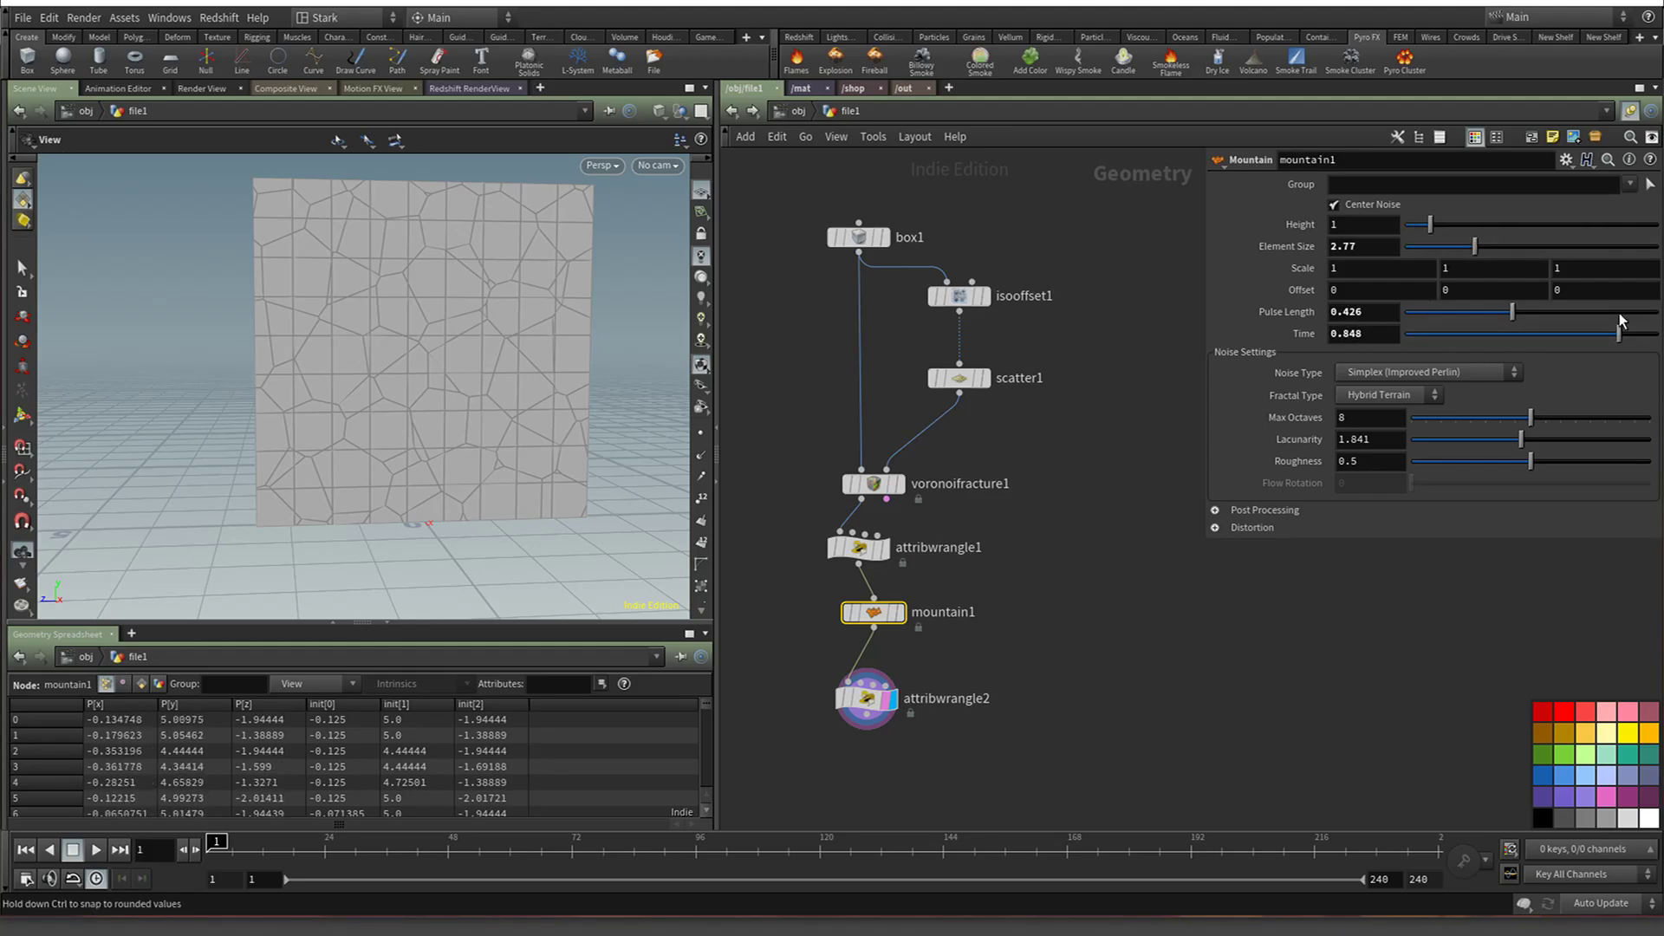
Display the first wrangle's result and shift the box node slightly upward in the network
left_click(859, 234)
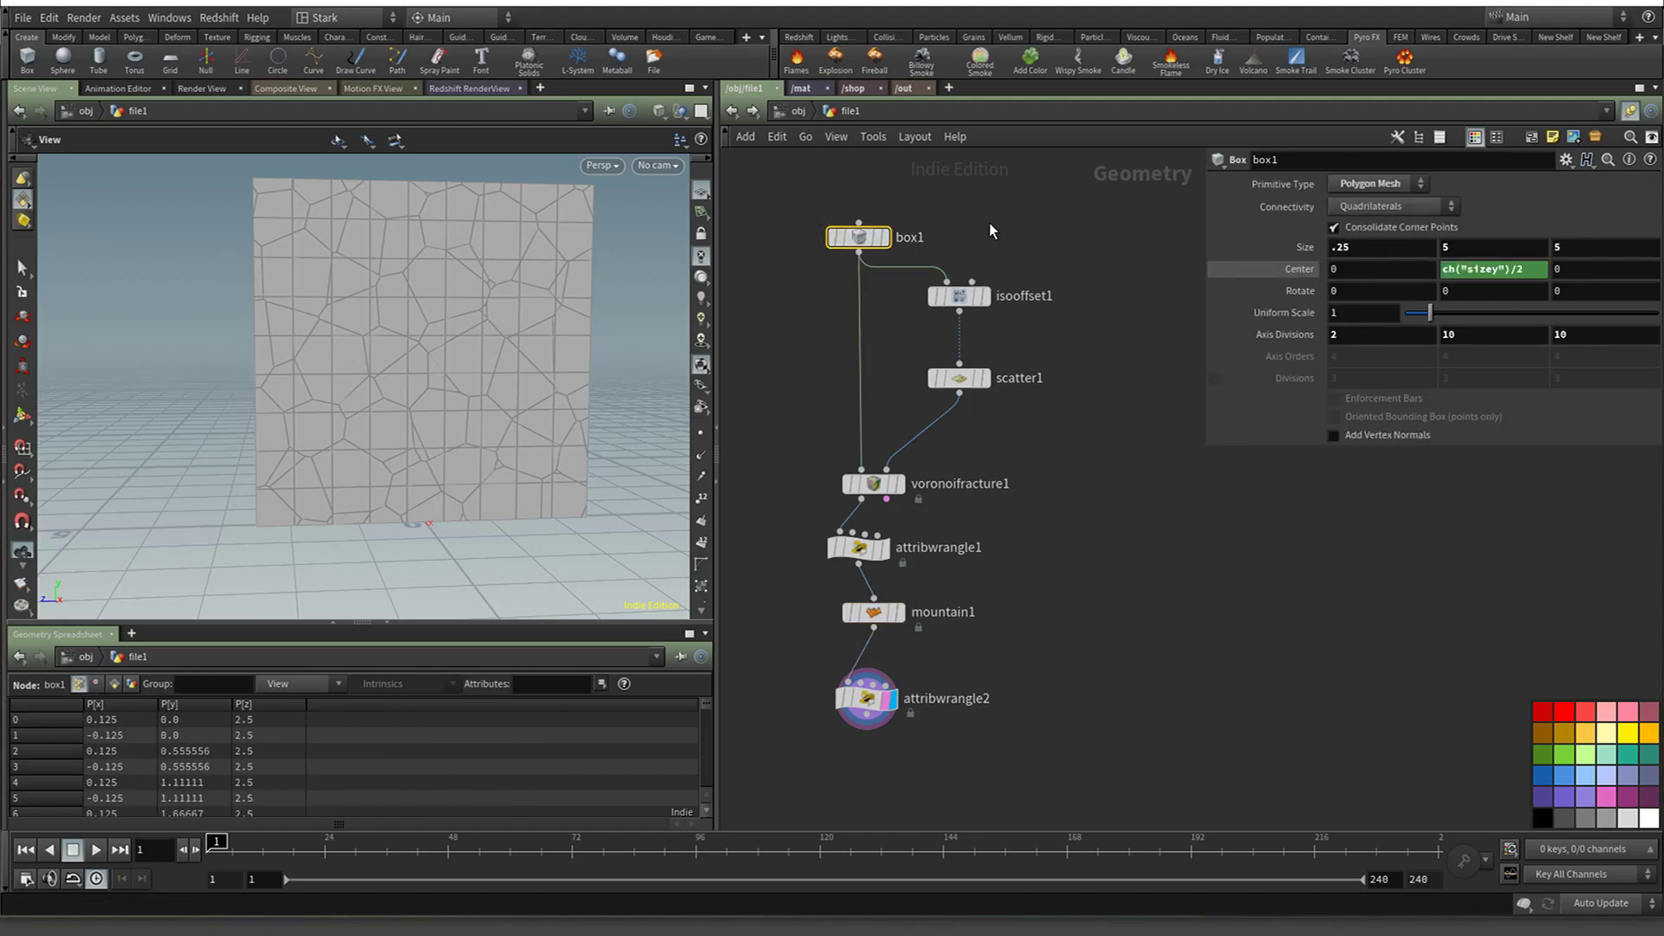
mouse_move(864, 557)
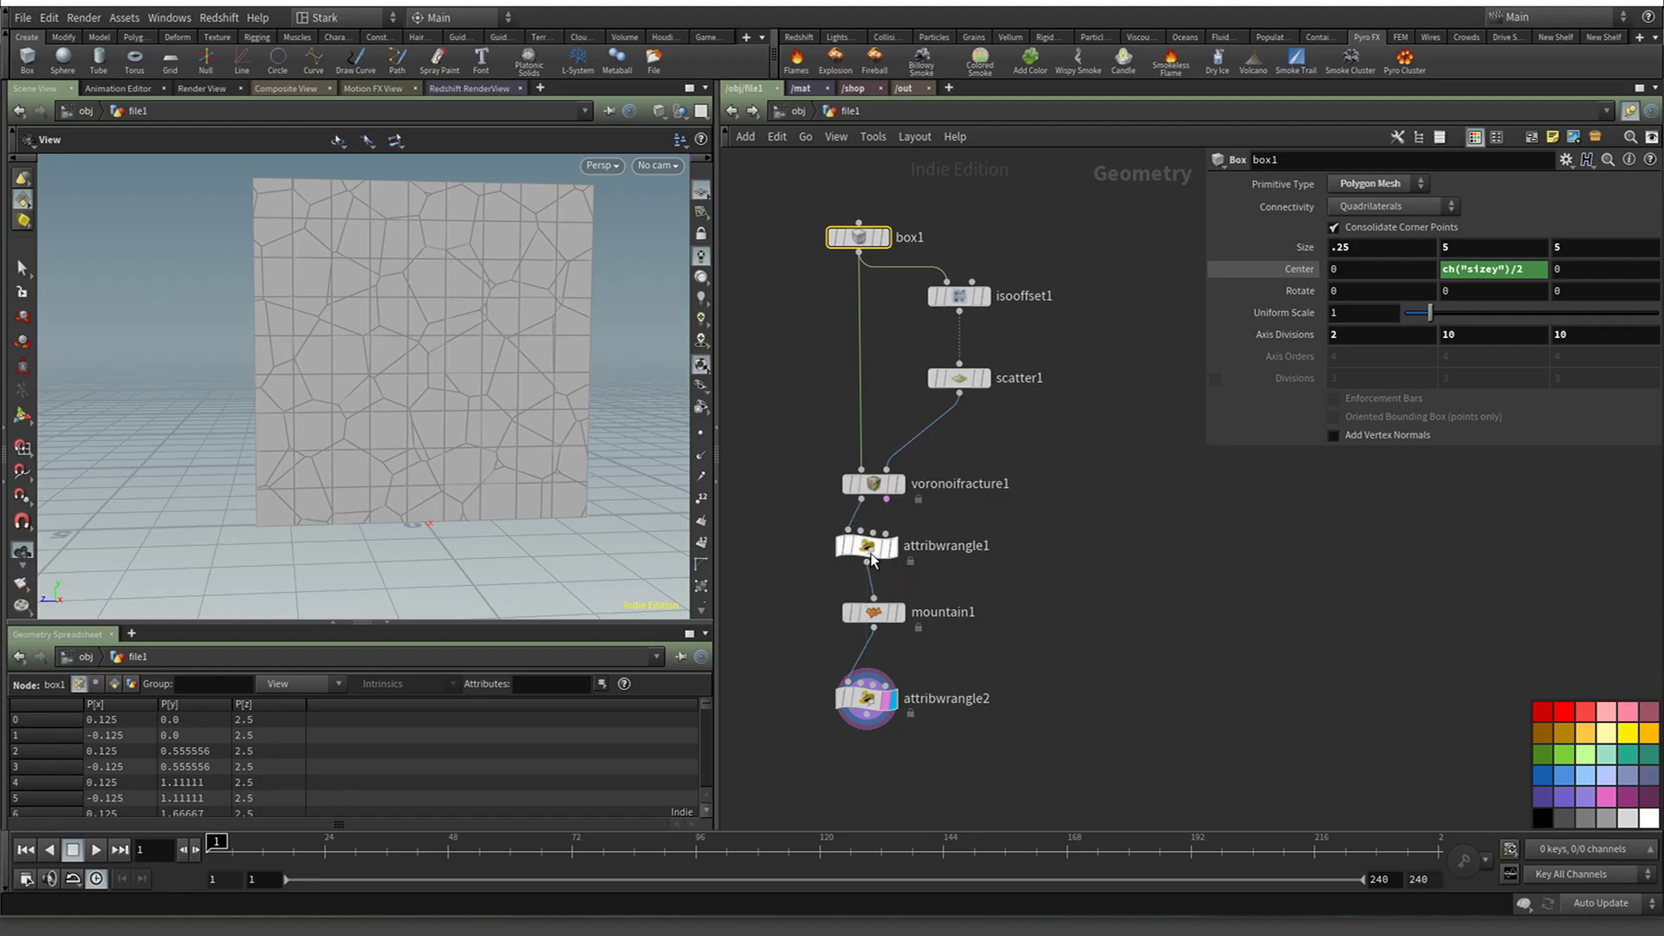
left_click(891, 516)
left_click(871, 555)
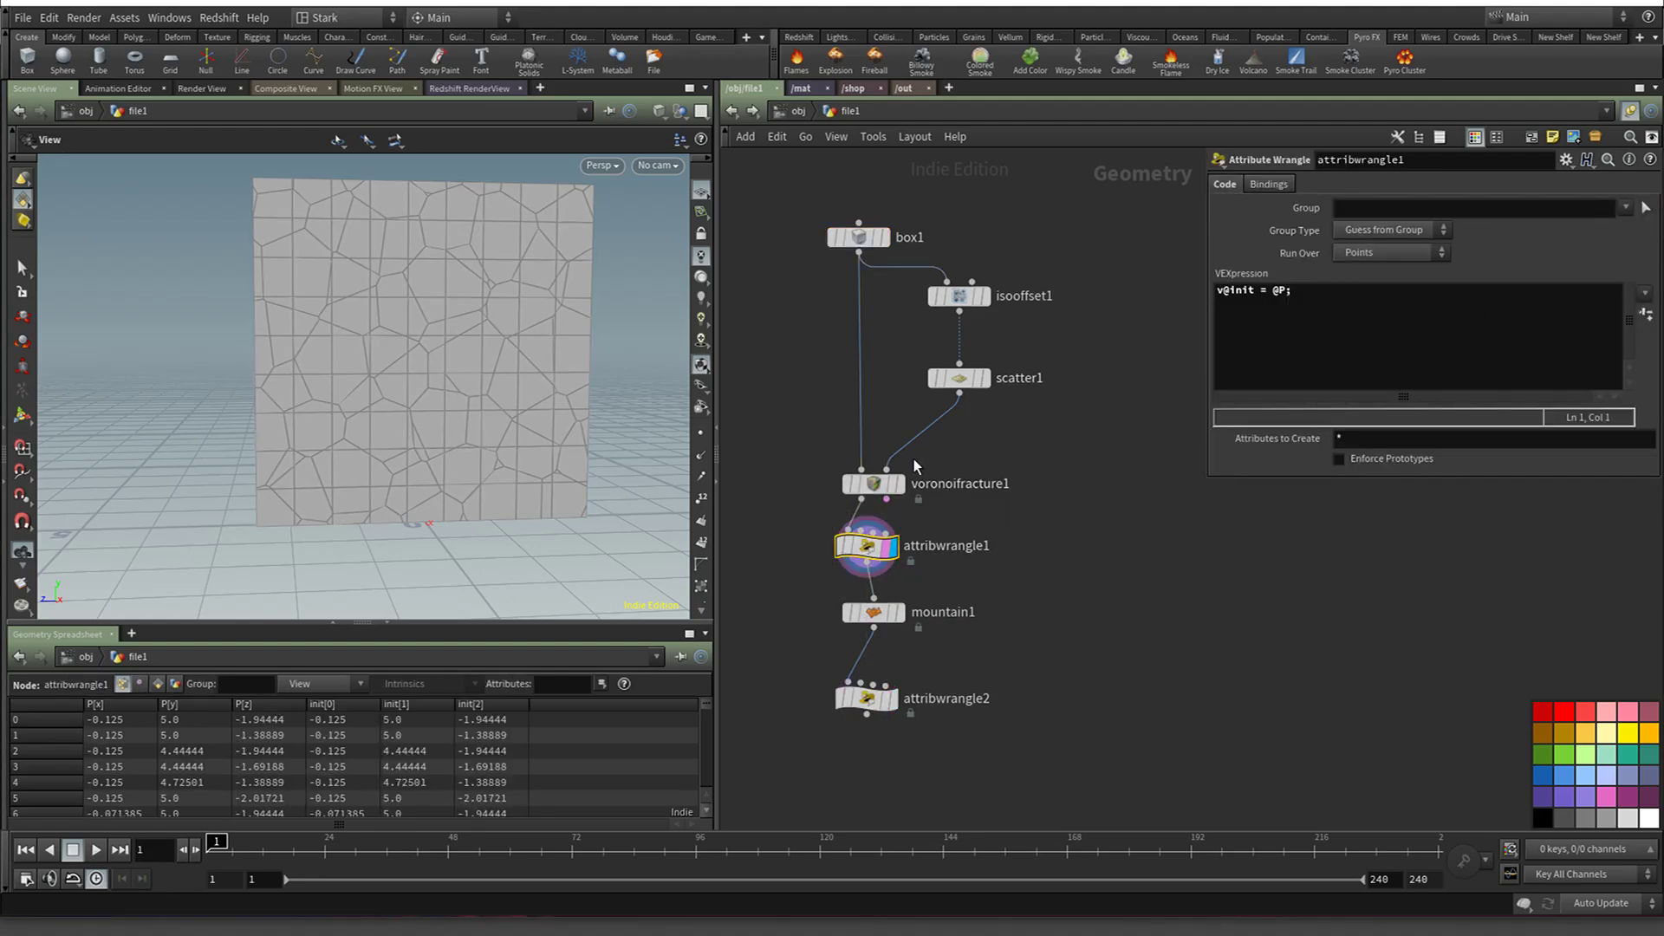
mouse_move(884, 490)
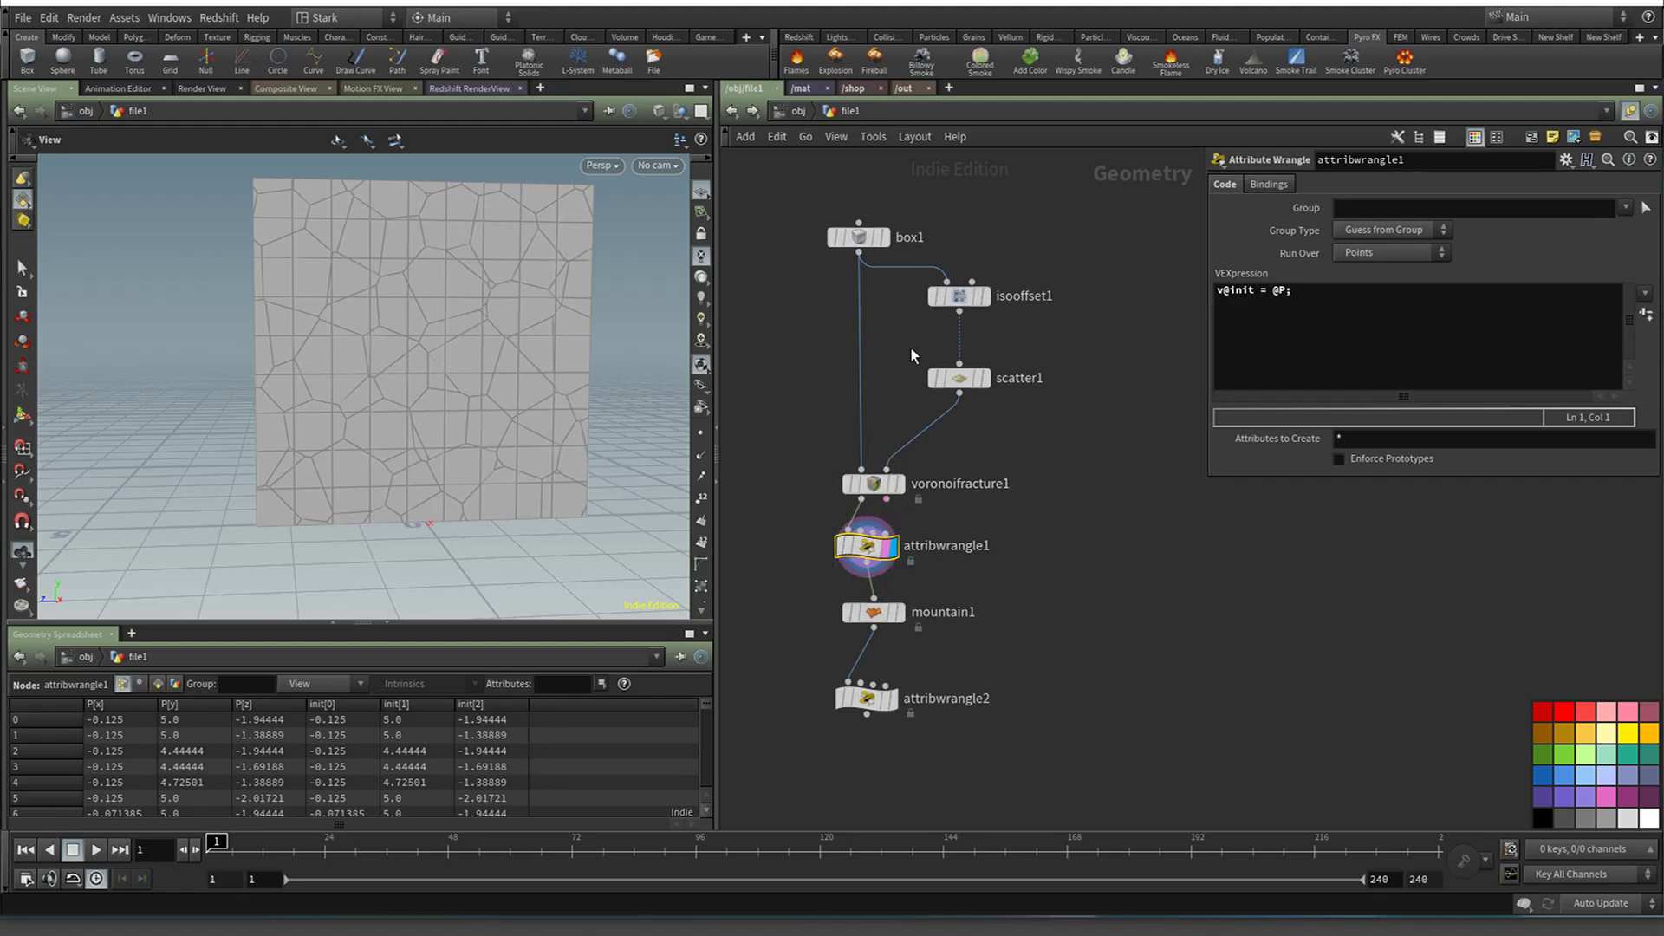
left_click_drag(866, 237, 867, 228)
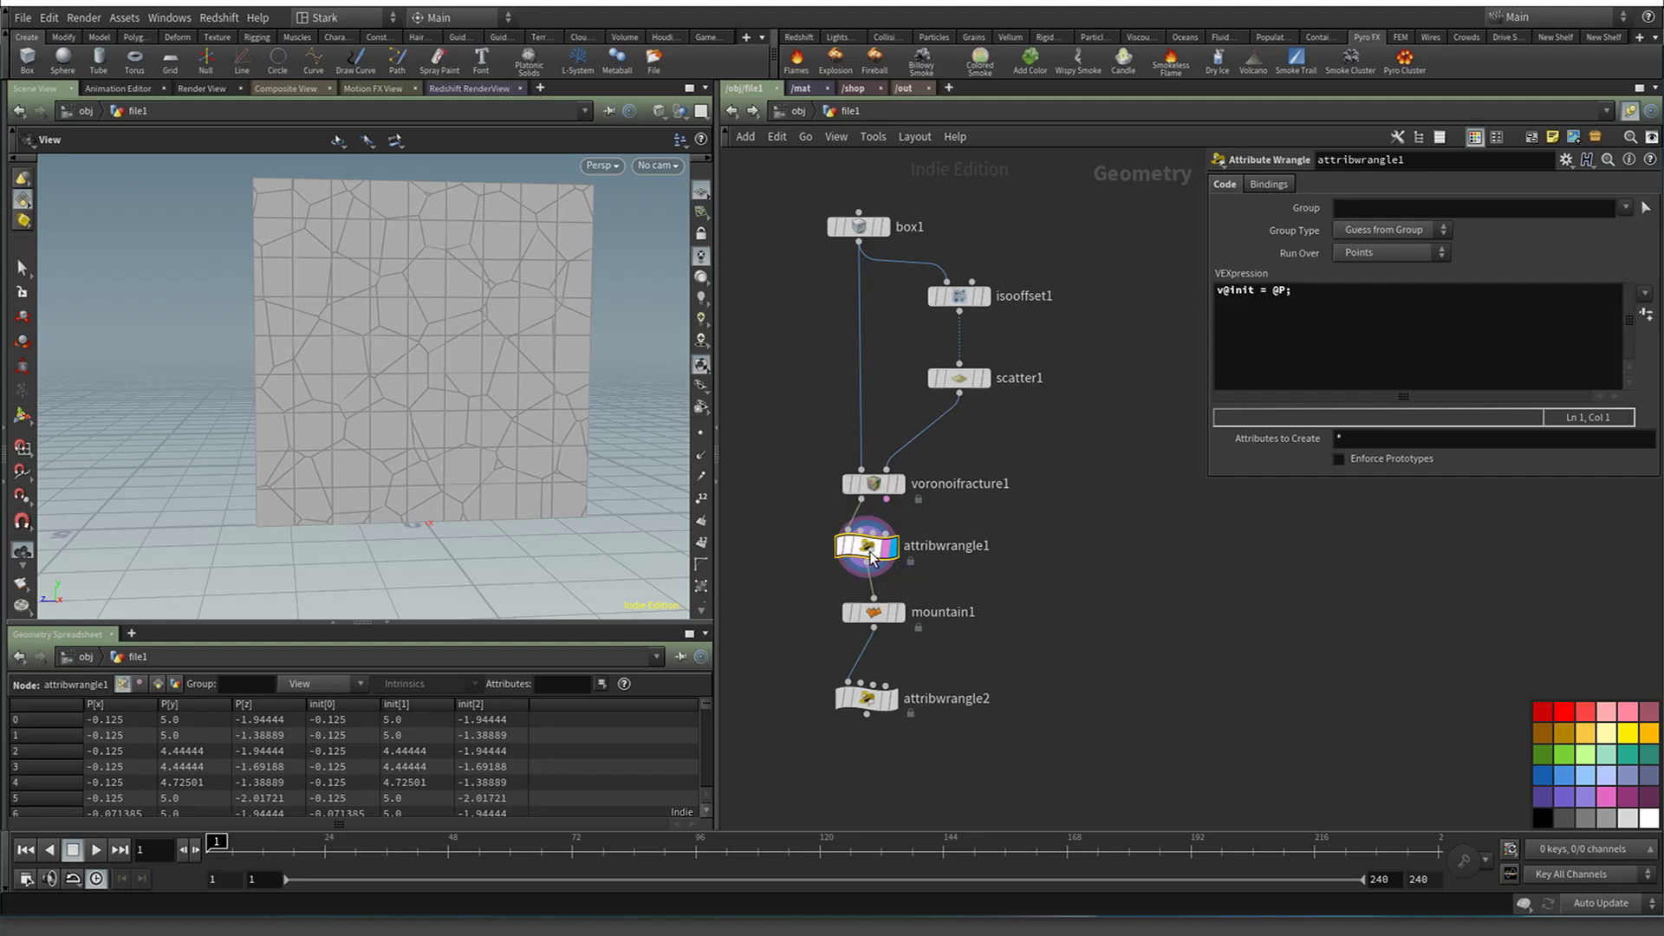
Pull the first wrangle out of the chain and insert the Mountain node between the box and the displayed Voronoi fracture
left_click_drag(871, 555, 1049, 568)
left_click_drag(874, 621, 859, 430)
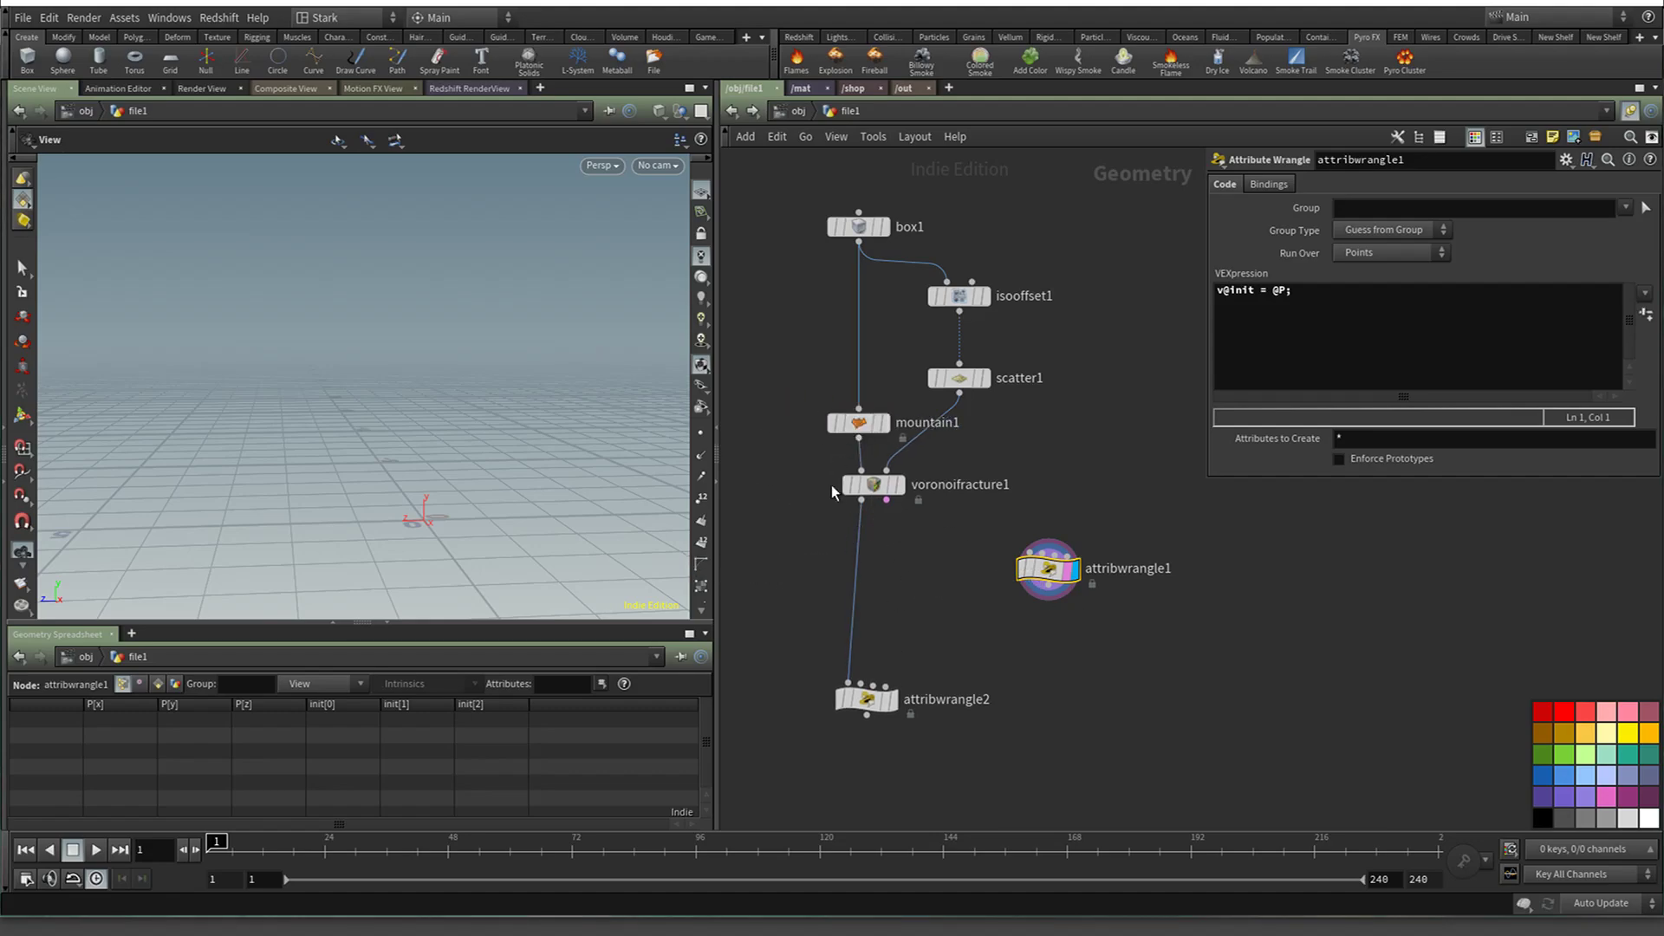
left_click(900, 486)
left_click_drag(872, 487, 865, 533)
left_click_drag(855, 424, 855, 449)
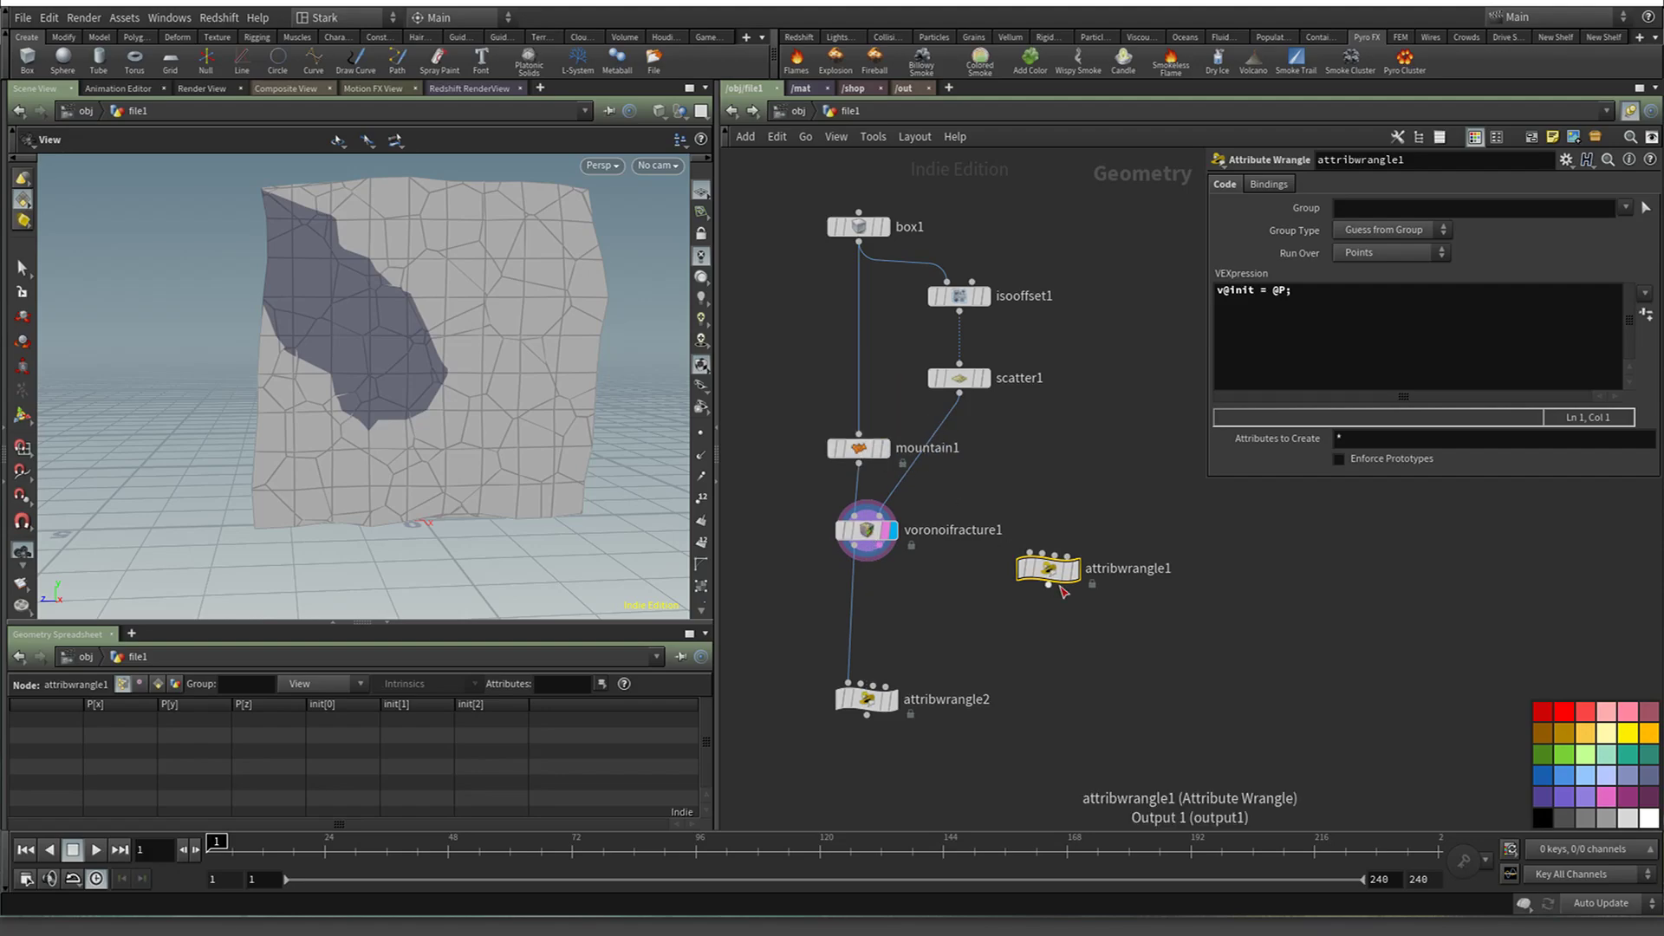
Insert the loose first wrangle into the wire between the box and the Mountain node
left_click_drag(1054, 577, 867, 525)
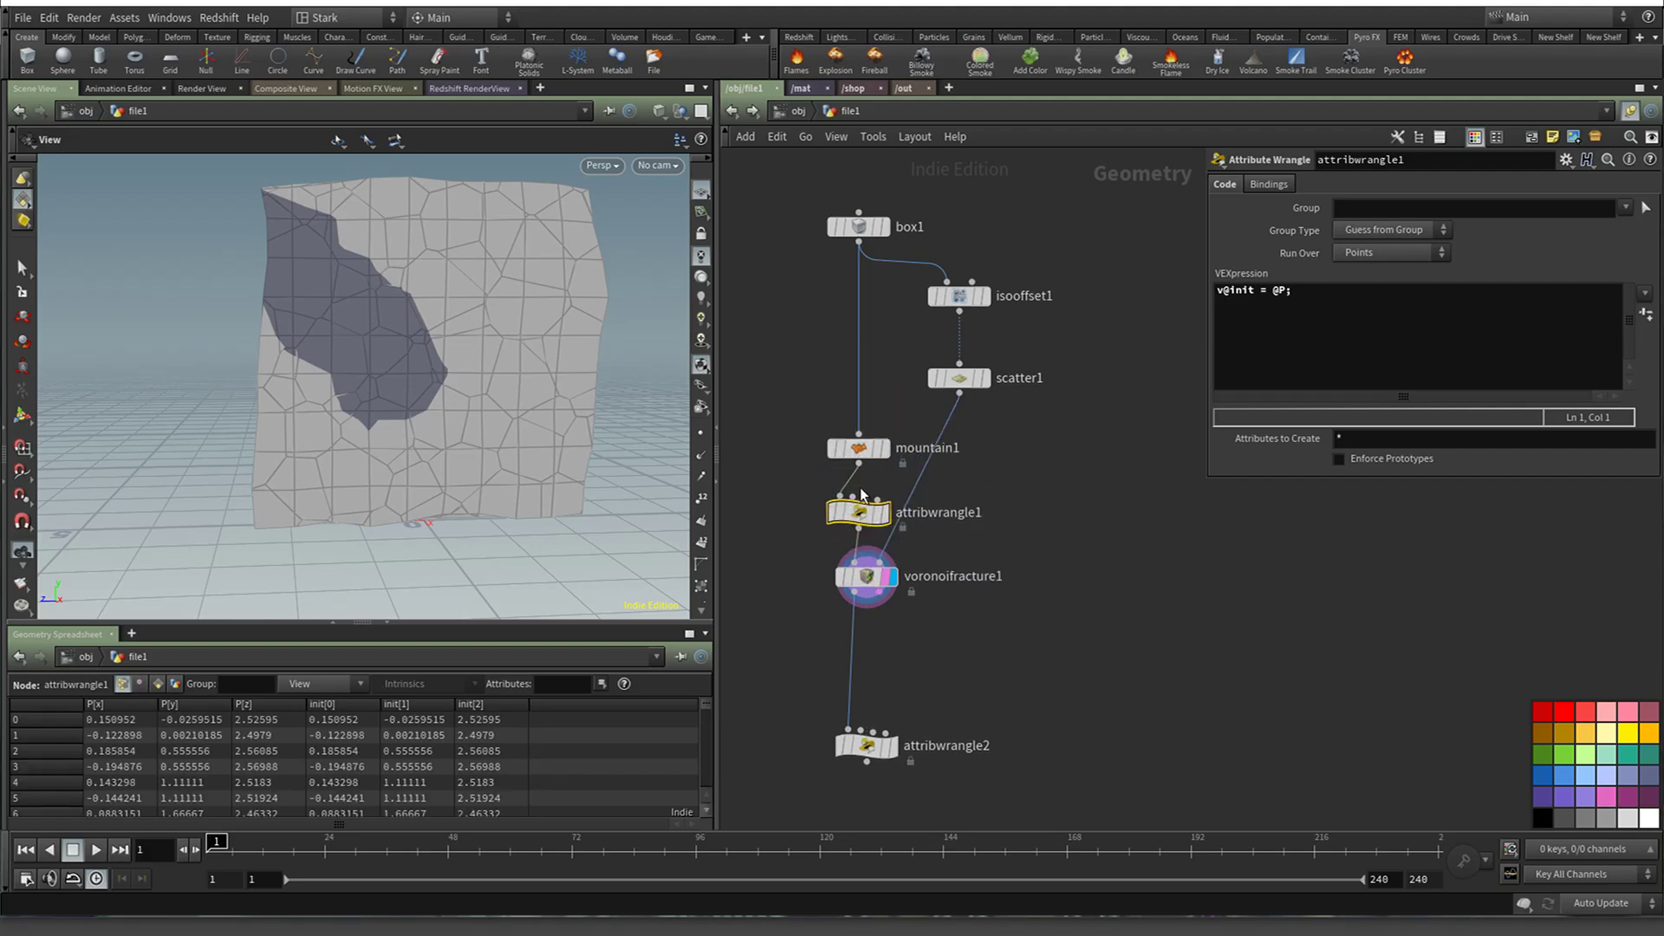
left_click(859, 463)
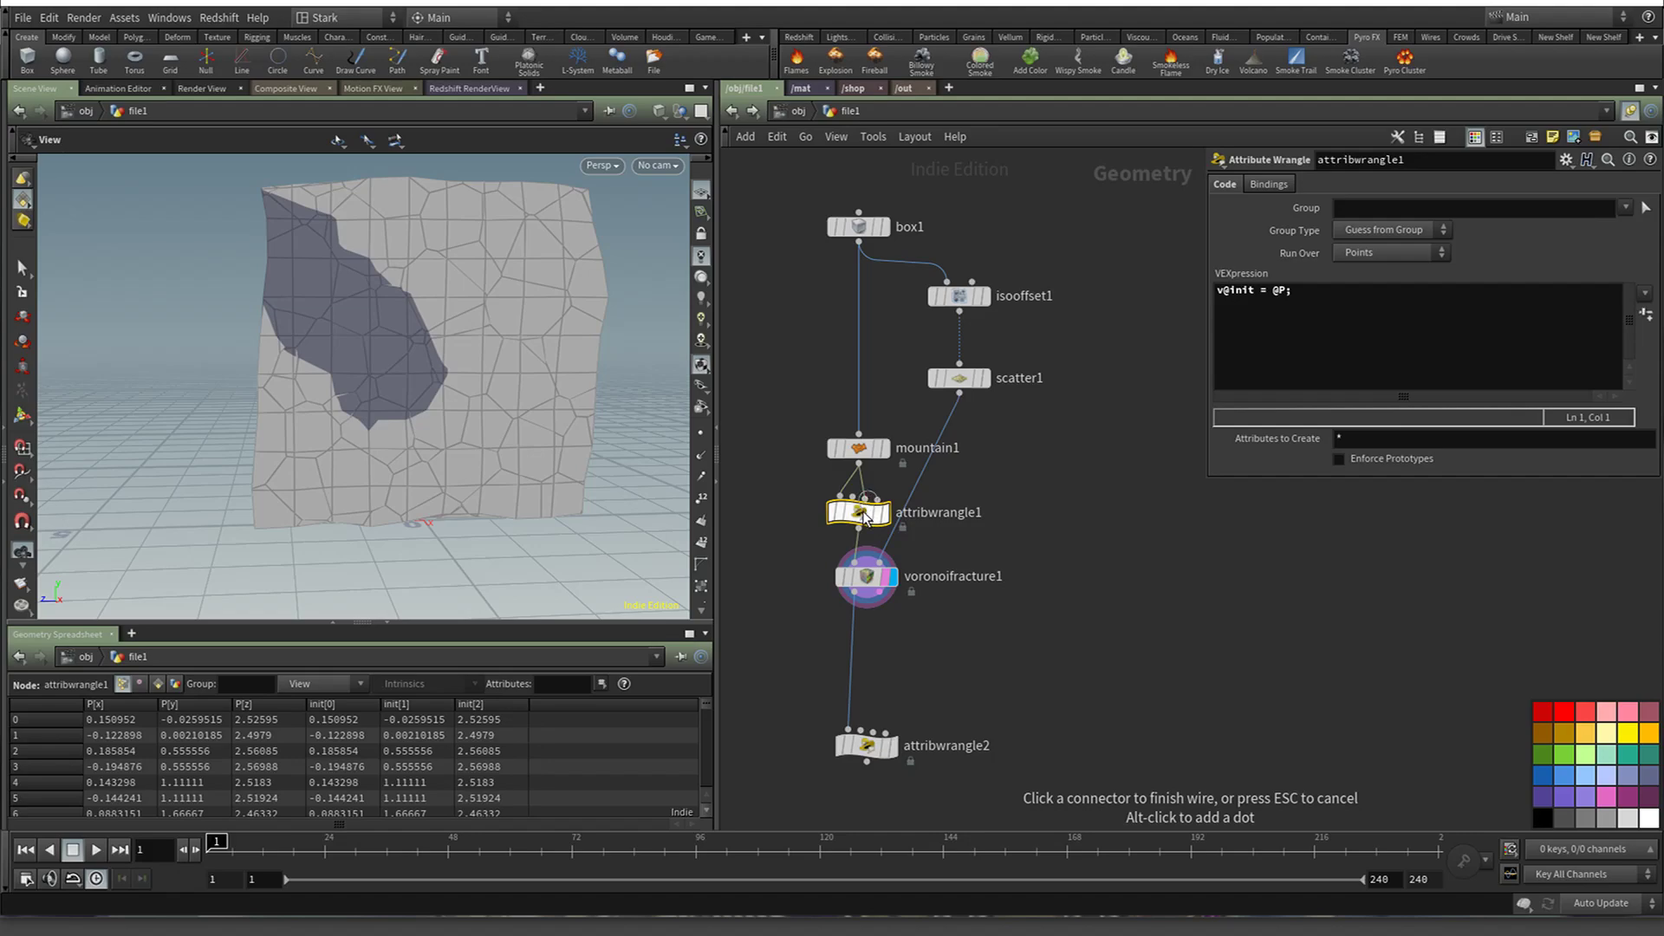
key("Escape")
left_click_drag(855, 513, 852, 386)
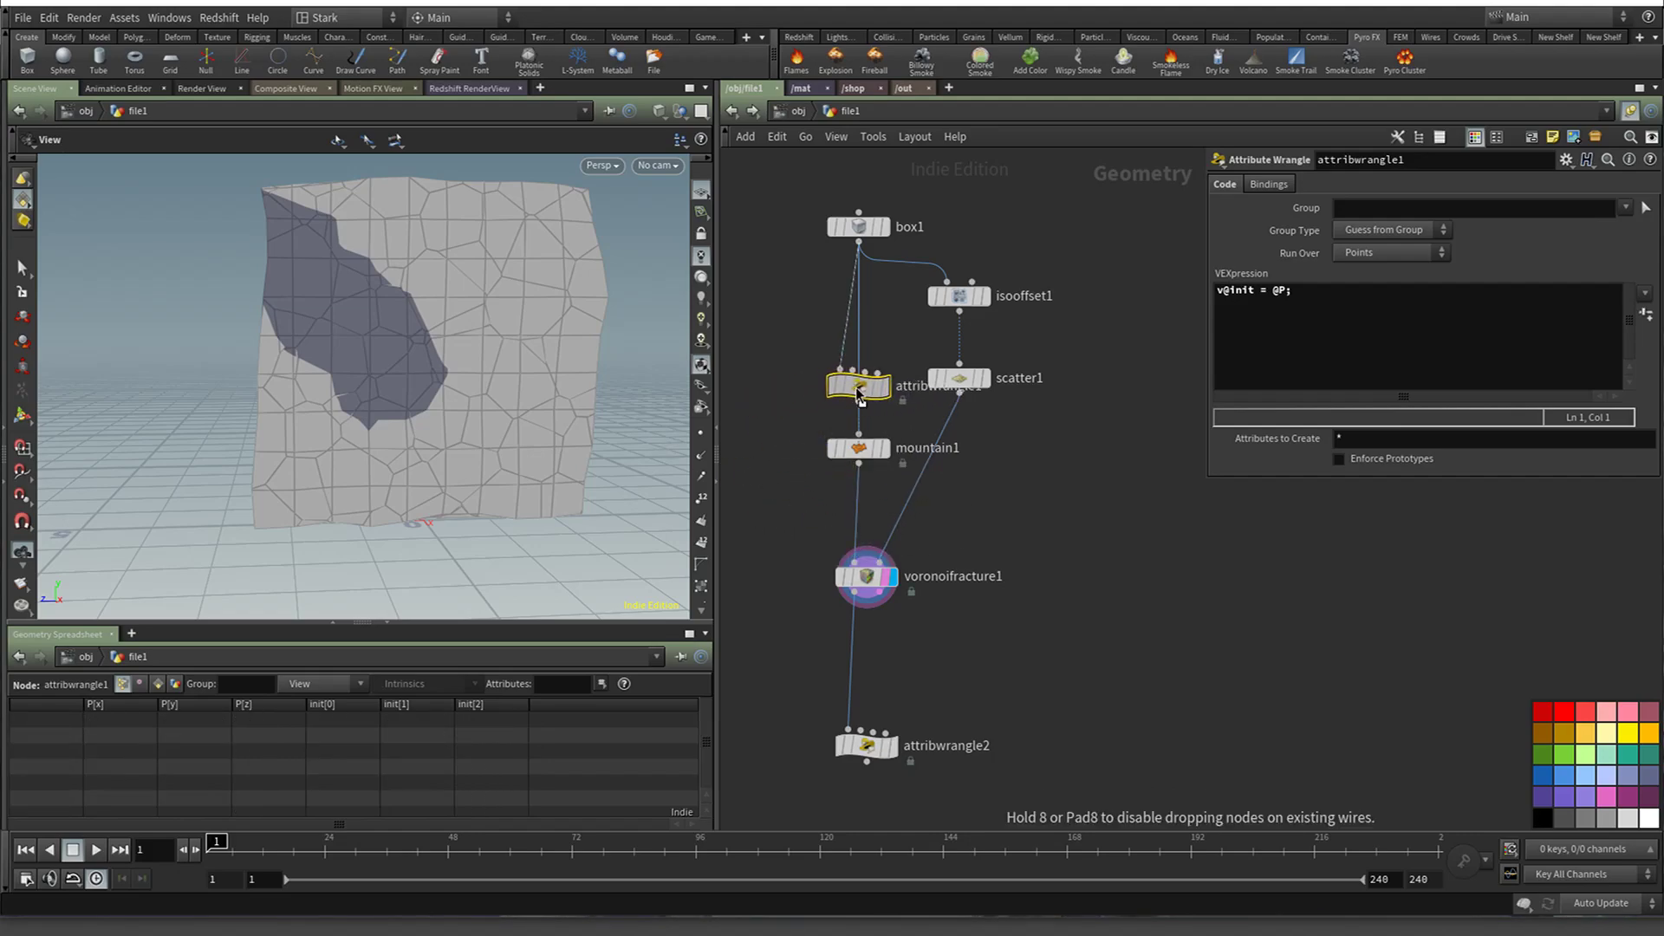
Display the second wrangle's result and move the Mountain node slightly further below the first wrangle
left_click(894, 747)
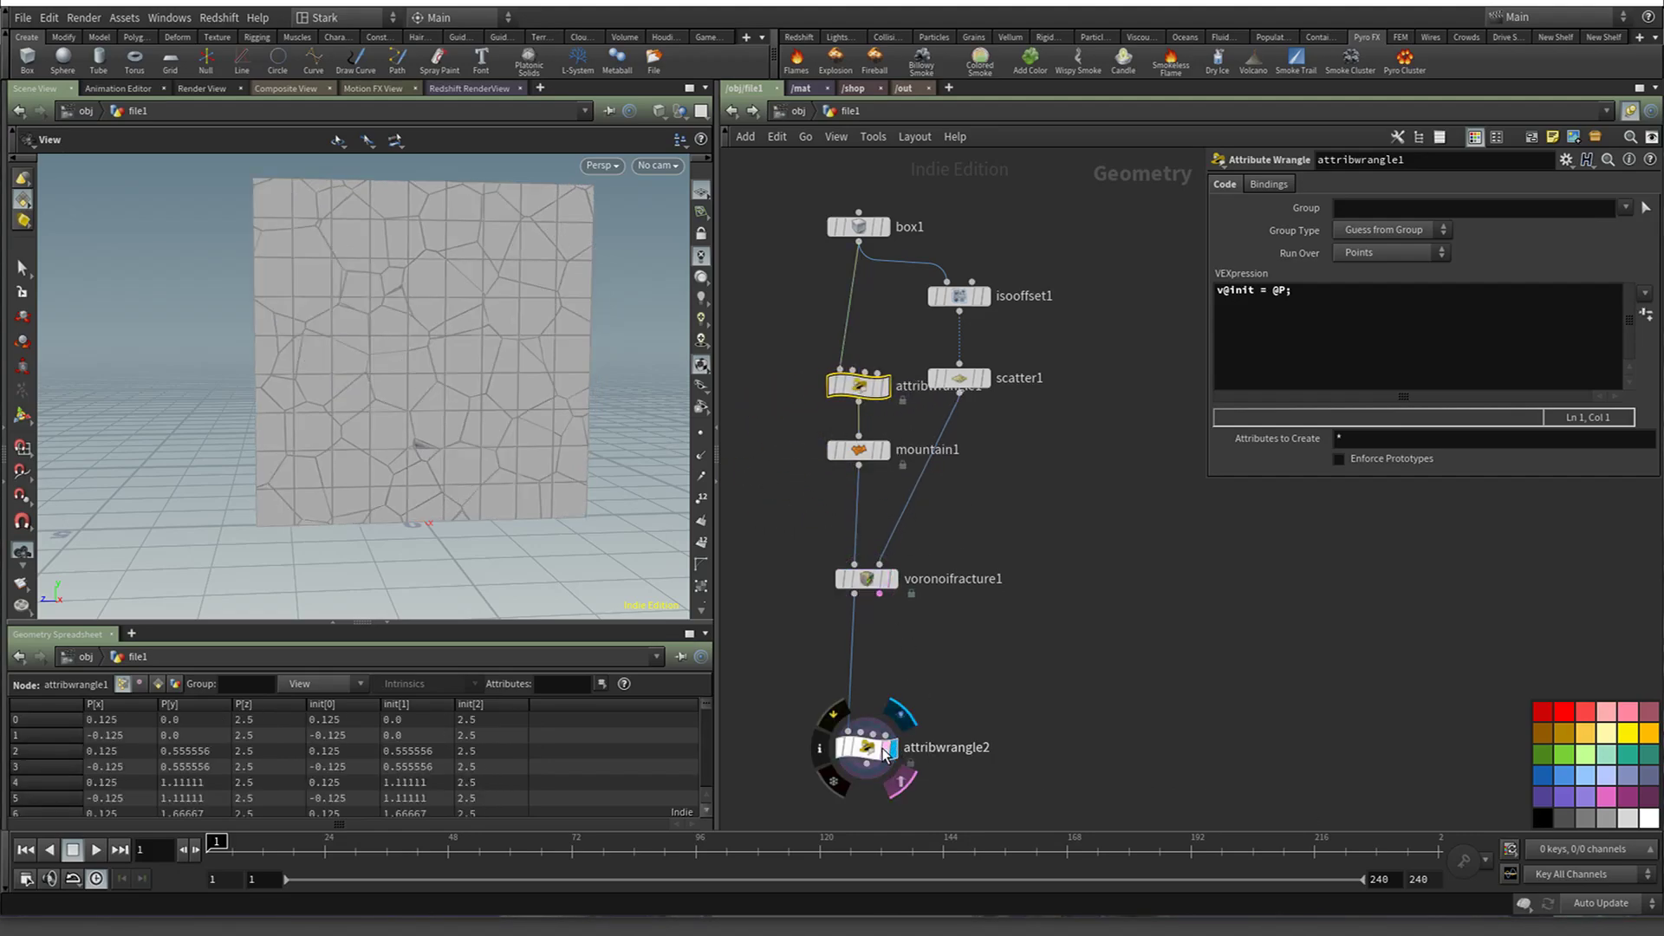
left_click(877, 747)
left_click_drag(457, 407, 442, 381)
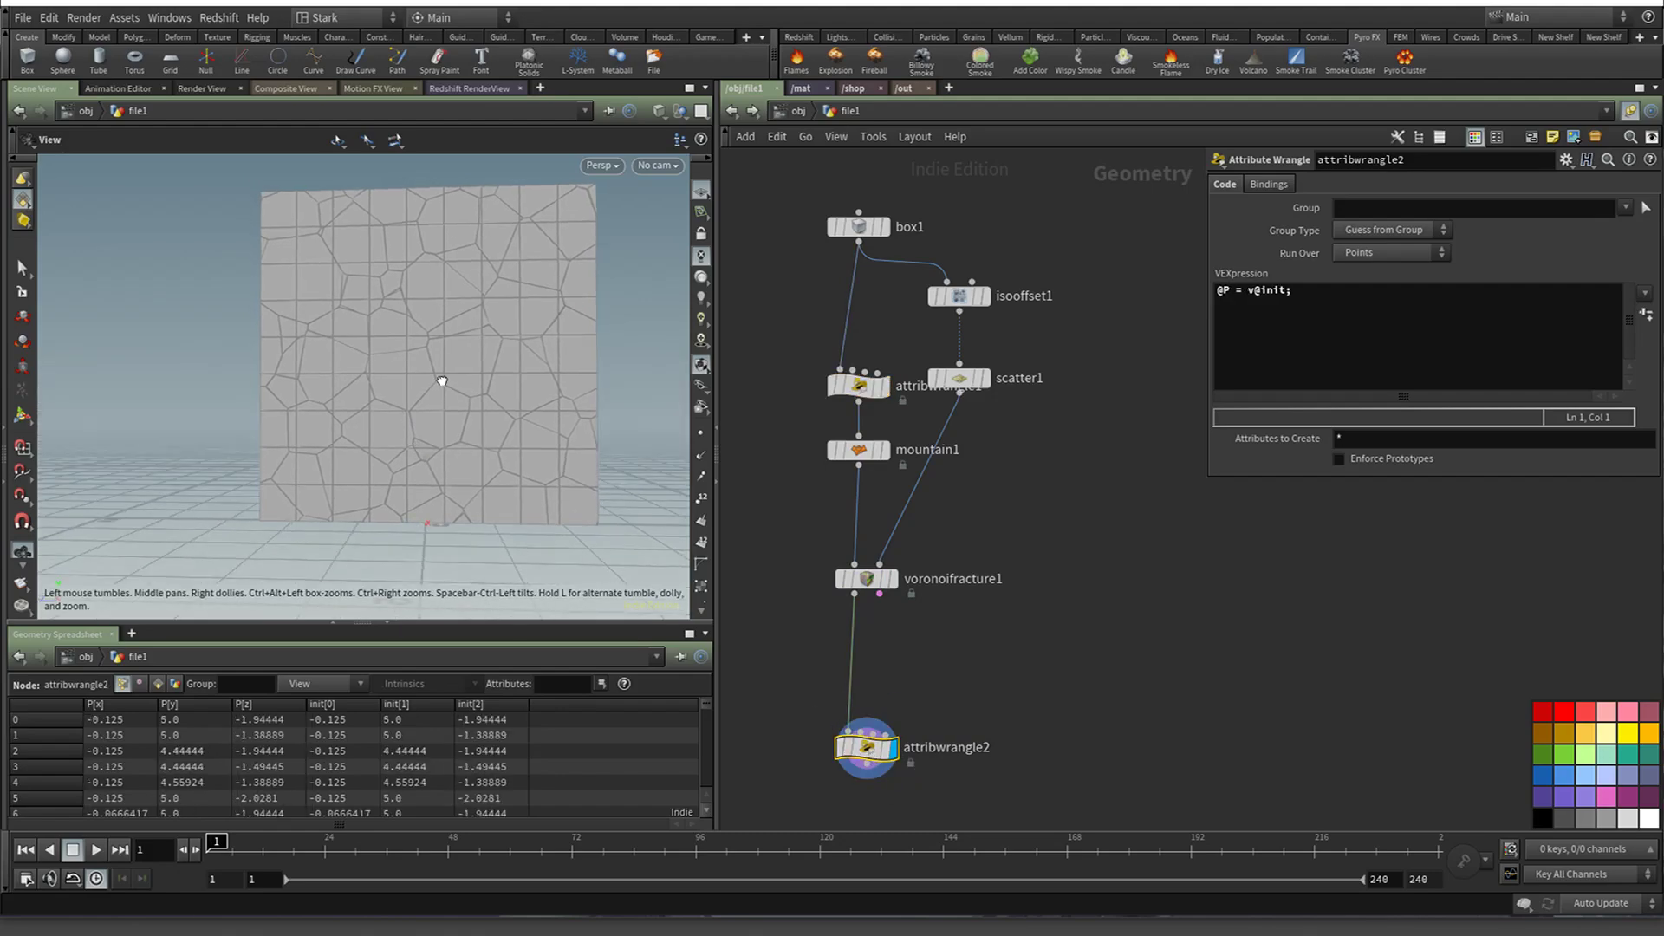
left_click(858, 450)
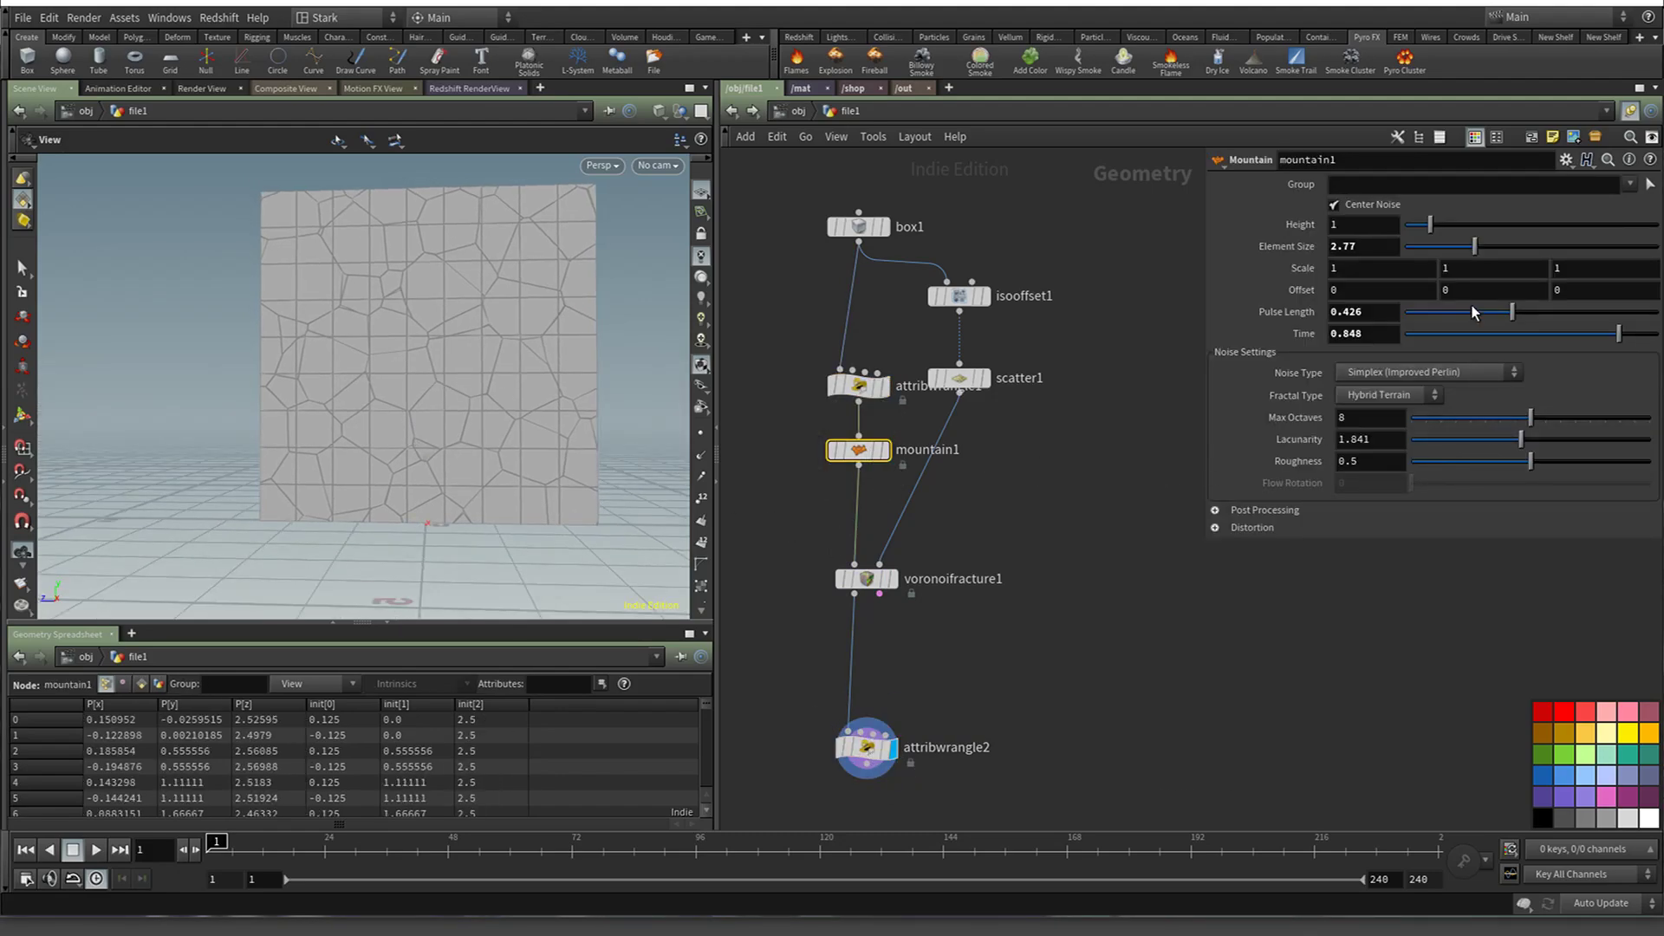
mouse_move(865, 457)
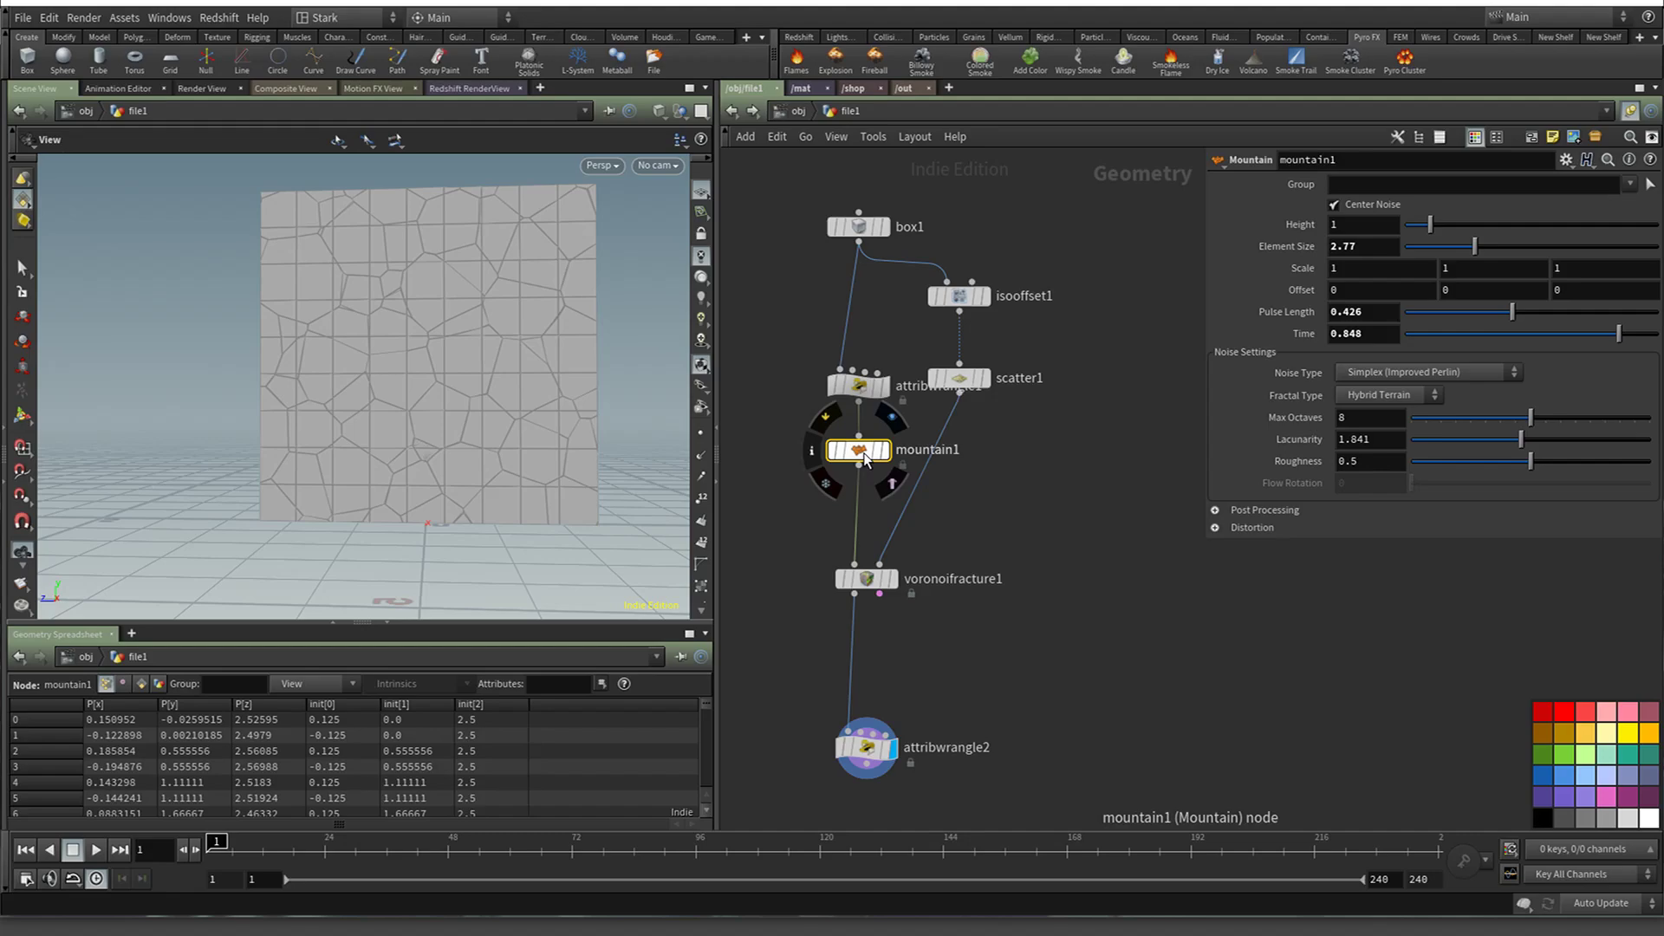
left_click_drag(864, 452, 857, 466)
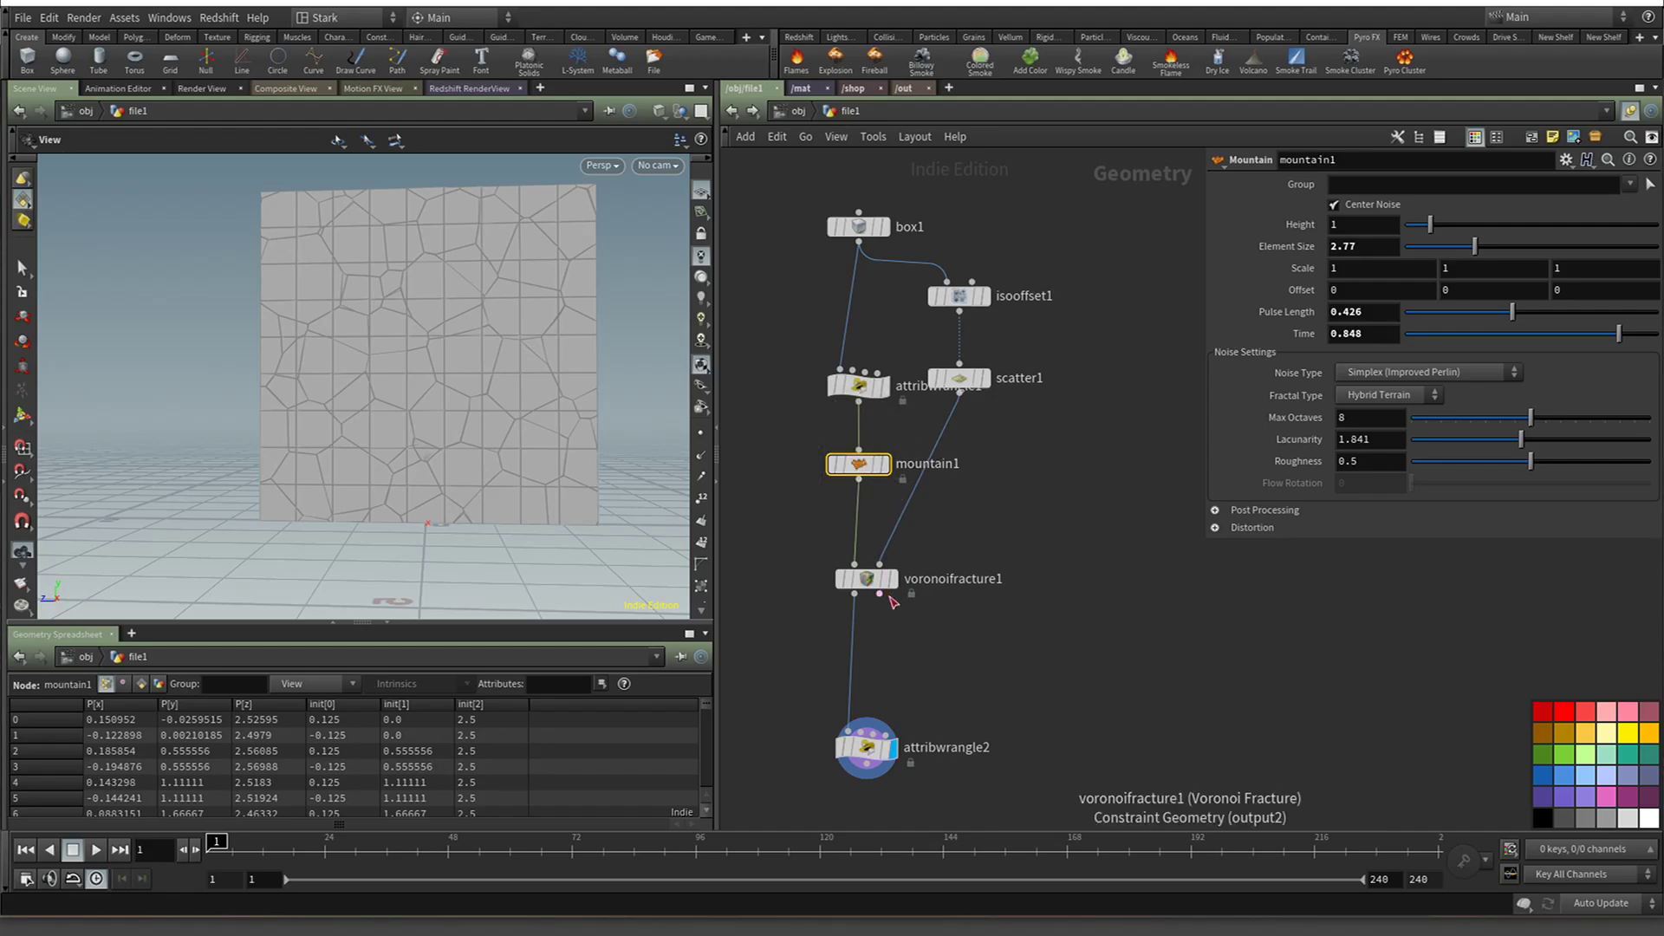
Compare the Voronoi fracture's result with the second wrangle's and move that wrangle closer beneath the fracture
left_click(892, 578)
left_click(871, 581)
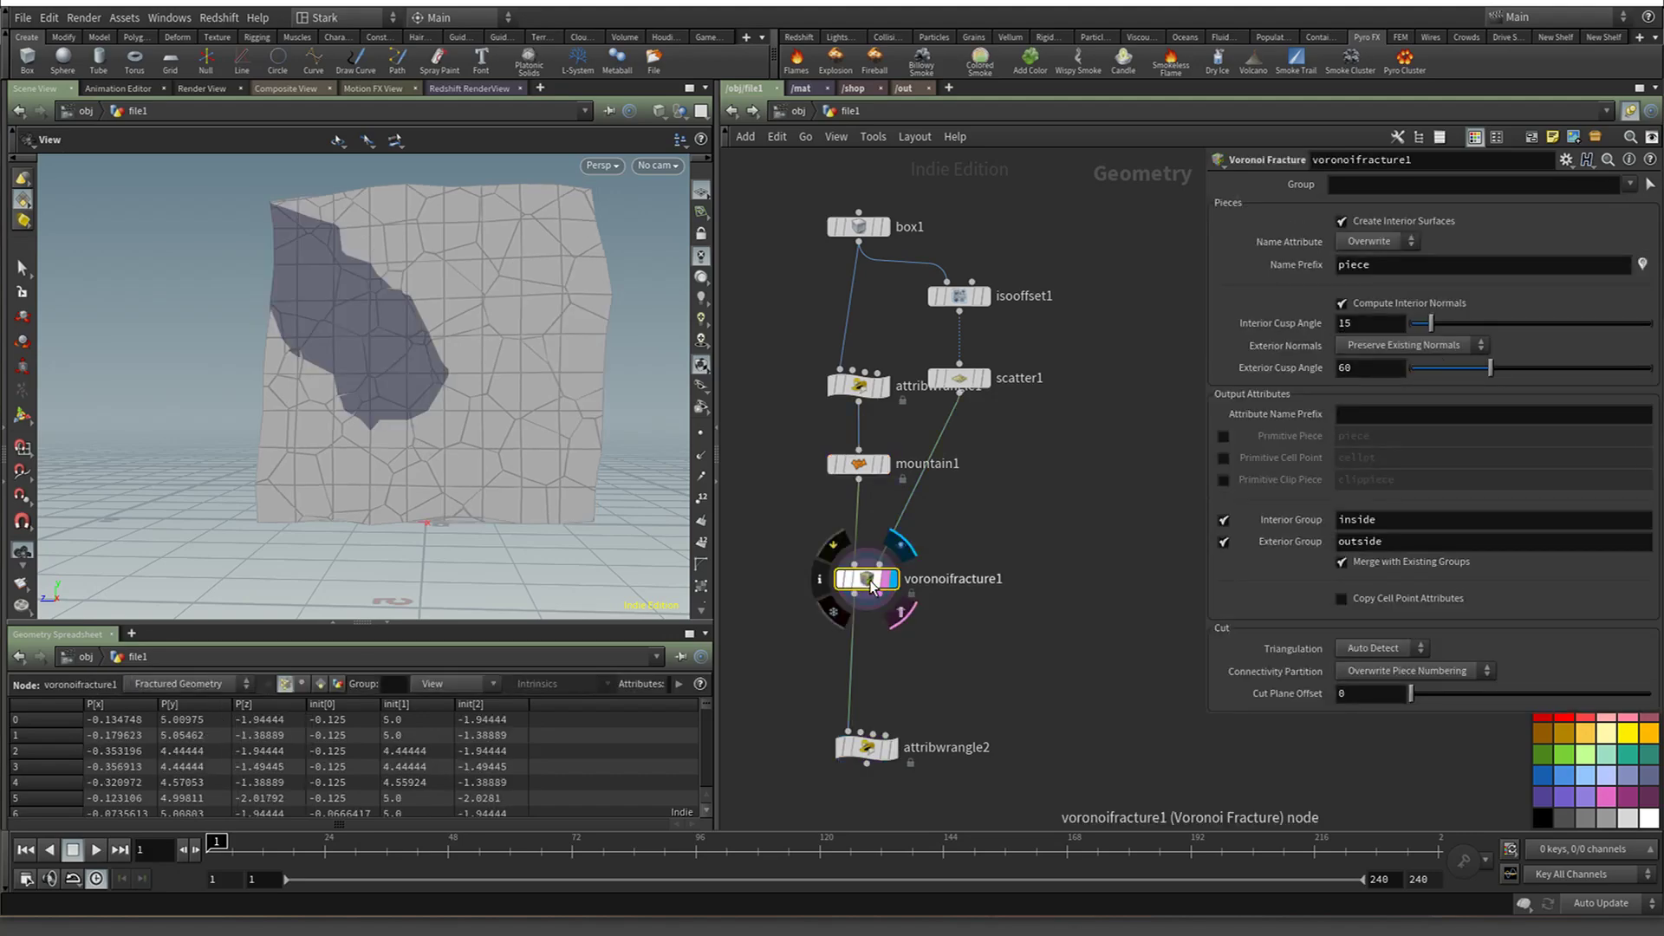
left_click(891, 747)
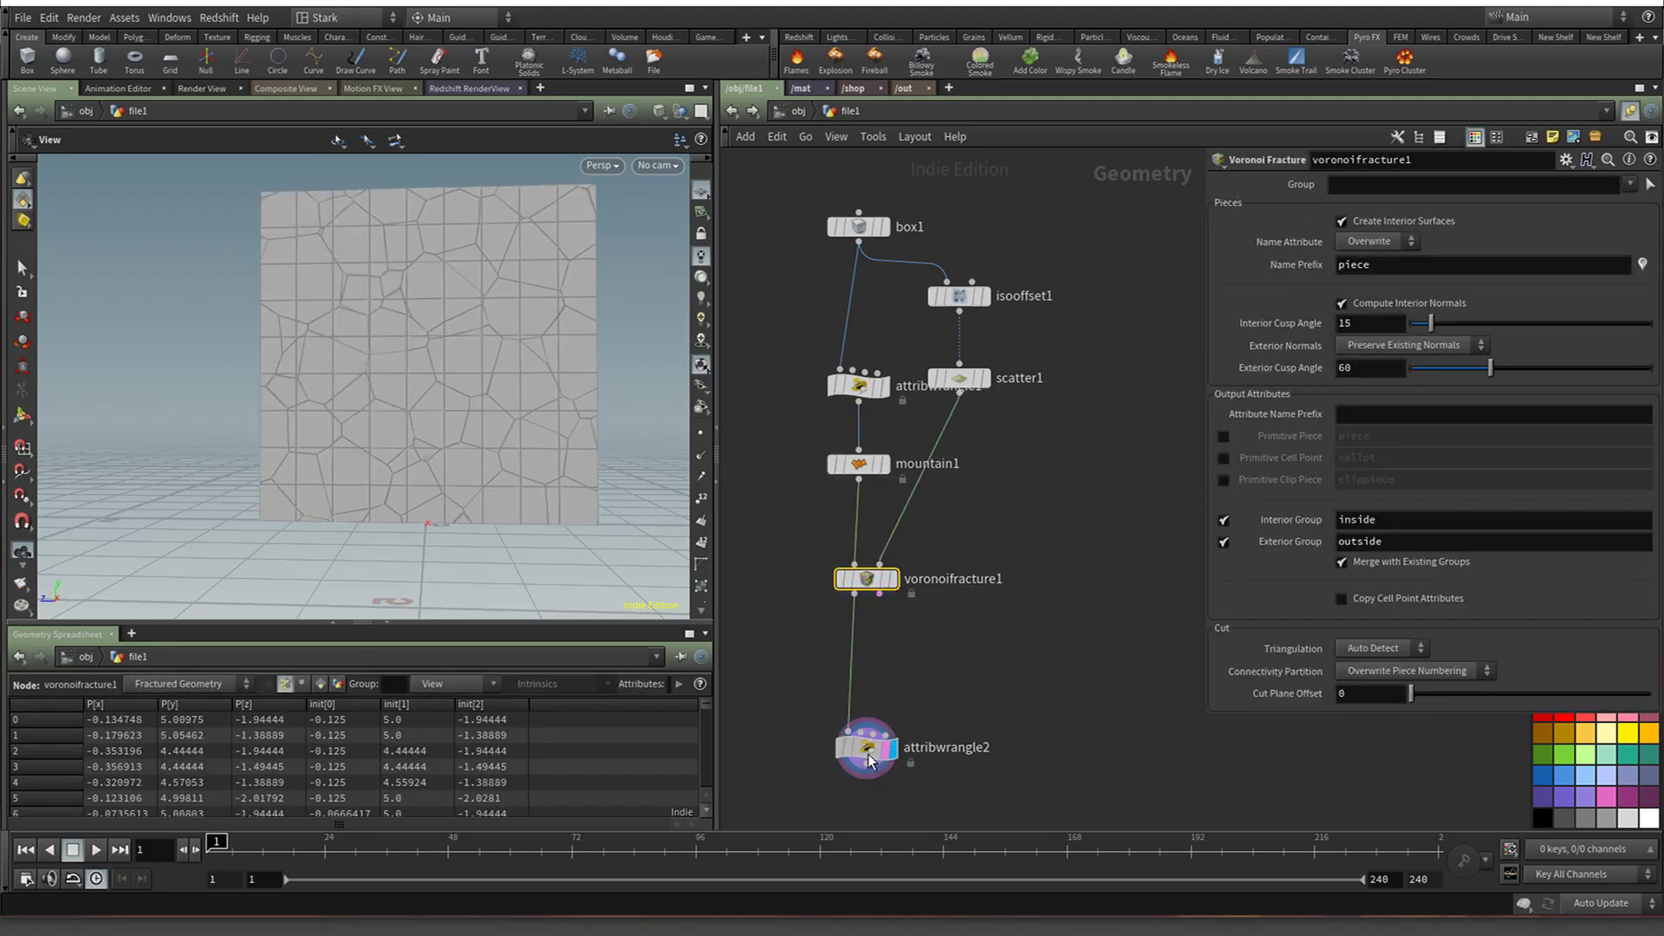
left_click_drag(871, 760, 871, 723)
Set the Mountain node's height to 1.11 and its element size to 0.48
left_click(861, 465)
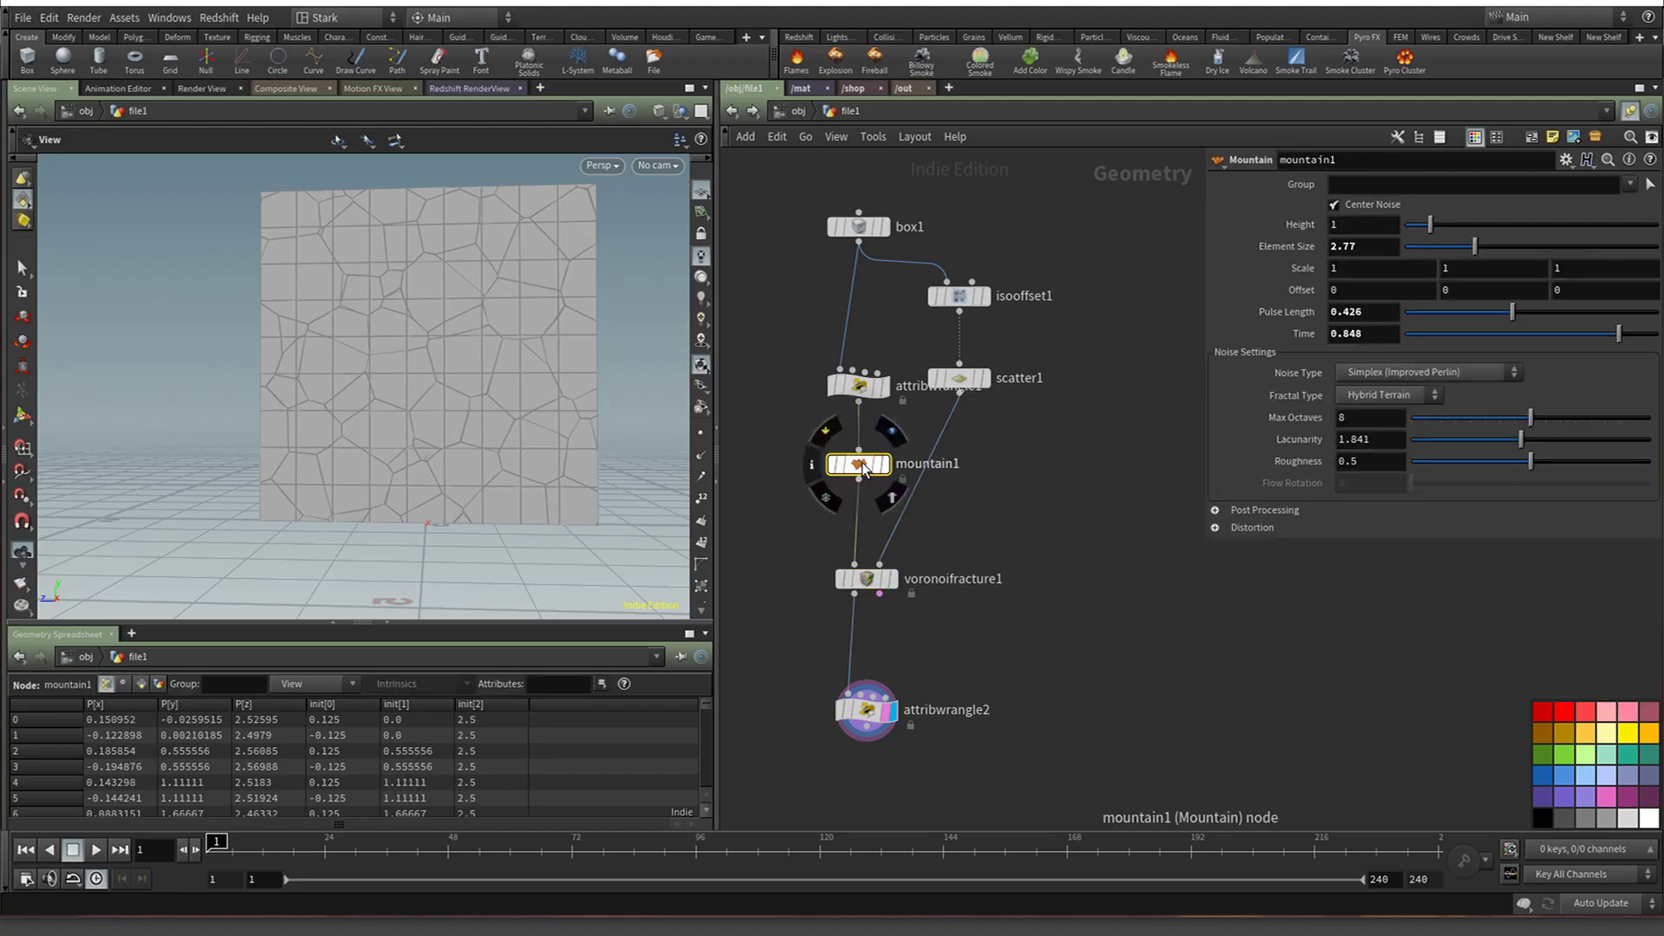
left_click_drag(1452, 225, 1514, 241)
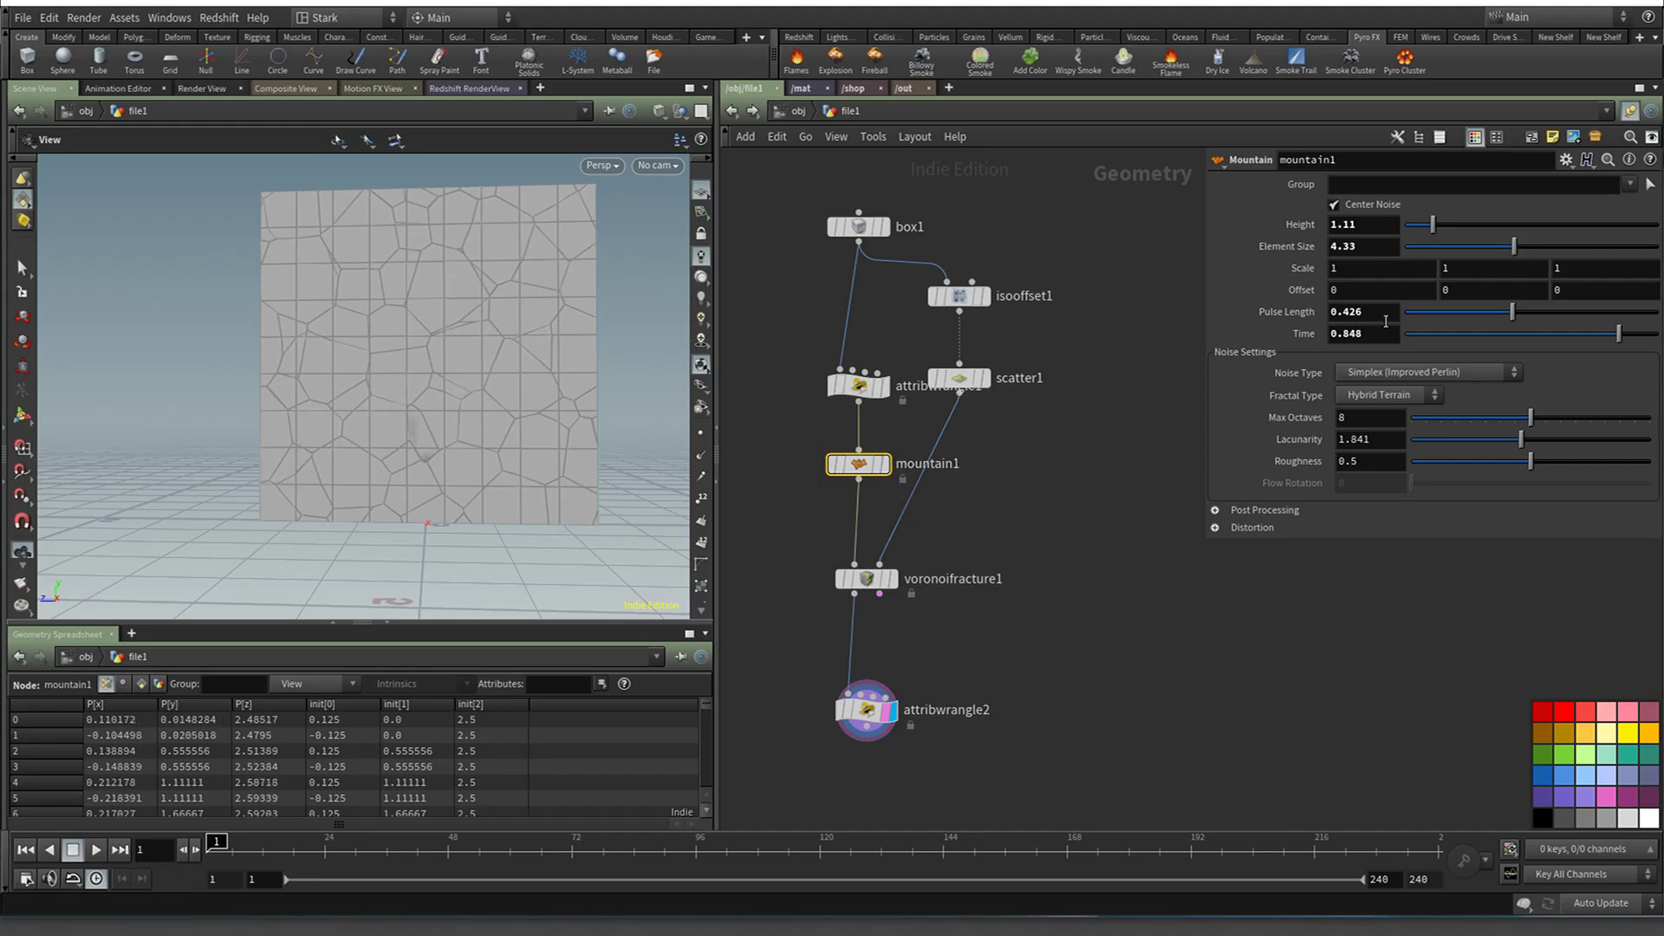
left_click_drag(1449, 246, 1417, 246)
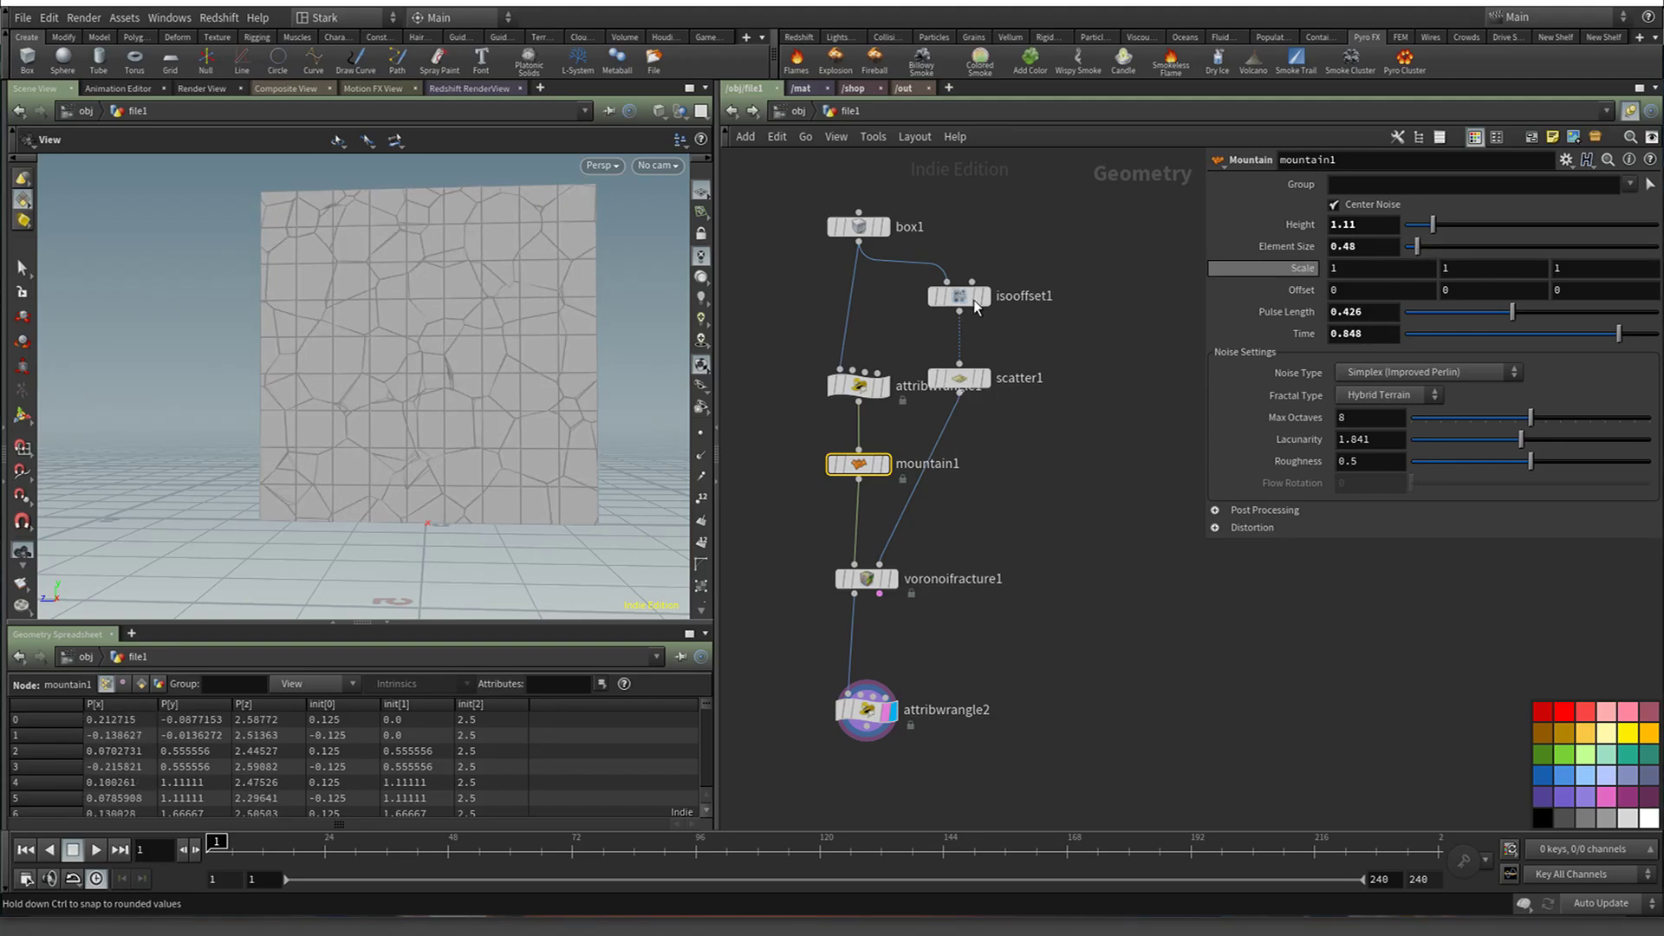
Display the Mountain node's result and thicken the wall by setting the box's X size to 1
left_click(886, 447)
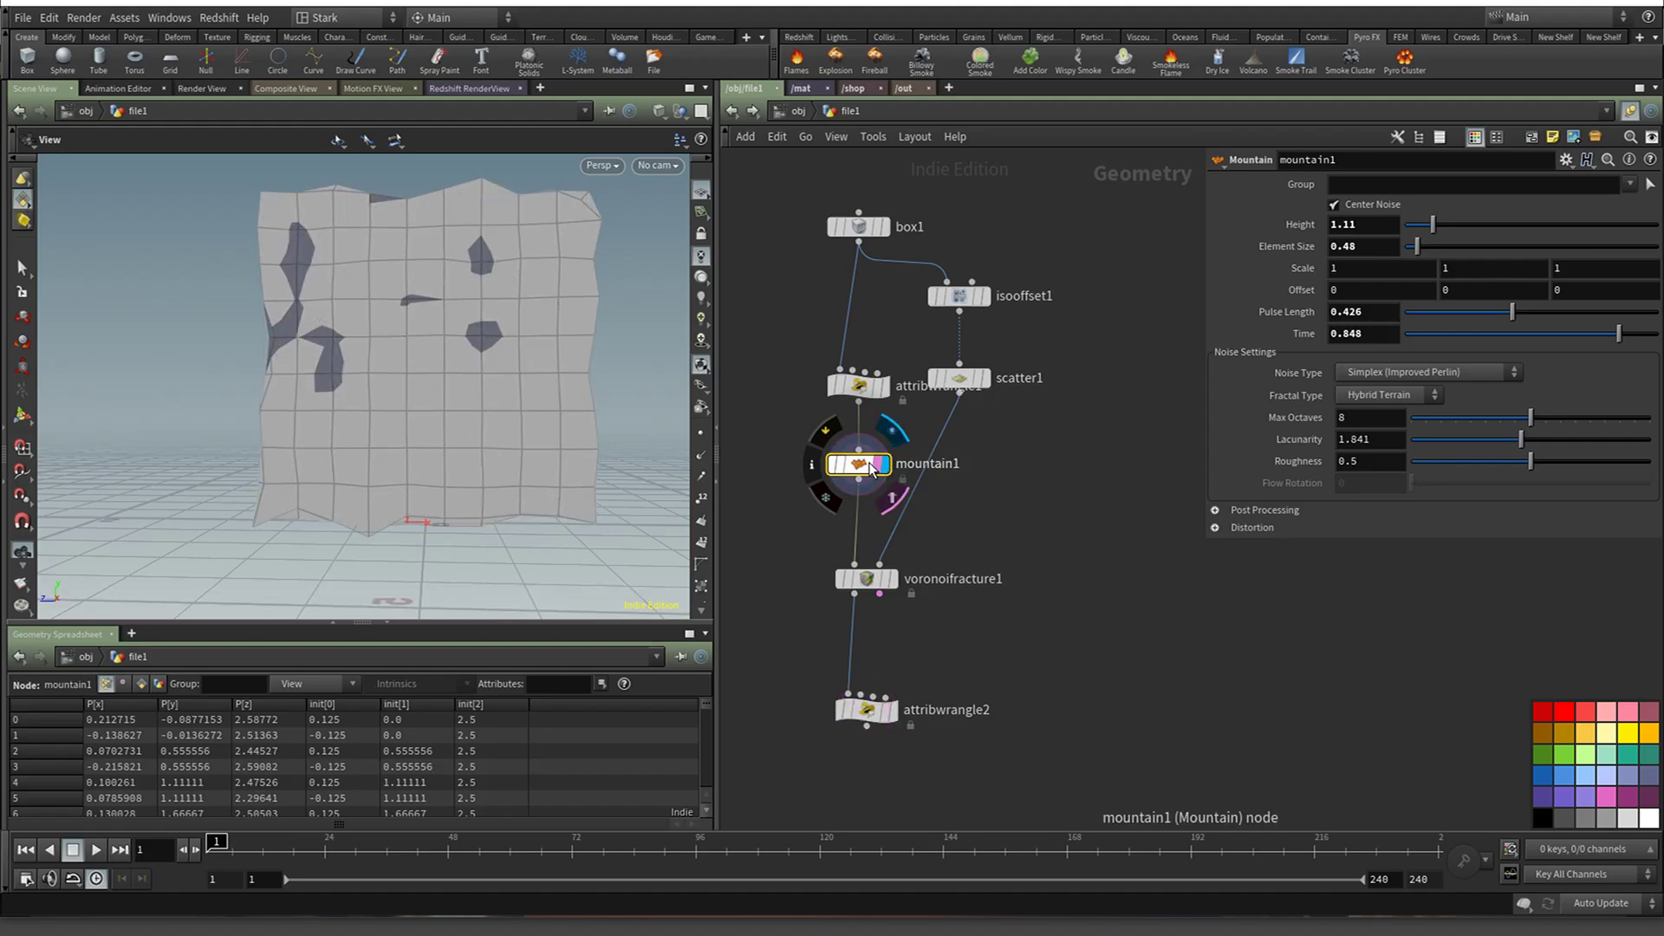
left_click_drag(318, 297, 451, 310)
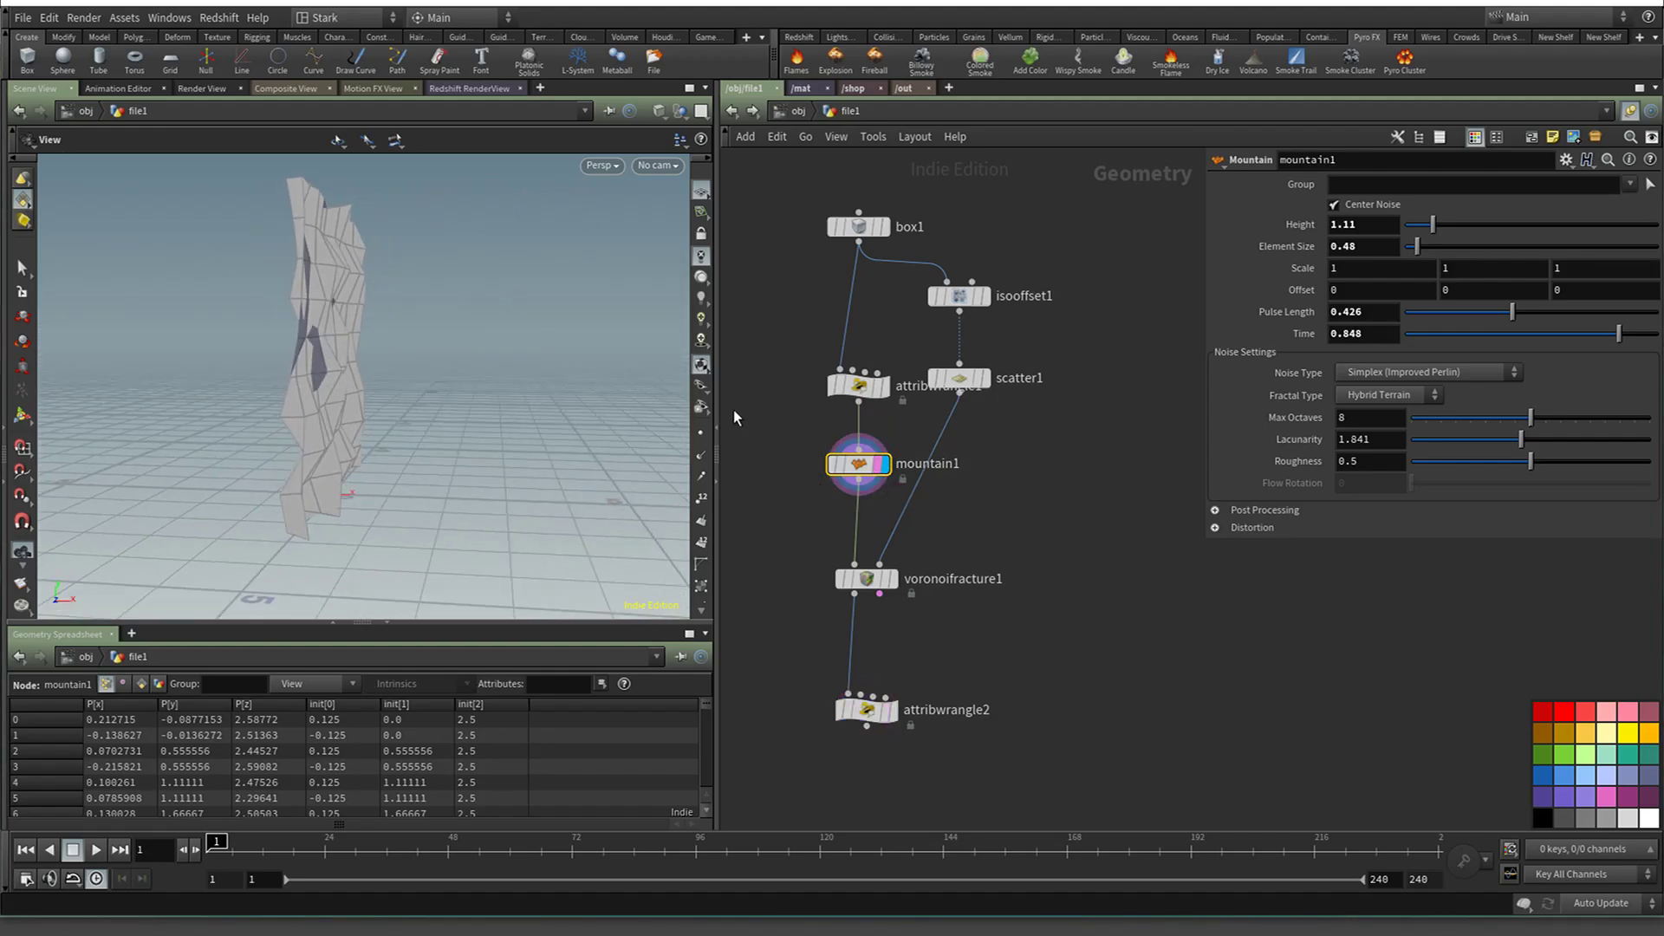
left_click(858, 227)
left_click(1374, 334)
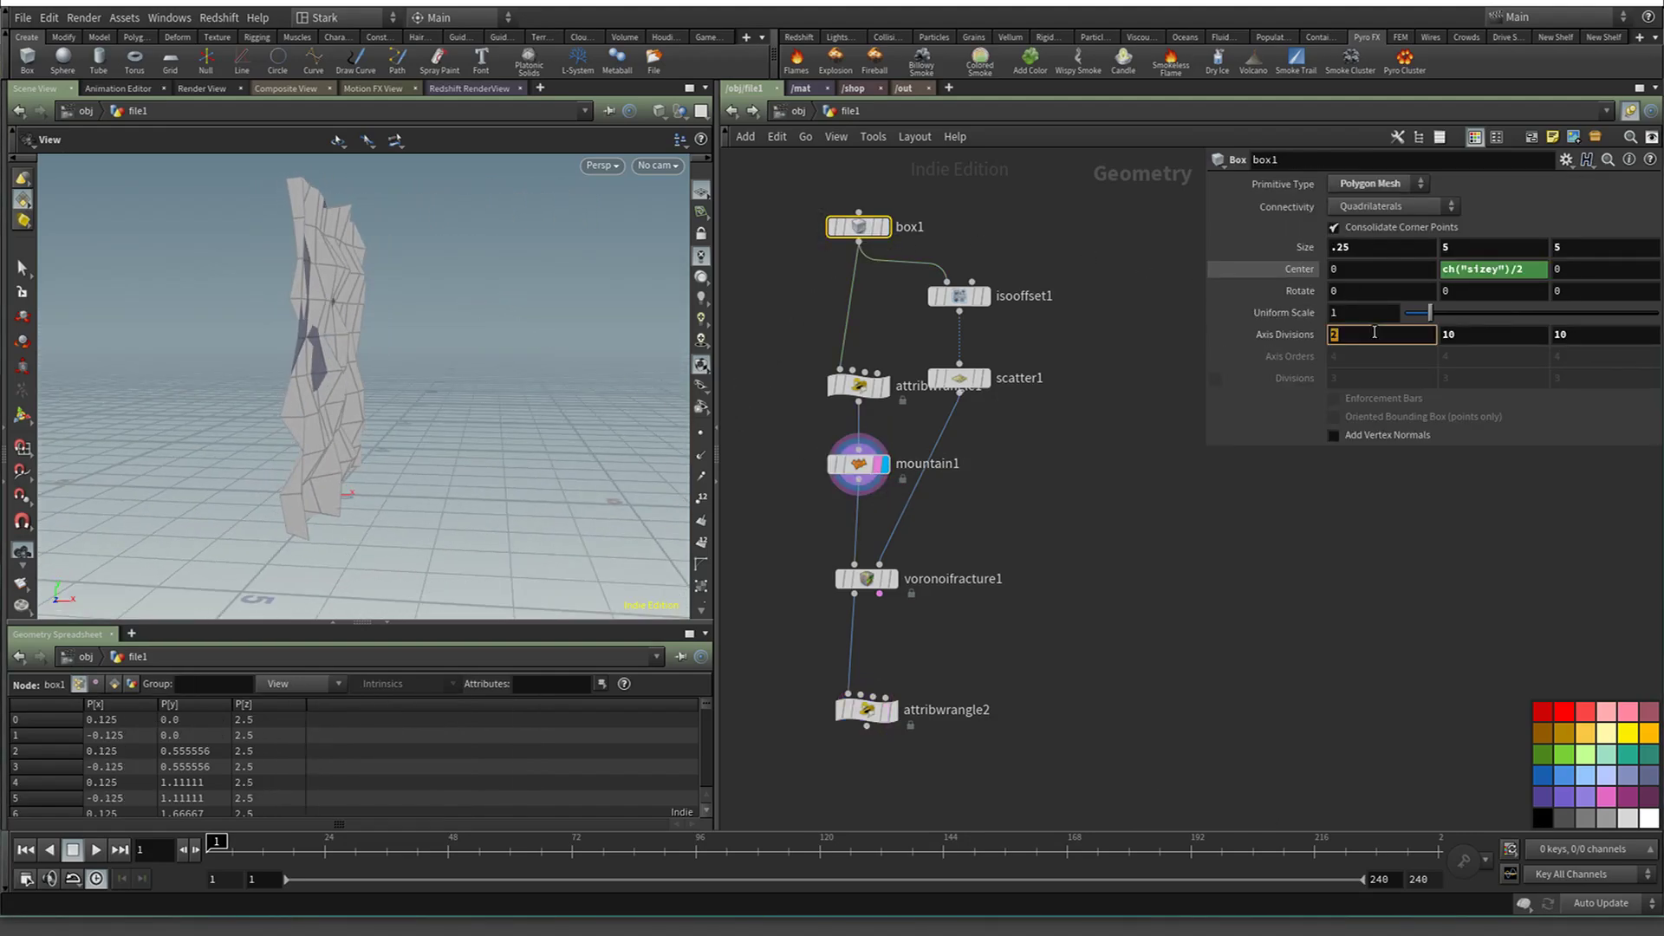
left_click(1426, 250)
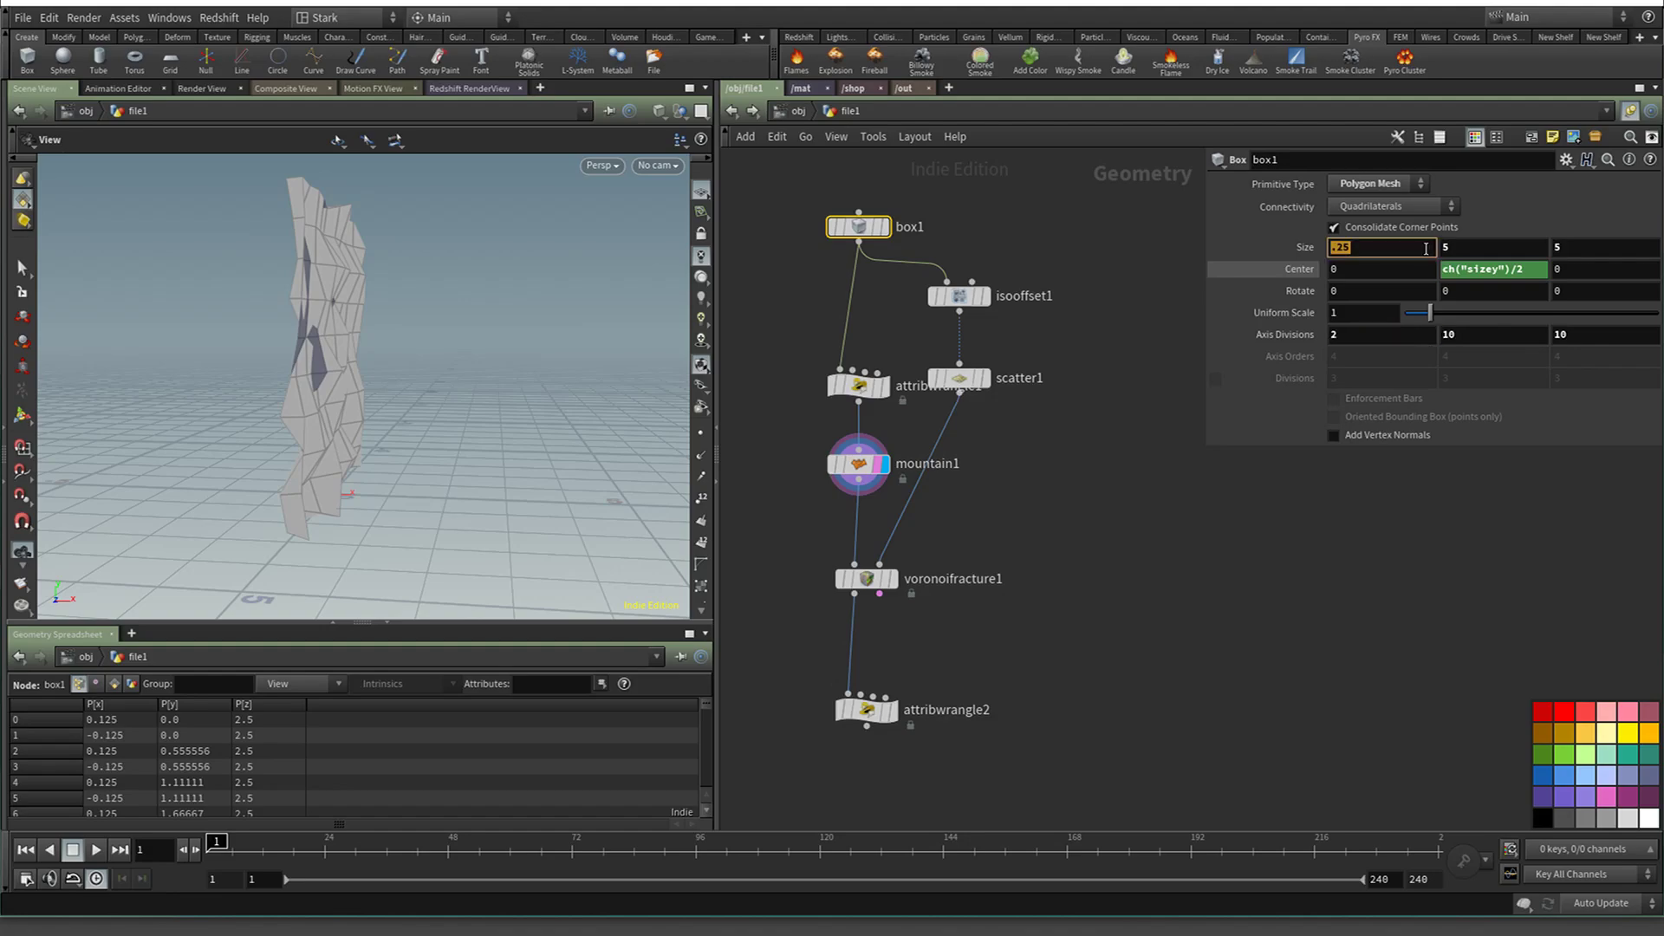
type("1")
key("Return")
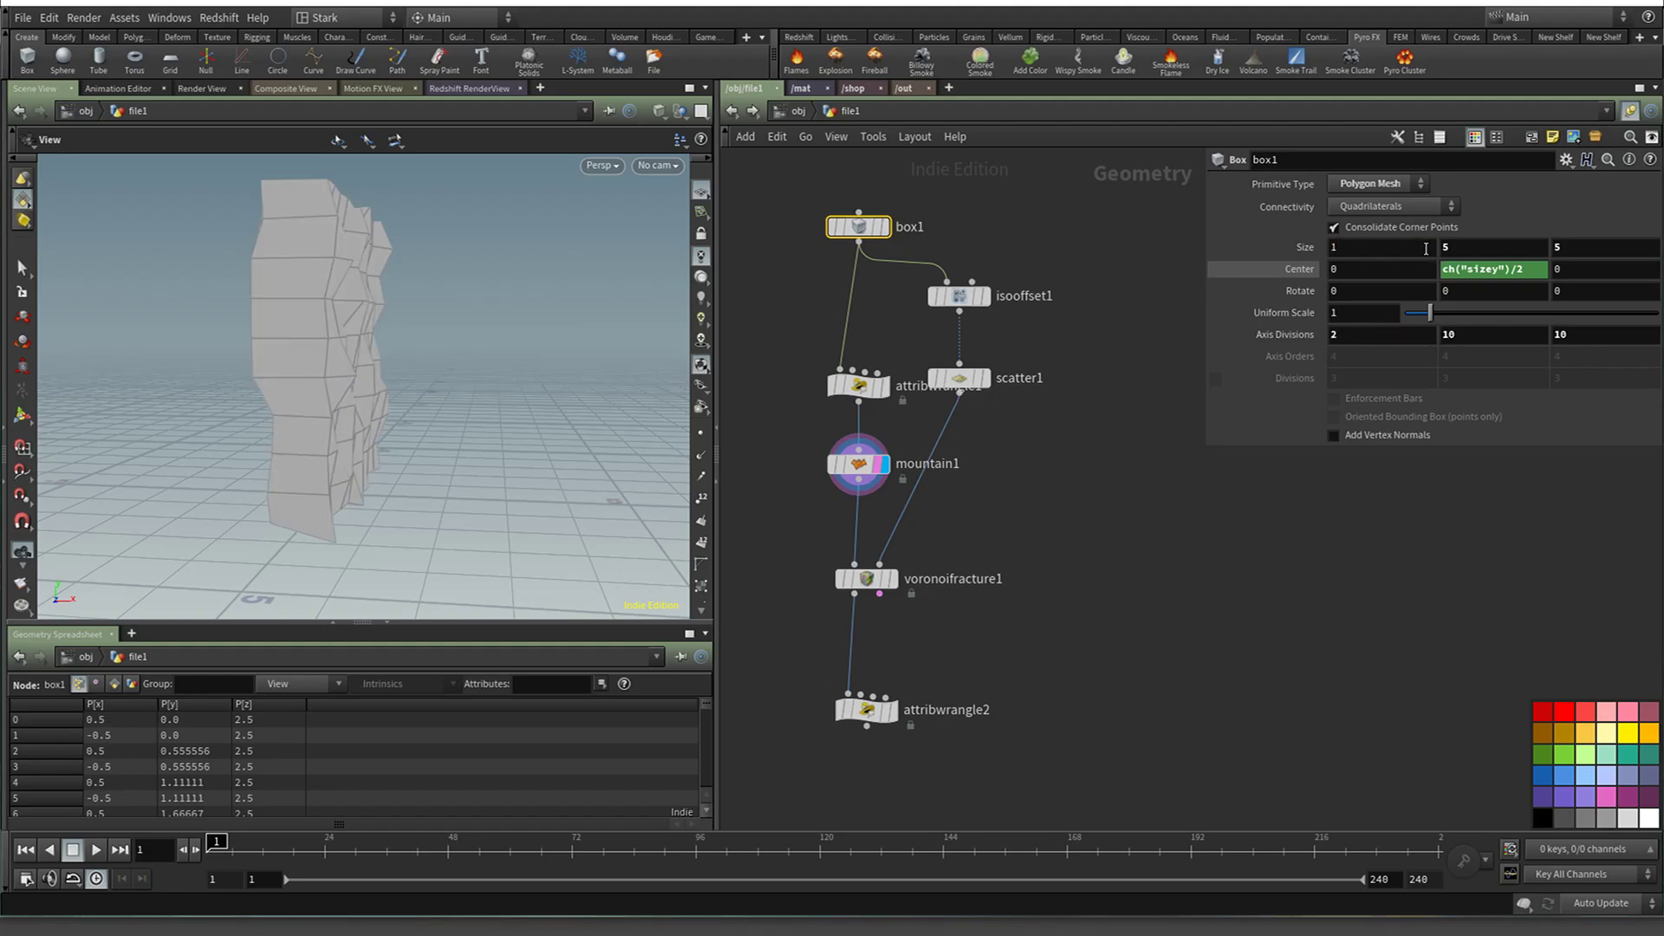
left_click_drag(376, 416, 237, 427)
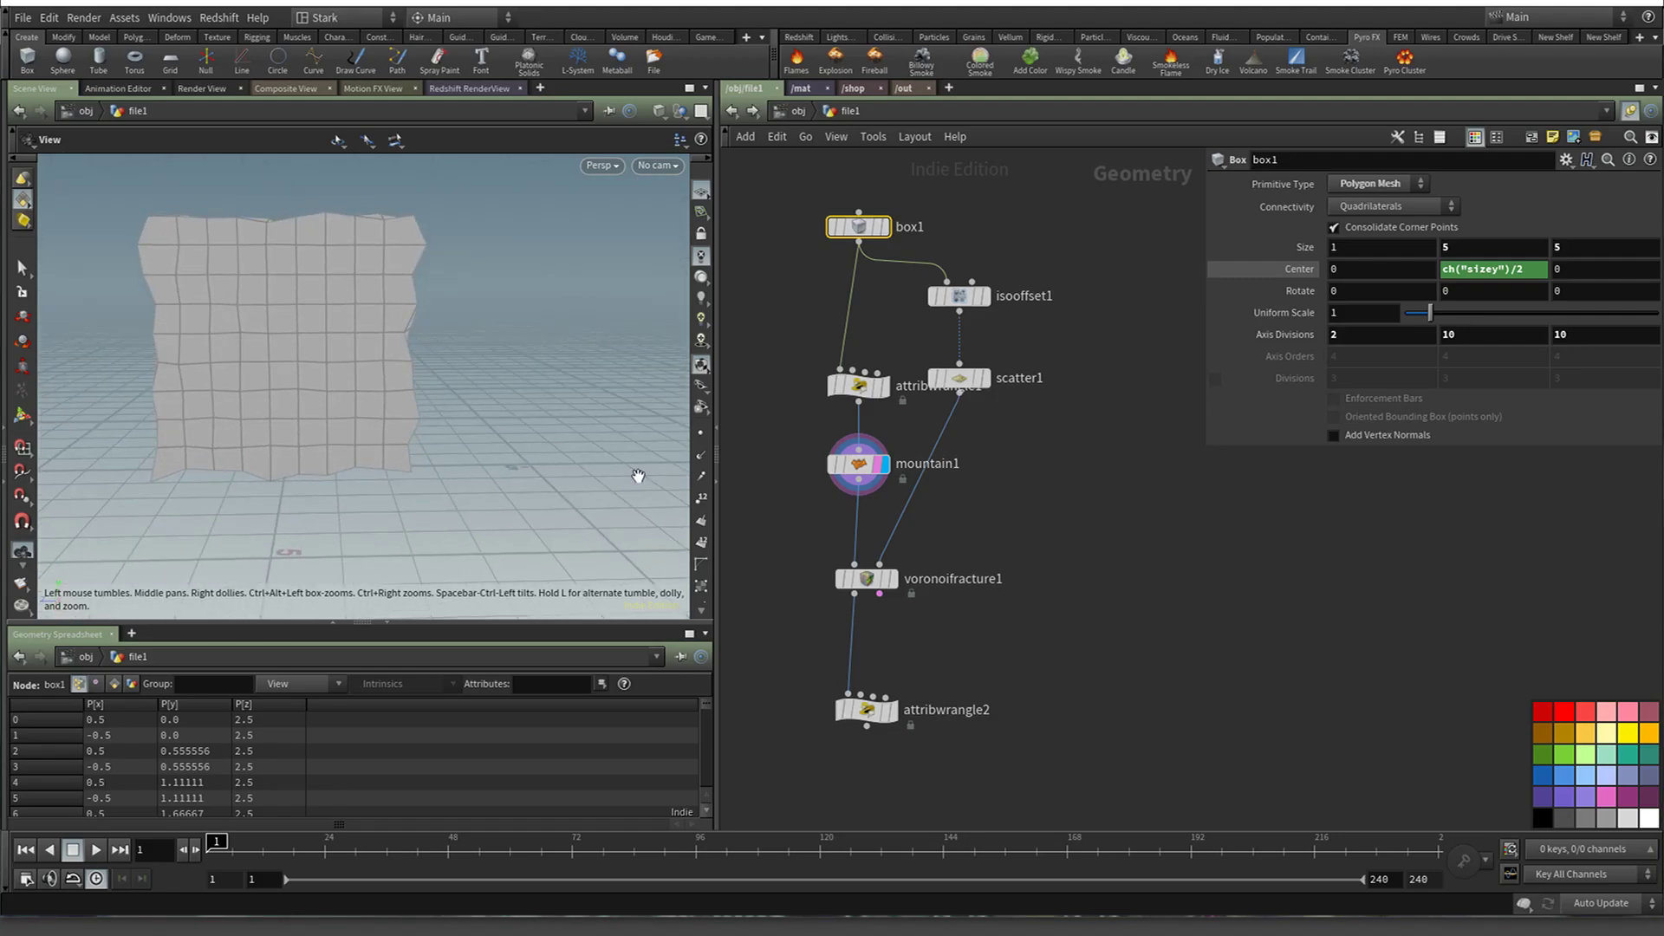
Display the Voronoi fracture's result, switch the display to the second wrangle and examine the restored wall up close
left_click(888, 579)
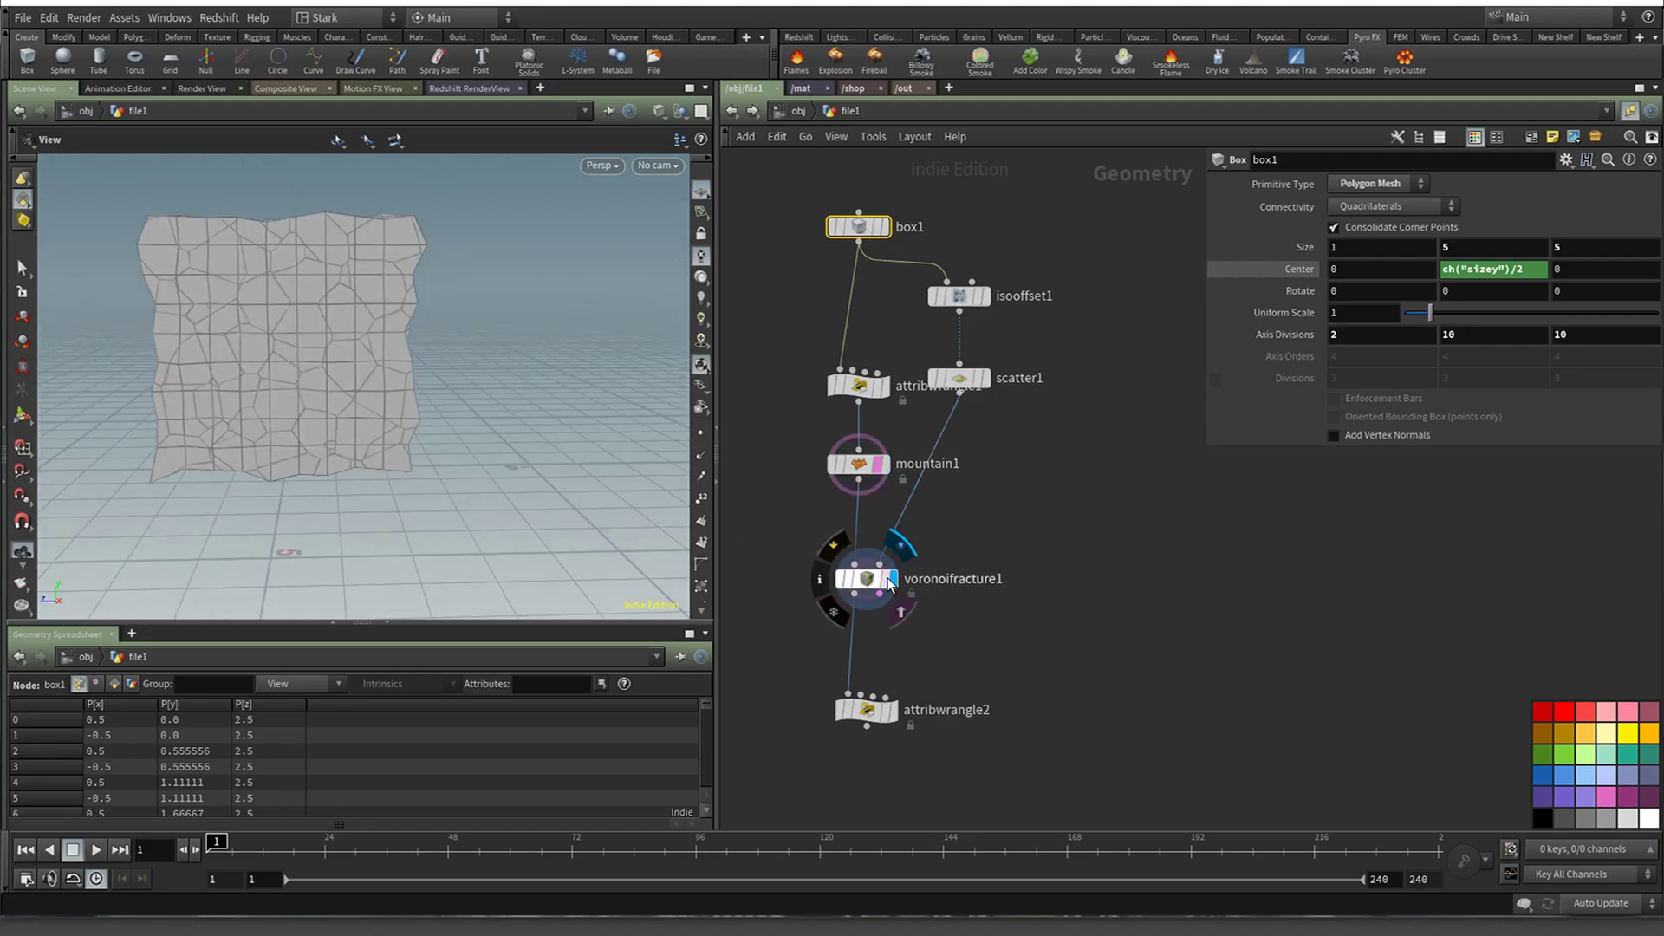
left_click(869, 578)
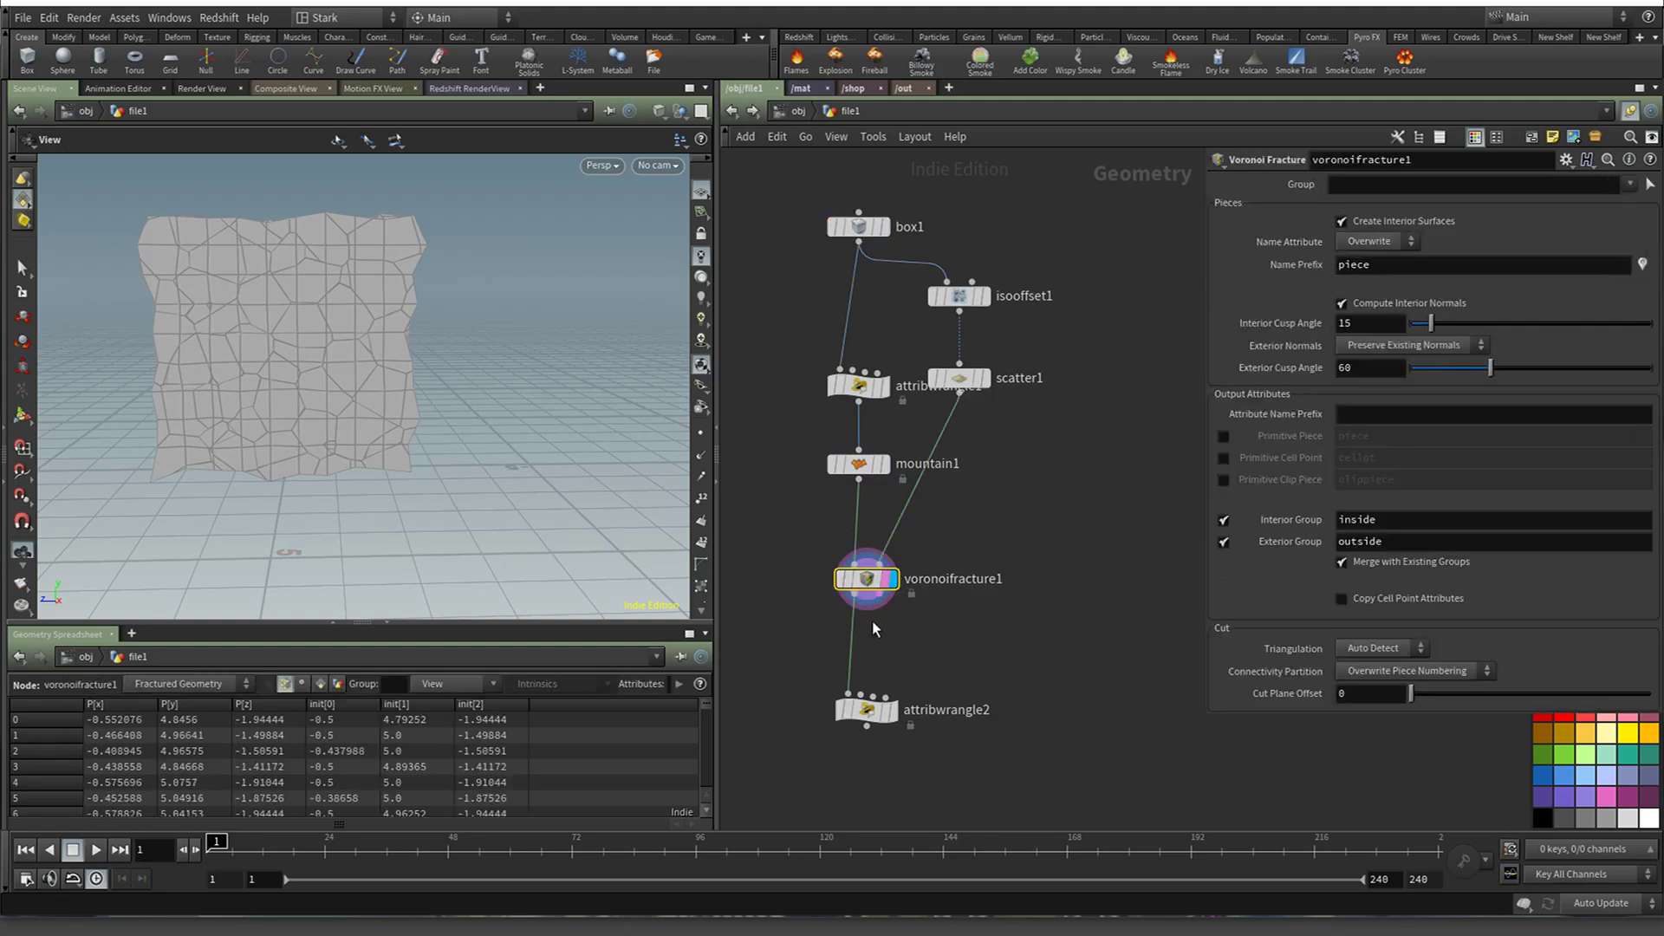
left_click(889, 713)
left_click_drag(223, 334, 258, 299)
scroll(258, 299, "up", 5)
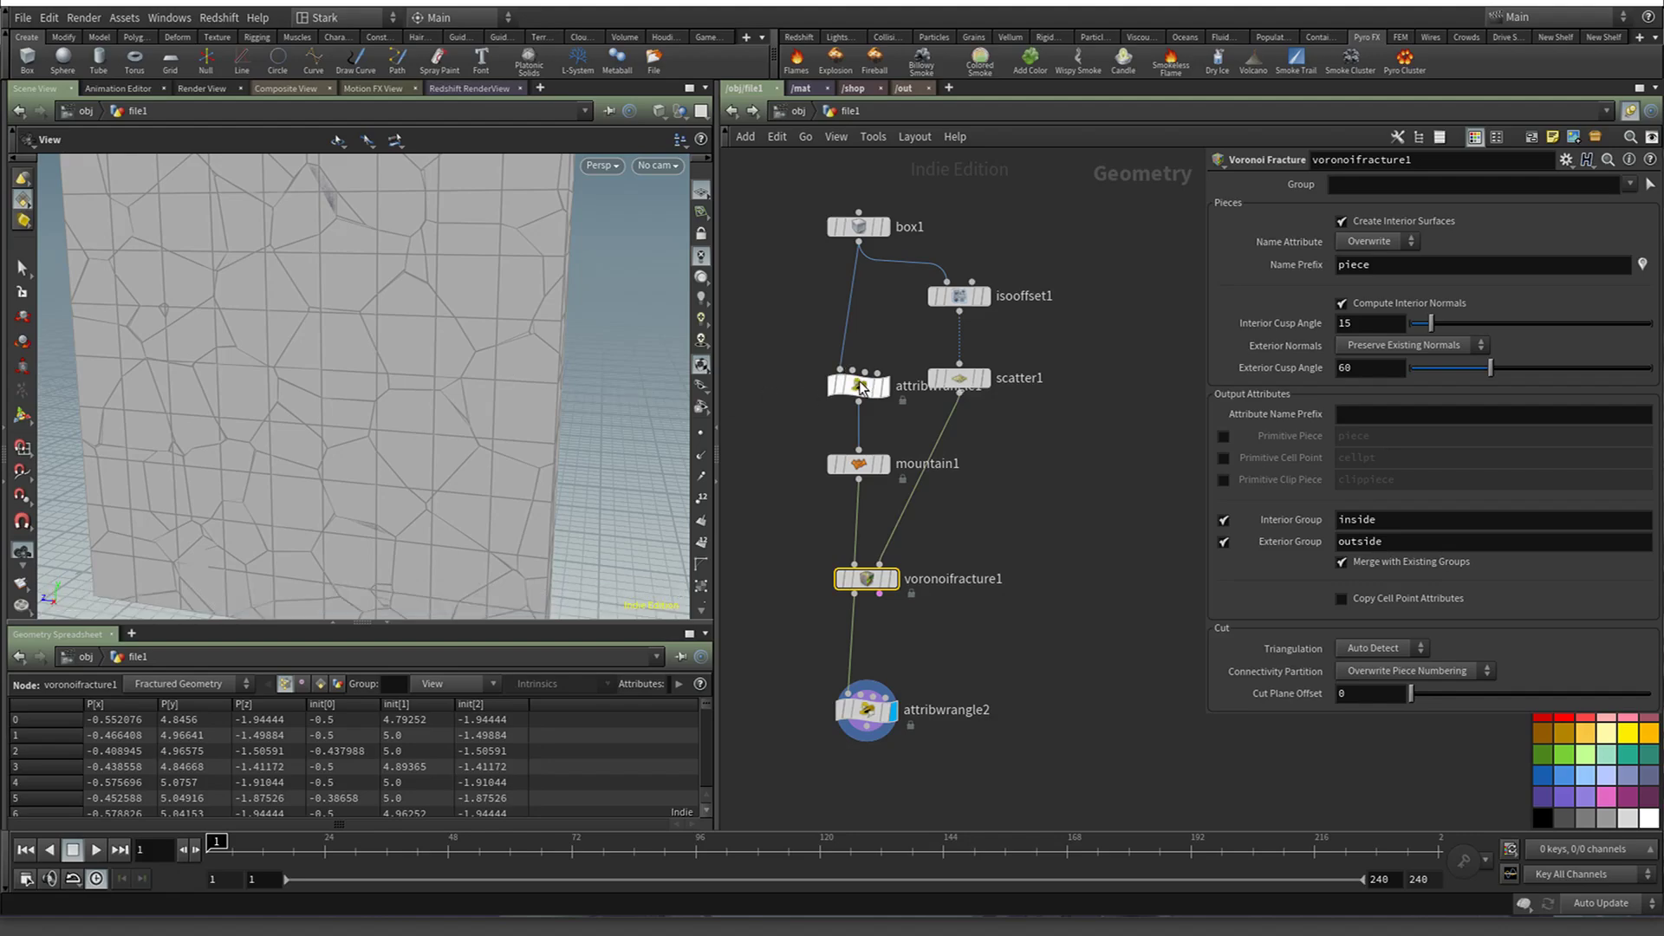
Set the Mountain node's height to 0.97 and frame the whole wall in the viewport
left_click(861, 468)
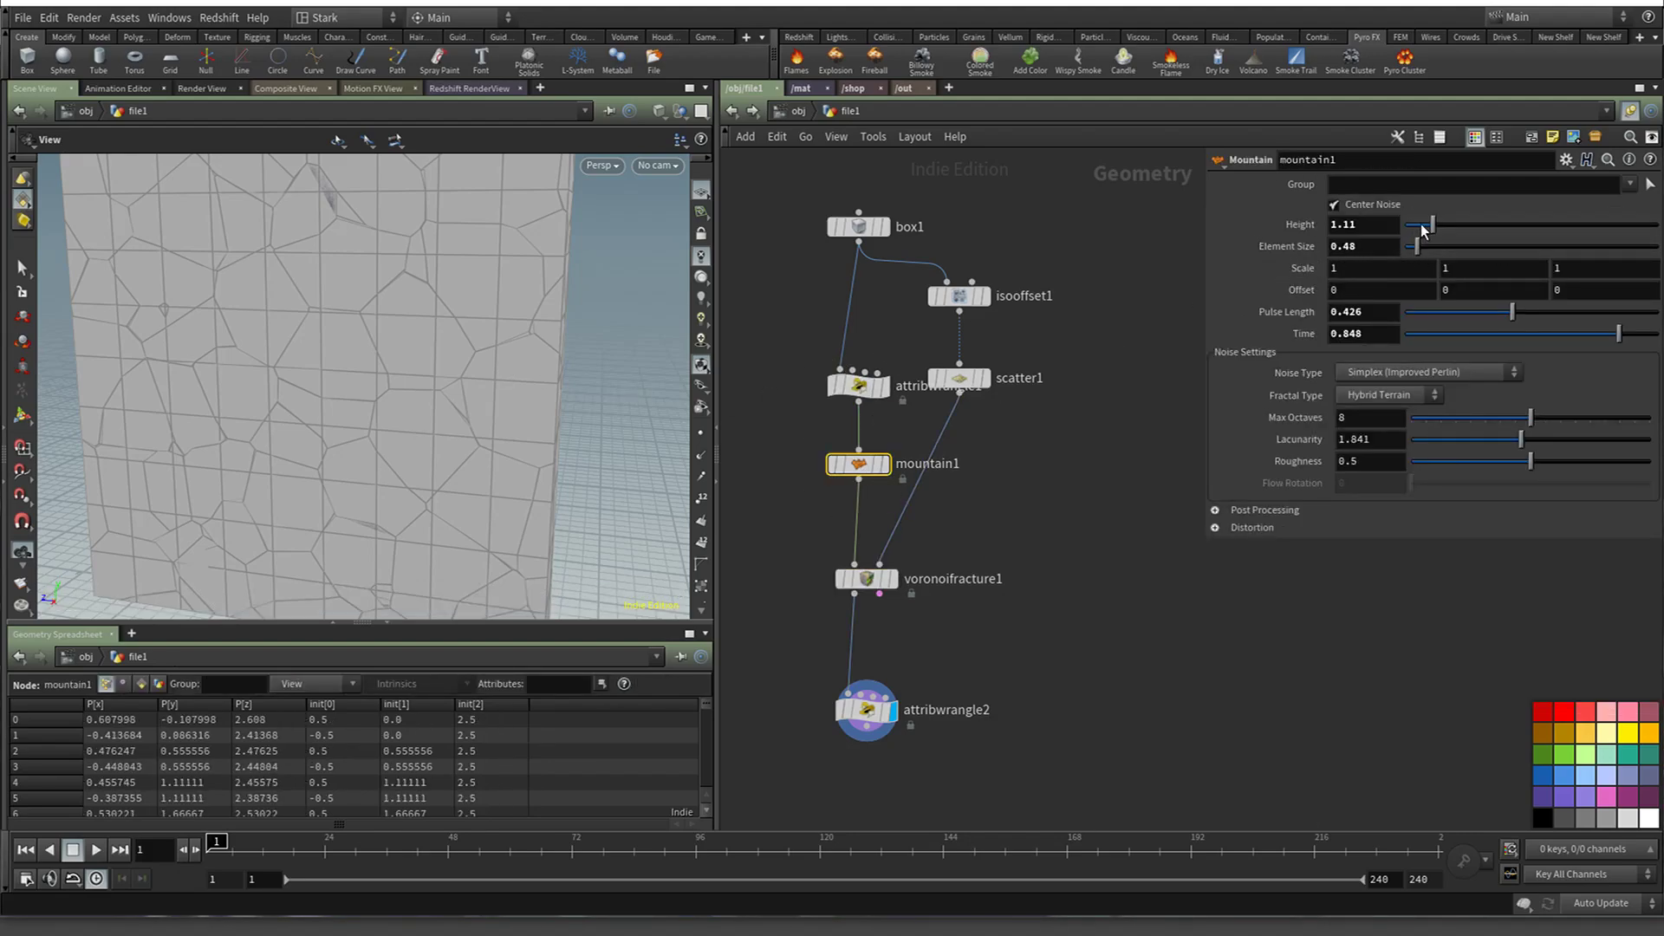
mouse_move(1422, 227)
left_mouse_down()
mouse_move(1406, 220)
mouse_move(1537, 210)
mouse_move(1428, 222)
left_mouse_up()
key("space+h")
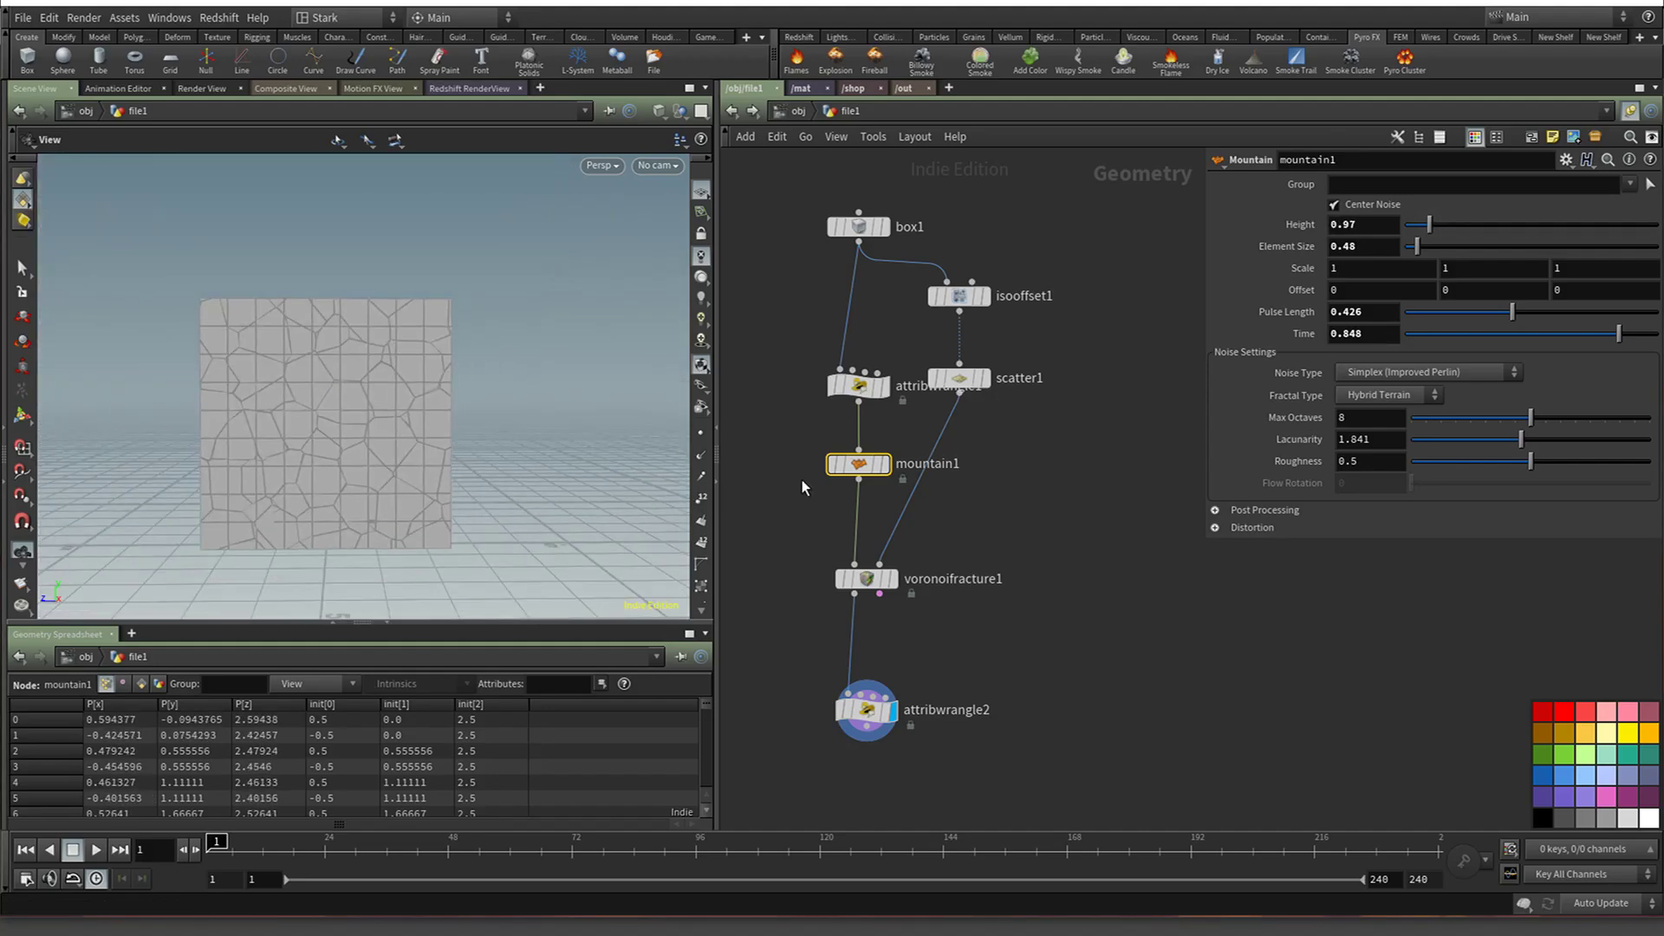
Bypass the first wrangle, display the Voronoi fracture's result and re-enable the wrangle
left_click(830, 392)
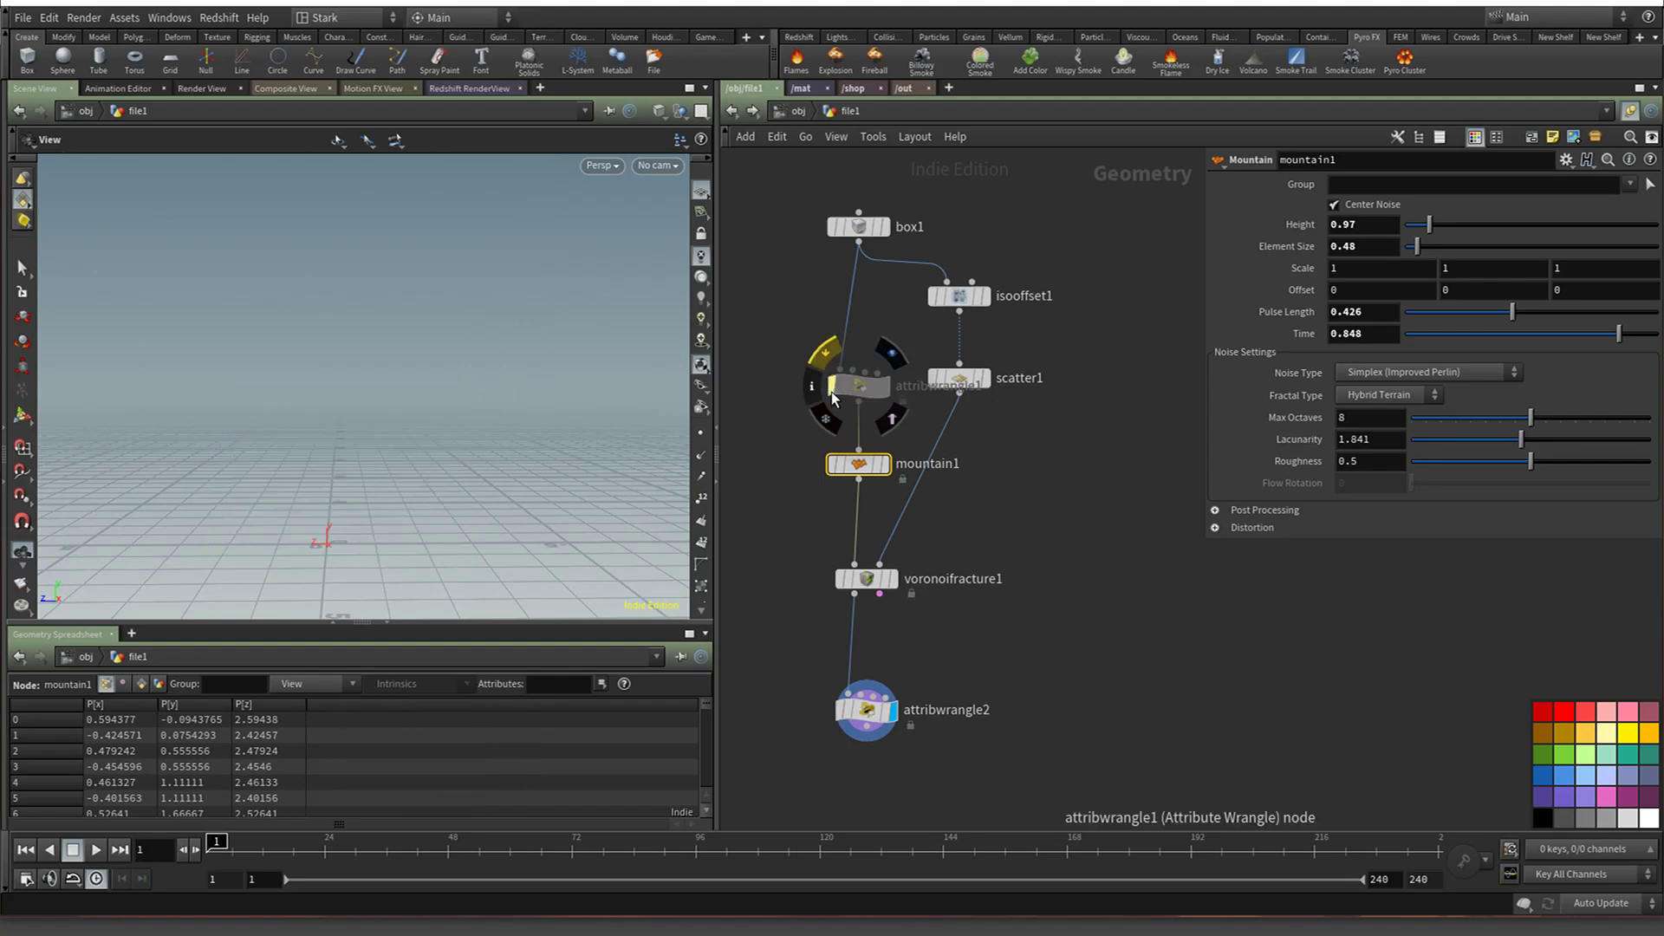
left_click(895, 581)
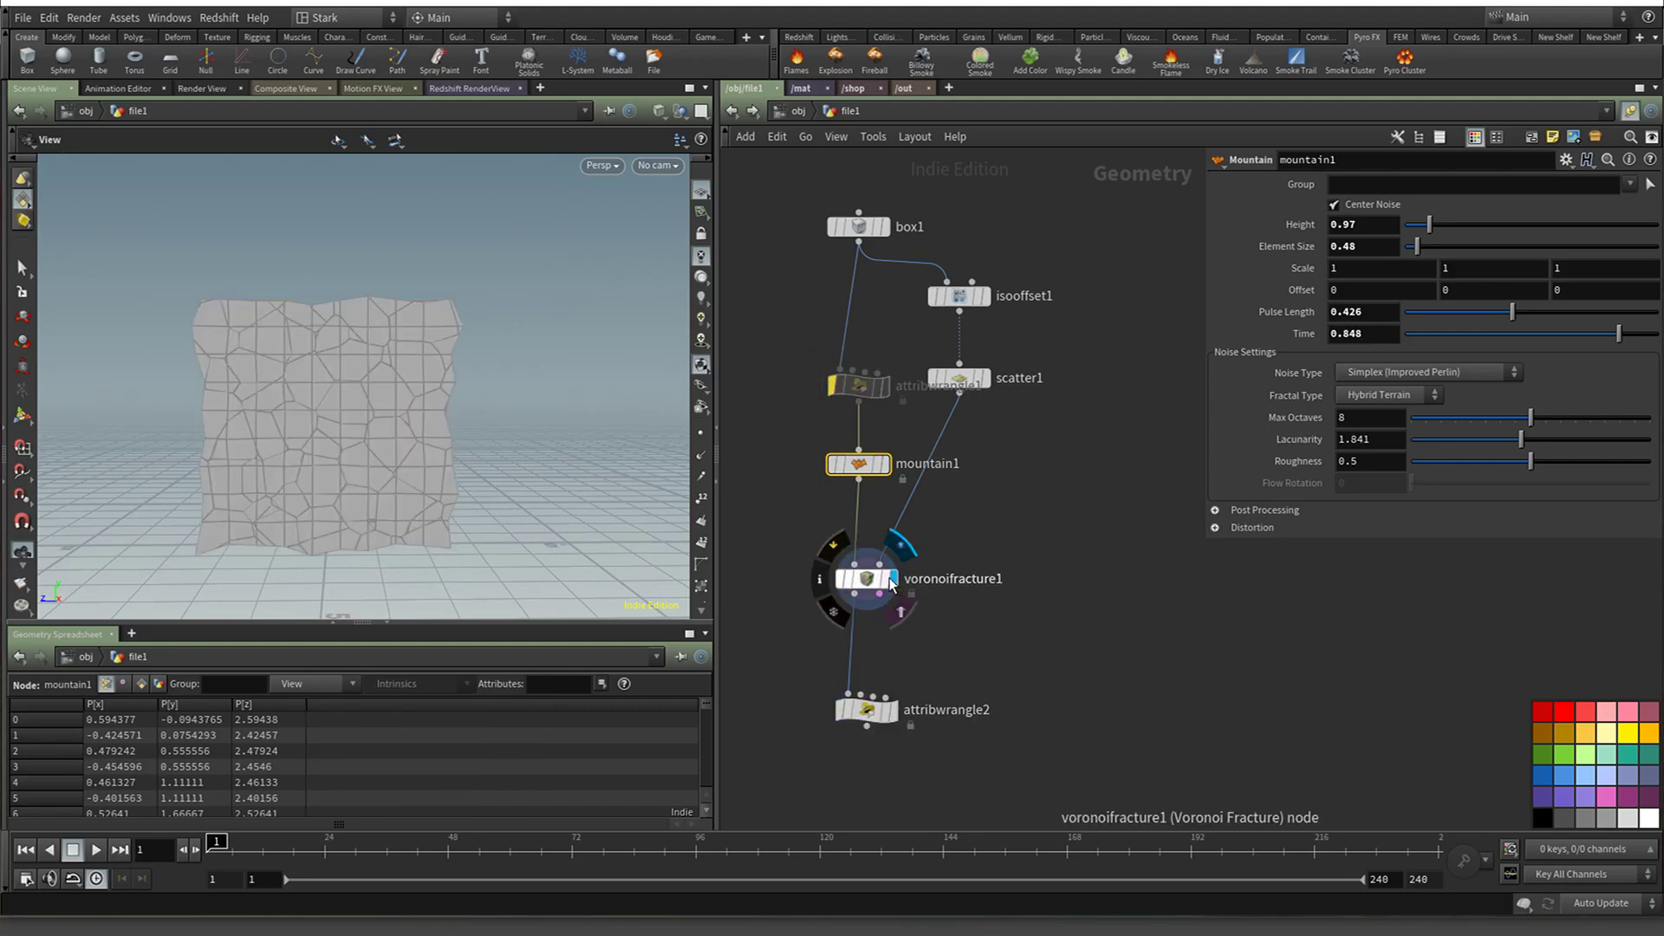
left_click(830, 384)
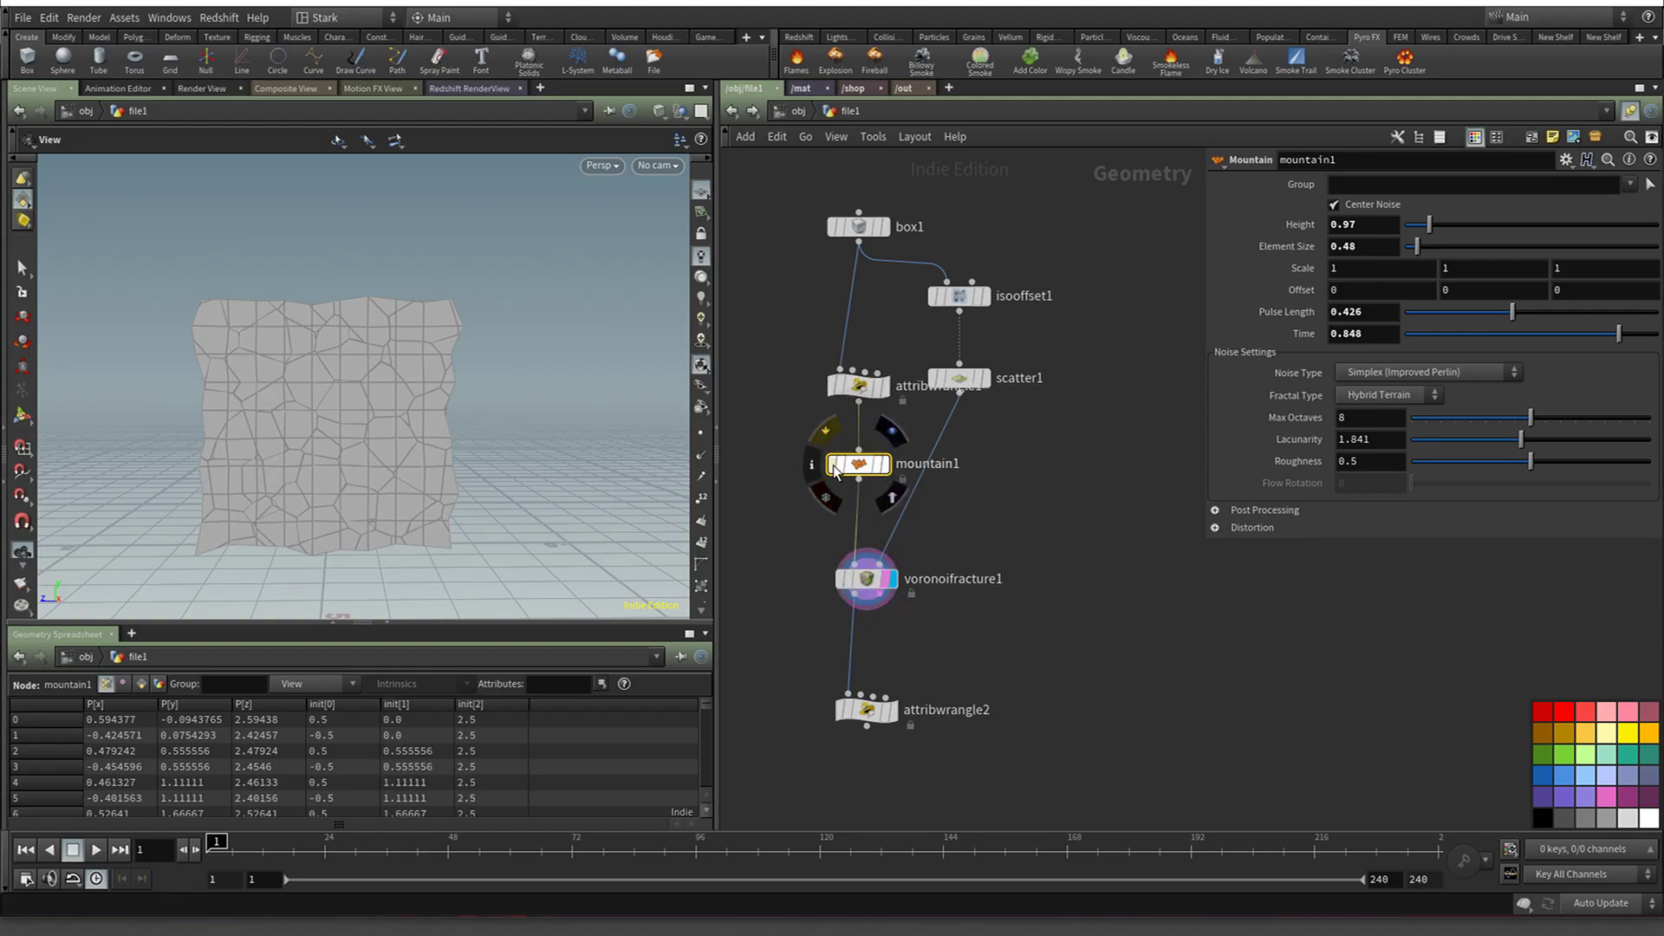
Bypass the Mountain node, inspect the straight fracture lines up close, and re-enable the node to compare the displaced wall
left_click(834, 465)
scroll(346, 367, "up", 5)
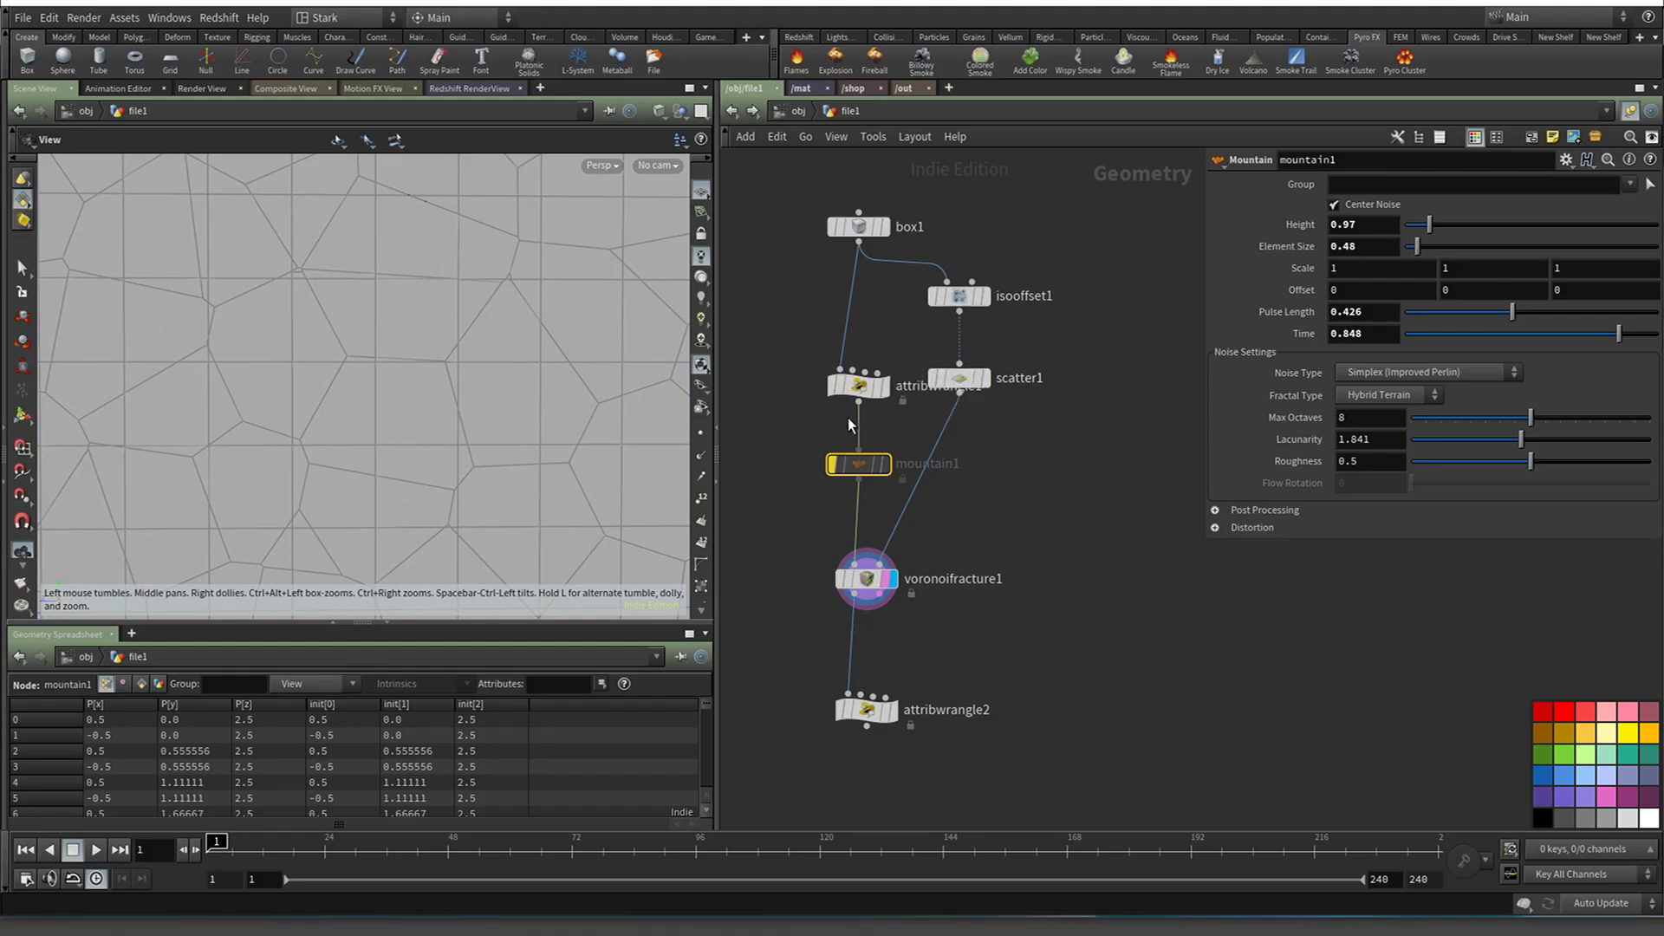
left_click_drag(856, 384, 846, 378)
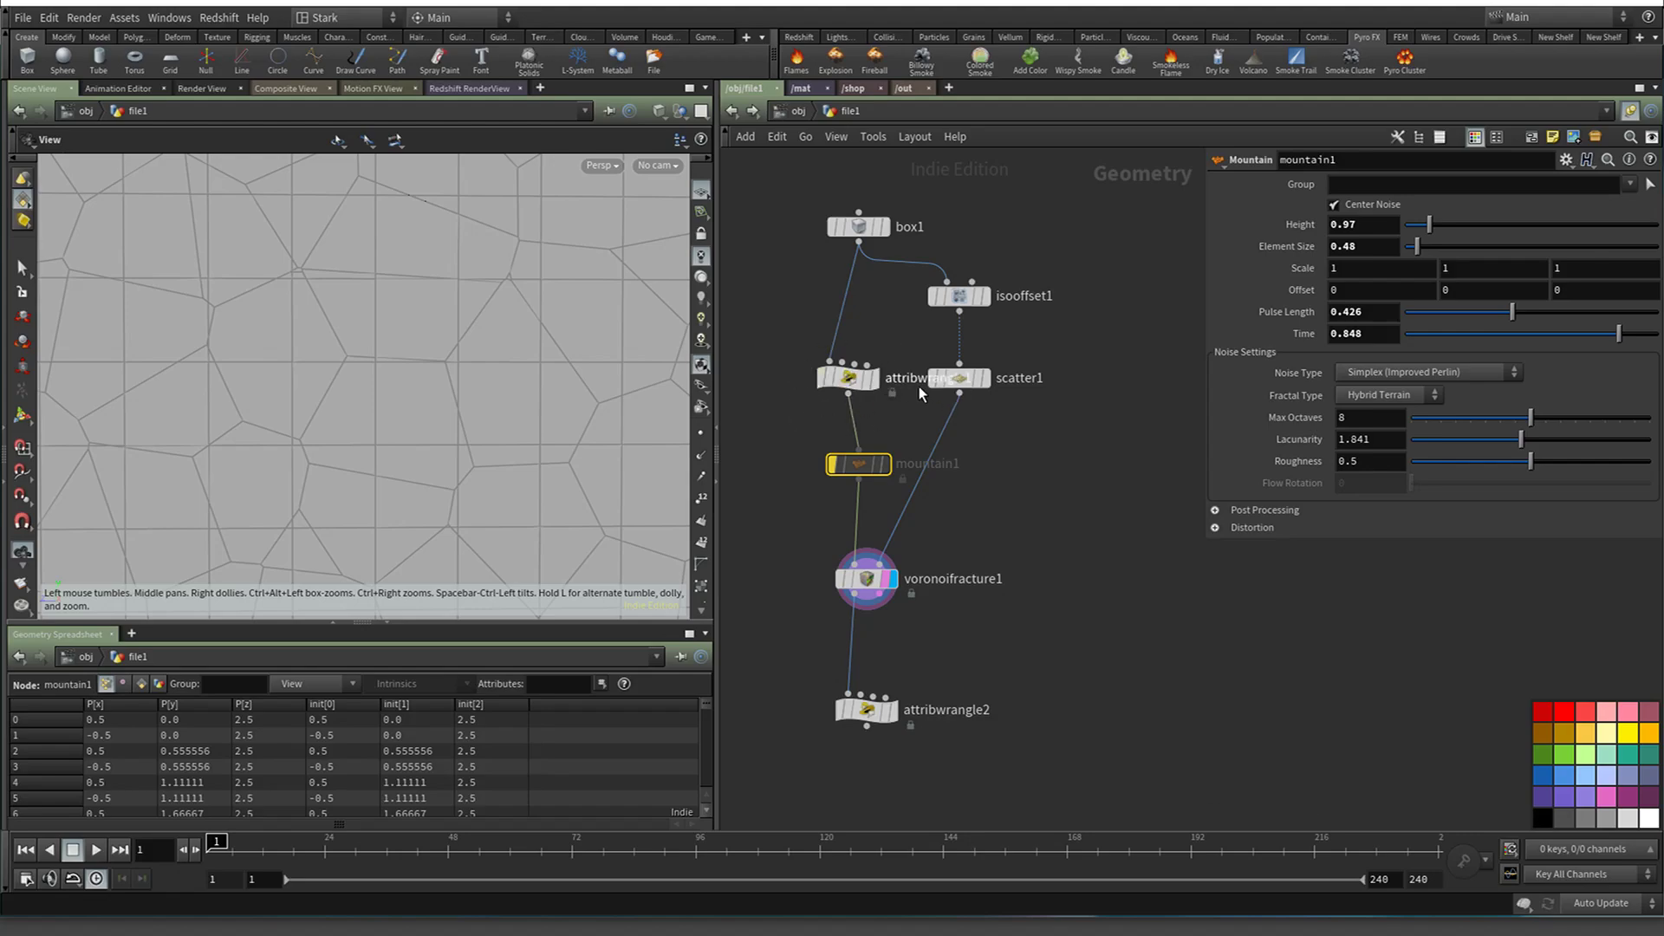
mouse_move(850, 387)
left_click(832, 465)
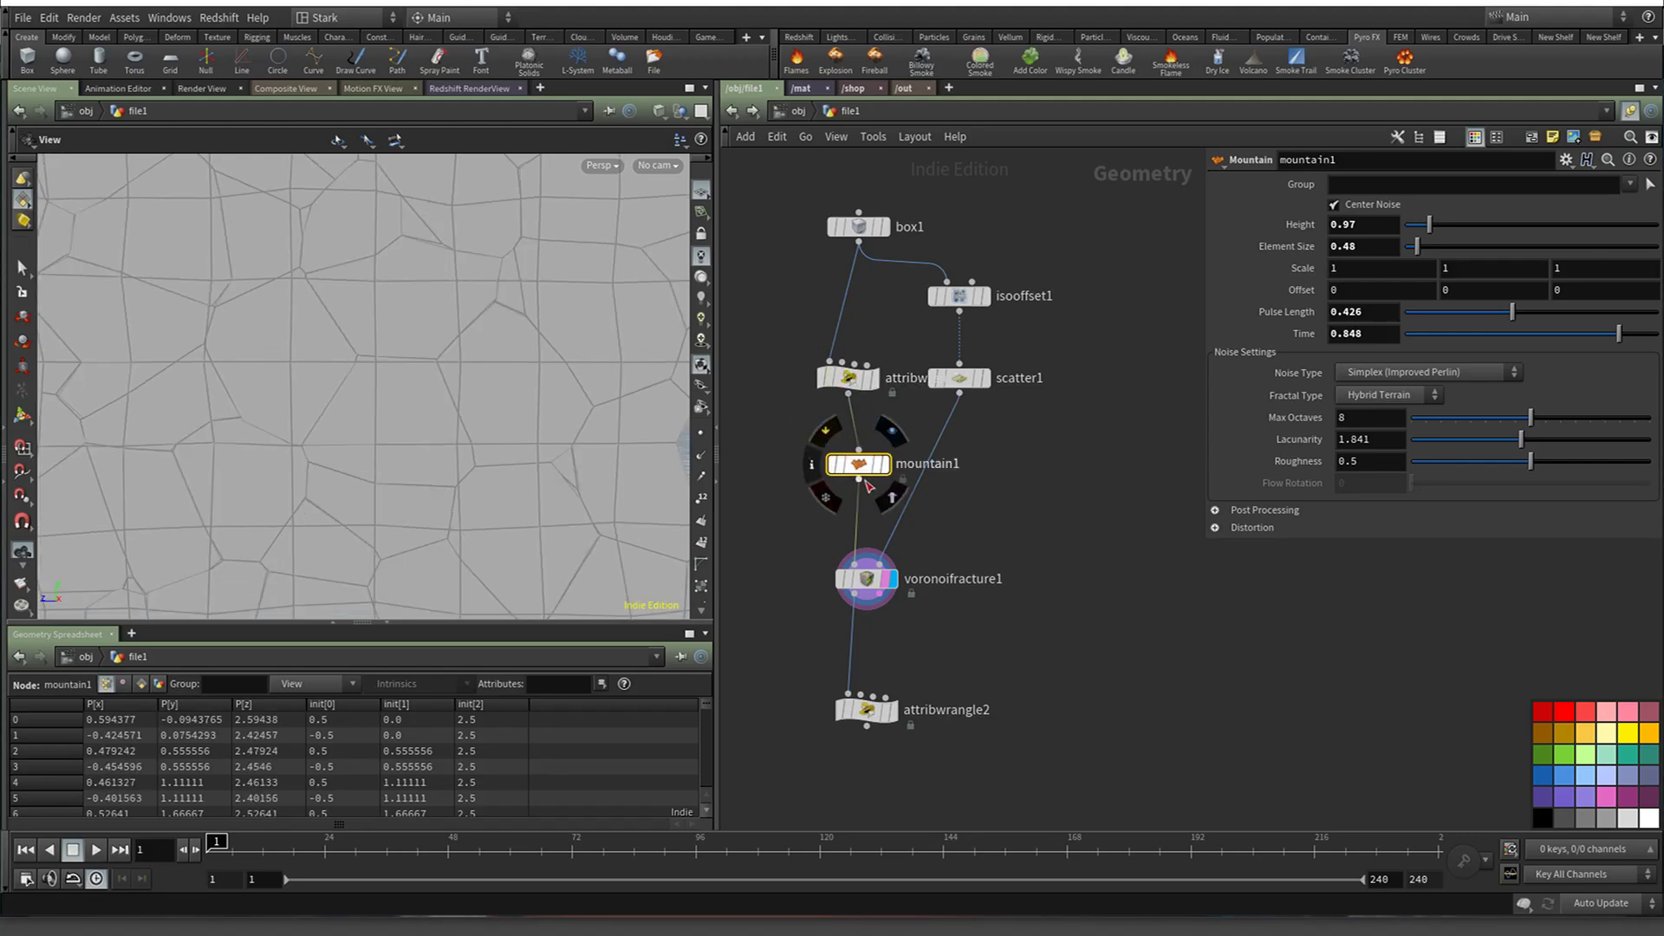
scroll(443, 345, "down", 5)
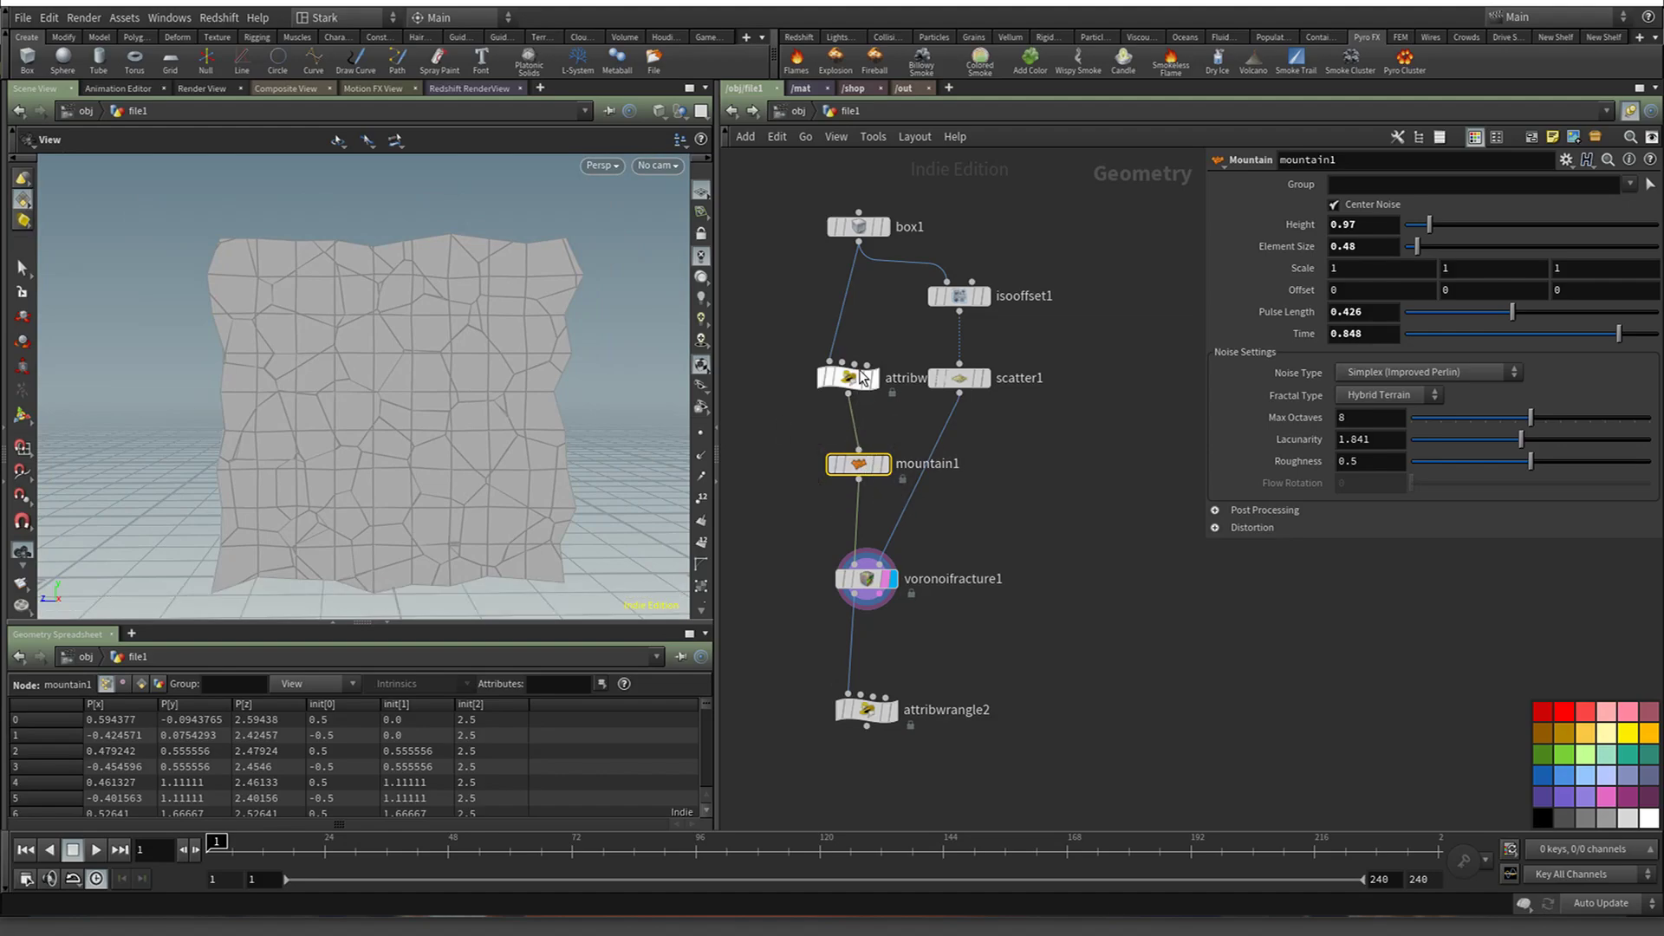
Display the first wrangle's result and view the undisplaced box wall at an angle
left_click(871, 379)
left_click(848, 379)
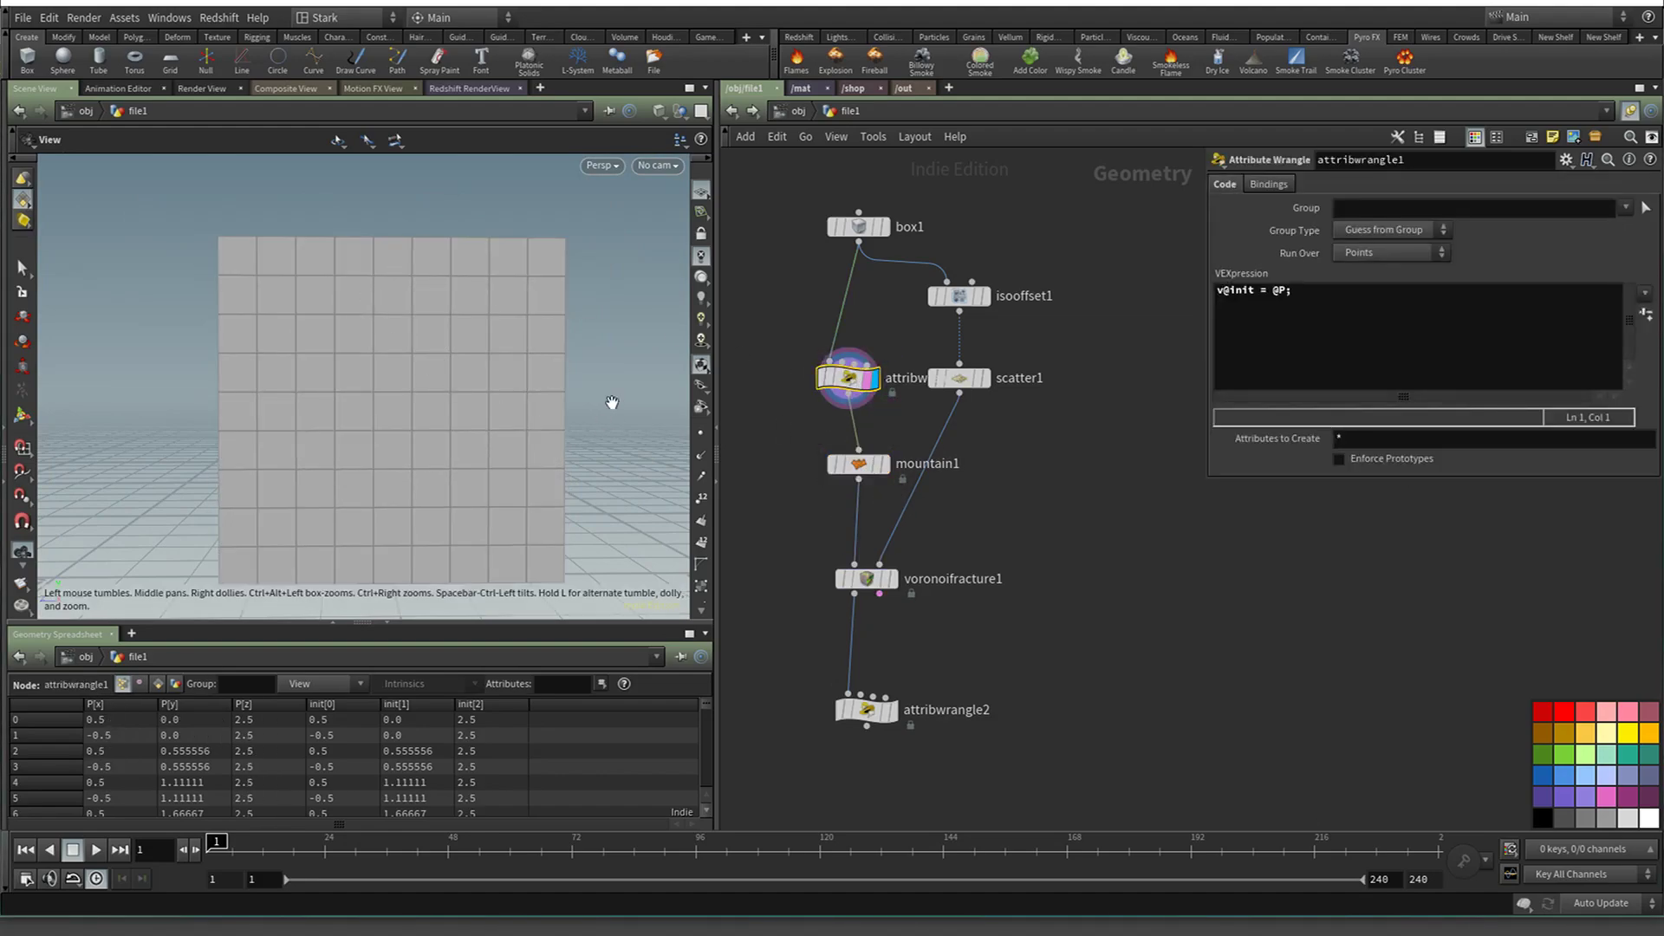
left_click_drag(154, 364, 229, 375)
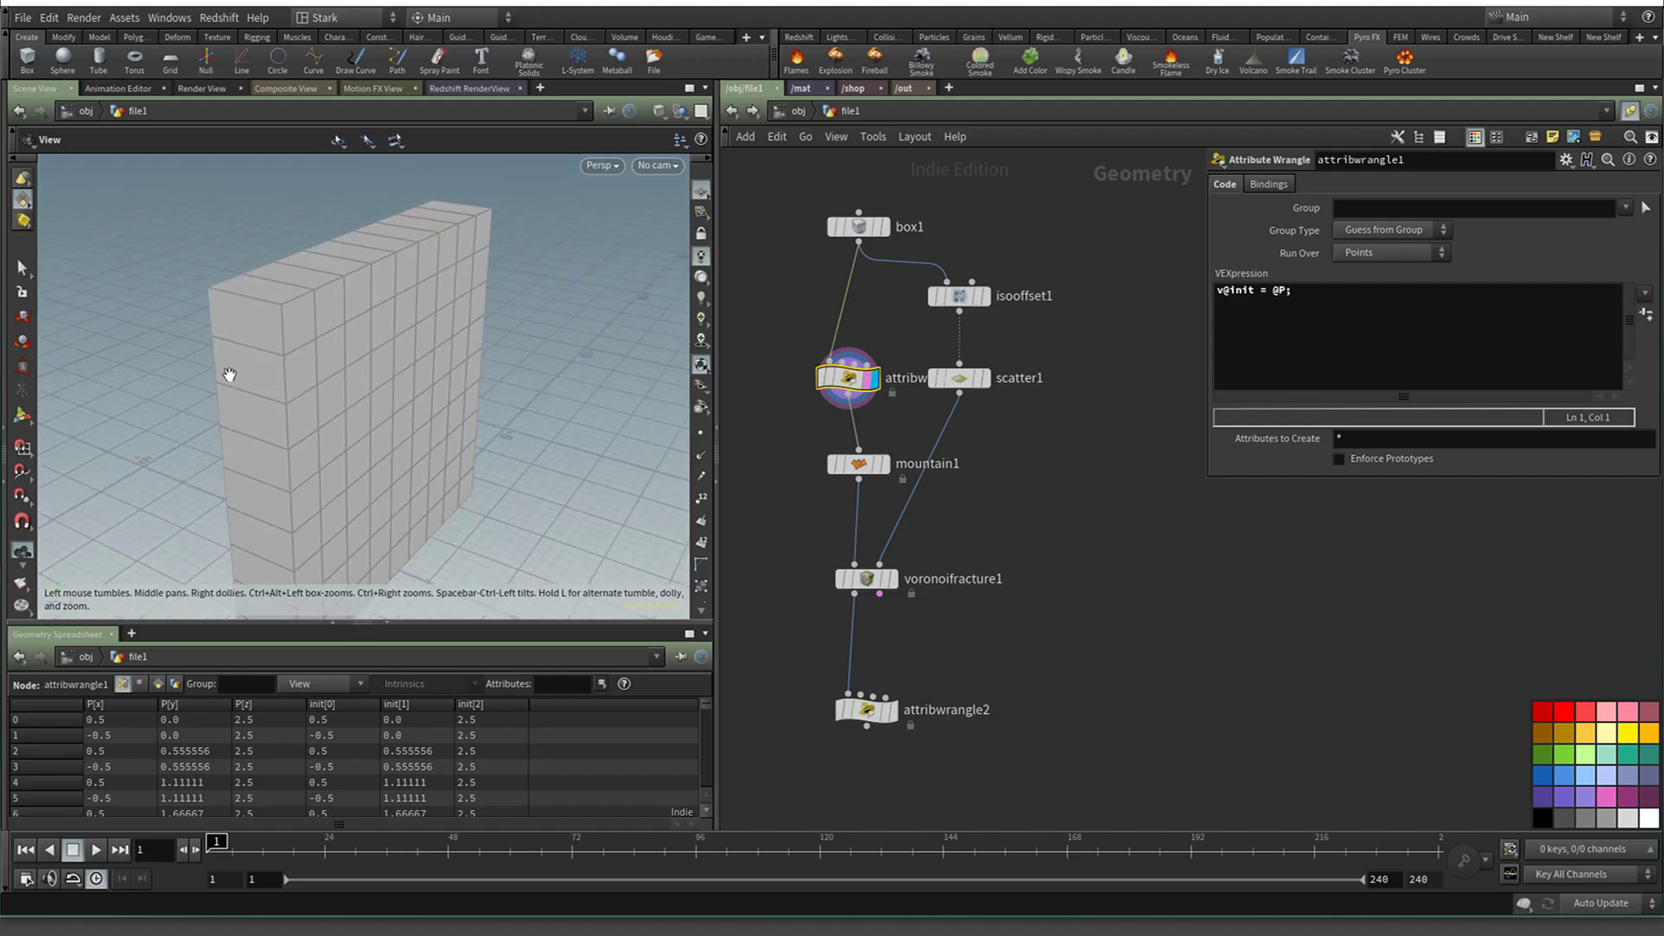
left_click_drag(343, 404, 416, 512)
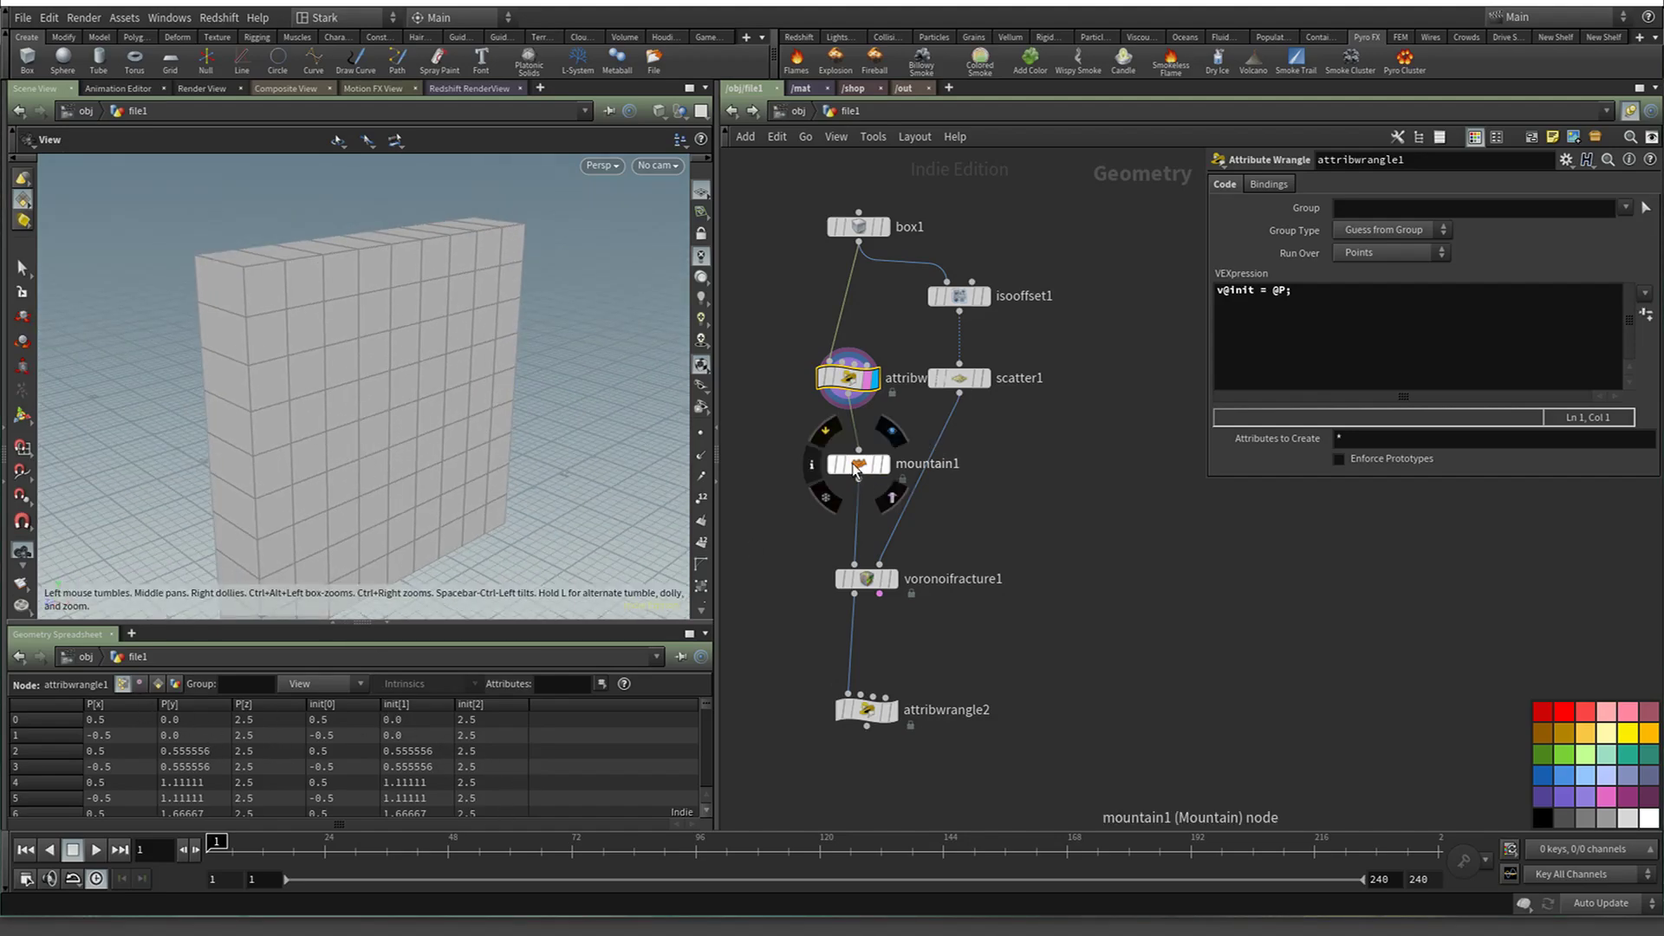
Align the Mountain node beneath the first wrangle and display its noise-displaced wall
left_click_drag(853, 461, 843, 455)
left_click(874, 466)
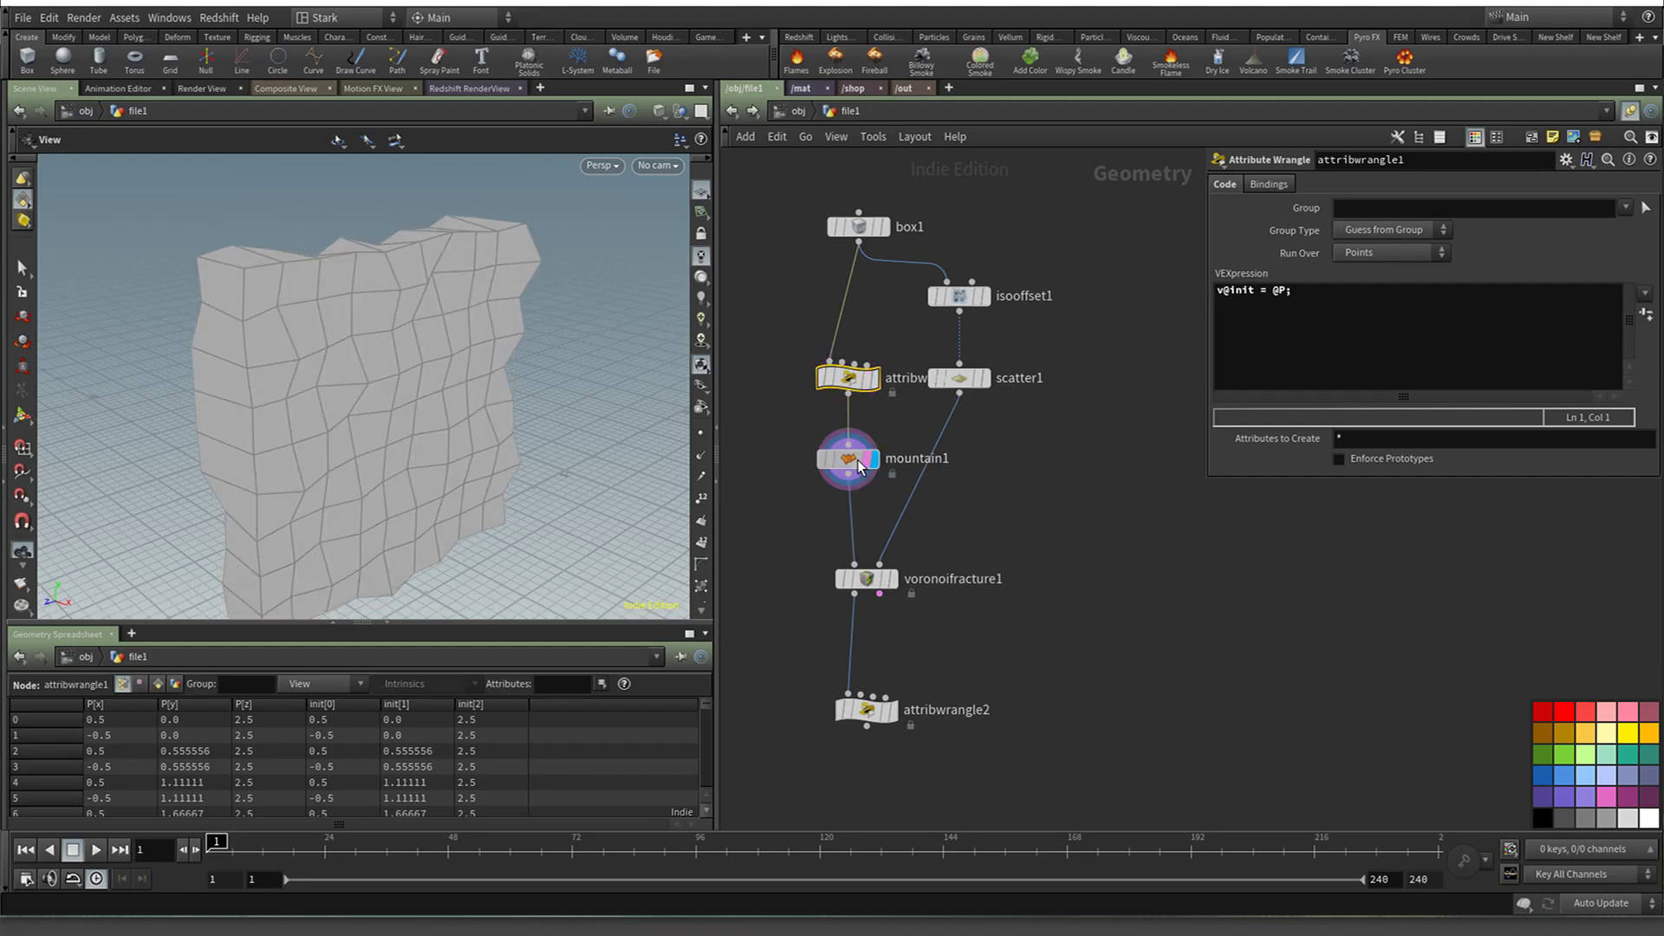
left_click(848, 458)
left_click_drag(538, 396, 612, 483)
Display the Voronoi fracture's result and move the Scatter node clear of the first wrangle's label
left_click(893, 578)
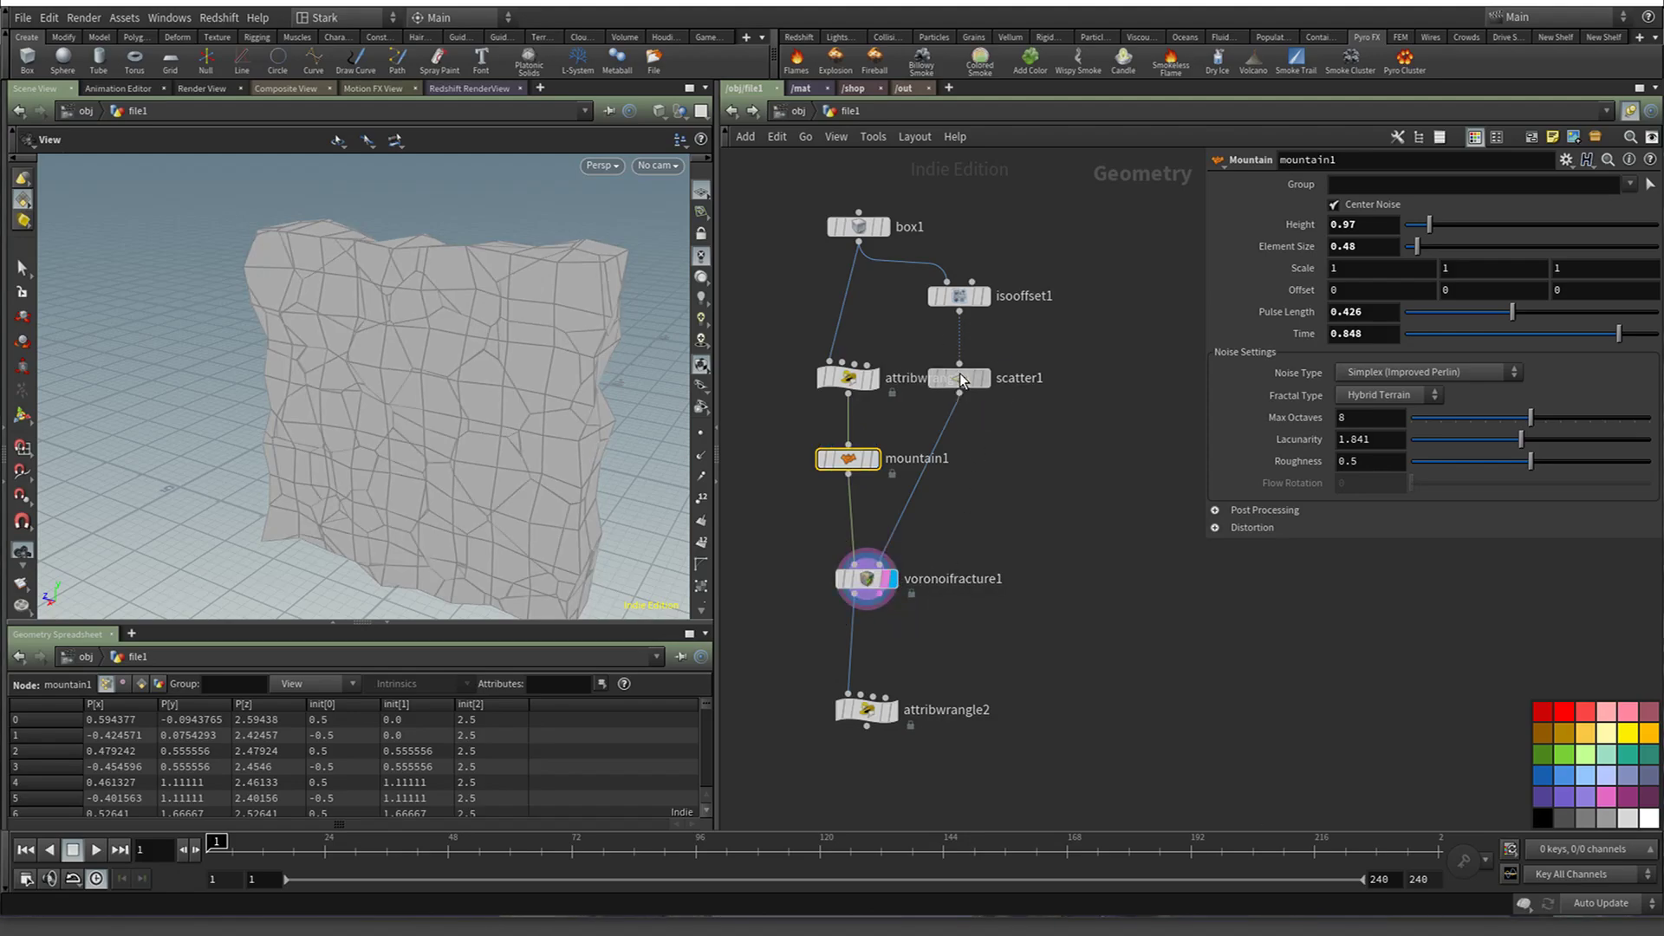
left_click_drag(959, 374, 966, 393)
left_click_drag(517, 450, 589, 468)
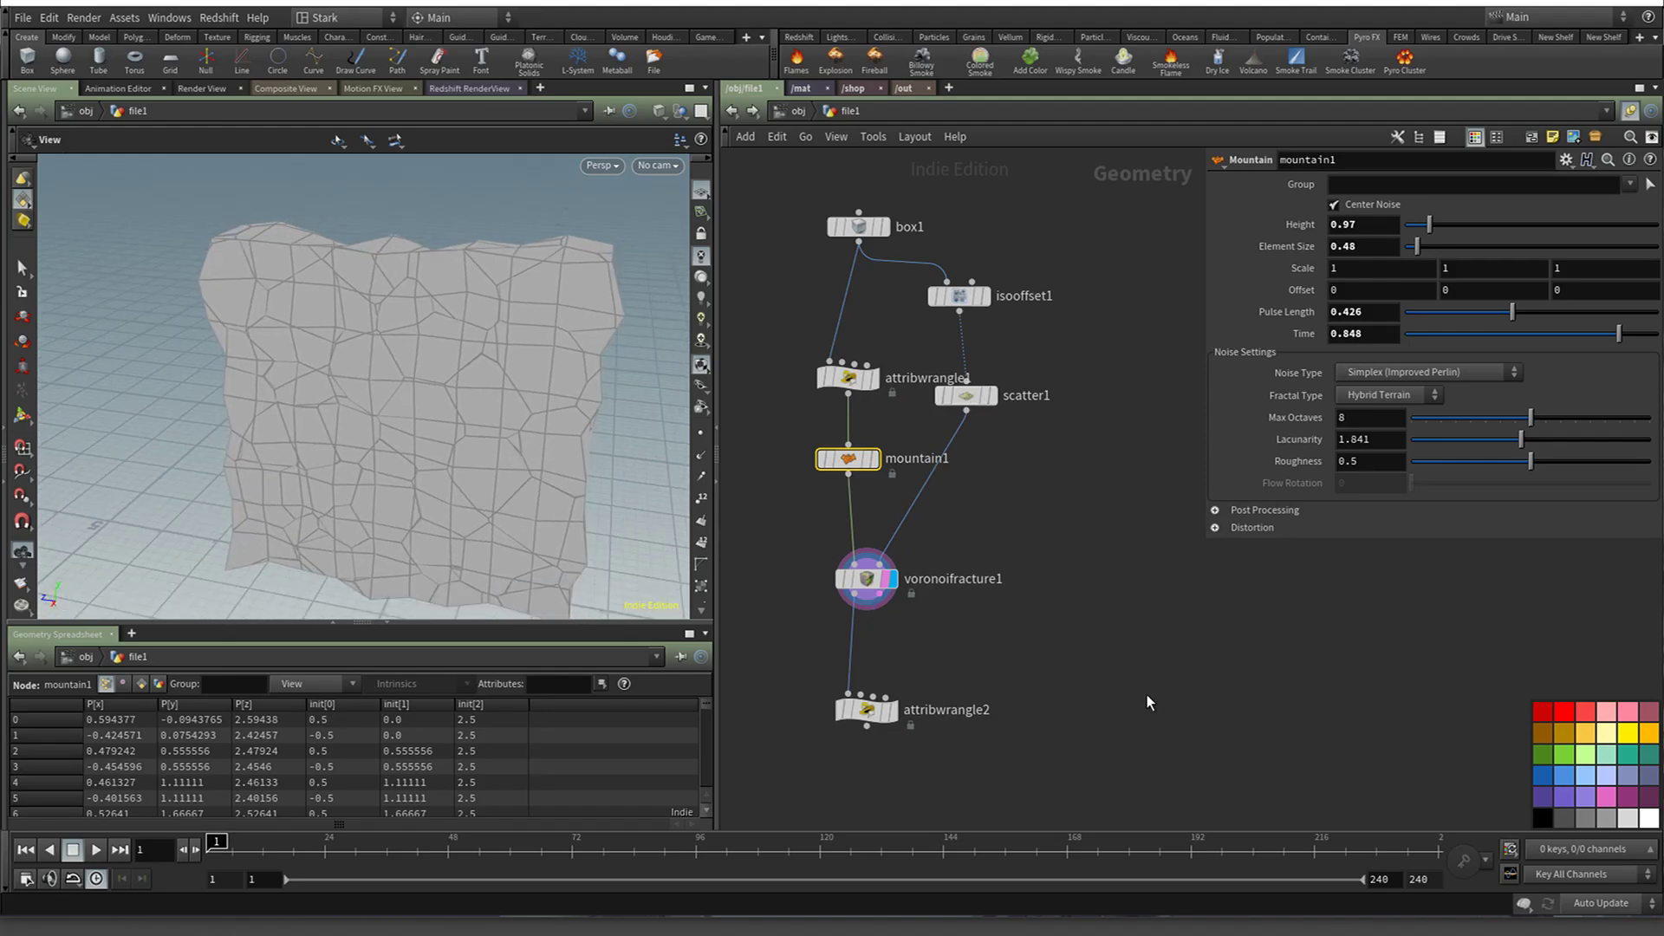
Add an Exploded View node to the empty area beside the second wrangle
key("Tab")
type("ep")
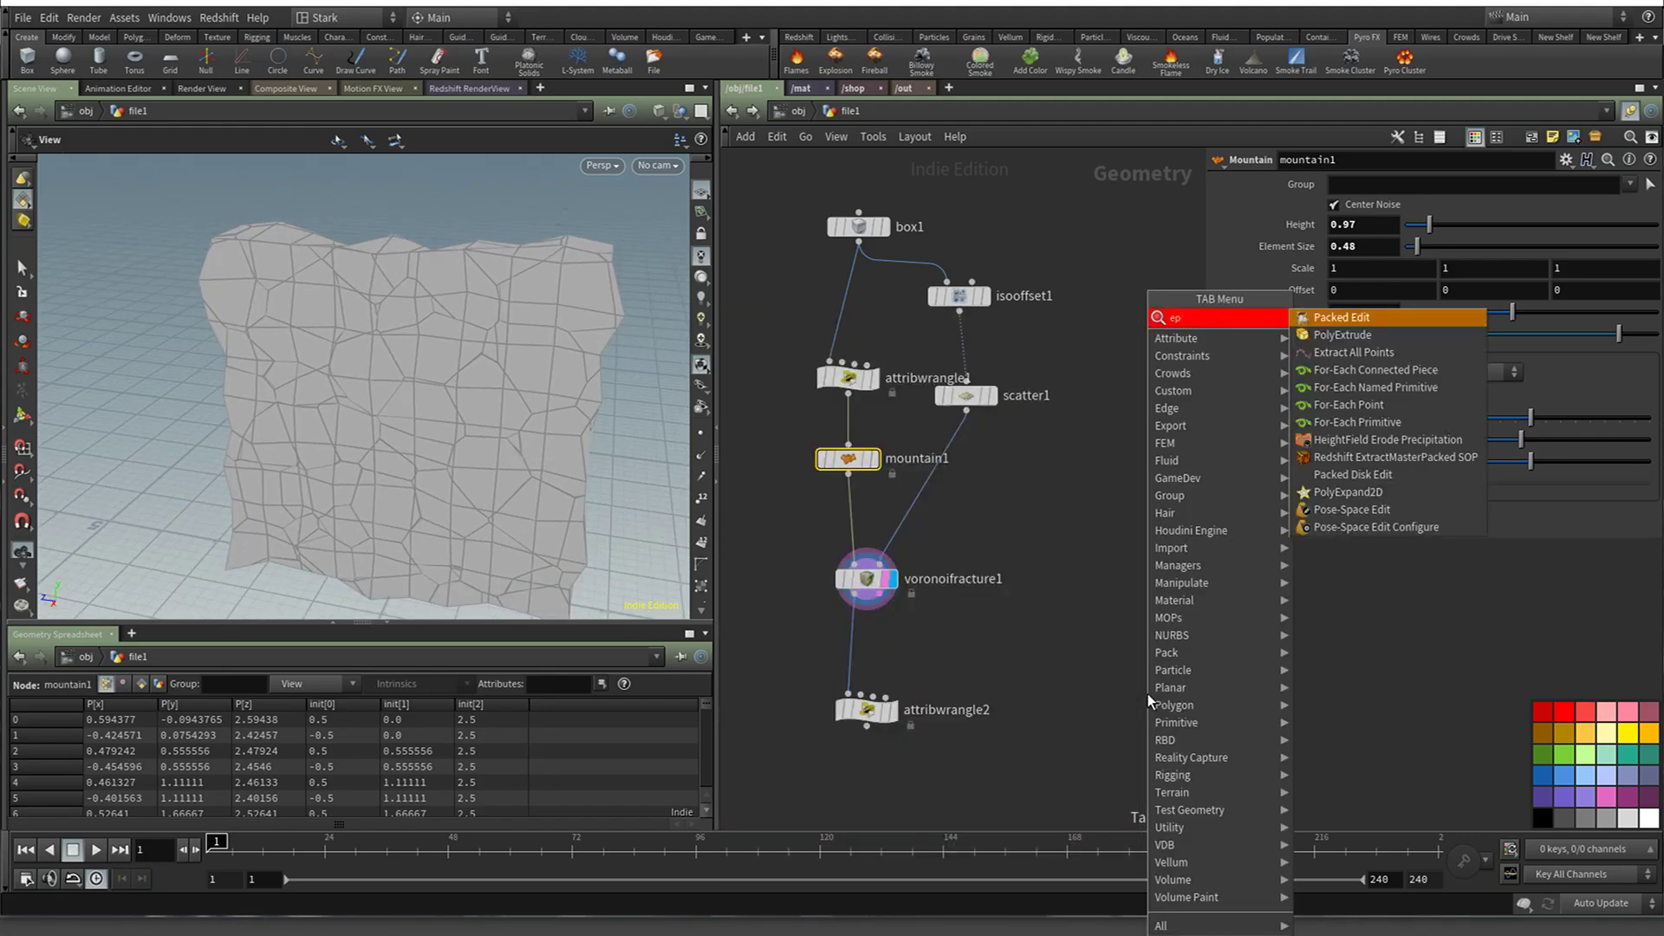
type("lo")
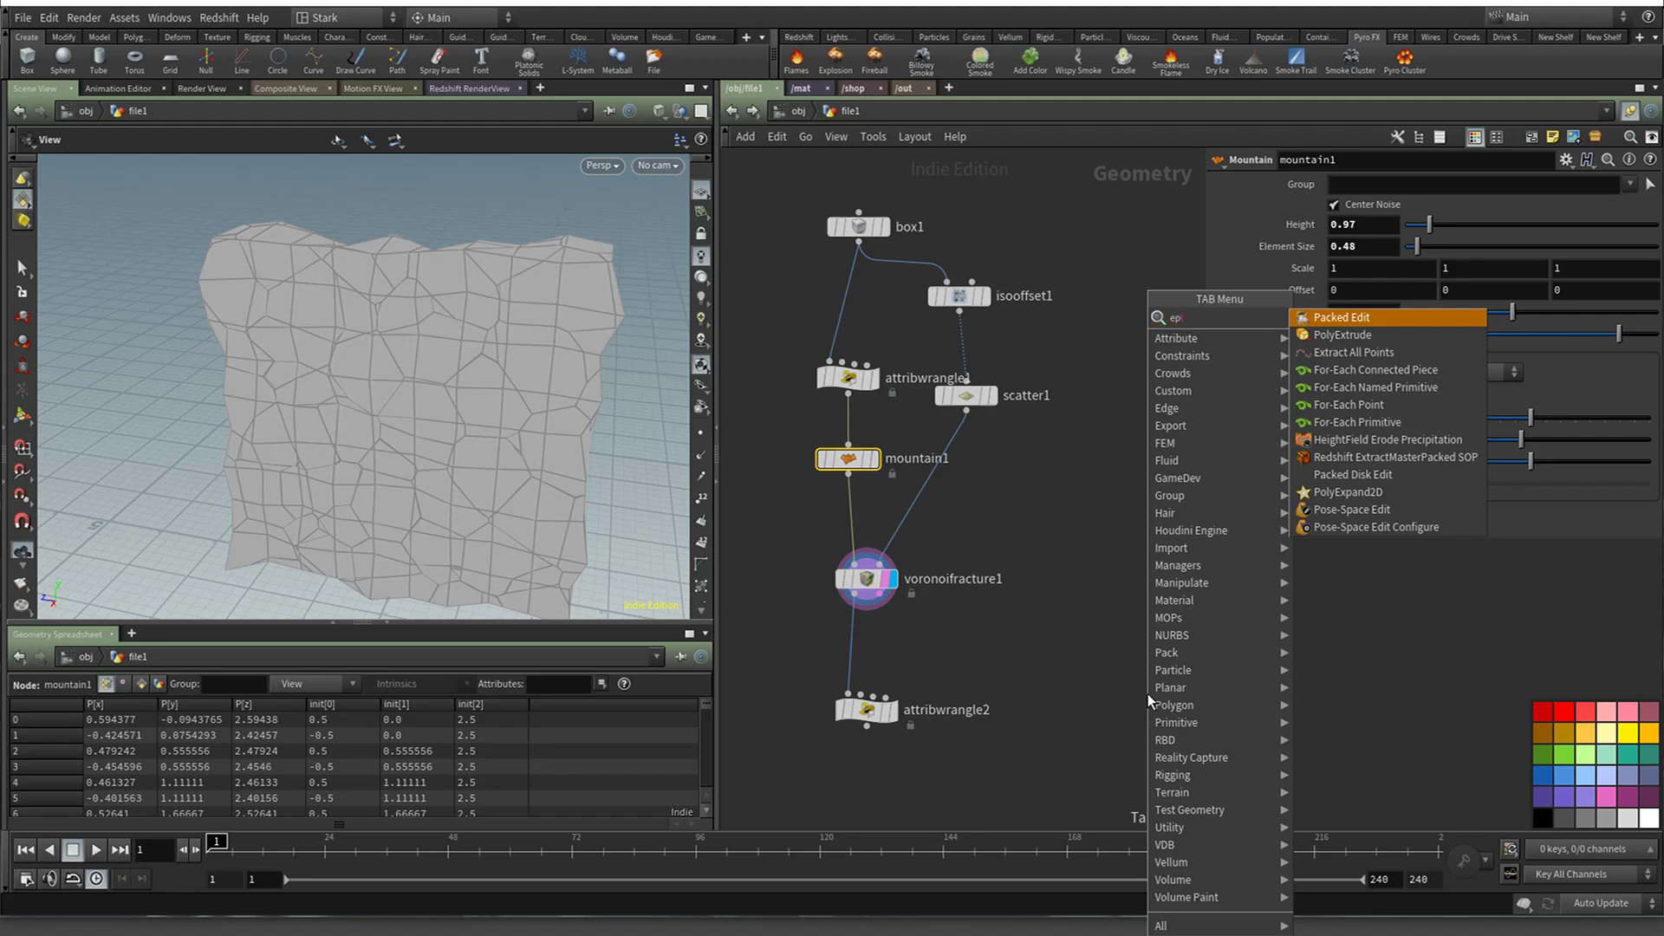
key("BackSpace")
key("BackSpace")
key("BackSpace")
key("BackSpace")
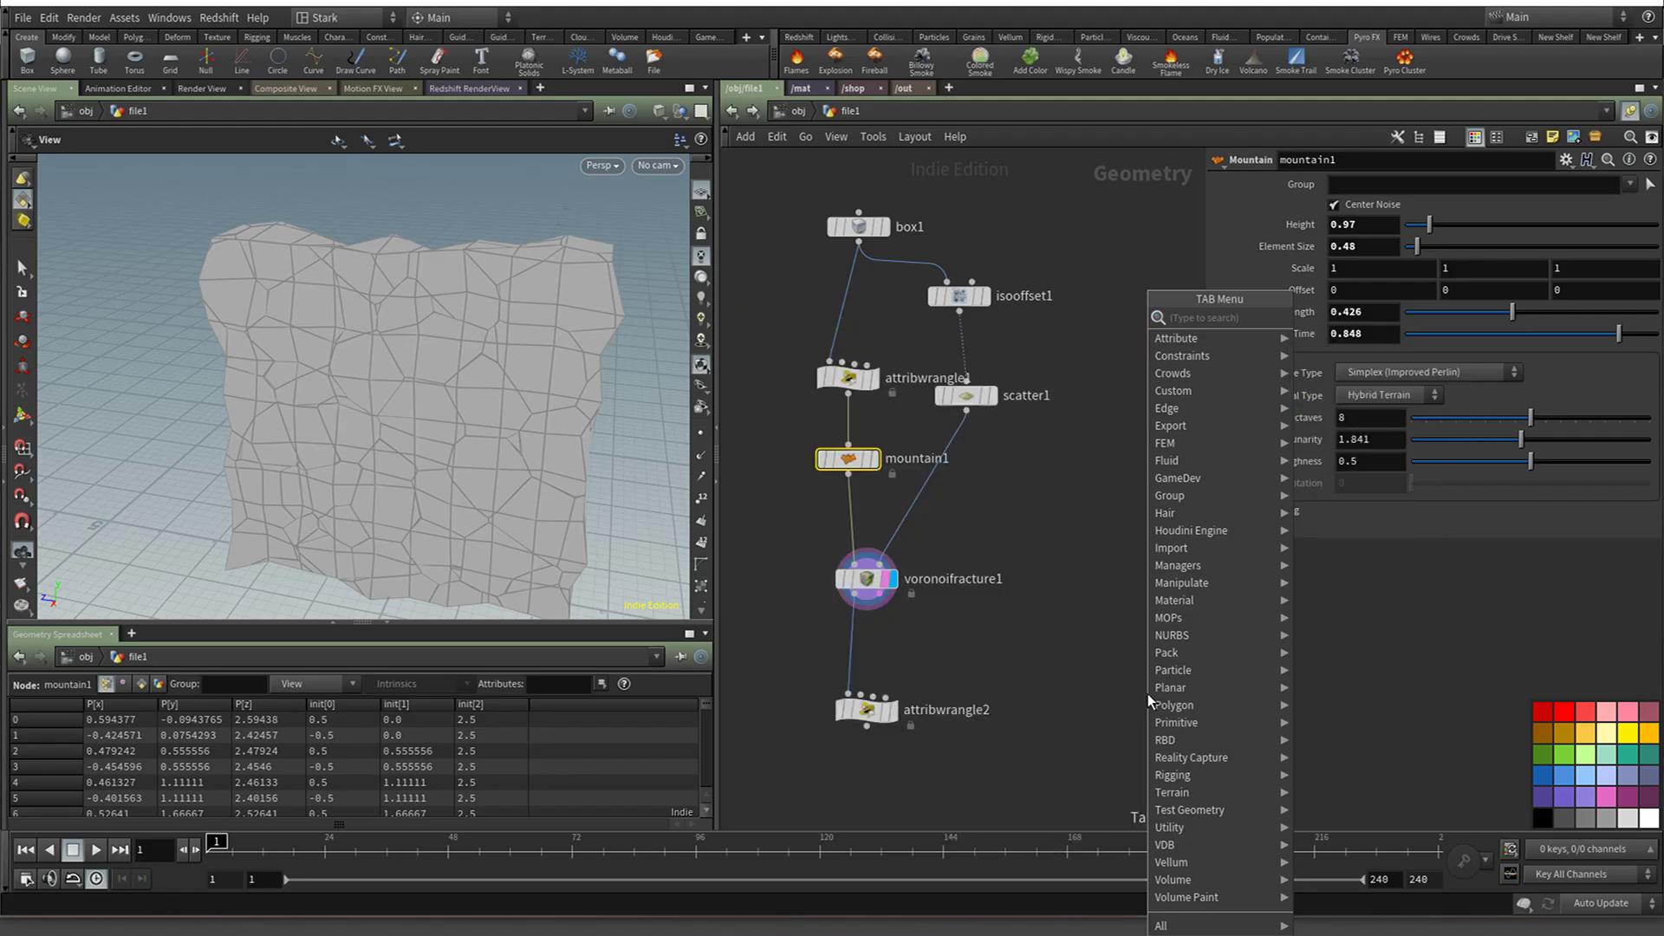
type("explo")
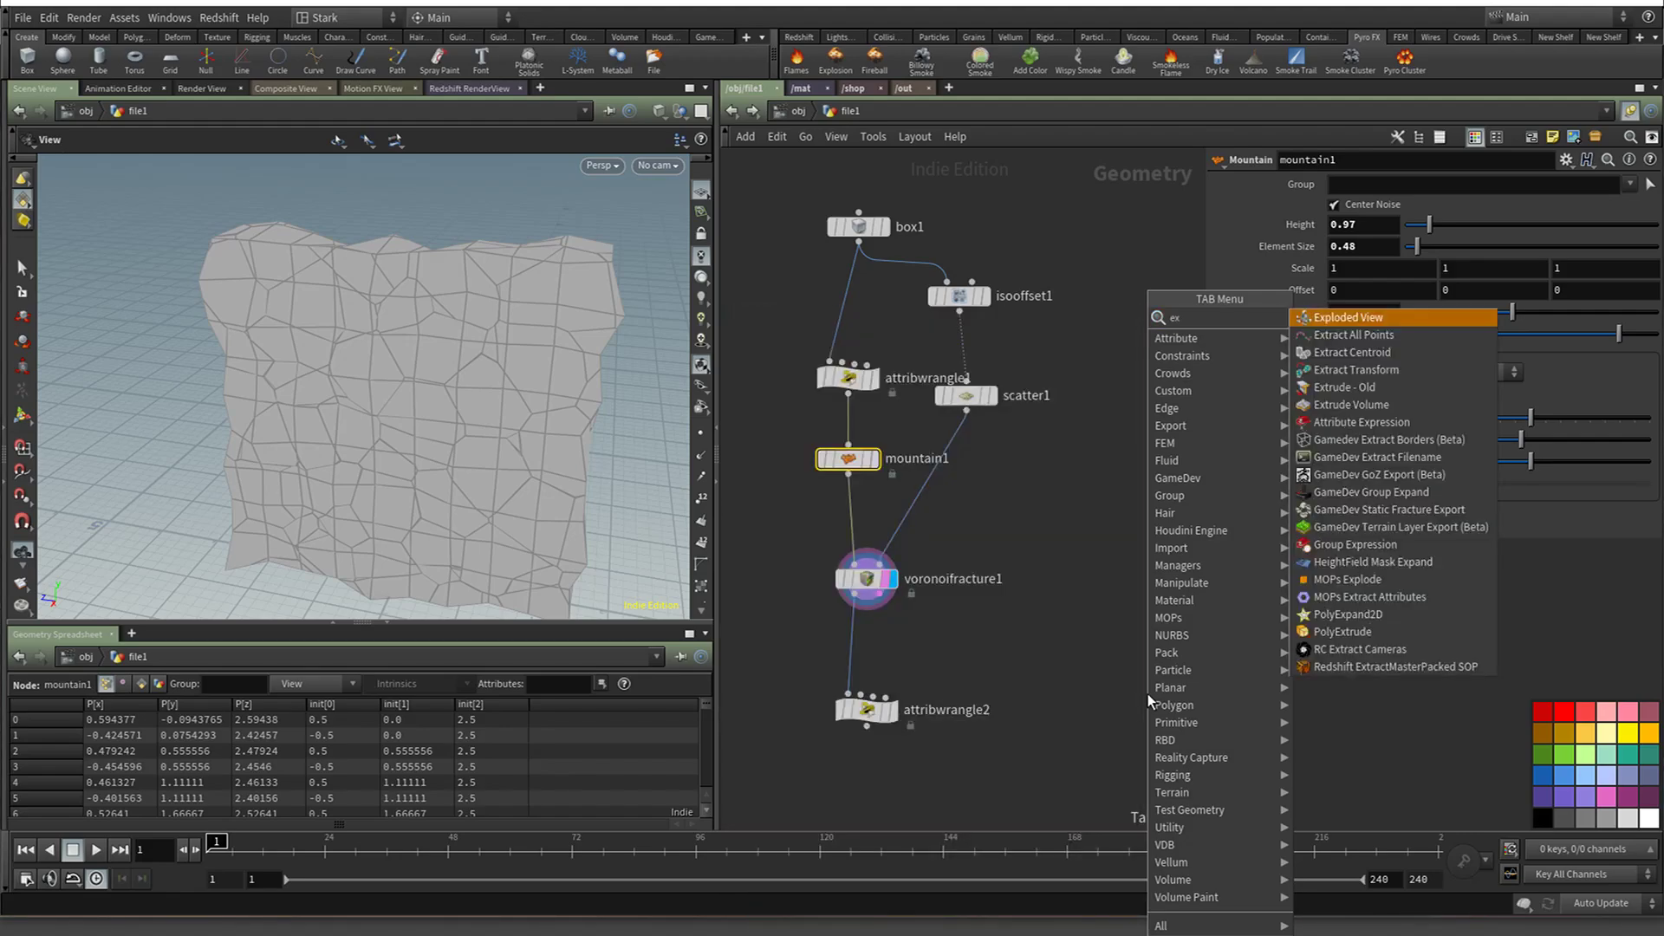
key("Return")
left_click(1147, 693)
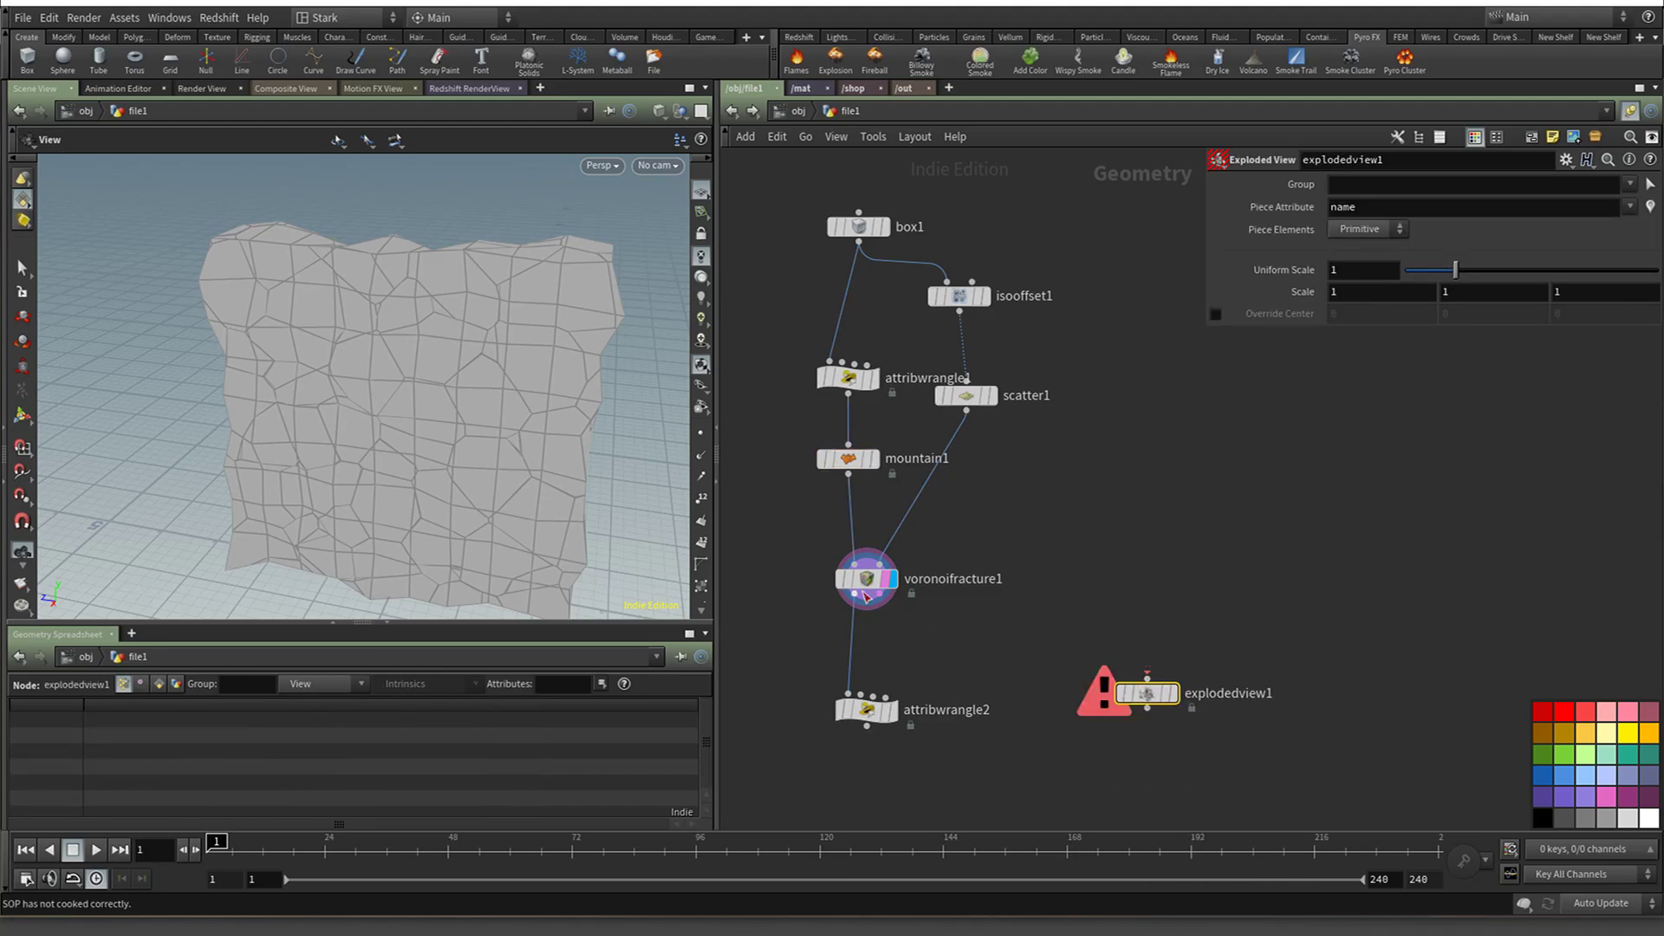
Connect the Voronoi fracture's output to the Exploded View node and display the separated pieces
mouse_move(861, 598)
left_mouse_down()
mouse_move(1079, 685)
mouse_move(1147, 680)
left_mouse_up()
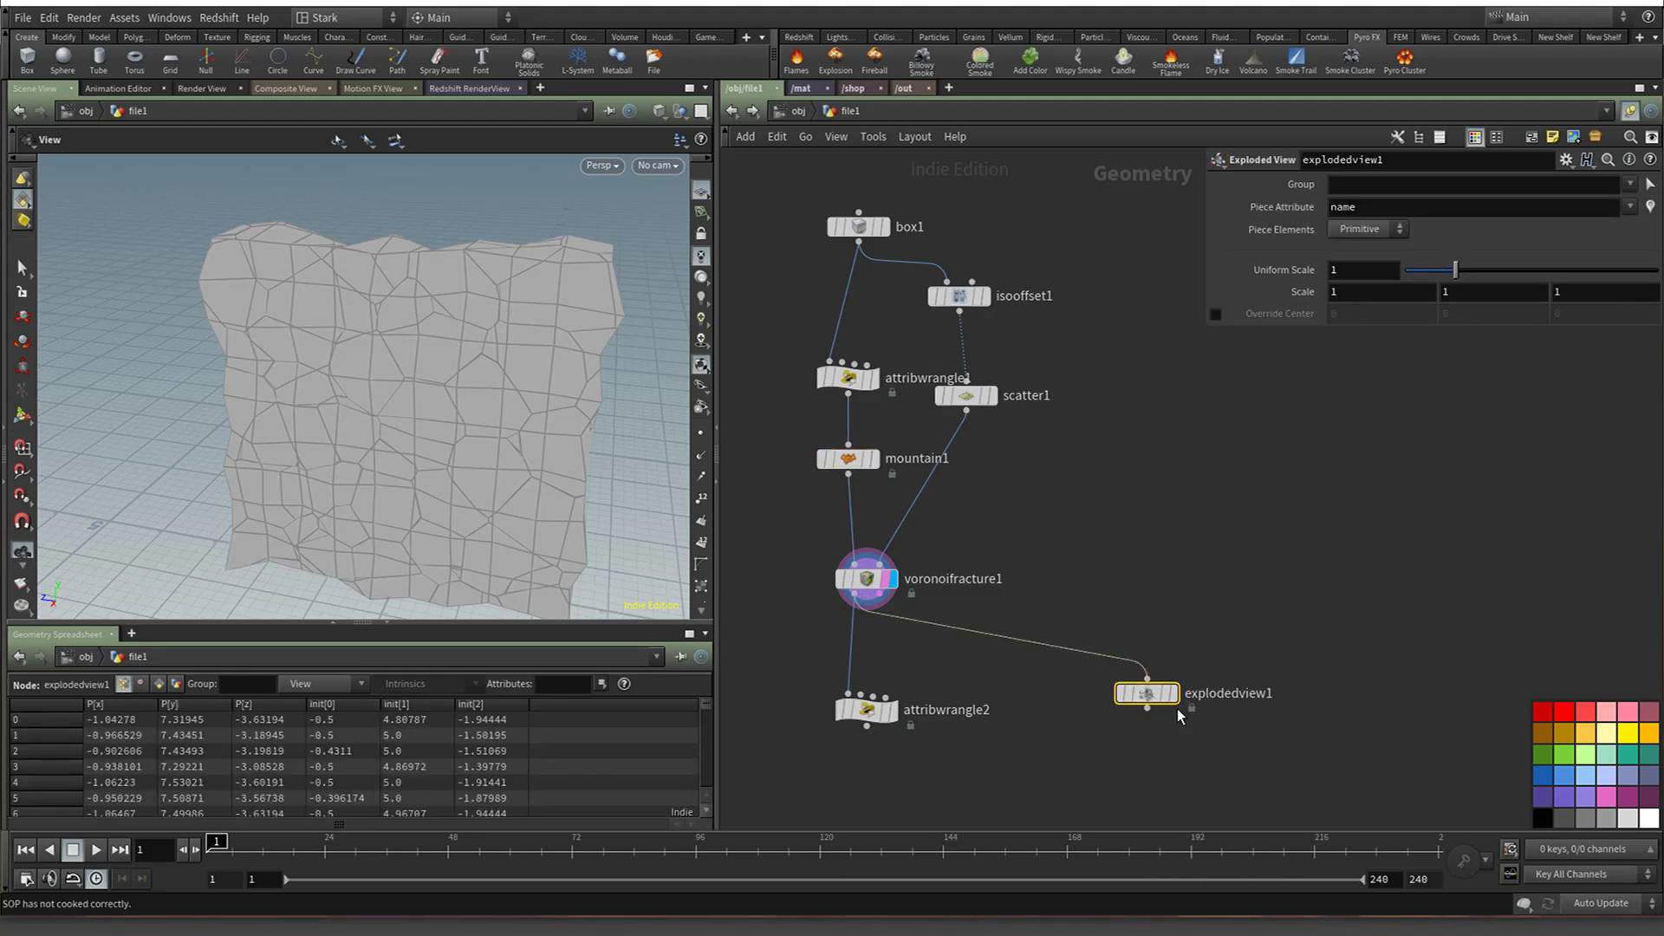
left_click(1172, 693)
left_click_drag(416, 381, 363, 363)
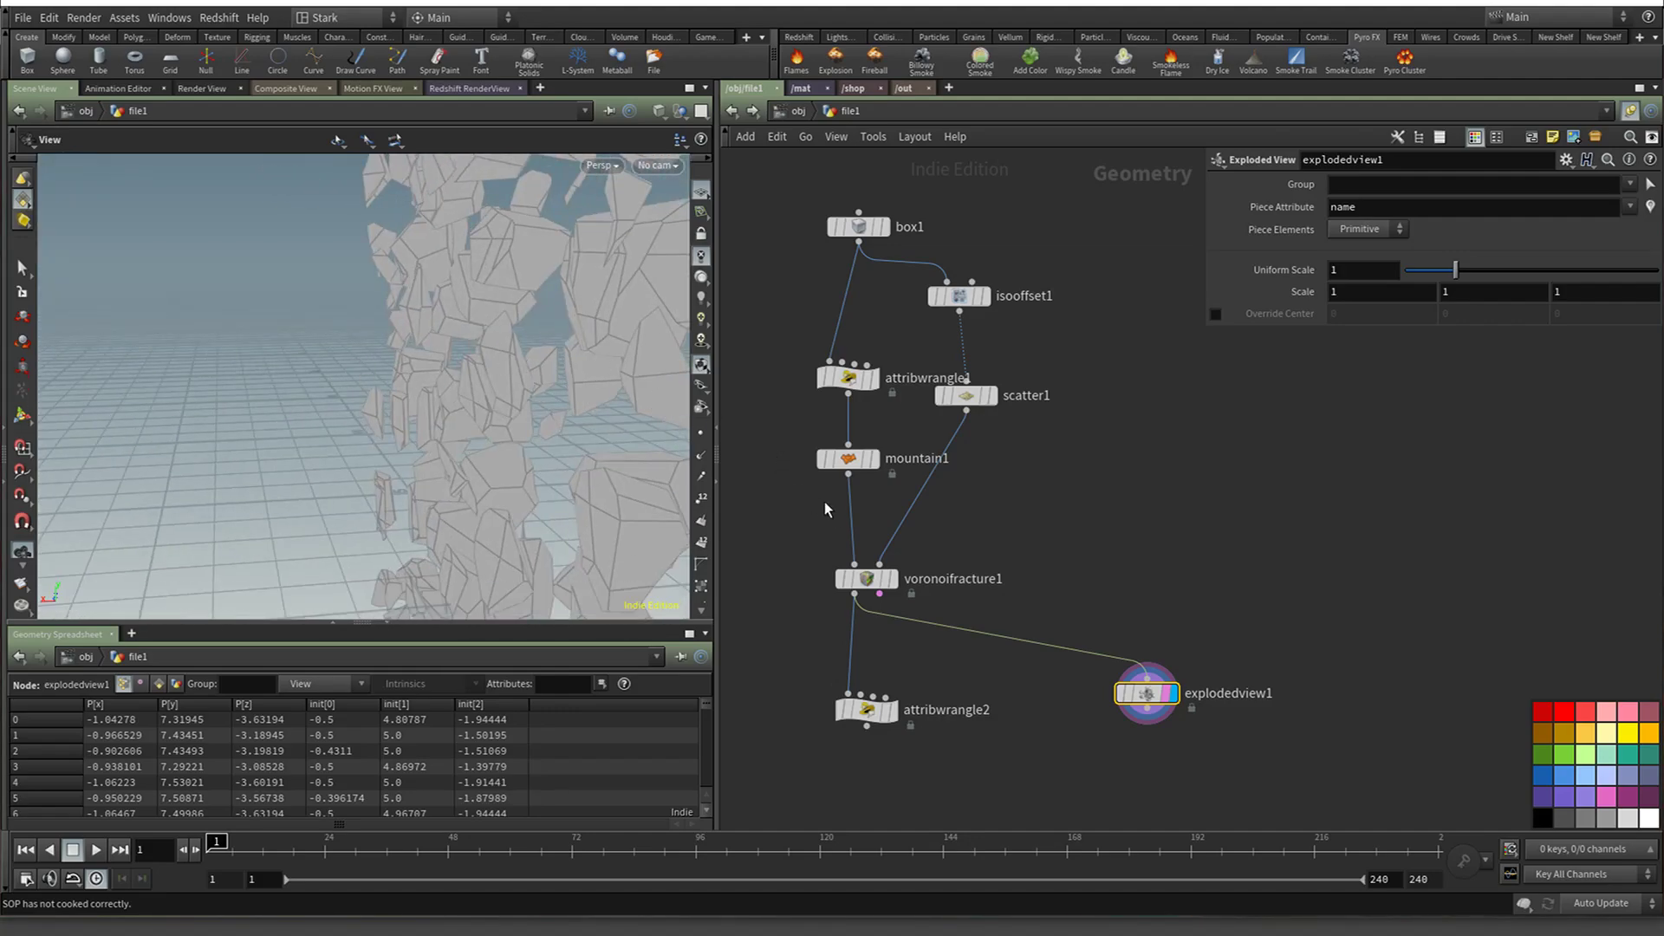
Switch the display between the second wrangle and the original box to compare the restored wall with the source shape
mouse_move(860, 466)
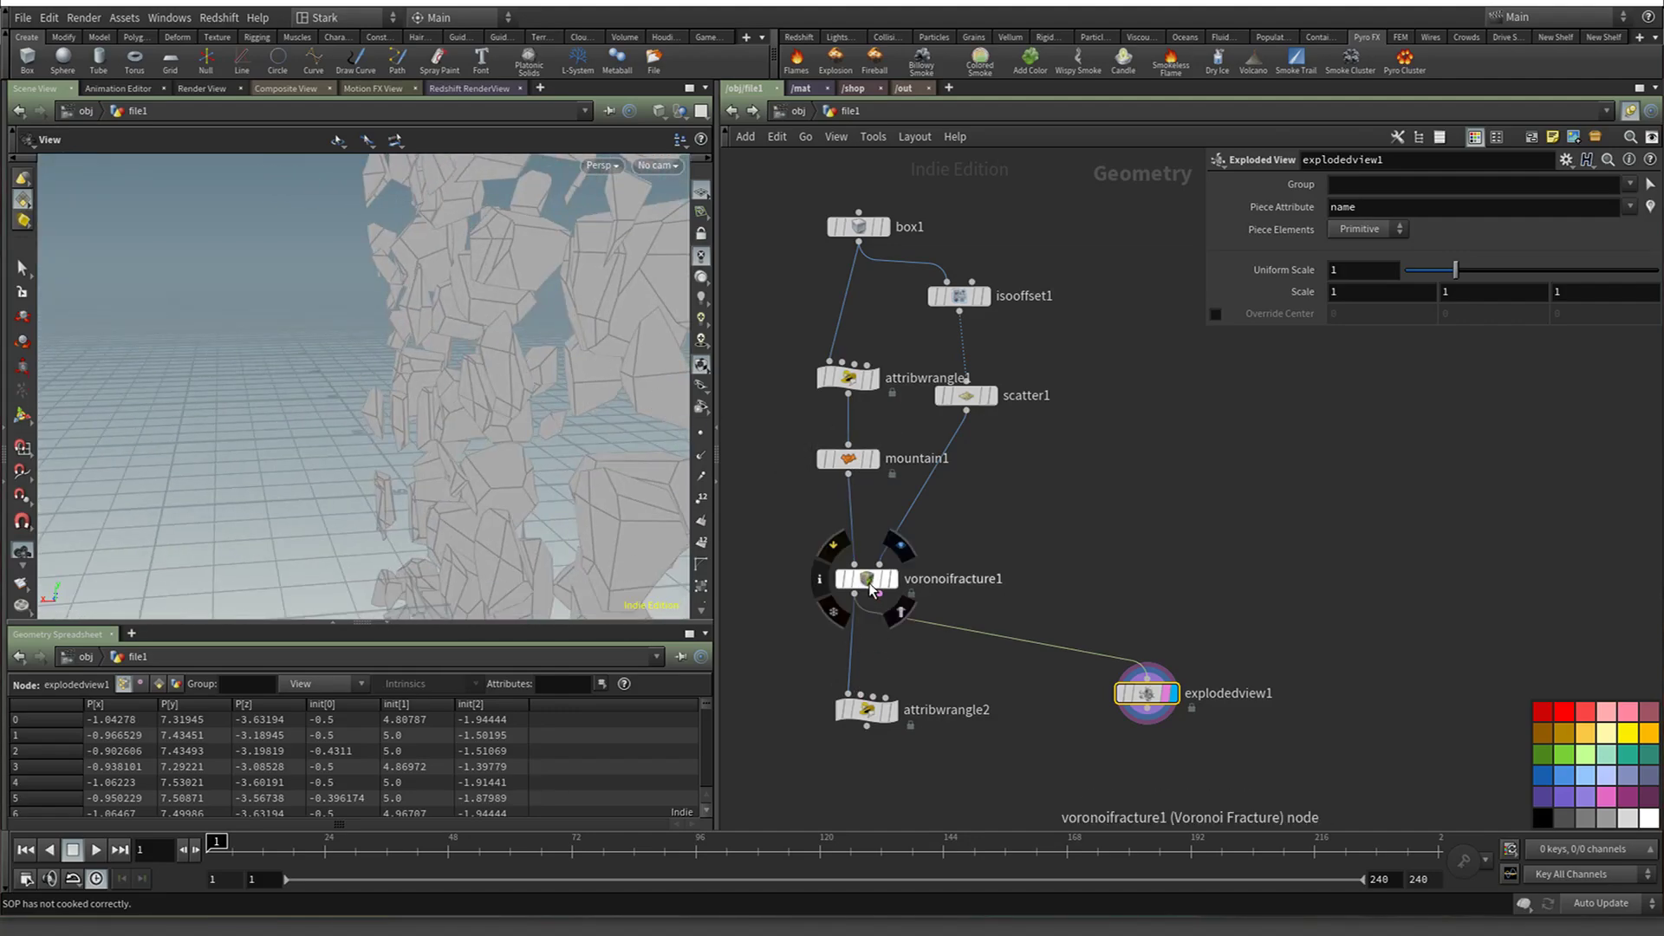
left_click(865, 580)
left_click(888, 709)
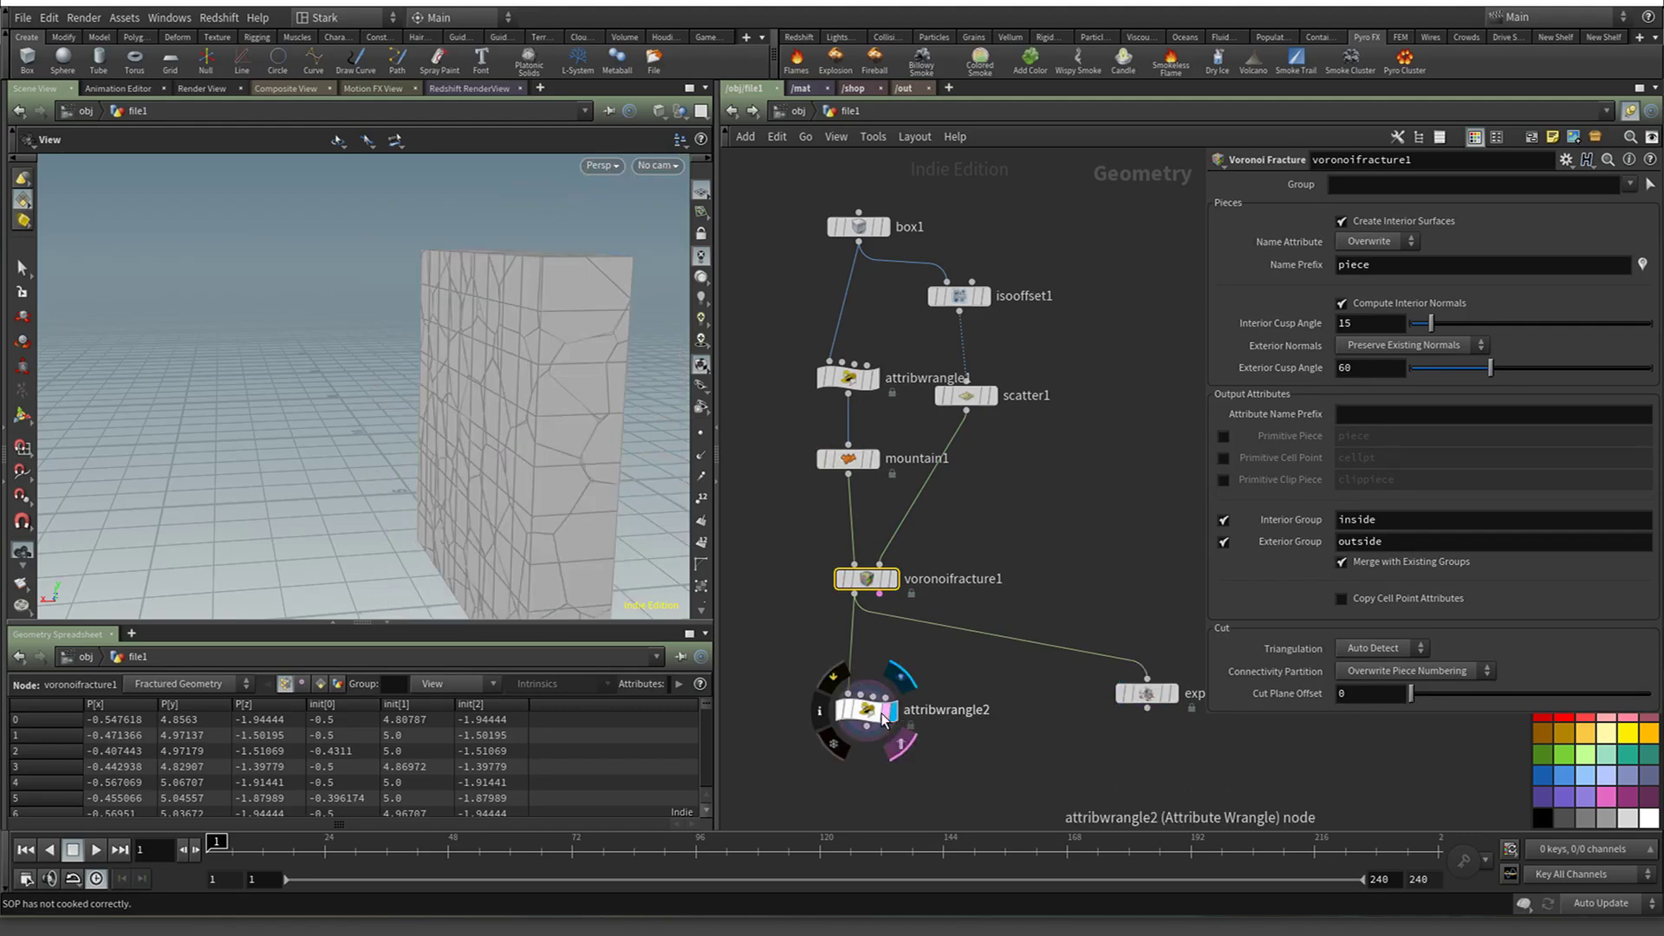
left_click(867, 709)
left_click(888, 227)
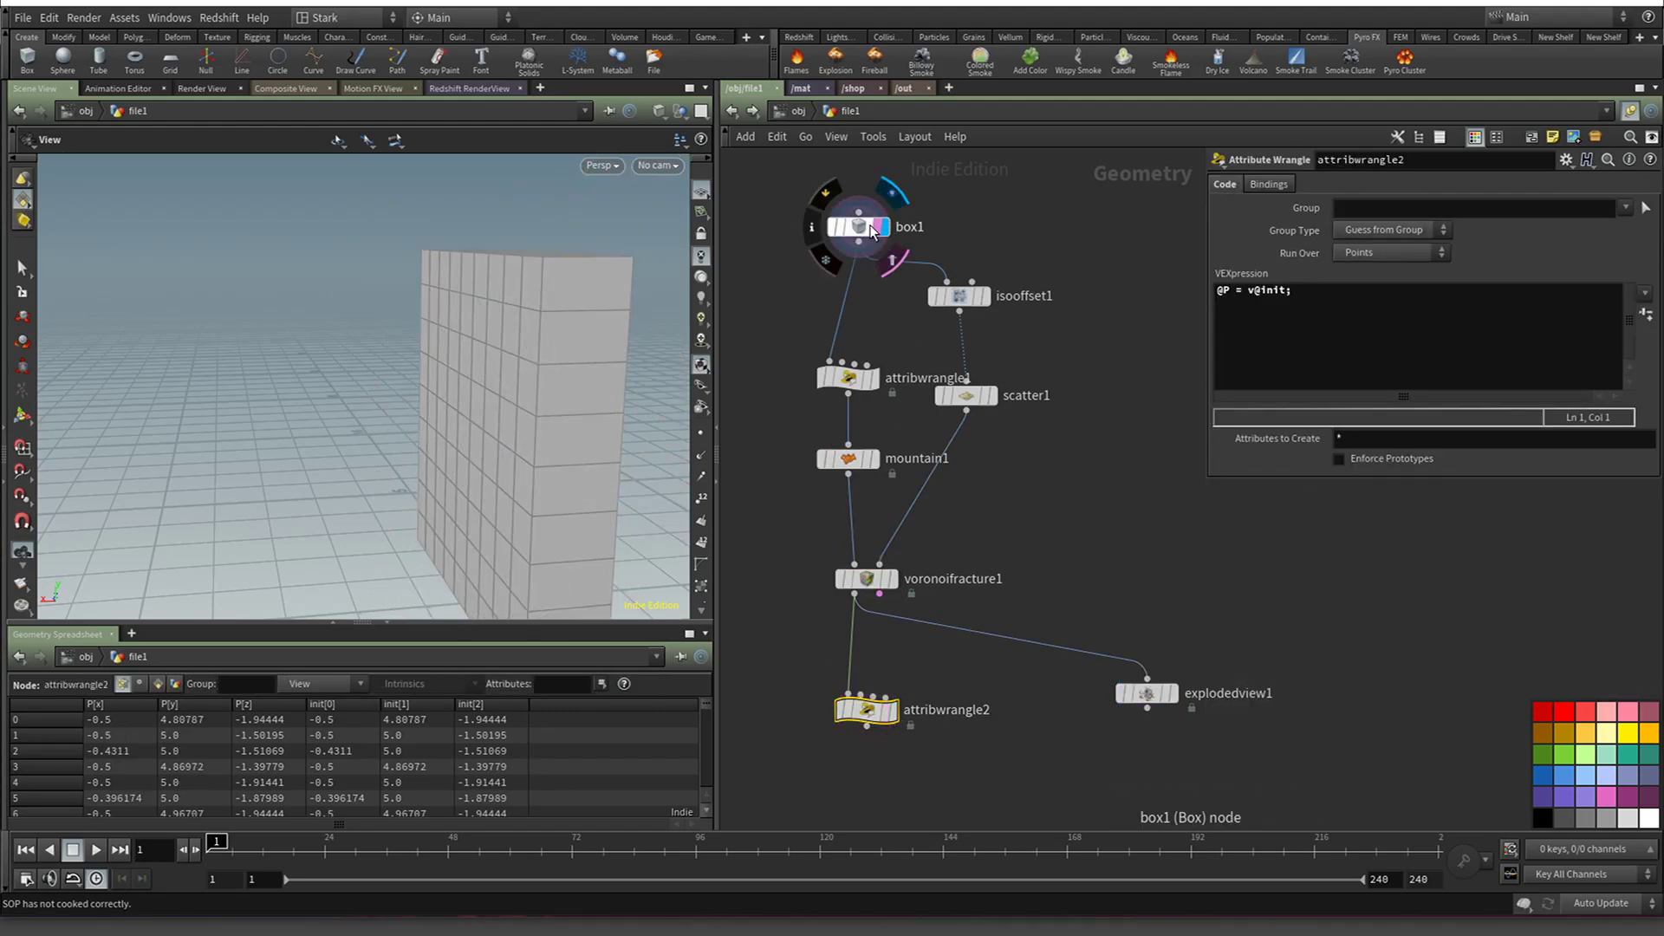
left_click(858, 227)
left_click(890, 709)
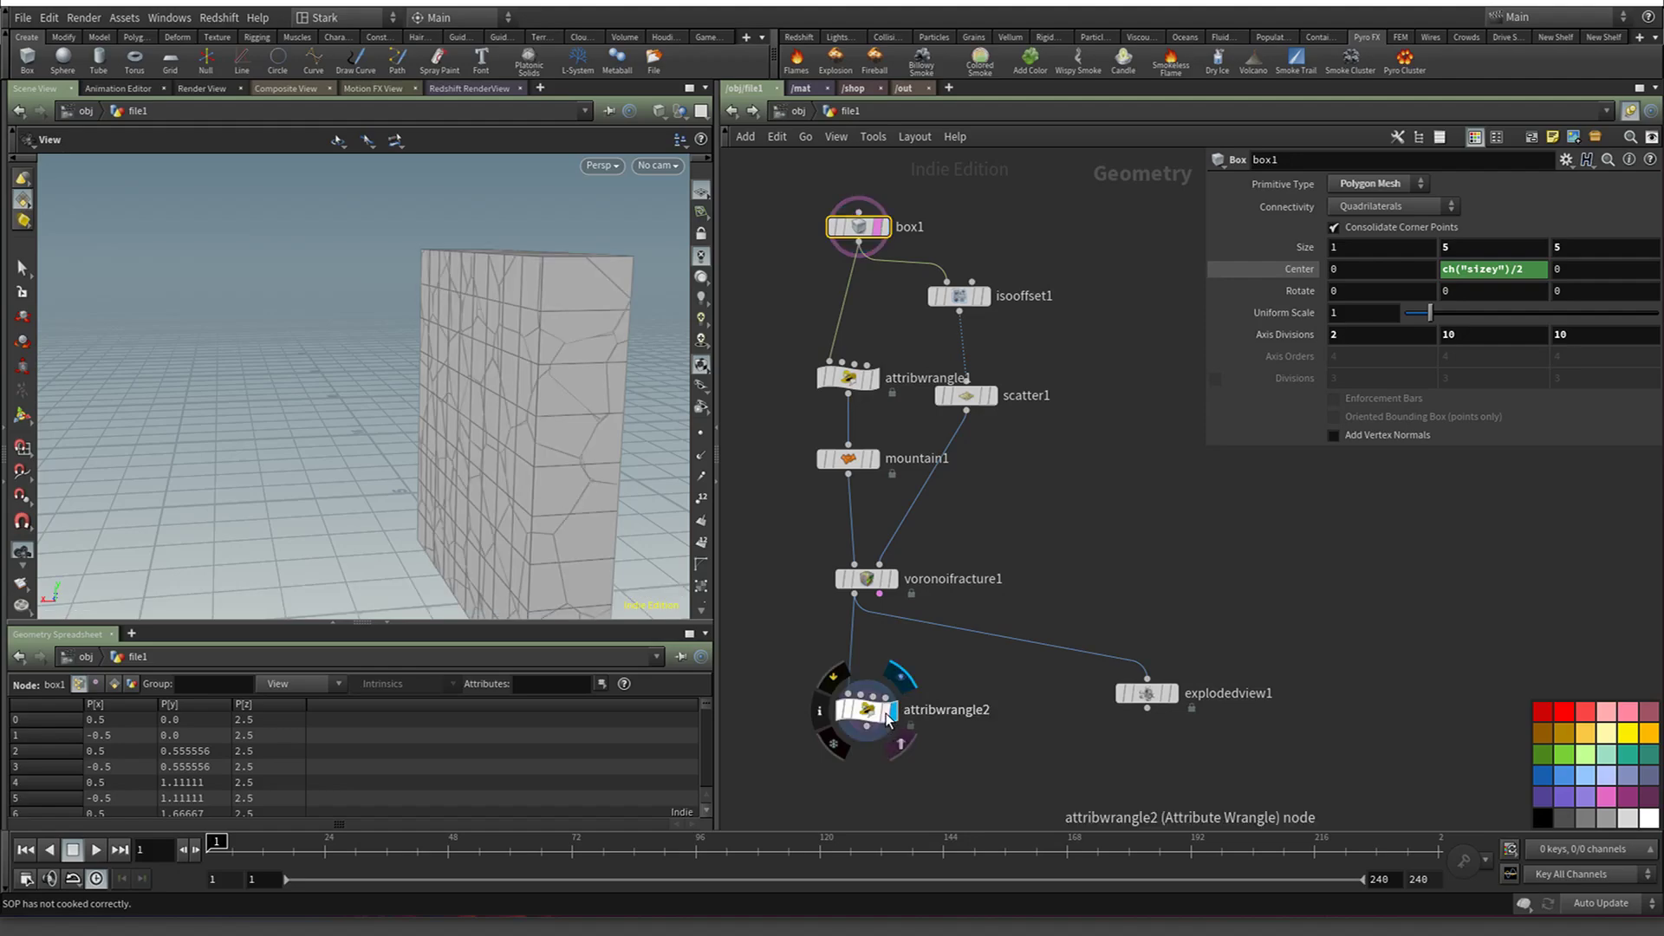
Examine the restored fractured wall from the side, from above and from the front with the second wrangle selected
mouse_move(869, 589)
mouse_move(485, 451)
left_mouse_down()
mouse_move(434, 486)
mouse_move(491, 436)
left_mouse_up()
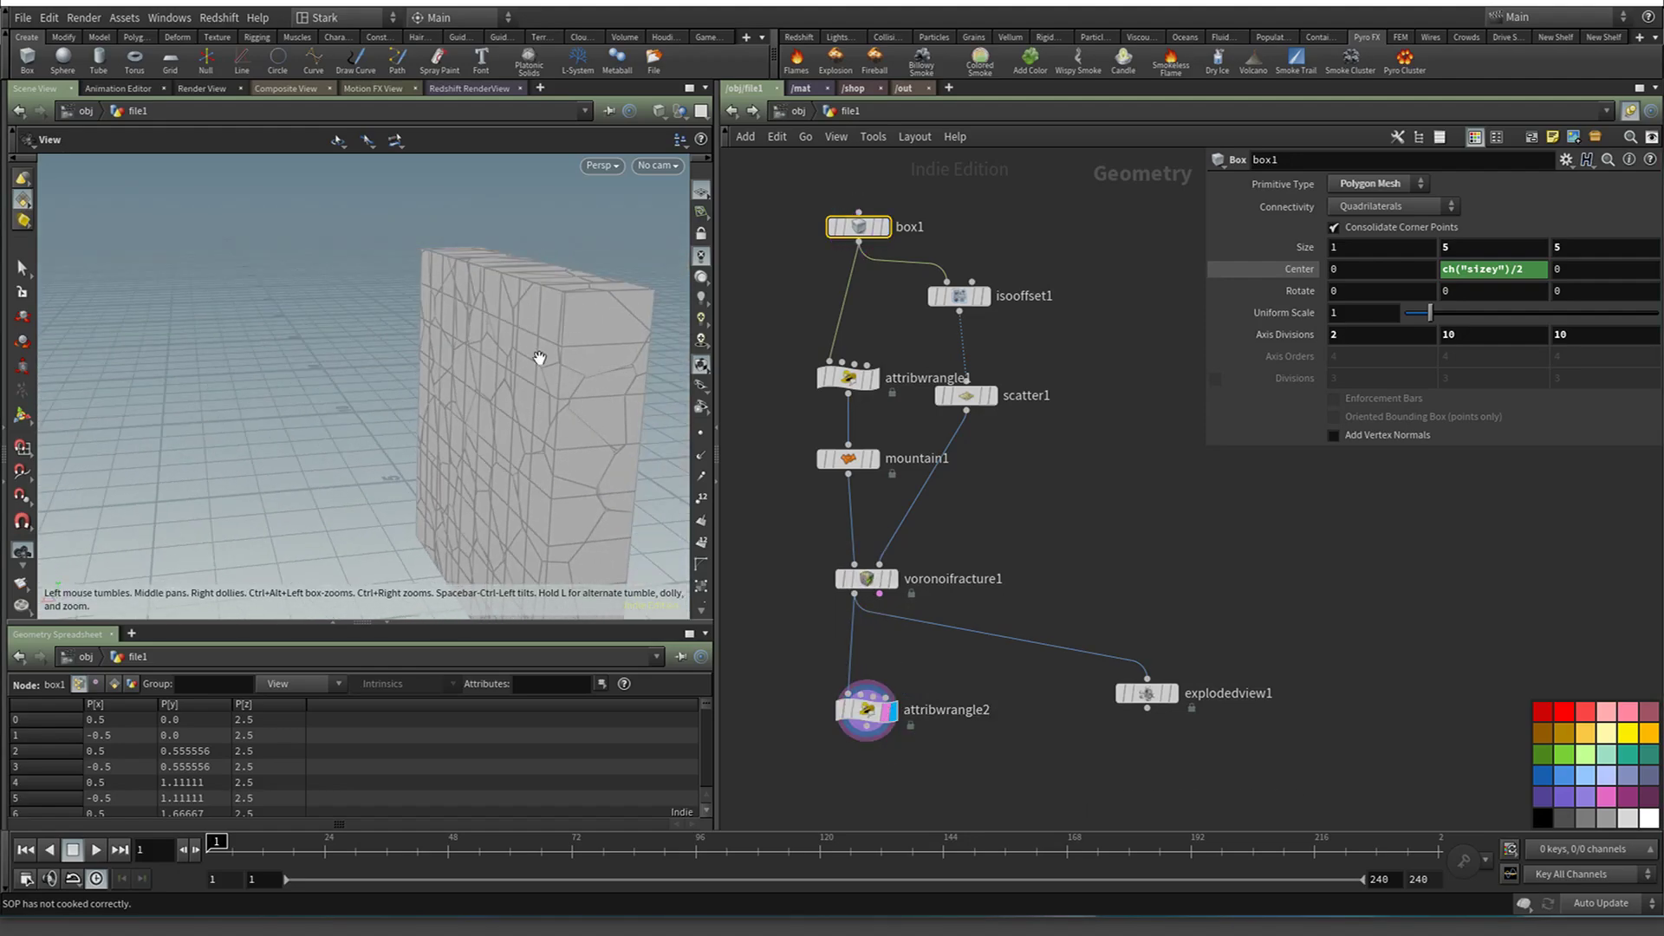
left_click_drag(539, 358, 436, 514)
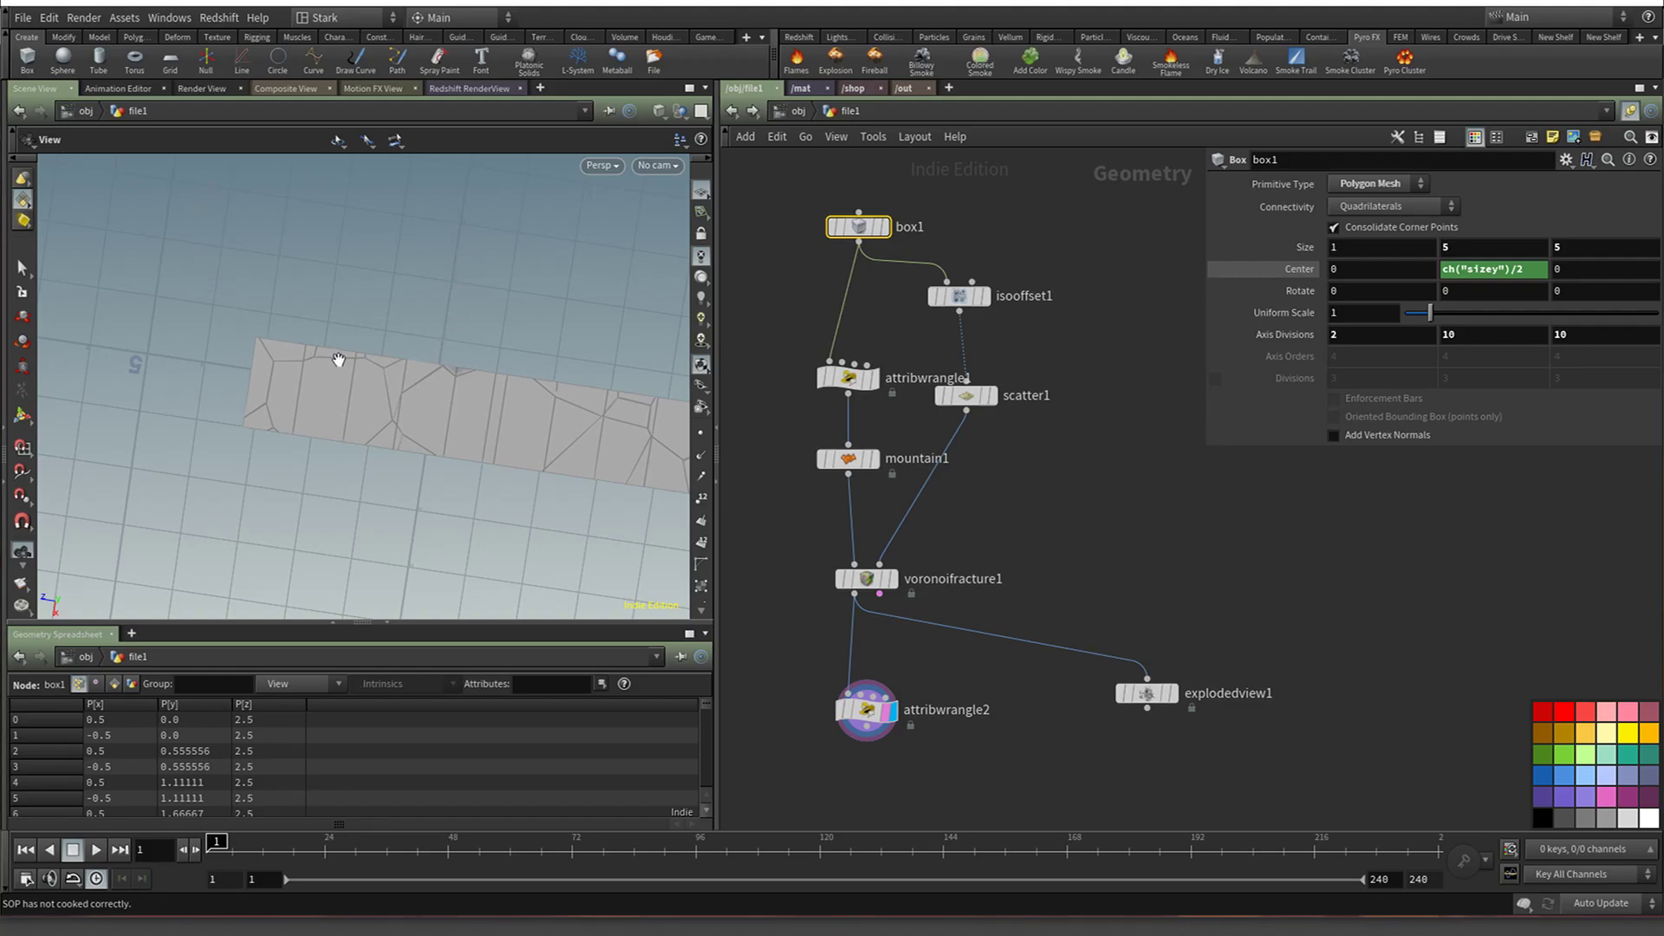
left_click_drag(385, 443, 468, 538)
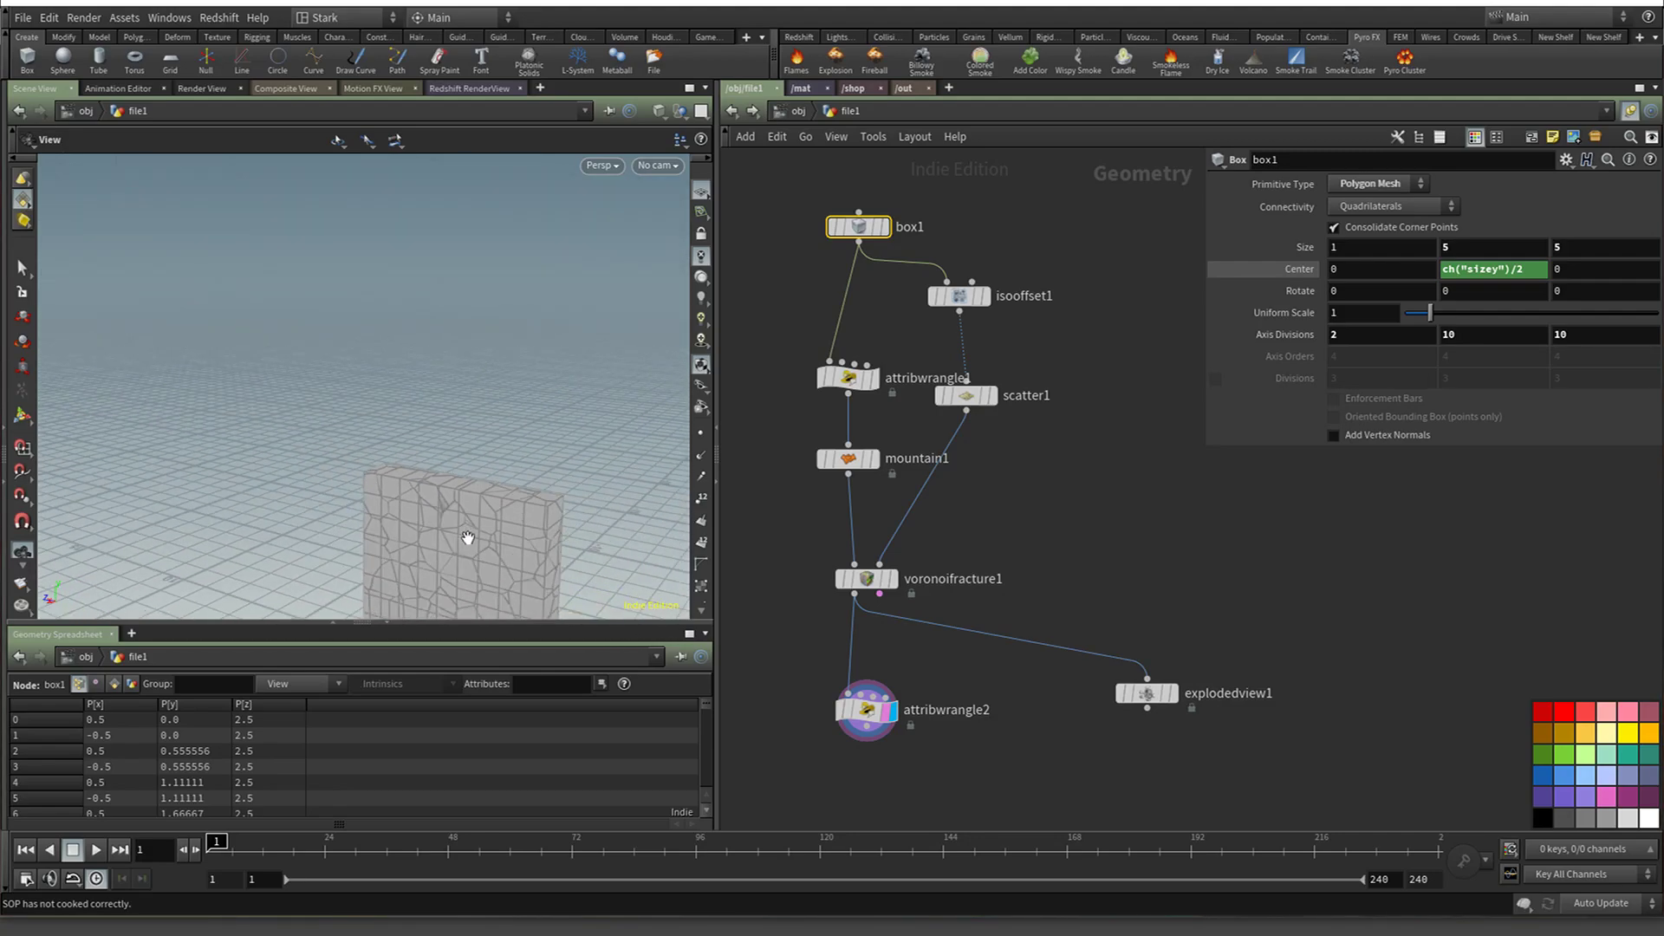
key("h")
mouse_move(294, 350)
left_mouse_down()
mouse_move(338, 309)
mouse_move(326, 349)
left_mouse_up()
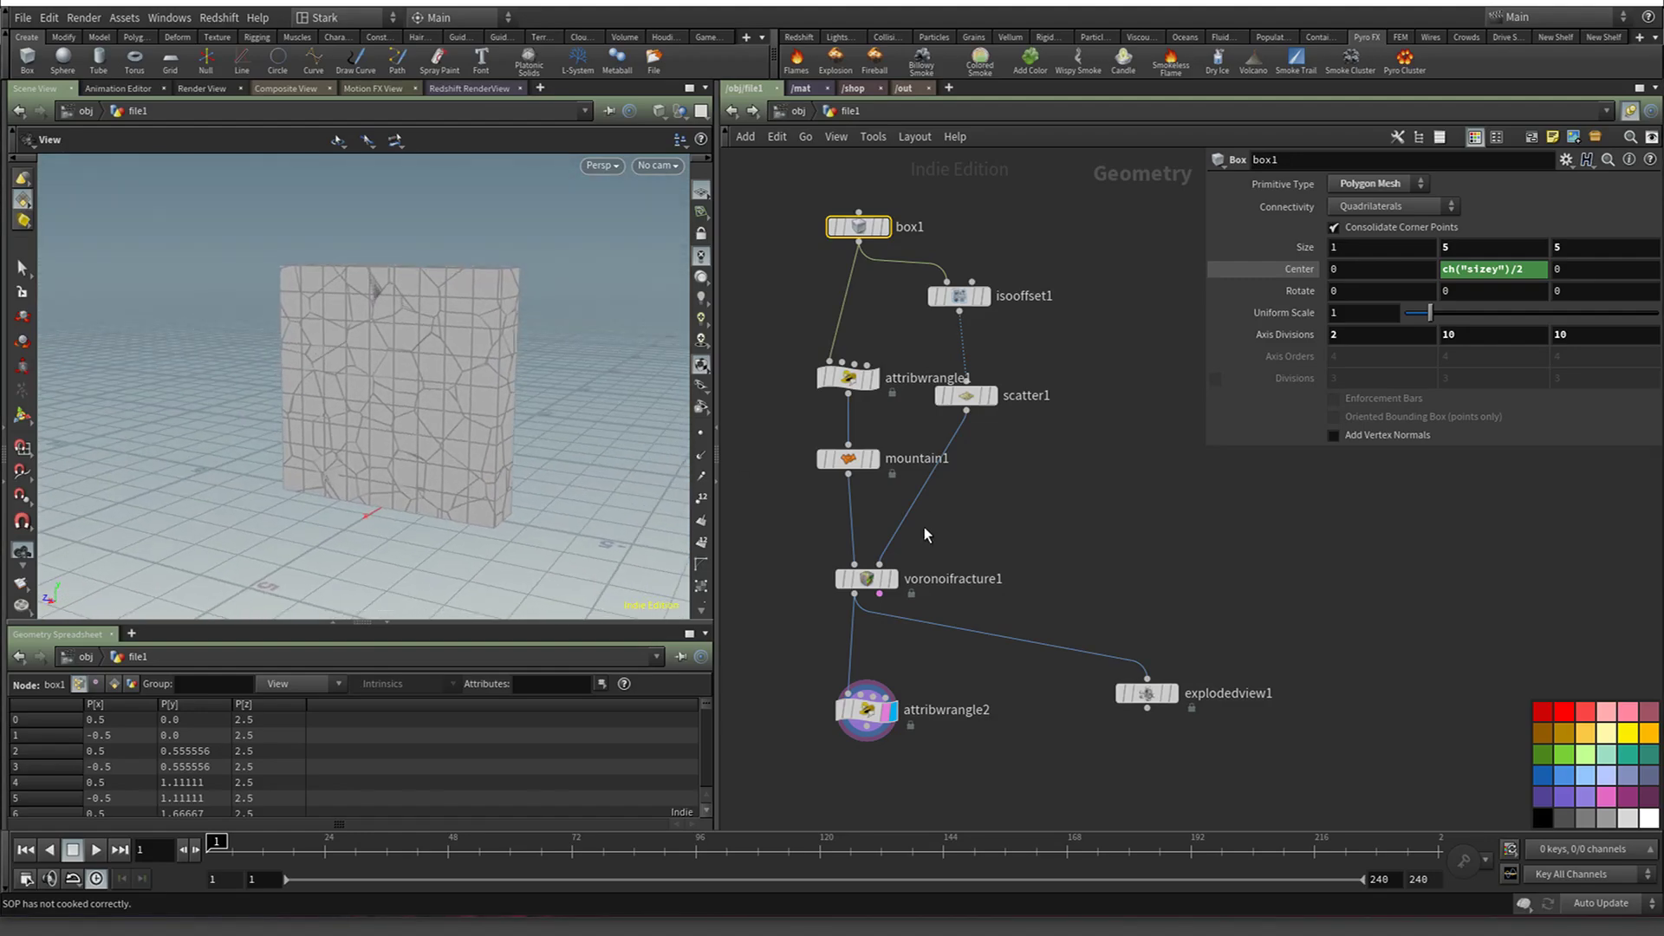
left_click(866, 715)
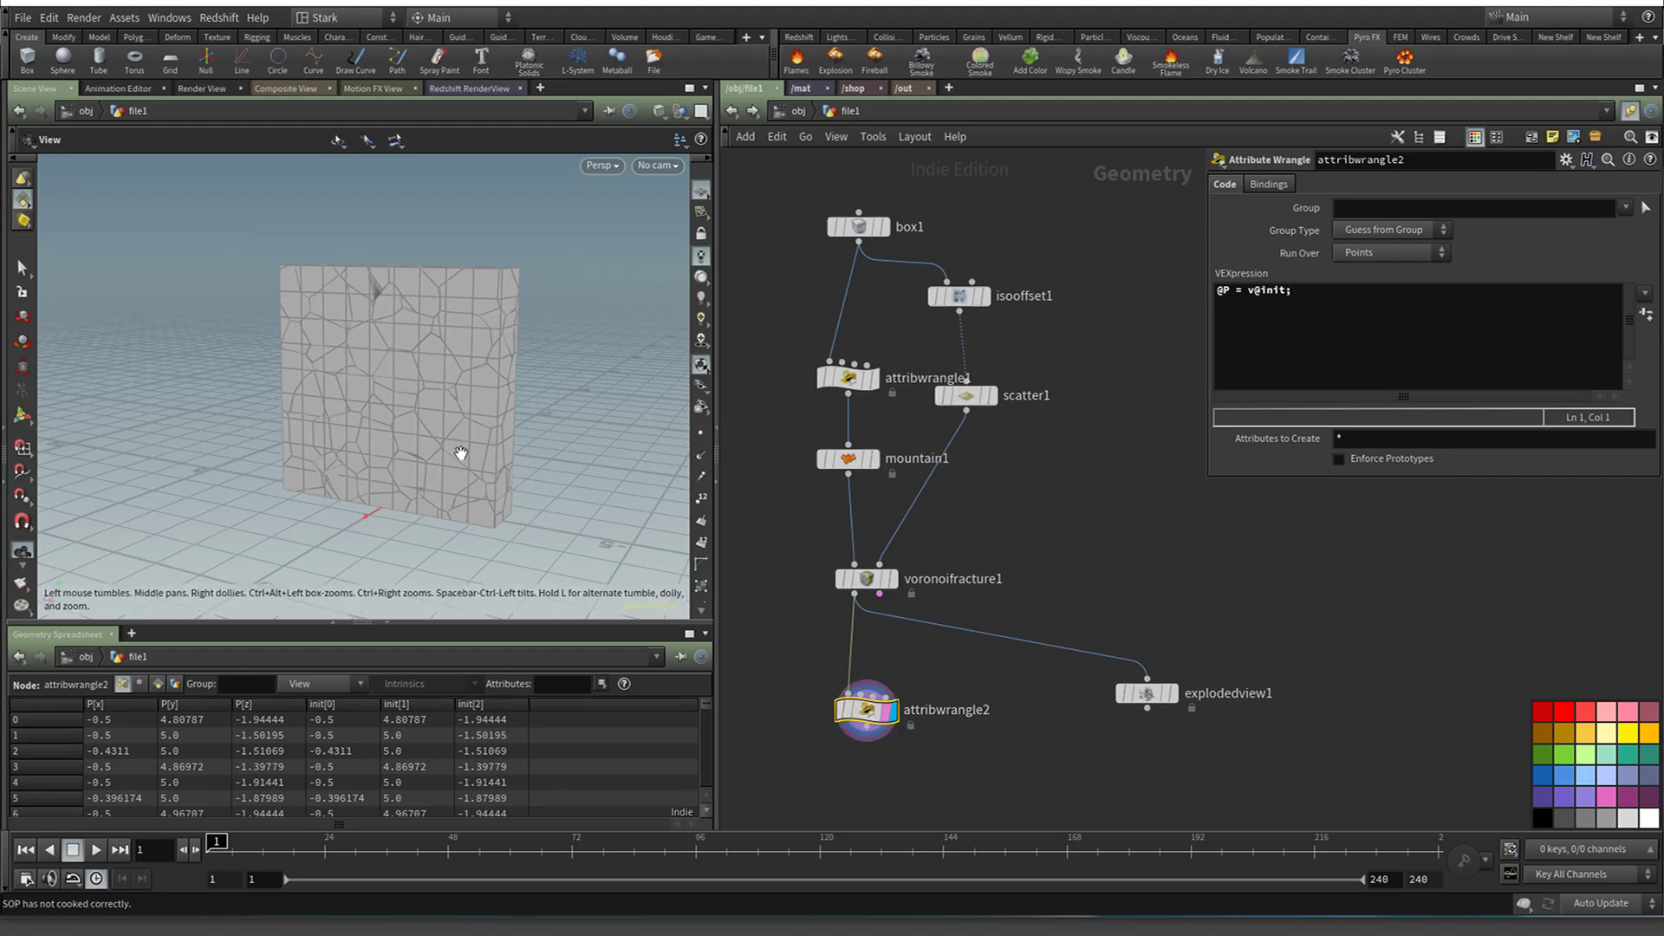
mouse_move(463, 437)
left_mouse_down()
mouse_move(334, 434)
mouse_move(463, 434)
left_mouse_up()
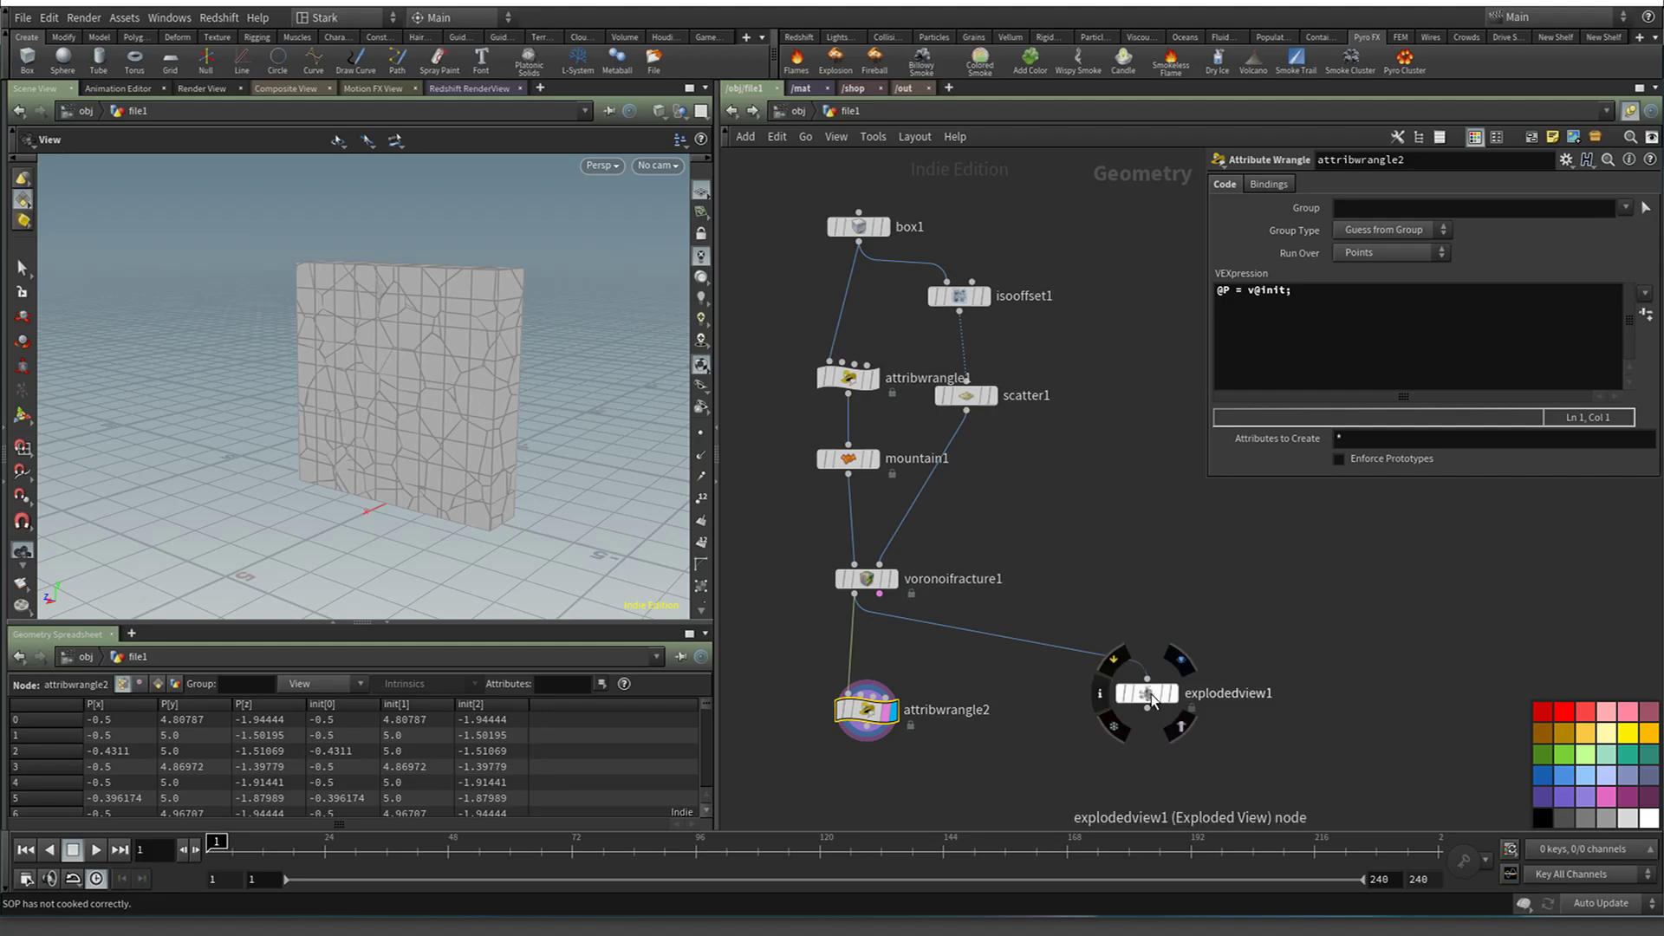
Move the Exploded View node after the second wrangle, display the exploded pieces of the restored wall, and delete the node
left_click_drag(1147, 698, 895, 752)
left_click(919, 768)
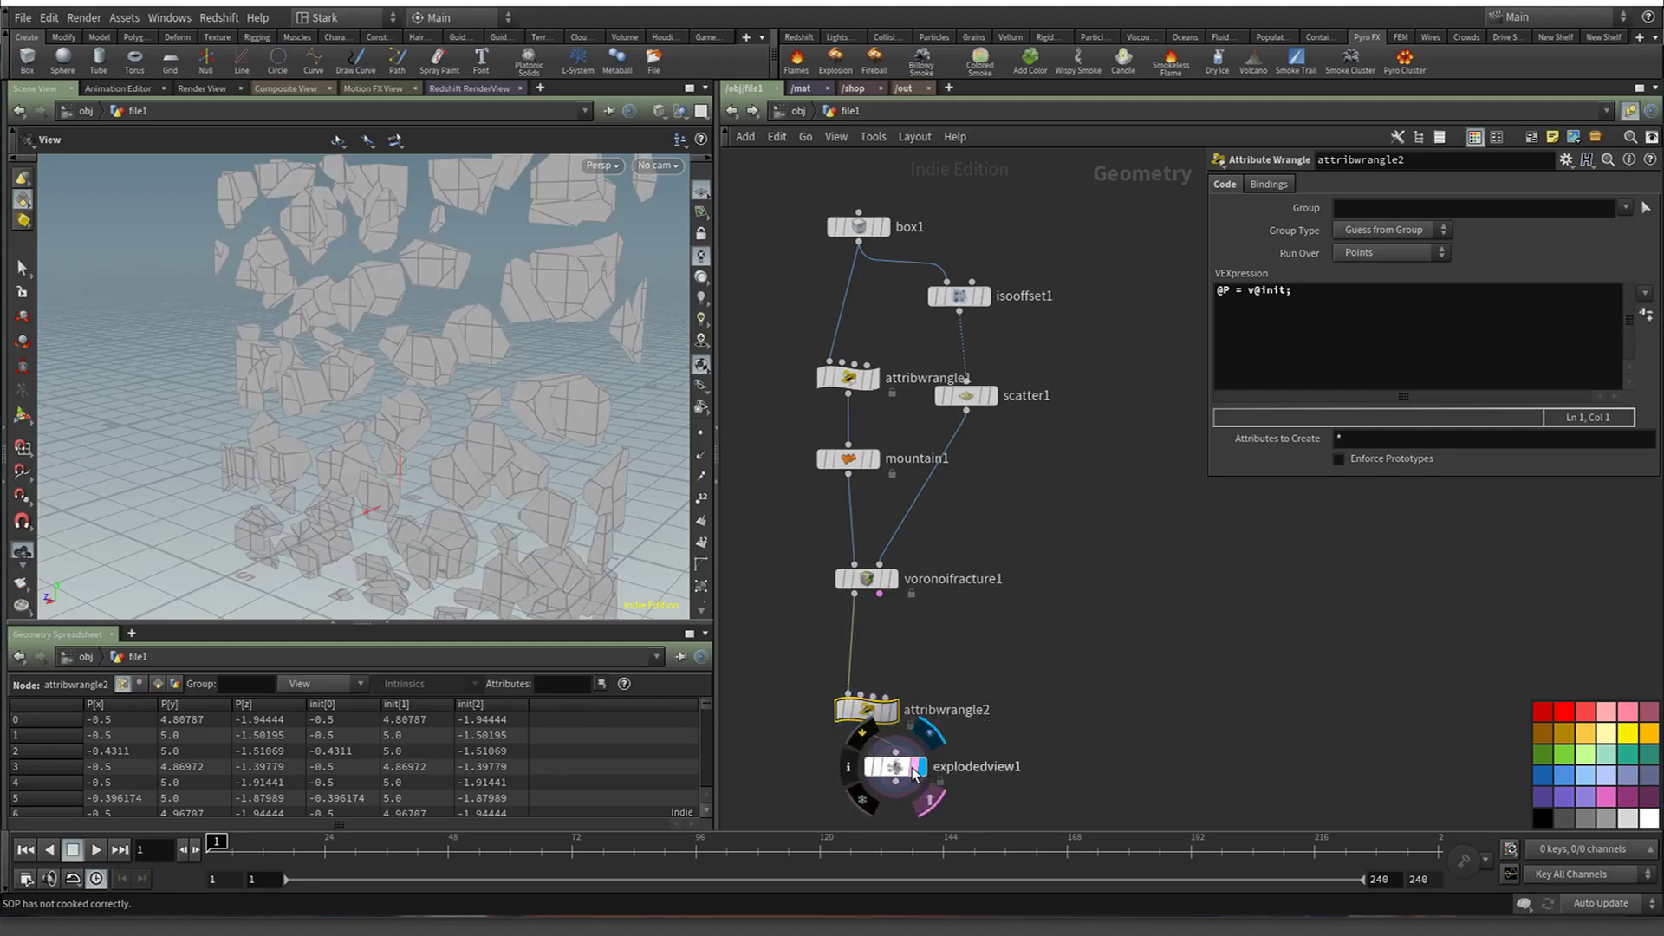
left_click(894, 766)
key("Delete")
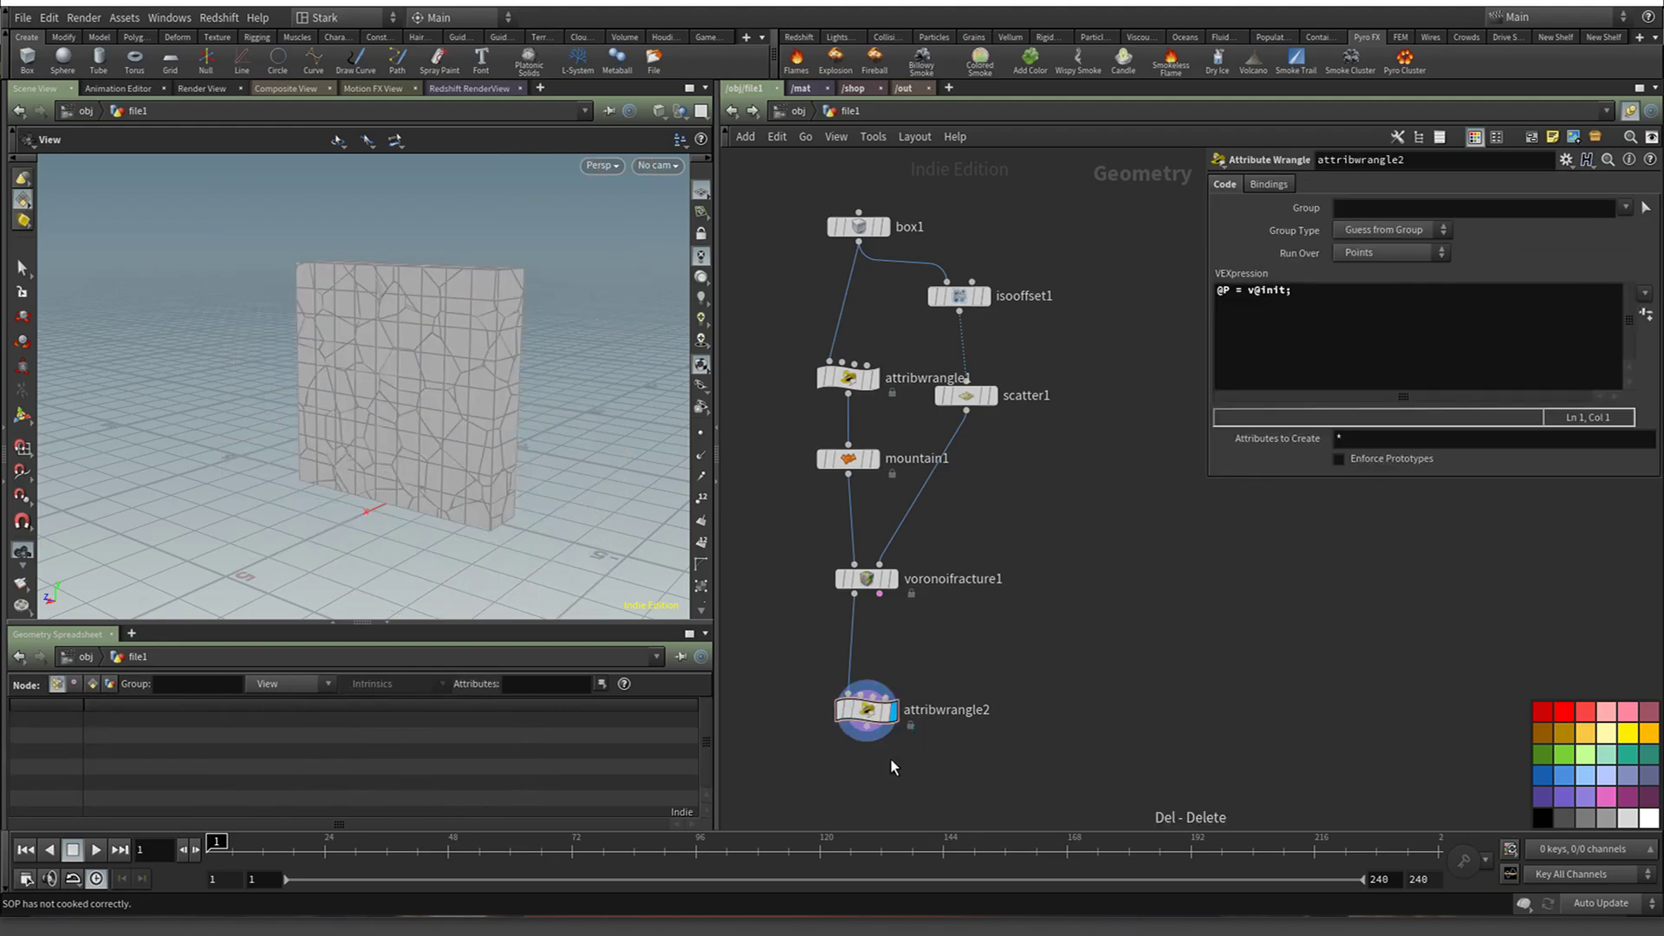
Move the second wrangle closer beneath the Voronoi fracture and review the settings of the fracture, wrangle, Mountain and Scatter nodes
left_click_drag(884, 721, 884, 670)
mouse_move(386, 360)
left_mouse_down()
mouse_move(478, 357)
mouse_move(416, 347)
left_mouse_up()
left_click(871, 576)
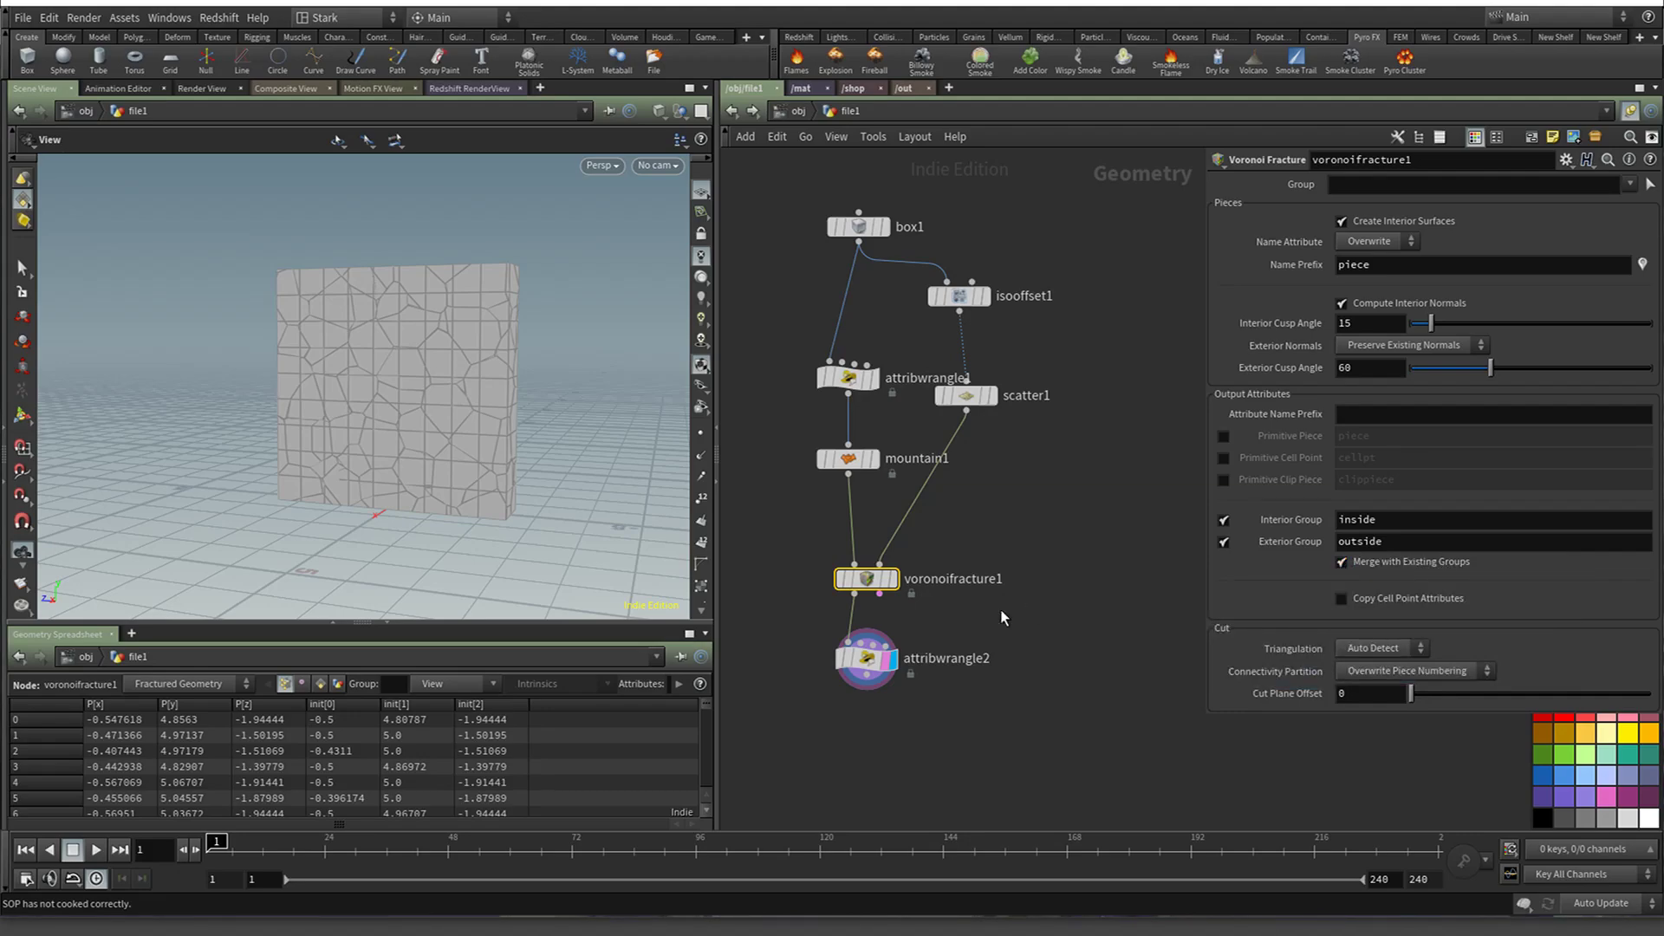
left_click(867, 659)
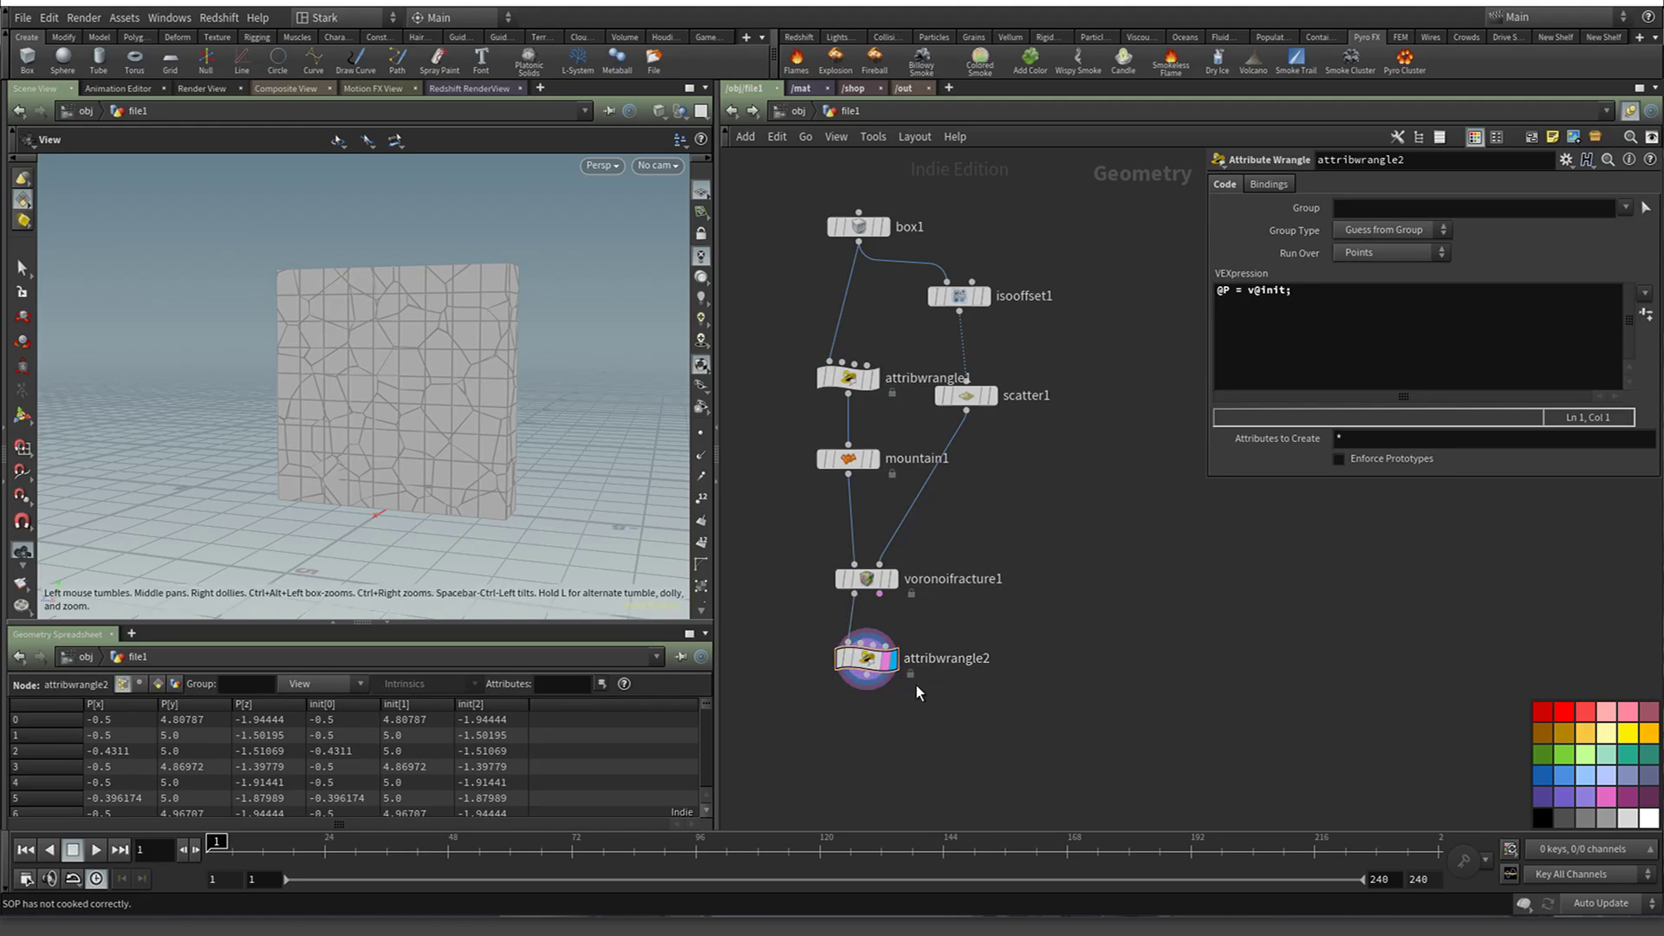
left_click(856, 382)
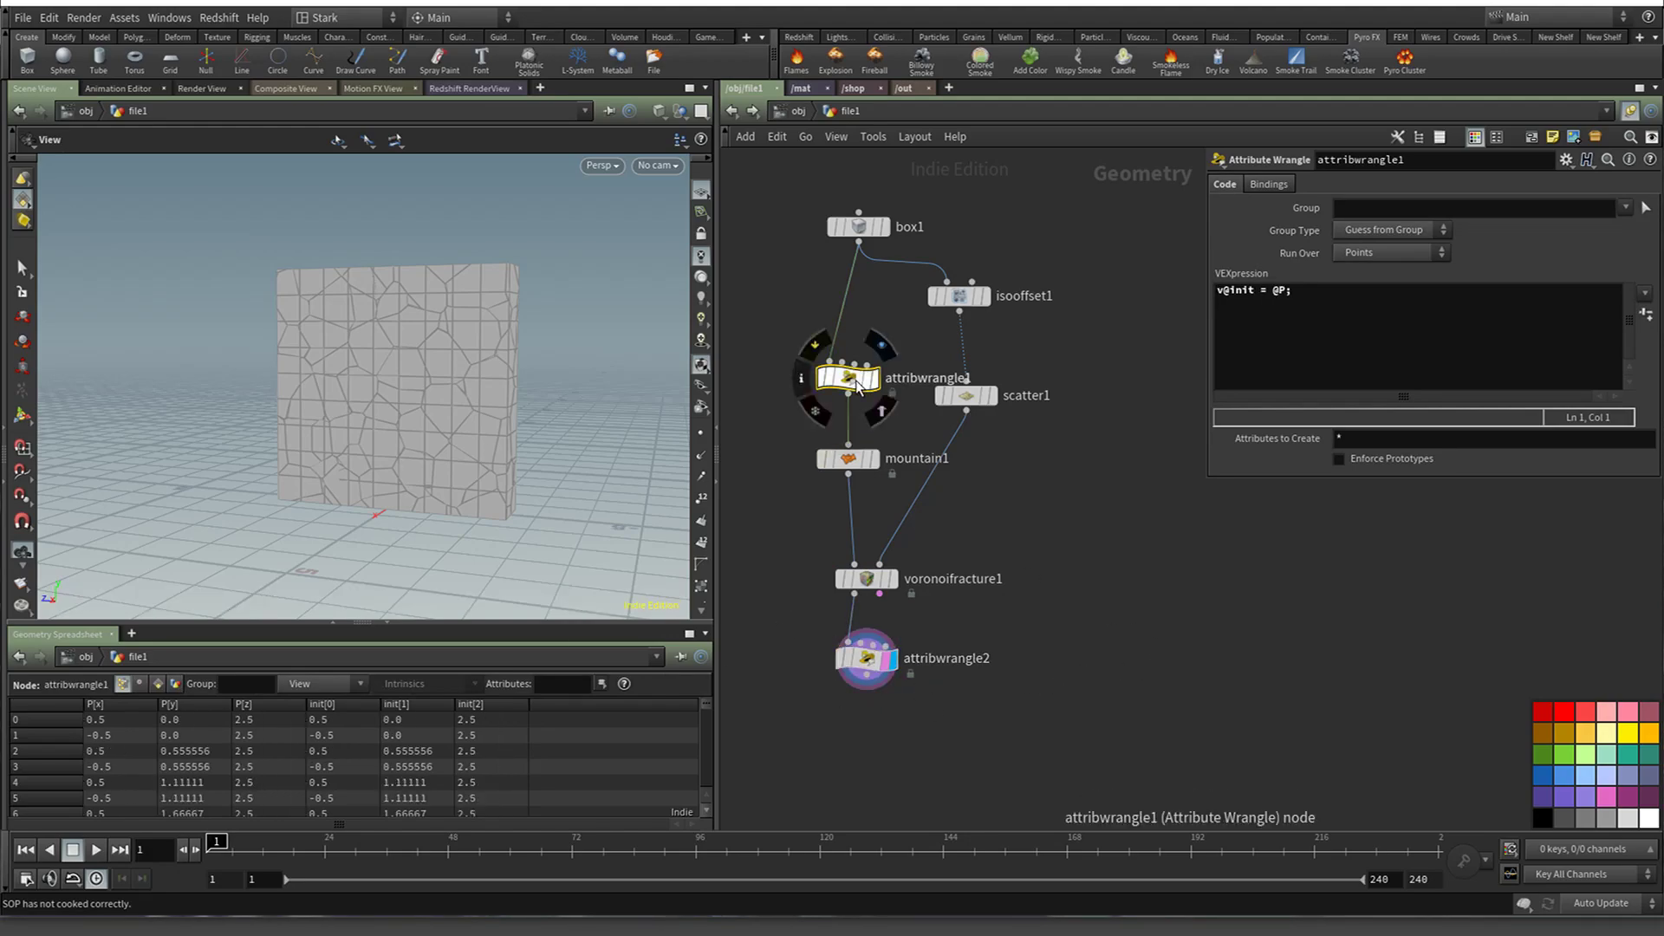
left_click(848, 458)
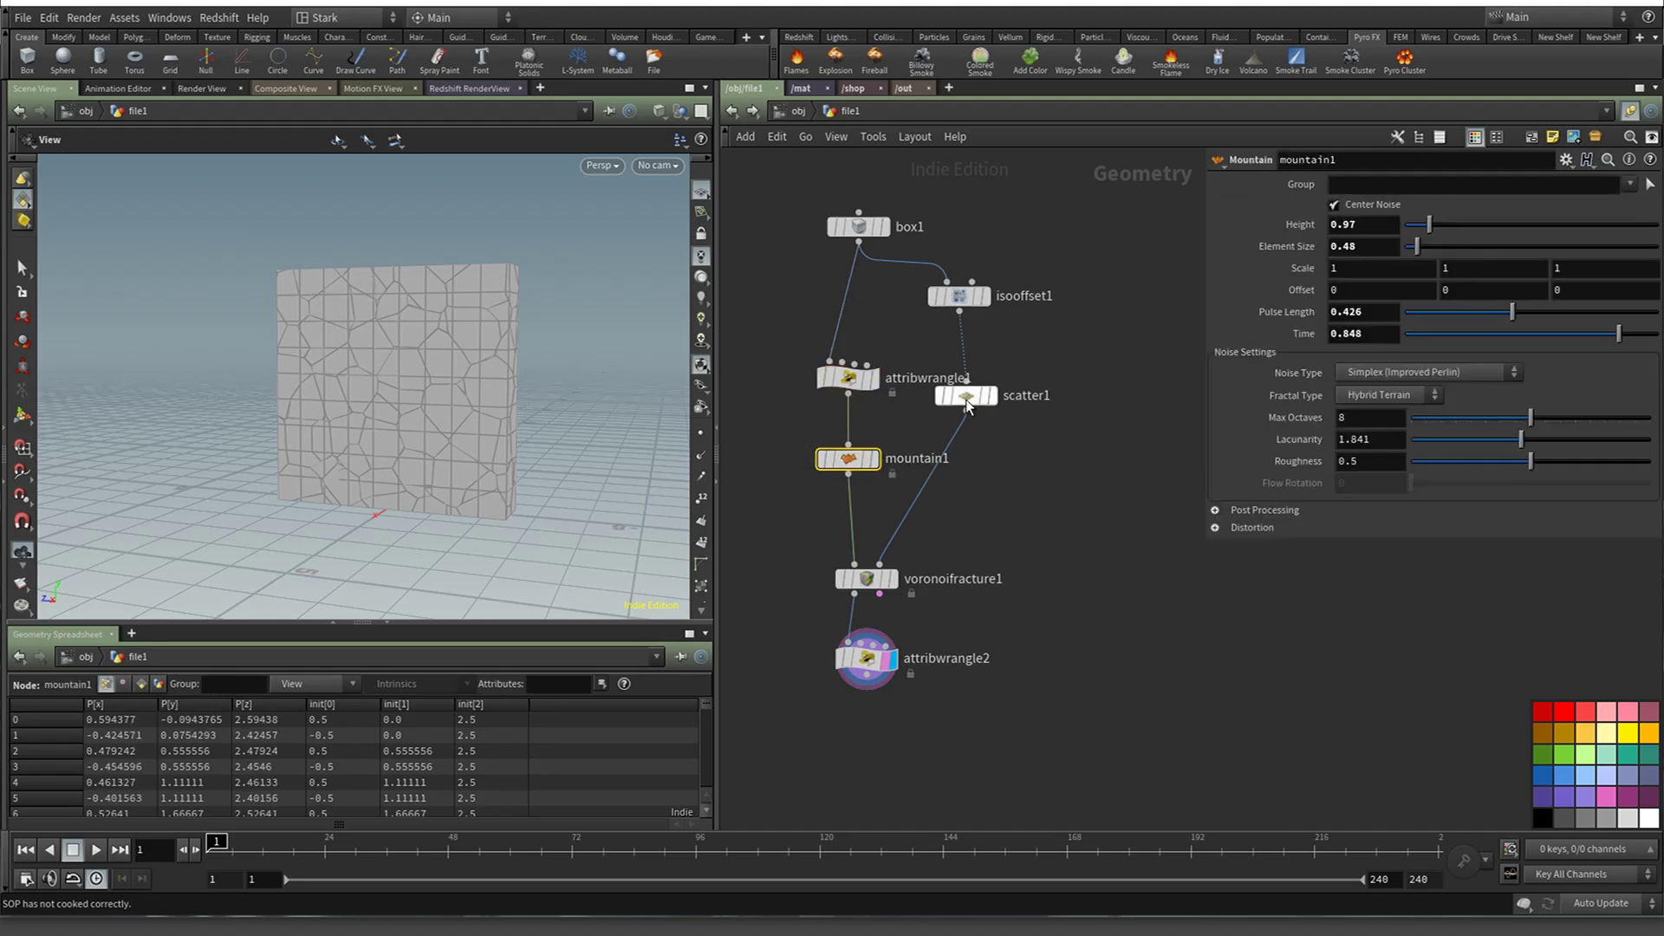
left_click(967, 399)
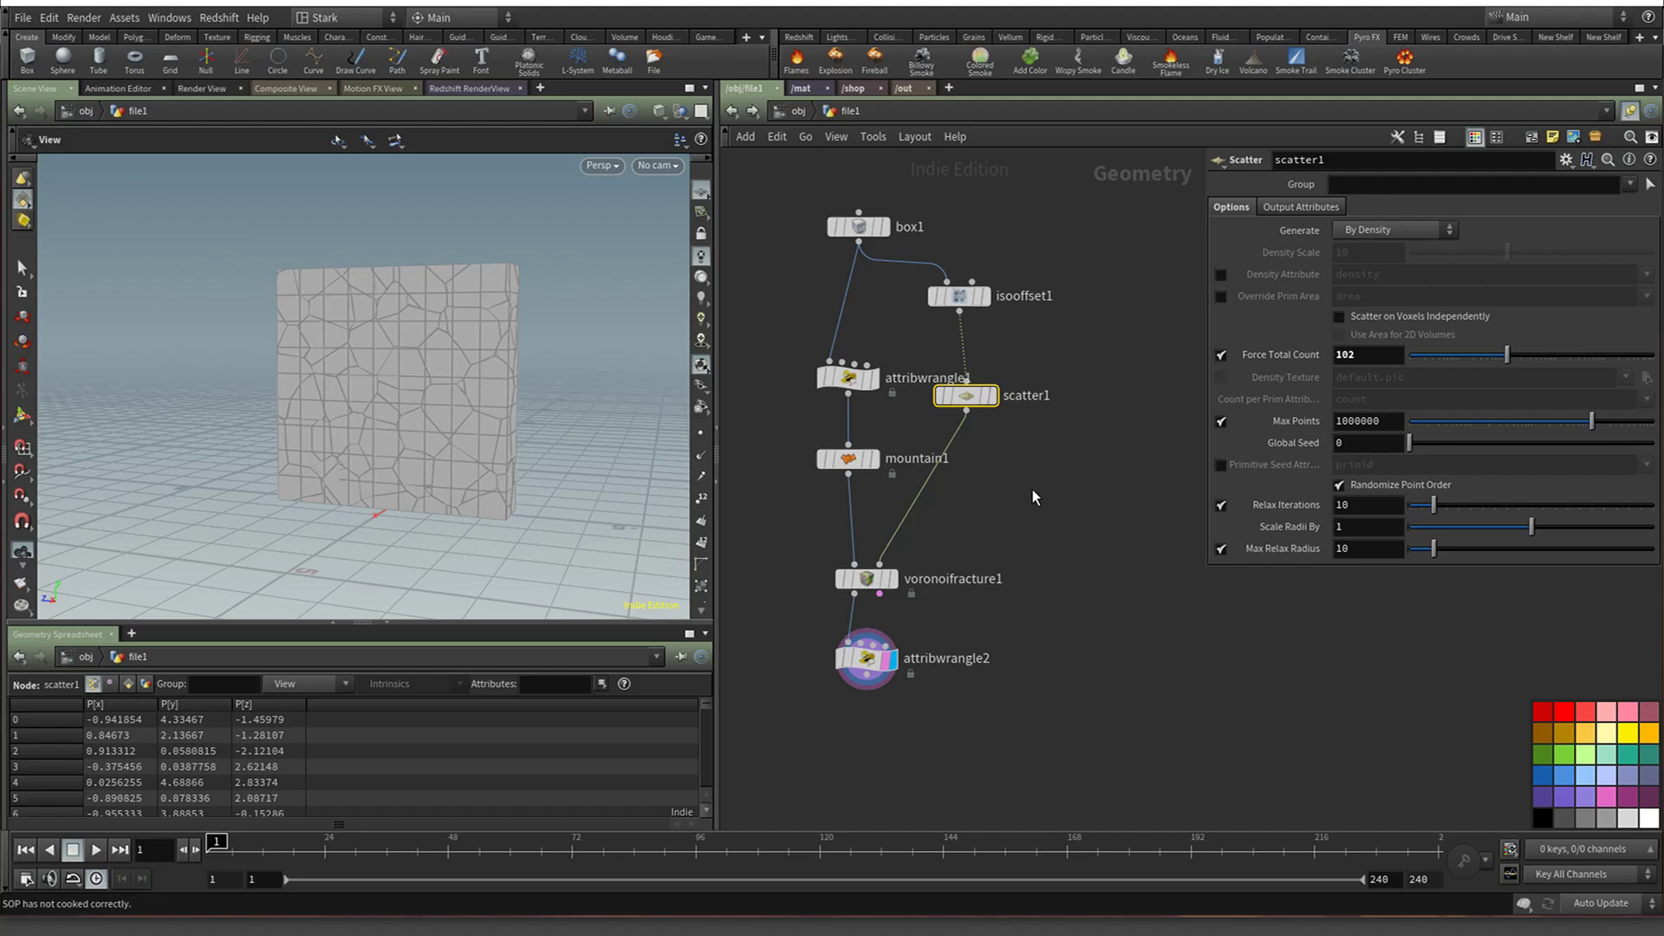
mouse_move(397, 439)
left_mouse_down()
mouse_move(464, 438)
mouse_move(368, 430)
left_mouse_up()
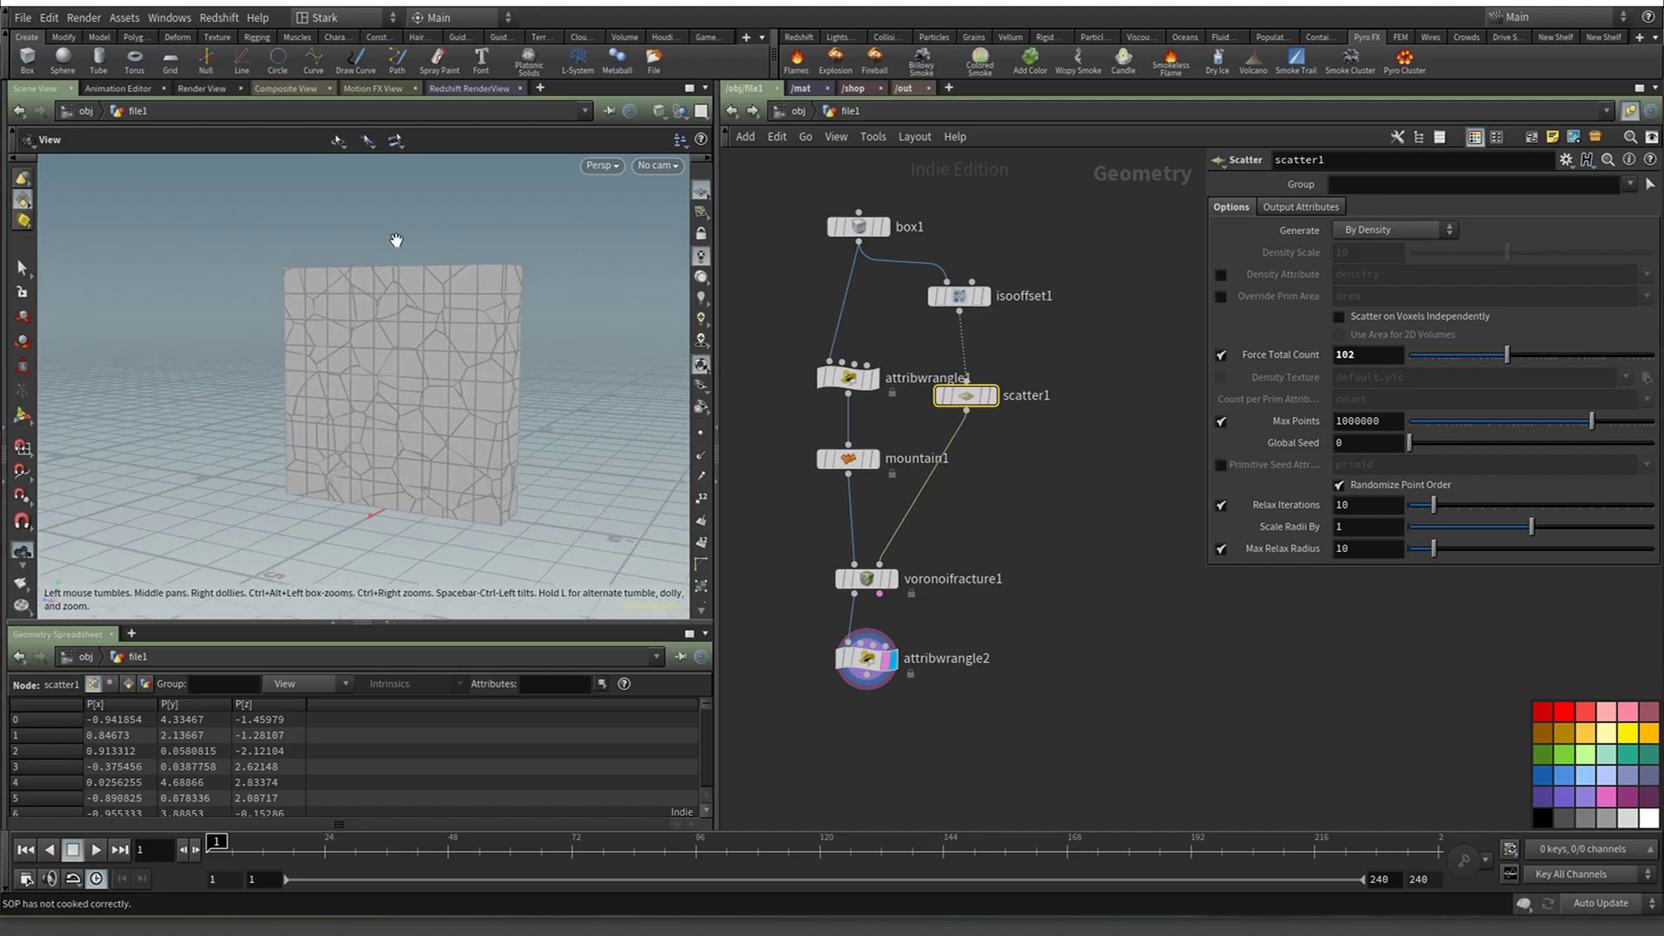
Set the Scatter node's Force Total Count to 15 to fracture the wall into fewer pieces
left_click_drag(445, 354, 399, 355)
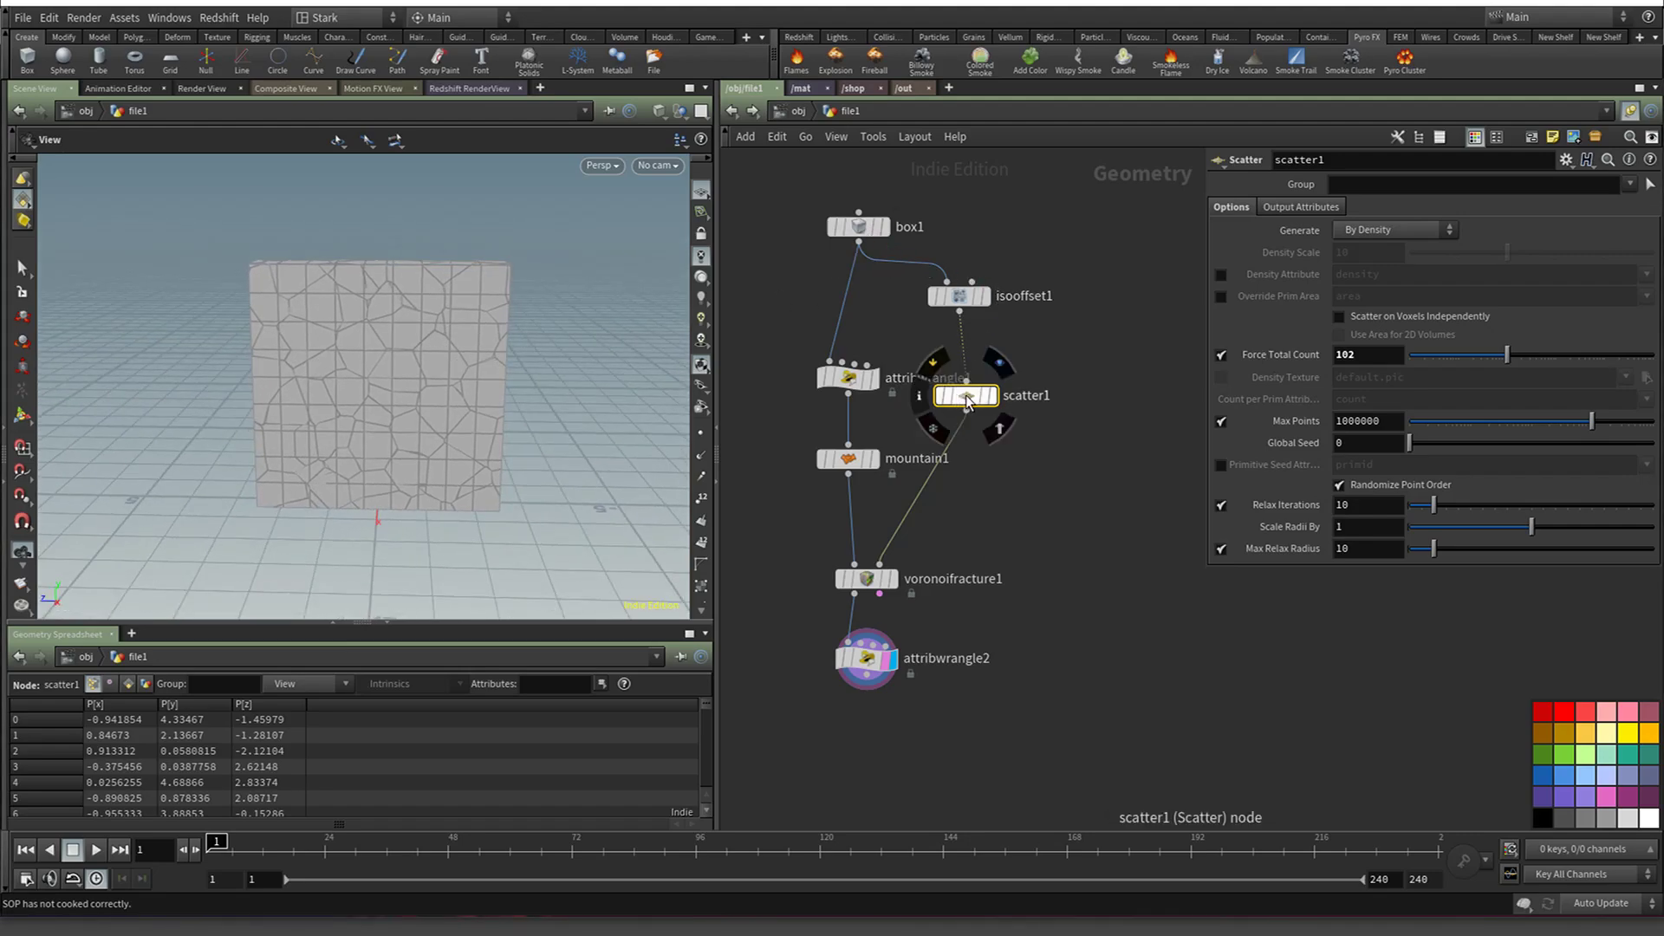
left_click(1346, 351)
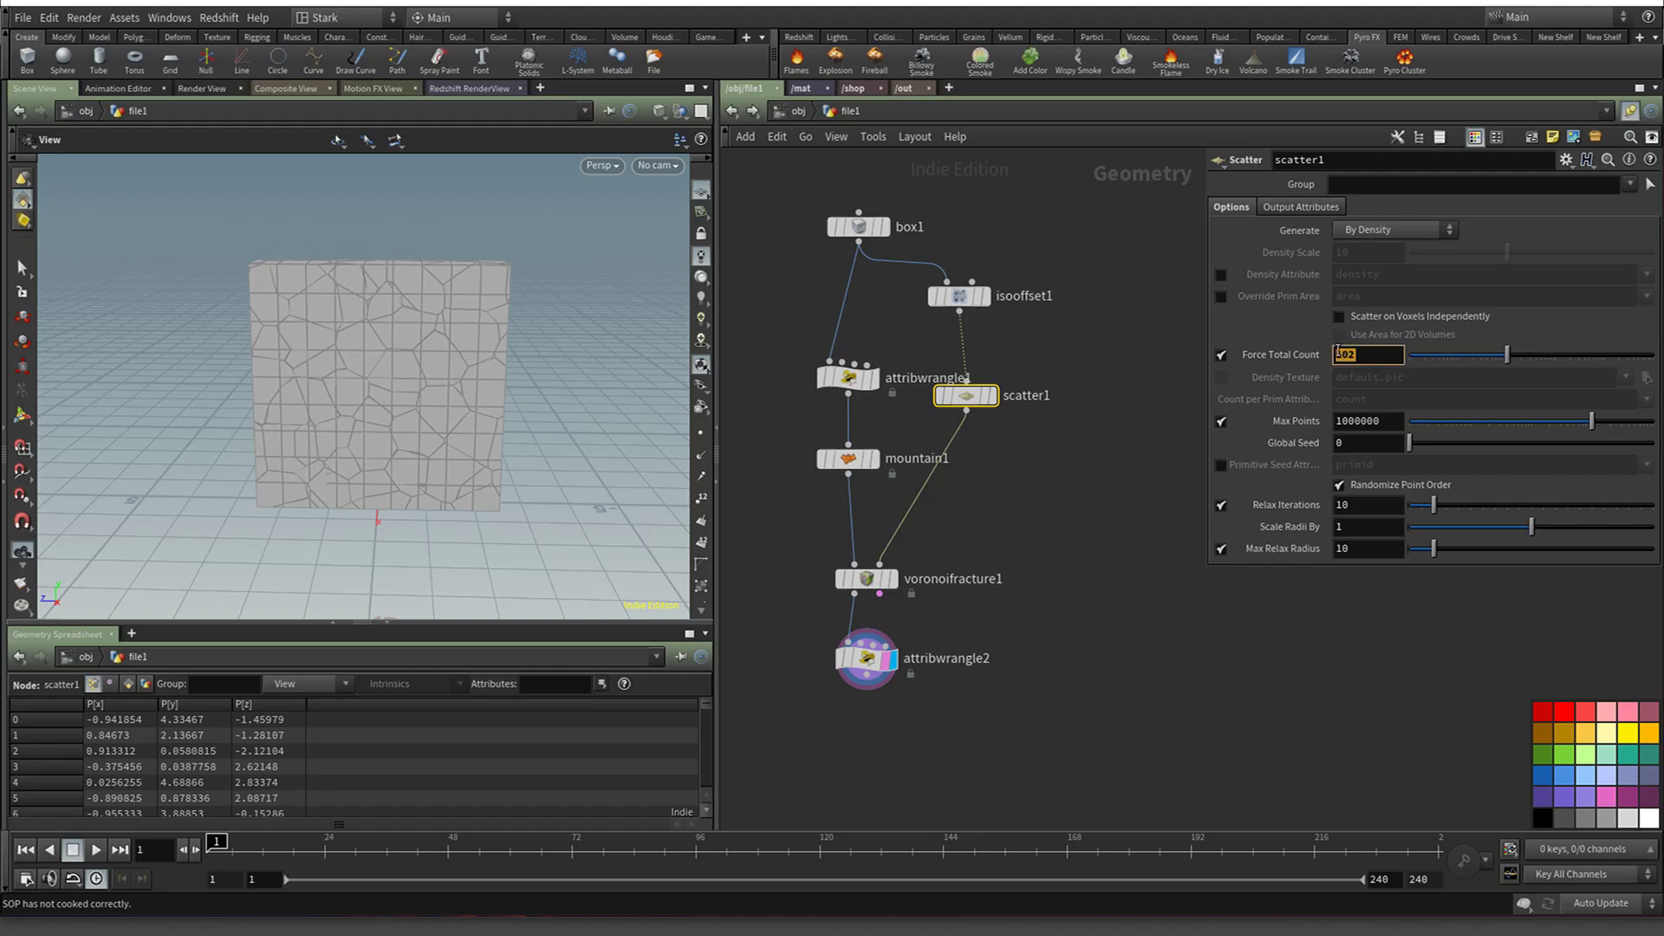
type("15")
key("Return")
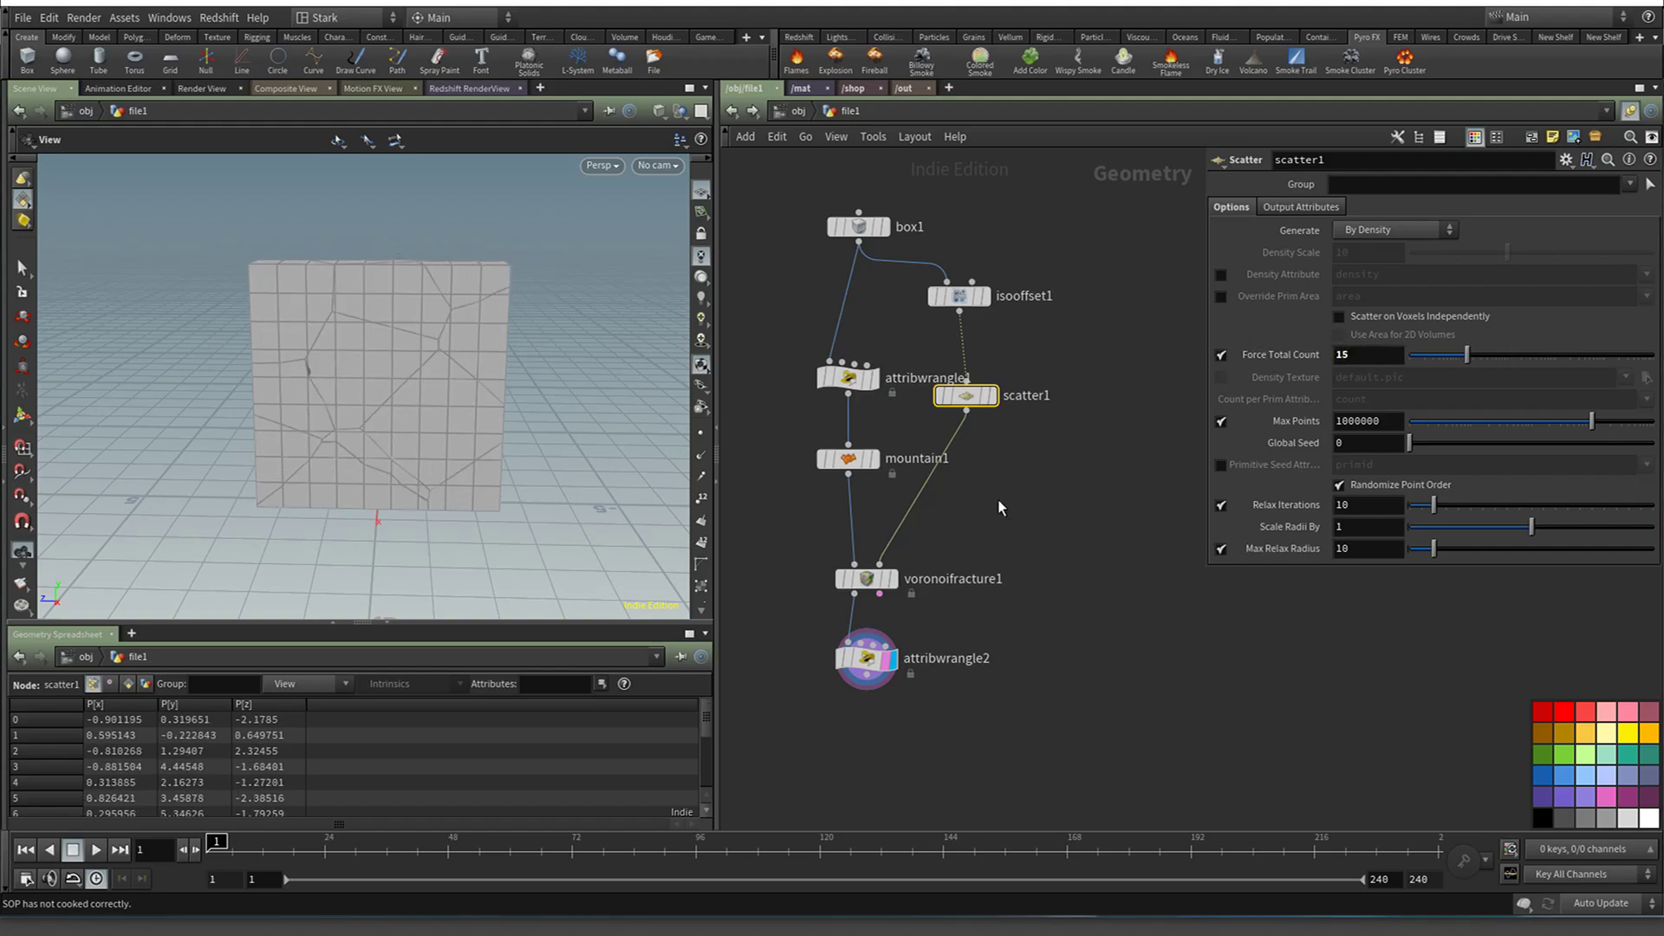
Set the Mountain node's Height to about 4.15, Pulse Length to about 0.813 and Time to about 0.398
left_click(848, 459)
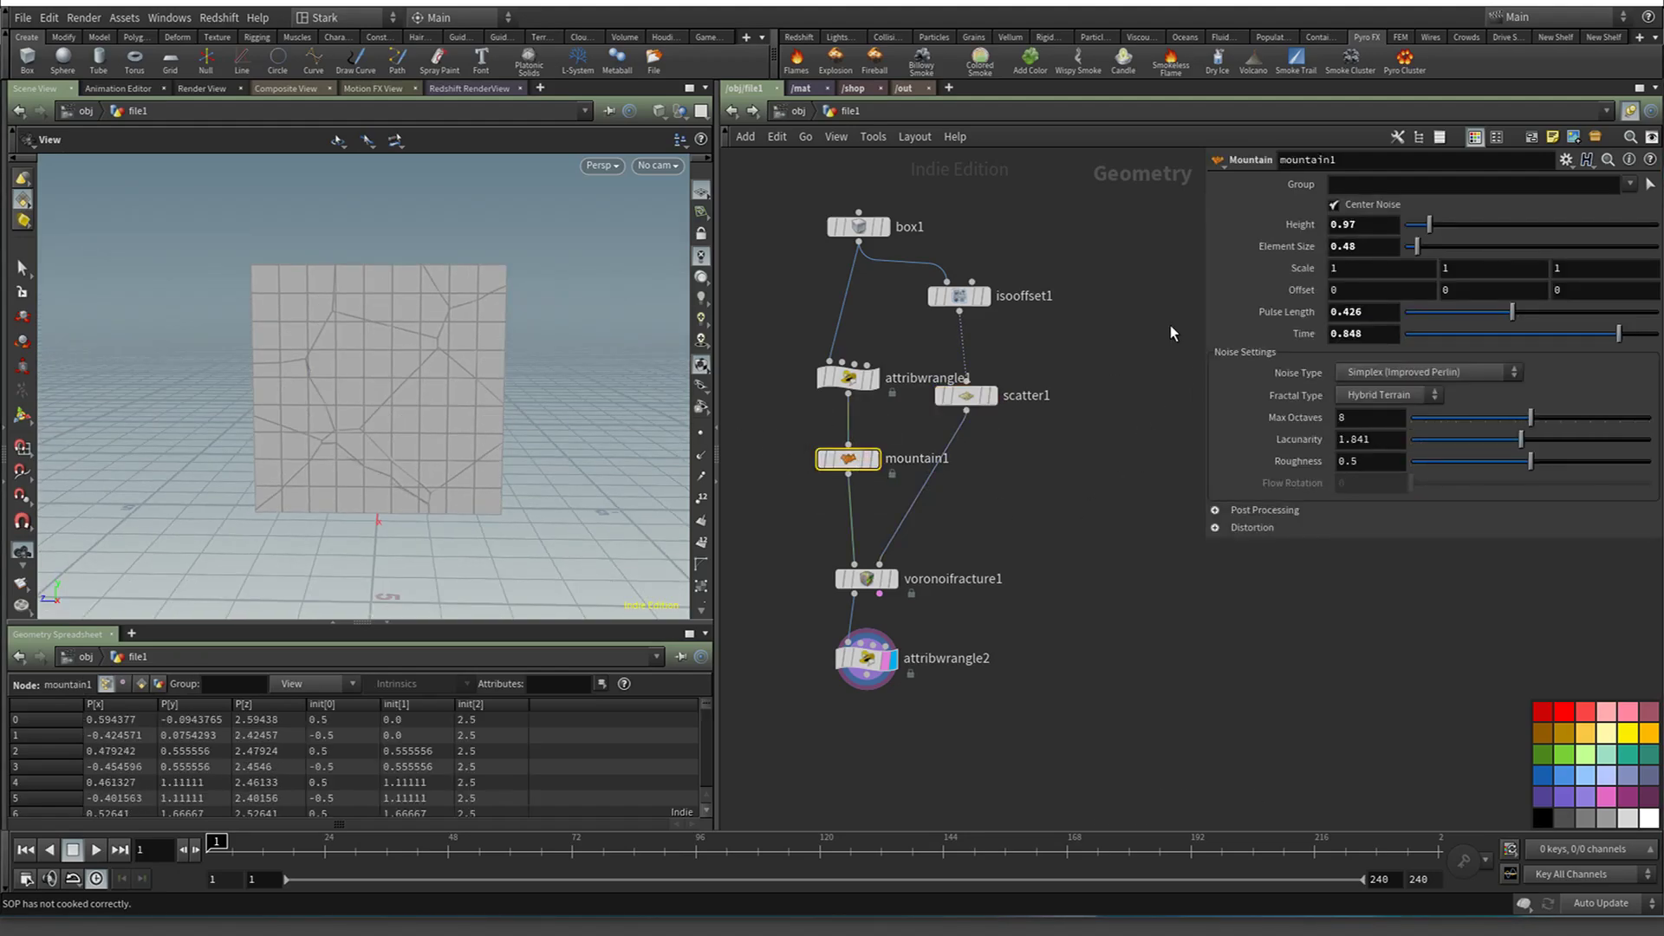
left_click_drag(1429, 224, 1508, 240)
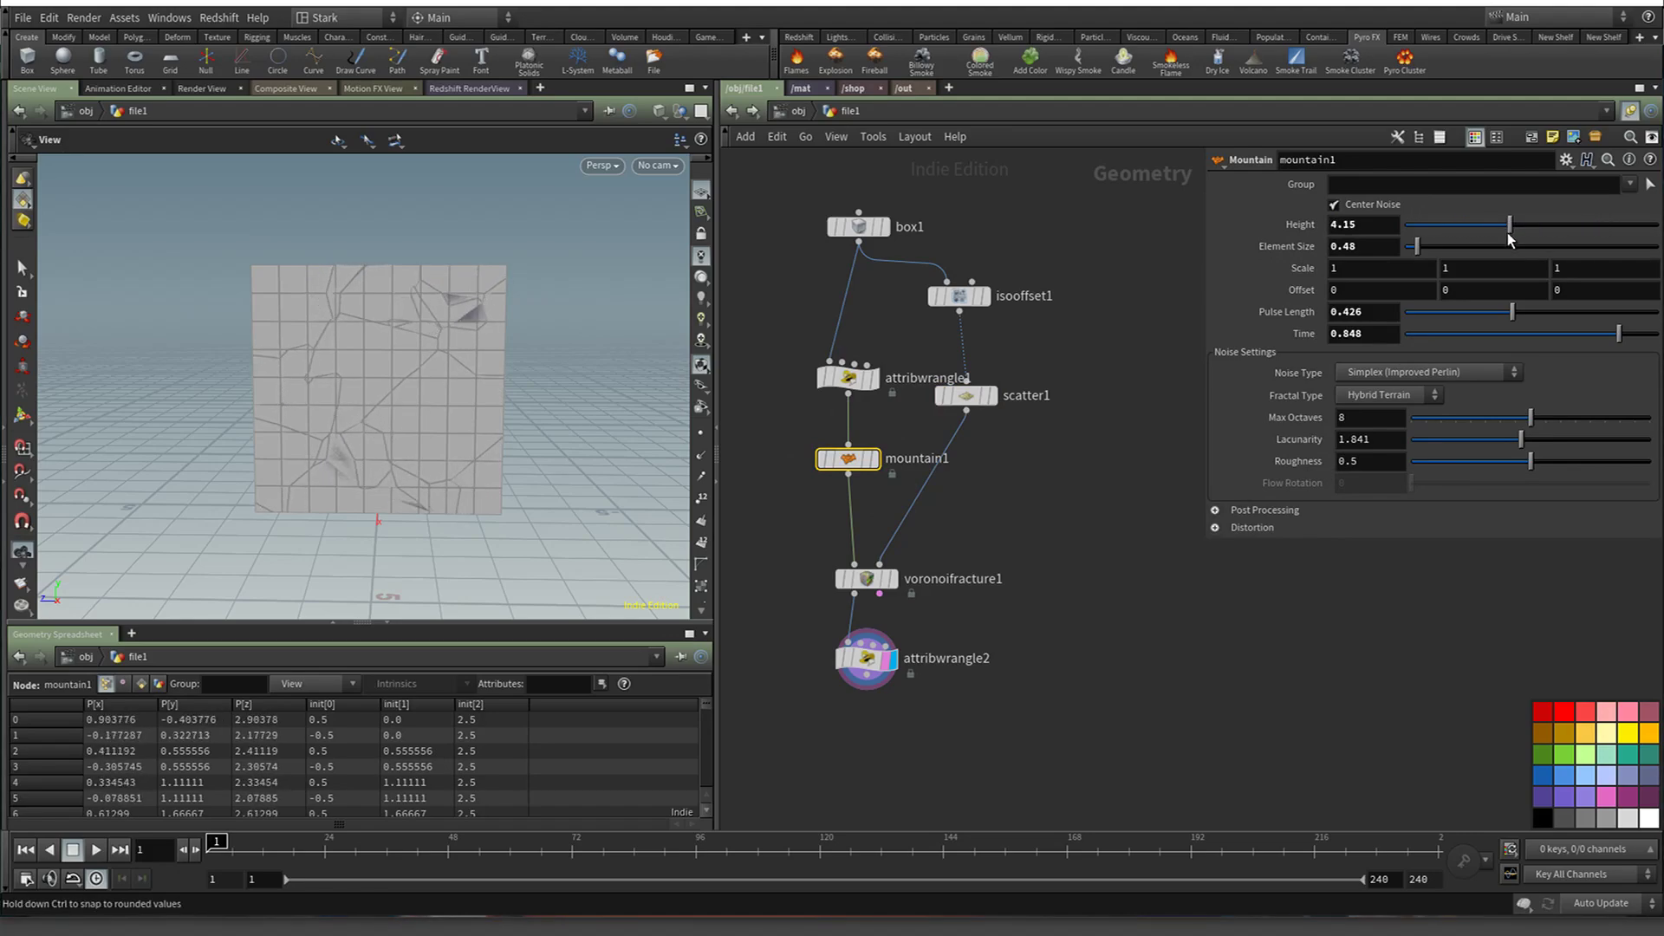
mouse_move(1485, 314)
left_mouse_down()
mouse_move(1439, 319)
mouse_move(1611, 310)
mouse_move(1547, 335)
mouse_move(1435, 342)
mouse_move(1541, 337)
mouse_move(1505, 338)
left_mouse_up()
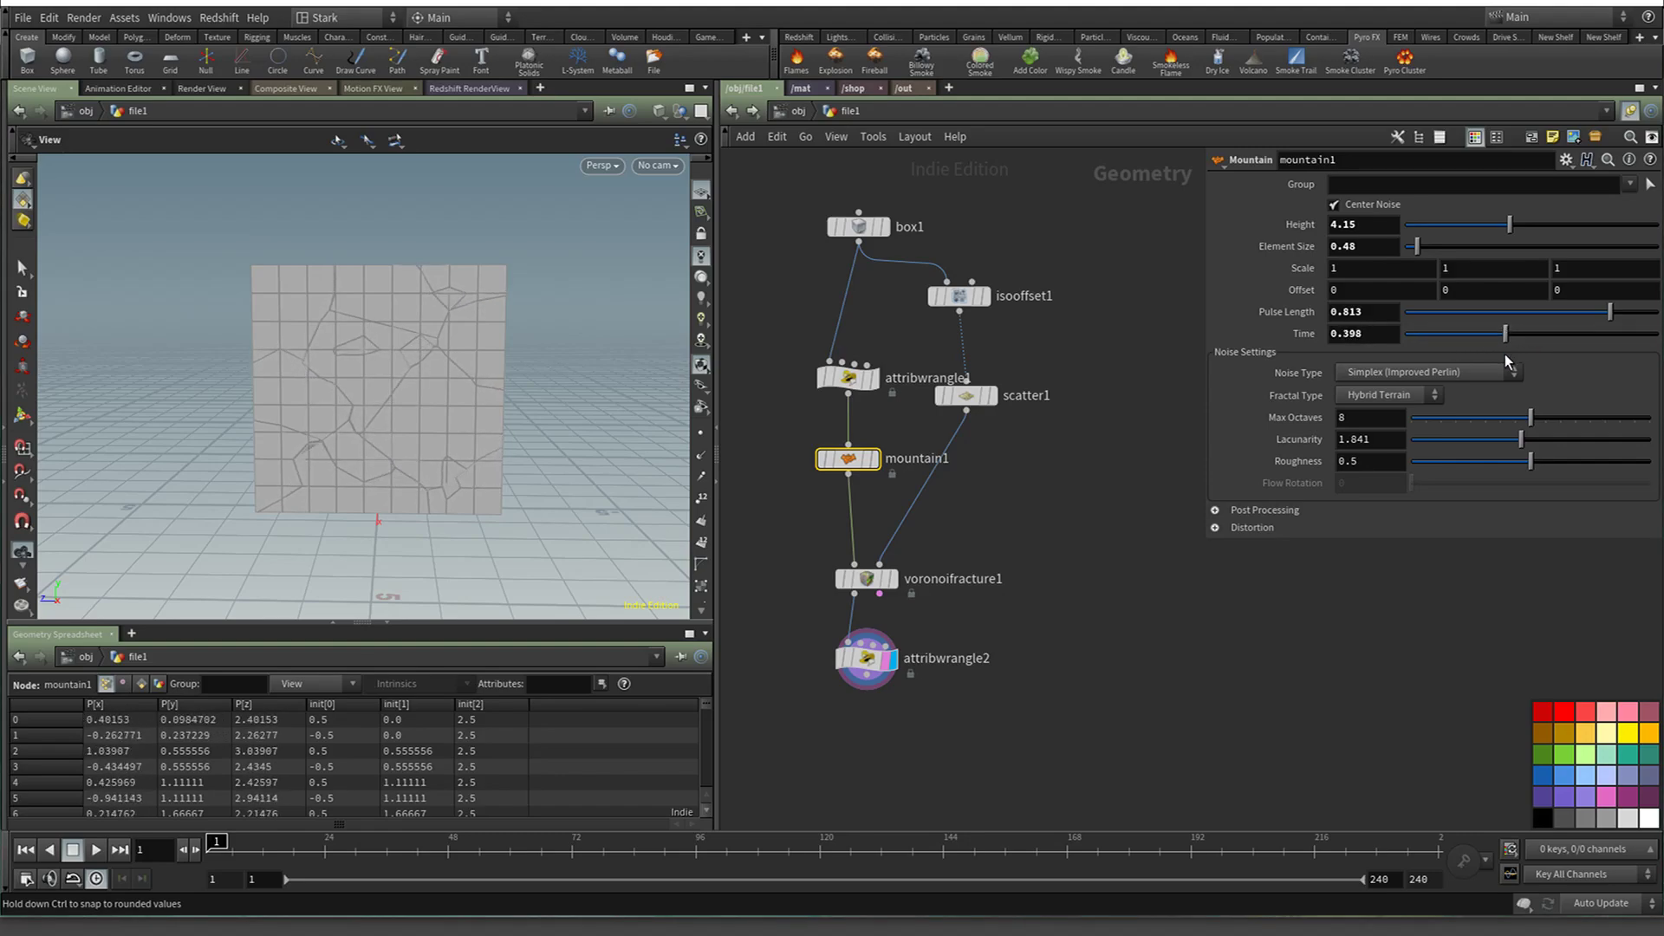
Change the Mountain node's noise type to Perlin, turn off Center Noise and set its Height to 1
left_click(1434, 378)
left_click(1431, 409)
mouse_move(966, 401)
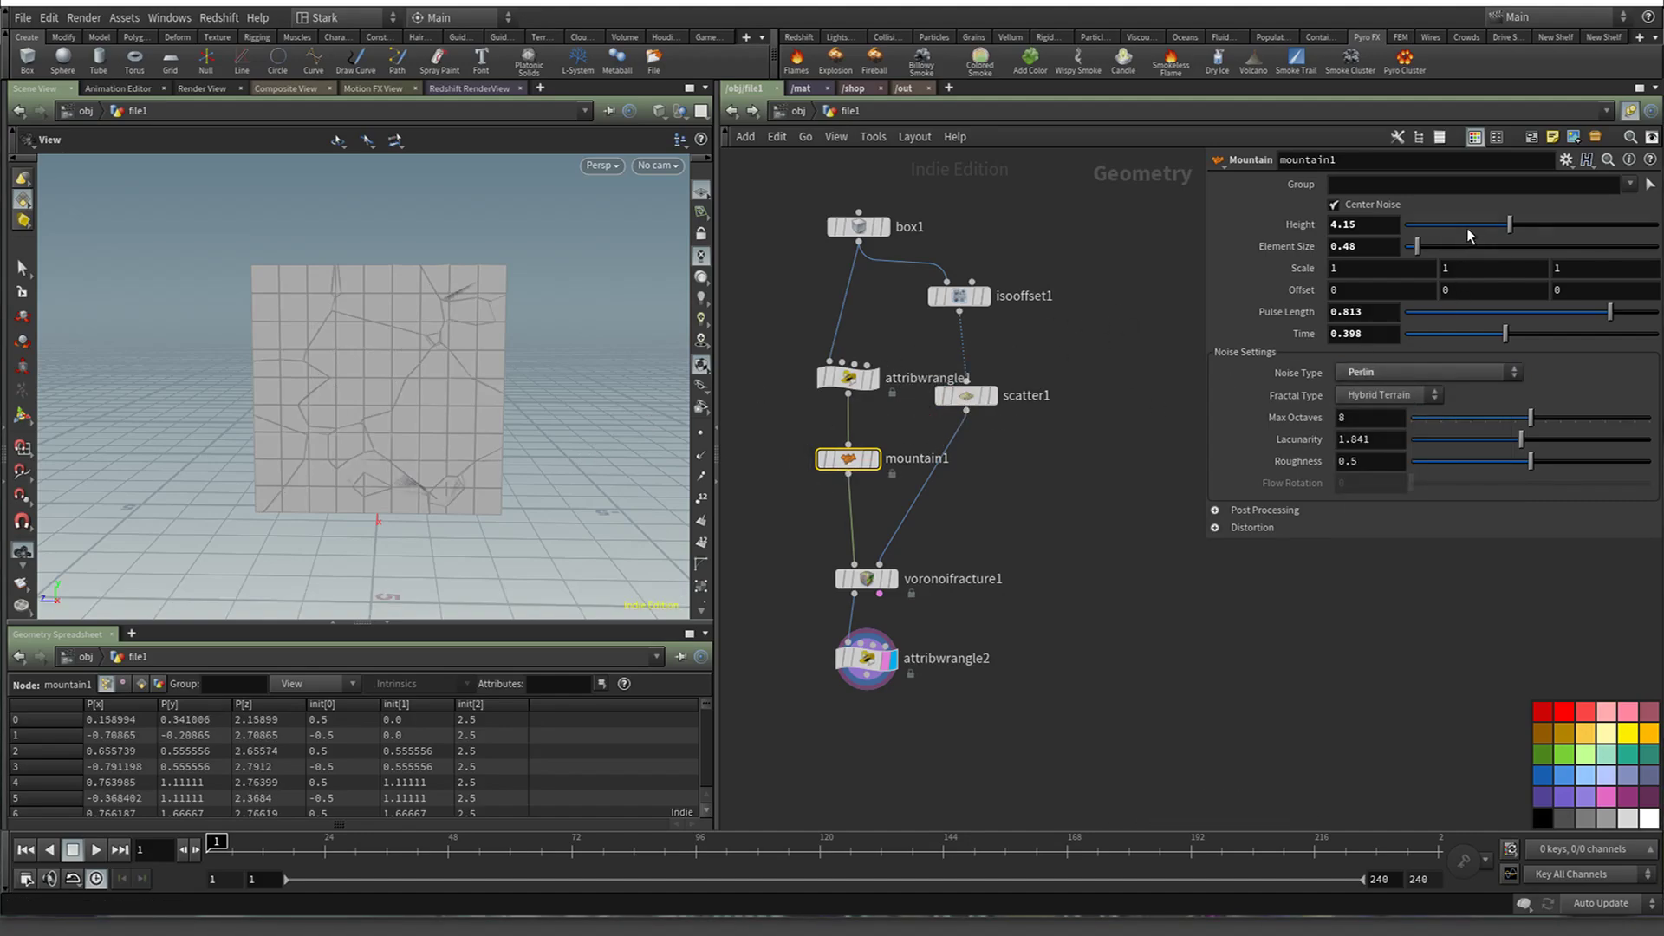
left_click(1393, 208)
left_click(1474, 226)
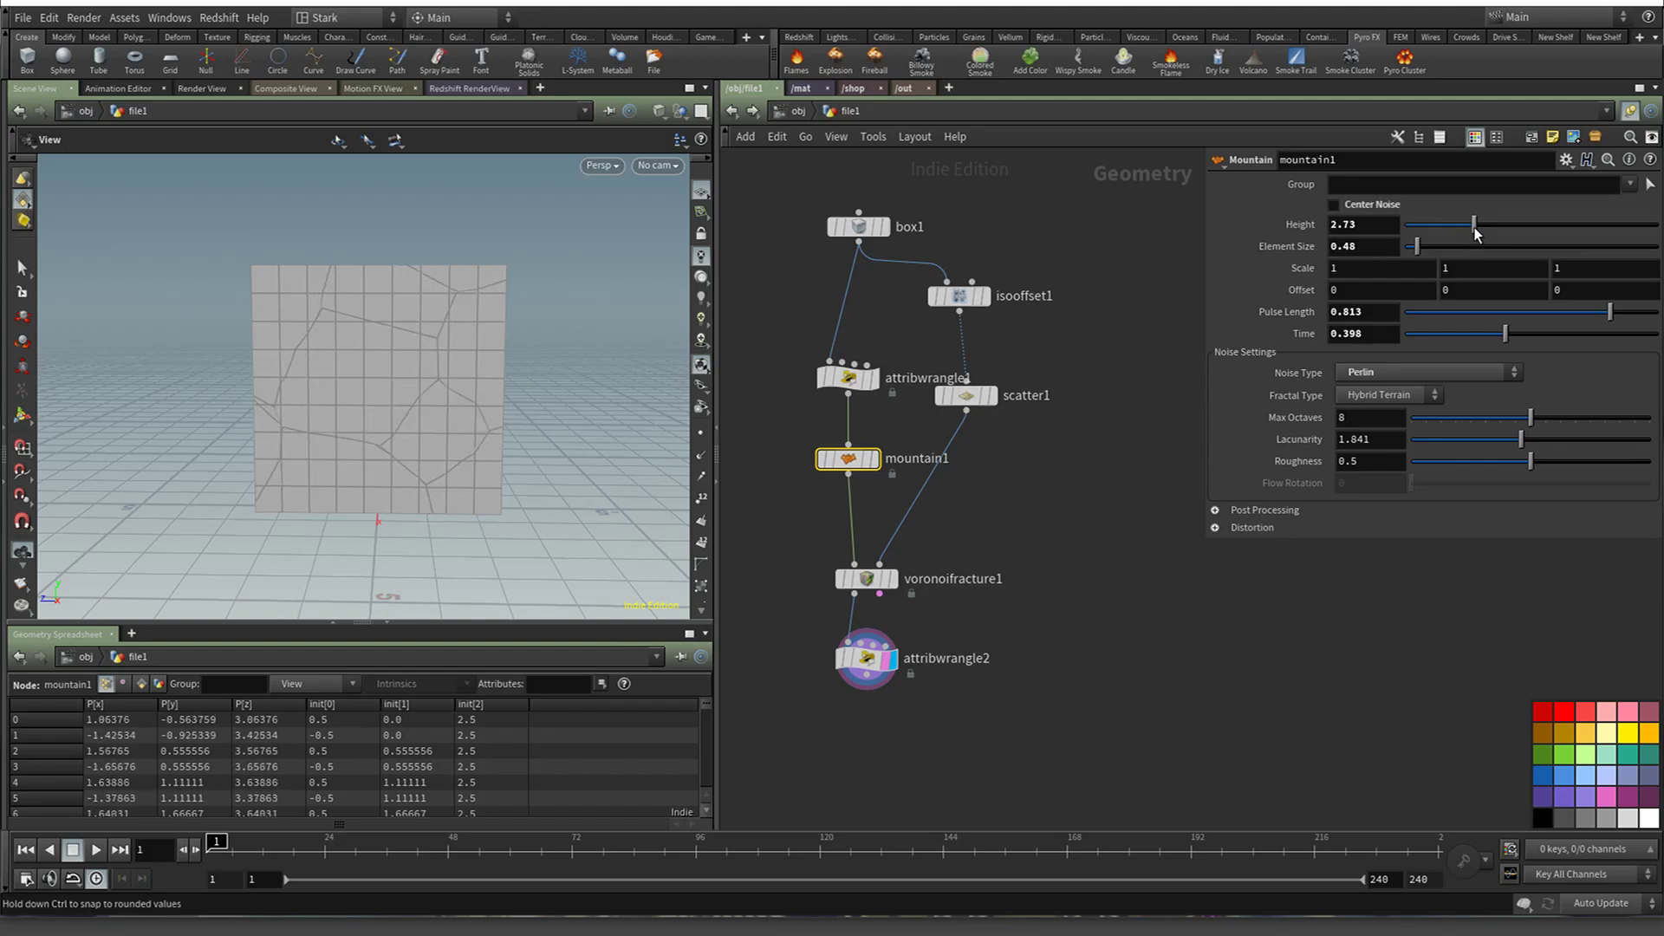
left_click_drag(1476, 233, 1421, 233)
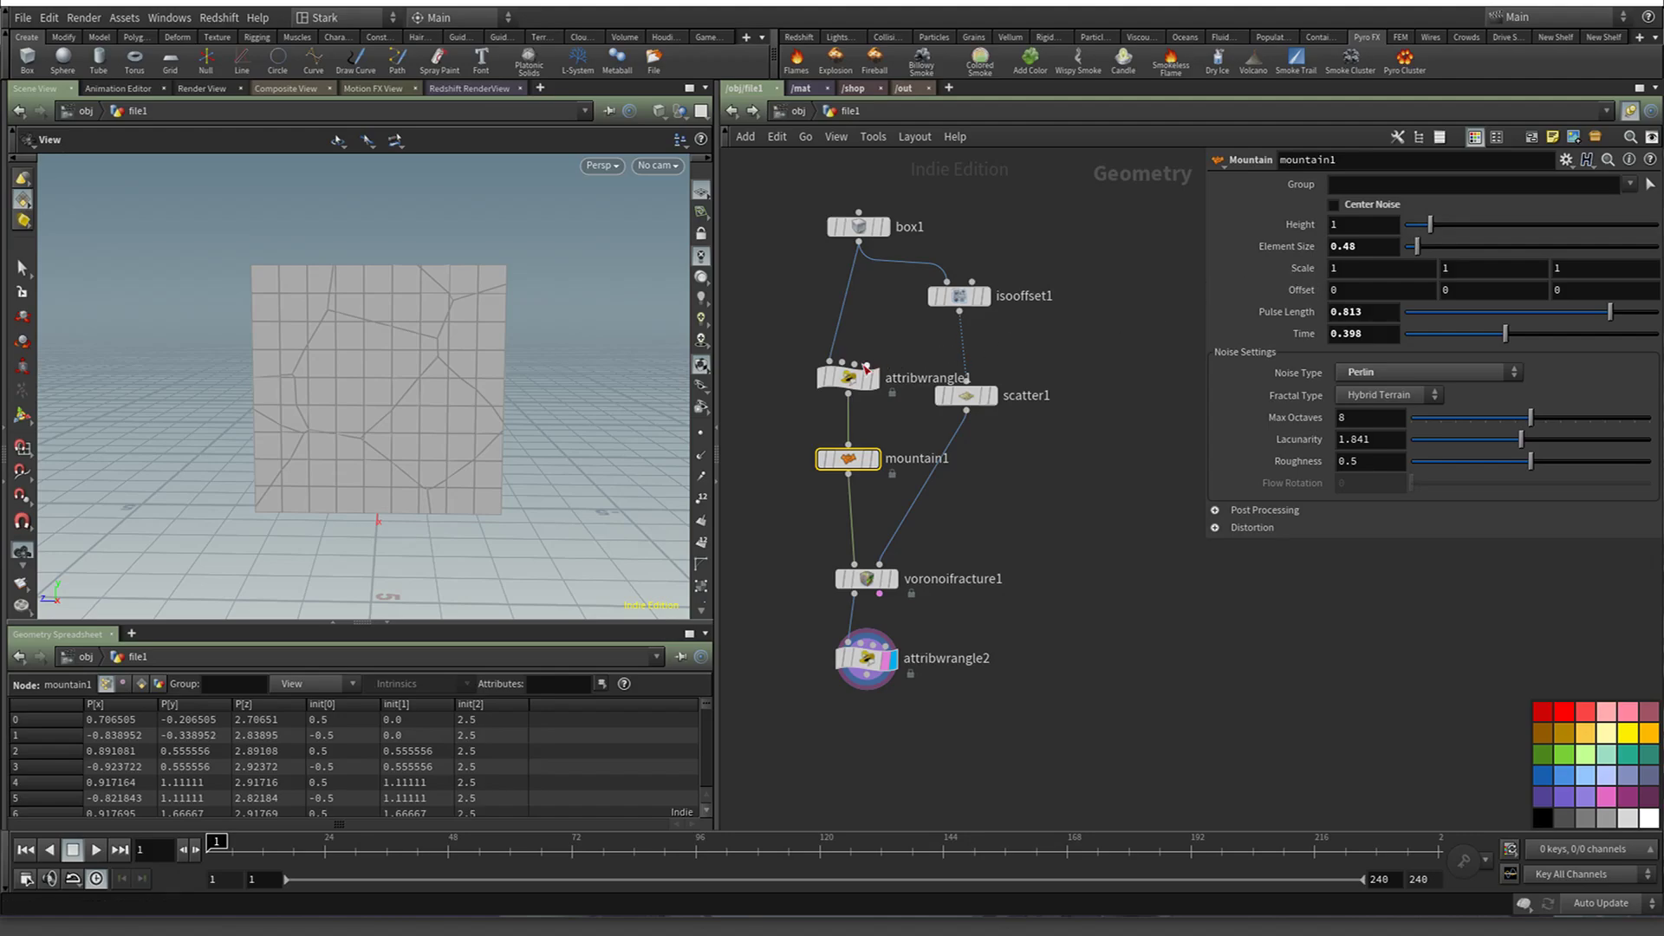
mouse_move(819, 463)
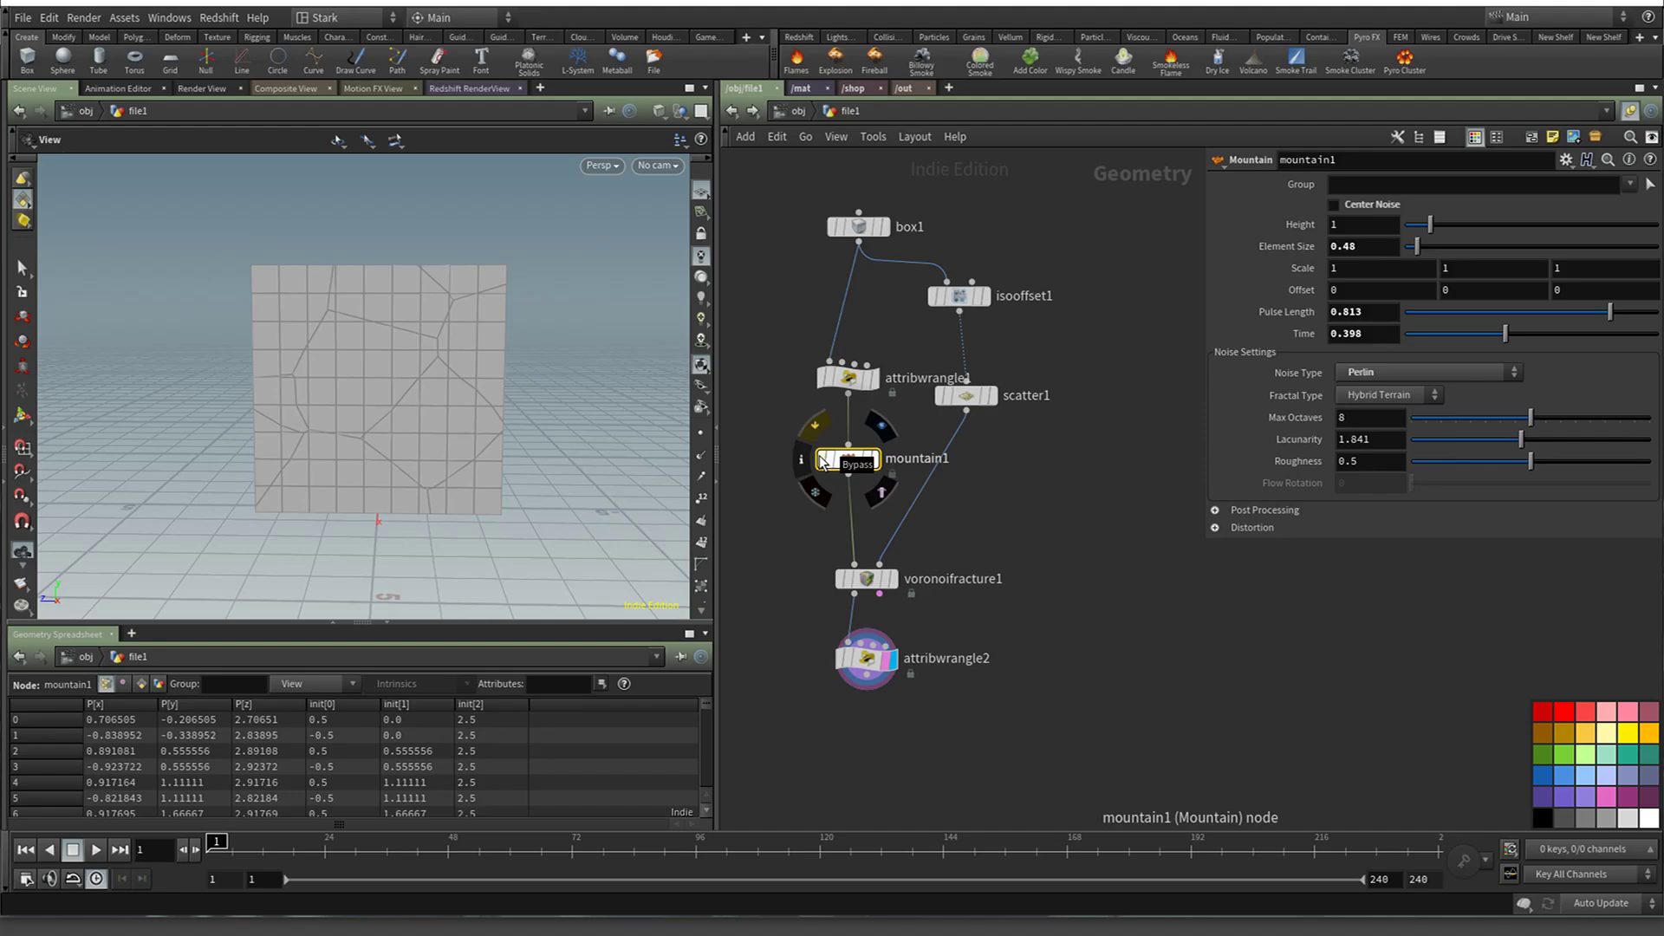
left_click_drag(341, 509, 403, 518)
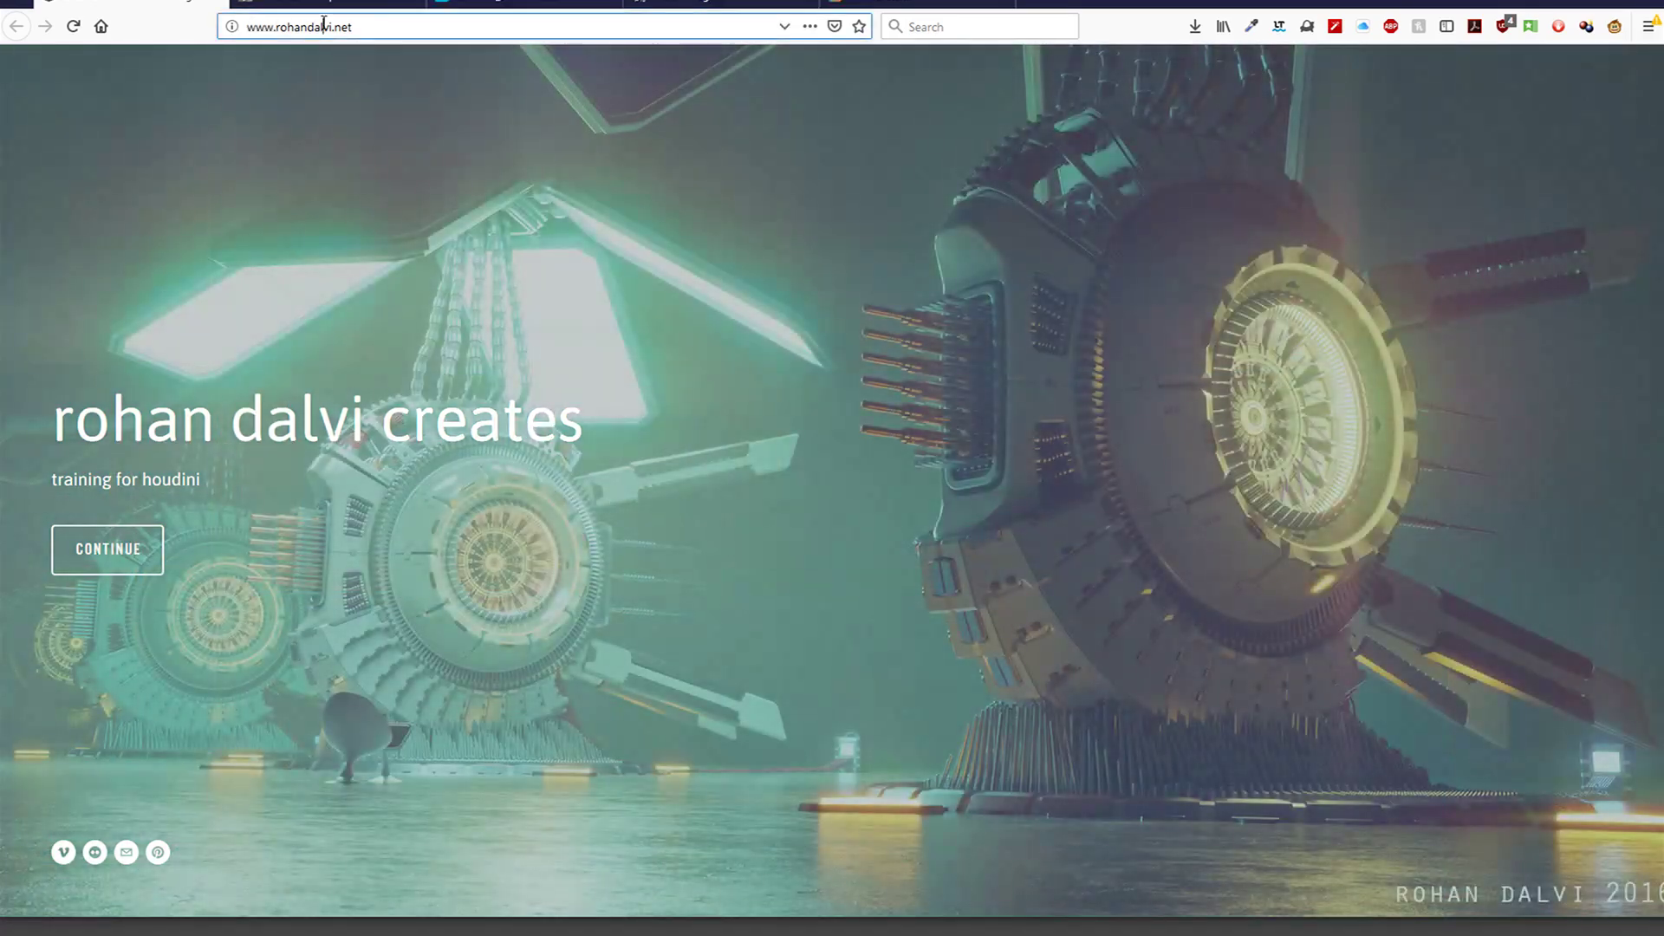
Switch to the web browser and continue from the rohandalvi.net landing page to the site's home page
left_click(324, 24)
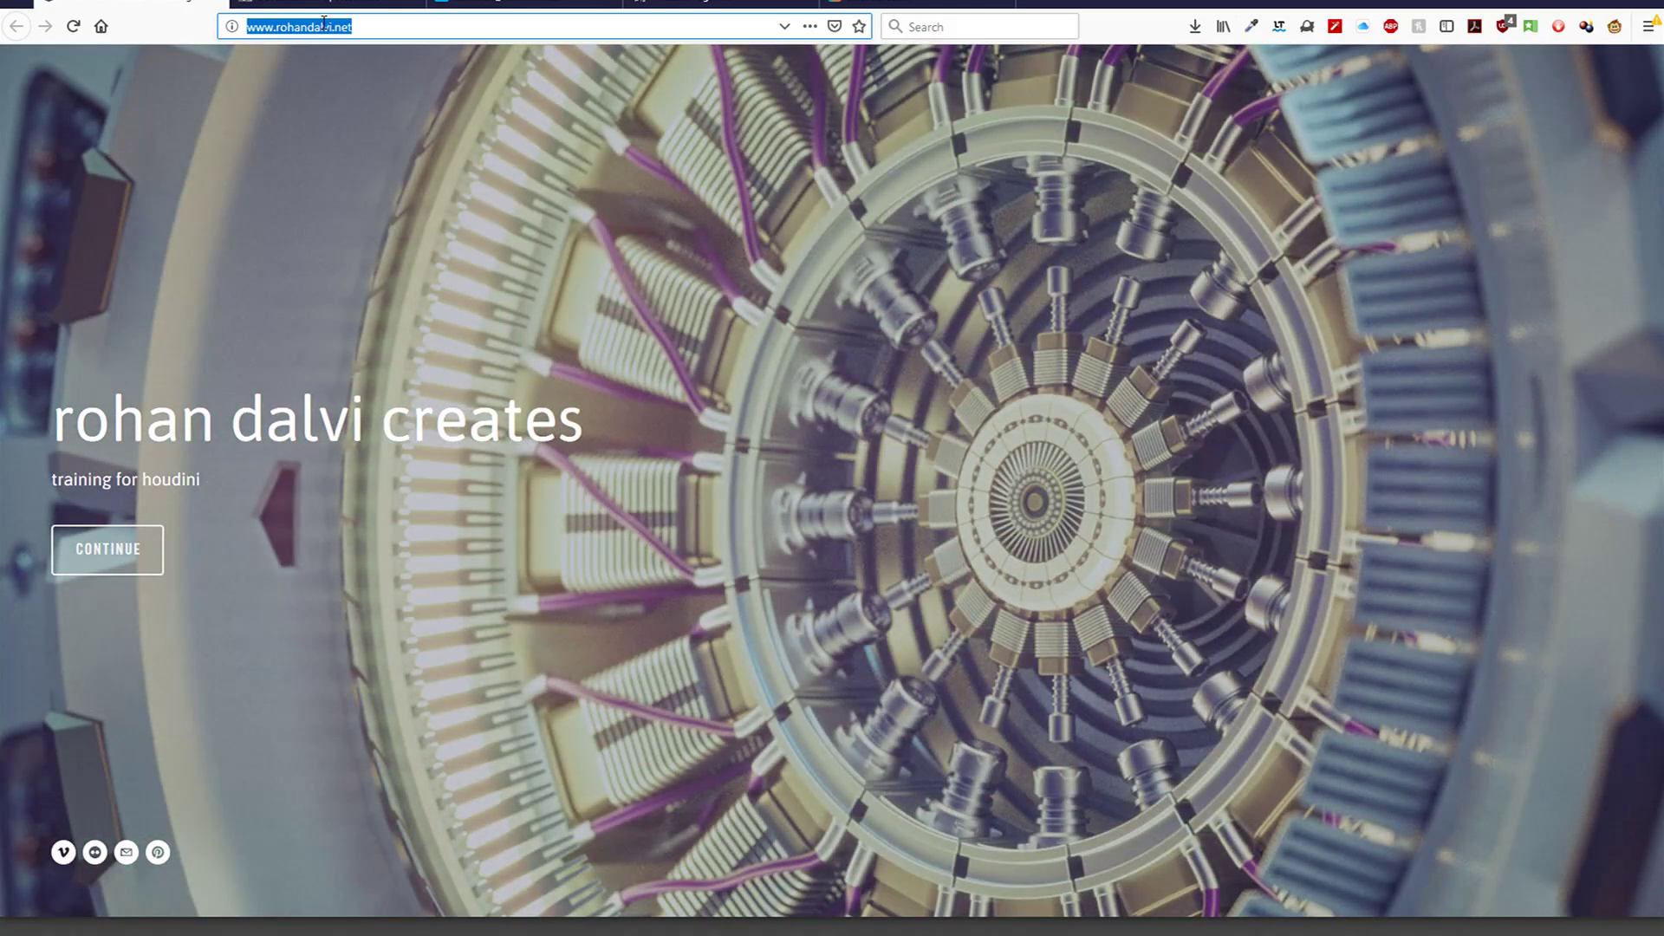
left_click(122, 555)
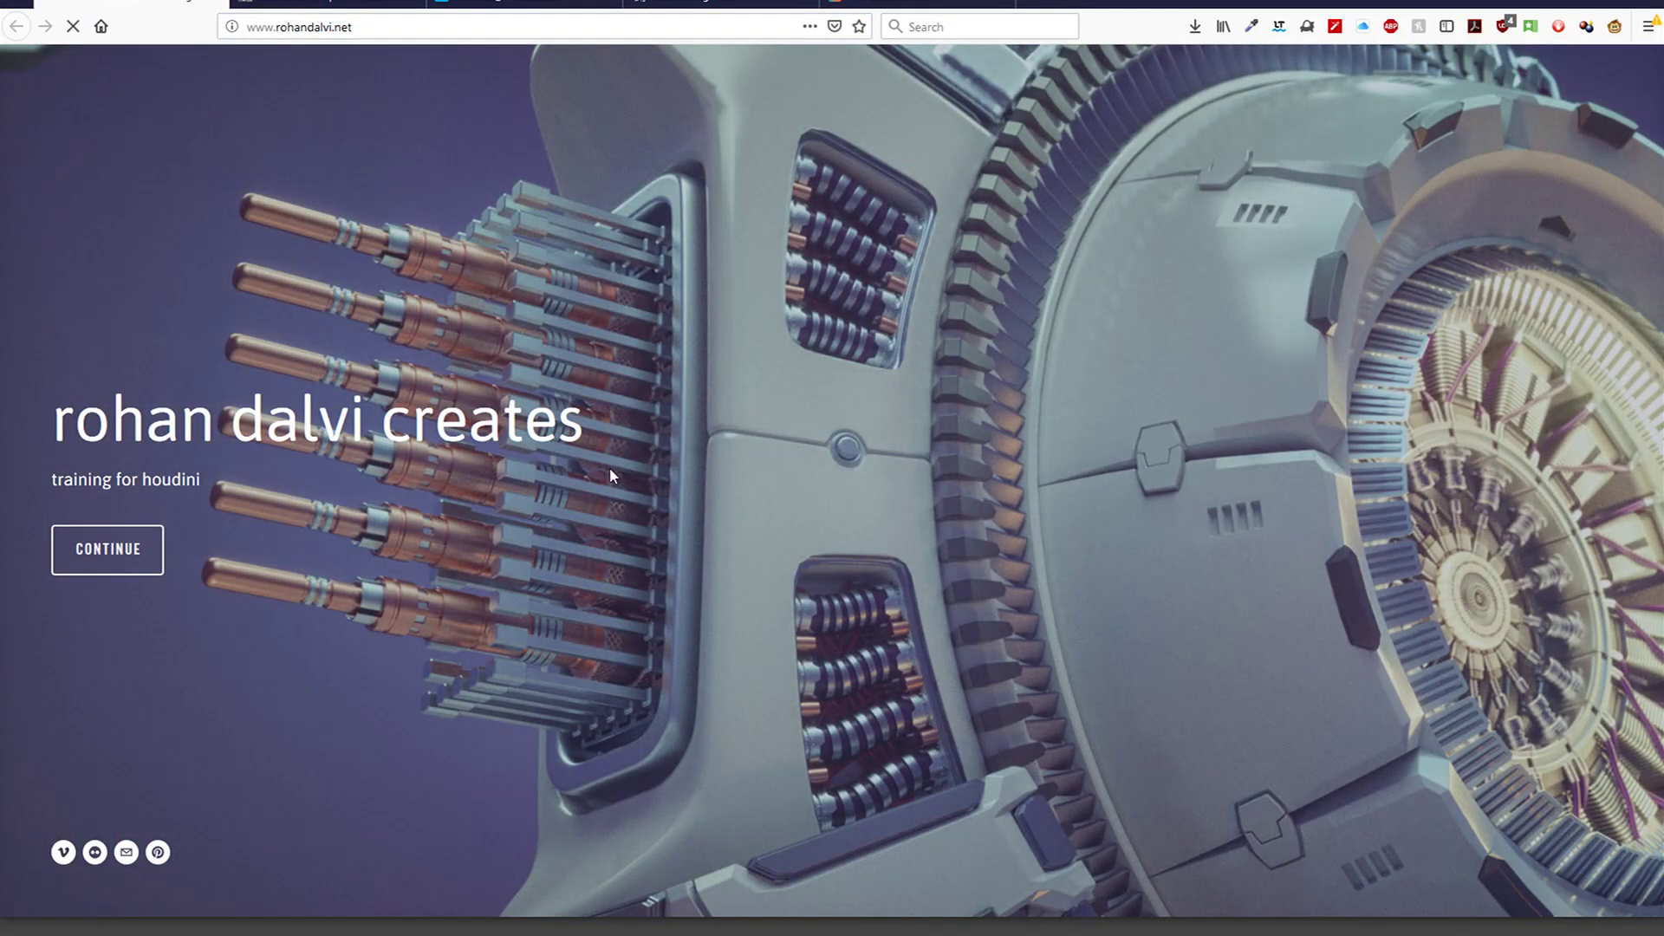
left_click(121, 557)
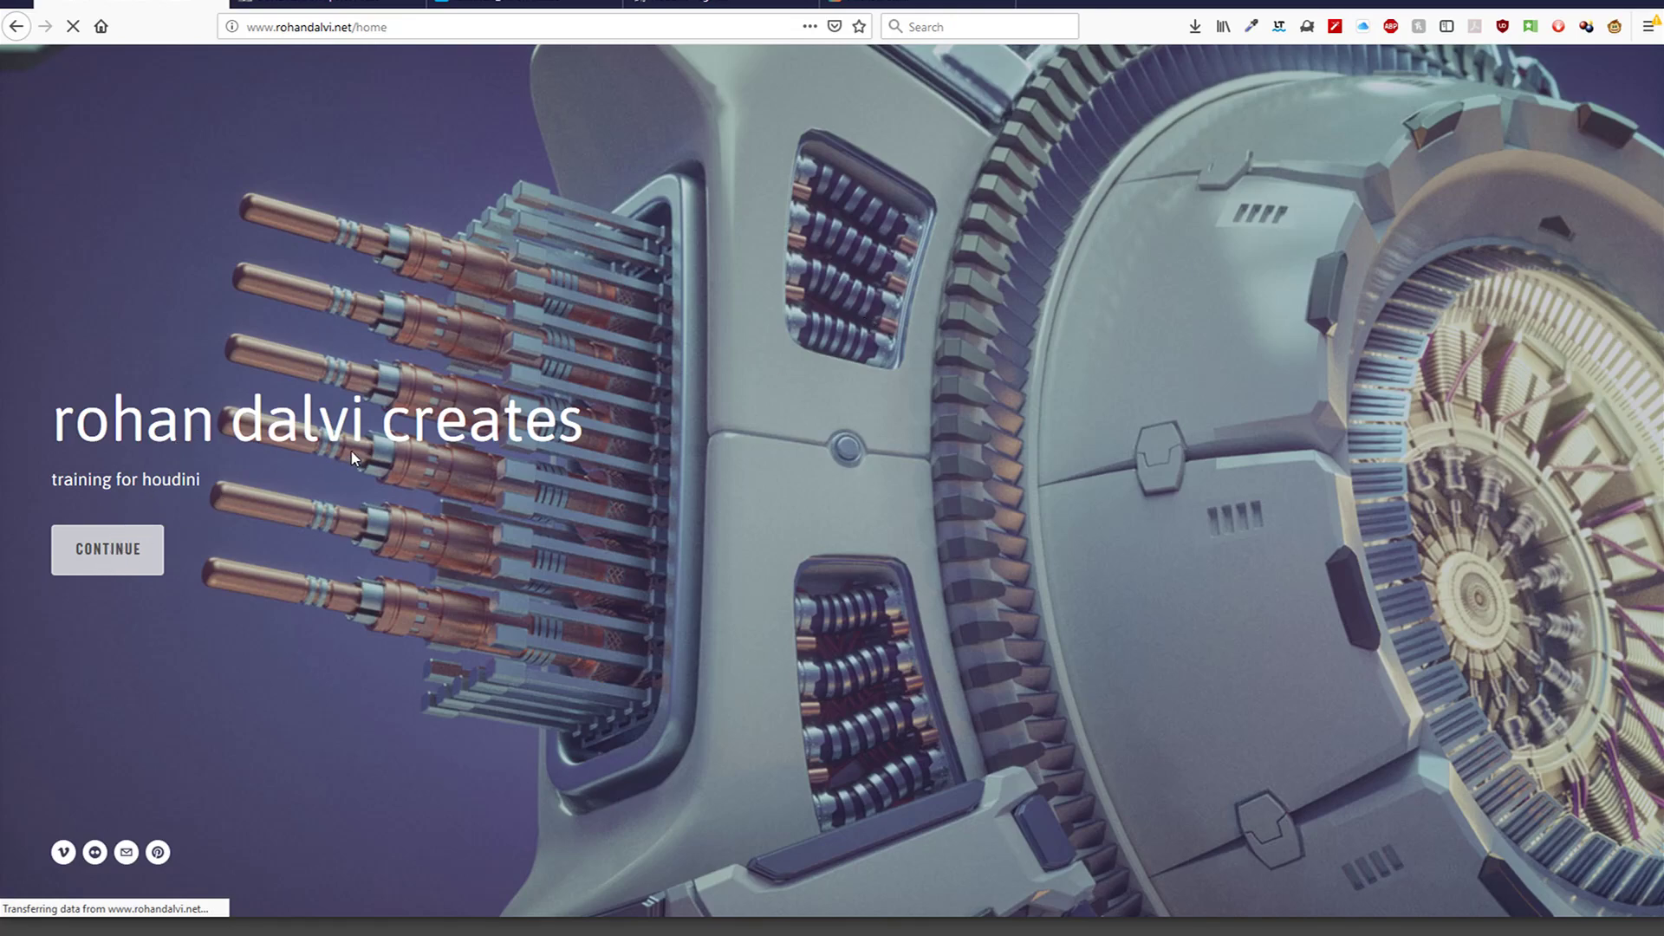
left_click(107, 549)
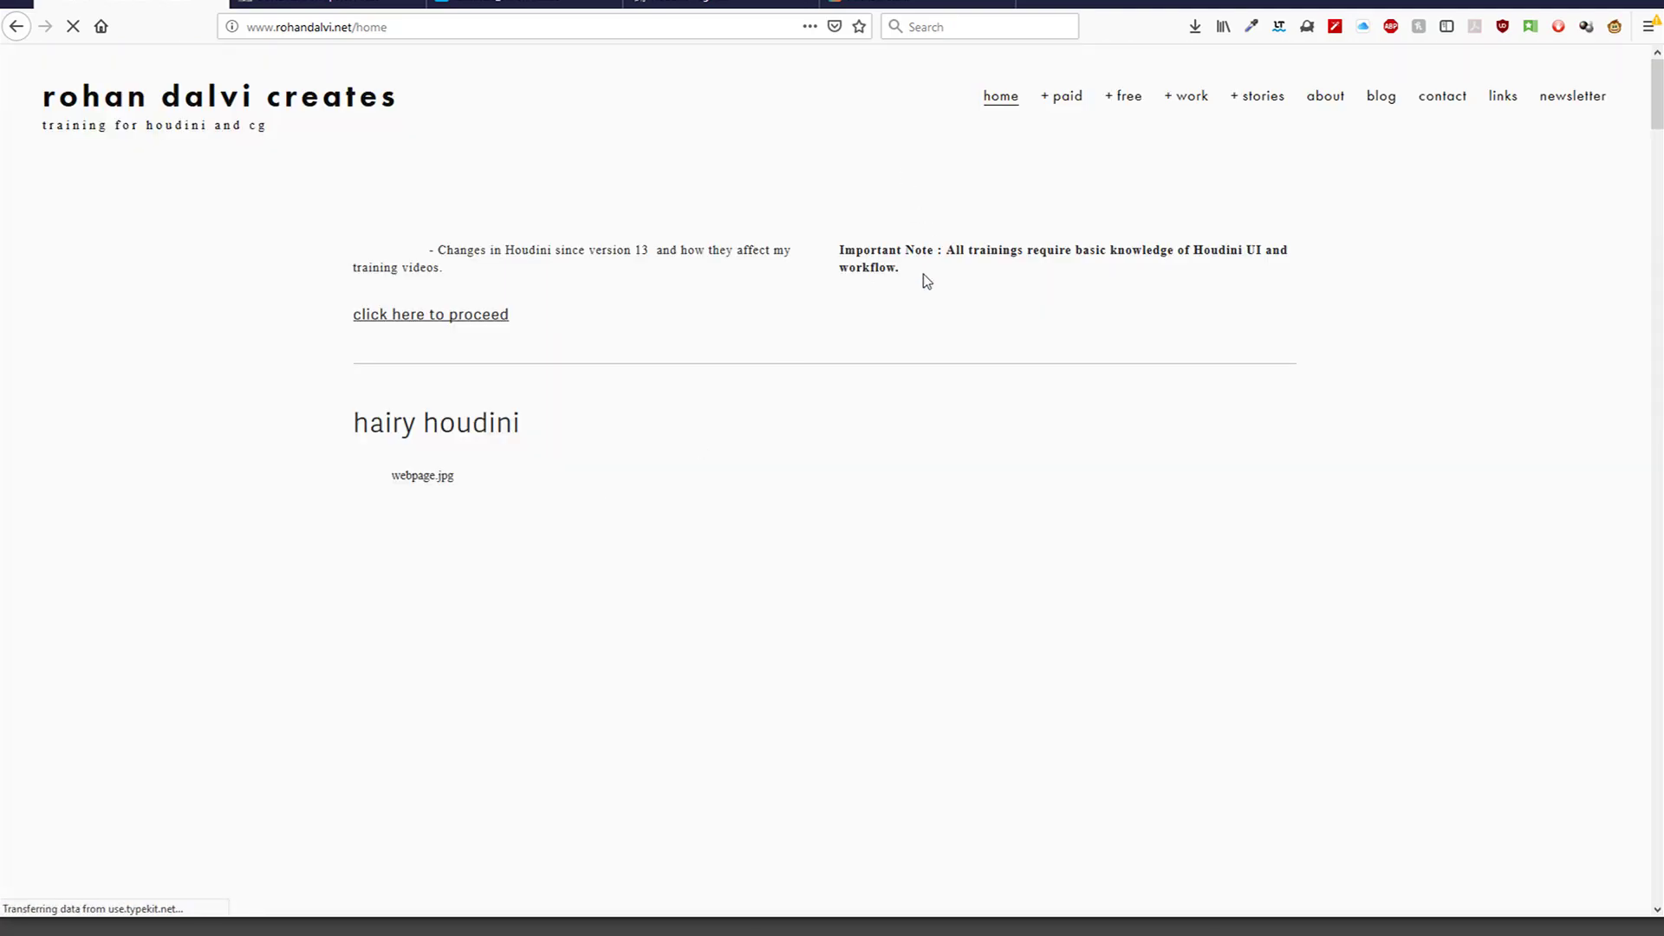
Look through the Houdini trainings on the home page, from Hairy Houdini to volumetric rendering, and return to the beginning
scroll(693, 377, "down", 2)
scroll(693, 377, "down", 10)
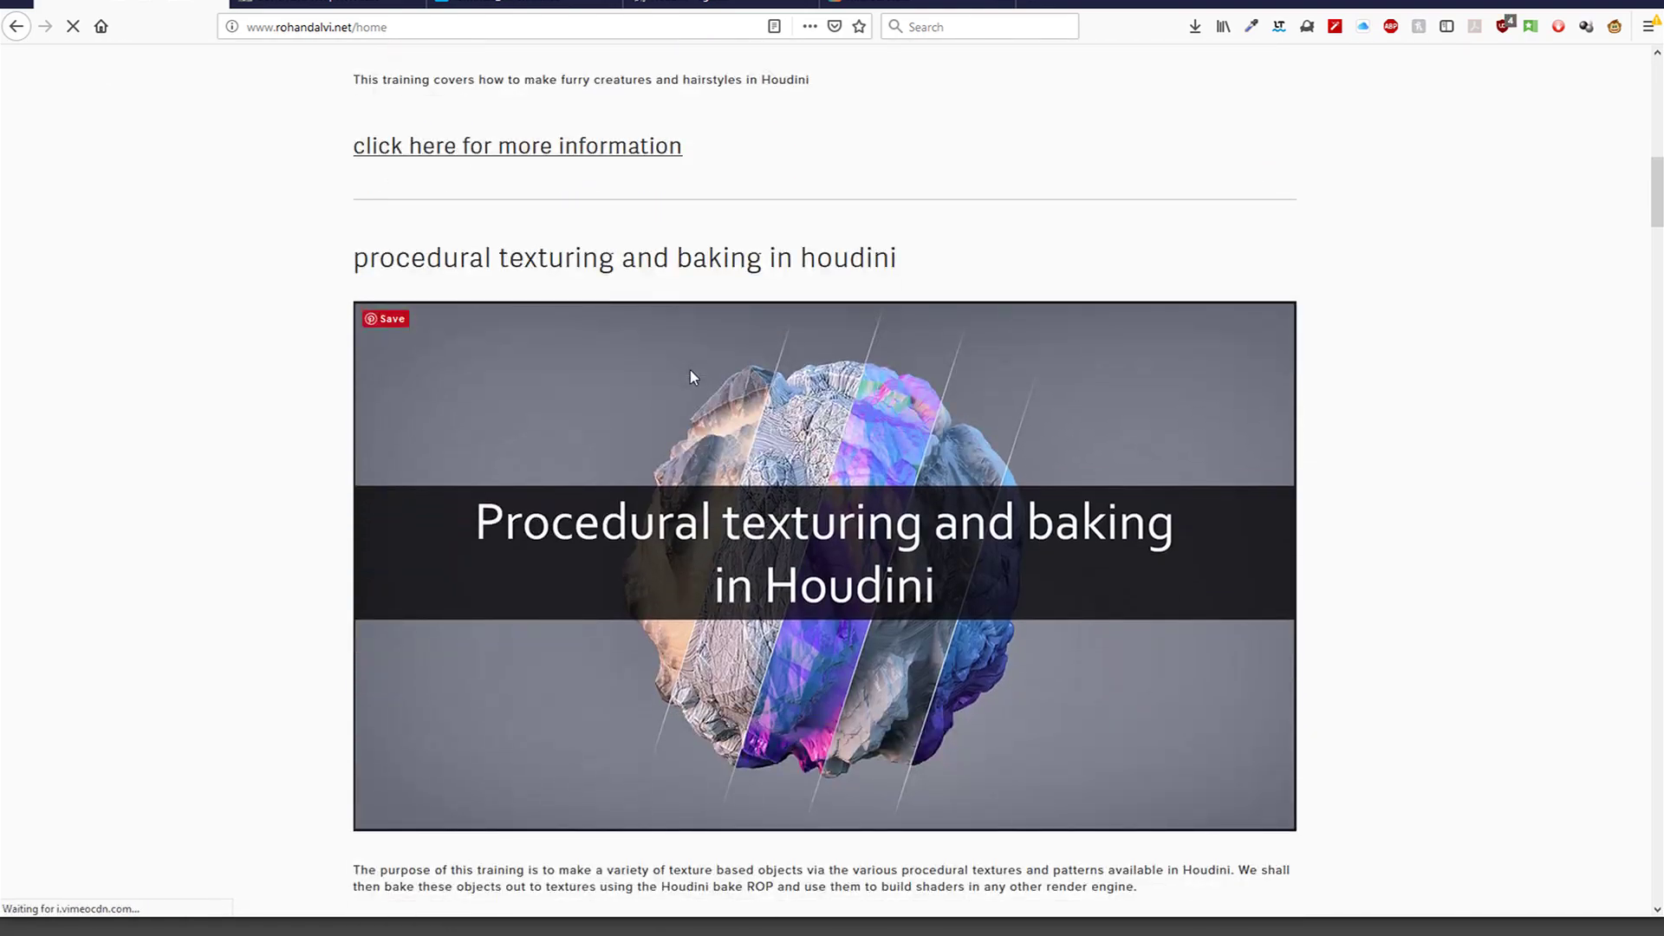
scroll(691, 376, "down", 8)
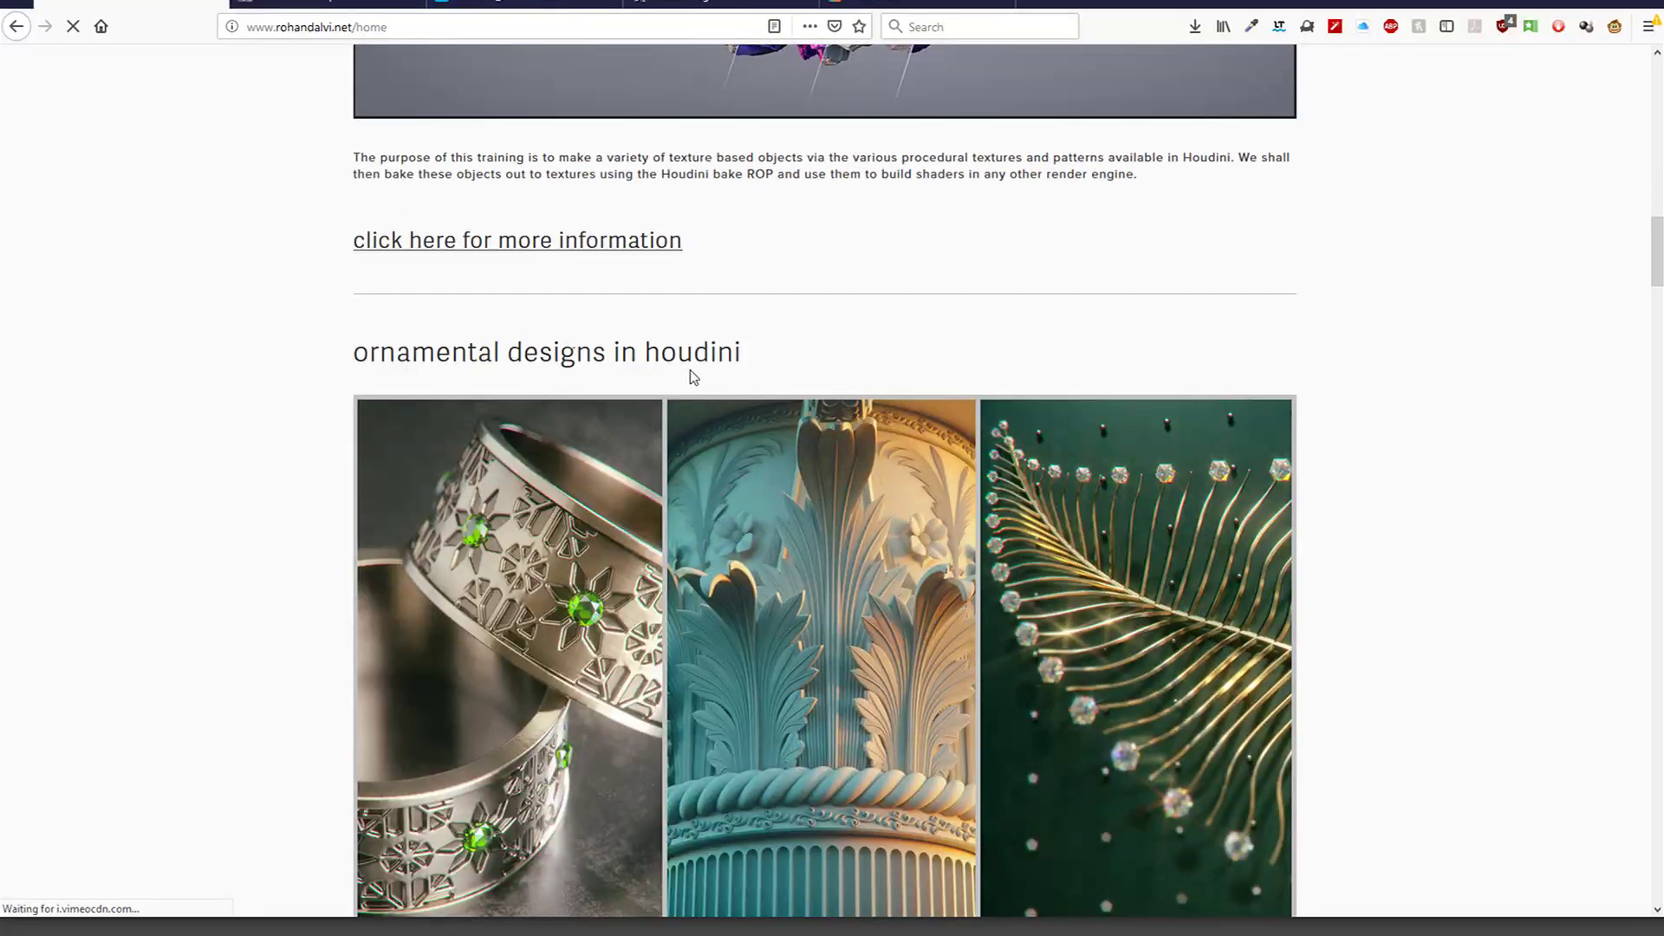
scroll(690, 373, "down", 9)
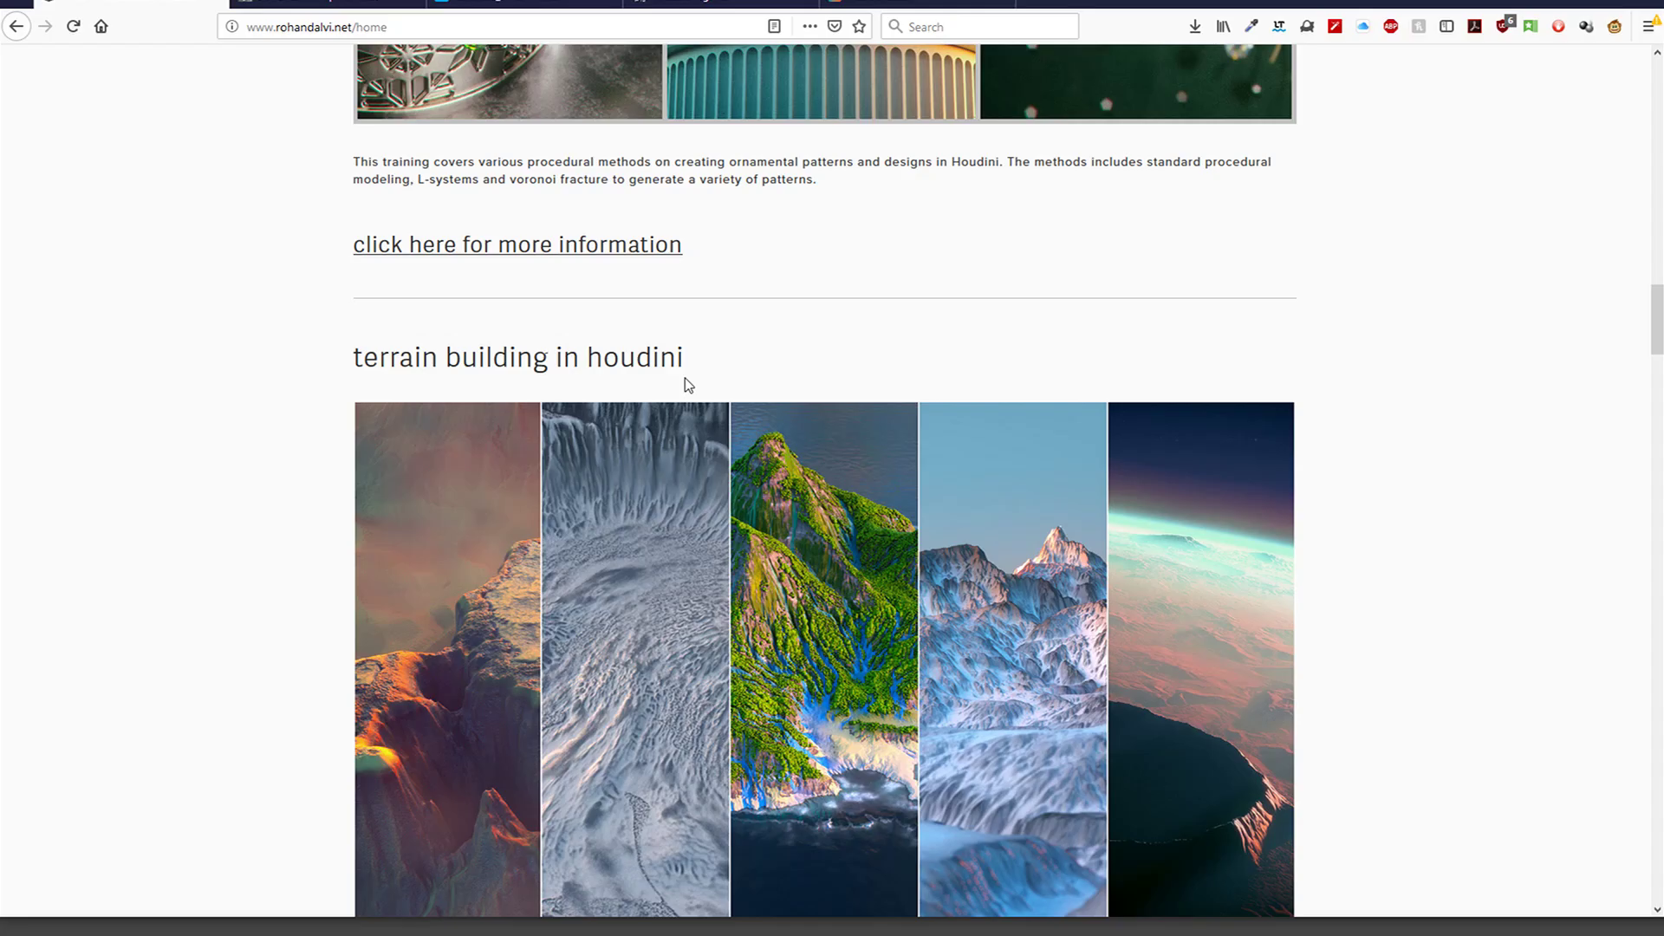
scroll(688, 385, "down", 15)
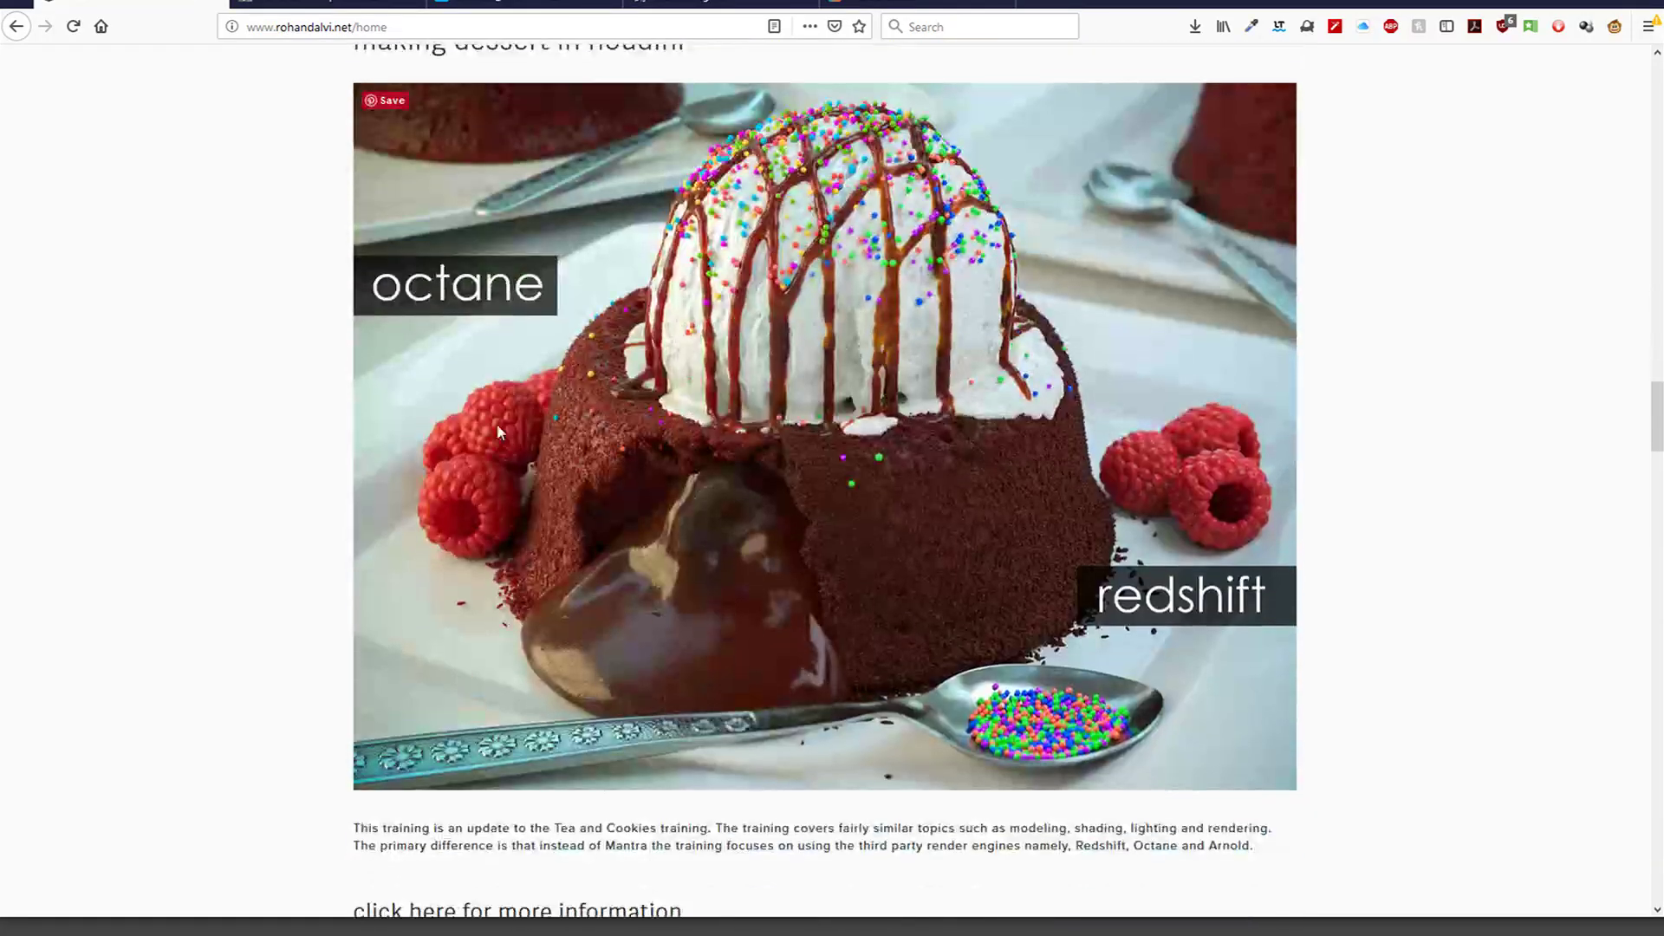
scroll(289, 527, "down", 10)
scroll(264, 543, "up", 7)
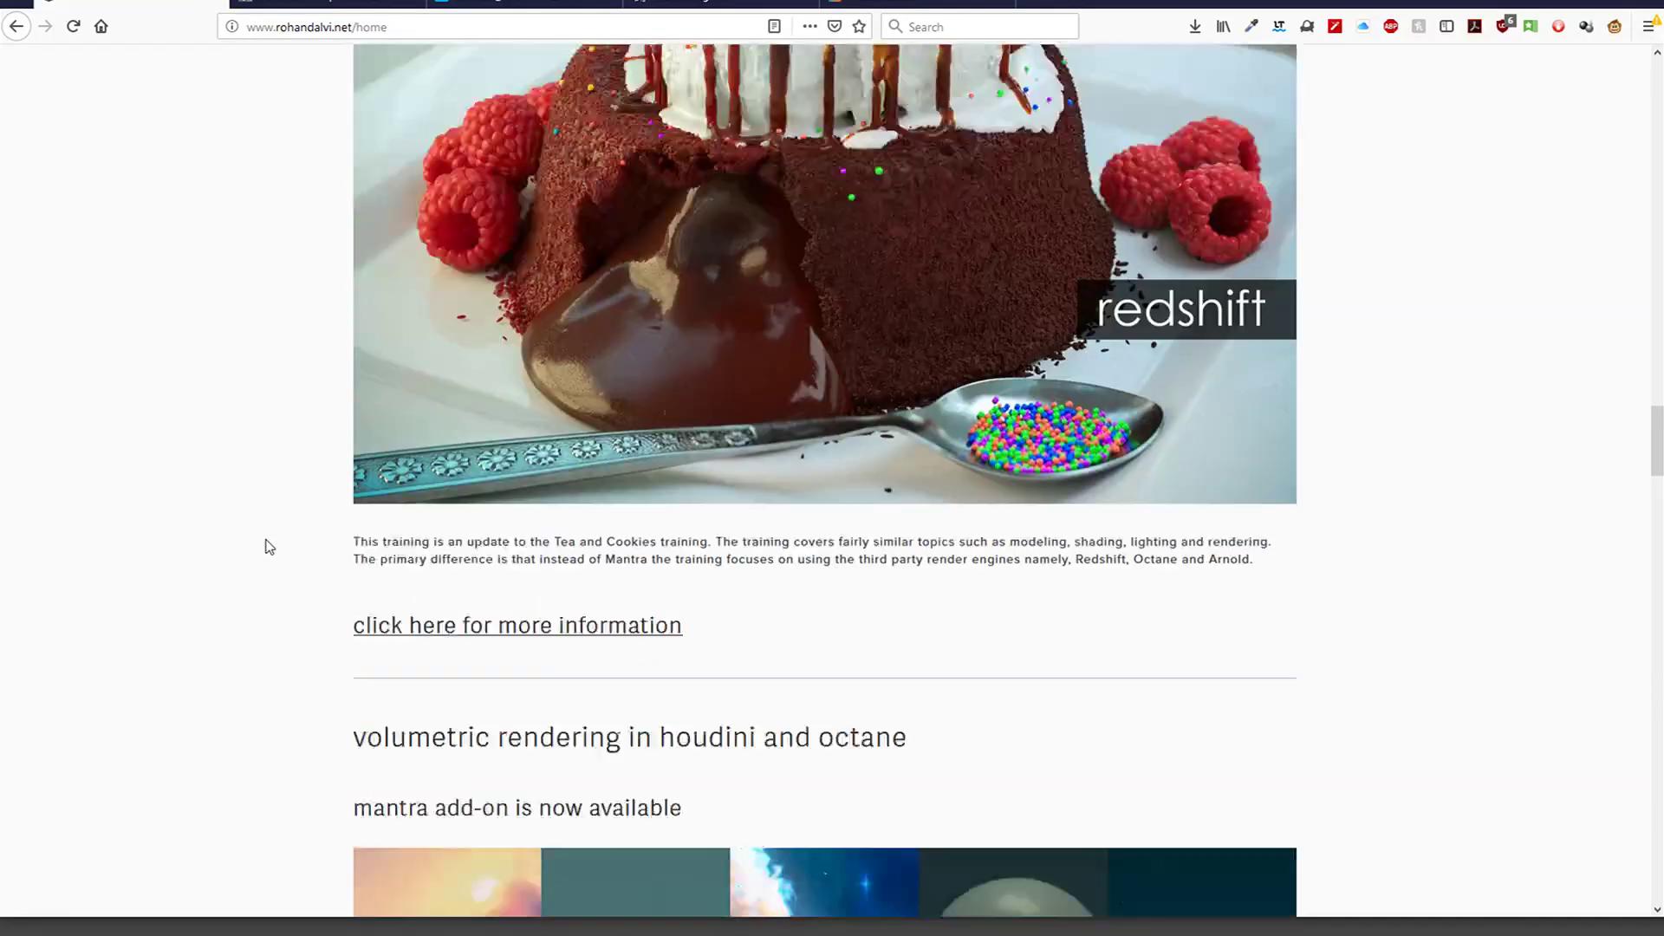
scroll(269, 546, "up", 20)
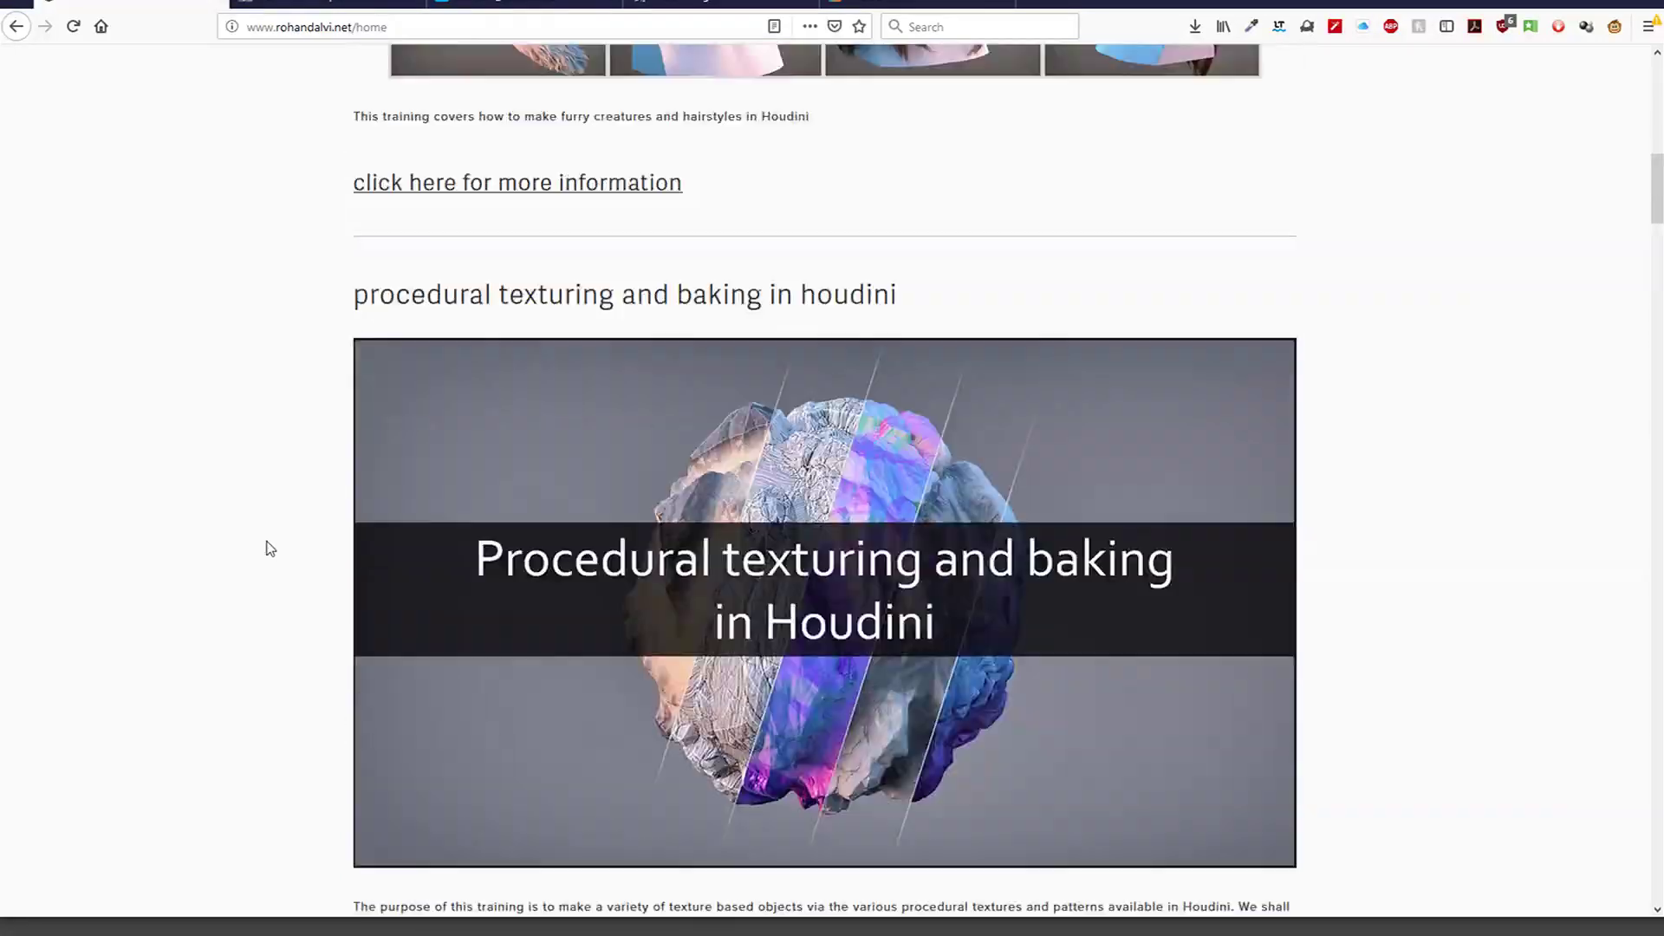
scroll(270, 548, "up", 10)
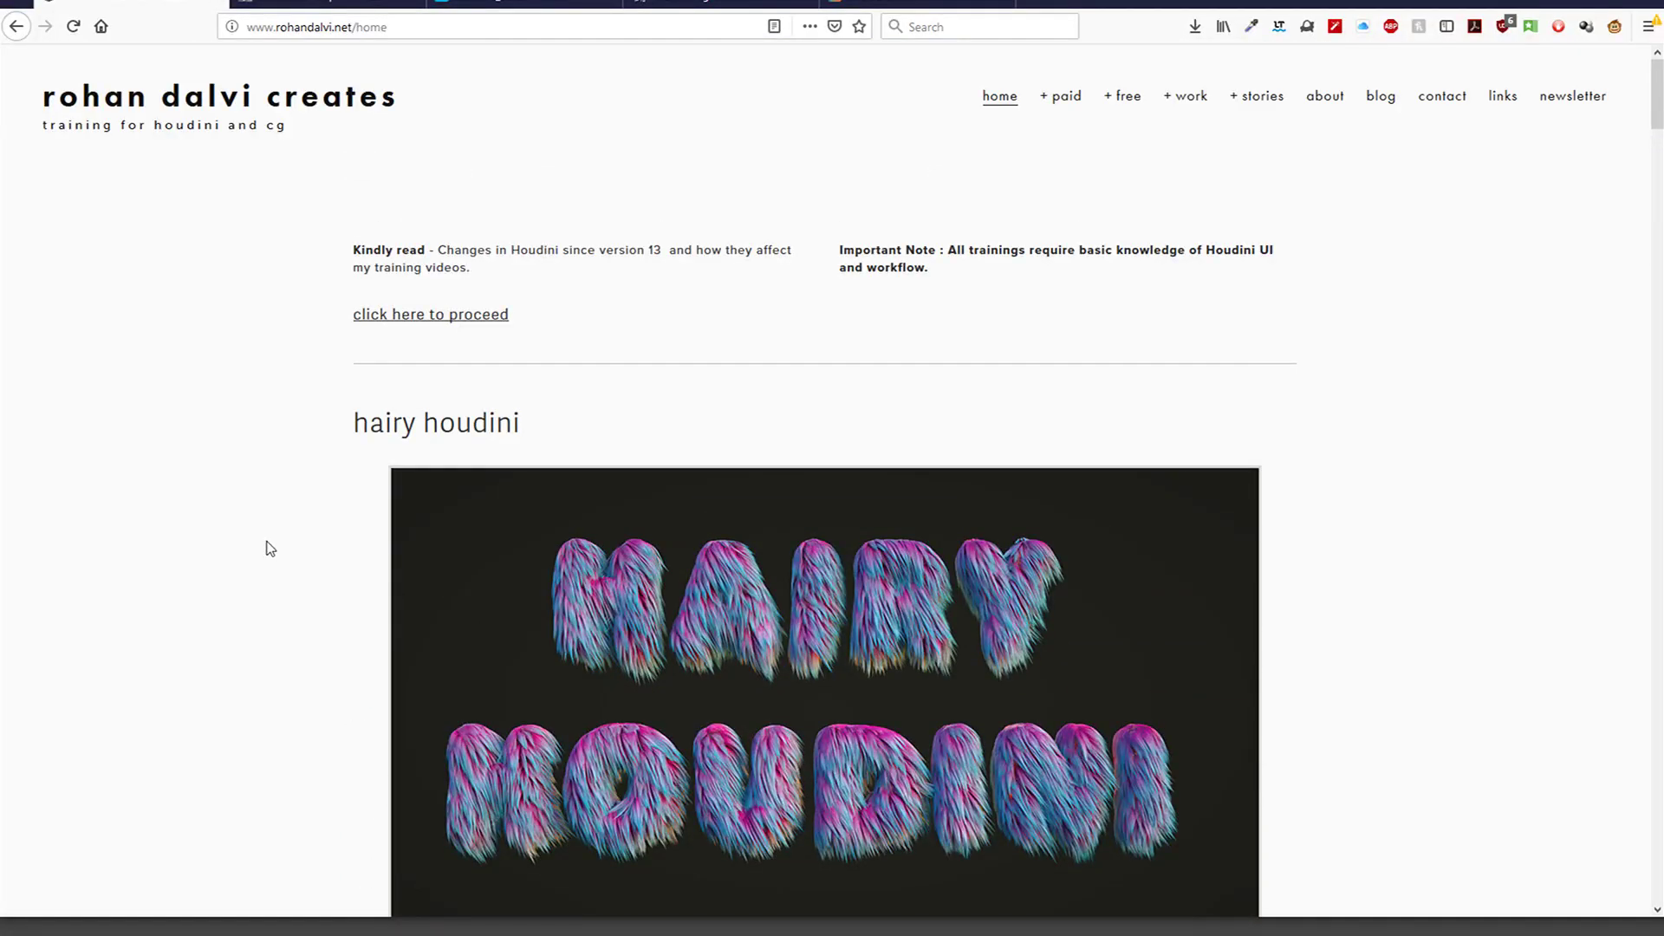
scroll(270, 548, "down", 6)
scroll(317, 569, "up", 6)
Switch to the davidkahl-vfx.com page and examine the introduction and description of the Houdini VEX Fundamentals course
left_click(336, 4)
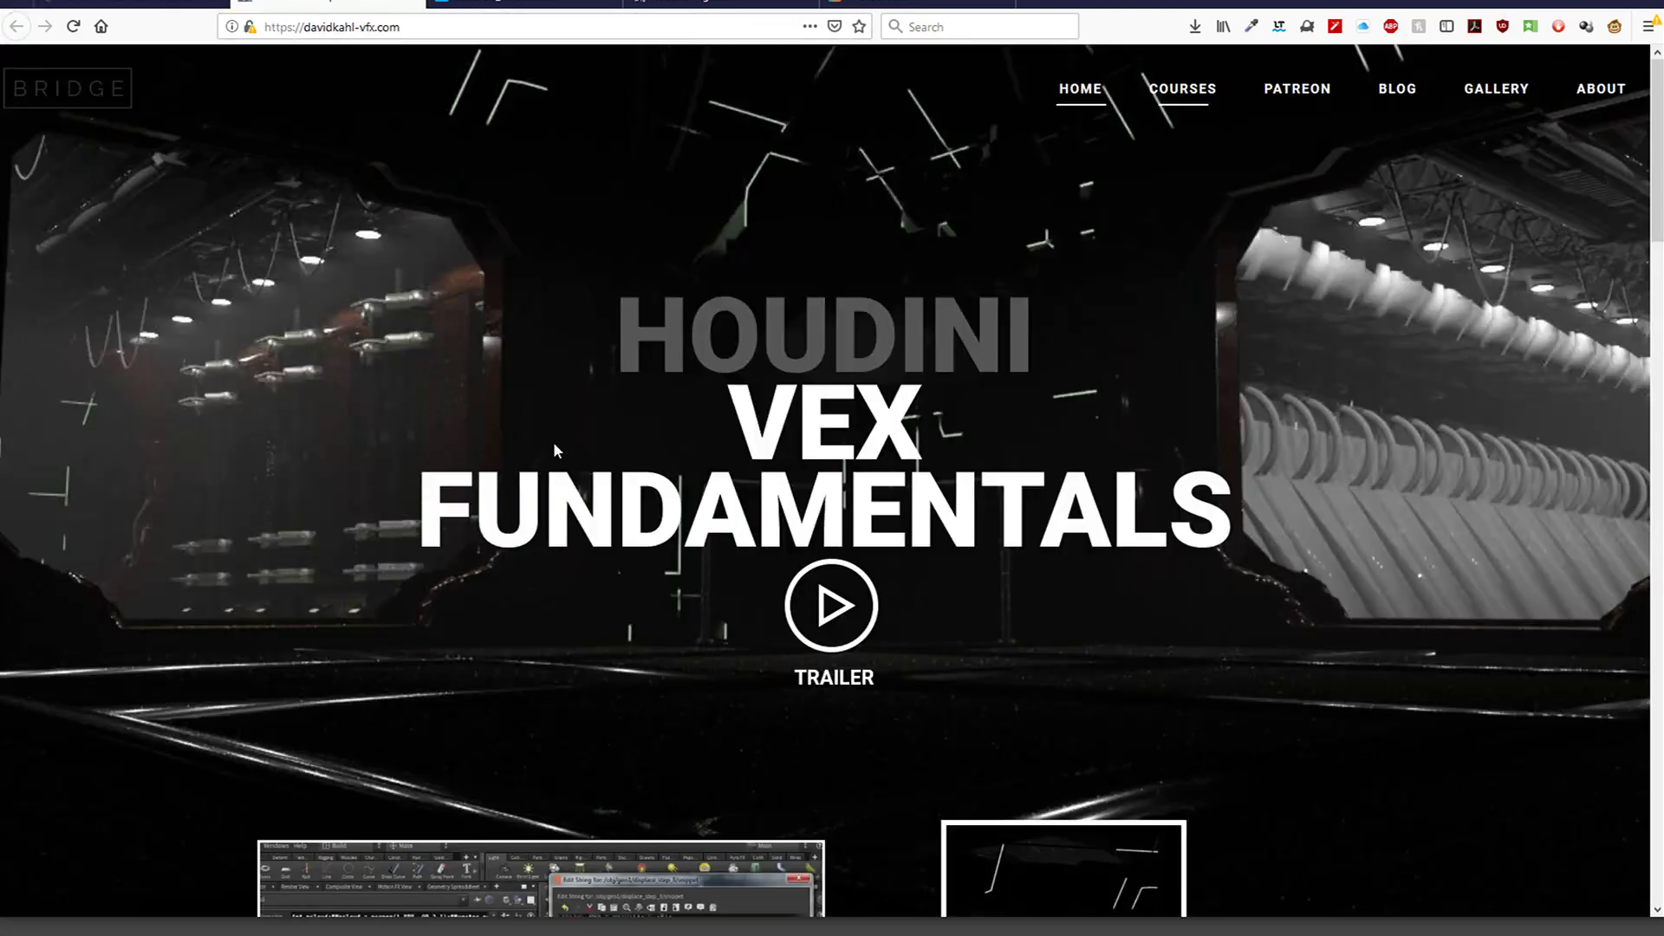
scroll(599, 396, "down", 5)
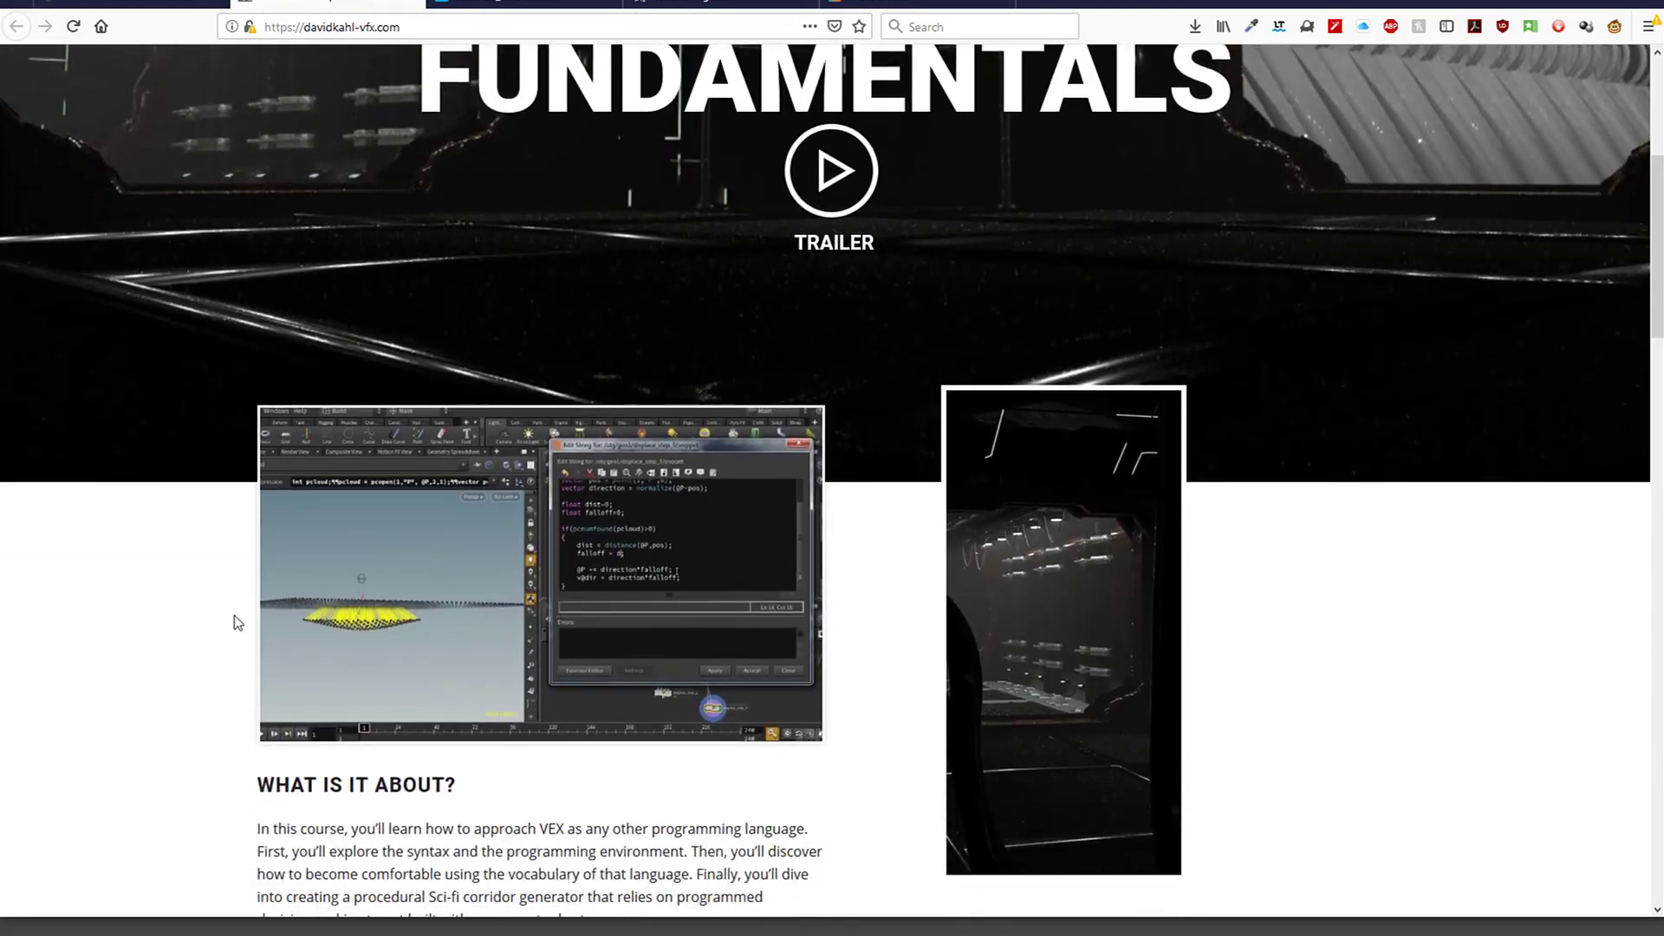
scroll(123, 646, "down", 5)
scroll(123, 641, "up", 7)
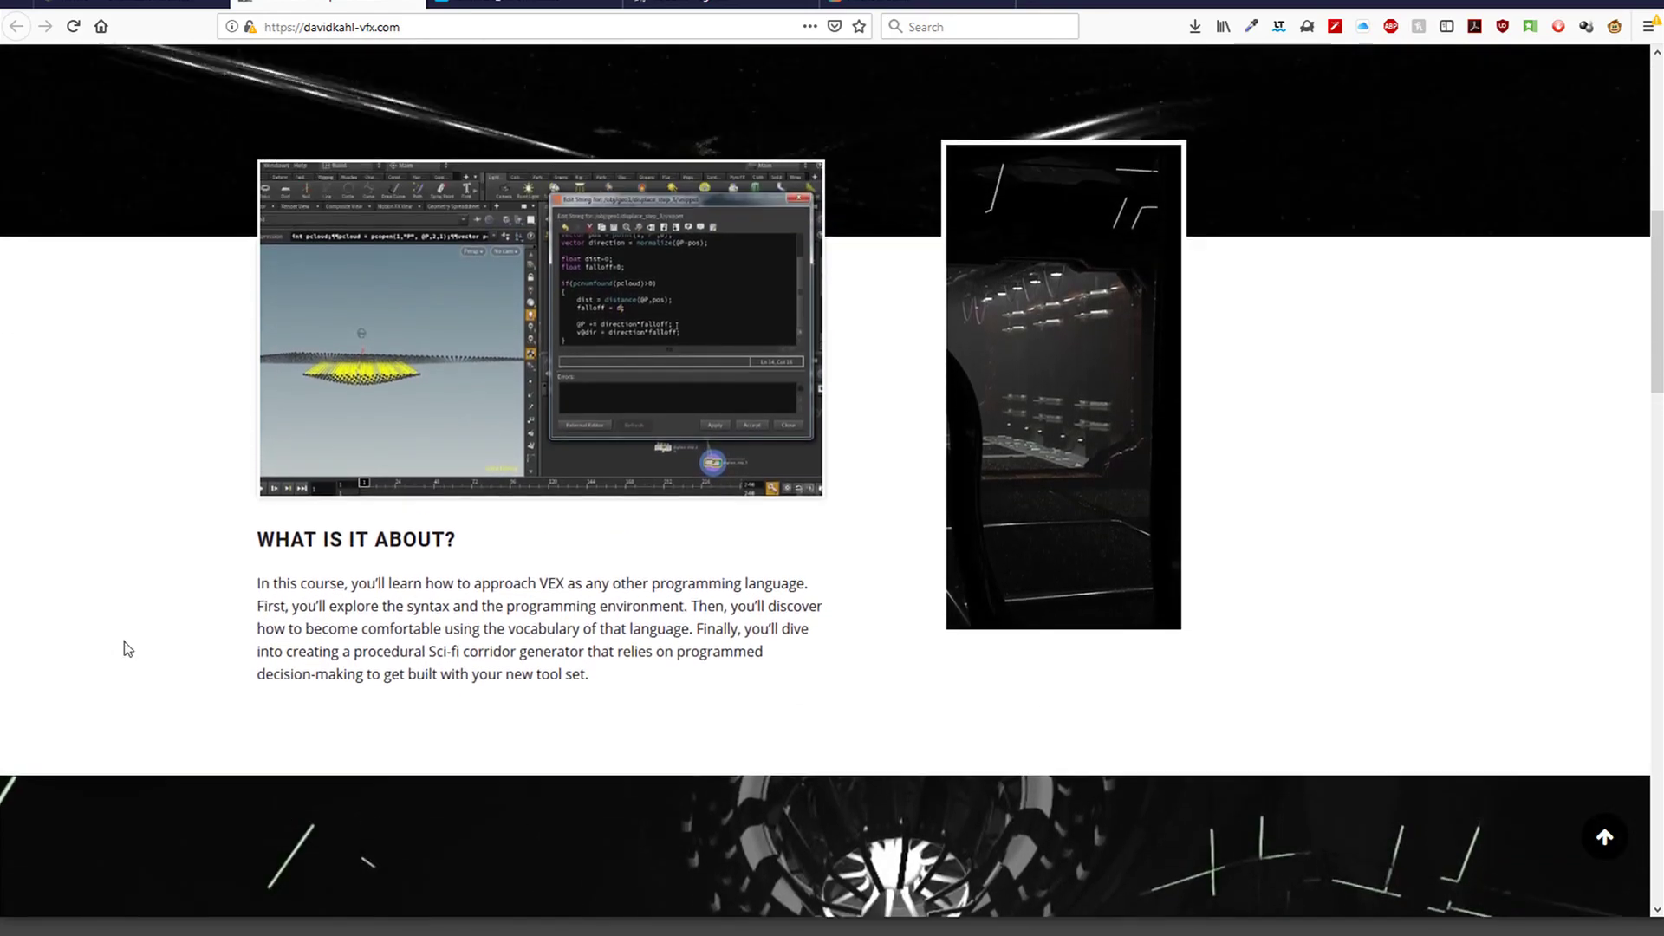
scroll(123, 648, "up", 3)
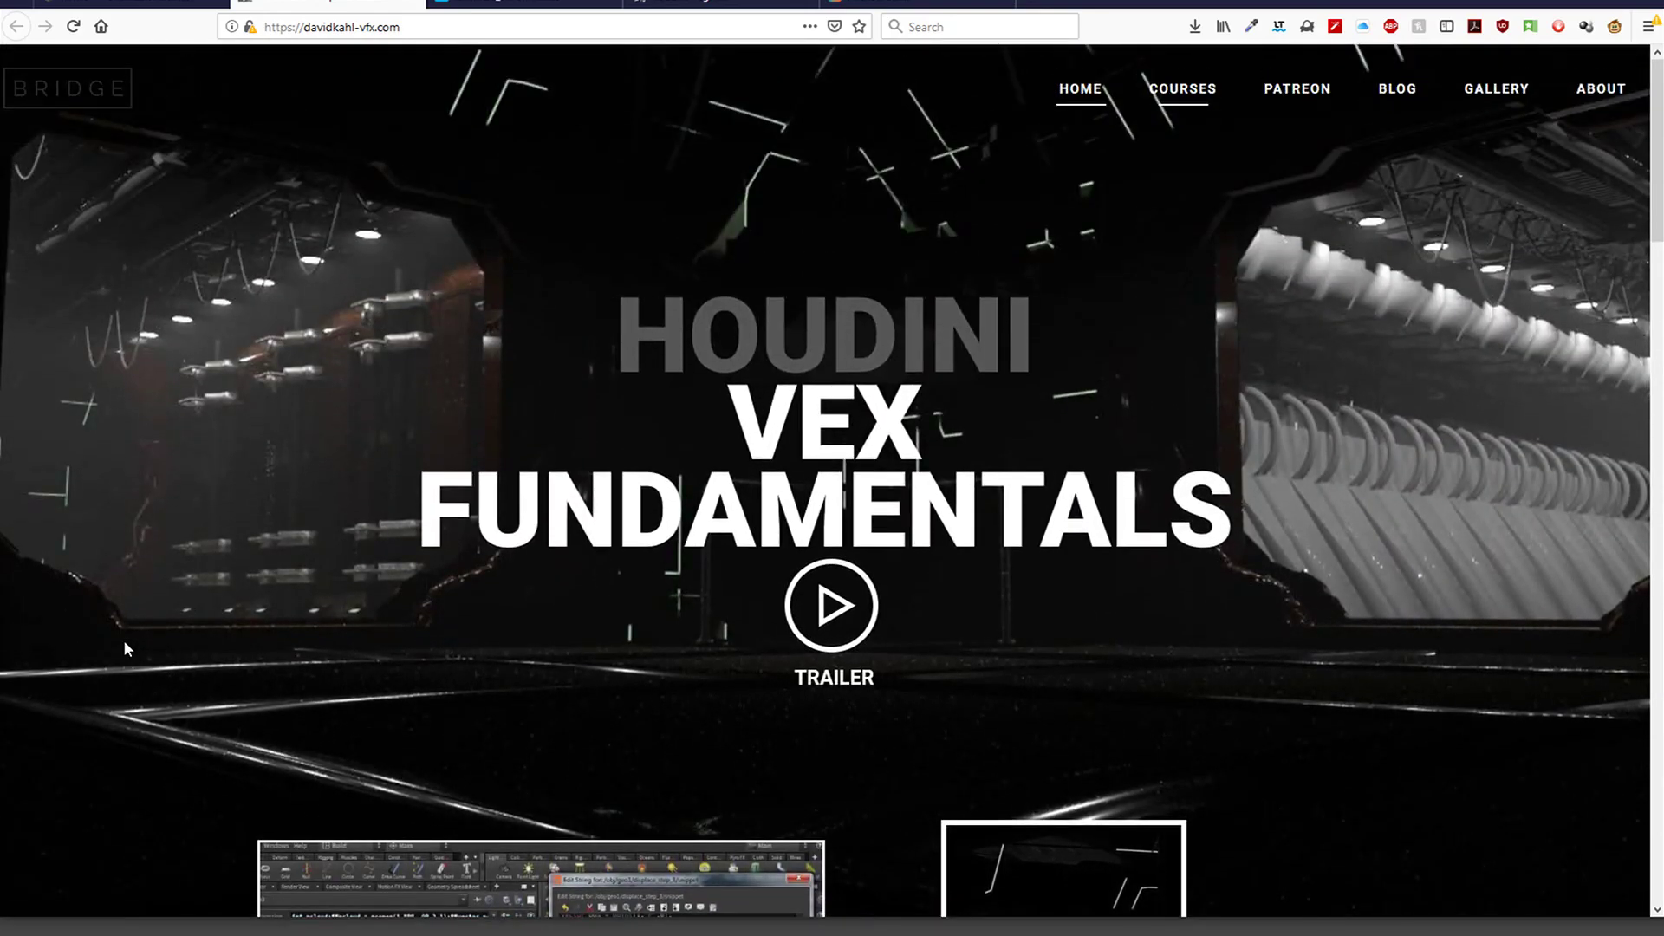
scroll(388, 362, "down", 9)
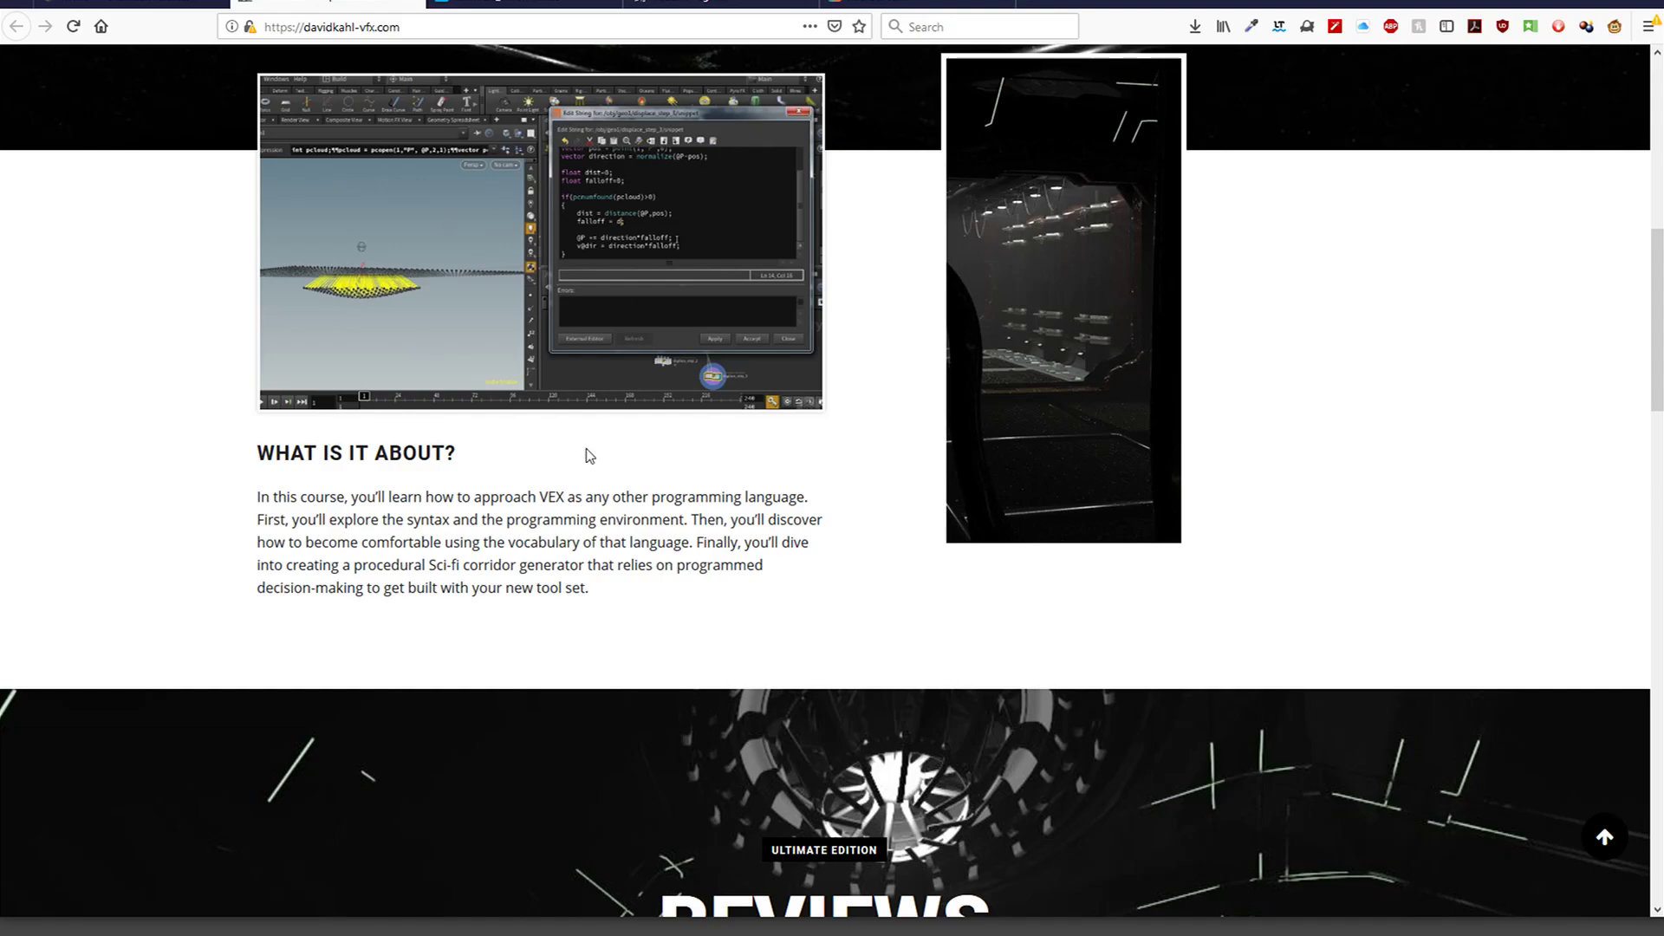
scroll(585, 456, "up", 5)
scroll(587, 465, "up", 3)
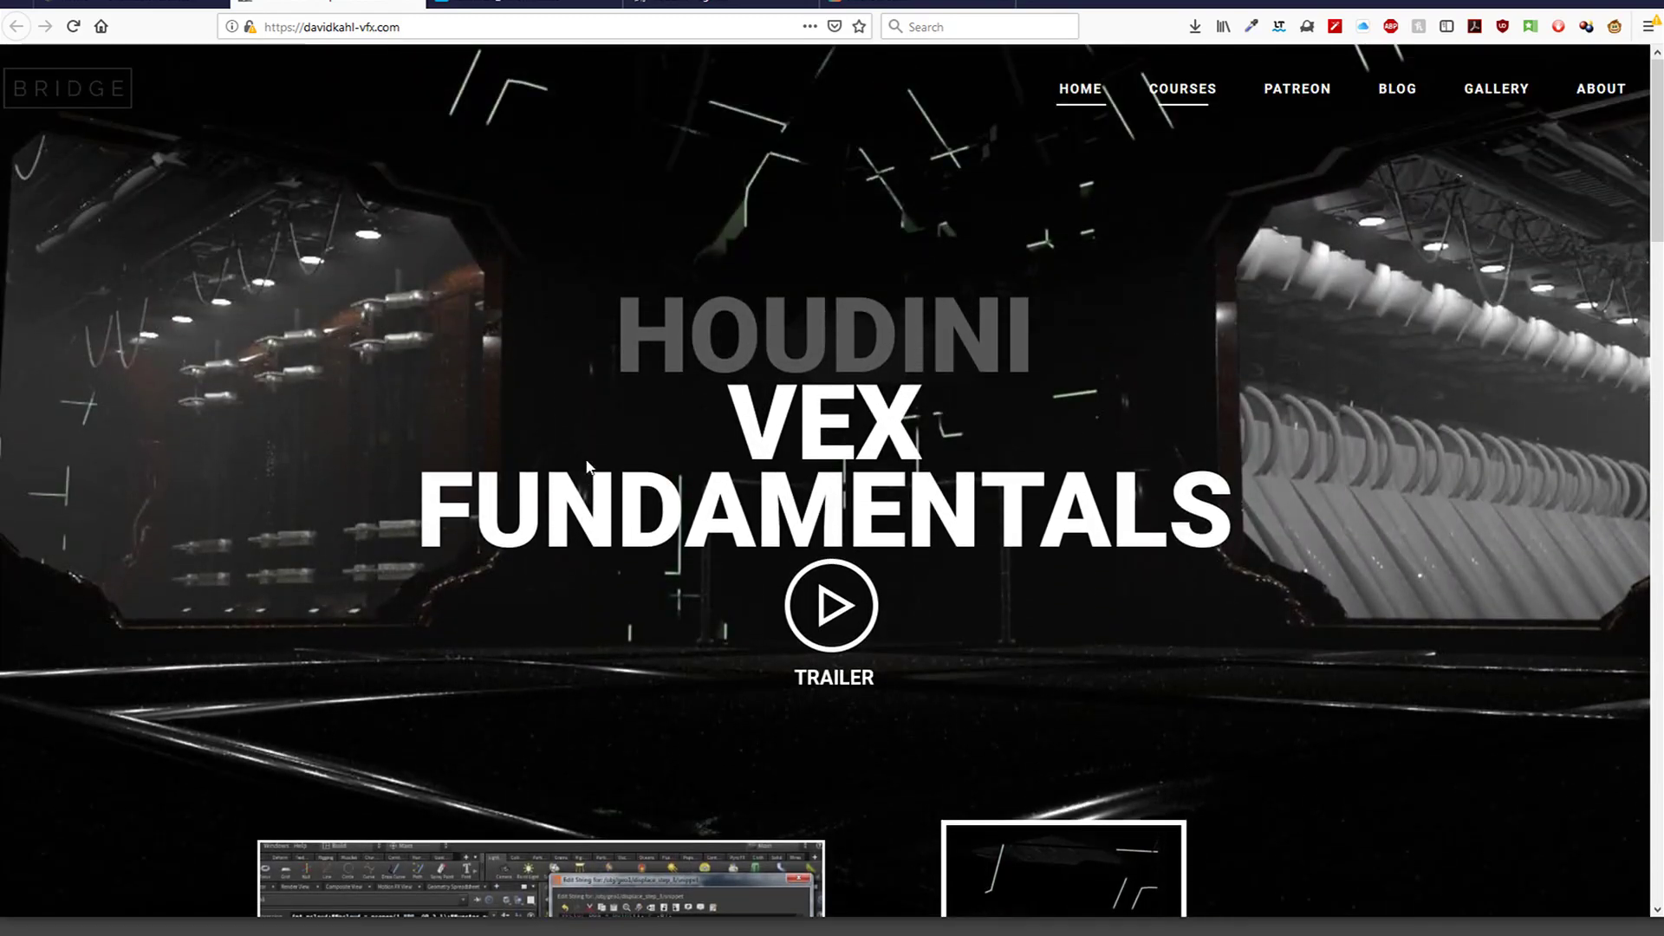
Examine the VEX Fundamentals reviews, course gallery and page footer, and return to the beginning of the page
scroll(587, 466, "down", 13)
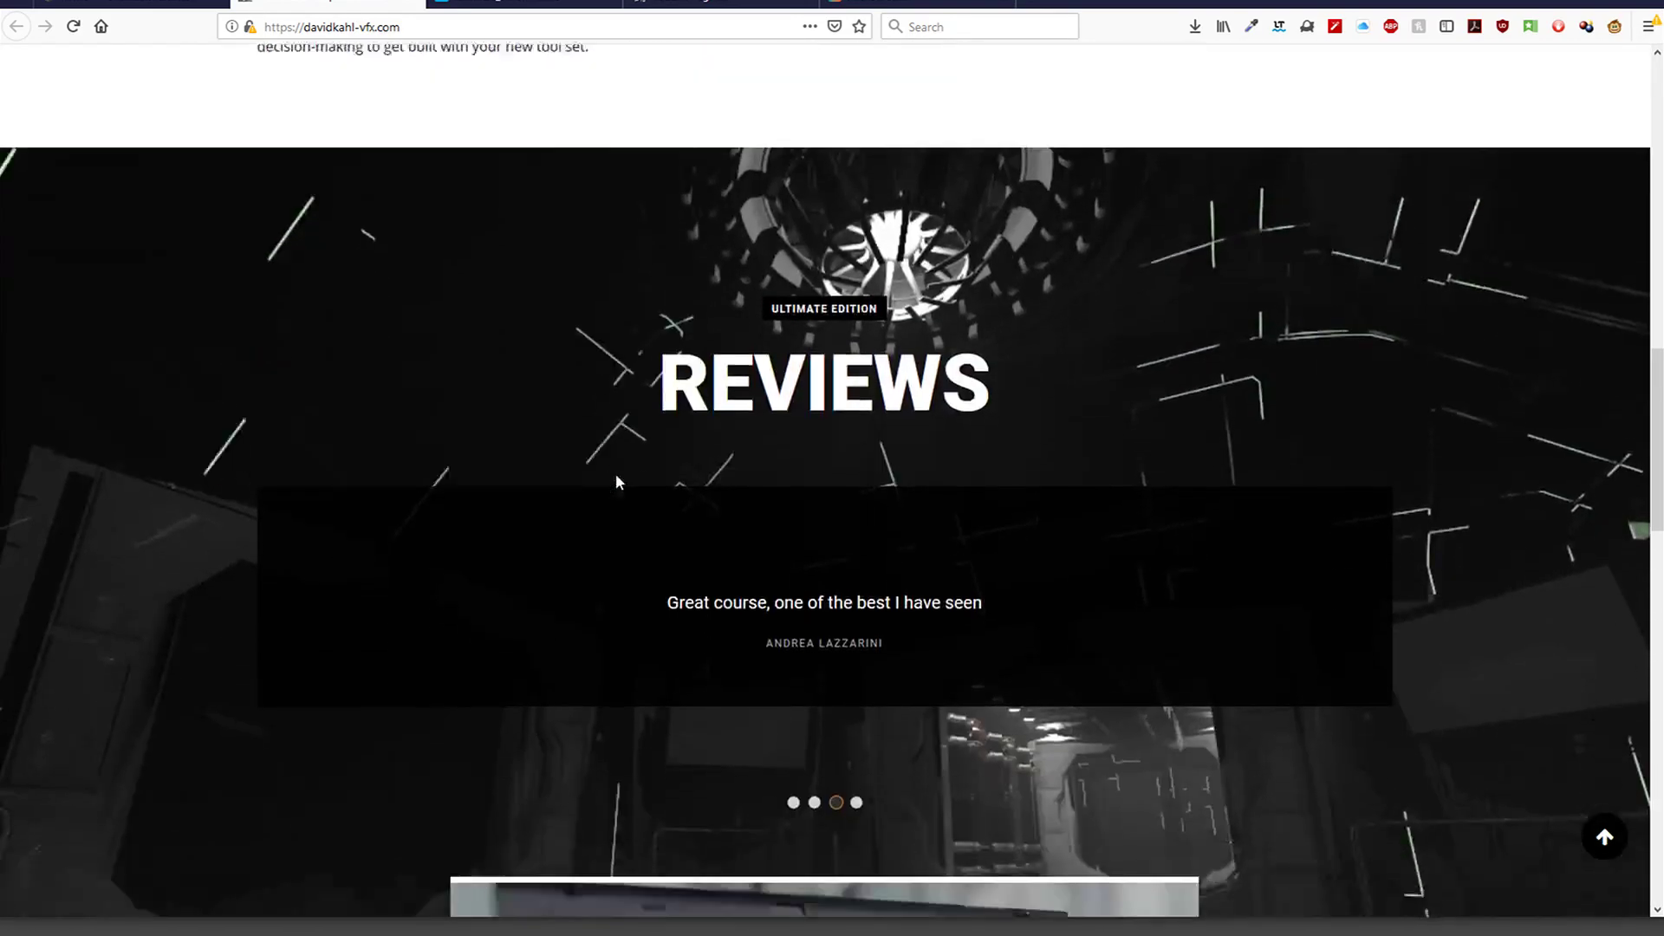
scroll(616, 475, "down", 12)
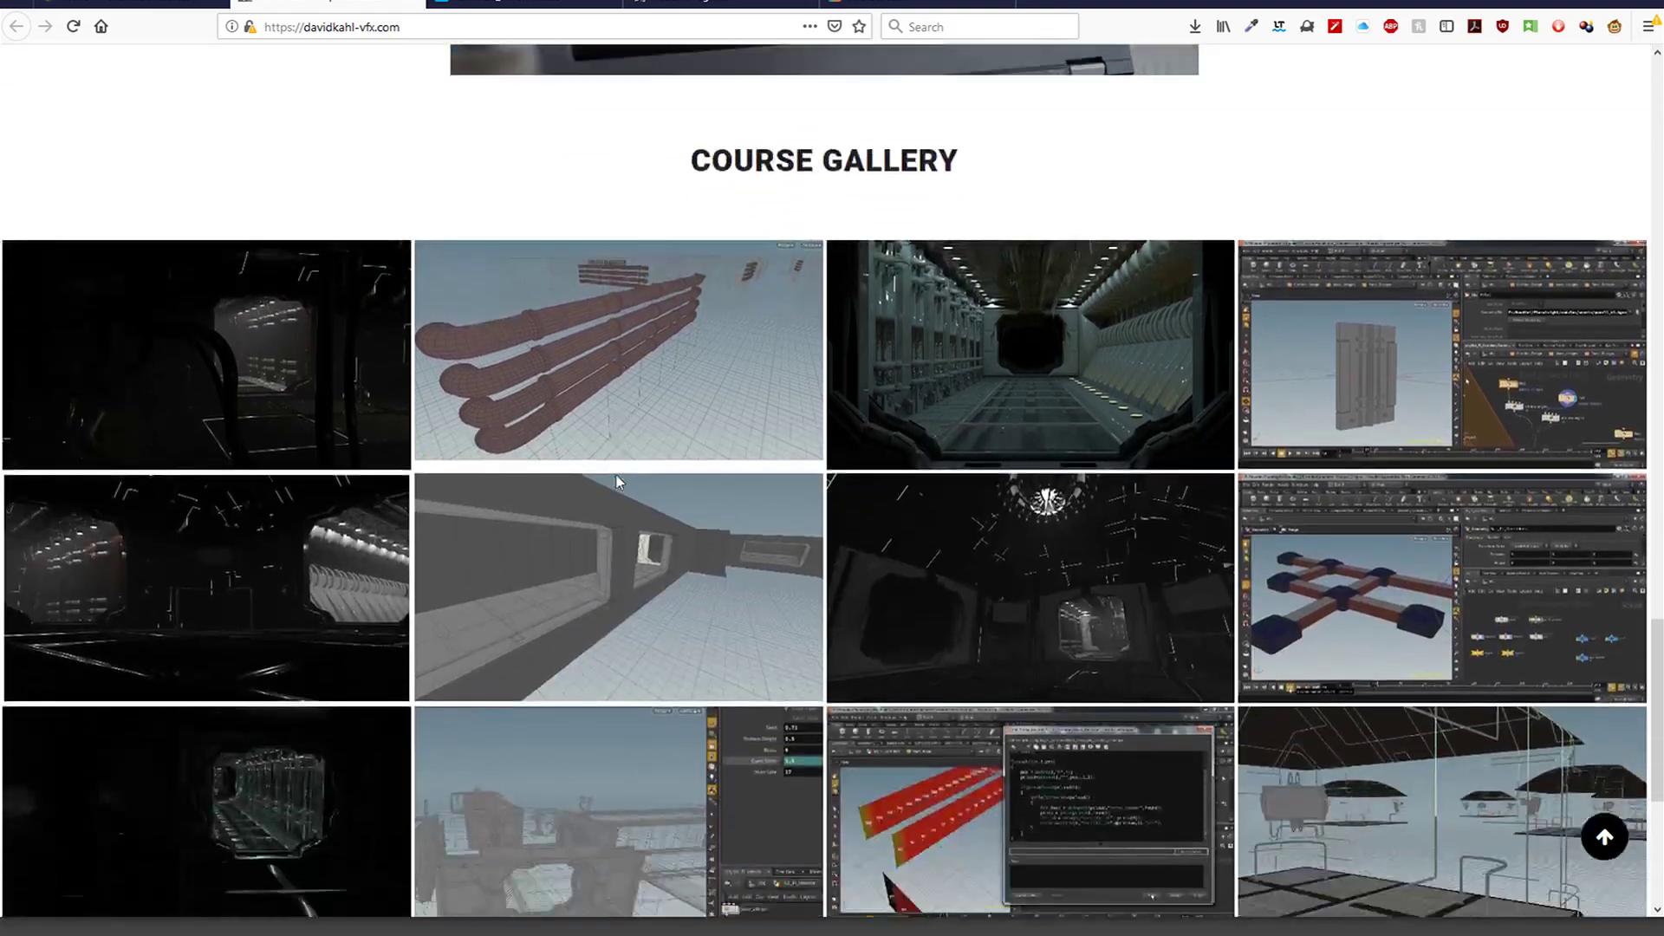
scroll(616, 475, "down", 5)
scroll(617, 479, "up", 2)
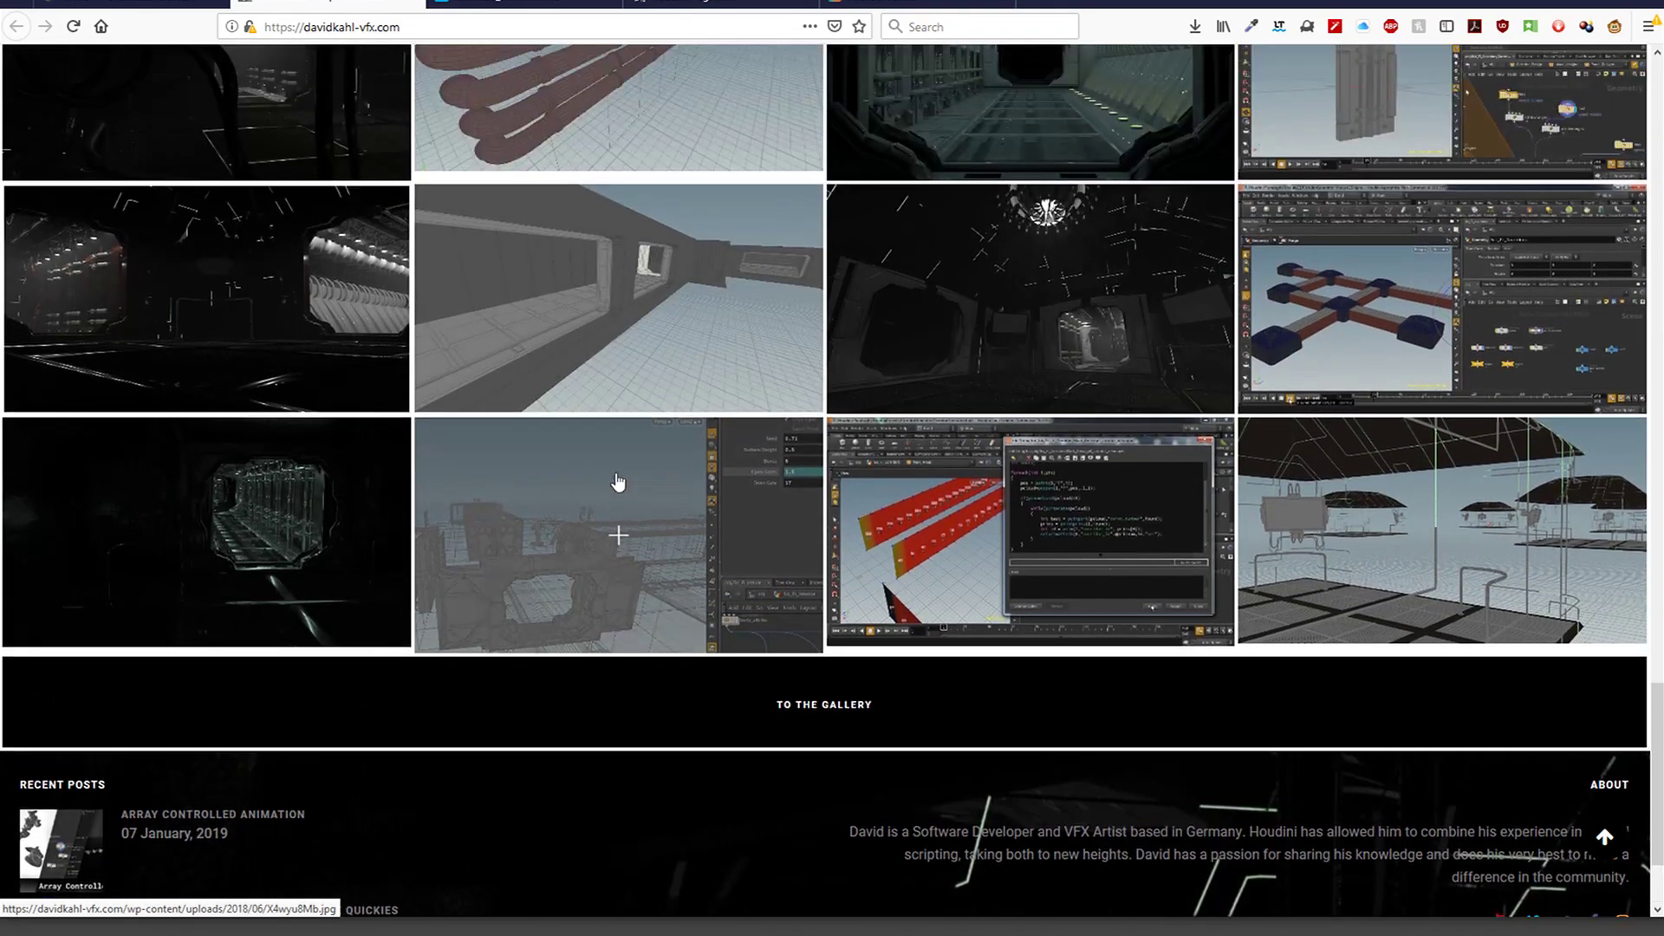
scroll(617, 482, "up", 3)
scroll(618, 481, "down", 5)
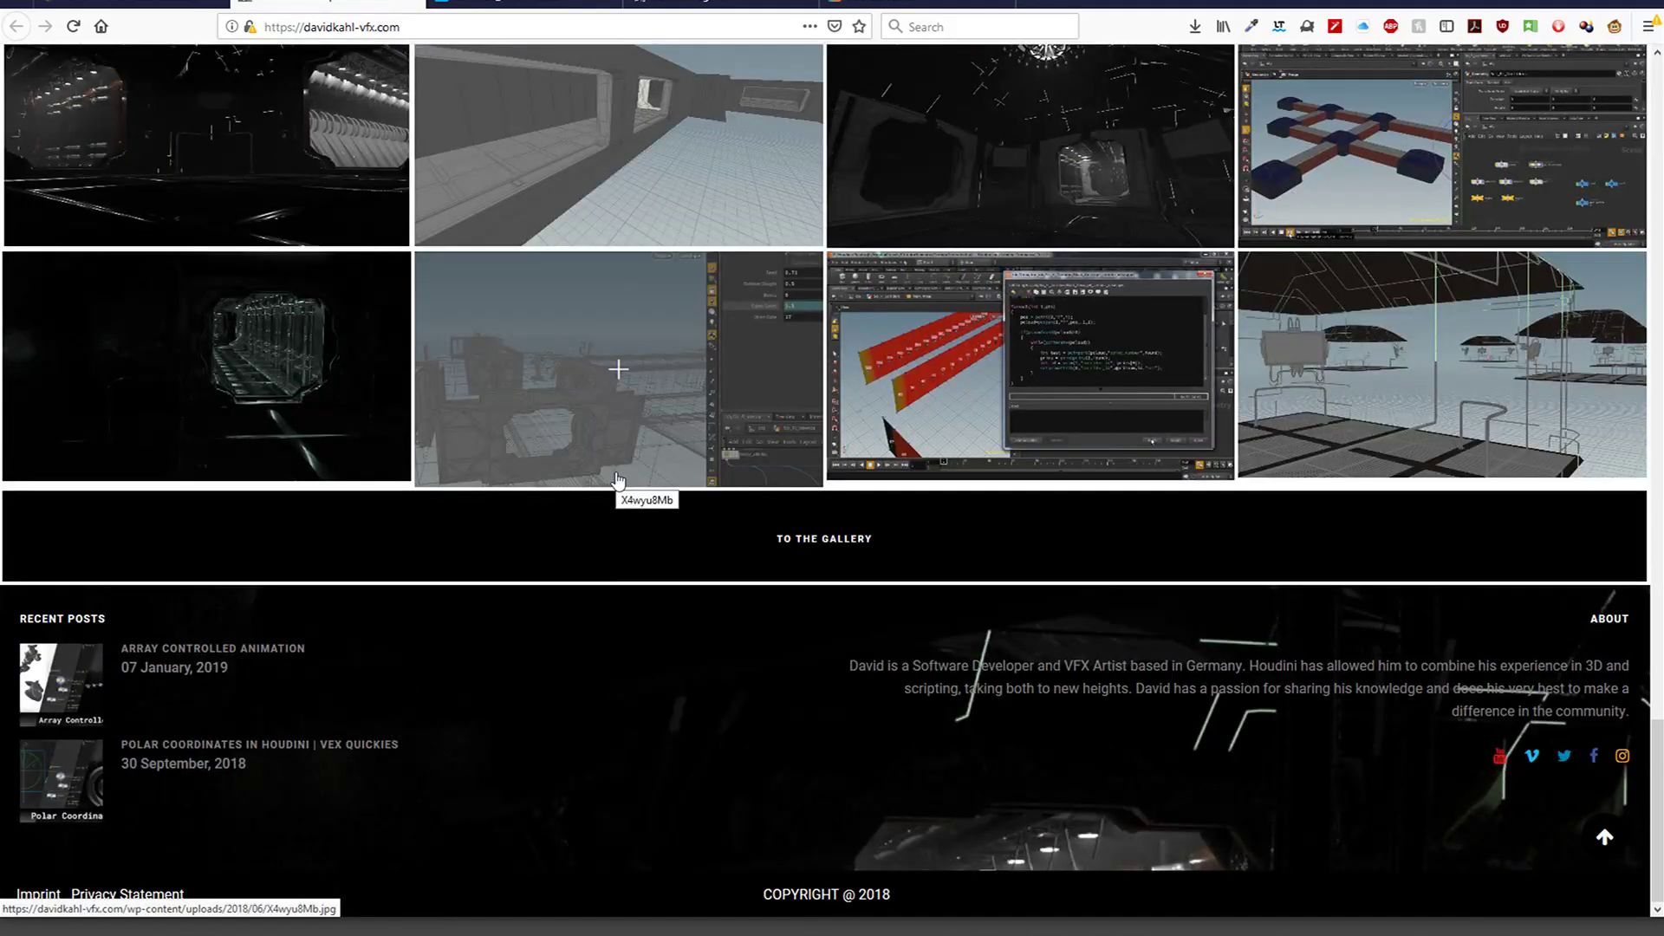
scroll(617, 479, "up", 8)
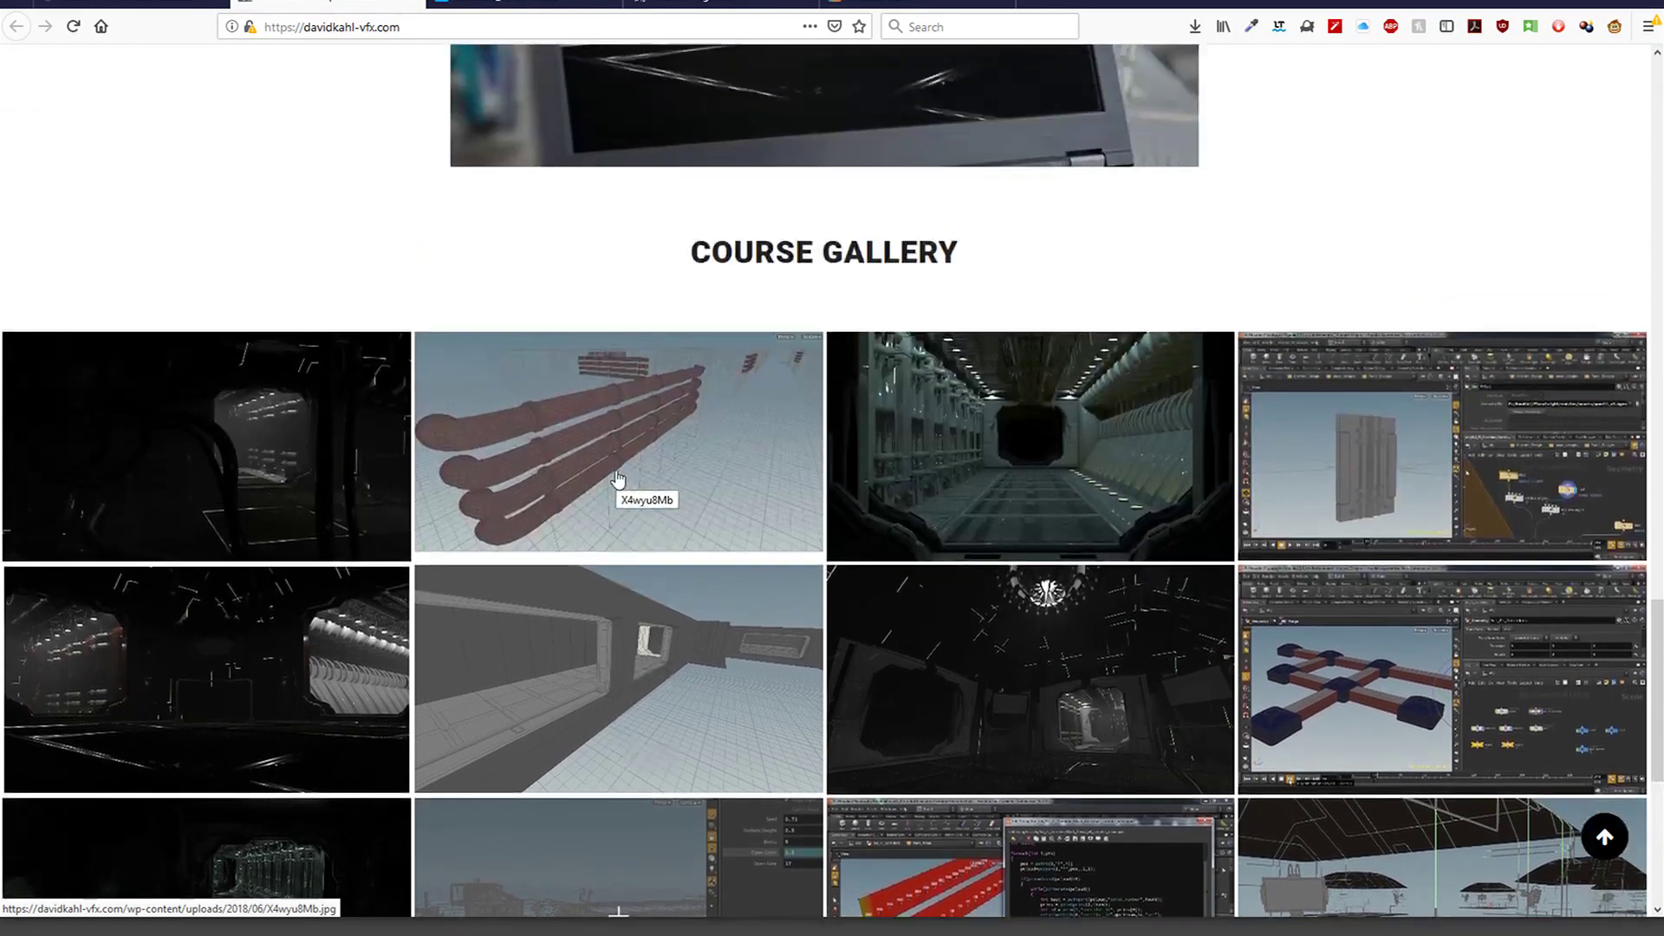
scroll(52, 459, "up", 5)
scroll(75, 555, "up", 15)
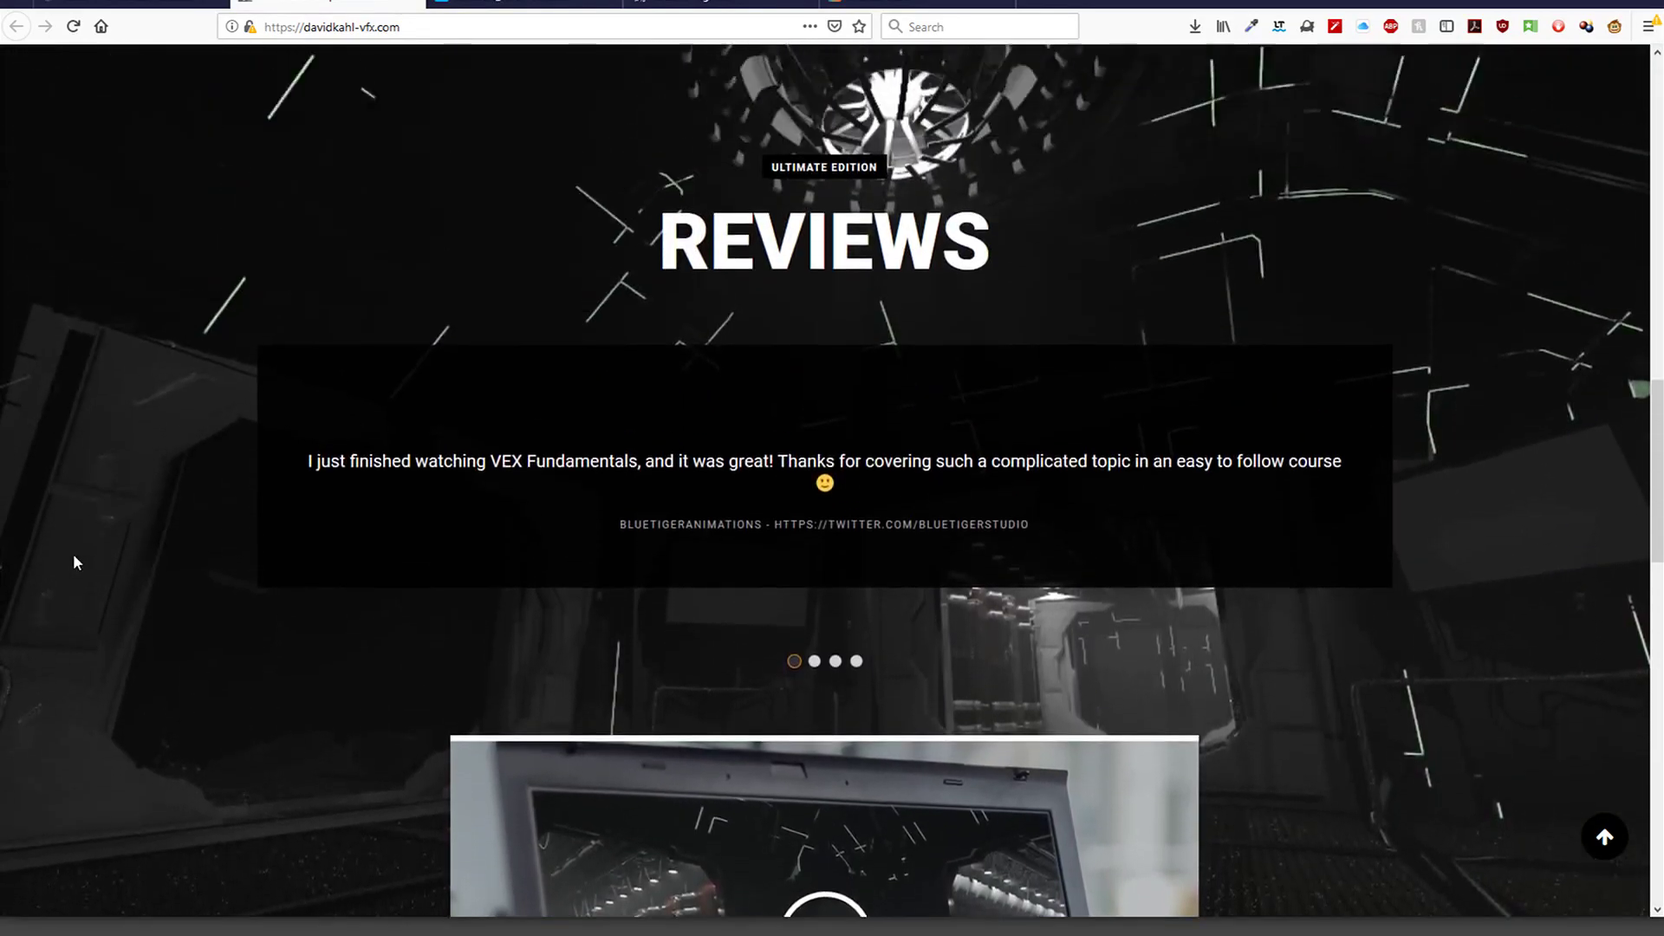
scroll(76, 555, "up", 5)
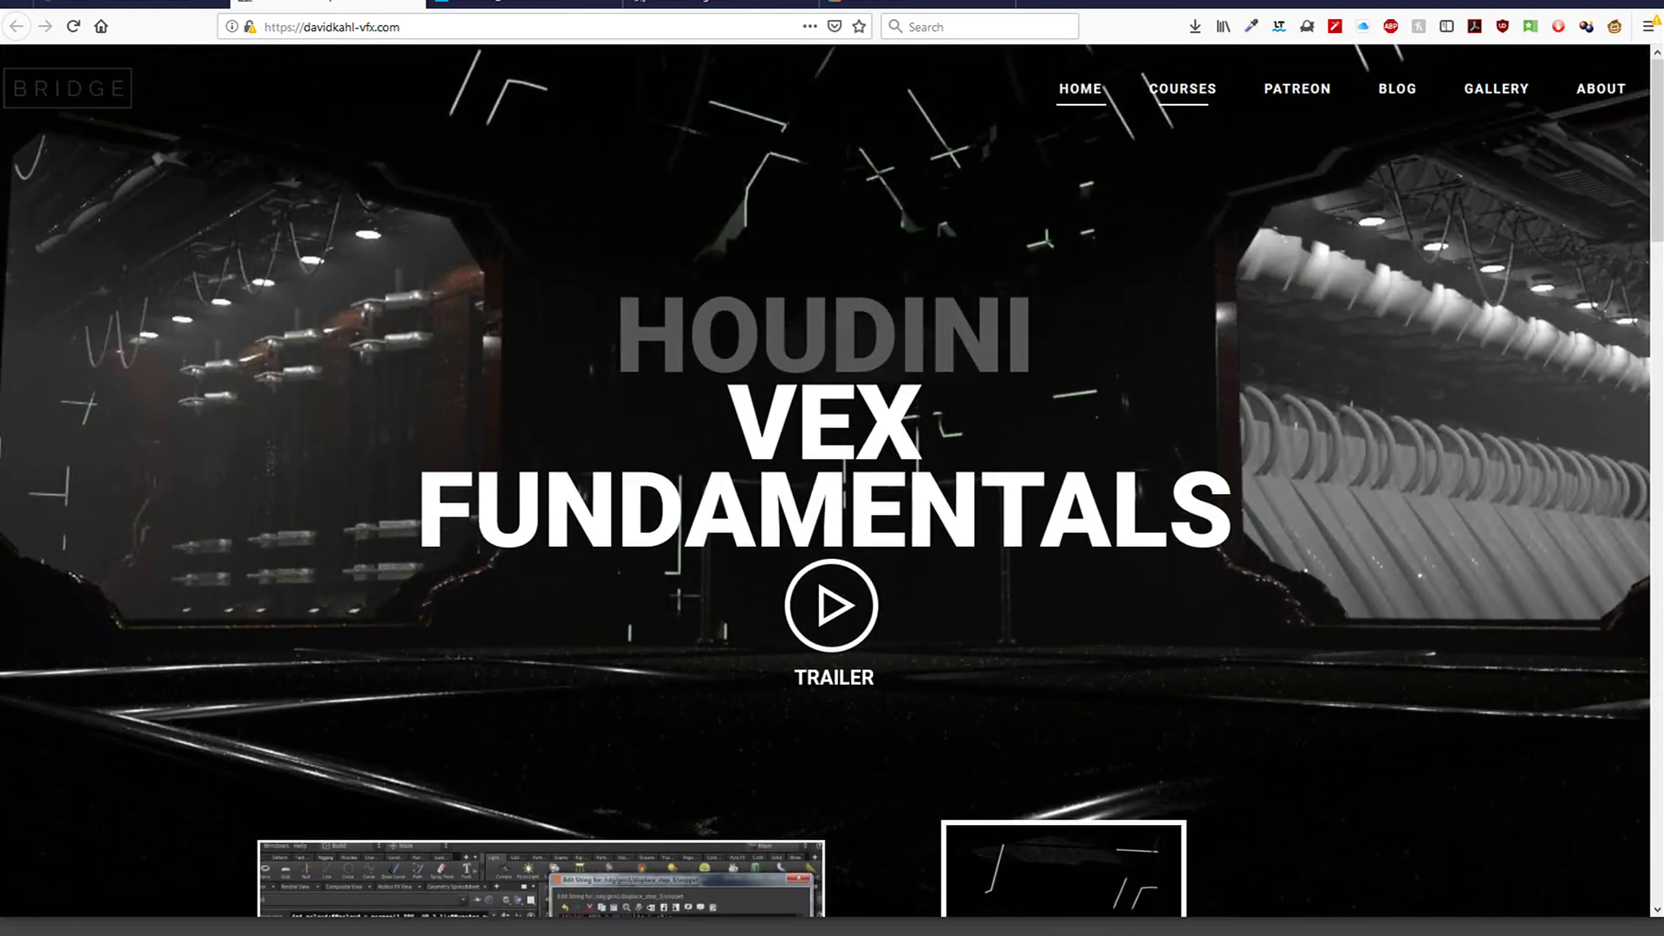
Switch to the farmfield_vfx Vimeo page, look through its Houdini scene-file videos, load more of them and return toward the beginning
left_click(505, 11)
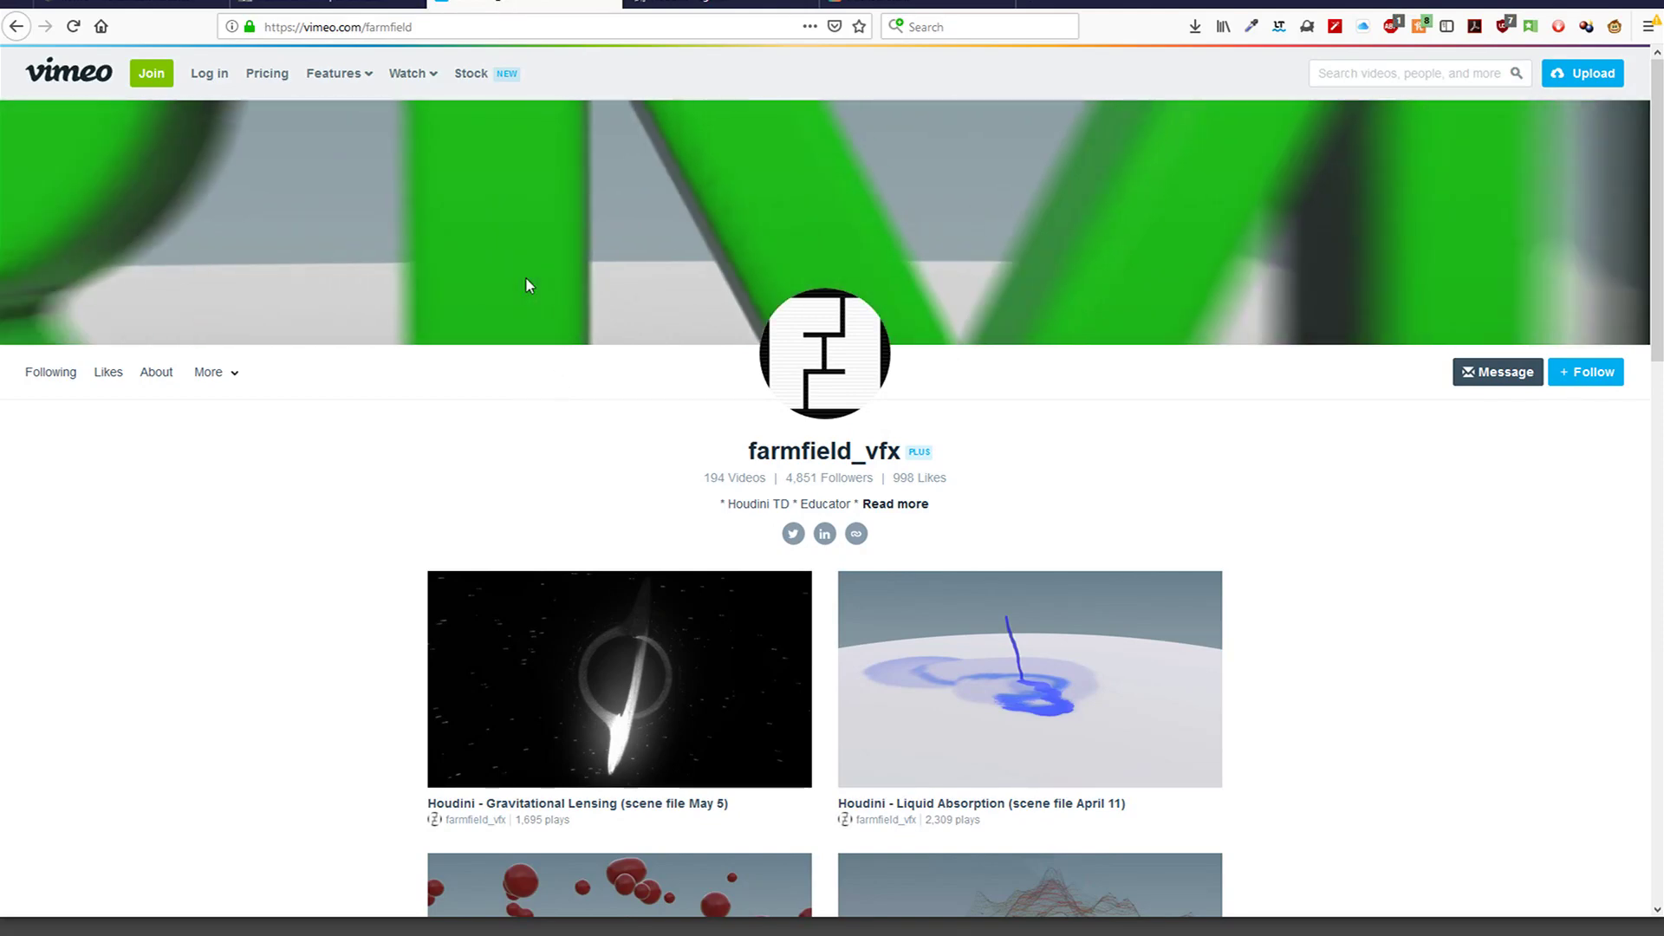
scroll(416, 390, "down", 3)
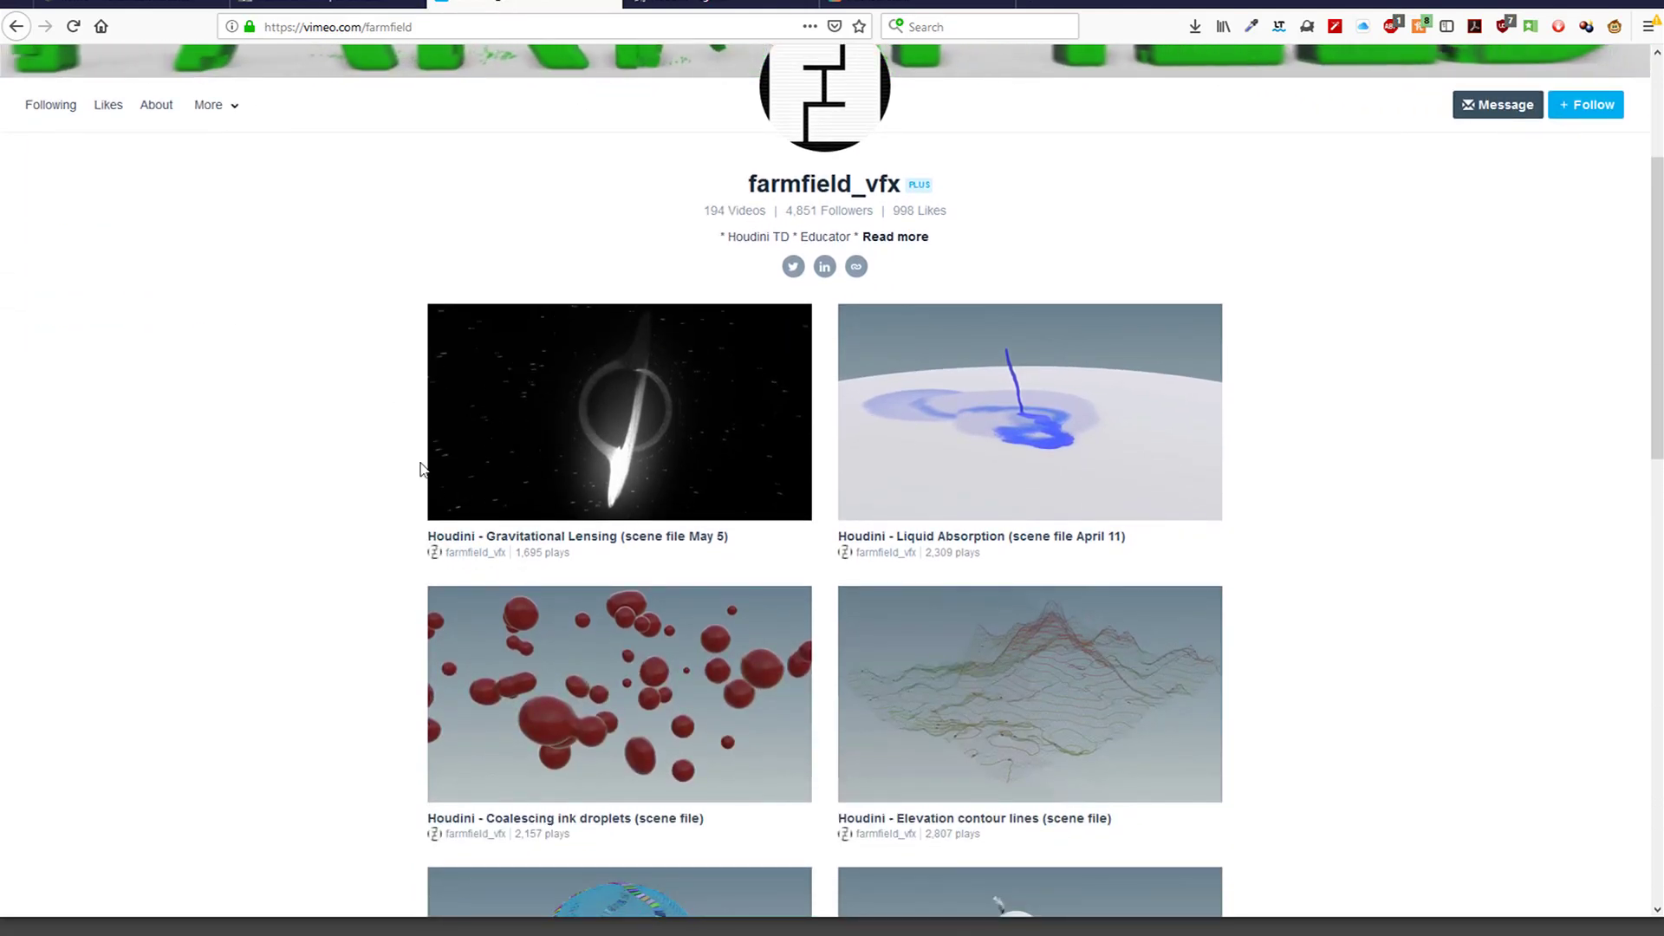
scroll(286, 520, "down", 9)
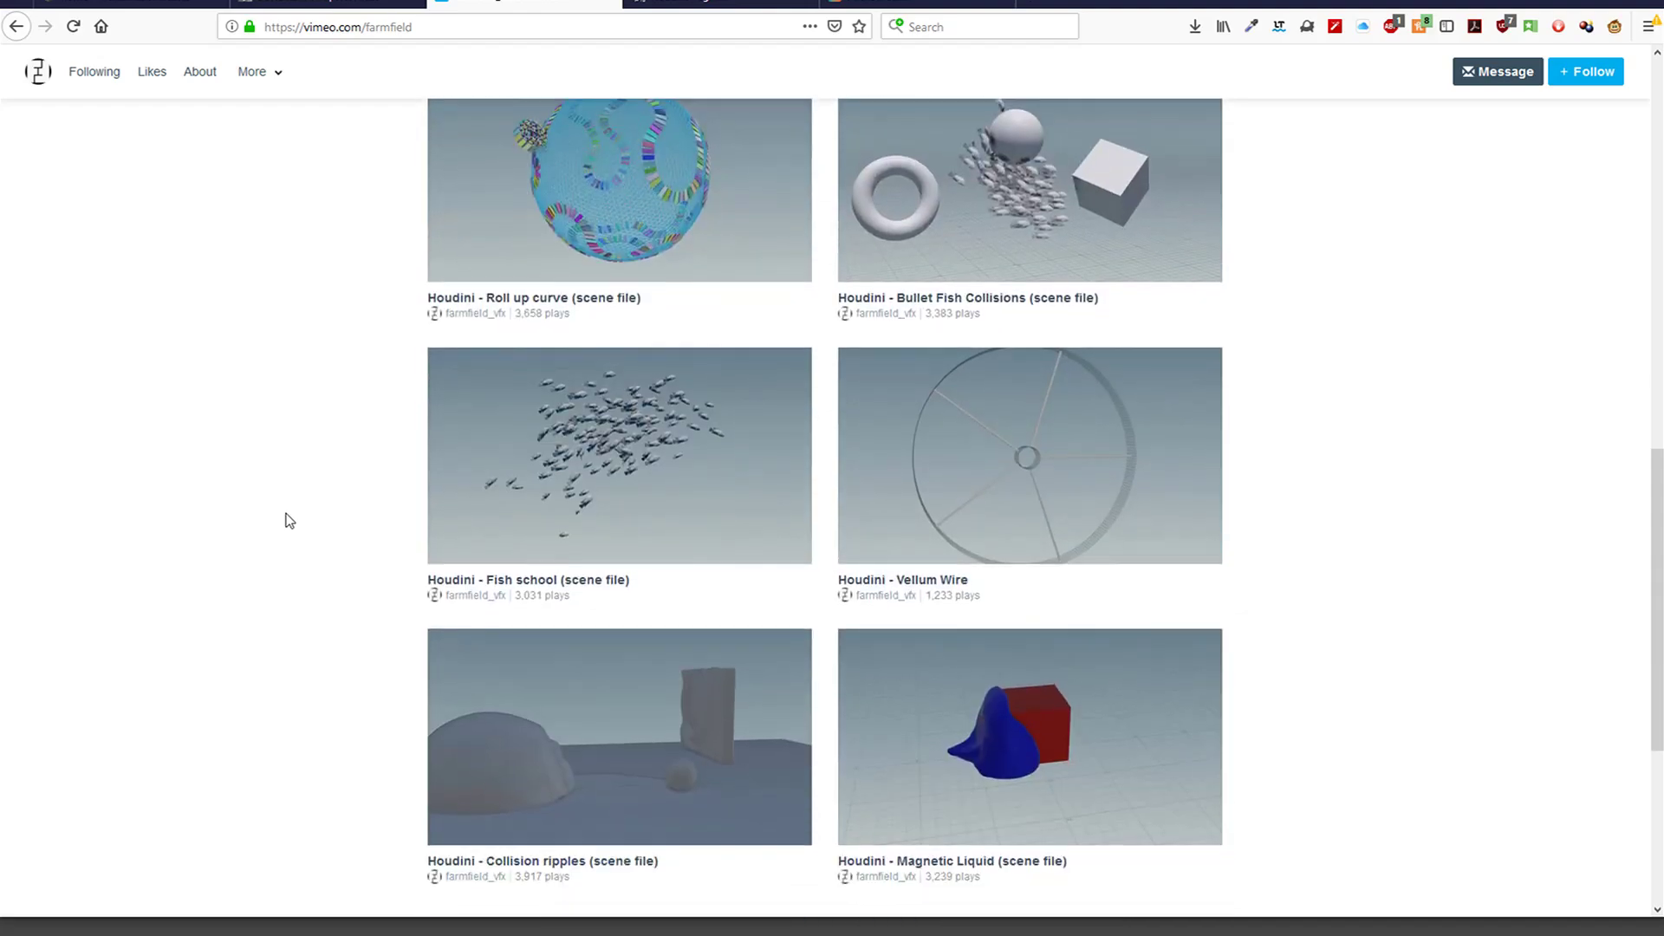
scroll(289, 520, "down", 3)
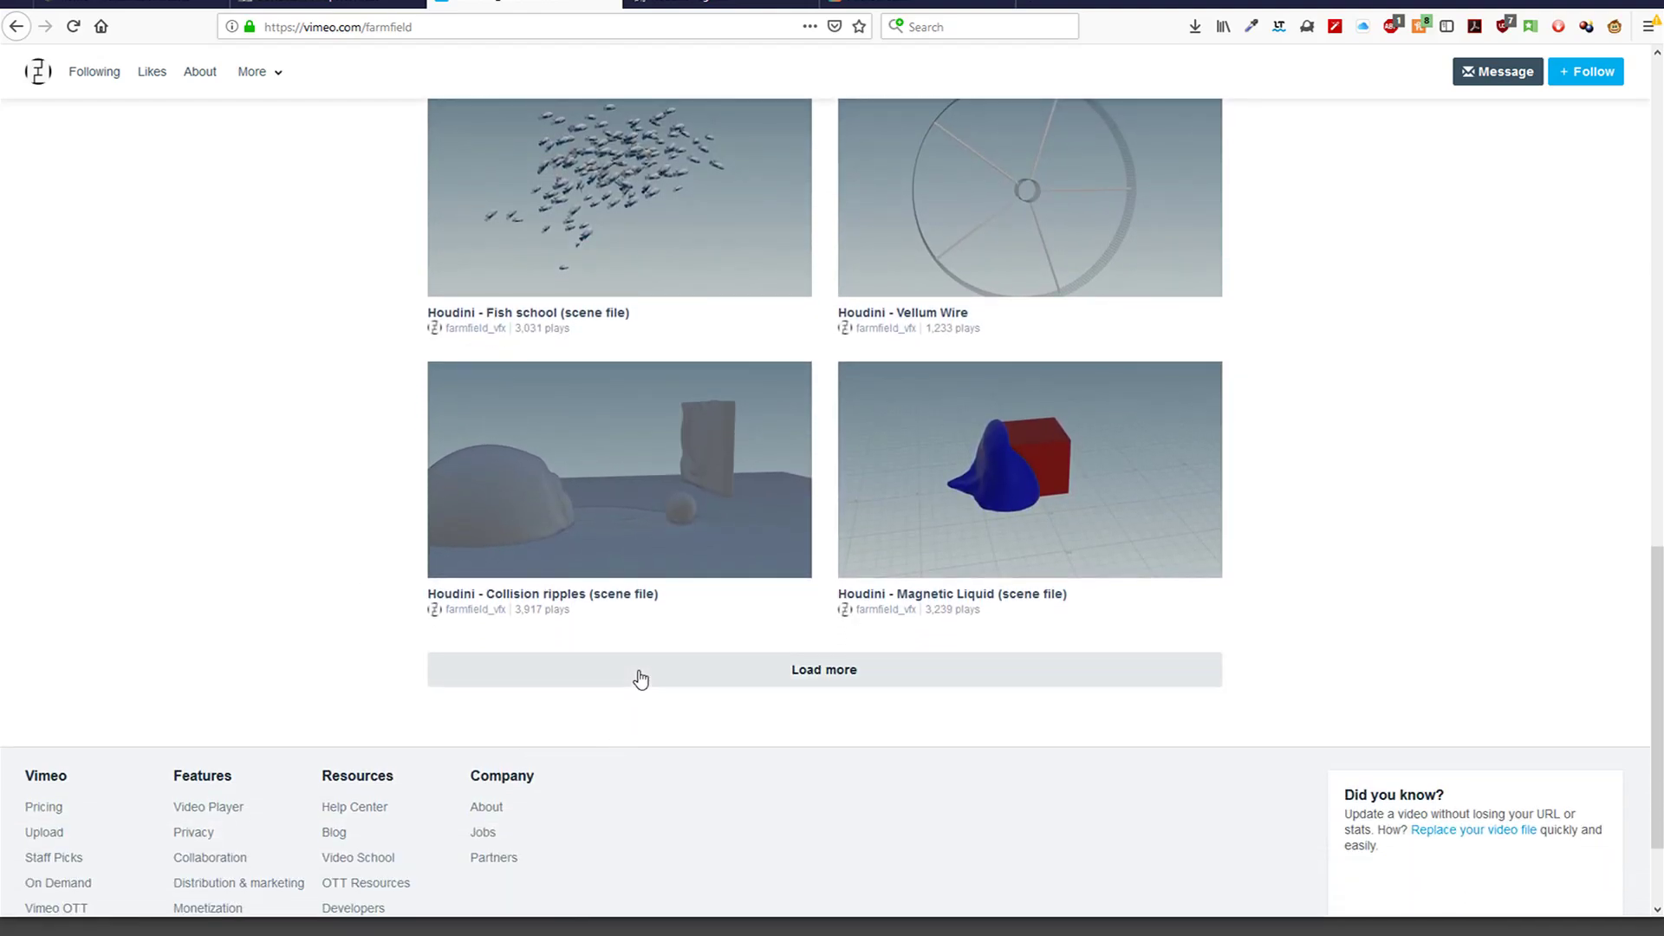
left_click(639, 676)
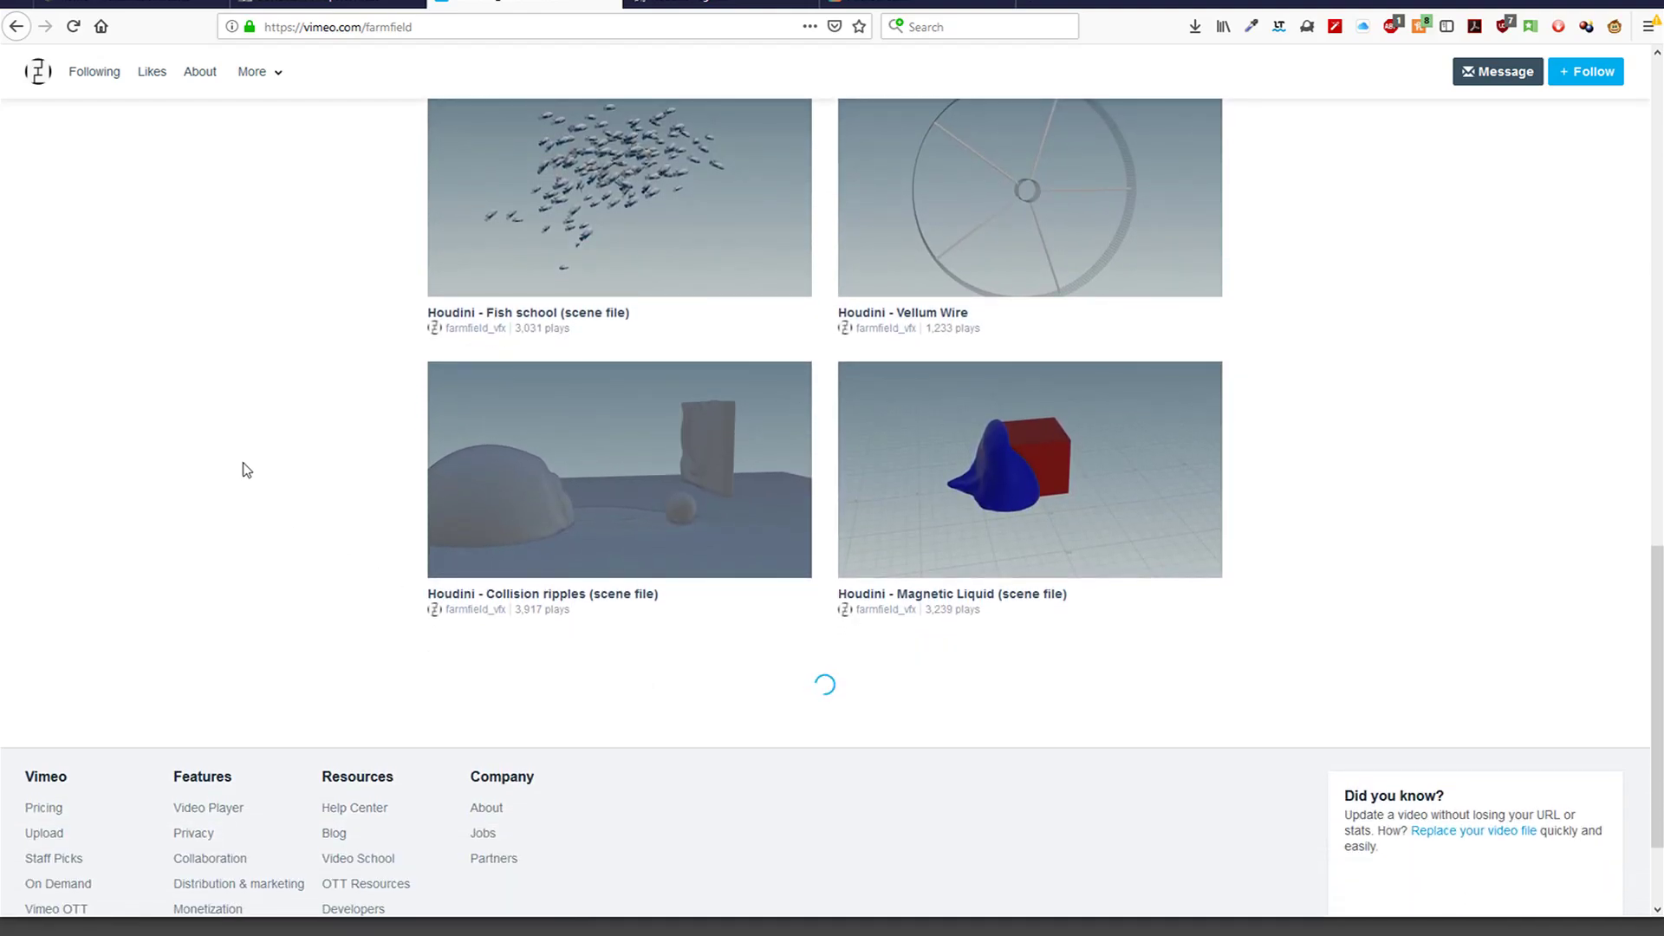
scroll(247, 470, "up", 7)
scroll(242, 470, "up", 5)
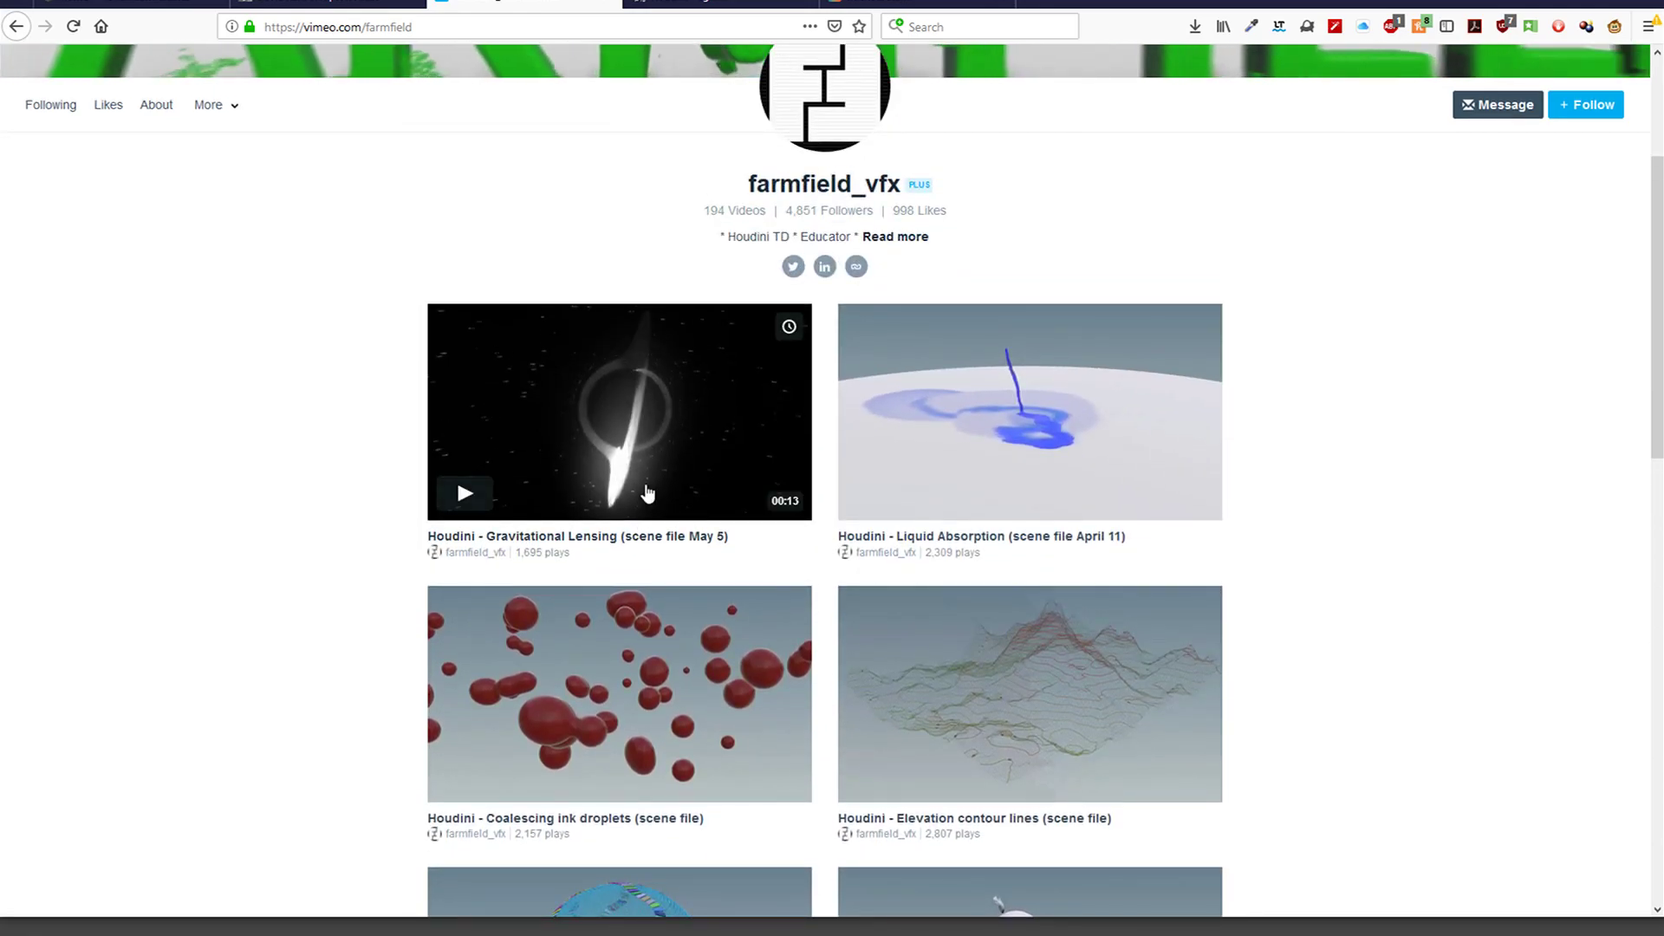
Open the Houdini - Gravitational Lensing video, follow its Patreon scene file link in a new tab and return to the video page
left_click(642, 537)
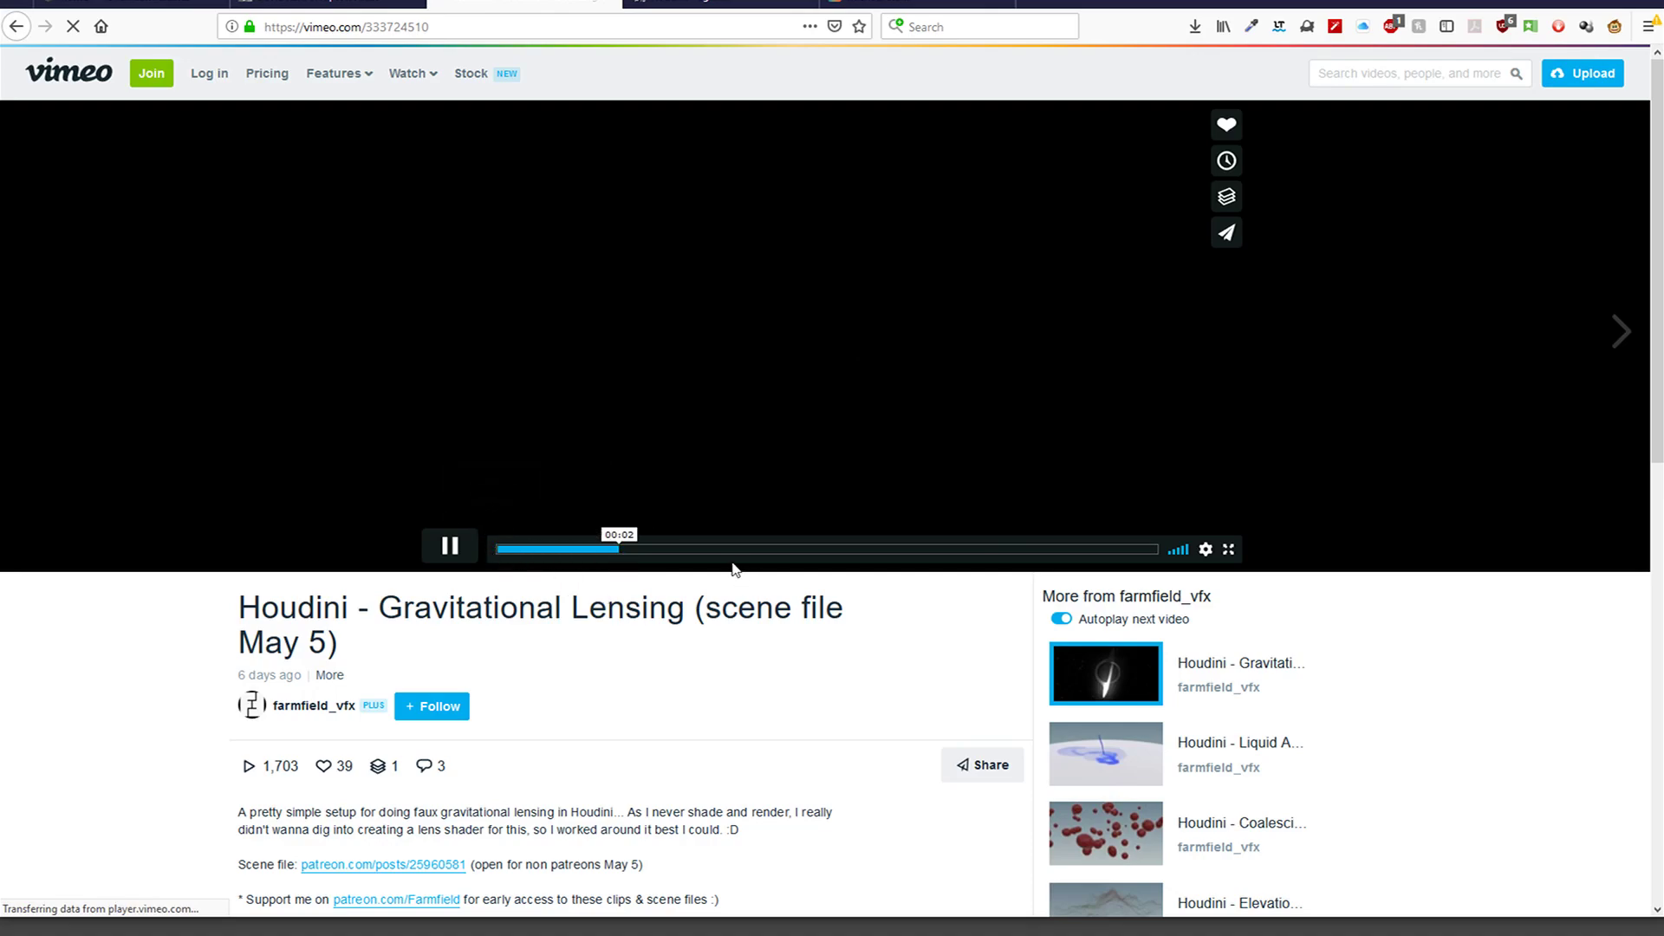
scroll(417, 810, "down", 3)
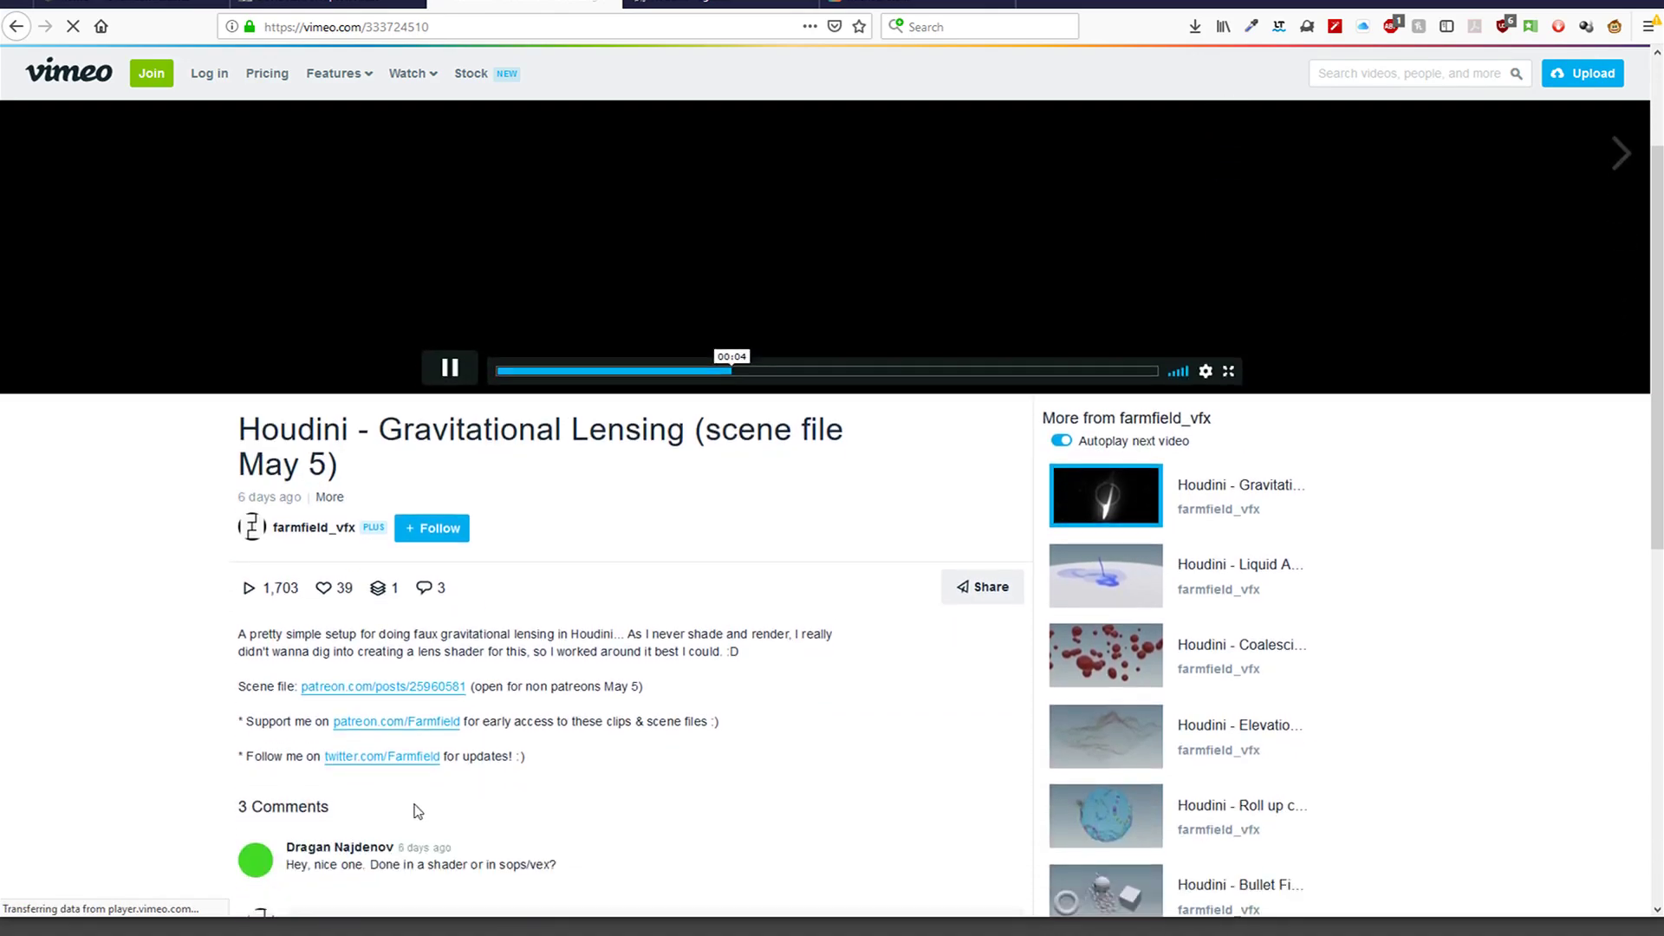
left_click(397, 686)
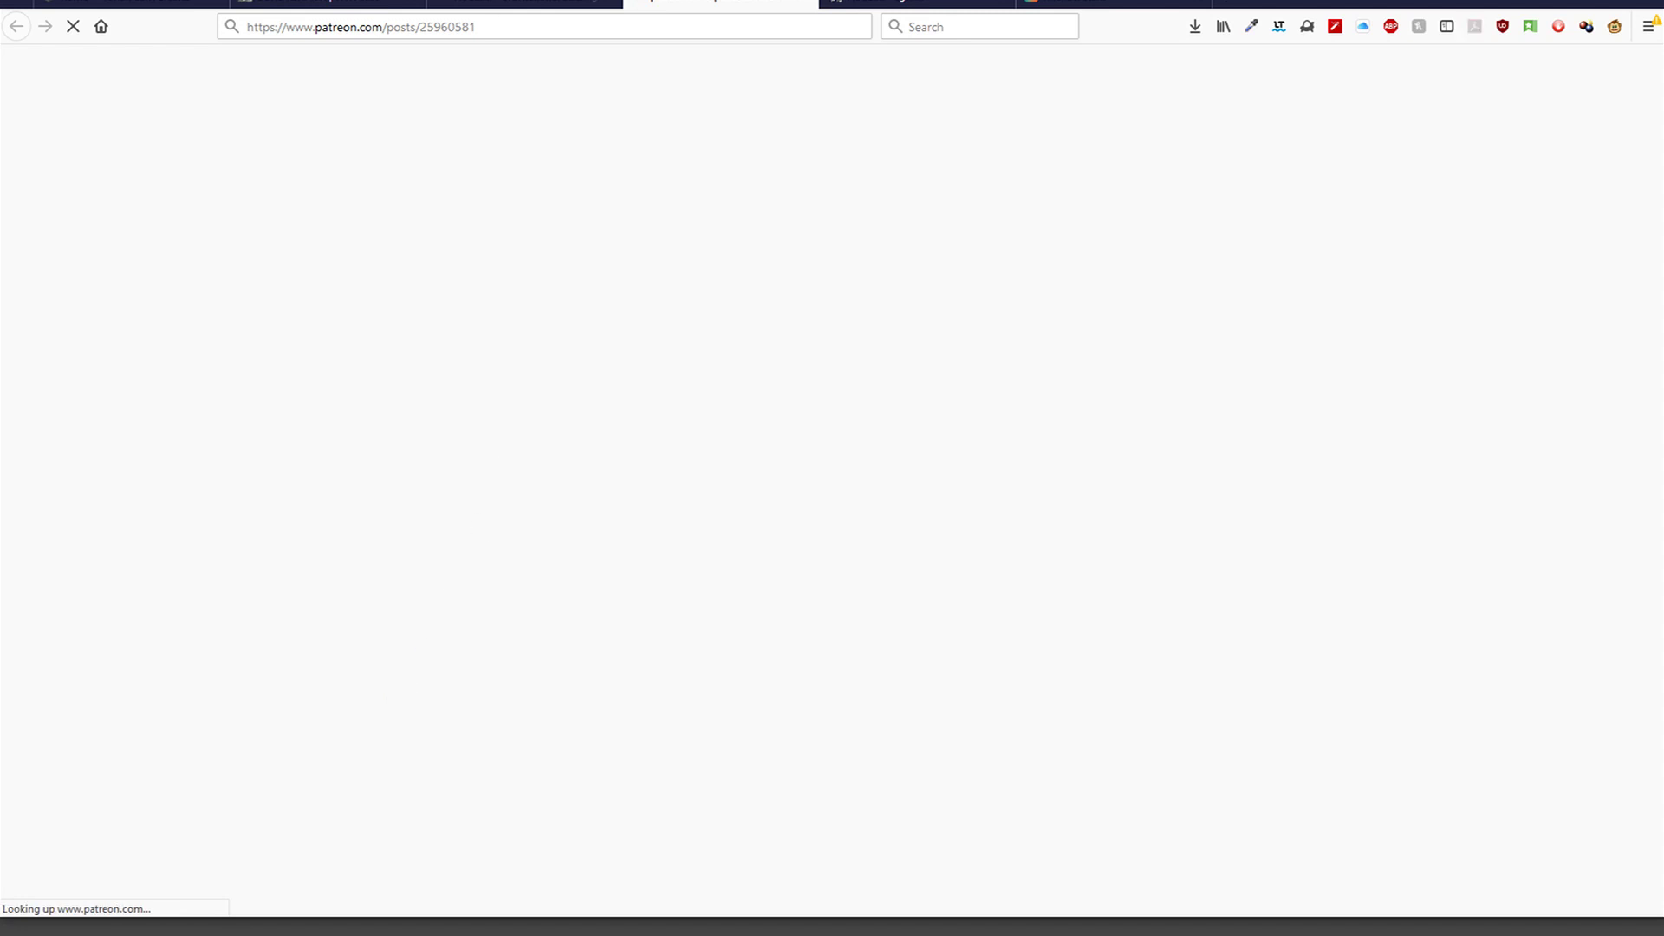
left_click(509, 7)
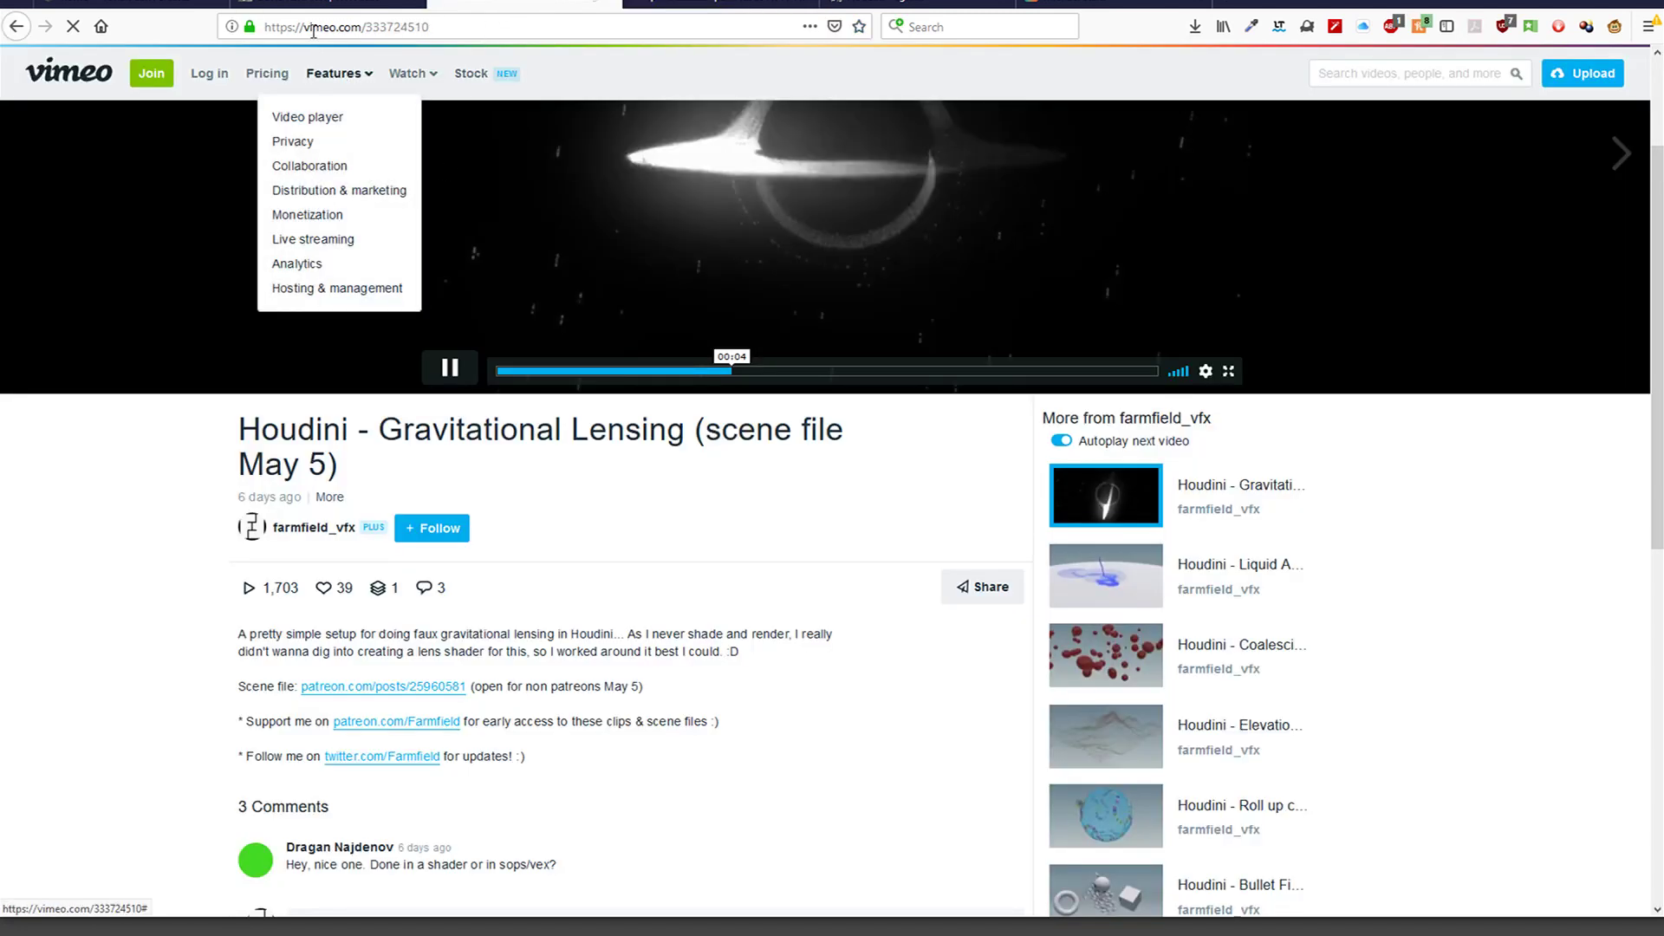
Open the Patreon page linked from the VEX Fundamentals site, and return to the Gravitational Lensing video's description
left_click(329, 7)
scroll(449, 622, "down", 5)
scroll(523, 583, "up", 5)
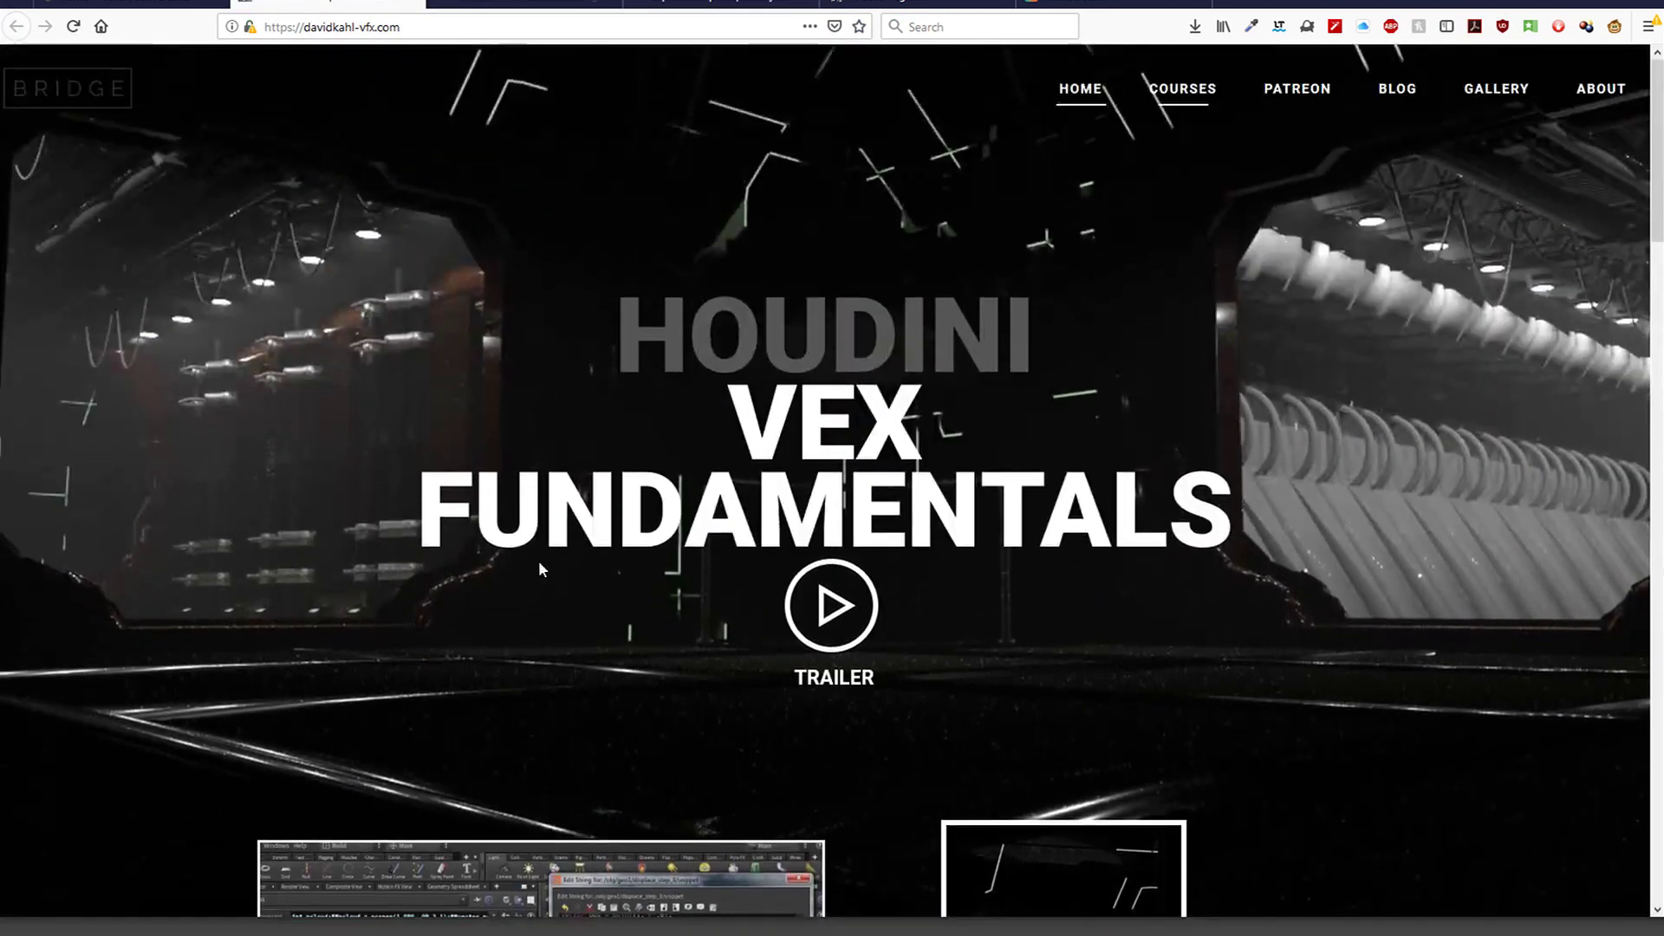
left_click(1300, 91)
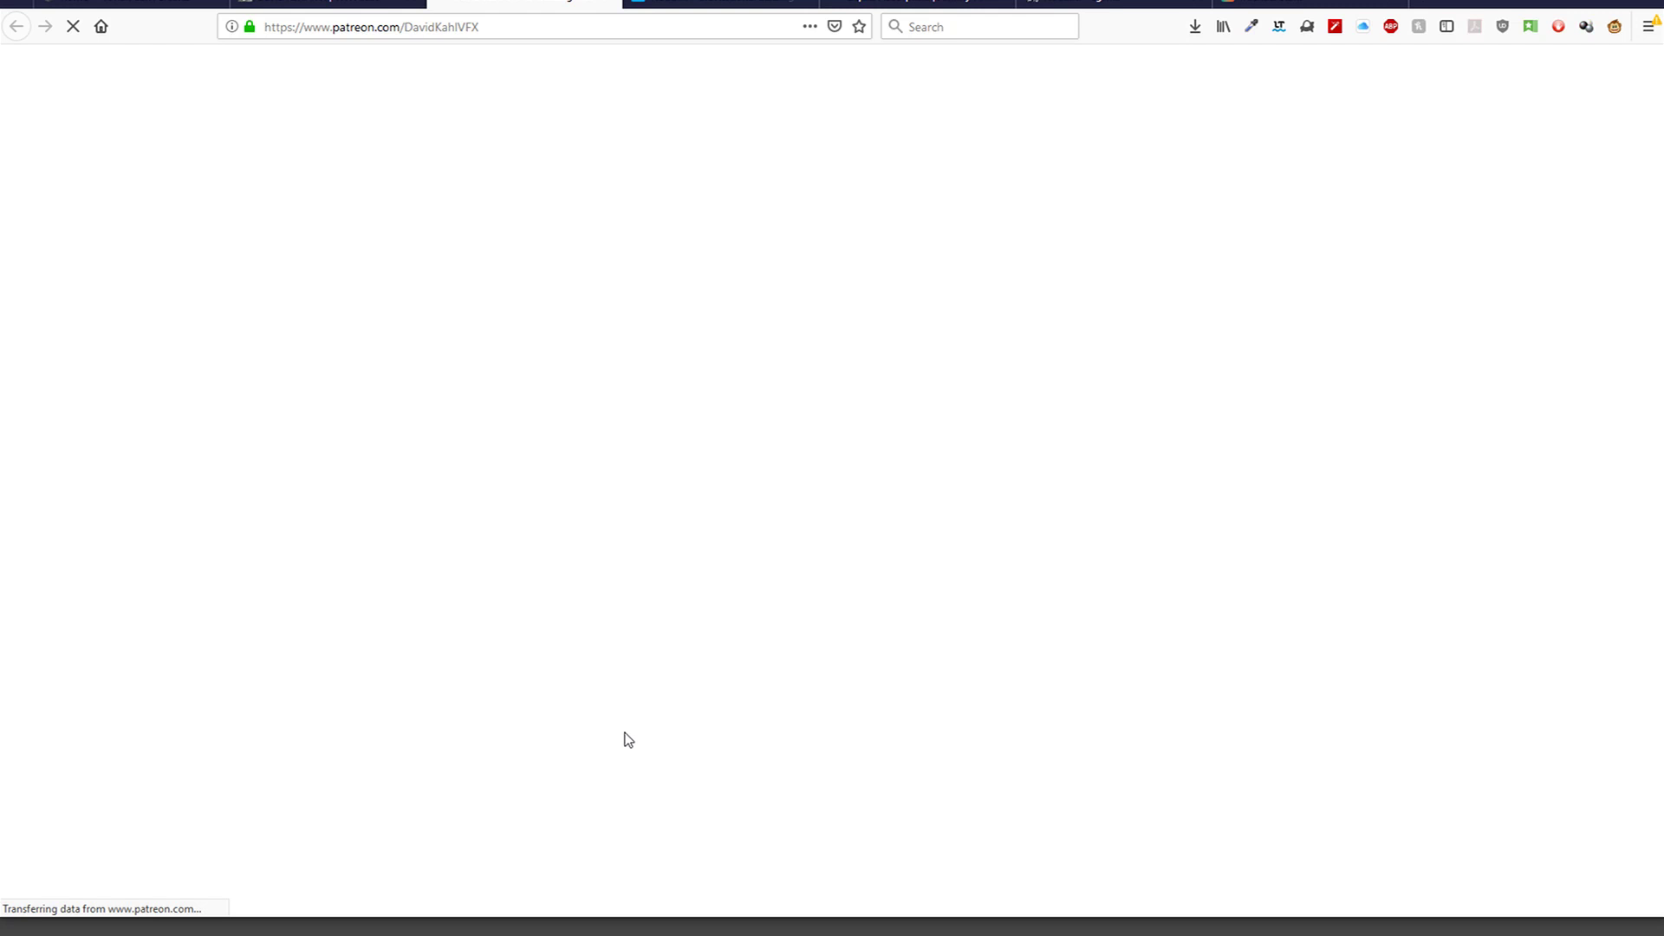
left_click(346, 2)
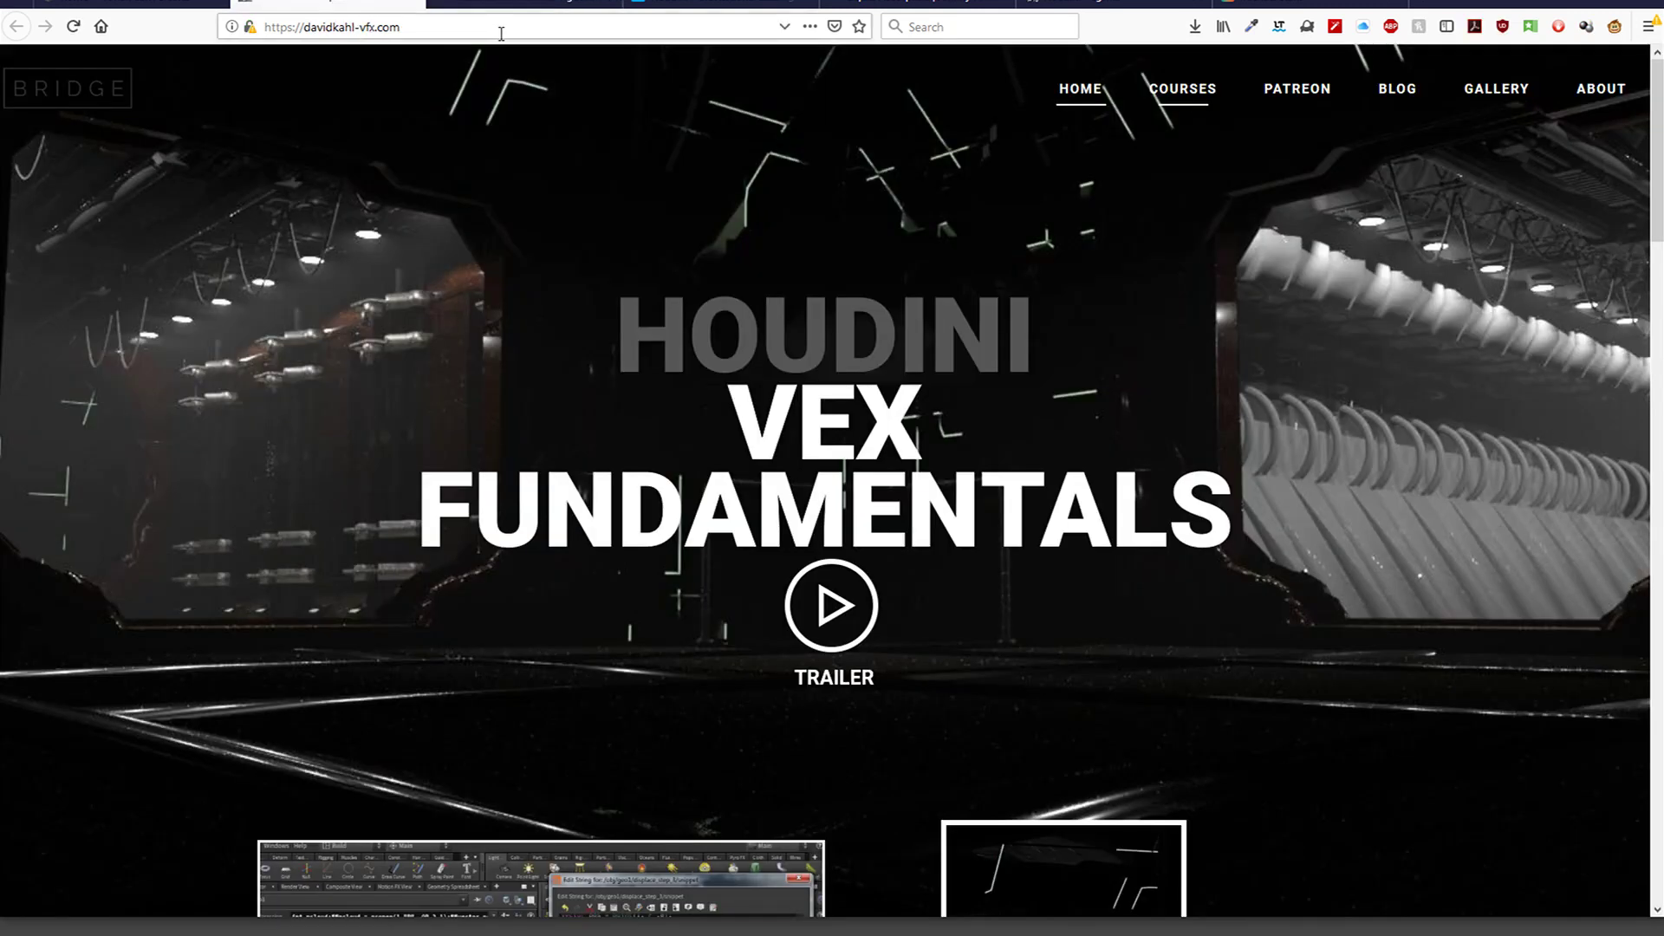
left_click(565, 2)
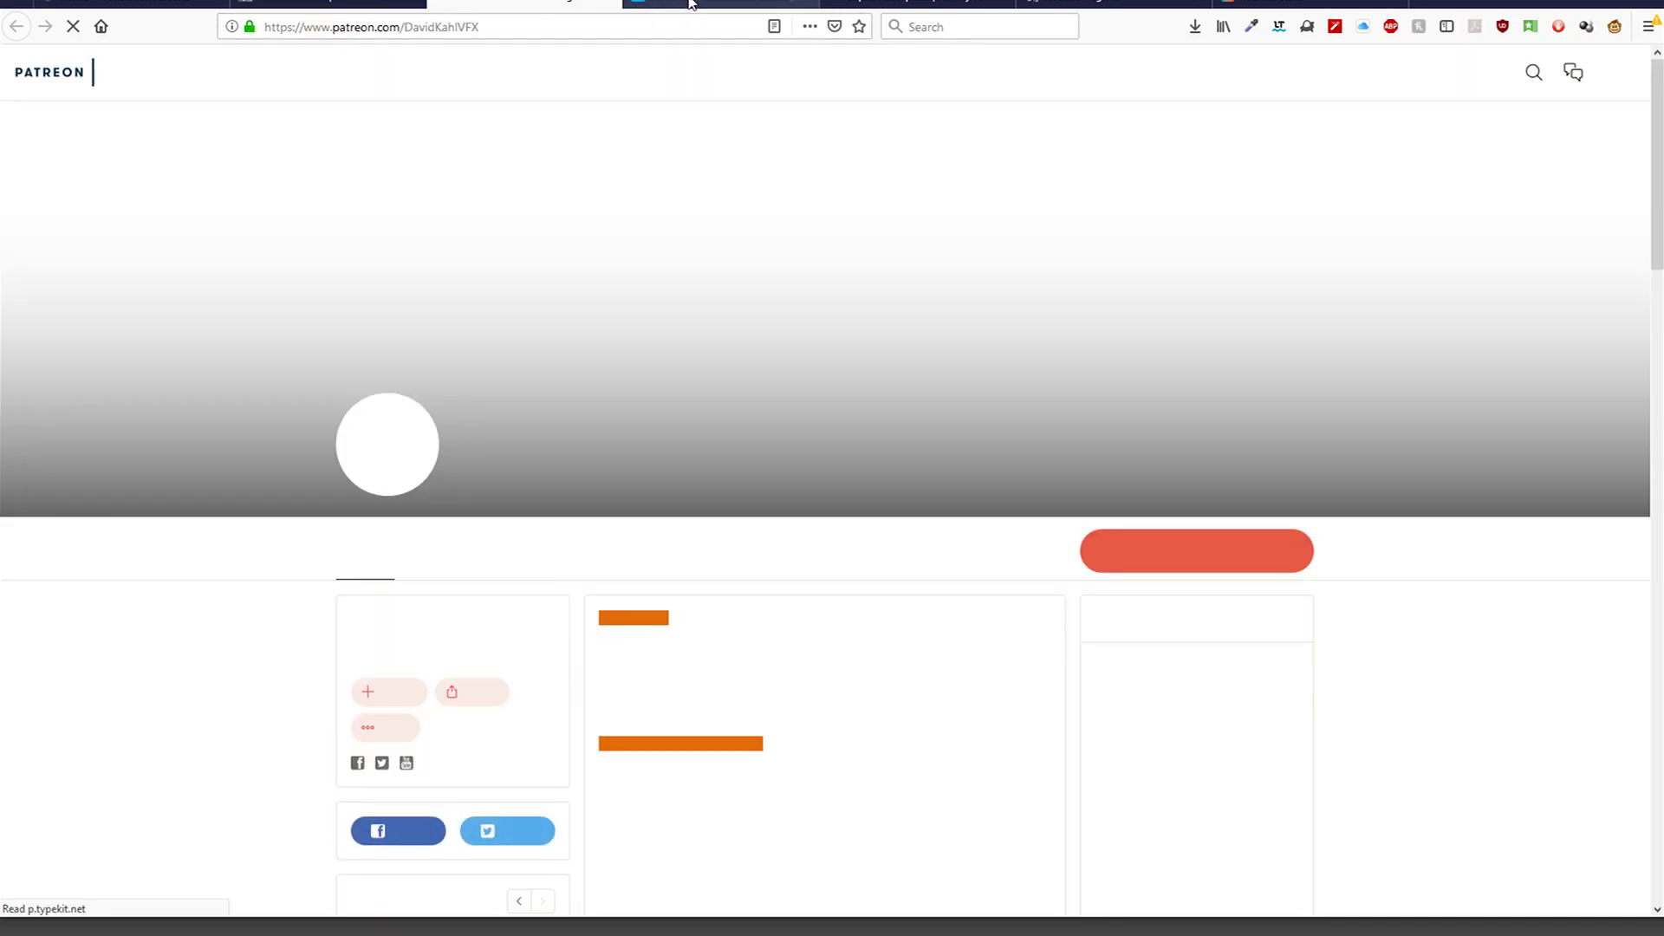
left_click(685, 3)
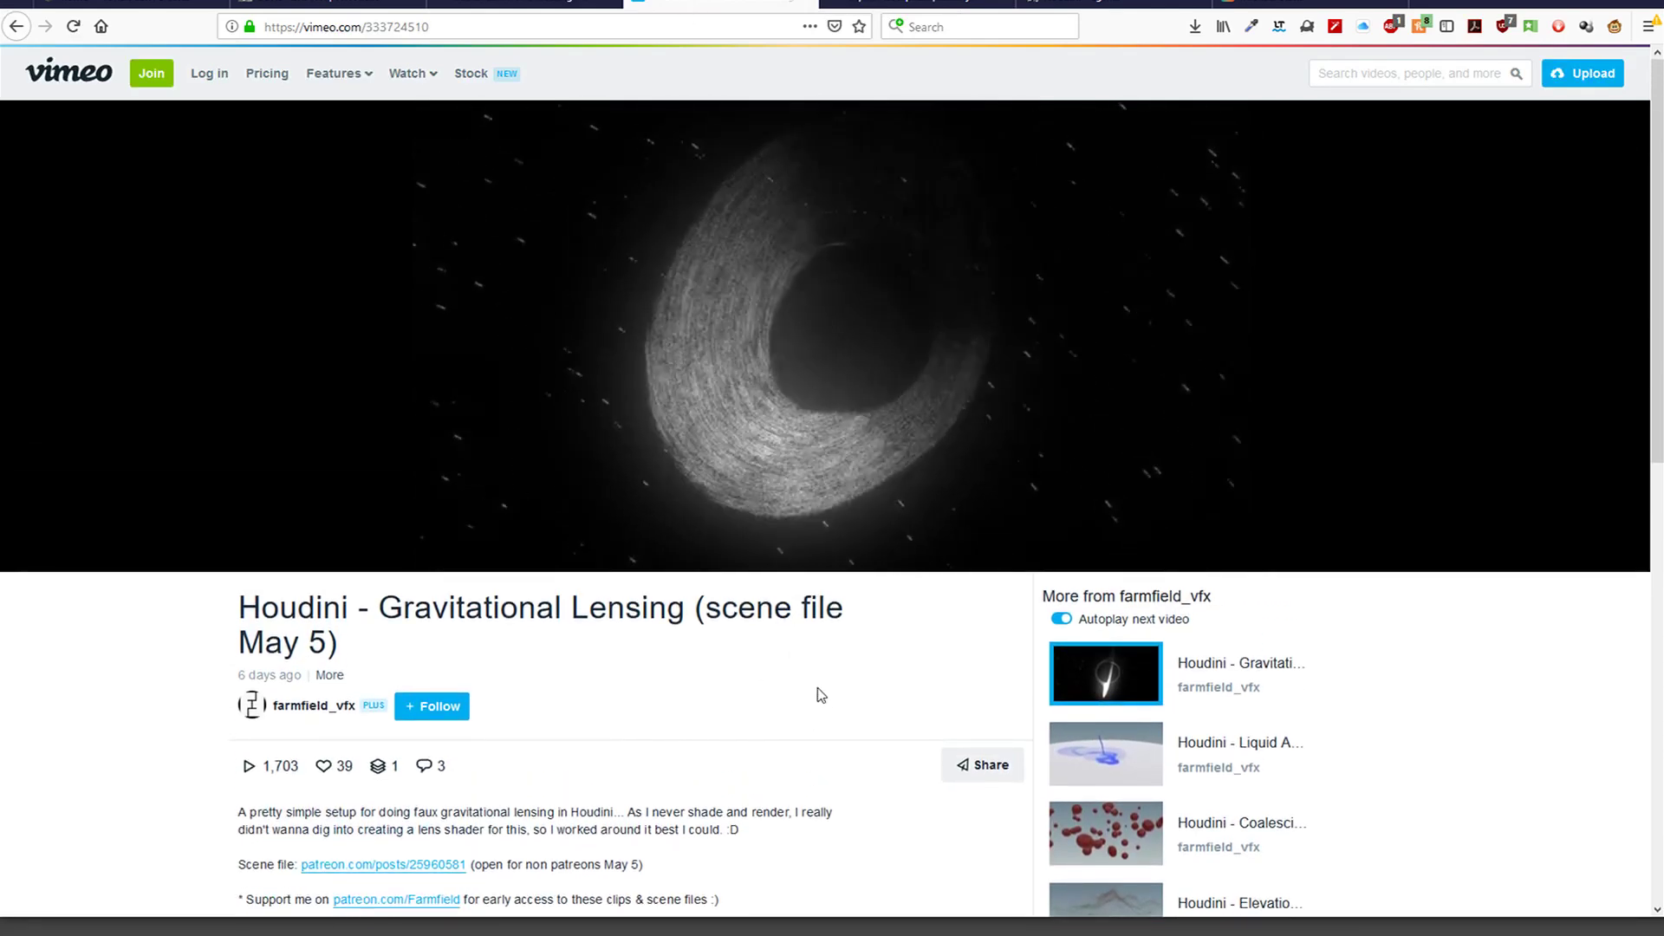
scroll(540, 629, "down", 2)
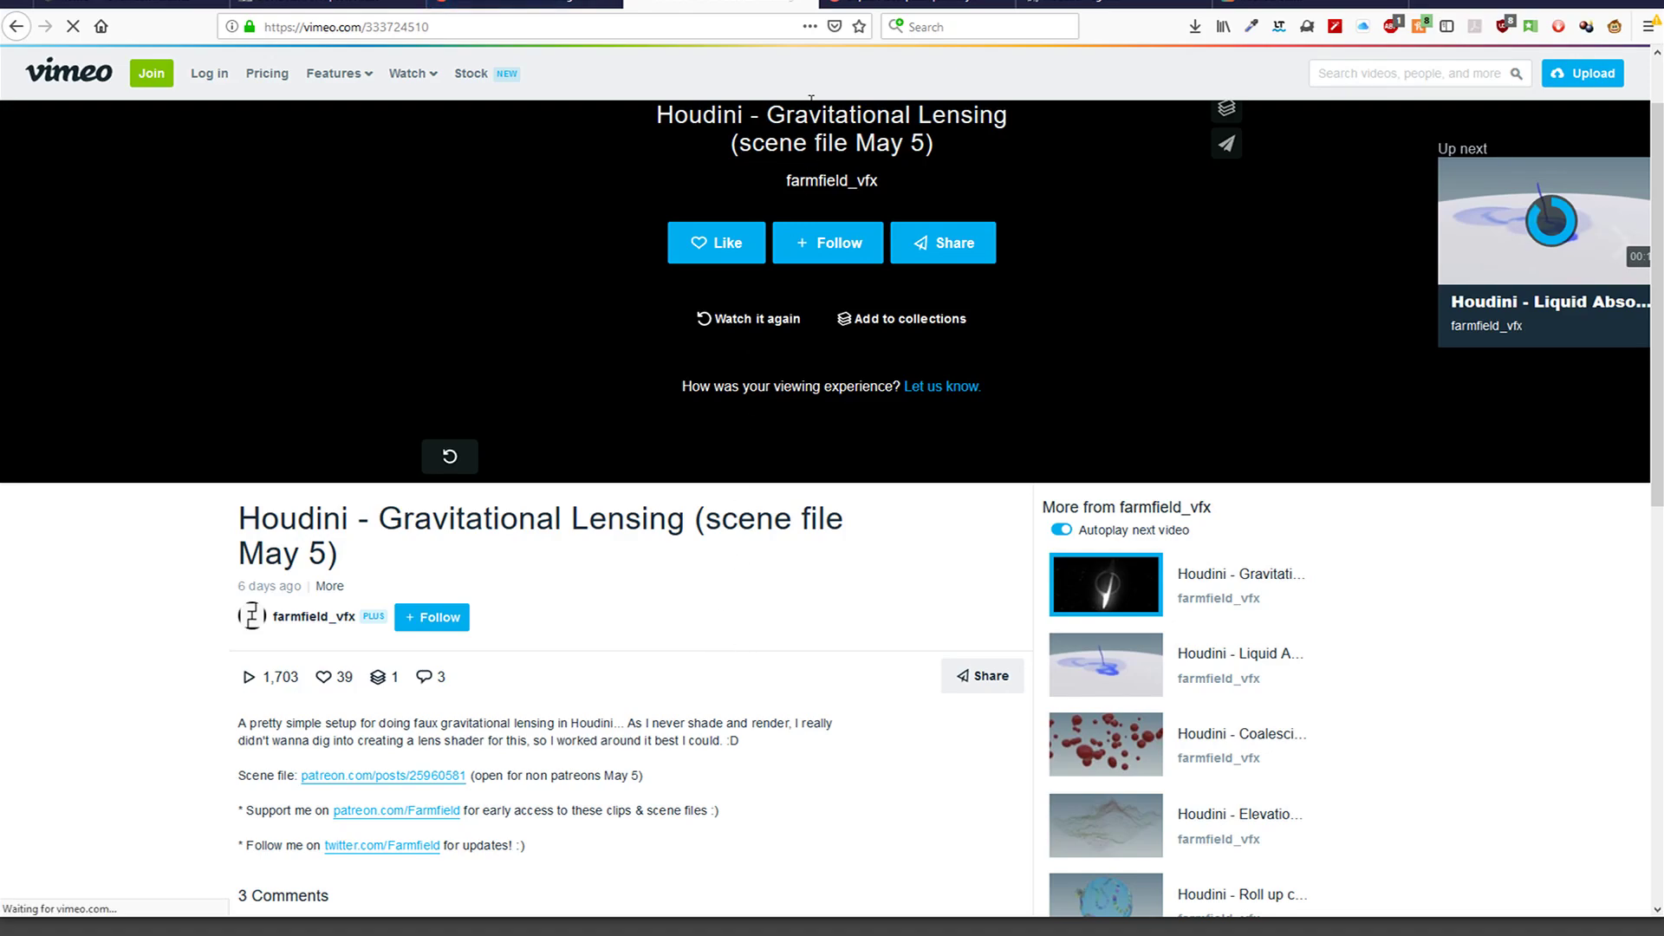
Switch to the cgwiki Houdini page and look through its table of contents
left_click(1053, 4)
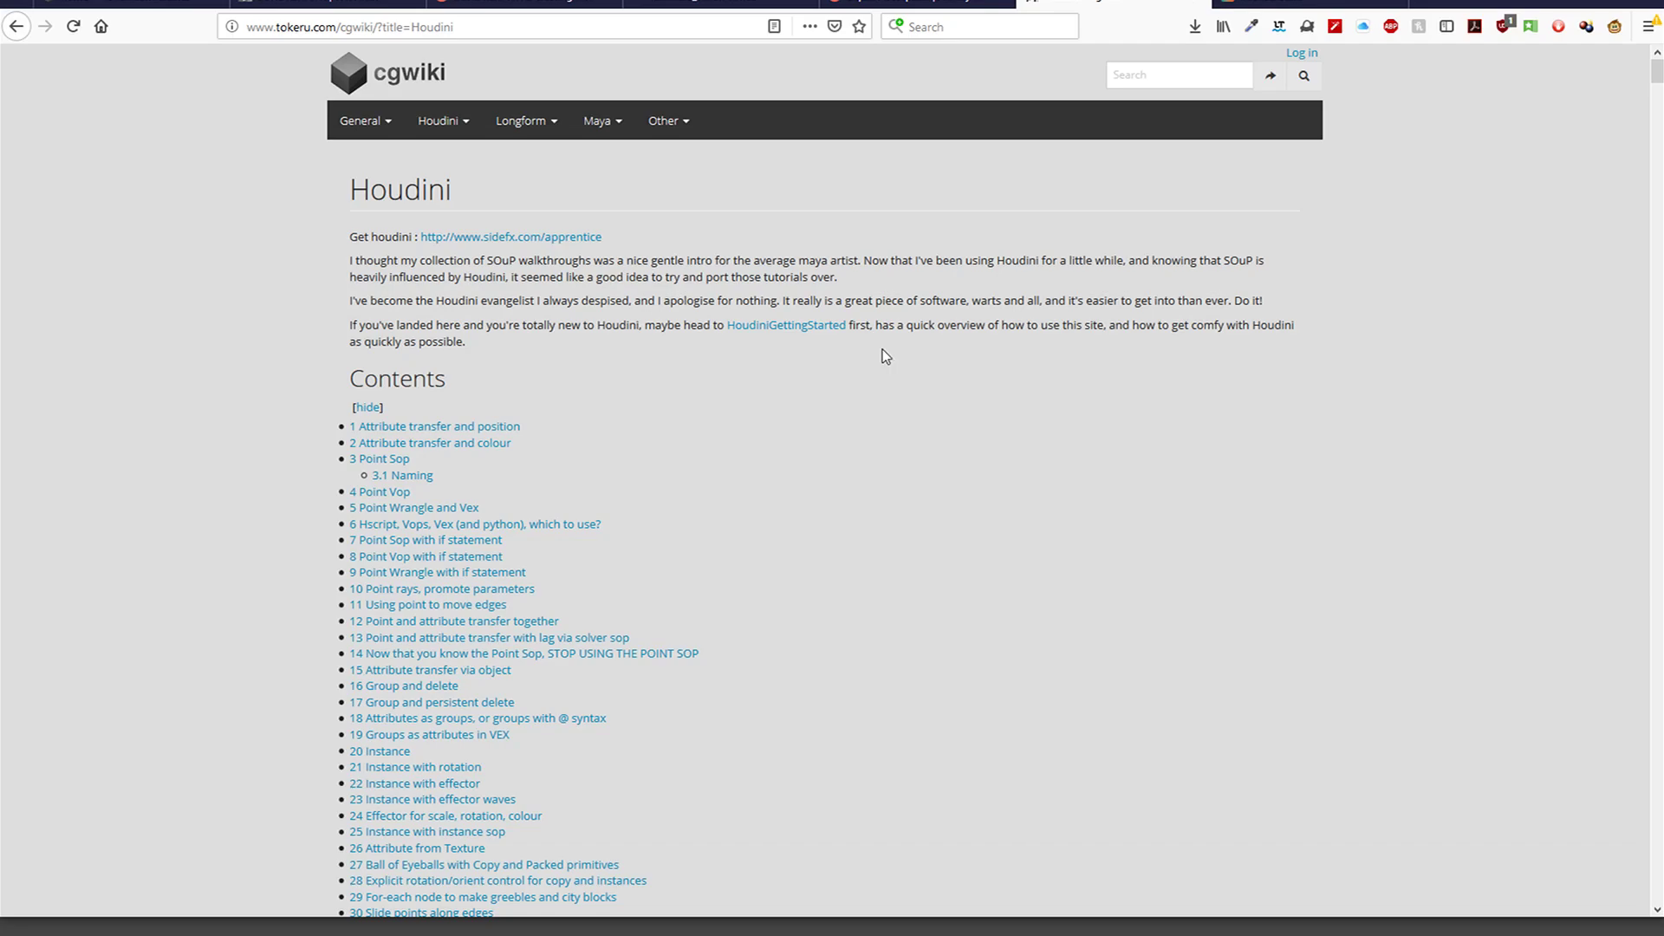
scroll(882, 351, "down", 8)
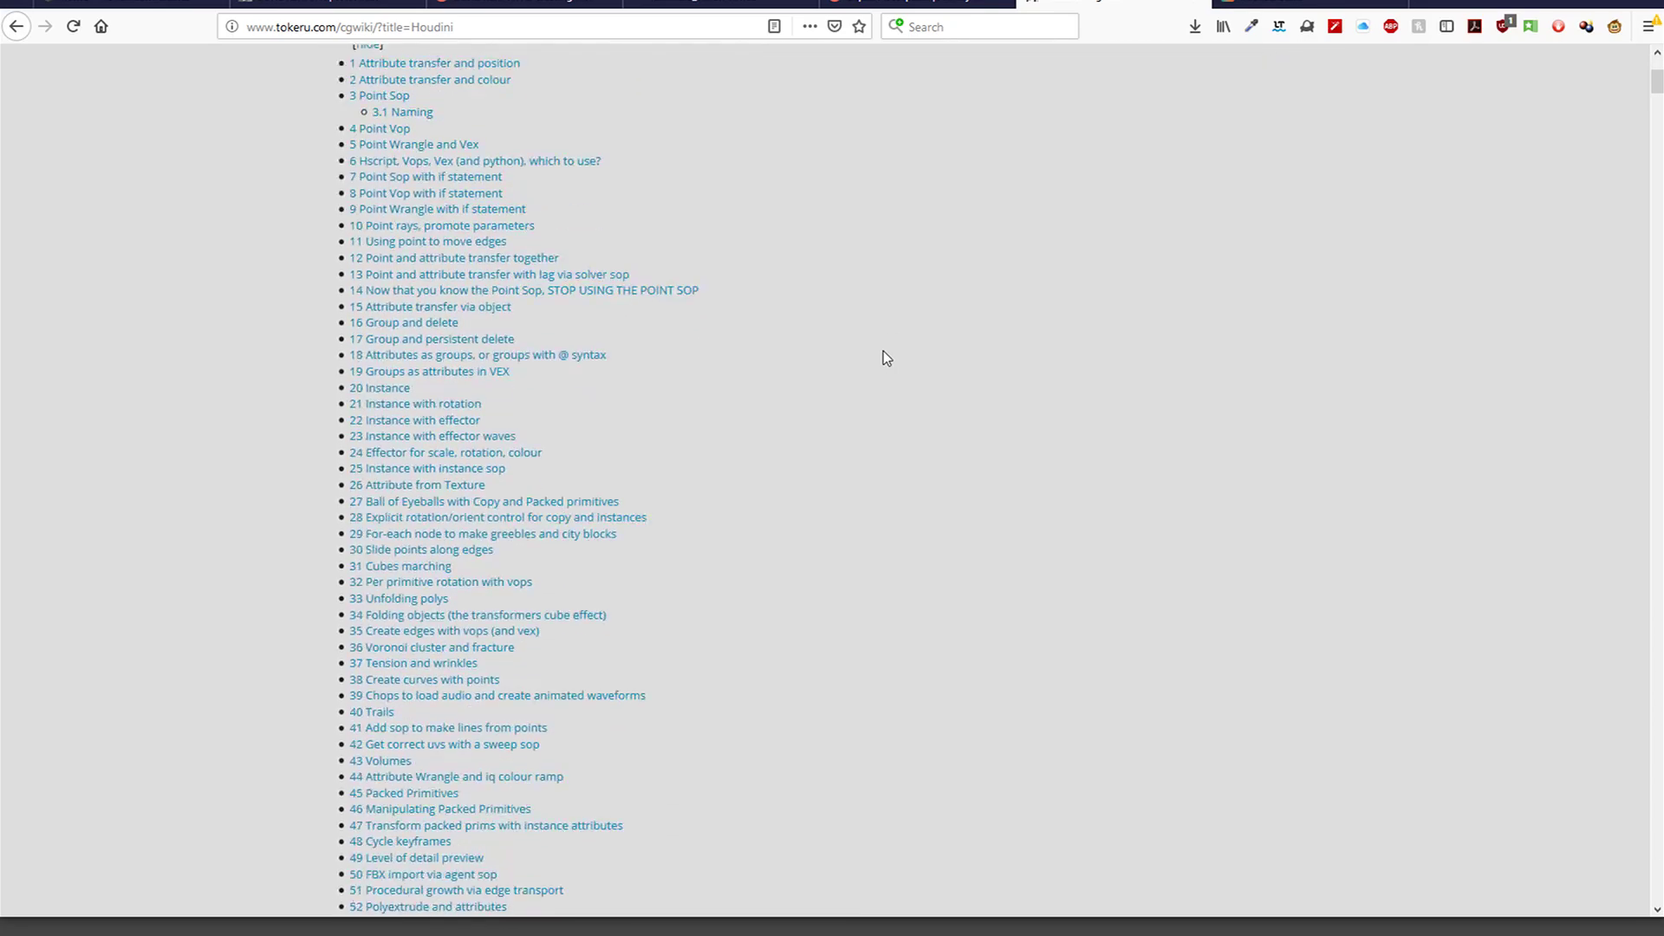
scroll(882, 351, "down", 5)
scroll(882, 351, "up", 13)
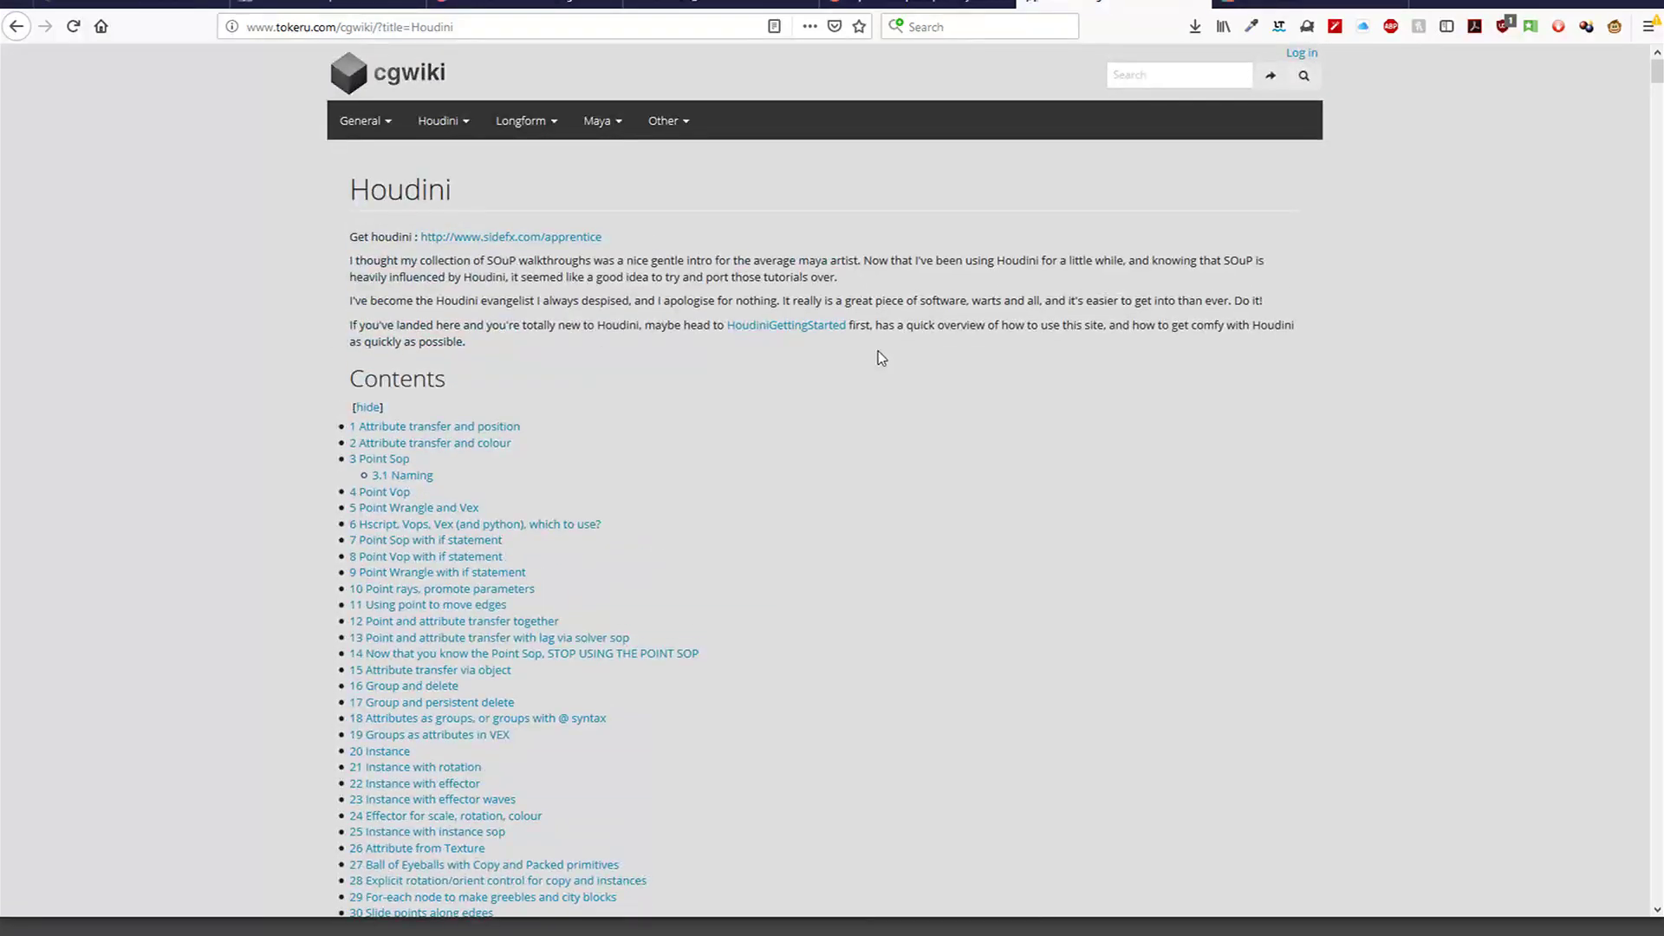
Open the Vex page from cgwiki's Houdini topics and look over its introduction and contents
left_click(442, 121)
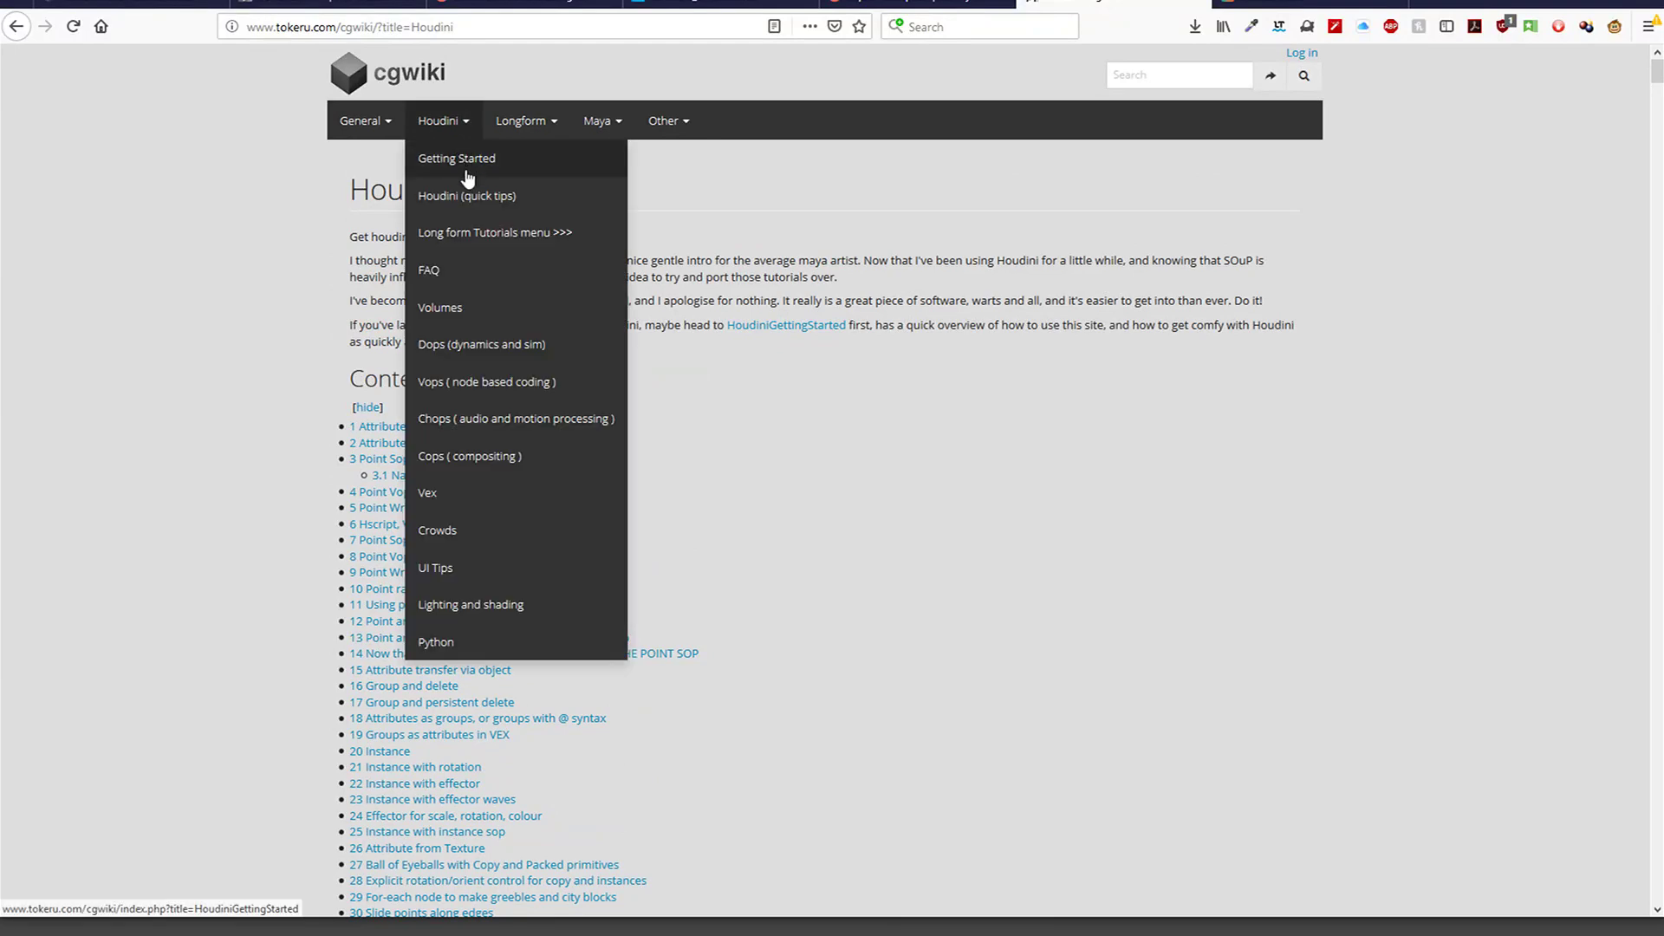
left_click(513, 498)
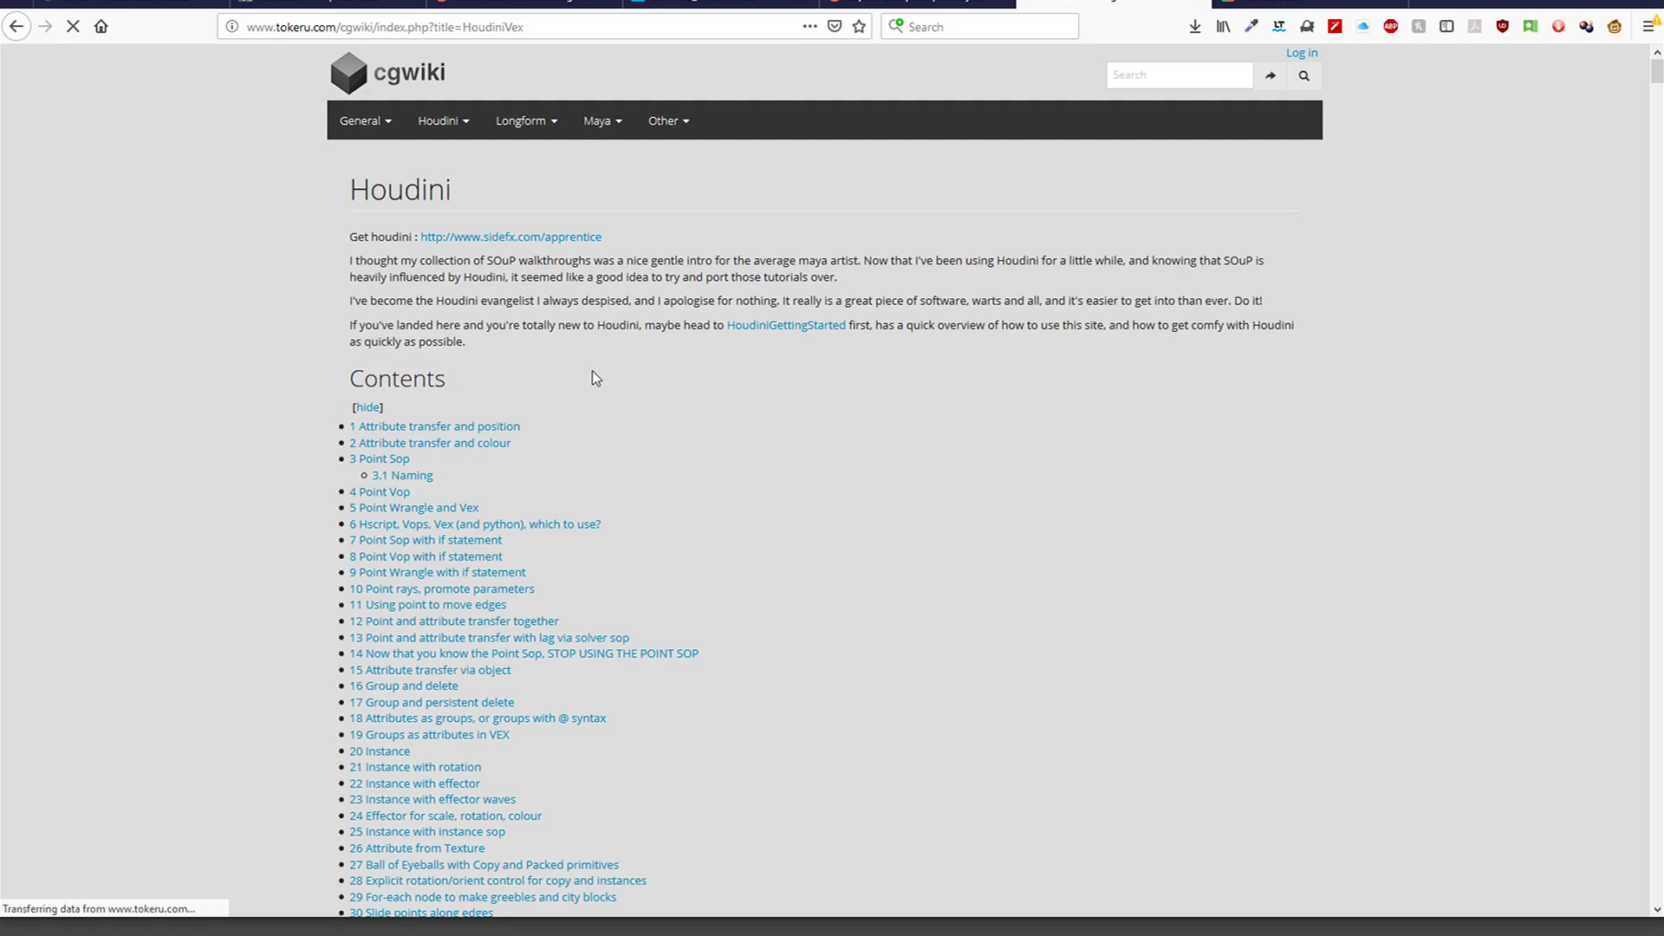
scroll(404, 391, "down", 10)
scroll(408, 394, "up", 10)
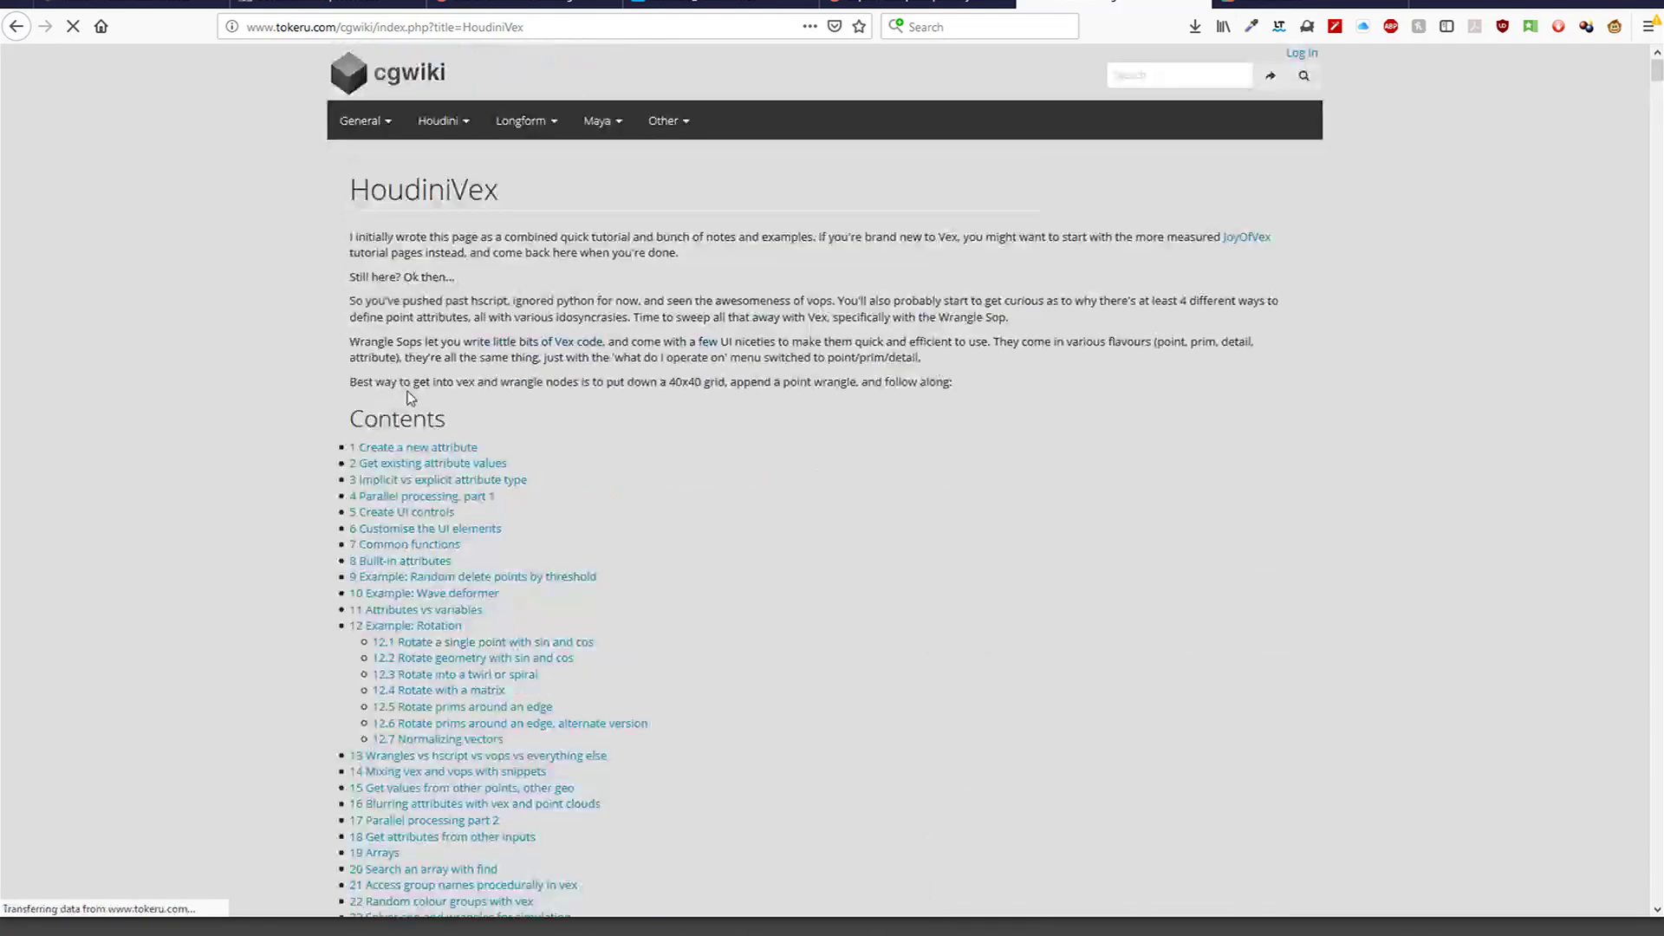
left_click(466, 123)
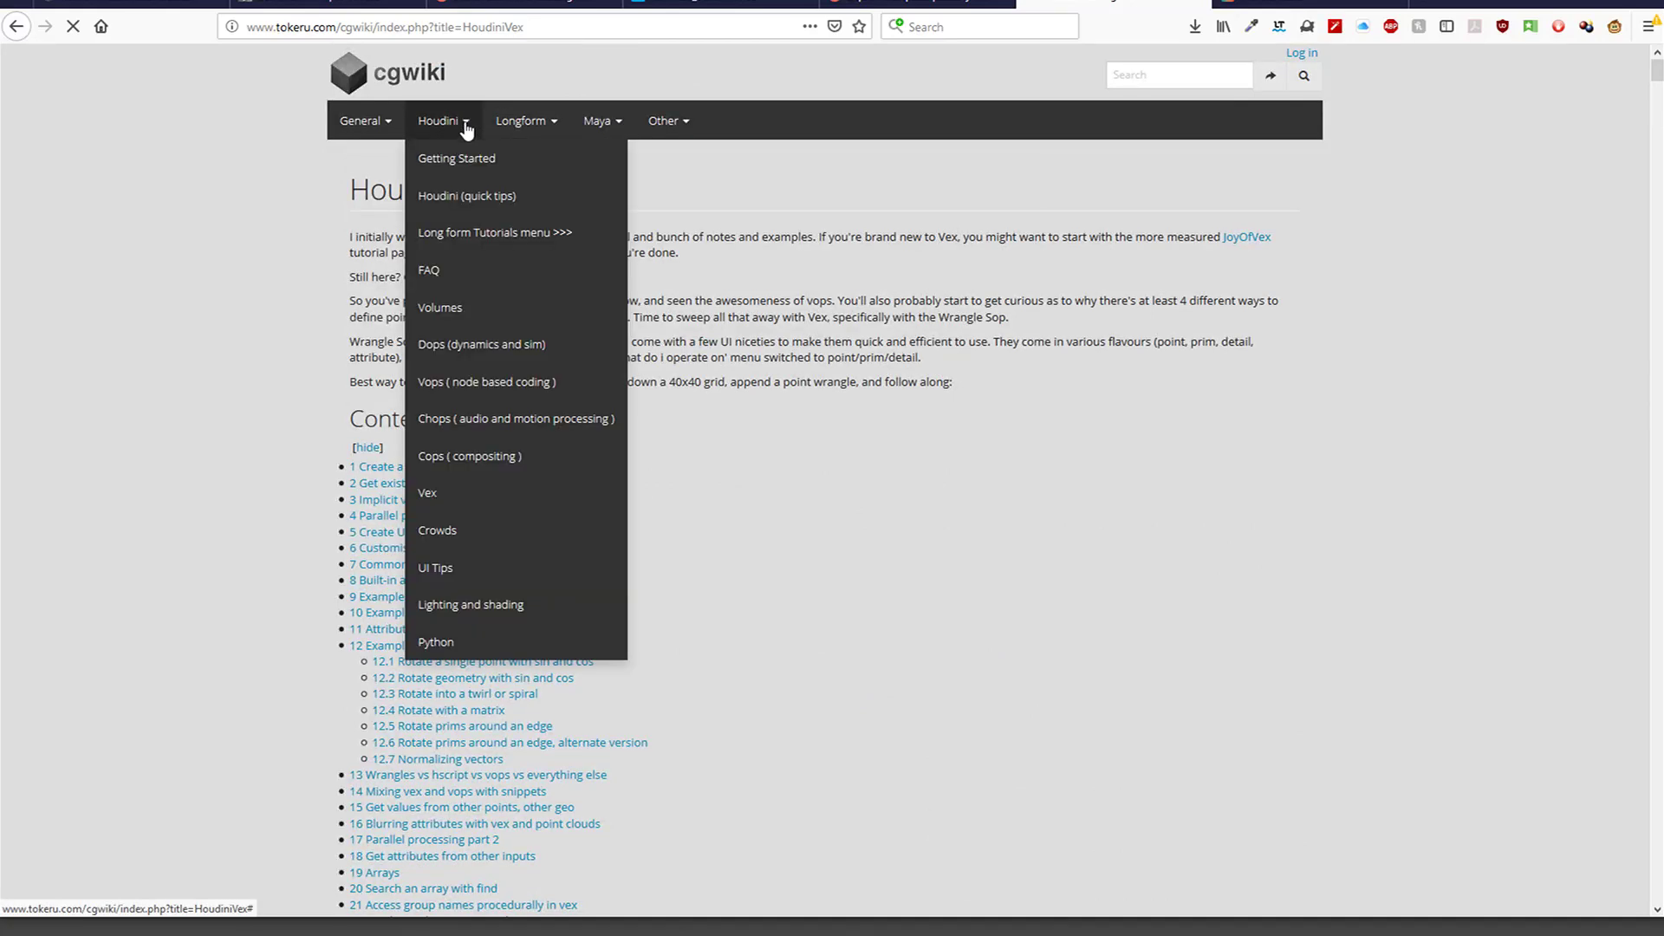
left_click(453, 501)
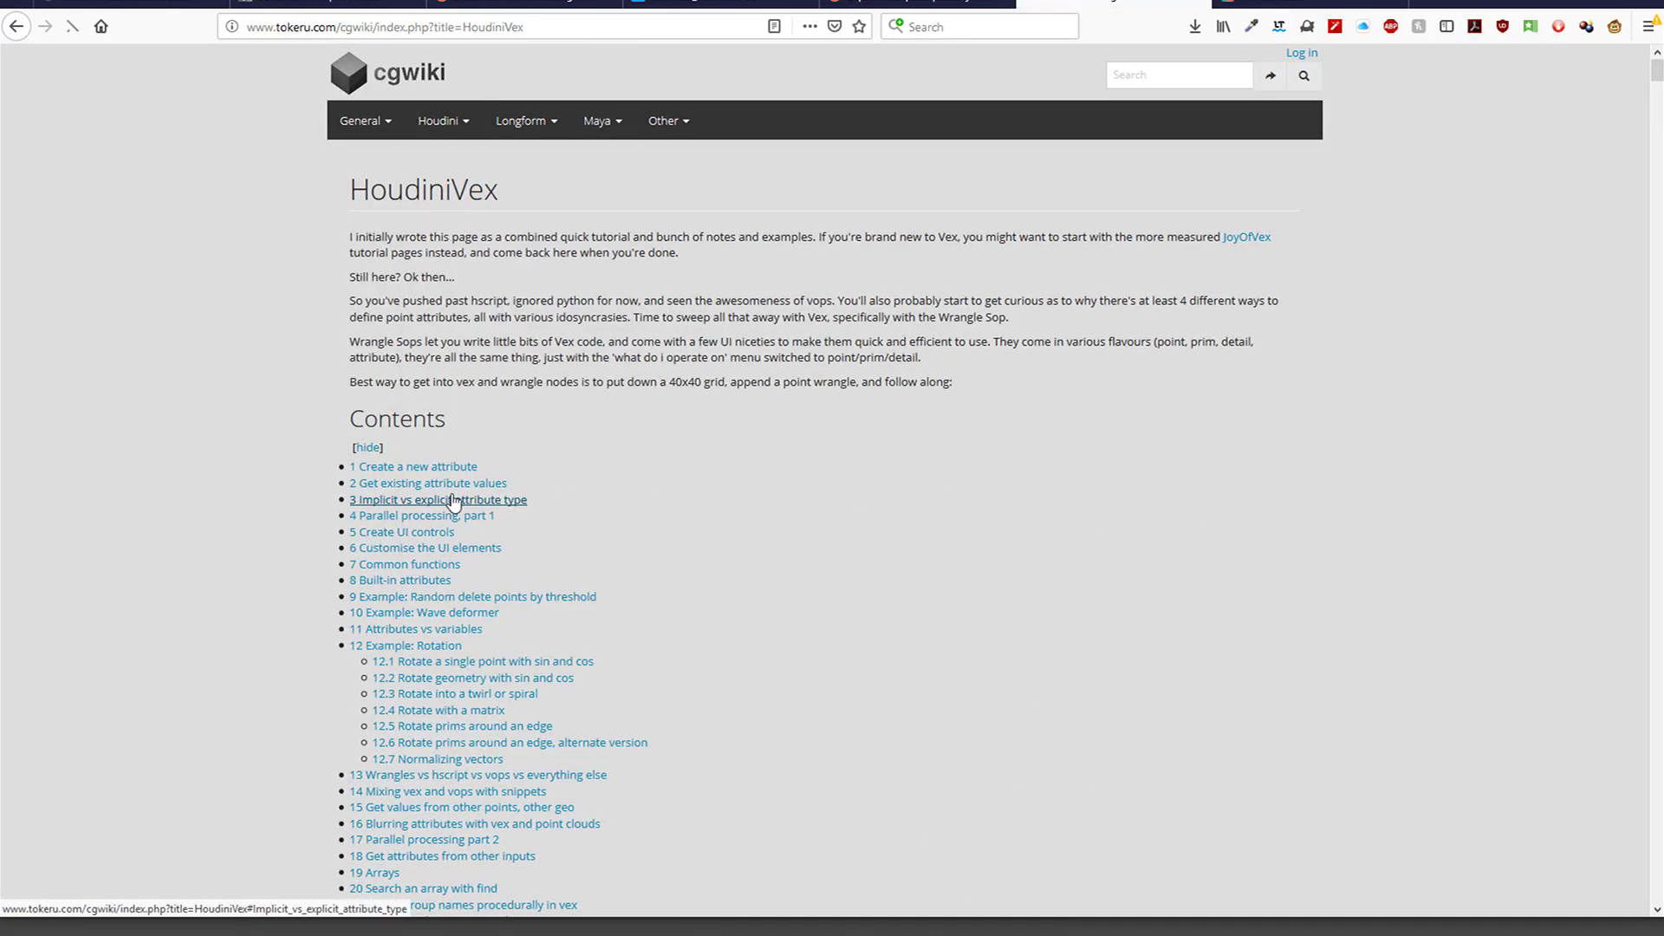
left_click(457, 126)
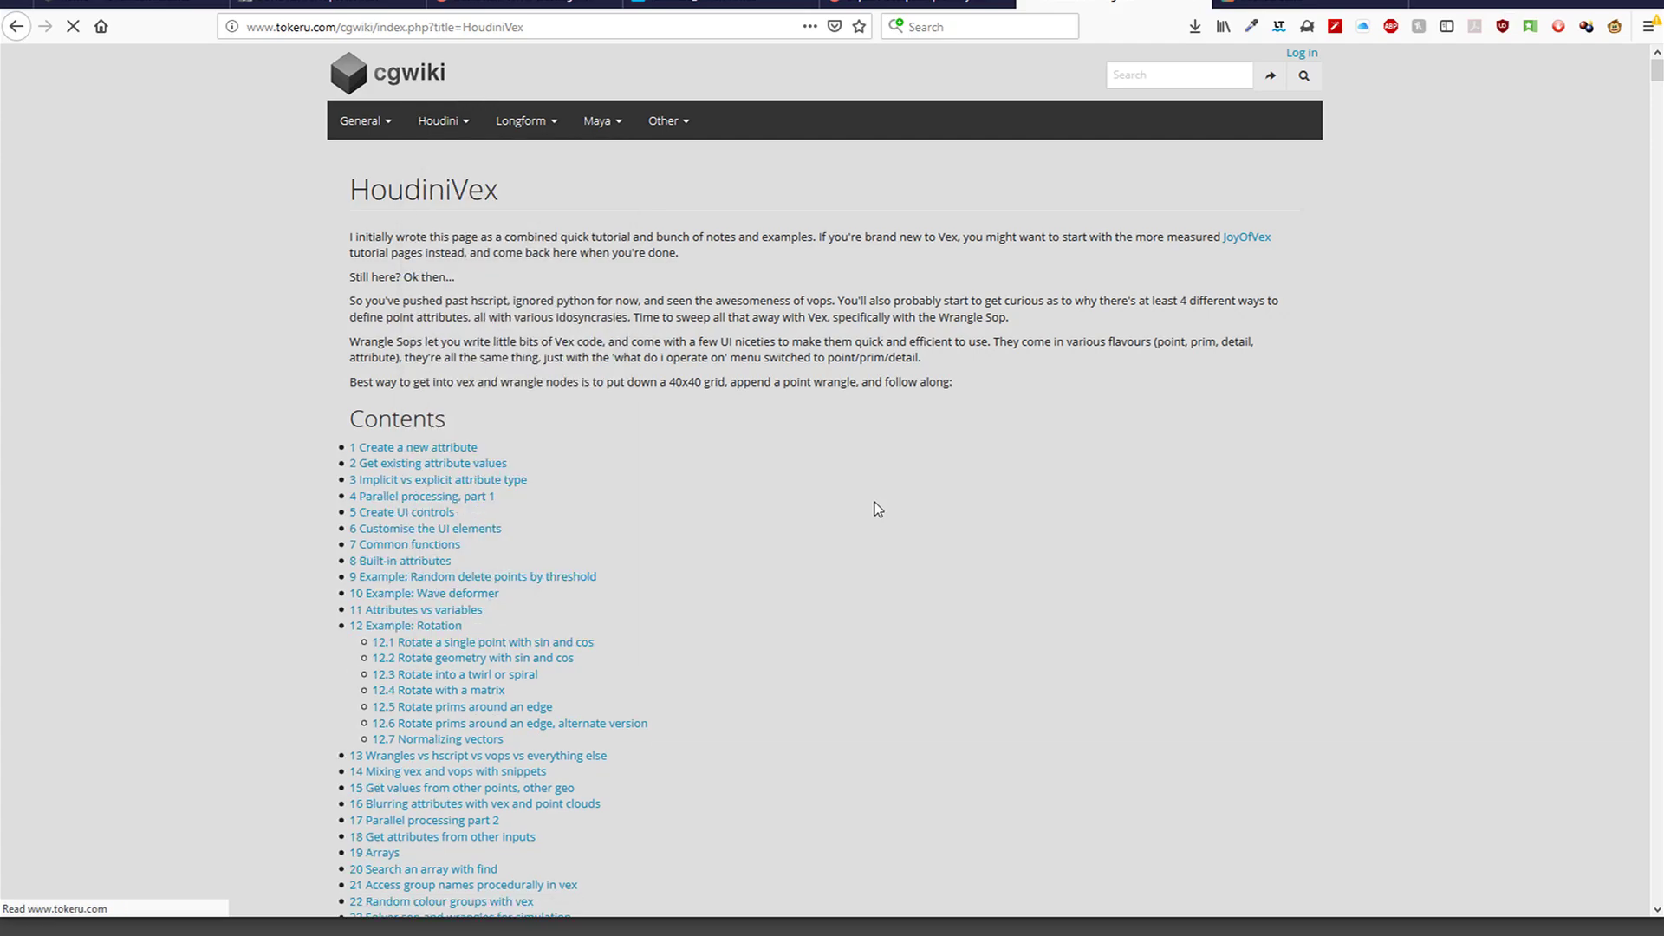
Examine the HoudiniVex sections on creating attributes, implicit versus explicit attribute types and parallel processing
scroll(875, 502, "down", 9)
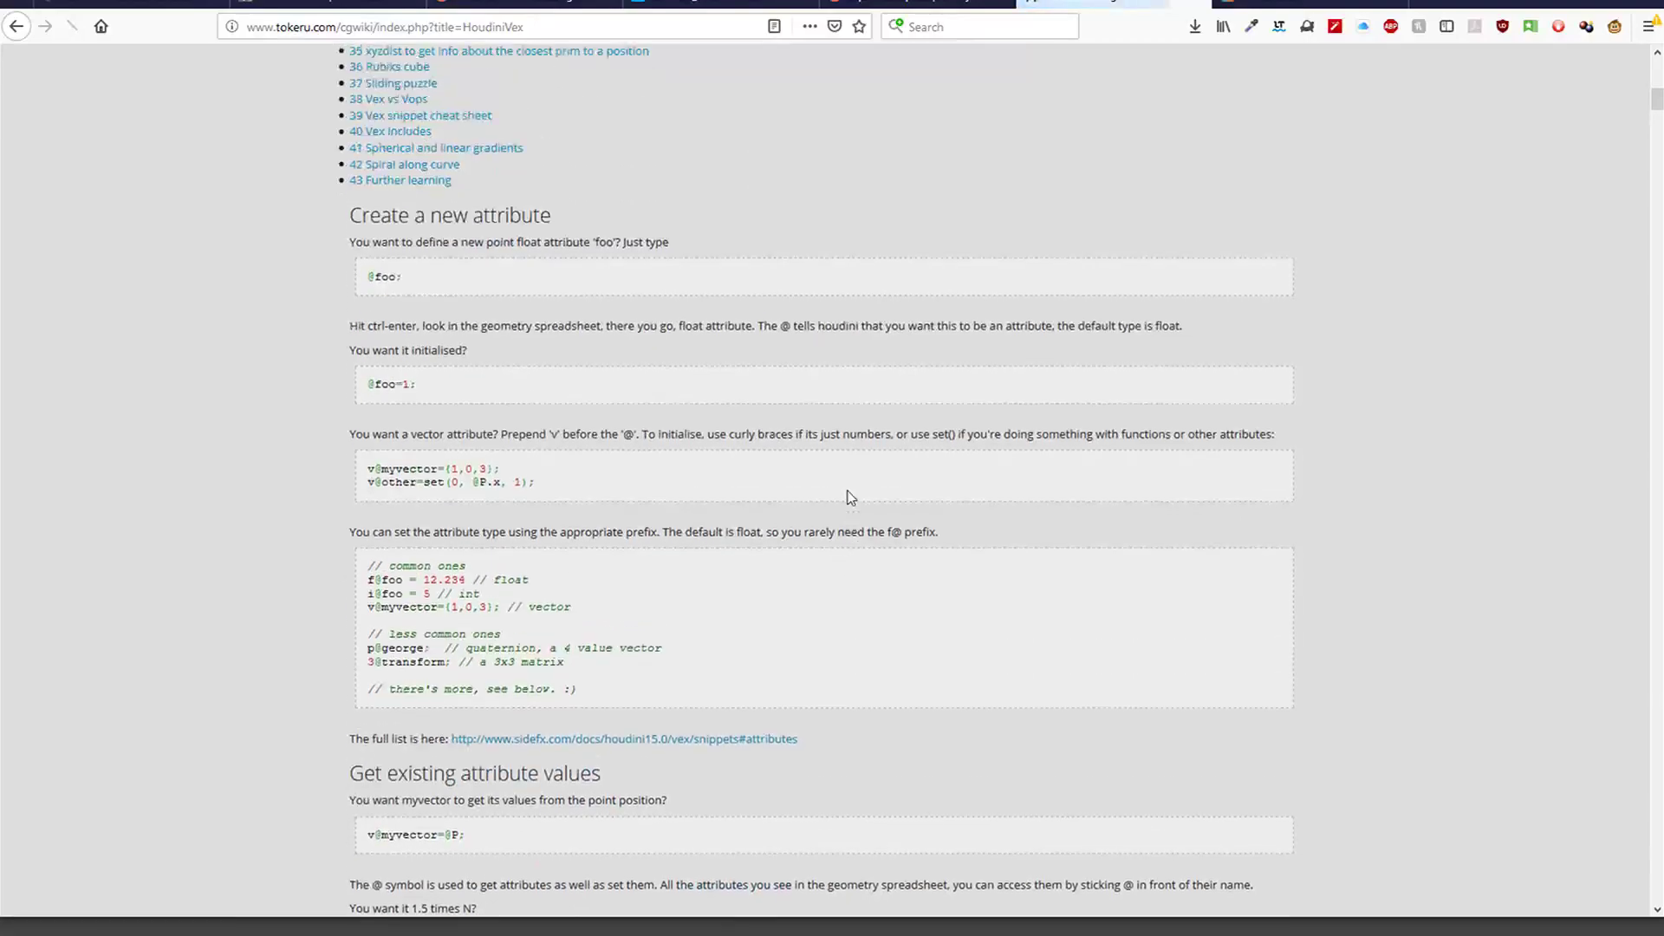
left_click_drag(358, 373, 390, 428)
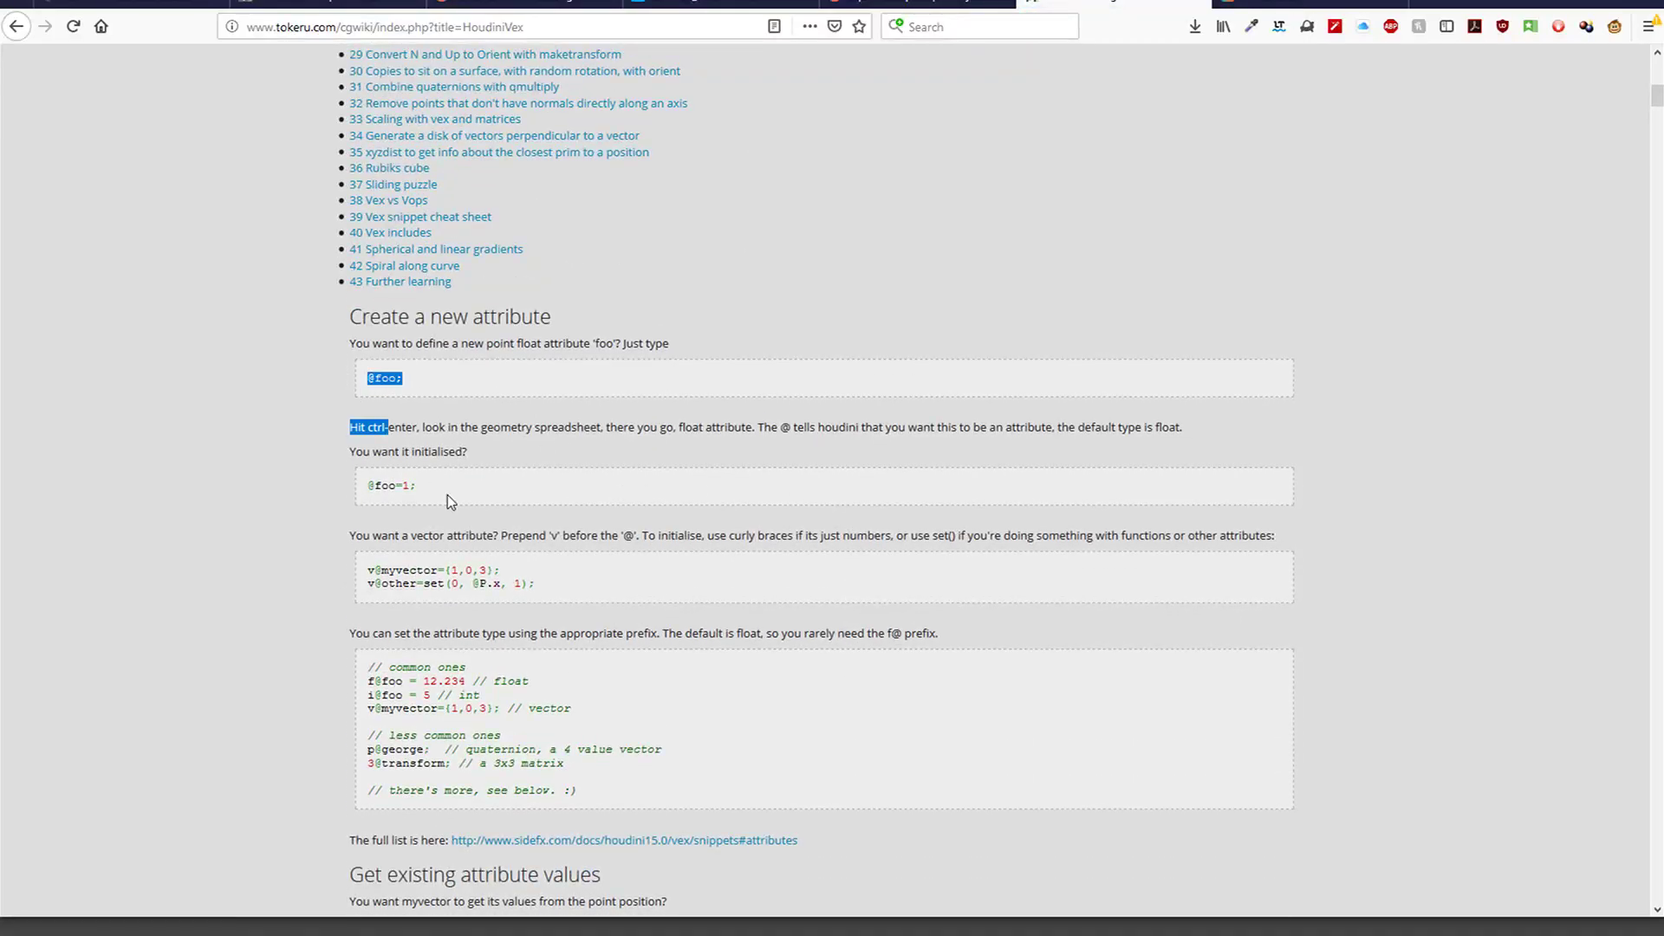
left_click(447, 496)
scroll(405, 523, "down", 8)
scroll(405, 524, "down", 9)
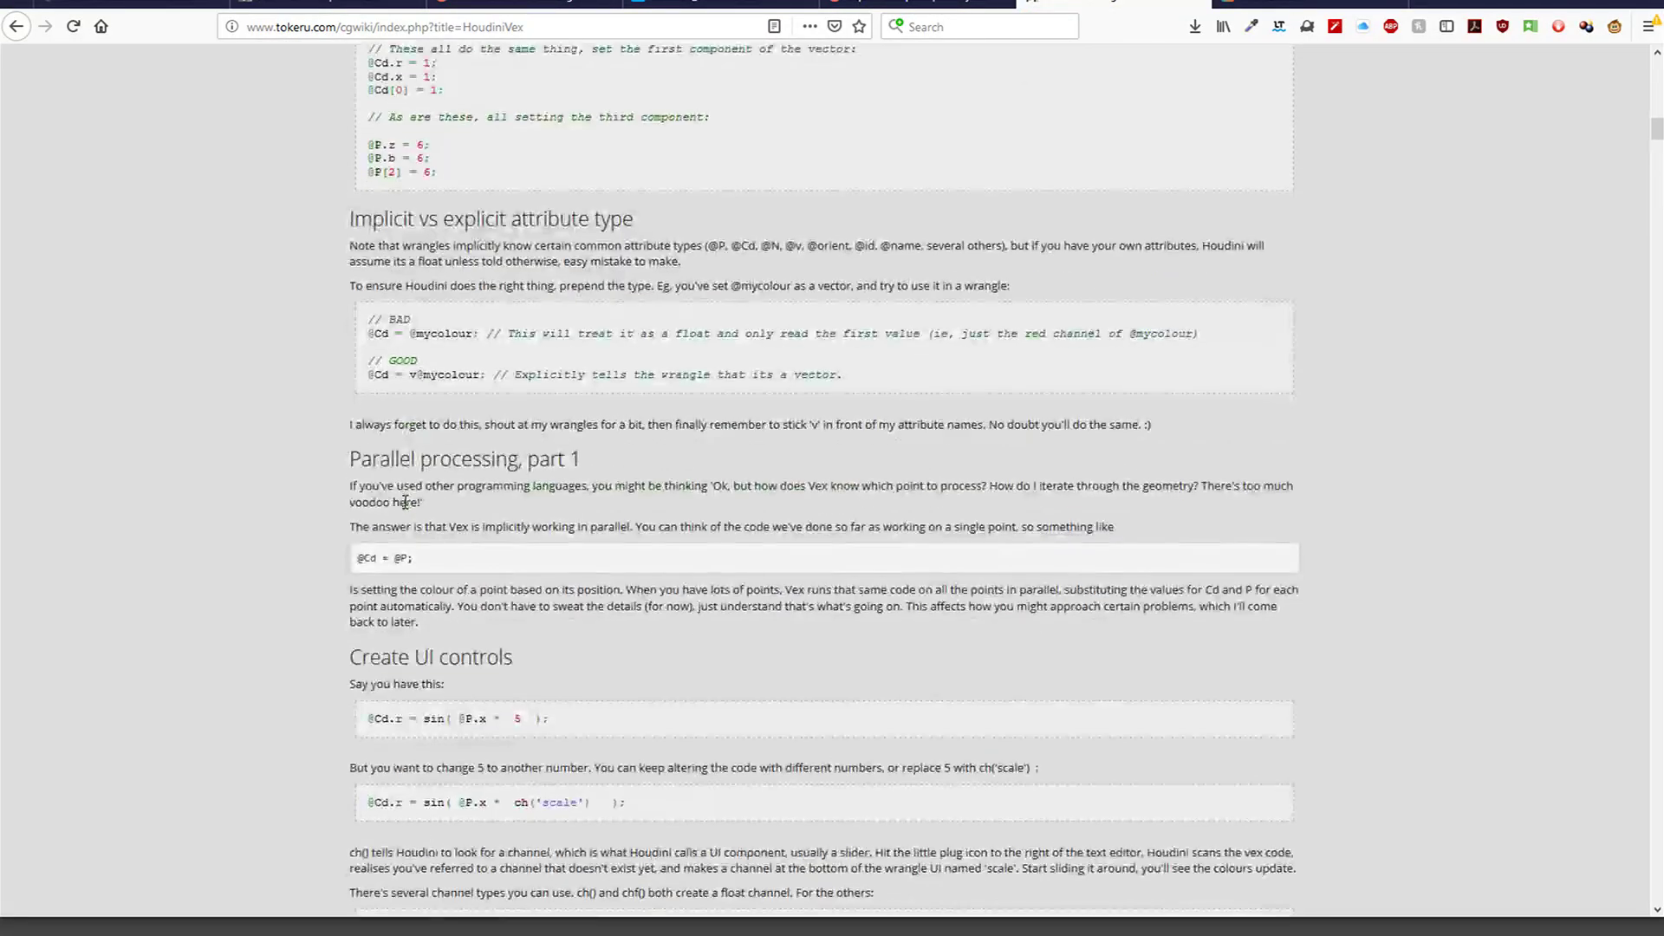
scroll(429, 394, "up", 3)
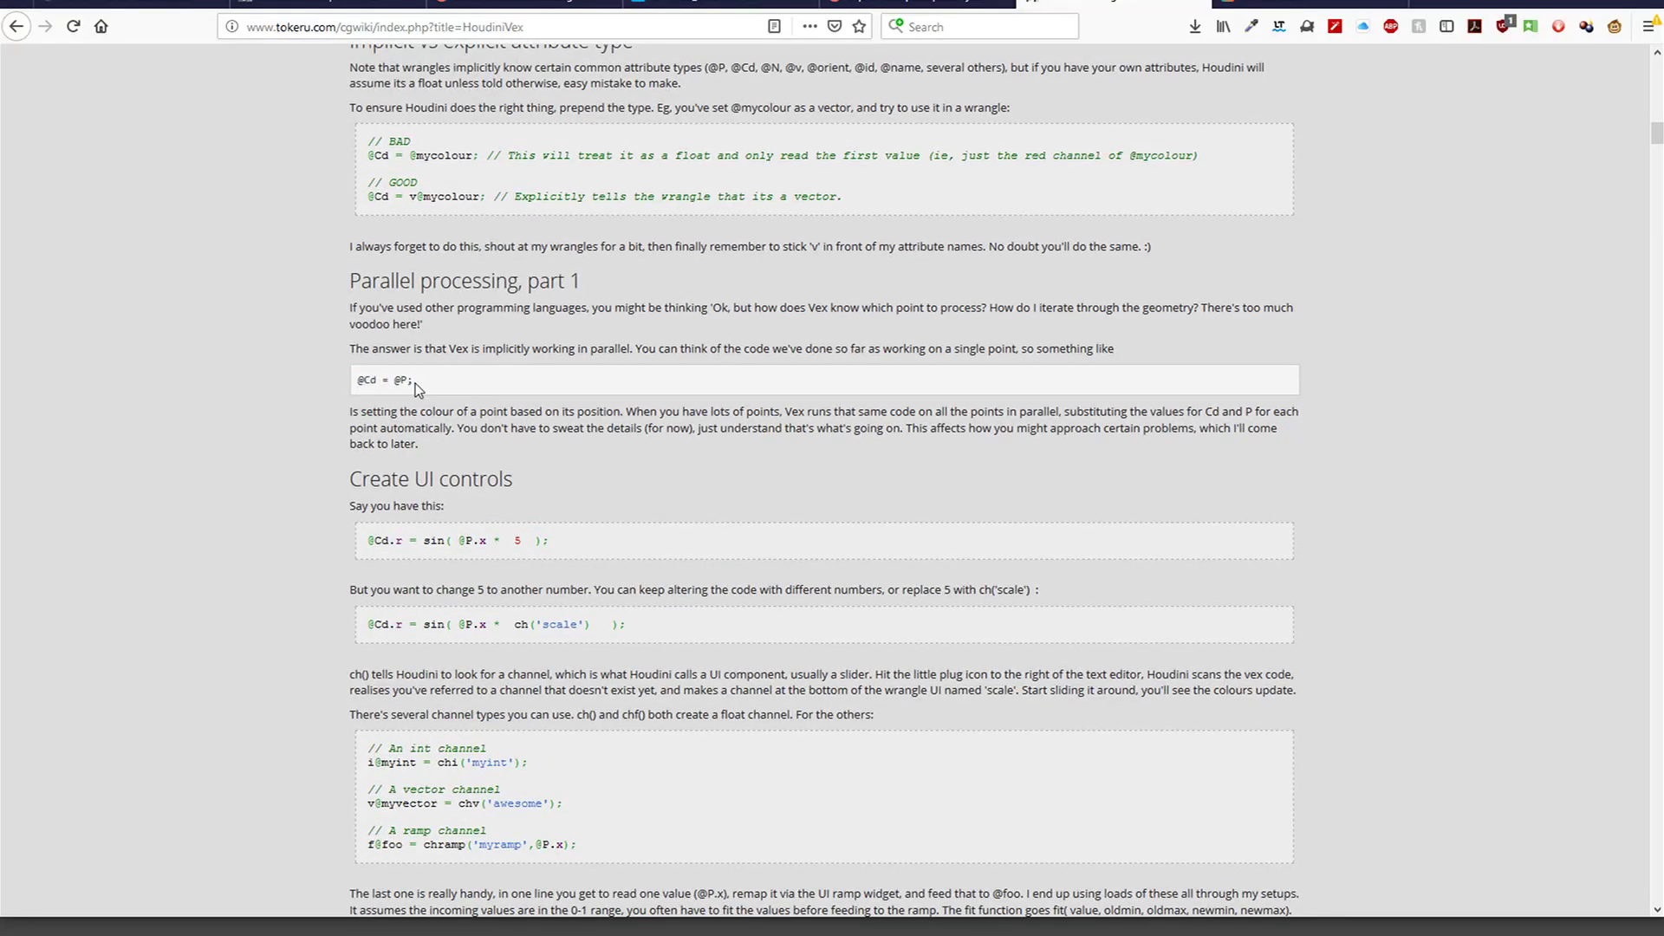
Examine the HoudiniVex sections on UI controls, random point deletion, the wave deformer and rotation, returning to the page's contents
scroll(490, 520, "down", 2)
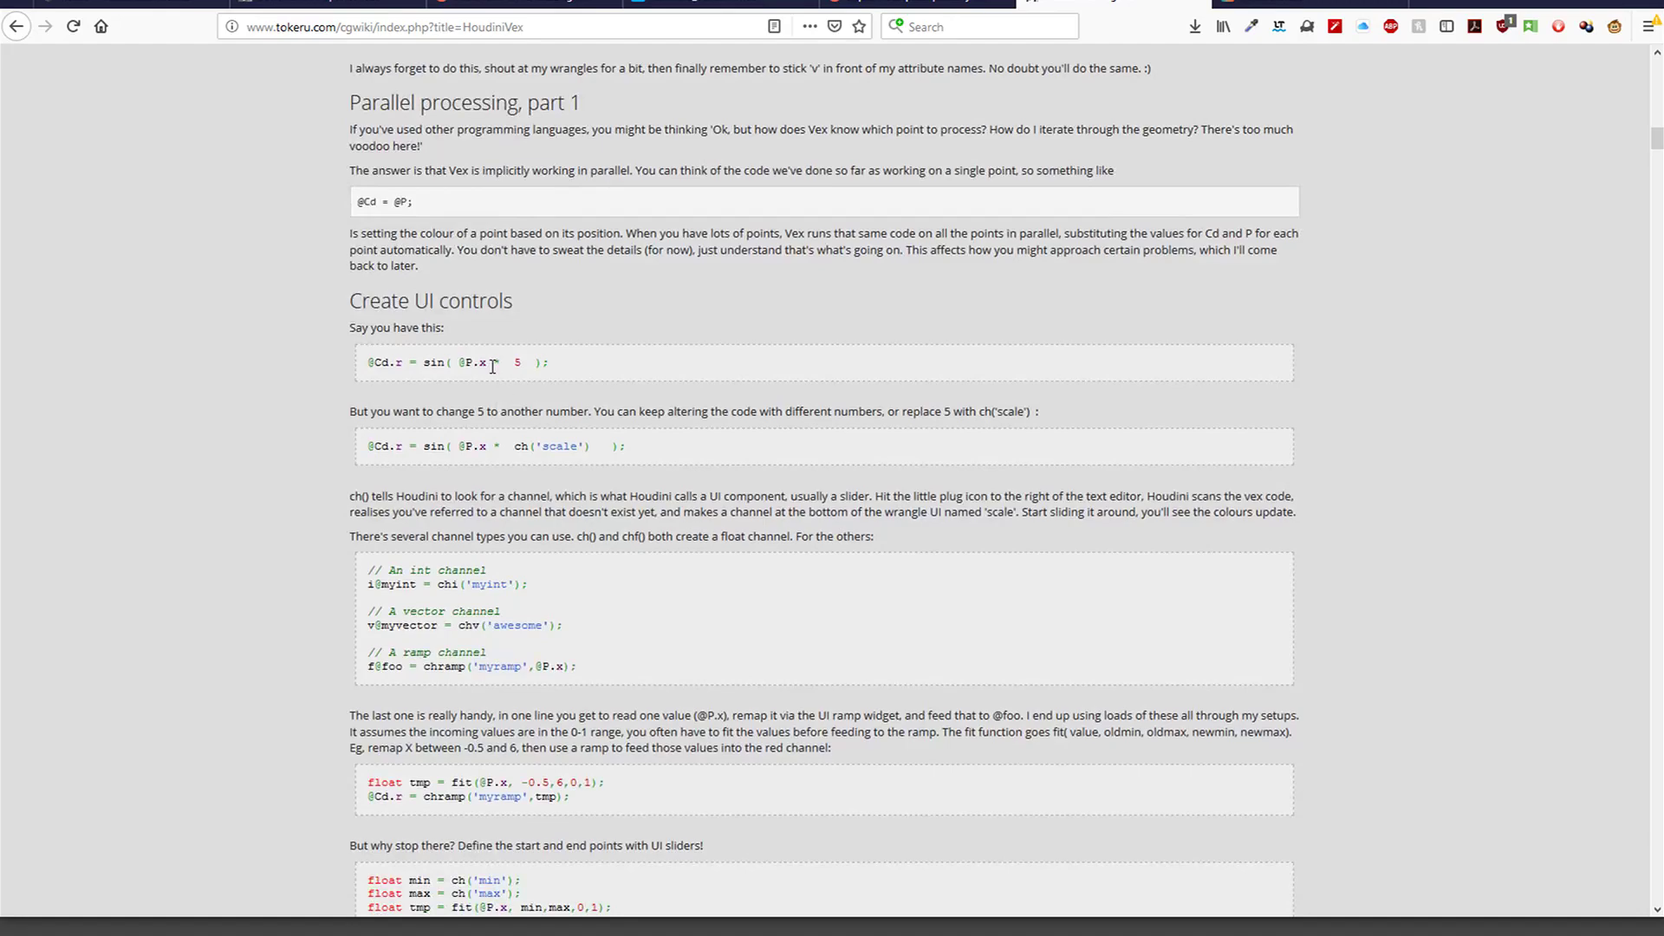
scroll(511, 418, "down", 3)
scroll(511, 418, "down", 1)
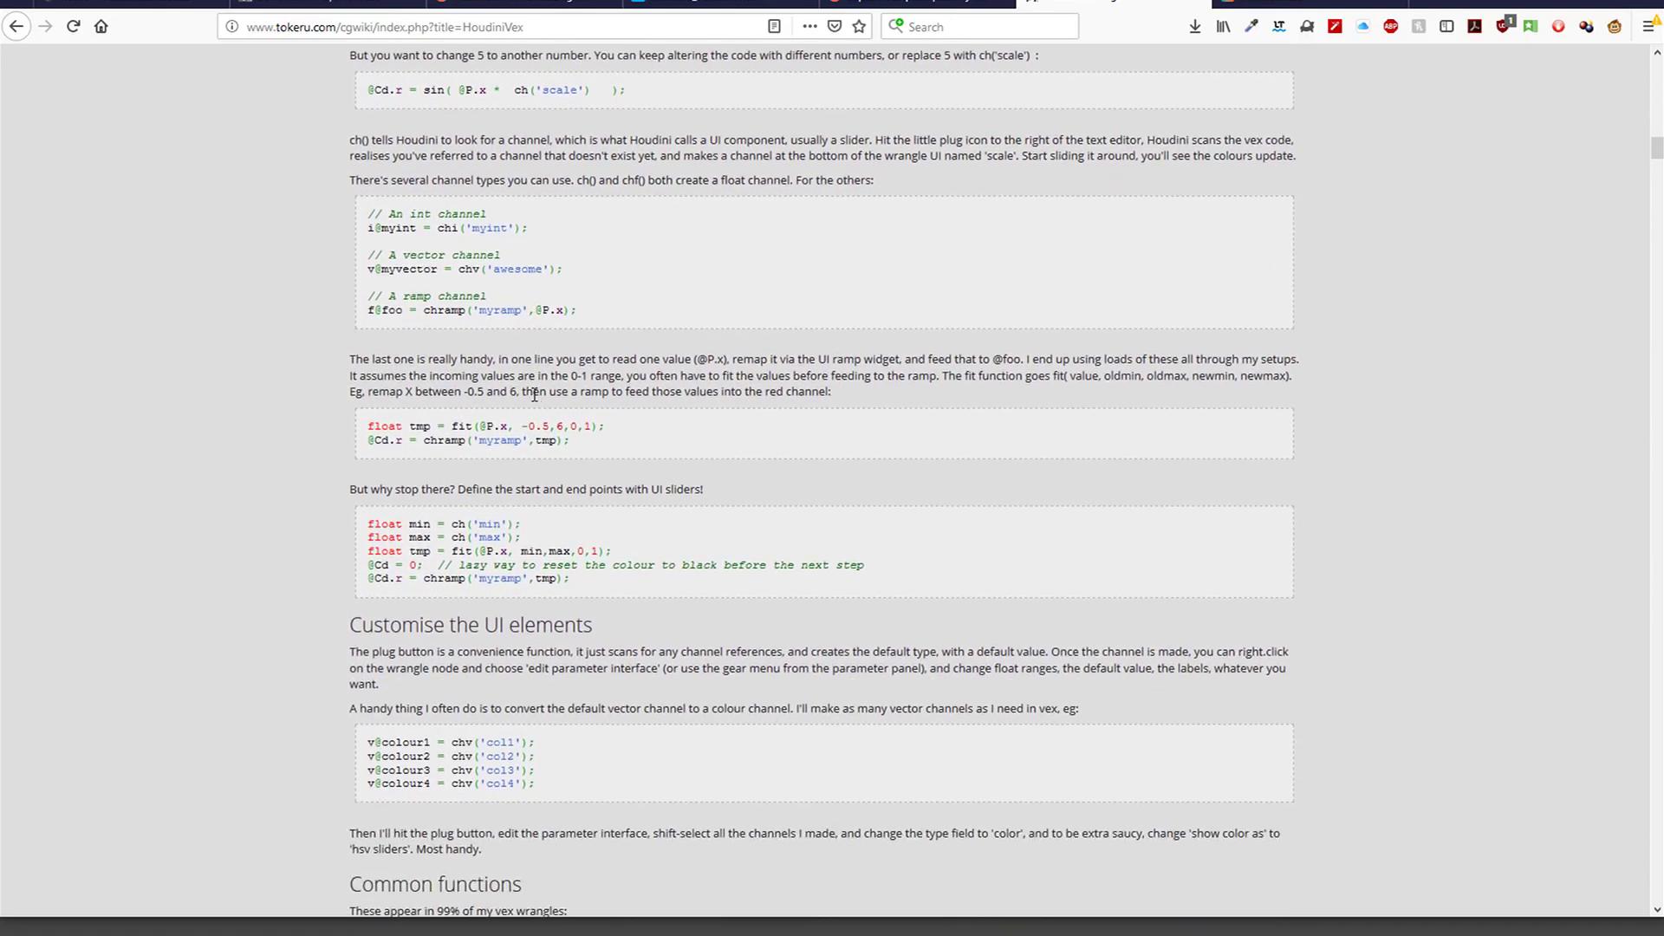
scroll(534, 394, "down", 20)
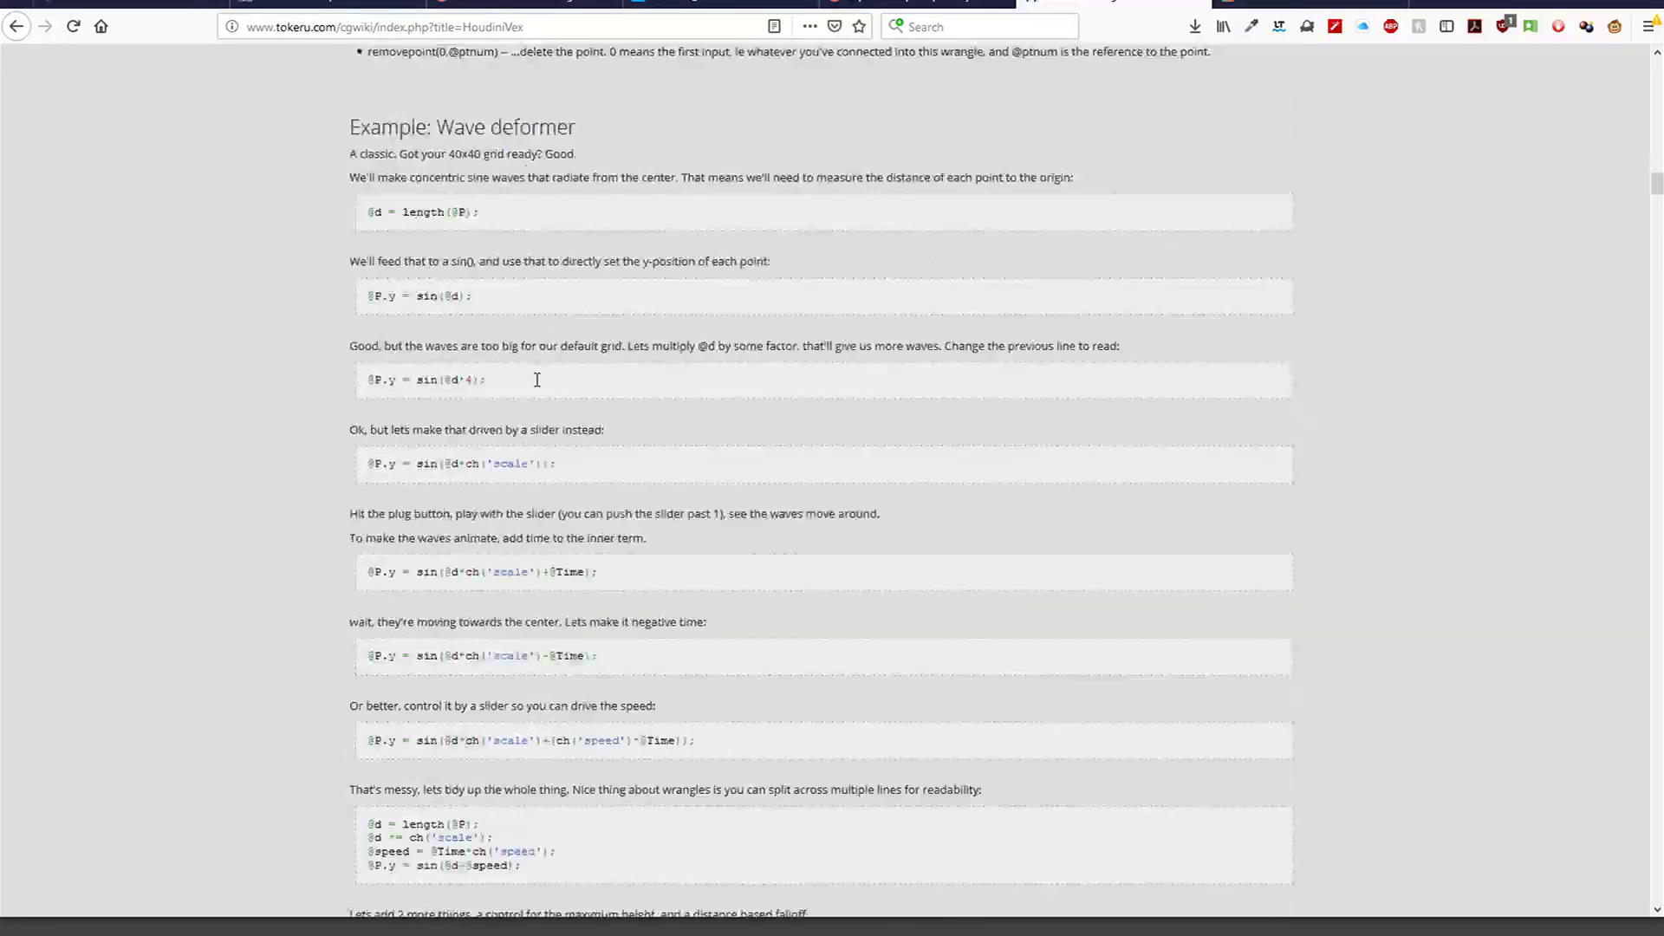
scroll(534, 375, "down", 20)
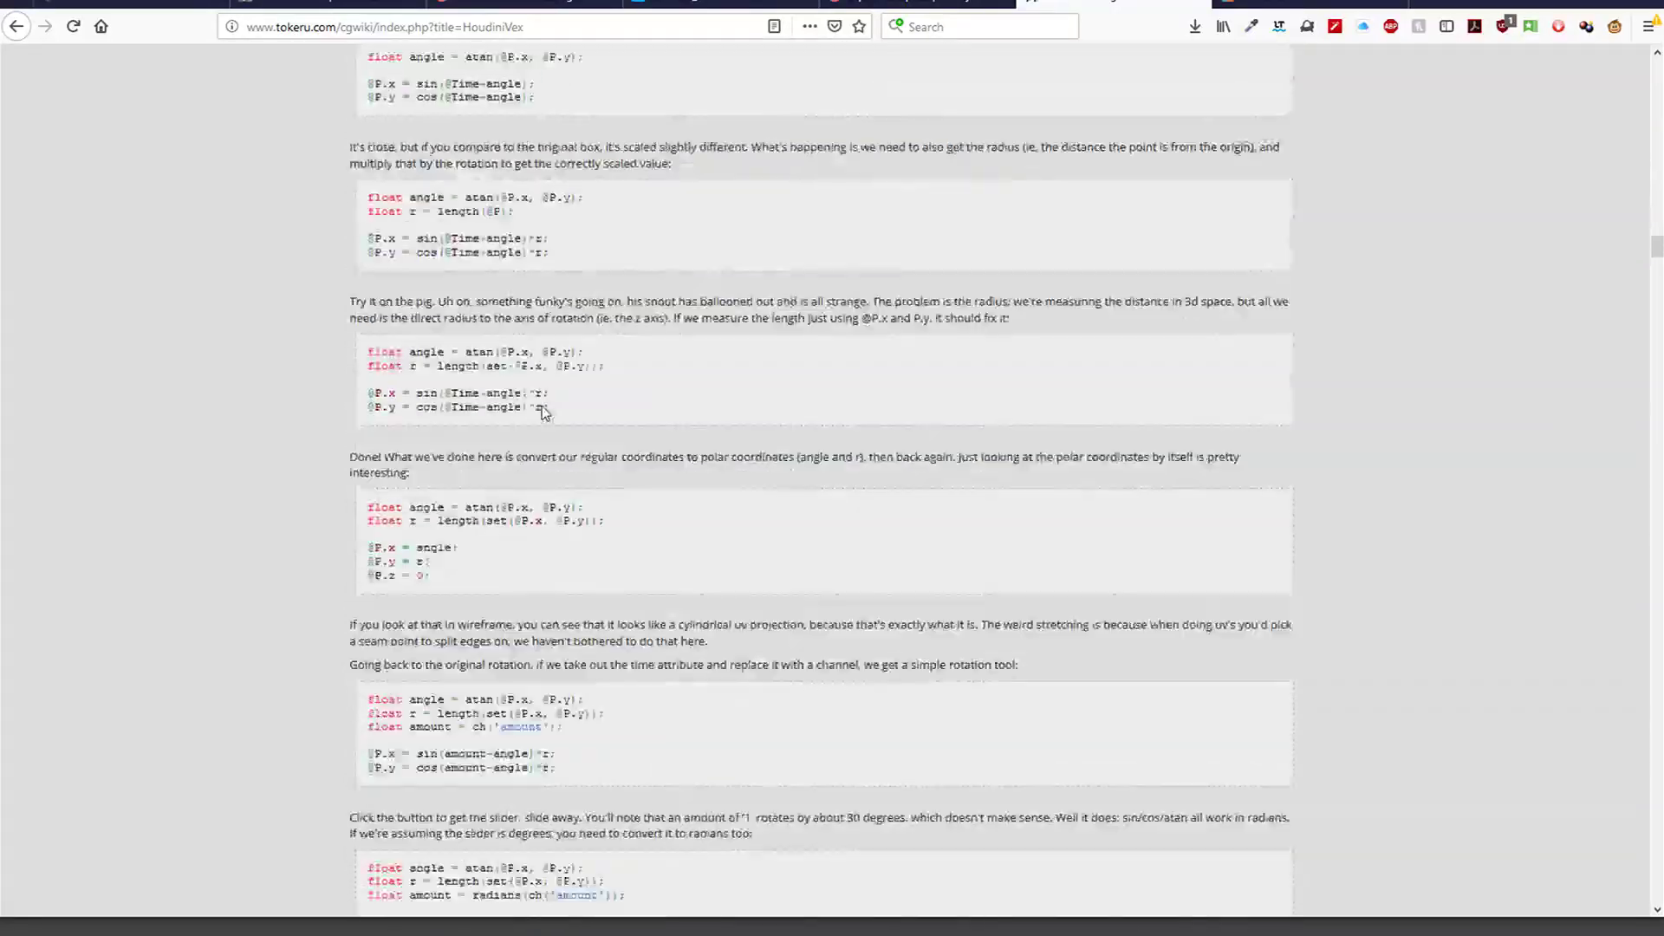
scroll(546, 414, "down", 18)
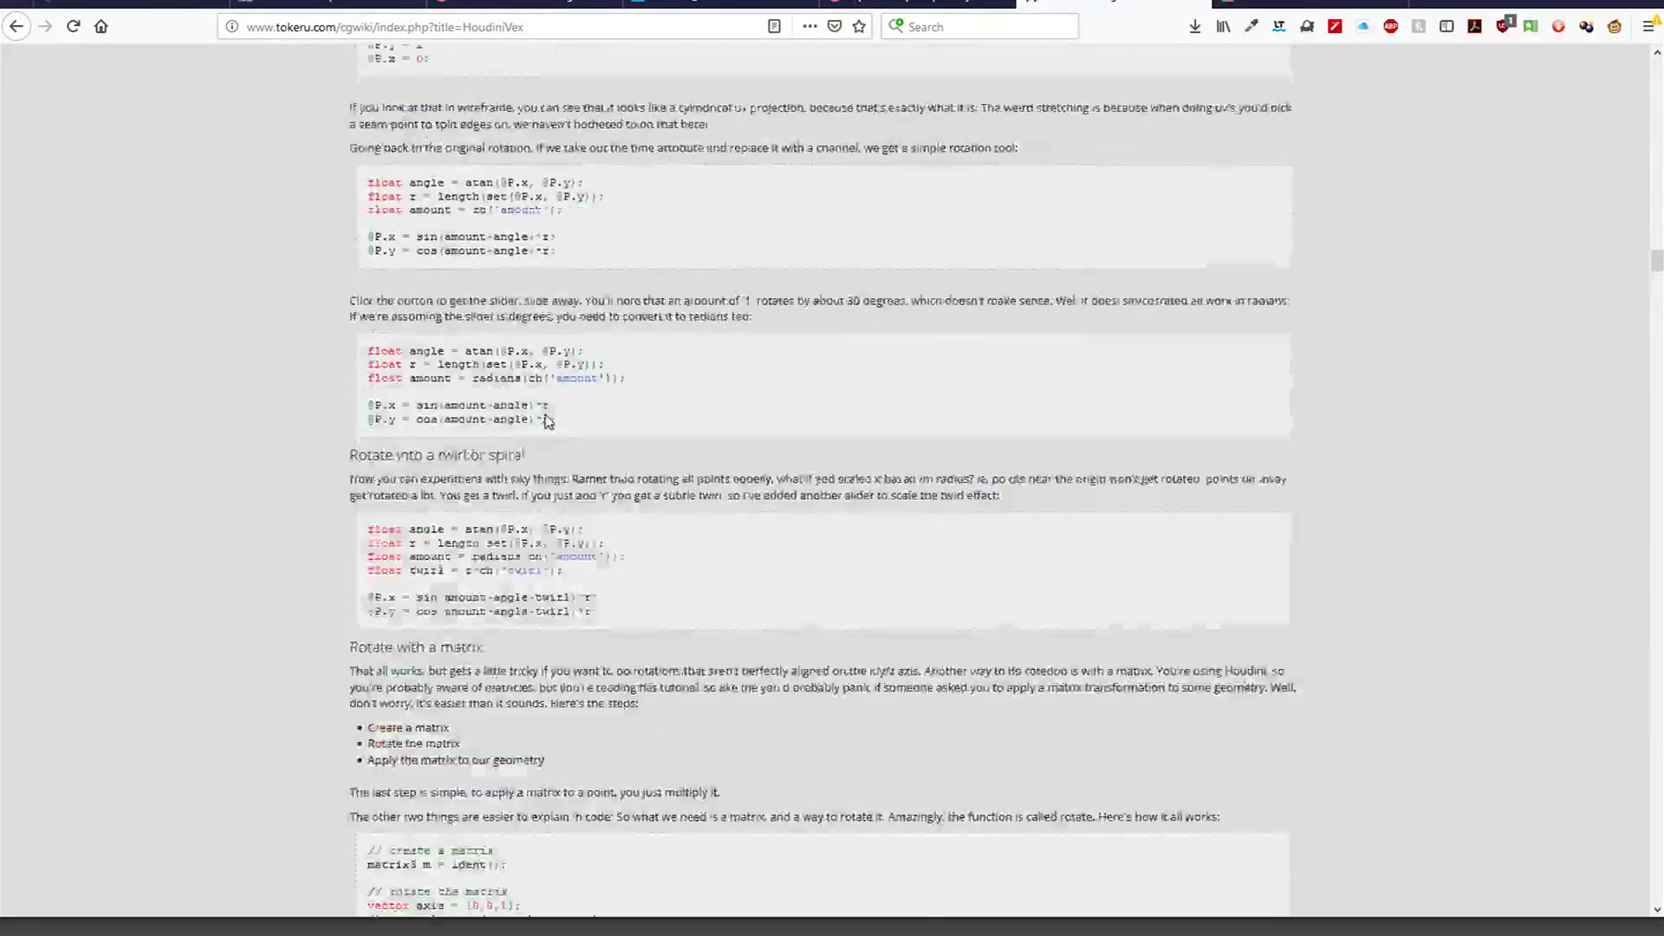
scroll(548, 421, "up", 20)
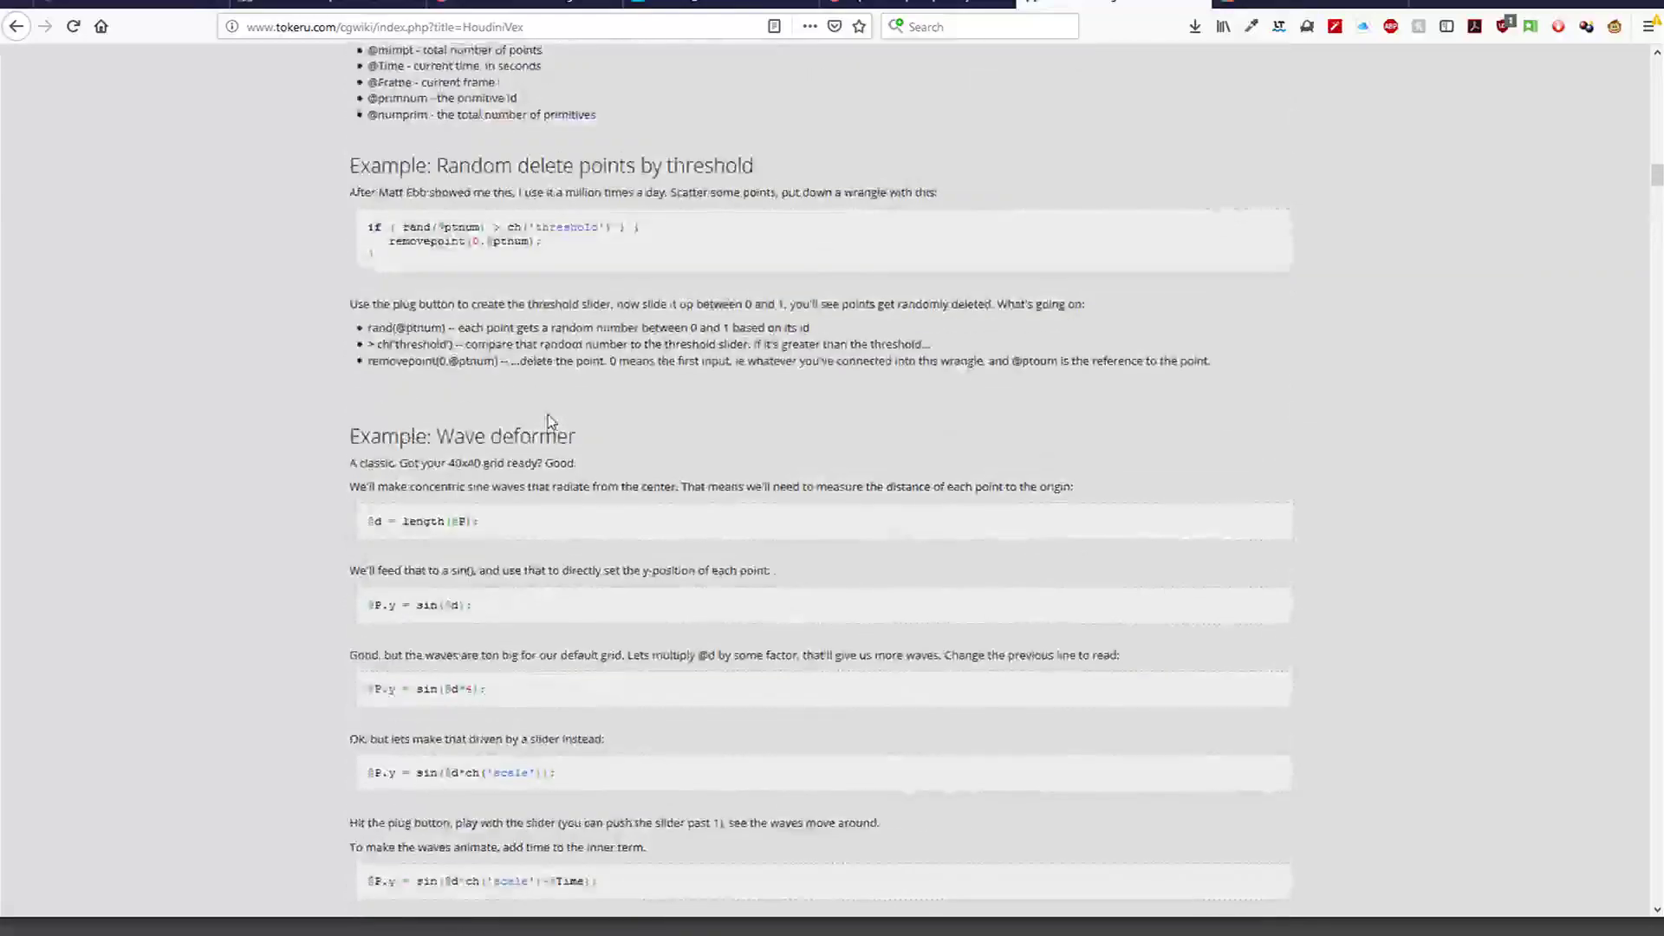
scroll(548, 417, "up", 20)
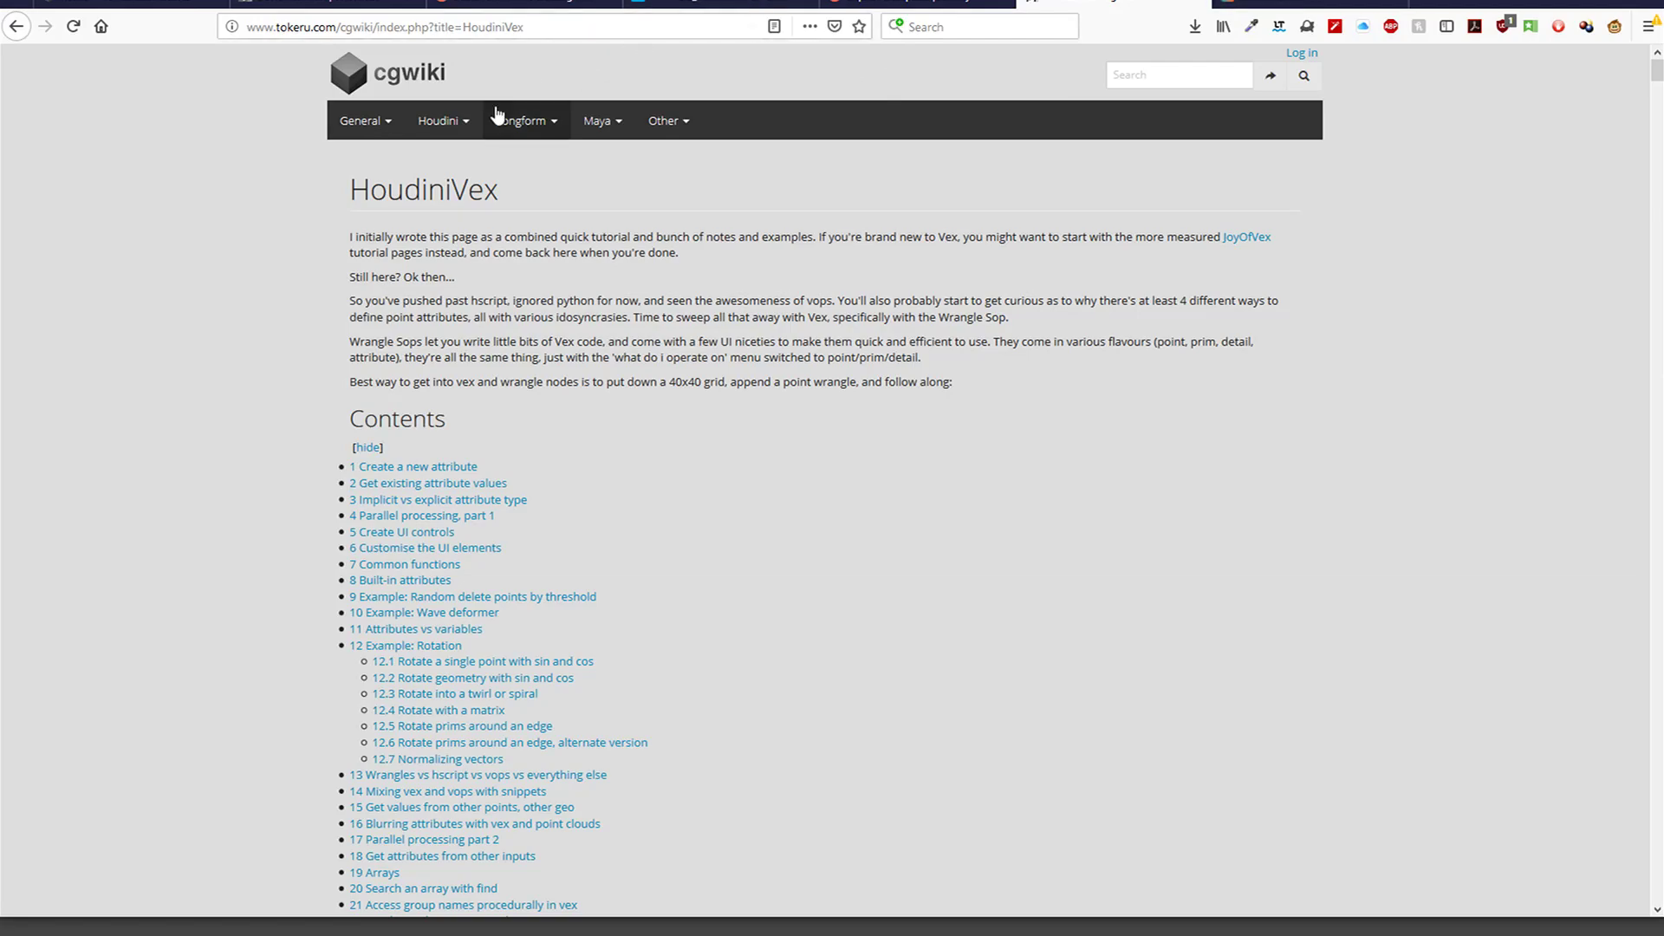
Open cgwiki's main page from the HoudiniVex page
left_click(439, 121)
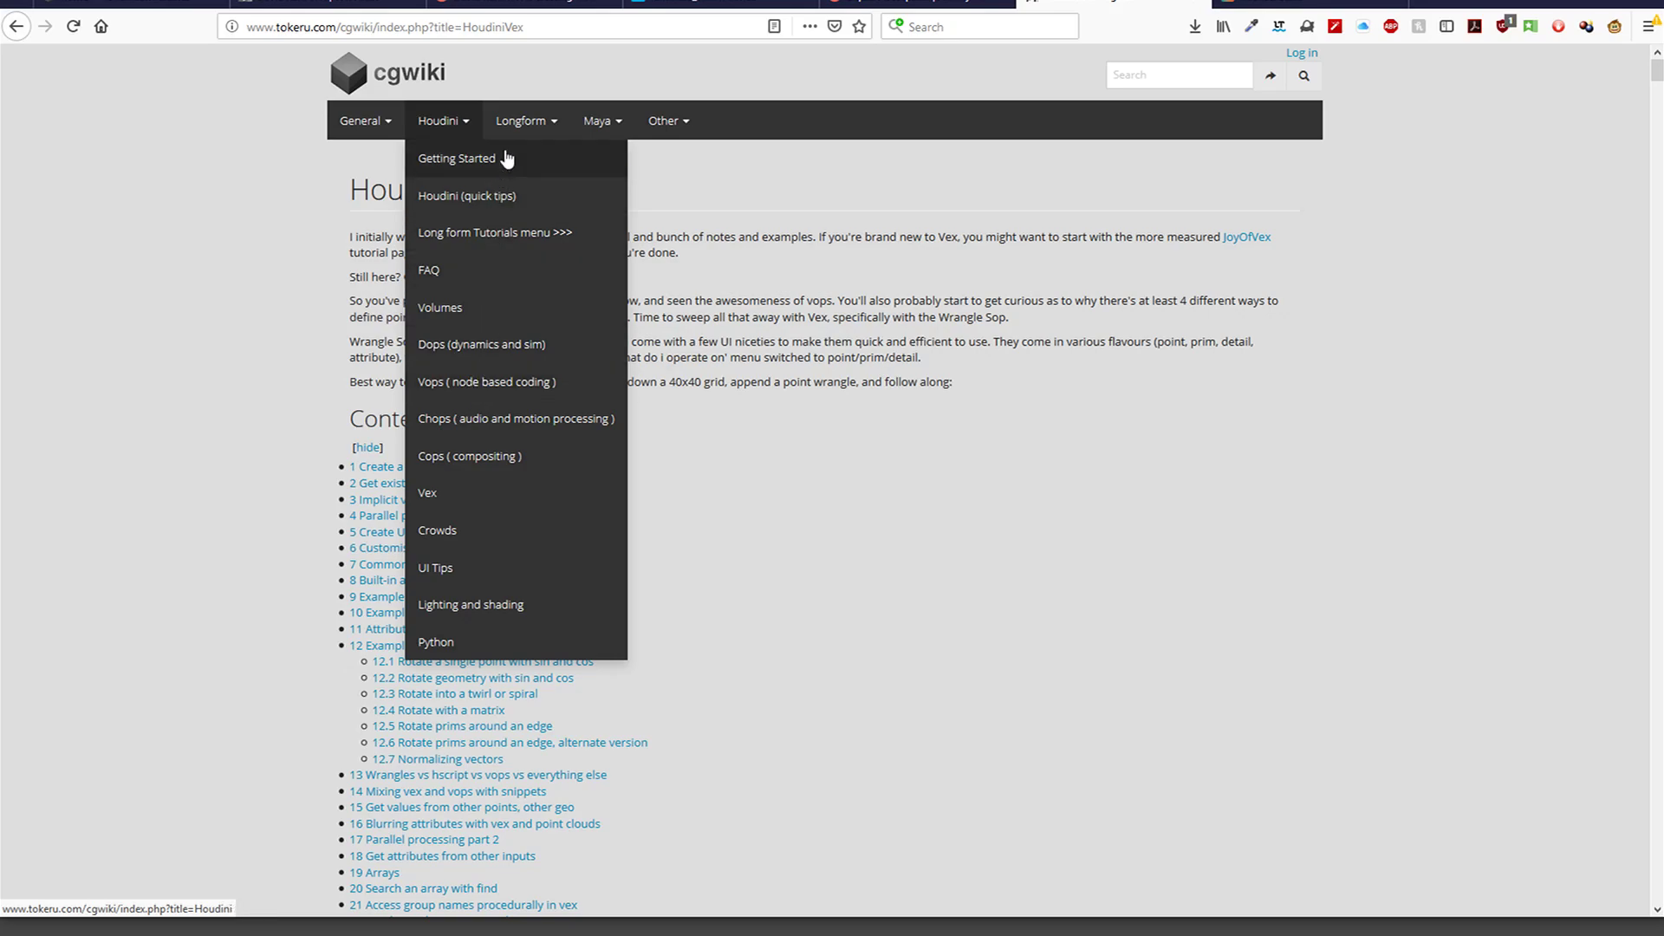
left_click(381, 128)
left_click(378, 159)
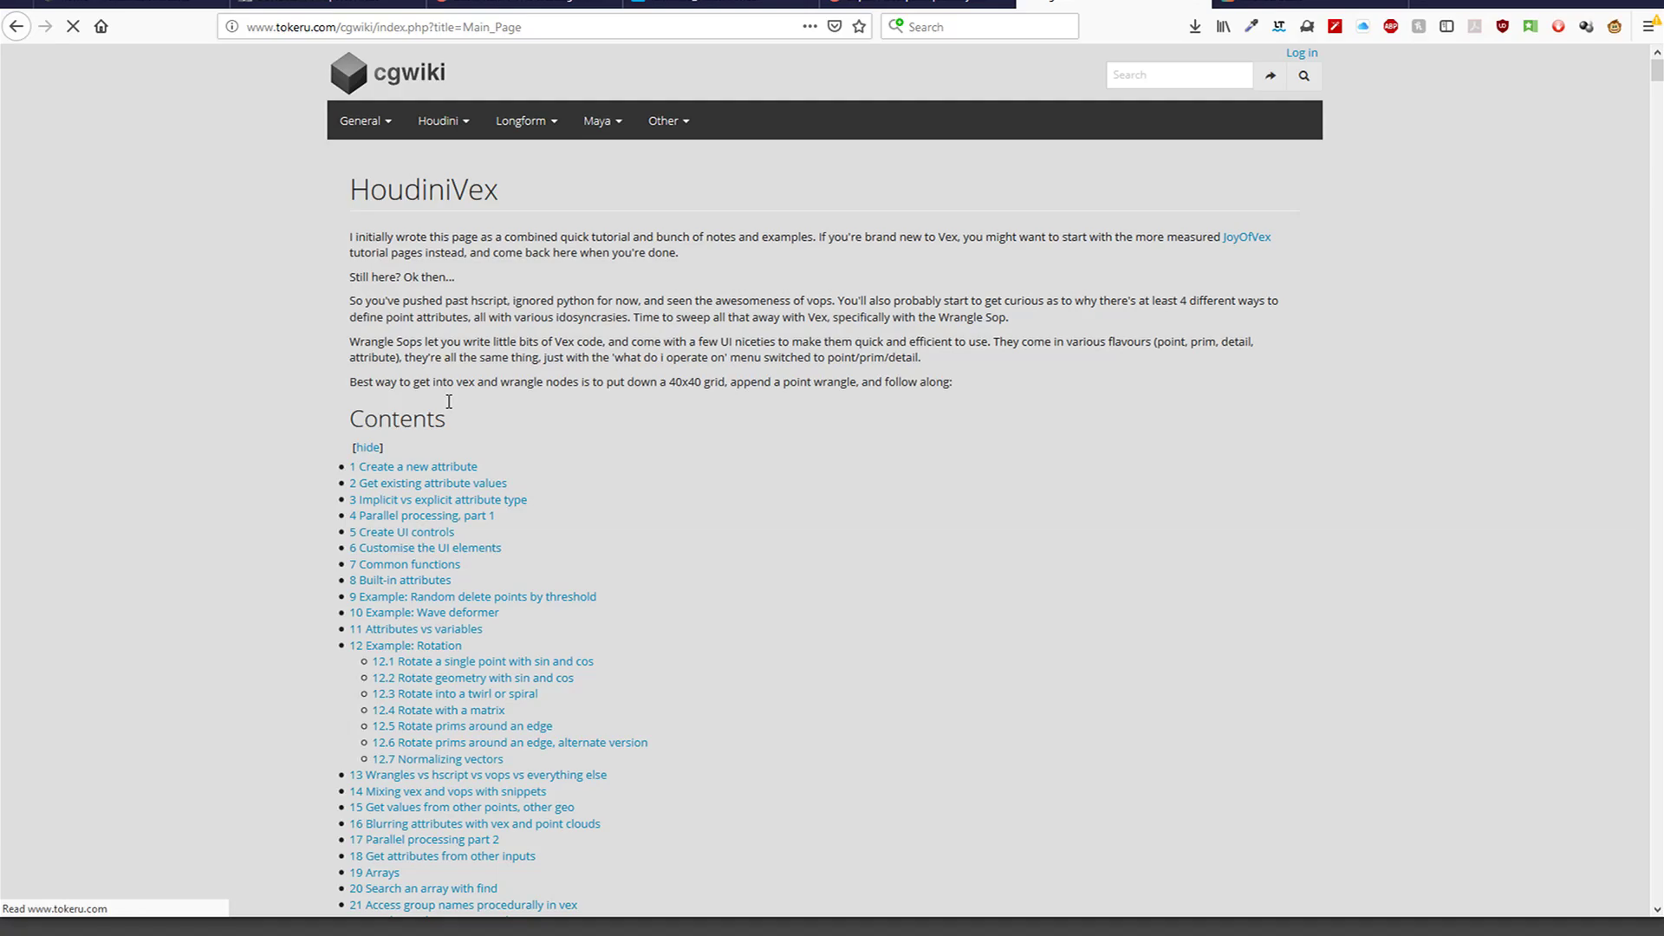
scroll(501, 475, "down", 10)
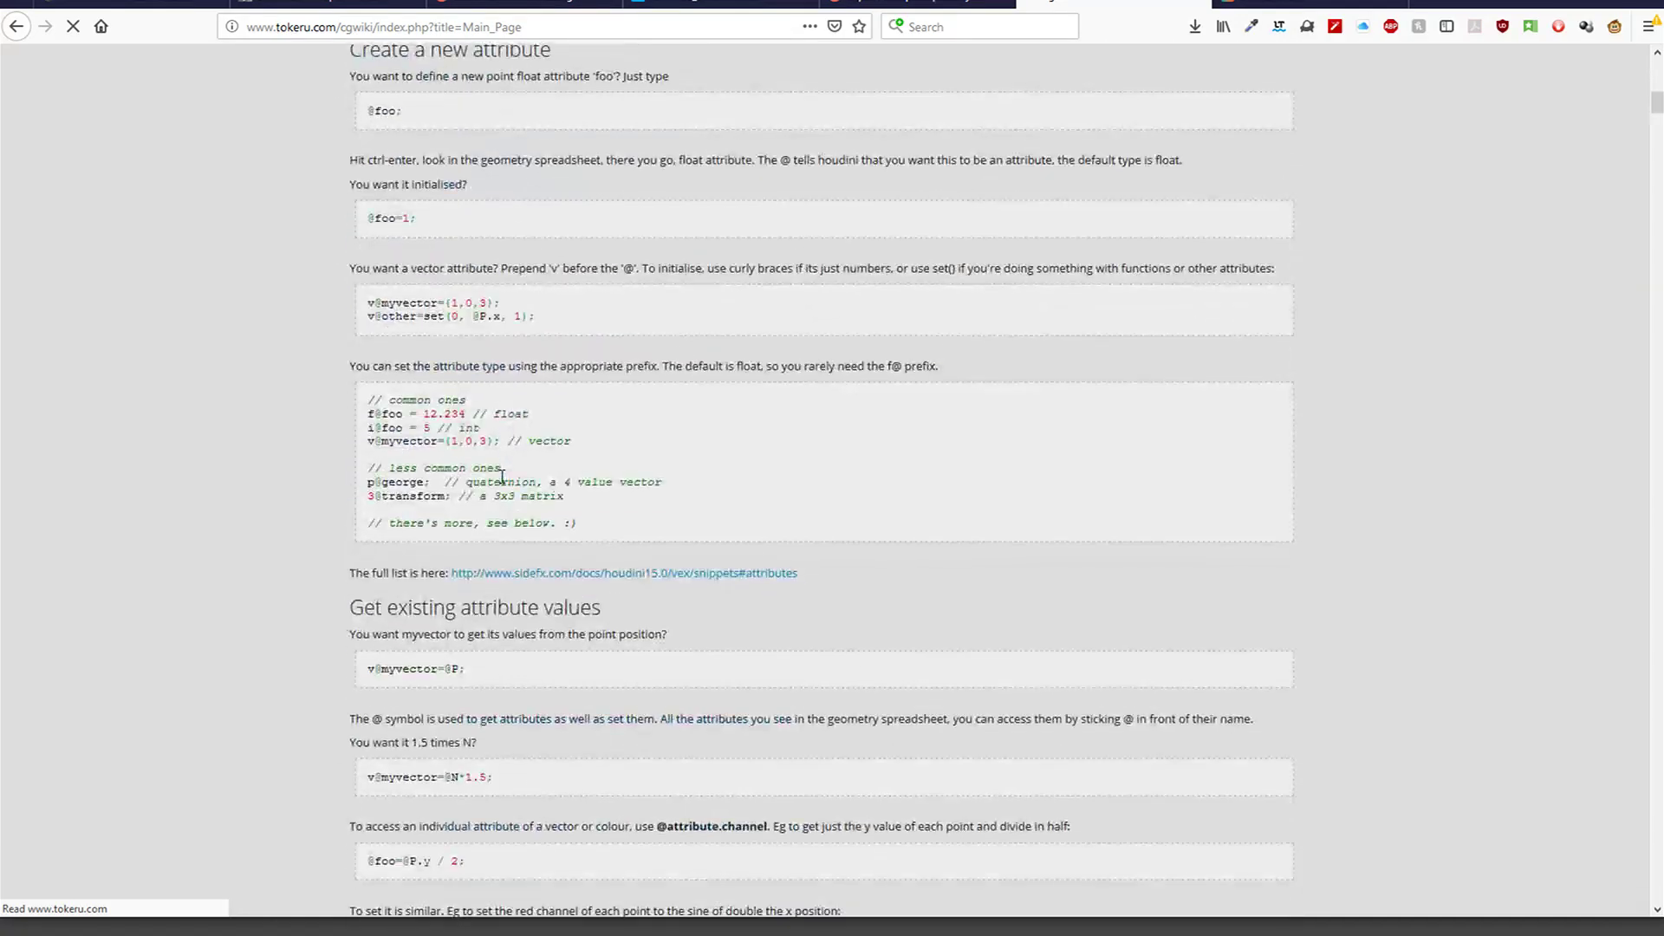
scroll(513, 418, "up", 8)
scroll(513, 418, "up", 3)
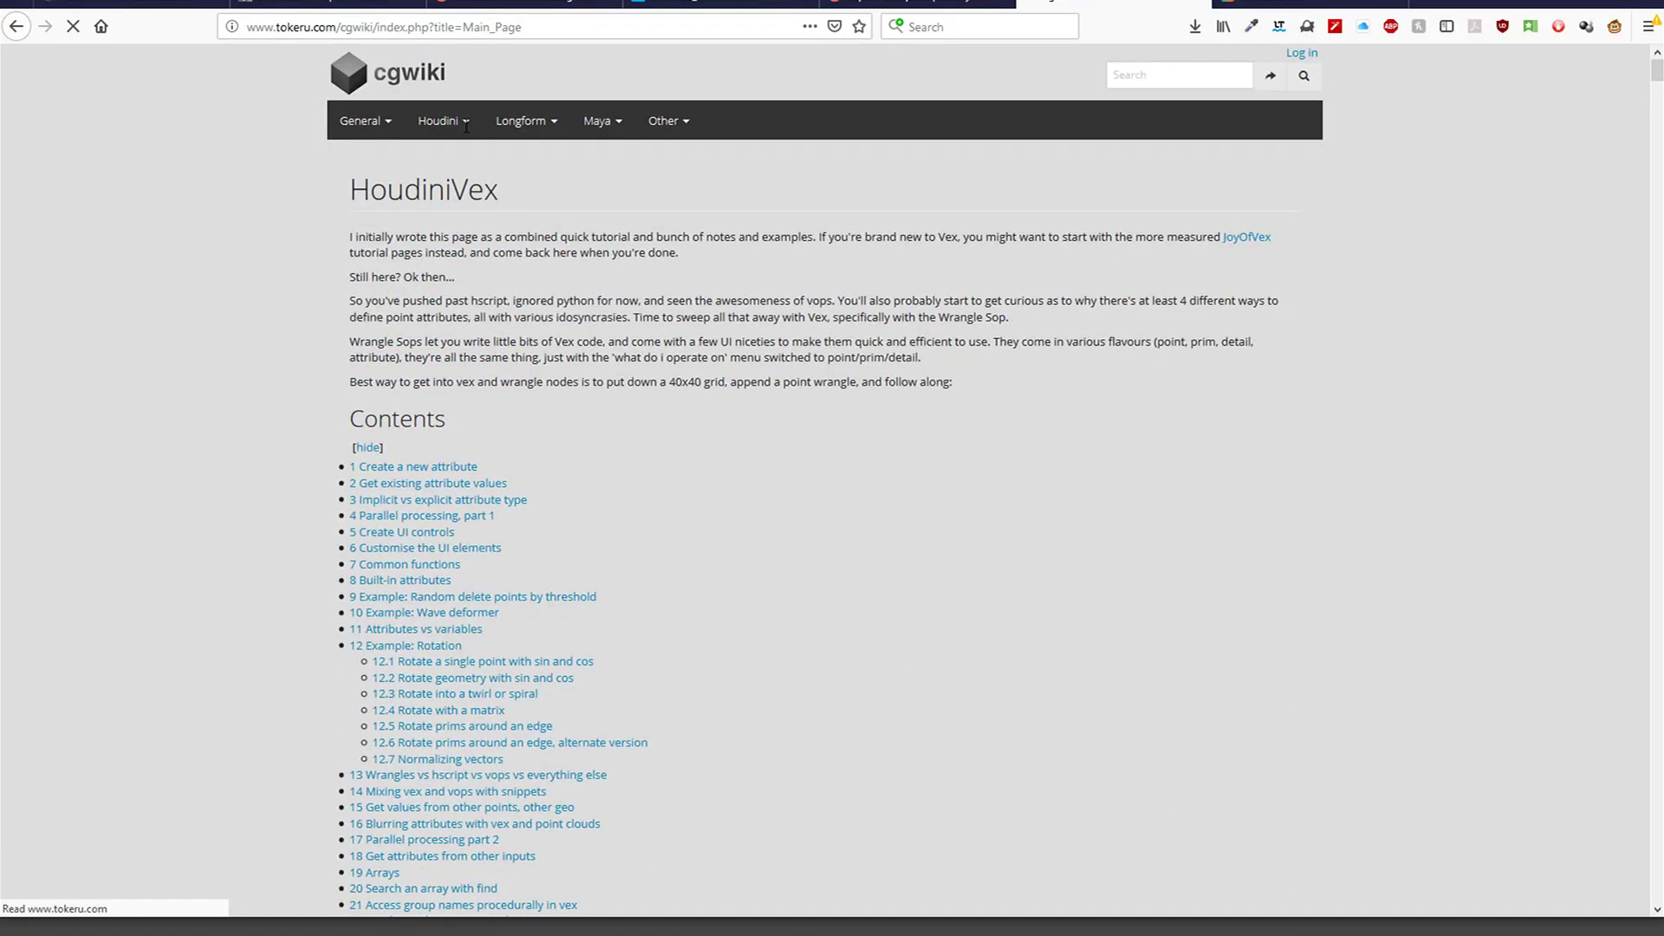
Open cgwiki's Dops page and look over its notes and the ripple solver, pop replicate, grid noise and tree growth examples
left_click(449, 127)
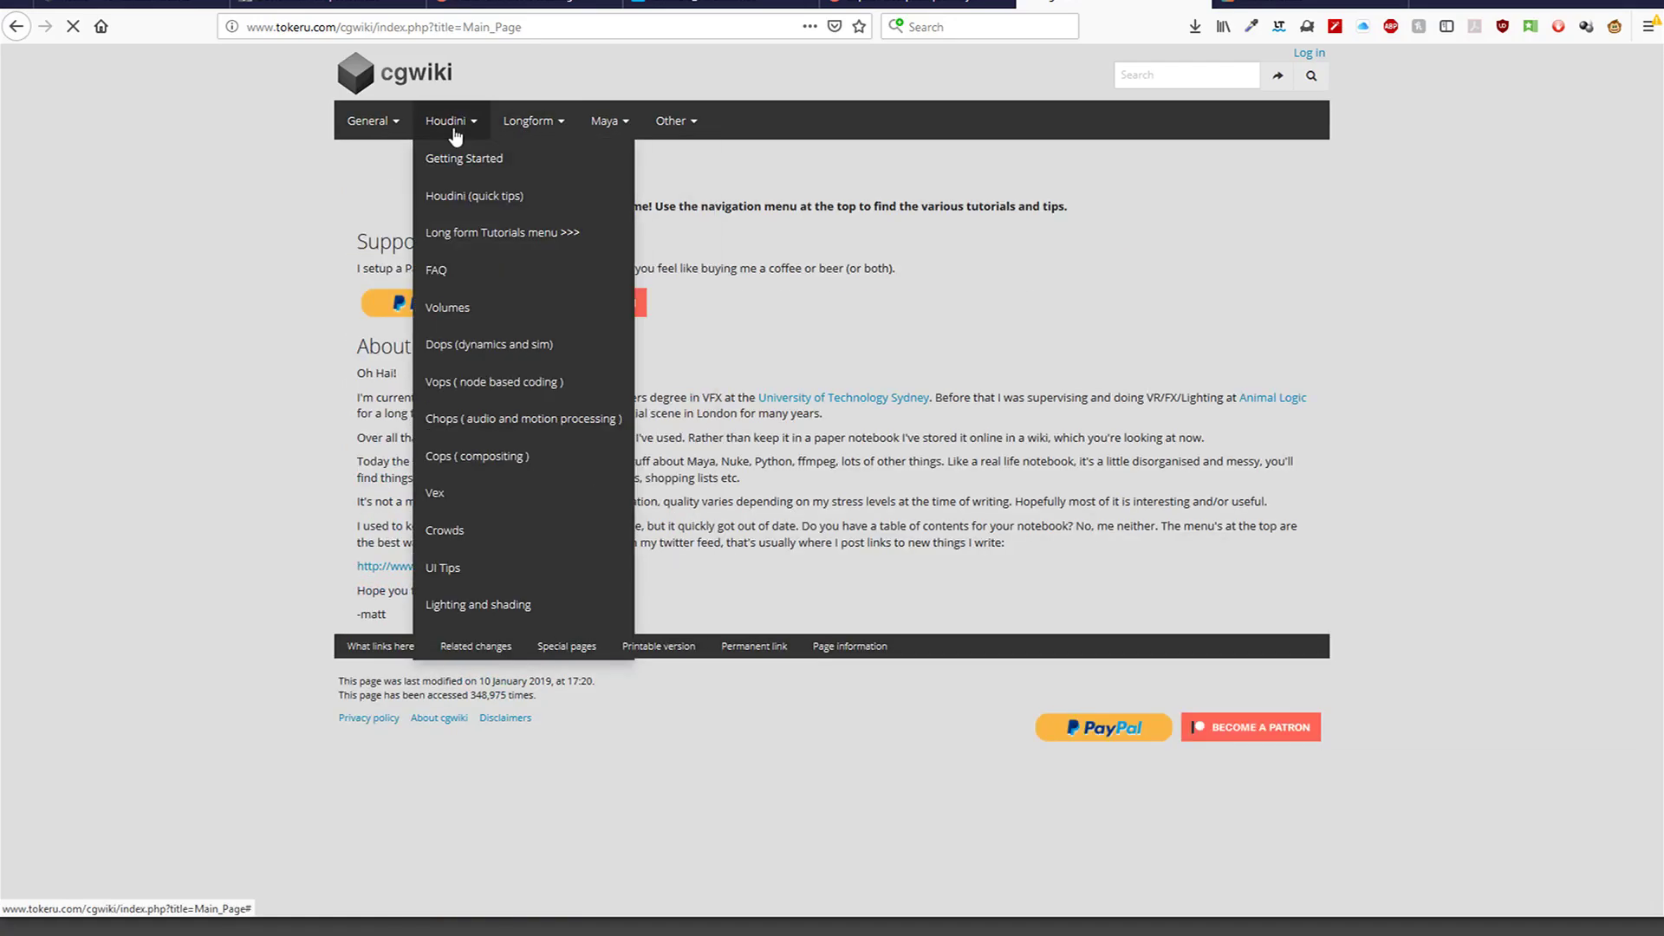
left_click(475, 345)
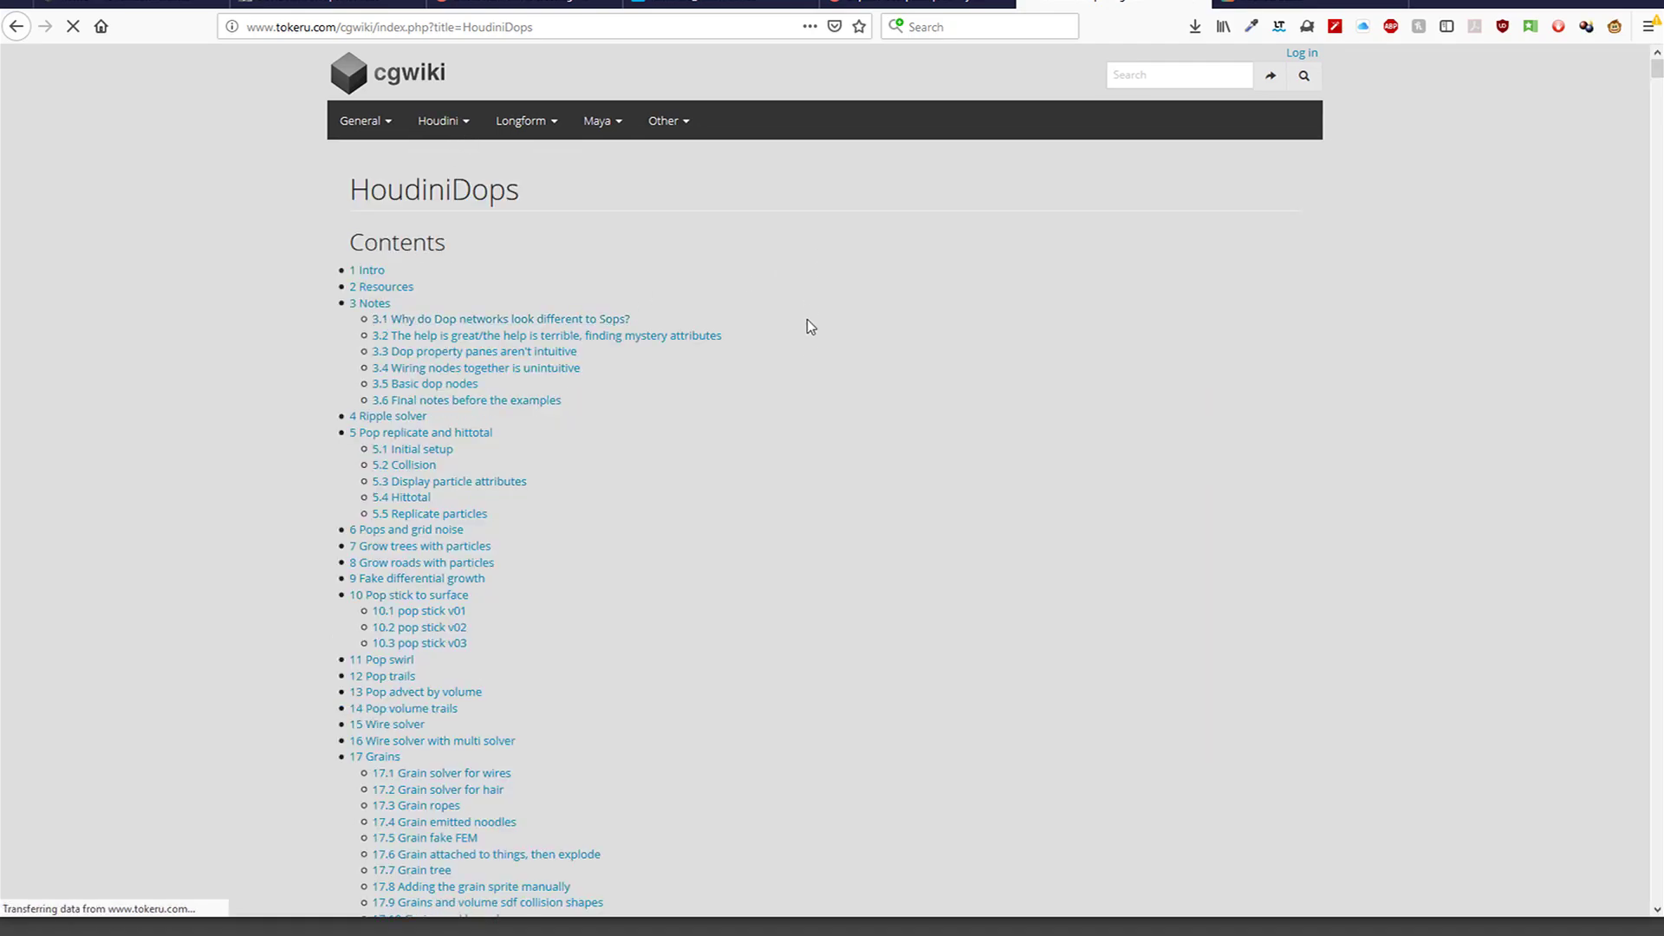
scroll(808, 325, "down", 20)
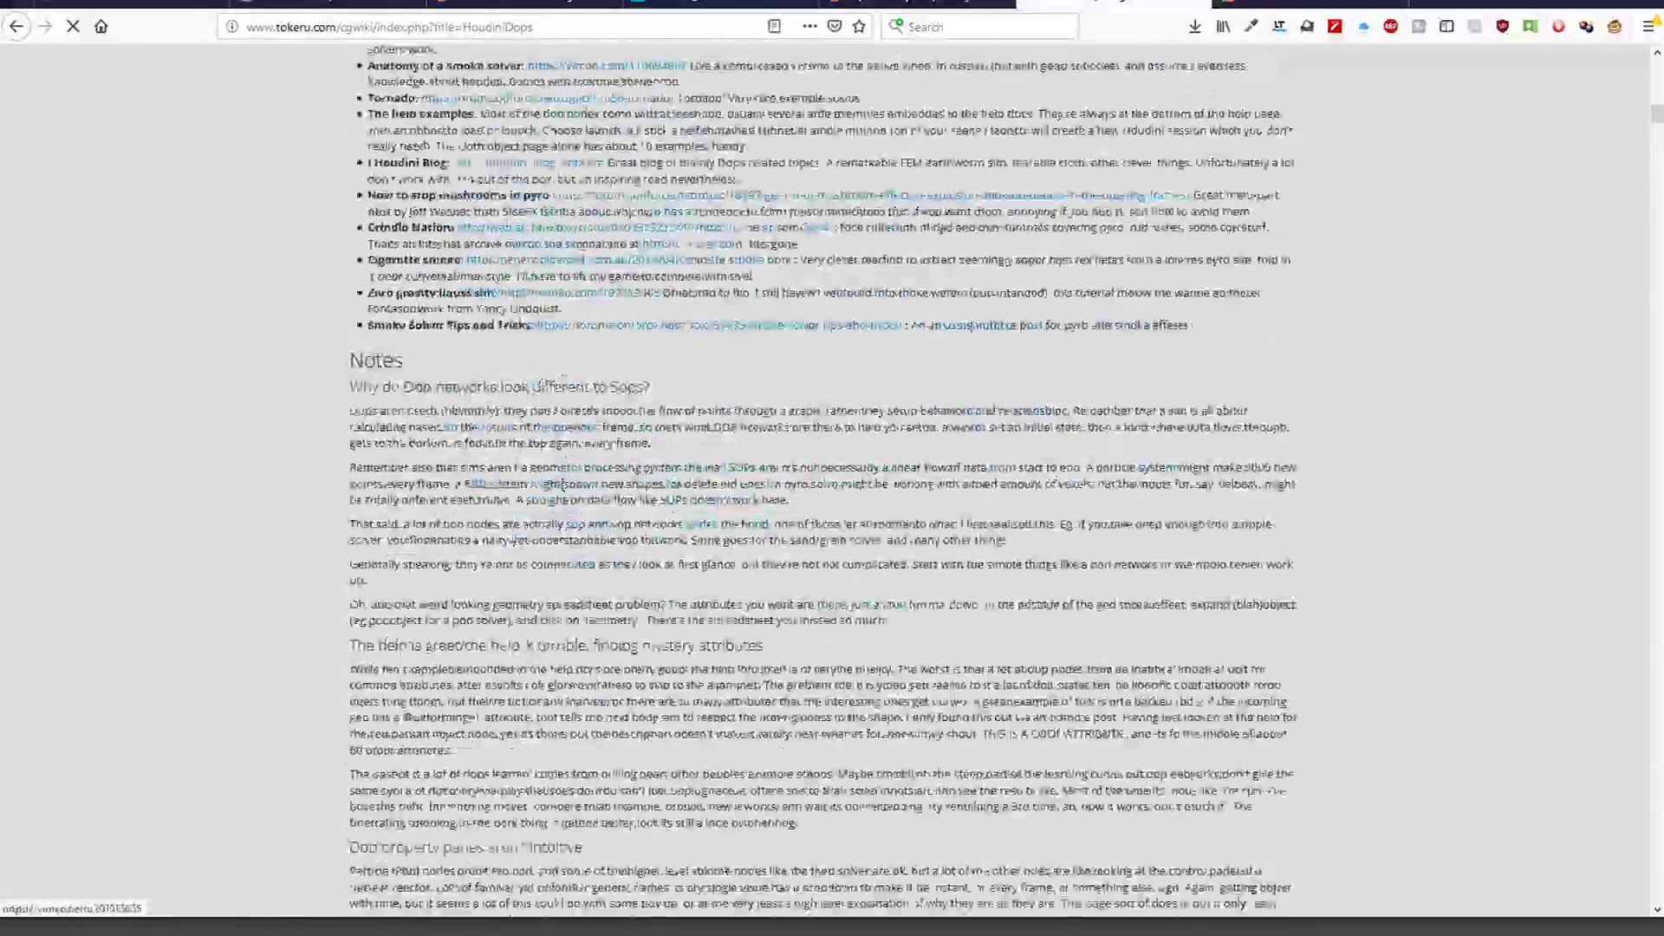
scroll(1006, 278, "down", 15)
scroll(1005, 277, "up", 1)
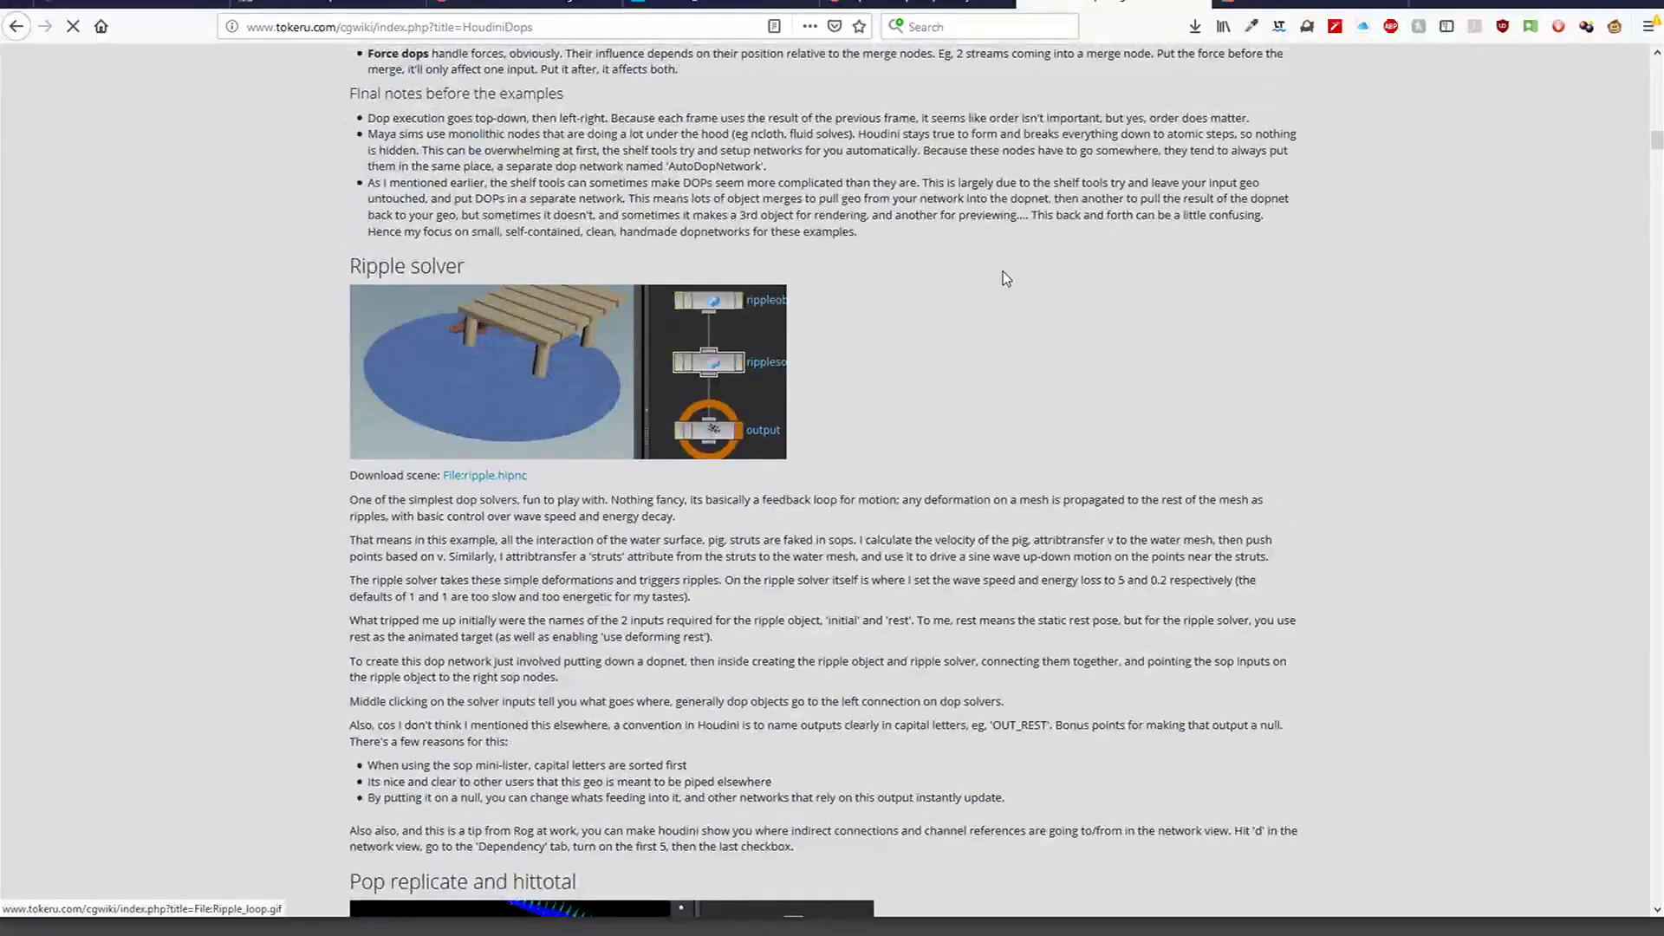
scroll(1005, 278, "down", 6)
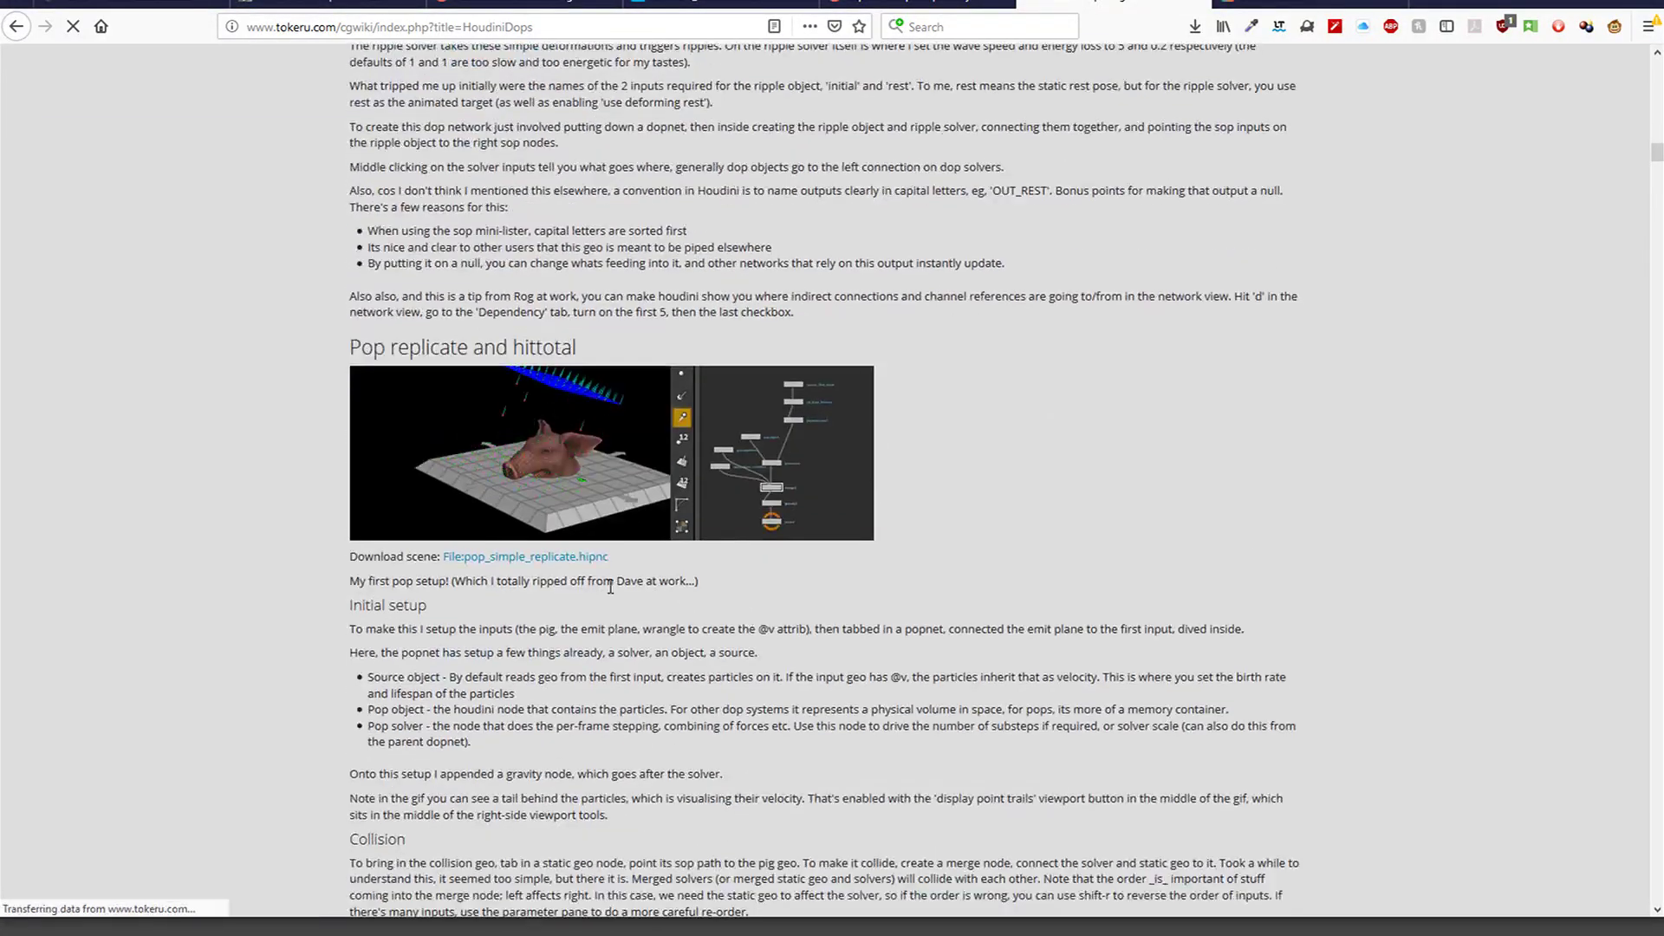
scroll(726, 552, "down", 12)
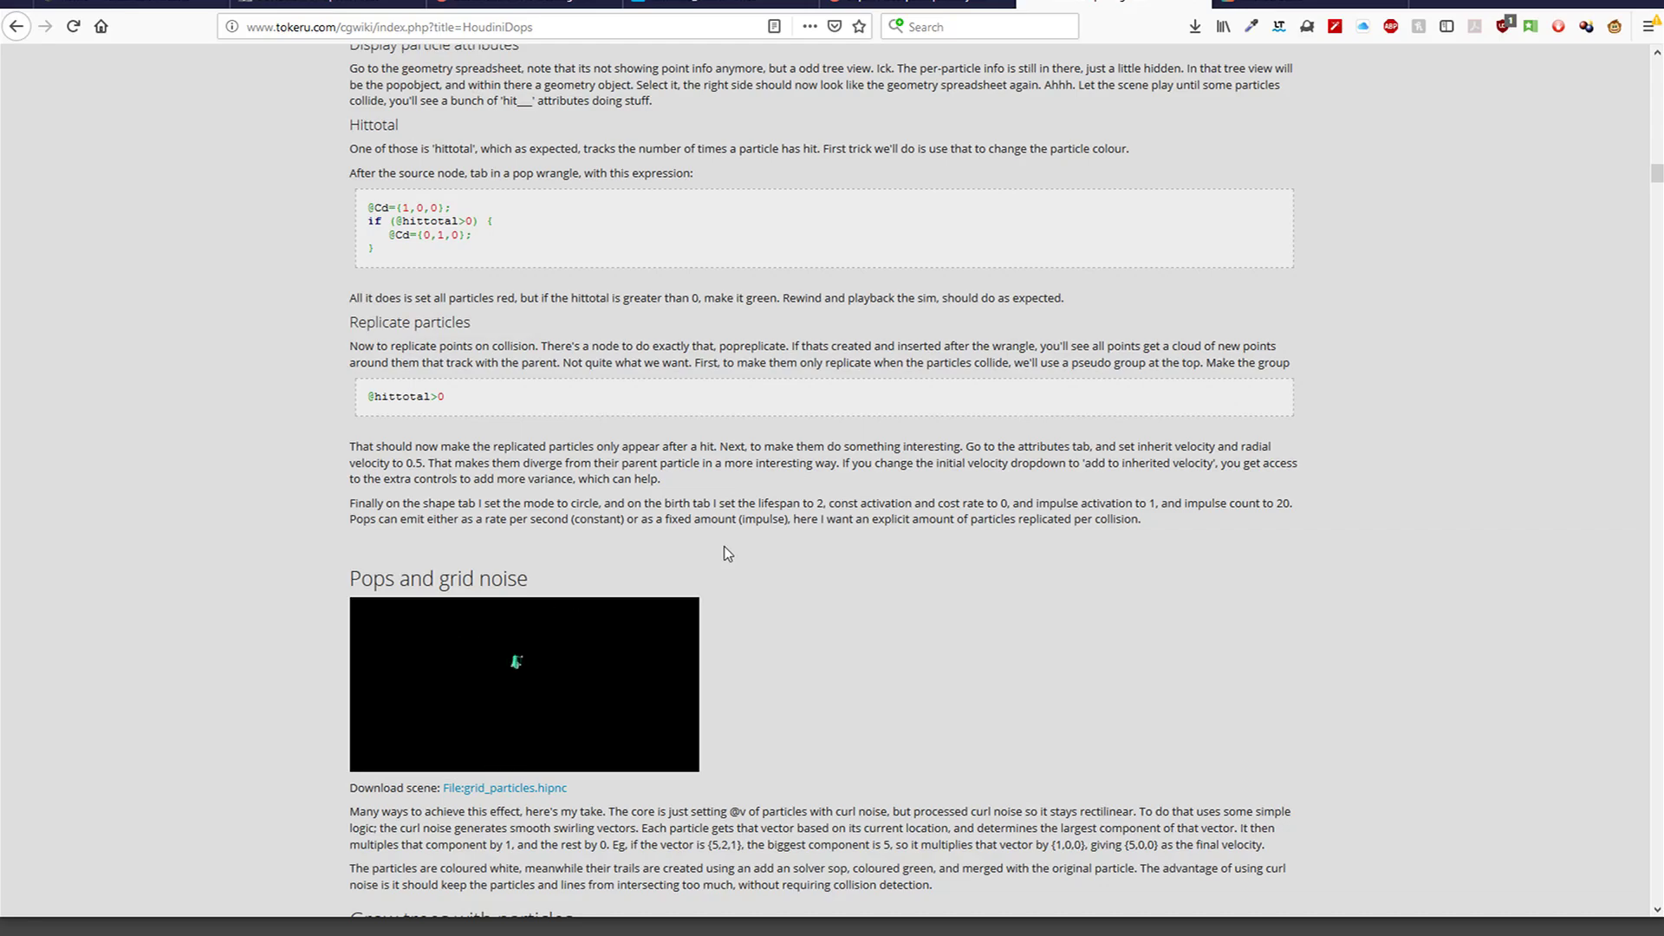
scroll(730, 559, "down", 5)
scroll(747, 565, "up", 14)
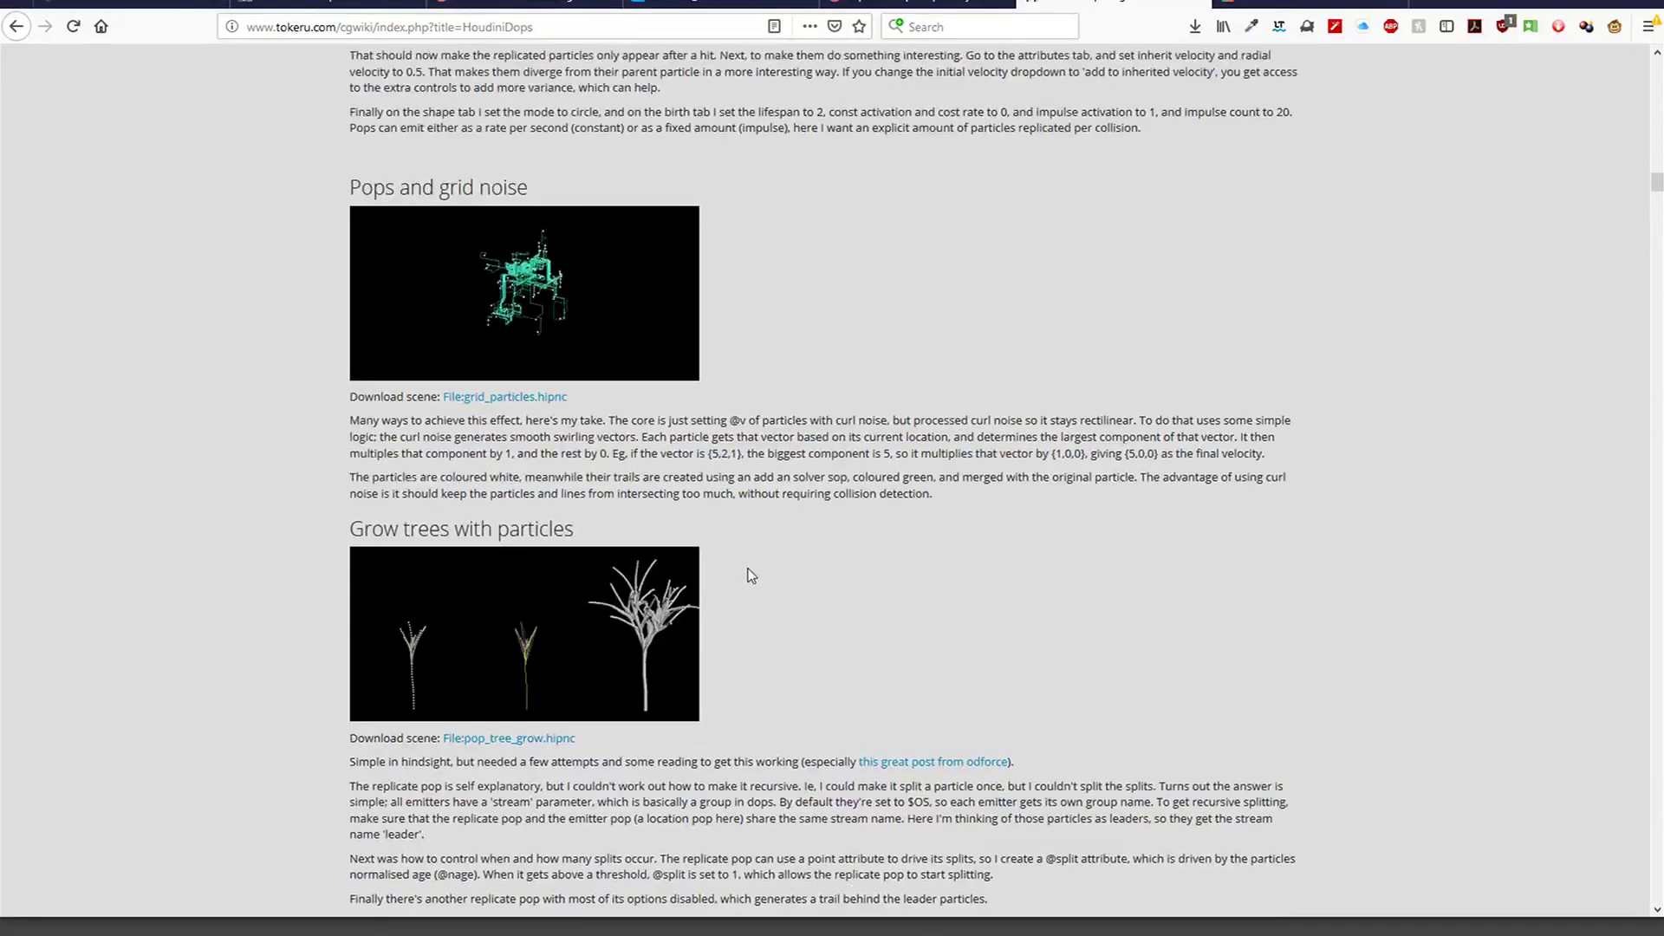
scroll(750, 569, "up", 10)
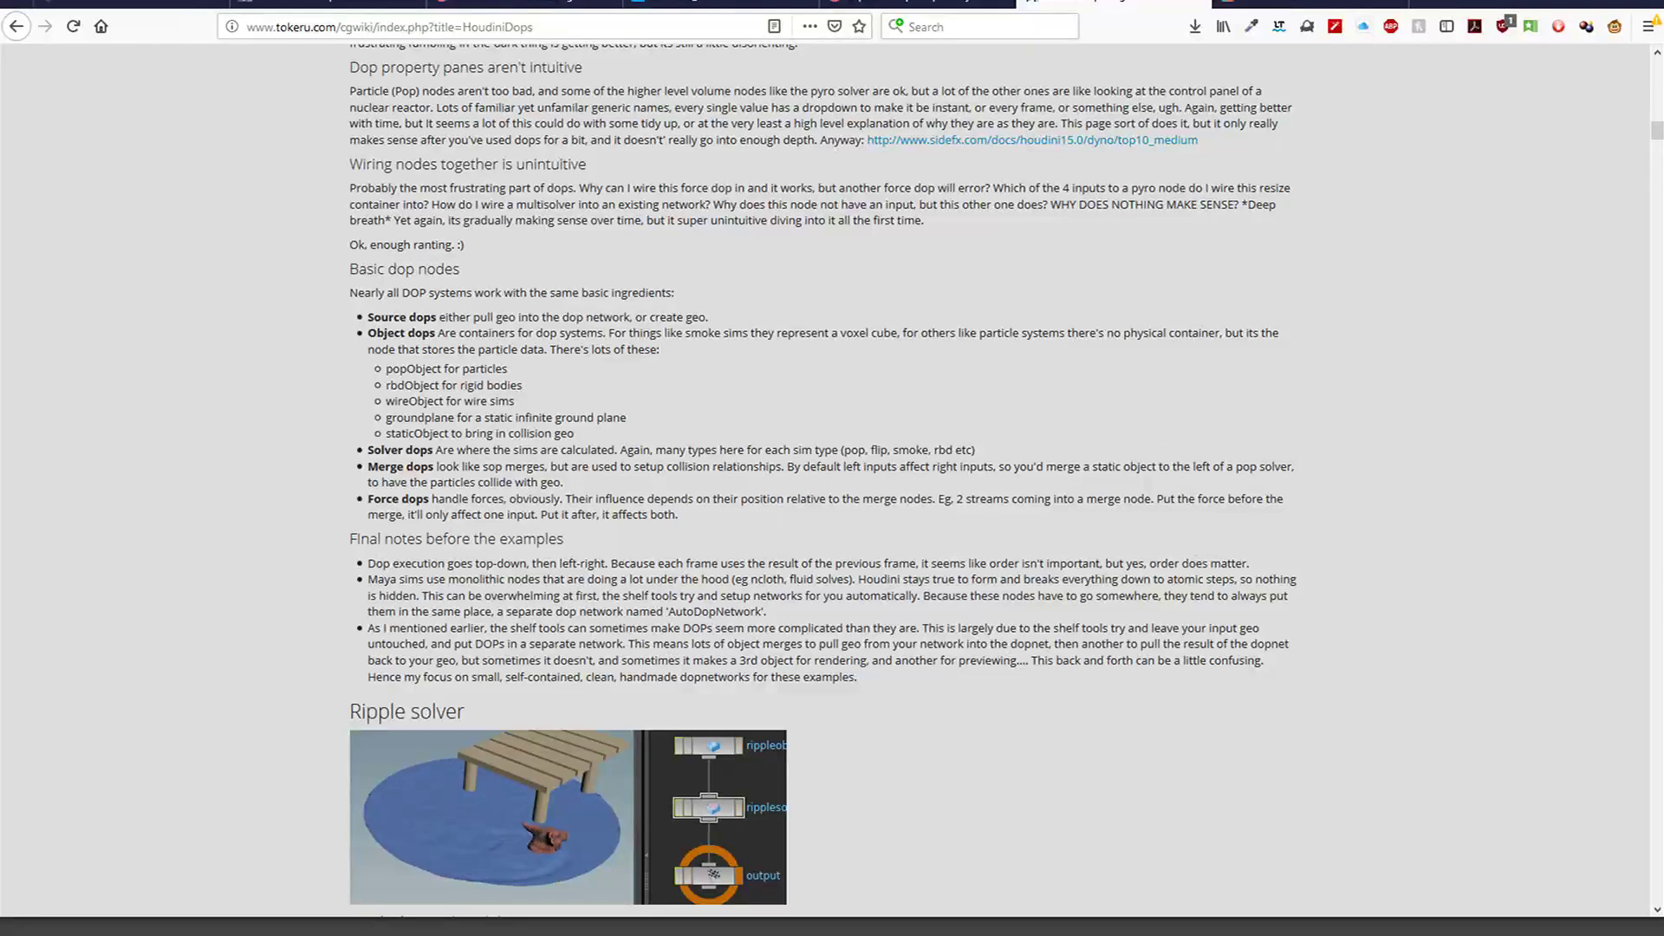
Switch to the Stark page on Gumroad listing the Houdini Palm Trees FX and CG Compositing tutorials
left_click(1310, 4)
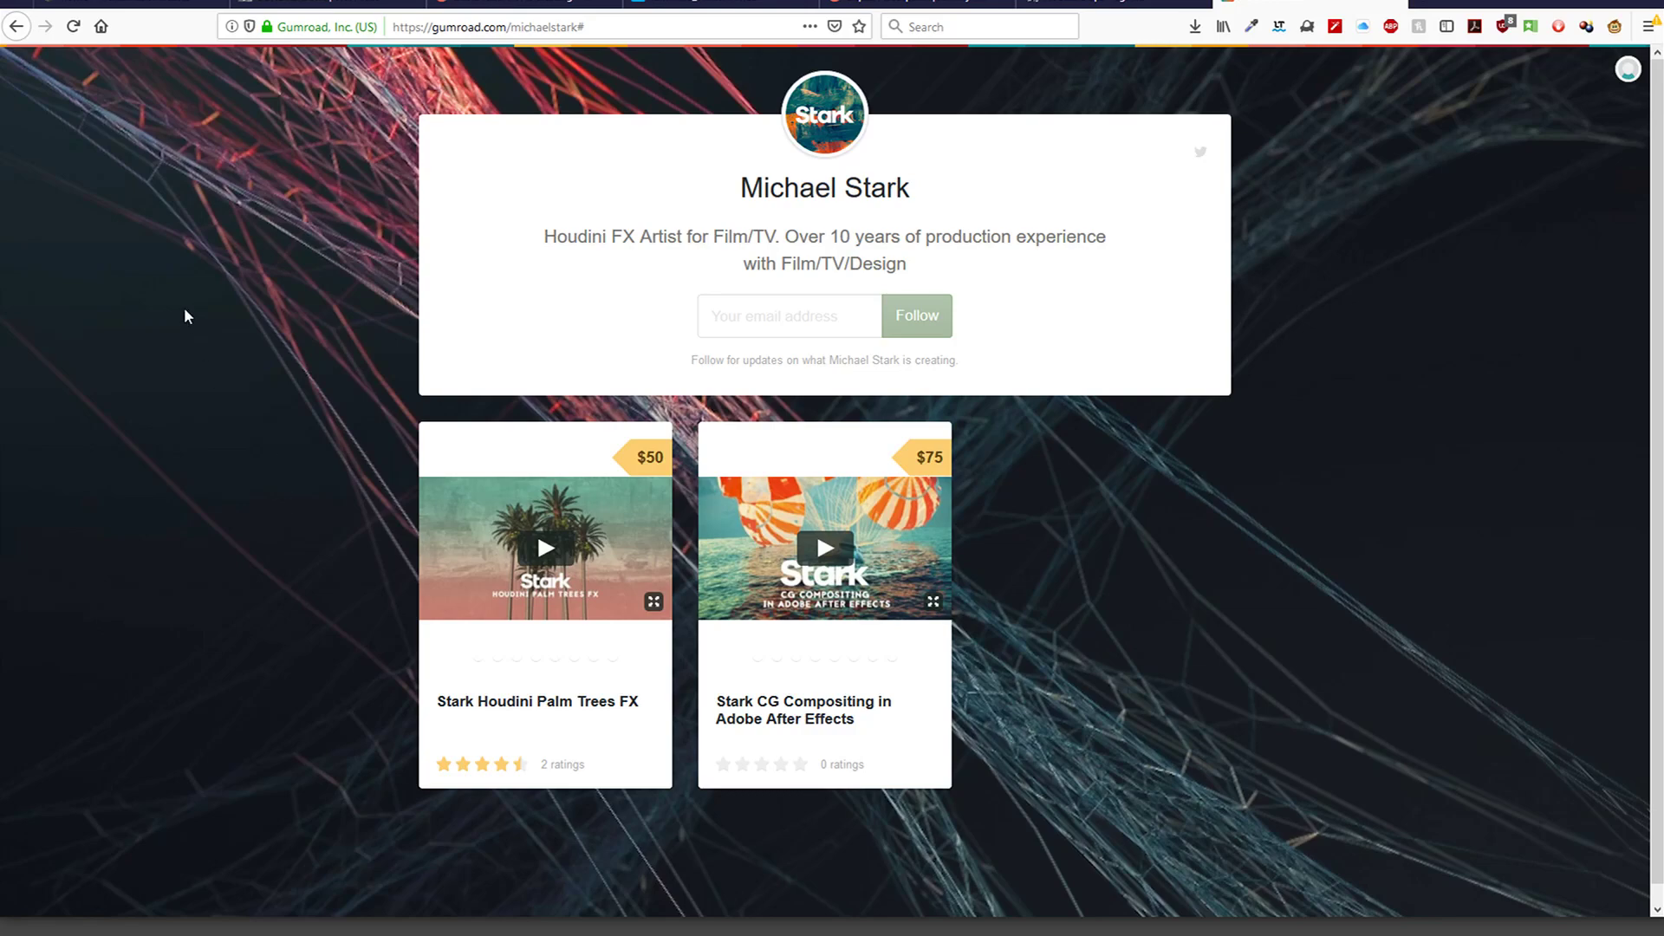
key("alt+Left")
left_click(19, 29)
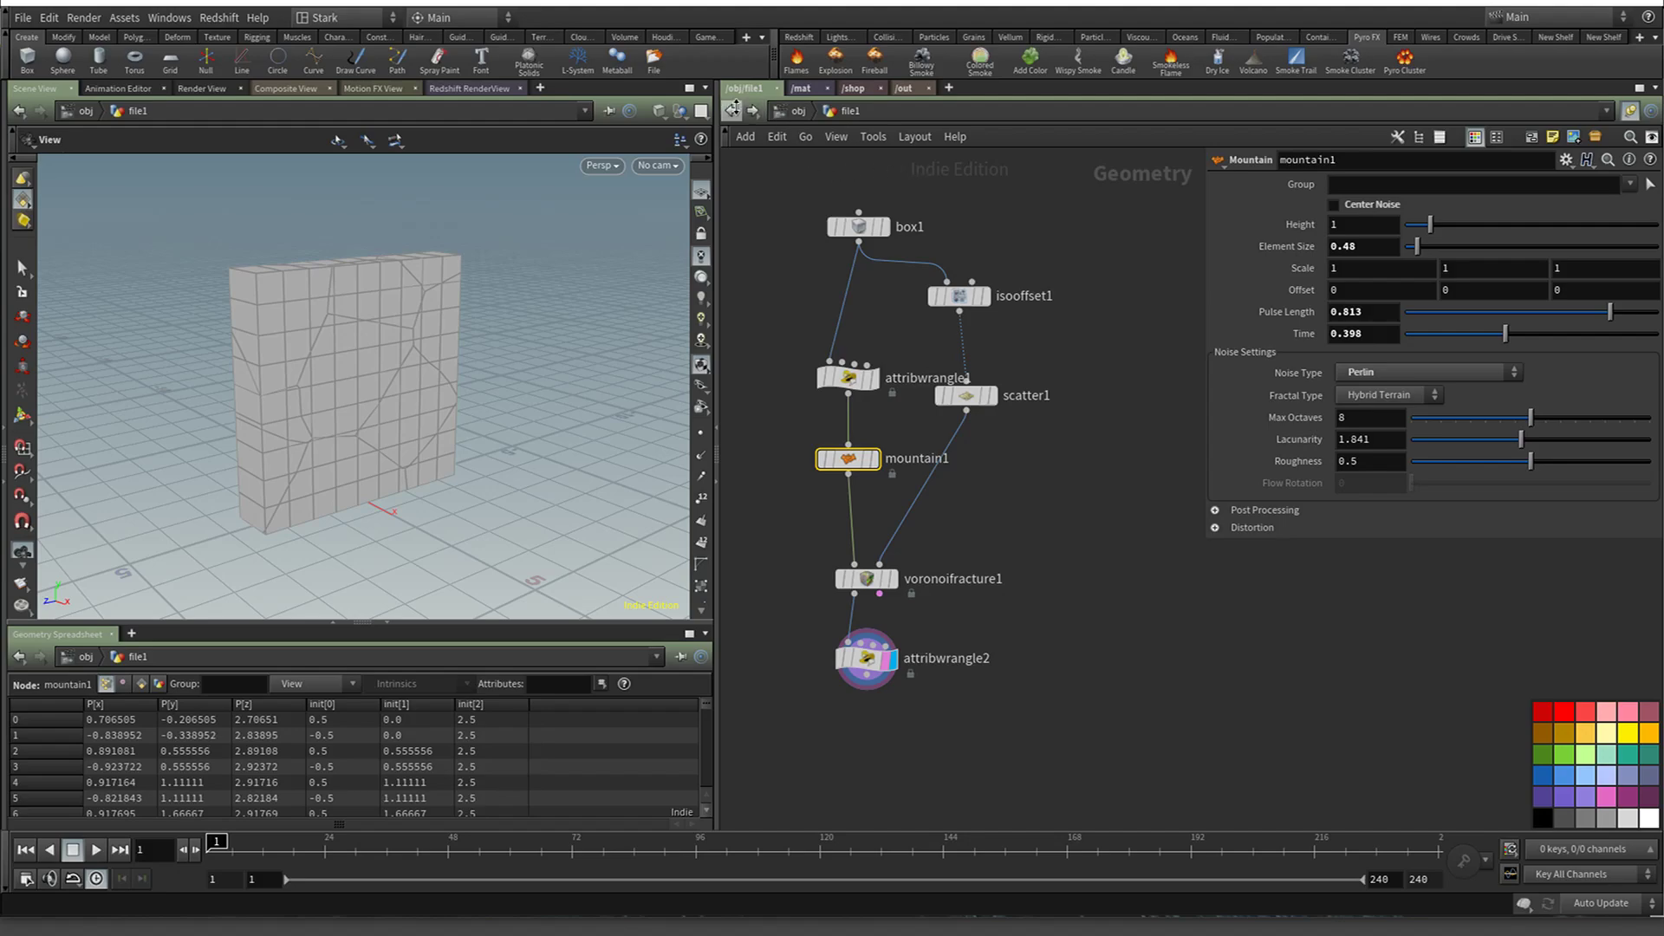
Switch to Houdini, go up from file1 to the object level and move the sphere1 node farther from file1
left_click(732, 109)
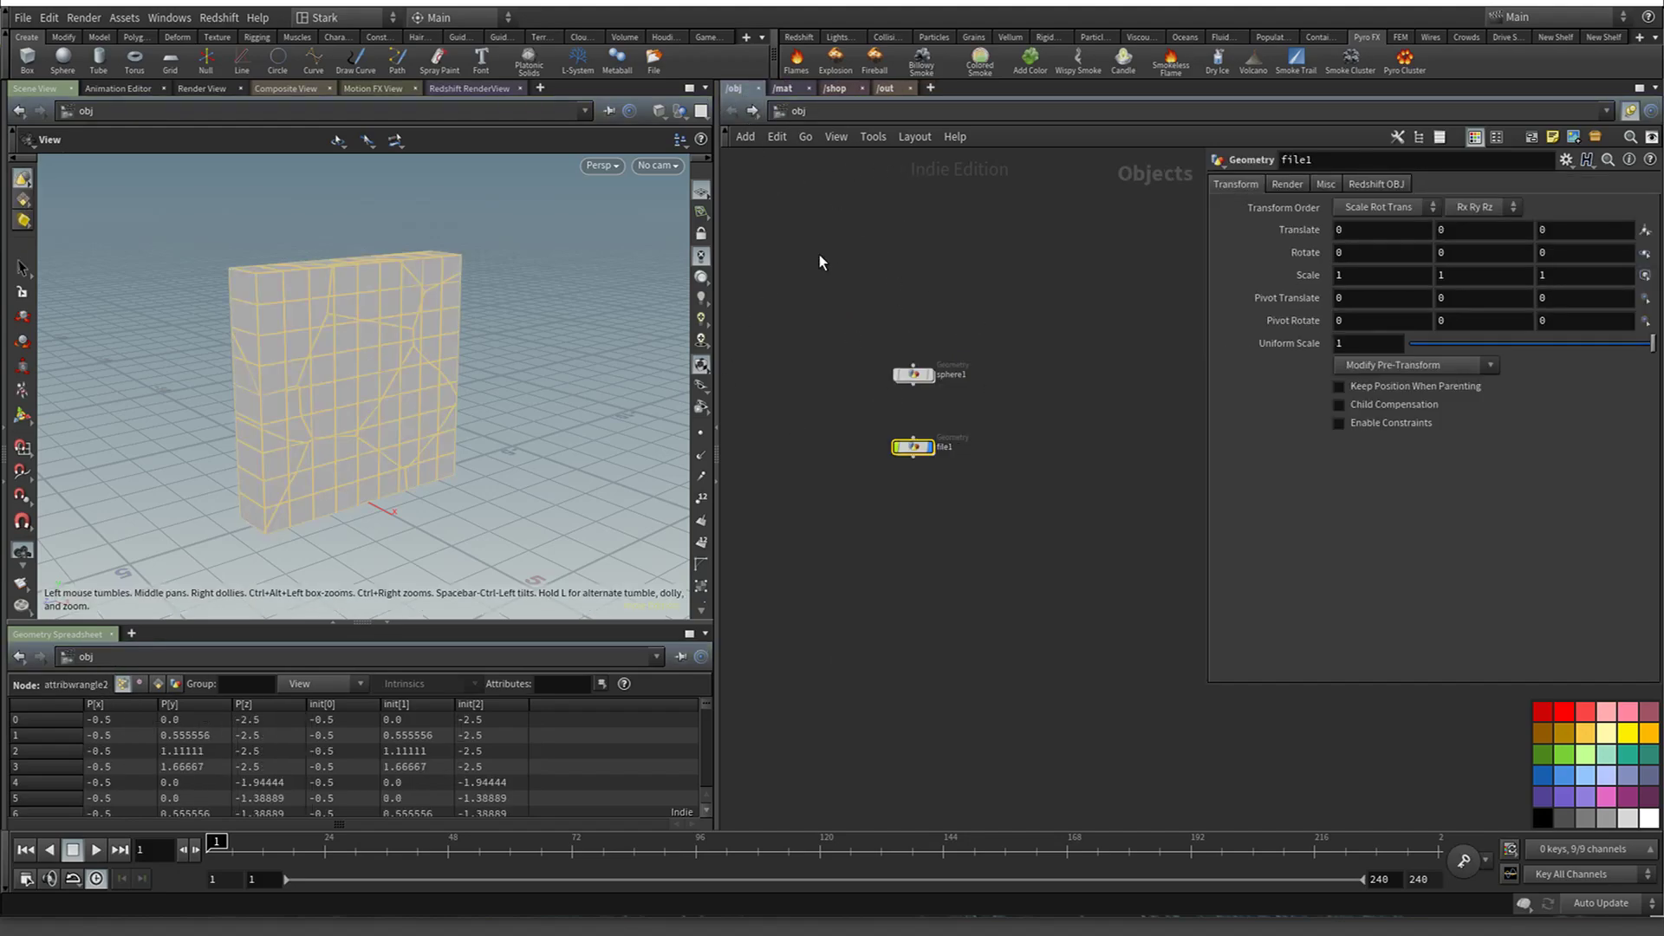
left_click_drag(835, 269, 932, 454)
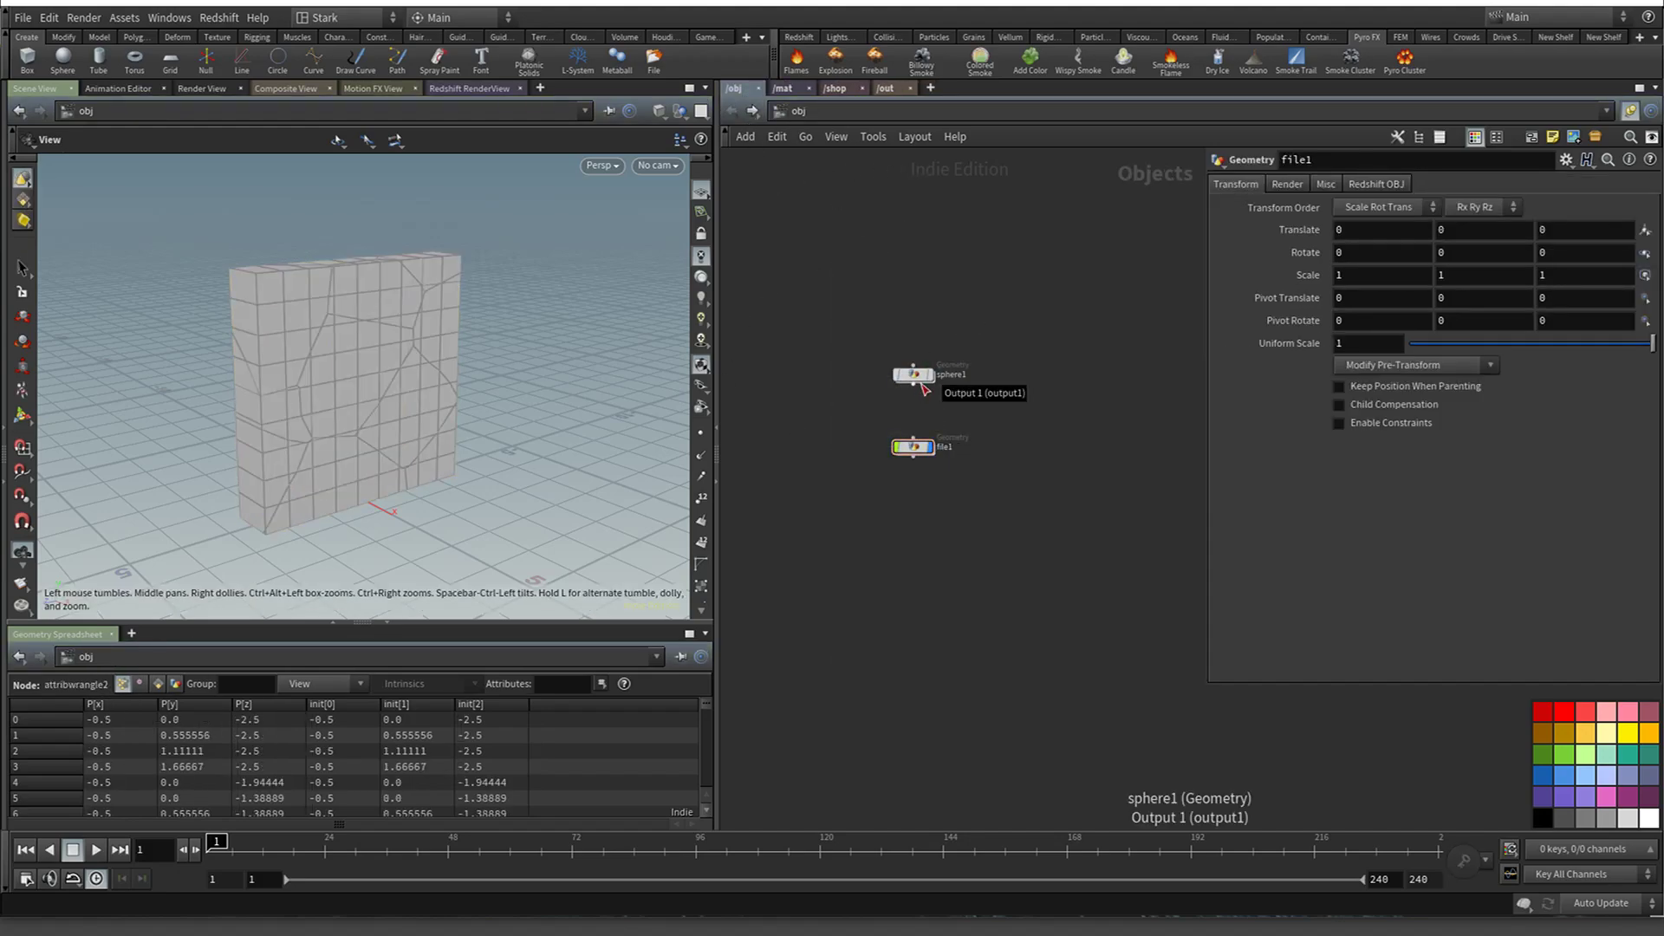
left_click_drag(913, 376, 845, 334)
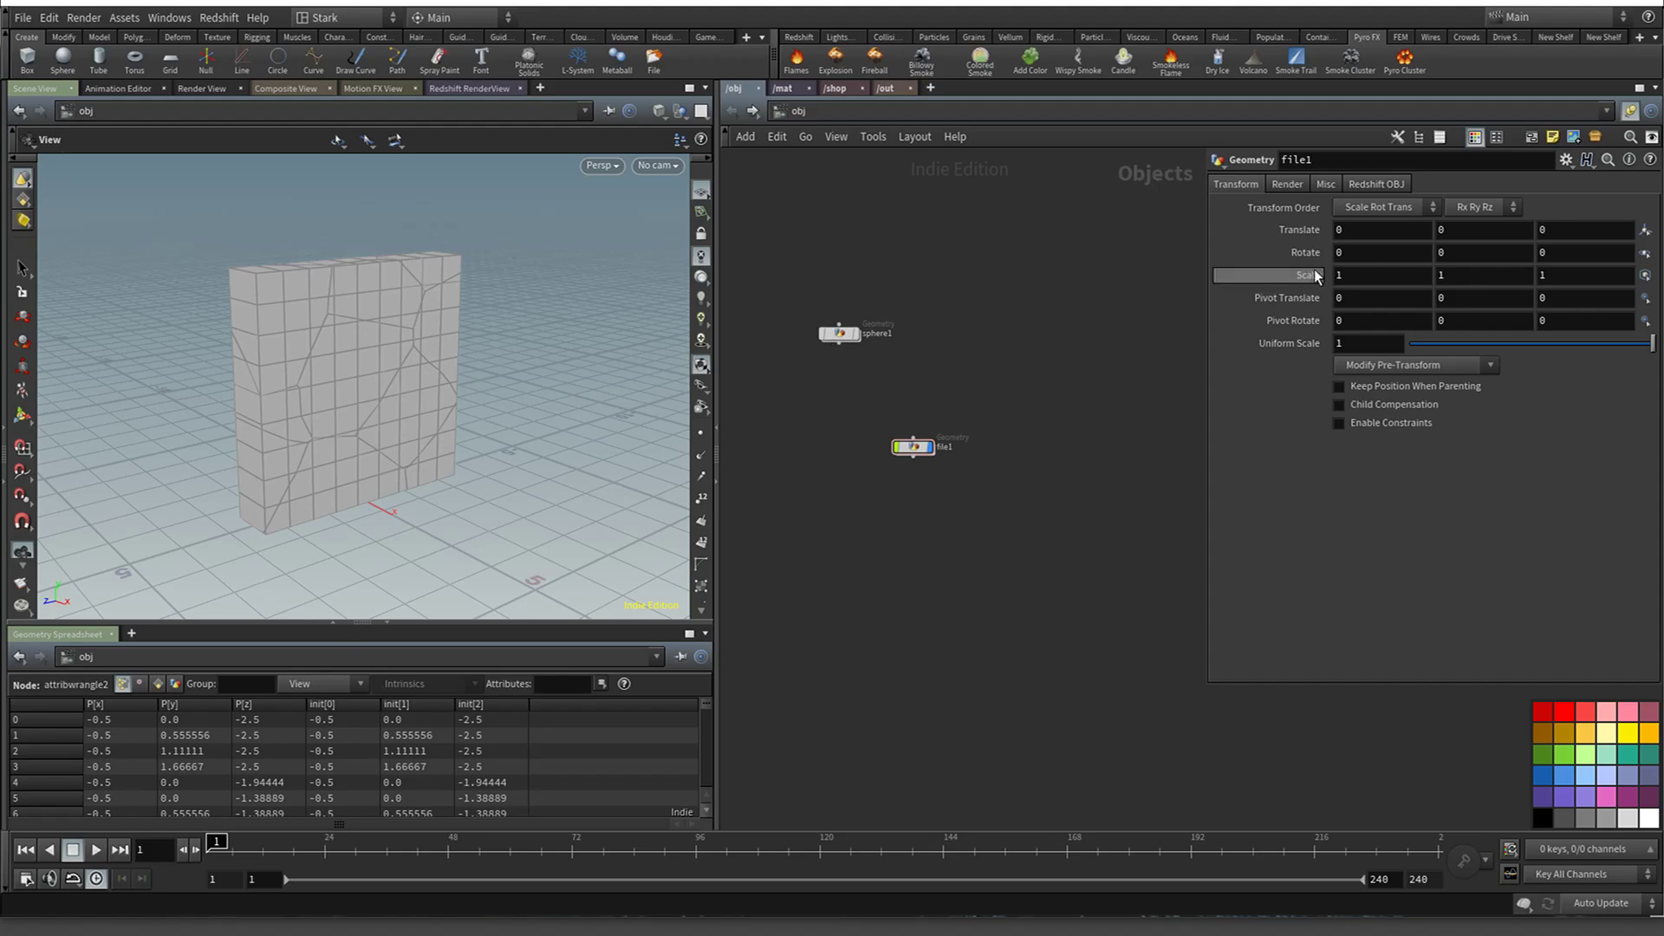
Look at the material network and return to the object network
left_click(784, 90)
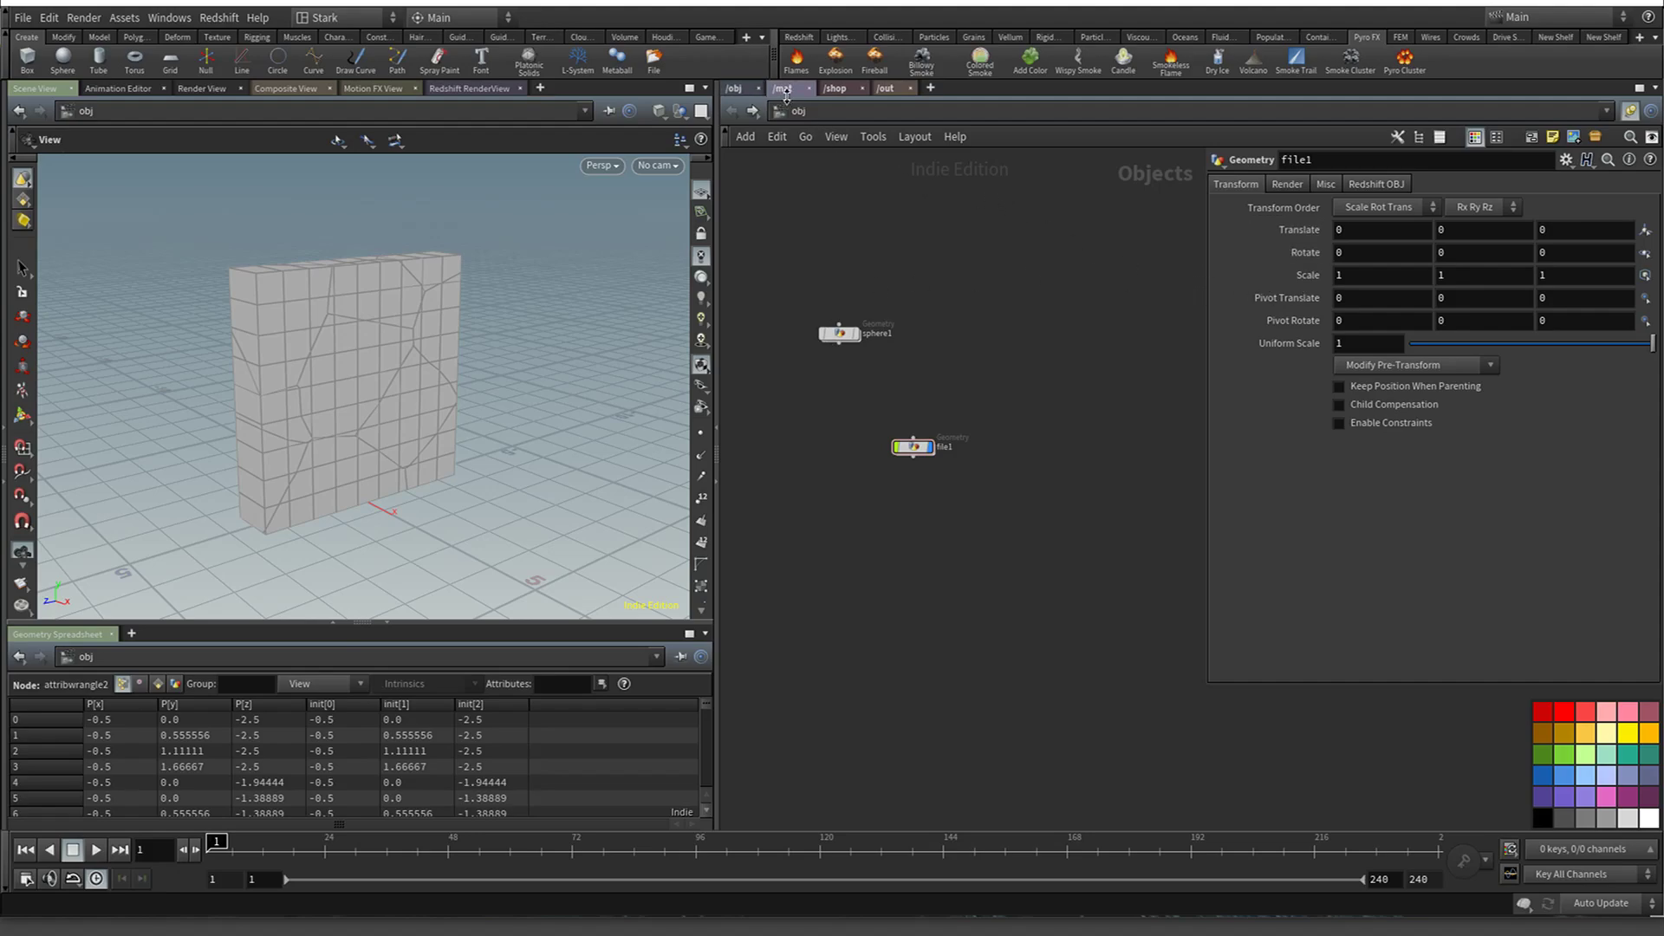
left_click(734, 88)
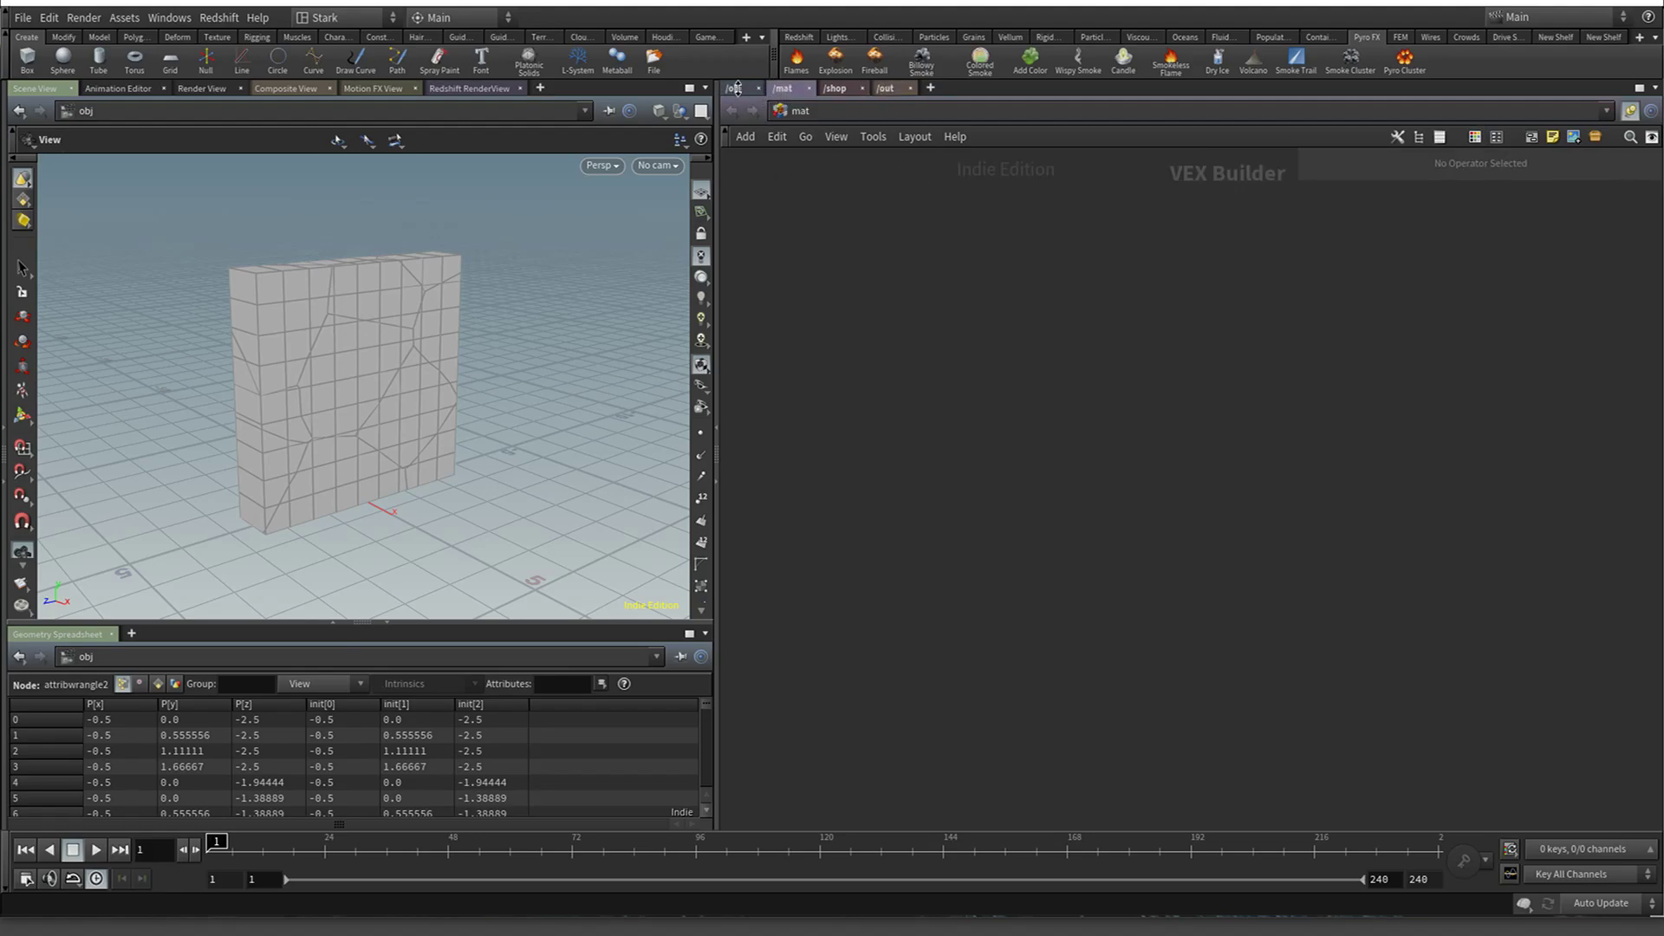
left_click_drag(790, 260, 866, 449)
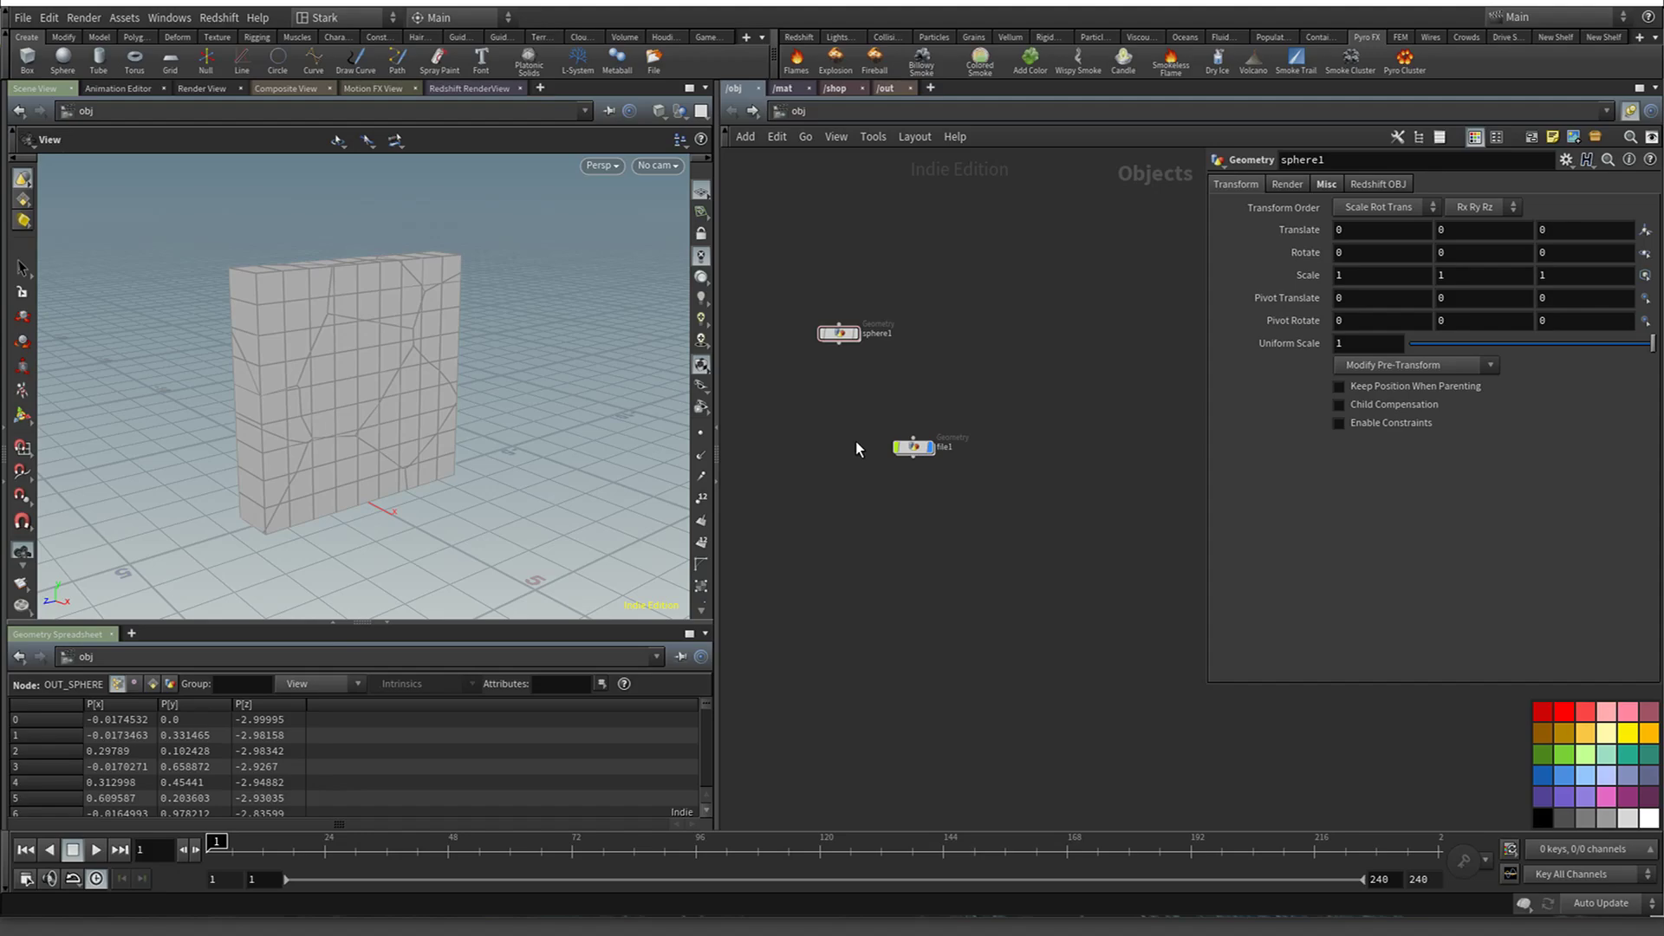
Inspect the OUT_SPHERE node inside sphere1, and return to the object level to view the fractured box
double_click(845, 335)
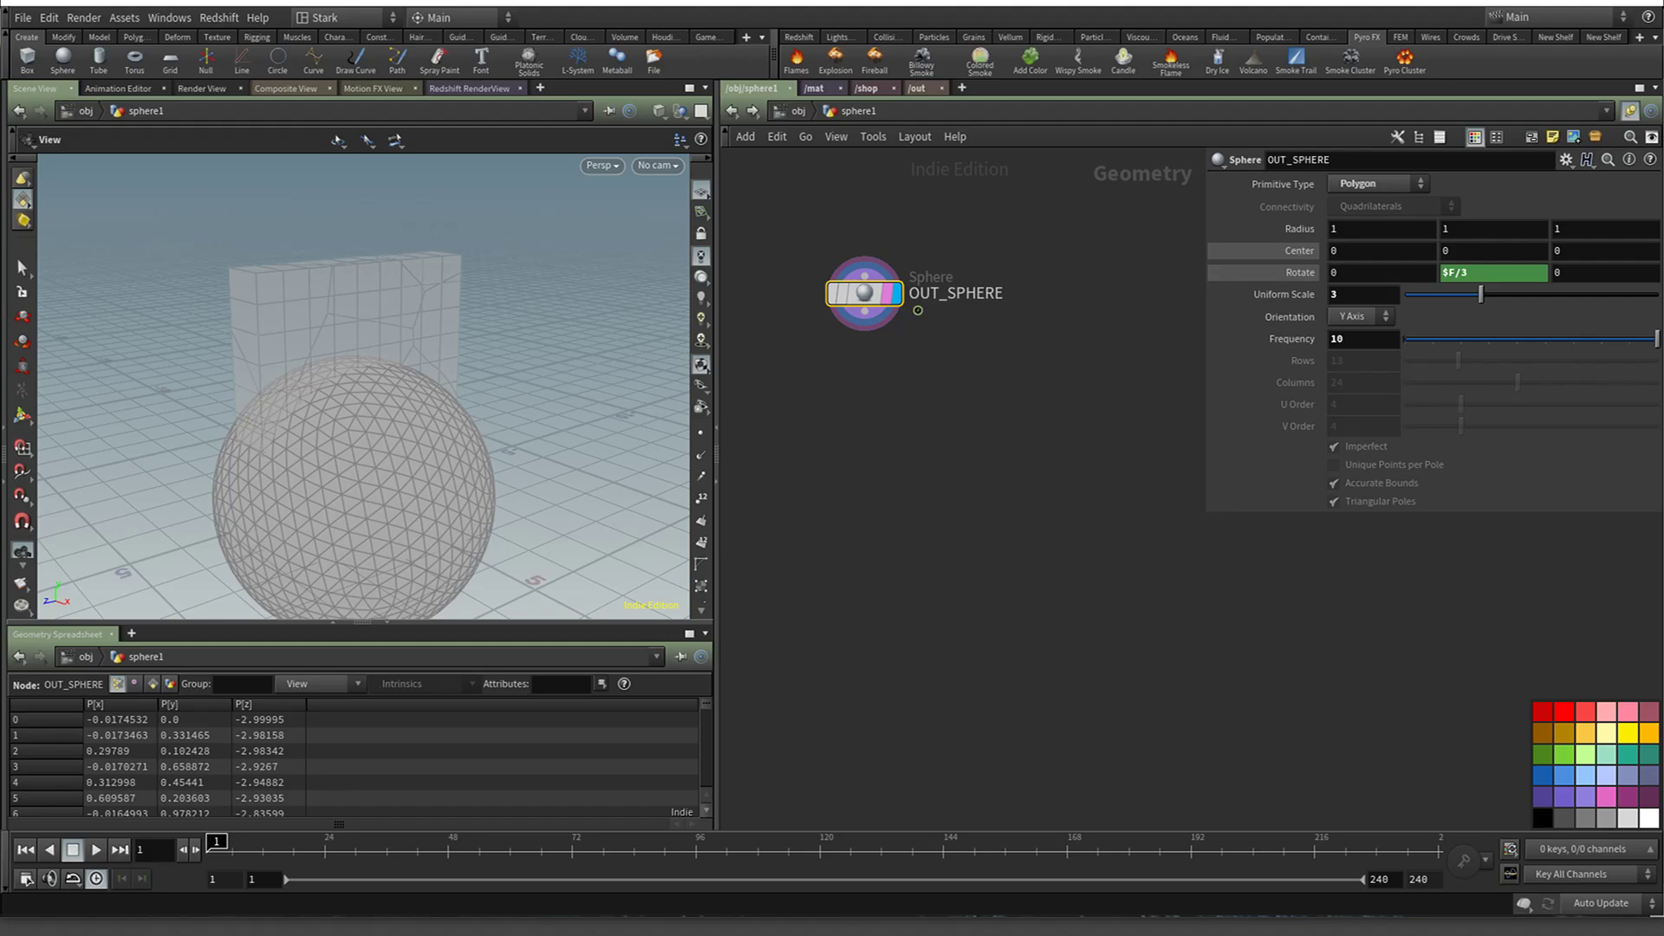
scroll(565, 319, "down", 3)
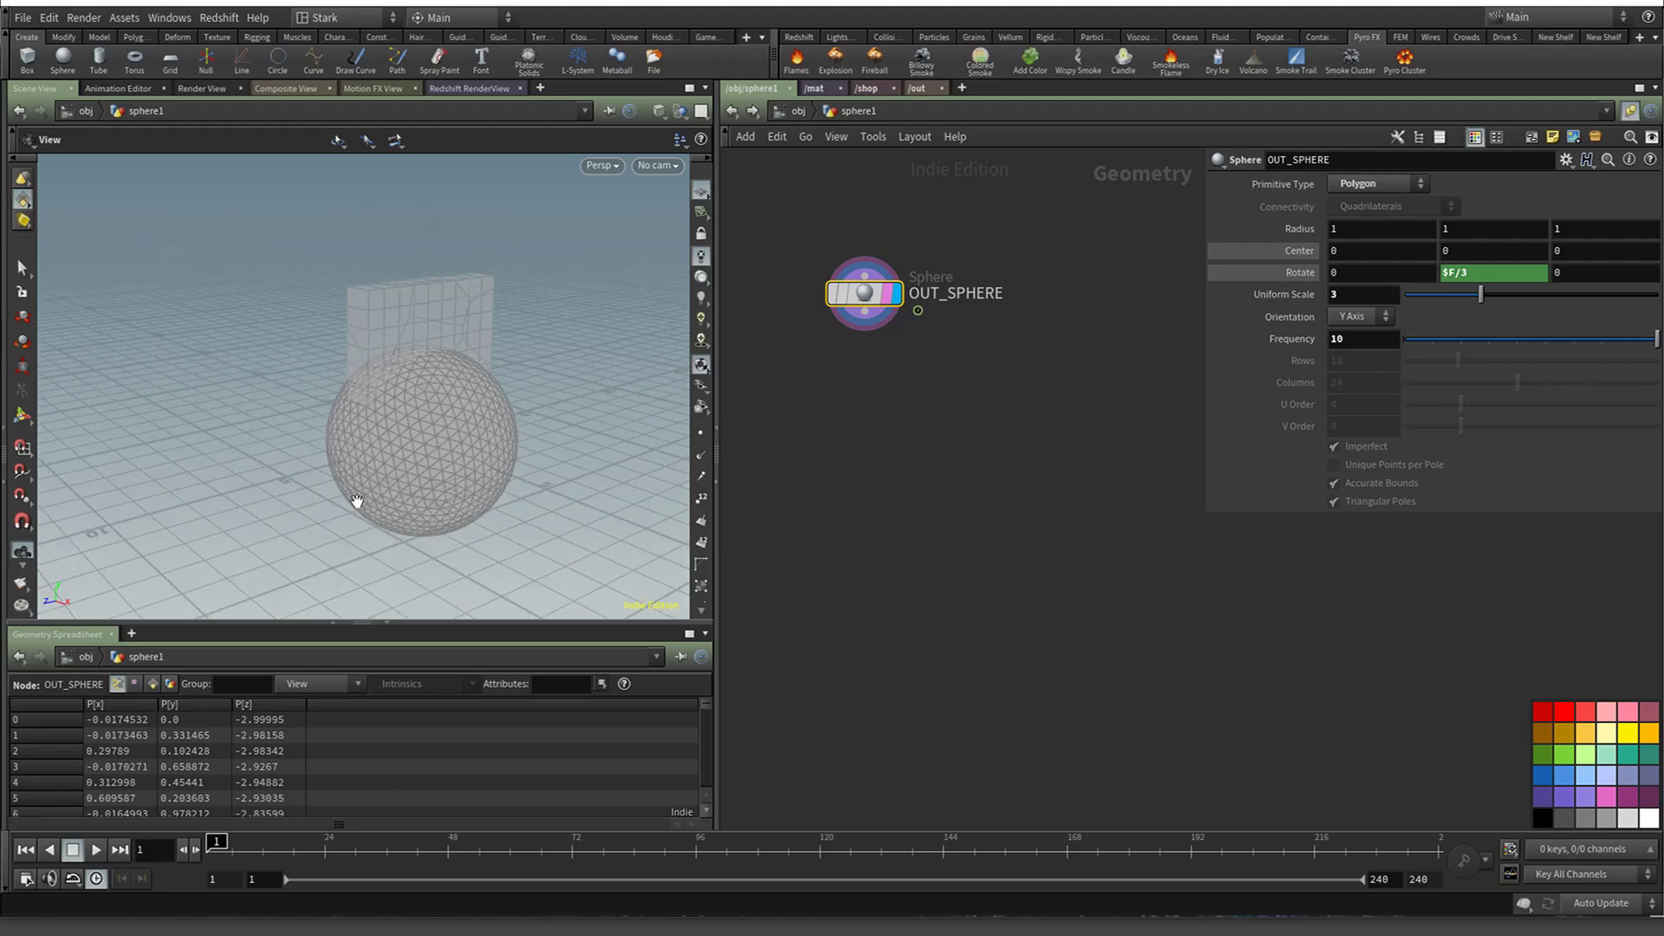
left_click_drag(353, 494, 390, 450)
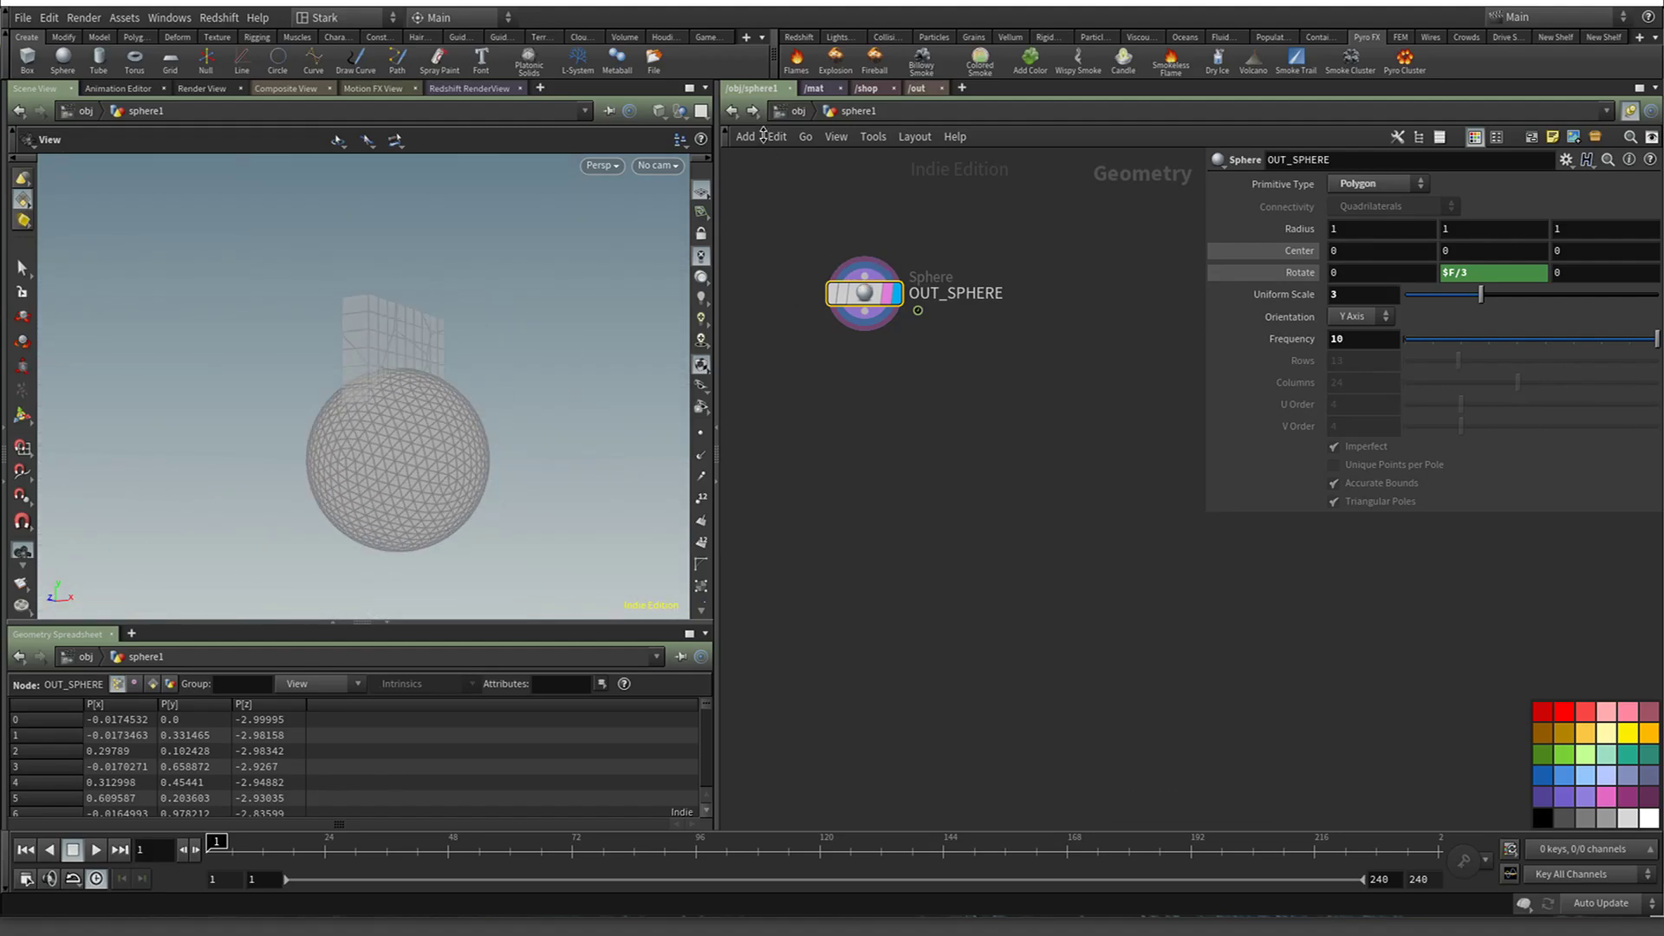
key("u")
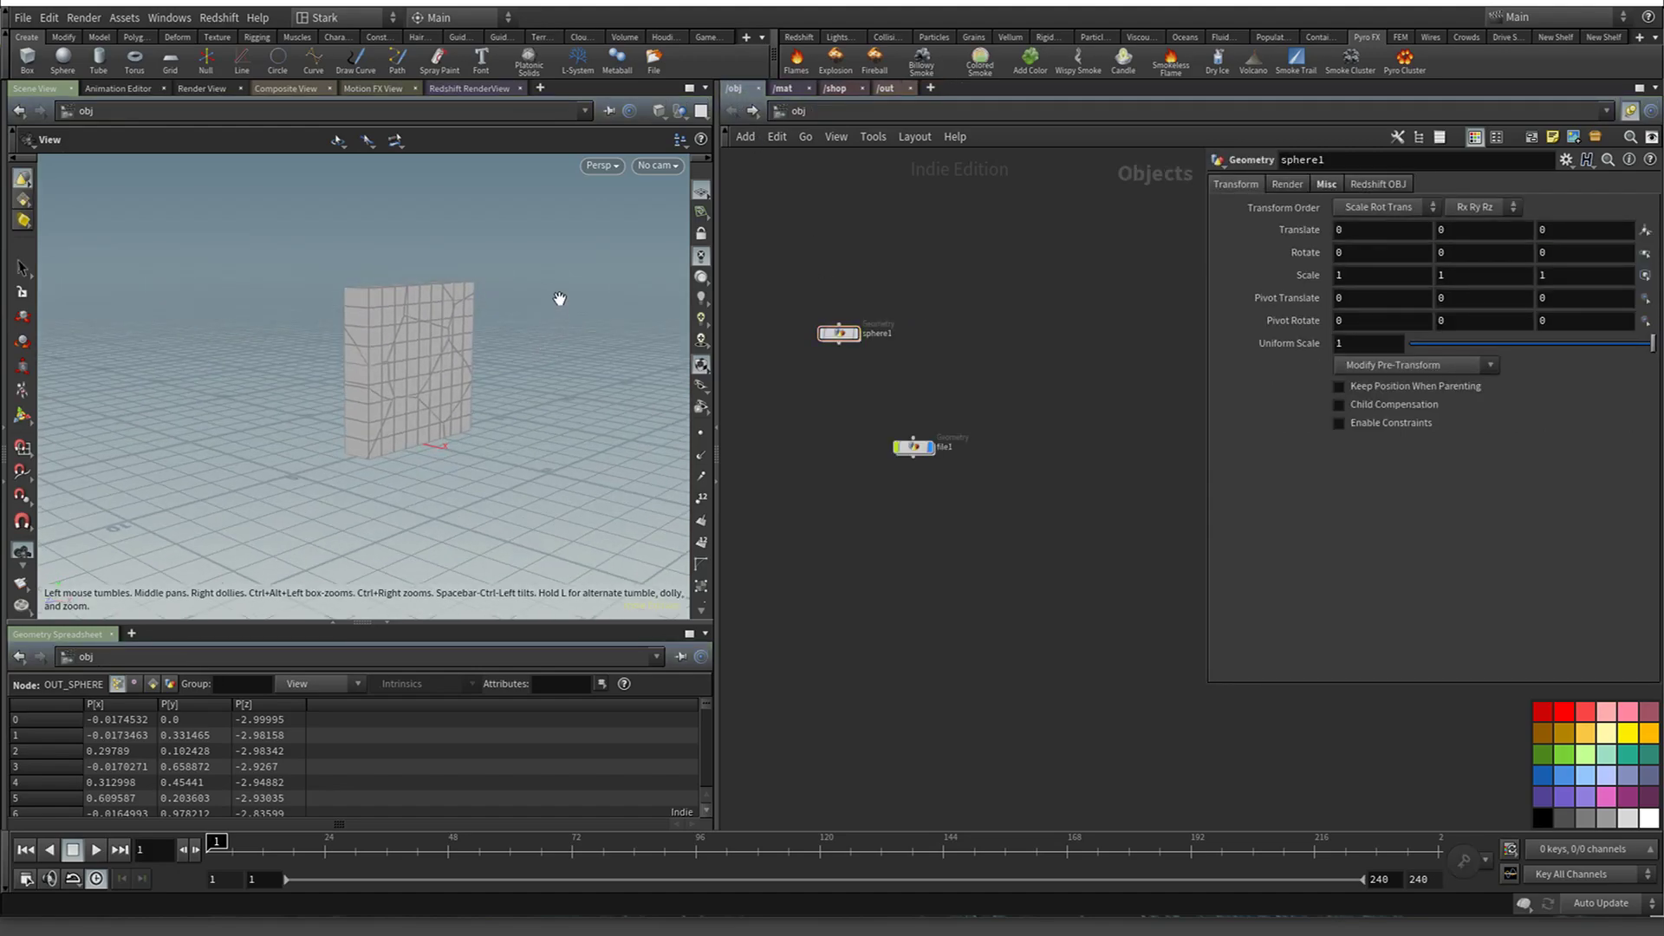
mouse_move(557, 301)
left_mouse_down()
mouse_move(538, 315)
mouse_move(542, 296)
left_mouse_up()
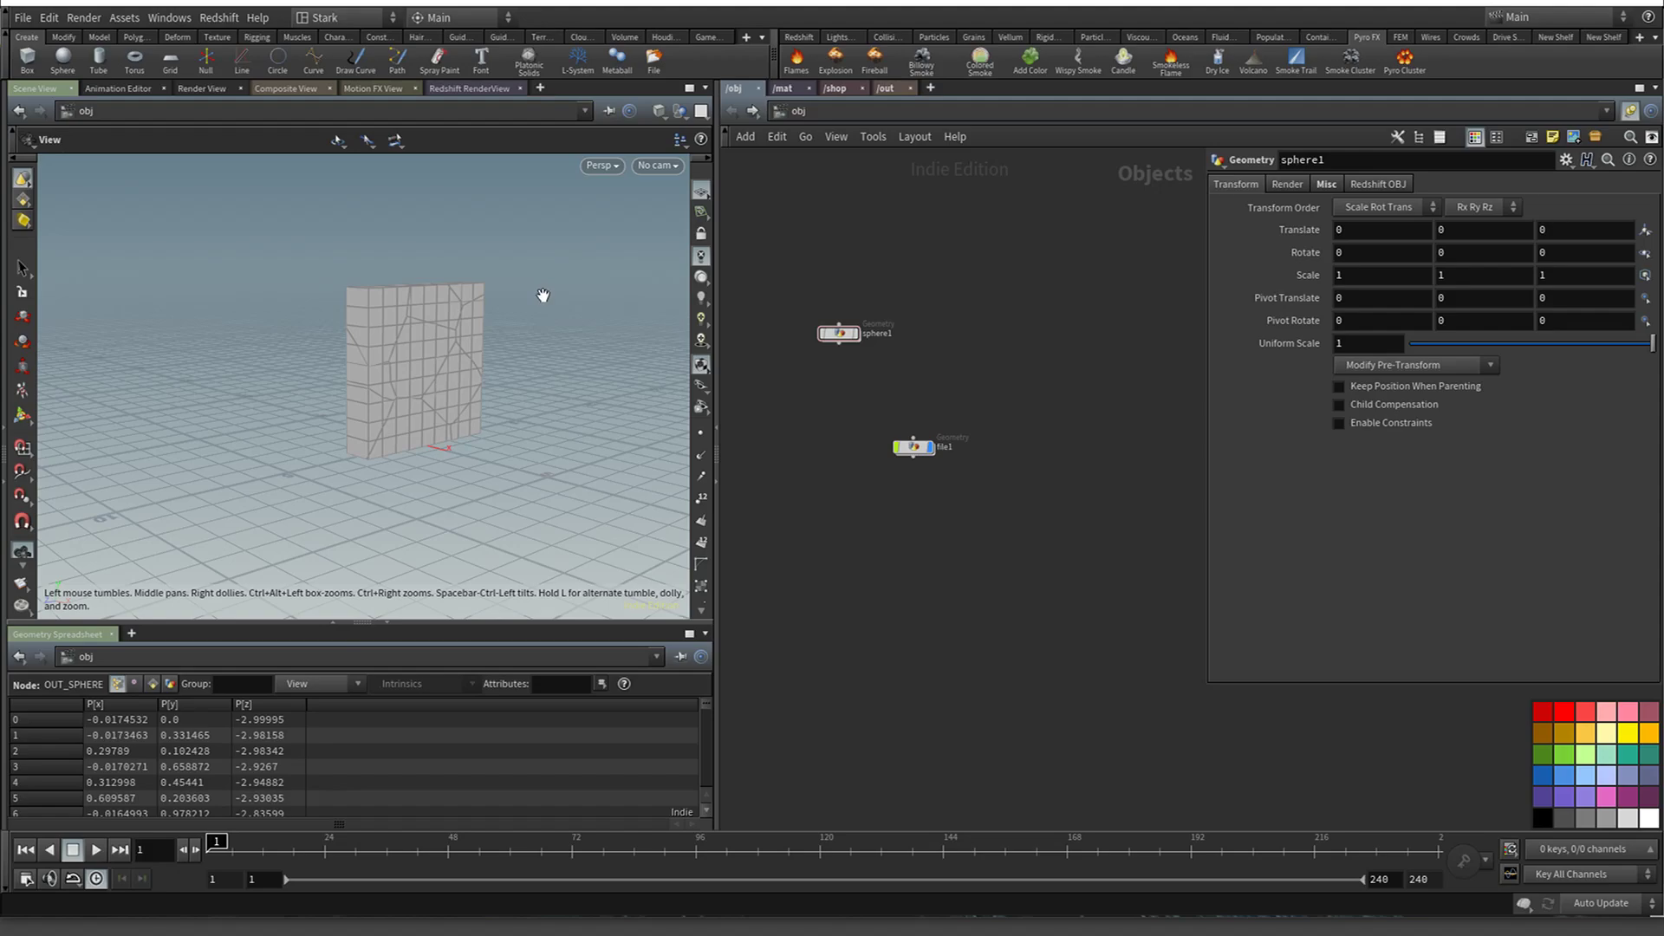
left_click_drag(543, 295, 534, 312)
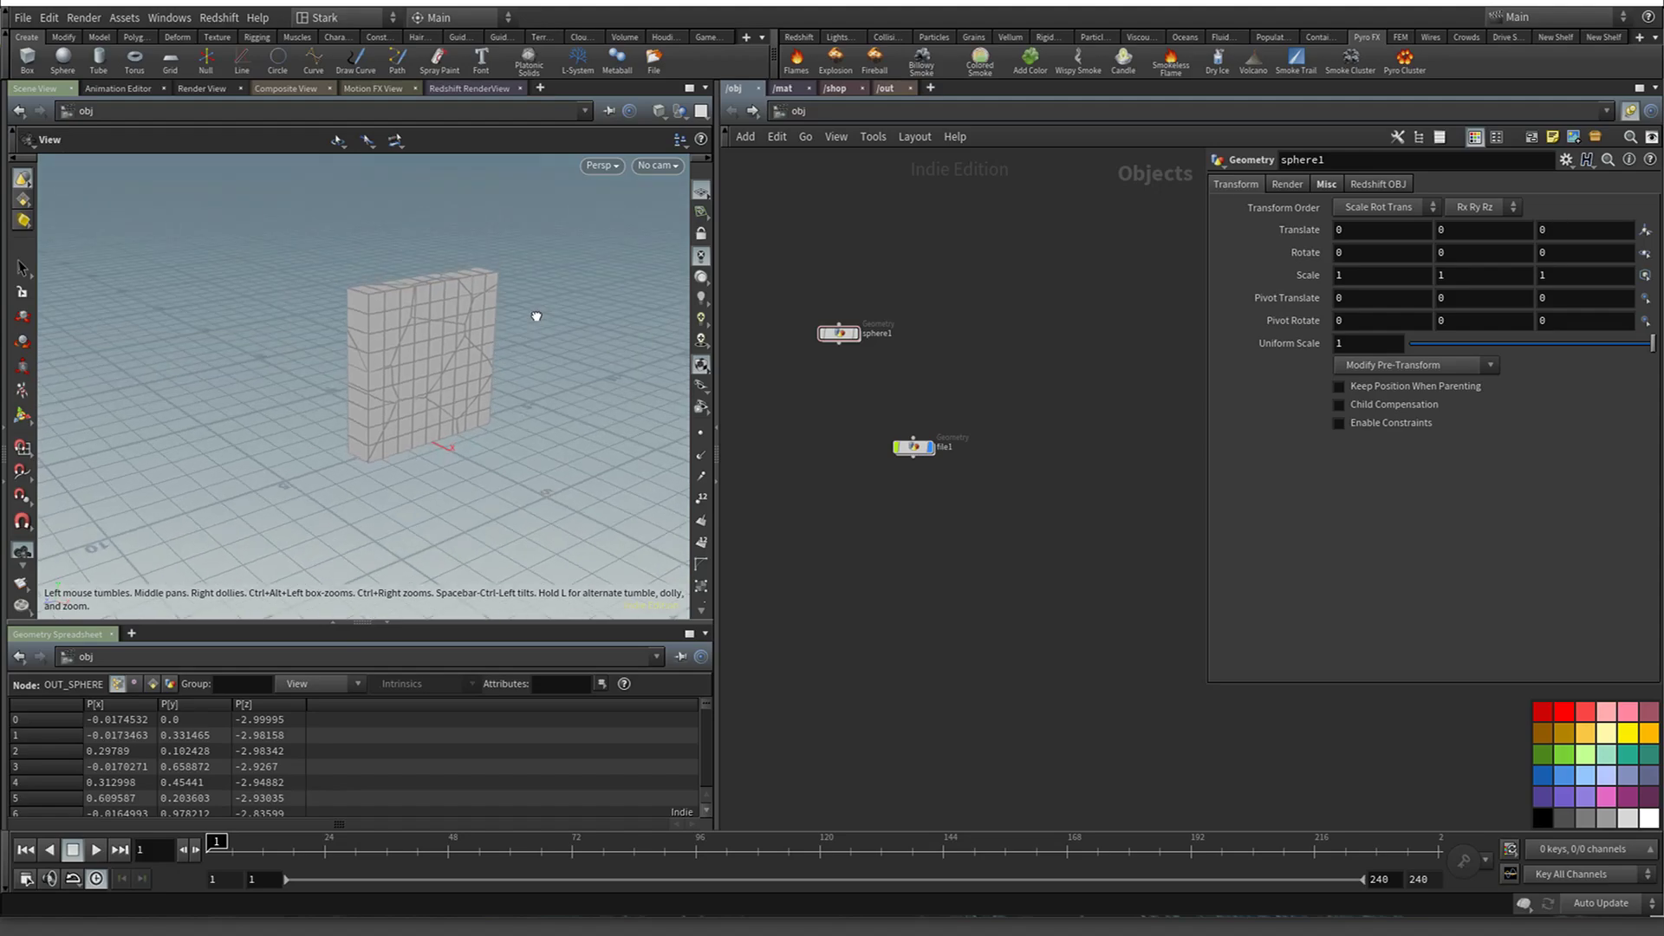